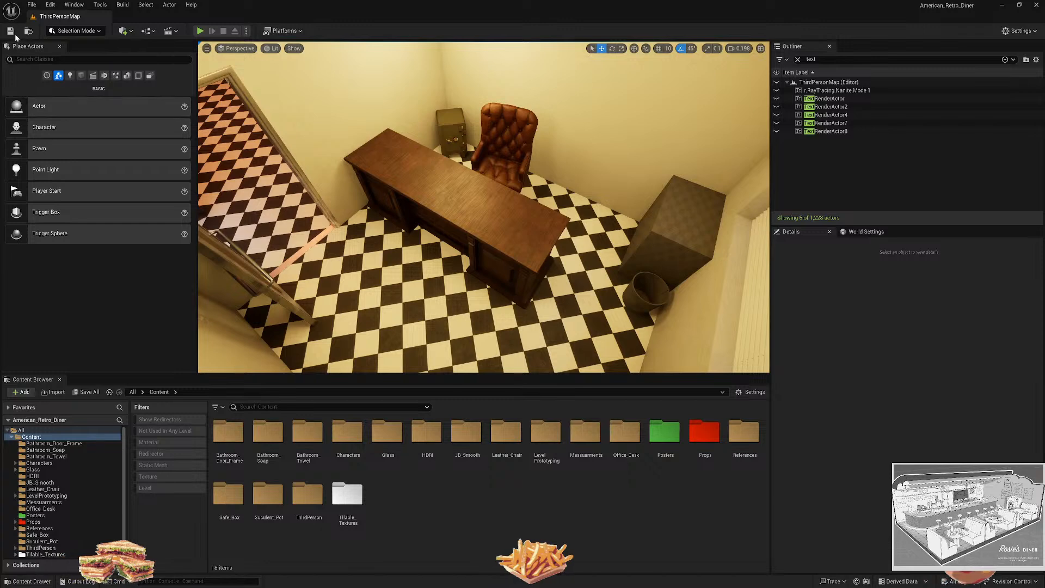
# Rotate the oval-window door at the hallway exit about its vertical axis so it sits closed in its frame.
pyautogui.press('s')
pyautogui.moveTo(550, 237); pyautogui.dragTo(550, 237, button='right')
pyautogui.scroll(-2, 550, 236)
pyautogui.press('w')
pyautogui.scroll(1, 550, 237)
pyautogui.press('s')
pyautogui.scroll(1, 550, 236)
pyautogui.press('w')
pyautogui.click(550, 237)
pyautogui.press('s')
pyautogui.press('e')
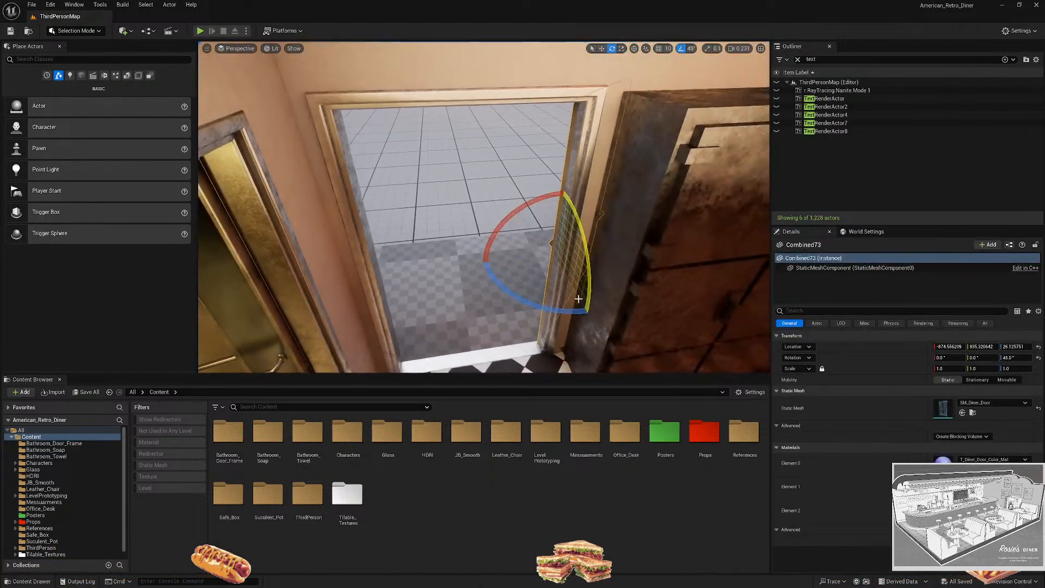
pyautogui.moveTo(587, 314); pyautogui.dragTo(626, 286)
pyautogui.press('Escape')
# Duplicate the white bathroom door together with its frame and bring the copies over to the office.
pyautogui.moveTo(485, 308); pyautogui.dragTo(337, 322, button='right')
pyautogui.press('w')
pyautogui.click(526, 216)
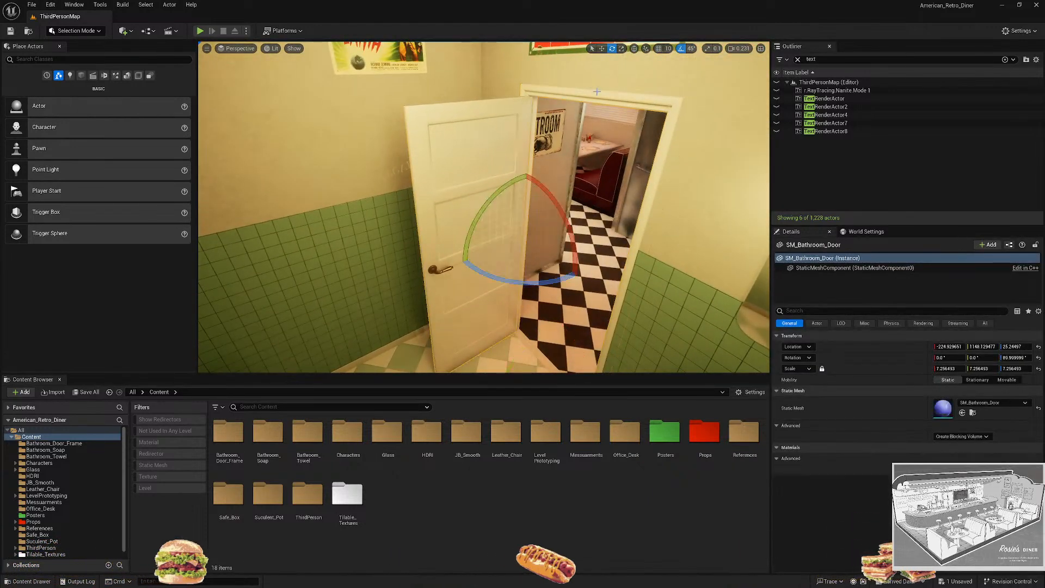
pyautogui.keyDown('ctrl'); pyautogui.click(633, 208); pyautogui.keyUp('ctrl')
pyautogui.press('w')
pyautogui.moveTo(633, 208); pyautogui.dragTo(627, 224, button='right')
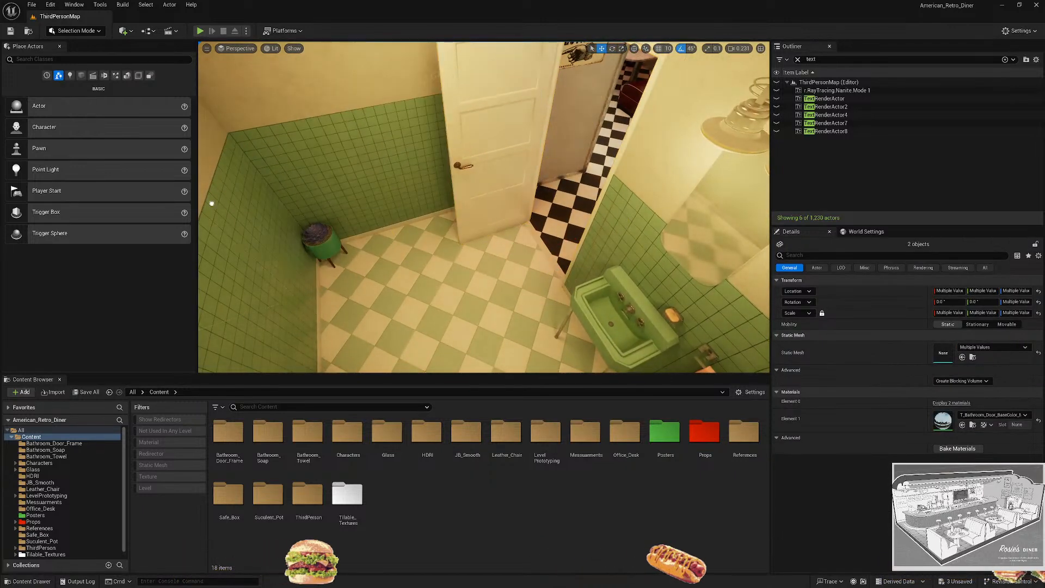
pyautogui.moveTo(661, 203); pyautogui.dragTo(661, 202, button='right')
pyautogui.moveTo(433, 271); pyautogui.dragTo(433, 271, button='right')
# Rotate the copied door and frame to match the office wall and move them into the office doorway.
pyautogui.press('e')
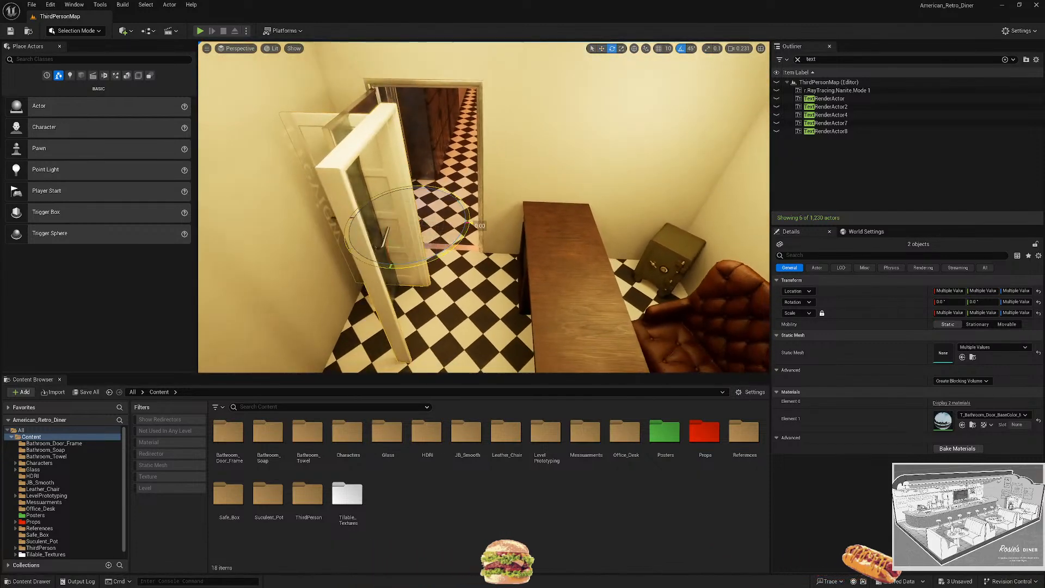
pyautogui.moveTo(468, 224); pyautogui.dragTo(423, 185)
pyautogui.moveTo(363, 250); pyautogui.dragTo(363, 250, button='right')
pyautogui.moveTo(457, 278); pyautogui.dragTo(514, 228)
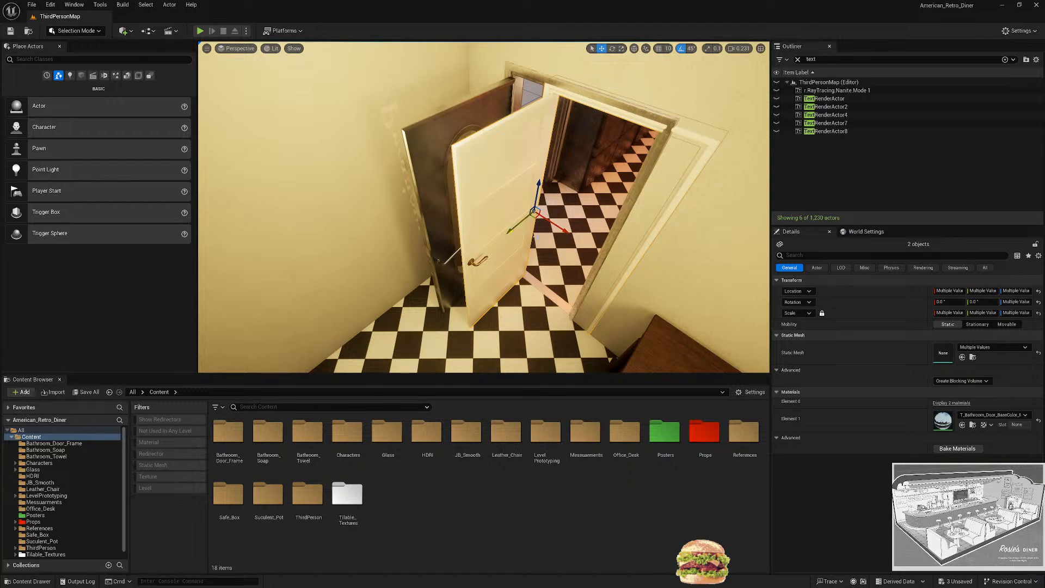
pyautogui.moveTo(491, 266); pyautogui.dragTo(492, 267, button='right')
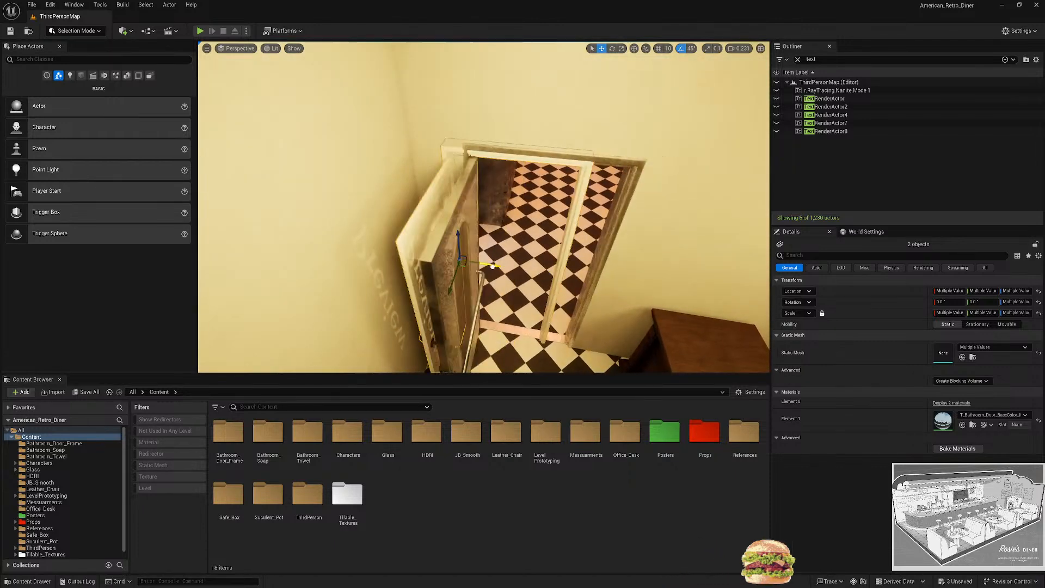
pyautogui.moveTo(492, 266); pyautogui.dragTo(504, 278)
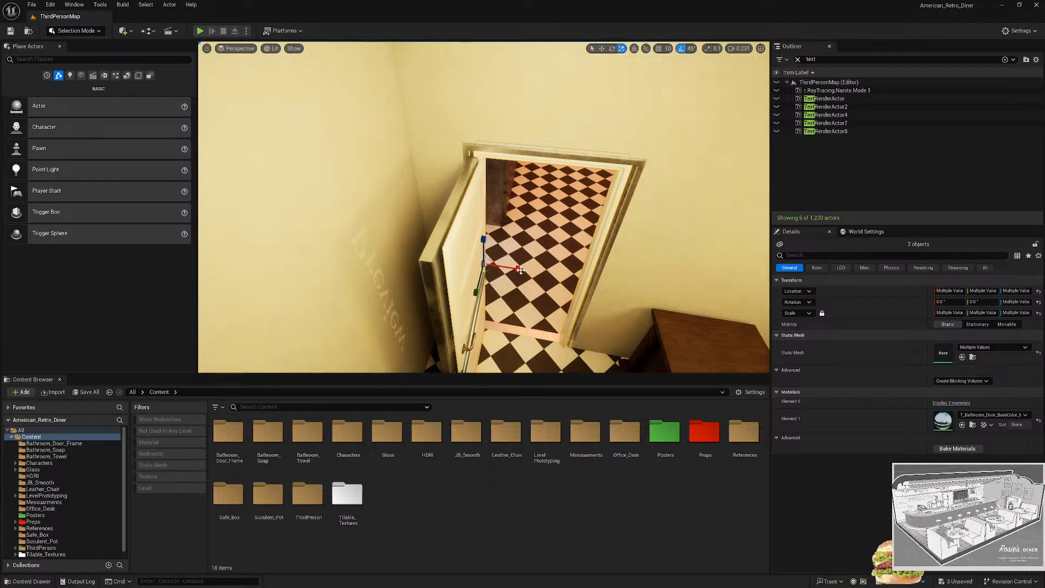
# Delete the old dark door from the office doorway and shift the new white door and frame sideways in the opening.
pyautogui.click(459, 207)
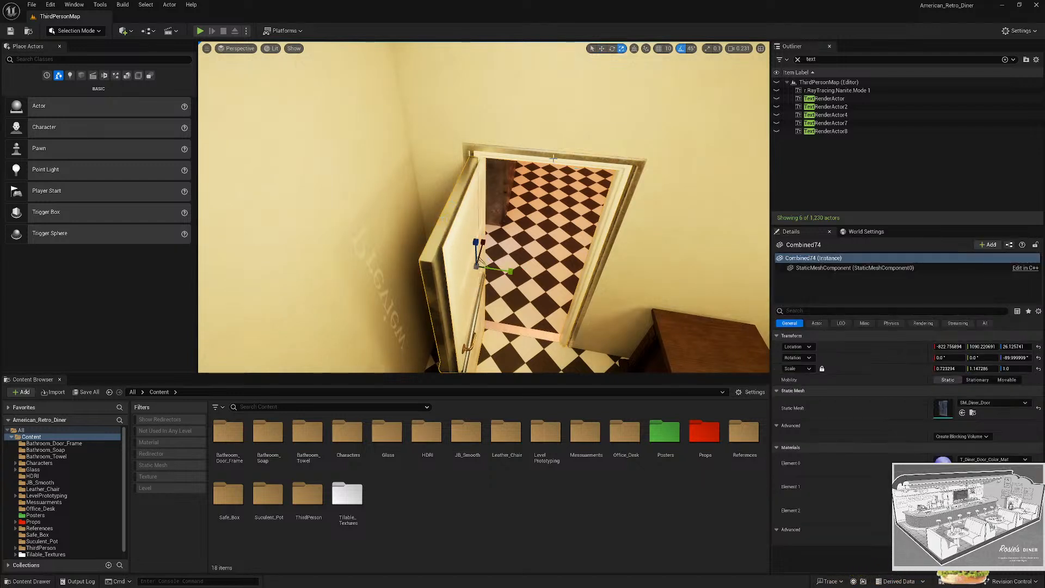
pyautogui.press('Delete')
pyautogui.click(469, 228)
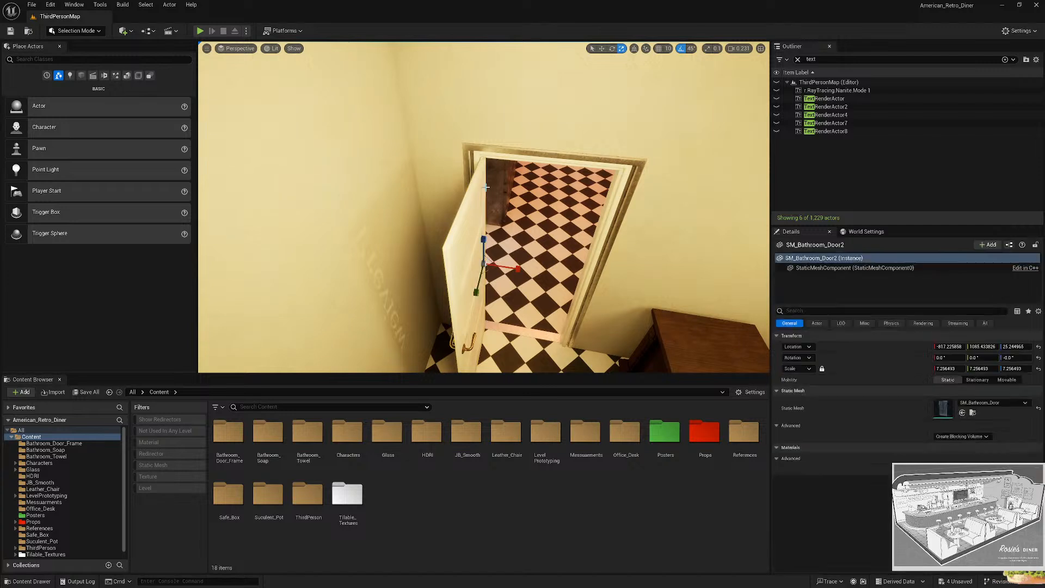
pyautogui.keyDown('ctrl'); pyautogui.click(500, 164); pyautogui.keyUp('ctrl')
pyautogui.moveTo(500, 164); pyautogui.dragTo(514, 199, button='right')
pyautogui.moveTo(536, 304); pyautogui.dragTo(542, 305, button='right')
pyautogui.press('w')
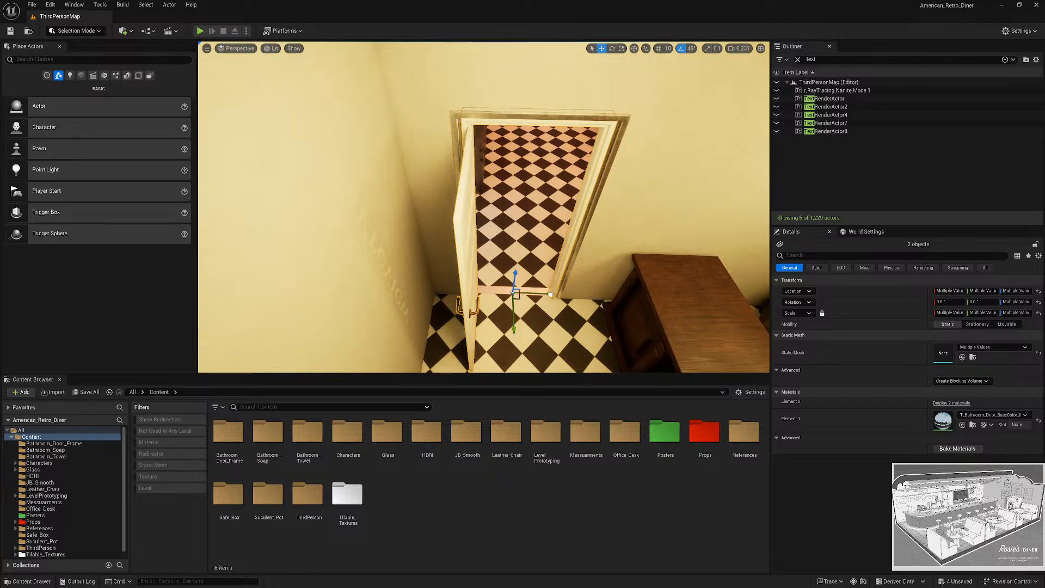
pyautogui.moveTo(550, 294); pyautogui.dragTo(540, 294)
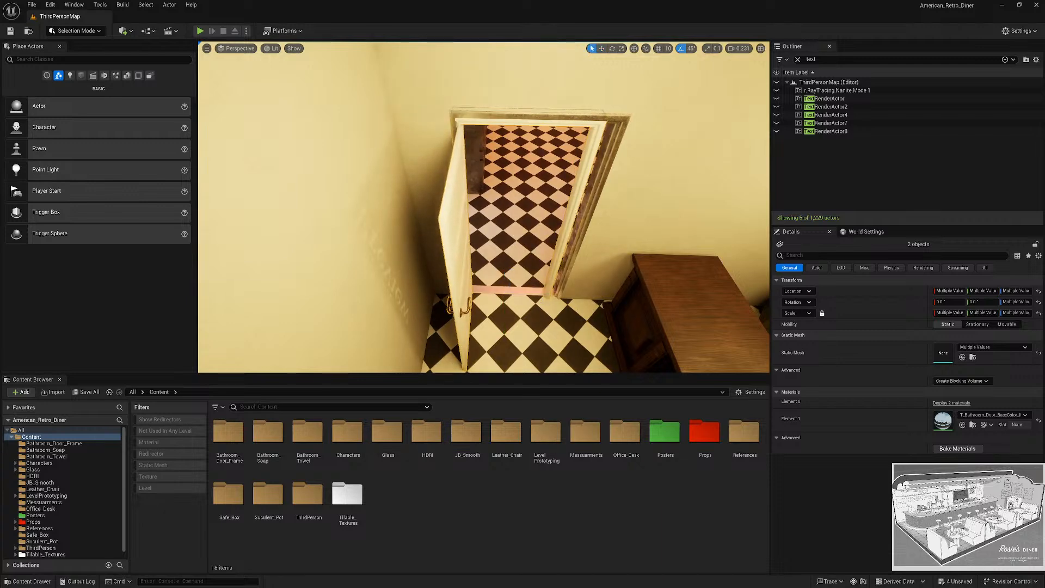
# Delete the old door frame that surrounds the new one in the office doorway.
pyautogui.moveTo(569, 179); pyautogui.dragTo(568, 147, button='right')
pyautogui.click(568, 180)
pyautogui.moveTo(478, 262); pyautogui.dragTo(539, 252, button='right')
pyautogui.press('Delete')
# Open the office doorway wall in PolyGroup Edit and lower the opening's top face onto the new door frame.
pyautogui.click(541, 260)
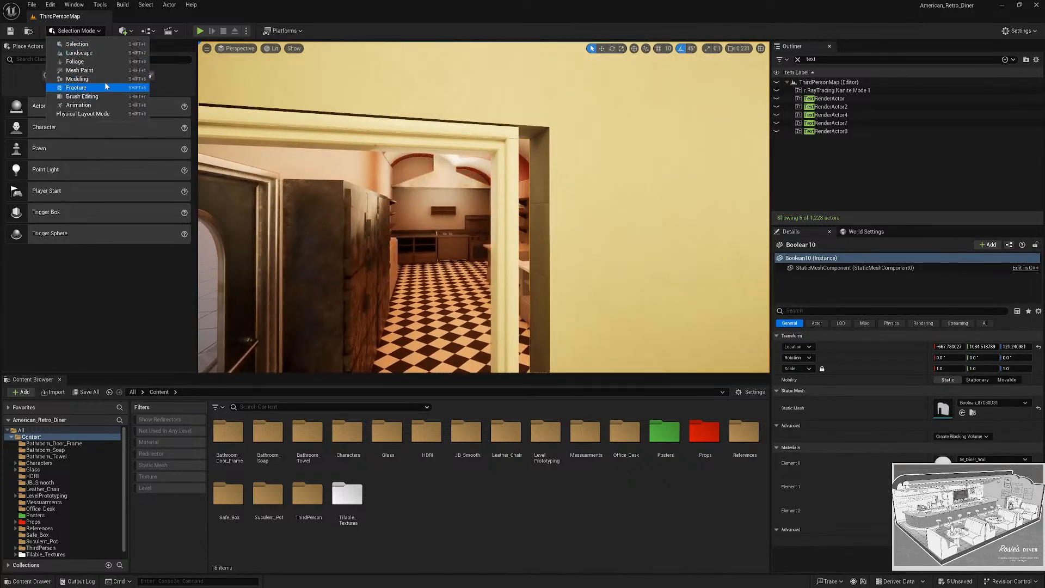
pyautogui.click(79, 79)
pyautogui.click(13, 110)
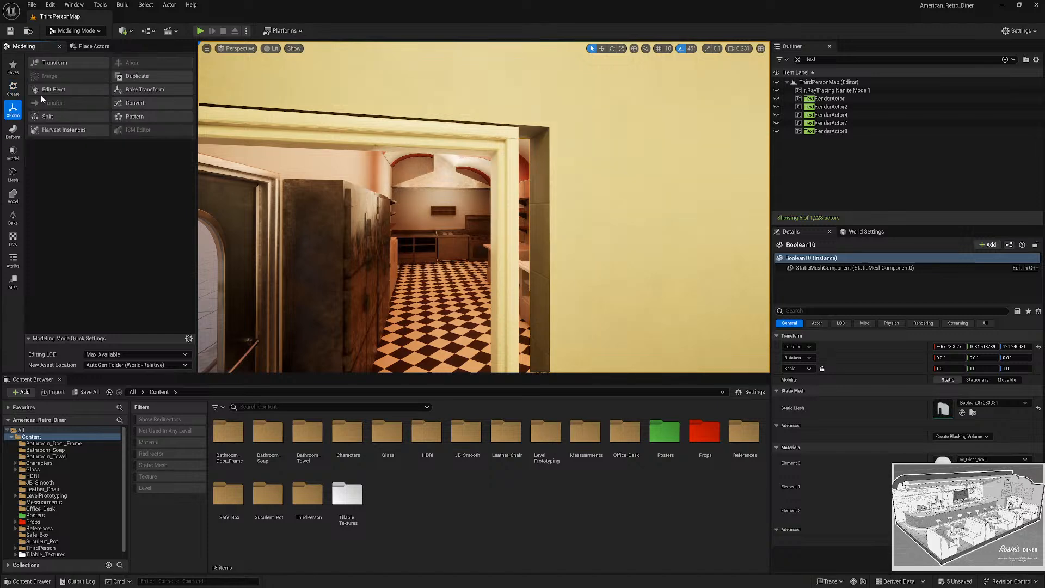
pyautogui.click(12, 153)
pyautogui.click(83, 61)
pyautogui.click(529, 133)
pyautogui.moveTo(530, 133); pyautogui.dragTo(509, 147, button='right')
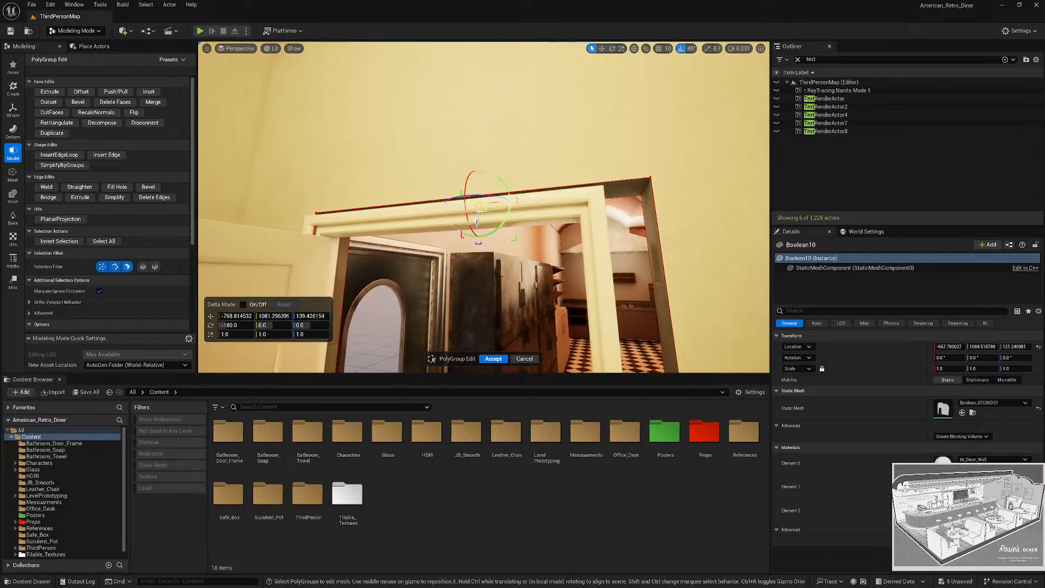
pyautogui.click(617, 189)
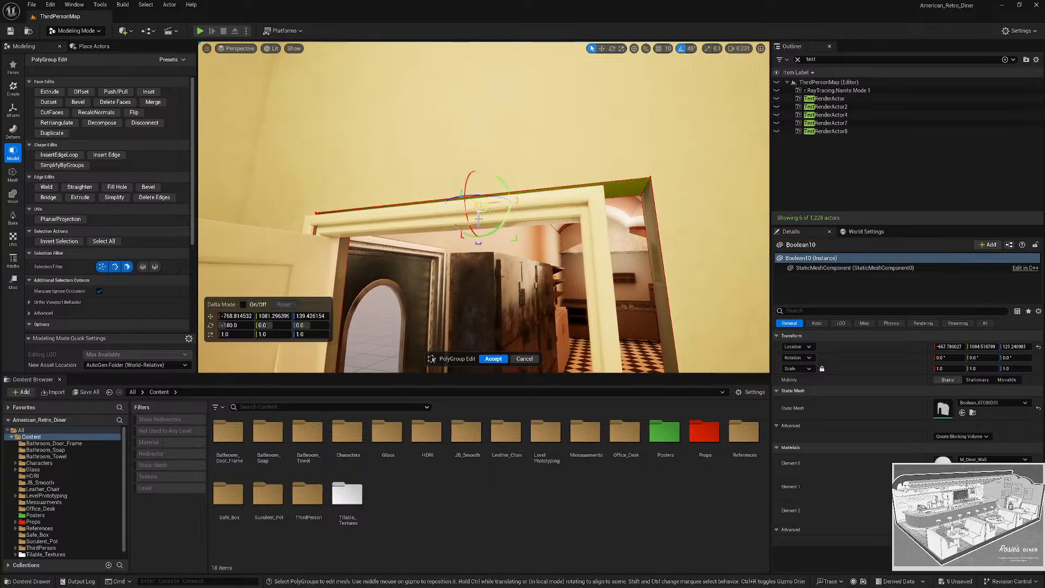
pyautogui.moveTo(472, 225); pyautogui.dragTo(530, 299, button='right')
# Move the two side faces of the doorway opening in against the new door frame.
pyautogui.click(469, 229)
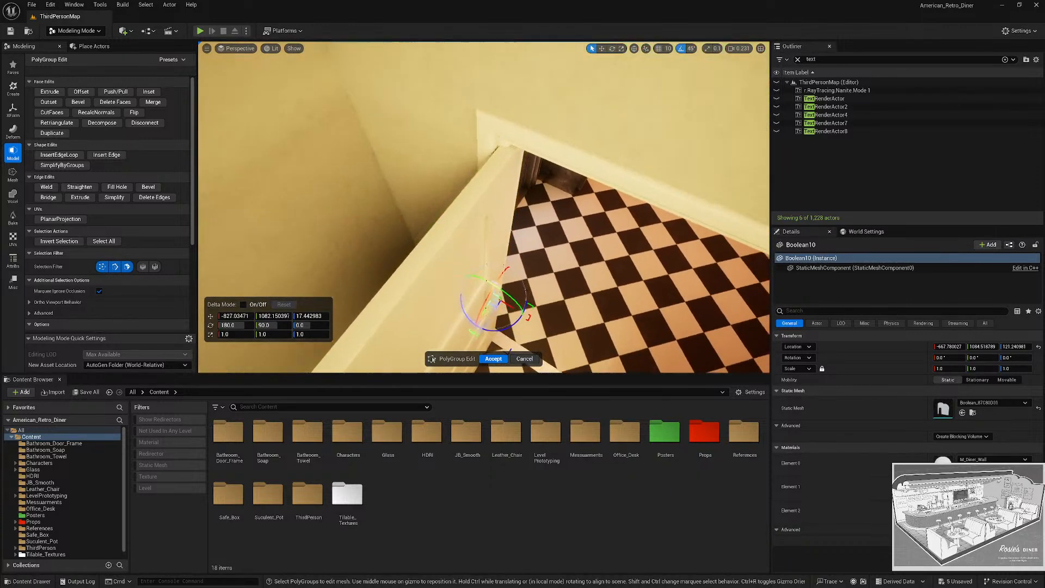
pyautogui.moveTo(522, 297)
pyautogui.mouseDown(button='right')
pyautogui.moveTo(506, 315)
pyautogui.moveTo(490, 288)
pyautogui.moveTo(521, 281)
pyautogui.moveTo(519, 294)
pyautogui.mouseUp(button='right')
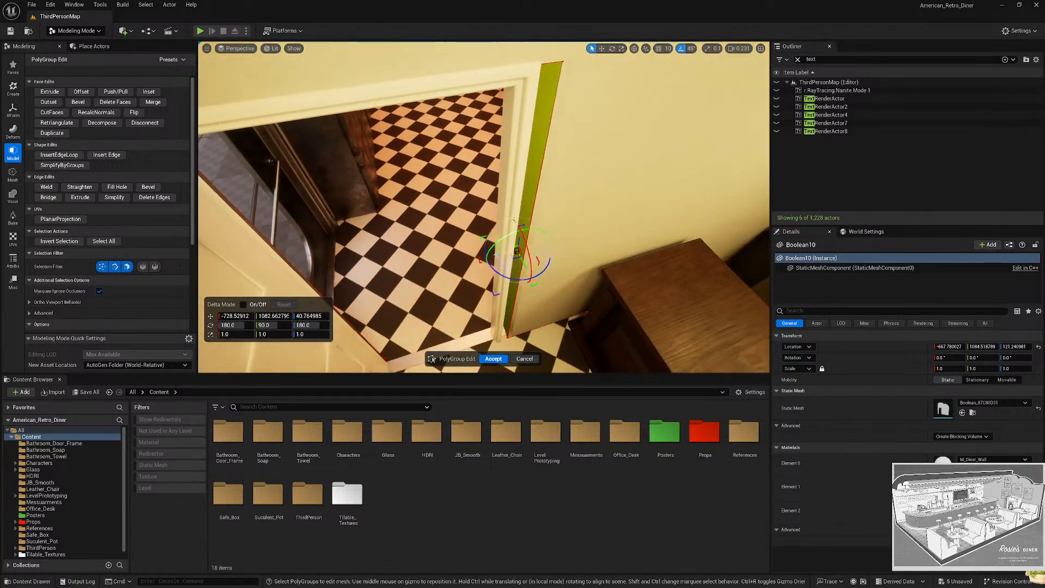
pyautogui.moveTo(488, 256); pyautogui.dragTo(349, 256, button='right')
# Push the wall's hallway-side face slightly toward the office and accept the PolyGroup edit.
pyautogui.click(430, 197)
pyautogui.press('w')
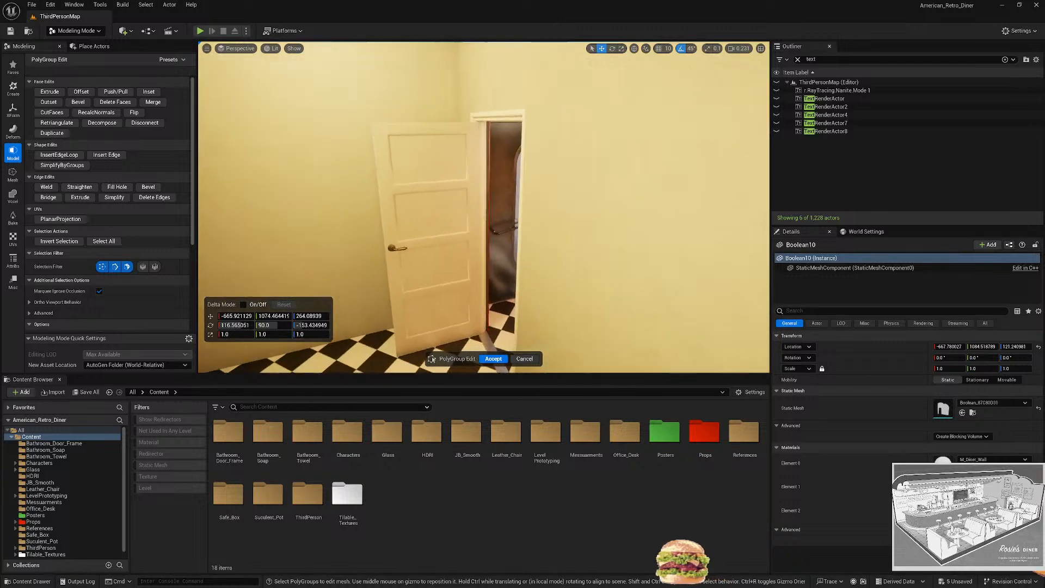
pyautogui.moveTo(449, 171); pyautogui.dragTo(381, 168, button='right')
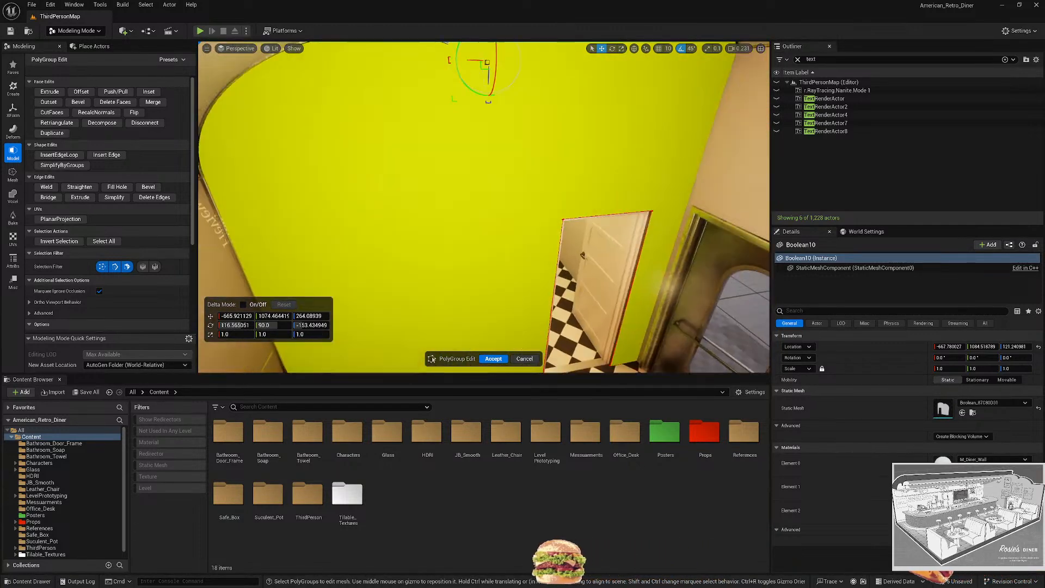
pyautogui.moveTo(532, 191); pyautogui.dragTo(522, 165, button='right')
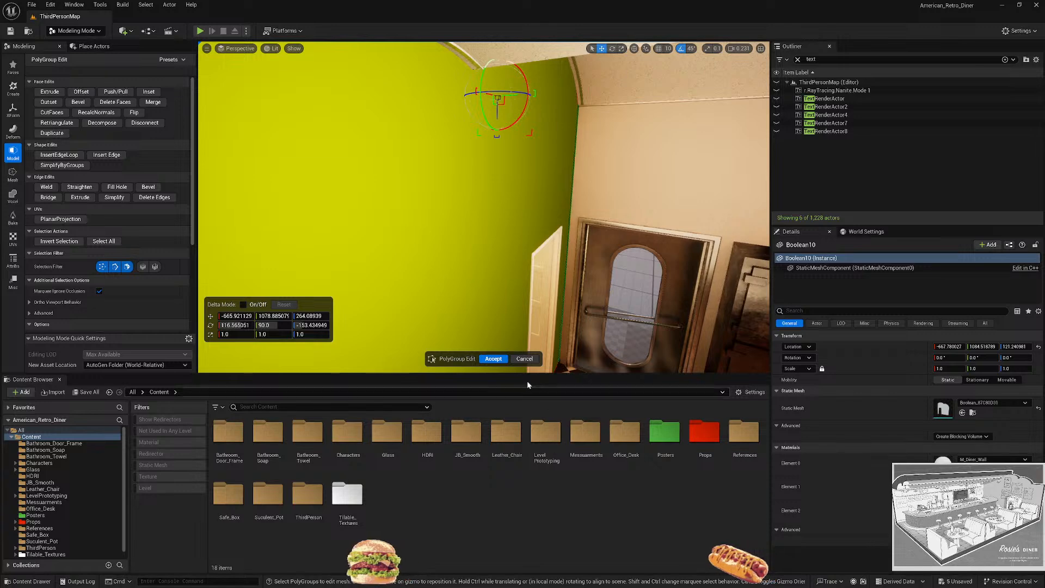
pyautogui.click(497, 359)
pyautogui.press('Escape')
# Duplicate the bathroom door threshold and move the copy to the office doorway.
pyautogui.moveTo(490, 245); pyautogui.dragTo(524, 295, button='right')
pyautogui.click(556, 268)
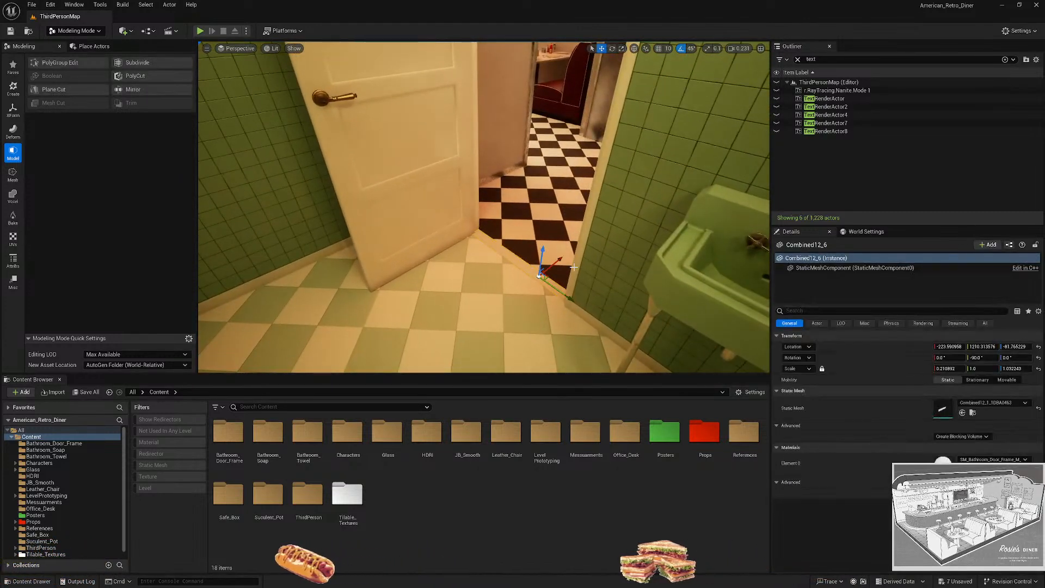
pyautogui.keyDown('alt'); pyautogui.moveTo(545, 270); pyautogui.dragTo(446, 354); pyautogui.keyUp('alt')
pyautogui.moveTo(588, 296); pyautogui.dragTo(685, 211, button='right')
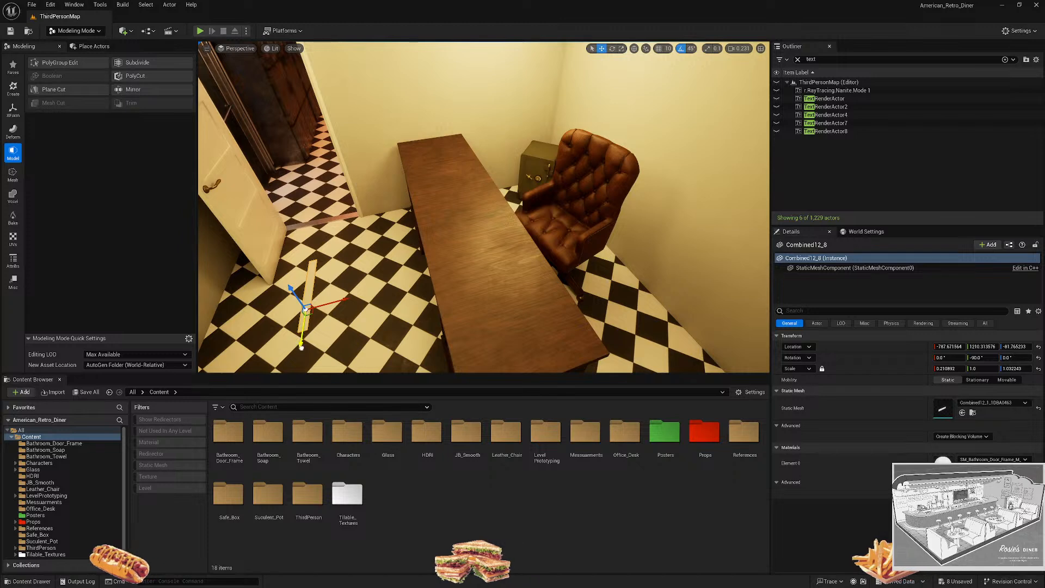
pyautogui.moveTo(300, 347); pyautogui.dragTo(310, 246)
pyautogui.press('f')
# Rotate the threshold copy to run across the office doorway and delete the old metal threshold there.
pyautogui.moveTo(468, 290)
pyautogui.mouseDown(button='right')
pyautogui.moveTo(414, 305)
pyautogui.moveTo(467, 290)
pyautogui.mouseUp(button='right')
pyautogui.press('e')
pyautogui.moveTo(361, 348); pyautogui.dragTo(471, 266)
pyautogui.press('w')
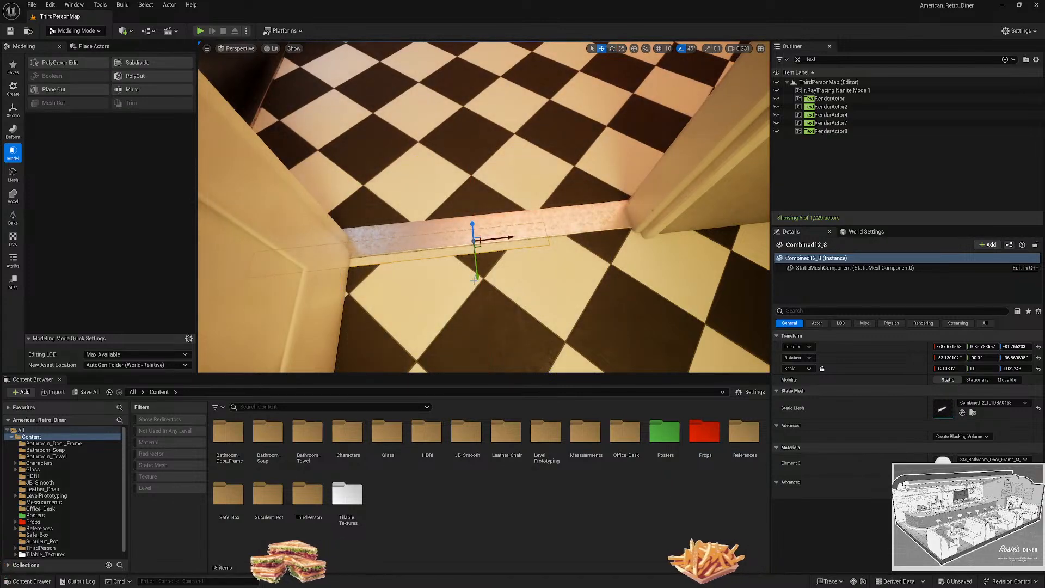
pyautogui.press('Delete')
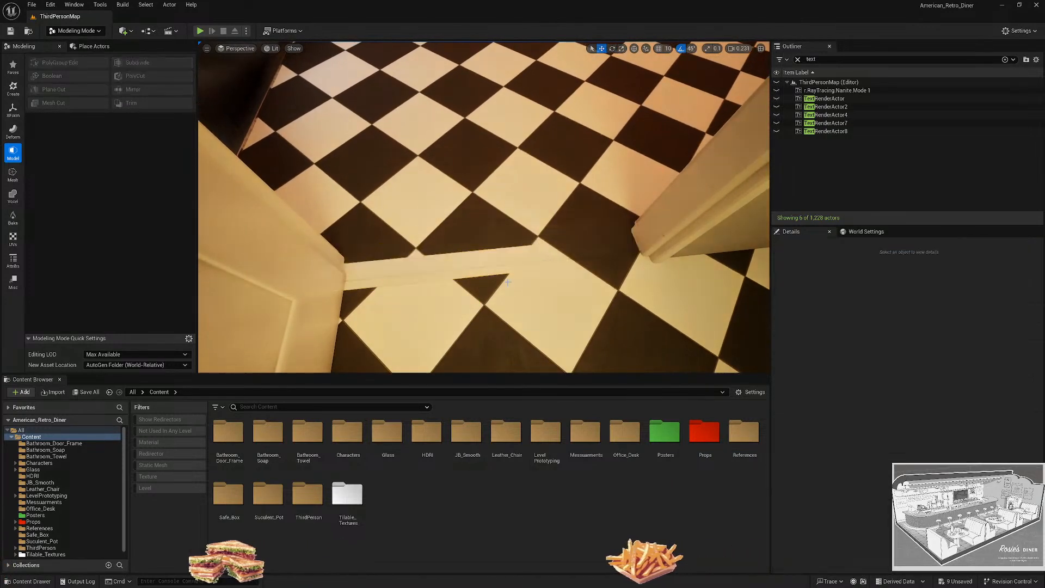
pyautogui.hotkey('ctrl', 'z')
# Position the new threshold so it spans both door jambs and lines up with the wall's thickness.
pyautogui.moveTo(475, 300); pyautogui.dragTo(476, 290)
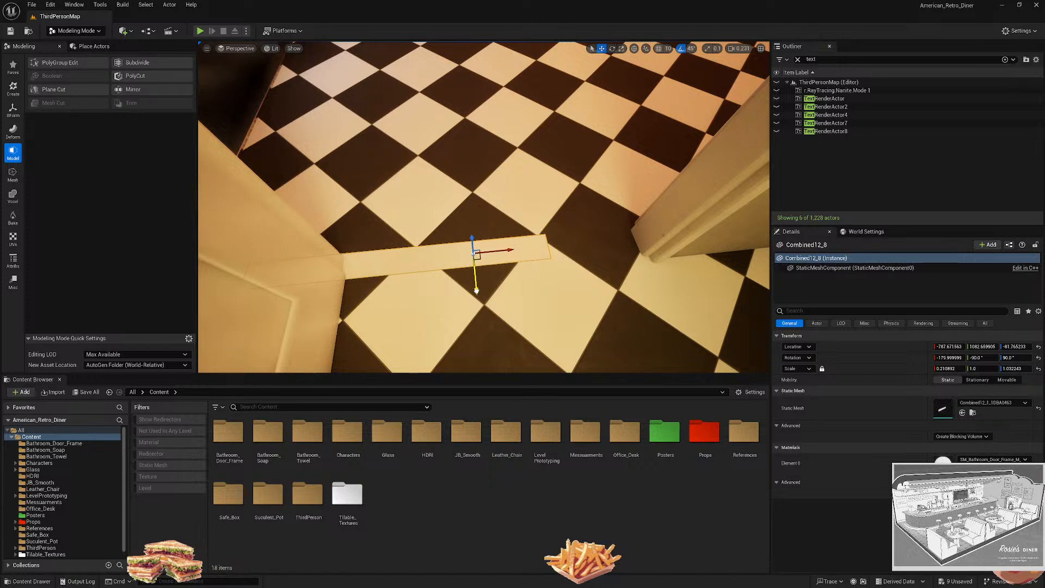
pyautogui.moveTo(506, 248); pyautogui.dragTo(571, 285)
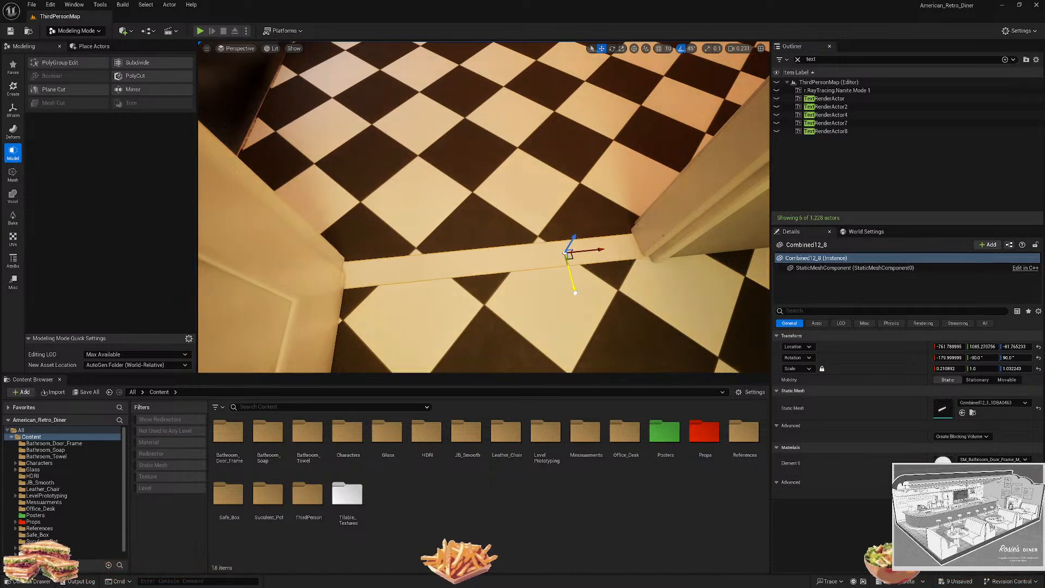
pyautogui.moveTo(571, 283); pyautogui.dragTo(565, 305, button='right')
pyautogui.scroll(-3, 571, 288)
pyautogui.moveTo(509, 279)
pyautogui.mouseDown(button='right')
pyautogui.moveTo(511, 294)
pyautogui.moveTo(509, 279)
pyautogui.mouseUp(button='right')
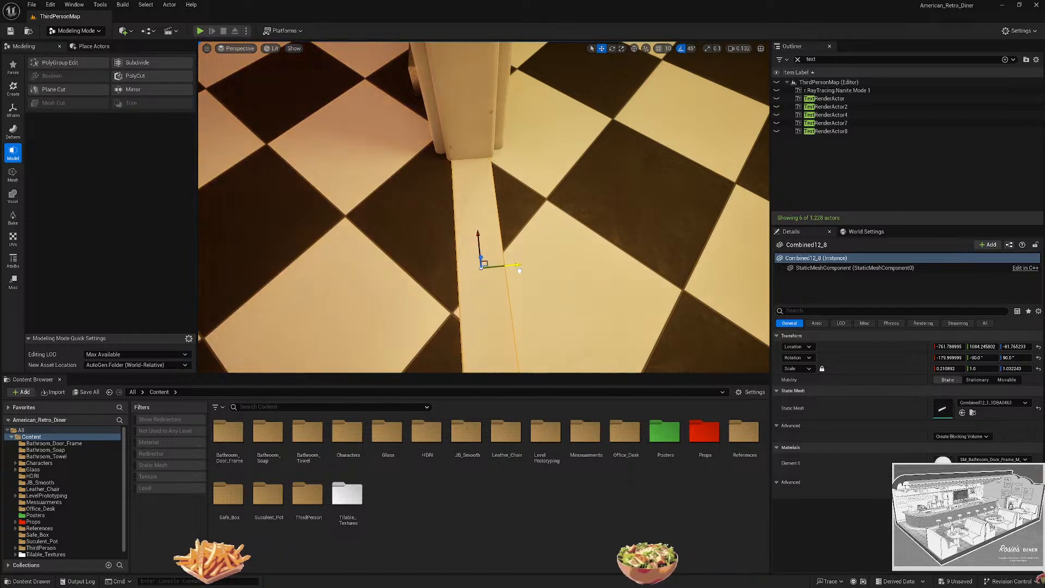
pyautogui.moveTo(517, 268); pyautogui.dragTo(518, 267)
pyautogui.press('Escape')
# Duplicate the office wall that has the window opening and rotate the copy 90° about its vertical axis.
pyautogui.moveTo(517, 266); pyautogui.dragTo(305, 180, button='right')
pyautogui.press('s')
pyautogui.scroll(5, 602, 161)
pyautogui.press('w')
pyautogui.press('s')
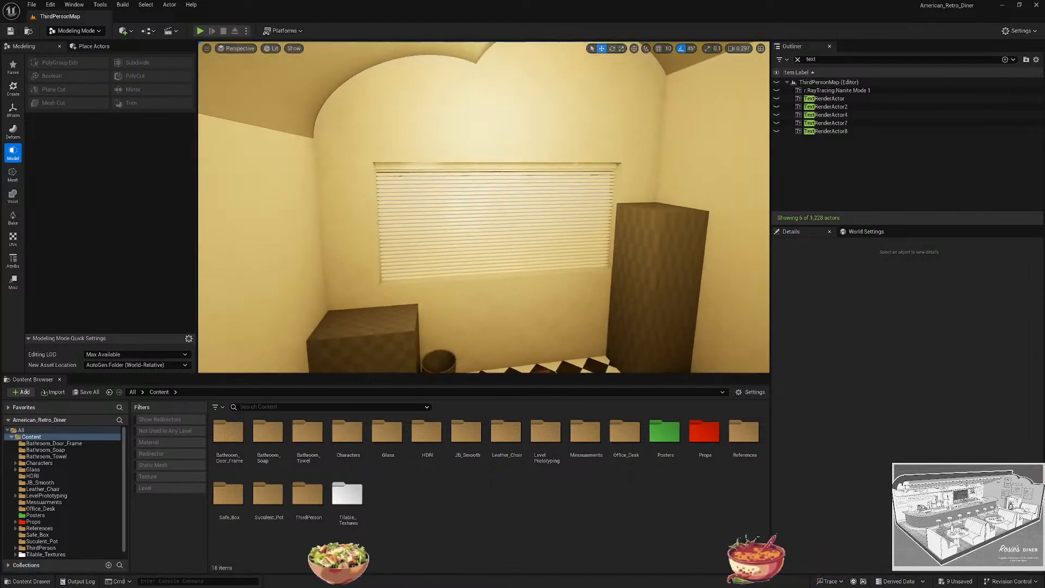
pyautogui.click(527, 206)
pyautogui.press('Escape')
pyautogui.moveTo(527, 206); pyautogui.dragTo(588, 206, button='right')
pyautogui.click(532, 266)
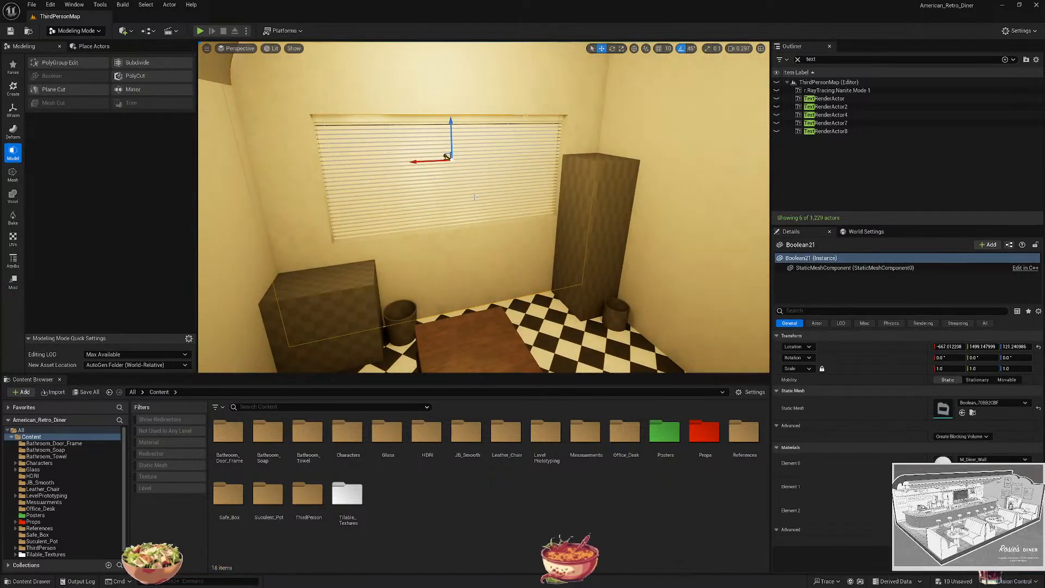
pyautogui.press('e')
pyautogui.moveTo(446, 158)
pyautogui.mouseDown()
pyautogui.moveTo(396, 160)
pyautogui.moveTo(439, 156)
pyautogui.mouseUp()
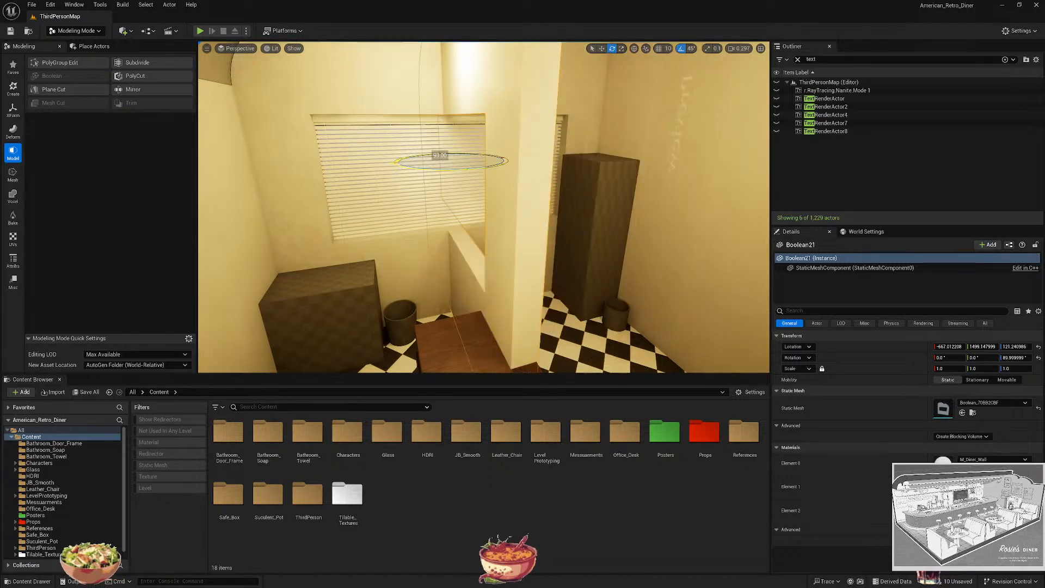
# Move the rotated window wall copy onto the office side wall between the tall cabinet and the door.
pyautogui.press('w')
pyautogui.moveTo(439, 157); pyautogui.dragTo(329, 171, button='right')
pyautogui.moveTo(325, 171); pyautogui.dragTo(641, 261)
pyautogui.moveTo(641, 261); pyautogui.dragTo(481, 245, button='right')
pyautogui.moveTo(461, 233); pyautogui.dragTo(464, 241)
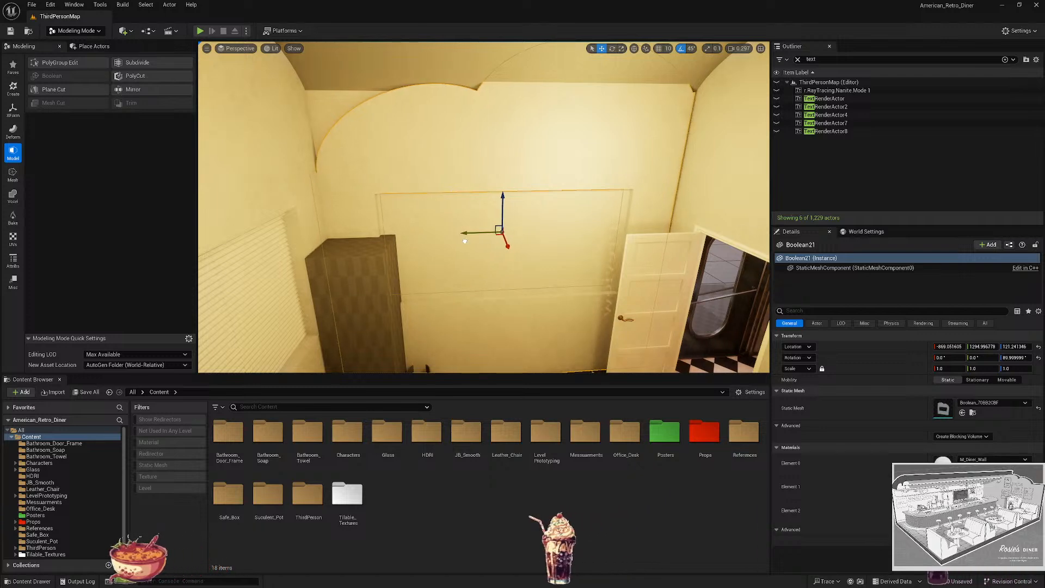
pyautogui.moveTo(520, 281); pyautogui.dragTo(509, 321, button='right')
pyautogui.press('Escape')
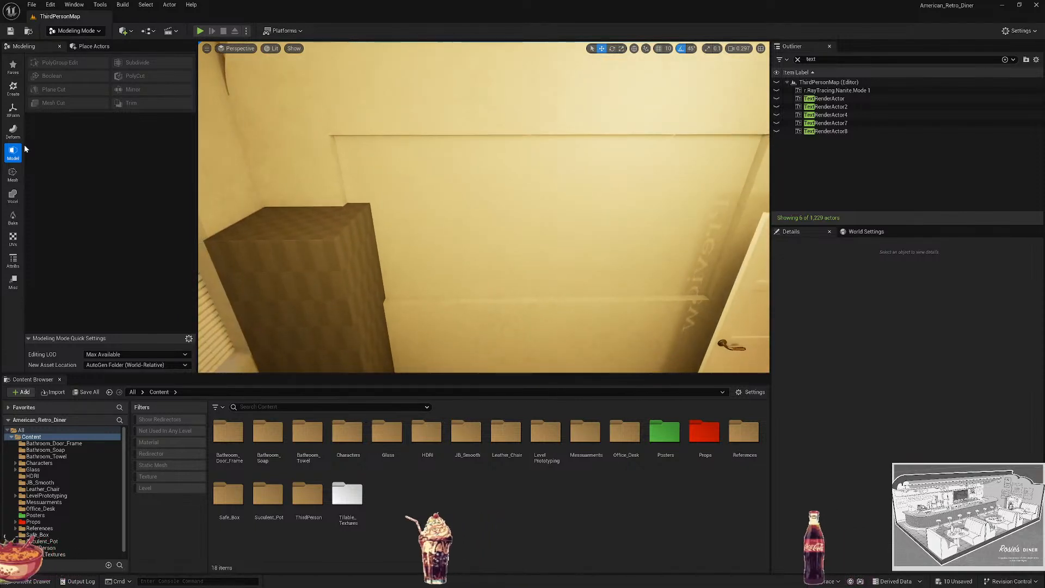
# Create a box and place it over the upper corner of the side wall's window outline beside the tall cabinet.
pyautogui.click(13, 110)
pyautogui.click(12, 131)
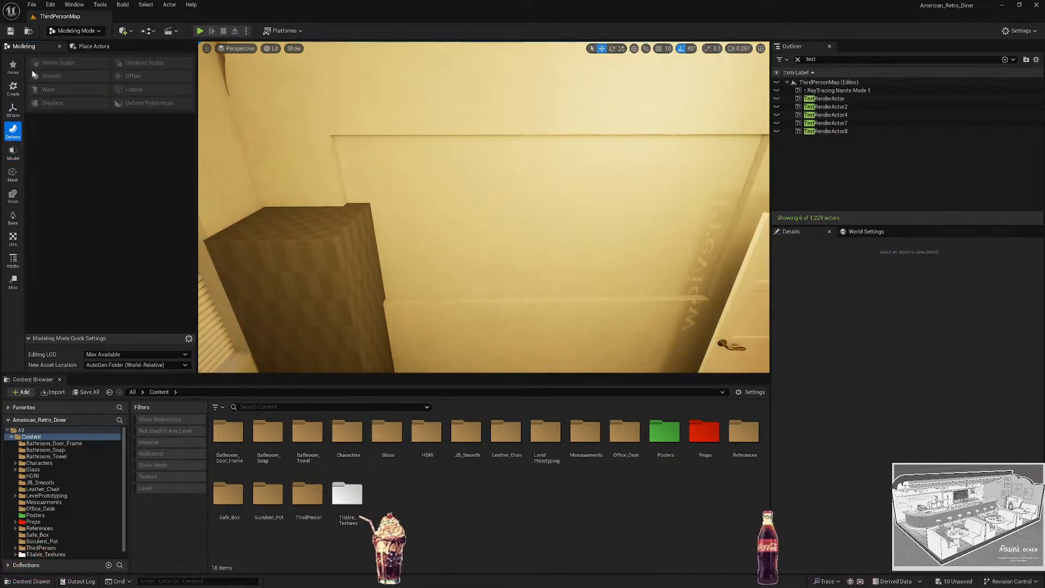
pyautogui.click(13, 174)
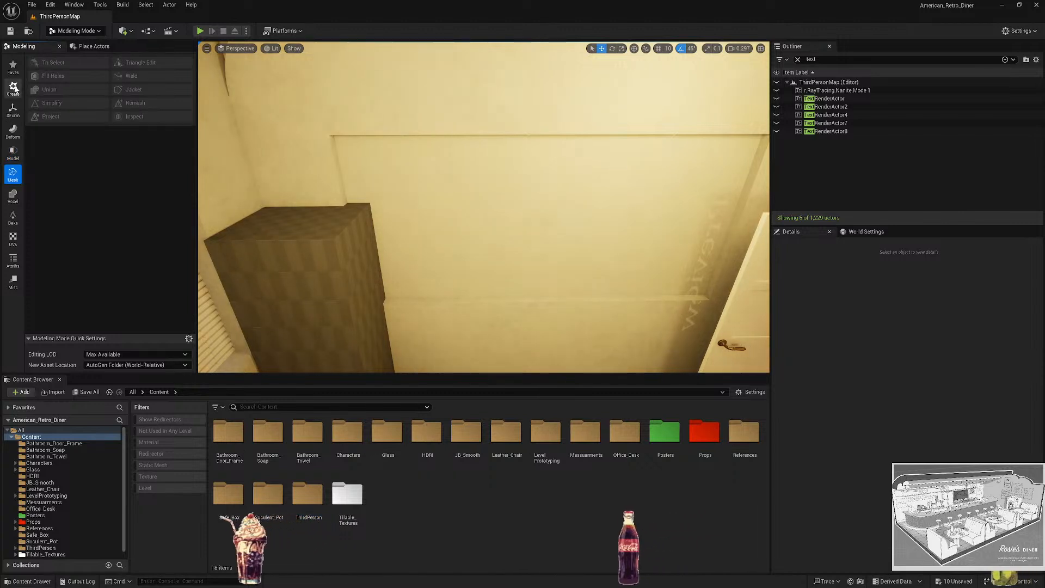
pyautogui.click(13, 87)
pyautogui.click(62, 62)
pyautogui.click(541, 205)
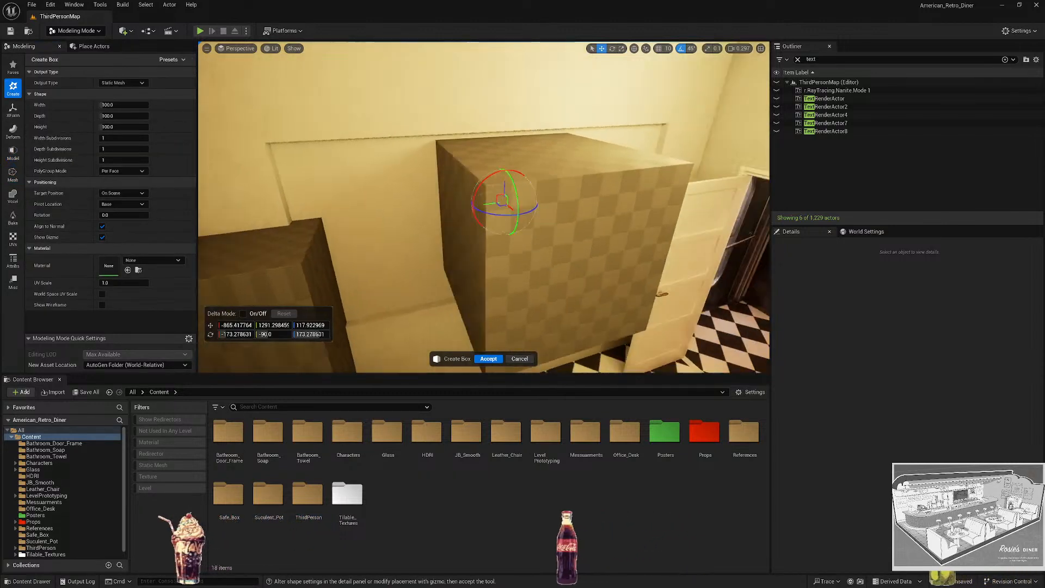
pyautogui.moveTo(532, 189); pyautogui.dragTo(385, 211)
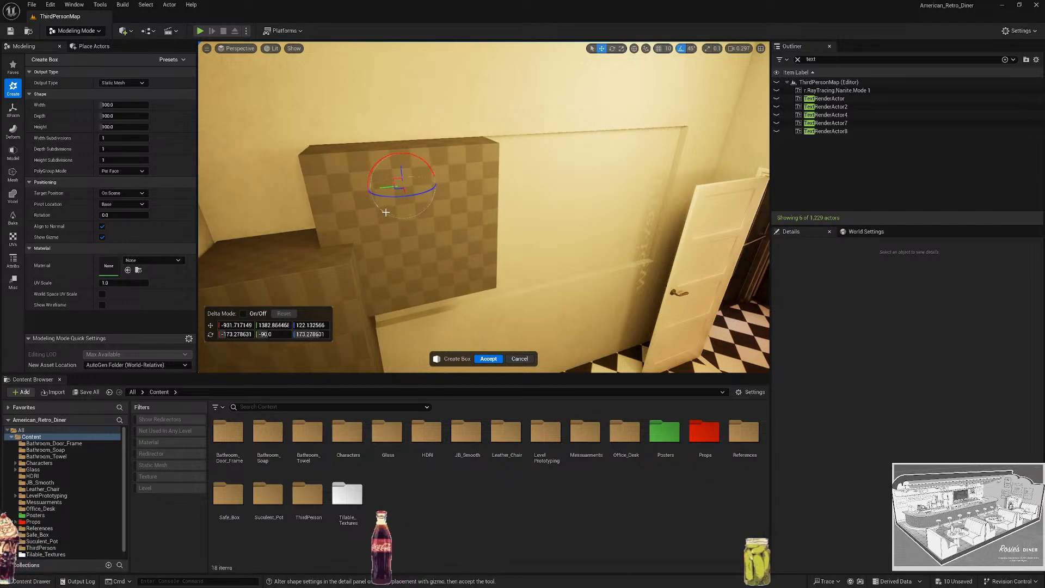
pyautogui.moveTo(483, 206)
pyautogui.mouseDown(button='right')
pyautogui.moveTo(523, 202)
pyautogui.moveTo(473, 213)
pyautogui.moveTo(487, 203)
pyautogui.mouseUp(button='right')
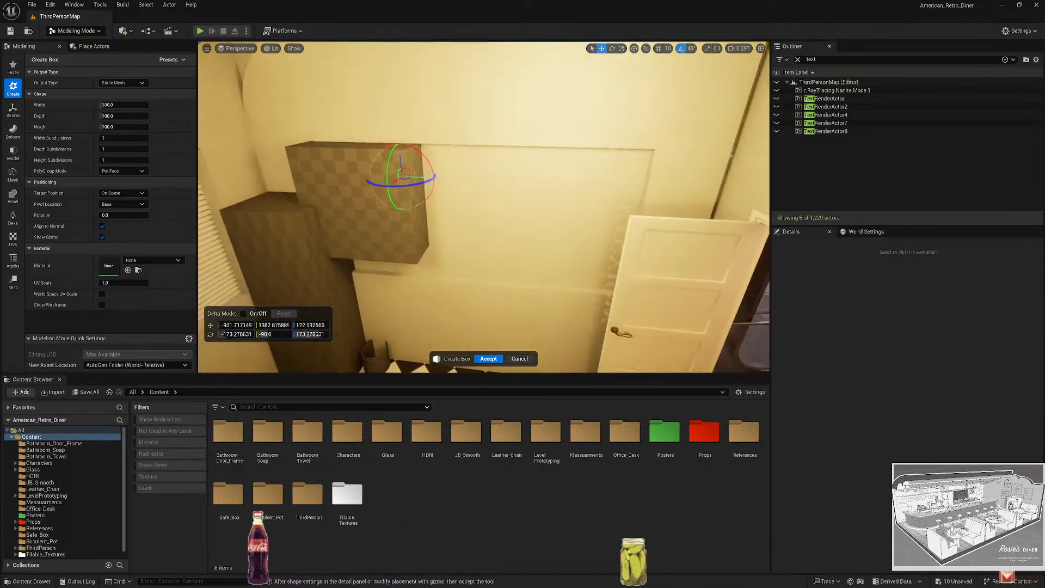
pyautogui.click(488, 359)
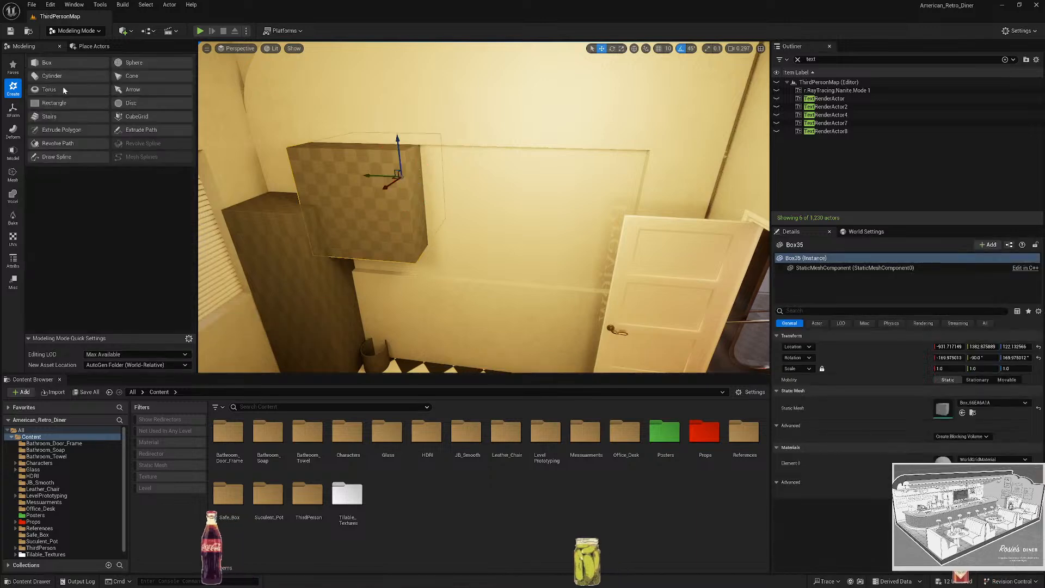
# Using PolyGroup Edit, extend the box's side face along the wall to the window outline's edge beside the office door.
pyautogui.click(14, 128)
pyautogui.click(14, 154)
pyautogui.click(76, 62)
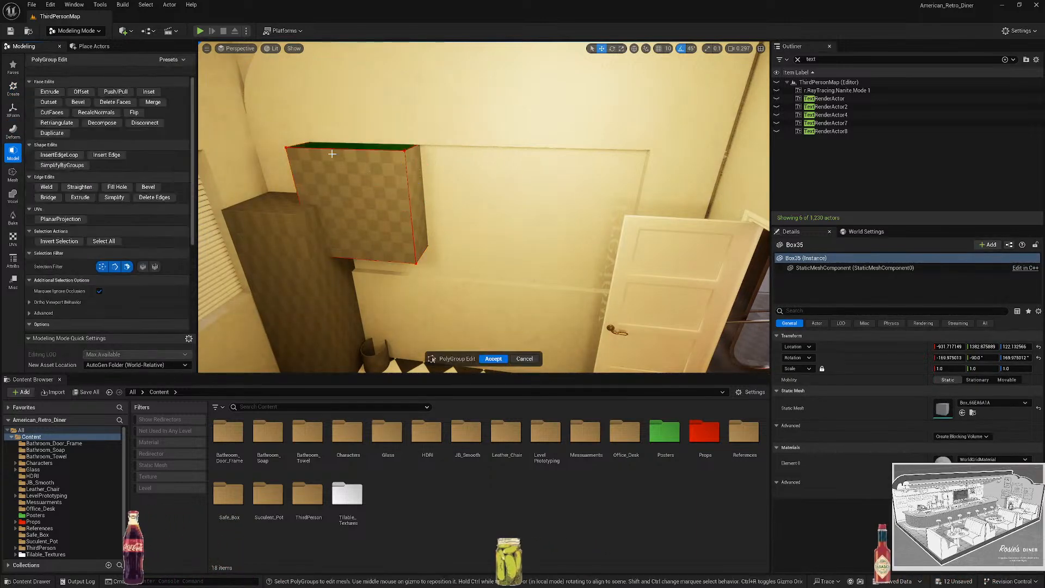
pyautogui.click(415, 183)
pyautogui.moveTo(446, 193); pyautogui.dragTo(644, 201)
pyautogui.press('w')
pyautogui.scroll(-3, 631, 203)
pyautogui.moveTo(599, 207); pyautogui.dragTo(653, 198, button='right')
pyautogui.press('a')
pyautogui.moveTo(569, 265); pyautogui.dragTo(631, 275, button='right')
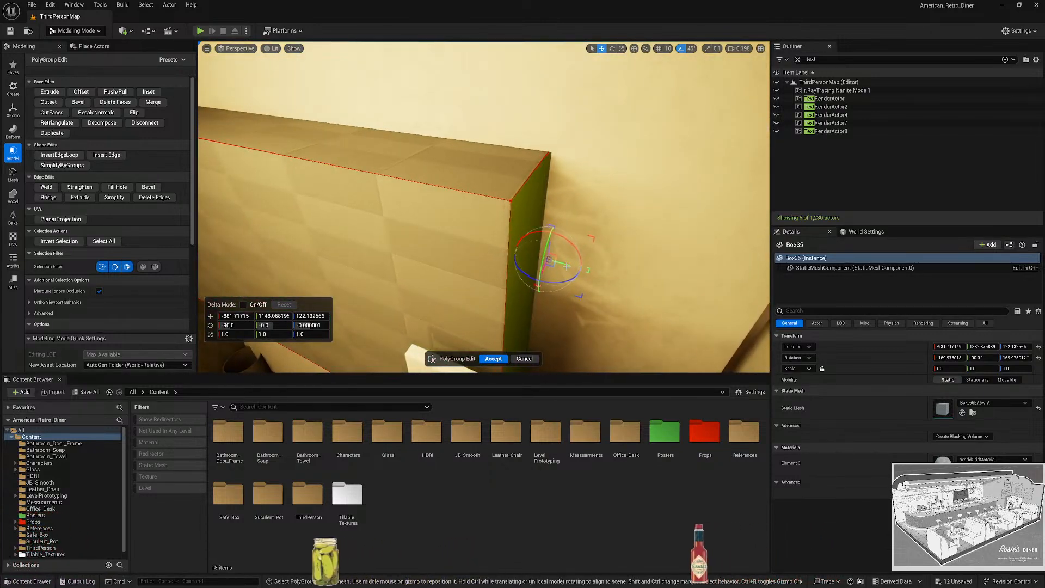
pyautogui.moveTo(568, 268); pyautogui.dragTo(573, 269)
# Lower the box's bottom face to the height of the window outline's sill and accept the mesh edit.
pyautogui.press('q')
pyautogui.moveTo(572, 270); pyautogui.dragTo(485, 228, button='right')
pyautogui.click(478, 217)
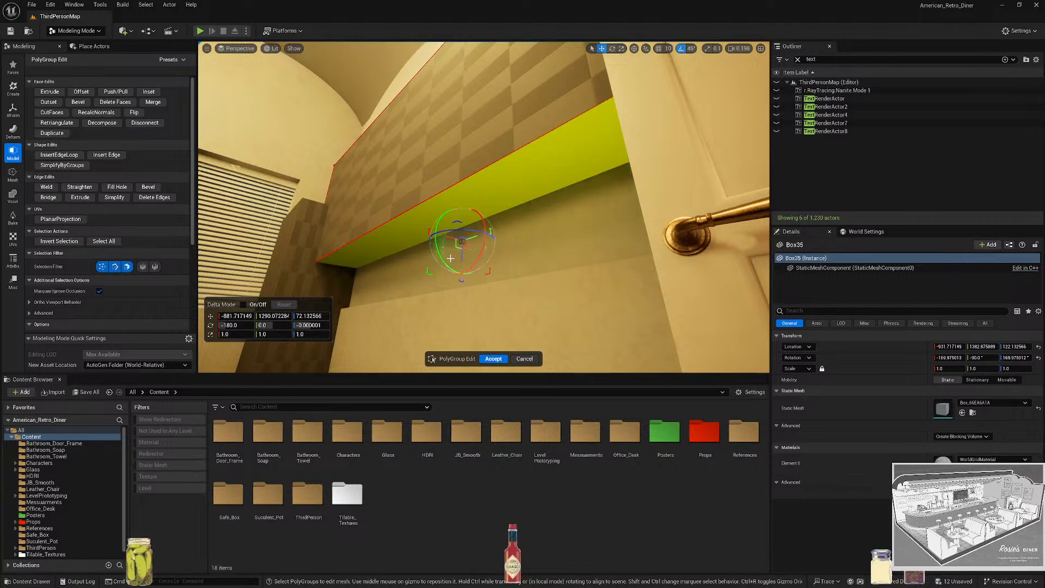
pyautogui.moveTo(461, 252); pyautogui.dragTo(455, 306)
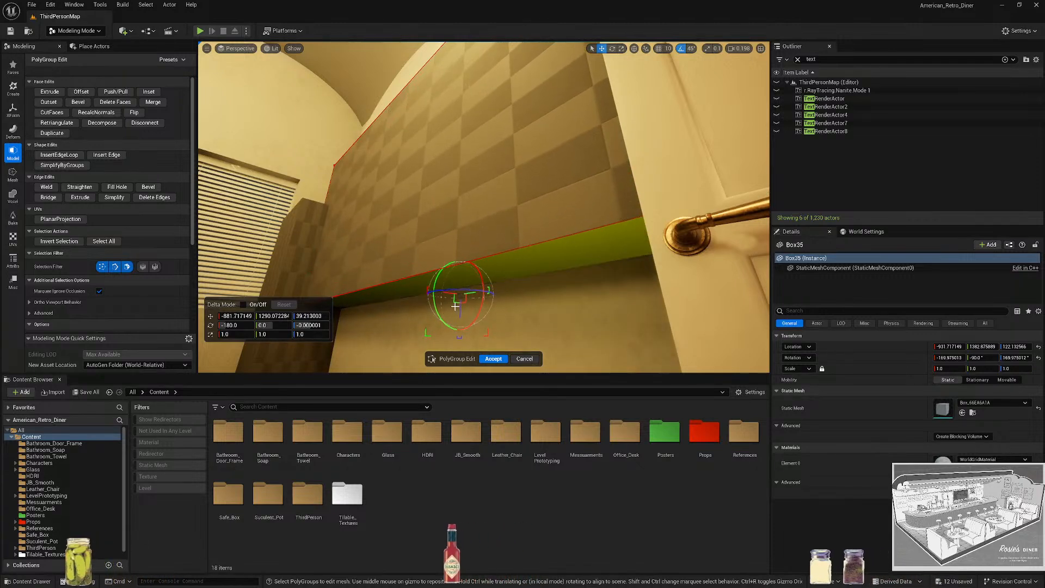
pyautogui.moveTo(457, 304); pyautogui.dragTo(559, 180, button='right')
pyautogui.click(501, 360)
# Delete the rotated window wall copy that overlaps the office side wall.
pyautogui.click(560, 180)
pyautogui.press('Delete')
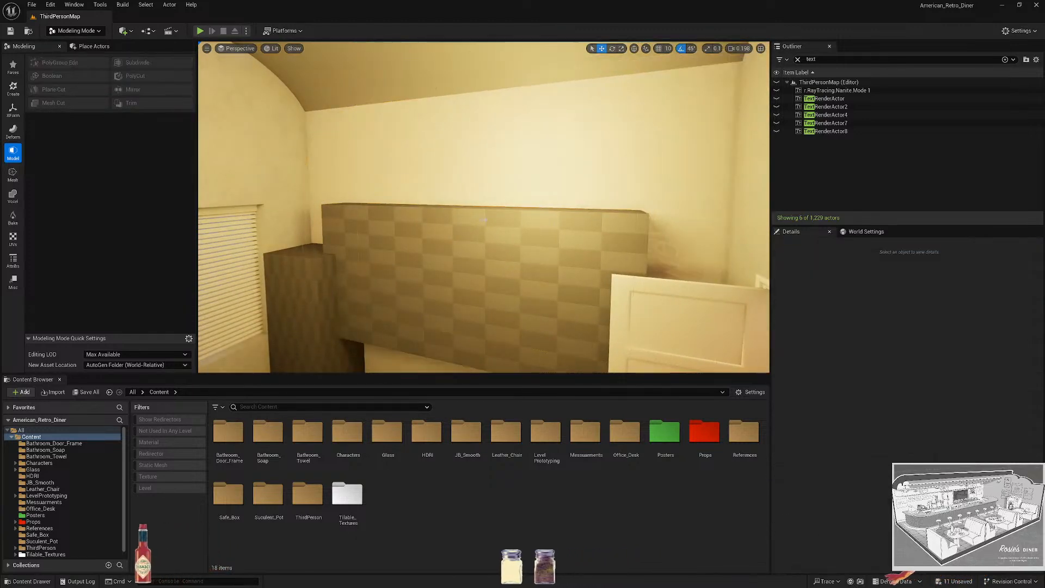
# Try a Difference A - B Boolean that subtracts the checkered box from the office side wall.
pyautogui.click(559, 180)
pyautogui.keyDown('shift'); pyautogui.click(420, 239); pyautogui.keyUp('shift')
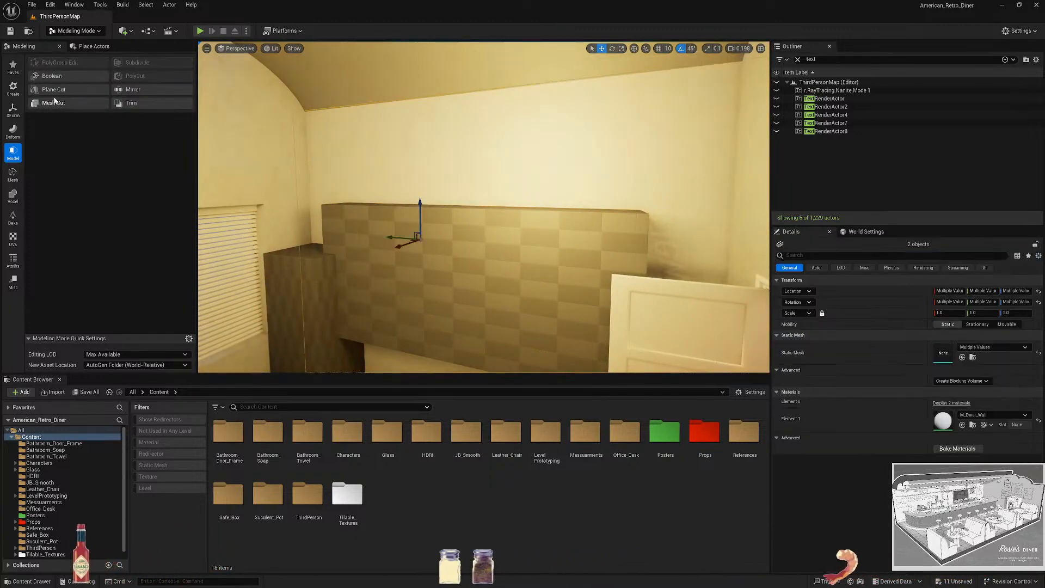
pyautogui.click(50, 76)
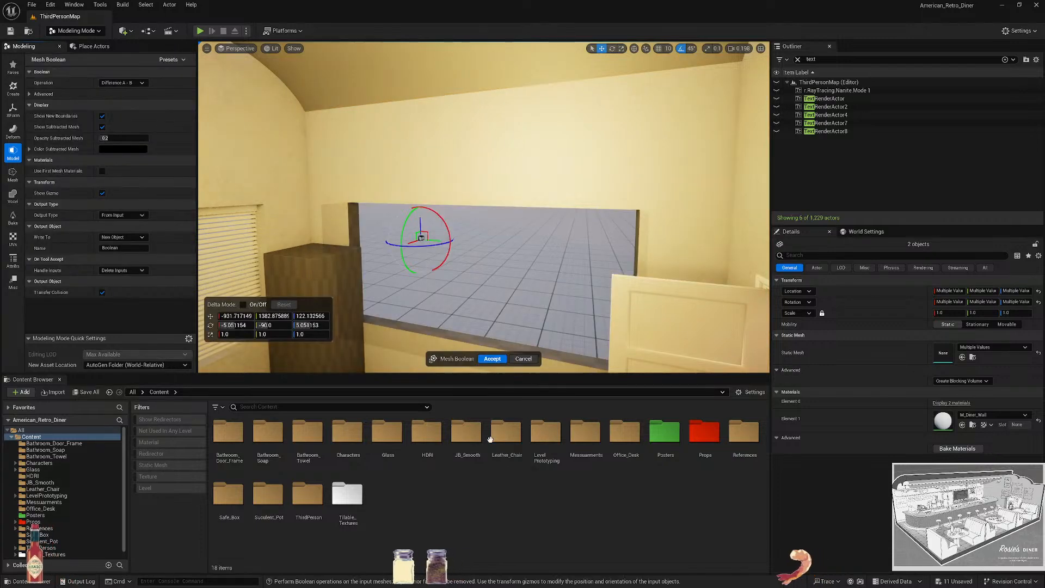
pyautogui.click(492, 358)
pyautogui.moveTo(483, 268); pyautogui.dragTo(532, 299, button='right')
pyautogui.press('Escape')
# Undo the Boolean cut in the office side wall to restore the separate wall and box.
pyautogui.click(532, 300)
pyautogui.hotkey('ctrl', 'z')
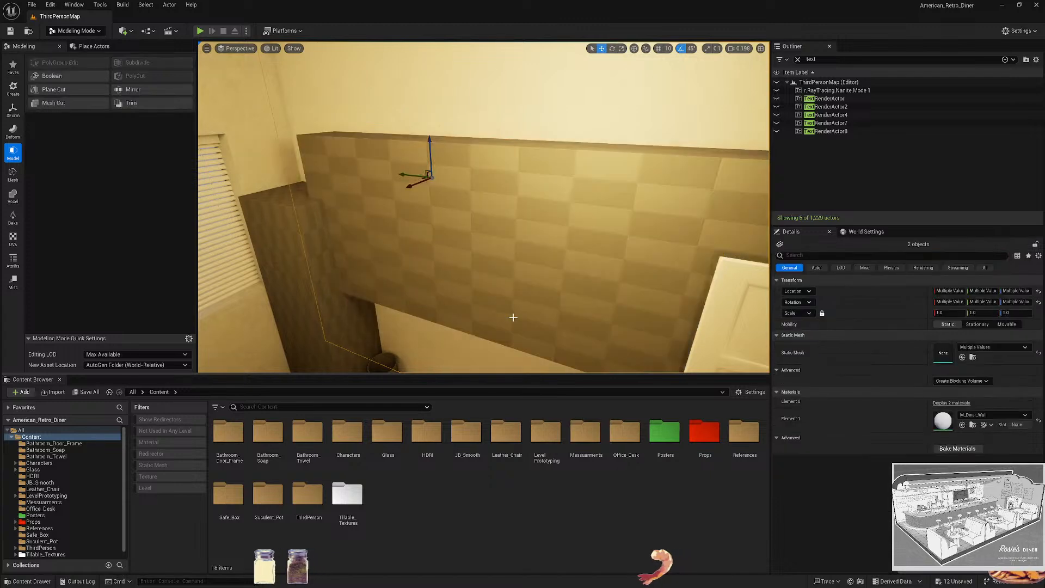
pyautogui.hotkey('ctrl', 'z')
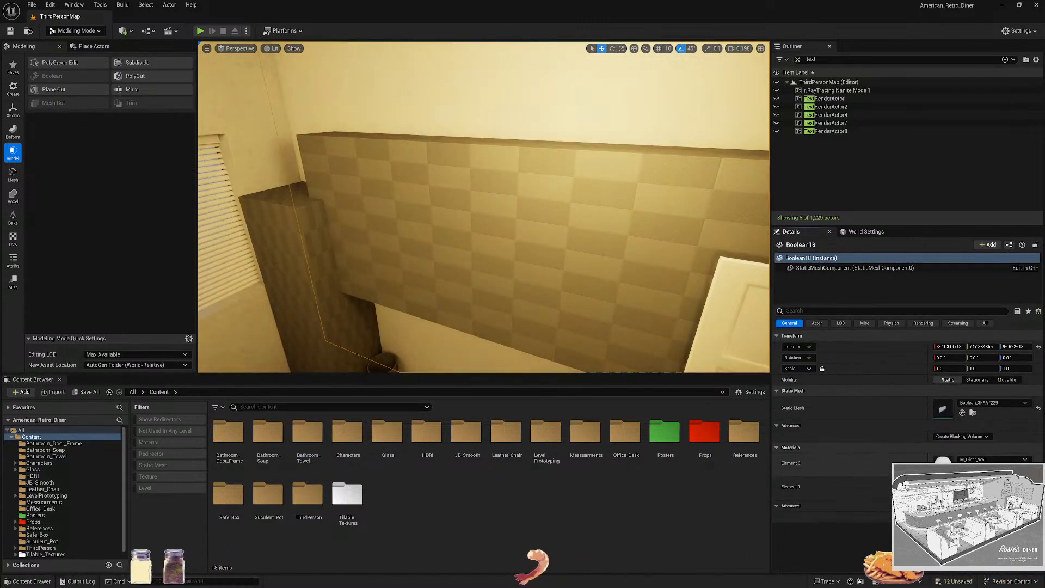
# Apply the side wall's M_Diner_Wall material to the box.
pyautogui.click(972, 469)
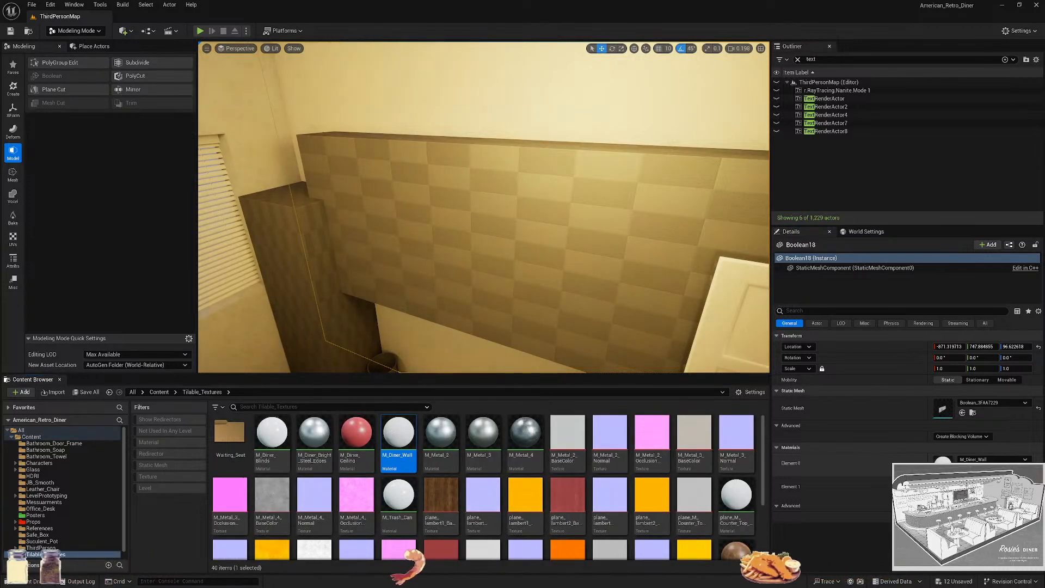
pyautogui.click(428, 175)
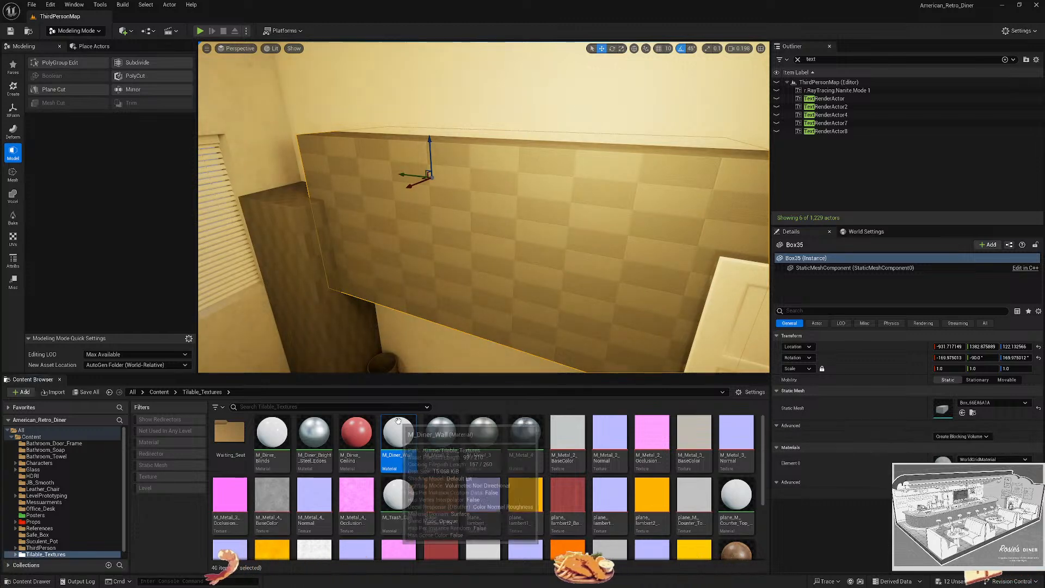
pyautogui.click(962, 469)
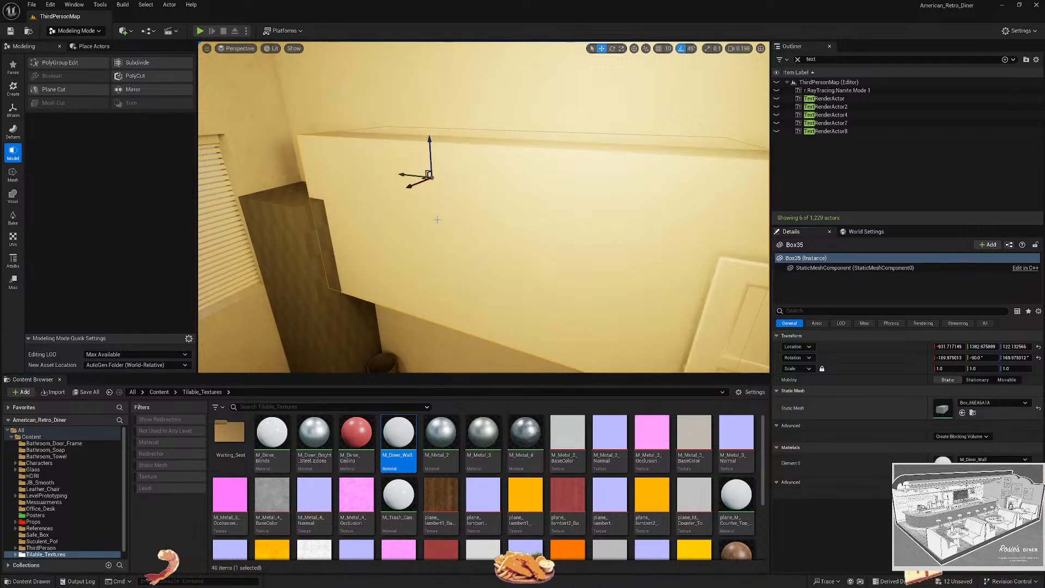
# Cut the window opening by subtracting the M_Diner_Wall box from the office side wall with a Boolean.
pyautogui.moveTo(436, 219); pyautogui.dragTo(471, 221, button='right')
pyautogui.press('Escape')
pyautogui.click(465, 203)
pyautogui.keyDown('shift'); pyautogui.click(464, 201); pyautogui.keyUp('shift')
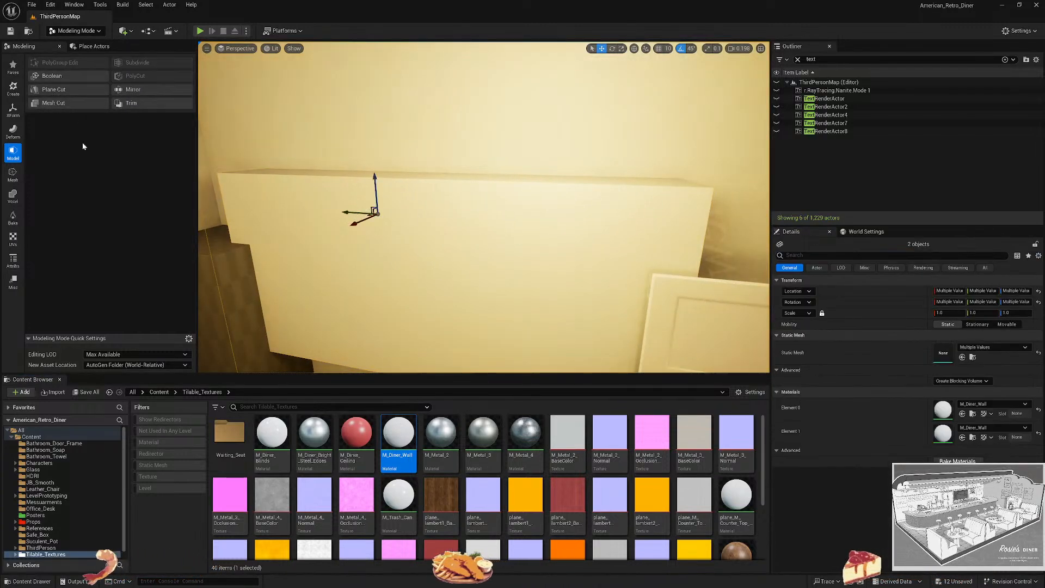
pyautogui.click(53, 76)
pyautogui.click(483, 361)
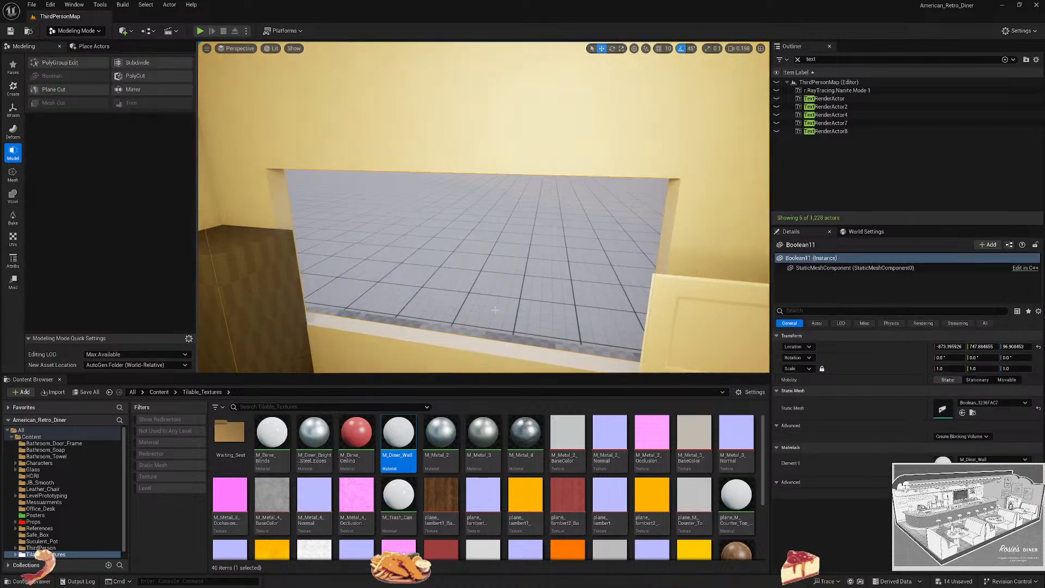
pyautogui.press('w')
pyautogui.moveTo(489, 261); pyautogui.dragTo(397, 299, button='right')
pyautogui.press('Escape')
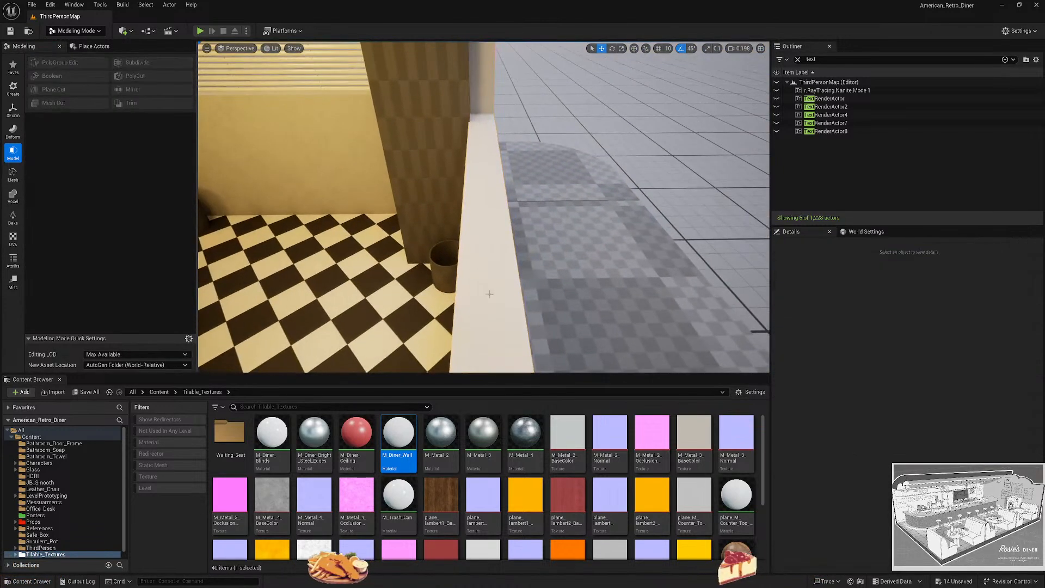
# Duplicate the office window blinds, rotate the copy 90° about its vertical axis and move it toward the side wall's plane.
pyautogui.moveTo(489, 294); pyautogui.dragTo(544, 256, button='right')
pyautogui.press('s')
pyautogui.scroll(1, 484, 207)
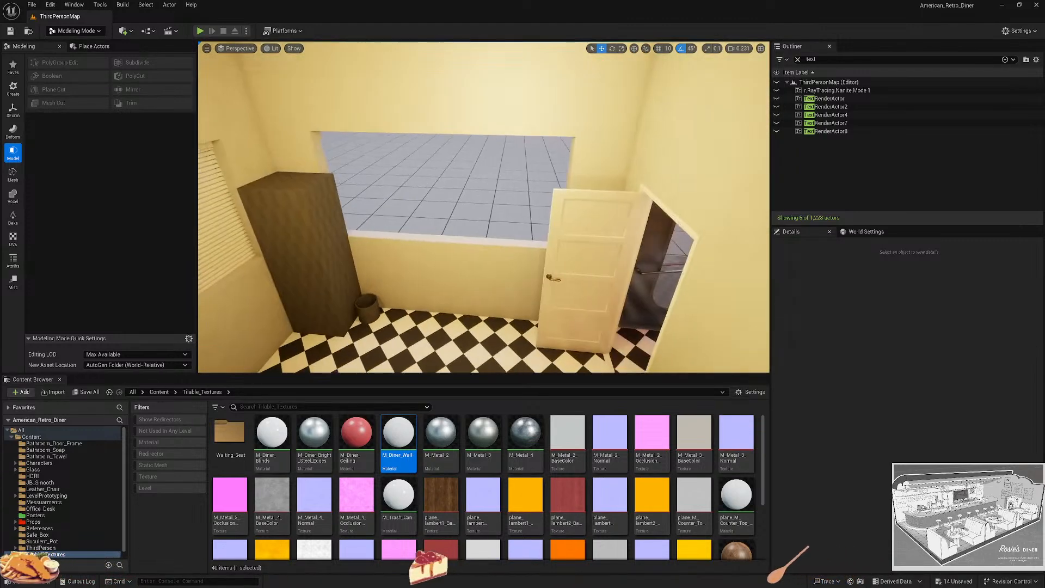
pyautogui.click(573, 239)
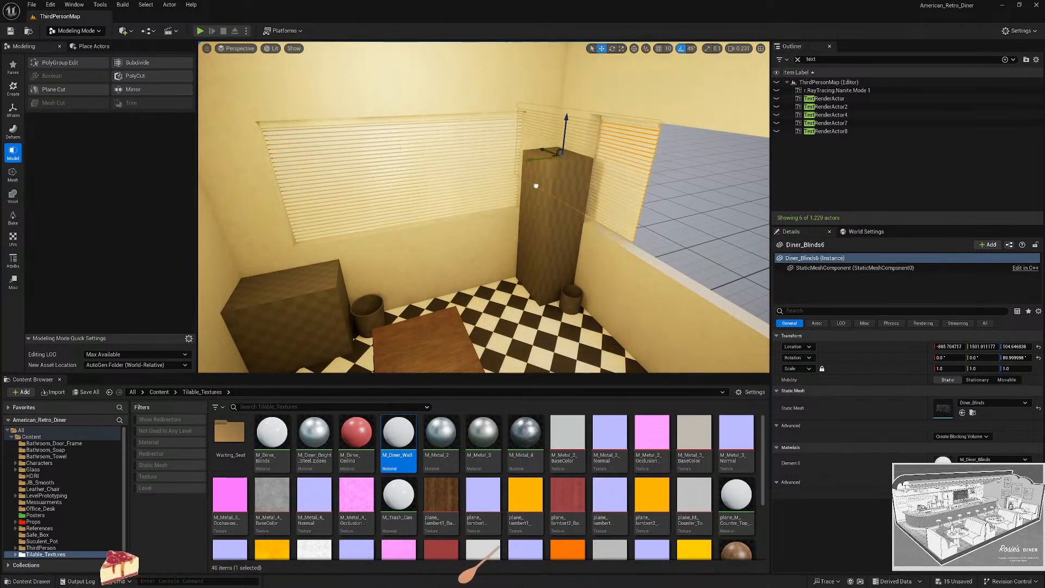
pyautogui.moveTo(526, 189); pyautogui.dragTo(576, 172, button='right')
pyautogui.moveTo(501, 175); pyautogui.dragTo(501, 175, button='right')
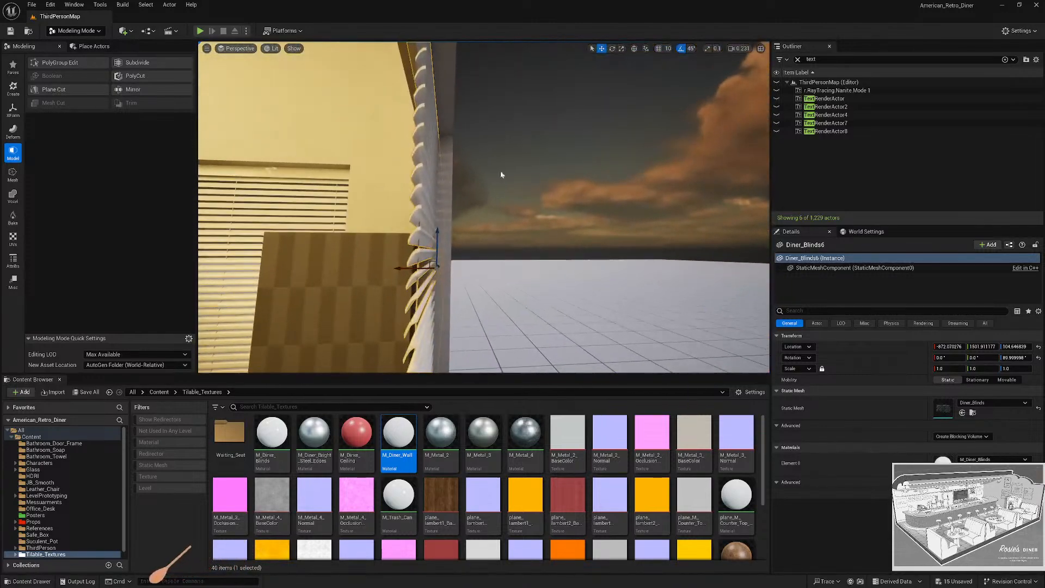
# Move the rotated blinds into the new side wall opening so they fill it between the tall cabinet and the door.
pyautogui.click(403, 268)
pyautogui.moveTo(403, 267); pyautogui.dragTo(414, 182, button='right')
pyautogui.click(441, 149)
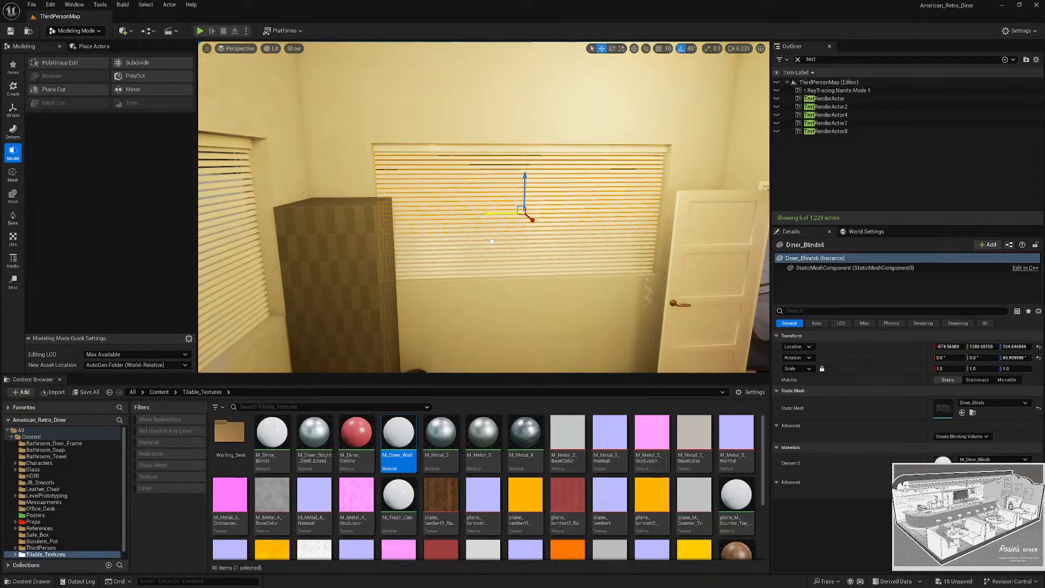
pyautogui.press('Escape')
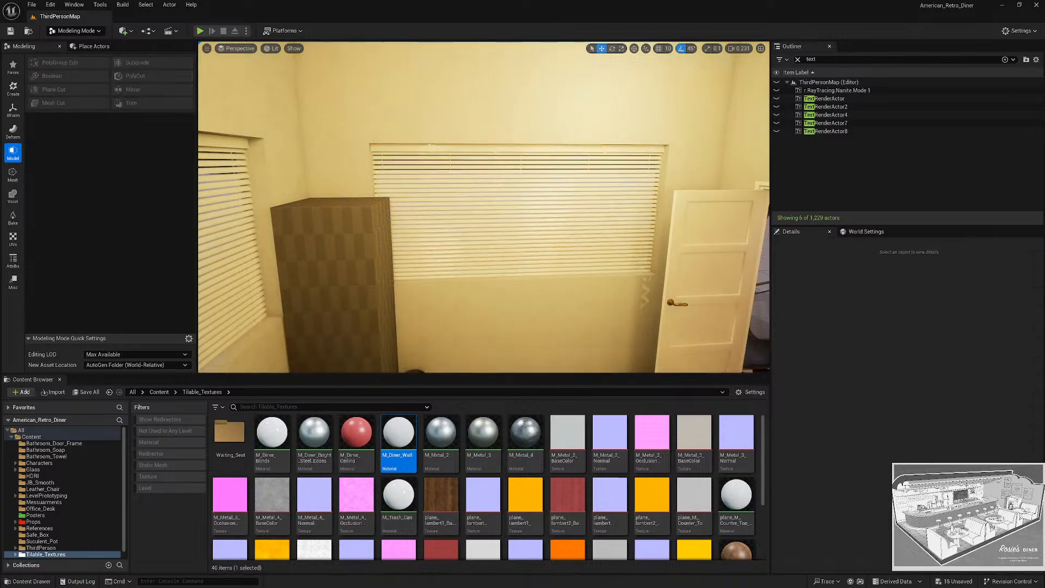
# Save all modified content, including the new Boolean and box meshes.
pyautogui.moveTo(490, 244); pyautogui.dragTo(522, 244, button='right')
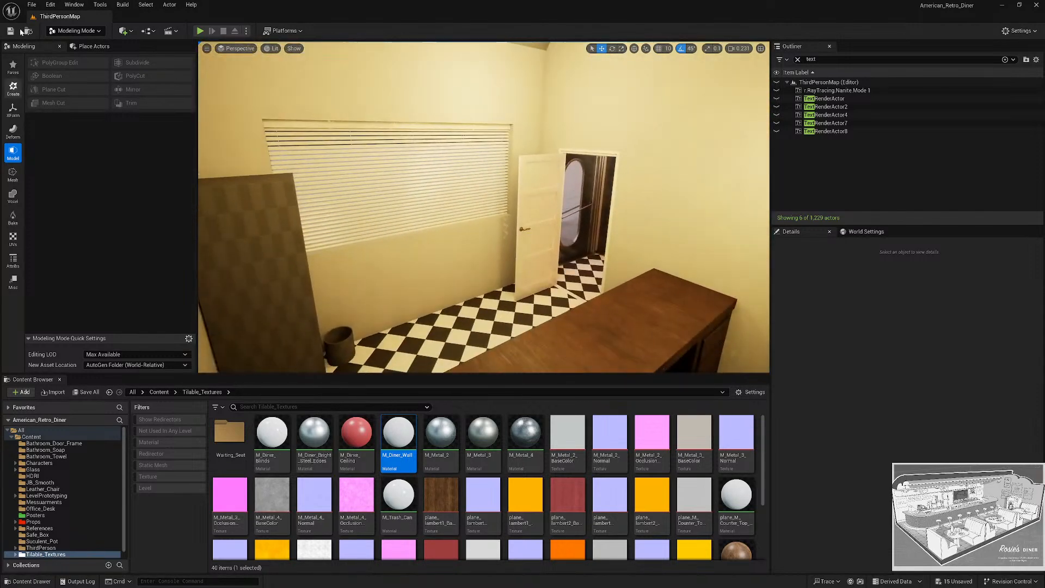
pyautogui.click(88, 392)
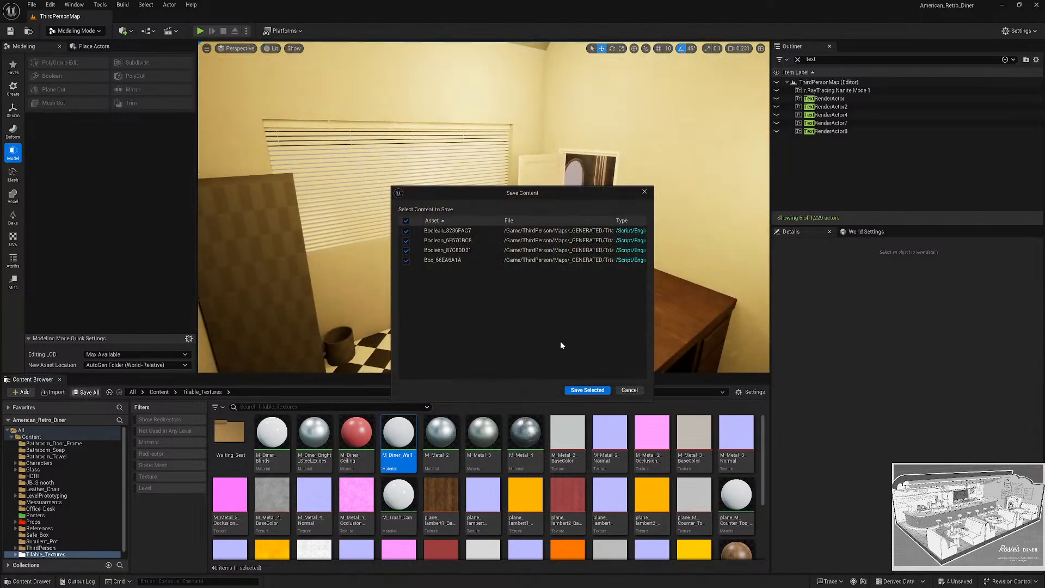
pyautogui.click(587, 390)
# Search all project content for "wood" and apply the T_Wood1 material to the open office door.
pyautogui.click(157, 394)
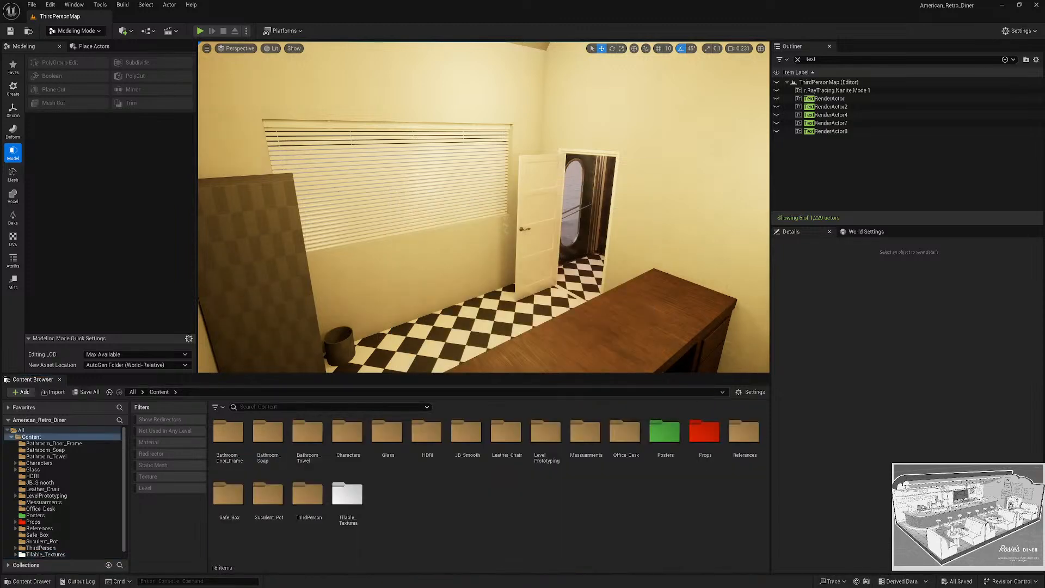
pyautogui.press('w')
pyautogui.moveTo(483, 229); pyautogui.dragTo(530, 234, button='right')
pyautogui.click(531, 233)
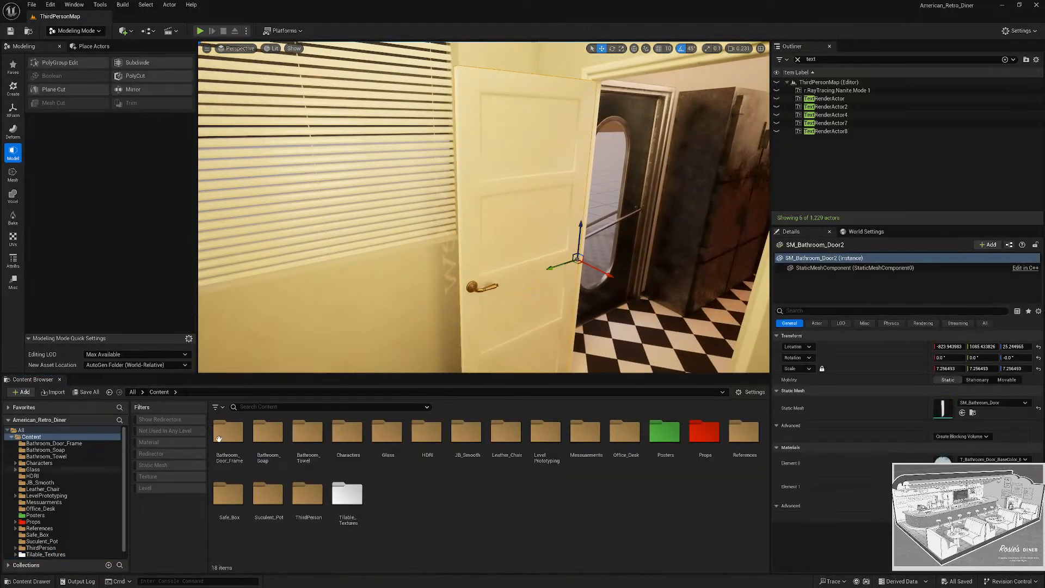
pyautogui.write('wood')
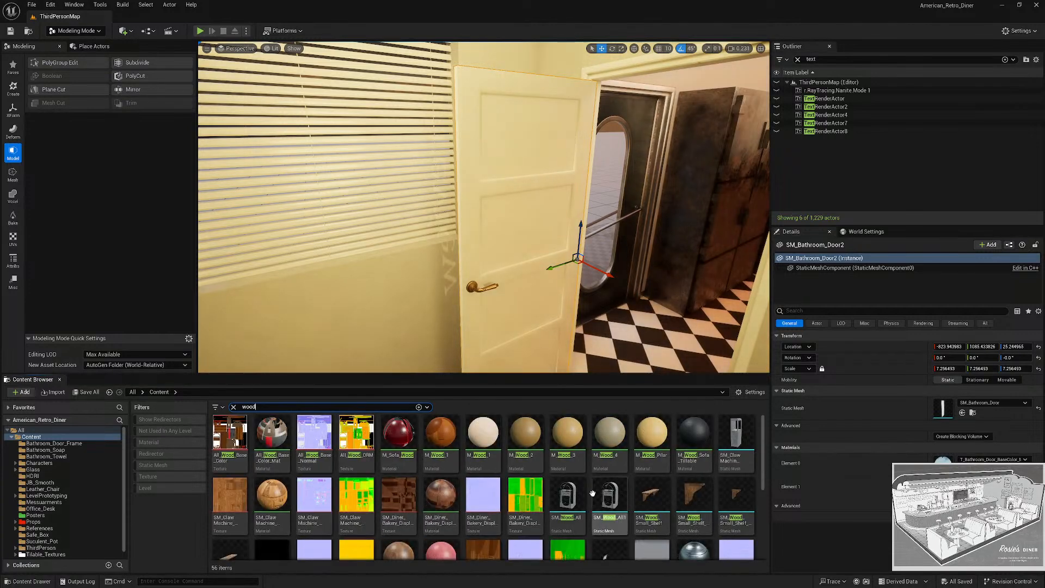
pyautogui.scroll(-1, 409, 525)
pyautogui.moveTo(544, 134); pyautogui.dragTo(544, 133)
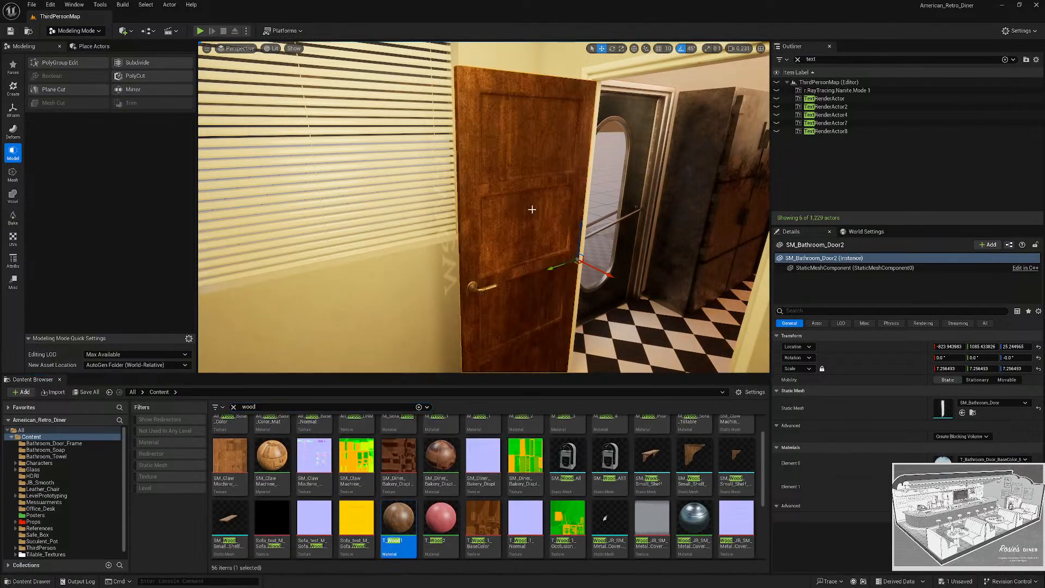
# Check the wooden door against the room and undo its material change.
pyautogui.moveTo(483, 207); pyautogui.dragTo(472, 242, button='right')
pyautogui.press('w')
pyautogui.scroll(-1, 484, 187)
pyautogui.press('a')
pyautogui.press('s')
pyautogui.press('s')
pyautogui.press('s')
pyautogui.hotkey('ctrl', 'z')
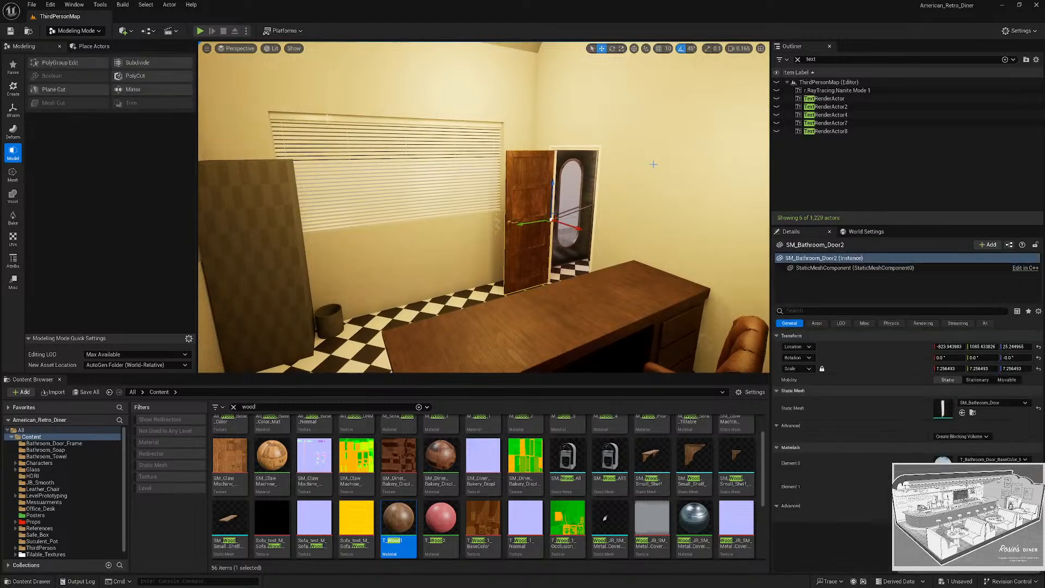
pyautogui.press('Escape')
# Shift the long metal baseboard on the hallway side of the office wall along Y to about 1078.1.
pyautogui.moveTo(653, 163); pyautogui.dragTo(644, 156, button='right')
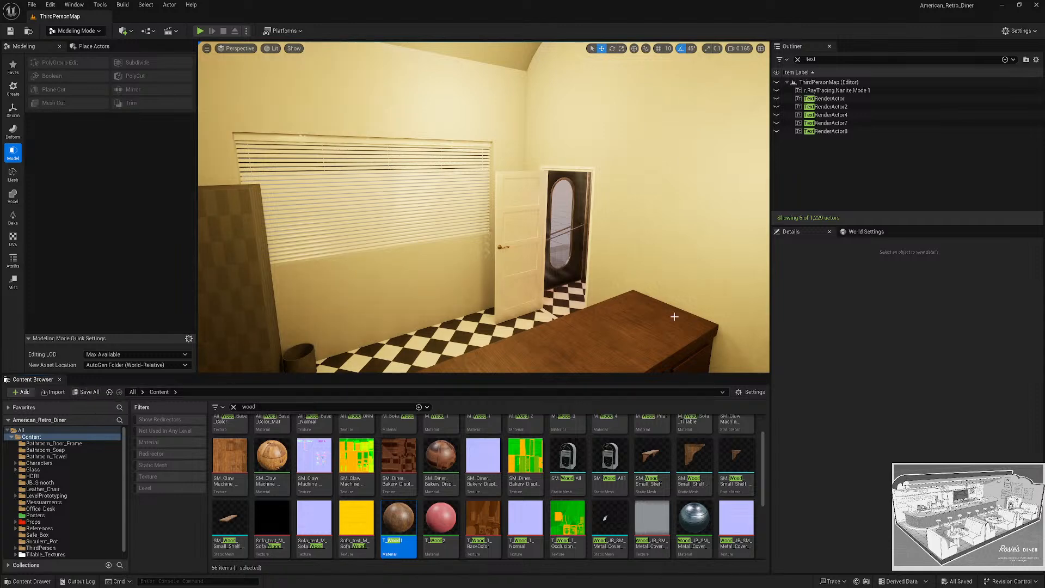
pyautogui.press('w')
pyautogui.moveTo(674, 317); pyautogui.dragTo(343, 360, button='right')
pyautogui.scroll(3, 674, 317)
pyautogui.press('s')
pyautogui.press('w')
pyautogui.click(446, 286)
pyautogui.moveTo(470, 186); pyautogui.dragTo(340, 182, button='right')
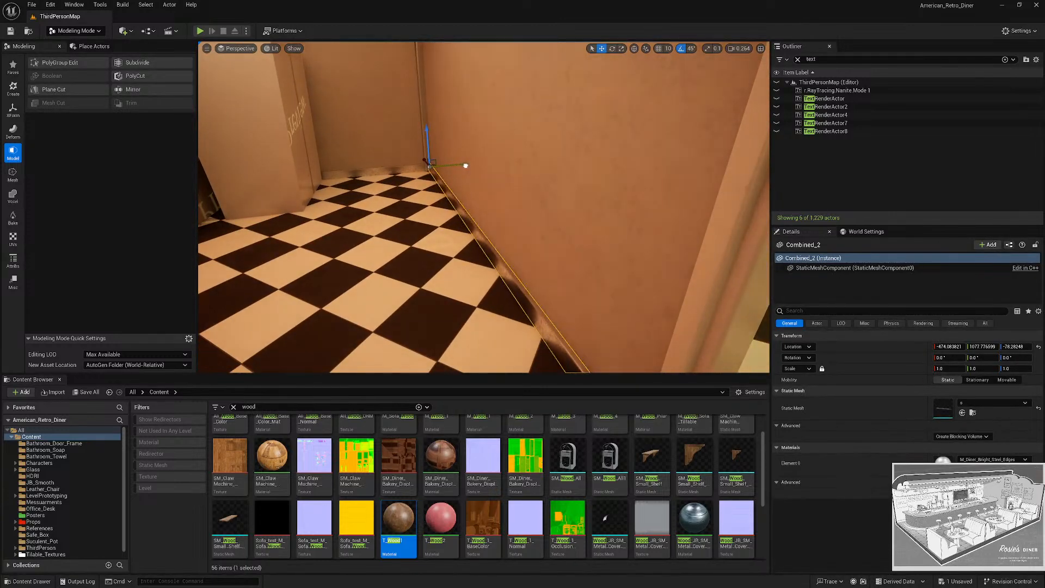
pyautogui.press('Escape')
pyautogui.click(435, 179)
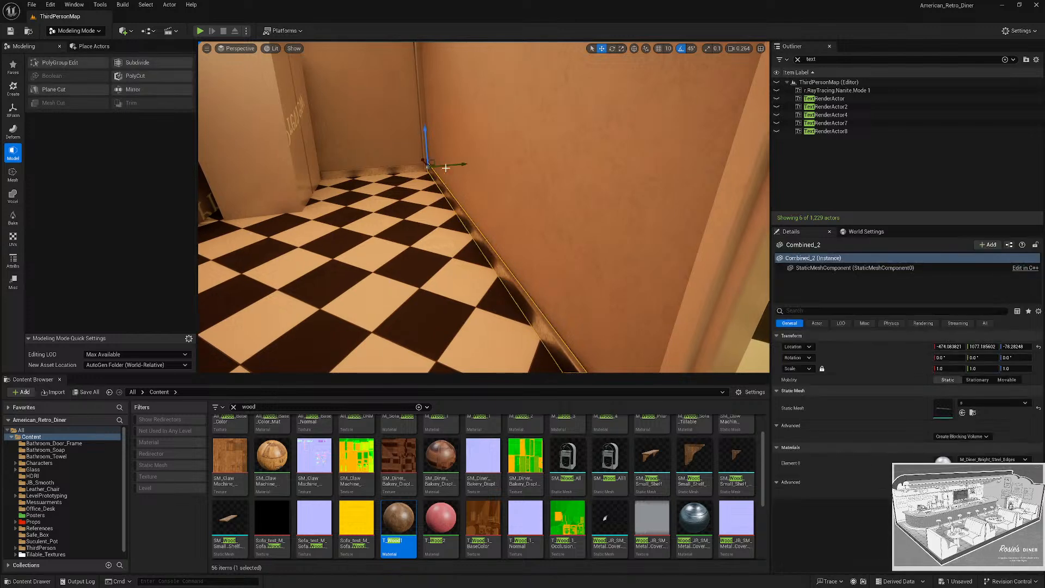
pyautogui.moveTo(461, 166); pyautogui.dragTo(466, 163)
pyautogui.press('Escape')
# Select the vertical corner trim and the curved ceiling trim above it and nudge both sideways along the wall.
pyautogui.moveTo(467, 163); pyautogui.dragTo(453, 103, button='right')
pyautogui.moveTo(498, 294); pyautogui.dragTo(495, 92, button='right')
pyautogui.click(498, 247)
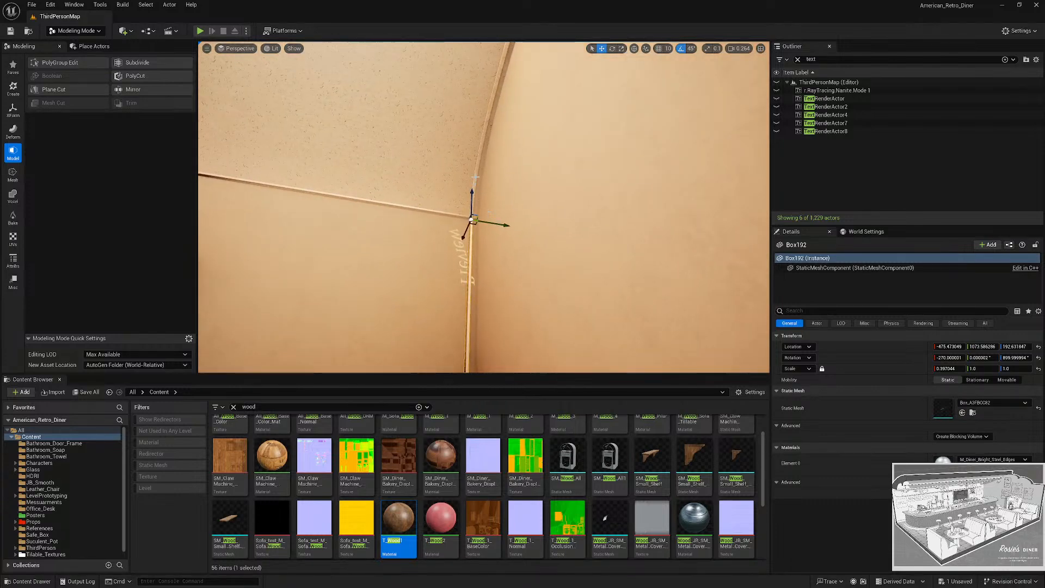
pyautogui.keyDown('ctrl'); pyautogui.click(491, 187); pyautogui.keyUp('ctrl')
pyautogui.moveTo(483, 253); pyautogui.dragTo(520, 271, button='right')
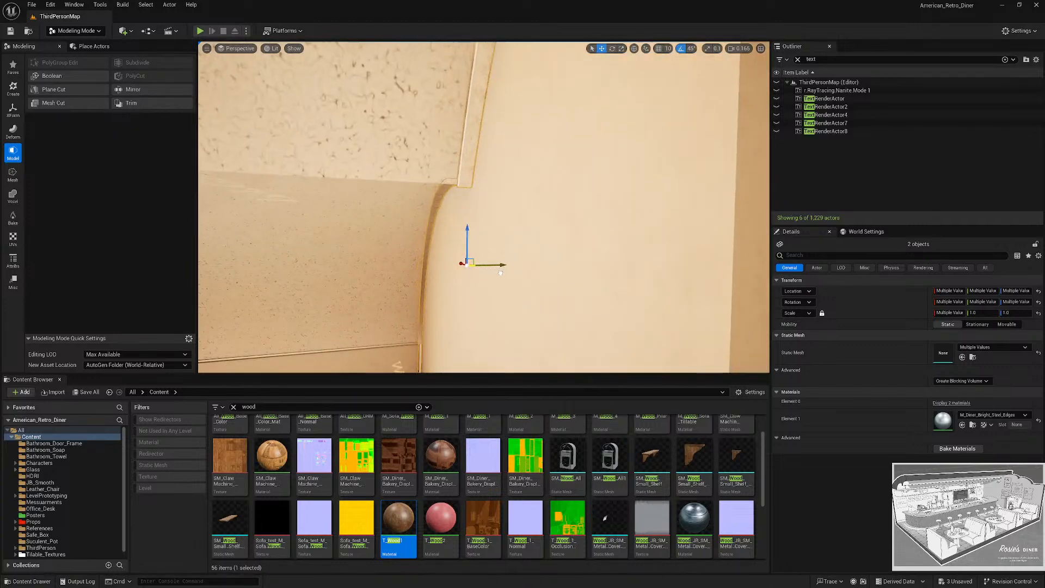
pyautogui.press('Escape')
# Duplicate the long hallway baseboard's mesh asset and assign the copy to that baseboard.
pyautogui.moveTo(501, 273); pyautogui.dragTo(547, 320, button='right')
pyautogui.click(458, 288)
pyautogui.press('f')
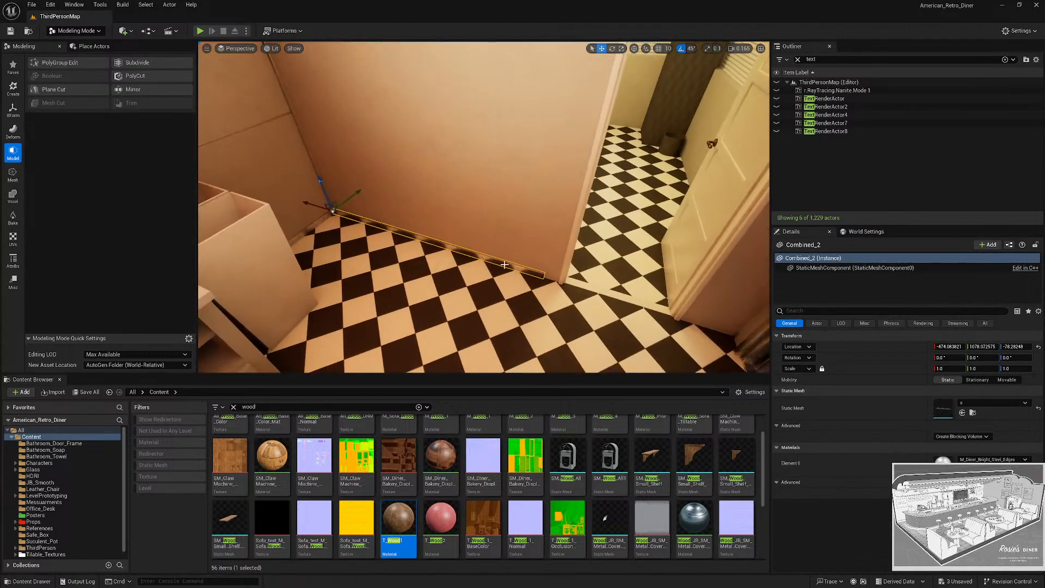
pyautogui.hotkey('ctrl', 'b')
pyautogui.hotkey('ctrl', 'd')
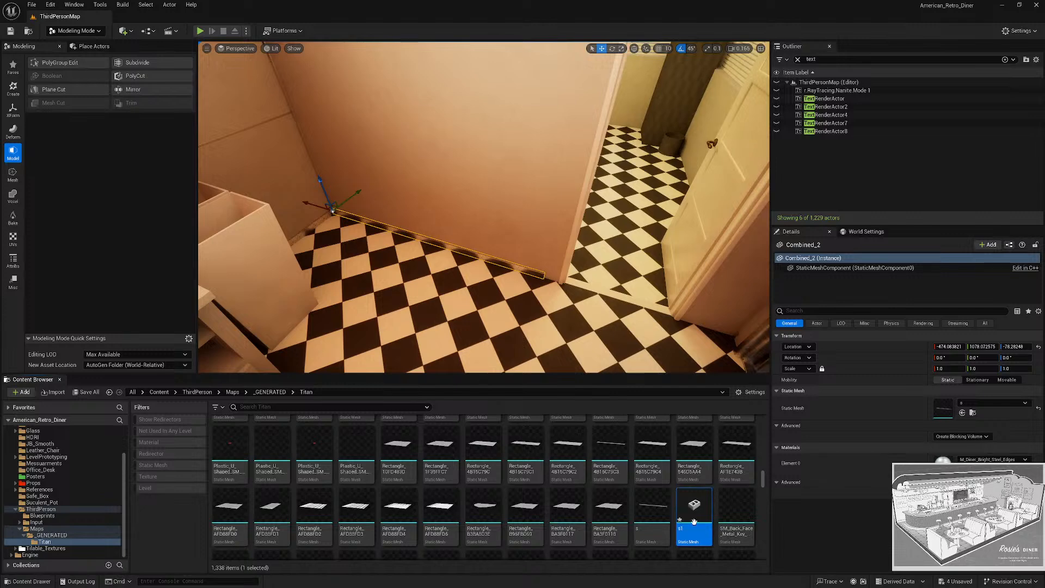
pyautogui.moveTo(944, 415); pyautogui.dragTo(944, 415)
# Use PolyGroup Edit to fit the long baseboard's end to the office door frame, and shift the baseboard along Y to about 1078.7.
pyautogui.click(60, 64)
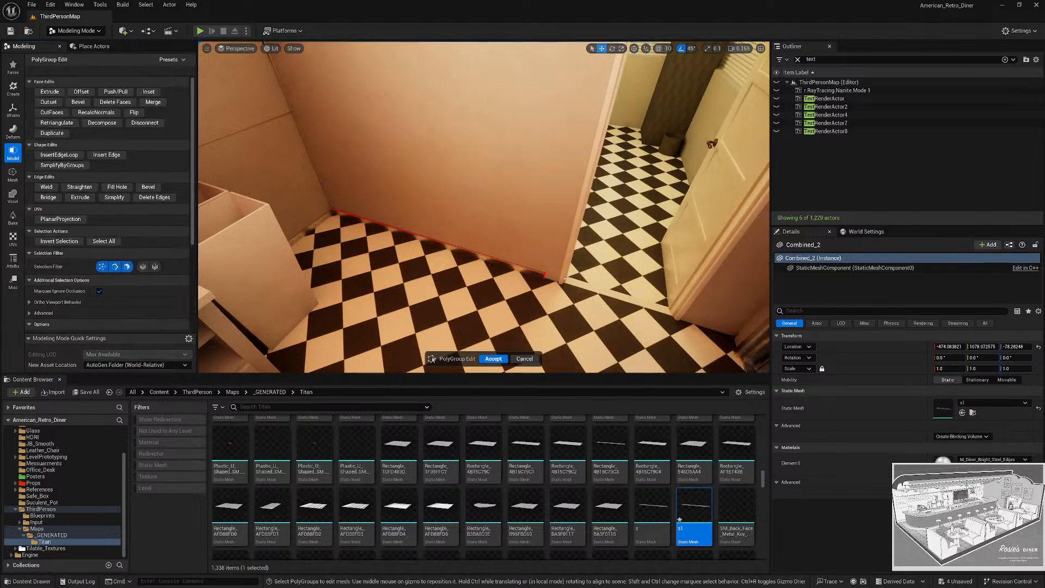
pyautogui.moveTo(466, 255); pyautogui.dragTo(533, 336)
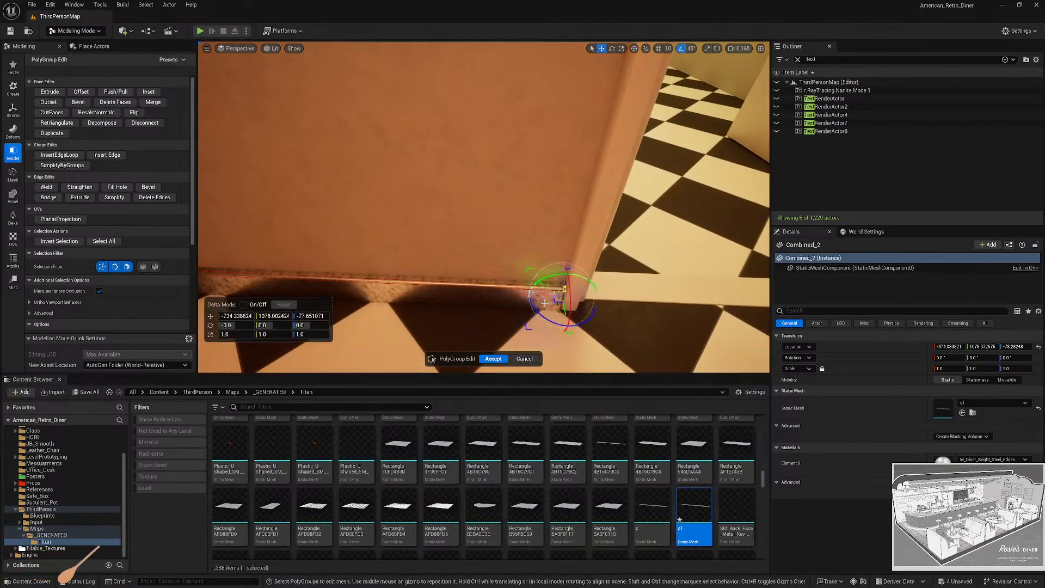
pyautogui.click(503, 361)
pyautogui.moveTo(484, 261); pyautogui.dragTo(428, 102, button='right')
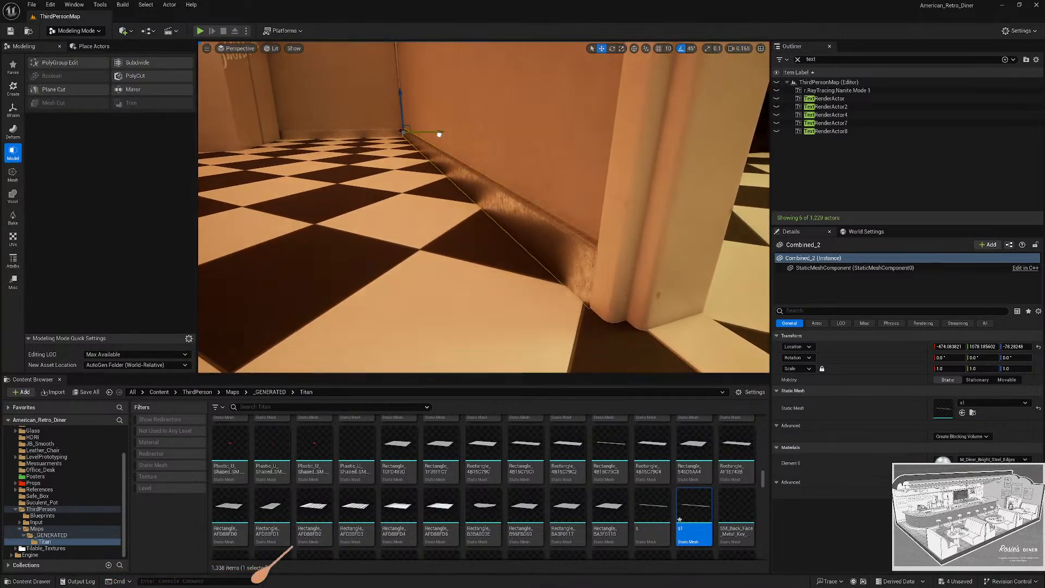
pyautogui.press('Escape')
pyautogui.moveTo(440, 134); pyautogui.dragTo(470, 264, button='right')
# Nudge the short baseboard beside the metal door along Y and fit its free end to the metal frame with PolyGroup Edit.
pyautogui.moveTo(358, 281); pyautogui.dragTo(480, 244, button='right')
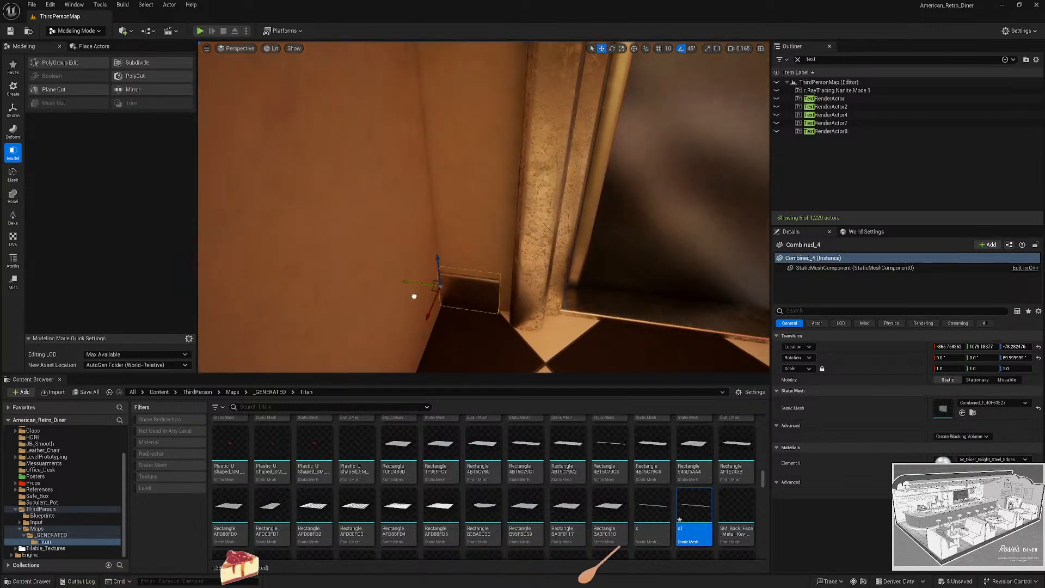
pyautogui.moveTo(433, 313)
pyautogui.mouseDown(button='right')
pyautogui.moveTo(464, 277)
pyautogui.moveTo(450, 314)
pyautogui.mouseUp(button='right')
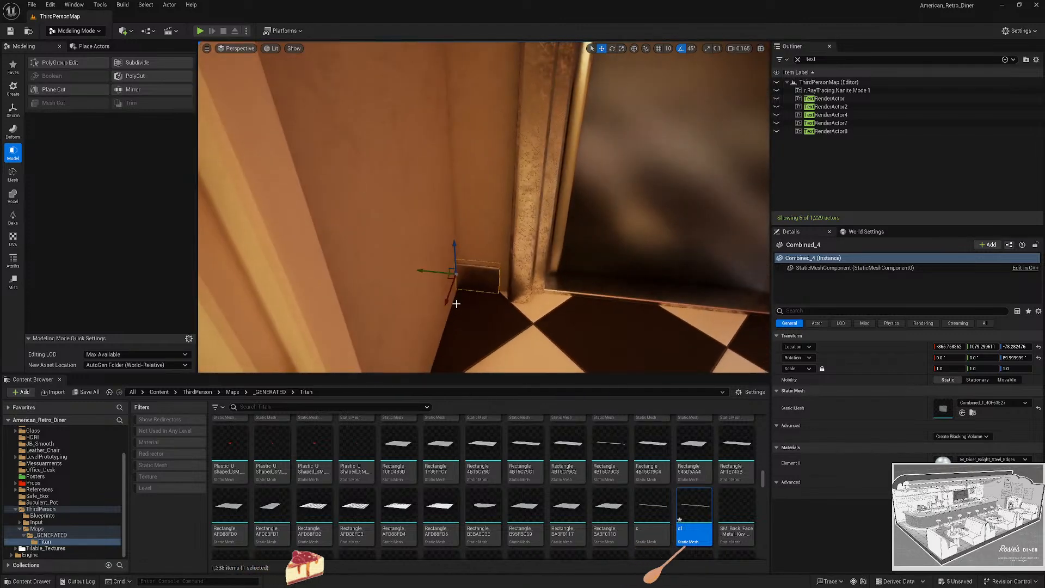
pyautogui.click(73, 66)
pyautogui.click(501, 308)
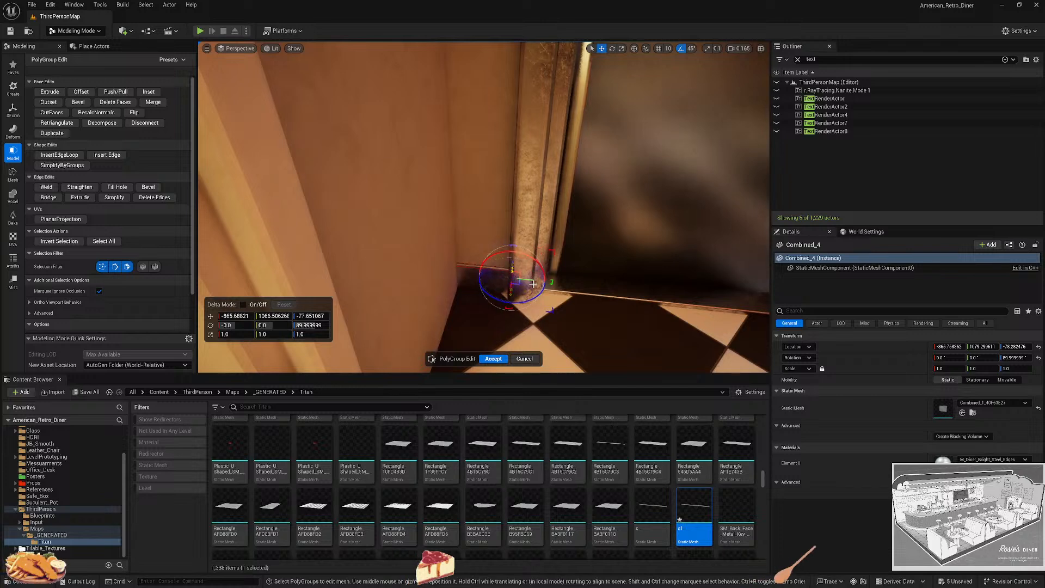
pyautogui.click(494, 358)
pyautogui.press('Escape')
pyautogui.moveTo(494, 326)
pyautogui.mouseDown(button='right')
pyautogui.moveTo(446, 321)
pyautogui.moveTo(435, 343)
pyautogui.moveTo(484, 332)
pyautogui.mouseUp(button='right')
pyautogui.click(536, 275)
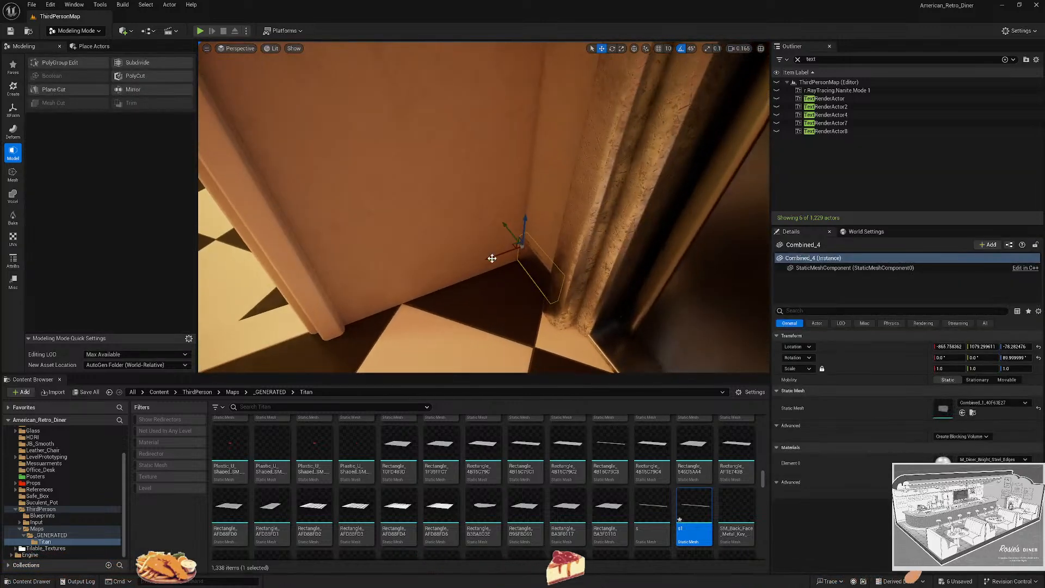
pyautogui.press('Escape')
# Duplicate the long baseboard's mesh asset again and make a copy of the baseboard in the level.
pyautogui.moveTo(490, 261); pyautogui.dragTo(502, 326, button='right')
pyautogui.click(484, 330)
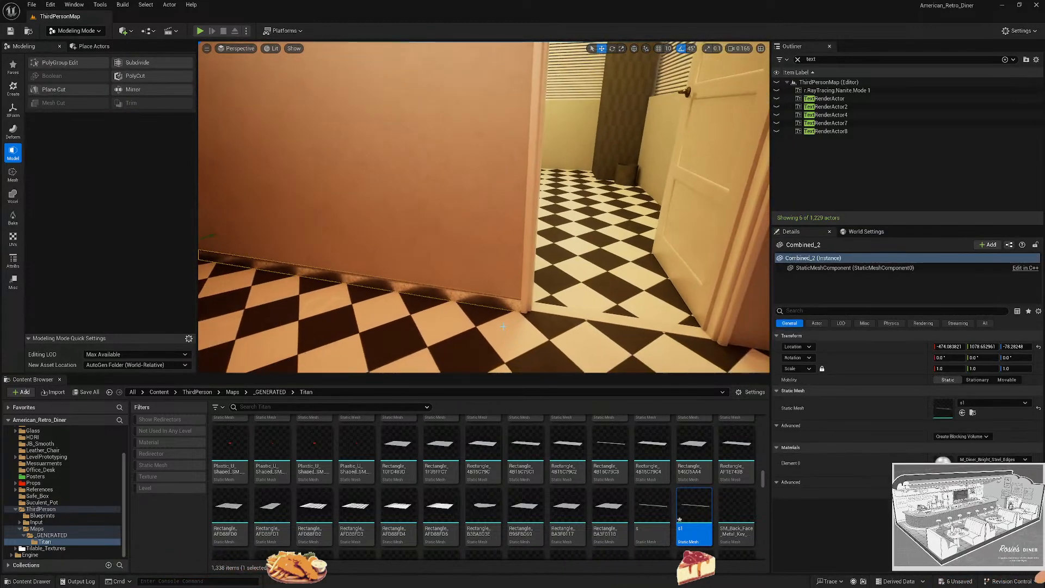
pyautogui.hotkey('ctrl', 'd')
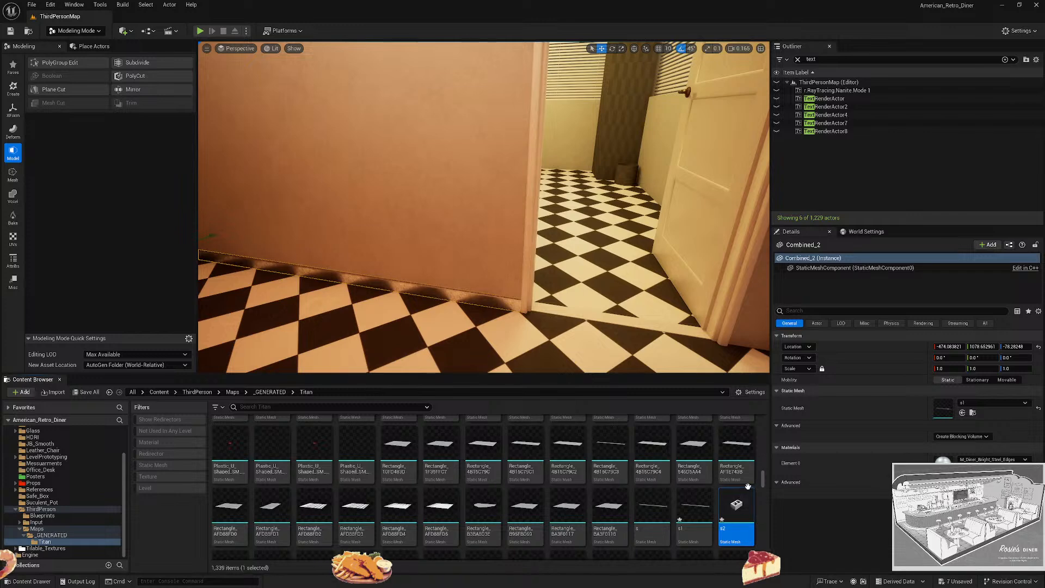
pyautogui.moveTo(748, 486); pyautogui.dragTo(739, 511)
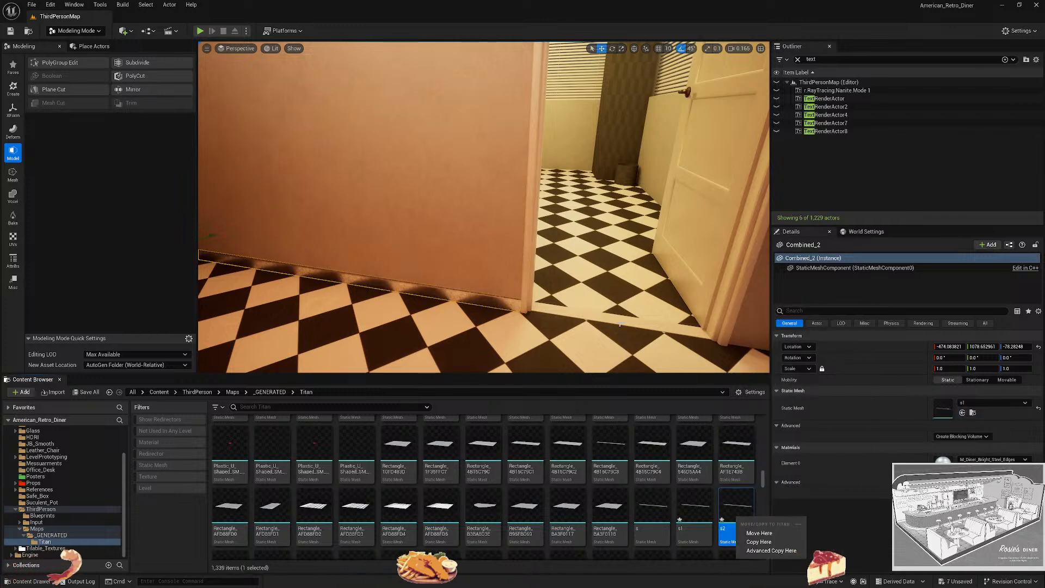
pyautogui.moveTo(620, 324)
pyautogui.mouseDown(button='right')
pyautogui.moveTo(577, 323)
pyautogui.moveTo(615, 327)
pyautogui.mouseUp(button='right')
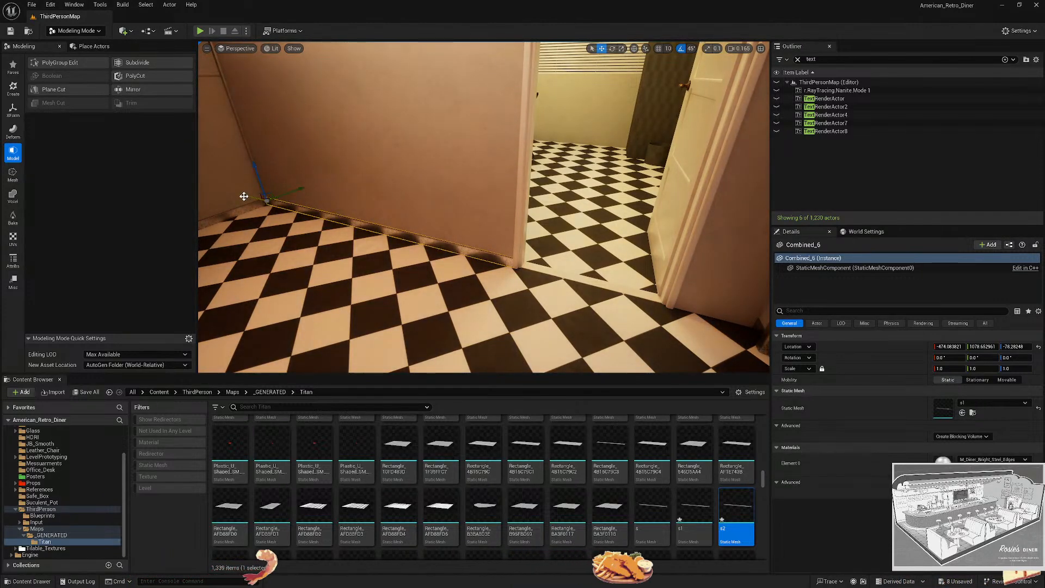
# Move the baseboard copy across the office doorway to start at the opposite side of the frame, and assign it the s2 mesh.
pyautogui.moveTo(243, 196); pyautogui.dragTo(634, 343)
pyautogui.press('w')
pyautogui.moveTo(540, 303); pyautogui.dragTo(497, 312, button='right')
pyautogui.moveTo(486, 294); pyautogui.dragTo(422, 300)
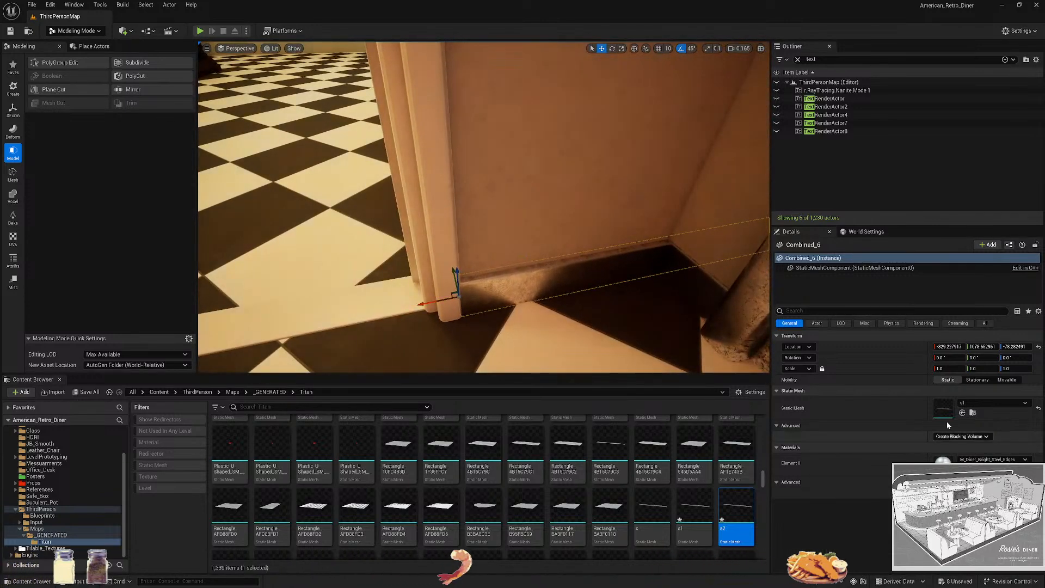
pyautogui.moveTo(746, 511); pyautogui.dragTo(942, 406)
# Shorten the copied baseboard with PolyGroup Edit by moving its far end vertices back to the inside corner near the metal door.
pyautogui.moveTo(509, 274); pyautogui.dragTo(557, 236, button='right')
pyautogui.press('w')
pyautogui.press('d')
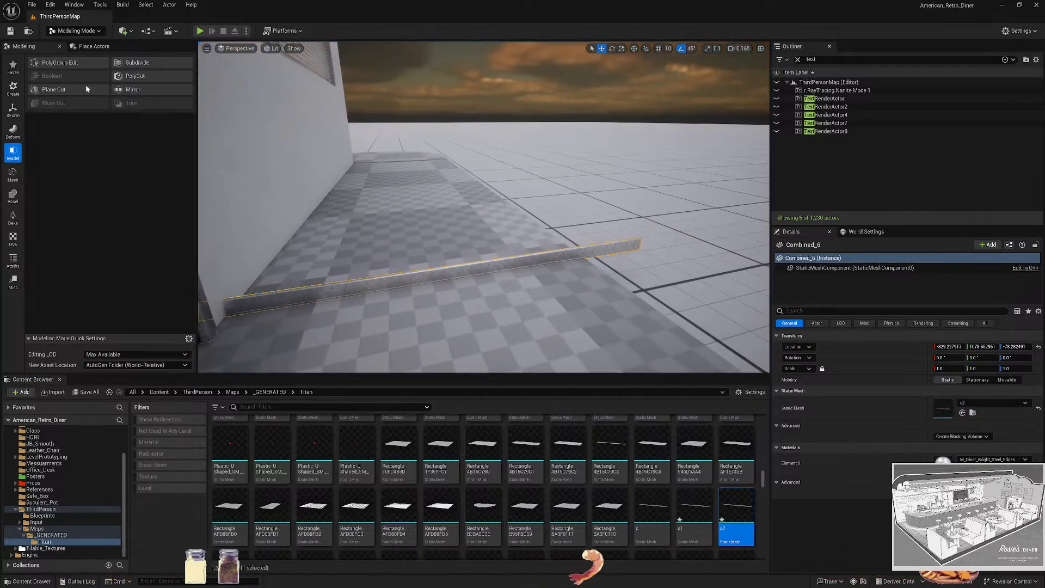
pyautogui.click(60, 64)
pyautogui.moveTo(549, 188); pyautogui.dragTo(631, 289)
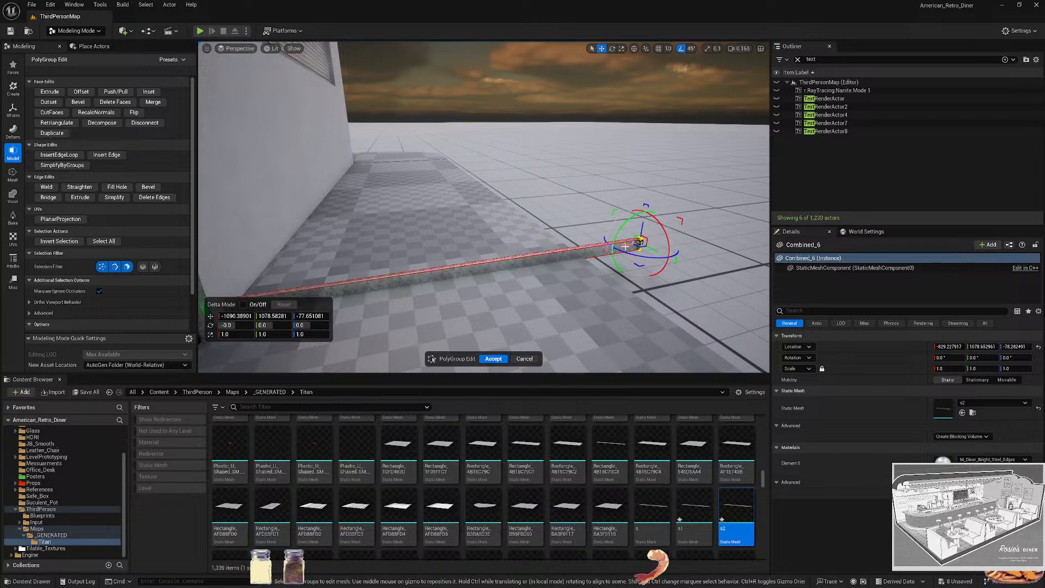
pyautogui.moveTo(625, 247); pyautogui.dragTo(258, 258)
pyautogui.moveTo(598, 198); pyautogui.dragTo(550, 211, button='right')
pyautogui.press('w')
pyautogui.moveTo(578, 209); pyautogui.dragTo(493, 229)
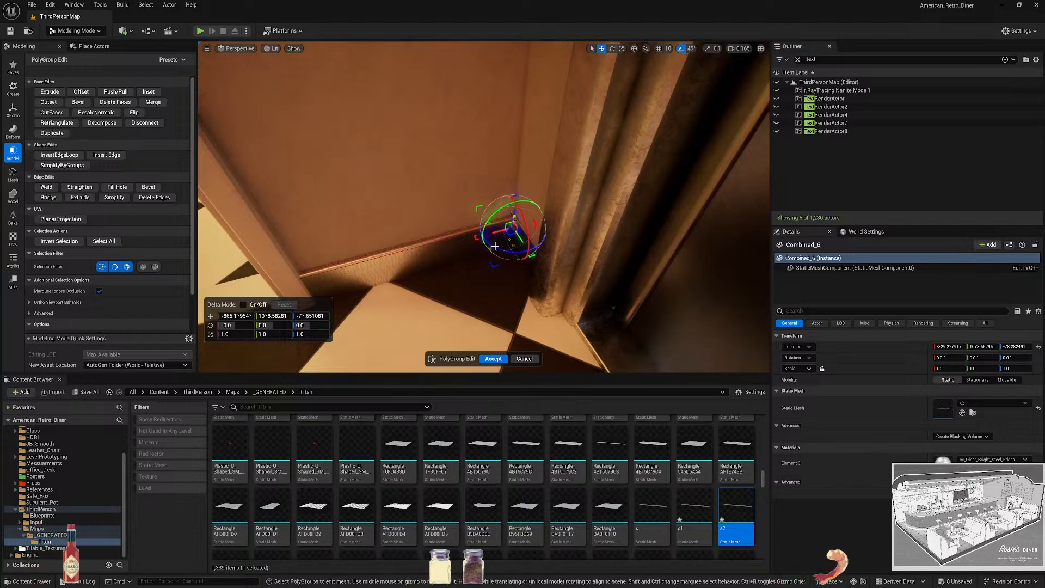
pyautogui.click(493, 358)
# Nudge the shortened baseboard along Y so it sits closer to the wall between the door frame and corner.
pyautogui.moveTo(442, 279); pyautogui.dragTo(488, 283, button='right')
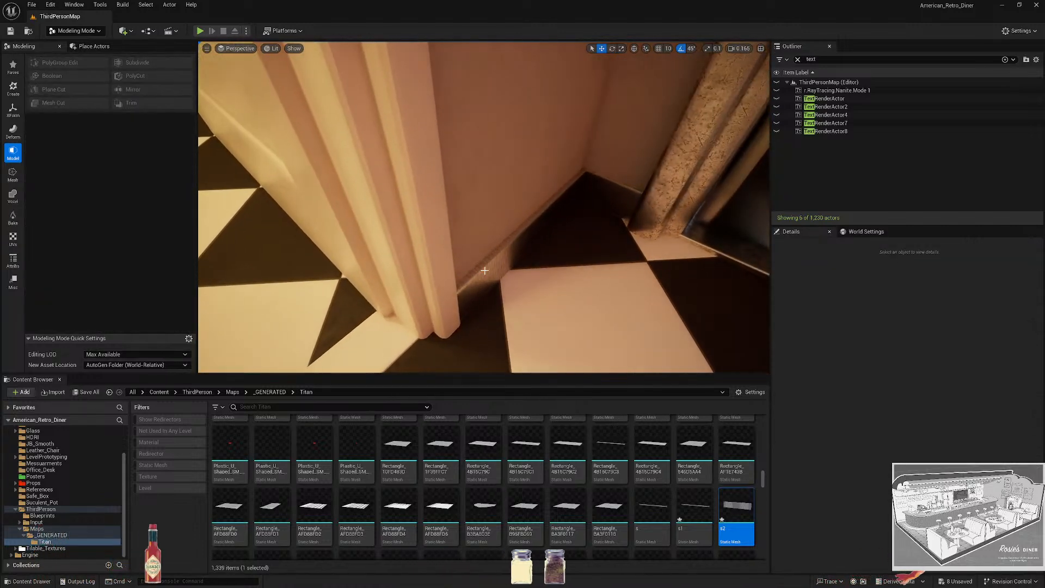
pyautogui.click(488, 283)
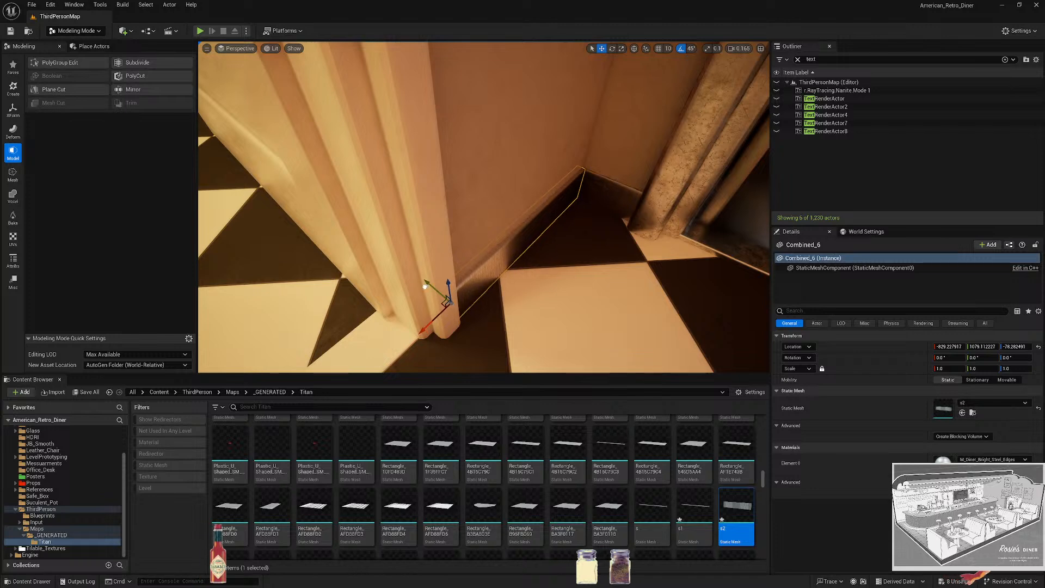
pyautogui.moveTo(536, 271); pyautogui.dragTo(520, 278, button='right')
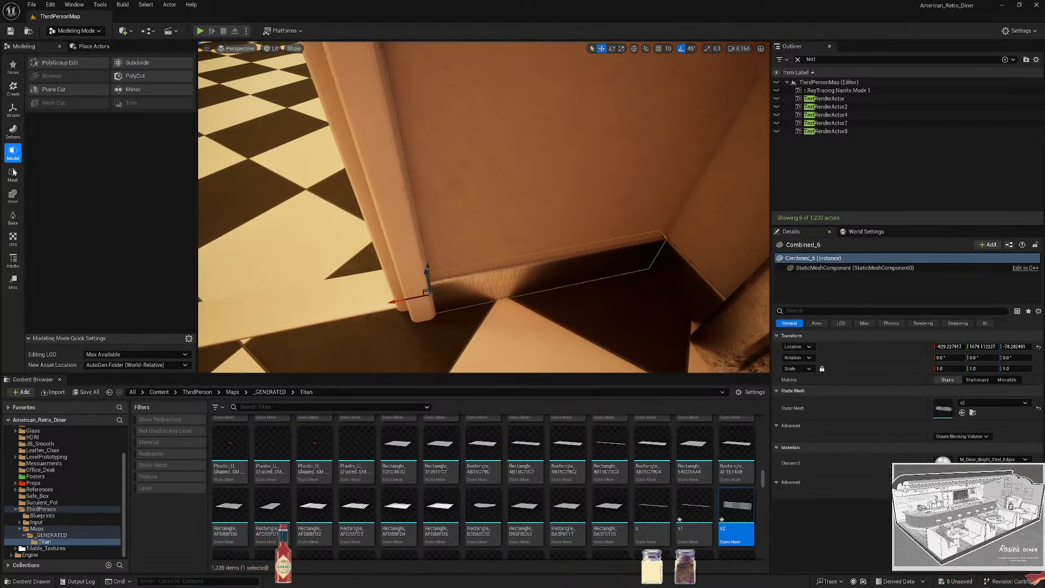
# Reproject the shortened baseboard's UVs with the Box projection type and accept the result.
pyautogui.click(13, 239)
pyautogui.click(68, 76)
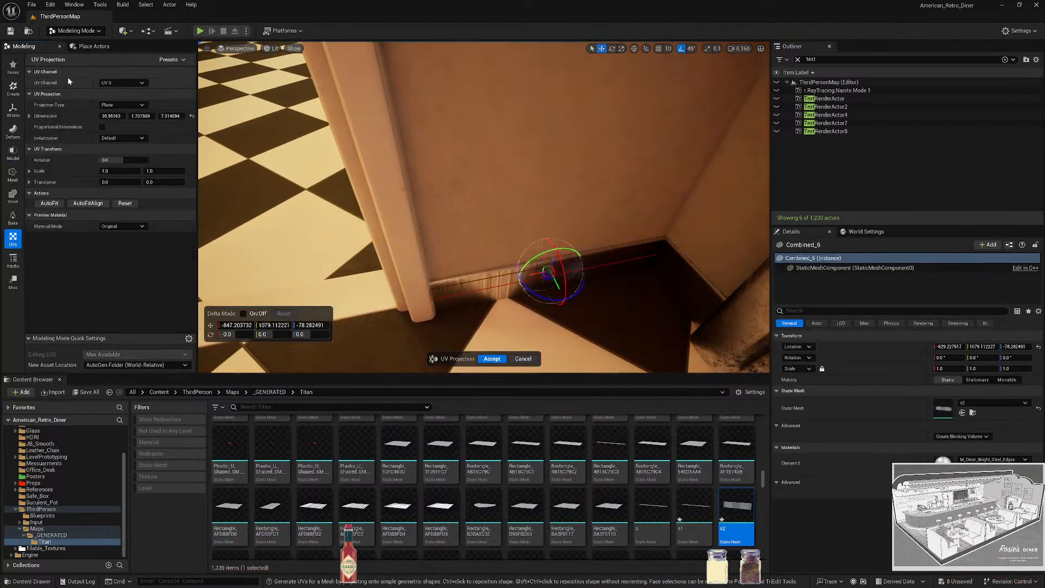
pyautogui.click(133, 104)
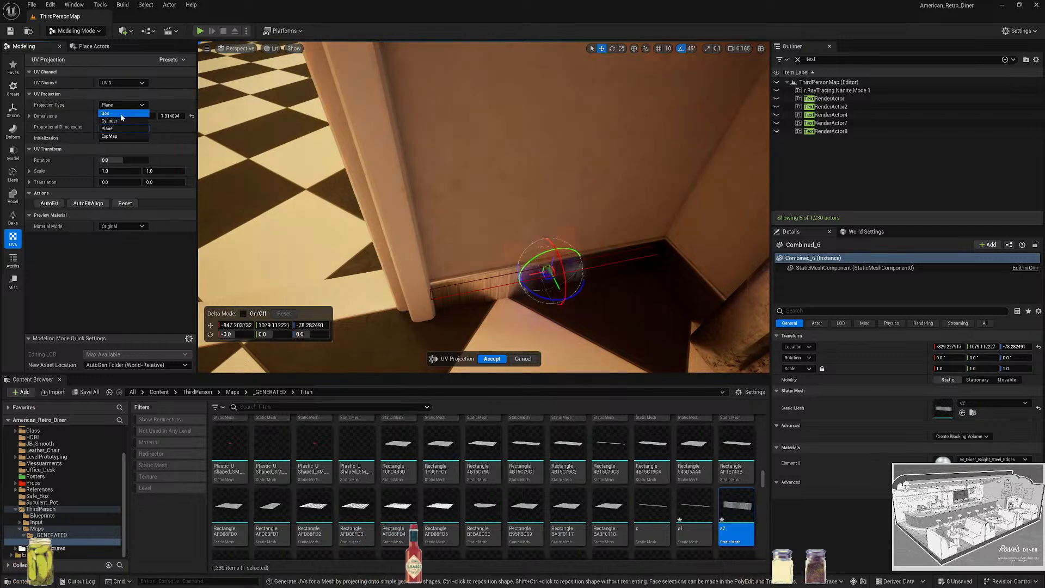
pyautogui.click(120, 114)
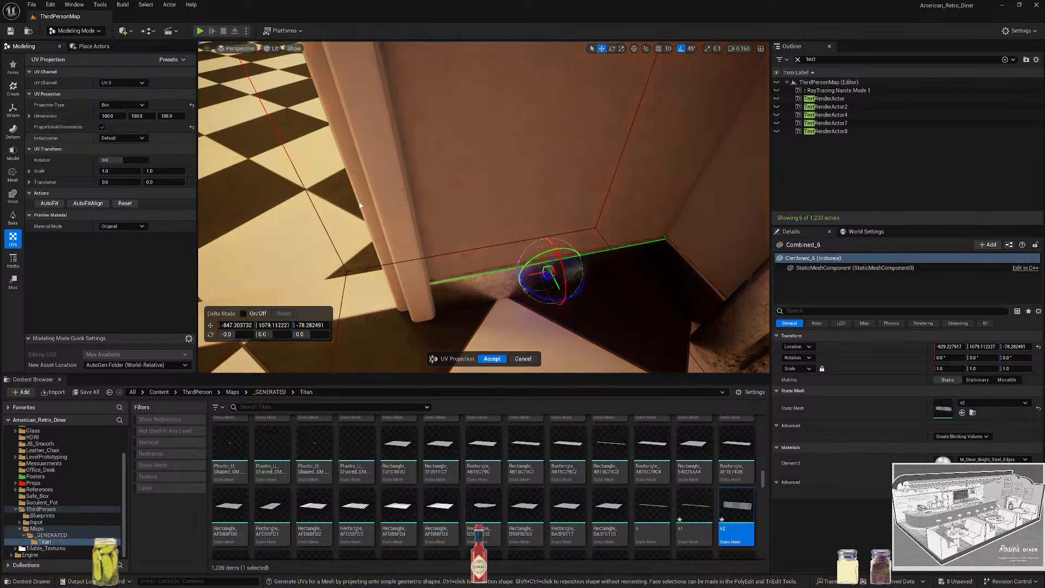
pyautogui.moveTo(480, 201); pyautogui.dragTo(517, 365, button='right')
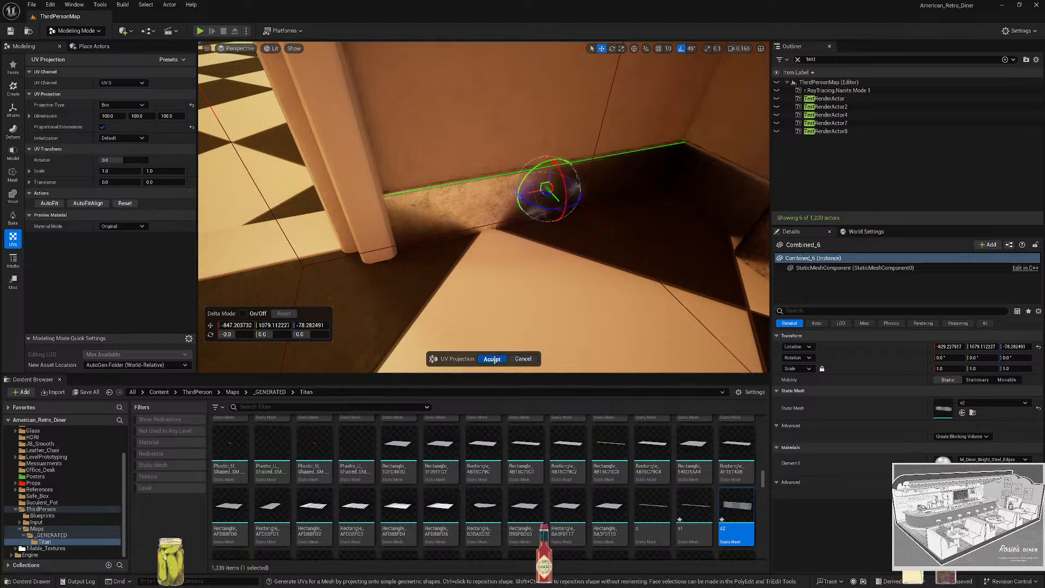
pyautogui.click(493, 360)
# Inspect the office's floor, desk, chair and open doorway from several angles.
pyautogui.moveTo(555, 240); pyautogui.dragTo(490, 326, button='right')
pyautogui.press('w')
pyautogui.click(455, 286)
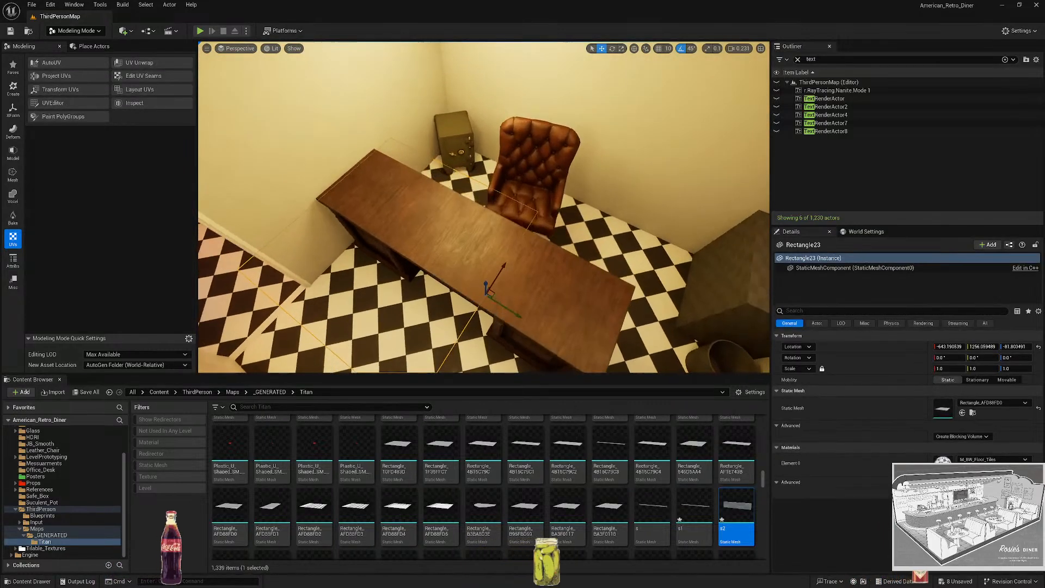
pyautogui.click(484, 173)
pyautogui.moveTo(587, 244); pyautogui.dragTo(727, 247, button='right')
pyautogui.click(642, 248)
pyautogui.press('Escape')
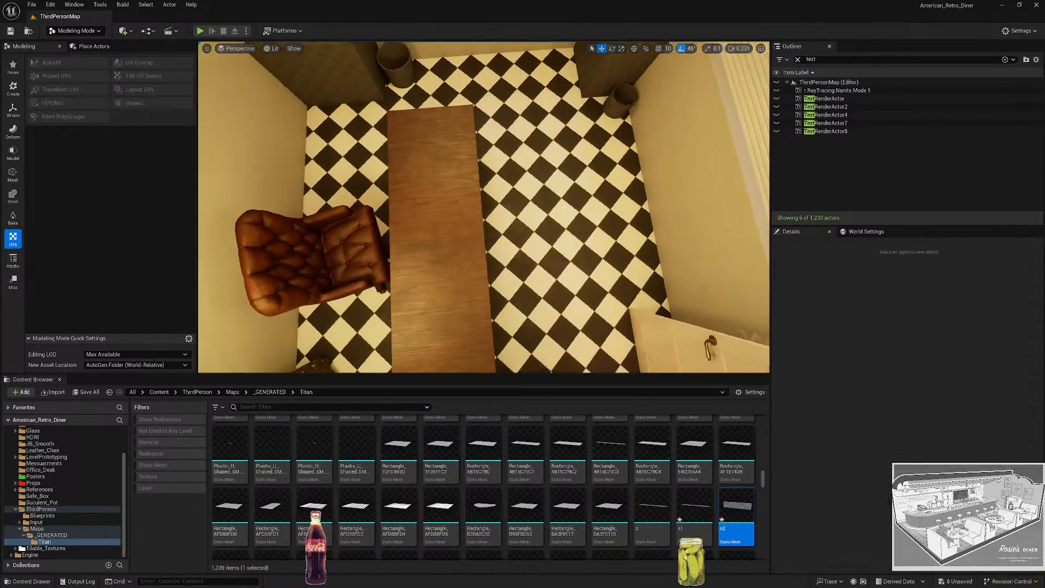
pyautogui.moveTo(484, 207); pyautogui.dragTo(487, 143, button='right')
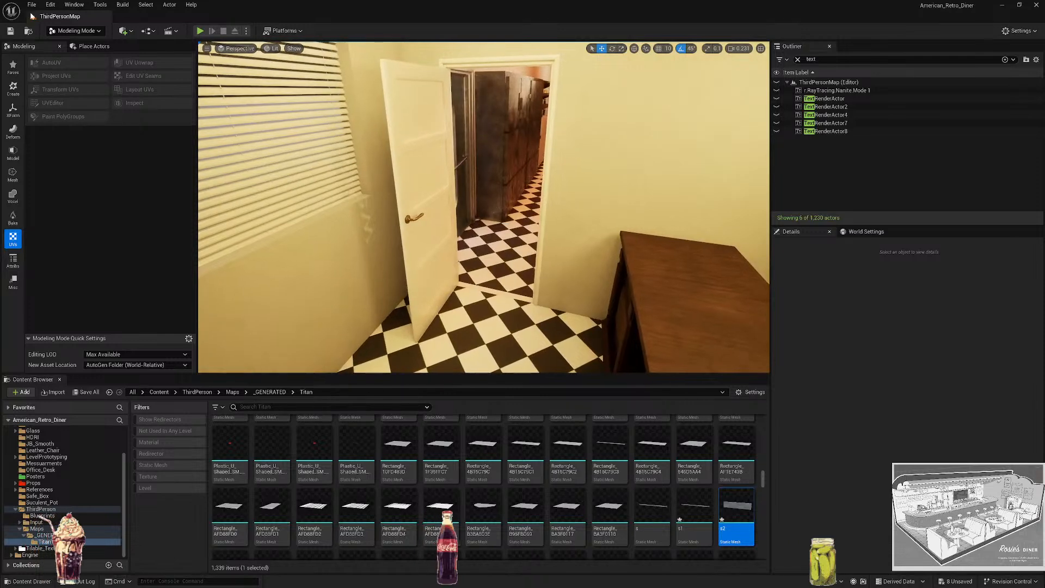
# Return to the top-level Content folder and save all modified content.
pyautogui.click(159, 392)
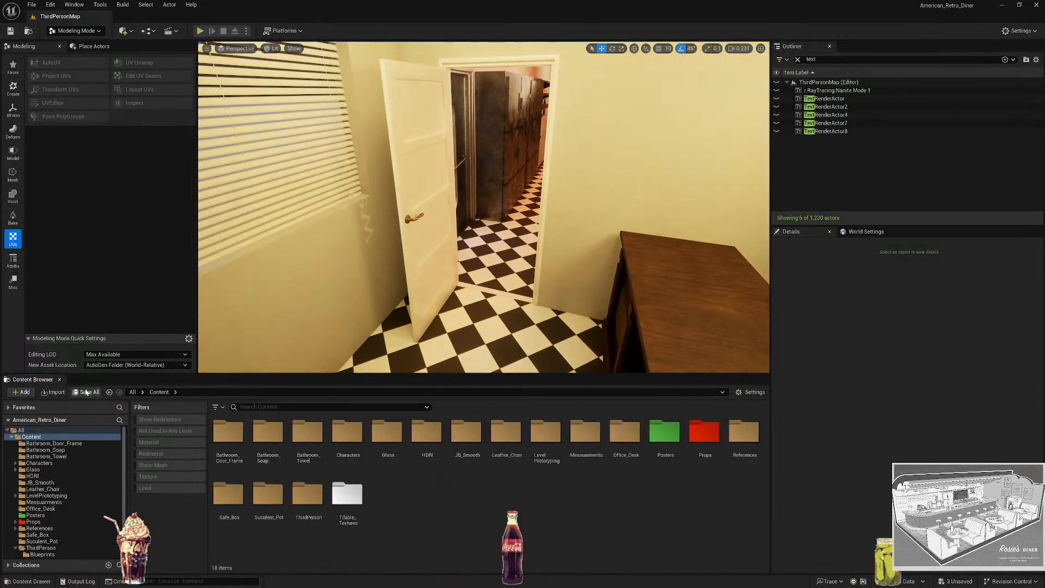
pyautogui.click(86, 391)
pyautogui.click(572, 394)
# Turn off realtime rendering in the office viewport.
pyautogui.moveTo(483, 207); pyautogui.dragTo(609, 226, button='right')
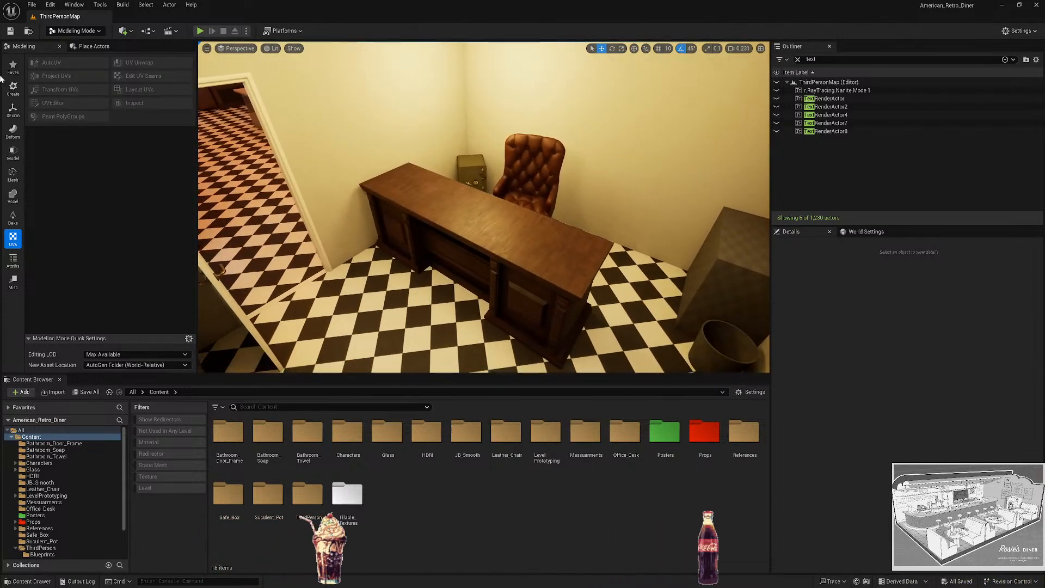
pyautogui.click(207, 48)
pyautogui.click(207, 48)
pyautogui.click(206, 49)
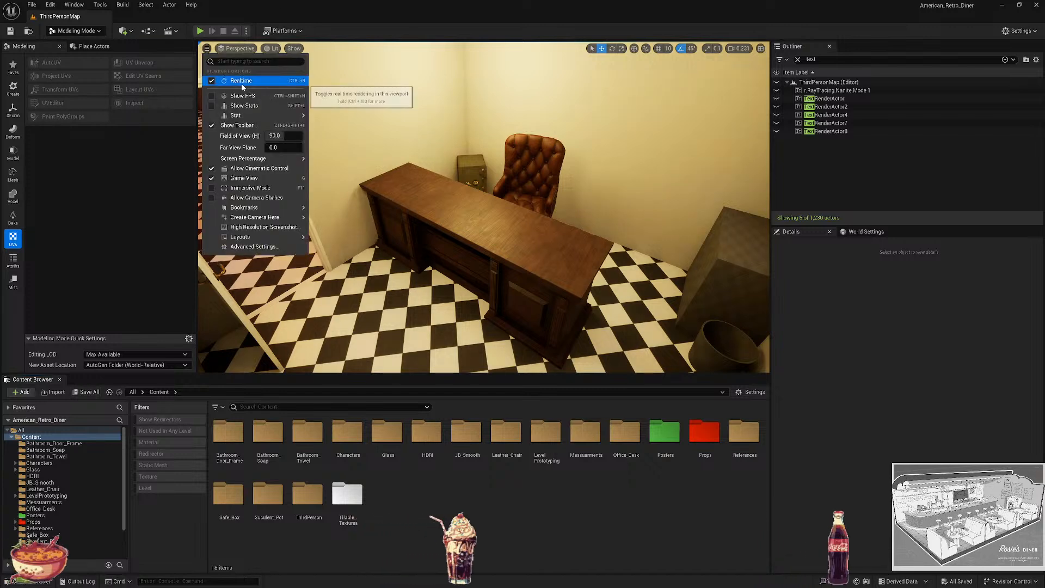
pyautogui.click(241, 85)
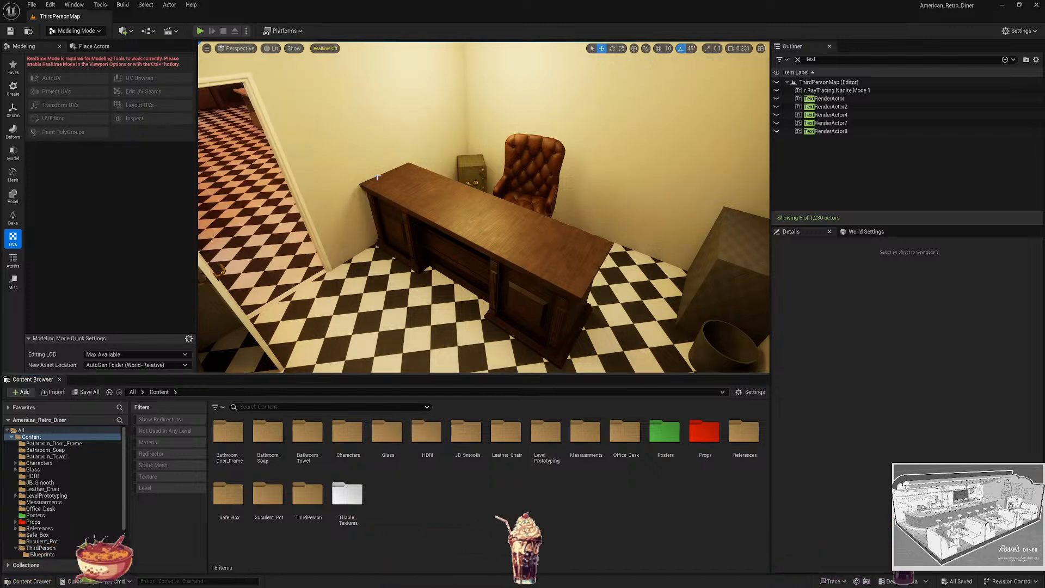
pyautogui.press('super')
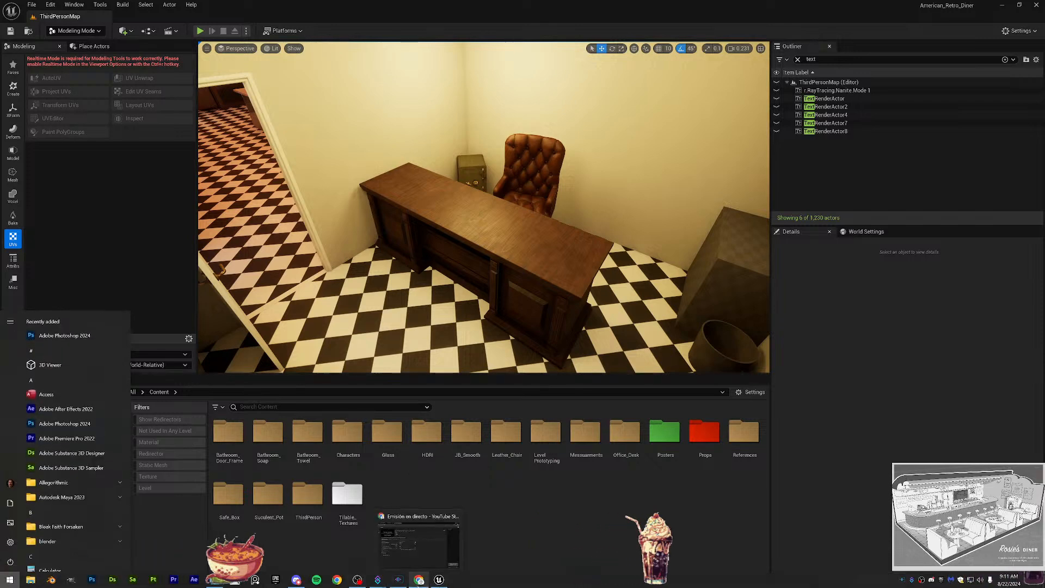
pyautogui.click(570, 542)
pyautogui.moveTo(586, 276); pyautogui.dragTo(595, 274, button='right')
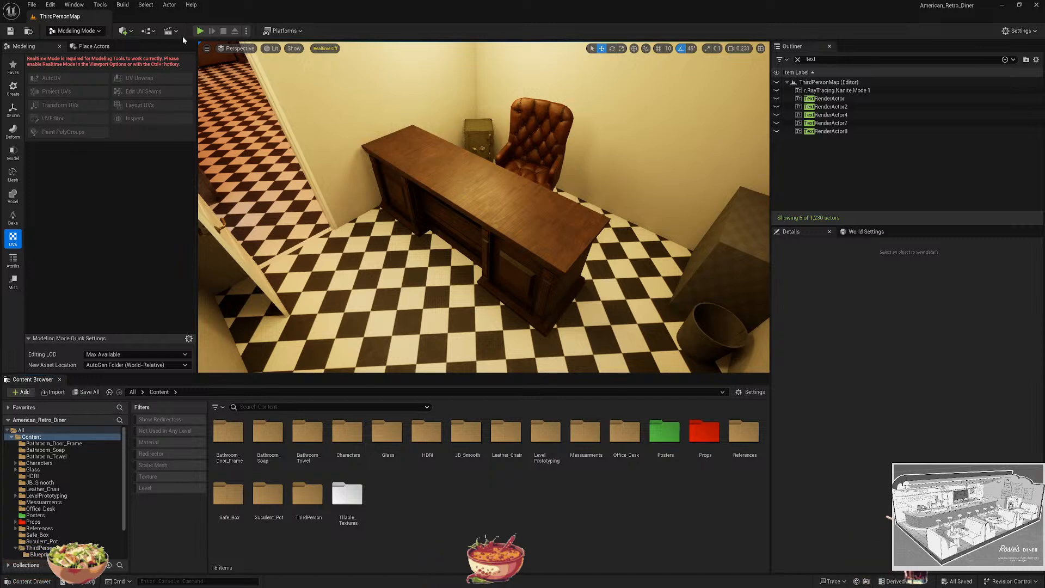
pyautogui.click(145, 5)
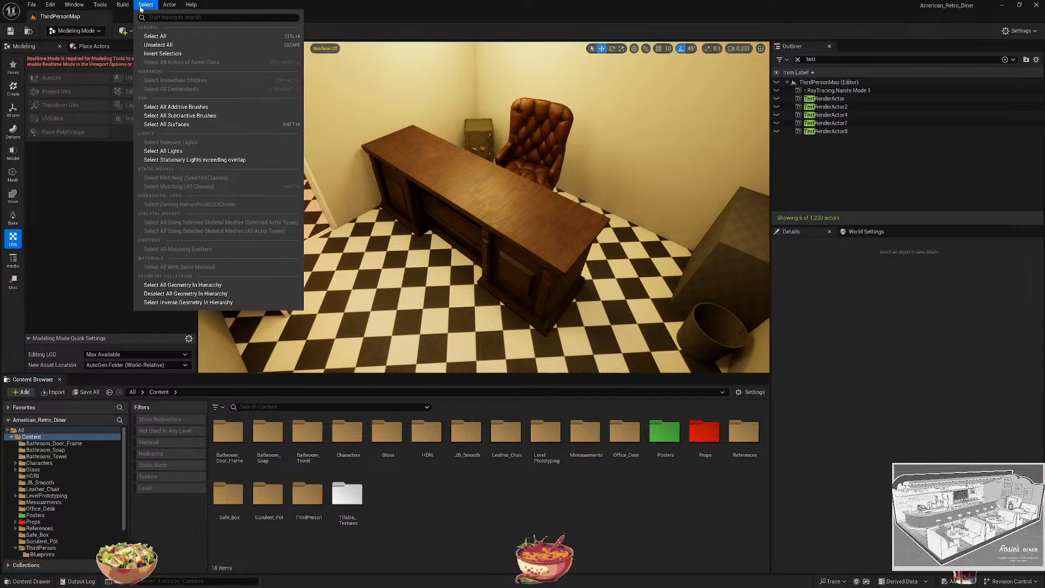
pyautogui.click(294, 7)
# Open Quixel Bridge and search its library for "wood tiling".
pyautogui.click(126, 31)
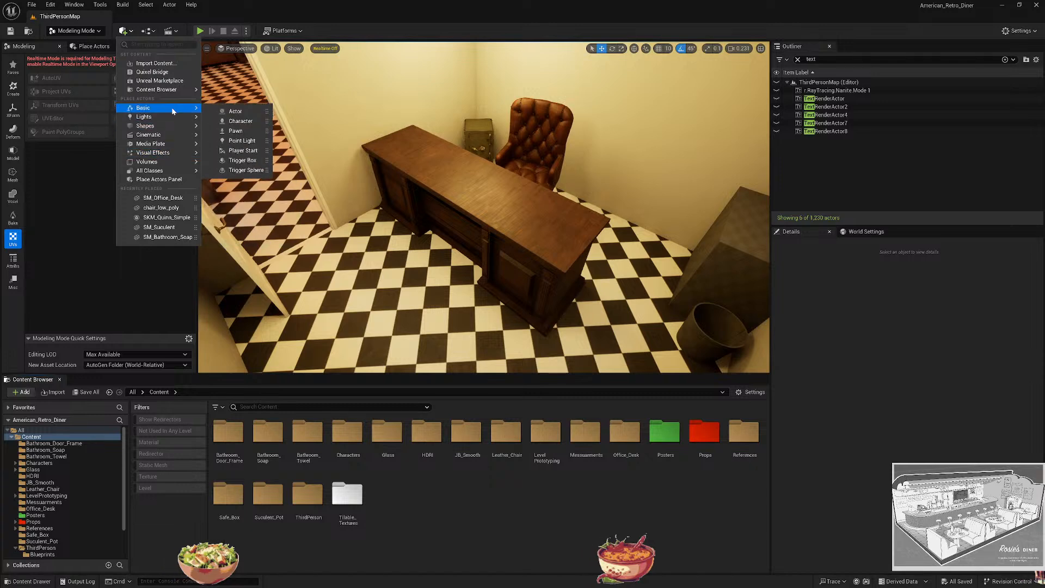
pyautogui.click(163, 72)
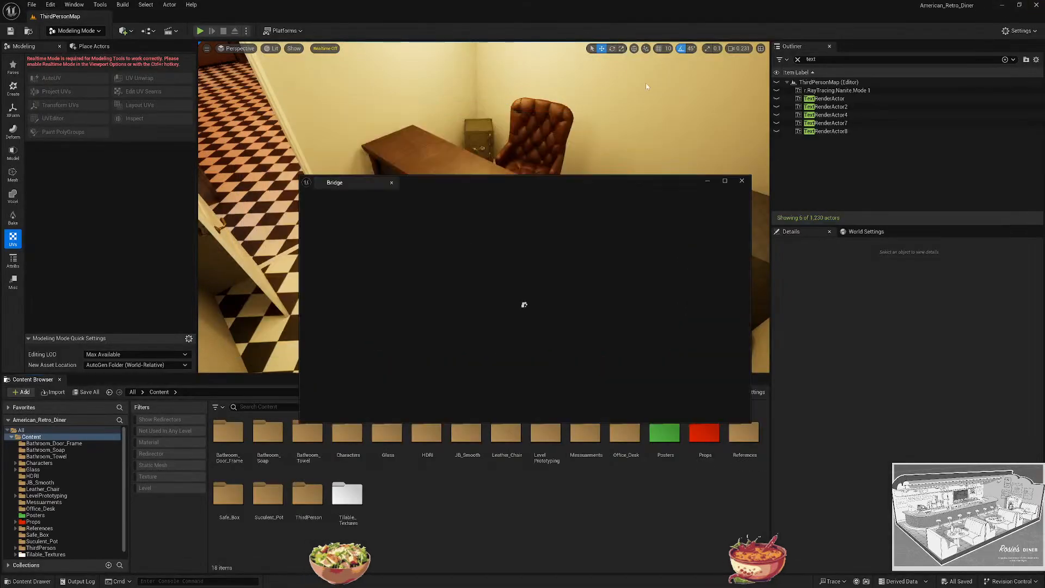
pyautogui.click(478, 205)
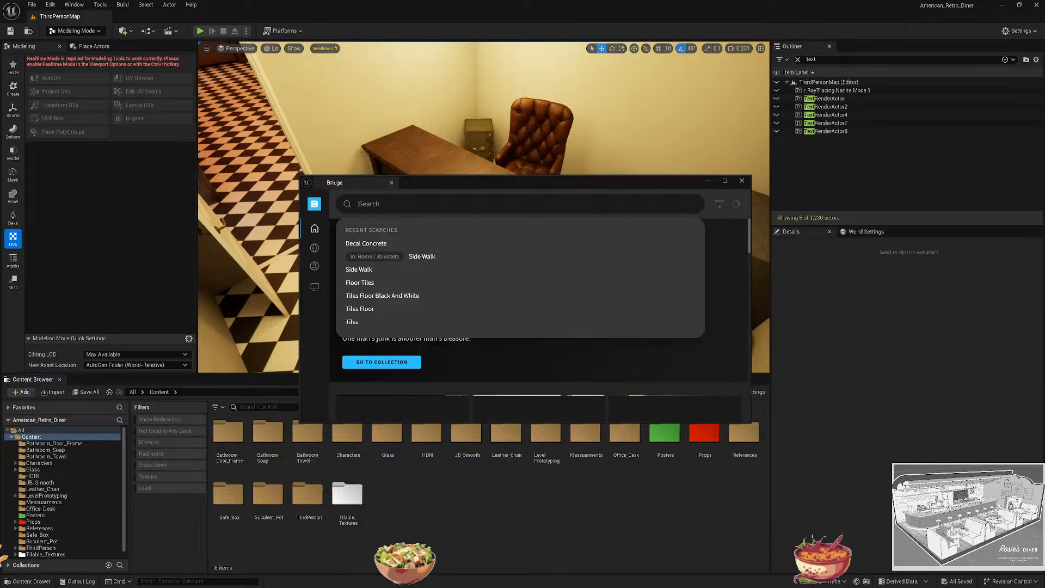
pyautogui.write('wood')
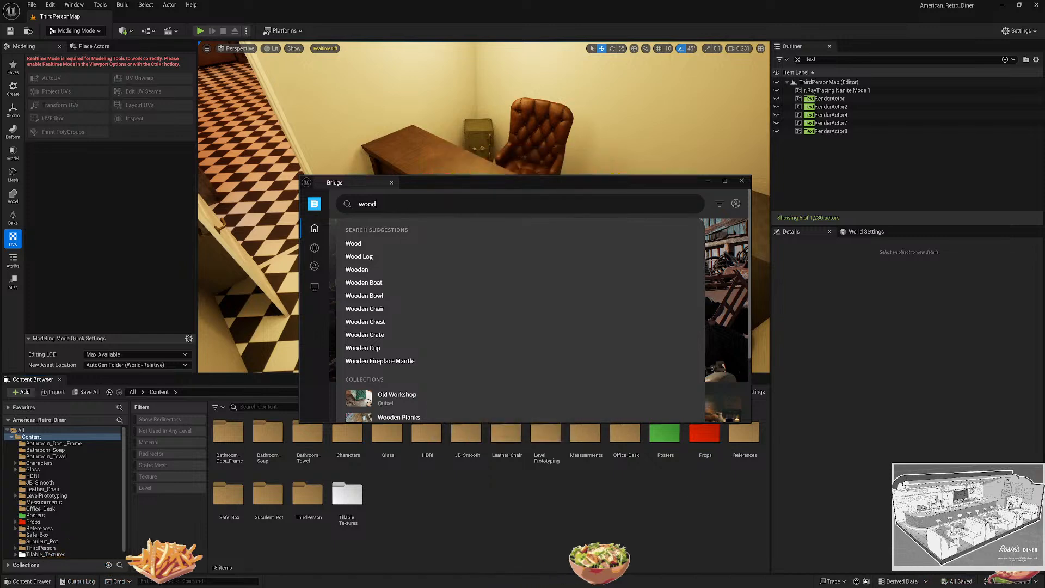
pyautogui.write('til')
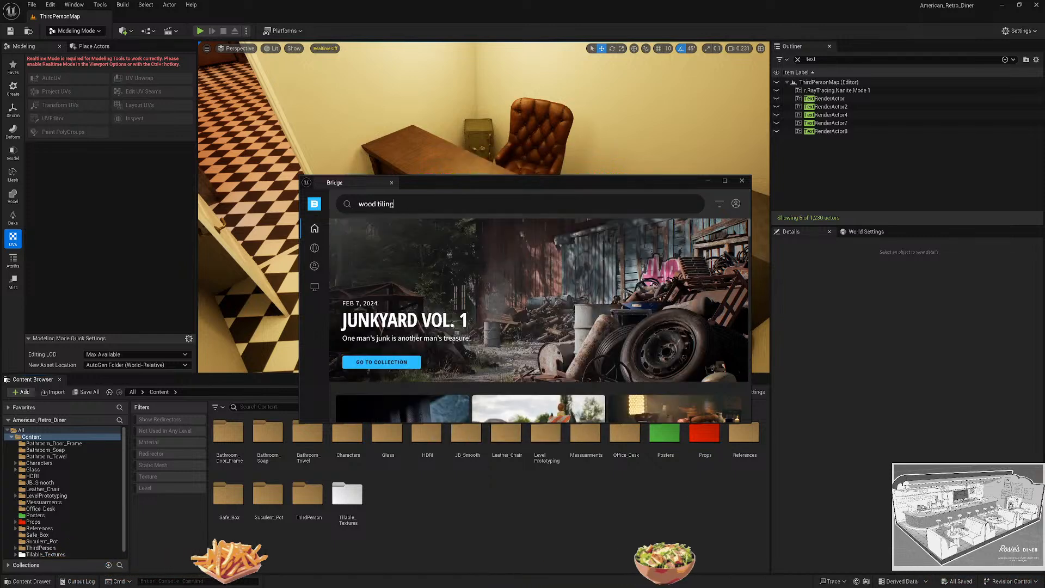
pyautogui.write('ing')
pyautogui.press('Return')
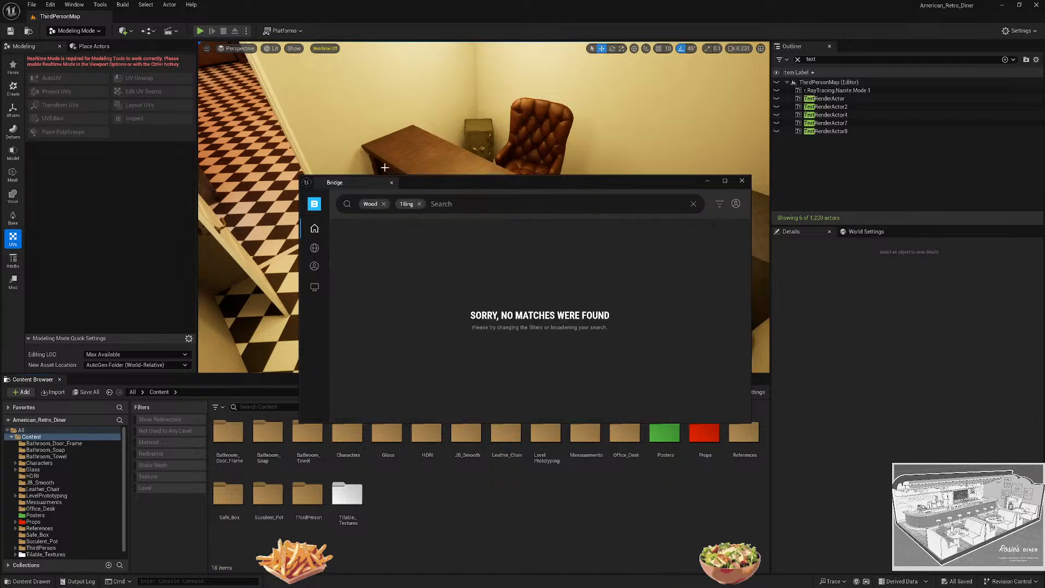
# Replace the Tiling search term with "floor" while keeping Wood, and move the Bridge window higher on the screen.
pyautogui.click(419, 203)
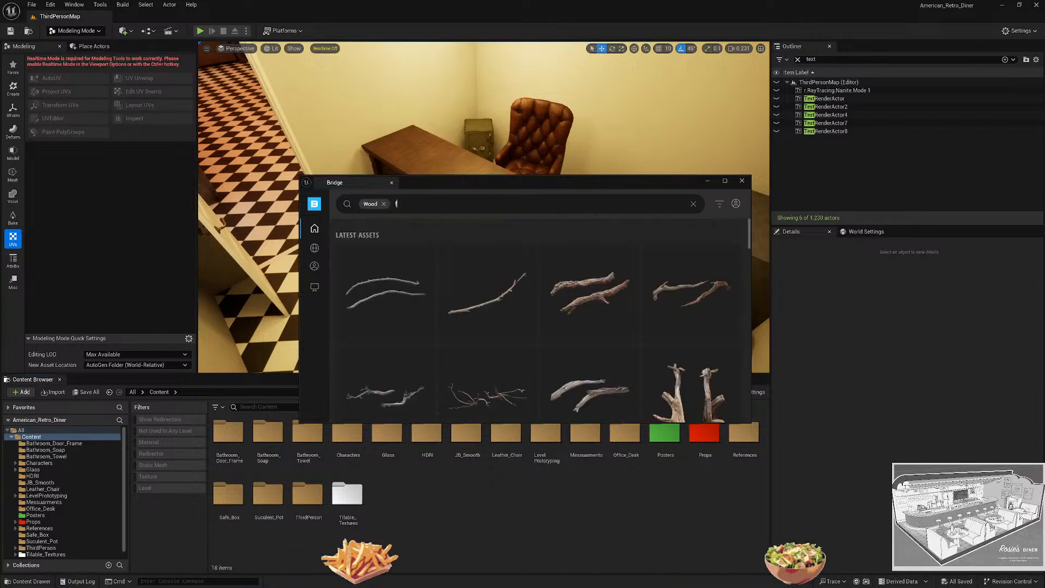
pyautogui.write('floor')
pyautogui.press('Return')
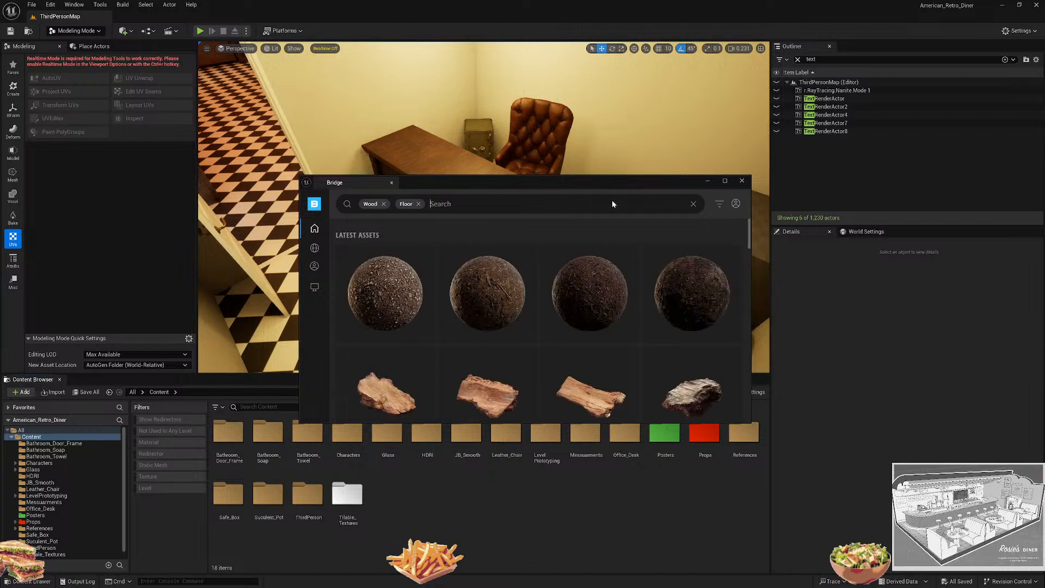
pyautogui.moveTo(606, 176); pyautogui.dragTo(612, 108)
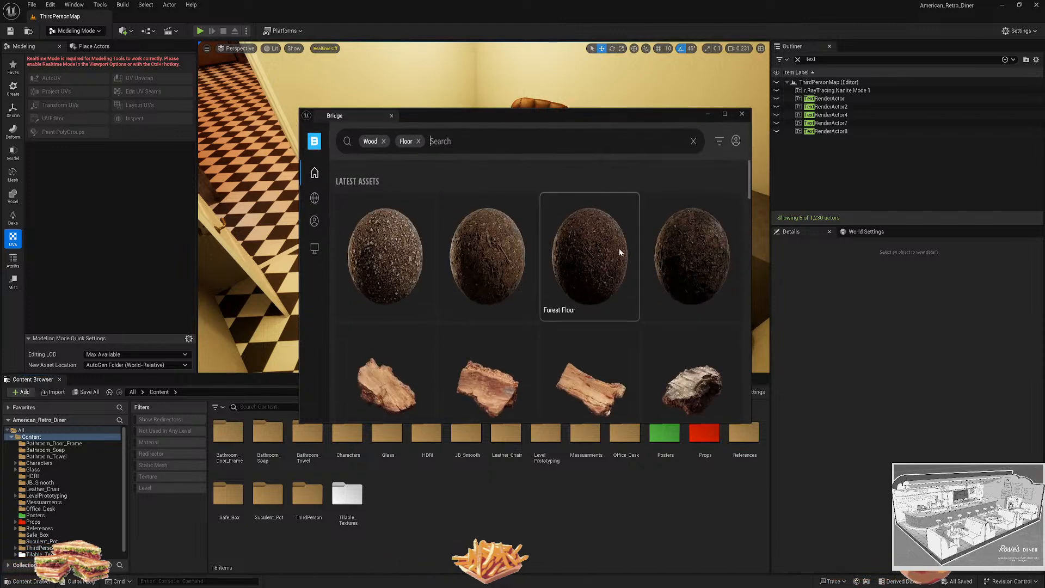
# Browse the Wood and Floor search results for a wooden surface suitable for the office floor.
pyautogui.scroll(-5, 618, 262)
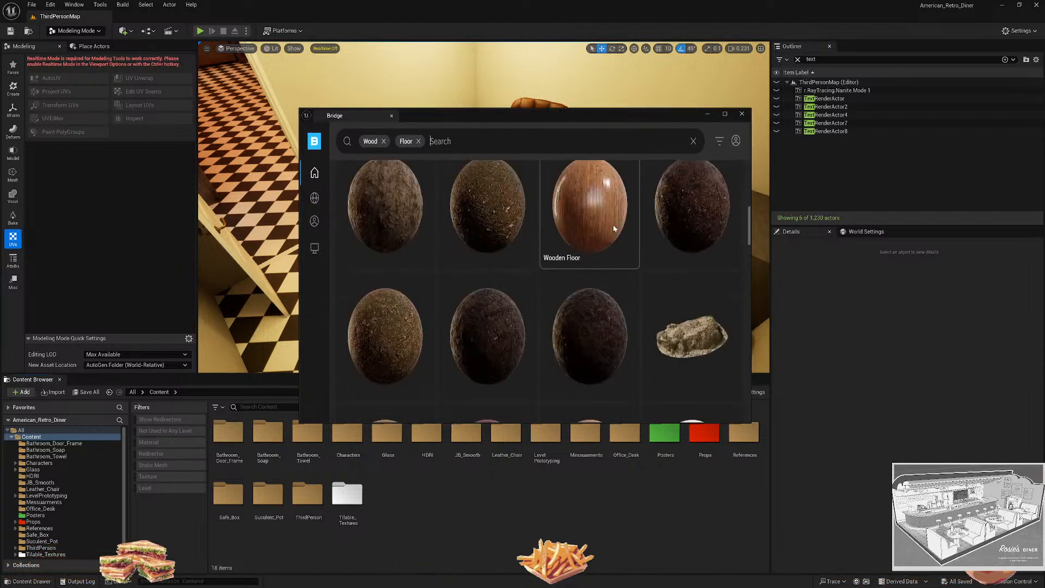
pyautogui.scroll(-3, 604, 266)
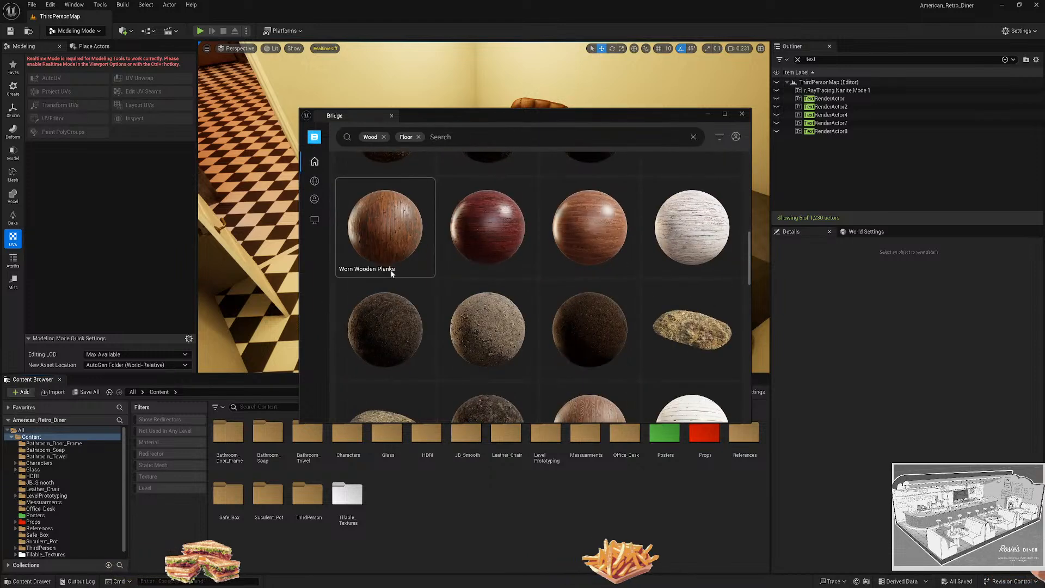
pyautogui.scroll(-3, 594, 269)
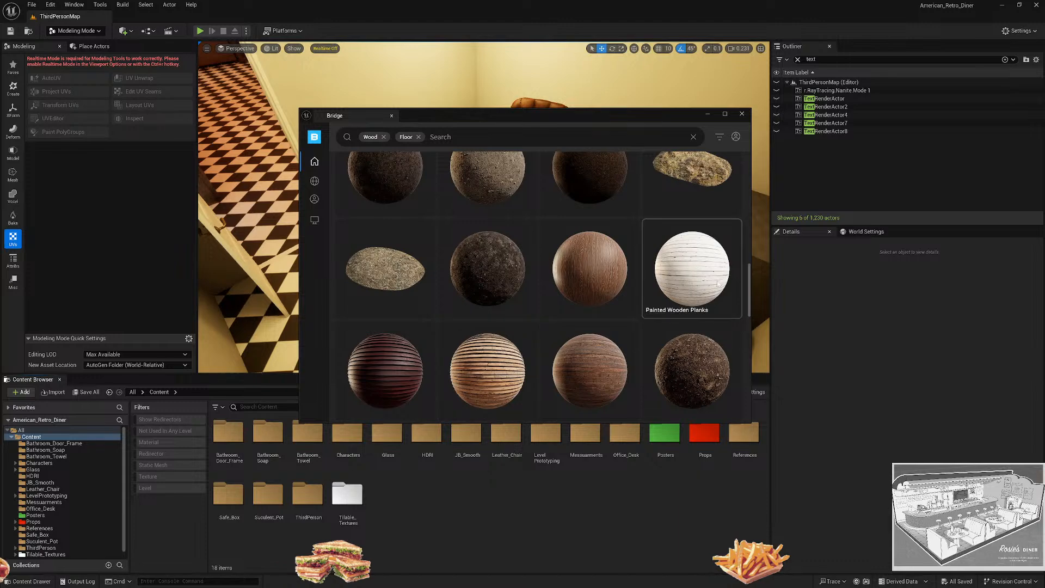
pyautogui.scroll(-1, 541, 348)
pyautogui.scroll(-5, 542, 349)
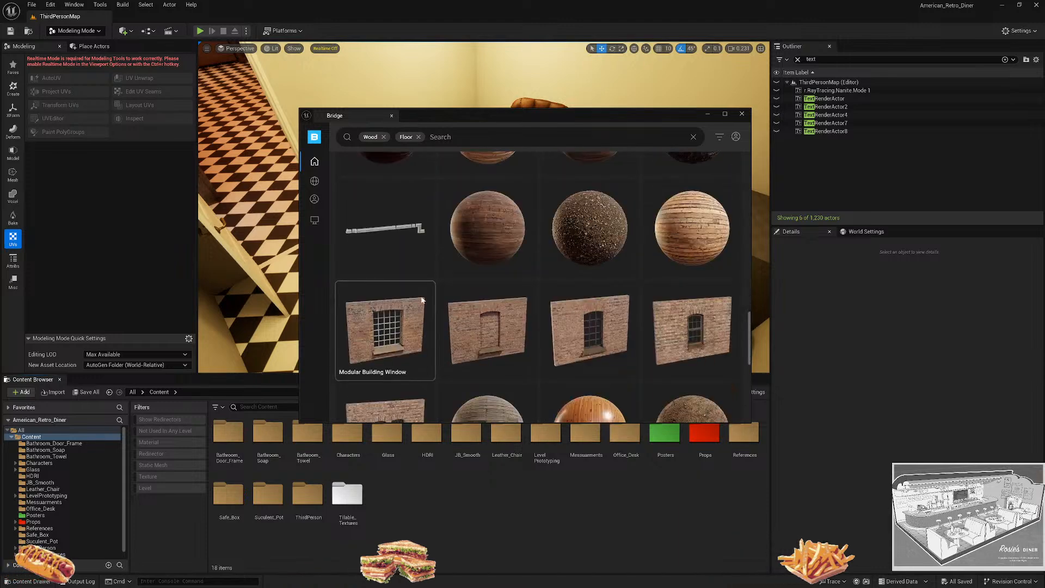
pyautogui.scroll(-4, 499, 331)
pyautogui.scroll(-4, 566, 345)
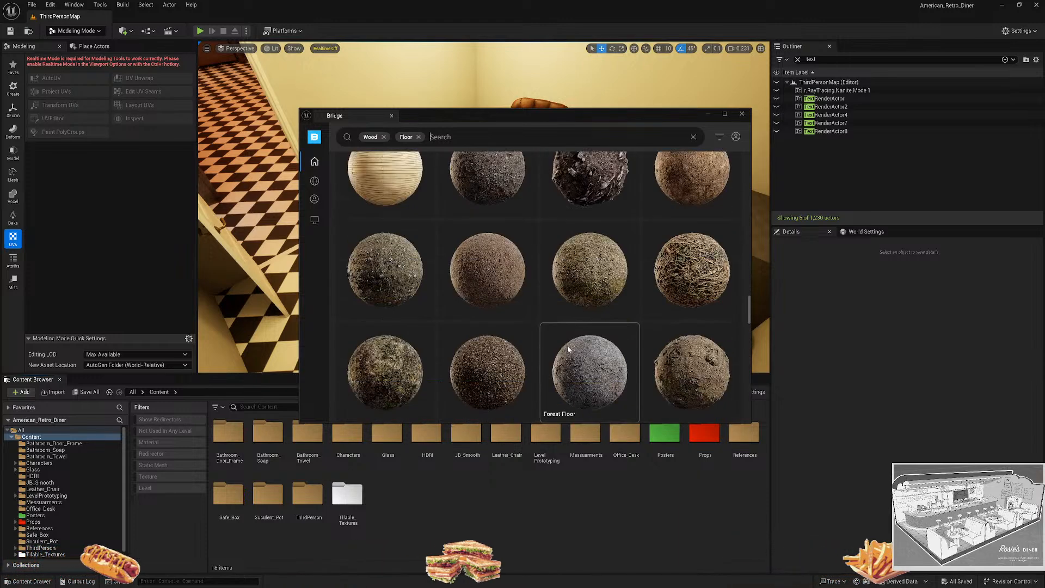
pyautogui.scroll(-8, 569, 347)
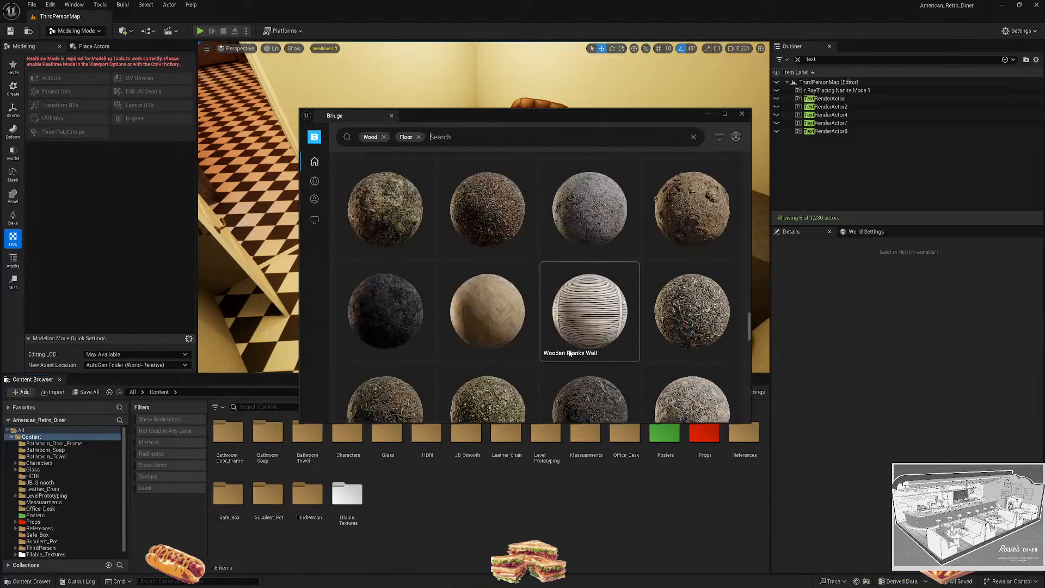
pyautogui.scroll(4, 492, 327)
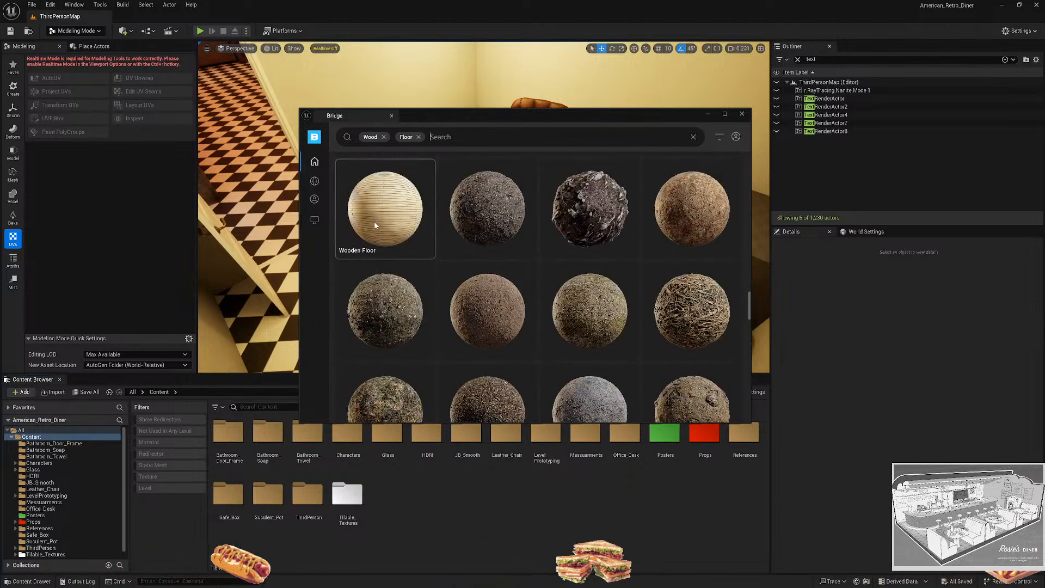
pyautogui.scroll(4, 381, 234)
# Clear both search terms and search the Bridge library for "wooden floor".
pyautogui.click(384, 137)
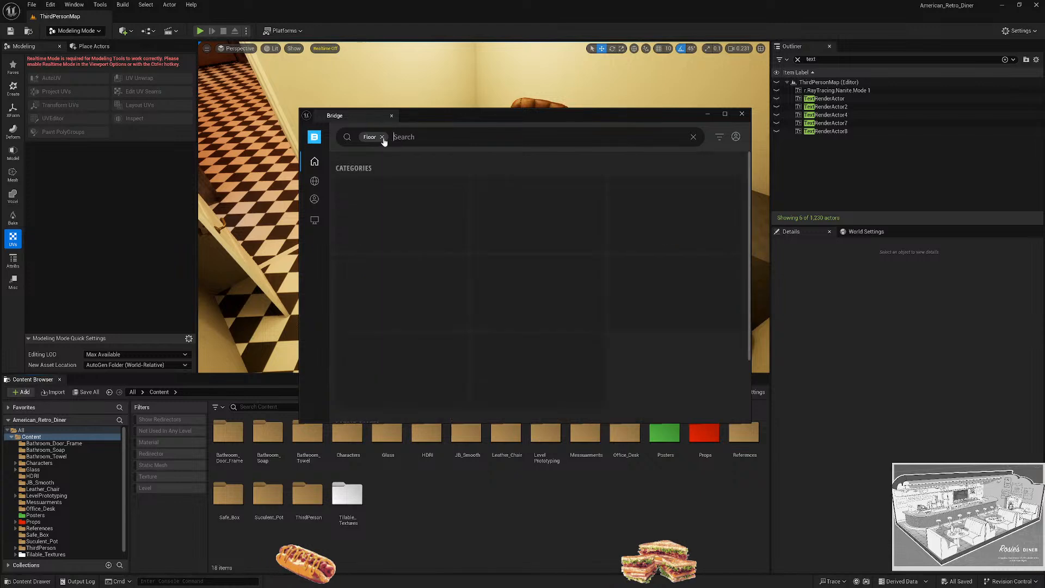
pyautogui.click(382, 137)
pyautogui.write('wooden floor')
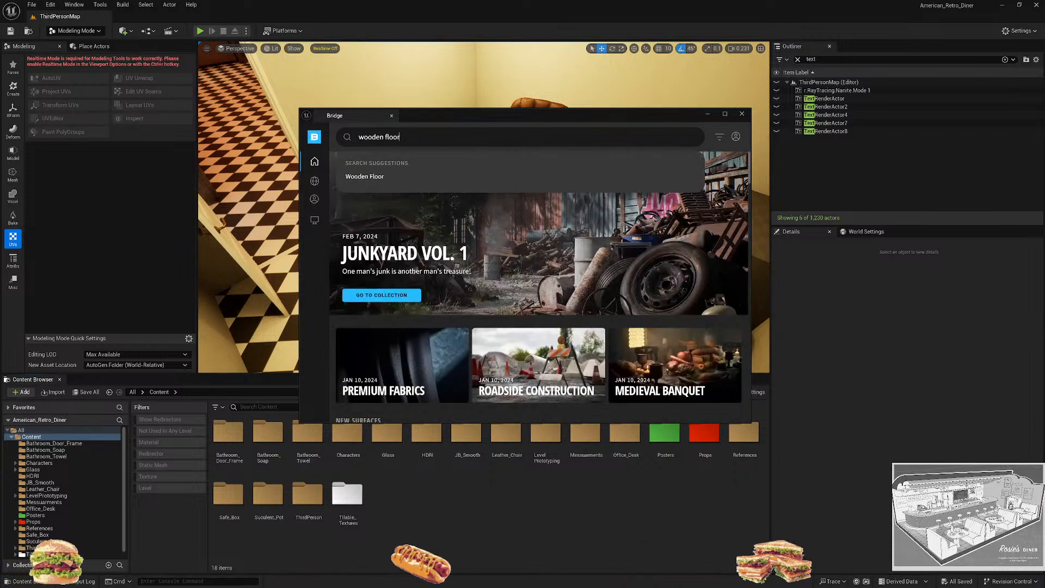
pyautogui.press('Return')
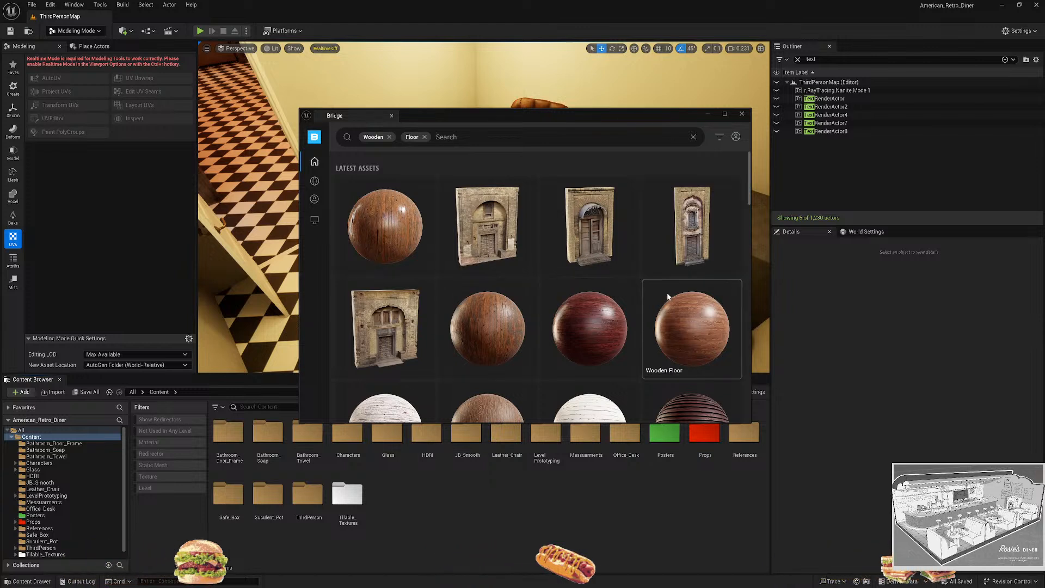
# Browse the whole list of Wooden and Floor search results for a parquet or plank surface suited to the office floor.
pyautogui.scroll(-3, 726, 334)
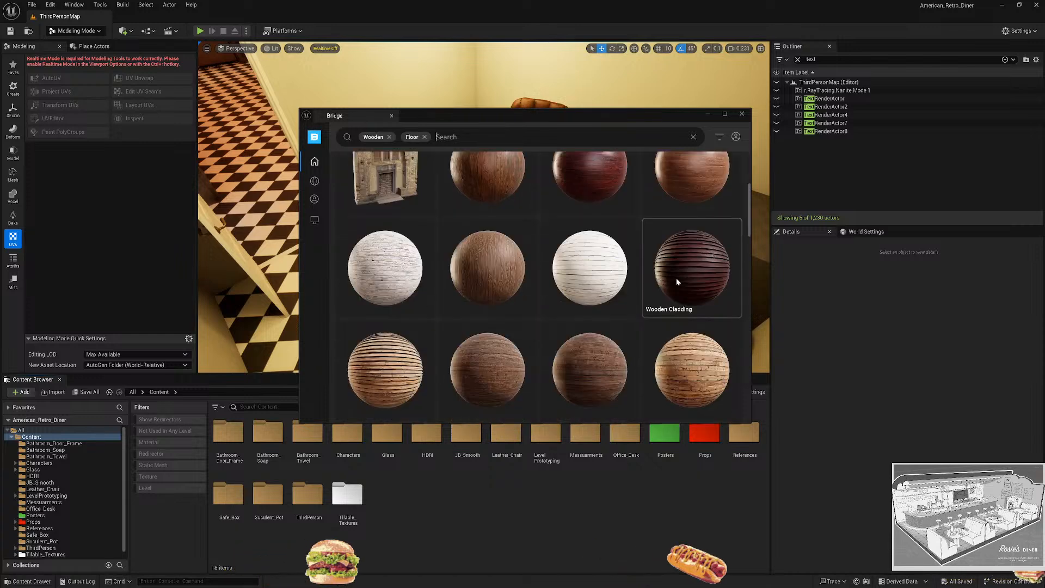
pyautogui.scroll(-5, 677, 288)
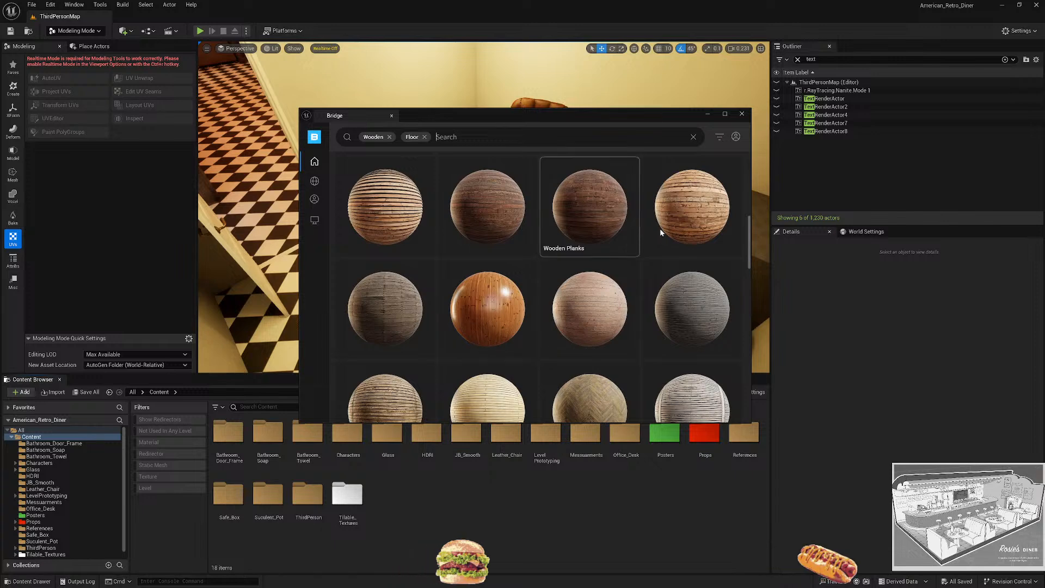
pyautogui.scroll(-2, 685, 323)
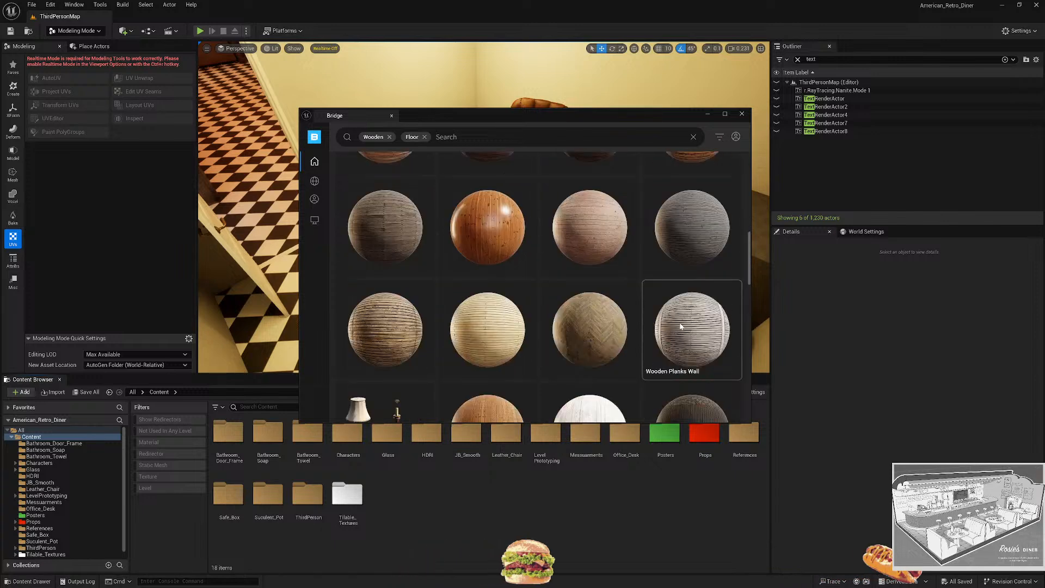
pyautogui.scroll(-2, 623, 341)
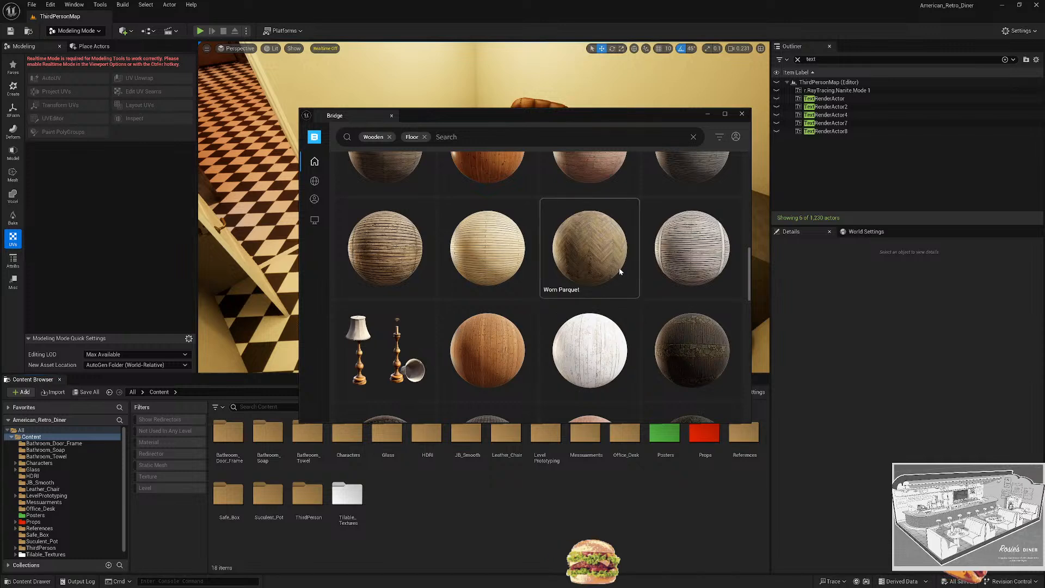
pyautogui.scroll(-2, 516, 326)
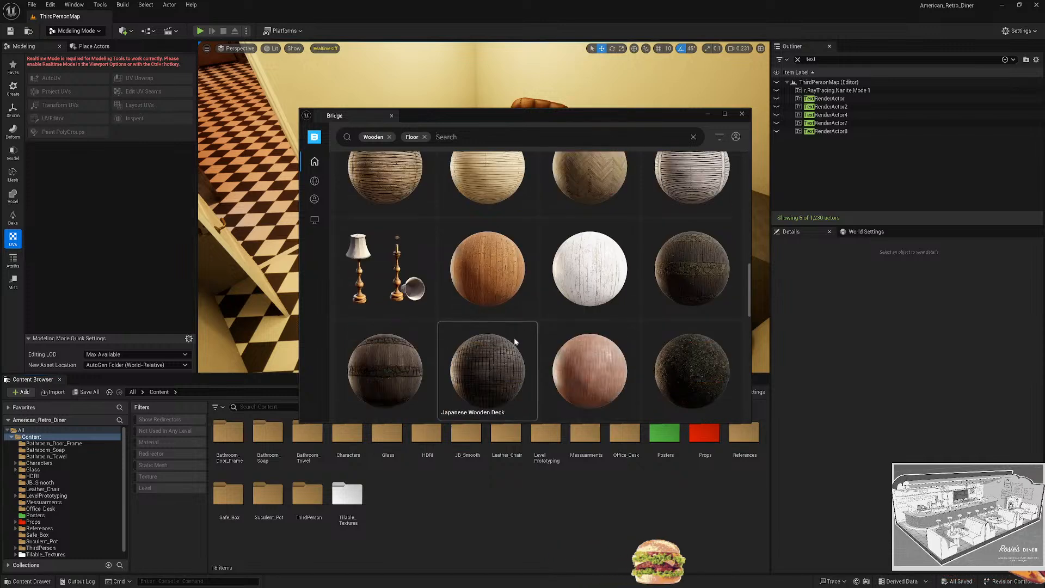
pyautogui.scroll(-1, 604, 340)
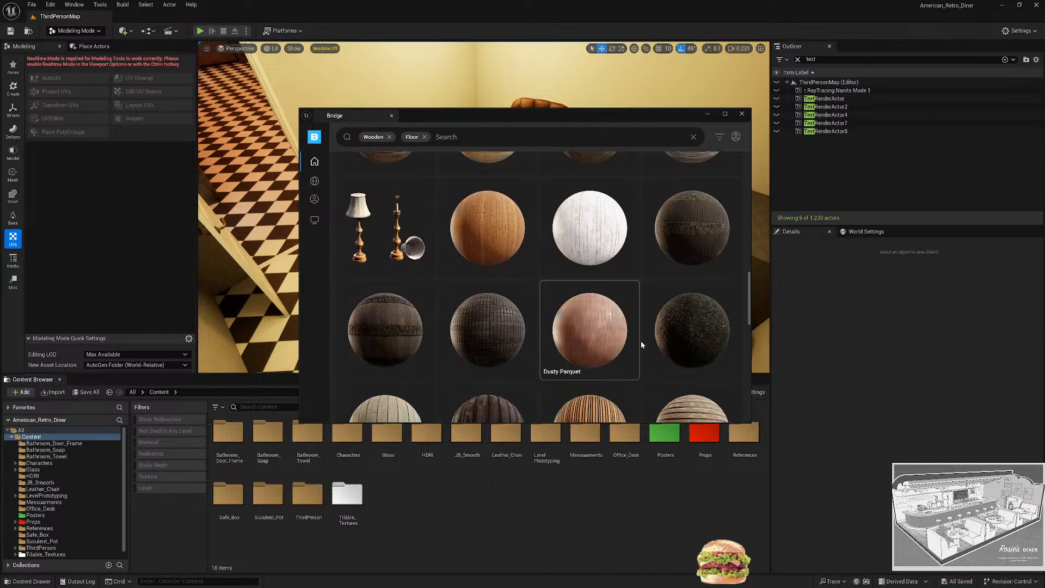
pyautogui.scroll(-3, 642, 344)
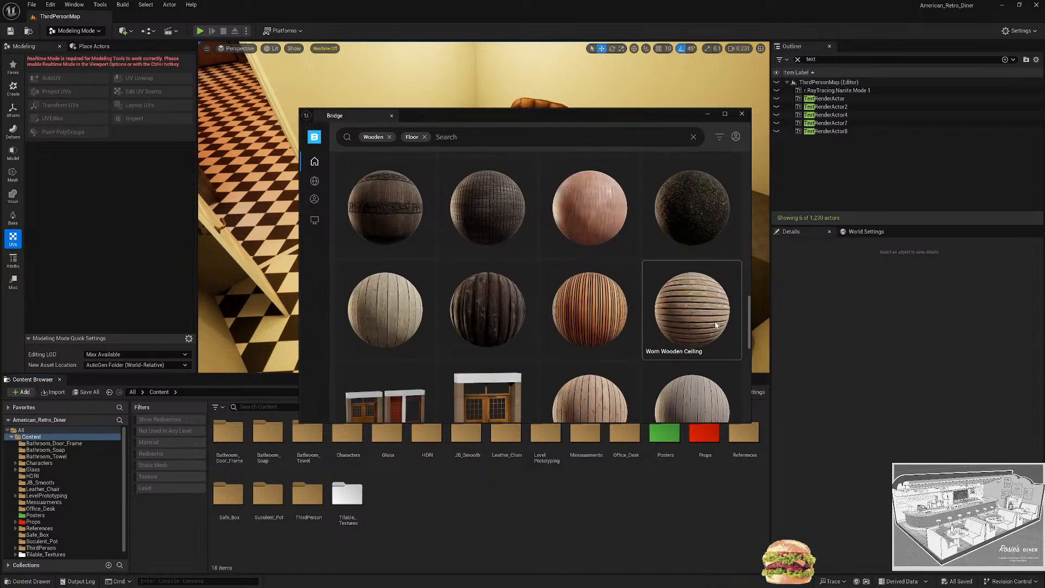
pyautogui.scroll(-5, 708, 326)
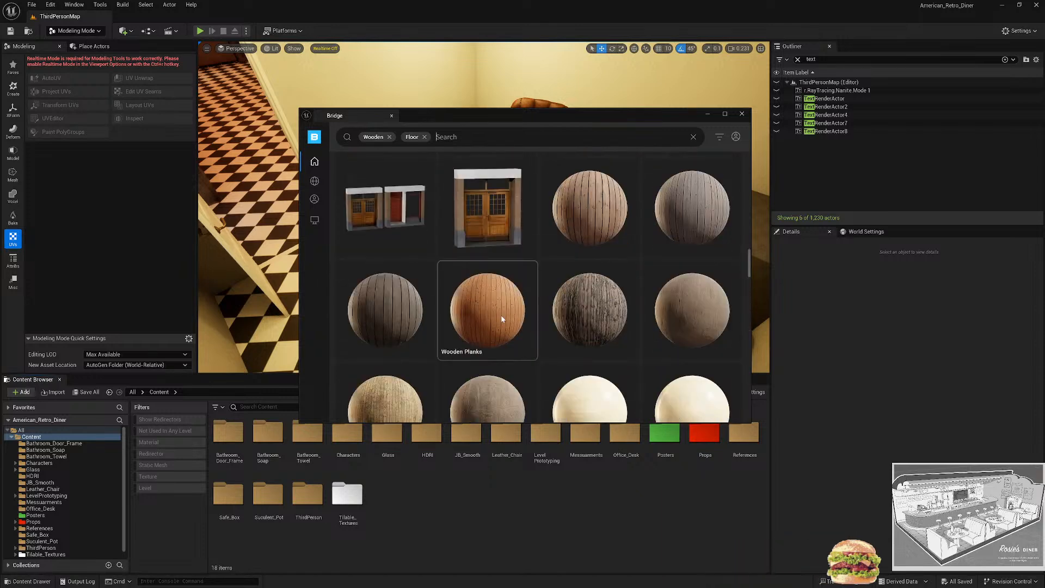
pyautogui.scroll(-4, 634, 328)
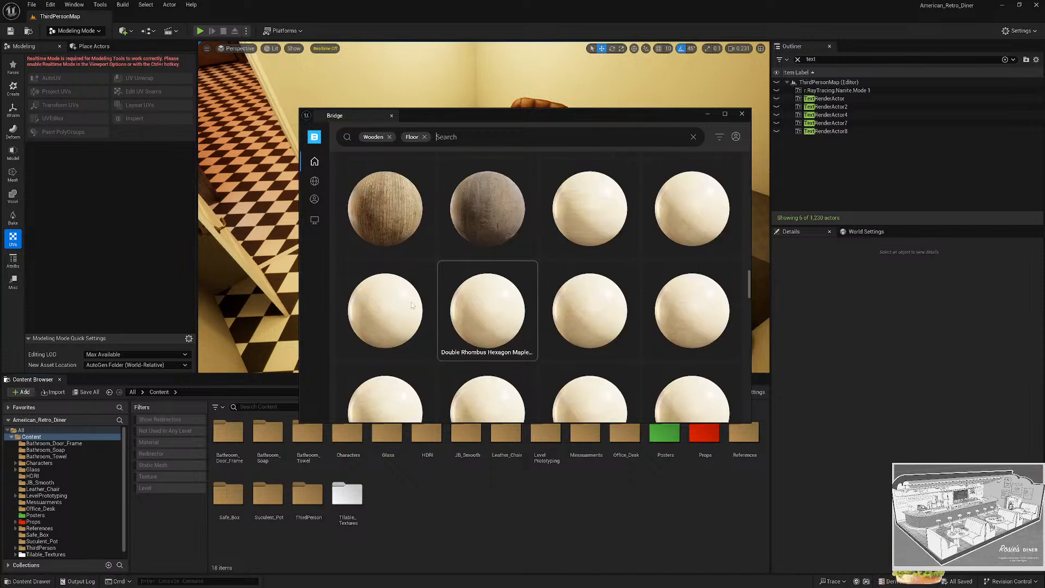
pyautogui.scroll(-3, 643, 306)
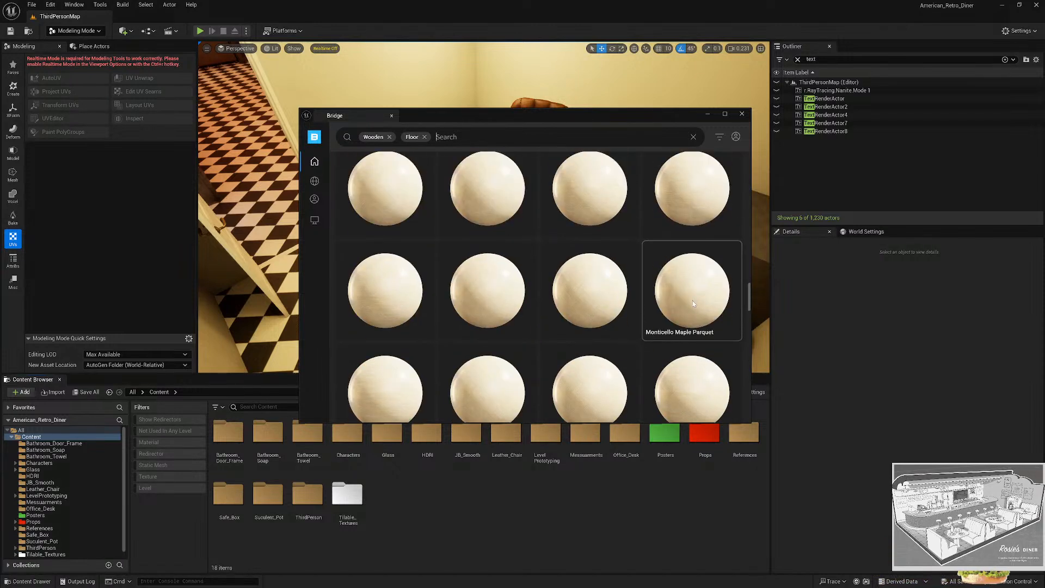
pyautogui.scroll(-1, 680, 305)
pyautogui.scroll(2, 582, 261)
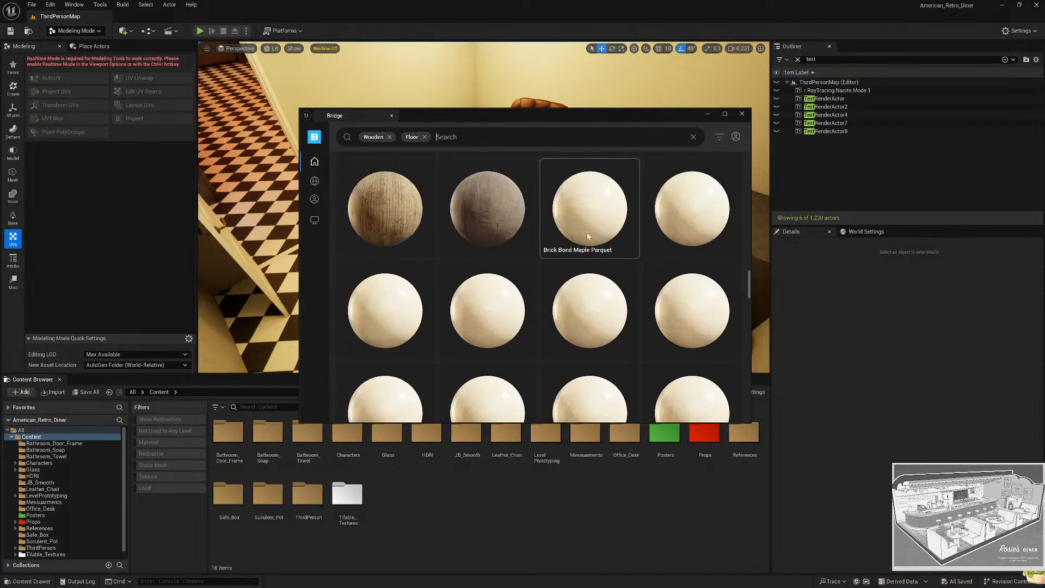
pyautogui.scroll(-4, 549, 295)
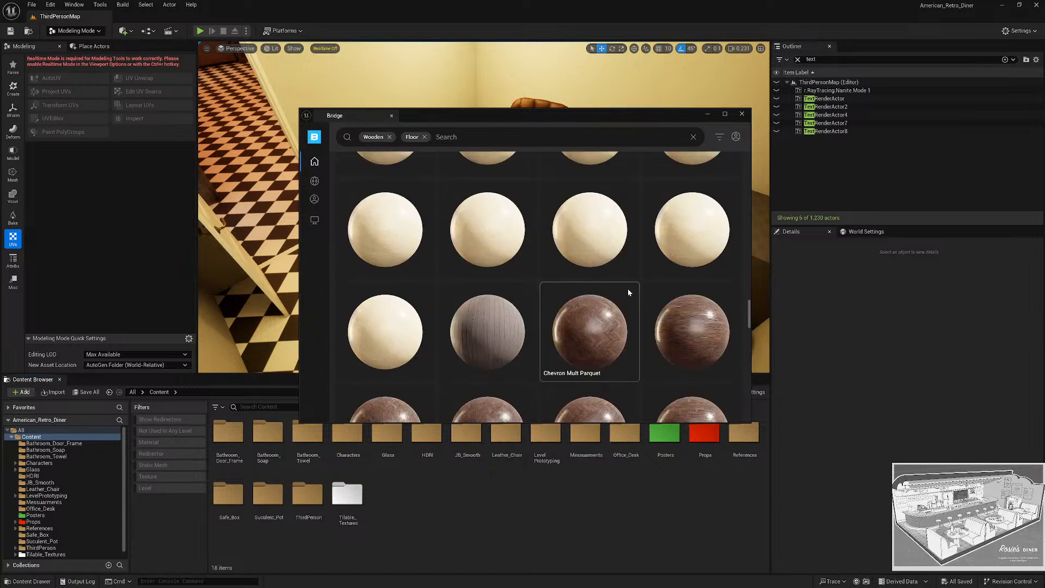
pyautogui.scroll(-2, 636, 285)
pyautogui.scroll(-4, 613, 291)
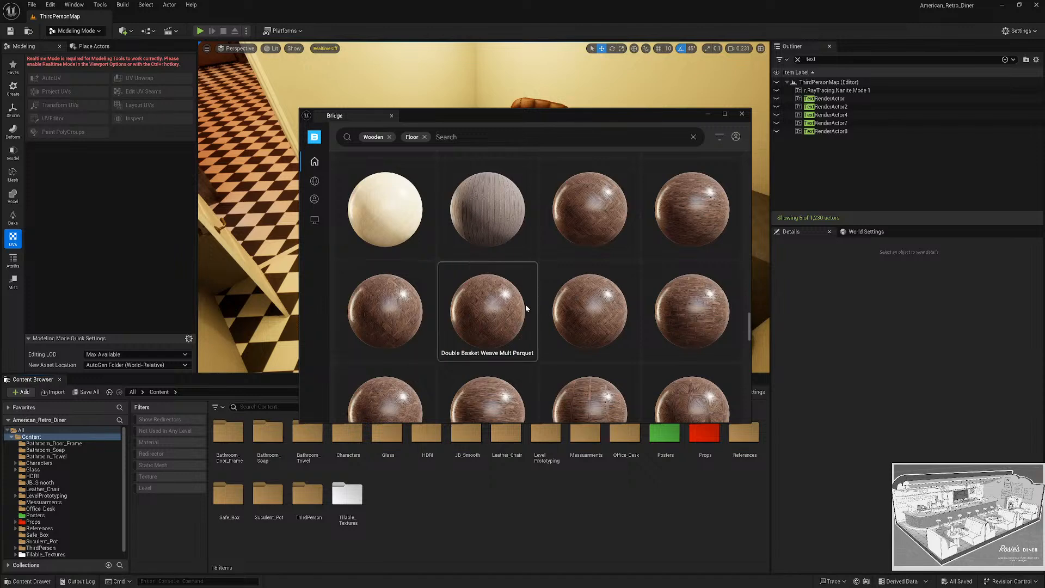
pyautogui.scroll(-3, 408, 348)
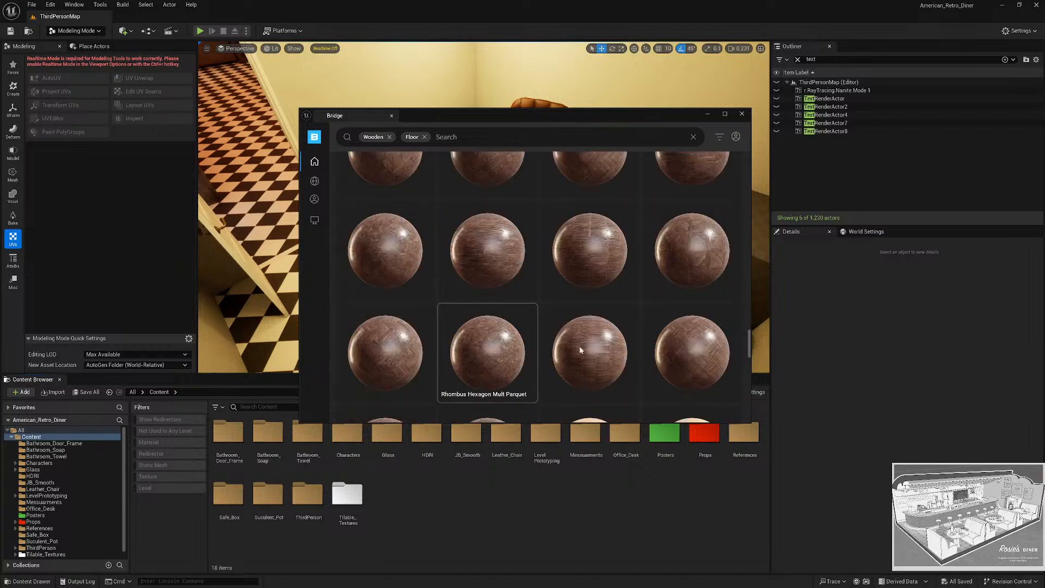
pyautogui.scroll(-6, 580, 349)
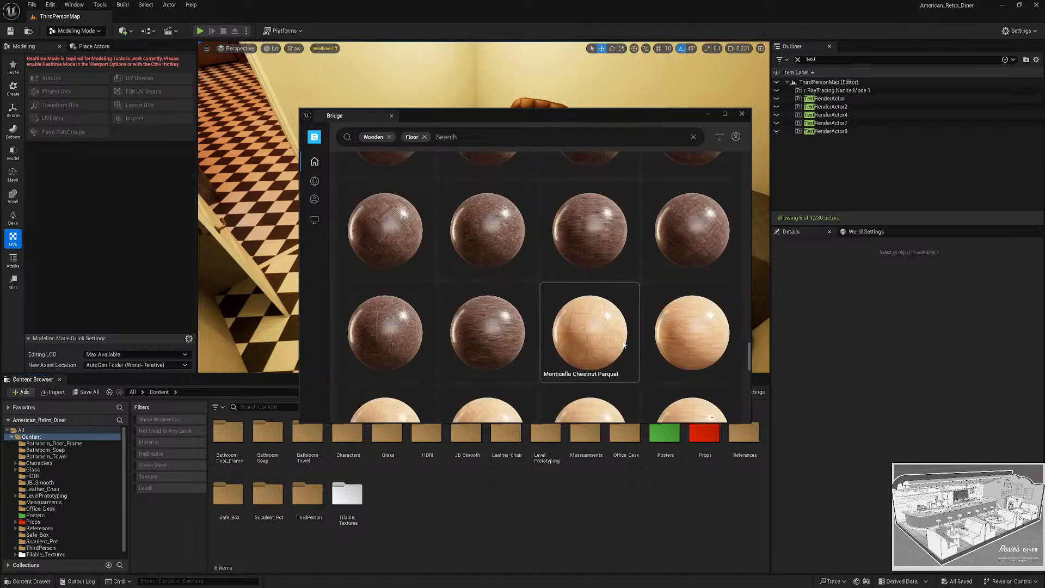
pyautogui.scroll(-15, 587, 326)
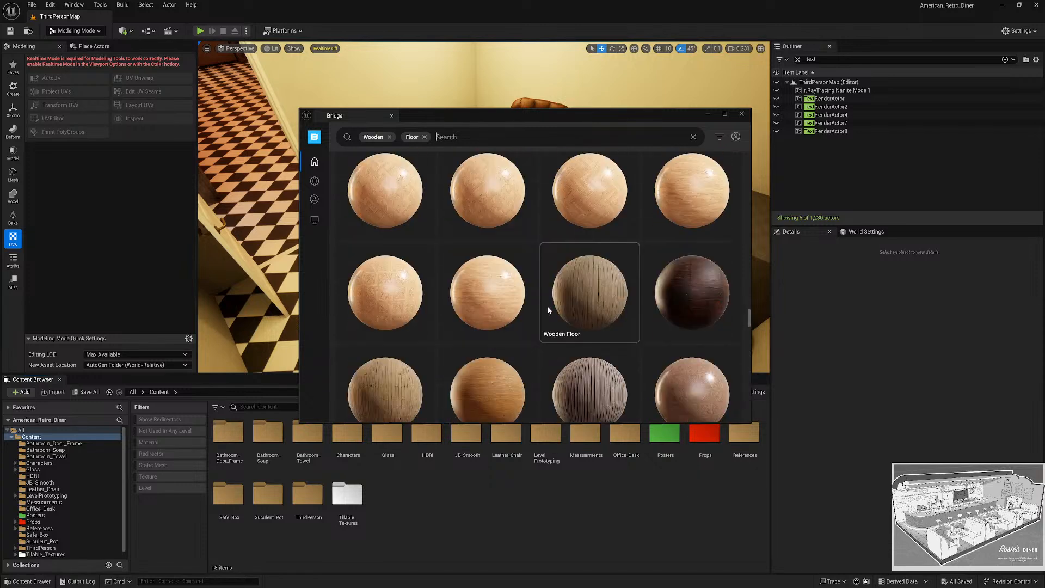
pyautogui.scroll(-5, 547, 310)
pyautogui.scroll(-10, 516, 298)
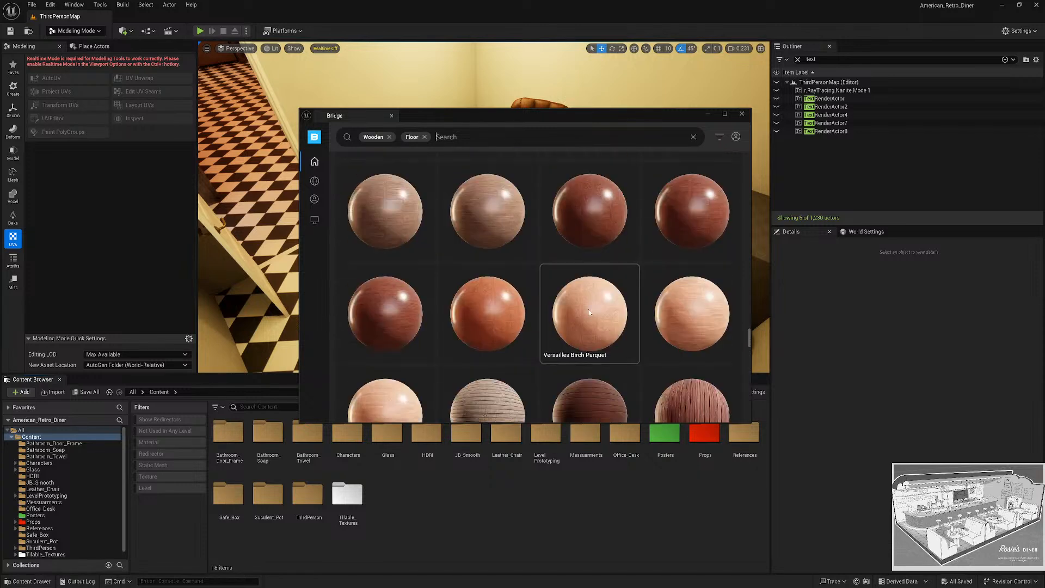
pyautogui.scroll(-5, 584, 320)
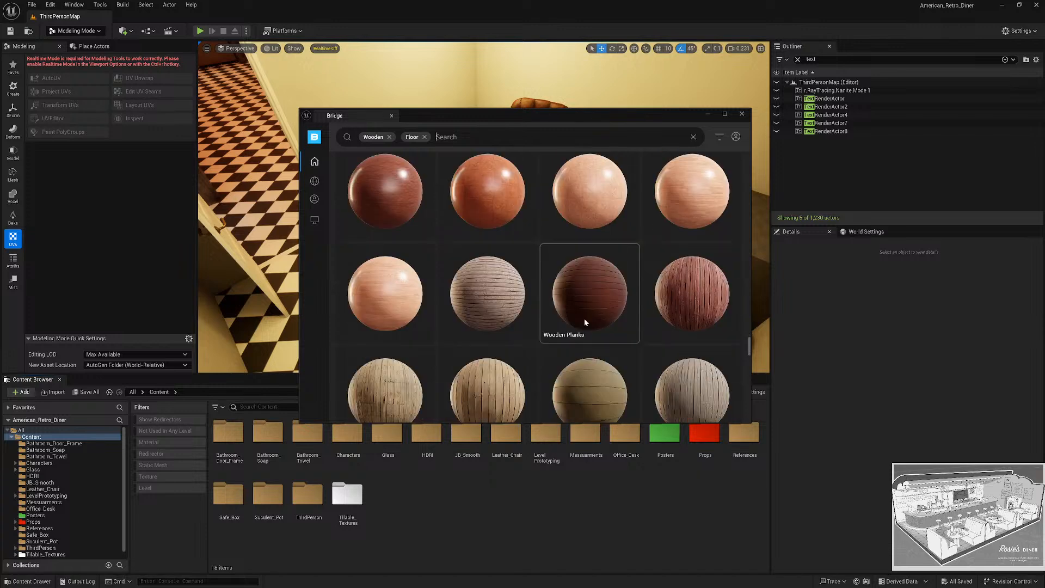
pyautogui.scroll(-4, 583, 320)
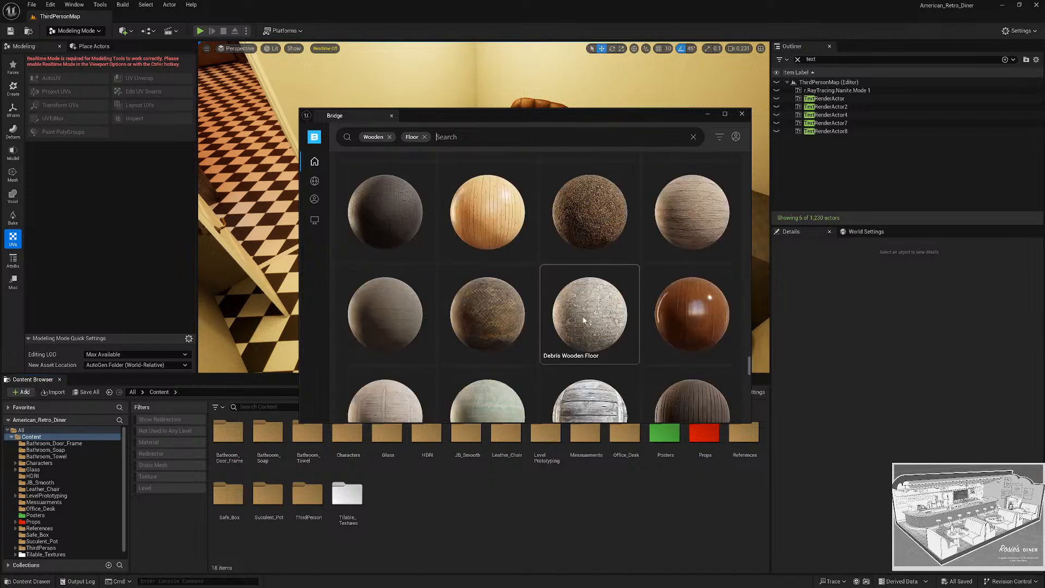
pyautogui.scroll(-3, 564, 314)
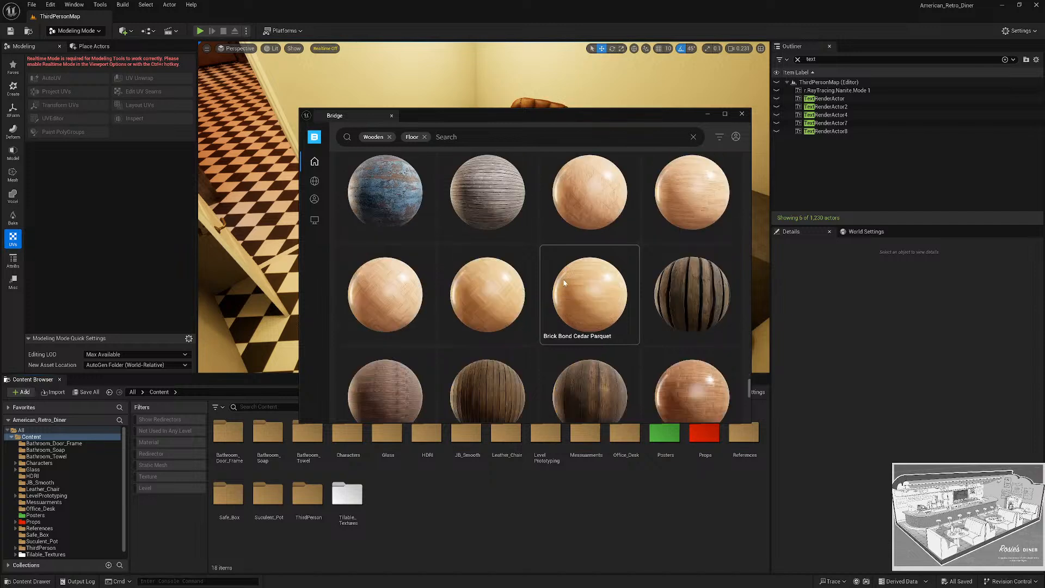
pyautogui.scroll(-1, 563, 269)
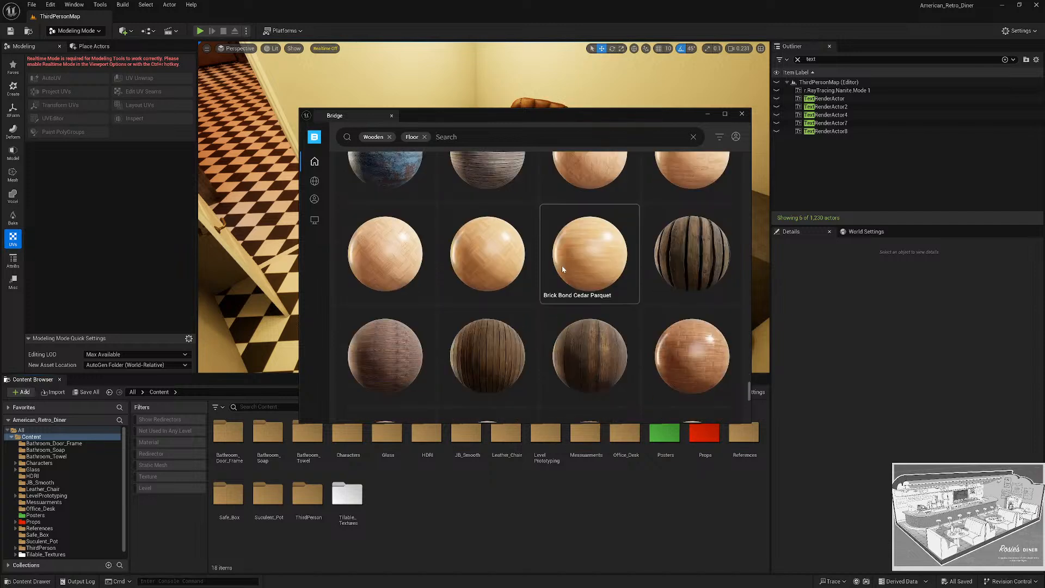
pyautogui.scroll(-3, 542, 294)
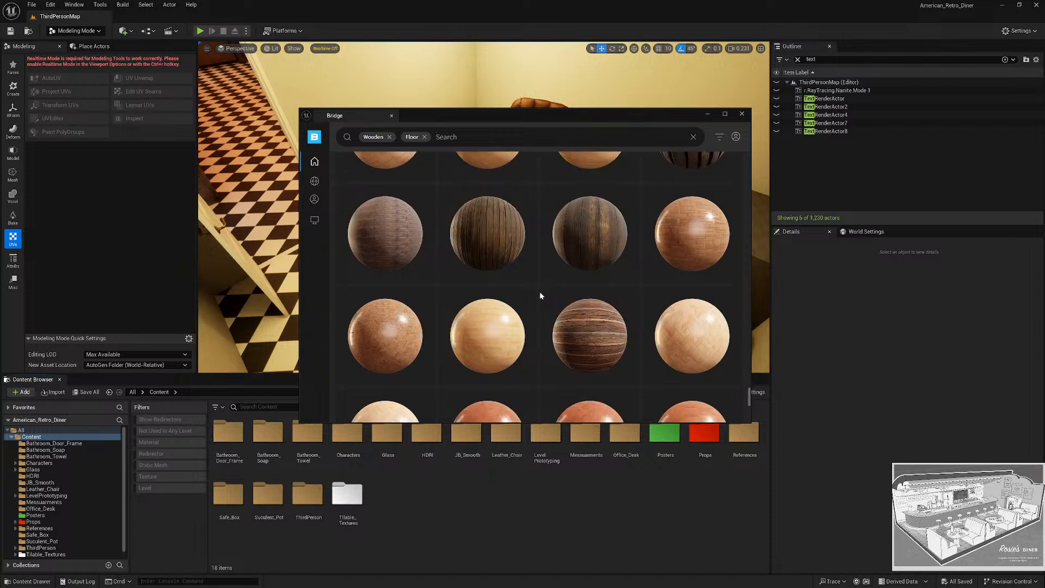
pyautogui.scroll(-2, 540, 296)
pyautogui.scroll(-4, 540, 296)
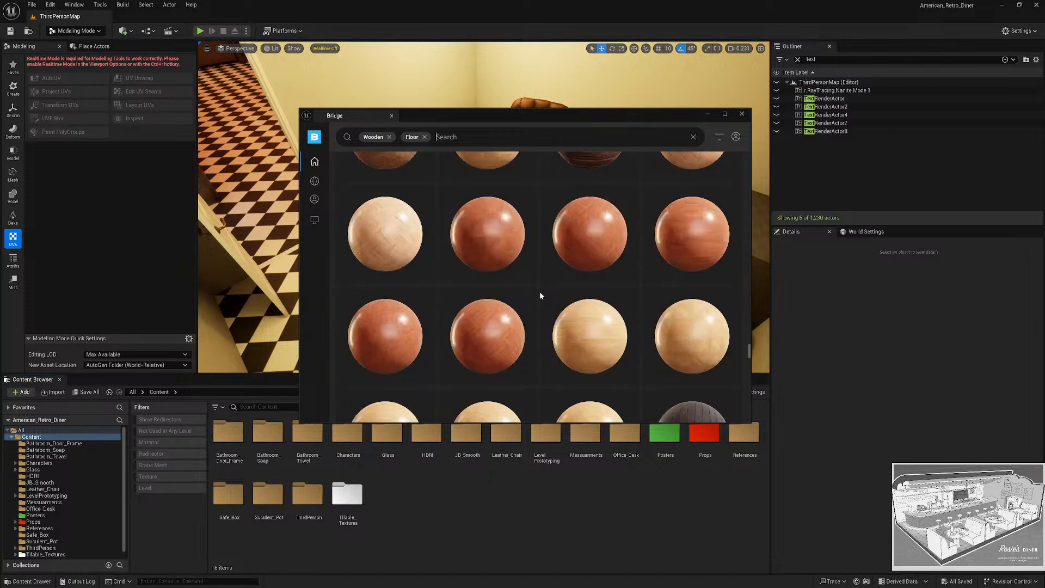
pyautogui.scroll(-2, 540, 296)
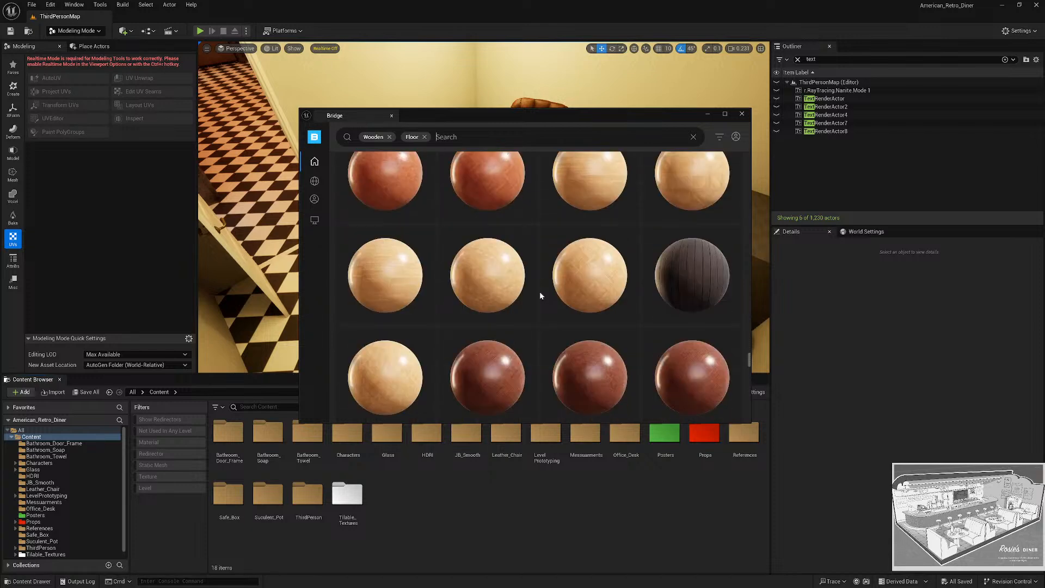
pyautogui.scroll(-2, 540, 295)
pyautogui.scroll(-6, 540, 295)
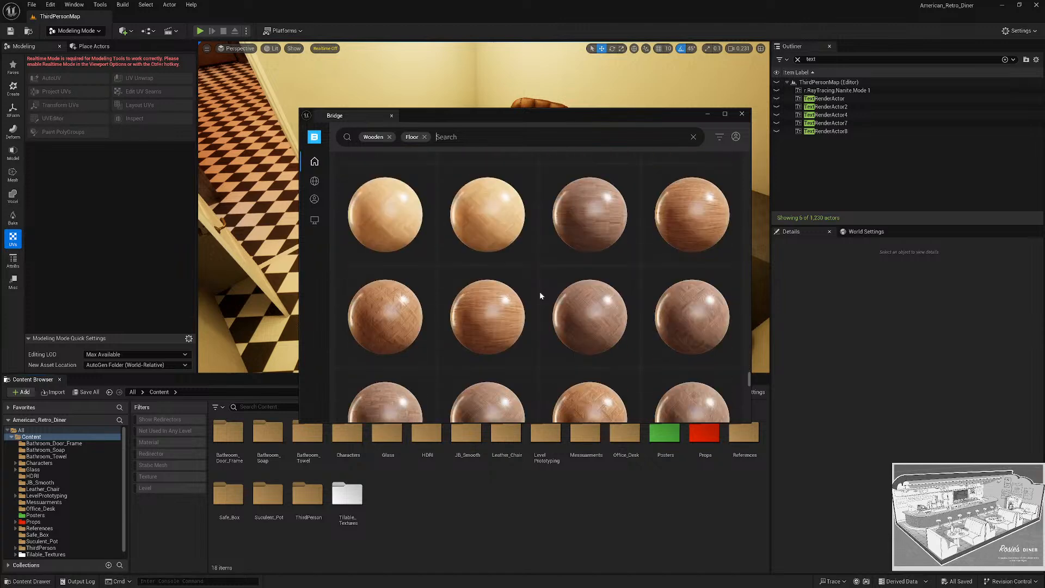
pyautogui.scroll(-5, 539, 295)
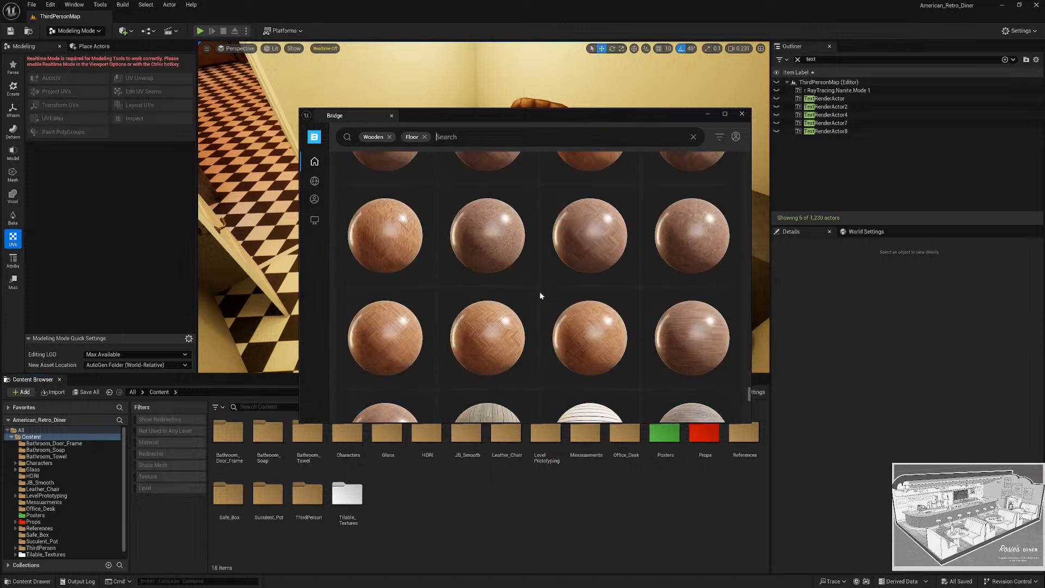
pyautogui.scroll(-5, 540, 294)
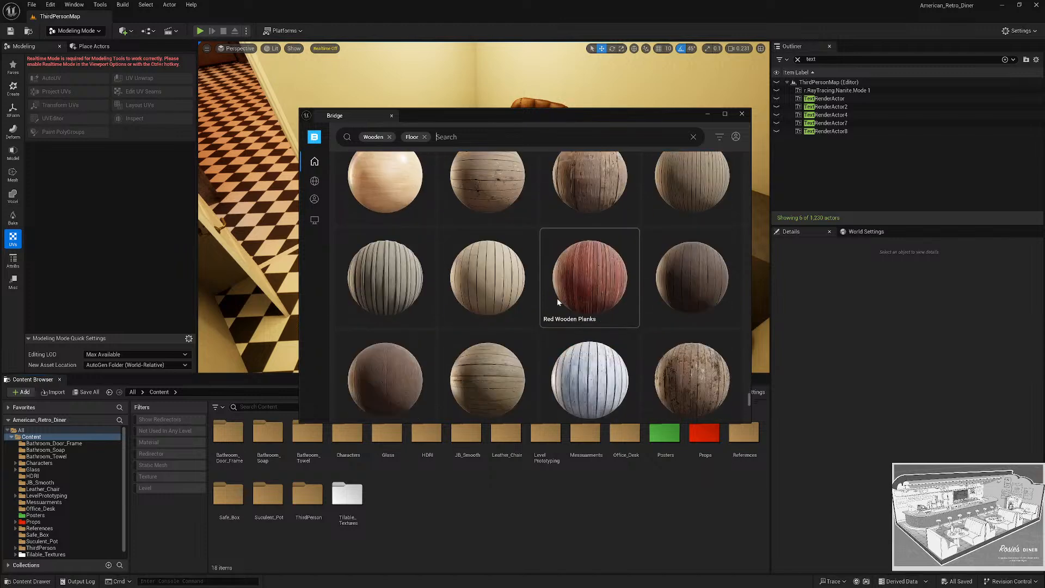
pyautogui.scroll(-3, 571, 306)
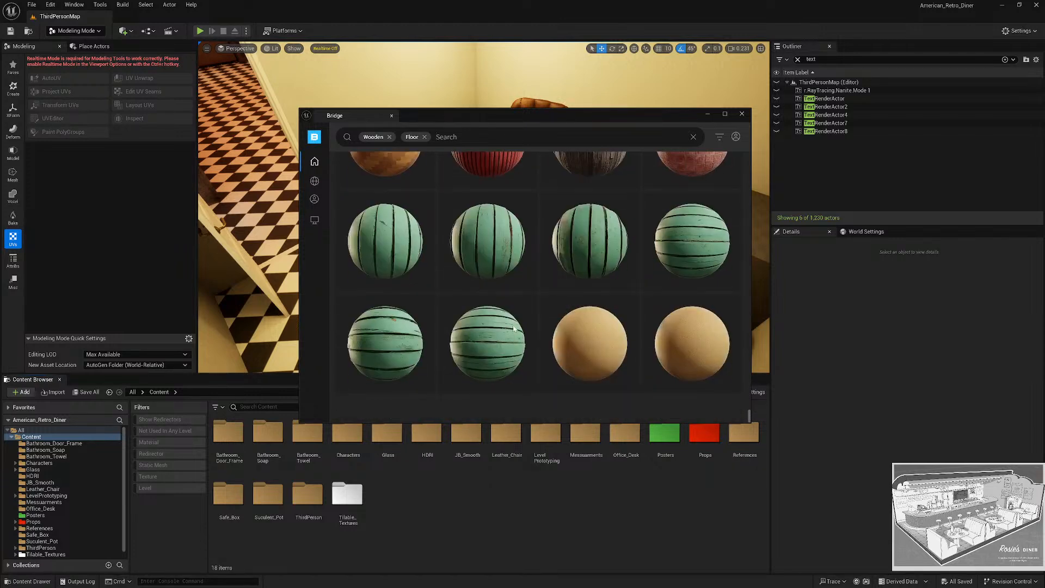
pyautogui.scroll(5, 564, 310)
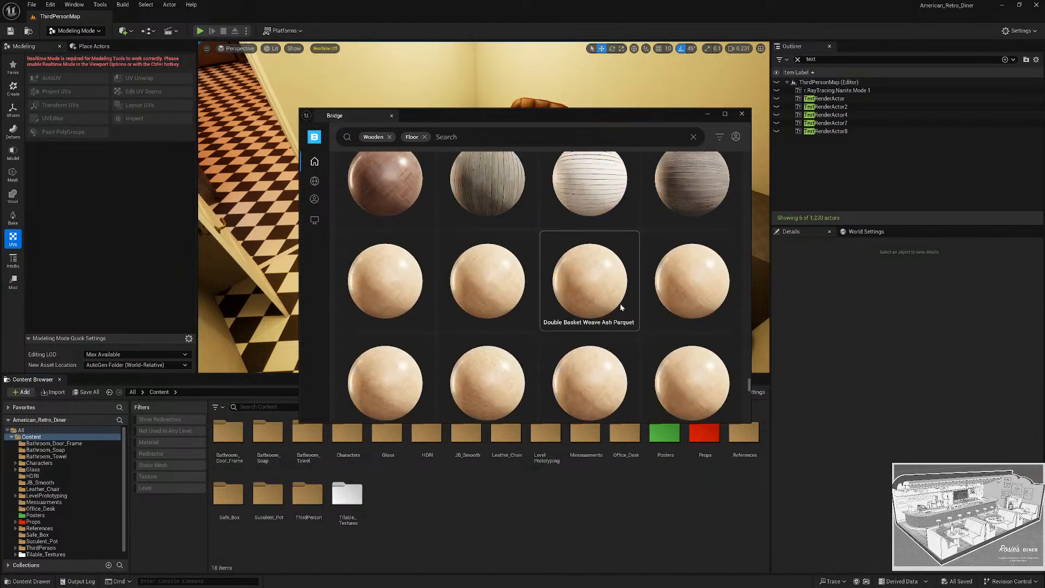
# Return to the dark brown Mult Parquet surfaces, compare their patterns and open the details of Mosaic Mult Parquet.
pyautogui.moveTo(749, 387); pyautogui.dragTo(744, 241)
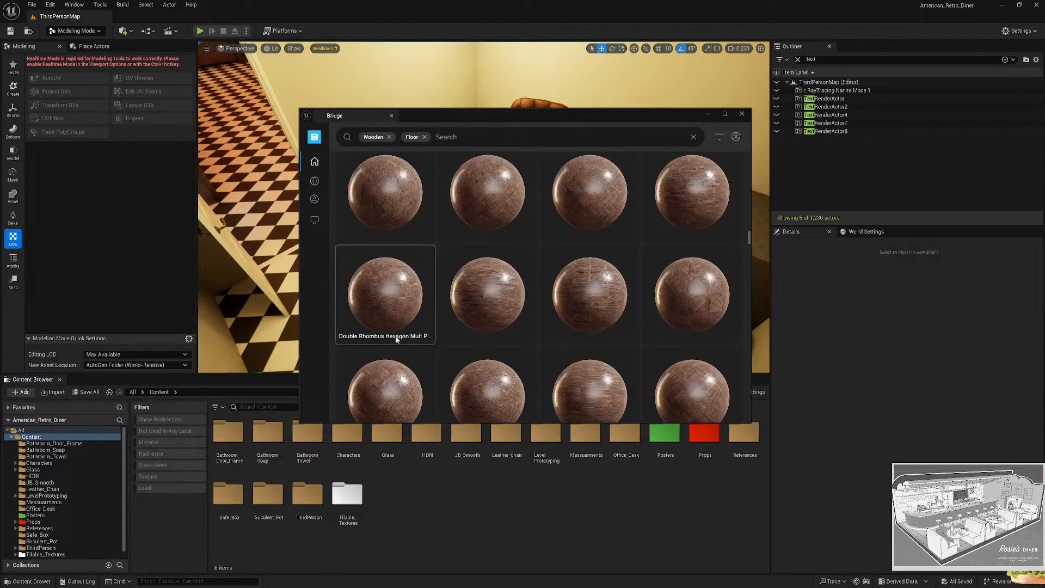
pyautogui.scroll(-2, 586, 348)
pyautogui.scroll(-1, 694, 314)
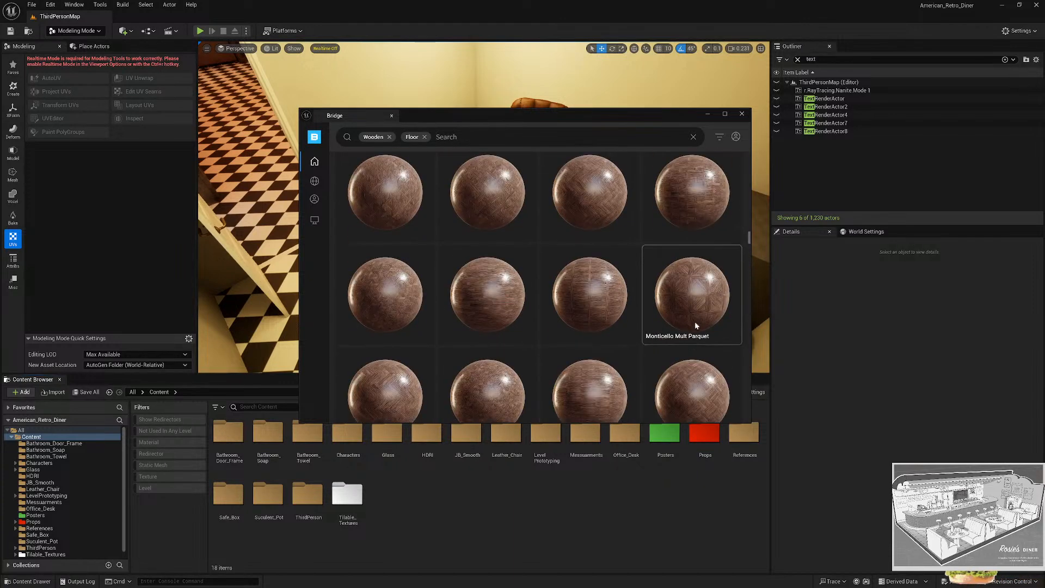
pyautogui.scroll(3, 694, 312)
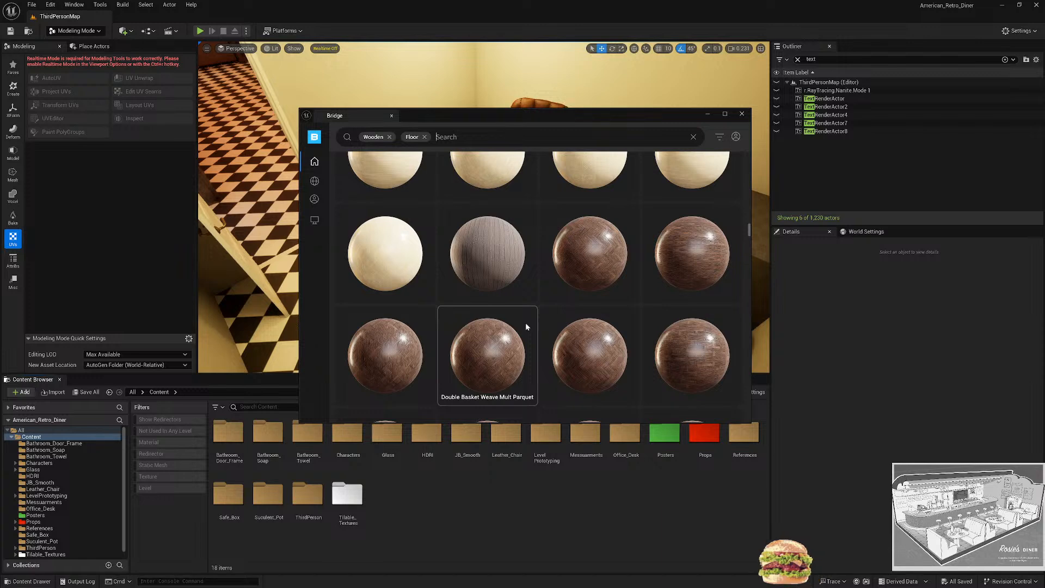
pyautogui.scroll(-2, 524, 326)
pyautogui.scroll(-3, 509, 283)
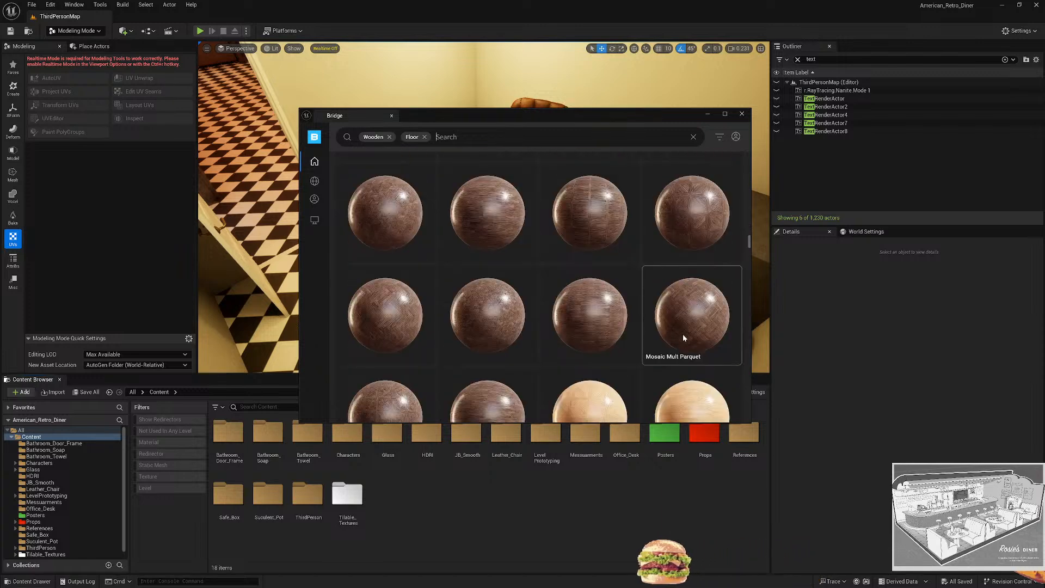
pyautogui.scroll(-1, 688, 312)
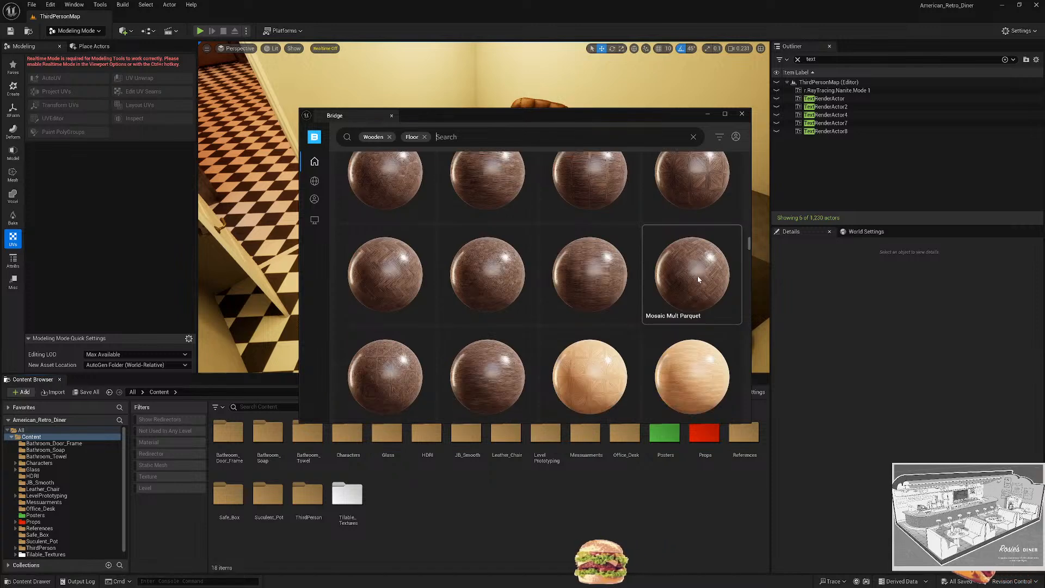
pyautogui.click(697, 276)
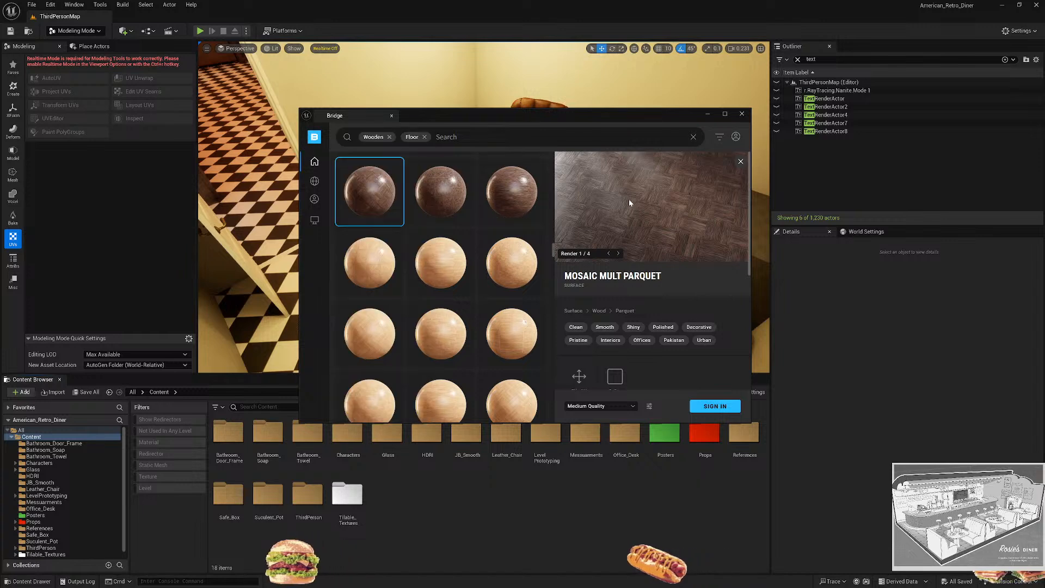
# Compare the previews of Strip Bond Mult Parquet and Mosaic Mult Parquet.
pyautogui.moveTo(603, 121); pyautogui.dragTo(565, 135)
pyautogui.click(511, 224)
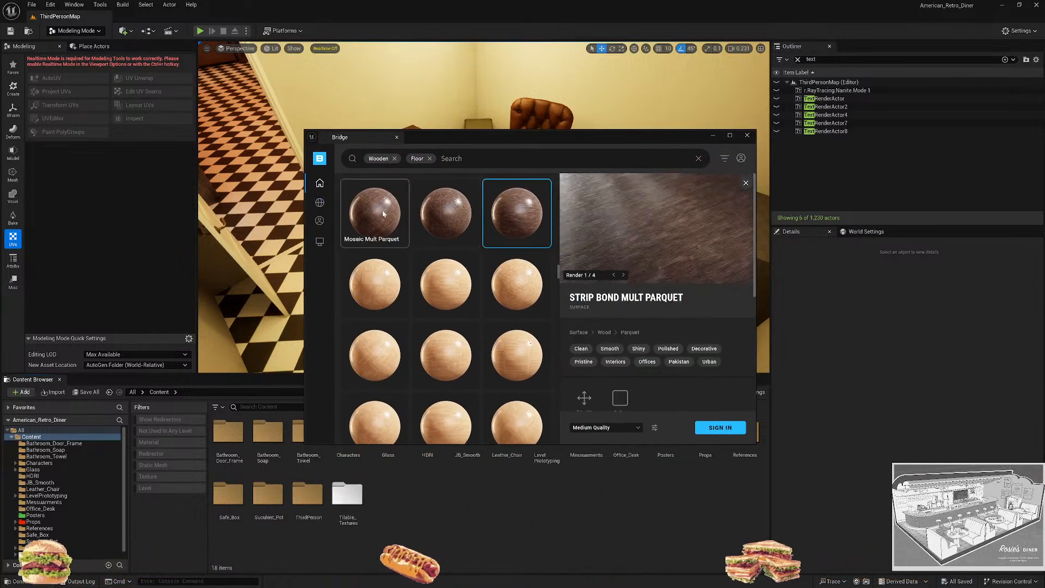
pyautogui.click(398, 229)
# Examine the Double Basket Weave, Chevron and Double Herringbone Mult Parquet previews, then look over the remaining dark parquet surfaces.
pyautogui.scroll(3, 485, 256)
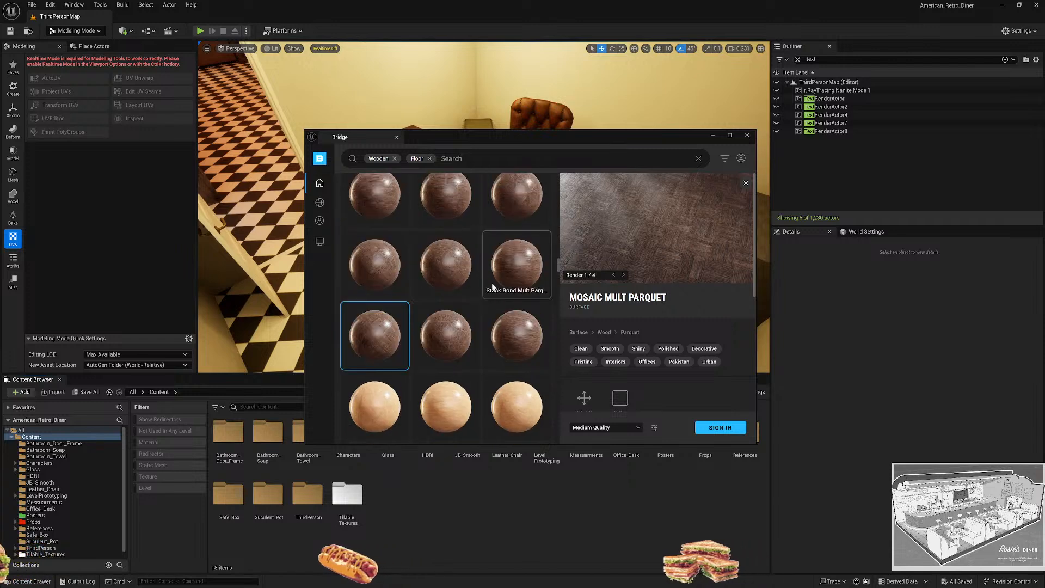
pyautogui.scroll(3, 468, 327)
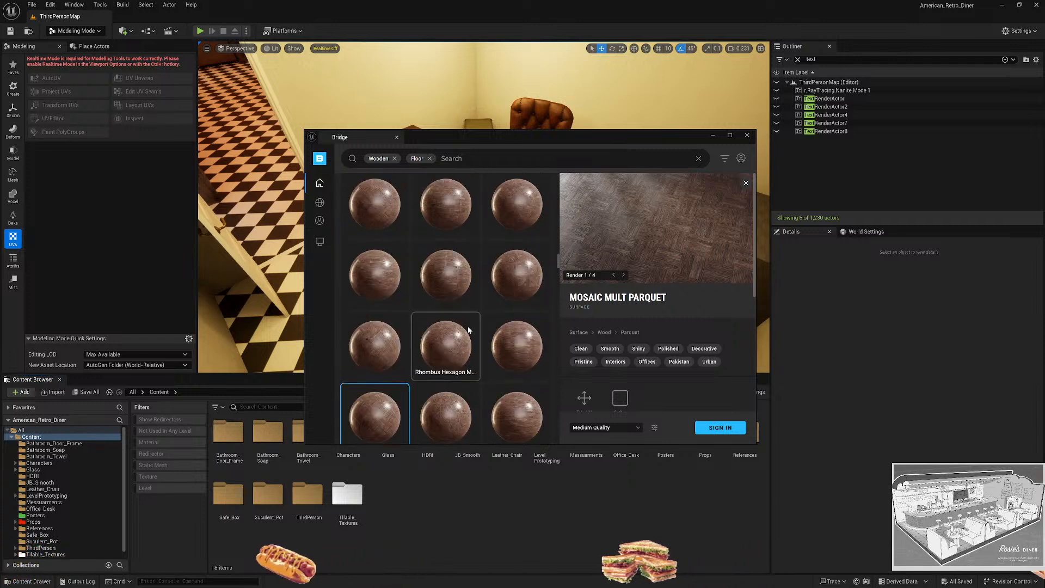
pyautogui.scroll(3, 468, 326)
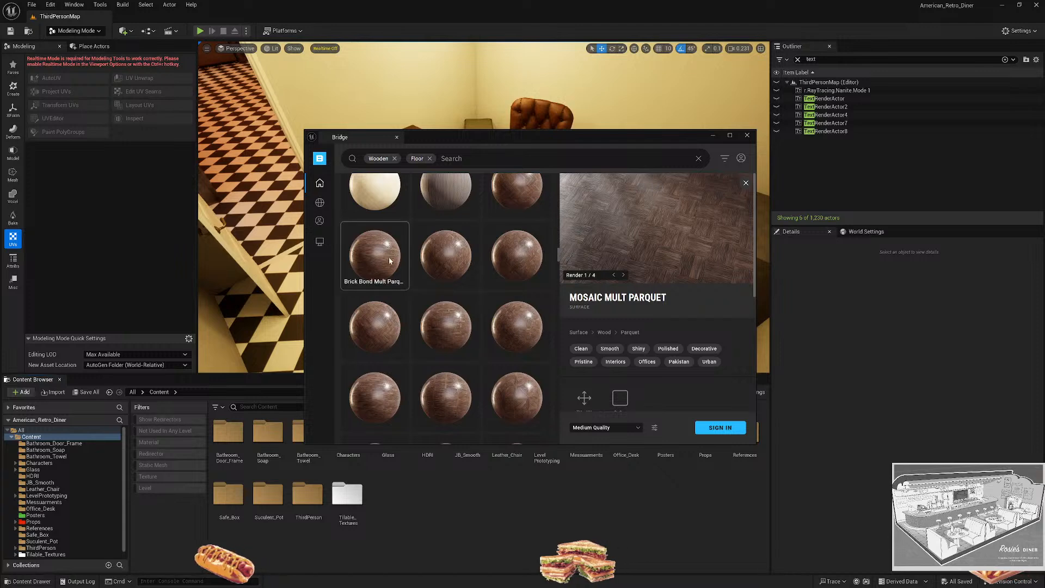
pyautogui.click(506, 294)
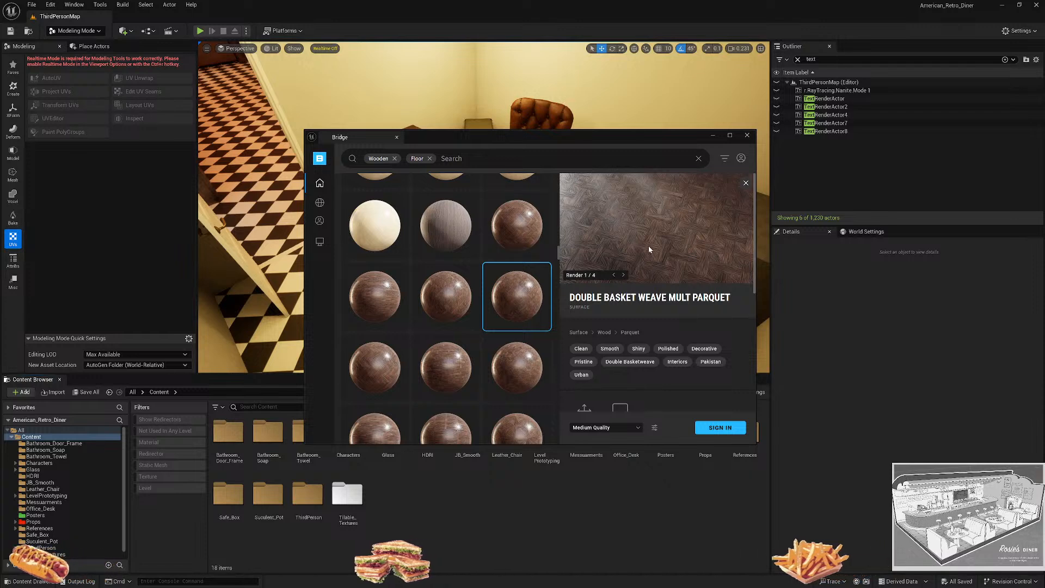
pyautogui.click(524, 230)
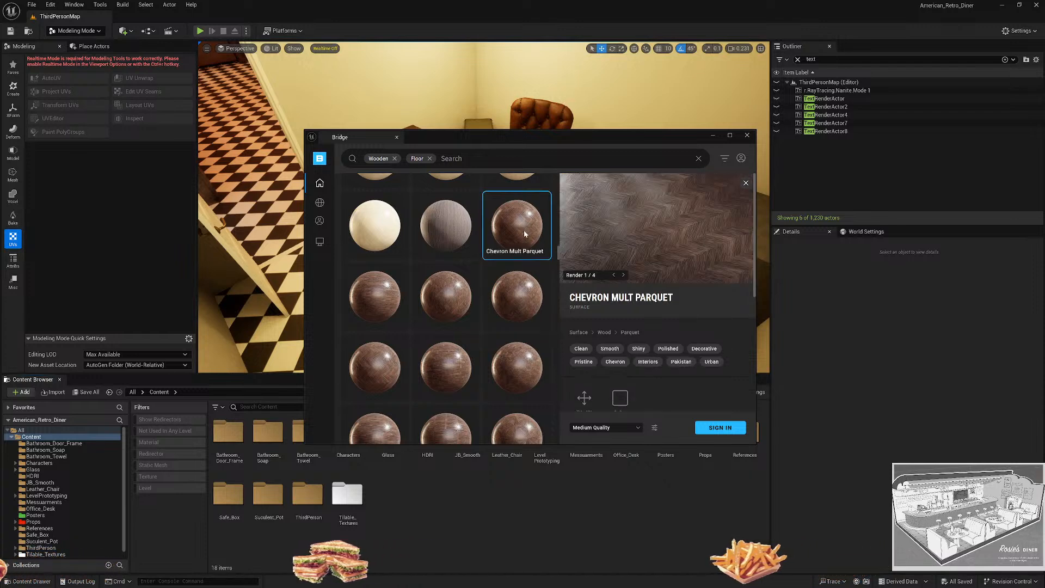
pyautogui.click(376, 362)
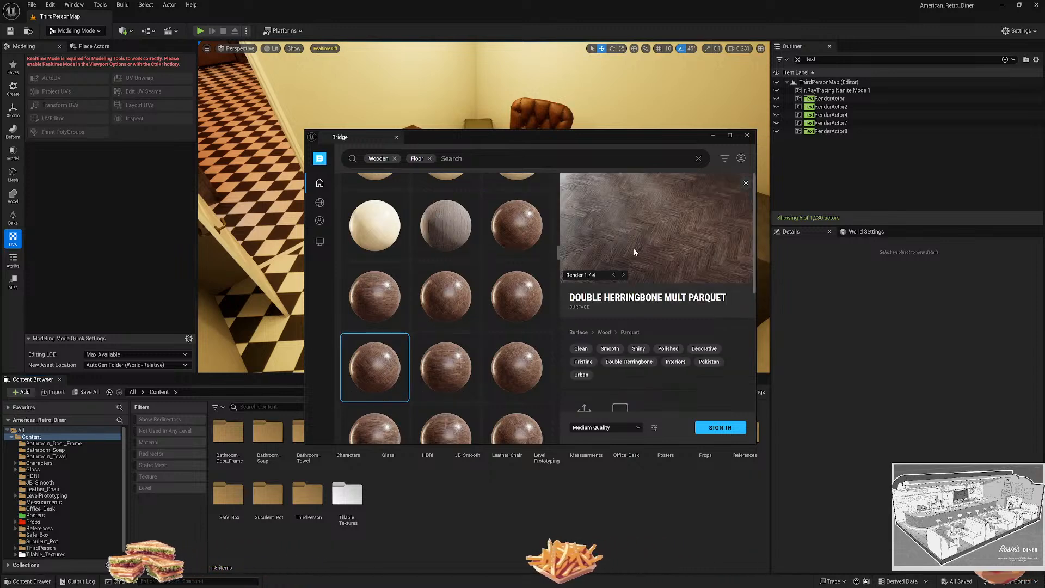
pyautogui.scroll(-1, 452, 323)
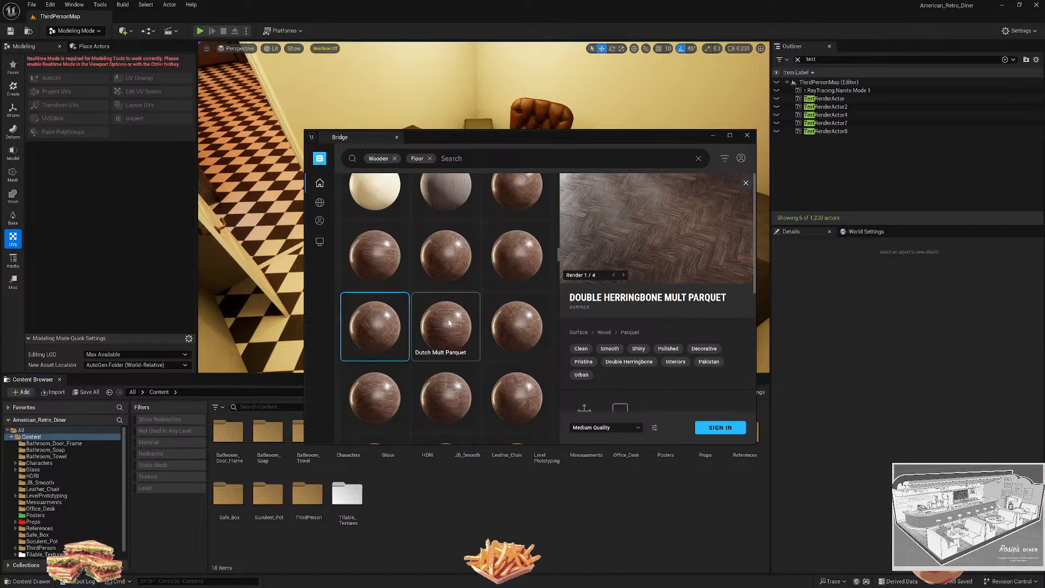
pyautogui.scroll(-1, 442, 333)
pyautogui.scroll(-1, 442, 333)
pyautogui.scroll(-1, 433, 346)
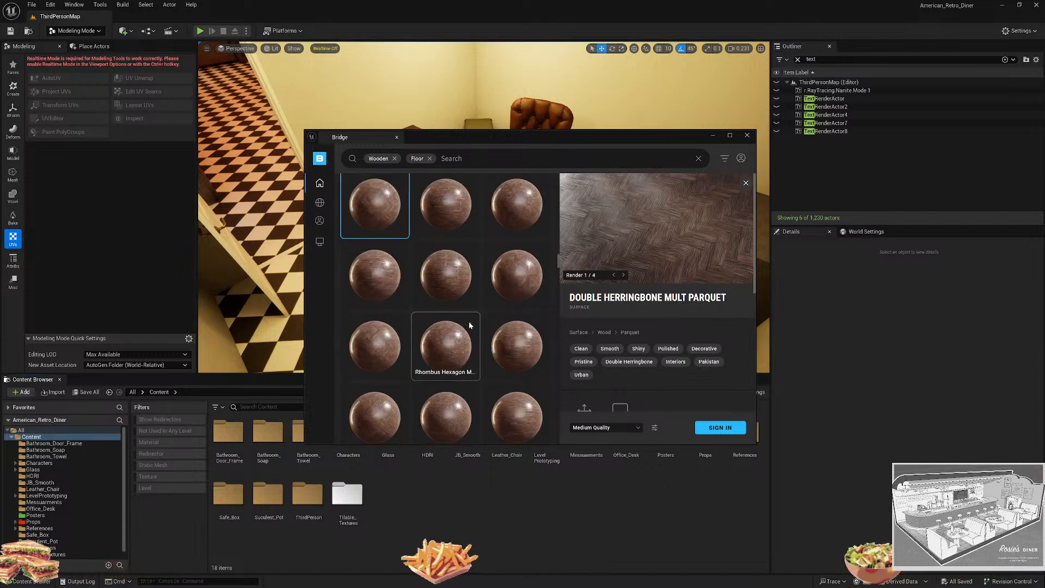
pyautogui.scroll(-1, 413, 351)
pyautogui.scroll(-1, 396, 338)
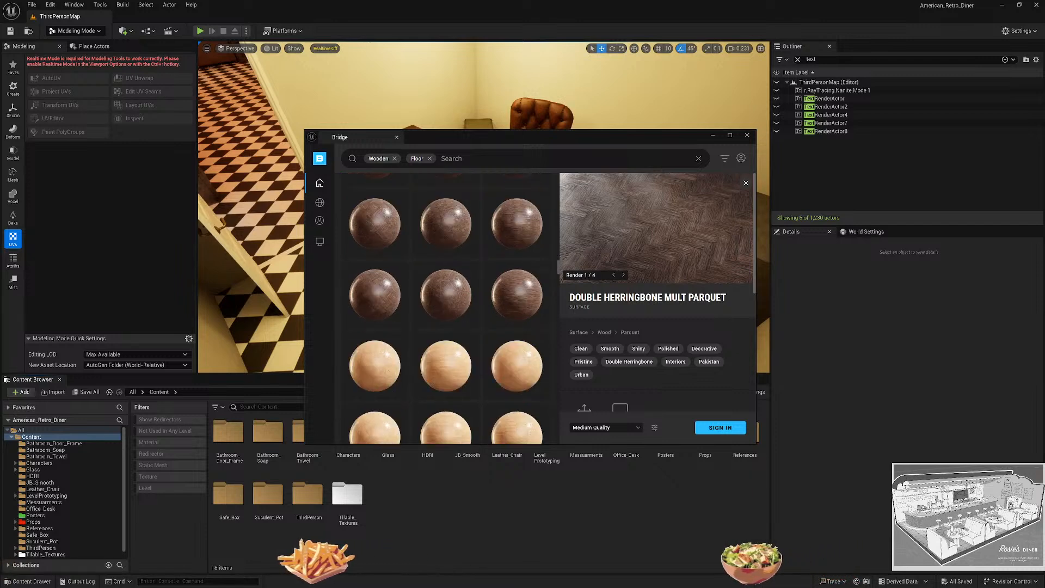
# Switch to Chrome and search Google in a new tab for "50s popular american wood flooring".
pyautogui.press('super')
pyautogui.click(418, 580)
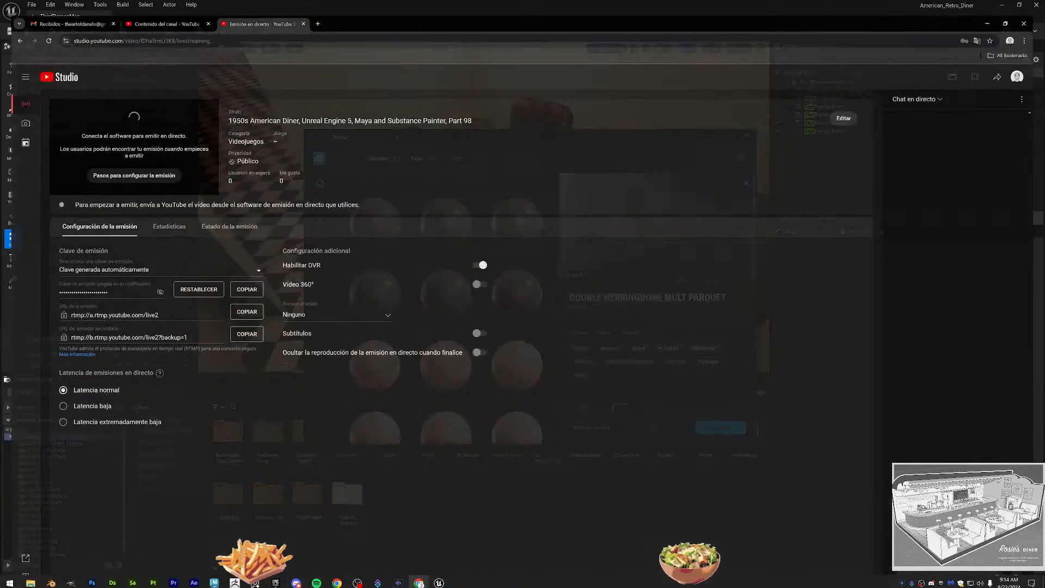
pyautogui.click(314, 8)
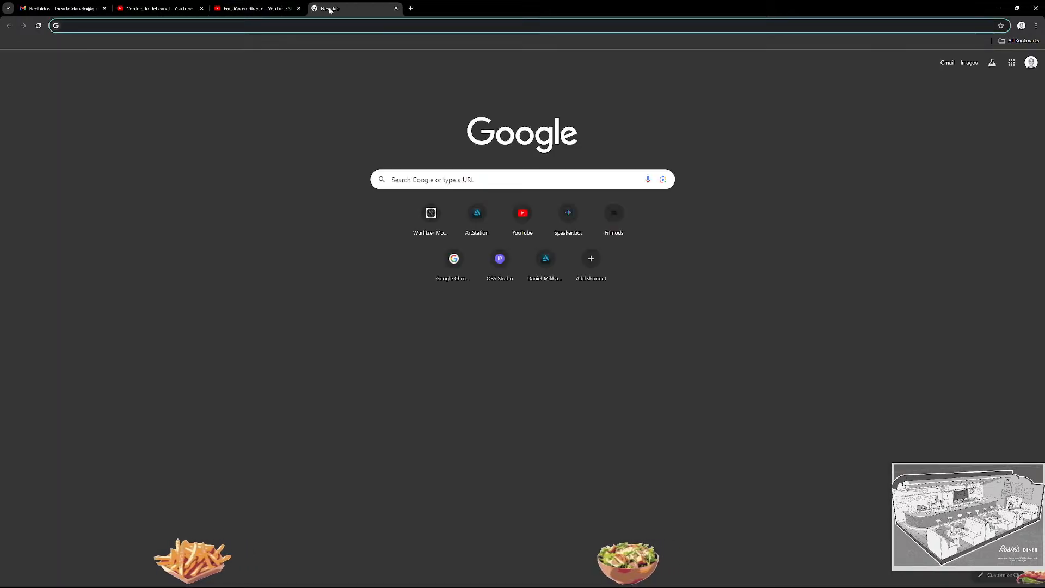
pyautogui.write('50s pop')
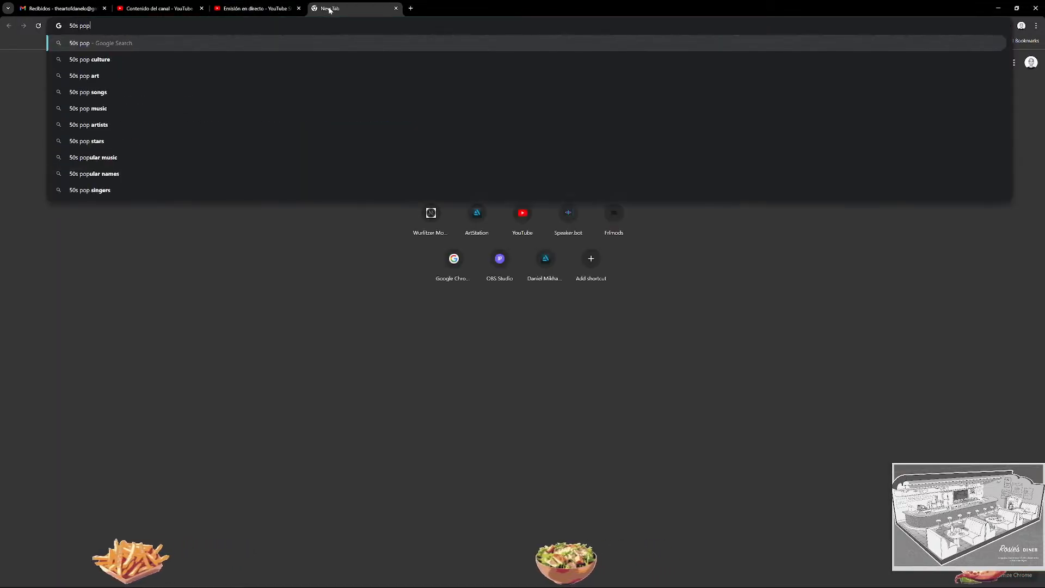
pyautogui.write('ular american w')
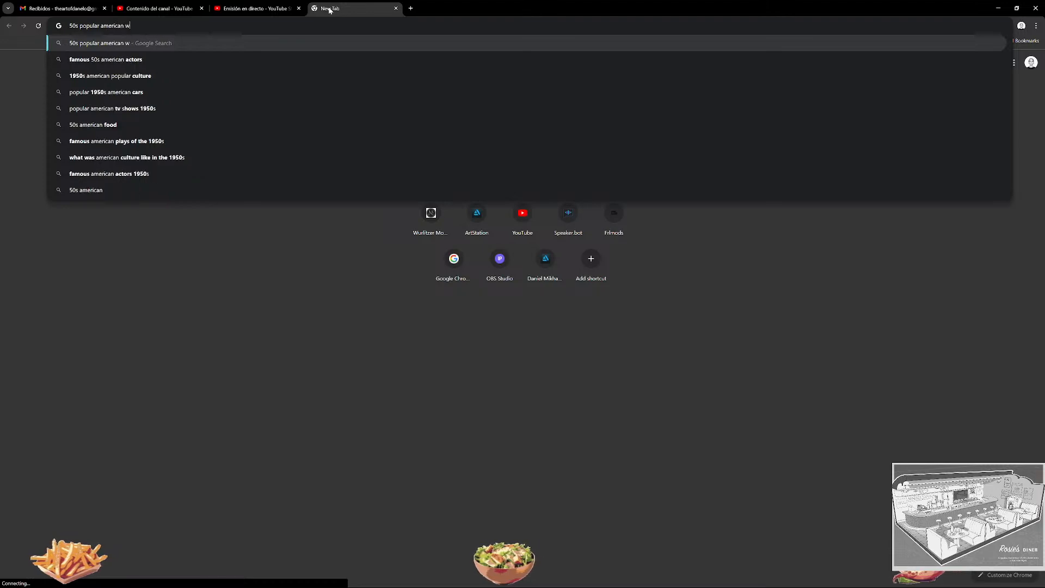
pyautogui.write('ood flo')
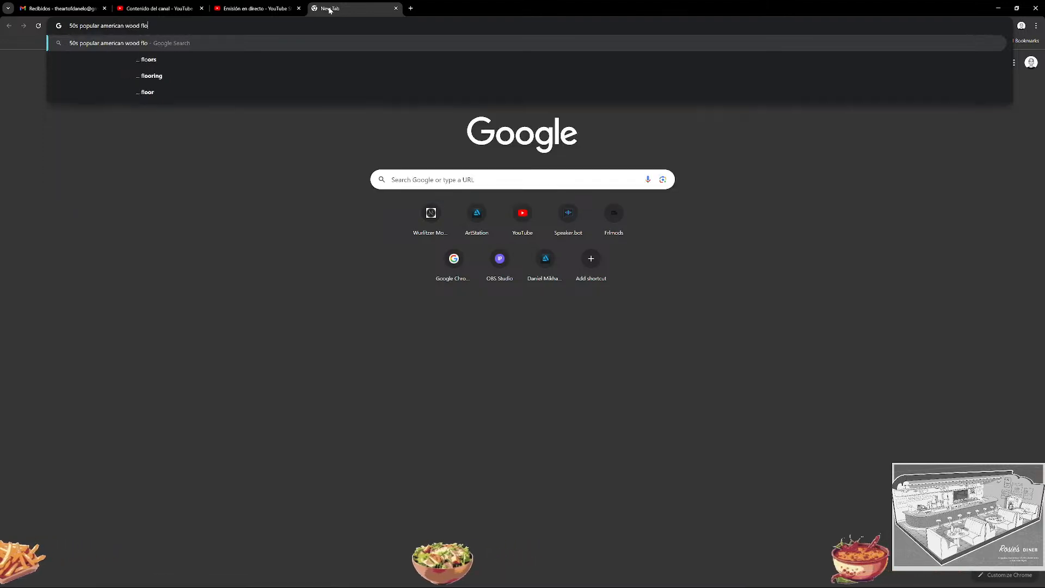
pyautogui.write('oring')
pyautogui.press('Return')
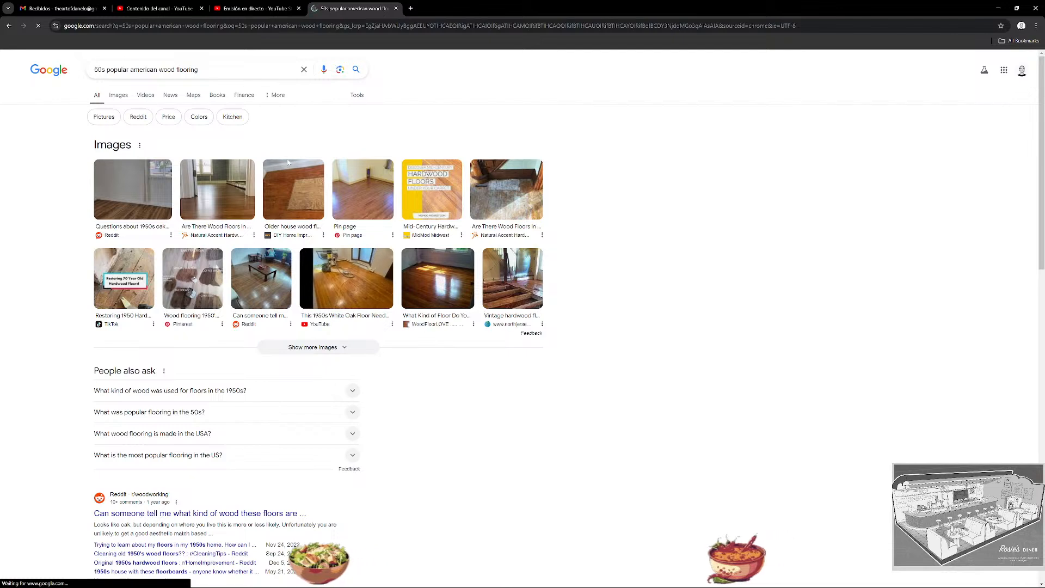
# Examine the 1950s white oak floor image and its related pictures as a reference for the plank pattern.
pyautogui.click(370, 292)
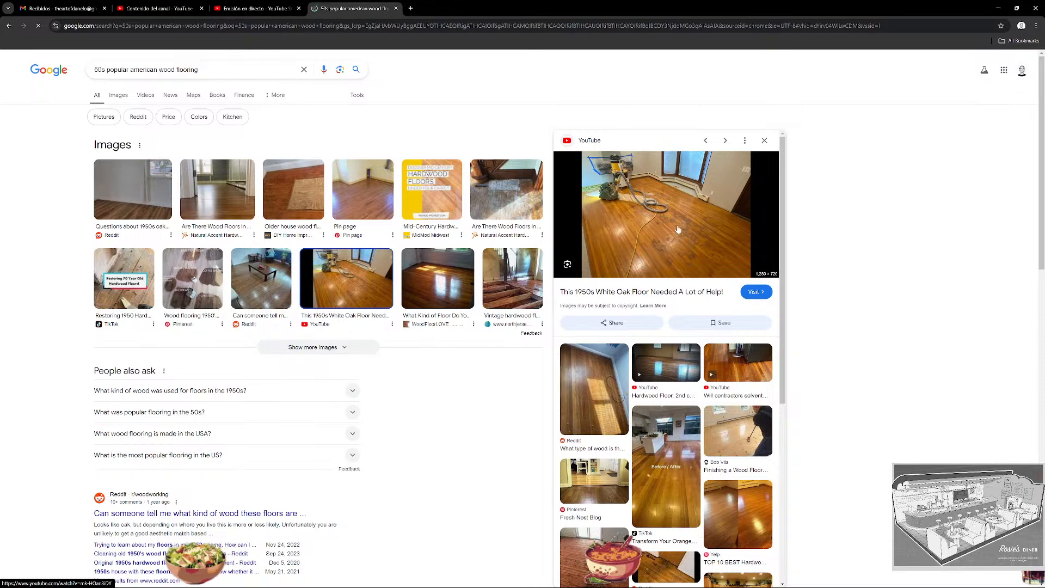
pyautogui.scroll(-1, 566, 468)
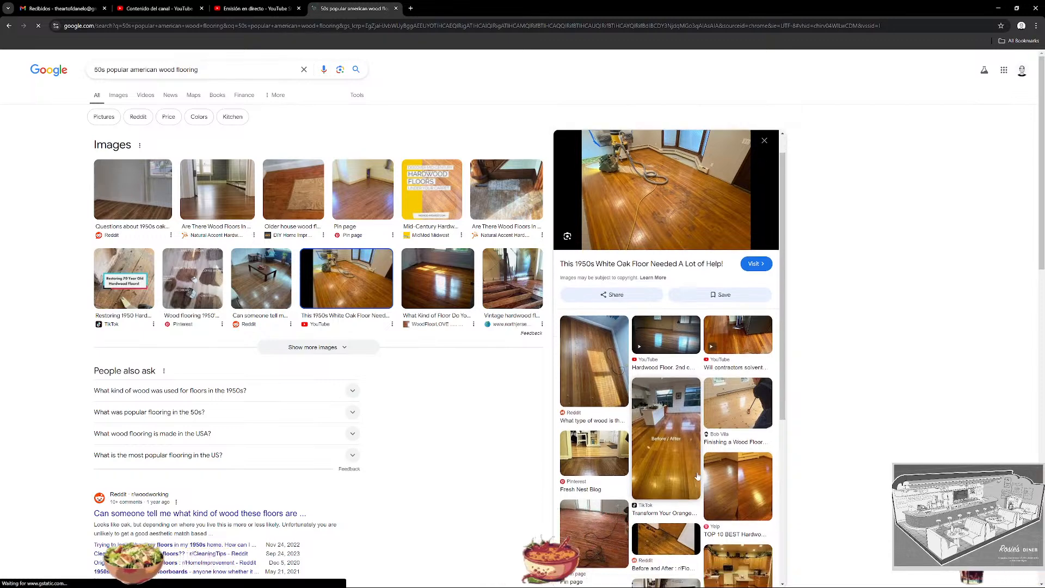
pyautogui.scroll(-2, 565, 469)
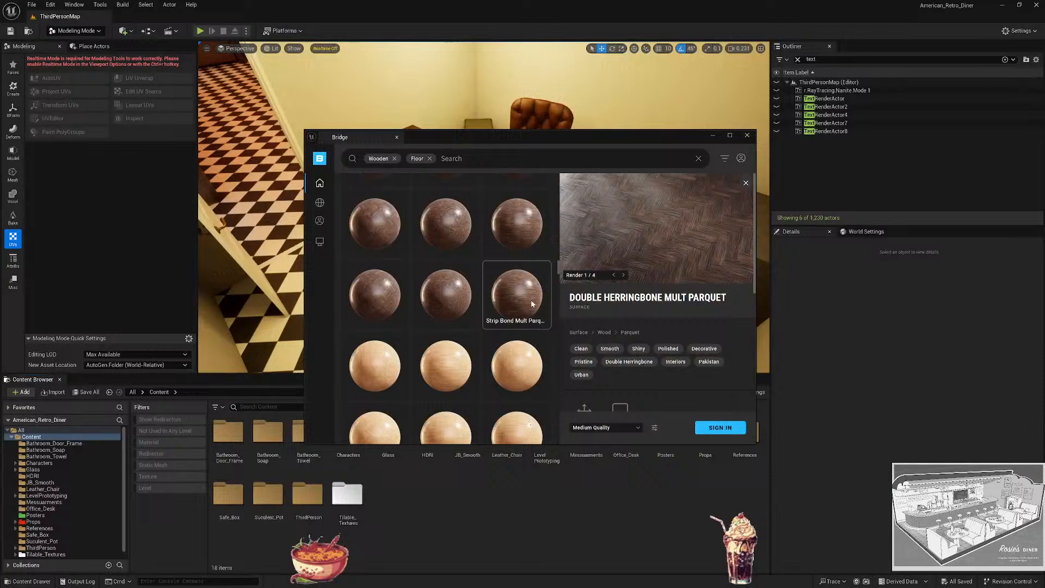
# Return to Bridge in Unreal Engine and compare the Strip Bond, Mosaic, Ladder and English Bond Mult Parquet previews.
pyautogui.click(526, 314)
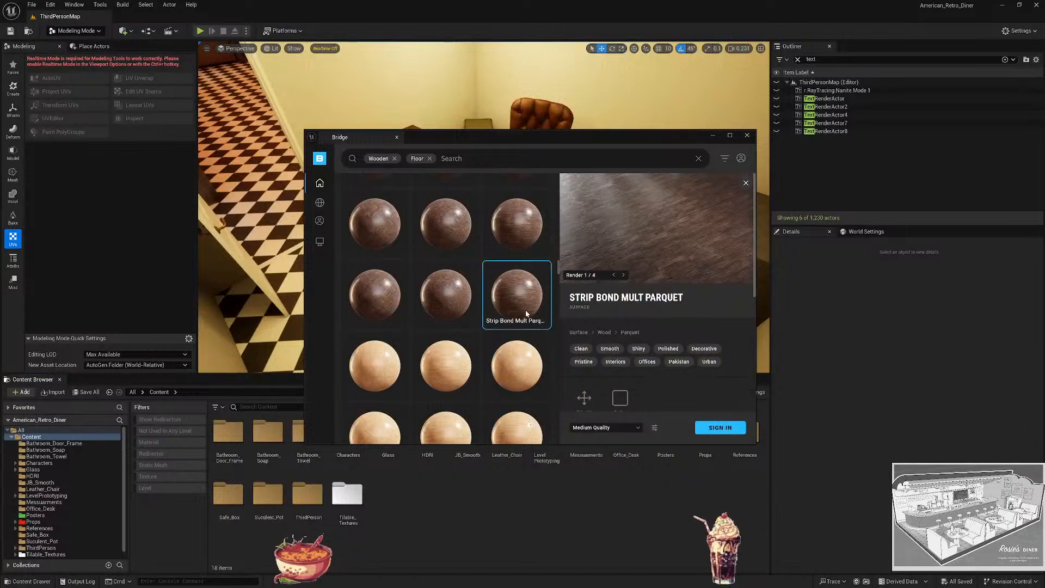
pyautogui.click(374, 300)
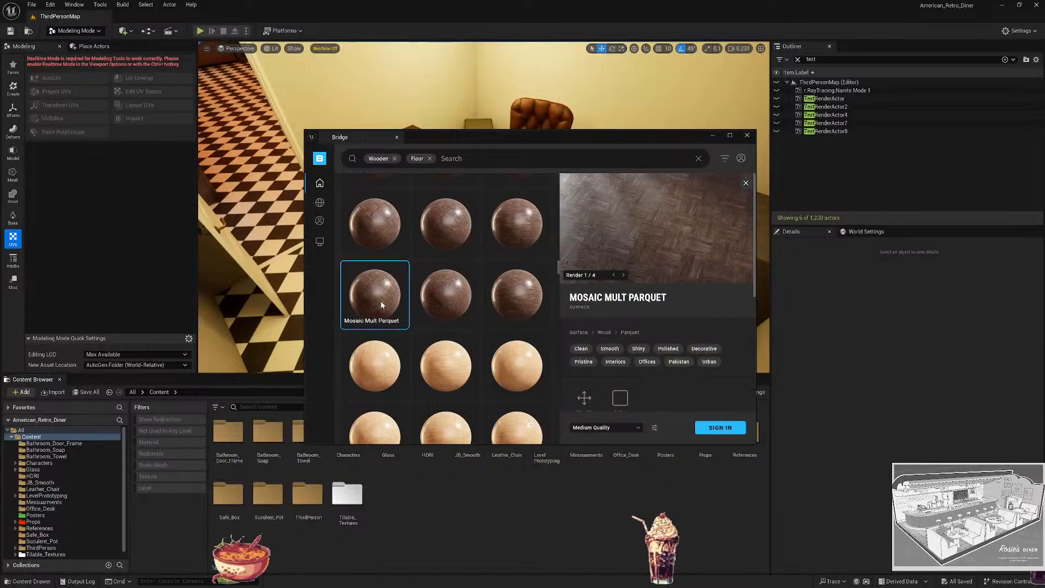
pyautogui.click(514, 308)
pyautogui.scroll(-3, 429, 294)
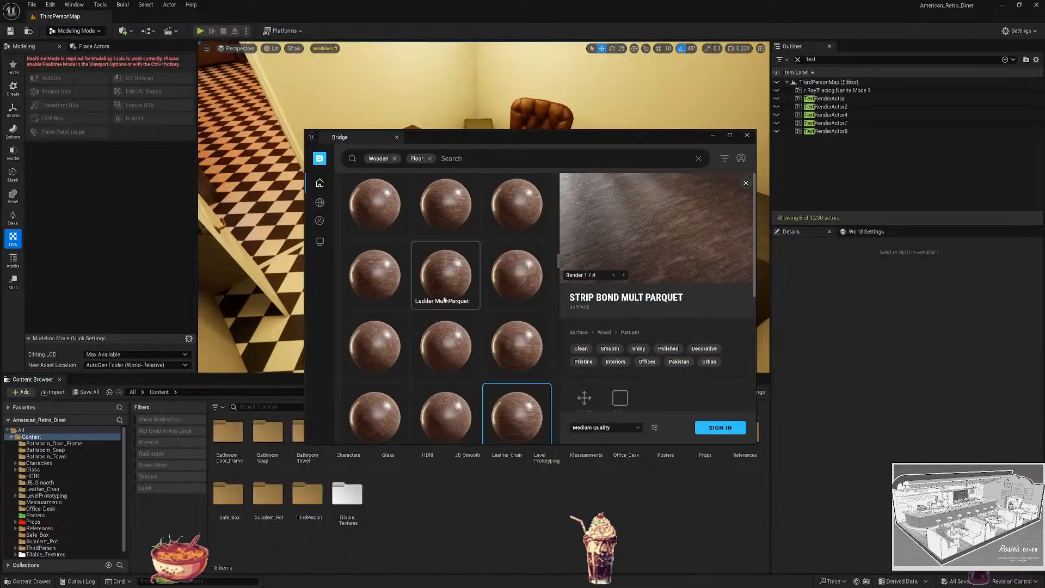
pyautogui.click(451, 285)
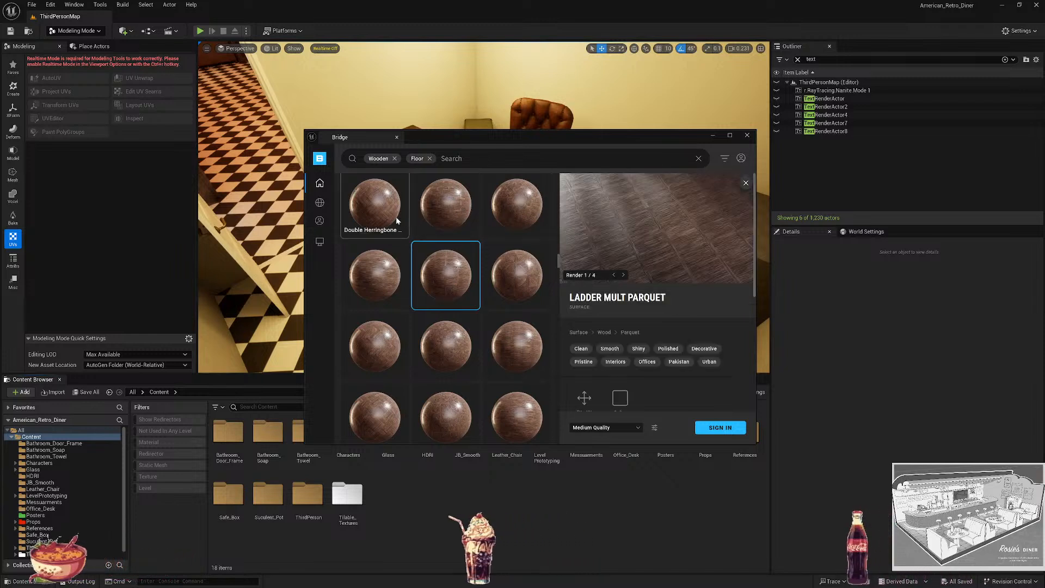
pyautogui.click(372, 277)
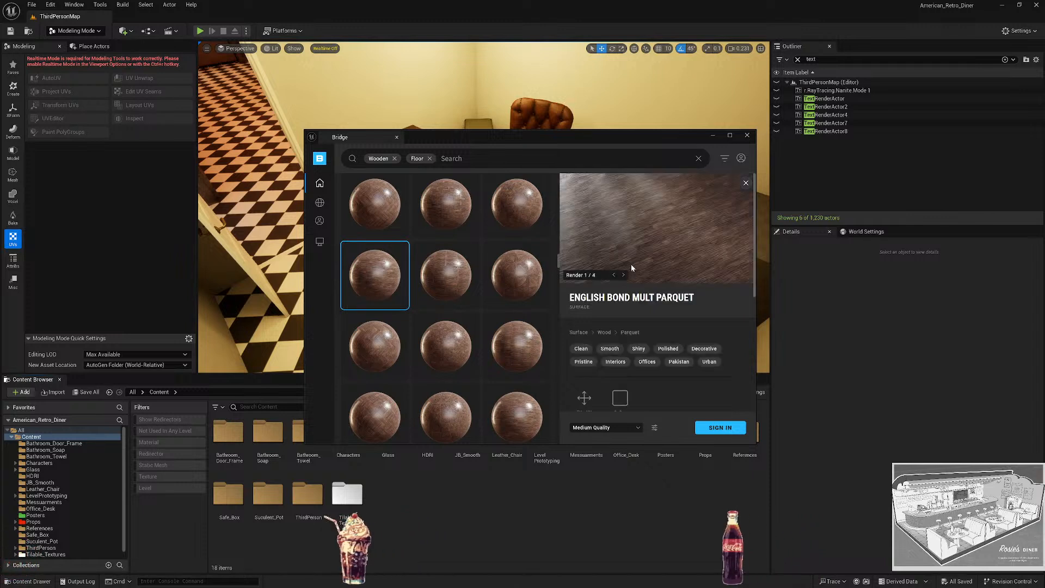
# Choose the Strip Bond Mult Parquet surface and sign in to Bridge to enable its download.
pyautogui.scroll(-1, 472, 318)
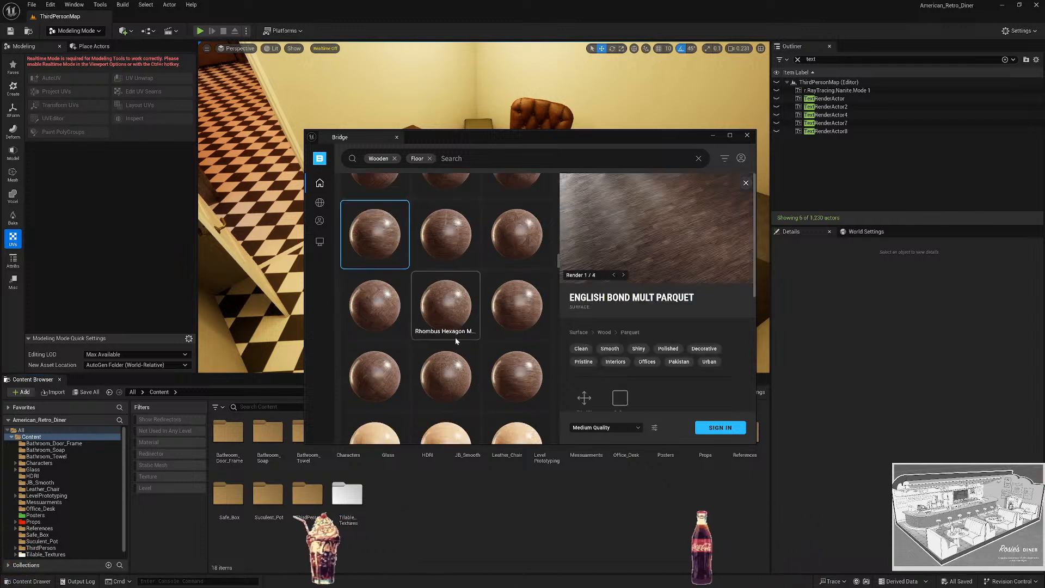
pyautogui.click(525, 377)
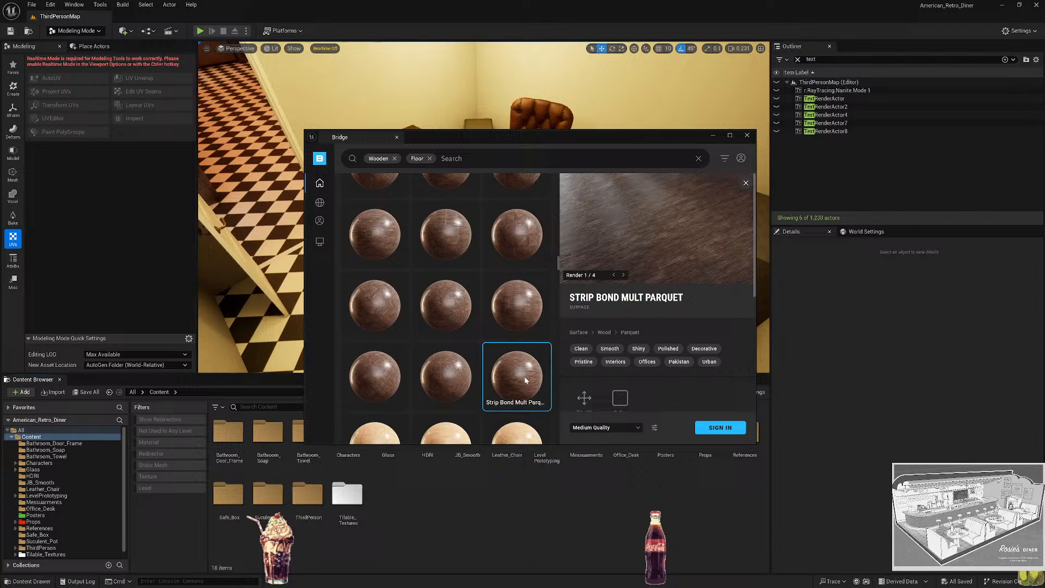
pyautogui.click(718, 428)
pyautogui.moveTo(556, 160); pyautogui.dragTo(1044, 390)
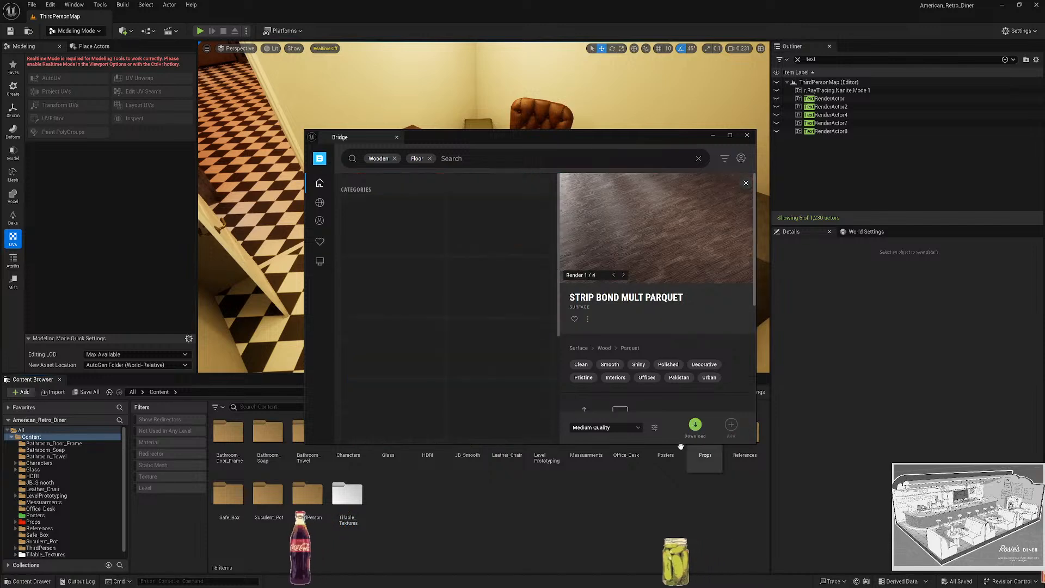
# Download the Strip Bond Mult Parquet surface, keeping the Medium Quality setting.
pyautogui.scroll(-2, 689, 356)
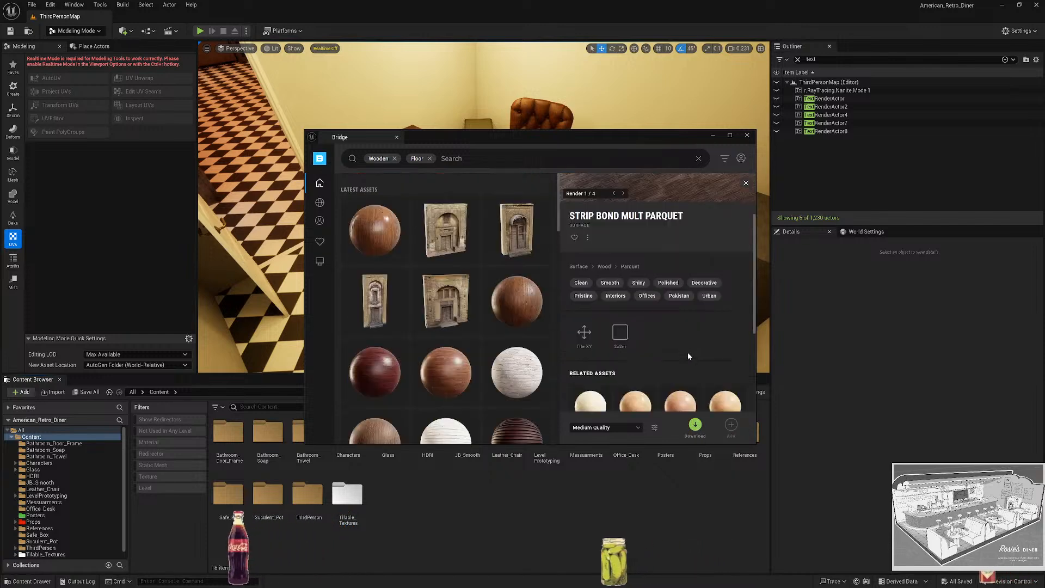
pyautogui.scroll(-2, 581, 333)
pyautogui.click(622, 428)
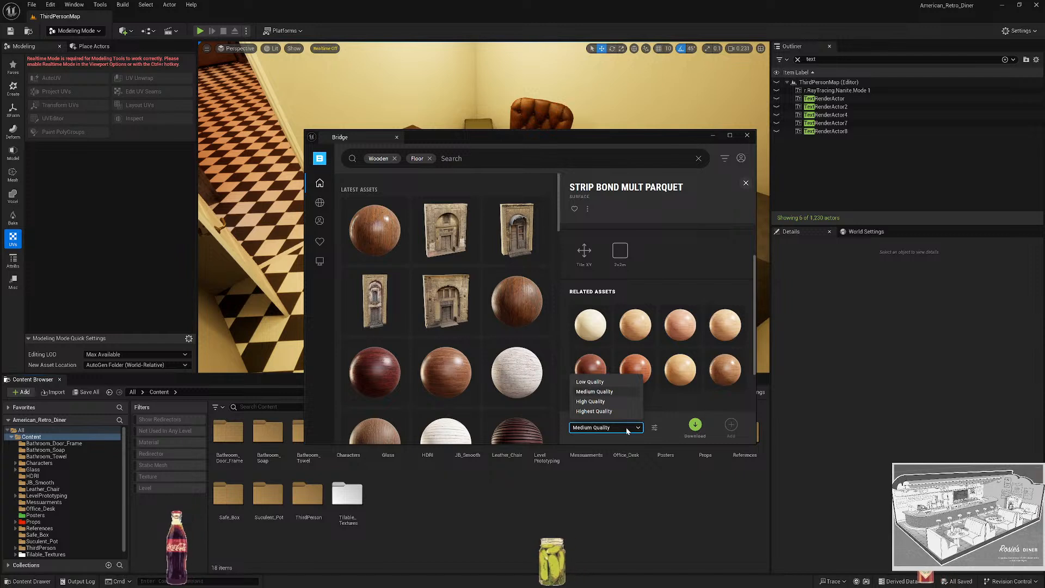
pyautogui.click(631, 429)
pyautogui.click(695, 424)
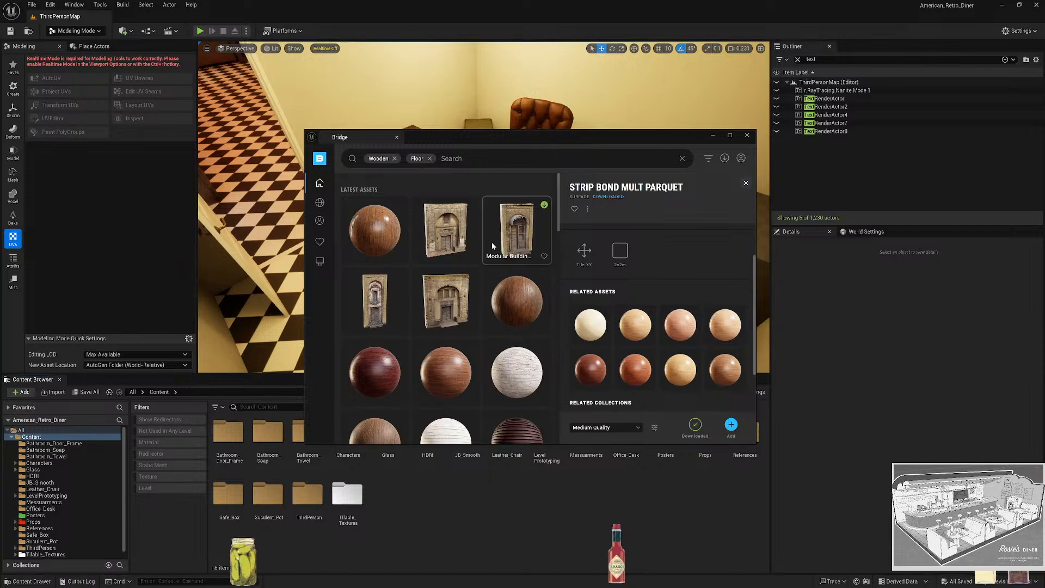
# Look through the latest wood surfaces and the assets related to Strip Bond Mult Parquet.
pyautogui.scroll(-2, 468, 326)
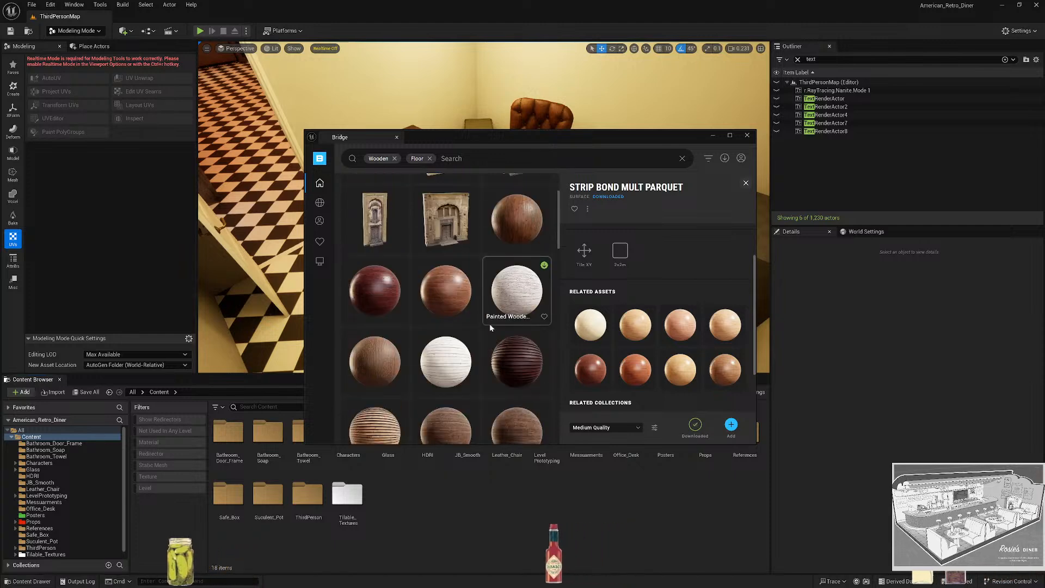
pyautogui.scroll(-4, 487, 325)
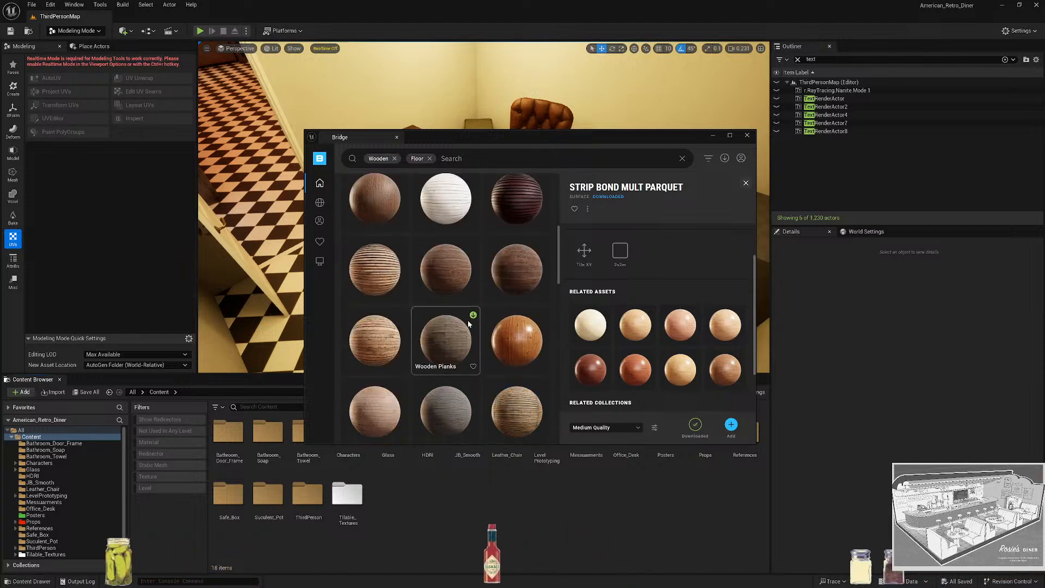
pyautogui.scroll(4, 480, 315)
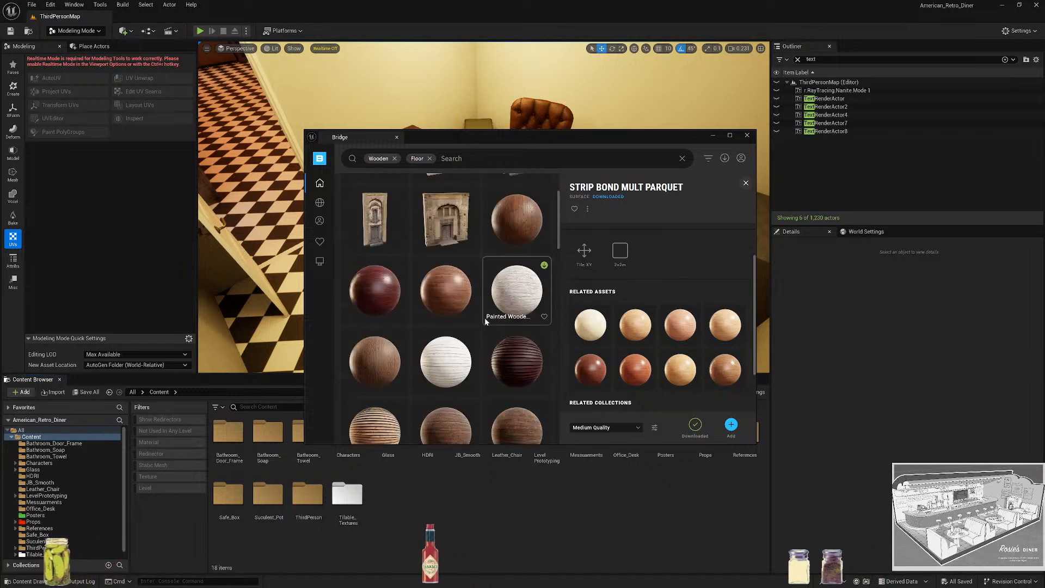
pyautogui.scroll(2, 485, 320)
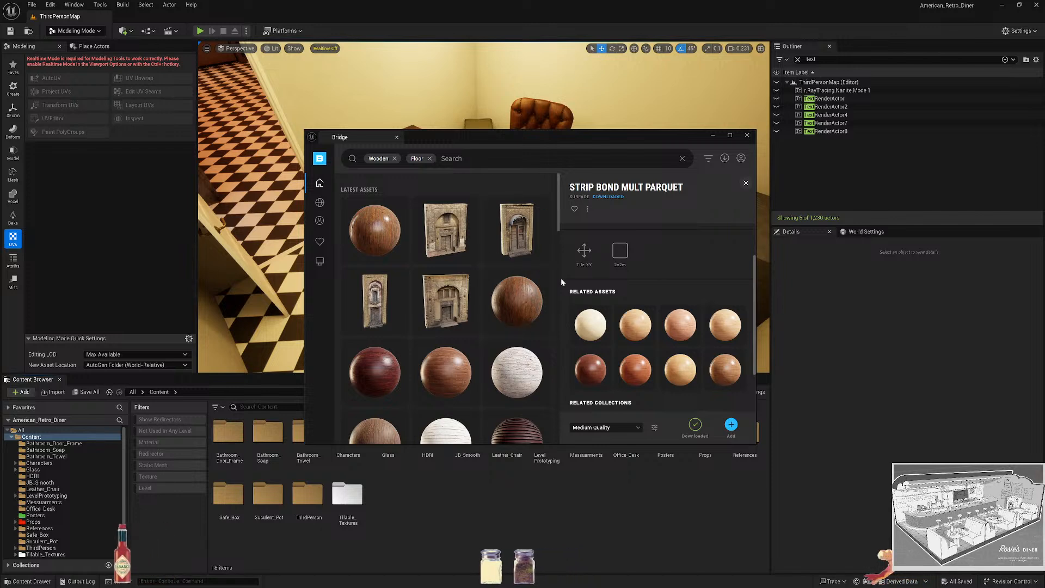
pyautogui.scroll(-2, 691, 364)
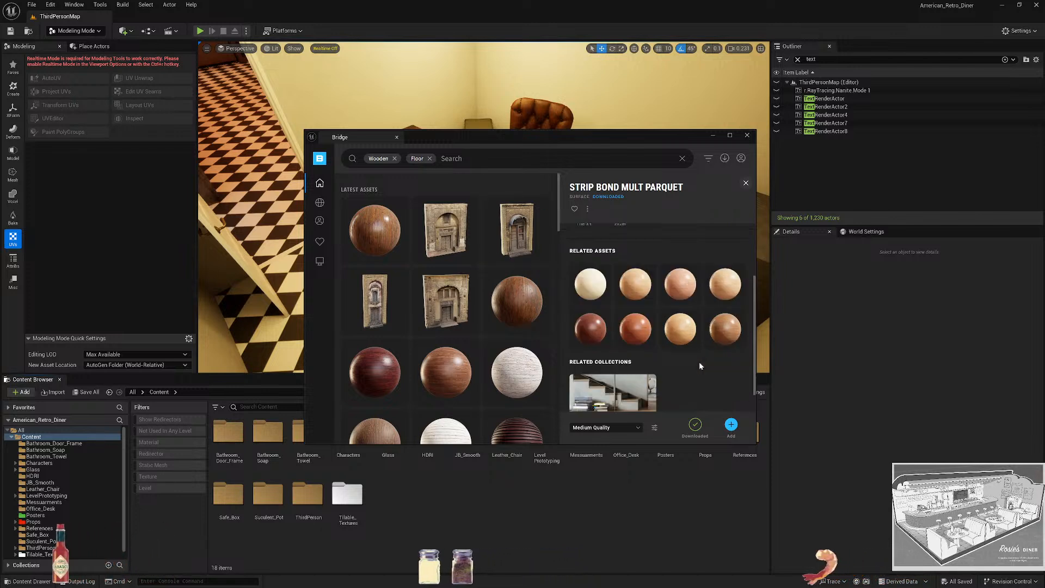
# Add the downloaded Strip Bond Mult Parquet surface to the project and minimize Bridge.
pyautogui.scroll(3, 687, 357)
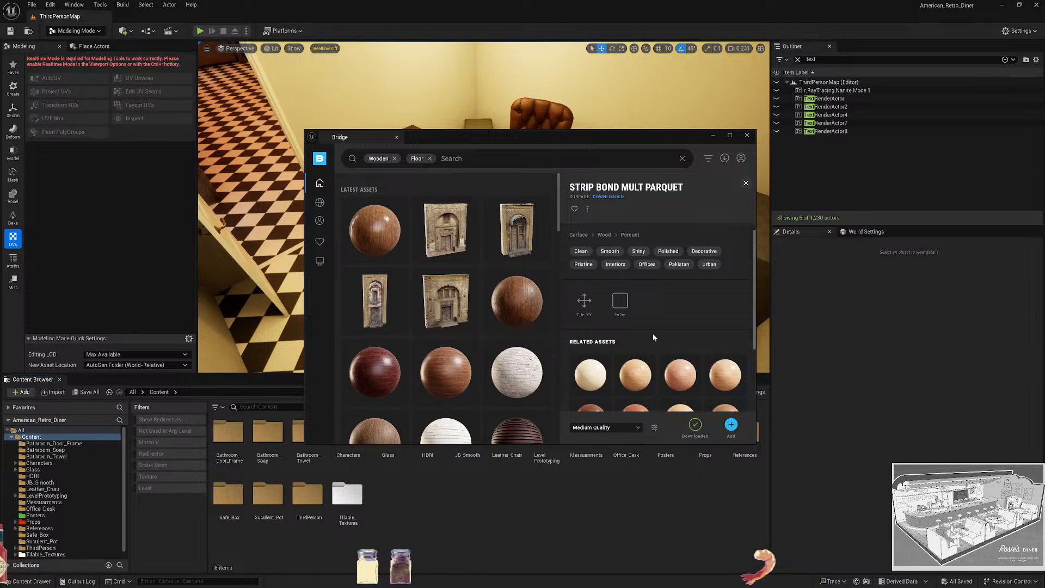
pyautogui.scroll(-2, 684, 367)
pyautogui.scroll(3, 663, 339)
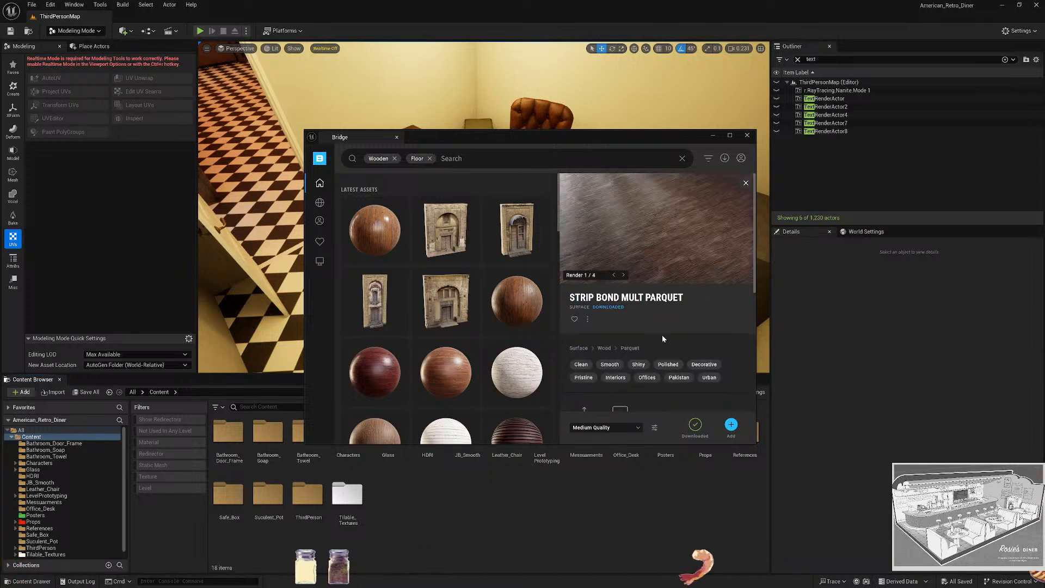
pyautogui.click(737, 432)
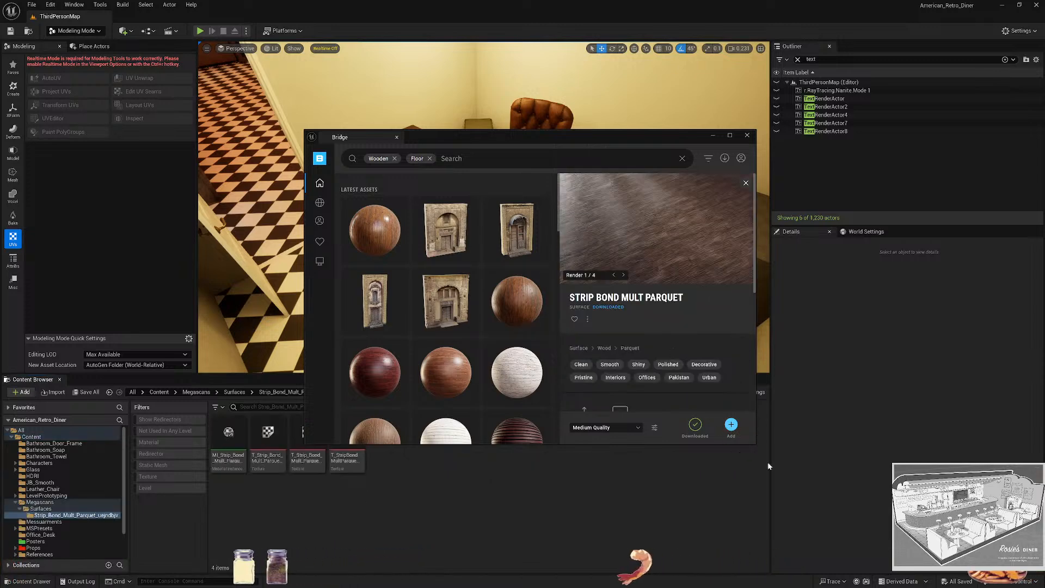
pyautogui.click(710, 135)
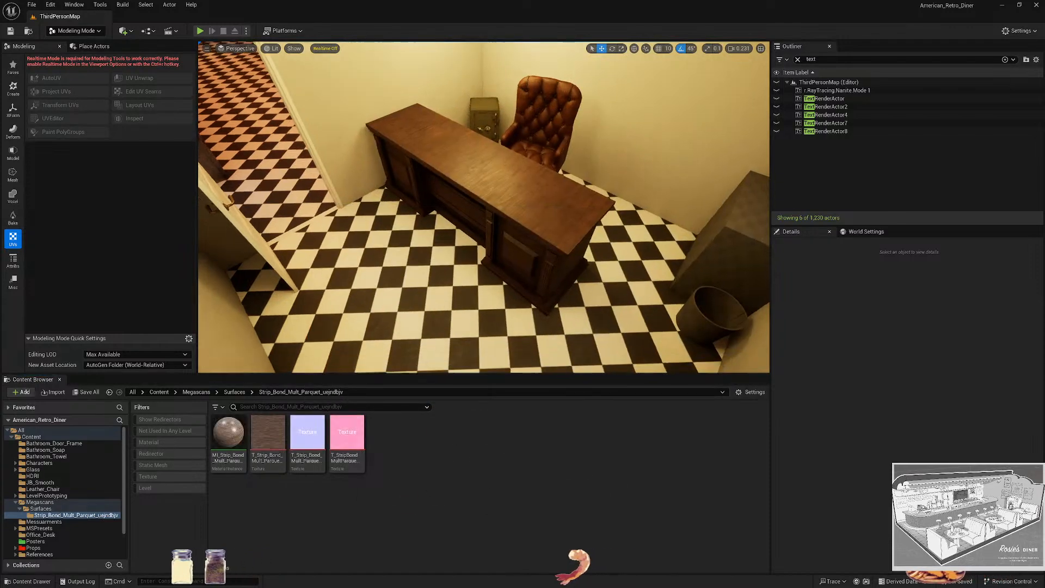
# Try the Strip Bond Mult Parquet material instance on two checkered floor pieces between the office door and the desk.
pyautogui.moveTo(228, 445); pyautogui.dragTo(381, 318)
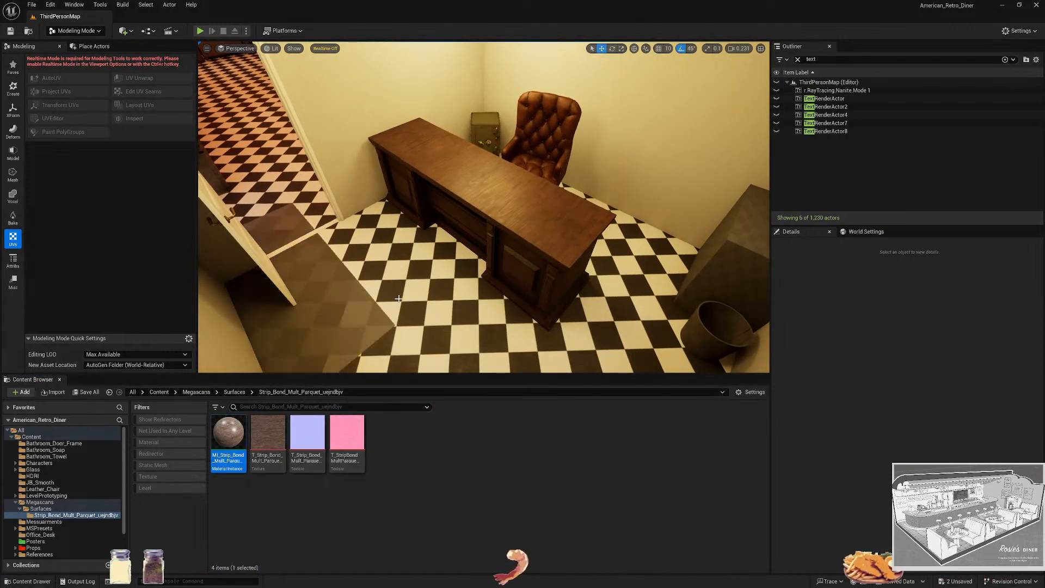
pyautogui.moveTo(381, 318); pyautogui.dragTo(255, 319, button='right')
pyautogui.moveTo(434, 226); pyautogui.dragTo(434, 255, button='right')
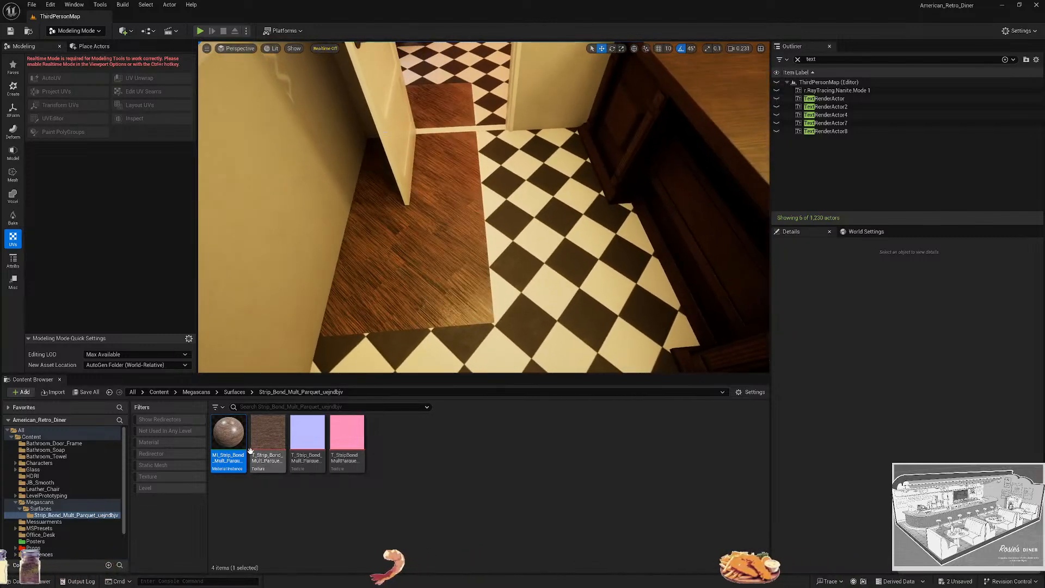
pyautogui.moveTo(228, 442); pyautogui.dragTo(494, 254)
pyautogui.moveTo(494, 254); pyautogui.dragTo(566, 256, button='right')
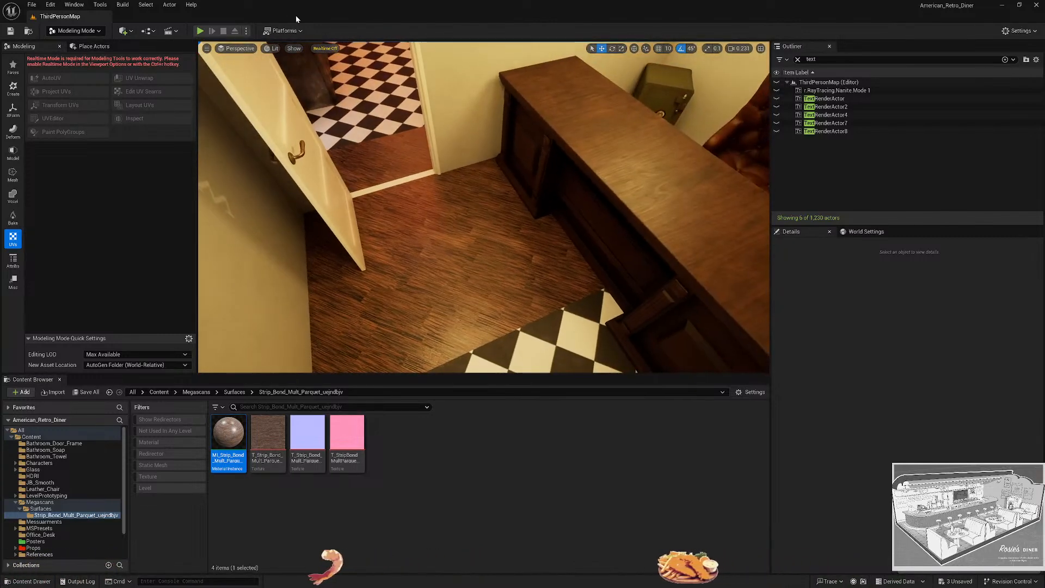
# Turn the viewport's realtime rendering back on and undo the parquet material assignments on the floor.
pyautogui.click(332, 47)
pyautogui.moveTo(445, 191); pyautogui.dragTo(376, 207, button='right')
pyautogui.press('s')
pyautogui.moveTo(499, 230); pyautogui.dragTo(517, 259, button='right')
pyautogui.hotkey('ctrl', 'z')
# Examine the floor pieces around the desk and doorway one by one to see how far each extends beyond the office.
pyautogui.click(433, 234)
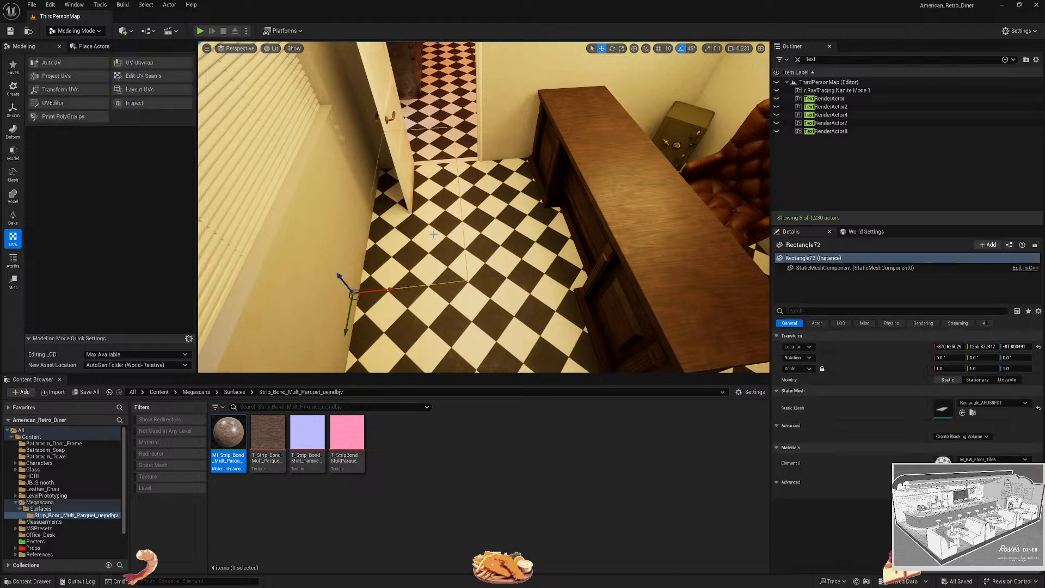
pyautogui.click(494, 237)
pyautogui.moveTo(494, 236); pyautogui.dragTo(560, 237, button='right')
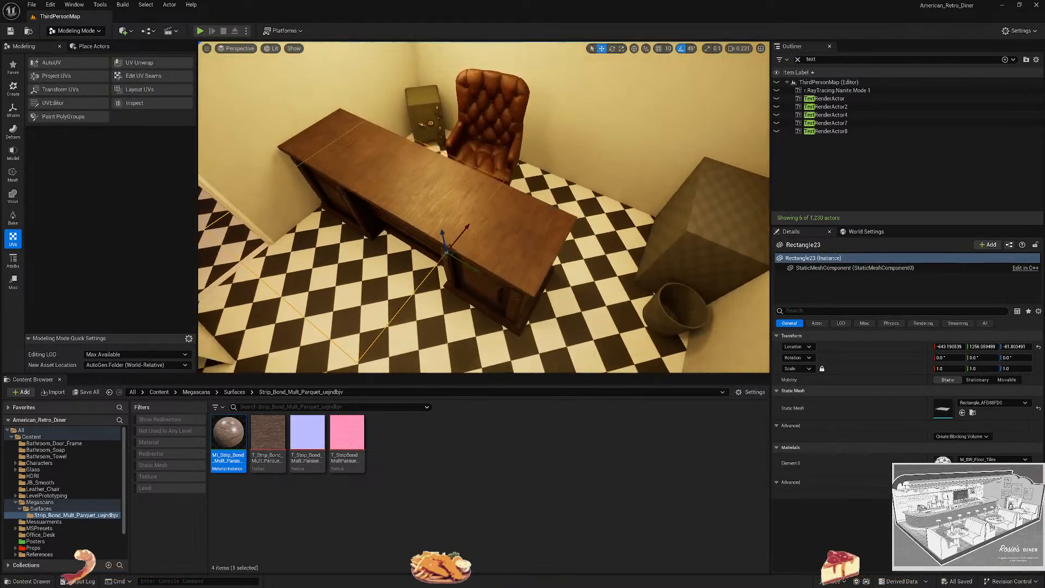
pyautogui.click(556, 239)
pyautogui.moveTo(556, 240); pyautogui.dragTo(615, 239, button='right')
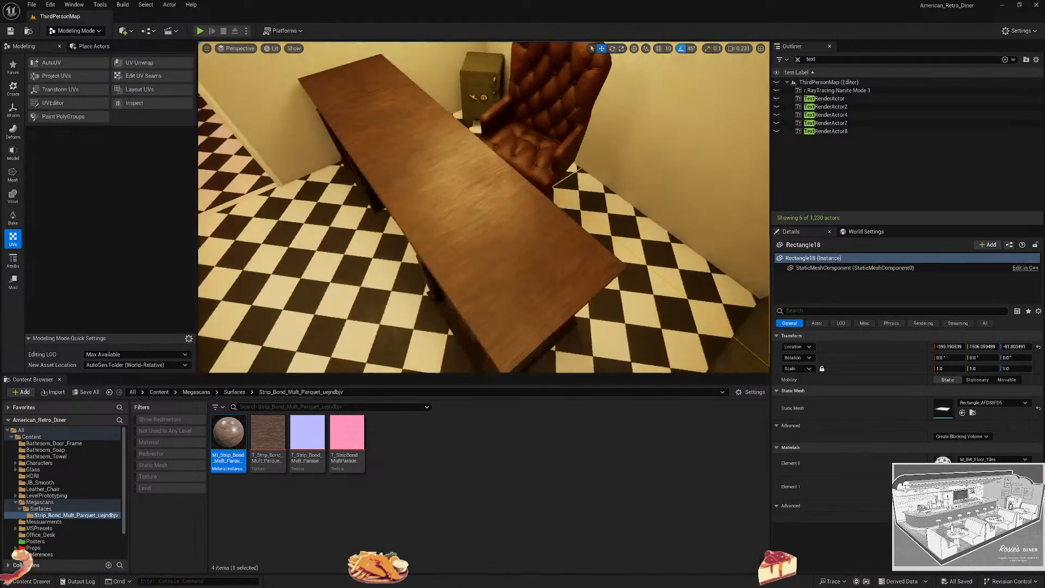
pyautogui.click(445, 204)
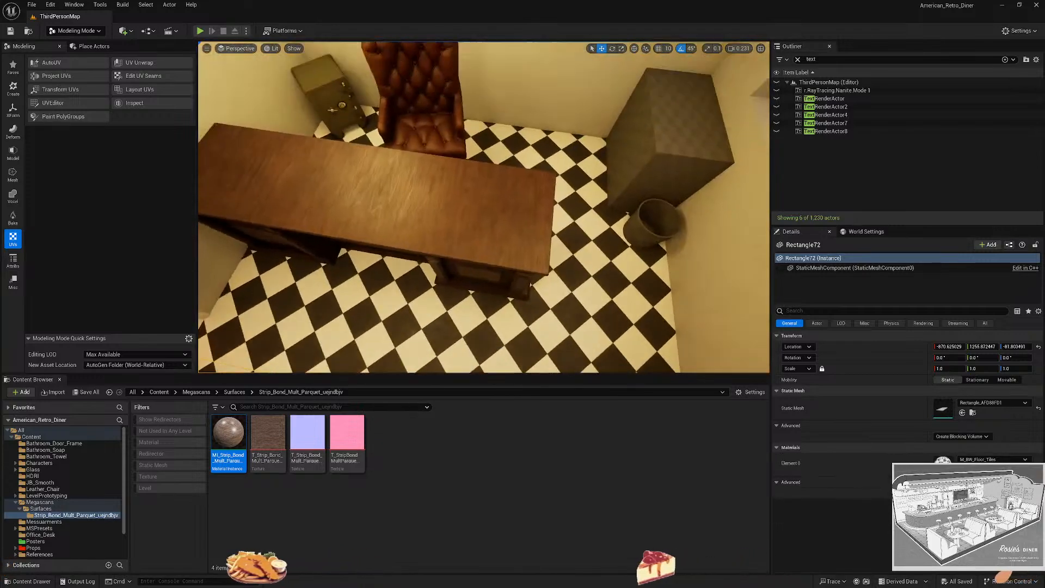
pyautogui.moveTo(483, 207); pyautogui.dragTo(533, 79, button='right')
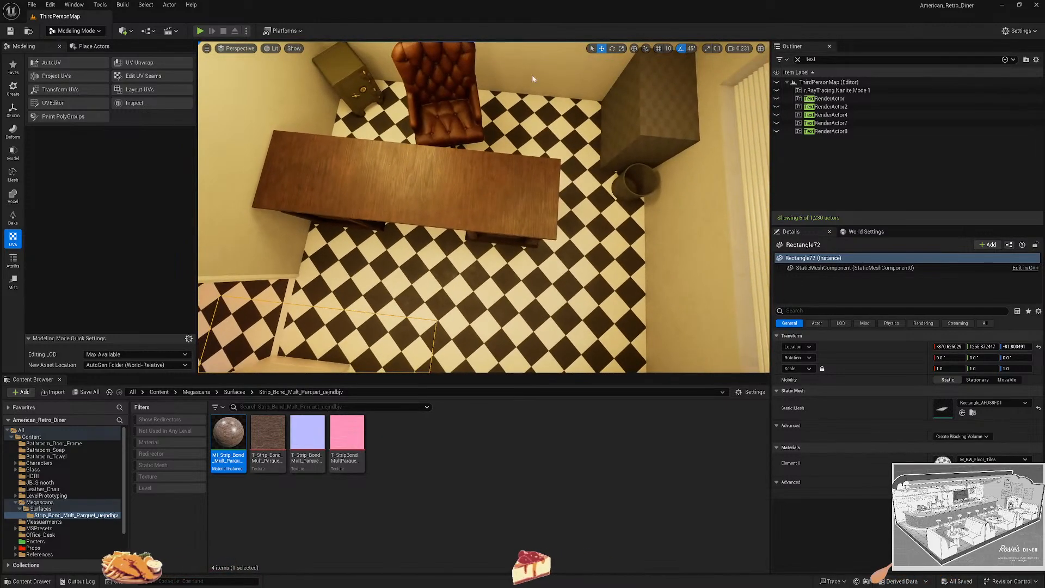
pyautogui.moveTo(534, 333); pyautogui.dragTo(361, 359, button='right')
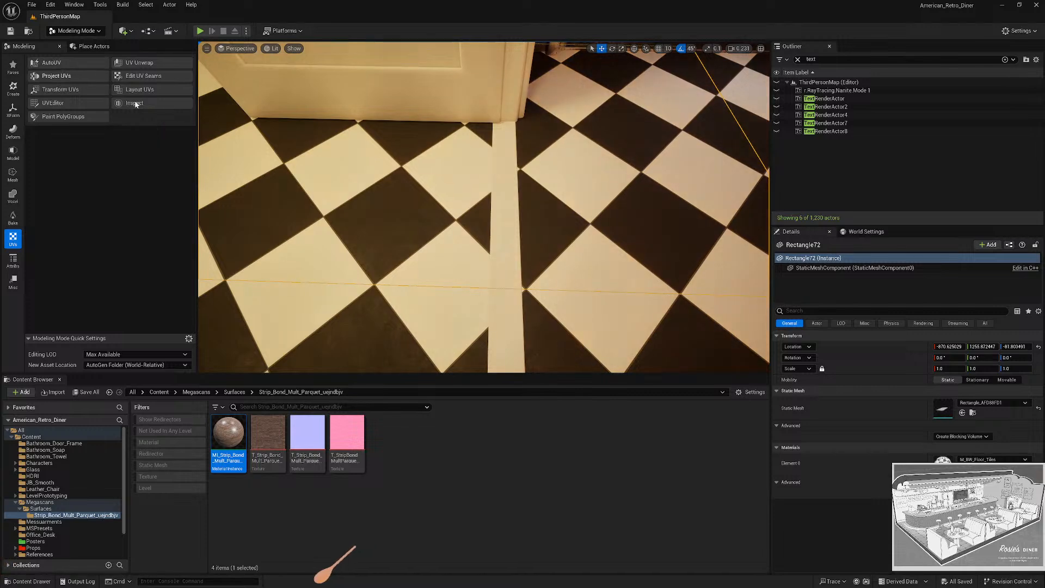
# Split floor piece Rectangle72 with a PolyGroup Edit edge loop running along the doorway threshold, and accept the edit.
pyautogui.moveTo(454, 205); pyautogui.dragTo(455, 167, button='right')
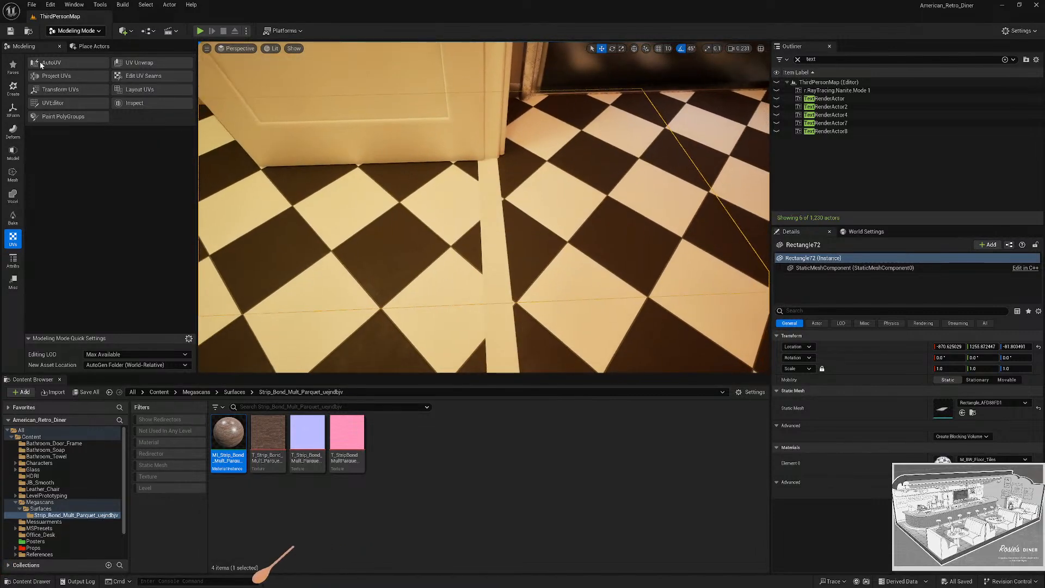
pyautogui.moveTo(635, 334); pyautogui.dragTo(608, 312, button='right')
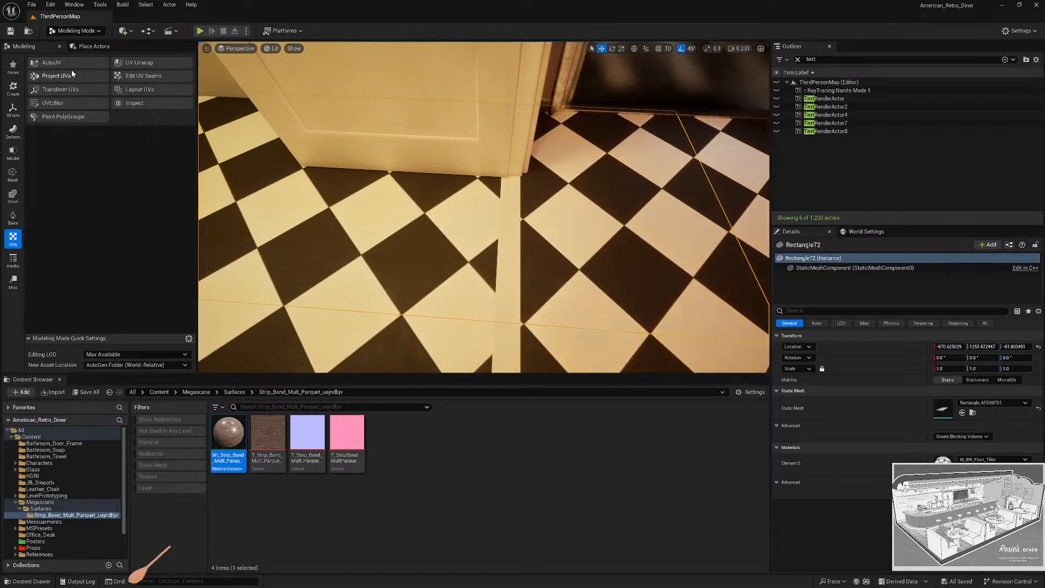
pyautogui.moveTo(484, 181); pyautogui.dragTo(594, 201, button='right')
pyautogui.scroll(-3, 483, 182)
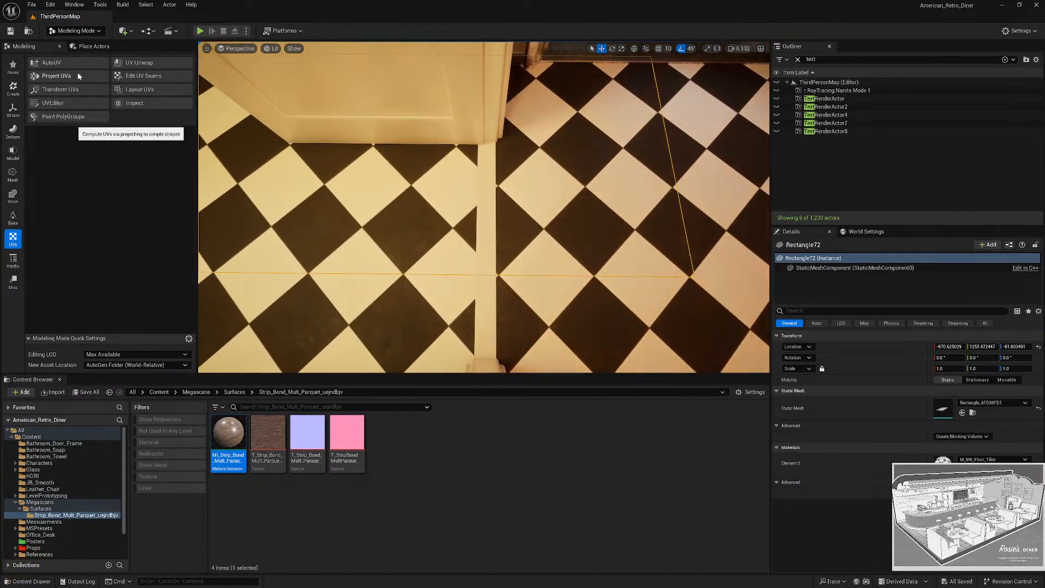
pyautogui.click(14, 156)
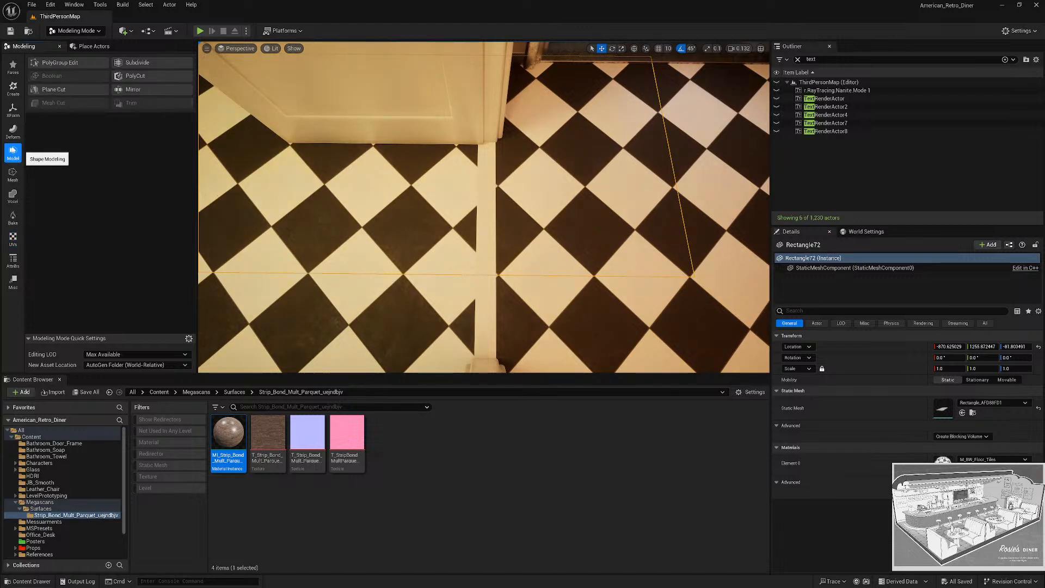
pyautogui.click(86, 66)
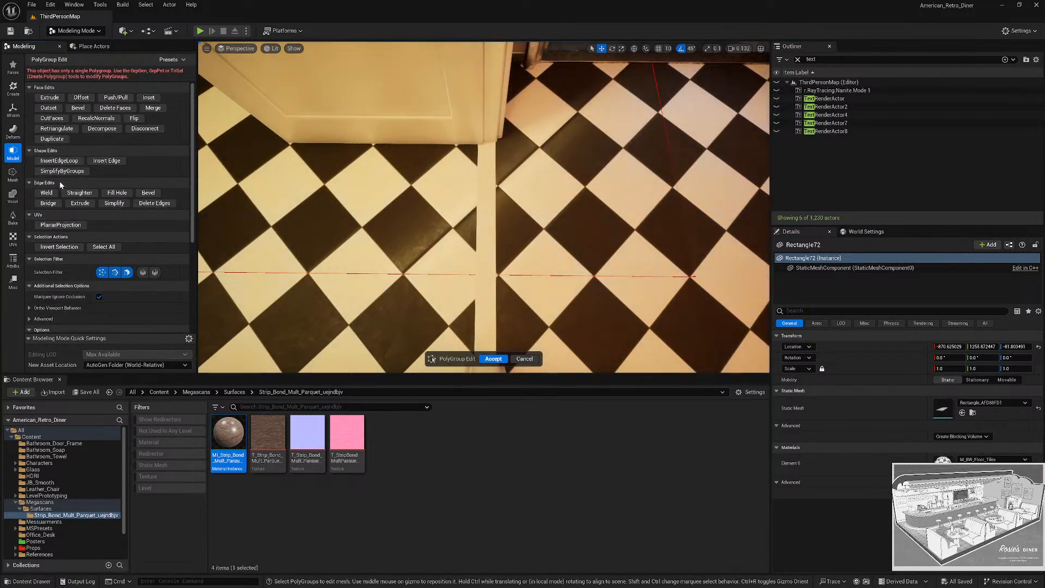
pyautogui.click(60, 161)
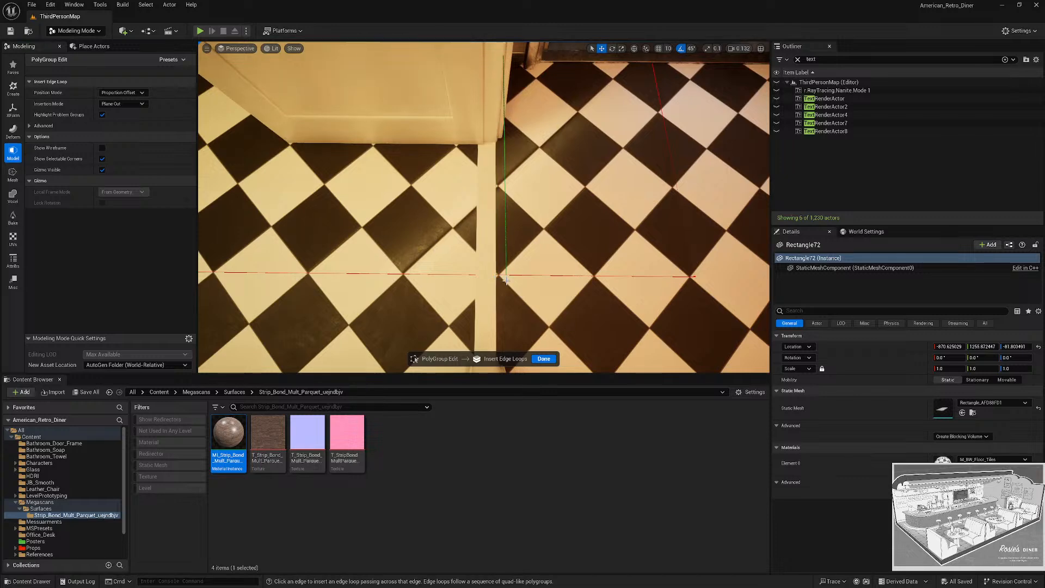
pyautogui.click(544, 359)
pyautogui.moveTo(523, 229); pyautogui.dragTo(423, 212, button='right')
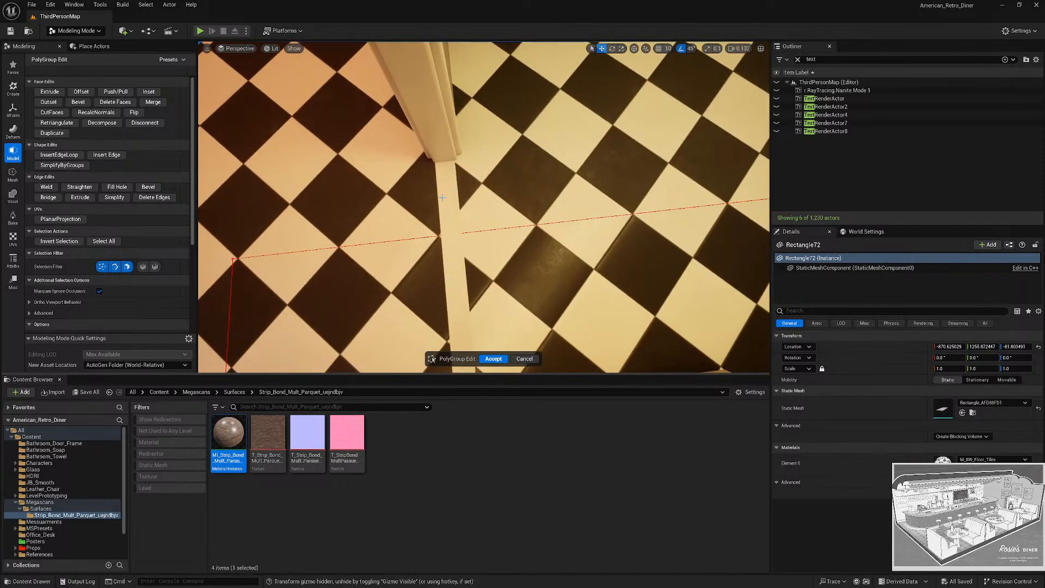
pyautogui.click(493, 360)
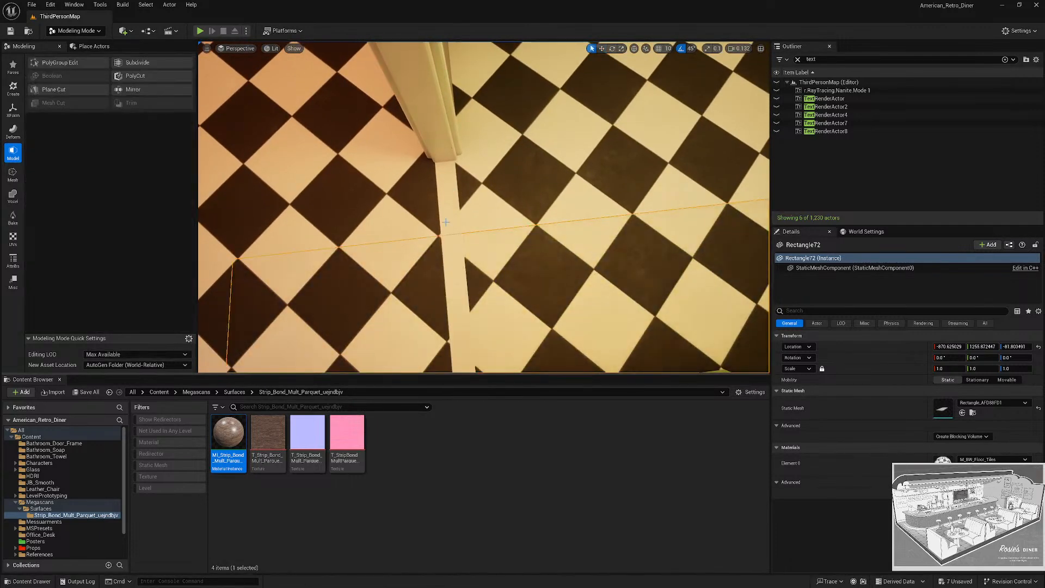
# Clear the Outliner search and hide the threshold strip Combined12_8 in the office doorway.
pyautogui.click(454, 276)
pyautogui.click(798, 60)
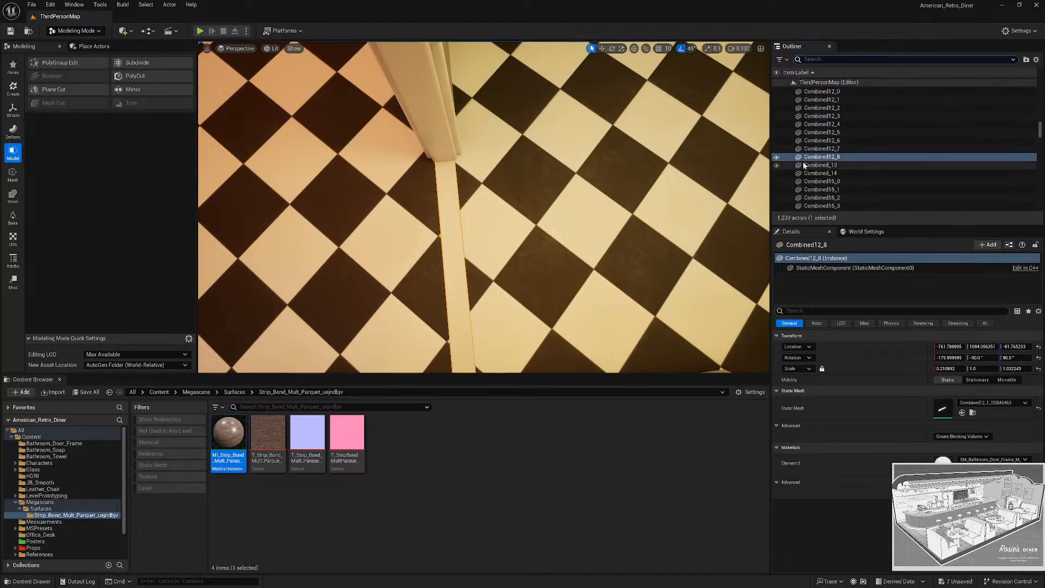
pyautogui.doubleClick(832, 158)
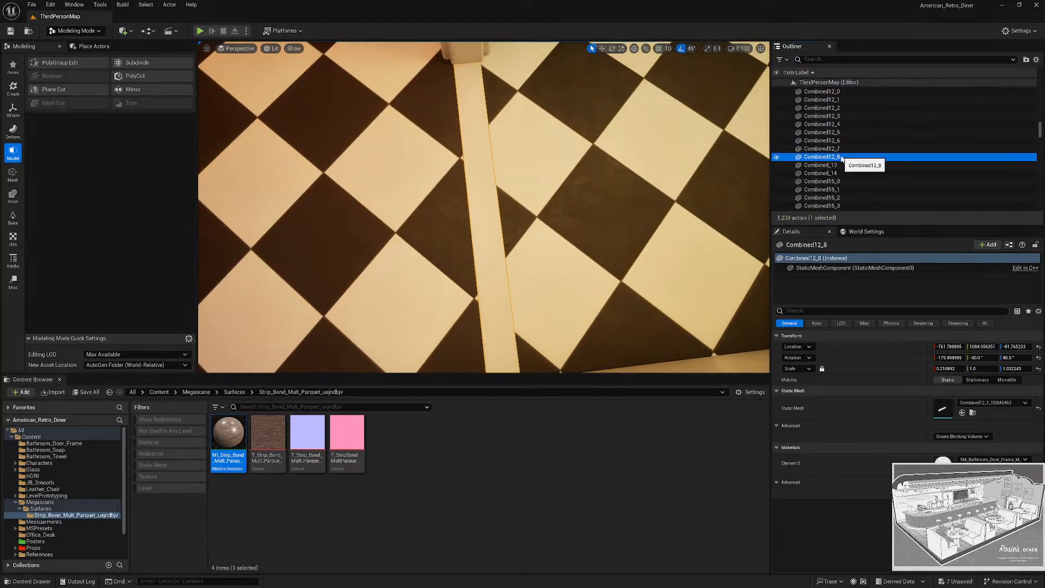
pyautogui.press('F2')
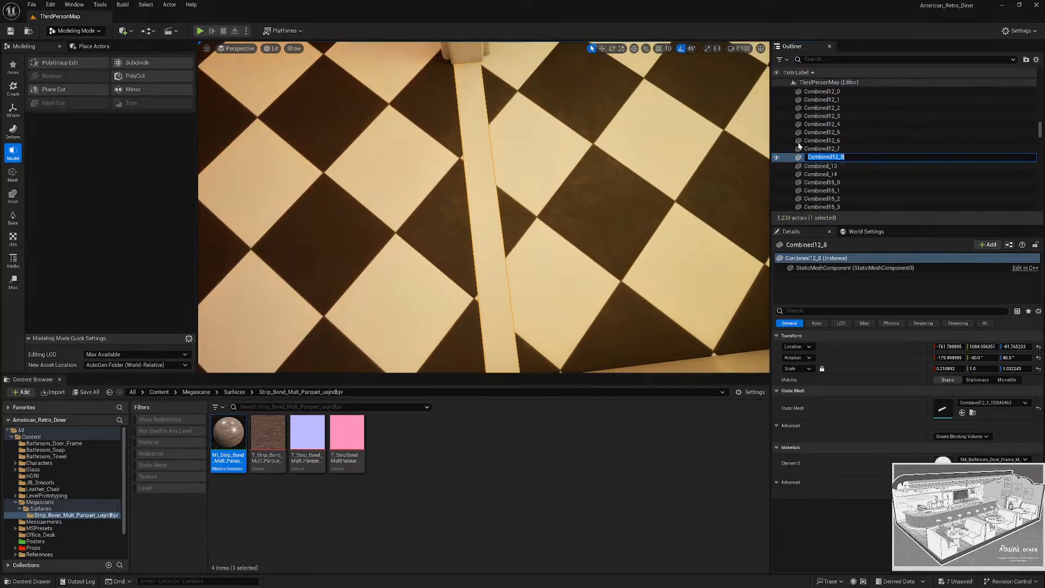
pyautogui.press('Escape')
pyautogui.click(776, 157)
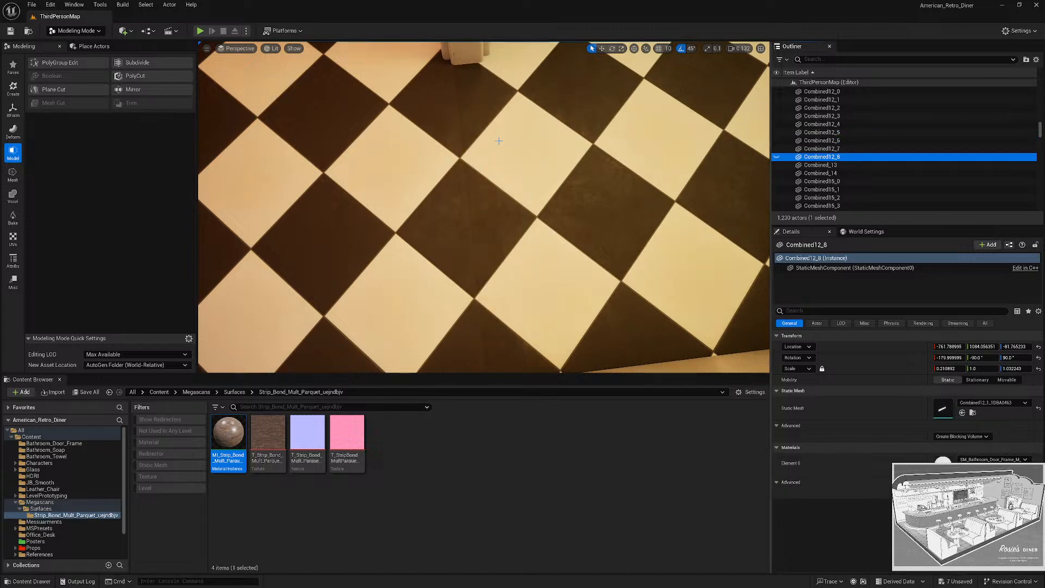
# Delete the office-side face of floor piece Rectangle72 in PolyGroup Edit.
pyautogui.click(499, 140)
pyautogui.moveTo(499, 140); pyautogui.dragTo(408, 264, button='right')
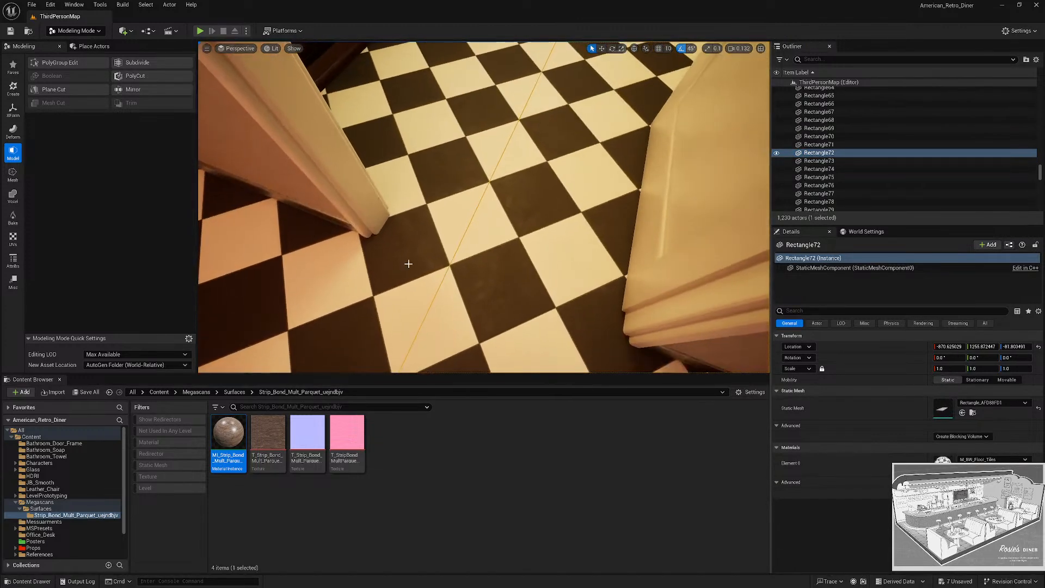
pyautogui.click(74, 64)
pyautogui.click(547, 247)
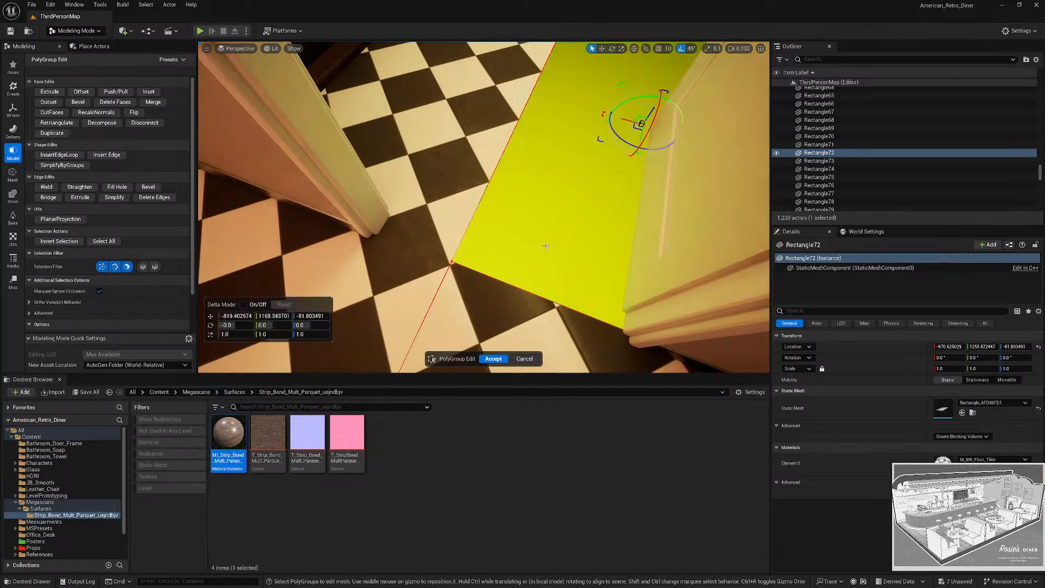
pyautogui.press('Delete')
pyautogui.moveTo(546, 247); pyautogui.dragTo(530, 310, button='right')
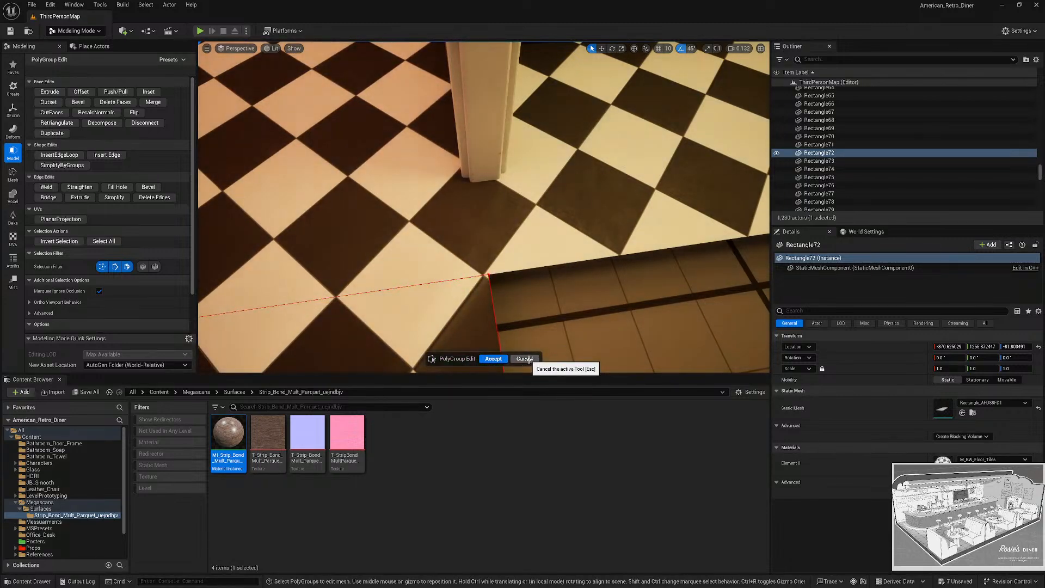
pyautogui.click(524, 359)
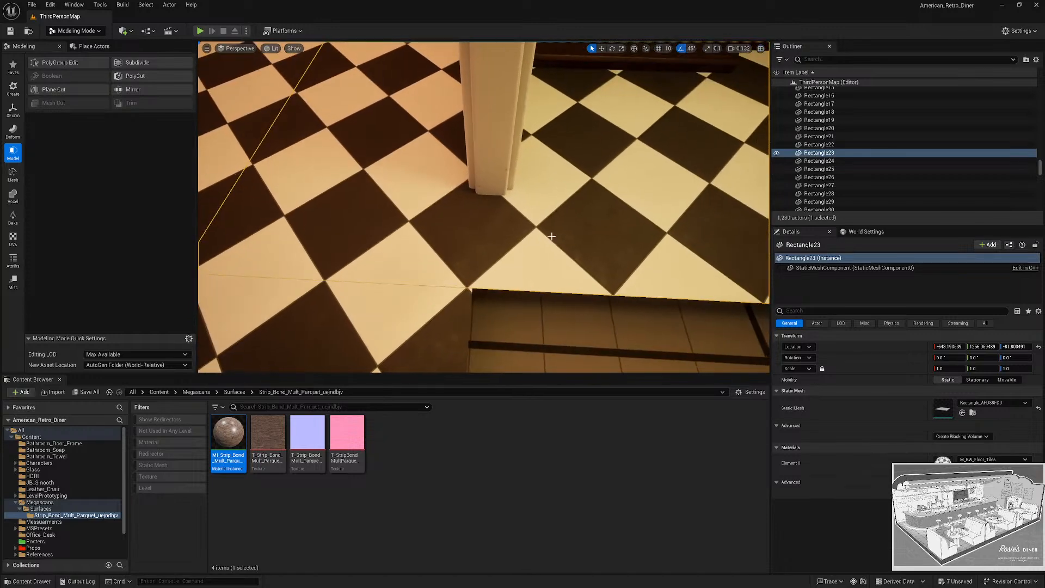
# Insert an edge loop across floor piece Rectangle23 in line with the cut edge of Rectangle72, and accept the edit.
pyautogui.click(49, 64)
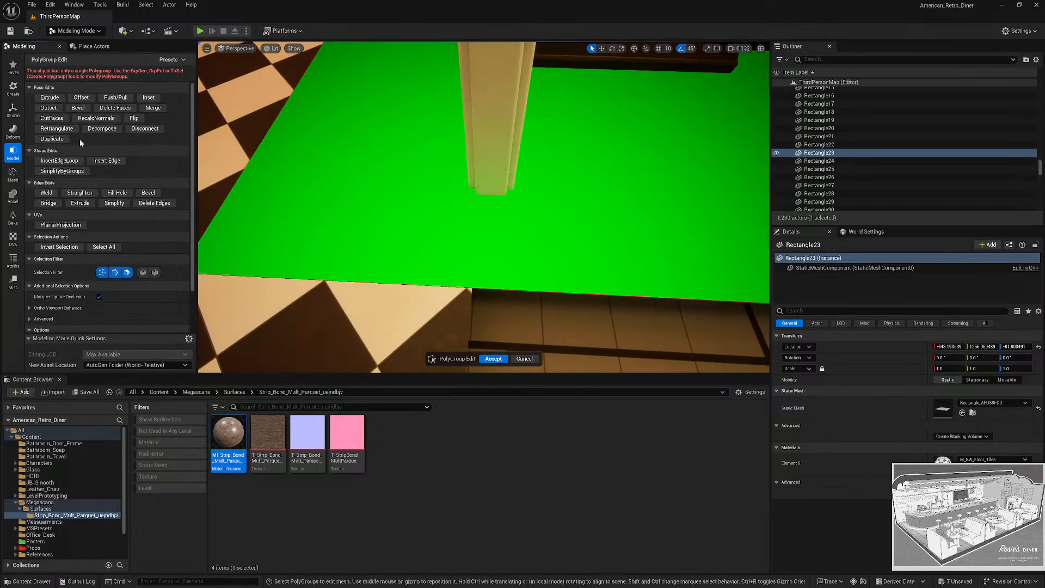
pyautogui.click(59, 161)
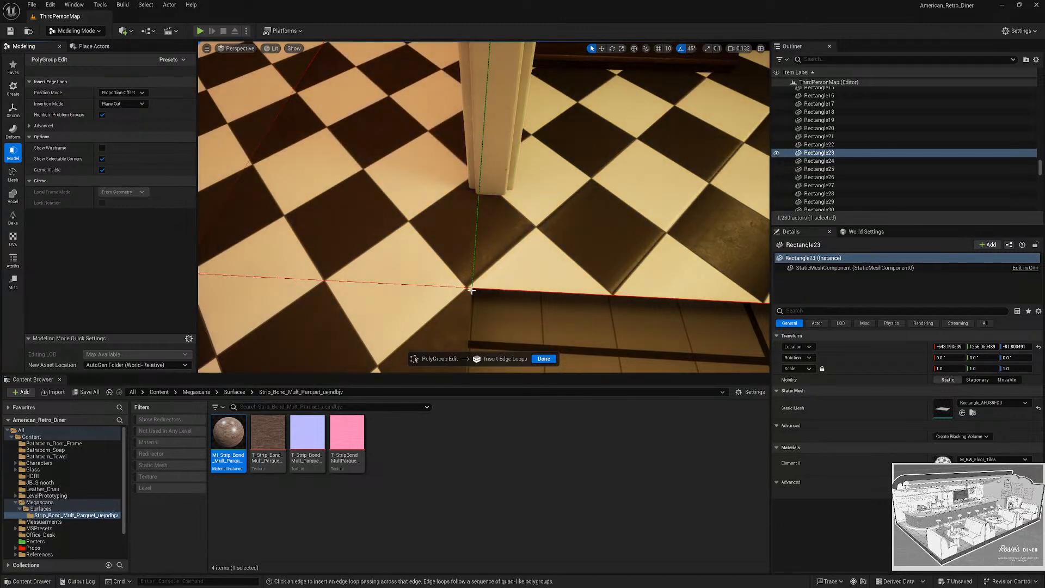
pyautogui.scroll(8, 509, 310)
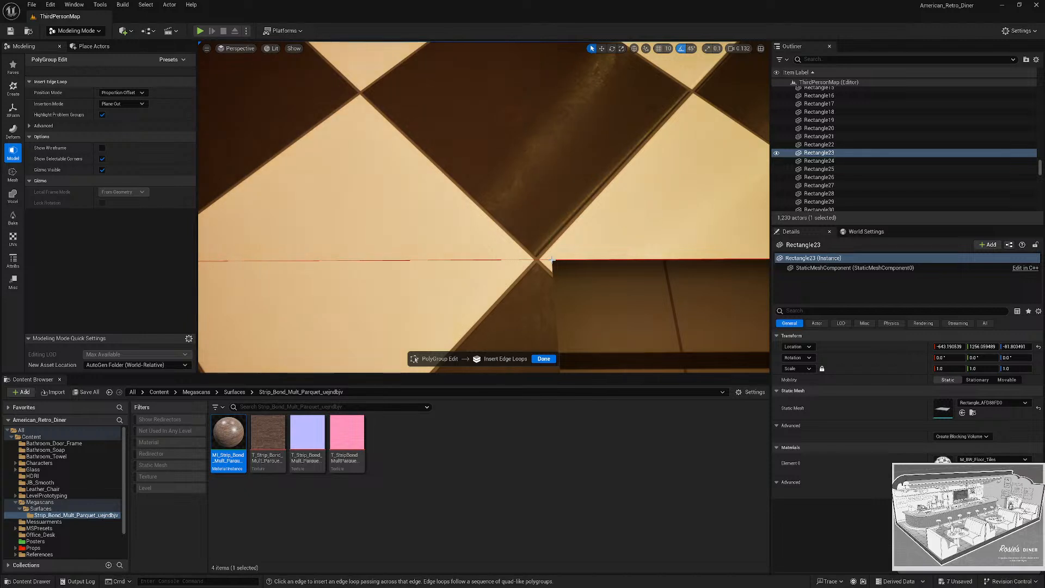
pyautogui.moveTo(569, 287); pyautogui.dragTo(577, 270, button='right')
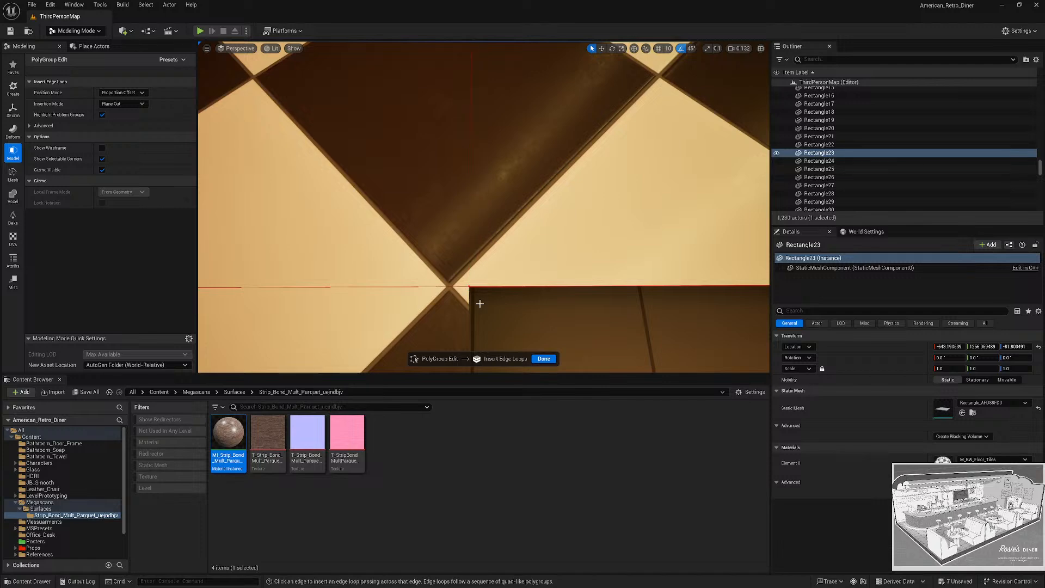
pyautogui.click(544, 359)
pyautogui.moveTo(544, 356); pyautogui.dragTo(486, 348, button='right')
pyautogui.click(493, 358)
# Delete the office-side face of Rectangle23 in PolyGroup Edit, accept it, and select the neighbouring floor piece Rectangle17 near the safe.
pyautogui.click(74, 63)
pyautogui.click(506, 264)
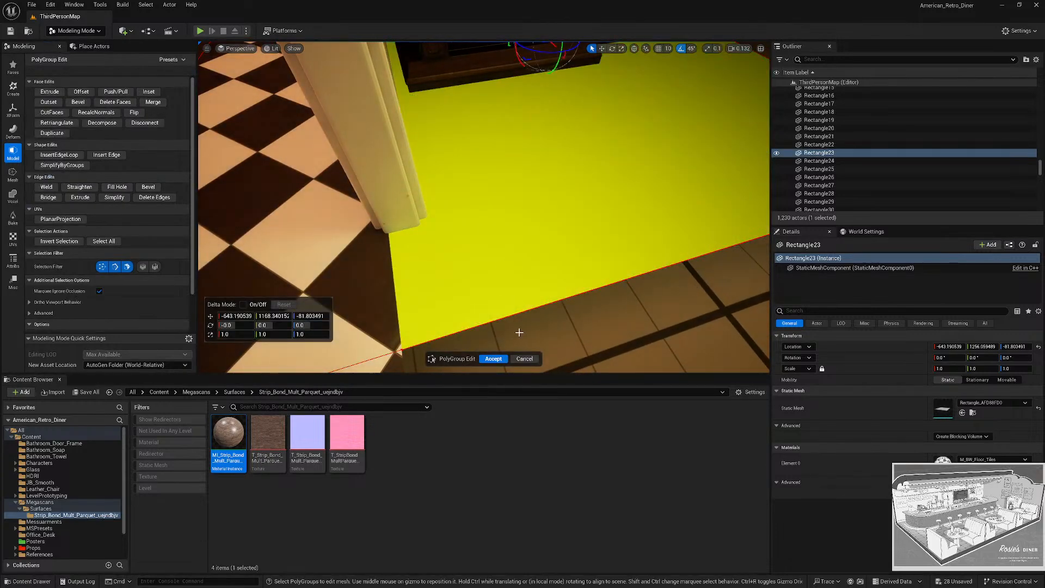
pyautogui.press('Delete')
pyautogui.moveTo(534, 235)
pyautogui.mouseDown(button='right')
pyautogui.moveTo(549, 218)
pyautogui.moveTo(490, 234)
pyautogui.moveTo(526, 246)
pyautogui.mouseUp(button='right')
pyautogui.scroll(3, 517, 228)
pyautogui.click(493, 359)
pyautogui.click(550, 209)
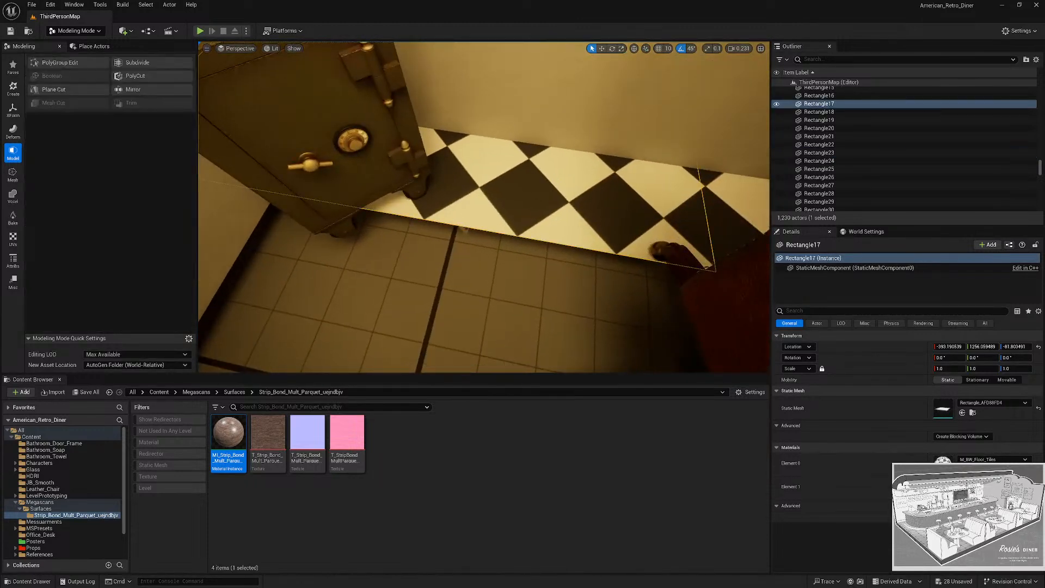
# Insert an edge loop across floor piece Rectangle17 near the wall in PolyGroup Edit and remove the cut-off office-side face.
pyautogui.moveTo(549, 210); pyautogui.dragTo(503, 263, button='right')
pyautogui.click(60, 63)
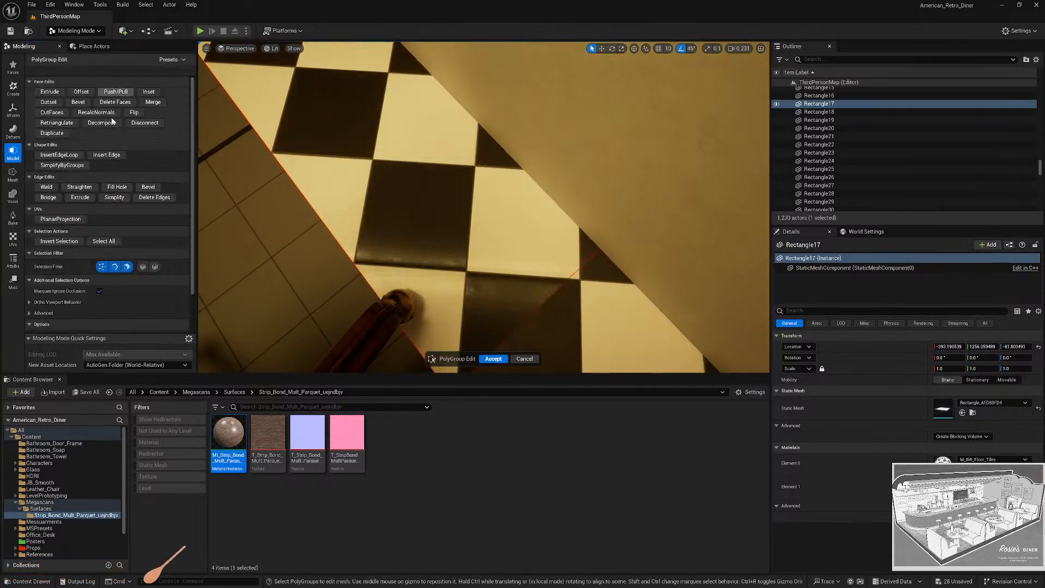
pyautogui.click(59, 154)
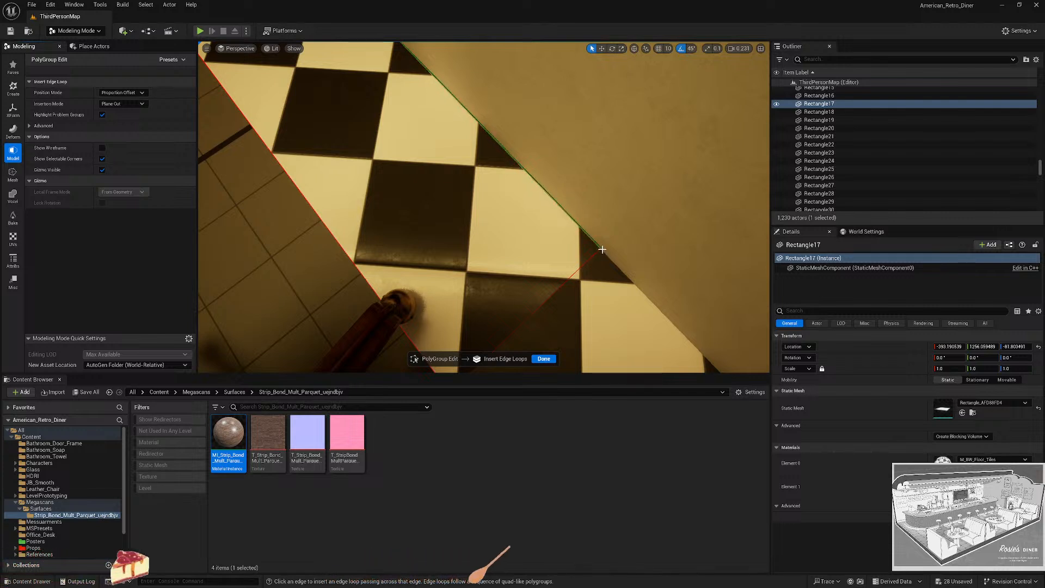
pyautogui.moveTo(519, 266); pyautogui.dragTo(550, 211, button='right')
pyautogui.click(539, 359)
pyautogui.click(529, 198)
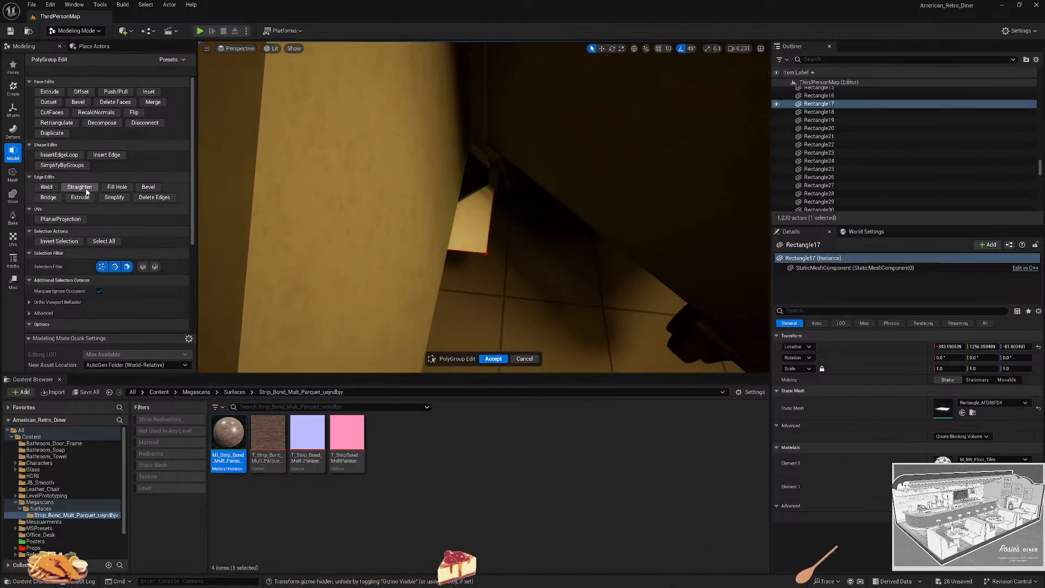
# Insert another edge loop on Rectangle17 at the wall corner behind the safe, remove the leftover office-side face, and accept the edit.
pyautogui.click(59, 154)
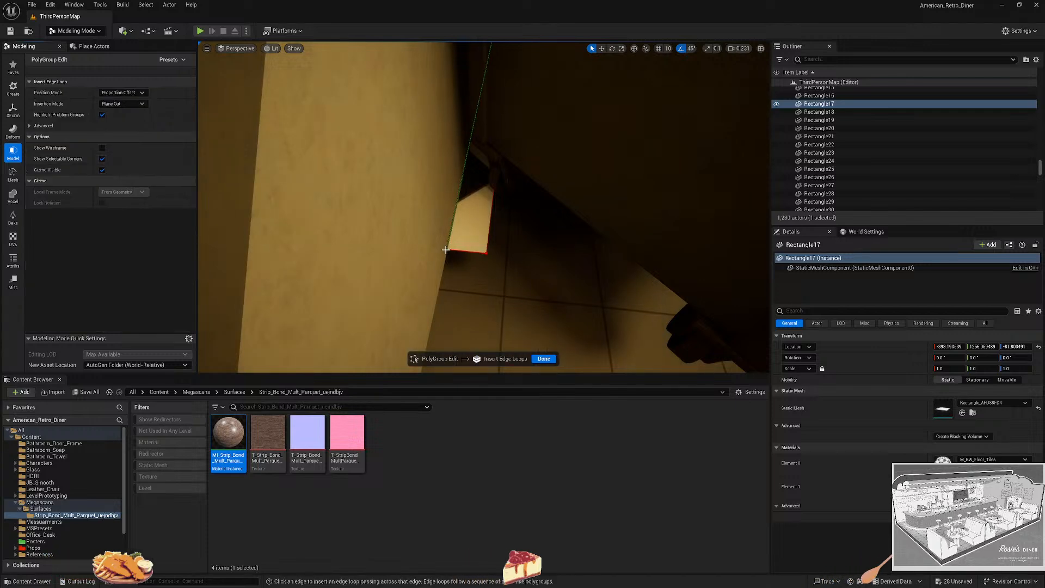
pyautogui.moveTo(446, 250); pyautogui.dragTo(446, 250, button='right')
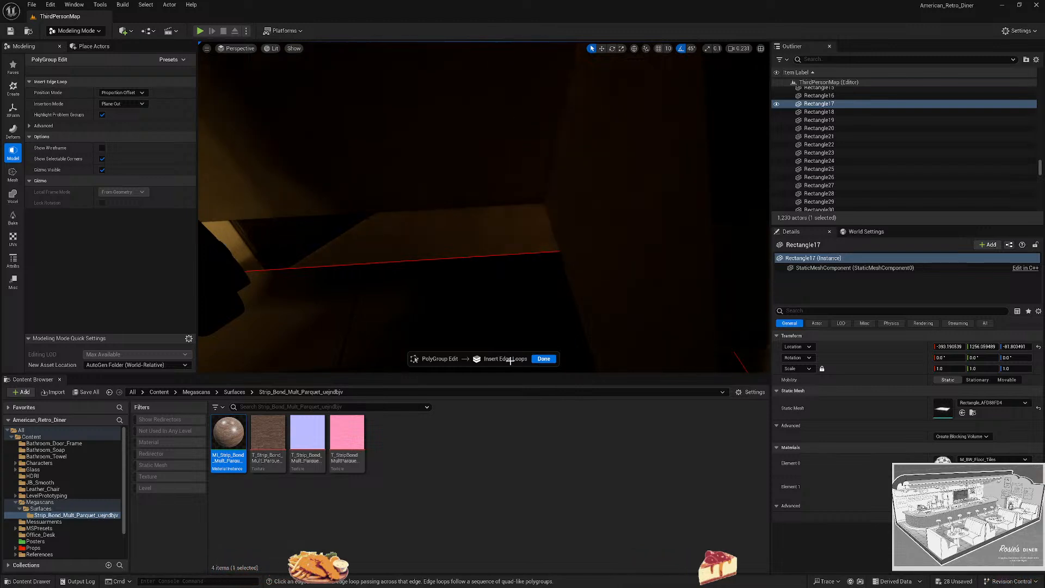
pyautogui.click(544, 358)
pyautogui.click(483, 235)
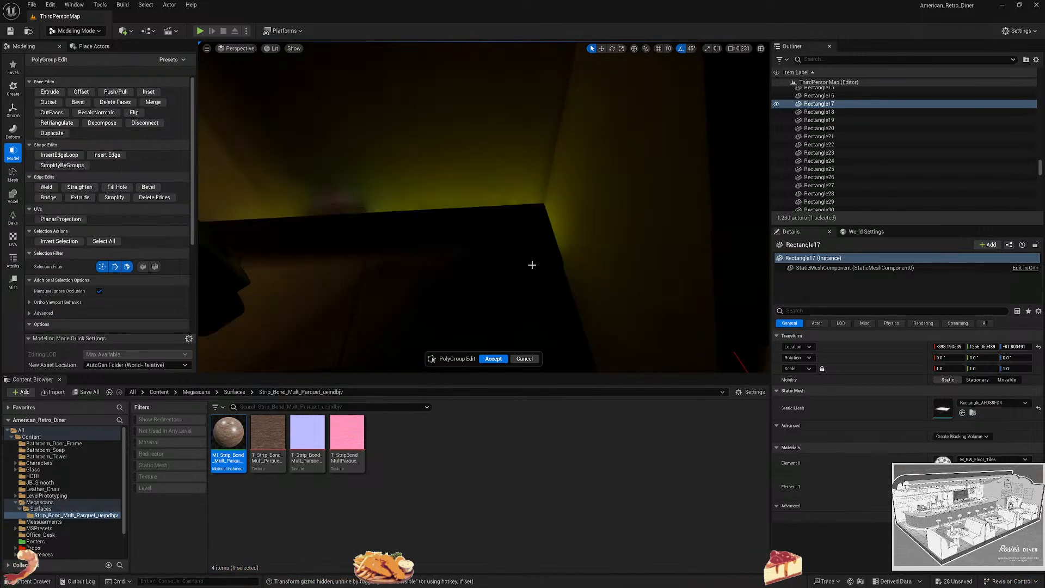
pyautogui.moveTo(532, 264); pyautogui.dragTo(532, 265, button='right')
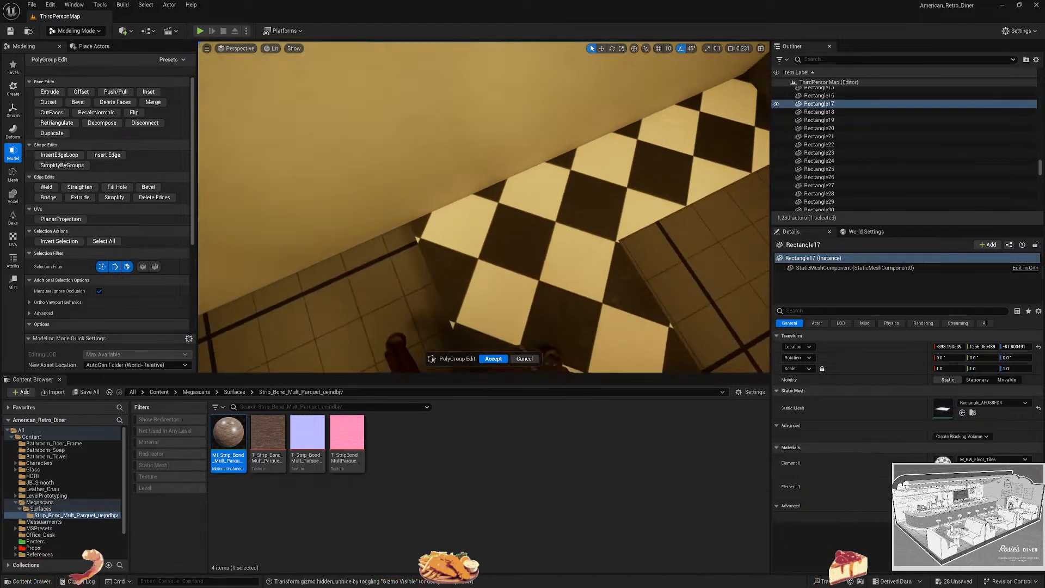
pyautogui.moveTo(486, 369); pyautogui.dragTo(485, 369, button='right')
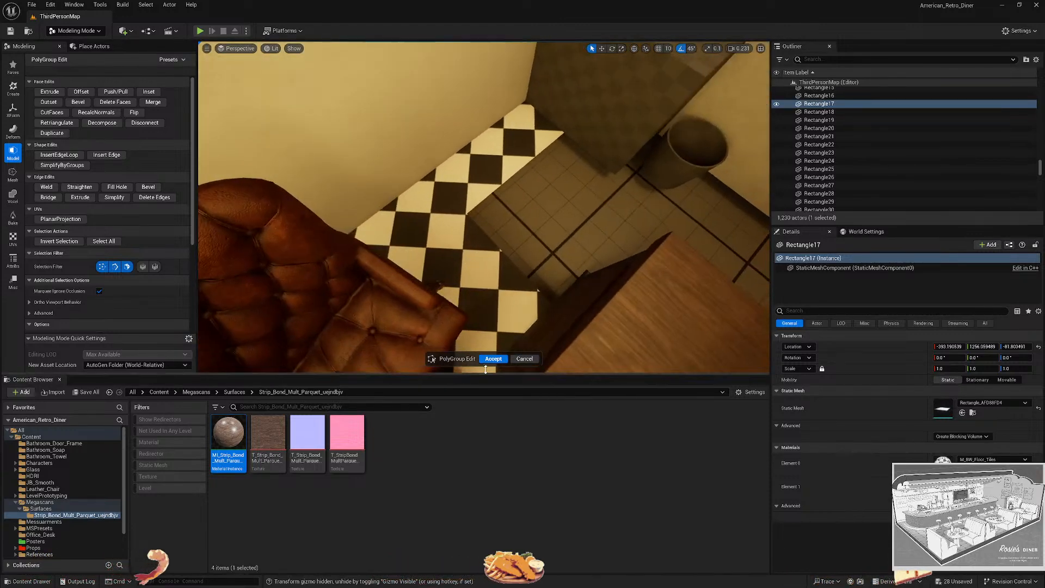
pyautogui.click(500, 360)
# Delete floor piece Rectangle71 between the desk and the wall with the blinds.
pyautogui.click(495, 311)
pyautogui.moveTo(495, 311); pyautogui.dragTo(495, 311, button='right')
pyautogui.click(376, 209)
pyautogui.keyDown('shift'); pyautogui.click(439, 214); pyautogui.keyUp('shift')
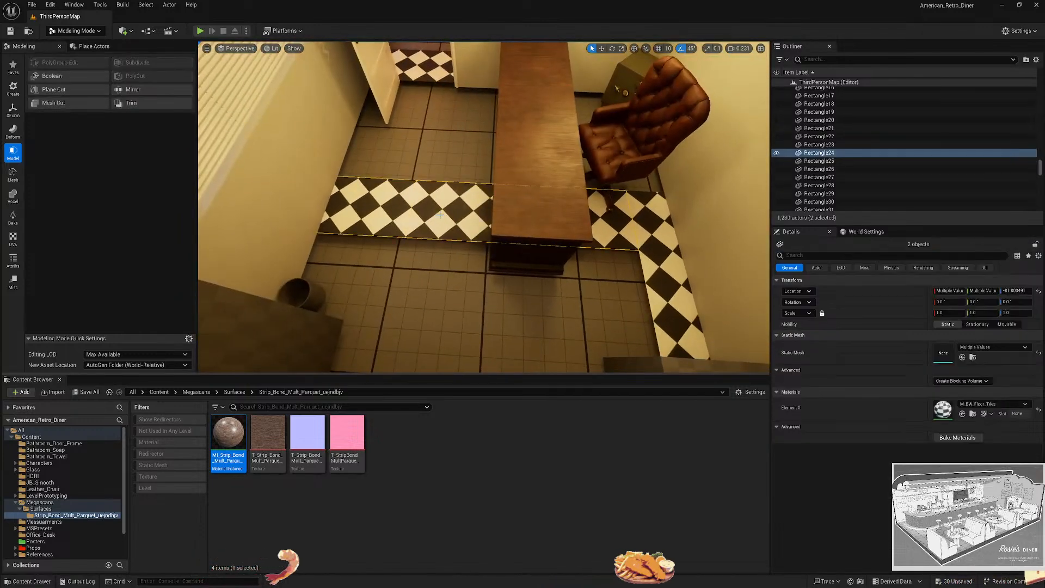
pyautogui.click(357, 203)
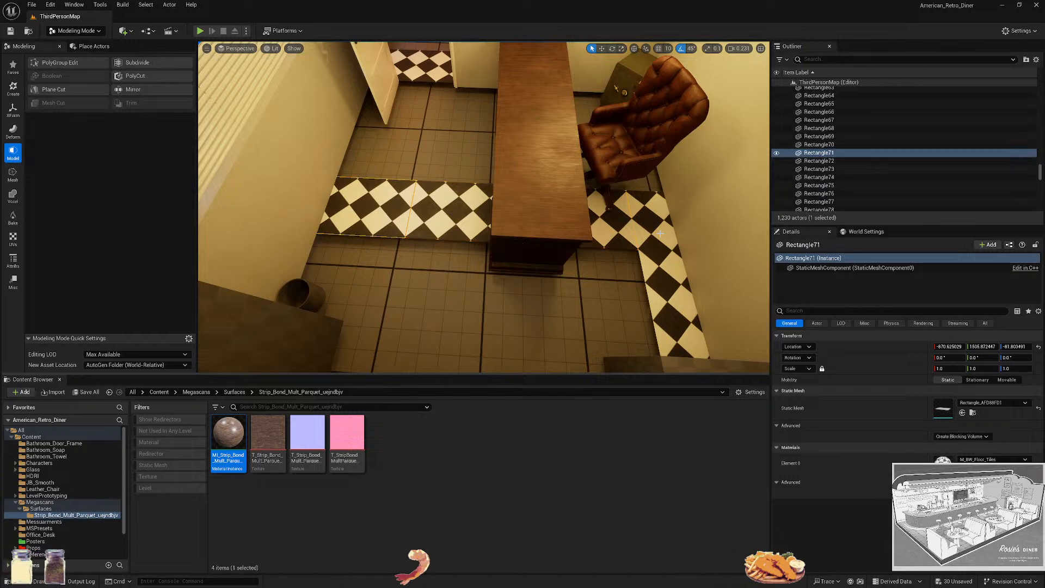
pyautogui.press('Delete')
# Insert an edge loop across floor piece Rectangle18 behind the desk, in line with the wall corner, using PolyGroup Edit.
pyautogui.click(669, 283)
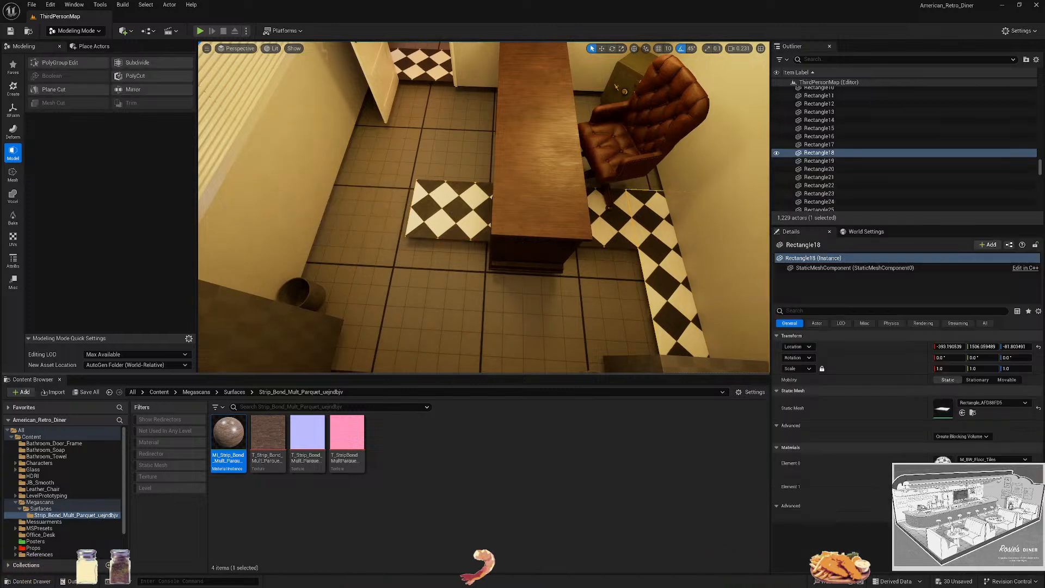
pyautogui.moveTo(669, 283); pyautogui.dragTo(762, 277, button='right')
pyautogui.moveTo(380, 239); pyautogui.dragTo(491, 251, button='right')
pyautogui.click(64, 63)
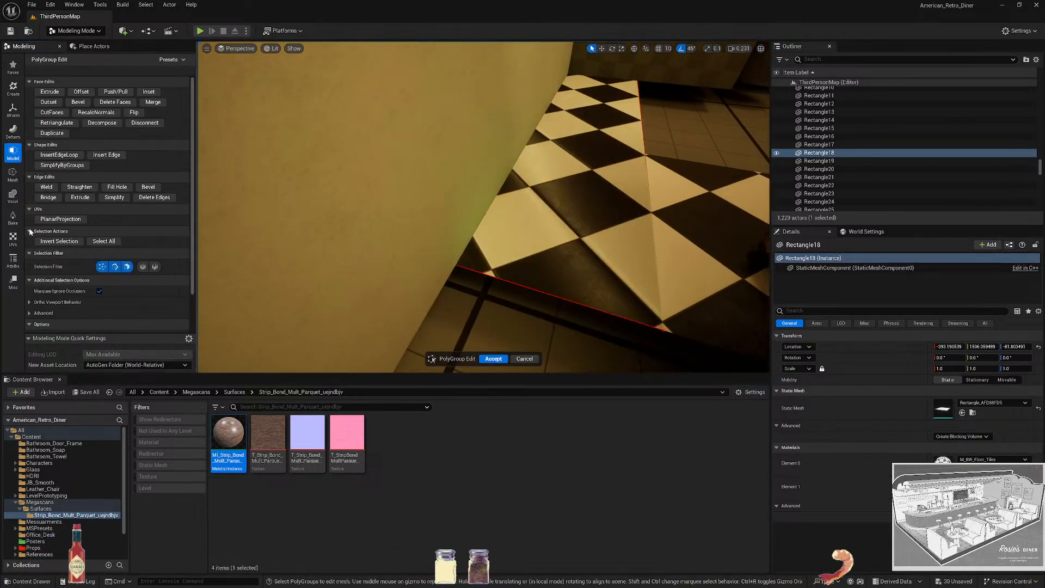
pyautogui.click(59, 155)
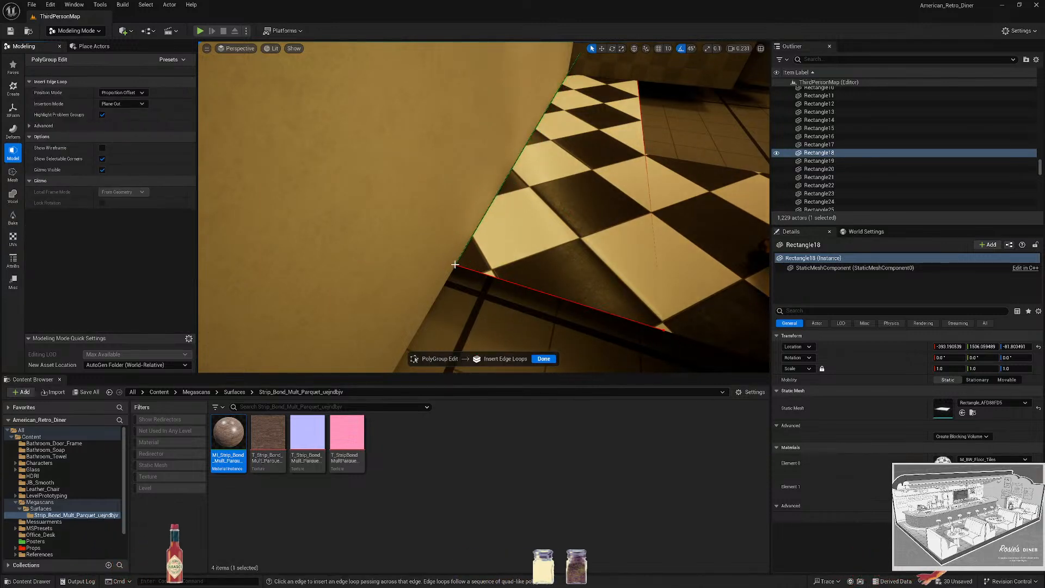
pyautogui.moveTo(455, 265); pyautogui.dragTo(473, 288, button='right')
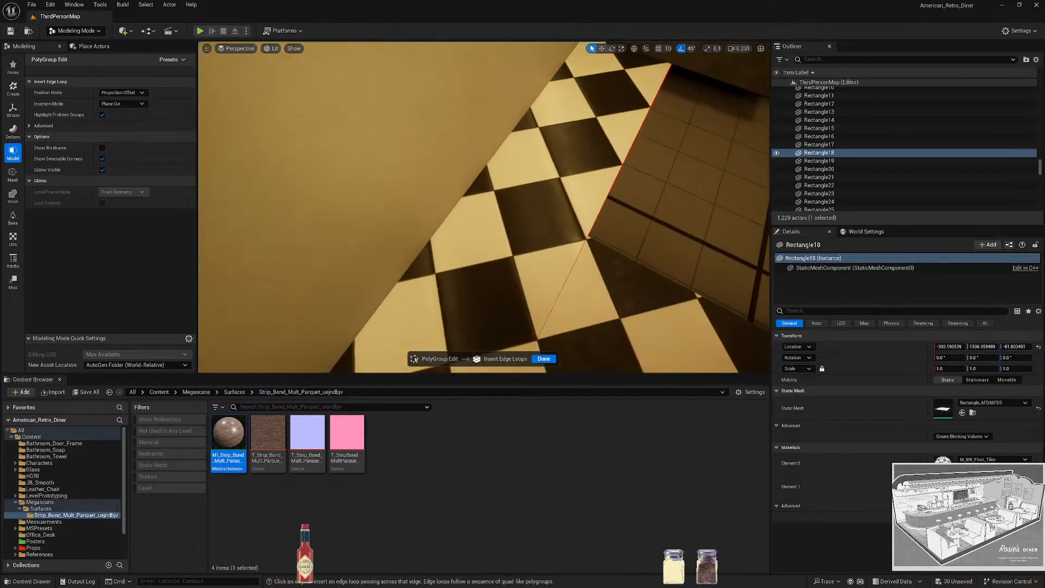
pyautogui.click(543, 358)
# Delete the office-side face of Rectangle18 and accept the PolyGroup edit.
pyautogui.moveTo(518, 249); pyautogui.dragTo(484, 250, button='right')
pyautogui.click(517, 250)
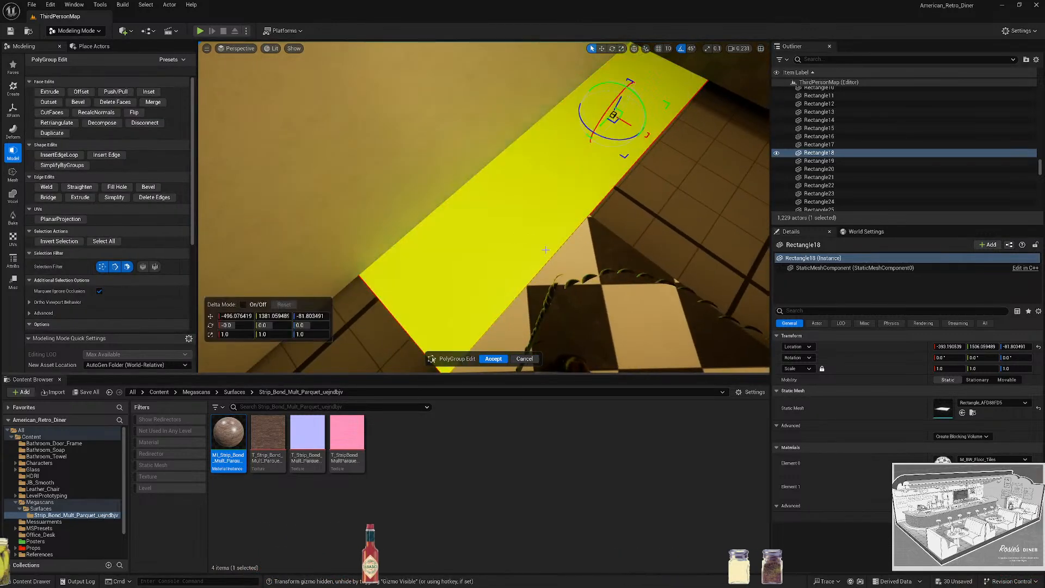
pyautogui.press('Delete')
pyautogui.moveTo(604, 240)
pyautogui.mouseDown(button='right')
pyautogui.moveTo(593, 244)
pyautogui.moveTo(603, 240)
pyautogui.mouseUp(button='right')
pyautogui.click(493, 358)
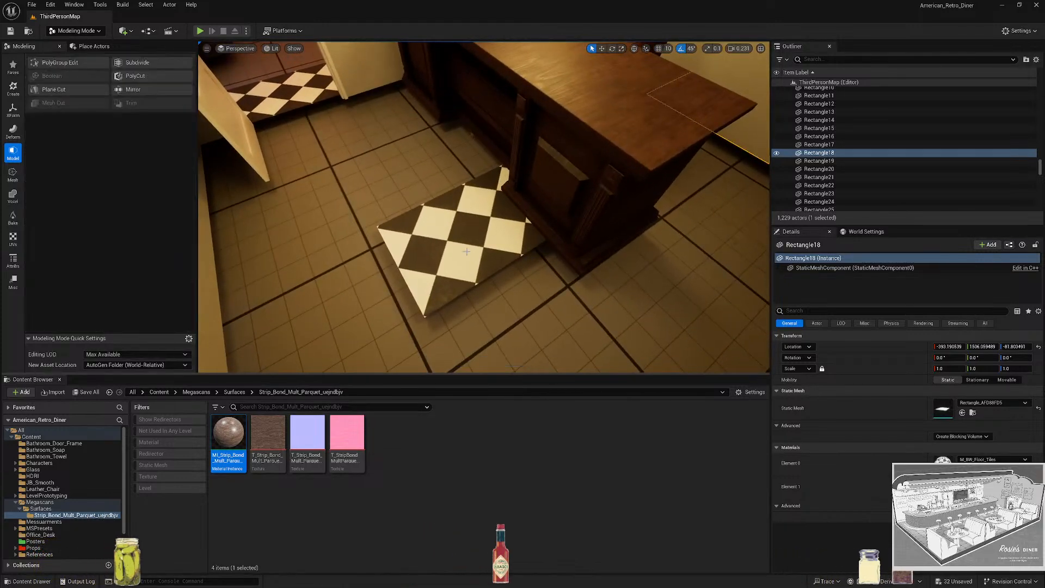
# Locate the generated mesh of floor piece Rectangle24 and replace it with the neighbouring rectangle mesh ending in FD6.
pyautogui.click(422, 245)
pyautogui.moveTo(422, 245); pyautogui.dragTo(369, 197, button='right')
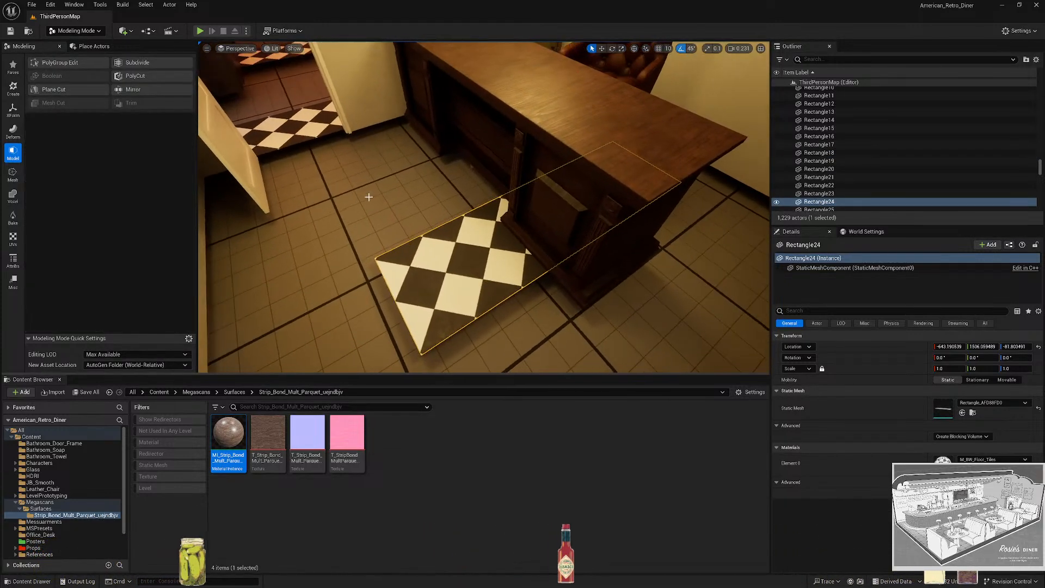
pyautogui.hotkey('ctrl', 'b')
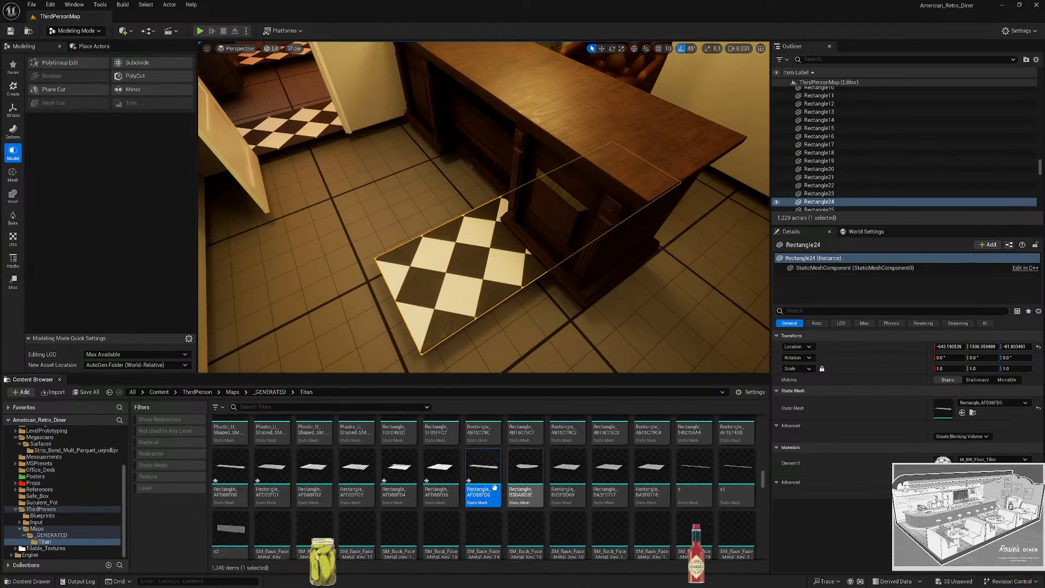
pyautogui.moveTo(484, 491); pyautogui.dragTo(961, 413)
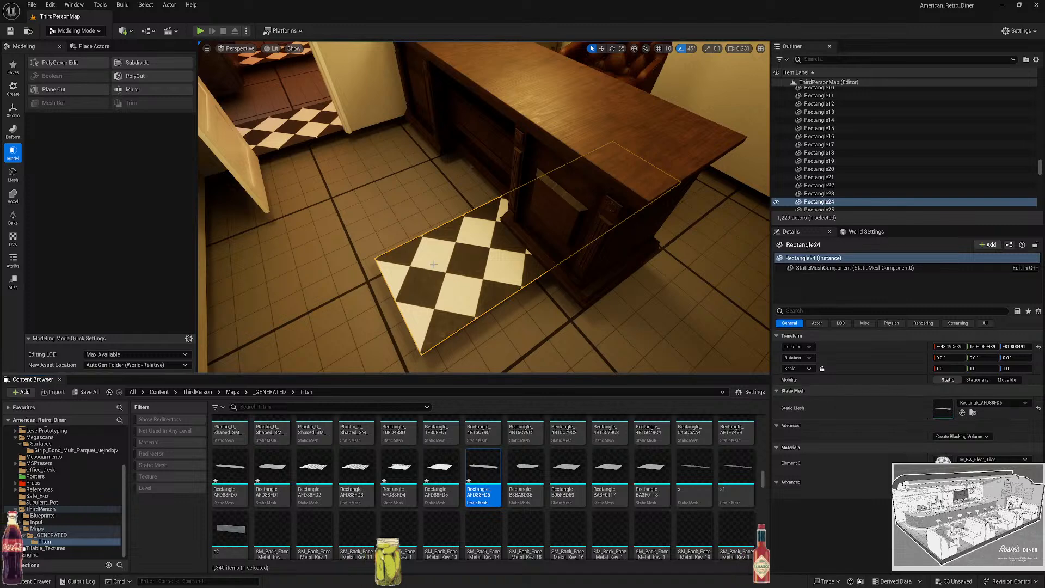
pyautogui.moveTo(483, 245); pyautogui.dragTo(476, 264, button='right')
# Return the asset browser to the Content folder and extend Rectangle24's short edge to the blinds wall in PolyGroup Edit.
pyautogui.click(159, 392)
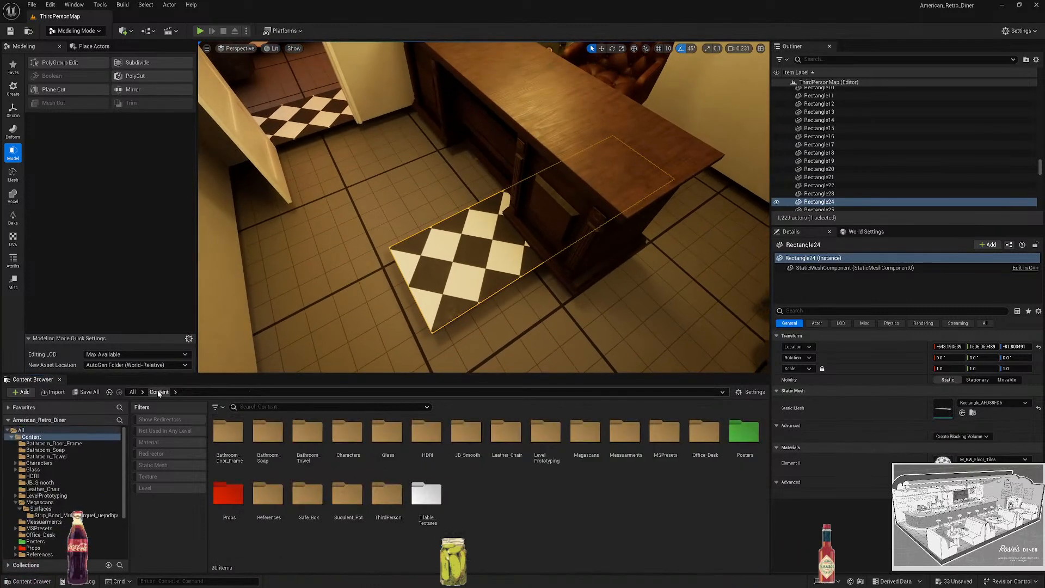
pyautogui.click(35, 61)
pyautogui.moveTo(460, 361); pyautogui.dragTo(460, 362)
pyautogui.press('f')
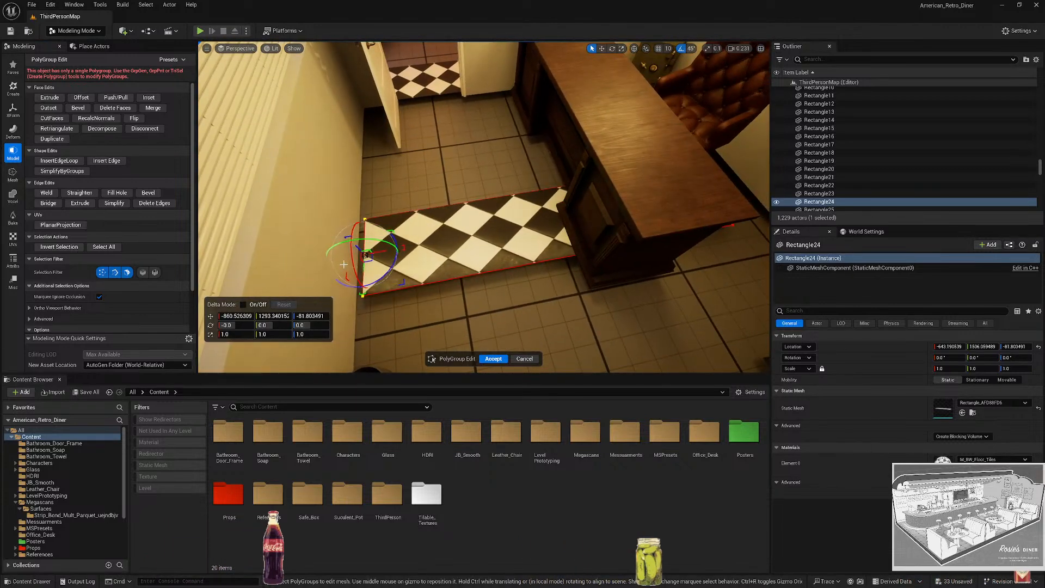
pyautogui.moveTo(456, 240); pyautogui.dragTo(567, 277, button='right')
# Extend Rectangle24's long edge away from the doorway to the office's far wall by the cabinets.
pyautogui.moveTo(695, 331); pyautogui.dragTo(137, 234)
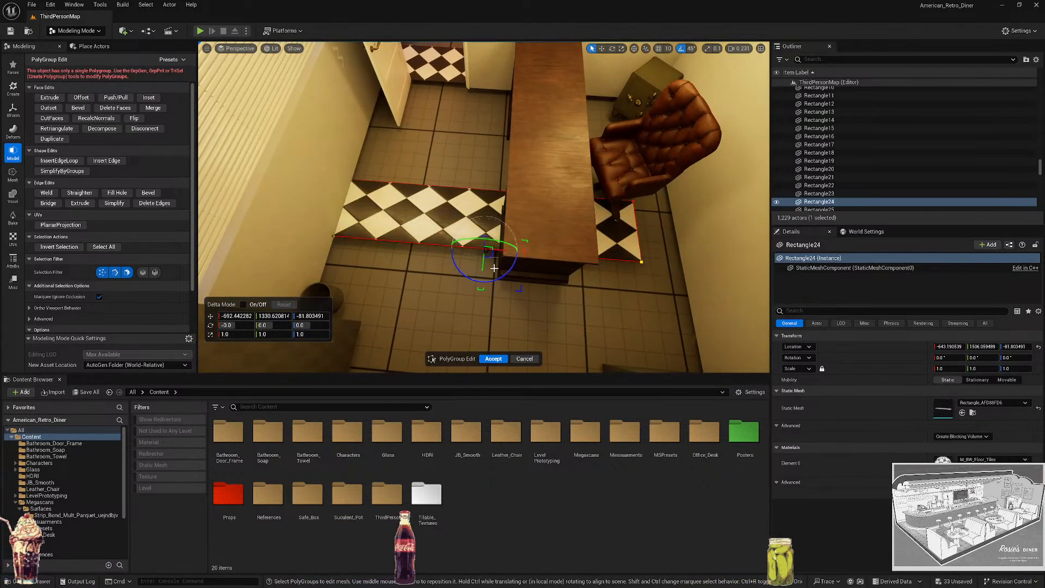
pyautogui.moveTo(483, 266); pyautogui.dragTo(479, 366)
pyautogui.moveTo(532, 175); pyautogui.dragTo(435, 191, button='right')
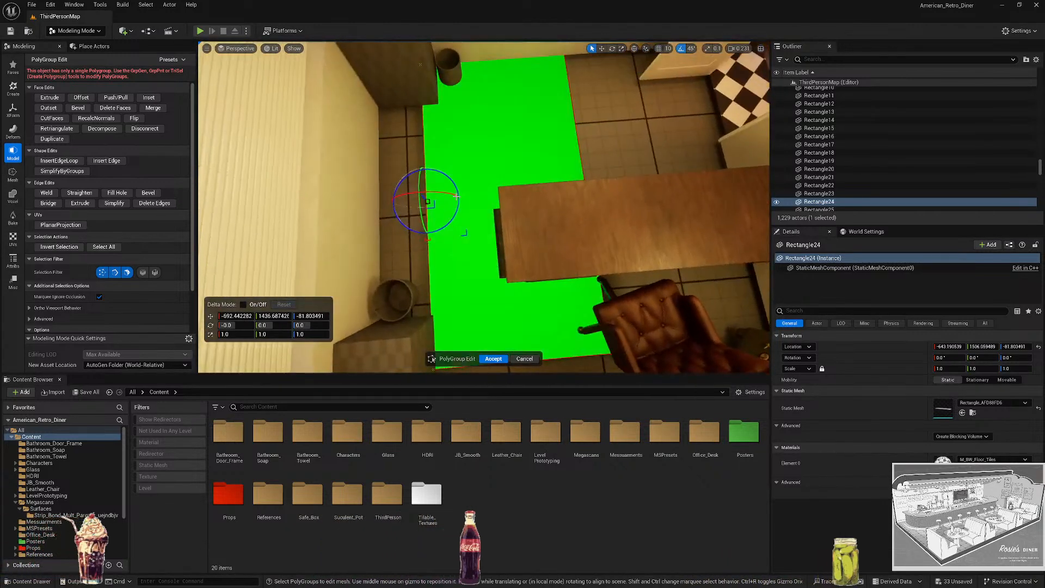
pyautogui.moveTo(436, 200); pyautogui.dragTo(394, 204)
# Extend Rectangle24's opposite long edge to the office doorway and accept the PolyGroup edit.
pyautogui.moveTo(393, 203); pyautogui.dragTo(531, 113, button='right')
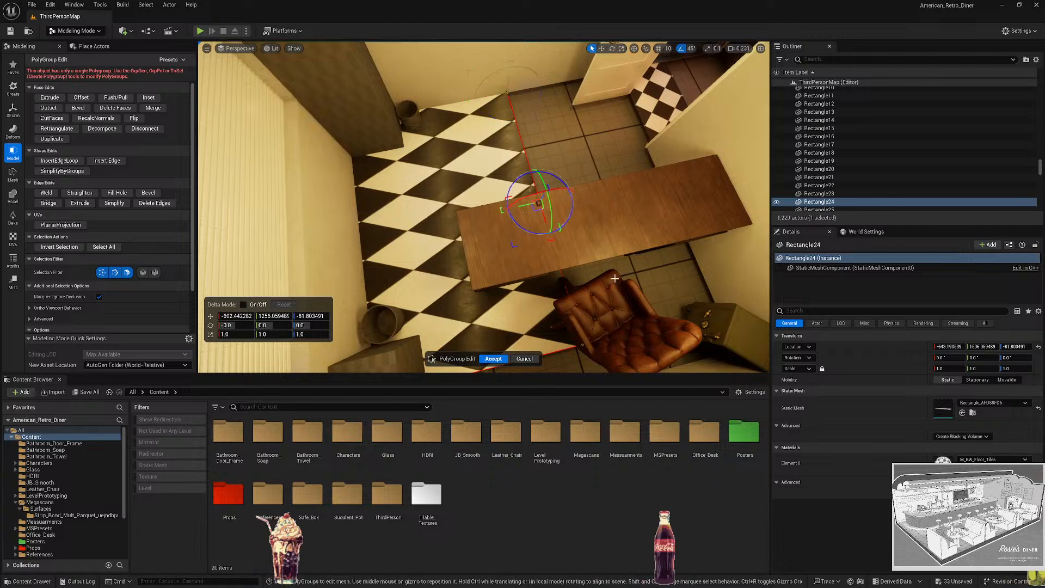
pyautogui.moveTo(527, 235); pyautogui.dragTo(657, 209)
pyautogui.press('w')
pyautogui.moveTo(657, 209); pyautogui.dragTo(724, 196, button='right')
pyautogui.moveTo(594, 241); pyautogui.dragTo(605, 271)
pyautogui.click(493, 359)
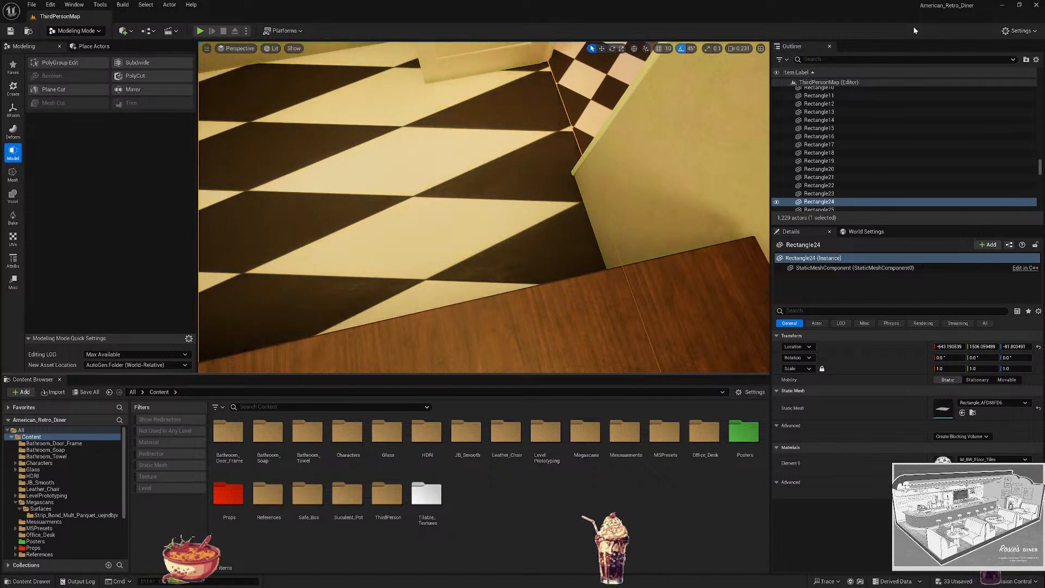
# Find Combined12_8 in the Outliner and unhide this doorway threshold strip.
pyautogui.write('Combined12_8')
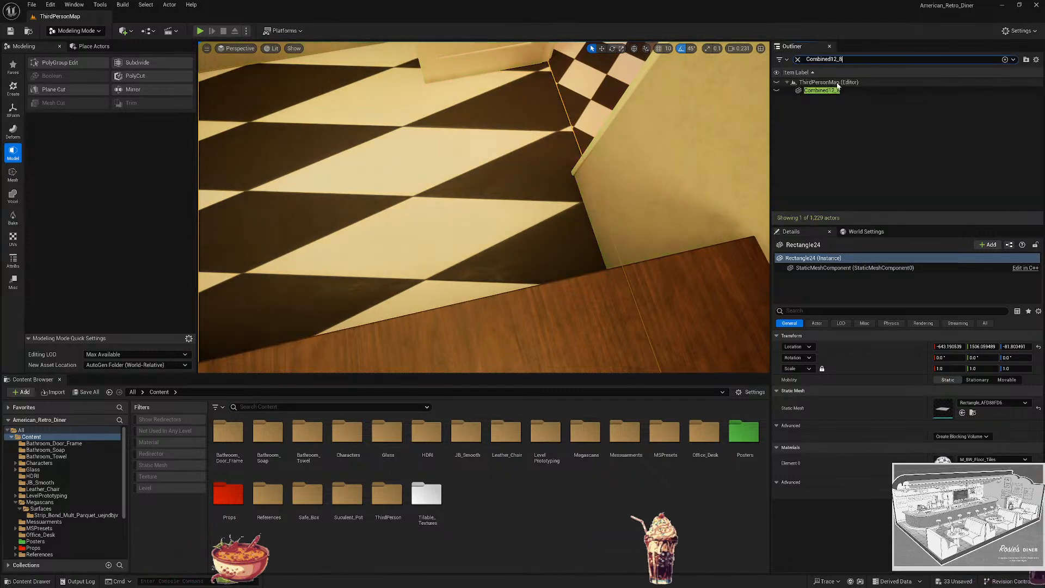
pyautogui.click(777, 89)
pyautogui.press('Escape')
pyautogui.moveTo(629, 149); pyautogui.dragTo(577, 196, button='right')
# Extend Rectangle24's edge to the wall behind the office chair in PolyGroup Edit and accept the edit.
pyautogui.click(528, 190)
pyautogui.click(64, 63)
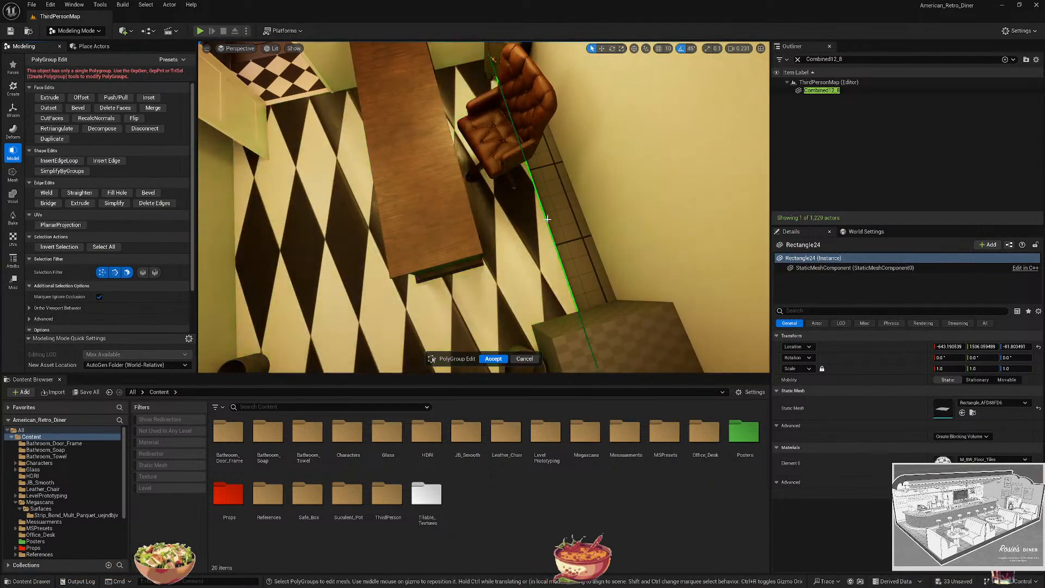
pyautogui.click(519, 189)
pyautogui.moveTo(519, 188); pyautogui.dragTo(528, 185)
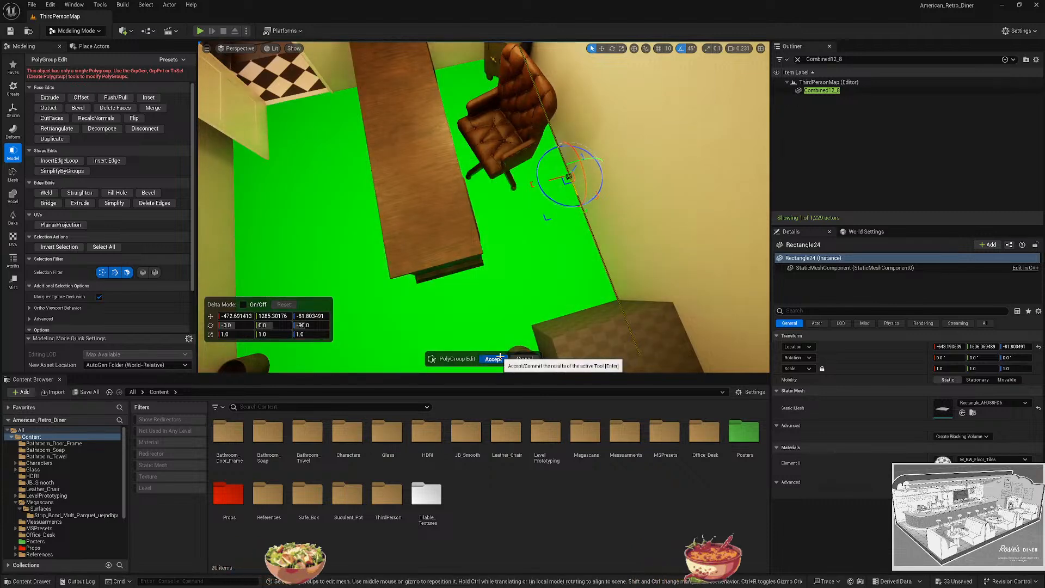
pyautogui.click(500, 356)
pyautogui.press('Escape')
# Project box UVs onto Rectangle24 with the projection dimensions reset to their default, and accept the projection.
pyautogui.moveTo(566, 243); pyautogui.dragTo(479, 256, button='right')
pyautogui.click(532, 260)
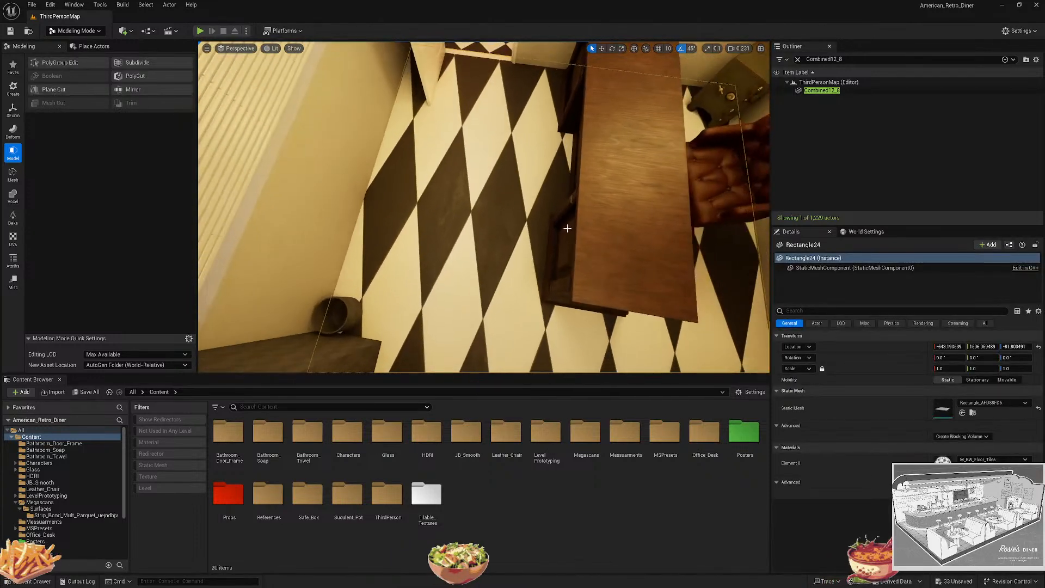
pyautogui.click(13, 237)
pyautogui.click(56, 76)
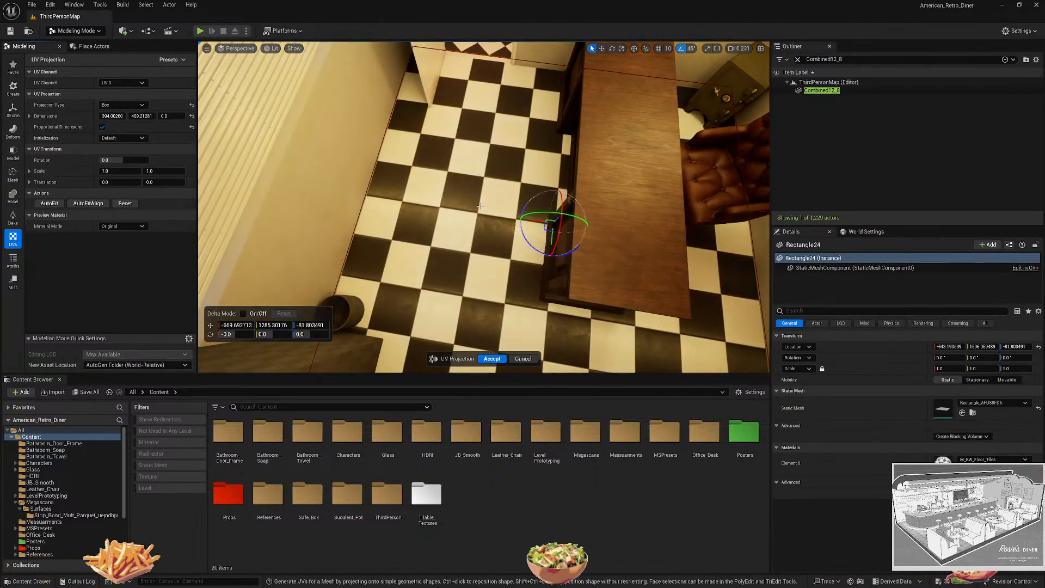
pyautogui.moveTo(480, 205); pyautogui.dragTo(520, 191, button='right')
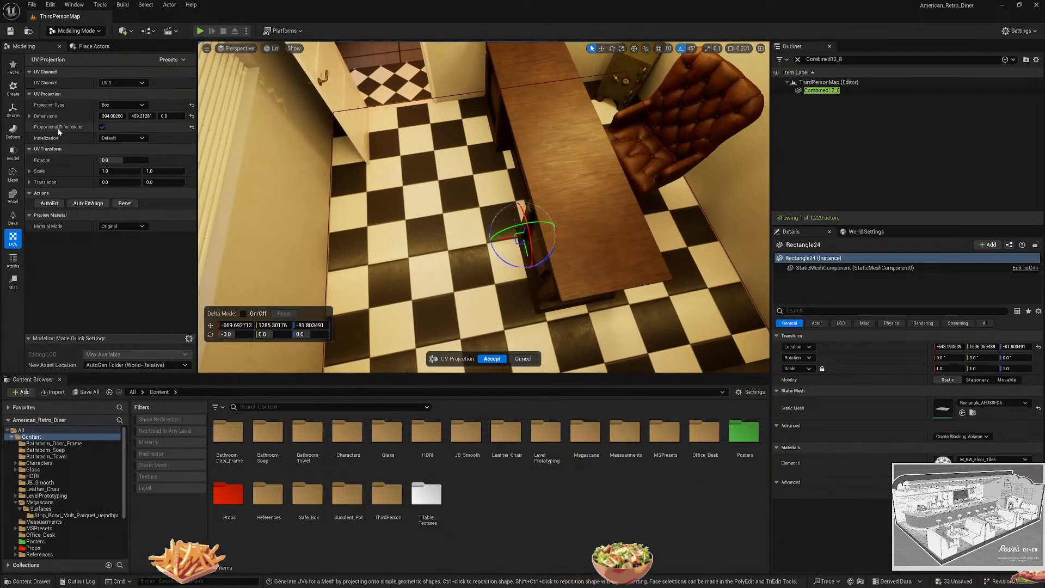
pyautogui.click(192, 116)
pyautogui.click(491, 359)
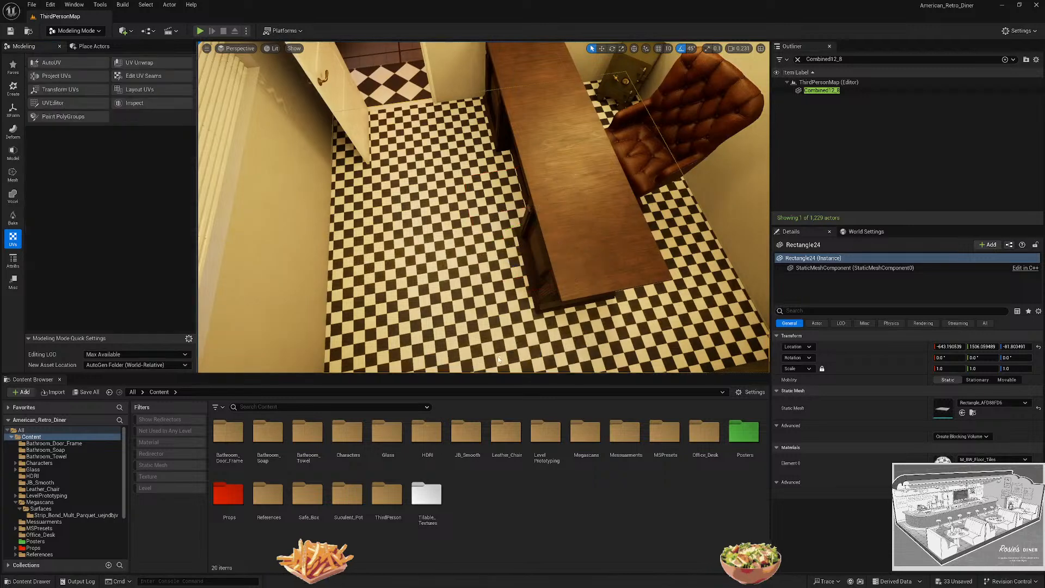
# Search the project content for "wood" and look through the assets, refining the search to "wood floor".
pyautogui.click(286, 407)
pyautogui.write('wood')
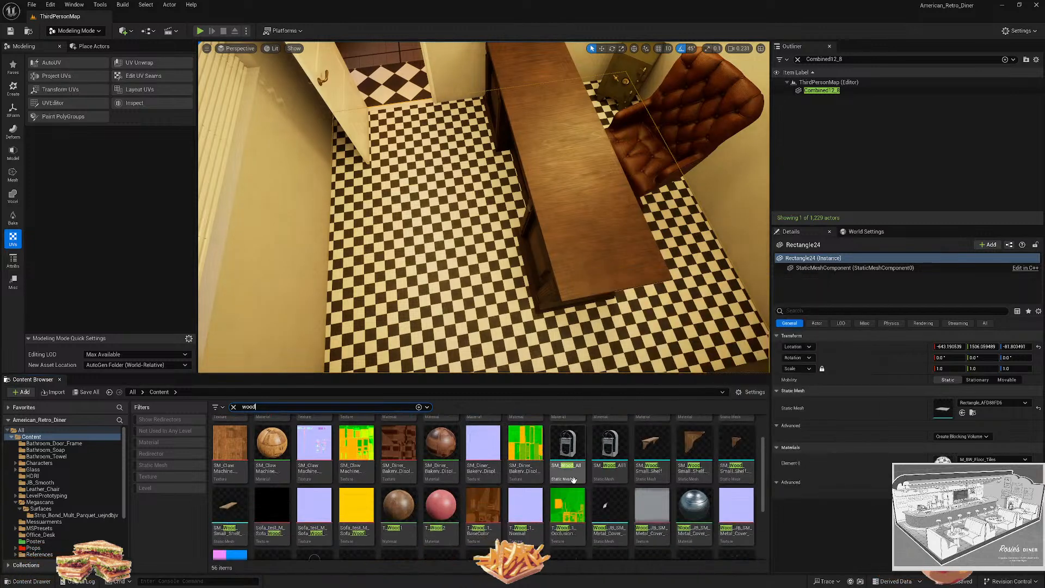
pyautogui.scroll(-2, 544, 504)
pyautogui.scroll(2, 532, 509)
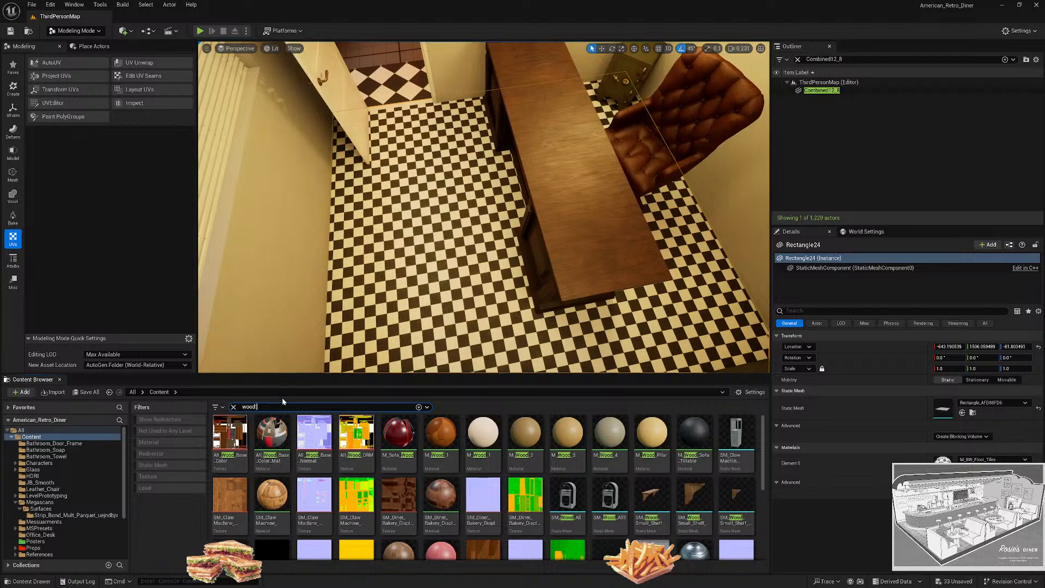
pyautogui.write('floor')
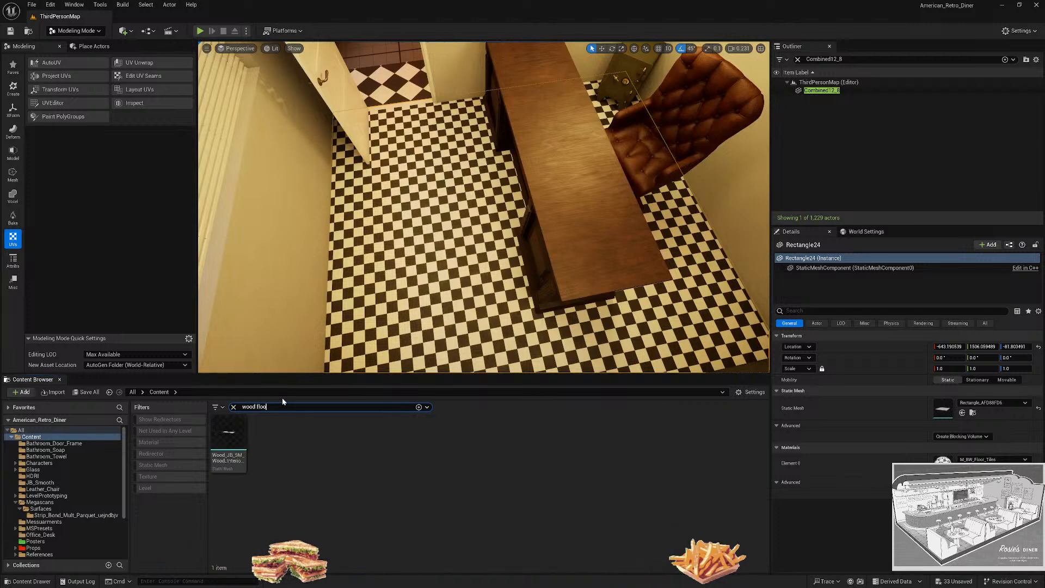
# Apply the Strip_Bond_Mult_Parquet material instance to the back-office floor piece and inspect the diner and office floors.
pyautogui.press('Escape')
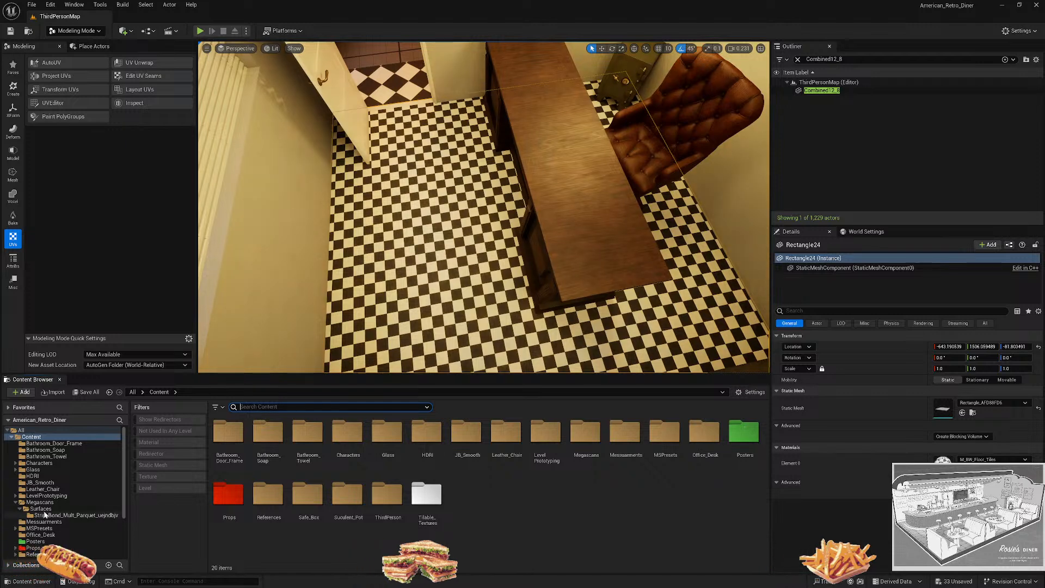
pyautogui.click(65, 515)
pyautogui.moveTo(228, 435); pyautogui.dragTo(517, 266)
pyautogui.moveTo(510, 250); pyautogui.dragTo(588, 240, button='right')
pyautogui.press('Escape')
pyautogui.scroll(3, 544, 228)
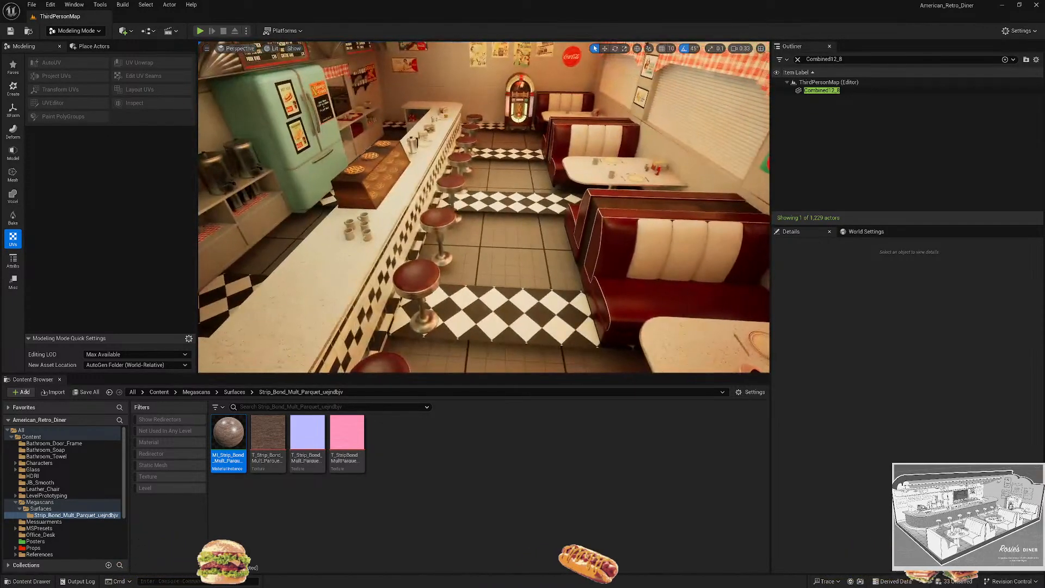
pyautogui.moveTo(484, 206); pyautogui.dragTo(337, 245, button='right')
pyautogui.press('w')
pyautogui.press('w')
pyautogui.press('w')
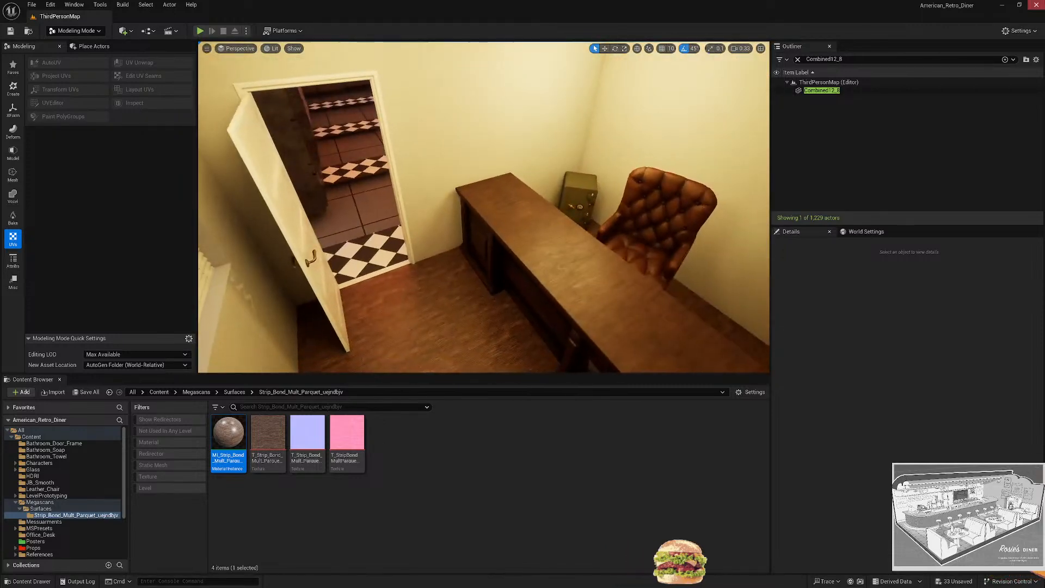
# Close the project and discard all of its unsaved content changes.
pyautogui.hotkey('ctrl', 's')
pyautogui.scroll(-15, 552, 247)
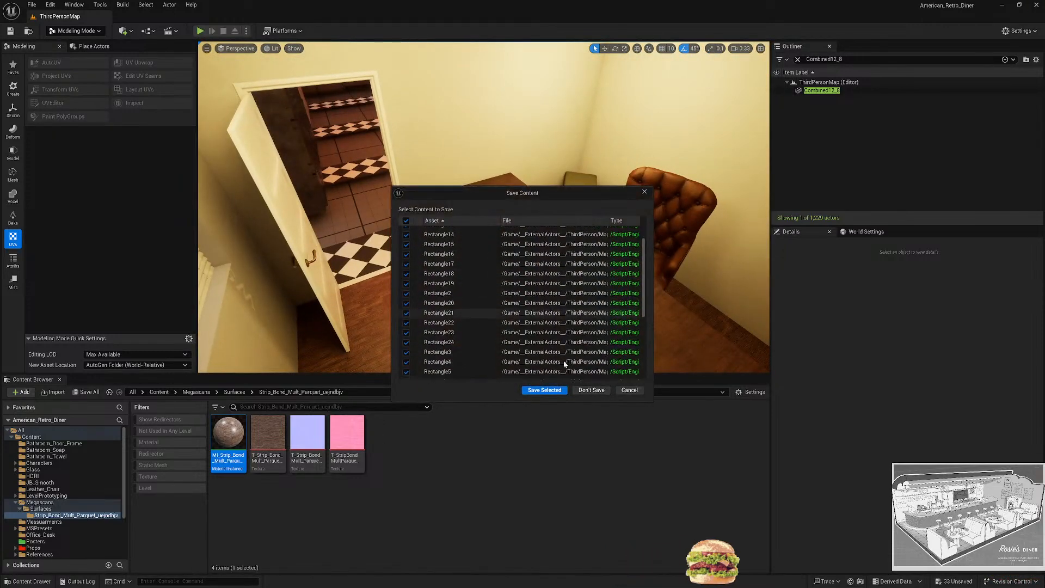
pyautogui.click(592, 391)
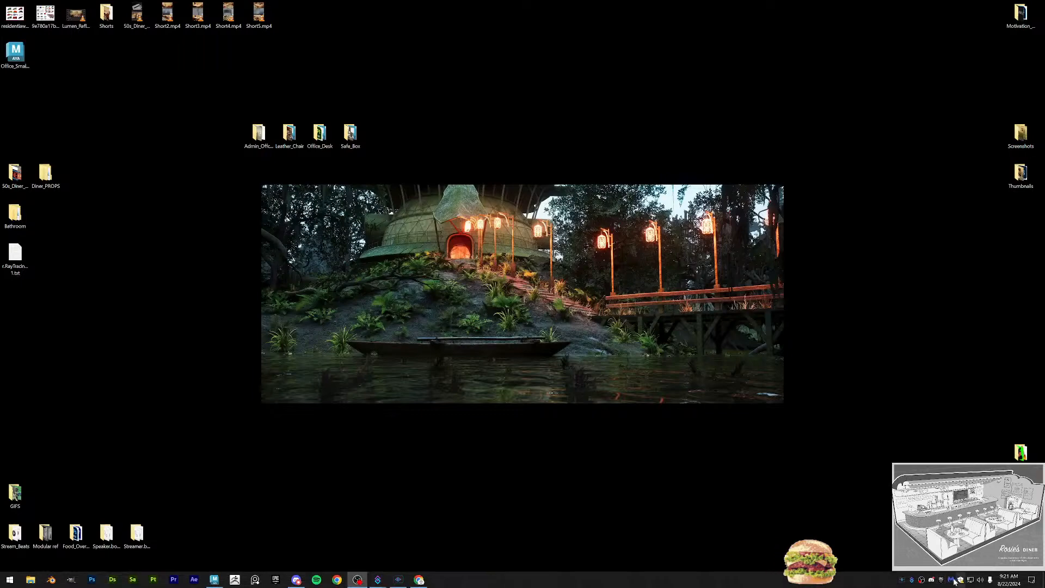
# Relaunch the American_Retro_Diner project from the Epic Games Launcher library and close the Bridge window.
pyautogui.click(945, 580)
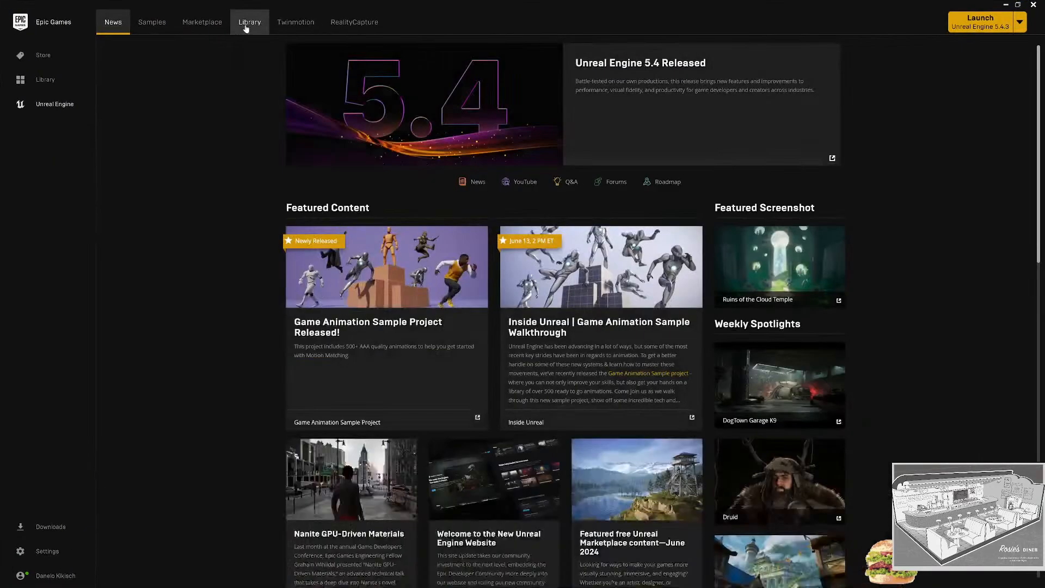
pyautogui.click(247, 22)
pyautogui.doubleClick(142, 229)
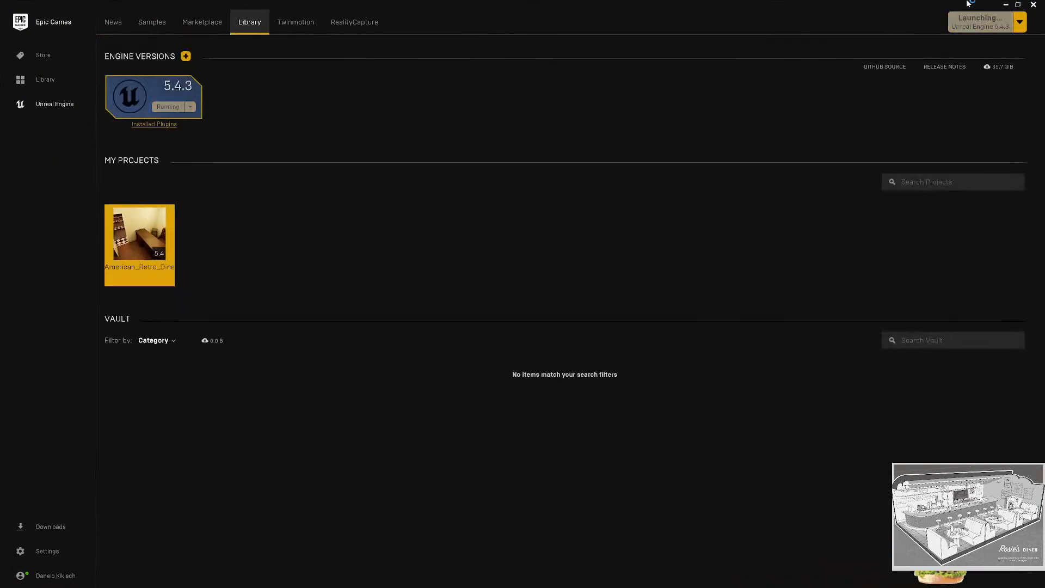
pyautogui.click(1005, 4)
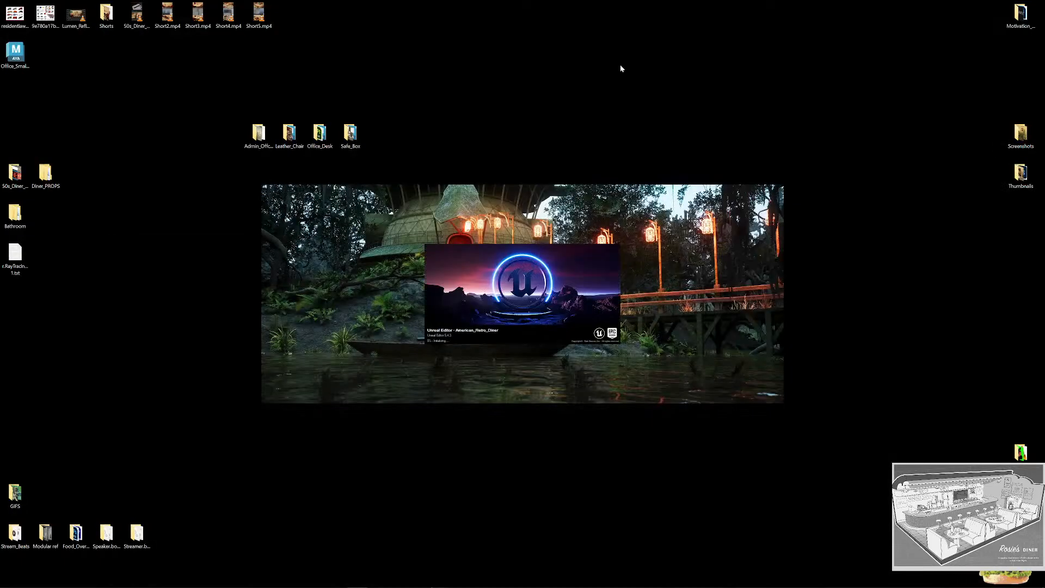
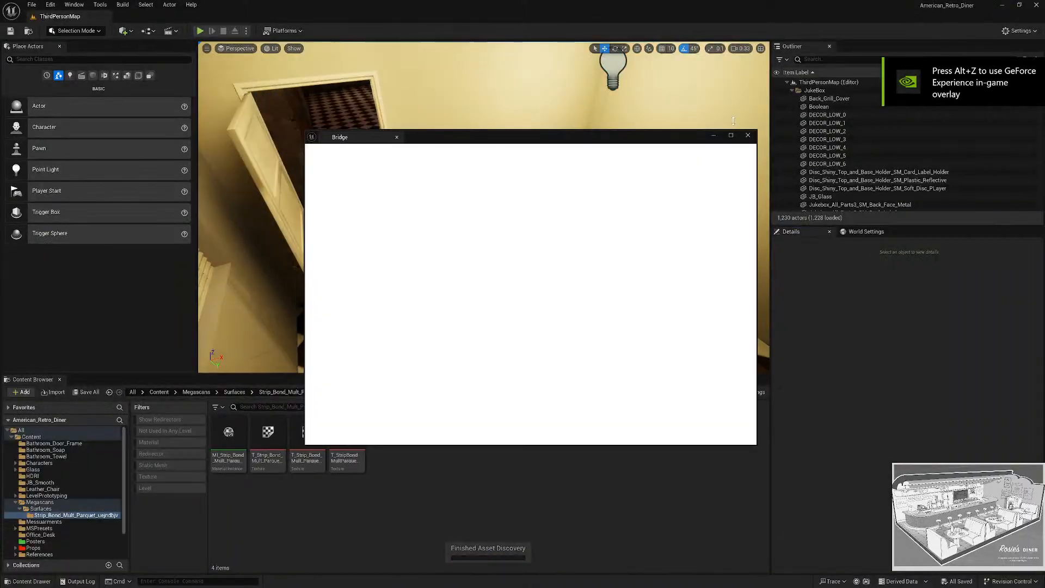
pyautogui.click(750, 137)
# Find the ray tracing note by searching the Outliner for "raytrac" and run the console command r.RayTracing.Nanite.Mode 1.
pyautogui.moveTo(485, 181)
pyautogui.mouseDown(button='right')
pyautogui.moveTo(452, 181)
pyautogui.moveTo(490, 201)
pyautogui.moveTo(485, 182)
pyautogui.mouseUp(button='right')
pyautogui.click(485, 181)
pyautogui.moveTo(462, 298); pyautogui.dragTo(571, 171, button='right')
pyautogui.click(554, 176)
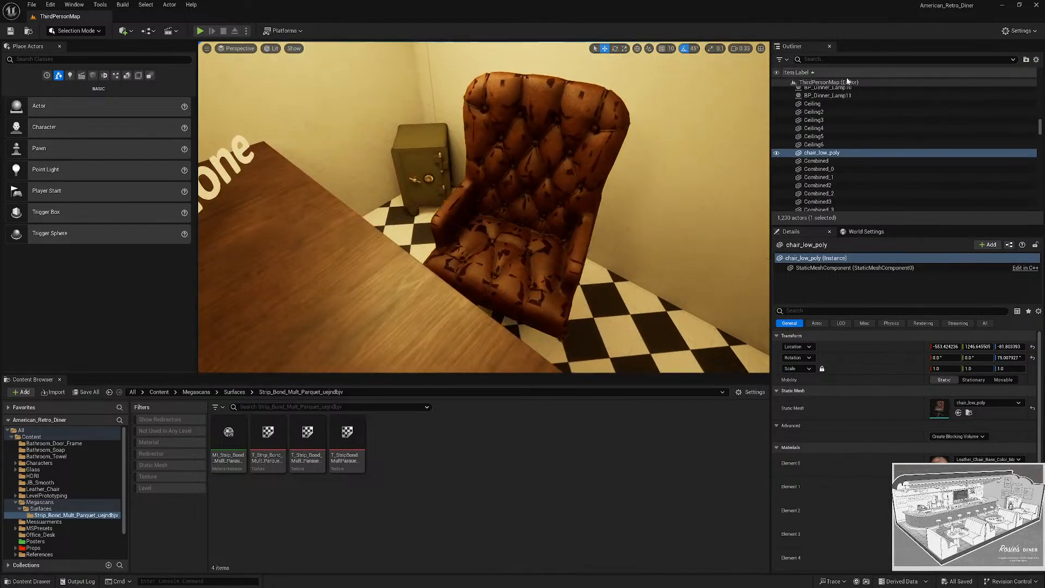
pyautogui.write('raytrac')
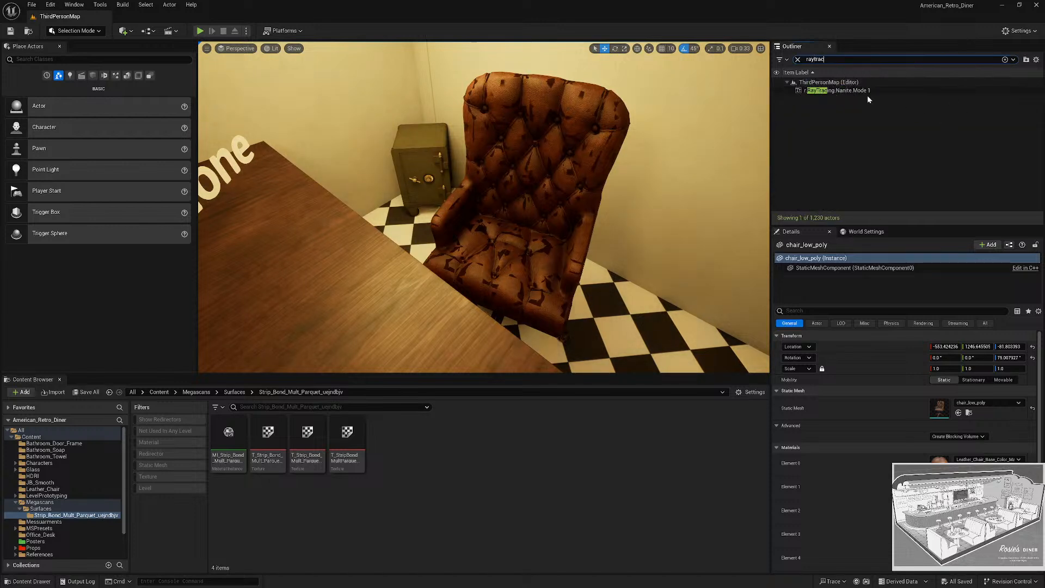
pyautogui.click(866, 91)
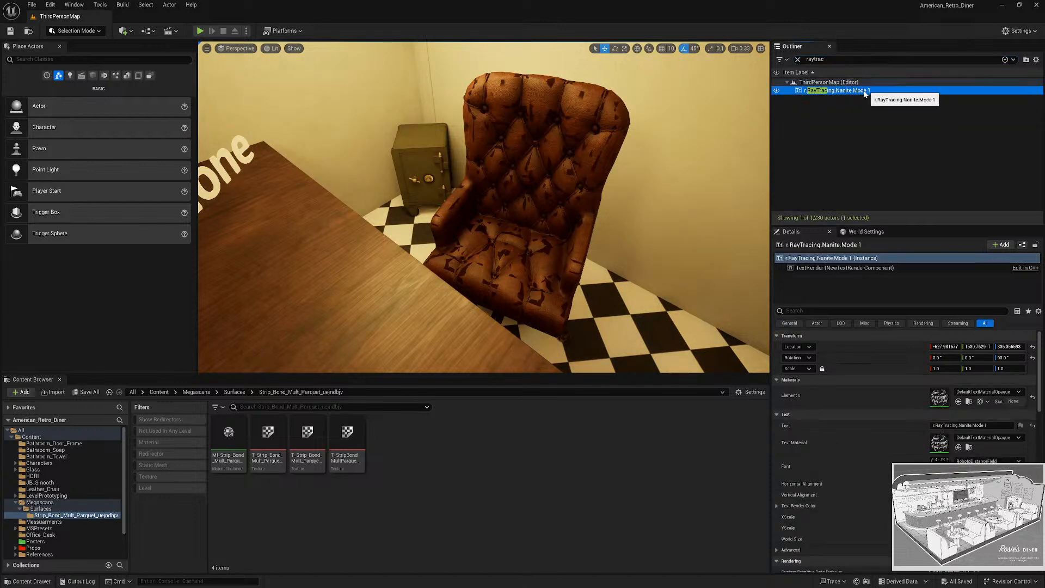
pyautogui.click(876, 121)
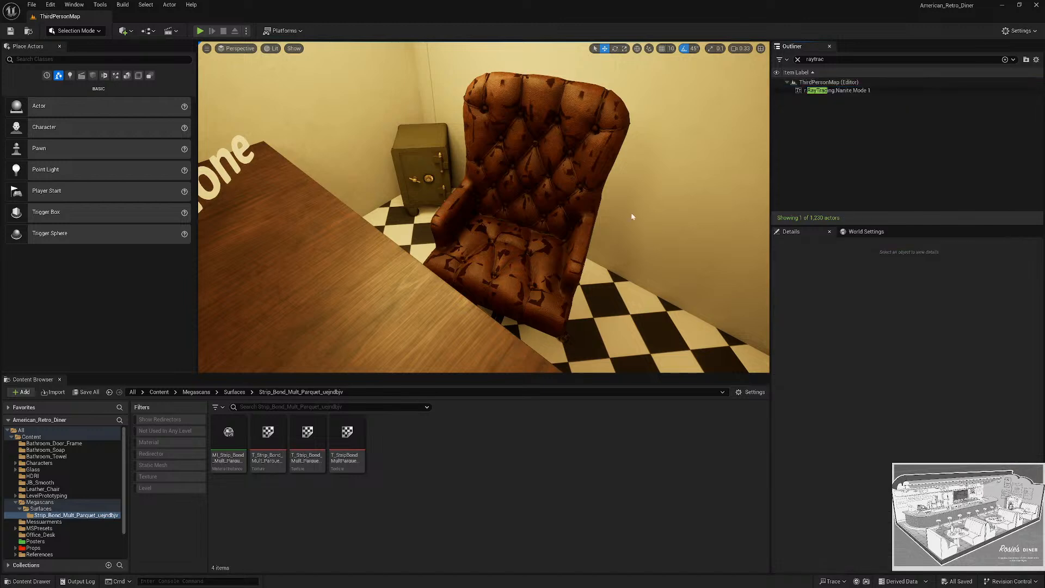
pyautogui.press('Return')
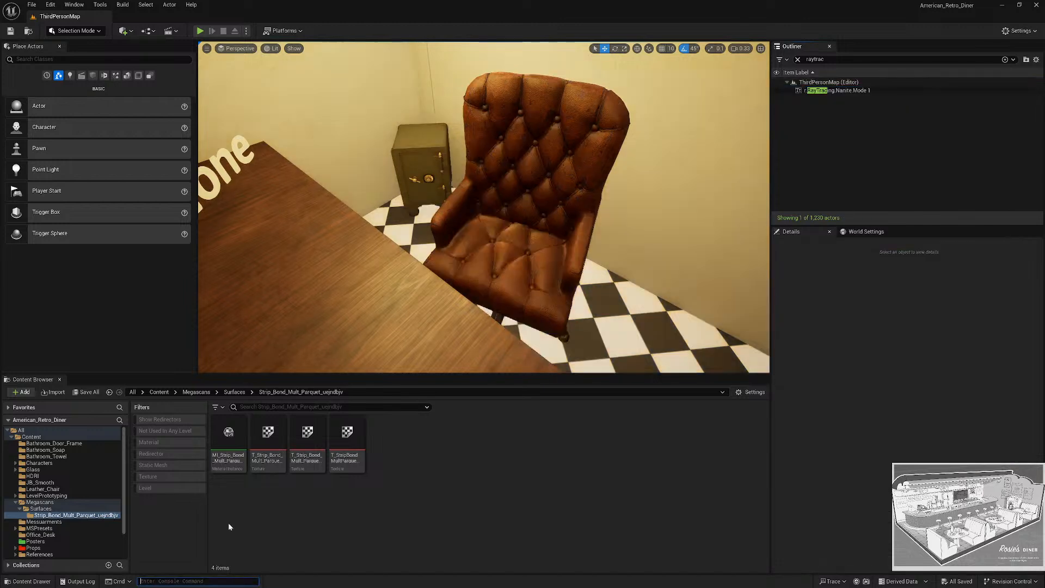
pyautogui.moveTo(438, 268); pyautogui.dragTo(447, 277, button='right')
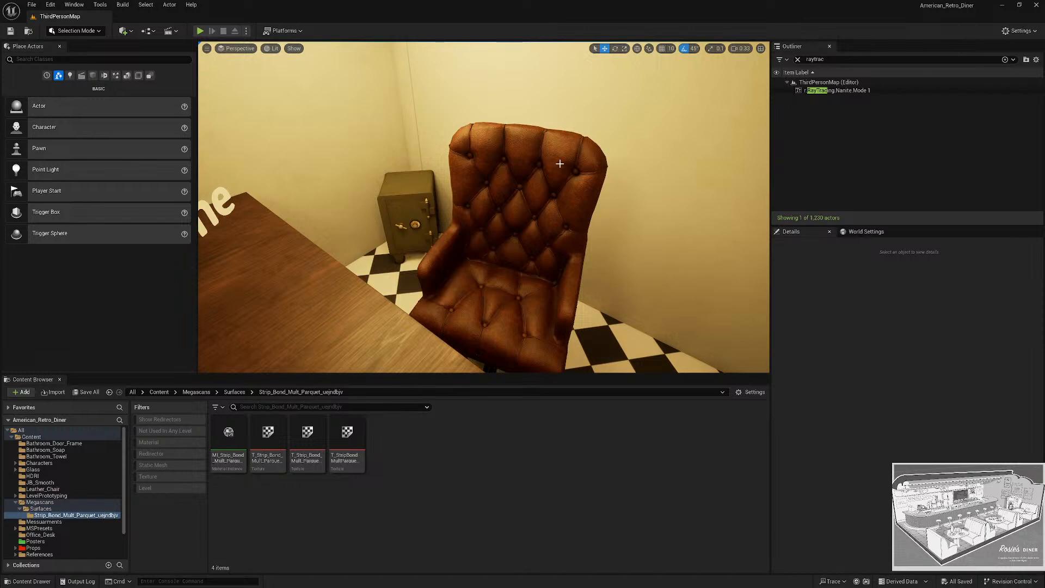
# Duplicate the mesh asset of floor piece Rectangle72 near the office door and assign the copy as its static mesh.
pyautogui.moveTo(560, 163); pyautogui.dragTo(421, 214, button='right')
pyautogui.press('s')
pyautogui.scroll(-3, 564, 198)
pyautogui.press('d')
pyautogui.scroll(1, 430, 197)
pyautogui.click(457, 235)
pyautogui.press('s')
pyautogui.hotkey('ctrl', 'b')
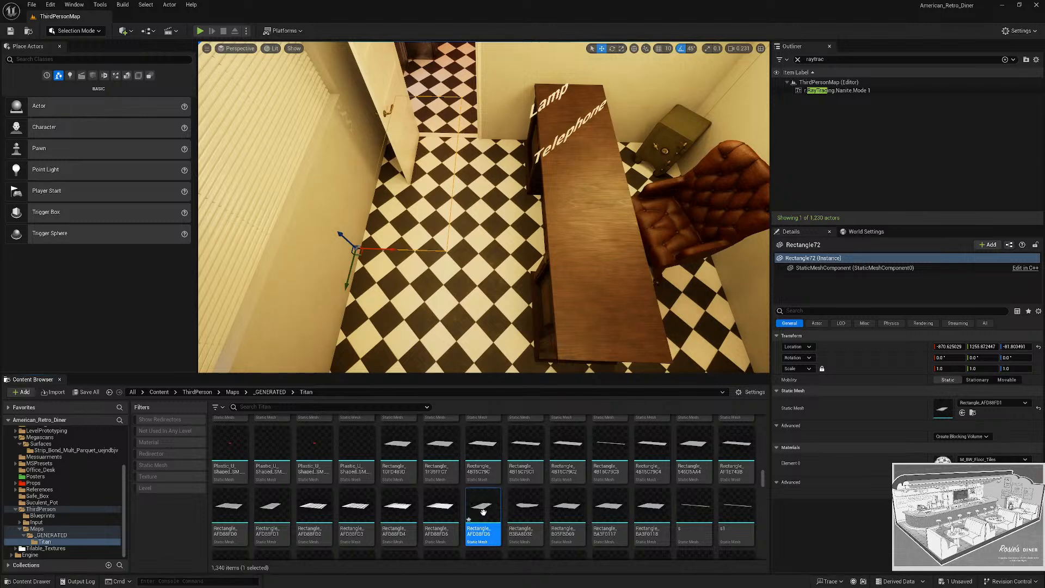
pyautogui.moveTo(945, 412); pyautogui.dragTo(945, 414)
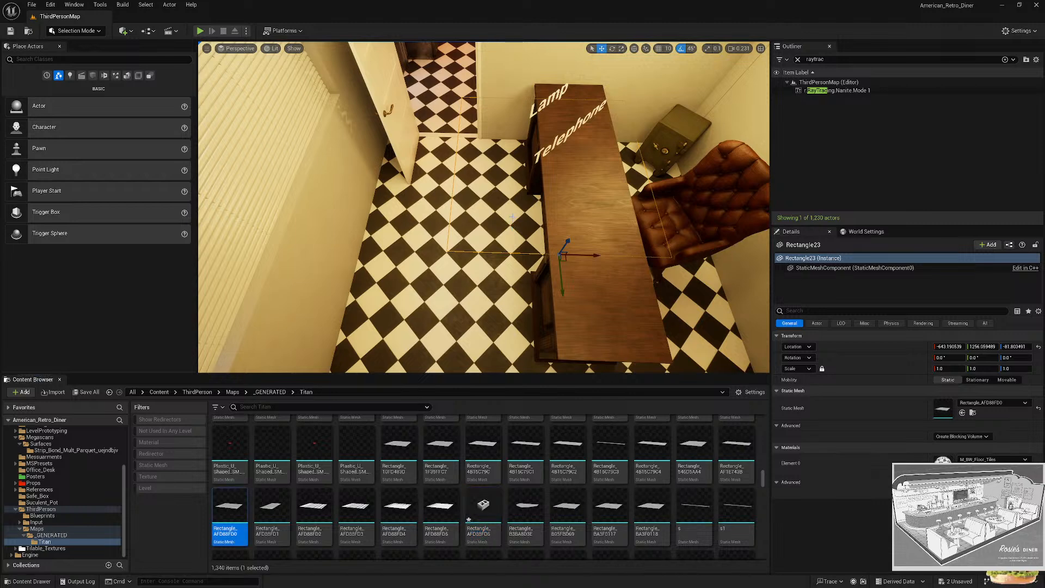
# Give floor pieces Rectangle23 and Rectangle17 their own duplicated mesh assets as static meshes.
pyautogui.moveTo(522, 500); pyautogui.dragTo(947, 408)
pyautogui.moveTo(584, 293); pyautogui.dragTo(522, 262, button='right')
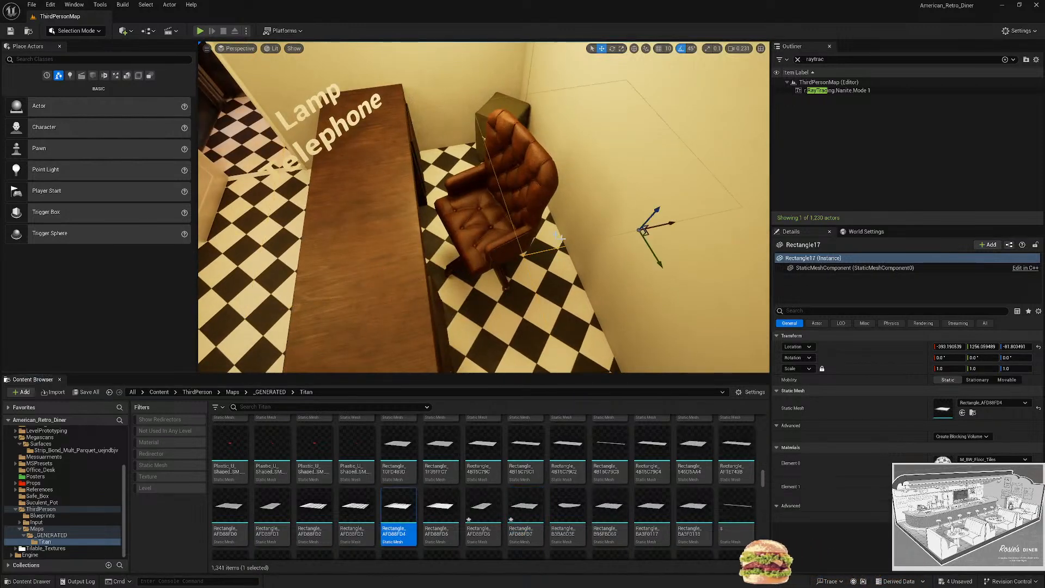
pyautogui.moveTo(567, 506); pyautogui.dragTo(945, 411)
# Duplicate the mesh assets of floor pieces Rectangle71 and Rectangle24 and assign each copy to its piece.
pyautogui.moveTo(544, 256); pyautogui.dragTo(443, 261, button='right')
pyautogui.click(416, 267)
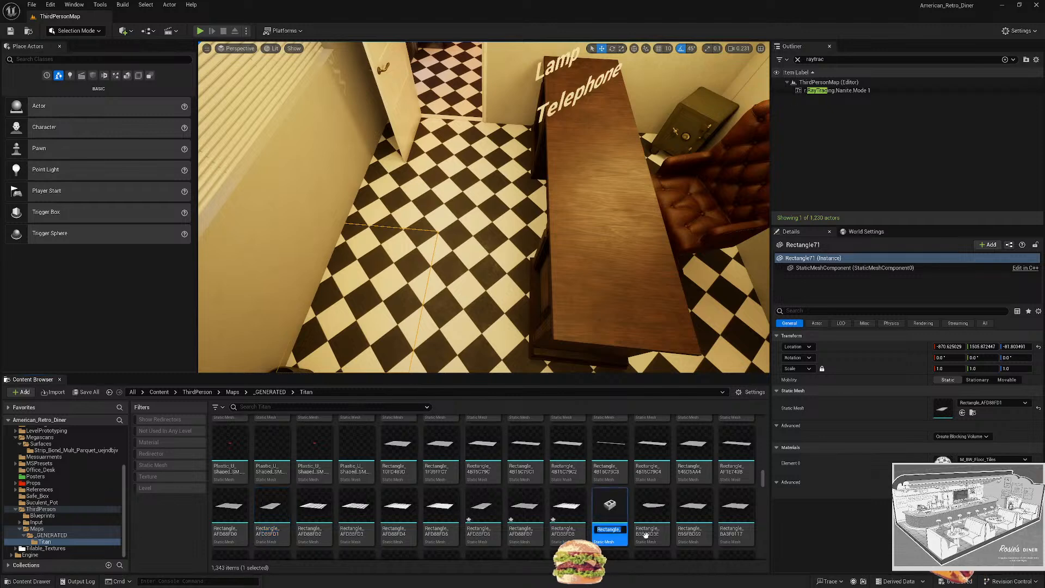
pyautogui.moveTo(613, 496); pyautogui.dragTo(942, 412)
pyautogui.moveTo(445, 266); pyautogui.dragTo(489, 285, button='right')
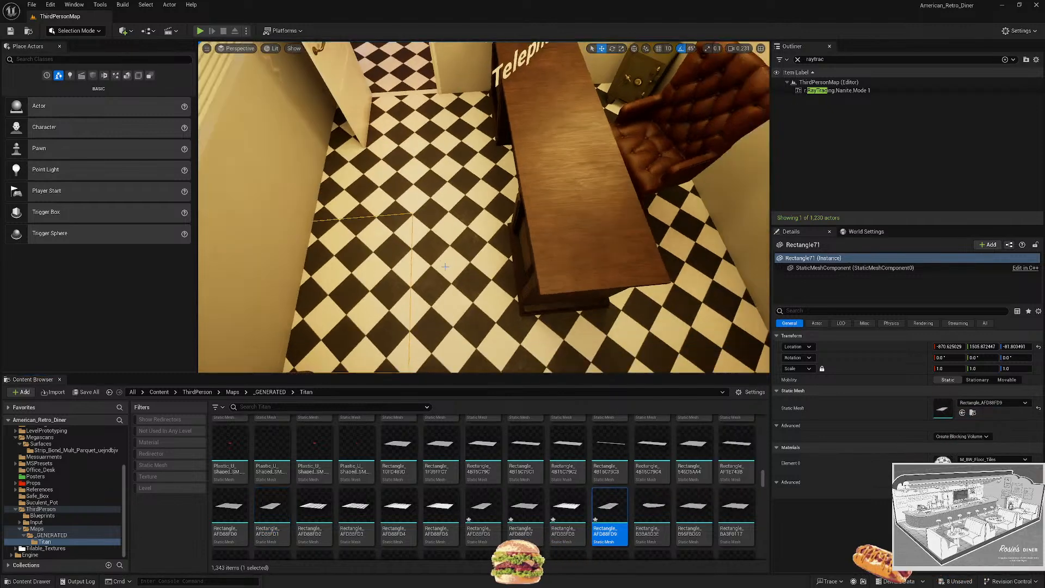
pyautogui.hotkey('ctrl', 'd')
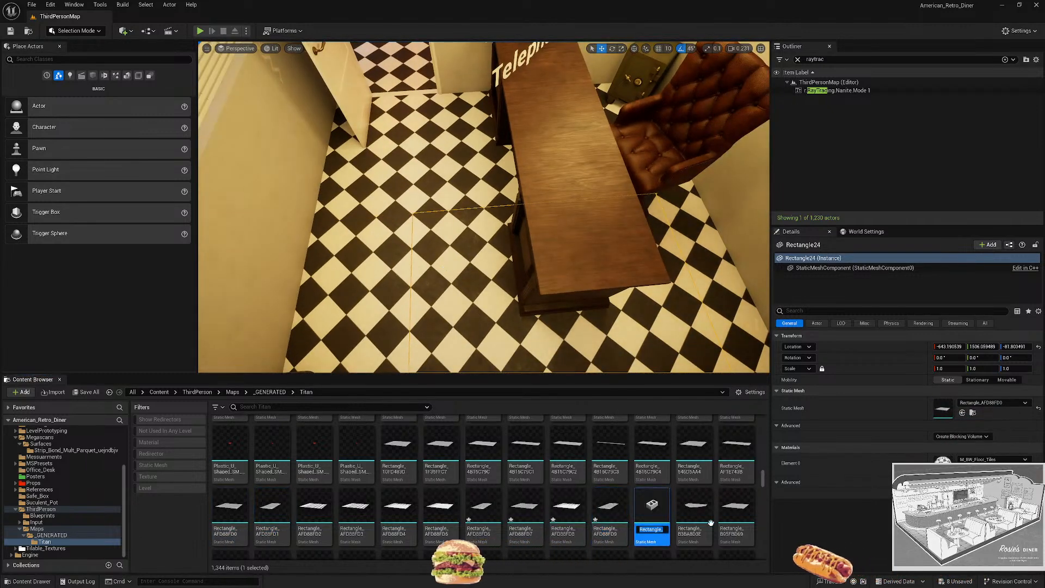
pyautogui.moveTo(664, 500); pyautogui.dragTo(944, 412)
# Duplicate the mesh asset of floor piece Rectangle18 and assign the copy as its static mesh.
pyautogui.moveTo(571, 272); pyautogui.dragTo(617, 291, button='right')
pyautogui.click(620, 290)
pyautogui.hotkey('ctrl', 'b')
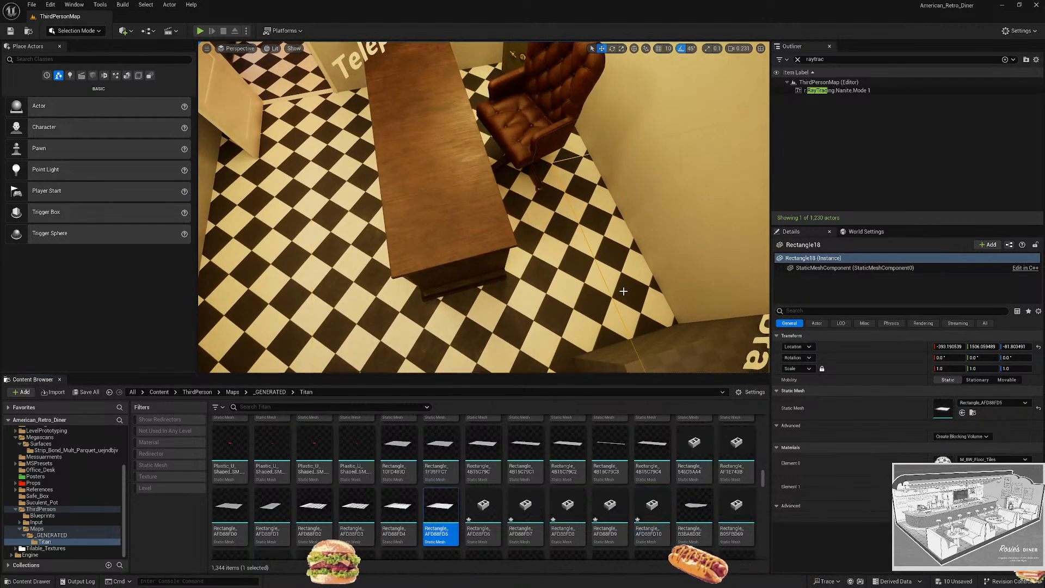
pyautogui.hotkey('ctrl', 'd')
pyautogui.moveTo(702, 514); pyautogui.dragTo(942, 411)
pyautogui.moveTo(626, 288); pyautogui.dragTo(501, 250, button='right')
# Look through the generated static meshes not used in any level, clear the filters and return to the Content folder.
pyautogui.scroll(-1, 560, 486)
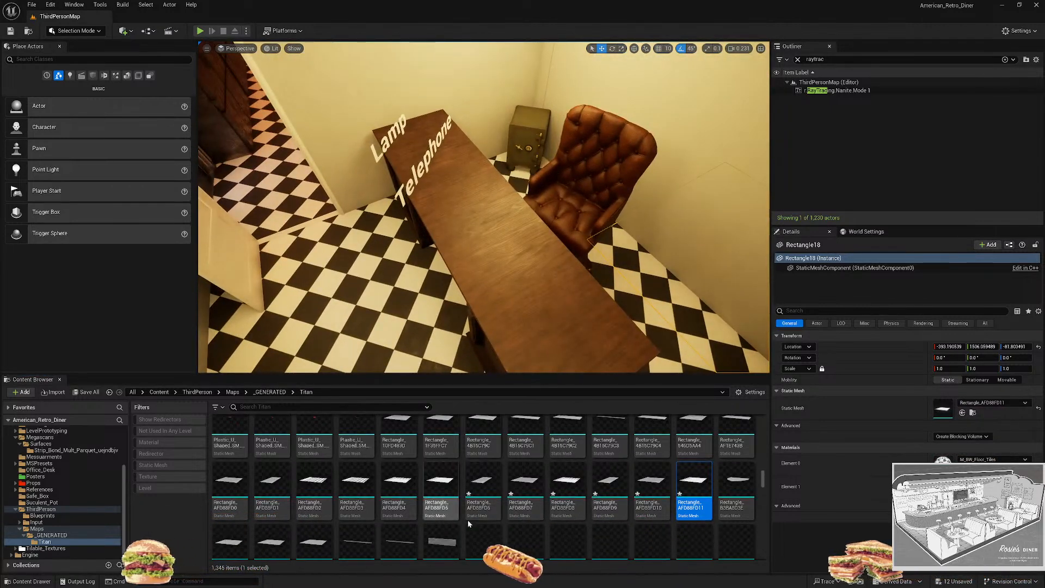
pyautogui.click(172, 431)
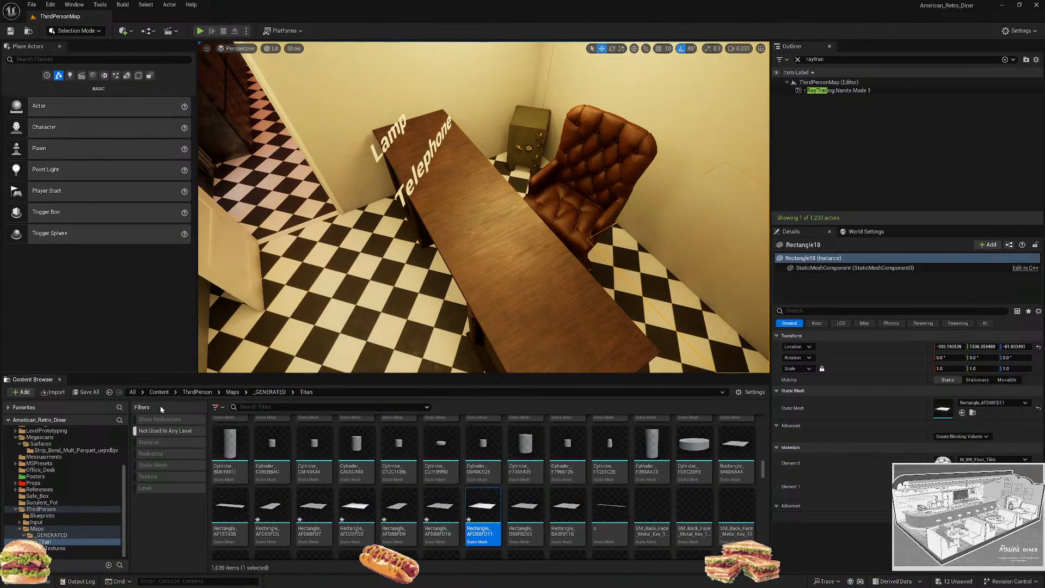
pyautogui.click(166, 465)
pyautogui.scroll(-3, 761, 499)
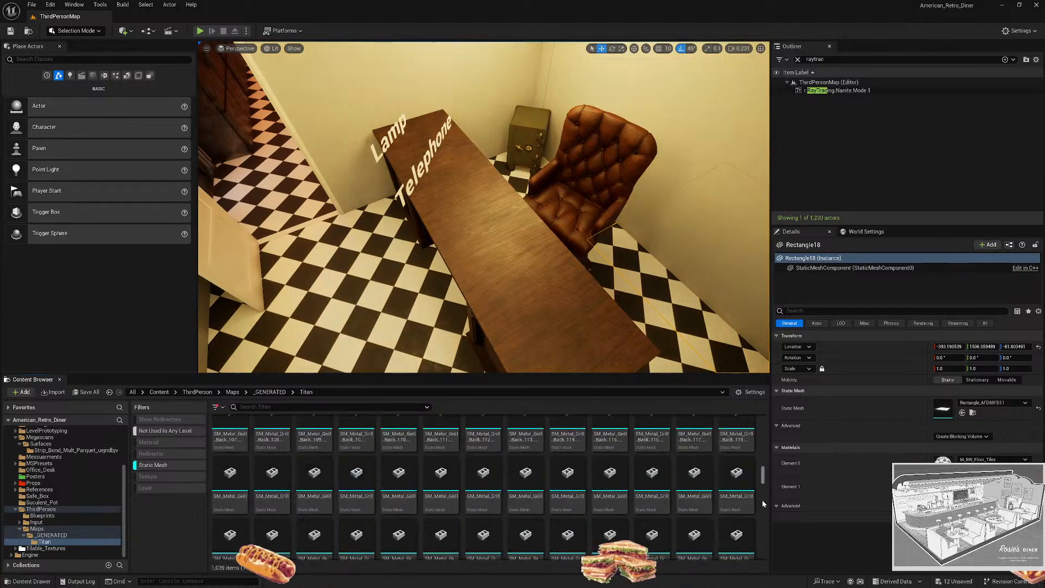
pyautogui.scroll(10, 762, 499)
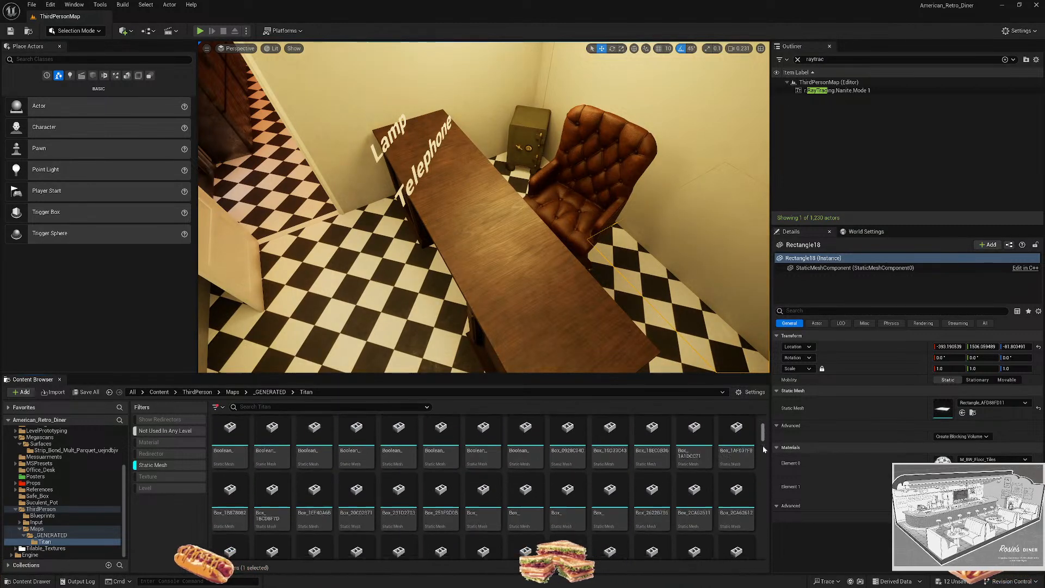
pyautogui.scroll(-15, 762, 532)
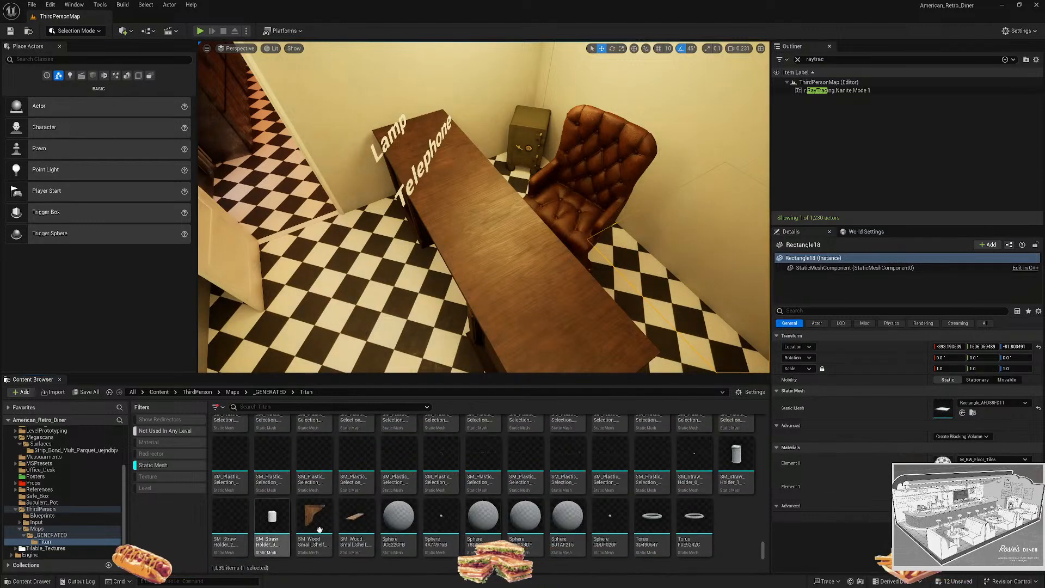
pyautogui.click(159, 465)
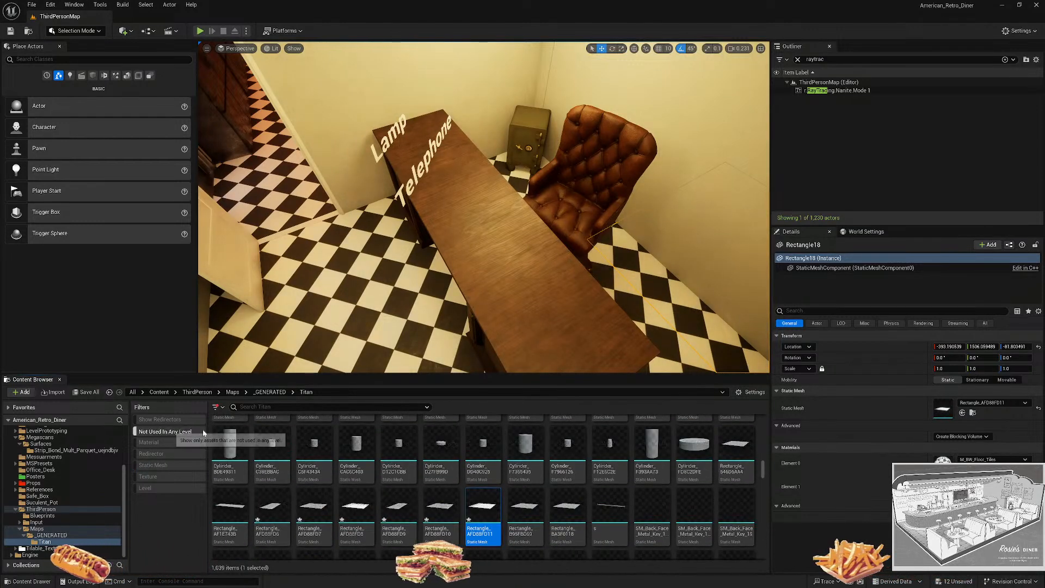
pyautogui.click(159, 392)
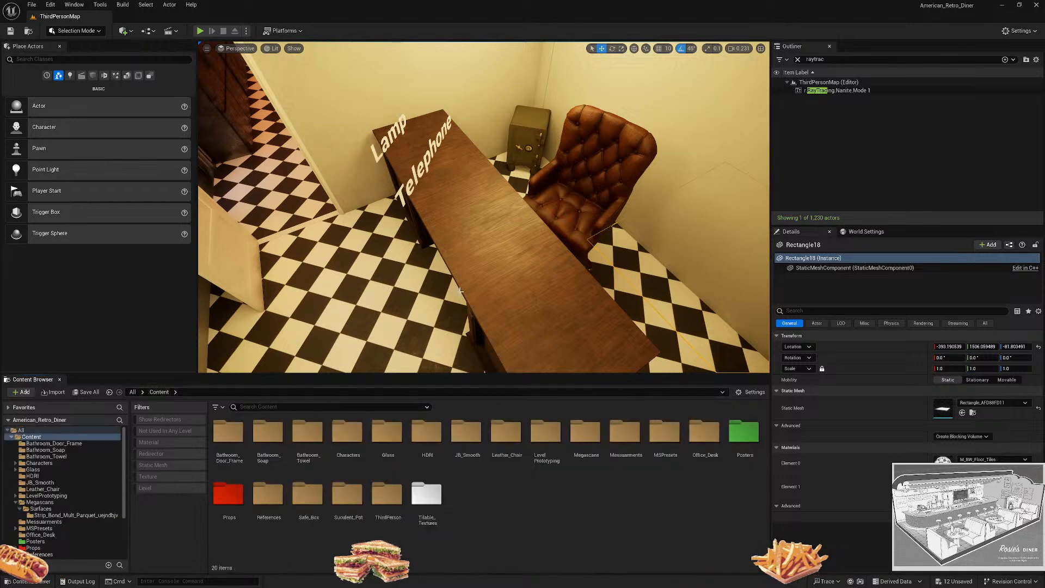
# Select the checkered floor piece Rectangle72 by the office door and switch the editor to modeling mode.
pyautogui.moveTo(495, 286); pyautogui.dragTo(465, 285, button='right')
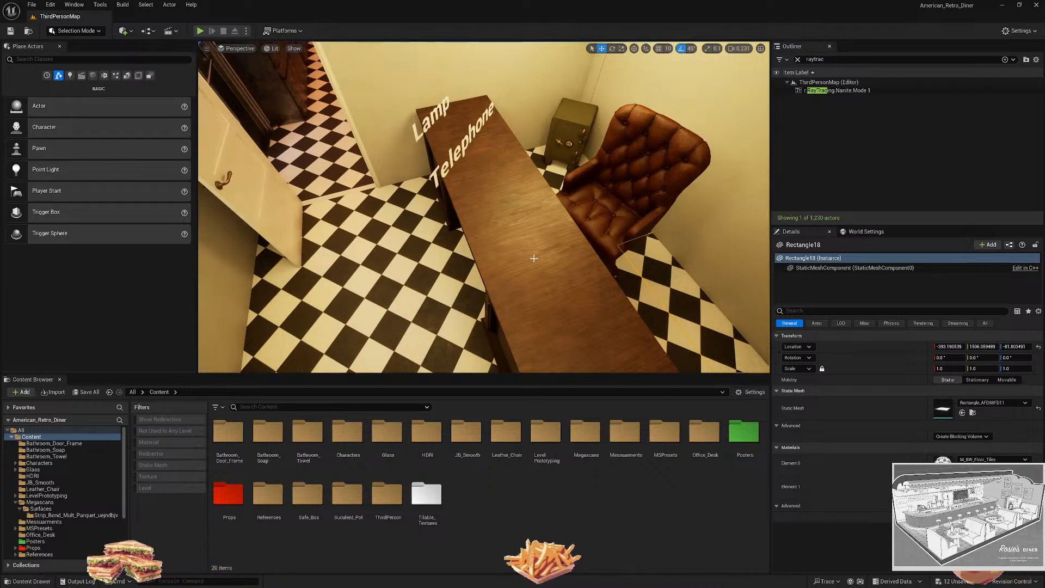
pyautogui.moveTo(572, 284); pyautogui.dragTo(559, 252, button='right')
pyautogui.press('Escape')
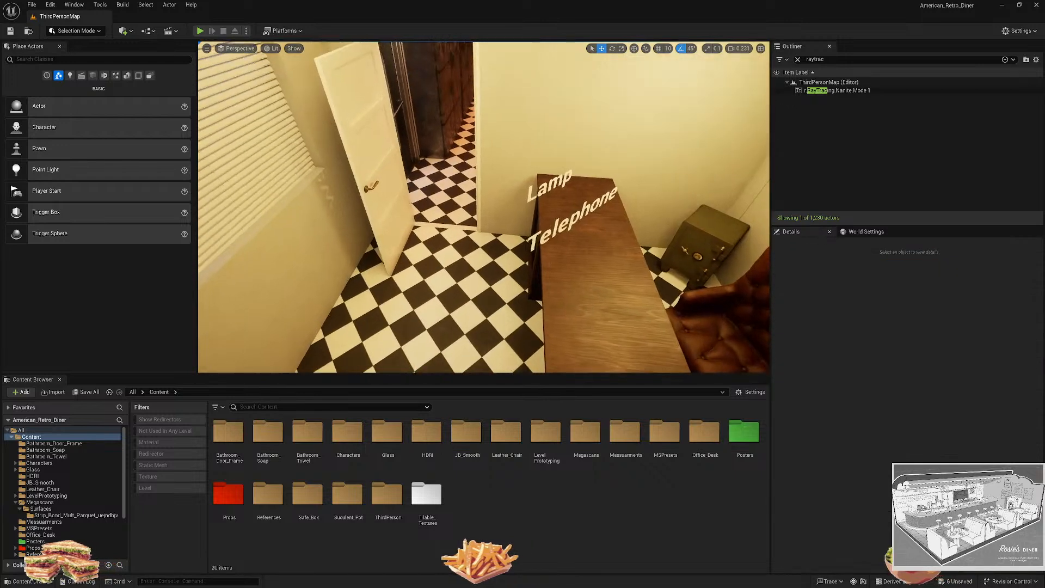
pyautogui.moveTo(446, 239); pyautogui.dragTo(432, 288, button='right')
pyautogui.click(438, 261)
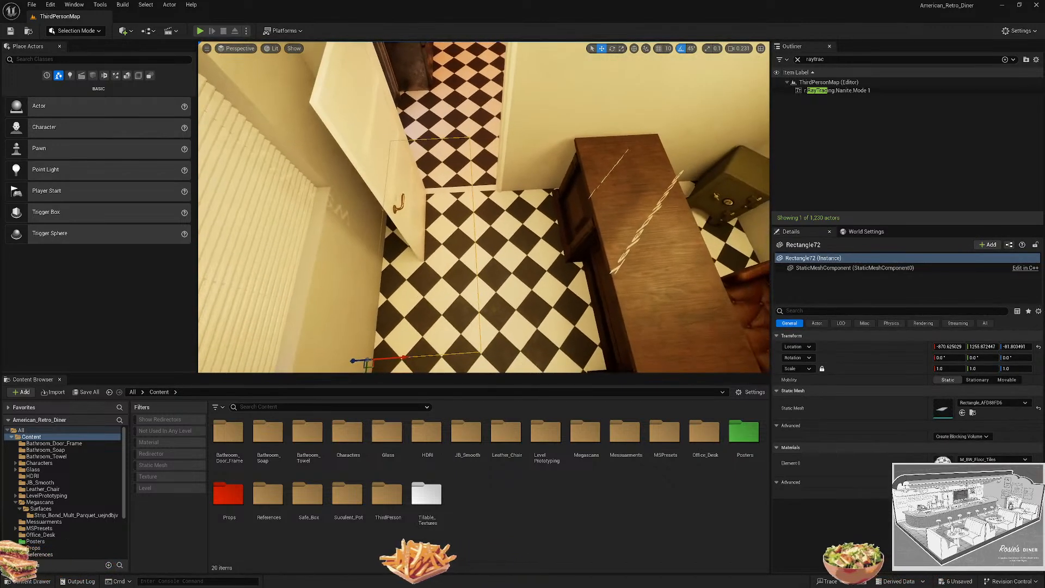
pyautogui.moveTo(511, 246); pyautogui.dragTo(500, 267, button='right')
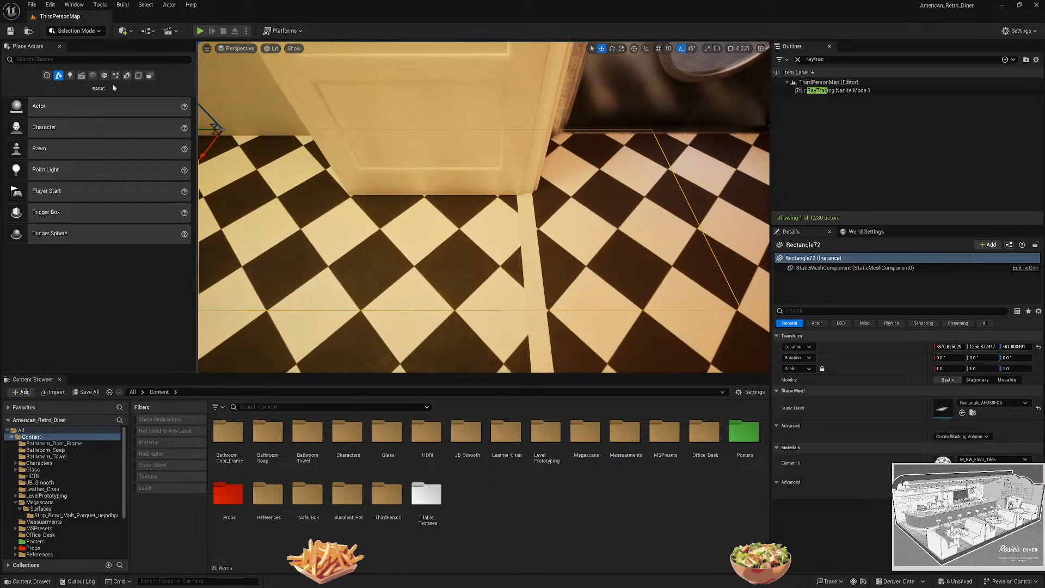
pyautogui.click(72, 31)
pyautogui.click(76, 78)
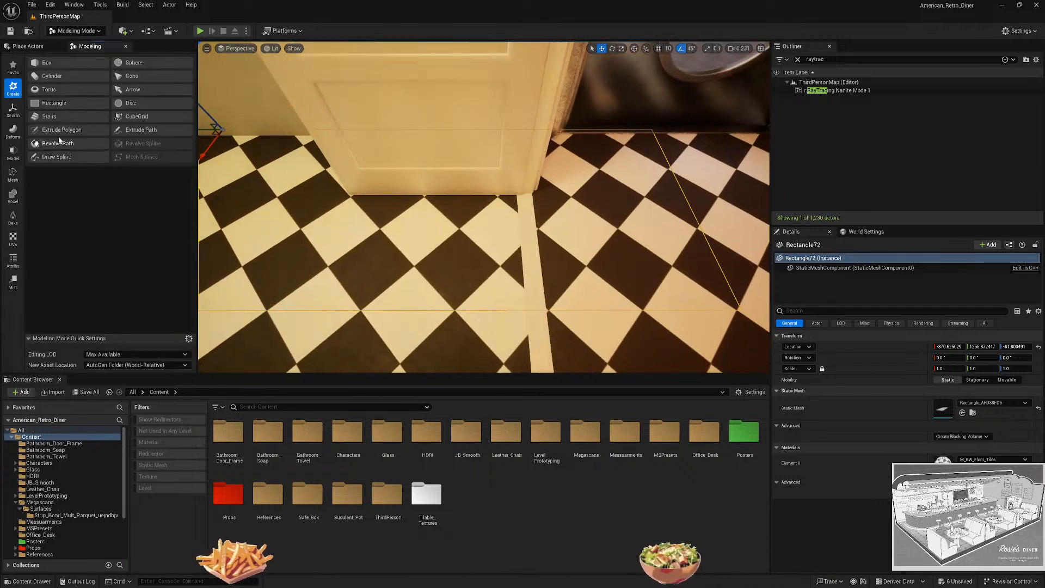
# Use PolyGroup Edit to insert an edge loop in Rectangle72 along the office doorway threshold and accept it.
pyautogui.click(13, 153)
pyautogui.click(65, 73)
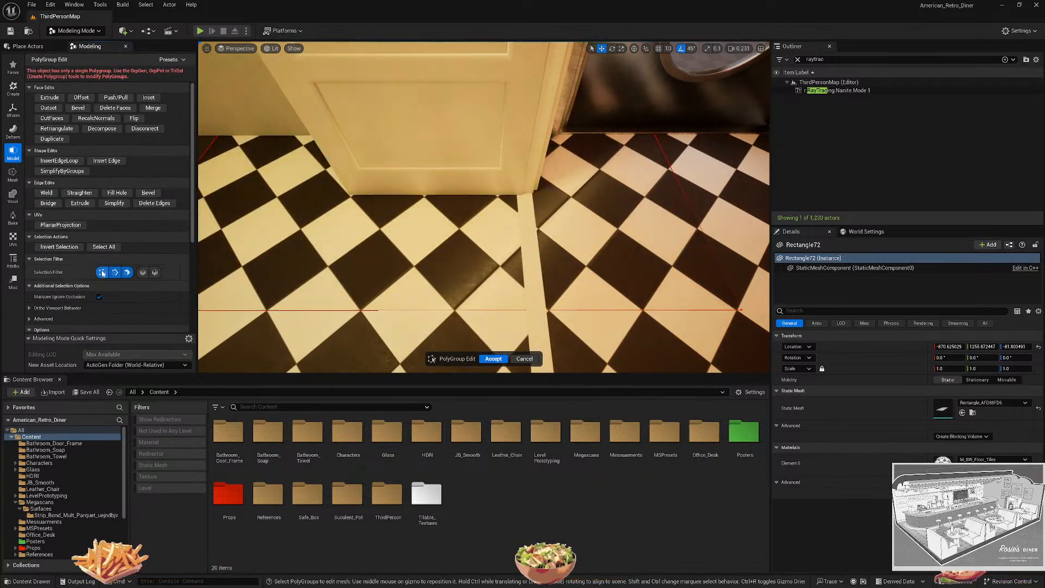
pyautogui.click(58, 160)
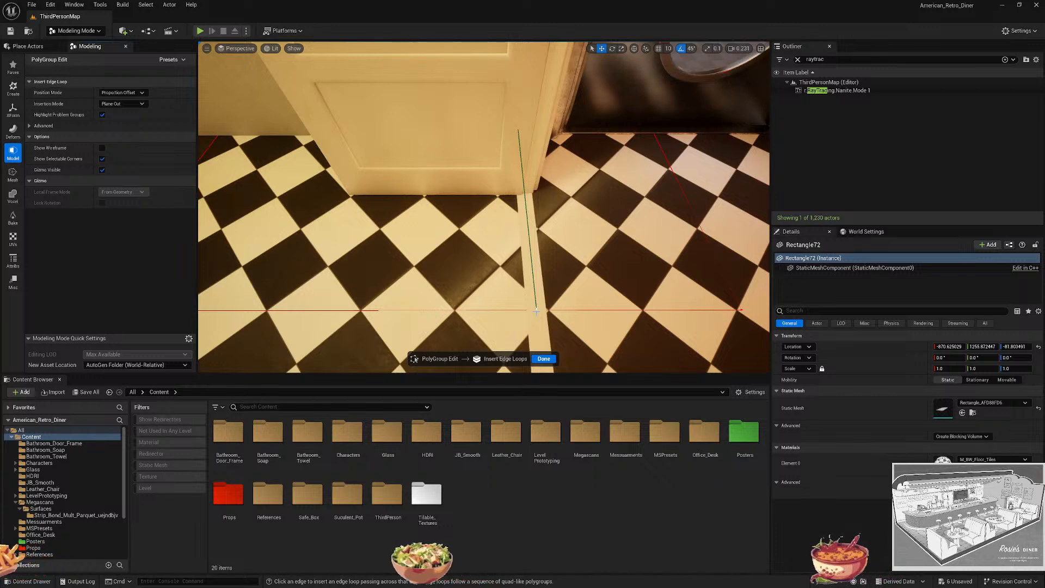
pyautogui.click(542, 358)
pyautogui.moveTo(541, 297); pyautogui.dragTo(626, 297, button='right')
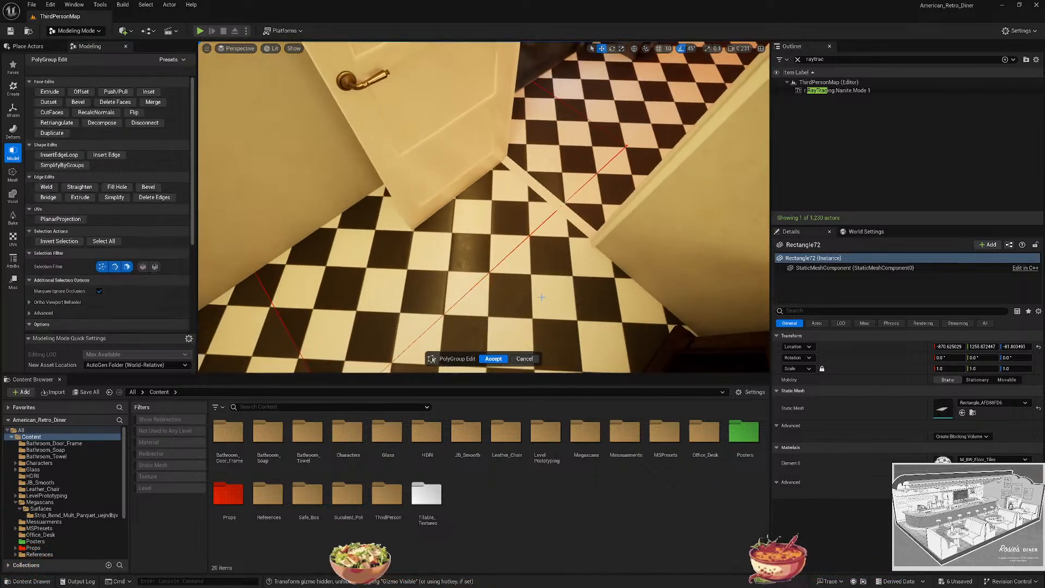
pyautogui.click(485, 362)
# Insert an edge loop in floor piece Rectangle23 in line with the doorway threshold and accept the edit.
pyautogui.click(544, 297)
pyautogui.moveTo(544, 296); pyautogui.dragTo(604, 296, button='right')
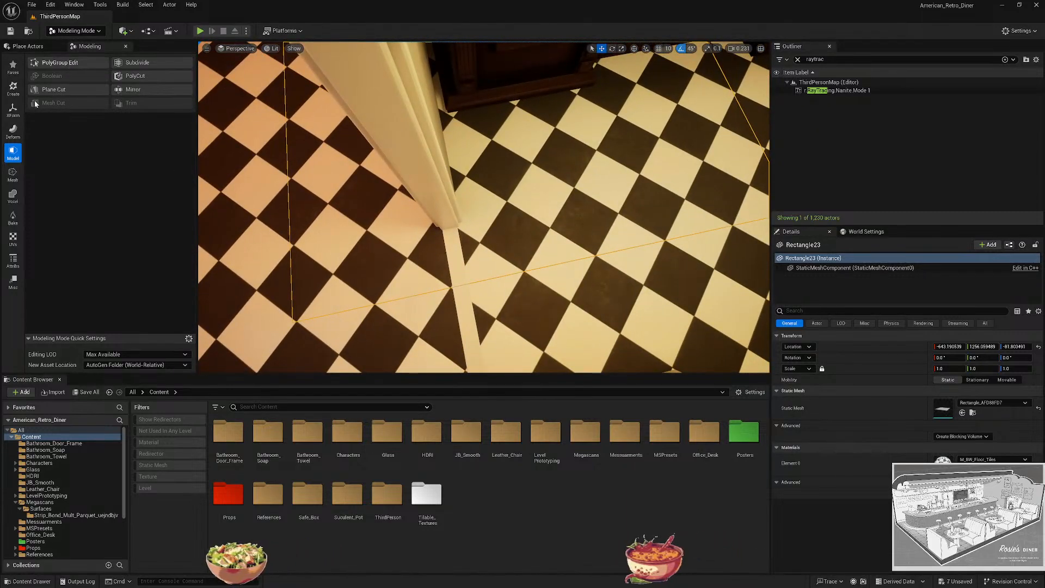
pyautogui.click(15, 173)
pyautogui.click(13, 152)
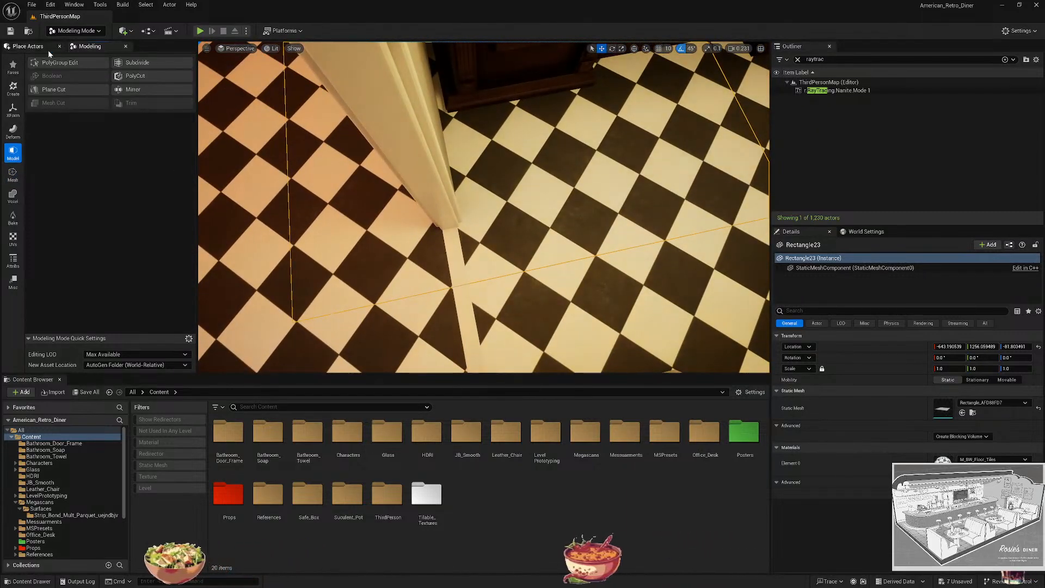
pyautogui.click(49, 62)
pyautogui.click(58, 161)
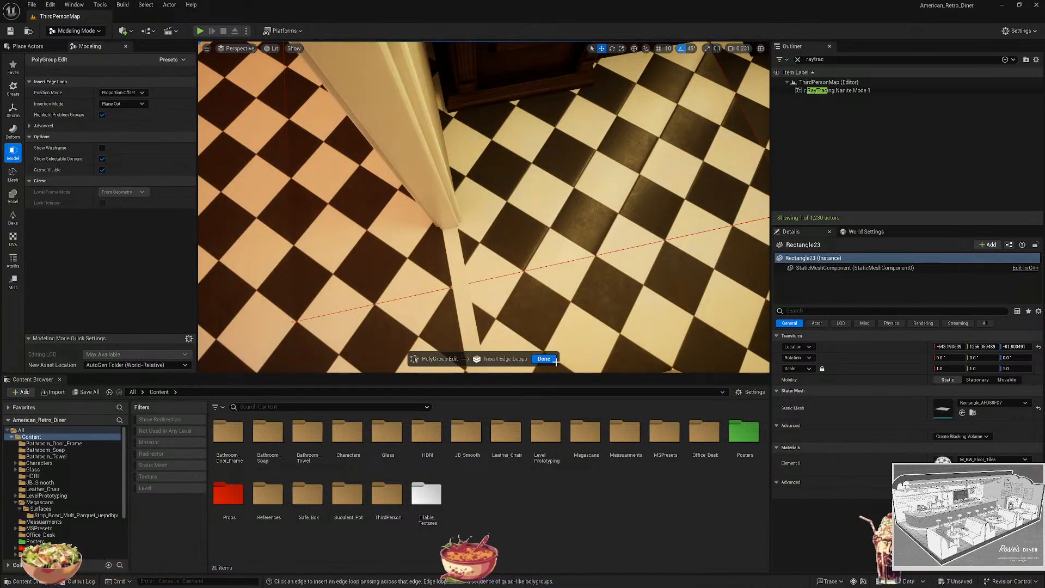
pyautogui.click(456, 284)
pyautogui.moveTo(526, 276); pyautogui.dragTo(468, 283, button='right')
pyautogui.click(494, 359)
# Insert an edge loop in floor piece Rectangle17 beneath the office wall and accept the edit.
pyautogui.click(544, 255)
pyautogui.moveTo(544, 256); pyautogui.dragTo(215, 104, button='right')
pyautogui.click(56, 64)
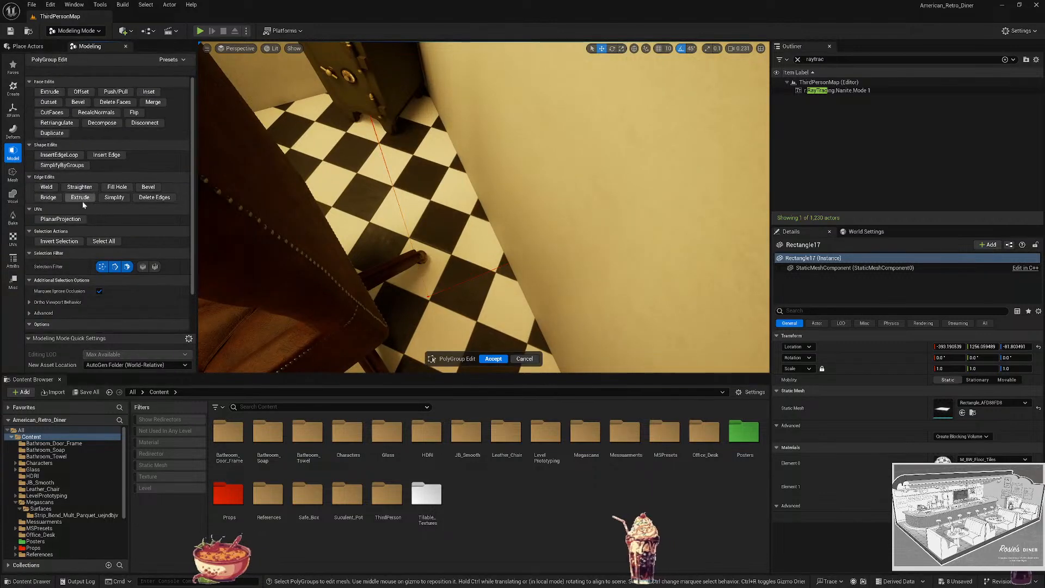
pyautogui.click(59, 155)
pyautogui.moveTo(492, 207); pyautogui.dragTo(530, 238, button='right')
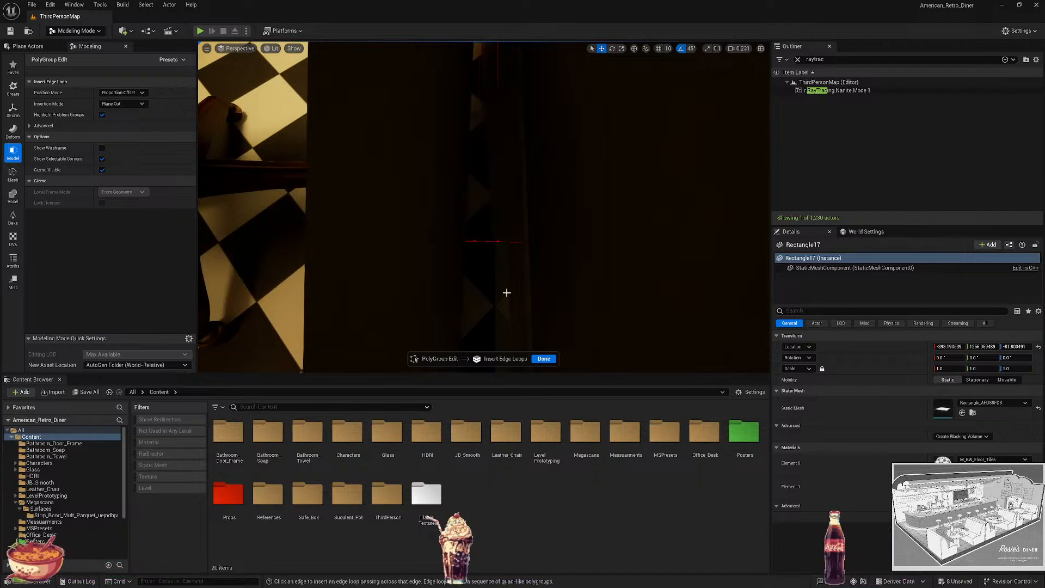
pyautogui.click(540, 357)
pyautogui.click(494, 358)
# Delete the office-side face of floor piece Rectangle72 with PolyGroup Edit, keeping the part outside the door.
pyautogui.moveTo(492, 304); pyautogui.dragTo(342, 240, button='right')
pyautogui.click(493, 305)
pyautogui.click(381, 256)
pyautogui.click(58, 63)
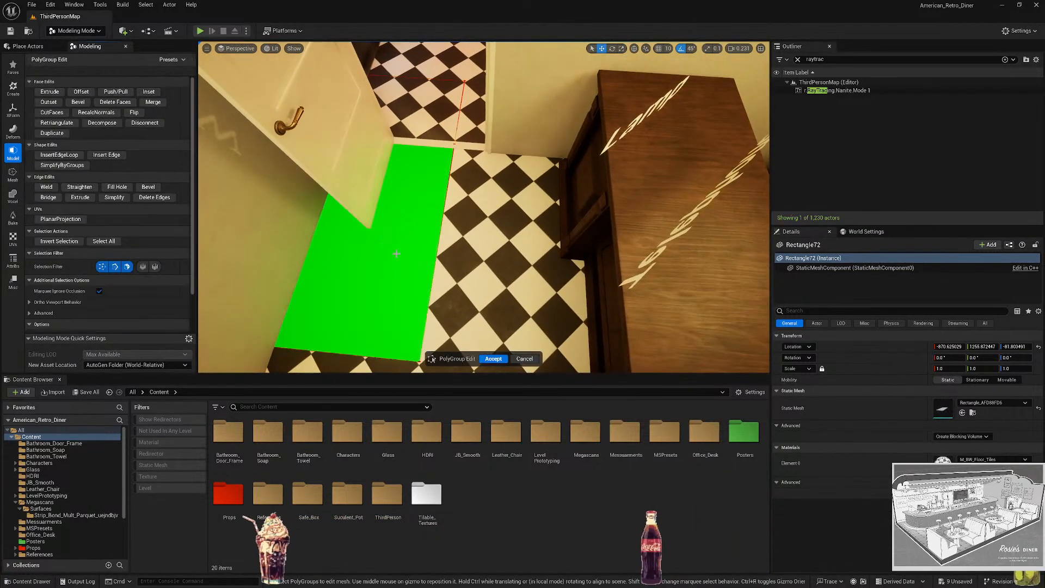
pyautogui.click(396, 253)
pyautogui.click(493, 359)
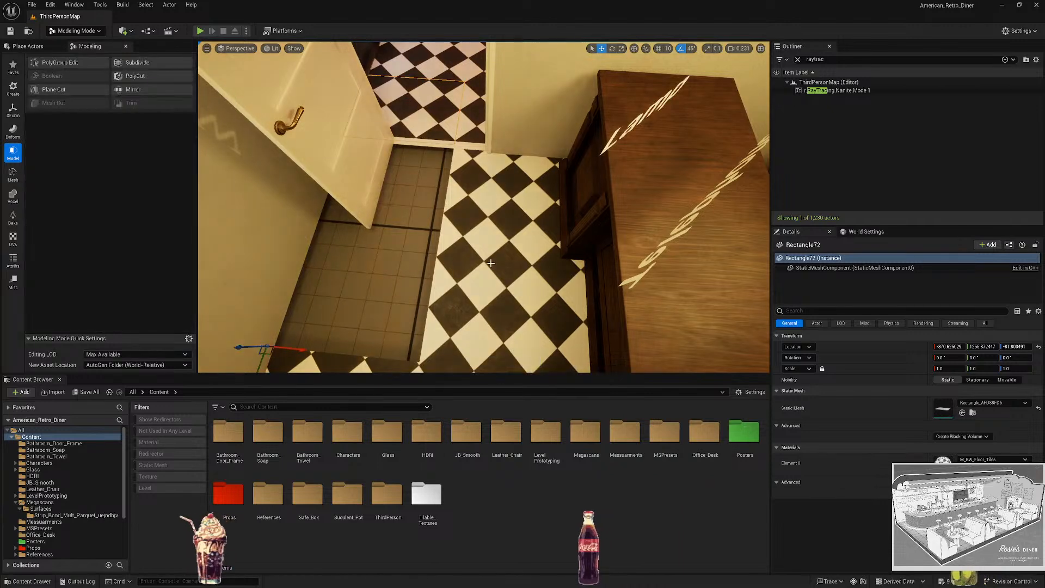
# Delete the office-side face of floor piece Rectangle23 with PolyGroup Edit.
pyautogui.click(64, 63)
pyautogui.click(564, 281)
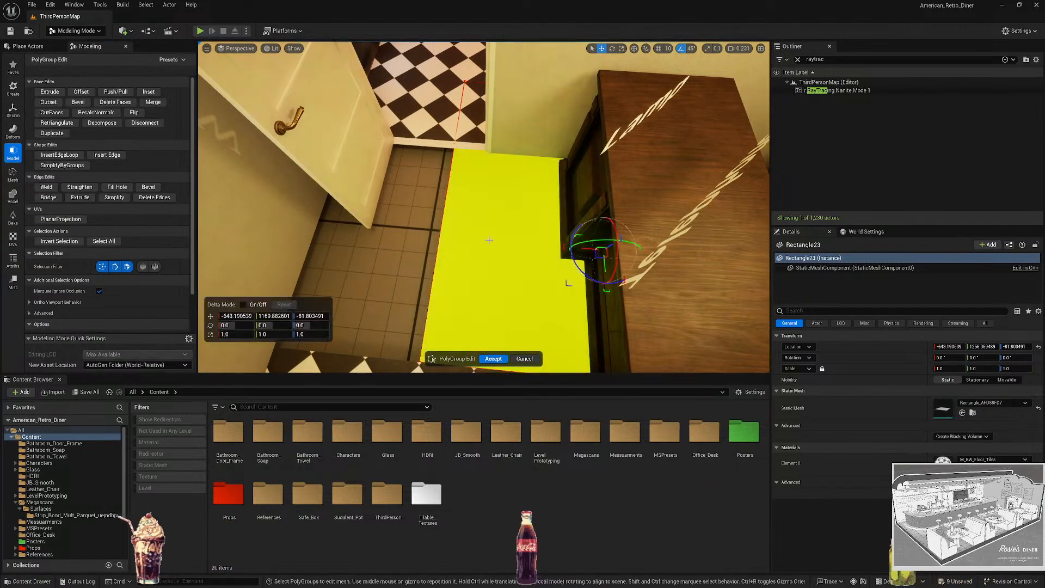
pyautogui.press('Delete')
pyautogui.click(491, 359)
# Insert a second edge loop in Rectangle17 inside the wall near the safe and accept the edit.
pyautogui.moveTo(516, 287); pyautogui.dragTo(745, 277, button='right')
pyautogui.moveTo(517, 229); pyautogui.dragTo(582, 245, button='right')
pyautogui.click(544, 164)
pyautogui.moveTo(544, 163); pyautogui.dragTo(430, 207, button='right')
pyautogui.click(57, 64)
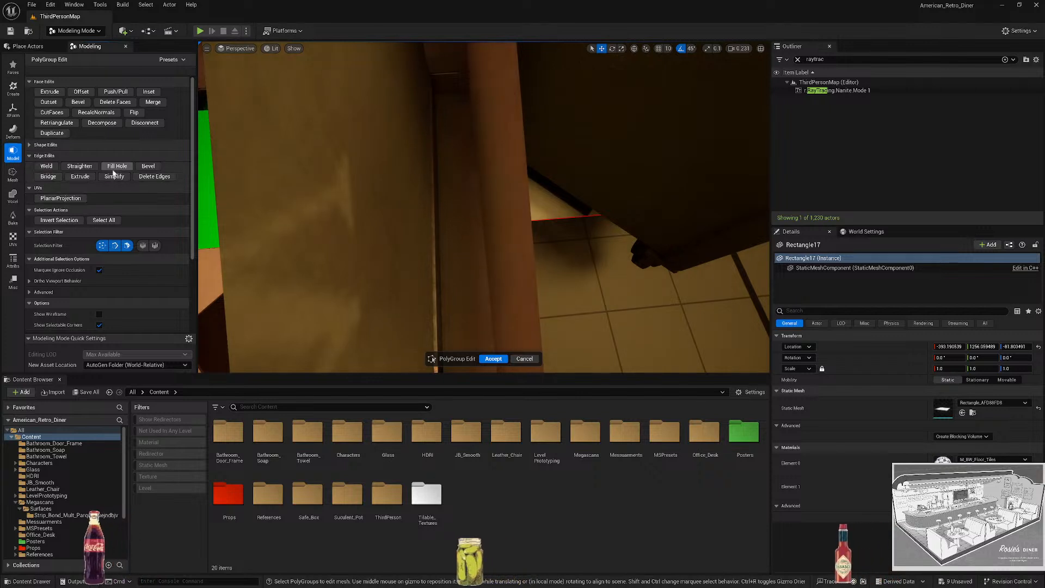
pyautogui.click(45, 145)
pyautogui.click(57, 156)
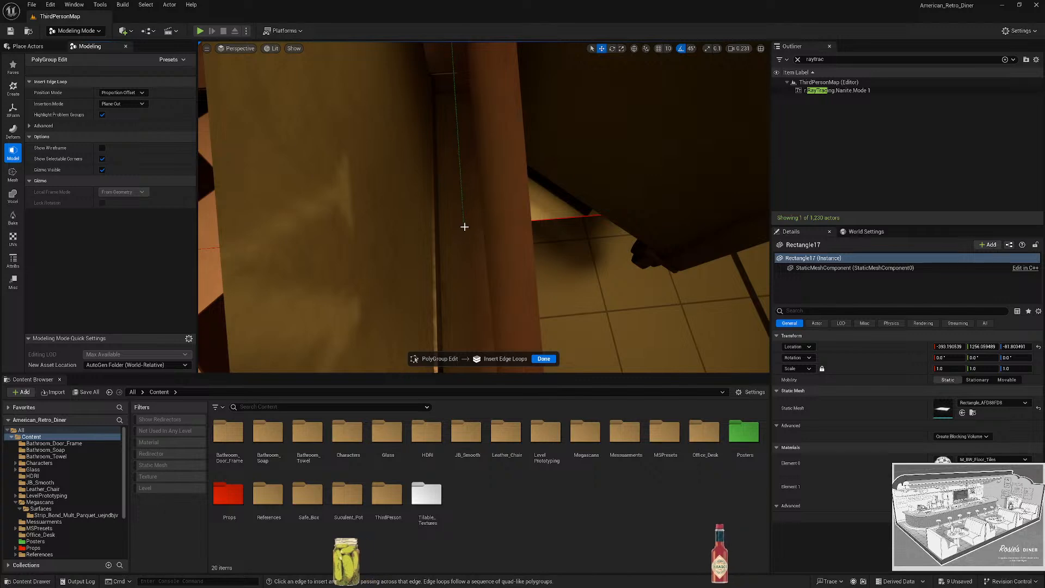
pyautogui.click(538, 358)
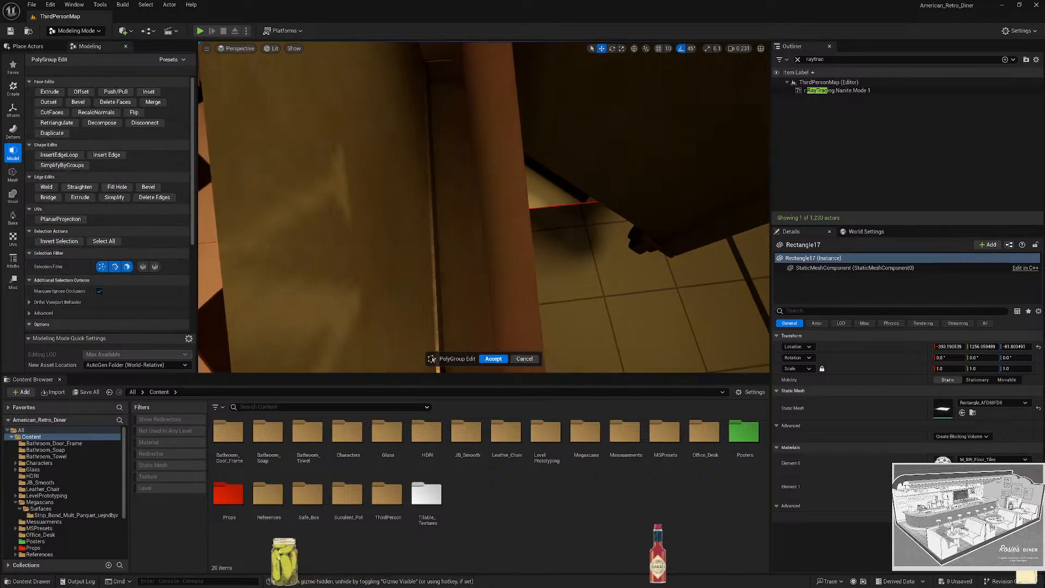
pyautogui.click(493, 358)
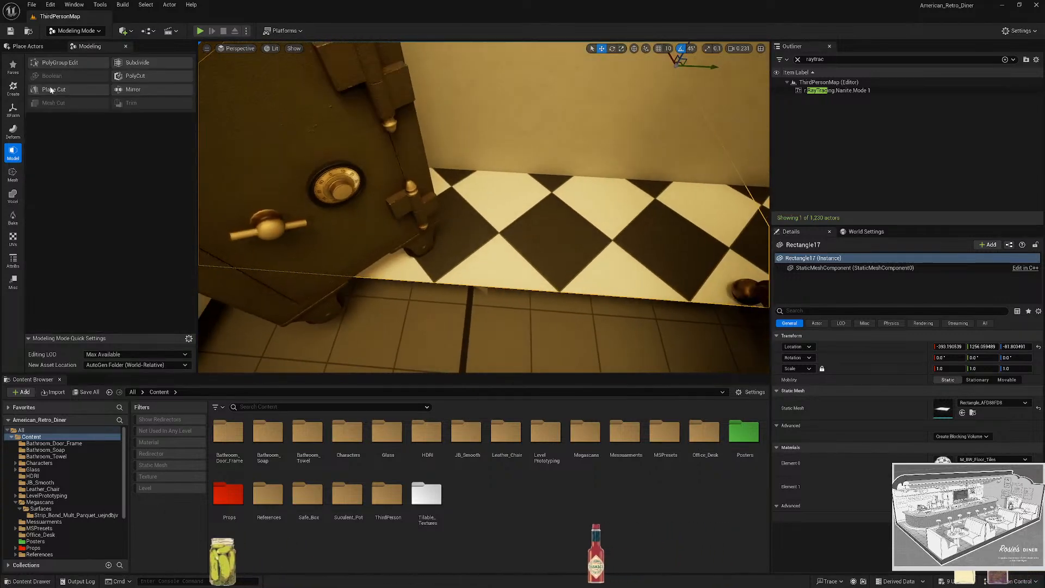
# Delete the office-side face of Rectangle17 with PolyGroup Edit, check the bathroom floor and clear the selection.
pyautogui.click(59, 63)
pyautogui.moveTo(565, 258); pyautogui.dragTo(490, 305, button='right')
pyautogui.click(490, 358)
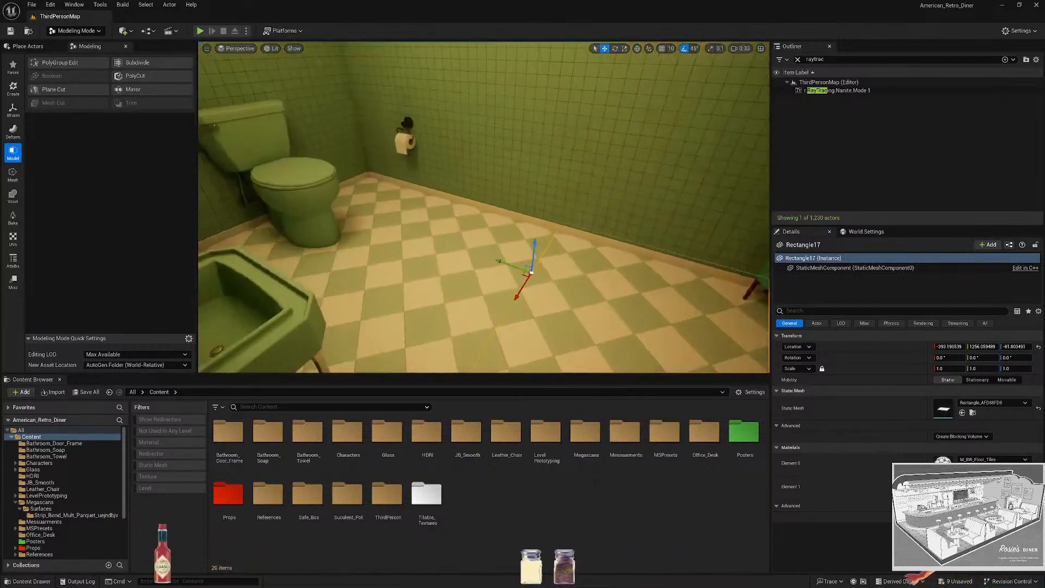
pyautogui.press('Escape')
pyautogui.moveTo(538, 312); pyautogui.dragTo(523, 381, button='right')
pyautogui.moveTo(522, 272); pyautogui.dragTo(489, 240, button='right')
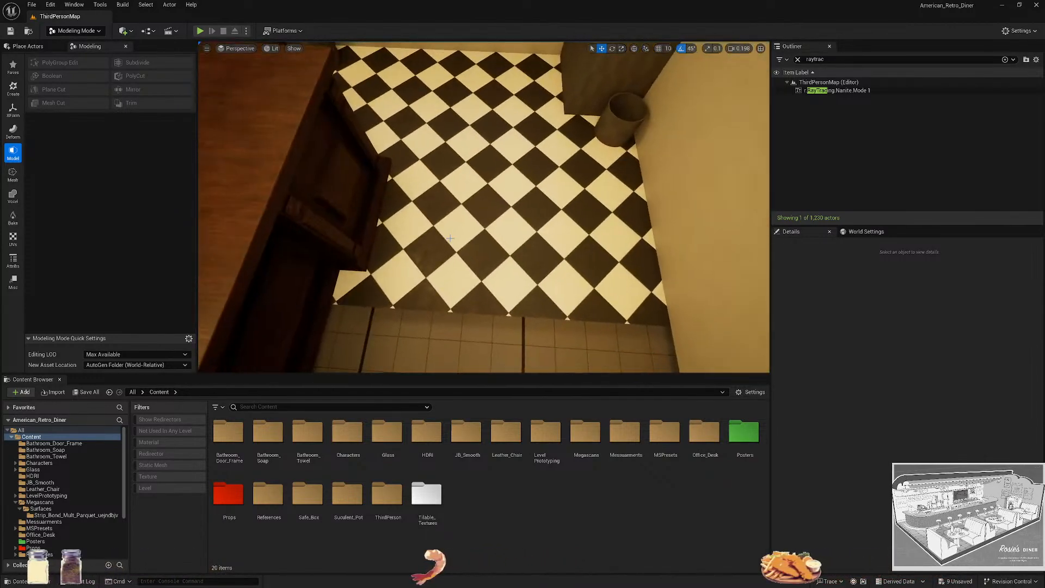
# Insert an edge loop in floor piece Rectangle18 beneath the wall behind the leather chair and accept the edit.
pyautogui.click(450, 238)
pyautogui.moveTo(450, 238); pyautogui.dragTo(392, 232, button='right')
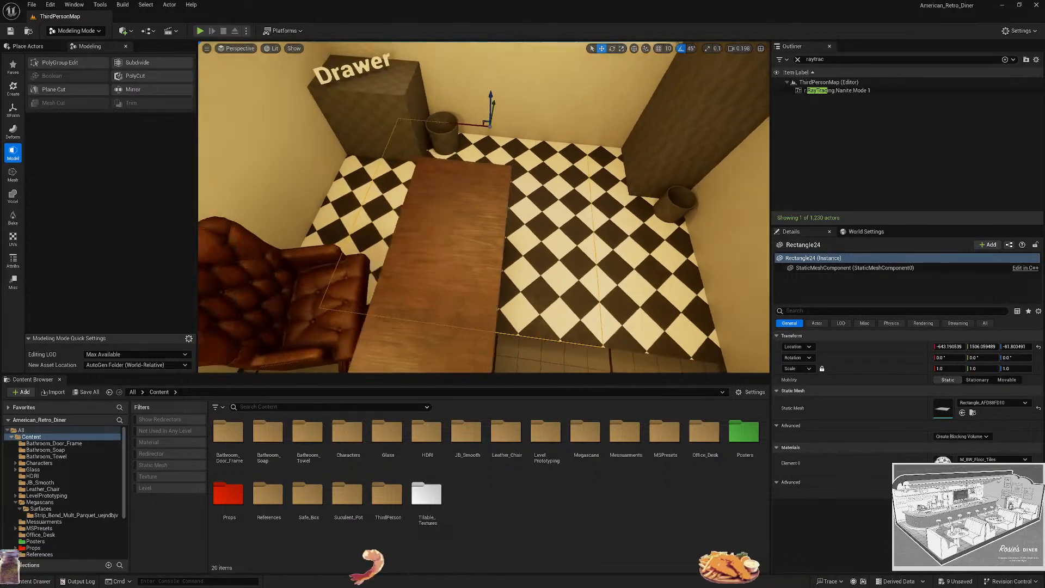
pyautogui.moveTo(708, 243); pyautogui.dragTo(663, 240, button='right')
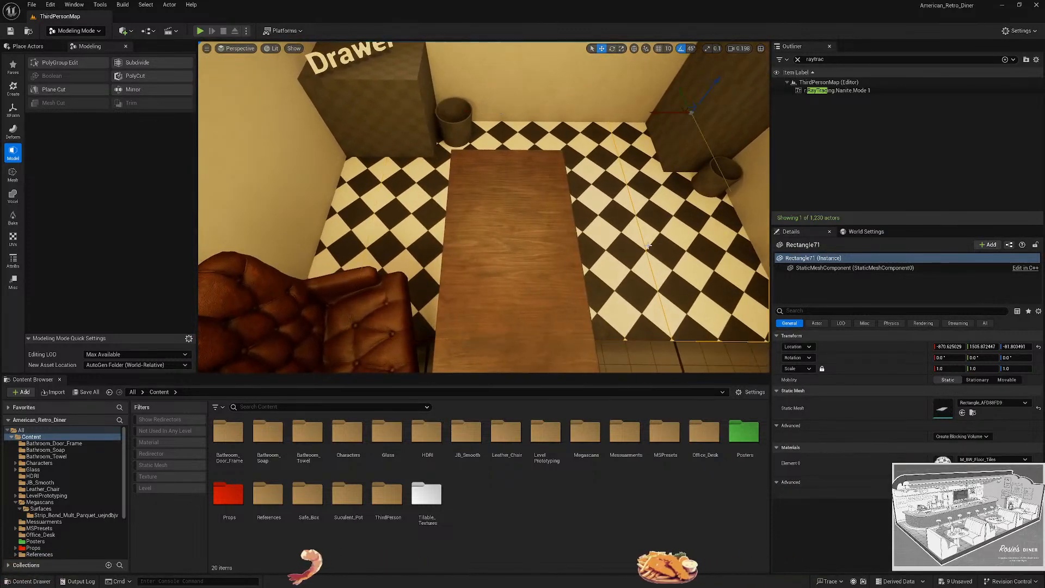
pyautogui.click(395, 225)
pyautogui.moveTo(395, 225)
pyautogui.mouseDown(button='right')
pyautogui.moveTo(326, 255)
pyautogui.moveTo(396, 231)
pyautogui.mouseUp(button='right')
pyautogui.click(54, 62)
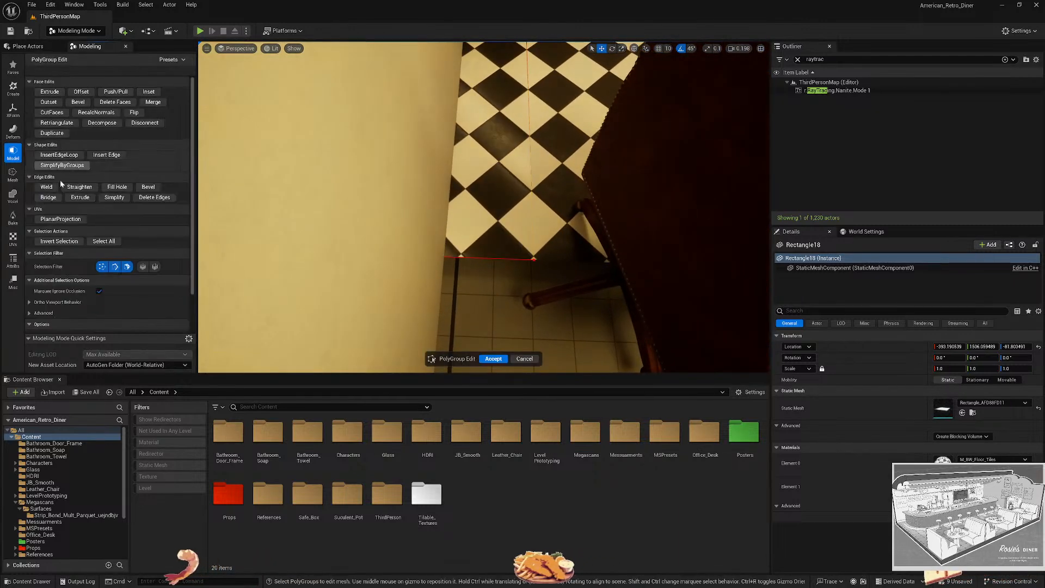
pyautogui.click(60, 155)
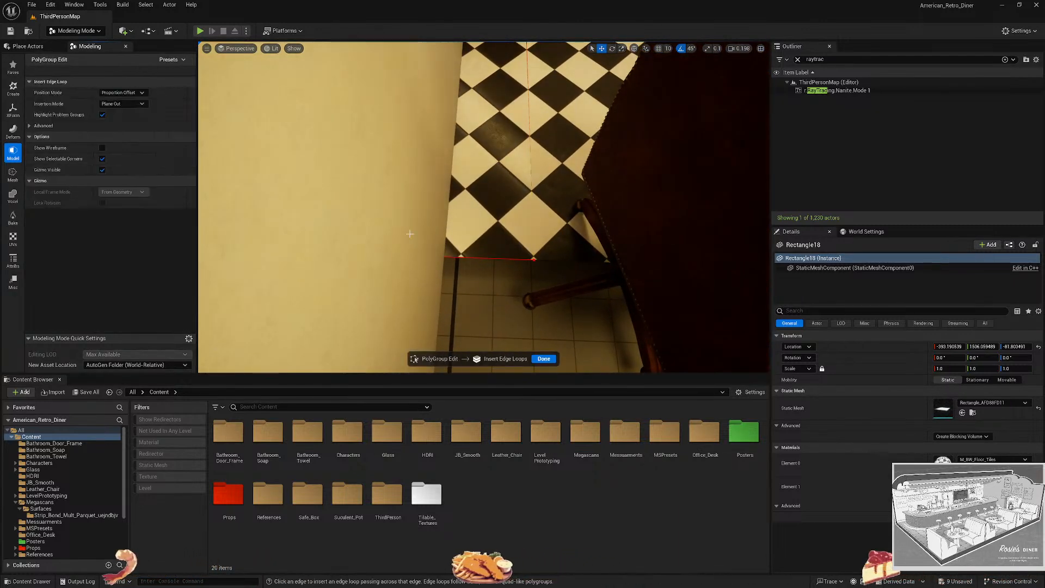
pyautogui.moveTo(410, 230); pyautogui.dragTo(466, 261, button='right')
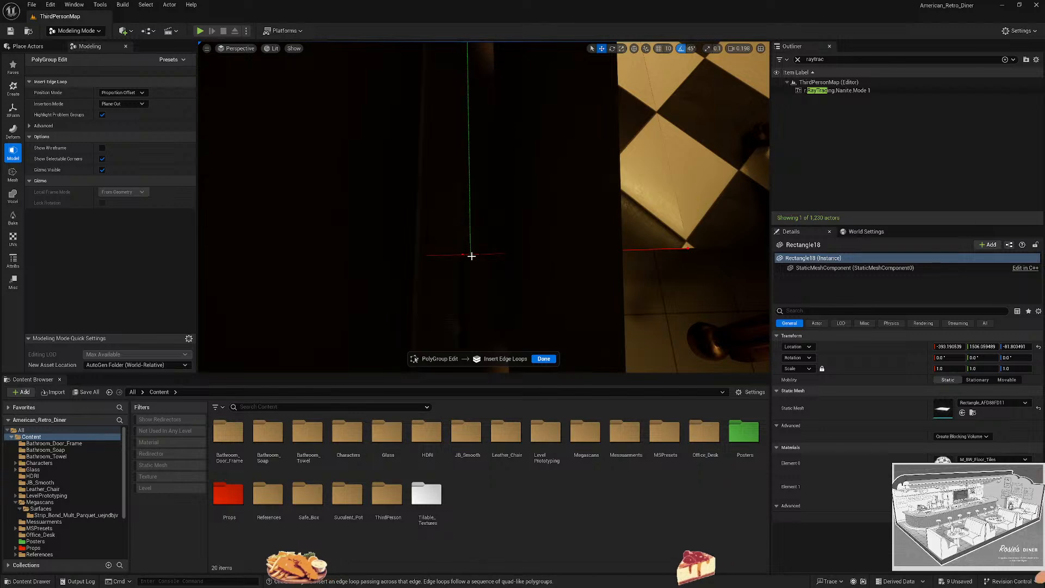
pyautogui.moveTo(485, 254); pyautogui.dragTo(502, 310, button='right')
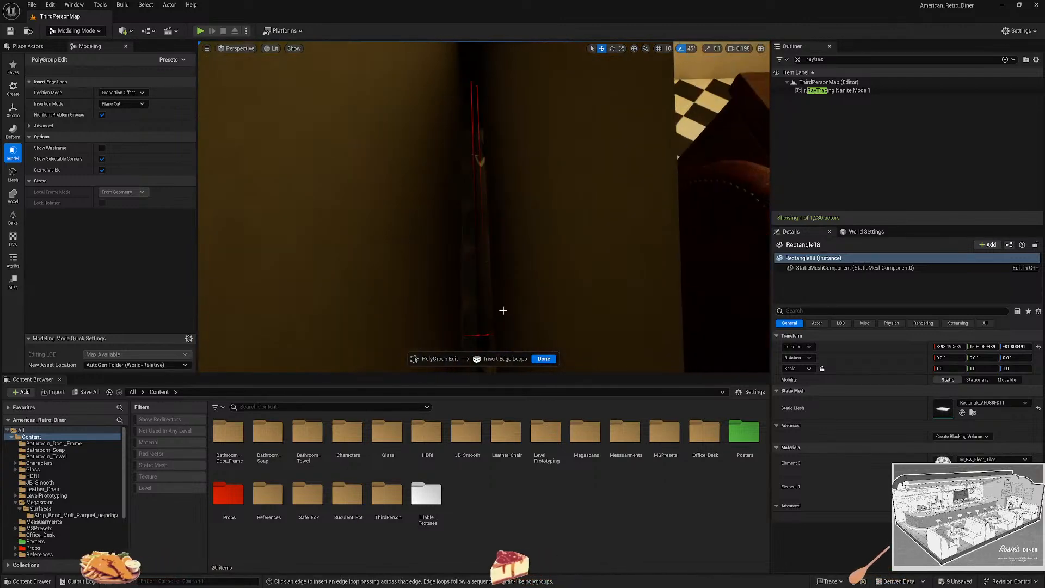
pyautogui.click(543, 359)
pyautogui.click(493, 358)
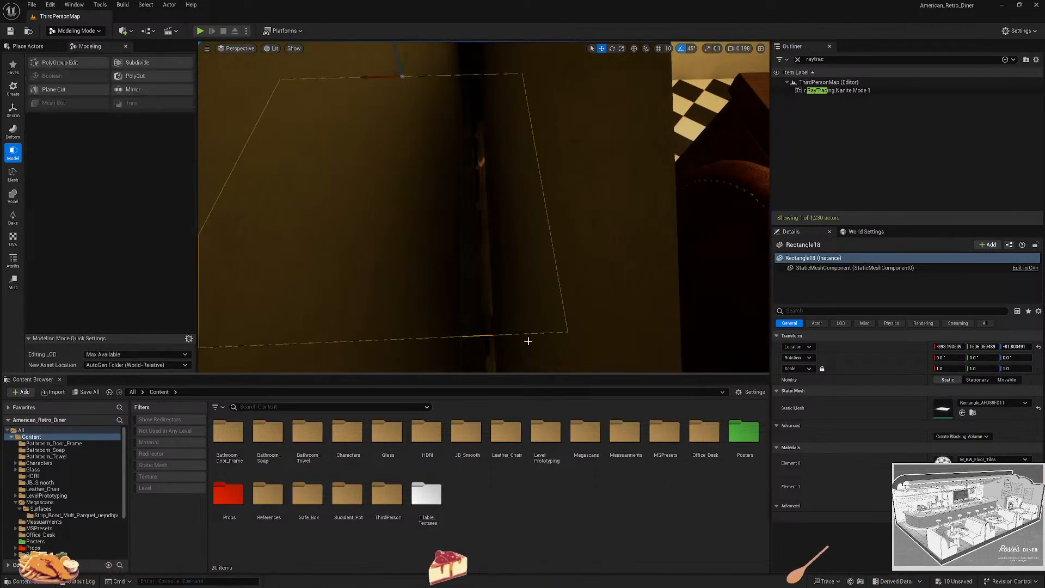
# Delete the office-side face of Rectangle18 behind the leather chair with PolyGroup Edit.
pyautogui.moveTo(527, 343); pyautogui.dragTo(497, 281, button='right')
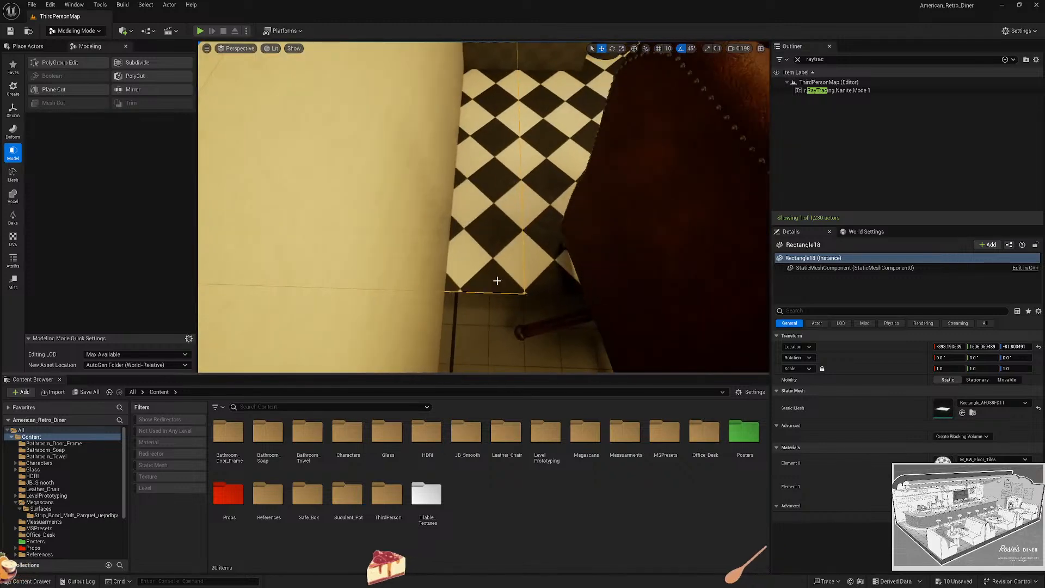
pyautogui.click(60, 63)
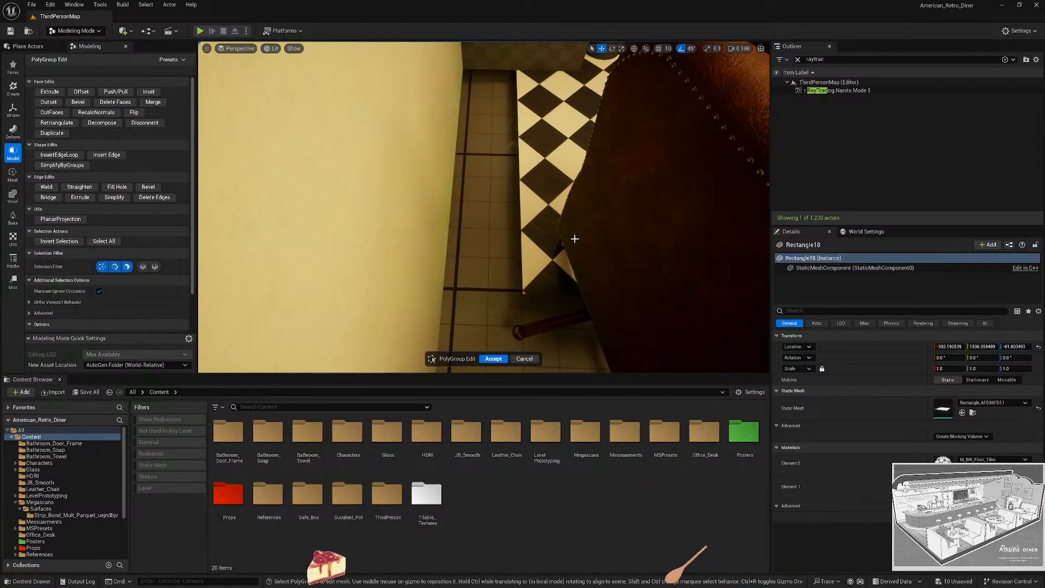
pyautogui.moveTo(575, 239); pyautogui.dragTo(446, 245, button='right')
pyautogui.click(494, 359)
# Delete the entire floor piece Rectangle71 beside the window wall.
pyautogui.press('Escape')
pyautogui.click(487, 245)
pyautogui.click(536, 234)
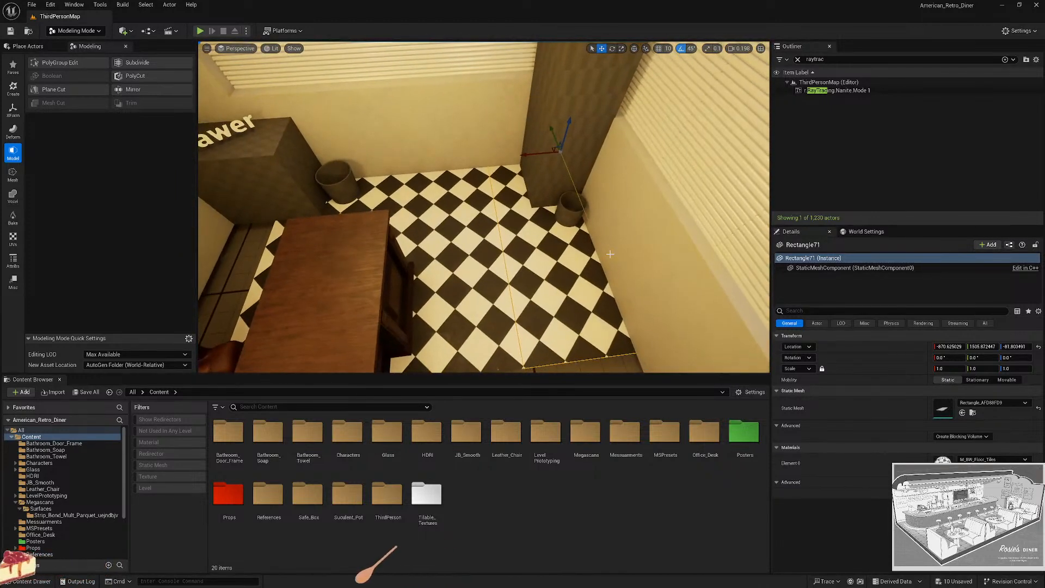
pyautogui.press('Delete')
# Move the remaining floor piece Rectangle24 along Y to about 1490.8 and locate its mesh asset in the generated Titan folder.
pyautogui.click(446, 245)
pyautogui.moveTo(547, 240); pyautogui.dragTo(447, 239, button='right')
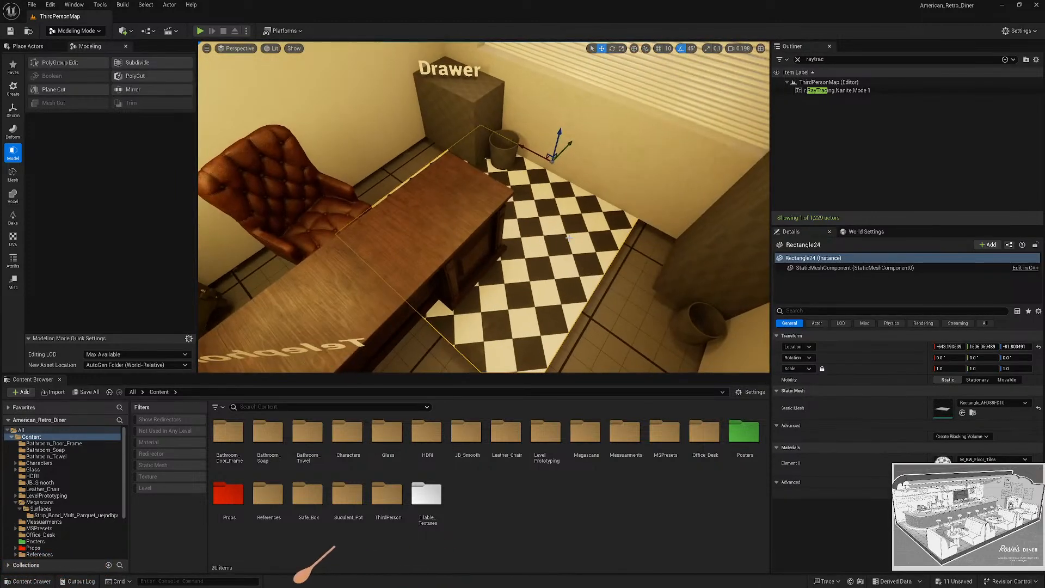
pyautogui.moveTo(582, 165); pyautogui.dragTo(651, 181, button='right')
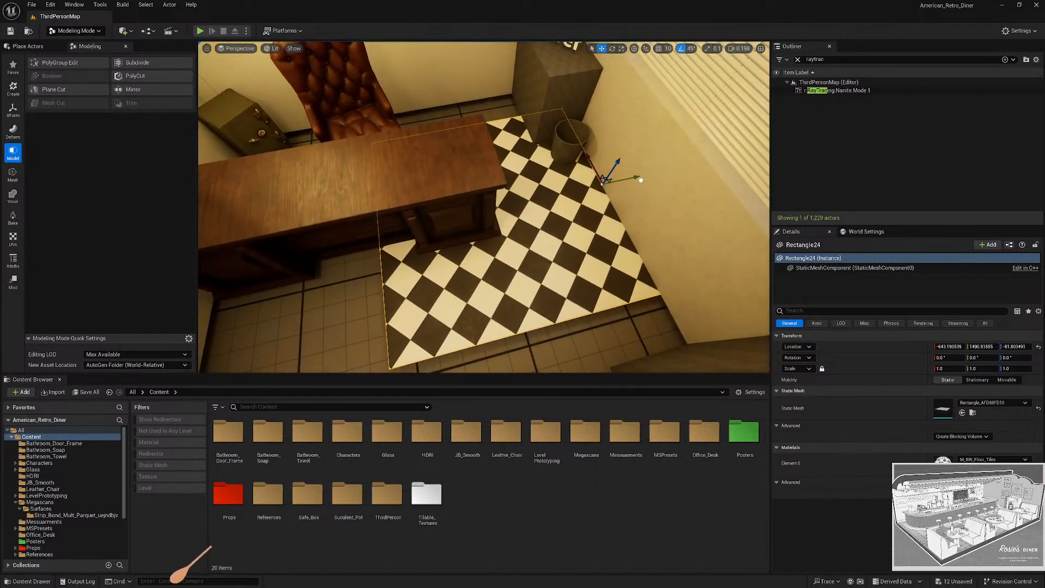
pyautogui.hotkey('ctrl', 'b')
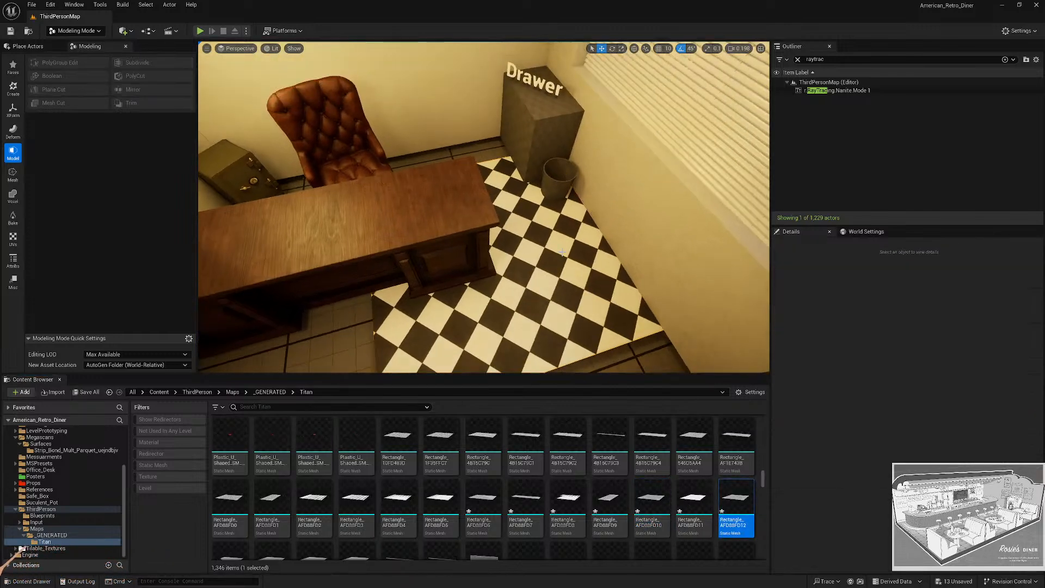
# Extend floor piece Rectangle24's two side edges along X with PolyGroup Edit to meet the chair-side and window-side walls.
pyautogui.scroll(2, 473, 214)
pyautogui.moveTo(473, 214); pyautogui.dragTo(609, 250, button='right')
pyautogui.click(473, 214)
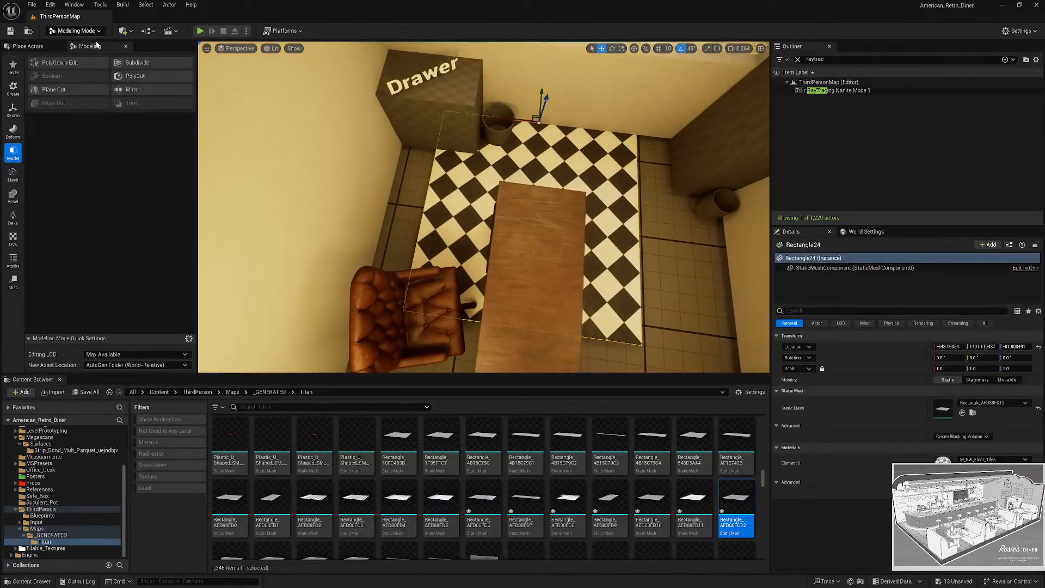
pyautogui.click(60, 63)
pyautogui.click(430, 205)
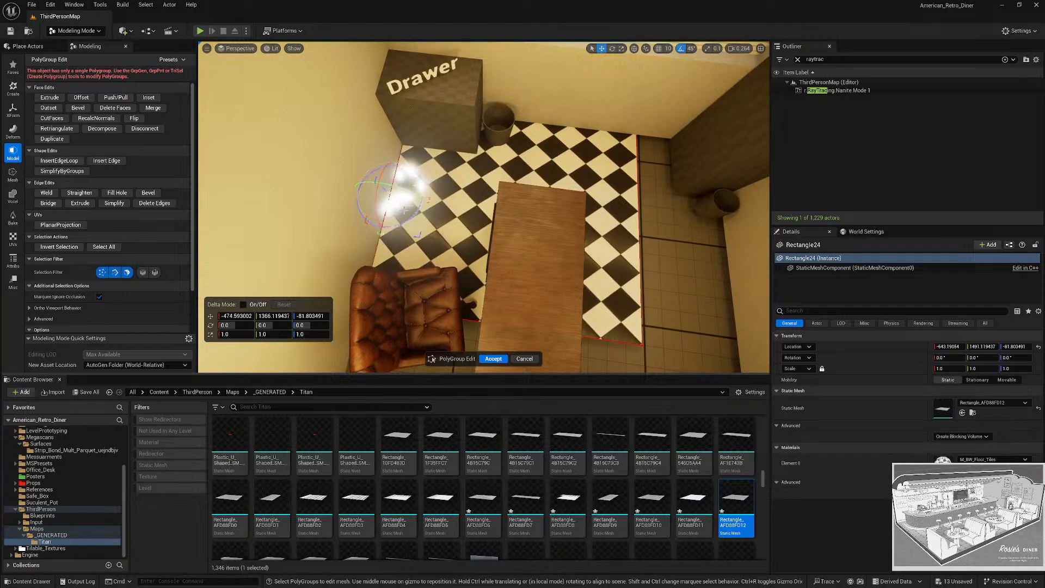
pyautogui.moveTo(403, 211); pyautogui.dragTo(506, 209, button='right')
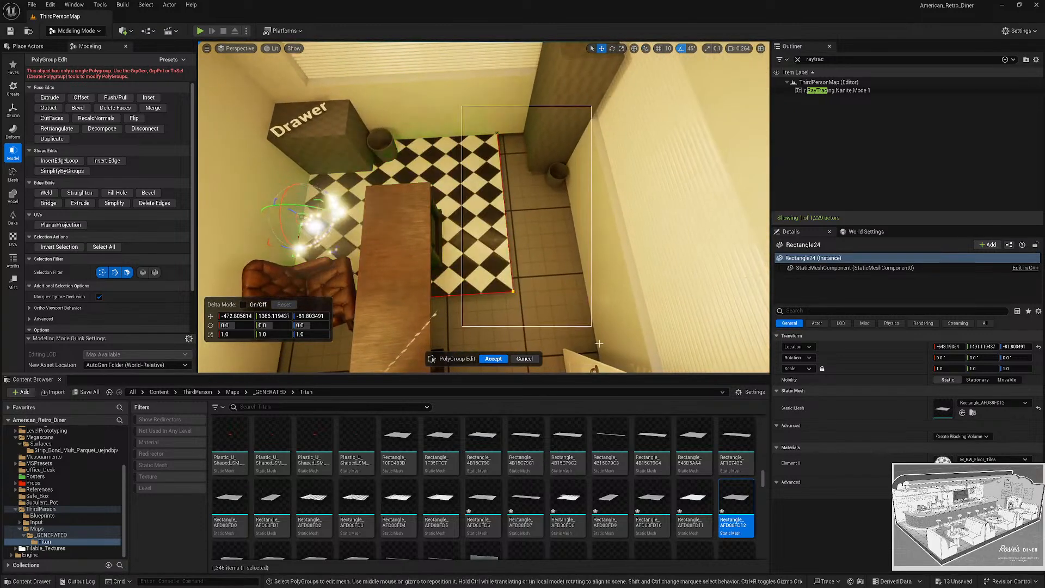
pyautogui.click(508, 209)
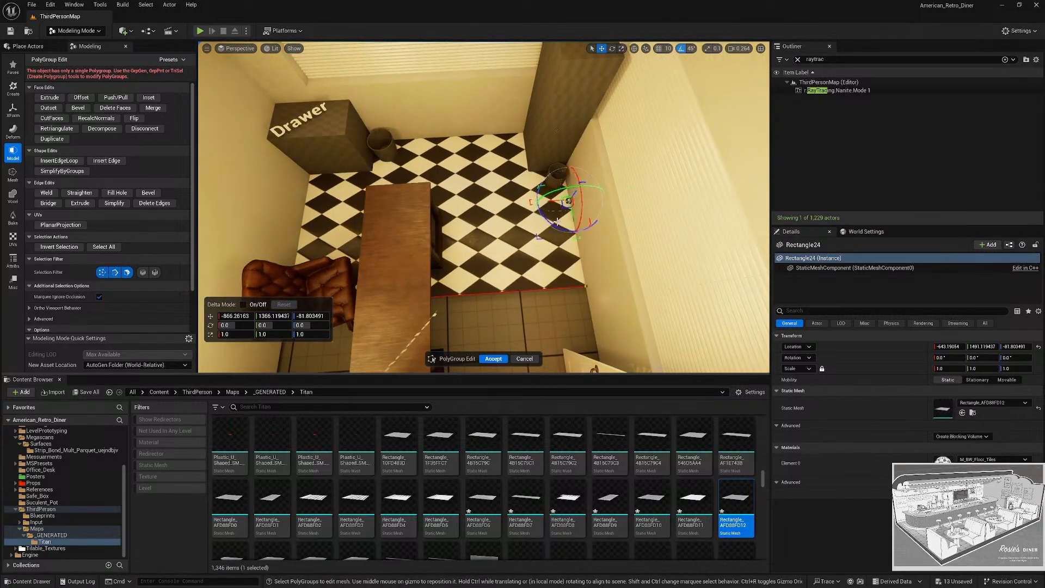
pyautogui.moveTo(556, 222); pyautogui.dragTo(558, 222)
# Extend Rectangle24's door-side edge along Y to about 1085.8 at the doorway threshold and accept the PolyGroup edit.
pyautogui.moveTo(558, 222); pyautogui.dragTo(527, 238, button='right')
pyautogui.click(528, 237)
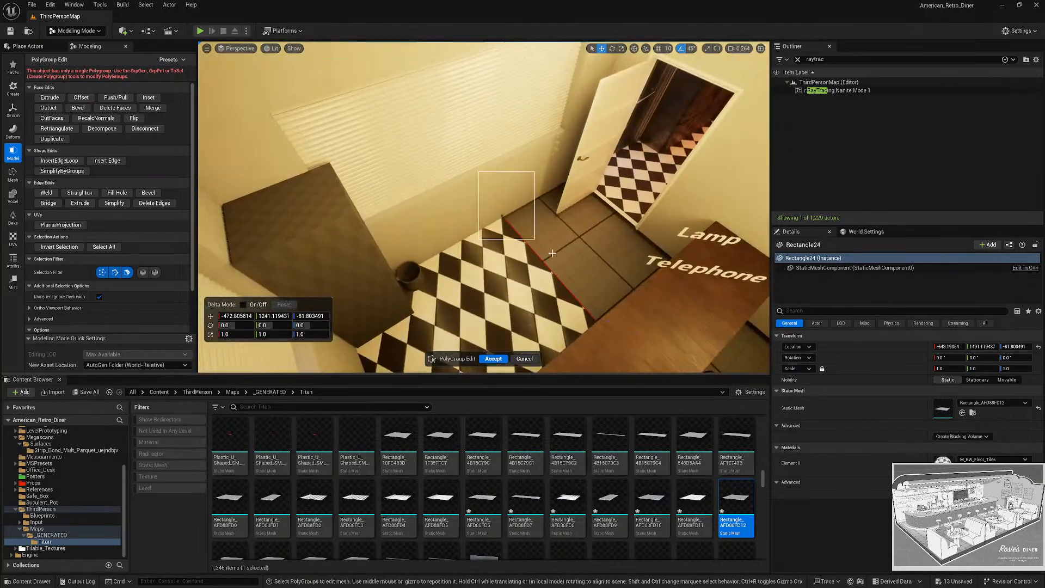
pyautogui.moveTo(551, 253); pyautogui.dragTo(556, 257)
pyautogui.moveTo(557, 257); pyautogui.dragTo(631, 267, button='right')
pyautogui.moveTo(516, 322); pyautogui.dragTo(596, 259)
pyautogui.moveTo(596, 259)
pyautogui.mouseDown(button='right')
pyautogui.moveTo(653, 294)
pyautogui.moveTo(696, 299)
pyautogui.moveTo(599, 259)
pyautogui.mouseUp(button='right')
pyautogui.moveTo(597, 208); pyautogui.dragTo(543, 165, button='right')
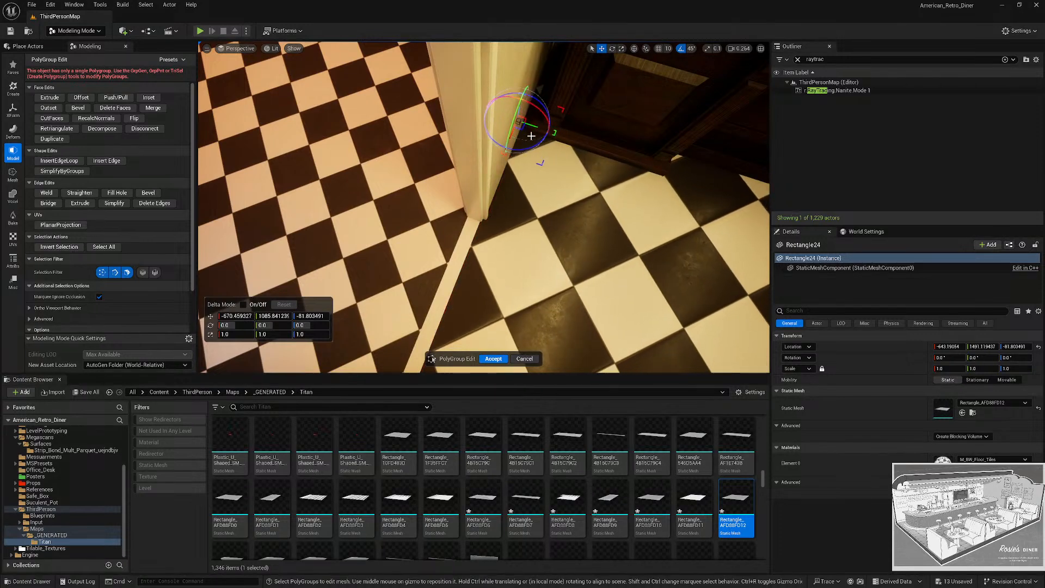
pyautogui.click(489, 361)
pyautogui.press('Escape')
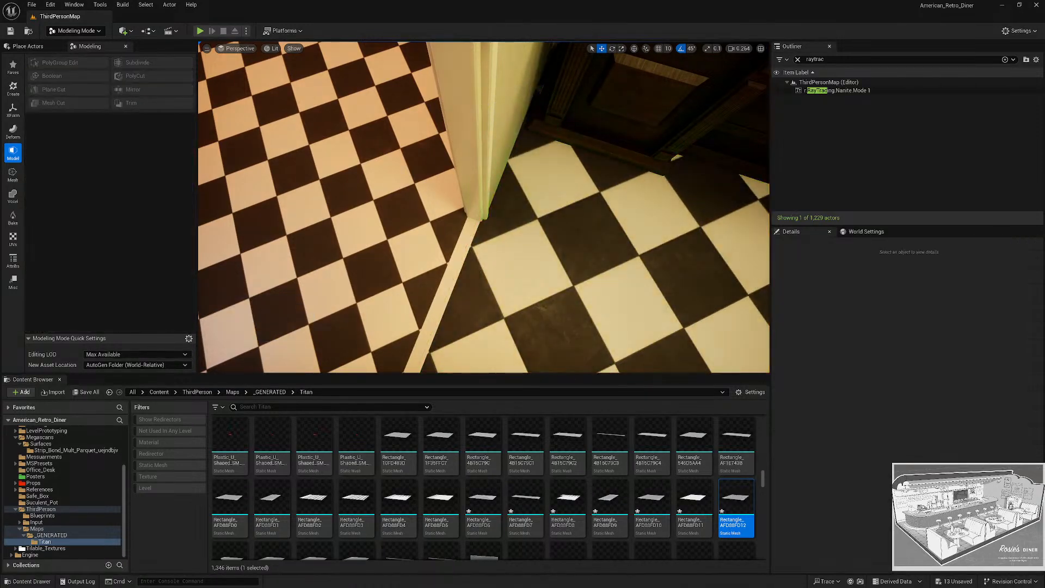
# Reproject Rectangle24's UVs with a Box projection using dimensions of 100 × 100 × 100 and accept it.
pyautogui.scroll(3, 484, 245)
pyautogui.moveTo(484, 245); pyautogui.dragTo(565, 256, button='right')
pyautogui.press('w')
pyautogui.moveTo(504, 288); pyautogui.dragTo(503, 253, button='right')
pyautogui.scroll(-2, 503, 288)
pyautogui.click(503, 288)
pyautogui.moveTo(497, 216); pyautogui.dragTo(457, 216, button='right')
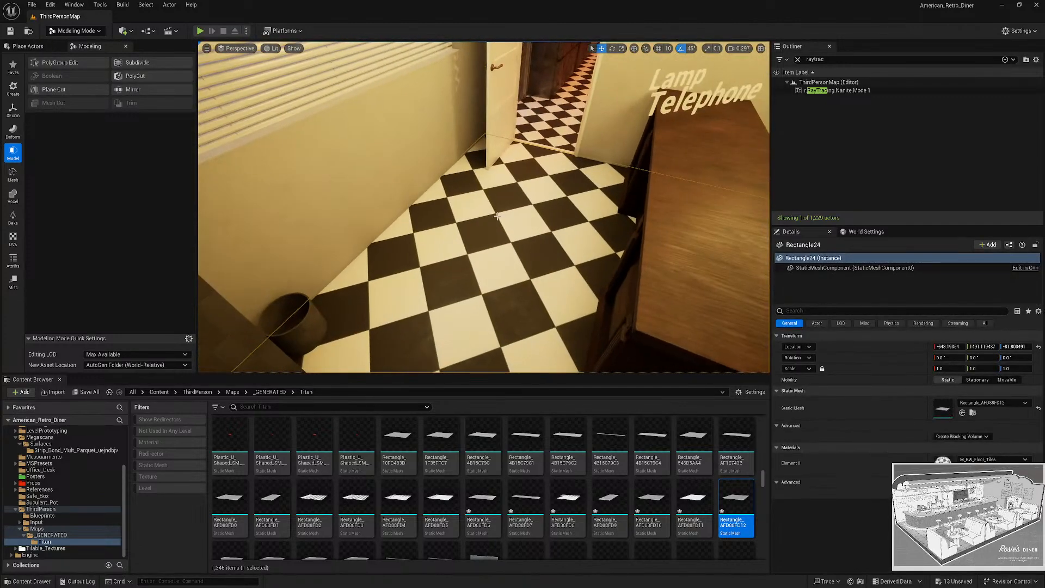
pyautogui.click(82, 31)
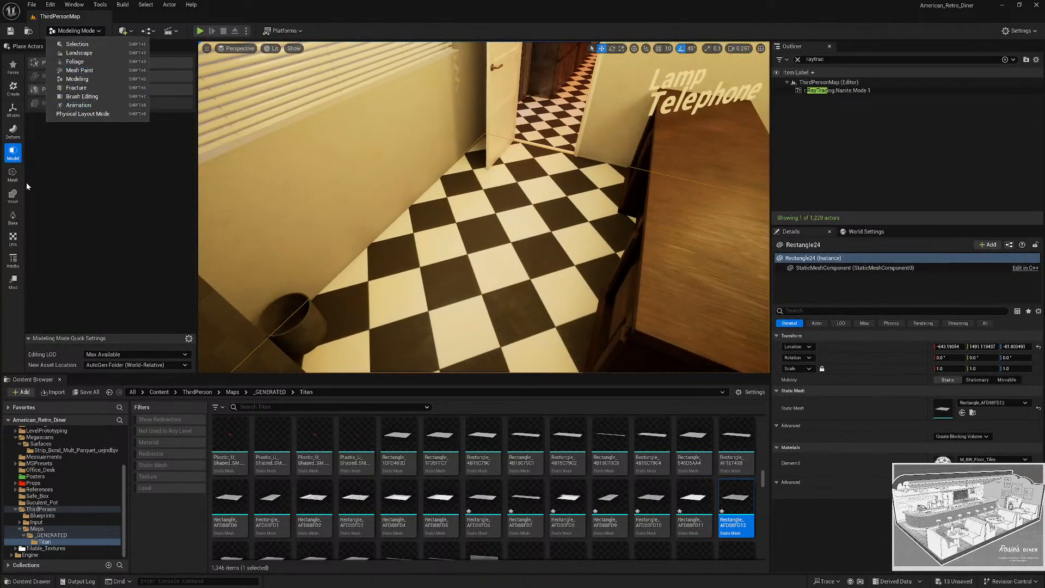
pyautogui.click(13, 240)
pyautogui.click(13, 240)
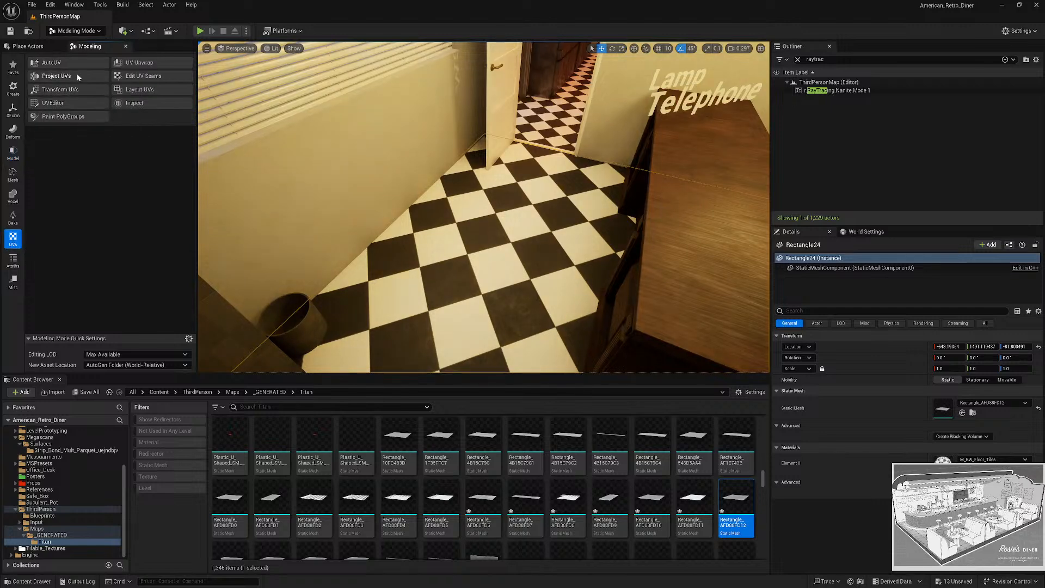
pyautogui.click(57, 76)
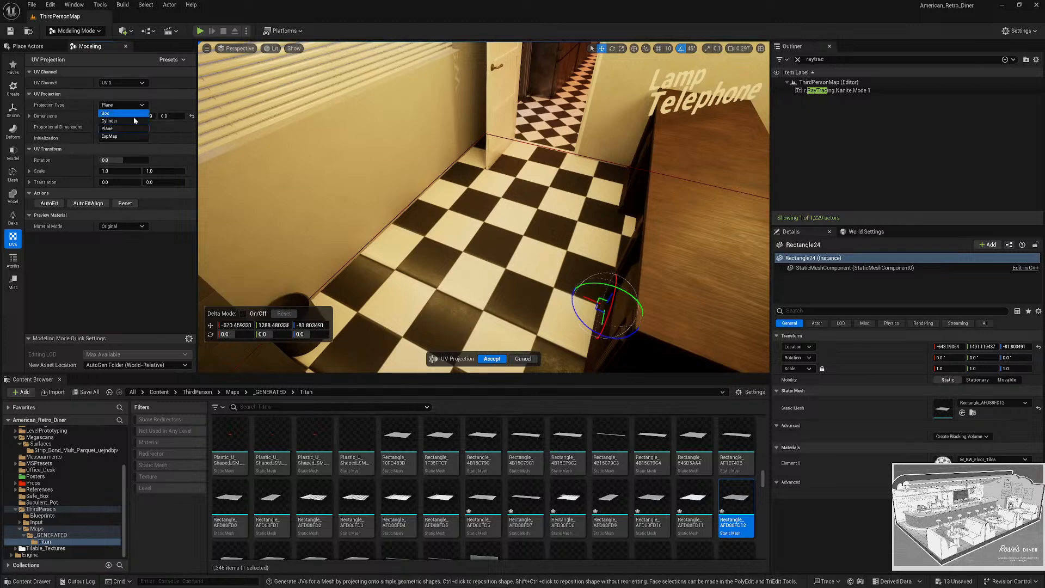
pyautogui.click(191, 118)
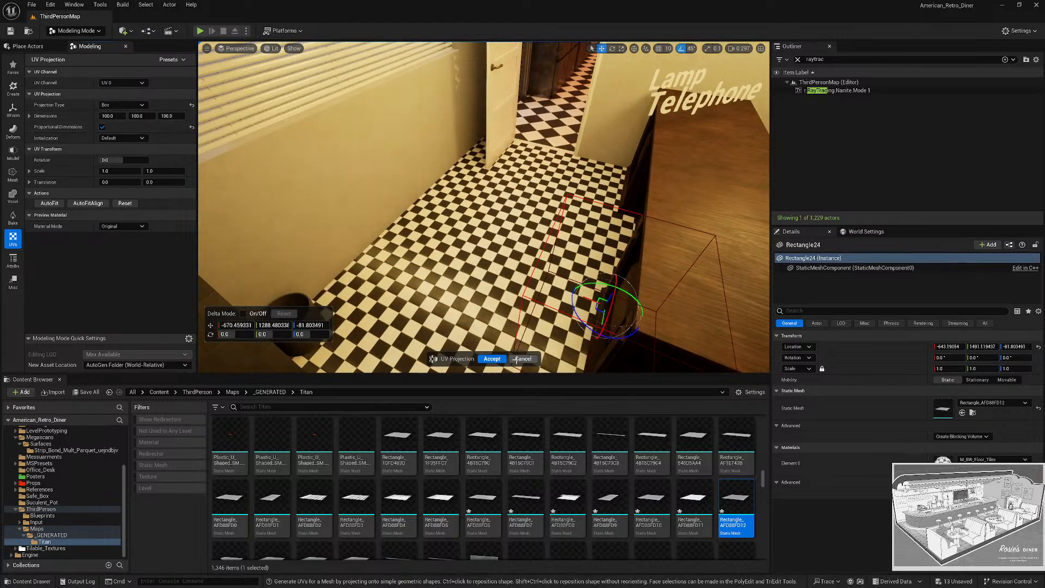
pyautogui.click(496, 359)
# Apply the Strip_Bond_Mult_Parquet material instance from Megascans Surfaces to the office floor and save all modified content.
pyautogui.click(158, 392)
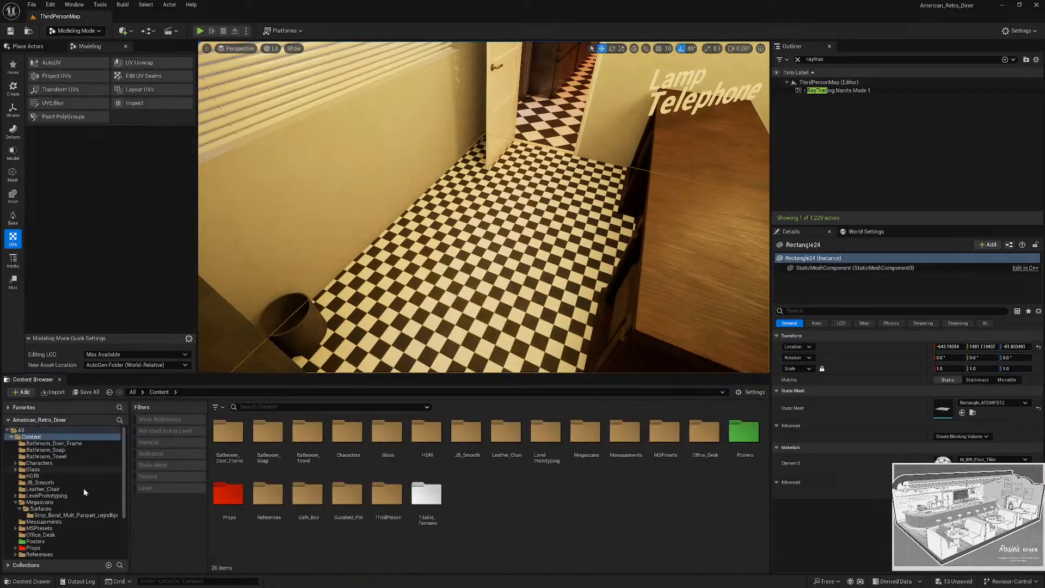
pyautogui.click(67, 515)
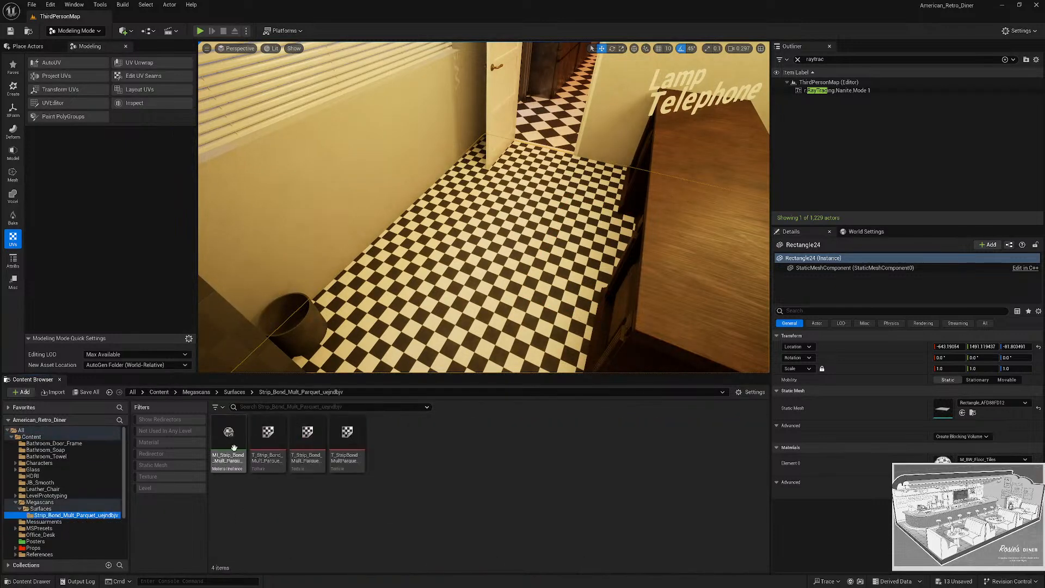
pyautogui.moveTo(234, 448); pyautogui.dragTo(534, 283)
pyautogui.scroll(5, 534, 284)
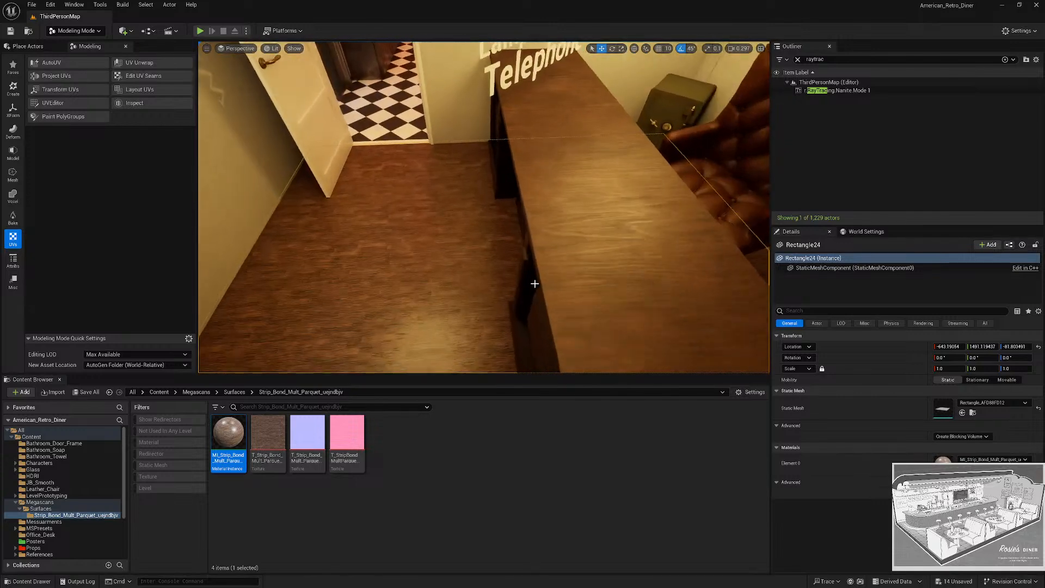
pyautogui.press('Escape')
pyautogui.moveTo(534, 284); pyautogui.dragTo(466, 288, button='right')
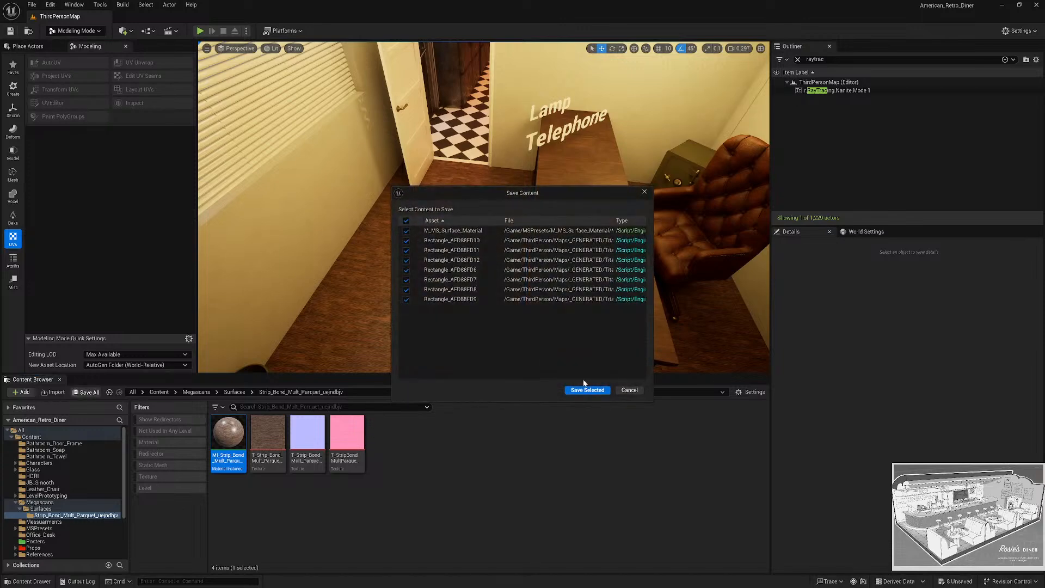
pyautogui.click(587, 388)
# Scale the parquet floor's UVs uniformly to about 1.21 with UV Transform and accept the change.
pyautogui.moveTo(537, 352); pyautogui.dragTo(470, 287, button='right')
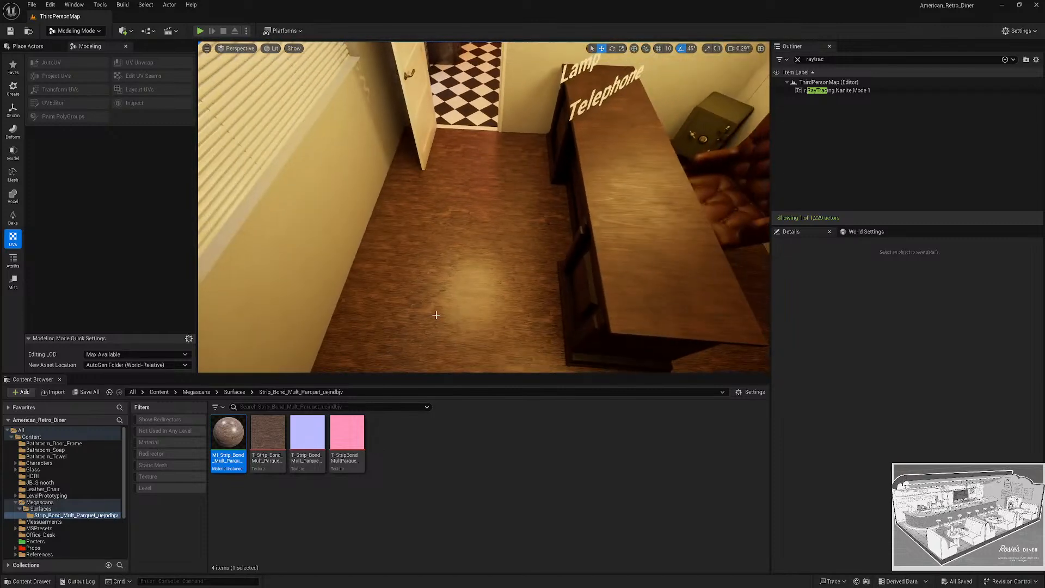
pyautogui.click(469, 287)
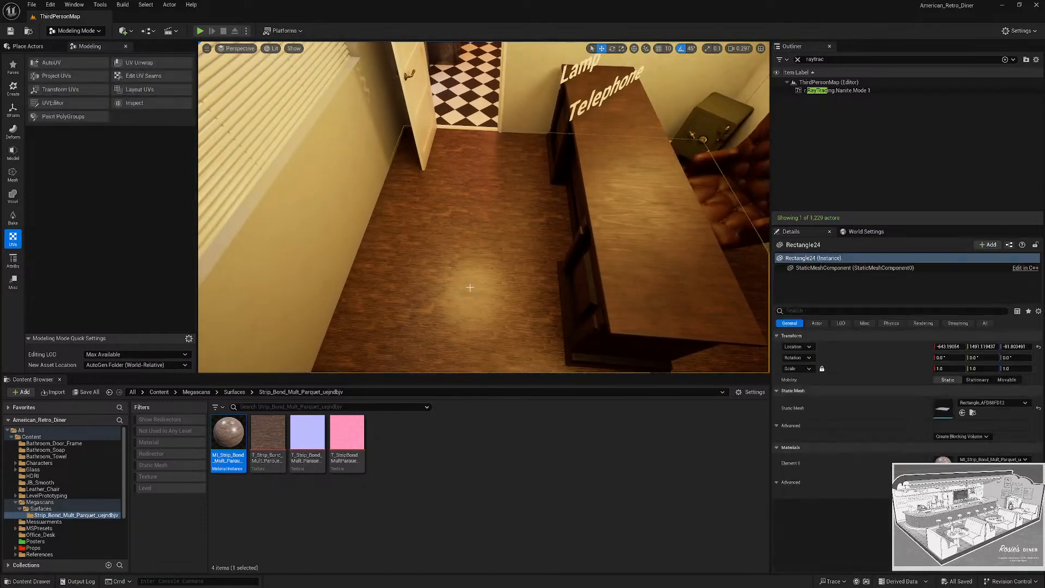
pyautogui.click(74, 90)
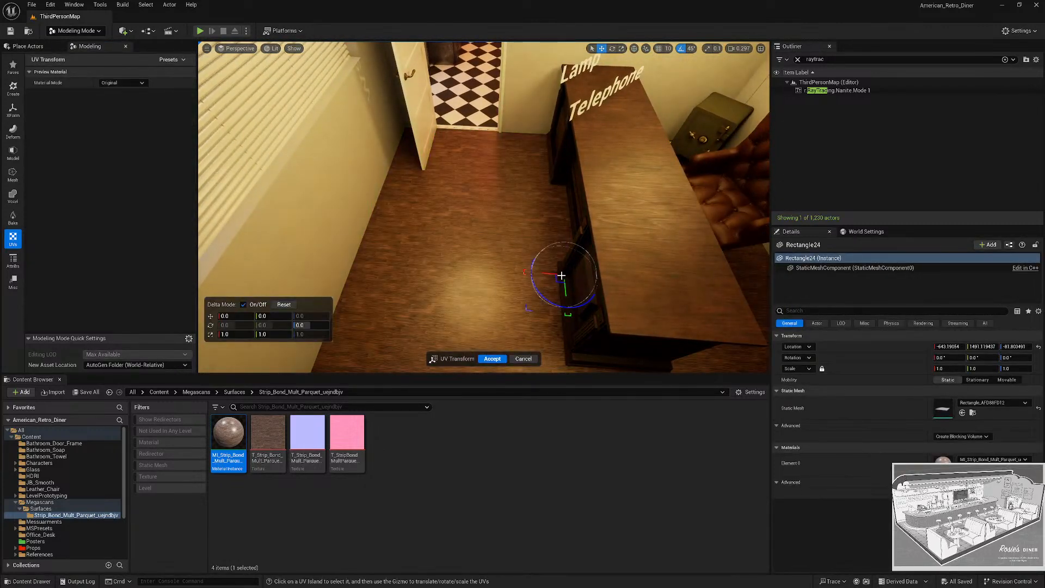
pyautogui.moveTo(588, 271); pyautogui.dragTo(967, 257)
pyautogui.moveTo(898, 263); pyautogui.dragTo(544, 289)
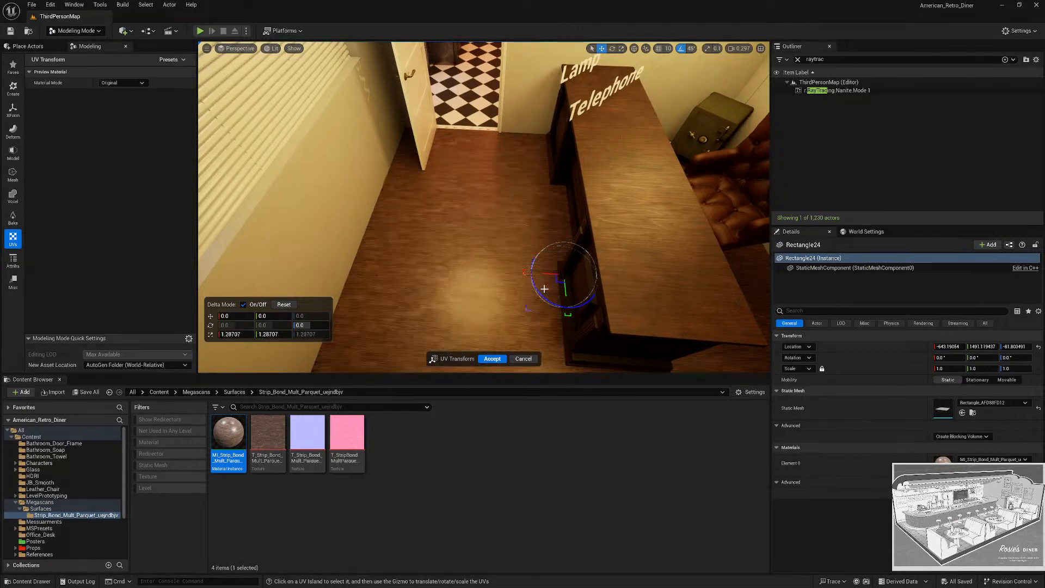
pyautogui.moveTo(643, 285); pyautogui.dragTo(608, 291)
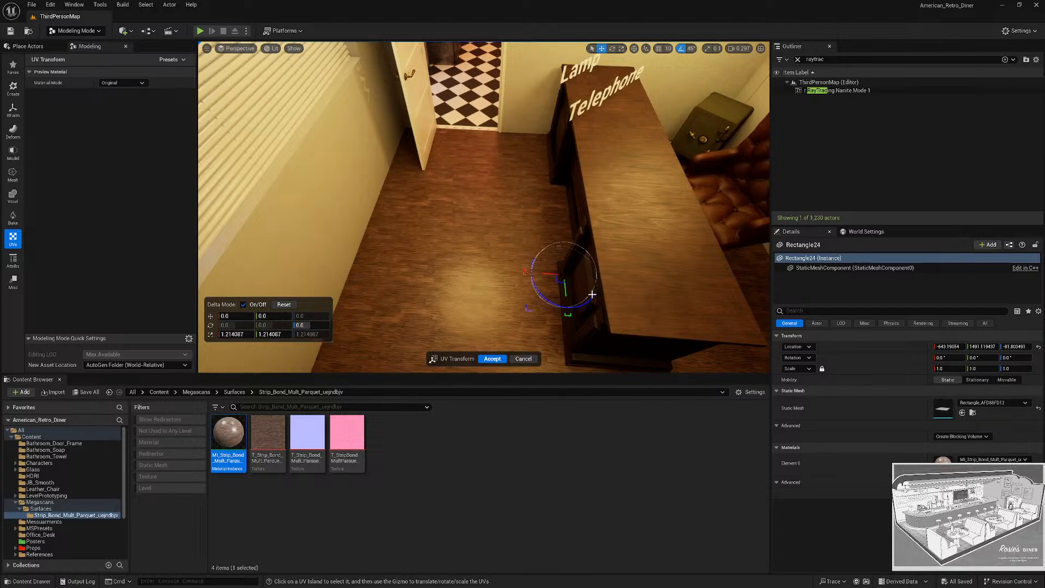
pyautogui.click(500, 356)
pyautogui.press('Escape')
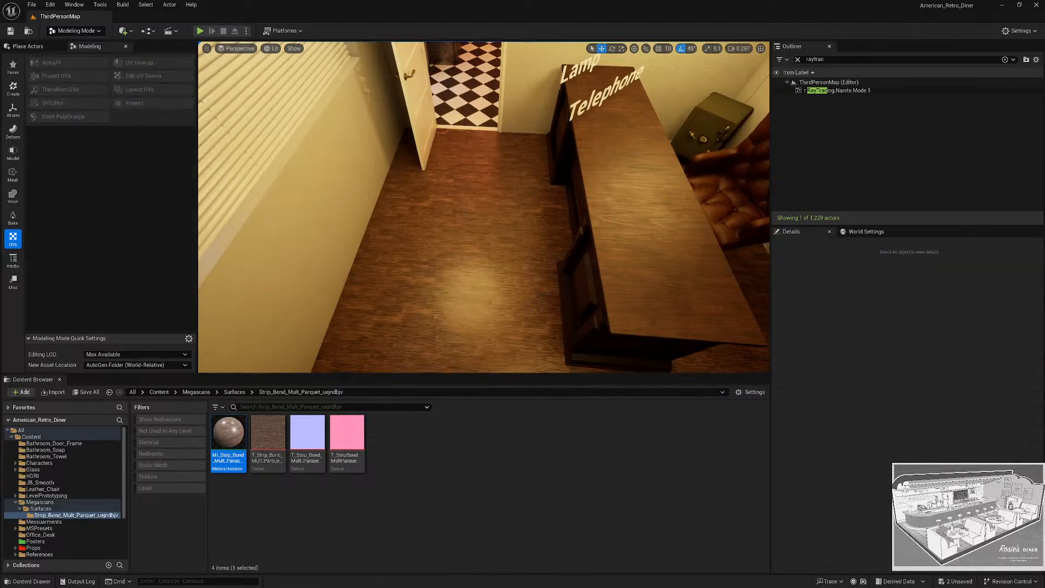
# Duplicate a bathroom baseboard along X into the back office, placing it by the window wall at about X -863.7.
pyautogui.moveTo(536, 314); pyautogui.dragTo(501, 267, button='right')
pyautogui.scroll(-1, 686, 261)
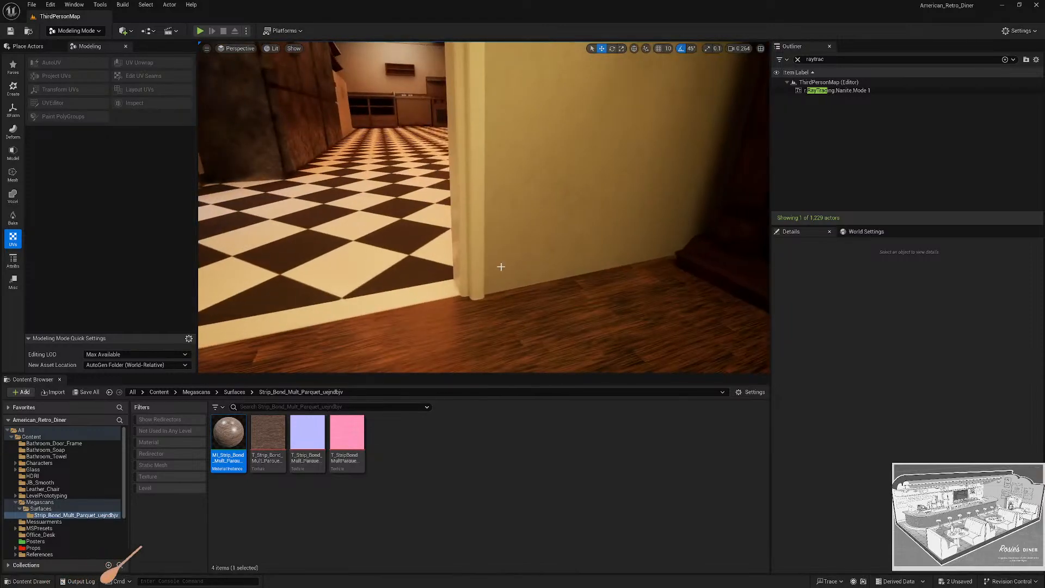
pyautogui.moveTo(670, 271); pyautogui.dragTo(593, 283, button='right')
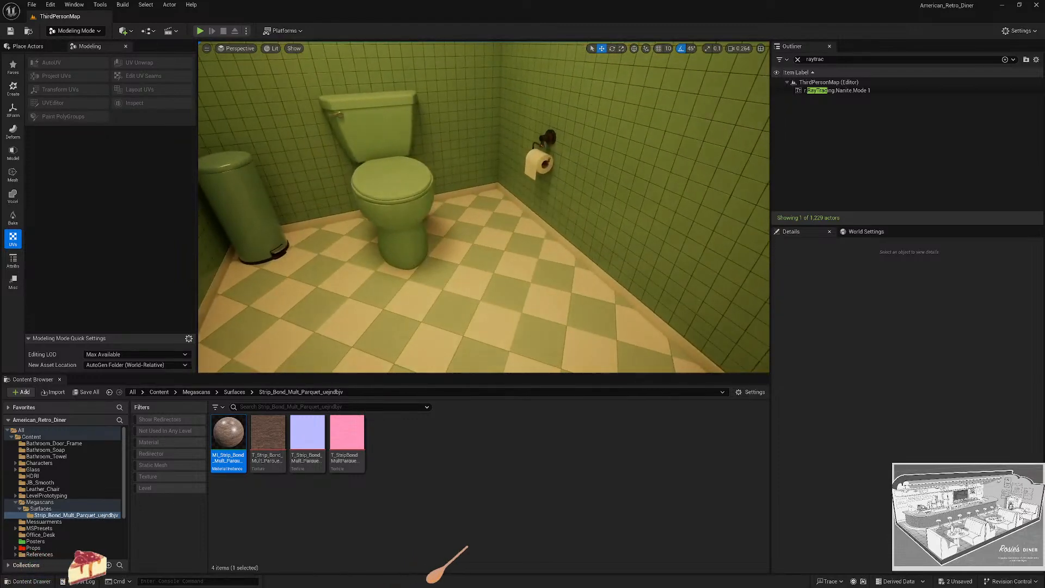
pyautogui.click(598, 278)
pyautogui.moveTo(599, 277); pyautogui.dragTo(610, 299, button='right')
pyautogui.moveTo(483, 245); pyautogui.dragTo(610, 245, button='right')
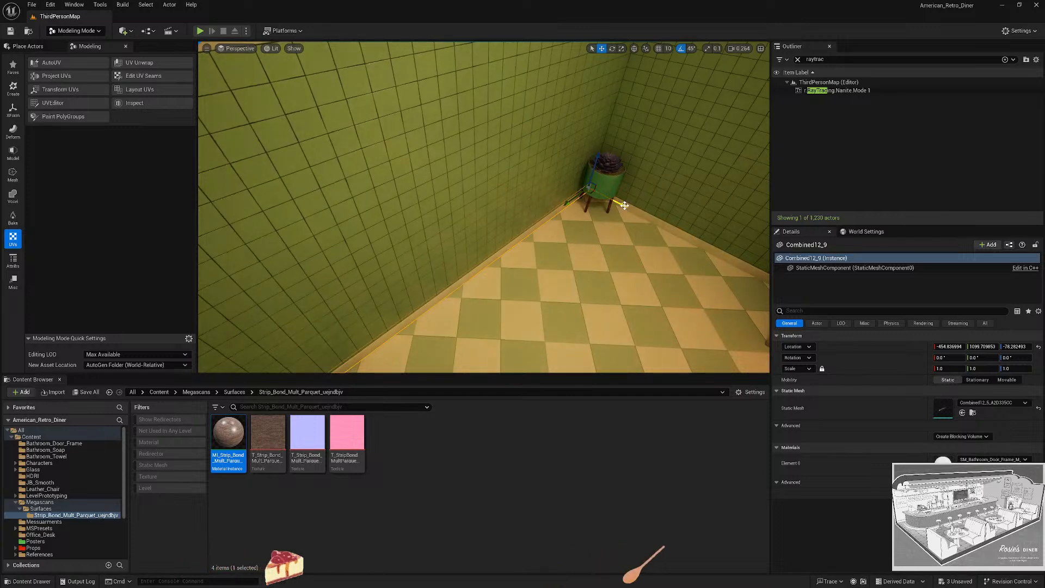
pyautogui.moveTo(475, 180); pyautogui.dragTo(427, 154)
pyautogui.moveTo(427, 154); pyautogui.dragTo(490, 207, button='right')
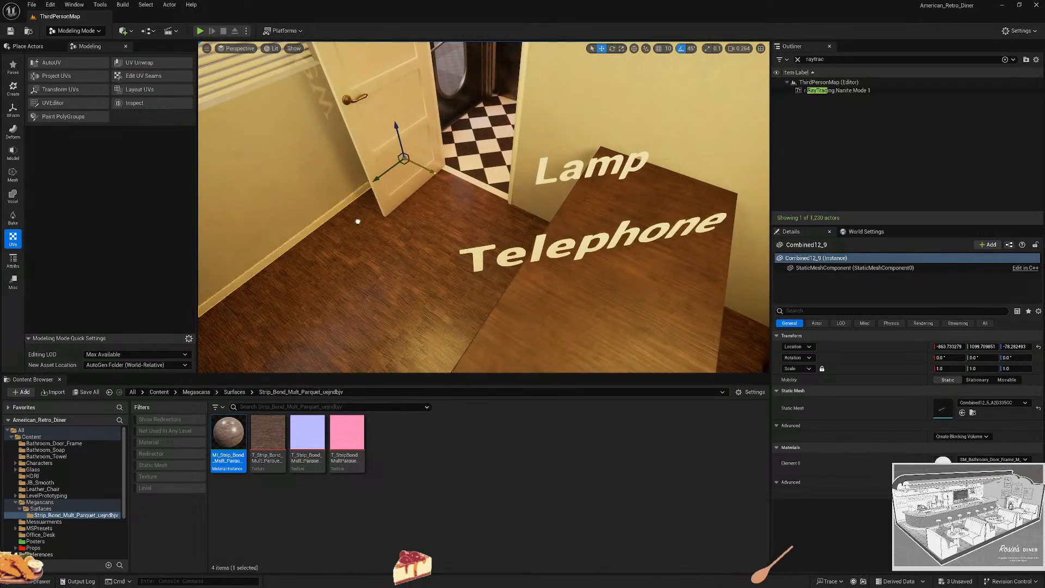
# Fit the duplicated baseboard against the window wall and its corner, at about X -866.0 and Y 1090.7.
pyautogui.press('s')
pyautogui.moveTo(354, 225); pyautogui.dragTo(302, 185, button='right')
pyautogui.press('w')
pyautogui.scroll(-2, 353, 226)
pyautogui.press('w')
pyautogui.moveTo(502, 224); pyautogui.dragTo(435, 212, button='right')
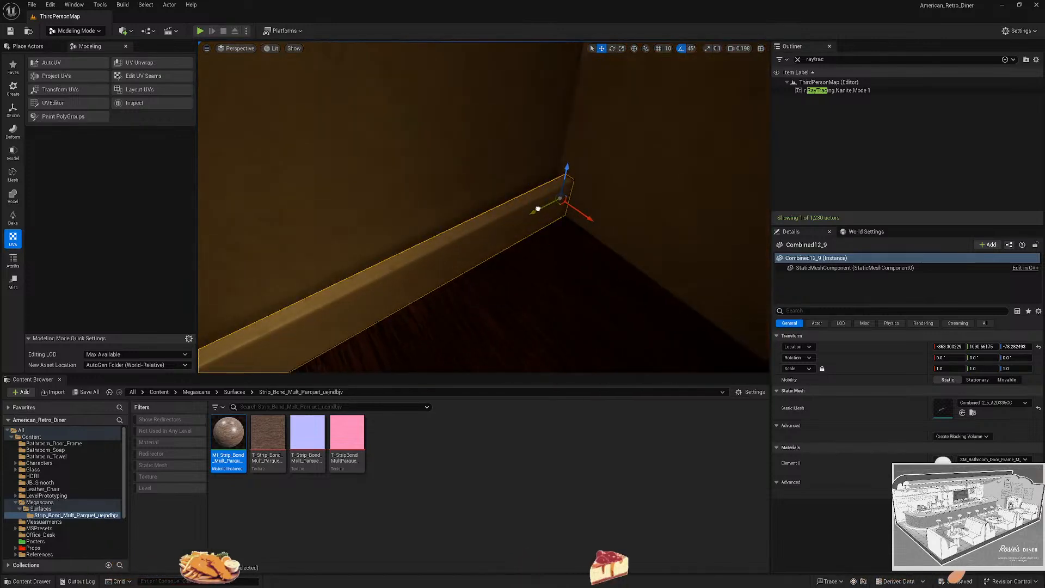
pyautogui.moveTo(592, 217); pyautogui.dragTo(582, 213)
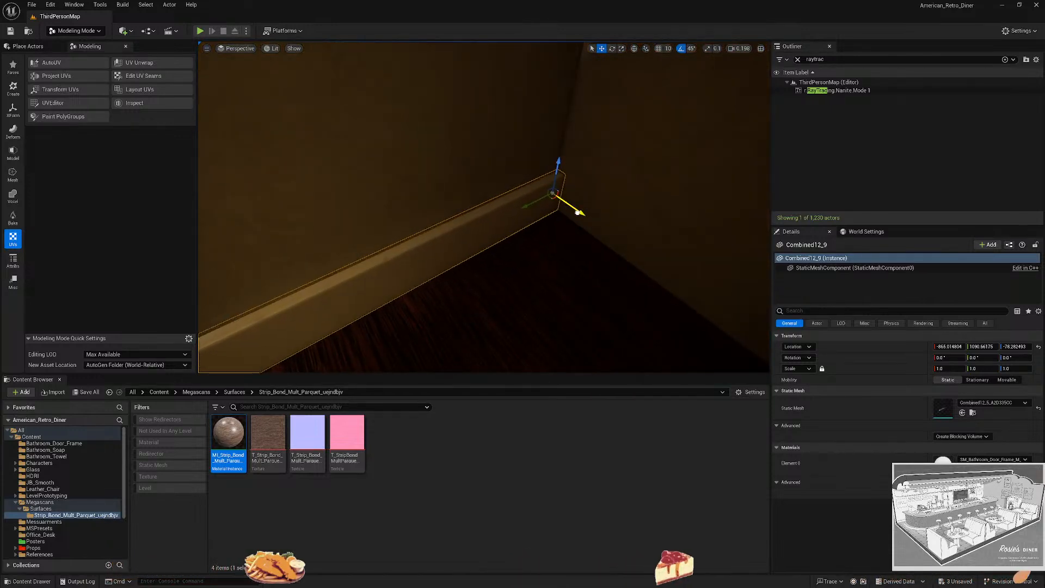
pyautogui.moveTo(577, 212); pyautogui.dragTo(405, 300, button='right')
pyautogui.press('w')
pyautogui.press('s')
pyautogui.press('Escape')
# Search all project content for "wood" and try applying the T_Wood1 material to the window-wall baseboard.
pyautogui.press('s')
pyautogui.press('w')
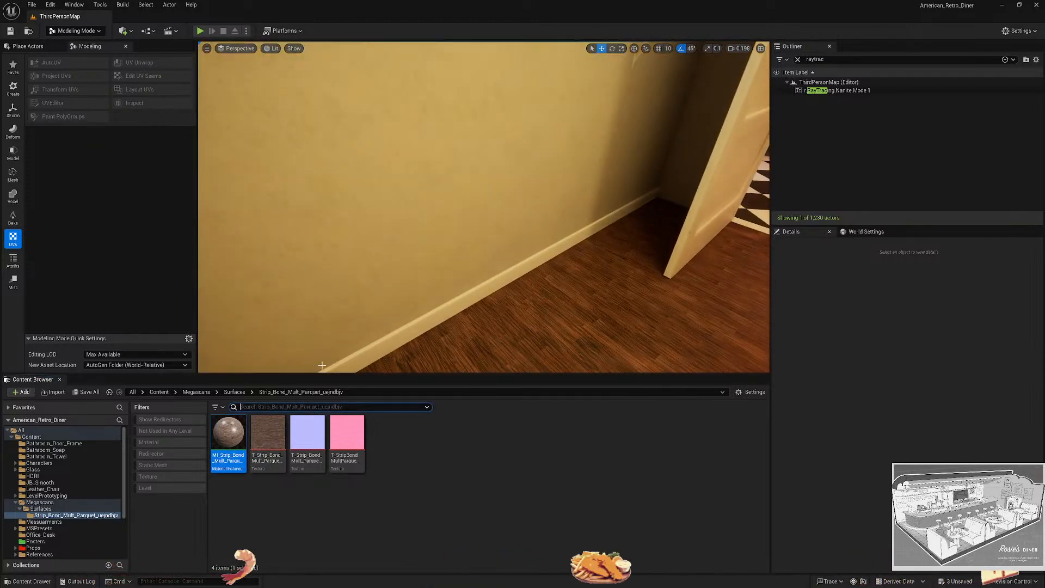
pyautogui.write('wood')
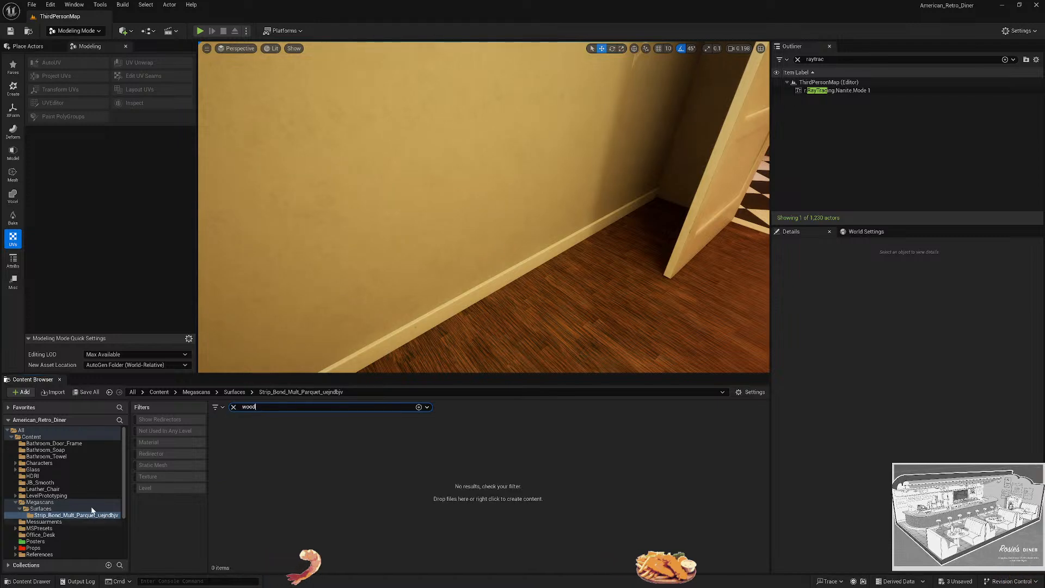
pyautogui.click(49, 438)
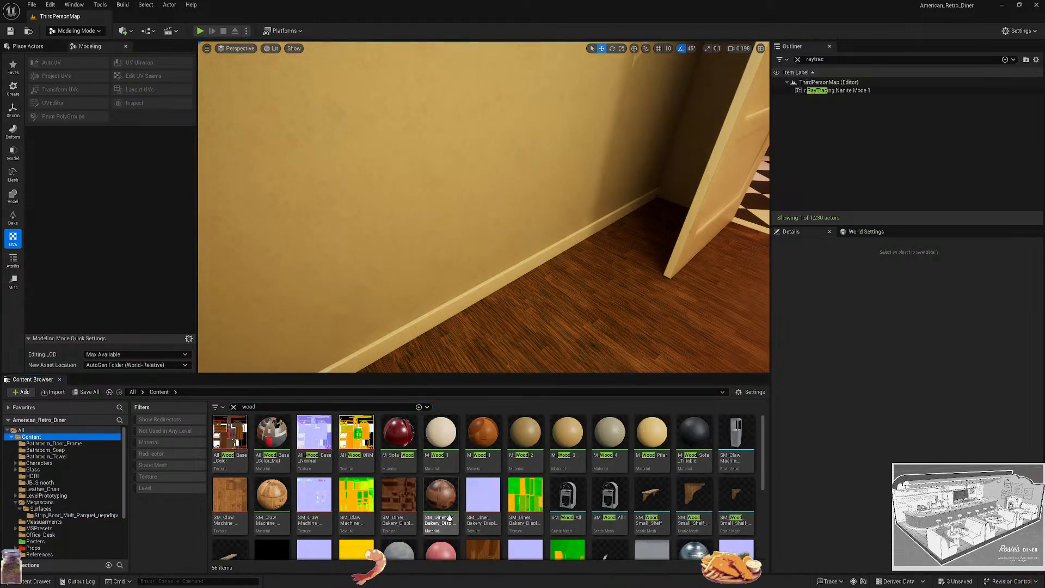
pyautogui.scroll(-3, 620, 494)
pyautogui.moveTo(399, 455); pyautogui.dragTo(445, 330)
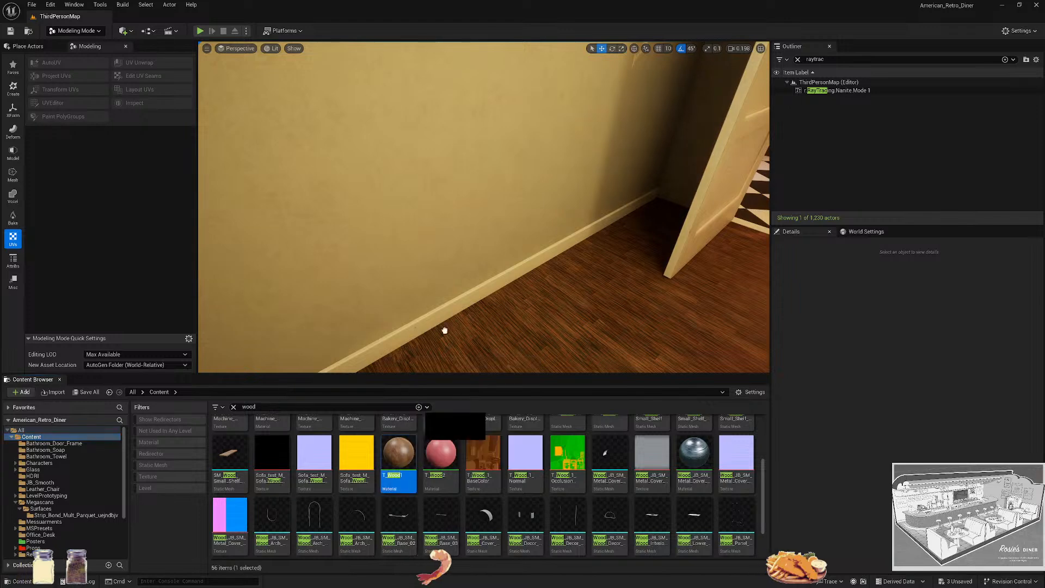
pyautogui.moveTo(531, 301); pyautogui.dragTo(560, 327, button='right')
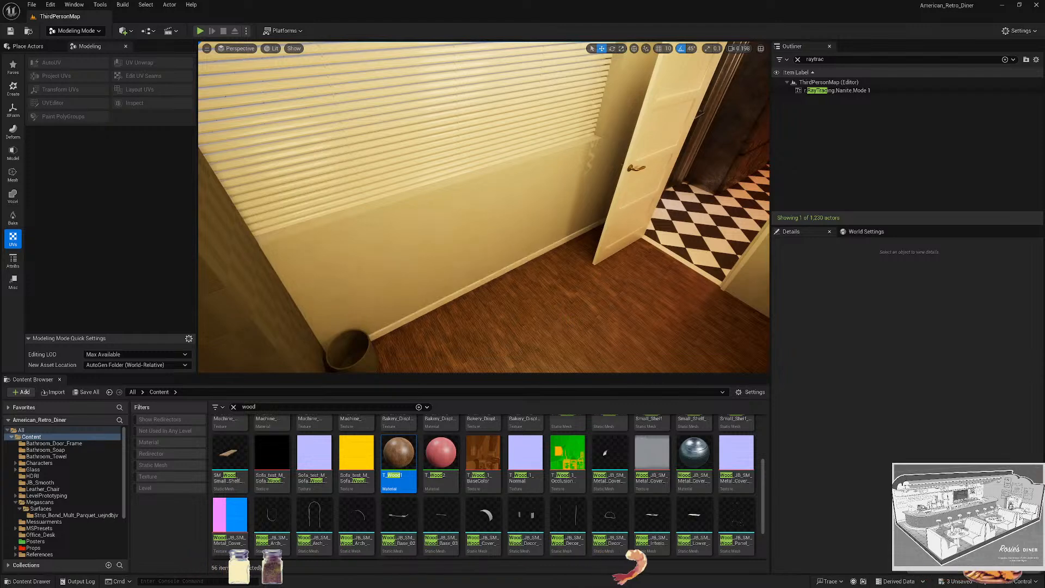
# Duplicate the window-wall baseboard along X to the opposite office wall behind the desk, at about X -490.3.
pyautogui.moveTo(499, 305); pyautogui.dragTo(550, 283, button='right')
pyautogui.click(499, 305)
pyautogui.moveTo(499, 305); pyautogui.dragTo(494, 327, button='right')
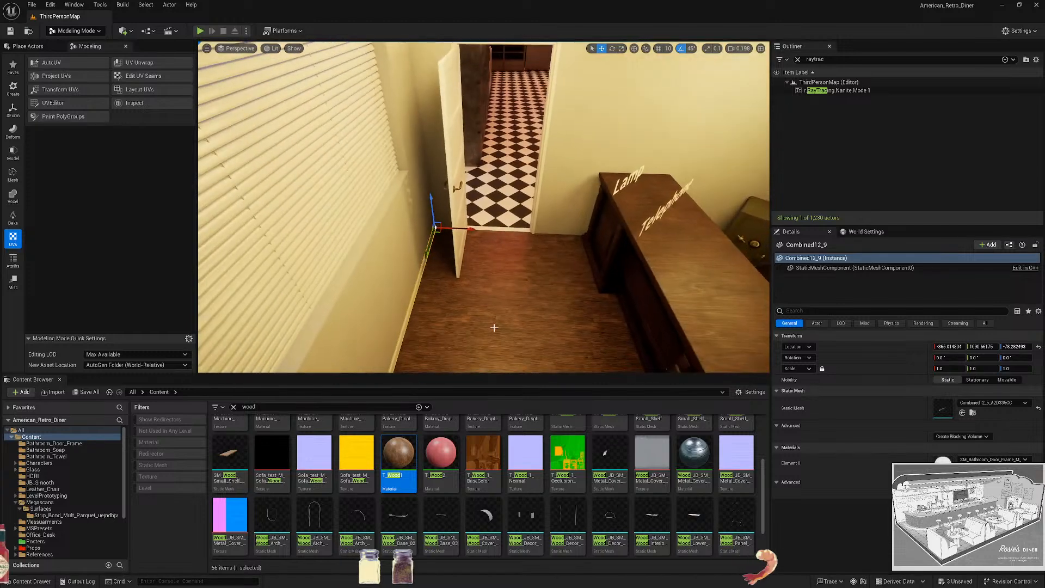
pyautogui.keyDown('alt'); pyautogui.moveTo(479, 229); pyautogui.dragTo(713, 235); pyautogui.keyUp('alt')
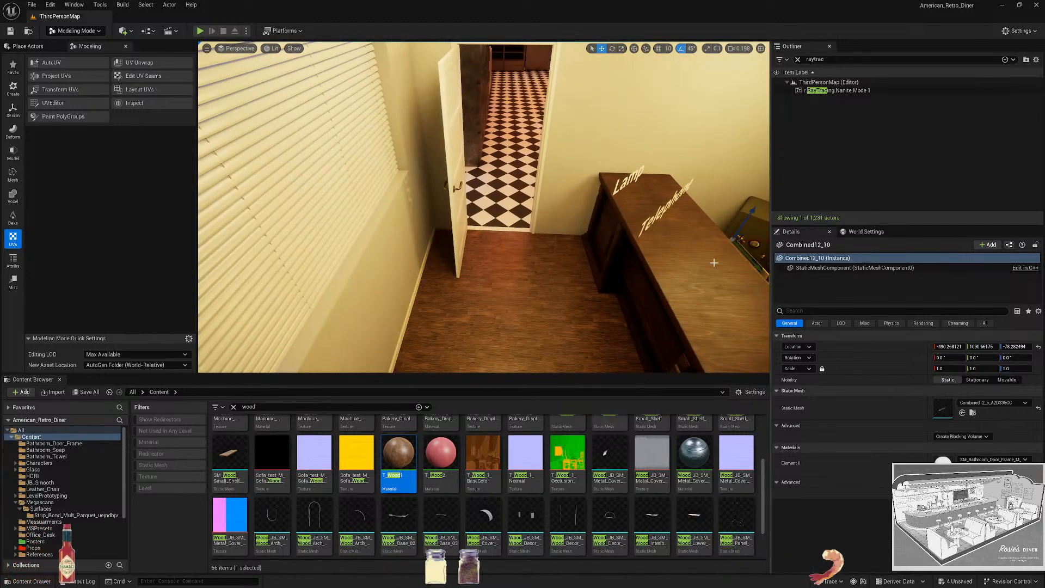
# Move the safe along X away from the office wall, clearing the baseboard, to about X -552.3.
pyautogui.moveTo(713, 235); pyautogui.dragTo(620, 254, button='right')
pyautogui.click(445, 282)
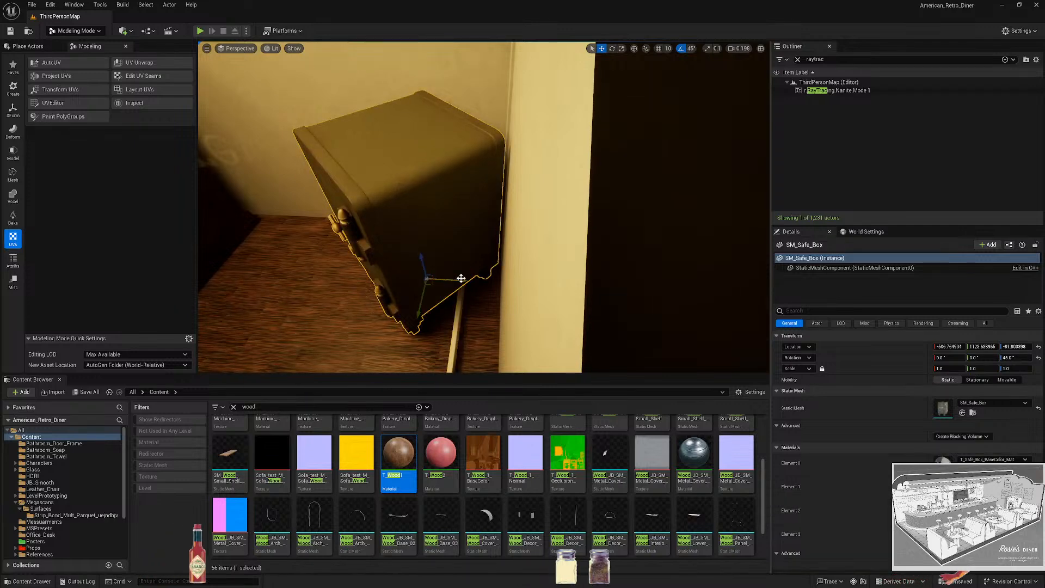
pyautogui.moveTo(461, 278); pyautogui.dragTo(393, 275)
# Duplicate the mesh asset of the checkered tile floor beside the office and assign the copy as that floor's static mesh.
pyautogui.moveTo(435, 282); pyautogui.dragTo(419, 234, button='right')
pyautogui.click(435, 282)
pyautogui.moveTo(435, 283); pyautogui.dragTo(490, 305, button='right')
pyautogui.moveTo(483, 207); pyautogui.dragTo(506, 201, button='right')
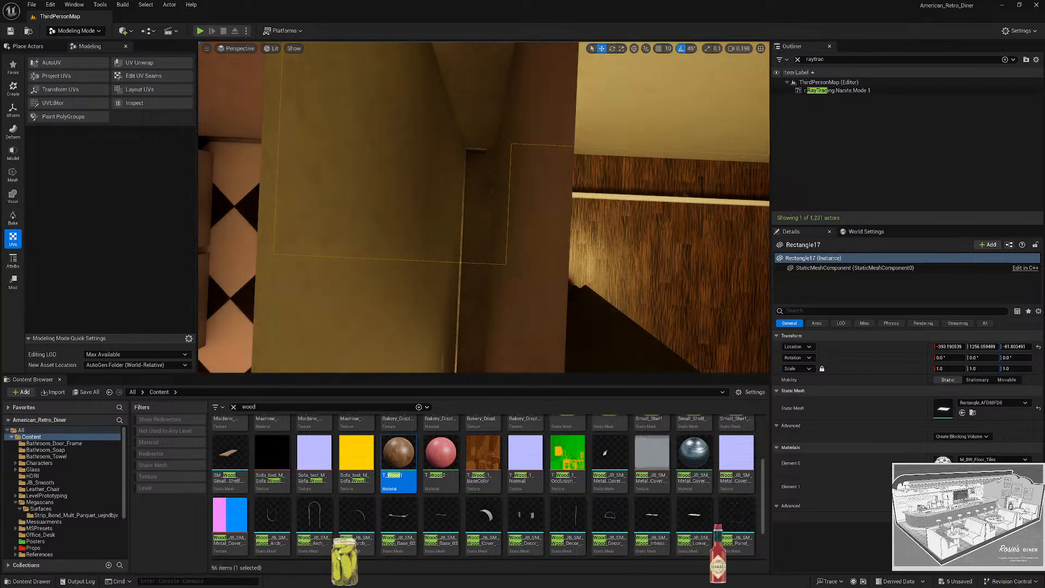
pyautogui.moveTo(483, 207)
pyautogui.mouseDown(button='right')
pyautogui.moveTo(479, 180)
pyautogui.moveTo(511, 229)
pyautogui.moveTo(539, 217)
pyautogui.moveTo(511, 190)
pyautogui.moveTo(539, 212)
pyautogui.moveTo(490, 229)
pyautogui.moveTo(522, 196)
pyautogui.moveTo(500, 207)
pyautogui.moveTo(523, 226)
pyautogui.moveTo(497, 204)
pyautogui.mouseUp(button='right')
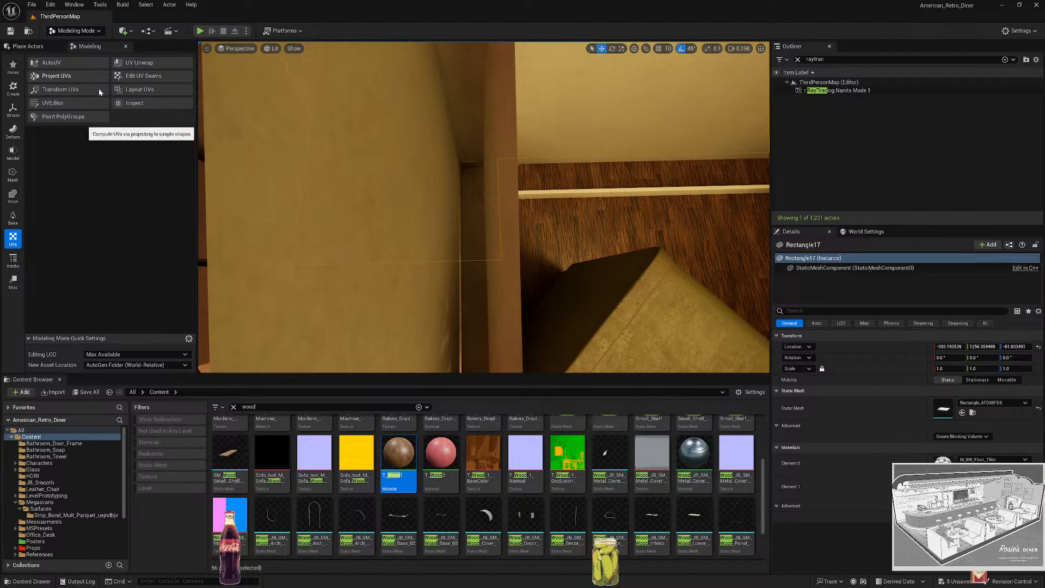
pyautogui.hotkey('ctrl', 'b')
pyautogui.hotkey('ctrl', 'd')
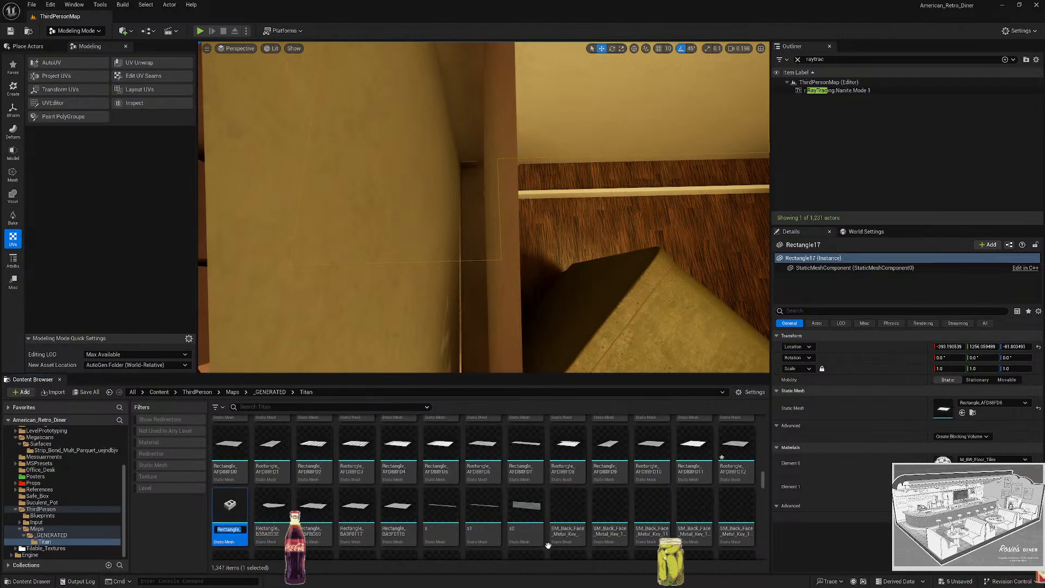
pyautogui.moveTo(220, 514); pyautogui.dragTo(980, 406)
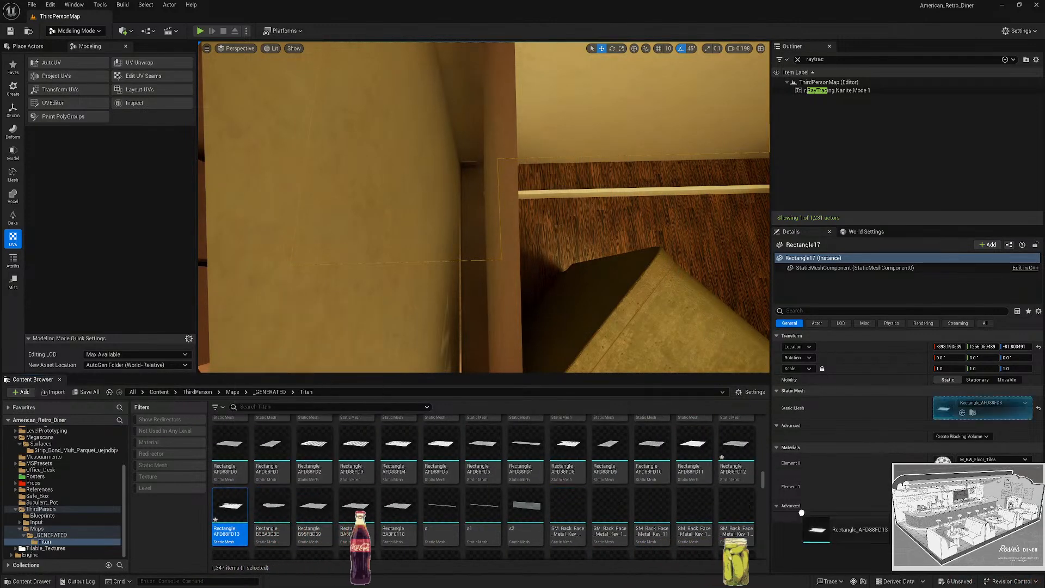
pyautogui.moveTo(495, 178)
pyautogui.mouseDown(button='right')
pyautogui.moveTo(490, 283)
pyautogui.moveTo(474, 179)
pyautogui.mouseUp(button='right')
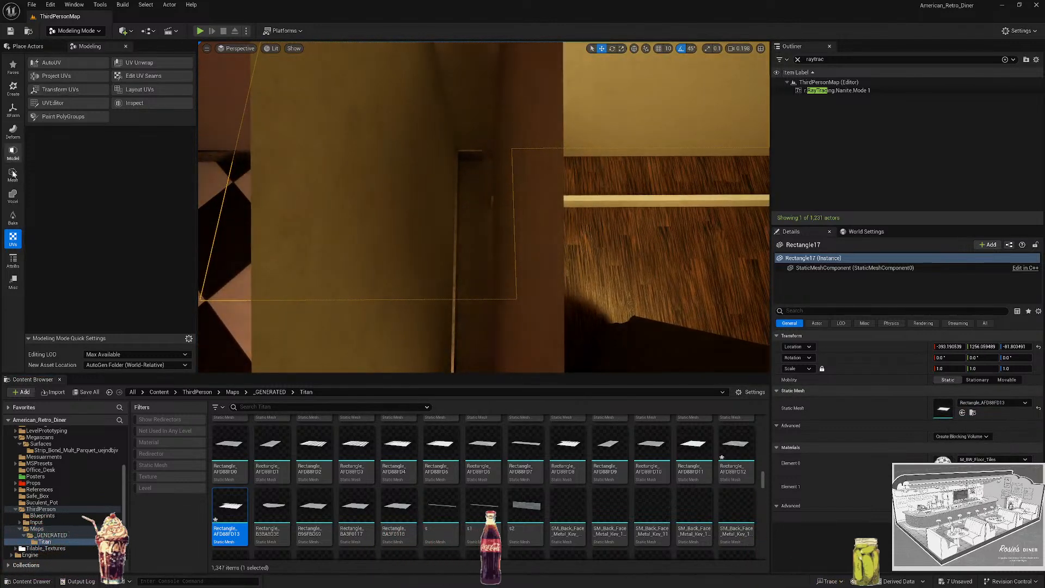
# Insert edge loops in the tile floor with PolyGroup Edit and delete the section protruding into the back office corner.
pyautogui.click(13, 153)
pyautogui.click(68, 65)
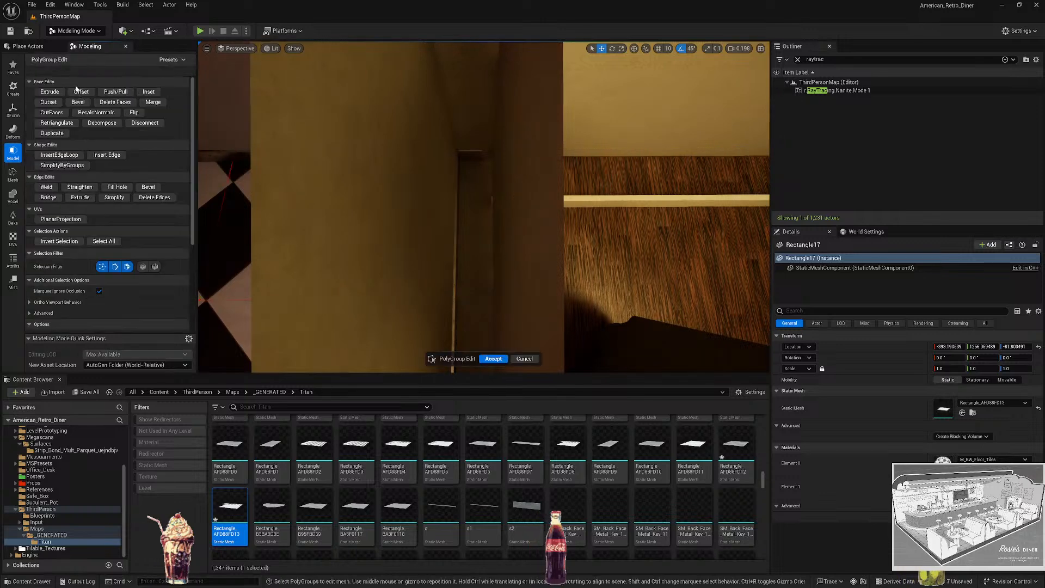
pyautogui.click(41, 143)
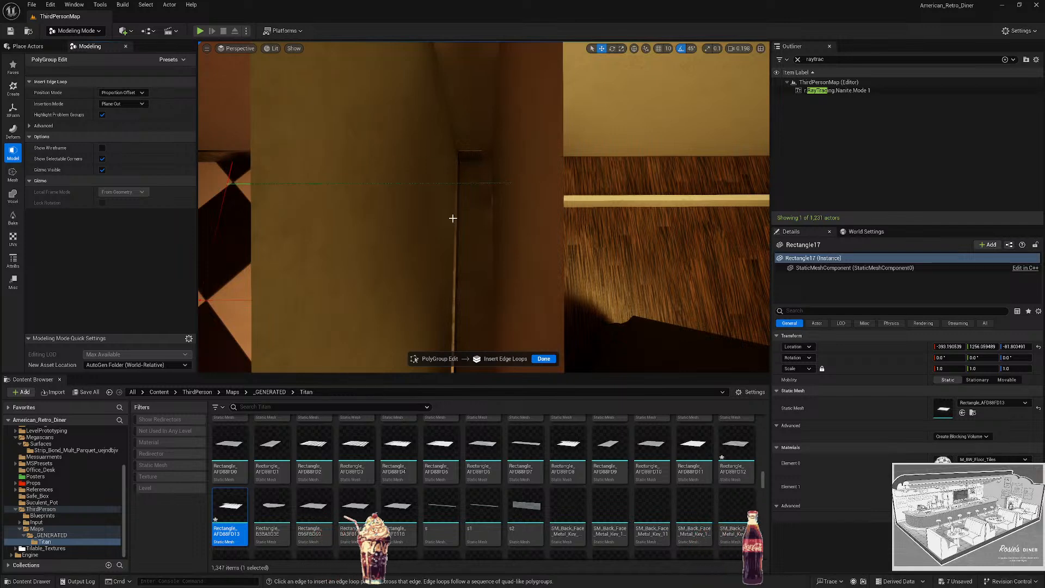
pyautogui.moveTo(452, 218); pyautogui.dragTo(480, 250, button='right')
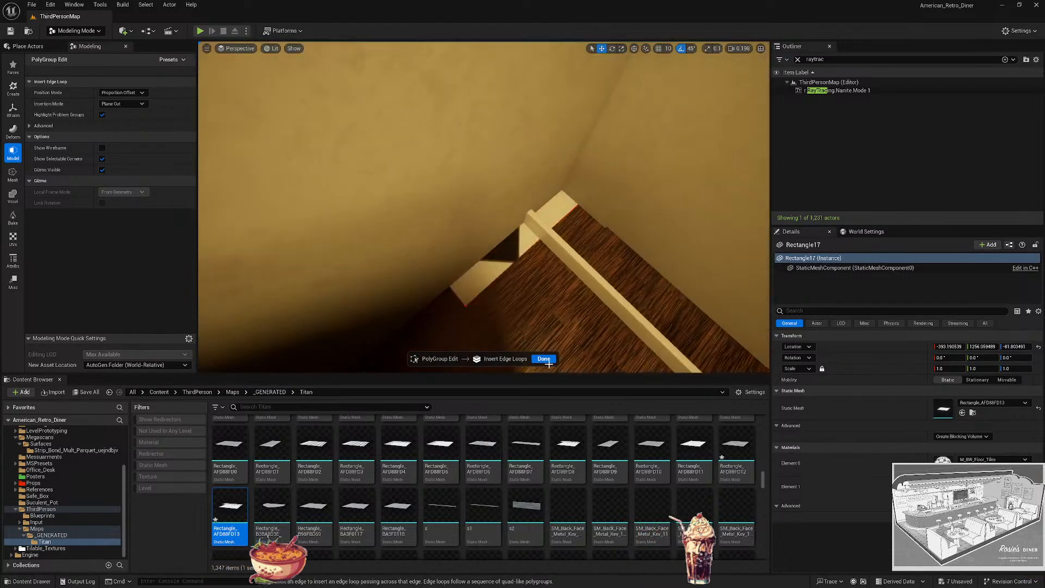
pyautogui.click(543, 359)
pyautogui.click(506, 244)
pyautogui.press('Delete')
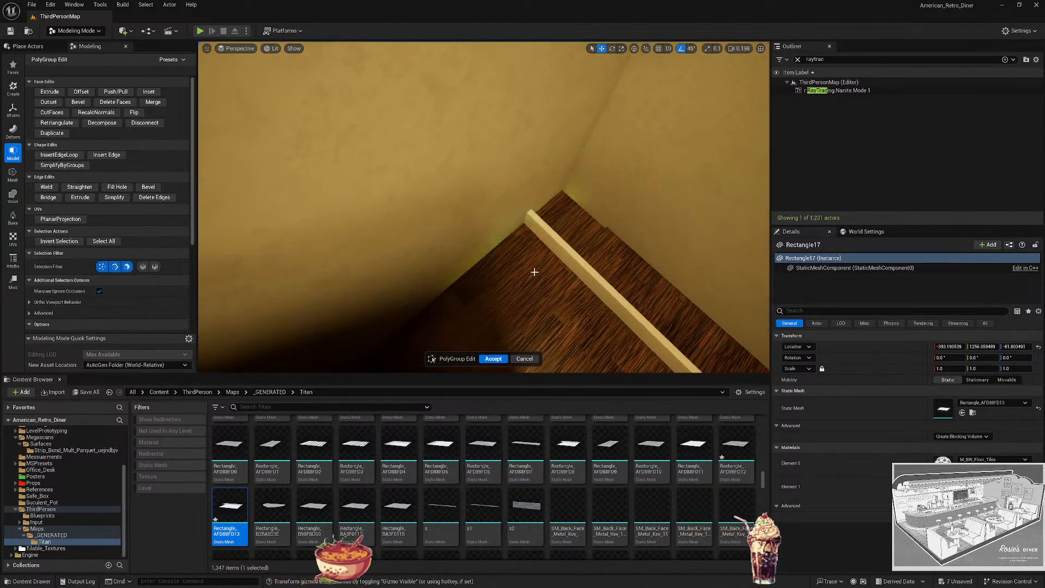
pyautogui.click(493, 358)
# Nudge the office side wall along X to about X -472.6.
pyautogui.moveTo(571, 291); pyautogui.dragTo(571, 291, button='right')
pyautogui.moveTo(483, 176); pyautogui.dragTo(483, 176, button='right')
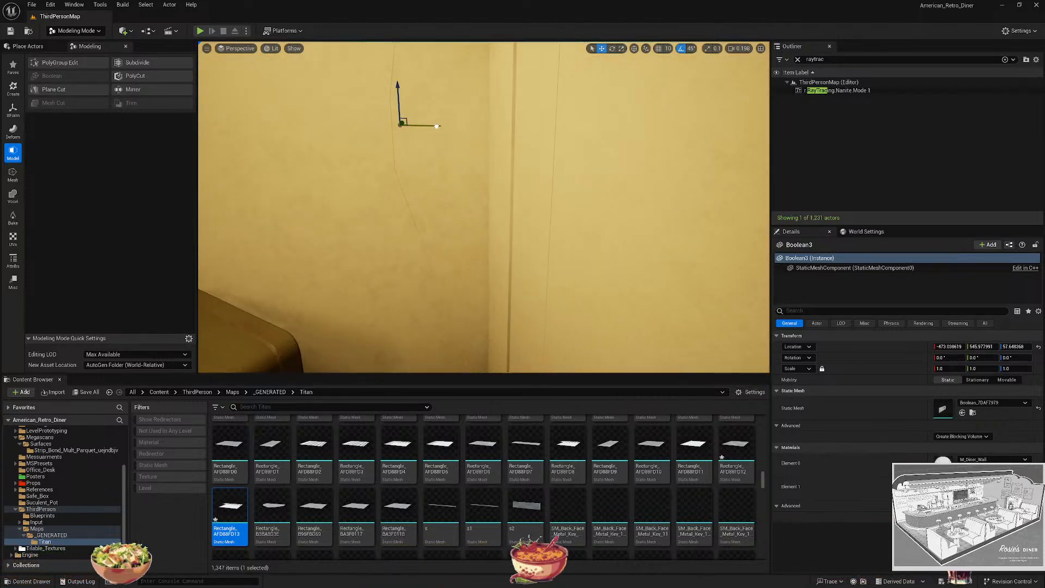
pyautogui.press('Escape')
pyautogui.moveTo(457, 243); pyautogui.dragTo(465, 240, button='right')
pyautogui.click(466, 239)
pyautogui.moveTo(442, 79); pyautogui.dragTo(440, 91)
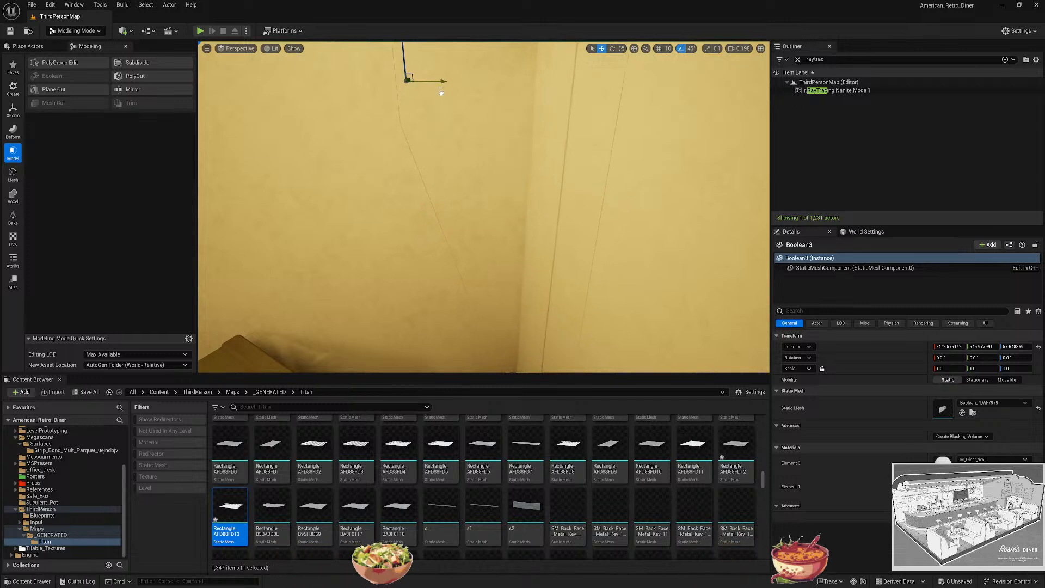
pyautogui.press('Escape')
# Move the baseboard behind the desk along X until it sits flush against the side wall.
pyautogui.moveTo(457, 129); pyautogui.dragTo(457, 128, button='right')
pyautogui.moveTo(506, 285); pyautogui.dragTo(506, 285, button='right')
pyautogui.click(506, 286)
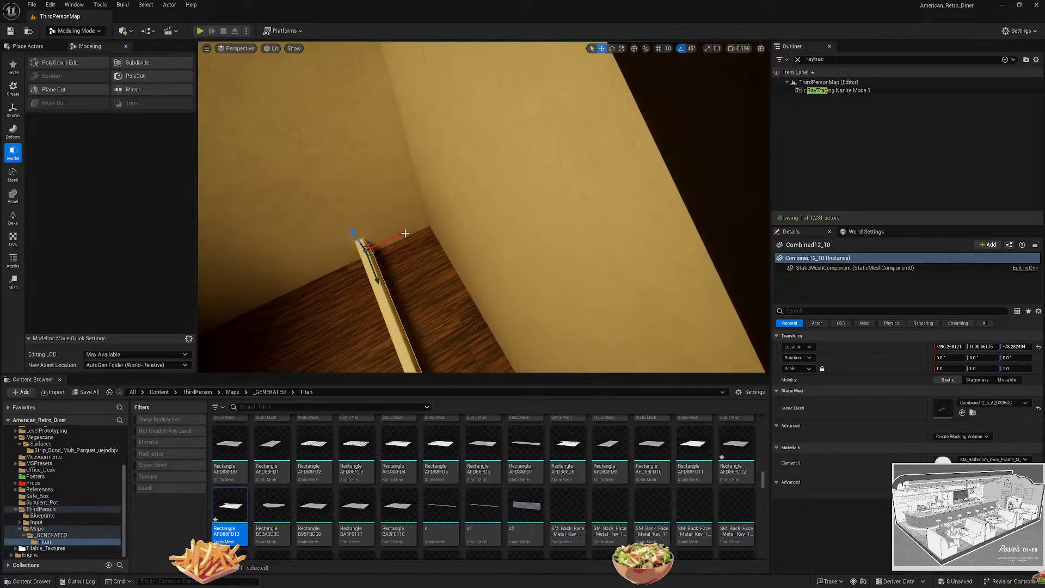
pyautogui.moveTo(405, 234); pyautogui.dragTo(436, 229)
pyautogui.press('Escape')
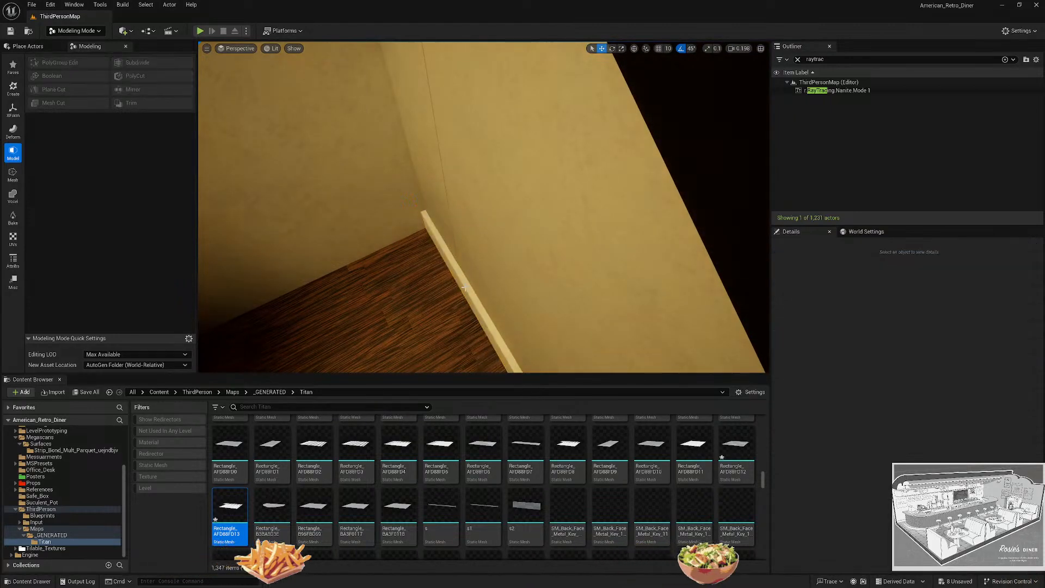
# Move the safe along X back toward the baseboard, to about X -513.4.
pyautogui.moveTo(457, 279); pyautogui.dragTo(457, 280, button='right')
pyautogui.click(426, 260)
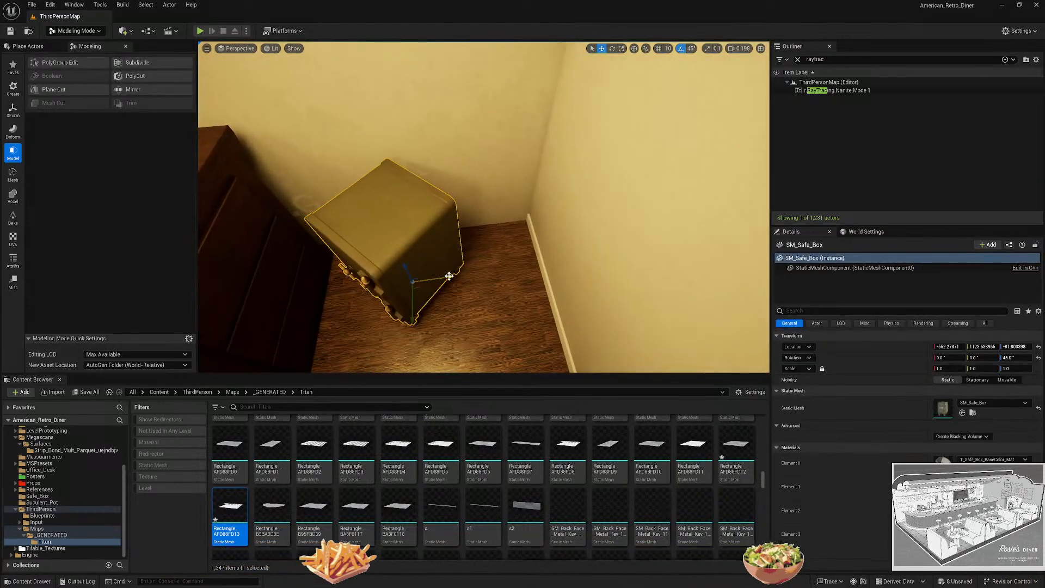
pyautogui.moveTo(449, 276); pyautogui.dragTo(531, 273)
# Examine the safe's door, hinges and feet and its placement in the office corner from several angles.
pyautogui.scroll(5, 532, 273)
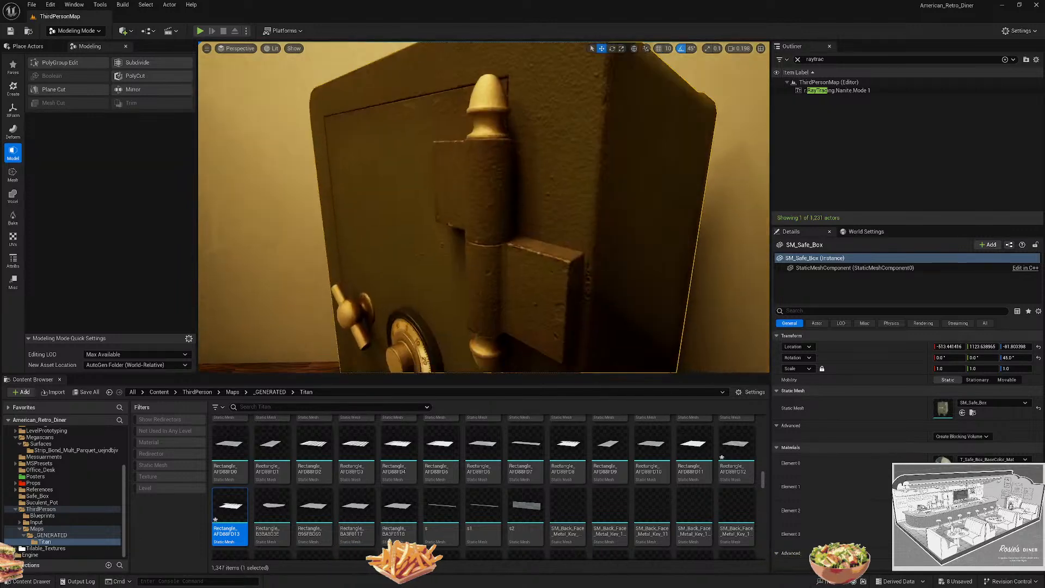
pyautogui.moveTo(504, 301); pyautogui.dragTo(504, 301, button='right')
pyautogui.scroll(-1, 504, 301)
pyautogui.press('f')
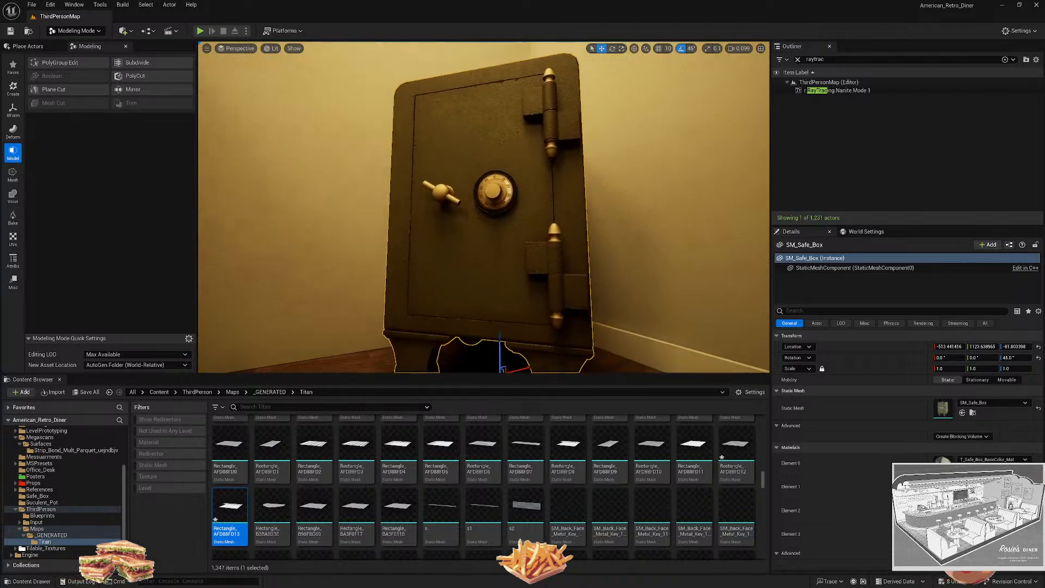
pyautogui.press('Escape')
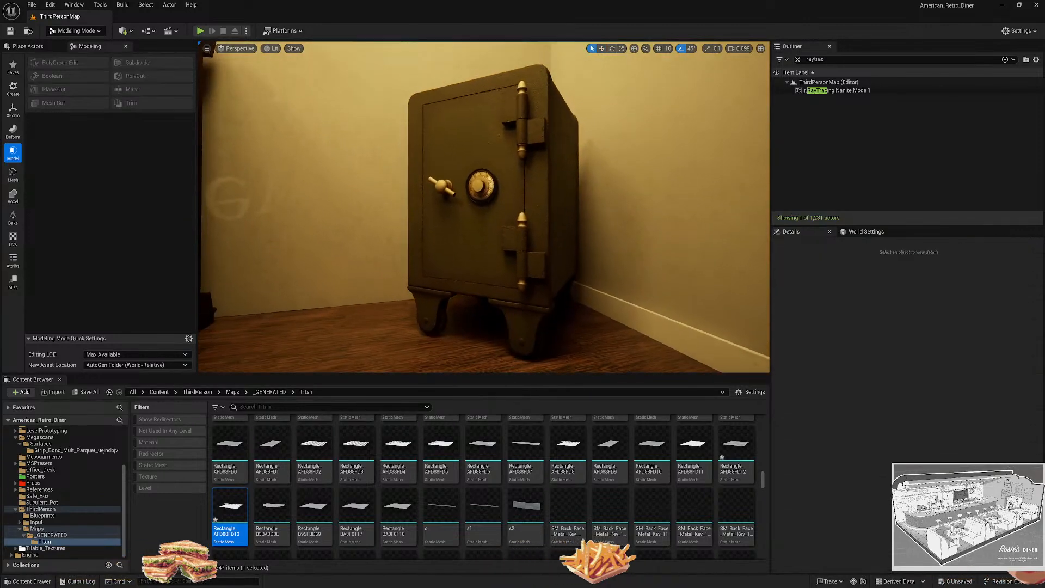
pyautogui.moveTo(490, 185); pyautogui.dragTo(596, 300, button='right')
pyautogui.scroll(2, 512, 201)
pyautogui.press('w')
pyautogui.press('s')
pyautogui.press('s')
pyautogui.moveTo(484, 207); pyautogui.dragTo(552, 182, button='right')
pyautogui.press('a')
pyautogui.press('a')
pyautogui.press('w')
pyautogui.moveTo(536, 65); pyautogui.dragTo(494, 63, button='right')
pyautogui.press('d')
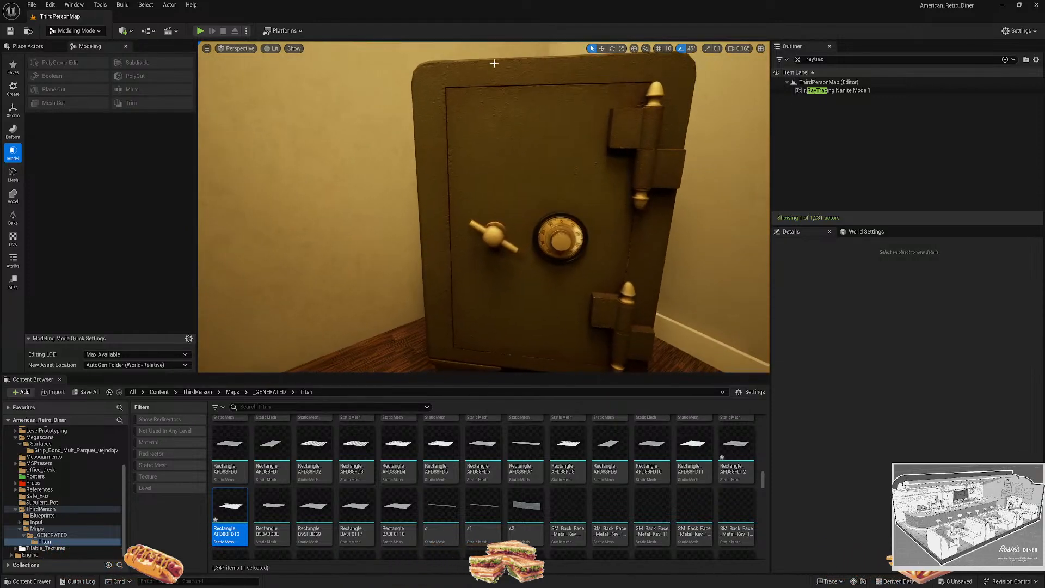
pyautogui.press('s')
pyautogui.moveTo(611, 205); pyautogui.dragTo(593, 256, button='right')
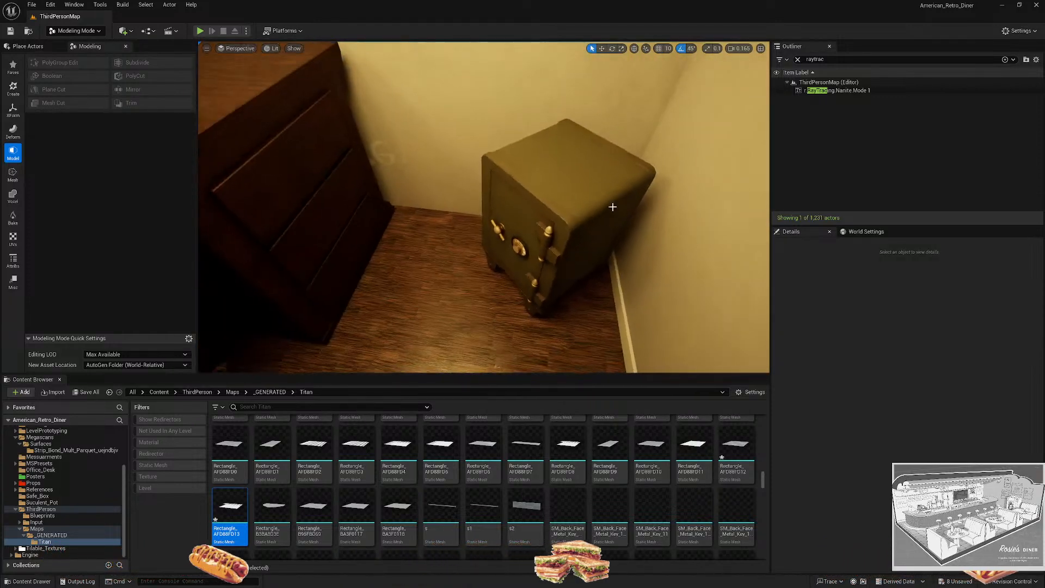
# Shift the safe slightly along Y to about Y 1127.4.
pyautogui.click(545, 261)
pyautogui.press('w')
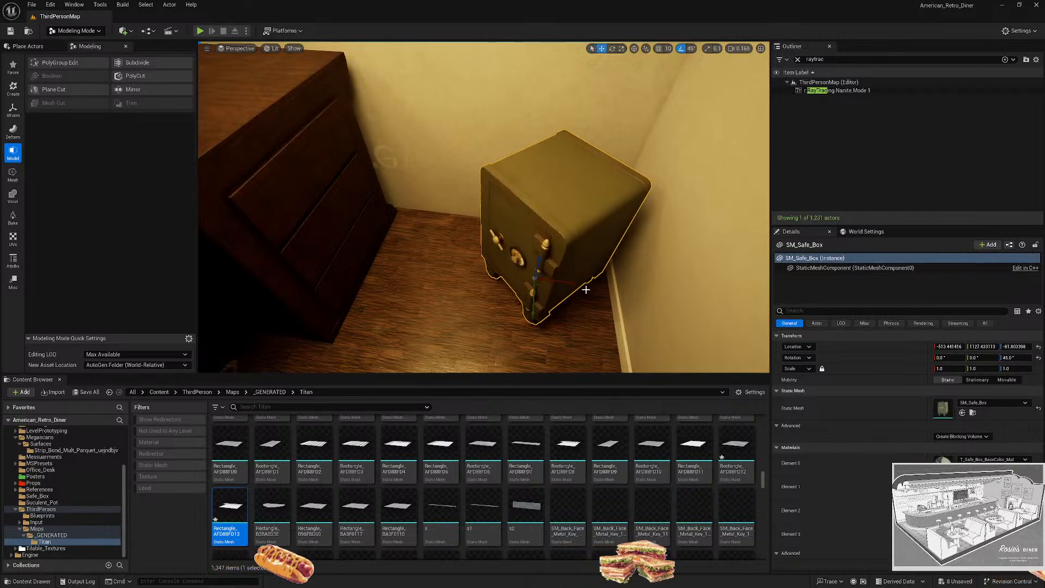
pyautogui.press('Escape')
# Duplicate the baseboard at about X -264.6 and Y 1271.9 for the office and open the transform modeling tools for the copy.
pyautogui.moveTo(578, 284); pyautogui.dragTo(767, 280, button='right')
pyautogui.press('w')
pyautogui.press('w')
pyautogui.scroll(1, 702, 269)
pyautogui.click(520, 276)
pyautogui.moveTo(520, 276); pyautogui.dragTo(479, 275, button='right')
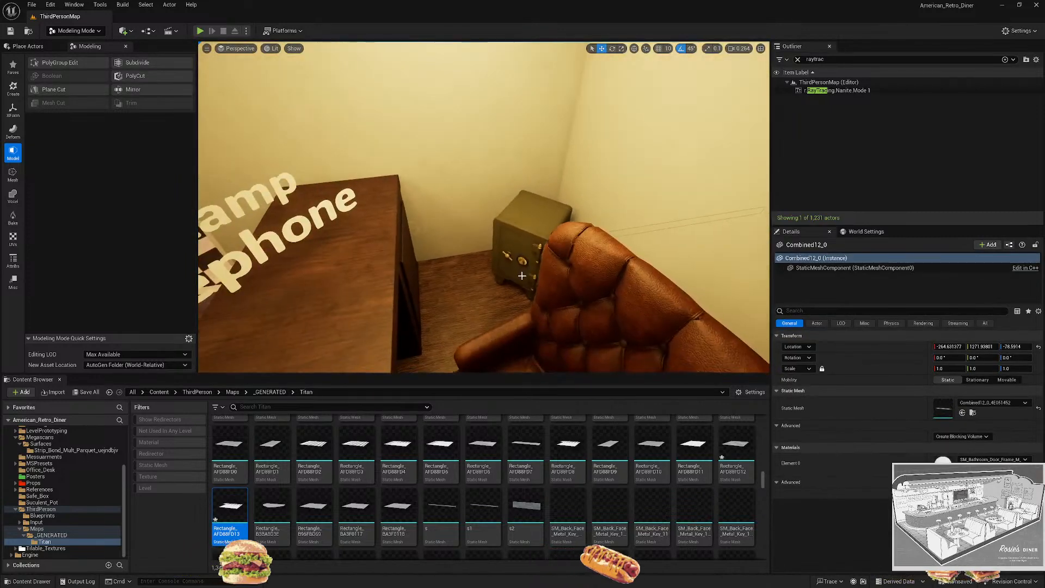
pyautogui.moveTo(540, 269); pyautogui.dragTo(550, 305, button='right')
pyautogui.press('s')
pyautogui.press('s')
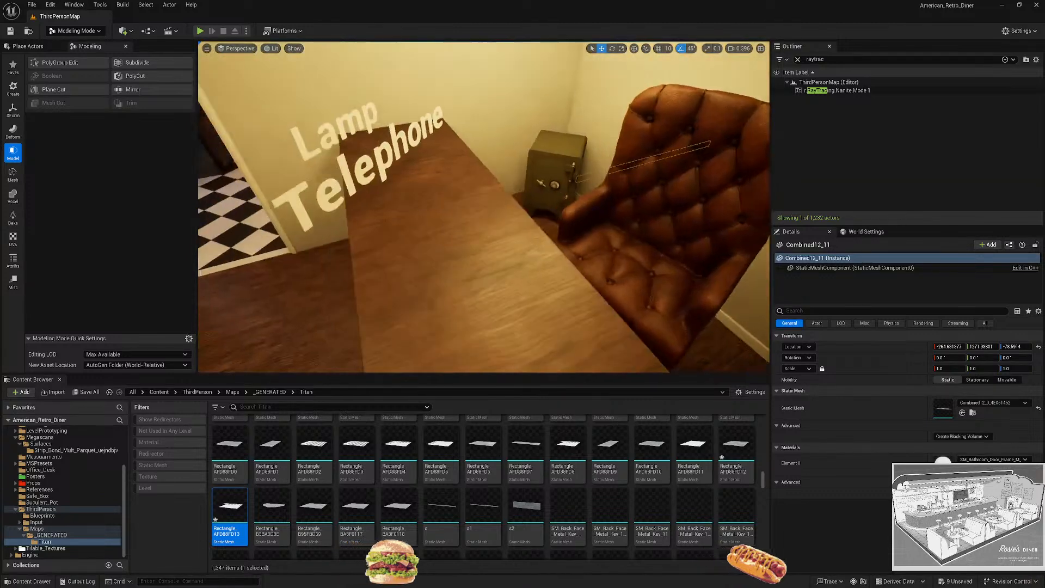
pyautogui.scroll(1, 483, 207)
pyautogui.press('w')
pyautogui.click(13, 110)
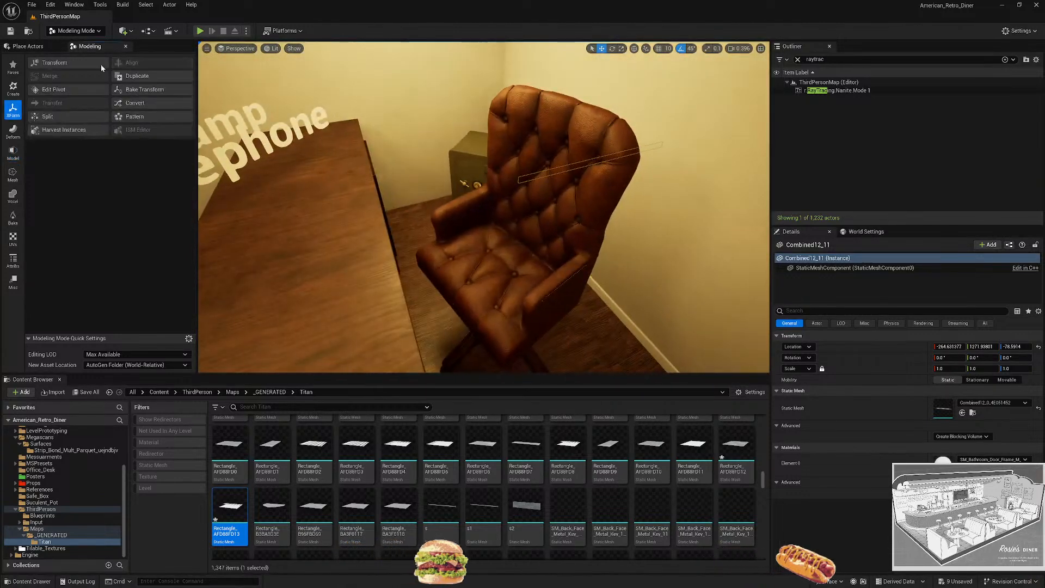
# Move the copied baseboard's pivot to the front end of its bounding box with Edit Pivot.
pyautogui.click(54, 89)
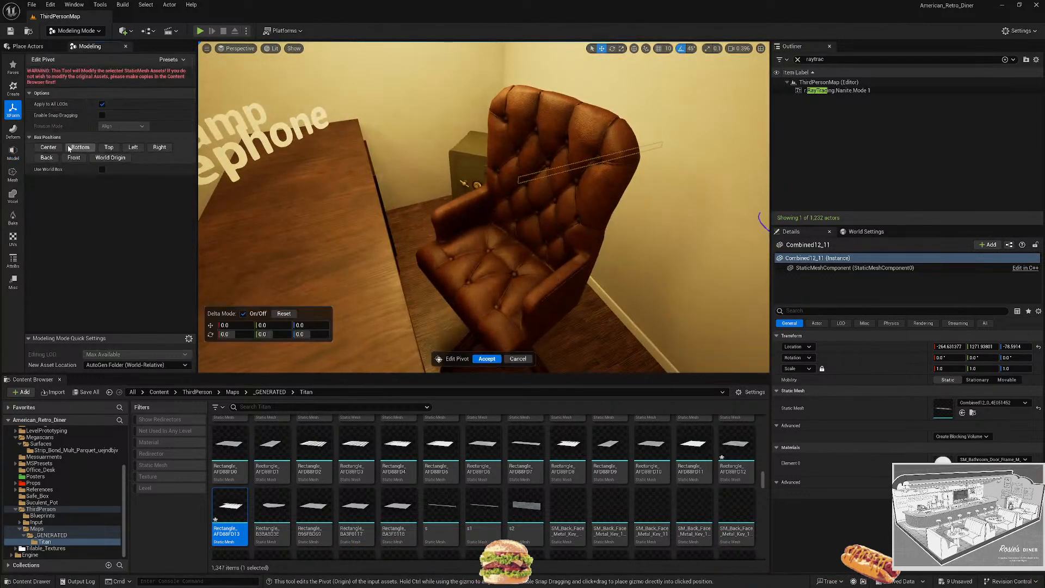
pyautogui.click(68, 156)
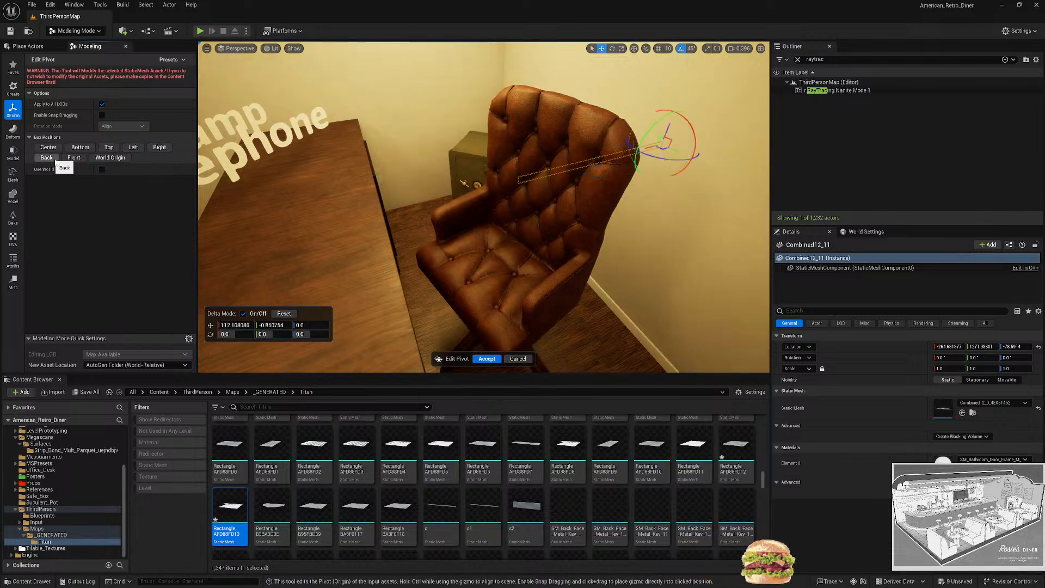
pyautogui.click(487, 358)
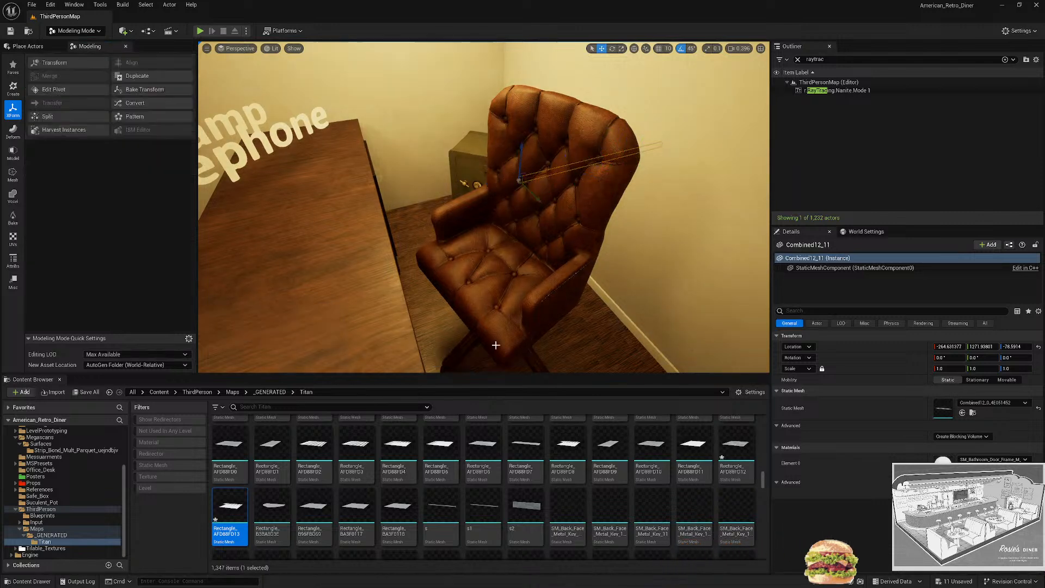
# Place the copied baseboard on the floor along the office door wall, with its end against the door frame at about X -735.
pyautogui.moveTo(268, 197); pyautogui.dragTo(255, 201)
pyautogui.moveTo(256, 201); pyautogui.dragTo(218, 251, button='right')
pyautogui.scroll(-2, 207, 223)
pyautogui.scroll(-1, 418, 201)
pyautogui.moveTo(417, 240); pyautogui.dragTo(418, 177, button='right')
pyautogui.moveTo(493, 220); pyautogui.dragTo(398, 191)
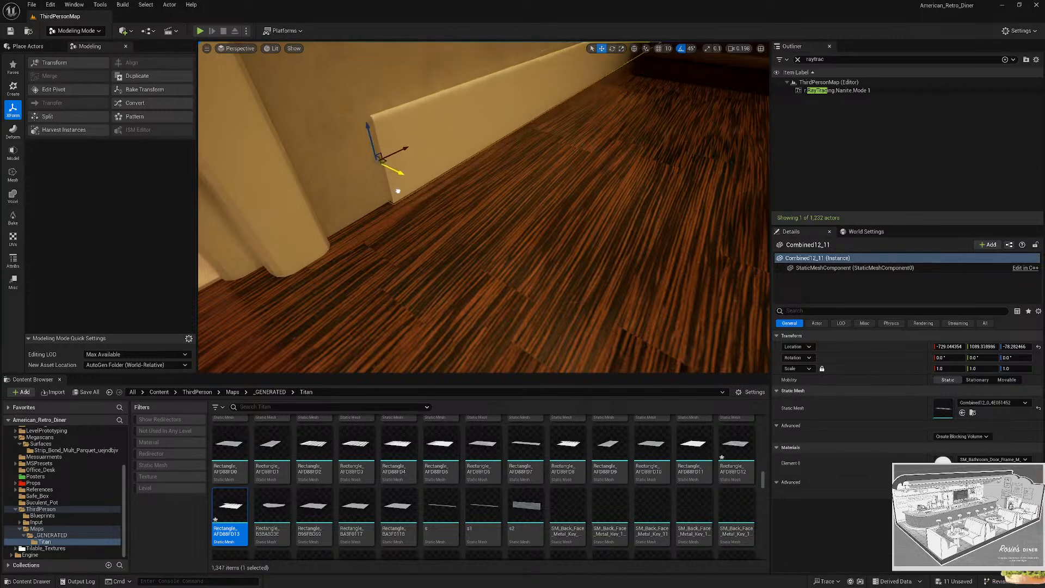
pyautogui.moveTo(403, 196); pyautogui.dragTo(200, 196, button='right')
pyautogui.scroll(-6, 267, 179)
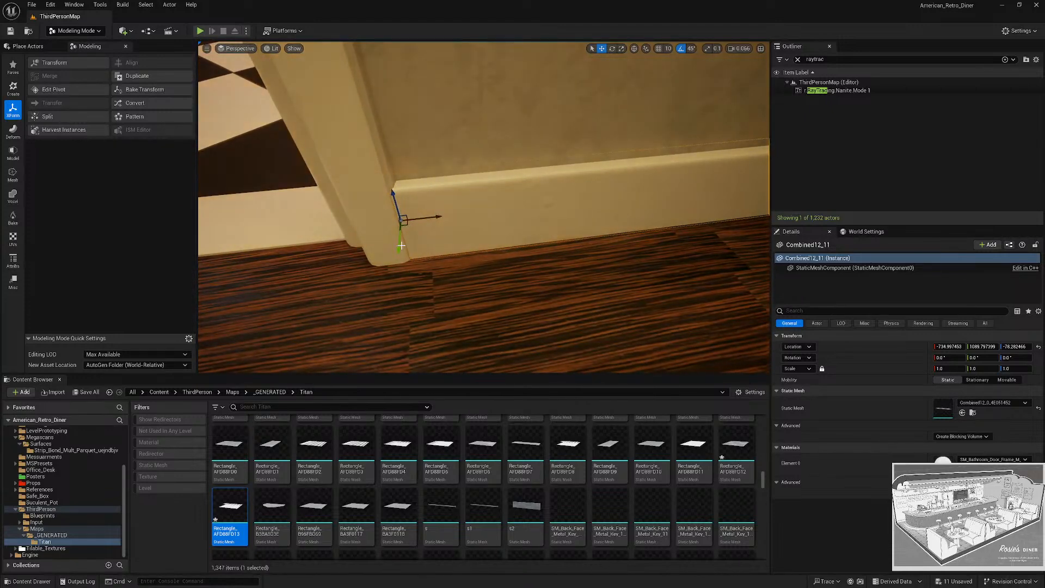
pyautogui.press('Escape')
pyautogui.moveTo(560, 280); pyautogui.dragTo(560, 250, button='right')
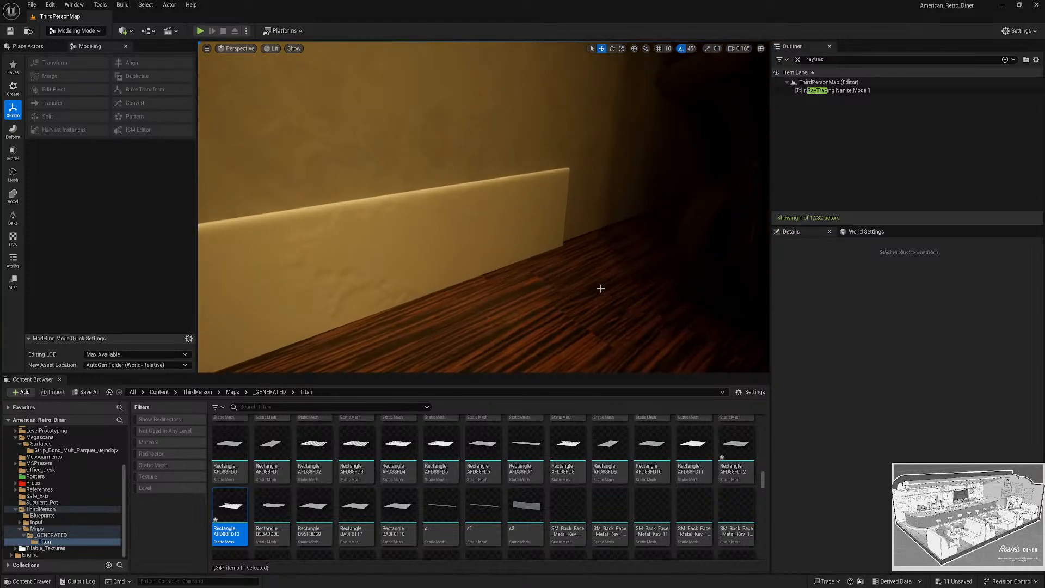
# Nudge the door-wall baseboard along Y to about 1089.35 so it sits tight against the wall beside the door frame.
pyautogui.click(537, 236)
pyautogui.moveTo(537, 236); pyautogui.dragTo(457, 212, button='right')
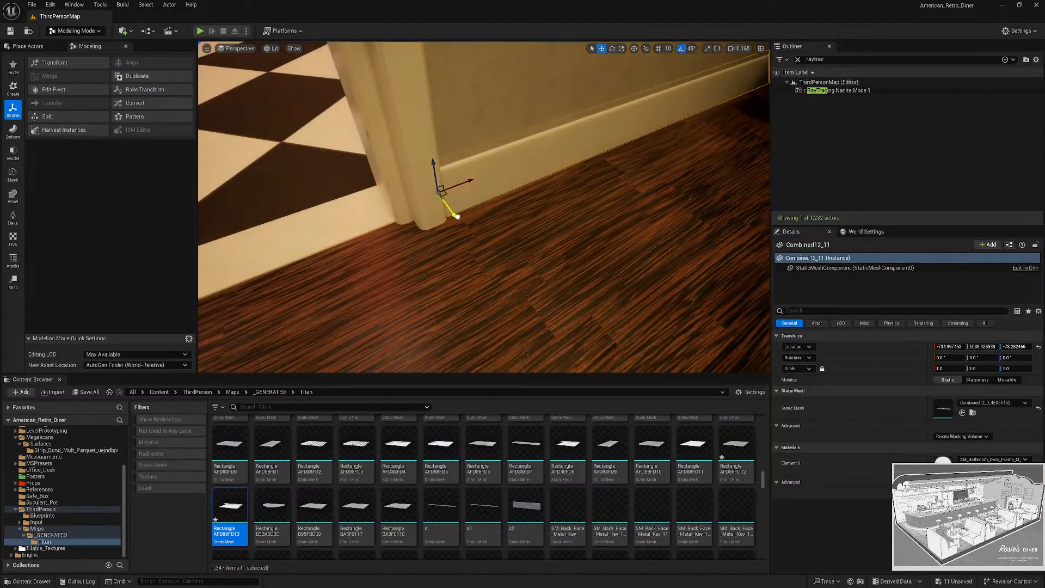
pyautogui.moveTo(456, 218); pyautogui.dragTo(460, 222)
pyautogui.click(462, 234)
pyautogui.moveTo(463, 234); pyautogui.dragTo(287, 267, button='right')
pyautogui.press('Escape')
pyautogui.click(434, 256)
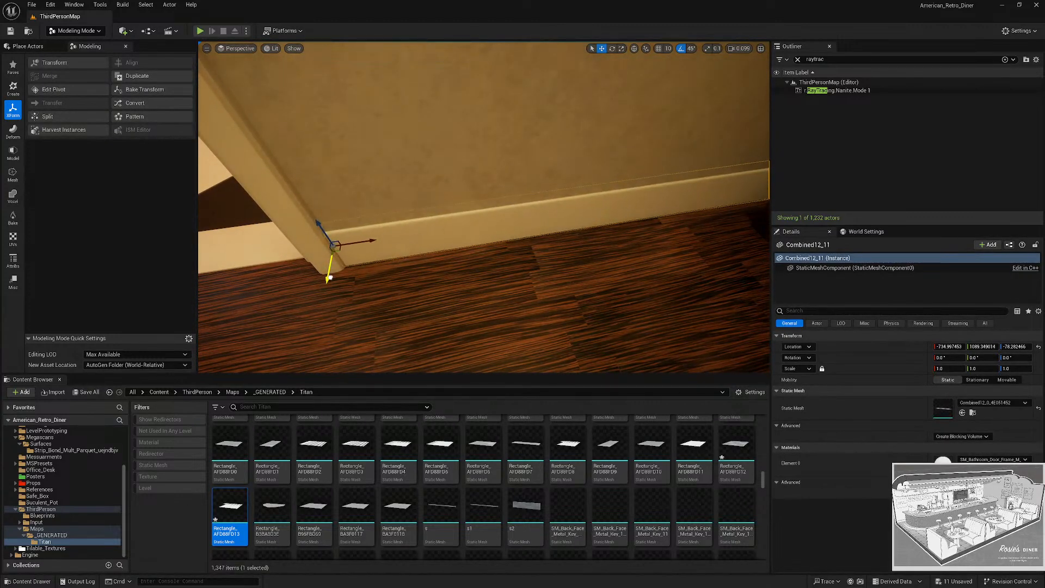
# Duplicate the door-wall baseboard's mesh asset and assign the copy Combined12_0_4E051453 as its static mesh.
pyautogui.moveTo(329, 277); pyautogui.dragTo(426, 260, button='right')
pyautogui.scroll(2, 479, 229)
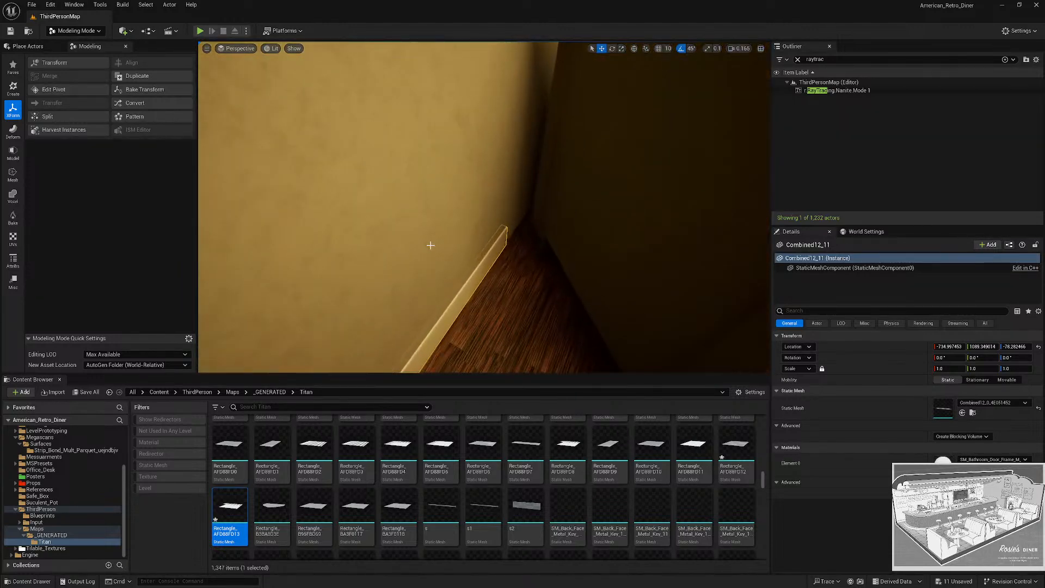
pyautogui.hotkey('ctrl', 'b')
pyautogui.hotkey('ctrl', 'd')
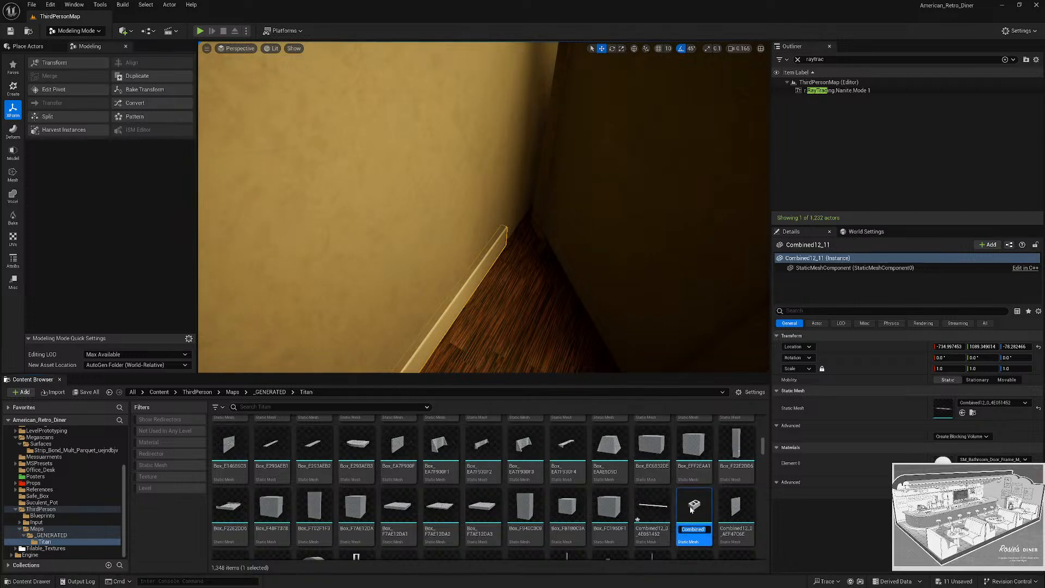
pyautogui.moveTo(694, 512); pyautogui.dragTo(947, 416)
# Use PolyGroup Edit to extend the door-wall baseboard's far end about 3.1 units into the room corner and accept the edit.
pyautogui.scroll(2, 546, 233)
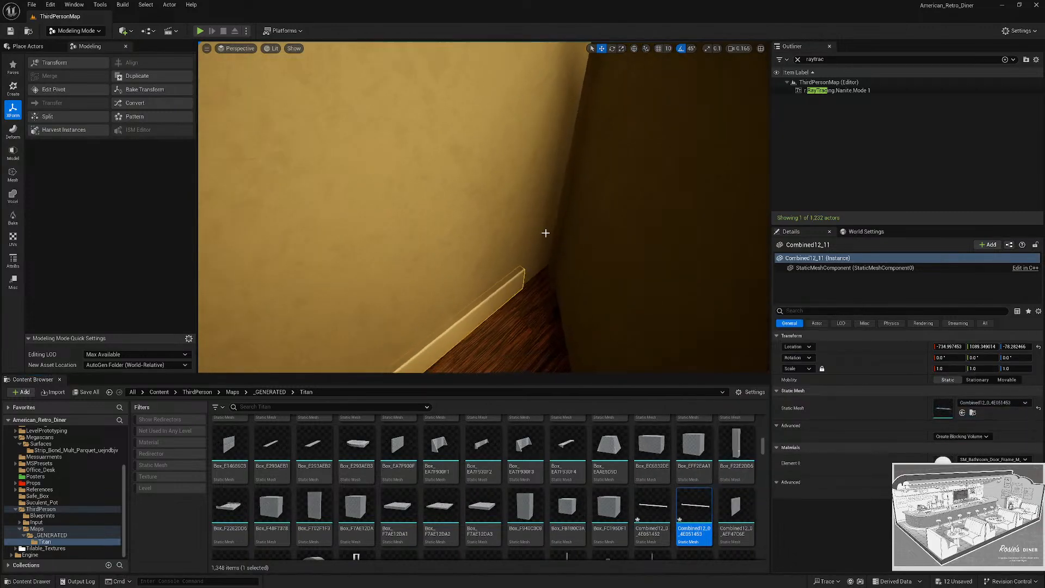
pyautogui.click(12, 157)
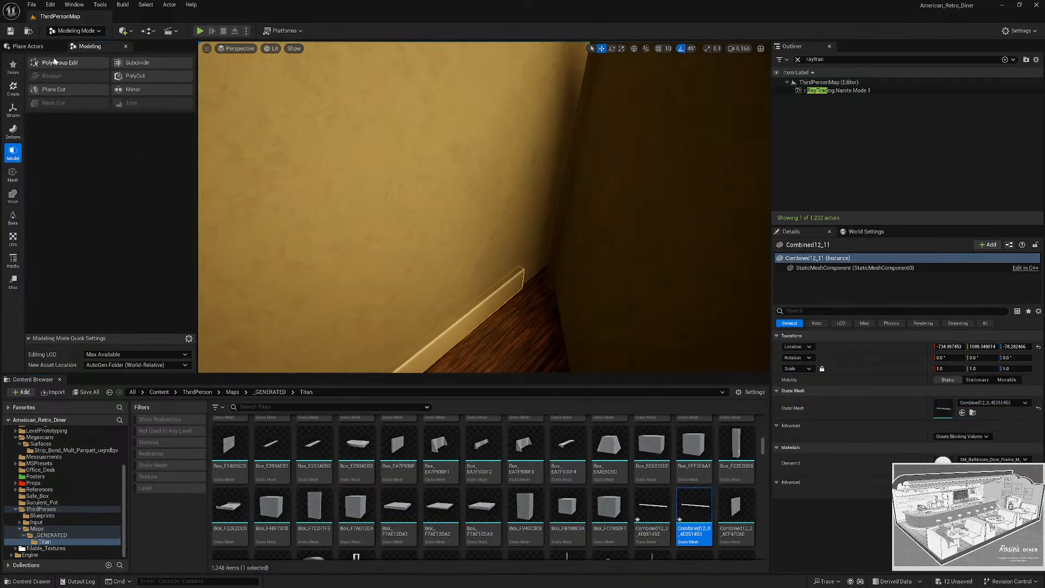
pyautogui.click(55, 62)
pyautogui.moveTo(588, 338); pyautogui.dragTo(521, 301, button='right')
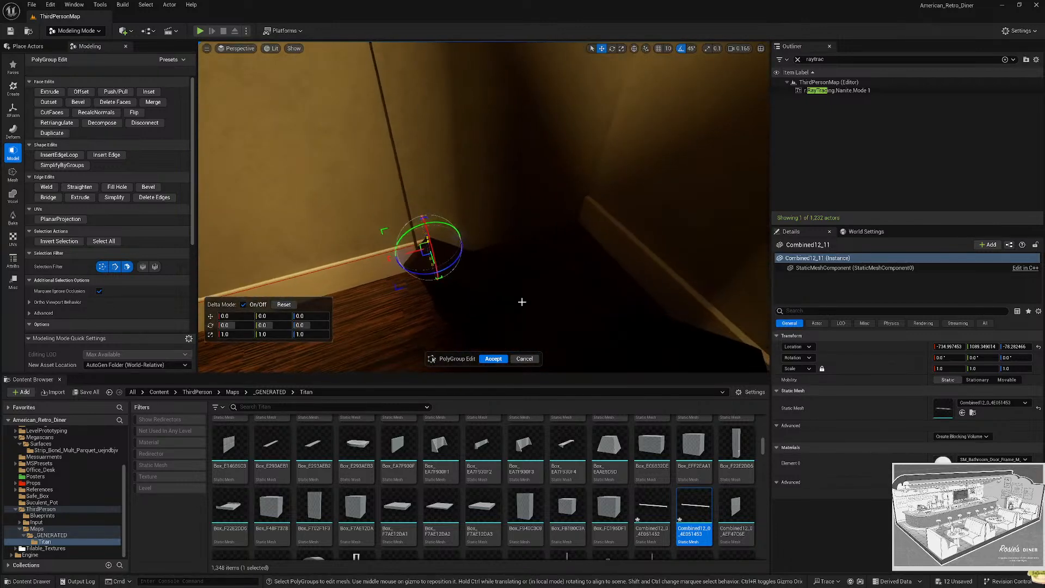
pyautogui.moveTo(561, 240); pyautogui.dragTo(574, 237)
pyautogui.moveTo(573, 237); pyautogui.dragTo(509, 278, button='right')
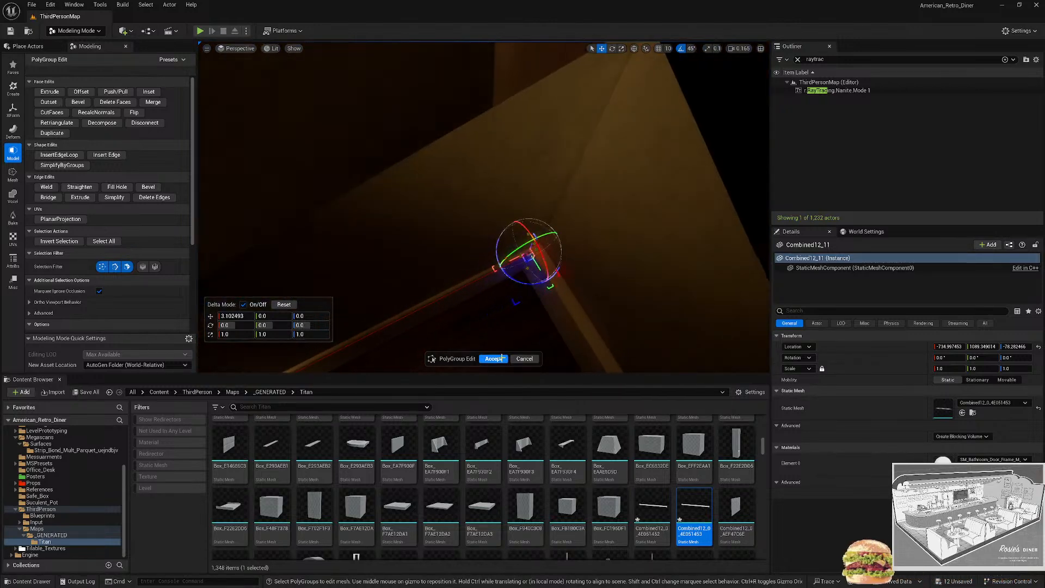
pyautogui.click(502, 358)
# Shift the hallway's metal skirting on the other side of the wall slightly along Y, to about 1078.74.
pyautogui.moveTo(546, 294); pyautogui.dragTo(359, 313, button='right')
pyautogui.click(400, 325)
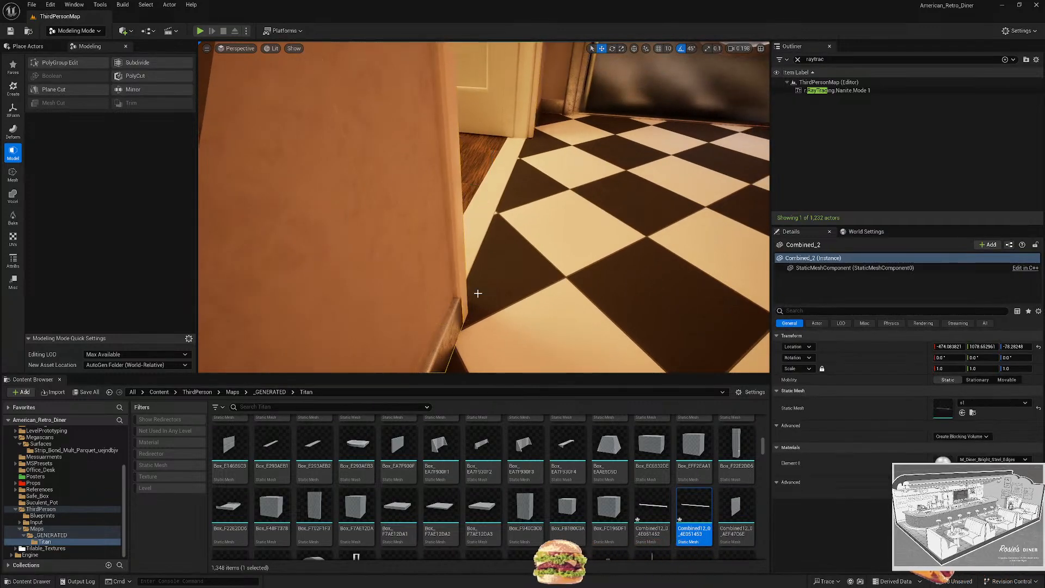
pyautogui.moveTo(477, 293); pyautogui.dragTo(442, 133, button='right')
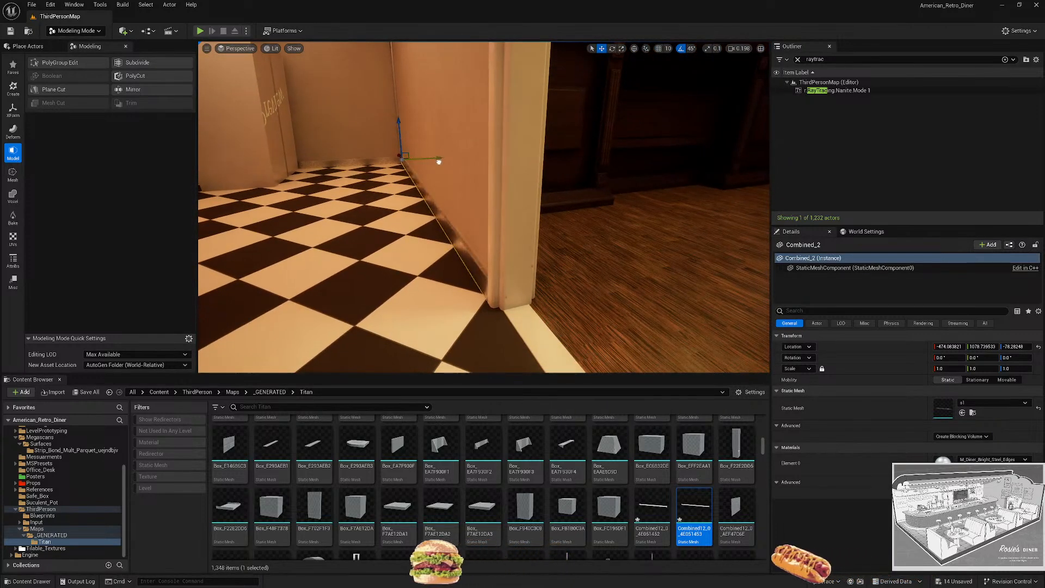
pyautogui.press('Escape')
# Readjust the office door-wall baseboard along Y to about 1089.42 beside the door frame.
pyautogui.moveTo(441, 170); pyautogui.dragTo(501, 248, button='right')
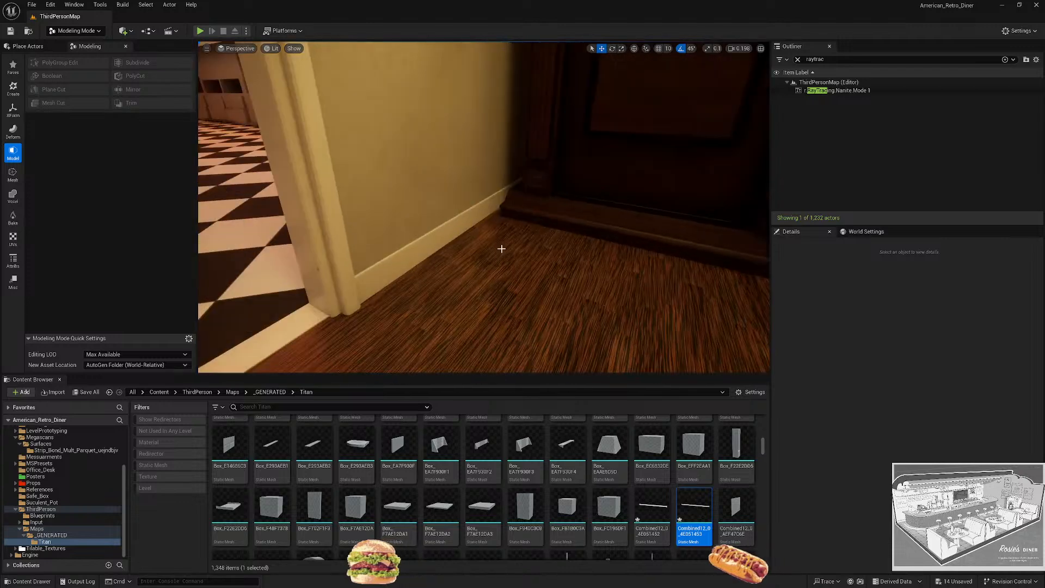
pyautogui.click(436, 240)
pyautogui.moveTo(435, 239); pyautogui.dragTo(469, 261, button='right')
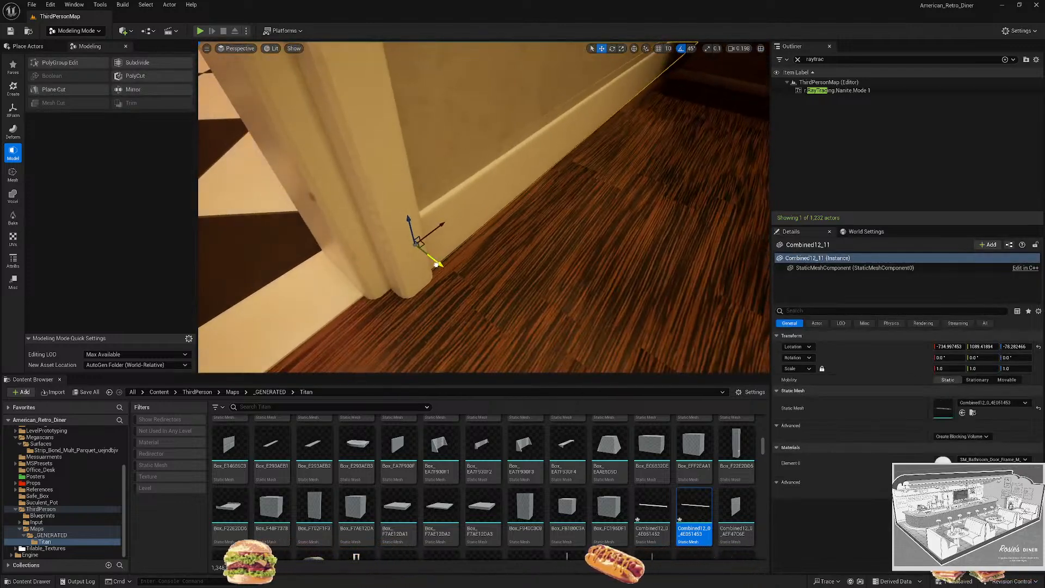
pyautogui.press('Escape')
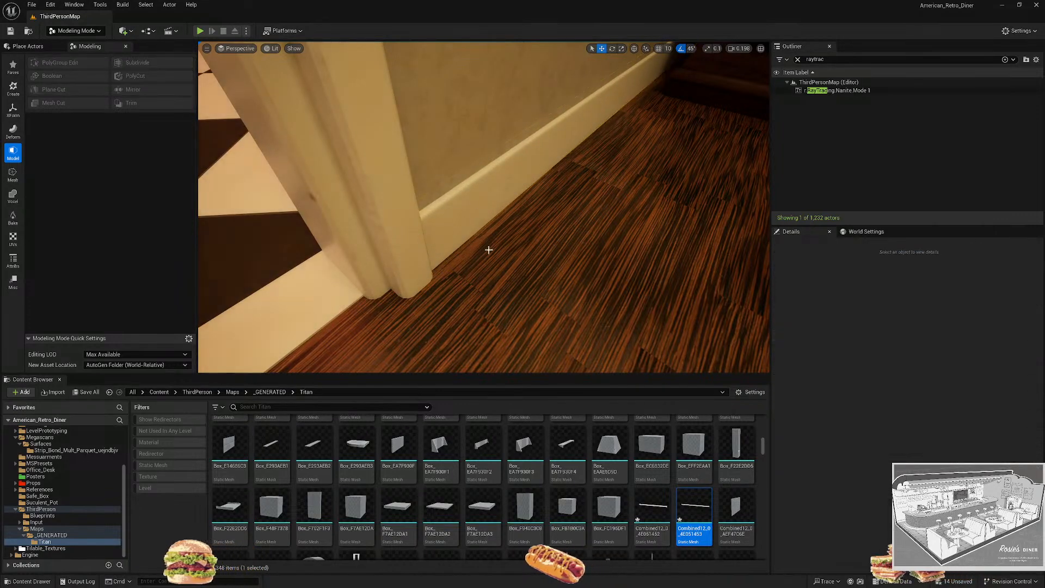
# Make a copy of the bathroom baseboard behind the toilet and bring it into the office.
pyautogui.moveTo(489, 249); pyautogui.dragTo(647, 251, button='right')
pyautogui.scroll(-1, 488, 250)
pyautogui.scroll(4, 483, 207)
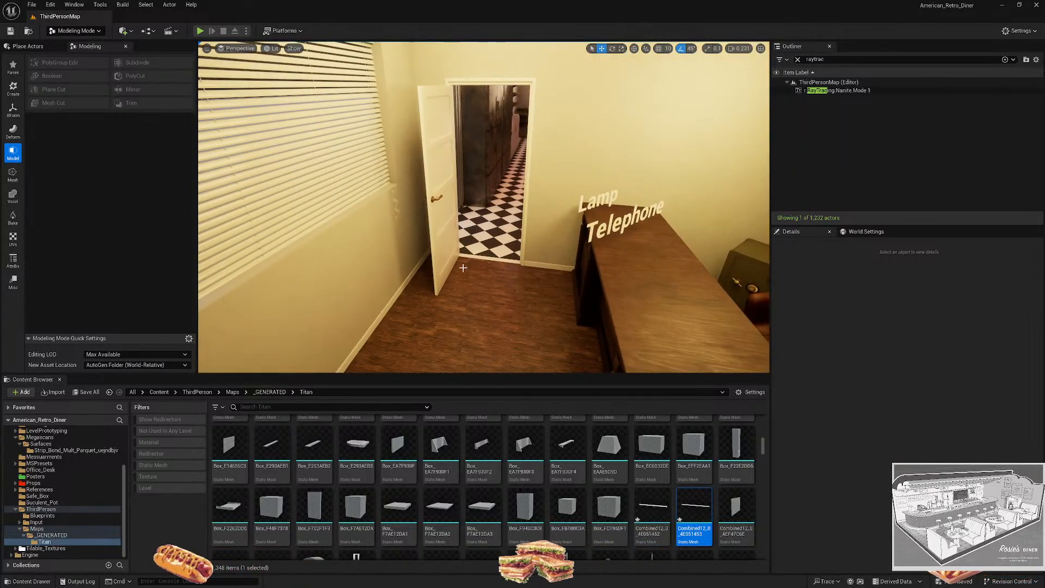
pyautogui.moveTo(648, 250); pyautogui.dragTo(681, 256, button='right')
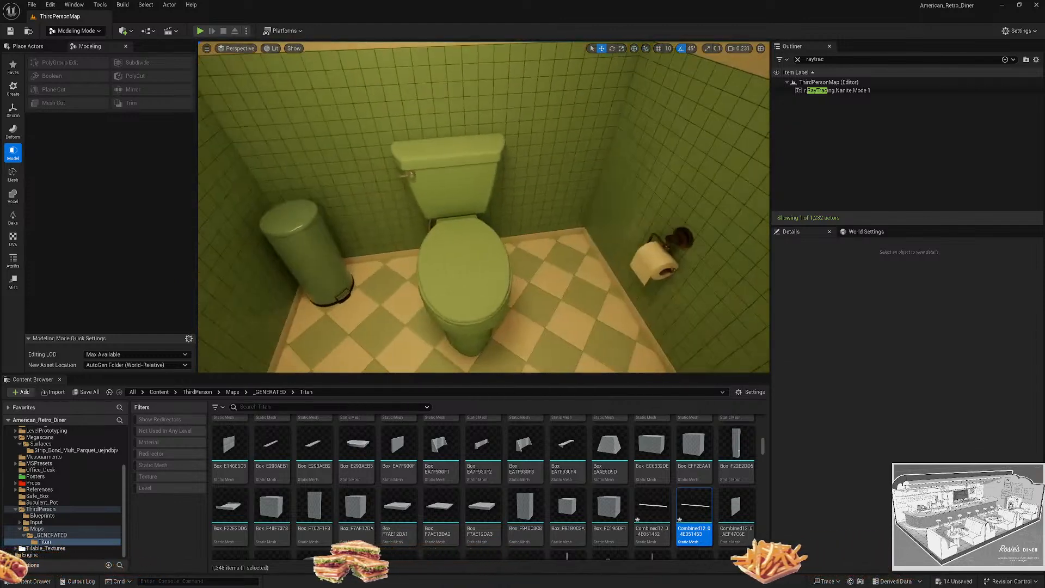
pyautogui.click(506, 251)
pyautogui.moveTo(506, 251); pyautogui.dragTo(479, 251, button='right')
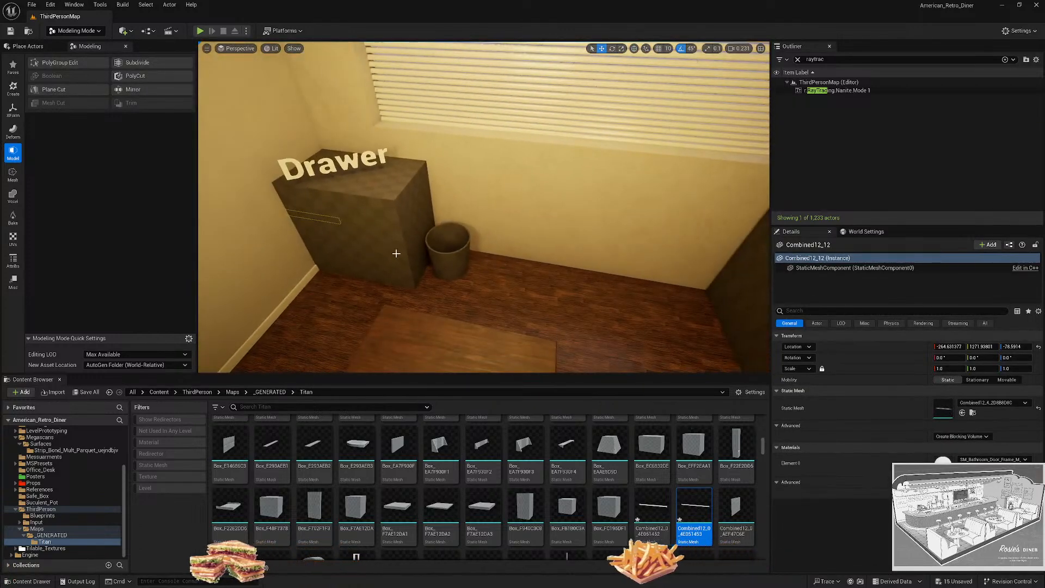
pyautogui.moveTo(480, 210); pyautogui.dragTo(397, 224, button='right')
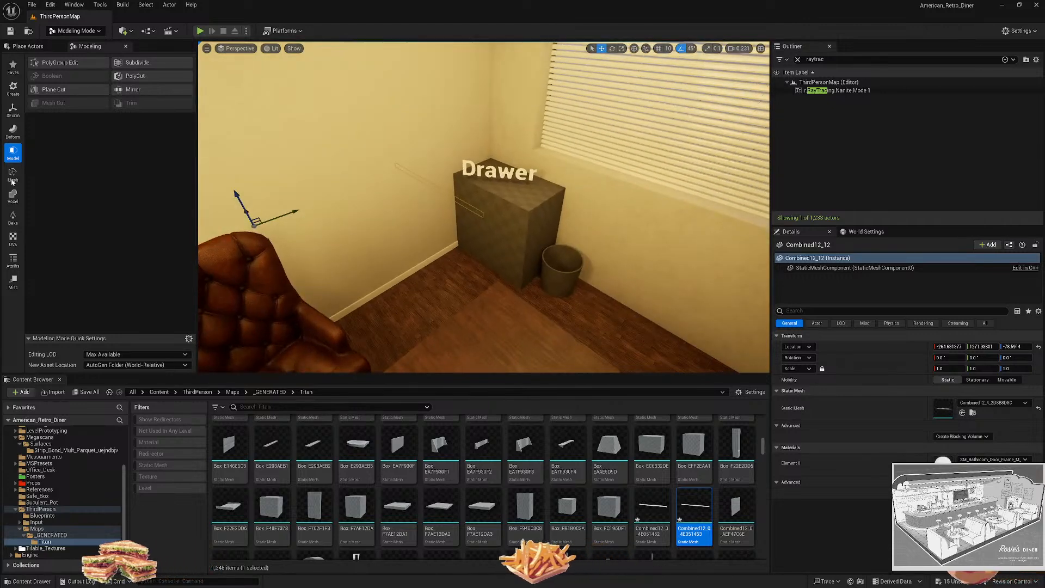
# Set the pivot of the new baseboard copy near the drawer cabinet to its front end with Edit Pivot.
pyautogui.click(12, 109)
pyautogui.click(59, 82)
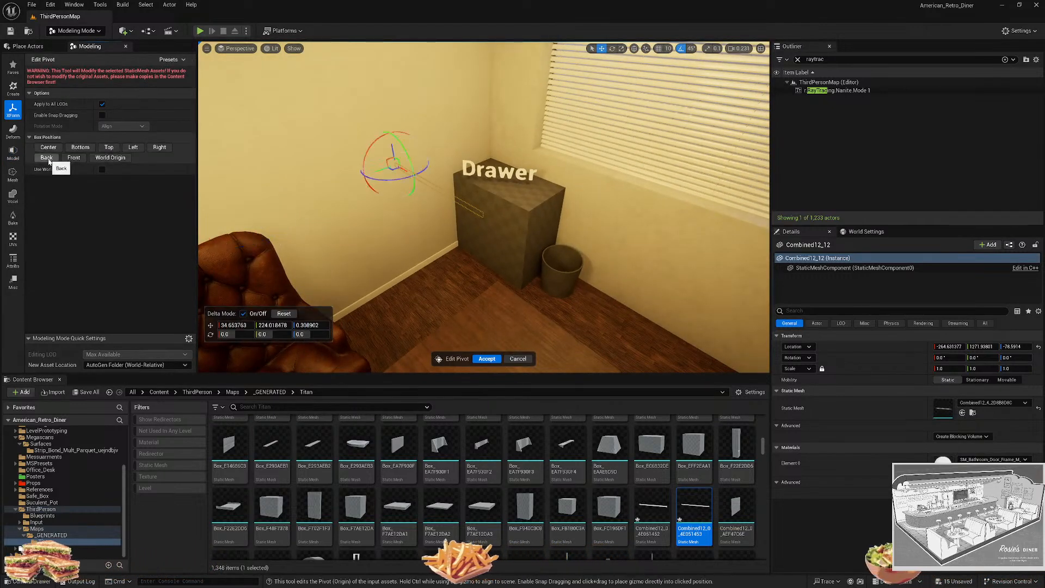
pyautogui.click(74, 157)
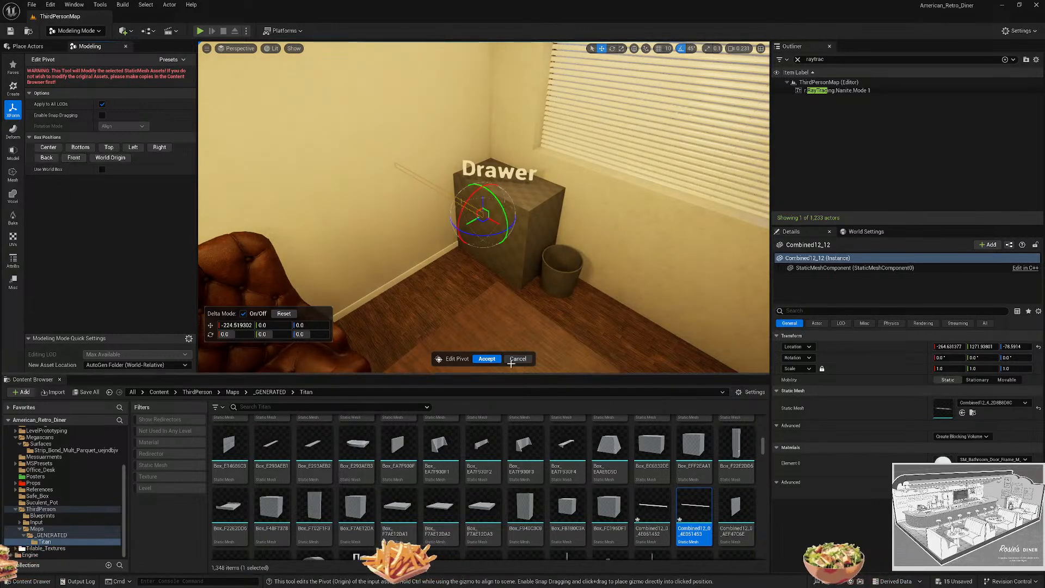
pyautogui.click(487, 359)
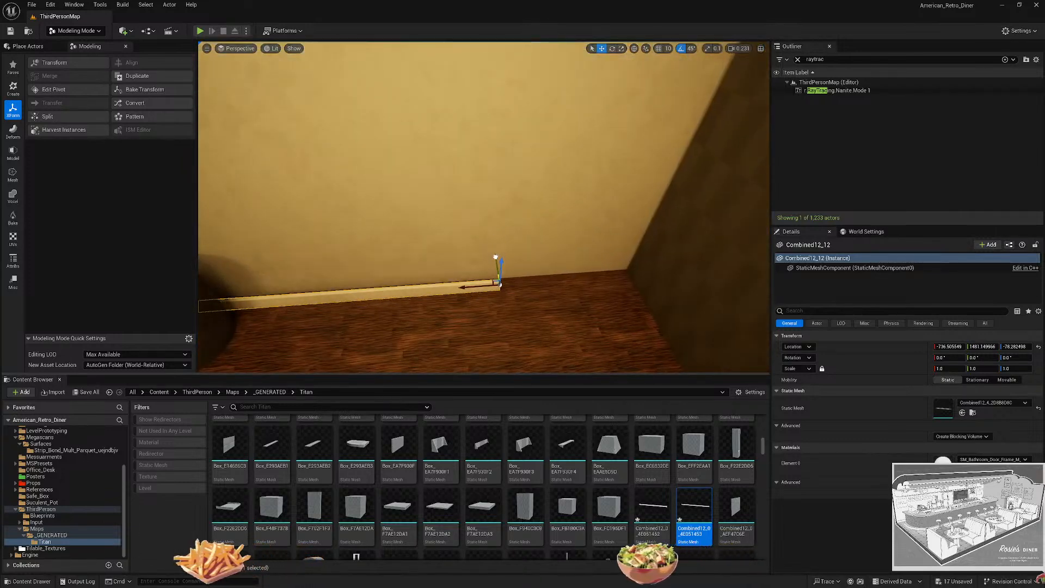
# Position the new baseboard along the window wall with its pivot end in the dark corner, at about X -866, Y 1489.
pyautogui.moveTo(495, 257); pyautogui.dragTo(468, 255)
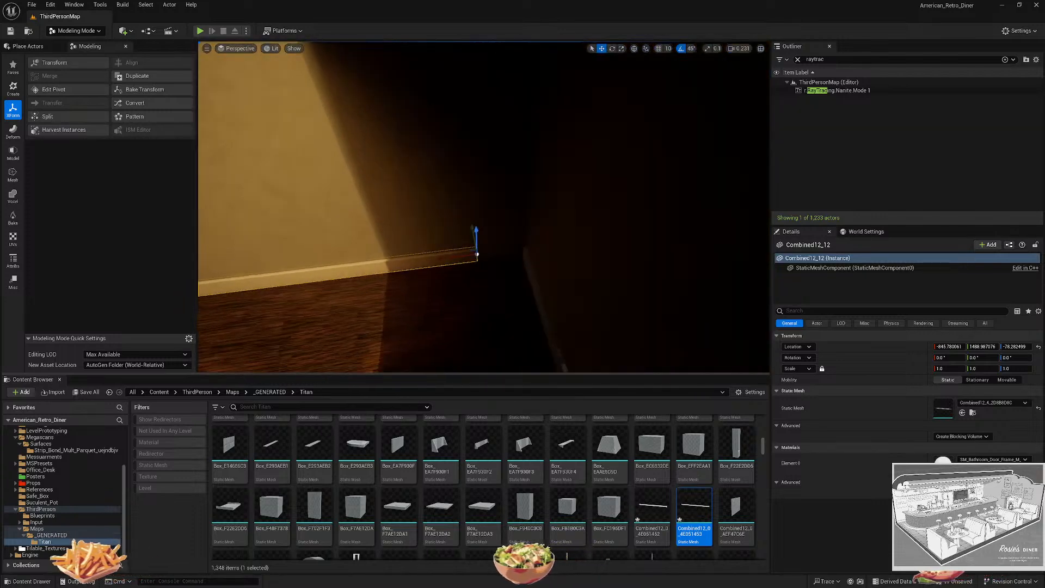
pyautogui.moveTo(476, 255); pyautogui.dragTo(545, 275, button='right')
pyautogui.moveTo(432, 251); pyautogui.dragTo(459, 251)
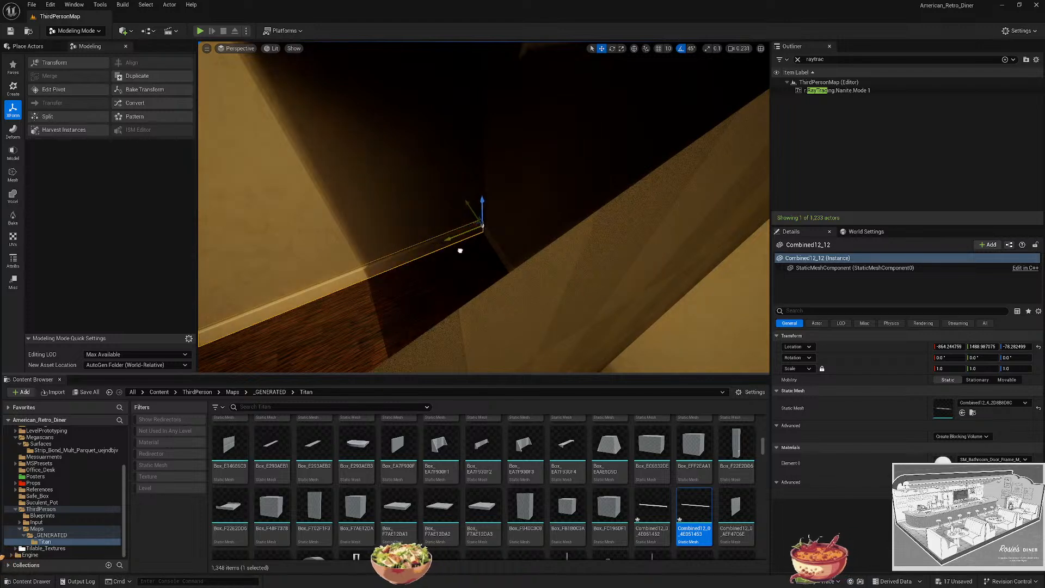
pyautogui.press('Escape')
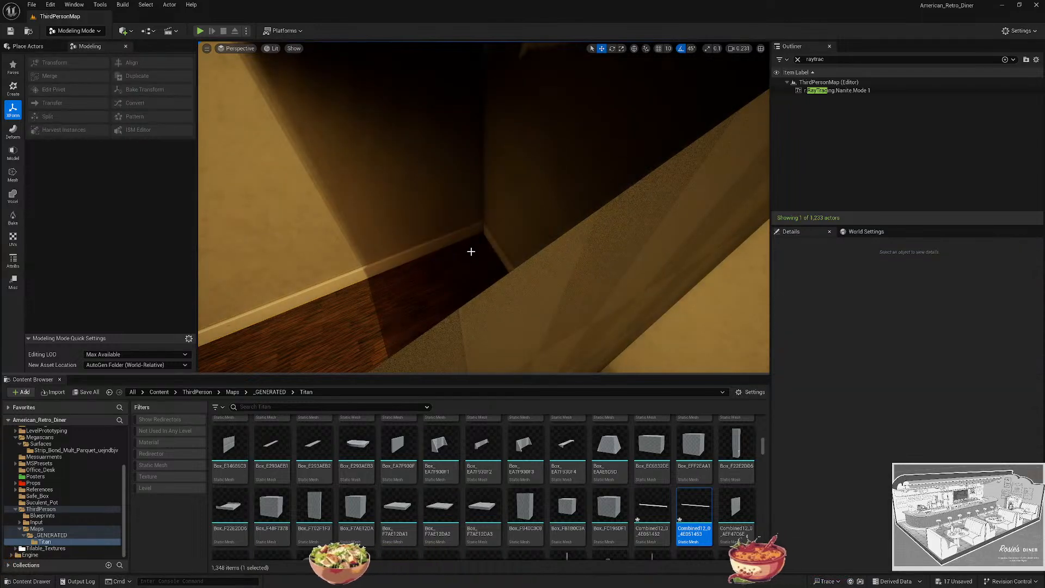
# Duplicate the mesh asset of the baseboard adjoining the dark corner and assign the copy Combined12_5_A2D335CC1 to it.
pyautogui.click(489, 236)
pyautogui.moveTo(489, 236)
pyautogui.mouseDown(button='right')
pyautogui.moveTo(506, 245)
pyautogui.moveTo(490, 228)
pyautogui.mouseUp(button='right')
pyautogui.hotkey('ctrl', 'b')
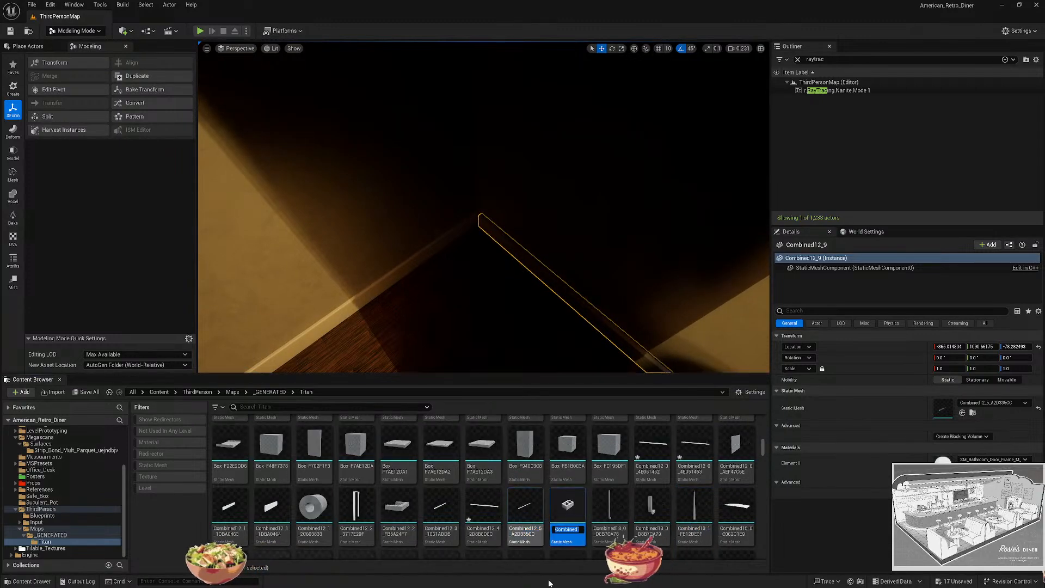
pyautogui.moveTo(570, 516); pyautogui.dragTo(979, 402)
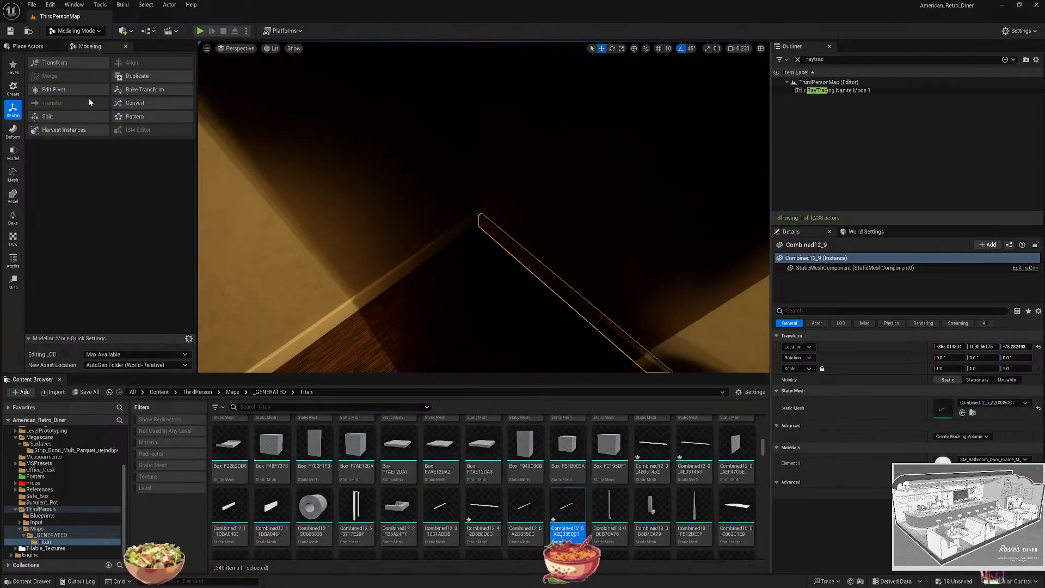
# Use PolyGroup Edit to move the adjoining baseboard's corner end about 0.25 units along Y and accept the edit.
pyautogui.click(13, 153)
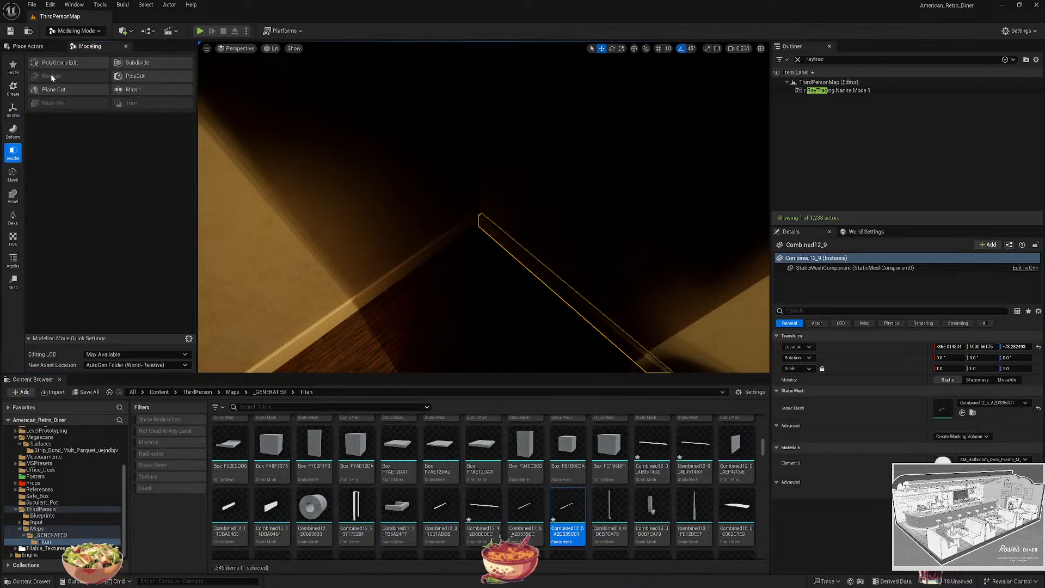
pyautogui.click(51, 74)
pyautogui.moveTo(457, 194); pyautogui.dragTo(497, 240)
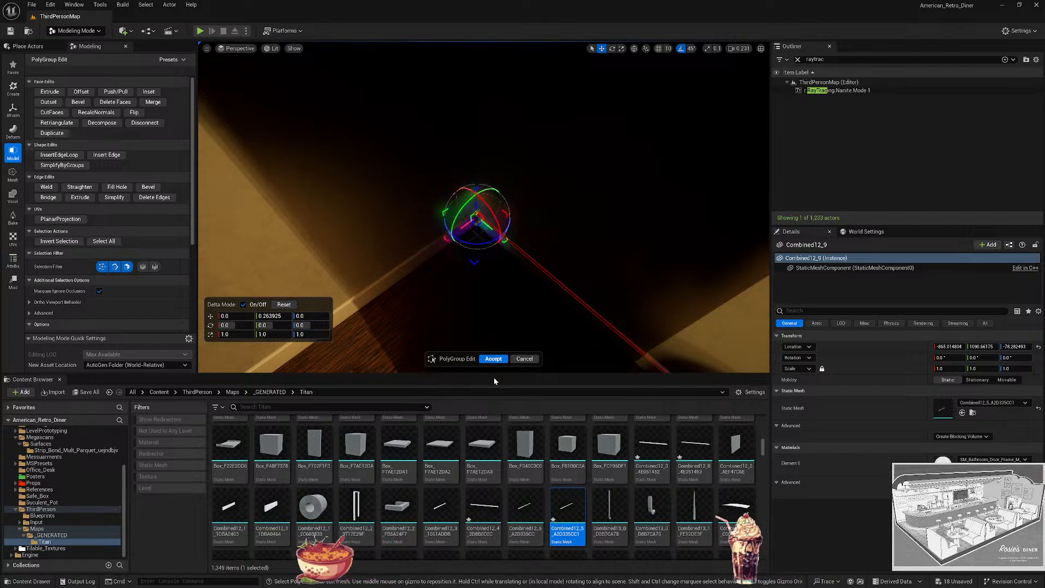
pyautogui.click(493, 359)
# Use PolyGroup Edit to extend the window-wall baseboard's end behind the trash can, align its other end in the dark corner, and accept.
pyautogui.moveTo(508, 249); pyautogui.dragTo(490, 212, button='right')
pyautogui.click(492, 214)
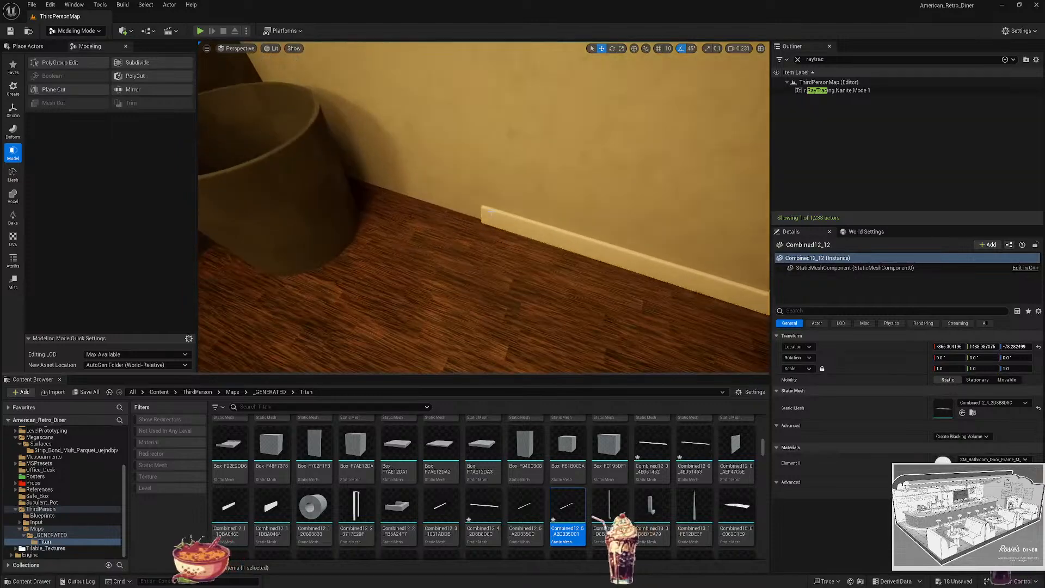
pyautogui.click(78, 62)
pyautogui.moveTo(424, 179); pyautogui.dragTo(511, 239)
pyautogui.moveTo(511, 239); pyautogui.dragTo(482, 278, button='right')
pyautogui.moveTo(621, 136); pyautogui.dragTo(316, 299)
pyautogui.moveTo(316, 299); pyautogui.dragTo(511, 245, button='right')
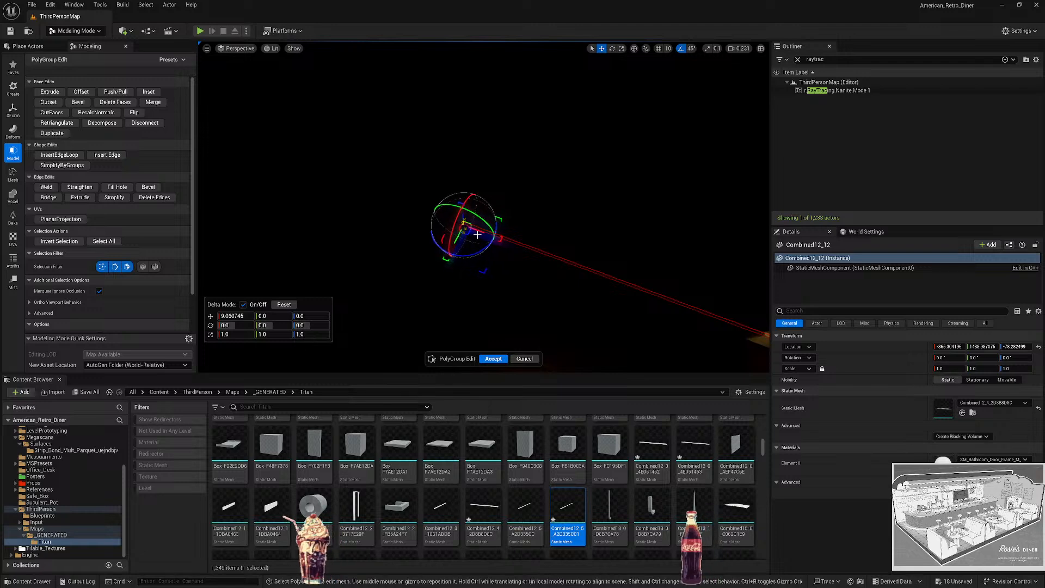
pyautogui.moveTo(479, 235); pyautogui.dragTo(488, 188)
pyautogui.moveTo(488, 188)
pyautogui.mouseDown(button='right')
pyautogui.moveTo(479, 141)
pyautogui.moveTo(460, 228)
pyautogui.moveTo(467, 189)
pyautogui.moveTo(477, 207)
pyautogui.moveTo(501, 195)
pyautogui.mouseUp(button='right')
pyautogui.click(494, 359)
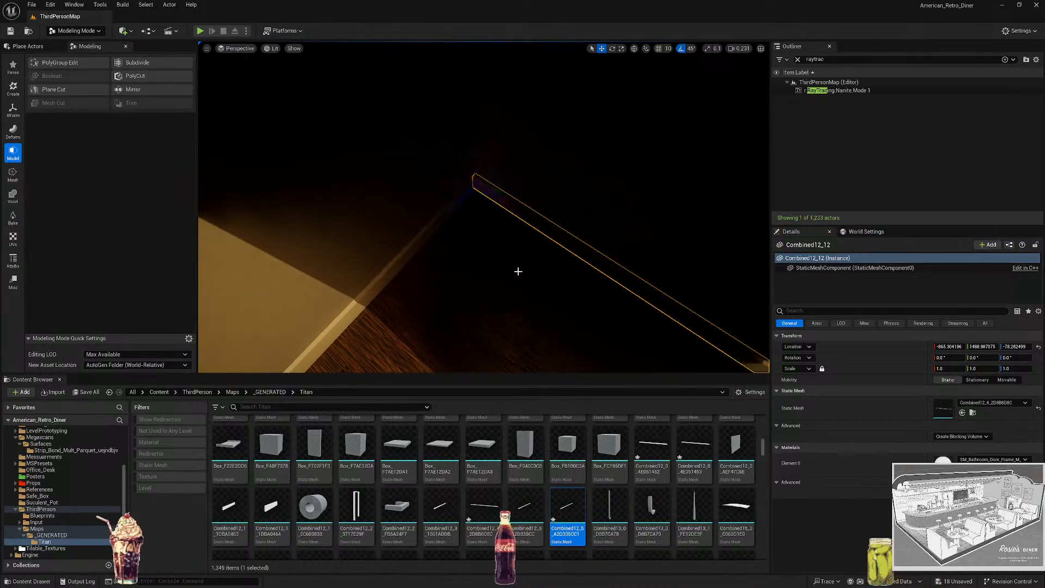
# Clear the outliner search and hide the drawer placeholder Box113 to expose the corner behind it.
pyautogui.moveTo(517, 271); pyautogui.dragTo(515, 215, button='right')
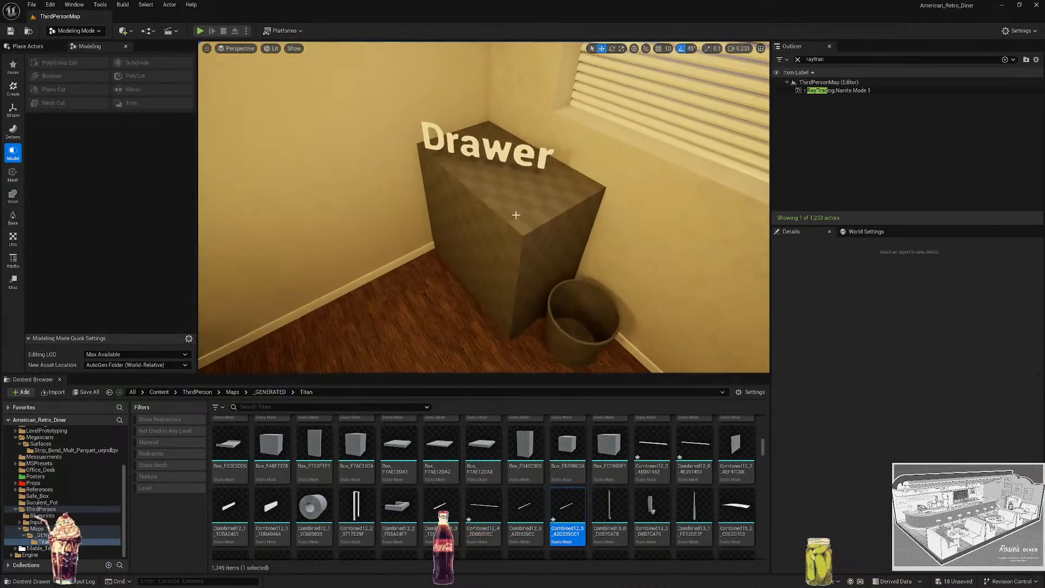
pyautogui.click(515, 214)
pyautogui.click(797, 59)
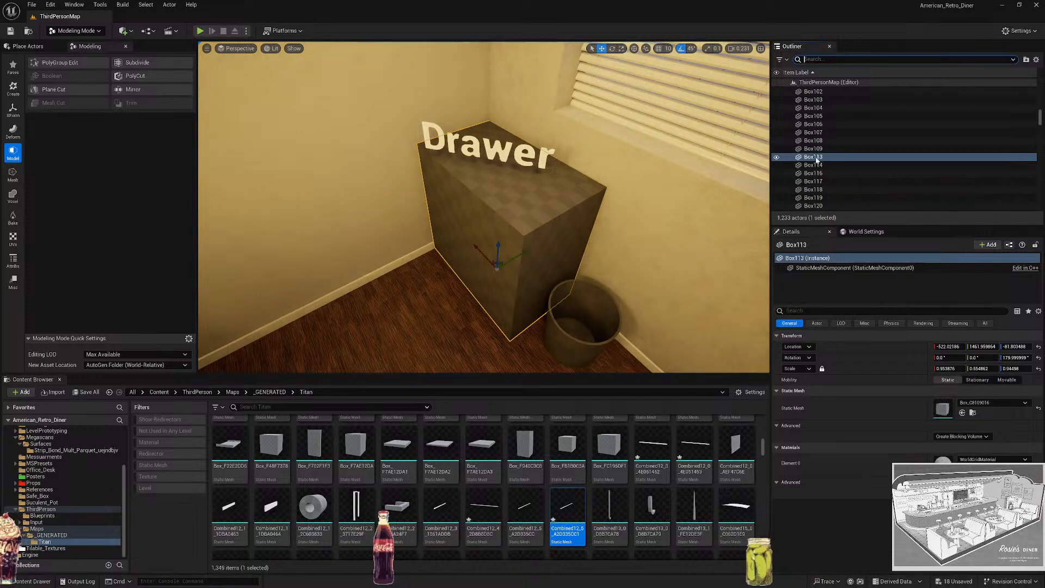
pyautogui.doubleClick(837, 157)
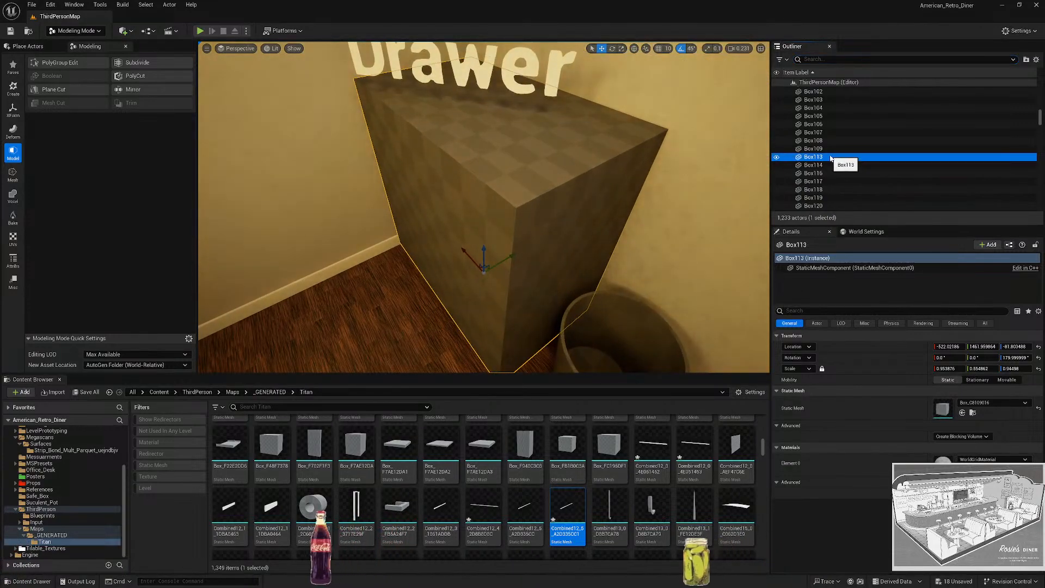
pyautogui.press('F2')
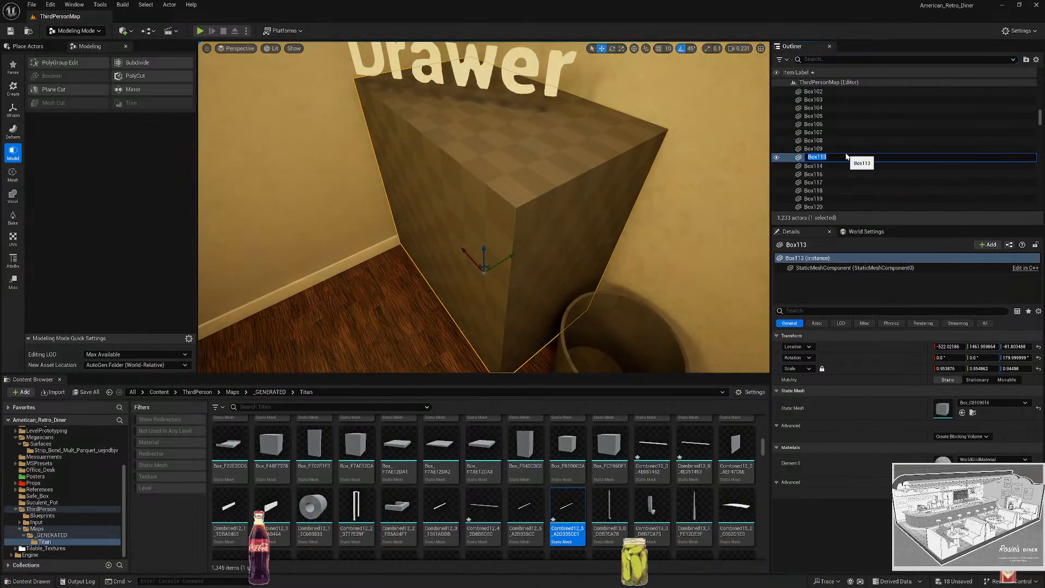
pyautogui.click(819, 149)
pyautogui.click(793, 157)
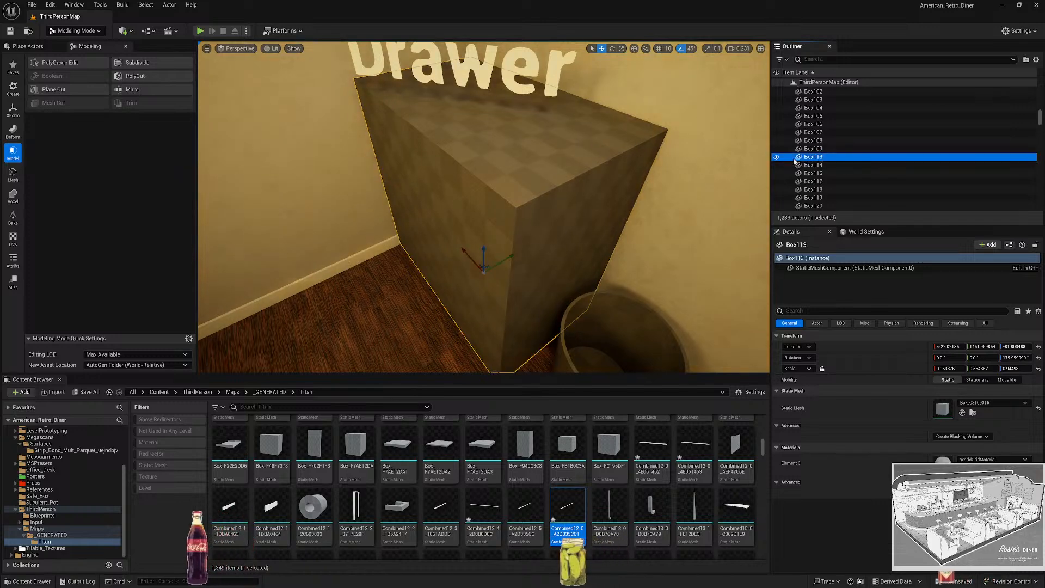
pyautogui.click(776, 156)
# Duplicate the mesh asset of the side-wall baseboard at the drawer corner and assign the copy Combined12_5_A2D335CC2 to it.
pyautogui.moveTo(707, 179); pyautogui.dragTo(724, 166, button='right')
pyautogui.moveTo(544, 217)
pyautogui.mouseDown(button='right')
pyautogui.moveTo(503, 209)
pyautogui.moveTo(558, 207)
pyautogui.mouseUp(button='right')
pyautogui.click(484, 233)
pyautogui.hotkey('ctrl', 'd')
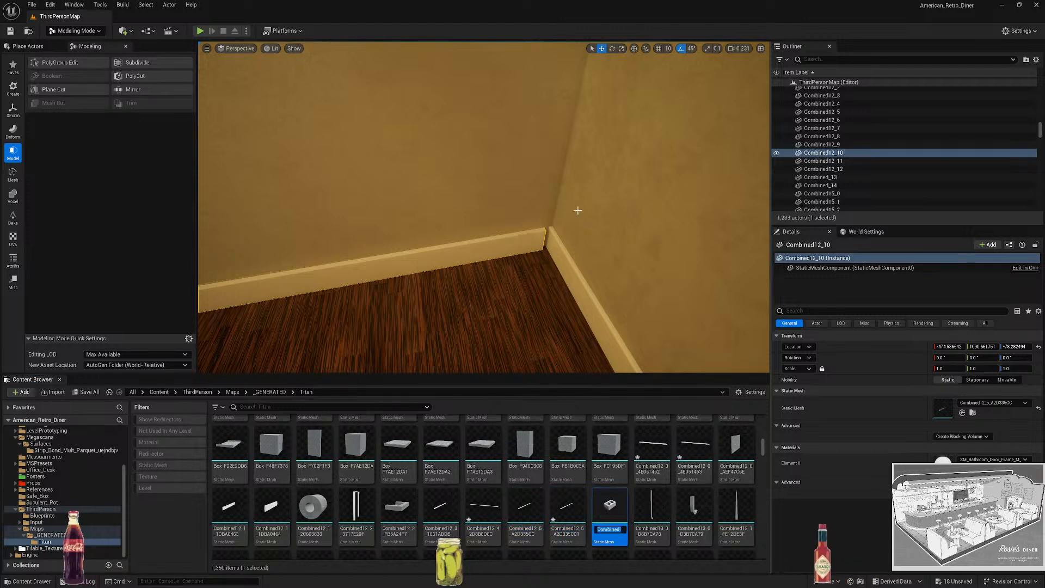
pyautogui.press('Return')
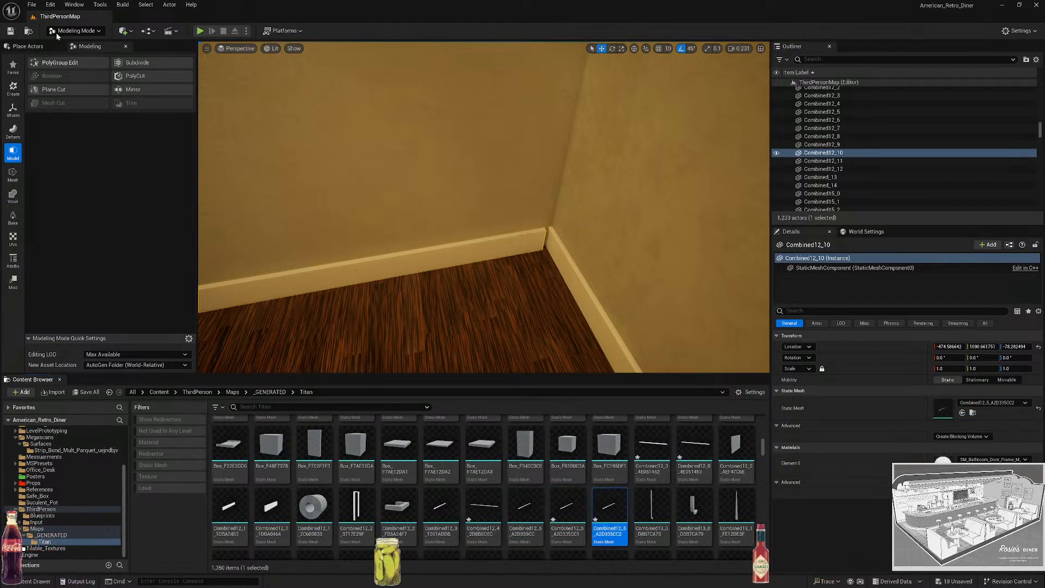
# Use PolyGroup Edit to adjust the side-wall baseboard's end in the drawer corner and accept the edit.
pyautogui.click(43, 64)
pyautogui.moveTo(540, 220); pyautogui.dragTo(530, 240)
pyautogui.press('Escape')
pyautogui.moveTo(452, 244); pyautogui.dragTo(506, 237, button='right')
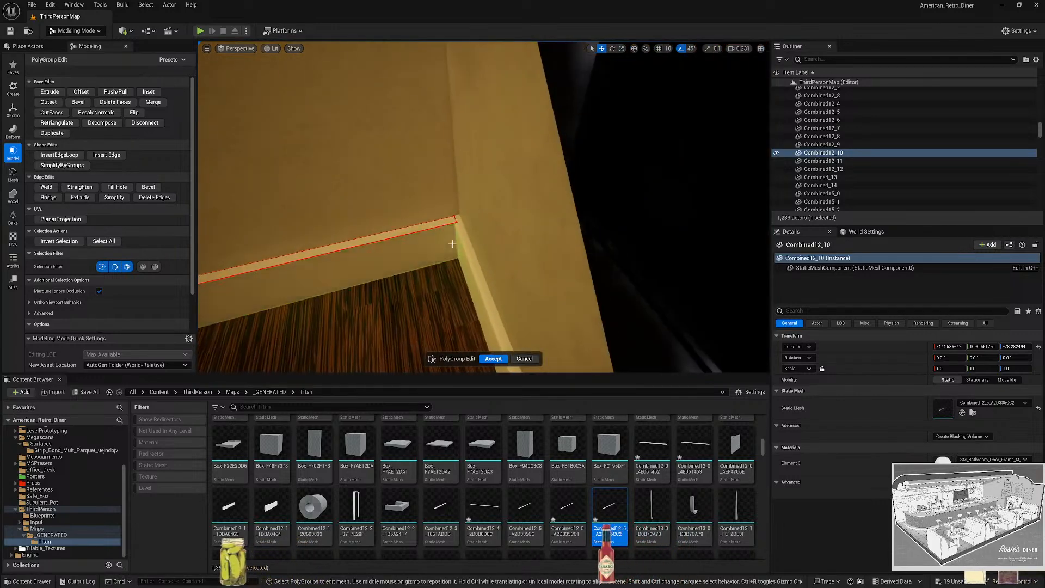
pyautogui.click(500, 360)
# Nudge the side-wall baseboard slightly along X at its opposite end in the corner by the safe, and deselect it.
pyautogui.moveTo(415, 255); pyautogui.dragTo(294, 255, button='right')
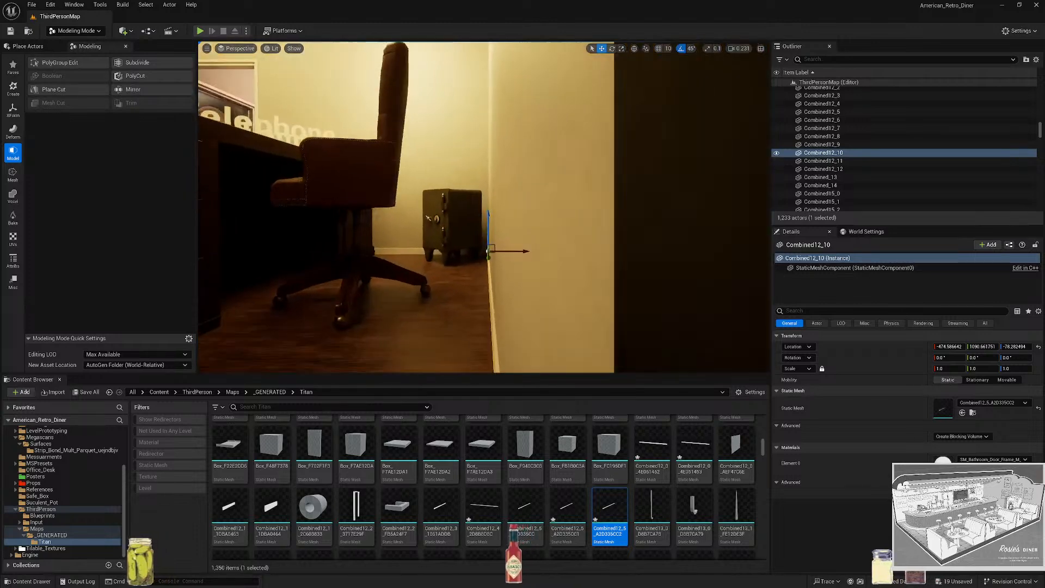
pyautogui.press('f')
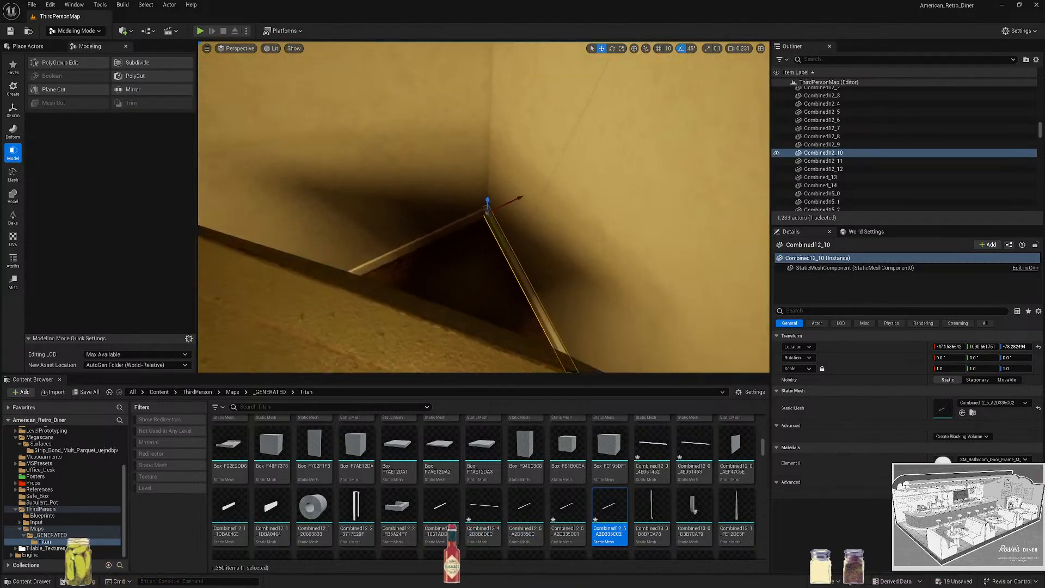
pyautogui.moveTo(516, 193); pyautogui.dragTo(523, 196)
pyautogui.press('Escape')
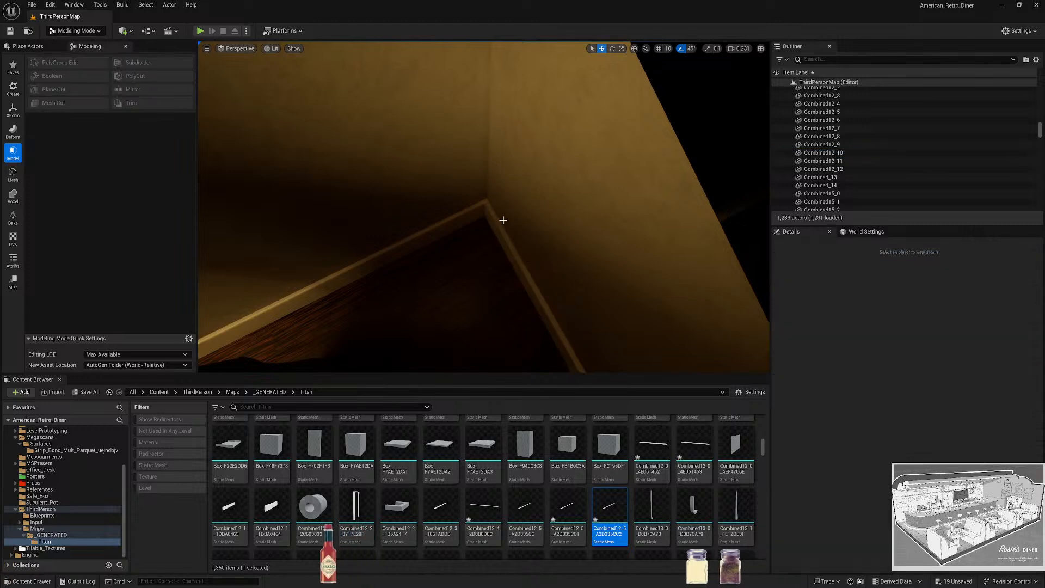
# Search the outliner for Box113 and make the drawer placeholder visible again.
pyautogui.moveTo(503, 219); pyautogui.dragTo(642, 218, button='right')
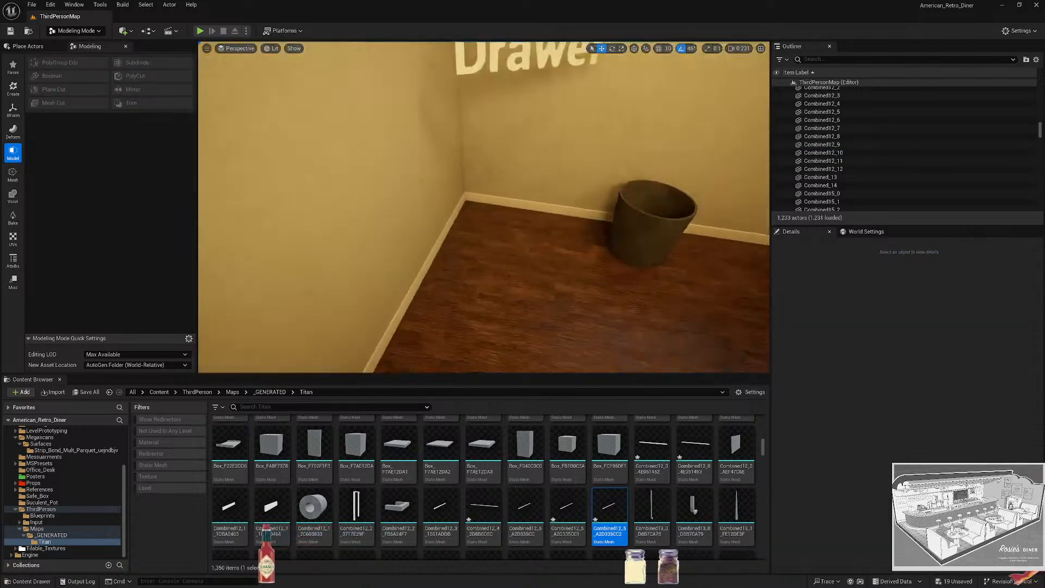
pyautogui.moveTo(548, 254); pyautogui.dragTo(548, 185, button='right')
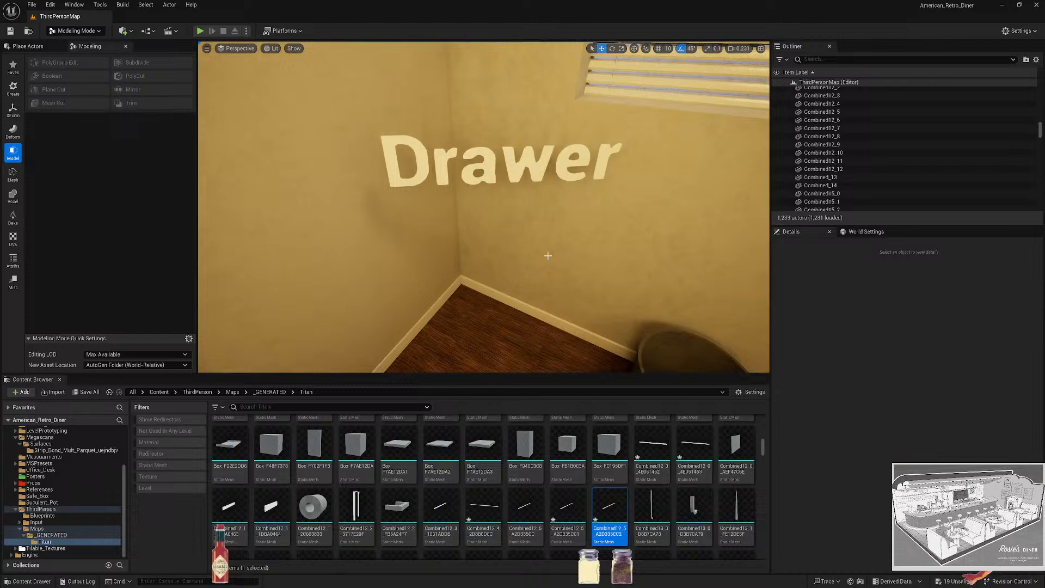
pyautogui.click(821, 59)
pyautogui.write('Box113')
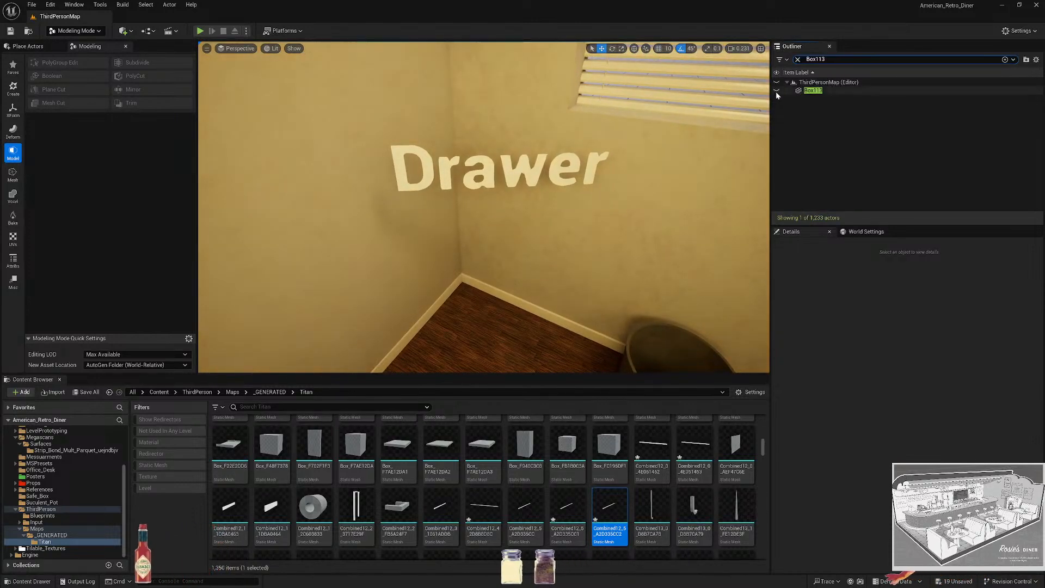
pyautogui.click(776, 91)
# Save the level, open the top-level Content folder and save all remaining unsaved assets.
pyautogui.moveTo(544, 218); pyautogui.dragTo(380, 196, button='right')
pyautogui.click(12, 31)
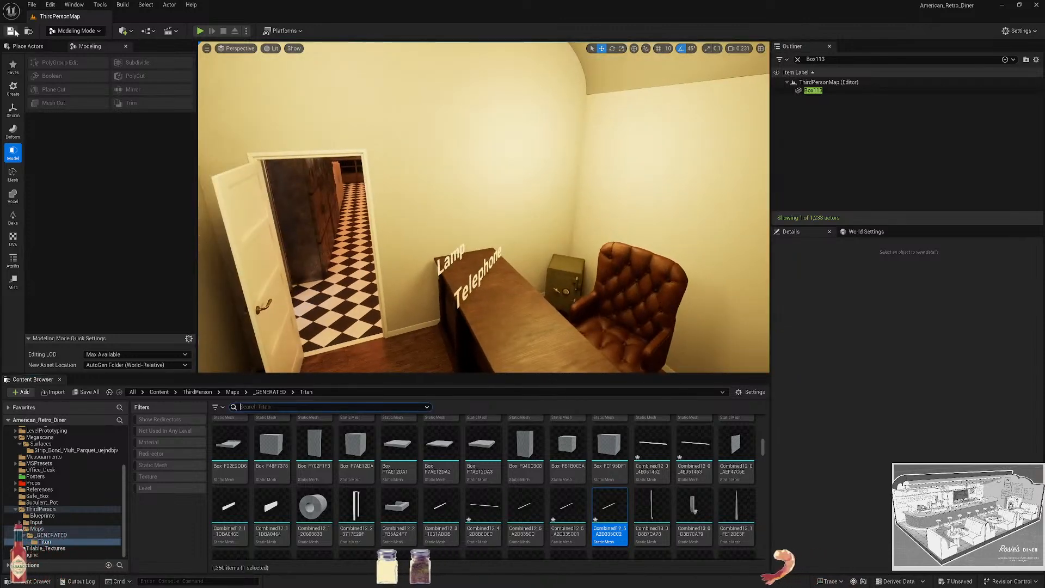
pyautogui.click(159, 392)
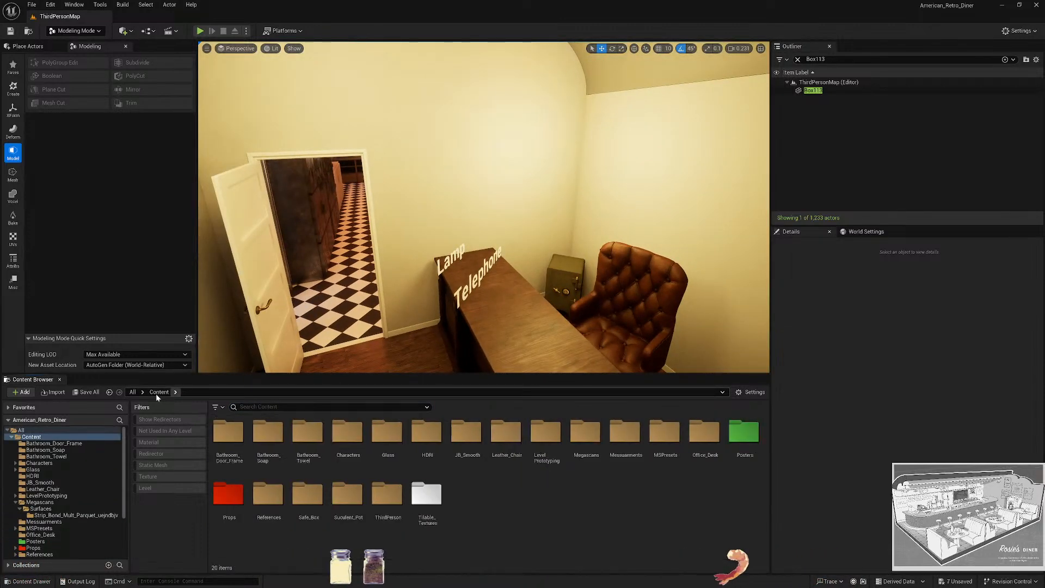
pyautogui.click(92, 393)
pyautogui.click(586, 387)
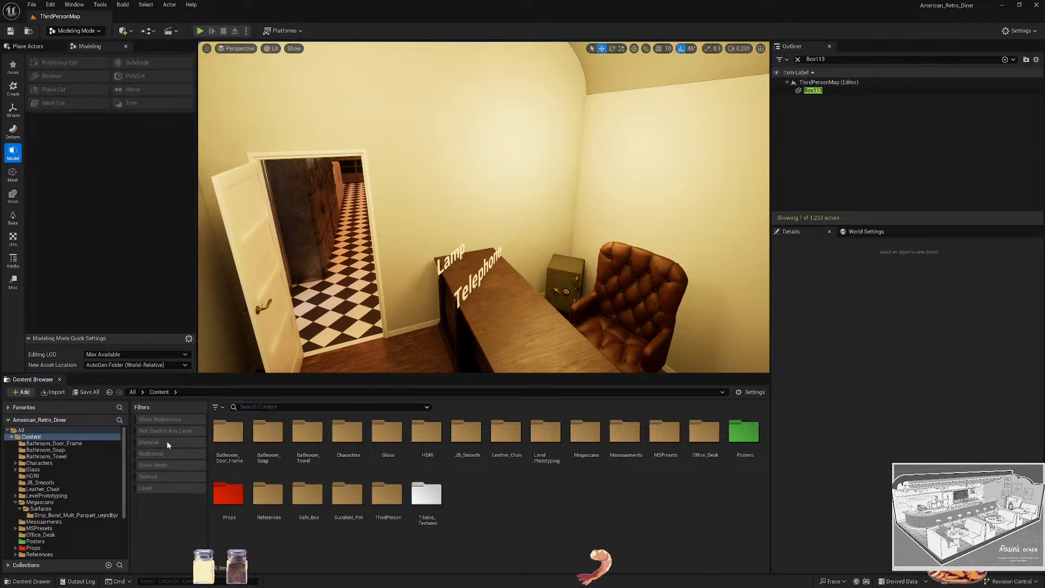
# Filter the Content folder to static meshes not used in any level and enlarge the asset browser.
pyautogui.click(160, 465)
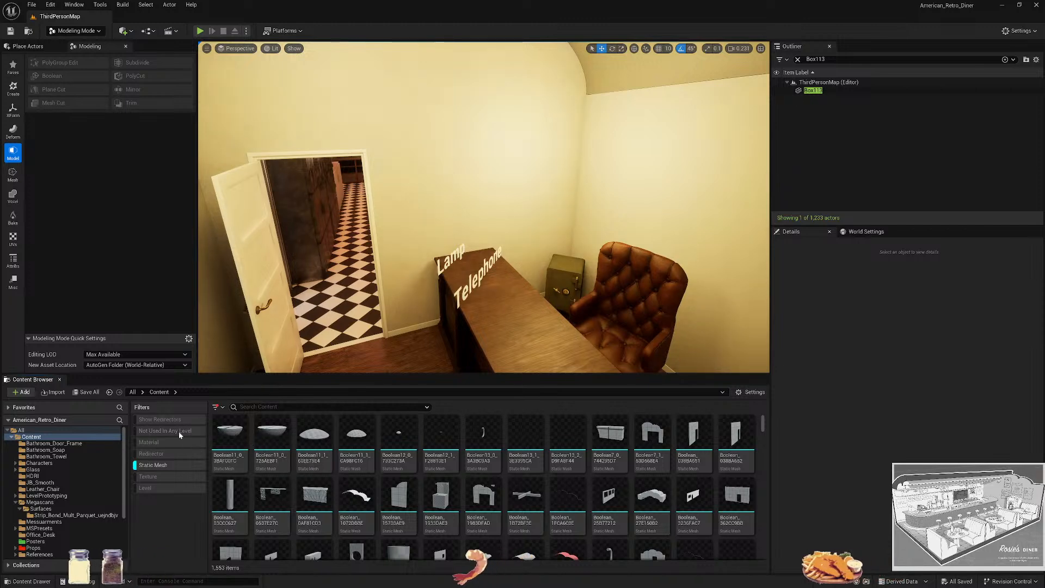
pyautogui.click(157, 430)
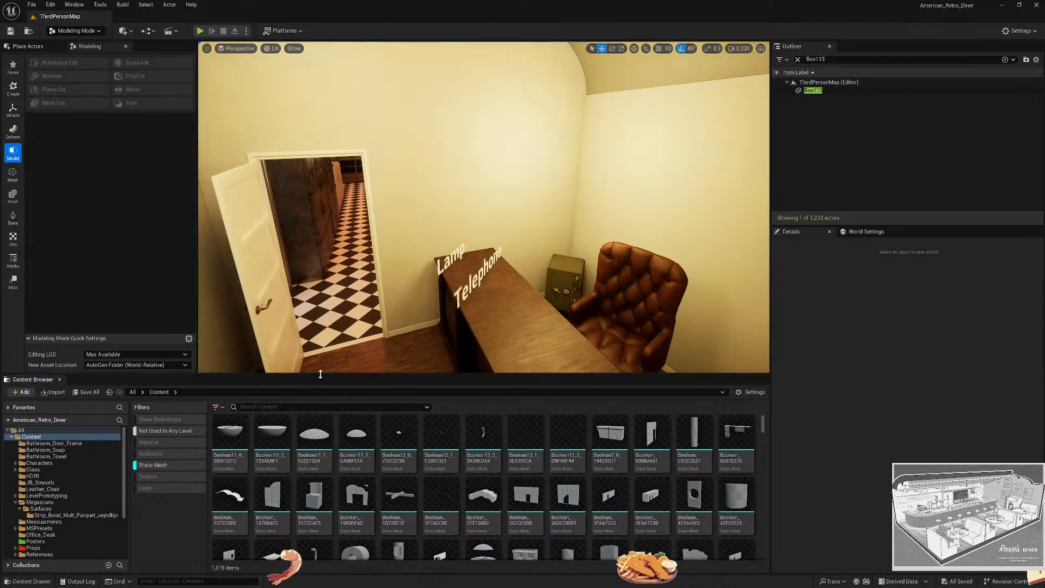
pyautogui.moveTo(319, 373); pyautogui.dragTo(319, 205)
# Select all the filtered unused static meshes, review the assets referencing them, and force delete the meshes.
pyautogui.click(230, 269)
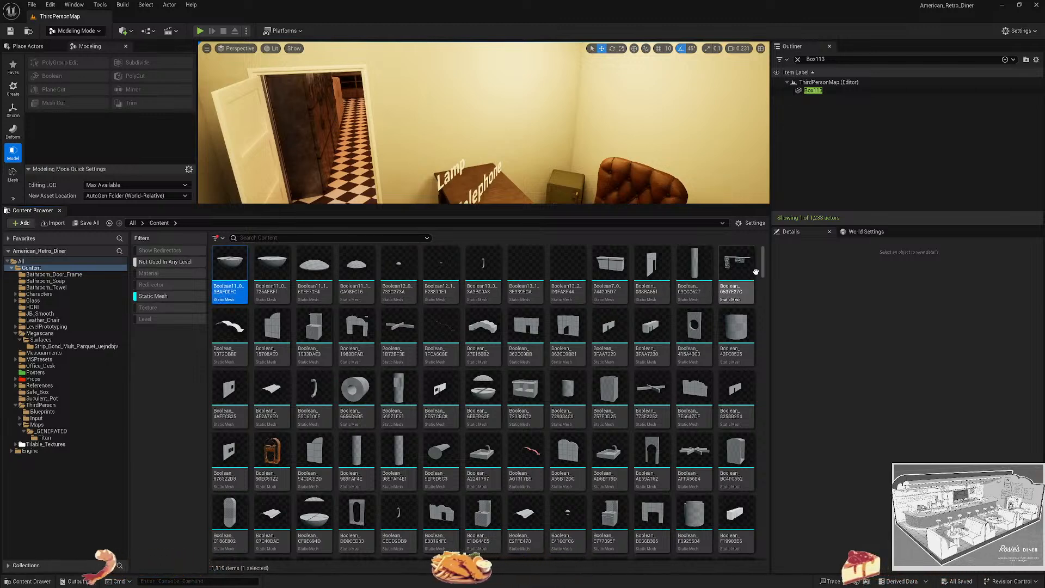
pyautogui.scroll(-15, 764, 525)
pyautogui.scroll(-10, 764, 525)
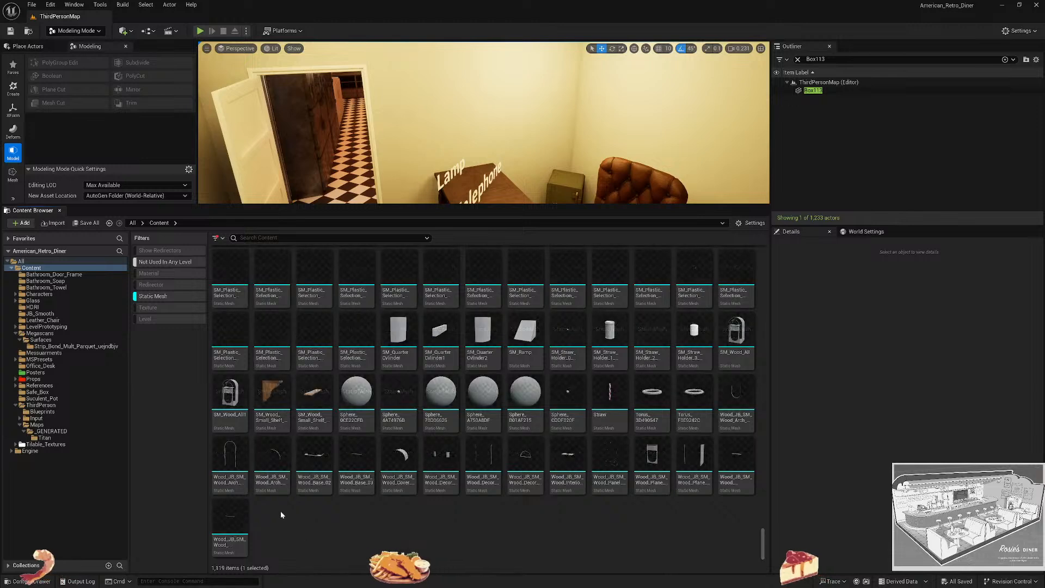
pyautogui.hotkey('ctrl', 'a')
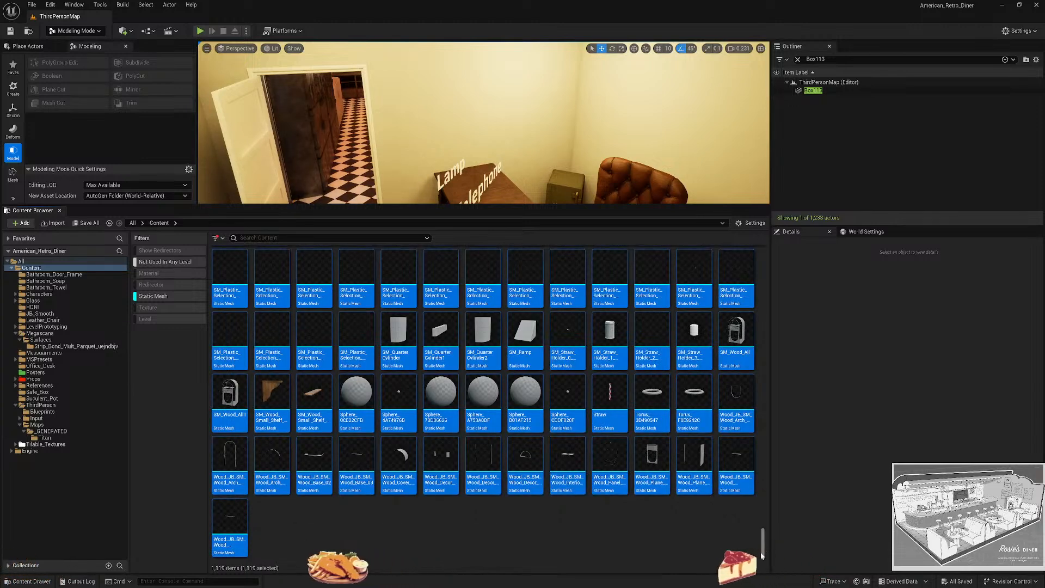
pyautogui.moveTo(760, 552); pyautogui.dragTo(767, 262)
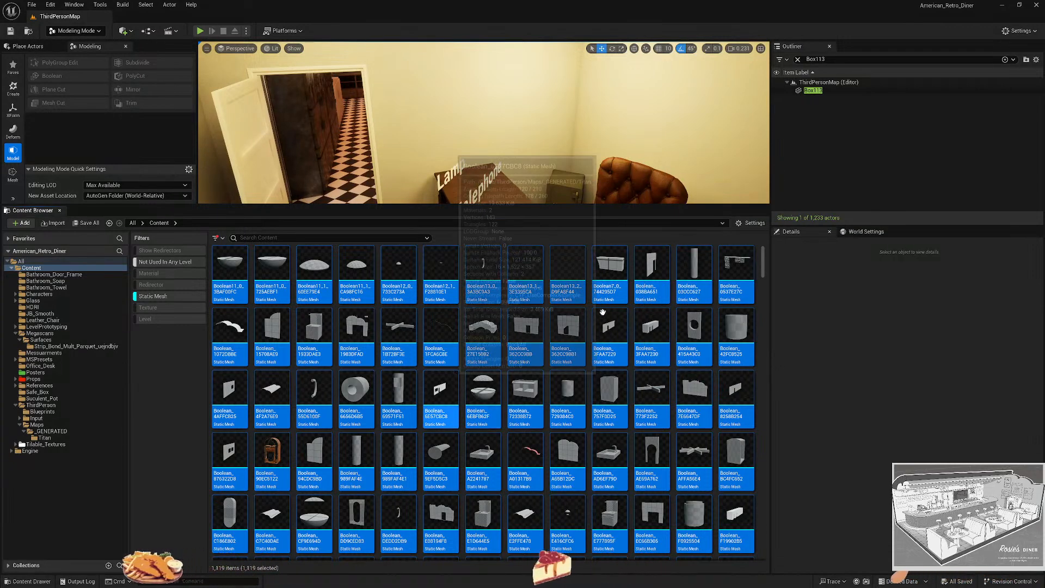
pyautogui.press('Delete')
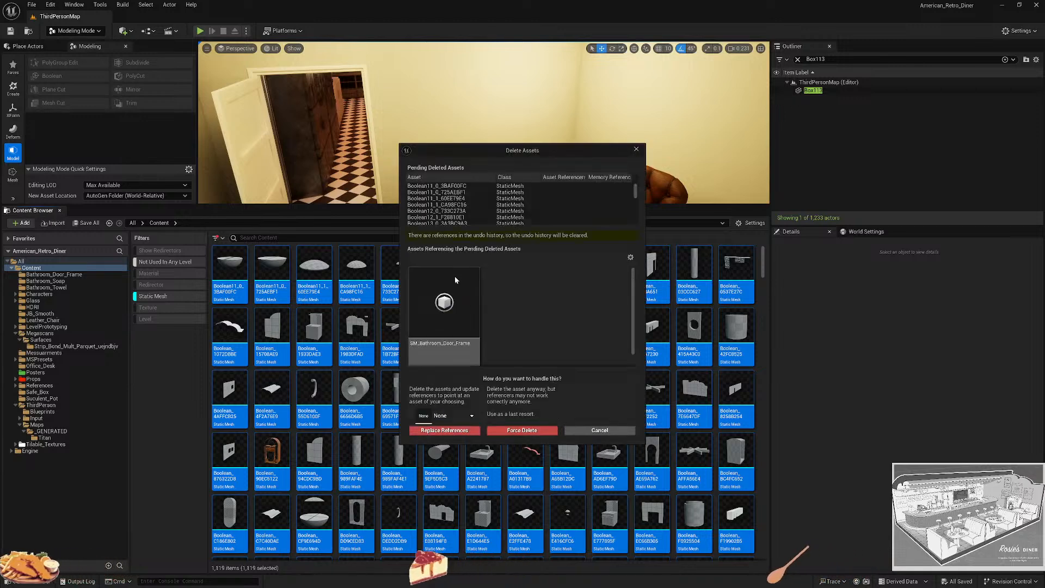
pyautogui.scroll(-1, 486, 294)
pyautogui.scroll(1, 514, 323)
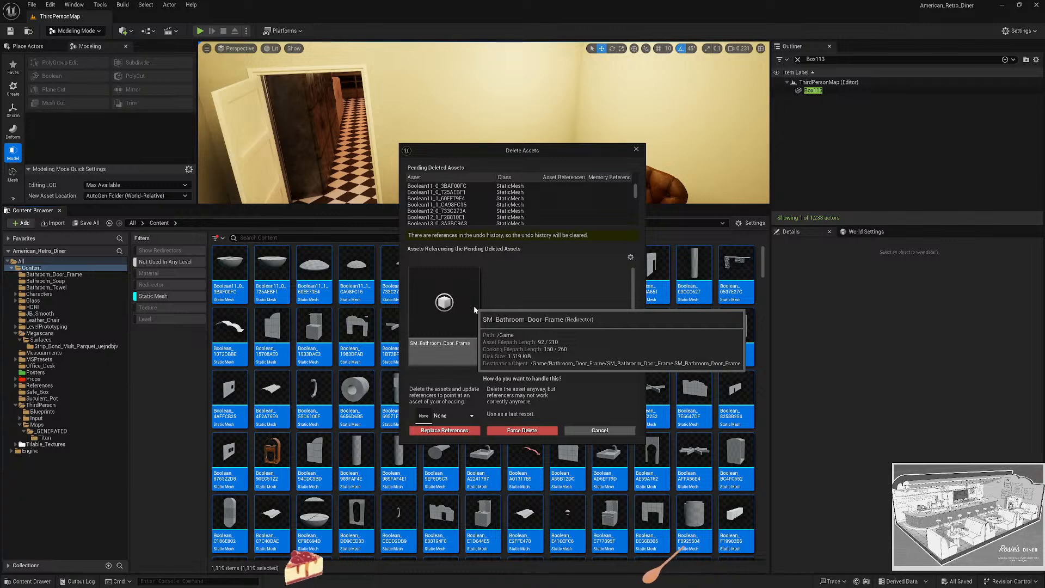
pyautogui.scroll(-1, 474, 309)
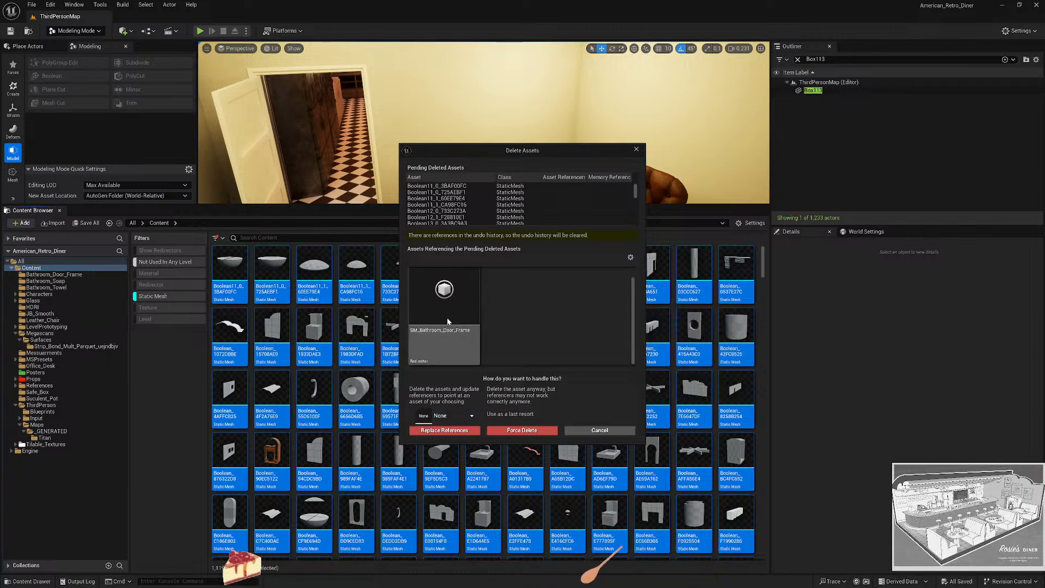
pyautogui.moveTo(460, 345)
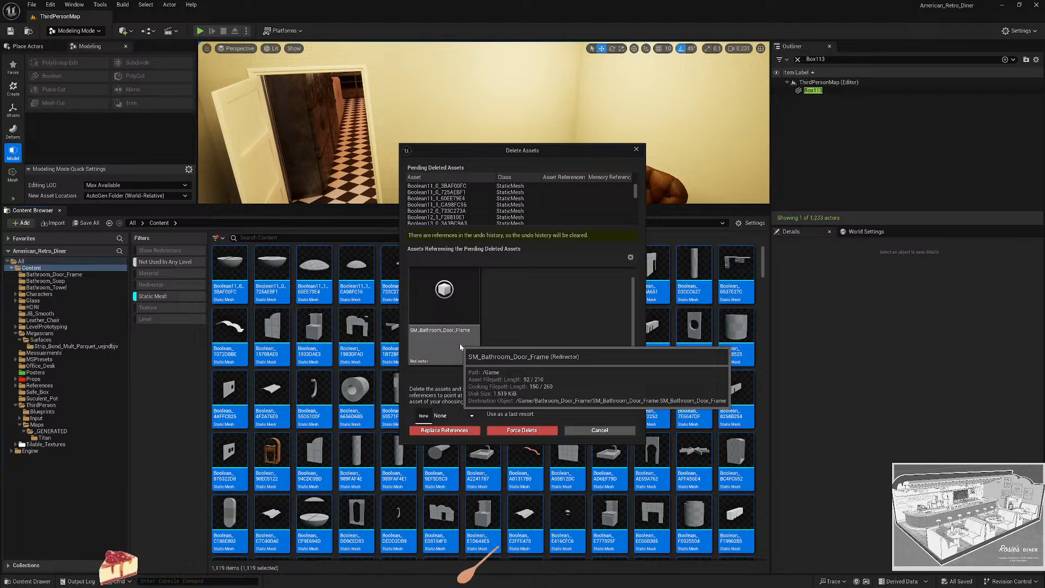
pyautogui.scroll(-1, 512, 320)
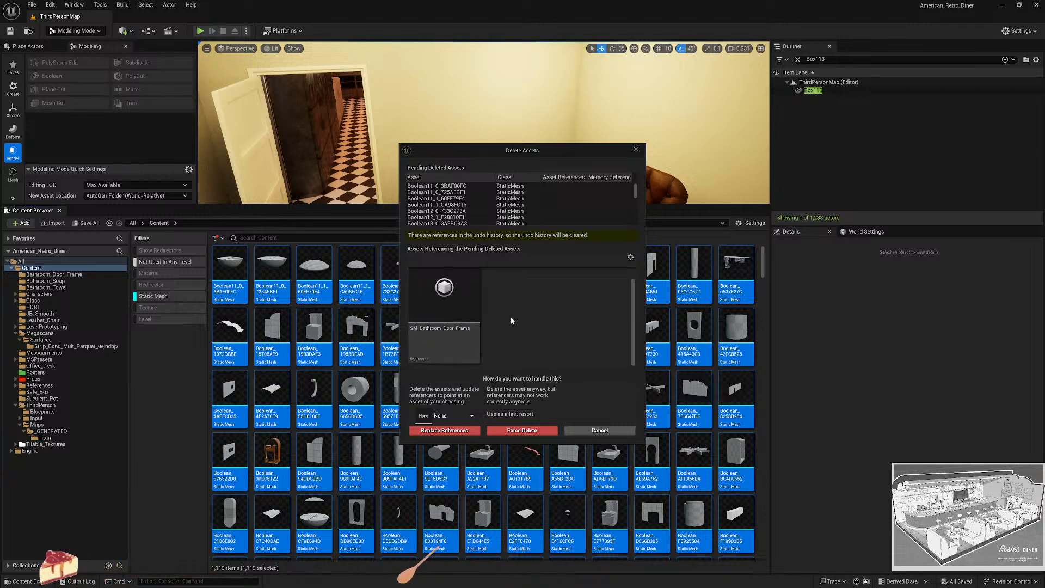
pyautogui.click(517, 431)
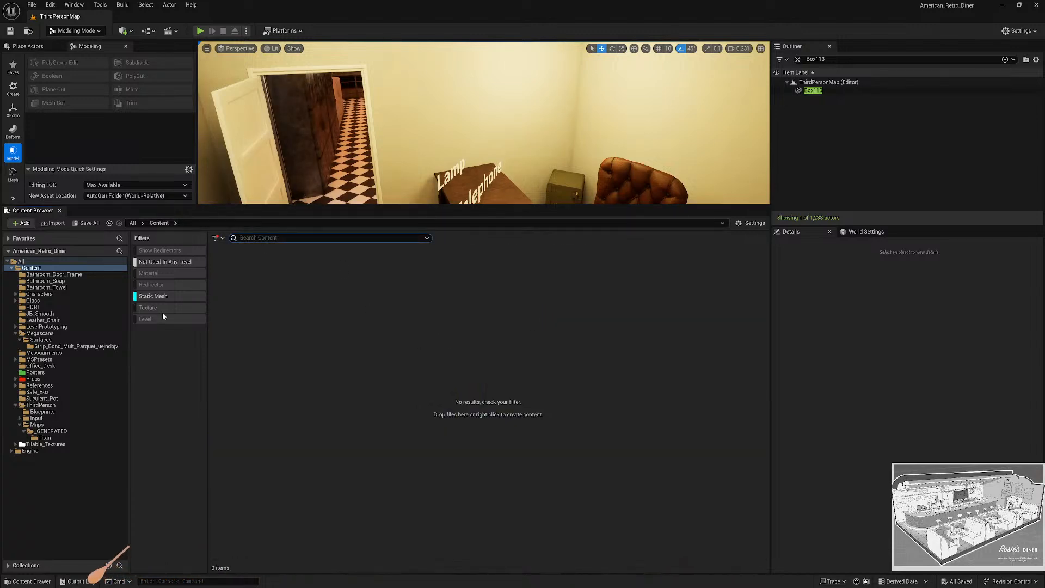
# Turn off the Static Mesh and Not Used In Any Level filters and shrink the asset browser to enlarge the viewport.
pyautogui.click(163, 297)
pyautogui.click(163, 261)
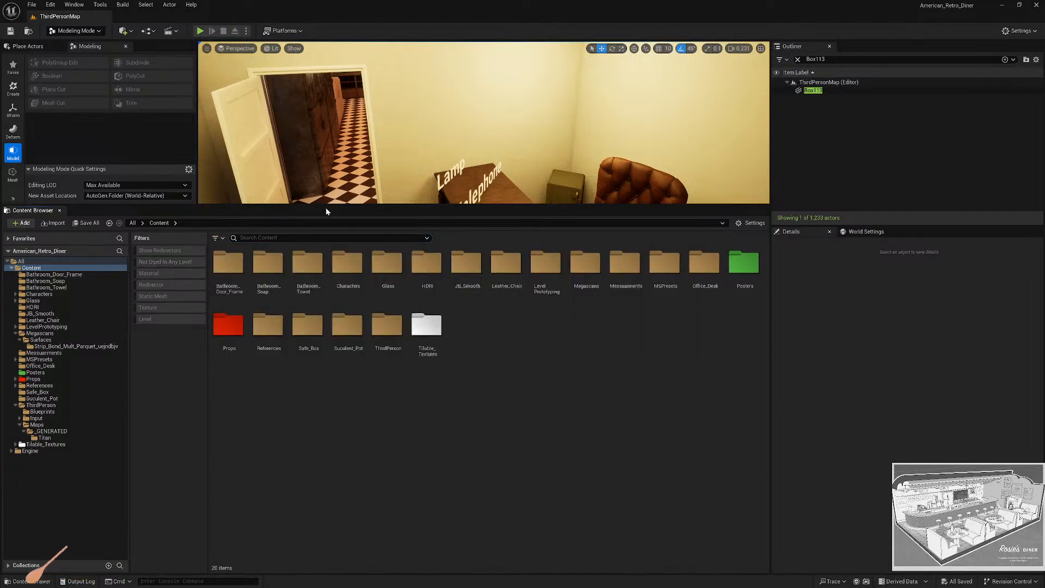
pyautogui.moveTo(333, 206); pyautogui.dragTo(334, 402)
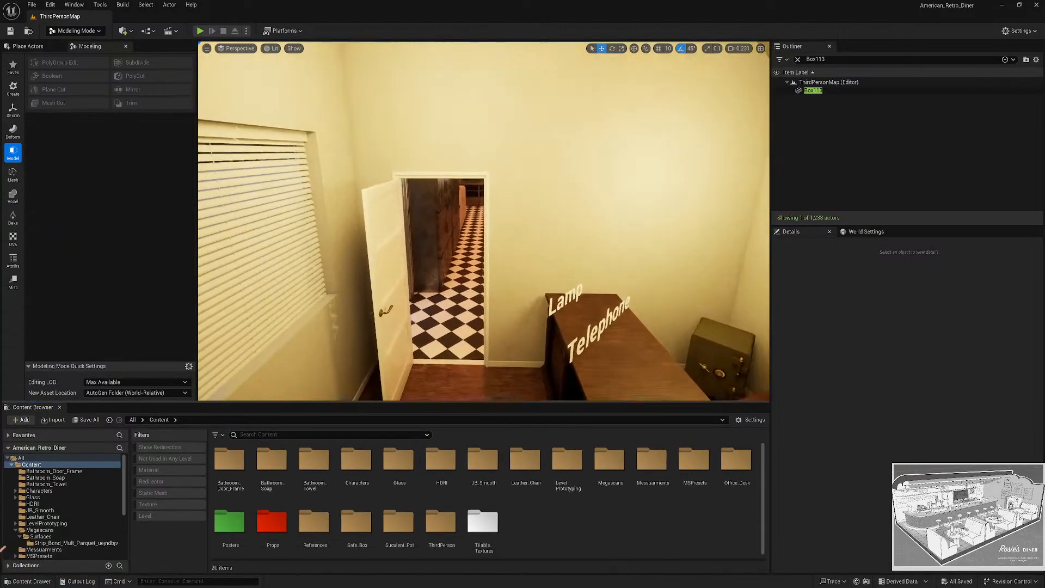
pyautogui.press('d')
pyautogui.moveTo(483, 221); pyautogui.dragTo(357, 216, button='right')
pyautogui.press('s')
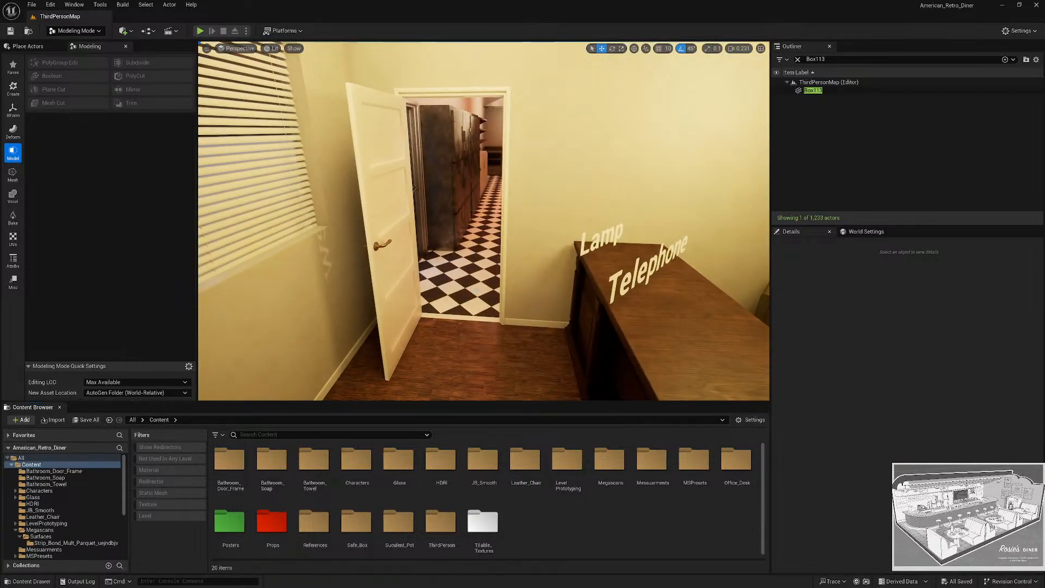
# Playtest the level from the office floor beside the desk, walk the character around the room, and end the session.
pyautogui.moveTo(483, 221); pyautogui.dragTo(474, 293, button='right')
pyautogui.scroll(-2, 483, 221)
pyautogui.press('s')
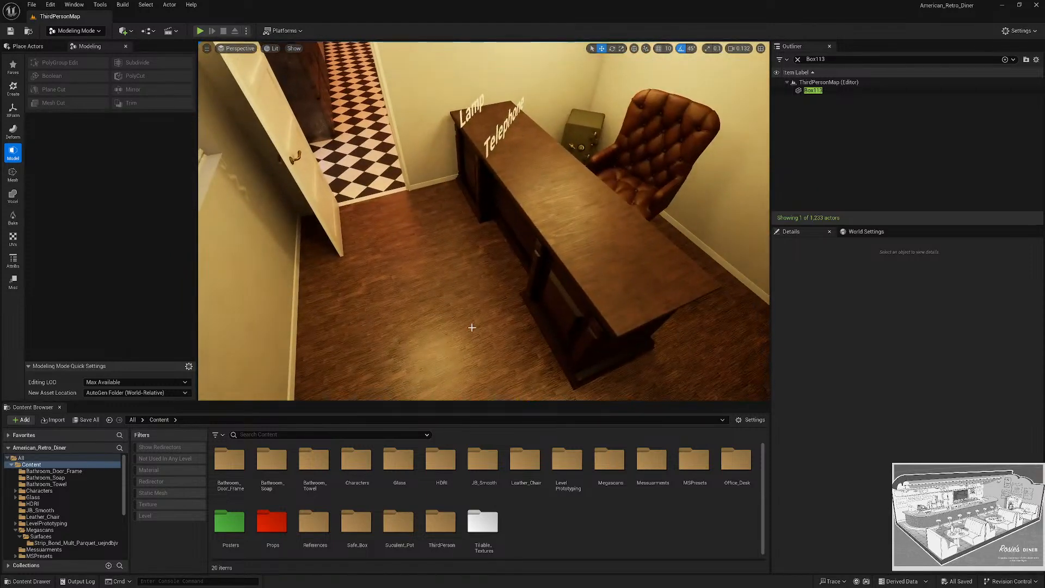
pyautogui.rightClick(472, 327)
pyautogui.click(492, 320)
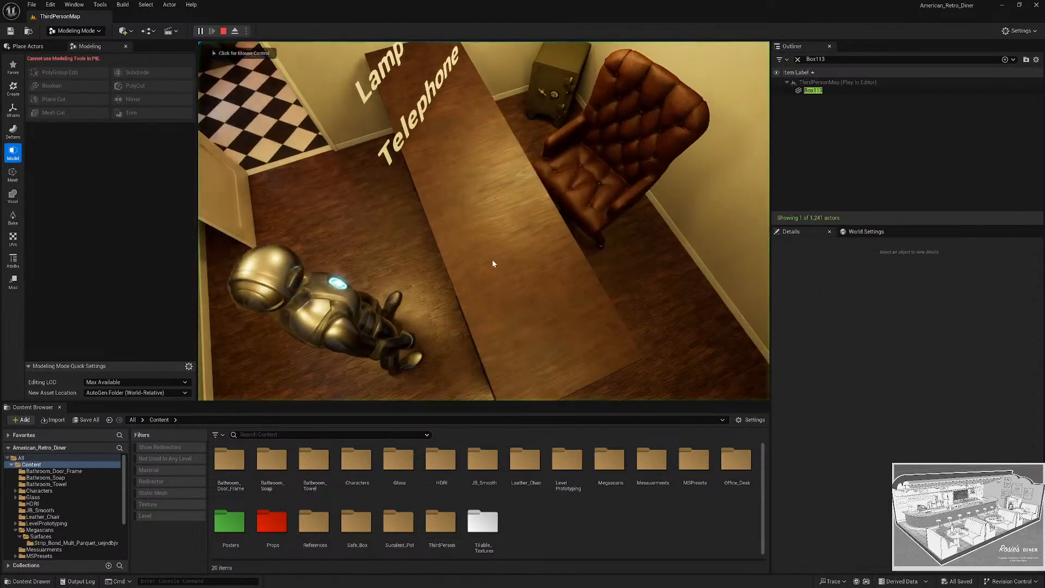
pyautogui.click(492, 263)
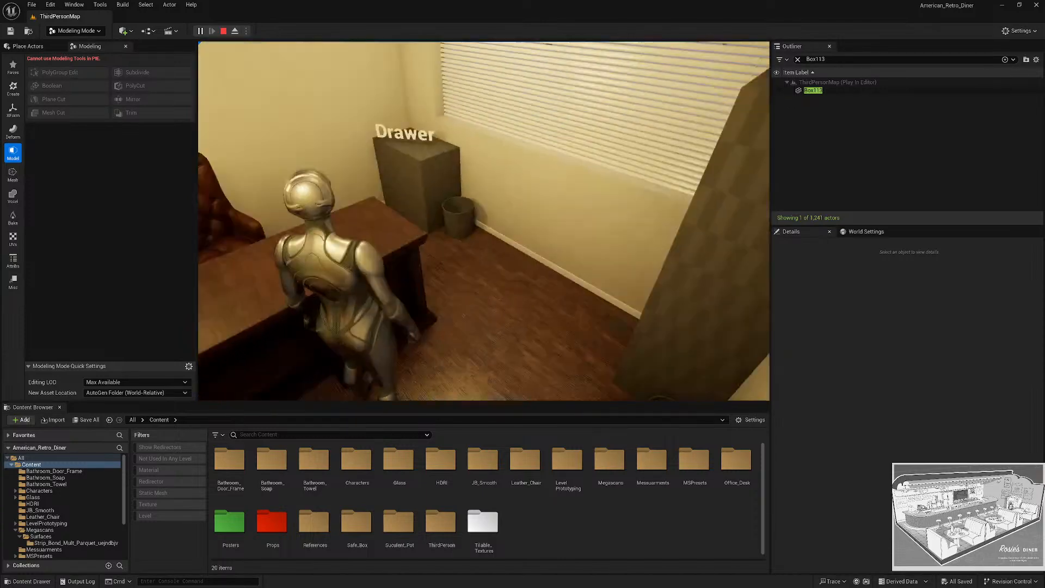
pyautogui.press('Escape')
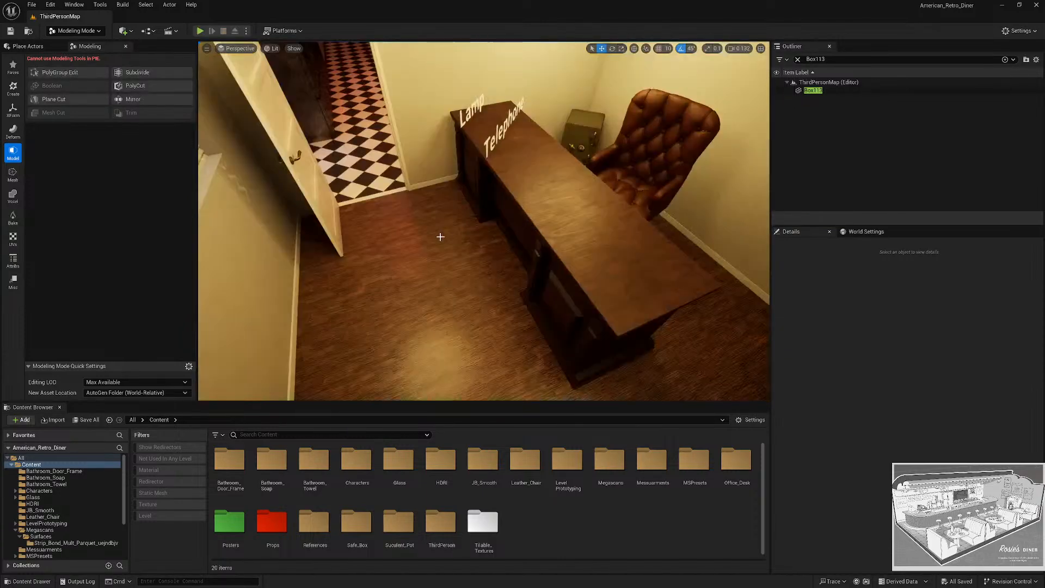
pyautogui.press('Escape')
# Turn off realtime rendering in the perspective viewport with the desk and drawer area in view.
pyautogui.moveTo(433, 235); pyautogui.dragTo(454, 231, button='right')
pyautogui.scroll(-3, 340, 210)
pyautogui.press('w')
pyautogui.scroll(4, 316, 231)
pyautogui.press('s')
pyautogui.press('d')
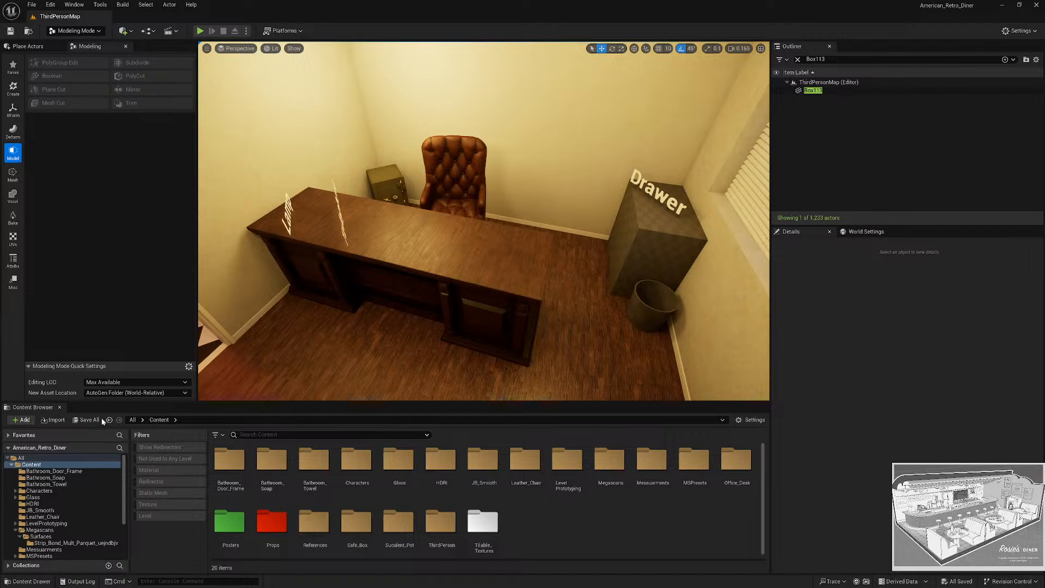
pyautogui.click(207, 49)
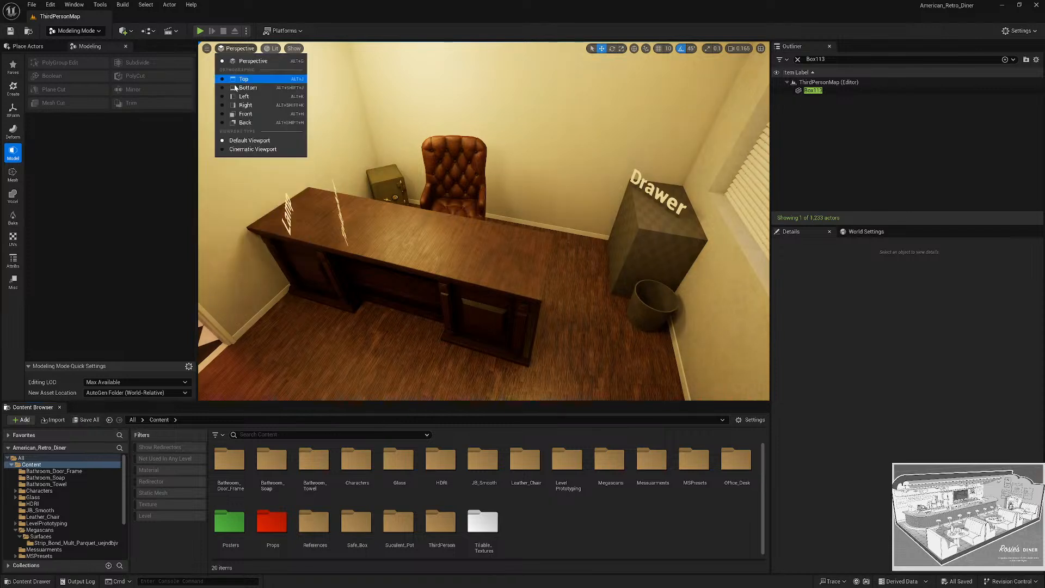
pyautogui.click(231, 91)
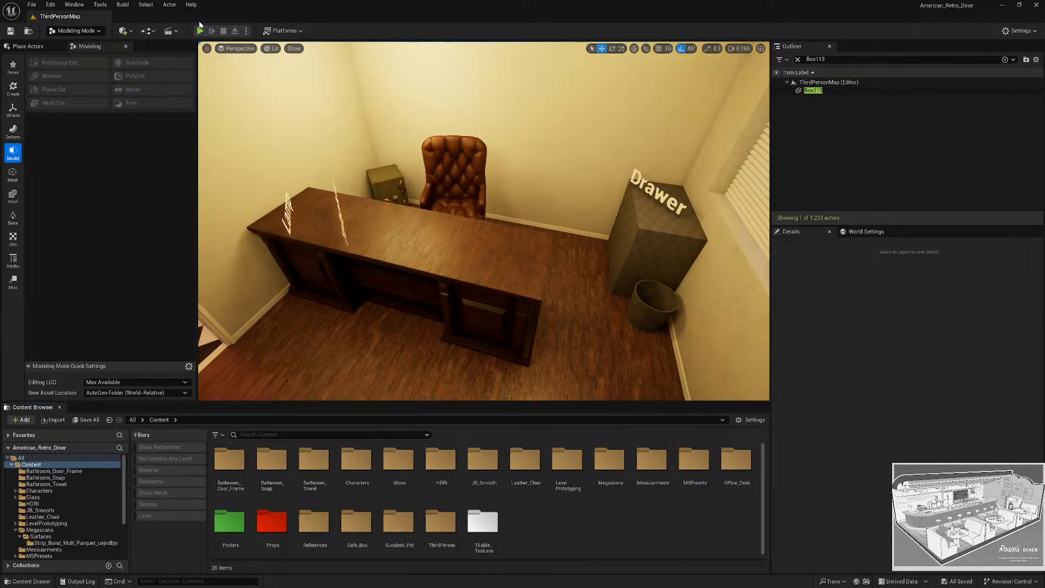
pyautogui.click(207, 48)
pyautogui.click(234, 78)
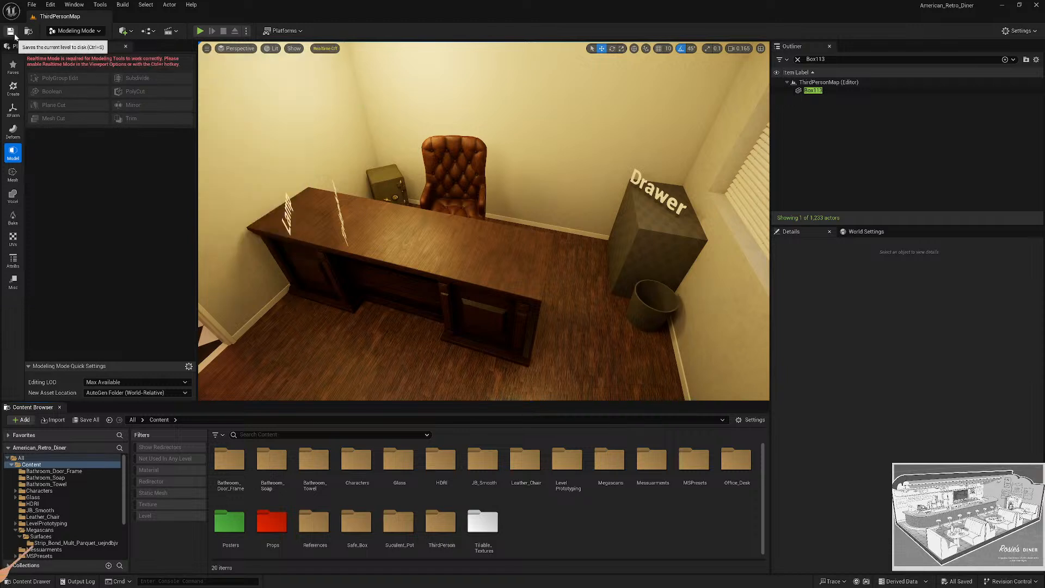
# Change the editor from Modeling to Selection mode and switch to the Office_Small_Metal_Drawer scene in Maya.
pyautogui.click(206, 49)
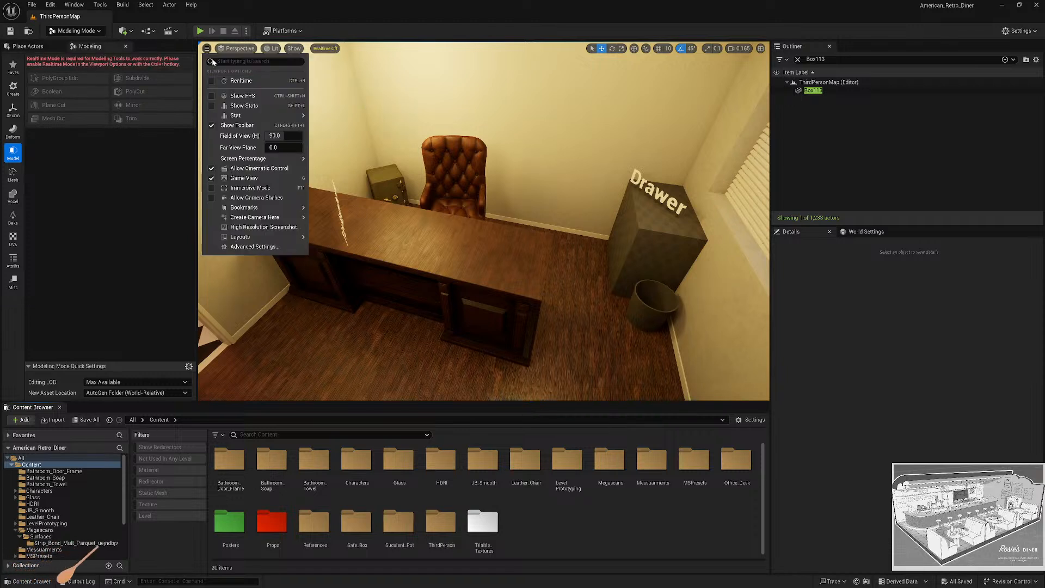
pyautogui.click(53, 32)
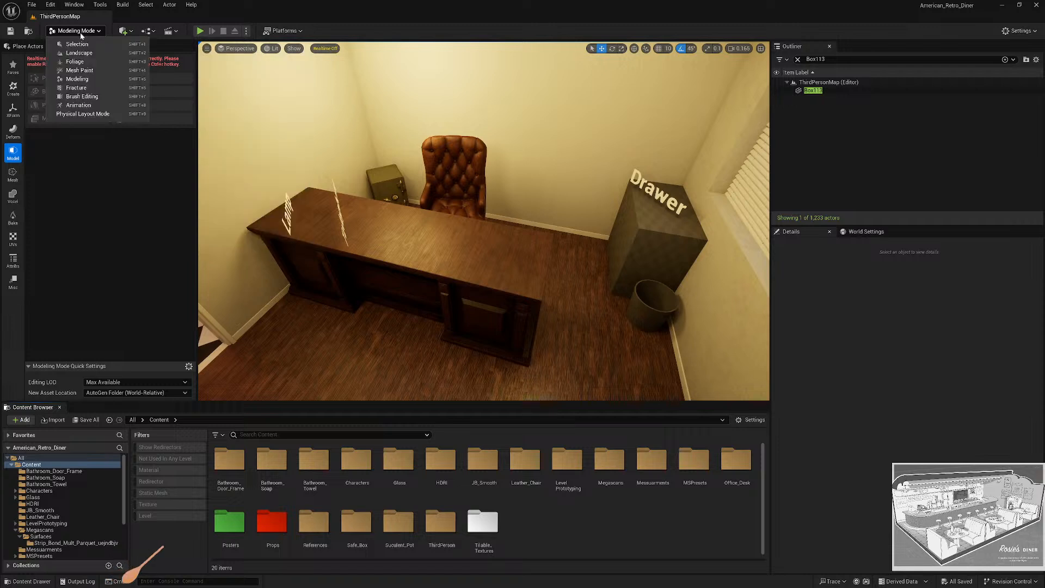
pyautogui.click(71, 39)
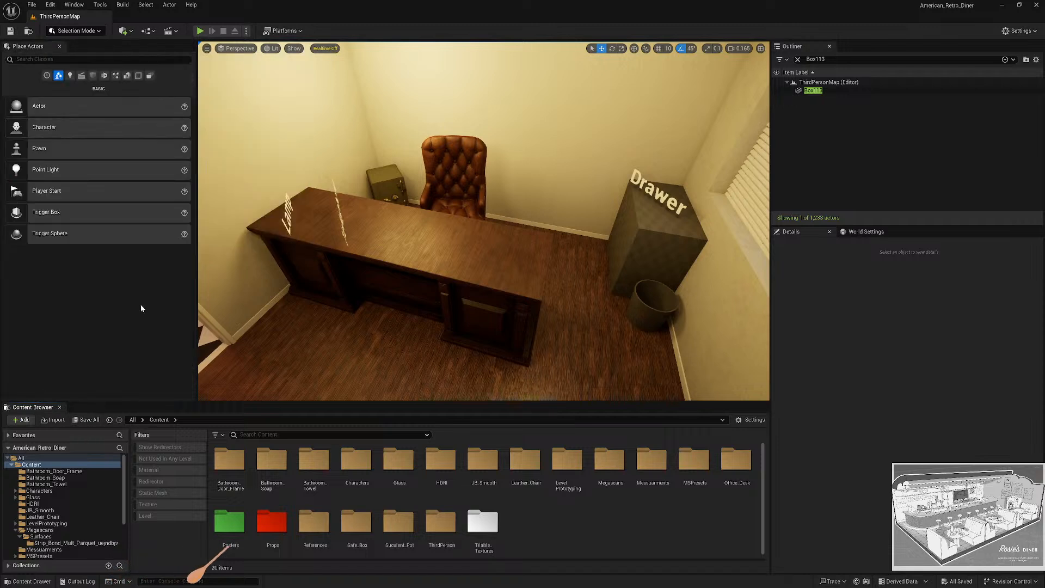
pyautogui.click(1002, 6)
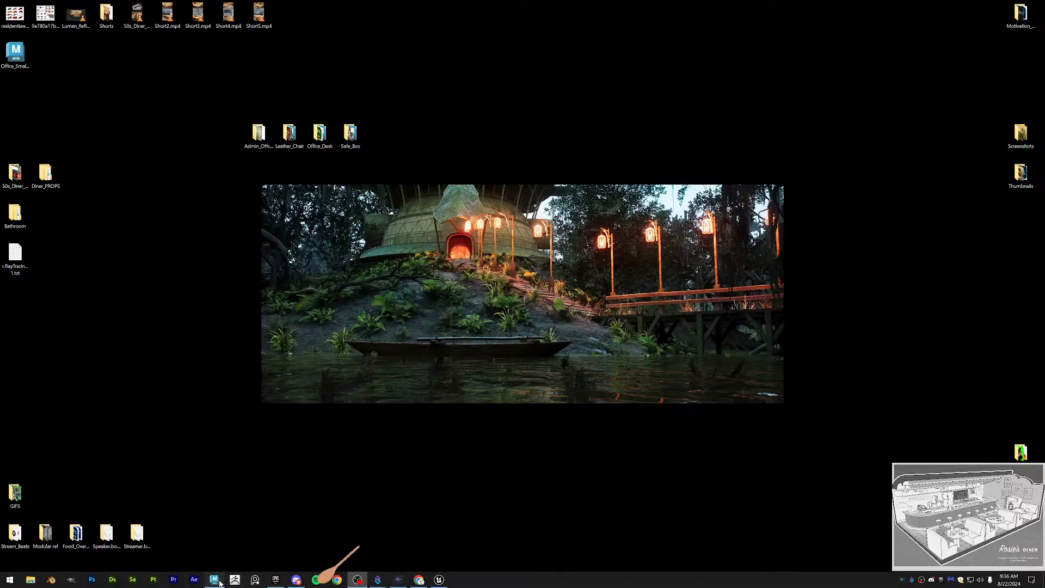
pyautogui.click(214, 579)
# Create a polygon cube, scale it to a block about 10.8 units long and 6 units wide, and raise it toward the grid surface.
pyautogui.keyDown('alt'); pyautogui.moveTo(433, 289); pyautogui.dragTo(550, 339); pyautogui.keyUp('alt')
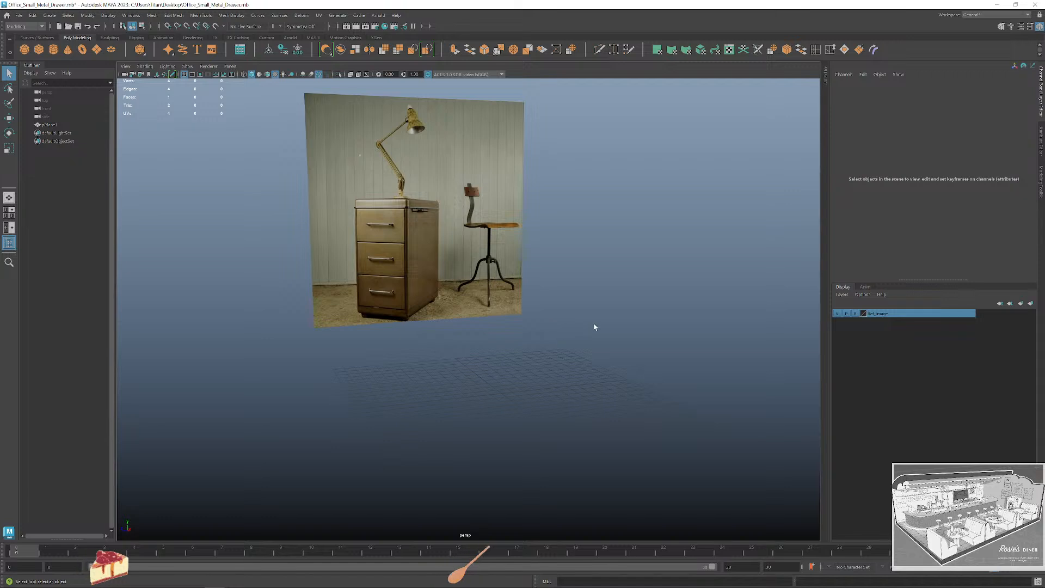
pyautogui.keyDown('alt'); pyautogui.moveTo(594, 323); pyautogui.dragTo(561, 319, button='middle'); pyautogui.keyUp('alt')
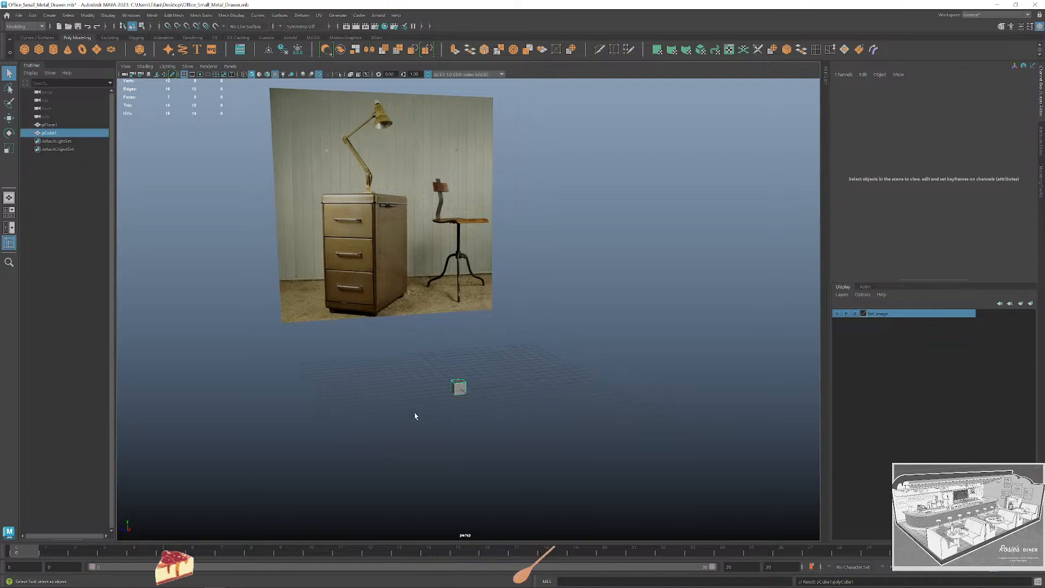
pyautogui.click(463, 395)
pyautogui.press('r')
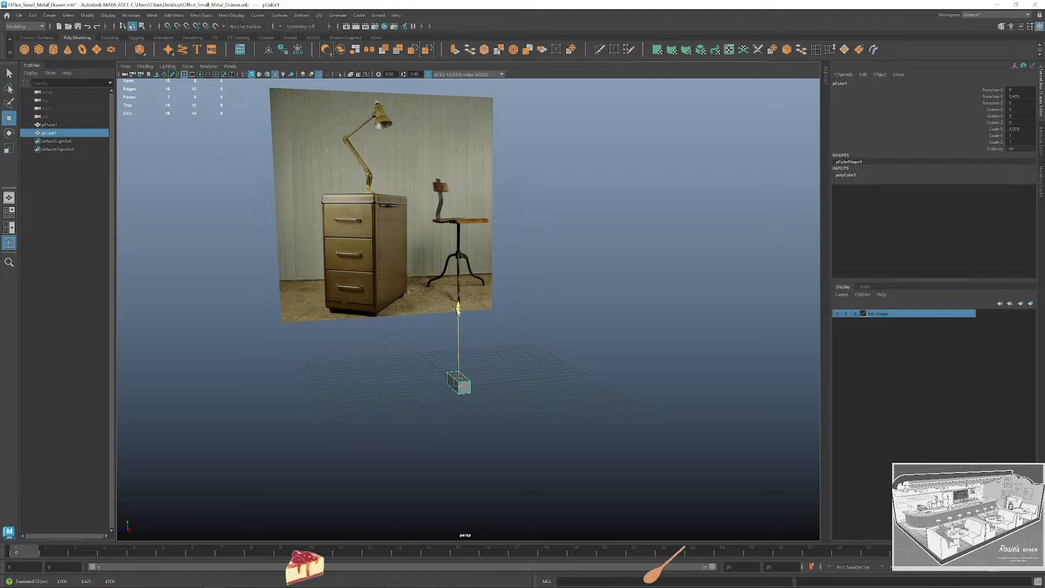
pyautogui.moveTo(464, 384); pyautogui.dragTo(536, 381)
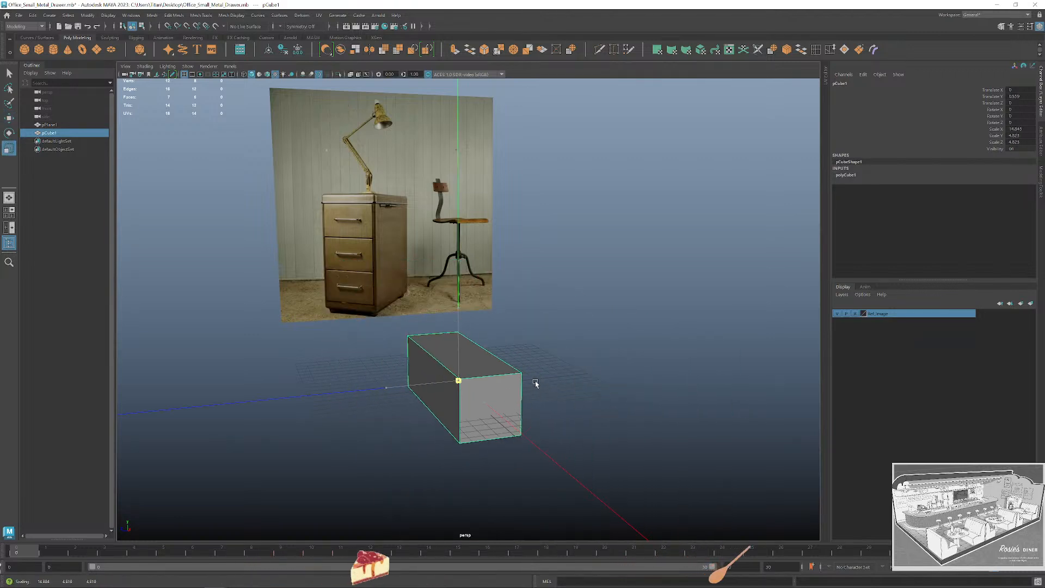
pyautogui.press('w')
pyautogui.moveTo(456, 303); pyautogui.dragTo(457, 277)
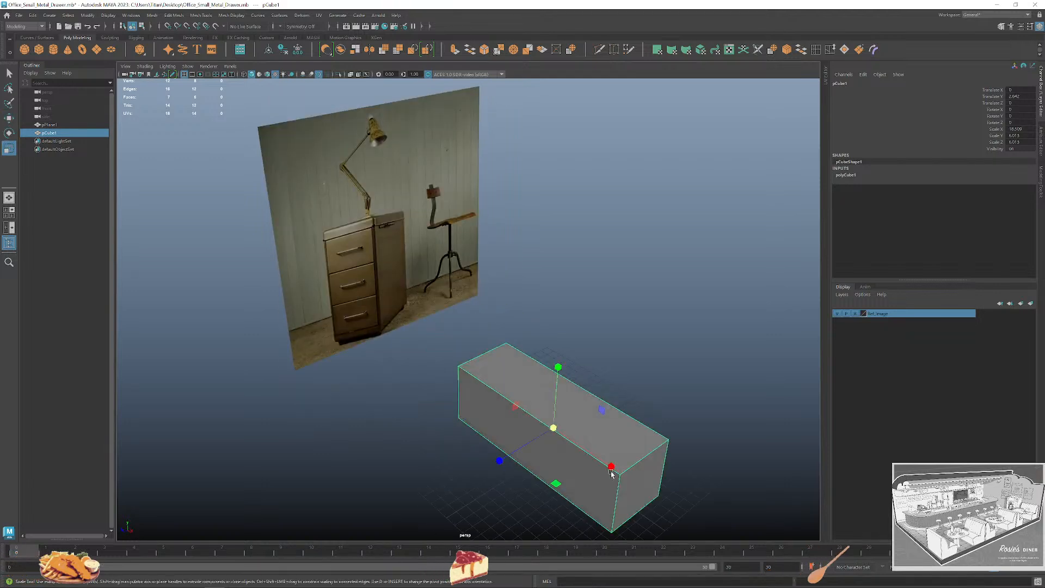
pyautogui.moveTo(612, 468); pyautogui.dragTo(580, 450)
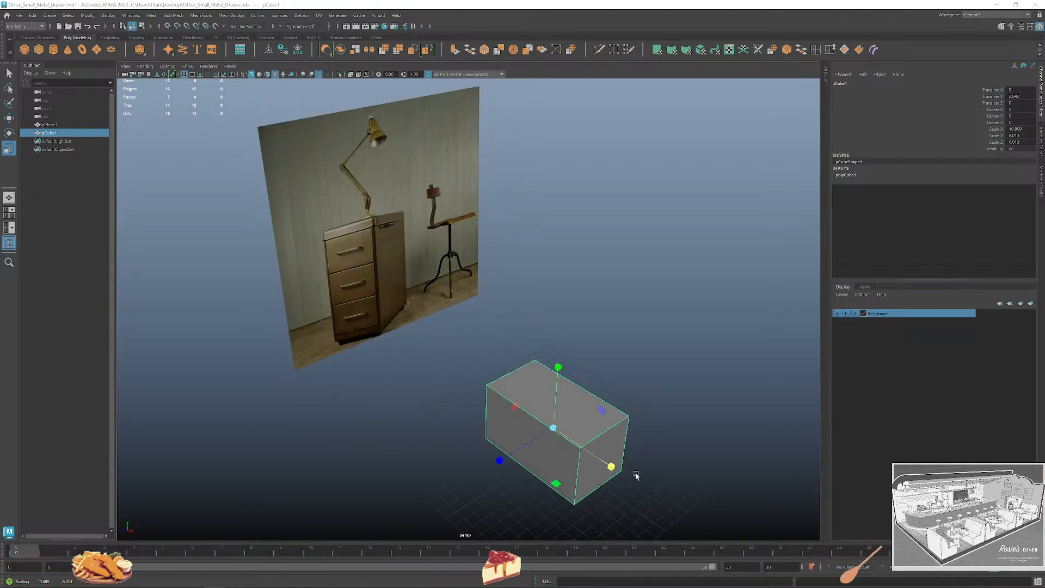
# Raise the block's top face to form a tall cabinet shape like the drawer unit in the reference image.
pyautogui.click(673, 408)
pyautogui.keyDown('alt'); pyautogui.moveTo(673, 408); pyautogui.dragTo(522, 373); pyautogui.keyUp('alt')
pyautogui.click(500, 356)
pyautogui.moveTo(497, 354); pyautogui.dragTo(500, 382, button='right')
pyautogui.click(487, 326)
pyautogui.press('w')
pyautogui.moveTo(478, 252); pyautogui.dragTo(478, 105)
pyautogui.keyDown('alt'); pyautogui.moveTo(478, 105); pyautogui.dragTo(528, 182, button='middle'); pyautogui.keyUp('alt')
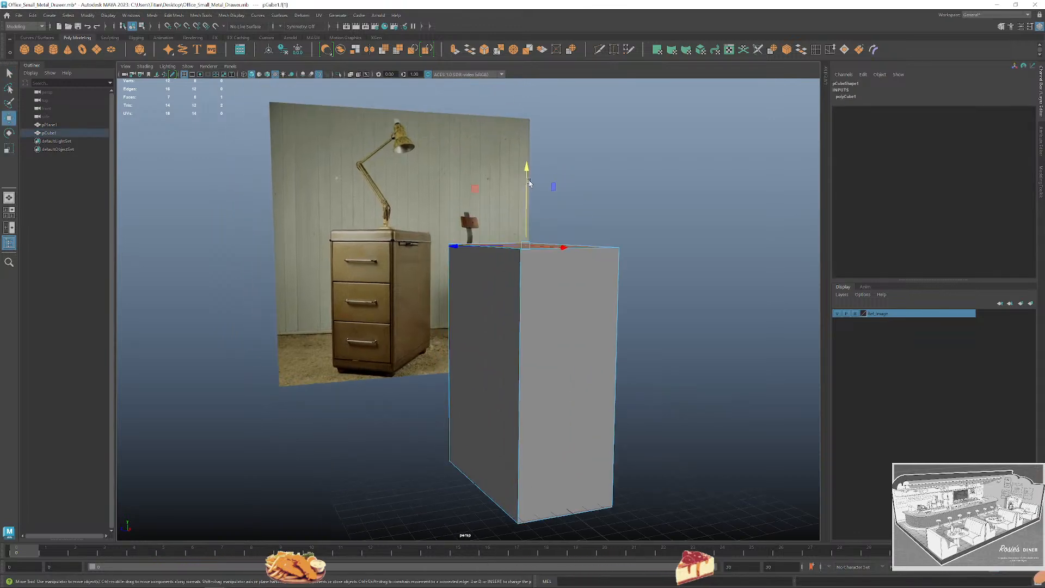
pyautogui.moveTo(529, 184); pyautogui.dragTo(531, 188)
pyautogui.keyDown('alt'); pyautogui.moveTo(552, 280); pyautogui.dragTo(551, 294); pyautogui.keyUp('alt')
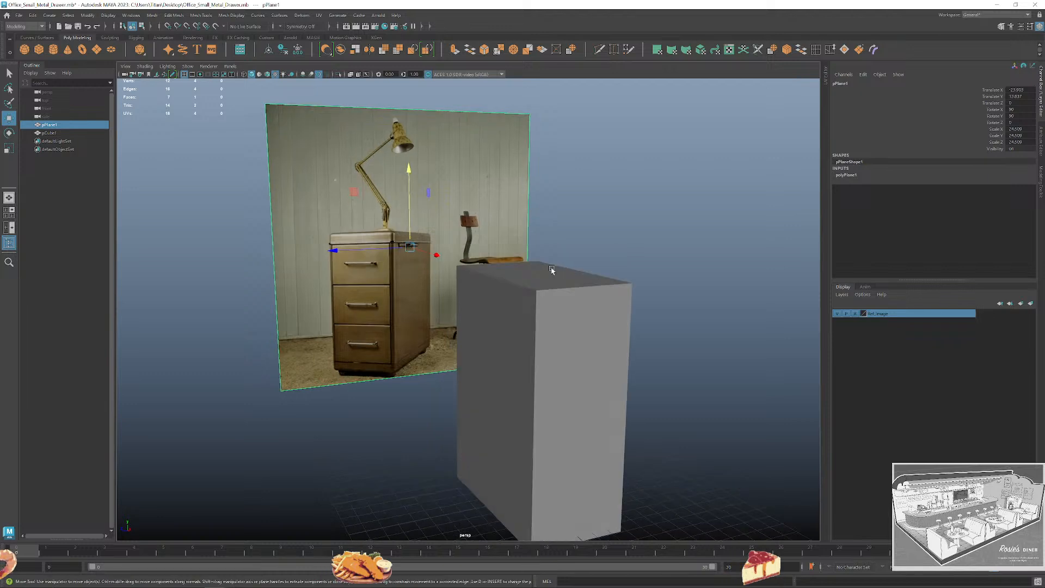
# Add the reference image plane to the Ref_Image layer, show textures in the viewport, and lock the layer against selection.
pyautogui.click(550, 269)
pyautogui.click(520, 210)
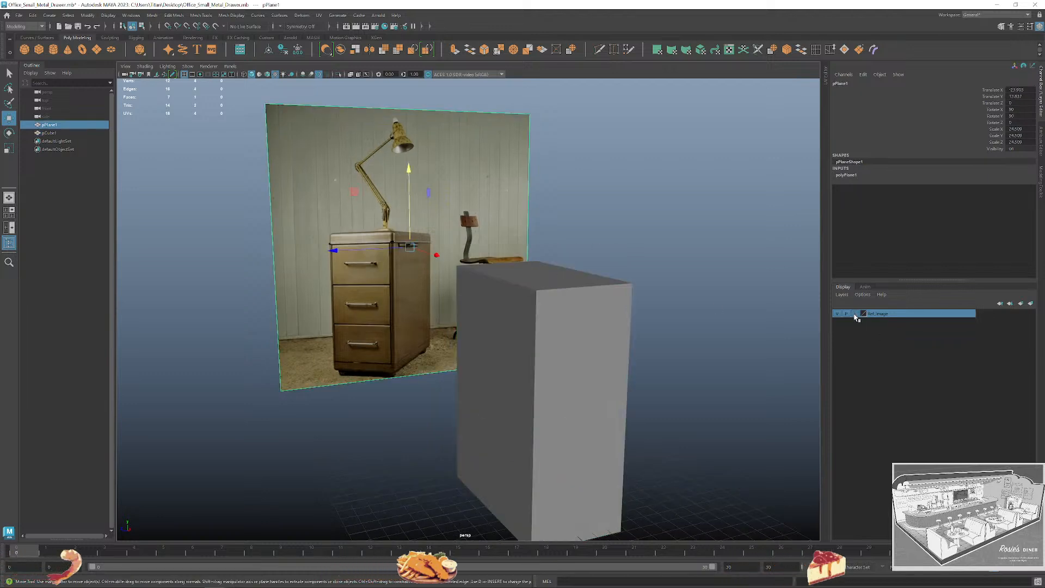
pyautogui.rightClick(864, 318)
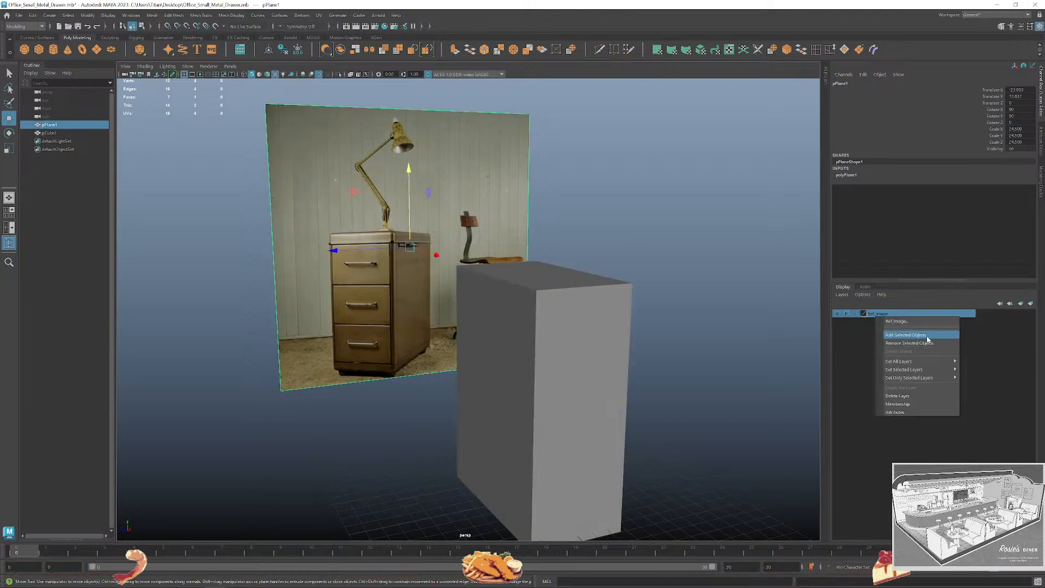
pyautogui.click(919, 338)
pyautogui.click(476, 184)
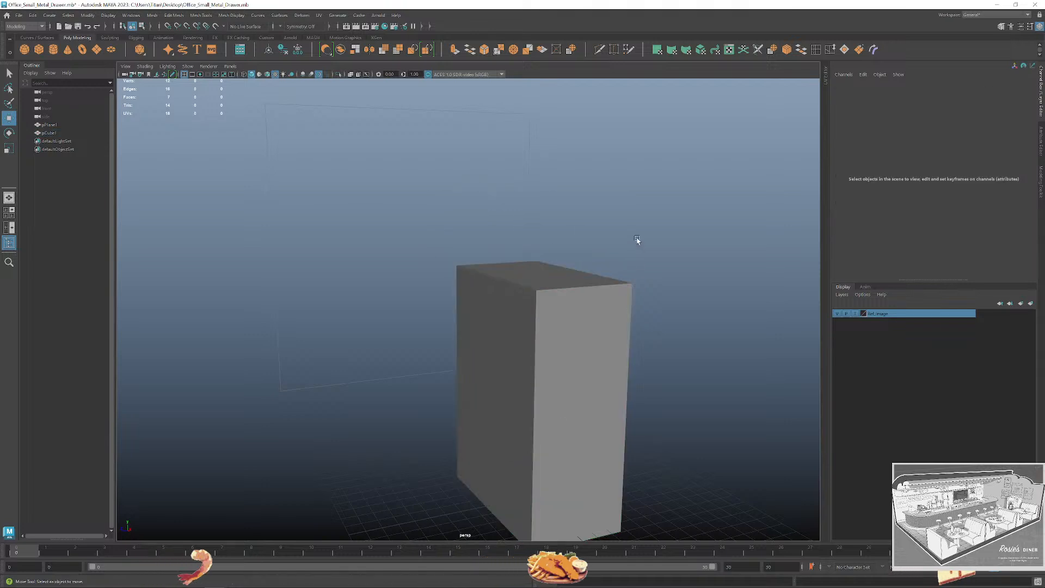
pyautogui.press('6')
pyautogui.click(855, 314)
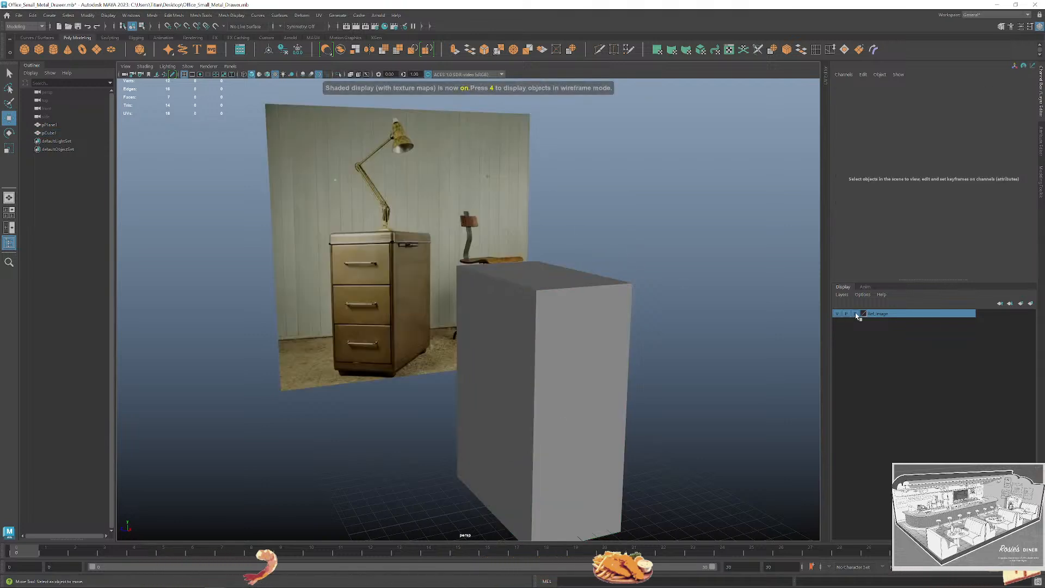
# Lower the block's top face slightly to match the height proportions of the reference cabinet.
pyautogui.click(583, 343)
pyautogui.keyDown('alt'); pyautogui.moveTo(583, 342); pyautogui.dragTo(588, 321, button='middle'); pyautogui.keyUp('alt')
pyautogui.press('q')
pyautogui.moveTo(550, 257); pyautogui.dragTo(550, 282, button='right')
pyautogui.click(539, 229)
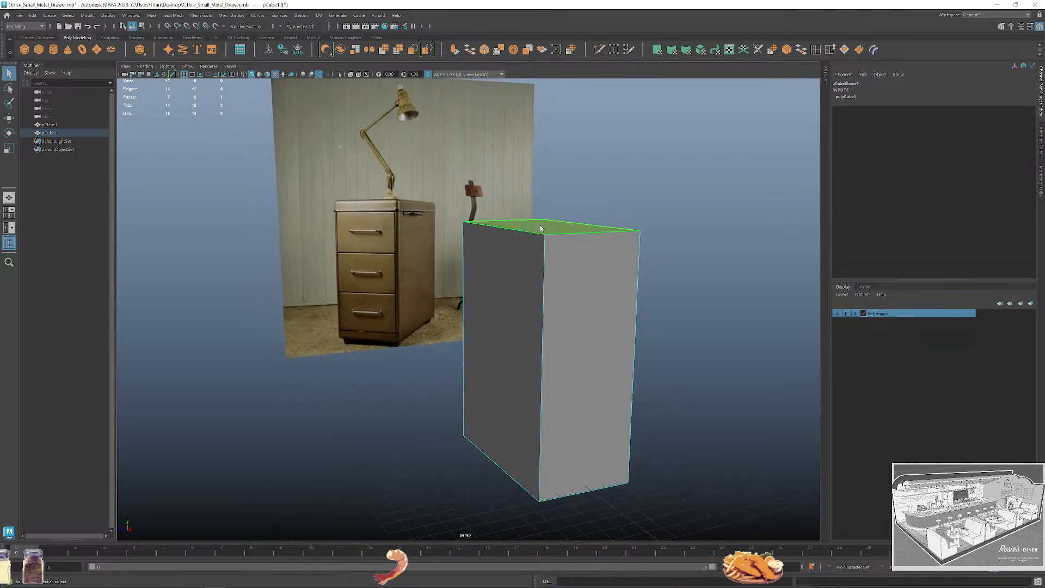
pyautogui.press('w')
pyautogui.moveTo(545, 148); pyautogui.dragTo(547, 168)
pyautogui.keyDown('alt'); pyautogui.moveTo(567, 205); pyautogui.dragTo(585, 171, button='middle'); pyautogui.keyUp('alt')
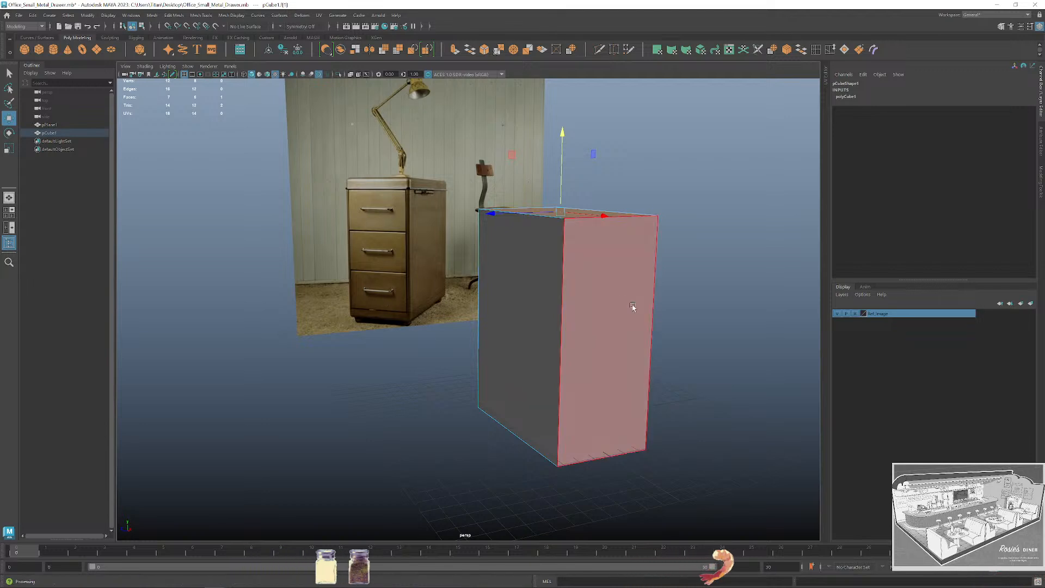
pyautogui.keyDown('alt'); pyautogui.moveTo(632, 308); pyautogui.dragTo(623, 330, button='middle'); pyautogui.keyUp('alt')
# Widen the block along Z to a scale of about 6.6 and reduce its vertical scale slightly to about 5.8.
pyautogui.press('q')
pyautogui.keyDown('alt'); pyautogui.moveTo(695, 309); pyautogui.dragTo(713, 319); pyautogui.keyUp('alt')
pyautogui.keyDown('alt'); pyautogui.moveTo(686, 312); pyautogui.dragTo(660, 286, button='middle'); pyautogui.keyUp('alt')
pyautogui.keyDown('alt'); pyautogui.moveTo(659, 287); pyautogui.dragTo(534, 345); pyautogui.keyUp('alt')
pyautogui.moveTo(481, 298); pyautogui.dragTo(519, 284, button='right')
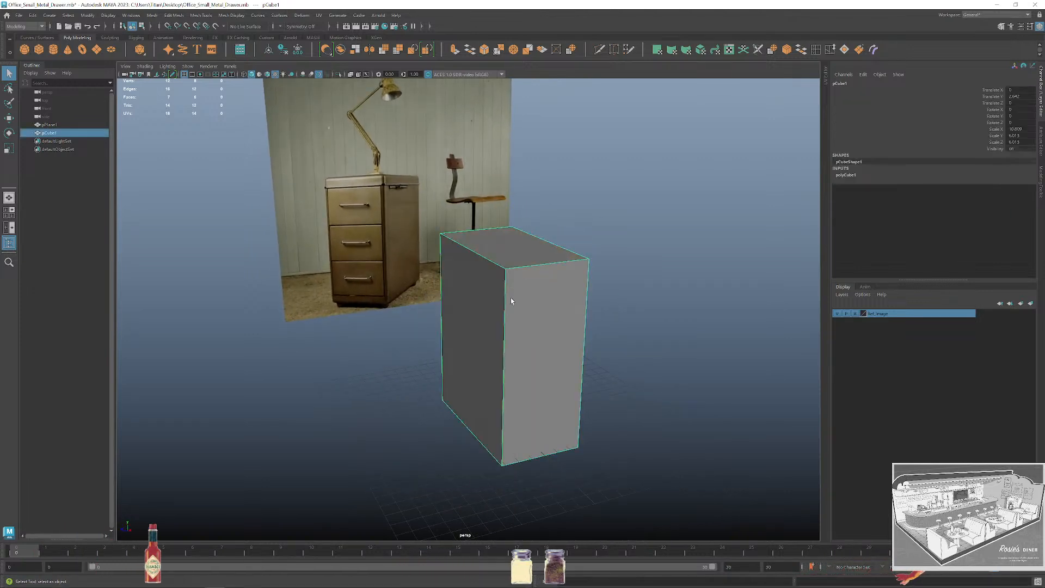
pyautogui.press('r')
pyautogui.moveTo(438, 401)
pyautogui.mouseDown()
pyautogui.moveTo(403, 406)
pyautogui.moveTo(429, 405)
pyautogui.mouseUp()
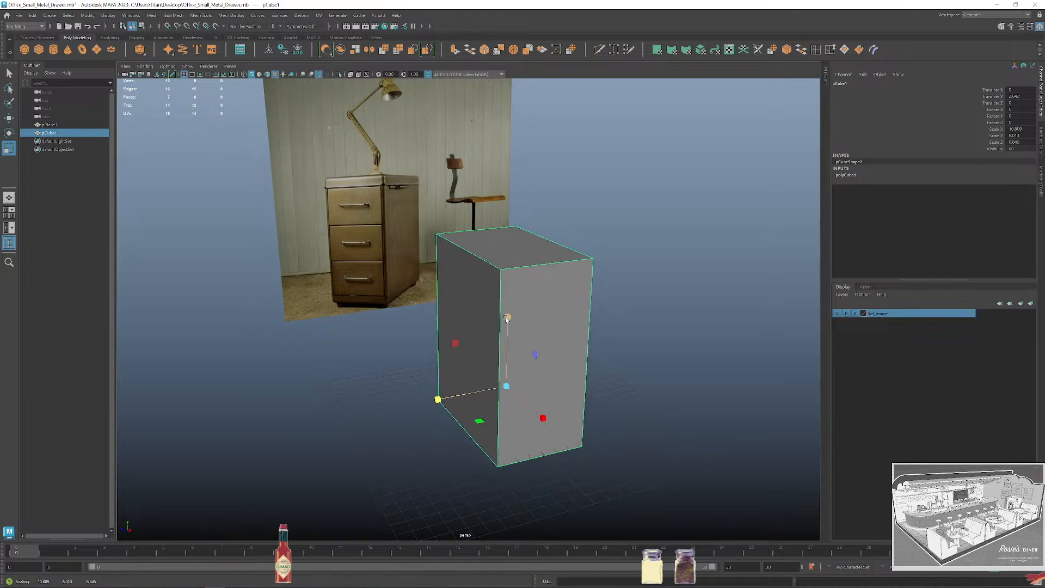
pyautogui.moveTo(506, 318); pyautogui.dragTo(506, 320)
pyautogui.click(639, 299)
pyautogui.keyDown('alt'); pyautogui.moveTo(638, 299); pyautogui.dragTo(617, 313); pyautogui.keyUp('alt')
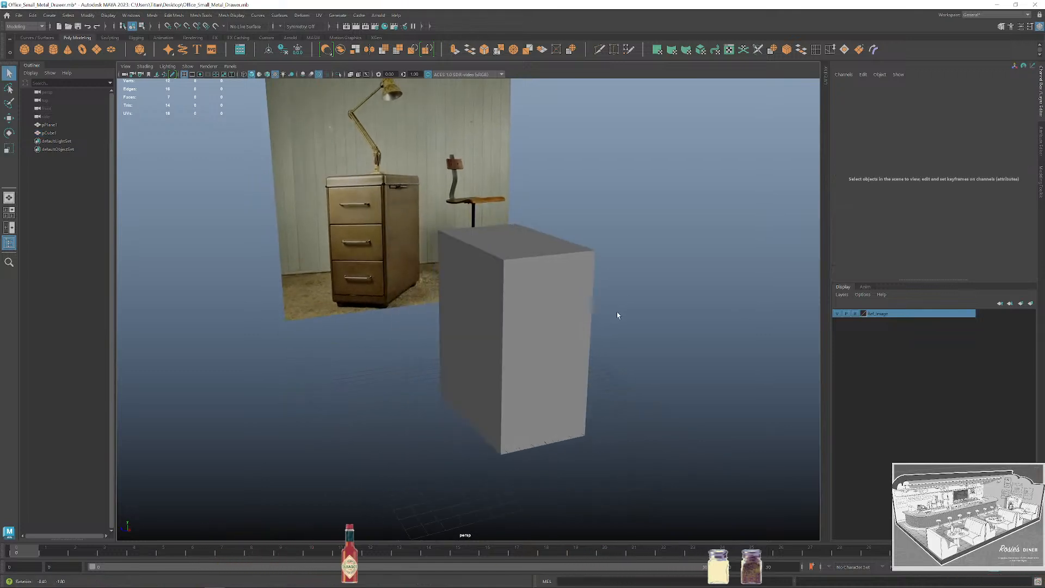
# Insert one centered vertical edge loop across the block's front with Multiple edge loops, and set the tool back to Relative distance from edge.
pyautogui.click(536, 312)
pyautogui.keyDown('alt'); pyautogui.moveTo(537, 312); pyautogui.dragTo(489, 288, button='middle'); pyautogui.keyUp('alt')
pyautogui.keyDown('alt'); pyautogui.moveTo(488, 288); pyautogui.dragTo(548, 319, button='right'); pyautogui.keyUp('alt')
pyautogui.keyDown('alt'); pyautogui.moveTo(549, 319); pyautogui.dragTo(609, 314, button='middle'); pyautogui.keyUp('alt')
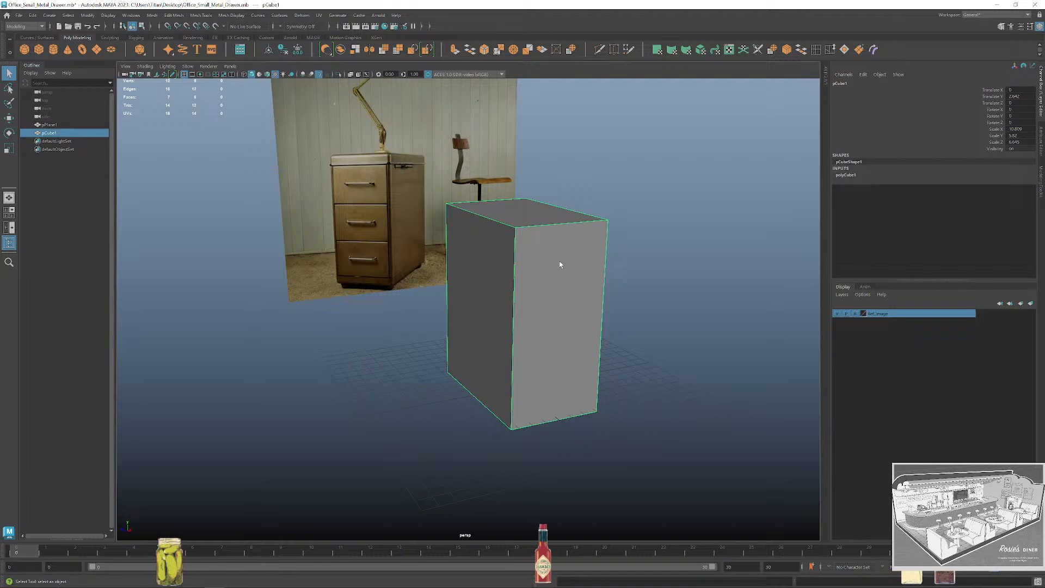
pyautogui.keyDown('alt'); pyautogui.moveTo(534, 249); pyautogui.dragTo(602, 276, button='right'); pyautogui.keyUp('alt')
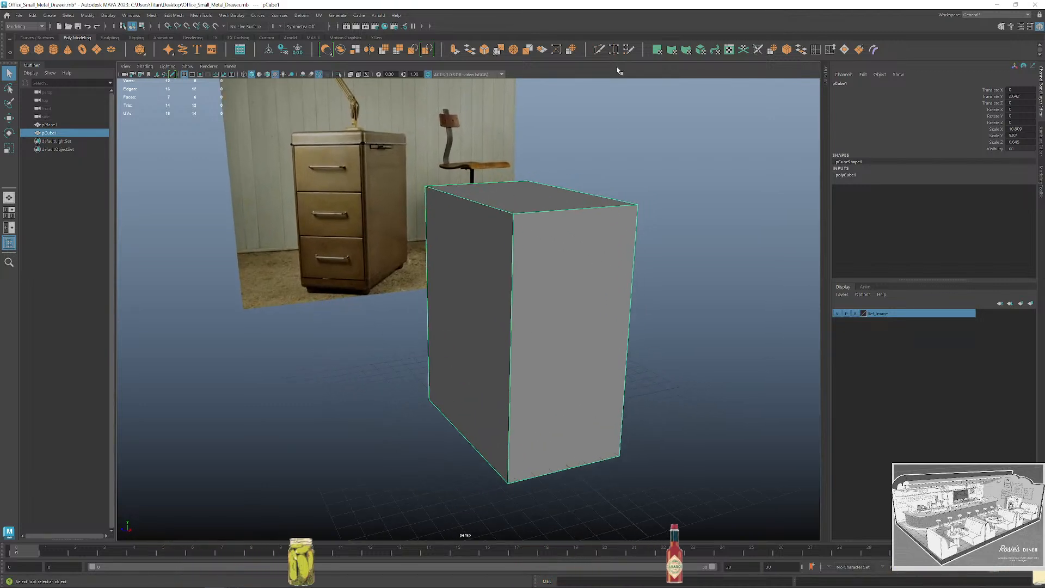
pyautogui.doubleClick(818, 51)
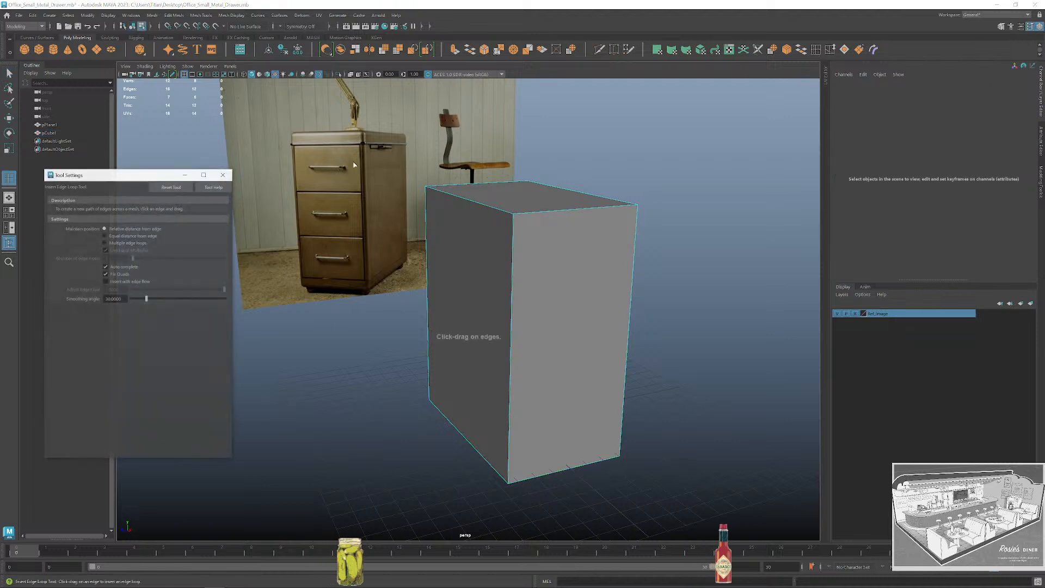
pyautogui.click(115, 236)
pyautogui.click(123, 243)
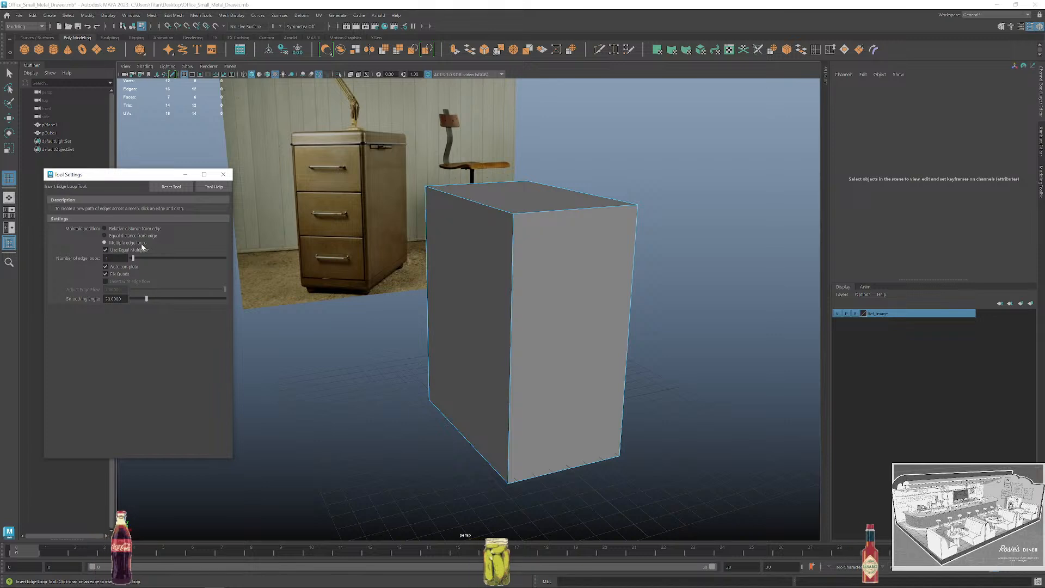
pyautogui.click(577, 212)
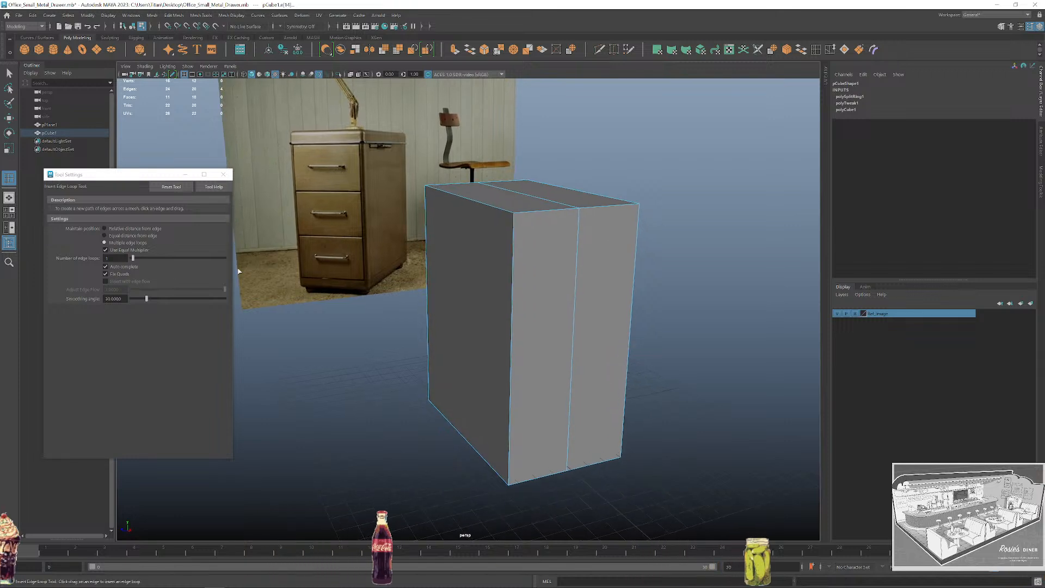
pyautogui.click(117, 230)
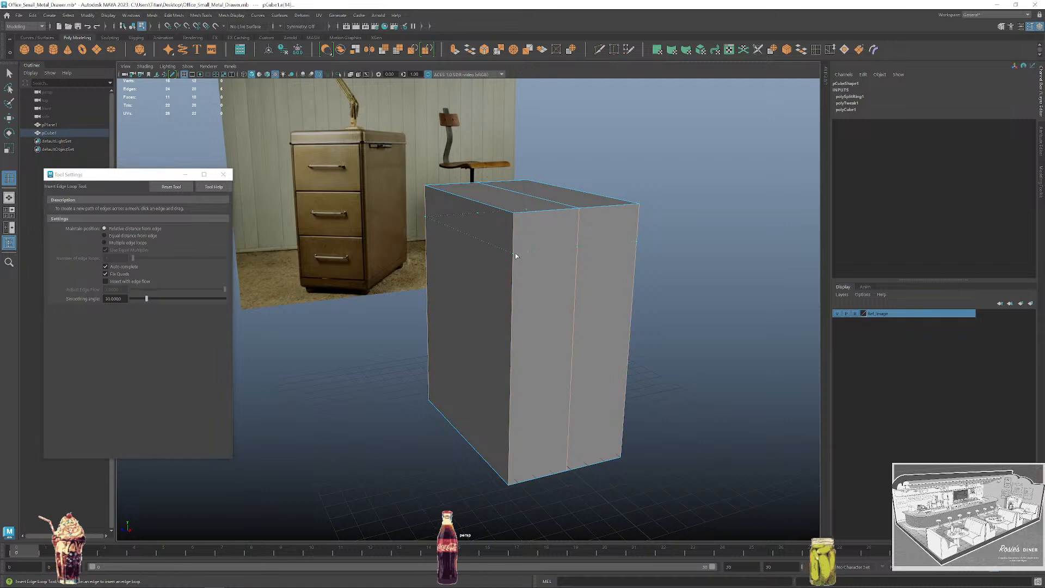
# Insert a horizontal edge loop near the block's top and, with Object Z symmetry, a vertical loop close to each front side edge.
pyautogui.click(517, 238)
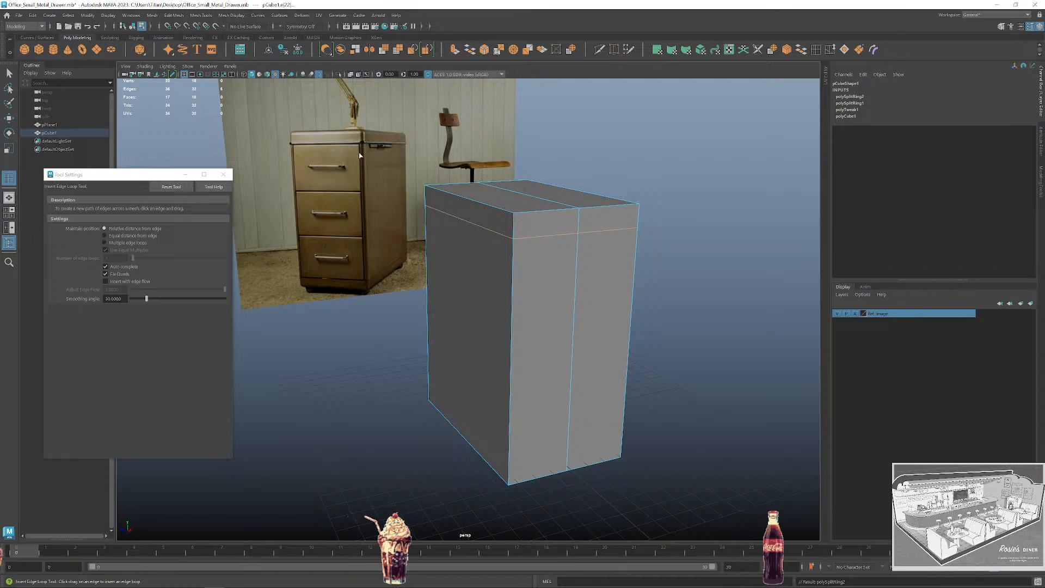
pyautogui.click(301, 26)
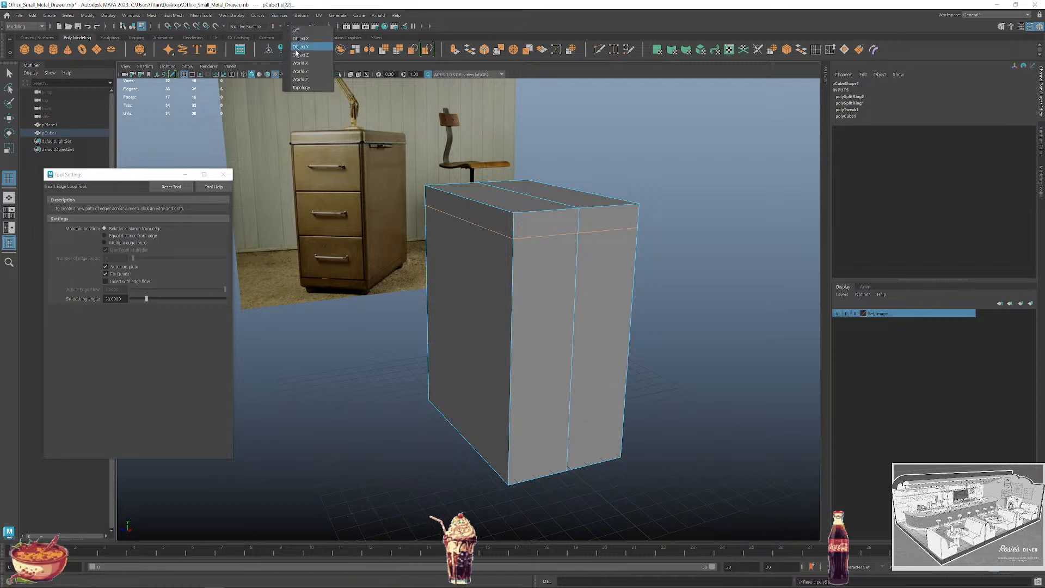
pyautogui.click(298, 55)
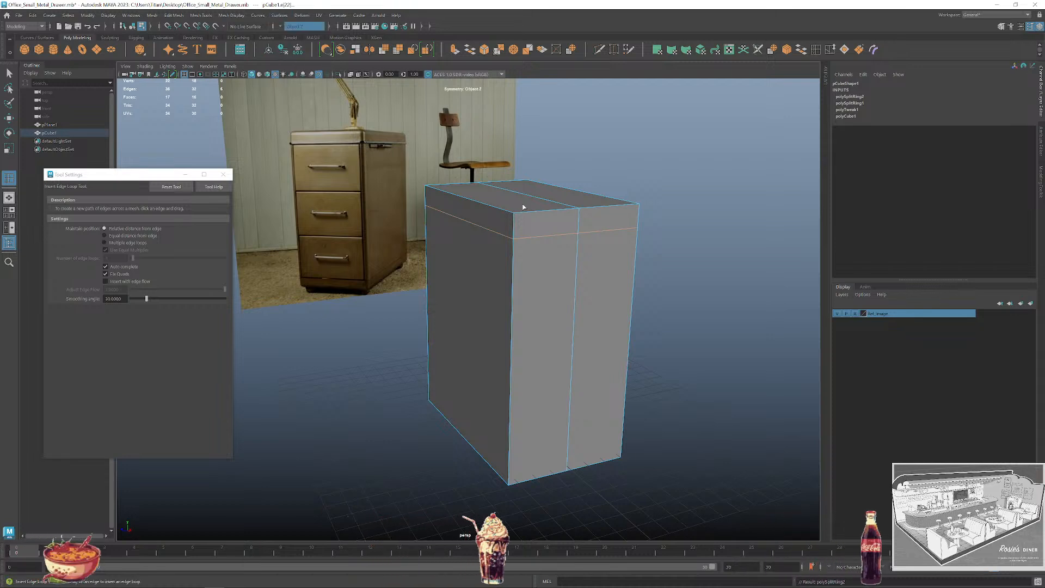
pyautogui.click(533, 237)
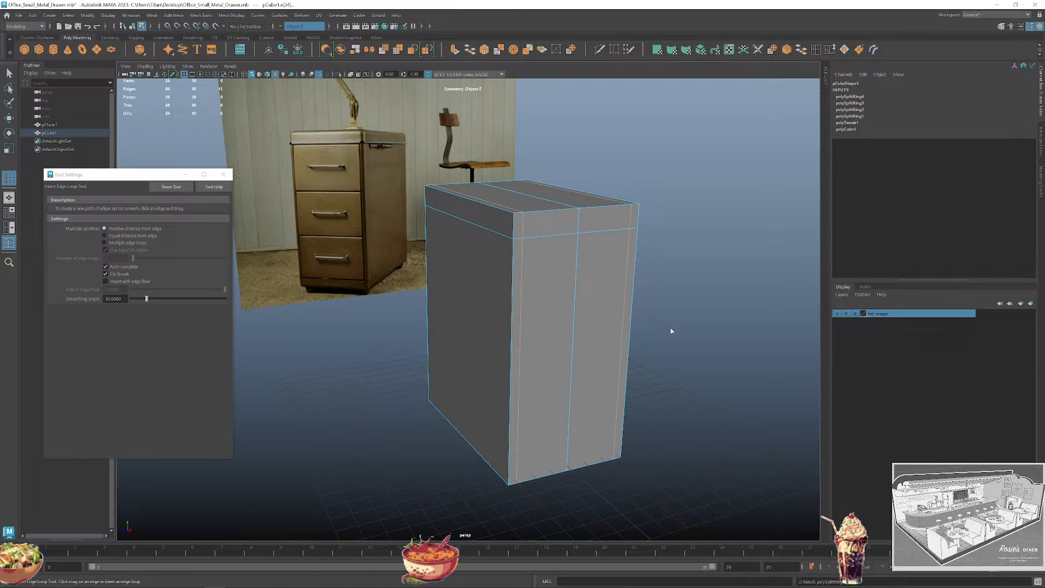
# Insert a horizontal edge loop near the block's bottom to mark the base section of the cabinet.
pyautogui.moveTo(670, 330)
pyautogui.keyDown('alt'); pyautogui.mouseDown()
pyautogui.moveTo(660, 327)
pyautogui.moveTo(674, 333)
pyautogui.mouseUp(); pyautogui.keyUp('alt')
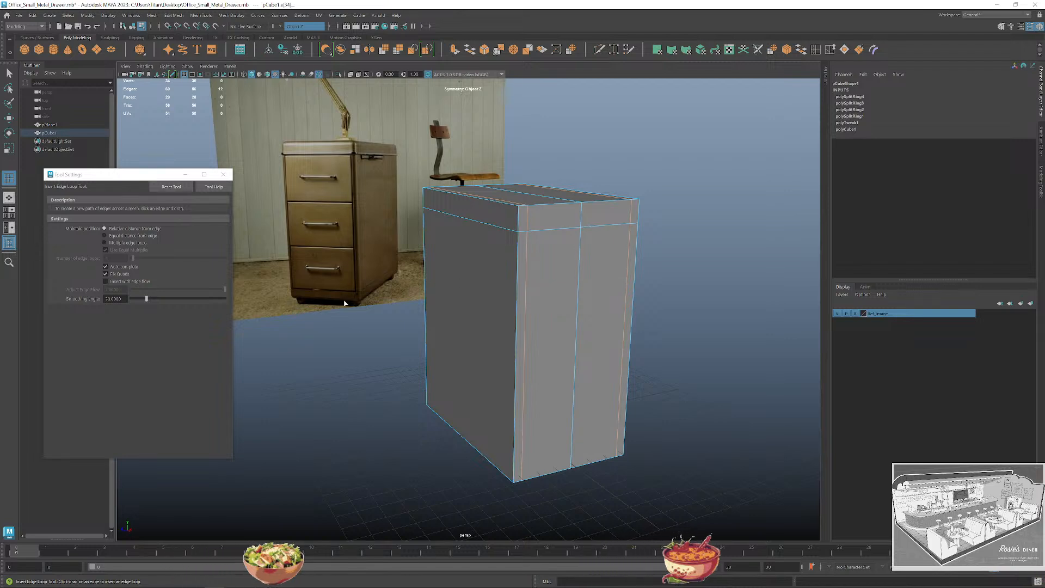
pyautogui.keyDown('alt'); pyautogui.moveTo(674, 345); pyautogui.dragTo(530, 427); pyautogui.keyUp('alt')
pyautogui.click(522, 428)
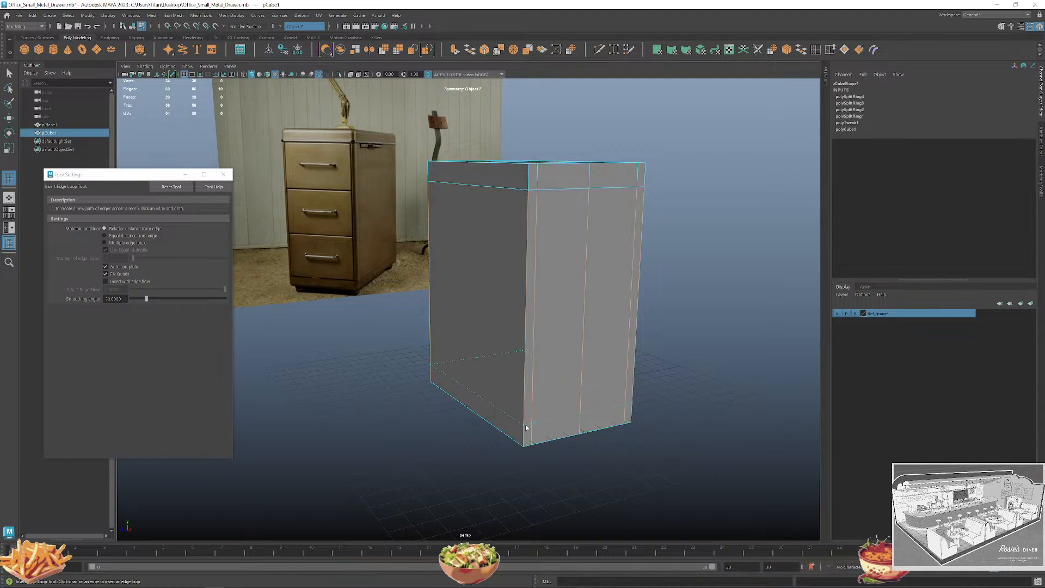
pyautogui.keyDown('alt'); pyautogui.moveTo(653, 348); pyautogui.dragTo(660, 326); pyautogui.keyUp('alt')
pyautogui.keyDown('alt'); pyautogui.moveTo(661, 325); pyautogui.dragTo(669, 352, button='middle'); pyautogui.keyUp('alt')
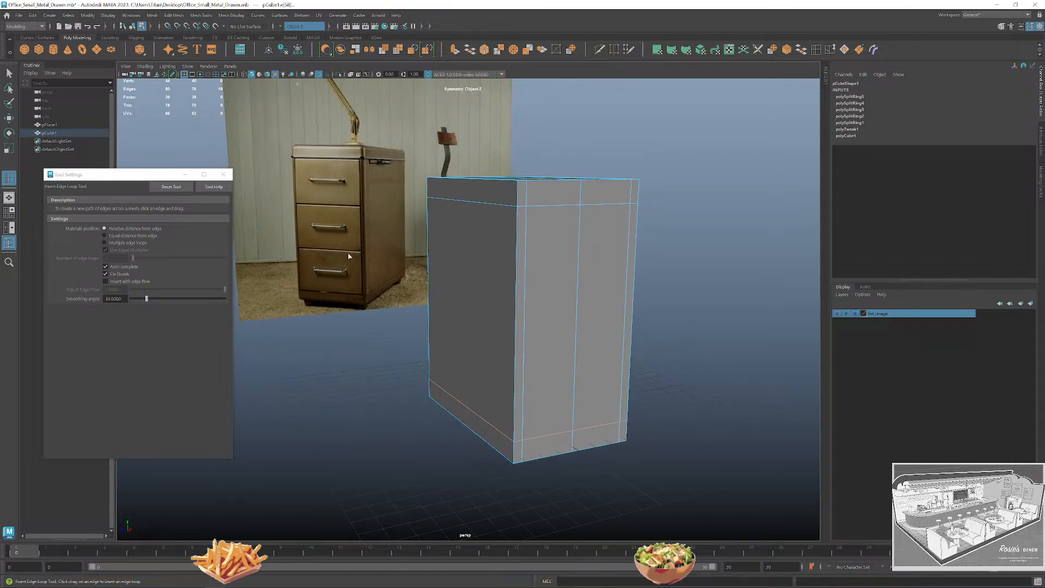
# Insert two evenly spaced horizontal edge loops with Multiple edge loops to divide the block's middle section into three drawers.
pyautogui.click(105, 243)
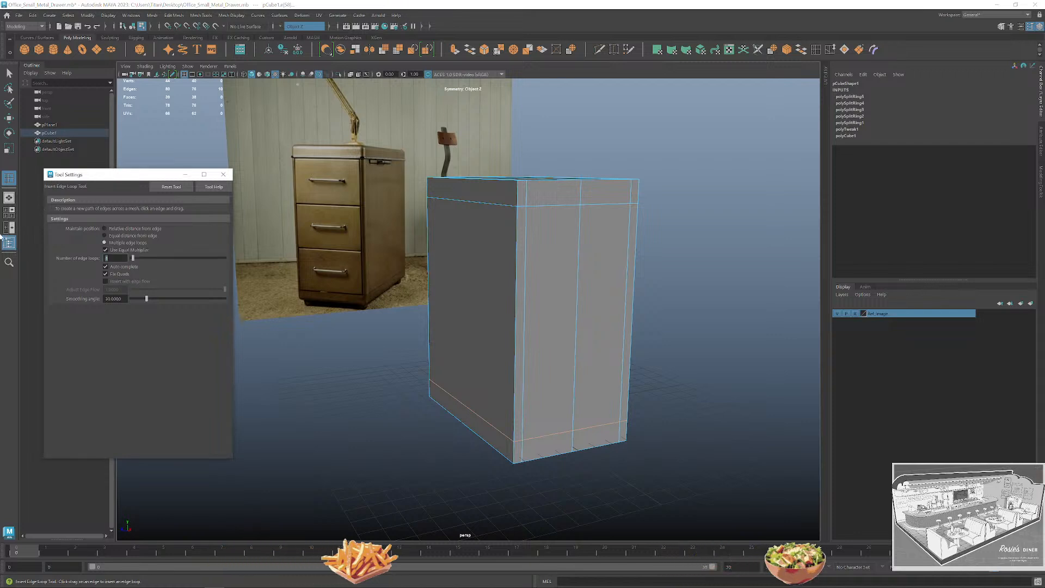
pyautogui.write('2')
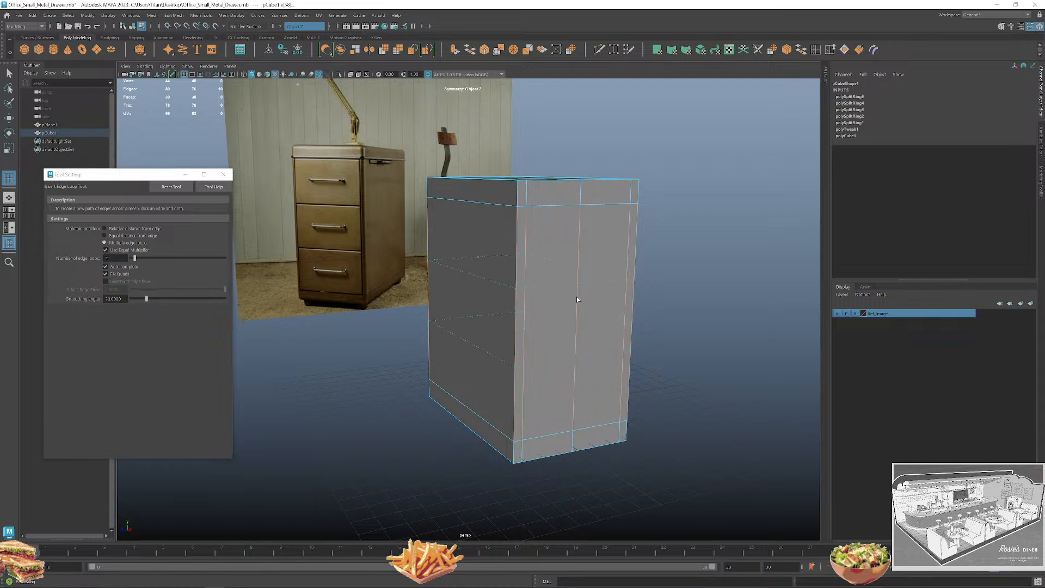
pyautogui.click(576, 296)
pyautogui.keyDown('alt'); pyautogui.moveTo(634, 296); pyautogui.dragTo(698, 316, button='middle'); pyautogui.keyUp('alt')
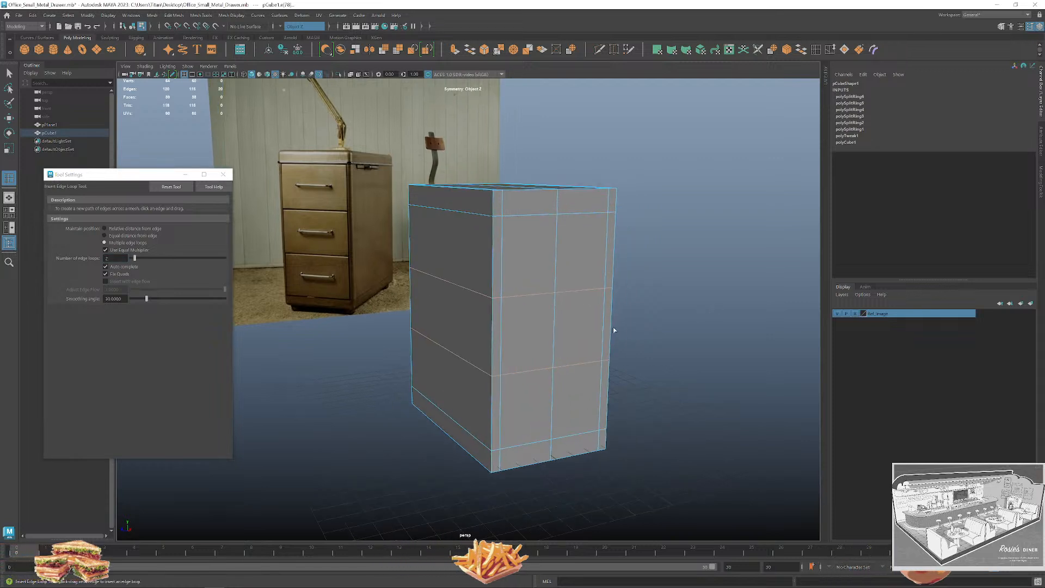
pyautogui.keyDown('alt'); pyautogui.moveTo(613, 329); pyautogui.dragTo(623, 333, button='middle'); pyautogui.keyUp('alt')
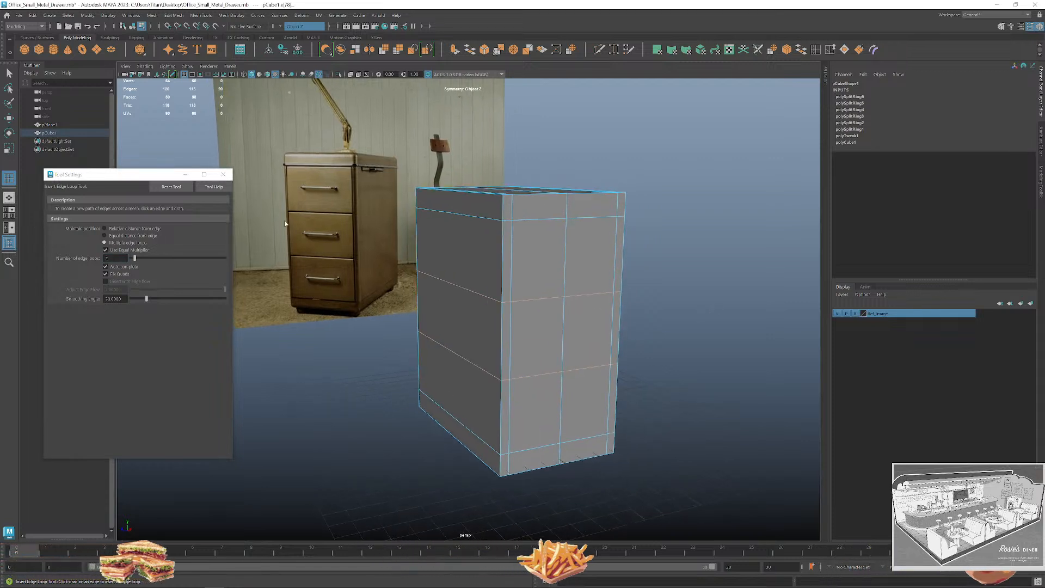
pyautogui.keyDown('alt'); pyautogui.moveTo(351, 163); pyautogui.dragTo(353, 188, button='middle'); pyautogui.keyUp('alt')
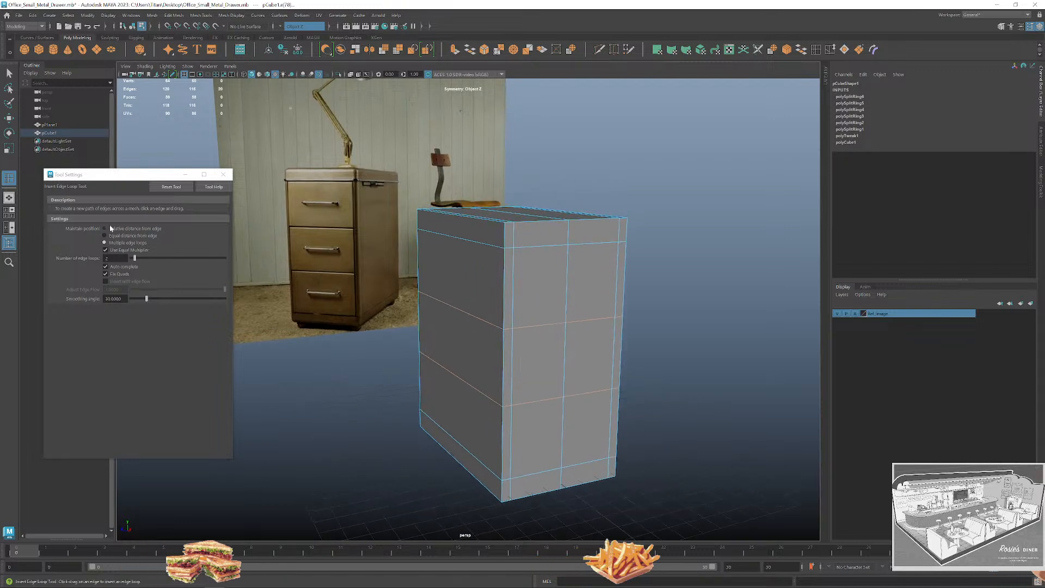
# Insert another horizontal edge loop close above the upper loop with Relative distance from edge, and return to object mode.
pyautogui.click(105, 228)
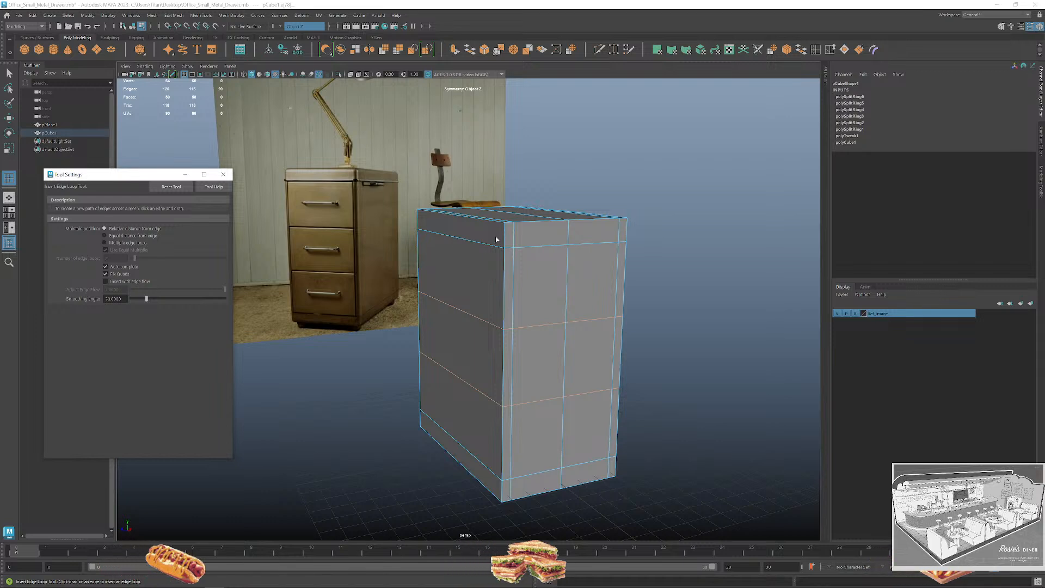
pyautogui.moveTo(504, 244); pyautogui.dragTo(488, 240)
pyautogui.press('q')
pyautogui.moveTo(488, 240); pyautogui.dragTo(323, 157, button='right')
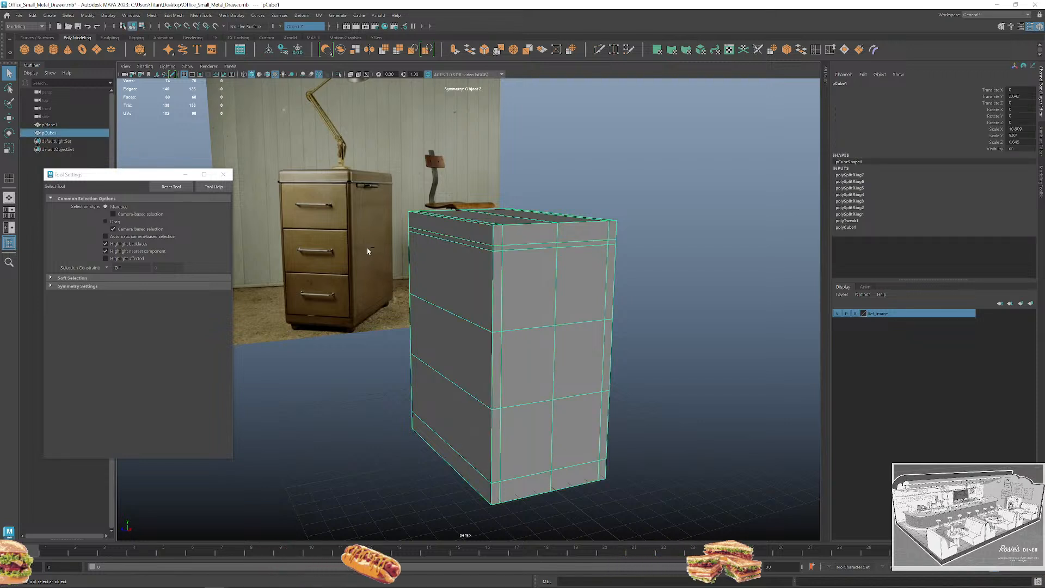
# Widen the block along Z to a scale of about 7.3 and adjust its X depth slightly.
pyautogui.keyDown('alt'); pyautogui.moveTo(522, 284); pyautogui.dragTo(630, 310); pyautogui.keyUp('alt')
pyautogui.press('r')
pyautogui.moveTo(541, 365); pyautogui.dragTo(476, 344)
pyautogui.moveTo(392, 375); pyautogui.dragTo(430, 375)
pyautogui.press('w')
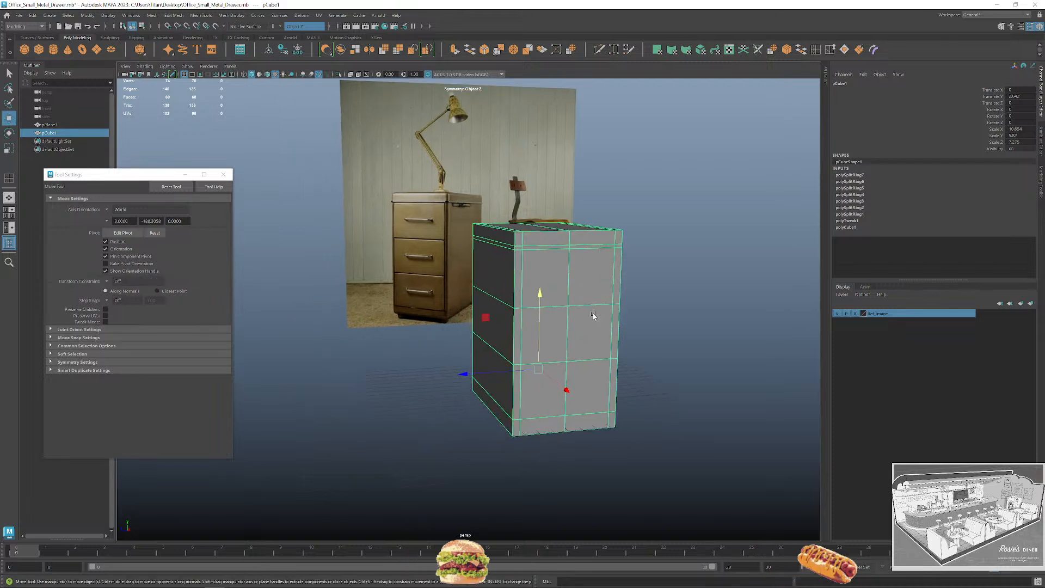
# Move the reference image plane about 6 units along Z, away from the block, and lock the Ref_Image layer again.
pyautogui.press('q')
pyautogui.moveTo(440, 131); pyautogui.dragTo(497, 158)
pyautogui.press('w')
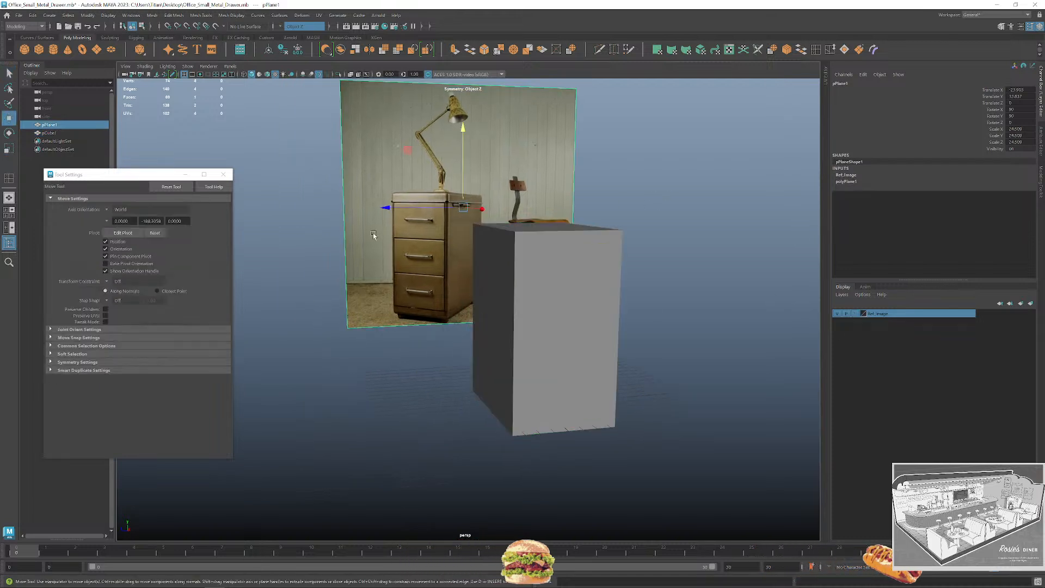
pyautogui.moveTo(389, 210); pyautogui.dragTo(325, 211)
pyautogui.press('q')
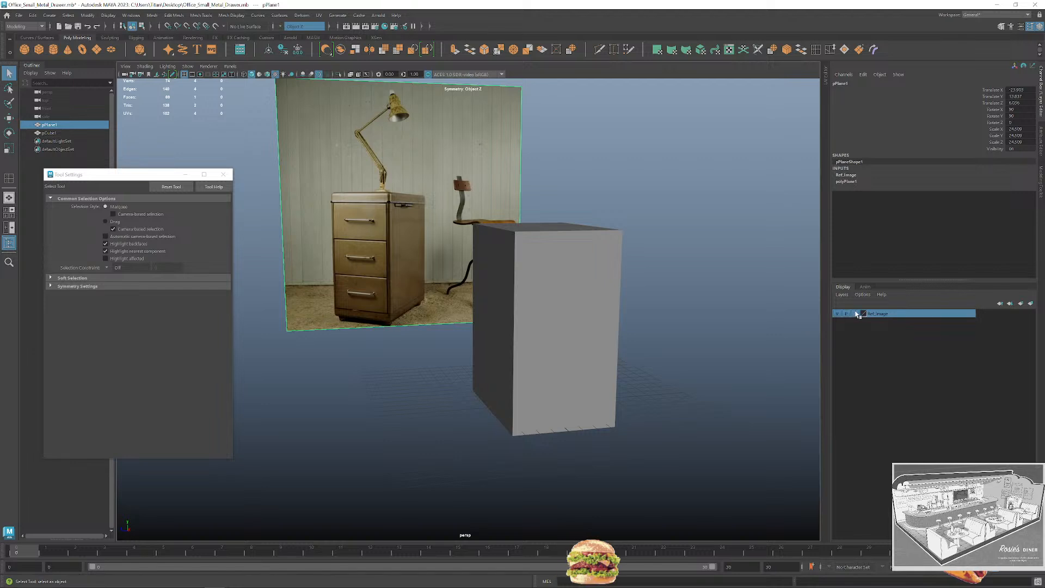
# Show the wireframe over the shaded objects in the viewport and reselect the block.
pyautogui.keyDown('alt'); pyautogui.moveTo(644, 293); pyautogui.dragTo(625, 299); pyautogui.keyUp('alt')
pyautogui.click(628, 310)
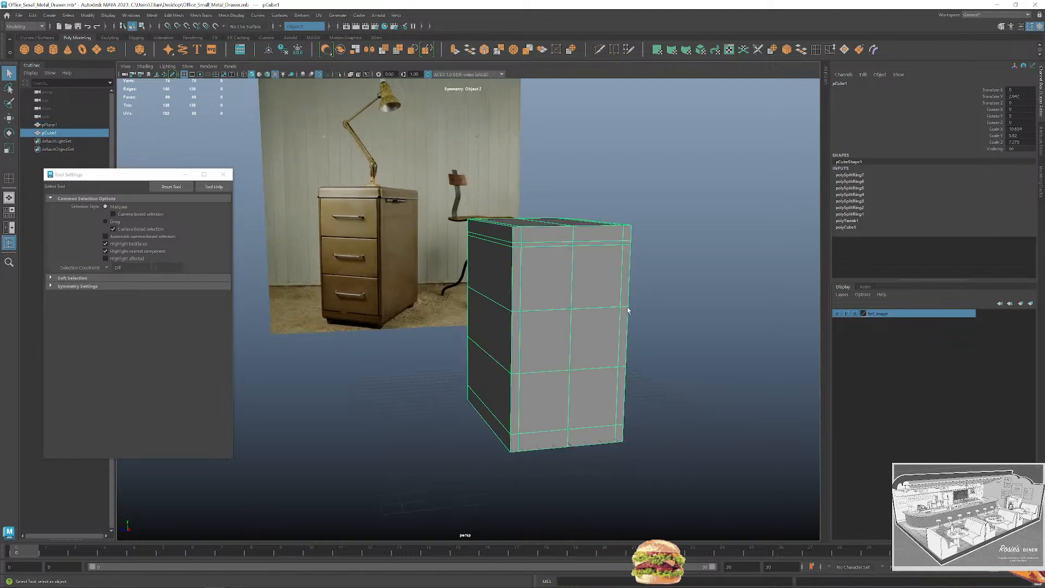
pyautogui.click(687, 211)
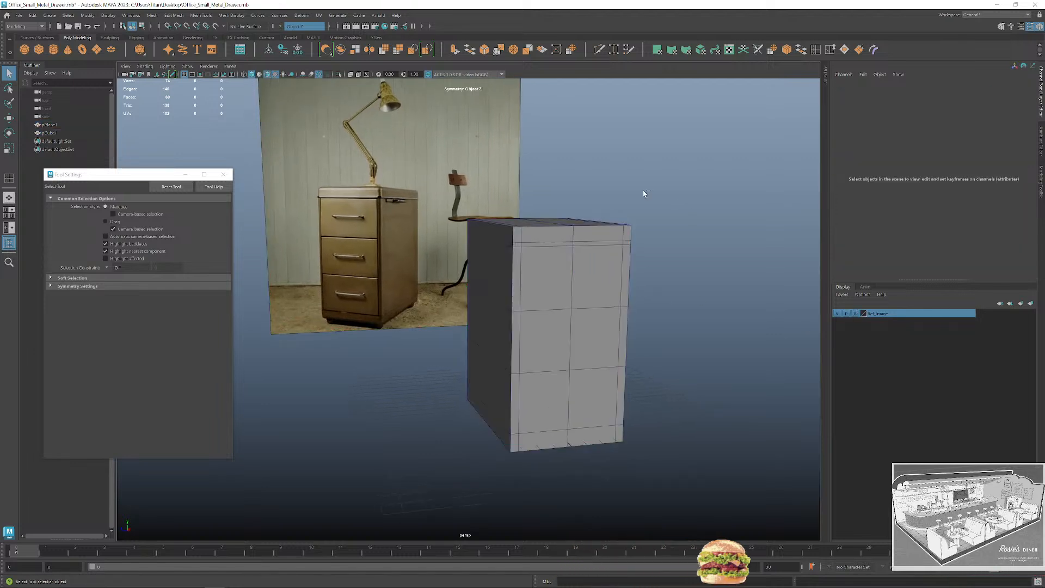
pyautogui.keyDown('alt'); pyautogui.moveTo(642, 191); pyautogui.dragTo(574, 244); pyautogui.keyUp('alt')
pyautogui.click(601, 292)
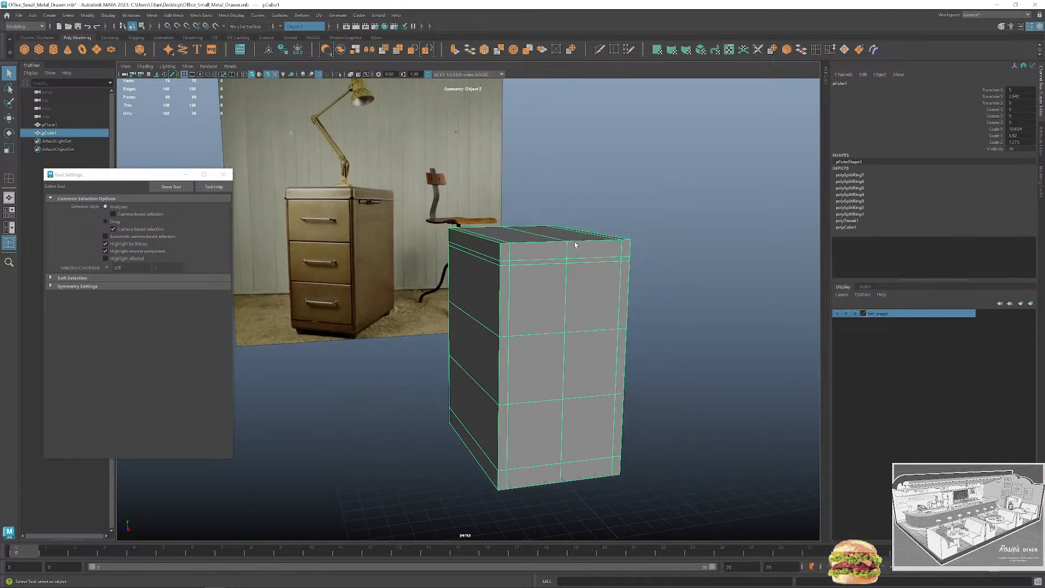
# Select all the outer border edges of the block, front, back, top and bottom, and hide the viewport grid.
pyautogui.moveTo(542, 246); pyautogui.dragTo(499, 281, button='right')
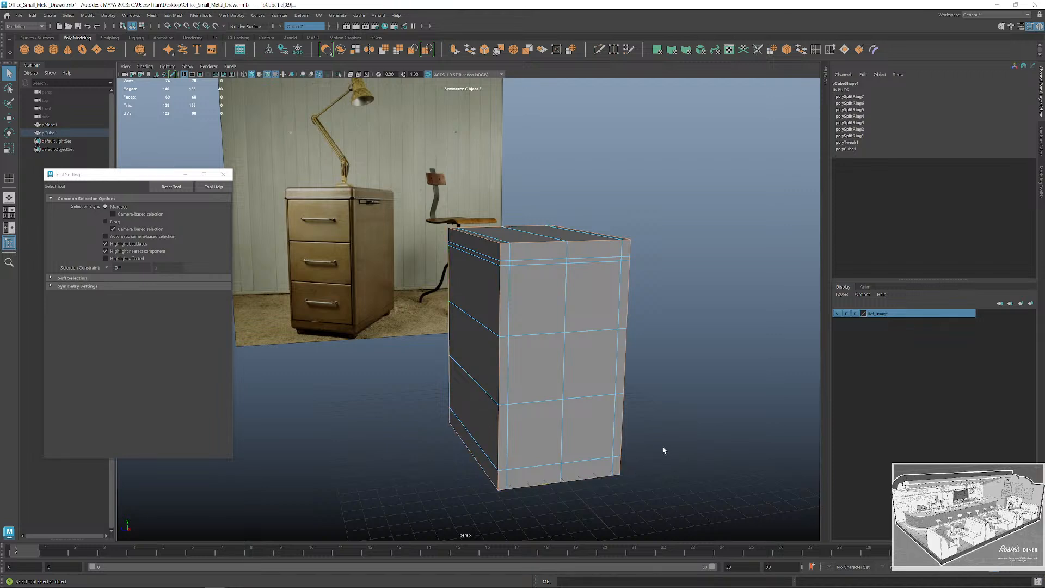
pyautogui.keyDown('alt'); pyautogui.moveTo(663, 450); pyautogui.dragTo(607, 383); pyautogui.keyUp('alt')
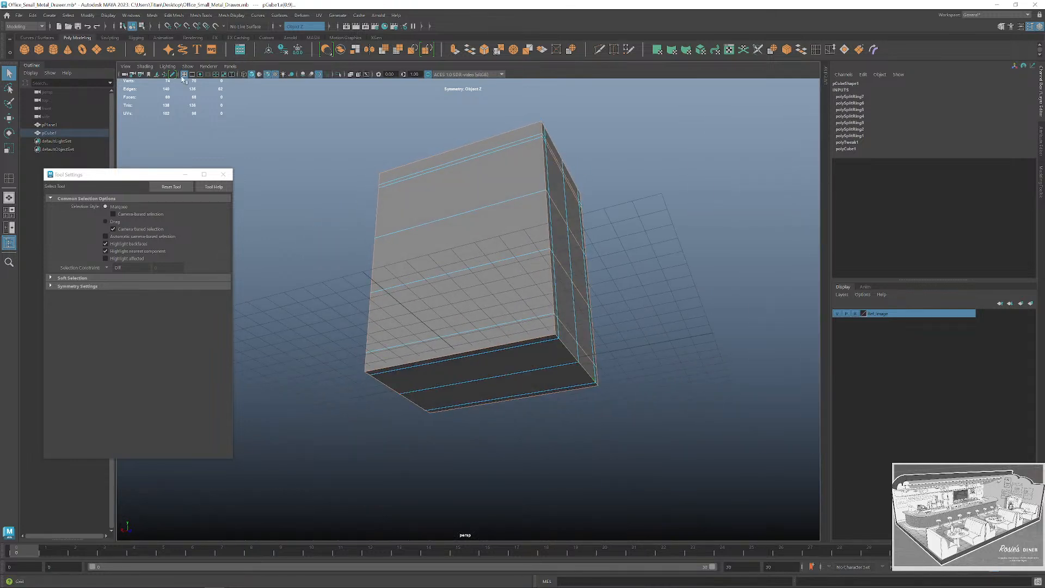
pyautogui.keyDown('alt'); pyautogui.moveTo(640, 333); pyautogui.dragTo(716, 343); pyautogui.keyUp('alt')
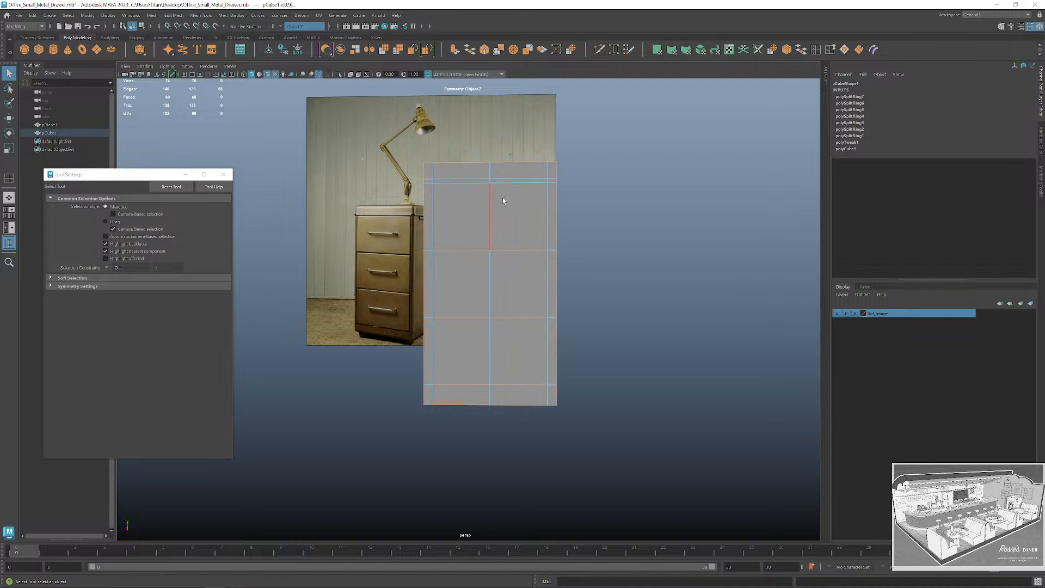
pyautogui.keyDown('alt'); pyautogui.moveTo(543, 351); pyautogui.dragTo(674, 376); pyautogui.keyUp('alt')
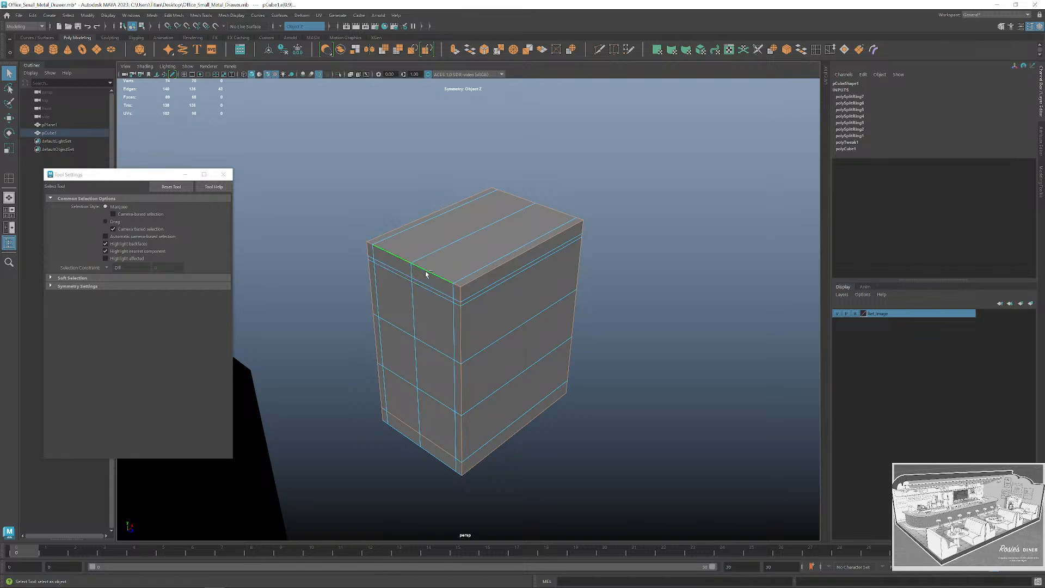
pyautogui.keyDown('alt'); pyautogui.moveTo(660, 333); pyautogui.dragTo(651, 322); pyautogui.keyUp('alt')
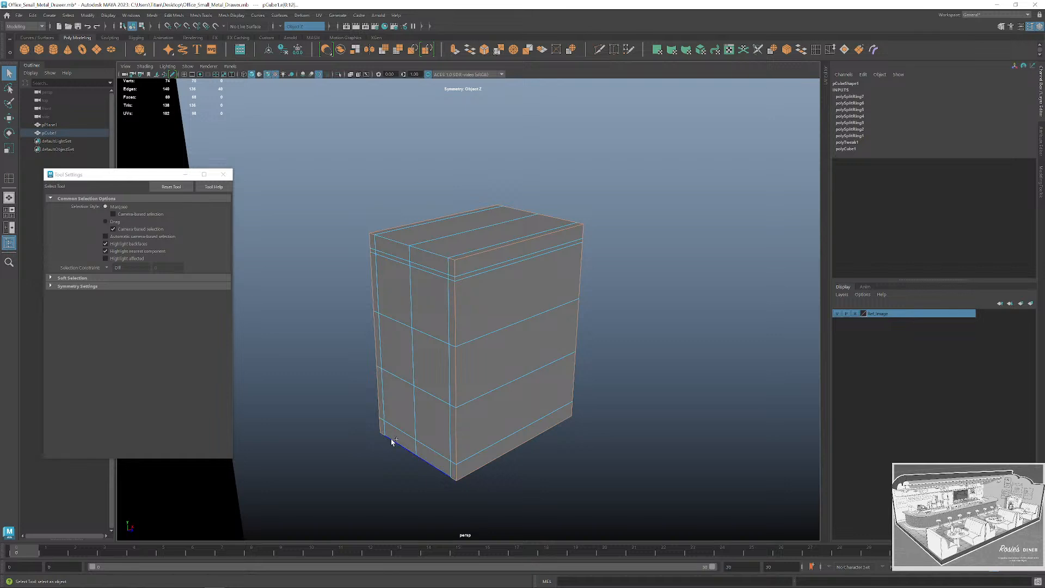
pyautogui.keyDown('alt'); pyautogui.moveTo(596, 452); pyautogui.dragTo(464, 423); pyautogui.keyUp('alt')
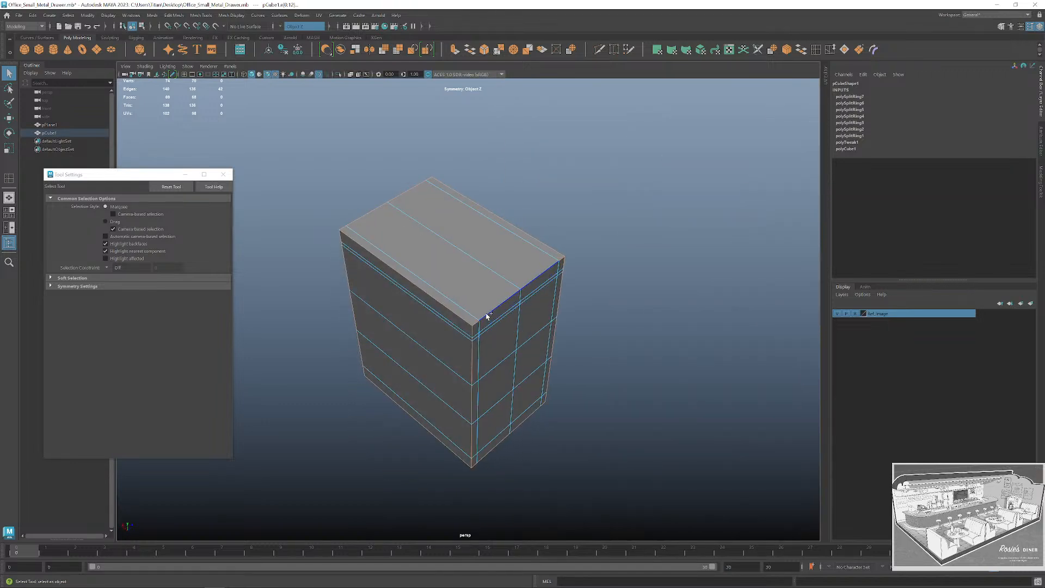
pyautogui.press('4')
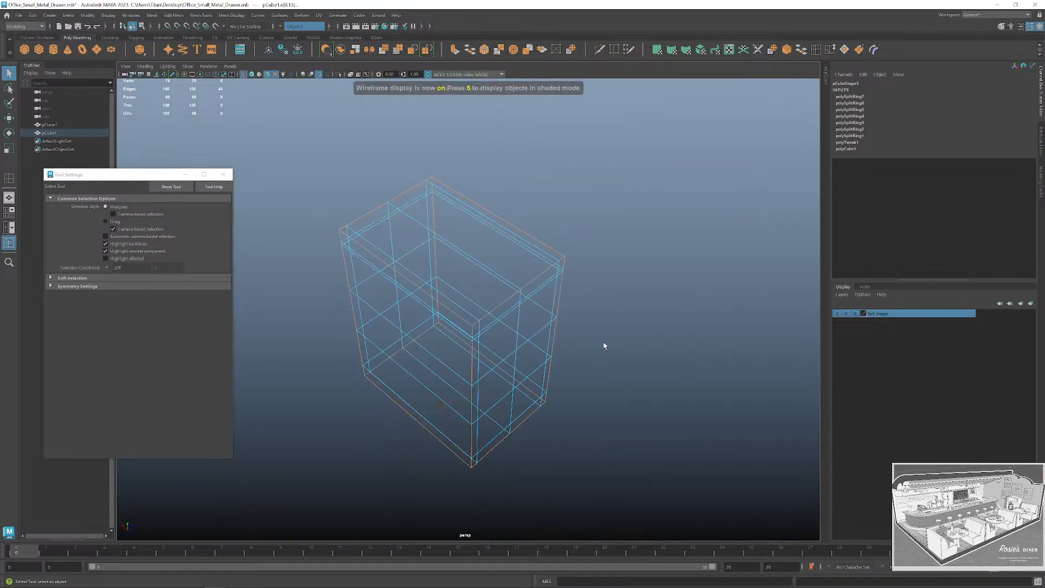
pyautogui.moveTo(604, 345)
pyautogui.keyDown('alt'); pyautogui.mouseDown()
pyautogui.moveTo(599, 334)
pyautogui.moveTo(687, 334)
pyautogui.moveTo(677, 320)
pyautogui.moveTo(607, 354)
pyautogui.moveTo(652, 346)
pyautogui.mouseUp(); pyautogui.keyUp('alt')
pyautogui.press('6')
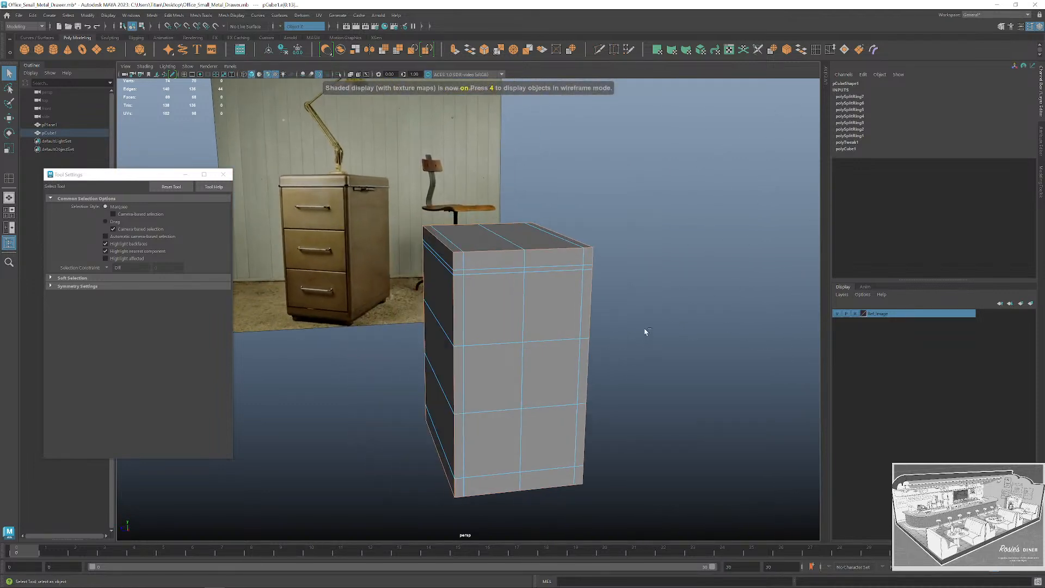
# Bevel the selected outer edges with a fraction of 1 and 3 segments.
pyautogui.hotkey('ctrl', 'b')
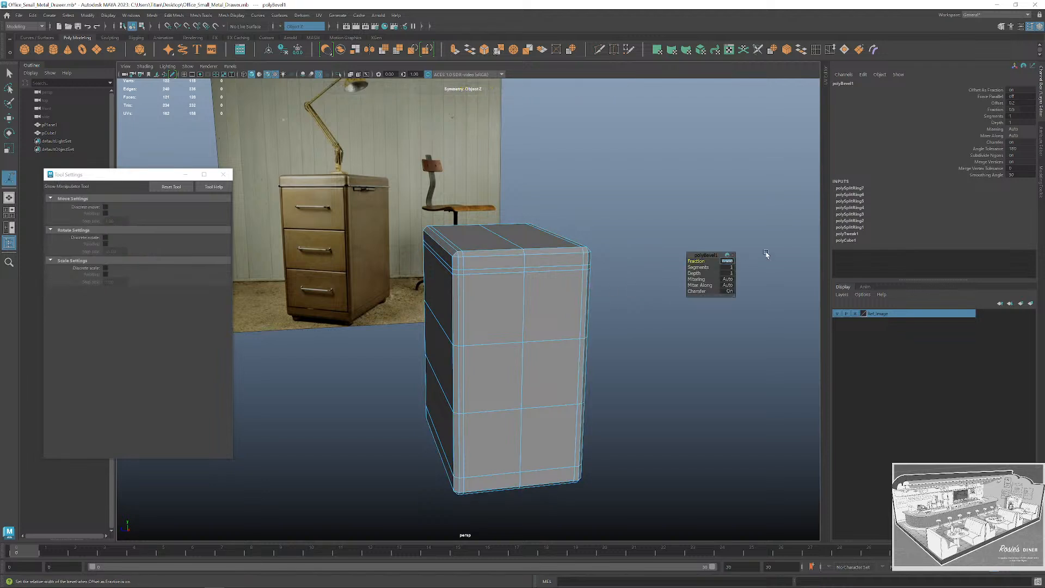
pyautogui.write('1')
pyautogui.press('Return')
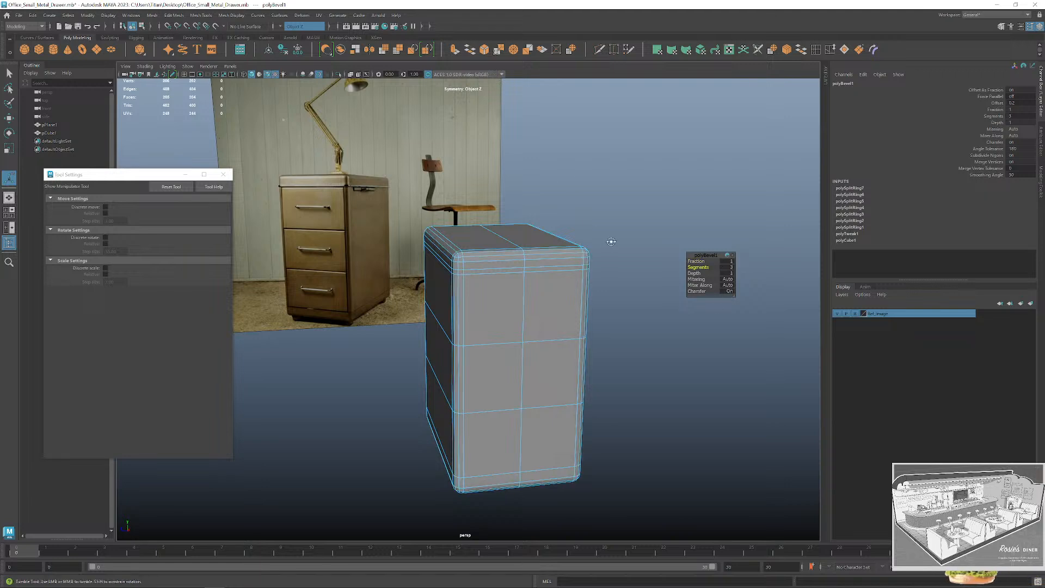
pyautogui.keyDown('alt'); pyautogui.moveTo(610, 241); pyautogui.dragTo(577, 244); pyautogui.keyUp('alt')
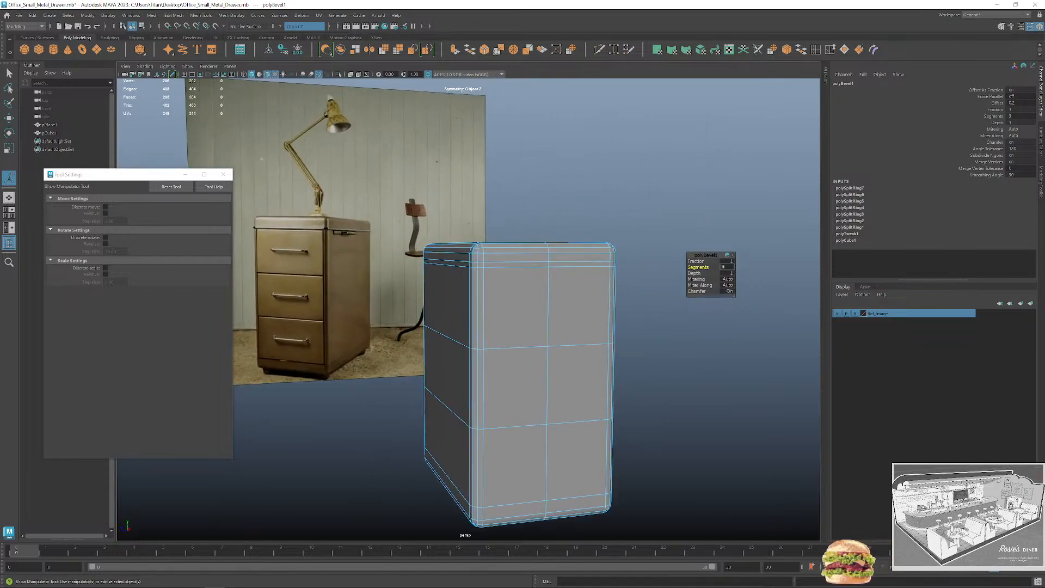
pyautogui.write('2')
pyautogui.press('Return')
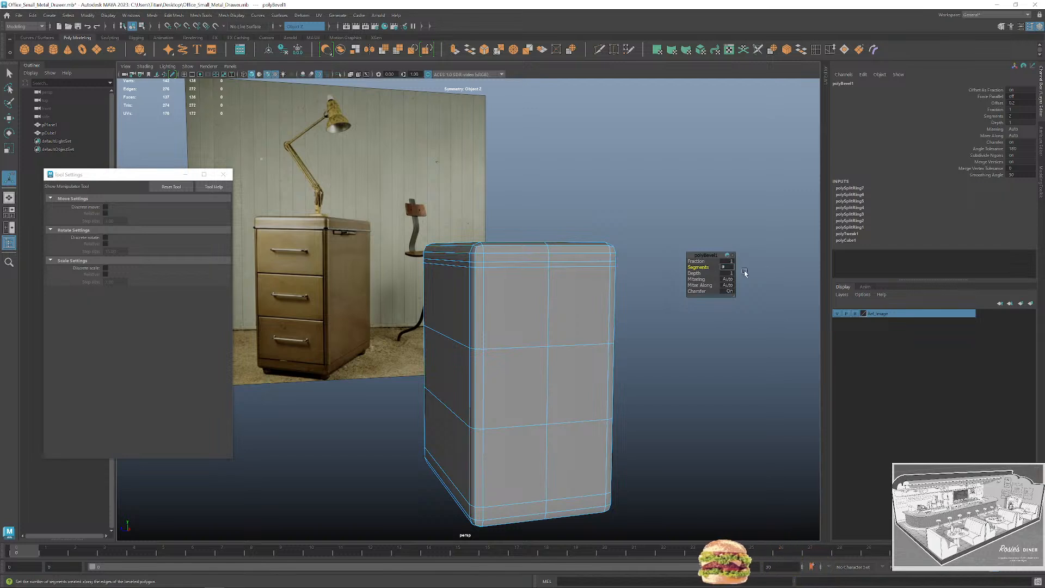
pyautogui.moveTo(745, 272); pyautogui.dragTo(767, 289, button='middle')
# Select the narrow face loop running around the block just below its top and extrude it.
pyautogui.keyDown('alt'); pyautogui.moveTo(460, 168); pyautogui.dragTo(487, 254); pyautogui.keyUp('alt')
pyautogui.press('q')
pyautogui.rightClick(487, 255)
pyautogui.click(494, 276)
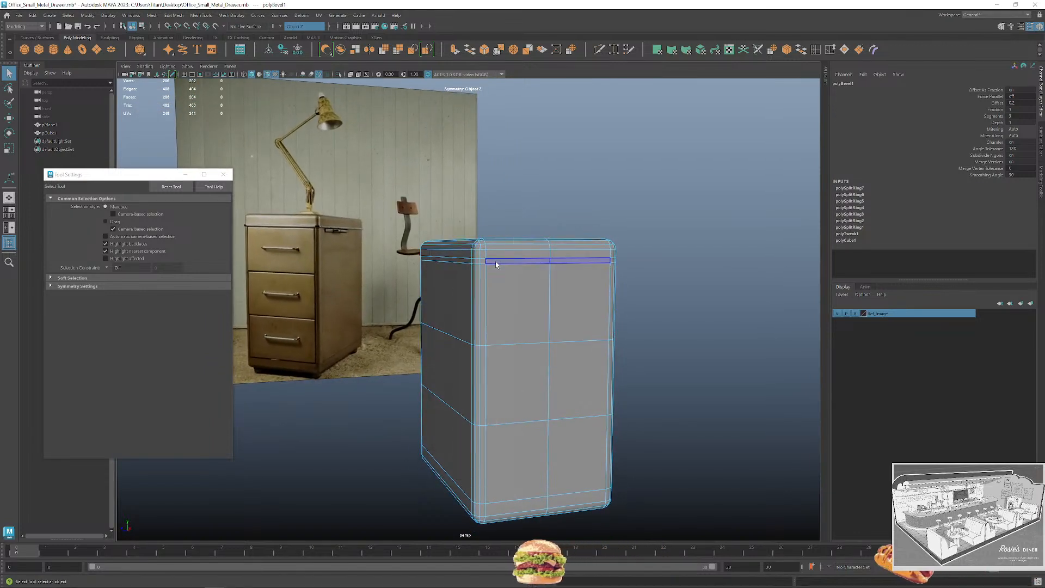
pyautogui.click(496, 262)
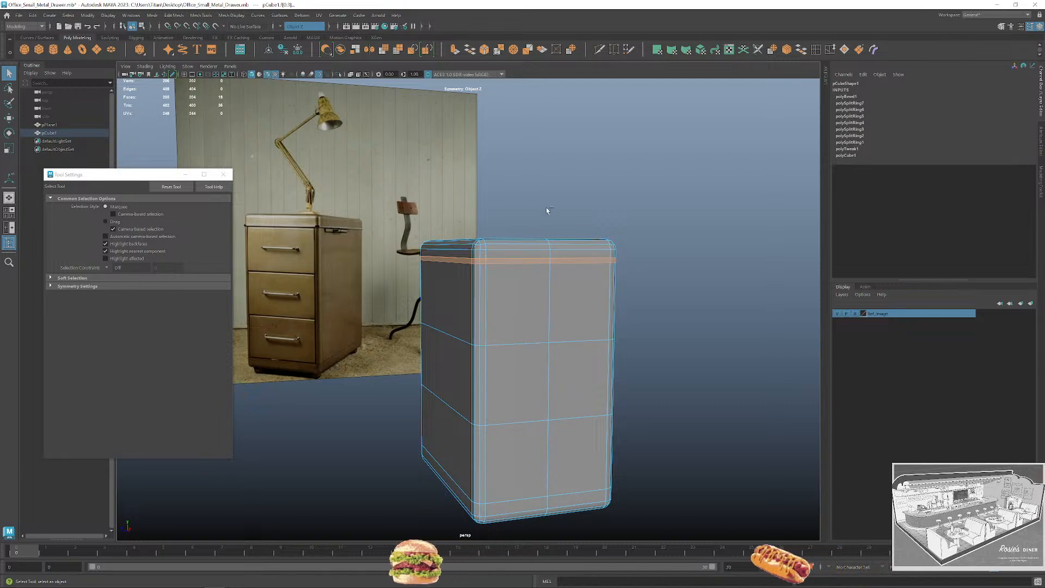
pyautogui.hotkey('ctrl', 'e')
pyautogui.press('r')
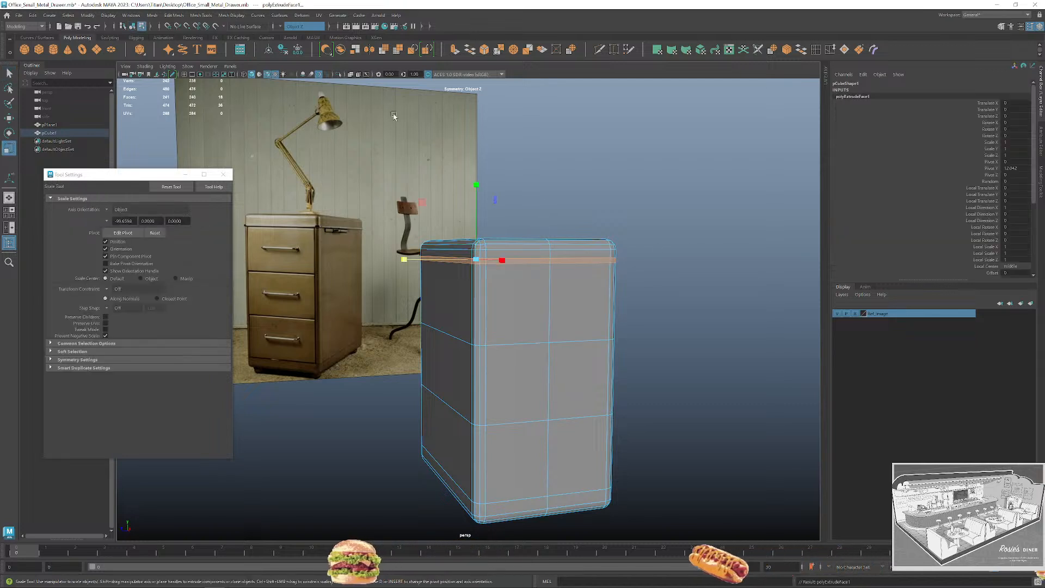
# Turn symmetry off so that the extruded band can be scaled as a whole.
pyautogui.keyDown('alt'); pyautogui.moveTo(393, 115); pyautogui.dragTo(523, 147); pyautogui.keyUp('alt')
pyautogui.click(280, 26)
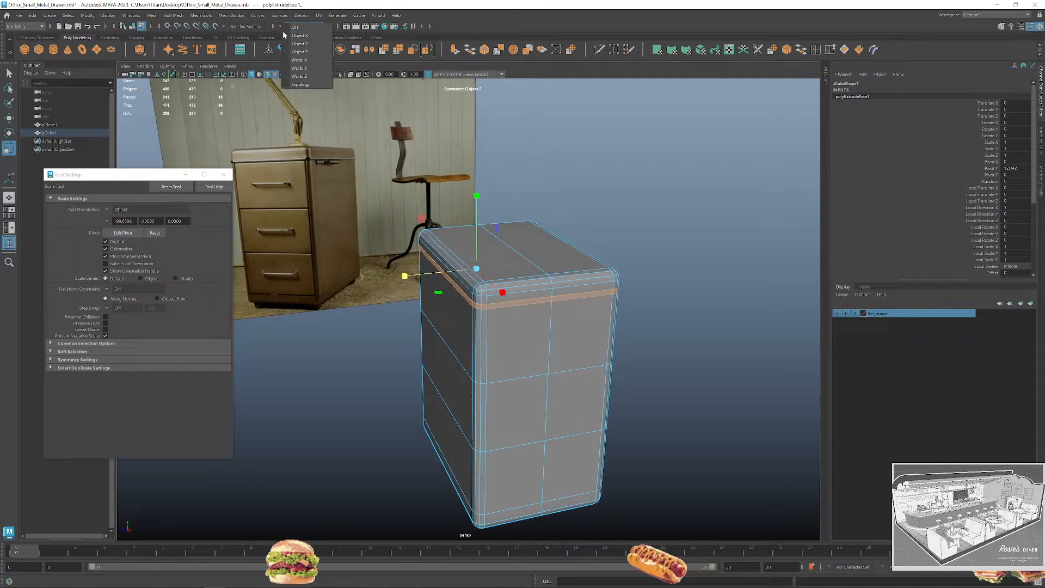
pyautogui.click(294, 27)
pyautogui.press('q')
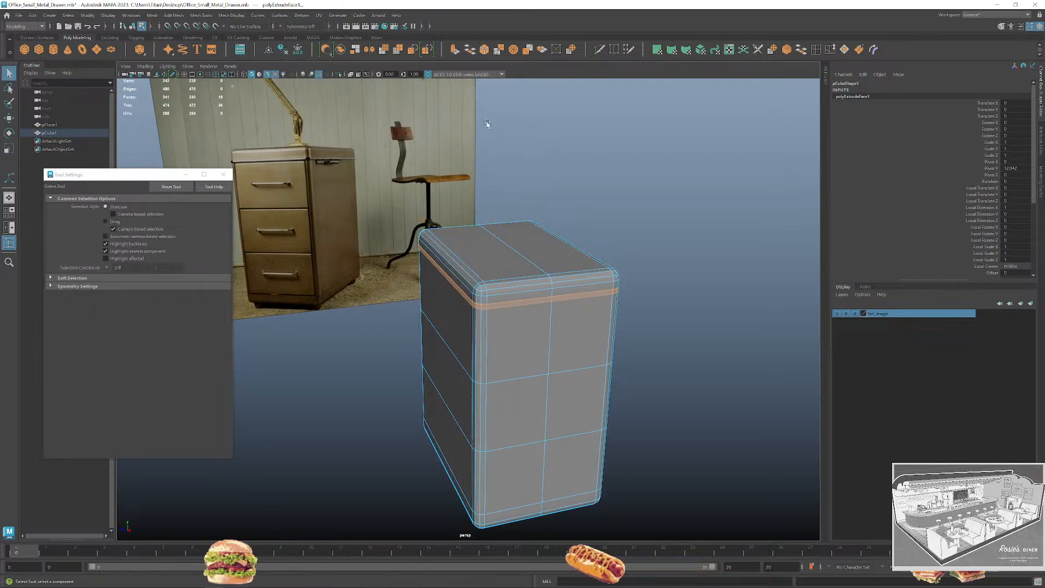
# Scale the extruded band slightly outward so it forms a thin raised lip around the block below the top.
pyautogui.press('r')
pyautogui.moveTo(508, 263); pyautogui.dragTo(487, 209)
pyautogui.keyDown('alt'); pyautogui.moveTo(487, 209); pyautogui.dragTo(478, 253, button='middle'); pyautogui.keyUp('alt')
pyautogui.scroll(5, 477, 253)
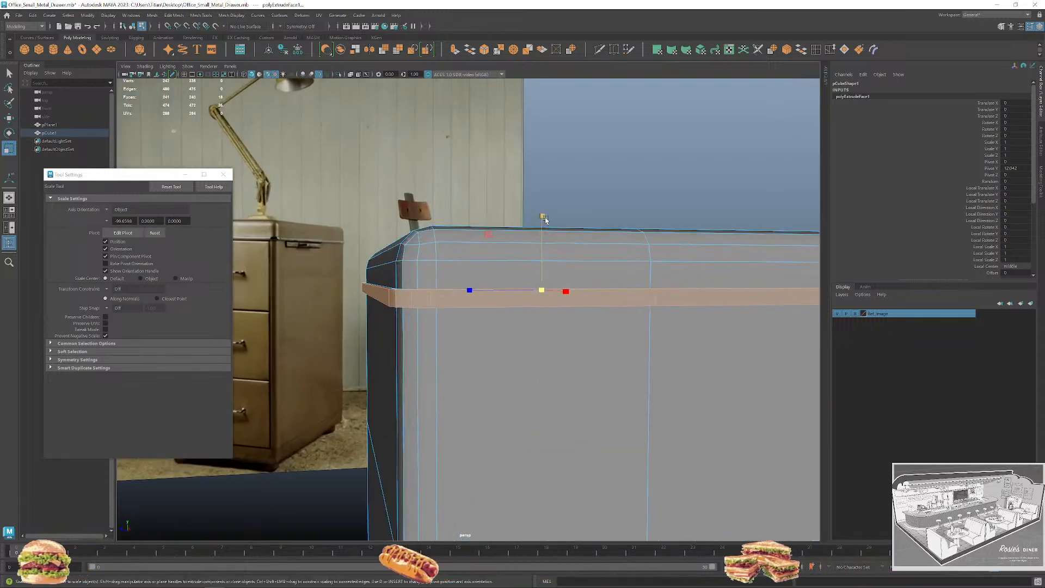
pyautogui.moveTo(544, 217); pyautogui.dragTo(540, 240)
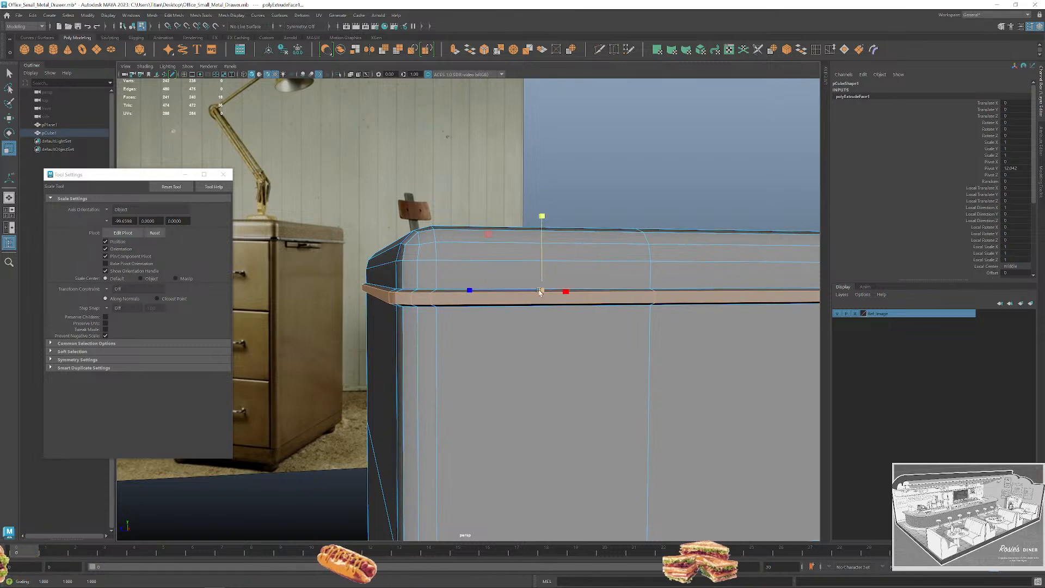
pyautogui.moveTo(540, 291)
pyautogui.keyDown('alt'); pyautogui.mouseDown()
pyautogui.moveTo(538, 272)
pyautogui.moveTo(539, 304)
pyautogui.mouseUp(); pyautogui.keyUp('alt')
pyautogui.scroll(-6, 660, 299)
pyautogui.keyDown('alt'); pyautogui.moveTo(634, 290); pyautogui.dragTo(630, 256, button='middle'); pyautogui.keyUp('alt')
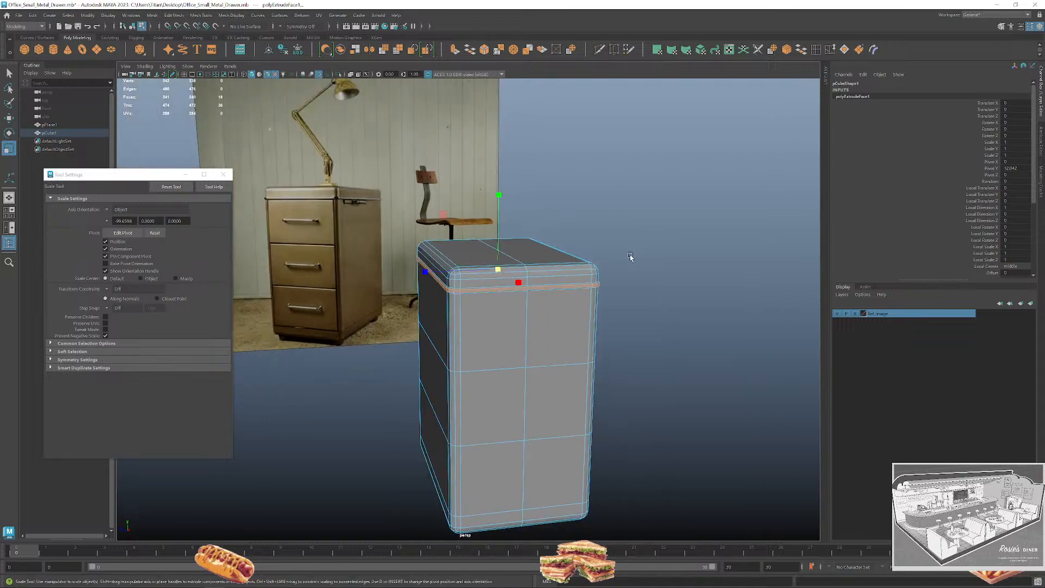
pyautogui.moveTo(629, 256)
pyautogui.keyDown('alt'); pyautogui.mouseDown()
pyautogui.moveTo(571, 258)
pyautogui.moveTo(641, 254)
pyautogui.mouseUp(); pyautogui.keyUp('alt')
pyautogui.keyDown('alt'); pyautogui.moveTo(642, 254); pyautogui.dragTo(671, 250, button='middle'); pyautogui.keyUp('alt')
# Select the lip's upper and lower edge loops and bevel them with a fraction of 0.5 and 1 segment.
pyautogui.press('q')
pyautogui.click(514, 227)
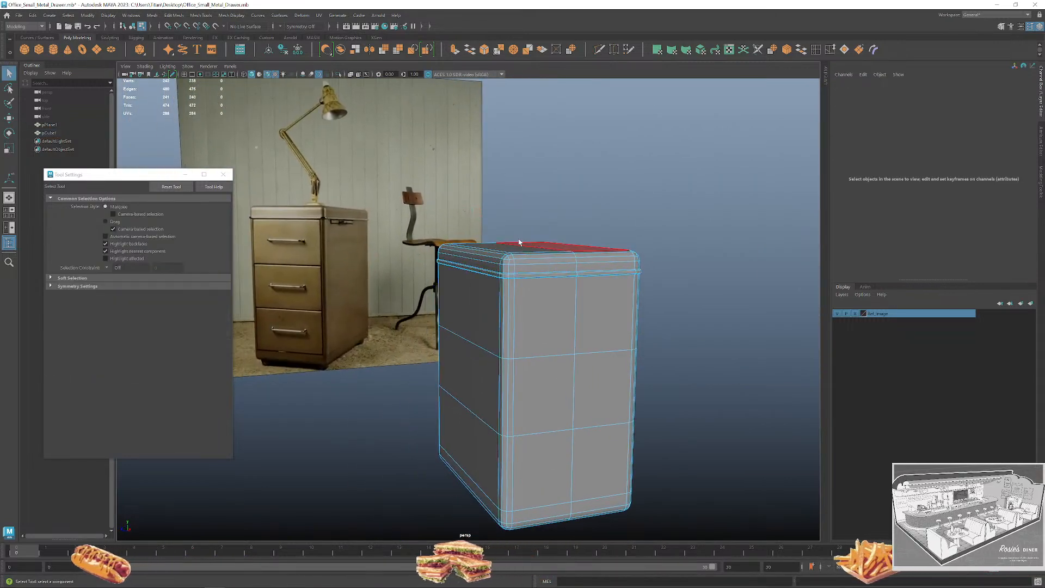
pyautogui.scroll(5, 535, 268)
pyautogui.keyDown('alt'); pyautogui.moveTo(506, 249); pyautogui.dragTo(505, 260); pyautogui.keyUp('alt')
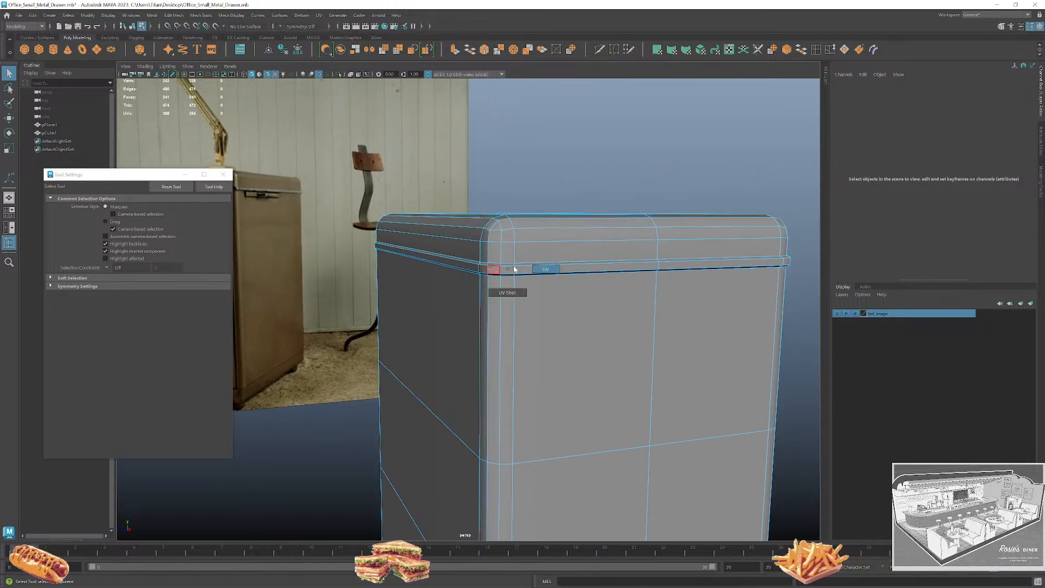
pyautogui.click(524, 264)
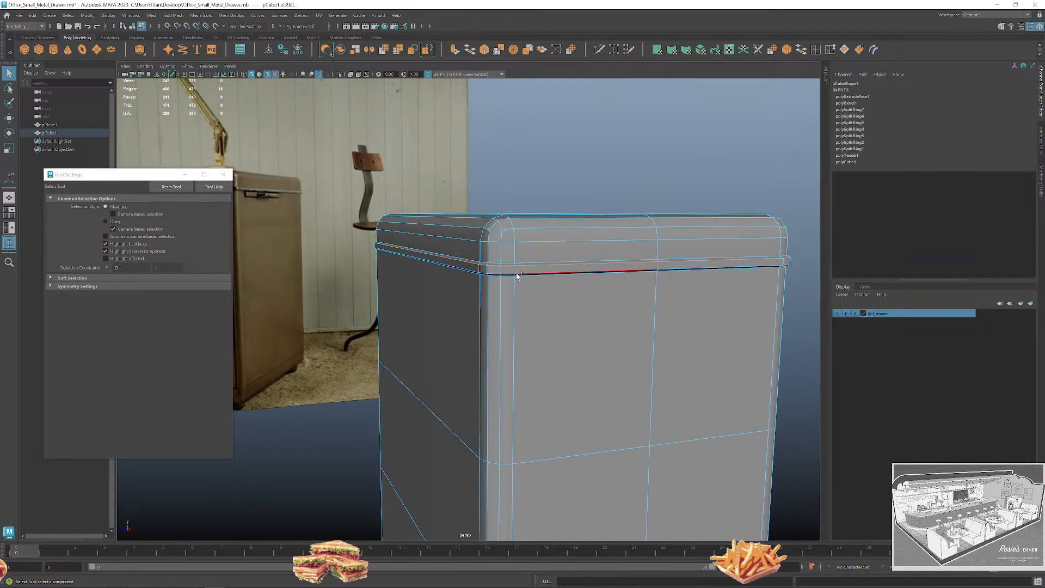
pyautogui.hotkey('ctrl', 'b')
pyautogui.scroll(-5, 736, 226)
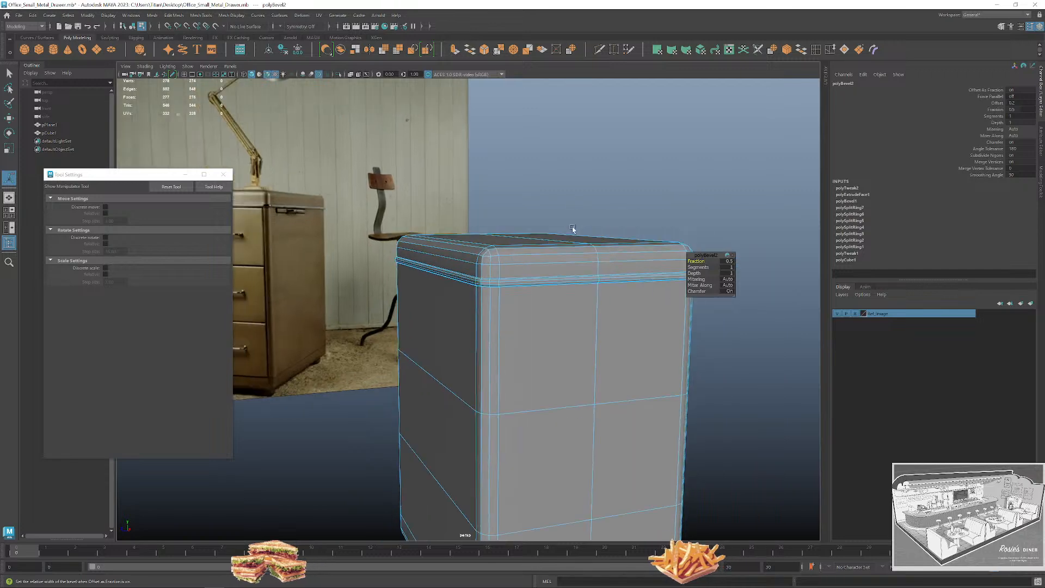
# Reselect the whole block, close the Tool Settings window and switch the block to face selection.
pyautogui.moveTo(524, 269); pyautogui.dragTo(584, 238, button='right')
pyautogui.click(660, 247)
pyautogui.keyDown('alt'); pyautogui.moveTo(663, 248); pyautogui.dragTo(527, 302); pyautogui.keyUp('alt')
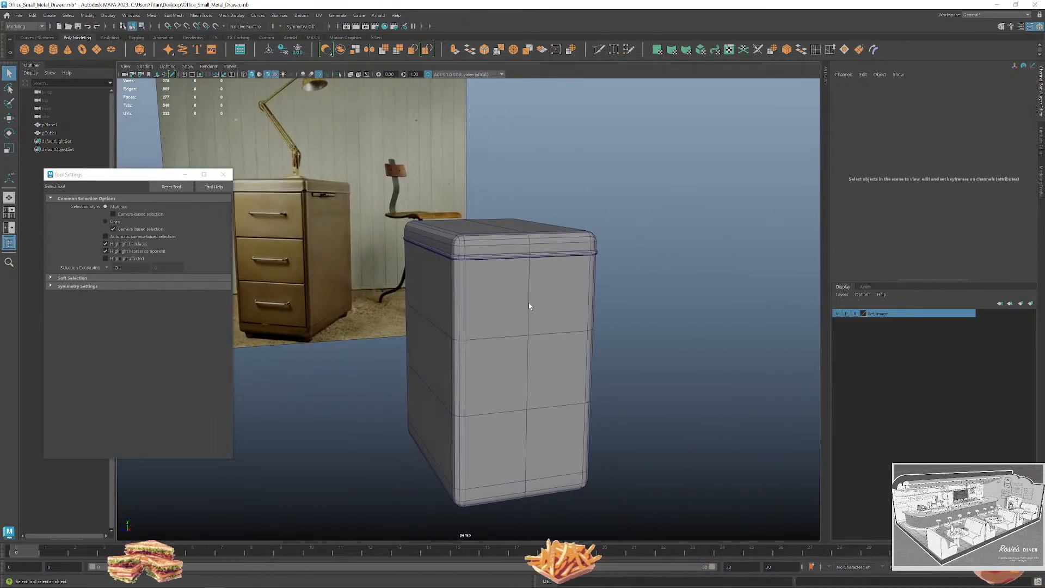
pyautogui.click(528, 303)
pyautogui.click(223, 174)
pyautogui.keyDown('alt'); pyautogui.moveTo(536, 305); pyautogui.dragTo(509, 295, button='middle'); pyautogui.keyUp('alt')
pyautogui.moveTo(509, 294); pyautogui.dragTo(497, 286, button='right')
pyautogui.moveTo(501, 288); pyautogui.dragTo(546, 289)
pyautogui.keyDown('shift'); pyautogui.click(494, 358); pyautogui.keyUp('shift')
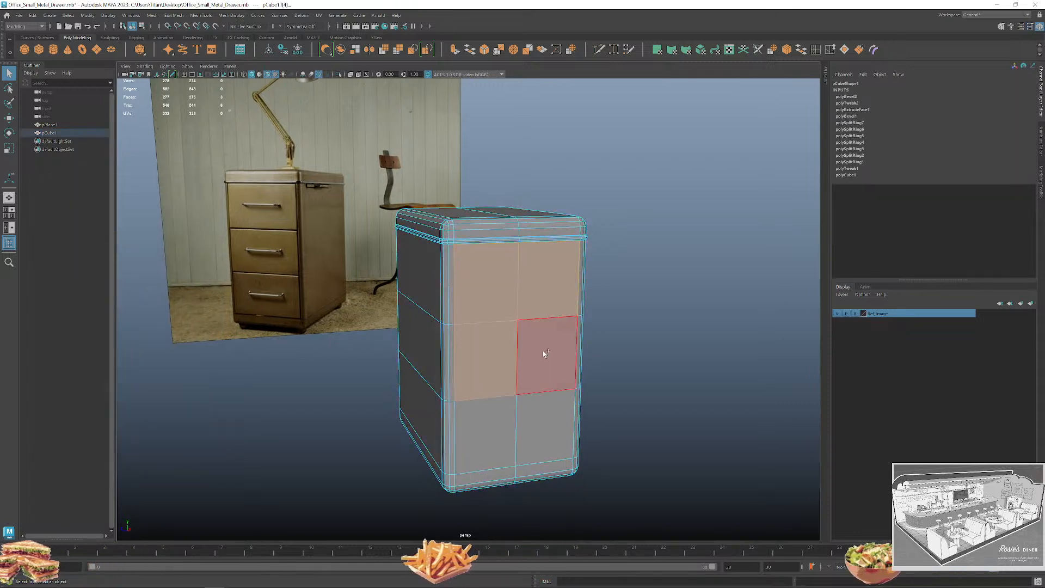
pyautogui.keyDown('shift'); pyautogui.click(543, 352); pyautogui.keyUp('shift')
pyautogui.click(610, 298)
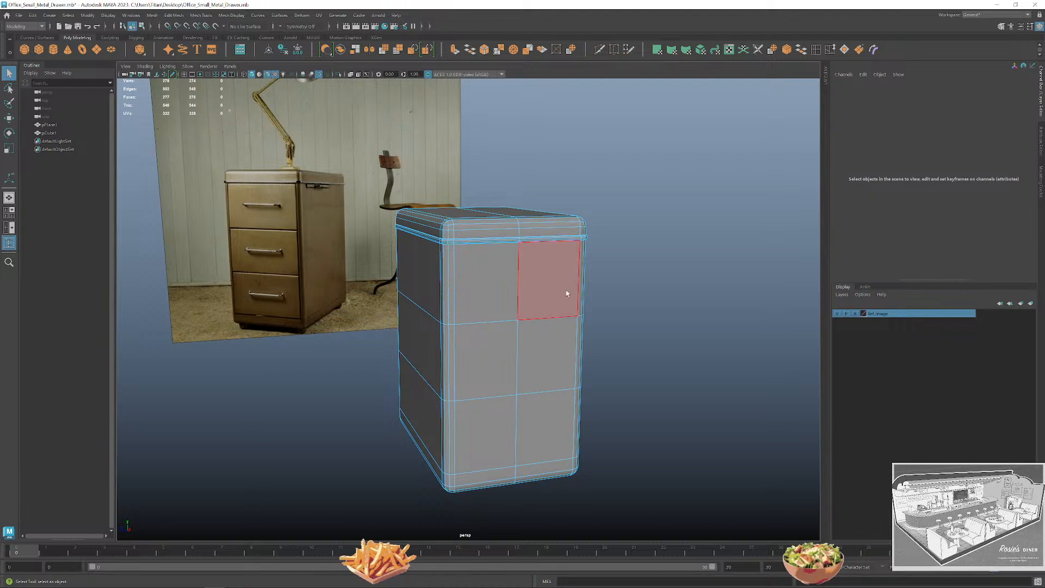
# Select the two front faces of the top drawer and extrude them together.
pyautogui.click(506, 294)
pyautogui.keyDown('shift'); pyautogui.click(549, 281); pyautogui.keyUp('shift')
pyautogui.scroll(2, 616, 289)
pyautogui.keyDown('alt'); pyautogui.moveTo(615, 289); pyautogui.dragTo(596, 301); pyautogui.keyUp('alt')
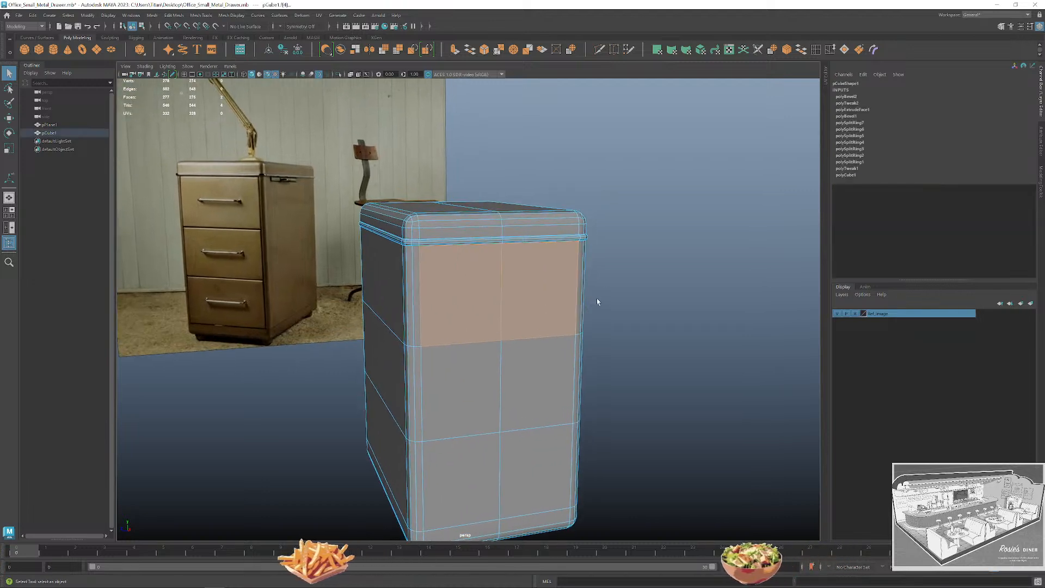
pyautogui.hotkey('ctrl', 'e')
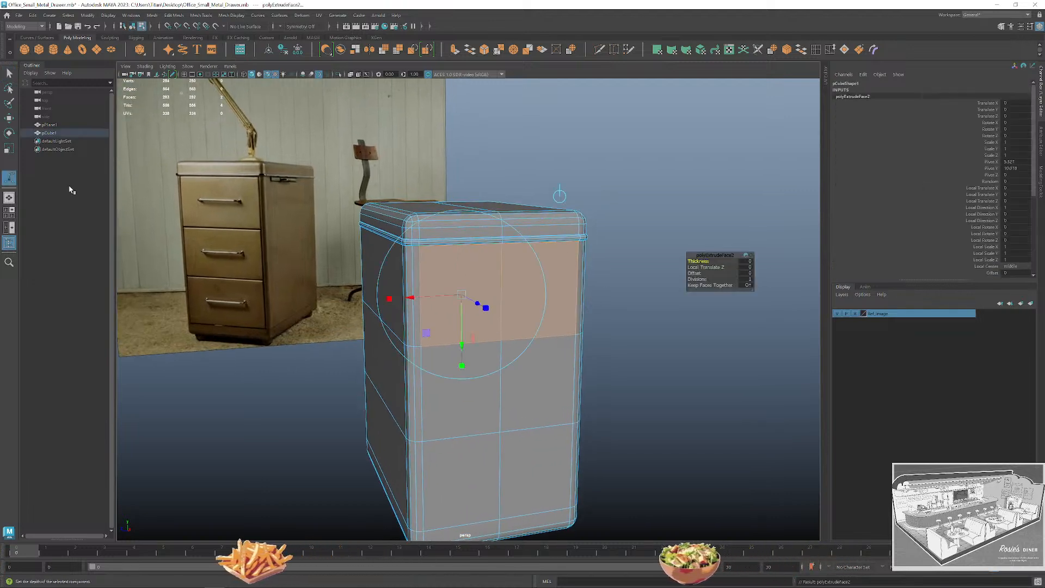
# Set the Scale tool's axis orientation to Component and move its settings window clear of the model.
pyautogui.click(8, 148)
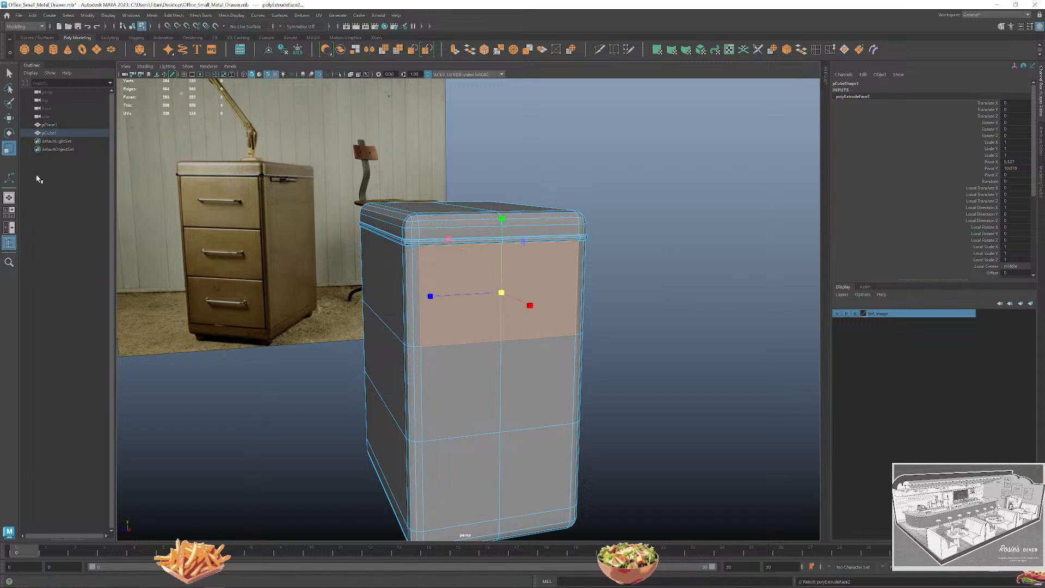
pyautogui.doubleClick(9, 149)
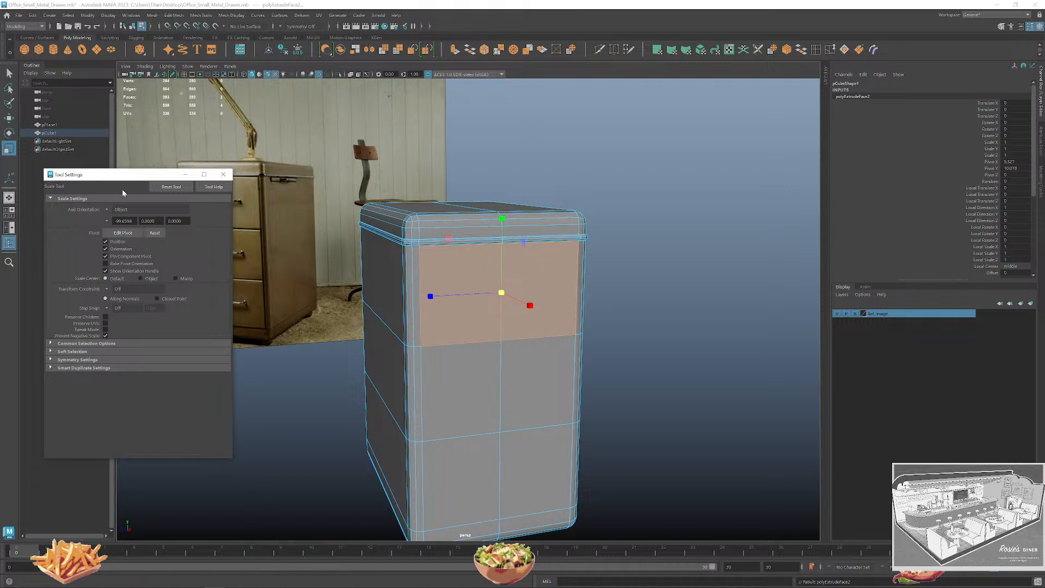
pyautogui.click(129, 210)
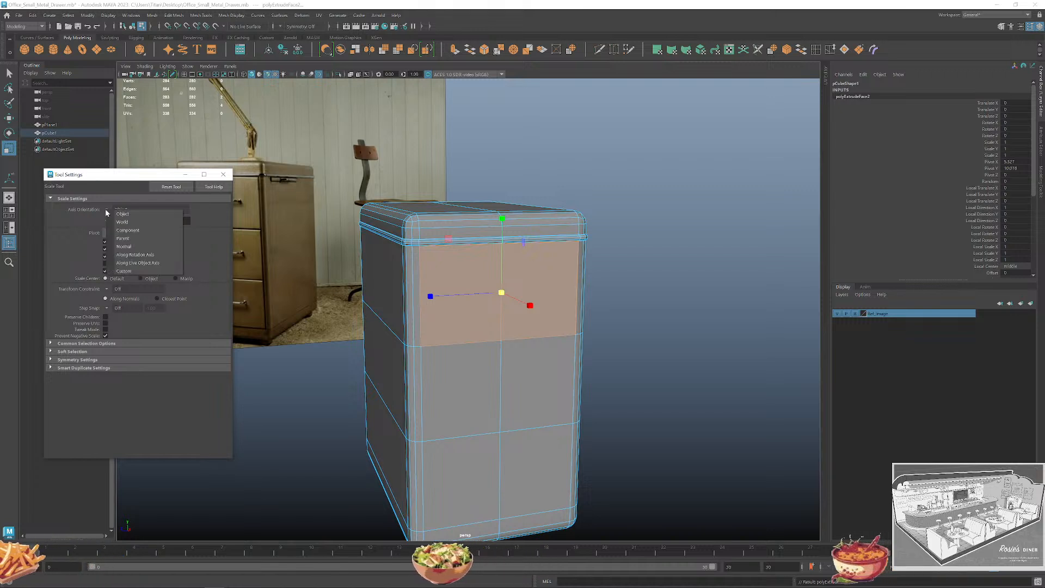
pyautogui.click(127, 230)
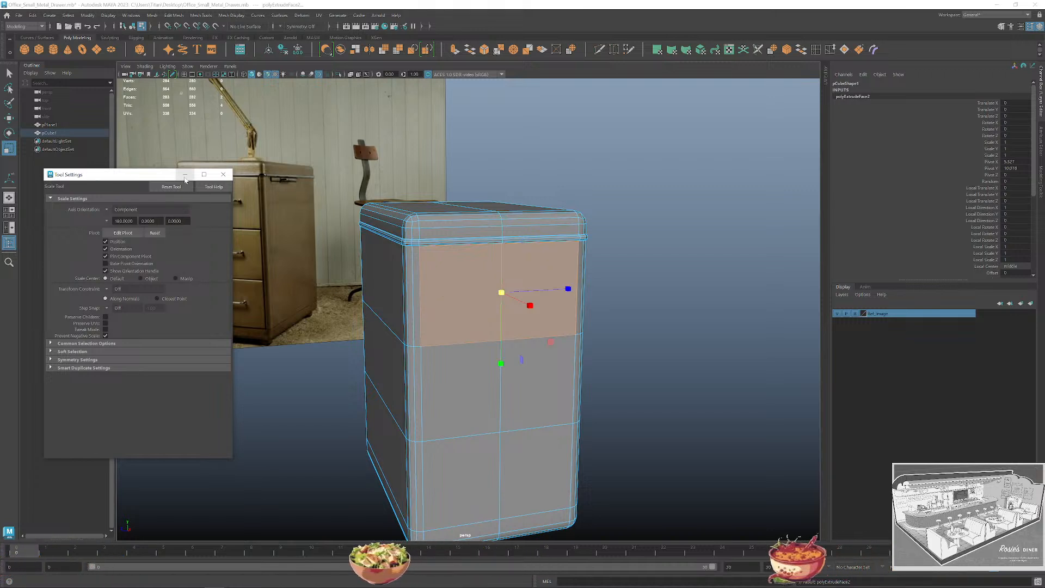
pyautogui.moveTo(169, 176); pyautogui.dragTo(75, 270)
# Scale the extruded top drawer faces slightly inward to leave a very thin border around the drawer front.
pyautogui.moveTo(502, 293); pyautogui.dragTo(494, 293)
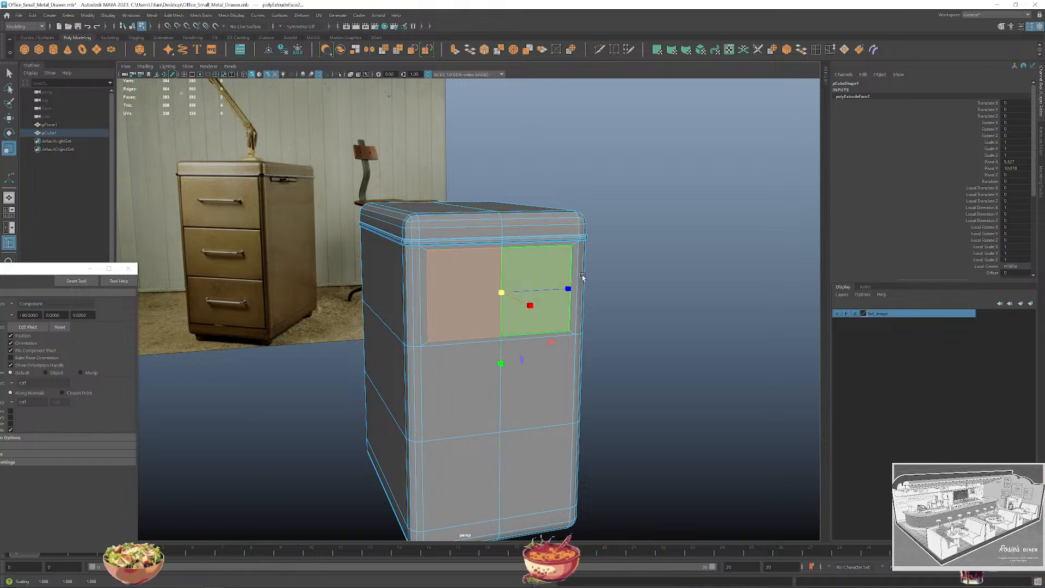
pyautogui.keyDown('alt'); pyautogui.moveTo(635, 276); pyautogui.dragTo(631, 268, button='middle'); pyautogui.keyUp('alt')
pyautogui.moveTo(505, 295); pyautogui.dragTo(501, 283)
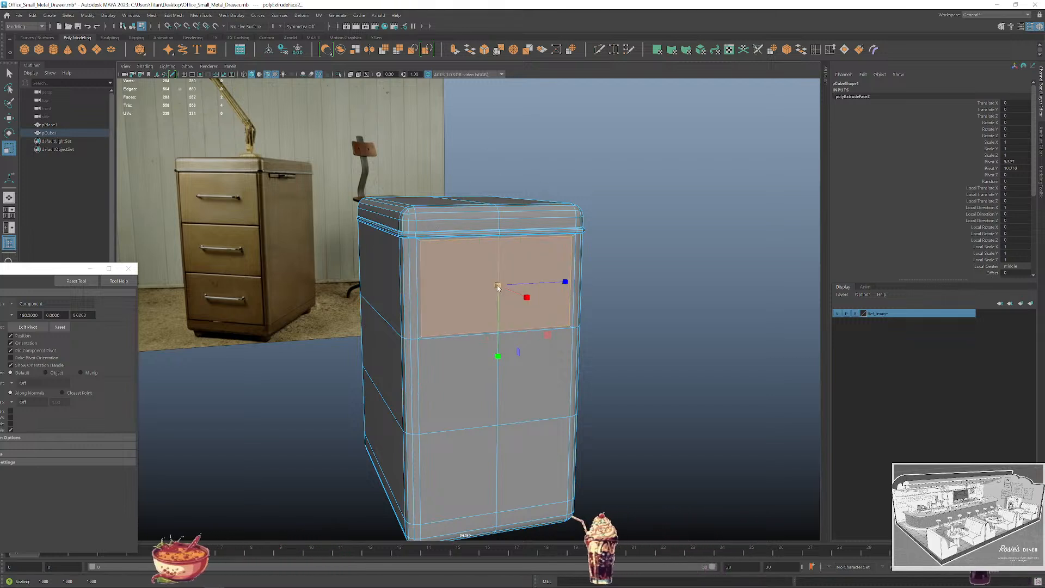
pyautogui.moveTo(499, 285); pyautogui.dragTo(500, 285)
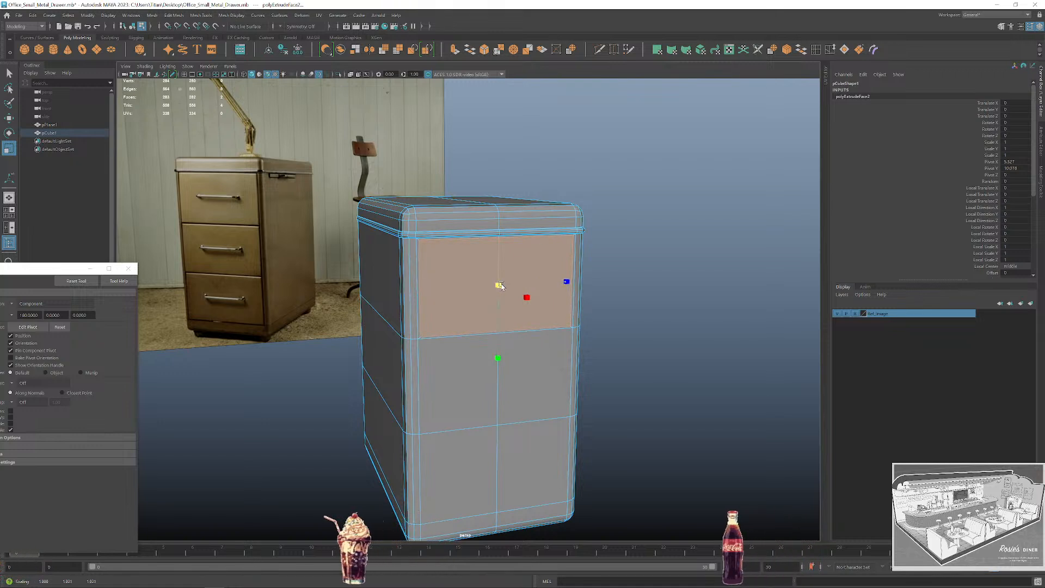
pyautogui.keyDown('alt'); pyautogui.moveTo(516, 307); pyautogui.dragTo(512, 332); pyautogui.keyUp('alt')
pyautogui.scroll(5, 513, 338)
pyautogui.keyDown('alt'); pyautogui.moveTo(583, 369); pyautogui.dragTo(548, 381, button='middle'); pyautogui.keyUp('alt')
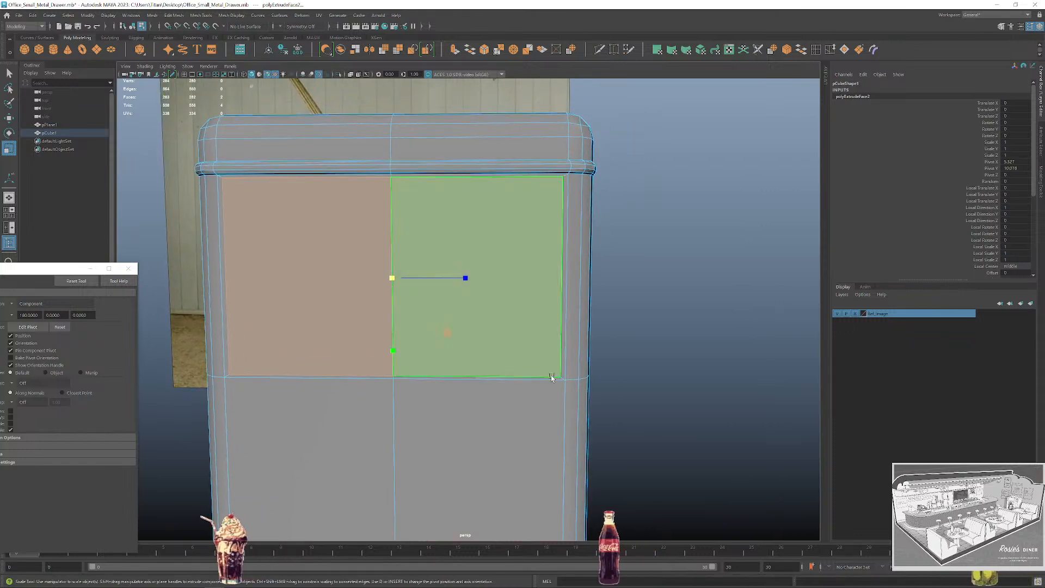
pyautogui.moveTo(466, 278); pyautogui.dragTo(465, 279)
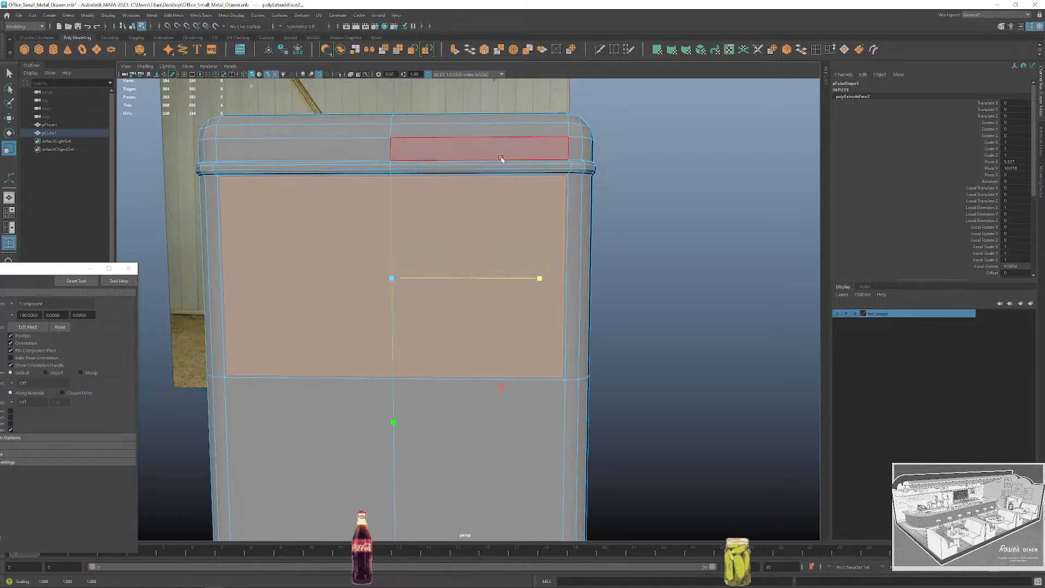
# Select the two front faces of the middle drawer and extrude them together.
pyautogui.scroll(-4, 498, 261)
pyautogui.keyDown('alt'); pyautogui.moveTo(597, 331); pyautogui.dragTo(653, 340); pyautogui.keyUp('alt')
pyautogui.keyDown('alt'); pyautogui.moveTo(534, 346); pyautogui.dragTo(534, 268, button='middle'); pyautogui.keyUp('alt')
pyautogui.press('q')
pyautogui.click(452, 326)
pyautogui.keyDown('shift'); pyautogui.click(502, 323); pyautogui.keyUp('shift')
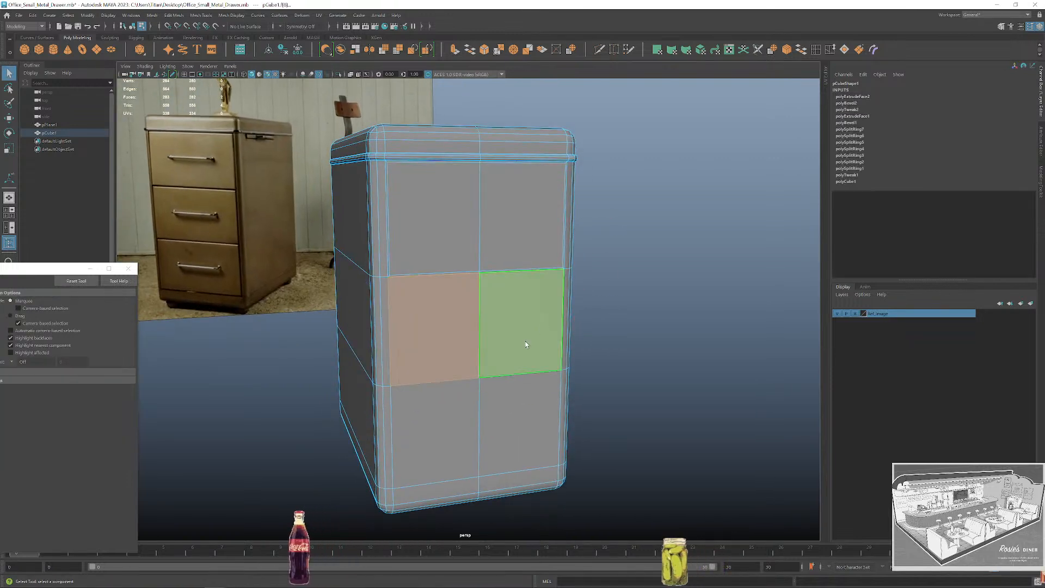
pyautogui.hotkey('ctrl', 'e')
pyautogui.press('r')
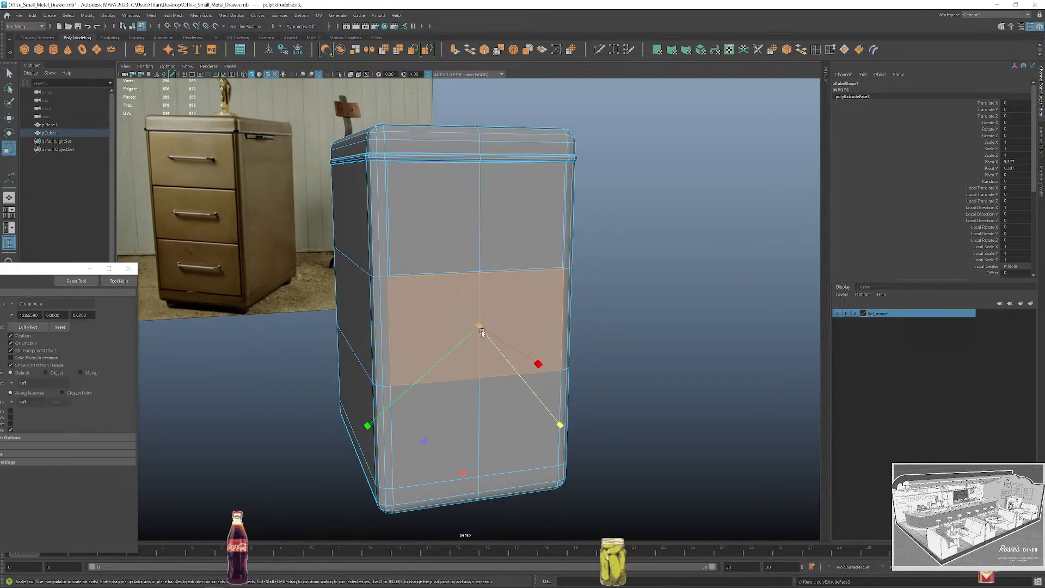
# Scale the extruded middle drawer faces slightly inward to leave a thin border matching the top drawer.
pyautogui.moveTo(482, 330); pyautogui.dragTo(479, 326)
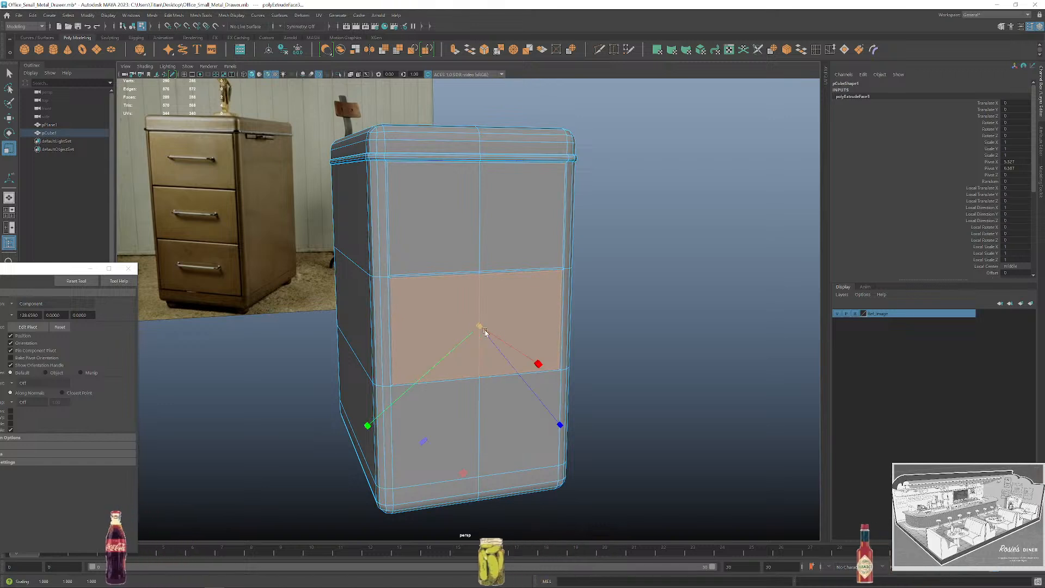
pyautogui.keyDown('alt'); pyautogui.moveTo(544, 369); pyautogui.dragTo(495, 336); pyautogui.keyUp('alt')
pyautogui.scroll(5, 497, 338)
pyautogui.keyDown('alt'); pyautogui.moveTo(513, 348); pyautogui.dragTo(577, 290, button='middle'); pyautogui.keyUp('alt')
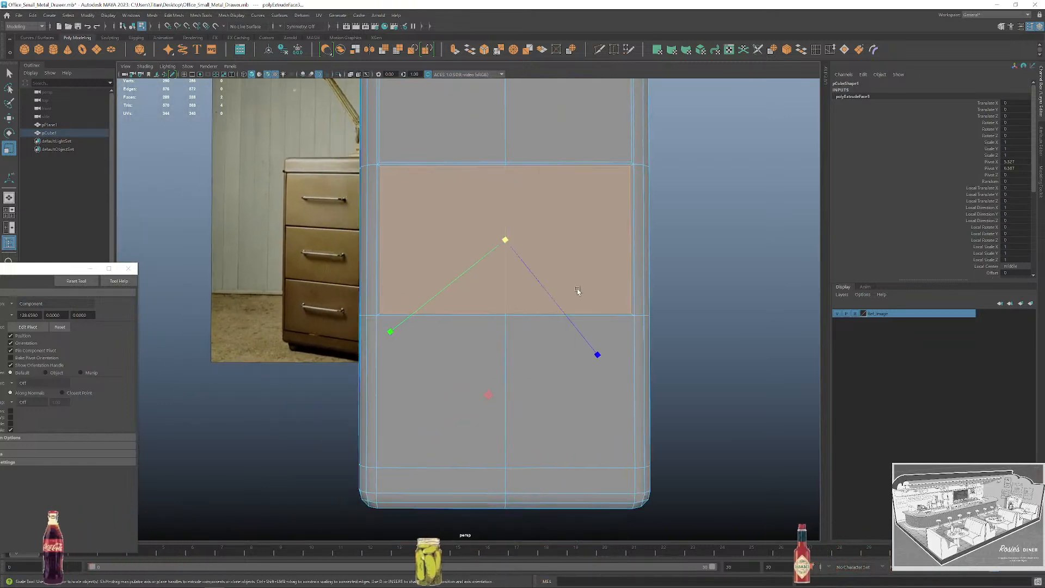
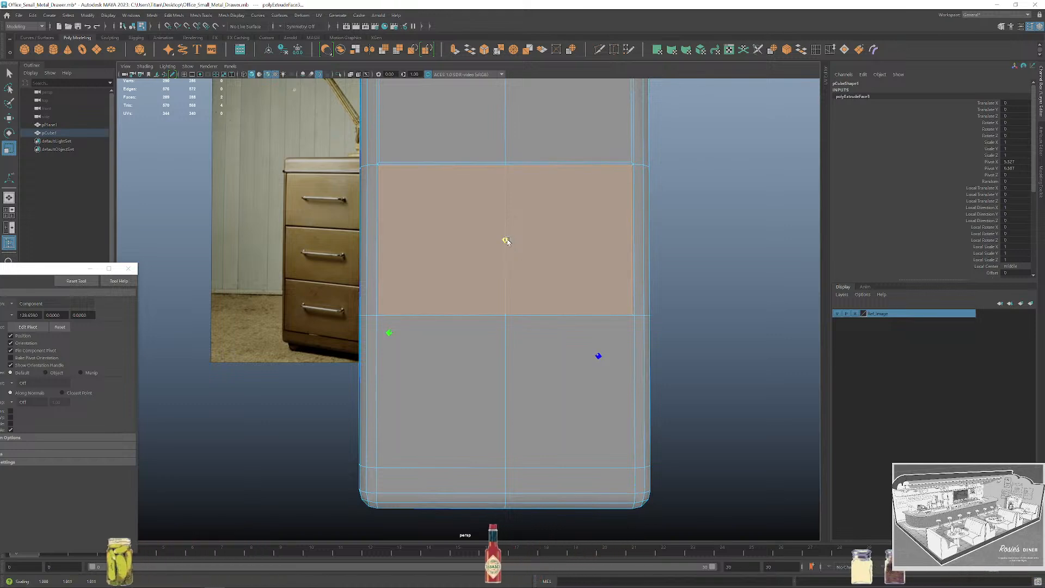
# Extrude the two front faces of the bottom drawer and scale them slightly inward to leave a thin border.
pyautogui.keyDown('alt'); pyautogui.moveTo(515, 286); pyautogui.dragTo(523, 252, button='middle'); pyautogui.keyUp('alt')
pyautogui.click(425, 368)
pyautogui.keyDown('shift'); pyautogui.click(562, 364); pyautogui.keyUp('shift')
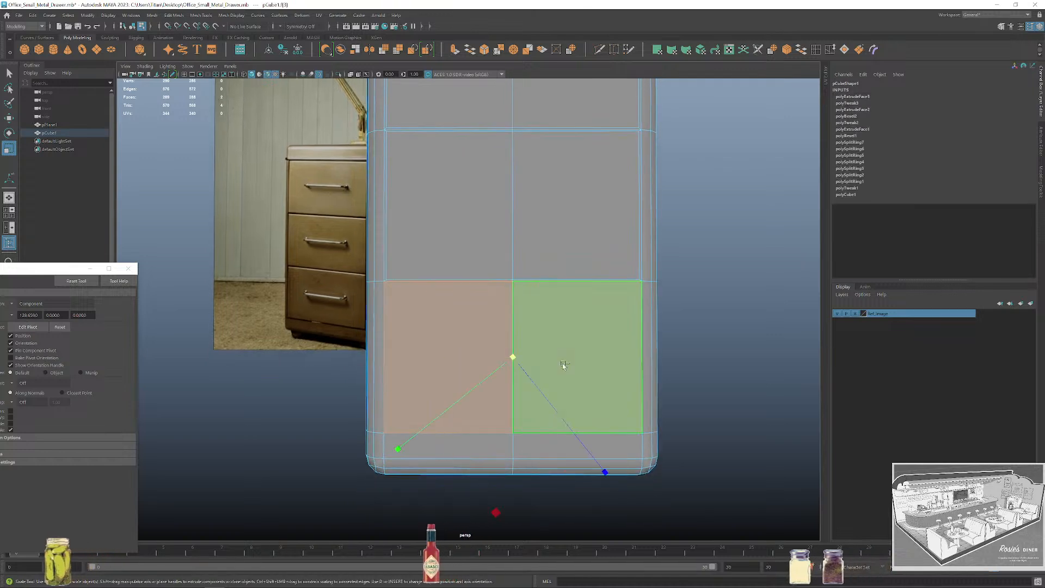
pyautogui.hotkey('ctrl', 'e')
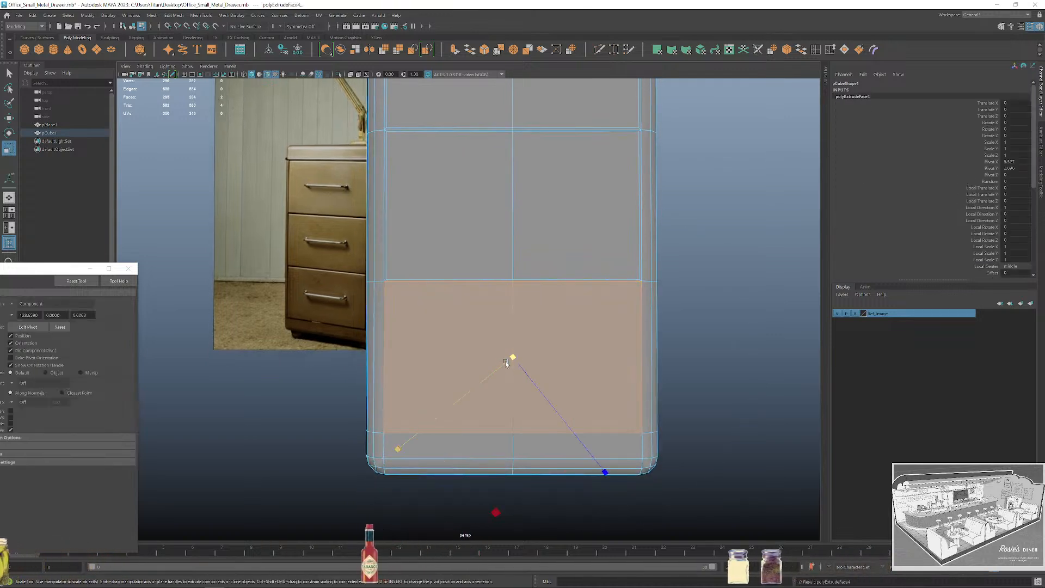
pyautogui.moveTo(511, 356); pyautogui.dragTo(512, 358)
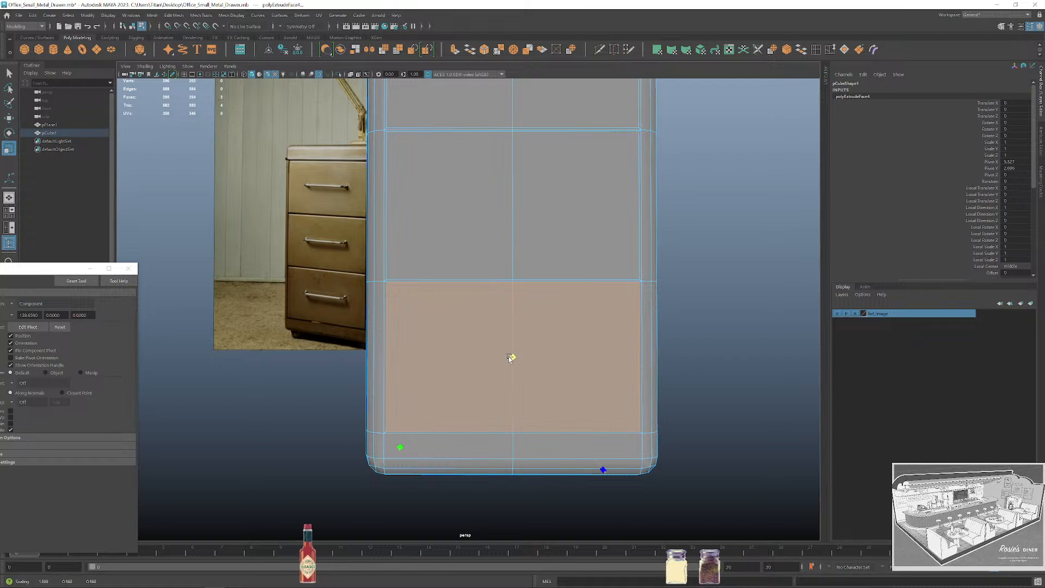
pyautogui.keyDown('alt'); pyautogui.moveTo(546, 320); pyautogui.dragTo(557, 359, button='middle'); pyautogui.keyUp('alt')
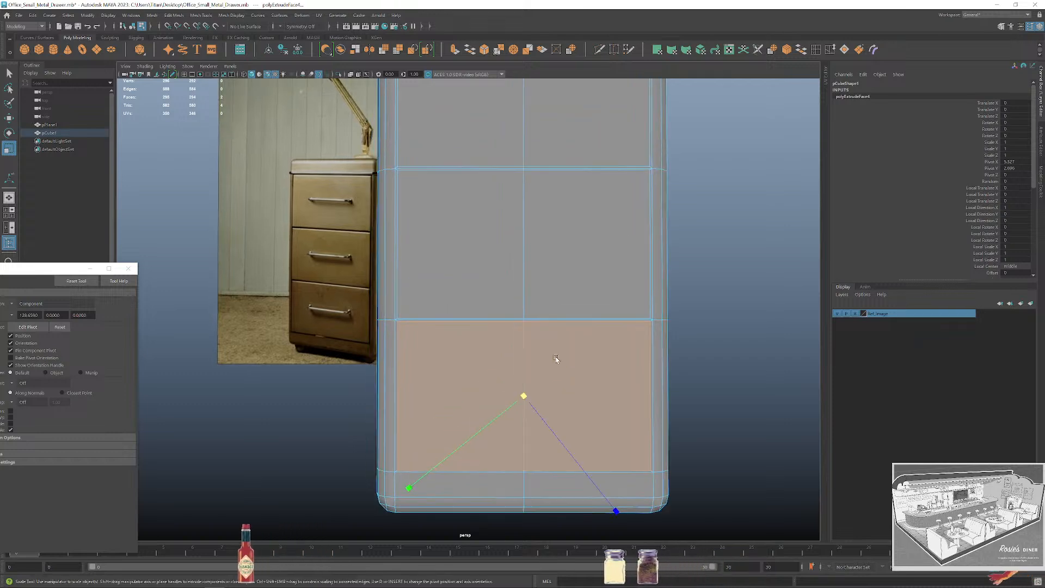
# Select the four front faces of the middle and bottom drawers and set the Scale tool's axis orientation to World.
pyautogui.press('q')
pyautogui.click(509, 286)
pyautogui.keyDown('shift'); pyautogui.click(569, 283); pyautogui.keyUp('shift')
pyautogui.keyDown('shift'); pyautogui.click(501, 364); pyautogui.keyUp('shift')
pyautogui.keyDown('shift'); pyautogui.click(547, 376); pyautogui.keyUp('shift')
pyautogui.press('r')
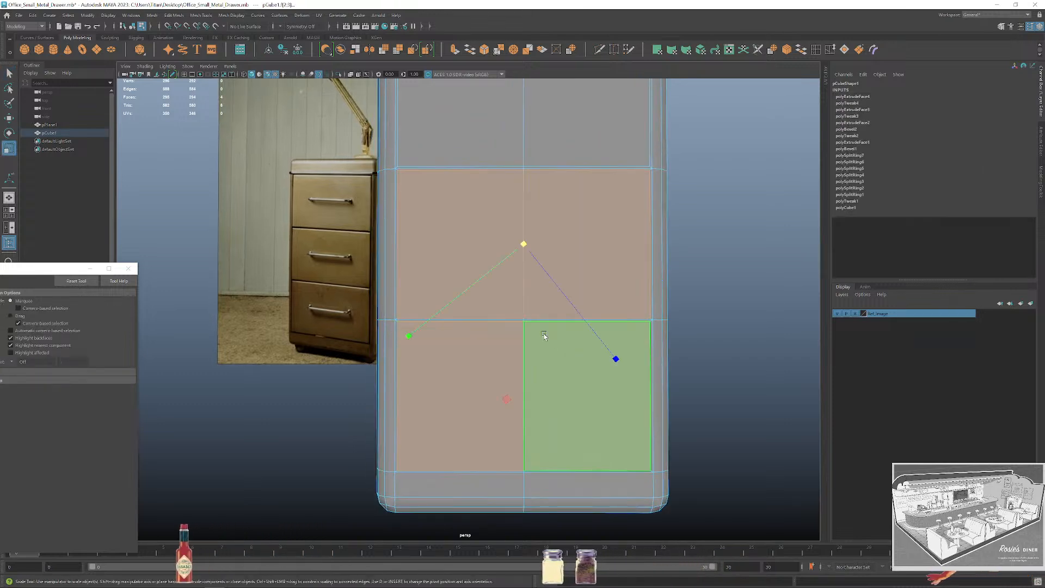
pyautogui.moveTo(65, 268); pyautogui.dragTo(252, 253)
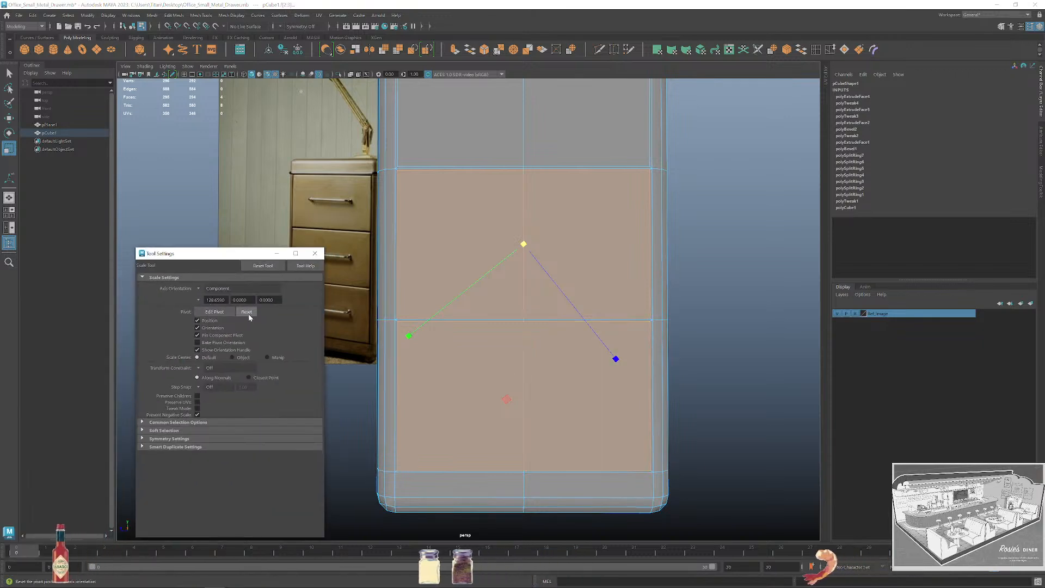
pyautogui.click(217, 288)
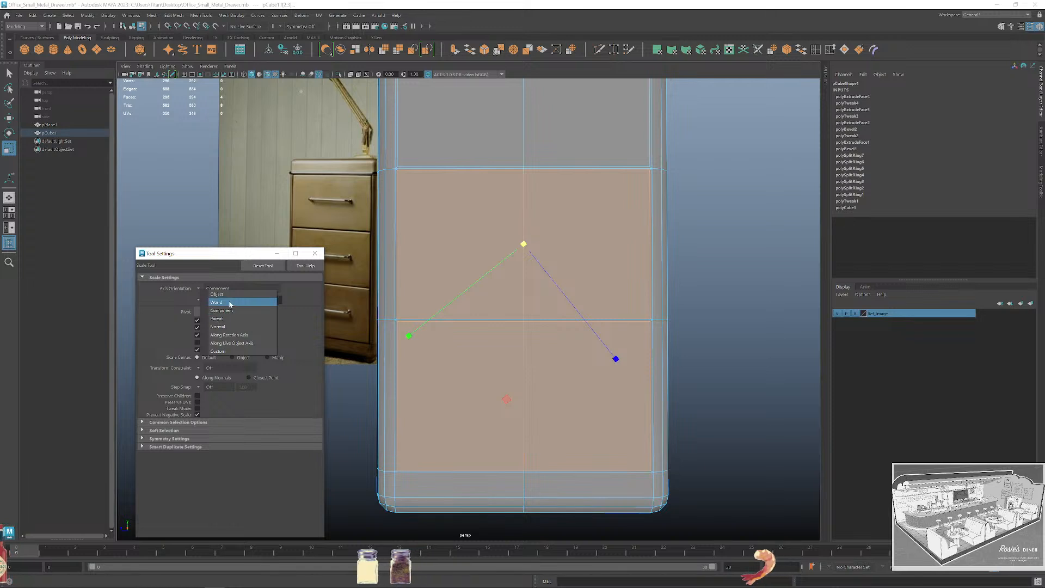
pyautogui.click(216, 302)
# Scale the middle drawer faces and the bottom drawer faces slightly shorter vertically, one pair at a time, and close the tool settings.
pyautogui.click(439, 276)
pyautogui.keyDown('shift'); pyautogui.click(553, 191); pyautogui.keyUp('shift')
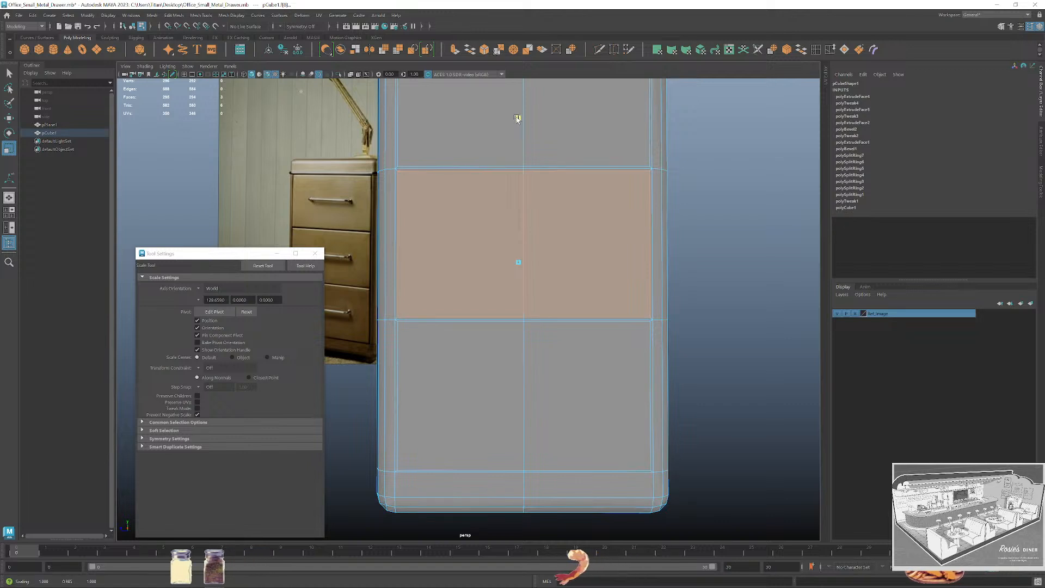
pyautogui.click(468, 336)
pyautogui.keyDown('shift'); pyautogui.click(566, 381); pyautogui.keyUp('shift')
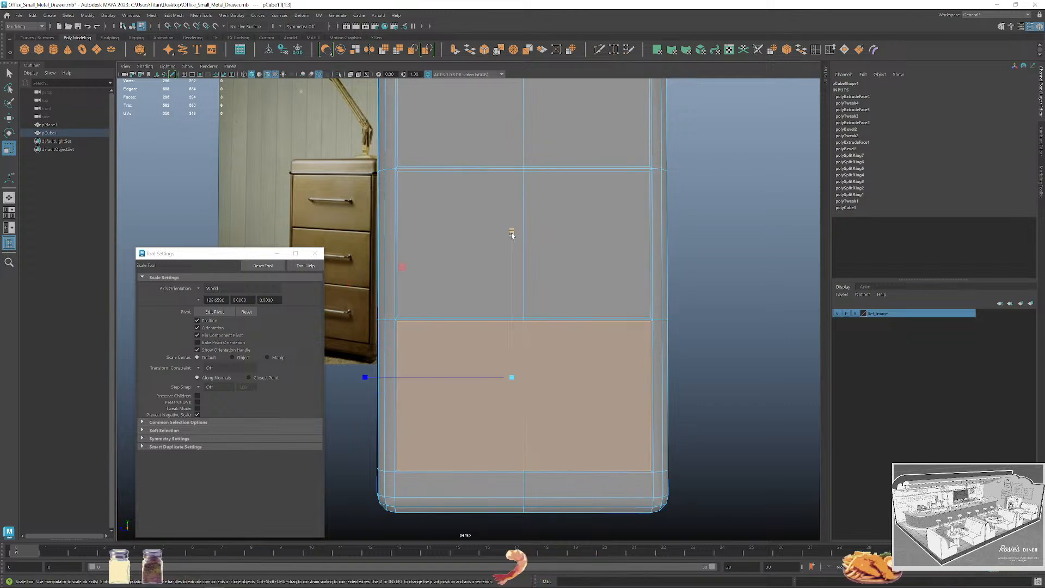
pyautogui.moveTo(511, 233); pyautogui.dragTo(509, 237)
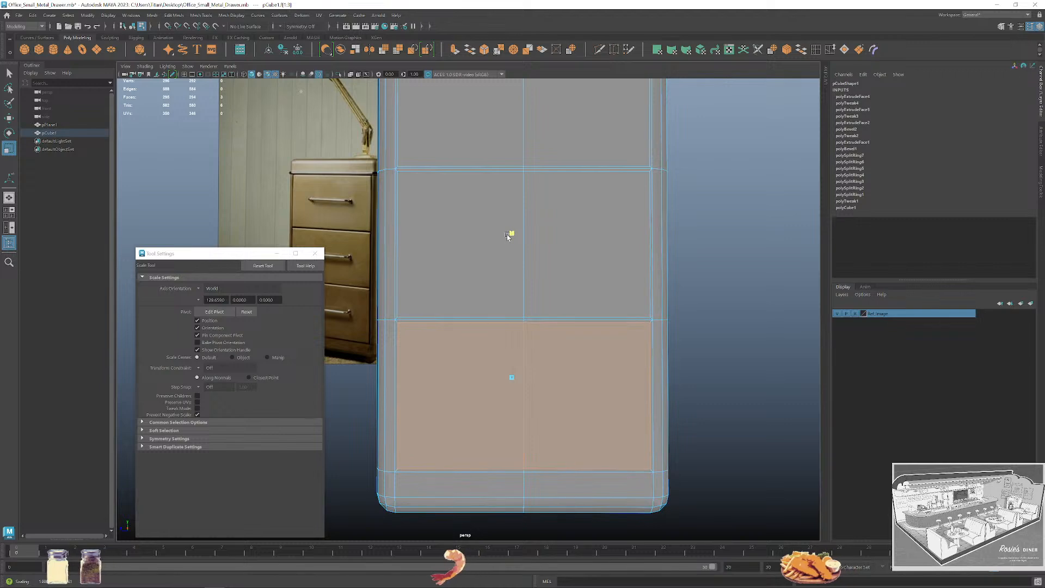
pyautogui.scroll(-3, 614, 291)
pyautogui.press('q')
pyautogui.keyDown('alt'); pyautogui.moveTo(613, 292); pyautogui.dragTo(685, 305); pyautogui.keyUp('alt')
pyautogui.scroll(-2, 678, 272)
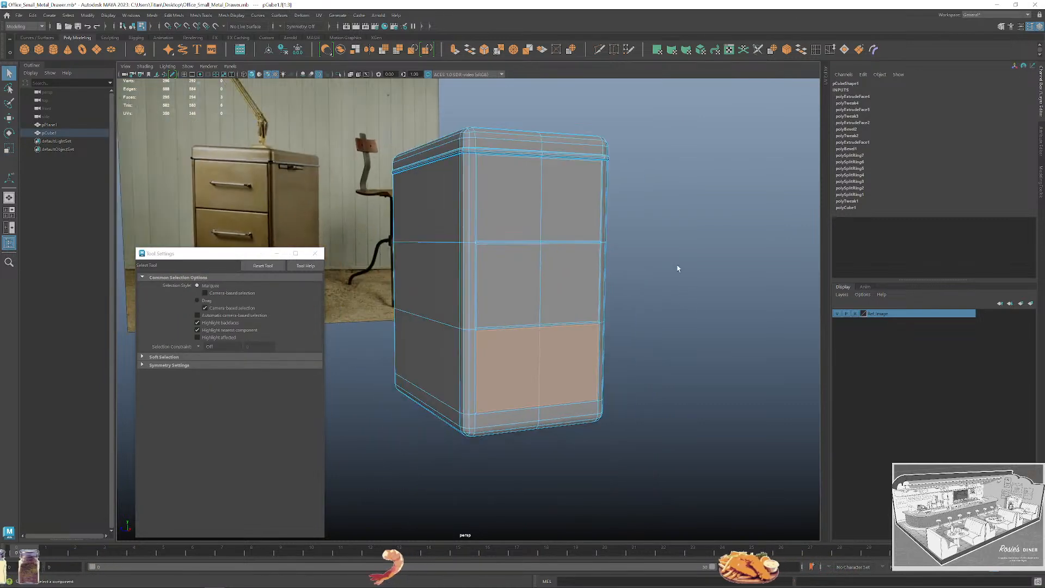
pyautogui.keyDown('alt'); pyautogui.moveTo(678, 268); pyautogui.dragTo(676, 291, button='middle'); pyautogui.keyUp('alt')
pyautogui.click(317, 253)
# Switch to face selection and select all the thin border faces around the top drawer front.
pyautogui.keyDown('alt'); pyautogui.moveTo(478, 231); pyautogui.dragTo(443, 274); pyautogui.keyUp('alt')
pyautogui.scroll(3, 443, 273)
pyautogui.moveTo(441, 208); pyautogui.dragTo(456, 201, button='right')
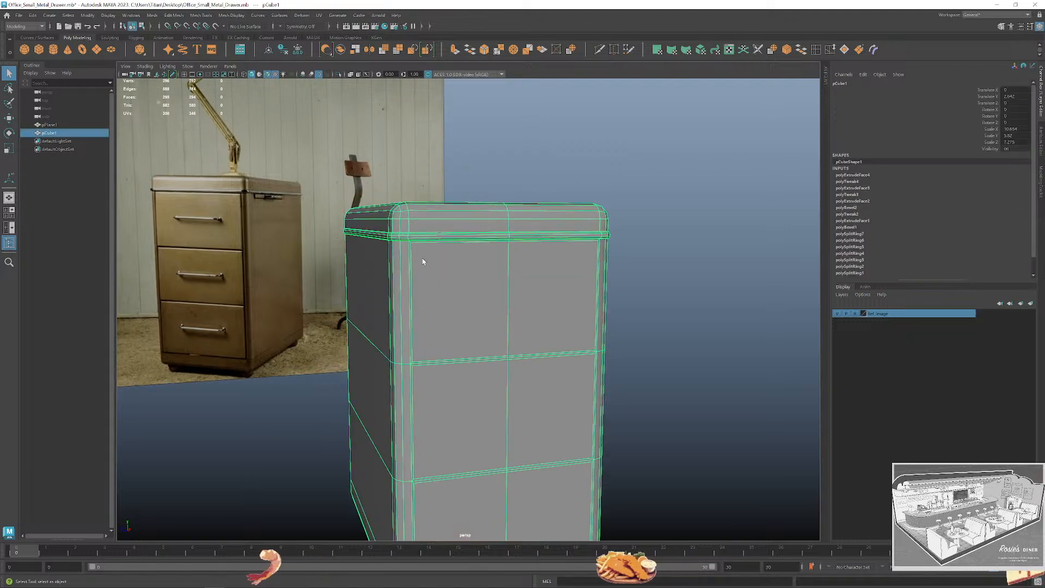
pyautogui.scroll(3, 365, 240)
pyautogui.moveTo(383, 209)
pyautogui.mouseDown(button='right')
pyautogui.moveTo(381, 229)
pyautogui.moveTo(392, 205)
pyautogui.mouseUp(button='right')
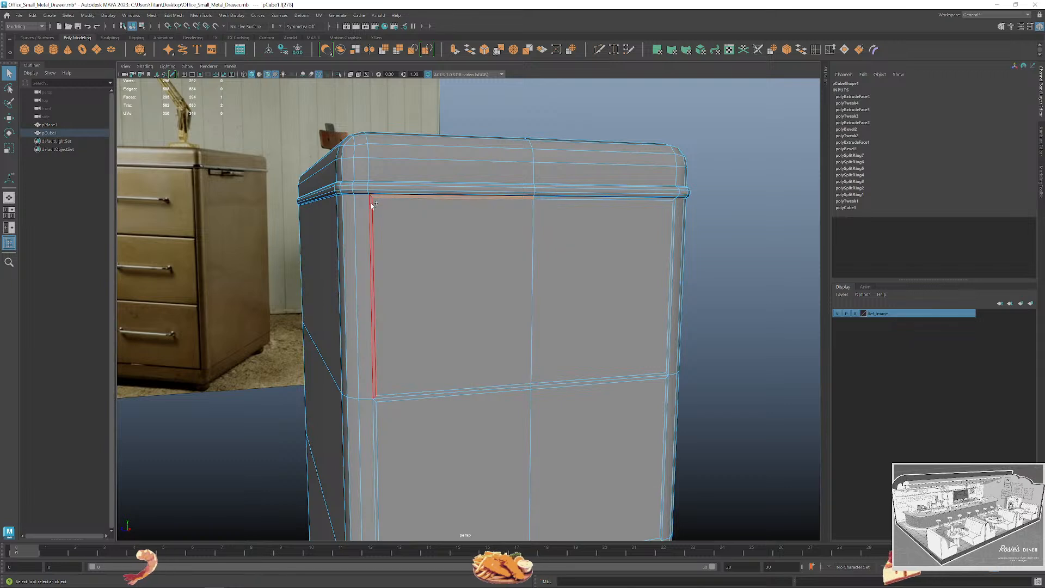
pyautogui.keyDown('shift'); pyautogui.click(371, 203); pyautogui.keyUp('shift')
pyautogui.keyDown('shift'); pyautogui.click(400, 397); pyautogui.keyUp('shift')
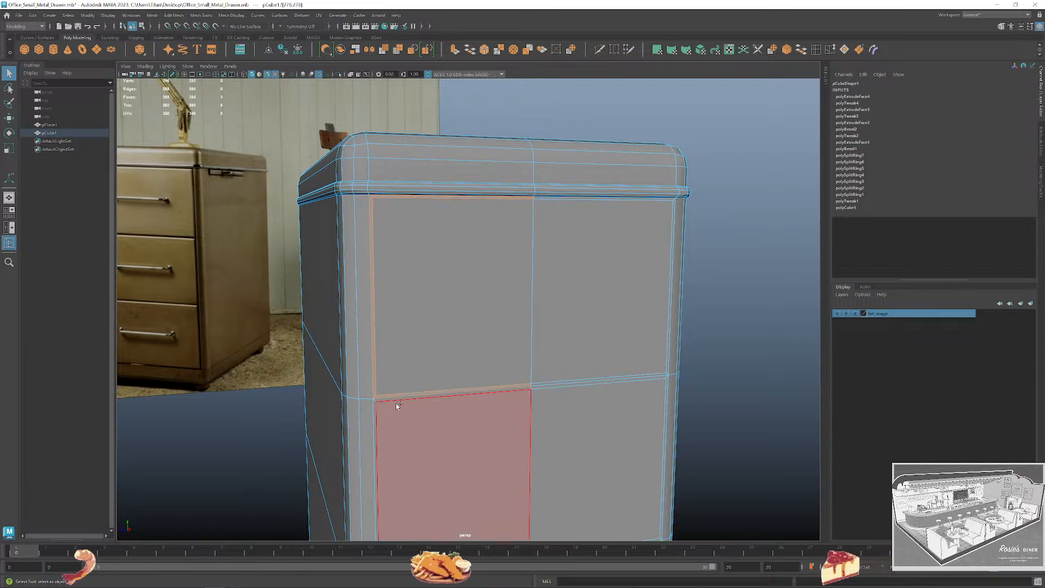
pyautogui.keyDown('alt'); pyautogui.moveTo(396, 402); pyautogui.dragTo(452, 427, button='right'); pyautogui.keyUp('alt')
pyautogui.keyDown('alt'); pyautogui.moveTo(452, 427); pyautogui.dragTo(510, 340, button='middle'); pyautogui.keyUp('alt')
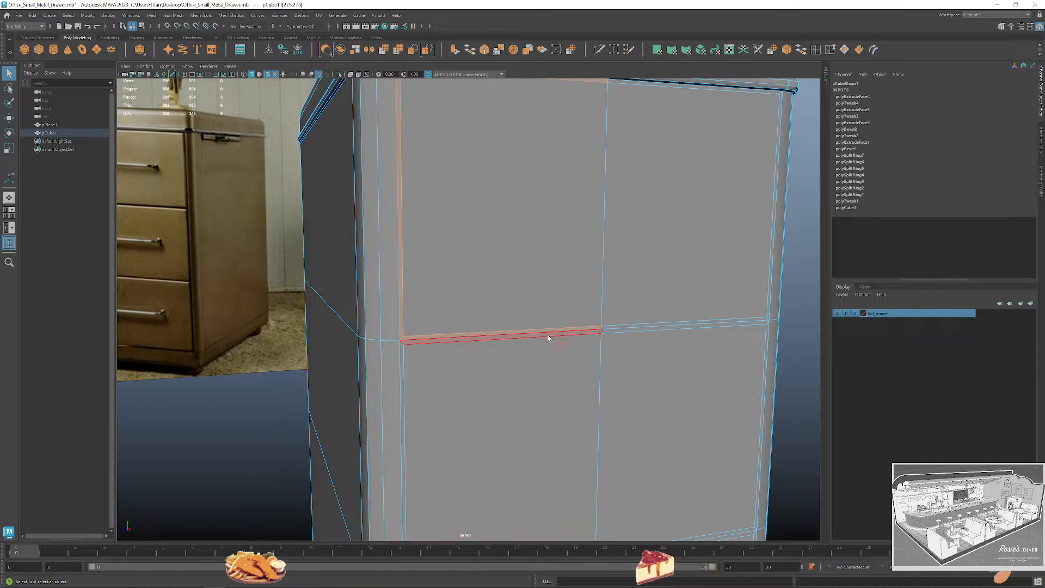
pyautogui.scroll(-3, 435, 340)
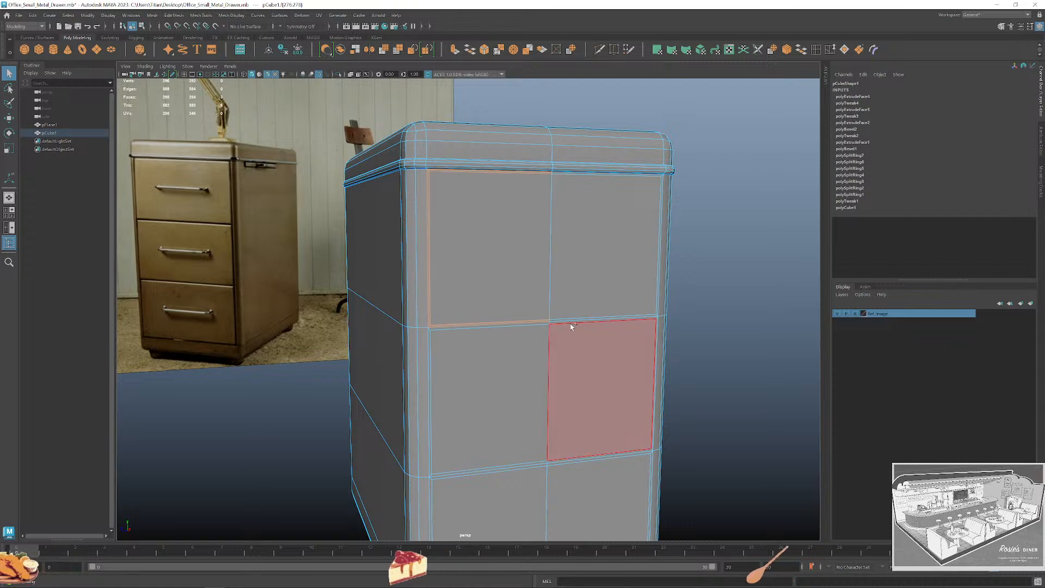
pyautogui.keyDown('shift'); pyautogui.click(656, 307); pyautogui.keyUp('shift')
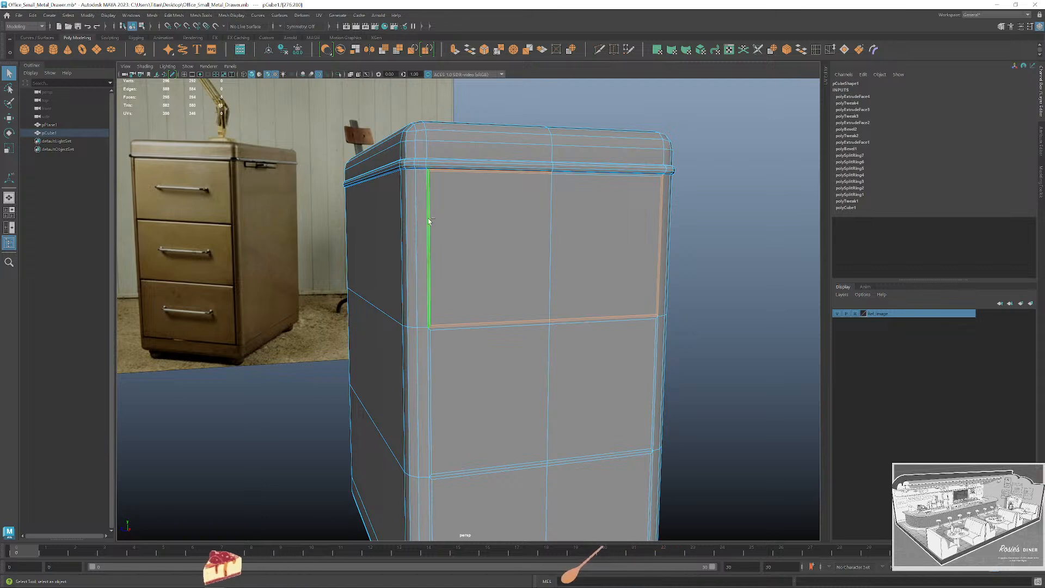
pyautogui.keyDown('shift'); pyautogui.click(587, 173); pyautogui.keyUp('shift')
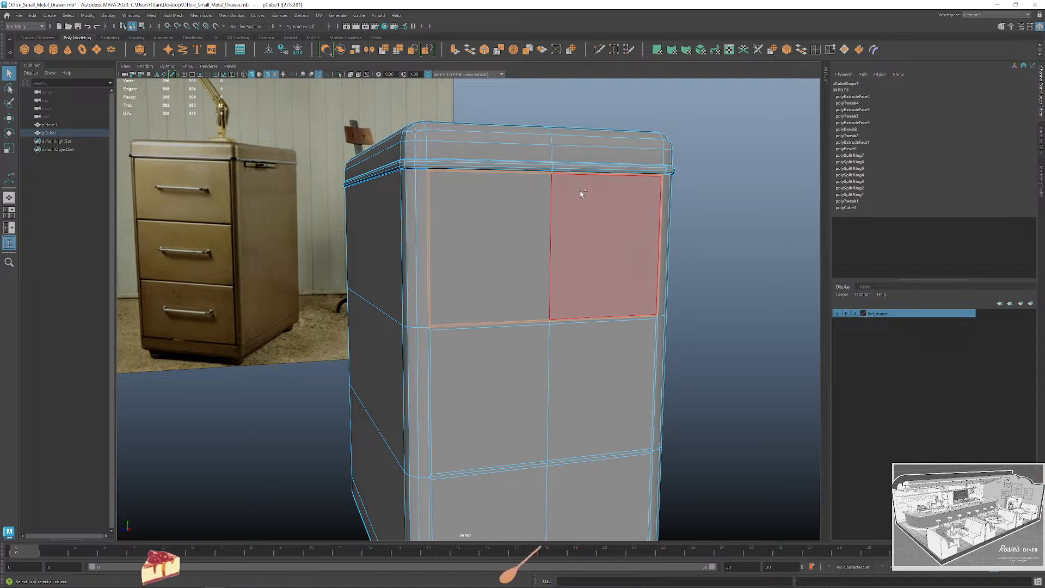
# Add the thin border faces around the middle drawer, including the strips between it and the bottom drawer, to the selection.
pyautogui.scroll(3, 474, 359)
pyautogui.keyDown('alt'); pyautogui.moveTo(473, 359); pyautogui.dragTo(490, 289, button='middle'); pyautogui.keyUp('alt')
pyautogui.keyDown('shift'); pyautogui.click(428, 306); pyautogui.keyUp('shift')
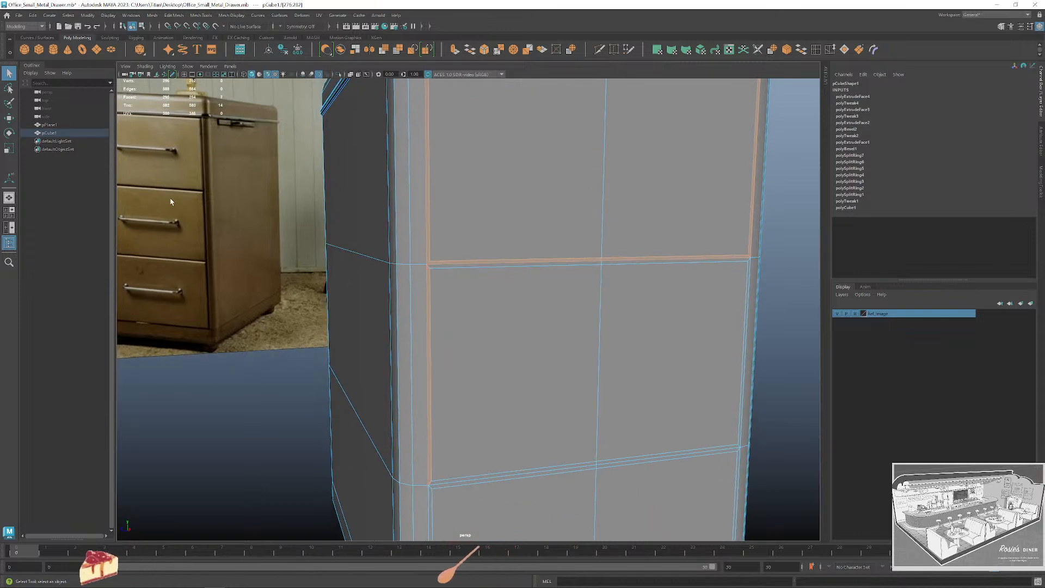
pyautogui.keyDown('shift'); pyautogui.click(462, 263); pyautogui.keyUp('shift')
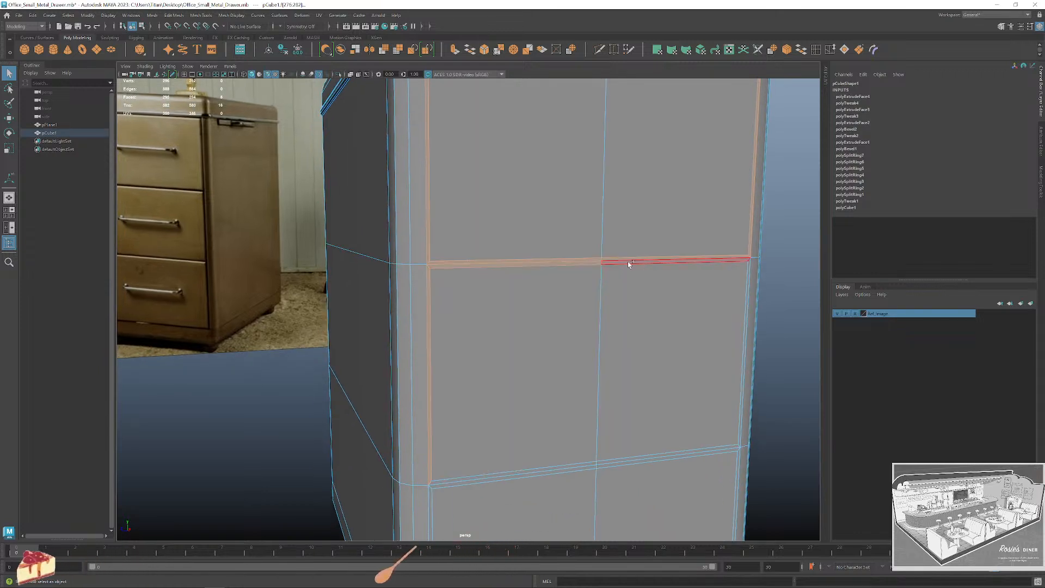
pyautogui.keyDown('alt'); pyautogui.moveTo(494, 535); pyautogui.dragTo(480, 394, button='middle'); pyautogui.keyUp('alt')
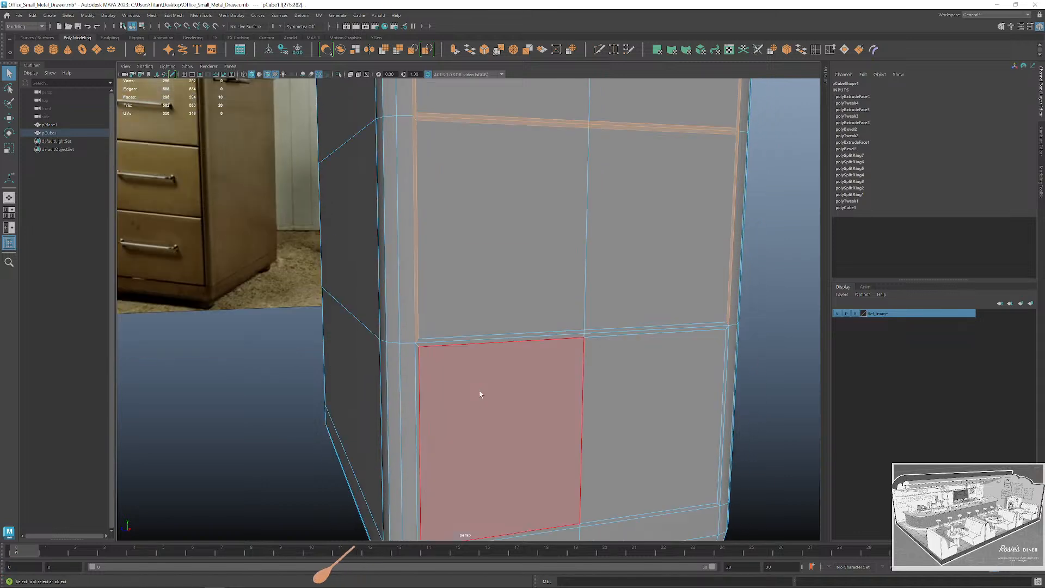
pyautogui.keyDown('shift'); pyautogui.click(445, 340); pyautogui.keyUp('shift')
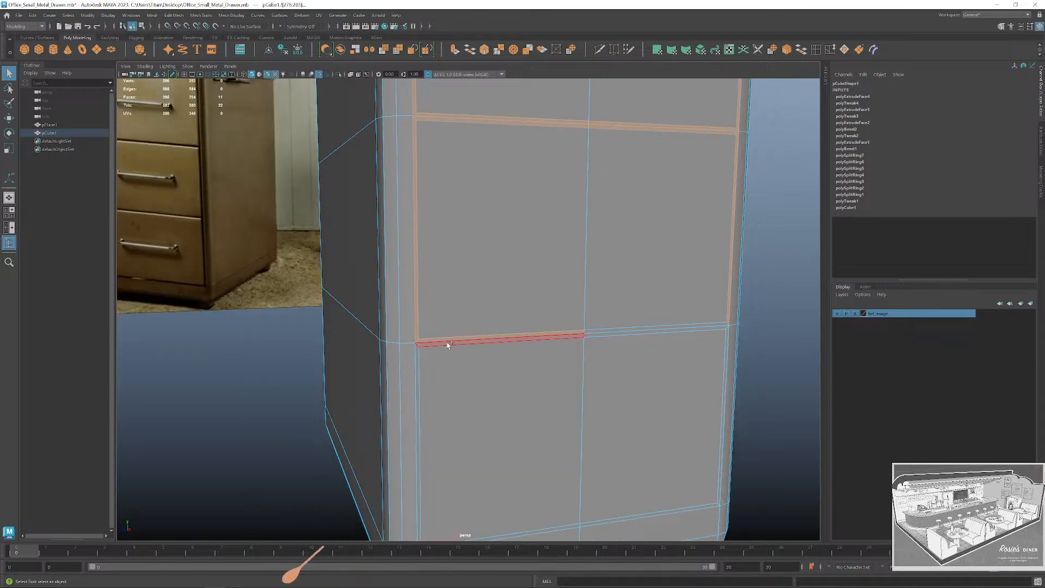
pyautogui.keyDown('shift'); pyautogui.click(599, 332); pyautogui.keyUp('shift')
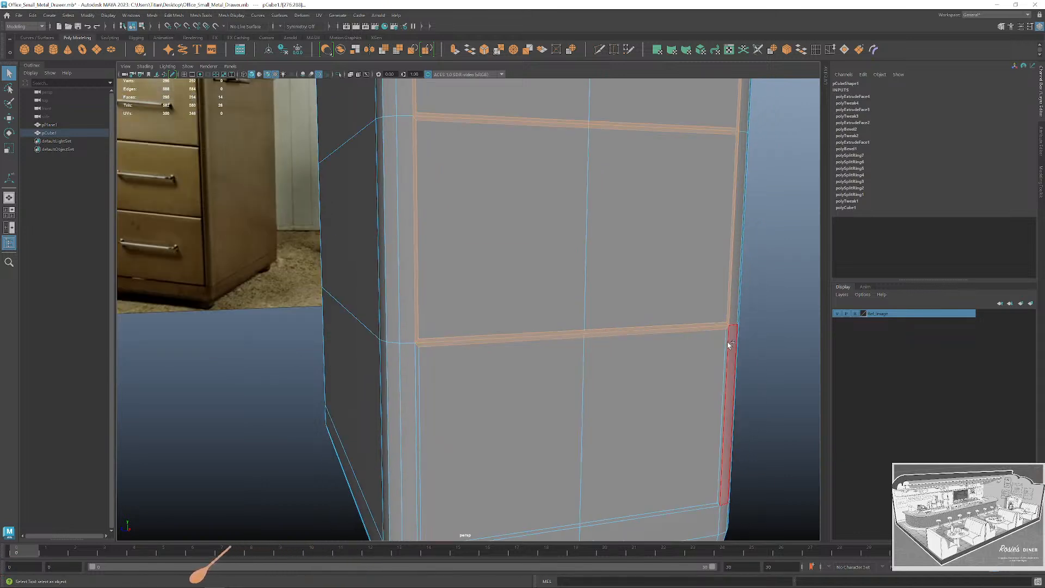
# Add the remaining side and lower border faces around the bottom drawer to the selection.
pyautogui.keyDown('alt'); pyautogui.moveTo(475, 430); pyautogui.dragTo(488, 354, button='middle'); pyautogui.keyUp('alt')
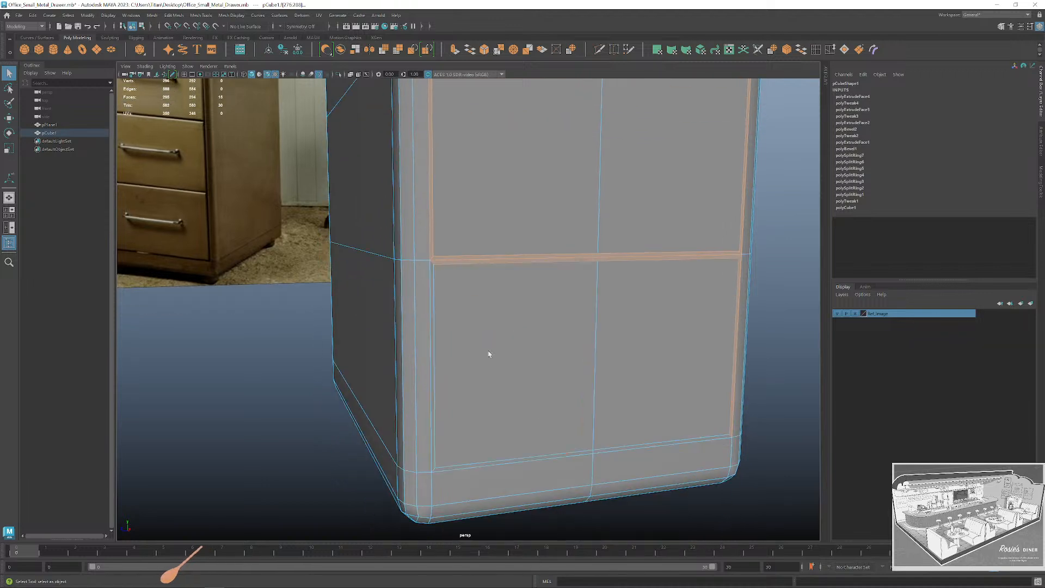
pyautogui.keyDown('shift'); pyautogui.click(432, 349); pyautogui.keyUp('shift')
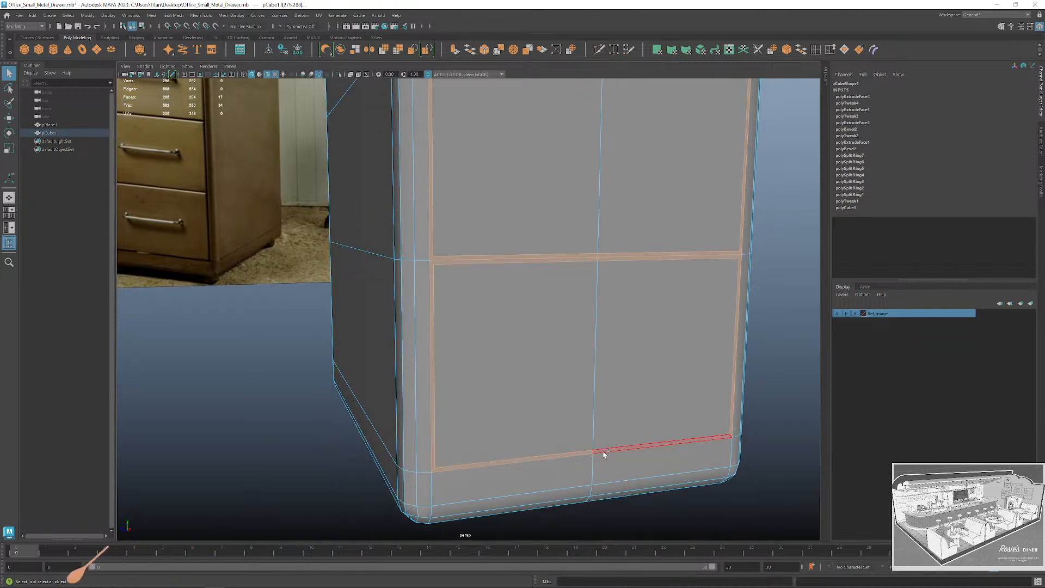
pyautogui.scroll(-4, 529, 395)
pyautogui.keyDown('alt'); pyautogui.moveTo(547, 318); pyautogui.dragTo(531, 427, button='middle'); pyautogui.keyUp('alt')
pyautogui.scroll(-3, 530, 427)
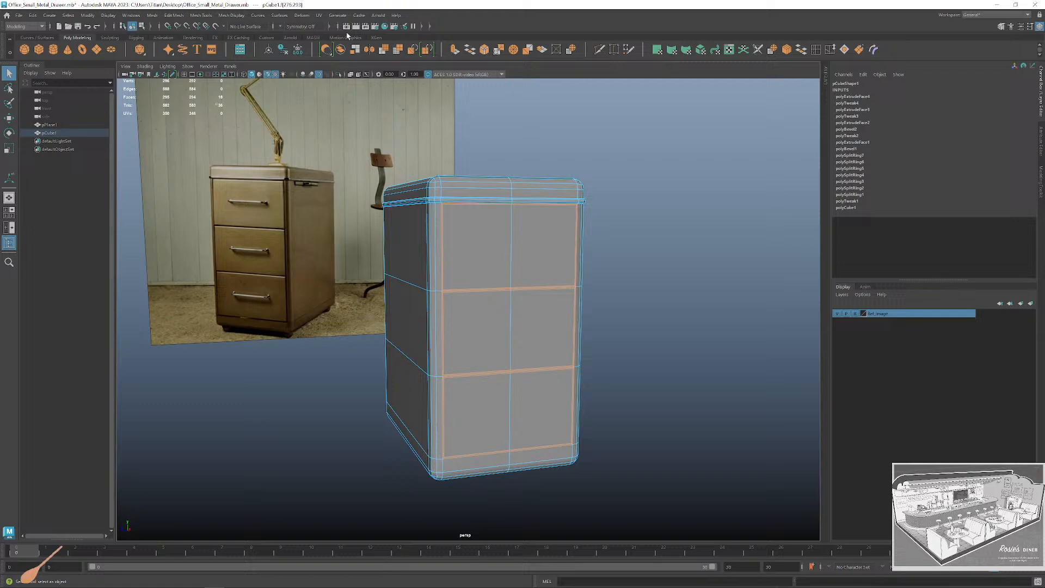
# Turn on Object Z symmetry while keeping the drawer border faces selected.
pyautogui.click(280, 27)
pyautogui.click(300, 55)
pyautogui.scroll(-3, 606, 361)
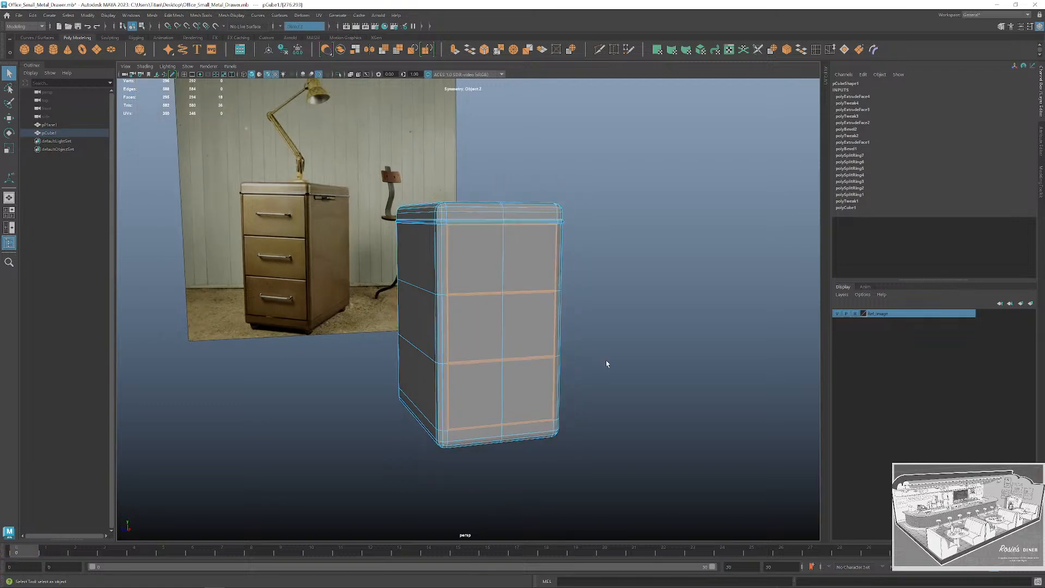
pyautogui.press('4')
pyautogui.moveTo(604, 322)
pyautogui.keyDown('alt'); pyautogui.mouseDown()
pyautogui.moveTo(544, 332)
pyautogui.moveTo(557, 349)
pyautogui.moveTo(604, 346)
pyautogui.moveTo(634, 394)
pyautogui.moveTo(671, 388)
pyautogui.mouseUp(); pyautogui.keyUp('alt')
pyautogui.press('6')
pyautogui.scroll(3, 576, 351)
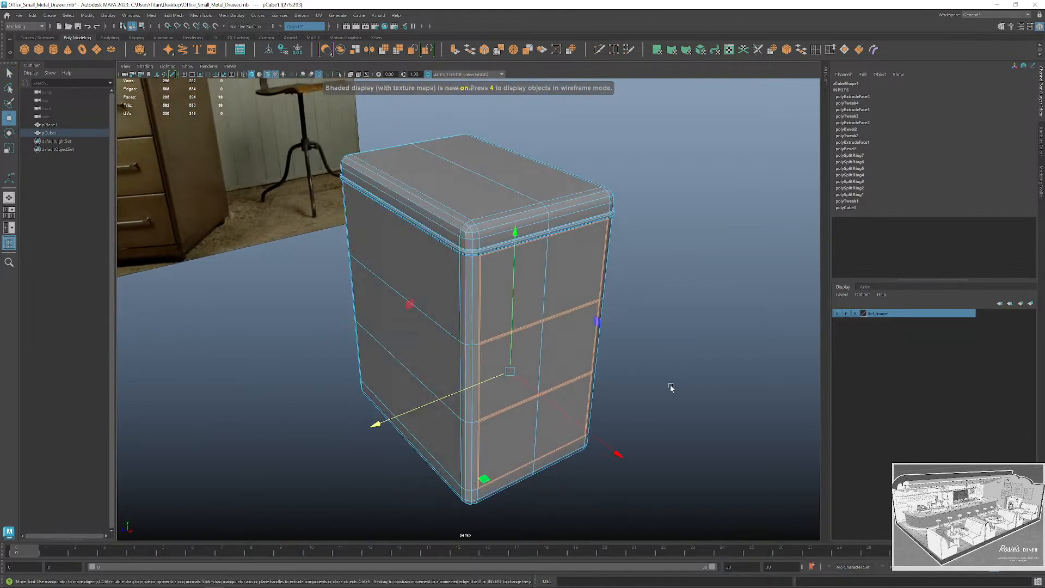
# Extrude the selected border faces inward by a local Z translation of about -0.2 to form grooves around the drawers, and clear the selection.
pyautogui.hotkey('ctrl', 'e')
pyautogui.scroll(3, 523, 357)
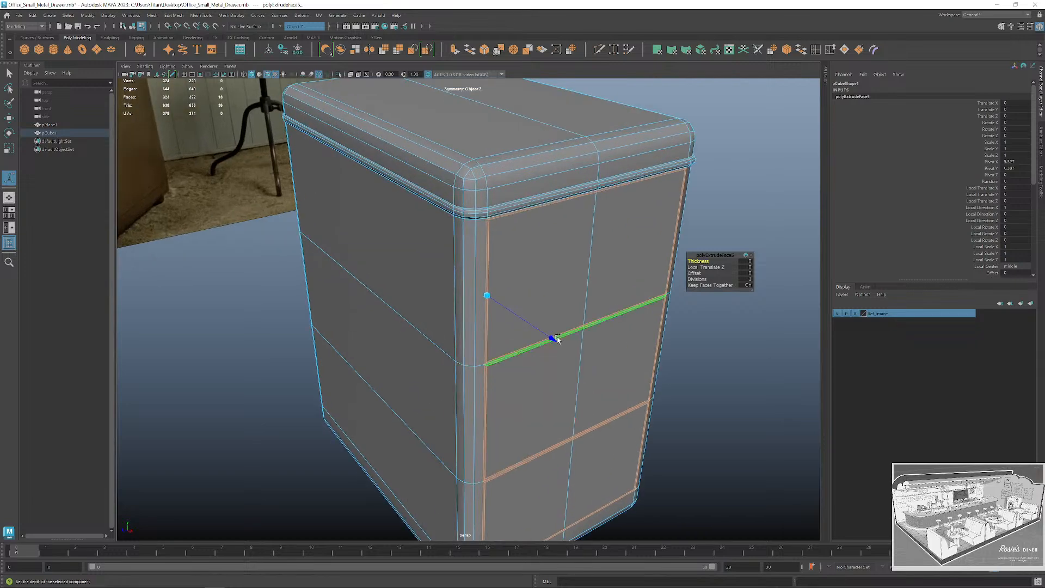
pyautogui.moveTo(554, 338); pyautogui.dragTo(545, 335)
pyautogui.keyDown('alt'); pyautogui.moveTo(618, 381); pyautogui.dragTo(540, 339); pyautogui.keyUp('alt')
pyautogui.scroll(-4, 651, 387)
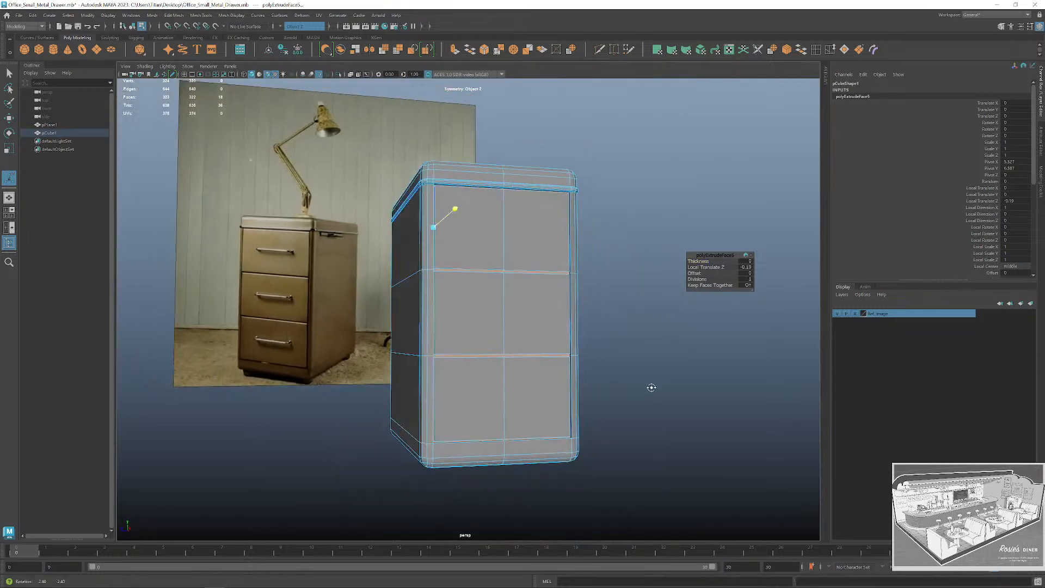
pyautogui.moveTo(651, 387)
pyautogui.keyDown('alt'); pyautogui.mouseDown()
pyautogui.moveTo(620, 390)
pyautogui.moveTo(653, 395)
pyautogui.mouseUp(); pyautogui.keyUp('alt')
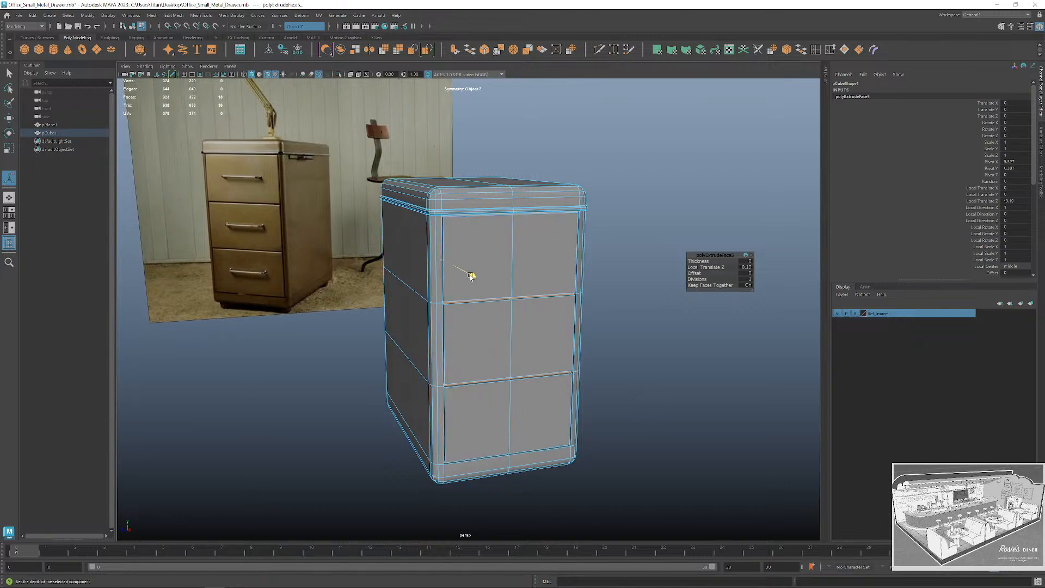
pyautogui.moveTo(448, 267); pyautogui.dragTo(442, 264)
pyautogui.keyDown('alt'); pyautogui.moveTo(648, 349); pyautogui.dragTo(612, 364); pyautogui.keyUp('alt')
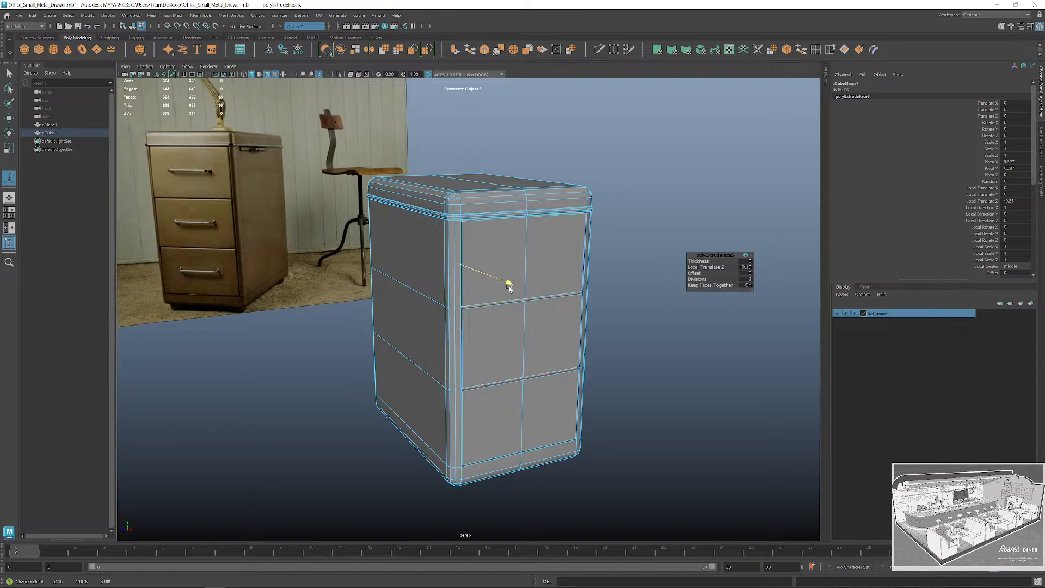
pyautogui.keyDown('alt'); pyautogui.moveTo(640, 338); pyautogui.dragTo(628, 331); pyautogui.keyUp('alt')
pyautogui.press('q')
pyautogui.click(613, 308)
# Compare the lower front and base of the cabinet model with the base of the cabinet in the reference image.
pyautogui.keyDown('alt'); pyautogui.moveTo(619, 313); pyautogui.dragTo(627, 355, button='middle'); pyautogui.keyUp('alt')
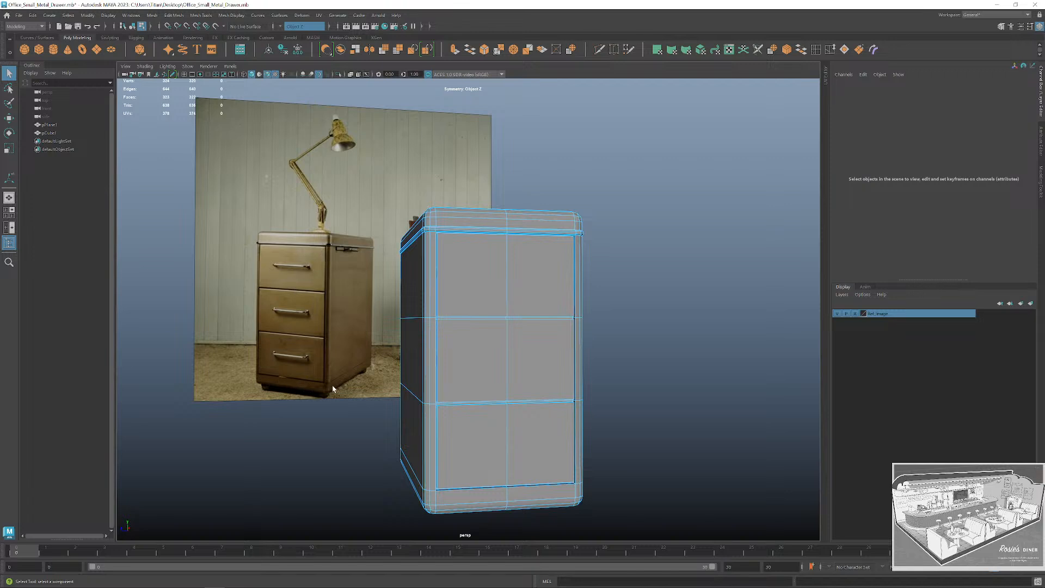
pyautogui.keyDown('alt'); pyautogui.moveTo(519, 413); pyautogui.dragTo(534, 373, button='middle'); pyautogui.keyUp('alt')
pyautogui.keyDown('alt'); pyautogui.moveTo(535, 374); pyautogui.dragTo(588, 373, button='right'); pyautogui.keyUp('alt')
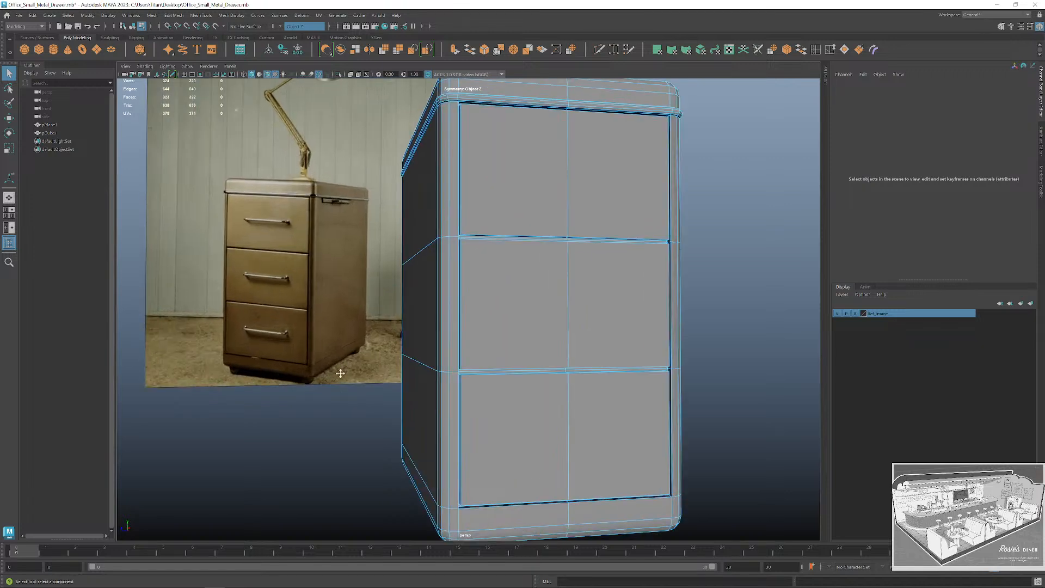
pyautogui.keyDown('alt'); pyautogui.moveTo(587, 374); pyautogui.dragTo(608, 324, button='middle'); pyautogui.keyUp('alt')
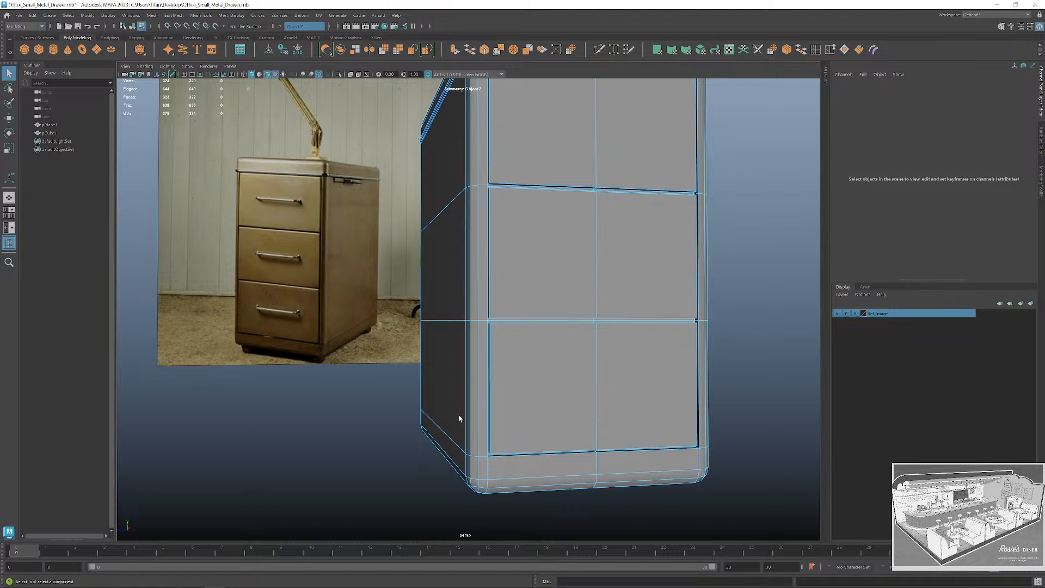
pyautogui.keyDown('alt'); pyautogui.moveTo(459, 417); pyautogui.dragTo(375, 370, button='right'); pyautogui.keyUp('alt')
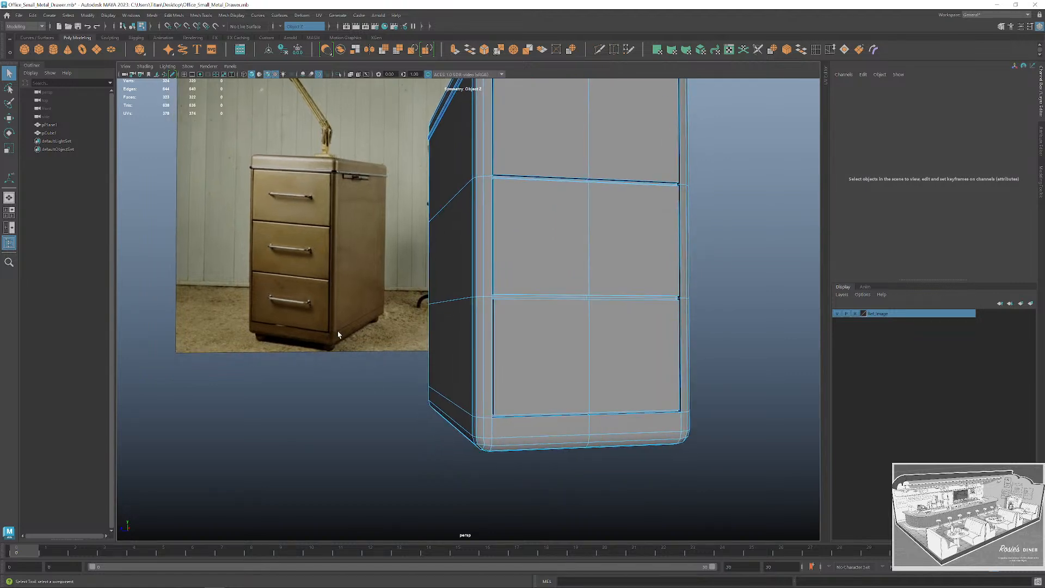
pyautogui.keyDown('alt'); pyautogui.moveTo(522, 429); pyautogui.dragTo(527, 413, button='middle'); pyautogui.keyUp('alt')
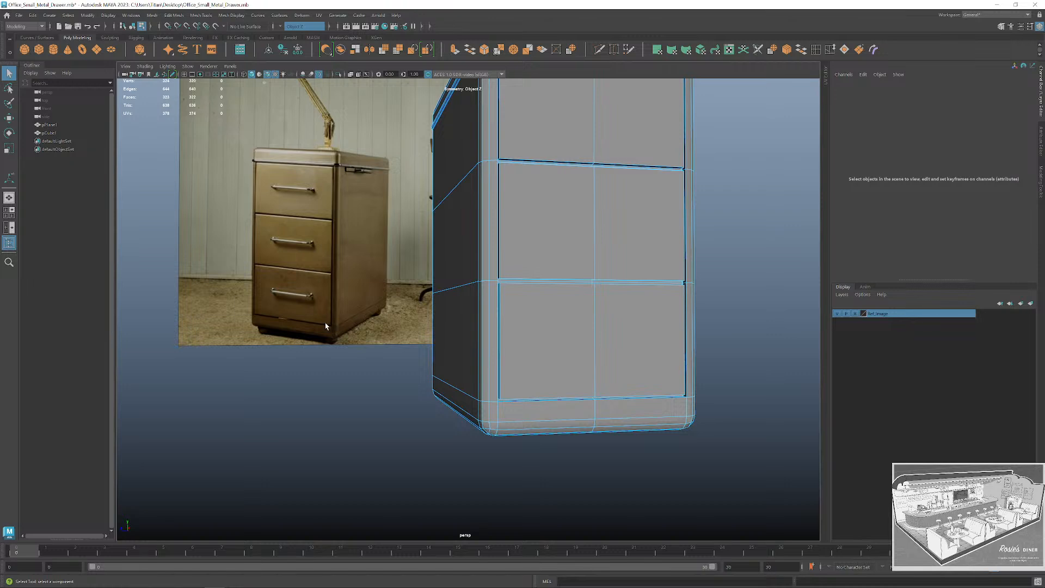
pyautogui.keyDown('alt'); pyautogui.moveTo(470, 273); pyautogui.dragTo(438, 361, button='middle'); pyautogui.keyUp('alt')
pyautogui.scroll(-3, 438, 362)
pyautogui.keyDown('alt'); pyautogui.moveTo(498, 339); pyautogui.dragTo(503, 338); pyautogui.keyUp('alt')
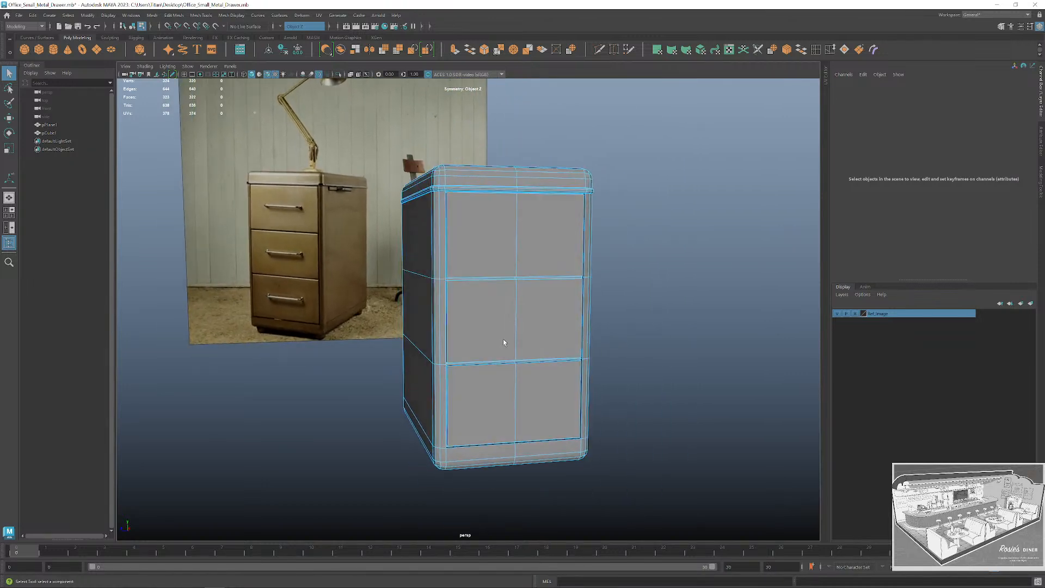
# Switch to edge selection and select the front border edges of all three drawers along the recessed grooves.
pyautogui.rightClick(476, 286)
pyautogui.moveTo(483, 306); pyautogui.dragTo(475, 263, button='right')
pyautogui.scroll(5, 457, 272)
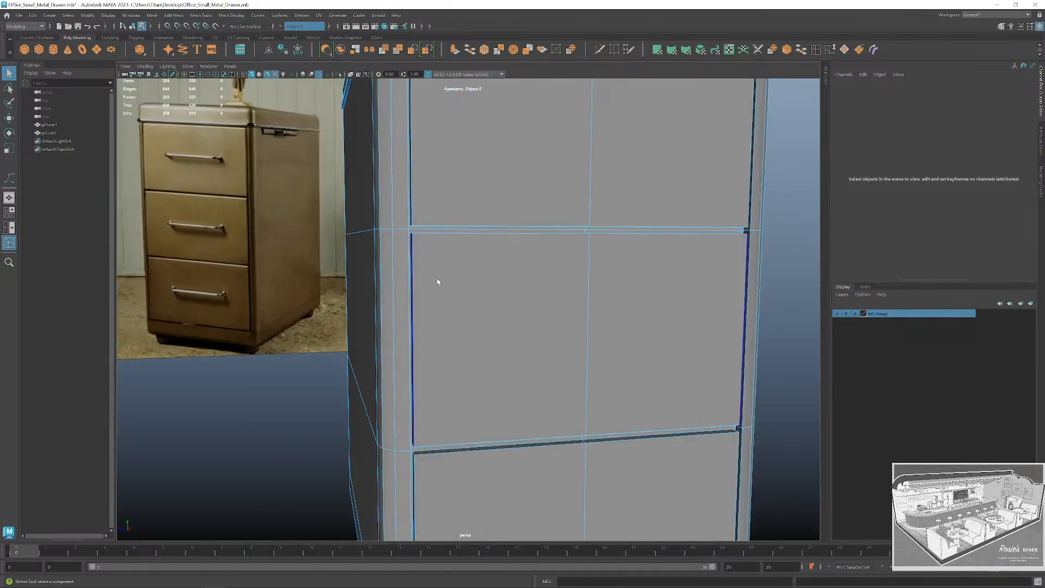
pyautogui.click(420, 233)
pyautogui.keyDown('shift'); pyautogui.click(413, 252); pyautogui.keyUp('shift')
pyautogui.keyDown('alt'); pyautogui.moveTo(474, 317); pyautogui.dragTo(488, 221, button='middle'); pyautogui.keyUp('alt')
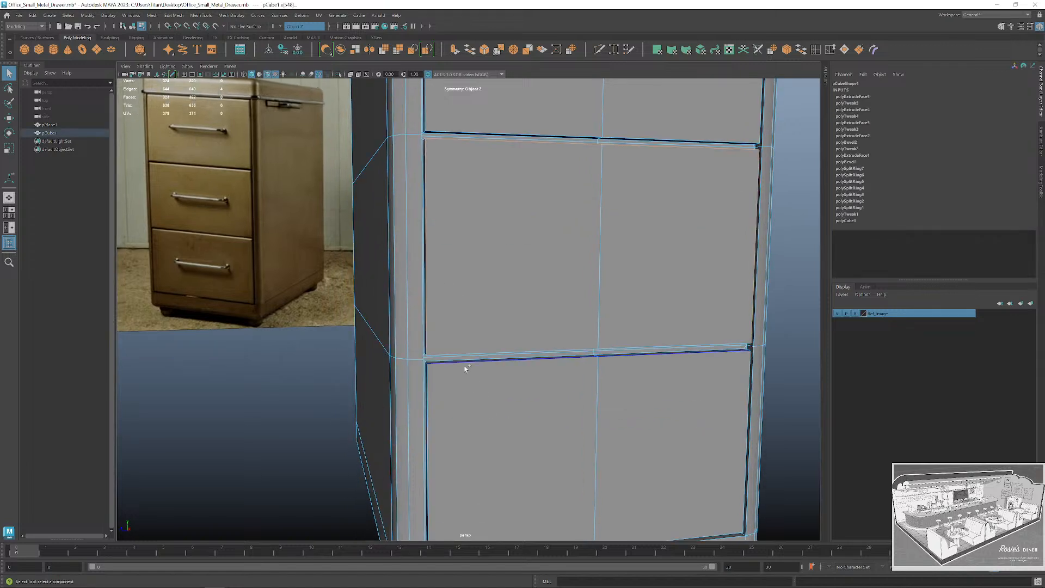
pyautogui.keyDown('shift'); pyautogui.click(460, 364); pyautogui.keyUp('shift')
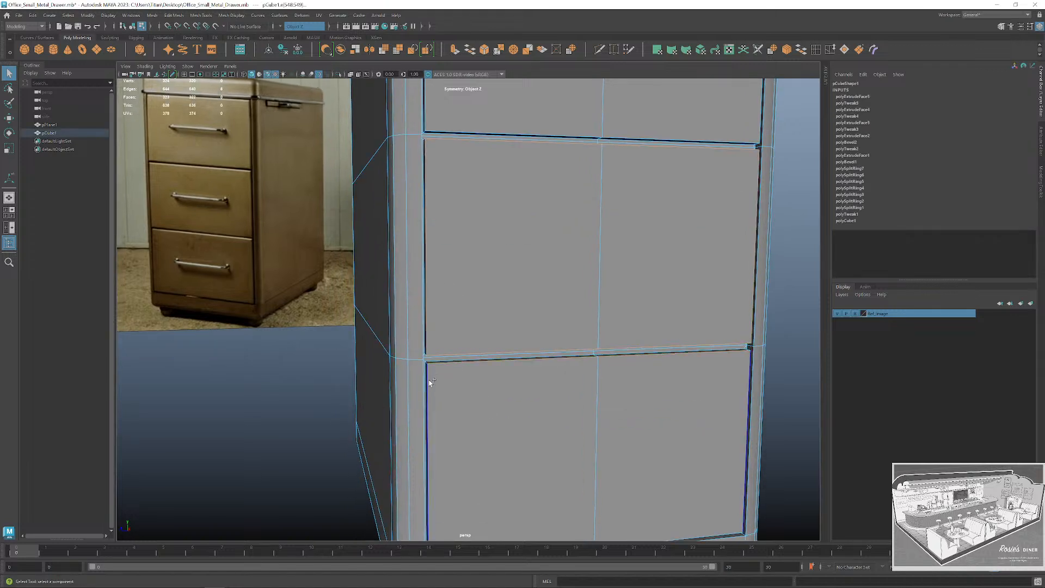
pyautogui.keyDown('alt'); pyautogui.moveTo(506, 533); pyautogui.dragTo(511, 320, button='middle'); pyautogui.keyUp('alt')
pyautogui.keyDown('alt'); pyautogui.moveTo(536, 276); pyautogui.dragTo(494, 376, button='middle'); pyautogui.keyUp('alt')
pyautogui.keyDown('shift'); pyautogui.click(475, 192); pyautogui.keyUp('shift')
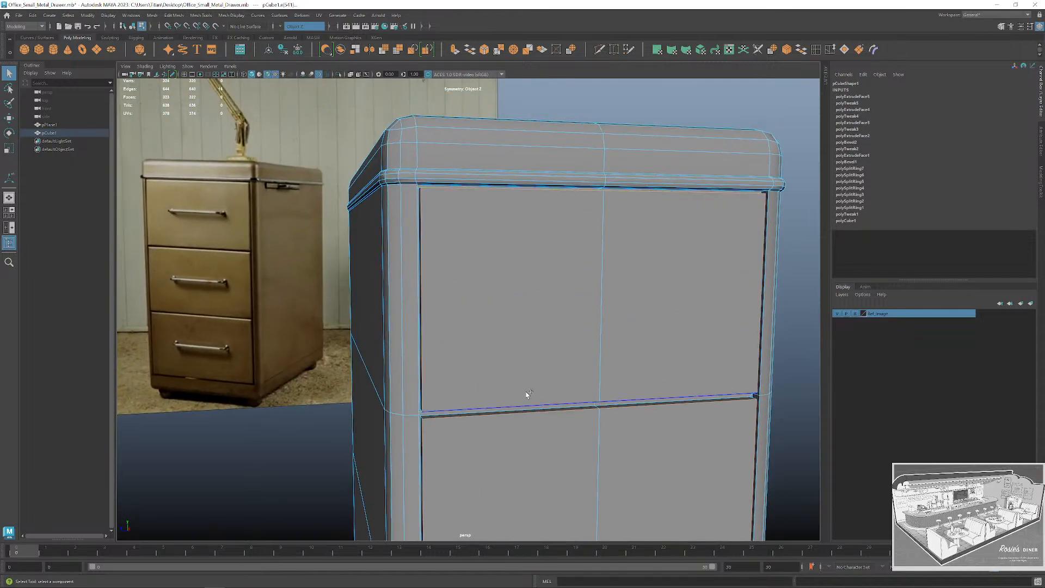
pyautogui.keyDown('shift'); pyautogui.click(523, 401); pyautogui.keyUp('shift')
pyautogui.scroll(-4, 544, 384)
pyautogui.keyDown('alt'); pyautogui.moveTo(544, 384); pyautogui.dragTo(576, 327, button='middle'); pyautogui.keyUp('alt')
pyautogui.moveTo(577, 326)
pyautogui.keyDown('alt'); pyautogui.mouseDown()
pyautogui.moveTo(544, 332)
pyautogui.moveTo(573, 335)
pyautogui.mouseUp(); pyautogui.keyUp('alt')
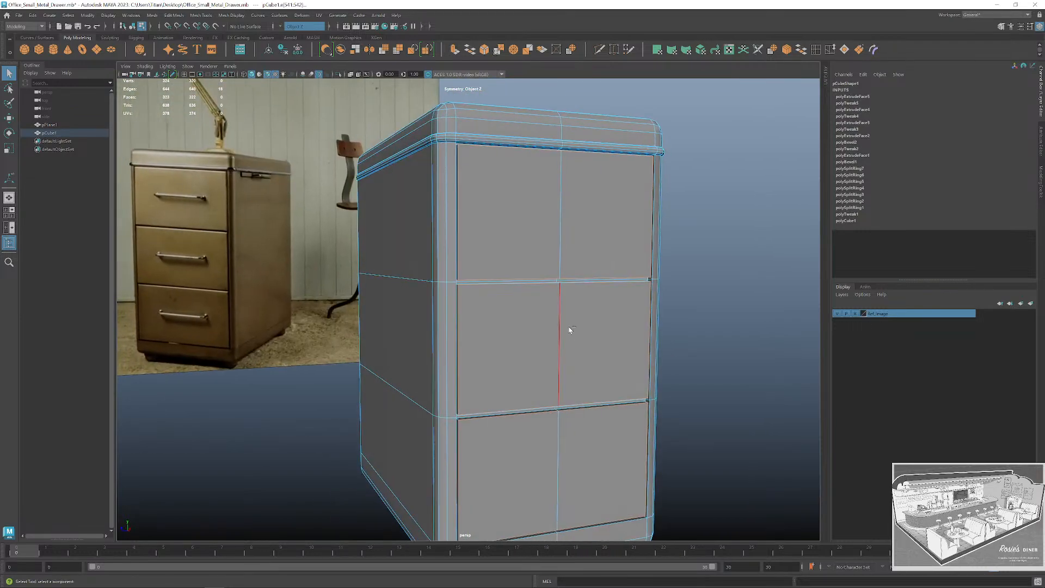
# Bevel the selected drawer border edges with 2 segments.
pyautogui.hotkey('ctrl', 'b')
pyautogui.scroll(-3, 573, 363)
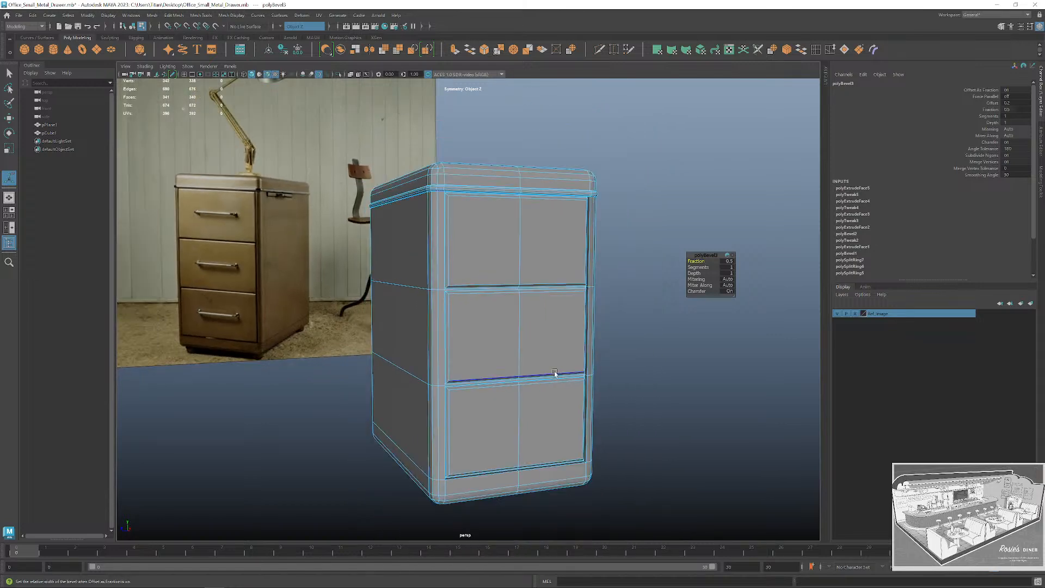
pyautogui.keyDown('alt'); pyautogui.moveTo(555, 373); pyautogui.dragTo(550, 371); pyautogui.keyUp('alt')
pyautogui.scroll(6, 462, 336)
pyautogui.keyDown('alt'); pyautogui.moveTo(456, 356); pyautogui.dragTo(515, 308, button='middle'); pyautogui.keyUp('alt')
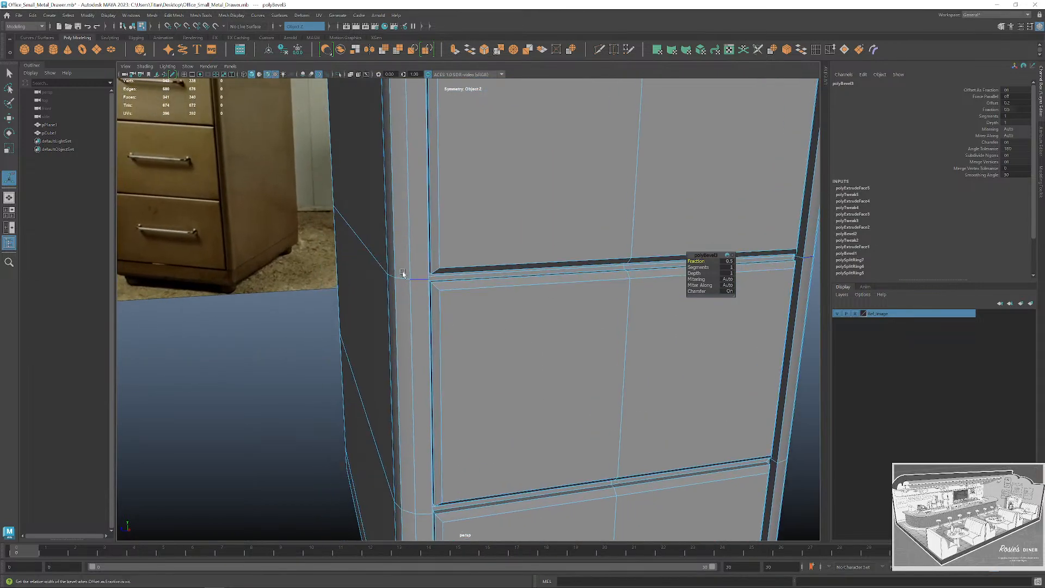
pyautogui.scroll(-2, 403, 275)
pyautogui.scroll(5, 471, 315)
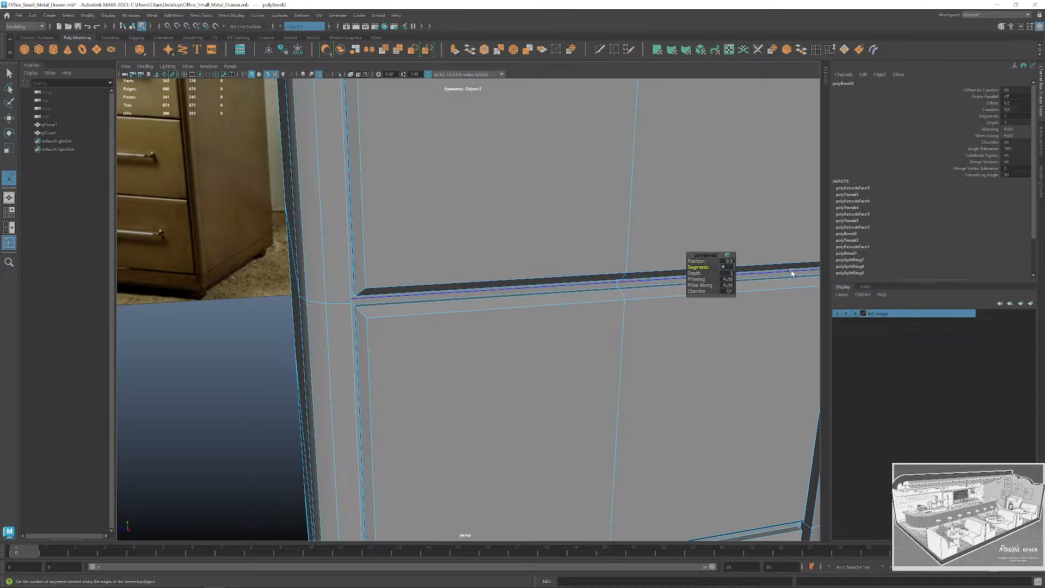
pyautogui.write('2')
pyautogui.press('Return')
pyautogui.scroll(-5, 604, 230)
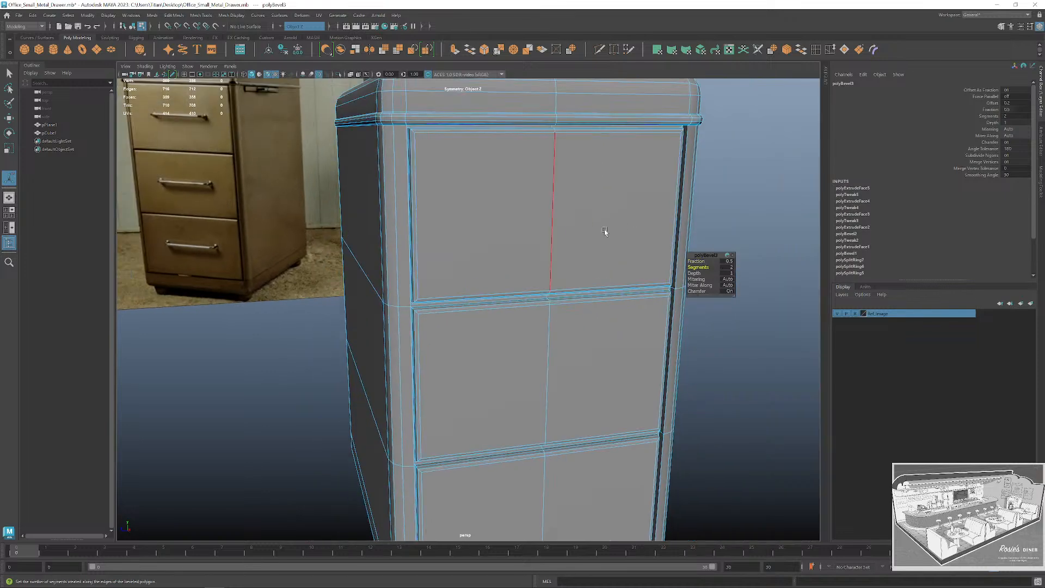
pyautogui.moveTo(604, 230)
pyautogui.keyDown('alt'); pyautogui.mouseDown()
pyautogui.moveTo(566, 205)
pyautogui.moveTo(606, 219)
pyautogui.mouseUp(); pyautogui.keyUp('alt')
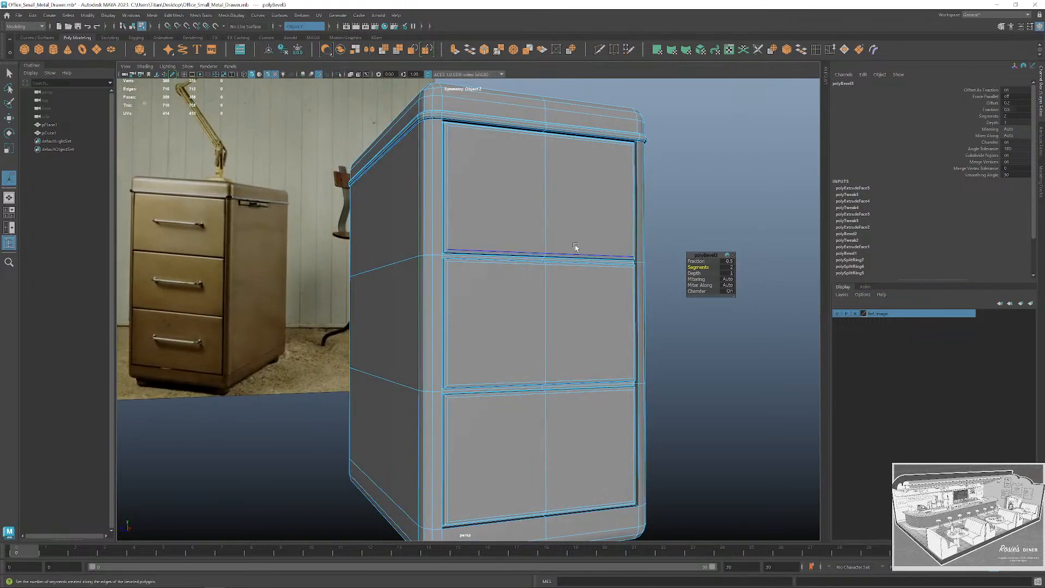
# Return to object mode with nothing selected and hide the wireframe overlay on the shaded cabinet.
pyautogui.press('q')
pyautogui.click(677, 221)
pyautogui.keyDown('alt'); pyautogui.moveTo(572, 212); pyautogui.dragTo(569, 228); pyautogui.keyUp('alt')
pyautogui.moveTo(568, 227); pyautogui.dragTo(609, 214, button='right')
pyautogui.scroll(-4, 661, 257)
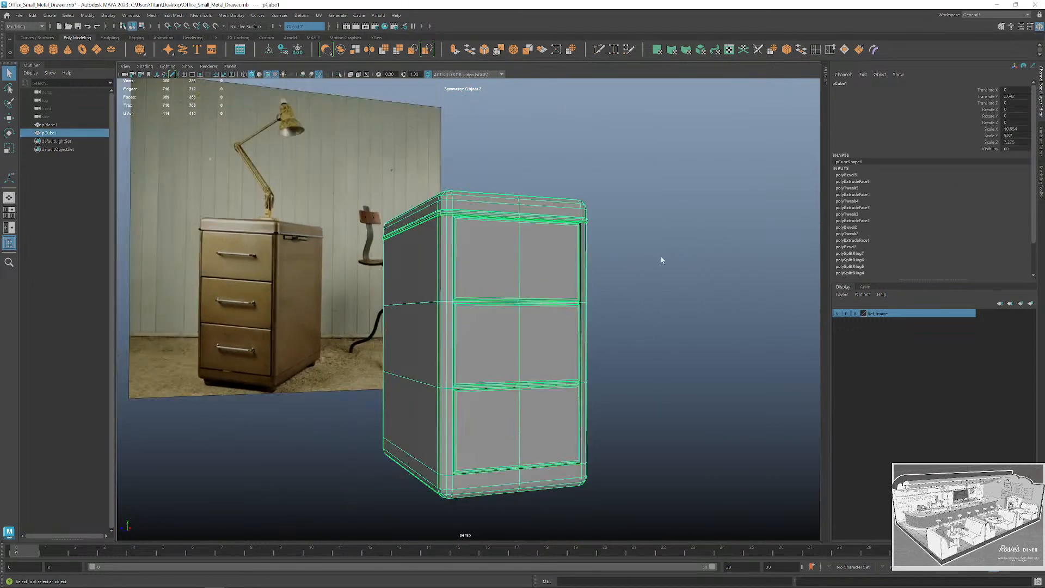
pyautogui.click(662, 258)
pyautogui.keyDown('alt'); pyautogui.moveTo(661, 258); pyautogui.dragTo(626, 273); pyautogui.keyUp('alt')
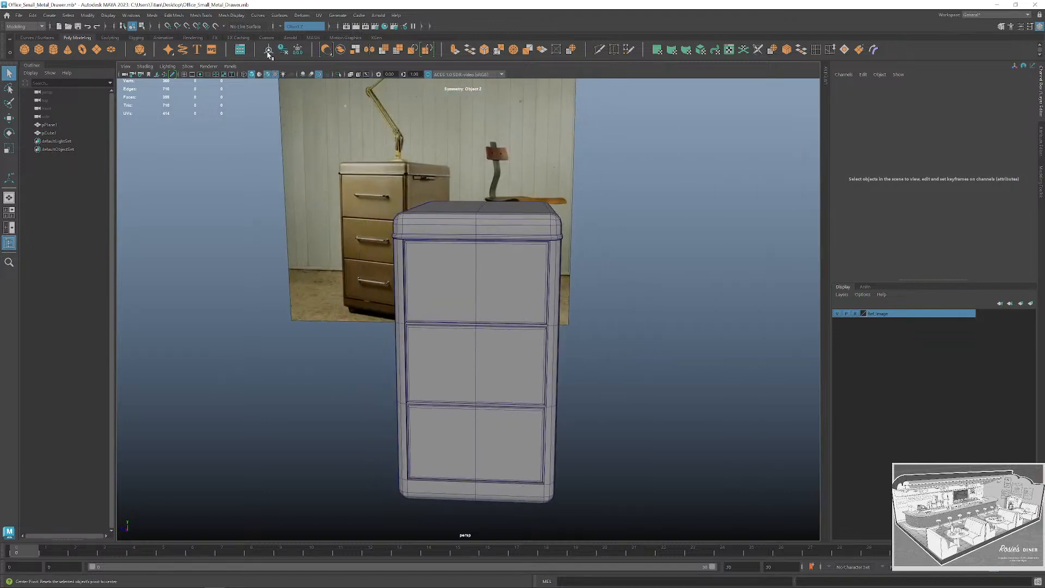
pyautogui.click(269, 75)
pyautogui.moveTo(702, 291)
pyautogui.keyDown('alt'); pyautogui.mouseDown()
pyautogui.moveTo(737, 292)
pyautogui.moveTo(702, 288)
pyautogui.mouseUp(); pyautogui.keyUp('alt')
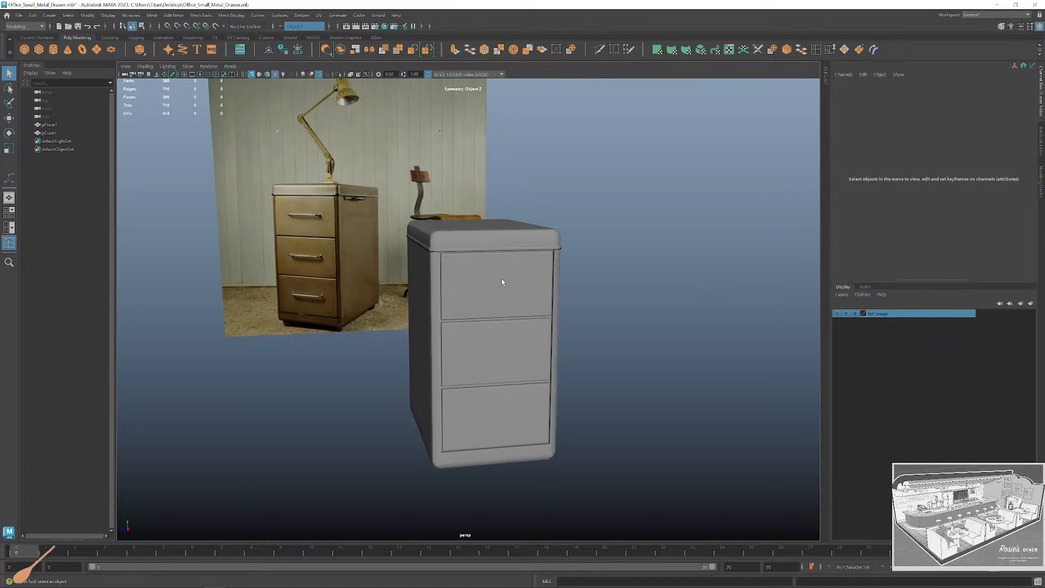
# Soften all edges of the cabinet mesh, clear the selection and show the wireframe overlay again.
pyautogui.click(501, 281)
pyautogui.click(175, 15)
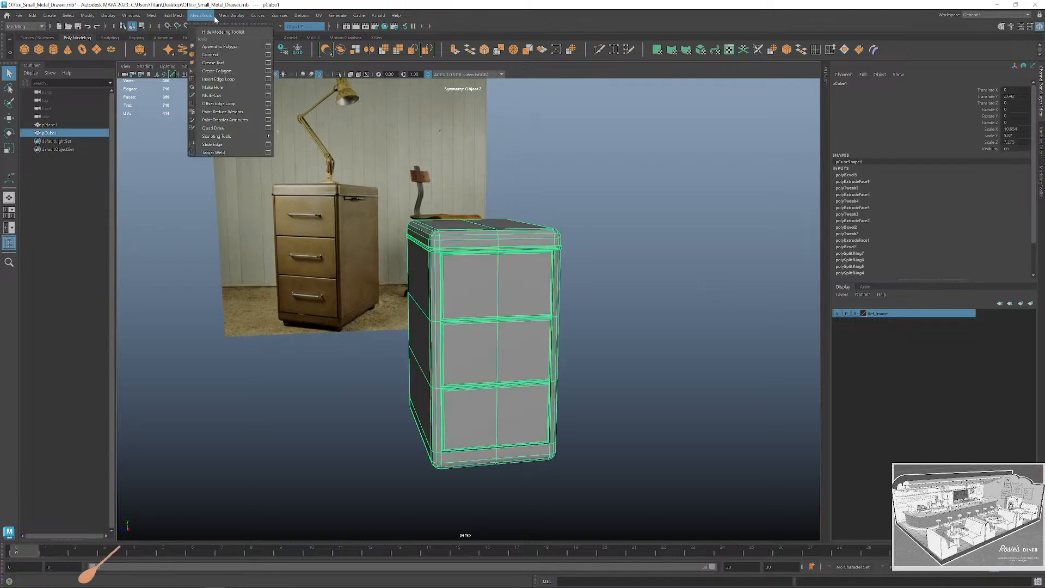
pyautogui.click(259, 91)
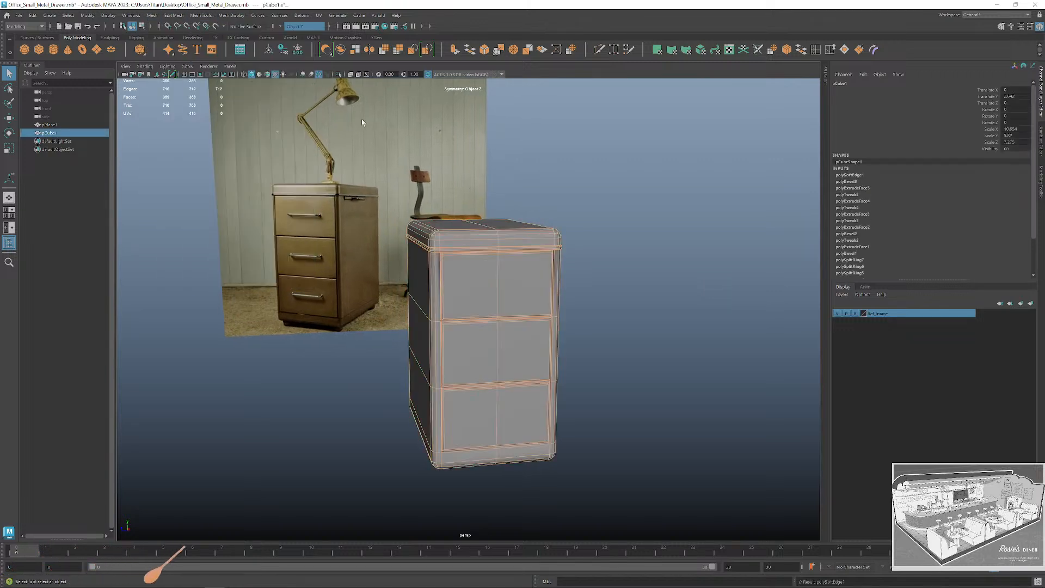
pyautogui.click(651, 293)
pyautogui.keyDown('alt'); pyautogui.moveTo(652, 292); pyautogui.dragTo(670, 314); pyautogui.keyUp('alt')
pyautogui.scroll(3, 493, 275)
pyautogui.scroll(-5, 521, 286)
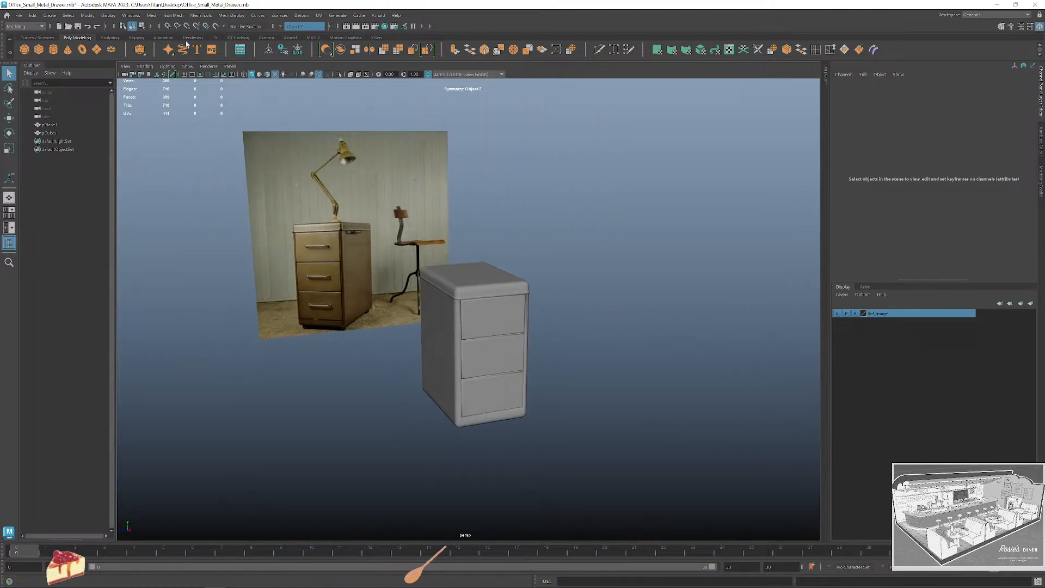
pyautogui.scroll(2, 495, 307)
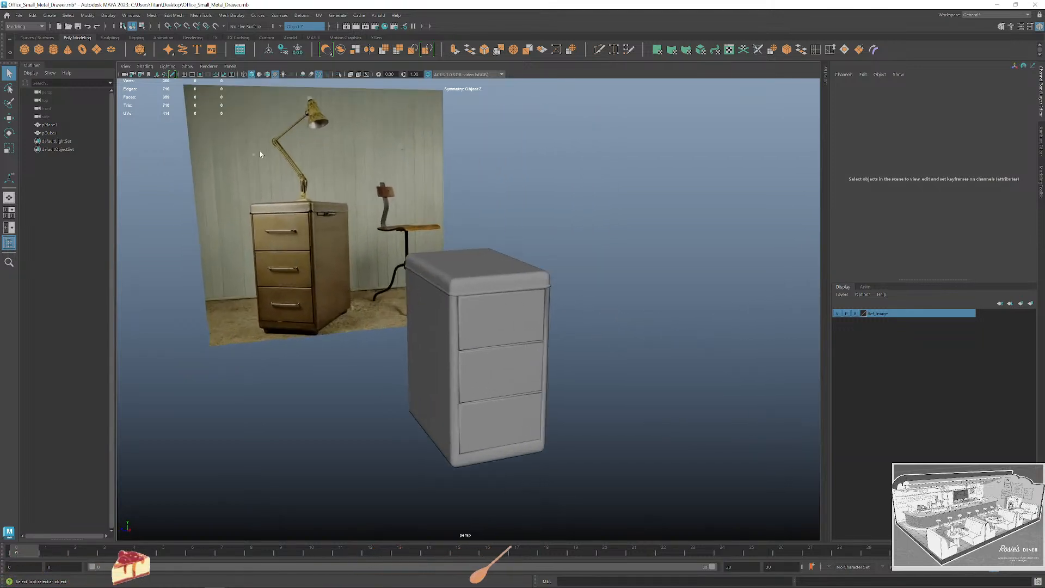
pyautogui.click(272, 78)
pyautogui.moveTo(697, 344)
pyautogui.keyDown('alt'); pyautogui.mouseDown()
pyautogui.moveTo(571, 342)
pyautogui.moveTo(583, 354)
pyautogui.moveTo(699, 350)
pyautogui.mouseUp(); pyautogui.keyUp('alt')
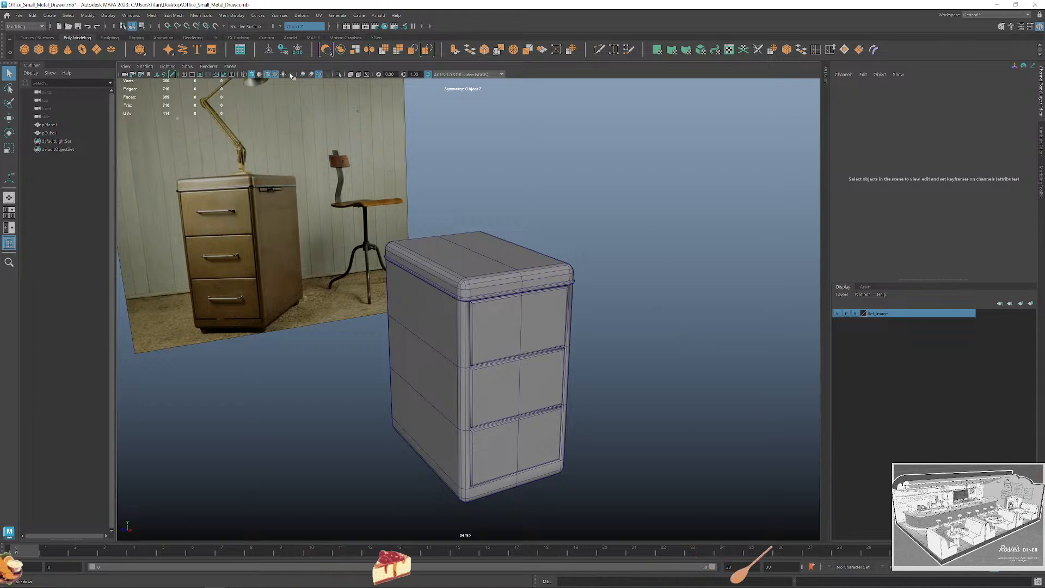
# Switch to Discord and look through the Media, 3D-Feedback and Suggestions channels of the Unreal Habitat server.
pyautogui.press('super')
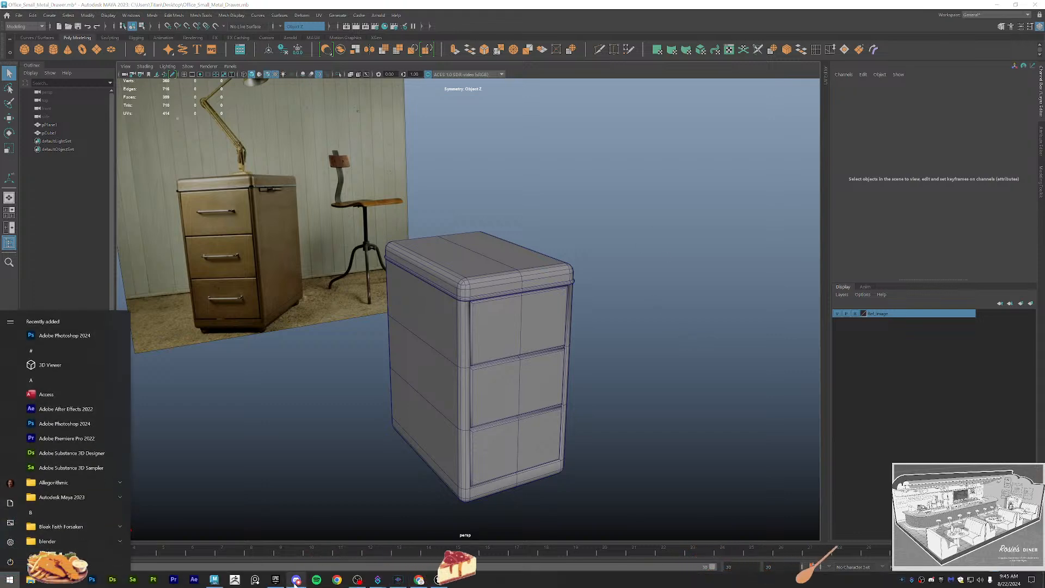
pyautogui.click(296, 581)
pyautogui.click(14, 70)
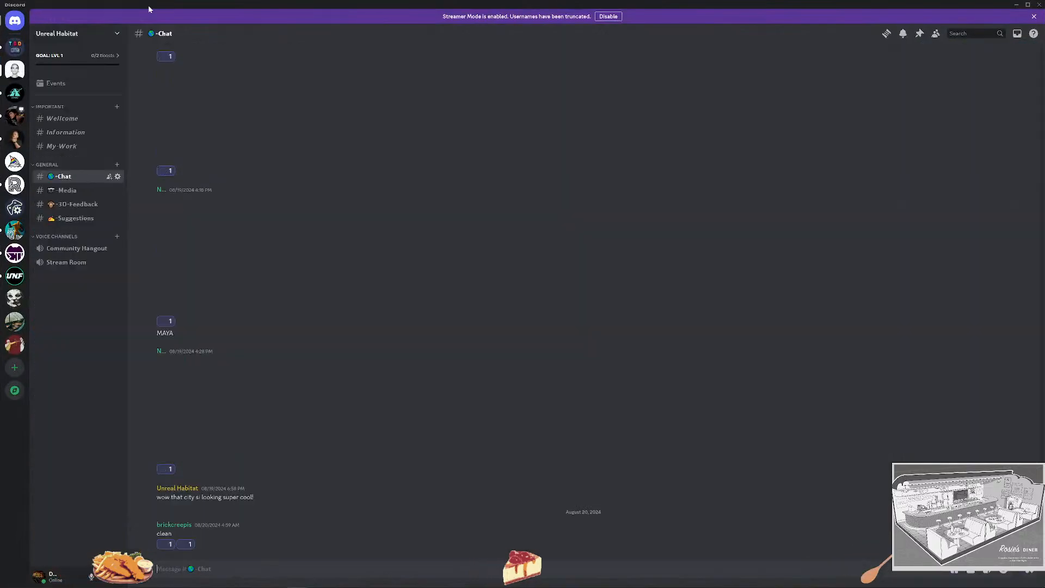
pyautogui.click(79, 204)
pyautogui.click(83, 191)
pyautogui.click(76, 218)
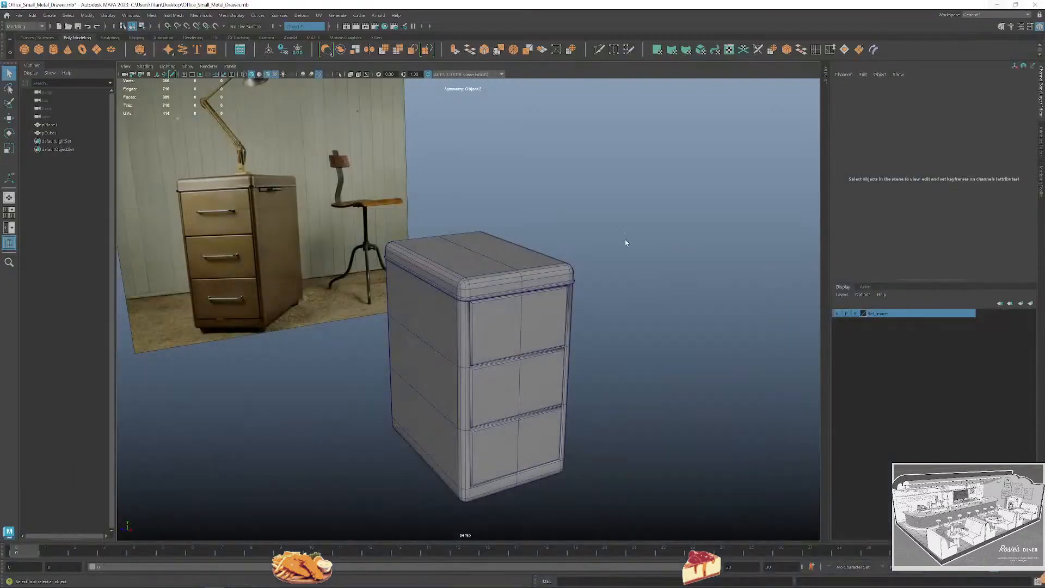
# Switch back to Maya, hide the cabinet's wireframe overlay and save the scene.
pyautogui.keyDown('alt'); pyautogui.moveTo(624, 243); pyautogui.dragTo(660, 278); pyautogui.keyUp('alt')
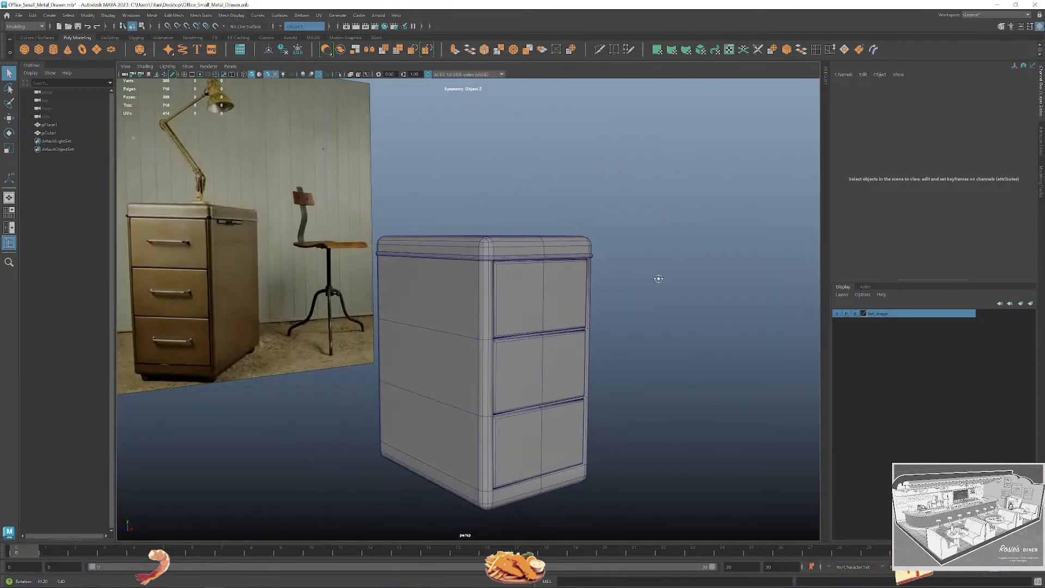
pyautogui.keyDown('alt'); pyautogui.moveTo(634, 329); pyautogui.dragTo(667, 390); pyautogui.keyUp('alt')
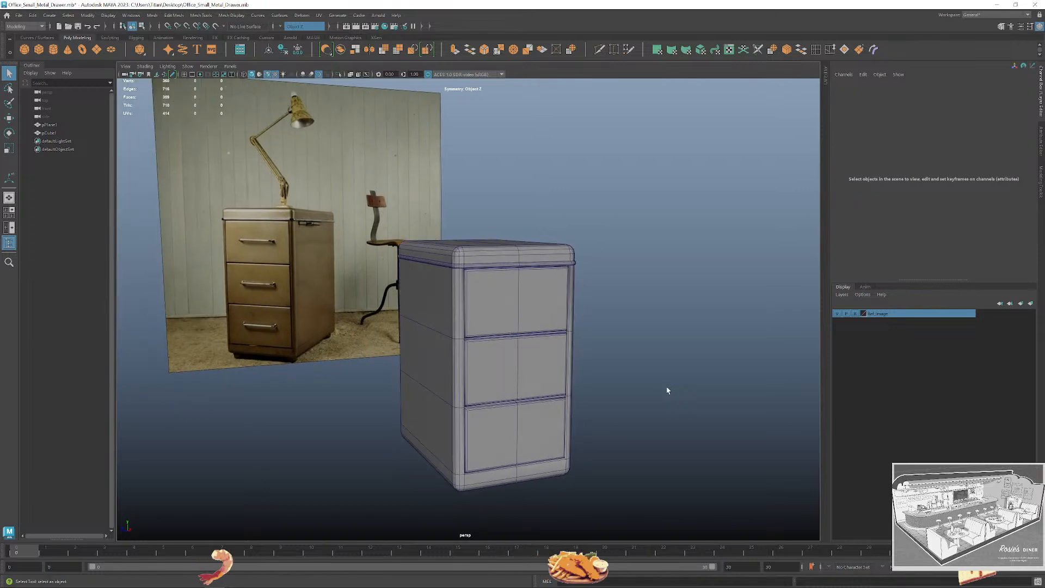
pyautogui.keyDown('alt'); pyautogui.moveTo(412, 284); pyautogui.dragTo(248, 96); pyautogui.keyUp('alt')
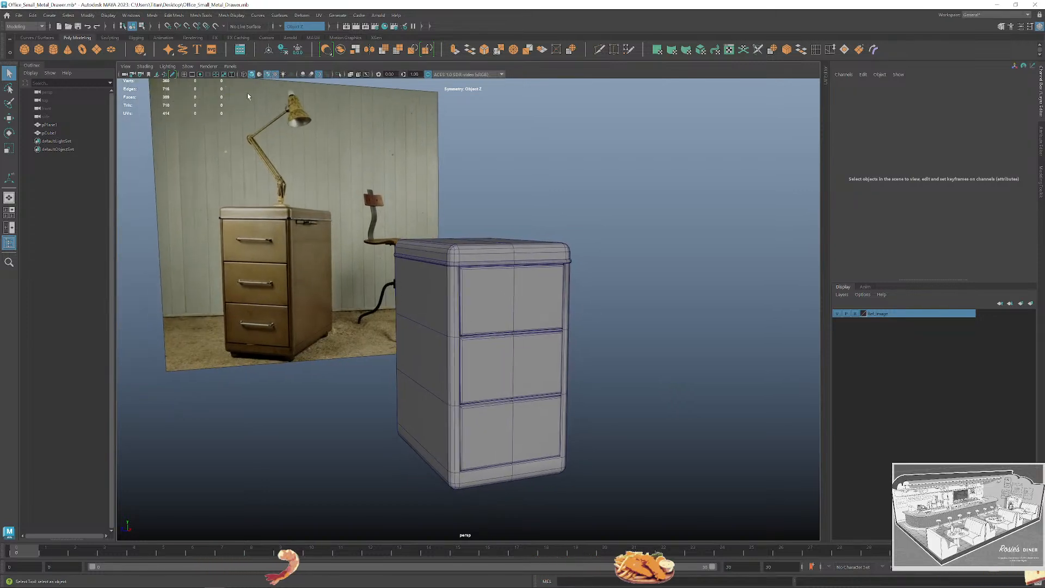
pyautogui.click(267, 74)
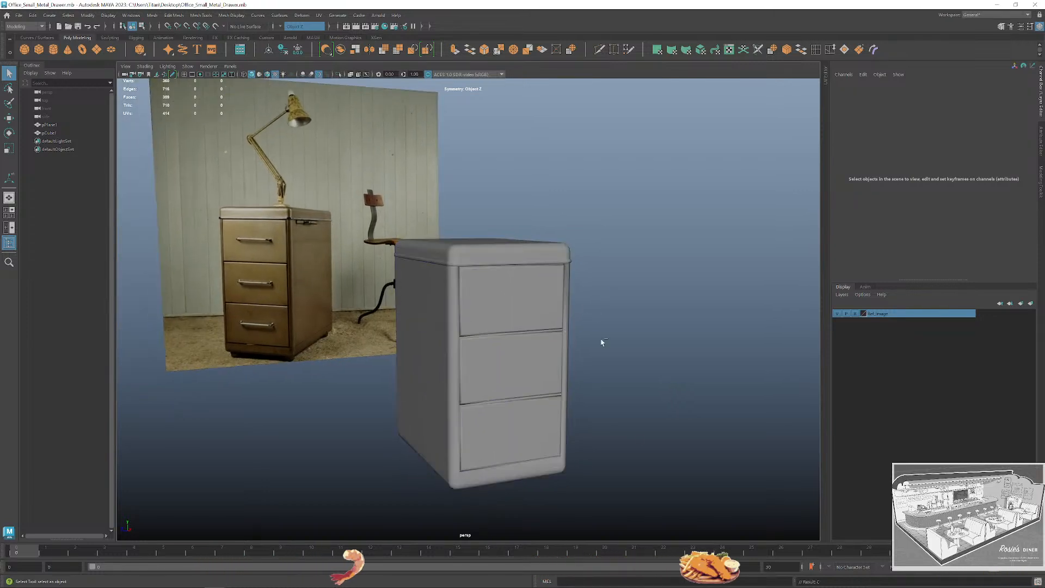
pyautogui.scroll(2, 601, 345)
pyautogui.click(518, 374)
pyautogui.click(633, 407)
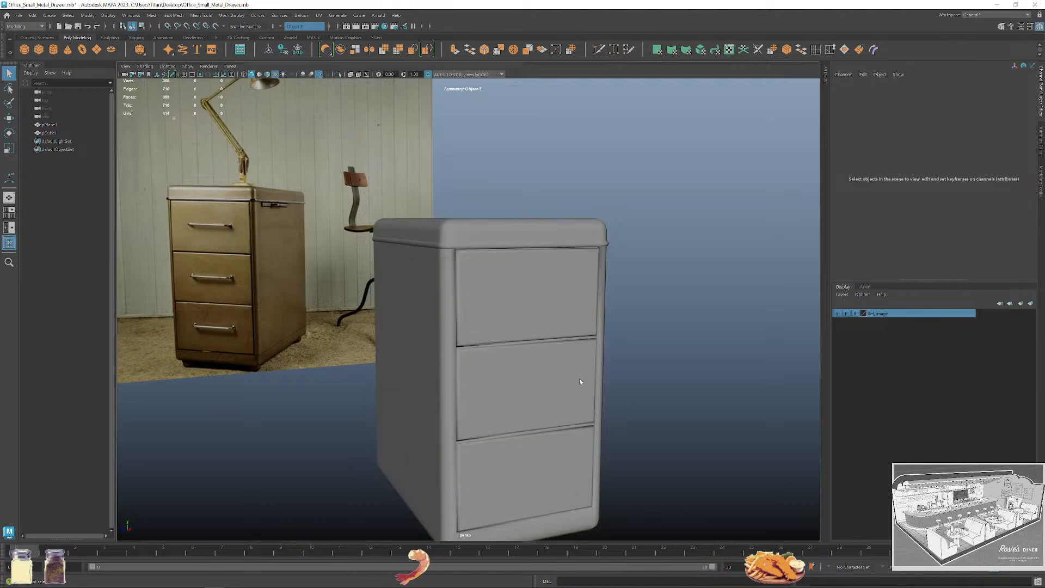
pyautogui.keyDown('alt'); pyautogui.moveTo(579, 377); pyautogui.dragTo(650, 360); pyautogui.keyUp('alt')
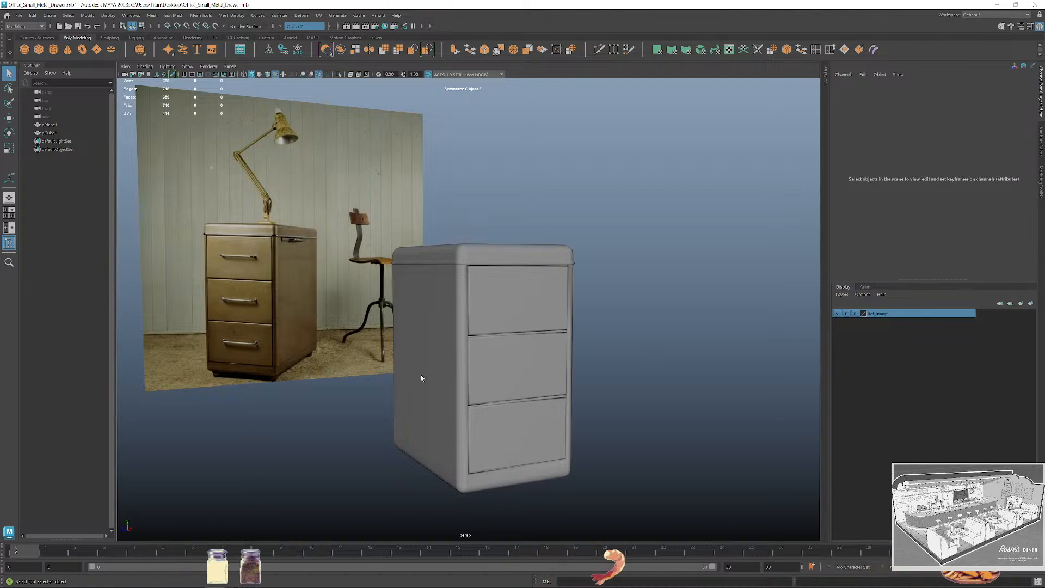
pyautogui.hotkey('ctrl', 's')
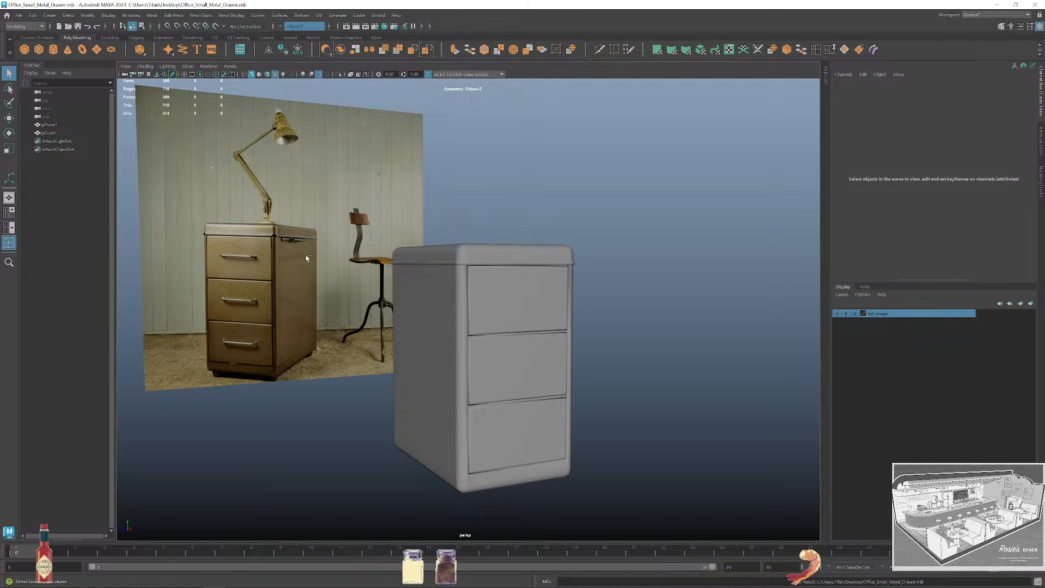
# Create a polygon cylinder and move it in front of the top drawer, at about 5.5 in X and 10.1 in Y.
pyautogui.keyDown('alt'); pyautogui.moveTo(530, 254); pyautogui.dragTo(544, 255, button='middle'); pyautogui.keyUp('alt')
pyautogui.scroll(-1, 539, 259)
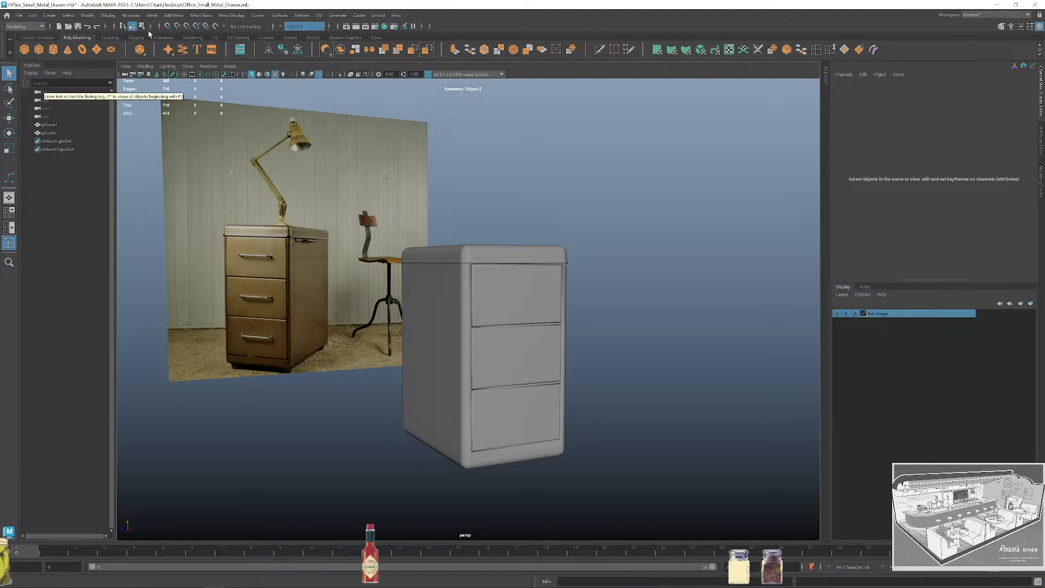
pyautogui.click(52, 49)
pyautogui.moveTo(604, 424)
pyautogui.keyDown('alt'); pyautogui.mouseDown()
pyautogui.moveTo(562, 433)
pyautogui.moveTo(597, 418)
pyautogui.mouseUp(); pyautogui.keyUp('alt')
pyautogui.press('w')
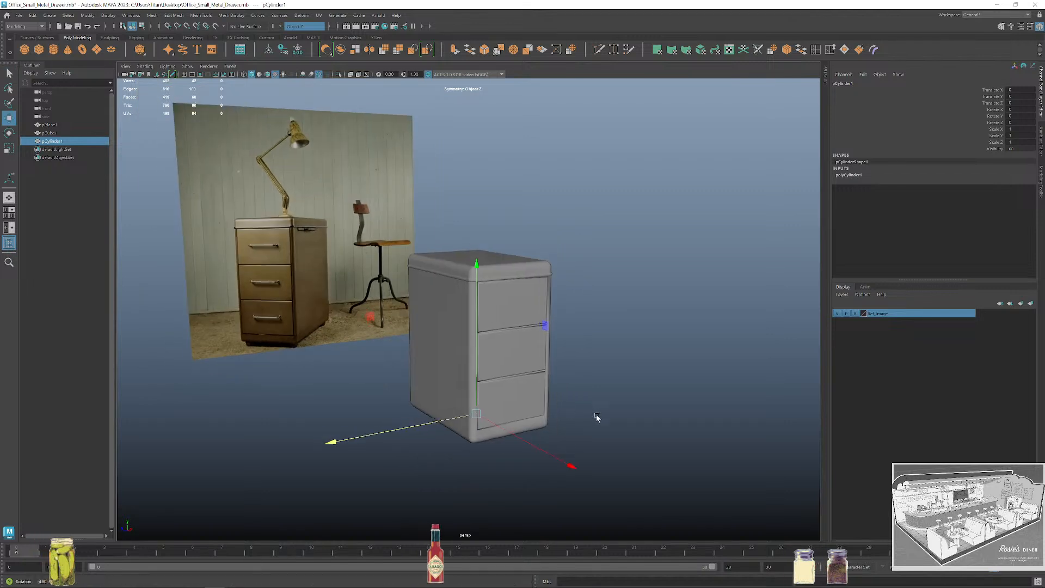
pyautogui.moveTo(571, 472); pyautogui.dragTo(619, 494)
pyautogui.moveTo(527, 276); pyautogui.dragTo(534, 156)
pyautogui.press('f')
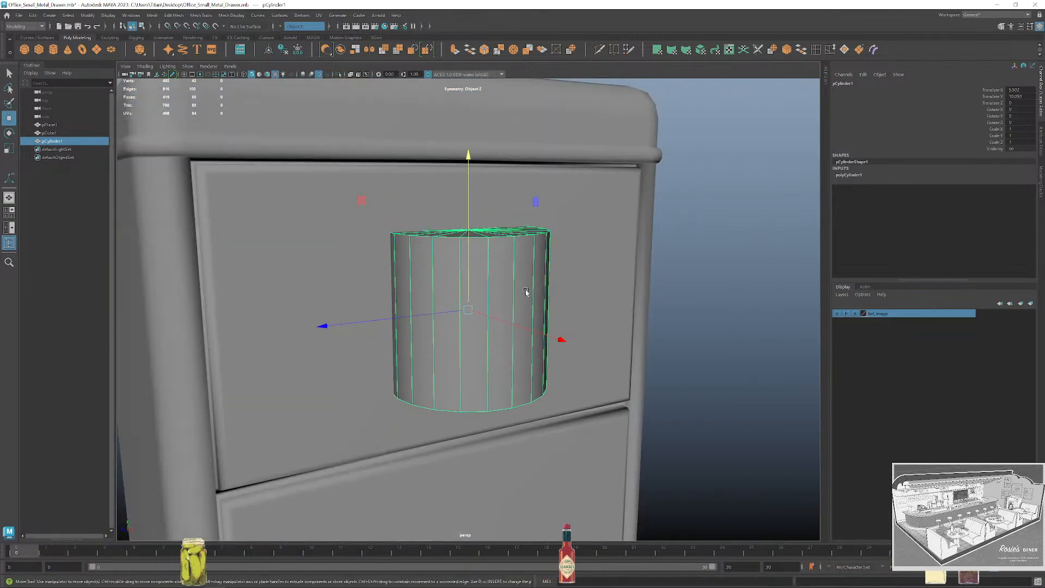
# Rotate the cylinder -90 degrees about X and scale it uniformly down to about 0.046.
pyautogui.press('e')
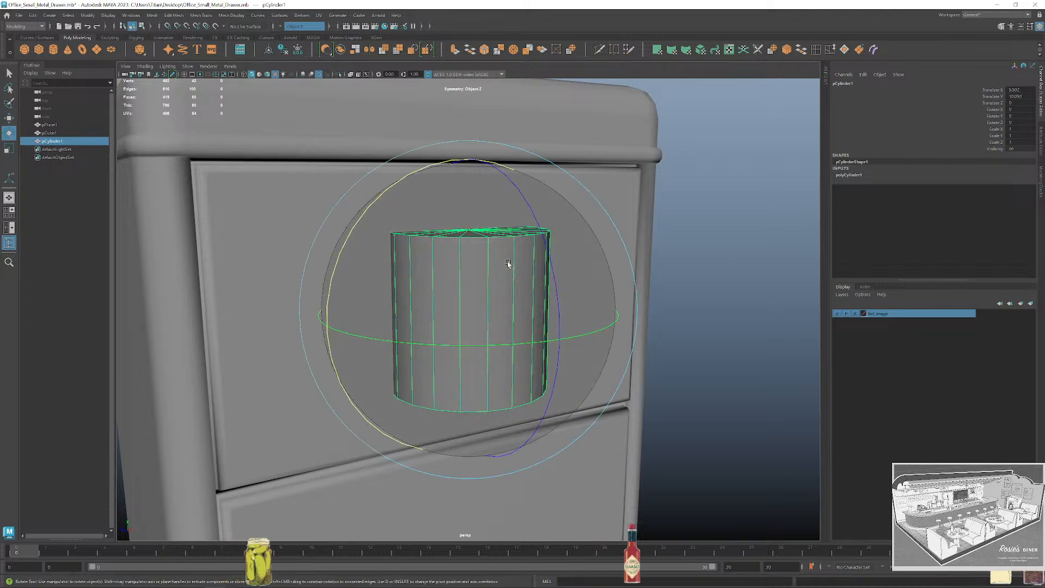
pyautogui.moveTo(341, 246); pyautogui.dragTo(388, 235)
pyautogui.moveTo(468, 316); pyautogui.dragTo(337, 324)
pyautogui.keyDown('alt'); pyautogui.moveTo(465, 348); pyautogui.dragTo(436, 346); pyautogui.keyUp('alt')
pyautogui.press('f')
pyautogui.scroll(-5, 471, 346)
pyautogui.scroll(-10, 475, 347)
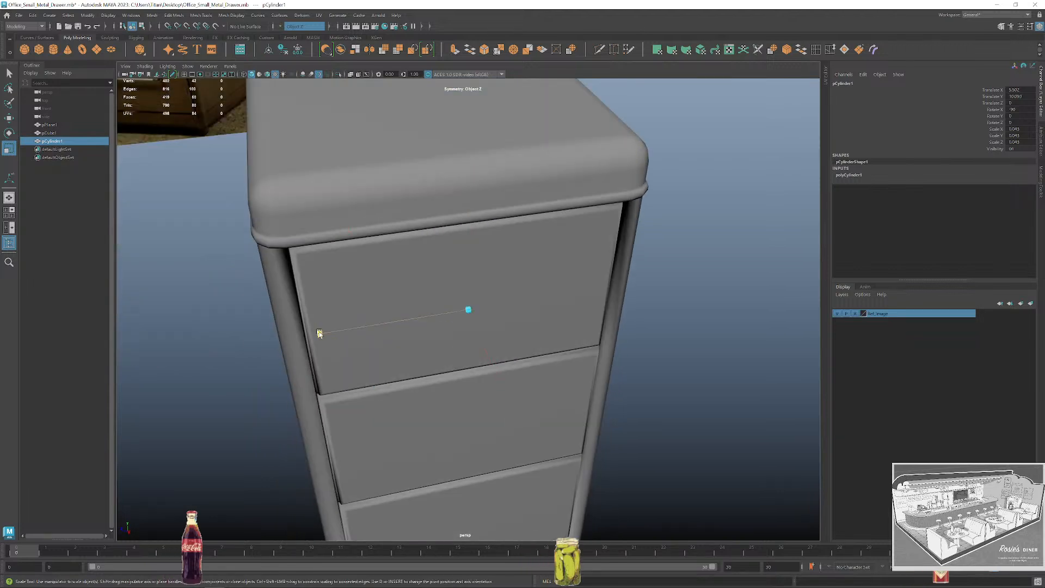
# Scale the cylinder into a thin horizontal handle bar on the top drawer and raise it to about 10.23 in Y.
pyautogui.moveTo(319, 333); pyautogui.dragTo(320, 334)
pyautogui.moveTo(472, 310)
pyautogui.mouseDown()
pyautogui.moveTo(484, 317)
pyautogui.moveTo(474, 317)
pyautogui.mouseUp()
pyautogui.scroll(-3, 481, 359)
pyautogui.moveTo(319, 333); pyautogui.dragTo(501, 345)
pyautogui.press('w')
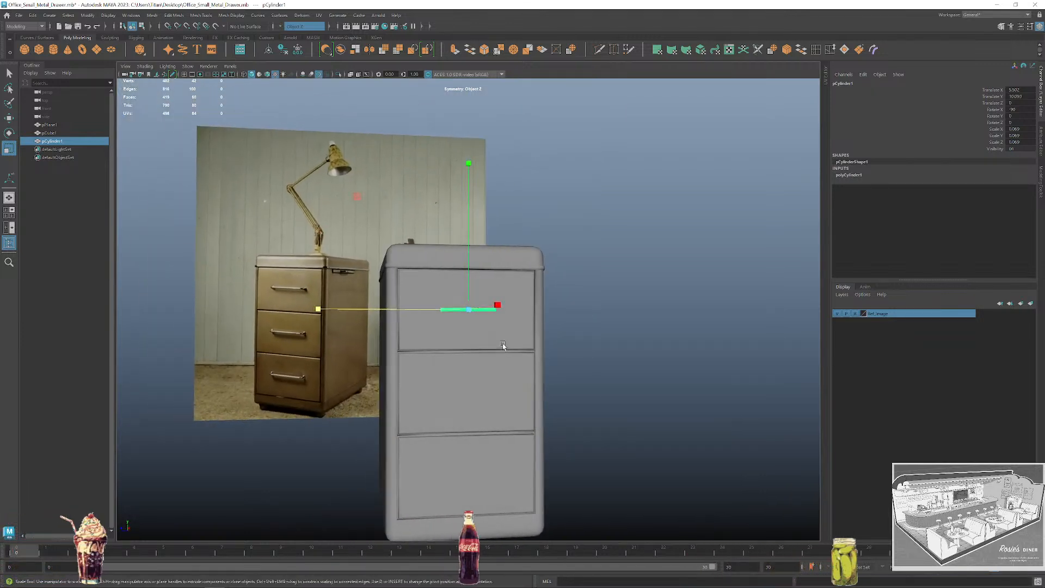
pyautogui.moveTo(469, 165); pyautogui.dragTo(469, 160)
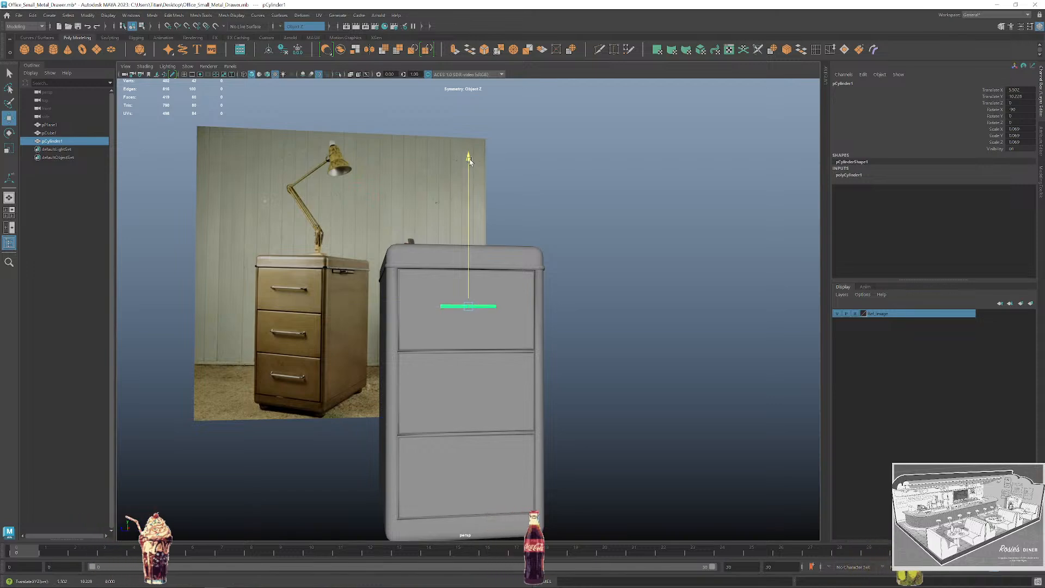
# Scale the handle bar uniformly down to about 0.067.
pyautogui.keyDown('alt'); pyautogui.moveTo(540, 247); pyautogui.dragTo(493, 366); pyautogui.keyUp('alt')
pyautogui.press('r')
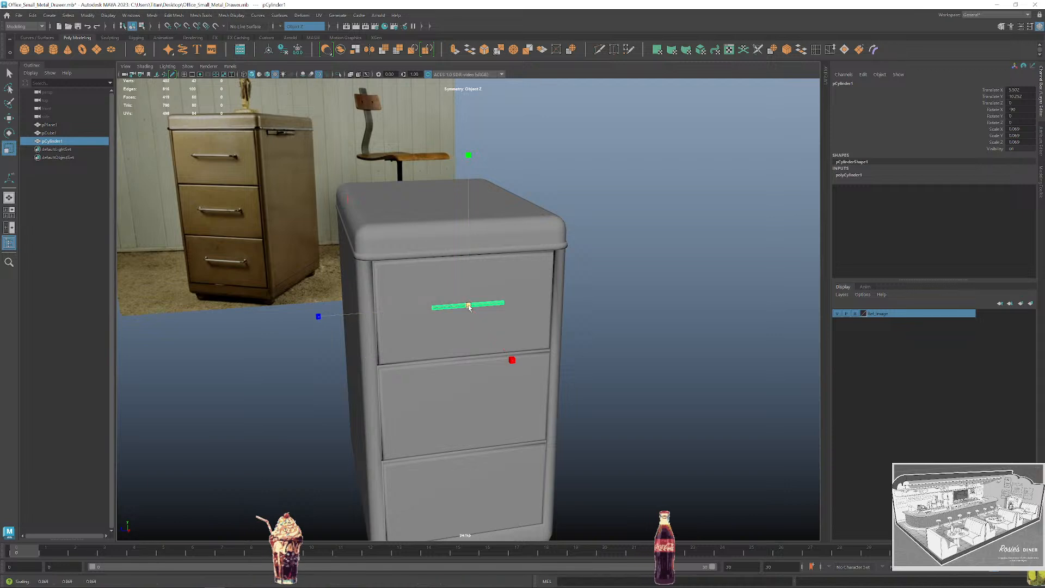
pyautogui.scroll(8, 468, 309)
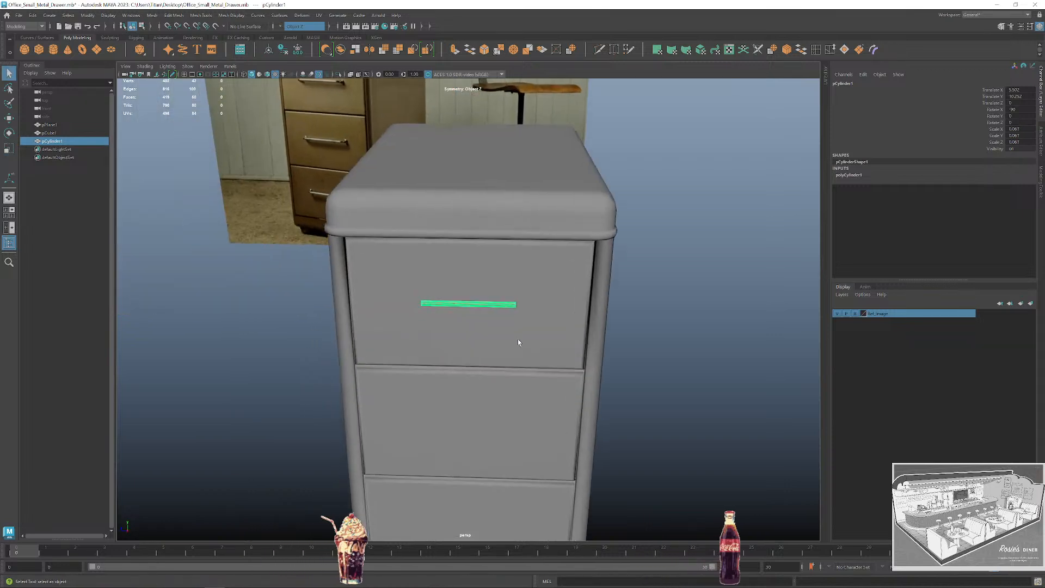
pyautogui.press('w')
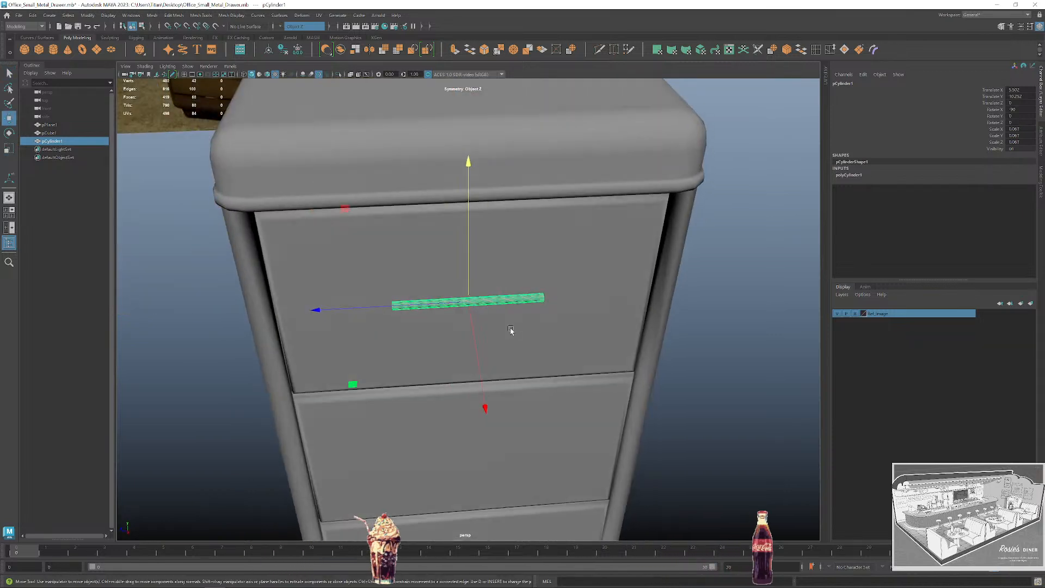
pyautogui.scroll(5, 506, 321)
pyautogui.press('q')
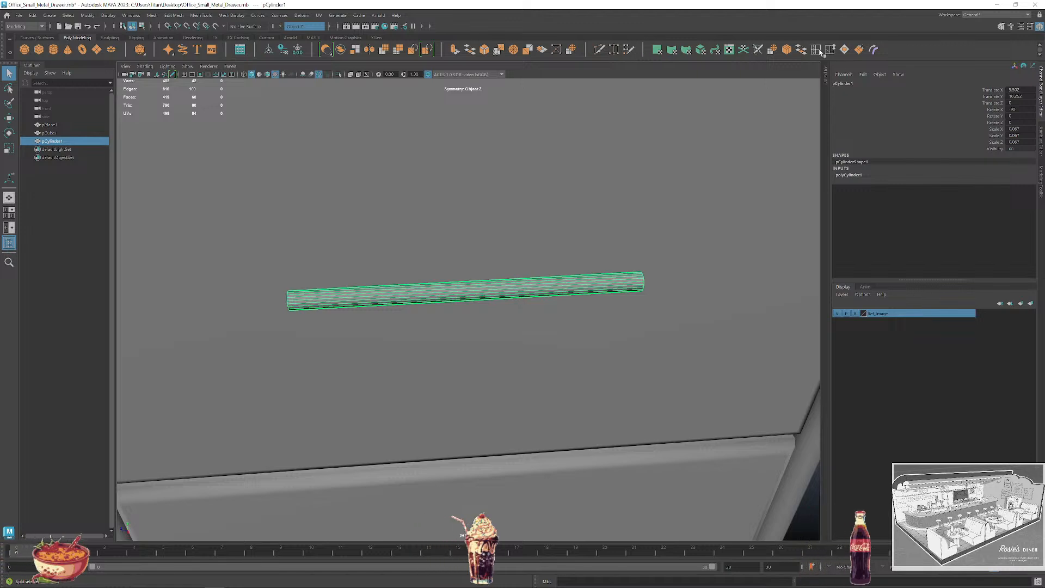
# Insert one edge loop around the middle of the handle bar, using the multiple edge loops option with a count of 1.
pyautogui.click(787, 50)
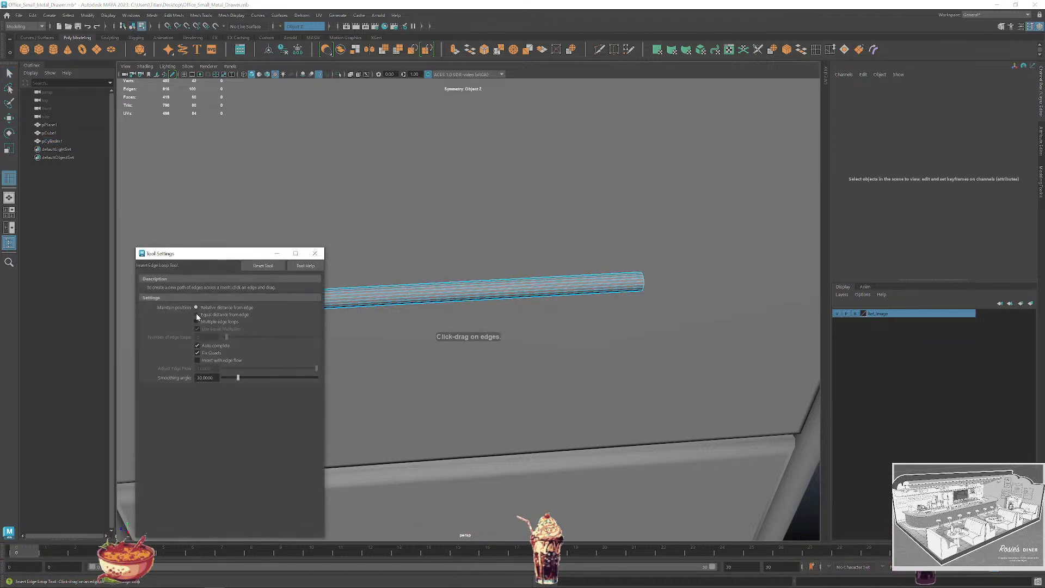
pyautogui.click(196, 314)
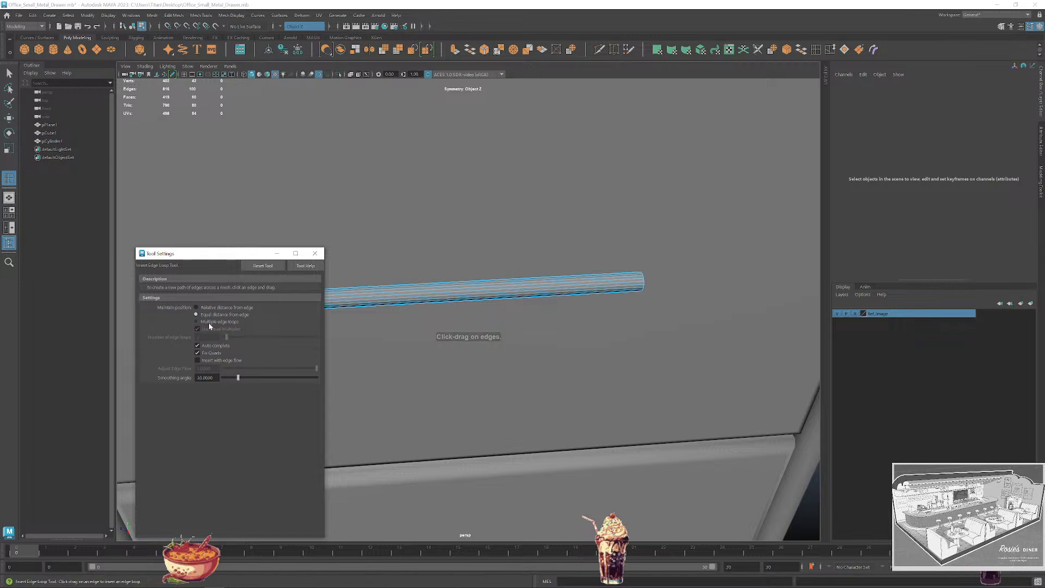
pyautogui.click(210, 322)
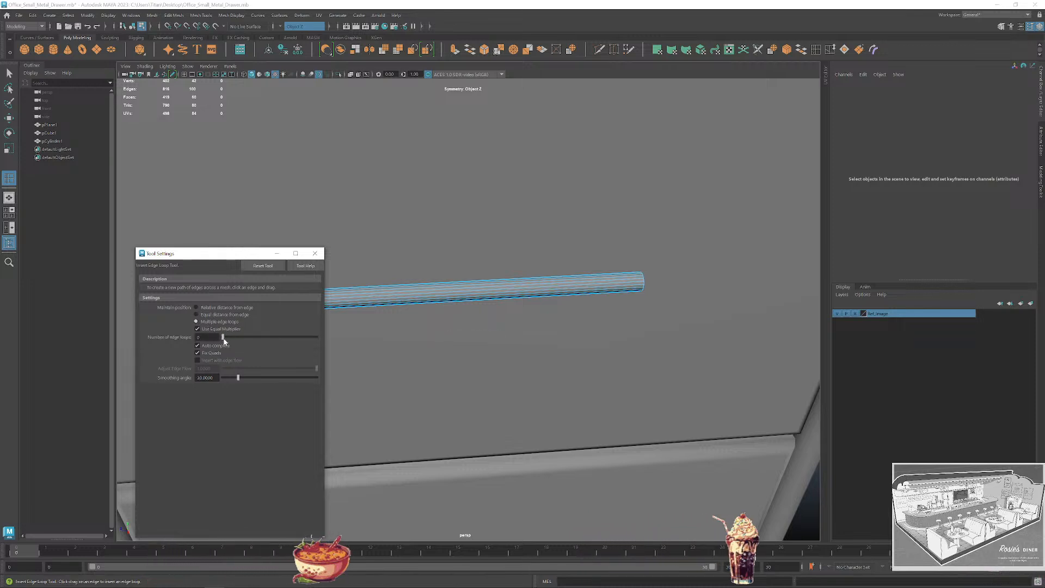
pyautogui.click(421, 292)
pyautogui.scroll(-3, 495, 265)
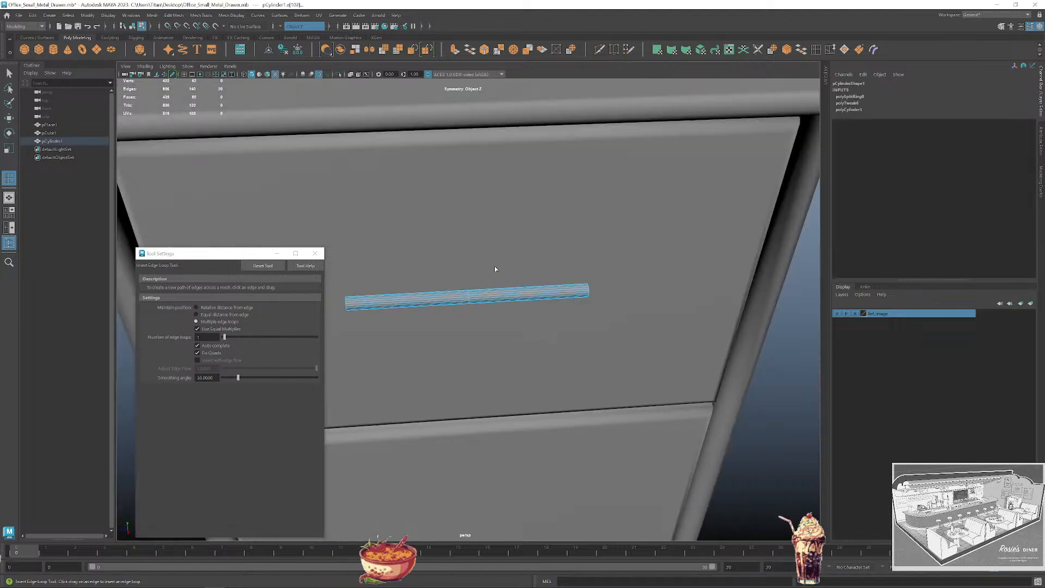
pyautogui.keyDown('alt'); pyautogui.moveTo(494, 266); pyautogui.dragTo(508, 260, button='middle'); pyautogui.keyUp('alt')
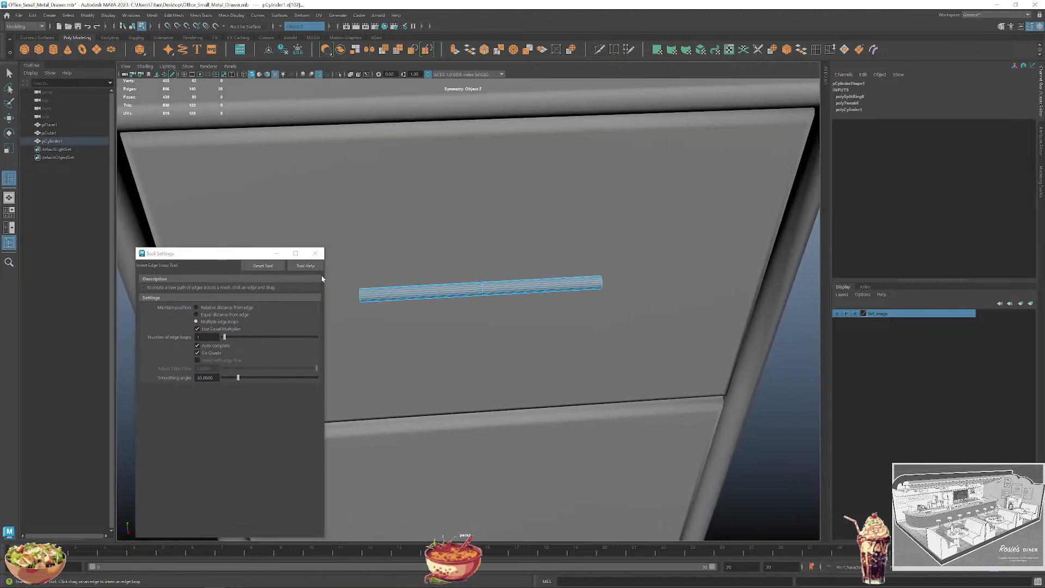
pyautogui.click(314, 253)
# Try inserting an edge loop halfway along one half of the handle bar, then undo it.
pyautogui.keyDown('alt'); pyautogui.moveTo(434, 253); pyautogui.dragTo(571, 252); pyautogui.keyUp('alt')
pyautogui.keyDown('alt'); pyautogui.moveTo(572, 252); pyautogui.dragTo(465, 322, button='middle'); pyautogui.keyUp('alt')
pyautogui.keyDown('alt'); pyautogui.moveTo(465, 321); pyautogui.dragTo(498, 369, button='right'); pyautogui.keyUp('alt')
pyautogui.keyDown('alt'); pyautogui.moveTo(498, 369); pyautogui.dragTo(555, 306); pyautogui.keyUp('alt')
pyautogui.scroll(-3, 483, 351)
pyautogui.keyDown('alt'); pyautogui.moveTo(555, 306); pyautogui.dragTo(529, 308, button='middle'); pyautogui.keyUp('alt')
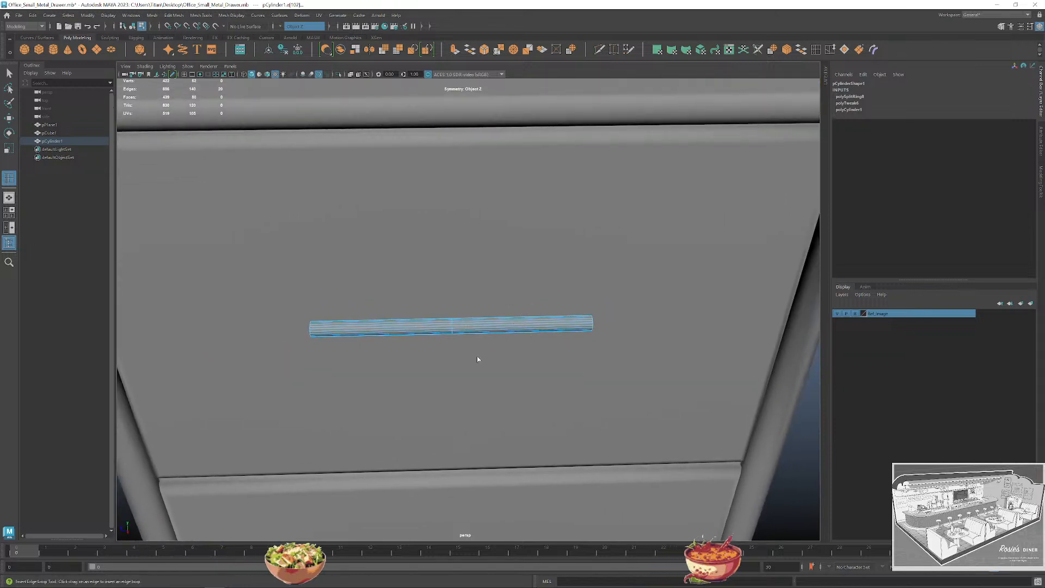
pyautogui.keyDown('alt'); pyautogui.moveTo(478, 358); pyautogui.dragTo(546, 336); pyautogui.keyUp('alt')
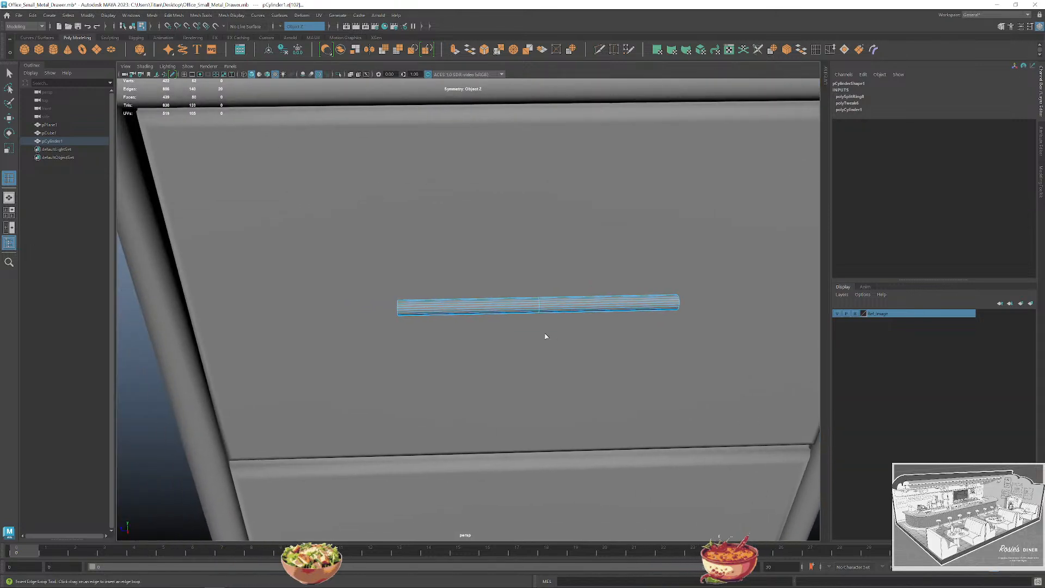
pyautogui.click(829, 50)
pyautogui.click(469, 305)
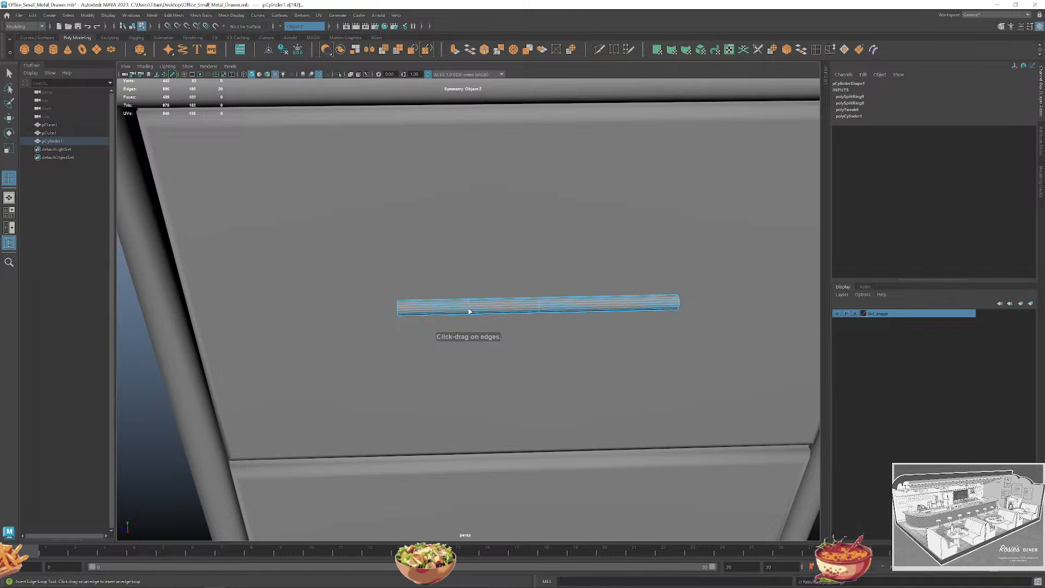
pyautogui.hotkey('ctrl', 'z')
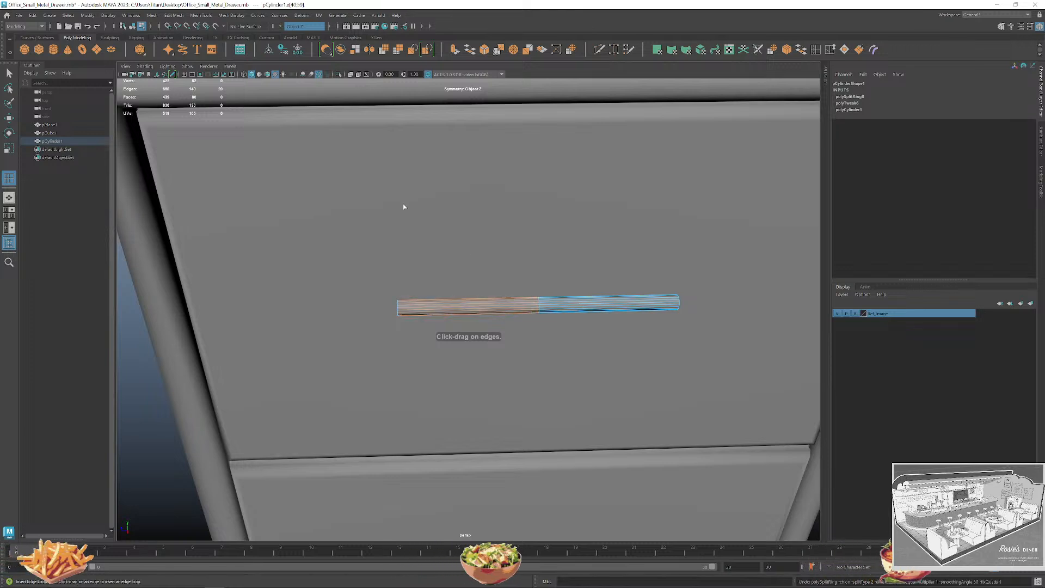
# Leave the edge loop tool and set the symmetry to Object Y for the handle bar.
pyautogui.moveTo(574, 308); pyautogui.dragTo(133, 374, button='right')
pyautogui.press('q')
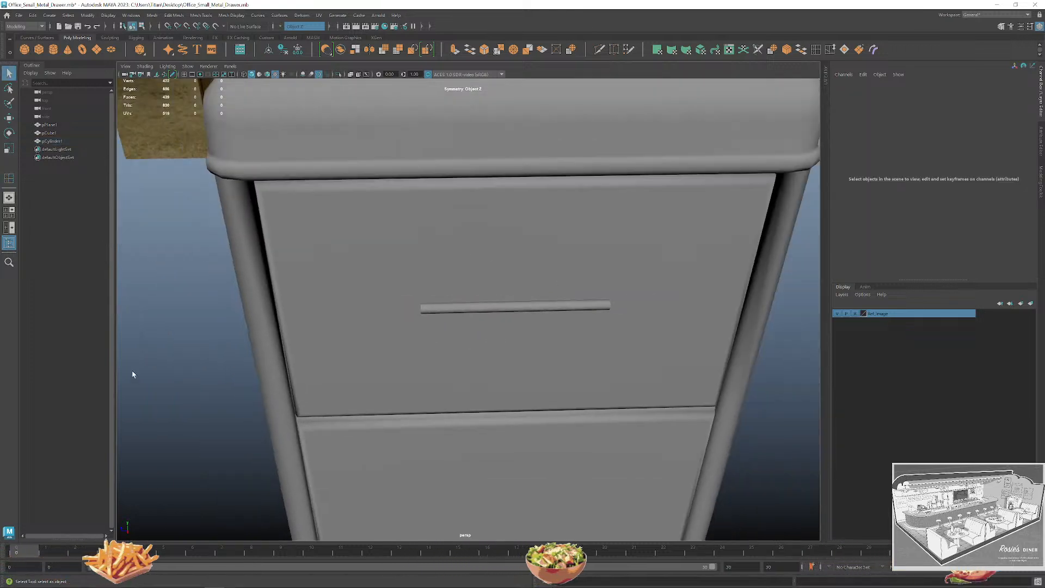
pyautogui.click(487, 315)
pyautogui.scroll(2, 488, 313)
pyautogui.moveTo(490, 311); pyautogui.dragTo(485, 303, button='right')
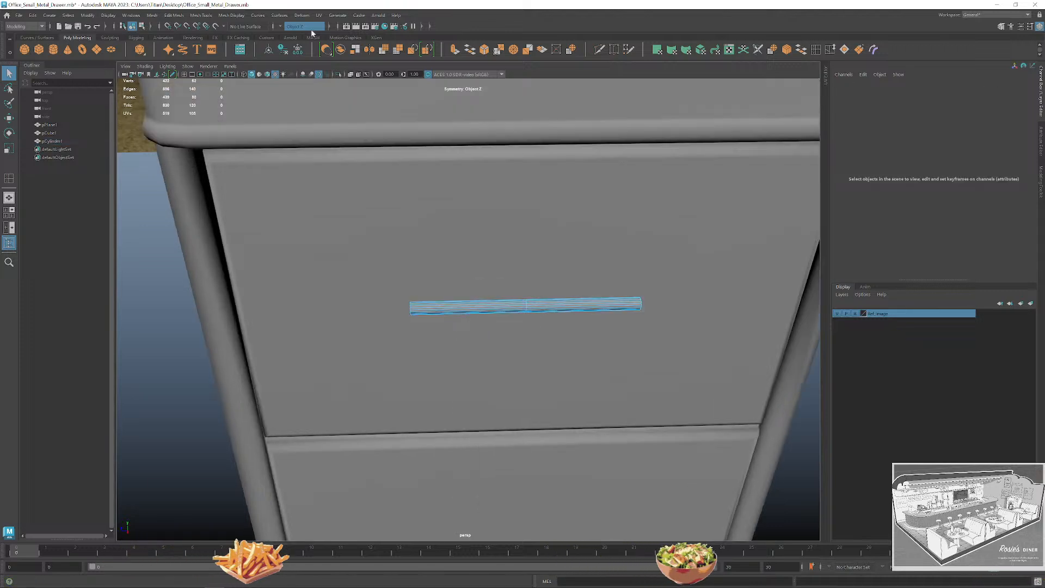
pyautogui.click(289, 26)
pyautogui.click(296, 41)
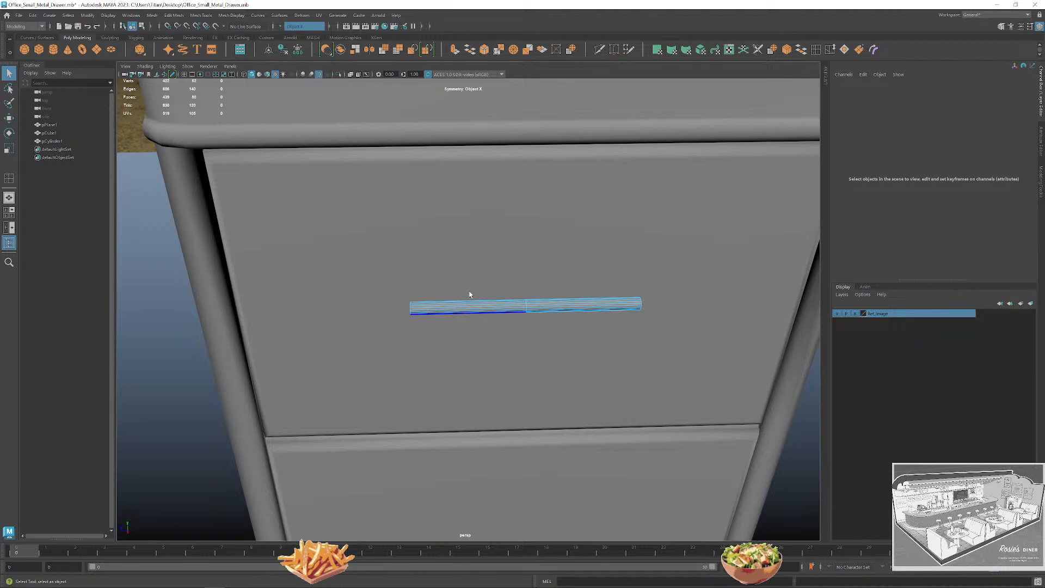
pyautogui.click(283, 25)
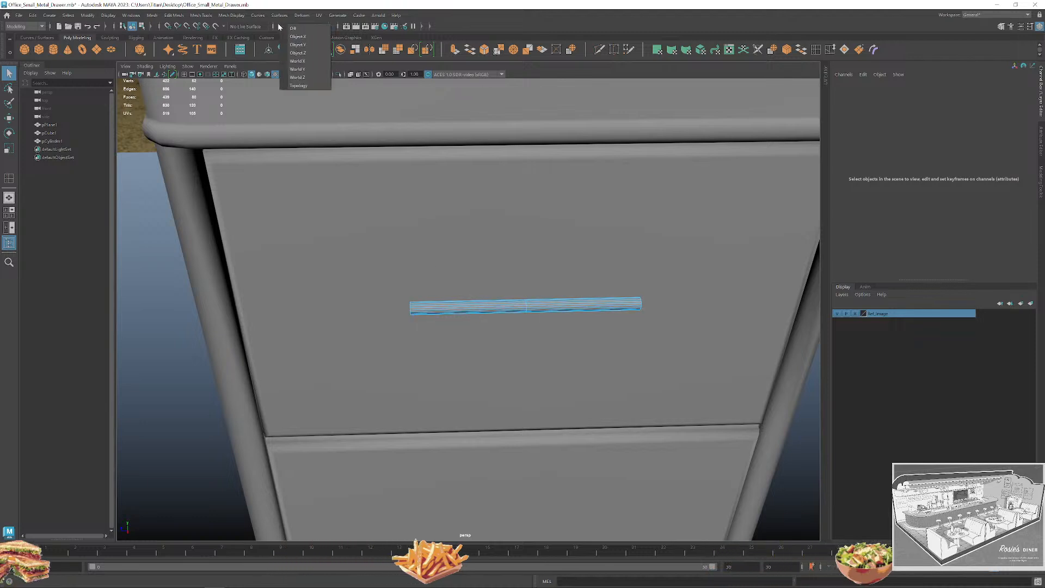
pyautogui.click(296, 44)
pyautogui.scroll(2, 478, 308)
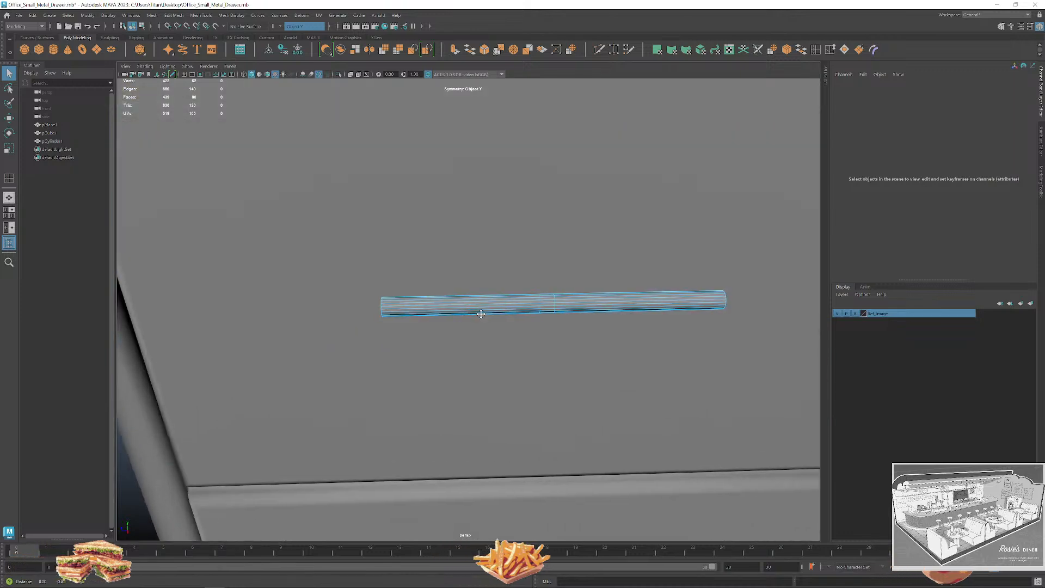
pyautogui.keyDown('alt'); pyautogui.moveTo(481, 314); pyautogui.dragTo(468, 312); pyautogui.keyUp('alt')
pyautogui.moveTo(468, 312); pyautogui.dragTo(481, 295, button='right')
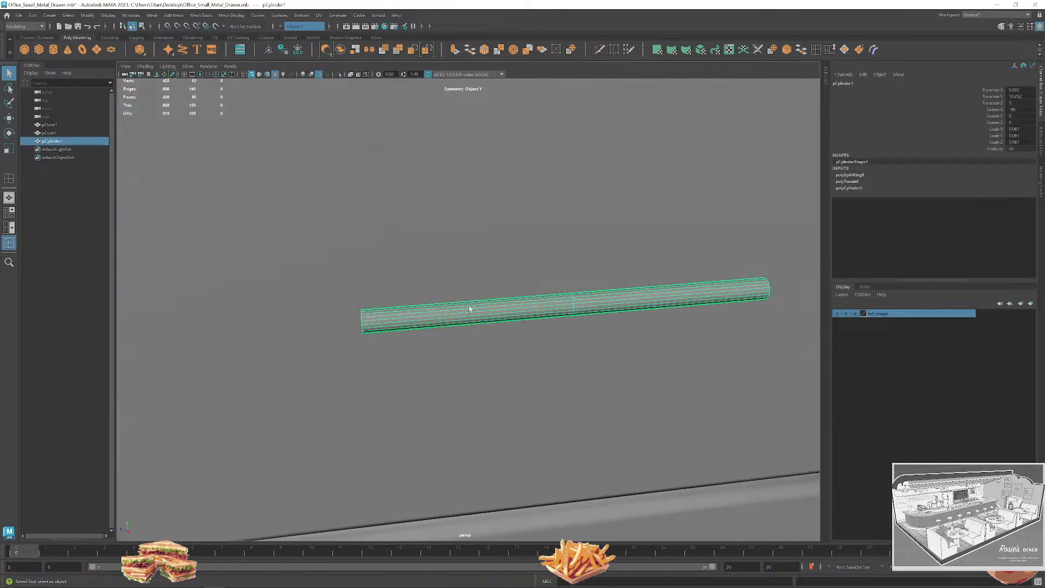
pyautogui.scroll(-3, 469, 308)
pyautogui.scroll(-1, 505, 311)
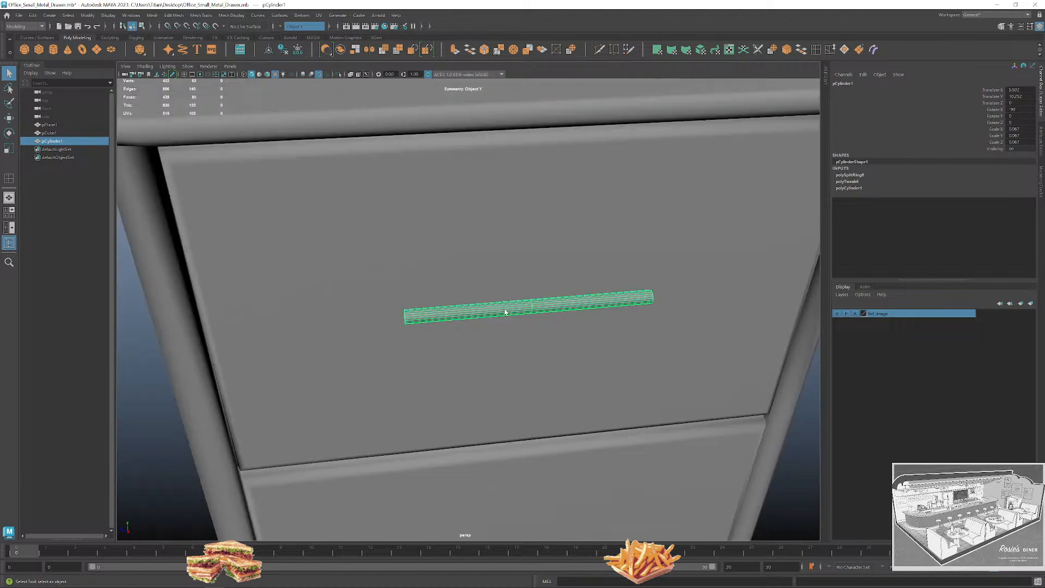
pyautogui.scroll(-5, 505, 312)
pyautogui.keyDown('alt'); pyautogui.moveTo(495, 357); pyautogui.dragTo(593, 367); pyautogui.keyUp('alt')
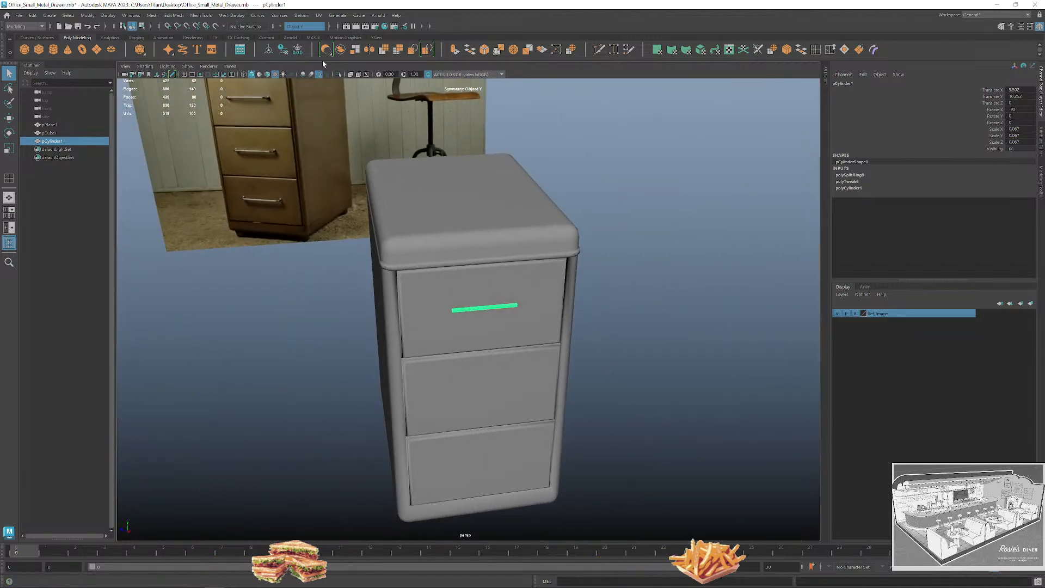
pyautogui.click(284, 27)
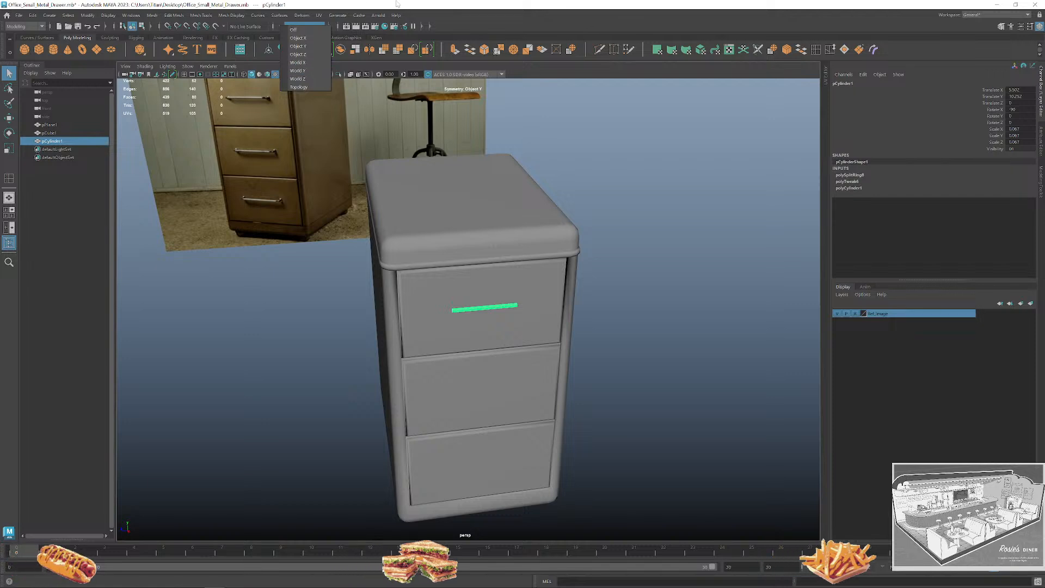
pyautogui.press('Escape')
# Insert mirrored edge loops halfway along both halves of the handle bar.
pyautogui.scroll(8, 478, 348)
pyautogui.rightClick(477, 314)
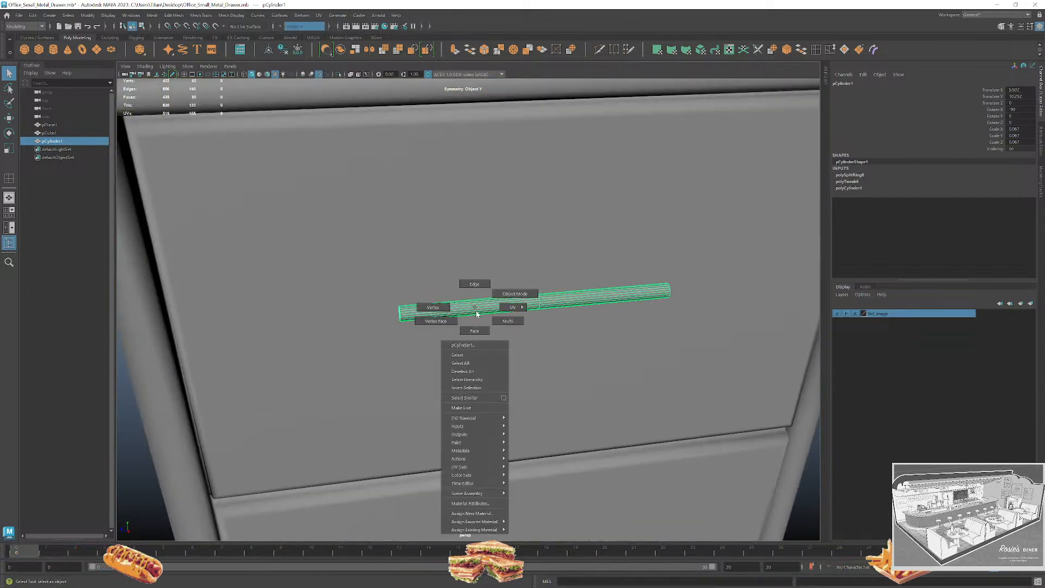
pyautogui.moveTo(476, 311); pyautogui.dragTo(475, 330, button='right')
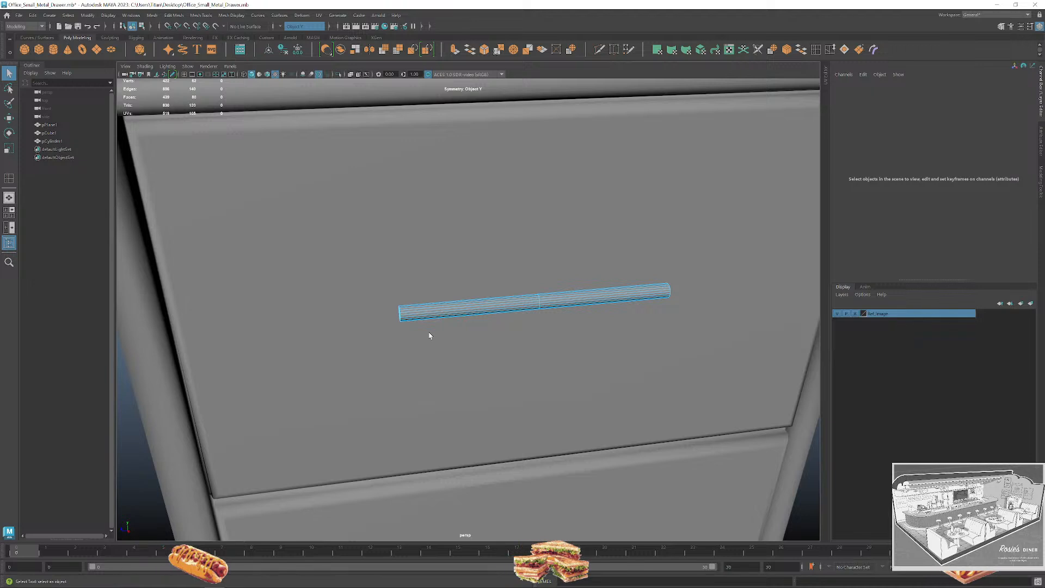
pyautogui.press('g')
pyautogui.click(469, 300)
pyautogui.scroll(3, 474, 305)
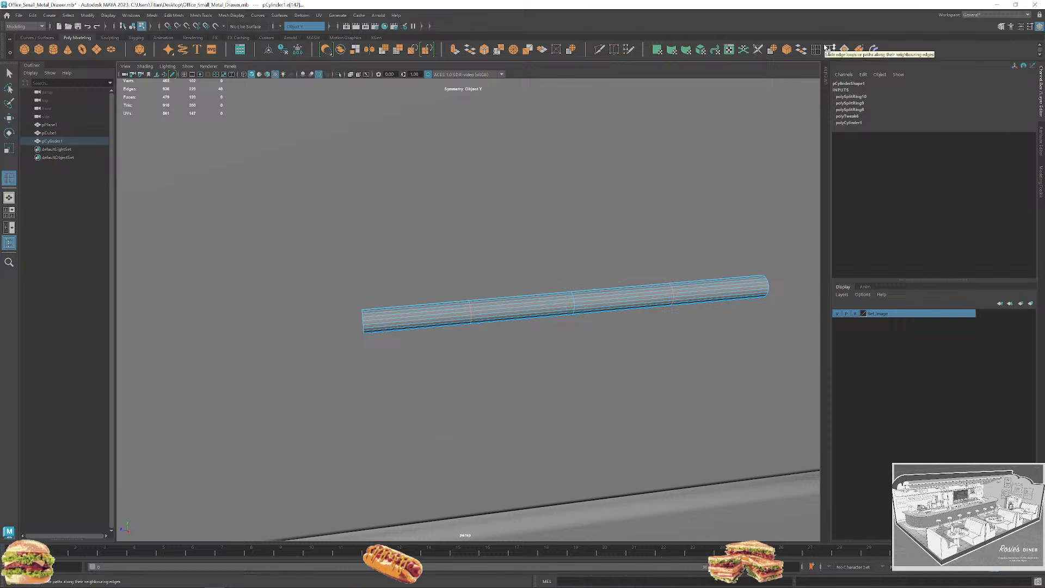
# Switch to Discord and return to Maya.
pyautogui.press('super')
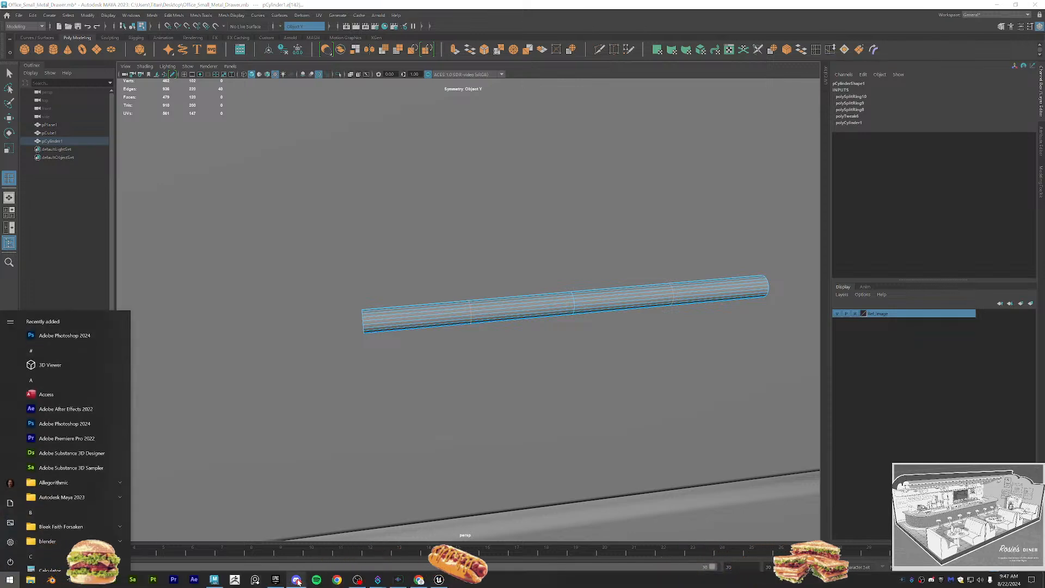
pyautogui.click(297, 580)
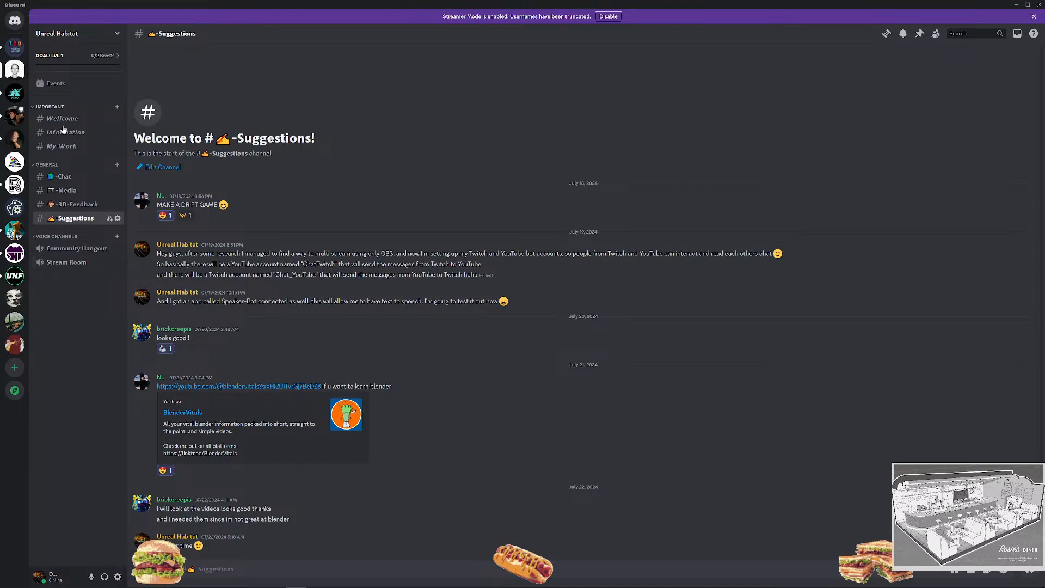
pyautogui.hotkey('alt', 'Tab')
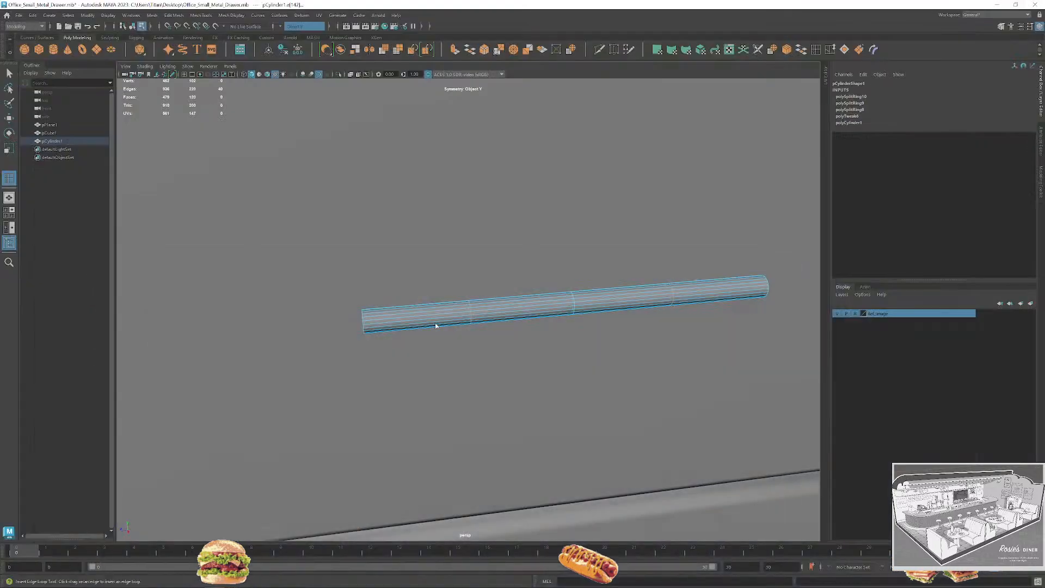
# Set the number of edge loops to 4 and insert them symmetrically in both outer end sections of the handle bar.
pyautogui.scroll(2, 447, 325)
pyautogui.keyDown('alt'); pyautogui.moveTo(462, 326); pyautogui.dragTo(632, 147); pyautogui.keyUp('alt')
pyautogui.keyDown('alt'); pyautogui.moveTo(555, 250); pyautogui.dragTo(550, 302, button='middle'); pyautogui.keyUp('alt')
pyautogui.scroll(-2, 550, 302)
pyautogui.keyDown('alt'); pyautogui.moveTo(550, 302); pyautogui.dragTo(560, 295); pyautogui.keyUp('alt')
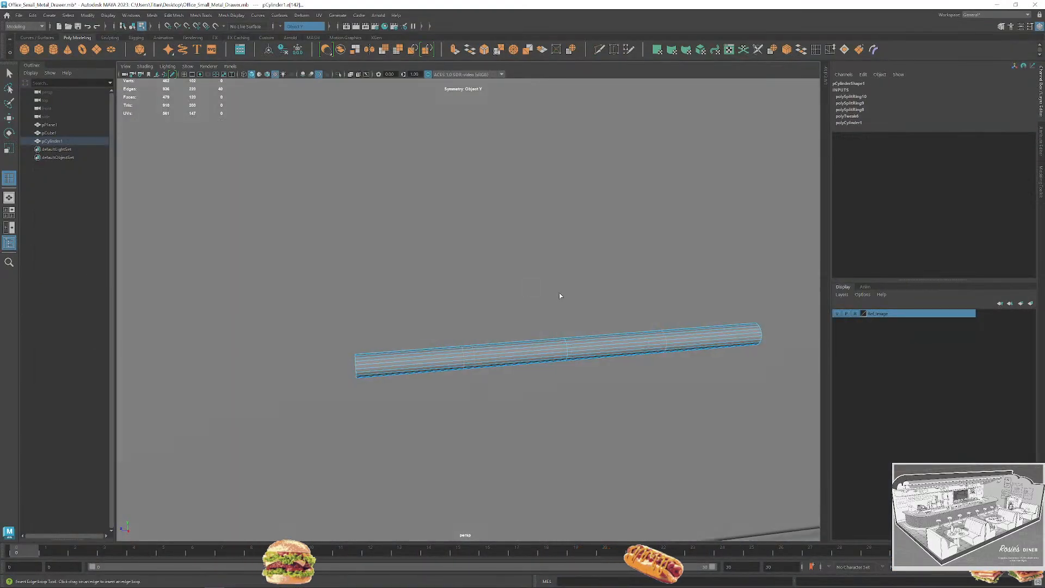
pyautogui.doubleClick(815, 49)
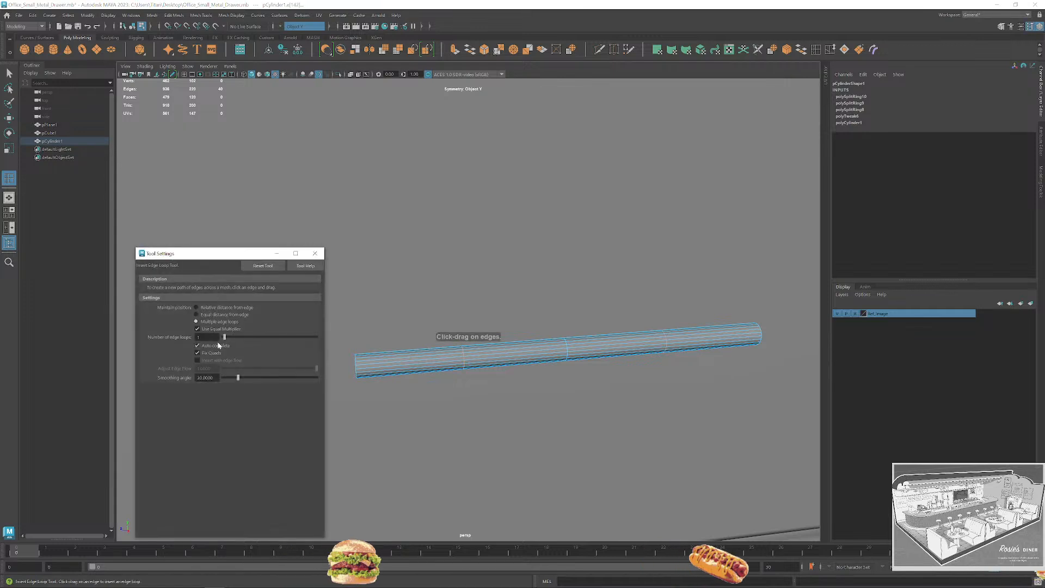
pyautogui.moveTo(230, 338); pyautogui.dragTo(232, 338)
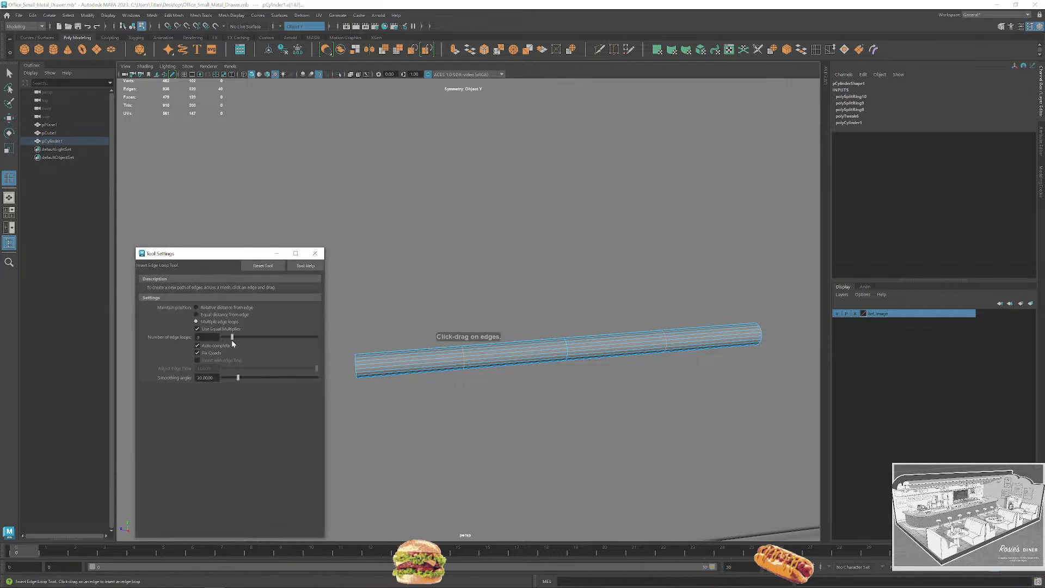
pyautogui.click(406, 363)
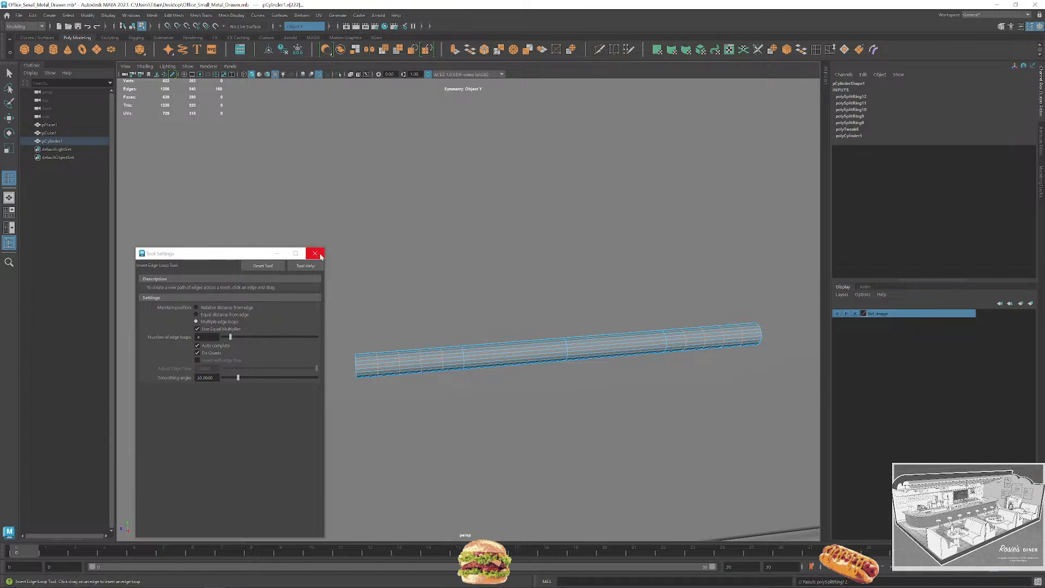
pyautogui.click(320, 256)
pyautogui.press('super')
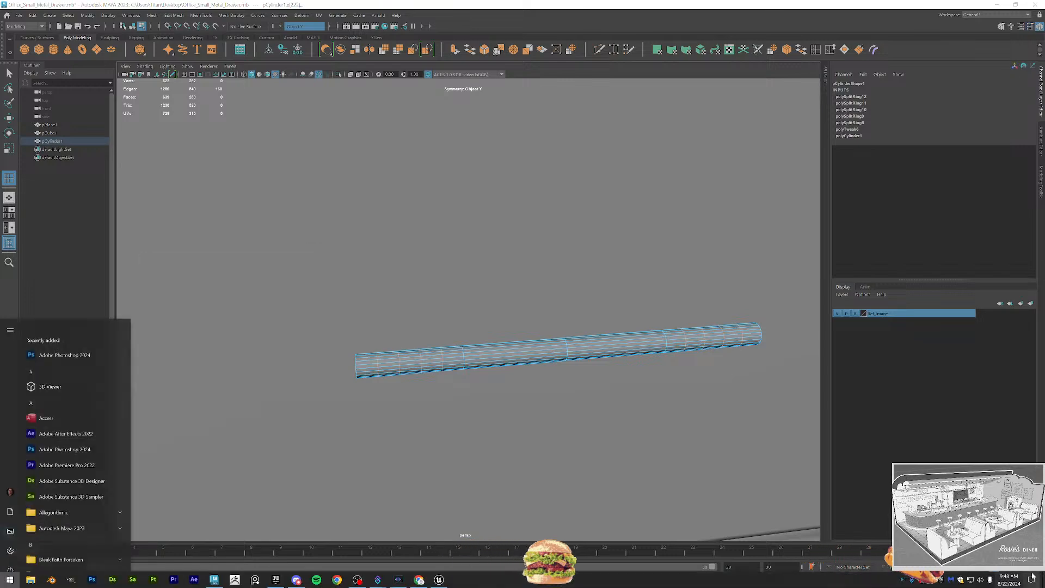
pyautogui.click(419, 579)
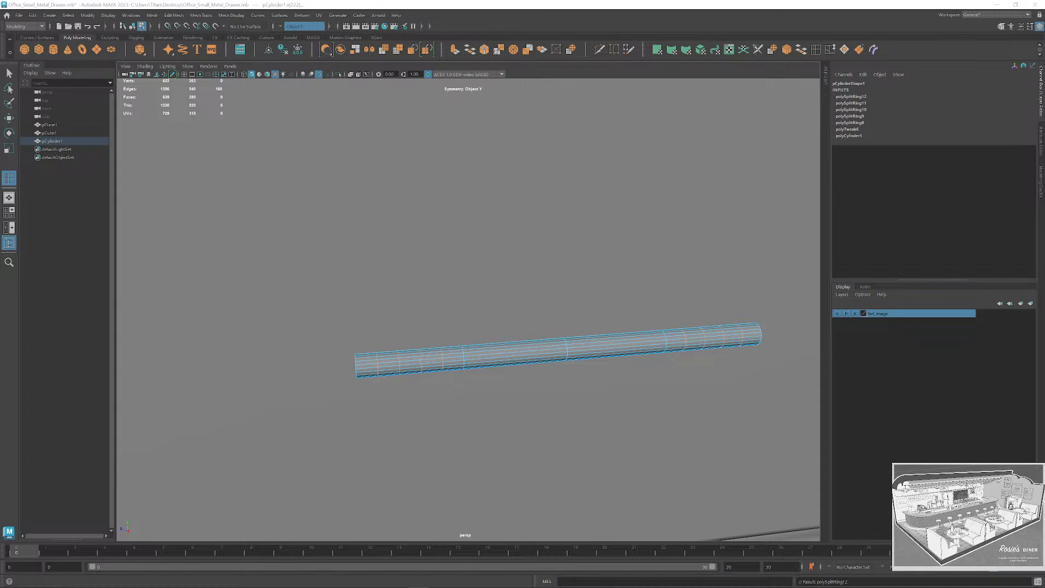
pyautogui.scroll(-2, 681, 346)
pyautogui.scroll(2, 681, 346)
pyautogui.moveTo(629, 341)
pyautogui.keyDown('alt'); pyautogui.mouseDown(button='middle')
pyautogui.moveTo(644, 363)
pyautogui.moveTo(622, 335)
pyautogui.mouseUp(button='middle'); pyautogui.keyUp('alt')
pyautogui.scroll(2, 643, 363)
pyautogui.scroll(-2, 599, 342)
# Return the handle bar to object mode and end its isolation to show the rest of the cabinet again.
pyautogui.press('q')
pyautogui.moveTo(518, 346); pyautogui.dragTo(569, 335, button='right')
pyautogui.hotkey('ctrl', '1')
pyautogui.scroll(-3, 571, 366)
pyautogui.keyDown('alt'); pyautogui.moveTo(571, 366); pyautogui.dragTo(569, 388, button='middle'); pyautogui.keyUp('alt')
# Try a nonlinear Bend deformer on the whole handle bar, increasing its curvature to bend both ends.
pyautogui.click(302, 15)
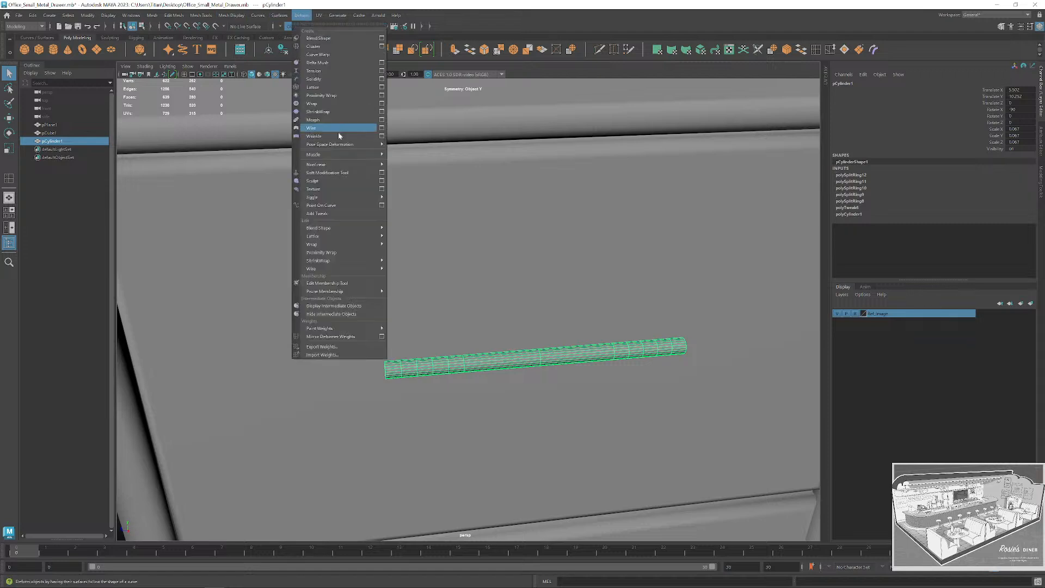
pyautogui.moveTo(364, 165)
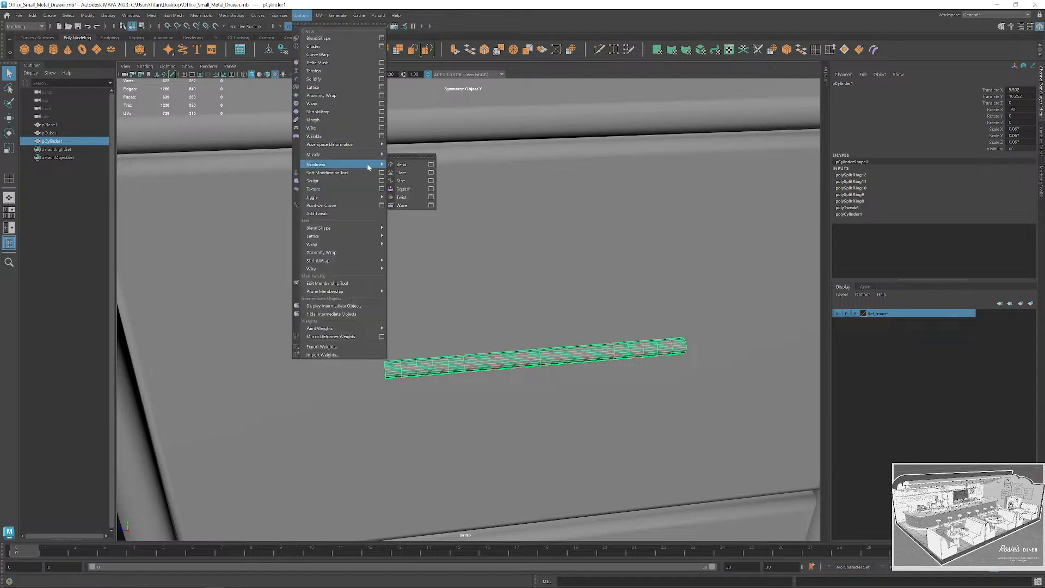
pyautogui.click(407, 165)
pyautogui.scroll(-5, 528, 375)
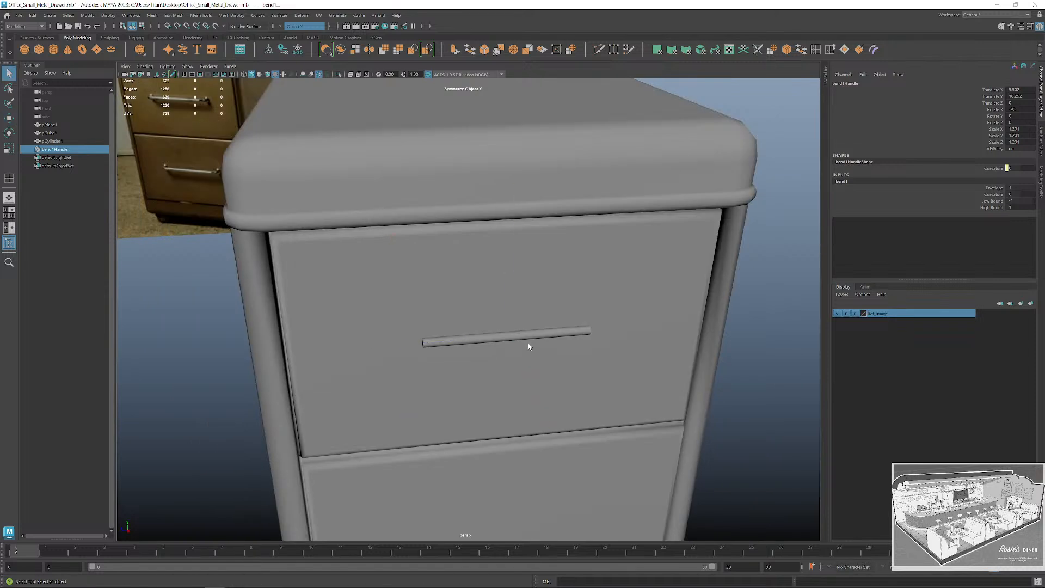
pyautogui.scroll(3, 521, 370)
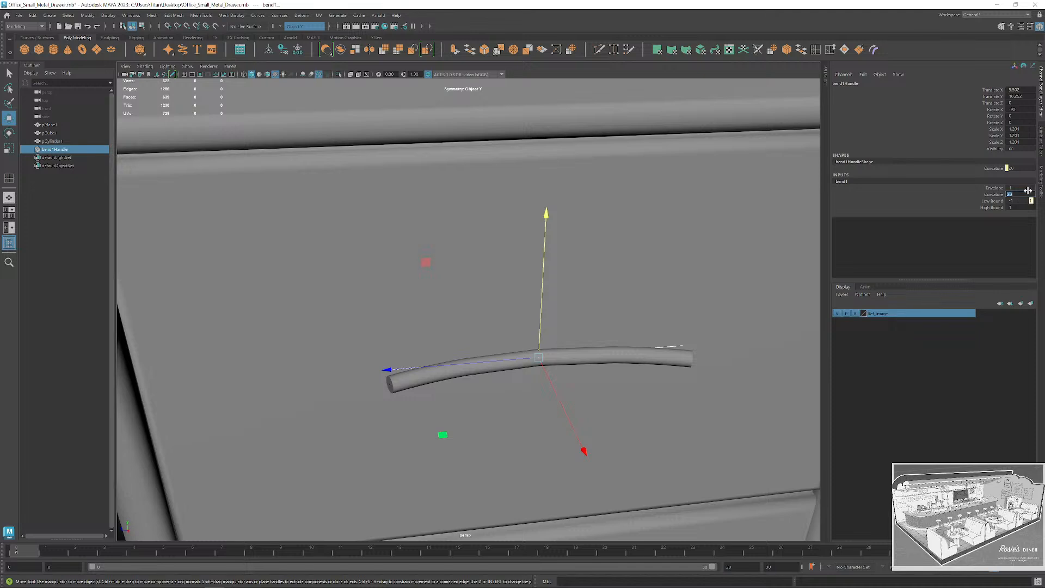
pyautogui.press('Return')
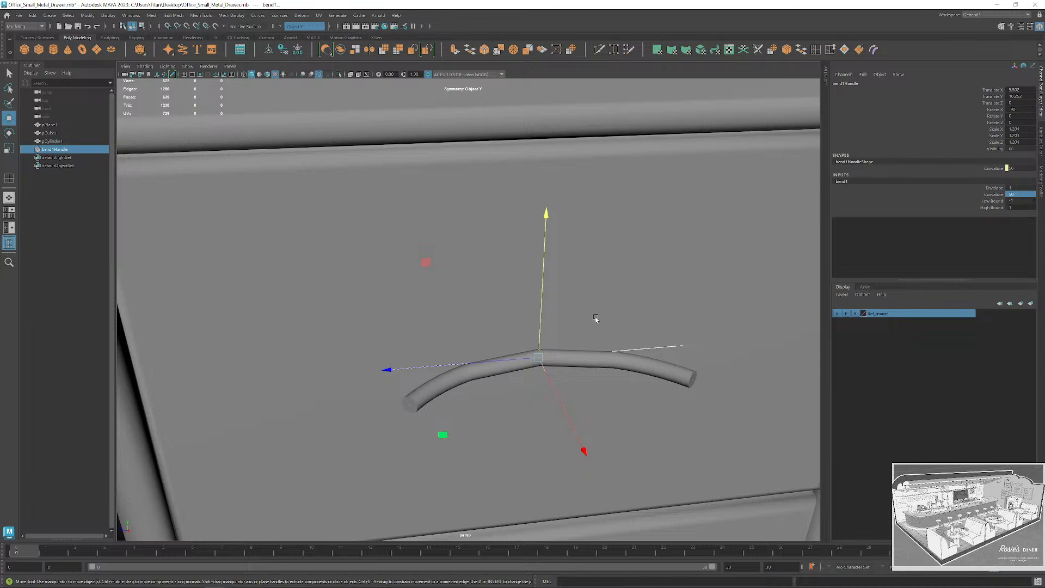
pyautogui.moveTo(595, 318)
pyautogui.keyDown('alt'); pyautogui.mouseDown()
pyautogui.moveTo(622, 341)
pyautogui.moveTo(602, 329)
pyautogui.mouseUp(); pyautogui.keyUp('alt')
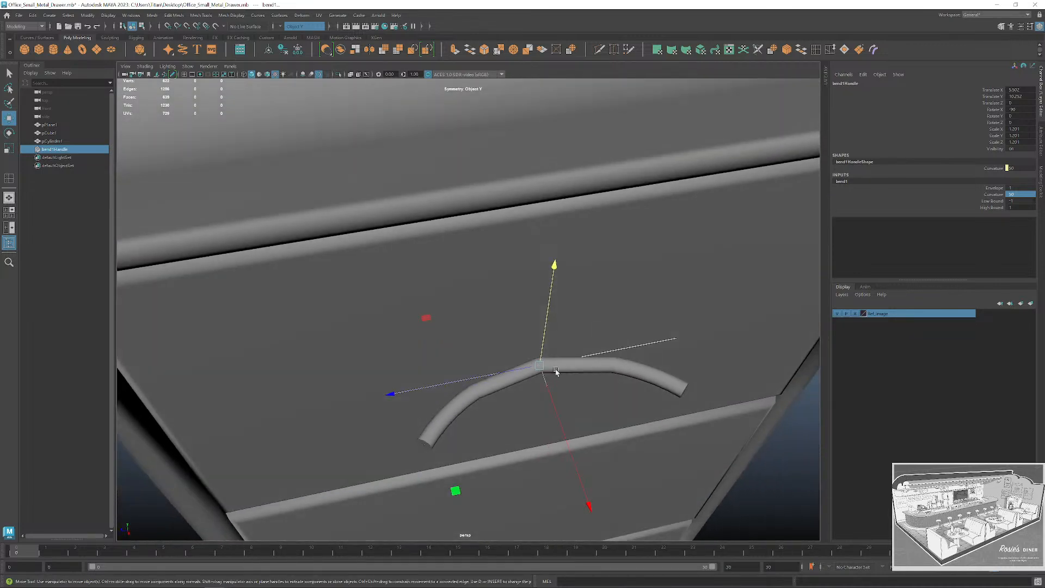
pyautogui.scroll(-2, 568, 401)
pyautogui.scroll(3, 568, 403)
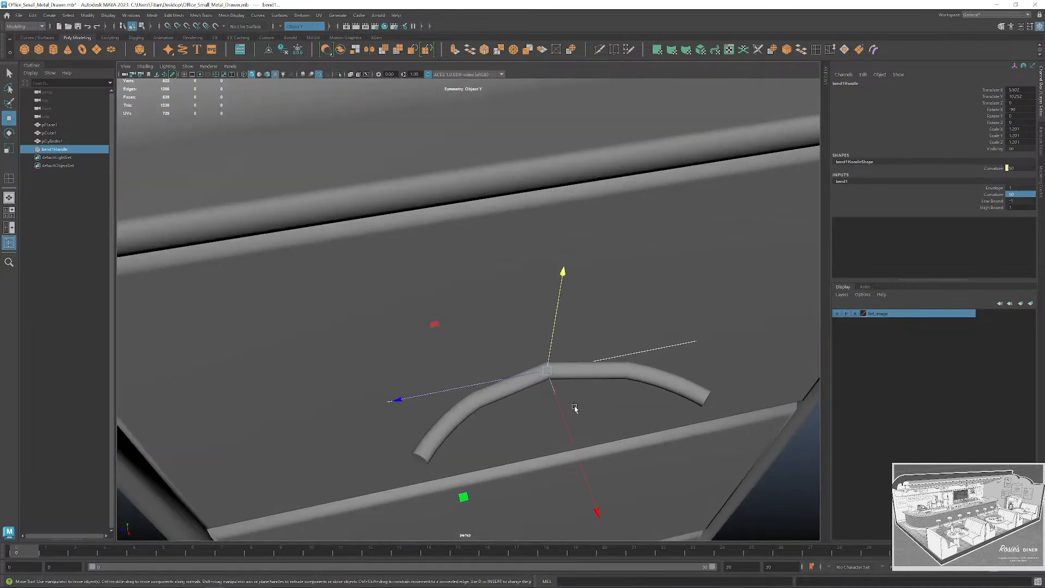
pyautogui.keyDown('alt'); pyautogui.moveTo(574, 408); pyautogui.dragTo(563, 409); pyautogui.keyUp('alt')
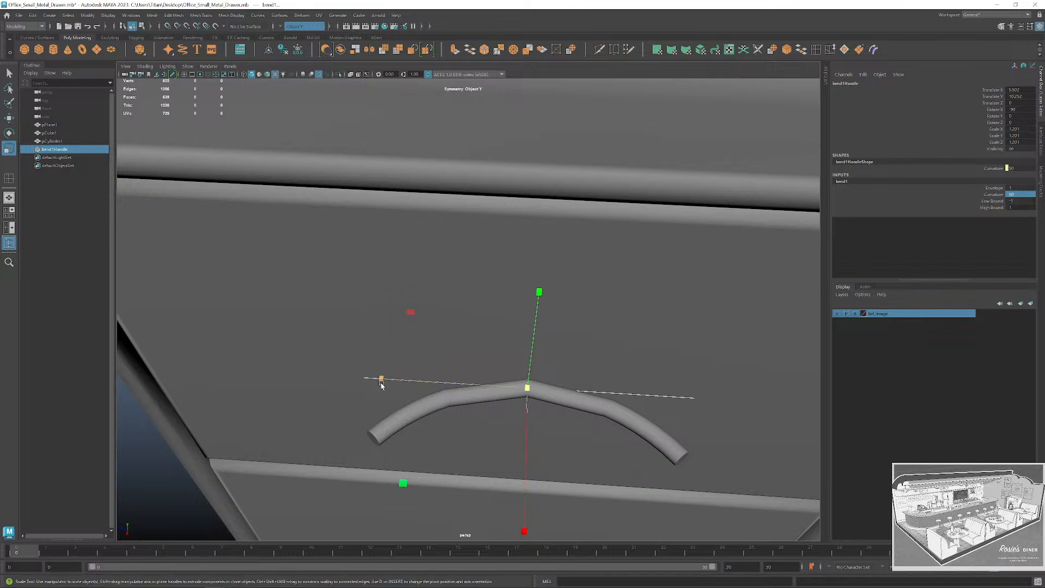
pyautogui.keyDown('alt'); pyautogui.moveTo(613, 379); pyautogui.dragTo(620, 374); pyautogui.keyUp('alt')
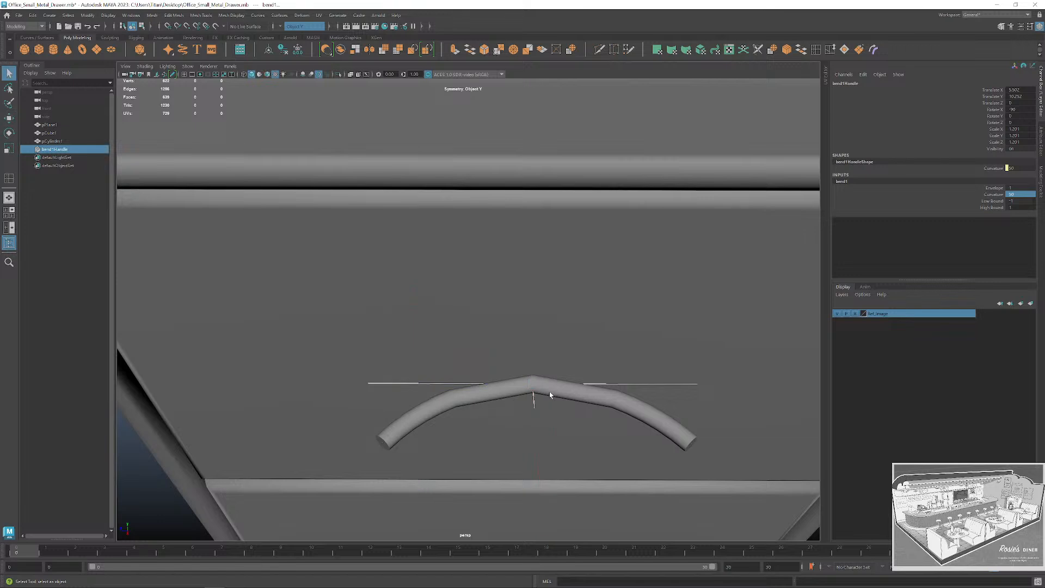
# Delete the bend handle to restore the straight handle bar.
pyautogui.click(577, 398)
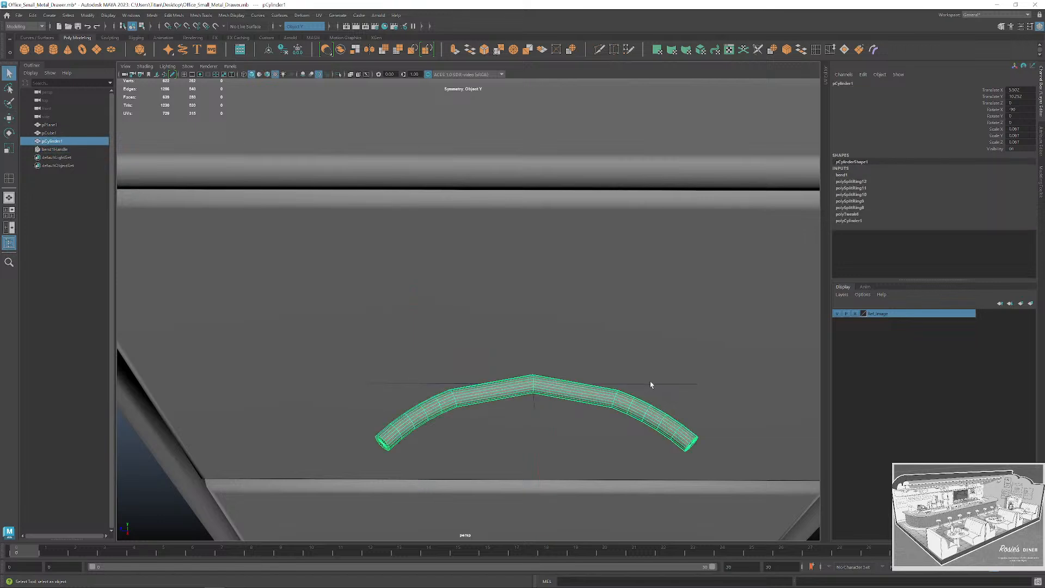
pyautogui.click(654, 386)
pyautogui.click(655, 384)
pyautogui.press('Delete')
# Try to delete the faces of the handle bar's right half with symmetry on, and undo the deletion.
pyautogui.click(588, 387)
pyautogui.moveTo(565, 358); pyautogui.dragTo(565, 385, button='right')
pyautogui.moveTo(701, 431); pyautogui.dragTo(577, 344)
pyautogui.press('Delete')
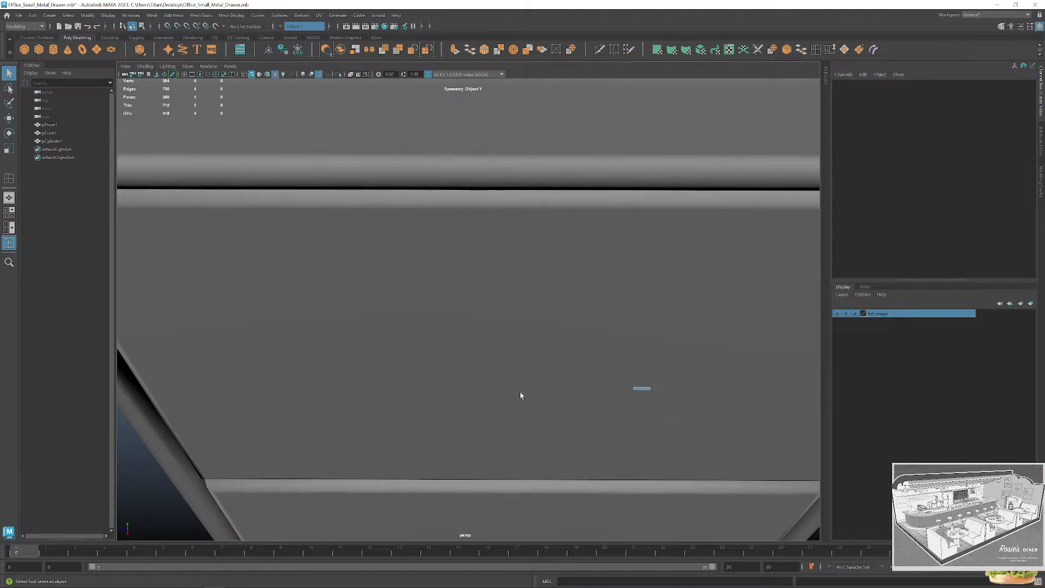
pyautogui.hotkey('ctrl', 'z')
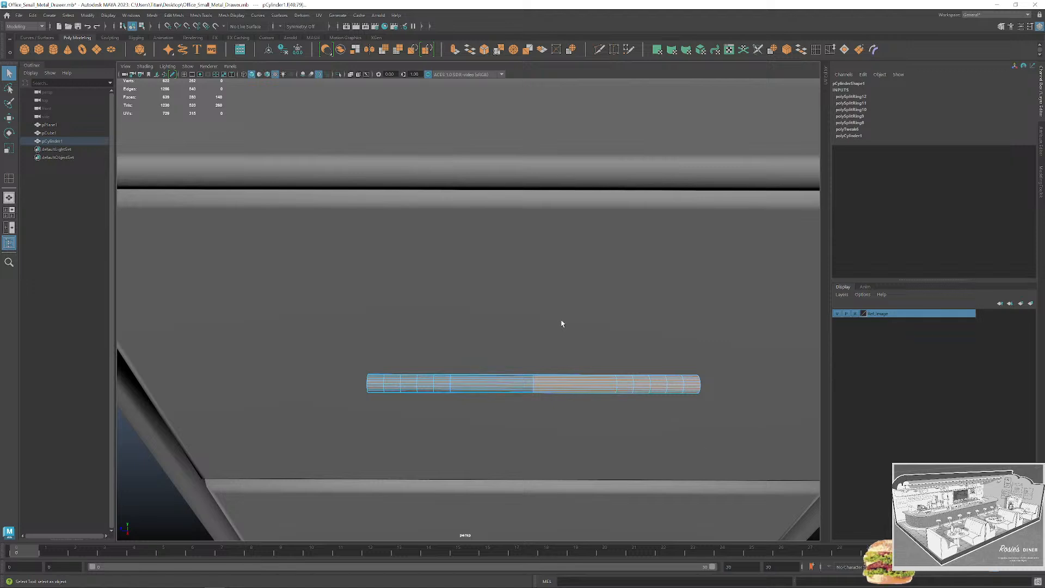
# With symmetry off, delete the faces of the handle bar's right half and return to object mode.
pyautogui.press('Delete')
pyautogui.scroll(4, 472, 405)
pyautogui.keyDown('alt'); pyautogui.moveTo(426, 404); pyautogui.dragTo(496, 385, button='middle'); pyautogui.keyUp('alt')
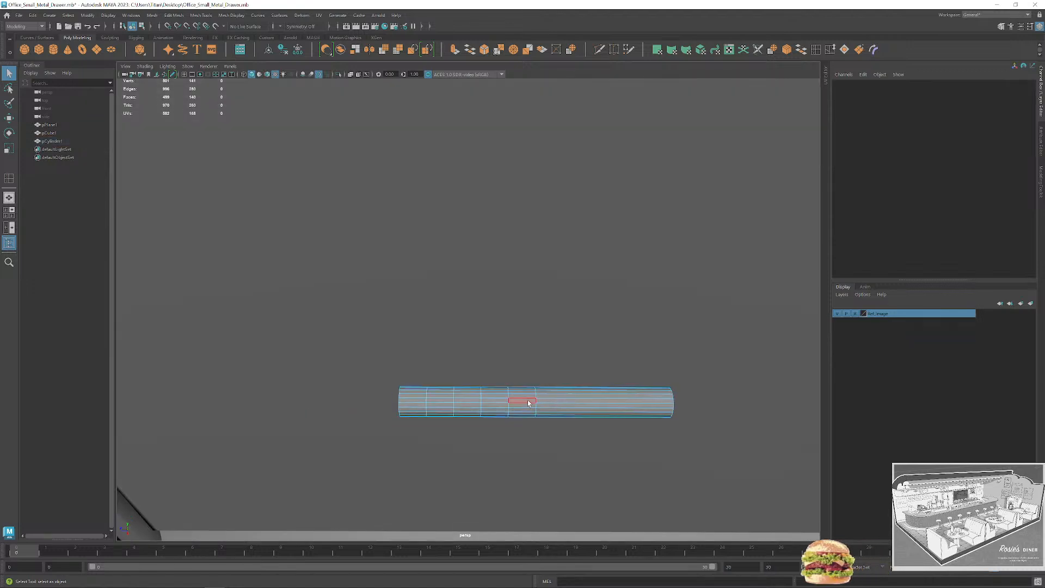
pyautogui.moveTo(528, 399); pyautogui.dragTo(549, 373, button='right')
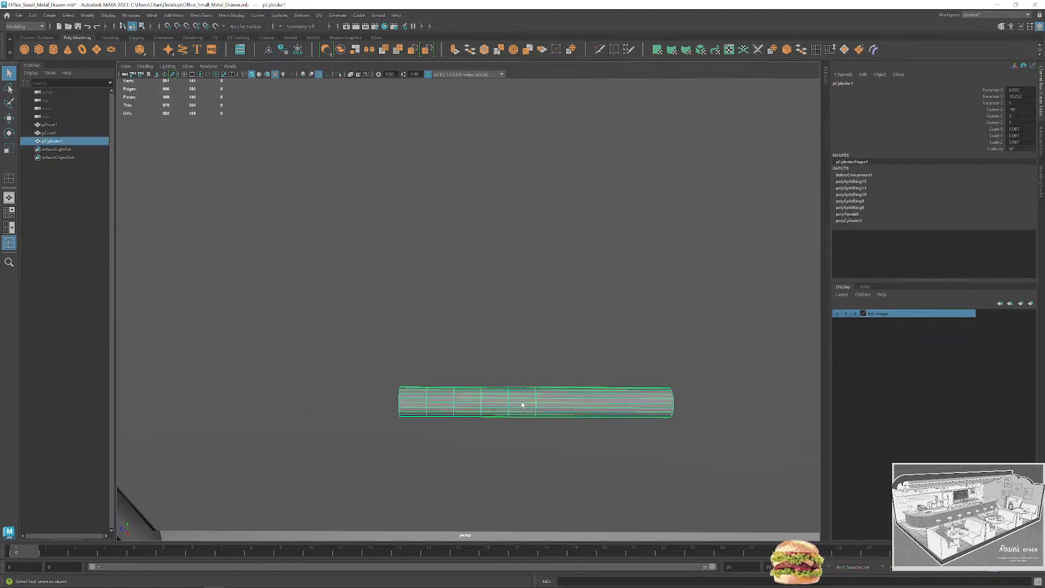
# Add a nonlinear Bend deformer to the remaining half of the handle bar and raise its curvature to 100.
pyautogui.click(300, 15)
pyautogui.moveTo(356, 165)
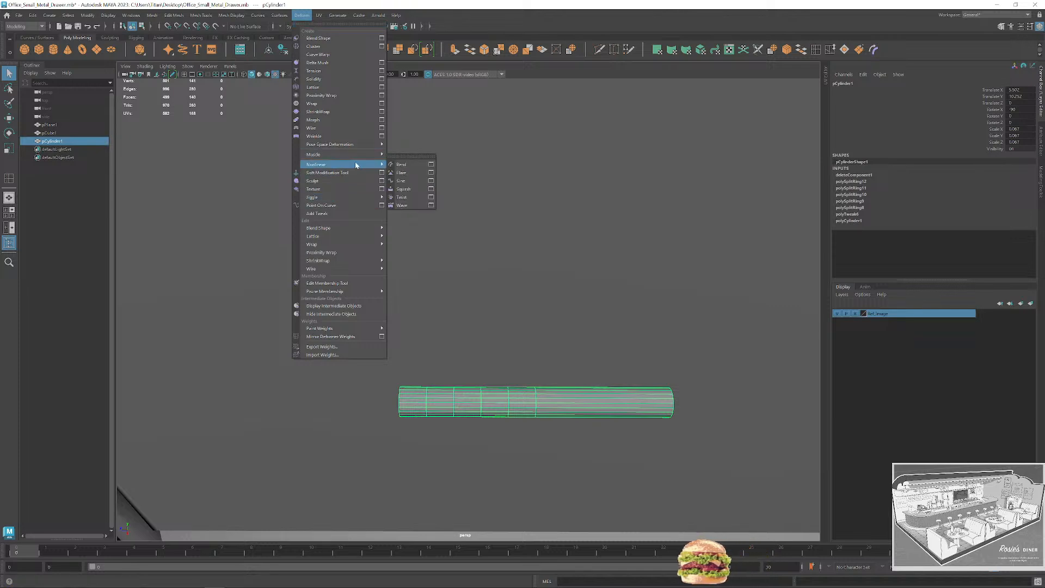
pyautogui.click(431, 164)
pyautogui.scroll(-2, 560, 354)
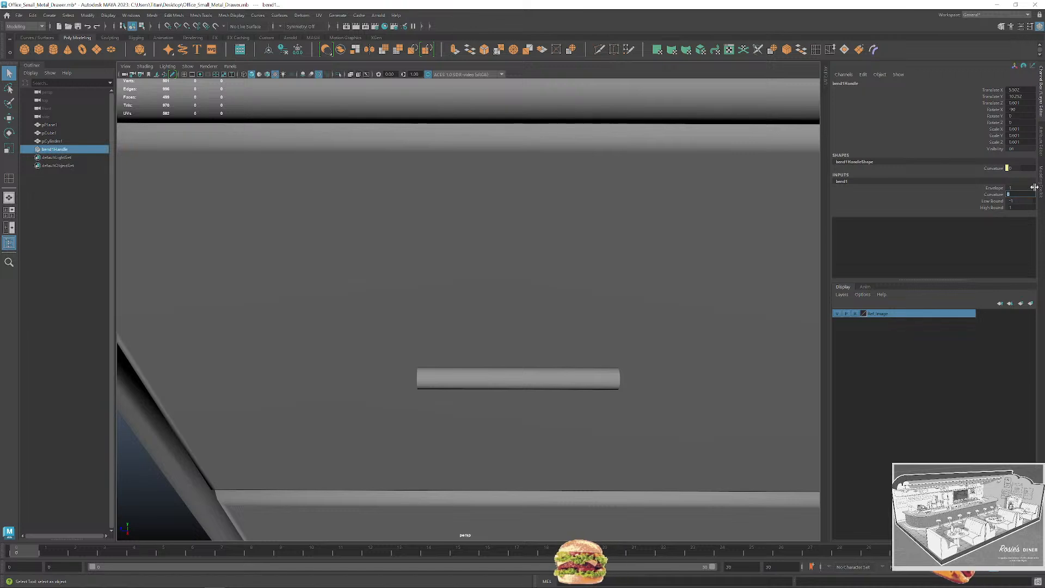
pyautogui.write('20')
pyautogui.press('Return')
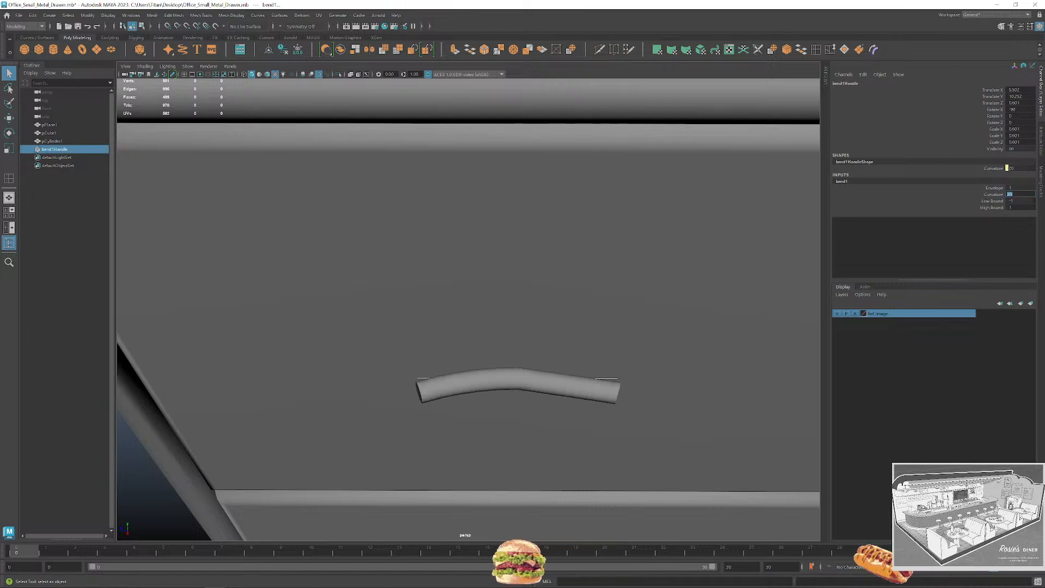
pyautogui.keyDown('ctrl'); pyautogui.moveTo(1011, 194); pyautogui.dragTo(1018, 194); pyautogui.keyUp('ctrl')
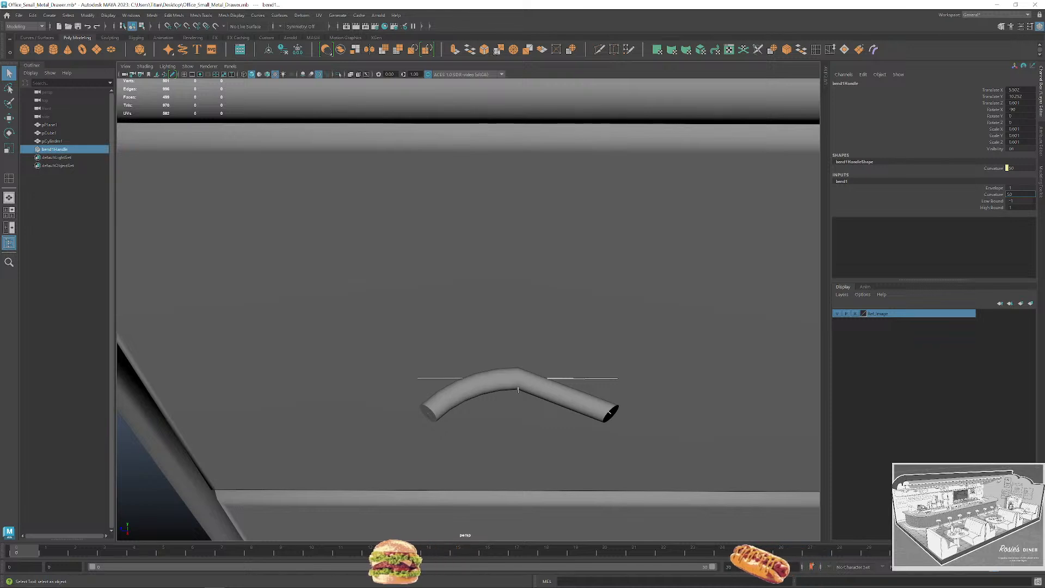
pyautogui.write('100')
pyautogui.press('Return')
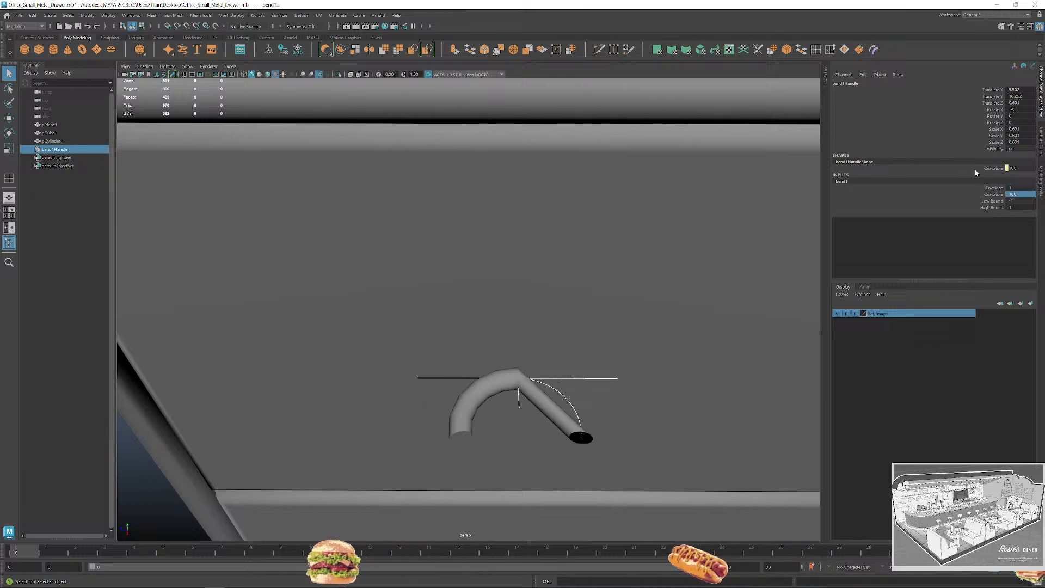
# Try a low bound of 0 on the bend deformer, and set it back to -1.
pyautogui.scroll(2, 475, 399)
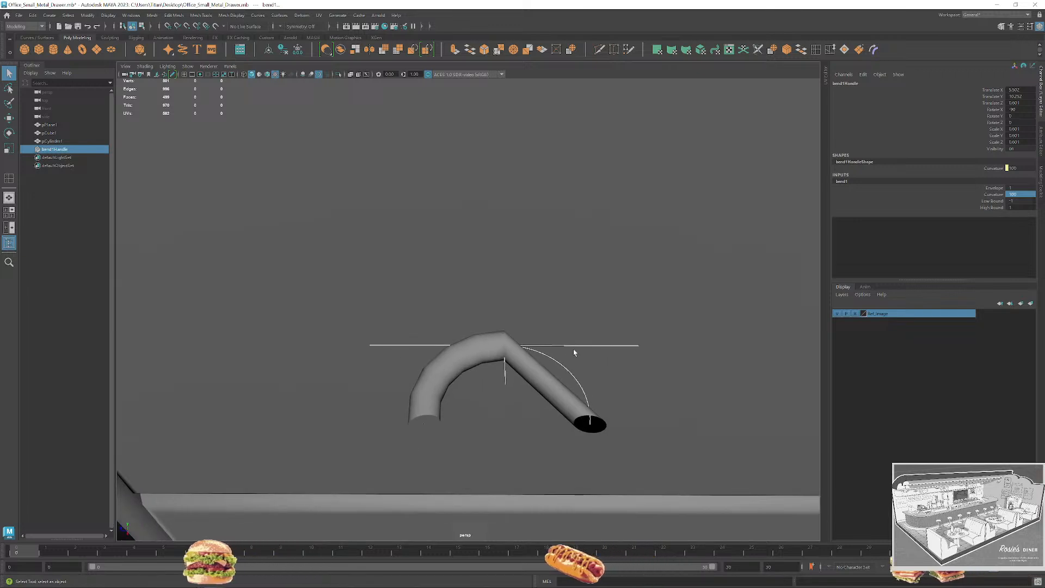
pyautogui.click(1017, 200)
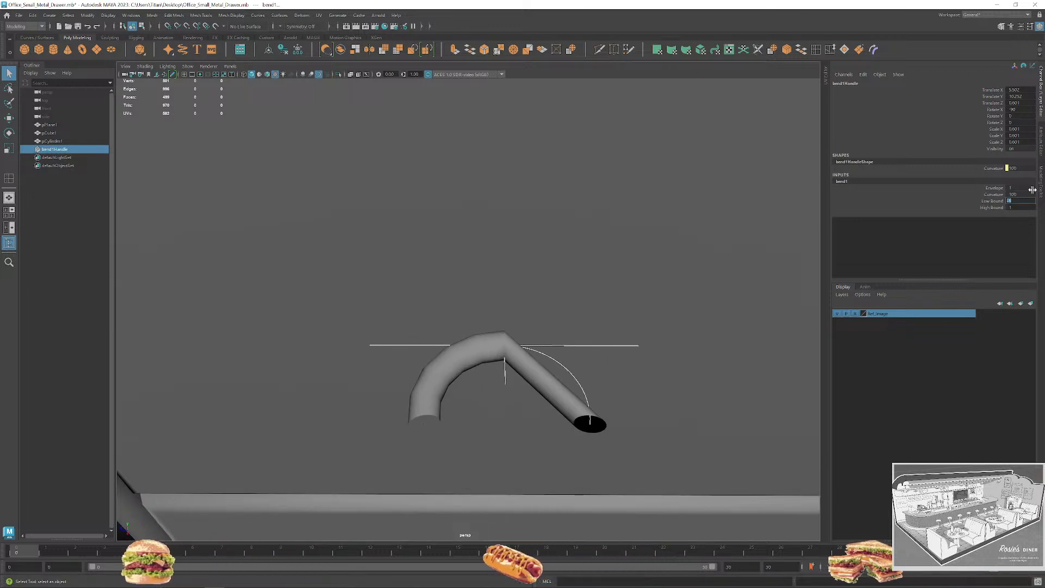
pyautogui.write('0')
pyautogui.press('Return')
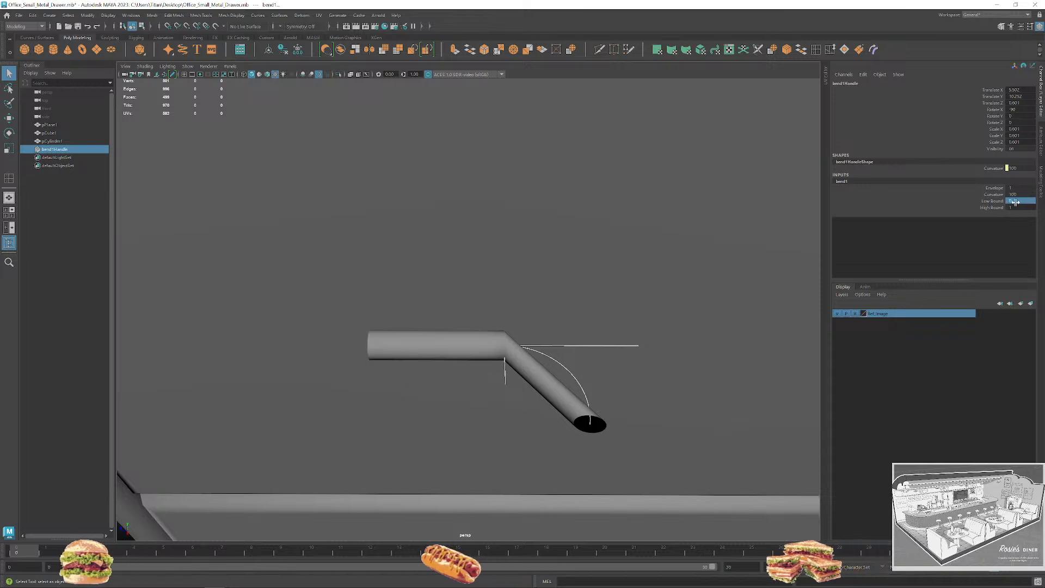
pyautogui.click(1015, 200)
pyautogui.write('-1')
pyautogui.press('Return')
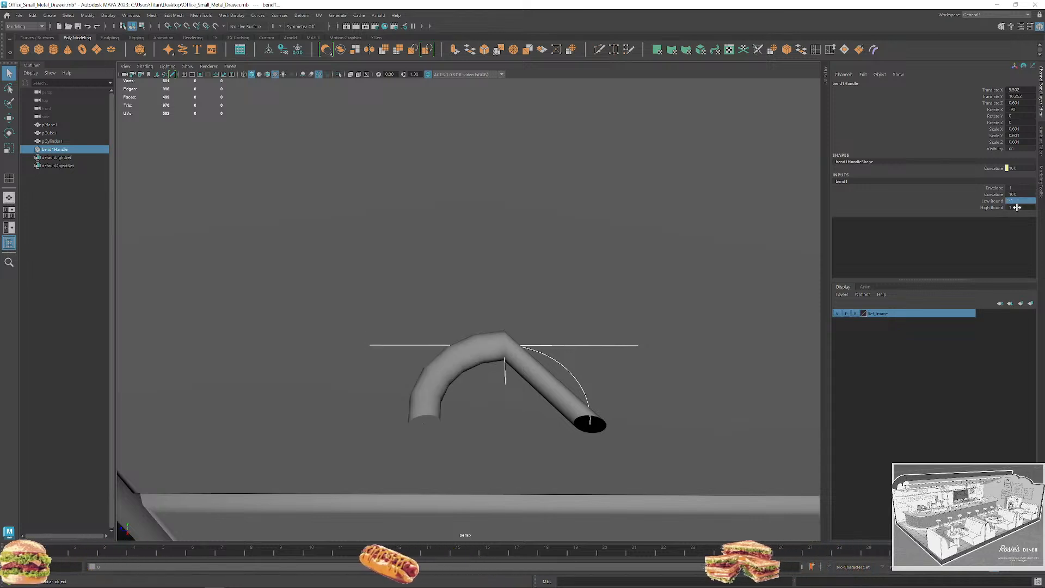
# Set the bend deformer's high bound to 0 so that only the outer end of the bar bends.
pyautogui.click(1015, 207)
pyautogui.write('0')
pyautogui.press('Return')
pyautogui.keyDown('alt'); pyautogui.moveTo(607, 302); pyautogui.dragTo(491, 374, button='right'); pyautogui.keyUp('alt')
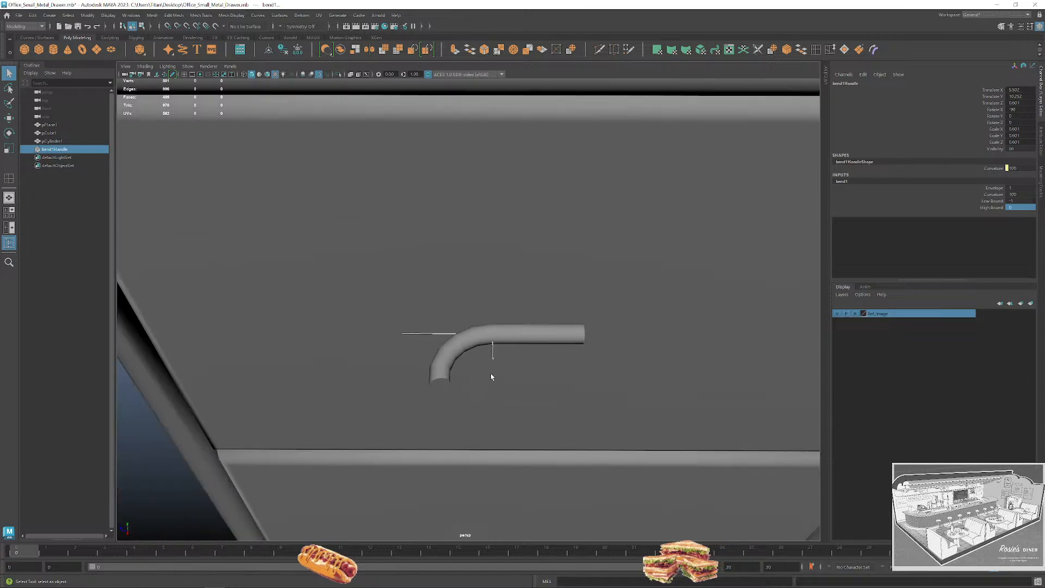
pyautogui.keyDown('alt'); pyautogui.moveTo(490, 373); pyautogui.dragTo(507, 401); pyautogui.keyUp('alt')
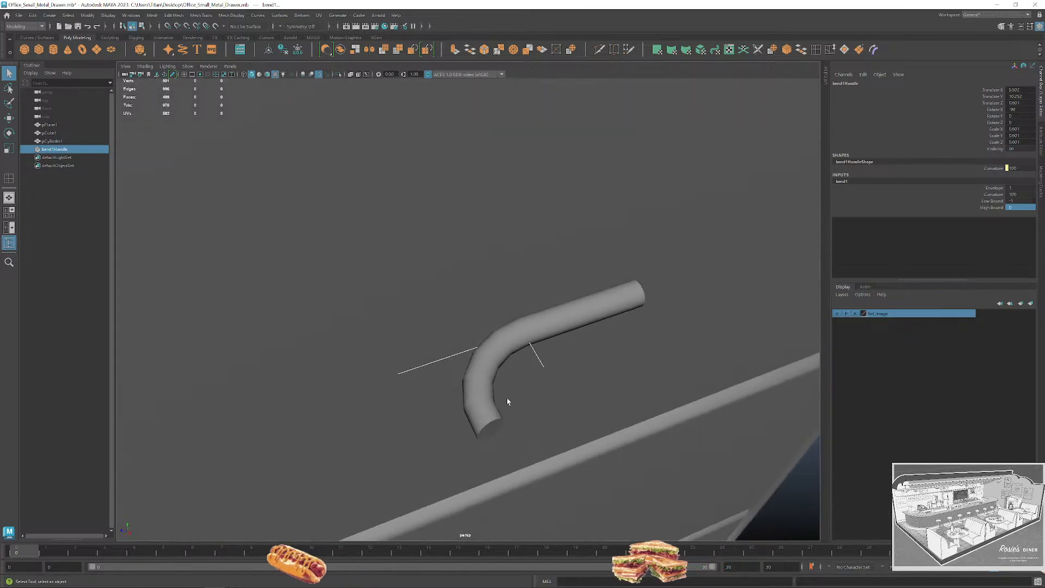
# Rotate the bend handle around the bar's long axis so the bent end turns toward the drawer front.
pyautogui.click(541, 361)
pyautogui.press('e')
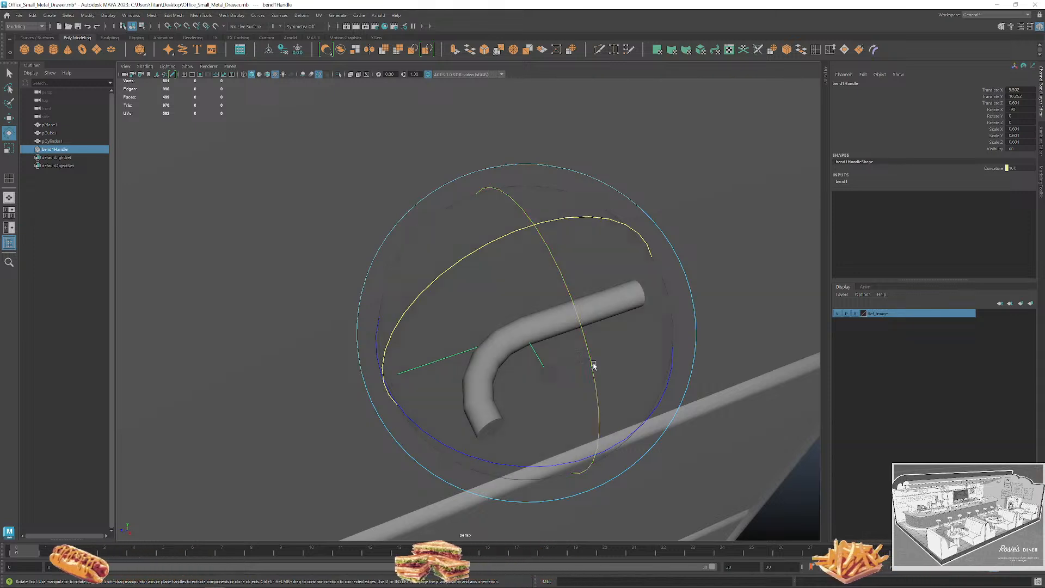
pyautogui.moveTo(595, 366); pyautogui.dragTo(518, 401)
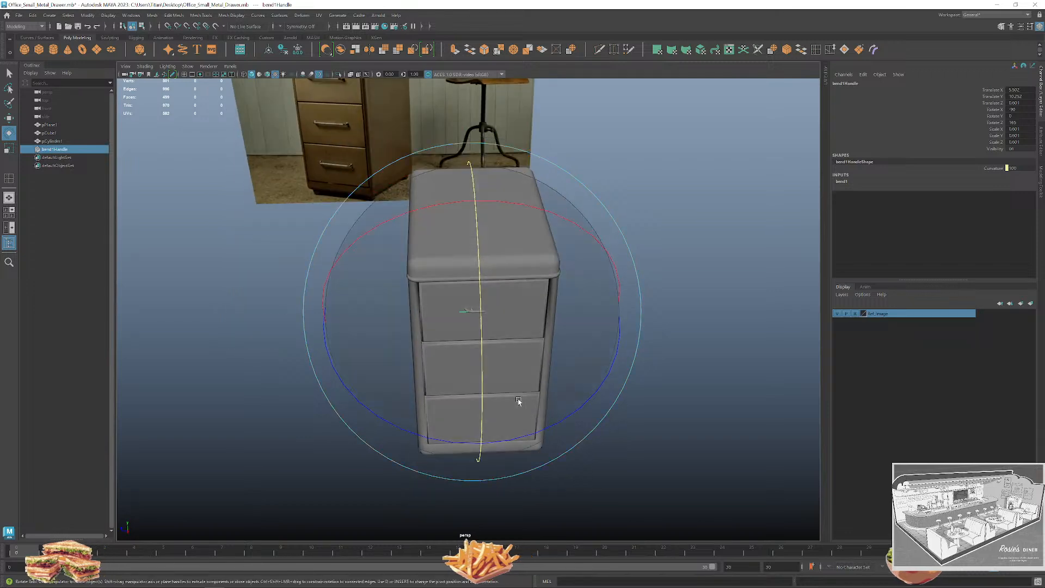
pyautogui.scroll(12, 499, 385)
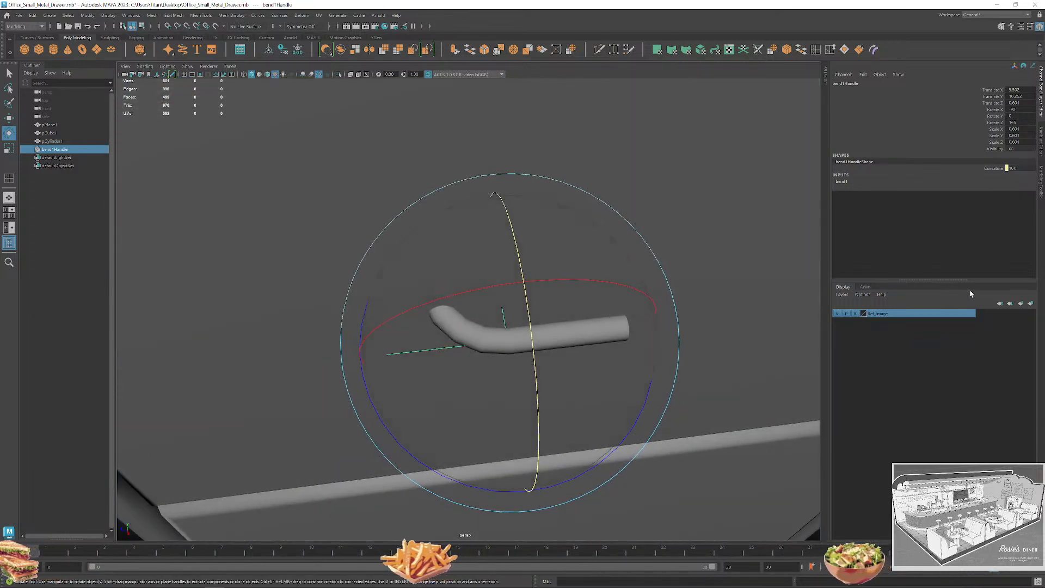
# Set the bend deformer's curvature to 150.
pyautogui.click(844, 181)
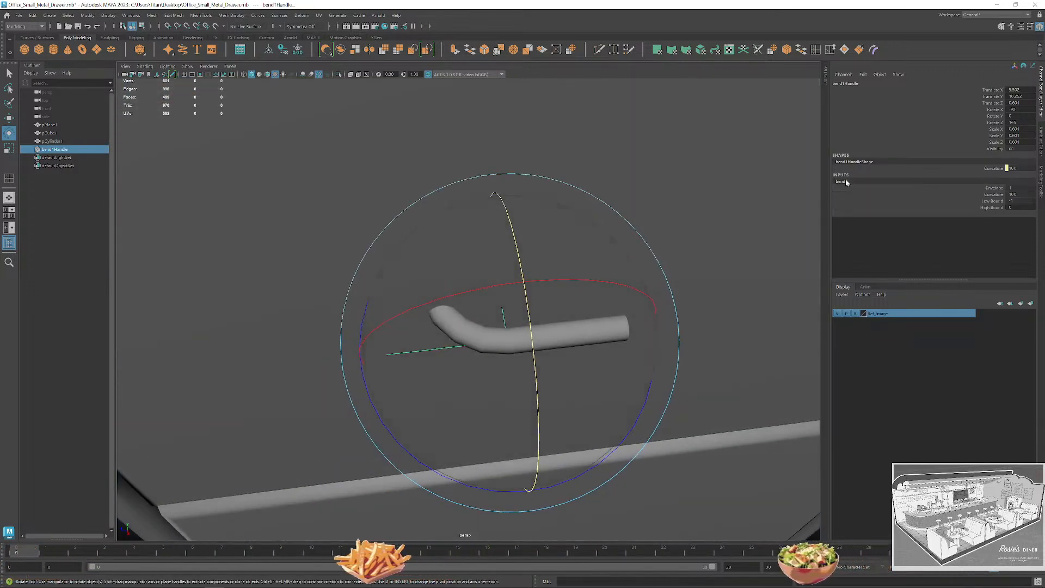
pyautogui.click(1031, 195)
pyautogui.write('150')
pyautogui.press('Return')
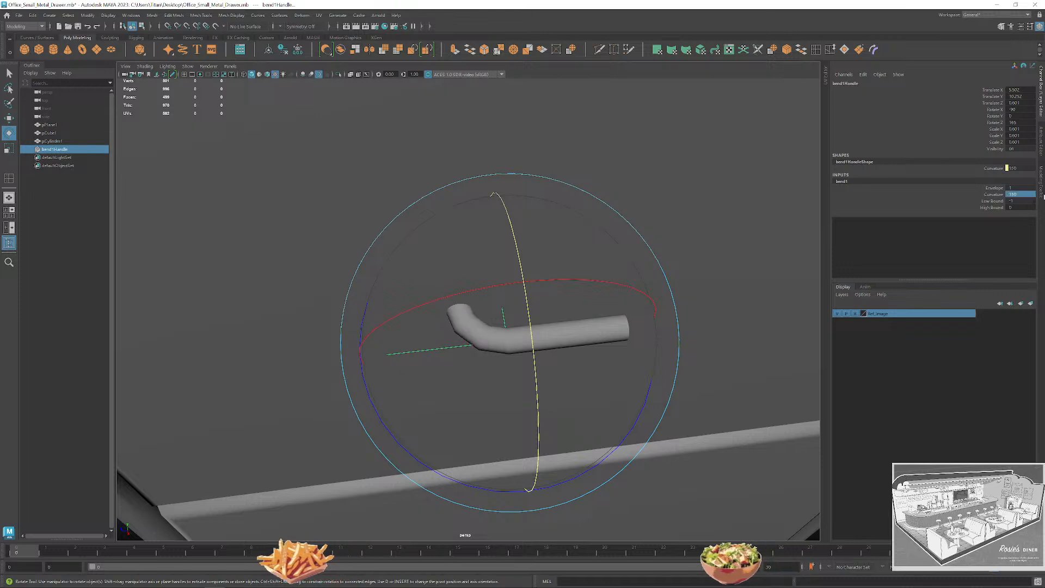
pyautogui.scroll(-2, 523, 310)
pyautogui.scroll(3, 522, 311)
pyautogui.press('q')
pyautogui.keyDown('alt'); pyautogui.moveTo(589, 358); pyautogui.dragTo(579, 363); pyautogui.keyUp('alt')
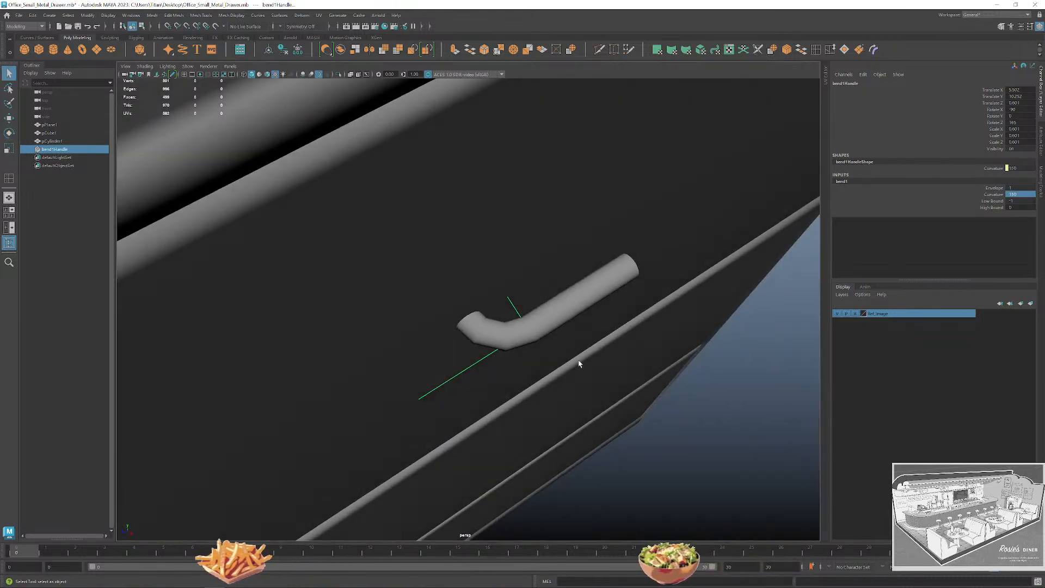
# Select the handle bar together with its bend handle and move both slightly outward from the drawer front.
pyautogui.click(521, 317)
pyautogui.keyDown('shift'); pyautogui.click(521, 318); pyautogui.keyUp('shift')
pyautogui.press('w')
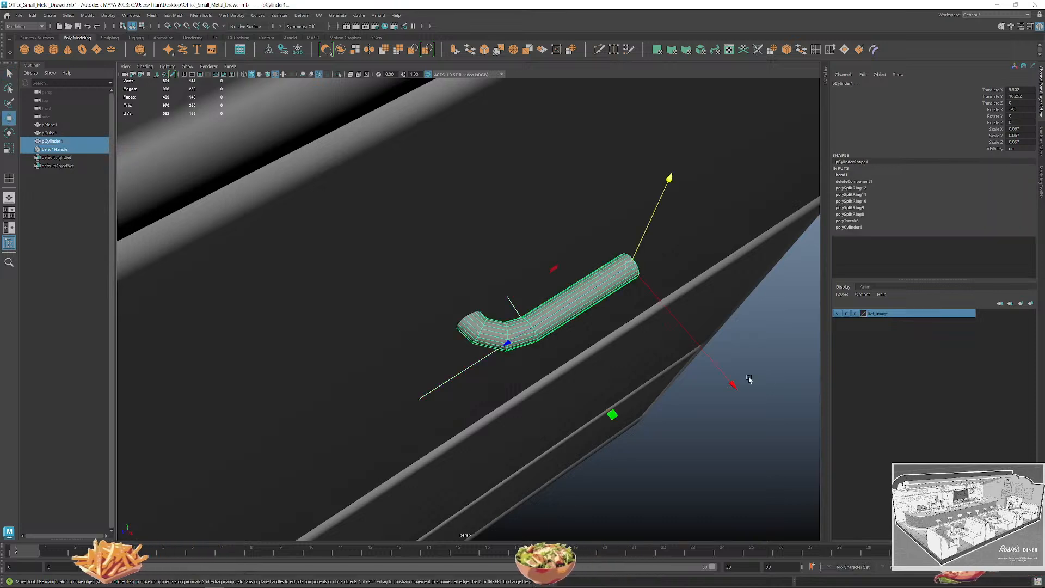
pyautogui.moveTo(733, 386)
pyautogui.mouseDown()
pyautogui.moveTo(769, 436)
pyautogui.moveTo(738, 392)
pyautogui.mouseUp()
pyautogui.keyDown('alt'); pyautogui.moveTo(580, 384); pyautogui.dragTo(606, 352); pyautogui.keyUp('alt')
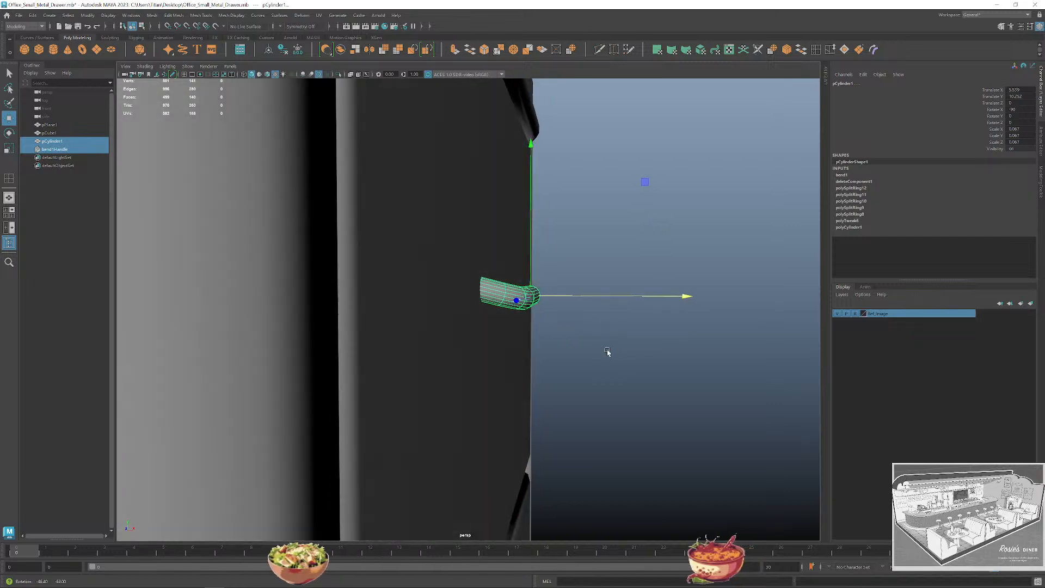
# Rotate the bend handle around the bar's long axis until the bent end points straight at the drawer front.
pyautogui.press('e')
pyautogui.press('q')
pyautogui.keyDown('alt'); pyautogui.moveTo(566, 299); pyautogui.dragTo(516, 321); pyautogui.keyUp('alt')
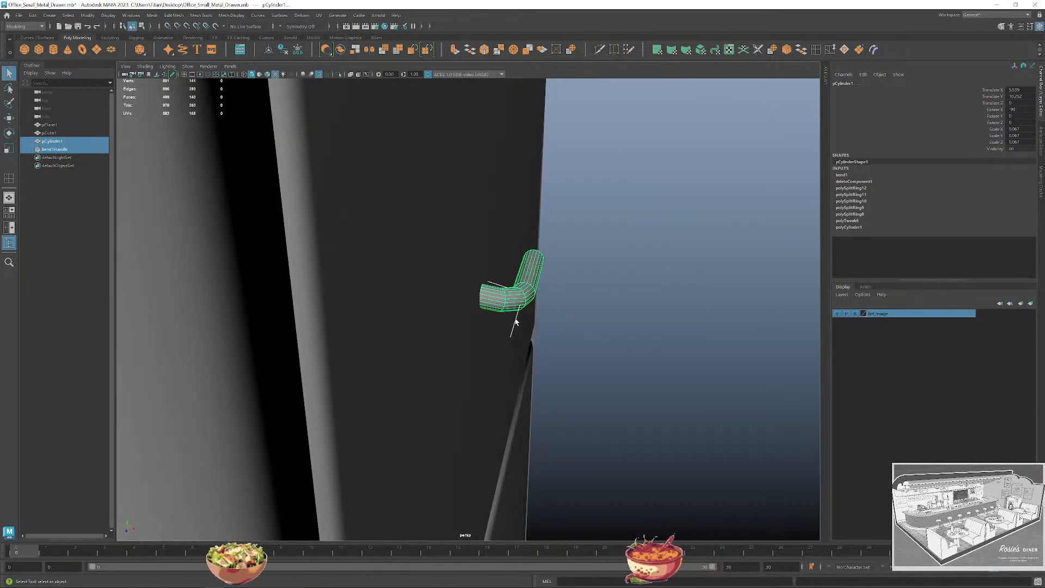
pyautogui.click(515, 322)
pyautogui.press('e')
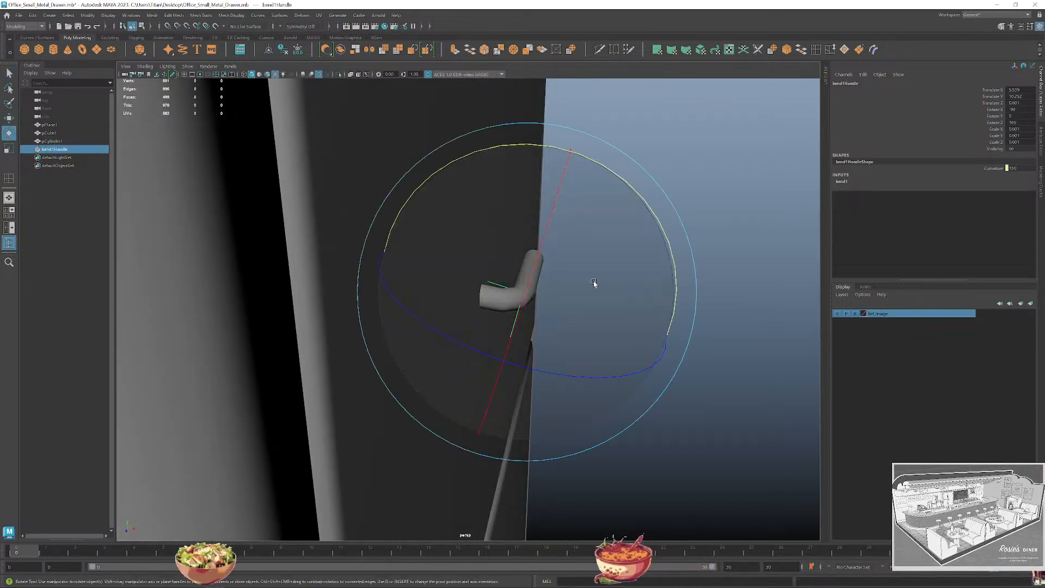
pyautogui.moveTo(676, 280); pyautogui.dragTo(632, 292)
pyautogui.click(669, 277)
pyautogui.press('q')
# Delete the bend deformer handle from the bar and reselect the straightened bar.
pyautogui.scroll(-4, 513, 325)
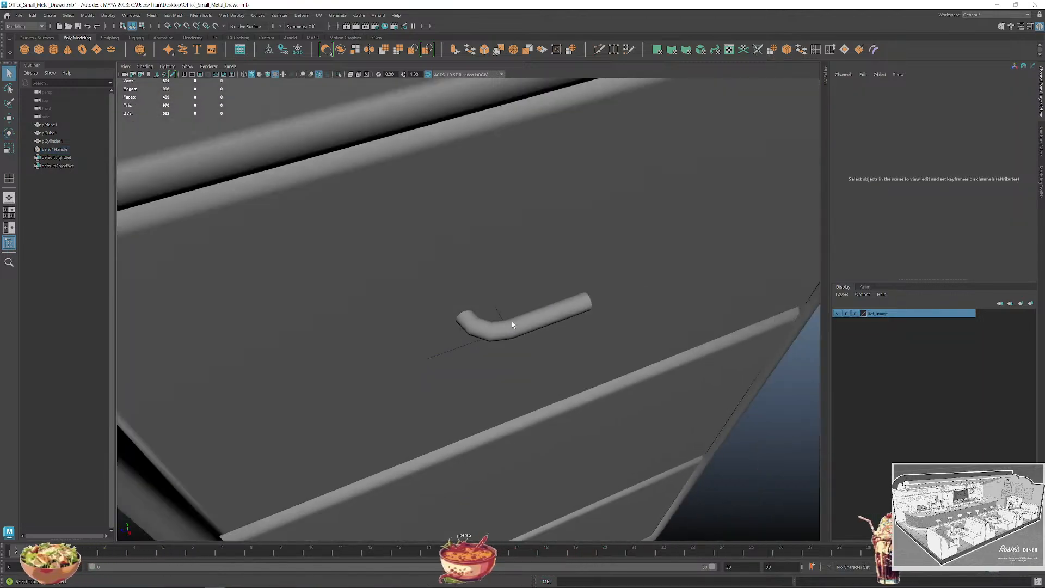
pyautogui.click(514, 333)
pyautogui.keyDown('shift'); pyautogui.click(513, 325); pyautogui.keyUp('shift')
pyautogui.moveTo(513, 325)
pyautogui.keyDown('alt'); pyautogui.mouseDown()
pyautogui.moveTo(550, 354)
pyautogui.moveTo(527, 349)
pyautogui.moveTo(499, 315)
pyautogui.mouseUp(); pyautogui.keyUp('alt')
pyautogui.click(593, 374)
pyautogui.click(496, 315)
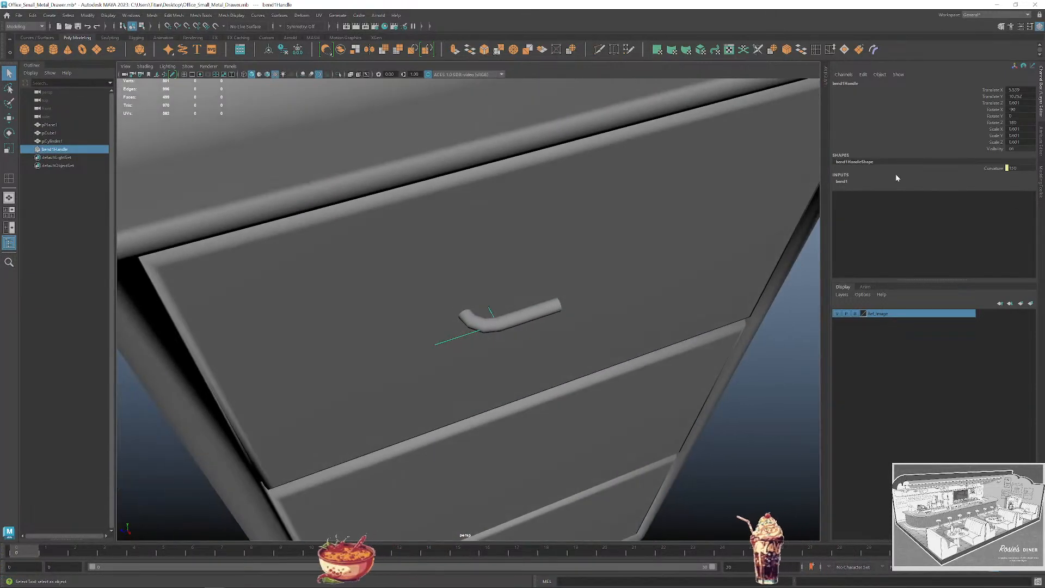
pyautogui.click(842, 181)
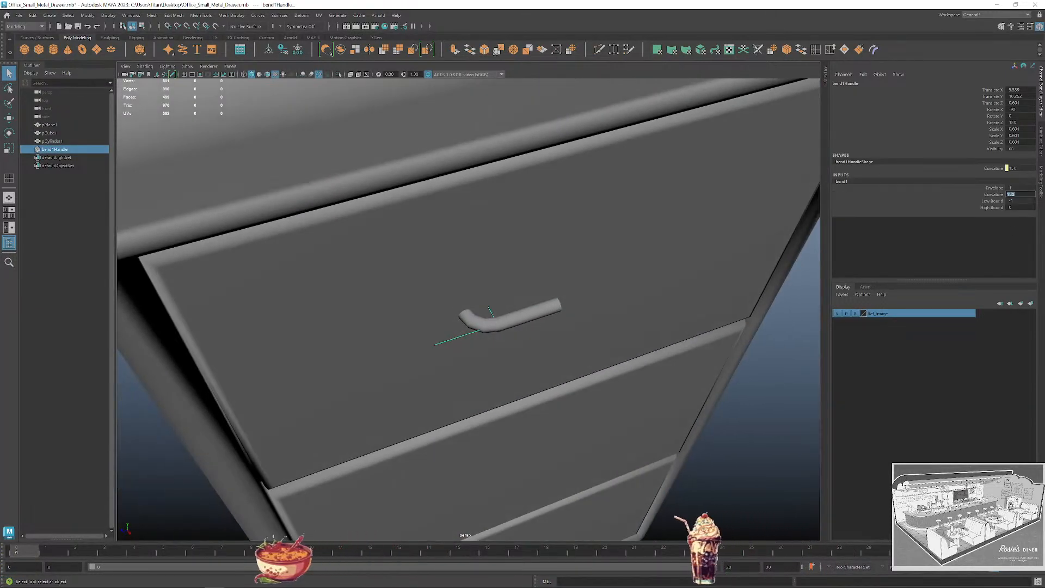
pyautogui.click(1011, 194)
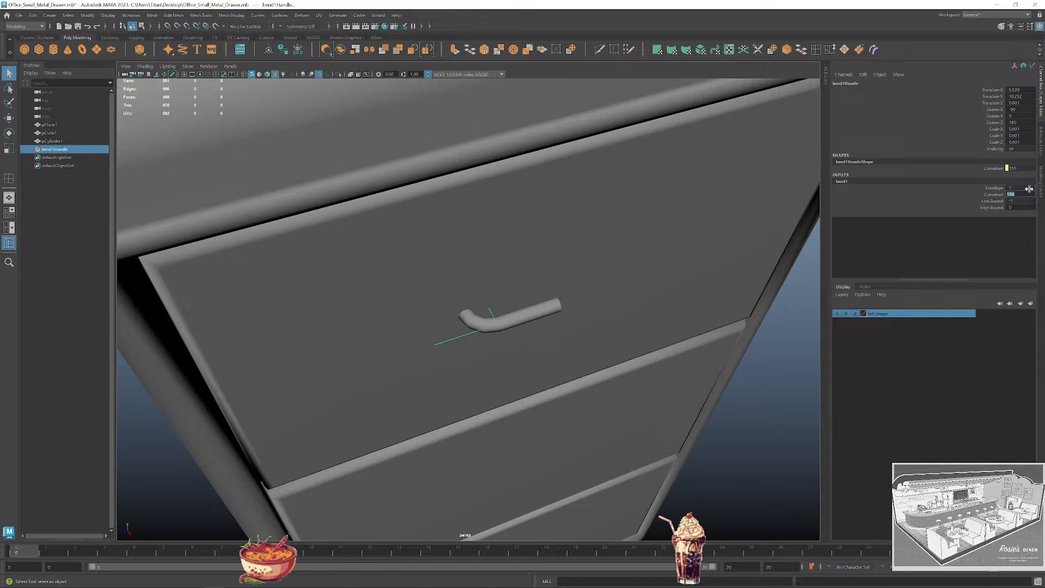
pyautogui.click(493, 317)
pyautogui.press('Delete')
pyautogui.click(511, 319)
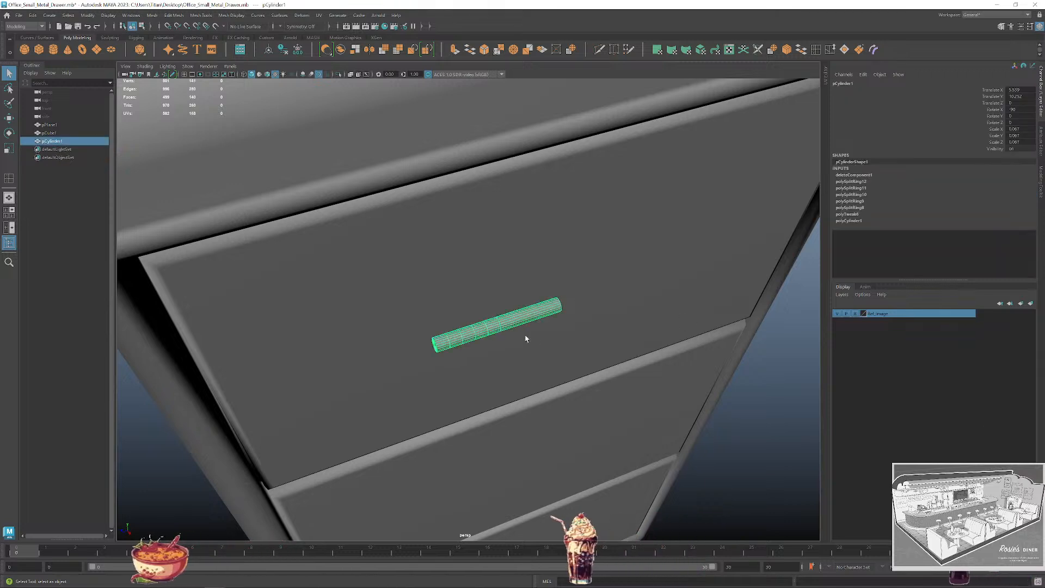
pyautogui.scroll(3, 488, 338)
pyautogui.keyDown('alt'); pyautogui.moveTo(525, 338); pyautogui.dragTo(465, 340); pyautogui.keyUp('alt')
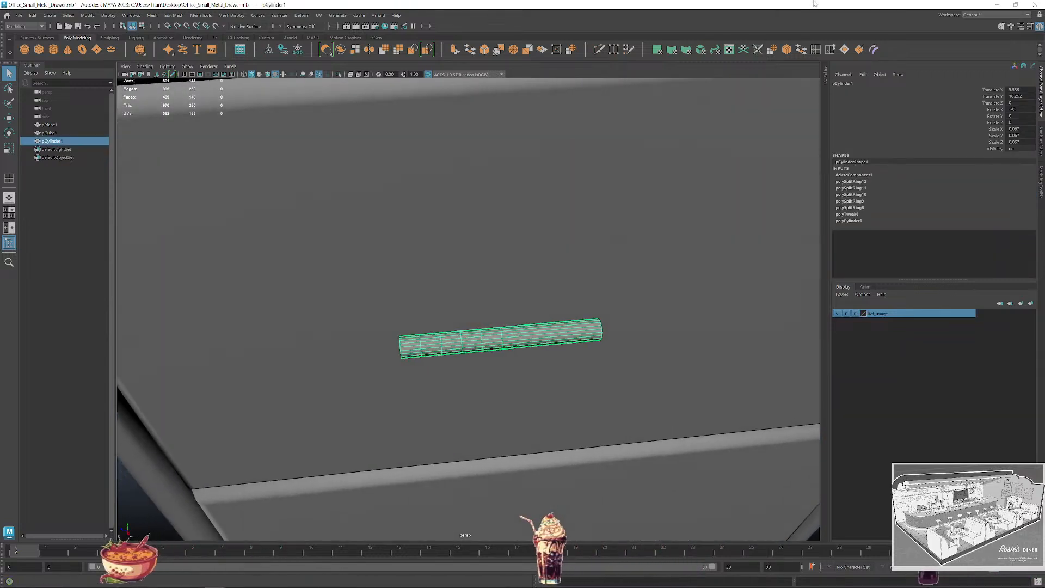
pyautogui.click(815, 49)
pyautogui.scroll(2, 362, 389)
pyautogui.hotkey('ctrl', 'z')
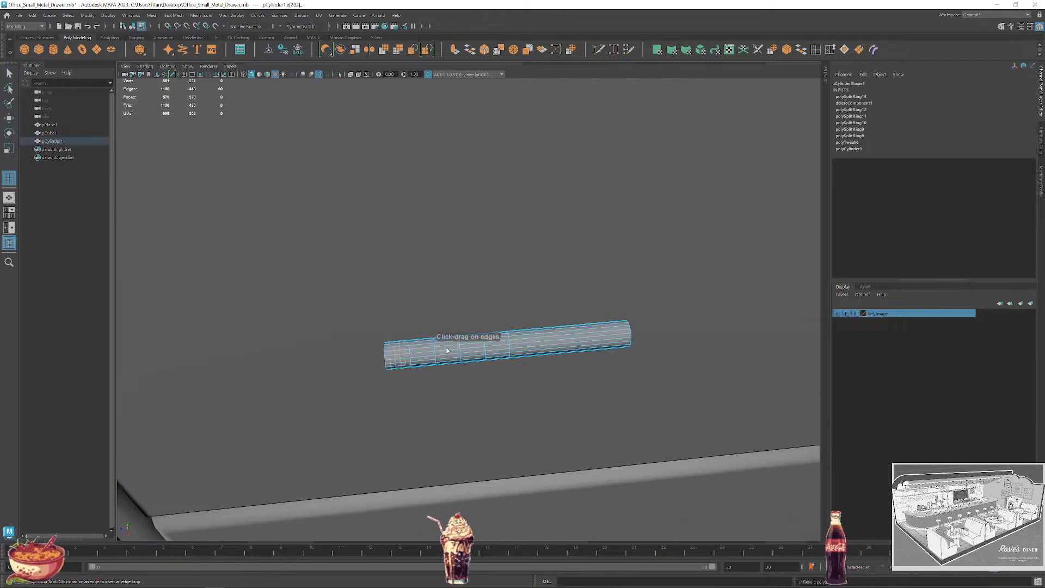
# Set the Insert Edge Loop tool to 1 loop and add a middle loop to each short segment in the bar's outer half.
pyautogui.doubleClick(816, 50)
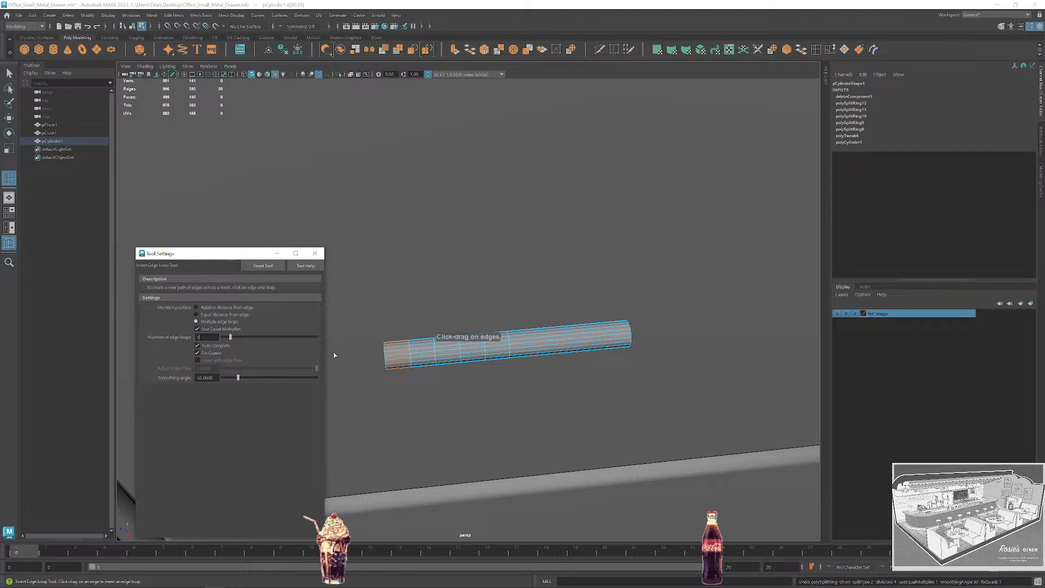
pyautogui.click(421, 355)
pyautogui.click(448, 351)
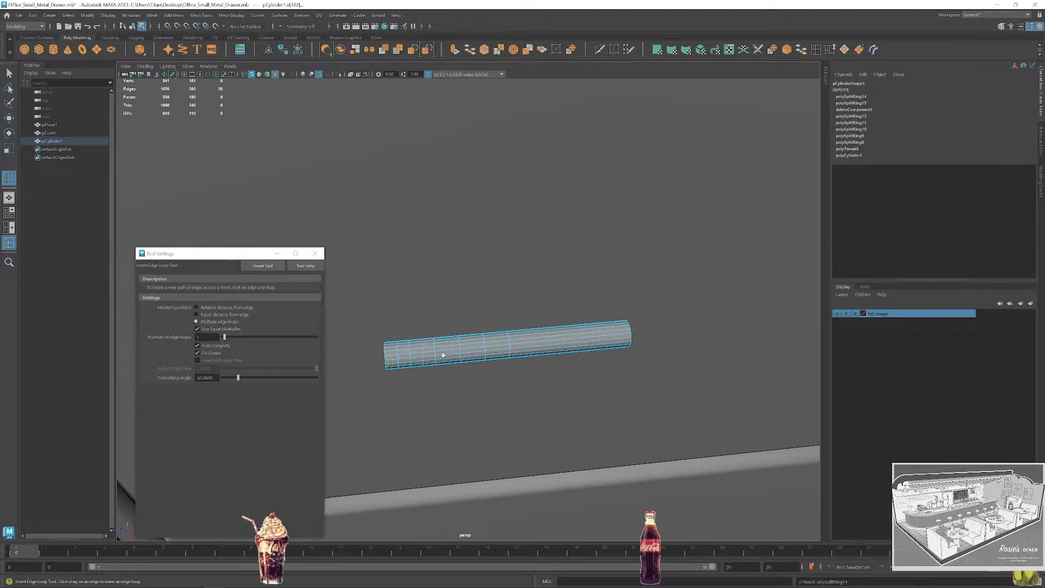
pyautogui.click(472, 347)
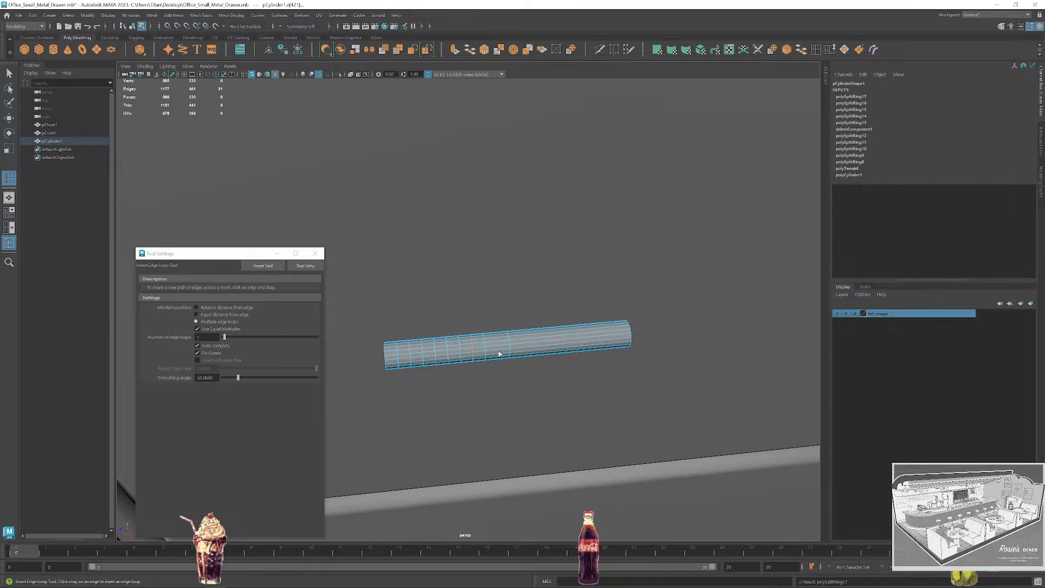
pyautogui.click(478, 355)
pyautogui.click(478, 355)
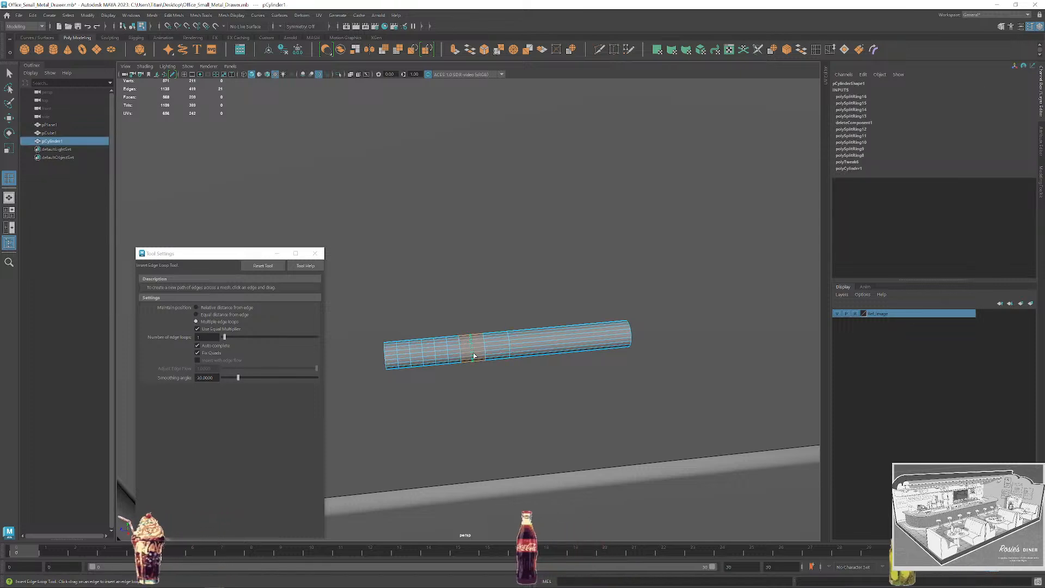
pyautogui.click(492, 351)
pyautogui.scroll(-2, 532, 362)
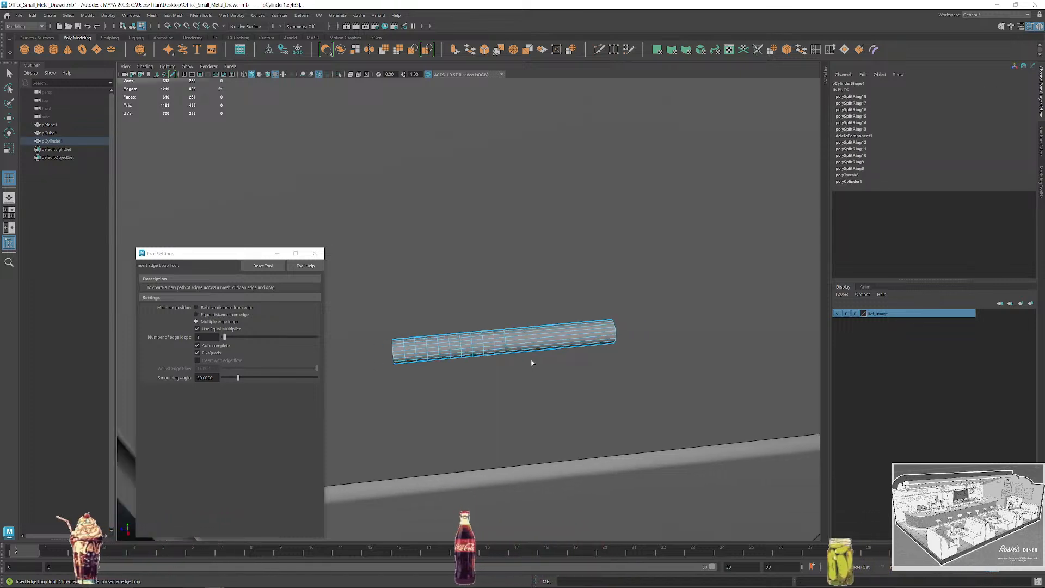
pyautogui.click(315, 253)
# Return to object mode, select only the handle bar and apply a new nonlinear Bend deformer to it.
pyautogui.moveTo(538, 330); pyautogui.dragTo(578, 315, button='right')
pyautogui.press('q')
pyautogui.moveTo(551, 341); pyautogui.dragTo(555, 349)
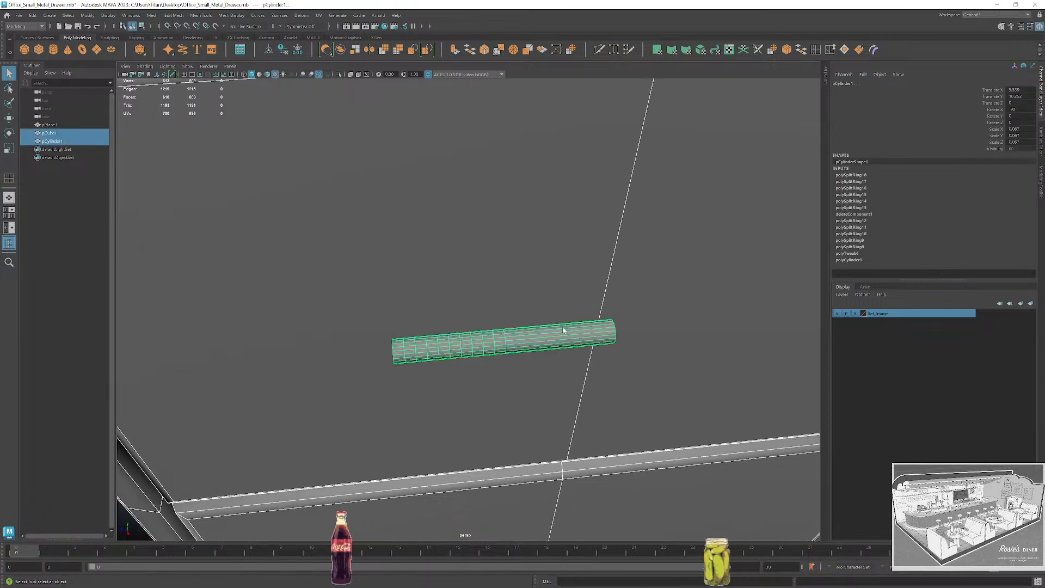
pyautogui.moveTo(545, 333); pyautogui.dragTo(577, 321, button='right')
pyautogui.scroll(-6, 536, 366)
pyautogui.click(254, 380)
pyautogui.click(513, 323)
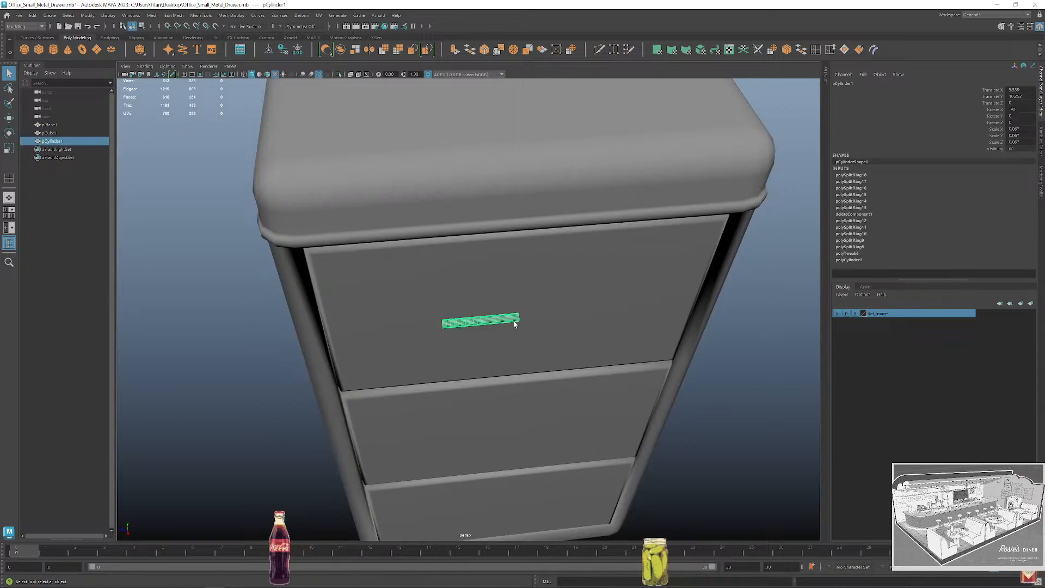
pyautogui.scroll(4, 514, 323)
pyautogui.click(301, 15)
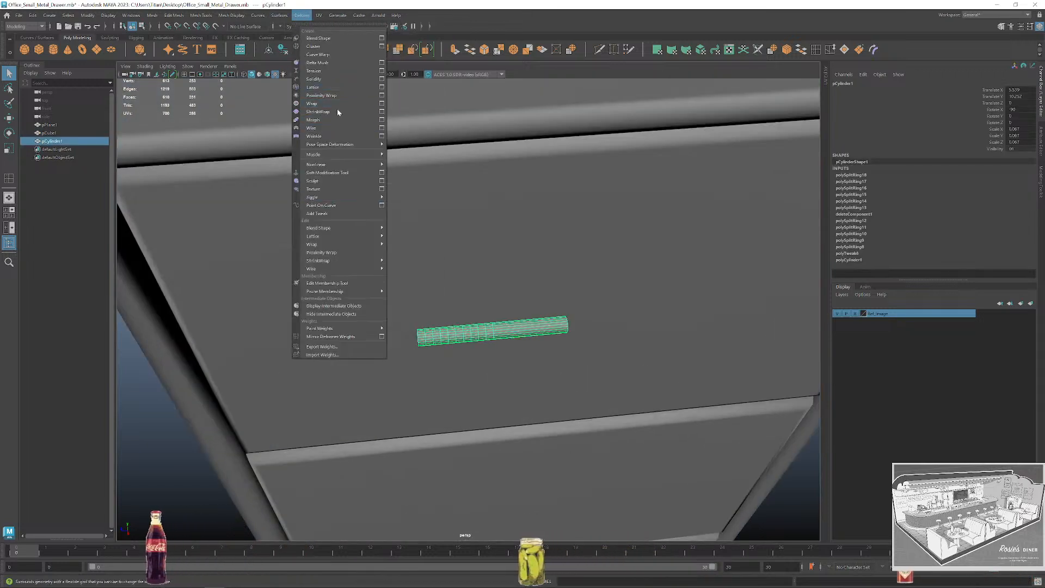
pyautogui.moveTo(326, 163)
pyautogui.click(403, 165)
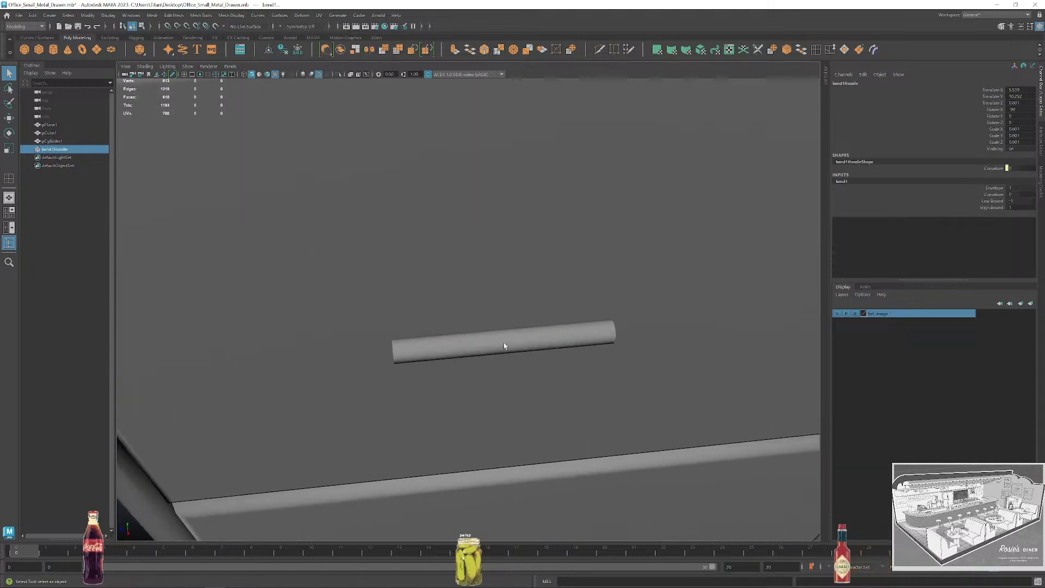
# Set the new bend deformer's curvature to 150 and its high bound to 0.
pyautogui.click(1016, 194)
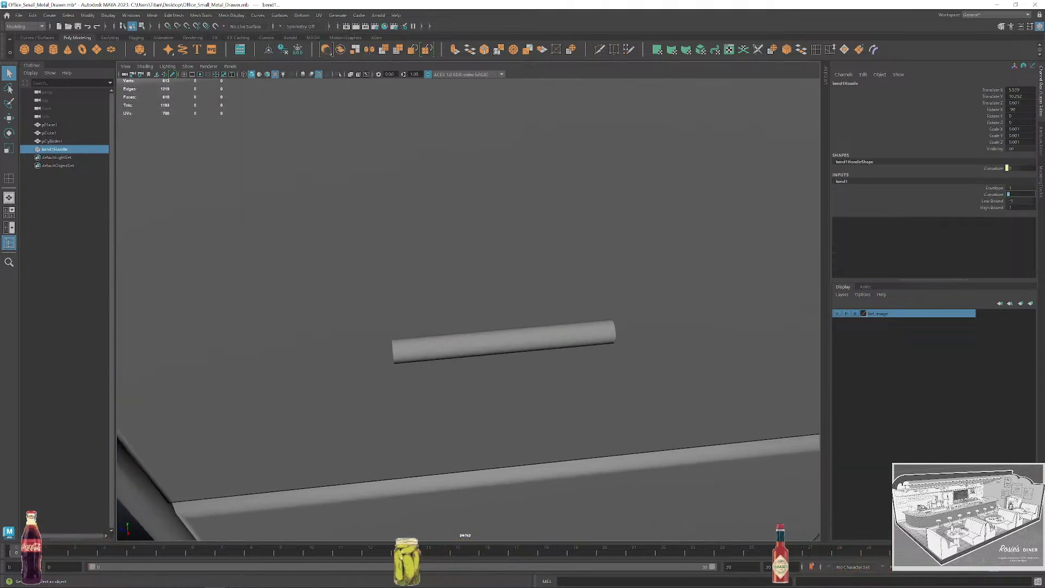
pyautogui.write('150')
pyautogui.press('Return')
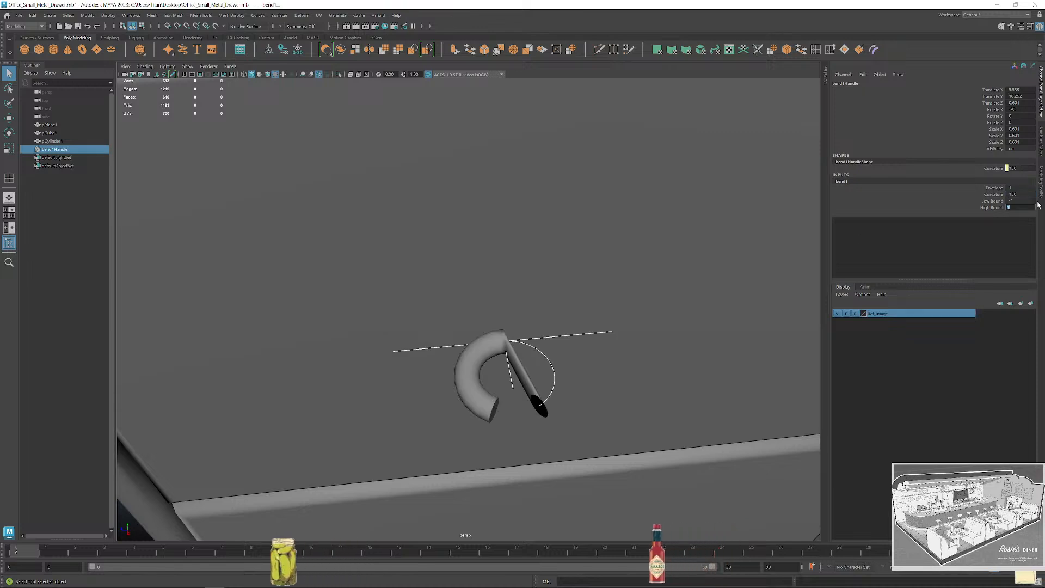
pyautogui.write('0')
pyautogui.press('Return')
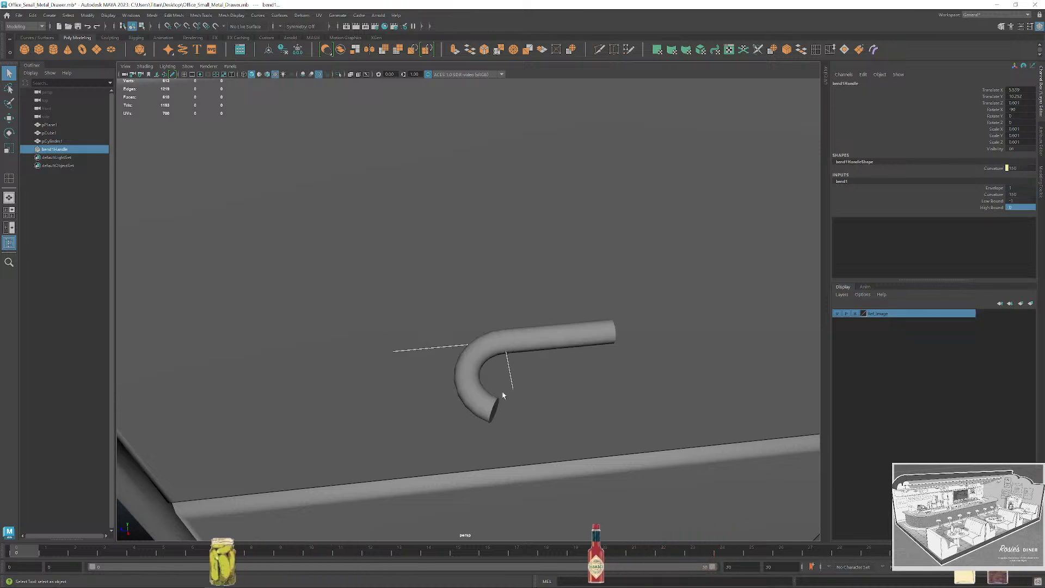
# Rotate the new bend handle around the bar's long axis so the bent end turns toward the drawer front.
pyautogui.moveTo(591, 374)
pyautogui.keyDown('alt'); pyautogui.mouseDown()
pyautogui.moveTo(574, 366)
pyautogui.moveTo(550, 380)
pyautogui.moveTo(577, 375)
pyautogui.mouseUp(); pyautogui.keyUp('alt')
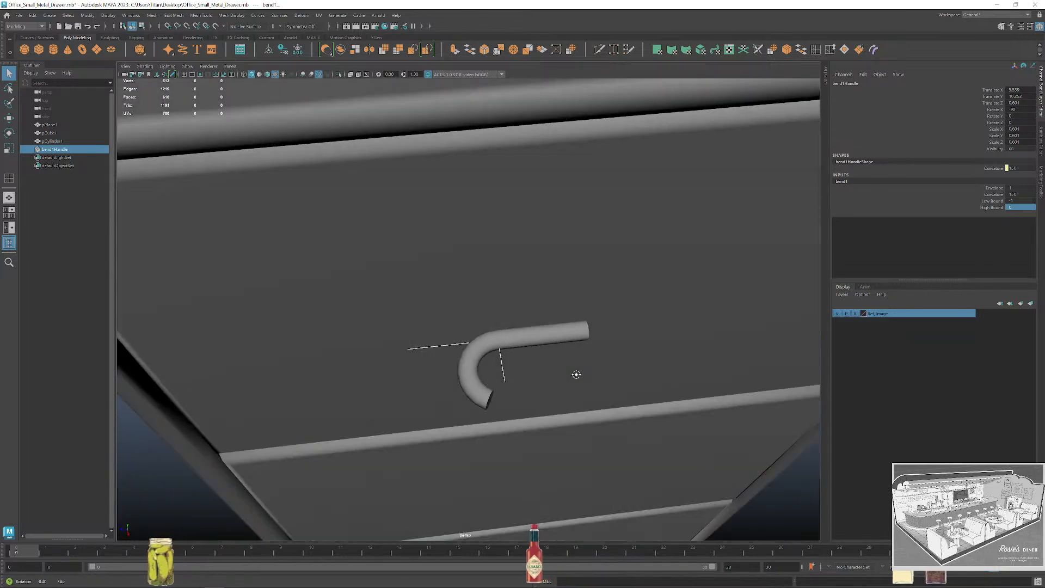
pyautogui.click(504, 379)
pyautogui.click(504, 377)
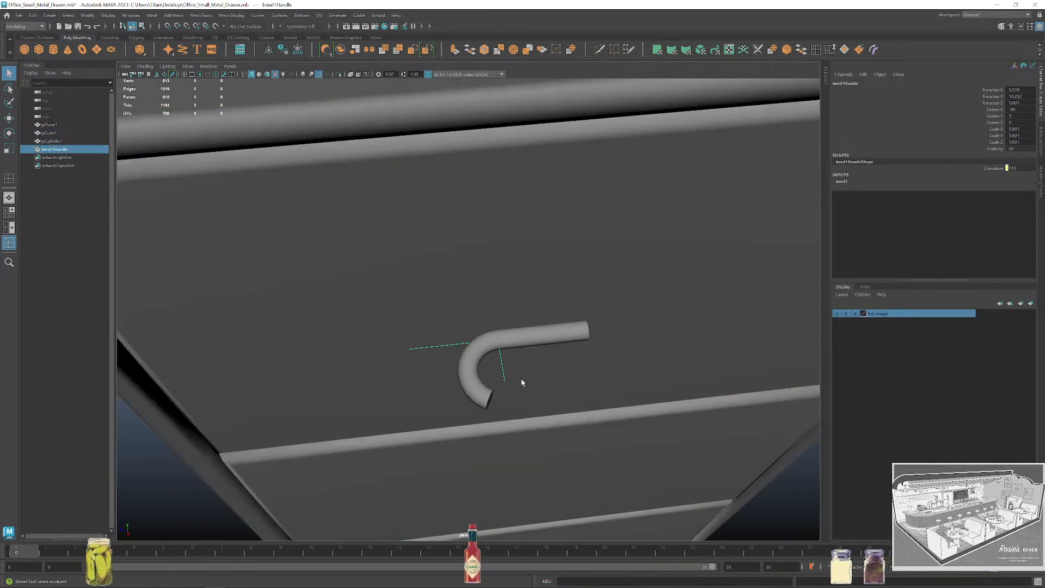
pyautogui.press('e')
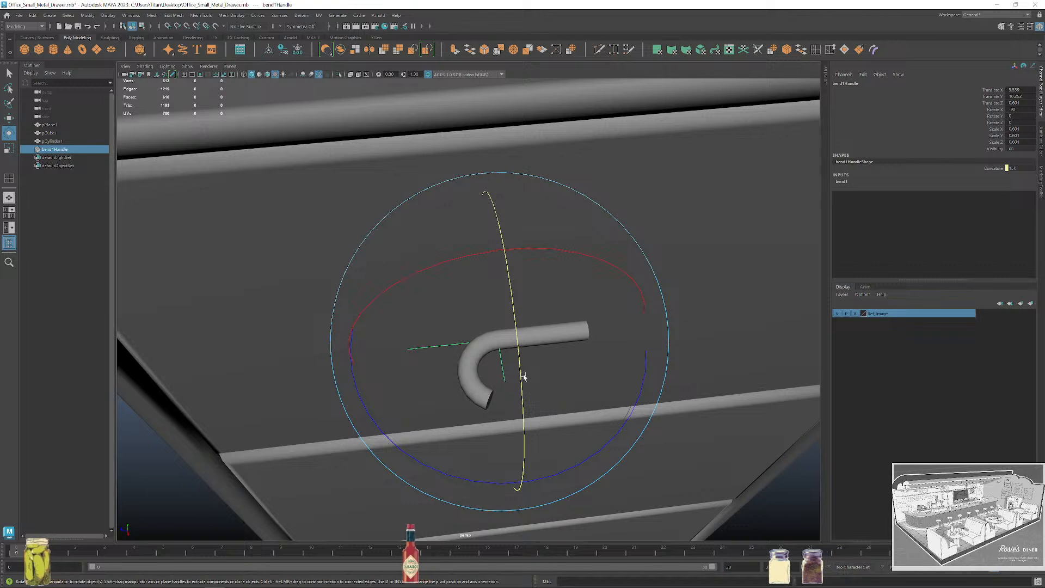
pyautogui.press('-')
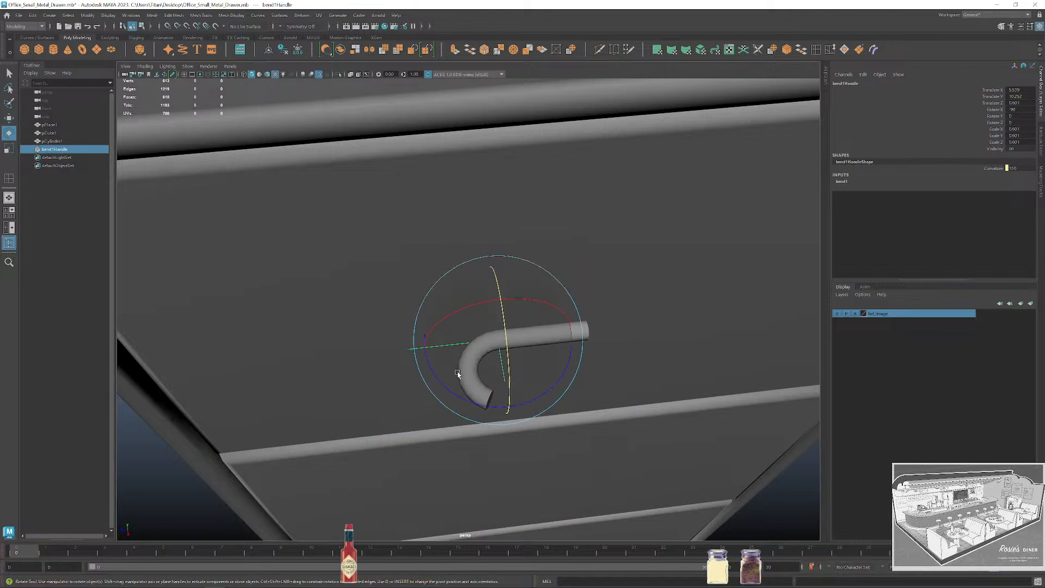
pyautogui.moveTo(508, 390)
pyautogui.mouseDown()
pyautogui.moveTo(491, 323)
pyautogui.moveTo(520, 336)
pyautogui.moveTo(572, 317)
pyautogui.moveTo(577, 301)
pyautogui.moveTo(586, 355)
pyautogui.moveTo(589, 309)
pyautogui.moveTo(583, 349)
pyautogui.moveTo(556, 362)
pyautogui.moveTo(457, 306)
pyautogui.moveTo(539, 387)
pyautogui.mouseUp()
# Display wireframe on shaded and delete the handle bar's construction history to bake in the bend.
pyautogui.click(267, 75)
pyautogui.press('q')
pyautogui.click(544, 336)
pyautogui.keyDown('alt'); pyautogui.moveTo(545, 336); pyautogui.dragTo(523, 349); pyautogui.keyUp('alt')
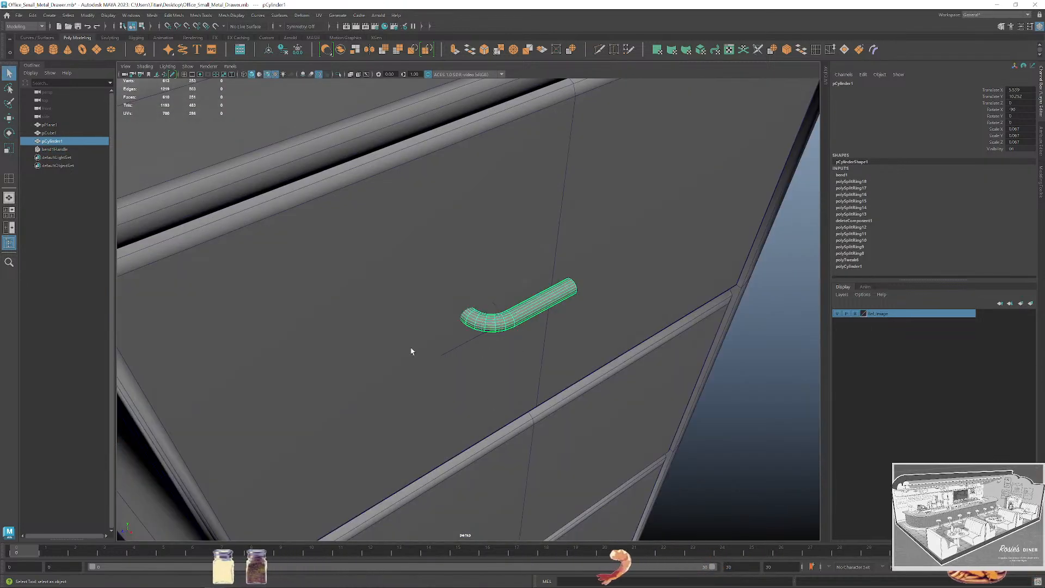
pyautogui.click(284, 50)
pyautogui.press('w')
pyautogui.keyDown('alt'); pyautogui.moveTo(599, 326); pyautogui.dragTo(630, 340); pyautogui.keyUp('alt')
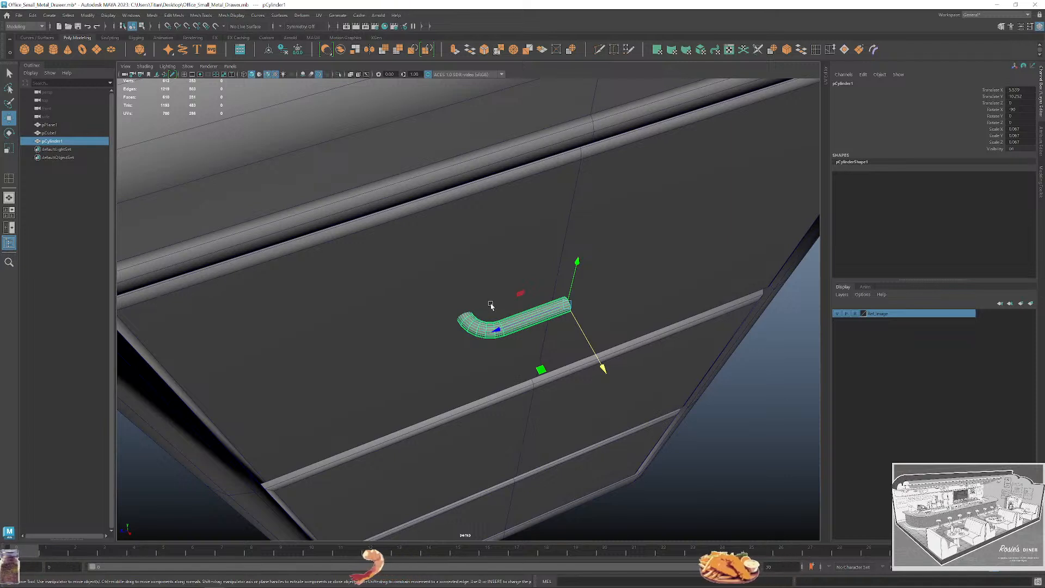
# Isolate the handle bar, delete the faces of the outer part of its bend, and return to object mode with the whole cabinet shown.
pyautogui.keyDown('alt'); pyautogui.moveTo(508, 313); pyautogui.dragTo(552, 322); pyautogui.keyUp('alt')
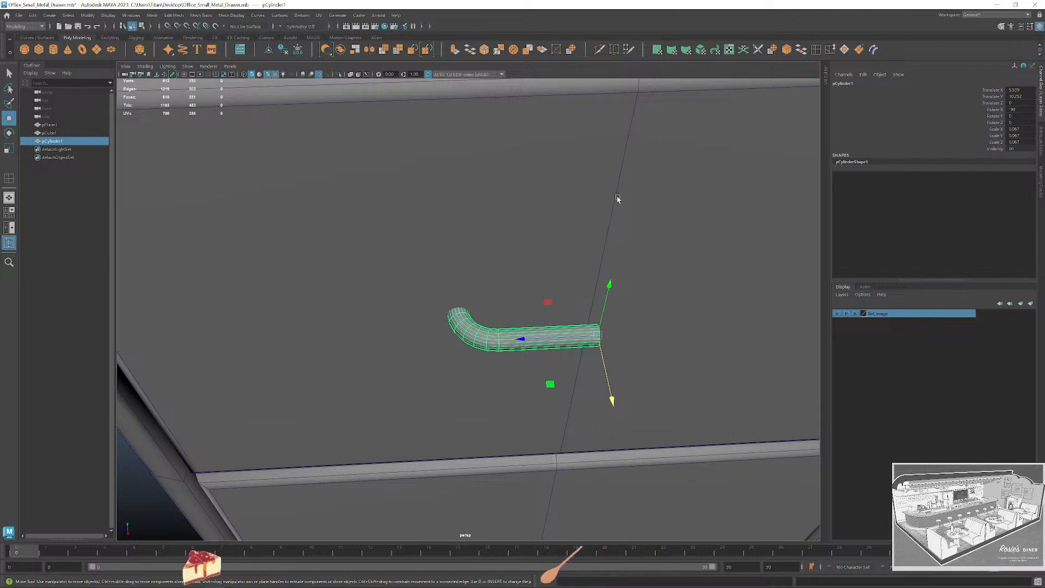
pyautogui.keyDown('alt'); pyautogui.moveTo(618, 198); pyautogui.dragTo(558, 358); pyautogui.keyUp('alt')
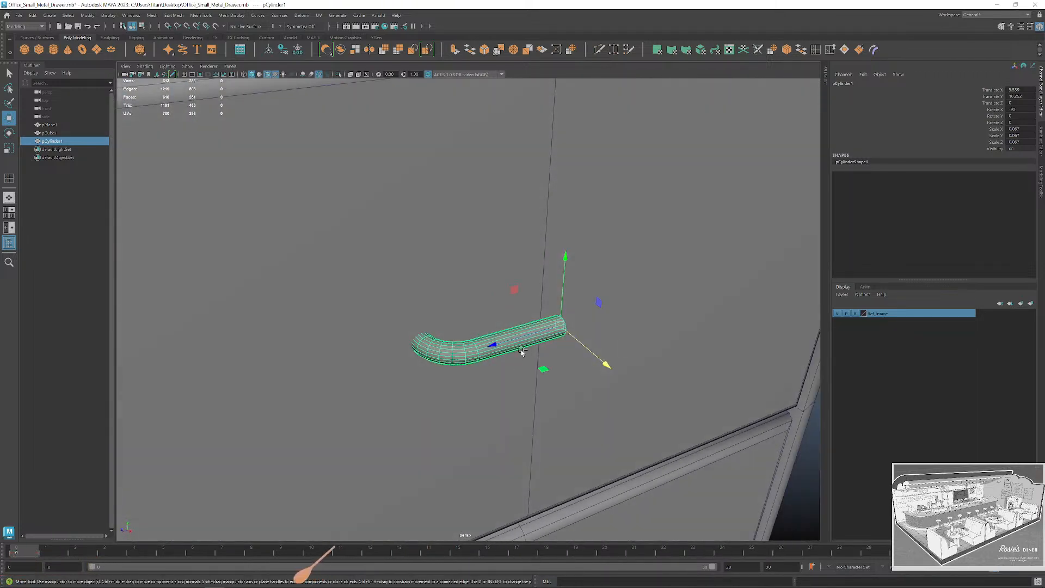
pyautogui.hotkey('ctrl', '1')
pyautogui.keyDown('alt'); pyautogui.moveTo(482, 364); pyautogui.dragTo(522, 380); pyautogui.keyUp('alt')
pyautogui.moveTo(451, 358); pyautogui.dragTo(462, 382, button='right')
pyautogui.press('q')
pyautogui.moveTo(418, 325); pyautogui.dragTo(477, 403)
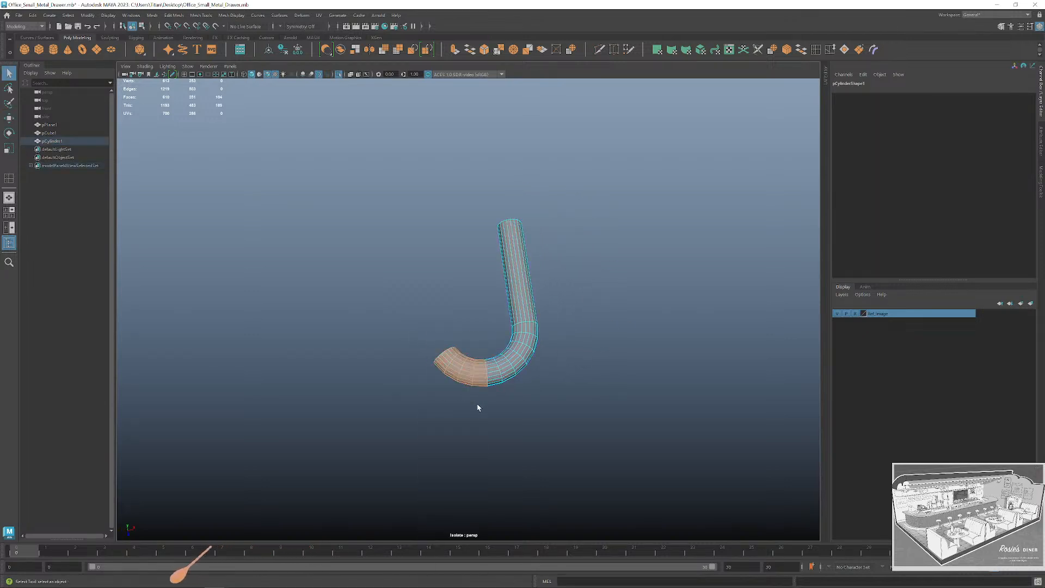
pyautogui.press('Delete')
pyautogui.moveTo(520, 276); pyautogui.dragTo(555, 262, button='right')
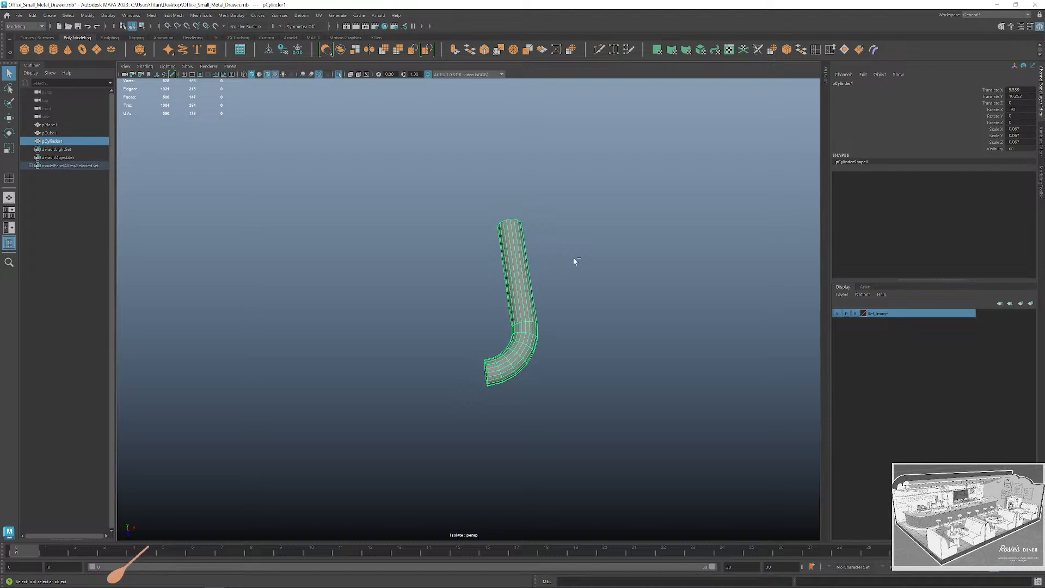
pyautogui.hotkey('ctrl', '1')
# Show the whole cabinet again and mirror the handle bar across the world Z axis to form its second bent end.
pyautogui.keyDown('alt'); pyautogui.moveTo(574, 258); pyautogui.dragTo(541, 359); pyautogui.keyUp('alt')
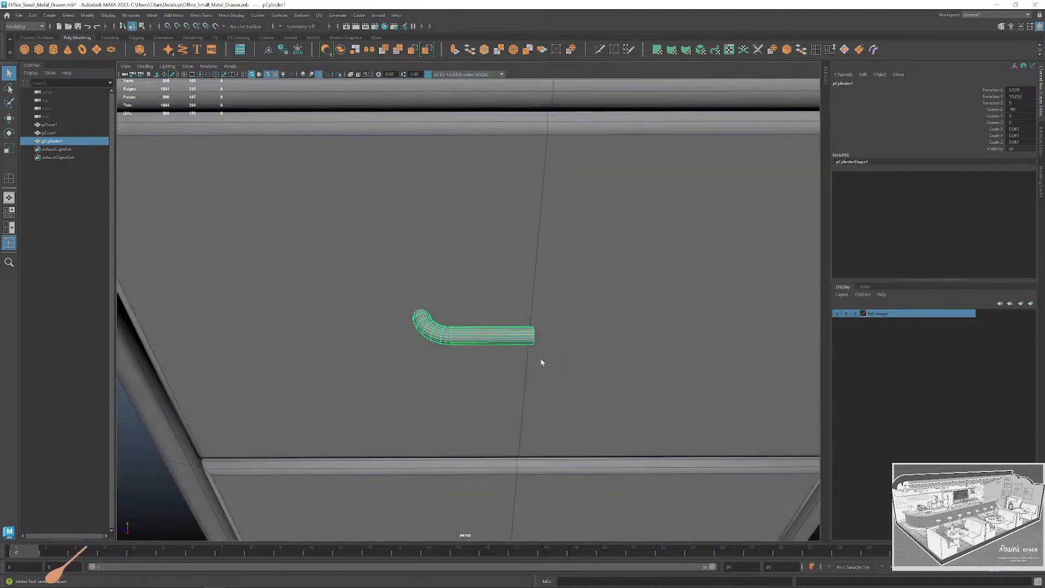
pyautogui.scroll(3, 541, 362)
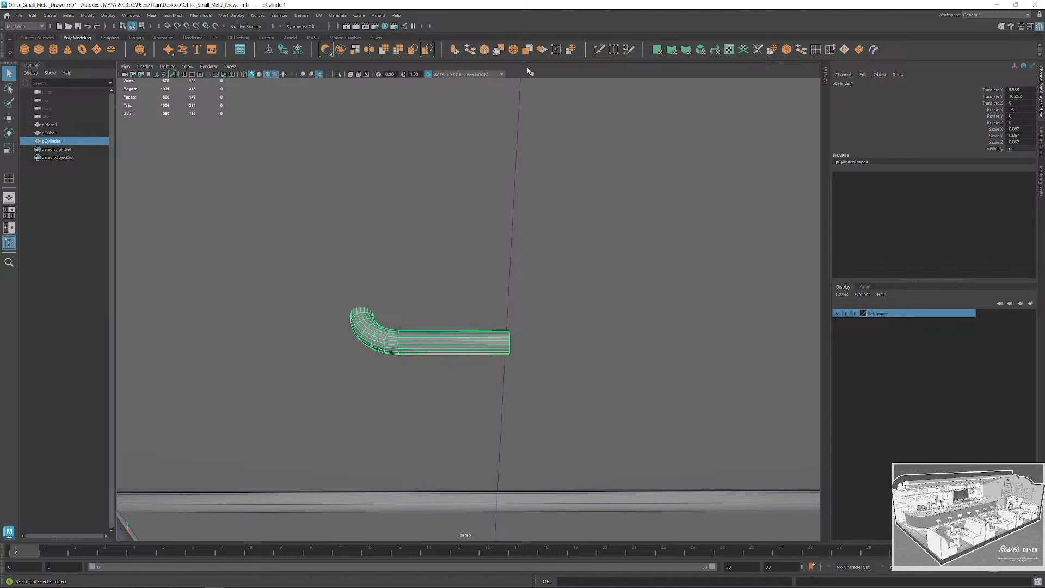
pyautogui.scroll(-3, 536, 263)
pyautogui.scroll(3, 543, 299)
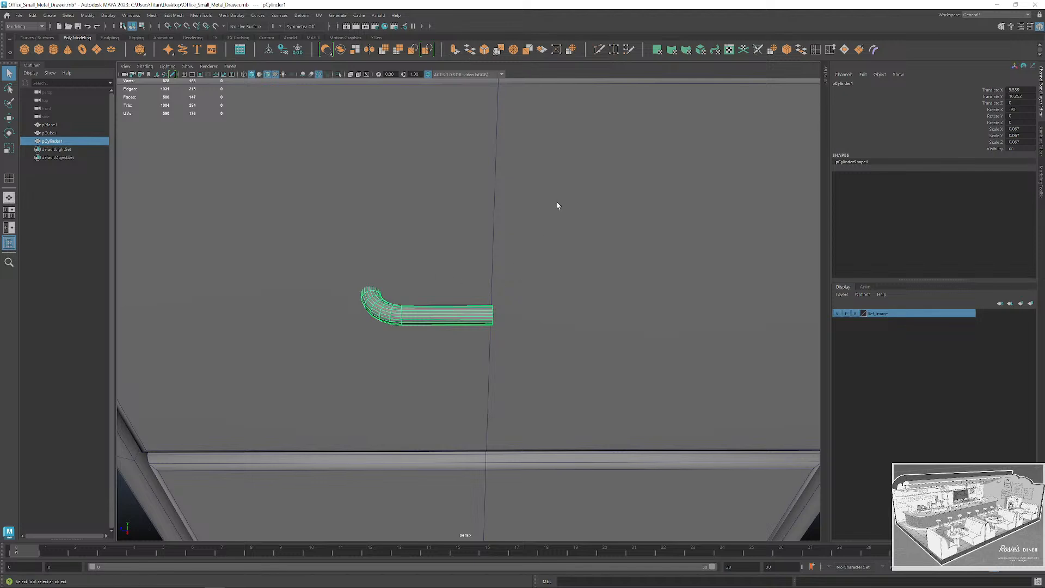
pyautogui.click(369, 51)
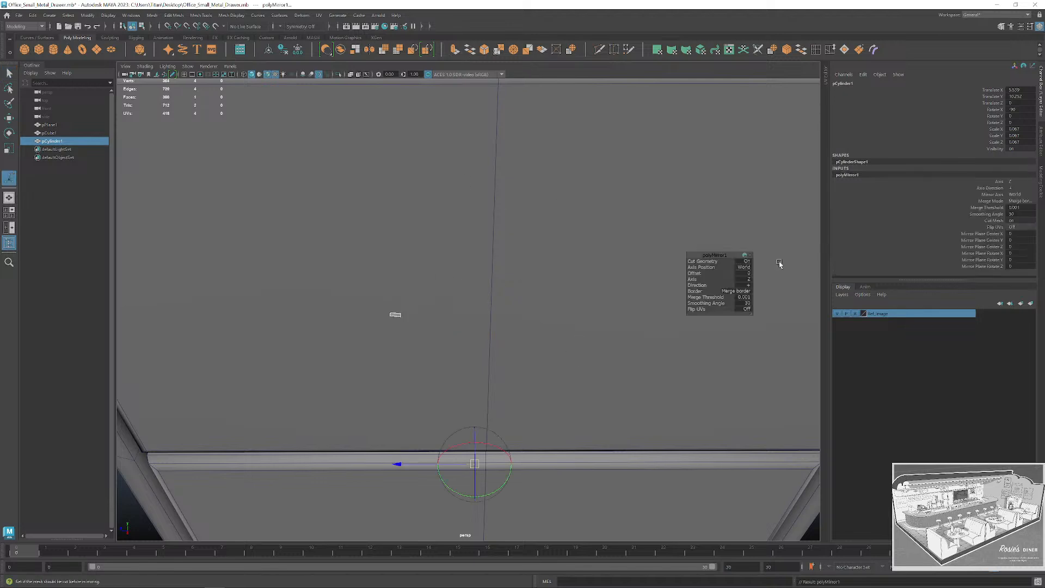
pyautogui.click(766, 301)
pyautogui.moveTo(533, 331)
pyautogui.keyDown('alt'); pyautogui.mouseDown()
pyautogui.moveTo(566, 366)
pyautogui.moveTo(553, 357)
pyautogui.moveTo(548, 327)
pyautogui.mouseUp(); pyautogui.keyUp('alt')
pyautogui.press('q')
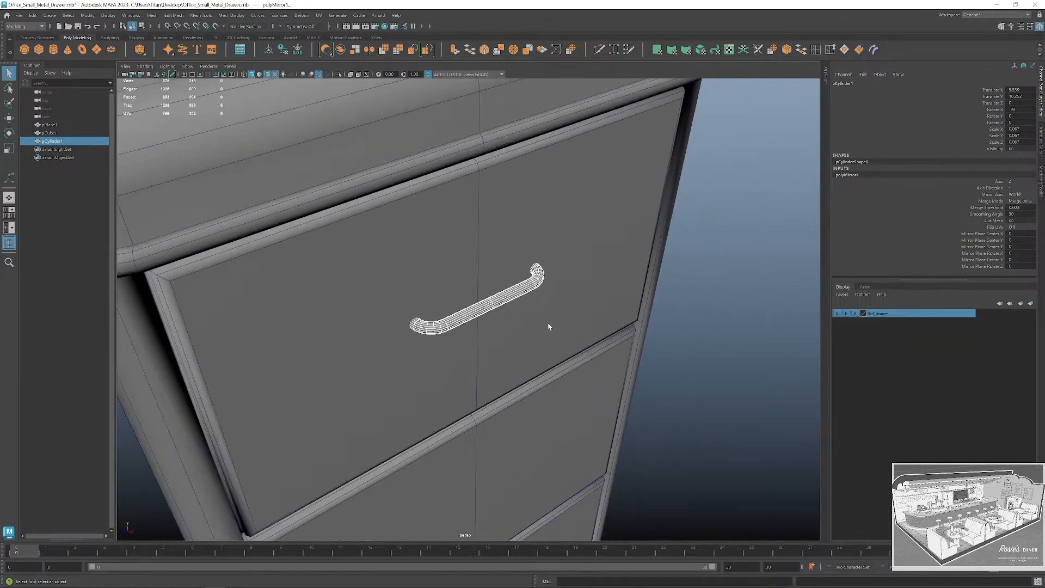
# Delete the mirrored handle's construction history and freeze its transformations.
pyautogui.click(282, 50)
pyautogui.click(298, 52)
pyautogui.press('w')
# Examine the handle's size and position on the top drawer against the handles in the reference photo.
pyautogui.scroll(-4, 548, 270)
pyautogui.moveTo(548, 270)
pyautogui.keyDown('alt'); pyautogui.mouseDown()
pyautogui.moveTo(530, 276)
pyautogui.moveTo(548, 278)
pyautogui.mouseUp(); pyautogui.keyUp('alt')
pyautogui.scroll(-3, 530, 276)
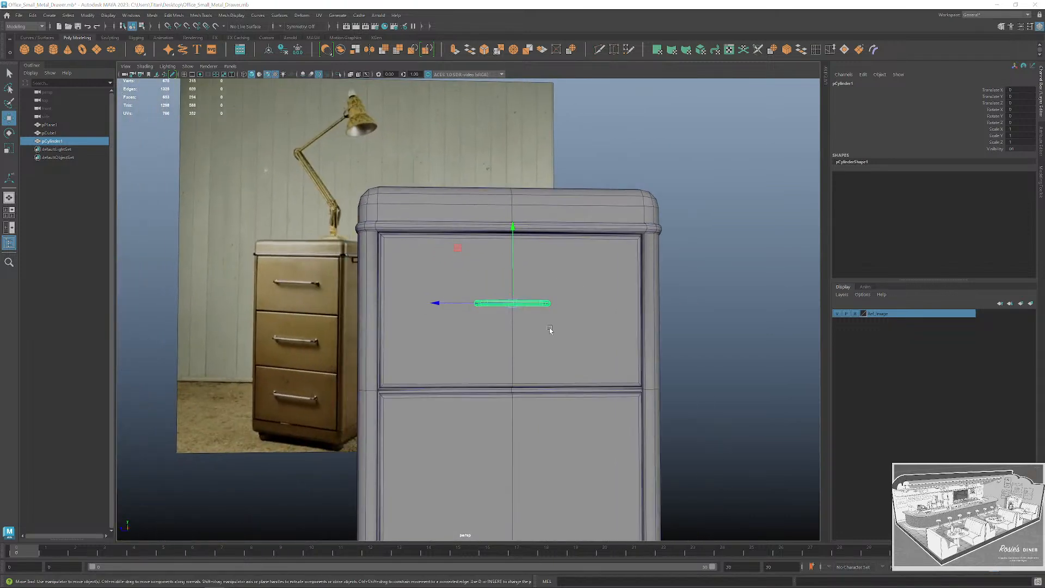
pyautogui.press('space')
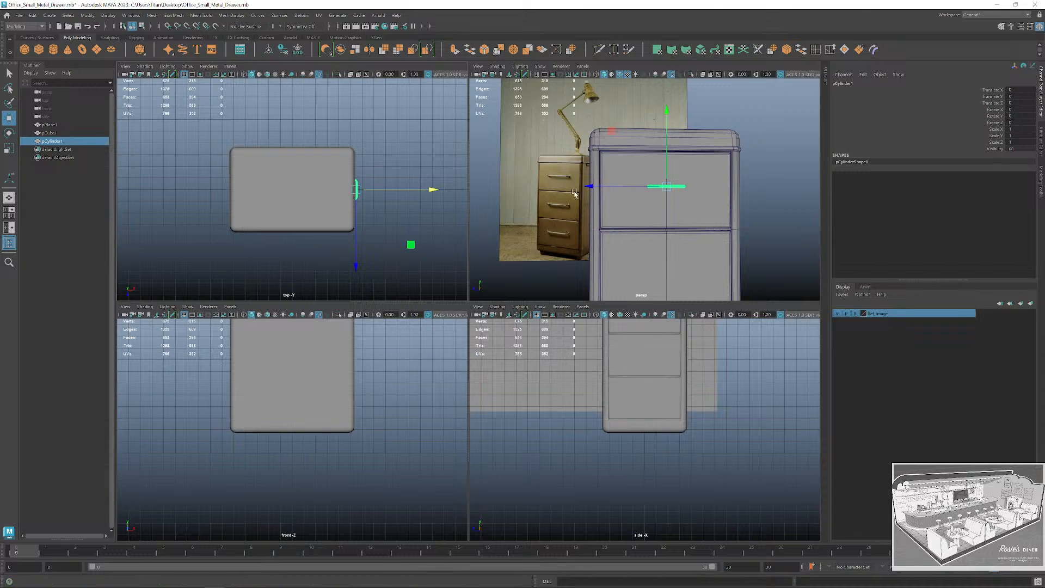
pyautogui.press('space')
pyautogui.scroll(3, 590, 289)
pyautogui.keyDown('alt'); pyautogui.moveTo(593, 310); pyautogui.dragTo(686, 305); pyautogui.keyUp('alt')
pyautogui.click(710, 329)
pyautogui.scroll(-7, 497, 309)
pyautogui.keyDown('alt'); pyautogui.moveTo(497, 309); pyautogui.dragTo(477, 279); pyautogui.keyUp('alt')
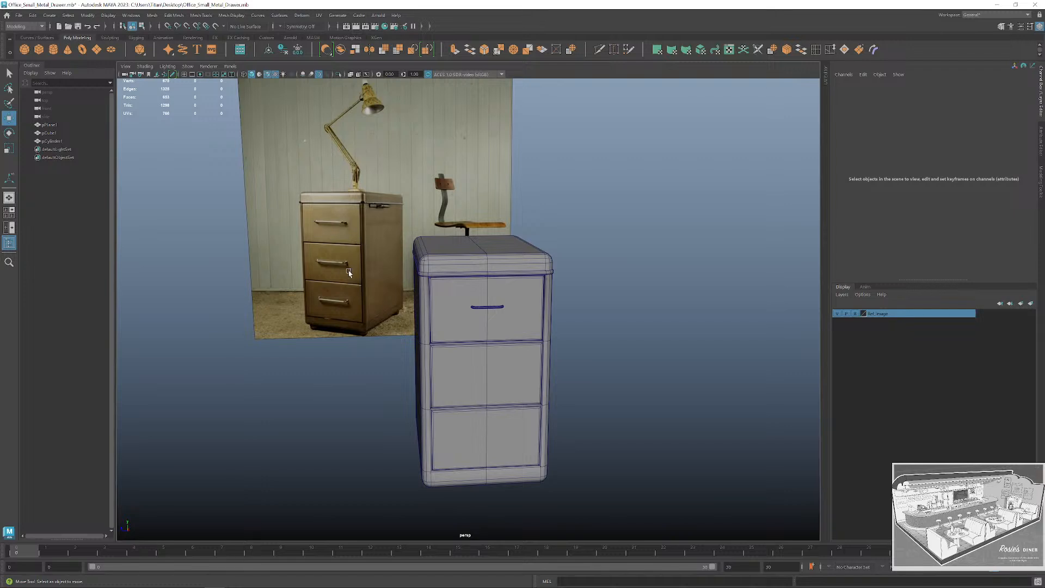
pyautogui.scroll(5, 509, 334)
pyautogui.keyDown('alt'); pyautogui.moveTo(574, 285); pyautogui.dragTo(574, 275, button='middle'); pyautogui.keyUp('alt')
pyautogui.scroll(-3, 574, 275)
pyautogui.keyDown('alt'); pyautogui.moveTo(574, 275); pyautogui.dragTo(588, 287); pyautogui.keyUp('alt')
# Move the handle about 0.16 units outward along X so it stands off the top drawer's front.
pyautogui.click(495, 263)
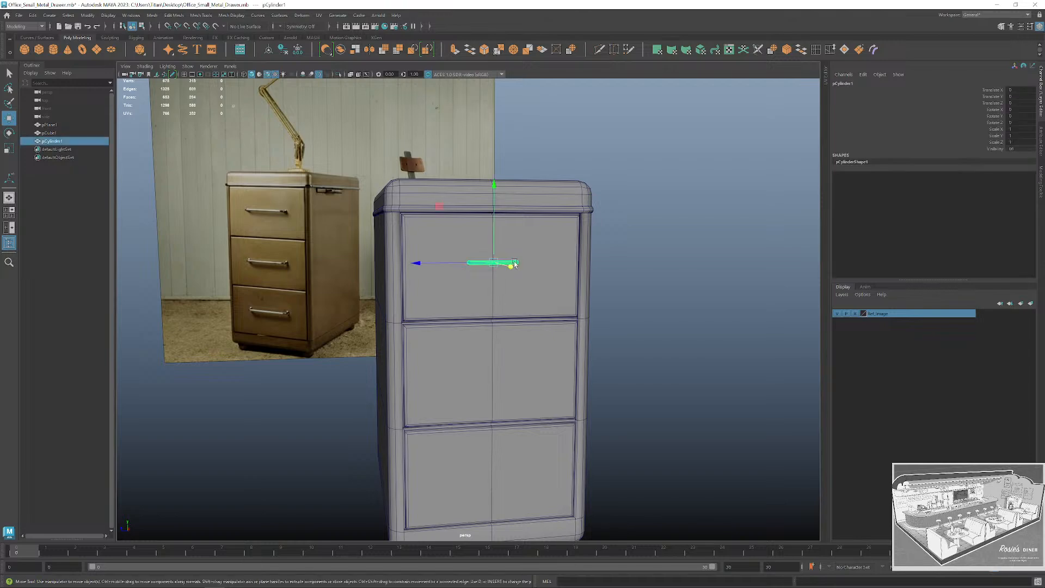
pyautogui.press('f')
pyautogui.keyDown('alt'); pyautogui.moveTo(495, 262); pyautogui.dragTo(571, 342); pyautogui.keyUp('alt')
pyautogui.keyDown('alt'); pyautogui.moveTo(571, 342); pyautogui.dragTo(695, 349, button='middle'); pyautogui.keyUp('alt')
pyautogui.keyDown('alt'); pyautogui.moveTo(695, 350); pyautogui.dragTo(624, 389); pyautogui.keyUp('alt')
pyautogui.keyDown('alt'); pyautogui.moveTo(624, 389); pyautogui.dragTo(603, 353, button='middle'); pyautogui.keyUp('alt')
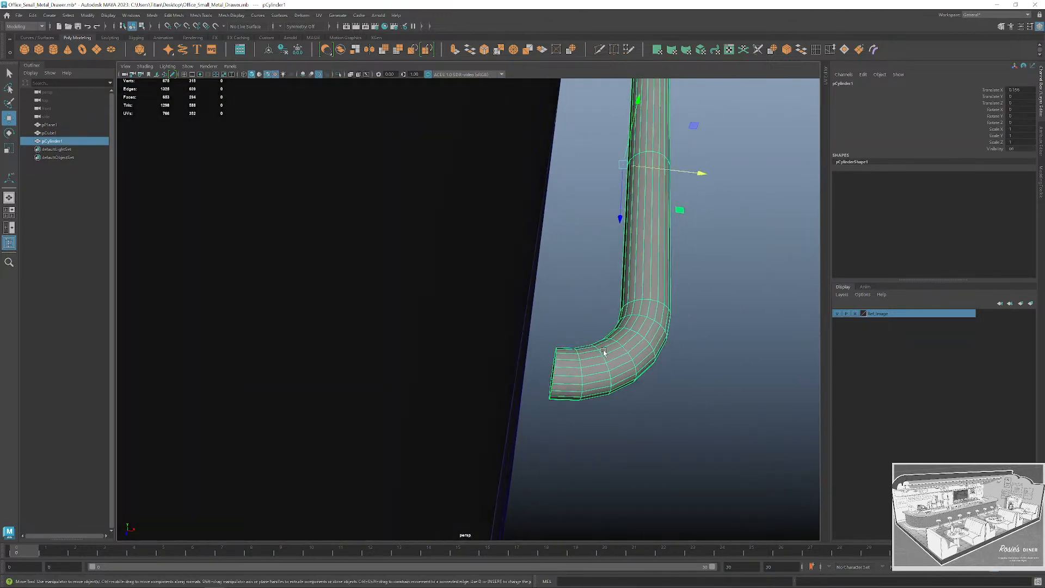
pyautogui.press('q')
pyautogui.moveTo(541, 359); pyautogui.dragTo(572, 370, button='right')
pyautogui.doubleClick(554, 374)
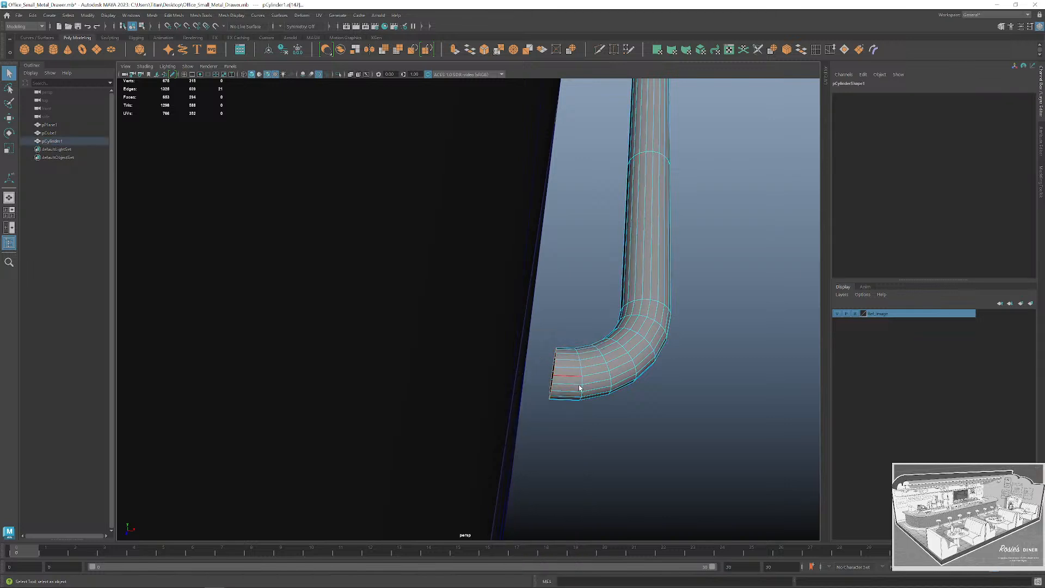
pyautogui.moveTo(596, 387)
pyautogui.keyDown('alt'); pyautogui.mouseDown(button='middle')
pyautogui.moveTo(571, 363)
pyautogui.moveTo(588, 376)
pyautogui.mouseUp(button='middle'); pyautogui.keyUp('alt')
pyautogui.hotkey('ctrl', 'e')
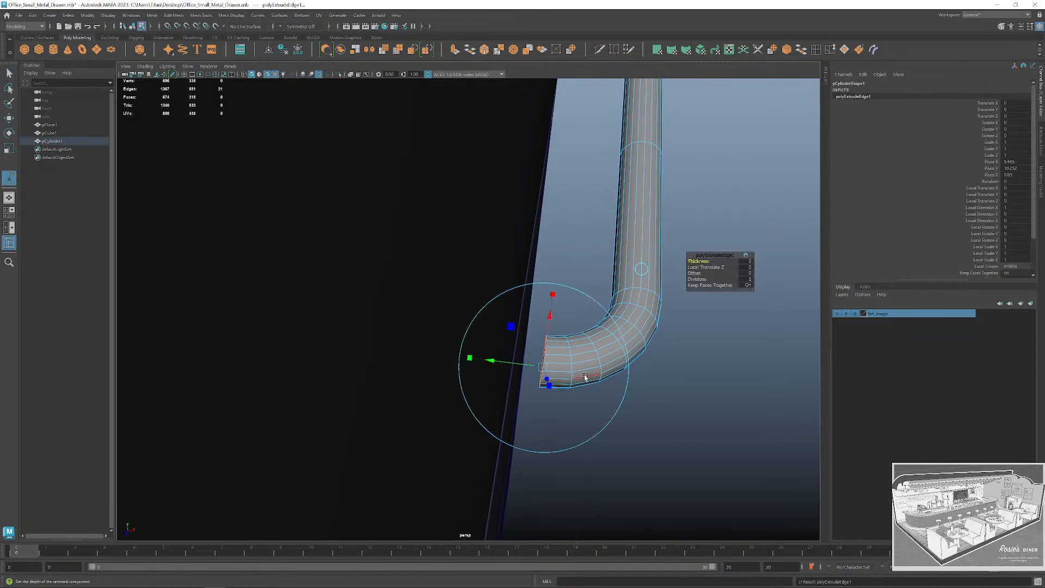
pyautogui.press('w')
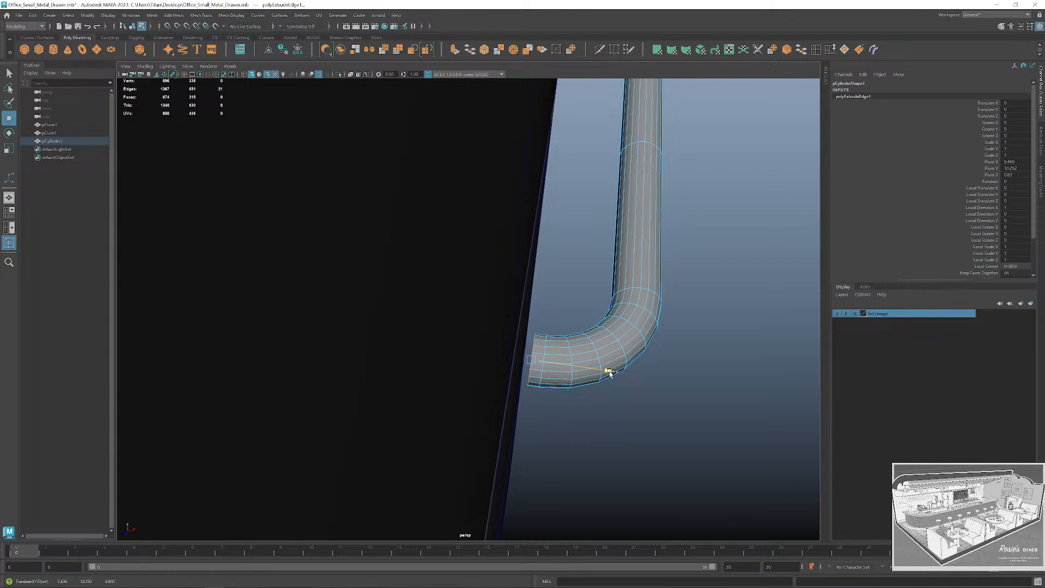
pyautogui.keyDown('alt'); pyautogui.moveTo(612, 287); pyautogui.dragTo(700, 350); pyautogui.keyUp('alt')
pyautogui.hotkey('ctrl', 'z')
pyautogui.hotkey('ctrl', 'z')
pyautogui.hotkey('ctrl', 'z')
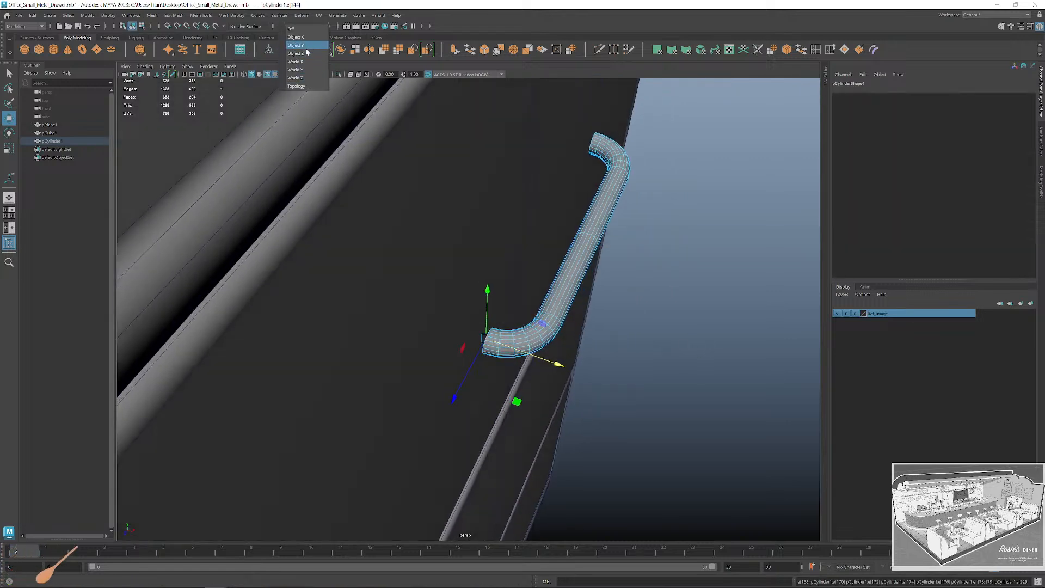
pyautogui.click(305, 47)
pyautogui.scroll(2, 579, 324)
pyautogui.keyDown('alt'); pyautogui.moveTo(579, 324); pyautogui.dragTo(616, 245); pyautogui.keyUp('alt')
pyautogui.press('q')
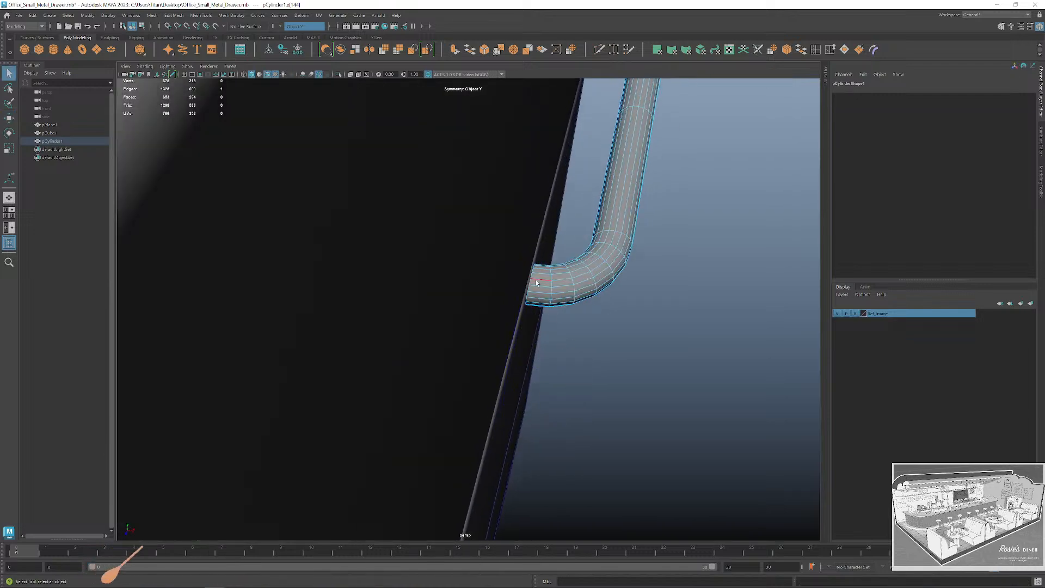
pyautogui.doubleClick(529, 291)
pyautogui.keyDown('alt'); pyautogui.moveTo(529, 291); pyautogui.dragTo(700, 304); pyautogui.keyUp('alt')
# Set symmetry to Object Z and extrude the open border edges at both handle ends toward the drawer front.
pyautogui.keyDown('alt'); pyautogui.moveTo(660, 270); pyautogui.dragTo(533, 315); pyautogui.keyUp('alt')
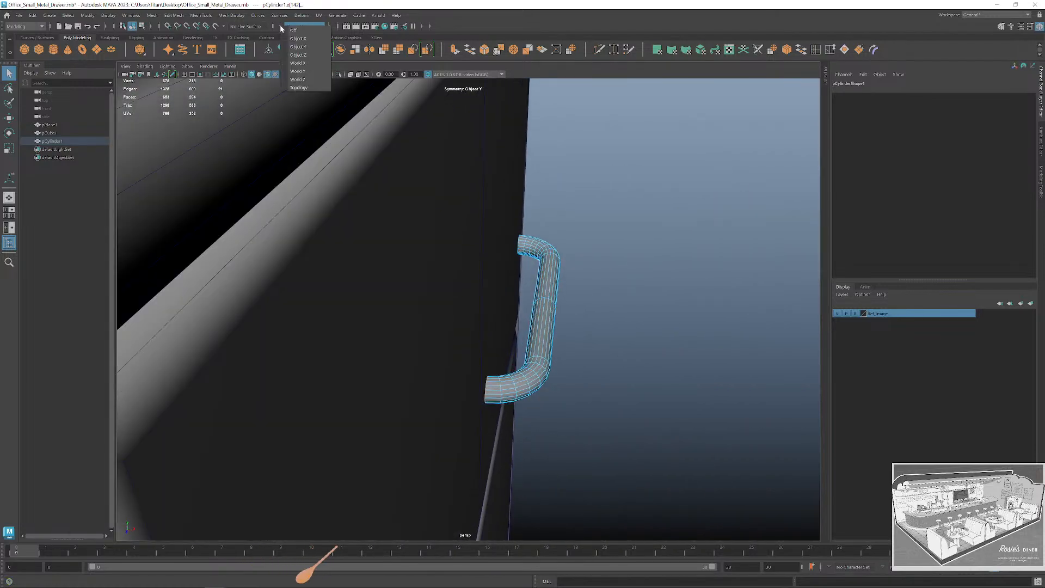
pyautogui.keyDown('alt'); pyautogui.moveTo(604, 372); pyautogui.dragTo(594, 353); pyautogui.keyUp('alt')
pyautogui.hotkey('ctrl', 'e')
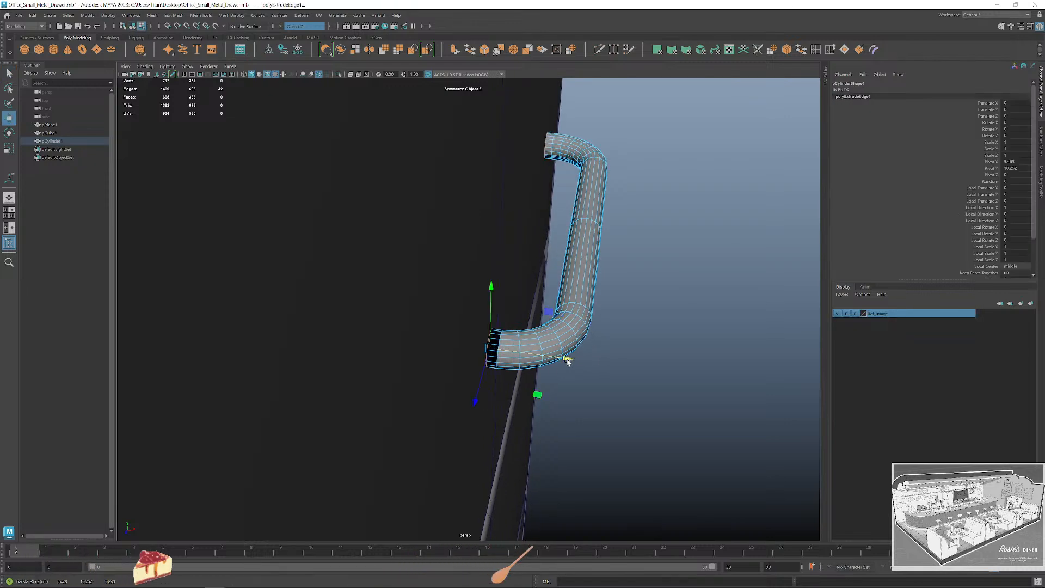
pyautogui.keyDown('alt'); pyautogui.moveTo(567, 361); pyautogui.dragTo(618, 366); pyautogui.keyUp('alt')
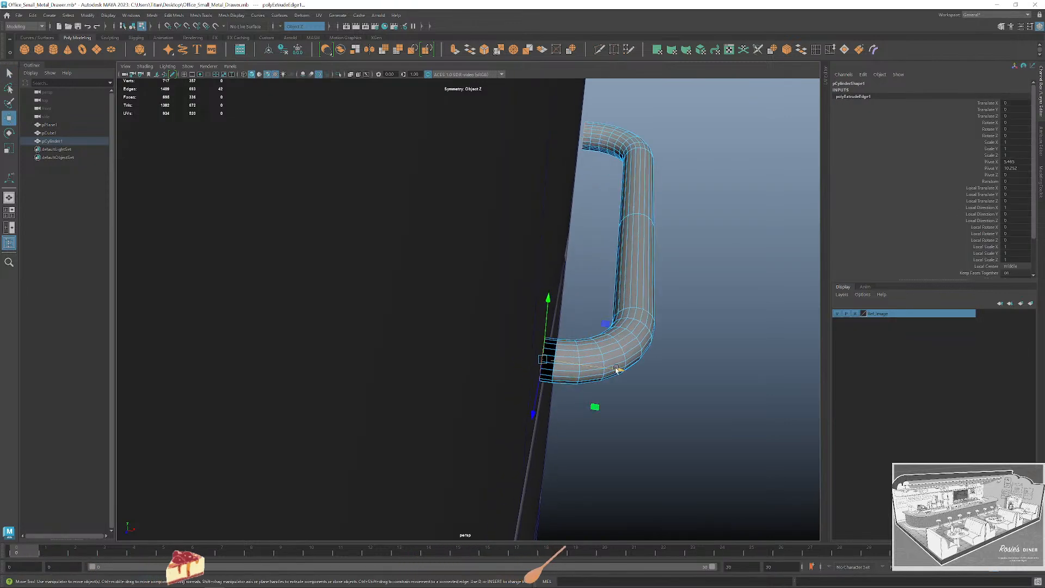
# Extrude the end face rings of both handle ends, scale them outward into collars, and thin the collars along X.
pyautogui.moveTo(540, 355); pyautogui.dragTo(546, 366, button='right')
pyautogui.click(548, 359)
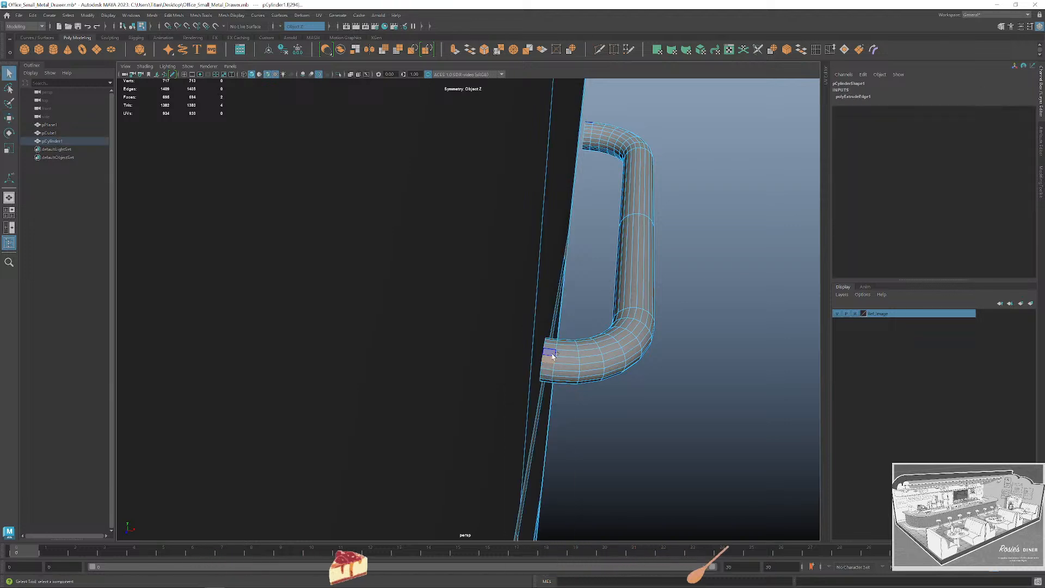
pyautogui.hotkey('ctrl', 'e')
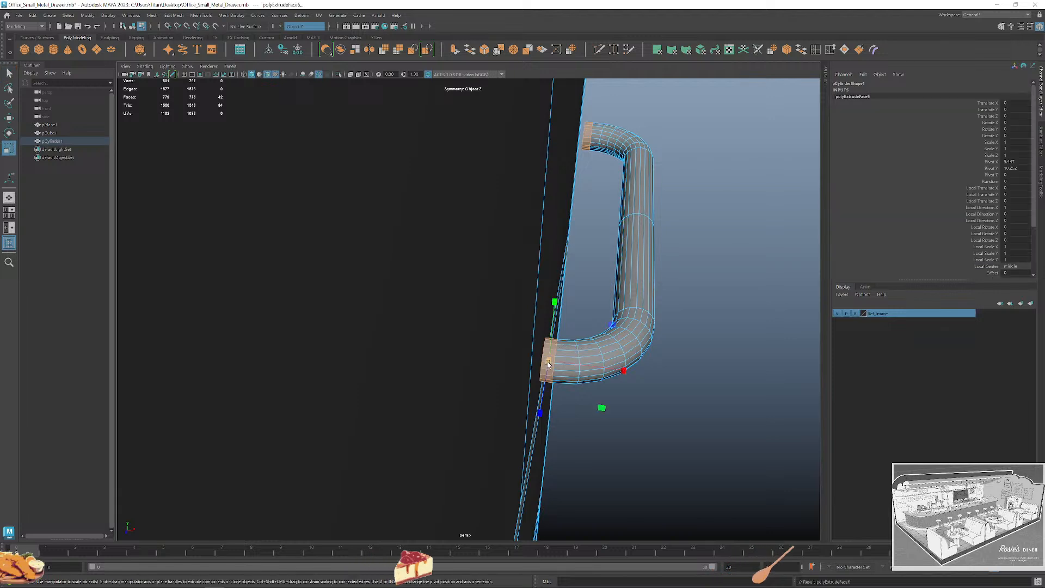
pyautogui.moveTo(551, 362)
pyautogui.mouseDown()
pyautogui.moveTo(577, 370)
pyautogui.moveTo(559, 363)
pyautogui.mouseUp()
pyautogui.press('q')
pyautogui.press('r')
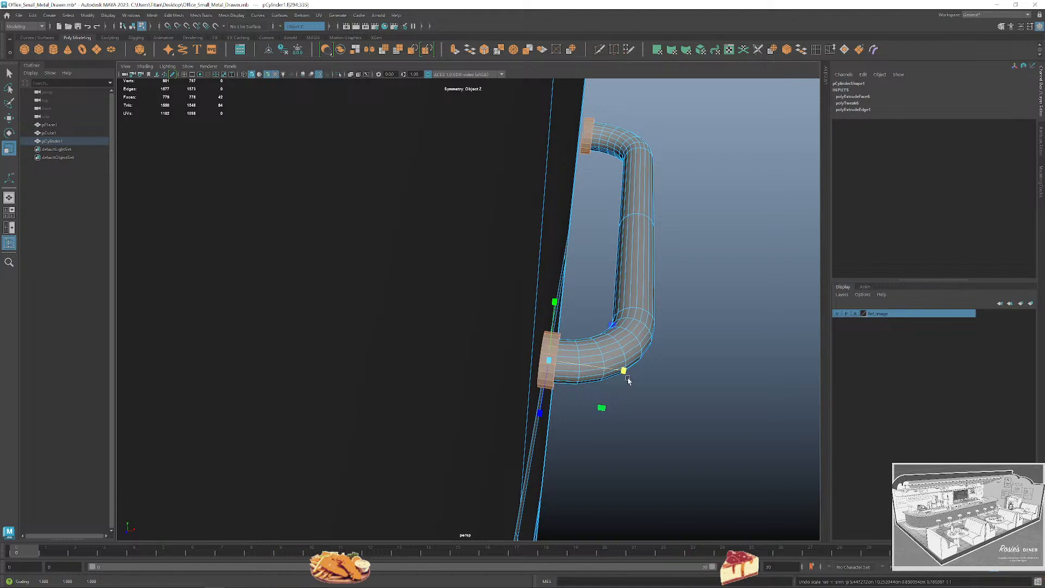
pyautogui.moveTo(629, 381); pyautogui.dragTo(608, 371)
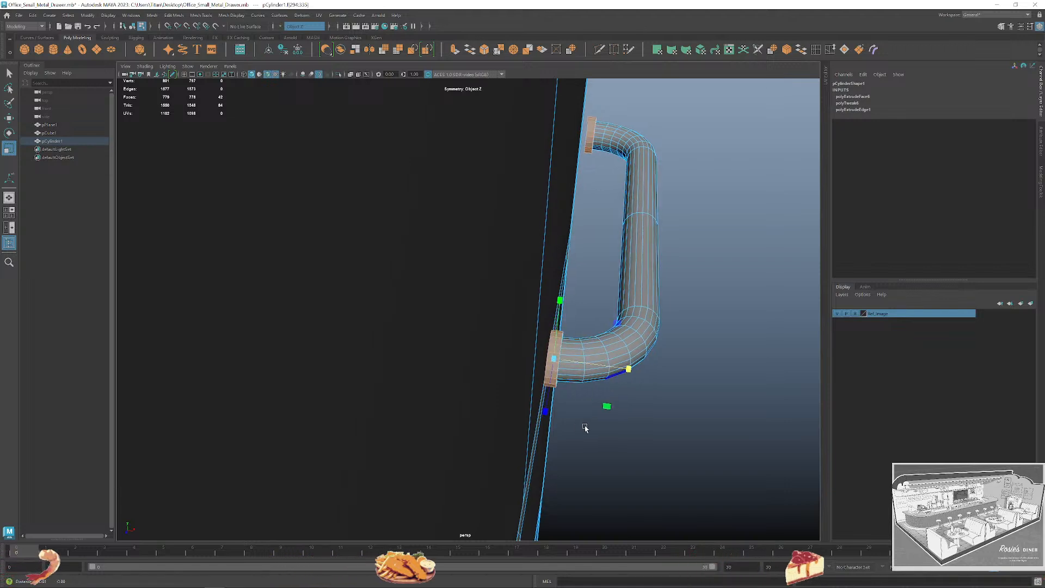
pyautogui.press('q')
pyautogui.keyDown('alt'); pyautogui.moveTo(585, 429); pyautogui.dragTo(632, 383); pyautogui.keyUp('alt')
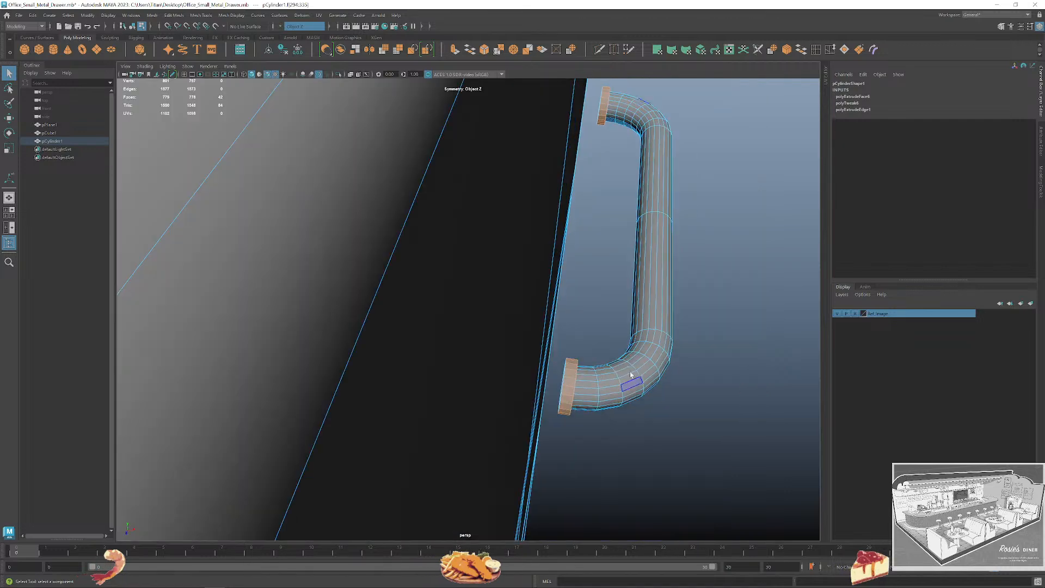
# Isolate the handle and delete the ring of back faces on both collars.
pyautogui.moveTo(632, 350); pyautogui.dragTo(662, 339, button='right')
pyautogui.hotkey('ctrl', '1')
pyautogui.keyDown('alt'); pyautogui.moveTo(643, 356); pyautogui.dragTo(642, 395); pyautogui.keyUp('alt')
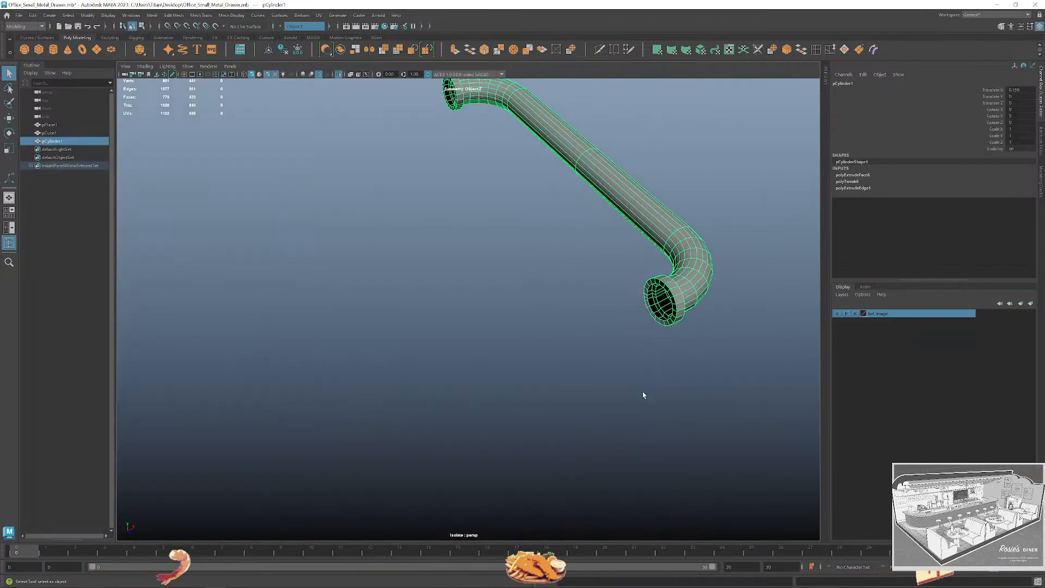
pyautogui.keyDown('alt'); pyautogui.moveTo(678, 308); pyautogui.dragTo(599, 333); pyautogui.keyUp('alt')
pyautogui.scroll(5, 587, 315)
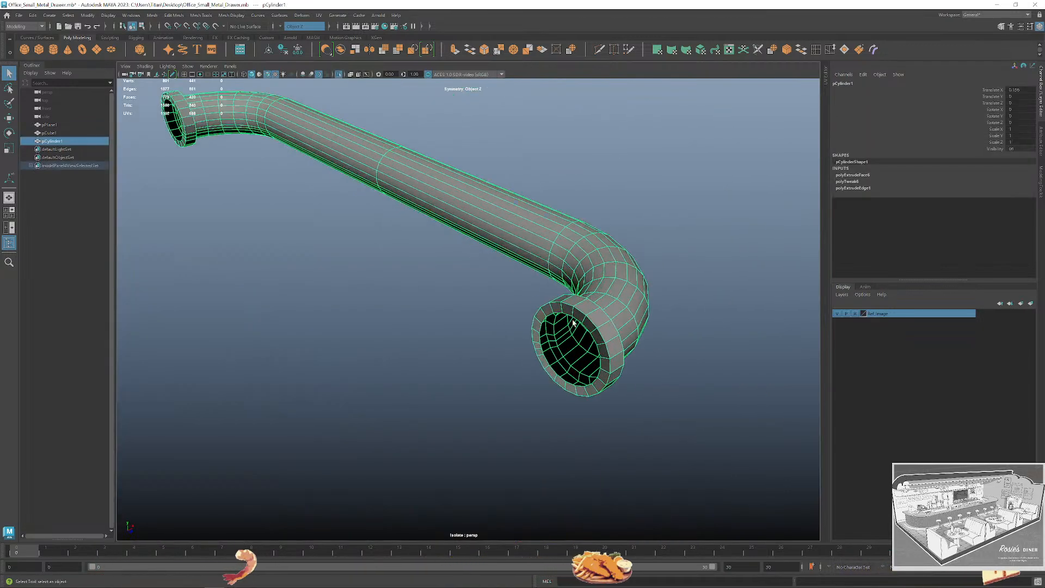
pyautogui.rightClick(581, 298)
pyautogui.moveTo(580, 298); pyautogui.dragTo(581, 311, button='right')
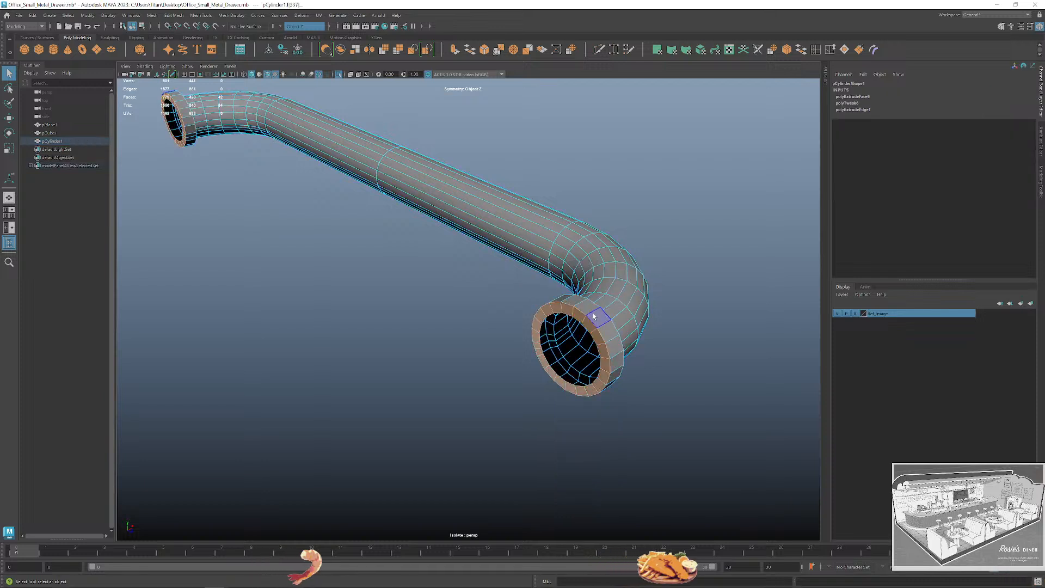
pyautogui.keyDown('alt'); pyautogui.moveTo(616, 328); pyautogui.dragTo(569, 381); pyautogui.keyUp('alt')
pyautogui.keyDown('alt'); pyautogui.moveTo(569, 381); pyautogui.dragTo(702, 316, button='middle'); pyautogui.keyUp('alt')
# Move the front outer edge loops of both collars toward the drawer side to taper the collars.
pyautogui.rightClick(503, 331)
pyautogui.moveTo(504, 331); pyautogui.dragTo(504, 308, button='right')
pyautogui.keyDown('alt'); pyautogui.moveTo(508, 318); pyautogui.dragTo(479, 328); pyautogui.keyUp('alt')
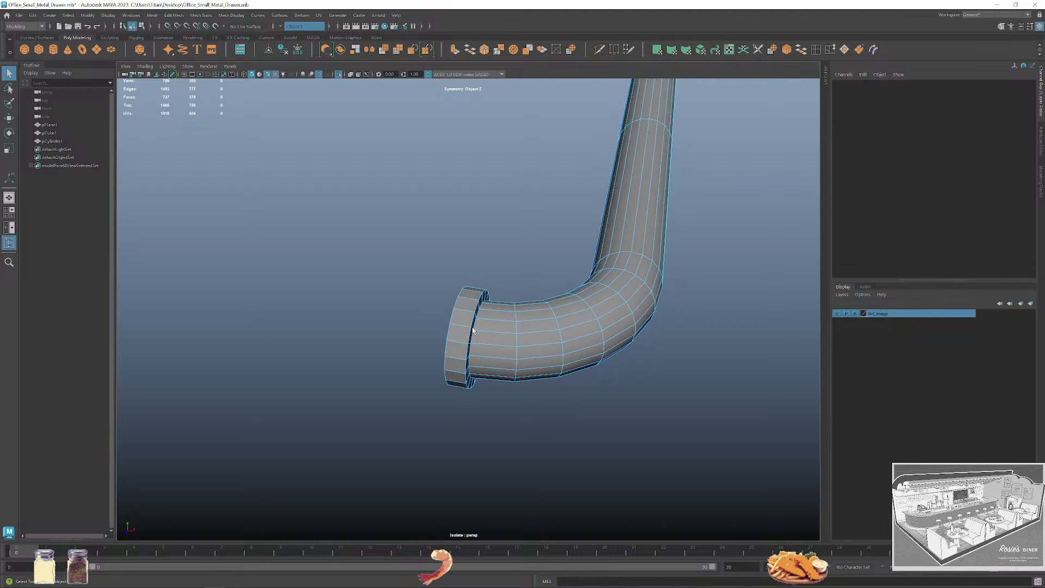
pyautogui.click(475, 326)
pyautogui.doubleClick(475, 326)
pyautogui.press('r')
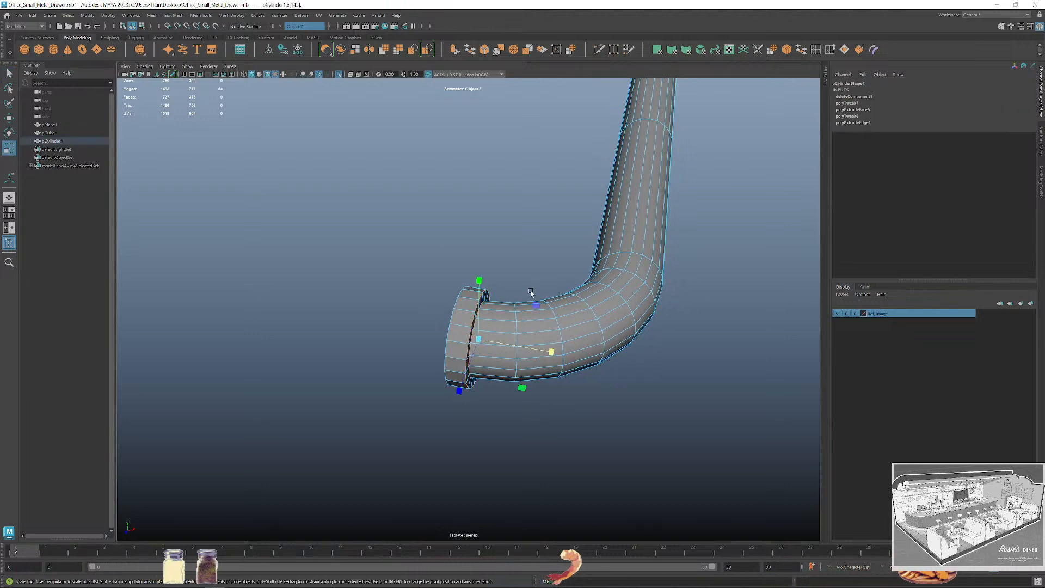
pyautogui.press('q')
pyautogui.doubleClick(498, 332)
pyautogui.press('w')
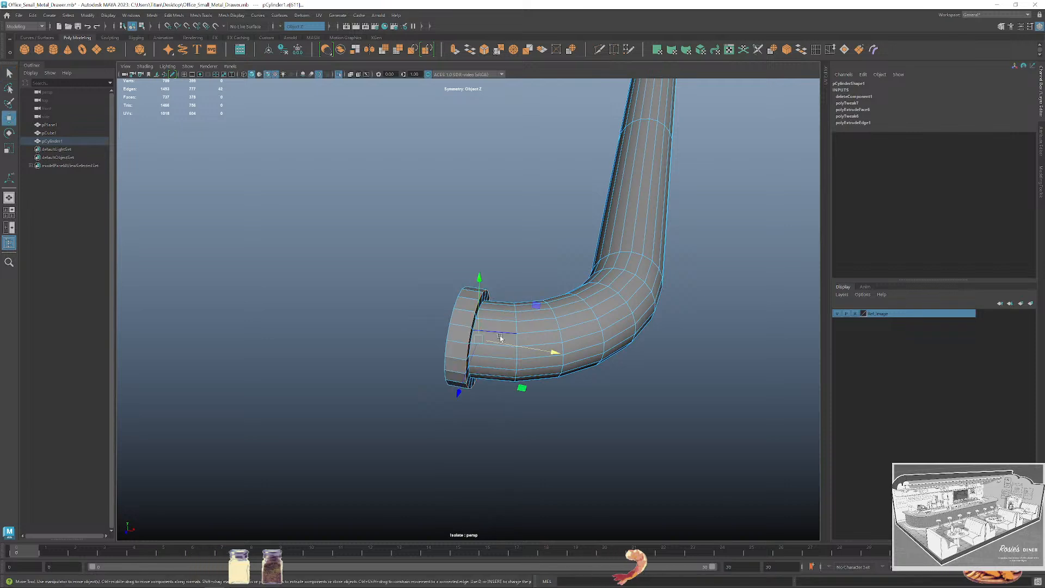
pyautogui.moveTo(561, 355); pyautogui.dragTo(546, 353)
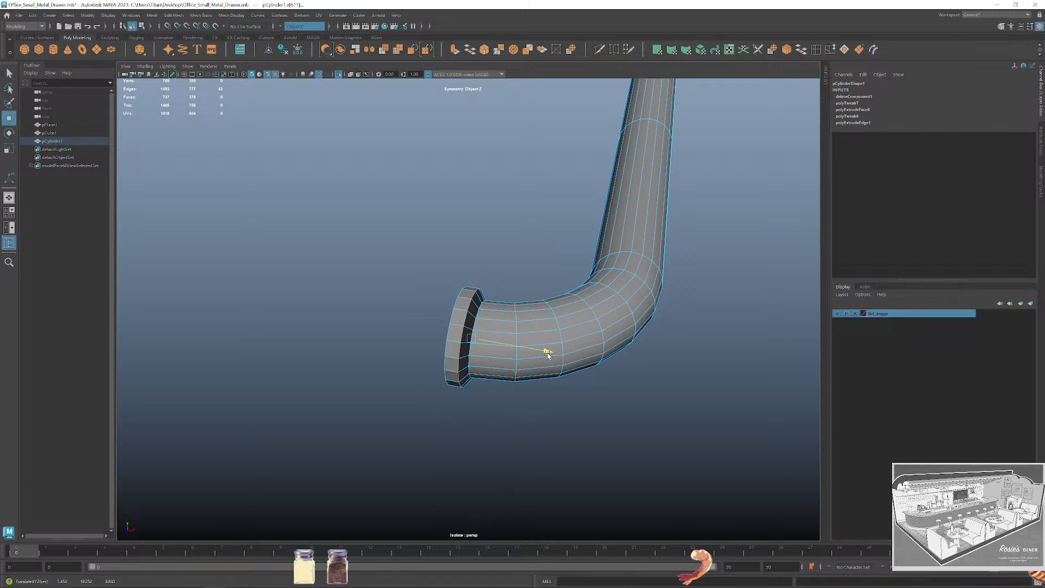
# Bevel the collars' front outer edge loops with fraction 0.5, then return to object mode with the whole cabinet shown.
pyautogui.hotkey('ctrl', 'b')
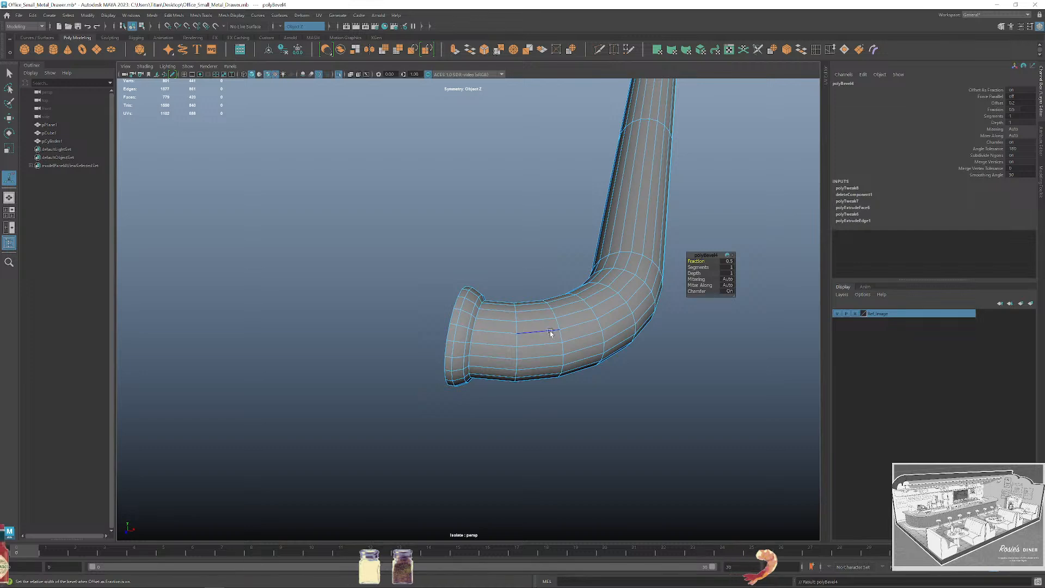
pyautogui.scroll(-4, 550, 333)
pyautogui.moveTo(546, 291); pyautogui.dragTo(585, 277, button='right')
pyautogui.press('q')
pyautogui.hotkey('ctrl', '1')
pyautogui.scroll(-3, 651, 331)
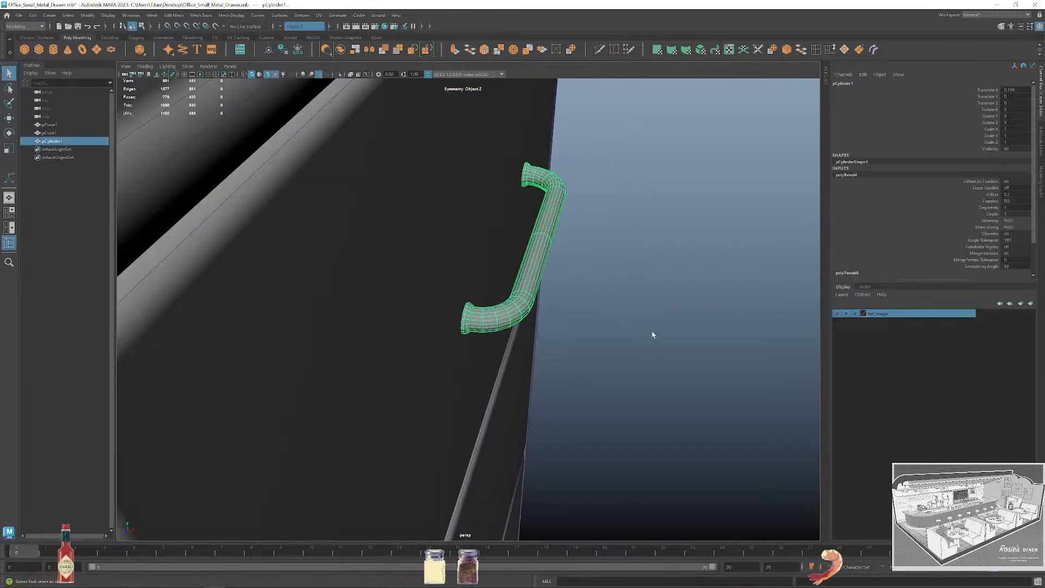
pyautogui.click(651, 331)
pyautogui.scroll(-2, 662, 335)
pyautogui.keyDown('alt'); pyautogui.moveTo(662, 336); pyautogui.dragTo(521, 306); pyautogui.keyUp('alt')
pyautogui.scroll(-3, 562, 305)
pyautogui.scroll(-3, 598, 386)
pyautogui.click(574, 316)
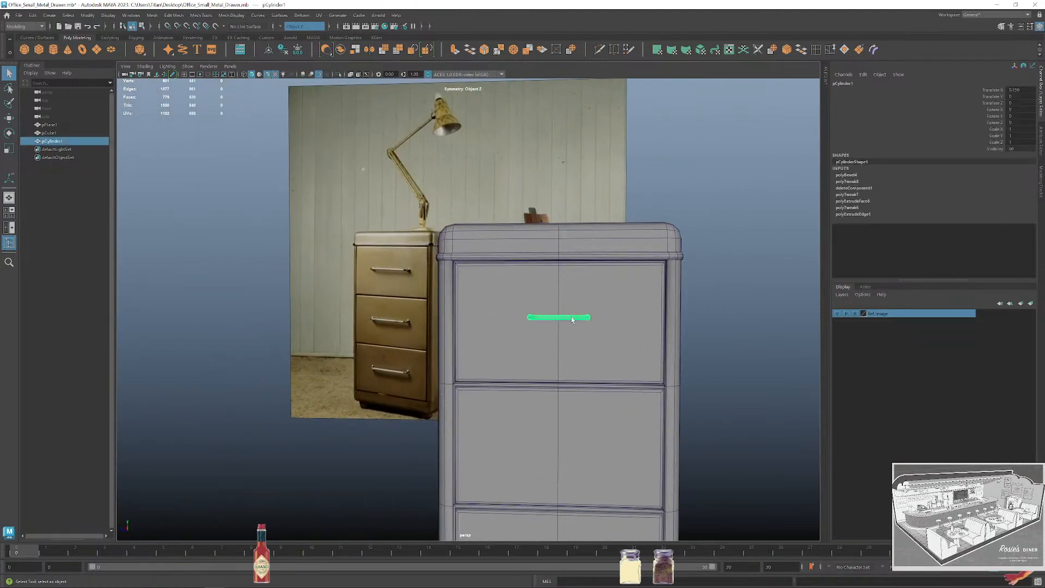
pyautogui.press('r')
pyautogui.moveTo(489, 318); pyautogui.dragTo(478, 316)
# Select the vertices of both handle ends and move them symmetrically outward along Z to lengthen the handle slightly.
pyautogui.scroll(4, 547, 326)
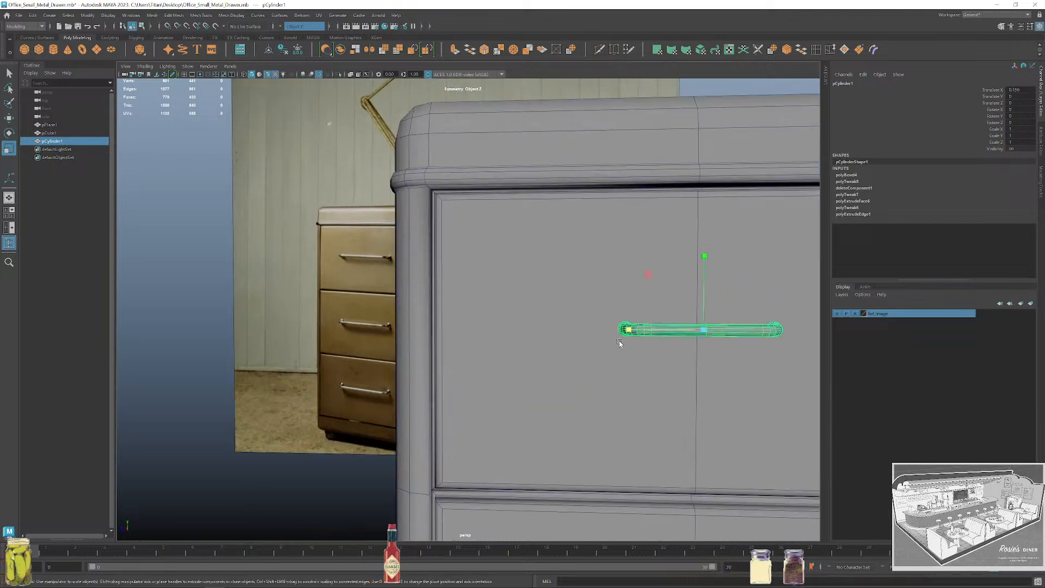
pyautogui.scroll(2, 586, 335)
pyautogui.press('q')
pyautogui.moveTo(628, 309); pyautogui.dragTo(592, 310, button='right')
pyautogui.keyDown('alt'); pyautogui.moveTo(637, 301); pyautogui.dragTo(564, 294, button='middle'); pyautogui.keyUp('alt')
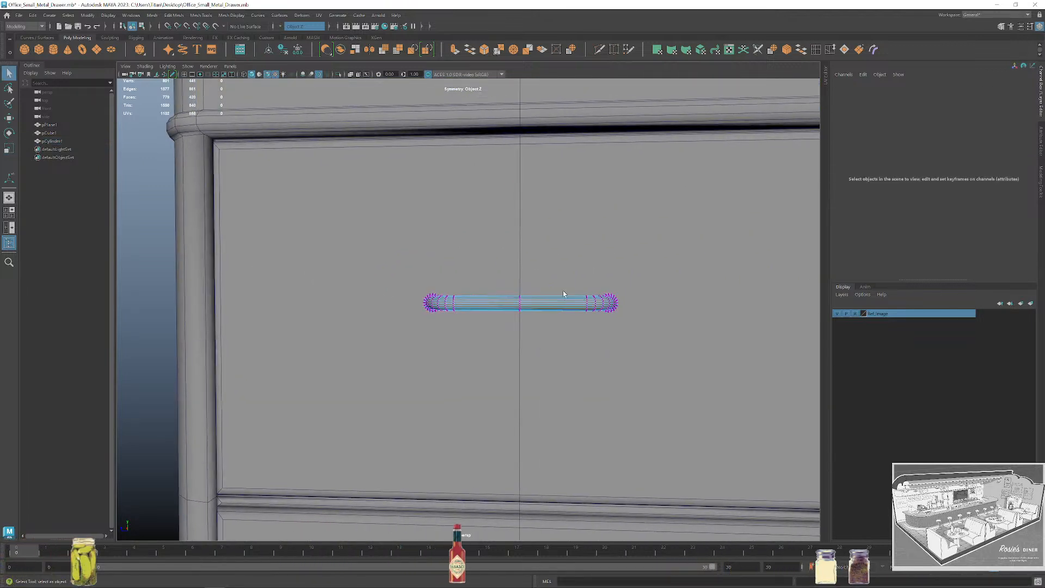
pyautogui.moveTo(560, 275); pyautogui.dragTo(652, 339)
pyautogui.scroll(-3, 652, 342)
pyautogui.press('w')
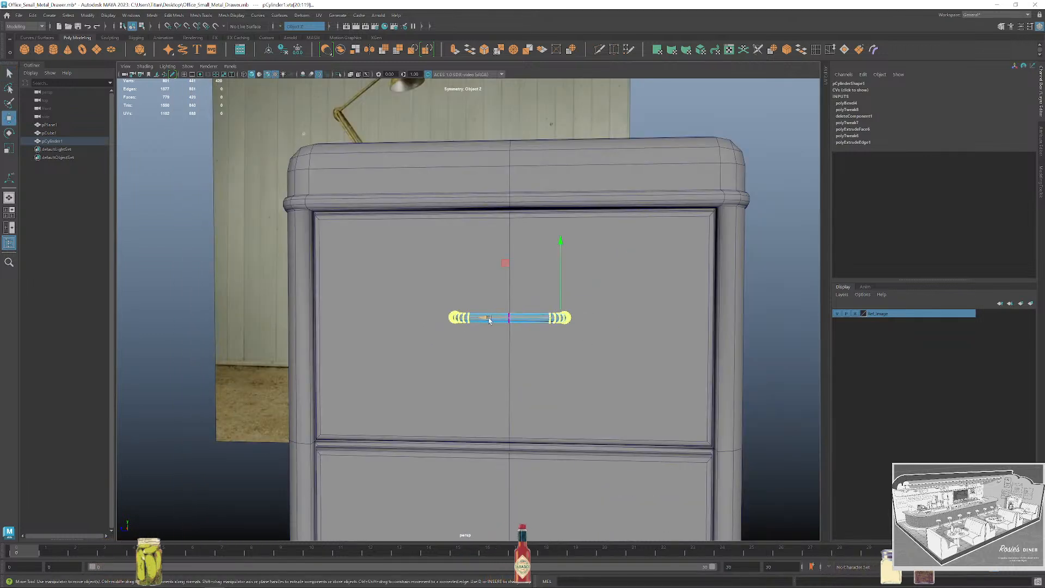
pyautogui.keyDown('alt'); pyautogui.moveTo(489, 320); pyautogui.dragTo(572, 361); pyautogui.keyUp('alt')
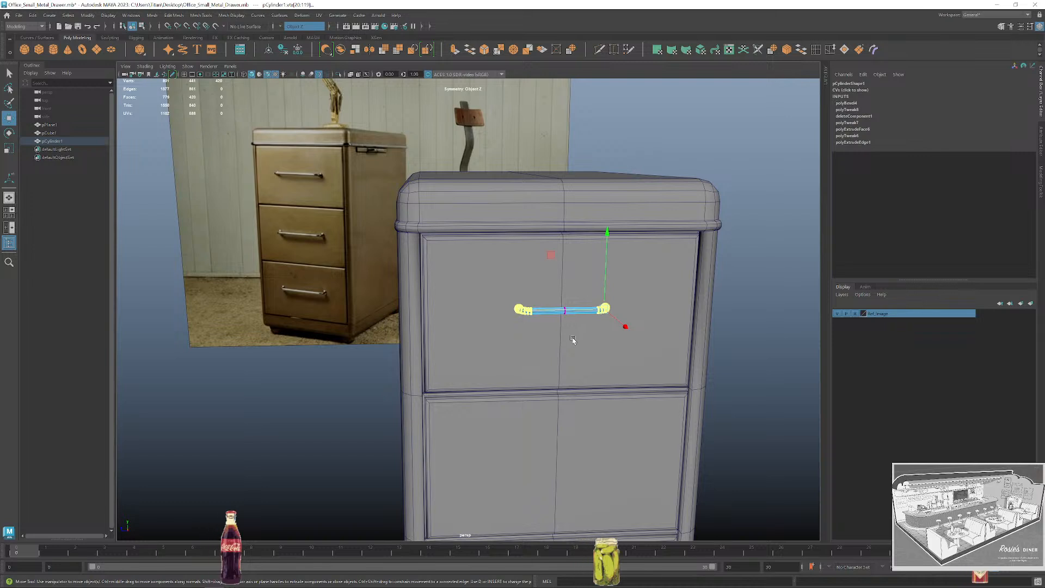
pyautogui.keyDown('alt'); pyautogui.moveTo(574, 353); pyautogui.dragTo(556, 353); pyautogui.keyUp('alt')
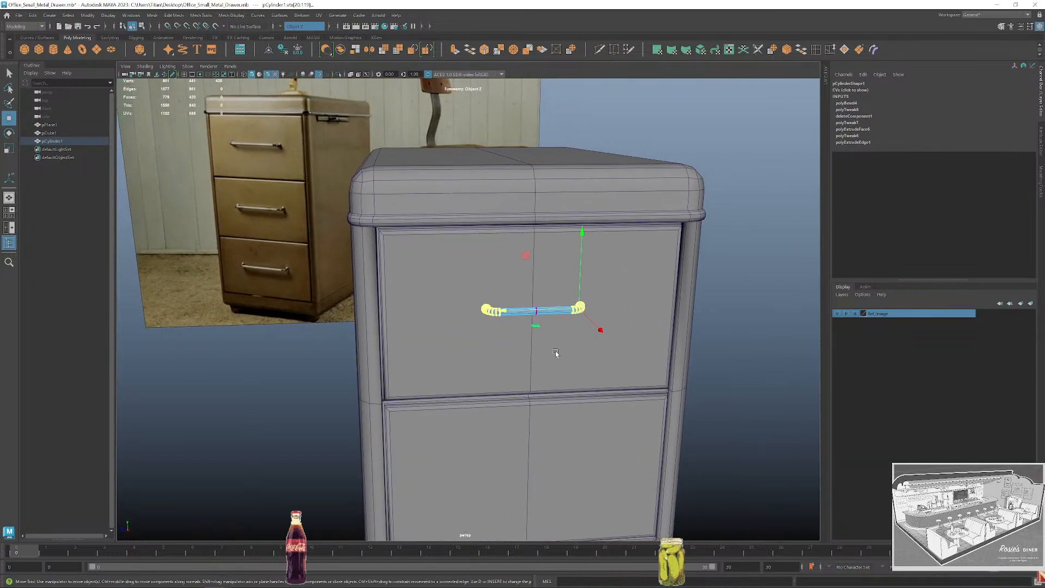
pyautogui.moveTo(504, 308); pyautogui.dragTo(504, 308)
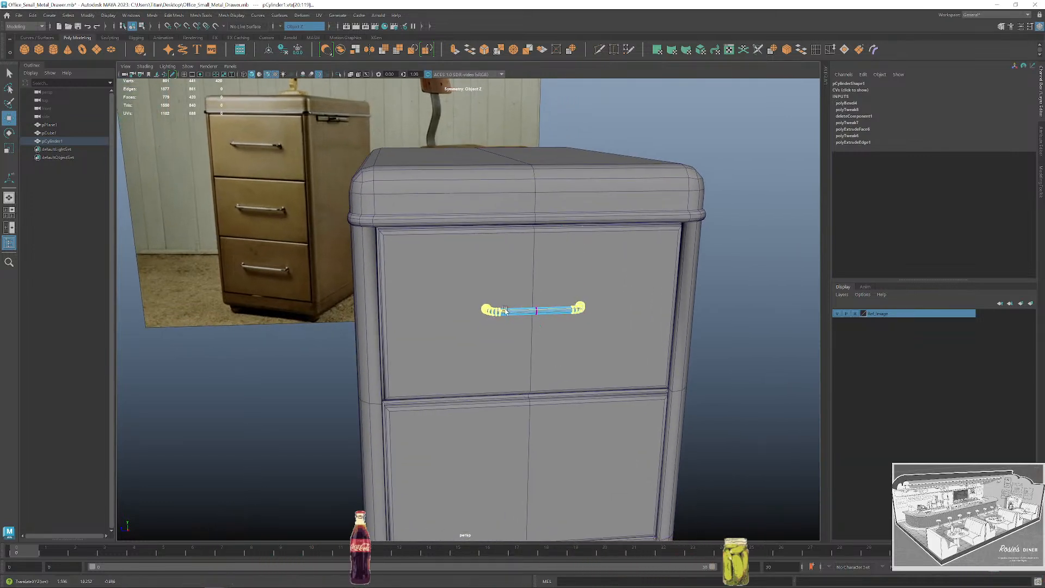
# Spread the two handle ends farther apart along Z until the handle spans about 40% of the drawer width.
pyautogui.scroll(-2, 558, 357)
pyautogui.keyDown('alt'); pyautogui.moveTo(557, 357); pyautogui.dragTo(527, 357); pyautogui.keyUp('alt')
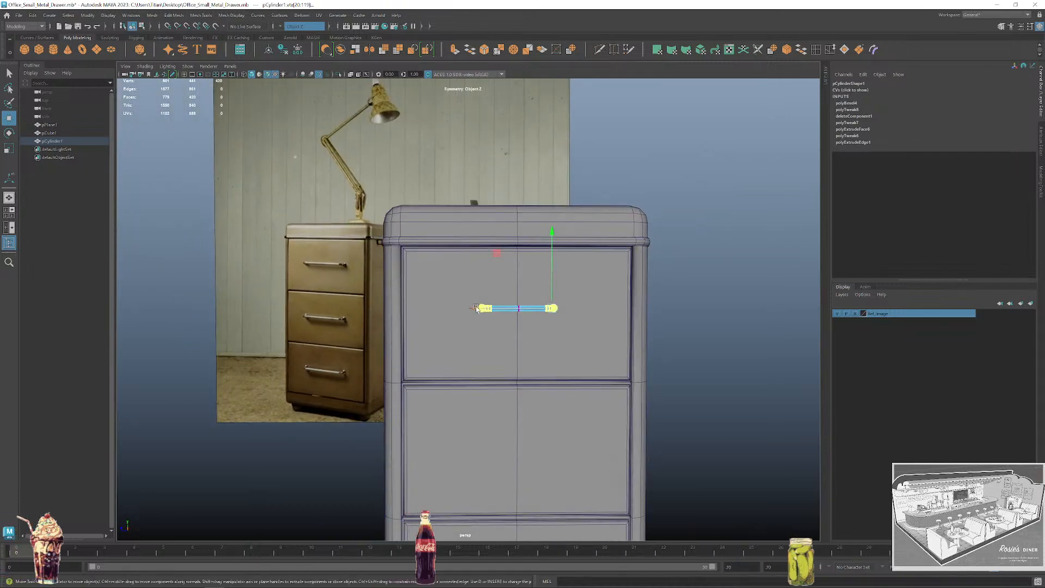
pyautogui.moveTo(482, 312)
pyautogui.mouseDown()
pyautogui.moveTo(495, 345)
pyautogui.moveTo(497, 326)
pyautogui.mouseUp()
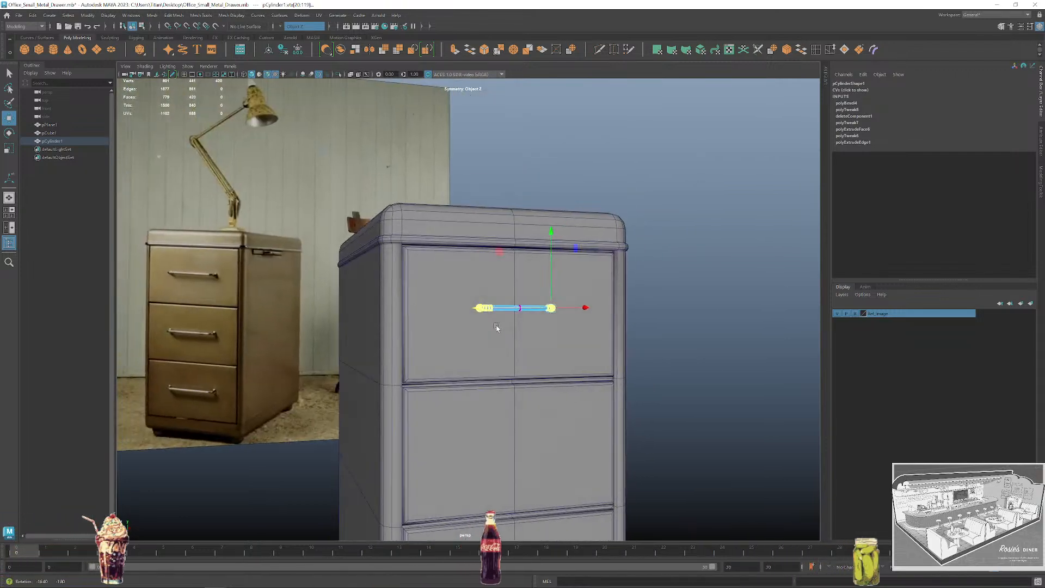
pyautogui.scroll(2, 574, 347)
pyautogui.keyDown('alt'); pyautogui.moveTo(578, 345); pyautogui.dragTo(566, 356); pyautogui.keyUp('alt')
pyautogui.scroll(-3, 523, 320)
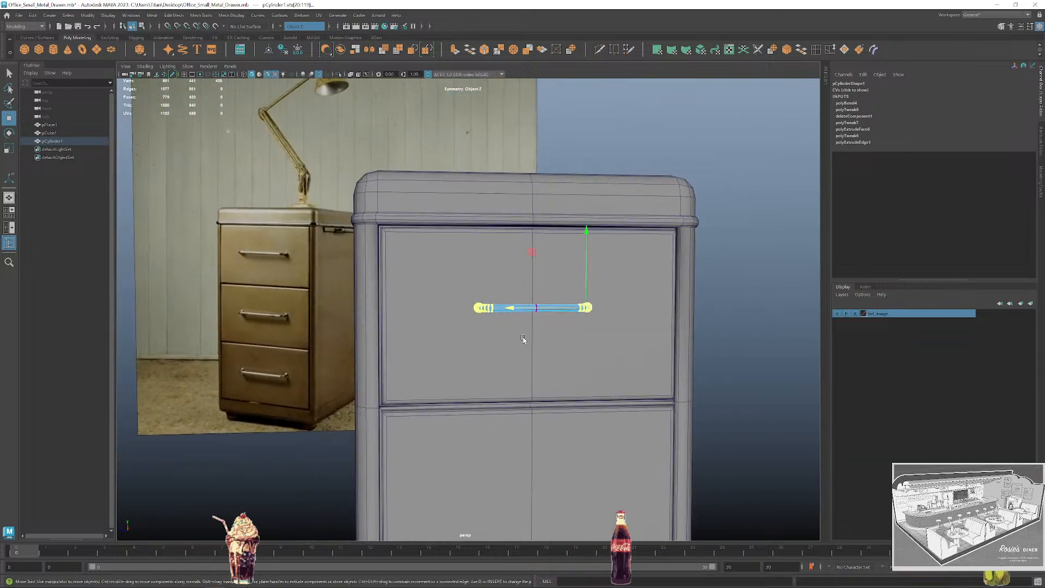
# Widen the handle symmetrically to about half the drawer width by moving its end vertices outward along Z.
pyautogui.keyDown('alt'); pyautogui.moveTo(522, 337); pyautogui.dragTo(279, 272, button='right'); pyautogui.keyUp('alt')
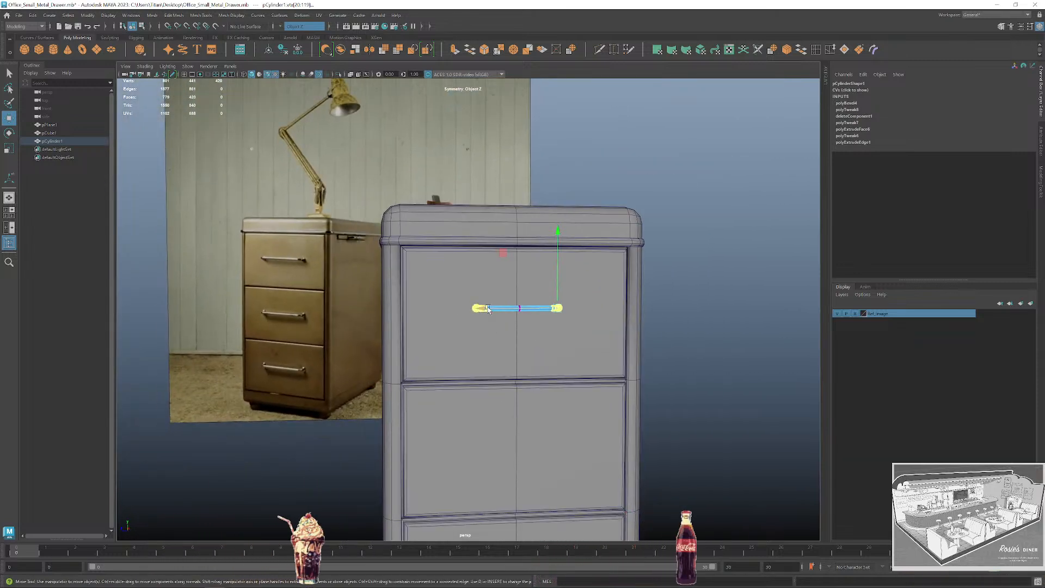
pyautogui.moveTo(485, 309); pyautogui.dragTo(571, 305)
pyautogui.scroll(4, 467, 341)
pyautogui.scroll(3, 482, 332)
pyautogui.scroll(-8, 482, 333)
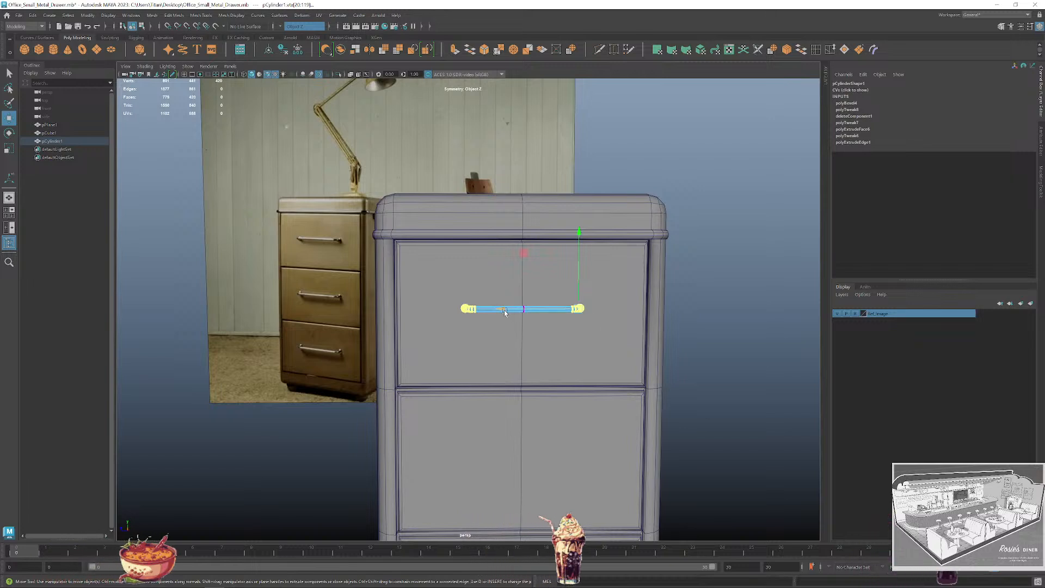
pyautogui.keyDown('alt'); pyautogui.moveTo(504, 312); pyautogui.dragTo(539, 342); pyautogui.keyUp('alt')
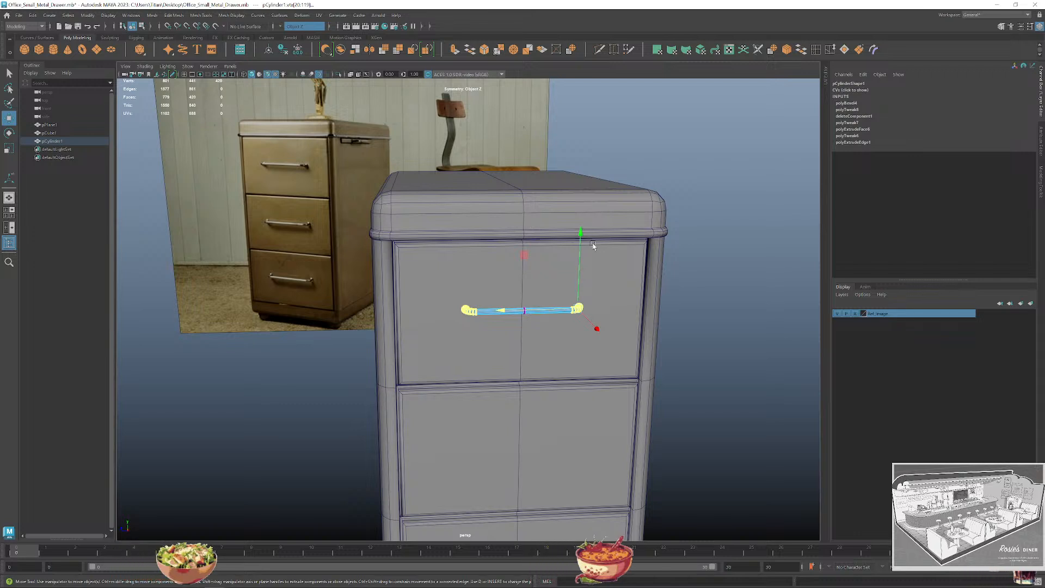
# Compare the handle's proportions with the reference image and fine-tune the position of its ends along Z.
pyautogui.scroll(-3, 626, 294)
pyautogui.keyDown('alt'); pyautogui.moveTo(642, 310); pyautogui.dragTo(648, 288); pyautogui.keyUp('alt')
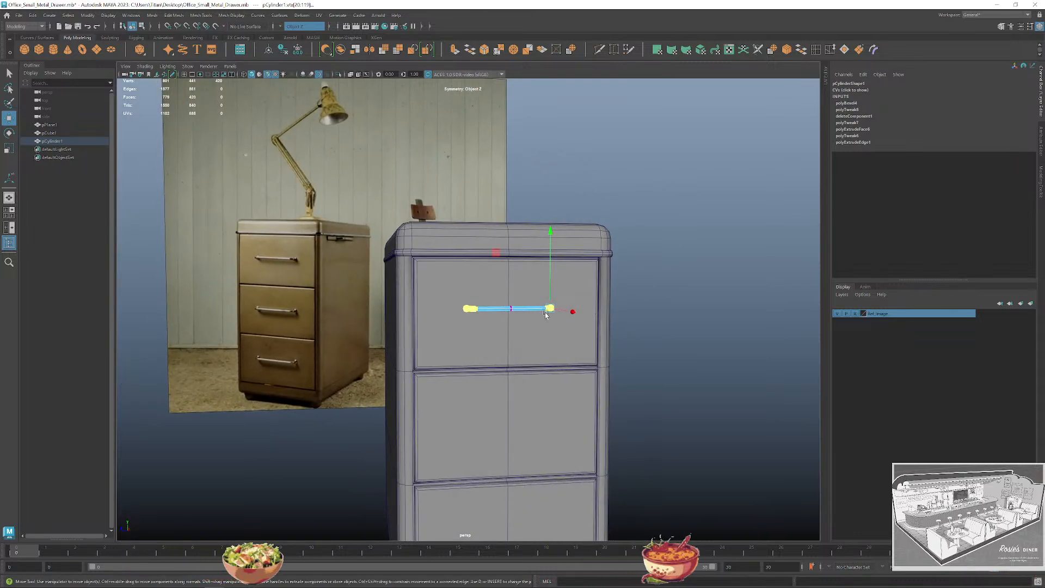
pyautogui.keyDown('alt'); pyautogui.moveTo(546, 314); pyautogui.dragTo(653, 332); pyautogui.keyUp('alt')
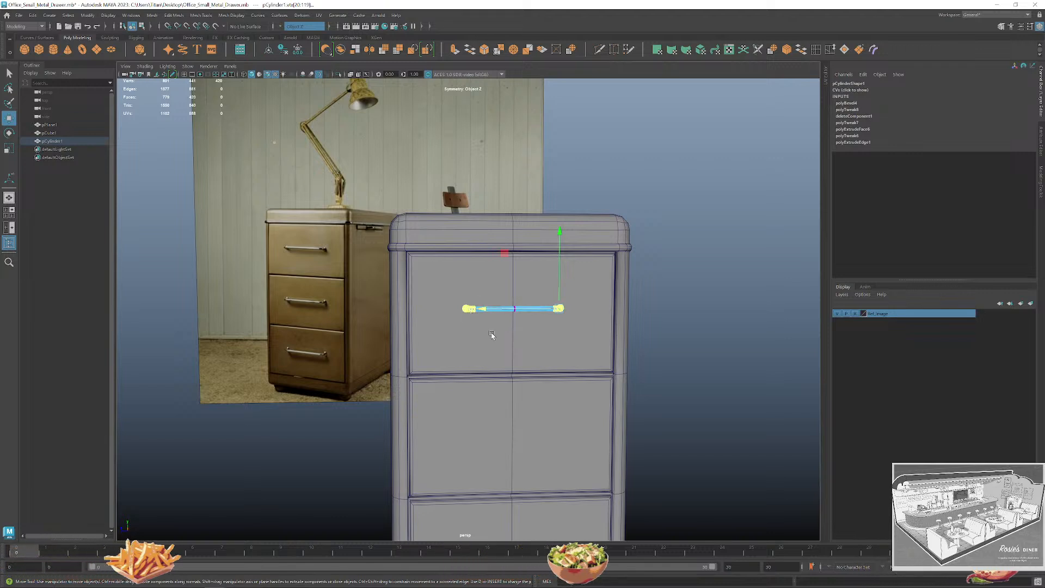
pyautogui.keyDown('alt'); pyautogui.moveTo(498, 335); pyautogui.dragTo(484, 312); pyautogui.keyUp('alt')
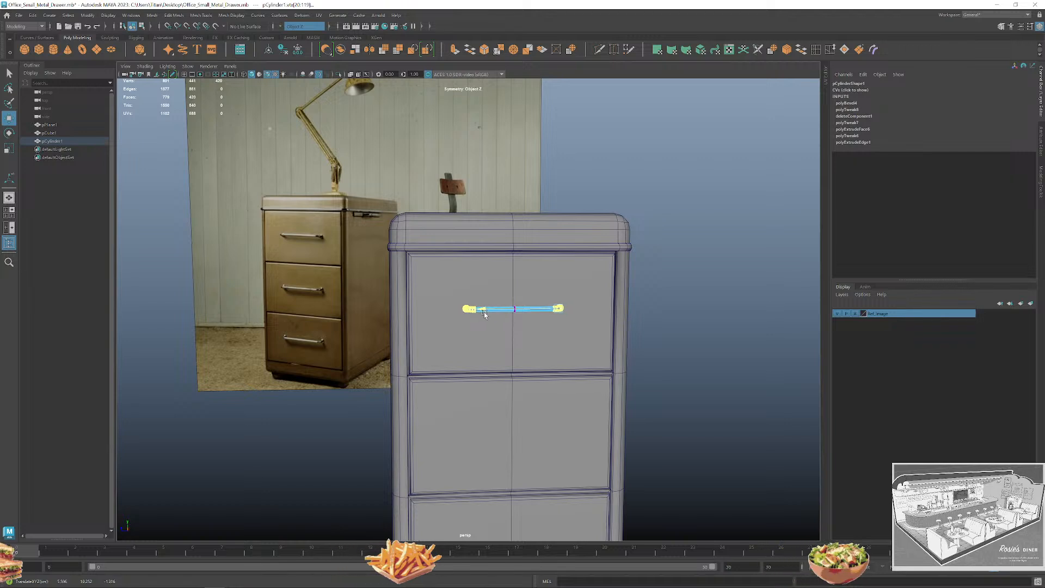
# Leave vertex editing on the drawer handle and select the whole handle object for moving.
pyautogui.moveTo(501, 350)
pyautogui.keyDown('alt'); pyautogui.mouseDown()
pyautogui.moveTo(490, 350)
pyautogui.moveTo(508, 349)
pyautogui.moveTo(503, 342)
pyautogui.mouseUp(); pyautogui.keyUp('alt')
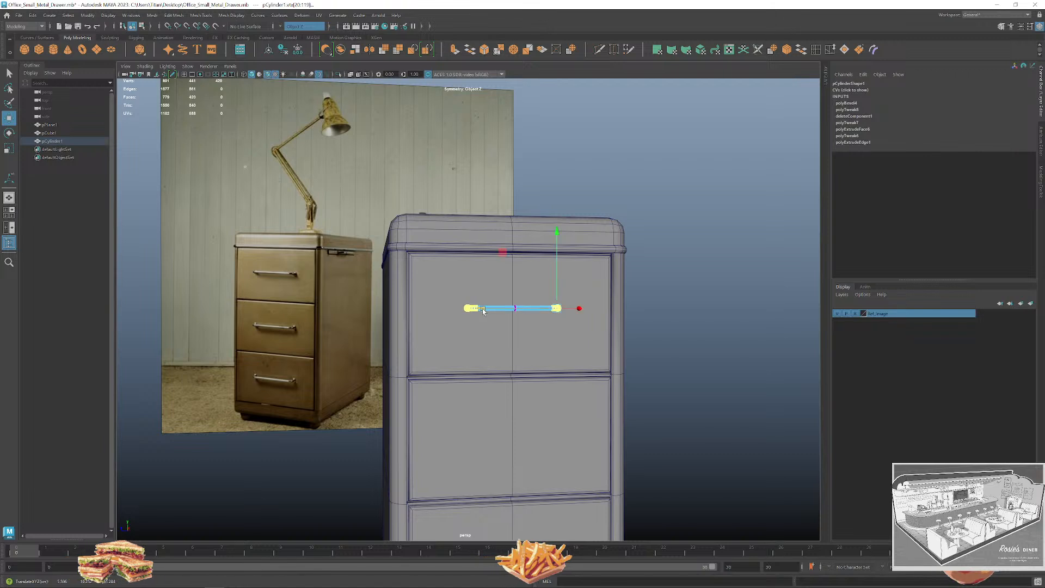
pyautogui.keyDown('alt'); pyautogui.moveTo(483, 310); pyautogui.dragTo(482, 309); pyautogui.keyUp('alt')
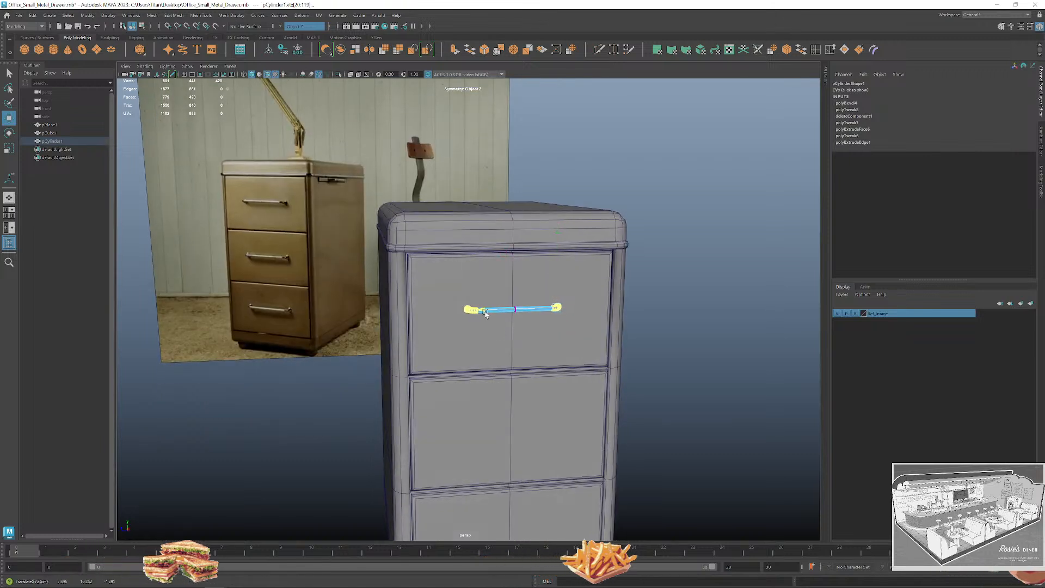
pyautogui.keyDown('alt'); pyautogui.moveTo(485, 312); pyautogui.dragTo(550, 320); pyautogui.keyUp('alt')
pyautogui.press('q')
pyautogui.moveTo(562, 306); pyautogui.dragTo(585, 288, button='right')
pyautogui.press('w')
pyautogui.moveTo(594, 313)
pyautogui.keyDown('alt'); pyautogui.mouseDown()
pyautogui.moveTo(602, 305)
pyautogui.moveTo(590, 286)
pyautogui.moveTo(618, 311)
pyautogui.moveTo(584, 298)
pyautogui.mouseUp(); pyautogui.keyUp('alt')
pyautogui.keyDown('alt'); pyautogui.moveTo(533, 217); pyautogui.dragTo(550, 228); pyautogui.keyUp('alt')
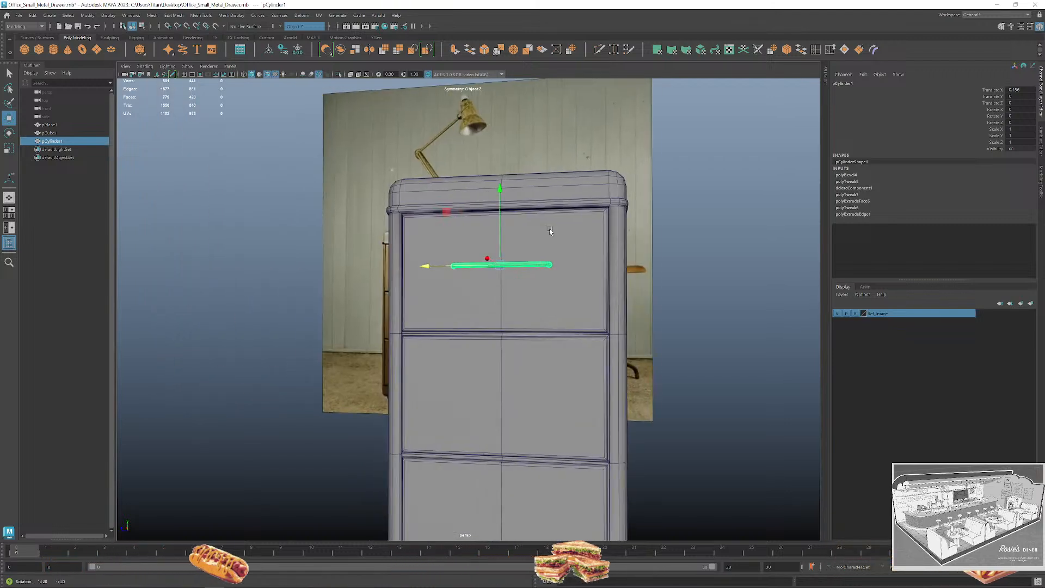
# In the side view, lower the handle slightly along Y towards the middle of the top drawer front.
pyautogui.press('space')
pyautogui.press('space')
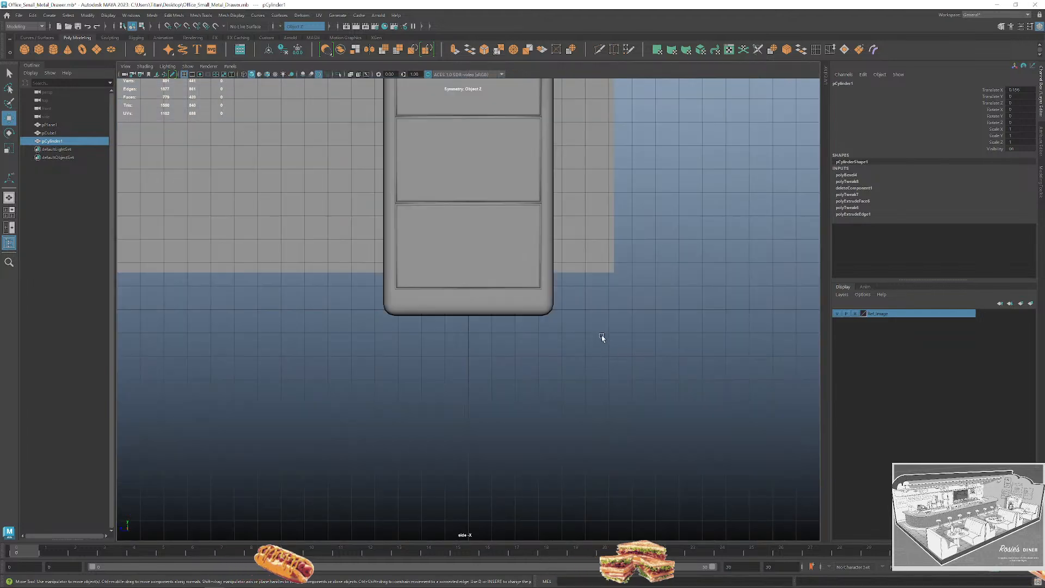
pyautogui.press('f')
pyautogui.scroll(-4, 550, 342)
pyautogui.scroll(5, 497, 318)
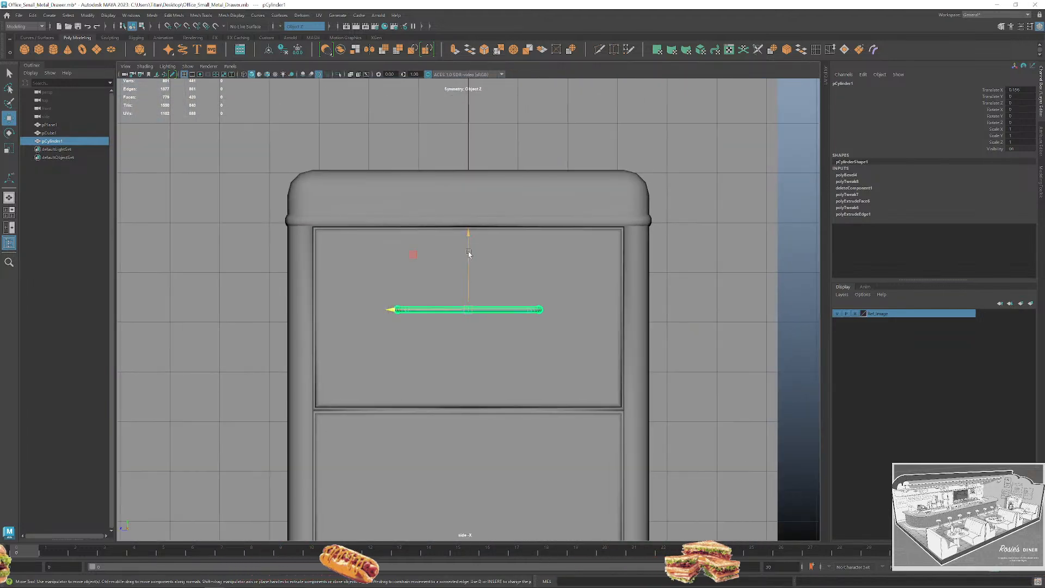
pyautogui.moveTo(468, 234); pyautogui.dragTo(467, 235)
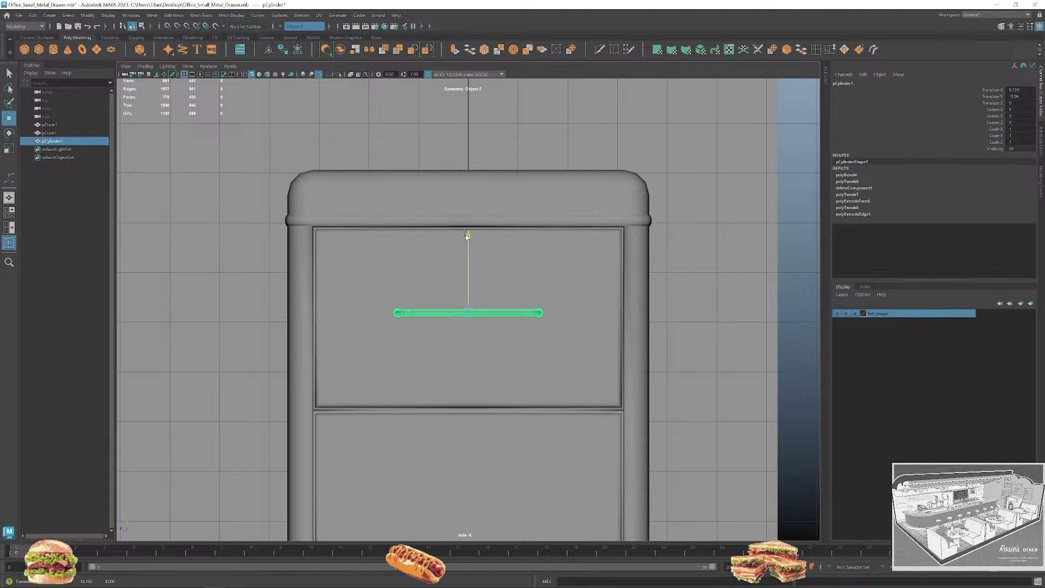
# Return to the perspective view and nudge the top drawer's handle slightly further down along Y.
pyautogui.scroll(-5, 565, 355)
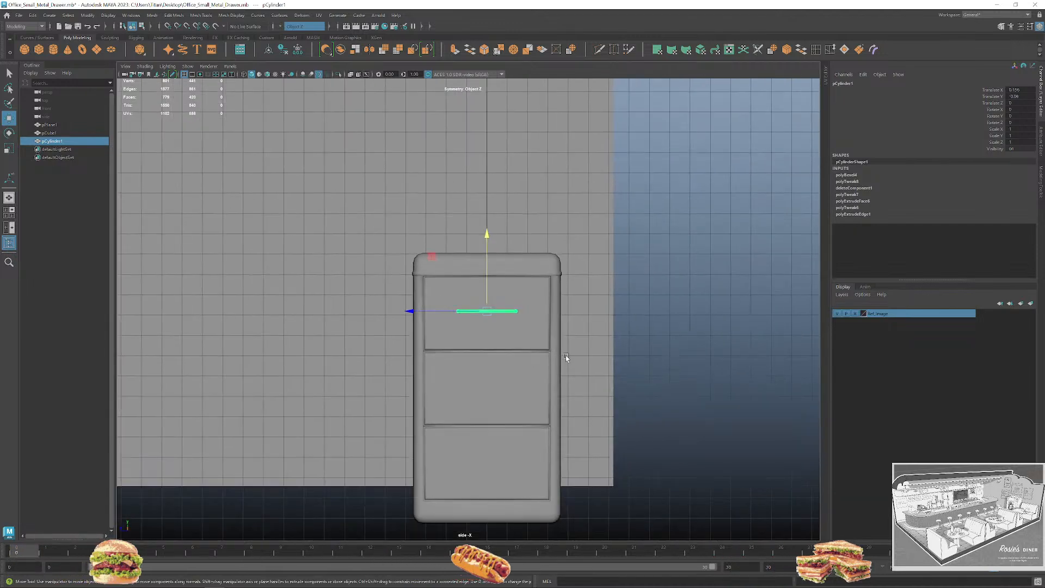
pyautogui.press('space')
pyautogui.press('space')
pyautogui.keyDown('alt'); pyautogui.moveTo(618, 256); pyautogui.dragTo(589, 259); pyautogui.keyUp('alt')
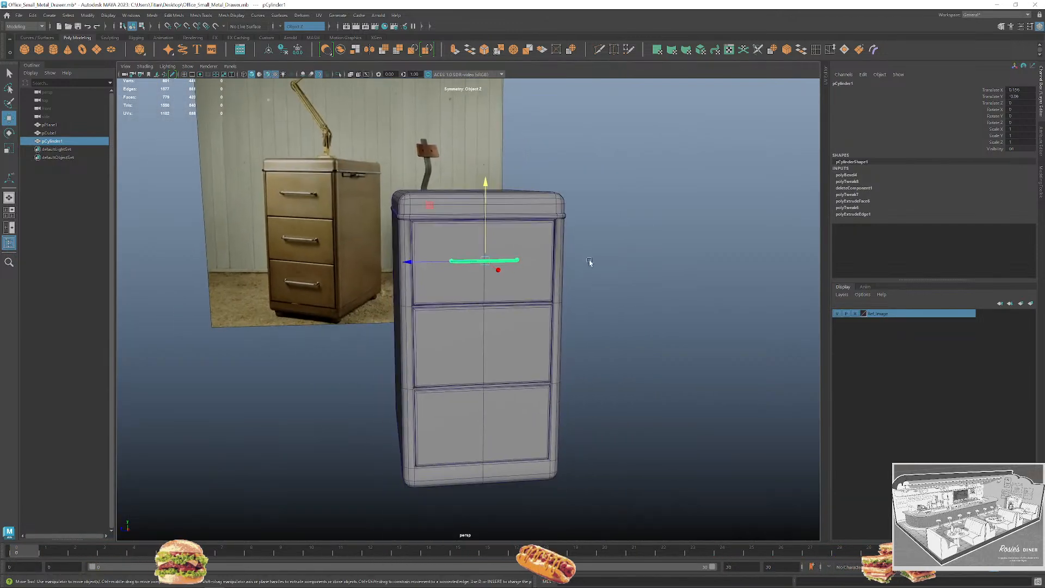
pyautogui.keyDown('alt'); pyautogui.moveTo(587, 315); pyautogui.dragTo(590, 305); pyautogui.keyUp('alt')
pyautogui.scroll(3, 590, 305)
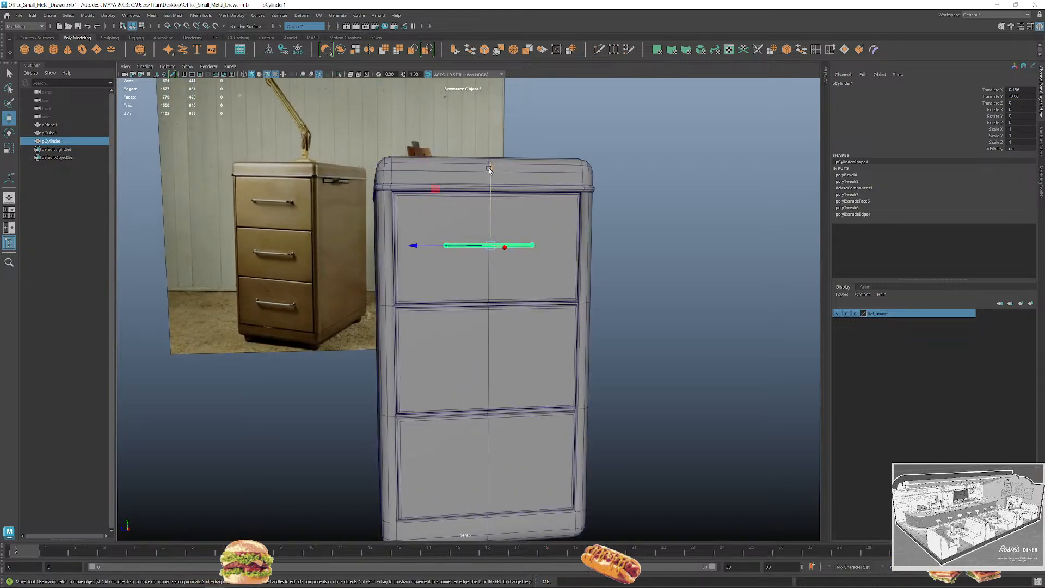
pyautogui.moveTo(488, 170); pyautogui.dragTo(490, 170)
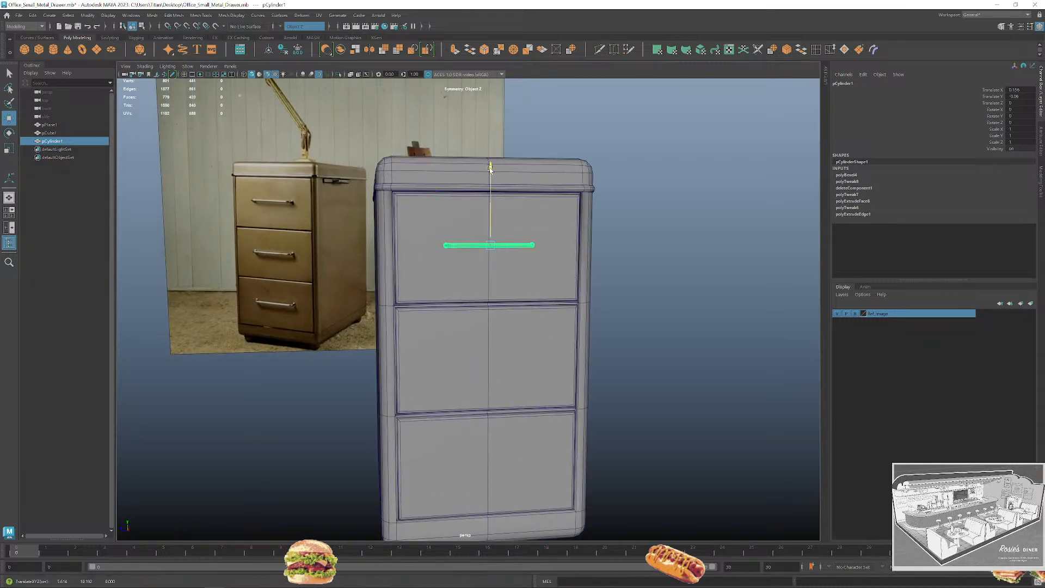
# Duplicate the top drawer's handle and move the copy straight down to the centre of the middle drawer front.
pyautogui.hotkey('ctrl', 'd')
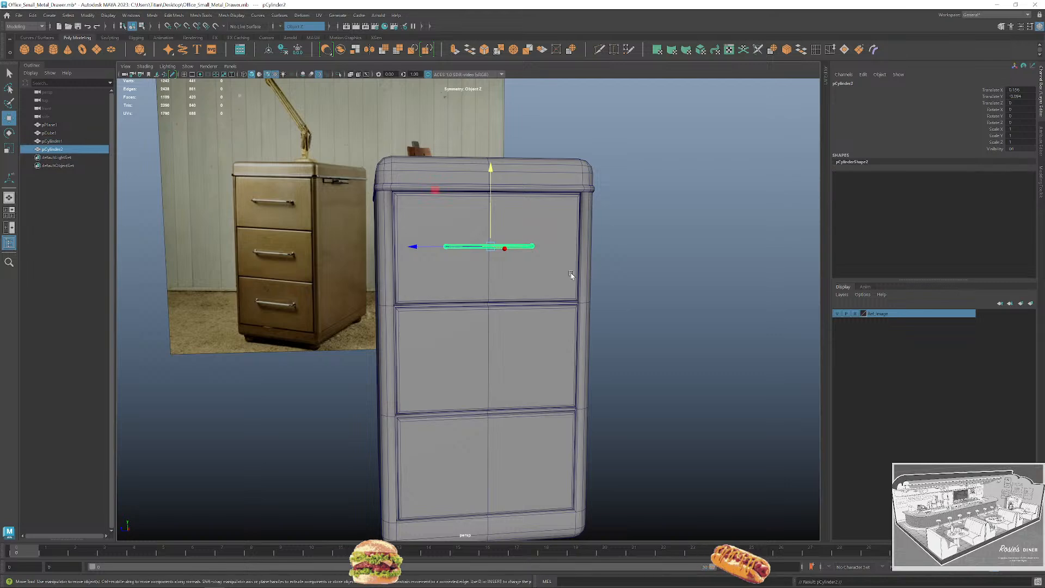
pyautogui.moveTo(490, 168); pyautogui.dragTo(500, 303)
pyautogui.press('space')
pyautogui.press('space')
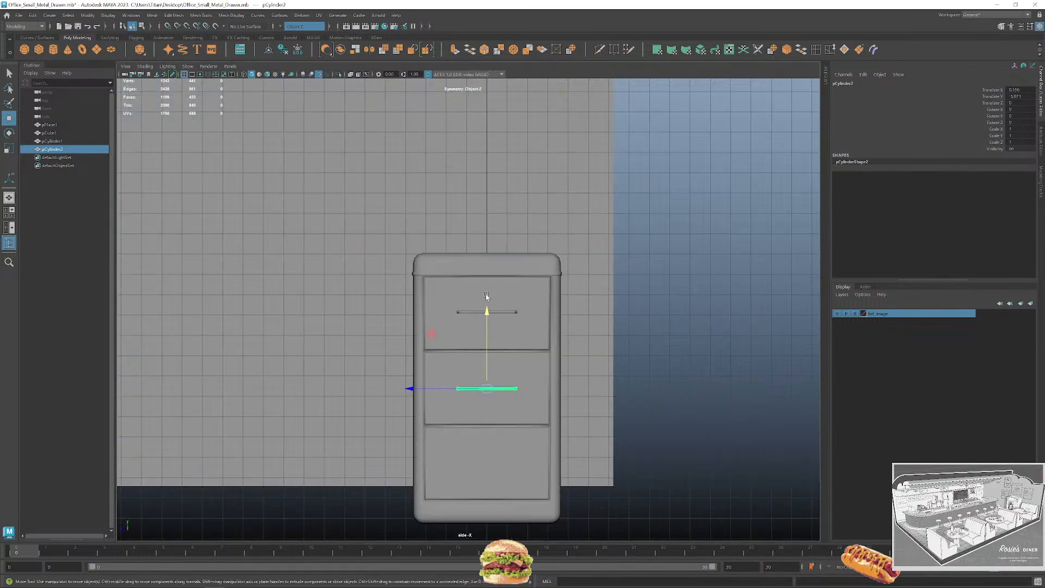
pyautogui.scroll(3, 496, 332)
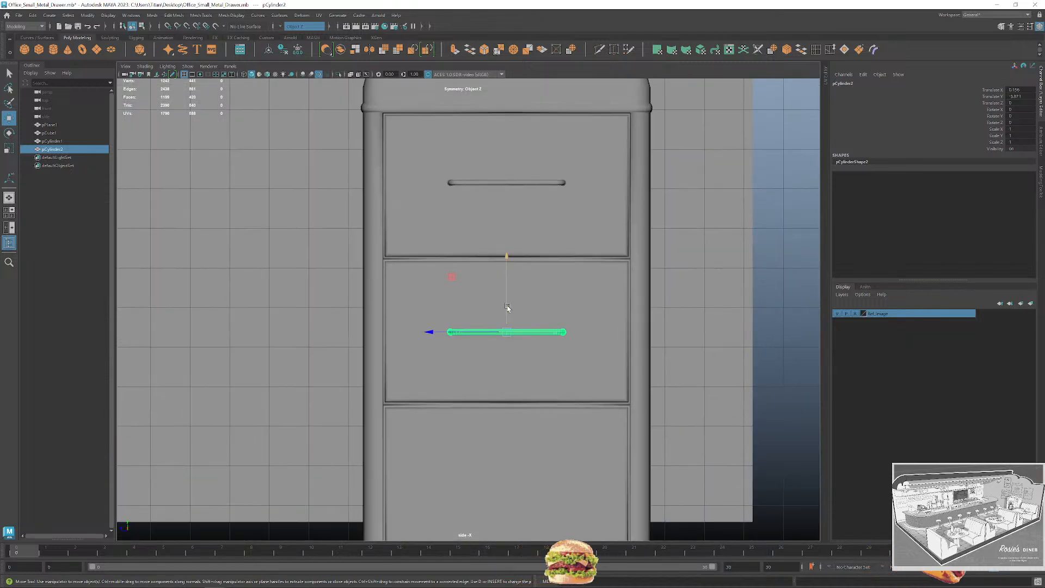
pyautogui.press('4')
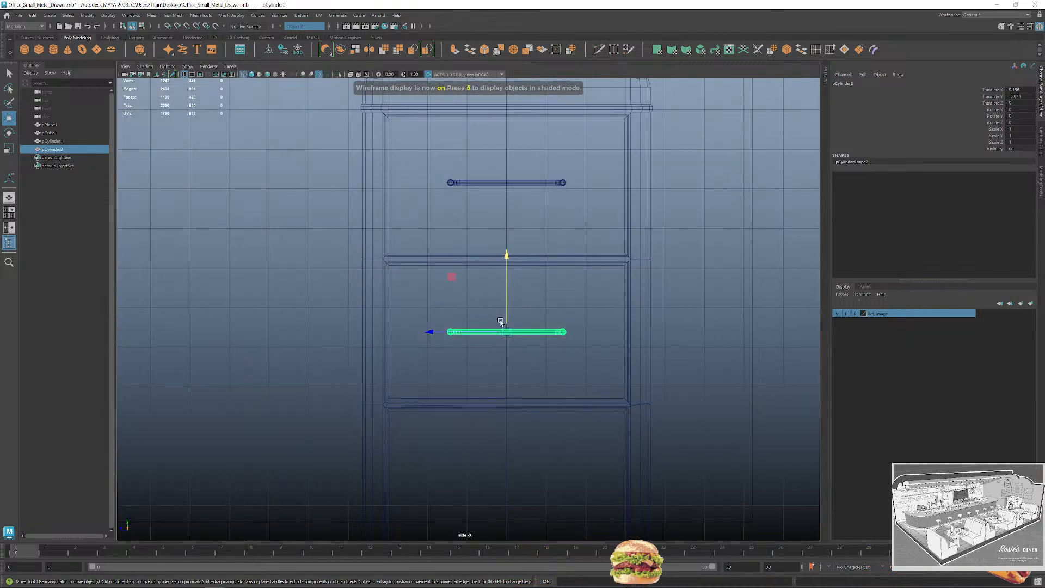
pyautogui.press('5')
pyautogui.moveTo(507, 260); pyautogui.dragTo(506, 254)
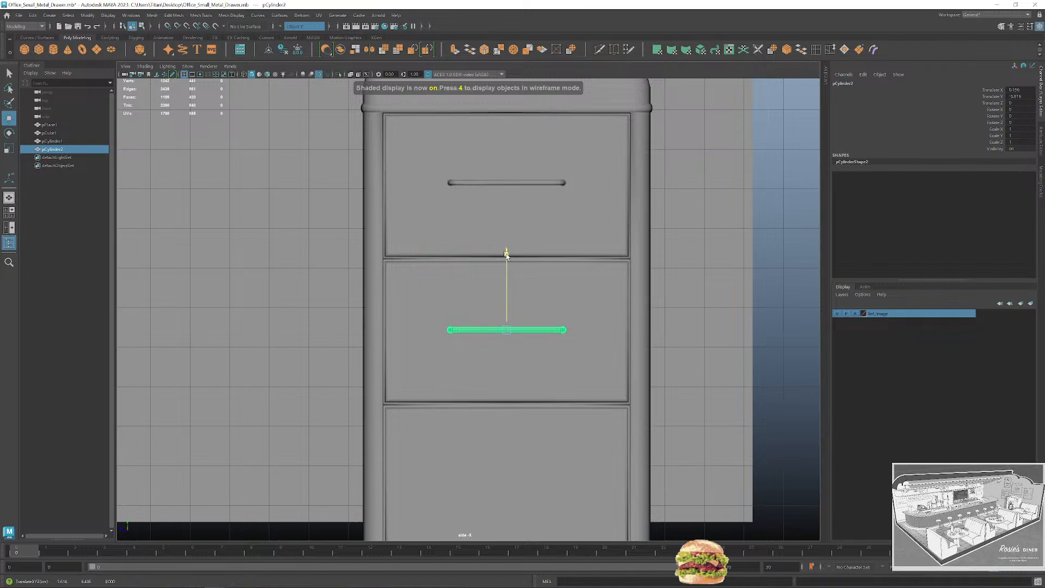
# Duplicate the middle drawer's handle and move the copy straight down onto the bottom drawer front.
pyautogui.keyDown('alt'); pyautogui.moveTo(589, 255); pyautogui.dragTo(589, 214, button='middle'); pyautogui.keyUp('alt')
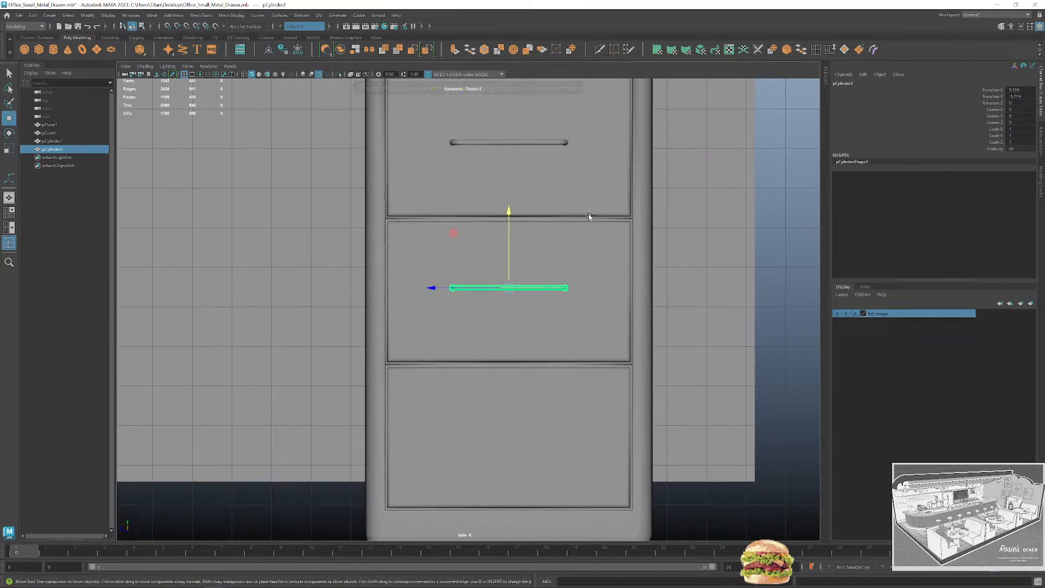
pyautogui.hotkey('ctrl', 'd')
pyautogui.moveTo(503, 230); pyautogui.dragTo(509, 260)
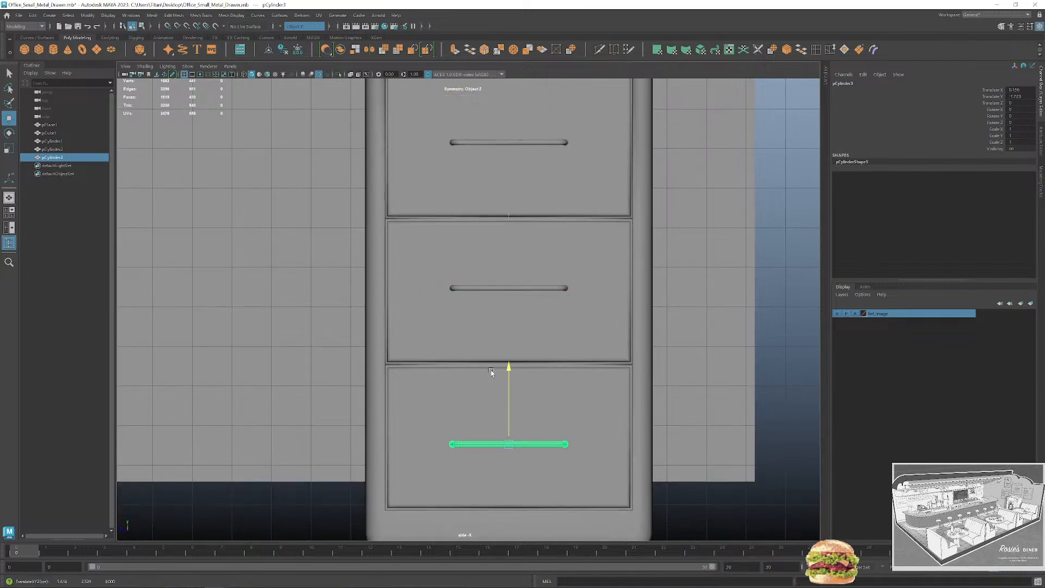
pyautogui.moveTo(491, 372); pyautogui.dragTo(491, 362)
pyautogui.keyDown('alt'); pyautogui.moveTo(541, 370); pyautogui.dragTo(576, 292, button='middle'); pyautogui.keyUp('alt')
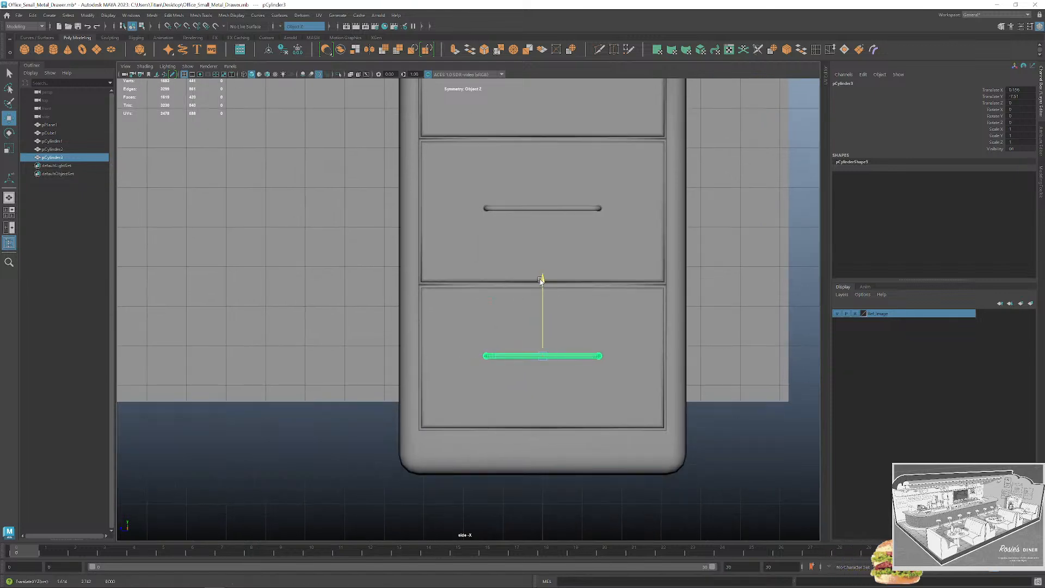
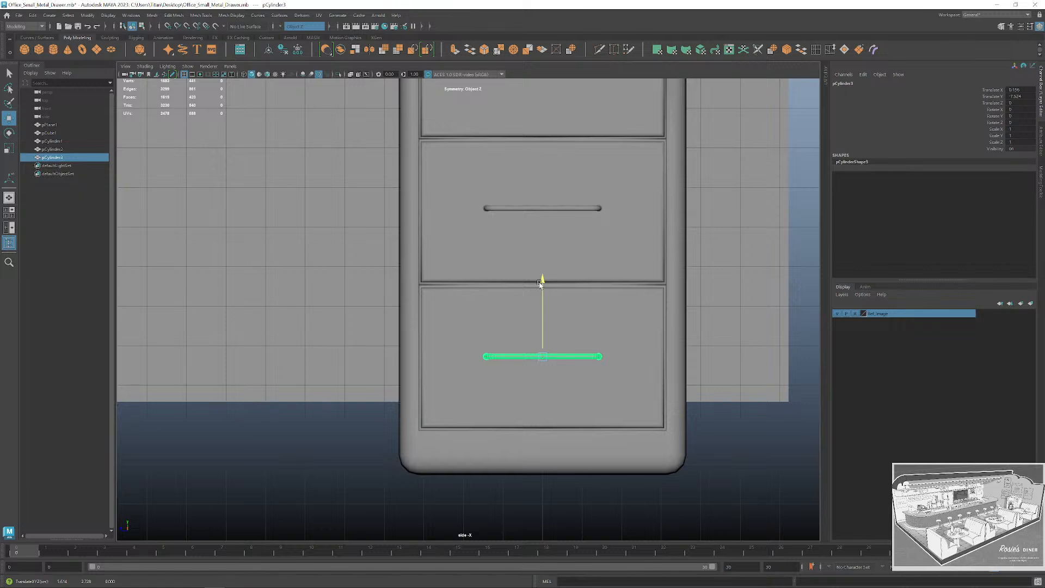
# Fine-tune the bottom handle's height so it sits on its drawer like the two handles above.
pyautogui.keyDown('alt'); pyautogui.moveTo(649, 367); pyautogui.dragTo(629, 413, button='middle'); pyautogui.keyUp('alt')
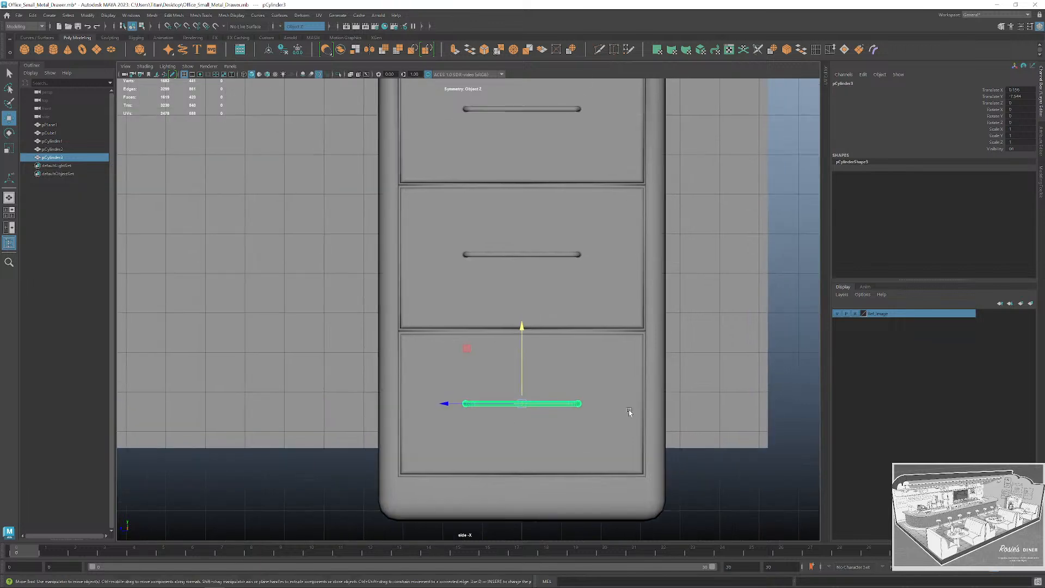
pyautogui.scroll(-3, 604, 400)
pyautogui.scroll(2, 585, 376)
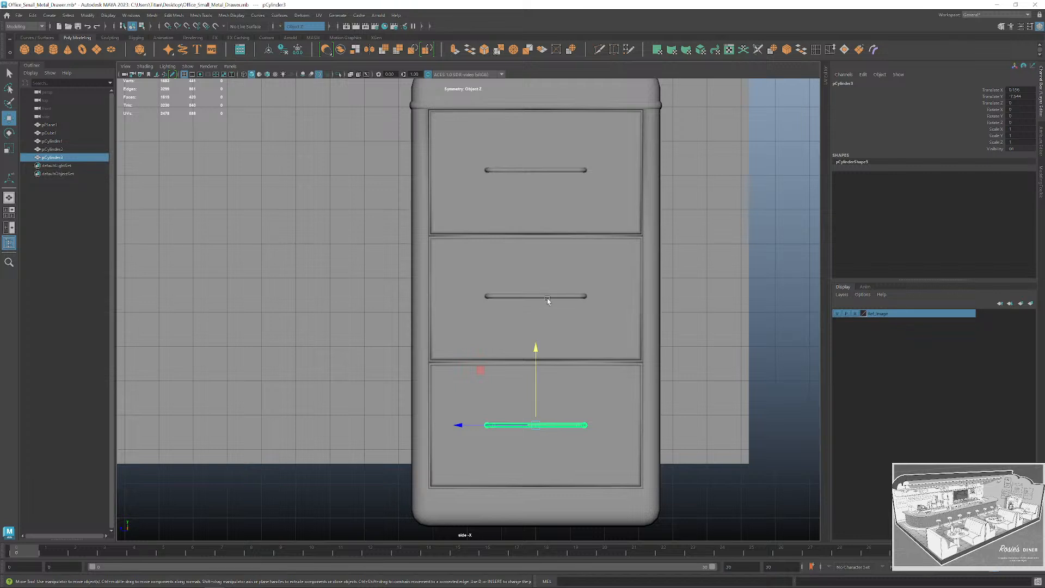
pyautogui.keyDown('alt'); pyautogui.moveTo(581, 414); pyautogui.dragTo(569, 364, button='middle'); pyautogui.keyUp('alt')
pyautogui.scroll(2, 569, 364)
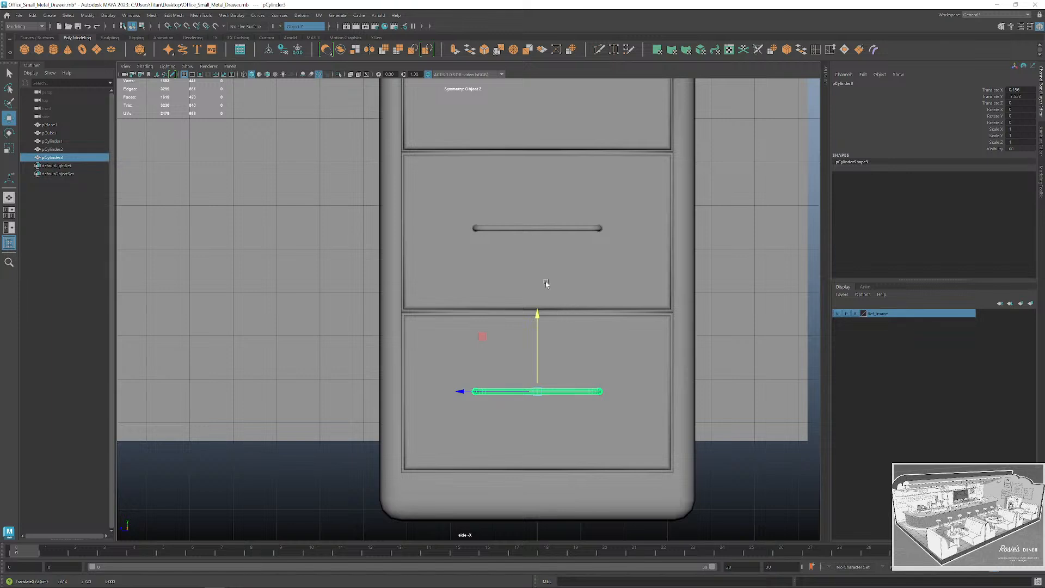
pyautogui.scroll(-2, 553, 348)
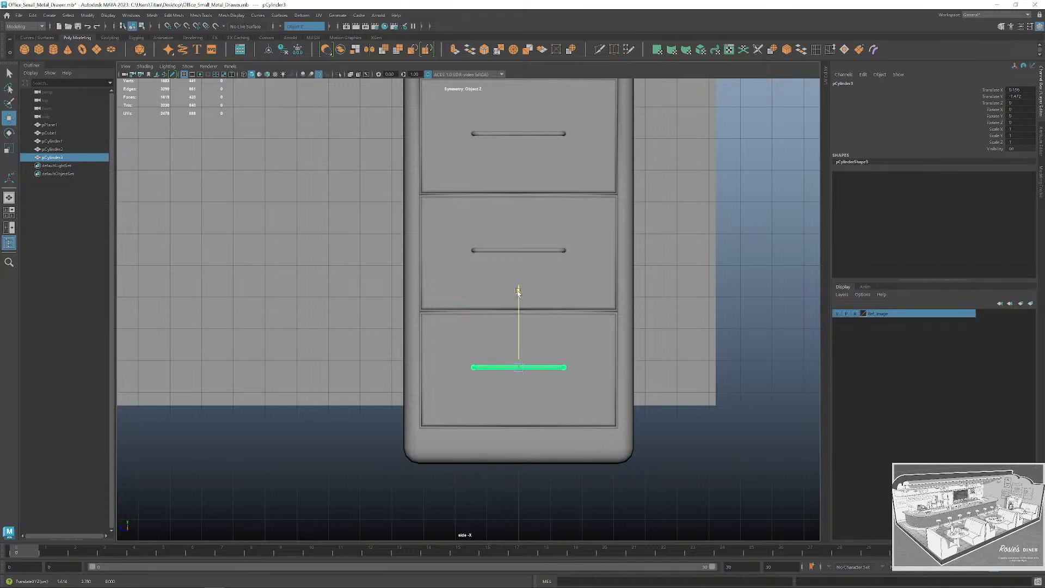
# Deselect the bottom handle and return to the perspective view.
pyautogui.keyDown('alt'); pyautogui.moveTo(610, 298); pyautogui.dragTo(621, 355, button='middle'); pyautogui.keyUp('alt')
pyautogui.press('q')
pyautogui.click(781, 327)
pyautogui.press('space')
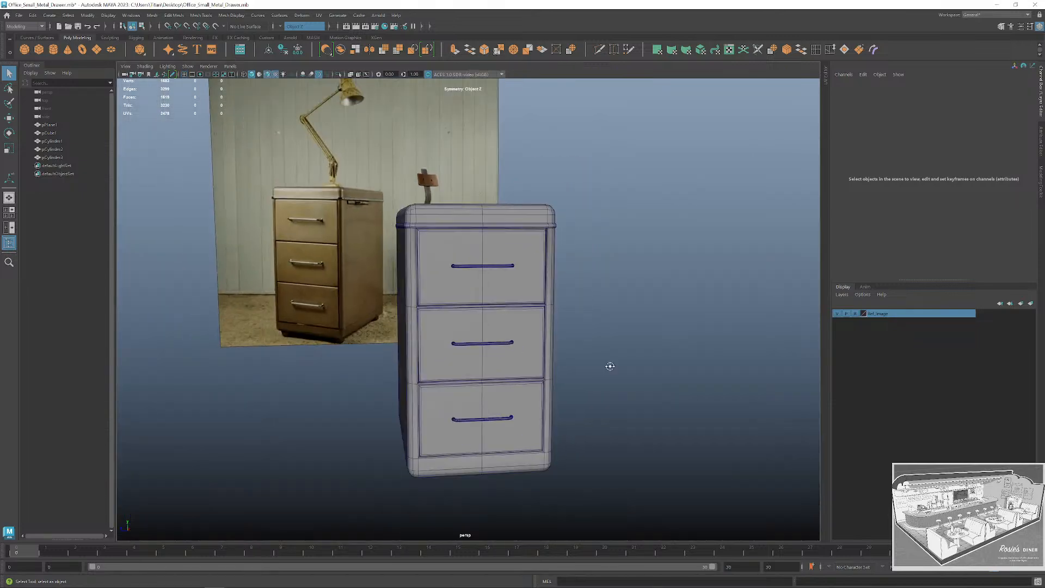
# Examine the side latch below the cabinet top in the reference photo and compare the model's upper side and front.
pyautogui.keyDown('alt'); pyautogui.moveTo(608, 364); pyautogui.dragTo(616, 367); pyautogui.keyUp('alt')
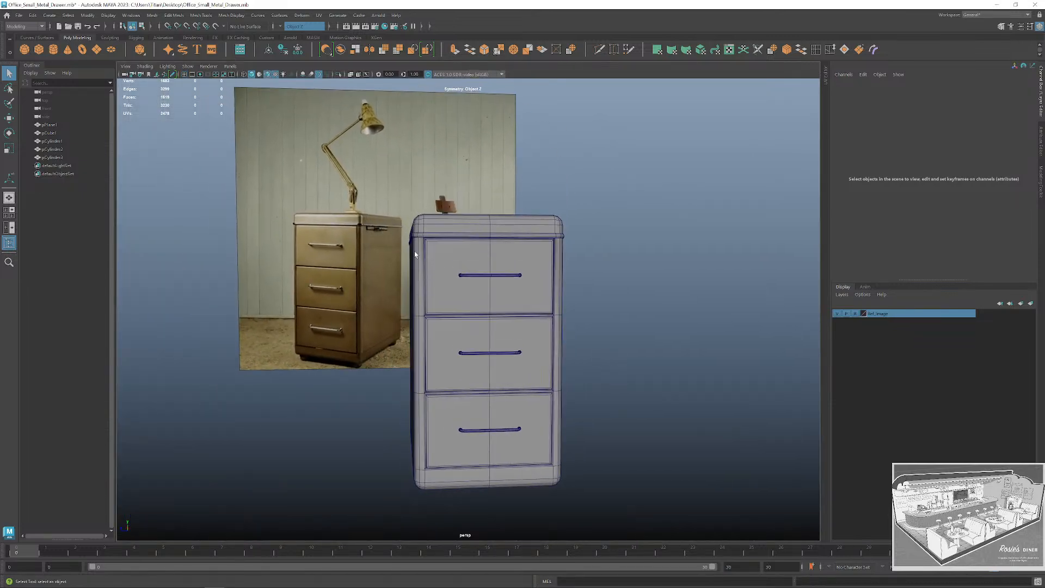
pyautogui.keyDown('alt'); pyautogui.moveTo(373, 227); pyautogui.dragTo(449, 280, button='middle'); pyautogui.keyUp('alt')
pyautogui.scroll(5, 449, 281)
pyautogui.keyDown('alt'); pyautogui.moveTo(402, 245); pyautogui.dragTo(418, 274, button='middle'); pyautogui.keyUp('alt')
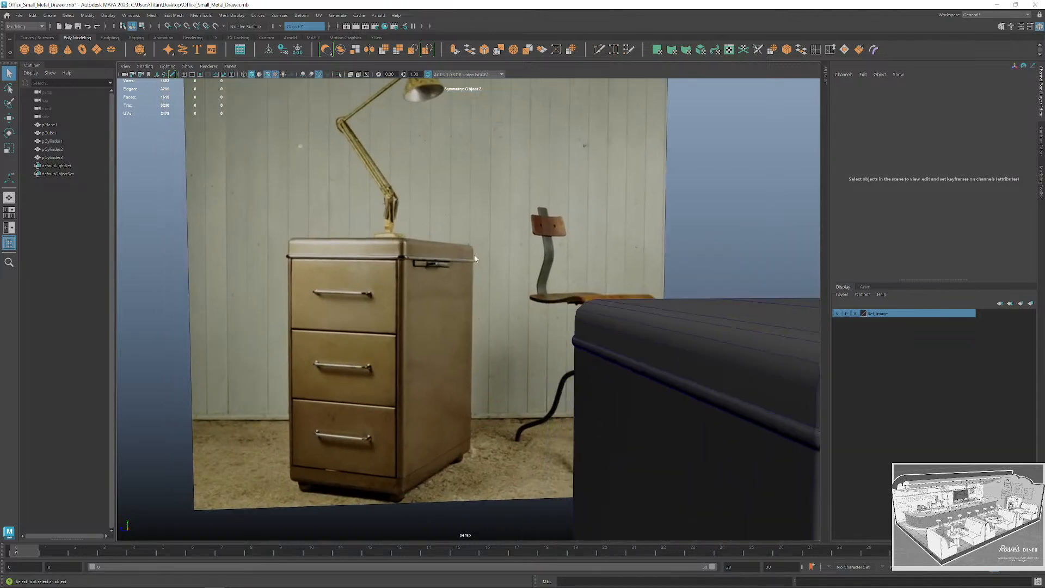
pyautogui.scroll(2, 418, 274)
pyautogui.scroll(2, 450, 252)
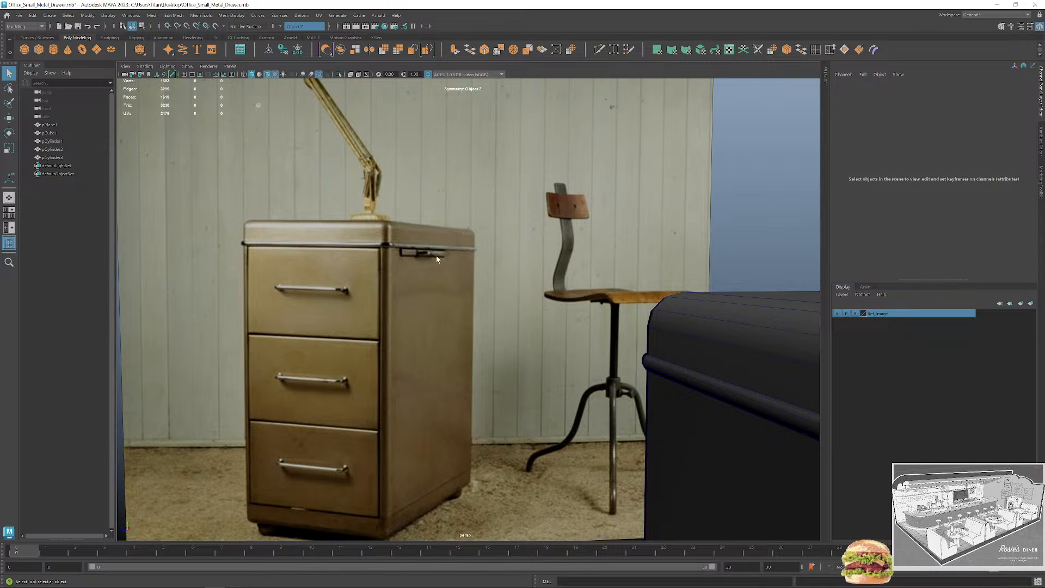
pyautogui.scroll(-5, 436, 272)
pyautogui.keyDown('alt'); pyautogui.moveTo(475, 333); pyautogui.dragTo(468, 307); pyautogui.keyUp('alt')
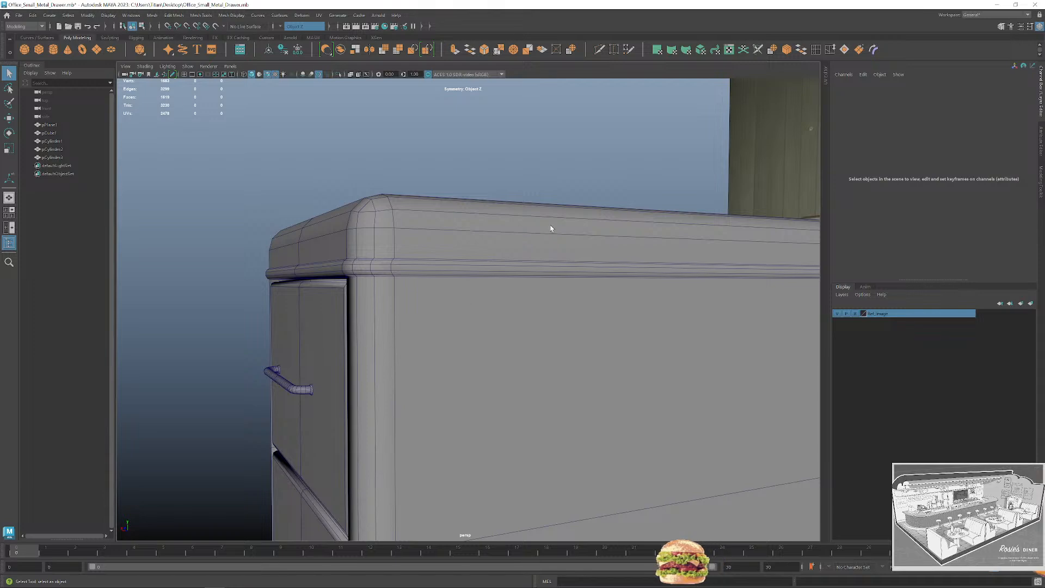
pyautogui.keyDown('alt'); pyautogui.moveTo(551, 228); pyautogui.dragTo(466, 274); pyautogui.keyUp('alt')
pyautogui.keyDown('alt'); pyautogui.moveTo(494, 187); pyautogui.dragTo(492, 350); pyautogui.keyUp('alt')
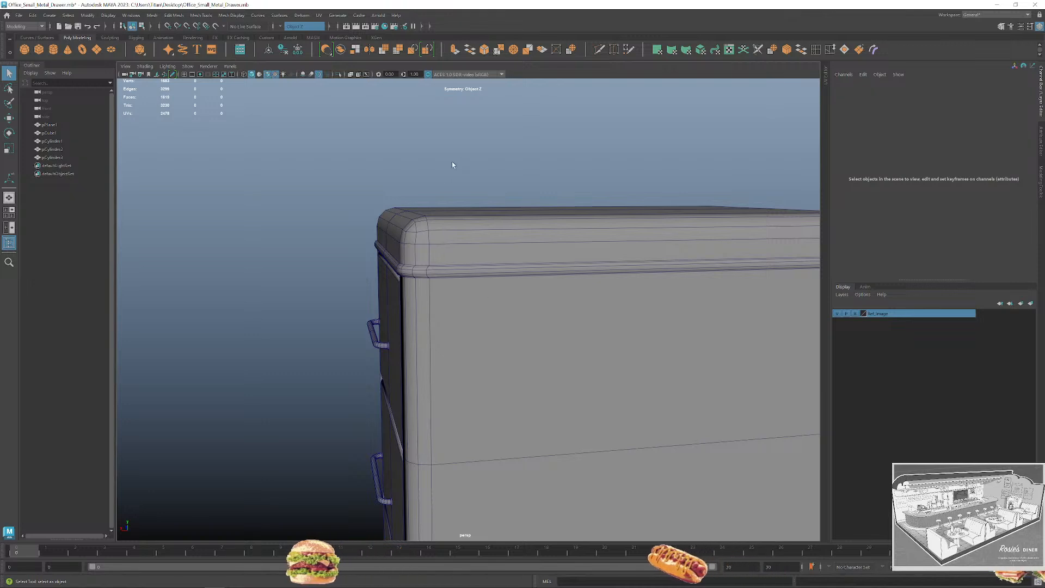
pyautogui.keyDown('alt'); pyautogui.moveTo(452, 165); pyautogui.dragTo(678, 303); pyautogui.keyUp('alt')
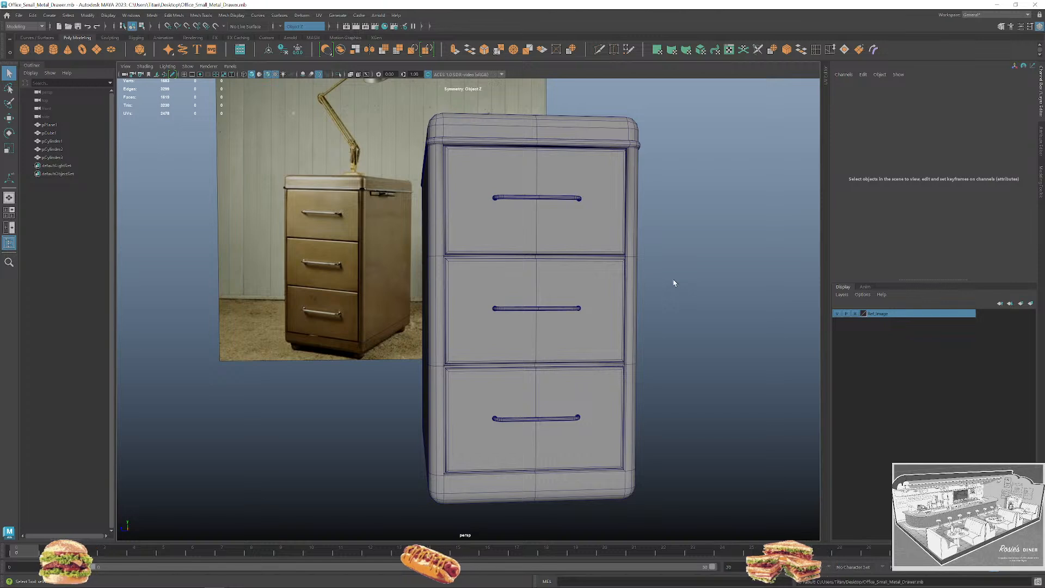
pyautogui.keyDown('alt'); pyautogui.moveTo(674, 282); pyautogui.dragTo(653, 319, button='middle'); pyautogui.keyUp('alt')
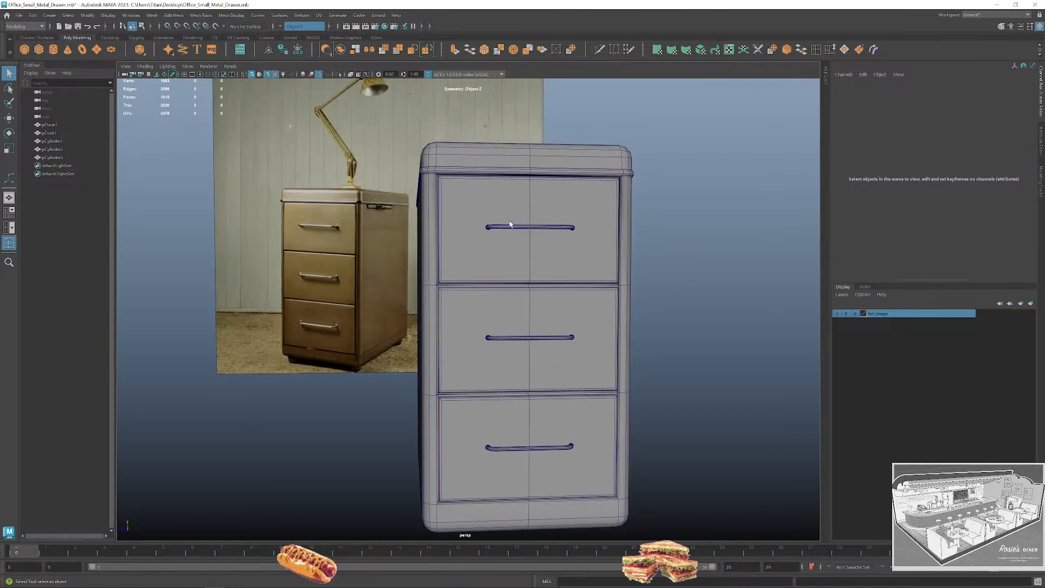
# Select the middle drawer's handle and lower it slightly along Y in the side view to even out the handle spacing.
pyautogui.scroll(4, 509, 223)
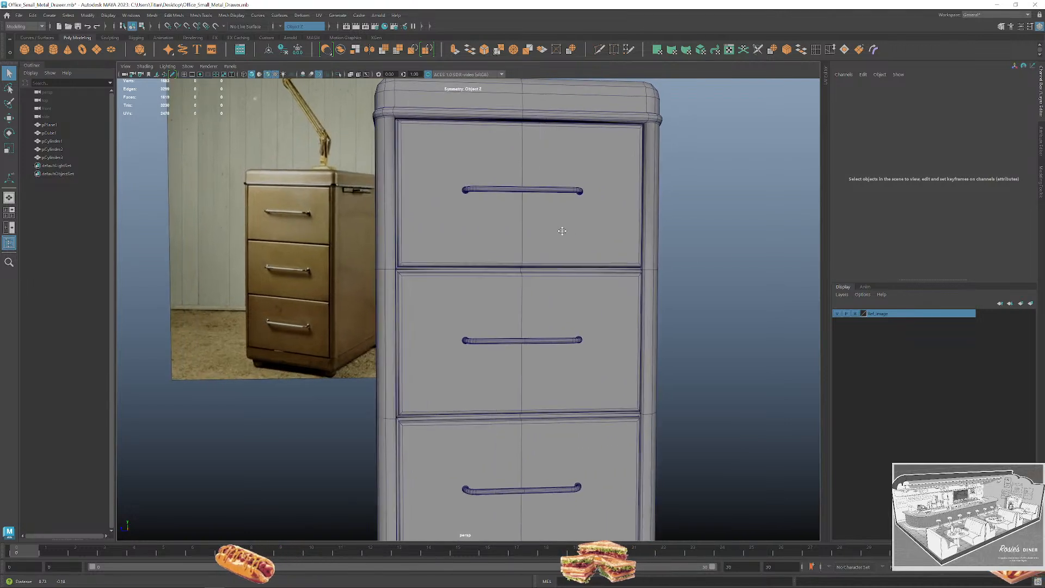
pyautogui.scroll(-2, 548, 213)
pyautogui.keyDown('alt'); pyautogui.moveTo(566, 218); pyautogui.dragTo(600, 218, button='middle'); pyautogui.keyUp('alt')
pyautogui.click(583, 290)
pyautogui.press('w')
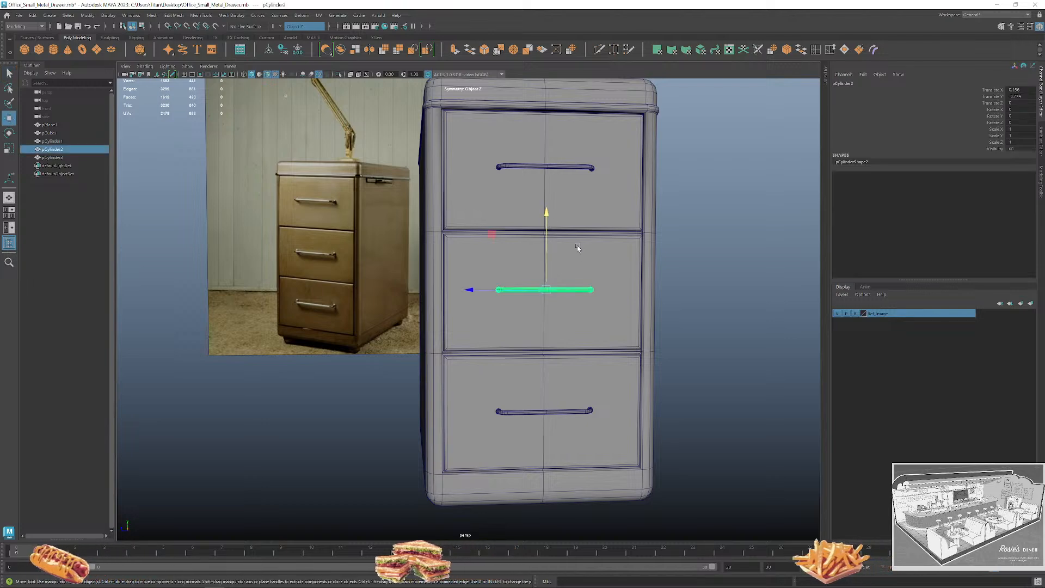
pyautogui.press('space')
pyautogui.press('space')
pyautogui.scroll(2, 576, 378)
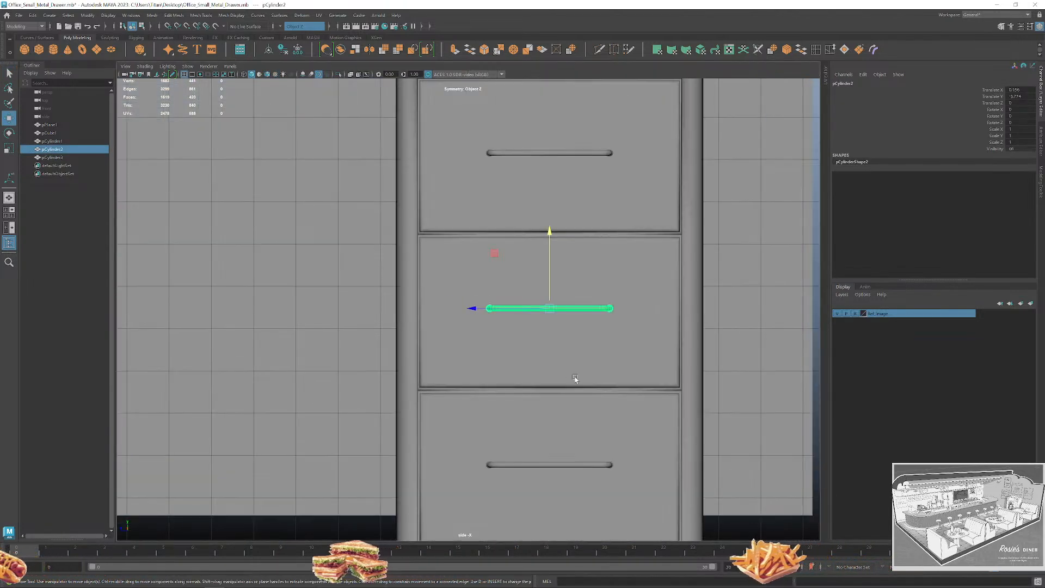
pyautogui.keyDown('alt'); pyautogui.moveTo(575, 379); pyautogui.dragTo(543, 366, button='middle'); pyautogui.keyUp('alt')
pyautogui.moveTo(516, 217); pyautogui.dragTo(517, 219)
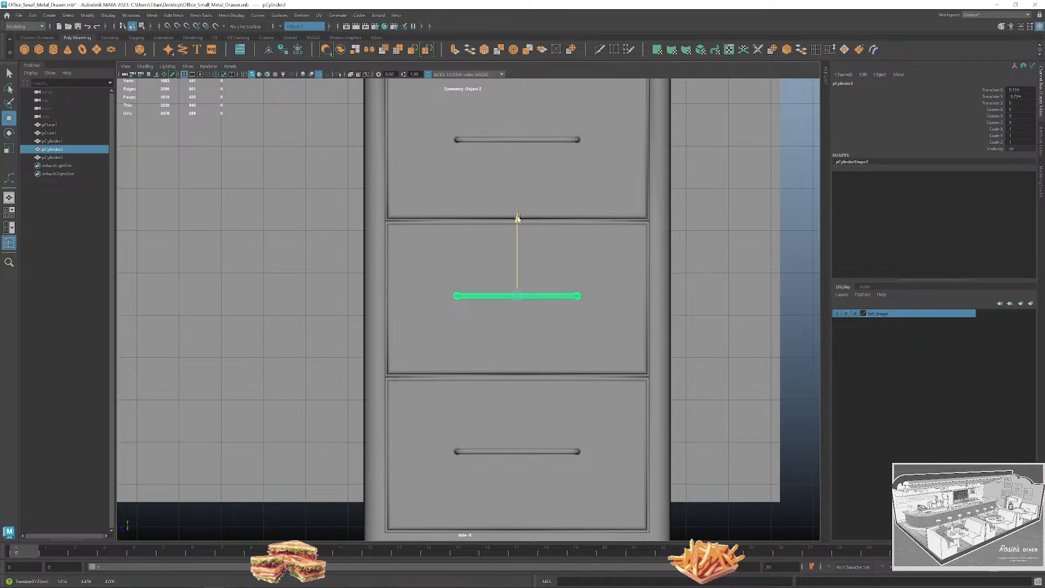
# Undo the last move of the middle drawer's handle and lower the bottom drawer's handle slightly along Y.
pyautogui.hotkey('ctrl', 'z')
pyautogui.keyDown('alt'); pyautogui.moveTo(578, 377); pyautogui.dragTo(573, 326, button='middle'); pyautogui.keyUp('alt')
pyautogui.press('q')
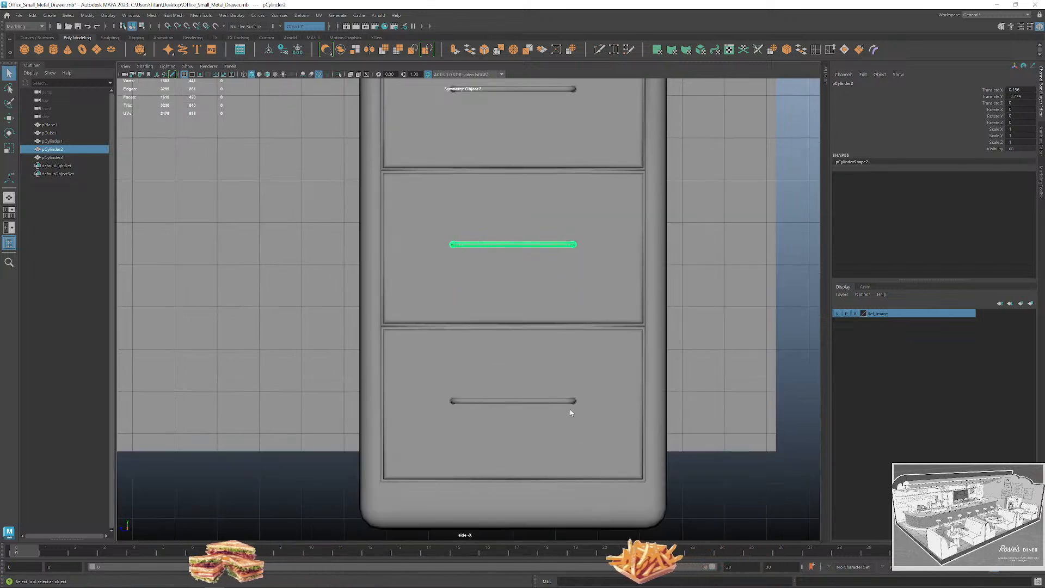
pyautogui.click(570, 397)
pyautogui.click(567, 401)
pyautogui.press('w')
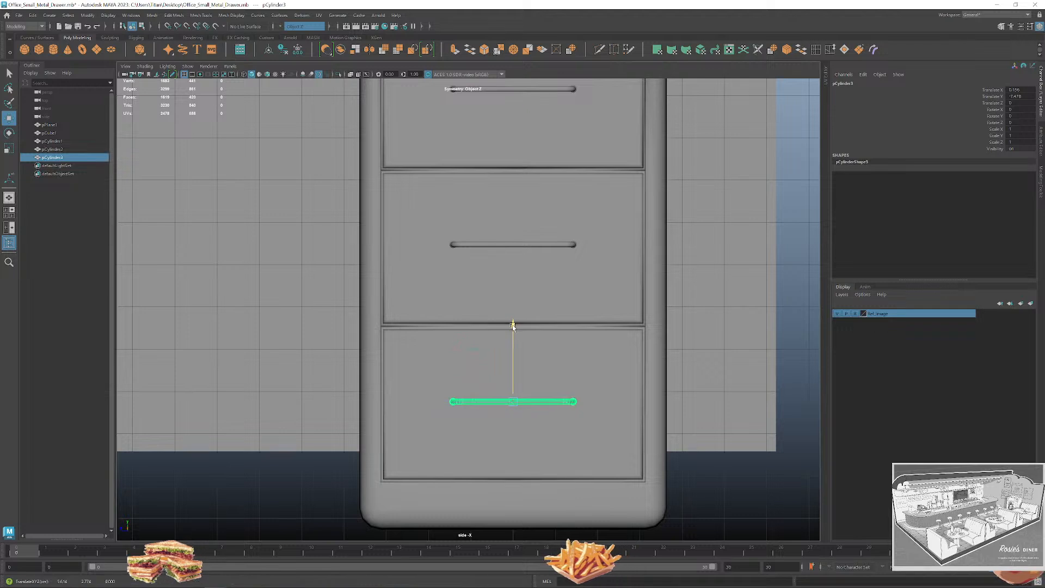
pyautogui.moveTo(512, 326); pyautogui.dragTo(512, 328)
pyautogui.press('q')
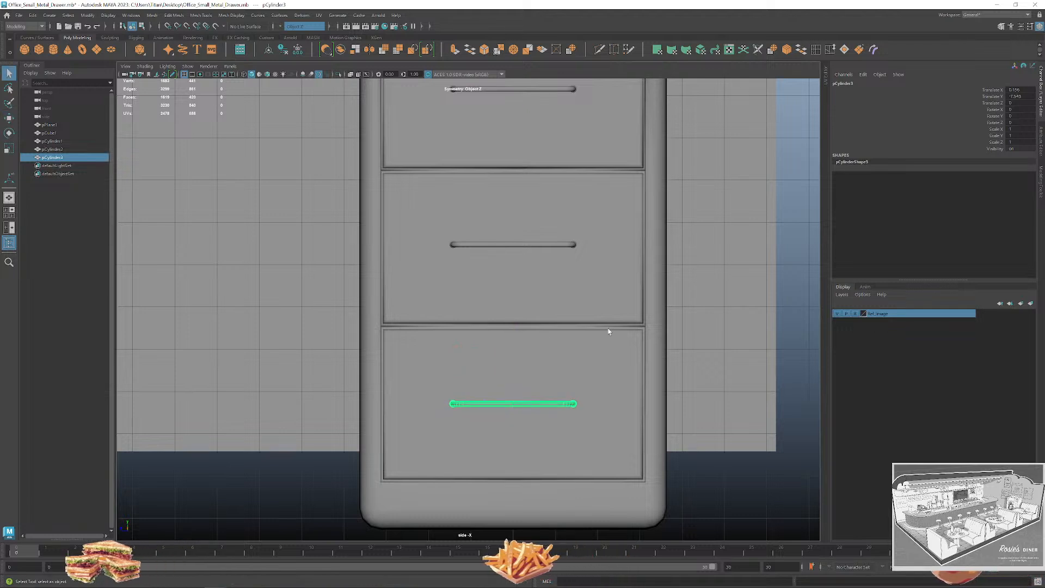
# Lower the top drawer's handle slightly along Y in the side view.
pyautogui.keyDown('alt'); pyautogui.moveTo(608, 306); pyautogui.dragTo(609, 506, button='middle'); pyautogui.keyUp('alt')
pyautogui.scroll(1, 566, 295)
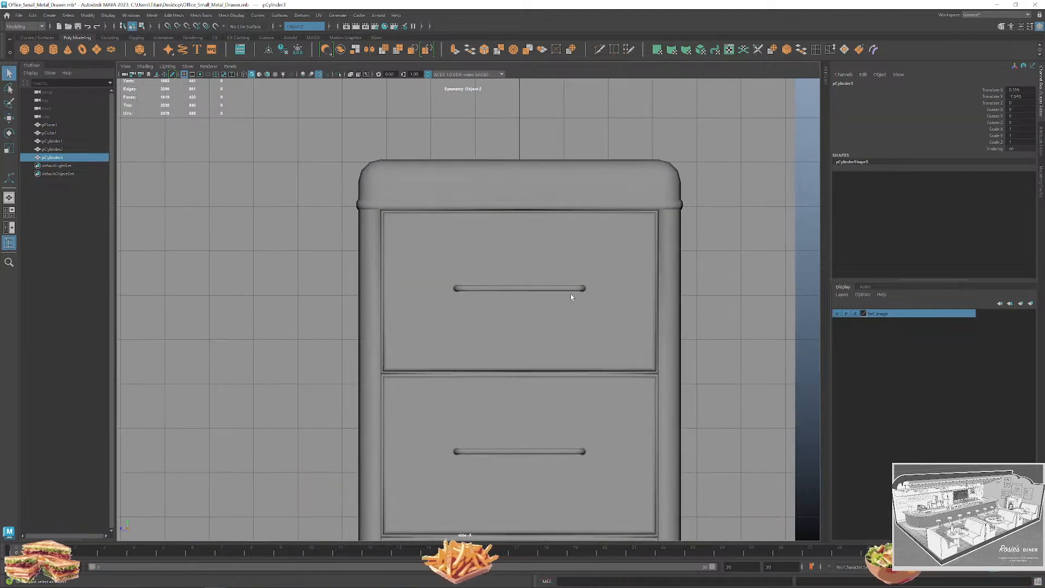
pyautogui.click(571, 289)
pyautogui.press('w')
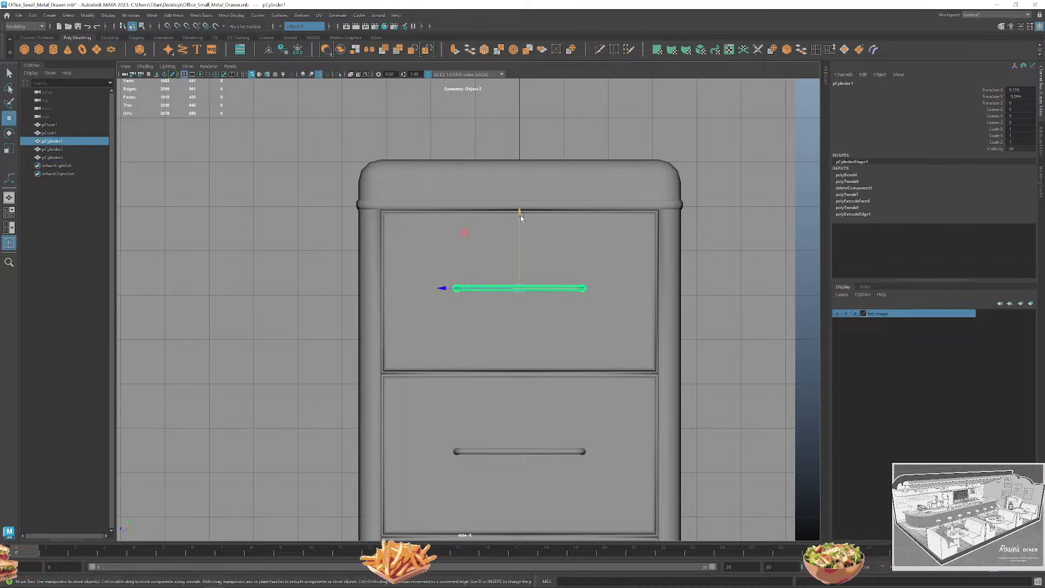
pyautogui.moveTo(521, 217); pyautogui.dragTo(521, 220)
pyautogui.press('q')
pyautogui.scroll(-2, 640, 309)
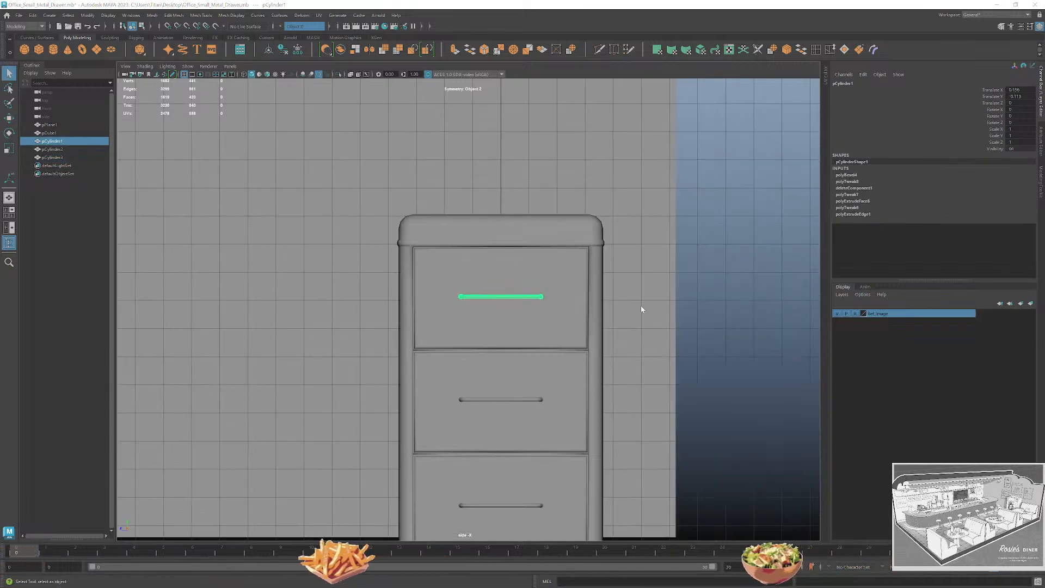
# Return to the perspective view and select all three drawer handles together.
pyautogui.press('space')
pyautogui.press('space')
pyautogui.click(695, 277)
pyautogui.keyDown('alt'); pyautogui.moveTo(708, 291); pyautogui.dragTo(528, 306); pyautogui.keyUp('alt')
pyautogui.scroll(6, 545, 366)
pyautogui.keyDown('alt'); pyautogui.moveTo(533, 361); pyautogui.dragTo(549, 368); pyautogui.keyUp('alt')
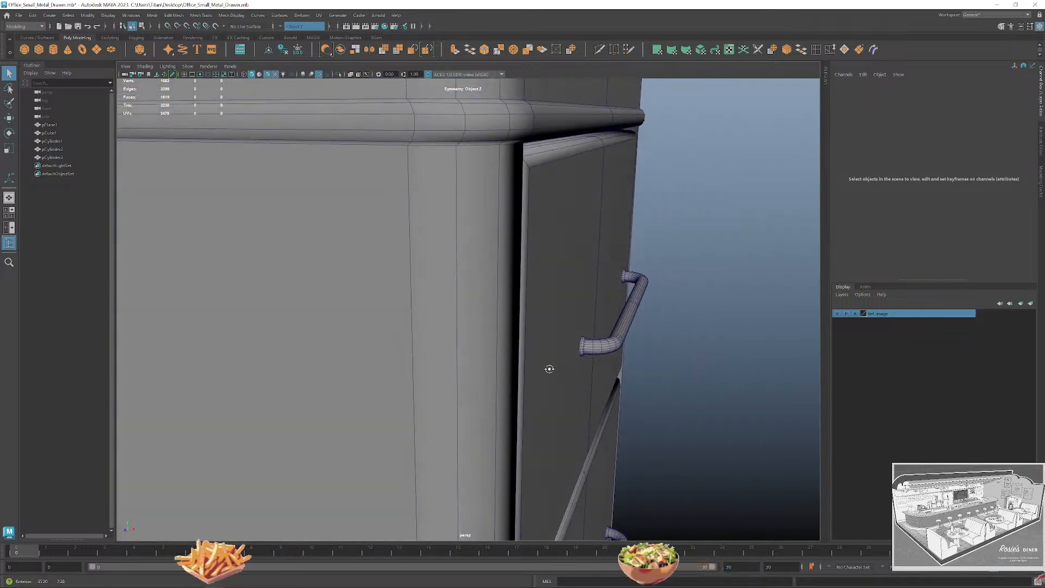
pyautogui.scroll(-2, 549, 368)
pyautogui.click(614, 343)
pyautogui.scroll(-3, 625, 397)
pyautogui.keyDown('shift'); pyautogui.click(613, 422); pyautogui.keyUp('shift')
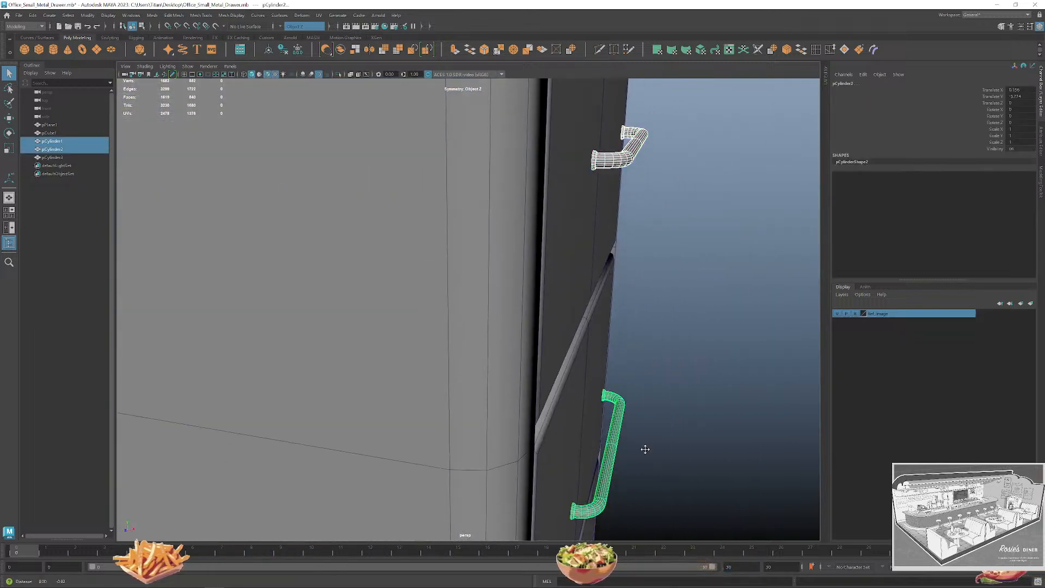
pyautogui.keyDown('alt'); pyautogui.moveTo(645, 449); pyautogui.dragTo(645, 261, button='middle'); pyautogui.keyUp('alt')
pyautogui.keyDown('shift'); pyautogui.click(591, 459); pyautogui.keyUp('shift')
# Move the three handles along X toward the drawer fronts so their ends sit against them, and deselect them.
pyautogui.scroll(3, 613, 482)
pyautogui.keyDown('alt'); pyautogui.moveTo(613, 482); pyautogui.dragTo(583, 424, button='middle'); pyautogui.keyUp('alt')
pyautogui.keyDown('alt'); pyautogui.moveTo(583, 424); pyautogui.dragTo(550, 432); pyautogui.keyUp('alt')
pyautogui.press('w')
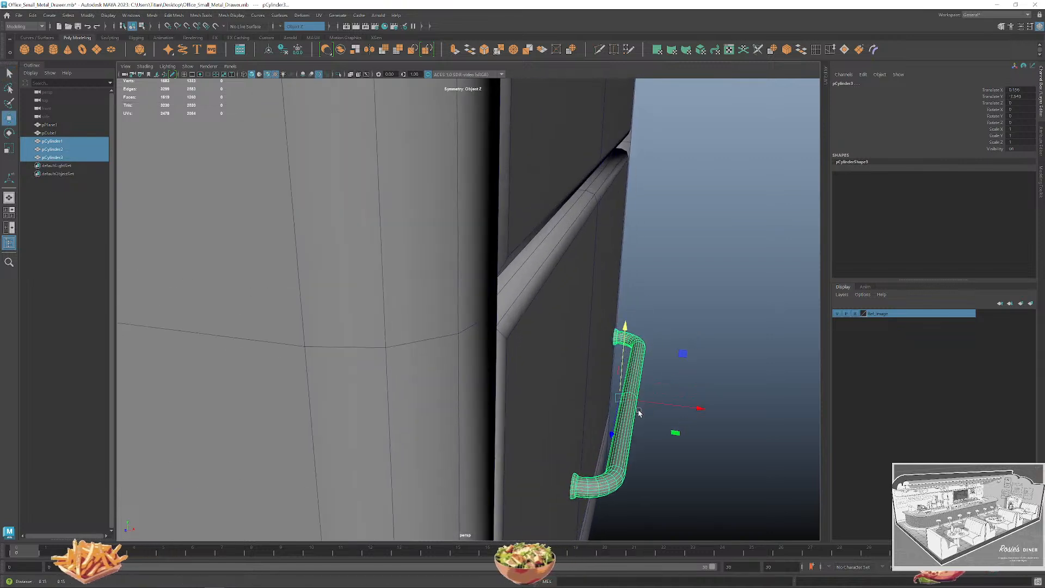
pyautogui.keyDown('alt'); pyautogui.moveTo(639, 413); pyautogui.dragTo(652, 381); pyautogui.keyUp('alt')
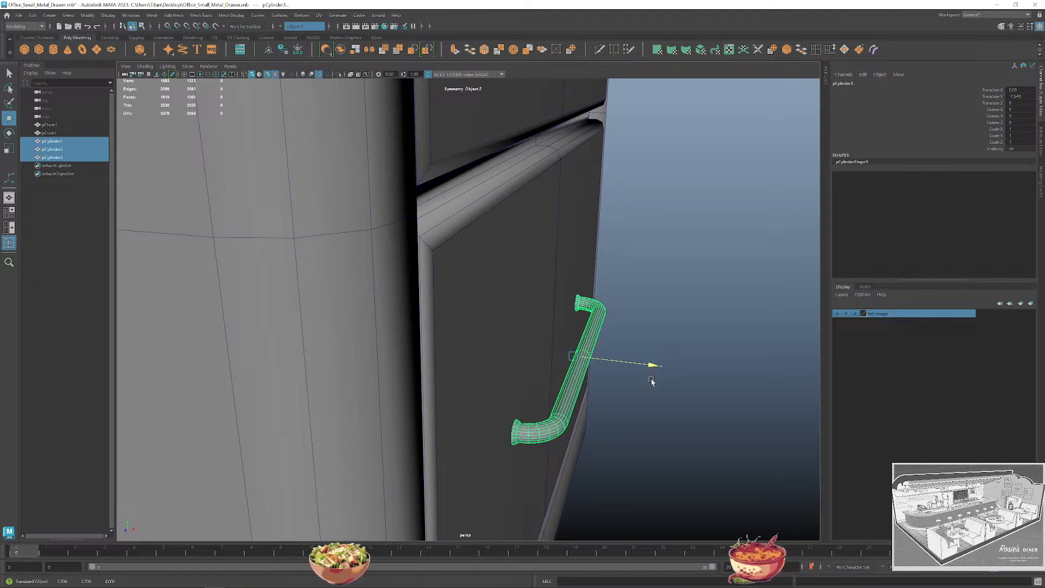
pyautogui.press('q')
pyautogui.click(677, 436)
# Compare the modelled cabinet with the reference photo, examining the latch below the cabinet top and the matching side of the model.
pyautogui.keyDown('alt'); pyautogui.moveTo(677, 436); pyautogui.dragTo(610, 446); pyautogui.keyUp('alt')
pyautogui.scroll(-8, 615, 393)
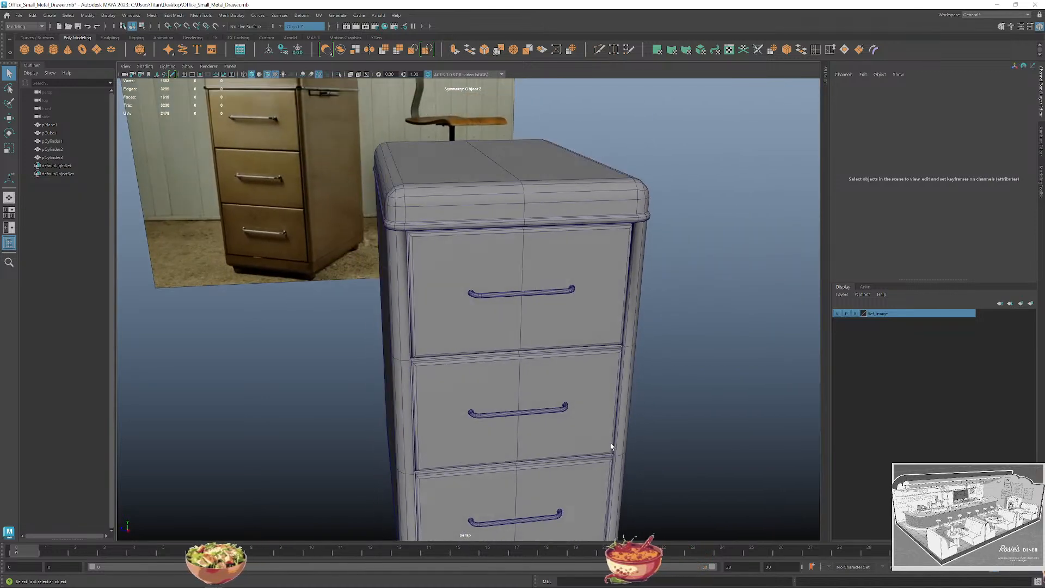
pyautogui.scroll(-5, 610, 394)
pyautogui.keyDown('alt'); pyautogui.moveTo(610, 395); pyautogui.dragTo(637, 368); pyautogui.keyUp('alt')
pyautogui.keyDown('alt'); pyautogui.moveTo(566, 345); pyautogui.dragTo(627, 353); pyautogui.keyUp('alt')
pyautogui.keyDown('alt'); pyautogui.moveTo(378, 247); pyautogui.dragTo(381, 288); pyautogui.keyUp('alt')
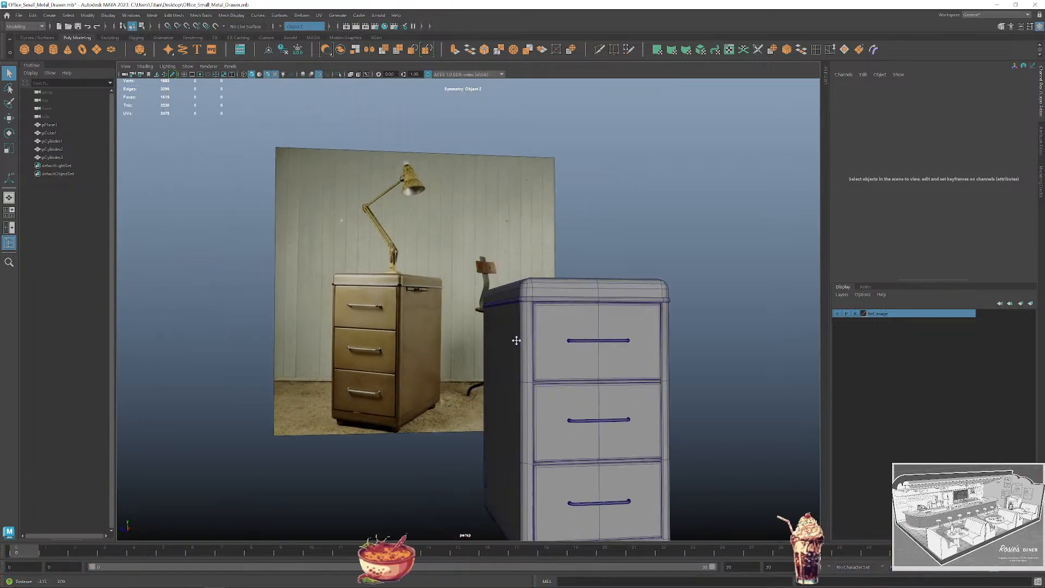
pyautogui.scroll(5, 382, 304)
pyautogui.scroll(2, 401, 303)
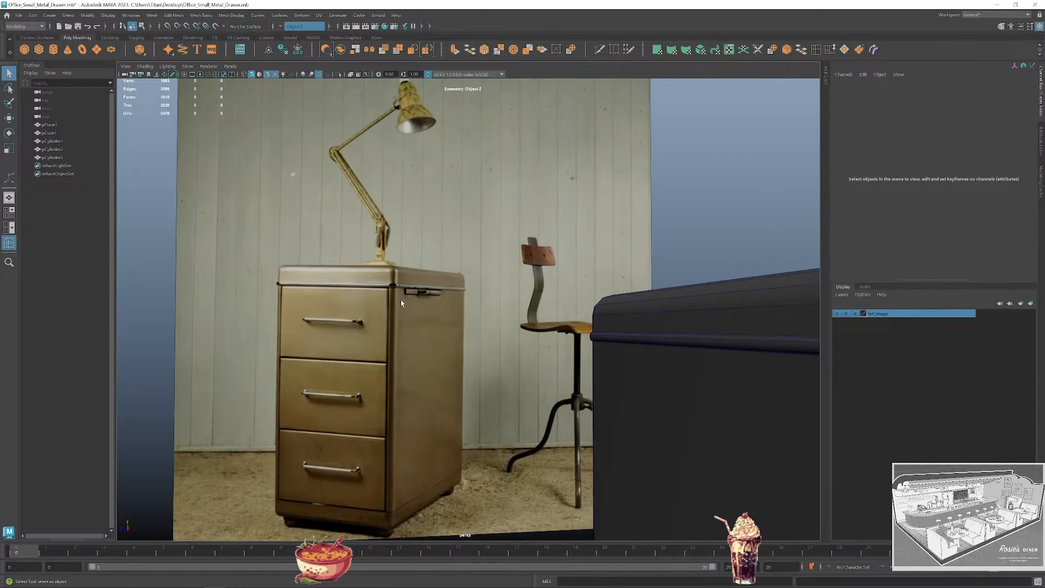
pyautogui.scroll(3, 401, 303)
pyautogui.scroll(1, 397, 274)
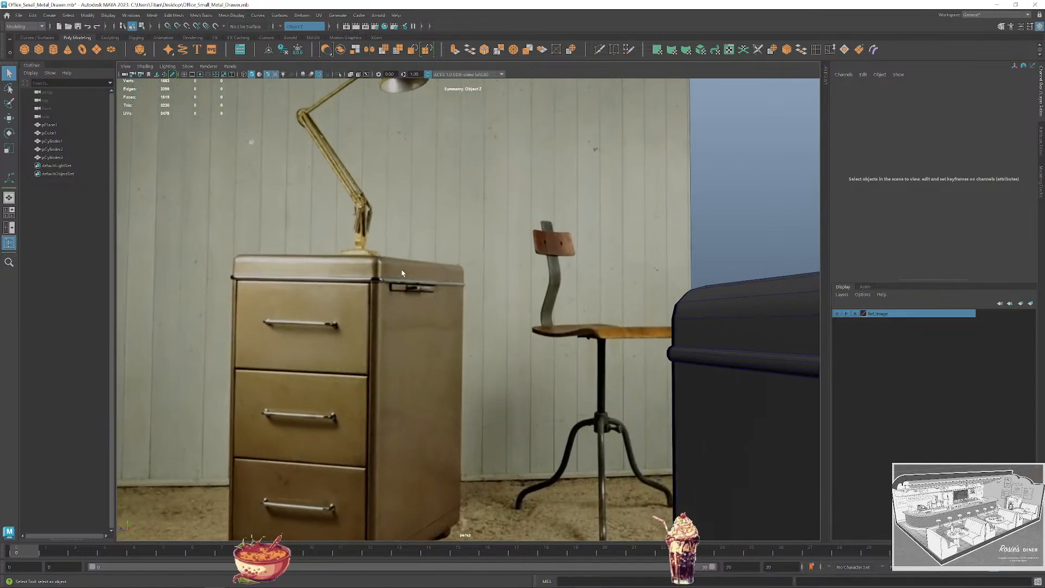
pyautogui.scroll(-6, 404, 291)
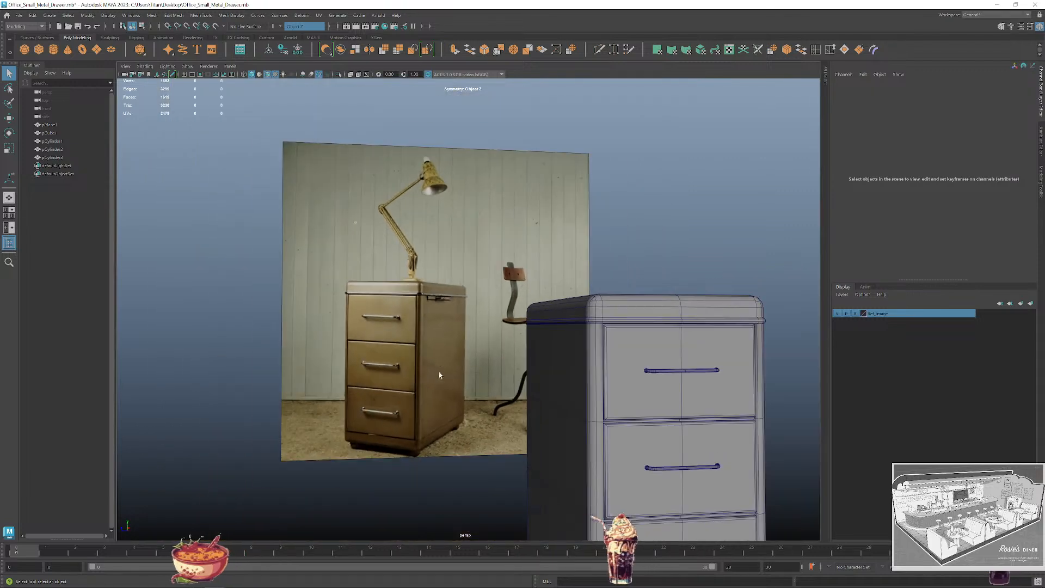
pyautogui.keyDown('alt'); pyautogui.moveTo(643, 391); pyautogui.dragTo(494, 375); pyautogui.keyUp('alt')
pyautogui.scroll(3, 459, 341)
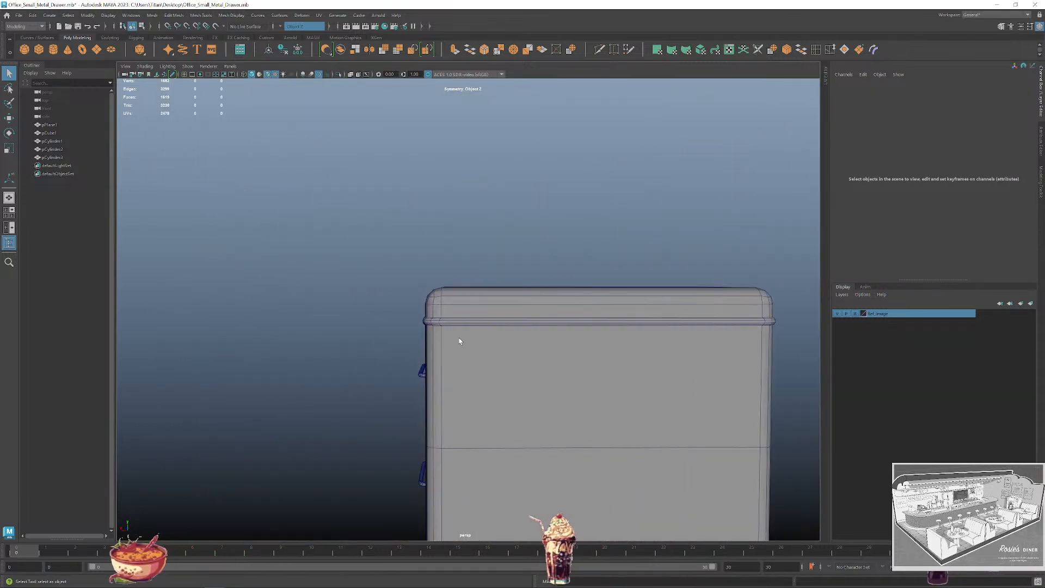
# Select the cabinet body for Multi-Cut and turn symmetry off.
pyautogui.keyDown('alt'); pyautogui.moveTo(459, 341); pyautogui.dragTo(548, 315); pyautogui.keyUp('alt')
pyautogui.click(601, 49)
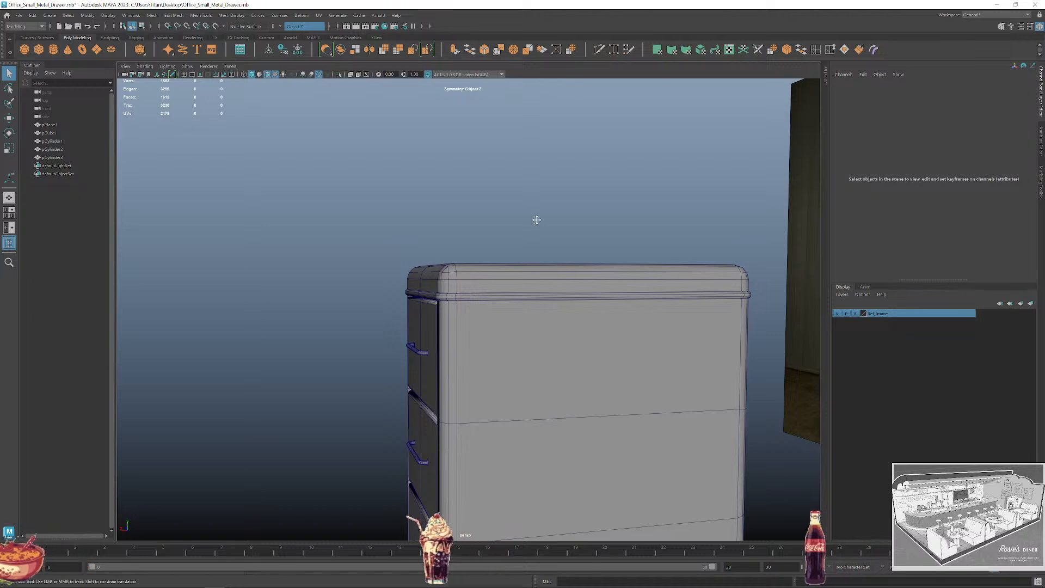
pyautogui.press('q')
pyautogui.scroll(4, 502, 248)
pyautogui.keyDown('alt'); pyautogui.moveTo(502, 248); pyautogui.dragTo(511, 258, button='middle'); pyautogui.keyUp('alt')
pyautogui.click(598, 51)
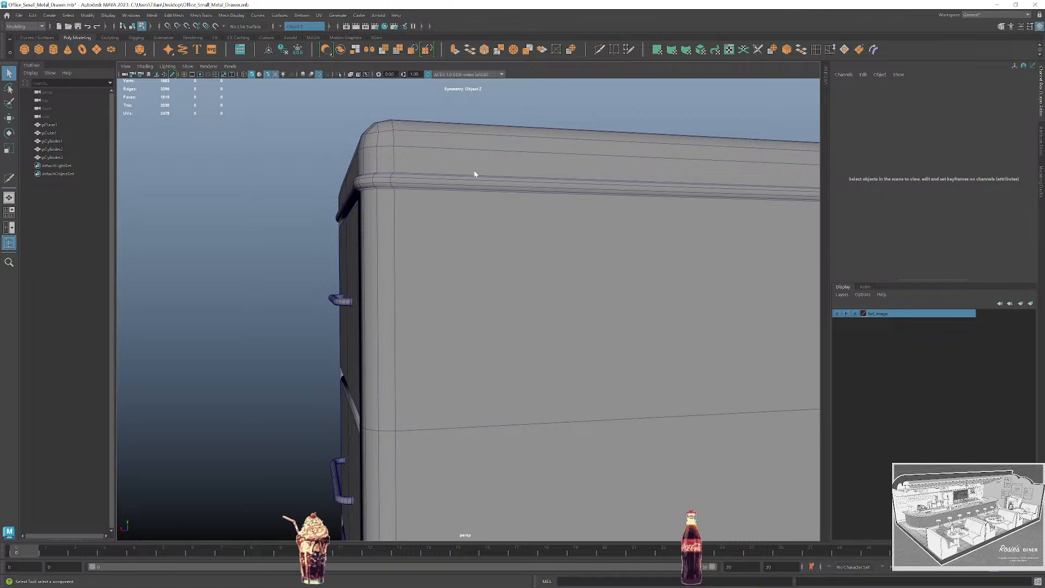
pyautogui.press('q')
pyautogui.click(511, 160)
pyautogui.click(599, 49)
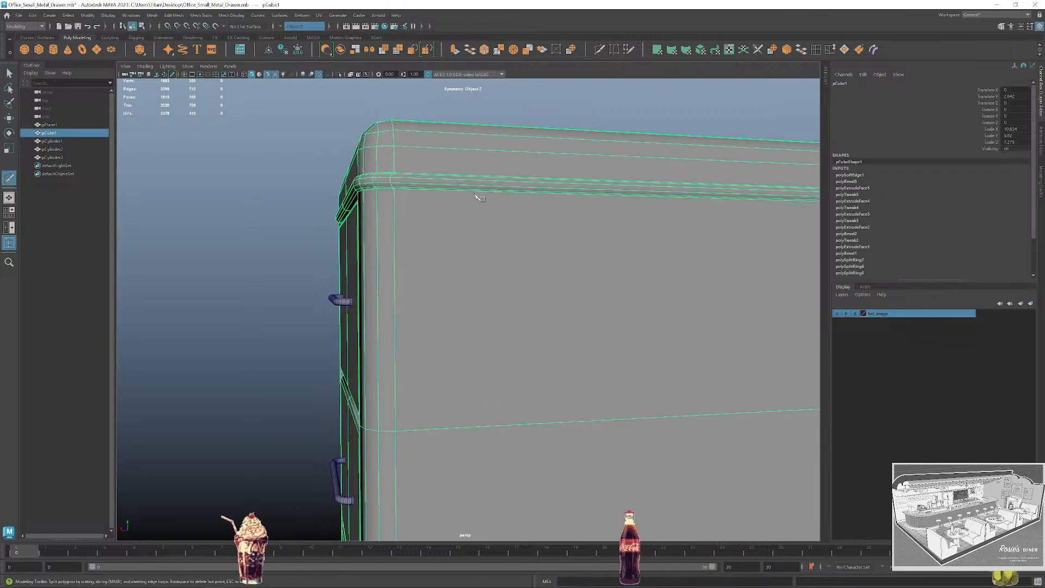
pyautogui.click(303, 26)
pyautogui.click(300, 31)
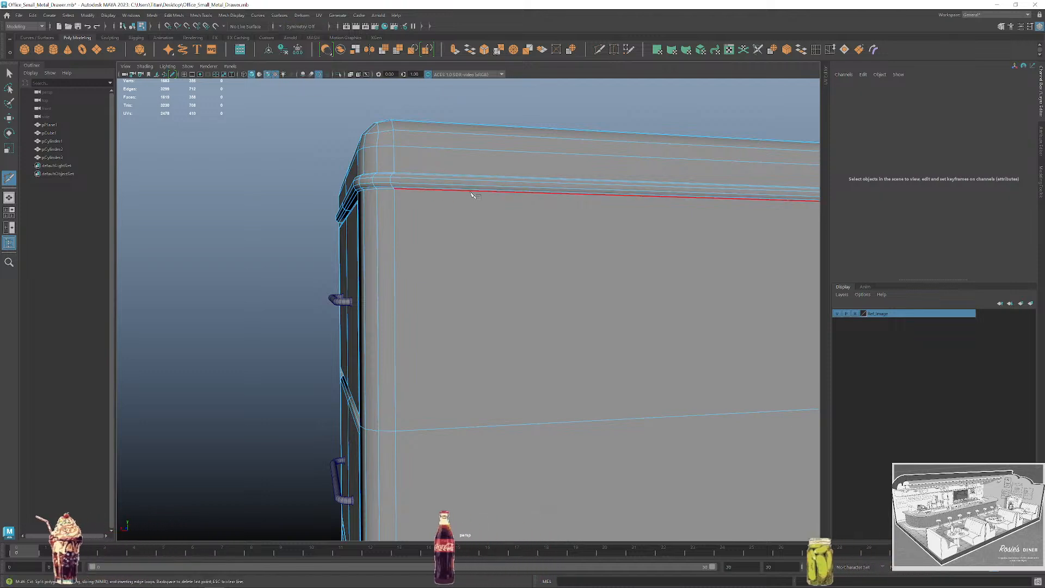
# Cut two vertical edges near the front of the cabinet's upper side face, from the top rim down to the horizontal edge.
pyautogui.click(470, 190)
pyautogui.click(484, 427)
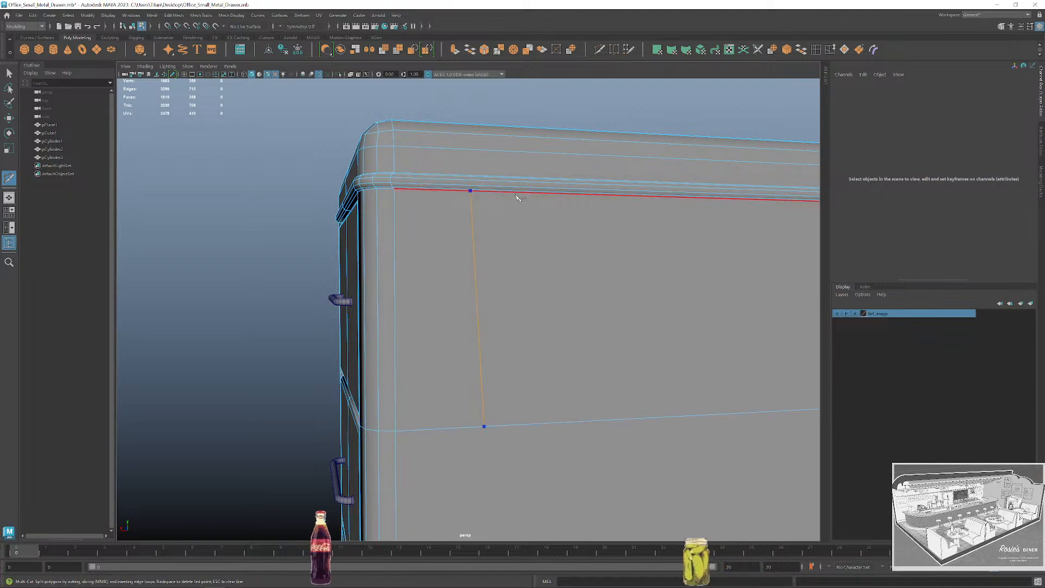
pyautogui.rightClick(555, 194)
pyautogui.click(553, 194)
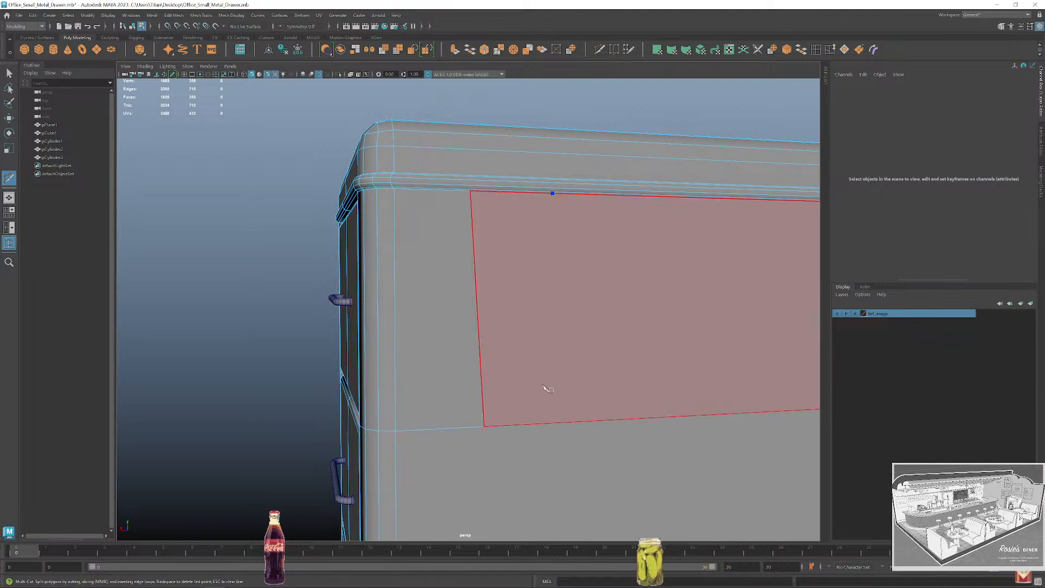
pyautogui.click(575, 422)
pyautogui.rightClick(545, 381)
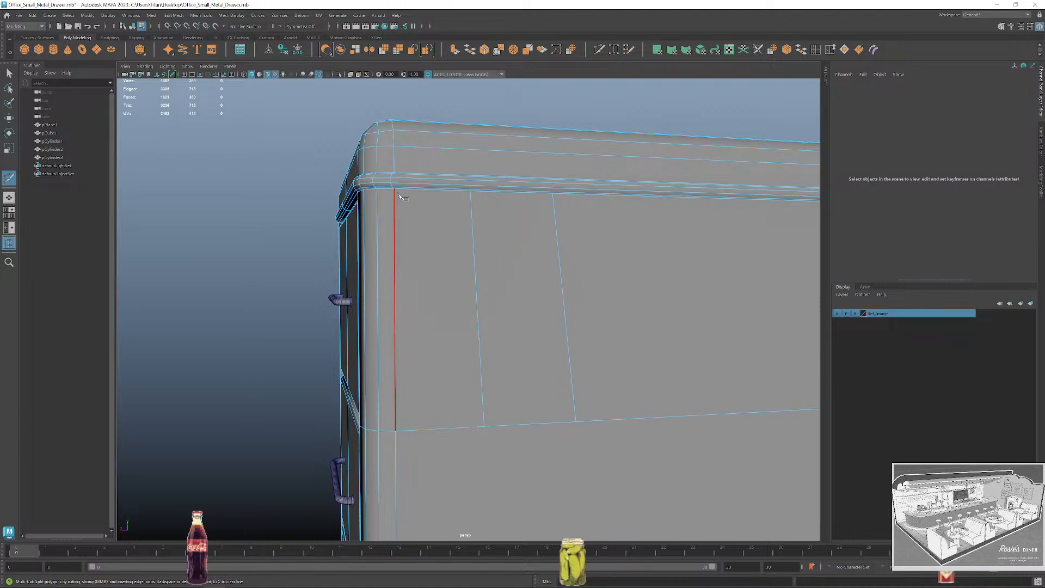
# Cut the upper and lower edges of a small latch rectangle between the vertical cuts, linking them to the side face's front corners.
pyautogui.click(471, 206)
pyautogui.click(553, 207)
pyautogui.rightClick(554, 207)
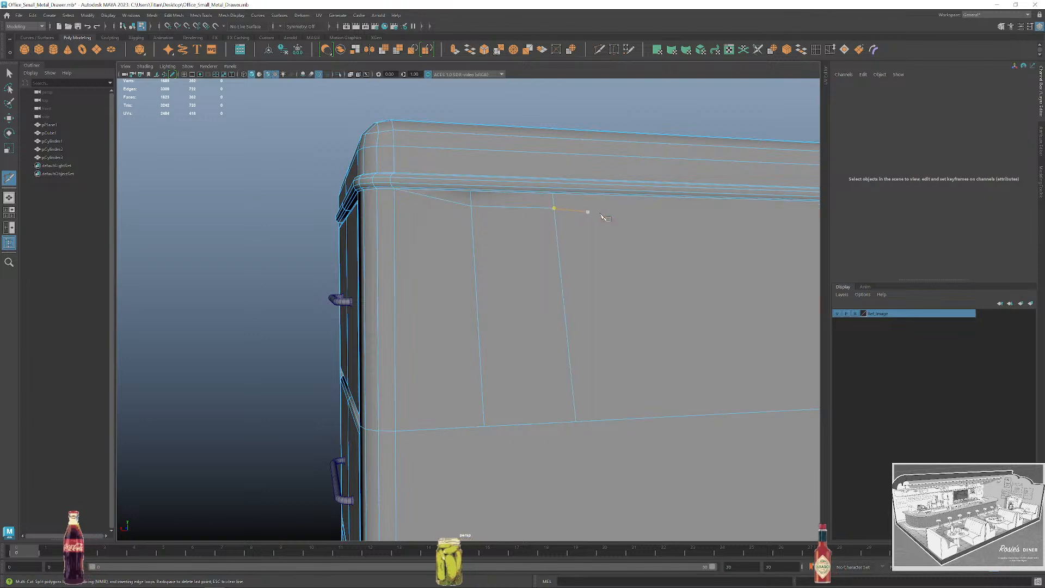
pyautogui.click(396, 430)
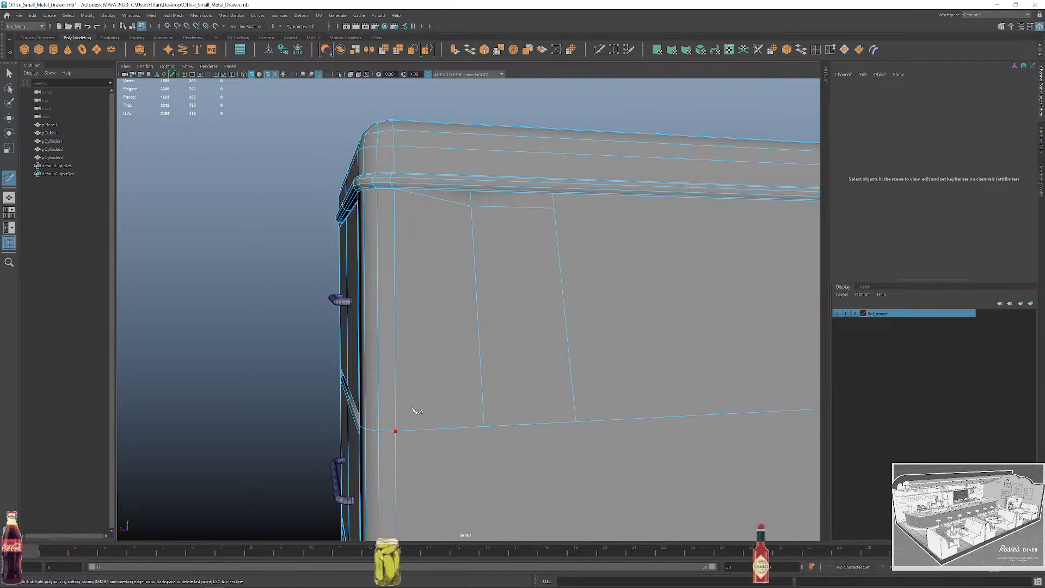
pyautogui.click(472, 225)
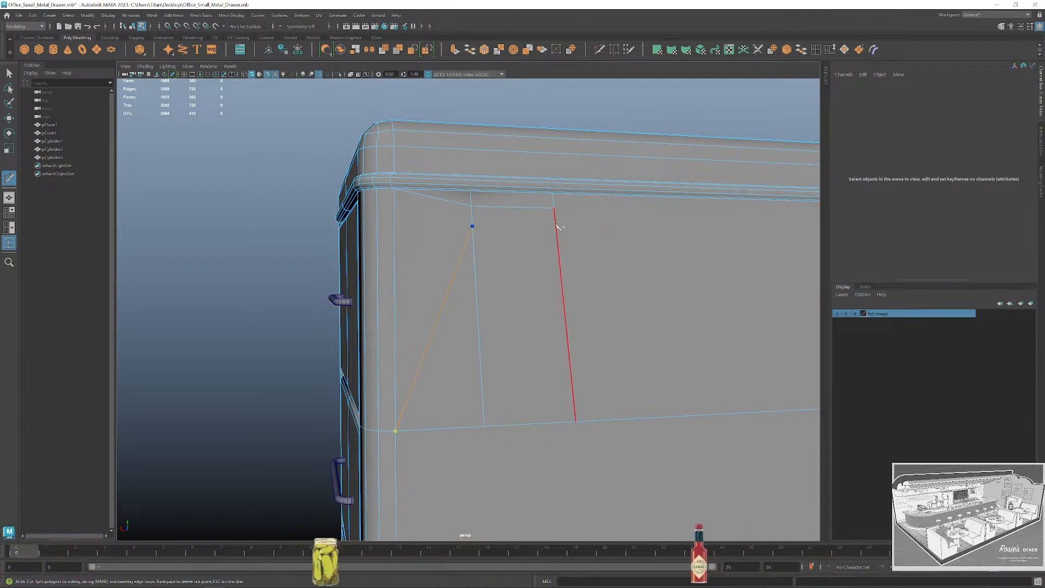
pyautogui.click(555, 224)
pyautogui.keyDown('alt'); pyautogui.moveTo(625, 296); pyautogui.dragTo(527, 365, button='middle'); pyautogui.keyUp('alt')
pyautogui.keyDown('alt'); pyautogui.moveTo(428, 335); pyautogui.dragTo(435, 278, button='middle'); pyautogui.keyUp('alt')
pyautogui.press('q')
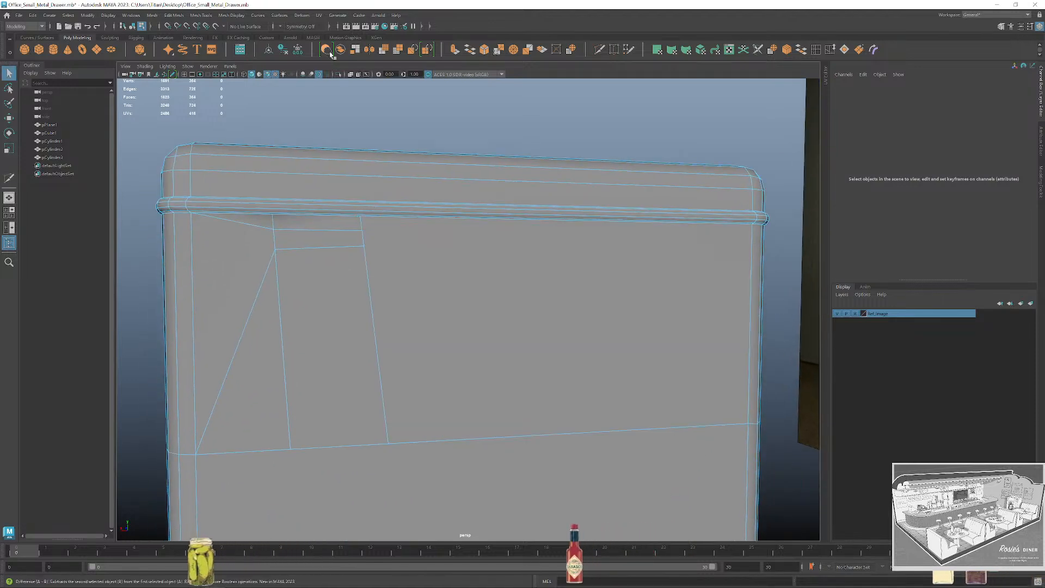
# Connect the latch rectangle's two rear vertices to the upper and lower rear corners of the side face with Multi-Cut.
pyautogui.click(283, 54)
pyautogui.press('y')
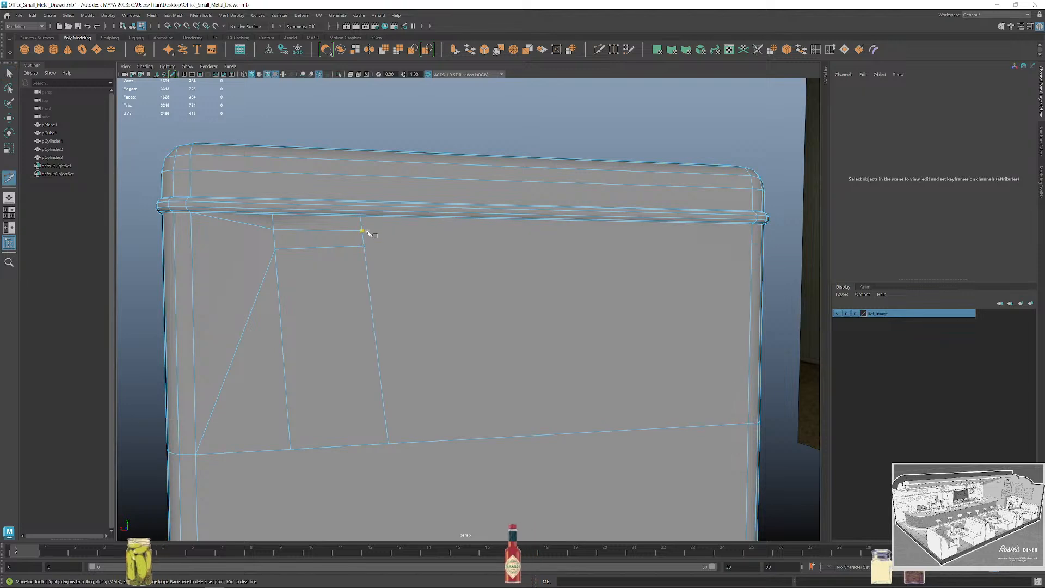
pyautogui.click(362, 230)
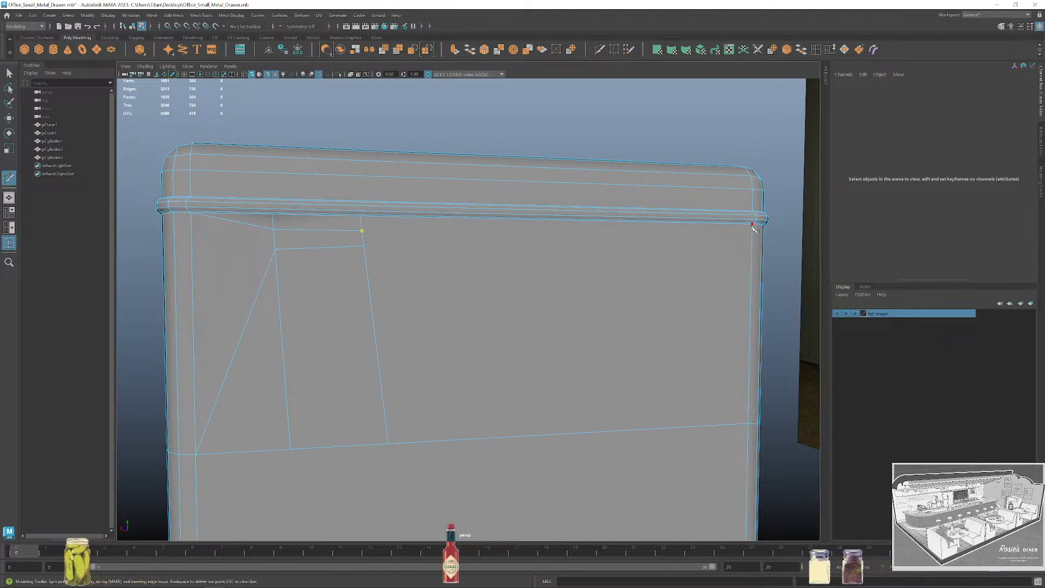
pyautogui.rightClick(502, 315)
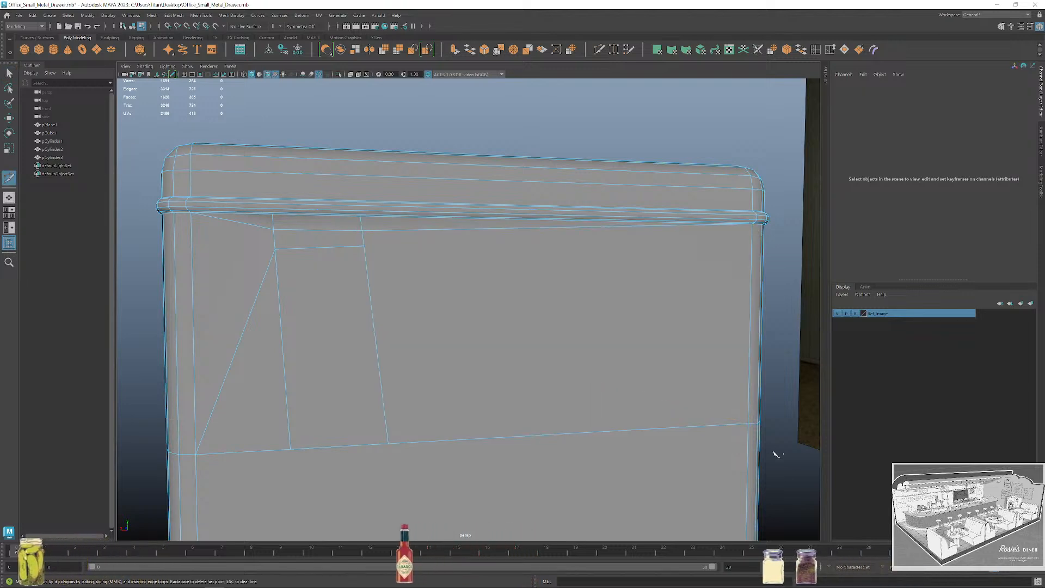
pyautogui.click(747, 423)
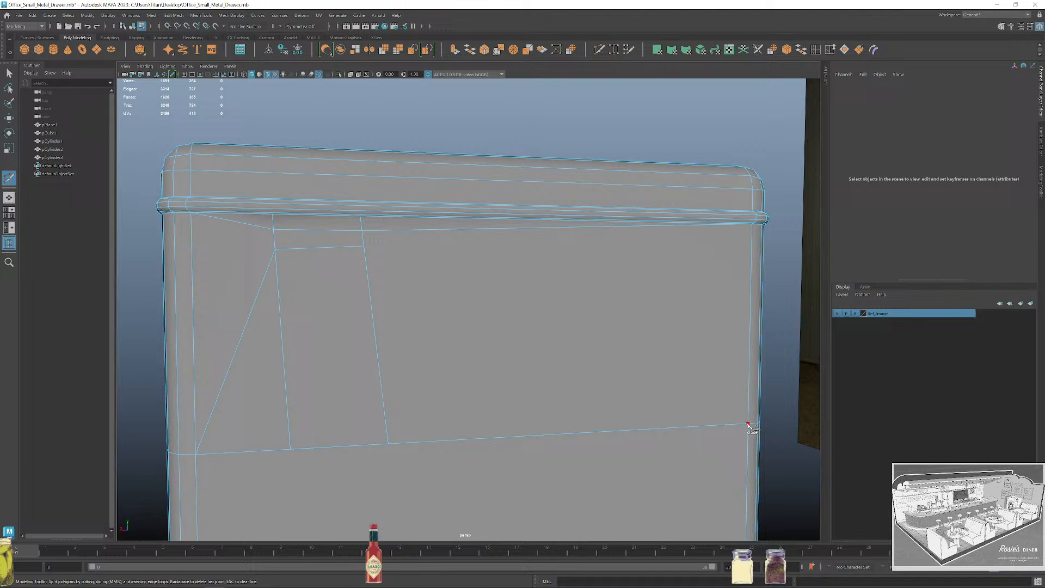
pyautogui.click(363, 245)
pyautogui.rightClick(393, 269)
pyautogui.moveTo(353, 264); pyautogui.dragTo(362, 238, button='right')
# Delete the leftover vertical edges above and below the latch rectangle.
pyautogui.click(273, 221)
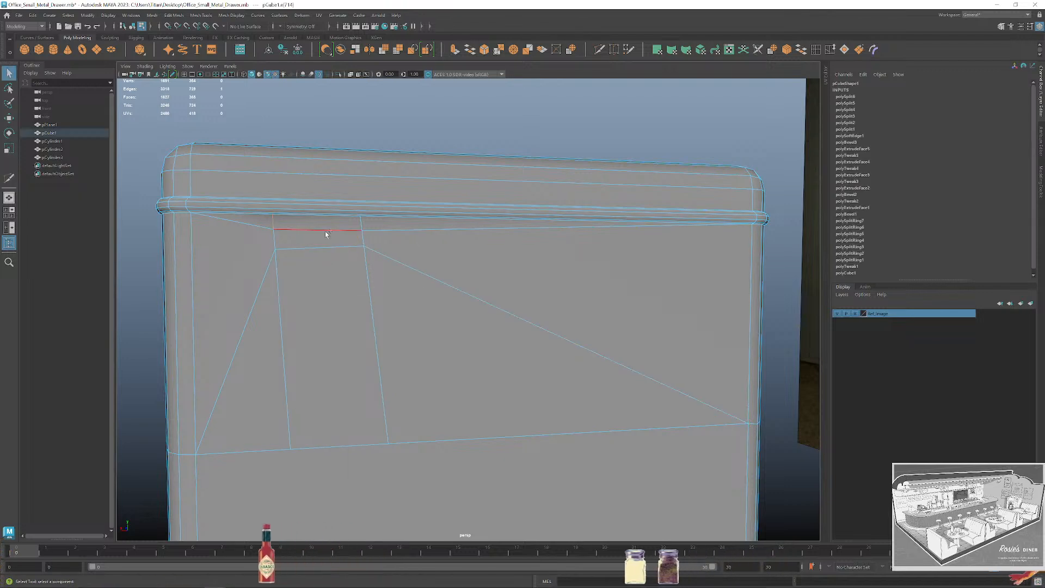
pyautogui.keyDown('shift'); pyautogui.click(362, 225); pyautogui.keyUp('shift')
pyautogui.press('Delete')
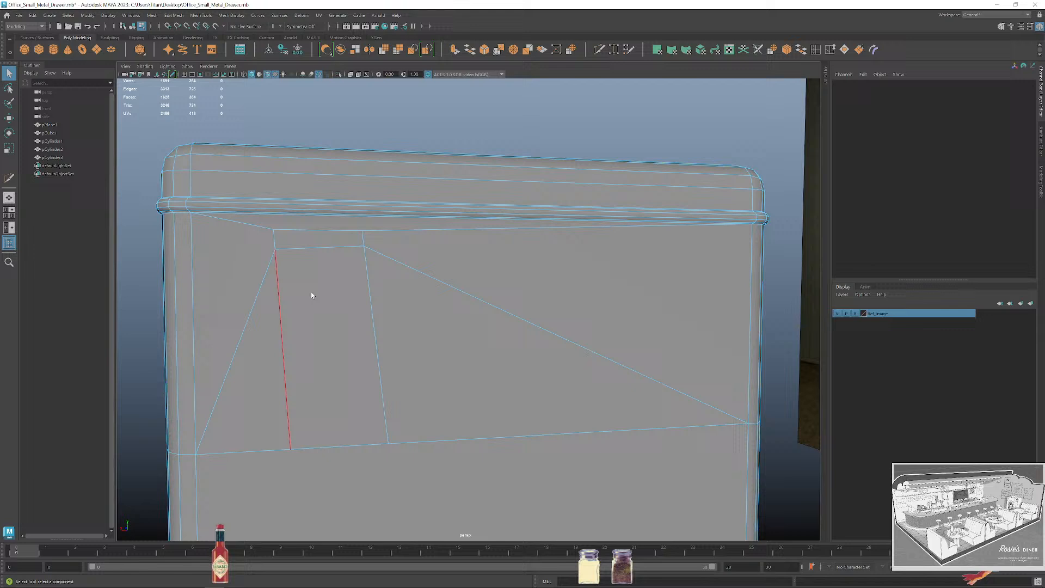
pyautogui.click(282, 294)
pyautogui.keyDown('shift'); pyautogui.click(377, 312); pyautogui.keyUp('shift')
pyautogui.press('Delete')
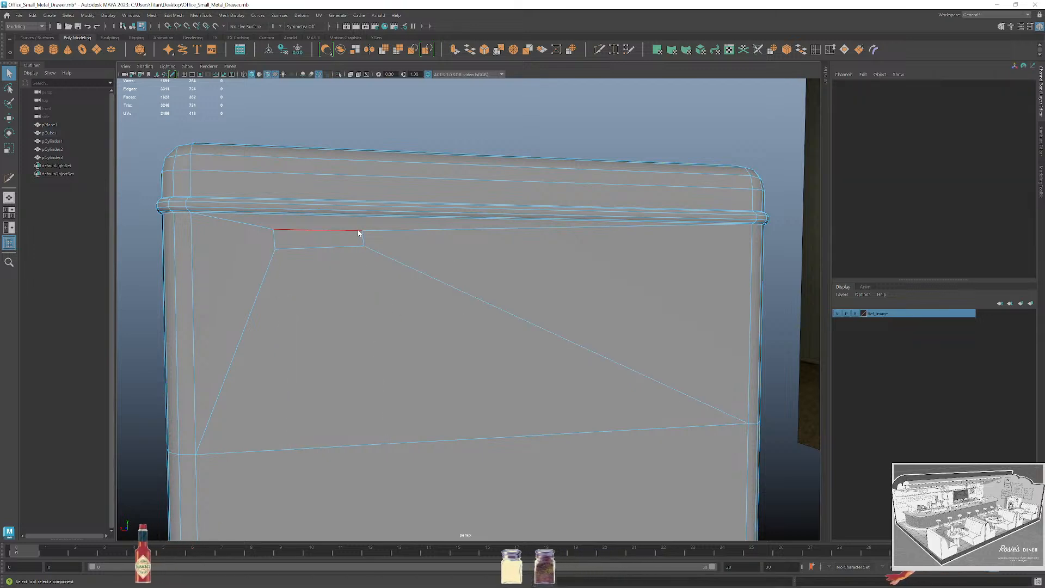
pyautogui.click(364, 238)
pyautogui.keyDown('shift'); pyautogui.click(272, 240); pyautogui.keyUp('shift')
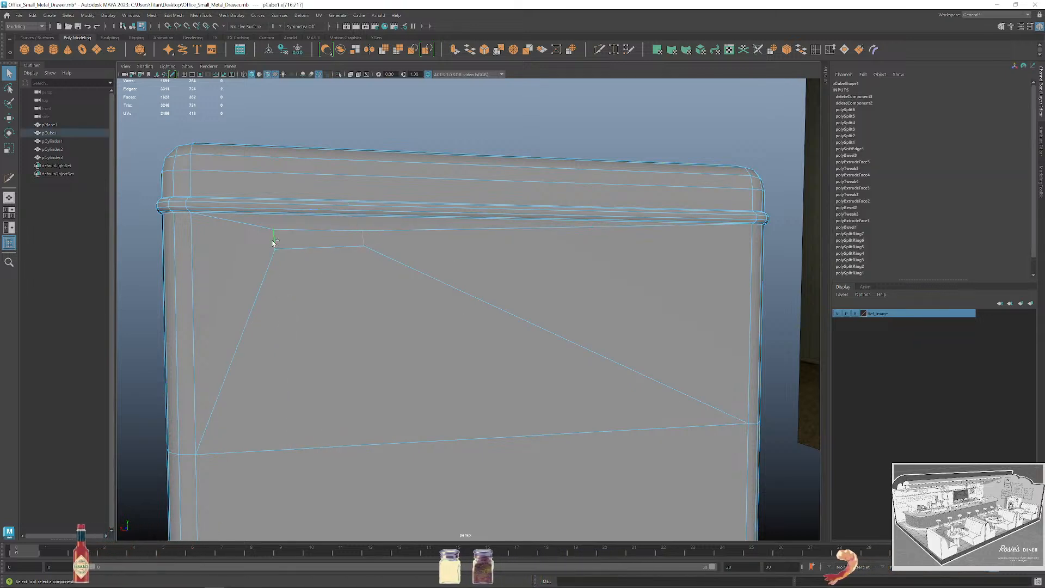
pyautogui.press('r')
pyautogui.moveTo(234, 242); pyautogui.dragTo(308, 247)
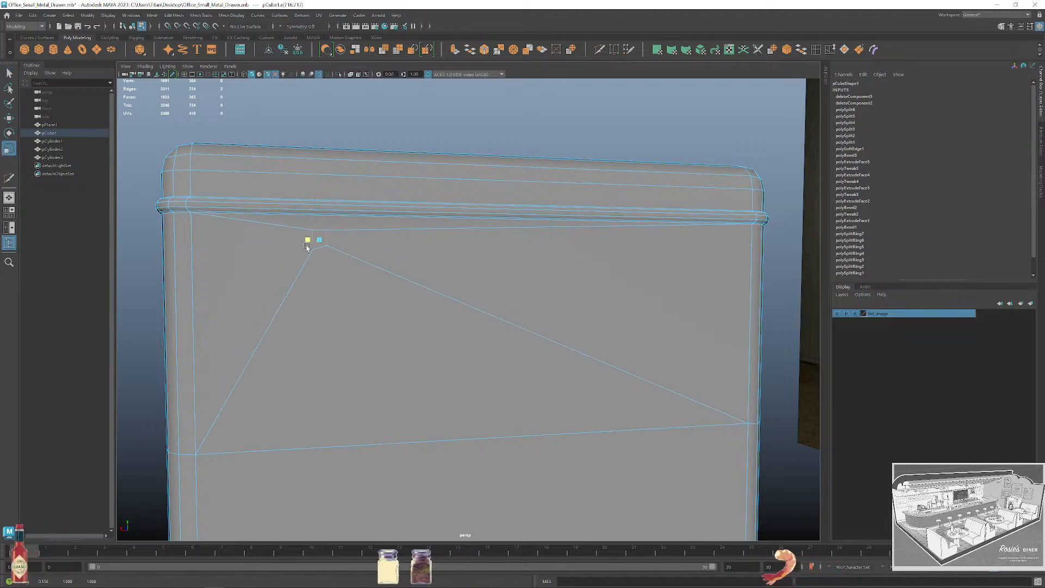
pyautogui.hotkey('ctrl', 'z')
pyautogui.click(194, 264)
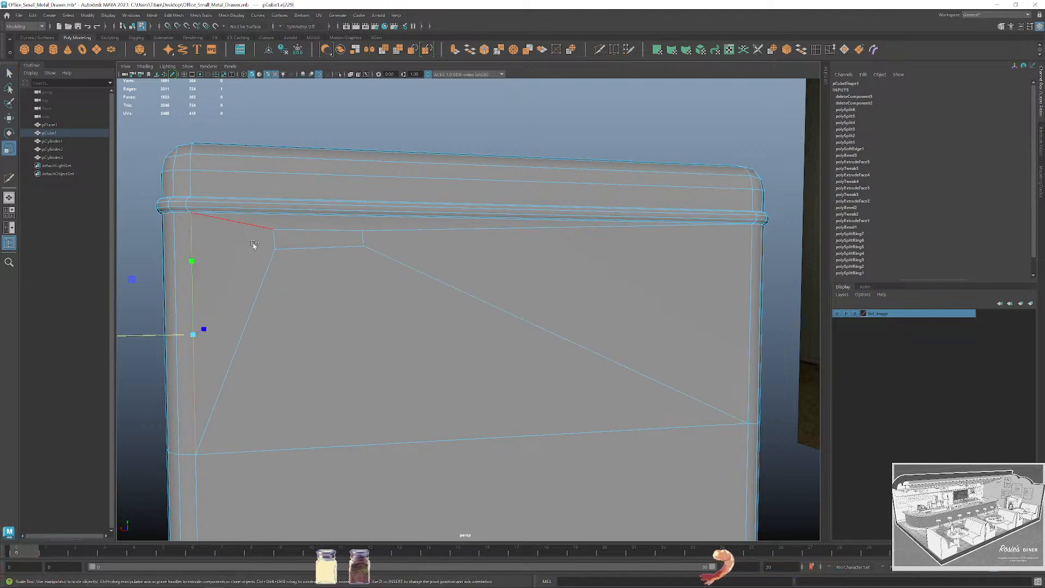
pyautogui.moveTo(175, 333); pyautogui.dragTo(210, 336)
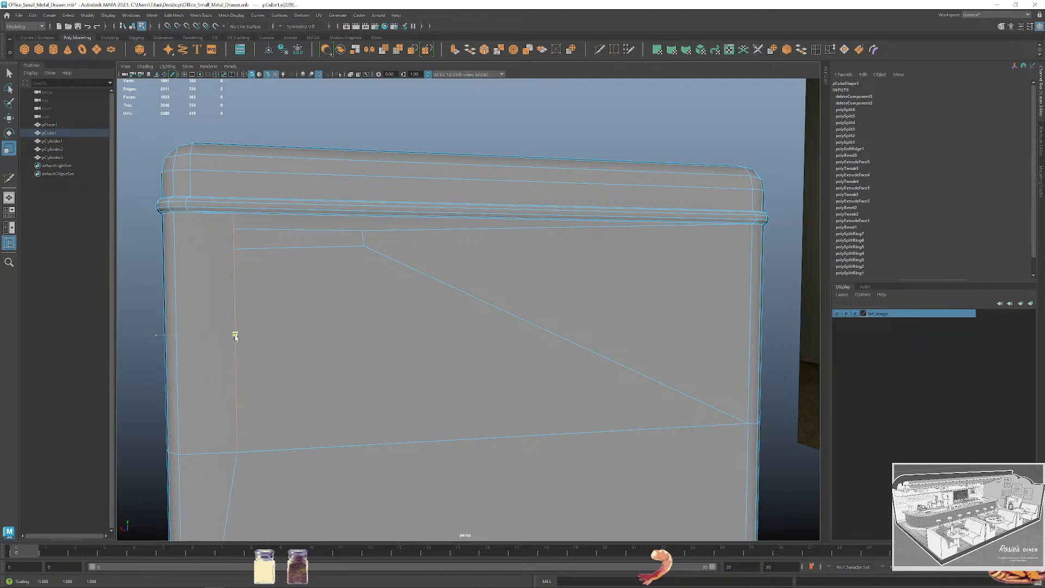
pyautogui.hotkey('ctrl', 'z')
# Straighten the front and rear edges of the latch rectangle by scaling each vertical vertex pair flat along the cabinet's depth.
pyautogui.press('q')
pyautogui.moveTo(288, 236); pyautogui.dragTo(253, 236, button='right')
pyautogui.moveTo(256, 221); pyautogui.dragTo(294, 242)
pyautogui.press('r')
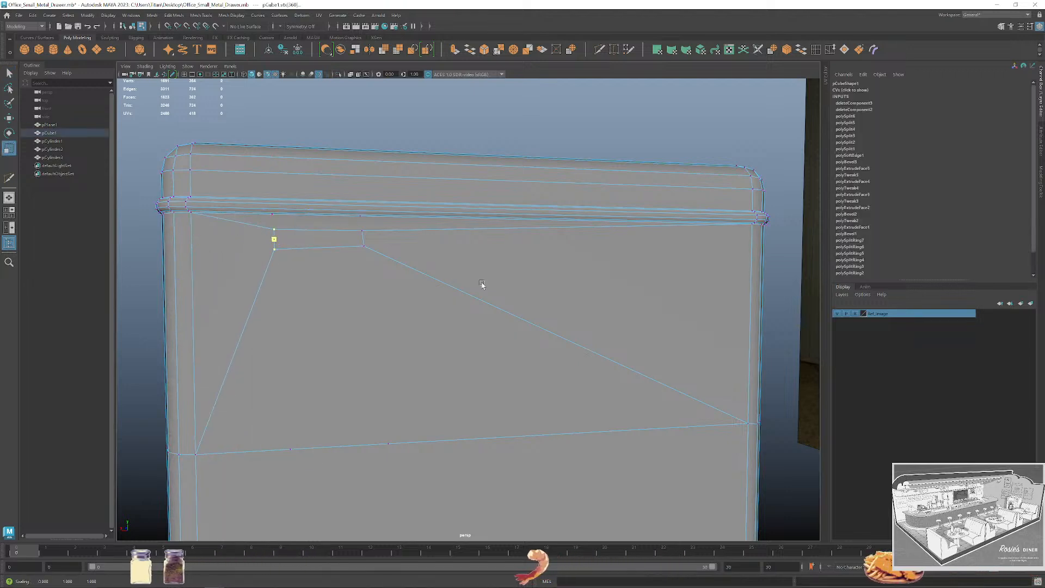
pyautogui.moveTo(481, 284); pyautogui.dragTo(481, 284)
pyautogui.press('q')
pyautogui.moveTo(351, 224); pyautogui.dragTo(378, 252)
pyautogui.press('r')
pyautogui.moveTo(286, 237); pyautogui.dragTo(408, 268)
# Level the lower edge of the latch rectangle by scaling its two bottom vertices flat in height.
pyautogui.press('q')
pyautogui.press('r')
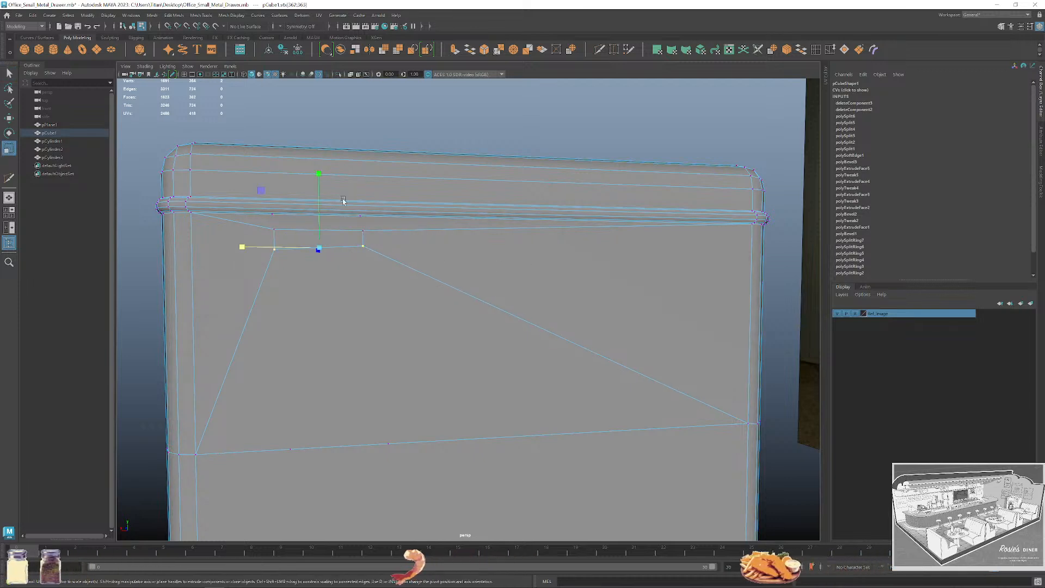
pyautogui.click(326, 218)
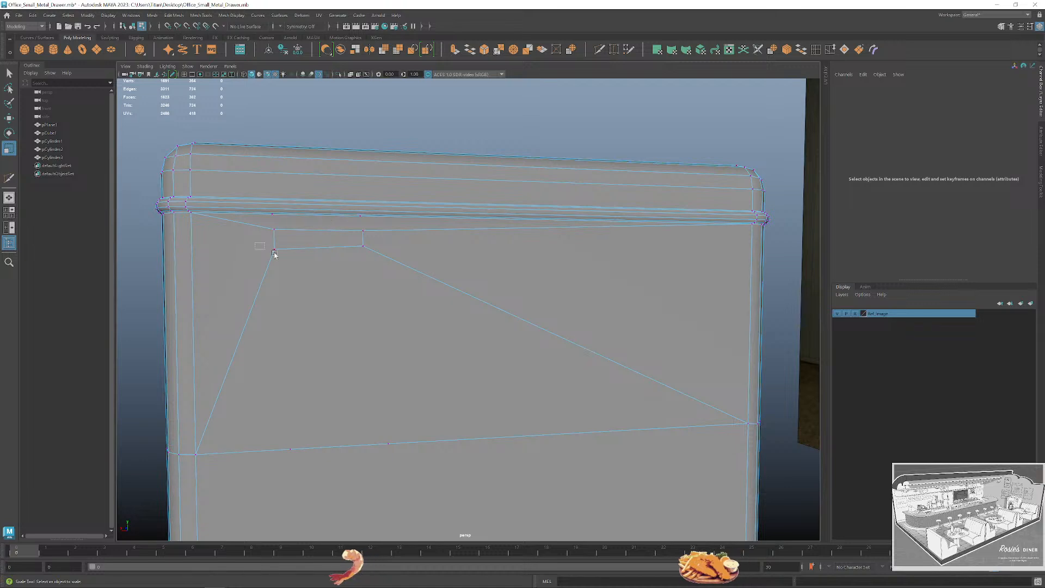
pyautogui.moveTo(274, 255); pyautogui.dragTo(375, 256)
pyautogui.moveTo(318, 173); pyautogui.dragTo(331, 395)
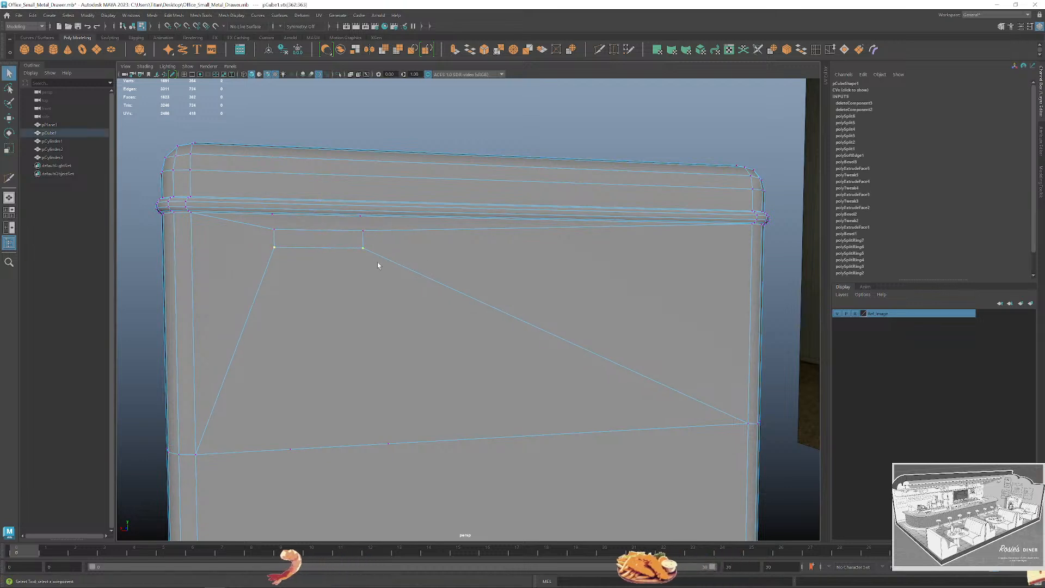
# Move the latch rectangle's two rear vertices toward the back of the cabinet to lengthen the rectangle.
pyautogui.keyDown('alt'); pyautogui.moveTo(377, 265); pyautogui.dragTo(443, 303, button='middle'); pyautogui.keyUp('alt')
pyautogui.scroll(-4, 443, 303)
pyautogui.keyDown('alt'); pyautogui.moveTo(443, 303); pyautogui.dragTo(481, 315); pyautogui.keyUp('alt')
pyautogui.keyDown('alt'); pyautogui.moveTo(481, 315); pyautogui.dragTo(514, 351, button='middle'); pyautogui.keyUp('alt')
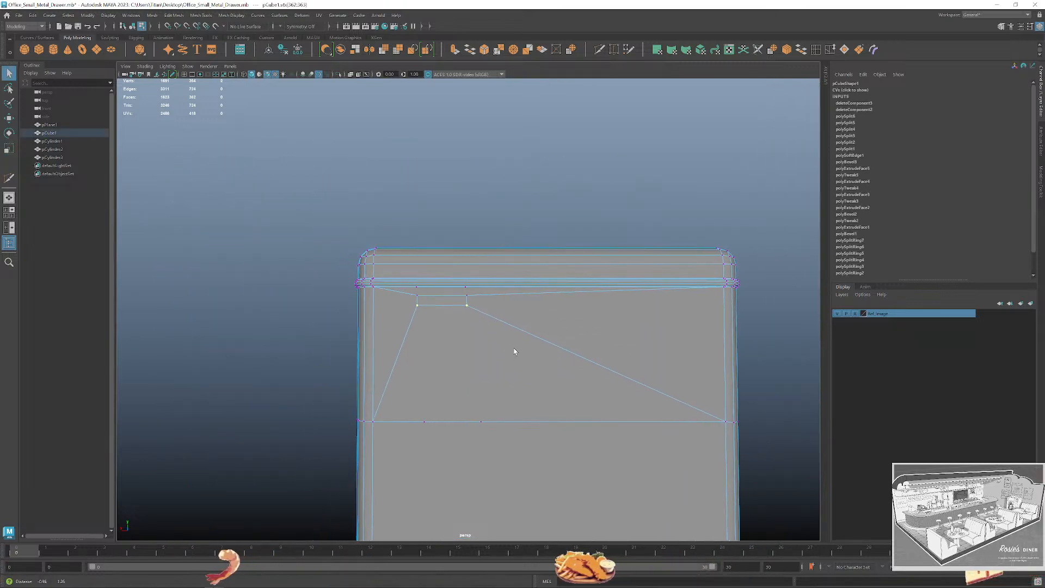
pyautogui.scroll(2, 471, 299)
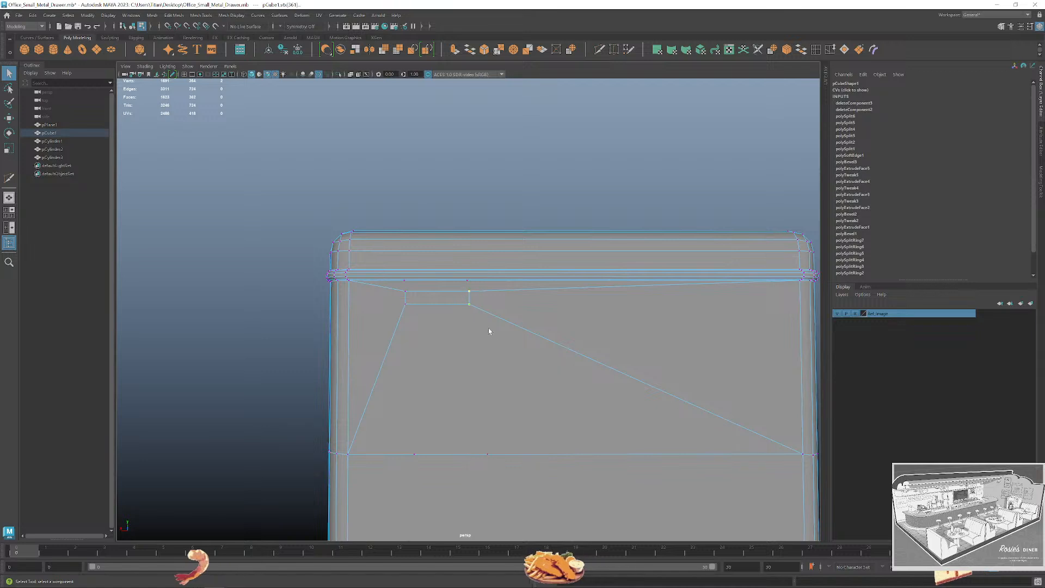
pyautogui.press('w')
pyautogui.moveTo(405, 299); pyautogui.dragTo(555, 366)
pyautogui.scroll(-5, 522, 366)
pyautogui.keyDown('alt'); pyautogui.moveTo(555, 365); pyautogui.dragTo(493, 379, button='middle'); pyautogui.keyUp('alt')
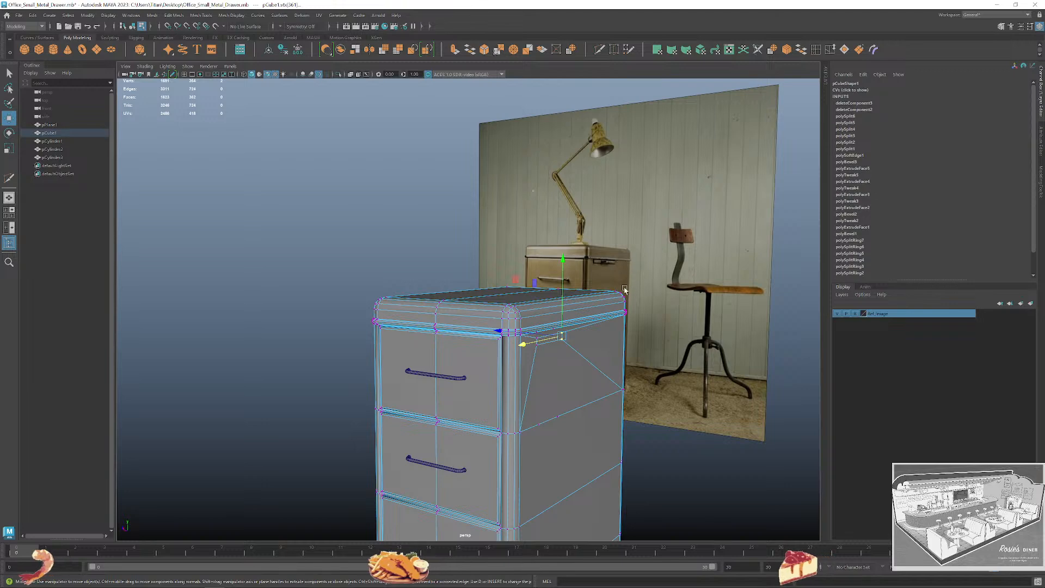
# Shift the latch rectangle's two front vertices slightly toward the front of the cabinet.
pyautogui.keyDown('alt'); pyautogui.moveTo(624, 288); pyautogui.dragTo(468, 290); pyautogui.keyUp('alt')
pyautogui.scroll(4, 499, 299)
pyautogui.press('q')
pyautogui.press('w')
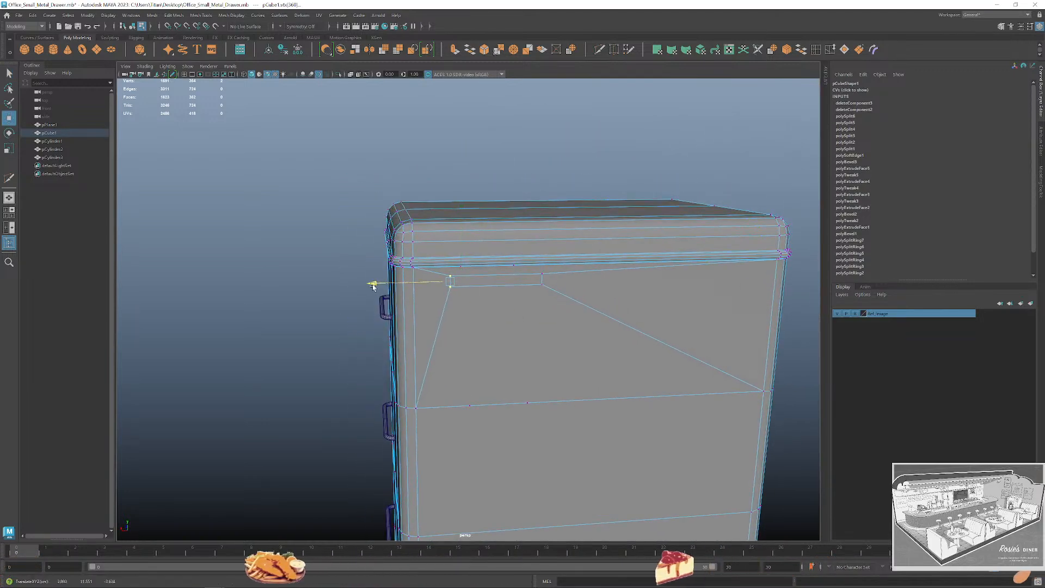
pyautogui.moveTo(373, 287); pyautogui.dragTo(401, 286)
# Raise all four latch rectangle vertices slightly toward the top rim and scale them to a smaller height.
pyautogui.press('w')
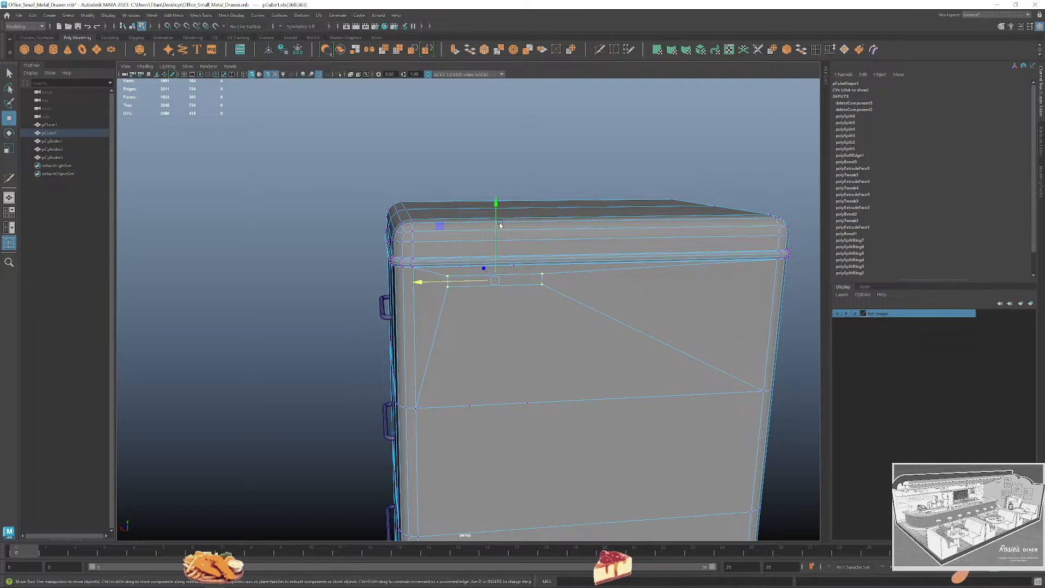
pyautogui.moveTo(496, 203); pyautogui.dragTo(496, 197)
pyautogui.keyDown('alt'); pyautogui.moveTo(523, 286); pyautogui.dragTo(673, 217); pyautogui.keyUp('alt')
pyautogui.keyDown('alt'); pyautogui.moveTo(414, 312); pyautogui.dragTo(474, 308, button='right'); pyautogui.keyUp('alt')
pyautogui.keyDown('alt'); pyautogui.moveTo(538, 297); pyautogui.dragTo(494, 301); pyautogui.keyUp('alt')
pyautogui.press('r')
pyautogui.moveTo(505, 202); pyautogui.dragTo(504, 208)
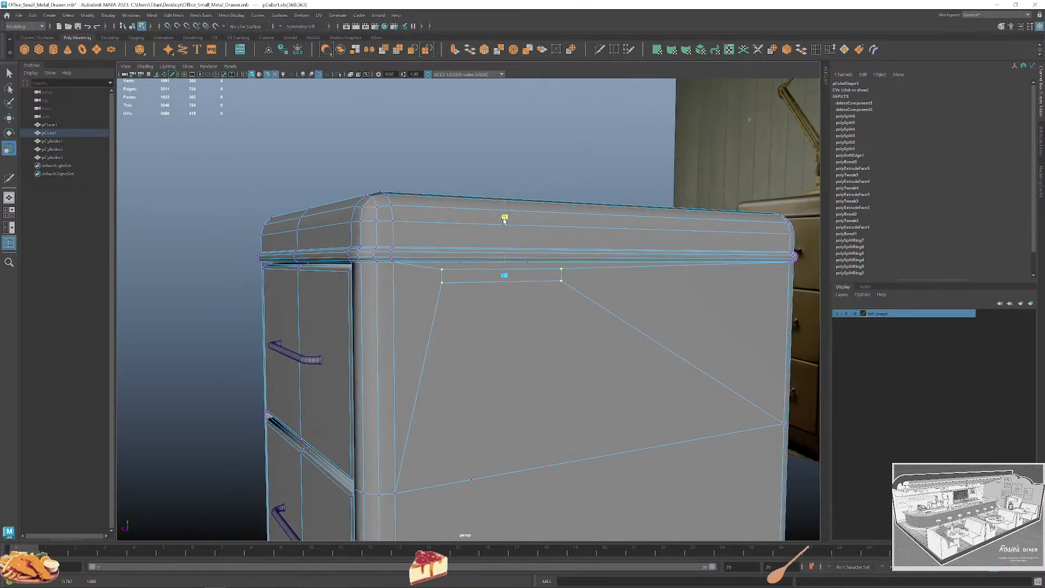
# Scale the four latch rectangle vertices slightly longer along the cabinet's depth.
pyautogui.press('w')
pyautogui.scroll(-3, 559, 262)
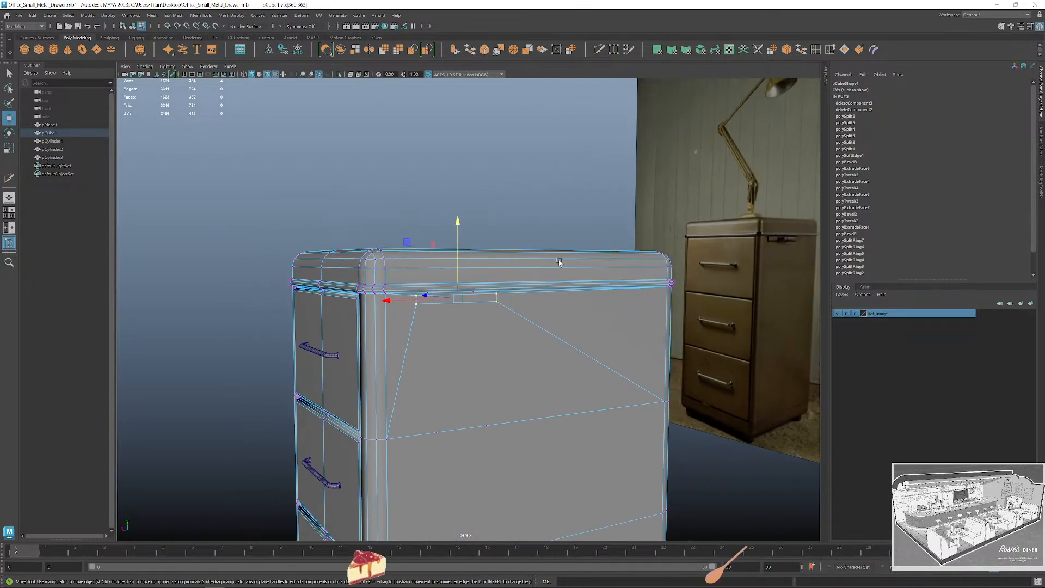
pyautogui.keyDown('alt'); pyautogui.moveTo(787, 253); pyautogui.dragTo(488, 275); pyautogui.keyUp('alt')
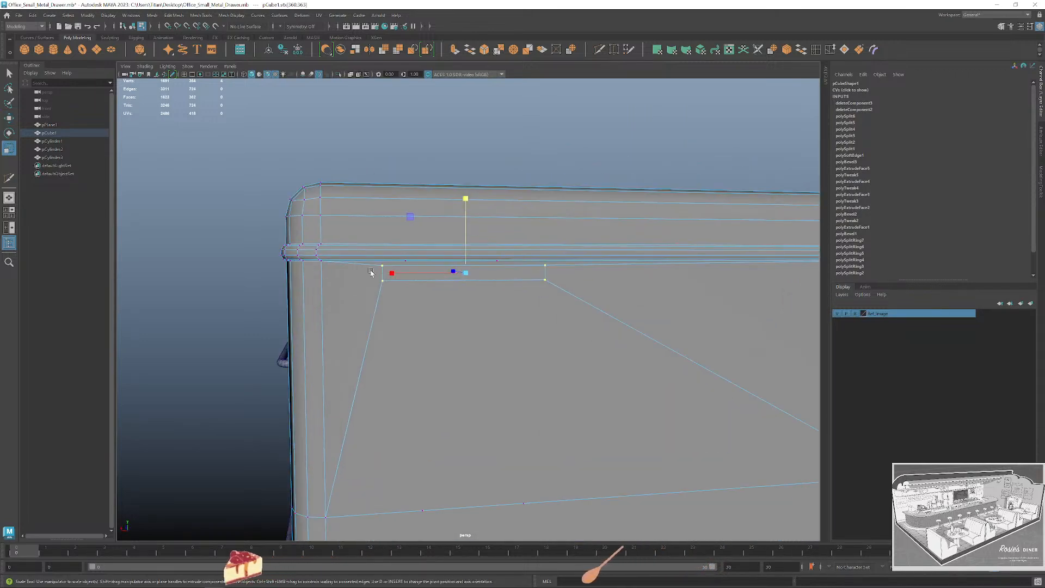
pyautogui.moveTo(392, 273); pyautogui.dragTo(390, 273)
# Refine the latch rectangle's proportions against the reference photo, making it slightly thinner in height and a little longer.
pyautogui.scroll(-3, 585, 285)
pyautogui.keyDown('alt'); pyautogui.moveTo(585, 284); pyautogui.dragTo(611, 309); pyautogui.keyUp('alt')
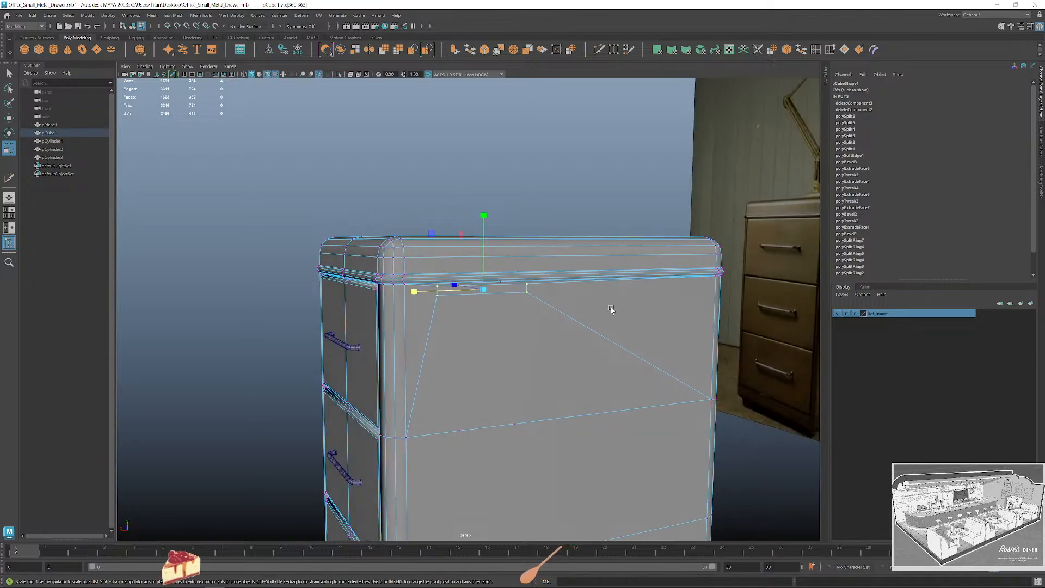
pyautogui.keyDown('alt'); pyautogui.moveTo(611, 309); pyautogui.dragTo(548, 311, button='middle'); pyautogui.keyUp('alt')
pyautogui.keyDown('alt'); pyautogui.moveTo(551, 340); pyautogui.dragTo(561, 334); pyautogui.keyUp('alt')
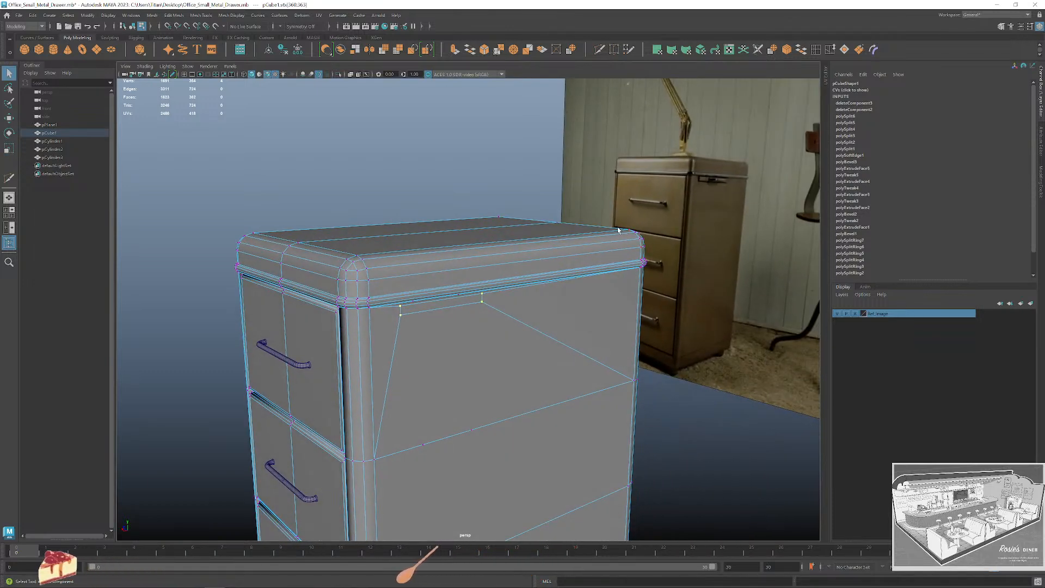
pyautogui.scroll(2, 486, 287)
pyautogui.keyDown('alt'); pyautogui.moveTo(497, 285); pyautogui.dragTo(479, 298, button='middle'); pyautogui.keyUp('alt')
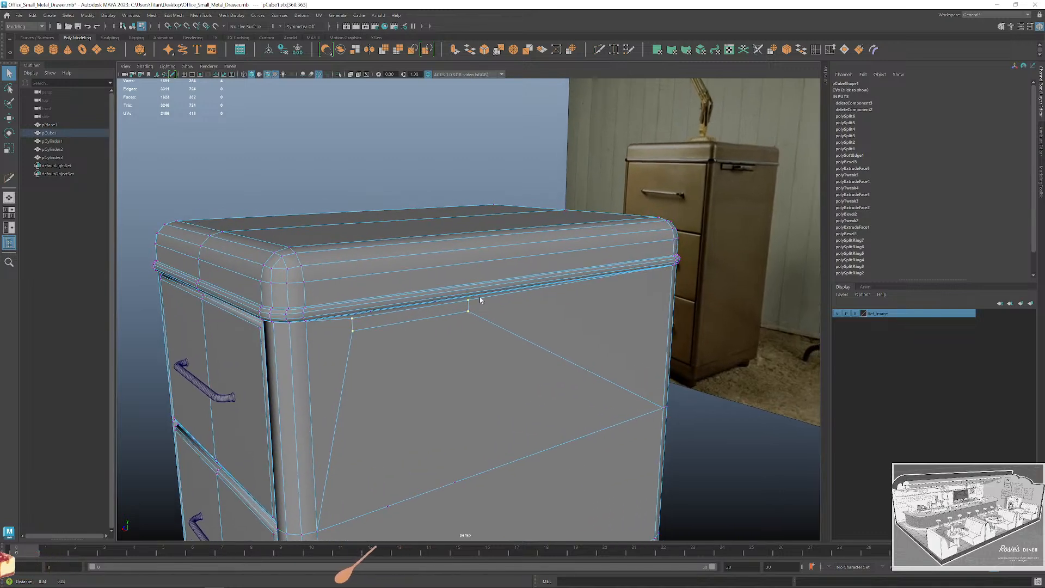
pyautogui.keyDown('alt'); pyautogui.moveTo(484, 315); pyautogui.dragTo(473, 306); pyautogui.keyUp('alt')
pyautogui.keyDown('alt'); pyautogui.moveTo(386, 332); pyautogui.dragTo(382, 248); pyautogui.keyUp('alt')
pyautogui.press('r')
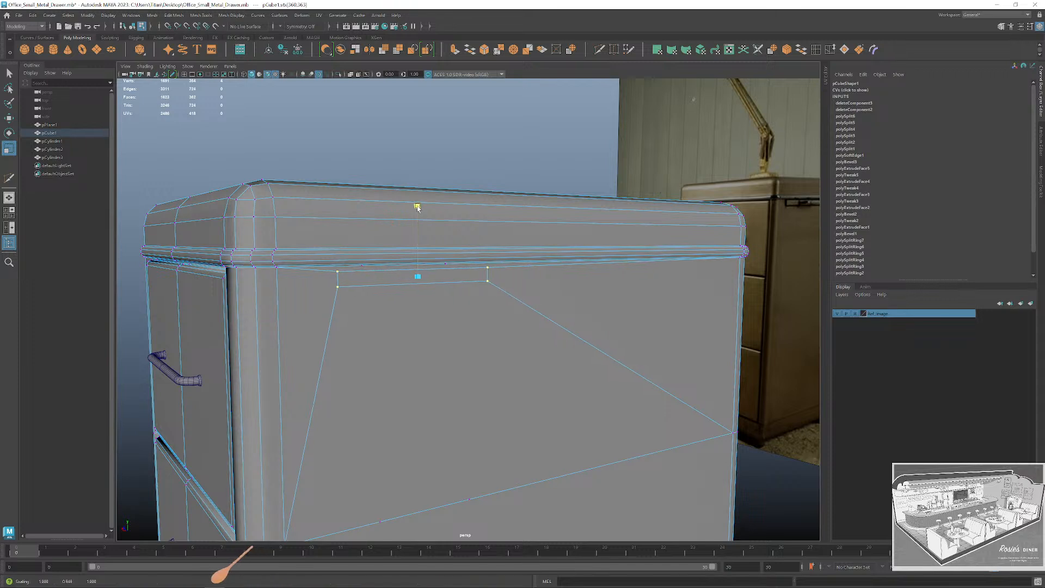
pyautogui.press('w')
pyautogui.moveTo(348, 281); pyautogui.dragTo(347, 280)
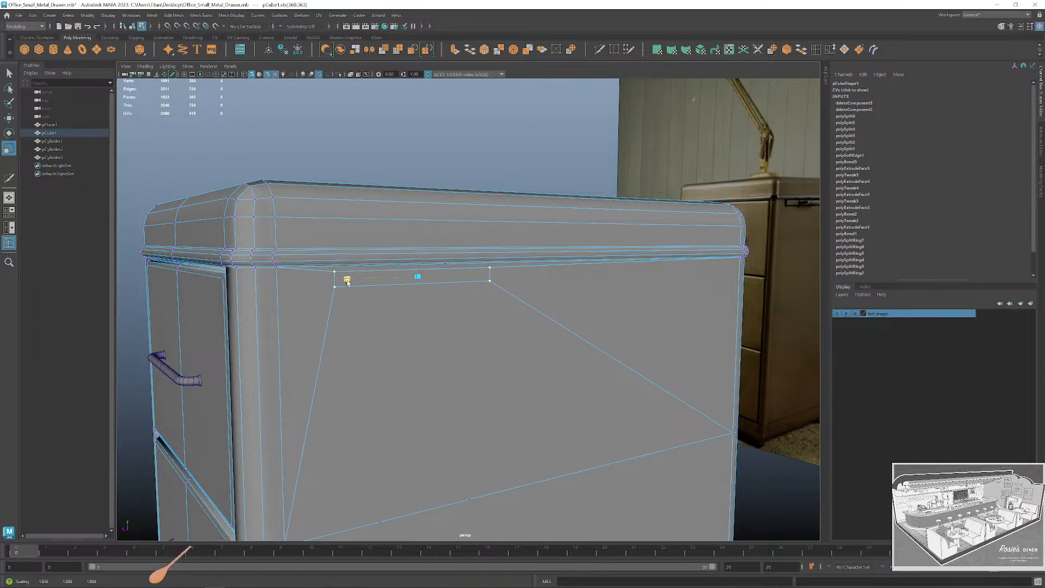
# Compare the latch rectangle's position and proportions with the side latch in the reference photo.
pyautogui.press('q')
pyautogui.scroll(-3, 497, 306)
pyautogui.scroll(2, 543, 284)
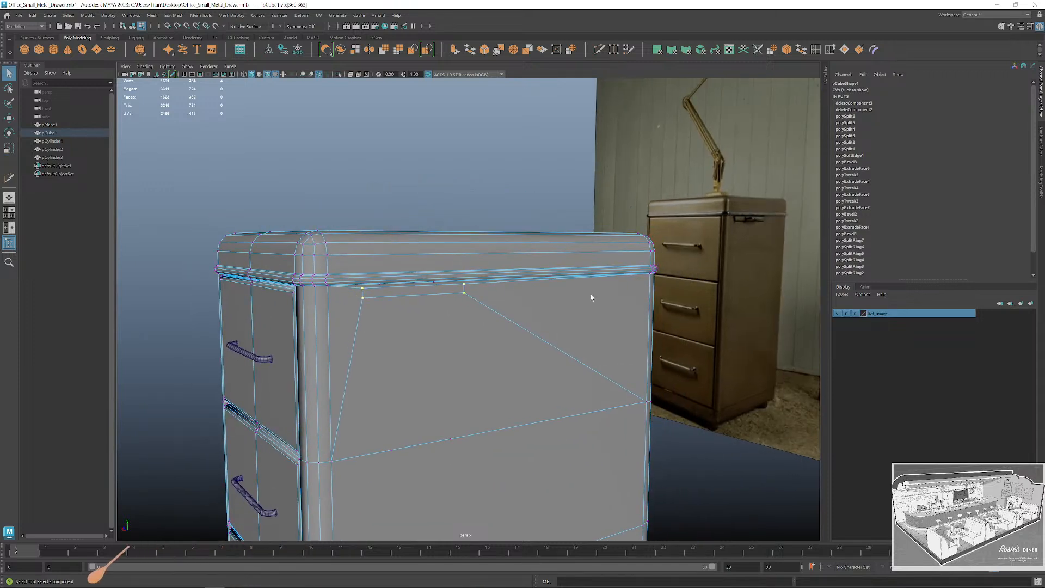
pyautogui.keyDown('alt'); pyautogui.moveTo(587, 298); pyautogui.dragTo(478, 270); pyautogui.keyUp('alt')
pyautogui.press('w')
pyautogui.keyDown('alt'); pyautogui.moveTo(560, 284); pyautogui.dragTo(664, 263); pyautogui.keyUp('alt')
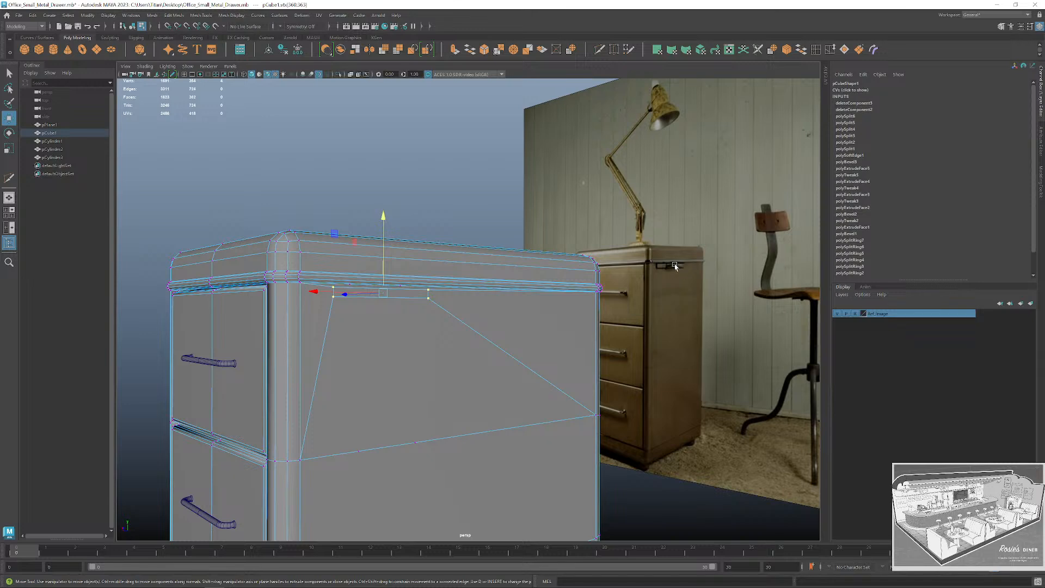
pyautogui.keyDown('alt'); pyautogui.moveTo(450, 283); pyautogui.dragTo(434, 285); pyautogui.keyUp('alt')
pyautogui.scroll(3, 447, 328)
pyautogui.scroll(-3, 487, 331)
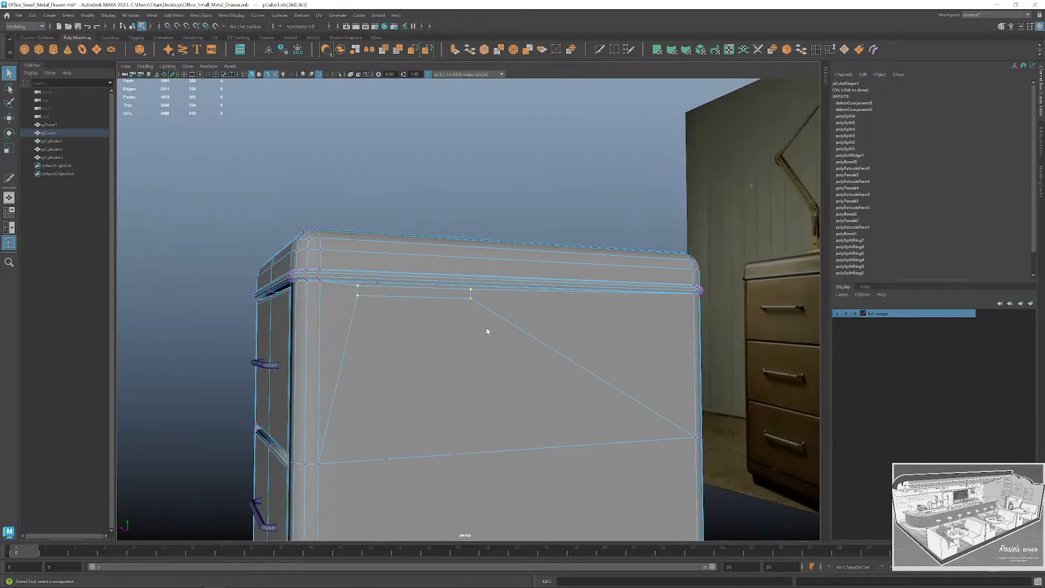
pyautogui.keyDown('alt'); pyautogui.moveTo(488, 331); pyautogui.dragTo(522, 333); pyautogui.keyUp('alt')
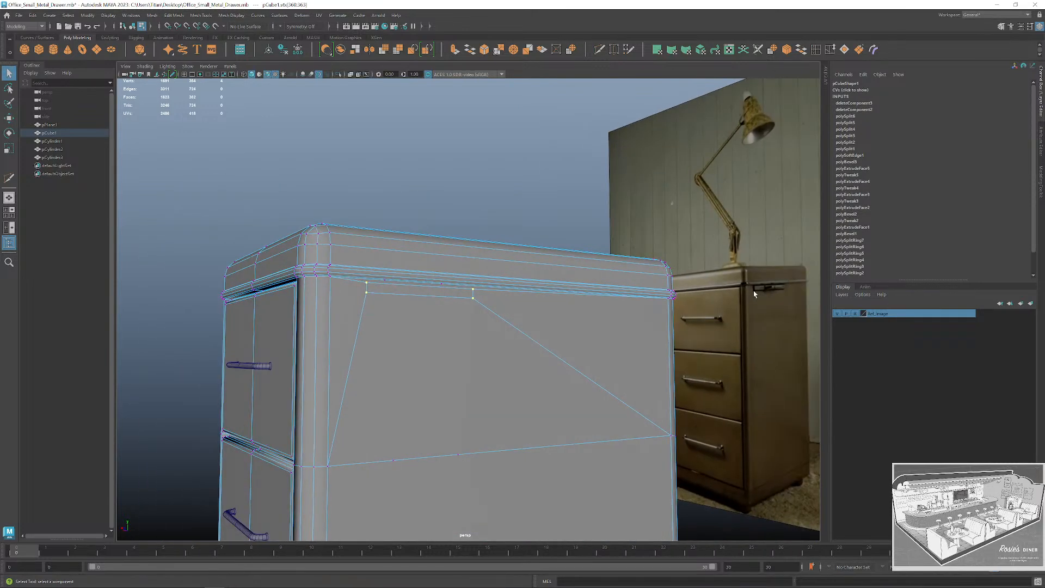
# Extrude the latch rectangle's face and scale the new face inward to leave a thin border around it.
pyautogui.scroll(5, 414, 308)
pyautogui.keyDown('alt'); pyautogui.moveTo(413, 309); pyautogui.dragTo(482, 305, button='middle'); pyautogui.keyUp('alt')
pyautogui.moveTo(460, 280); pyautogui.dragTo(455, 275, button='right')
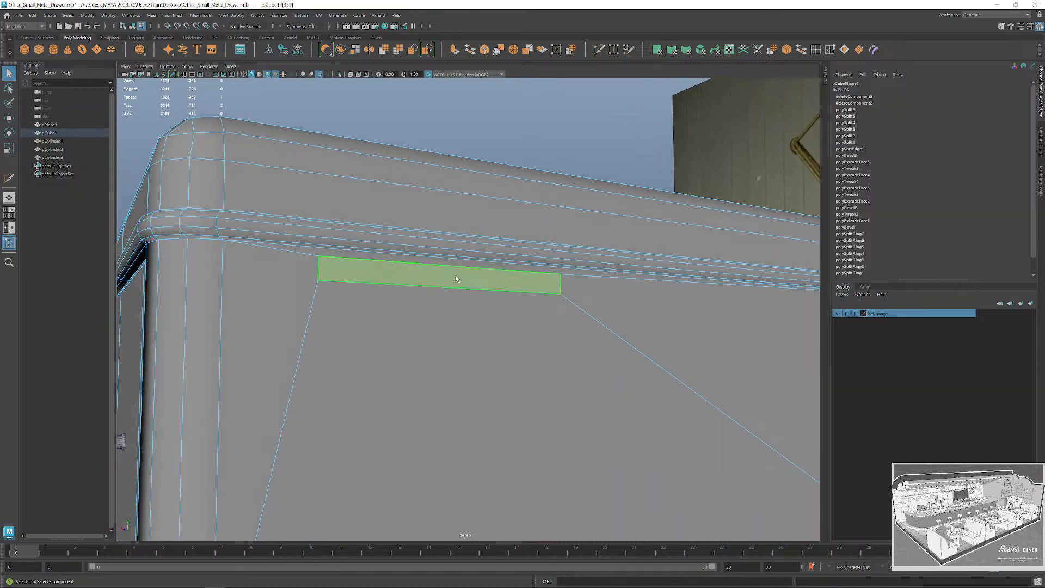
pyautogui.scroll(1, 484, 282)
pyautogui.hotkey('ctrl', 'e')
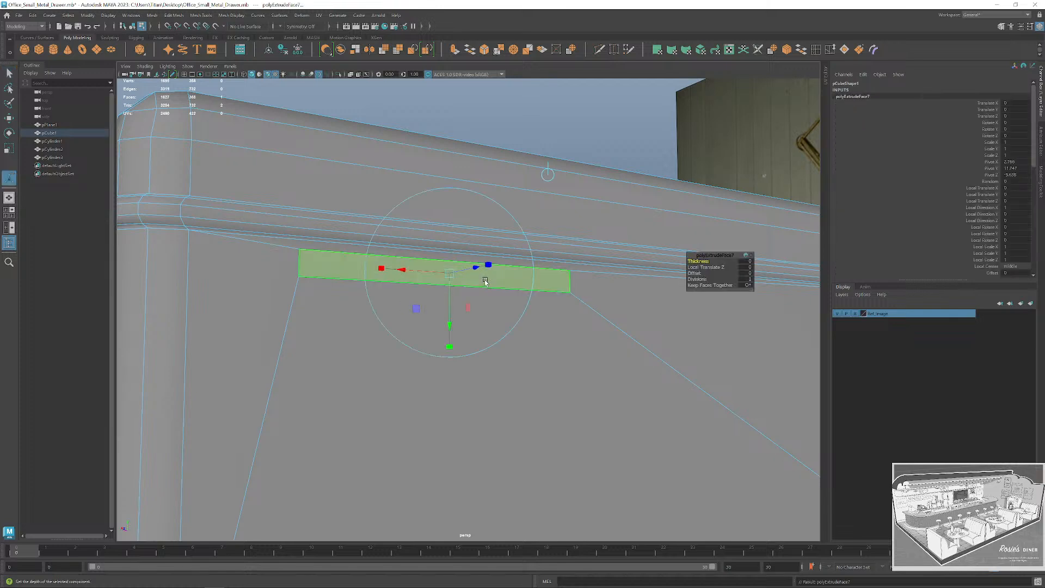
pyautogui.press('r')
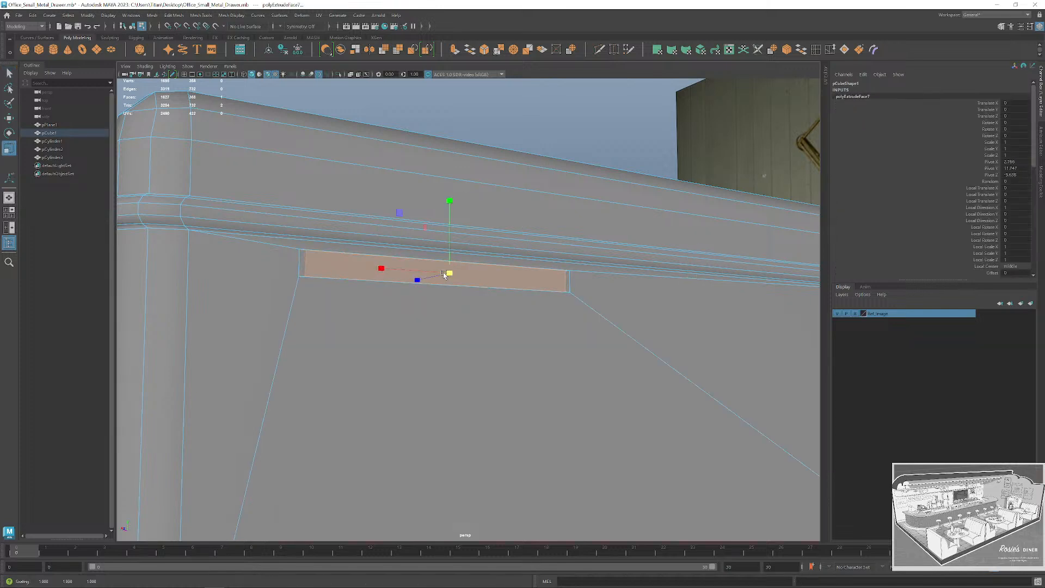
pyautogui.moveTo(443, 272)
pyautogui.keyDown('alt'); pyautogui.mouseDown()
pyautogui.moveTo(435, 289)
pyautogui.moveTo(424, 266)
pyautogui.moveTo(450, 259)
pyautogui.mouseUp(); pyautogui.keyUp('alt')
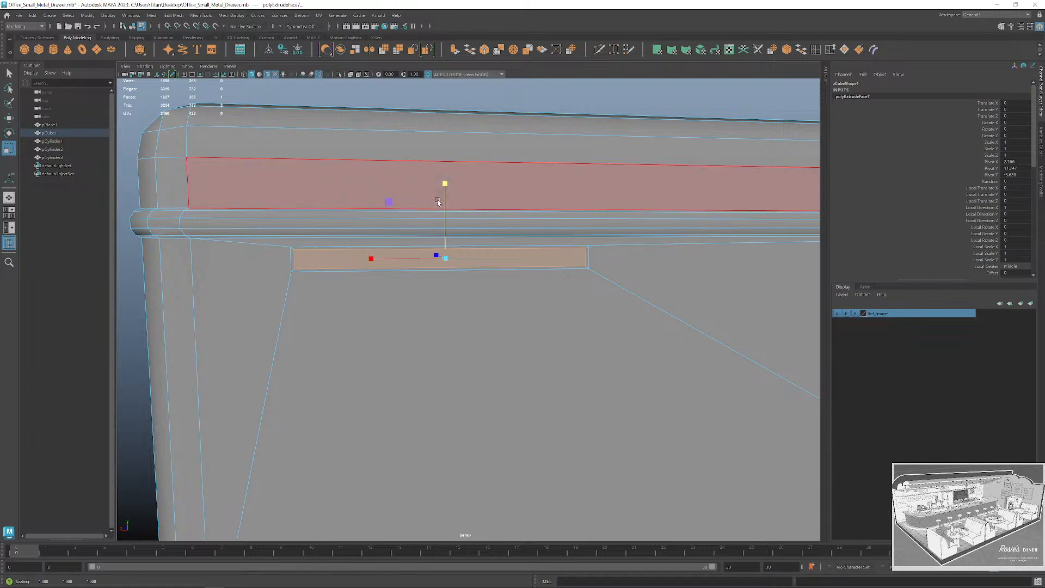
pyautogui.keyDown('alt'); pyautogui.moveTo(436, 200); pyautogui.dragTo(506, 256); pyautogui.keyUp('alt')
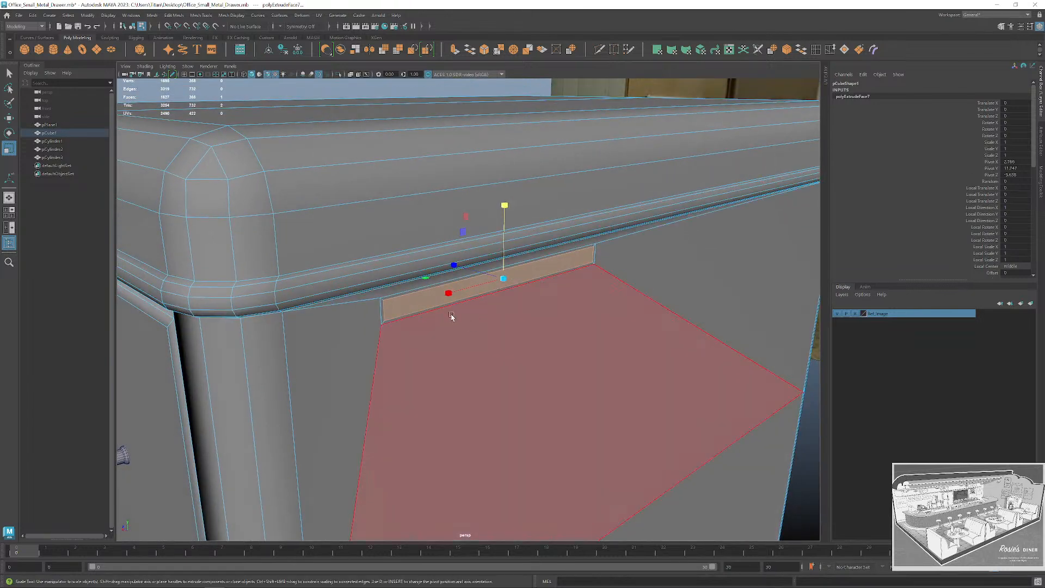
pyautogui.press('q')
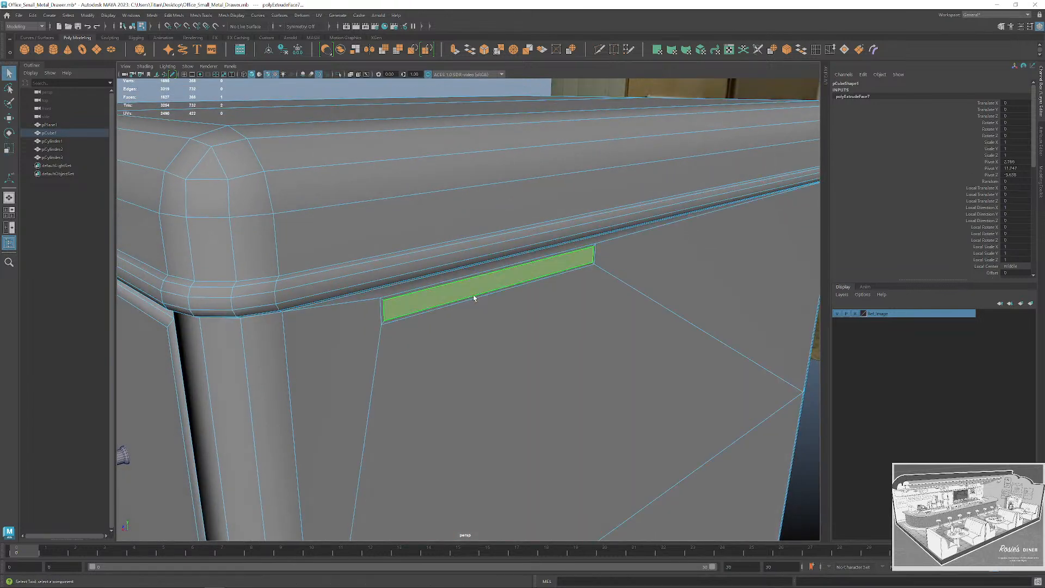
# Select the thin border faces around the latch rectangle, extrude them and move them slightly outward from the cabinet's side.
pyautogui.click(431, 291)
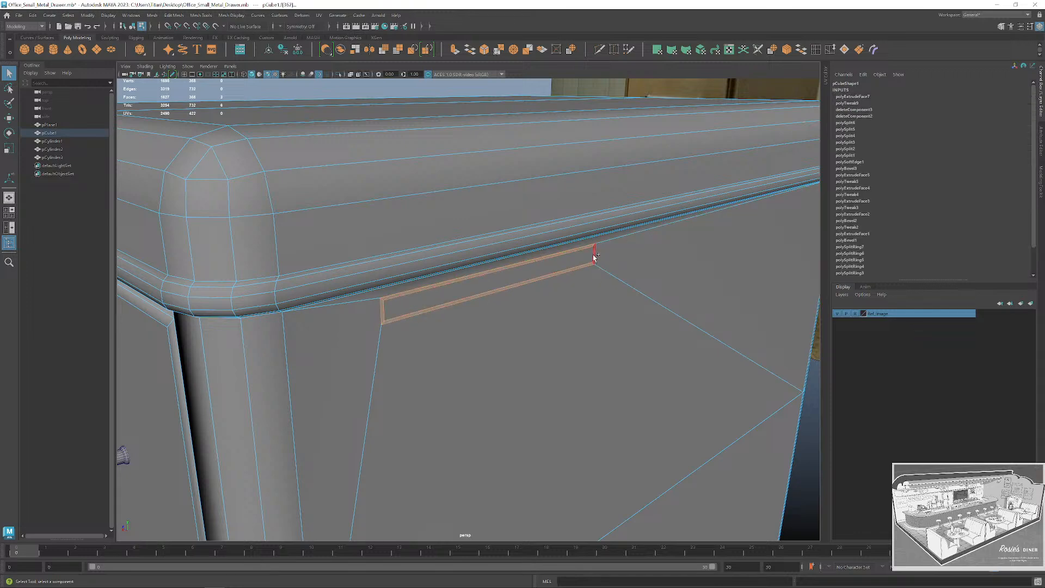
pyautogui.press('4')
pyautogui.scroll(-10, 611, 256)
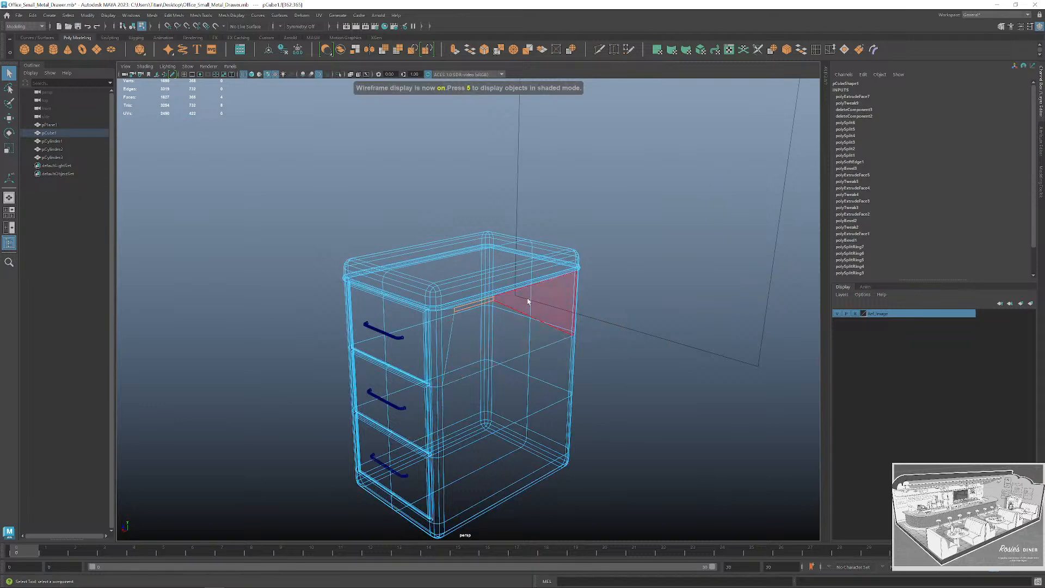
pyautogui.scroll(10, 528, 301)
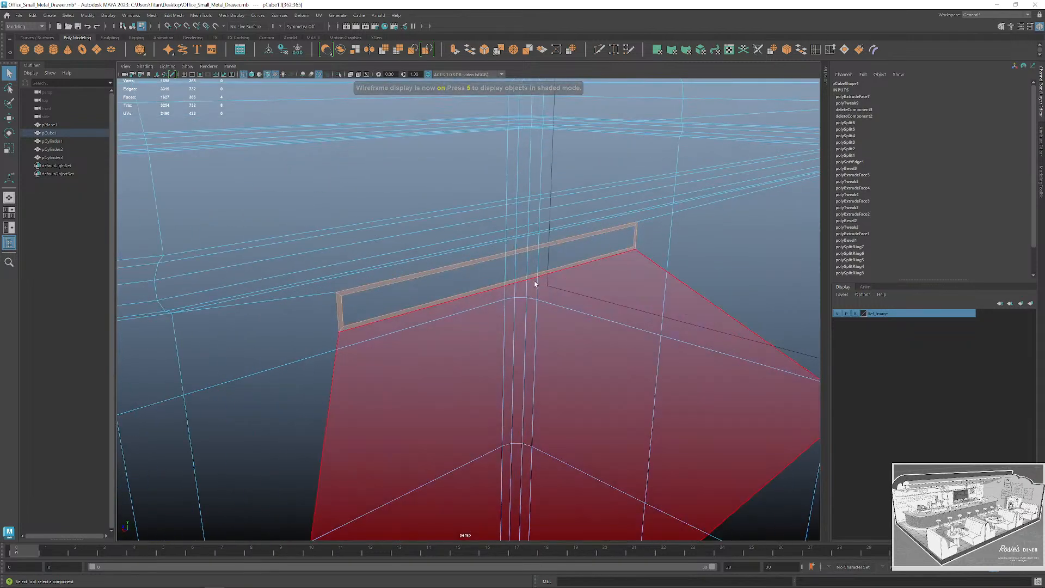
pyautogui.press('6')
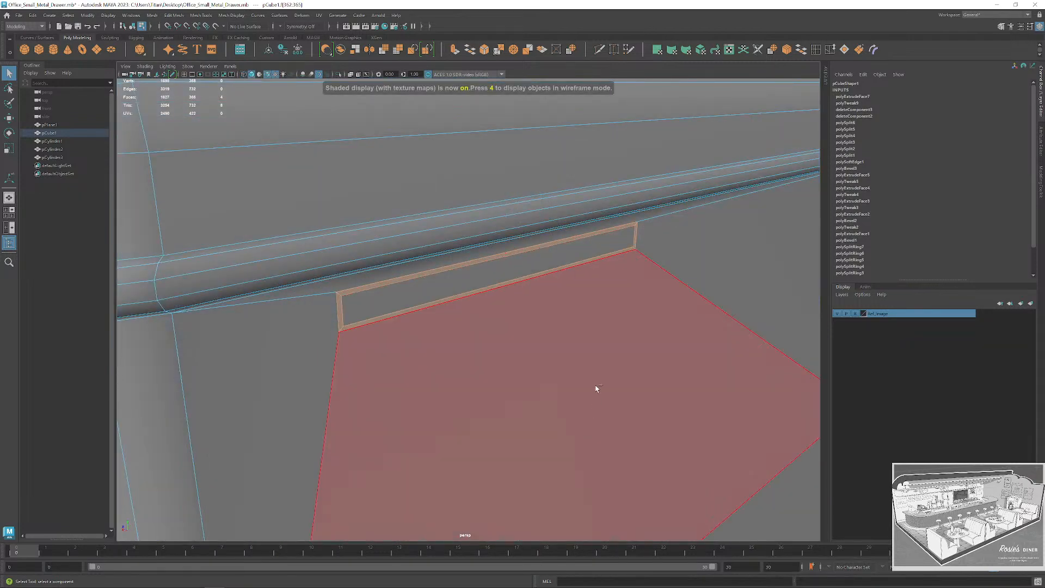
pyautogui.hotkey('ctrl', 'e')
pyautogui.press('w')
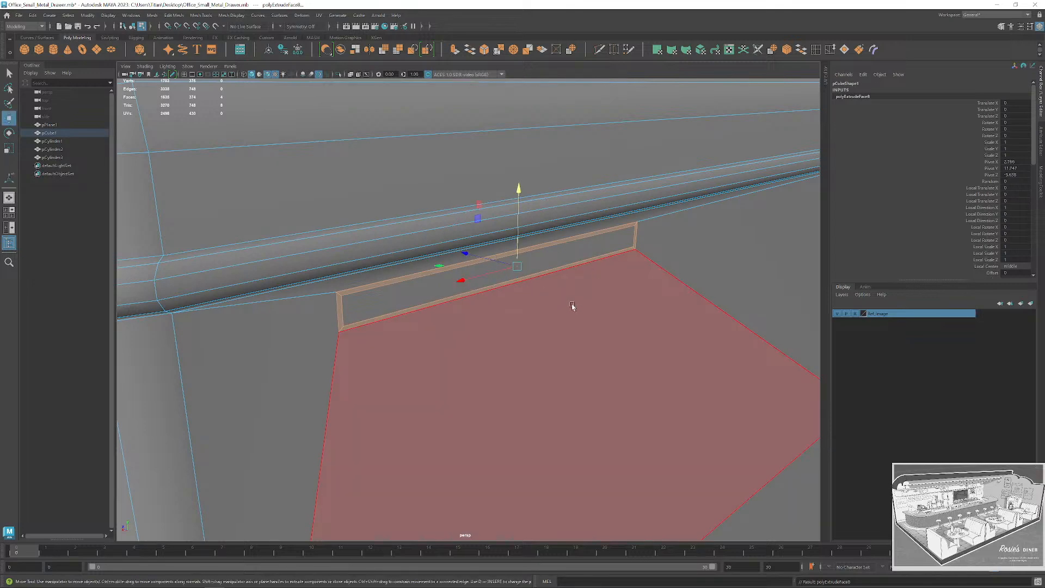
pyautogui.keyDown('alt'); pyautogui.moveTo(572, 304); pyautogui.dragTo(499, 306); pyautogui.keyUp('alt')
pyautogui.scroll(-3, 500, 306)
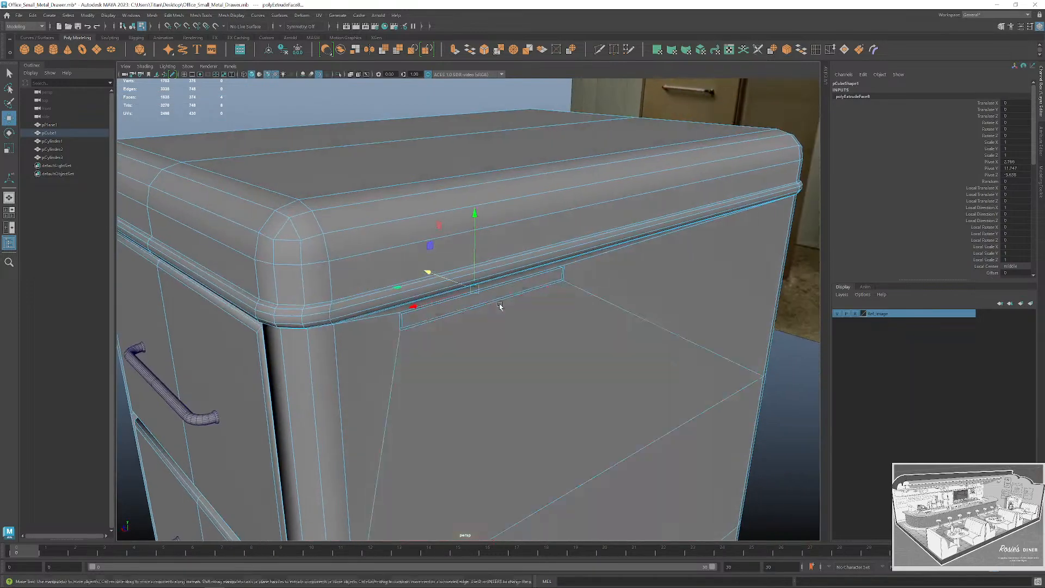
pyautogui.moveTo(430, 271); pyautogui.dragTo(485, 284)
# Select the latch rectangle's vertices from the side view and scale them slightly taller.
pyautogui.press('q')
pyautogui.moveTo(485, 285); pyautogui.dragTo(518, 268, button='right')
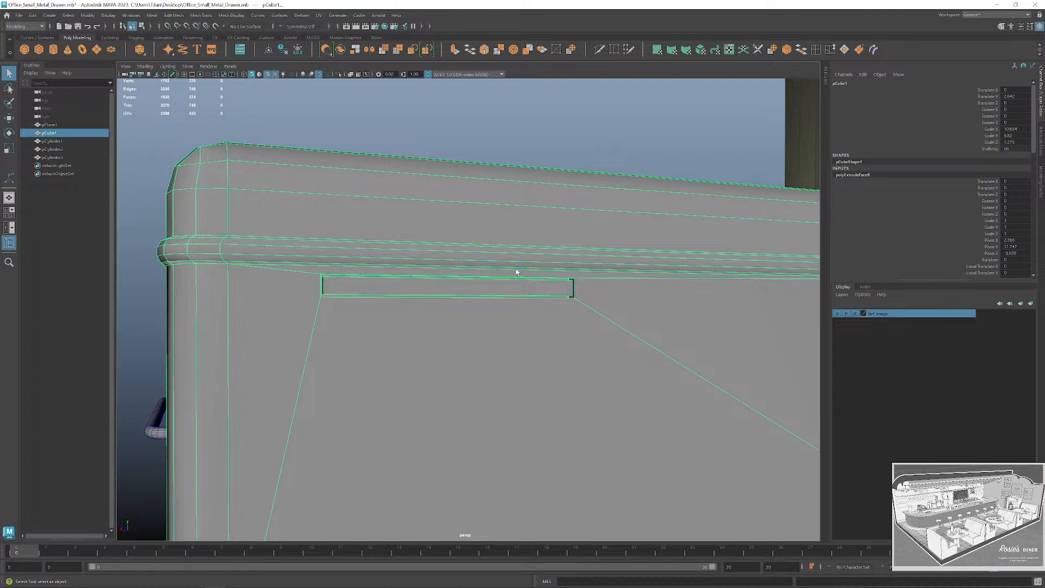
pyautogui.scroll(-2, 520, 272)
pyautogui.click(570, 174)
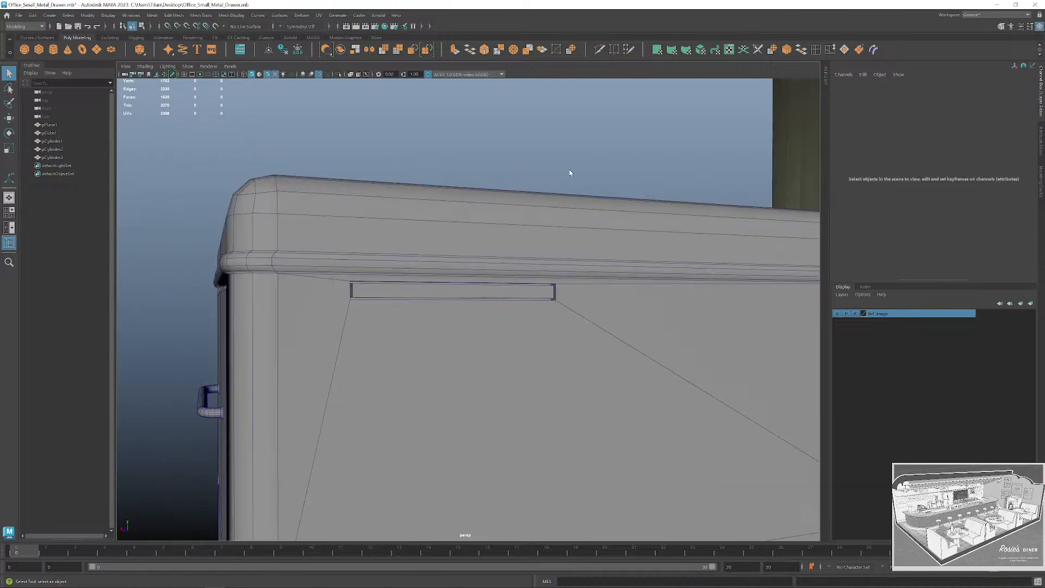
pyautogui.click(499, 295)
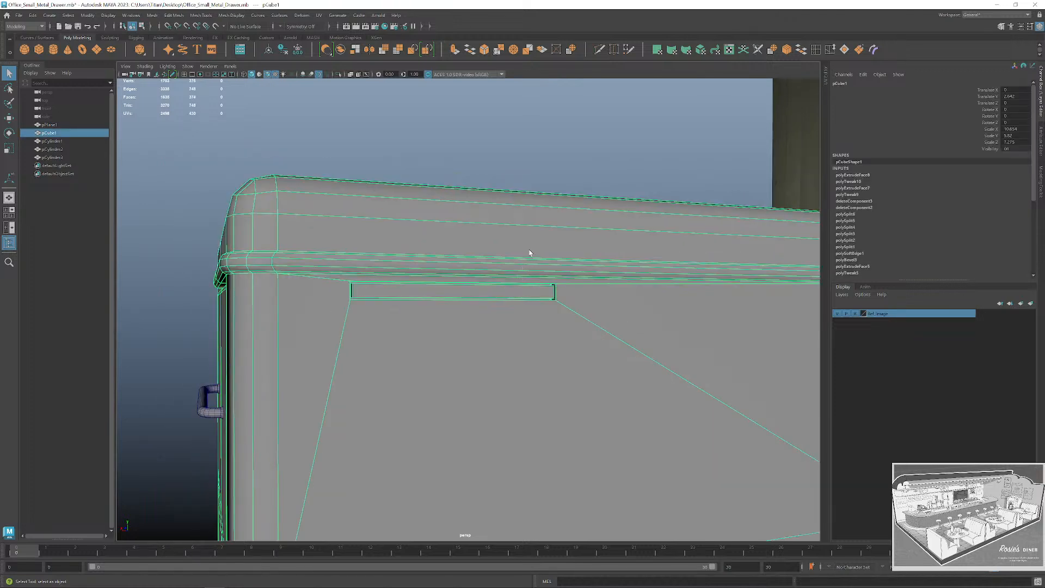
pyautogui.keyDown('alt'); pyautogui.moveTo(498, 295); pyautogui.dragTo(493, 342); pyautogui.keyUp('alt')
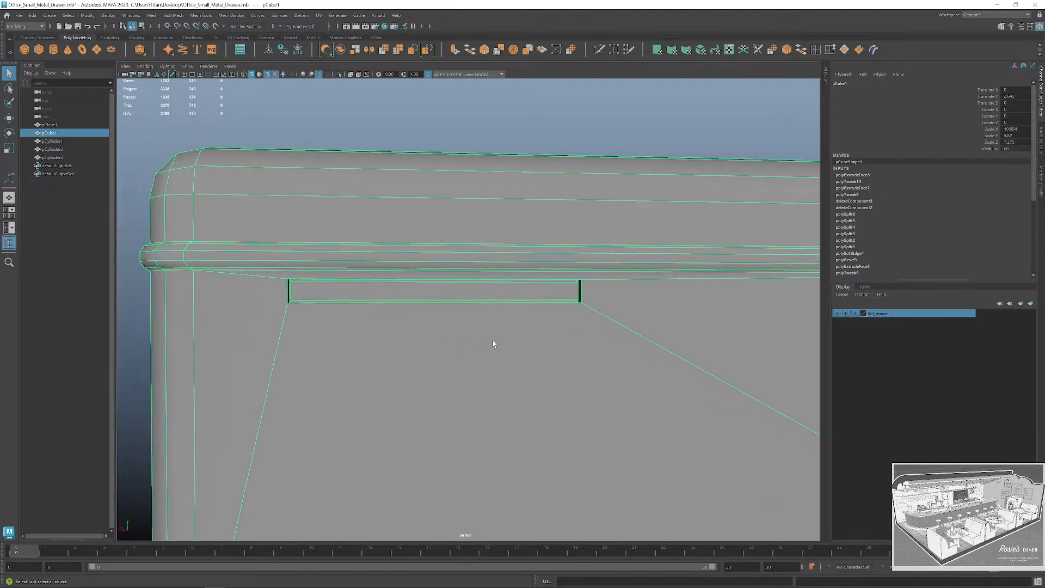
pyautogui.moveTo(365, 288); pyautogui.dragTo(294, 287, button='right')
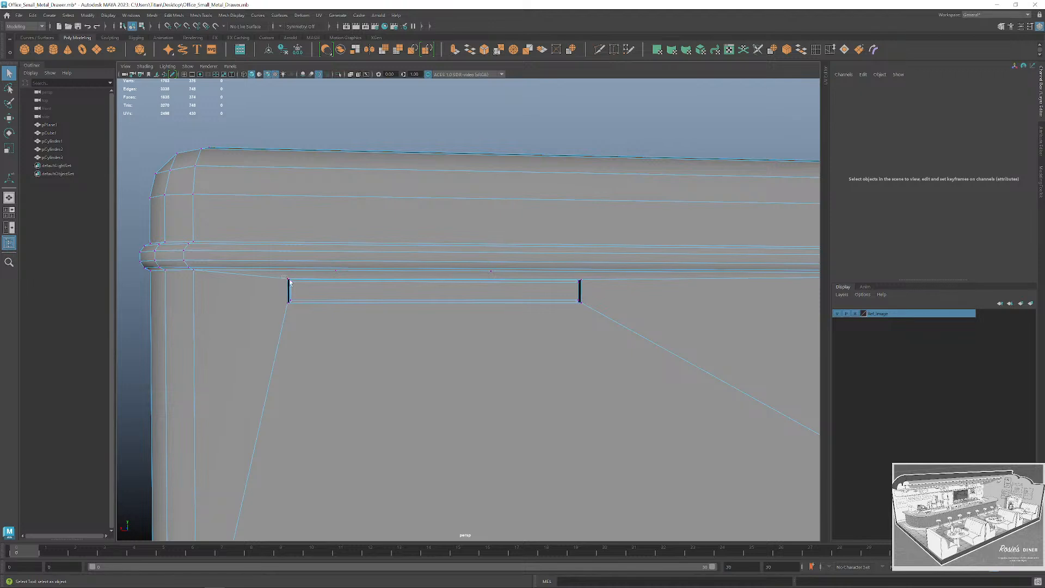
pyautogui.moveTo(600, 312); pyautogui.dragTo(600, 313)
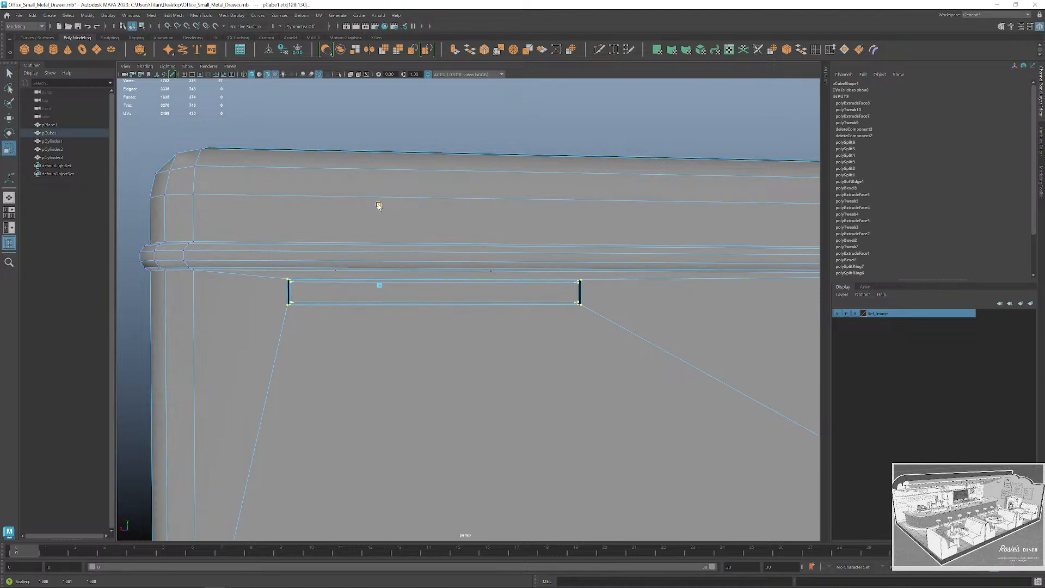
pyautogui.press('q')
# Reselect only the latch's own vertices, checking in wireframe that no stray vertices elsewhere on the cabinet are included.
pyautogui.keyDown('alt'); pyautogui.moveTo(479, 274); pyautogui.dragTo(577, 326); pyautogui.keyUp('alt')
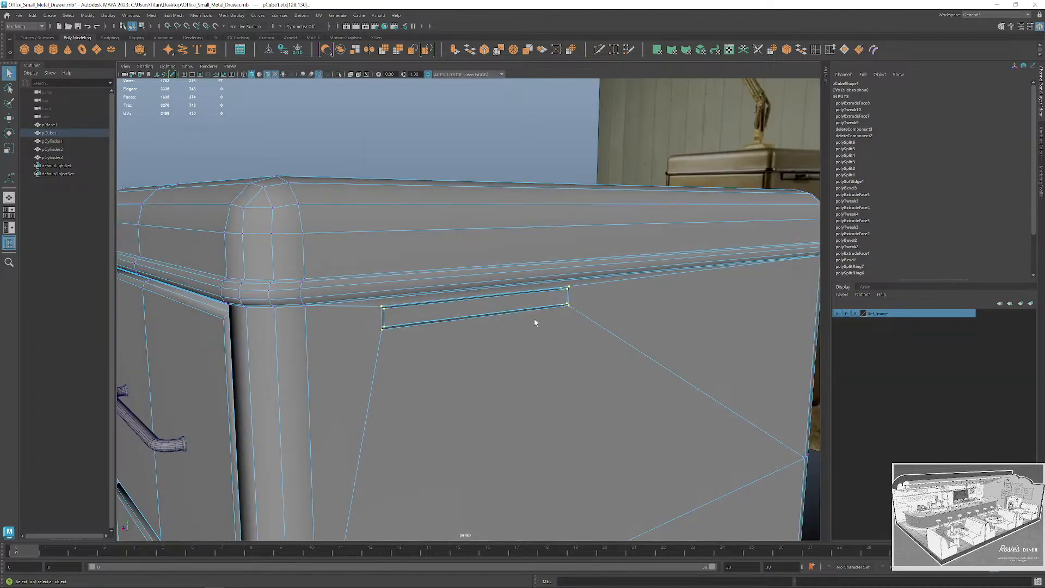
pyautogui.keyDown('alt'); pyautogui.moveTo(534, 319); pyautogui.dragTo(464, 359, button='right'); pyautogui.keyUp('alt')
pyautogui.keyDown('alt'); pyautogui.moveTo(464, 361); pyautogui.dragTo(432, 325); pyautogui.keyUp('alt')
pyautogui.press('F8')
pyautogui.moveTo(432, 326); pyautogui.dragTo(383, 327, button='right')
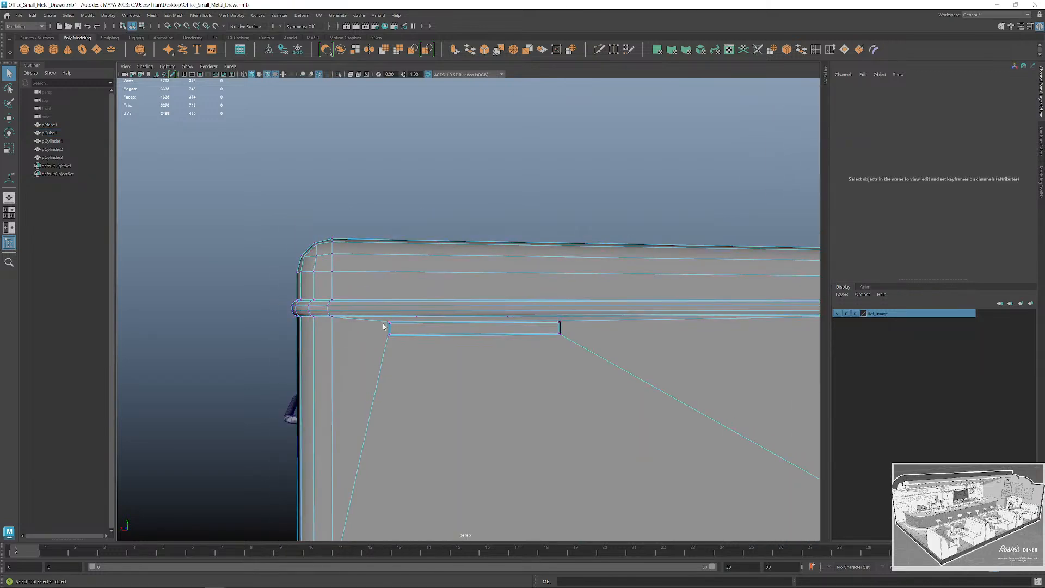
pyautogui.moveTo(549, 353); pyautogui.dragTo(572, 345)
pyautogui.keyDown('alt'); pyautogui.moveTo(573, 345); pyautogui.dragTo(506, 343, button='right'); pyautogui.keyUp('alt')
pyautogui.keyDown('alt'); pyautogui.moveTo(506, 342); pyautogui.dragTo(675, 381); pyautogui.keyUp('alt')
pyautogui.keyDown('alt'); pyautogui.moveTo(674, 381); pyautogui.dragTo(324, 252, button='right'); pyautogui.keyUp('alt')
pyautogui.keyDown('ctrl'); pyautogui.moveTo(450, 445); pyautogui.dragTo(449, 445); pyautogui.keyUp('ctrl')
pyautogui.keyDown('alt'); pyautogui.moveTo(489, 386); pyautogui.dragTo(526, 380); pyautogui.keyUp('alt')
pyautogui.press('4')
pyautogui.scroll(5, 533, 358)
pyautogui.keyDown('alt'); pyautogui.moveTo(532, 356); pyautogui.dragTo(547, 387, button='right'); pyautogui.keyUp('alt')
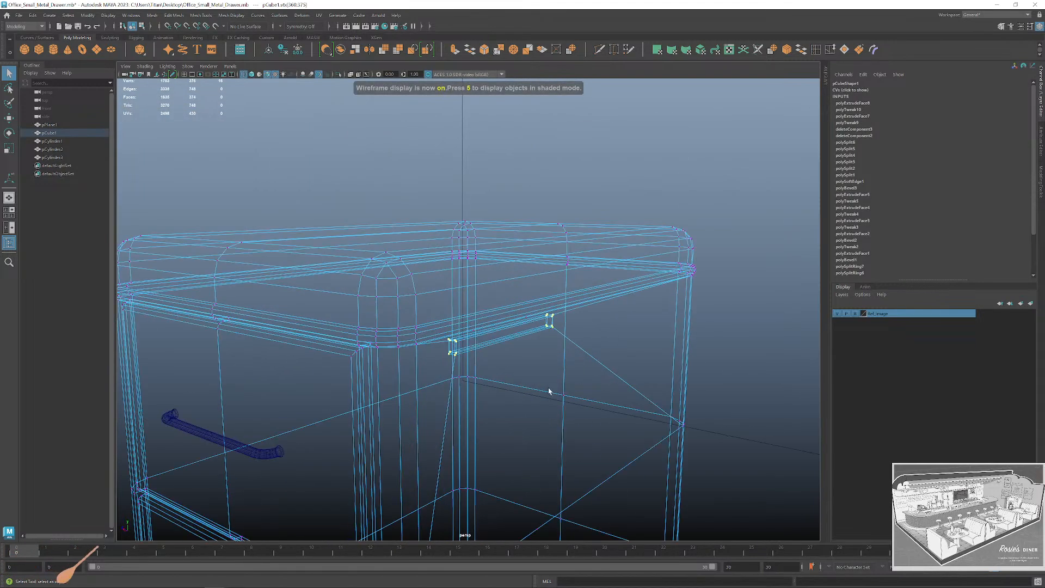
pyautogui.keyDown('alt'); pyautogui.moveTo(548, 387); pyautogui.dragTo(445, 345); pyautogui.keyUp('alt')
pyautogui.press('5')
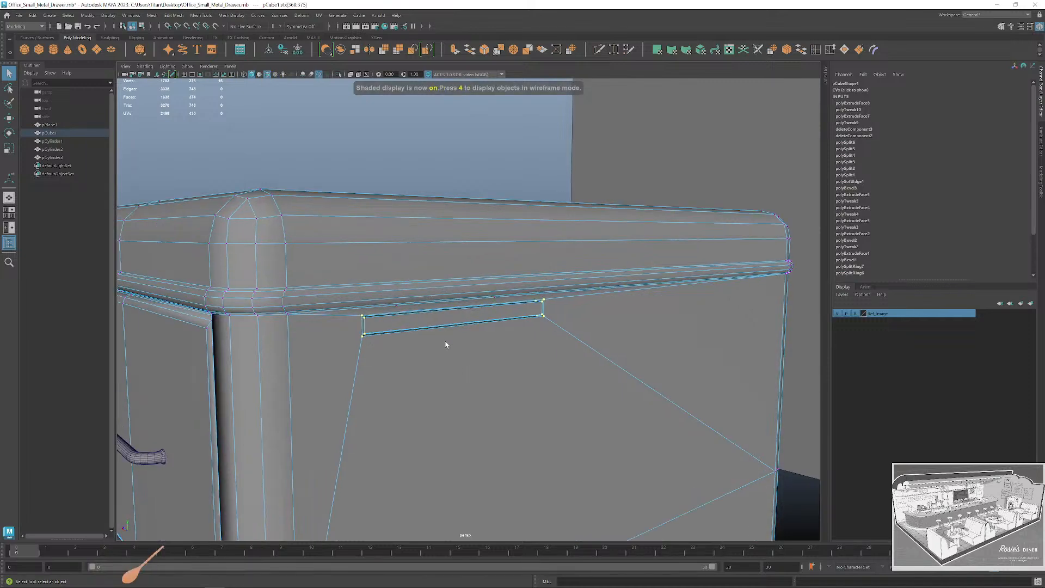
# Scale the selected latch vertices vertically to make the bordered latch taller.
pyautogui.keyDown('alt'); pyautogui.moveTo(445, 345); pyautogui.dragTo(498, 363, button='right'); pyautogui.keyUp('alt')
pyautogui.keyDown('alt'); pyautogui.moveTo(498, 364); pyautogui.dragTo(480, 364); pyautogui.keyUp('alt')
pyautogui.press('6')
pyautogui.scroll(-5, 499, 342)
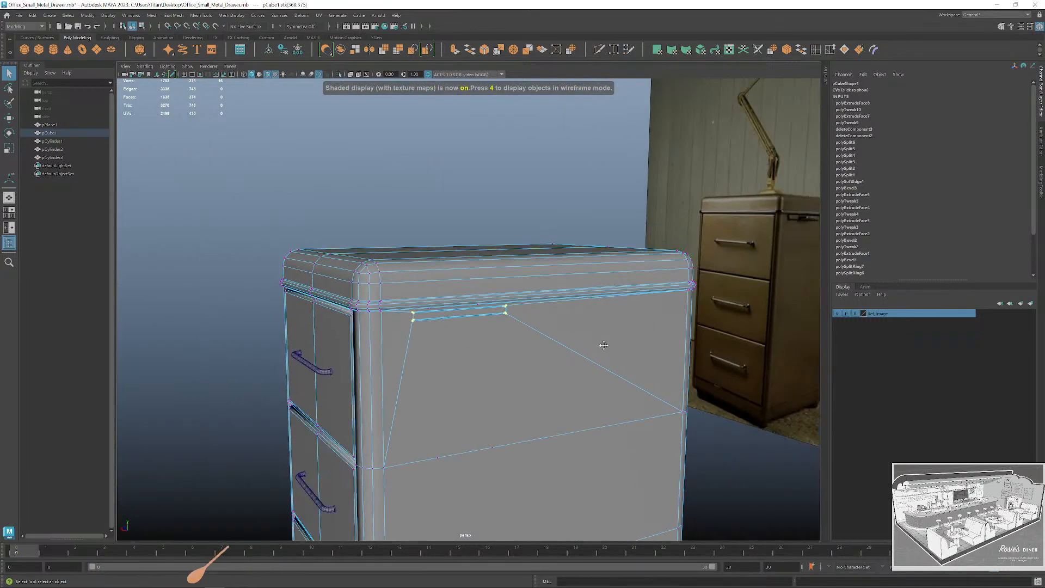
pyautogui.scroll(5, 409, 305)
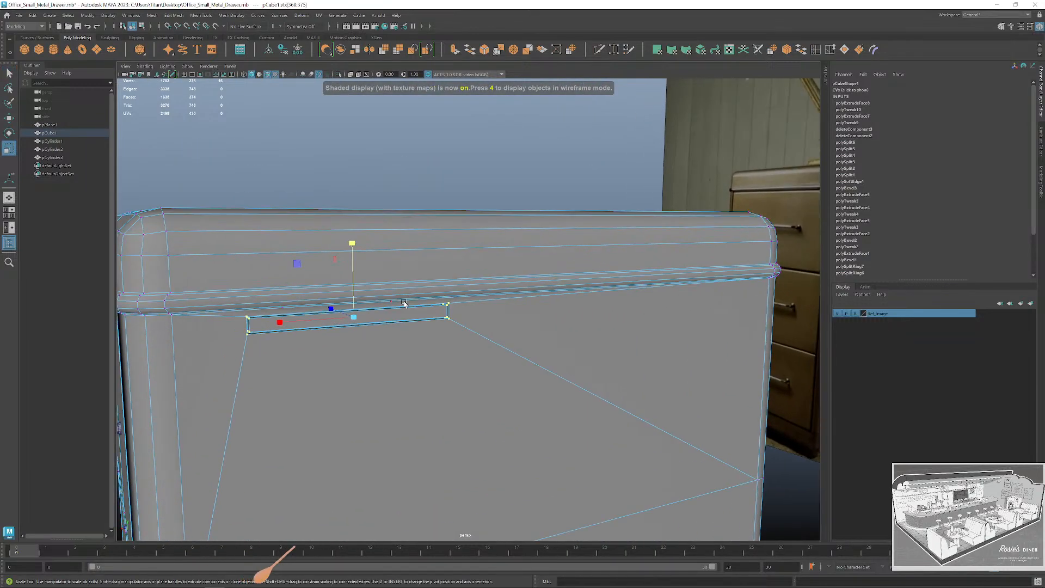
pyautogui.keyDown('alt'); pyautogui.moveTo(408, 305); pyautogui.dragTo(522, 292, button='middle'); pyautogui.keyUp('alt')
pyautogui.scroll(3, 523, 292)
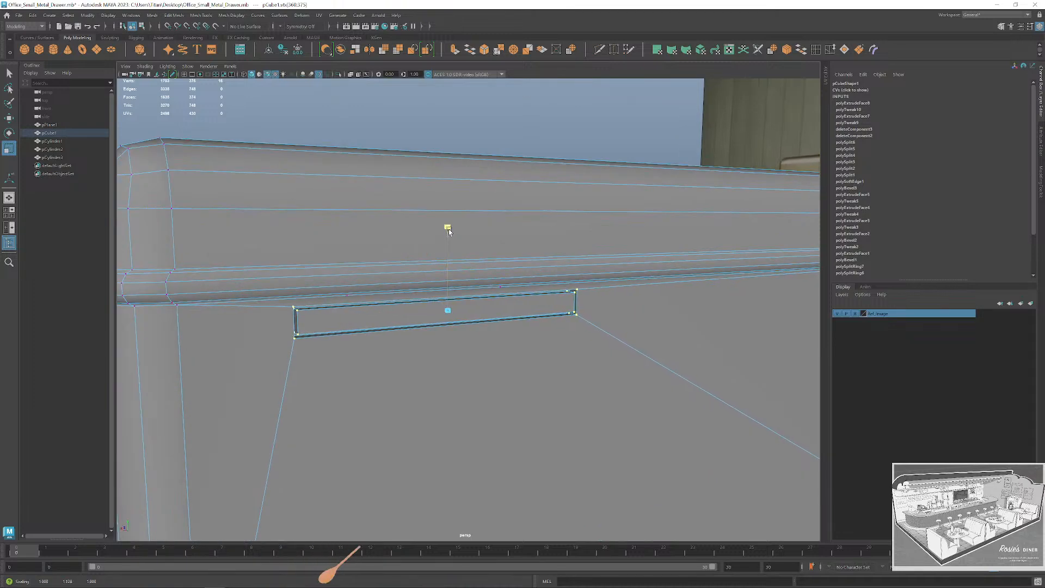
# Compare the bordered latch's height and placement below the rim with the side latch in the reference photo.
pyautogui.scroll(-4, 588, 321)
pyautogui.keyDown('alt'); pyautogui.moveTo(588, 321); pyautogui.dragTo(643, 353); pyautogui.keyUp('alt')
pyautogui.keyDown('alt'); pyautogui.moveTo(658, 357); pyautogui.dragTo(628, 354); pyautogui.keyUp('alt')
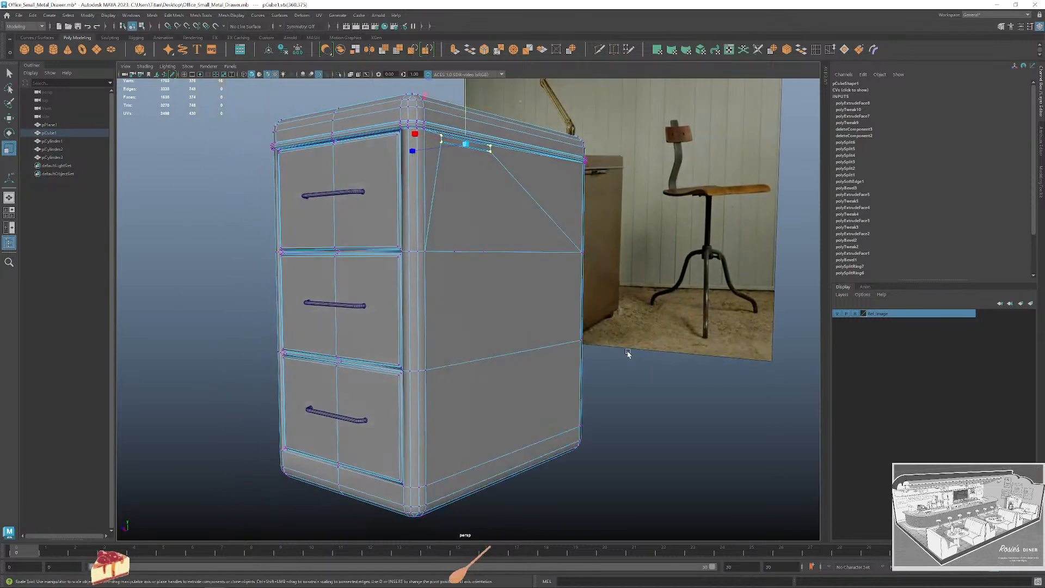
pyautogui.keyDown('alt'); pyautogui.moveTo(636, 311); pyautogui.dragTo(611, 394, button='middle'); pyautogui.keyUp('alt')
pyautogui.keyDown('alt'); pyautogui.moveTo(656, 402); pyautogui.dragTo(633, 401); pyautogui.keyUp('alt')
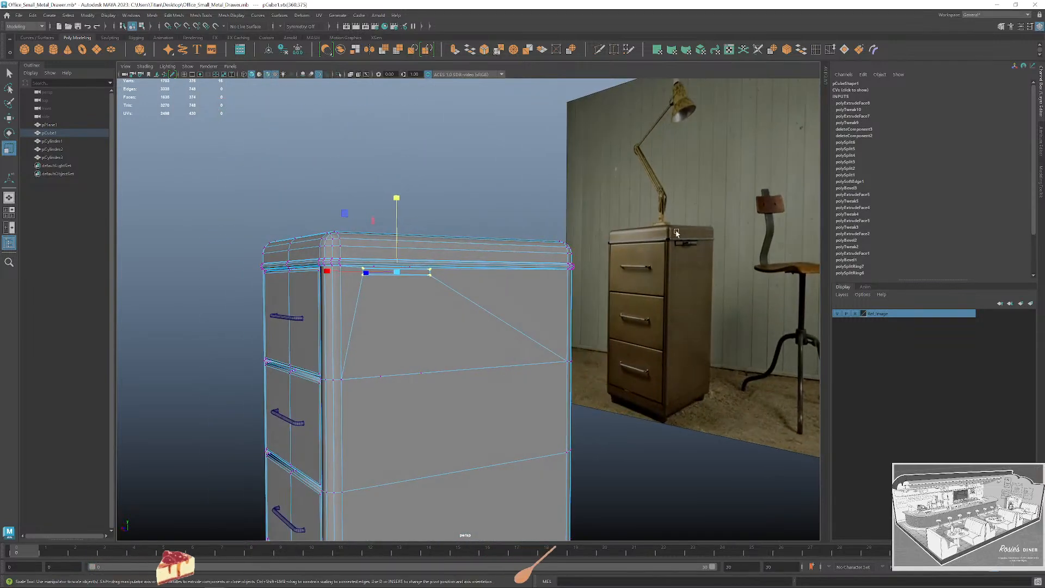
pyautogui.scroll(4, 429, 280)
pyautogui.keyDown('alt'); pyautogui.moveTo(429, 279); pyautogui.dragTo(502, 361, button='middle'); pyautogui.keyUp('alt')
pyautogui.scroll(3, 481, 308)
pyautogui.scroll(-2, 480, 308)
pyautogui.keyDown('alt'); pyautogui.moveTo(501, 338); pyautogui.dragTo(493, 322); pyautogui.keyUp('alt')
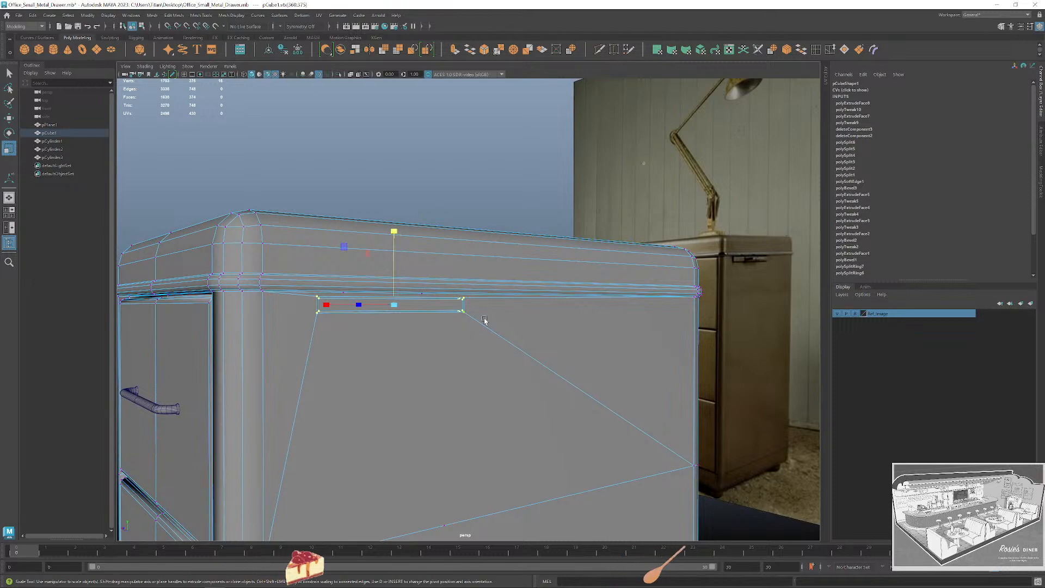
pyautogui.keyDown('alt'); pyautogui.moveTo(482, 313); pyautogui.dragTo(482, 331, button='middle'); pyautogui.keyUp('alt')
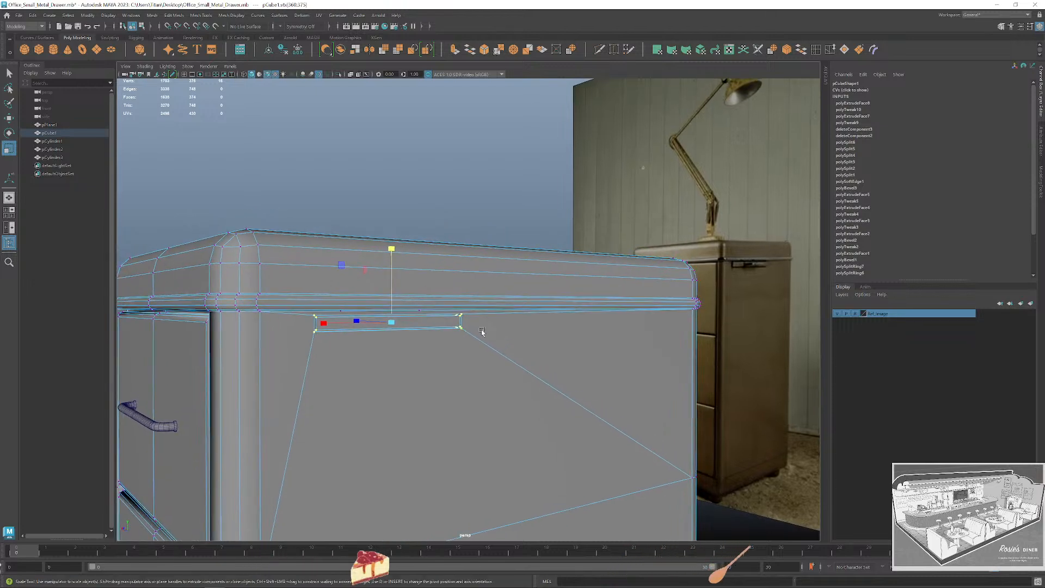
pyautogui.scroll(2, 391, 321)
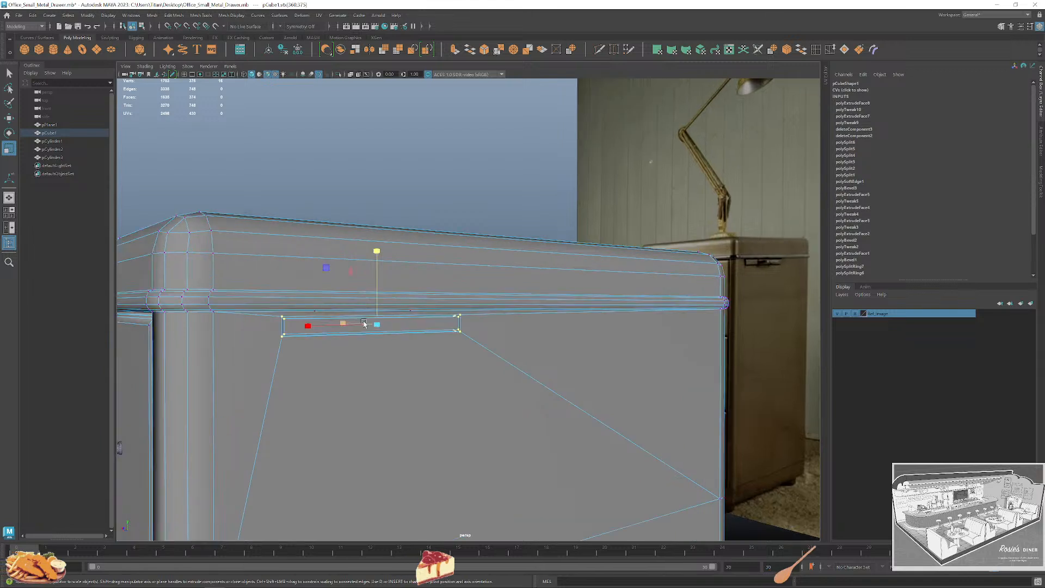
pyautogui.press('q')
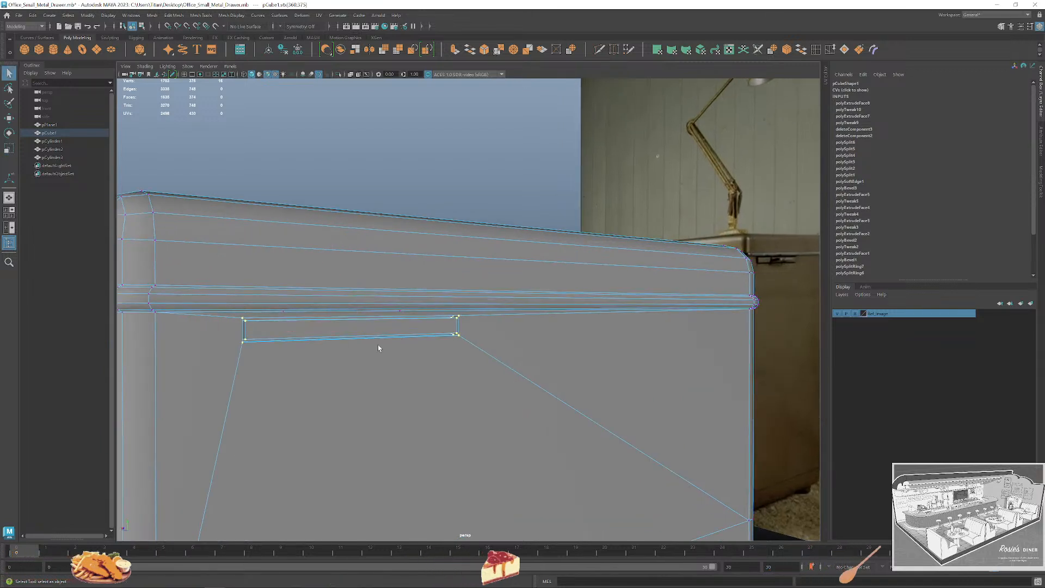
pyautogui.scroll(2, 309, 328)
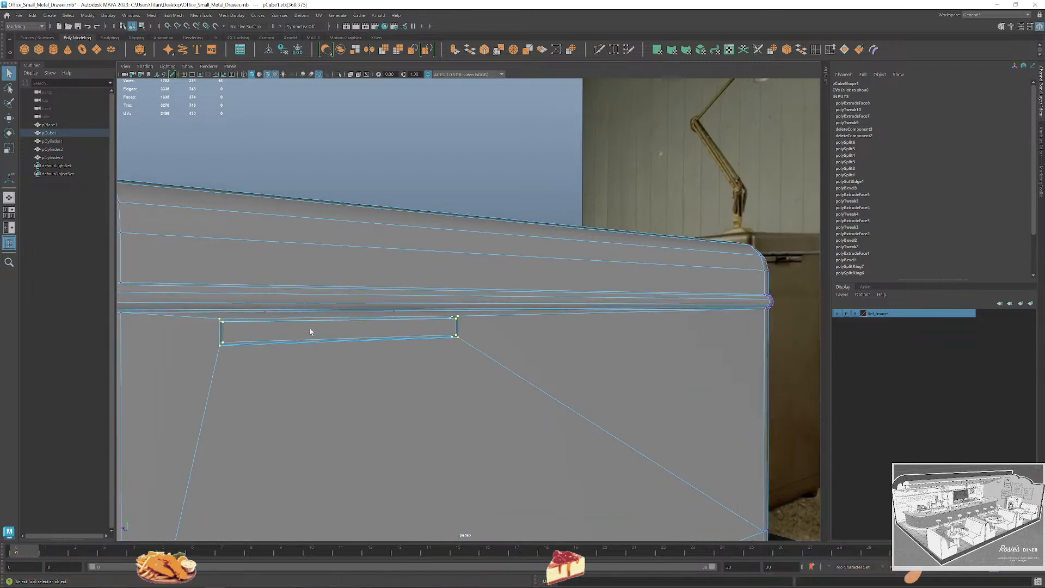
# Extrude the face inside the latch border and scale the new face down to a smaller central rectangle.
pyautogui.moveTo(373, 334); pyautogui.dragTo(383, 331, button='right')
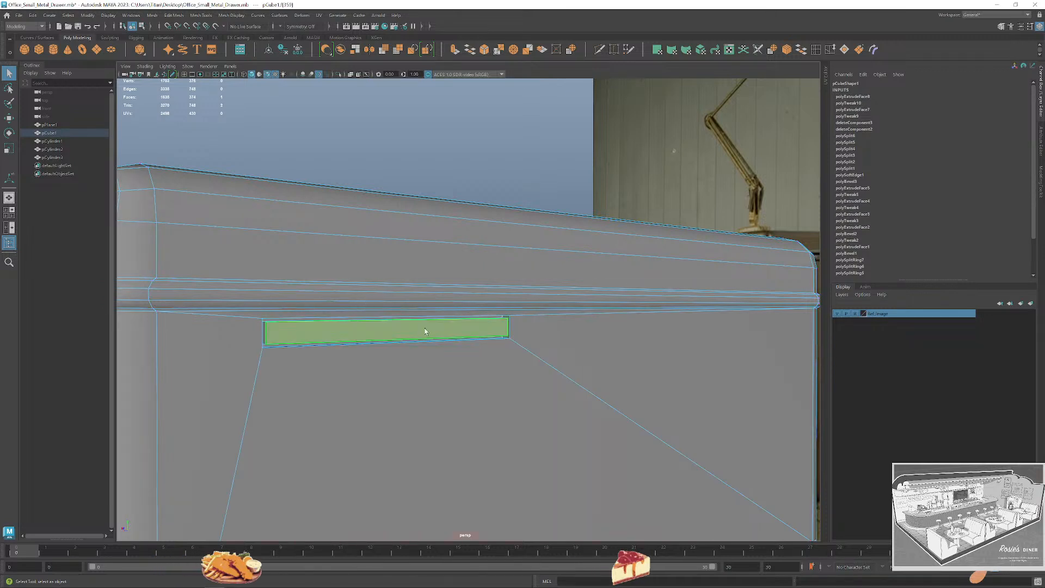
pyautogui.hotkey('ctrl', 'e')
pyautogui.press('r')
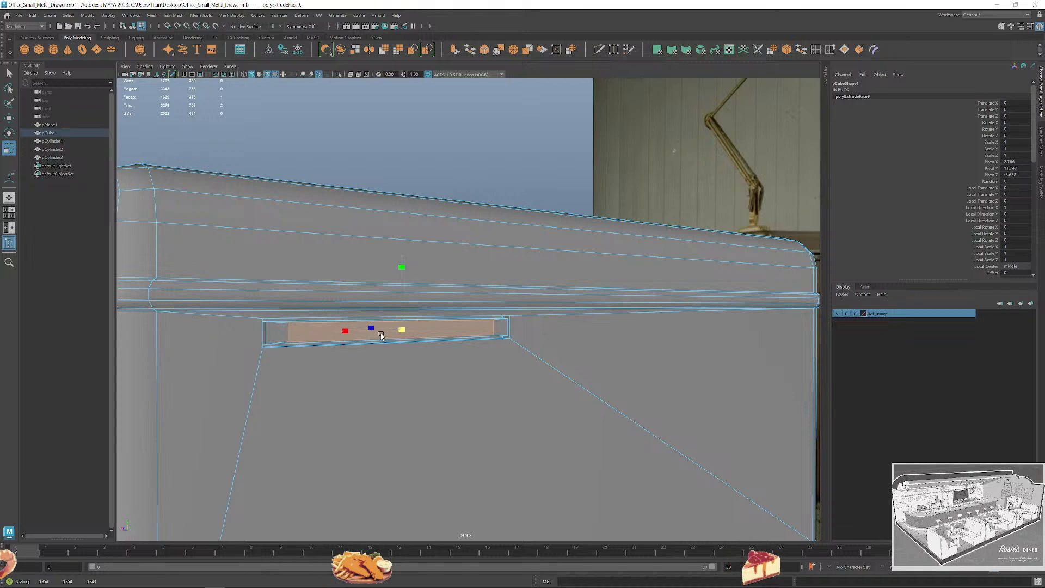
pyautogui.scroll(-5, 328, 337)
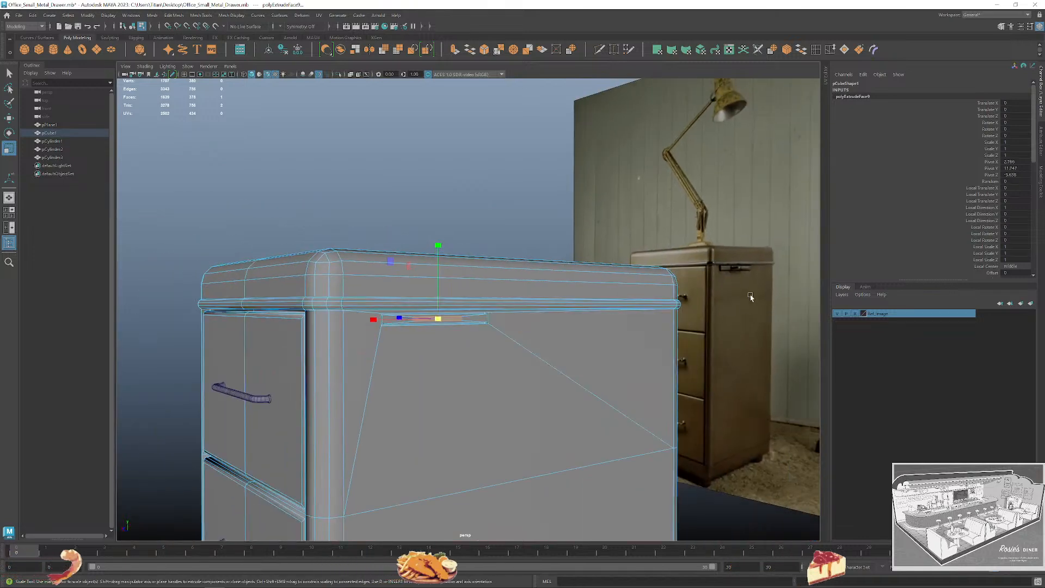
pyautogui.scroll(5, 525, 298)
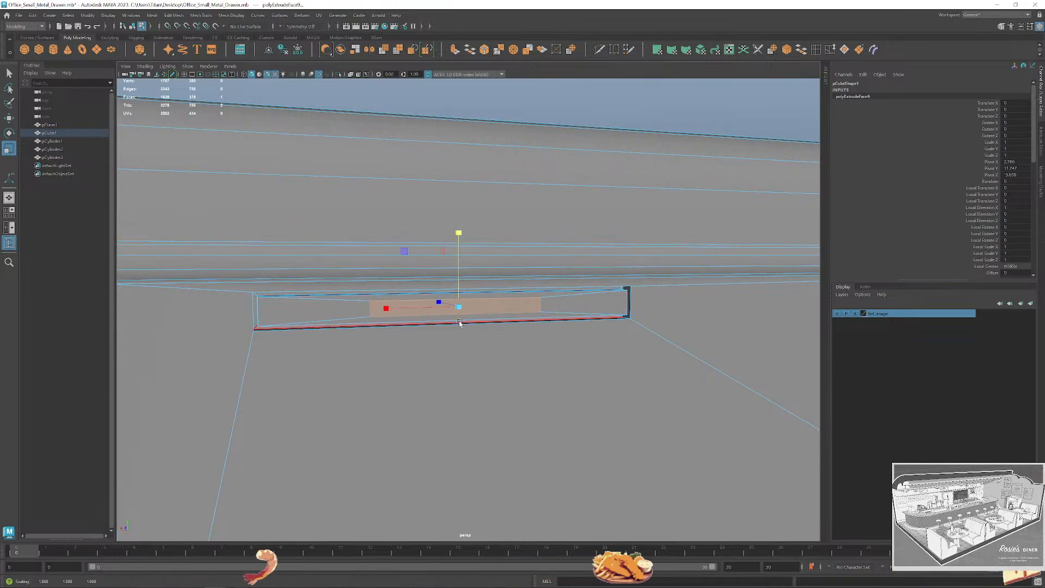
# Refine the central latch face's proportions, adjusting its height within the border and narrowing it along the cabinet's depth.
pyautogui.moveTo(465, 310); pyautogui.dragTo(458, 233)
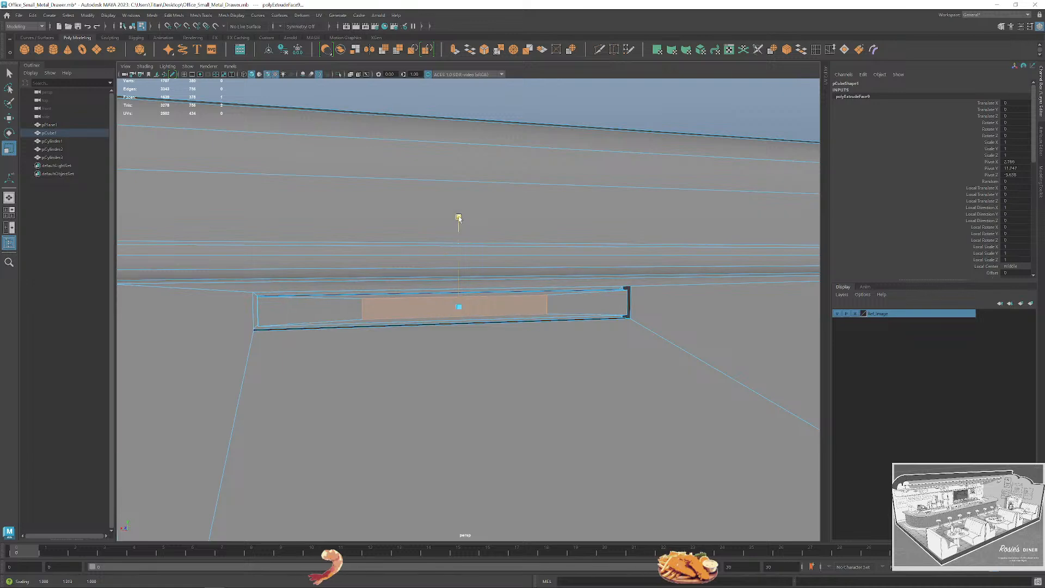
pyautogui.moveTo(464, 306); pyautogui.dragTo(464, 306)
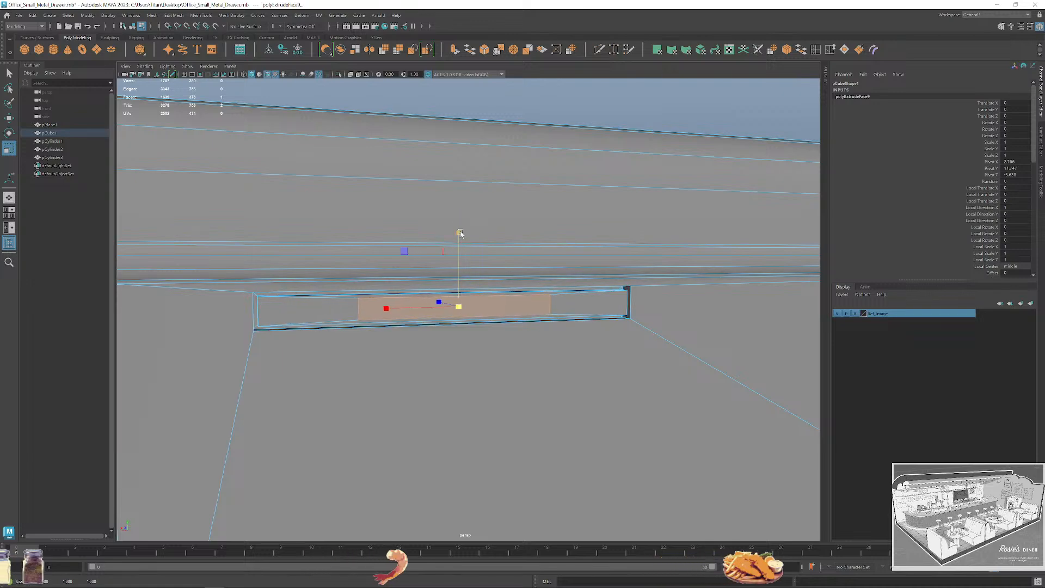
pyautogui.scroll(-2, 538, 322)
pyautogui.keyDown('alt'); pyautogui.moveTo(539, 332); pyautogui.dragTo(572, 351); pyautogui.keyUp('alt')
pyautogui.scroll(-3, 531, 367)
pyautogui.scroll(6, 466, 334)
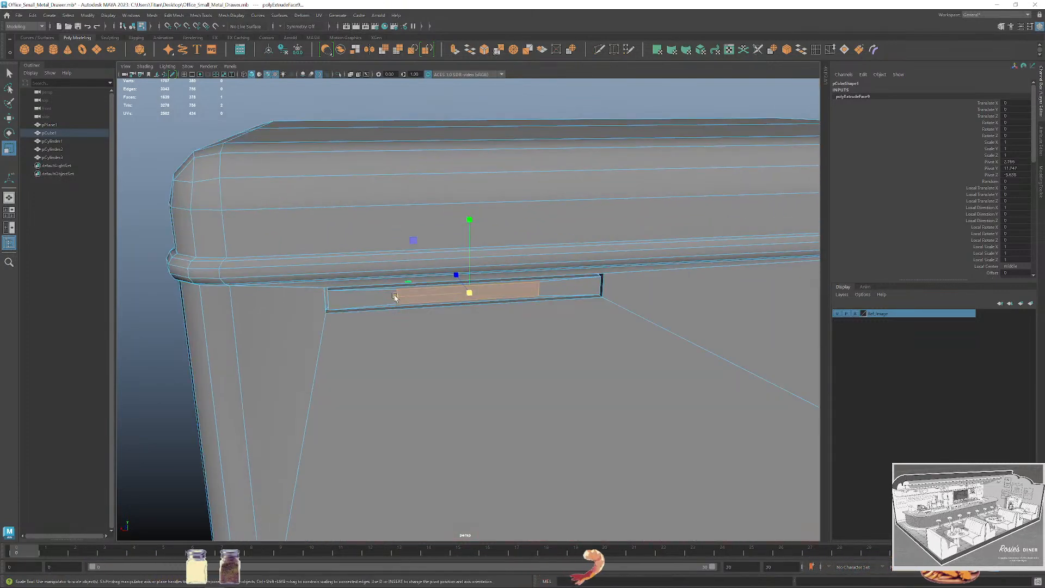
pyautogui.moveTo(395, 296); pyautogui.dragTo(442, 319)
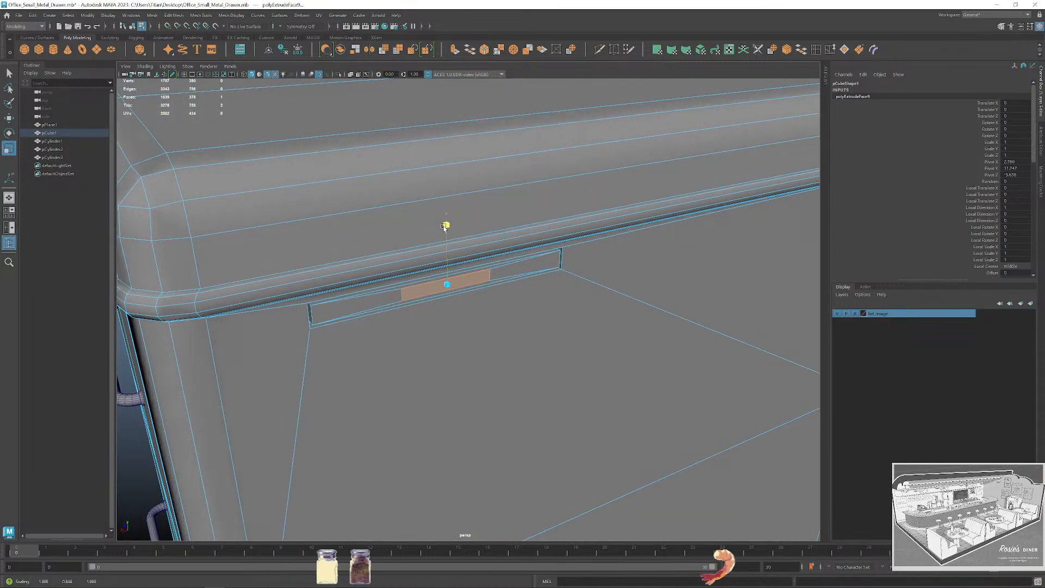
# Extrude the small central latch face outward with a Local Translate Z of about 0.201.
pyautogui.hotkey('ctrl', 'e')
pyautogui.moveTo(468, 311); pyautogui.dragTo(521, 313)
pyautogui.scroll(-6, 530, 332)
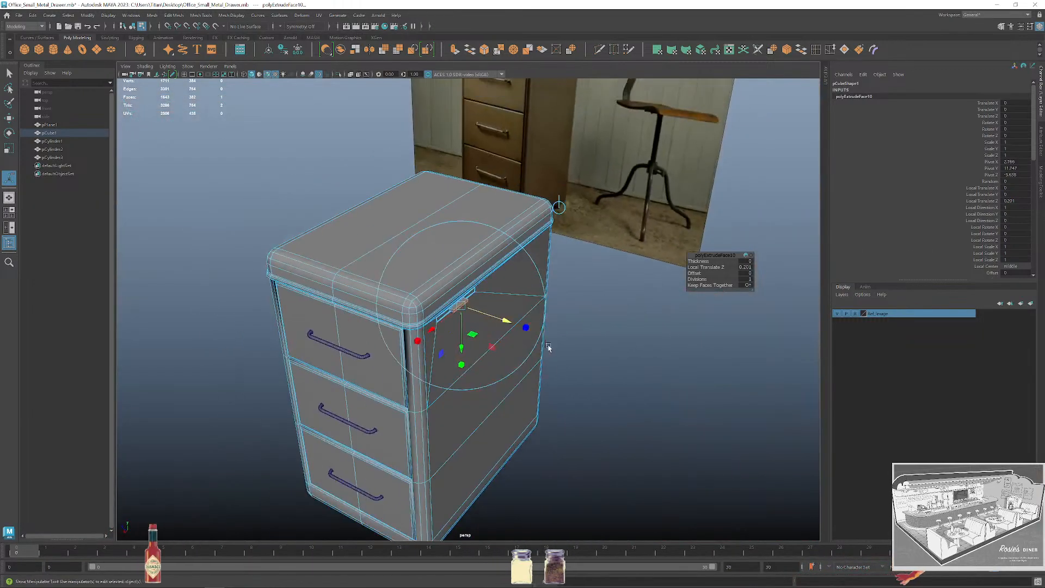
# Extend the extruded central latch piece farther outward from the side of the cabinet.
pyautogui.scroll(8, 482, 277)
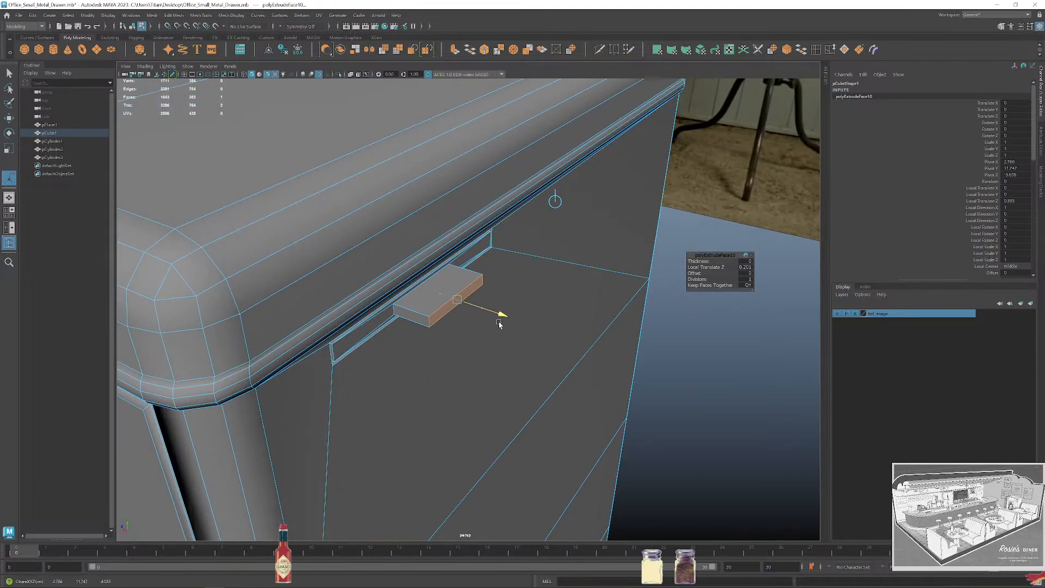
pyautogui.moveTo(499, 323)
pyautogui.keyDown('alt'); pyautogui.mouseDown()
pyautogui.moveTo(478, 307)
pyautogui.moveTo(539, 297)
pyautogui.moveTo(495, 308)
pyautogui.moveTo(520, 311)
pyautogui.moveTo(506, 327)
pyautogui.mouseUp(); pyautogui.keyUp('alt')
pyautogui.scroll(-3, 519, 312)
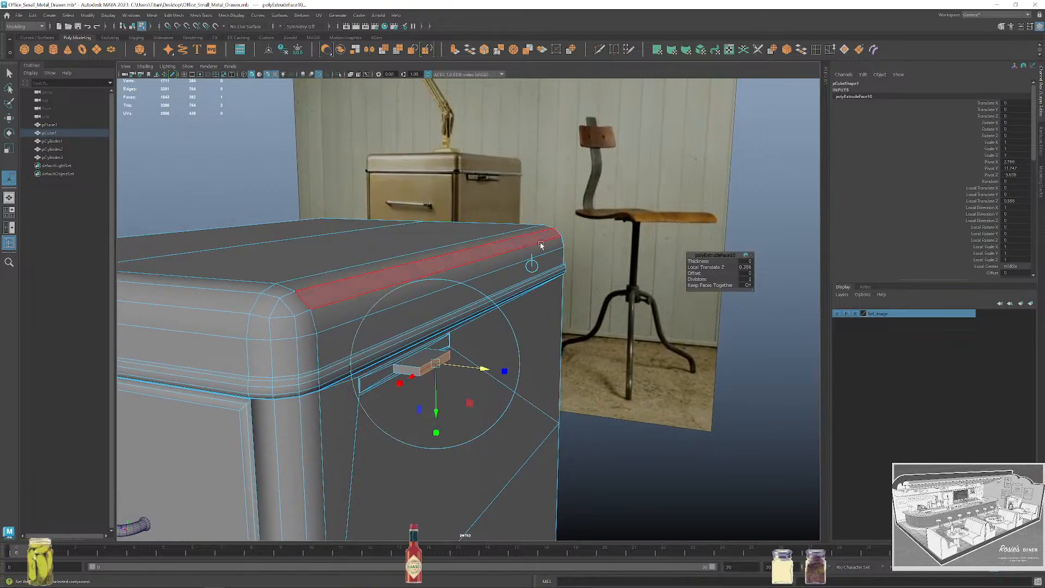
pyautogui.keyDown('alt'); pyautogui.moveTo(541, 245); pyautogui.dragTo(493, 298); pyautogui.keyUp('alt')
# Select the edges of the protruding latch piece and scale them vertically to make the block thinner.
pyautogui.press('q')
pyautogui.moveTo(399, 327); pyautogui.dragTo(402, 343, button='right')
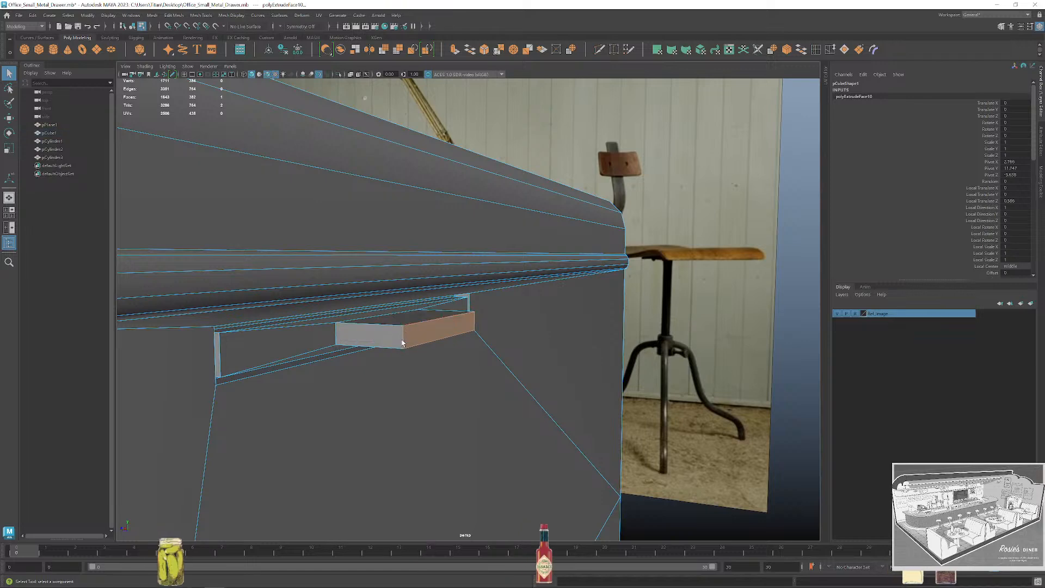
pyautogui.moveTo(401, 298); pyautogui.dragTo(393, 298, button='right')
pyautogui.keyDown('alt'); pyautogui.moveTo(400, 319); pyautogui.dragTo(371, 349); pyautogui.keyUp('alt')
pyautogui.click(381, 316)
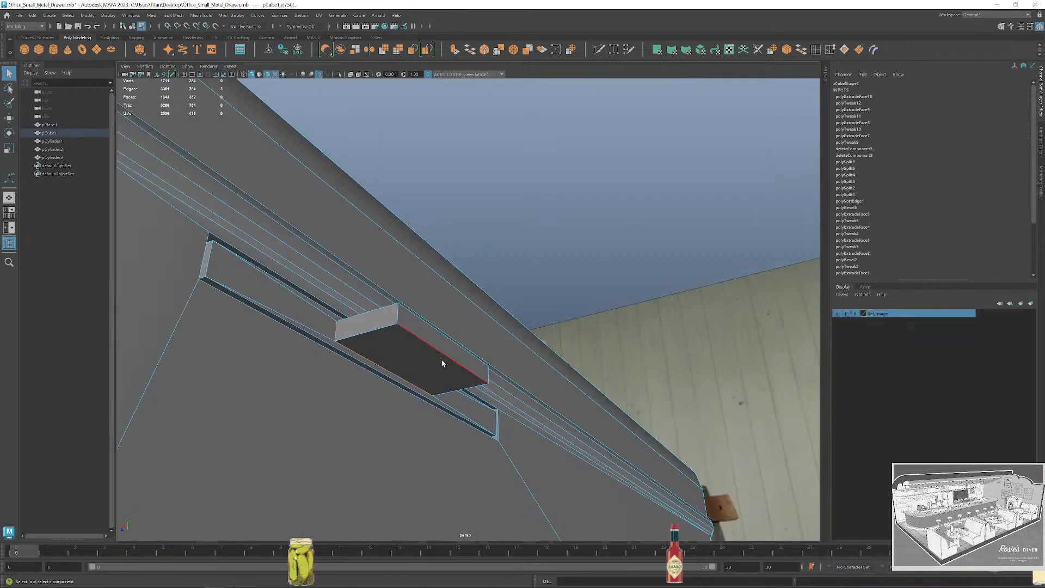
pyautogui.keyDown('alt'); pyautogui.moveTo(442, 364); pyautogui.dragTo(441, 335); pyautogui.keyUp('alt')
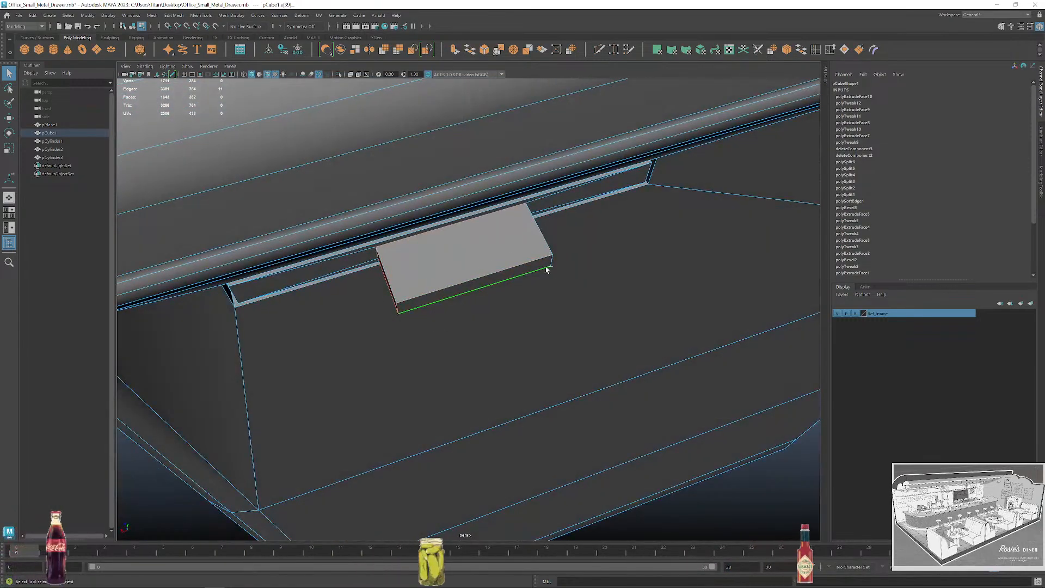
pyautogui.keyDown('alt'); pyautogui.moveTo(572, 284); pyautogui.dragTo(579, 305); pyautogui.keyUp('alt')
pyautogui.scroll(-8, 531, 331)
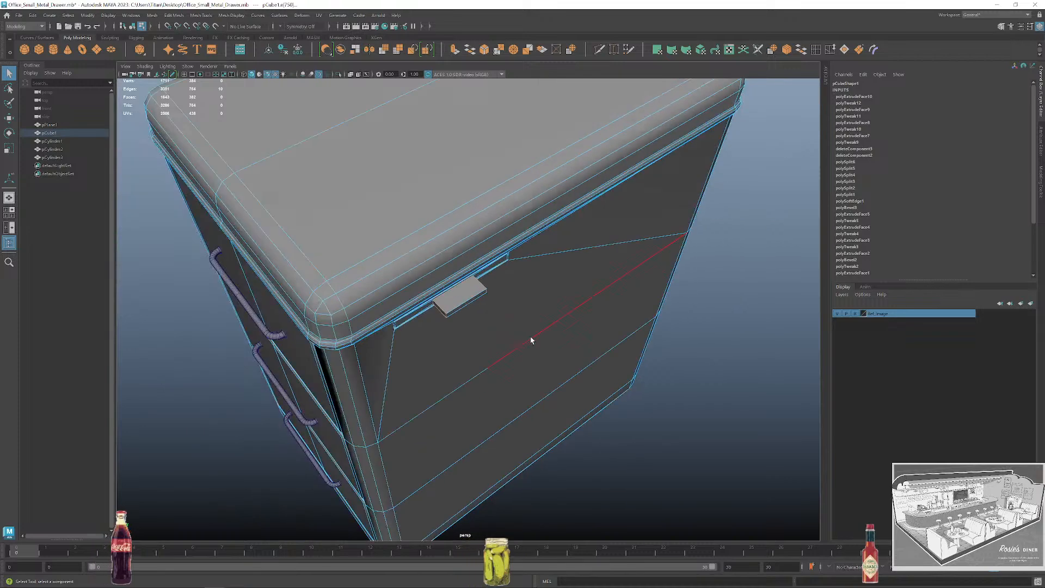
pyautogui.press('4')
pyautogui.scroll(-5, 543, 357)
pyautogui.keyDown('alt'); pyautogui.moveTo(566, 408); pyautogui.dragTo(598, 389); pyautogui.keyUp('alt')
pyautogui.scroll(5, 429, 291)
pyautogui.scroll(6, 428, 296)
pyautogui.press('5')
pyautogui.scroll(3, 467, 299)
pyautogui.press('w')
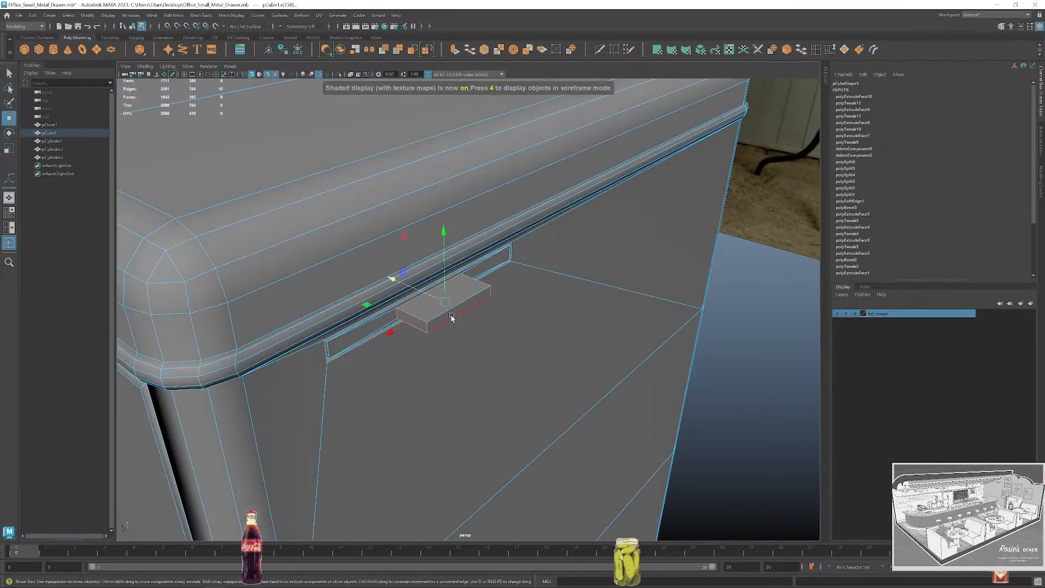
pyautogui.keyDown('alt'); pyautogui.moveTo(530, 343); pyautogui.dragTo(522, 314); pyautogui.keyUp('alt')
pyautogui.scroll(4, 444, 310)
pyautogui.scroll(5, 444, 309)
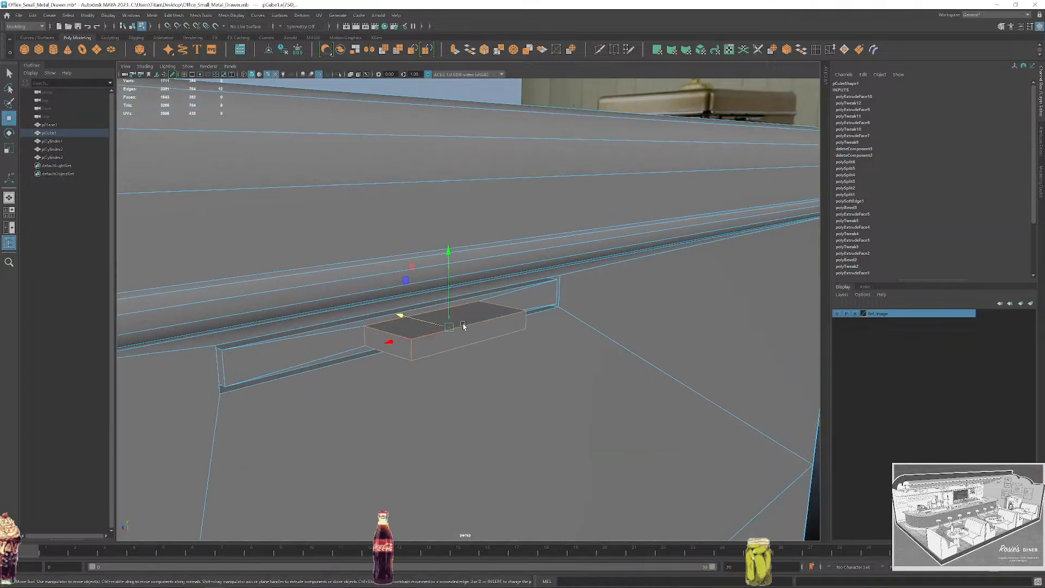
pyautogui.press('r')
pyautogui.scroll(-2, 501, 294)
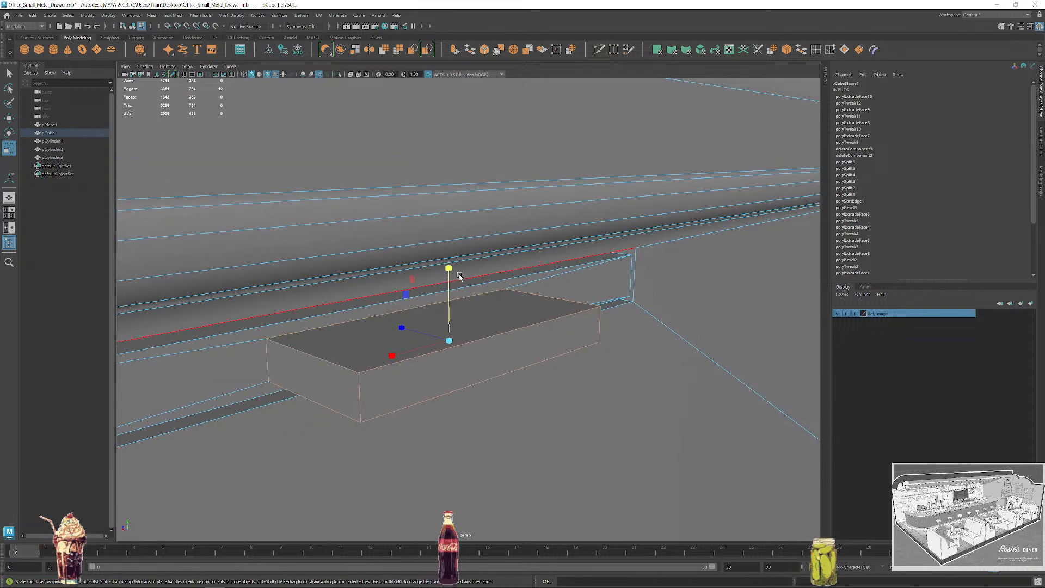
pyautogui.moveTo(445, 270); pyautogui.dragTo(446, 292)
pyautogui.scroll(-6, 447, 293)
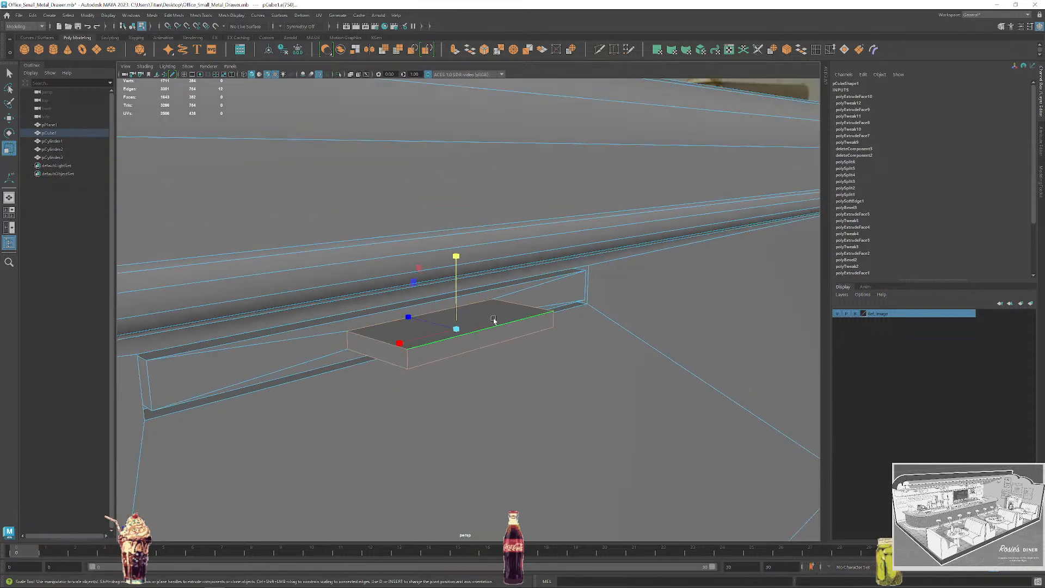
pyautogui.scroll(-1, 626, 320)
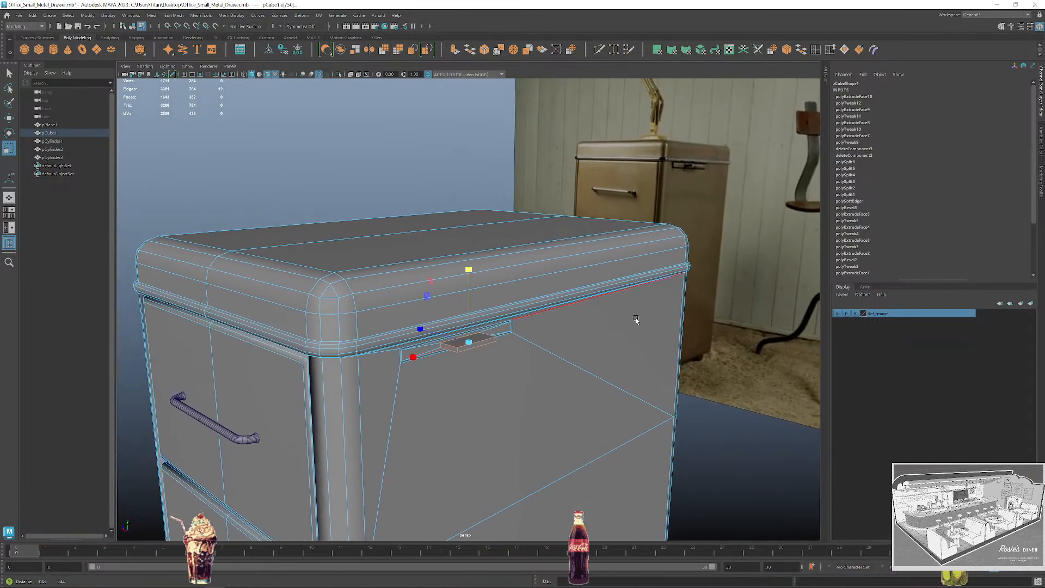
# Bevel the outer and inner edge loops of the raised border around the side latch.
pyautogui.scroll(3, 495, 373)
pyautogui.press('q')
pyautogui.keyDown('alt'); pyautogui.moveTo(569, 286); pyautogui.dragTo(539, 331); pyautogui.keyUp('alt')
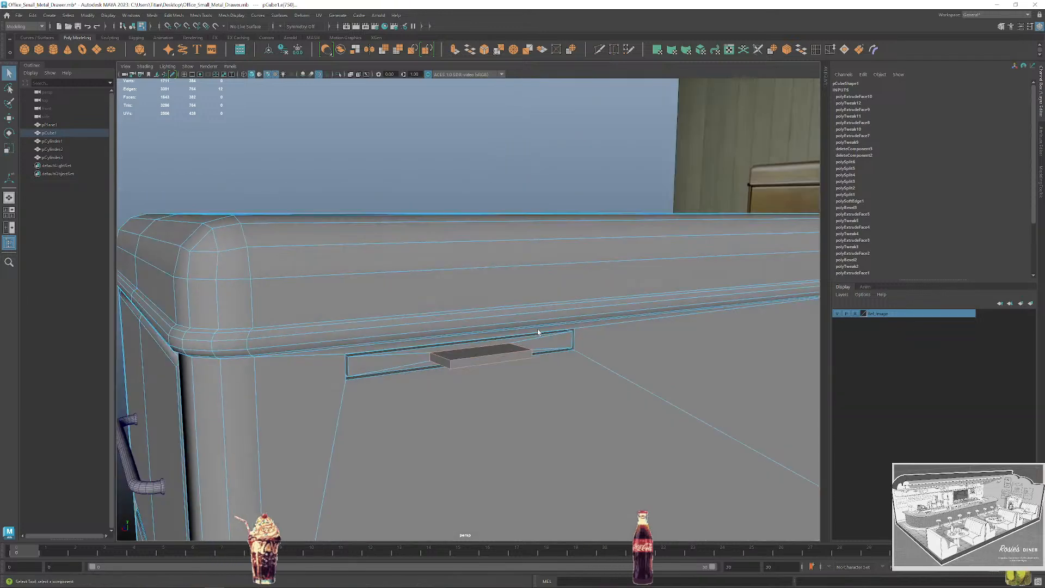
pyautogui.keyDown('alt'); pyautogui.moveTo(539, 331); pyautogui.dragTo(585, 301, button='middle'); pyautogui.keyUp('alt')
pyautogui.moveTo(457, 326); pyautogui.dragTo(469, 305, button='right')
pyautogui.scroll(3, 433, 326)
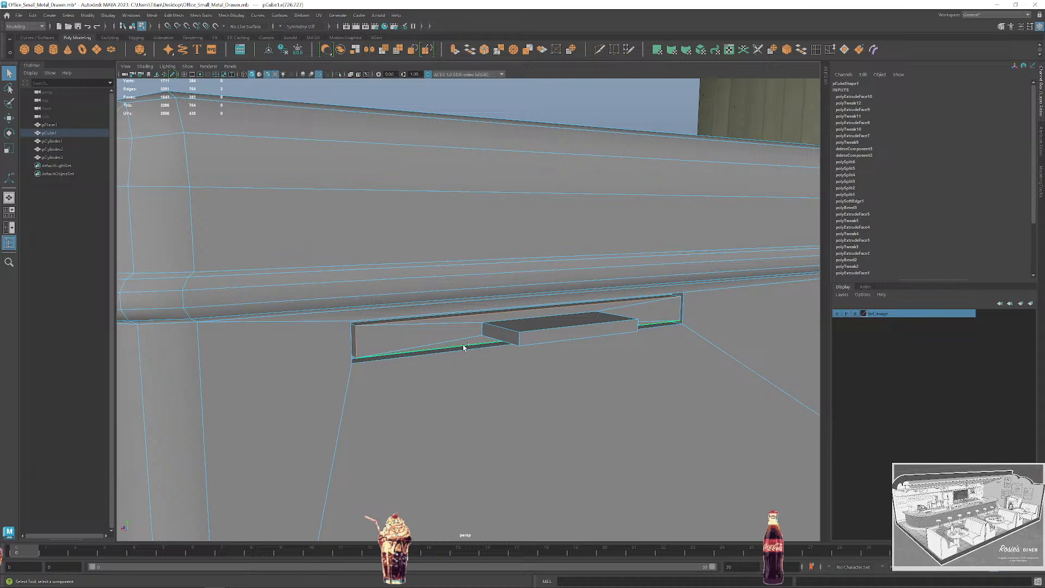
pyautogui.keyDown('alt'); pyautogui.moveTo(463, 347); pyautogui.dragTo(541, 361); pyautogui.keyUp('alt')
pyautogui.keyDown('alt'); pyautogui.moveTo(541, 361); pyautogui.dragTo(366, 403, button='middle'); pyautogui.keyUp('alt')
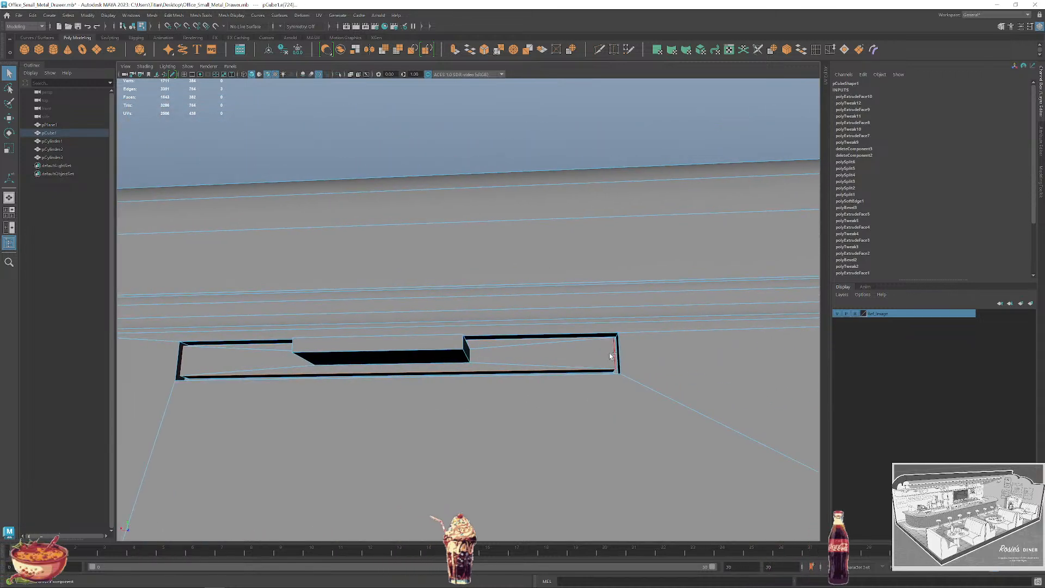
pyautogui.keyDown('alt'); pyautogui.moveTo(610, 356); pyautogui.dragTo(606, 381); pyautogui.keyUp('alt')
pyautogui.press('4')
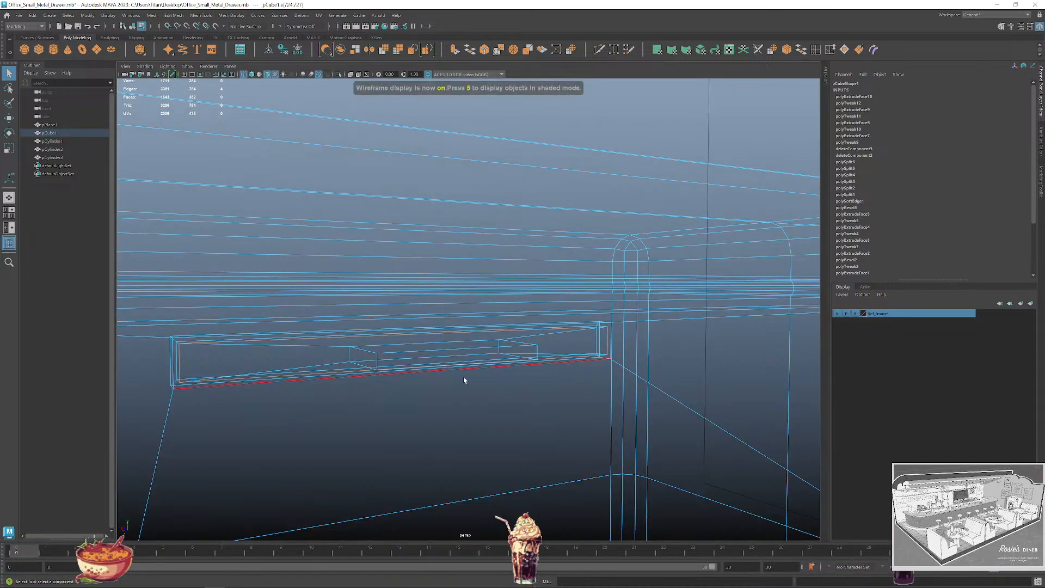
pyautogui.keyDown('alt'); pyautogui.moveTo(464, 380); pyautogui.dragTo(328, 385); pyautogui.keyUp('alt')
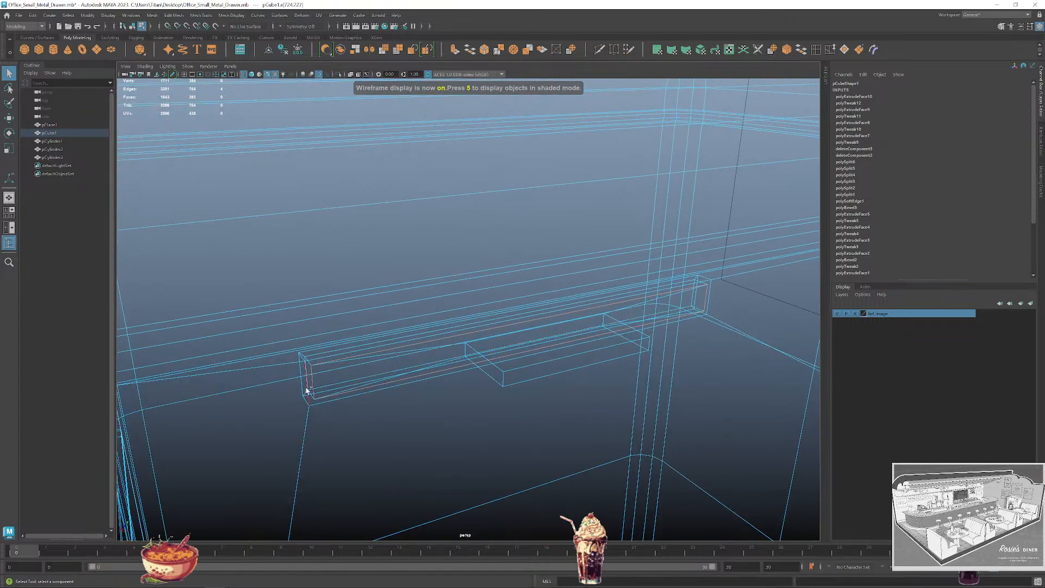
pyautogui.click(334, 356)
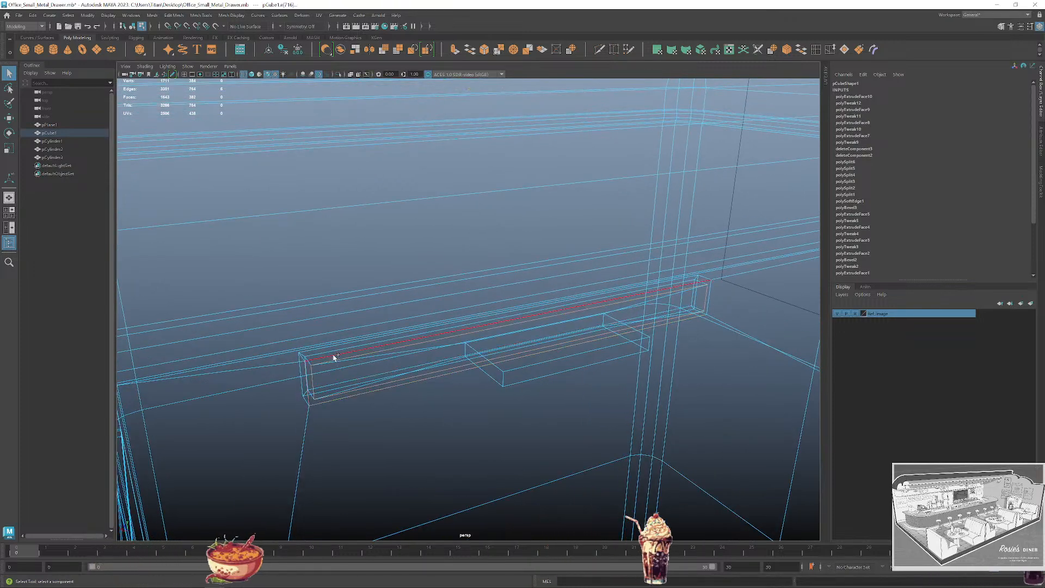
pyautogui.moveTo(338, 361)
pyautogui.keyDown('alt'); pyautogui.mouseDown()
pyautogui.moveTo(424, 408)
pyautogui.moveTo(399, 397)
pyautogui.mouseUp(); pyautogui.keyUp('alt')
pyautogui.press('5')
pyautogui.keyDown('alt'); pyautogui.moveTo(401, 320); pyautogui.dragTo(655, 329); pyautogui.keyUp('alt')
pyautogui.keyDown('shift'); pyautogui.click(620, 332); pyautogui.keyUp('shift')
pyautogui.moveTo(571, 392)
pyautogui.keyDown('alt'); pyautogui.mouseDown(button='middle')
pyautogui.moveTo(653, 364)
pyautogui.moveTo(607, 376)
pyautogui.moveTo(637, 370)
pyautogui.mouseUp(button='middle'); pyautogui.keyUp('alt')
pyautogui.keyDown('alt'); pyautogui.moveTo(608, 384); pyautogui.dragTo(583, 399); pyautogui.keyUp('alt')
pyautogui.keyDown('alt'); pyautogui.moveTo(562, 386); pyautogui.dragTo(628, 359, button='middle'); pyautogui.keyUp('alt')
pyautogui.keyDown('alt'); pyautogui.moveTo(425, 364); pyautogui.dragTo(492, 363, button='right'); pyautogui.keyUp('alt')
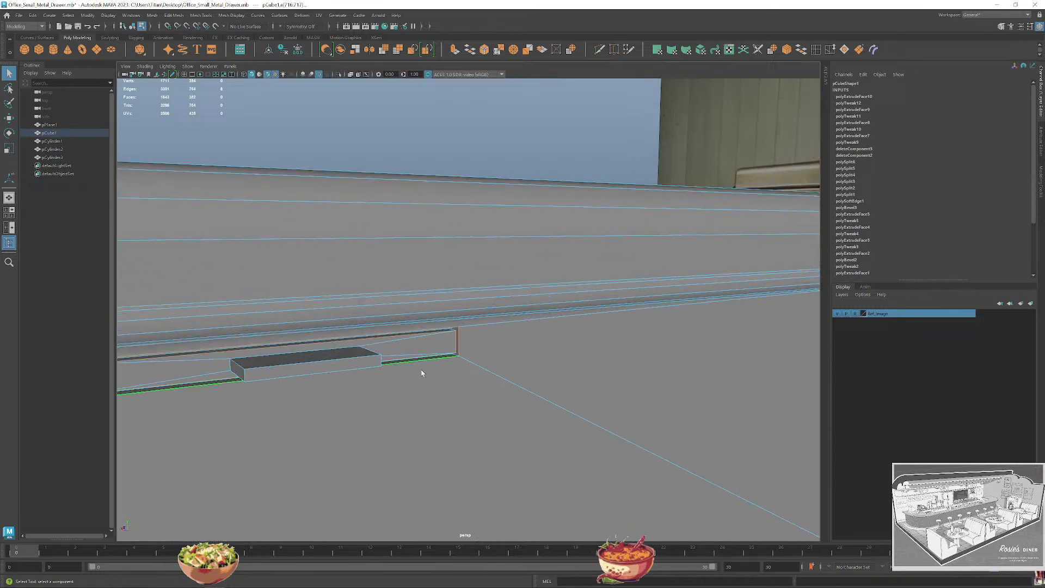
pyautogui.keyDown('alt'); pyautogui.moveTo(261, 381); pyautogui.dragTo(383, 361, button='middle'); pyautogui.keyUp('alt')
pyautogui.hotkey('ctrl', 'b')
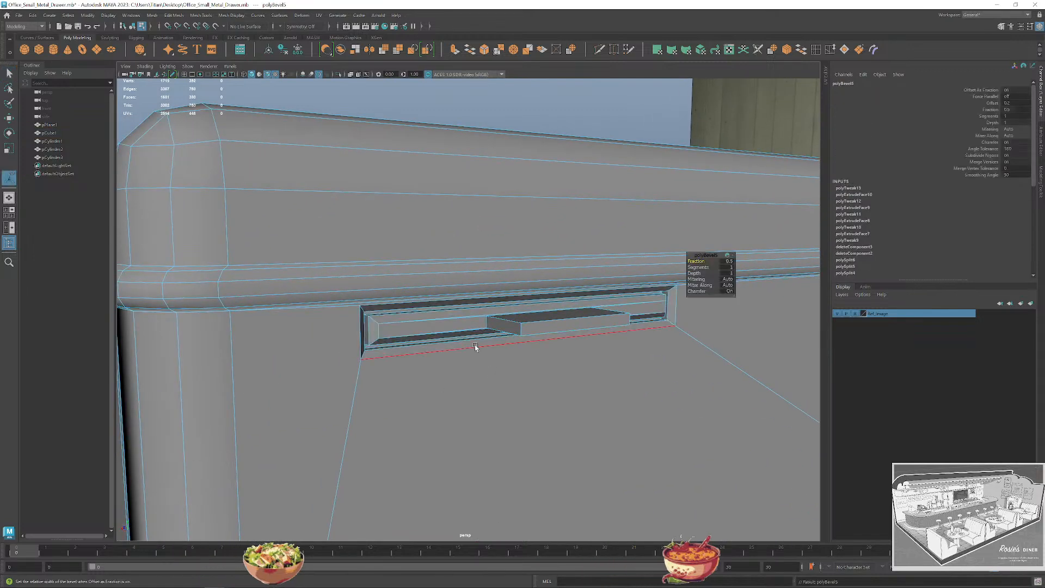
# Set the latch border bevel's fraction to 0.15 and its segments to 2.
pyautogui.keyDown('alt'); pyautogui.moveTo(486, 374); pyautogui.dragTo(436, 387, button='middle'); pyautogui.keyUp('alt')
pyautogui.keyDown('alt'); pyautogui.moveTo(436, 387); pyautogui.dragTo(483, 387, button='right'); pyautogui.keyUp('alt')
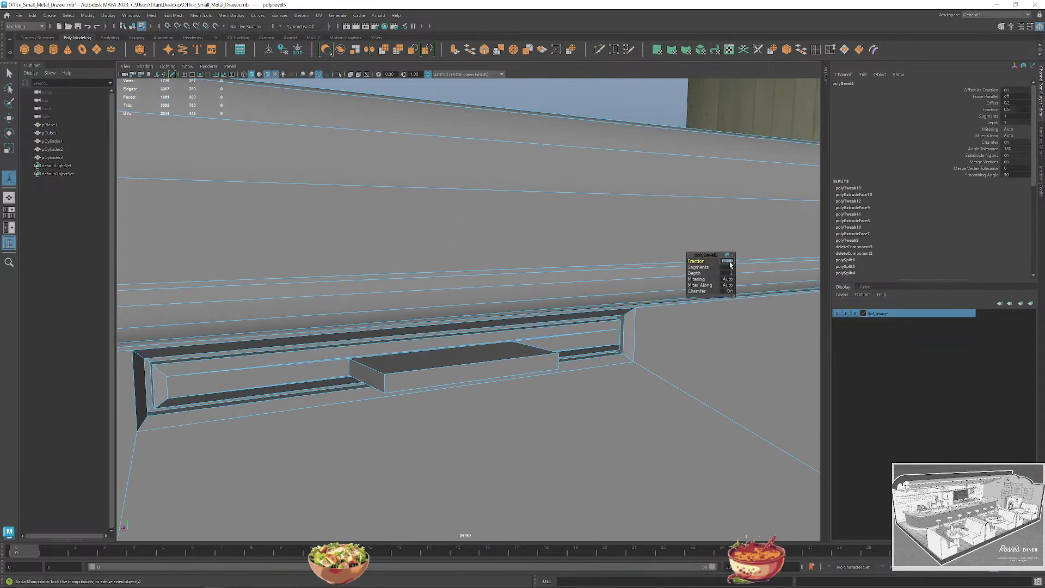
pyautogui.press('Return')
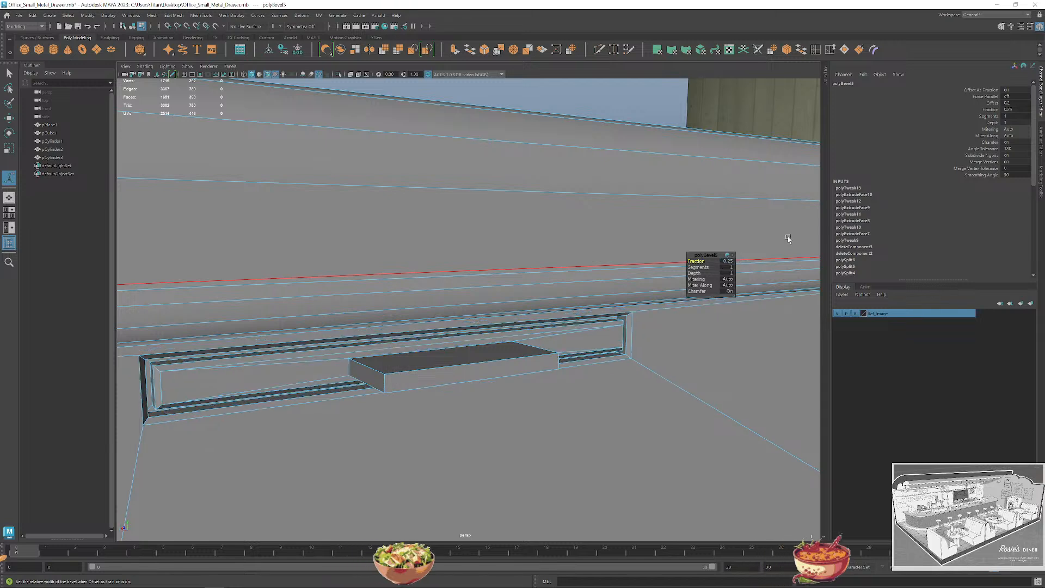
pyautogui.click(732, 261)
pyautogui.press('Return')
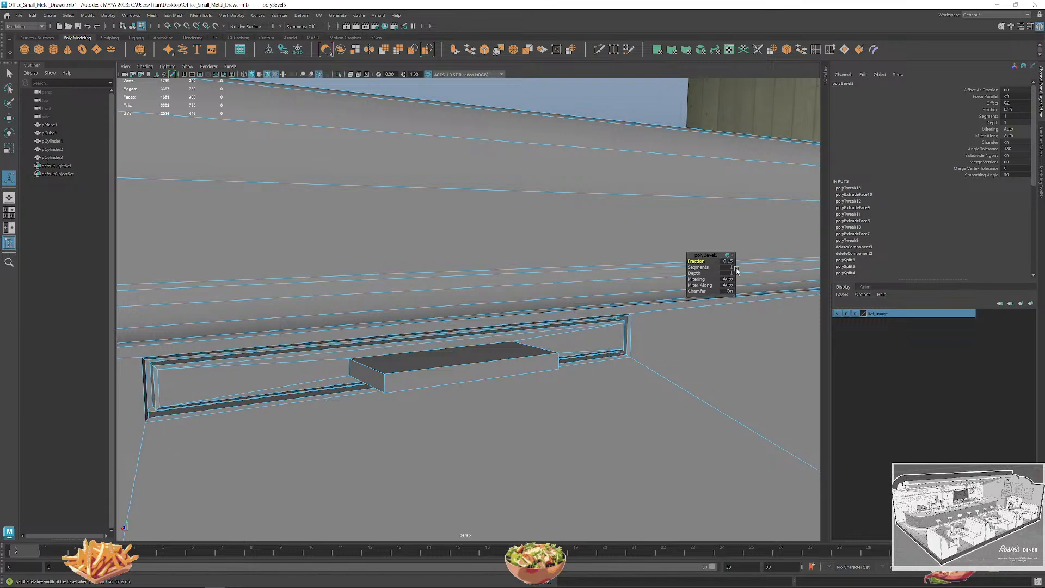
pyautogui.scroll(-1, 430, 298)
pyautogui.scroll(1, 394, 303)
pyautogui.keyDown('alt'); pyautogui.moveTo(394, 303); pyautogui.dragTo(441, 353); pyautogui.keyUp('alt')
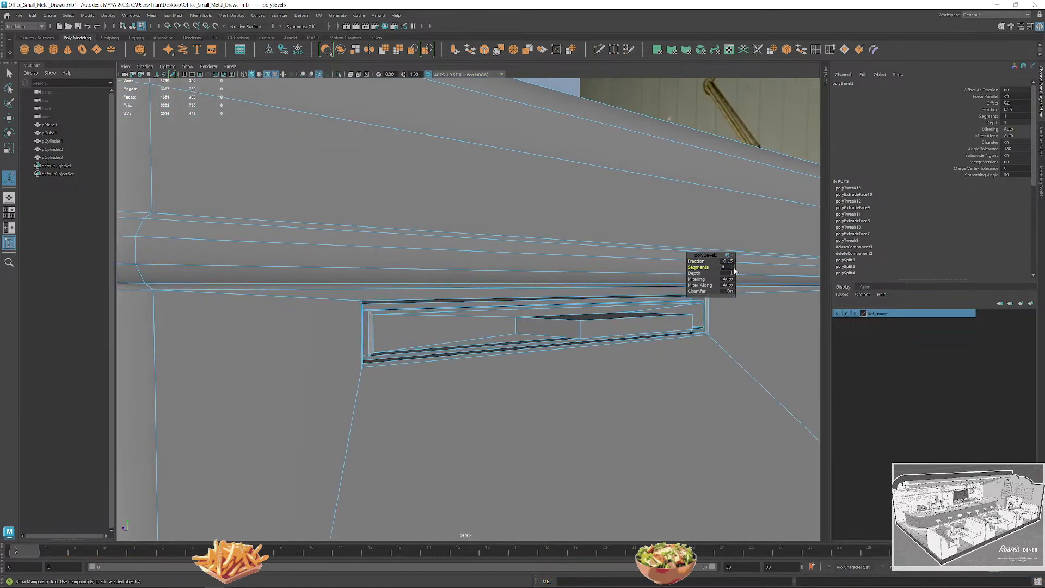
pyautogui.write('2')
pyautogui.press('Return')
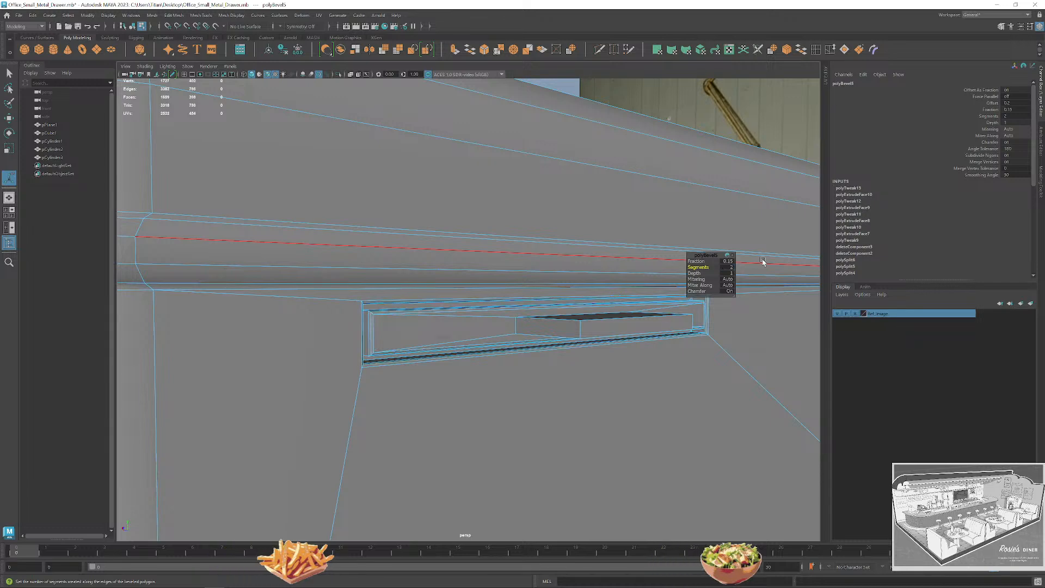
# Bevel the two short vertical edges at the outer corners of the protruding latch piece.
pyautogui.keyDown('alt'); pyautogui.moveTo(408, 371); pyautogui.dragTo(487, 368); pyautogui.keyUp('alt')
pyautogui.moveTo(485, 365); pyautogui.dragTo(480, 338, button='right')
pyautogui.click(490, 374)
pyautogui.keyDown('alt'); pyautogui.moveTo(561, 357); pyautogui.dragTo(518, 368); pyautogui.keyUp('alt')
pyautogui.keyDown('shift'); pyautogui.click(534, 360); pyautogui.keyUp('shift')
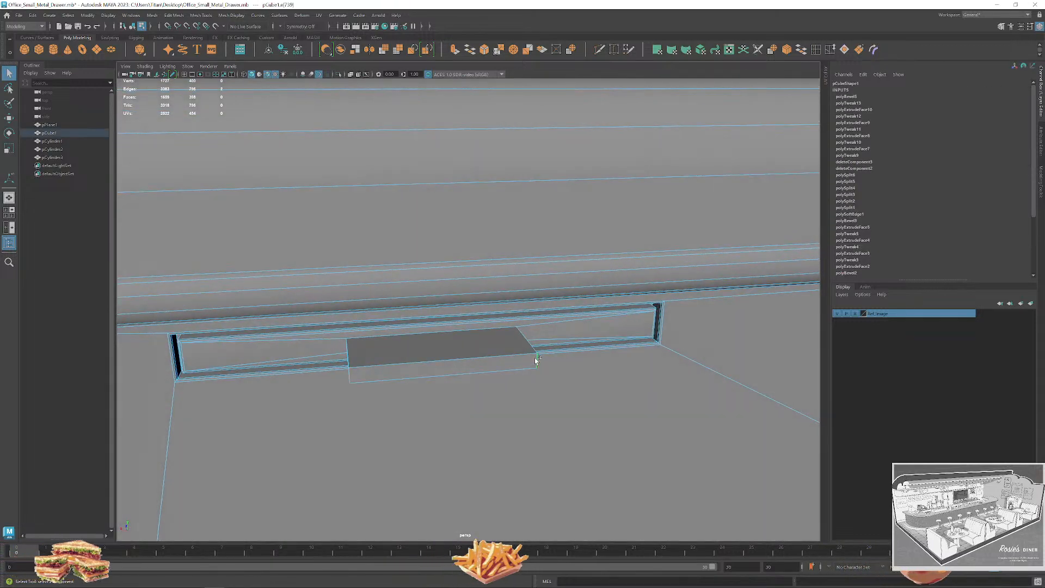
pyautogui.scroll(-5, 559, 408)
pyautogui.keyDown('alt'); pyautogui.moveTo(560, 408); pyautogui.dragTo(455, 411); pyautogui.keyUp('alt')
pyautogui.scroll(3, 477, 389)
pyautogui.press('4')
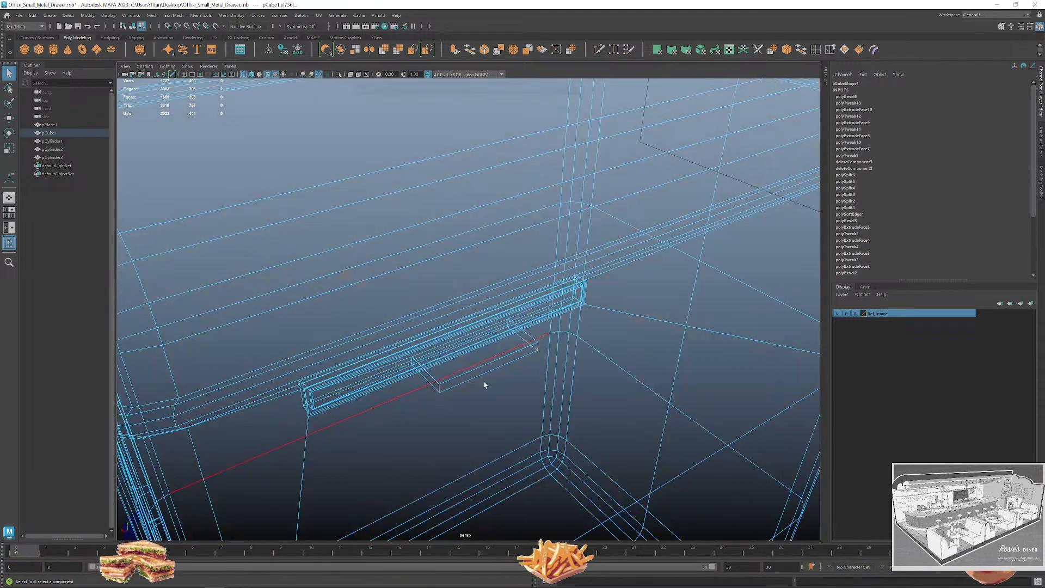
pyautogui.click(460, 383)
pyautogui.press('6')
pyautogui.scroll(-5, 461, 383)
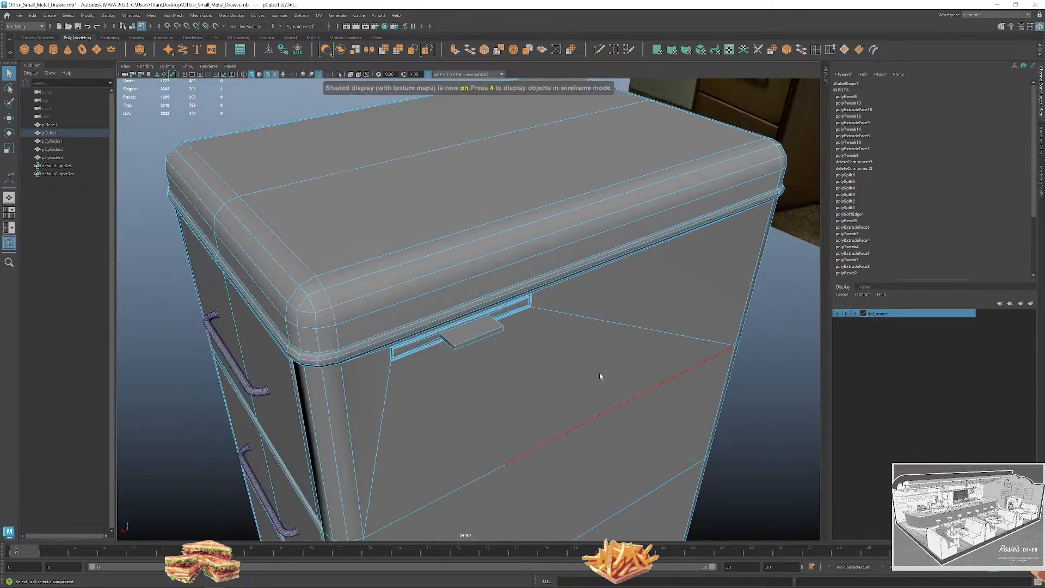
pyautogui.keyDown('alt'); pyautogui.moveTo(599, 375); pyautogui.dragTo(629, 377); pyautogui.keyUp('alt')
pyautogui.keyDown('alt'); pyautogui.moveTo(630, 378); pyautogui.dragTo(600, 433, button='middle'); pyautogui.keyUp('alt')
pyautogui.scroll(3, 626, 408)
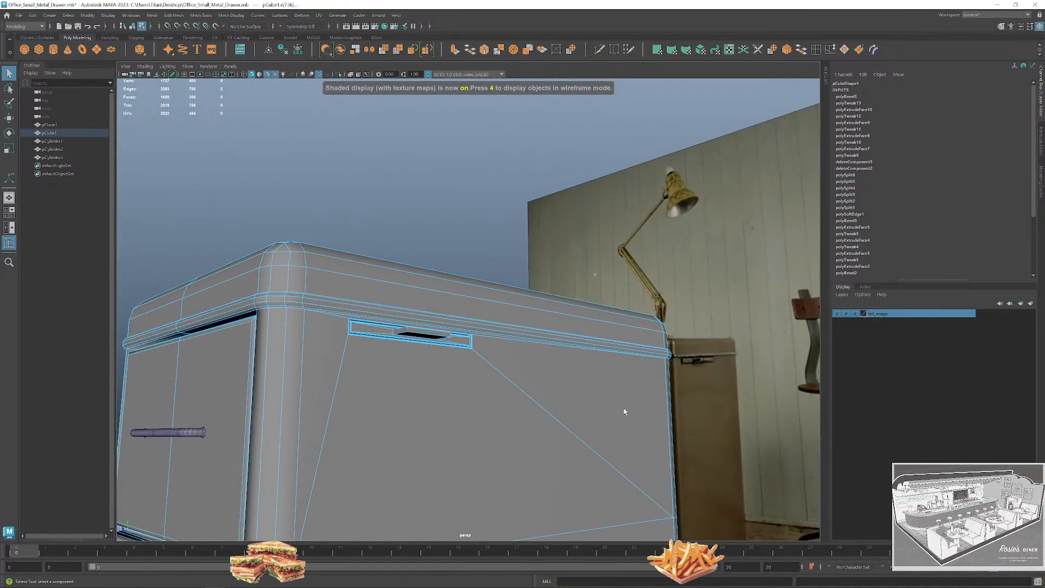
pyautogui.press('f')
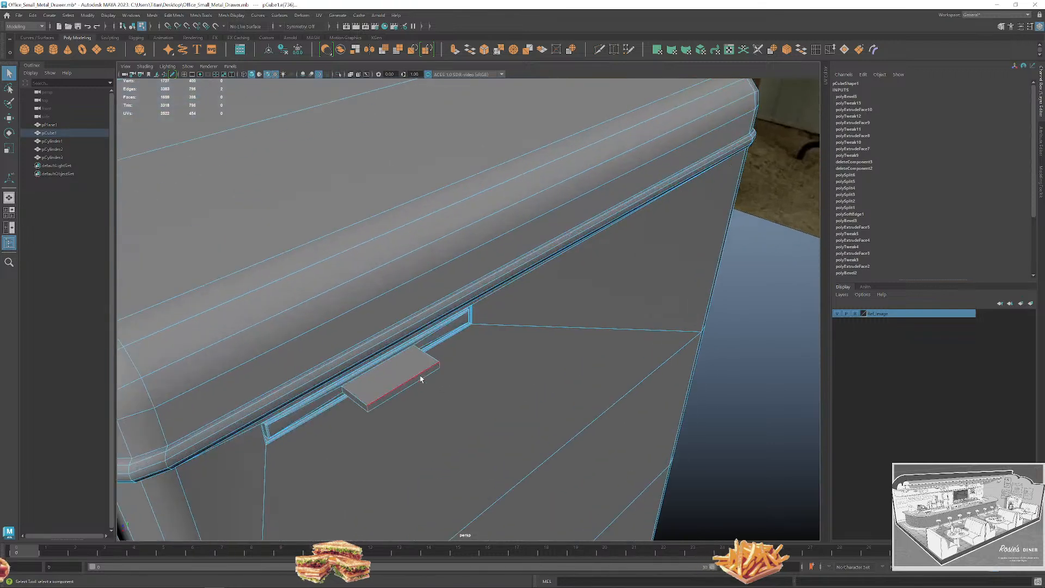
pyautogui.keyDown('alt'); pyautogui.moveTo(466, 369); pyautogui.dragTo(509, 415); pyautogui.keyUp('alt')
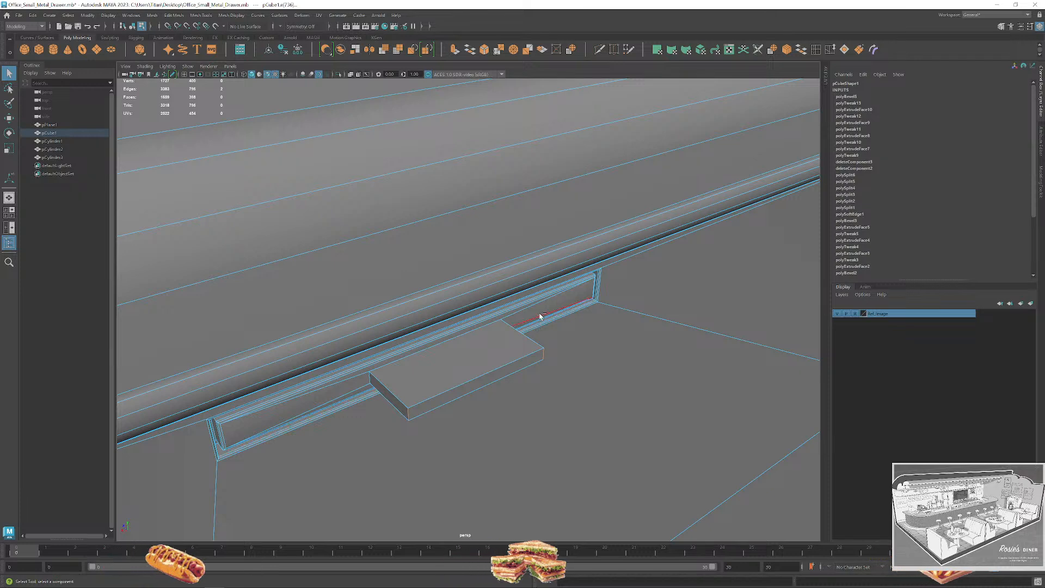
pyautogui.hotkey('ctrl', 'b')
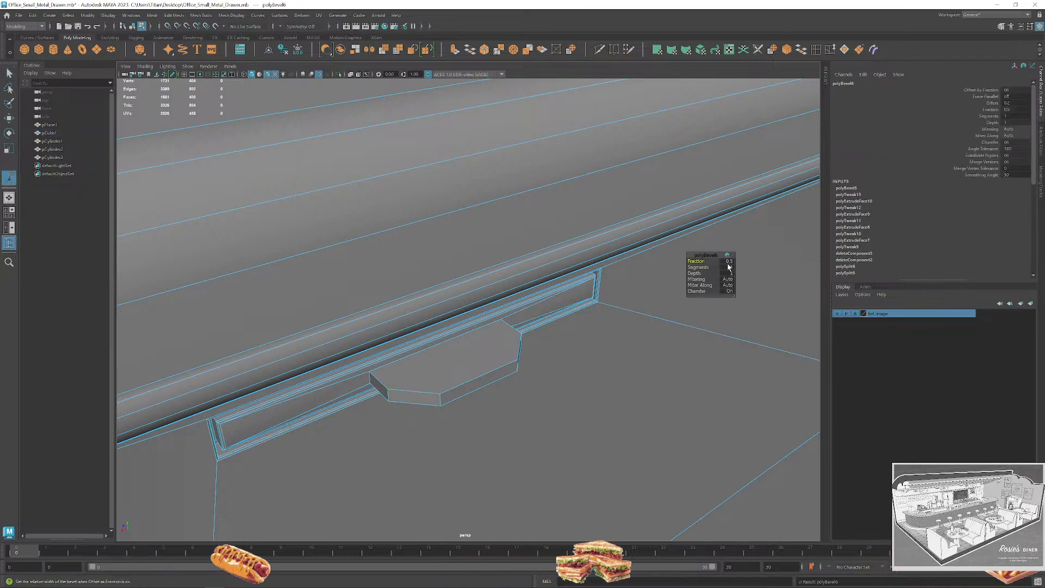
# Try 3 and 4 segments on the tab's outer corner bevel and settle on 6 for a smoother rounding.
pyautogui.write('3')
pyautogui.press('Return')
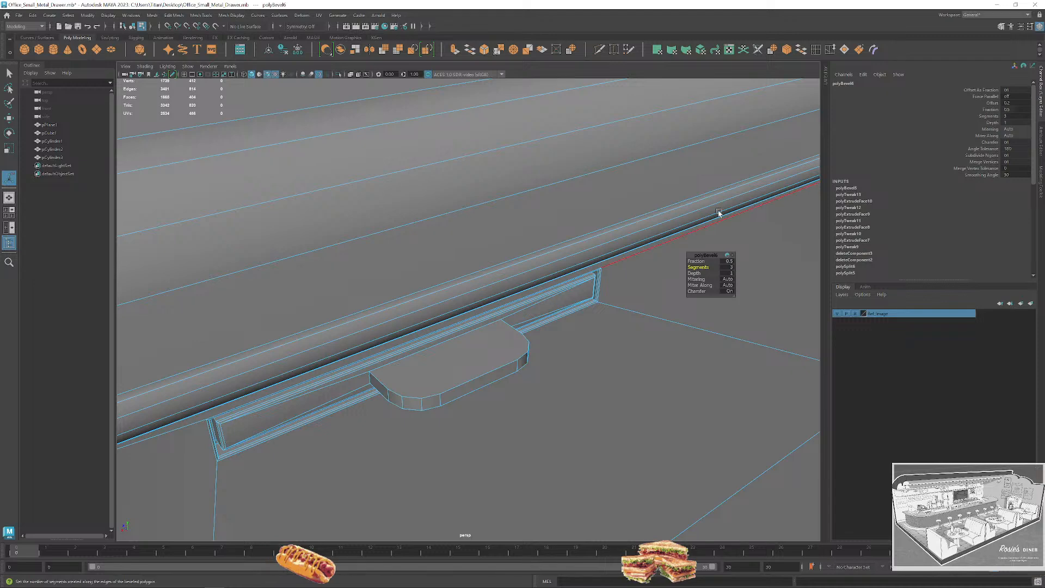
pyautogui.keyDown('alt'); pyautogui.moveTo(718, 212); pyautogui.dragTo(550, 392); pyautogui.keyUp('alt')
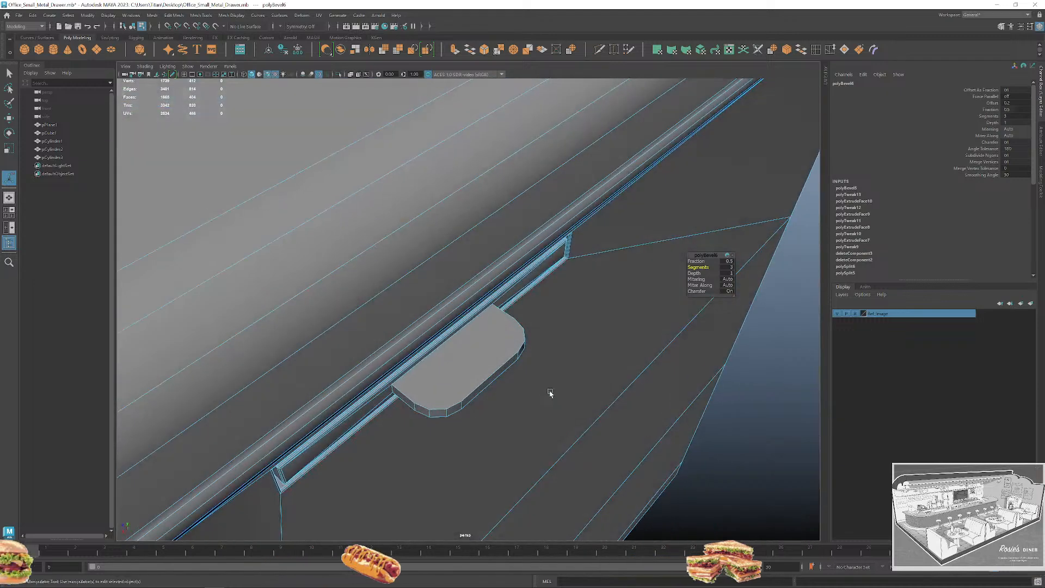
pyautogui.click(729, 267)
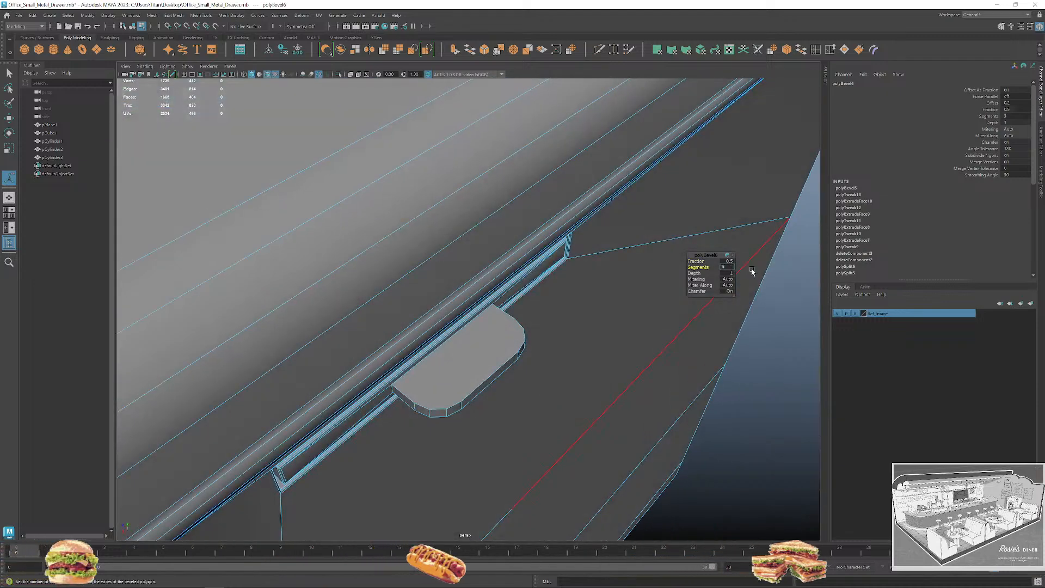
pyautogui.write('4')
pyautogui.press('Return')
pyautogui.keyDown('alt'); pyautogui.moveTo(306, 384); pyautogui.dragTo(729, 310); pyautogui.keyUp('alt')
pyautogui.click(726, 267)
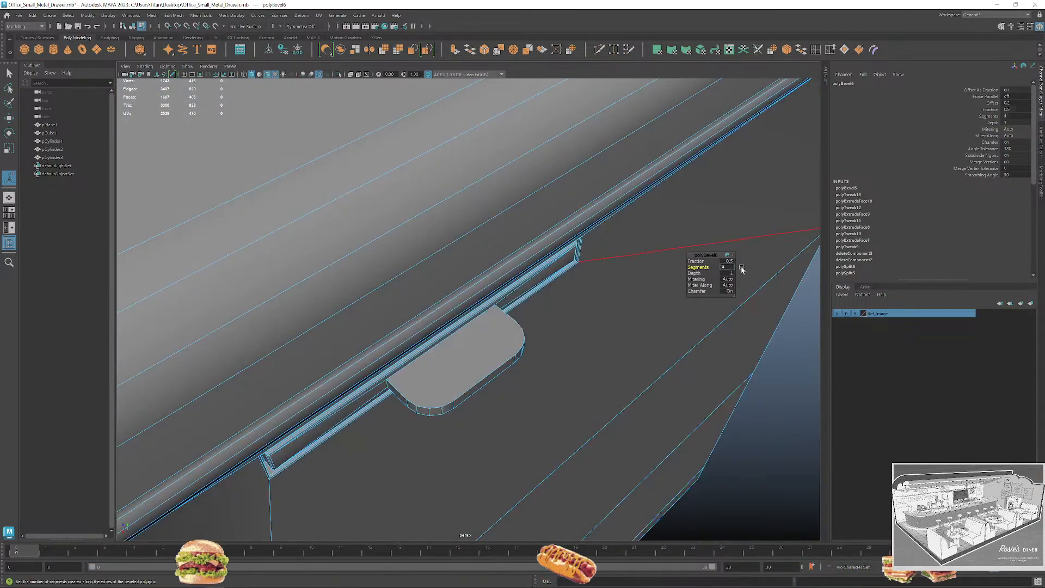
pyautogui.moveTo(520, 348)
pyautogui.keyDown('alt'); pyautogui.mouseDown()
pyautogui.moveTo(524, 374)
pyautogui.moveTo(506, 331)
pyautogui.moveTo(545, 359)
pyautogui.moveTo(538, 354)
pyautogui.mouseUp(); pyautogui.keyUp('alt')
pyautogui.press('q')
pyautogui.rightClick(489, 346)
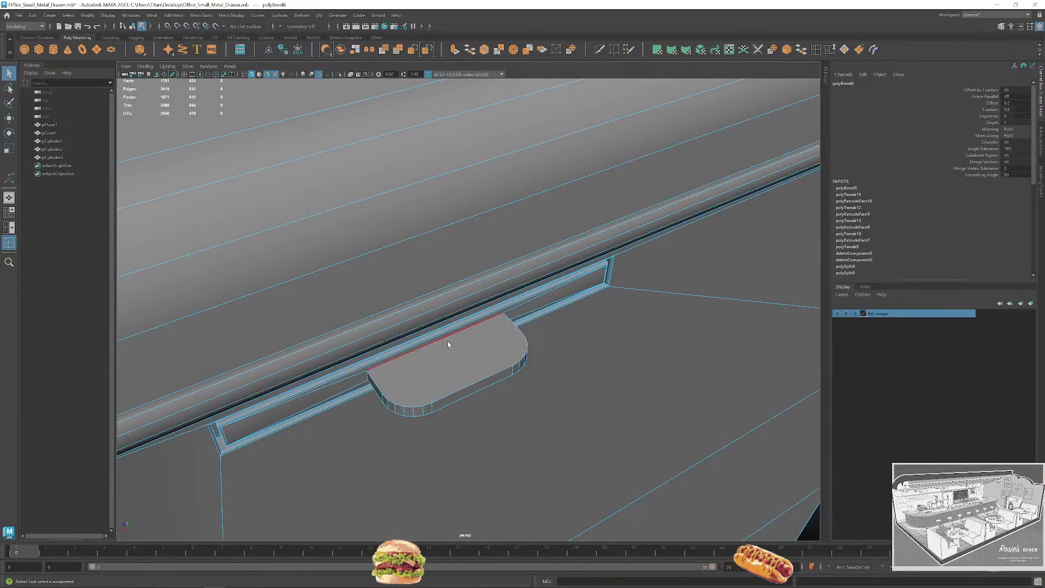
# Cut edges across the tab's upper face at one rounded corner, linking the inner corner and the curve's vertices.
pyautogui.keyDown('alt'); pyautogui.moveTo(447, 340); pyautogui.dragTo(537, 355, button='right'); pyautogui.keyUp('alt')
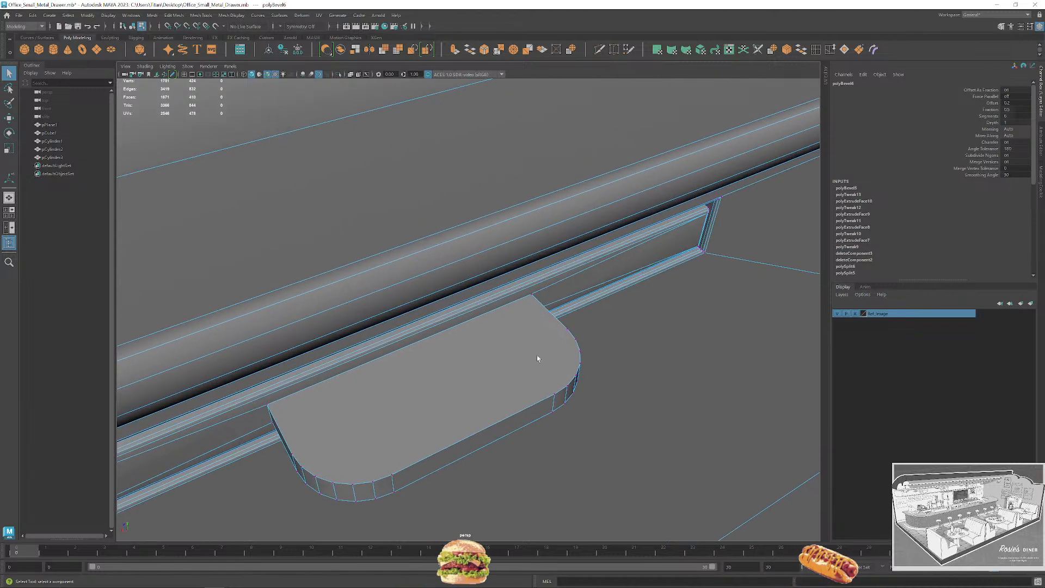
pyautogui.keyDown('alt'); pyautogui.moveTo(533, 309); pyautogui.dragTo(494, 390); pyautogui.keyUp('alt')
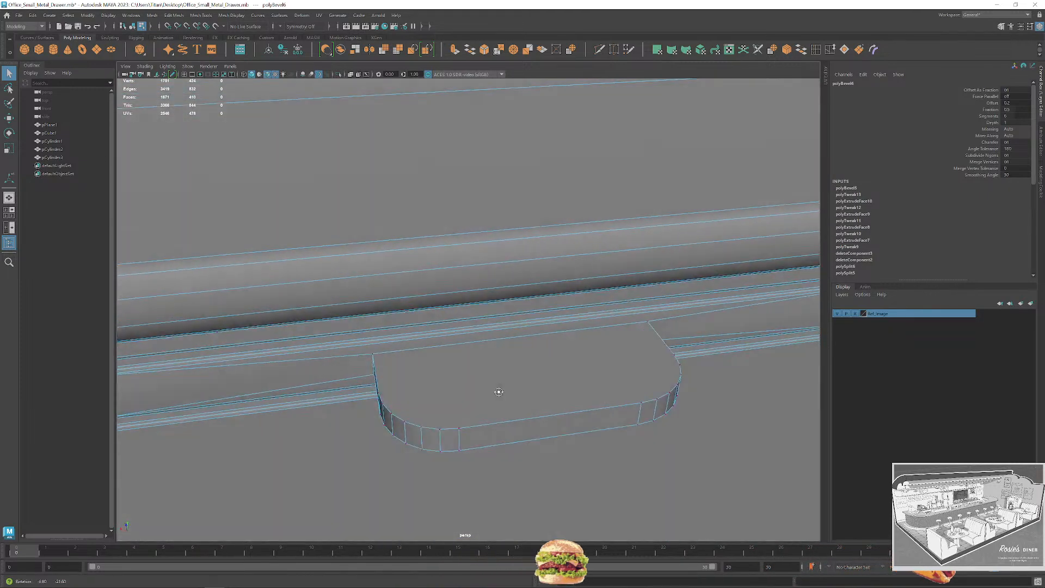
pyautogui.click(459, 430)
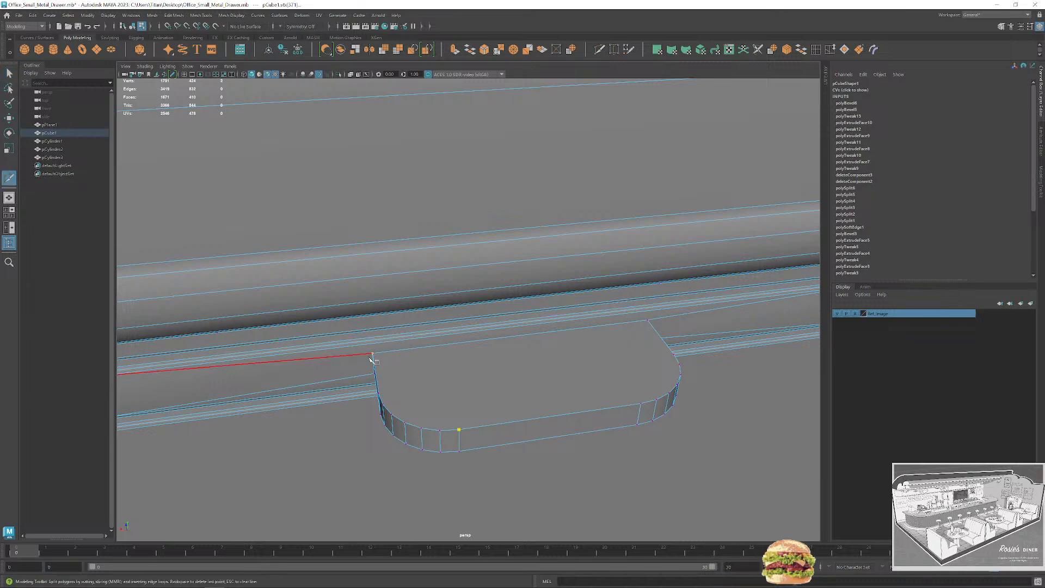
pyautogui.press('Return')
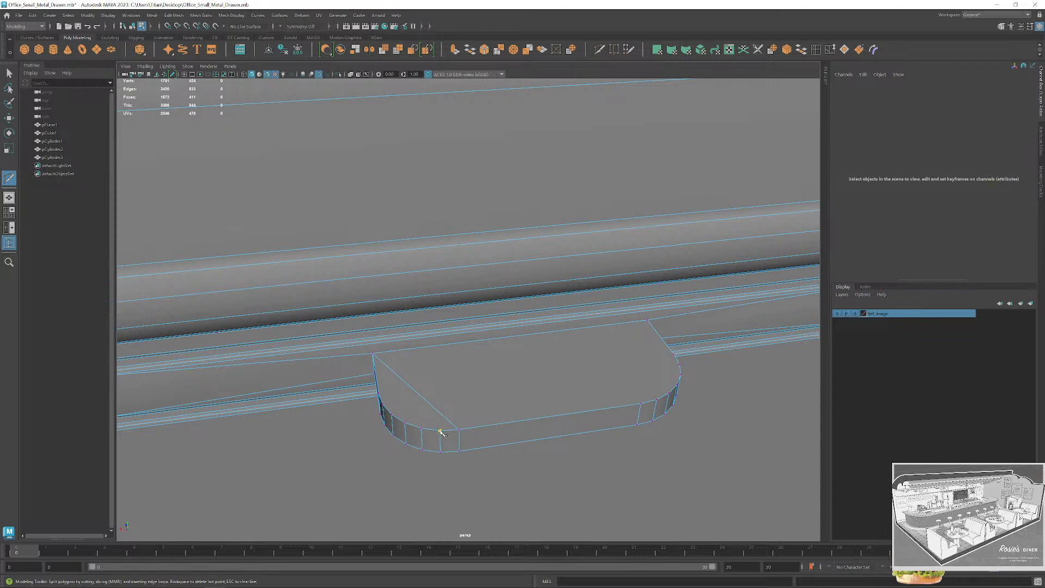
pyautogui.scroll(-2, 466, 403)
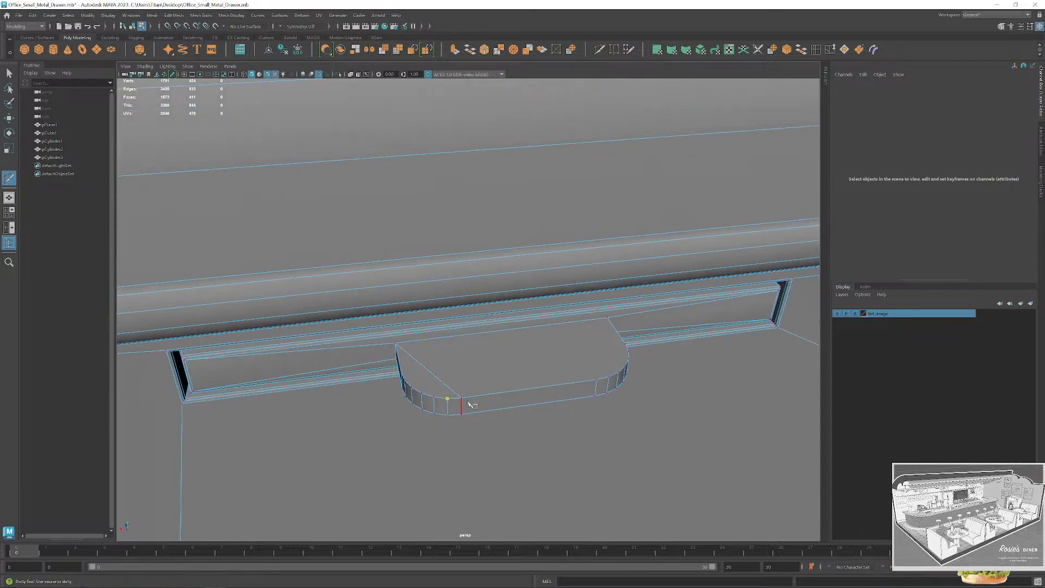
pyautogui.keyDown('alt'); pyautogui.moveTo(466, 403); pyautogui.dragTo(522, 424); pyautogui.keyUp('alt')
pyautogui.scroll(2, 522, 424)
pyautogui.keyDown('alt'); pyautogui.moveTo(522, 424); pyautogui.dragTo(523, 398, button='middle'); pyautogui.keyUp('alt')
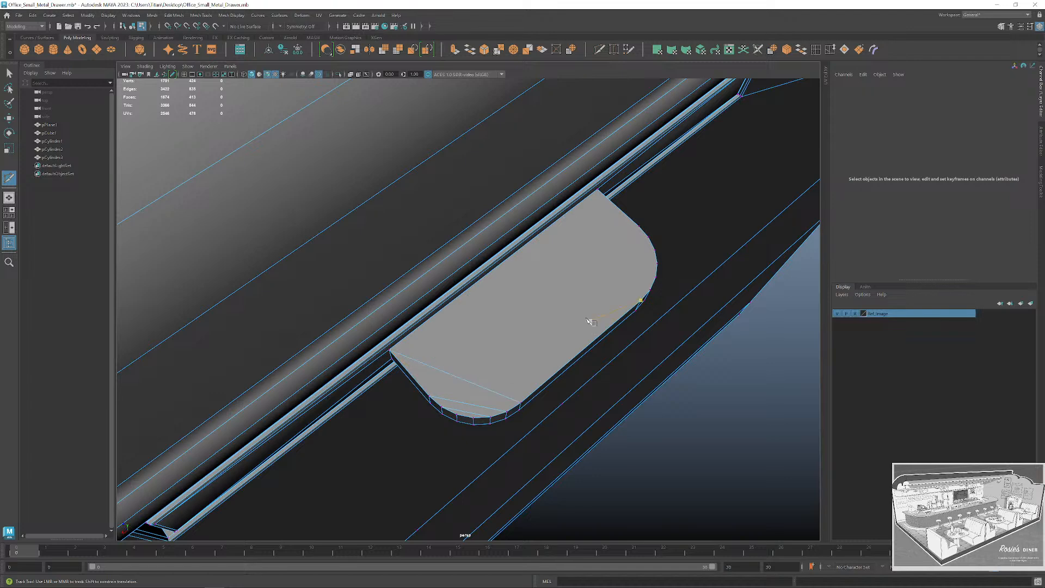
# Cut matching edges across the tab's upper face at the opposite rounded corner.
pyautogui.scroll(-2, 751, 326)
pyautogui.keyDown('alt'); pyautogui.moveTo(750, 327); pyautogui.dragTo(631, 337); pyautogui.keyUp('alt')
pyautogui.keyDown('alt'); pyautogui.moveTo(631, 338); pyautogui.dragTo(669, 353, button='middle'); pyautogui.keyUp('alt')
pyautogui.scroll(1, 669, 352)
pyautogui.keyDown('alt'); pyautogui.moveTo(615, 424); pyautogui.dragTo(569, 387, button='middle'); pyautogui.keyUp('alt')
pyautogui.scroll(2, 539, 435)
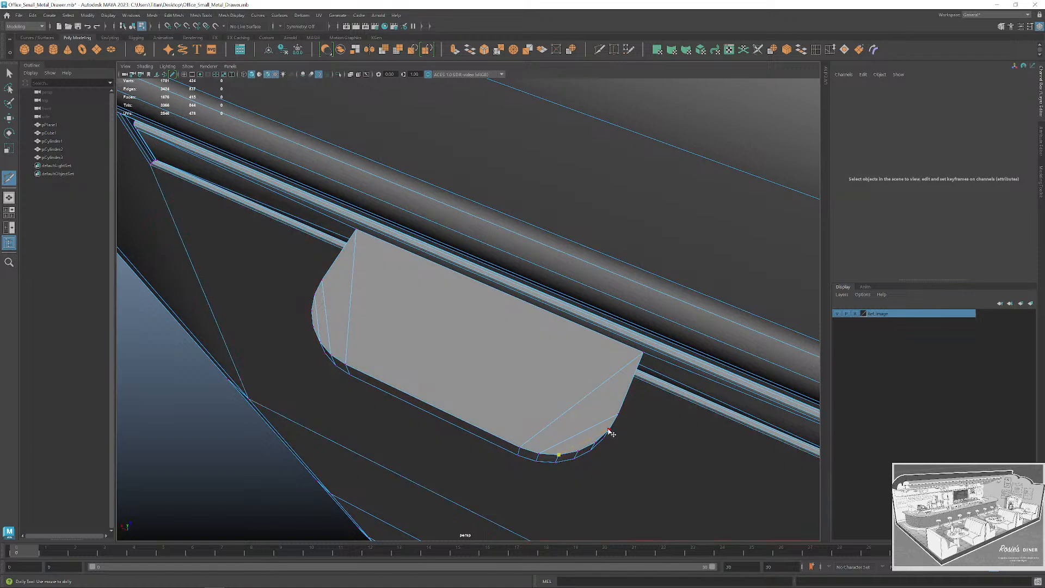
# Cut the same connecting edges across the tab's underside at both rounded corners and return to object mode.
pyautogui.keyDown('alt'); pyautogui.moveTo(575, 376); pyautogui.dragTo(515, 378, button='right'); pyautogui.keyUp('alt')
pyautogui.keyDown('alt'); pyautogui.moveTo(518, 413); pyautogui.dragTo(581, 366); pyautogui.keyUp('alt')
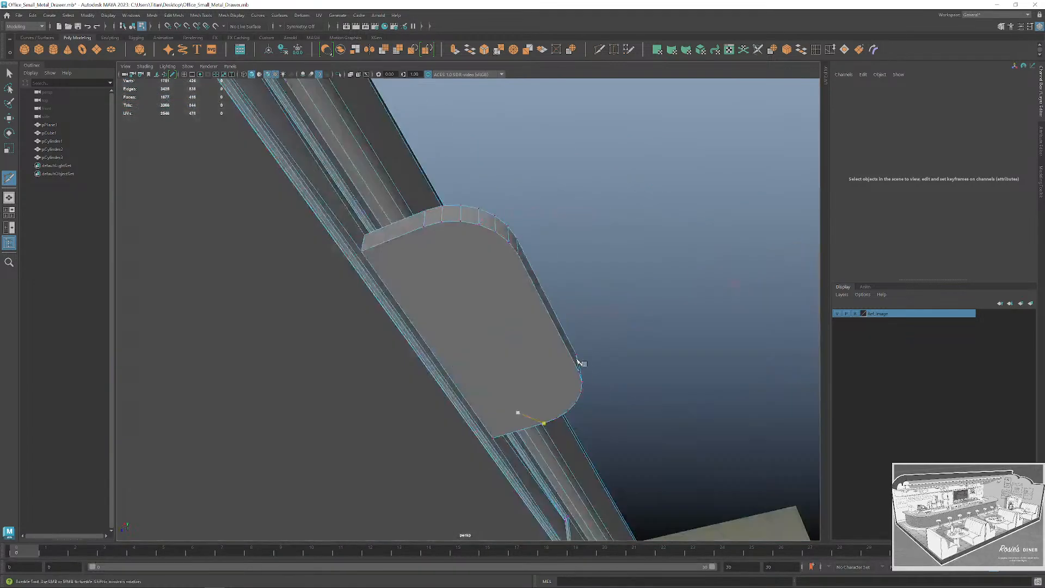
pyautogui.keyDown('alt'); pyautogui.moveTo(519, 301); pyautogui.dragTo(541, 355, button='middle'); pyautogui.keyUp('alt')
pyautogui.keyDown('alt'); pyautogui.moveTo(545, 357); pyautogui.dragTo(504, 361); pyautogui.keyUp('alt')
pyautogui.keyDown('alt'); pyautogui.moveTo(504, 362); pyautogui.dragTo(342, 377, button='right'); pyautogui.keyUp('alt')
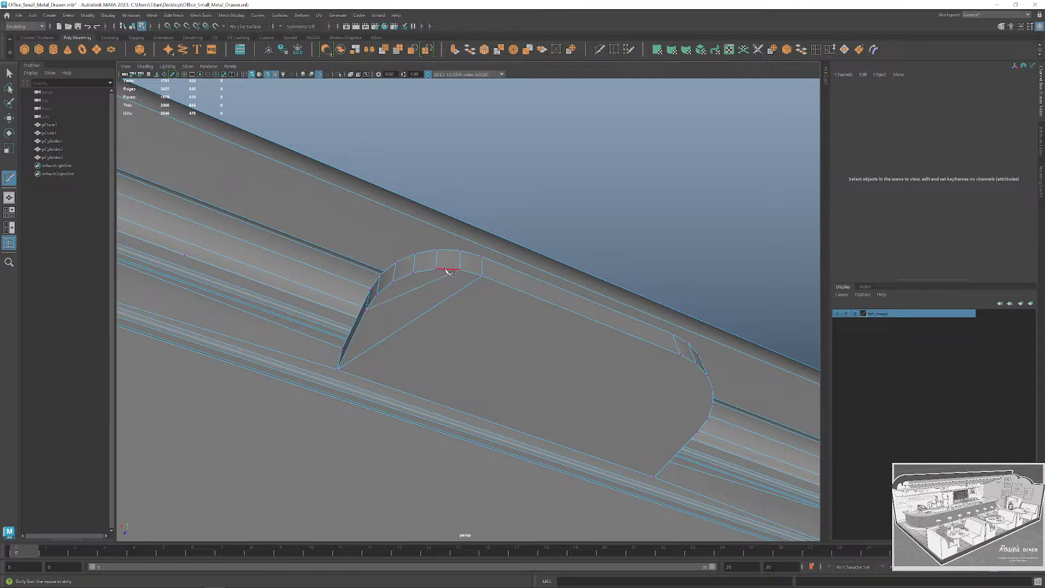
pyautogui.keyDown('alt'); pyautogui.moveTo(447, 287); pyautogui.dragTo(493, 327); pyautogui.keyUp('alt')
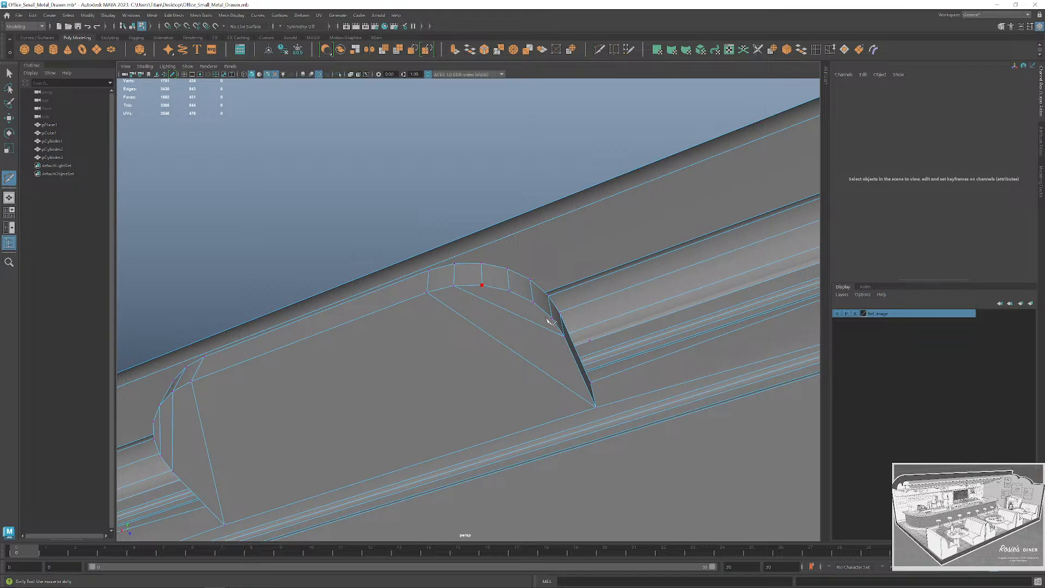
pyautogui.click(569, 309)
pyautogui.keyDown('alt'); pyautogui.moveTo(569, 309); pyautogui.dragTo(578, 265); pyautogui.keyUp('alt')
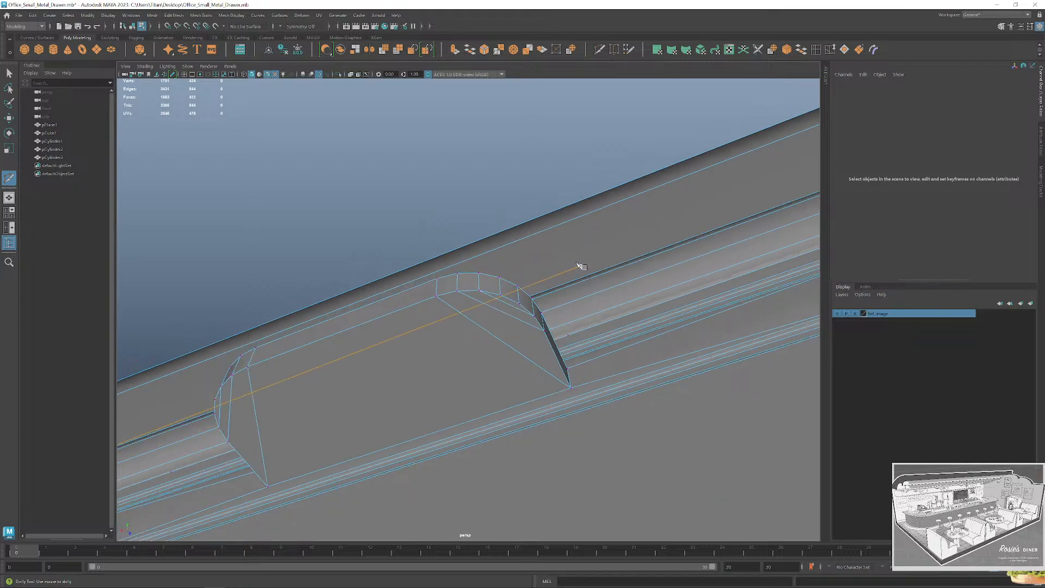
pyautogui.keyDown('alt'); pyautogui.moveTo(517, 198); pyautogui.dragTo(488, 357); pyautogui.keyUp('alt')
pyautogui.press('q')
pyautogui.moveTo(487, 357); pyautogui.dragTo(523, 340, button='right')
# Select the upper and lower outline edges around the tab's first rounded corner and along its front.
pyautogui.keyDown('alt'); pyautogui.moveTo(522, 341); pyautogui.dragTo(531, 372); pyautogui.keyUp('alt')
pyautogui.keyDown('alt'); pyautogui.moveTo(549, 314); pyautogui.dragTo(521, 374); pyautogui.keyUp('alt')
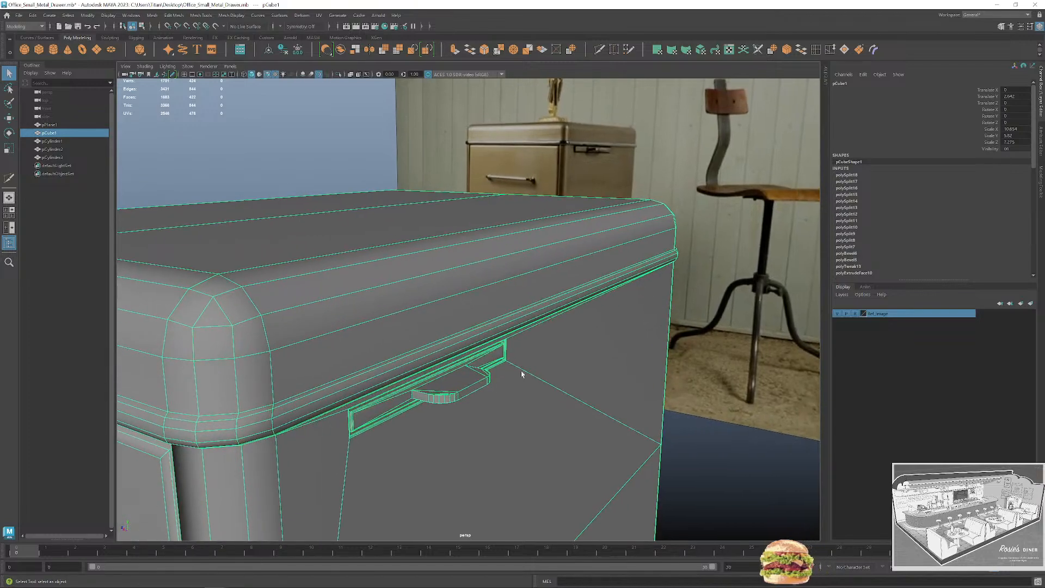
pyautogui.keyDown('alt'); pyautogui.moveTo(448, 313); pyautogui.dragTo(450, 245, button='middle'); pyautogui.keyUp('alt')
pyautogui.scroll(5, 454, 331)
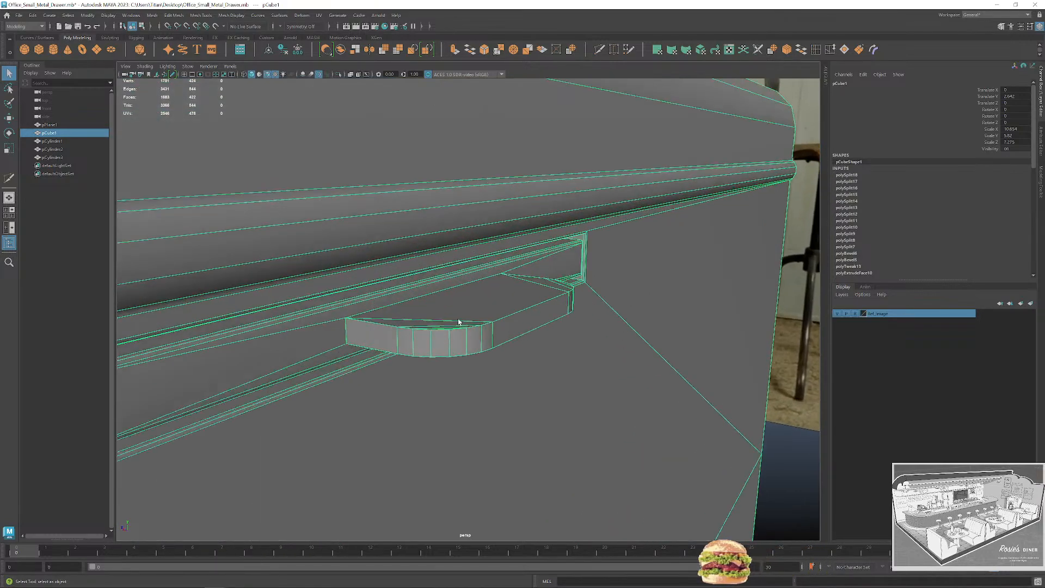
pyautogui.keyDown('alt'); pyautogui.moveTo(459, 324); pyautogui.dragTo(396, 319); pyautogui.keyUp('alt')
pyautogui.moveTo(397, 320); pyautogui.dragTo(364, 324, button='right')
pyautogui.click(374, 328)
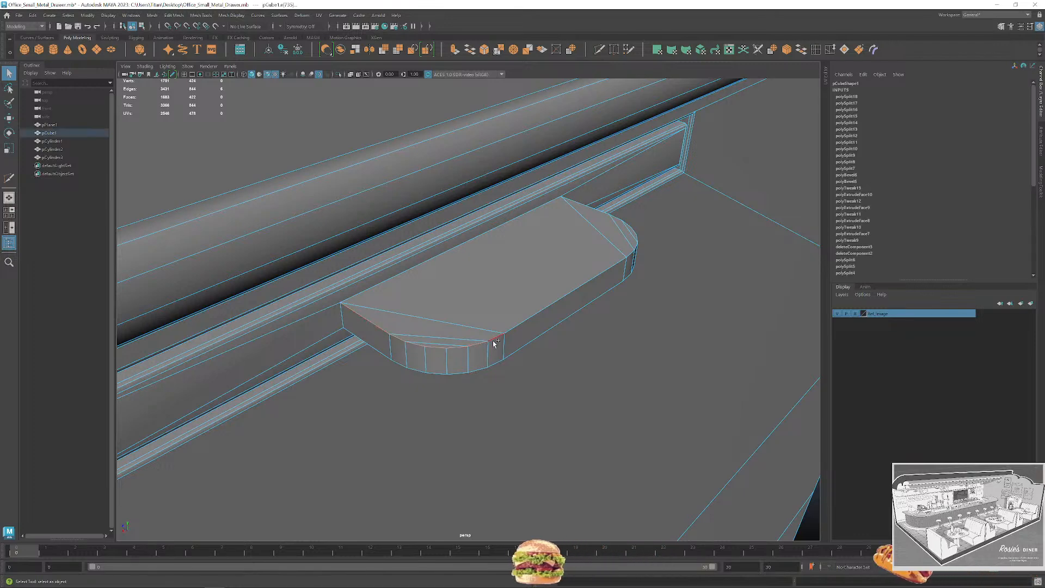
pyautogui.keyDown('alt'); pyautogui.moveTo(494, 342); pyautogui.dragTo(411, 215); pyautogui.keyUp('alt')
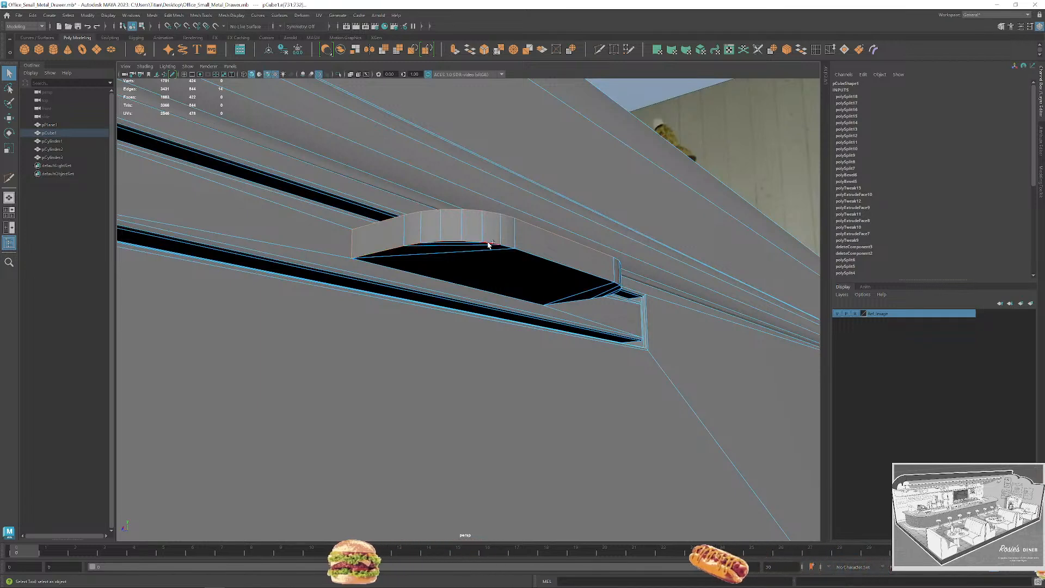
pyautogui.keyDown('alt'); pyautogui.moveTo(524, 253); pyautogui.dragTo(411, 369); pyautogui.keyUp('alt')
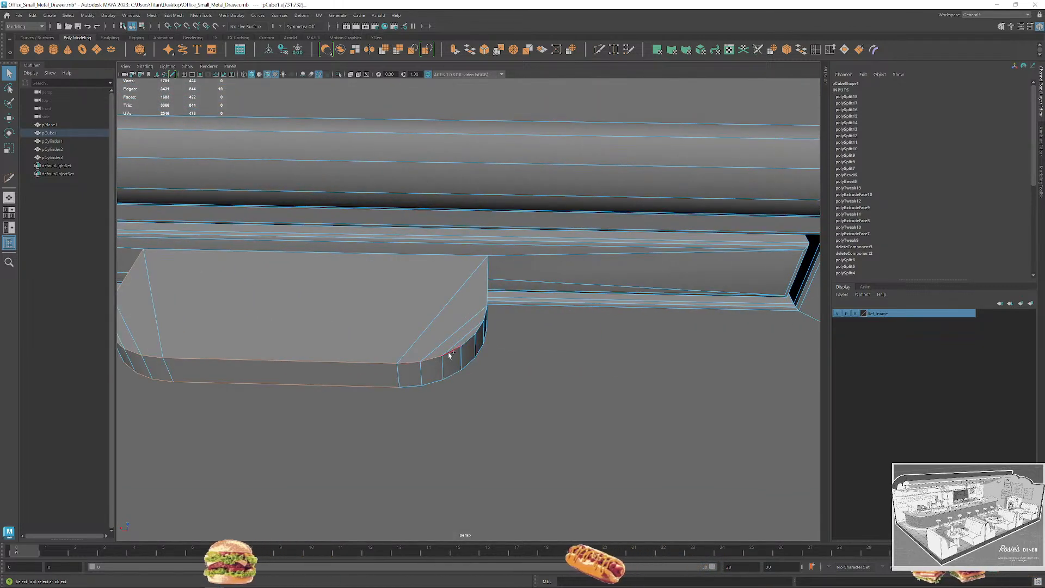
# Add the opposite corner's outline edges and the edges meeting the latch plate to the selection, and bevel the tab's whole outline.
pyautogui.keyDown('shift'); pyautogui.click(486, 318); pyautogui.keyUp('shift')
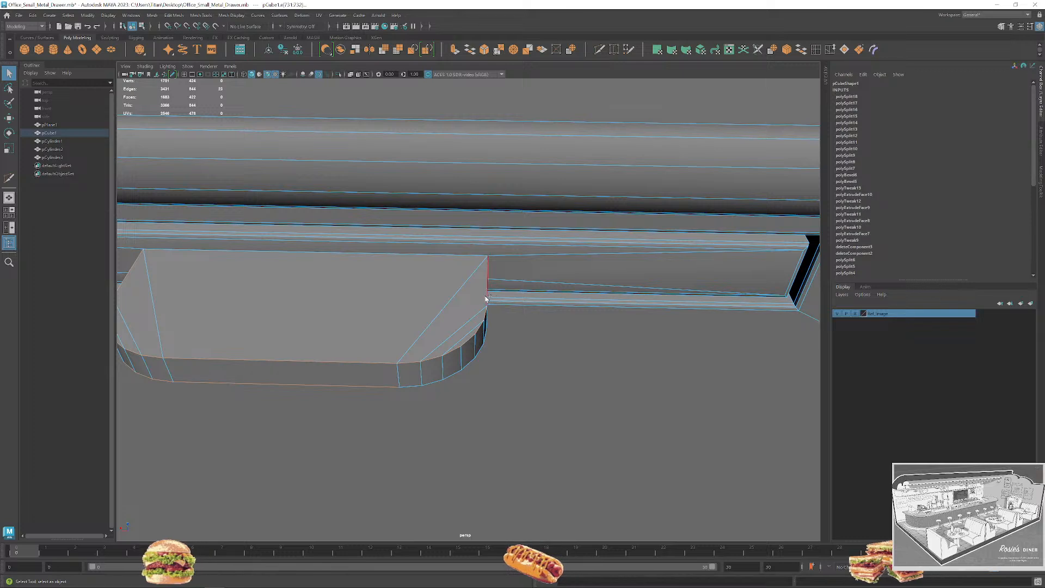
pyautogui.keyDown('shift'); pyautogui.click(487, 293); pyautogui.keyUp('shift')
pyautogui.keyDown('shift'); pyautogui.click(453, 255); pyautogui.keyUp('shift')
pyautogui.keyDown('alt'); pyautogui.moveTo(436, 290); pyautogui.dragTo(408, 252); pyautogui.keyUp('alt')
pyautogui.keyDown('shift'); pyautogui.click(378, 241); pyautogui.keyUp('shift')
pyautogui.keyDown('shift'); pyautogui.click(396, 240); pyautogui.keyUp('shift')
pyautogui.keyDown('shift'); pyautogui.click(418, 242); pyautogui.keyUp('shift')
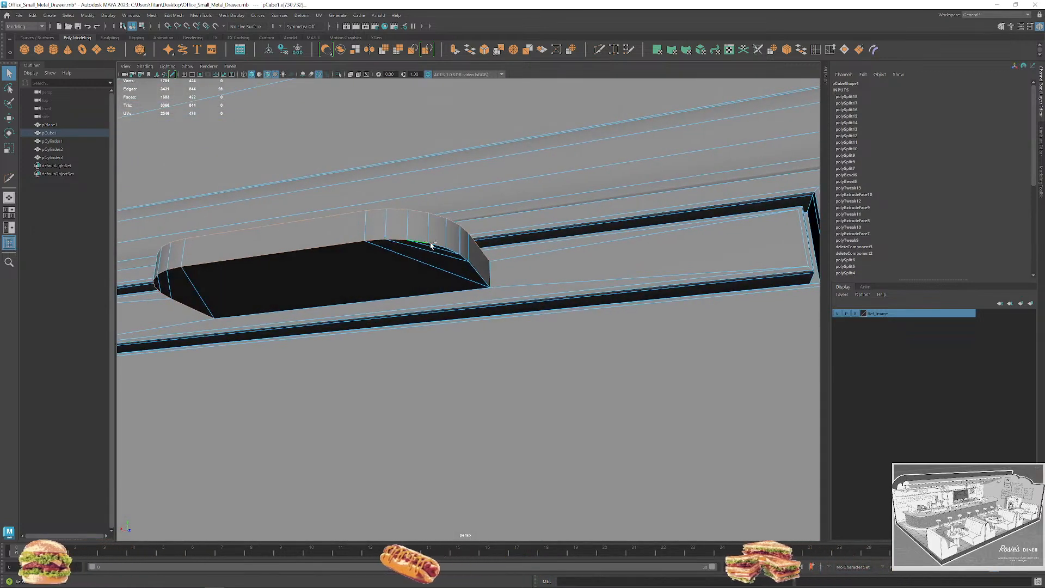
pyautogui.keyDown('shift'); pyautogui.click(436, 245); pyautogui.keyUp('shift')
pyautogui.keyDown('shift'); pyautogui.click(452, 252); pyautogui.keyUp('shift')
pyautogui.keyDown('shift'); pyautogui.click(465, 259); pyautogui.keyUp('shift')
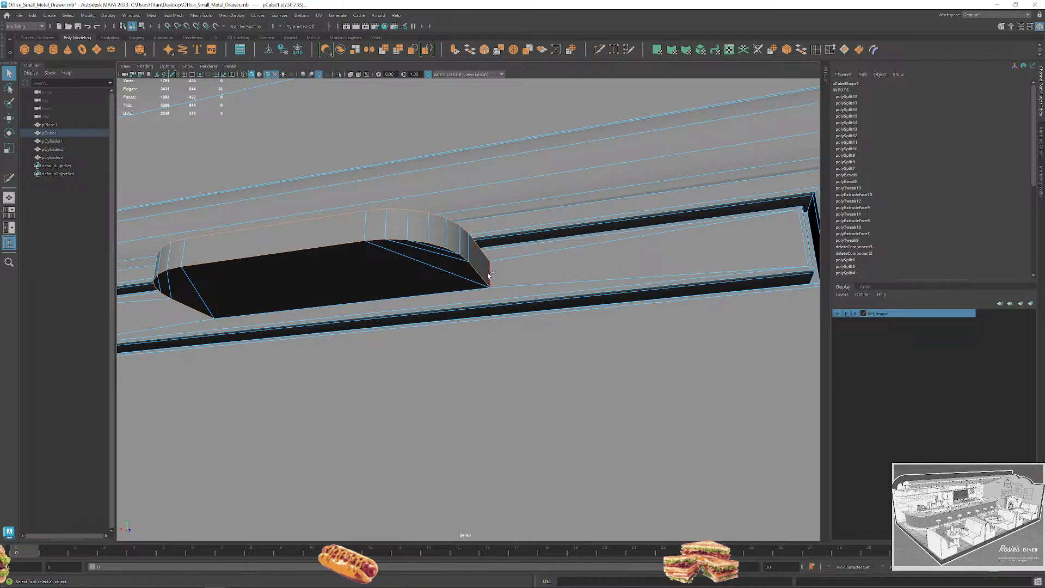
pyautogui.press('4')
pyautogui.moveTo(476, 291)
pyautogui.keyDown('alt'); pyautogui.mouseDown()
pyautogui.moveTo(464, 284)
pyautogui.moveTo(569, 343)
pyautogui.moveTo(523, 334)
pyautogui.moveTo(557, 334)
pyautogui.moveTo(538, 373)
pyautogui.moveTo(488, 368)
pyautogui.moveTo(554, 380)
pyautogui.moveTo(433, 366)
pyautogui.moveTo(544, 382)
pyautogui.moveTo(526, 377)
pyautogui.mouseUp(); pyautogui.keyUp('alt')
pyautogui.press('5')
pyautogui.hotkey('ctrl', 'b')
# Compare the cabinet and its beveled latch tab with the reference photo, and examine the latch from below.
pyautogui.scroll(-10, 569, 373)
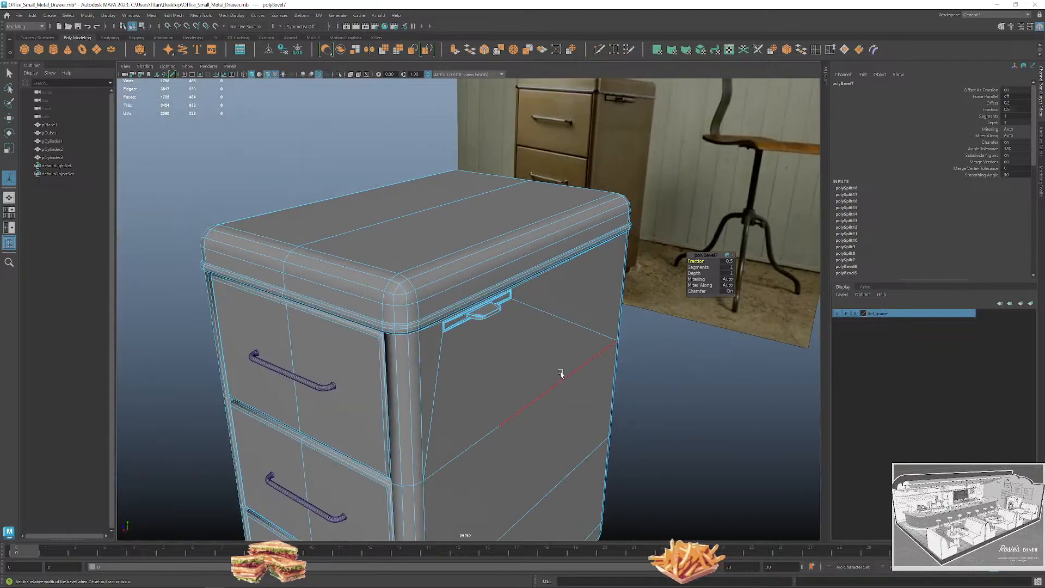
pyautogui.scroll(6, 551, 368)
pyautogui.scroll(-10, 548, 375)
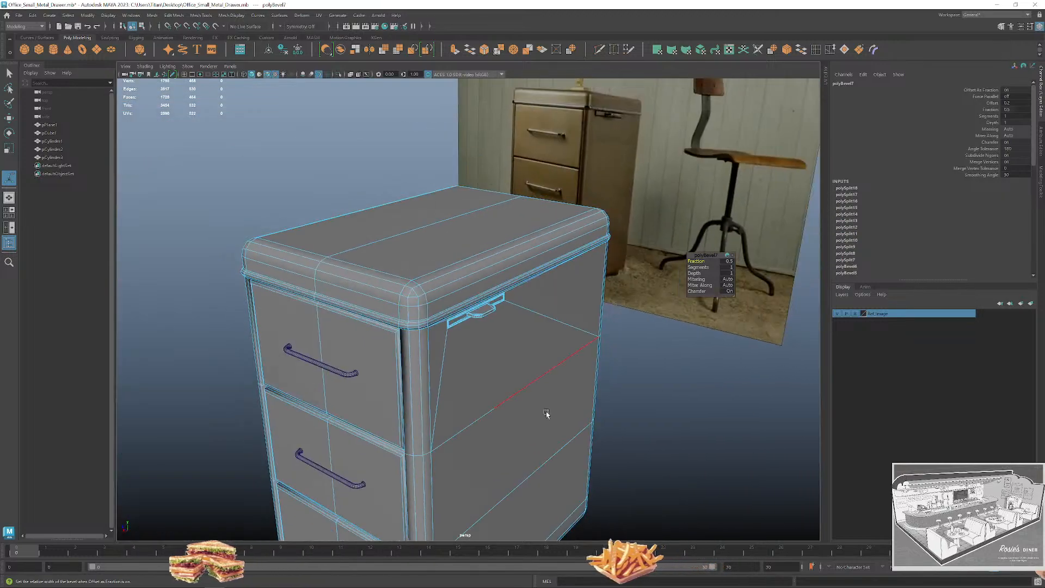
pyautogui.keyDown('alt'); pyautogui.moveTo(561, 425); pyautogui.dragTo(566, 457); pyautogui.keyUp('alt')
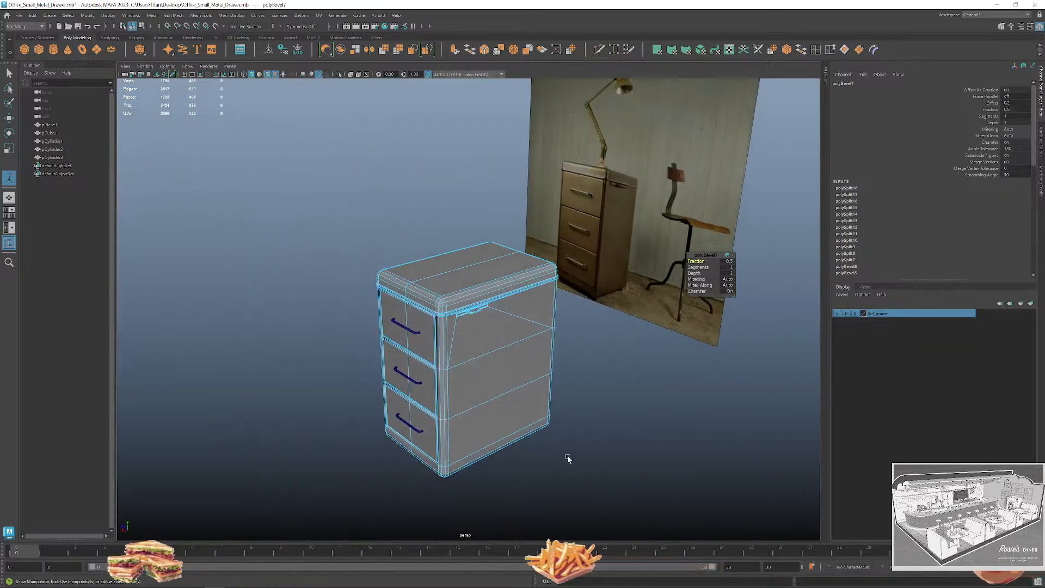
pyautogui.scroll(10, 472, 278)
pyautogui.scroll(3, 466, 387)
pyautogui.keyDown('alt'); pyautogui.moveTo(484, 305); pyautogui.dragTo(506, 450); pyautogui.keyUp('alt')
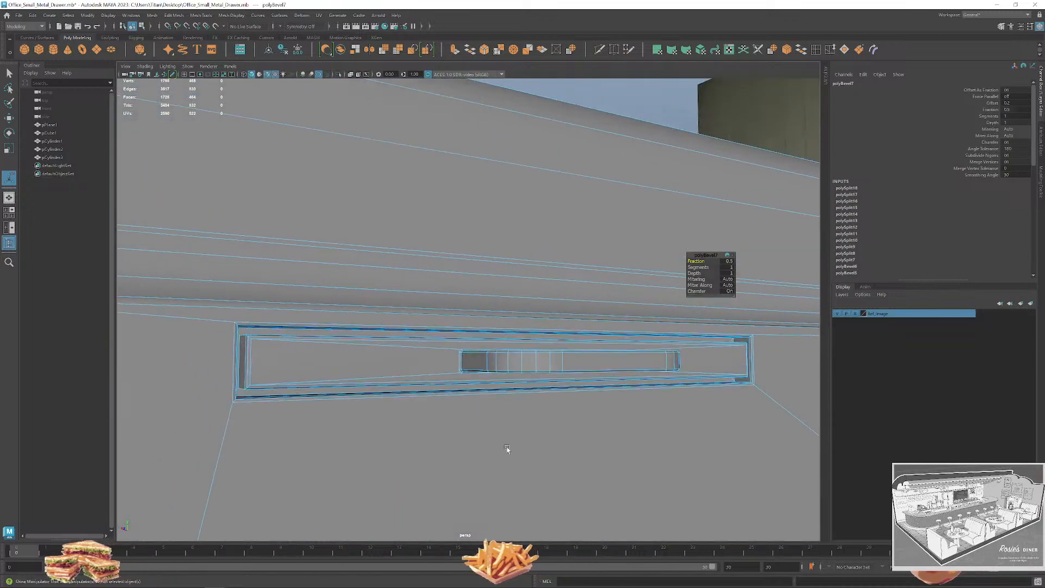
pyautogui.scroll(5, 489, 435)
pyautogui.keyDown('alt'); pyautogui.moveTo(420, 430); pyautogui.dragTo(480, 393, button='middle'); pyautogui.keyUp('alt')
# Switch to object mode and inspect the beveled corners where the tab meets the latch plate.
pyautogui.press('q')
pyautogui.moveTo(474, 361); pyautogui.dragTo(478, 332, button='right')
pyautogui.scroll(-10, 517, 358)
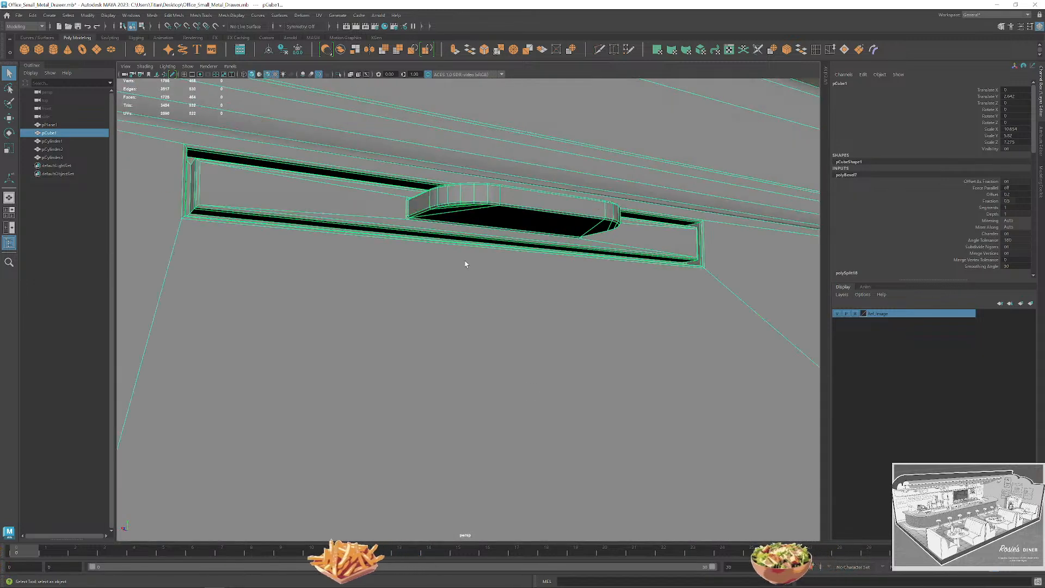
pyautogui.keyDown('alt'); pyautogui.moveTo(465, 263); pyautogui.dragTo(569, 410, button='middle'); pyautogui.keyUp('alt')
pyautogui.keyDown('alt'); pyautogui.moveTo(490, 337); pyautogui.dragTo(748, 432, button='right'); pyautogui.keyUp('alt')
pyautogui.keyDown('alt'); pyautogui.moveTo(748, 433); pyautogui.dragTo(652, 395, button='middle'); pyautogui.keyUp('alt')
pyautogui.scroll(3, 598, 398)
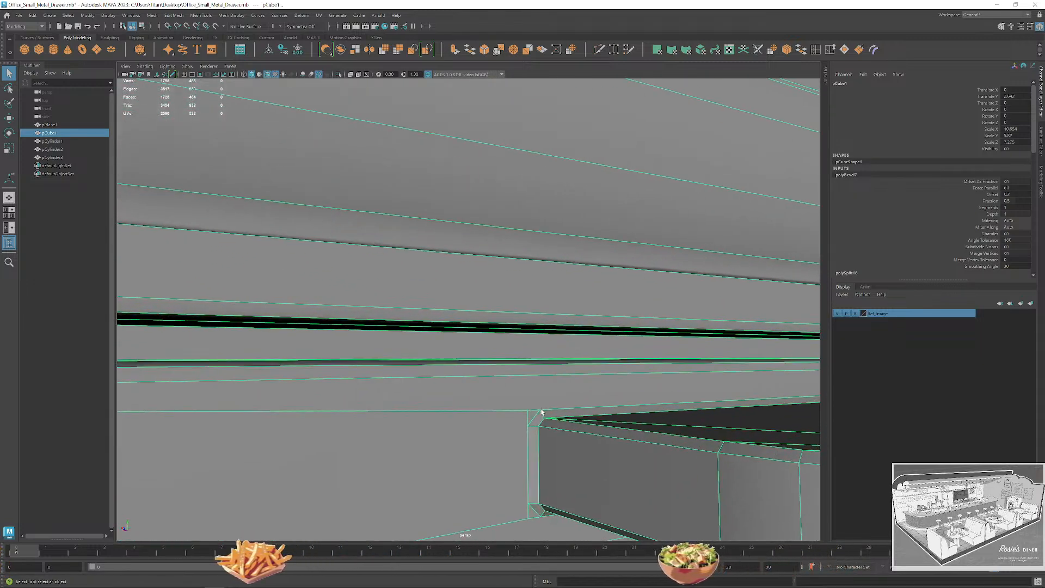
pyautogui.scroll(-5, 532, 424)
pyautogui.keyDown('alt'); pyautogui.moveTo(446, 325); pyautogui.dragTo(476, 355); pyautogui.keyUp('alt')
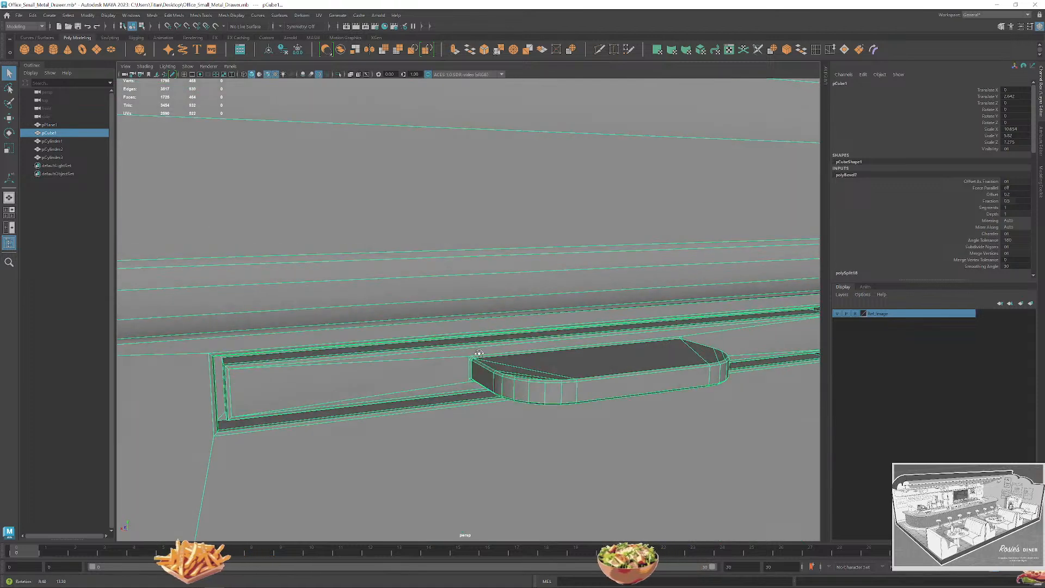
pyautogui.keyDown('alt'); pyautogui.moveTo(475, 354); pyautogui.dragTo(498, 333, button='middle'); pyautogui.keyUp('alt')
pyautogui.scroll(2, 497, 334)
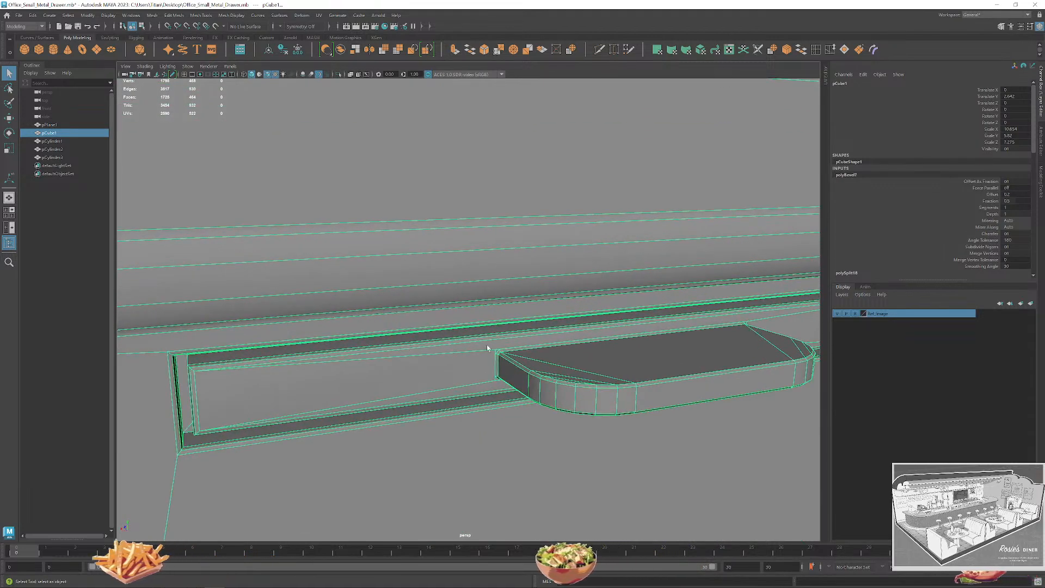
pyautogui.scroll(2, 488, 348)
# Select the stray edges running across the latch plate from the tab's first inner corner, including the short corner segments.
pyautogui.moveTo(487, 349); pyautogui.dragTo(490, 341, button='right')
pyautogui.click(505, 363)
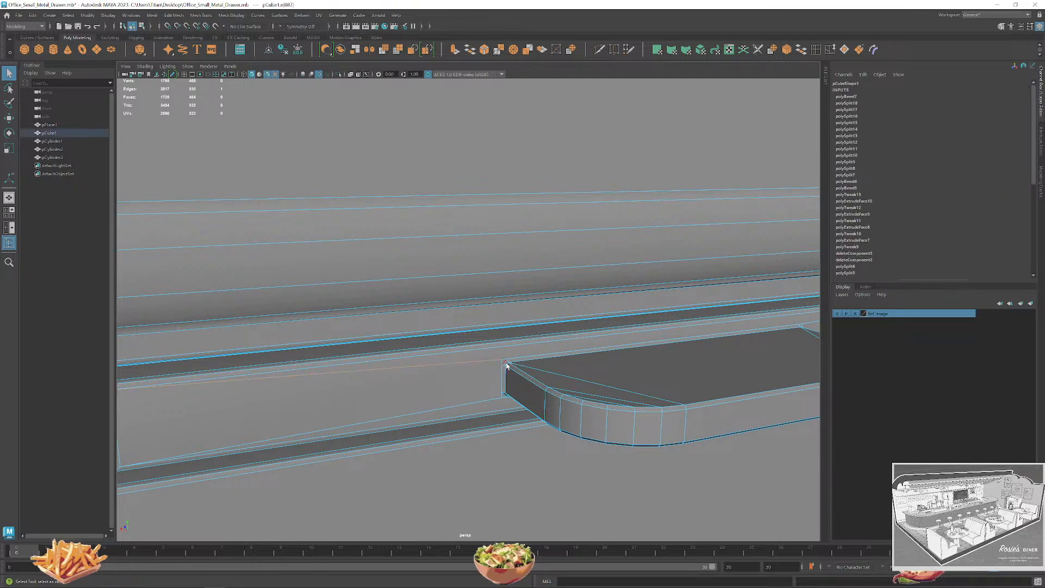
pyautogui.keyDown('shift'); pyautogui.click(504, 361); pyautogui.keyUp('shift')
pyautogui.keyDown('shift'); pyautogui.click(503, 396); pyautogui.keyUp('shift')
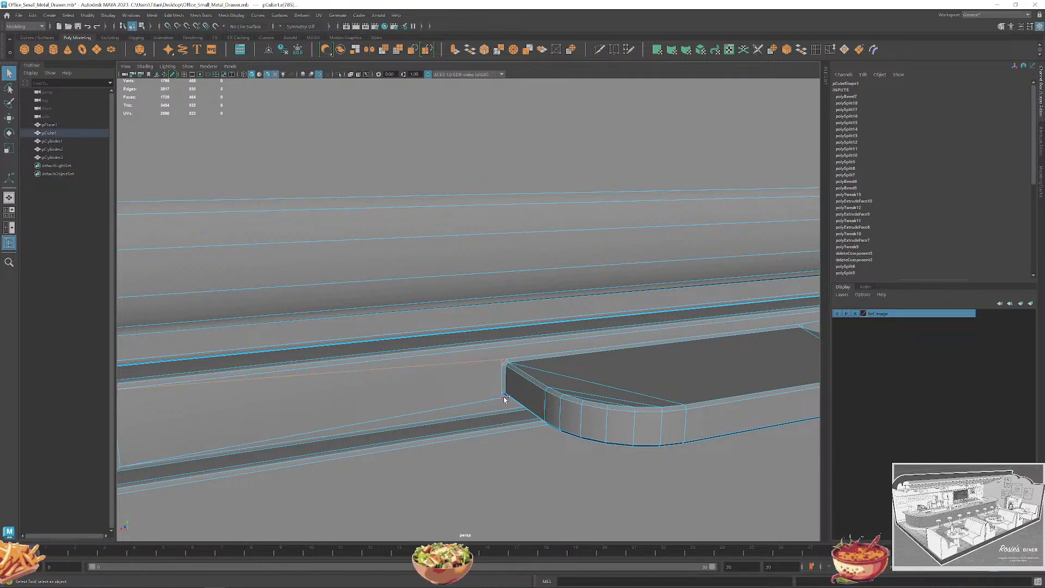
pyautogui.keyDown('shift'); pyautogui.click(502, 394); pyautogui.keyUp('shift')
pyautogui.keyDown('shift'); pyautogui.click(500, 398); pyautogui.keyUp('shift')
pyautogui.keyDown('shift'); pyautogui.click(504, 397); pyautogui.keyUp('shift')
# Add the matching edges across the latch plate from the tab's opposite inner corner to the selection.
pyautogui.scroll(-4, 598, 386)
pyautogui.keyDown('alt'); pyautogui.moveTo(660, 383); pyautogui.dragTo(467, 371, button='middle'); pyautogui.keyUp('alt')
pyautogui.scroll(5, 466, 371)
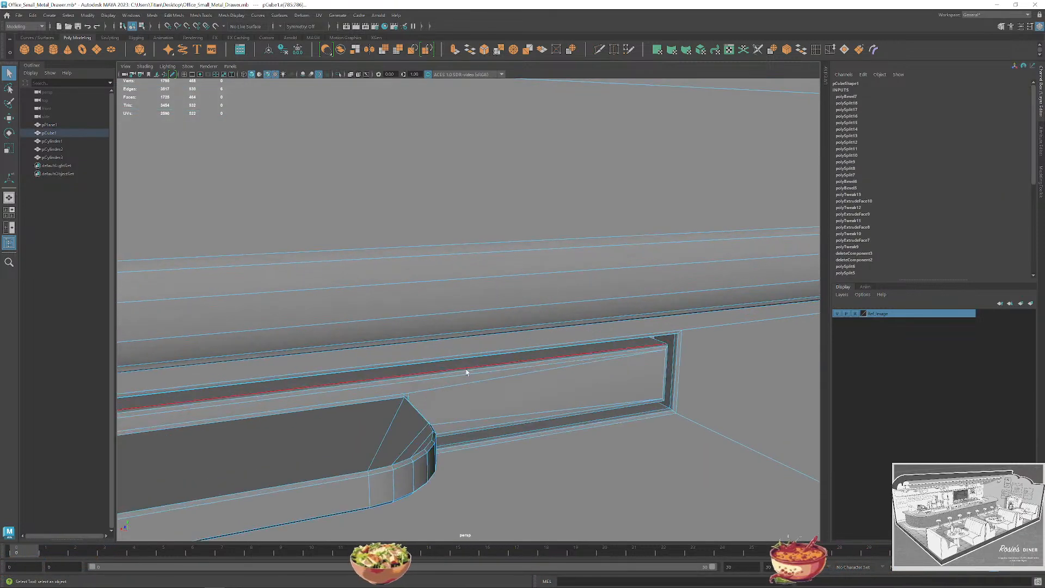
pyautogui.keyDown('alt'); pyautogui.moveTo(467, 371); pyautogui.dragTo(401, 389); pyautogui.keyUp('alt')
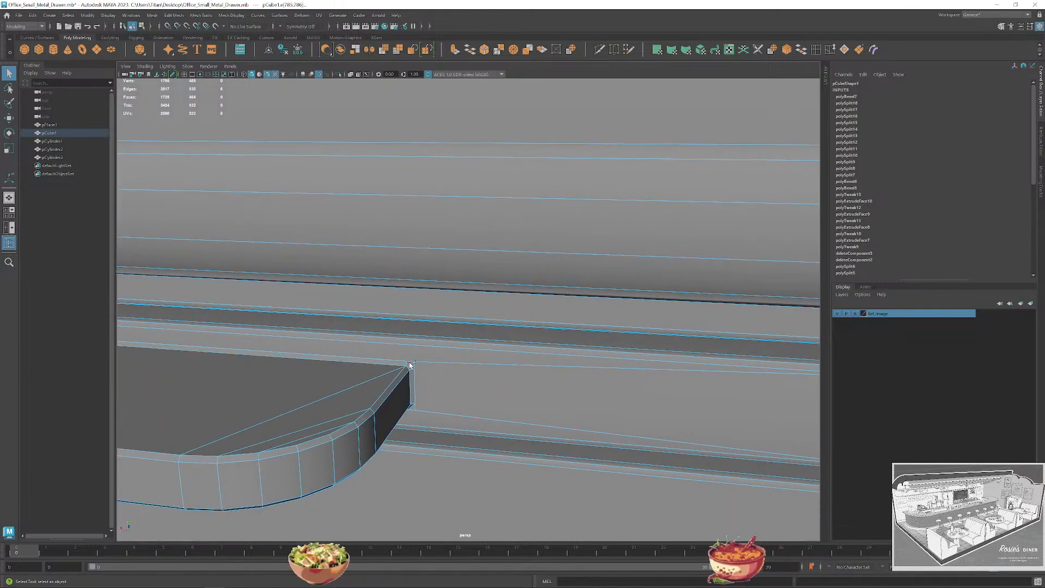
pyautogui.keyDown('shift'); pyautogui.click(414, 363); pyautogui.keyUp('shift')
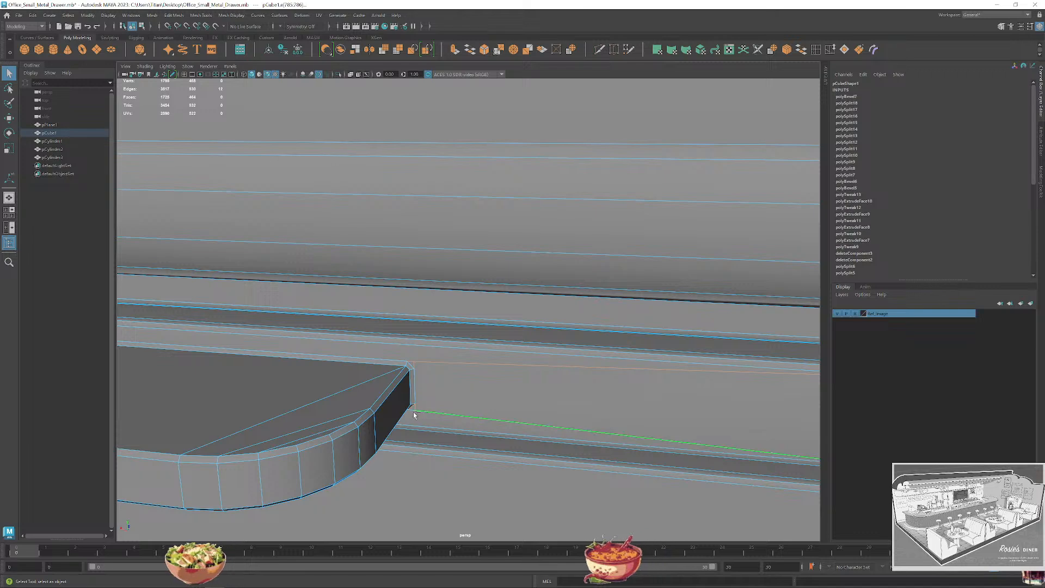
# Check the edge selection on both sides of the tab in wireframe and delete the selected edges from the latch plate.
pyautogui.scroll(-3, 451, 393)
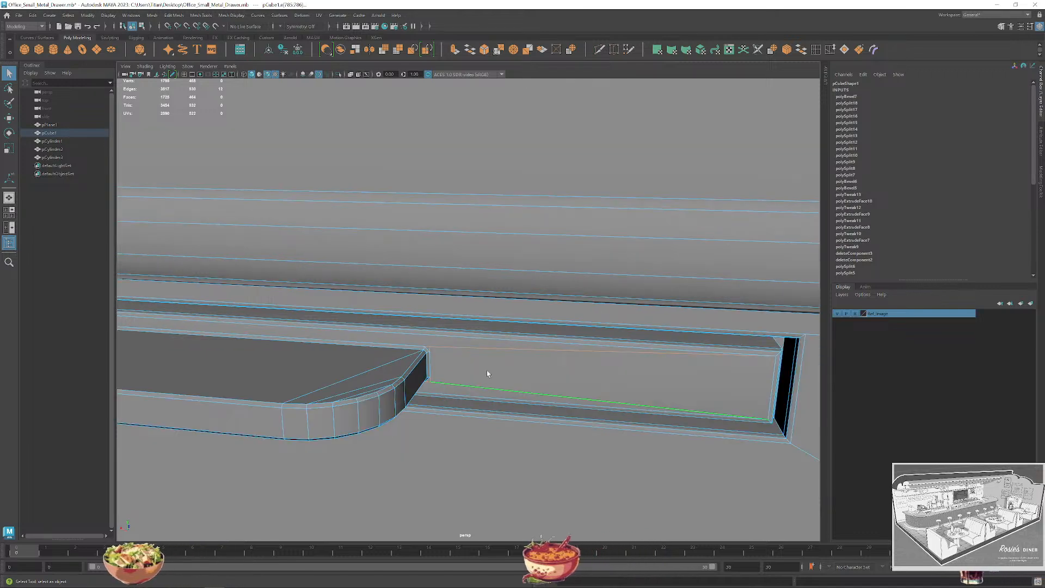
pyautogui.press('4')
pyautogui.keyDown('alt'); pyautogui.moveTo(489, 354); pyautogui.dragTo(499, 408); pyautogui.keyUp('alt')
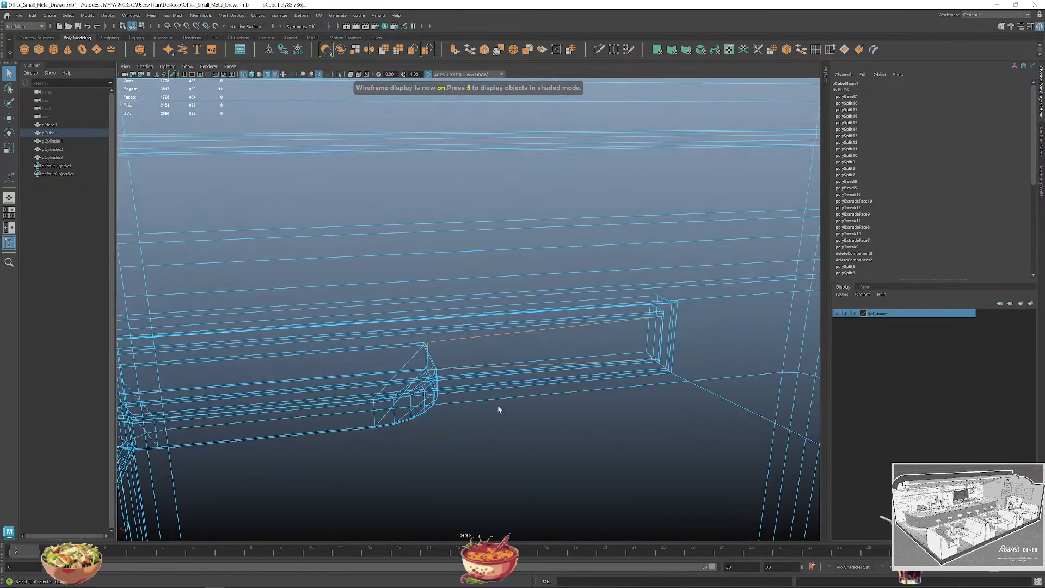
pyautogui.keyDown('alt'); pyautogui.moveTo(499, 408); pyautogui.dragTo(844, 376, button='middle'); pyautogui.keyUp('alt')
pyautogui.scroll(-8, 520, 336)
pyautogui.press('w')
pyautogui.scroll(6, 572, 399)
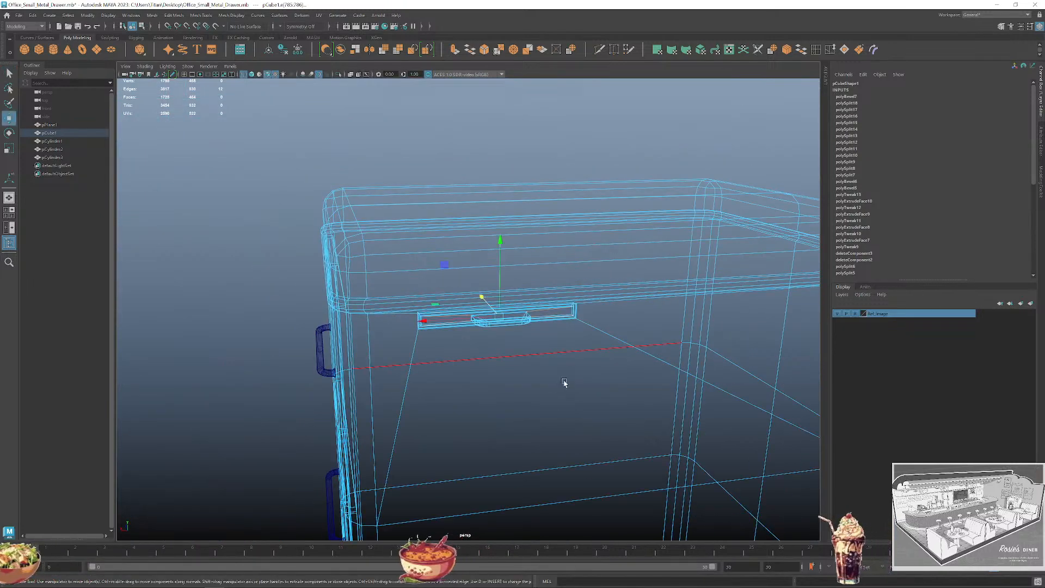
pyautogui.press('5')
pyautogui.scroll(4, 489, 343)
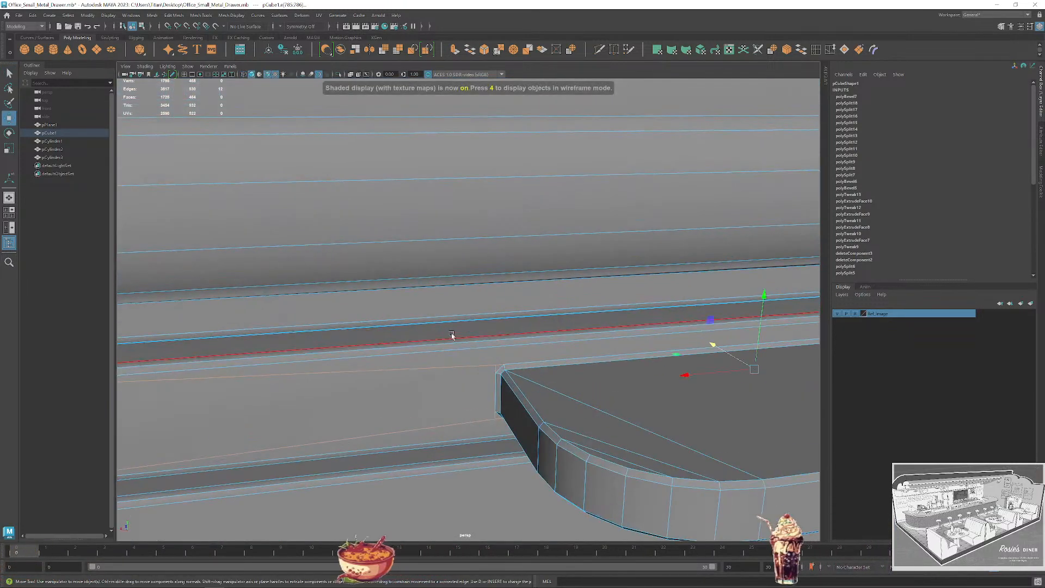
pyautogui.hotkey('ctrl', 'Delete')
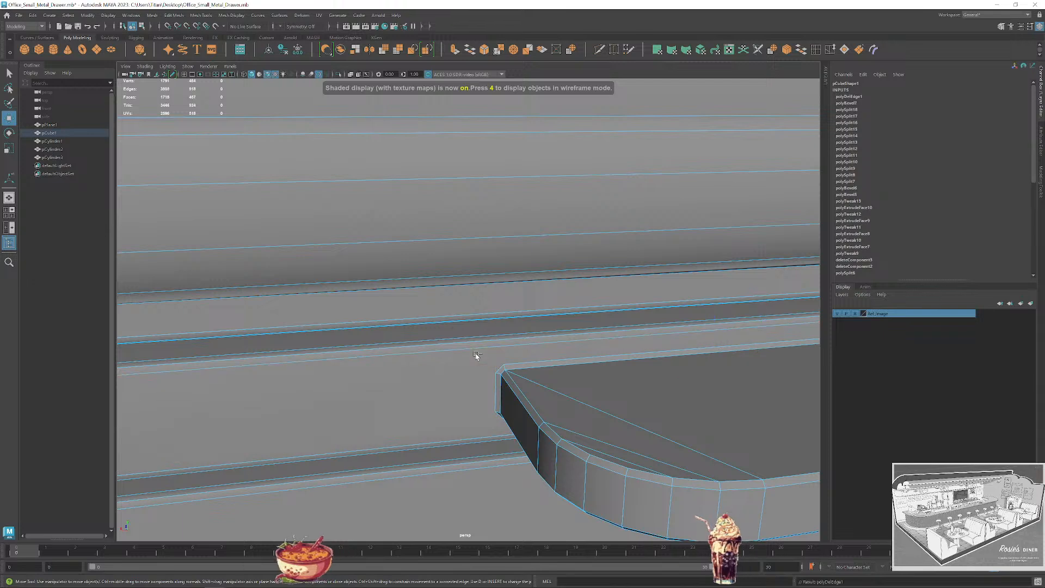
# Undo the deletion of the latch plate edges.
pyautogui.scroll(-3, 475, 355)
pyautogui.keyDown('alt'); pyautogui.moveTo(476, 354); pyautogui.dragTo(626, 362, button='middle'); pyautogui.keyUp('alt')
pyautogui.press('q')
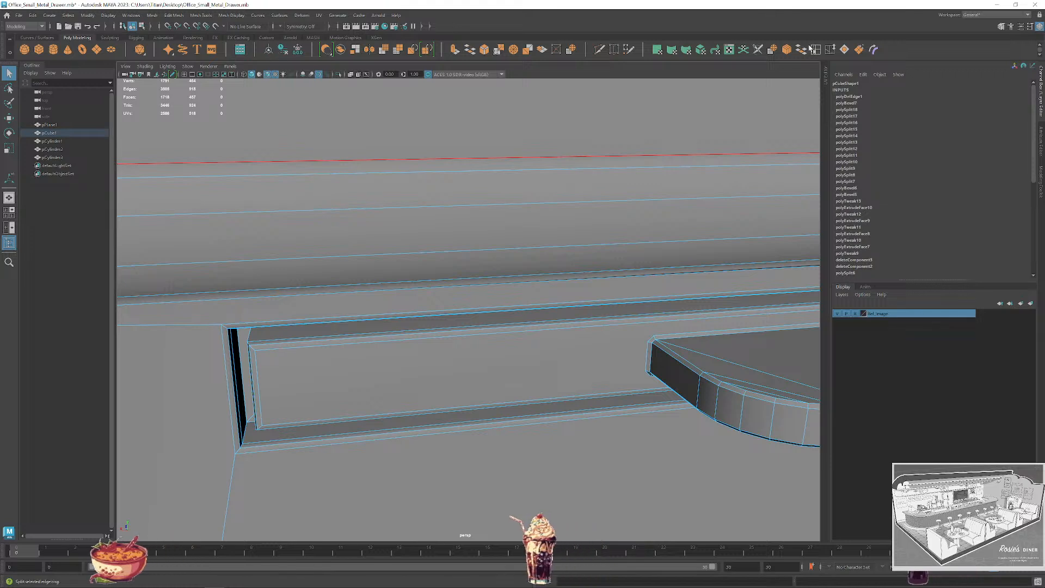
pyautogui.hotkey('ctrl', 'z')
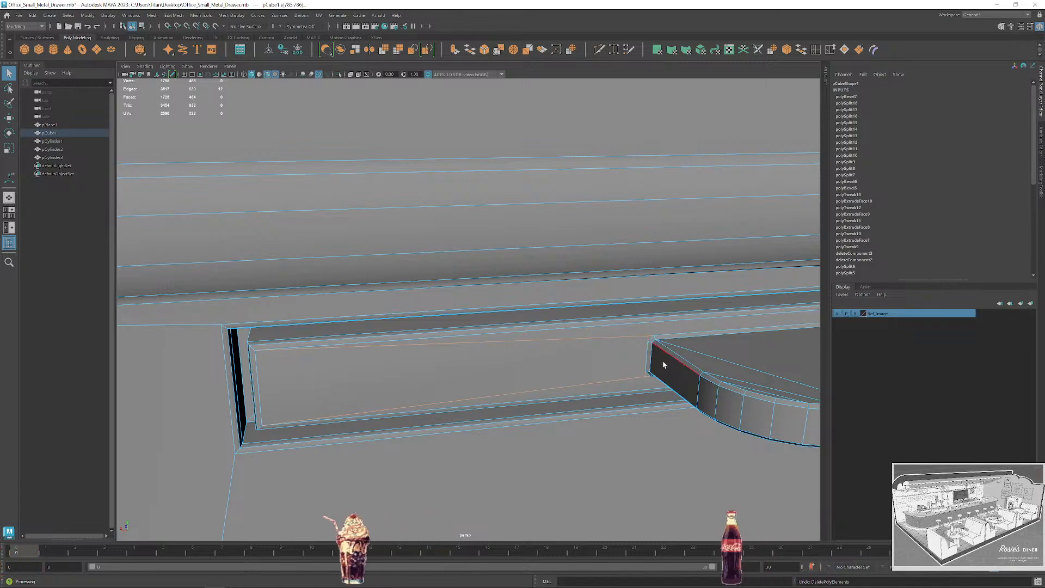
# Return to object mode, deselect the cabinet, and compare its latch side and drawer fronts with the reference photo.
pyautogui.keyDown('alt'); pyautogui.moveTo(623, 374); pyautogui.dragTo(676, 378); pyautogui.keyUp('alt')
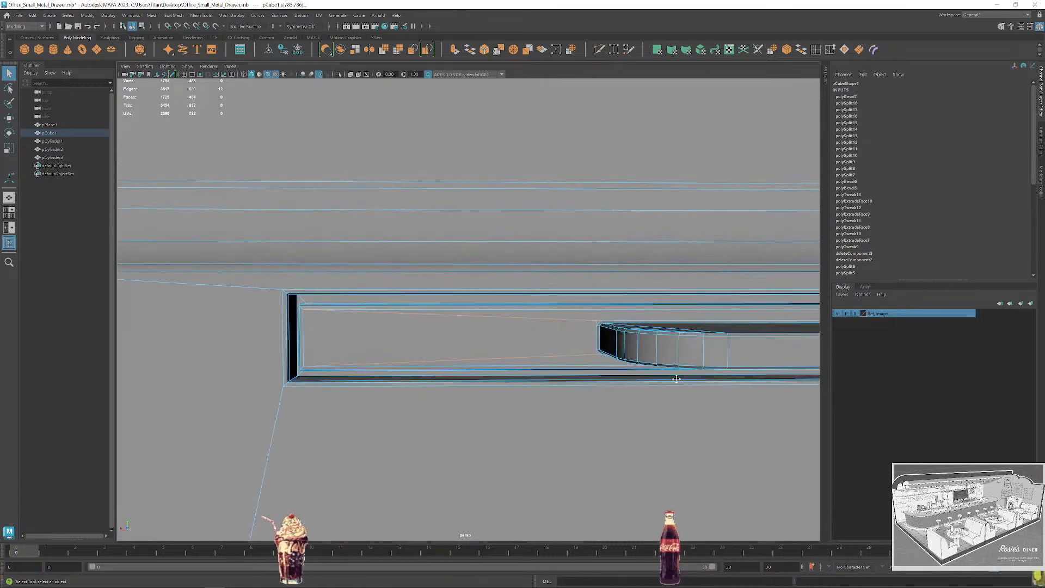
pyautogui.keyDown('alt'); pyautogui.moveTo(676, 378); pyautogui.dragTo(489, 397, button='middle'); pyautogui.keyUp('alt')
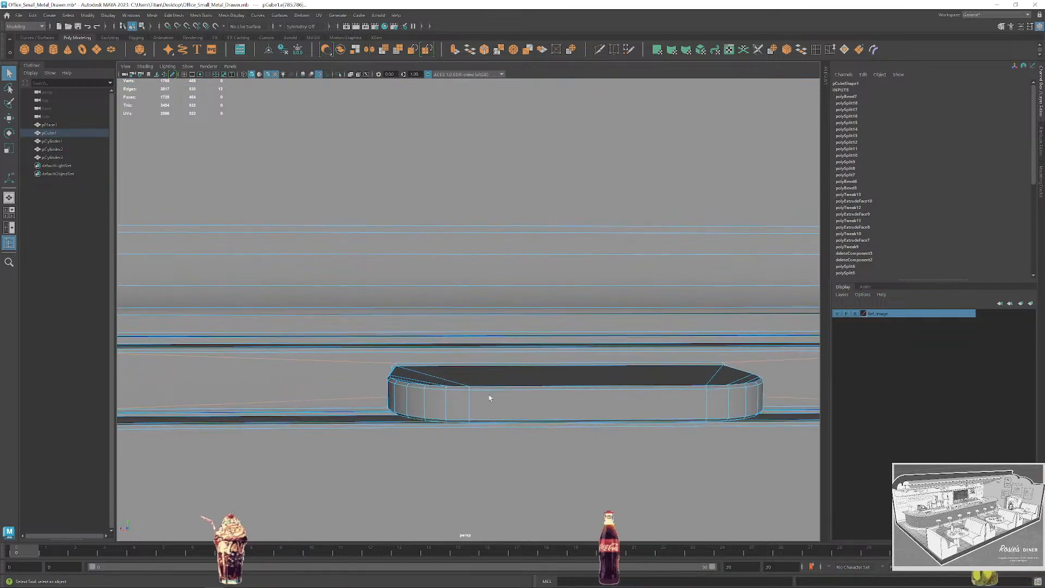
pyautogui.keyDown('alt'); pyautogui.moveTo(489, 397); pyautogui.dragTo(446, 384, button='right'); pyautogui.keyUp('alt')
pyautogui.keyDown('alt'); pyautogui.moveTo(446, 383); pyautogui.dragTo(520, 413); pyautogui.keyUp('alt')
pyautogui.moveTo(560, 319); pyautogui.dragTo(509, 359, button='right')
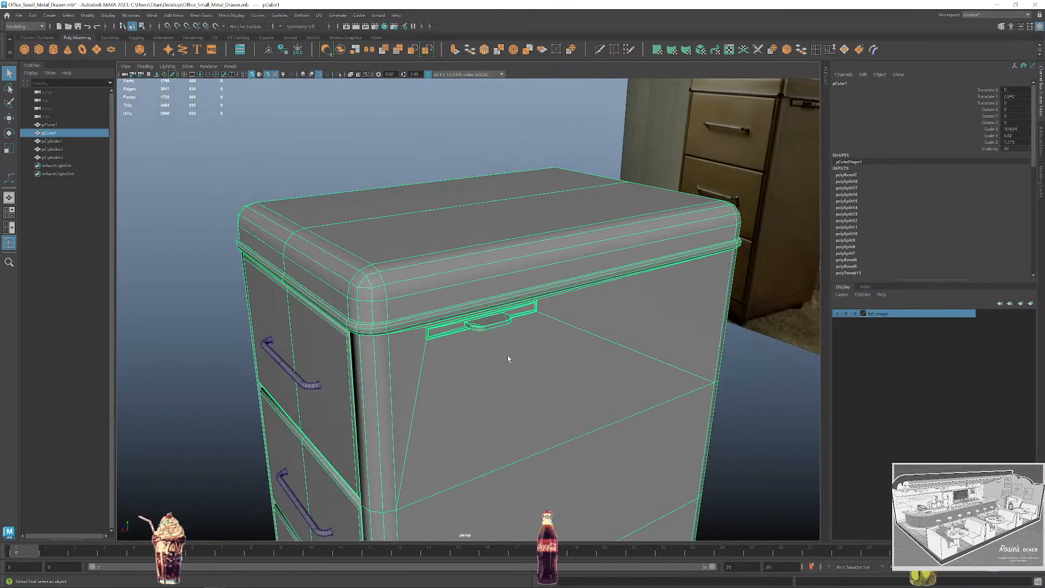
pyautogui.click(223, 340)
pyautogui.keyDown('alt'); pyautogui.moveTo(590, 365); pyautogui.dragTo(559, 370, button='right'); pyautogui.keyUp('alt')
pyautogui.keyDown('alt'); pyautogui.moveTo(560, 371); pyautogui.dragTo(533, 272, button='middle'); pyautogui.keyUp('alt')
pyautogui.keyDown('alt'); pyautogui.moveTo(646, 294); pyautogui.dragTo(620, 299, button='right'); pyautogui.keyUp('alt')
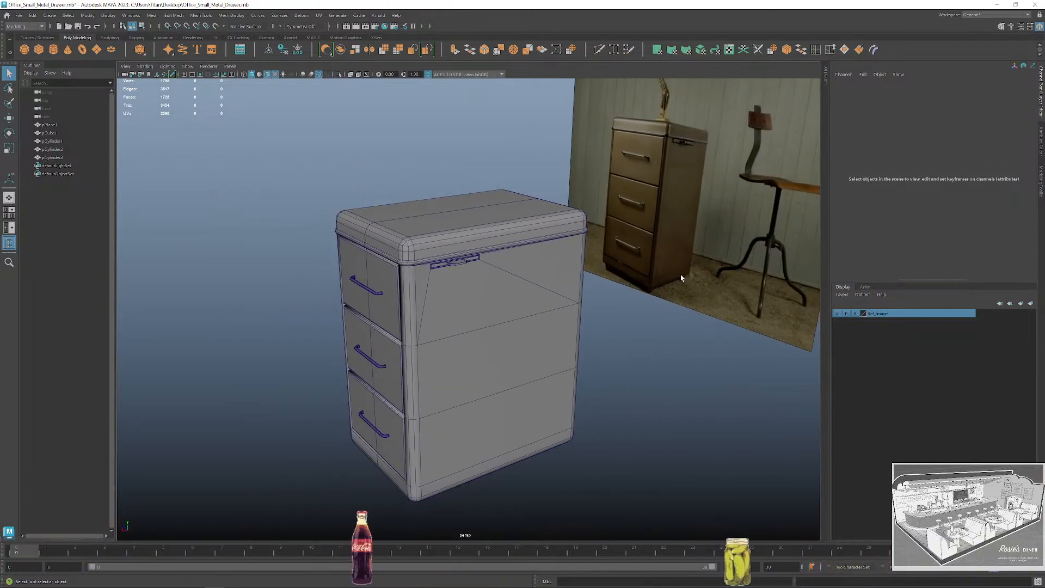
pyautogui.keyDown('alt'); pyautogui.moveTo(673, 160); pyautogui.dragTo(530, 312); pyautogui.keyUp('alt')
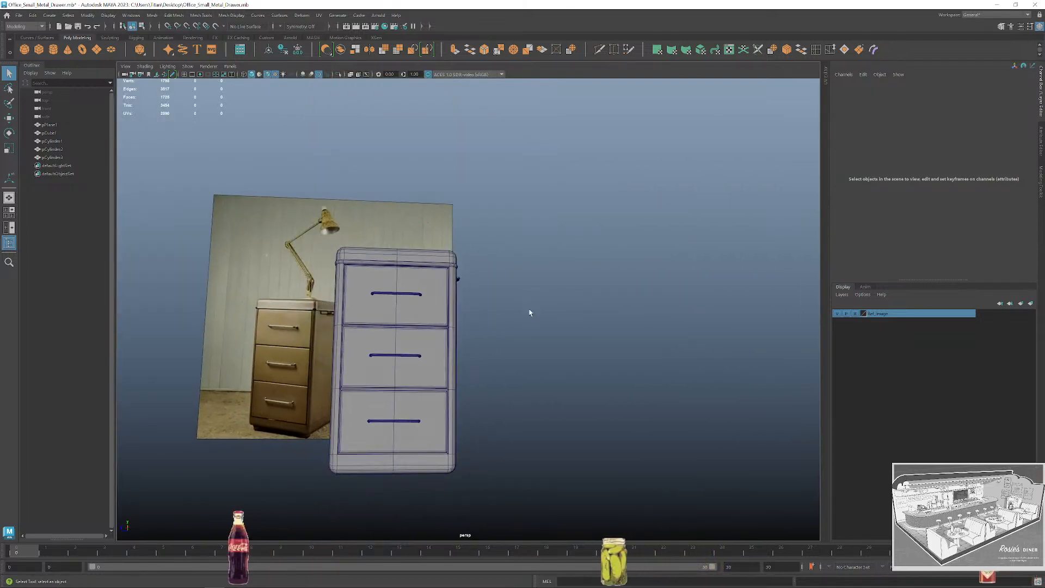
pyautogui.keyDown('alt'); pyautogui.moveTo(508, 349); pyautogui.dragTo(544, 255); pyautogui.keyUp('alt')
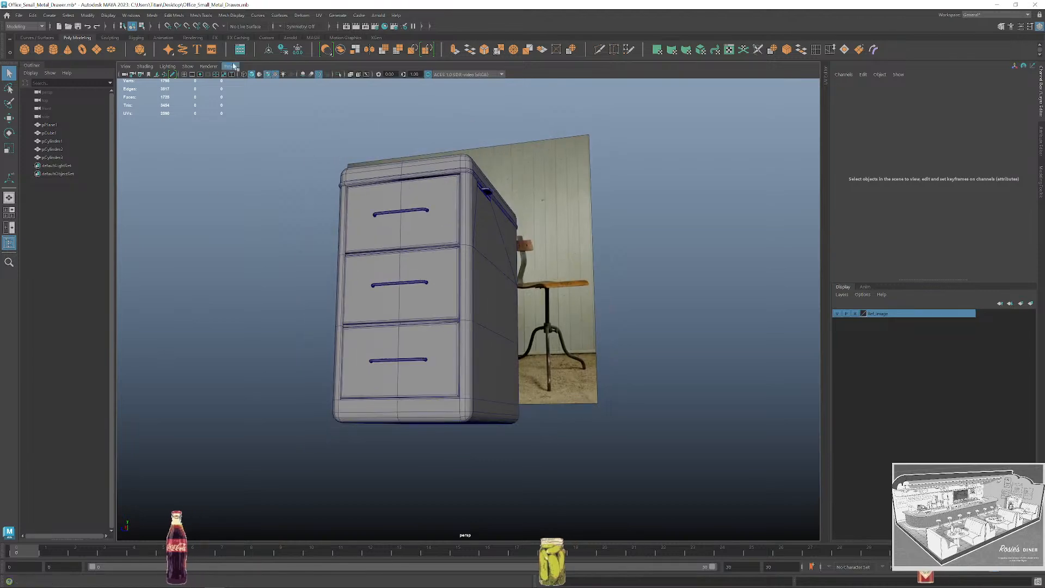
# Create a polygon cylinder for a foot and move it under the cabinet's front corner on the latch side.
pyautogui.click(53, 49)
pyautogui.scroll(-3, 512, 316)
pyautogui.keyDown('alt'); pyautogui.moveTo(531, 318); pyautogui.dragTo(472, 394); pyautogui.keyUp('alt')
pyautogui.press('w')
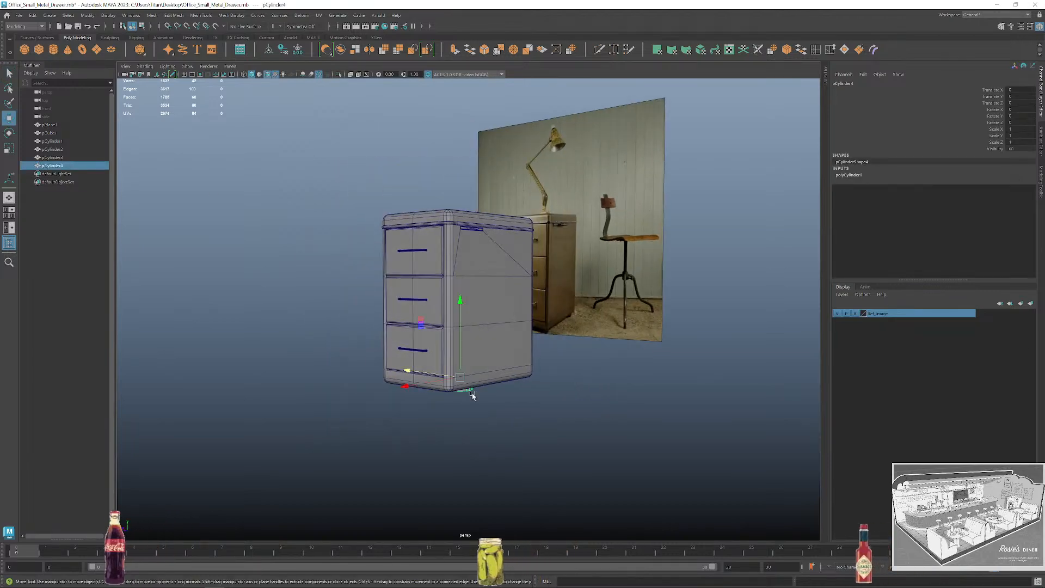
pyautogui.moveTo(404, 390); pyautogui.dragTo(391, 352)
pyautogui.press('f')
pyautogui.moveTo(367, 303); pyautogui.dragTo(578, 380)
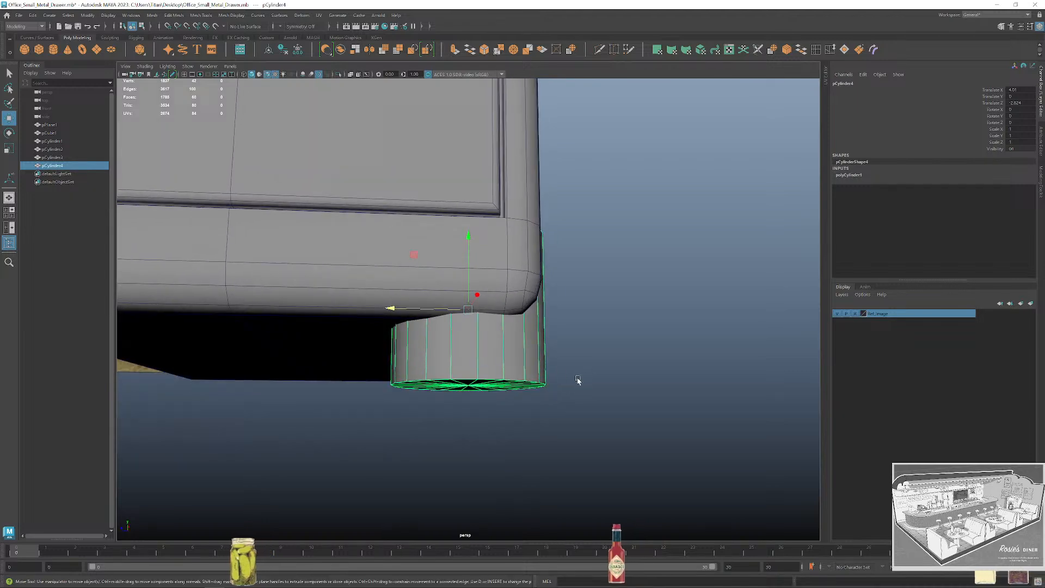
# Scale the cylinder down uniformly to about 0.59 and shift it inward and slightly lower beneath the cabinet corner.
pyautogui.moveTo(461, 314); pyautogui.dragTo(414, 345)
pyautogui.press('w')
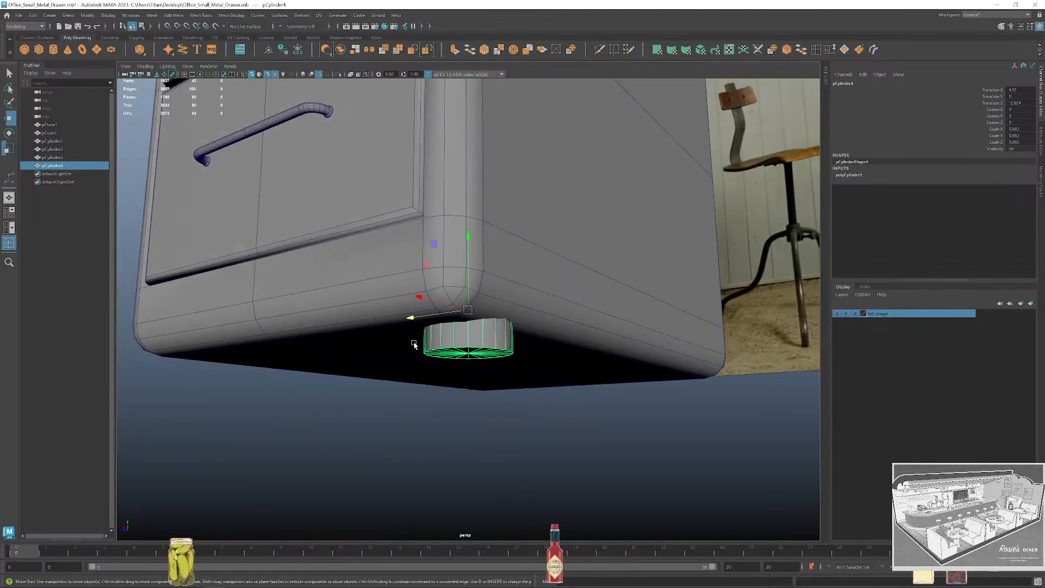
pyautogui.moveTo(426, 298); pyautogui.dragTo(387, 297)
pyautogui.keyDown('alt'); pyautogui.moveTo(388, 297); pyautogui.dragTo(568, 381); pyautogui.keyUp('alt')
pyautogui.scroll(5, 445, 231)
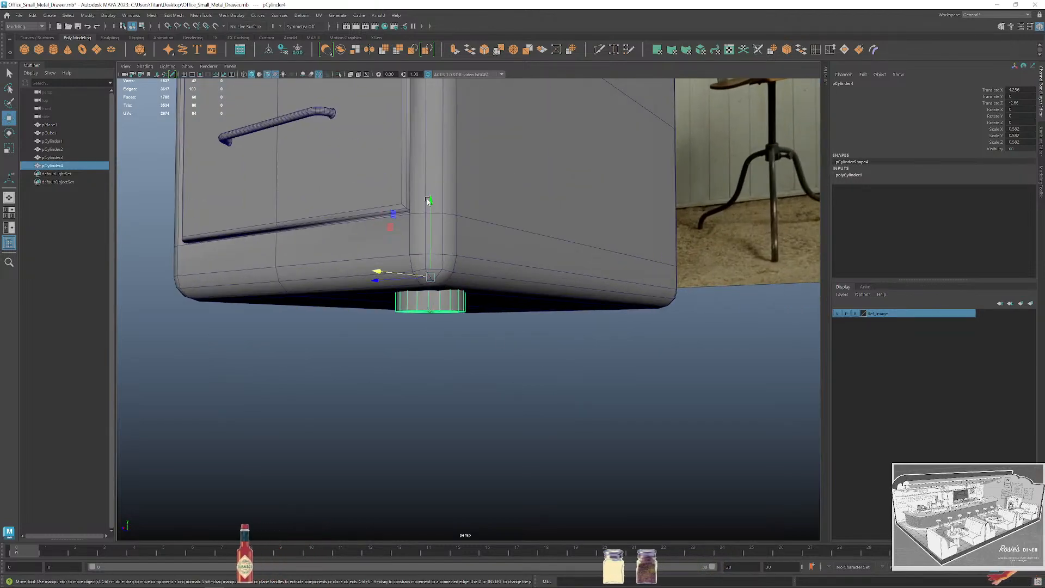
pyautogui.moveTo(429, 201); pyautogui.dragTo(430, 211)
pyautogui.keyDown('alt'); pyautogui.moveTo(457, 326); pyautogui.dragTo(513, 298); pyautogui.keyUp('alt')
pyautogui.keyDown('alt'); pyautogui.moveTo(514, 298); pyautogui.dragTo(548, 359, button='right'); pyautogui.keyUp('alt')
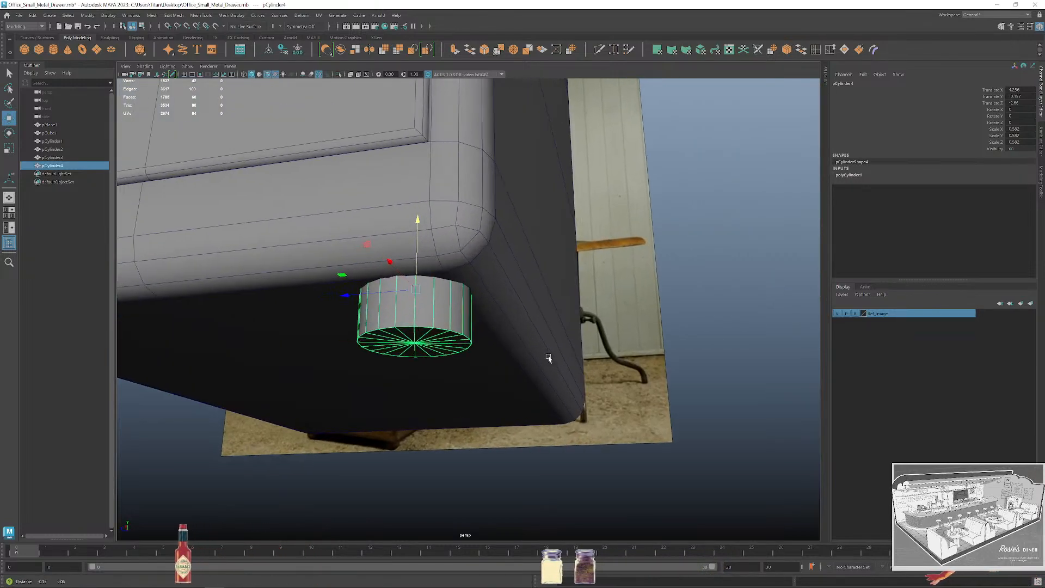
pyautogui.keyDown('alt'); pyautogui.moveTo(548, 359); pyautogui.dragTo(542, 364); pyautogui.keyUp('alt')
pyautogui.press('q')
pyautogui.keyDown('alt'); pyautogui.moveTo(428, 320); pyautogui.dragTo(435, 325); pyautogui.keyUp('alt')
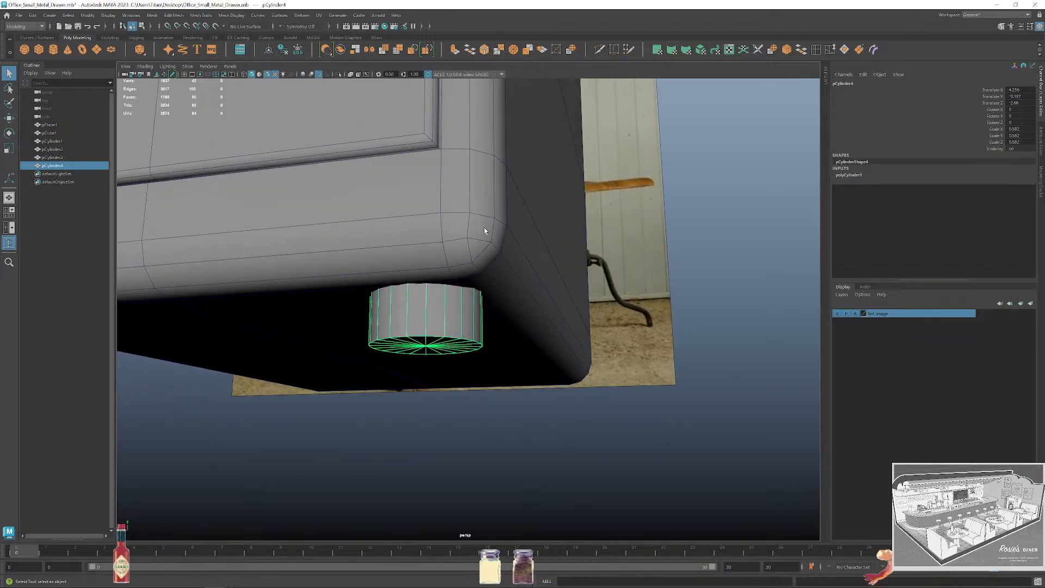
pyautogui.moveTo(433, 313); pyautogui.dragTo(434, 291, button='right')
pyautogui.click(438, 340)
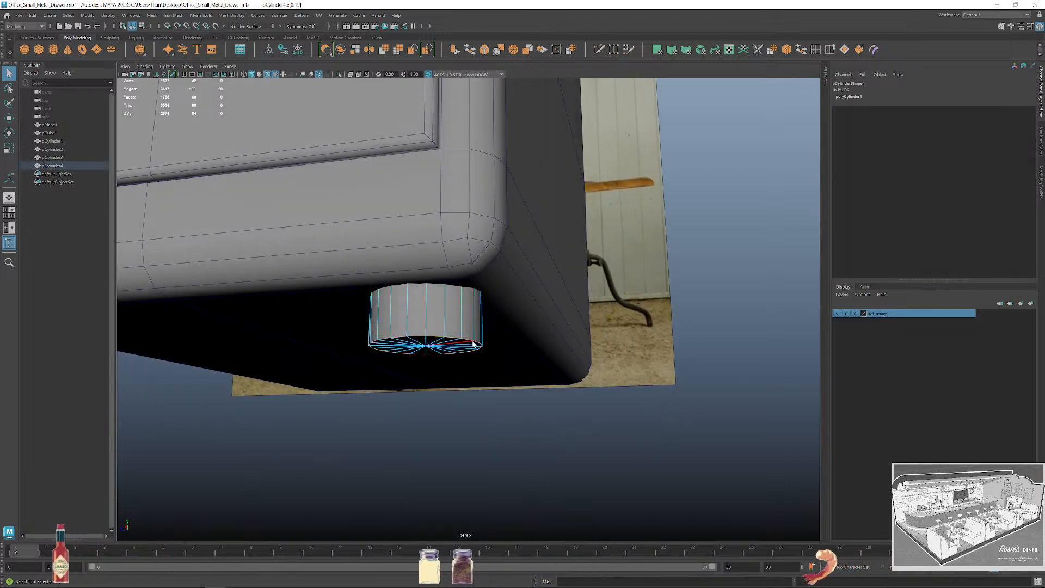
pyautogui.keyDown('alt'); pyautogui.moveTo(473, 344); pyautogui.dragTo(443, 306); pyautogui.keyUp('alt')
pyautogui.moveTo(443, 306); pyautogui.dragTo(457, 313, button='right')
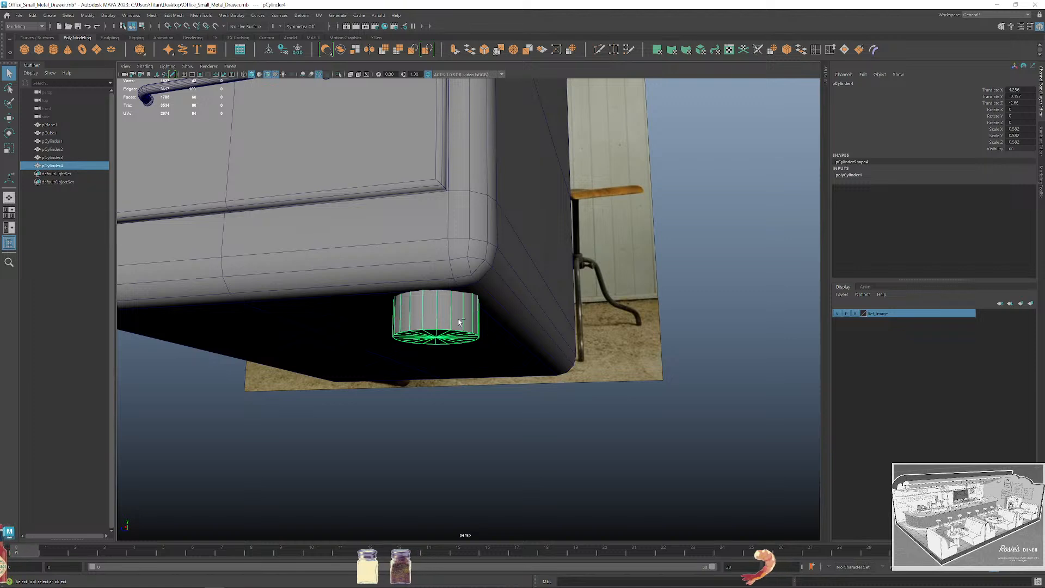
# Isolate the cylinder, select its top cap, and lower the cap to shorten the foot.
pyautogui.hotkey('ctrl', '1')
pyautogui.moveTo(435, 275); pyautogui.dragTo(370, 207, button='right')
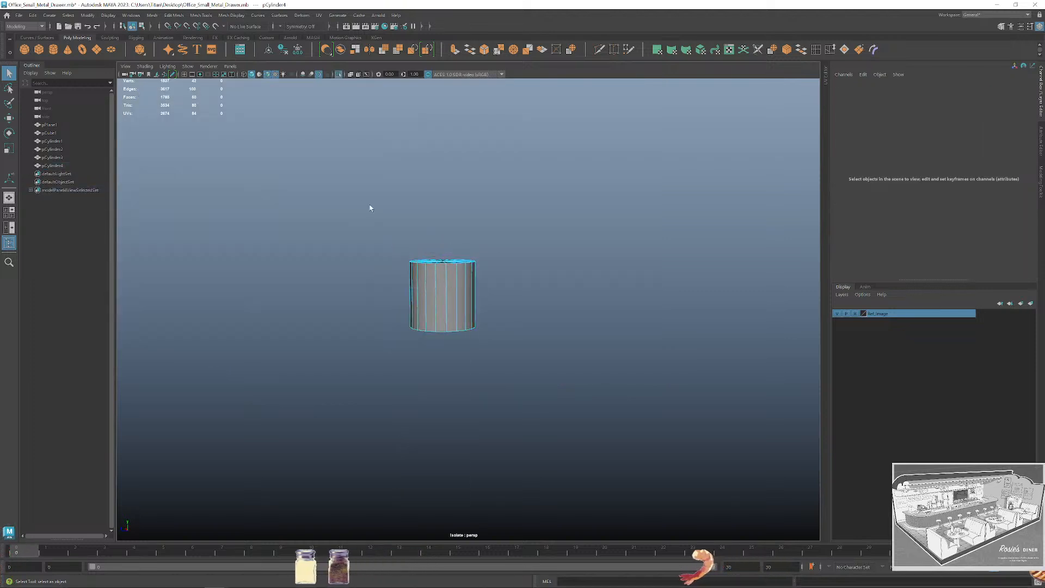
pyautogui.moveTo(370, 207); pyautogui.dragTo(564, 279)
pyautogui.keyDown('ctrl'); pyautogui.moveTo(581, 390); pyautogui.dragTo(361, 295); pyautogui.keyUp('ctrl')
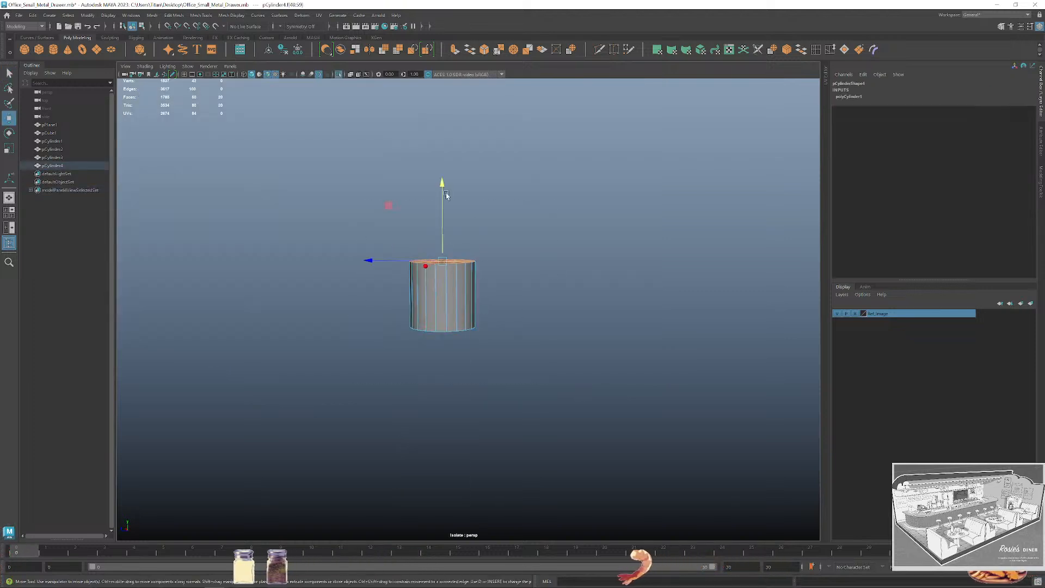
pyautogui.moveTo(445, 192); pyautogui.dragTo(442, 203)
pyautogui.keyDown('alt'); pyautogui.moveTo(509, 271); pyautogui.dragTo(499, 266); pyautogui.keyUp('alt')
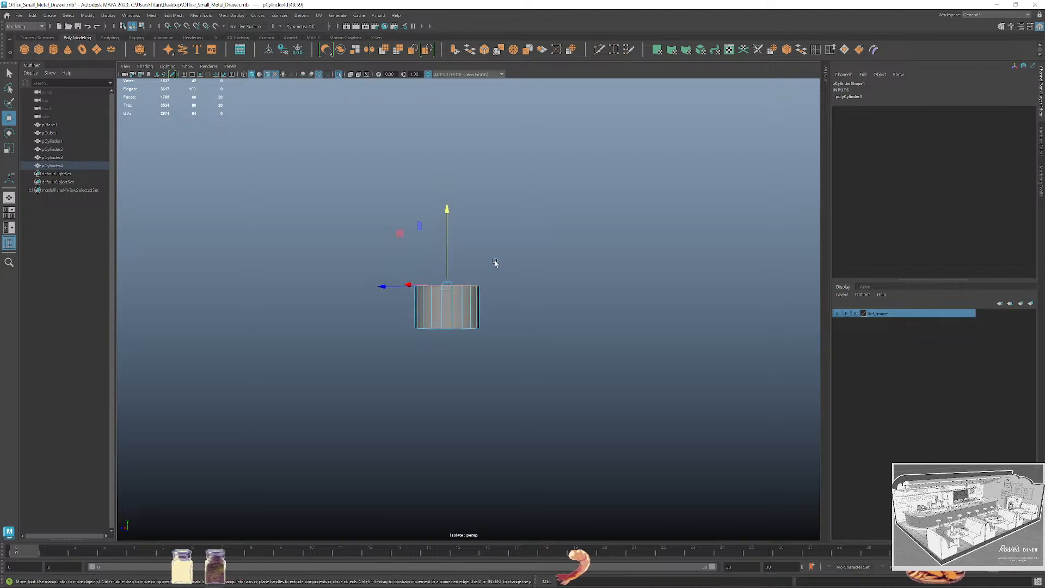
# Show the whole cabinet again and lower the foot's top cap further toward the cabinet's underside.
pyautogui.press('6')
pyautogui.hotkey('ctrl', '1')
pyautogui.scroll(5, 416, 221)
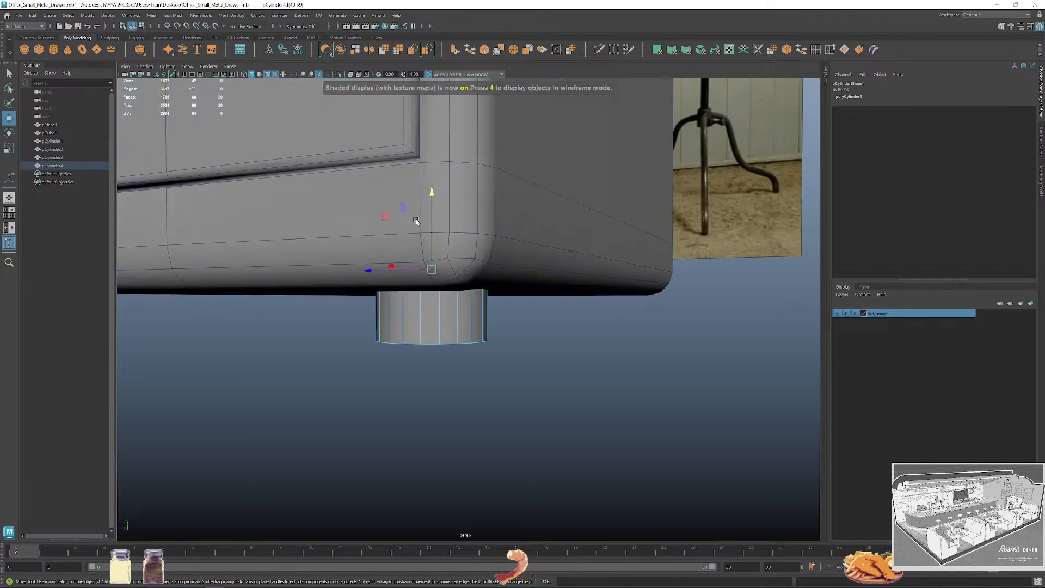
pyautogui.moveTo(433, 196); pyautogui.dragTo(419, 213)
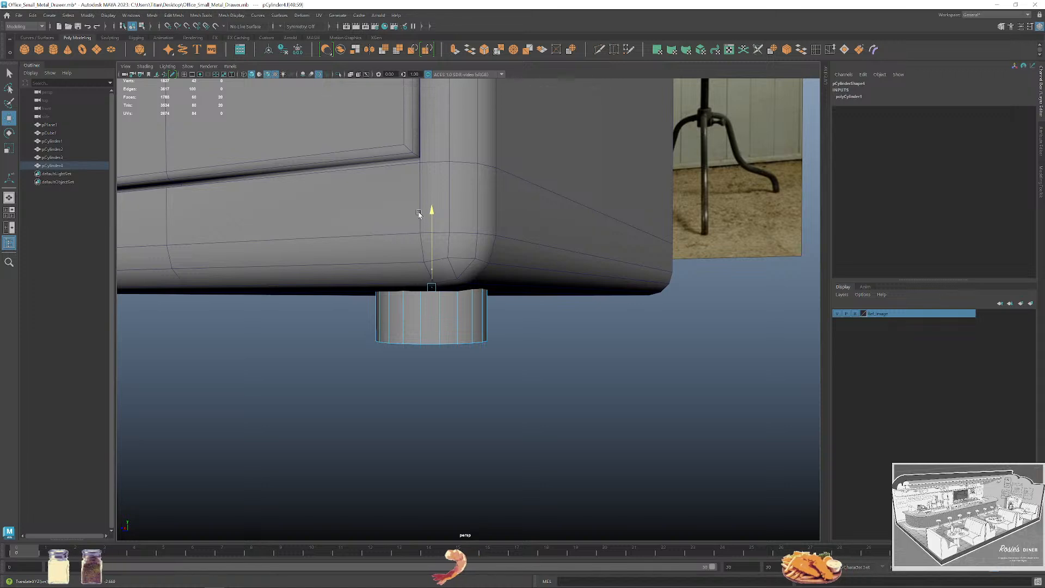
pyautogui.moveTo(476, 258)
pyautogui.keyDown('alt'); pyautogui.mouseDown()
pyautogui.moveTo(492, 259)
pyautogui.moveTo(461, 263)
pyautogui.mouseUp(); pyautogui.keyUp('alt')
# Return to object mode with the foot selected and scale it down uniformly to about 0.43.
pyautogui.scroll(-3, 595, 264)
pyautogui.keyDown('alt'); pyautogui.moveTo(595, 264); pyautogui.dragTo(505, 346, button='middle'); pyautogui.keyUp('alt')
pyautogui.scroll(-3, 505, 346)
pyautogui.keyDown('alt'); pyautogui.moveTo(598, 359); pyautogui.dragTo(607, 322, button='middle'); pyautogui.keyUp('alt')
pyautogui.scroll(3, 448, 386)
pyautogui.keyDown('alt'); pyautogui.moveTo(497, 349); pyautogui.dragTo(569, 338); pyautogui.keyUp('alt')
pyautogui.press('q')
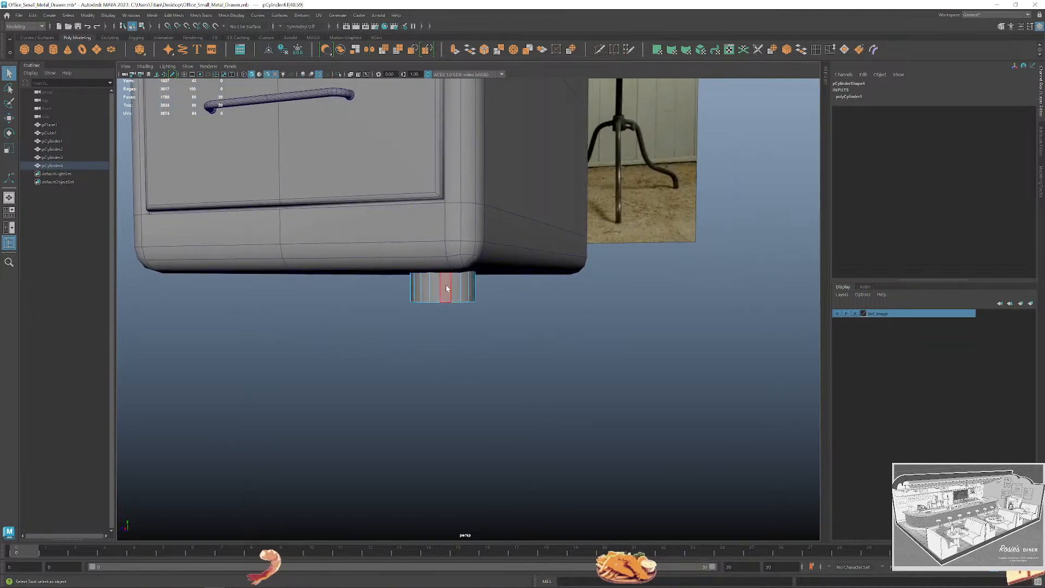
pyautogui.moveTo(446, 287); pyautogui.dragTo(473, 279, button='right')
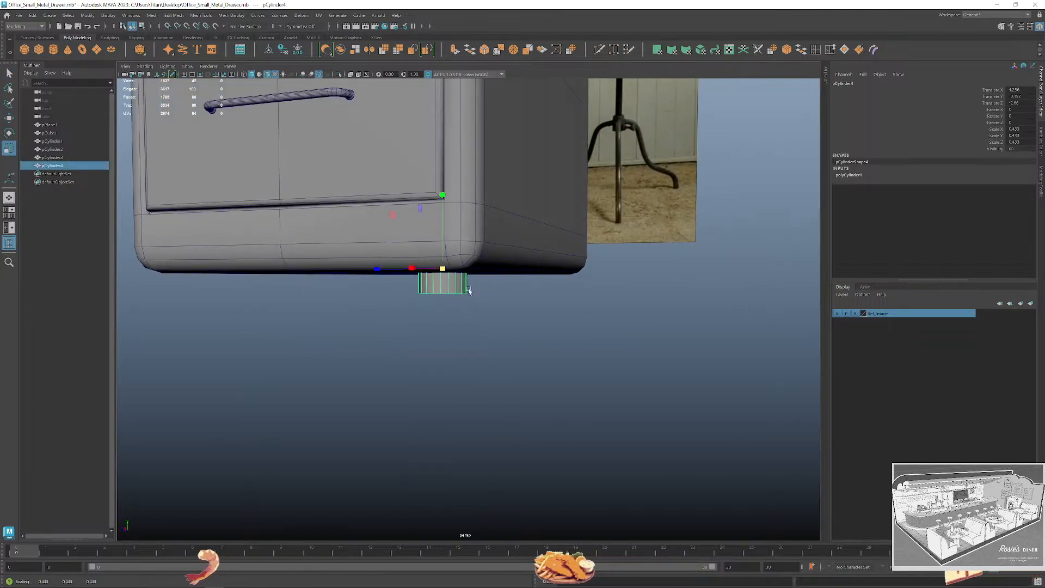
# Lower the selected foot slightly so that more of it extends beneath the cabinet corner.
pyautogui.keyDown('alt'); pyautogui.moveTo(468, 290); pyautogui.dragTo(452, 357); pyautogui.keyUp('alt')
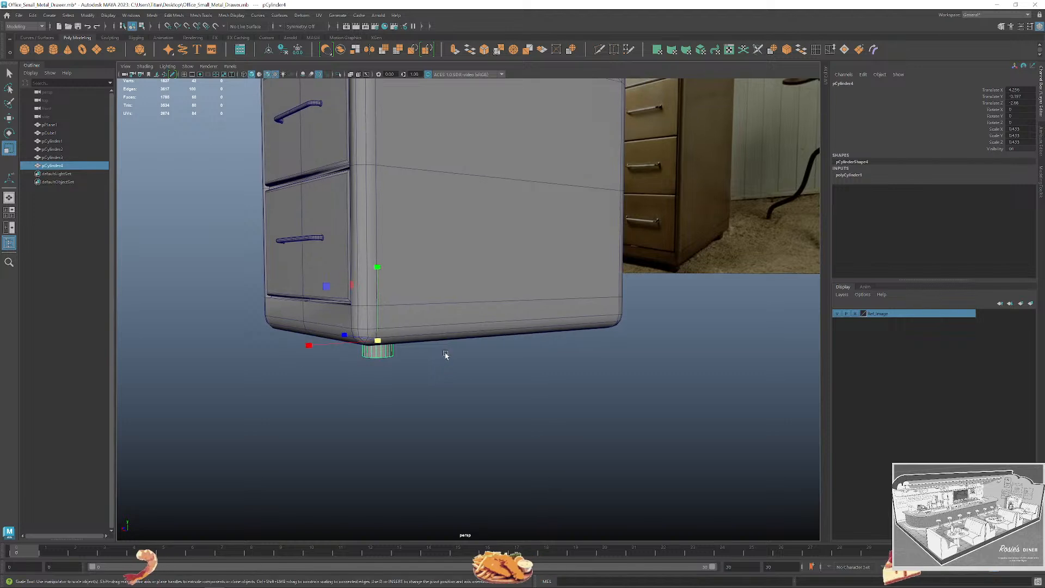
pyautogui.keyDown('alt'); pyautogui.moveTo(446, 355); pyautogui.dragTo(441, 296, button='middle'); pyautogui.keyUp('alt')
pyautogui.press('w')
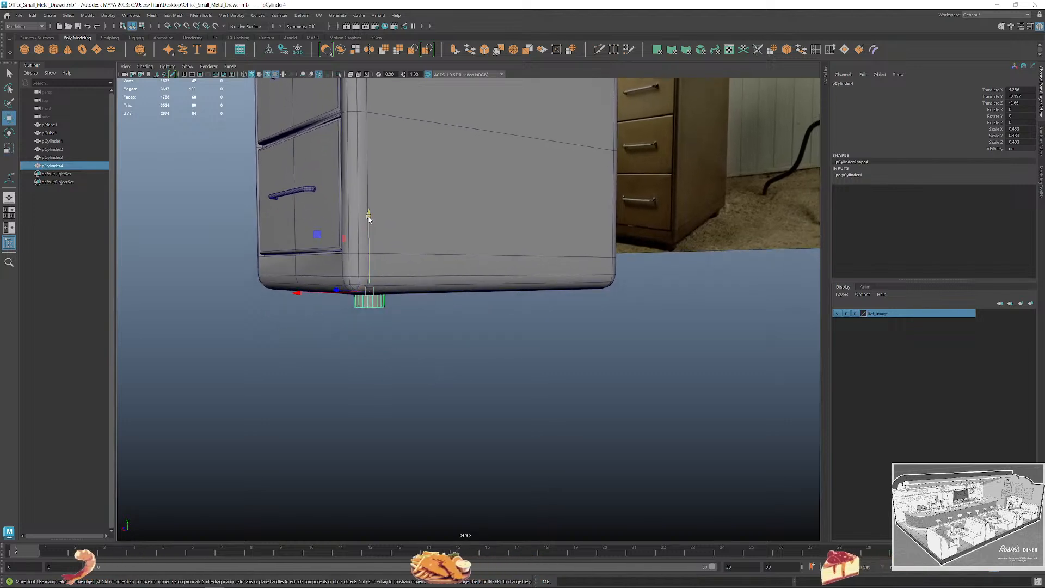
pyautogui.moveTo(369, 217)
pyautogui.mouseDown()
pyautogui.moveTo(368, 226)
pyautogui.moveTo(370, 215)
pyautogui.mouseUp()
pyautogui.press('r')
pyautogui.press('w')
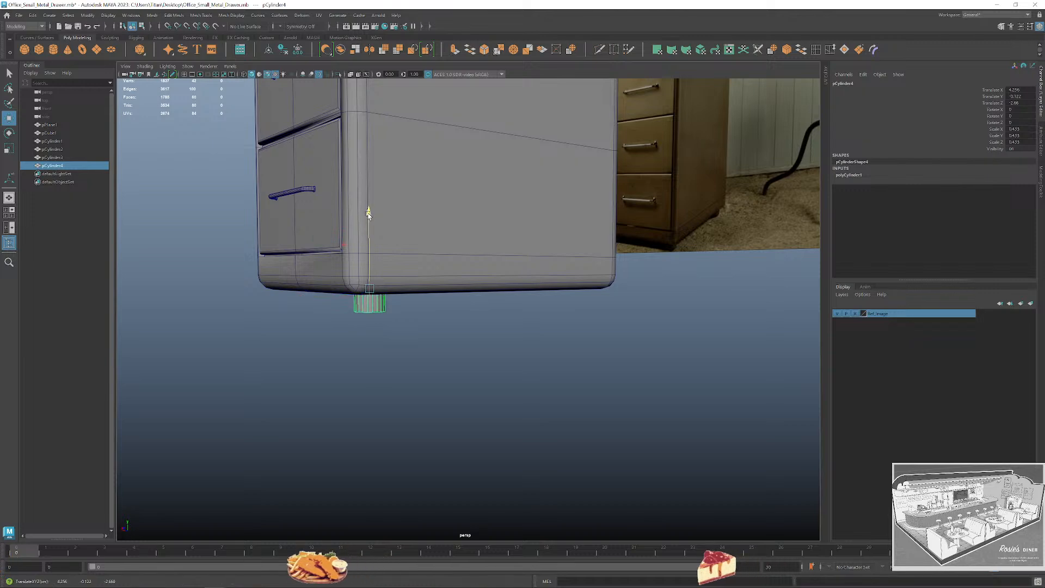
pyautogui.moveTo(461, 325)
pyautogui.keyDown('alt'); pyautogui.mouseDown()
pyautogui.moveTo(499, 326)
pyautogui.moveTo(457, 327)
pyautogui.mouseUp(); pyautogui.keyUp('alt')
# Scale the foot down uniformly to about 0.4.
pyautogui.press('r')
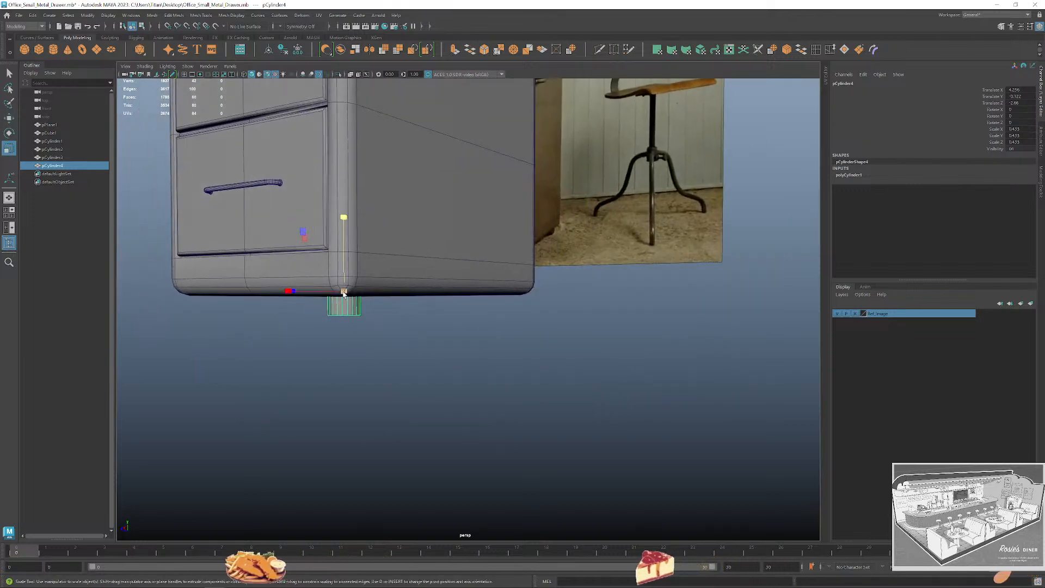
pyautogui.moveTo(343, 290); pyautogui.dragTo(343, 293)
pyautogui.scroll(-4, 536, 308)
pyautogui.keyDown('alt'); pyautogui.moveTo(536, 308); pyautogui.dragTo(454, 369, button='middle'); pyautogui.keyUp('alt')
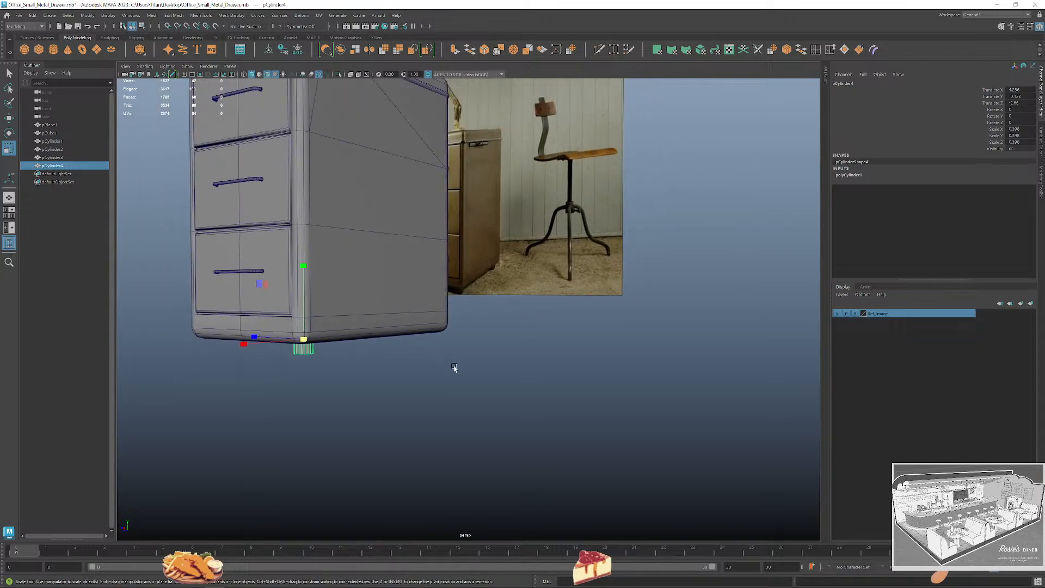
pyautogui.keyDown('alt'); pyautogui.moveTo(566, 327); pyautogui.dragTo(530, 298); pyautogui.keyUp('alt')
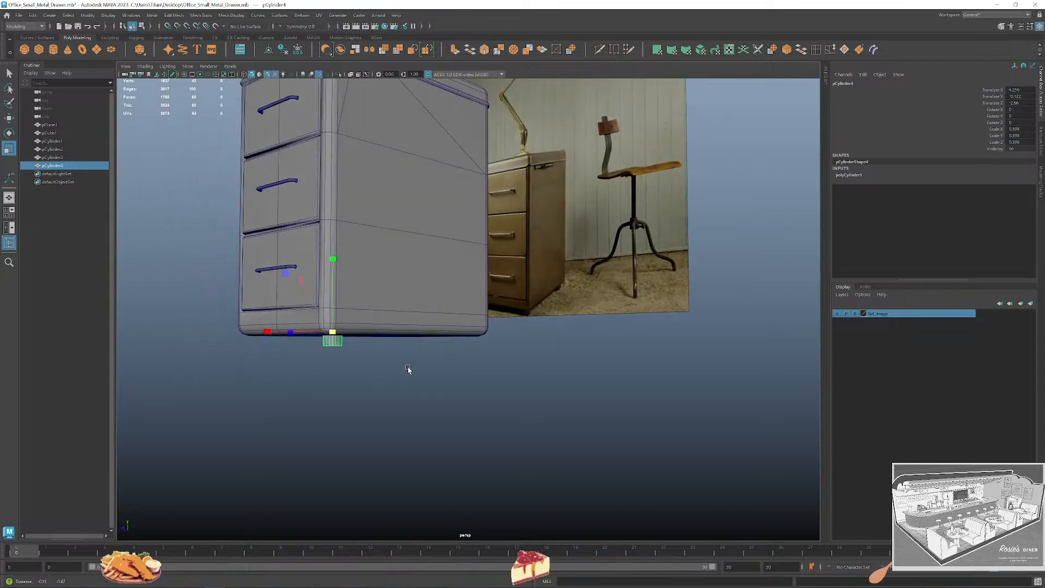
# Select the edge loop around the foot's bottom rim and bevel it with 3 segments and a fraction of 0.5.
pyautogui.scroll(6, 408, 366)
pyautogui.keyDown('alt'); pyautogui.moveTo(421, 366); pyautogui.dragTo(482, 352); pyautogui.keyUp('alt')
pyautogui.press('q')
pyautogui.rightClick(457, 322)
pyautogui.moveTo(457, 321); pyautogui.dragTo(456, 298, button='right')
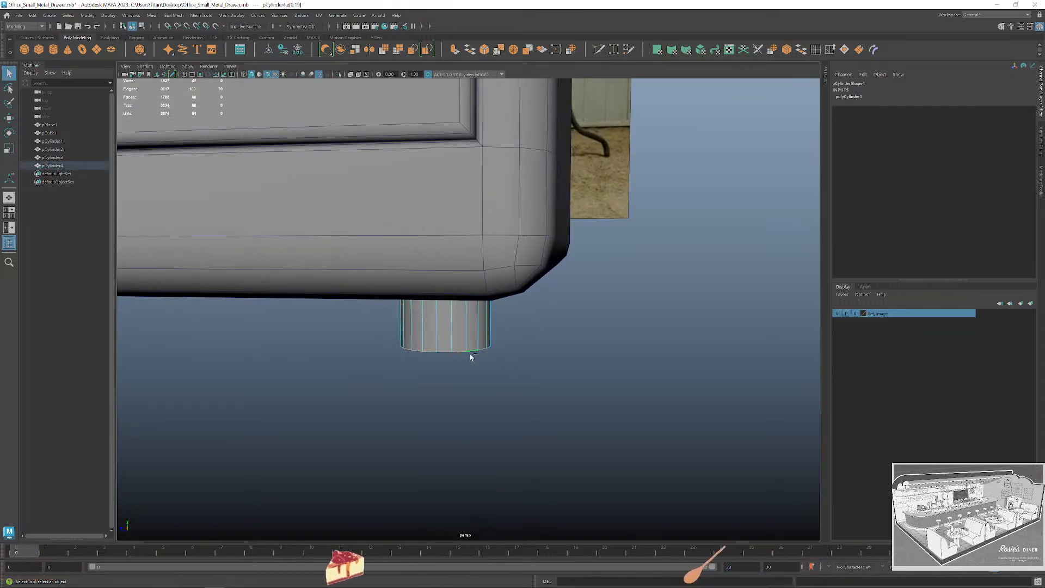
pyautogui.hotkey('ctrl', 'b')
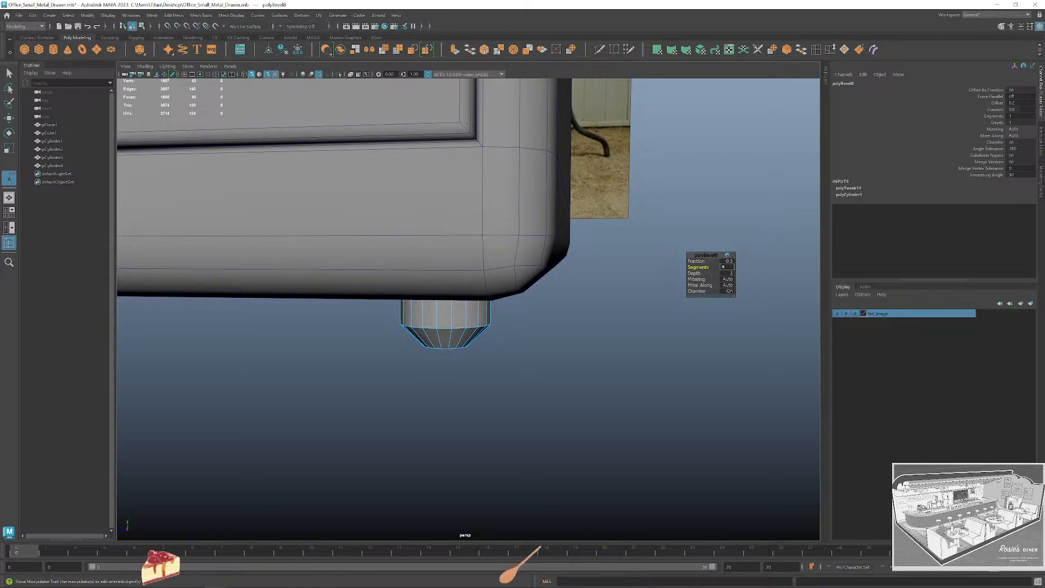
pyautogui.keyDown('alt'); pyautogui.moveTo(668, 265); pyautogui.dragTo(597, 264, button='right'); pyautogui.keyUp('alt')
pyautogui.keyDown('alt'); pyautogui.moveTo(597, 264); pyautogui.dragTo(471, 313, button='middle'); pyautogui.keyUp('alt')
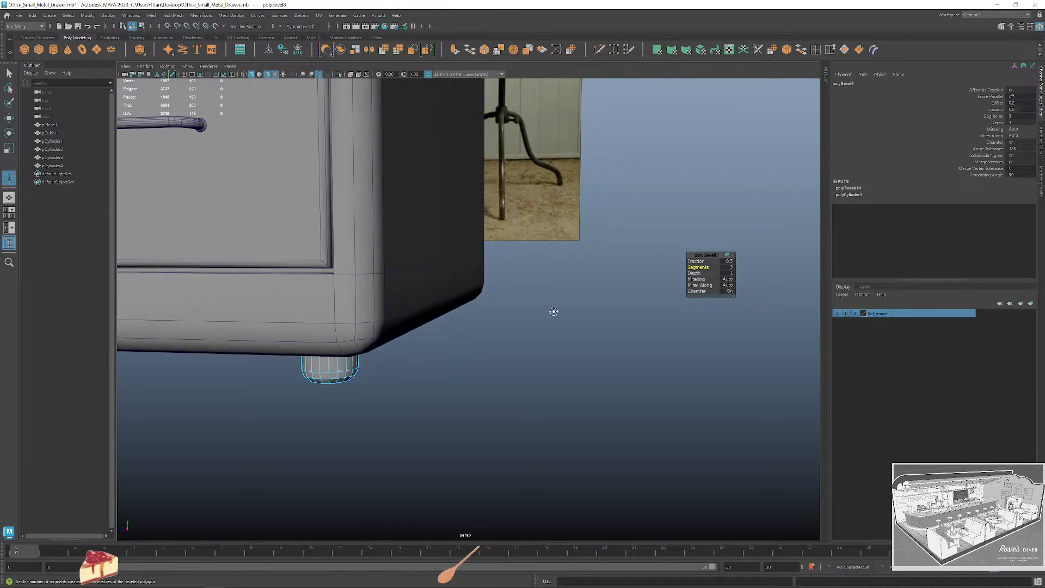
pyautogui.keyDown('alt'); pyautogui.moveTo(553, 310); pyautogui.dragTo(508, 294); pyautogui.keyUp('alt')
pyautogui.keyDown('alt'); pyautogui.moveTo(508, 294); pyautogui.dragTo(272, 316, button='middle'); pyautogui.keyUp('alt')
pyautogui.keyDown('alt'); pyautogui.moveTo(273, 315); pyautogui.dragTo(469, 313); pyautogui.keyUp('alt')
# Select the foot's top-cap vertices and lower them to just meet the cabinet's underside.
pyautogui.scroll(3, 469, 313)
pyautogui.press('q')
pyautogui.moveTo(409, 301); pyautogui.dragTo(236, 201, button='right')
pyautogui.hotkey('ctrl', '1')
pyautogui.hotkey('ctrl', '1')
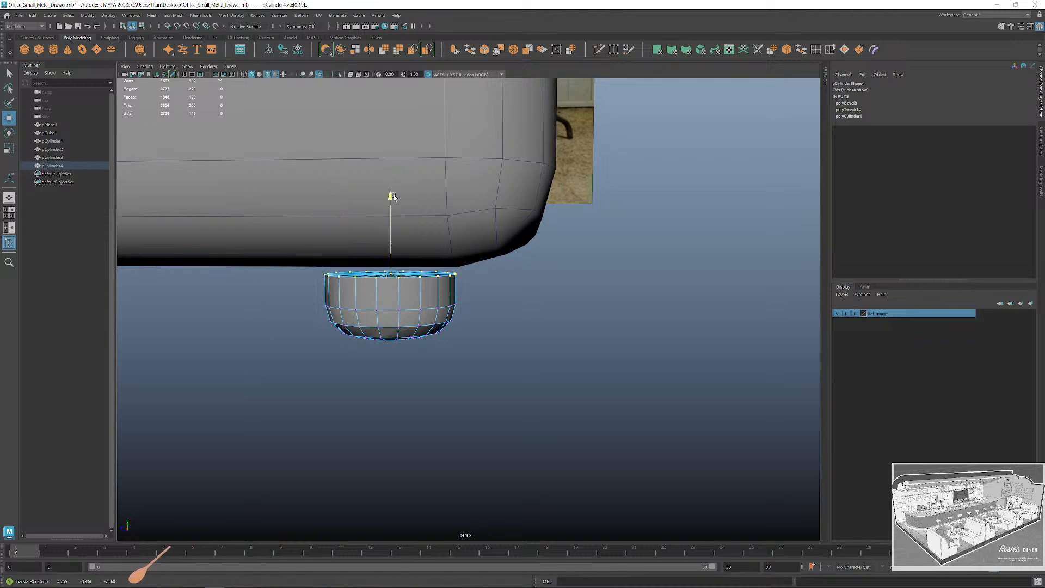
pyautogui.keyDown('alt'); pyautogui.moveTo(416, 207); pyautogui.dragTo(468, 259); pyautogui.keyUp('alt')
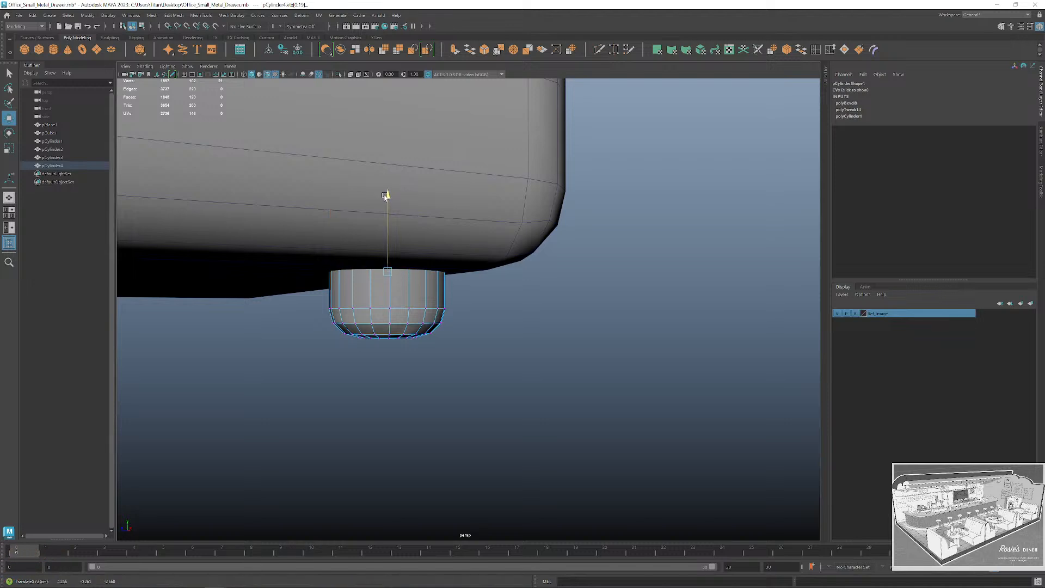
# Isolate the foot, delete its hidden top-cap faces, and show the whole cabinet again.
pyautogui.moveTo(404, 300); pyautogui.dragTo(446, 298, button='right')
pyautogui.hotkey('ctrl', '1')
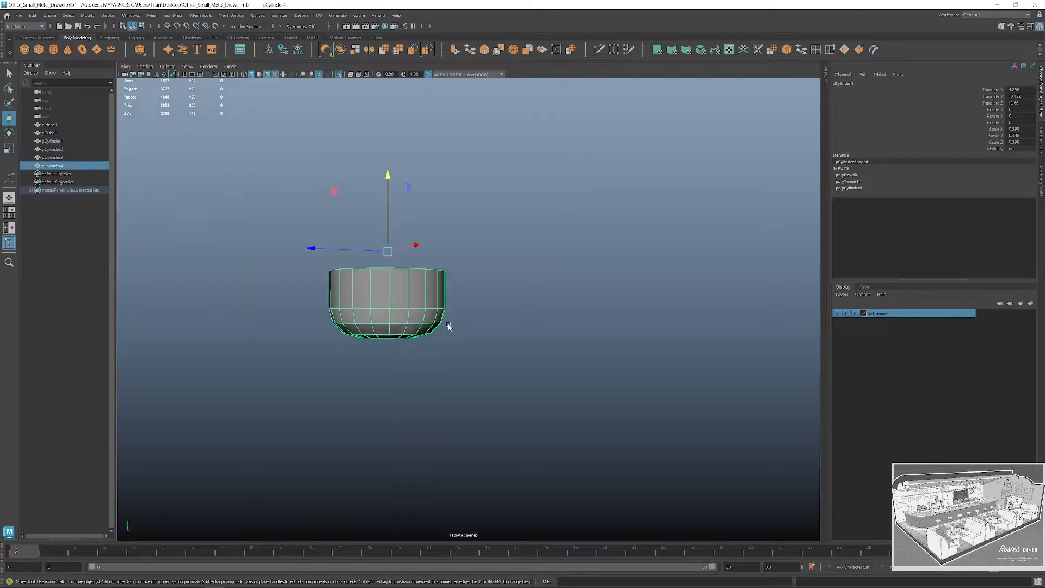
pyautogui.keyDown('alt'); pyautogui.moveTo(443, 324); pyautogui.dragTo(443, 301); pyautogui.keyUp('alt')
pyautogui.moveTo(444, 301); pyautogui.dragTo(450, 307, button='right')
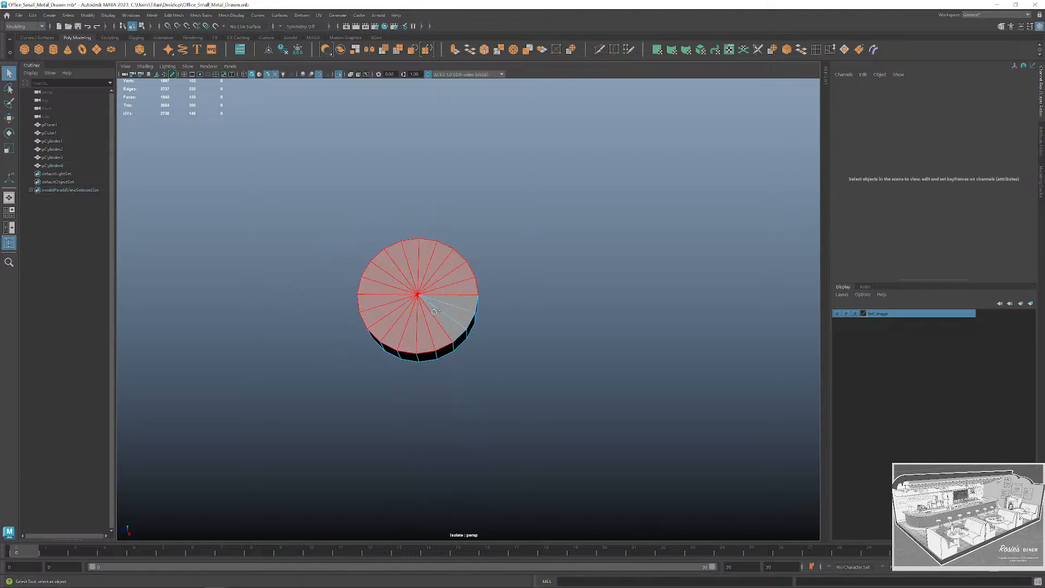
pyautogui.doubleClick(434, 311)
pyautogui.press('Delete')
pyautogui.moveTo(436, 271); pyautogui.dragTo(460, 272, button='right')
pyautogui.hotkey('ctrl', '1')
pyautogui.scroll(-4, 576, 368)
pyautogui.scroll(-3, 578, 370)
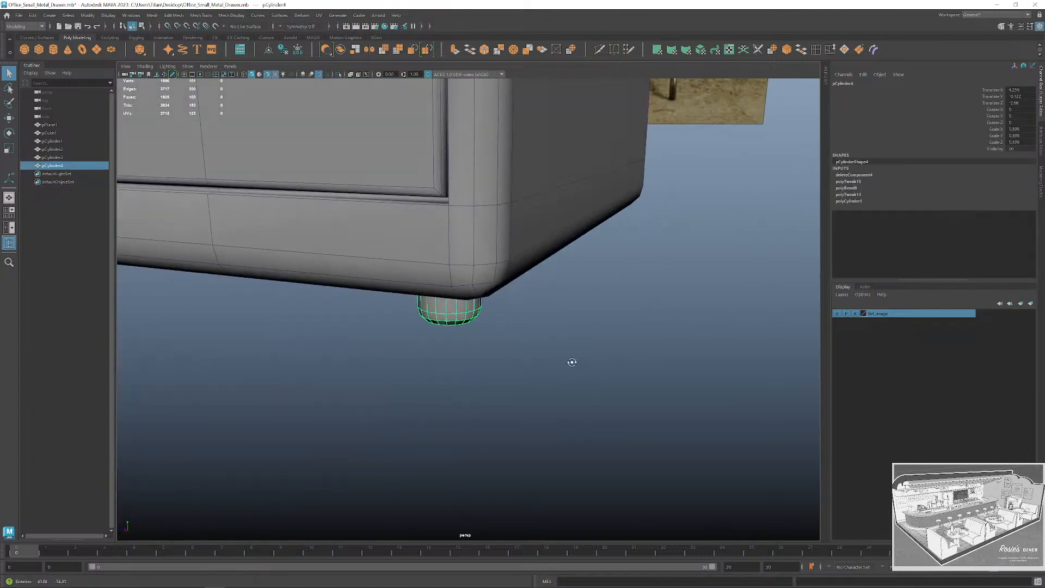
# Move the foot closer to the cabinet's front corner, to about X 4.42 and Z -2.74.
pyautogui.keyDown('alt'); pyautogui.moveTo(570, 361); pyautogui.dragTo(439, 431); pyautogui.keyUp('alt')
pyautogui.keyDown('alt'); pyautogui.moveTo(560, 376); pyautogui.dragTo(491, 339); pyautogui.keyUp('alt')
pyautogui.scroll(3, 492, 339)
pyautogui.keyDown('alt'); pyautogui.moveTo(457, 294); pyautogui.dragTo(487, 268, button='middle'); pyautogui.keyUp('alt')
pyautogui.scroll(1, 487, 270)
pyautogui.press('w')
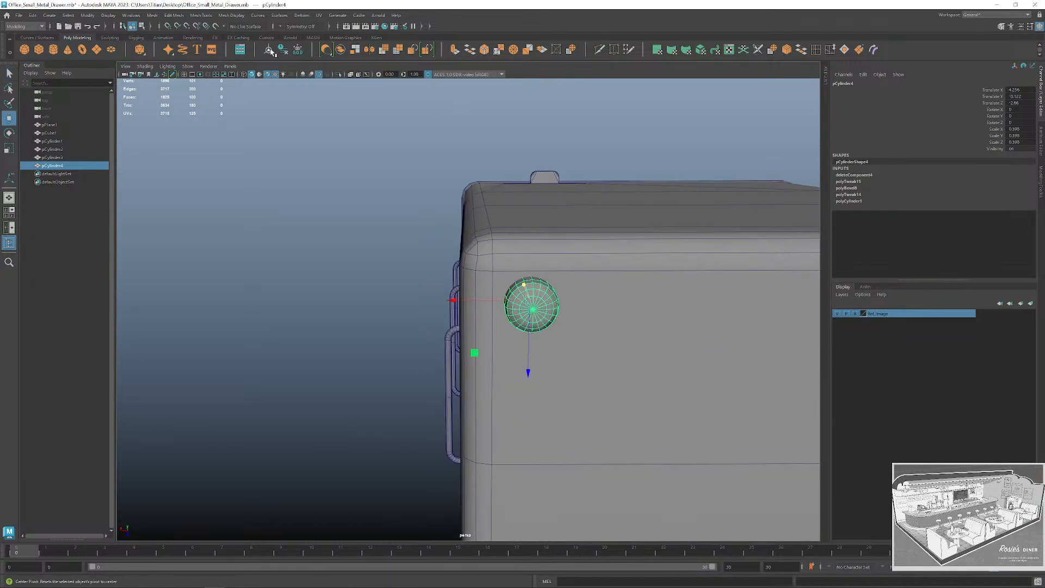
pyautogui.moveTo(481, 308); pyautogui.dragTo(452, 306)
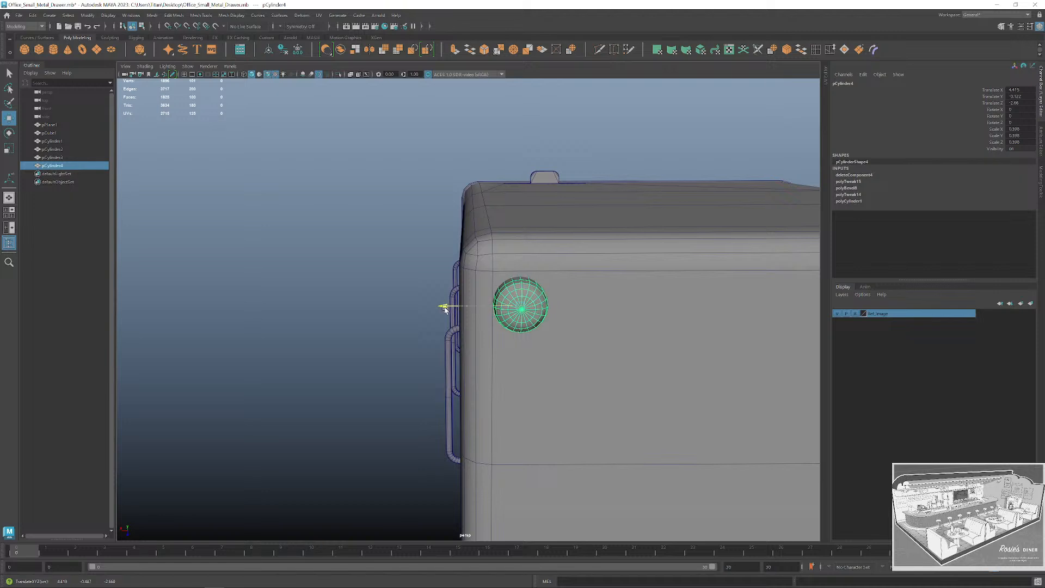
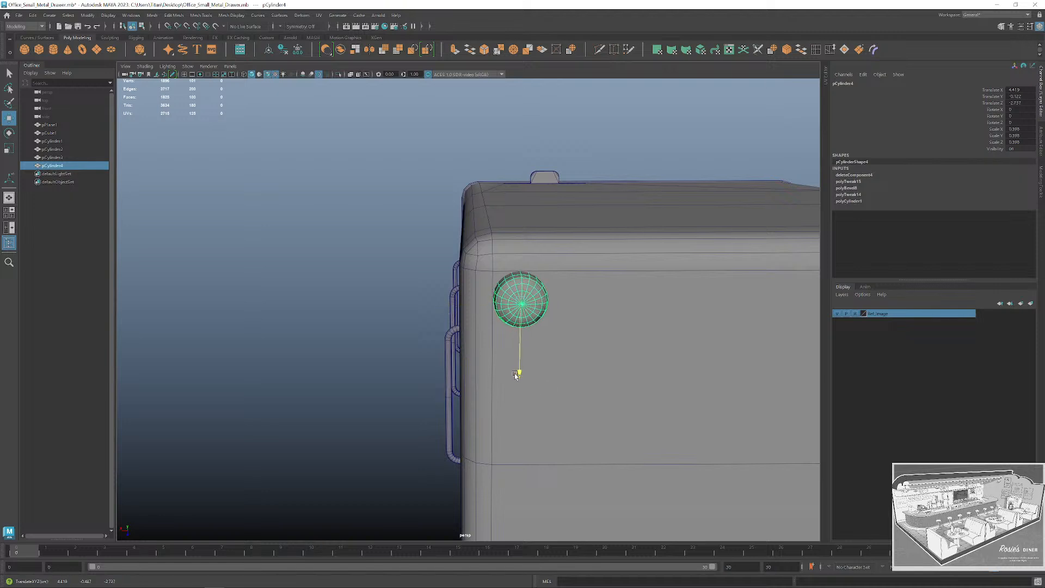
pyautogui.keyDown('alt'); pyautogui.moveTo(541, 350); pyautogui.dragTo(417, 312, button='middle'); pyautogui.keyUp('alt')
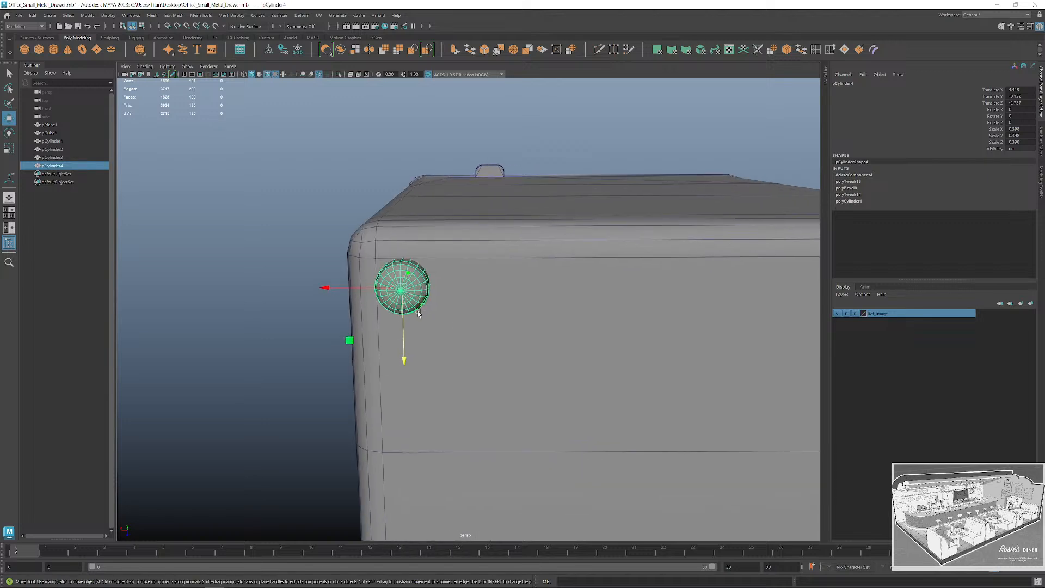
pyautogui.scroll(-3, 417, 312)
pyautogui.keyDown('alt'); pyautogui.moveTo(560, 315); pyautogui.dragTo(466, 298, button='middle'); pyautogui.keyUp('alt')
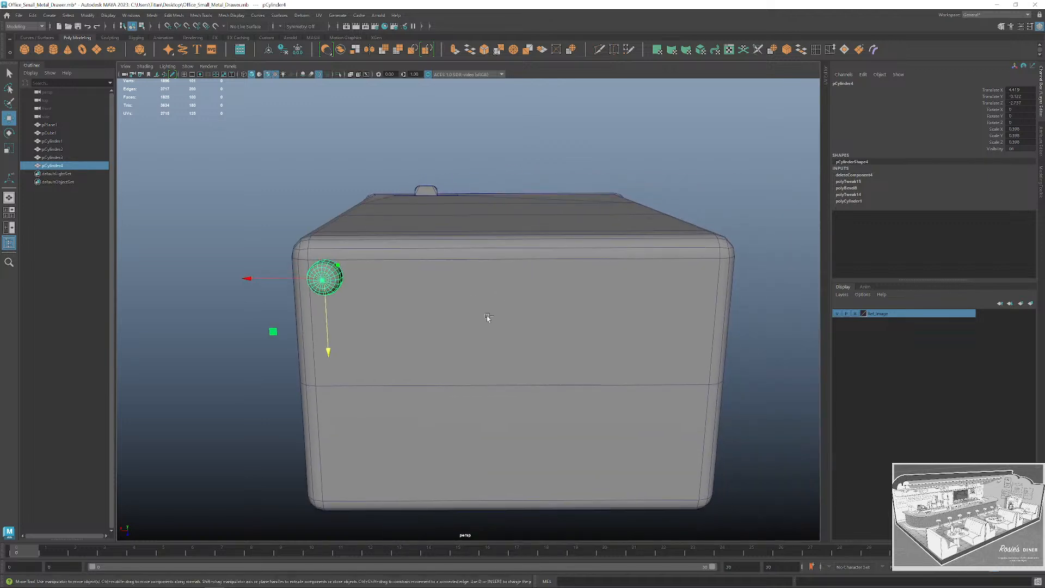
pyautogui.scroll(3, 397, 277)
pyautogui.keyDown('alt'); pyautogui.moveTo(396, 277); pyautogui.dragTo(448, 307, button='middle'); pyautogui.keyUp('alt')
pyautogui.scroll(-2, 447, 307)
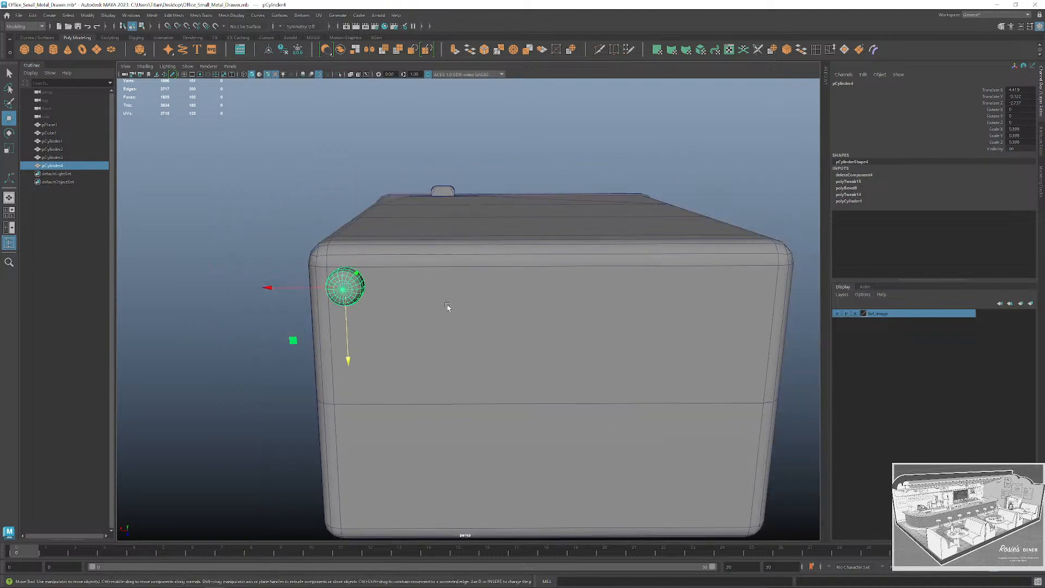
# Open the foot in the UV editor, select all its UVs, unfold both shells, and lay them out.
pyautogui.click(729, 50)
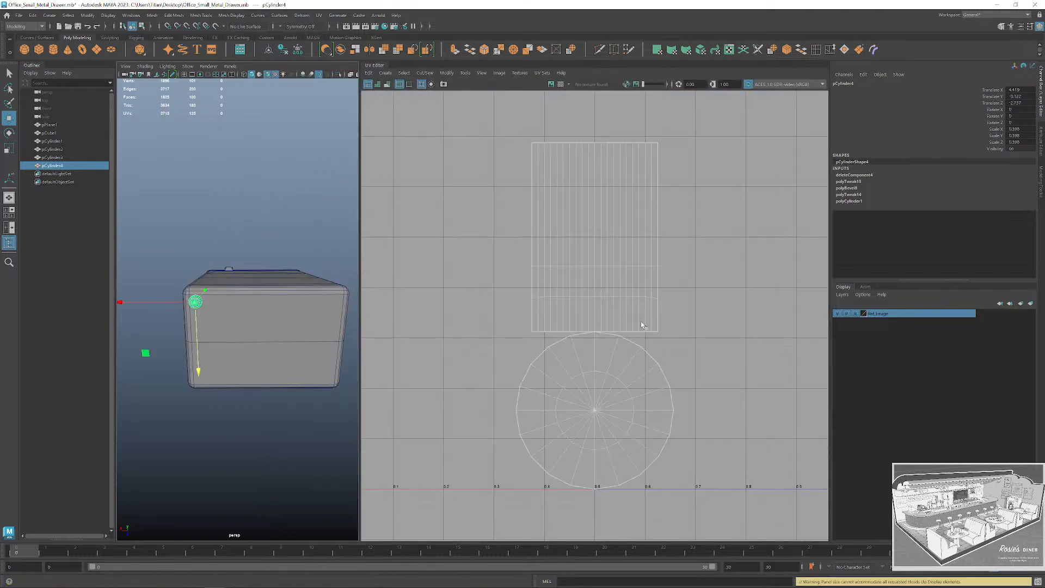
pyautogui.scroll(-1, 572, 257)
pyautogui.moveTo(569, 254); pyautogui.dragTo(527, 240, button='right')
pyautogui.moveTo(512, 234); pyautogui.dragTo(704, 422)
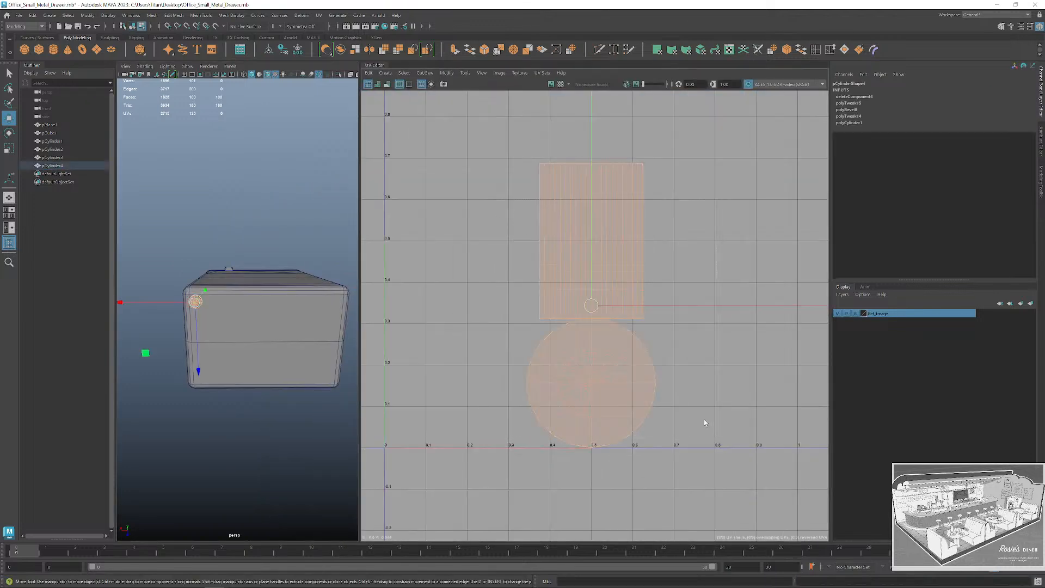
pyautogui.hotkey('ctrl', 'u')
pyautogui.hotkey('ctrl', 'l')
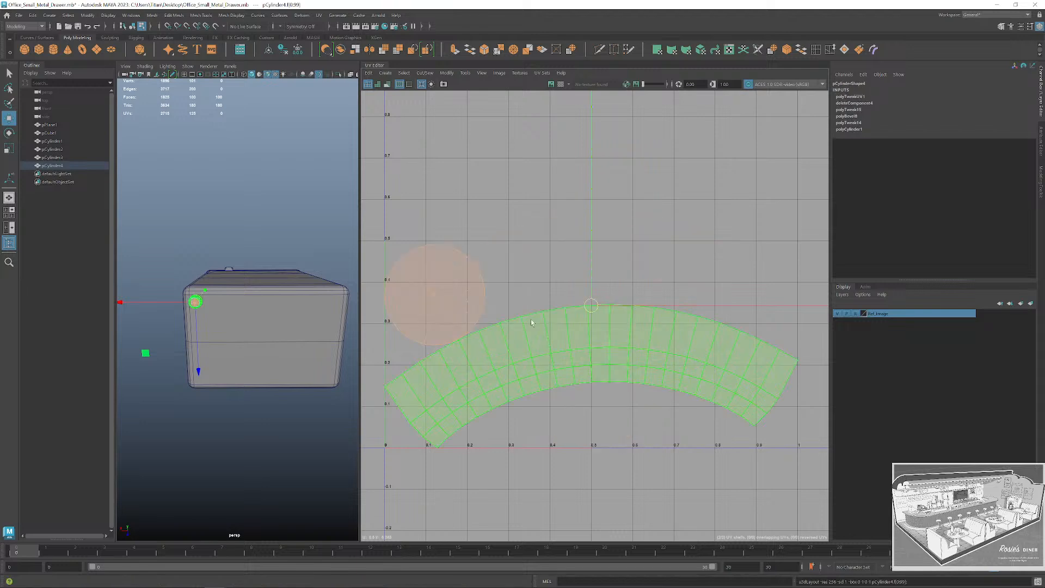
pyautogui.keyDown('alt'); pyautogui.moveTo(254, 282); pyautogui.dragTo(280, 289); pyautogui.keyUp('alt')
pyautogui.keyDown('alt'); pyautogui.moveTo(281, 289); pyautogui.dragTo(306, 283, button='right'); pyautogui.keyUp('alt')
pyautogui.keyDown('alt'); pyautogui.moveTo(306, 284); pyautogui.dragTo(291, 359); pyautogui.keyUp('alt')
pyautogui.scroll(-3, 531, 334)
pyautogui.scroll(-2, 586, 356)
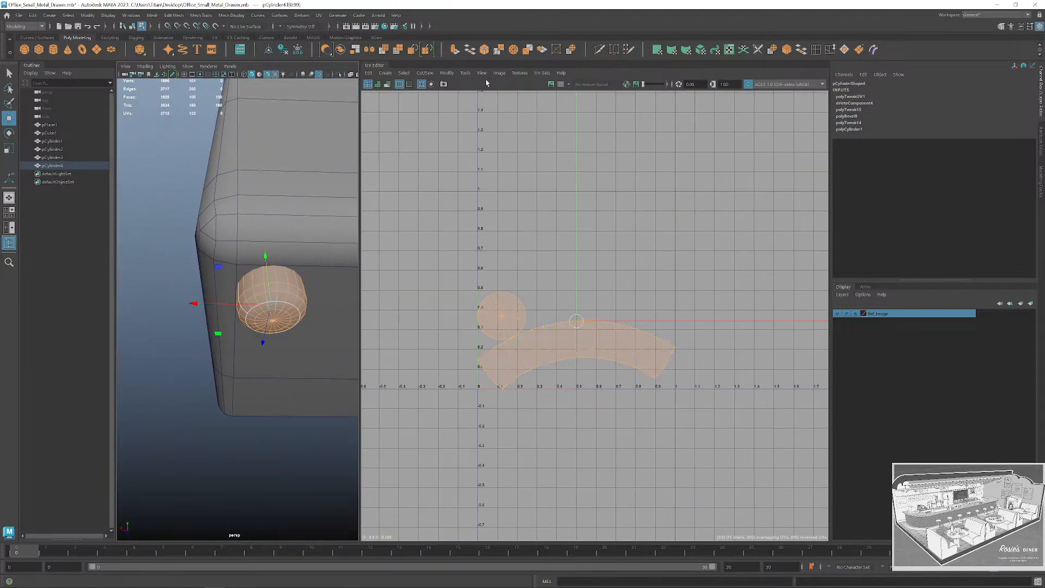
# Sew the foot's side and bottom UV shells together into a single shell.
pyautogui.click(425, 73)
pyautogui.click(448, 160)
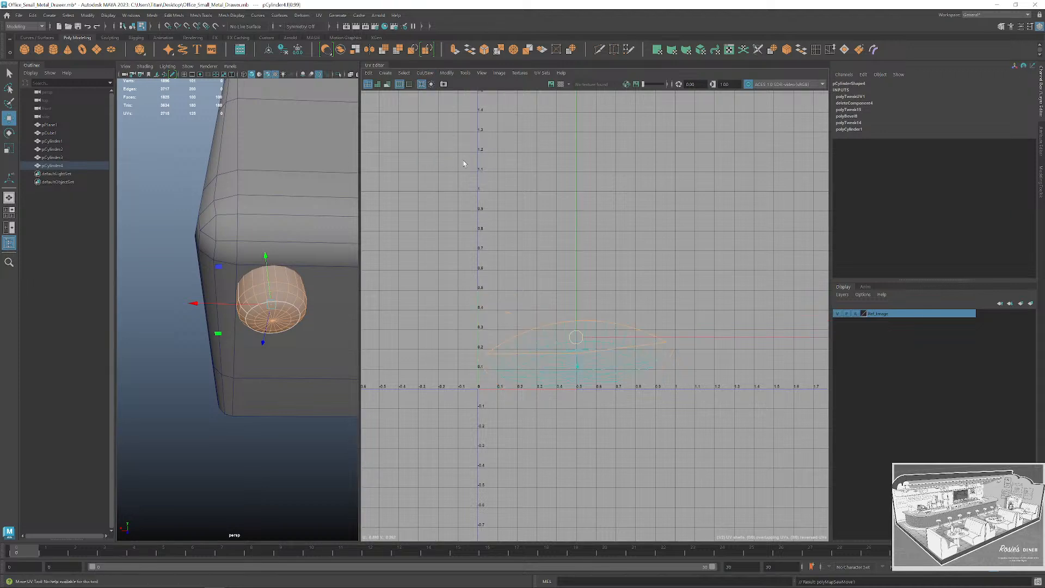
pyautogui.scroll(3, 236, 312)
pyautogui.keyDown('alt'); pyautogui.moveTo(236, 311); pyautogui.dragTo(288, 313); pyautogui.keyUp('alt')
# Cut the foot's UVs along a line of edges from the rim to the bottom centre, then unfold and lay out the shell.
pyautogui.press('q')
pyautogui.moveTo(320, 253); pyautogui.dragTo(317, 231, button='right')
pyautogui.keyDown('alt'); pyautogui.moveTo(317, 239); pyautogui.dragTo(252, 262, button='middle'); pyautogui.keyUp('alt')
pyautogui.keyDown('alt'); pyautogui.moveTo(289, 288); pyautogui.dragTo(381, 330); pyautogui.keyUp('alt')
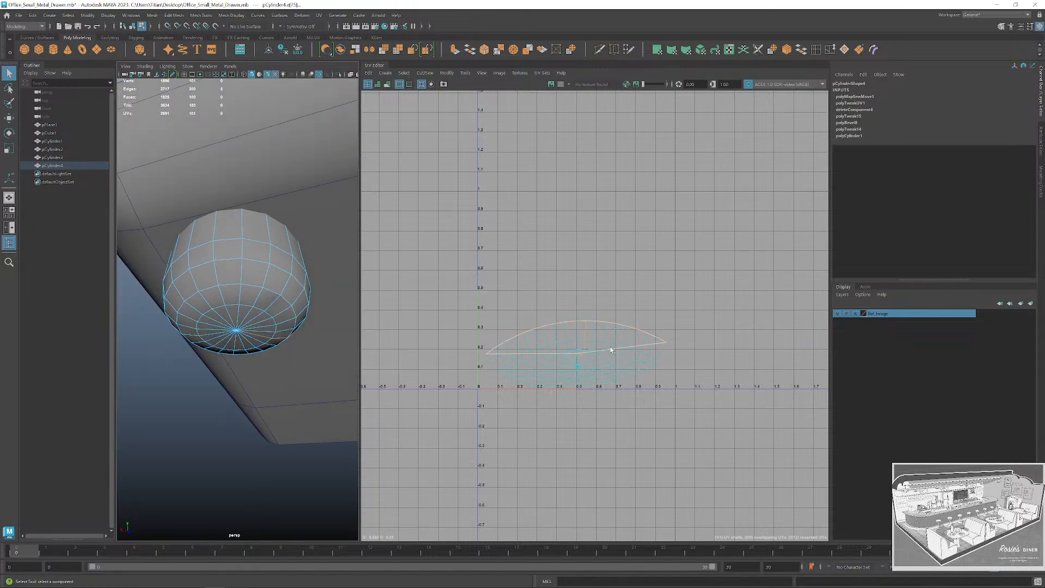
pyautogui.hotkey('shift', 'x')
pyautogui.moveTo(541, 326); pyautogui.dragTo(576, 354, button='right')
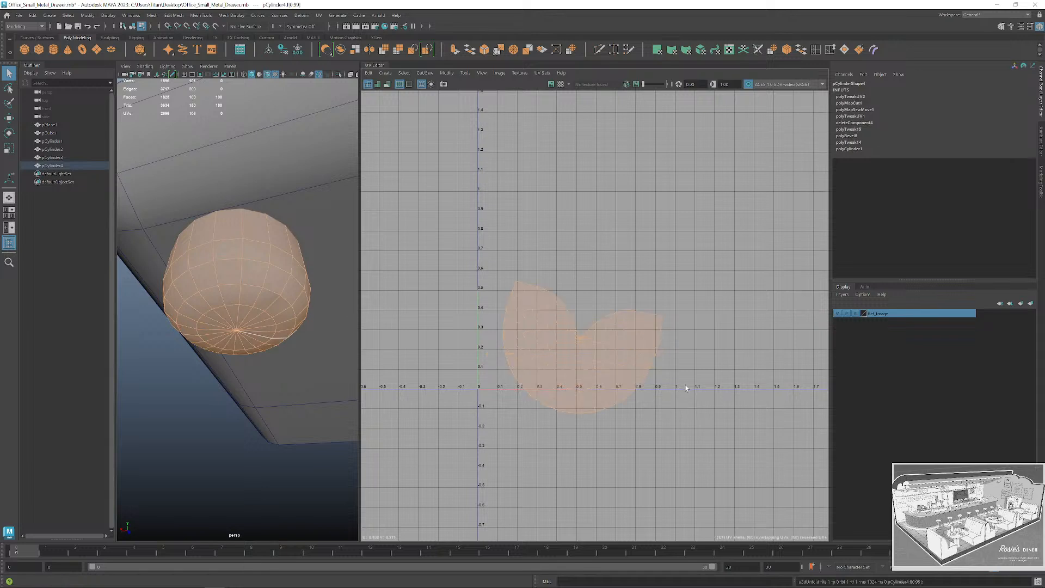
pyautogui.click(680, 413)
# Return the foot to object mode and close the UV editor.
pyautogui.scroll(-5, 301, 306)
pyautogui.keyDown('alt'); pyautogui.moveTo(299, 302); pyautogui.dragTo(239, 301, button='middle'); pyautogui.keyUp('alt')
pyautogui.moveTo(276, 287); pyautogui.dragTo(303, 275, button='right')
pyautogui.scroll(-5, 289, 321)
pyautogui.keyDown('alt'); pyautogui.moveTo(290, 321); pyautogui.dragTo(310, 354); pyautogui.keyUp('alt')
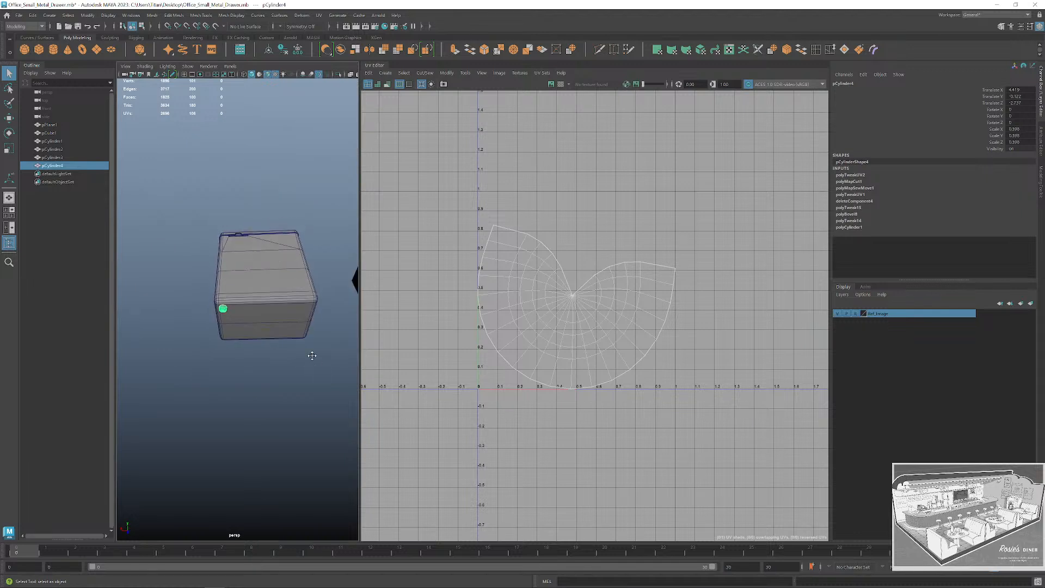
pyautogui.scroll(3, 310, 354)
pyautogui.click(377, 66)
# Duplicate the foot and move the copy to the opposite corner along the X axis, at about X -4.42.
pyautogui.keyDown('alt'); pyautogui.moveTo(447, 255); pyautogui.dragTo(339, 257, button='middle'); pyautogui.keyUp('alt')
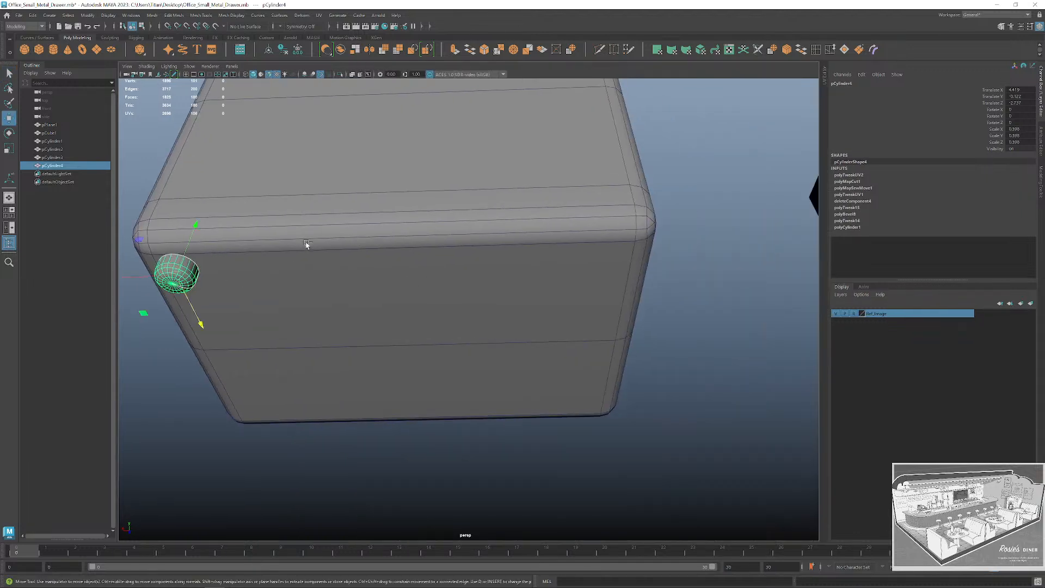
pyautogui.hotkey('ctrl', 'd')
pyautogui.moveTo(135, 279); pyautogui.dragTo(334, 299)
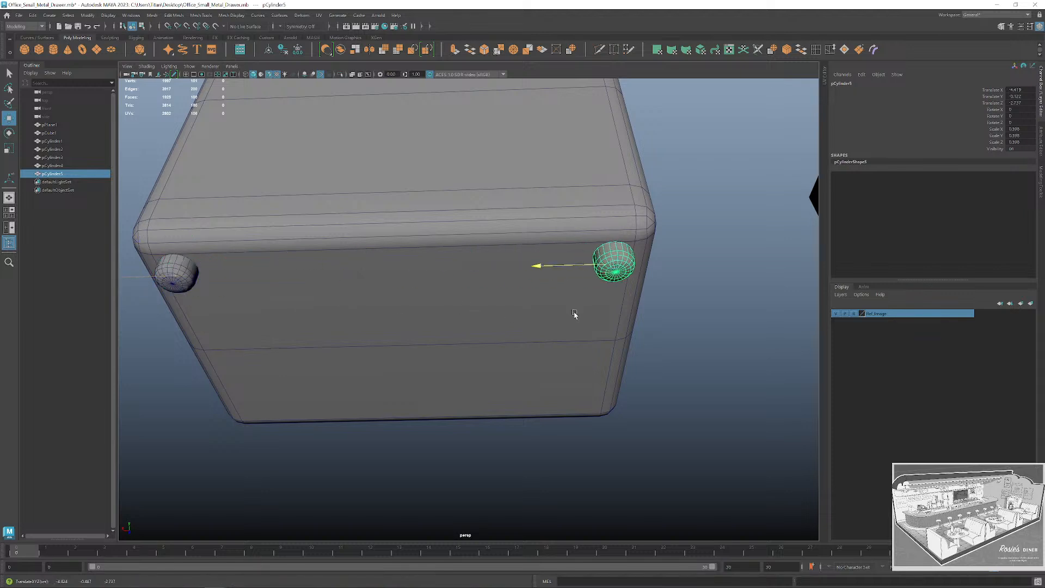
pyautogui.keyDown('alt'); pyautogui.moveTo(573, 314); pyautogui.dragTo(397, 299, button='middle'); pyautogui.keyUp('alt')
pyautogui.scroll(3, 397, 299)
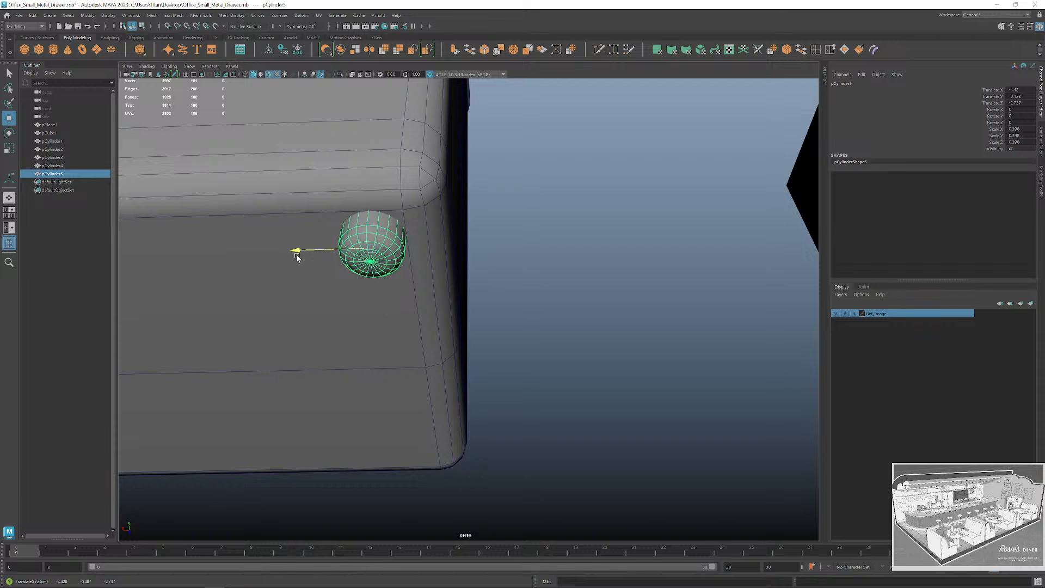
pyautogui.scroll(-5, 377, 224)
pyautogui.keyDown('alt'); pyautogui.moveTo(377, 225); pyautogui.dragTo(566, 430); pyautogui.keyUp('alt')
# Duplicate both feet together and move the copies along Z to the two remaining corners, at about Z 2.73.
pyautogui.keyDown('shift'); pyautogui.click(166, 283); pyautogui.keyUp('shift')
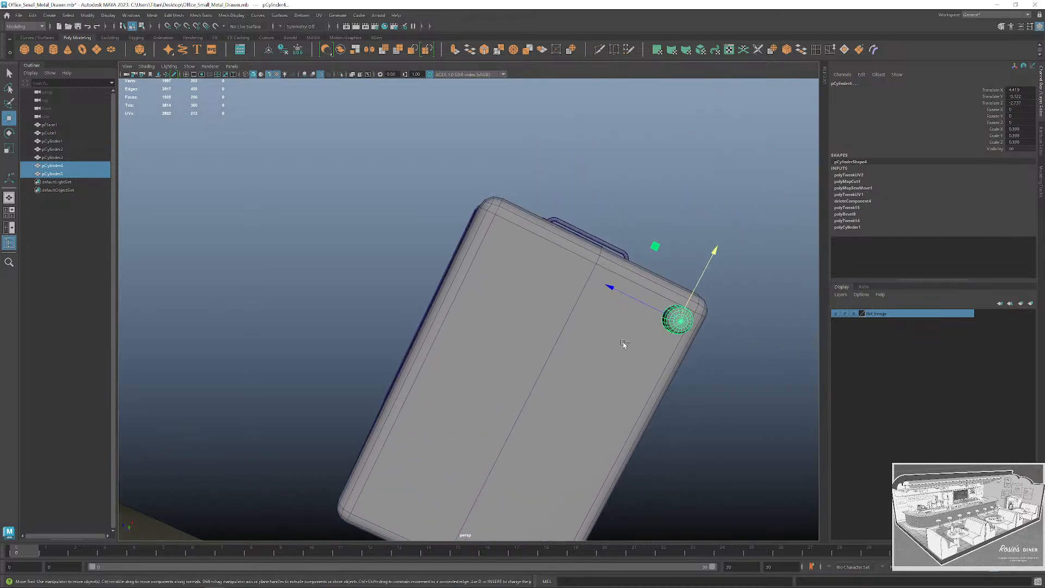
pyautogui.hotkey('ctrl', 'd')
pyautogui.moveTo(610, 290); pyautogui.dragTo(492, 250, button='middle')
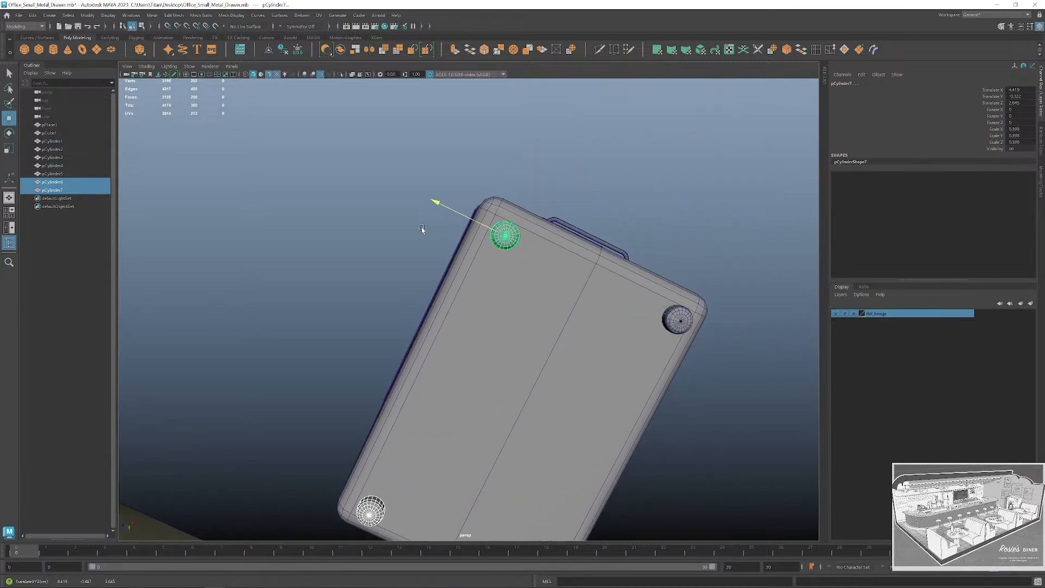
pyautogui.scroll(10, 415, 231)
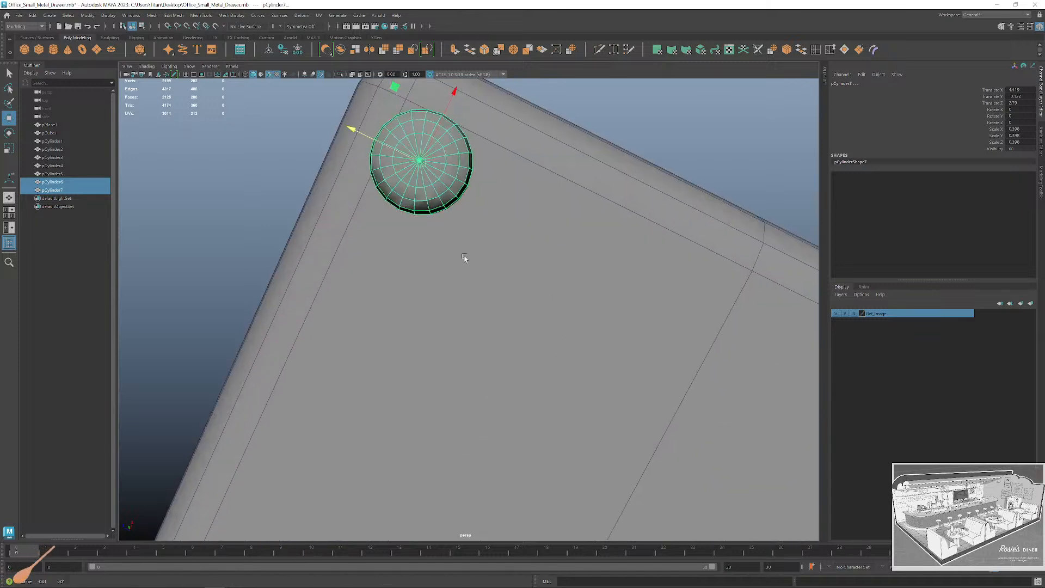
pyautogui.moveTo(453, 305); pyautogui.dragTo(455, 319)
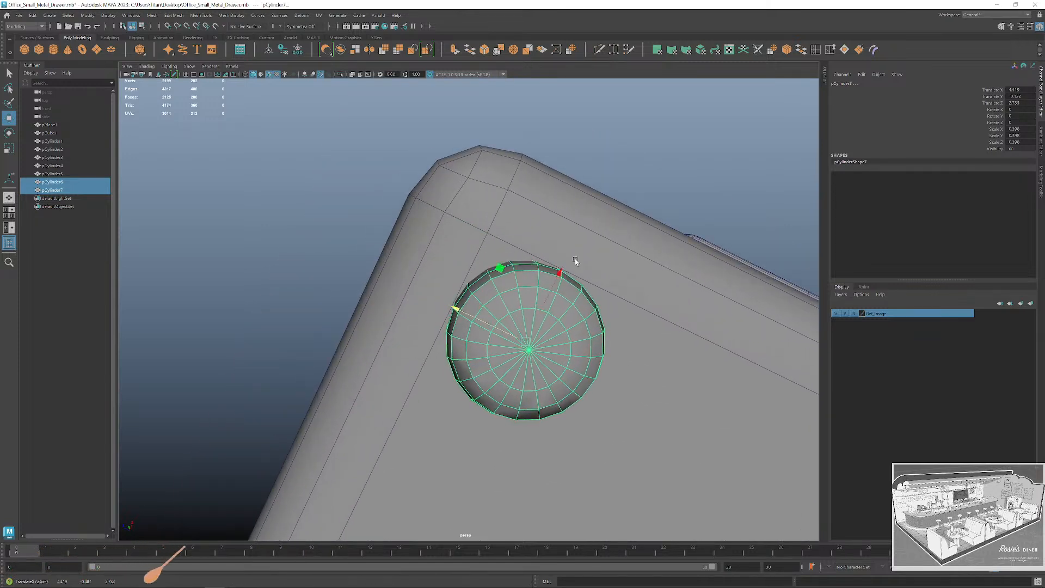
# Soften the edges of the cabinet body, handles and all four feet together, leaving the reference image out of the selection.
pyautogui.scroll(-10, 514, 316)
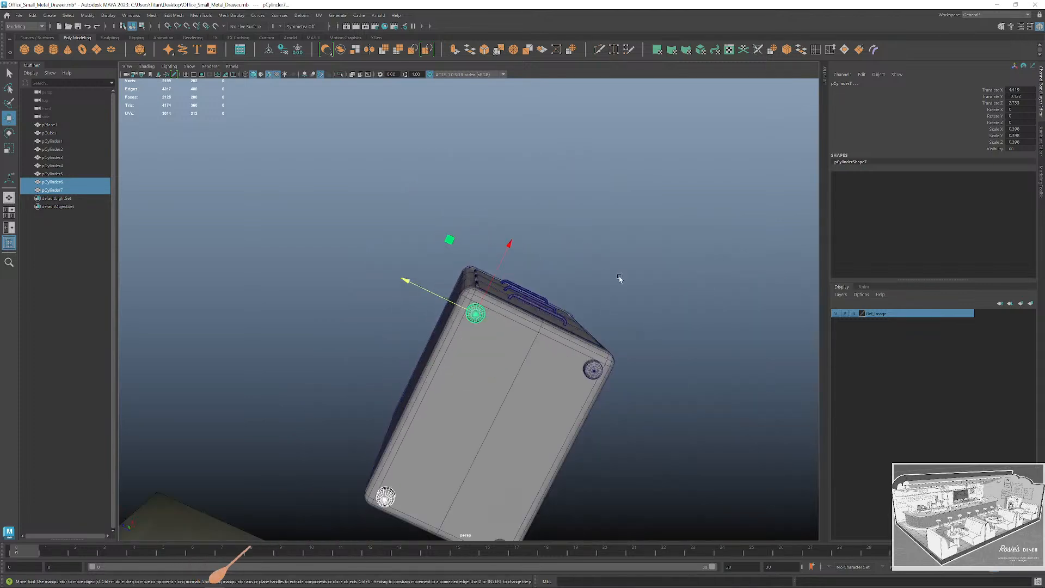
pyautogui.press('q')
pyautogui.keyDown('alt'); pyautogui.moveTo(620, 280); pyautogui.dragTo(518, 396); pyautogui.keyUp('alt')
pyautogui.click(690, 276)
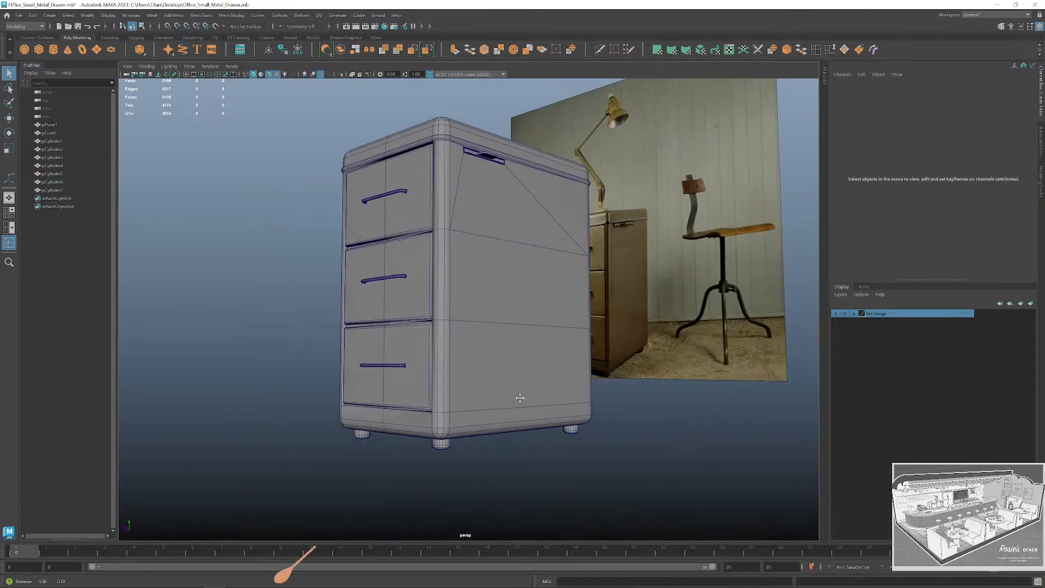
pyautogui.scroll(-4, 569, 354)
pyautogui.keyDown('alt'); pyautogui.moveTo(569, 354); pyautogui.dragTo(536, 388); pyautogui.keyUp('alt')
pyautogui.keyDown('alt'); pyautogui.moveTo(536, 388); pyautogui.dragTo(494, 423, button='middle'); pyautogui.keyUp('alt')
pyautogui.moveTo(240, 162); pyautogui.dragTo(536, 479)
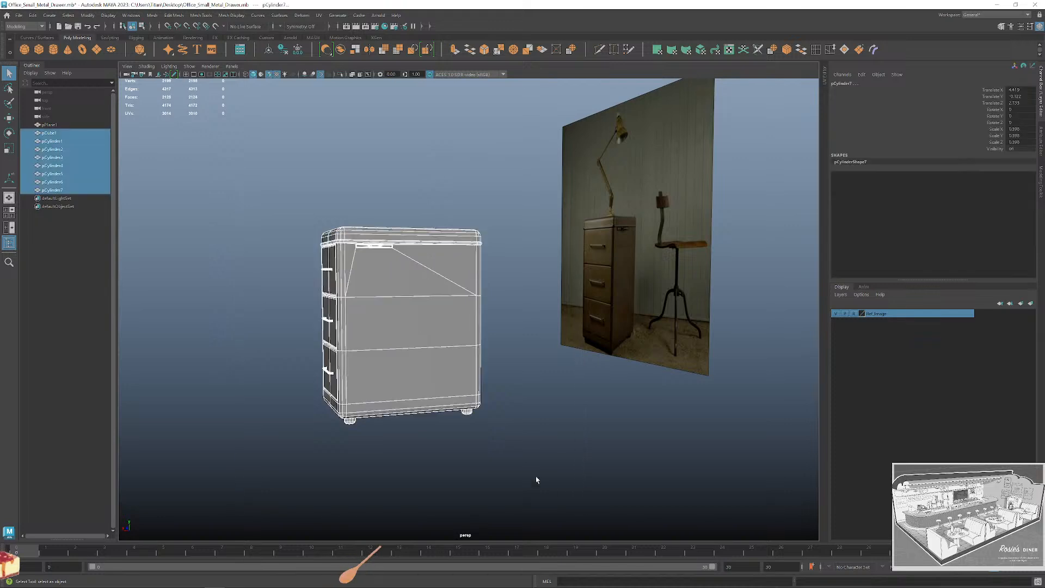
pyautogui.click(231, 15)
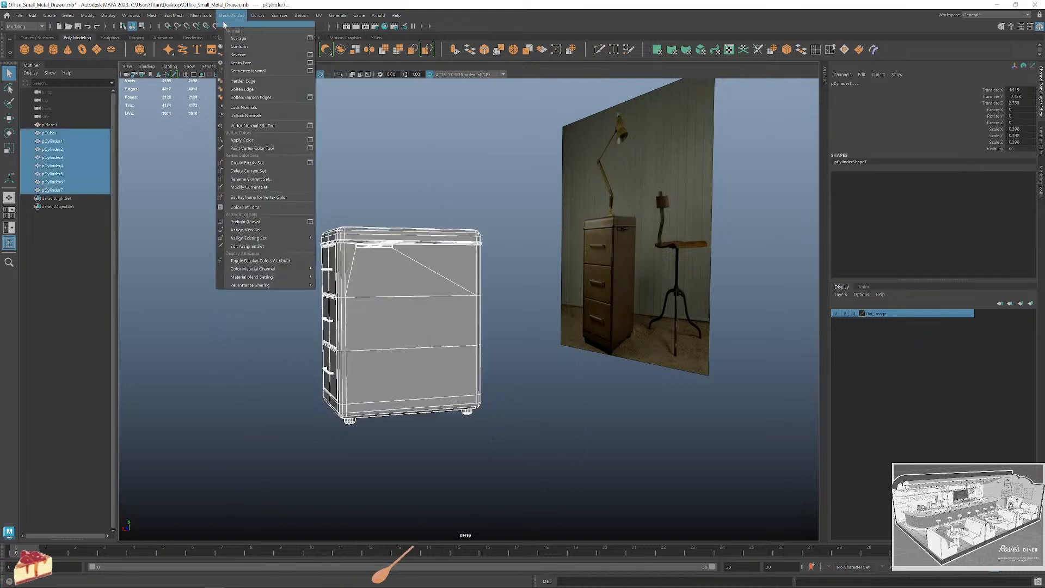
pyautogui.click(237, 90)
pyautogui.click(527, 458)
# View the cabinet in wireframe, then return to smooth shading with the wireframe overlay turned off.
pyautogui.keyDown('alt'); pyautogui.moveTo(527, 458); pyautogui.dragTo(505, 323); pyautogui.keyUp('alt')
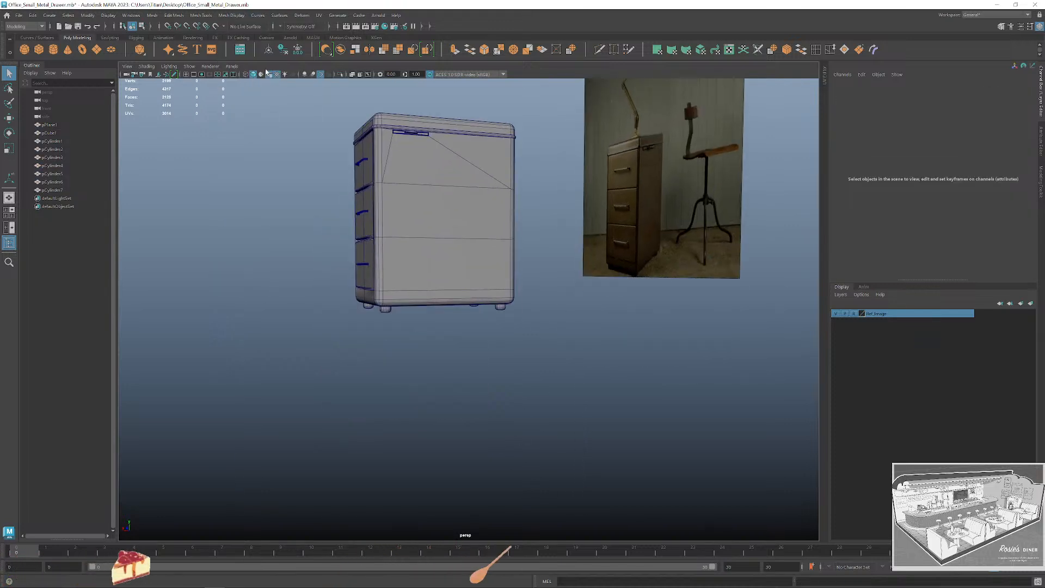
pyautogui.press('4')
pyautogui.scroll(3, 476, 352)
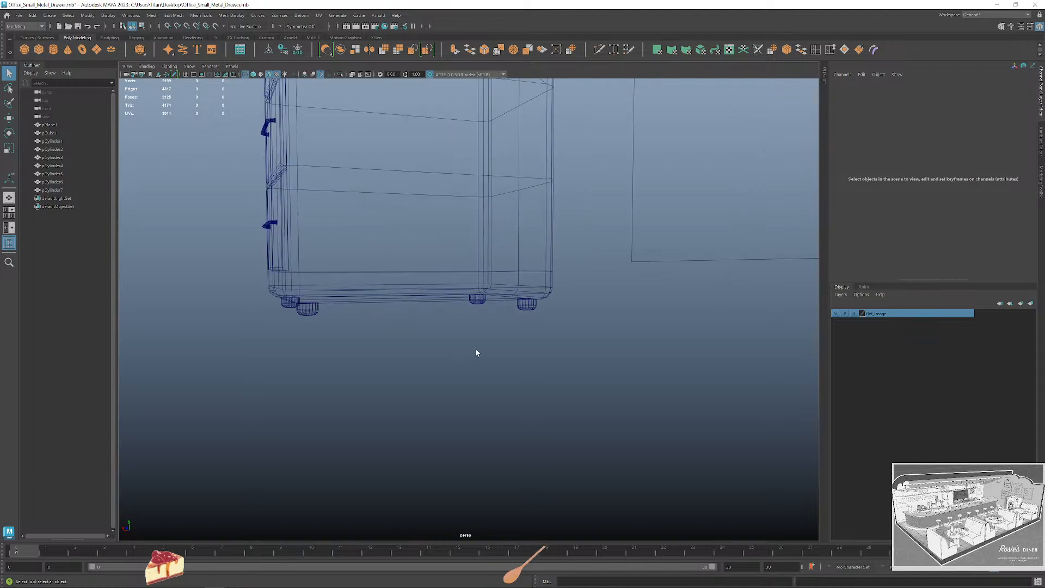
pyautogui.click(253, 75)
pyautogui.click(269, 75)
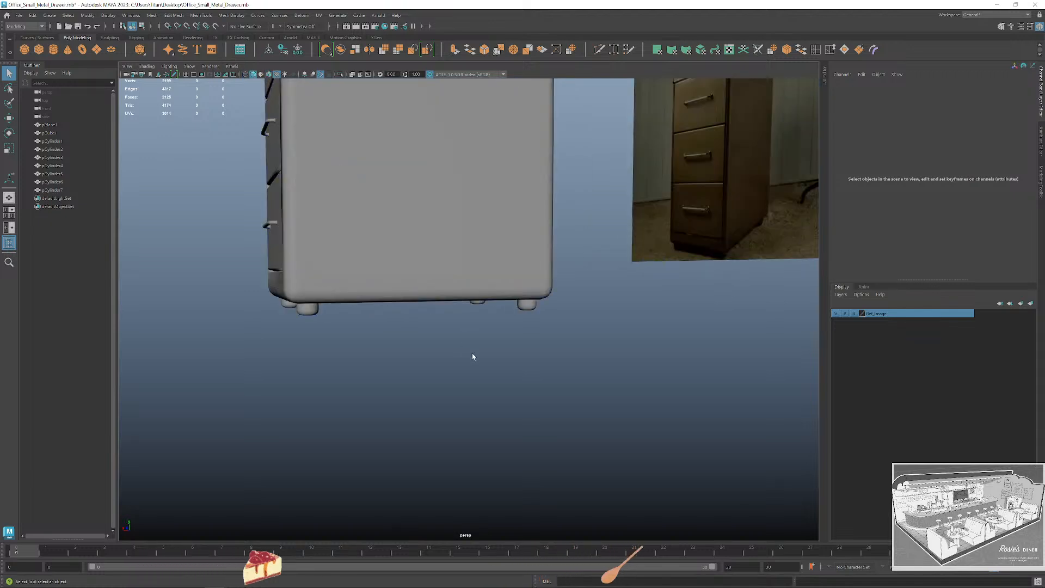
# Examine the softened cabinet base and its four feet from the side, the front and below.
pyautogui.scroll(3, 473, 357)
pyautogui.keyDown('alt'); pyautogui.moveTo(473, 357); pyautogui.dragTo(561, 351); pyautogui.keyUp('alt')
pyautogui.moveTo(560, 351)
pyautogui.keyDown('alt'); pyautogui.mouseDown(button='middle')
pyautogui.moveTo(552, 345)
pyautogui.moveTo(672, 384)
pyautogui.mouseUp(button='middle'); pyautogui.keyUp('alt')
pyautogui.scroll(-3, 673, 385)
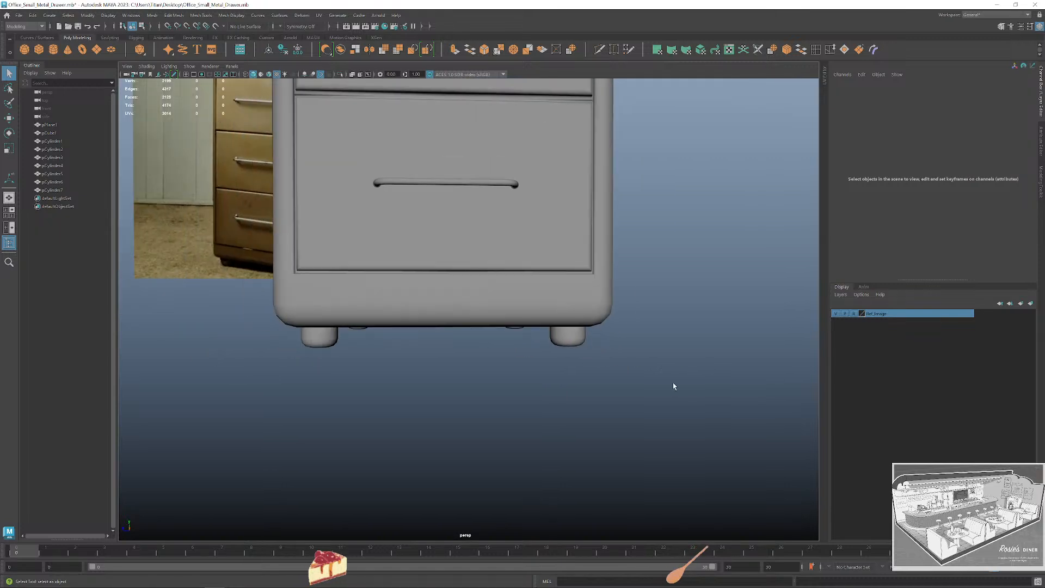
pyautogui.keyDown('alt'); pyautogui.moveTo(348, 370); pyautogui.dragTo(548, 374); pyautogui.keyUp('alt')
pyautogui.scroll(2, 546, 348)
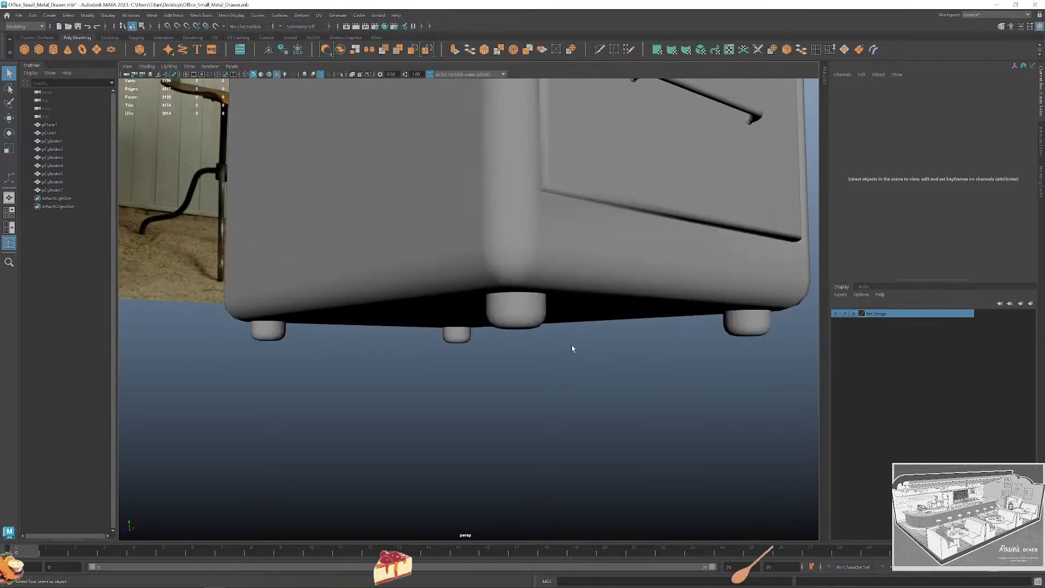
pyautogui.scroll(-5, 571, 348)
pyautogui.keyDown('alt'); pyautogui.moveTo(667, 349); pyautogui.dragTo(580, 417); pyautogui.keyUp('alt')
pyautogui.keyDown('alt'); pyautogui.moveTo(580, 417); pyautogui.dragTo(563, 465, button='middle'); pyautogui.keyUp('alt')
pyautogui.keyDown('alt'); pyautogui.moveTo(563, 466); pyautogui.dragTo(512, 399); pyautogui.keyUp('alt')
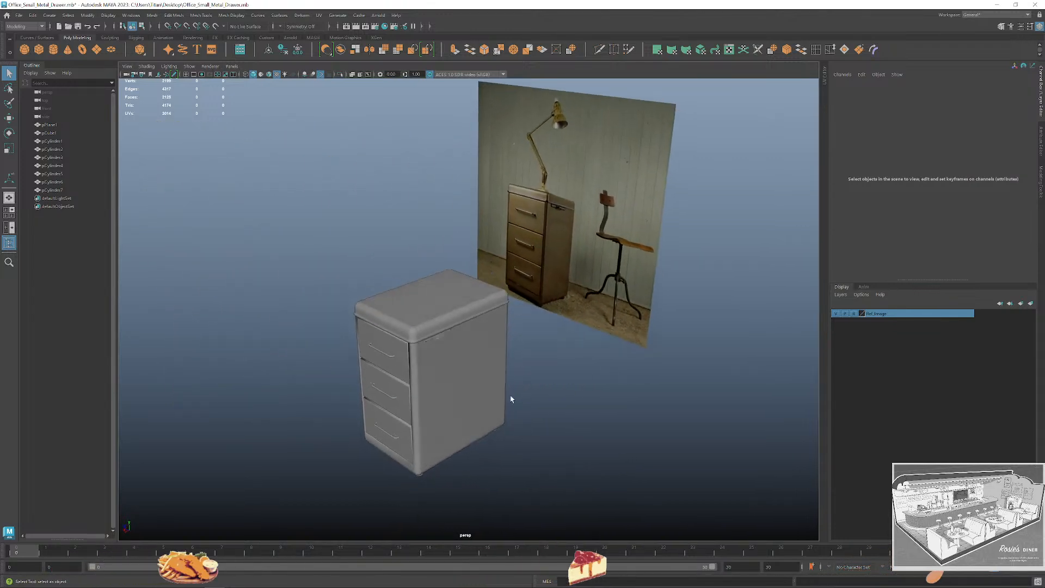
# Examine the side latch from above and compare it with the latch in the reference photo.
pyautogui.scroll(8, 426, 363)
pyautogui.keyDown('alt'); pyautogui.moveTo(427, 363); pyautogui.dragTo(511, 354, button='middle'); pyautogui.keyUp('alt')
pyautogui.keyDown('alt'); pyautogui.moveTo(511, 354); pyautogui.dragTo(525, 282); pyautogui.keyUp('alt')
pyautogui.keyDown('alt'); pyautogui.moveTo(524, 283); pyautogui.dragTo(524, 228, button='middle'); pyautogui.keyUp('alt')
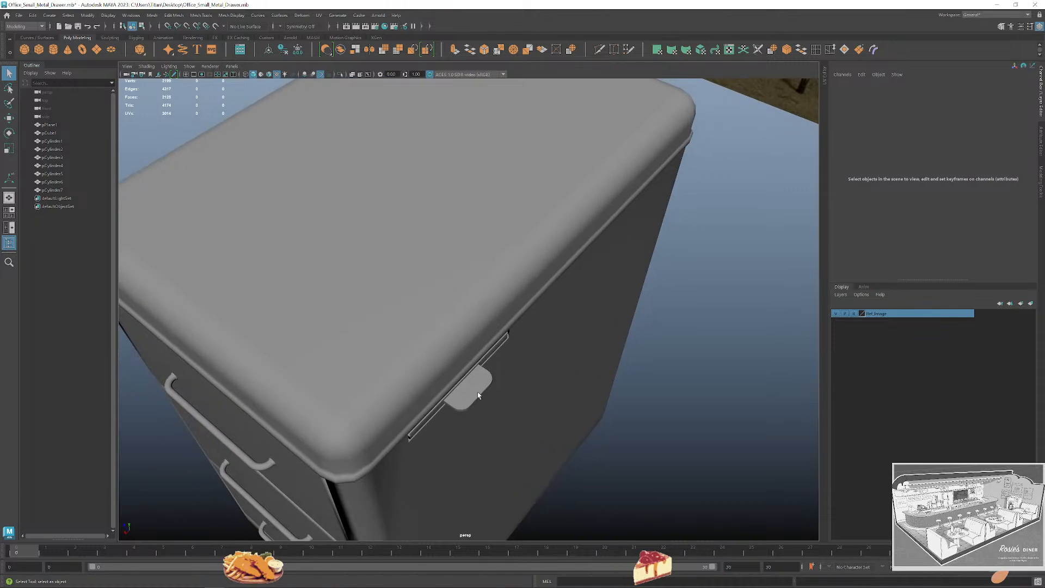
pyautogui.scroll(-8, 478, 395)
pyautogui.keyDown('alt'); pyautogui.moveTo(478, 395); pyautogui.dragTo(462, 329); pyautogui.keyUp('alt')
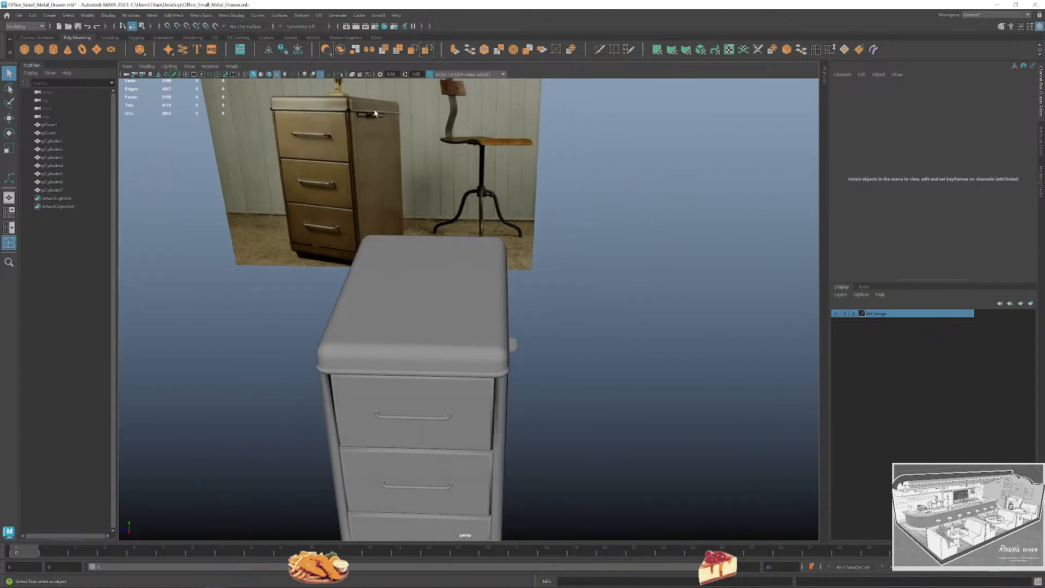
pyautogui.keyDown('alt'); pyautogui.moveTo(369, 122); pyautogui.dragTo(532, 361); pyautogui.keyUp('alt')
pyautogui.scroll(6, 489, 330)
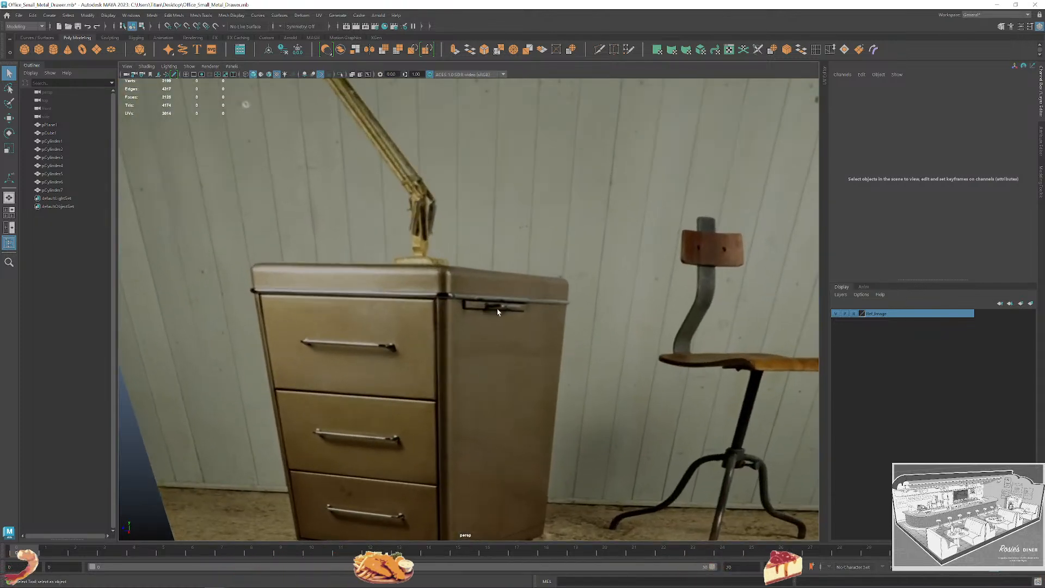
pyautogui.scroll(-8, 539, 420)
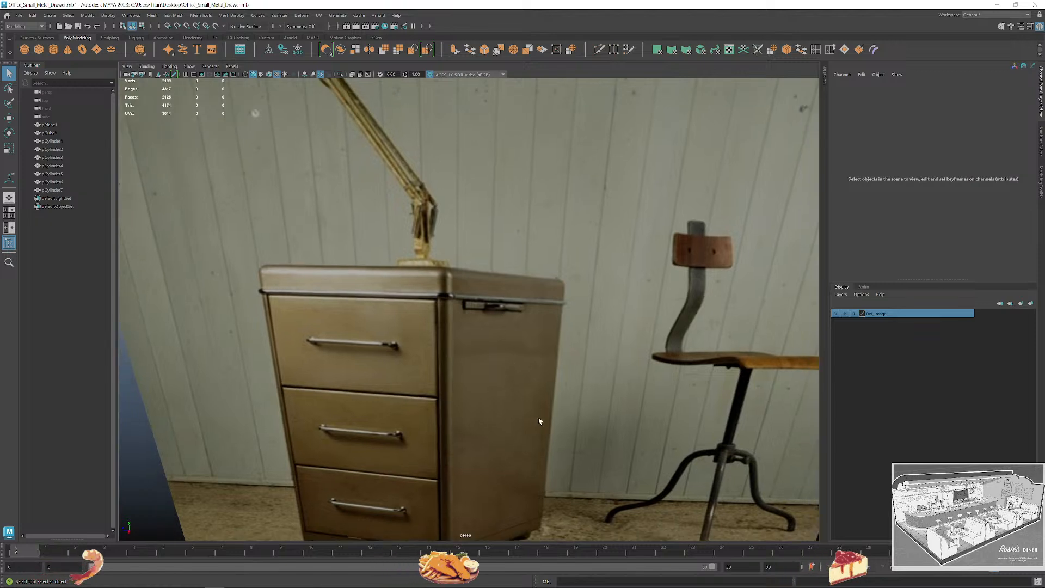
pyautogui.keyDown('alt'); pyautogui.moveTo(554, 396); pyautogui.dragTo(506, 310); pyautogui.keyUp('alt')
pyautogui.scroll(5, 521, 354)
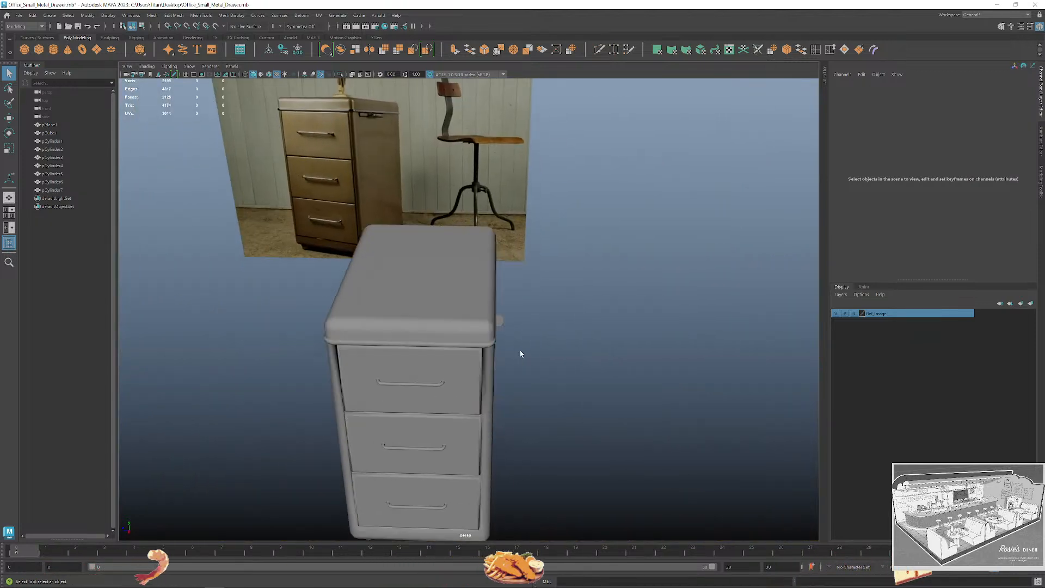
# In the side view, move the outer vertices of the side latch tab slightly farther out from the cabinet wall.
pyautogui.click(503, 321)
pyautogui.press('space')
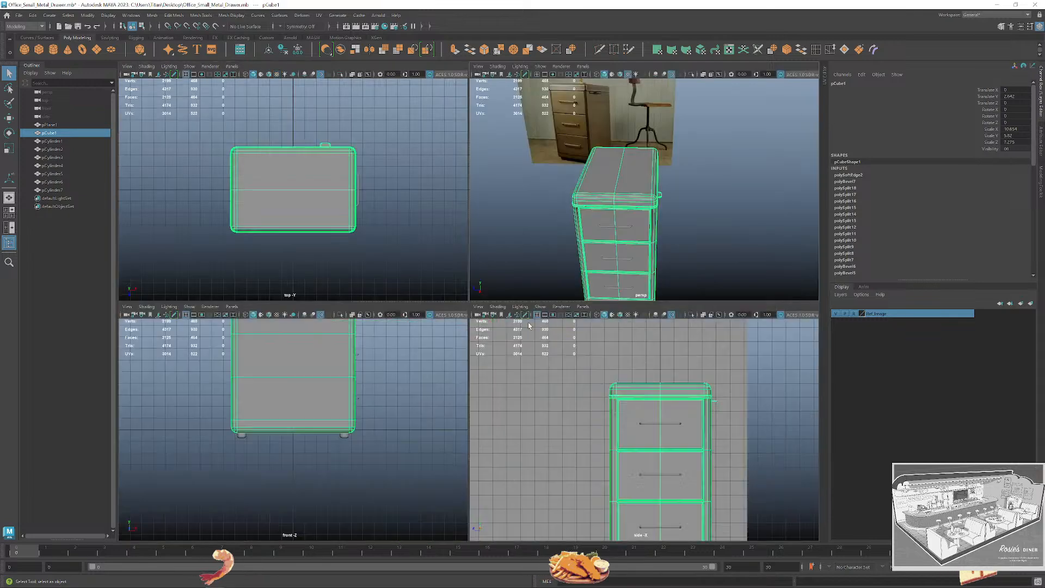
pyautogui.press('space')
pyautogui.scroll(10, 583, 338)
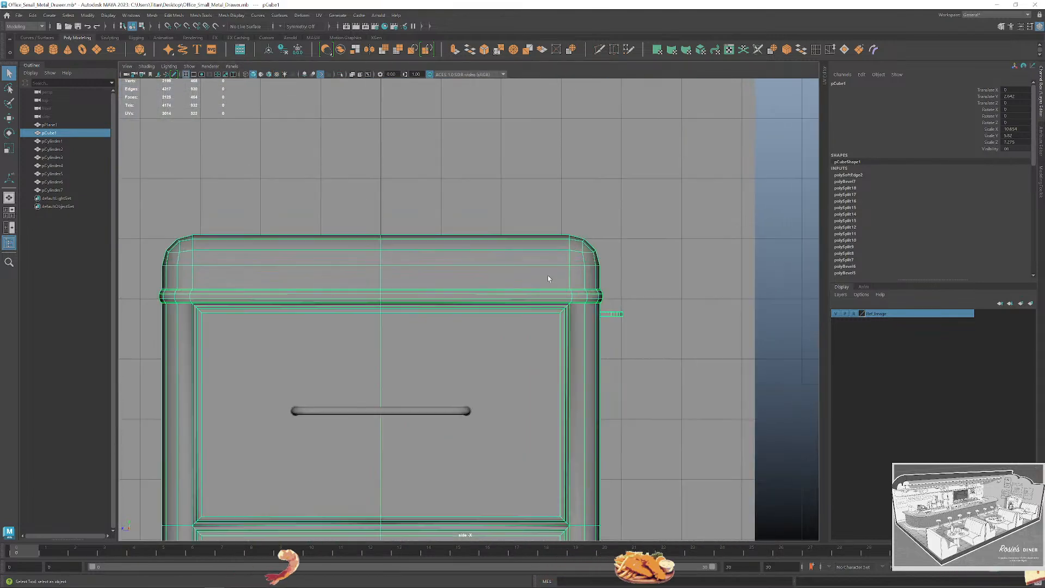
pyautogui.scroll(5, 485, 321)
pyautogui.press('F9')
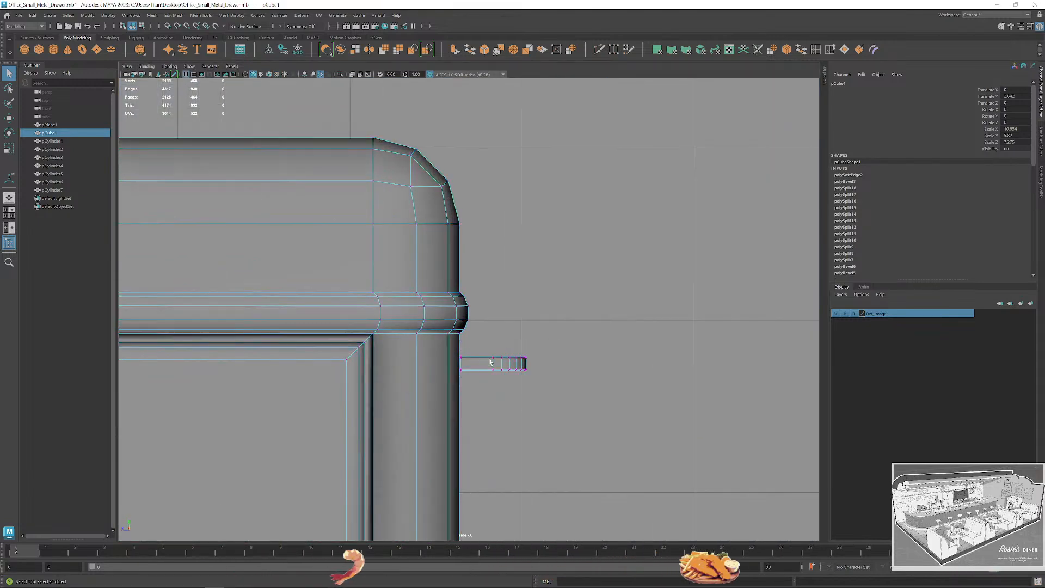
pyautogui.press('w')
pyautogui.moveTo(581, 411); pyautogui.dragTo(446, 368)
pyautogui.press('q')
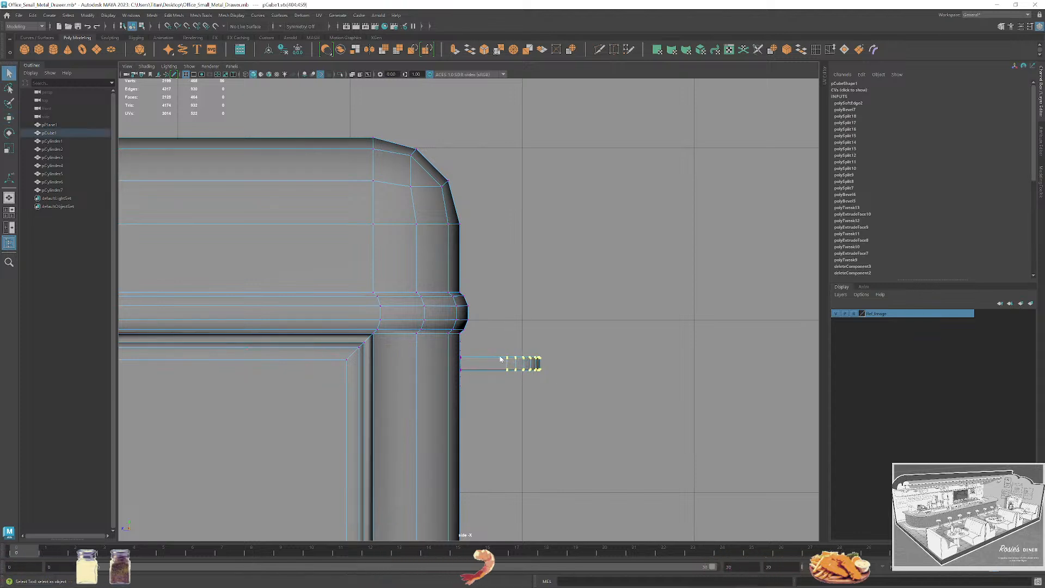
# Return the cabinet body to object mode, clear the selection and check the whole model beside the reference in perspective view.
pyautogui.moveTo(498, 359); pyautogui.dragTo(539, 348, button='right')
pyautogui.scroll(-12, 555, 370)
pyautogui.click(576, 404)
pyautogui.press('space')
pyautogui.press('space')
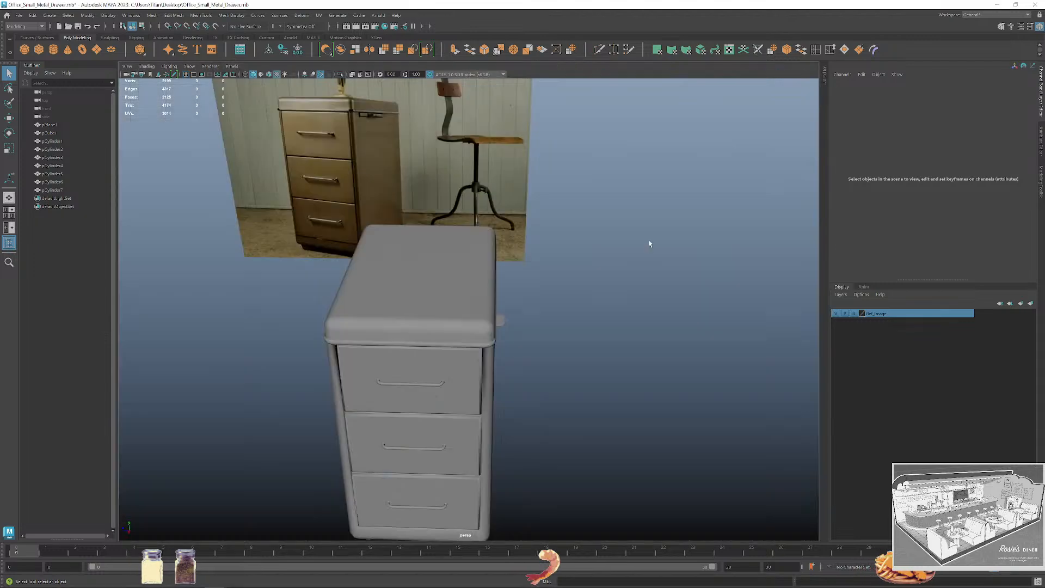
pyautogui.scroll(-3, 615, 326)
pyautogui.keyDown('alt'); pyautogui.moveTo(617, 343); pyautogui.dragTo(586, 312); pyautogui.keyUp('alt')
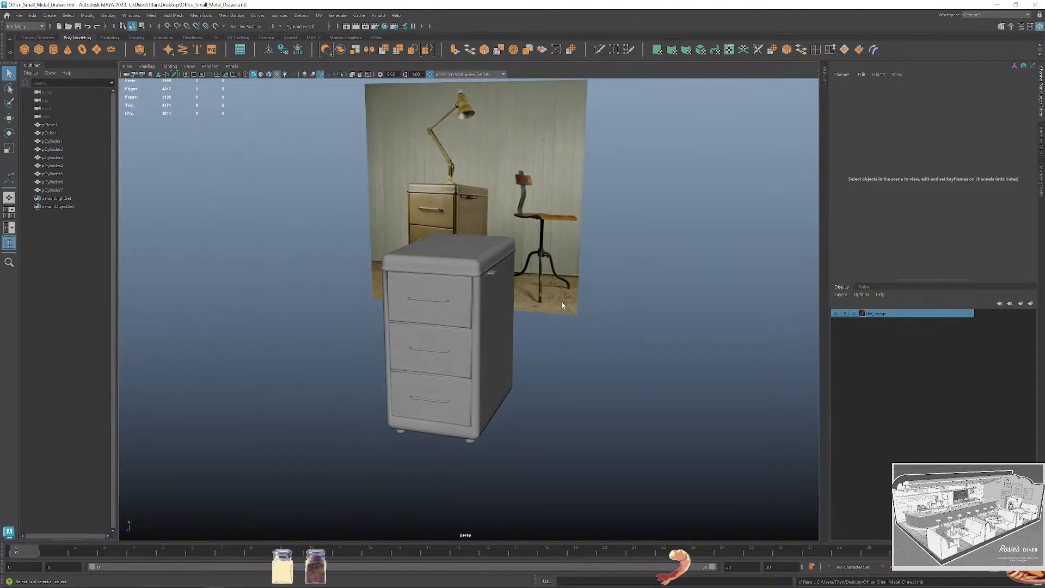
pyautogui.keyDown('alt'); pyautogui.moveTo(492, 327); pyautogui.dragTo(564, 372, button='middle'); pyautogui.keyUp('alt')
pyautogui.scroll(3, 564, 372)
pyautogui.keyDown('alt'); pyautogui.moveTo(563, 372); pyautogui.dragTo(524, 360); pyautogui.keyUp('alt')
pyautogui.scroll(-2, 572, 290)
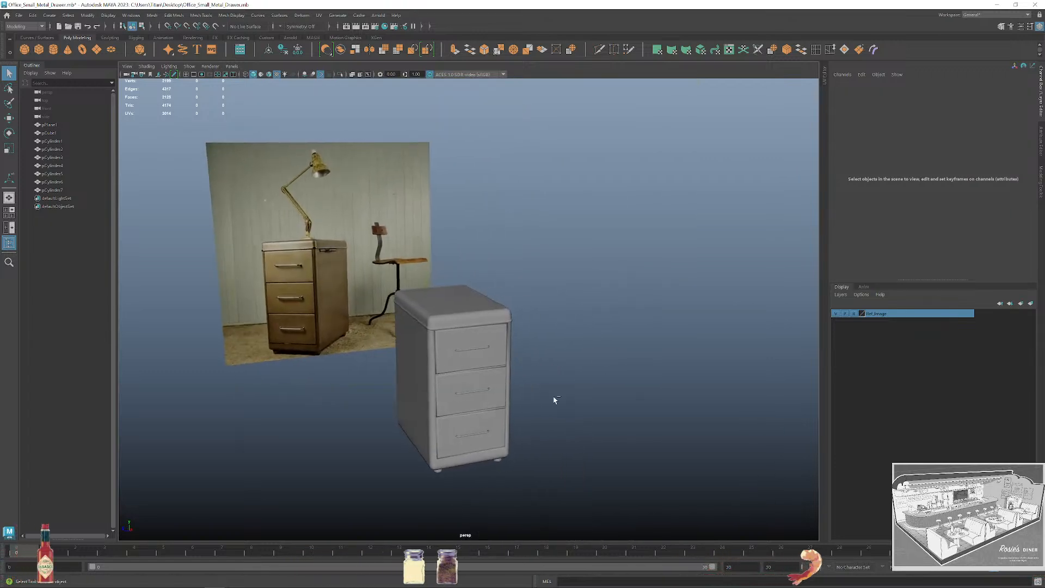
# Turn the wireframe overlay back on for the shaded cabinet and leave nothing selected.
pyautogui.click(269, 75)
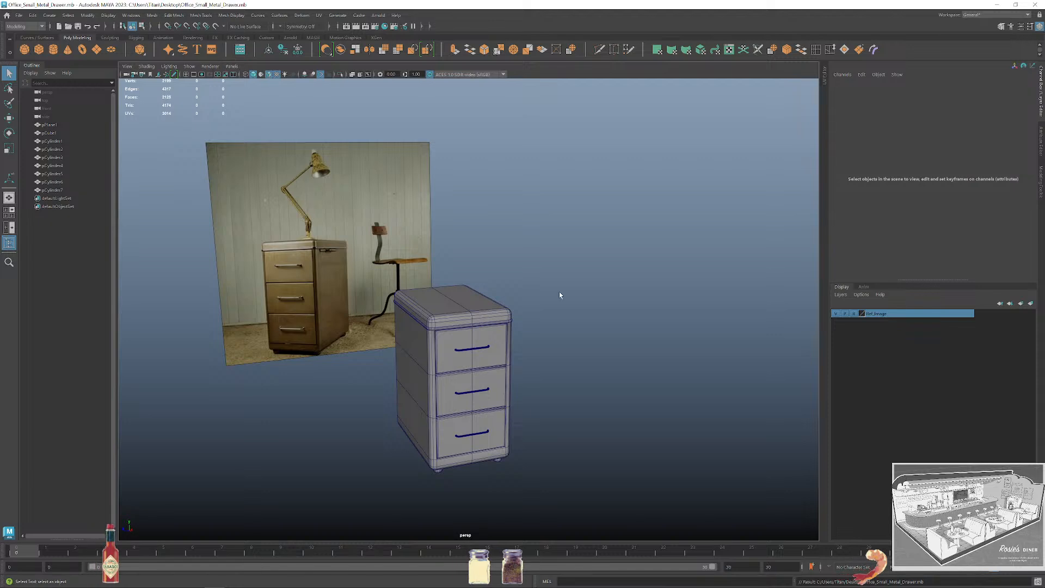
pyautogui.scroll(3, 566, 327)
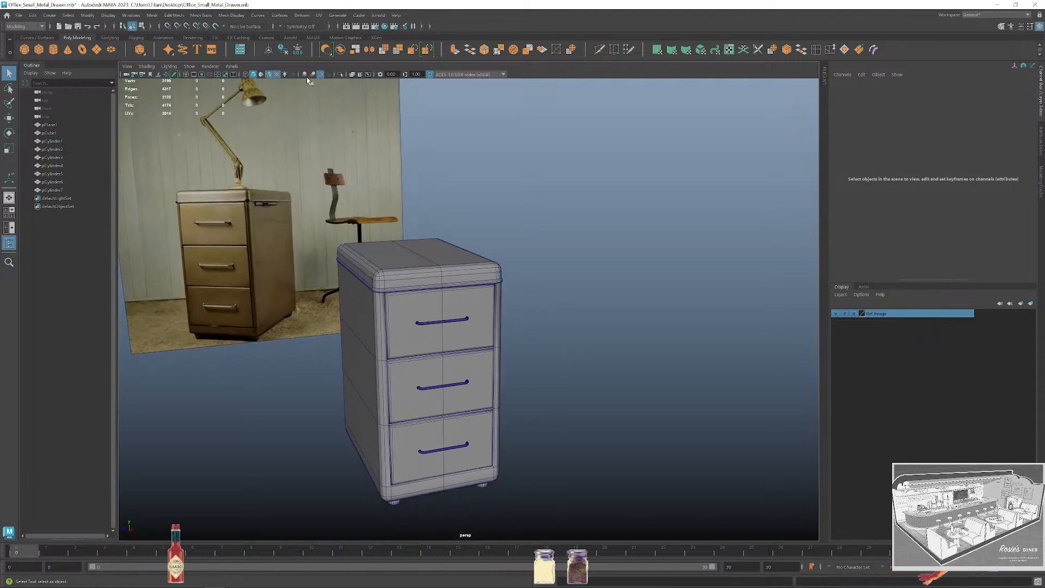
pyautogui.keyDown('alt'); pyautogui.moveTo(545, 258); pyautogui.dragTo(538, 247, button='middle'); pyautogui.keyUp('alt')
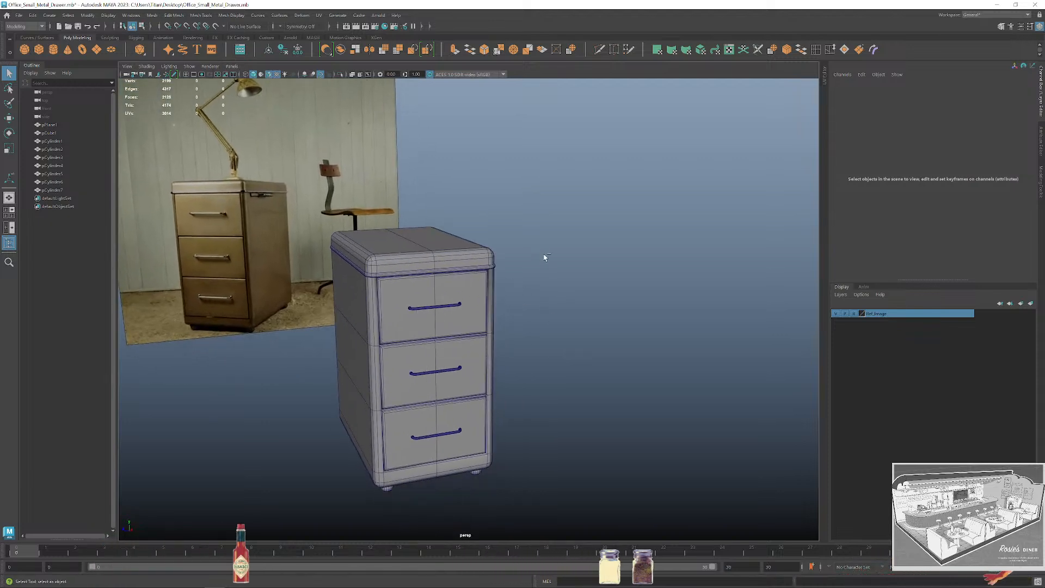
pyautogui.click(473, 313)
pyautogui.click(532, 306)
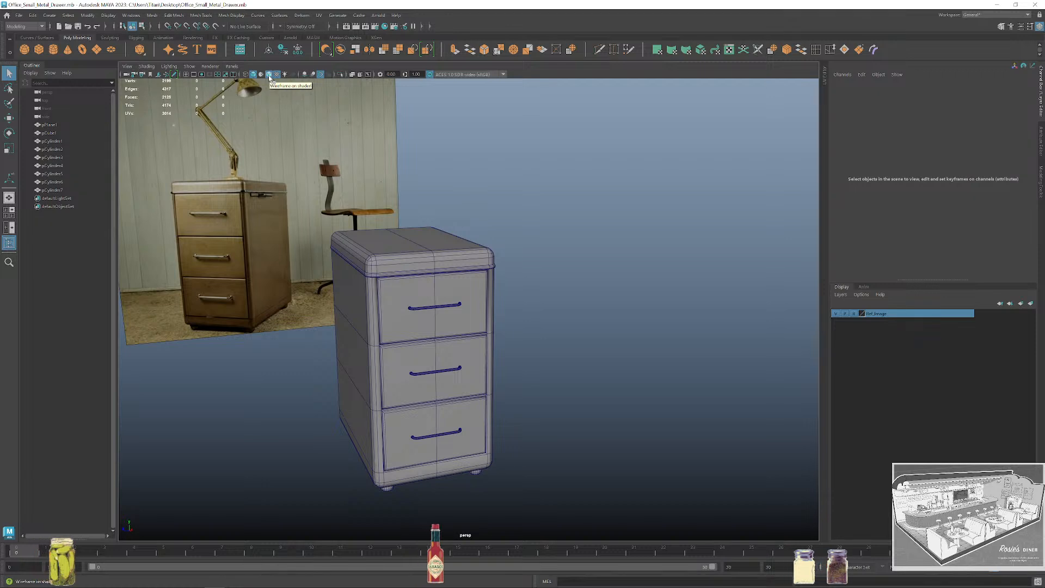
# Open the cabinet body in the UV Editor, widen the perspective view beside it and frame the model and its UVs.
pyautogui.click(456, 294)
pyautogui.keyDown('alt'); pyautogui.moveTo(555, 260); pyautogui.dragTo(485, 247, button='middle'); pyautogui.keyUp('alt')
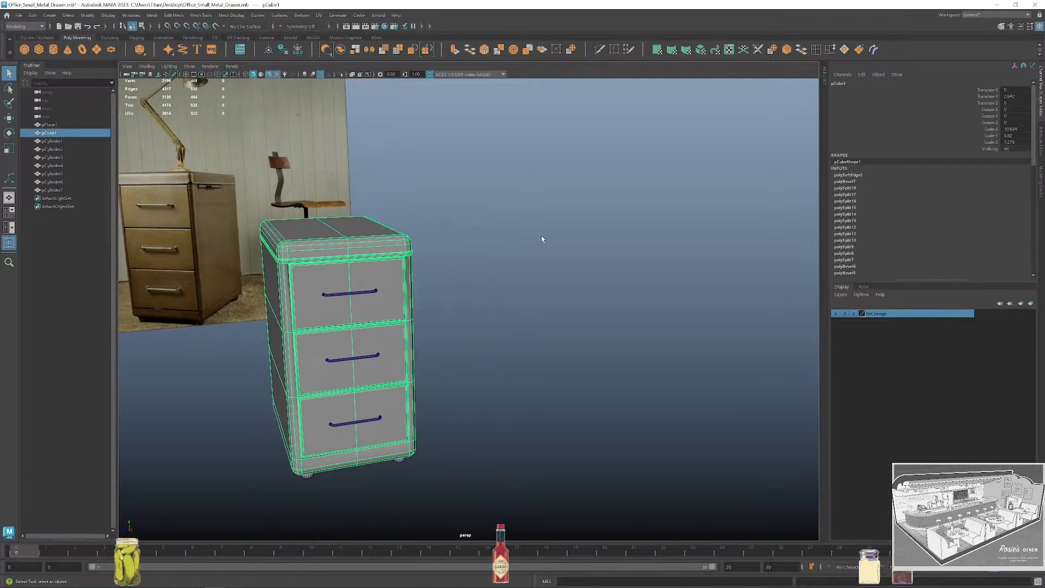
pyautogui.click(729, 49)
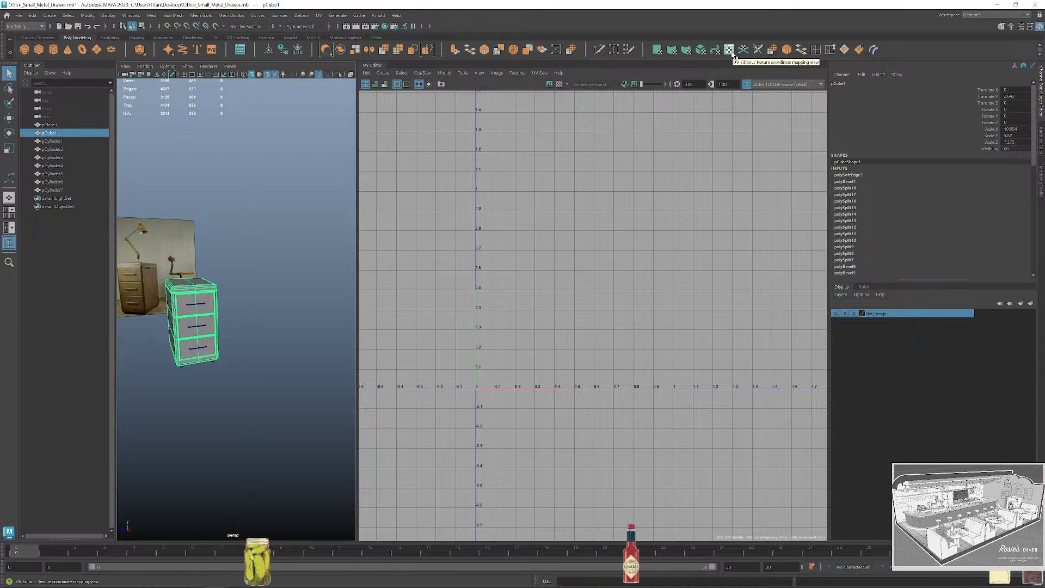
pyautogui.moveTo(357, 293); pyautogui.dragTo(569, 293)
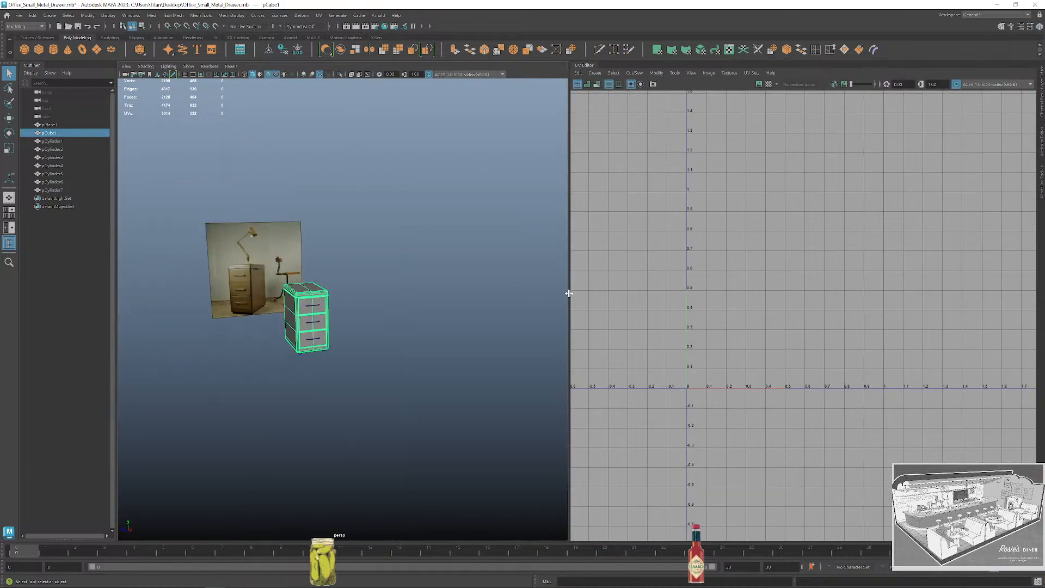
pyautogui.press('f')
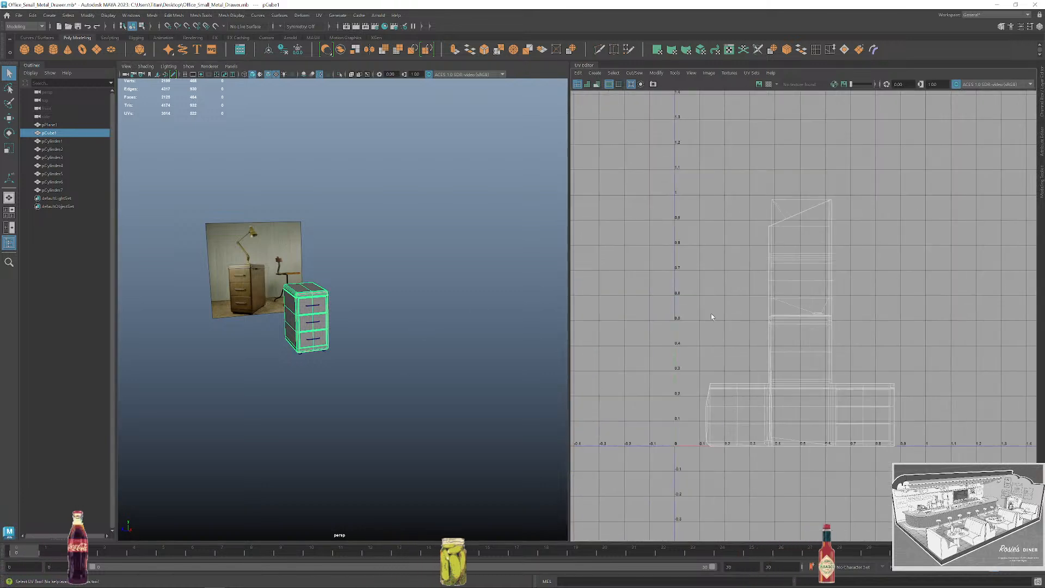
pyautogui.press('f')
pyautogui.scroll(-2, 390, 280)
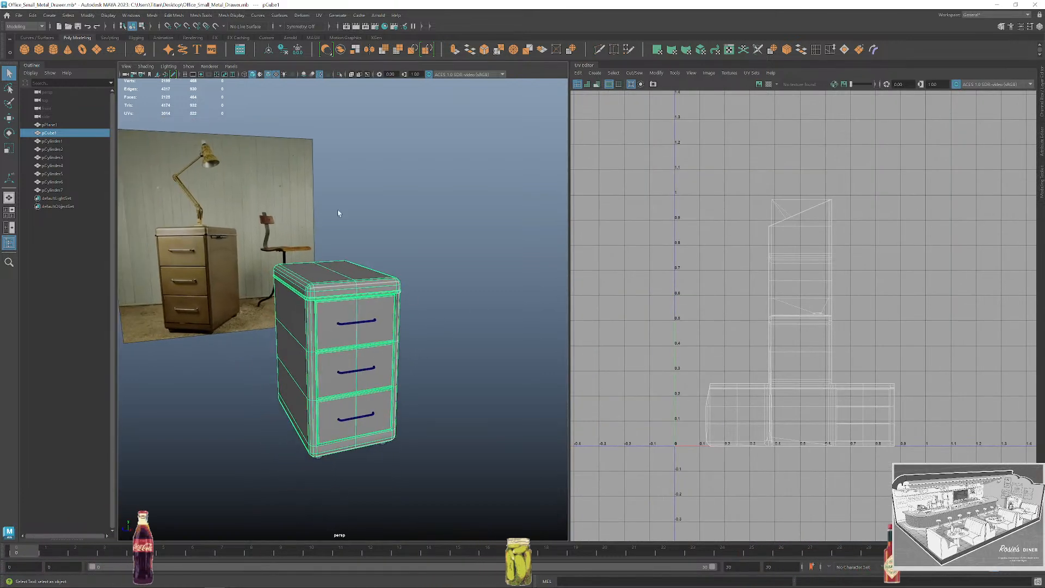
# Select the cabinet body's entire UV shell, unfold it, lay it out and clear the selection.
pyautogui.scroll(-2, 885, 293)
pyautogui.moveTo(792, 277); pyautogui.dragTo(732, 256, button='right')
pyautogui.click(830, 297)
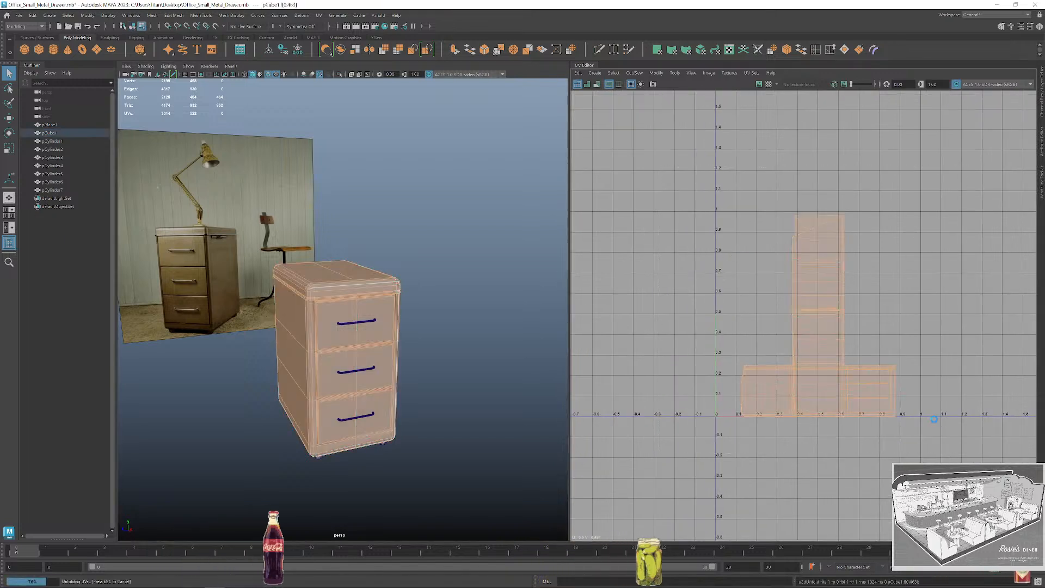
pyautogui.hotkey('ctrl', 'l')
pyautogui.click(858, 289)
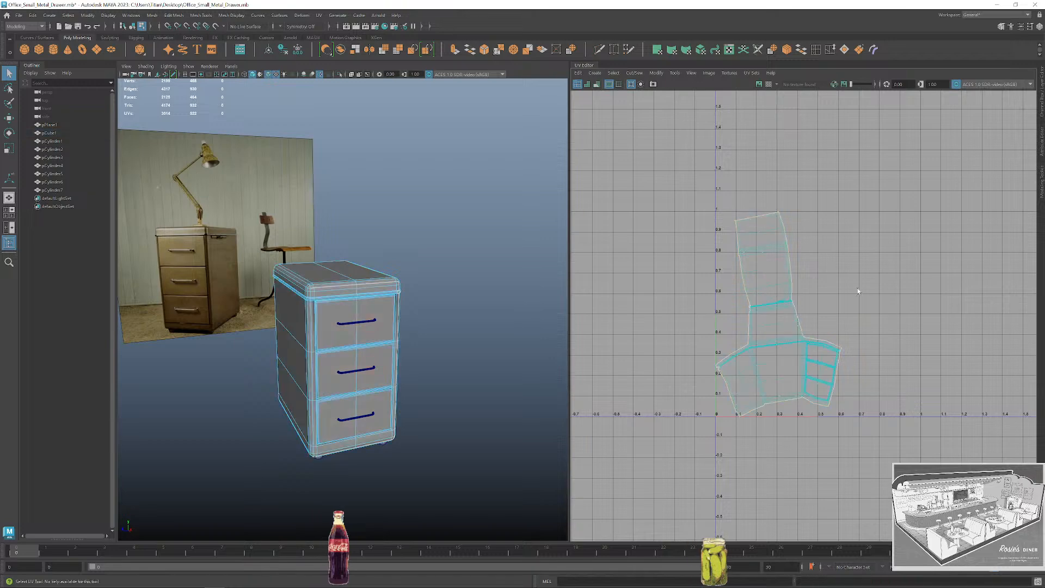
# Select the cabinet body's entire UV shell, apply Move and Sew to all its seams and clear the selection.
pyautogui.doubleClick(756, 317)
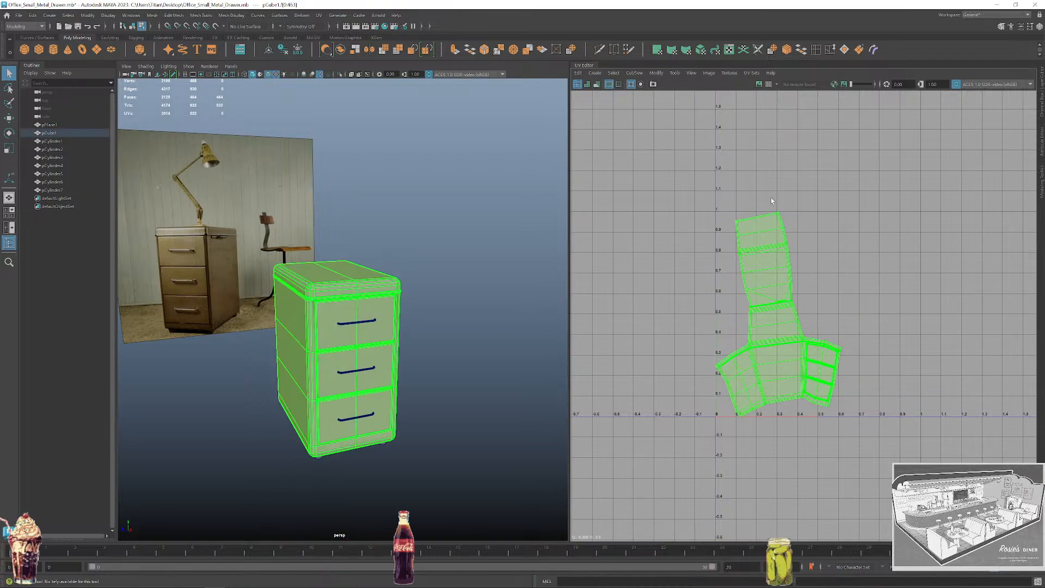
pyautogui.click(636, 79)
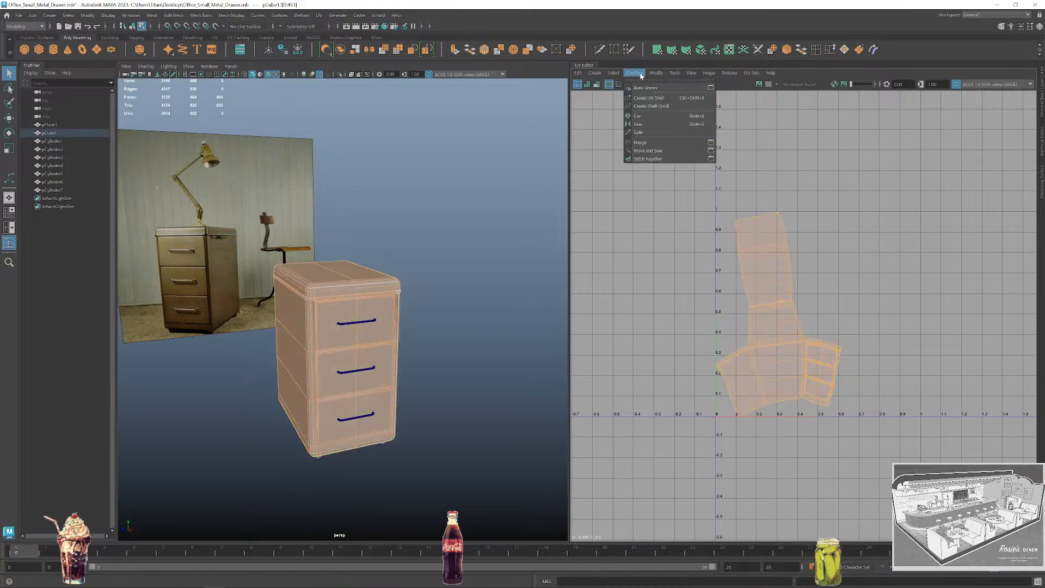
pyautogui.click(655, 153)
pyautogui.click(818, 284)
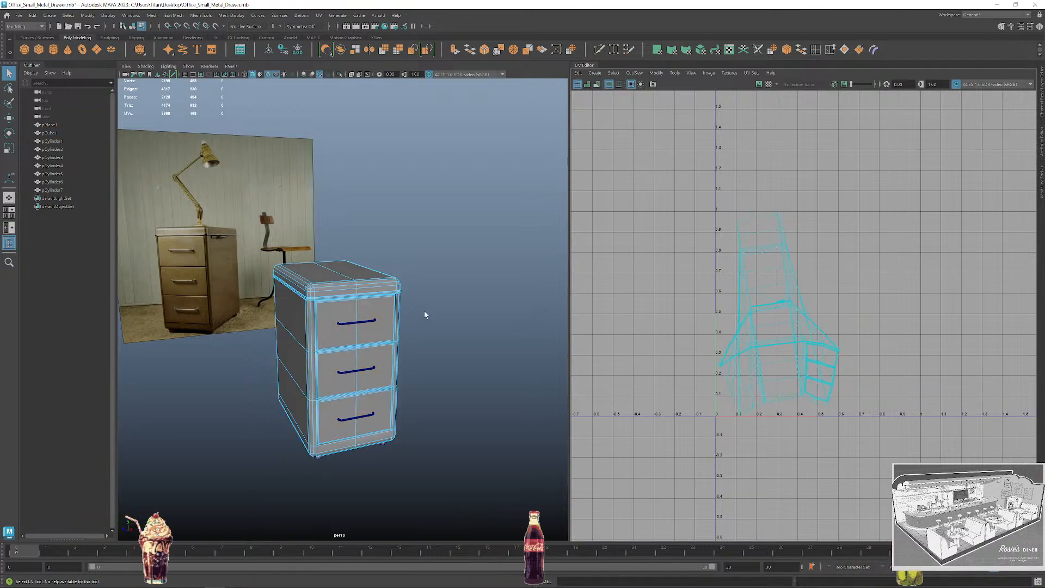
pyautogui.scroll(3, 425, 312)
pyautogui.keyDown('alt'); pyautogui.moveTo(425, 312); pyautogui.dragTo(382, 276); pyautogui.keyUp('alt')
pyautogui.moveTo(382, 277); pyautogui.dragTo(408, 266, button='right')
pyautogui.keyDown('alt'); pyautogui.moveTo(408, 266); pyautogui.dragTo(373, 318, button='middle'); pyautogui.keyUp('alt')
pyautogui.hotkey('ctrl', '1')
pyautogui.click(516, 436)
pyautogui.scroll(3, 363, 292)
pyautogui.scroll(3, 374, 318)
pyautogui.keyDown('alt'); pyautogui.moveTo(373, 318); pyautogui.dragTo(366, 283); pyautogui.keyUp('alt')
pyautogui.scroll(4, 366, 283)
pyautogui.keyDown('alt'); pyautogui.moveTo(366, 282); pyautogui.dragTo(408, 298, button='middle'); pyautogui.keyUp('alt')
pyautogui.keyDown('alt'); pyautogui.moveTo(394, 309); pyautogui.dragTo(425, 315); pyautogui.keyUp('alt')
pyautogui.moveTo(454, 254); pyautogui.dragTo(455, 227, button='right')
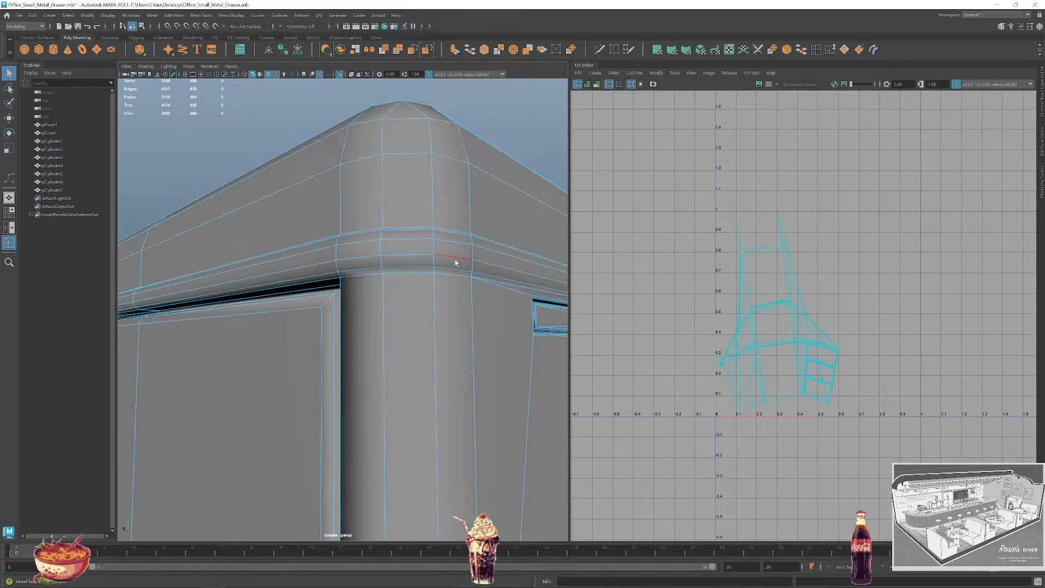
pyautogui.keyDown('alt'); pyautogui.moveTo(454, 289); pyautogui.dragTo(373, 296); pyautogui.keyUp('alt')
pyautogui.keyDown('shift'); pyautogui.doubleClick(380, 285); pyautogui.keyUp('shift')
pyautogui.scroll(-7, 394, 308)
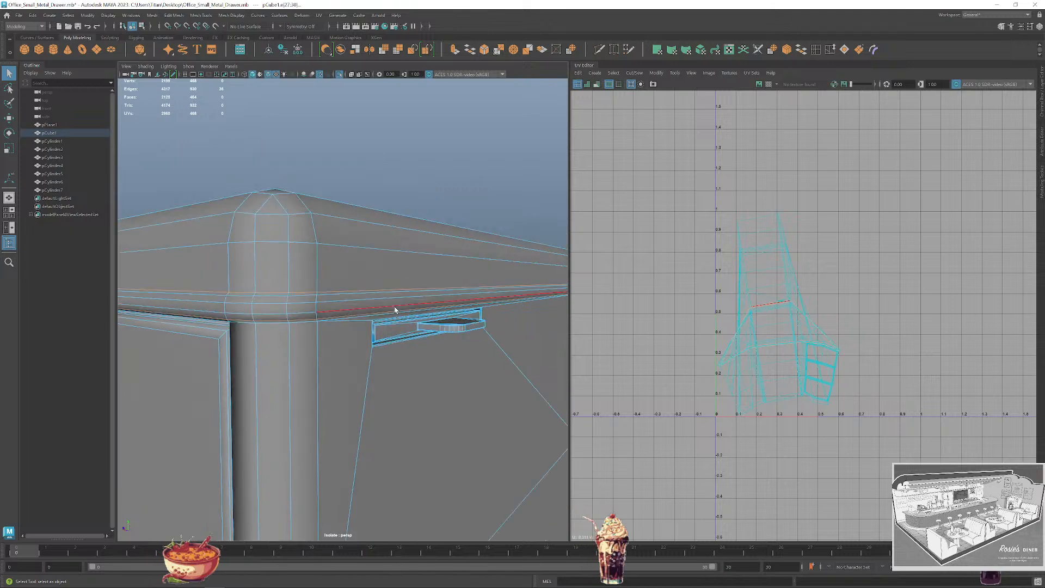
pyautogui.keyDown('alt'); pyautogui.moveTo(282, 321); pyautogui.dragTo(390, 335); pyautogui.keyUp('alt')
pyautogui.scroll(7, 391, 336)
pyautogui.keyDown('alt'); pyautogui.moveTo(440, 366); pyautogui.dragTo(390, 333); pyautogui.keyUp('alt')
pyautogui.scroll(5, 427, 329)
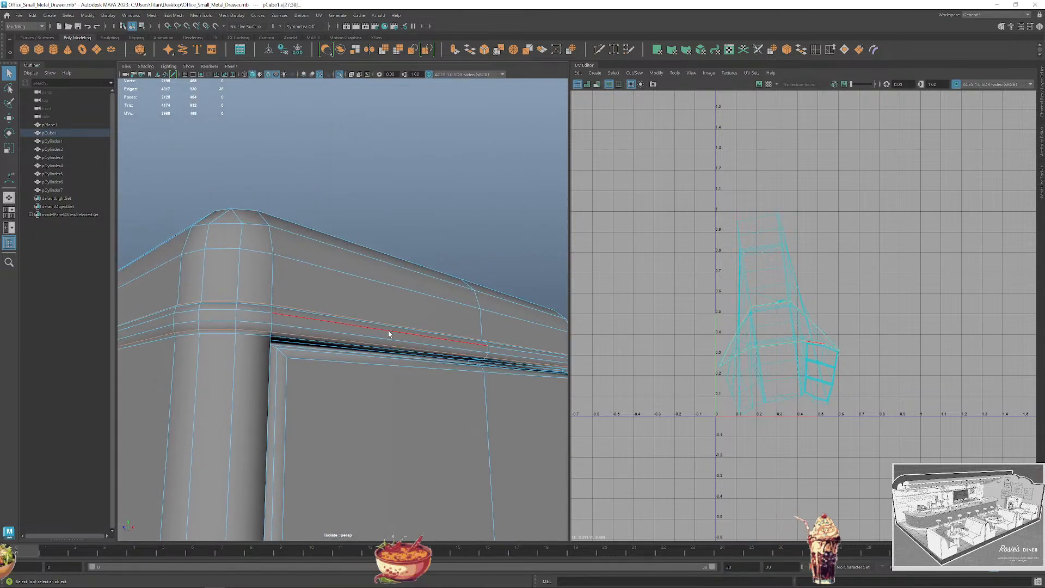
pyautogui.hotkey('ctrl', '1')
pyautogui.scroll(-6, 388, 331)
pyautogui.click(398, 264)
pyautogui.keyDown('alt'); pyautogui.moveTo(398, 263); pyautogui.dragTo(374, 269); pyautogui.keyUp('alt')
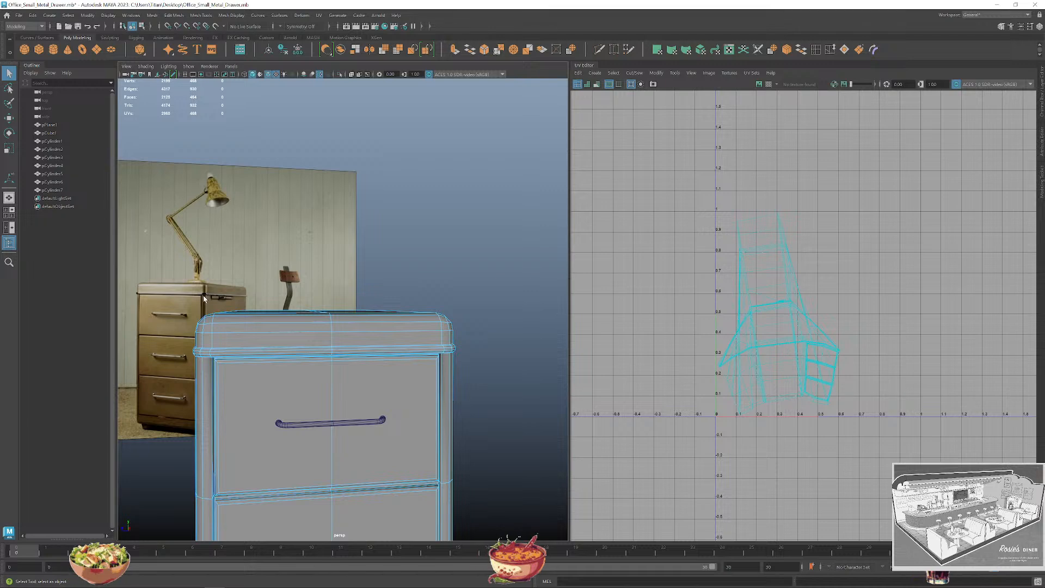
# Select the edge loops directly above and below the rim bead under the cabinet's lid.
pyautogui.keyDown('alt'); pyautogui.moveTo(293, 340); pyautogui.dragTo(350, 331); pyautogui.keyUp('alt')
pyautogui.scroll(3, 328, 332)
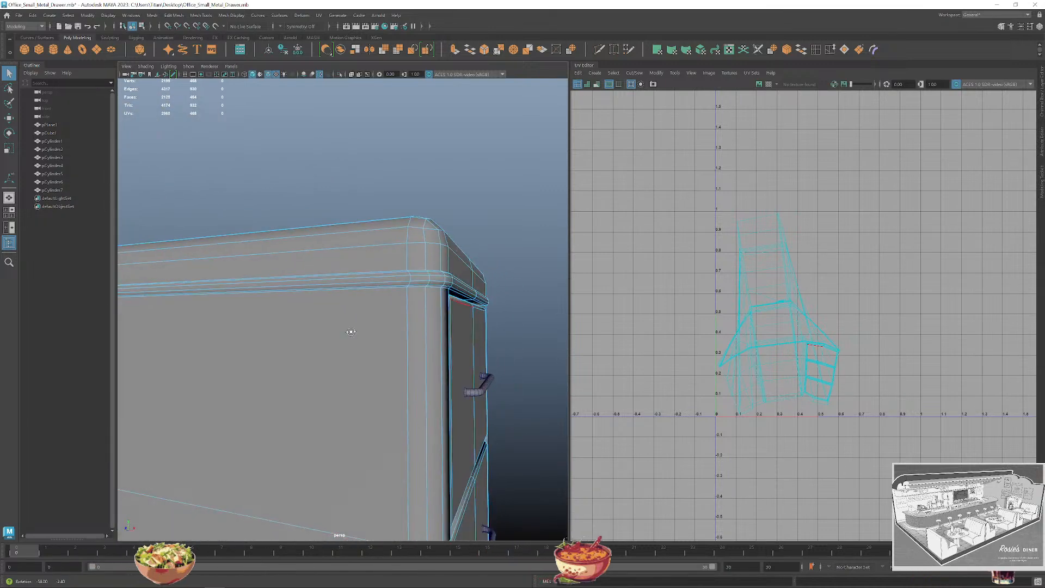
pyautogui.keyDown('alt'); pyautogui.moveTo(405, 291); pyautogui.dragTo(374, 333, button='middle'); pyautogui.keyUp('alt')
pyautogui.scroll(5, 374, 333)
pyautogui.keyDown('alt'); pyautogui.moveTo(414, 392); pyautogui.dragTo(365, 397, button='middle'); pyautogui.keyUp('alt')
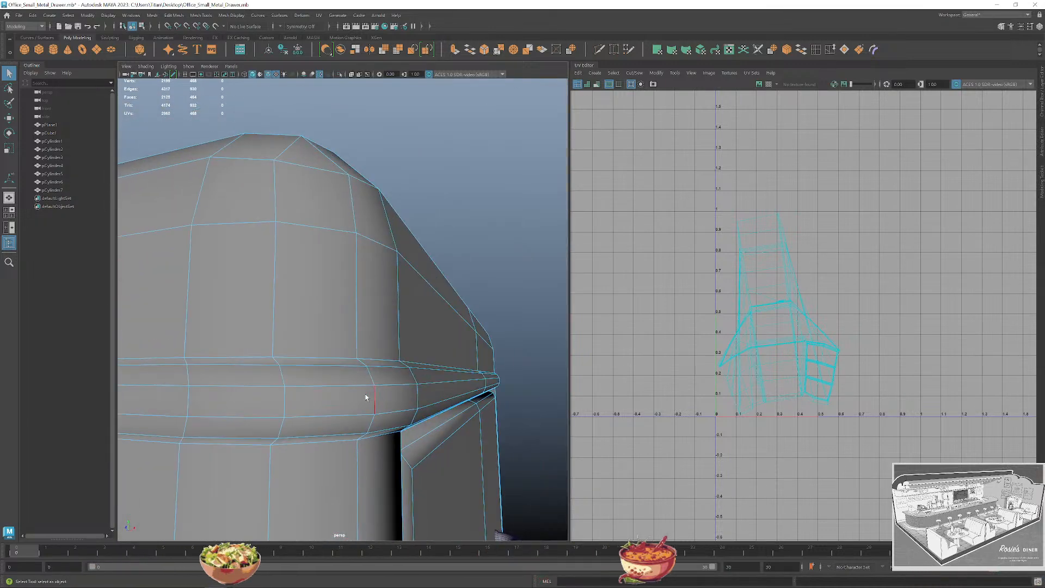
pyautogui.keyDown('alt'); pyautogui.moveTo(346, 359); pyautogui.dragTo(367, 355); pyautogui.keyUp('alt')
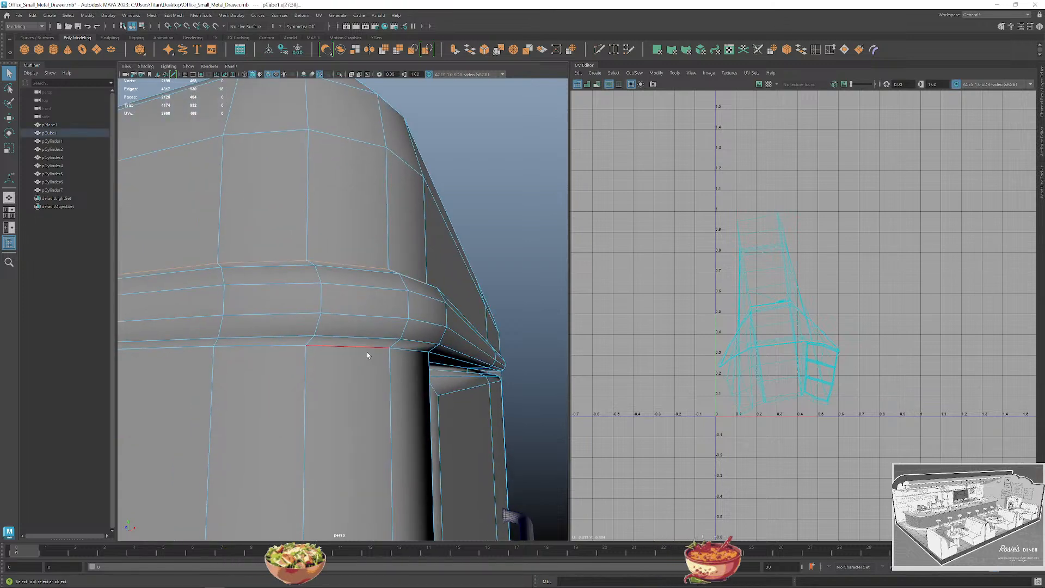
pyautogui.scroll(-5, 380, 370)
pyautogui.keyDown('alt'); pyautogui.moveTo(380, 370); pyautogui.dragTo(481, 377, button='middle'); pyautogui.keyUp('alt')
pyautogui.scroll(-3, 481, 376)
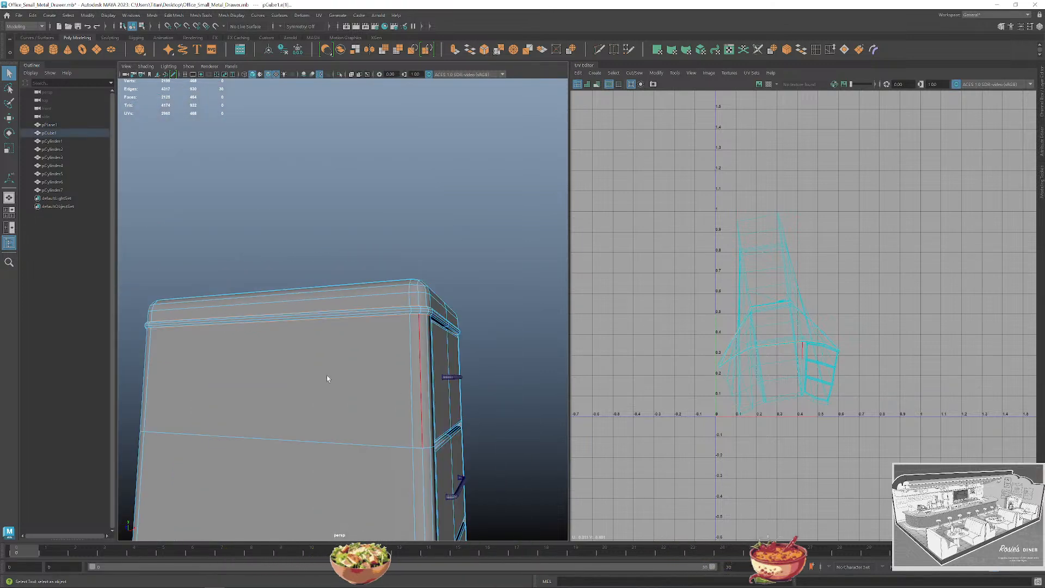
pyautogui.keyDown('alt'); pyautogui.moveTo(327, 374); pyautogui.dragTo(348, 332); pyautogui.keyUp('alt')
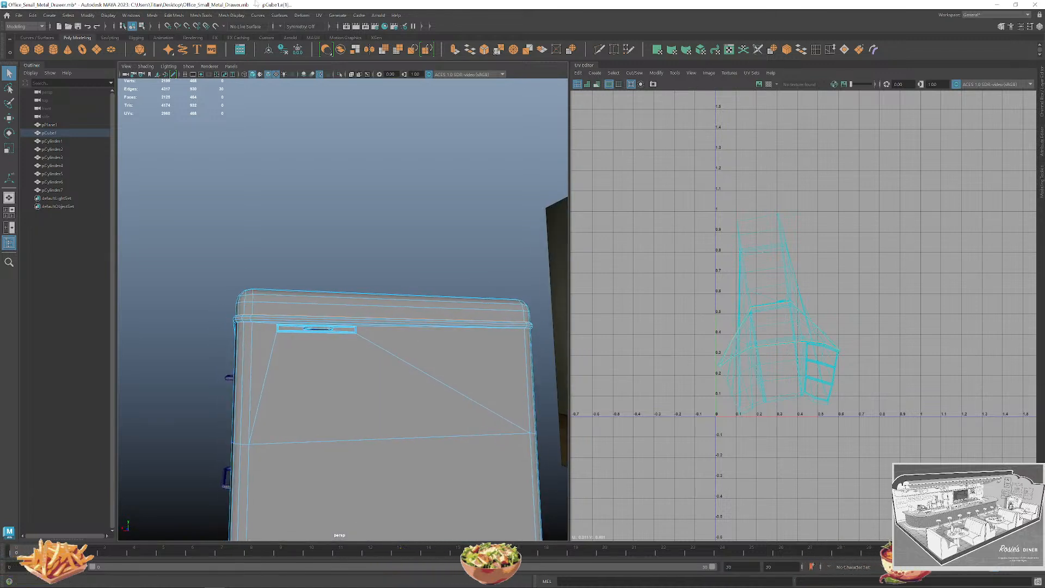
# Set symmetry to Object Z and add the seam edges below the lid's rim bead on the latch side.
pyautogui.click(280, 26)
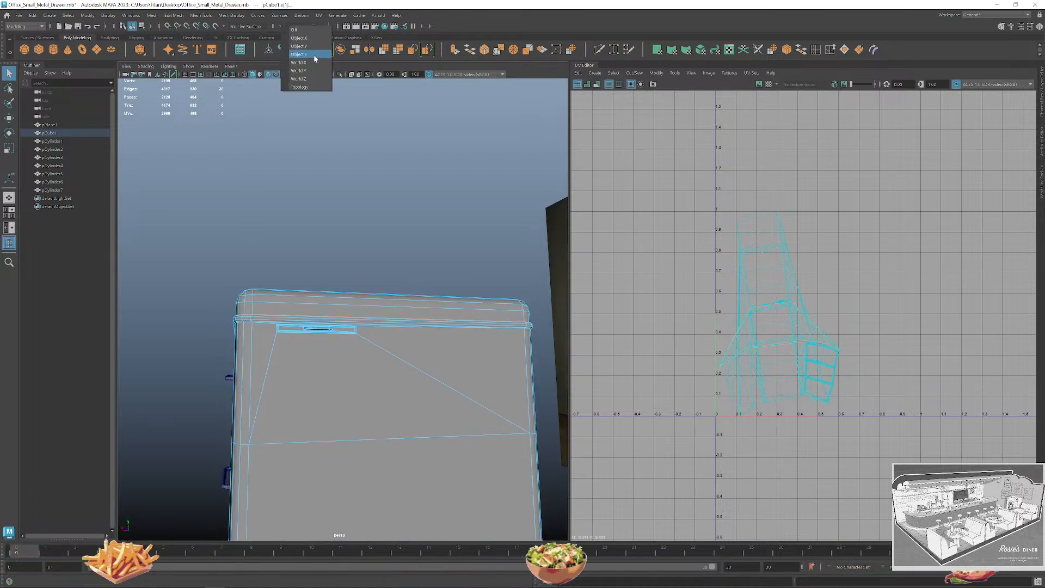
pyautogui.scroll(4, 527, 324)
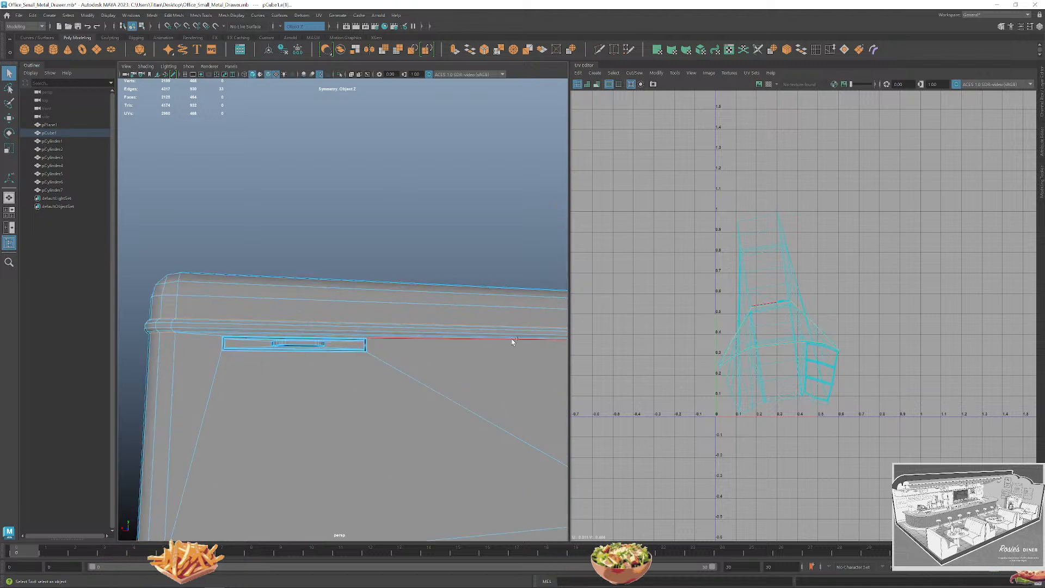
pyautogui.scroll(4, 302, 366)
pyautogui.keyDown('alt'); pyautogui.moveTo(484, 375); pyautogui.dragTo(361, 359, button='middle'); pyautogui.keyUp('alt')
pyautogui.keyDown('alt'); pyautogui.moveTo(361, 359); pyautogui.dragTo(316, 365); pyautogui.keyUp('alt')
pyautogui.scroll(-4, 379, 371)
pyautogui.scroll(1, 478, 350)
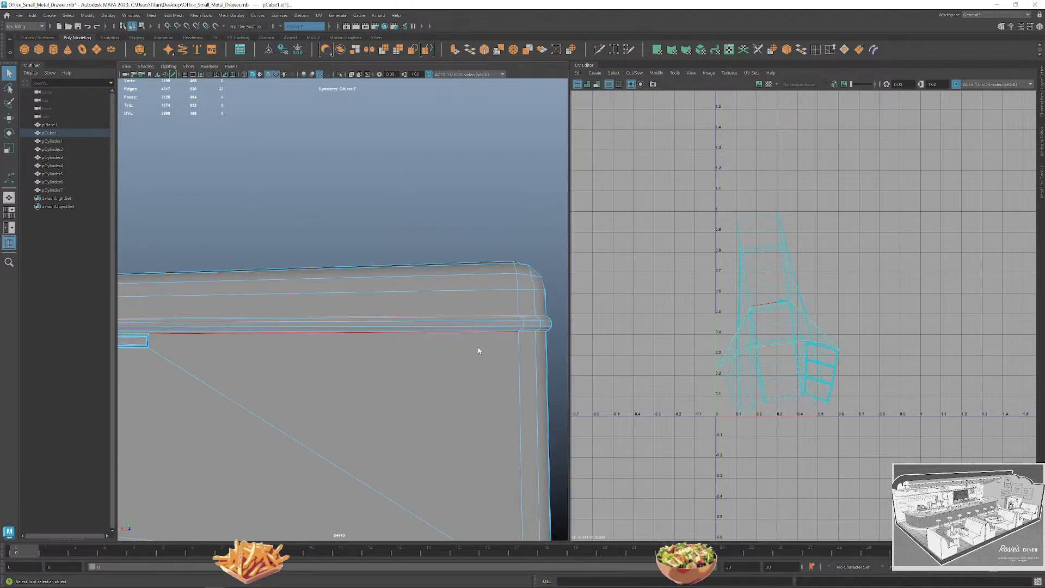
pyautogui.keyDown('alt'); pyautogui.moveTo(364, 379); pyautogui.dragTo(526, 376, button='middle'); pyautogui.keyUp('alt')
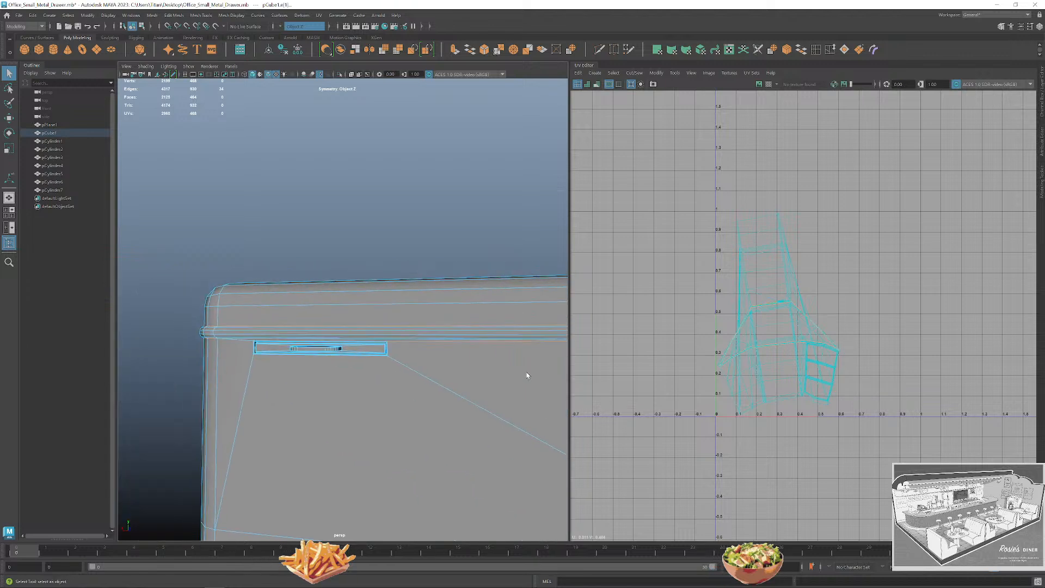
pyautogui.keyDown('alt'); pyautogui.moveTo(392, 356); pyautogui.dragTo(511, 352, button='middle'); pyautogui.keyUp('alt')
pyautogui.scroll(4, 429, 347)
pyautogui.keyDown('alt'); pyautogui.moveTo(389, 376); pyautogui.dragTo(355, 339, button='middle'); pyautogui.keyUp('alt')
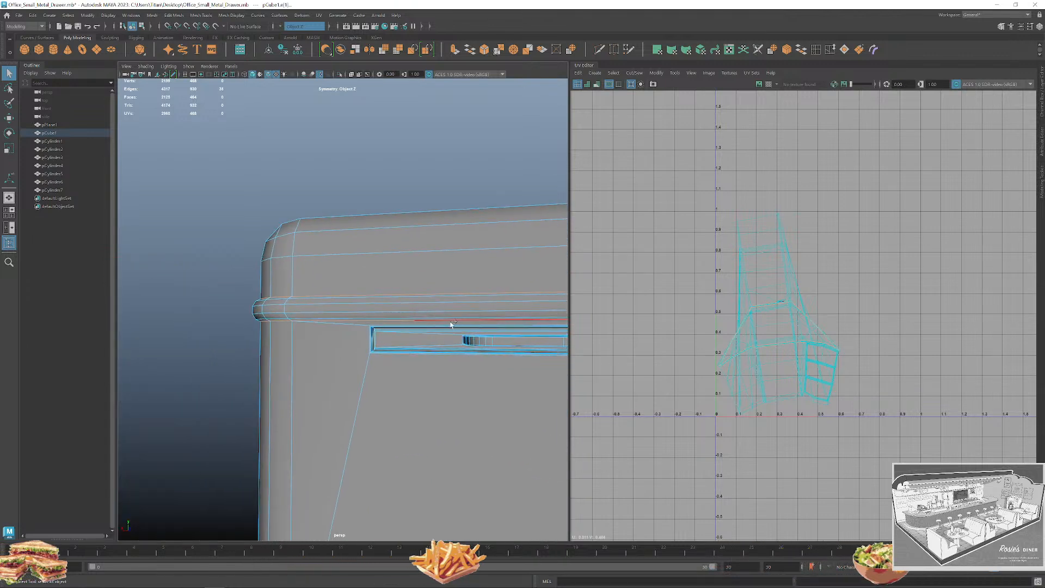
pyautogui.scroll(-2, 413, 326)
# Select all the cabinet body's vertices and delete them to clean out the removable stray ones.
pyautogui.moveTo(407, 310); pyautogui.dragTo(366, 310, button='right')
pyautogui.scroll(-8, 424, 338)
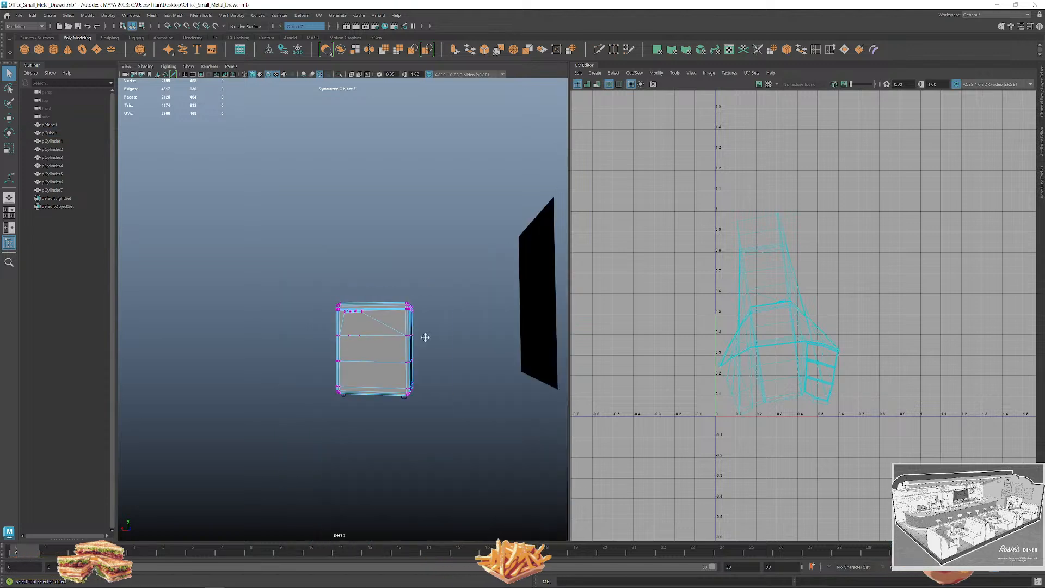
pyautogui.keyDown('alt'); pyautogui.moveTo(424, 338); pyautogui.dragTo(419, 313, button='middle'); pyautogui.keyUp('alt')
pyautogui.moveTo(265, 238); pyautogui.dragTo(456, 447)
pyautogui.press('Delete')
# Select the complete edge loop directly below the lid's rim bead, starting above the side latch.
pyautogui.scroll(8, 380, 261)
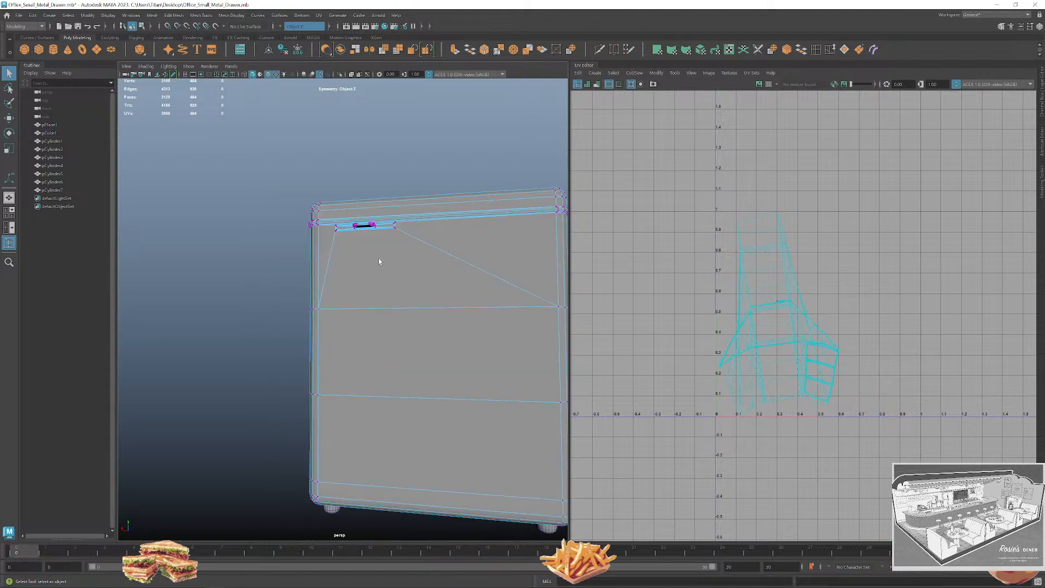
pyautogui.keyDown('alt'); pyautogui.moveTo(393, 330); pyautogui.dragTo(413, 405, button='middle'); pyautogui.keyUp('alt')
pyautogui.scroll(3, 381, 375)
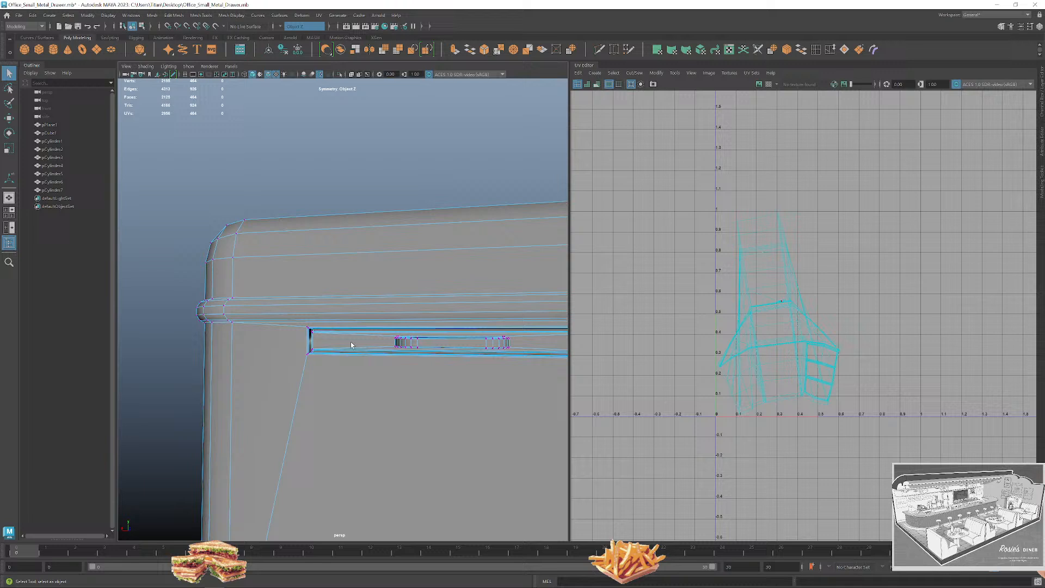
pyautogui.moveTo(331, 339); pyautogui.dragTo(328, 312, button='right')
pyautogui.click(327, 327)
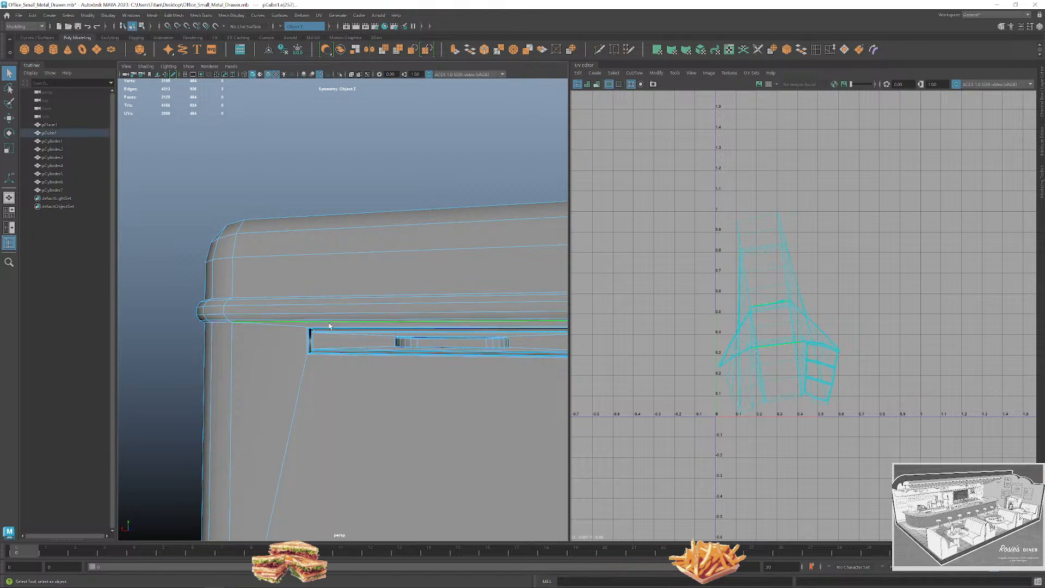
pyautogui.scroll(3, 243, 361)
pyautogui.keyDown('alt'); pyautogui.moveTo(476, 363); pyautogui.dragTo(210, 352, button='middle'); pyautogui.keyUp('alt')
pyautogui.scroll(-5, 272, 348)
pyautogui.keyDown('shift'); pyautogui.doubleClick(367, 316); pyautogui.keyUp('shift')
pyautogui.scroll(-5, 366, 316)
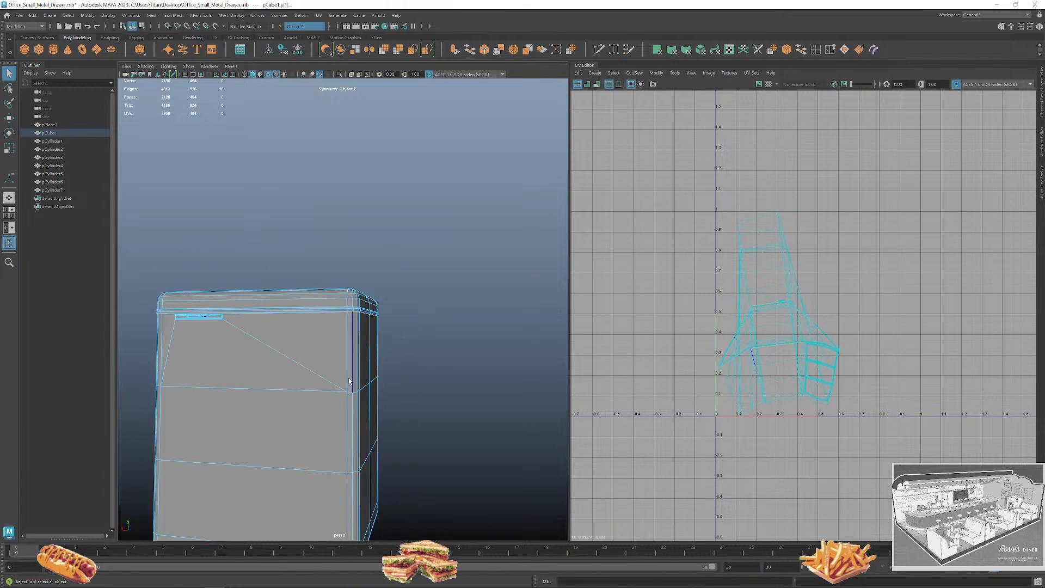
# Add the edge loop above the lid's rim bead to the selection and cut the UVs along both loops.
pyautogui.keyDown('alt'); pyautogui.moveTo(350, 380); pyautogui.dragTo(517, 391, button='middle'); pyautogui.keyUp('alt')
pyautogui.keyDown('alt'); pyautogui.moveTo(390, 364); pyautogui.dragTo(447, 361); pyautogui.keyUp('alt')
pyautogui.scroll(6, 337, 380)
pyautogui.keyDown('alt'); pyautogui.moveTo(364, 396); pyautogui.dragTo(394, 399); pyautogui.keyUp('alt')
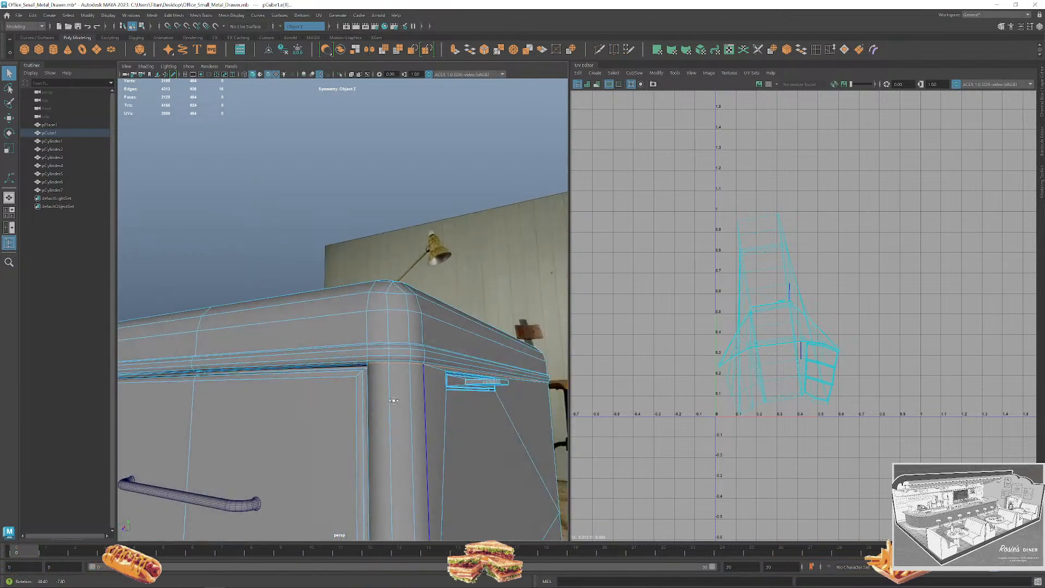
pyautogui.scroll(-5, 391, 398)
pyautogui.keyDown('alt'); pyautogui.moveTo(267, 402); pyautogui.dragTo(422, 404); pyautogui.keyUp('alt')
pyautogui.scroll(-5, 467, 359)
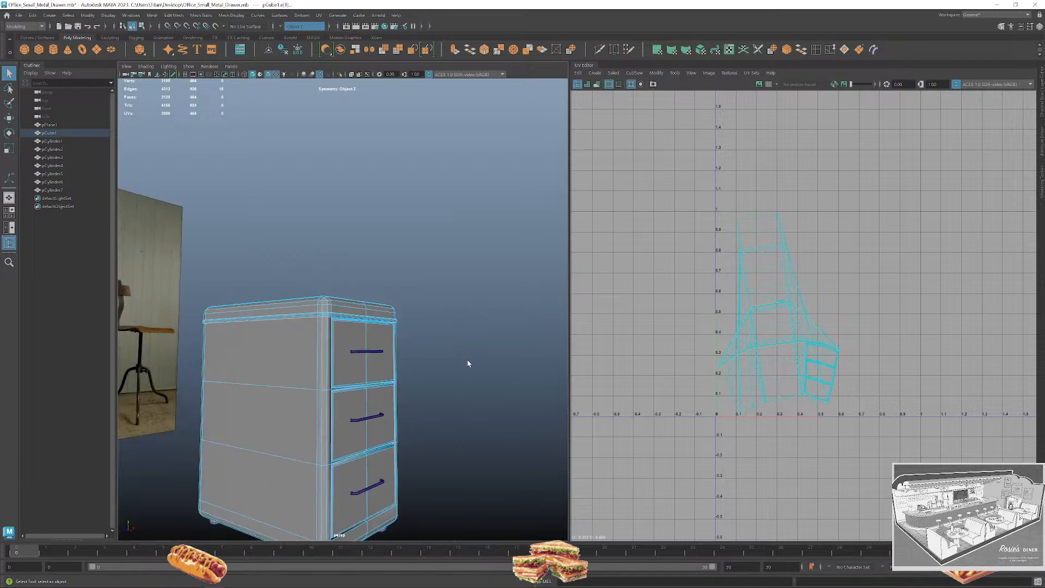
pyautogui.keyDown('alt'); pyautogui.moveTo(467, 359); pyautogui.dragTo(380, 354); pyautogui.keyUp('alt')
pyautogui.scroll(4, 357, 345)
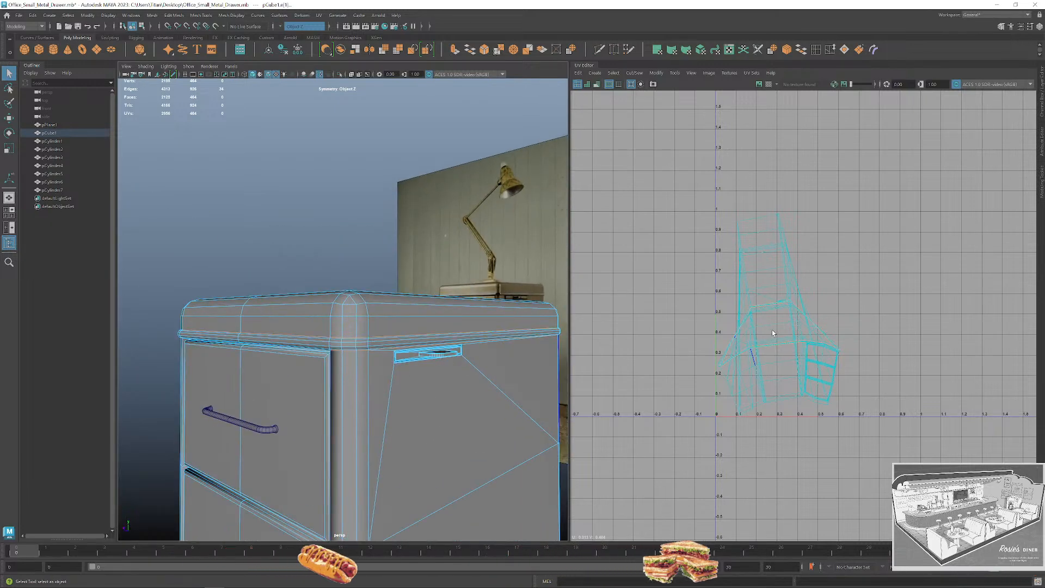
pyautogui.keyDown('shift'); pyautogui.moveTo(749, 285); pyautogui.dragTo(711, 270, button='right'); pyautogui.keyUp('shift')
# Select all the cabinet body's faces, unfold and lay out their UVs, and clear the selection.
pyautogui.press('F11')
pyautogui.moveTo(677, 201); pyautogui.dragTo(846, 455)
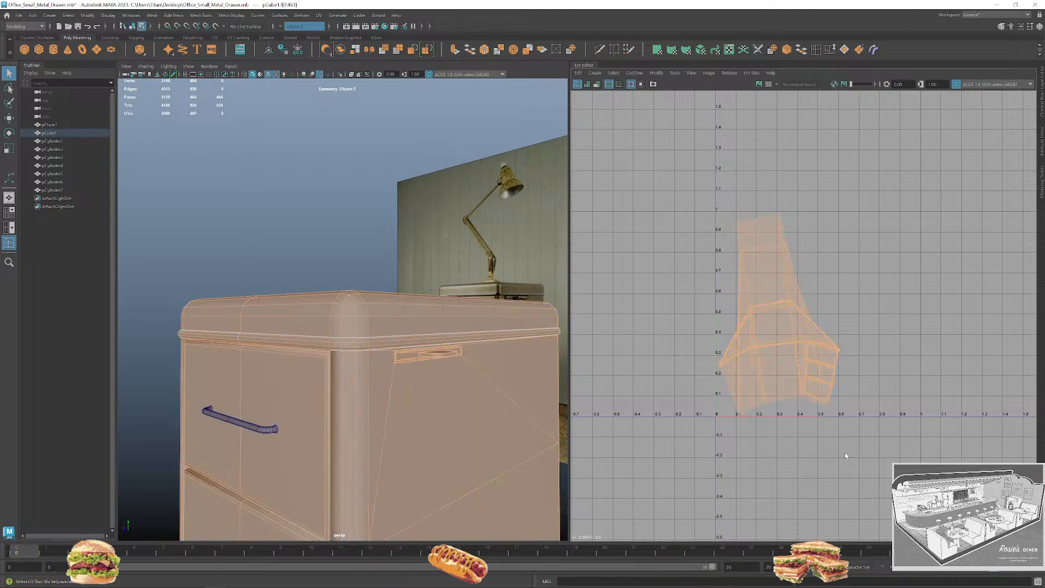
pyautogui.hotkey('ctrl', 'u')
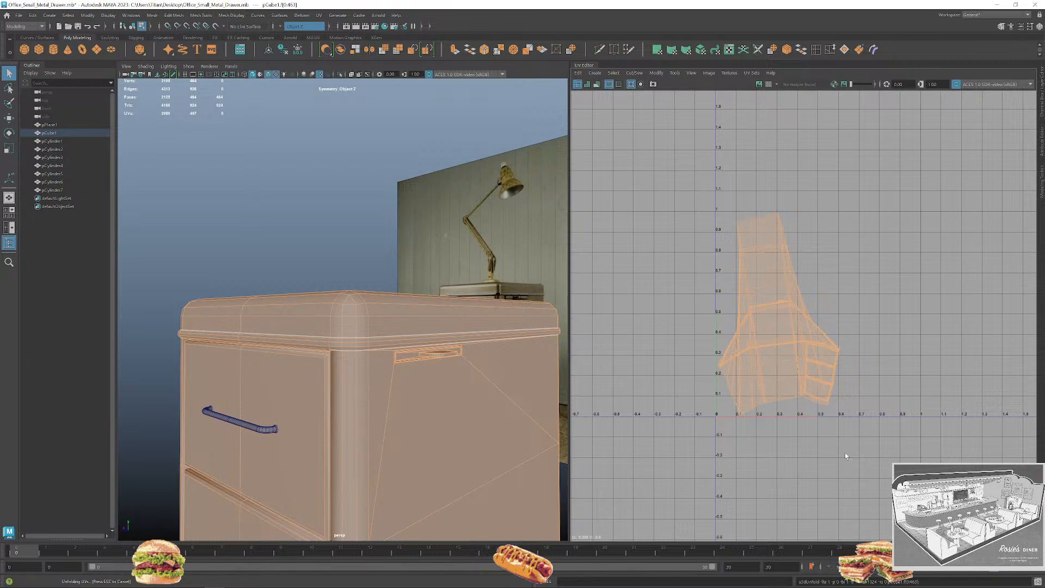
pyautogui.hotkey('ctrl', 'l')
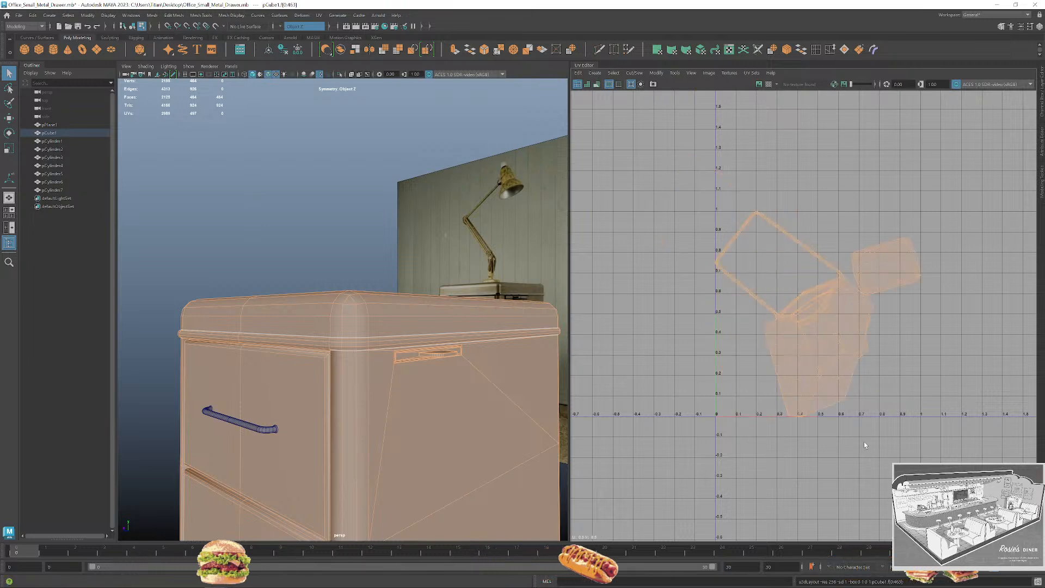
pyautogui.click(864, 445)
# Select the outer edges around the top drawer front as a UV seam.
pyautogui.scroll(-5, 478, 340)
pyautogui.keyDown('alt'); pyautogui.moveTo(383, 352); pyautogui.dragTo(385, 313, button='middle'); pyautogui.keyUp('alt')
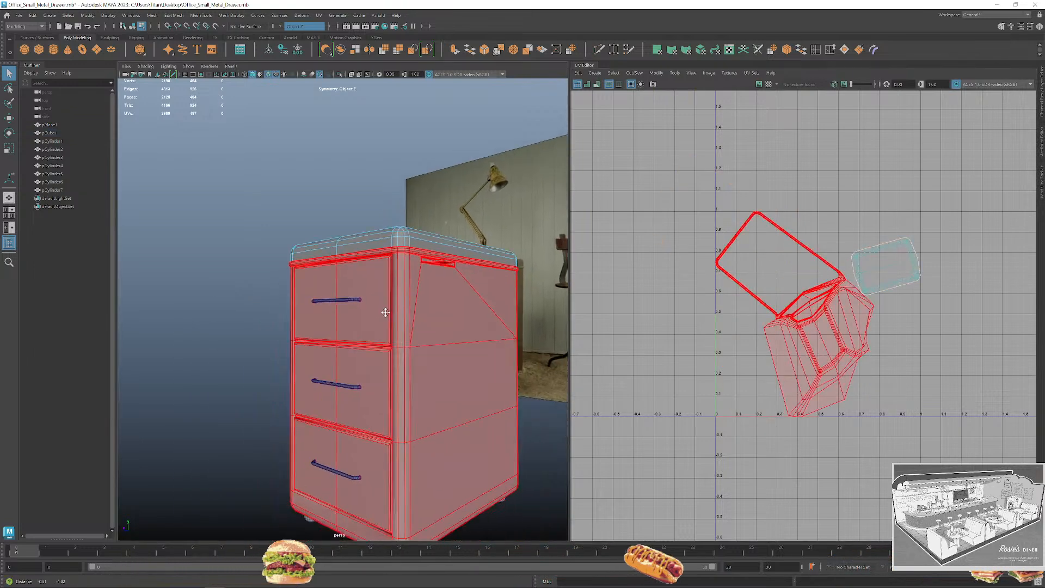
pyautogui.keyDown('alt'); pyautogui.moveTo(385, 312); pyautogui.dragTo(438, 319); pyautogui.keyUp('alt')
pyautogui.scroll(7, 340, 303)
pyautogui.keyDown('alt'); pyautogui.moveTo(341, 303); pyautogui.dragTo(387, 328, button='middle'); pyautogui.keyUp('alt')
pyautogui.keyDown('alt'); pyautogui.moveTo(386, 329); pyautogui.dragTo(341, 314); pyautogui.keyUp('alt')
pyautogui.scroll(4, 362, 327)
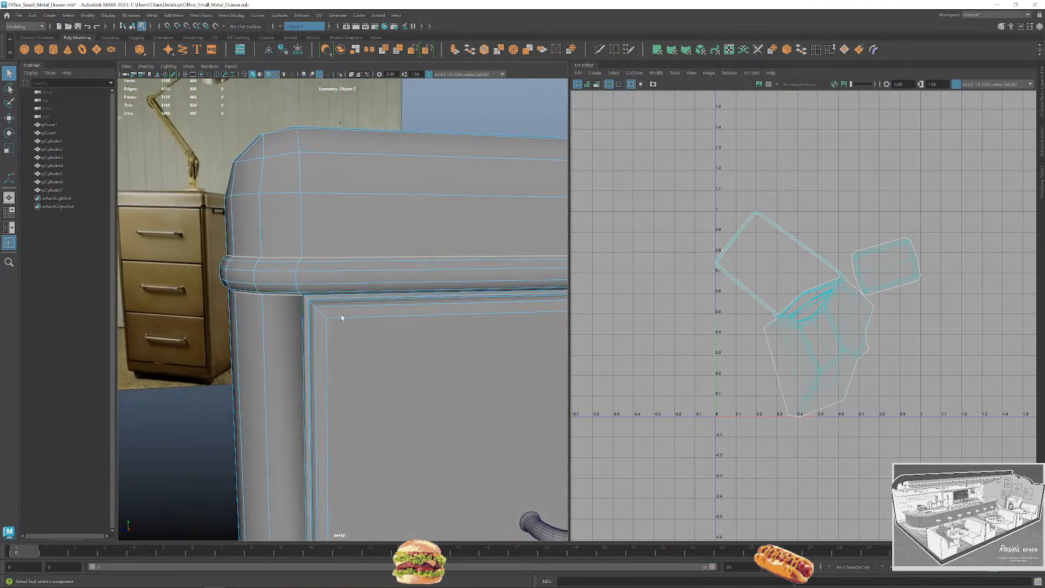
pyautogui.moveTo(315, 308); pyautogui.dragTo(328, 287, button='right')
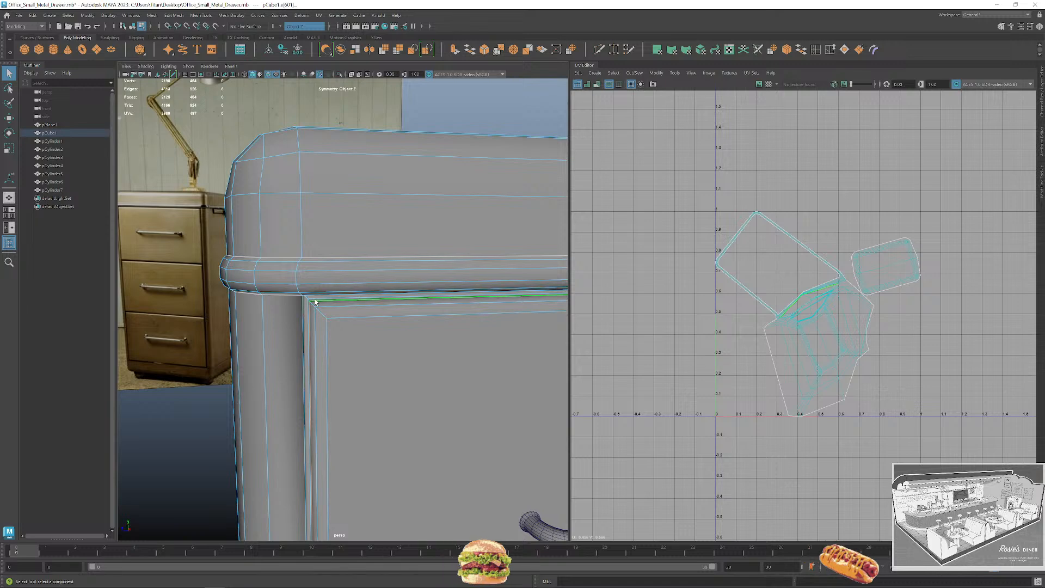
pyautogui.keyDown('alt'); pyautogui.moveTo(386, 392); pyautogui.dragTo(361, 145, button='middle'); pyautogui.keyUp('alt')
pyautogui.scroll(-6, 362, 144)
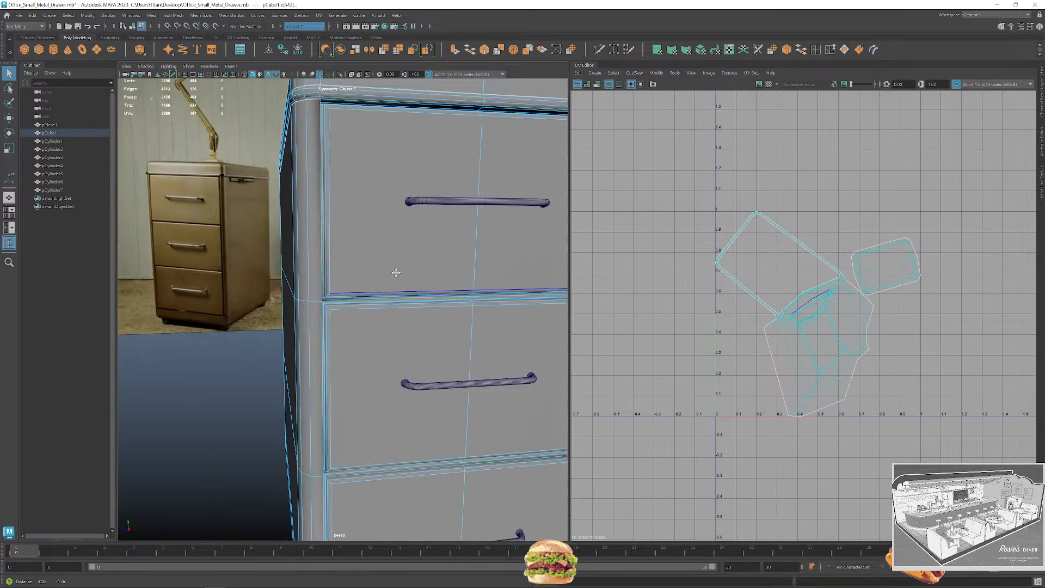
# Add the outer edges around the middle and bottom drawer fronts to the seam selection and cut the UVs there.
pyautogui.keyDown('alt'); pyautogui.moveTo(375, 273); pyautogui.dragTo(395, 275); pyautogui.keyUp('alt')
pyautogui.scroll(6, 360, 307)
pyautogui.moveTo(360, 307)
pyautogui.keyDown('alt'); pyautogui.mouseDown()
pyautogui.moveTo(366, 294)
pyautogui.moveTo(337, 298)
pyautogui.moveTo(356, 314)
pyautogui.mouseUp(); pyautogui.keyUp('alt')
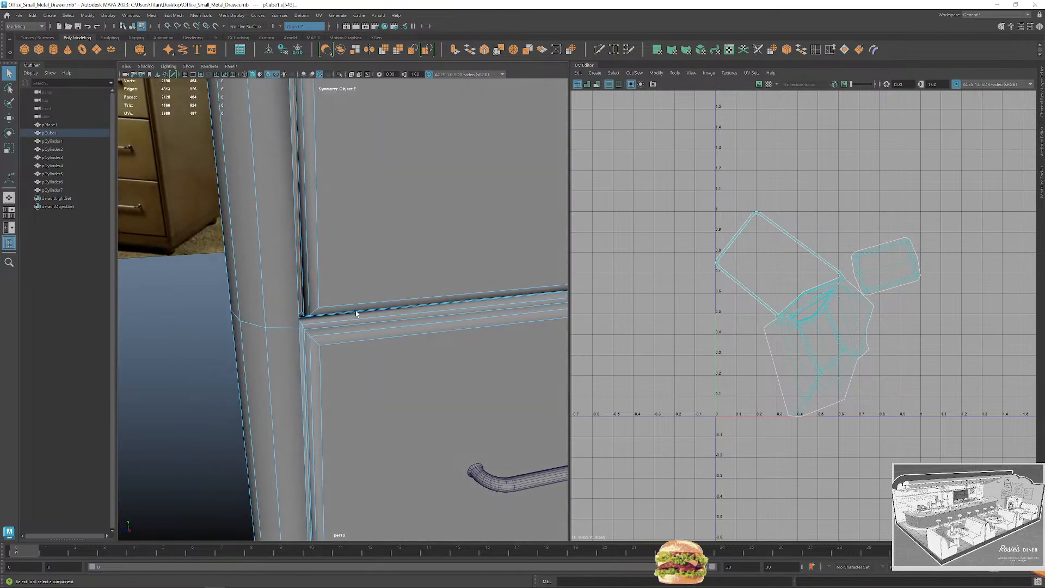
pyautogui.scroll(-5, 328, 329)
pyautogui.scroll(7, 310, 260)
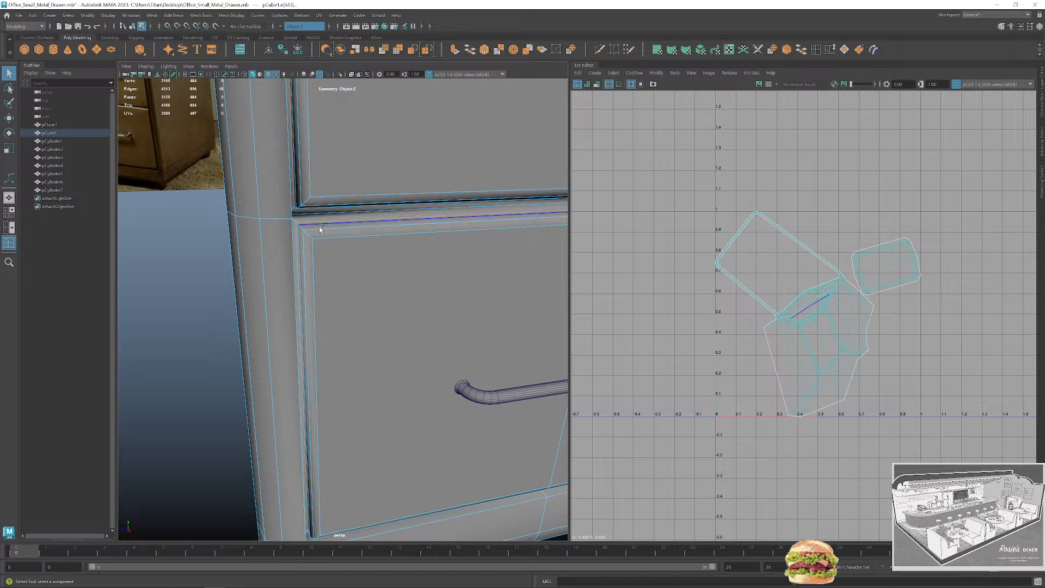
pyautogui.scroll(-3, 320, 228)
pyautogui.scroll(-3, 793, 351)
# Select all the cabinet body's UV shells, unfold and lay them out, and clear the selection.
pyautogui.moveTo(778, 279); pyautogui.dragTo(746, 267, button='right')
pyautogui.moveTo(740, 248); pyautogui.dragTo(876, 413)
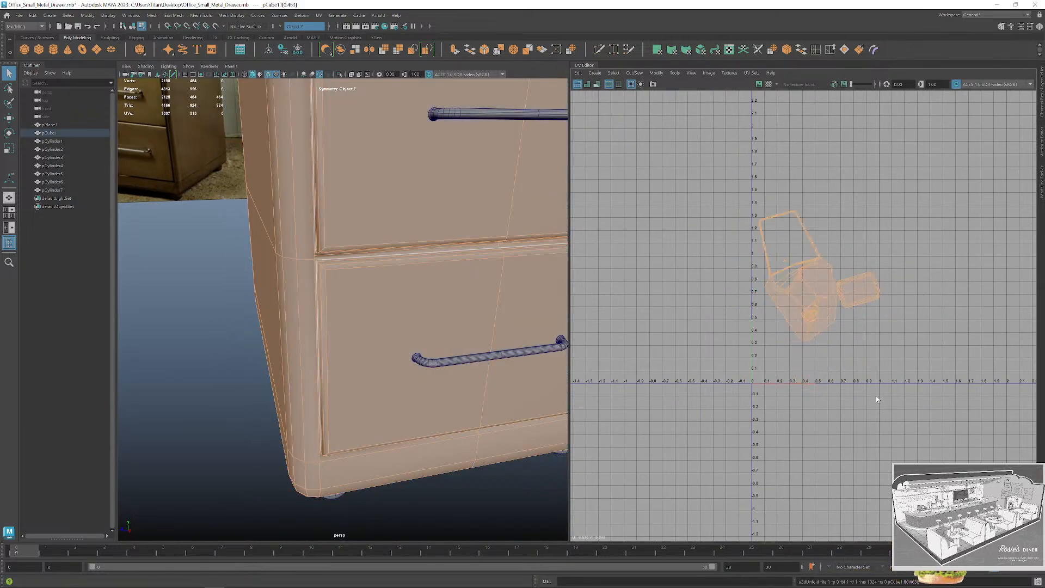
pyautogui.click(794, 354)
pyautogui.scroll(-4, 455, 415)
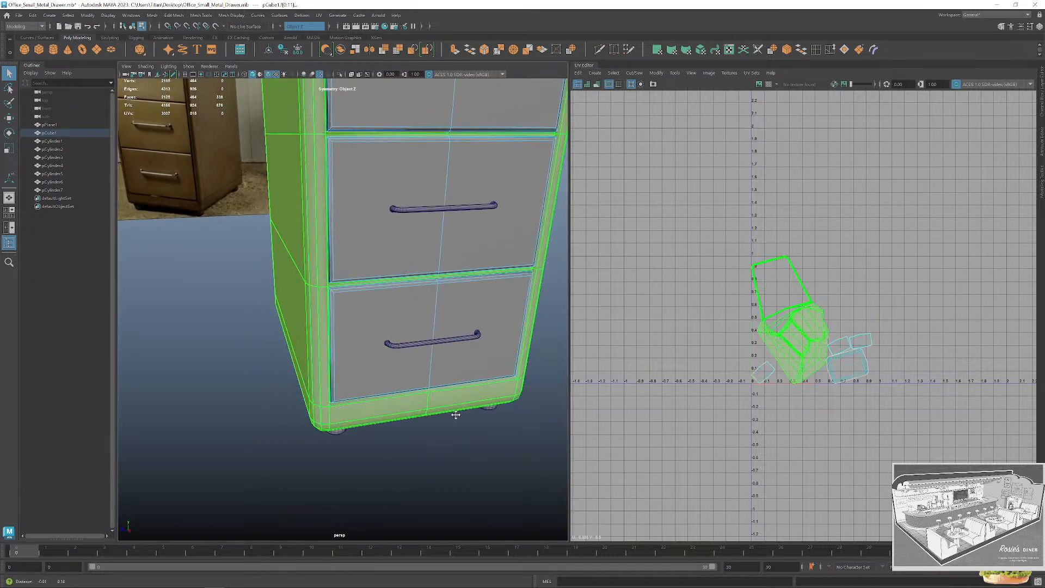
# Select the edge loop around the border of the cabinet's underside and cut the UVs along it.
pyautogui.keyDown('alt'); pyautogui.moveTo(455, 415); pyautogui.dragTo(538, 377); pyautogui.keyUp('alt')
pyautogui.keyDown('alt'); pyautogui.moveTo(321, 340); pyautogui.dragTo(412, 289, button='middle'); pyautogui.keyUp('alt')
pyautogui.moveTo(412, 289); pyautogui.dragTo(411, 266, button='right')
pyautogui.keyDown('alt'); pyautogui.moveTo(433, 317); pyautogui.dragTo(413, 287, button='middle'); pyautogui.keyUp('alt')
pyautogui.keyDown('alt'); pyautogui.moveTo(462, 402); pyautogui.dragTo(454, 167, button='middle'); pyautogui.keyUp('alt')
pyautogui.keyDown('shift'); pyautogui.click(396, 266); pyautogui.keyUp('shift')
pyautogui.scroll(-4, 396, 267)
pyautogui.keyDown('alt'); pyautogui.moveTo(396, 267); pyautogui.dragTo(391, 299); pyautogui.keyUp('alt')
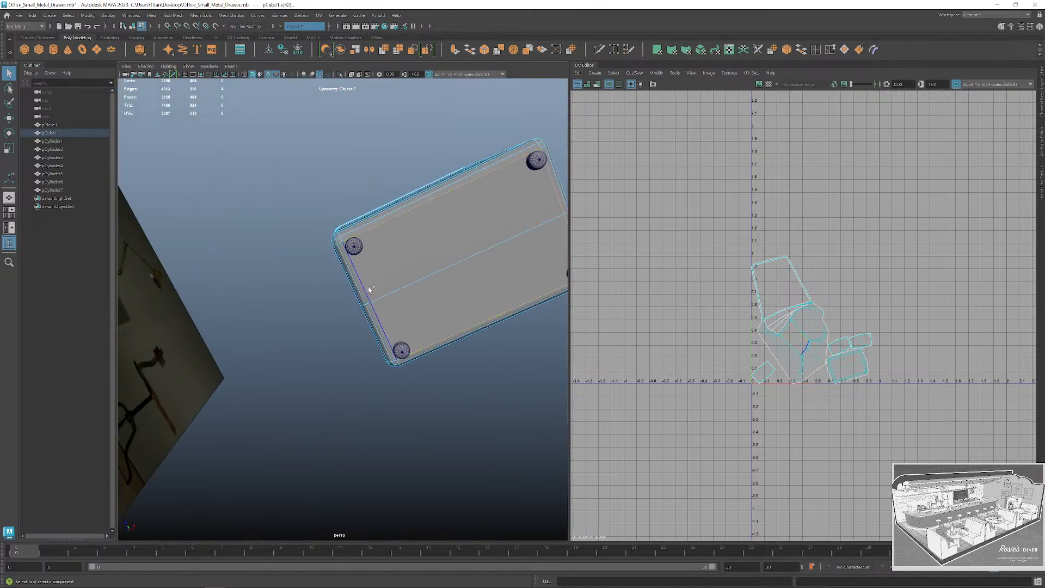
pyautogui.hotkey('shift', 'x')
# Unfold and lay out all the body's UV shells with the underside separated, and clear the selection.
pyautogui.scroll(-2, 793, 328)
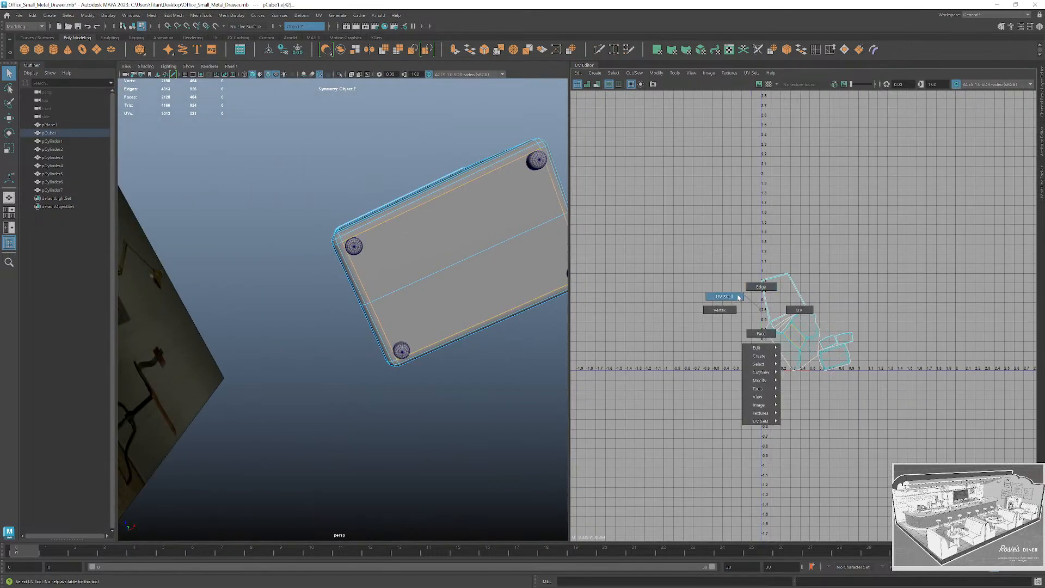
pyautogui.moveTo(739, 297); pyautogui.dragTo(739, 297, button='right')
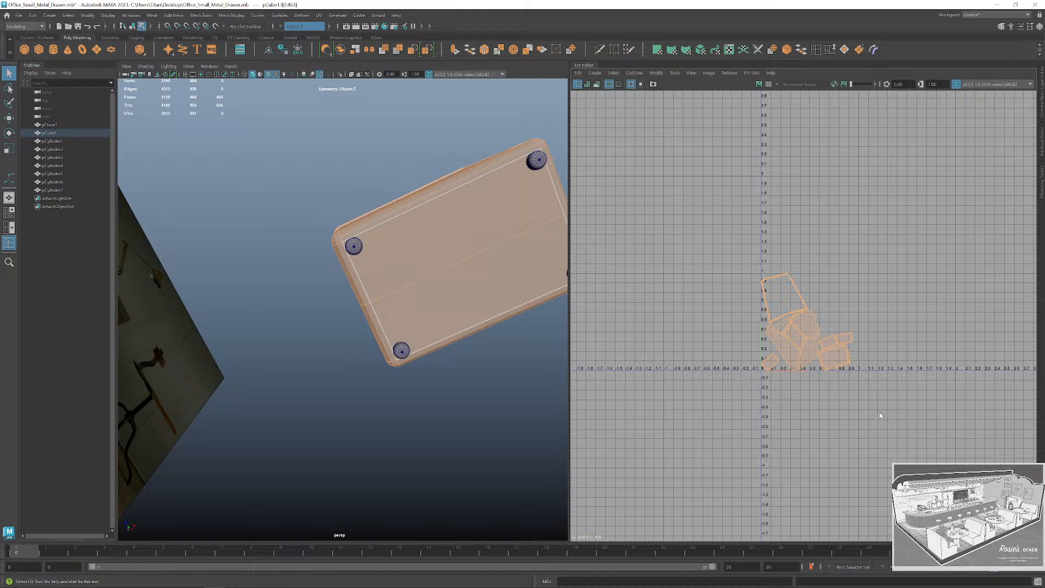
pyautogui.click(877, 379)
# Try to isolate the back's centre edges by selecting the full centre loop and box-deselecting its front part.
pyautogui.keyDown('alt'); pyautogui.moveTo(460, 250); pyautogui.dragTo(317, 287); pyautogui.keyUp('alt')
pyautogui.keyDown('alt'); pyautogui.moveTo(503, 306); pyautogui.dragTo(397, 305); pyautogui.keyUp('alt')
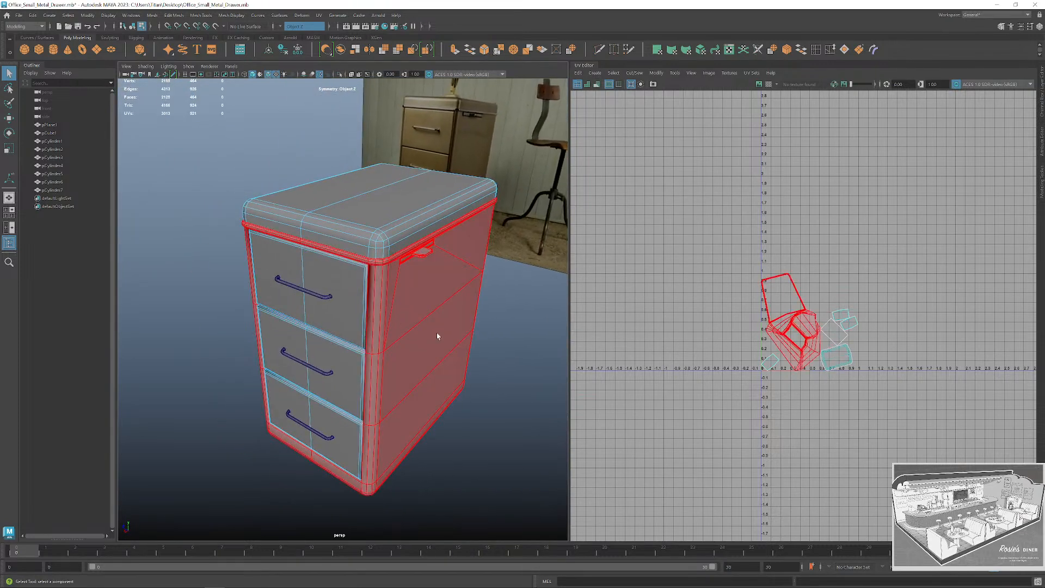
pyautogui.keyDown('alt'); pyautogui.moveTo(437, 333); pyautogui.dragTo(395, 334); pyautogui.keyUp('alt')
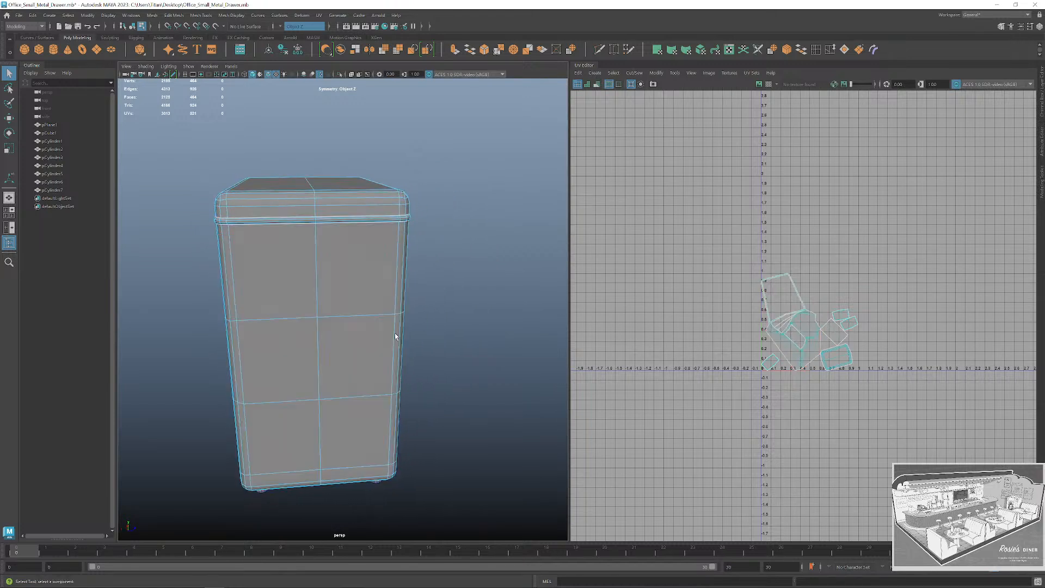
pyautogui.keyDown('alt'); pyautogui.moveTo(326, 282); pyautogui.dragTo(341, 244); pyautogui.keyUp('alt')
pyautogui.moveTo(341, 244); pyautogui.dragTo(342, 230, button='right')
pyautogui.keyDown('alt'); pyautogui.moveTo(361, 265); pyautogui.dragTo(452, 341); pyautogui.keyUp('alt')
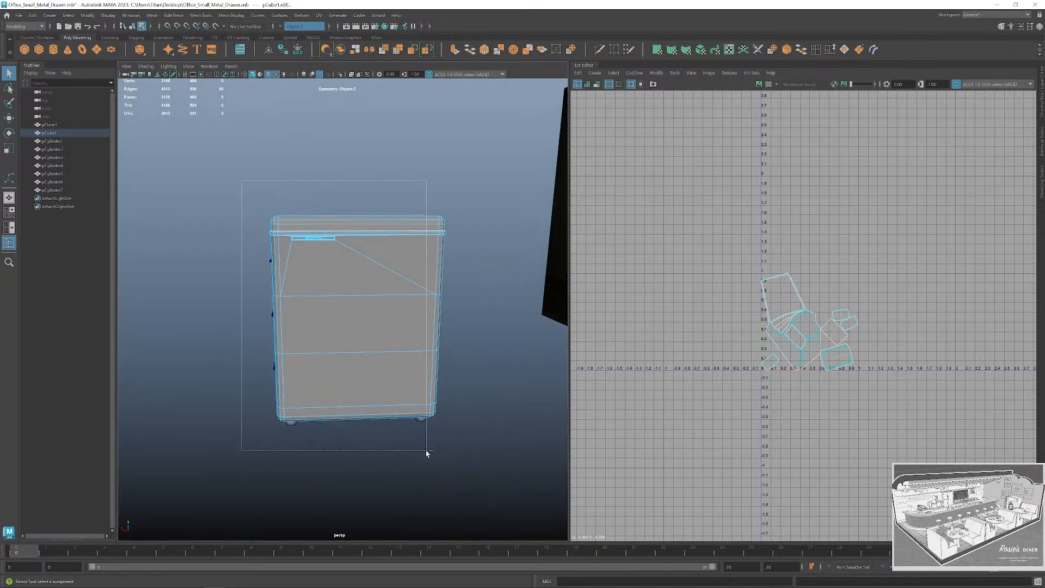
pyautogui.moveTo(242, 180); pyautogui.dragTo(427, 453)
pyautogui.keyDown('alt'); pyautogui.moveTo(427, 453); pyautogui.dragTo(448, 396); pyautogui.keyUp('alt')
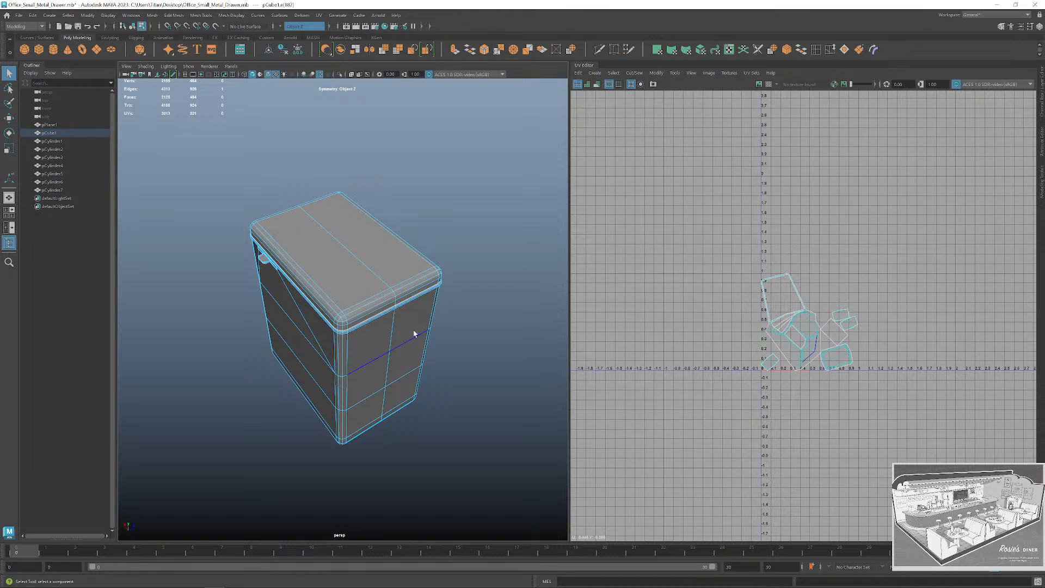
# Select the vertical centre edges down the cabinet's back panel, leaving out the centre edge on the underside.
pyautogui.keyDown('alt'); pyautogui.moveTo(413, 334); pyautogui.dragTo(420, 305); pyautogui.keyUp('alt')
pyautogui.scroll(3, 420, 307)
pyautogui.keyDown('alt'); pyautogui.moveTo(429, 352); pyautogui.dragTo(417, 373); pyautogui.keyUp('alt')
pyautogui.scroll(2, 403, 362)
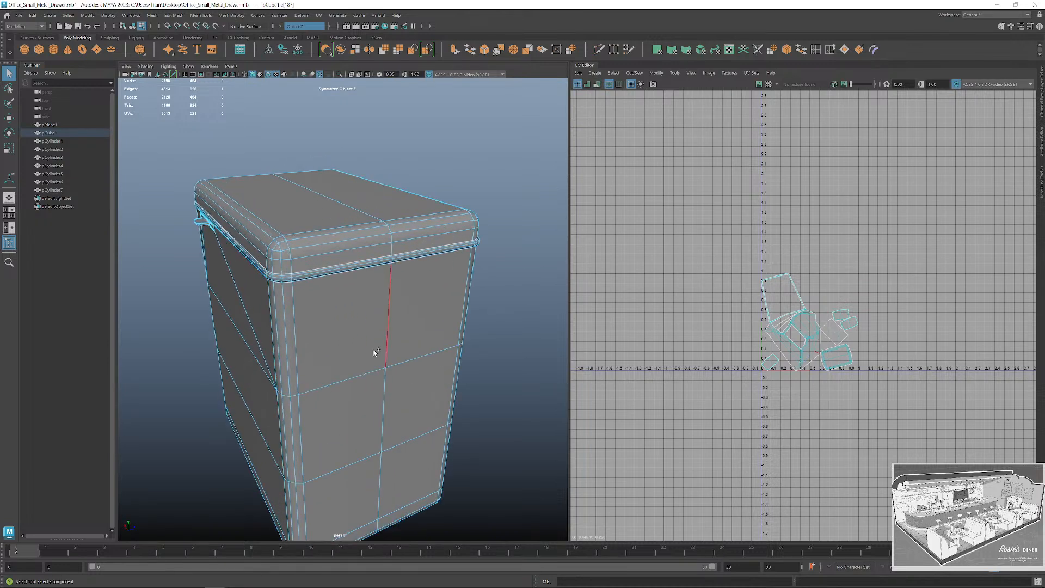
pyautogui.keyDown('shift'); pyautogui.click(388, 303); pyautogui.keyUp('shift')
pyautogui.keyDown('alt'); pyautogui.moveTo(388, 303); pyautogui.dragTo(461, 283); pyautogui.keyUp('alt')
pyautogui.click(351, 246)
pyautogui.keyDown('alt'); pyautogui.moveTo(350, 246); pyautogui.dragTo(390, 368); pyautogui.keyUp('alt')
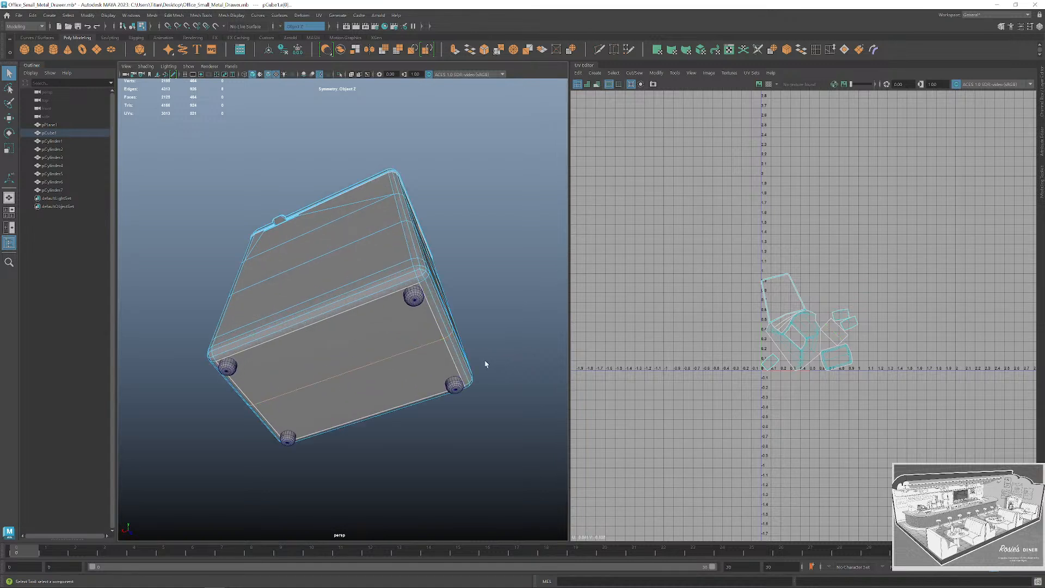
pyautogui.keyDown('alt'); pyautogui.moveTo(486, 363); pyautogui.dragTo(325, 378); pyautogui.keyUp('alt')
pyautogui.scroll(-3, 474, 392)
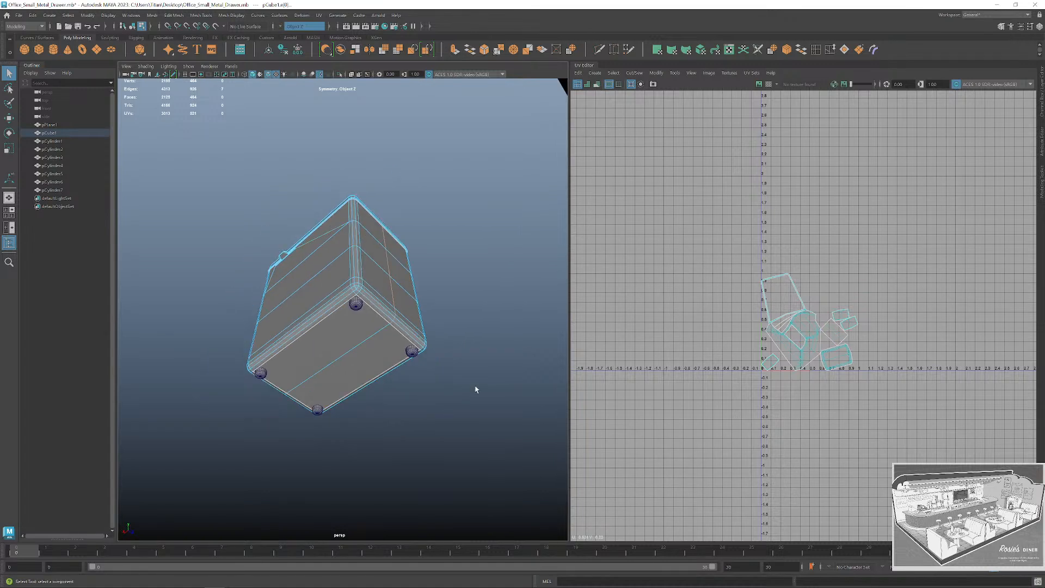
pyautogui.click(472, 413)
# Extend the back's centre edge selection up across the rim bead and deselect the centre edges on the lid.
pyautogui.keyDown('alt'); pyautogui.moveTo(463, 408); pyautogui.dragTo(372, 298); pyautogui.keyUp('alt')
pyautogui.scroll(10, 430, 359)
pyautogui.click(408, 415)
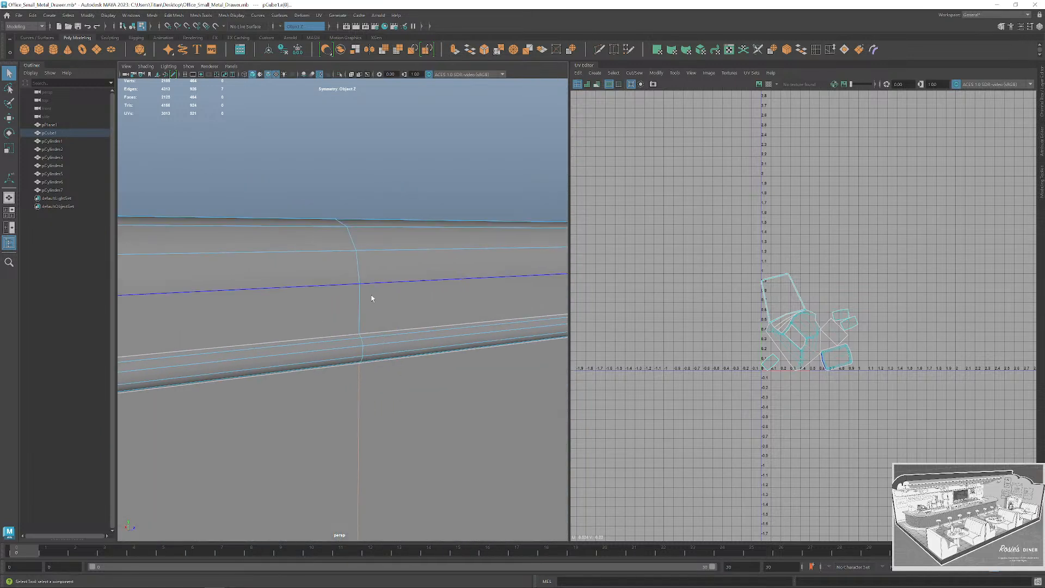
pyautogui.keyDown('alt'); pyautogui.moveTo(388, 354); pyautogui.dragTo(338, 362); pyautogui.keyUp('alt')
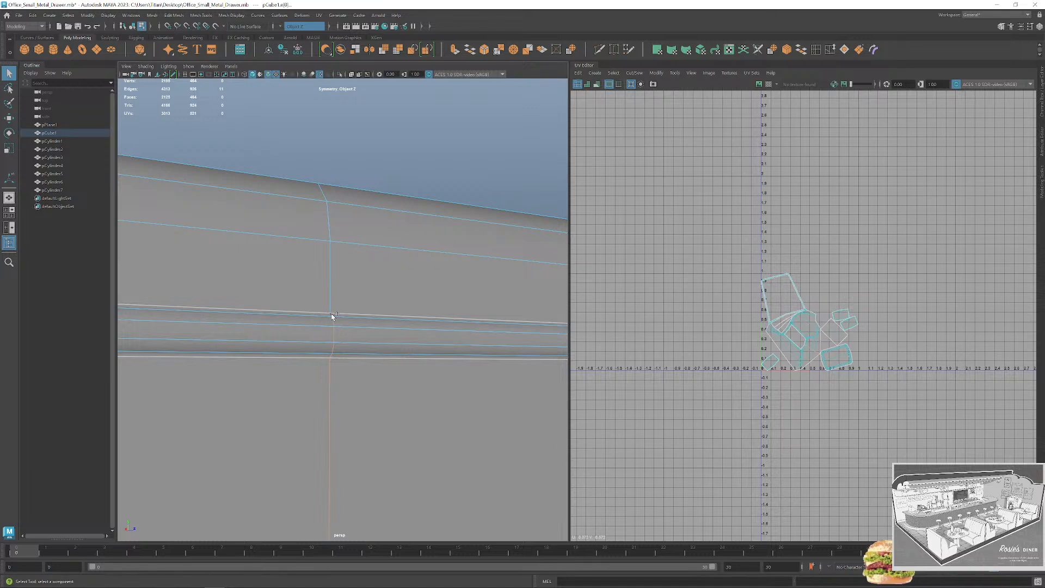
pyautogui.keyDown('shift'); pyautogui.click(329, 230); pyautogui.keyUp('shift')
pyautogui.scroll(-5, 348, 248)
pyautogui.keyDown('alt'); pyautogui.moveTo(366, 266); pyautogui.dragTo(385, 429); pyautogui.keyUp('alt')
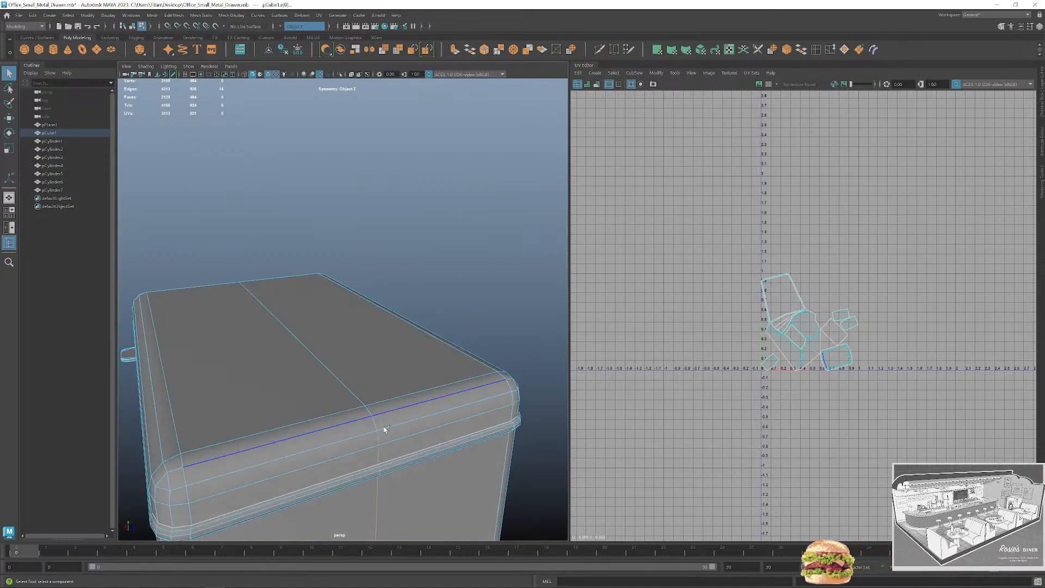
pyautogui.keyDown('alt'); pyautogui.moveTo(364, 374); pyautogui.dragTo(489, 416); pyautogui.keyUp('alt')
pyautogui.scroll(3, 440, 354)
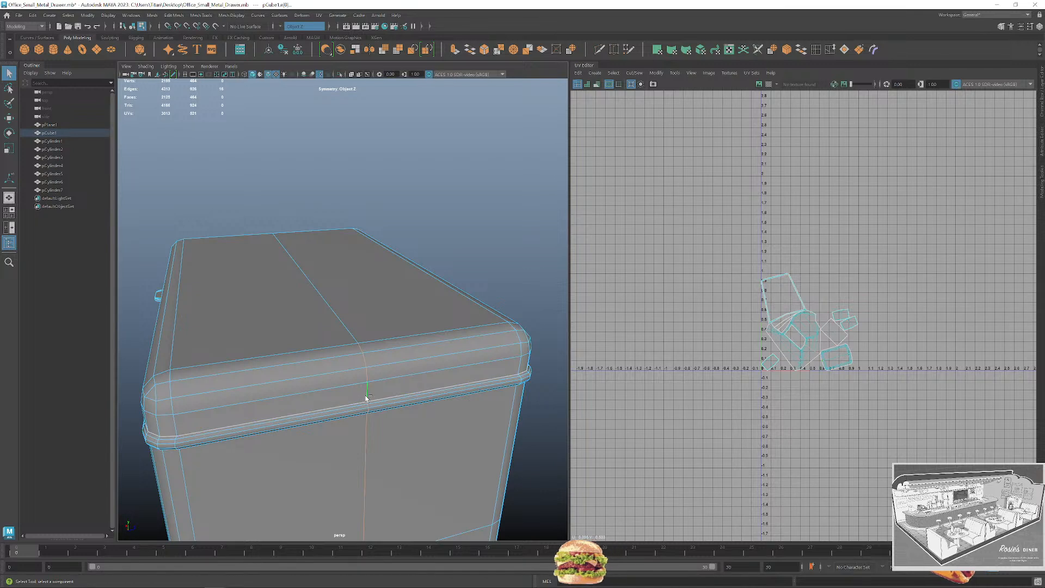
pyautogui.keyDown('ctrl'); pyautogui.click(361, 349); pyautogui.keyUp('ctrl')
pyautogui.scroll(-5, 436, 394)
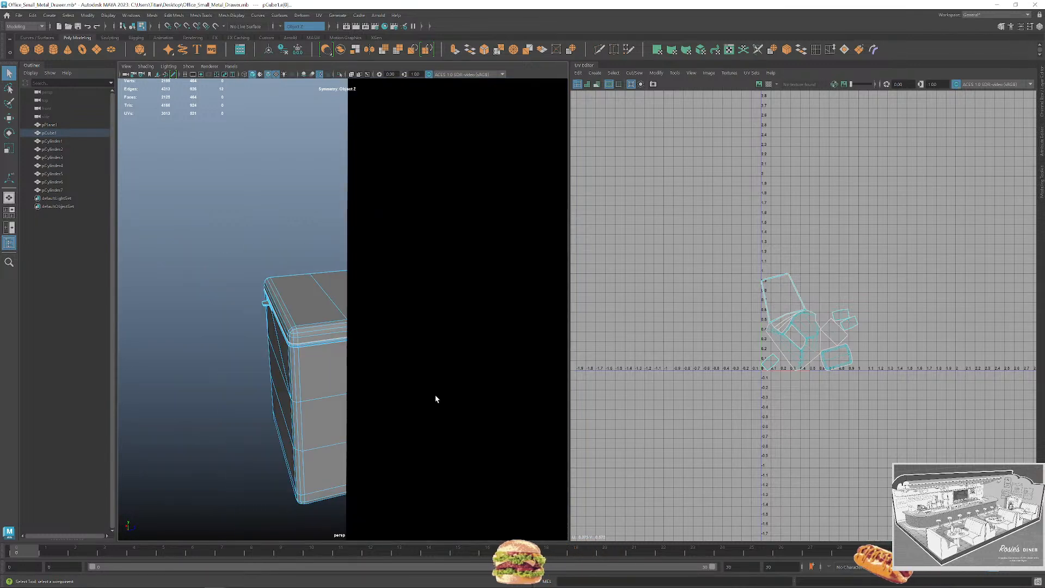
# Cut the UVs along the back's centre edges, unfold and lay out all the body's shells, and clear the selection.
pyautogui.keyDown('alt'); pyautogui.moveTo(402, 403); pyautogui.dragTo(412, 369); pyautogui.keyUp('alt')
pyautogui.keyDown('alt'); pyautogui.moveTo(430, 418); pyautogui.dragTo(413, 445); pyautogui.keyUp('alt')
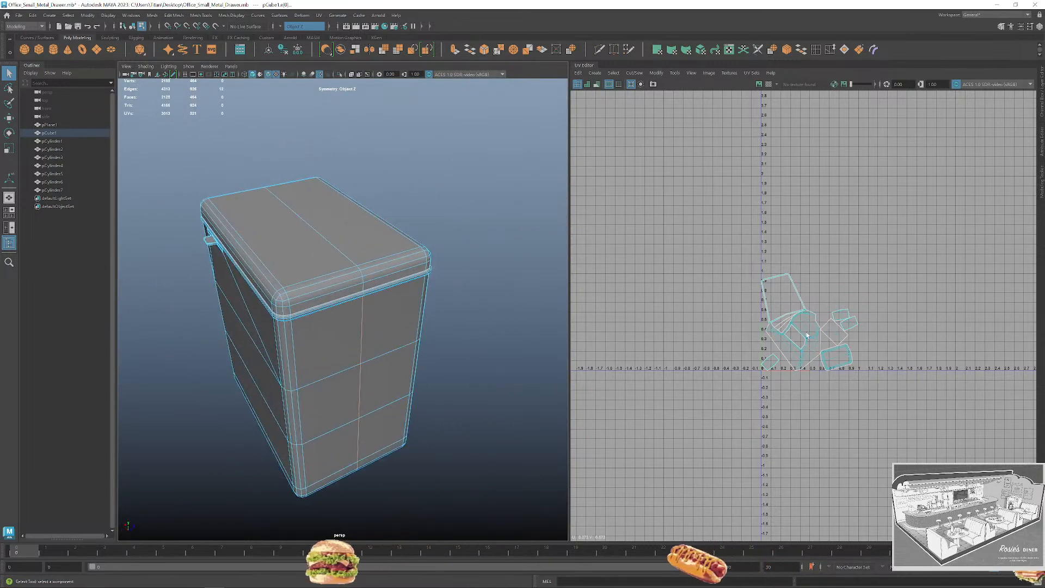
pyautogui.moveTo(807, 335); pyautogui.dragTo(788, 342)
pyautogui.keyDown('shift'); pyautogui.moveTo(755, 317); pyautogui.dragTo(858, 398, button='right'); pyautogui.keyUp('shift')
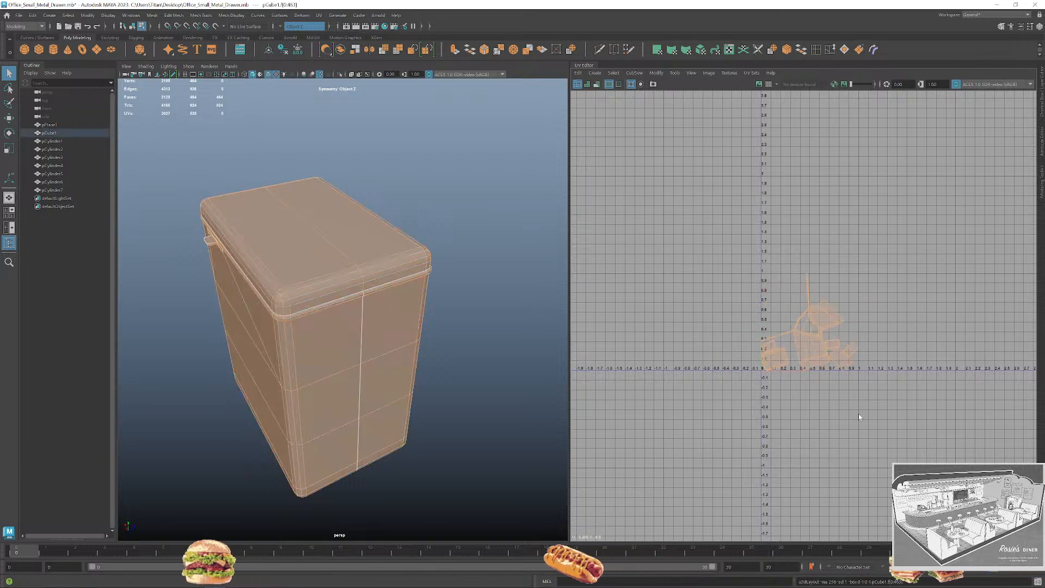
pyautogui.click(845, 394)
# Select the cabinet body's UV shell, shrink the manipulator, and rotate the shell until its rim strips spread symmetrically upward.
pyautogui.scroll(2, 836, 350)
pyautogui.keyDown('alt'); pyautogui.moveTo(836, 349); pyautogui.dragTo(798, 364, button='middle'); pyautogui.keyUp('alt')
pyautogui.click(779, 326)
pyautogui.press('e')
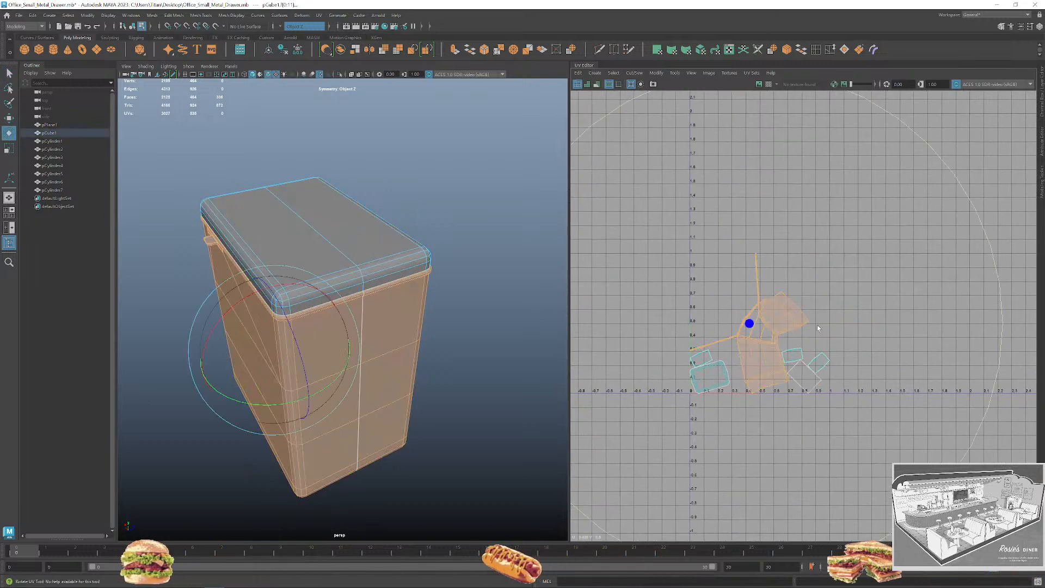
pyautogui.press('-')
pyautogui.press('-')
pyautogui.press('-')
pyautogui.press('-')
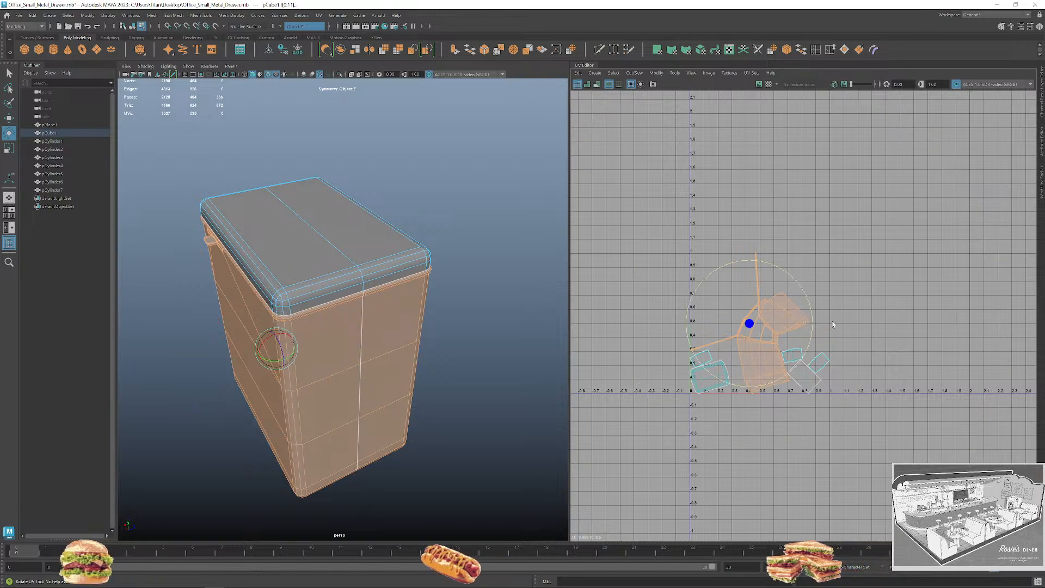
pyautogui.scroll(1, 813, 308)
pyautogui.moveTo(799, 298); pyautogui.dragTo(806, 365)
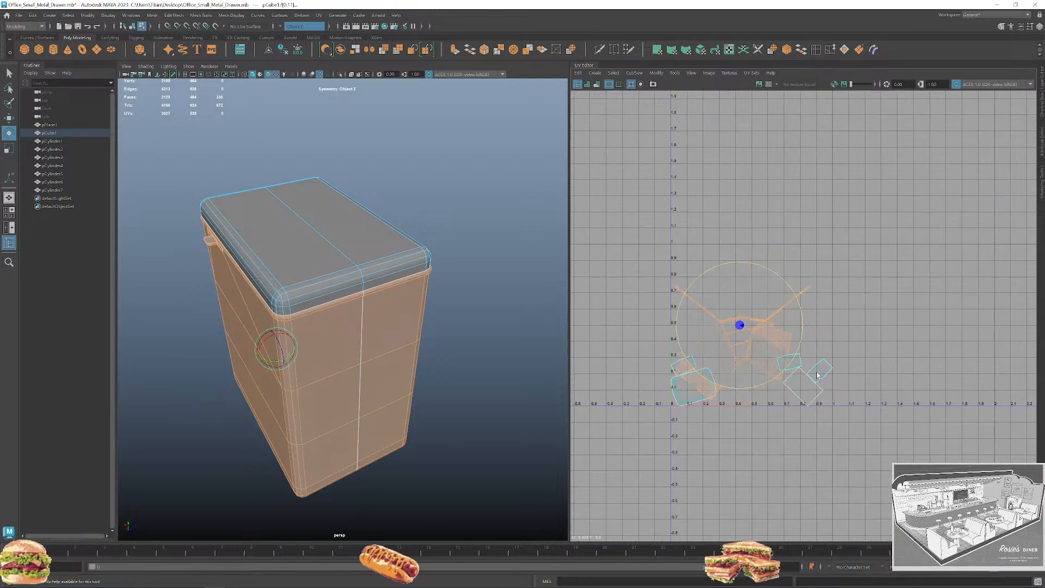
# Move the cabinet body's UV shell straight up, clear of the smaller shells, and deselect it.
pyautogui.press('w')
pyautogui.moveTo(741, 232); pyautogui.dragTo(742, 217)
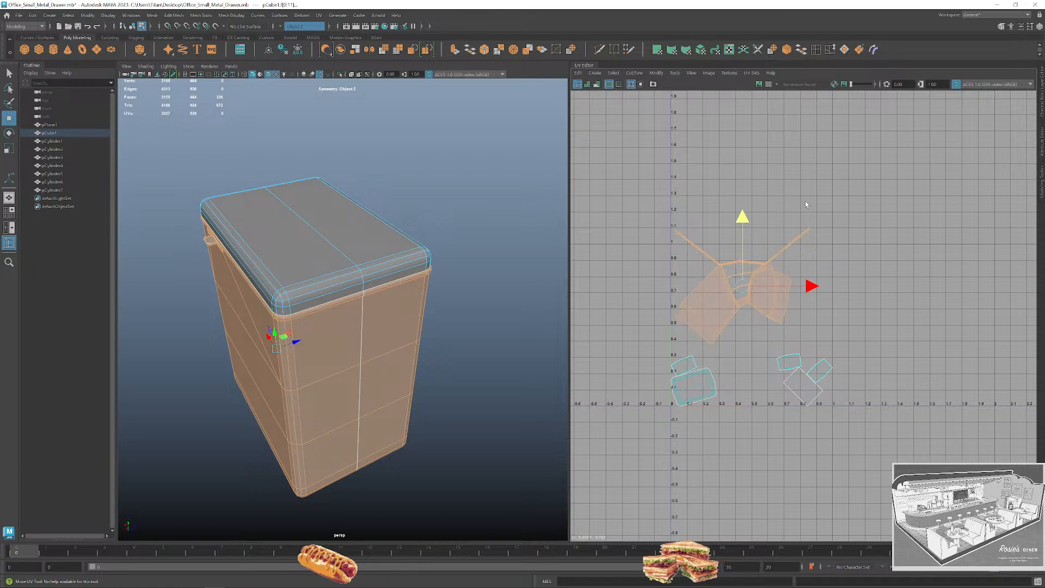
pyautogui.click(807, 204)
# Rotate the lid's UV shell and the small drawer-front shell above it until both are level.
pyautogui.click(686, 372)
pyautogui.press('e')
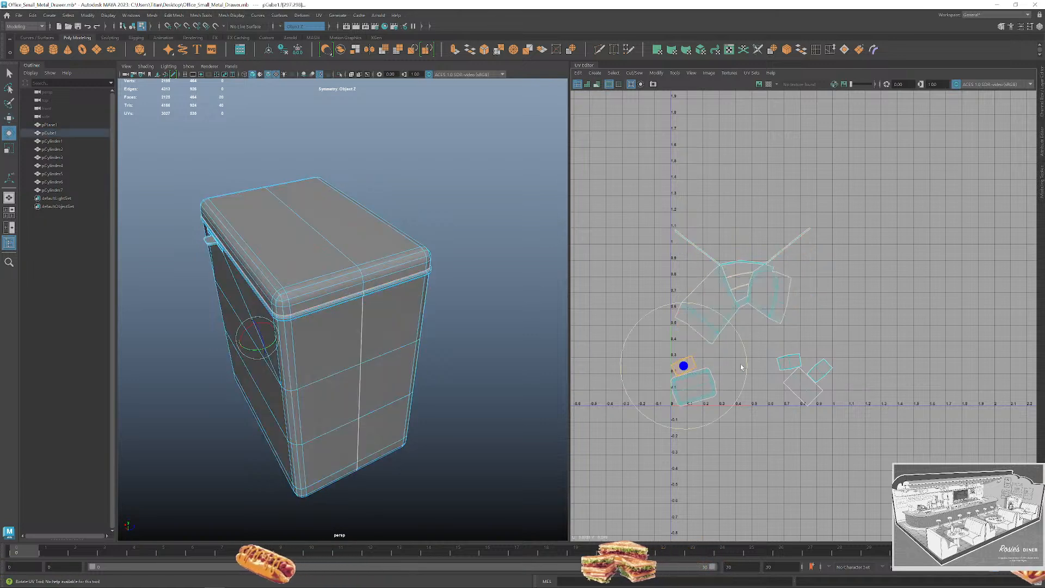
pyautogui.press('q')
pyautogui.click(703, 389)
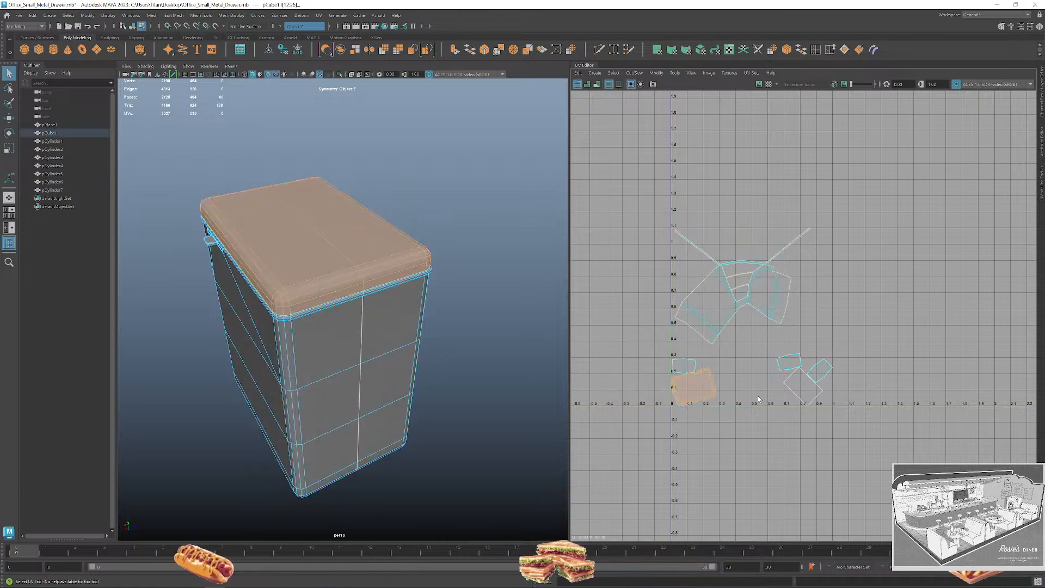
pyautogui.press('e')
pyautogui.moveTo(756, 399); pyautogui.dragTo(755, 416)
pyautogui.press('q')
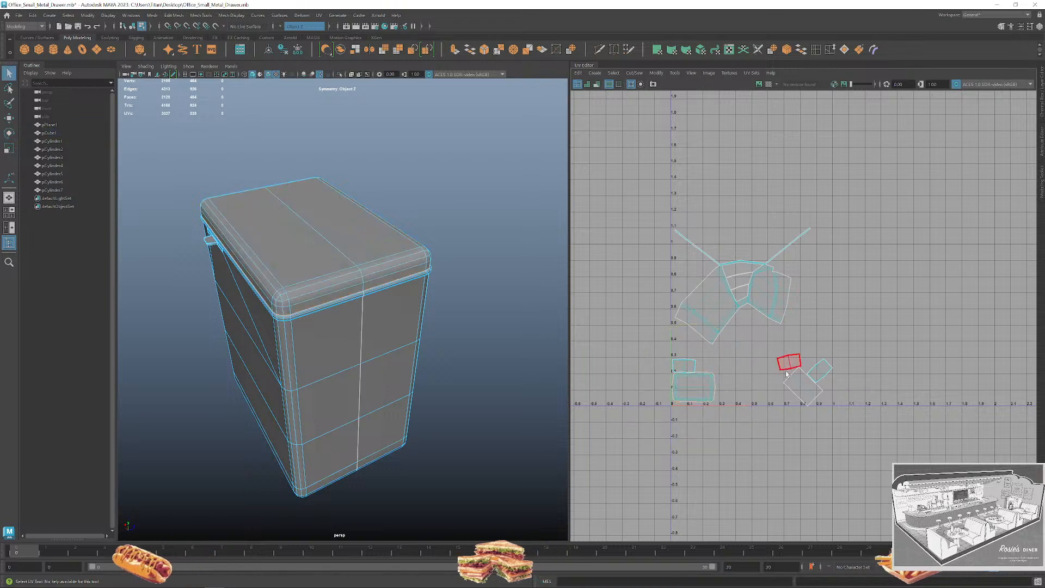
# Rotate the next drawer-front UV shell level and move it beside the first drawer-front shell.
pyautogui.click(788, 362)
pyautogui.press('e')
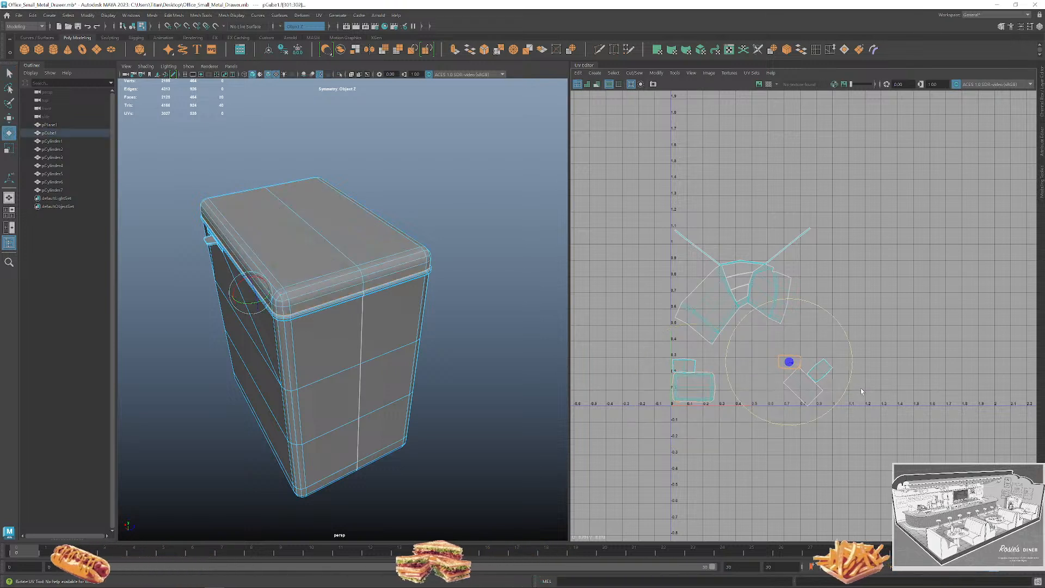
pyautogui.press('w')
pyautogui.moveTo(865, 374); pyautogui.dragTo(779, 387)
# Rotate the underside's UV shell level and move it beside the lid's shell.
pyautogui.click(779, 387)
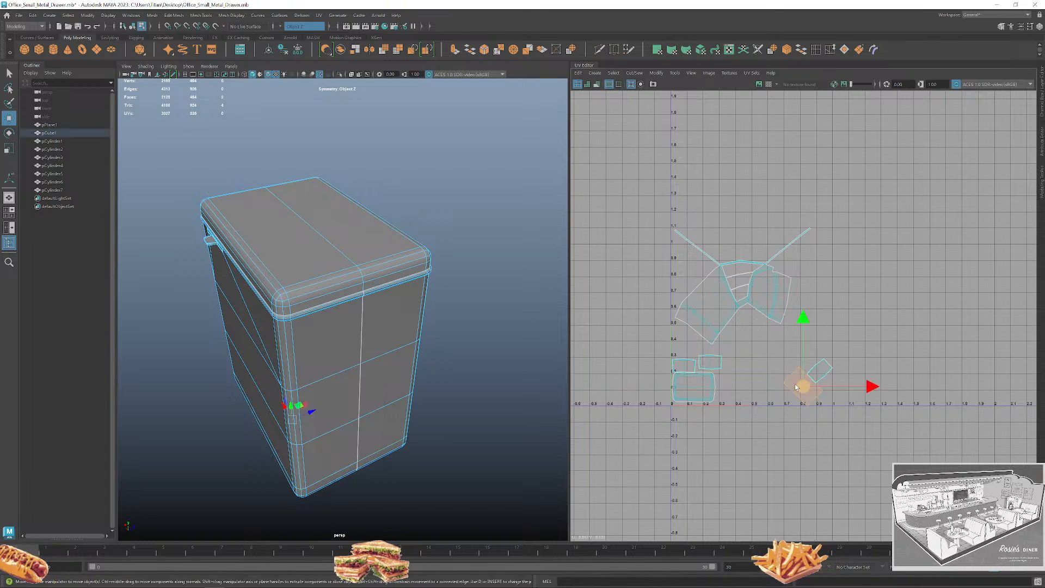
pyautogui.press('e')
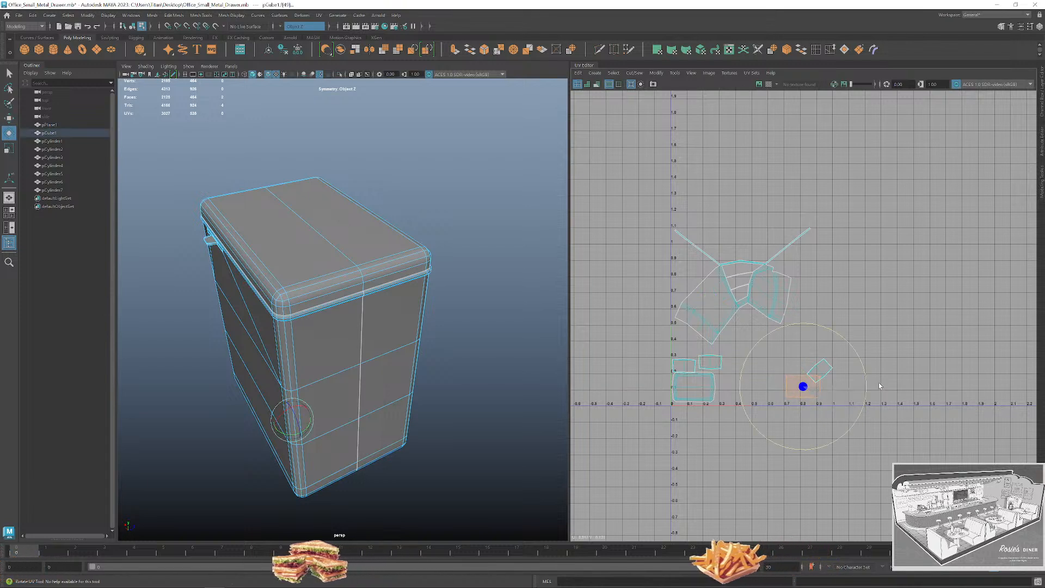
pyautogui.press('w')
pyautogui.moveTo(872, 387); pyautogui.dragTo(808, 398)
# Rotate the last drawer-front UV shell level and clear the selection.
pyautogui.doubleClick(820, 371)
pyautogui.press('e')
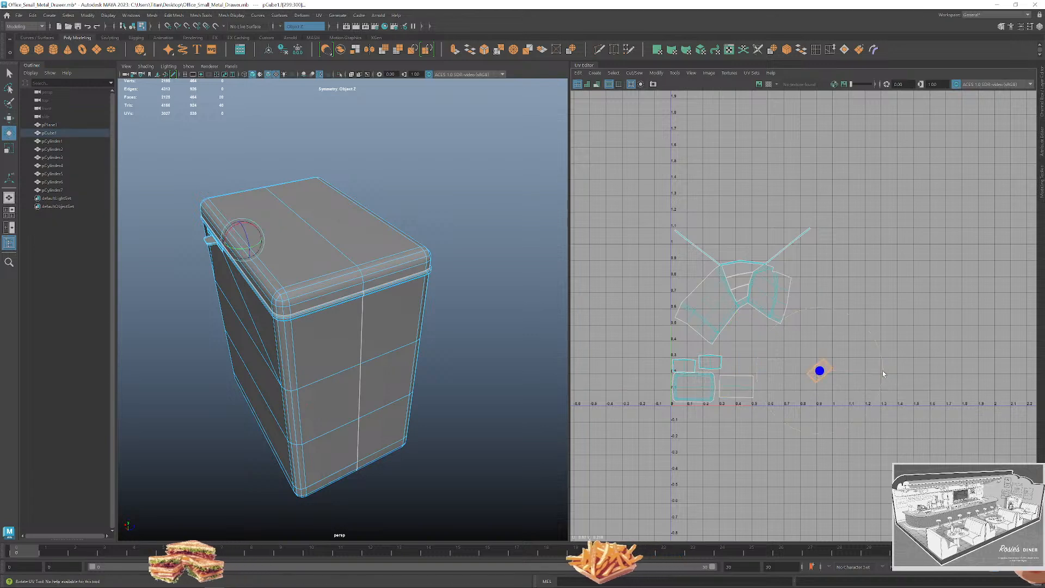
pyautogui.moveTo(883, 372); pyautogui.dragTo(876, 424)
pyautogui.press('q')
pyautogui.click(860, 422)
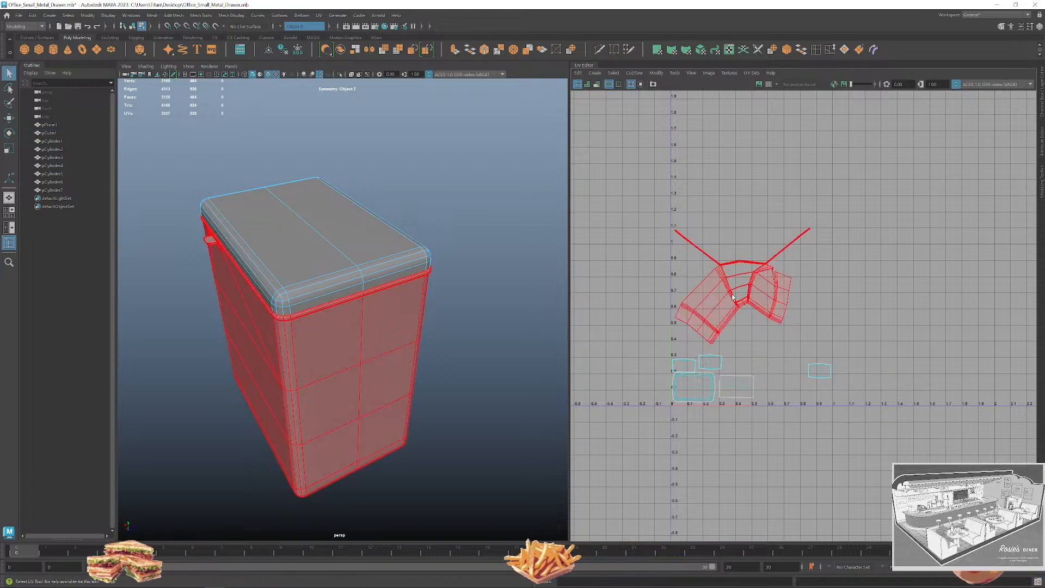
# Return the cabinet body to object mode and deselect it.
pyautogui.scroll(2, 384, 303)
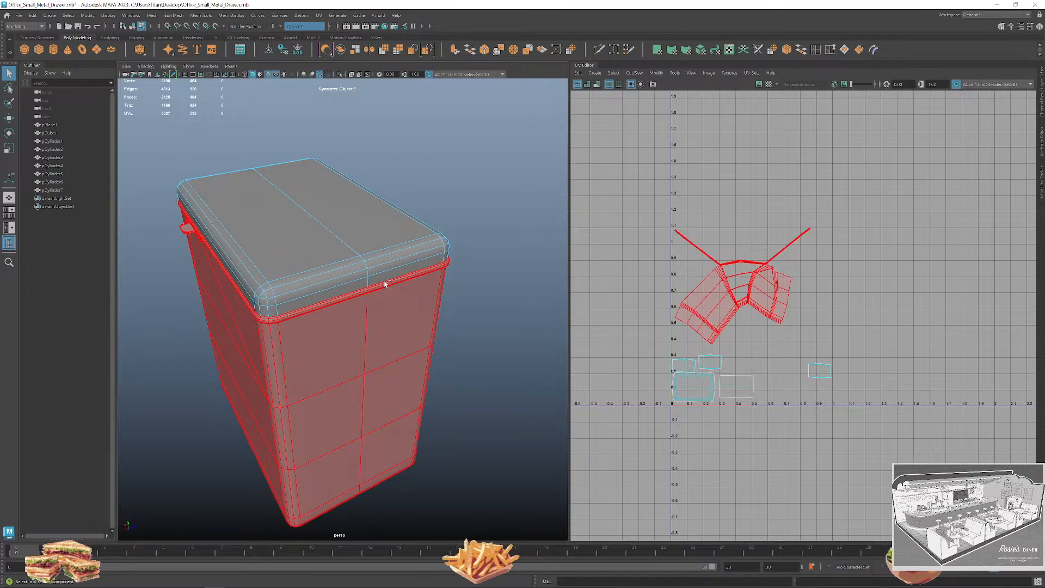
pyautogui.scroll(-3, 371, 267)
pyautogui.moveTo(371, 267); pyautogui.dragTo(432, 327, button='right')
pyautogui.click(432, 327)
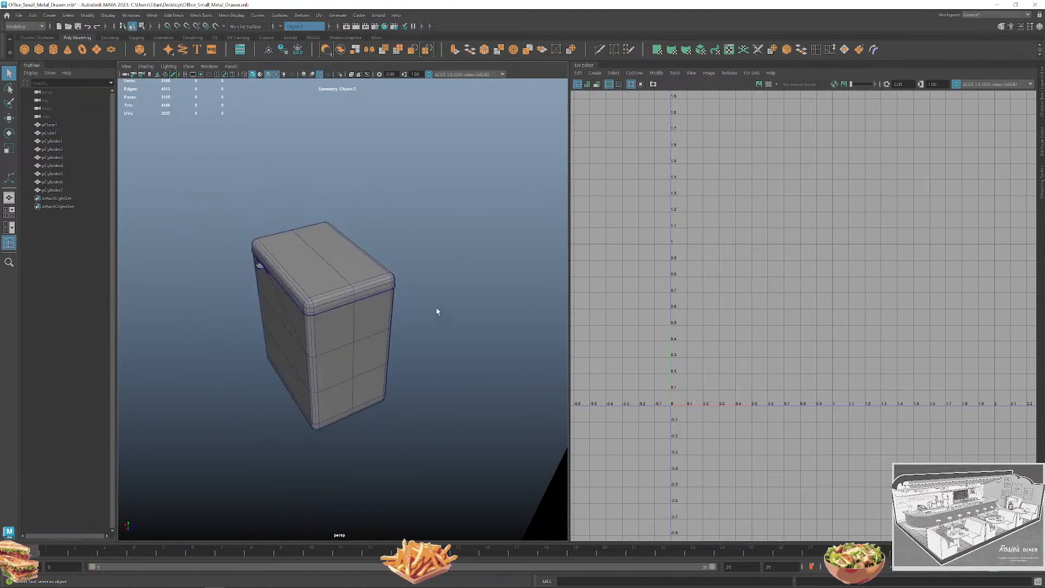
# Select the cabinet body and mark the edges around its underside for a UV cut.
pyautogui.keyDown('alt'); pyautogui.moveTo(435, 310); pyautogui.dragTo(496, 306); pyautogui.keyUp('alt')
pyautogui.scroll(4, 431, 342)
pyautogui.scroll(-3, 431, 344)
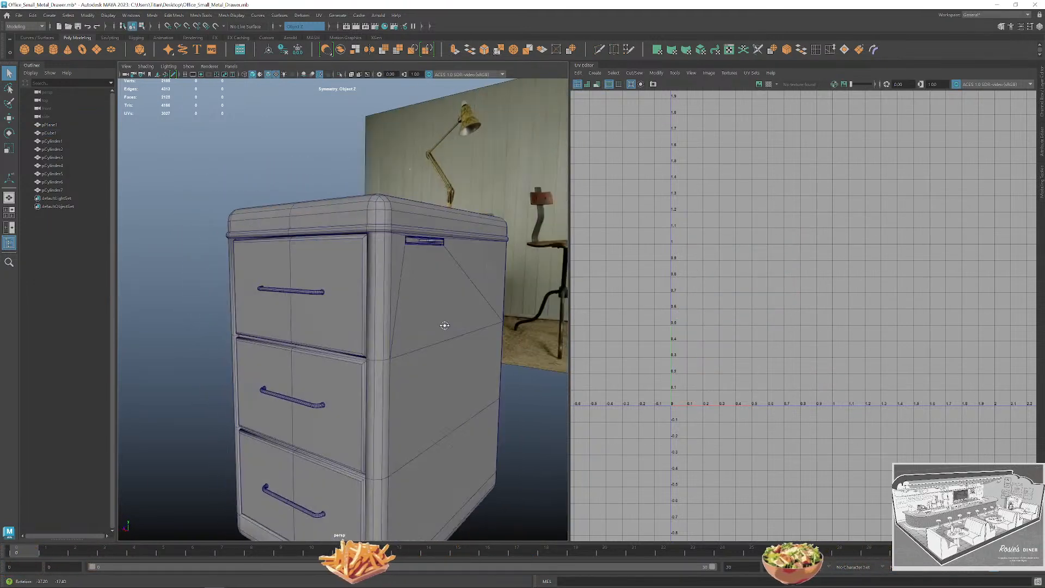
pyautogui.click(439, 321)
pyautogui.scroll(2, 436, 332)
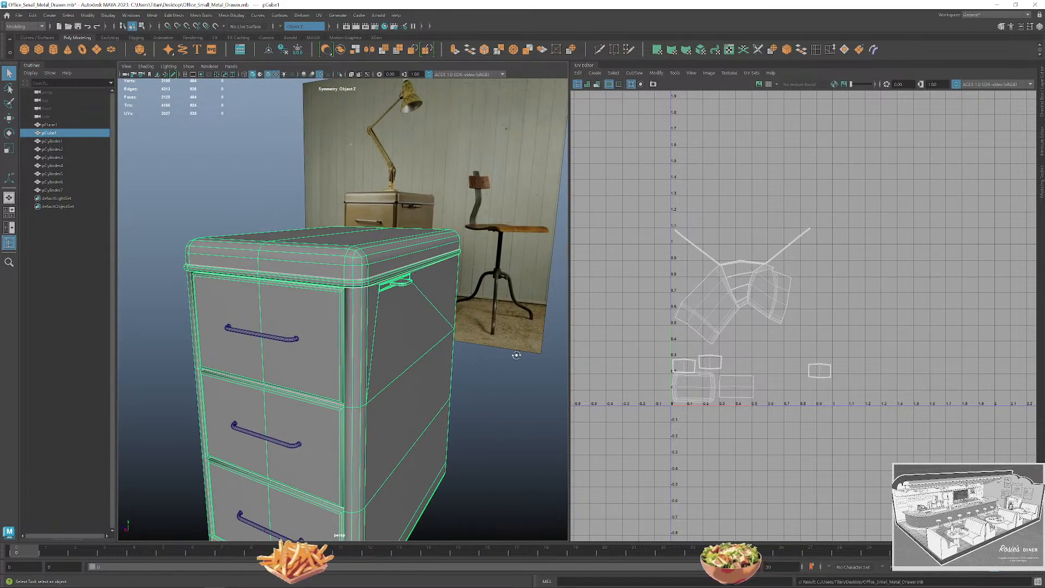
pyautogui.keyDown('alt'); pyautogui.moveTo(452, 323); pyautogui.dragTo(415, 330); pyautogui.keyUp('alt')
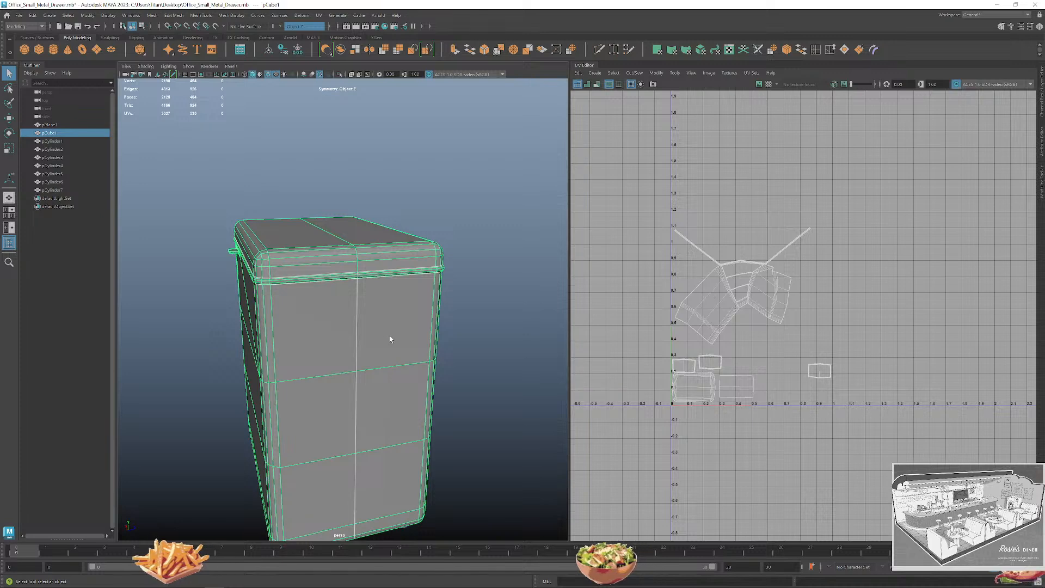
pyautogui.keyDown('alt'); pyautogui.moveTo(390, 341); pyautogui.dragTo(425, 352); pyautogui.keyUp('alt')
pyautogui.keyDown('alt'); pyautogui.moveTo(426, 349); pyautogui.dragTo(426, 254, button='middle'); pyautogui.keyUp('alt')
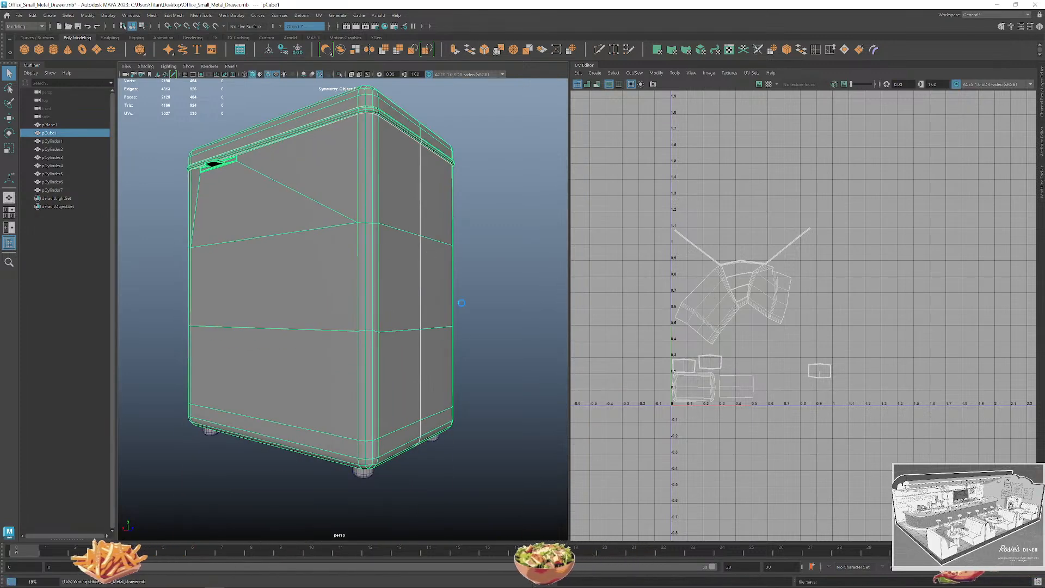
pyautogui.keyDown('alt'); pyautogui.moveTo(459, 301); pyautogui.dragTo(448, 371, button='right'); pyautogui.keyUp('alt')
pyautogui.keyDown('alt'); pyautogui.moveTo(447, 397); pyautogui.dragTo(394, 362); pyautogui.keyUp('alt')
pyautogui.scroll(5, 436, 373)
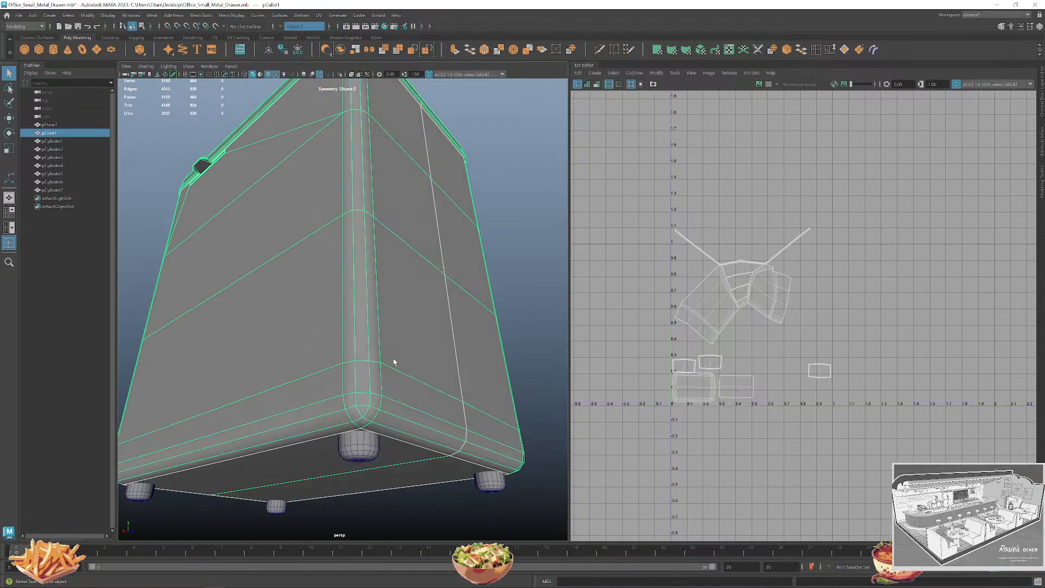
pyautogui.moveTo(375, 360); pyautogui.dragTo(375, 335, button='right')
pyautogui.click(370, 425)
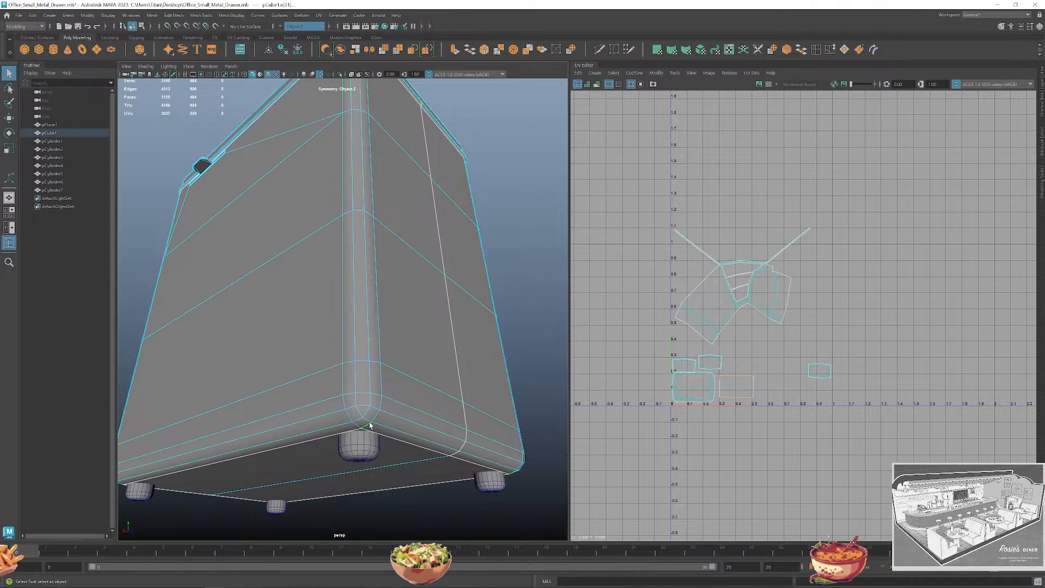
pyautogui.scroll(-5, 351, 419)
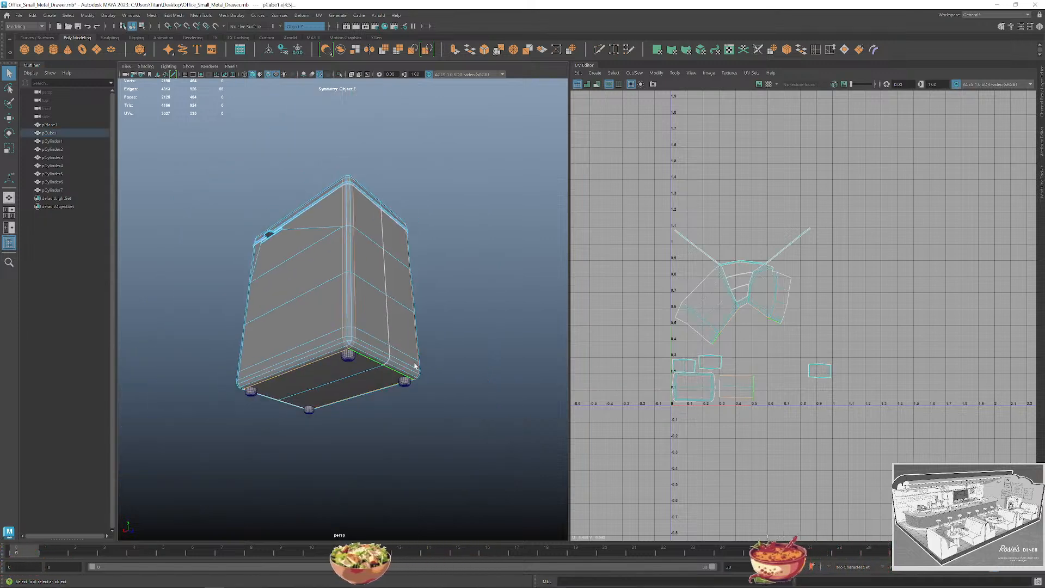
pyautogui.keyDown('alt'); pyautogui.moveTo(415, 357); pyautogui.dragTo(412, 394); pyautogui.keyUp('alt')
# Add the edges around the lid and along the body's vertical corners to the seam selection.
pyautogui.scroll(-3, 403, 345)
pyautogui.keyDown('alt'); pyautogui.moveTo(375, 348); pyautogui.dragTo(466, 357); pyautogui.keyUp('alt')
pyautogui.scroll(5, 467, 357)
pyautogui.keyDown('alt'); pyautogui.moveTo(273, 345); pyautogui.dragTo(410, 346); pyautogui.keyUp('alt')
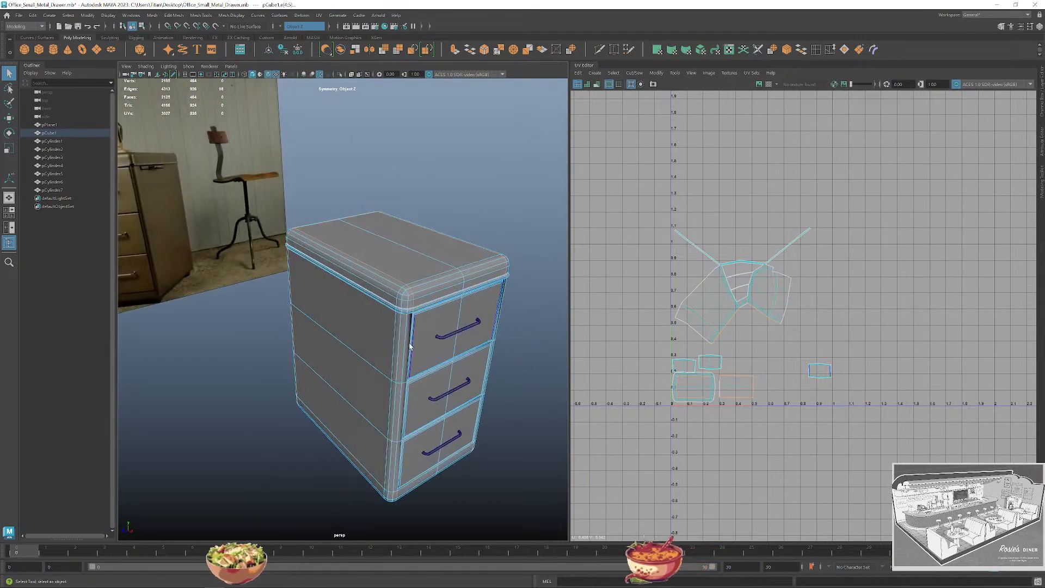
pyautogui.doubleClick(426, 286)
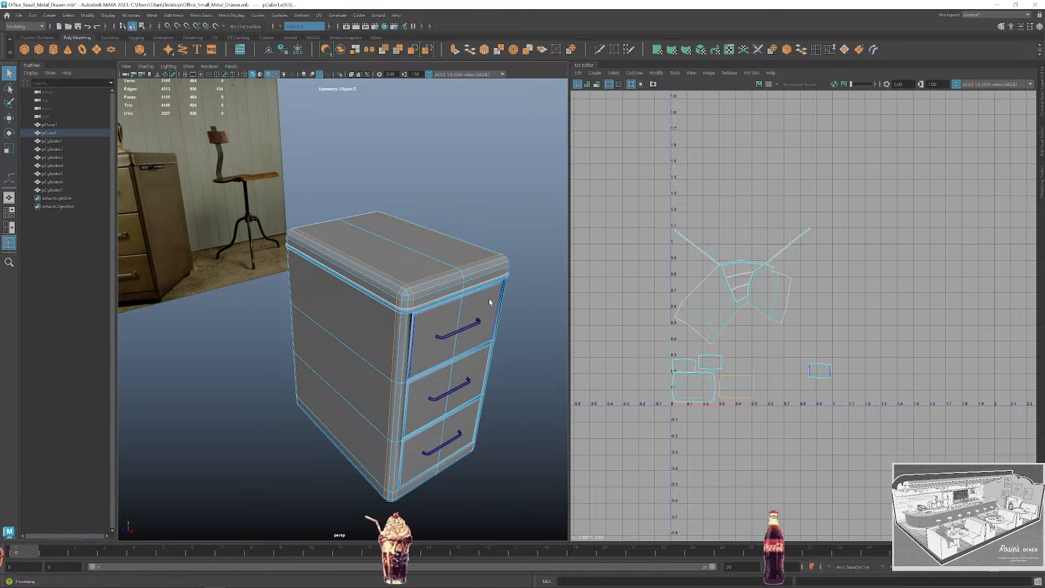
# Check the selected seam edges around the cabinet's sides and front, and cut the body's UVs along them.
pyautogui.scroll(-3, 497, 354)
pyautogui.scroll(3, 479, 345)
pyautogui.keyDown('alt'); pyautogui.moveTo(497, 355); pyautogui.dragTo(410, 383); pyautogui.keyUp('alt')
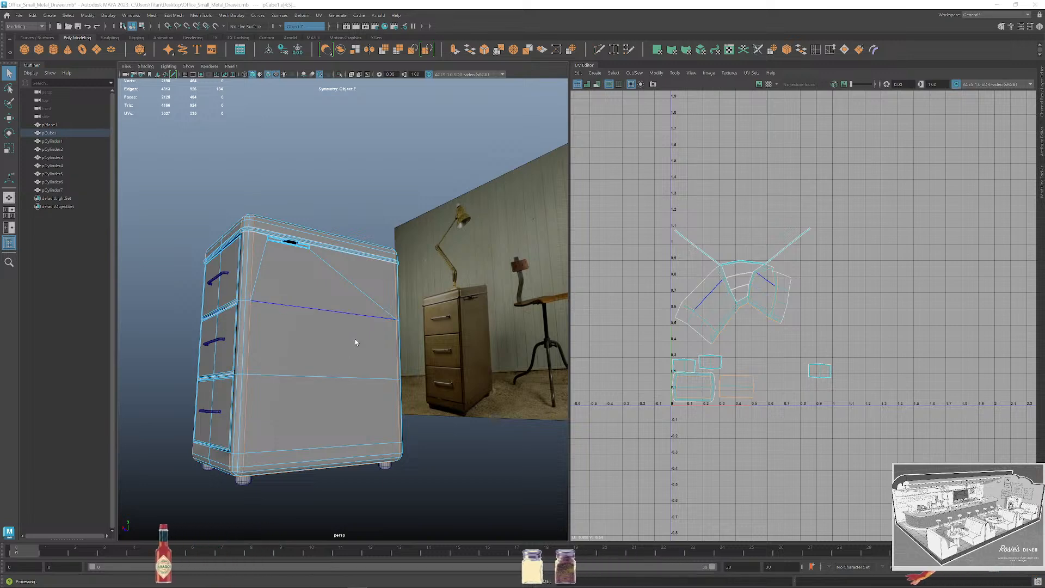
pyautogui.scroll(-3, 355, 342)
pyautogui.keyDown('alt'); pyautogui.moveTo(333, 349); pyautogui.dragTo(388, 364); pyautogui.keyUp('alt')
pyautogui.scroll(4, 358, 379)
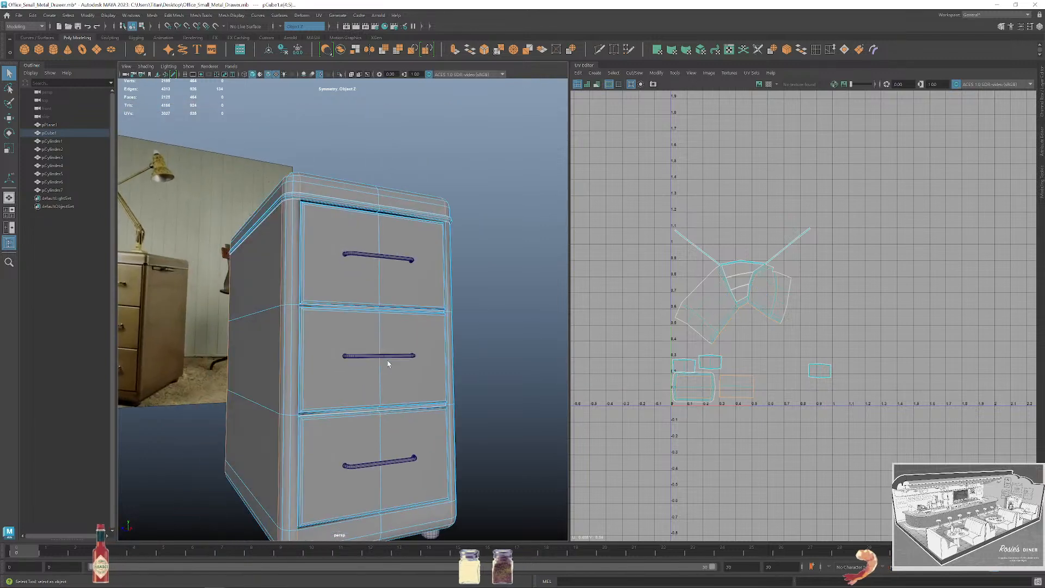
pyautogui.scroll(6, 365, 357)
pyautogui.click(406, 287)
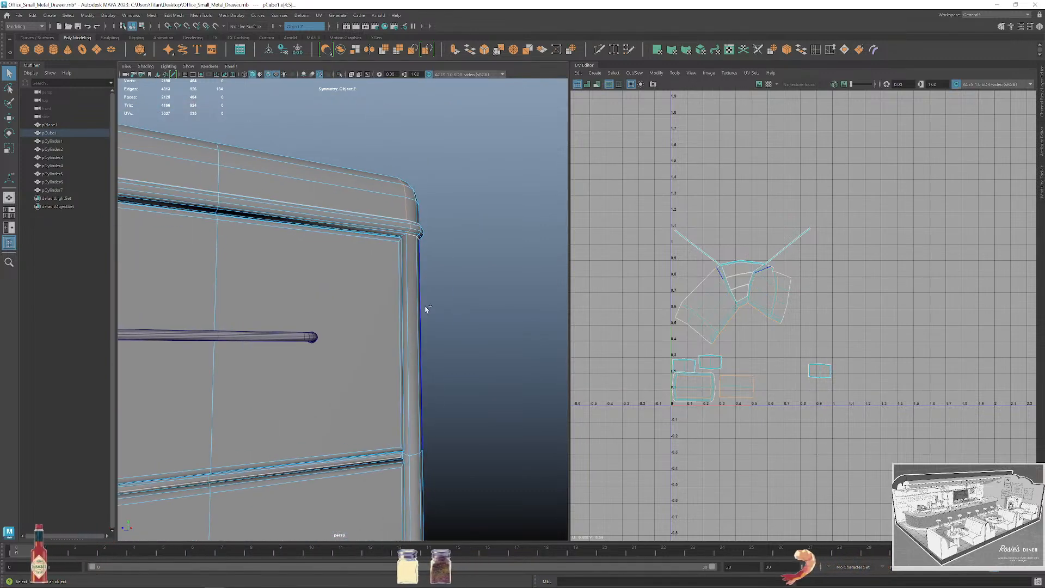
pyautogui.scroll(-8, 457, 327)
pyautogui.keyDown('alt'); pyautogui.moveTo(440, 341); pyautogui.dragTo(398, 361); pyautogui.keyUp('alt')
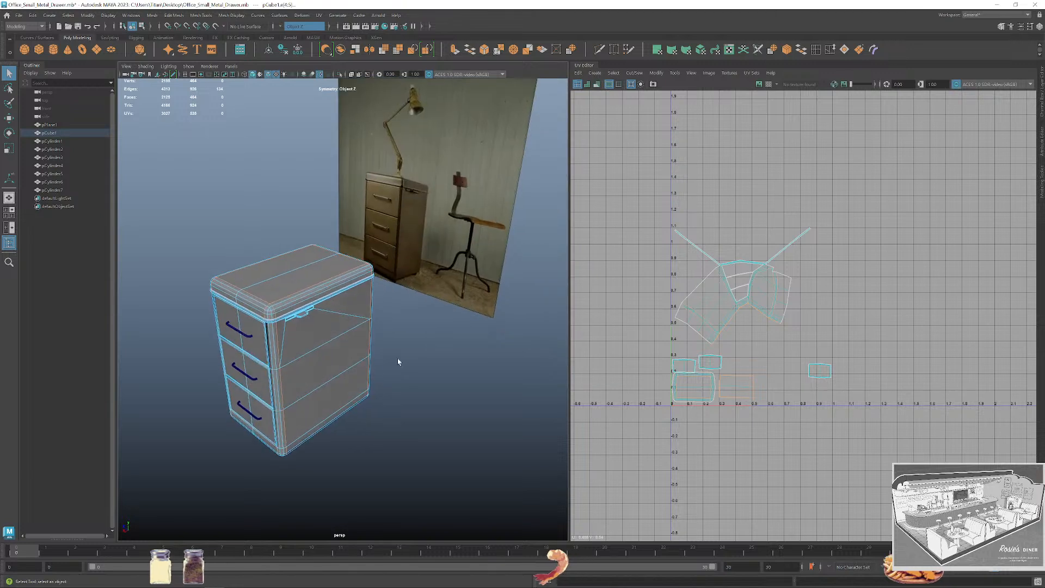
pyautogui.scroll(2, 398, 361)
pyautogui.hotkey('shift', 'x')
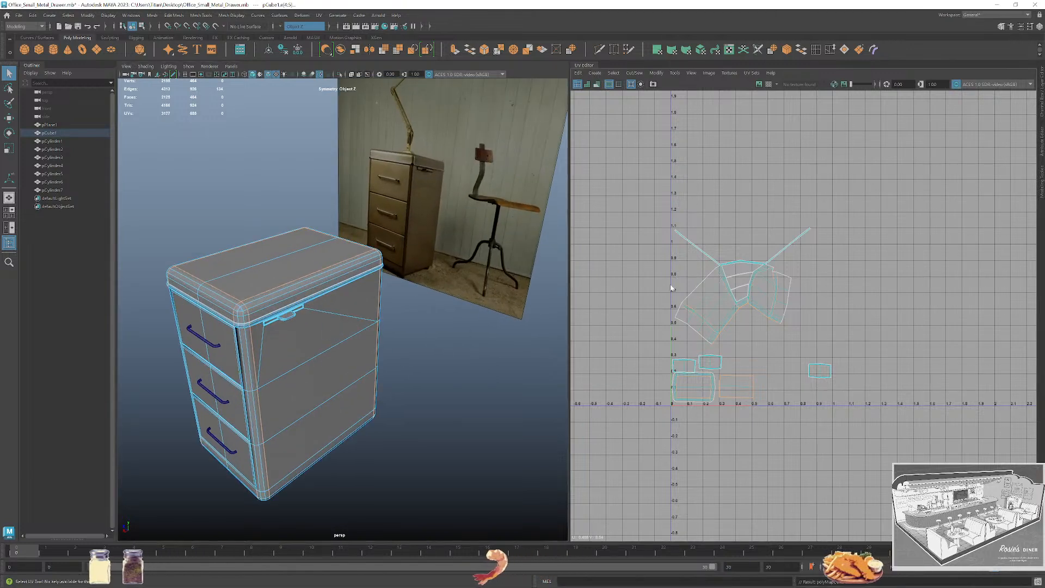
# Select all of the cabinet body's UVs, unfold them, lay the shells out in the UV square and clear the selection.
pyautogui.moveTo(667, 286); pyautogui.dragTo(647, 277, button='right')
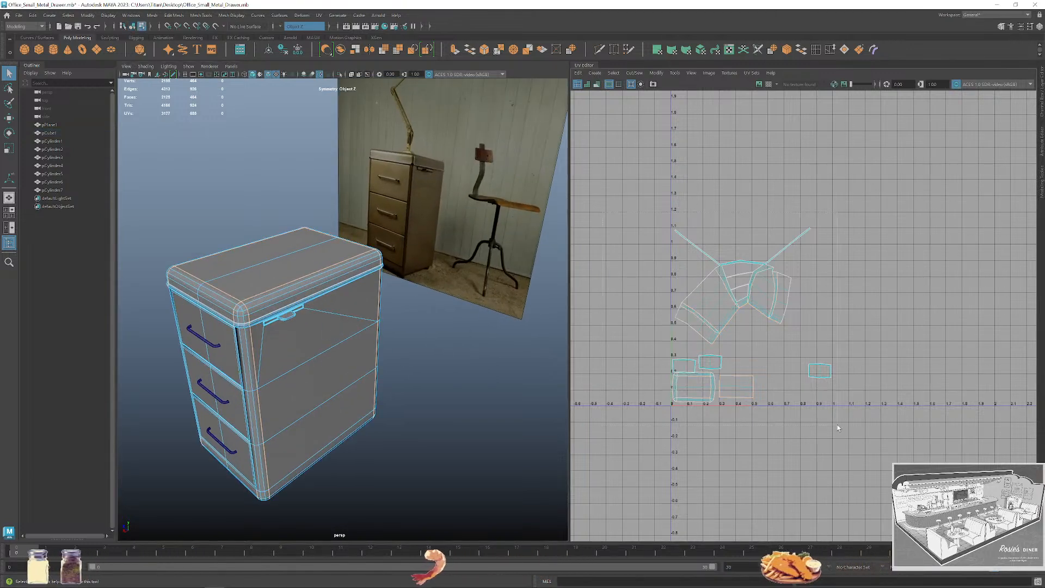
pyautogui.moveTo(651, 215); pyautogui.dragTo(841, 432)
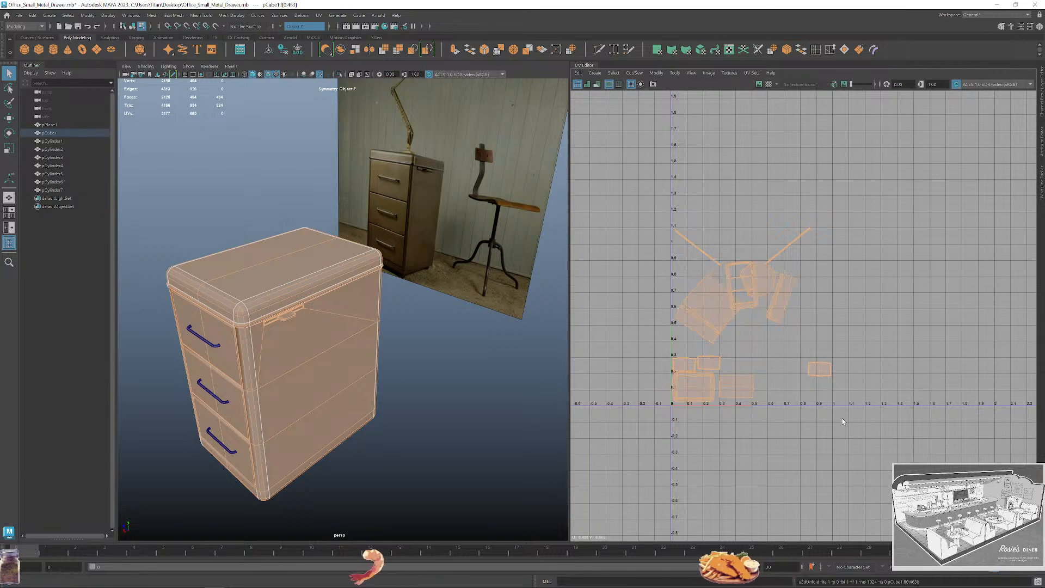
pyautogui.hotkey('ctrl', 'l')
pyautogui.click(895, 271)
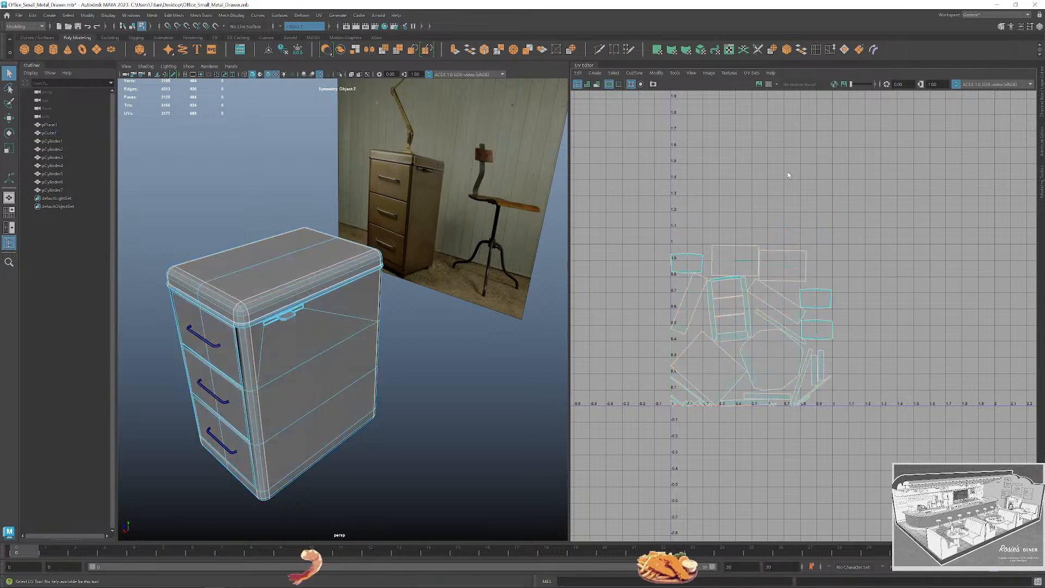
# Identify the drawer frame's UV shell and compare the new UV layout with the cabinet's front.
pyautogui.click(756, 339)
pyautogui.click(742, 320)
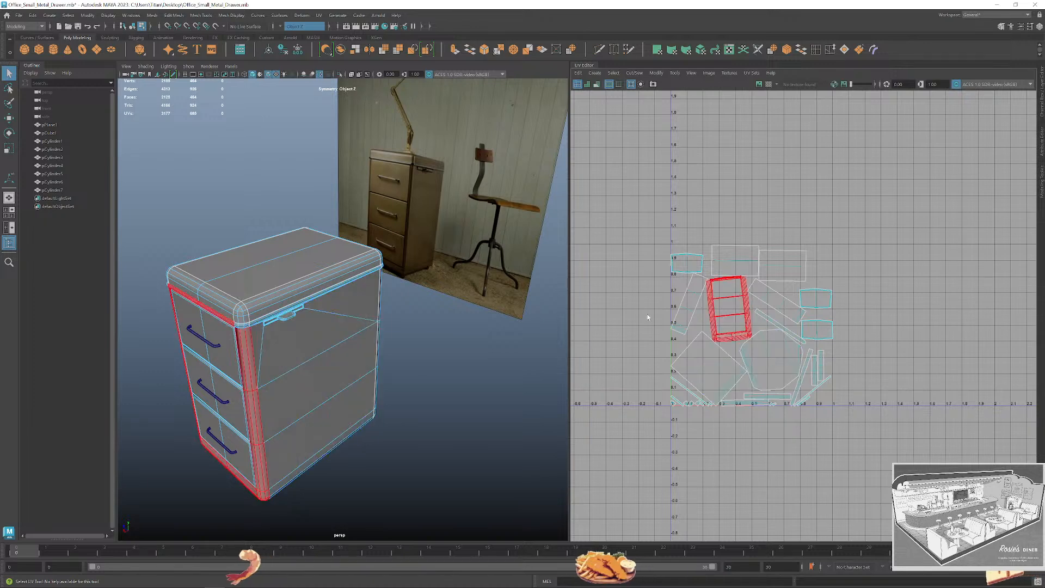
pyautogui.keyDown('alt'); pyautogui.moveTo(413, 403); pyautogui.dragTo(393, 375); pyautogui.keyUp('alt')
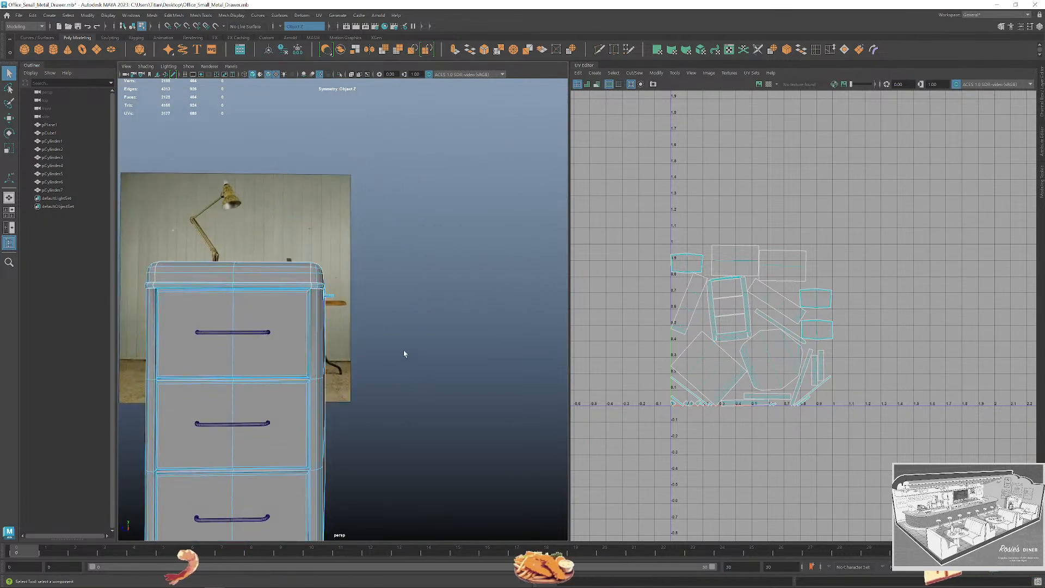
pyautogui.scroll(5, 825, 294)
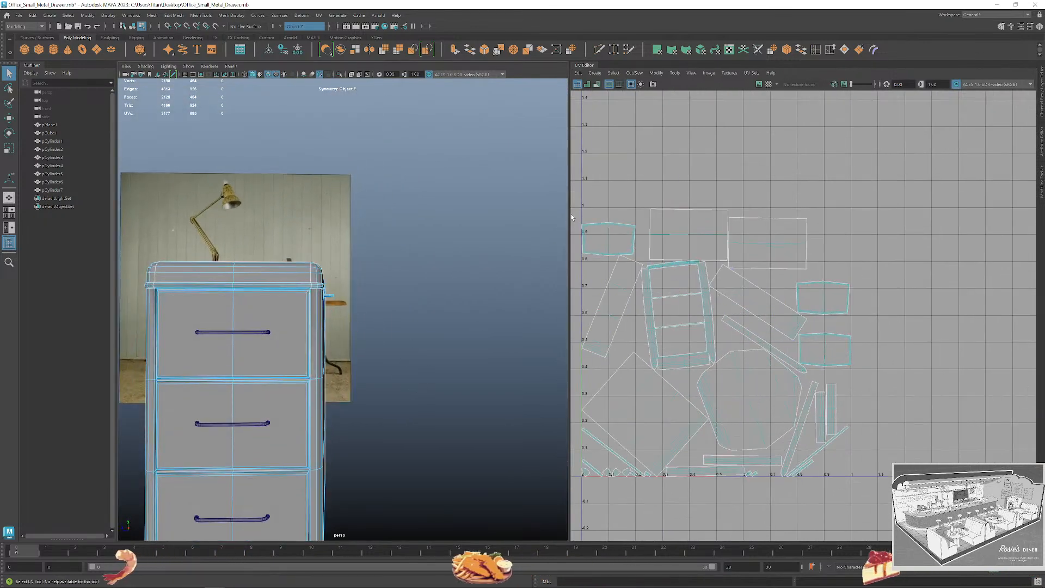
# Enlarge the UV Editor and select the UV shell of the cabinet body's front frame.
pyautogui.moveTo(568, 214); pyautogui.dragTo(467, 215)
pyautogui.keyDown('alt'); pyautogui.moveTo(308, 333); pyautogui.dragTo(396, 314); pyautogui.keyUp('alt')
pyautogui.click(319, 290)
pyautogui.moveTo(320, 288); pyautogui.dragTo(351, 274, button='right')
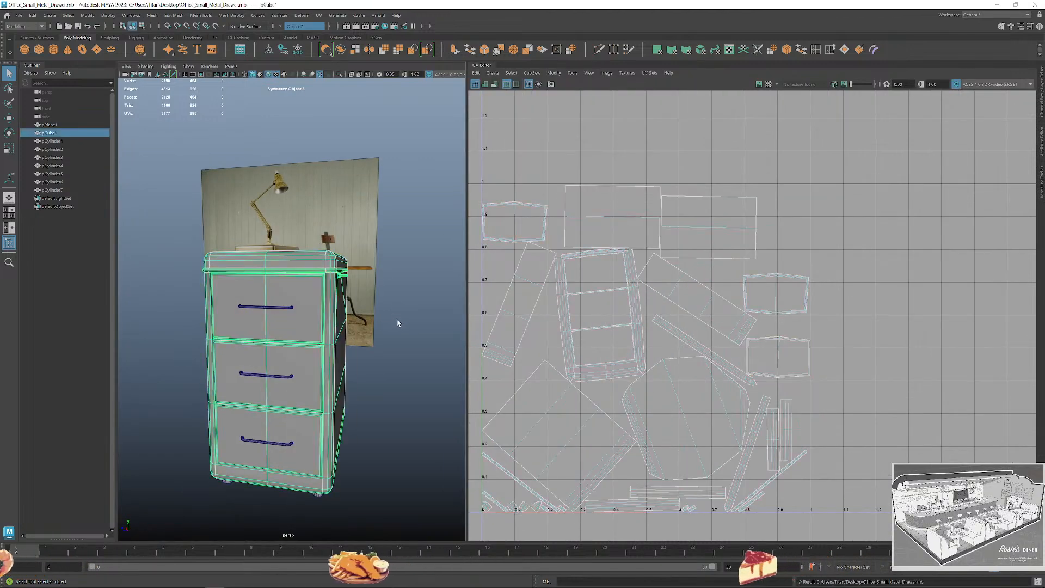
pyautogui.keyDown('alt'); pyautogui.moveTo(647, 336); pyautogui.dragTo(705, 274, button='middle'); pyautogui.keyUp('alt')
pyautogui.scroll(-2, 697, 282)
pyautogui.moveTo(680, 278); pyautogui.dragTo(662, 266, button='right')
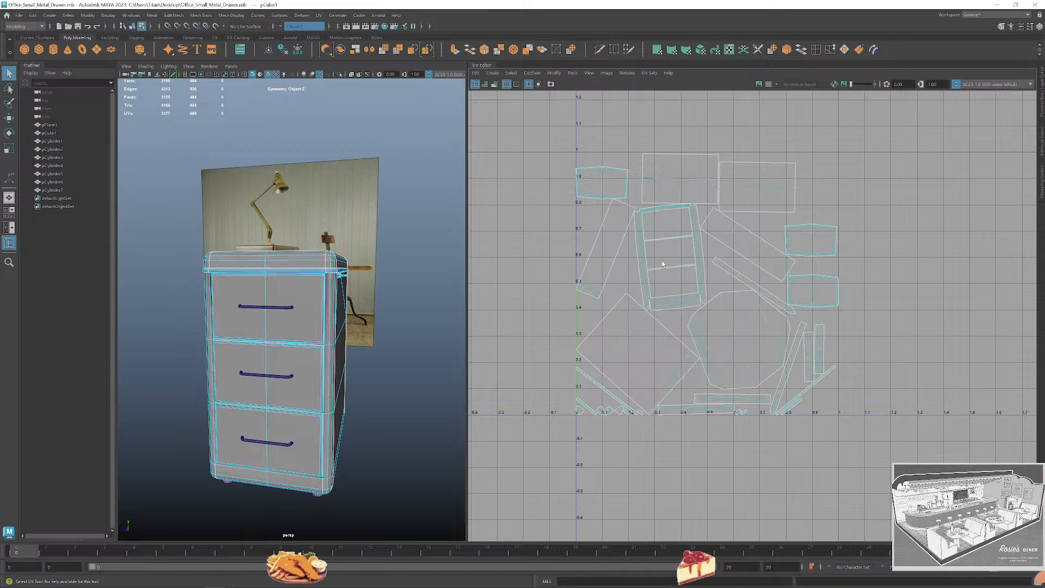
pyautogui.click(664, 268)
pyautogui.keyDown('alt'); pyautogui.moveTo(680, 314); pyautogui.dragTo(674, 339, button='middle'); pyautogui.keyUp('alt')
pyautogui.scroll(4, 640, 329)
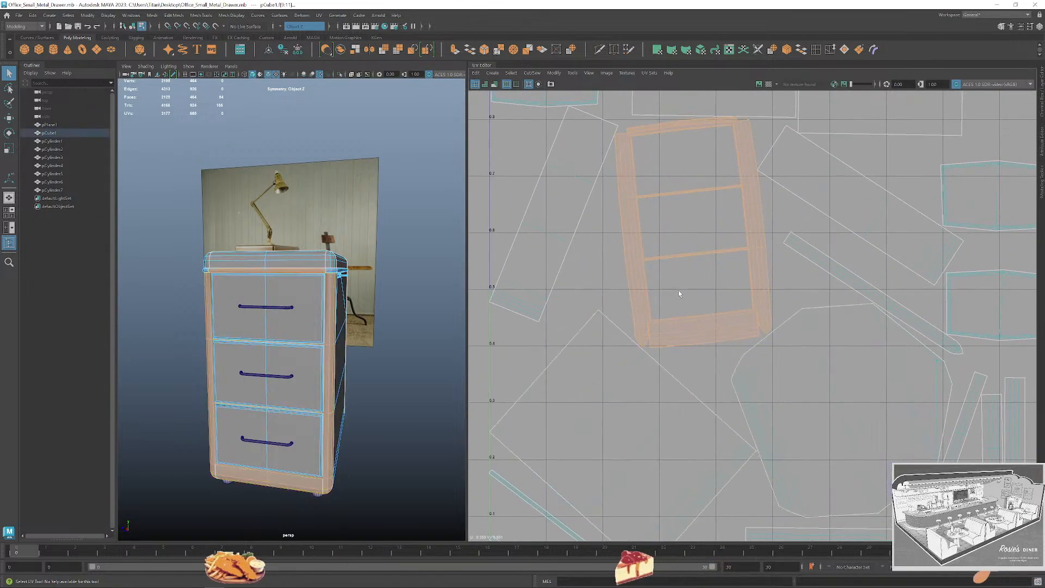
# Cut the vertical side strips off the front frame's UV shell along their edges.
pyautogui.click(678, 289)
pyautogui.moveTo(639, 299); pyautogui.dragTo(639, 275, button='right')
pyautogui.click(642, 302)
pyautogui.keyDown('alt'); pyautogui.moveTo(659, 308); pyautogui.dragTo(662, 340, button='middle'); pyautogui.keyUp('alt')
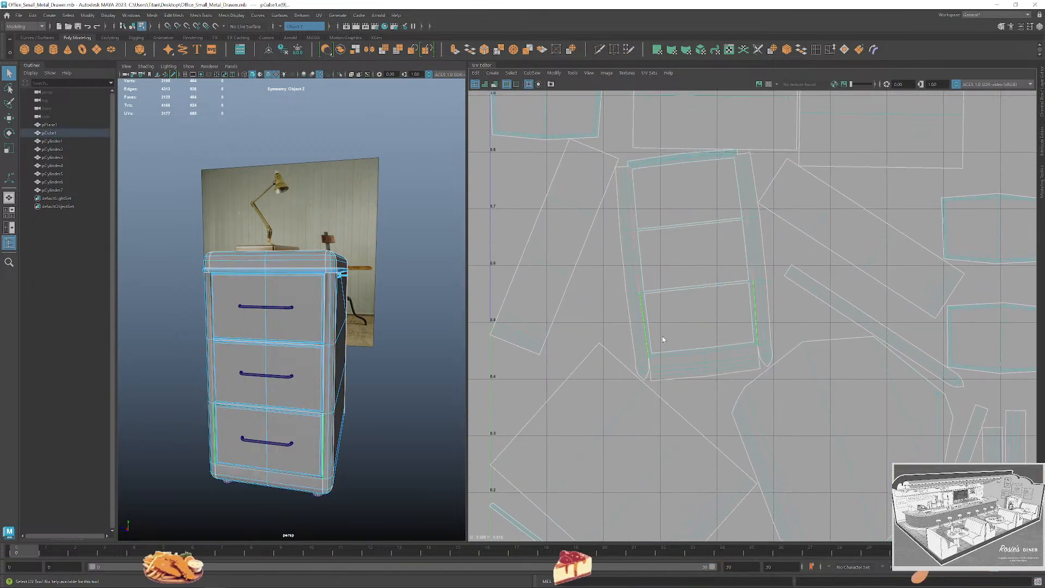
pyautogui.doubleClick(637, 293)
pyautogui.keyDown('alt'); pyautogui.moveTo(706, 313); pyautogui.dragTo(640, 316, button='middle'); pyautogui.keyUp('alt')
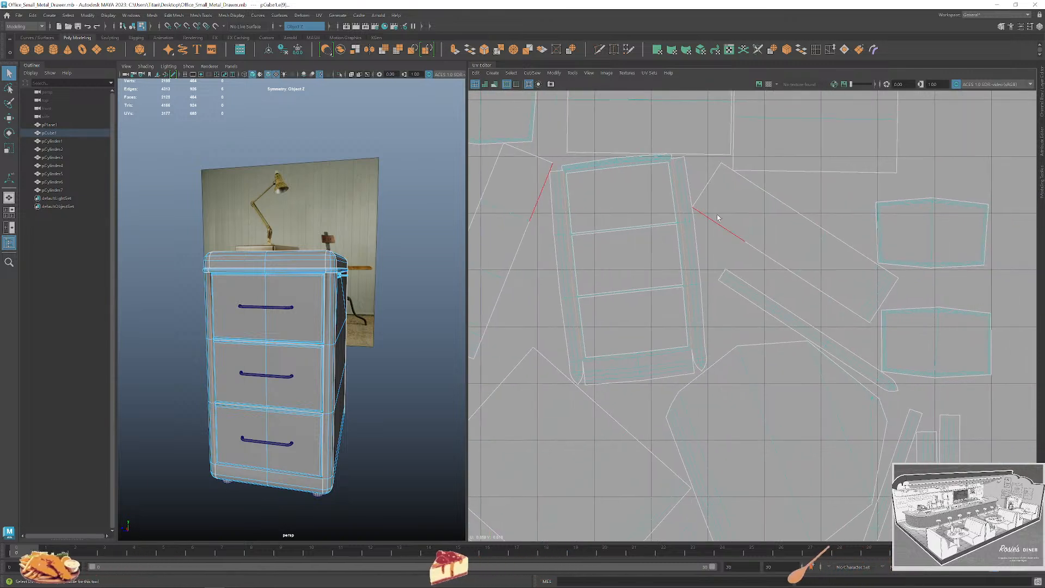
pyautogui.scroll(-5, 706, 378)
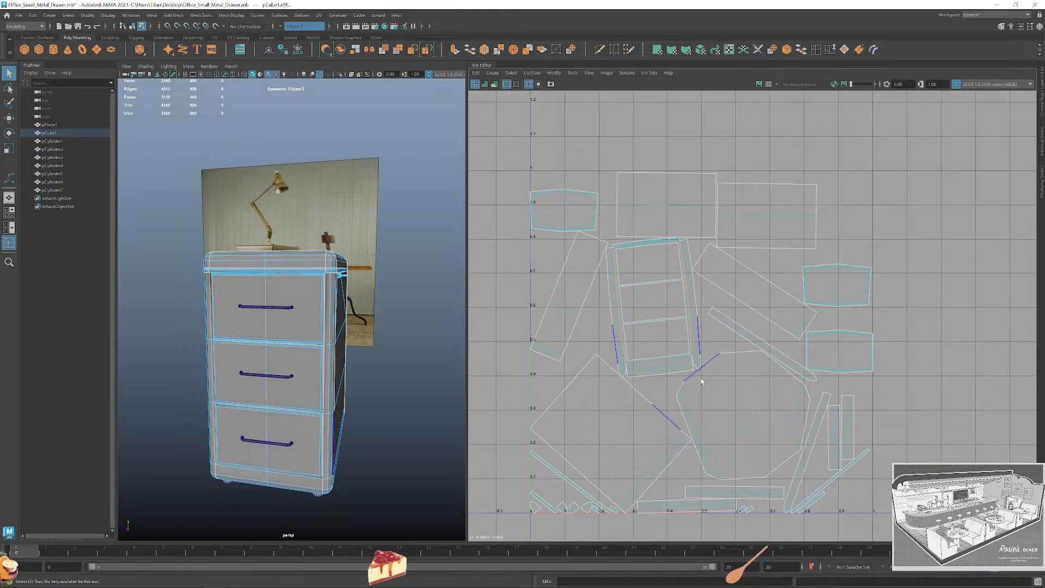
# Select all UV shells of the cabinet body, unfold them and lay them out.
pyautogui.moveTo(668, 279); pyautogui.dragTo(629, 263, button='right')
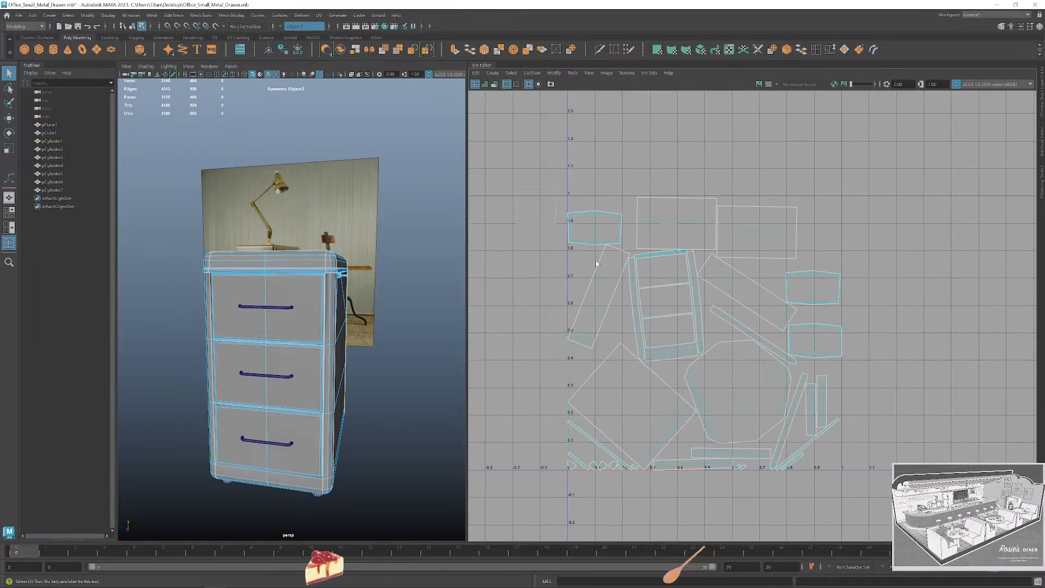
pyautogui.moveTo(536, 177); pyautogui.dragTo(863, 497)
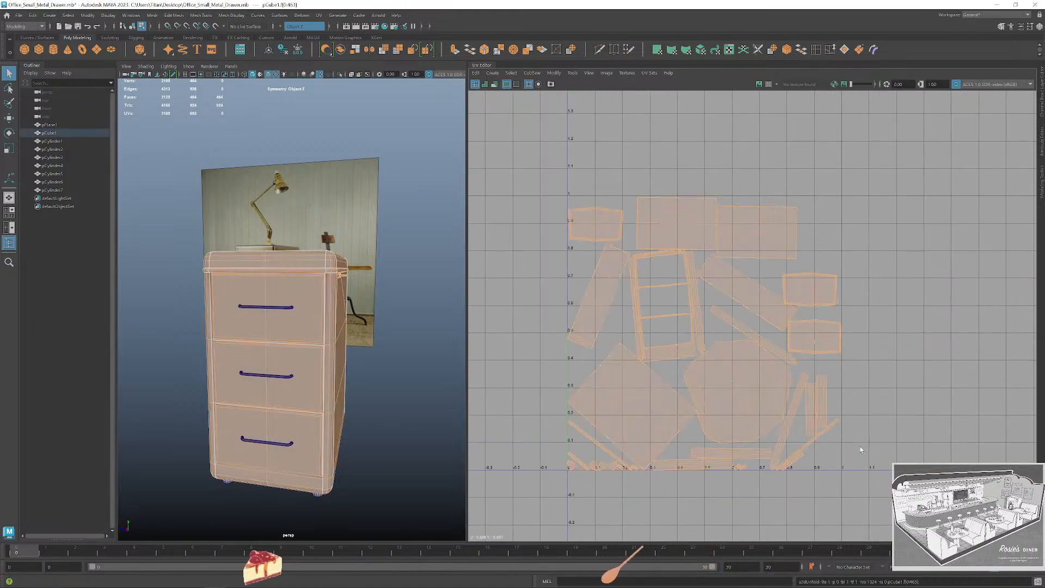
pyautogui.click(887, 369)
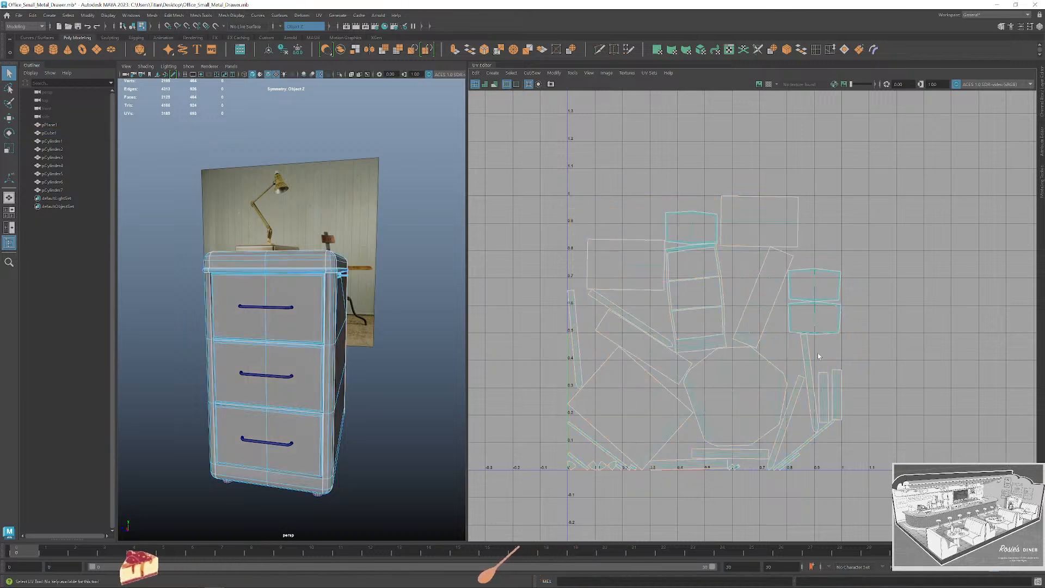
# Pick the side panel with the slot and turn symmetry off.
pyautogui.keyDown('alt'); pyautogui.moveTo(633, 345); pyautogui.dragTo(618, 296, button='middle'); pyautogui.keyUp('alt')
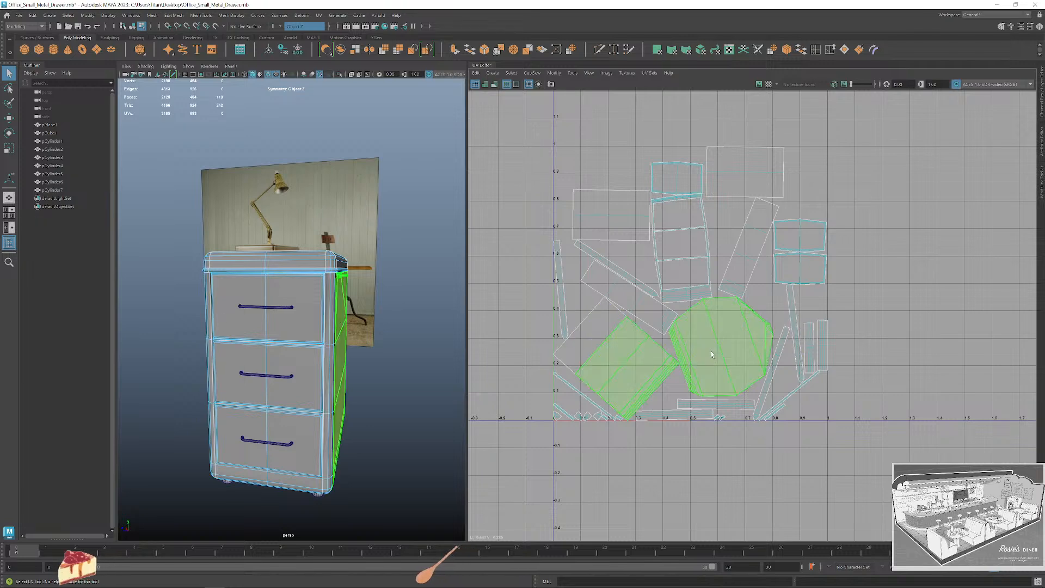
pyautogui.click(342, 321)
pyautogui.keyDown('alt'); pyautogui.moveTo(383, 347); pyautogui.dragTo(329, 313); pyautogui.keyUp('alt')
pyautogui.scroll(6, 388, 314)
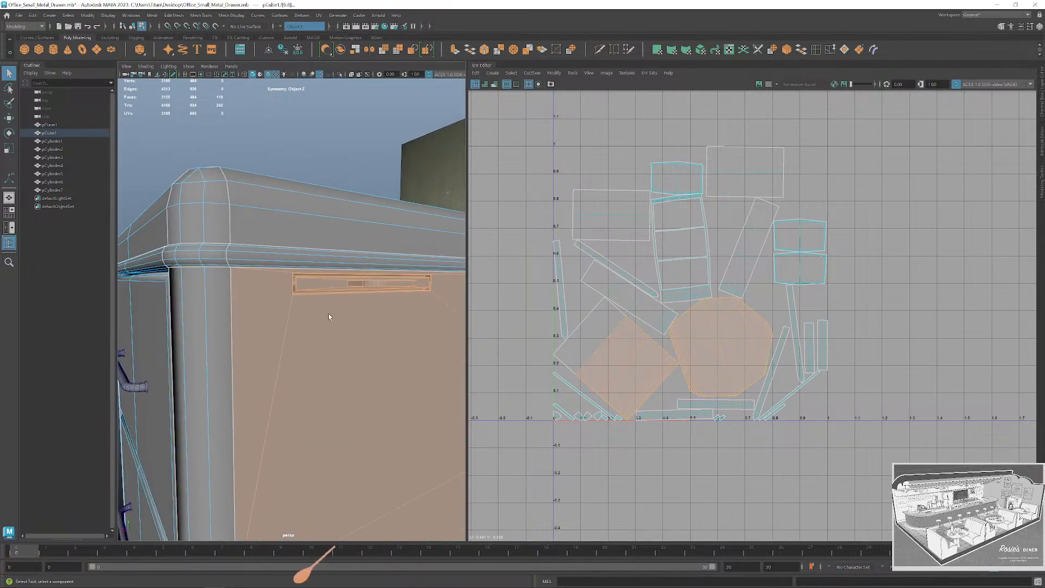
pyautogui.keyDown('alt'); pyautogui.moveTo(322, 274); pyautogui.dragTo(276, 283); pyautogui.keyUp('alt')
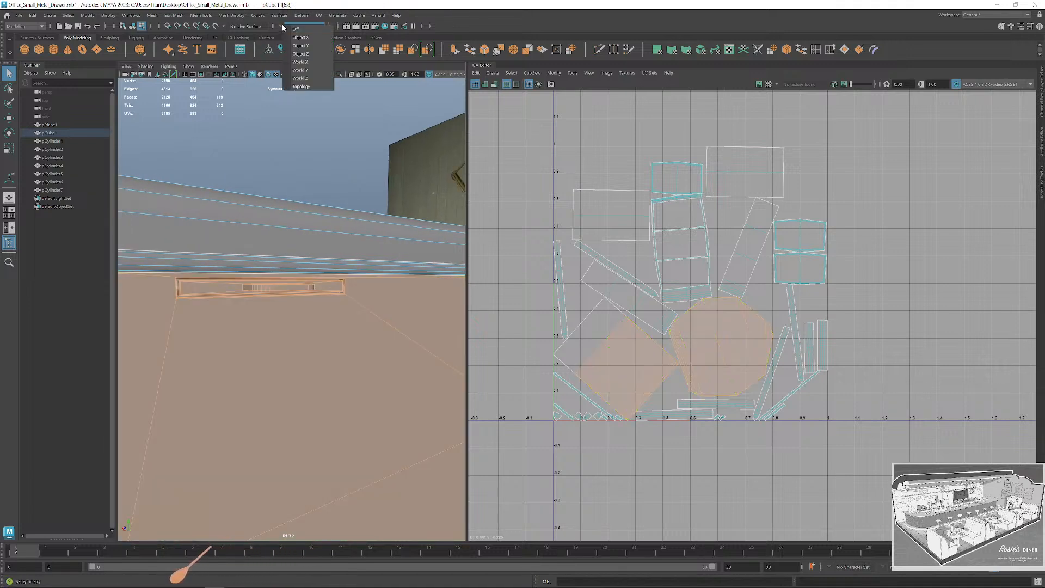
pyautogui.click(303, 31)
# Select the two corner edges at the near end of the recessed slot frame in the side panel.
pyautogui.keyDown('alt'); pyautogui.moveTo(283, 163); pyautogui.dragTo(299, 170); pyautogui.keyUp('alt')
pyautogui.scroll(5, 355, 181)
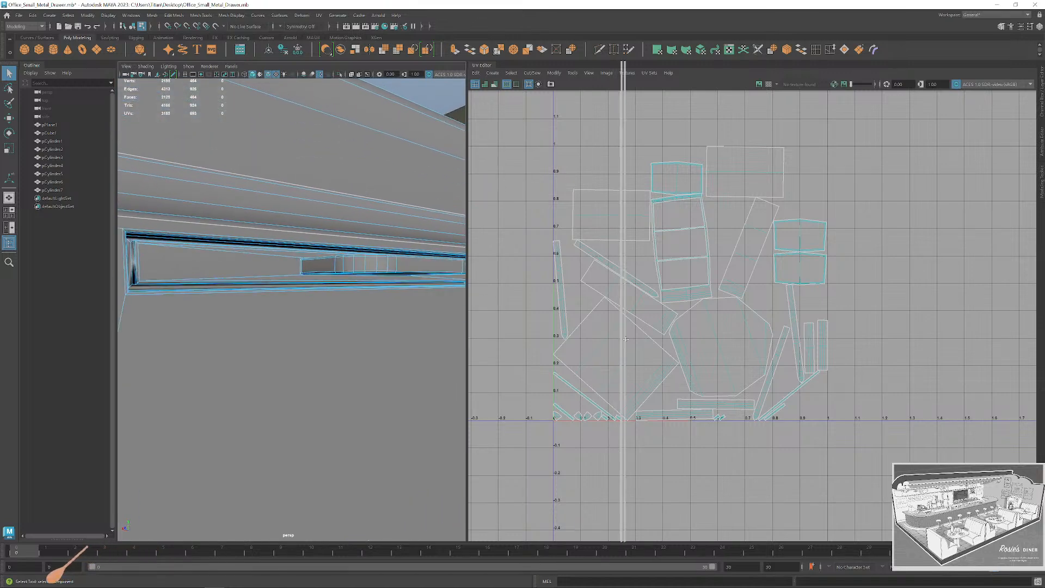
pyautogui.moveTo(625, 339); pyautogui.dragTo(691, 337)
pyautogui.keyDown('alt'); pyautogui.moveTo(424, 308); pyautogui.dragTo(469, 333); pyautogui.keyUp('alt')
pyautogui.scroll(-5, 435, 329)
pyautogui.scroll(1, 397, 323)
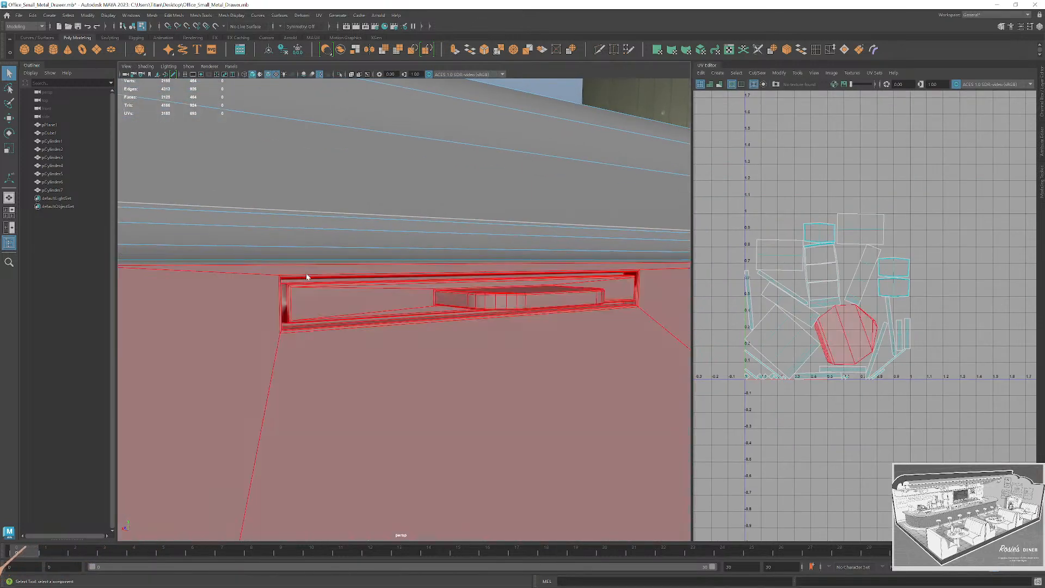
pyautogui.moveTo(306, 277); pyautogui.dragTo(288, 278, button='right')
pyautogui.keyDown('alt'); pyautogui.moveTo(292, 285); pyautogui.dragTo(281, 276); pyautogui.keyUp('alt')
pyautogui.keyDown('alt'); pyautogui.moveTo(224, 247); pyautogui.dragTo(267, 265, button='middle'); pyautogui.keyUp('alt')
pyautogui.scroll(3, 240, 263)
pyautogui.keyDown('alt'); pyautogui.moveTo(185, 252); pyautogui.dragTo(243, 259, button='middle'); pyautogui.keyUp('alt')
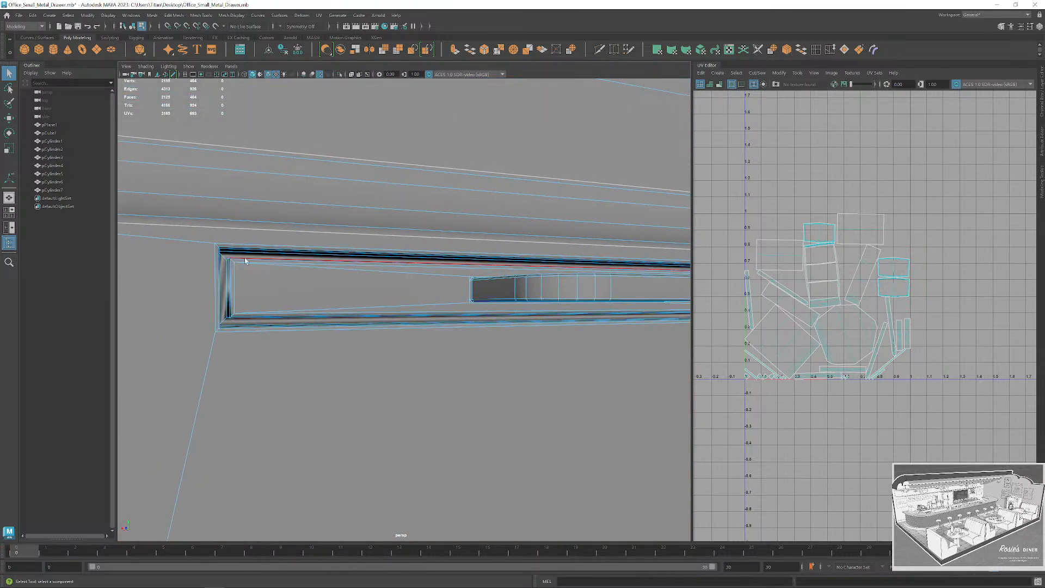
pyautogui.click(228, 254)
pyautogui.keyDown('alt'); pyautogui.moveTo(228, 254); pyautogui.dragTo(336, 309); pyautogui.keyUp('alt')
pyautogui.keyDown('shift'); pyautogui.click(180, 285); pyautogui.keyUp('shift')
pyautogui.keyDown('alt'); pyautogui.moveTo(246, 325); pyautogui.dragTo(329, 392); pyautogui.keyUp('alt')
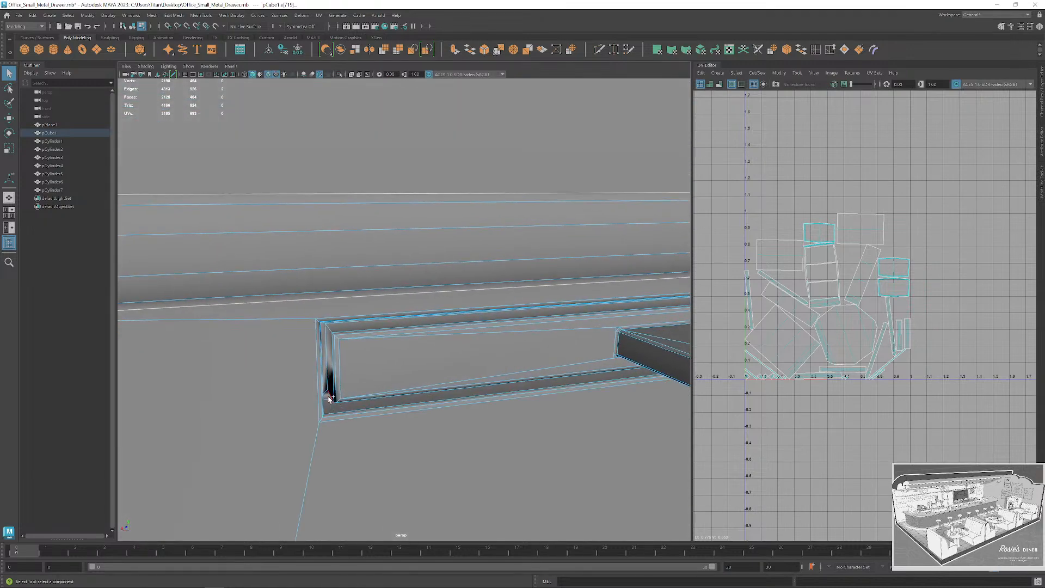
# Add the two corner edges at the slot frame's far end and cut the UVs along all four.
pyautogui.keyDown('alt'); pyautogui.moveTo(437, 367); pyautogui.dragTo(156, 355, button='middle'); pyautogui.keyUp('alt')
pyautogui.scroll(2, 462, 287)
pyautogui.keyDown('alt'); pyautogui.moveTo(463, 287); pyautogui.dragTo(385, 303, button='middle'); pyautogui.keyUp('alt')
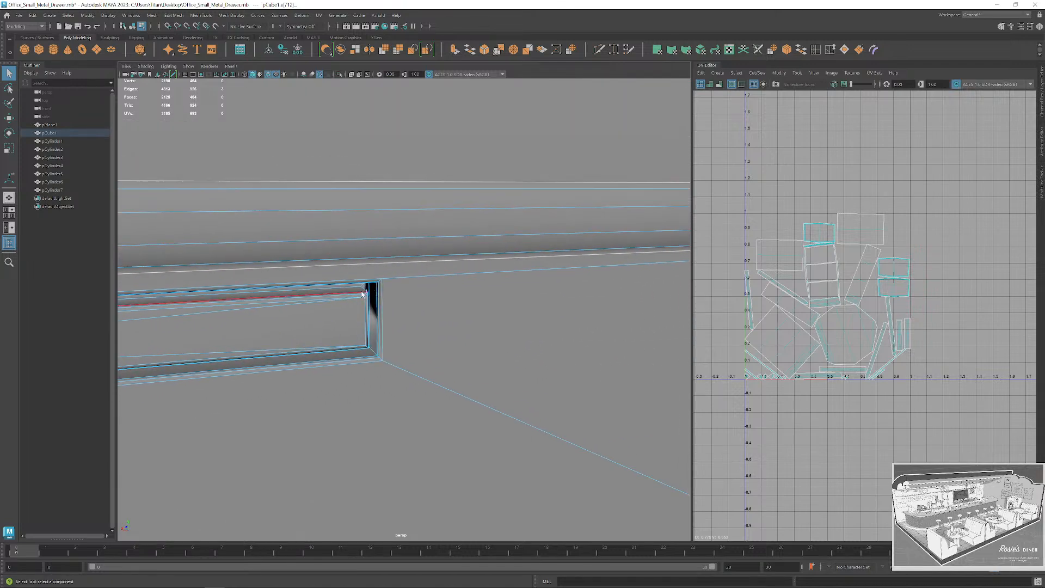
pyautogui.moveTo(380, 310)
pyautogui.keyDown('alt'); pyautogui.mouseDown()
pyautogui.moveTo(384, 303)
pyautogui.moveTo(380, 325)
pyautogui.mouseUp(); pyautogui.keyUp('alt')
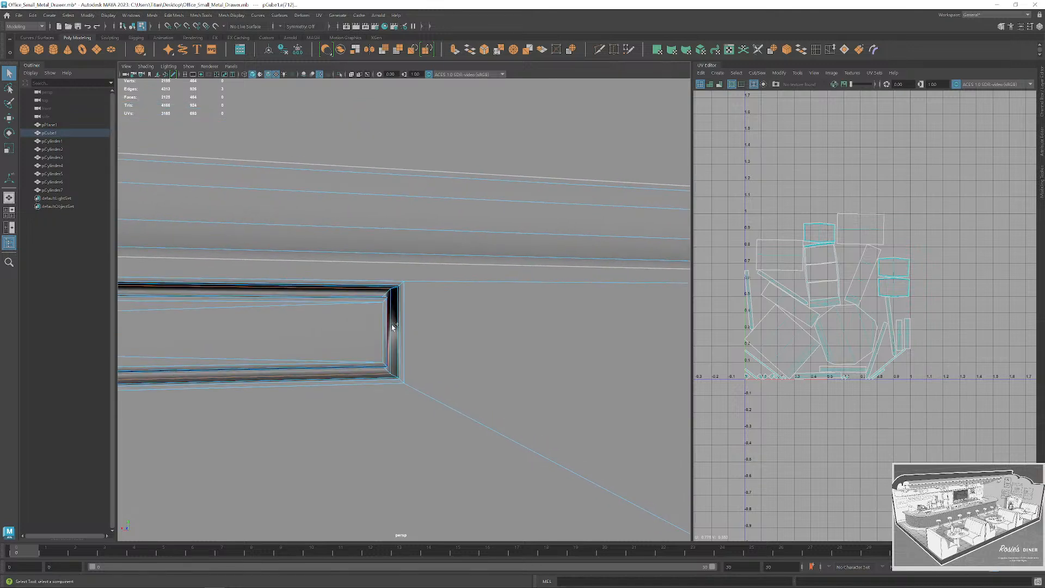
pyautogui.scroll(-3, 395, 325)
pyautogui.keyDown('alt'); pyautogui.moveTo(395, 325); pyautogui.dragTo(446, 359, button='middle'); pyautogui.keyUp('alt')
pyautogui.scroll(3, 484, 364)
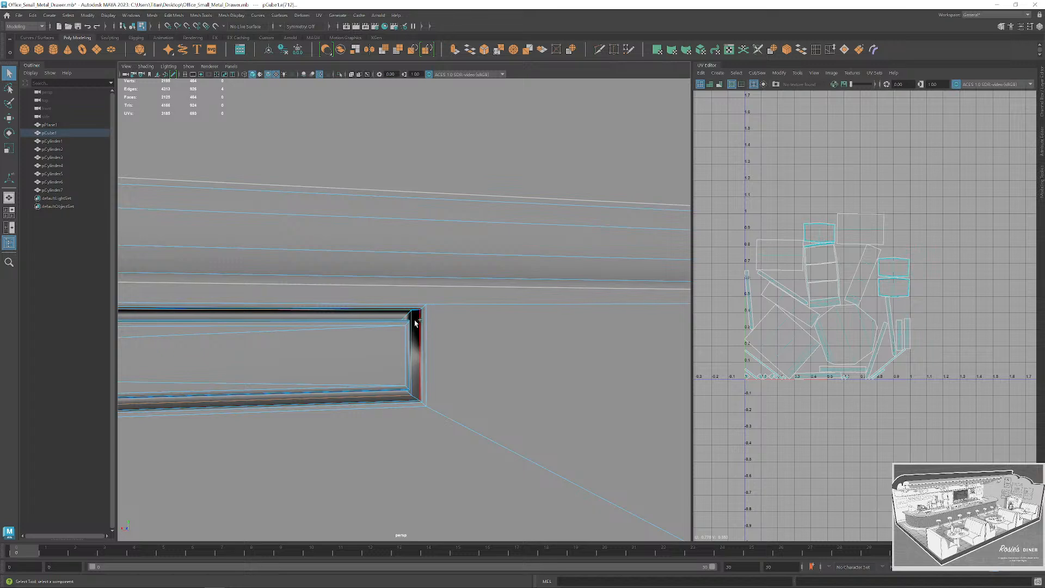
pyautogui.keyDown('alt'); pyautogui.moveTo(413, 319); pyautogui.dragTo(532, 330); pyautogui.keyUp('alt')
pyautogui.keyDown('shift'); pyautogui.click(479, 347); pyautogui.keyUp('shift')
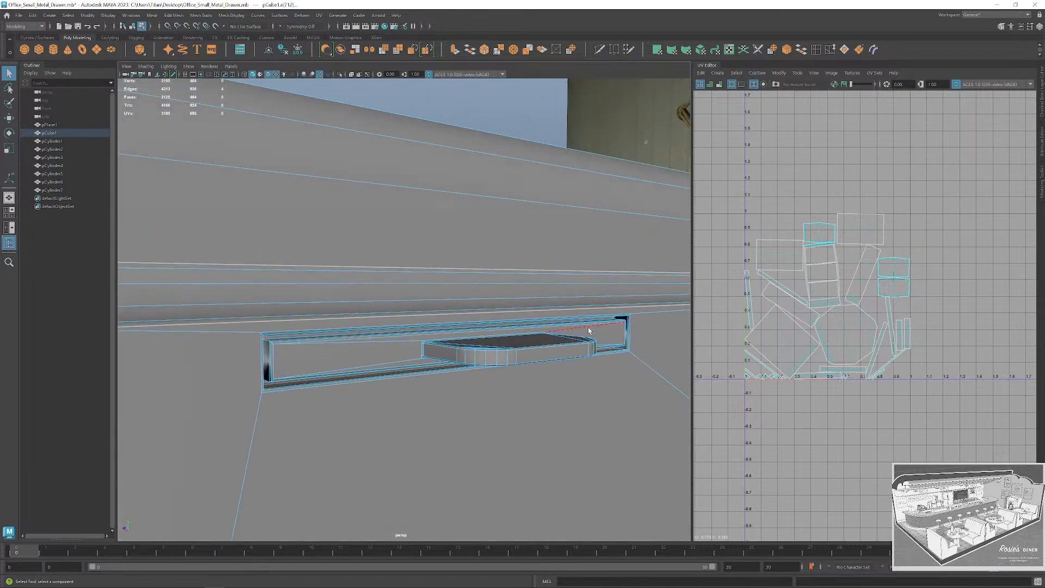
# Unfold all shells with the newly cut slot corners and repack the UV layout.
pyautogui.scroll(-2, 831, 348)
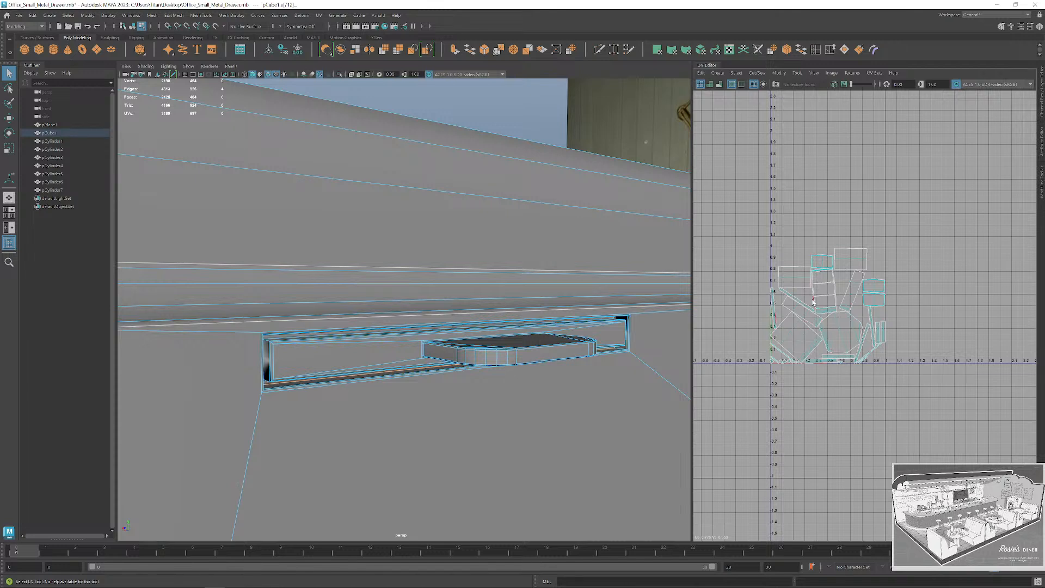
pyautogui.moveTo(783, 284); pyautogui.dragTo(778, 286, button='right')
pyautogui.moveTo(748, 234); pyautogui.dragTo(897, 392)
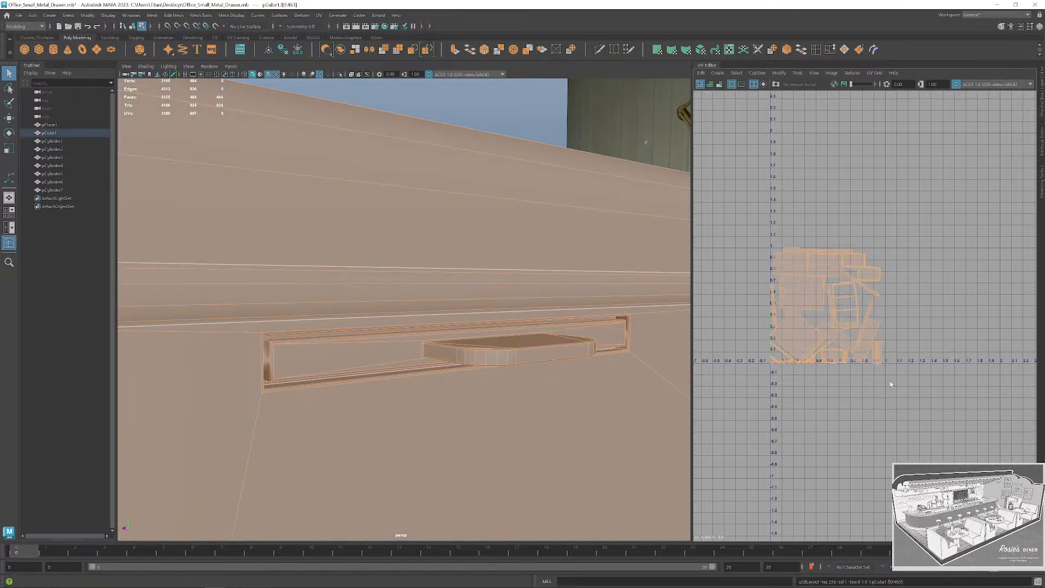
pyautogui.click(890, 384)
# Select the edges around the base of the pull-out tab in the side slot and cut its UVs free.
pyautogui.scroll(1, 828, 337)
pyautogui.scroll(-4, 497, 275)
pyautogui.keyDown('alt'); pyautogui.moveTo(493, 274); pyautogui.dragTo(494, 248, button='middle'); pyautogui.keyUp('alt')
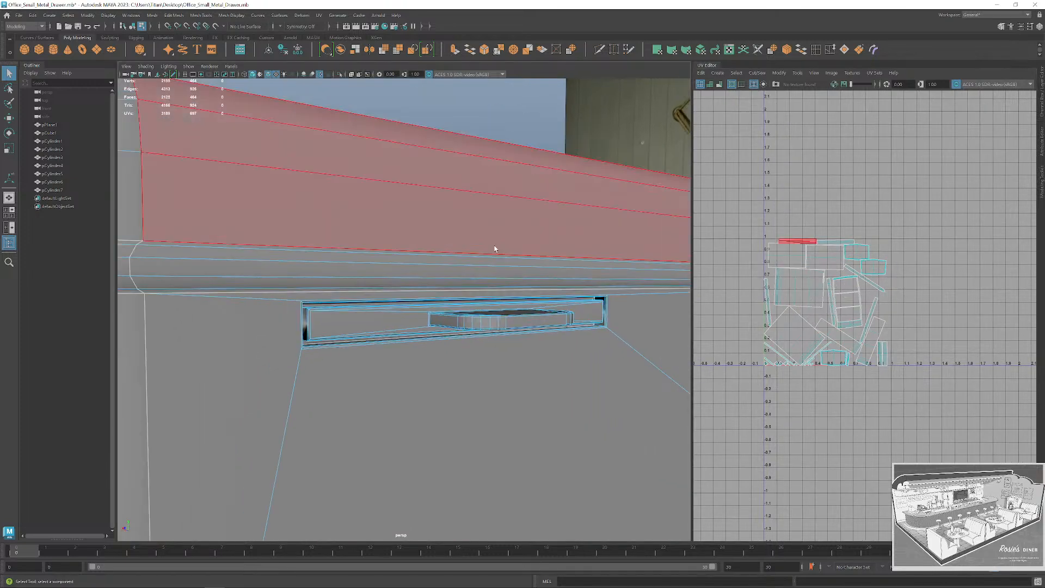
pyautogui.scroll(3, 464, 303)
pyautogui.scroll(5, 456, 301)
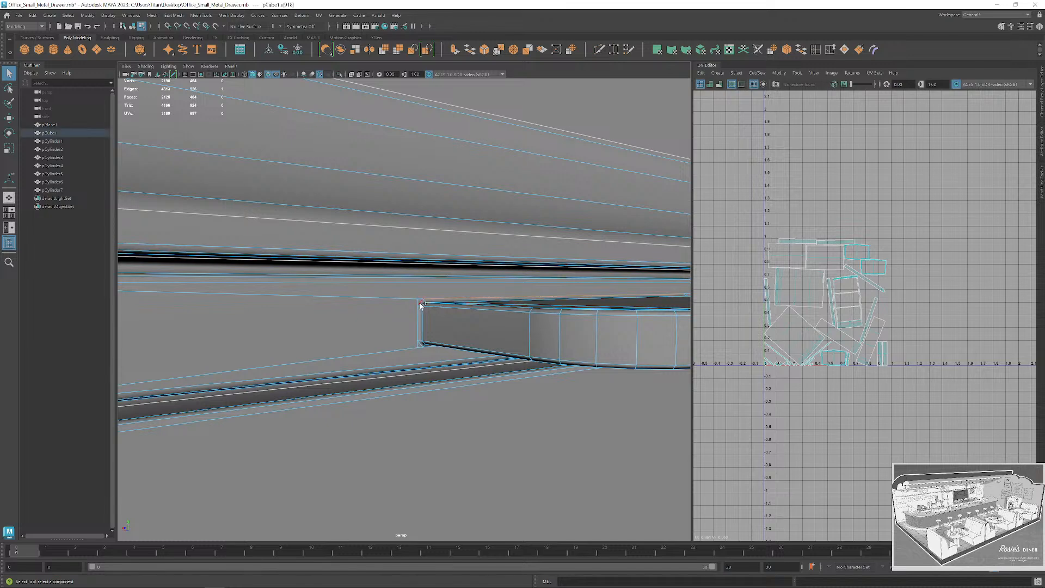
pyautogui.keyDown('alt'); pyautogui.moveTo(425, 347); pyautogui.dragTo(358, 290); pyautogui.keyUp('alt')
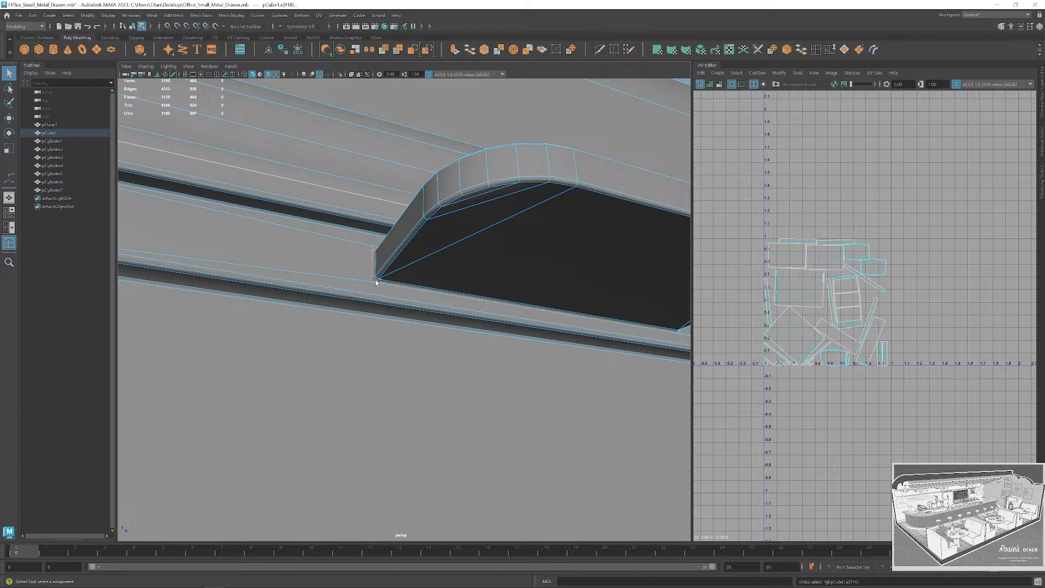
pyautogui.keyDown('alt'); pyautogui.moveTo(567, 331); pyautogui.dragTo(597, 311); pyautogui.keyUp('alt')
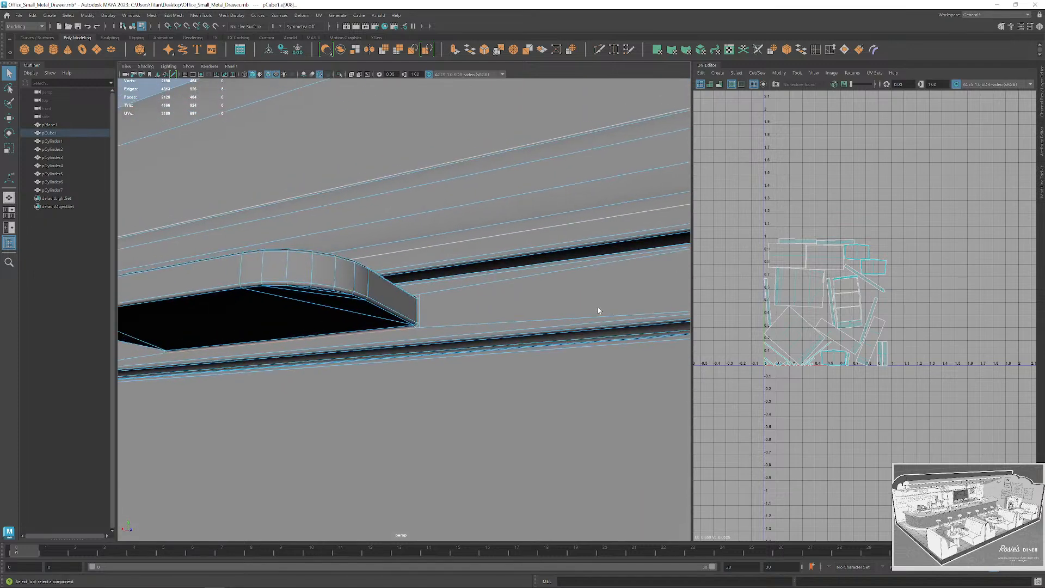
pyautogui.scroll(5, 440, 354)
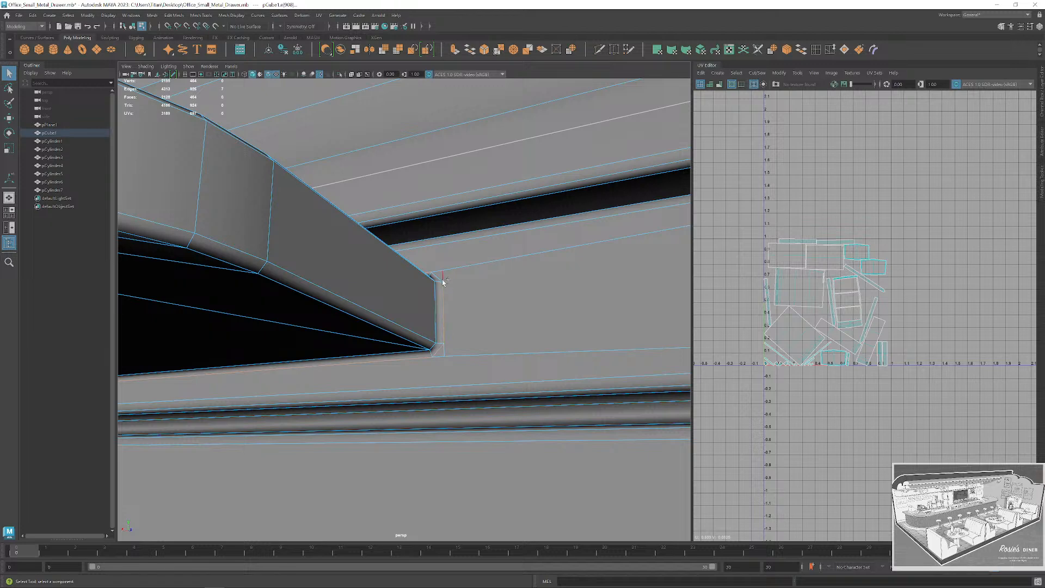
pyautogui.scroll(-5, 517, 319)
pyautogui.moveTo(518, 320)
pyautogui.keyDown('alt'); pyautogui.mouseDown()
pyautogui.moveTo(546, 342)
pyautogui.moveTo(503, 305)
pyautogui.moveTo(484, 308)
pyautogui.moveTo(521, 325)
pyautogui.mouseUp(); pyautogui.keyUp('alt')
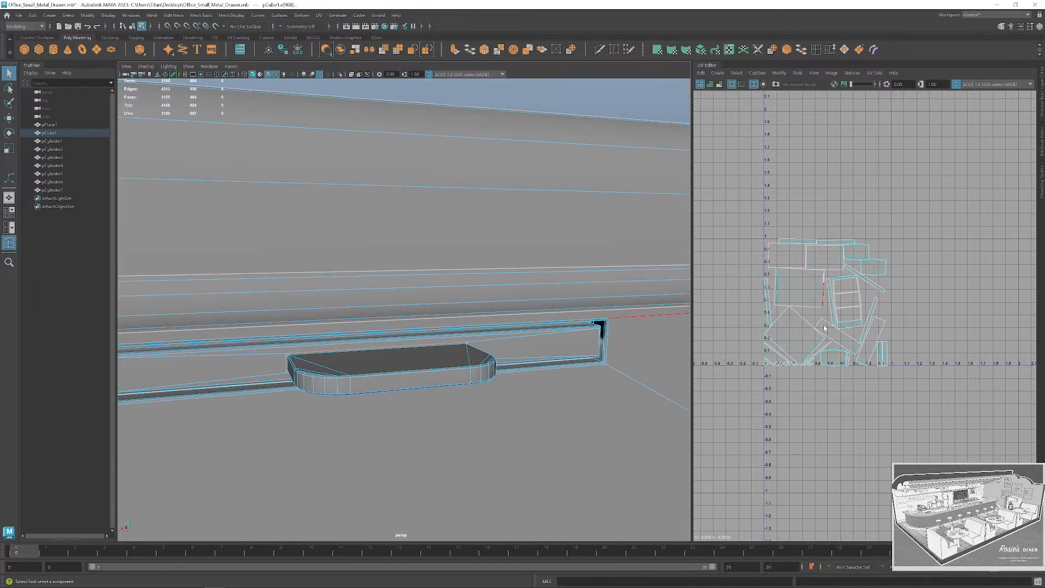
pyautogui.scroll(-2, 827, 323)
pyautogui.scroll(-2, 497, 335)
pyautogui.keyDown('alt'); pyautogui.moveTo(487, 358); pyautogui.dragTo(503, 370); pyautogui.keyUp('alt')
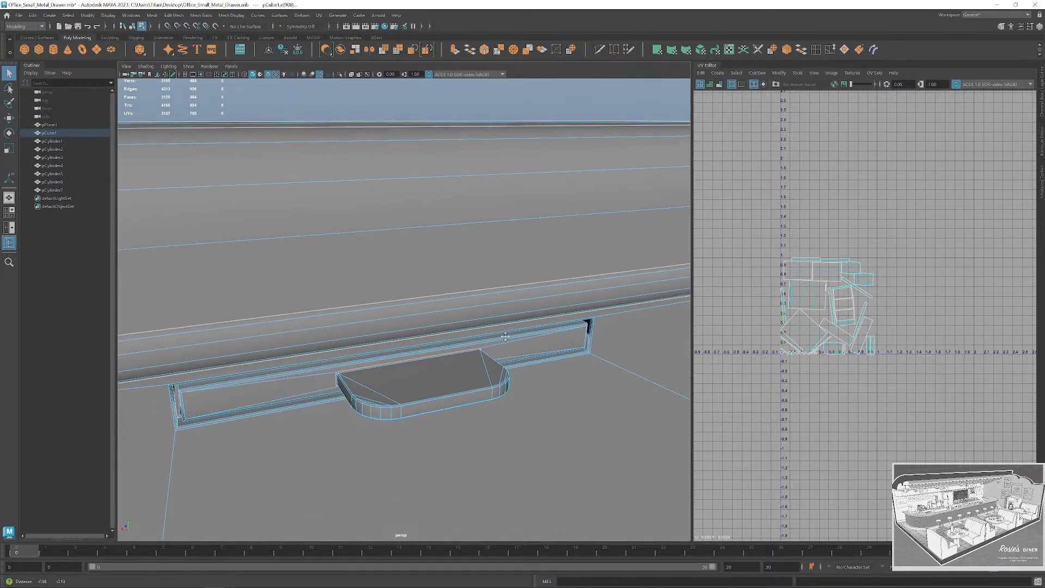
pyautogui.scroll(-3, 498, 342)
pyautogui.keyDown('alt'); pyautogui.moveTo(495, 324); pyautogui.dragTo(529, 285, button='middle'); pyautogui.keyUp('alt')
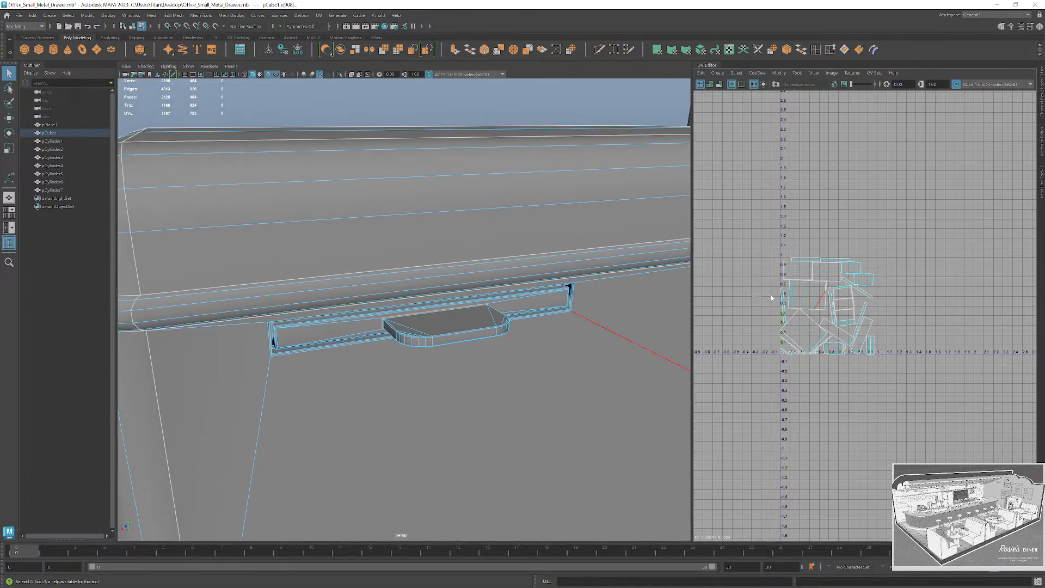
# Unfold and lay out every UV shell again, including the separated pull-out tab.
pyautogui.moveTo(806, 294); pyautogui.dragTo(739, 284, button='right')
pyautogui.scroll(-1, 764, 262)
pyautogui.moveTo(750, 239); pyautogui.dragTo(929, 402)
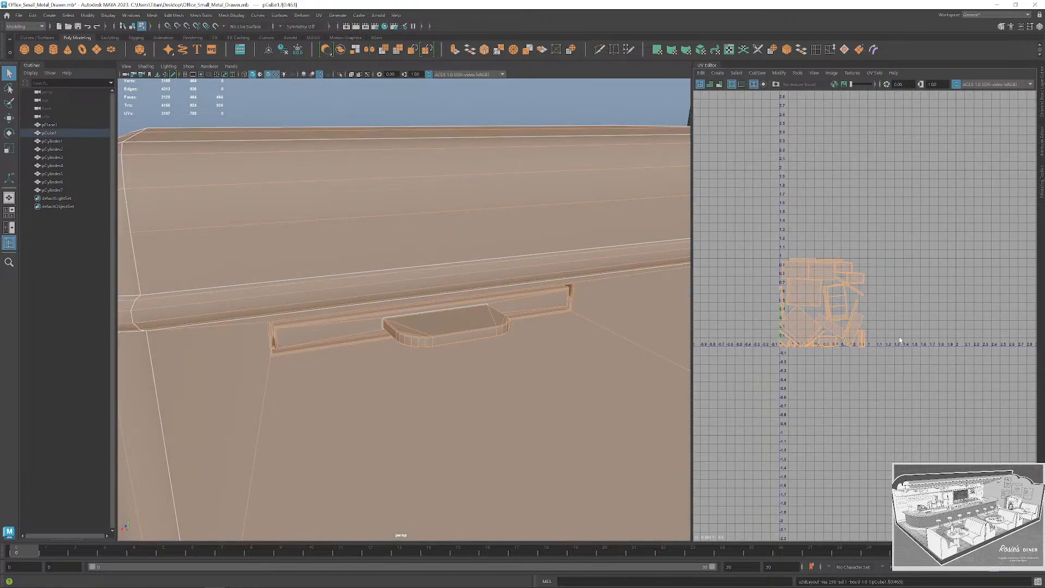
pyautogui.press('f')
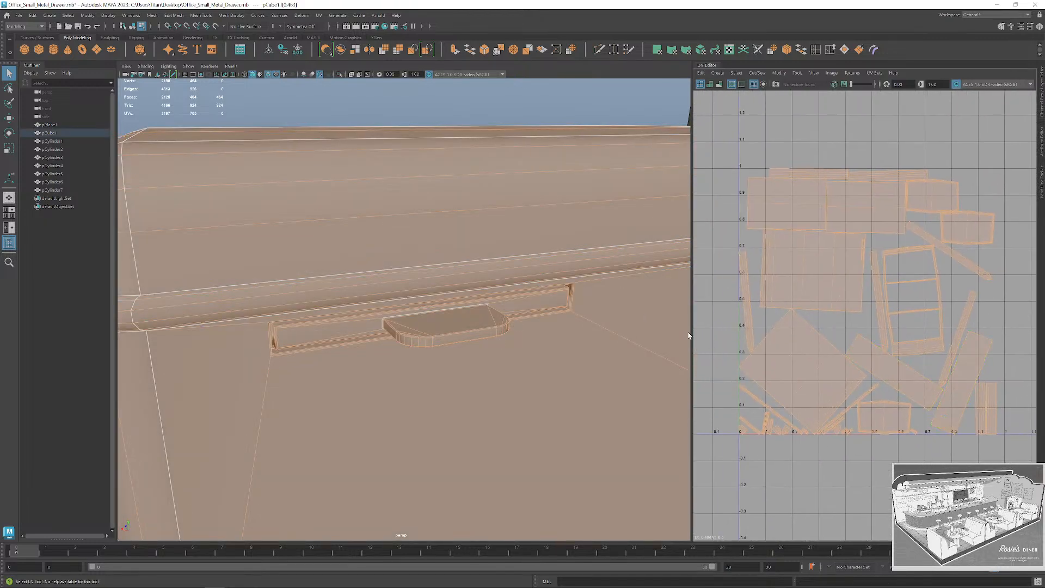
# Examine the repacked UV shells and the pull-out tab's shell on the model.
pyautogui.moveTo(691, 333); pyautogui.dragTo(592, 332)
pyautogui.scroll(-2, 844, 330)
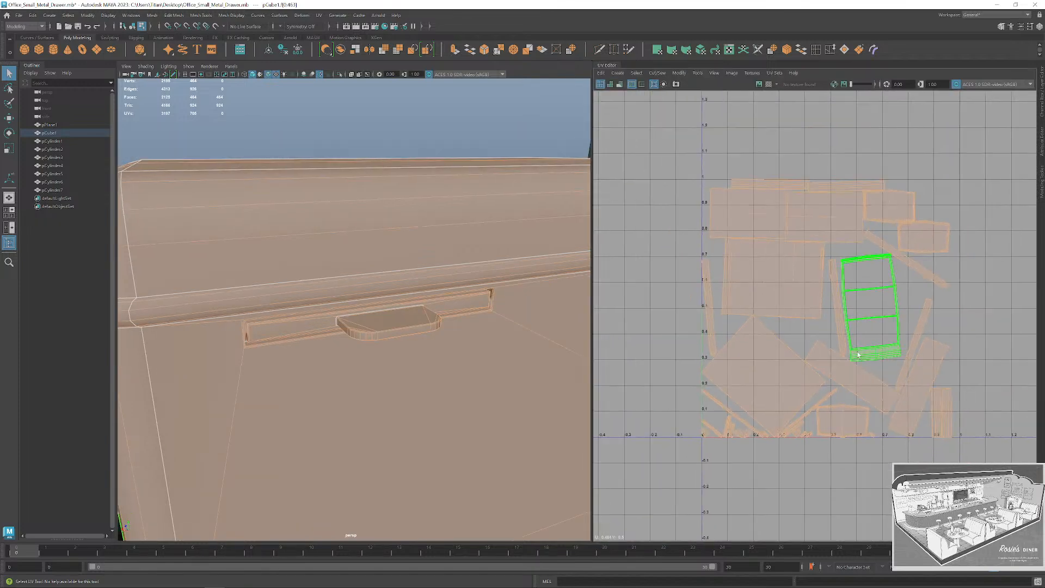
pyautogui.keyDown('alt'); pyautogui.moveTo(959, 367); pyautogui.dragTo(868, 361, button='middle'); pyautogui.keyUp('alt')
pyautogui.click(868, 360)
pyautogui.keyDown('alt'); pyautogui.moveTo(871, 292); pyautogui.dragTo(868, 290, button='middle'); pyautogui.keyUp('alt')
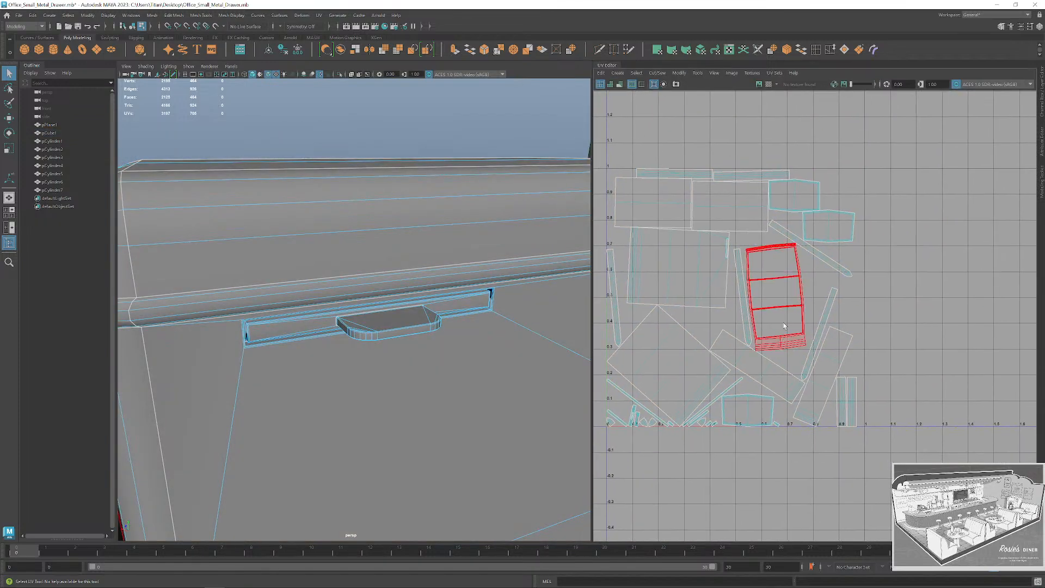
pyautogui.scroll(2, 506, 303)
pyautogui.keyDown('alt'); pyautogui.moveTo(487, 306); pyautogui.dragTo(453, 325); pyautogui.keyUp('alt')
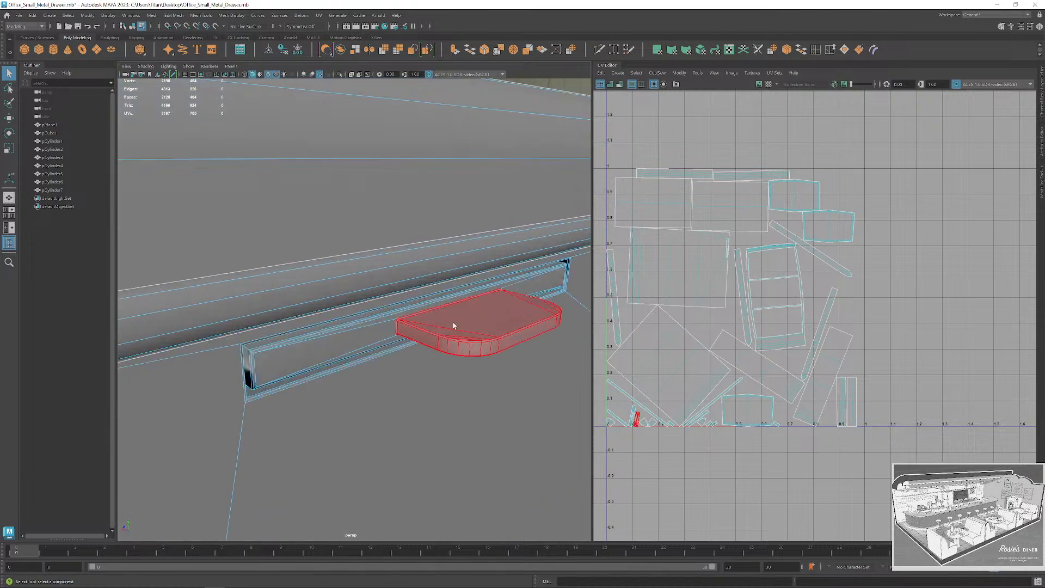
# Select the edges running around the rim of the pull-out tab's top face.
pyautogui.scroll(5, 483, 332)
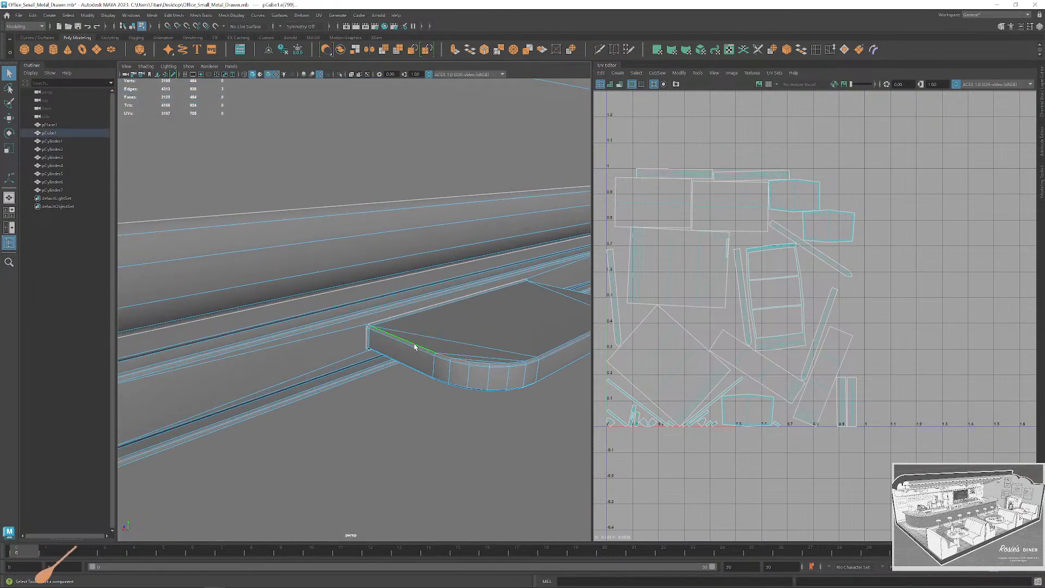
pyautogui.keyDown('alt'); pyautogui.moveTo(415, 346); pyautogui.dragTo(447, 366); pyautogui.keyUp('alt')
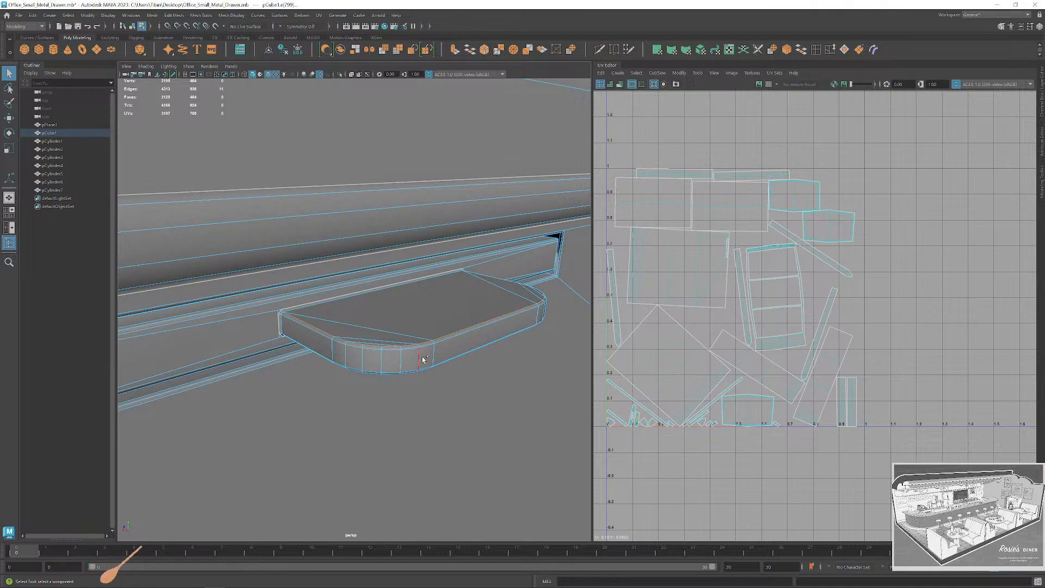
pyautogui.keyDown('alt'); pyautogui.moveTo(576, 336); pyautogui.dragTo(412, 331); pyautogui.keyUp('alt')
pyautogui.keyDown('alt'); pyautogui.moveTo(413, 331); pyautogui.dragTo(554, 332, button='middle'); pyautogui.keyUp('alt')
pyautogui.scroll(3, 437, 415)
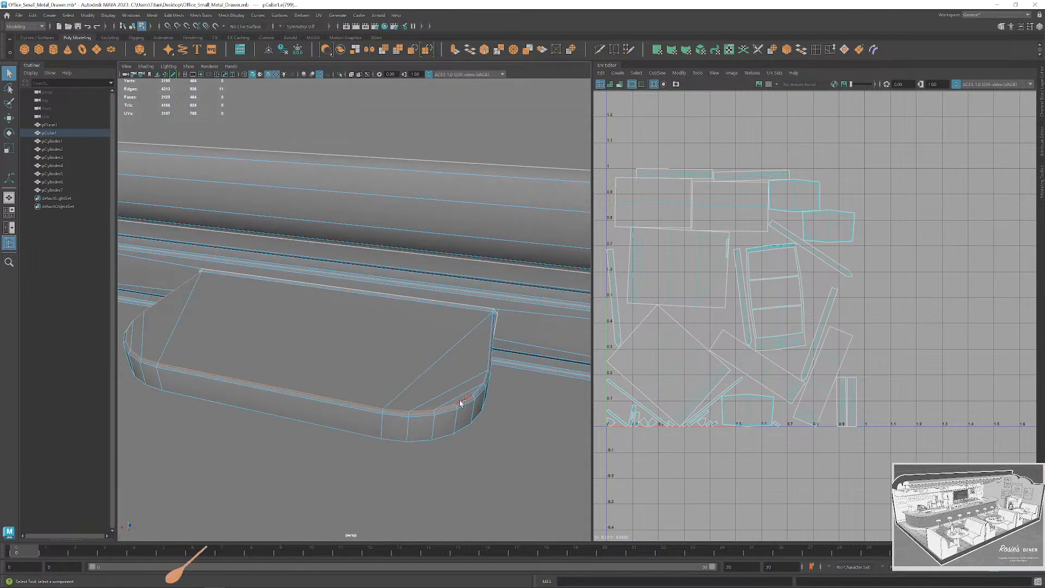
# Add the rim edges around the underside of the pull-out tab to the selection and cut the UVs along them.
pyautogui.keyDown('alt'); pyautogui.moveTo(522, 364); pyautogui.dragTo(478, 330); pyautogui.keyUp('alt')
pyautogui.keyDown('alt'); pyautogui.moveTo(479, 329); pyautogui.dragTo(483, 332, button='middle'); pyautogui.keyUp('alt')
pyautogui.scroll(3, 430, 297)
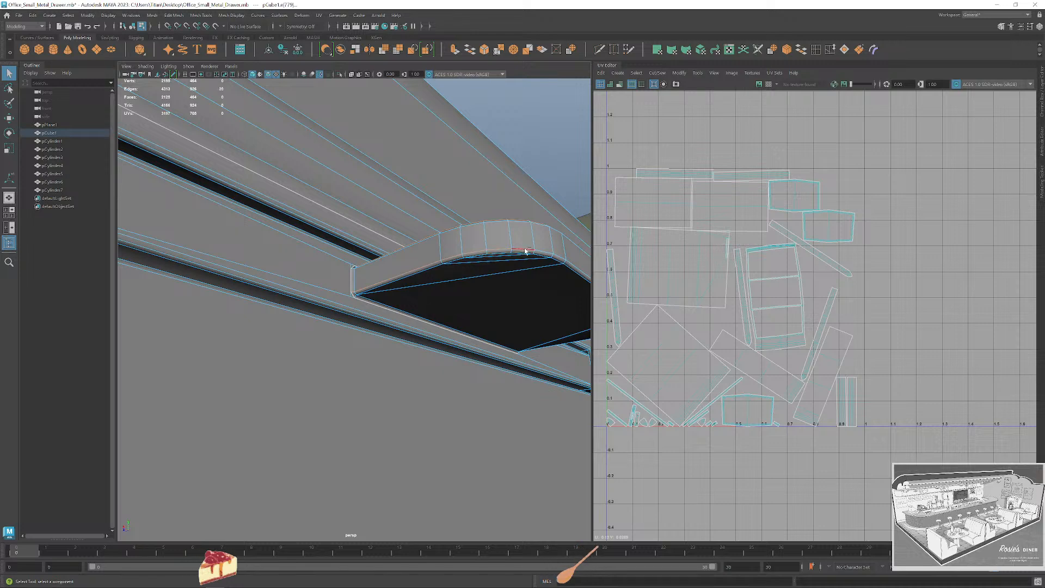
pyautogui.keyDown('alt'); pyautogui.moveTo(573, 264); pyautogui.dragTo(457, 273); pyautogui.keyUp('alt')
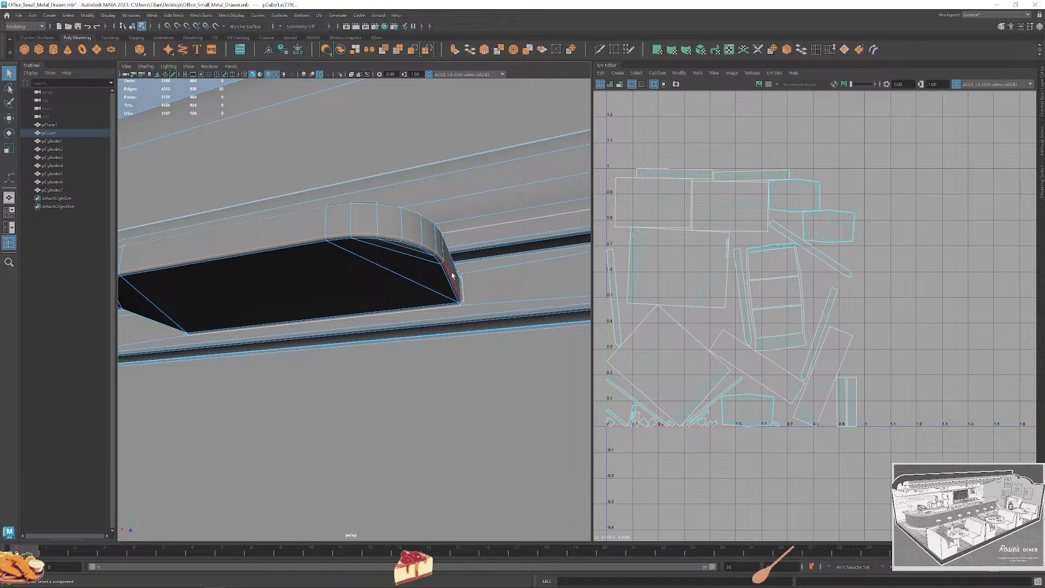
pyautogui.moveTo(452, 275)
pyautogui.keyDown('alt'); pyautogui.mouseDown()
pyautogui.moveTo(489, 305)
pyautogui.moveTo(536, 314)
pyautogui.moveTo(488, 310)
pyautogui.moveTo(469, 296)
pyautogui.moveTo(443, 350)
pyautogui.moveTo(415, 333)
pyautogui.moveTo(490, 379)
pyautogui.moveTo(500, 359)
pyautogui.mouseUp(); pyautogui.keyUp('alt')
pyautogui.press('4')
pyautogui.press('6')
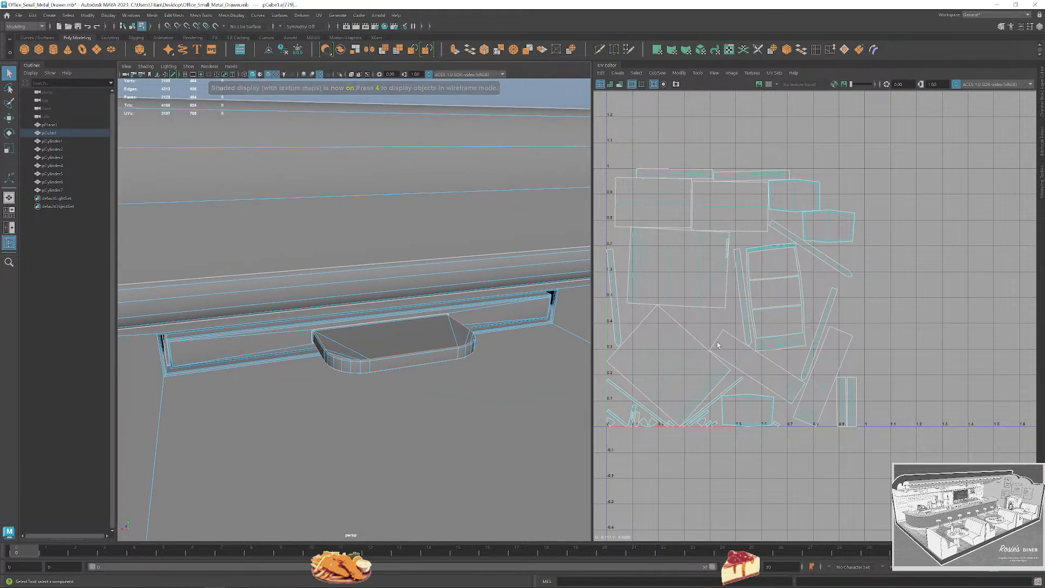
pyautogui.hotkey('shift', 'x')
# Select every UV shell and unfold and lay them out again with the new tab rim cuts.
pyautogui.scroll(-2, 726, 340)
pyautogui.keyDown('alt'); pyautogui.moveTo(723, 346); pyautogui.dragTo(771, 333, button='middle'); pyautogui.keyUp('alt')
pyautogui.moveTo(674, 272); pyautogui.dragTo(638, 258, button='right')
pyautogui.moveTo(676, 200); pyautogui.dragTo(928, 445)
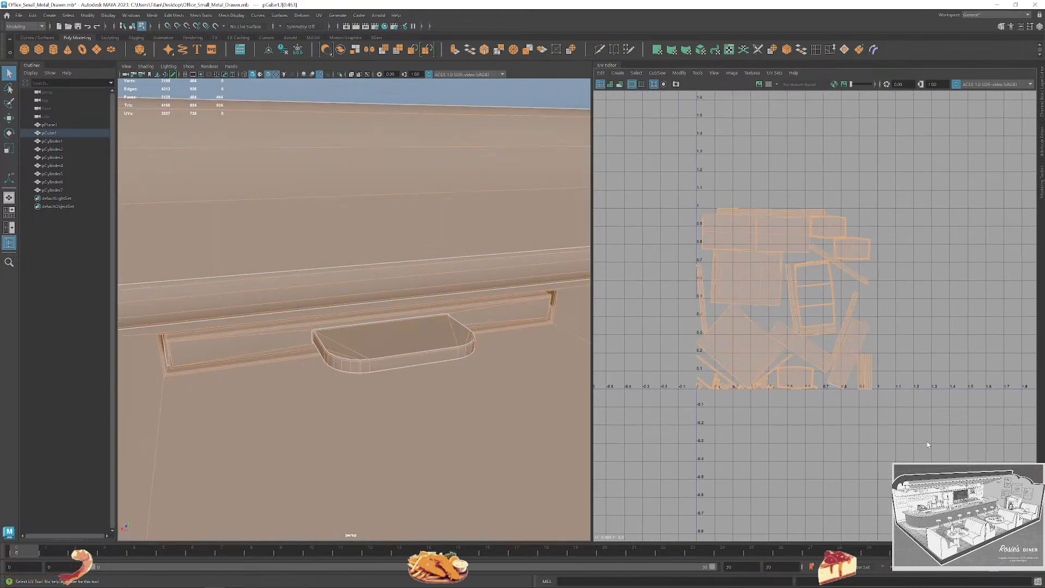
pyautogui.click(938, 380)
# Cut the tiny leftover edge at the corner where one face of the pull-out tab's UV shell still joins its side strip.
pyautogui.scroll(8, 719, 396)
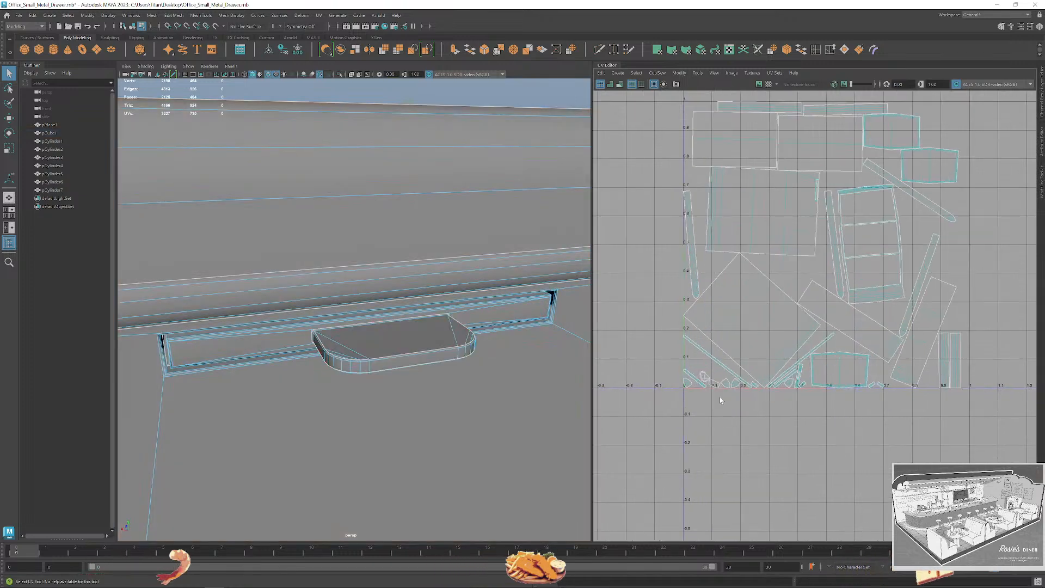
pyautogui.click(722, 389)
pyautogui.scroll(8, 716, 380)
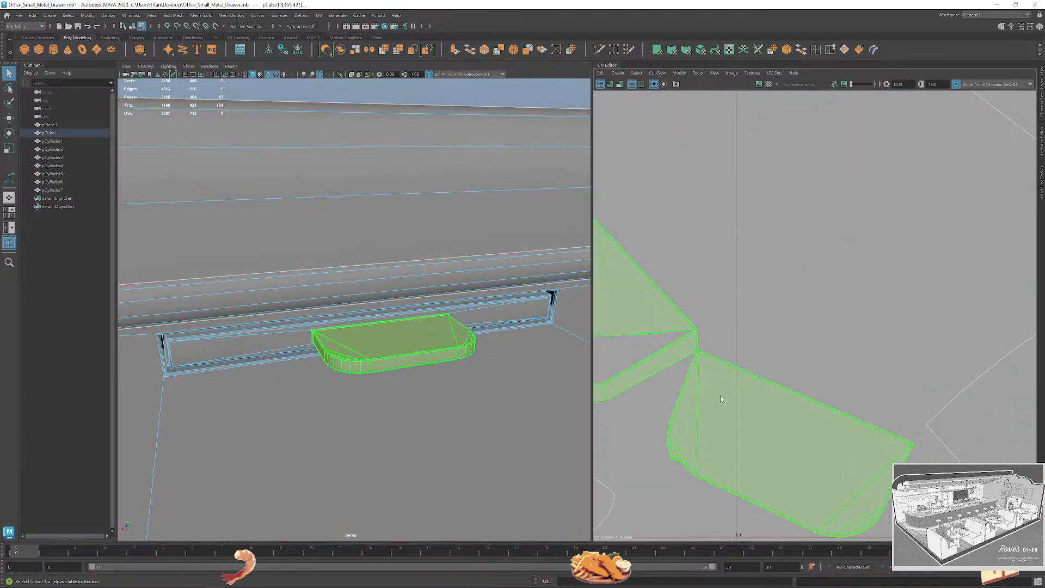
pyautogui.moveTo(718, 350); pyautogui.dragTo(735, 344, button='right')
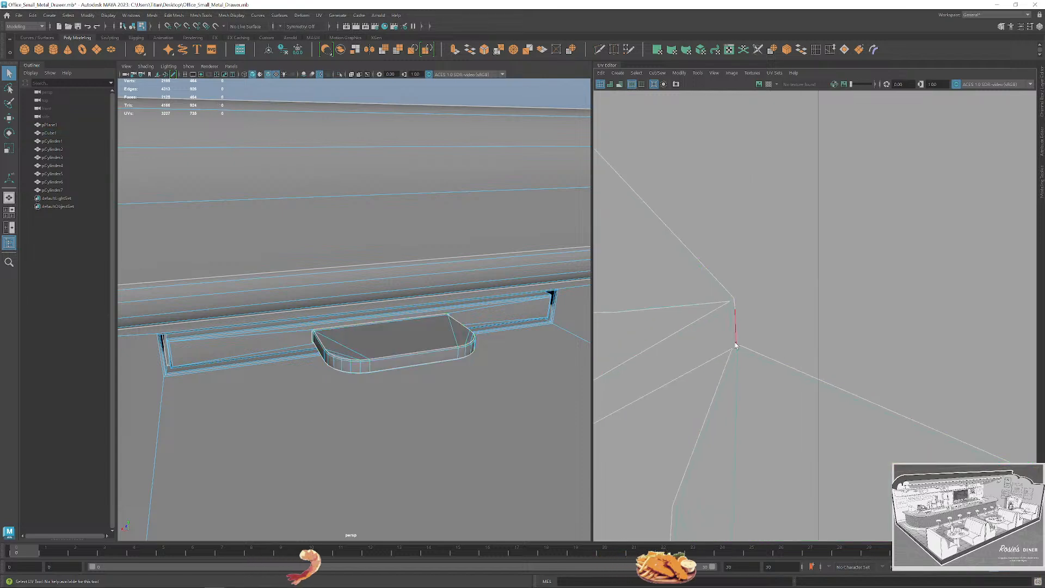
pyautogui.scroll(5, 734, 350)
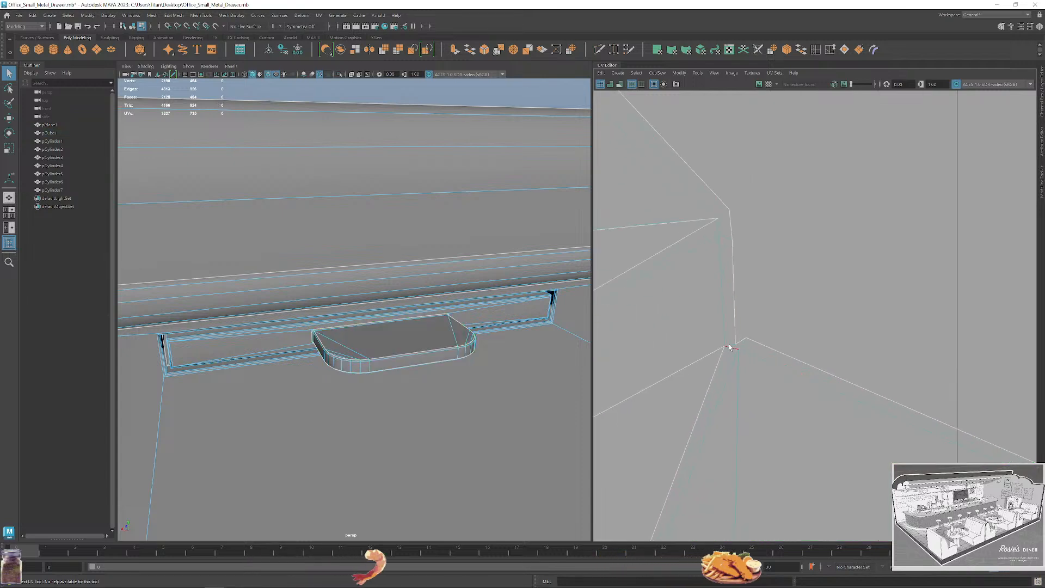
pyautogui.scroll(2, 743, 344)
pyautogui.moveTo(744, 343); pyautogui.dragTo(745, 319, button='right')
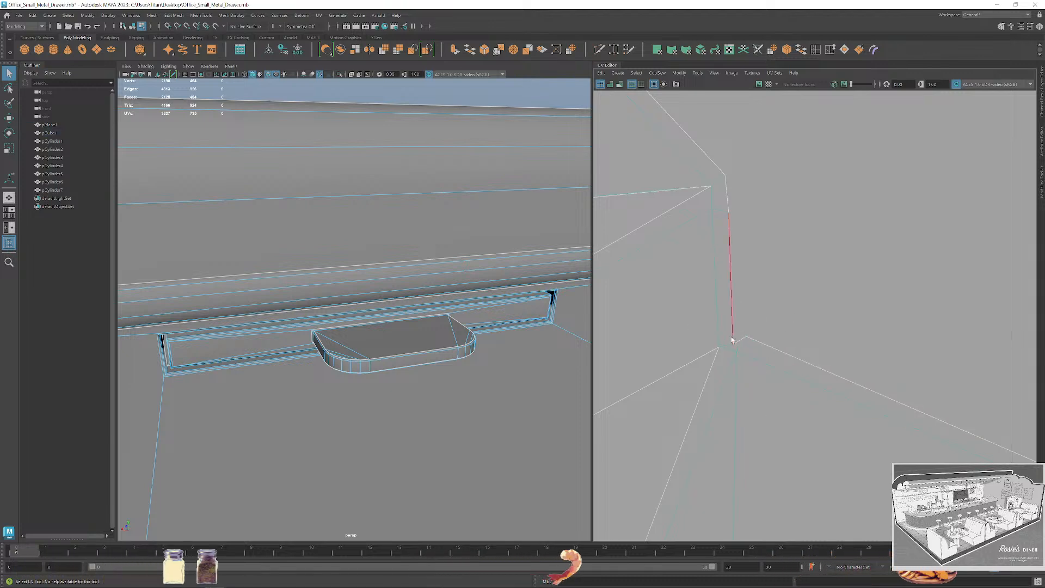
pyautogui.click(725, 346)
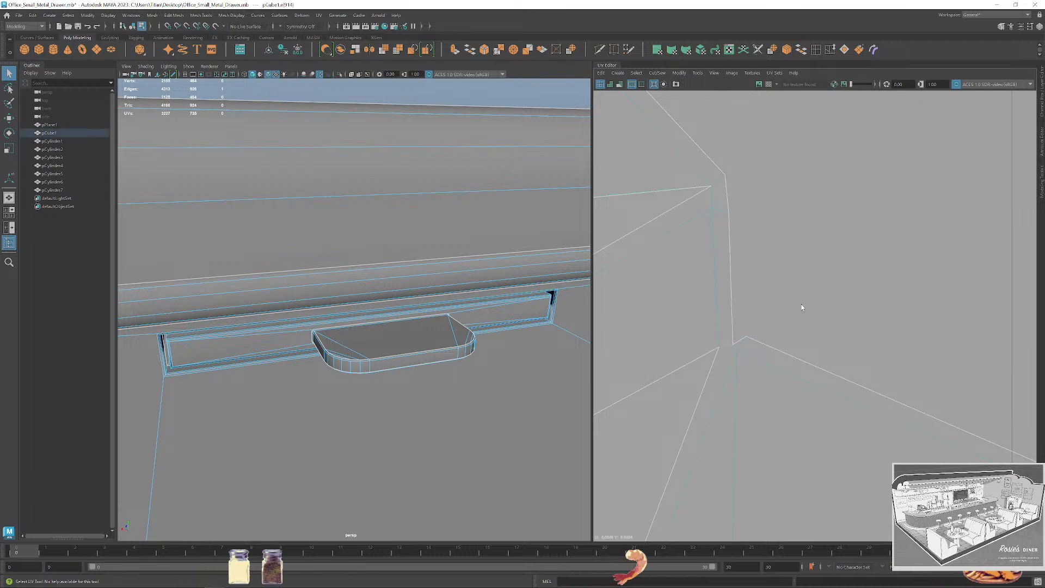
pyautogui.scroll(-5, 789, 328)
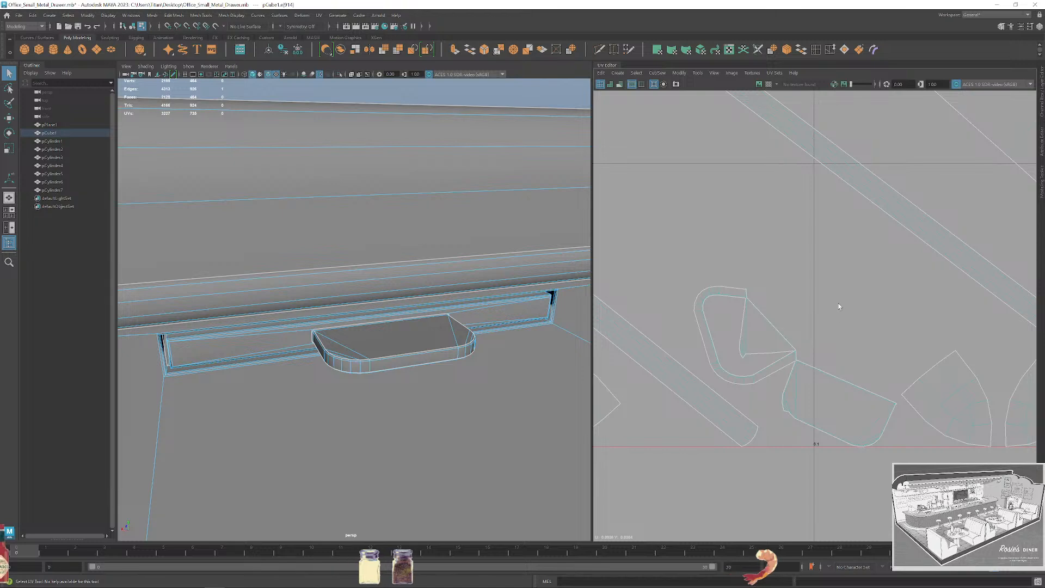
pyautogui.scroll(-3, 816, 386)
# Cut the remaining short corner edges that connect the pull-out tab's other face to its side strip in the UV layout.
pyautogui.scroll(5, 762, 386)
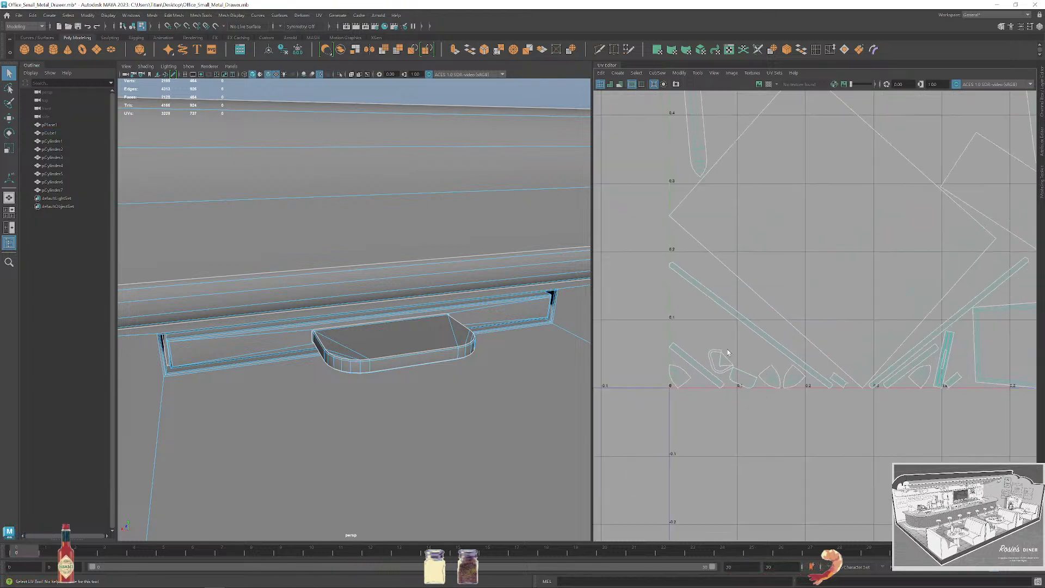
pyautogui.click(724, 372)
pyautogui.scroll(8, 726, 379)
pyautogui.moveTo(738, 385); pyautogui.dragTo(757, 390, button='right')
pyautogui.scroll(-5, 687, 272)
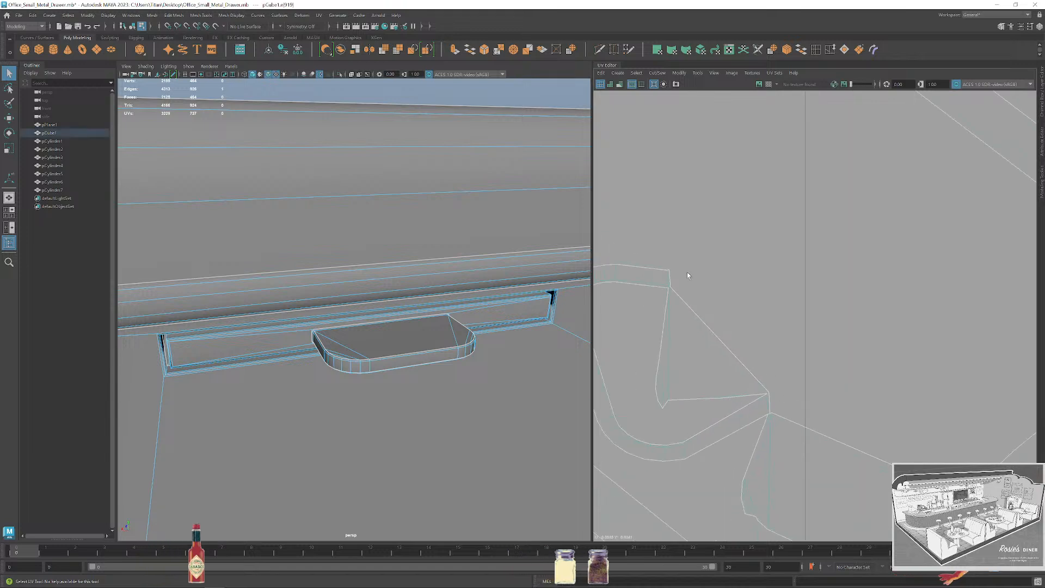
pyautogui.click(768, 356)
pyautogui.scroll(5, 780, 405)
pyautogui.scroll(2, 783, 387)
pyautogui.click(787, 360)
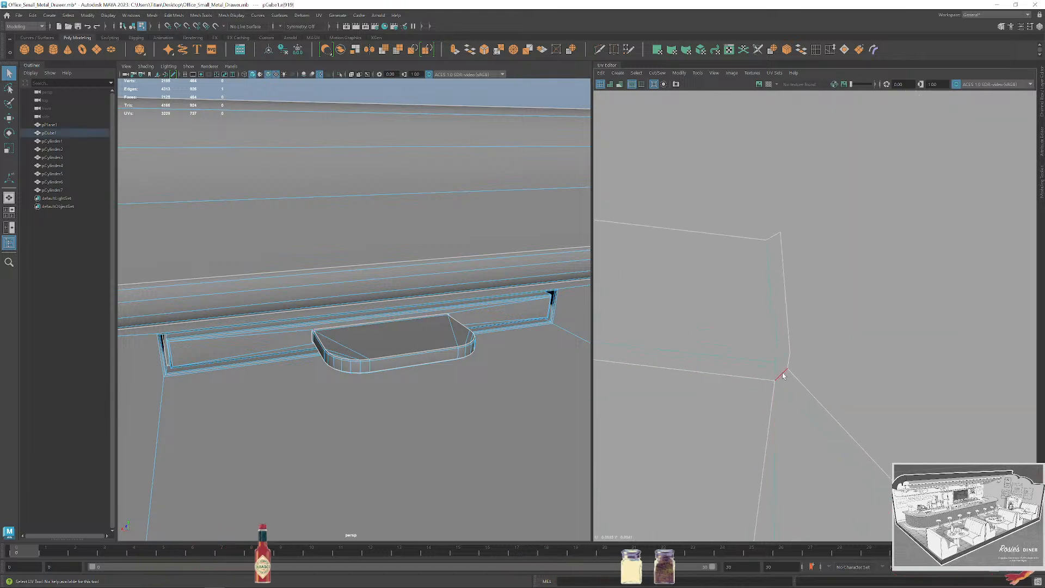
pyautogui.scroll(-2, 784, 376)
pyautogui.keyDown('shift'); pyautogui.click(801, 363); pyautogui.keyUp('shift')
pyautogui.scroll(-8, 826, 342)
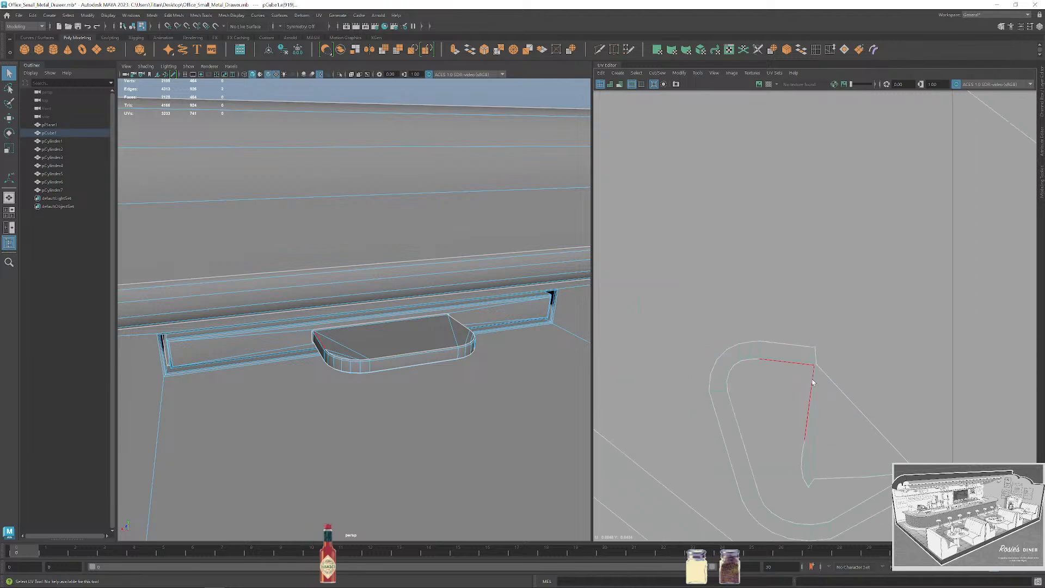
pyautogui.scroll(-6, 819, 472)
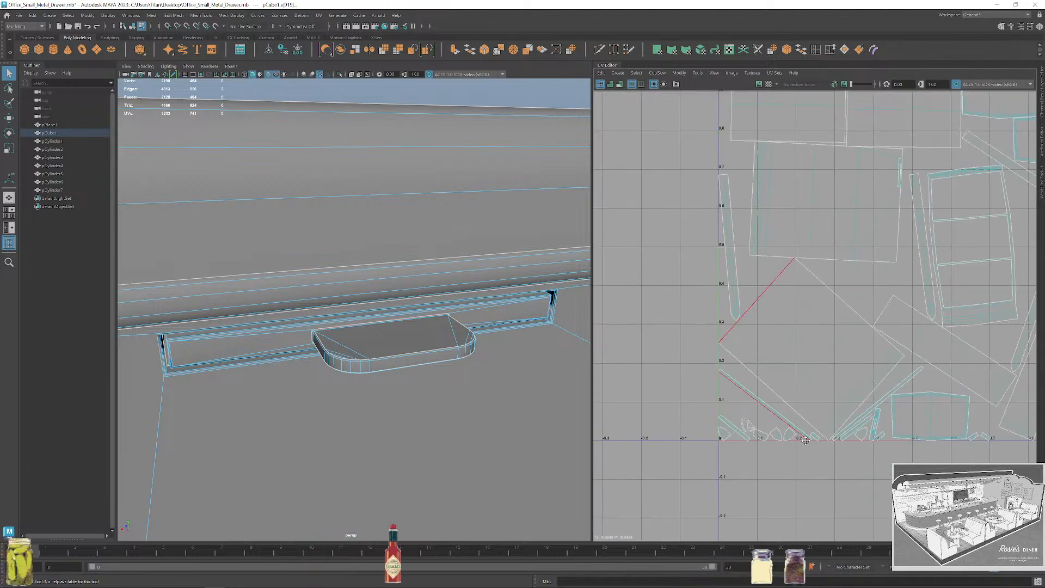
# Unfold and repack all UV shells with the pull-out tab's faces and side strip fully separated.
pyautogui.rightClick(691, 282)
pyautogui.moveTo(690, 282); pyautogui.dragTo(661, 266, button='right')
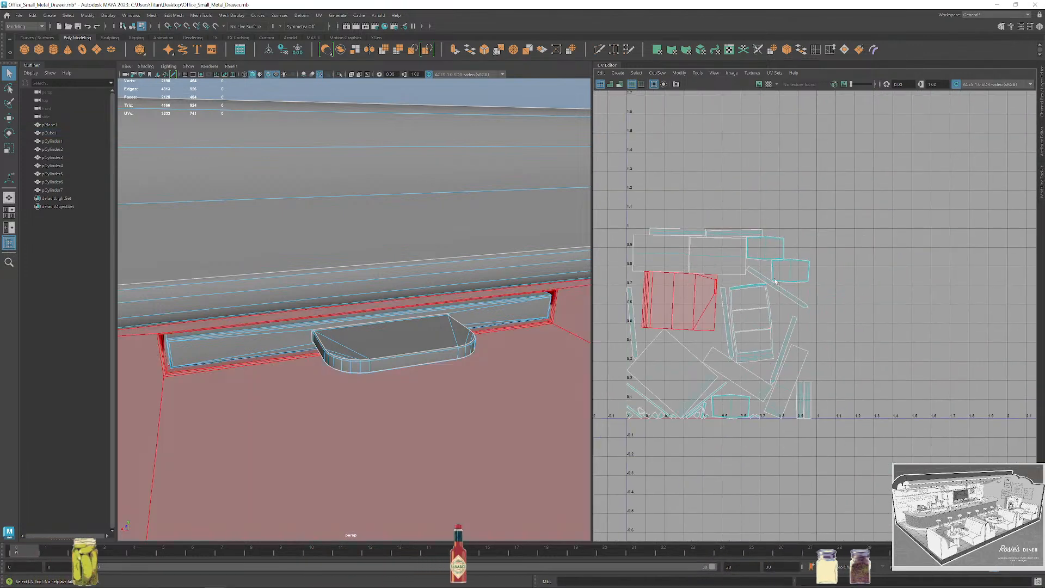
pyautogui.keyDown('alt'); pyautogui.moveTo(774, 279); pyautogui.dragTo(827, 273, button='middle'); pyautogui.keyUp('alt')
pyautogui.moveTo(950, 456); pyautogui.dragTo(918, 429)
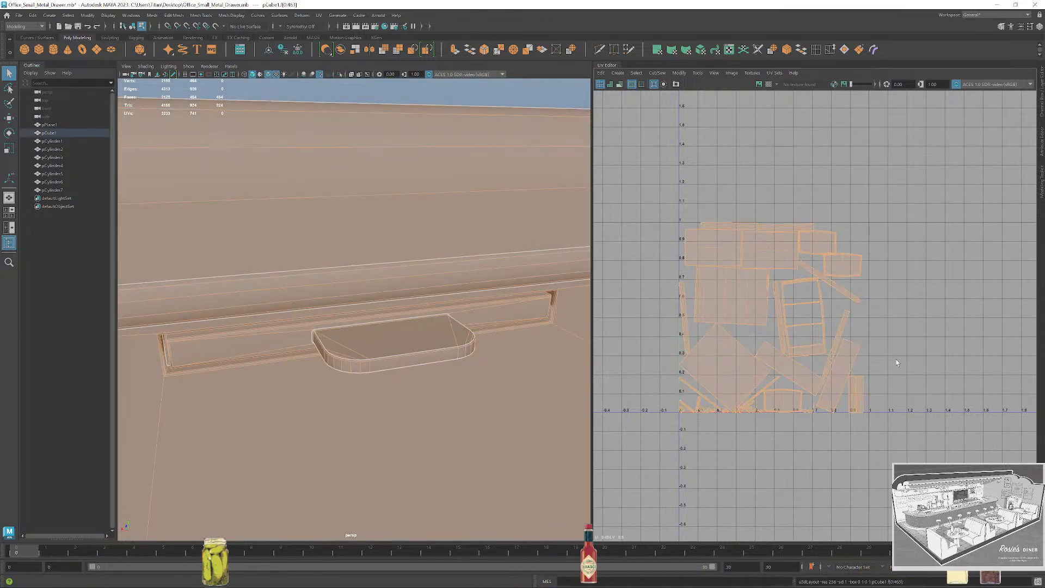
pyautogui.click(914, 384)
# Rotate the side slot panel's UV shell and the slanted narrow strip shell beside it until both stand upright.
pyautogui.scroll(6, 729, 438)
pyautogui.scroll(2, 747, 395)
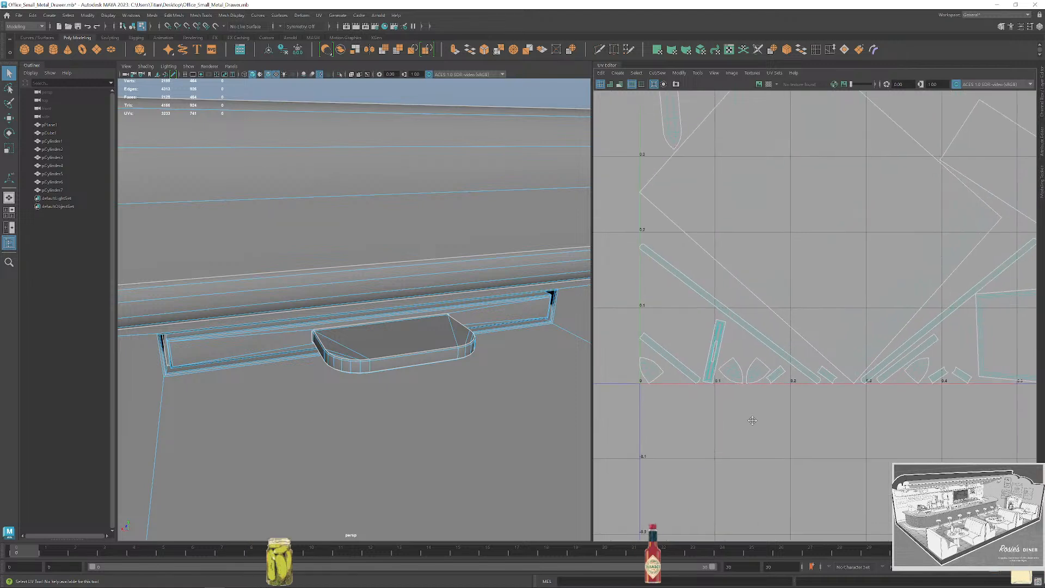
pyautogui.click(714, 350)
pyautogui.press('e')
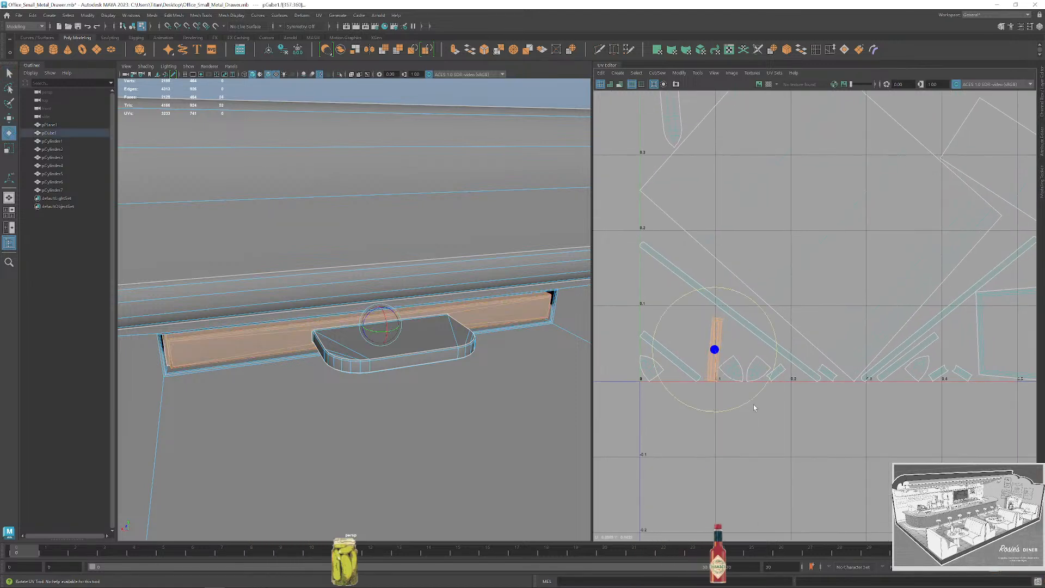
pyautogui.moveTo(753, 405); pyautogui.dragTo(764, 407)
pyautogui.click(703, 392)
pyautogui.click(686, 368)
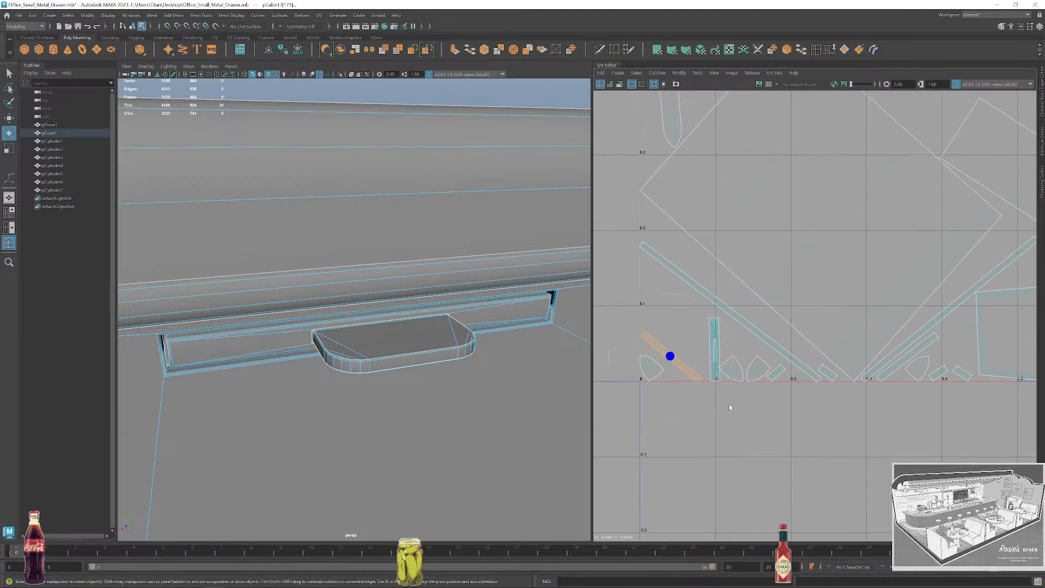
pyautogui.moveTo(662, 448); pyautogui.dragTo(671, 449)
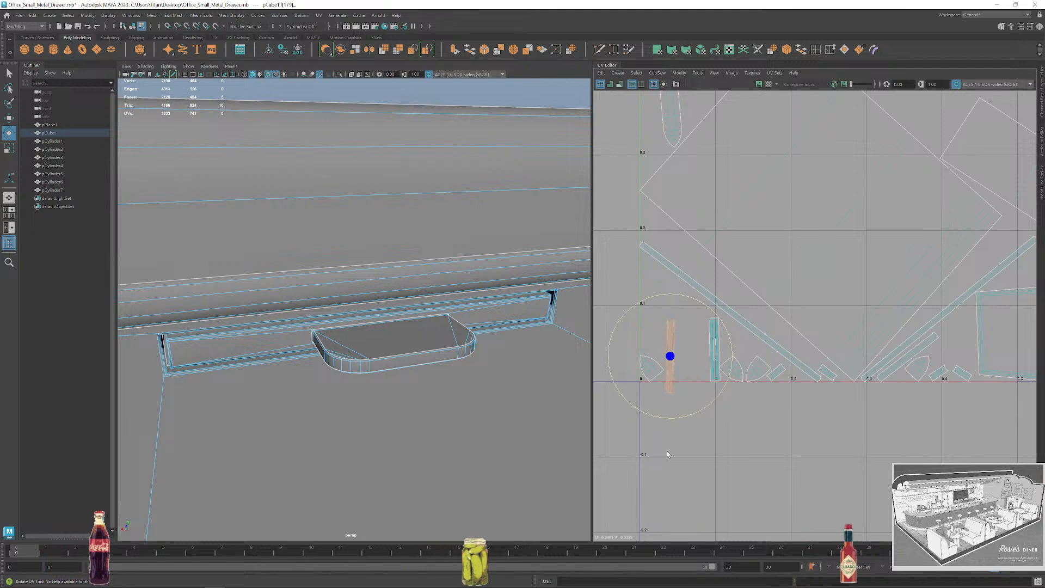
pyautogui.click(762, 433)
# Rotate the large diagonal panel shell and the slanted rectangular shell next to it so they align with the UV grid.
pyautogui.scroll(-5, 796, 406)
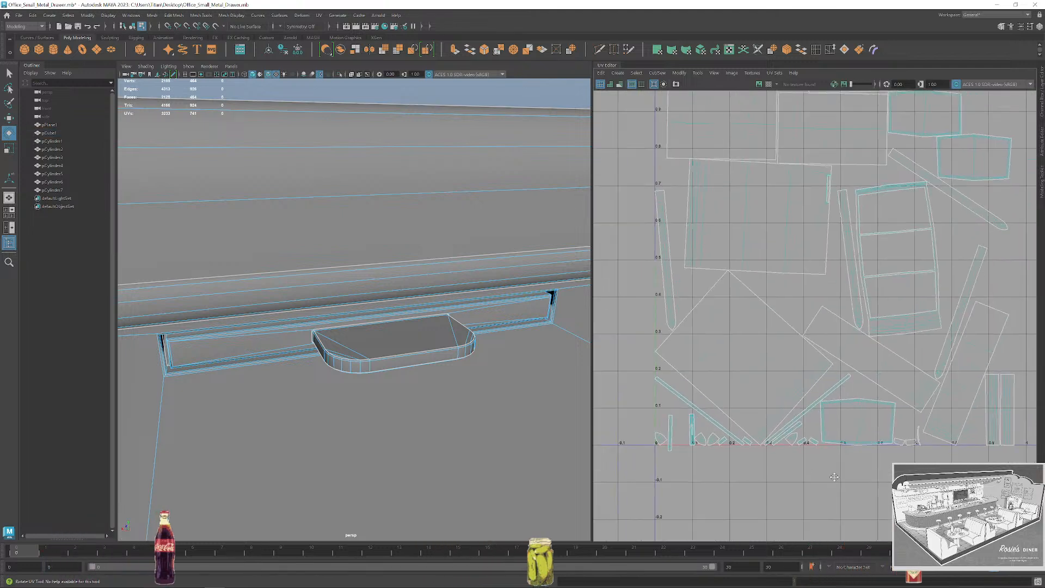
pyautogui.click(750, 399)
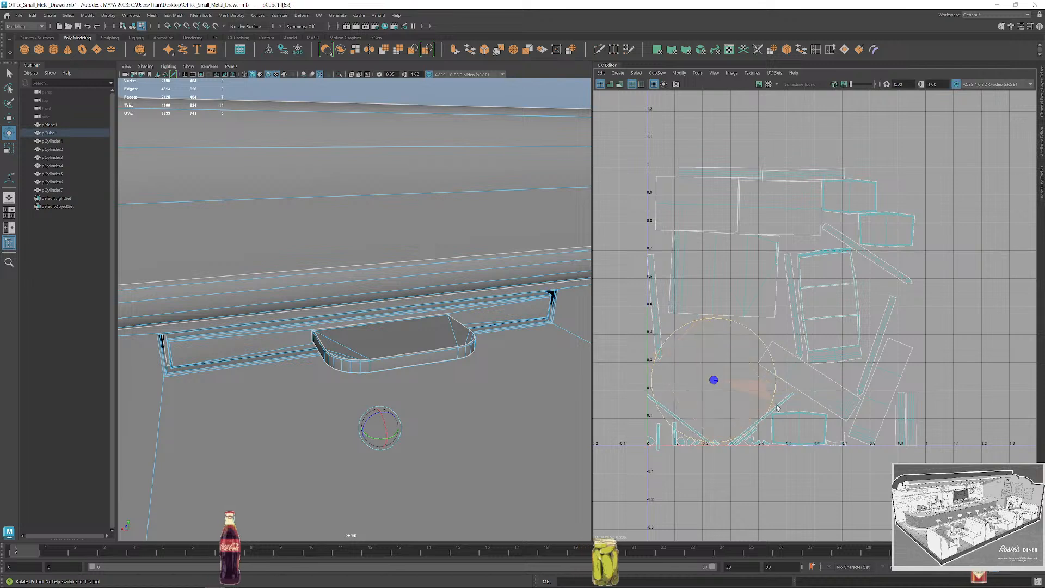
pyautogui.click(840, 411)
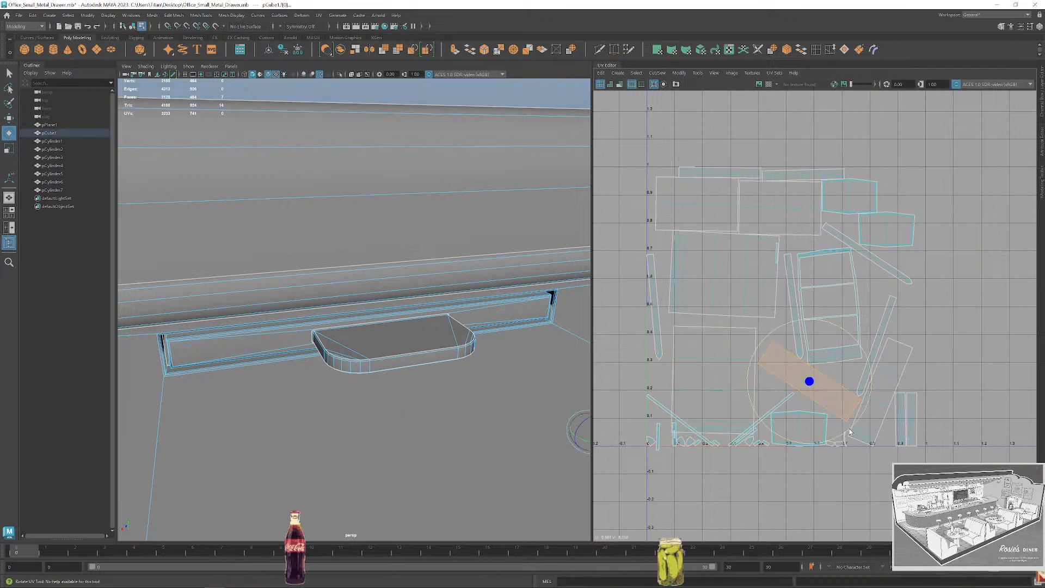
pyautogui.click(907, 419)
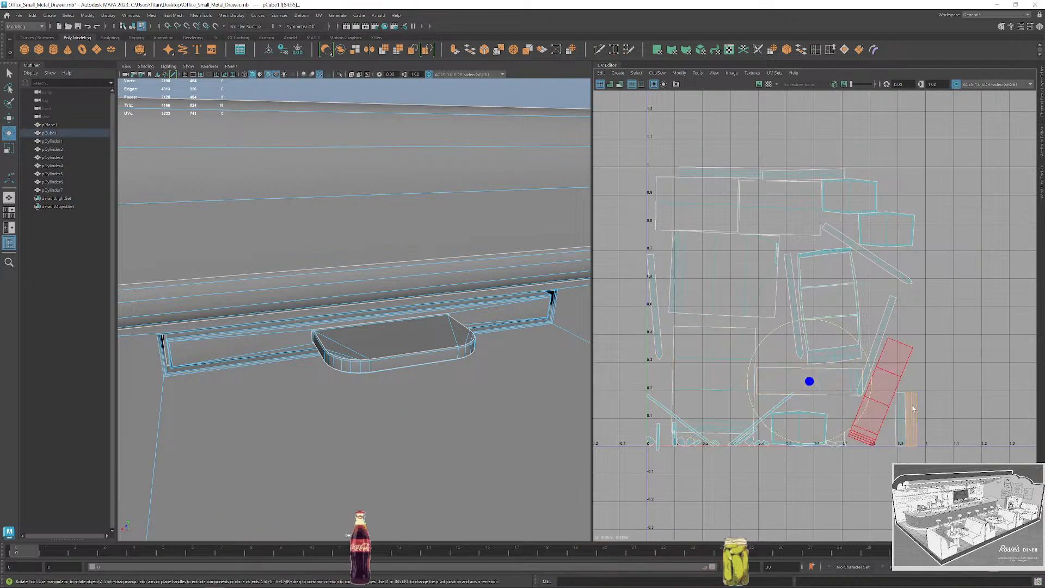
pyautogui.click(793, 430)
pyautogui.scroll(1, 844, 330)
# Straighten the front frame's UV shell and rotate the tilted narrow strip next to it upright.
pyautogui.click(862, 327)
pyautogui.keyDown('alt'); pyautogui.moveTo(909, 354); pyautogui.dragTo(837, 387, button='middle'); pyautogui.keyUp('alt')
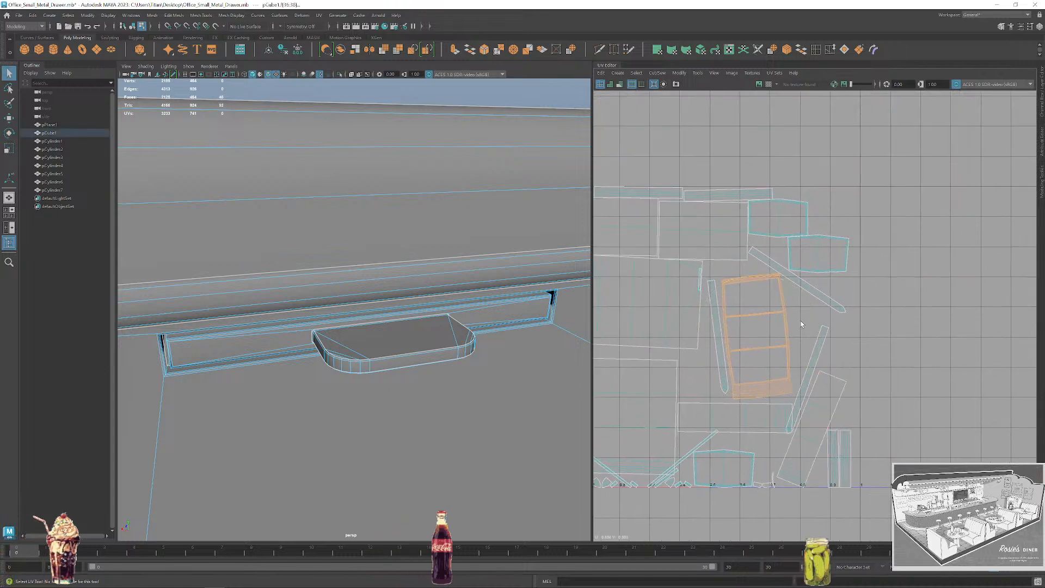
pyautogui.click(800, 383)
pyautogui.keyDown('alt'); pyautogui.moveTo(742, 315); pyautogui.dragTo(776, 301, button='middle'); pyautogui.keyUp('alt')
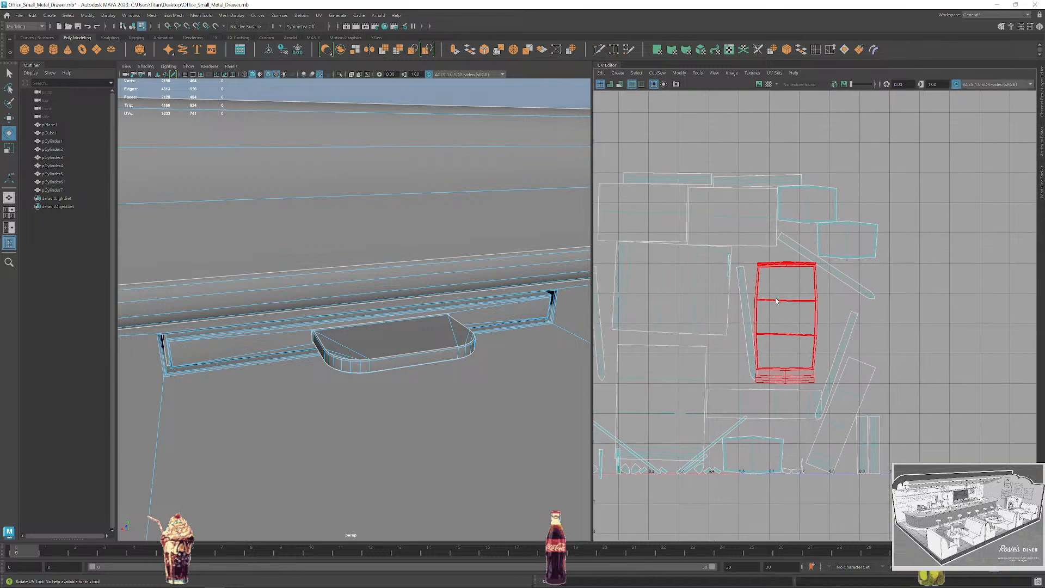
pyautogui.click(784, 318)
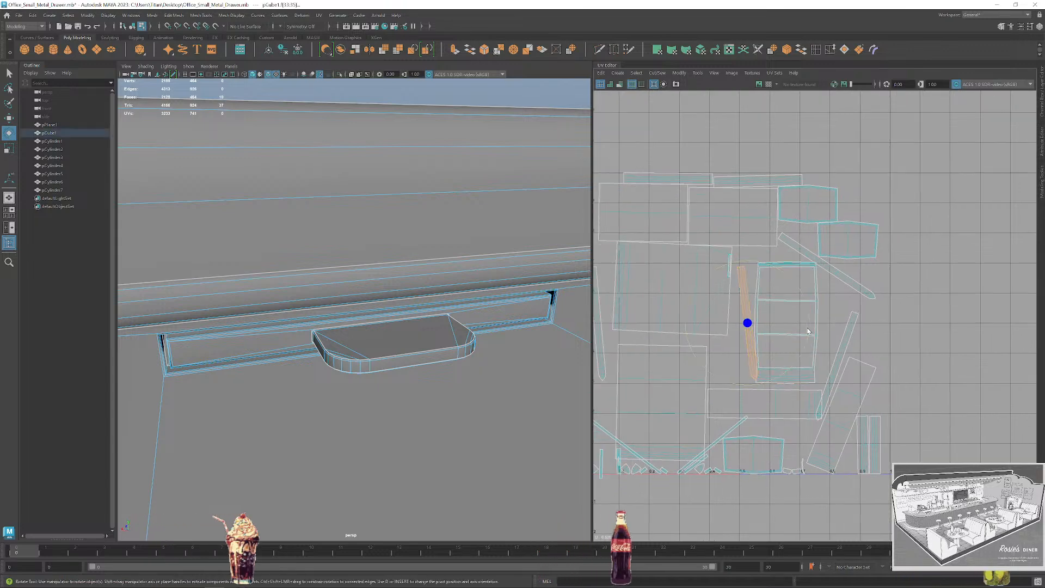
pyautogui.moveTo(806, 348); pyautogui.dragTo(805, 354)
pyautogui.press('q')
pyautogui.click(865, 328)
# Return to object mode, clear the selection and bring the whole drawer cabinet into view.
pyautogui.scroll(-5, 470, 298)
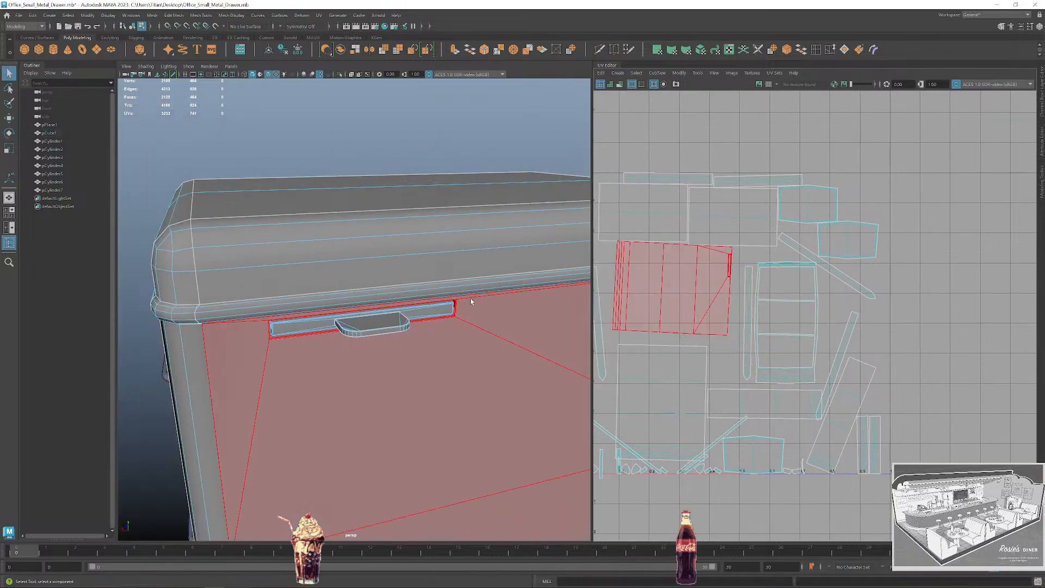
pyautogui.scroll(-8, 500, 316)
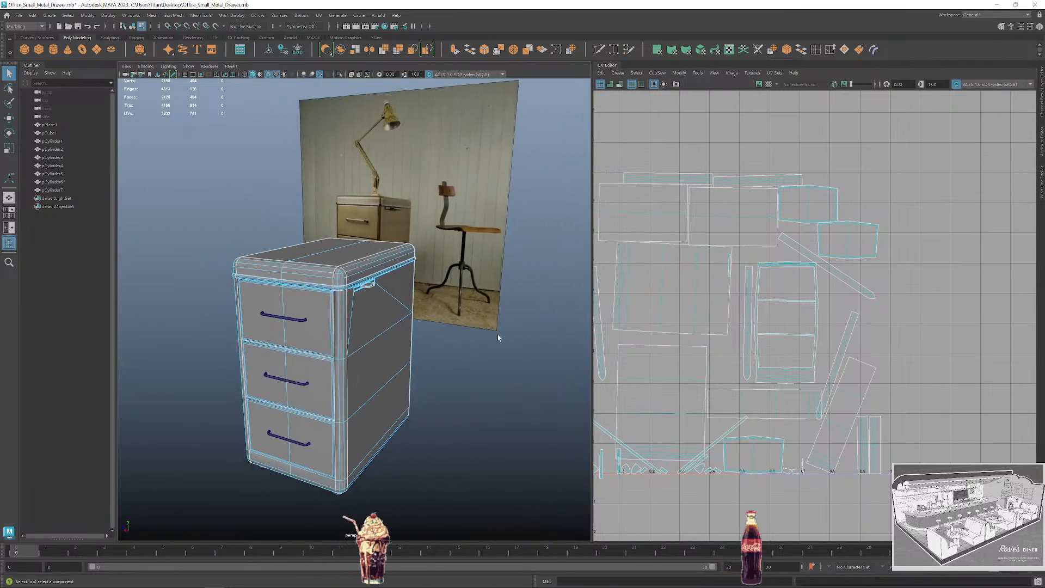
pyautogui.moveTo(397, 250); pyautogui.dragTo(429, 223, button='right')
pyautogui.click(468, 321)
pyautogui.keyDown('alt'); pyautogui.moveTo(468, 332); pyautogui.dragTo(508, 352); pyautogui.keyUp('alt')
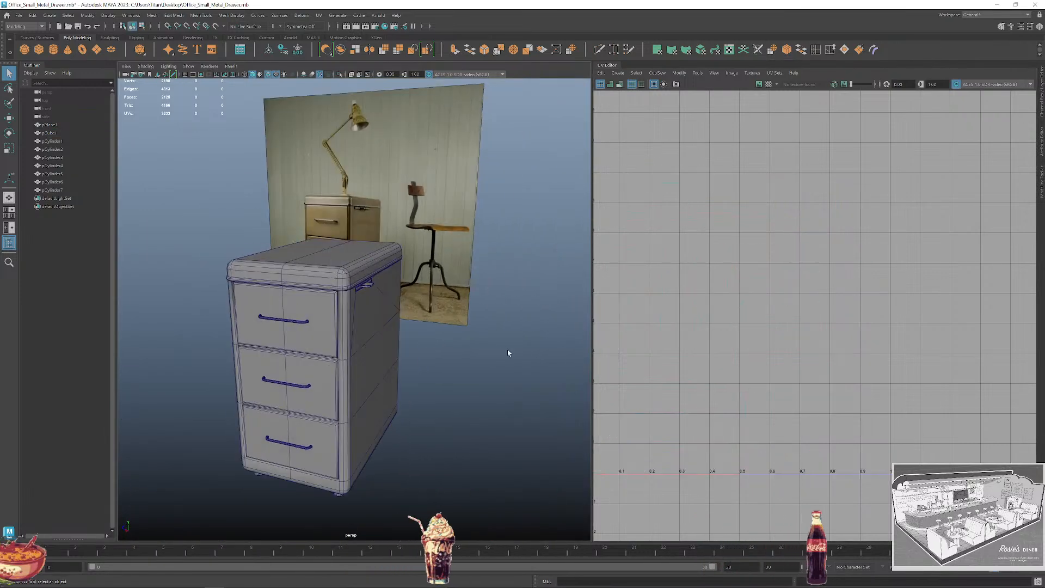
# Switch to the American_Retro_Diner project in Unreal Engine and view the office with its desk and Drawer placeholder.
pyautogui.keyDown('alt'); pyautogui.moveTo(413, 356); pyautogui.dragTo(492, 371); pyautogui.keyUp('alt')
pyautogui.press('super')
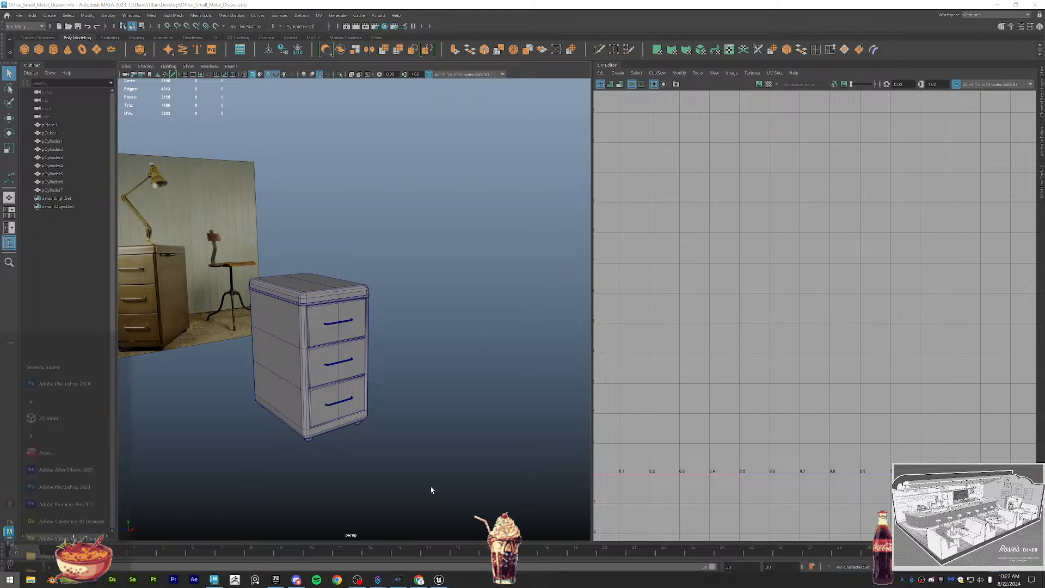
pyautogui.click(439, 578)
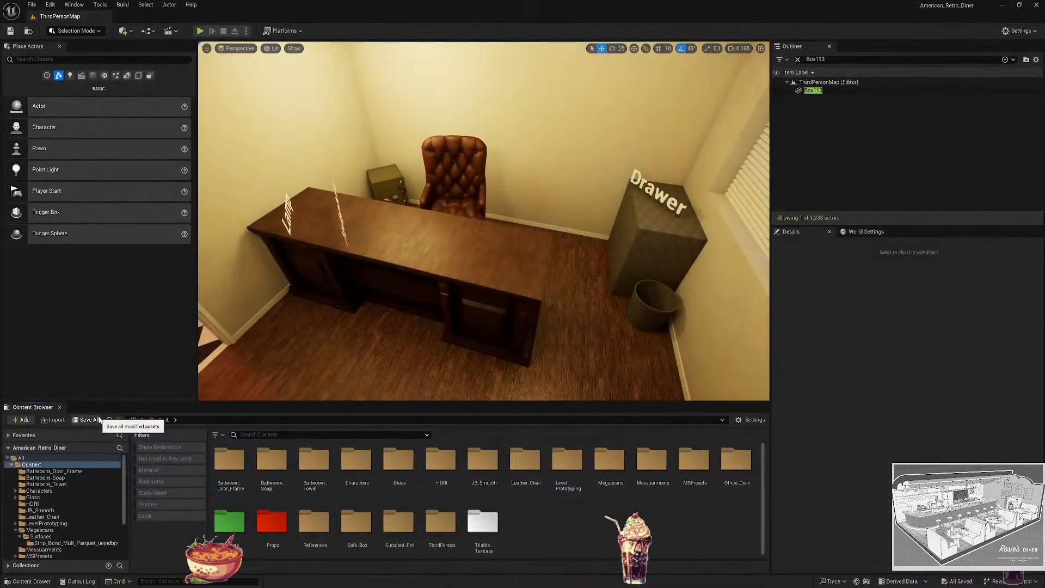
pyautogui.moveTo(381, 245); pyautogui.dragTo(381, 293, button='right')
pyautogui.moveTo(483, 308); pyautogui.dragTo(482, 359, button='right')
pyautogui.rightClick(483, 309)
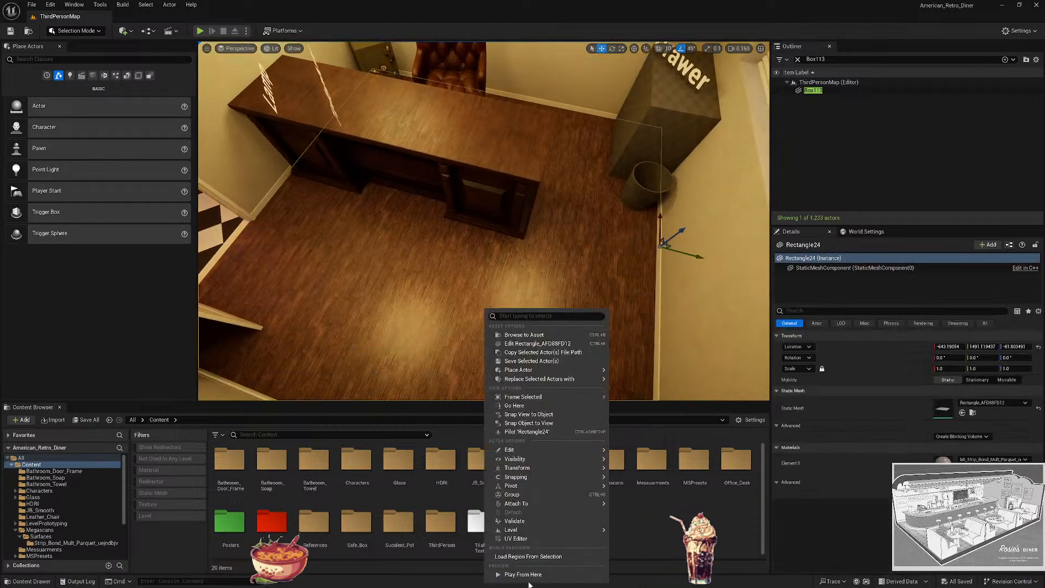
pyautogui.click(505, 218)
# Play the level, walk the character around the office to check the Drawer placeholder, desk, chair and safe, and stop playing.
pyautogui.hotkey('alt', 'p')
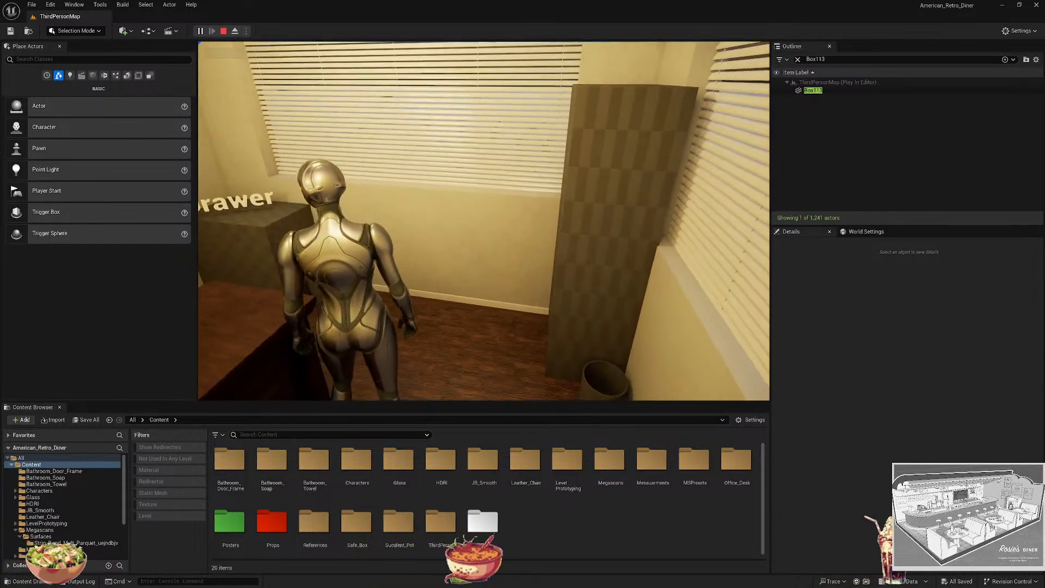
pyautogui.press('w')
pyautogui.press('a')
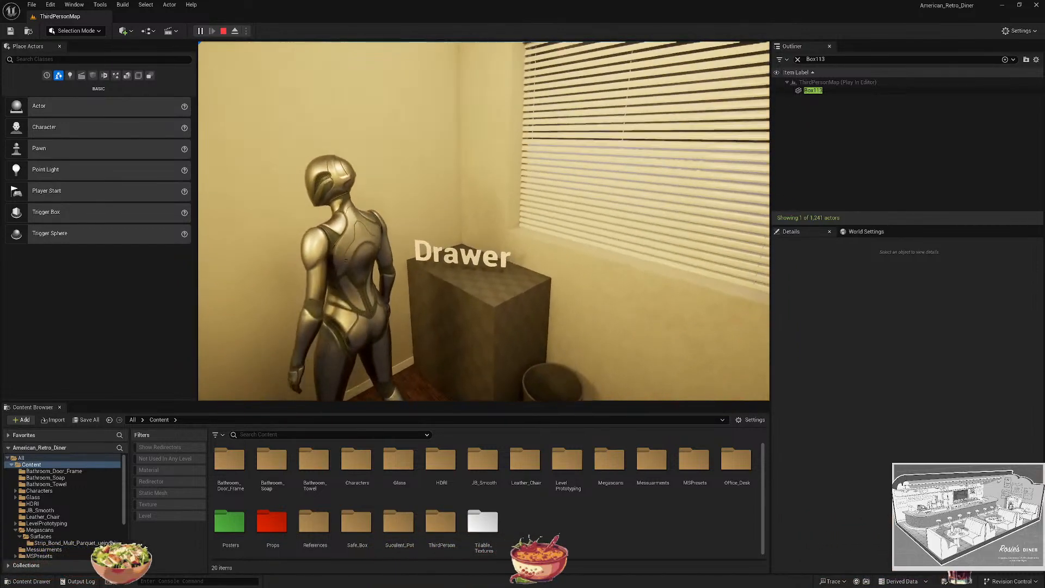
pyautogui.press('a')
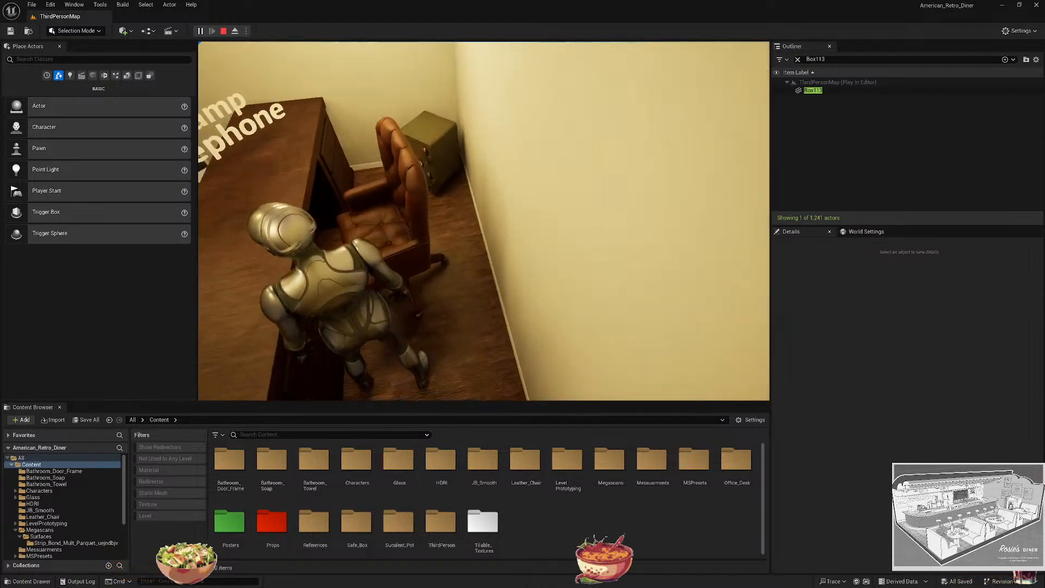
pyautogui.press('a')
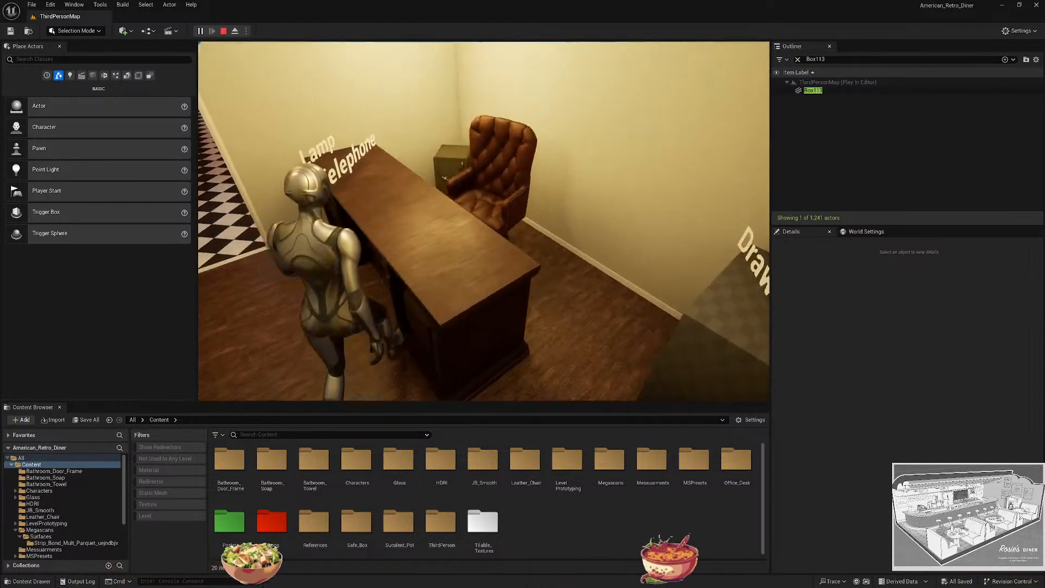
pyautogui.press('a')
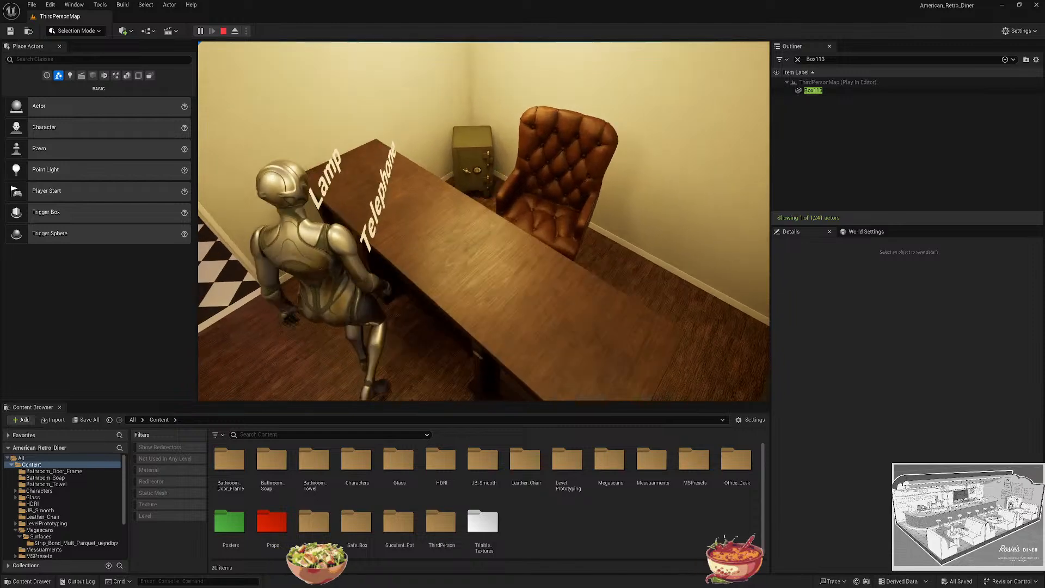
pyautogui.press('a')
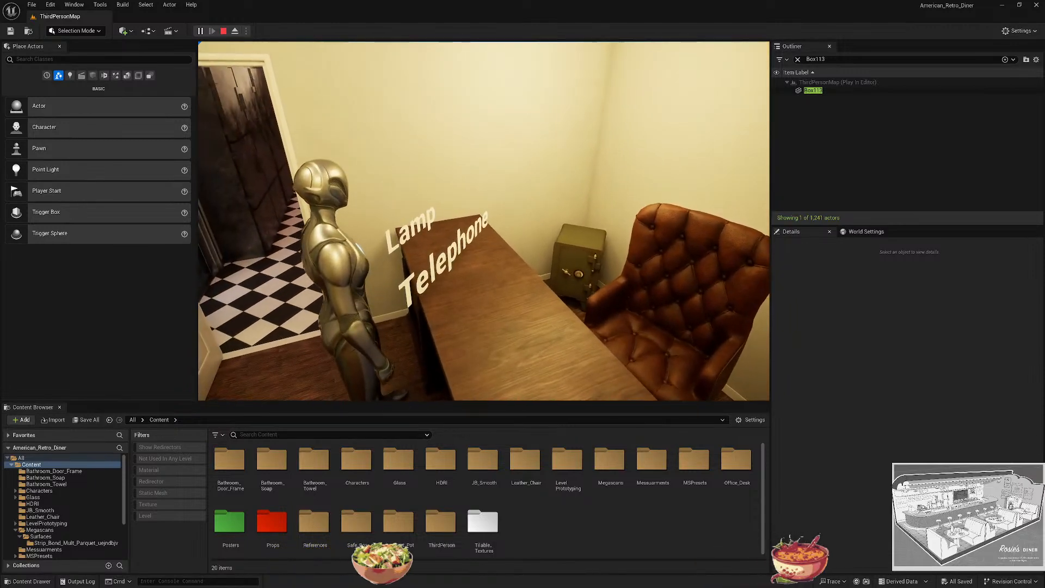
pyautogui.press('a')
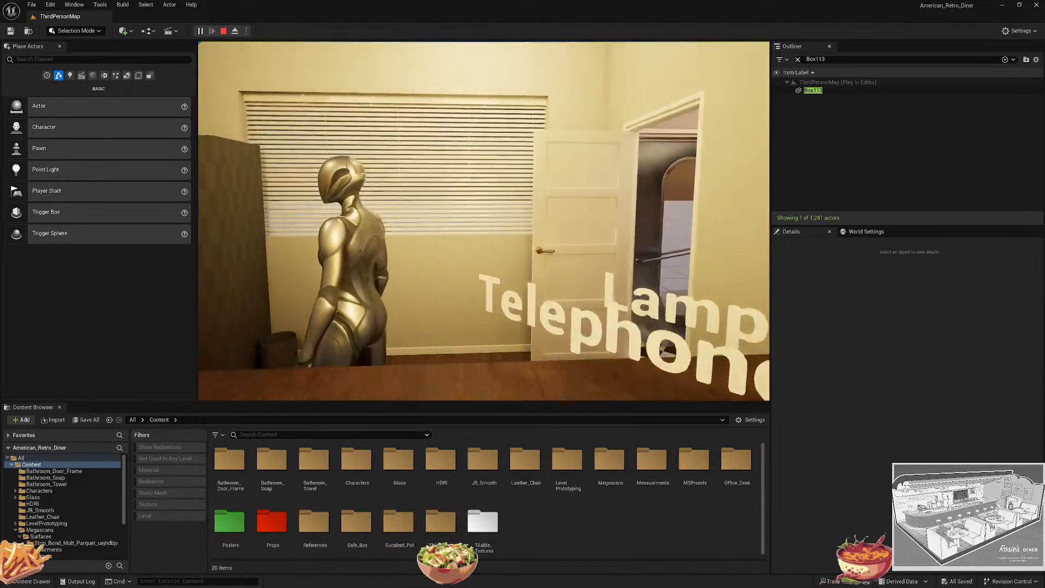
pyautogui.press('Escape')
pyautogui.press('Escape')
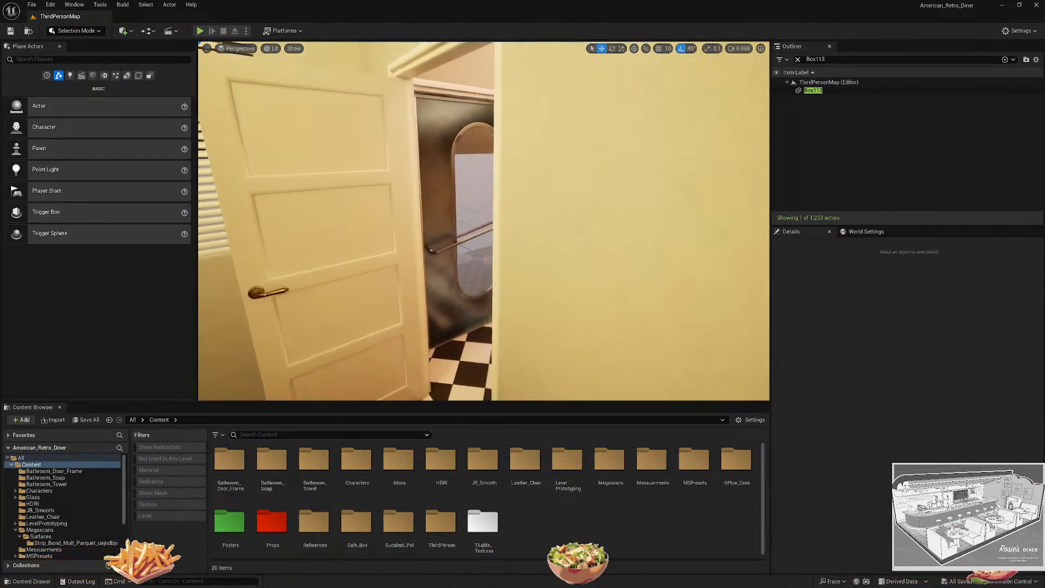
# Fly out of the office to examine the back hallway's fridges and the storage room's shelves, poster and trash can.
pyautogui.press('w')
pyautogui.moveTo(483, 221); pyautogui.dragTo(631, 228, button='right')
pyautogui.press('a')
pyautogui.moveTo(483, 220); pyautogui.dragTo(664, 217, button='right')
pyautogui.scroll(2, 509, 222)
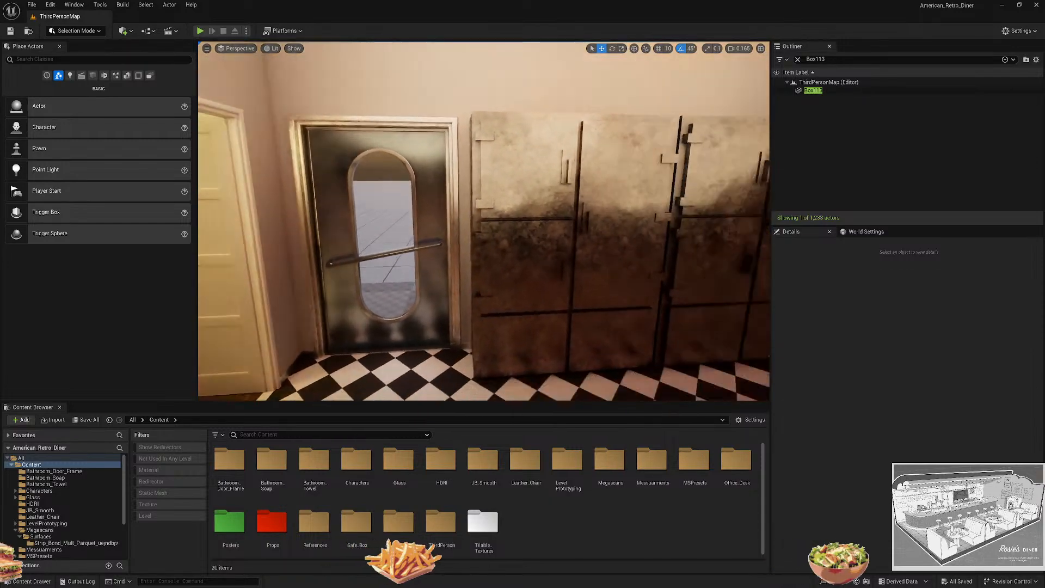
pyautogui.moveTo(484, 220); pyautogui.dragTo(658, 226, button='right')
pyautogui.press('w')
pyautogui.moveTo(484, 220); pyautogui.dragTo(306, 247, button='right')
pyautogui.press('w')
pyautogui.press('e')
pyautogui.press('w')
pyautogui.click(381, 329)
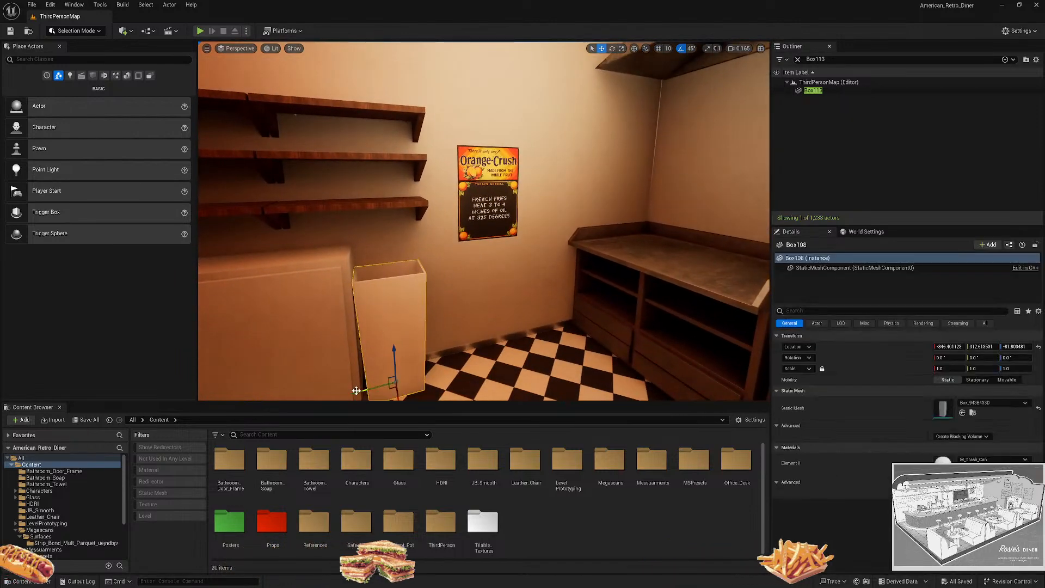
pyautogui.press('Escape')
# Fly into the dining hall and look over the counter, stools, booths and fridge.
pyautogui.moveTo(439, 298); pyautogui.dragTo(761, 297, button='right')
pyautogui.press('w')
pyautogui.press('w')
pyautogui.press('w')
pyautogui.press('w')
pyautogui.press('w')
pyautogui.moveTo(402, 293); pyautogui.dragTo(436, 293, button='right')
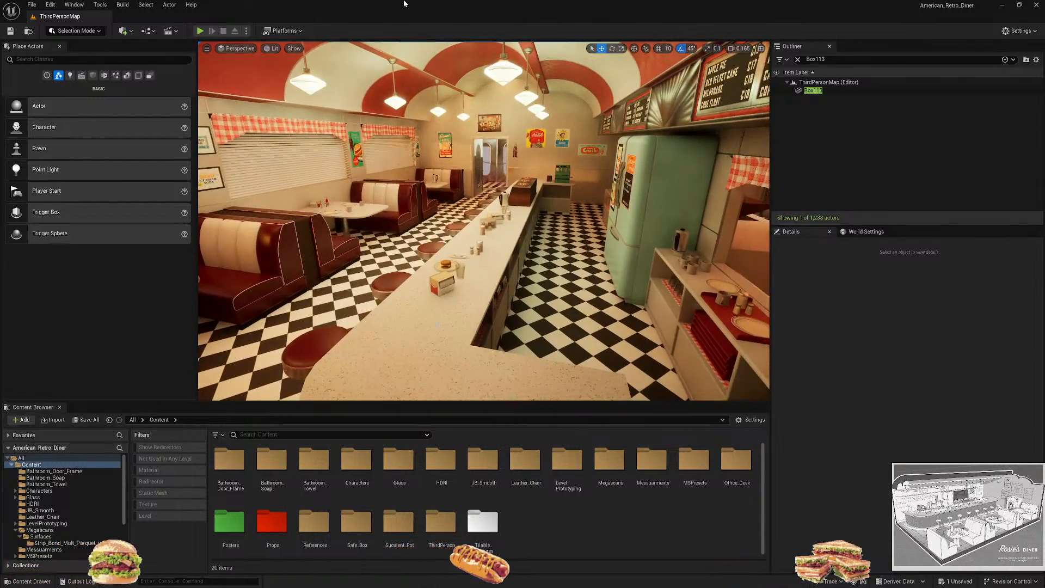
# Play the level, walk the character through the entrance hall into the restroom, and stop playing.
pyautogui.hotkey('alt', 'p')
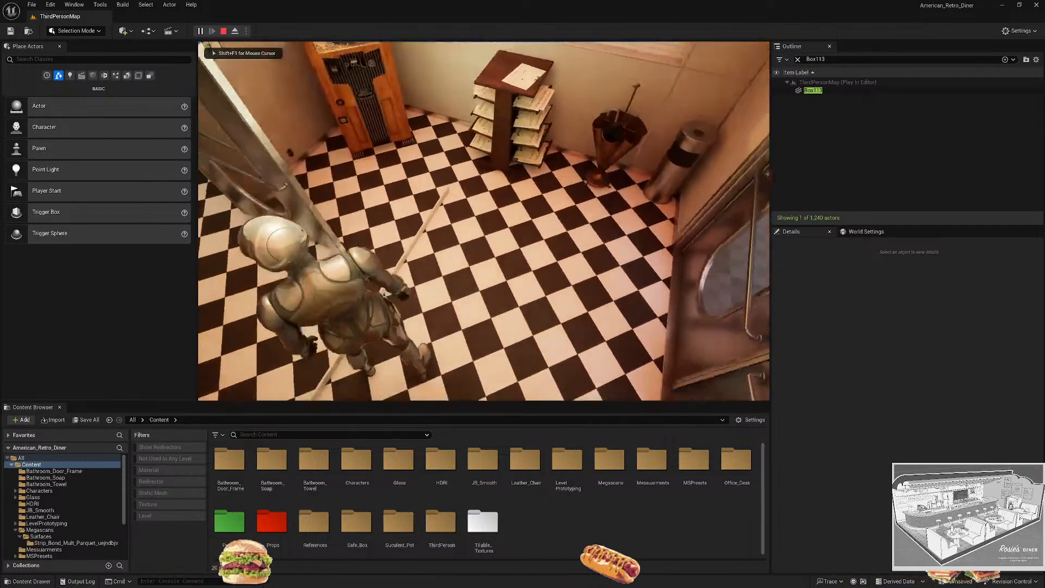
pyautogui.press('w')
pyautogui.press('w')
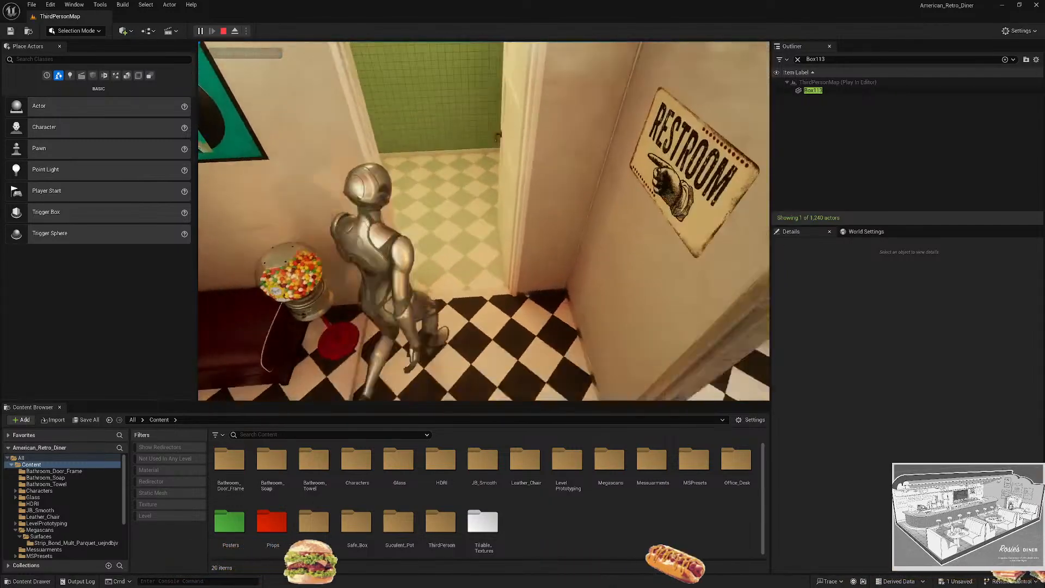
pyautogui.press('w')
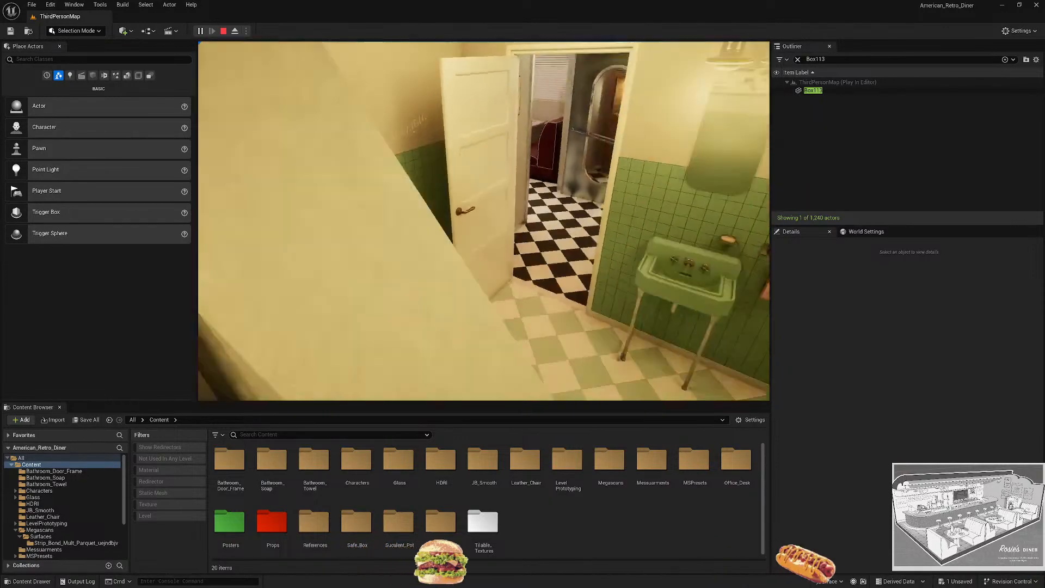
pyautogui.press('Escape')
# Select the restroom baseboard behind the open door and nudge it along Y to about 1098.85.
pyautogui.moveTo(640, 299); pyautogui.dragTo(527, 319, button='right')
pyautogui.press('w')
pyautogui.click(530, 341)
pyautogui.press('s')
pyautogui.scroll(2, 575, 323)
pyautogui.press('w')
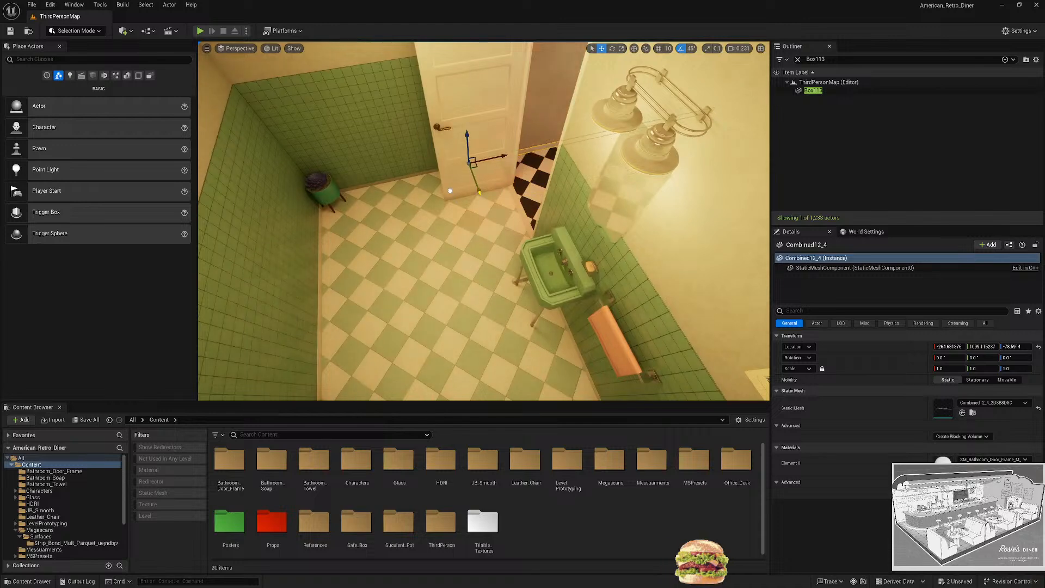
pyautogui.moveTo(449, 191); pyautogui.dragTo(448, 187)
pyautogui.moveTo(449, 187); pyautogui.dragTo(442, 180, button='right')
pyautogui.press('w')
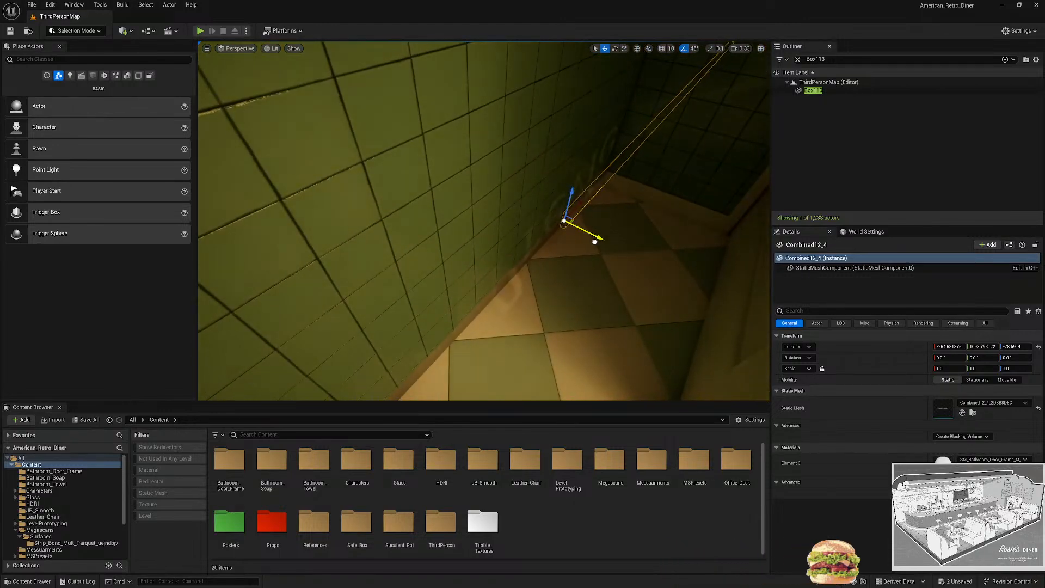
pyautogui.press('s')
pyautogui.moveTo(594, 241); pyautogui.dragTo(687, 200, button='right')
pyautogui.press('a')
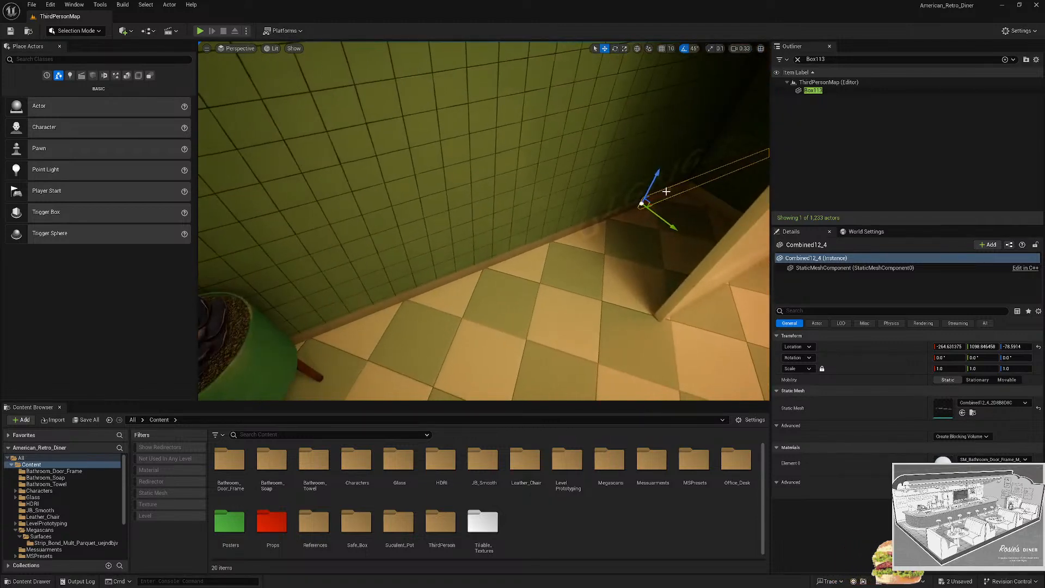
# Slide the restroom baseboard along X to about -454.69 into the corner and adjust its Y position to about 1098.46.
pyautogui.moveTo(483, 221); pyautogui.dragTo(390, 221, button='right')
pyautogui.press('w')
pyautogui.scroll(-2, 483, 221)
pyautogui.press('s')
pyautogui.moveTo(390, 272); pyautogui.dragTo(424, 283, button='right')
pyautogui.press('a')
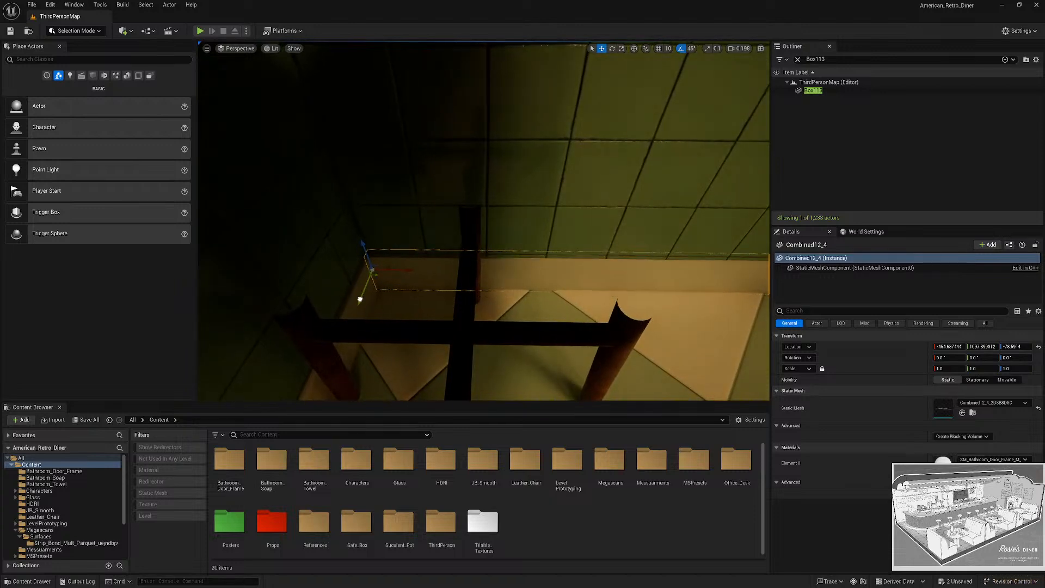
pyautogui.moveTo(359, 303); pyautogui.dragTo(531, 280, button='right')
pyautogui.press('s')
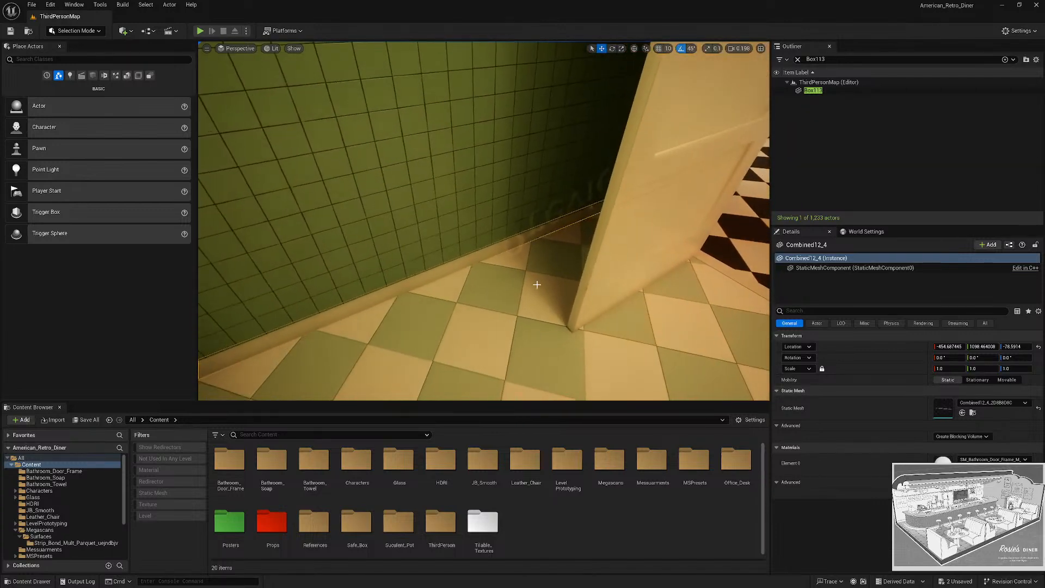
# Locate the baseboard's static mesh among the project assets and inspect its far end in the entrance hall.
pyautogui.hotkey('ctrl', 'b')
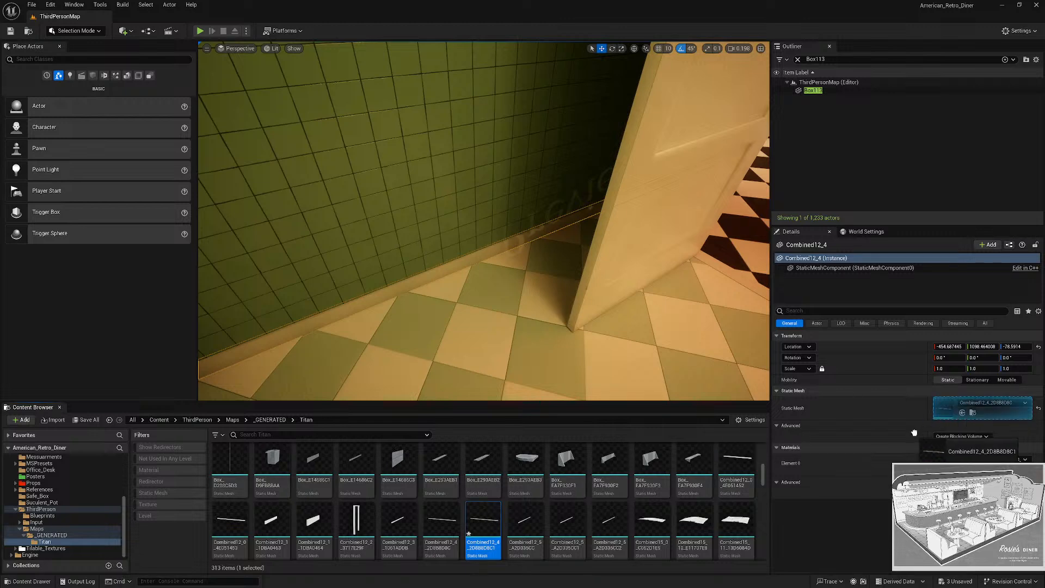
pyautogui.moveTo(468, 329); pyautogui.dragTo(536, 334, button='right')
pyautogui.press('w')
pyautogui.scroll(2, 469, 330)
pyautogui.press('s')
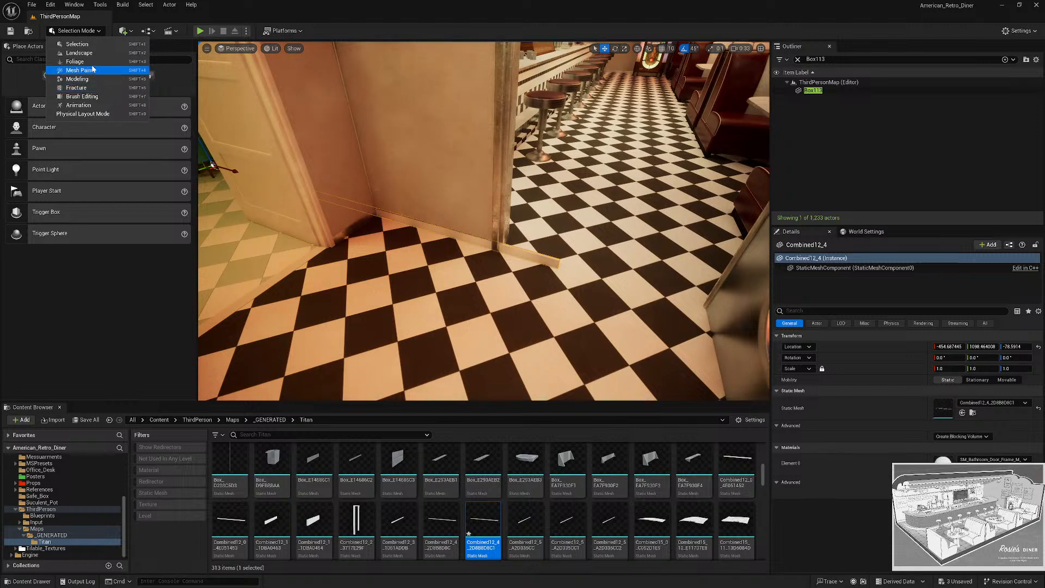
# Shorten the baseboard with PolyGroup Edit in Modeling Mode by moving its protruding end face to X about -230.17, and accept the edit.
pyautogui.click(77, 79)
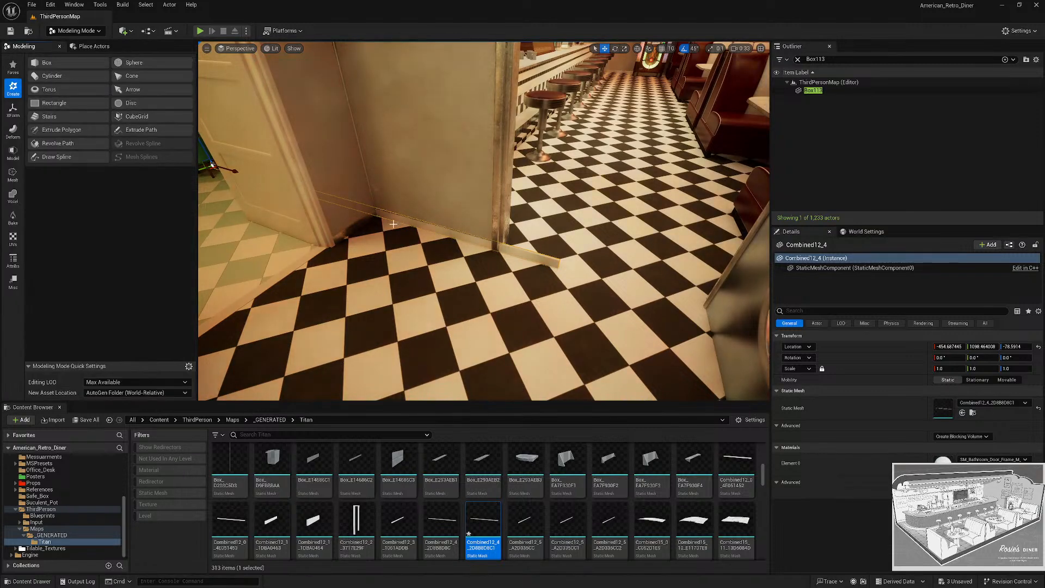
pyautogui.moveTo(395, 211); pyautogui.dragTo(417, 221, button='right')
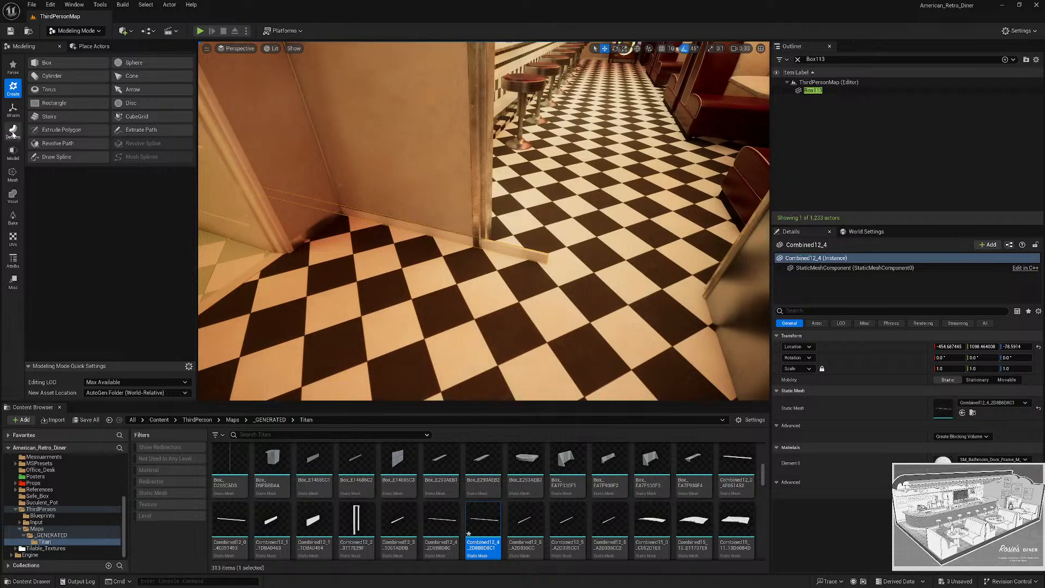
pyautogui.click(13, 131)
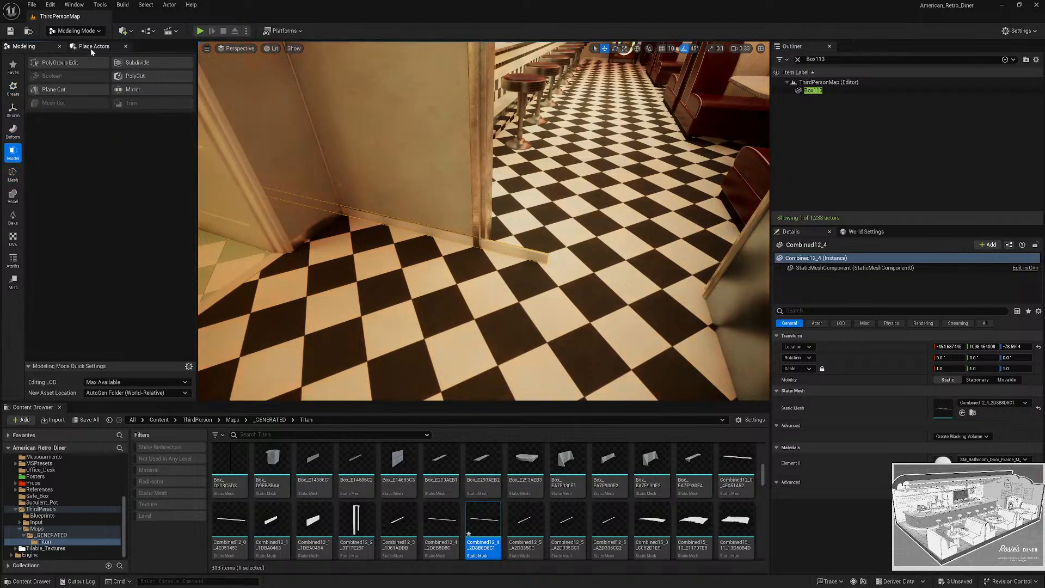
pyautogui.click(60, 62)
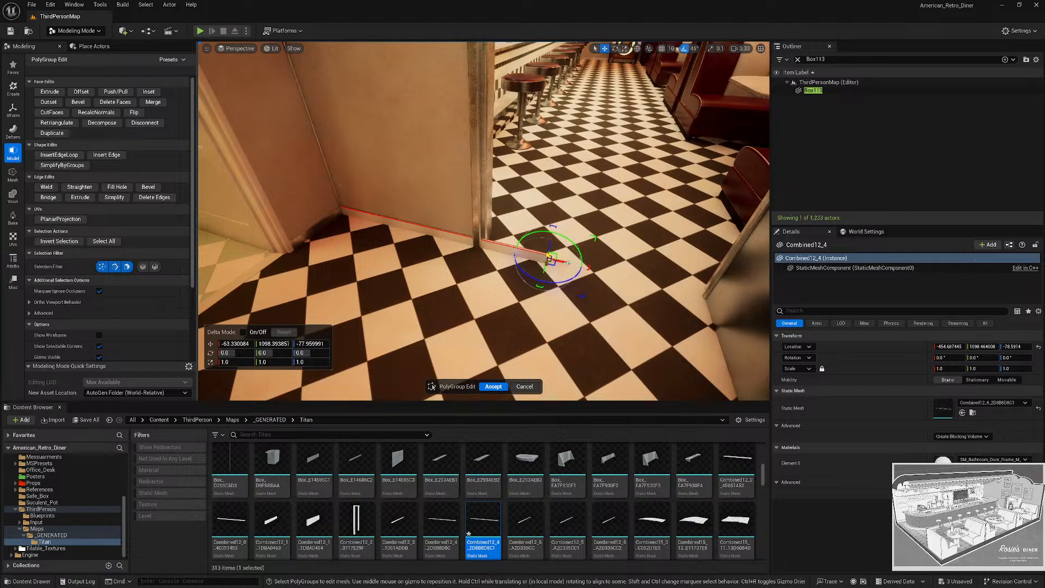
pyautogui.moveTo(310, 228); pyautogui.dragTo(360, 249, button='right')
pyautogui.scroll(-3, 522, 283)
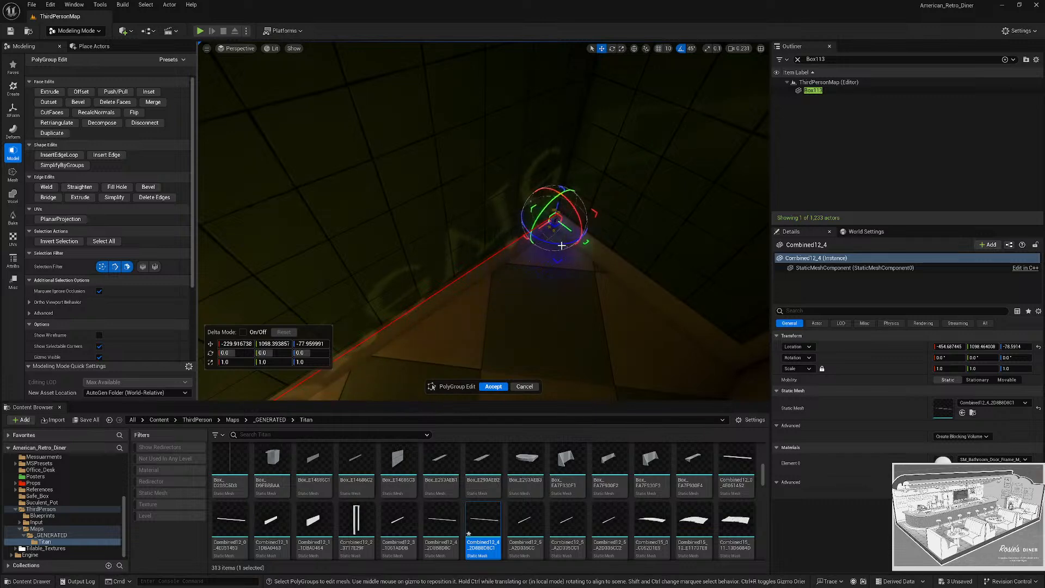
pyautogui.moveTo(361, 249); pyautogui.dragTo(418, 225, button='right')
pyautogui.scroll(-1, 389, 235)
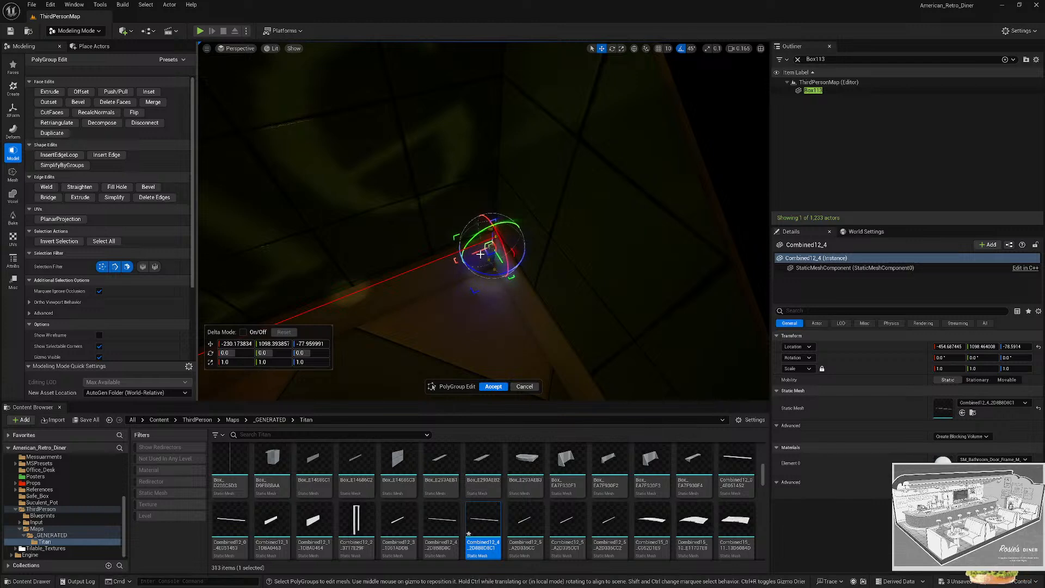
pyautogui.click(498, 382)
# Nudge the shortened baseboard along Y to about 1098.63 and clear the selection.
pyautogui.moveTo(494, 381); pyautogui.dragTo(495, 381, button='right')
pyautogui.moveTo(487, 309); pyautogui.dragTo(443, 298, button='right')
pyautogui.click(443, 298)
pyautogui.moveTo(362, 245); pyautogui.dragTo(362, 245, button='right')
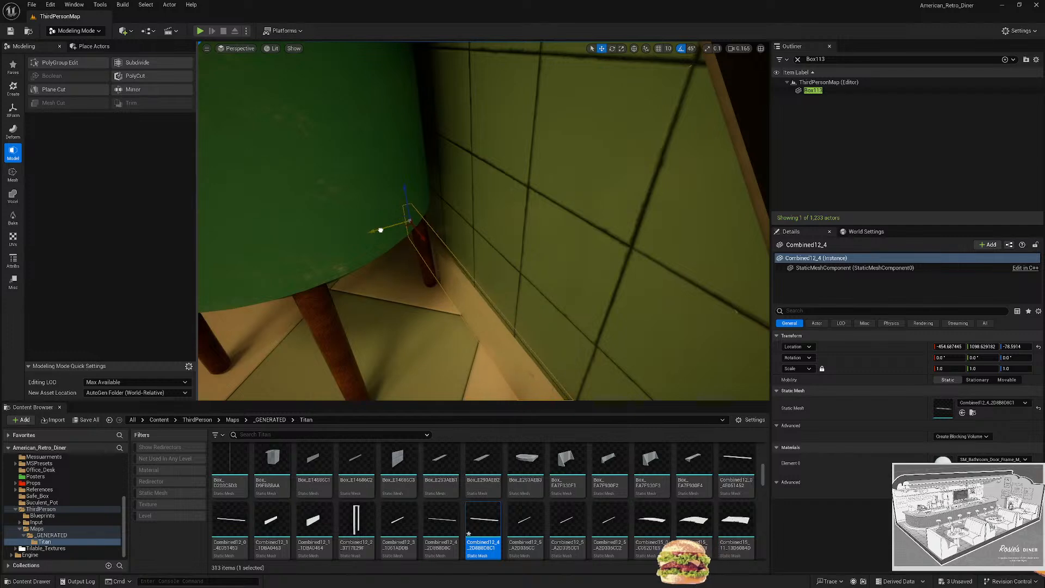
pyautogui.press('Escape')
pyautogui.moveTo(383, 231); pyautogui.dragTo(384, 231, button='right')
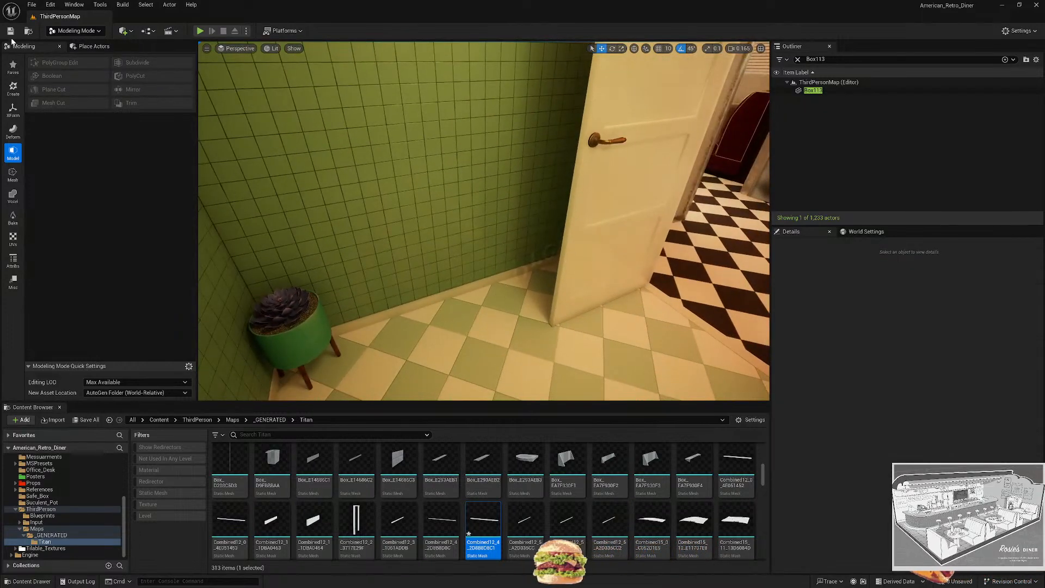
# Save all modified assets, including the edited baseboard mesh, and return to the main Content folder.
pyautogui.click(88, 420)
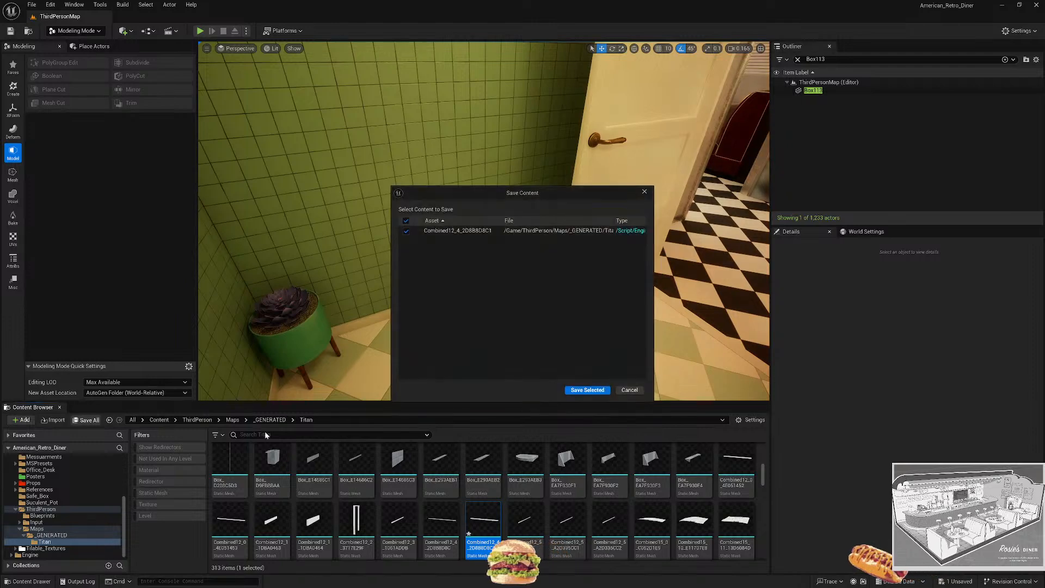
pyautogui.click(586, 390)
pyautogui.click(159, 420)
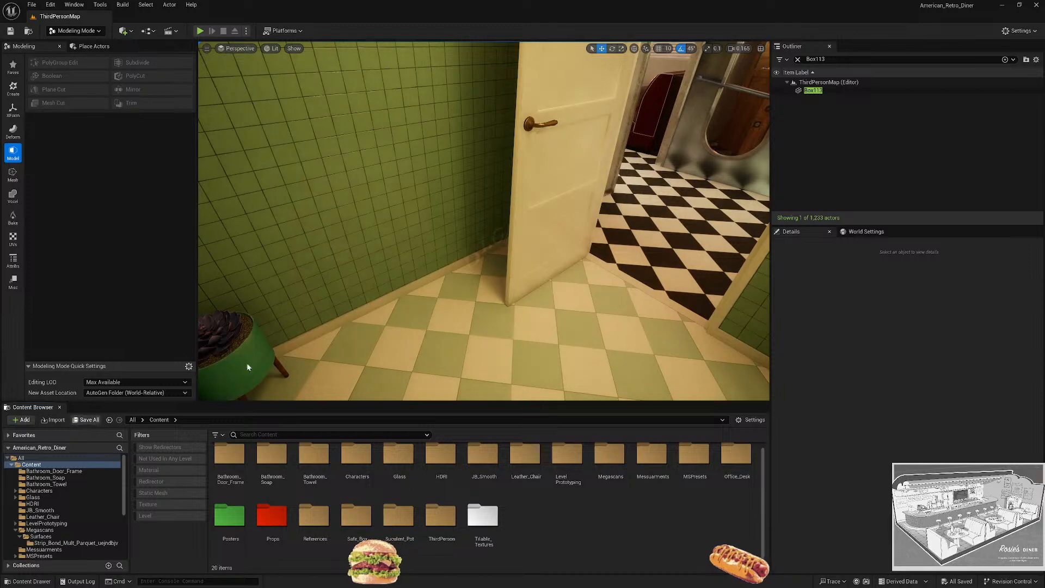
# Run the level briefly in Play mode to check the entrance hall and restroom doorway, and return to the editor.
pyautogui.moveTo(247, 366); pyautogui.dragTo(451, 223, button='right')
pyautogui.click(199, 32)
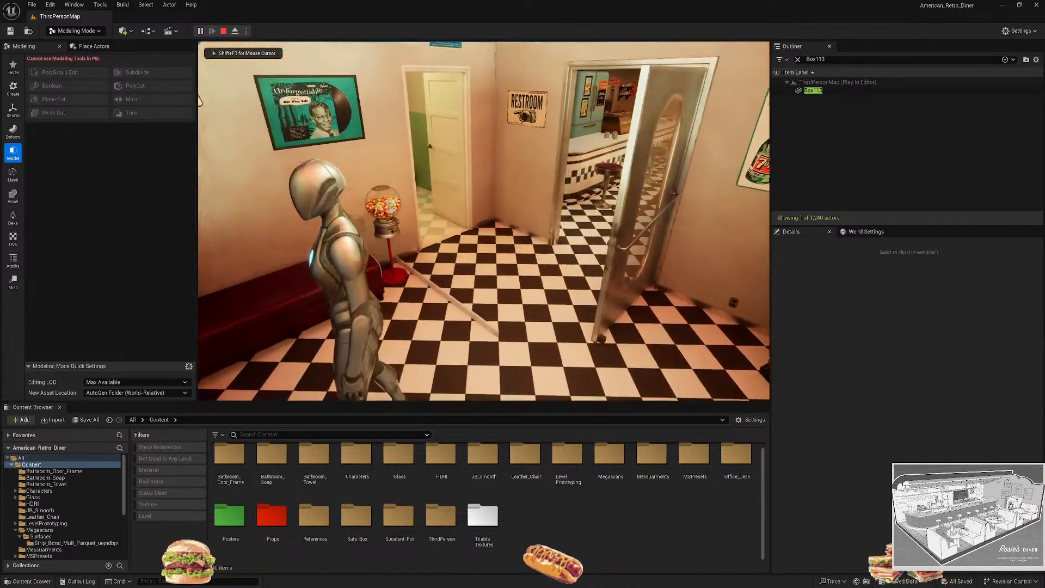
pyautogui.press('Escape')
# Move the restroom's Combined12_0 baseboard along the back wall behind the toilet to X about -454.24.
pyautogui.moveTo(483, 220); pyautogui.dragTo(419, 243, button='right')
pyautogui.press('w')
pyautogui.scroll(2, 457, 196)
pyautogui.press('w')
pyautogui.press('s')
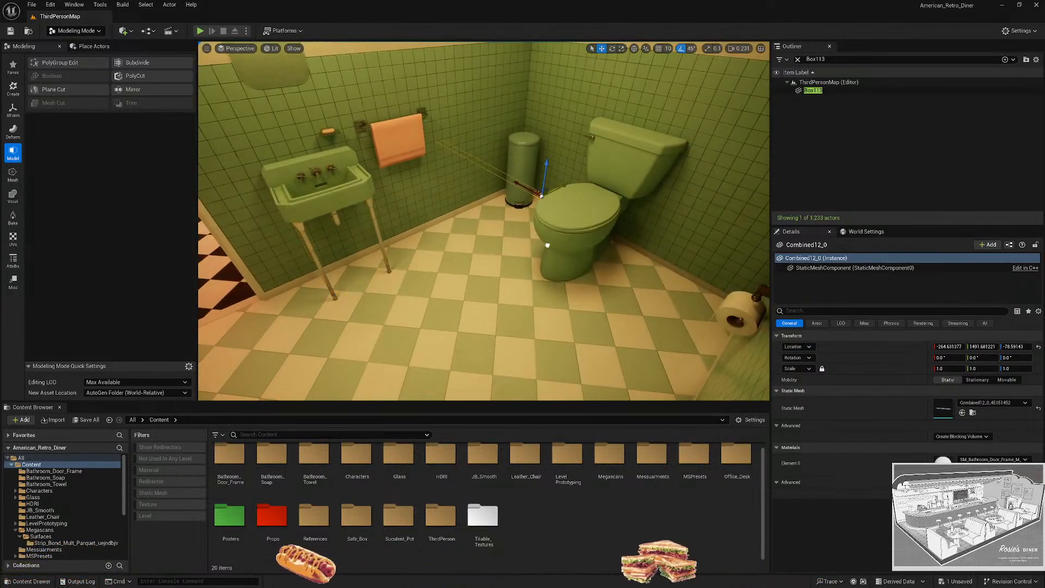
pyautogui.press('w')
pyautogui.moveTo(419, 242); pyautogui.dragTo(410, 247, button='right')
pyautogui.moveTo(720, 234); pyautogui.dragTo(759, 231)
pyautogui.moveTo(759, 231); pyautogui.dragTo(931, 234, button='right')
pyautogui.press('w')
pyautogui.scroll(-1, 759, 231)
pyautogui.moveTo(616, 240); pyautogui.dragTo(609, 244, button='right')
pyautogui.press('w')
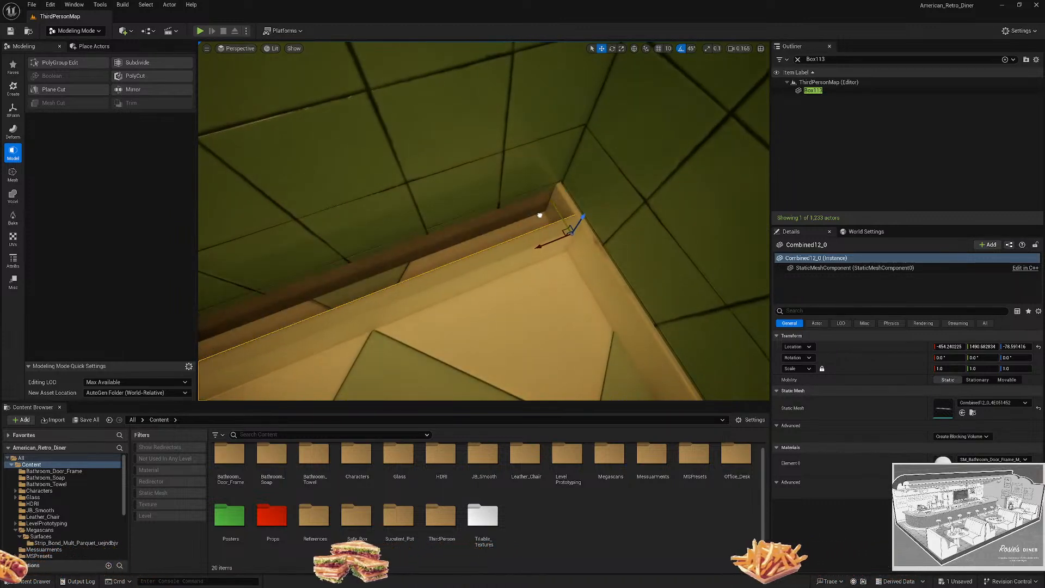
# Rotate the baseboard 180° about Z and set it against the restroom's back wall at Y about 1495.22.
pyautogui.moveTo(545, 249); pyautogui.dragTo(553, 326, button='right')
pyautogui.moveTo(553, 327); pyautogui.dragTo(586, 325)
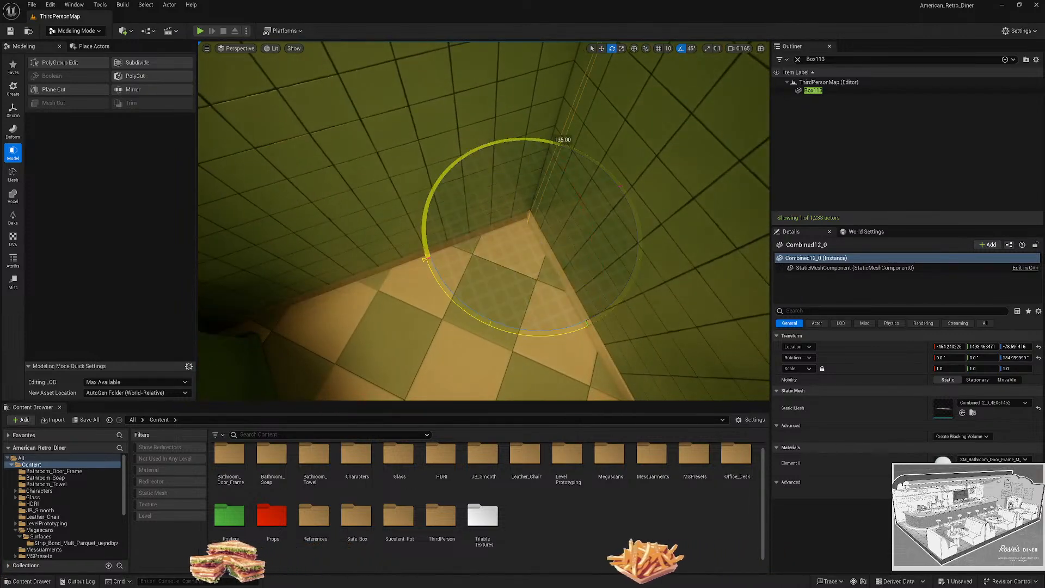
pyautogui.moveTo(491, 207); pyautogui.dragTo(531, 210, button='right')
pyautogui.press('w')
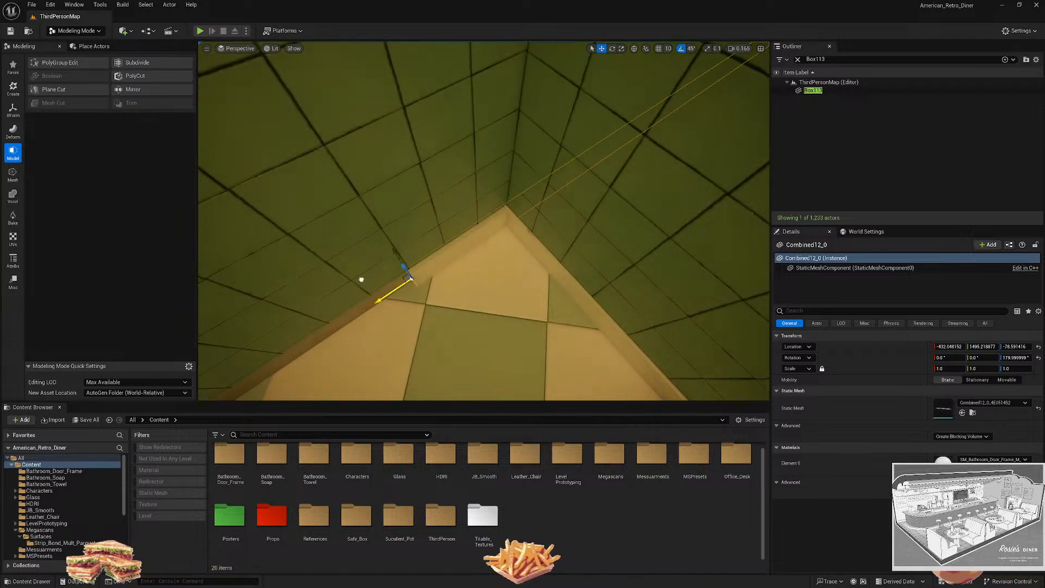
pyautogui.moveTo(608, 255); pyautogui.dragTo(608, 255, button='right')
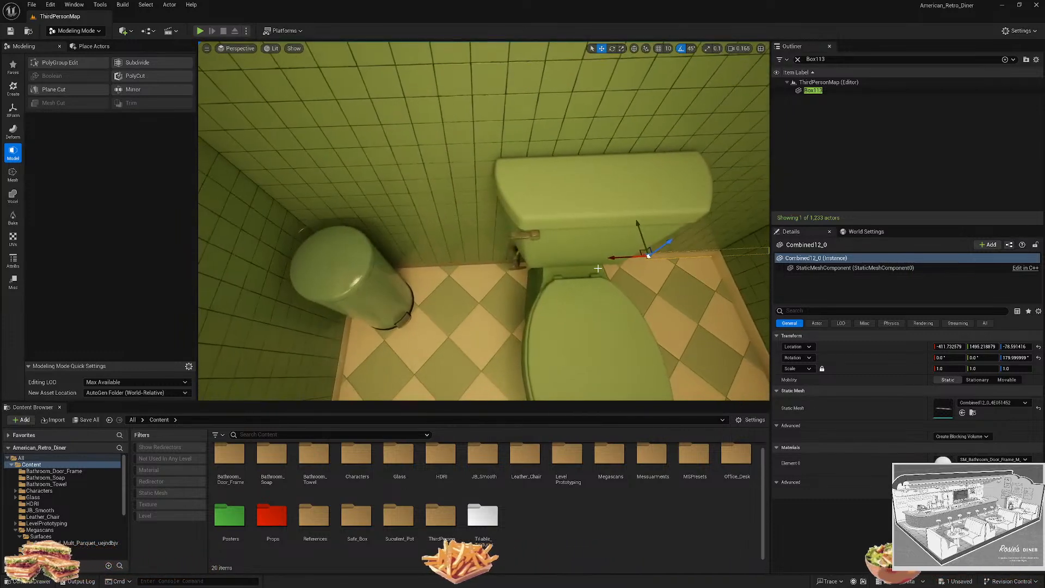
# Slide the rotated baseboard along X to about -229.67, aligning its end with the corner behind the trash can, and clear the selection.
pyautogui.moveTo(608, 255); pyautogui.dragTo(259, 265)
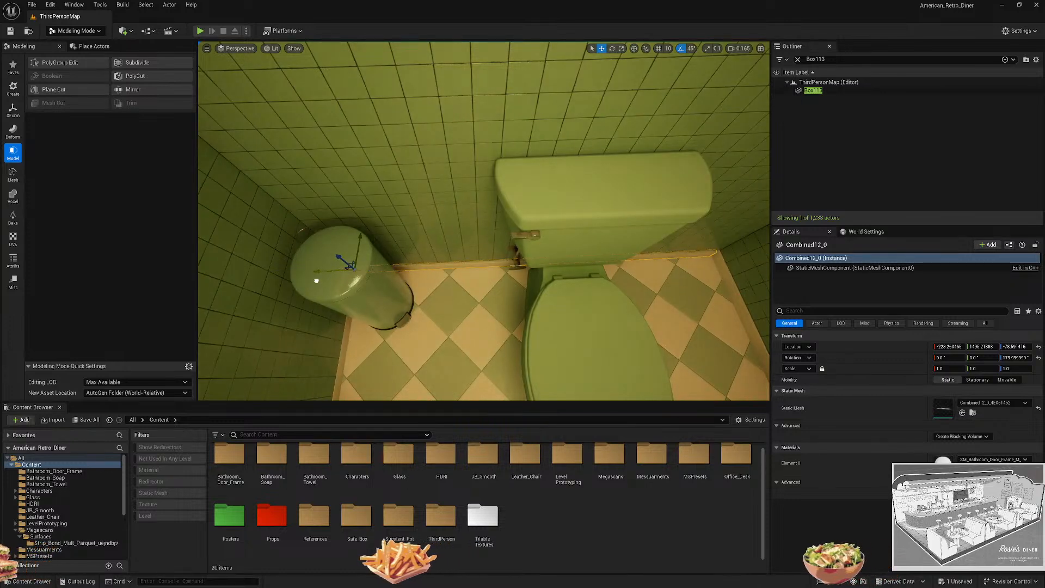
pyautogui.moveTo(317, 280); pyautogui.dragTo(317, 280)
pyautogui.moveTo(320, 292); pyautogui.dragTo(321, 292, button='right')
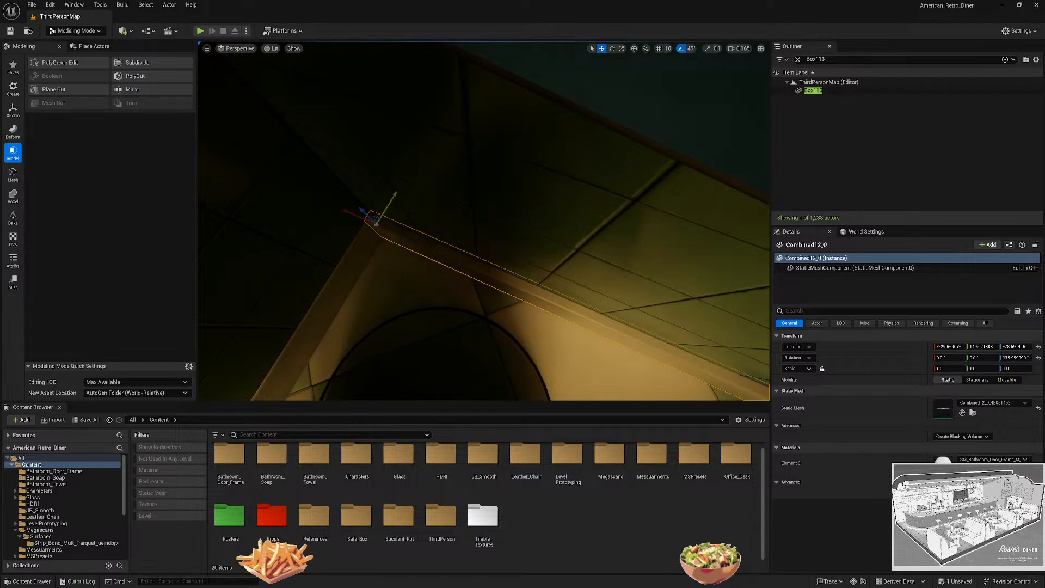
pyautogui.press('Escape')
# Inspect the baseboard's joints behind the toilet and nudge it to Y about 1495.89 and Z about -78.37.
pyautogui.moveTo(393, 191); pyautogui.dragTo(392, 192, button='right')
pyautogui.scroll(1, 393, 192)
pyautogui.click(496, 206)
pyautogui.moveTo(254, 209); pyautogui.dragTo(269, 210, button='right')
pyautogui.press('Escape')
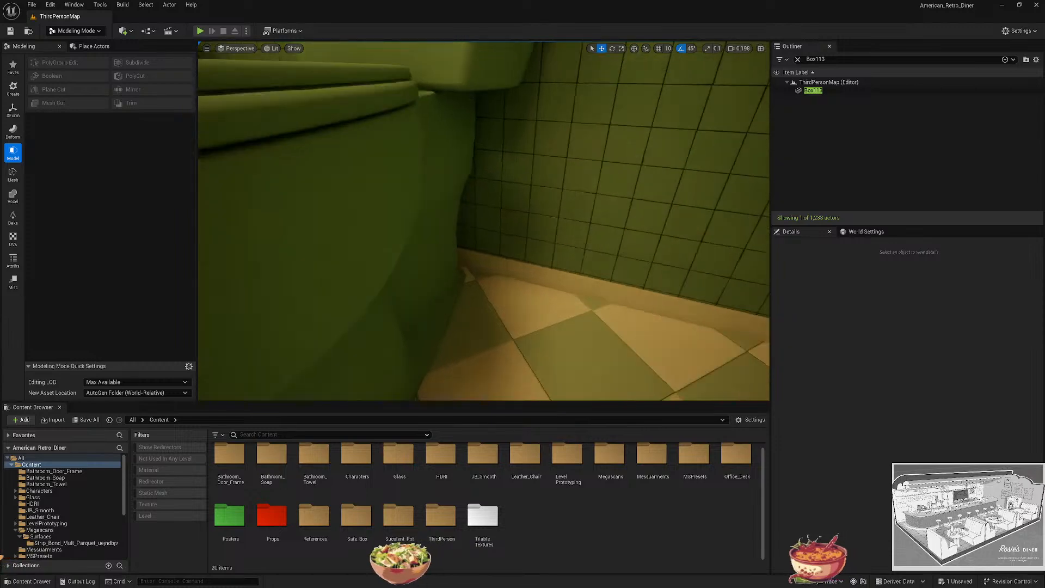
pyautogui.moveTo(557, 288); pyautogui.dragTo(557, 288, button='right')
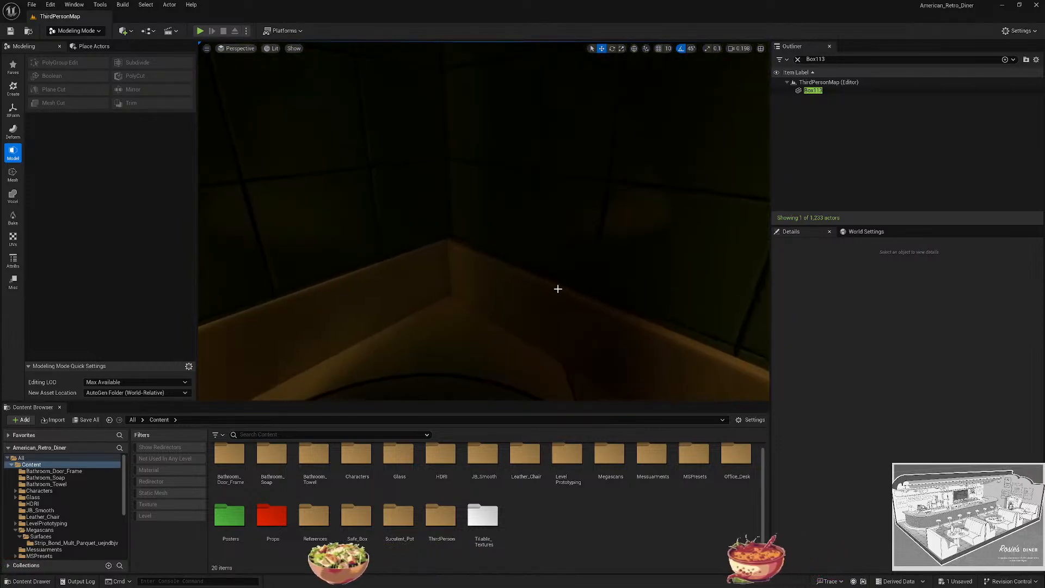
pyautogui.click(523, 275)
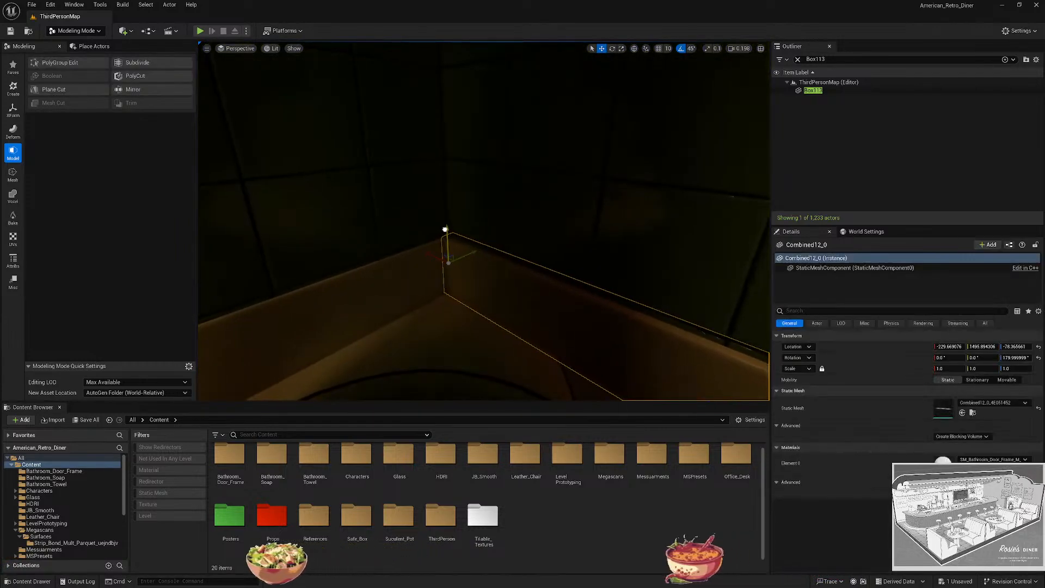
pyautogui.press('Escape')
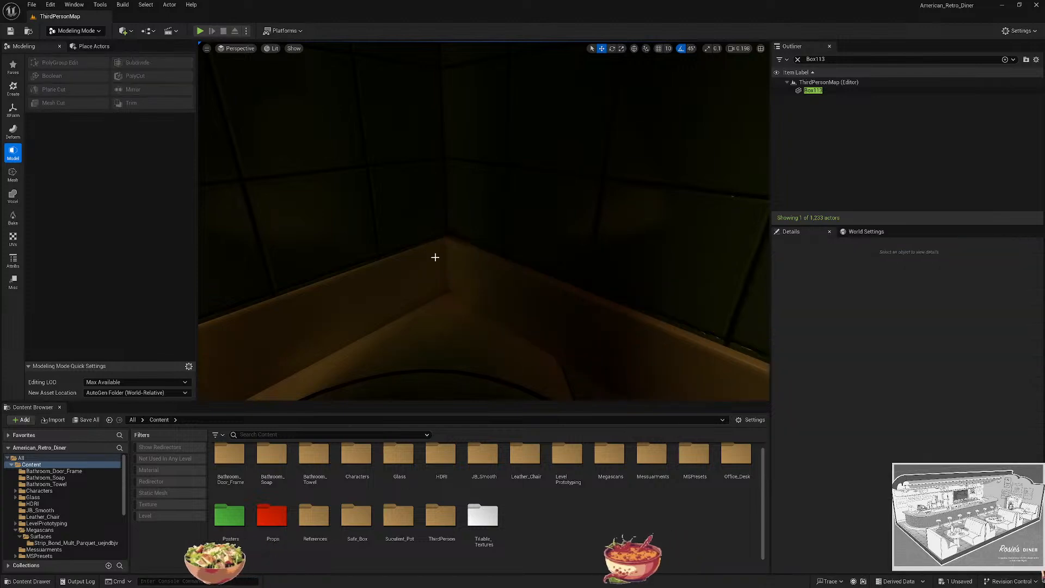
# Playtest the level by walking the character through the entrance hall and restroom to check the baseboards and props.
pyautogui.moveTo(557, 289); pyautogui.dragTo(540, 299, button='right')
pyautogui.rightClick(524, 342)
pyautogui.click(556, 334)
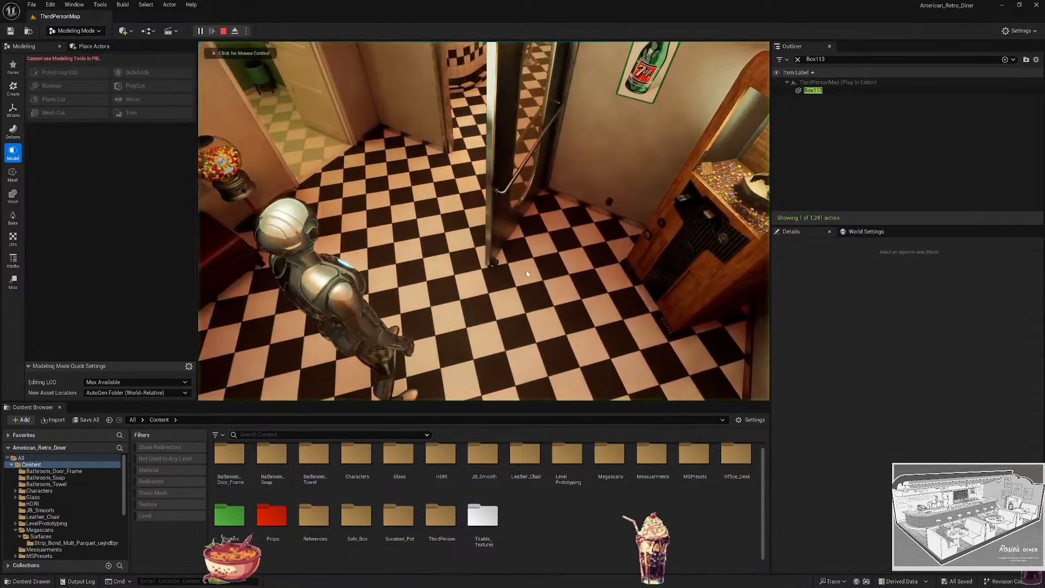
pyautogui.click(526, 274)
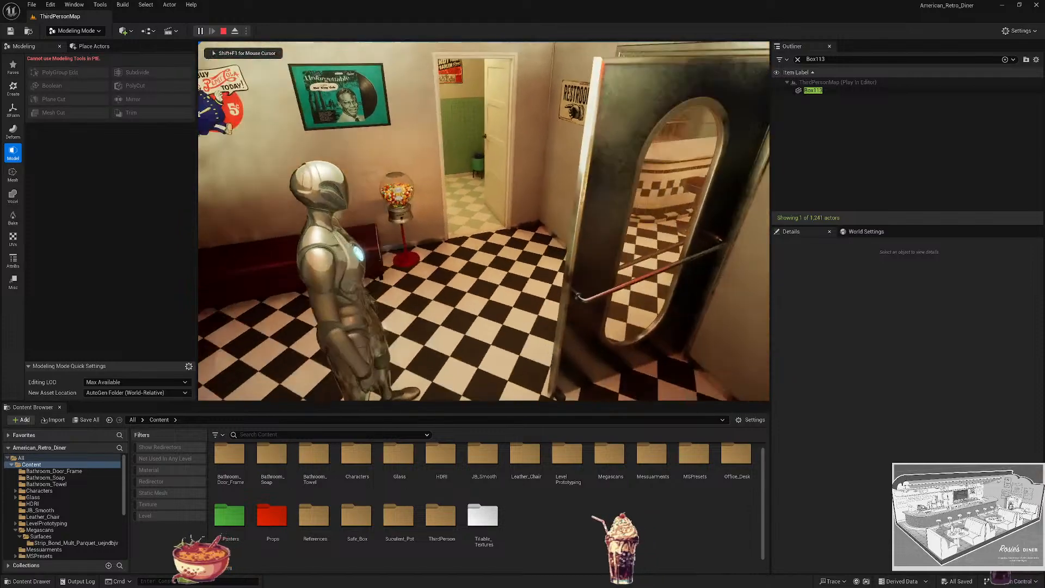
pyautogui.press('w')
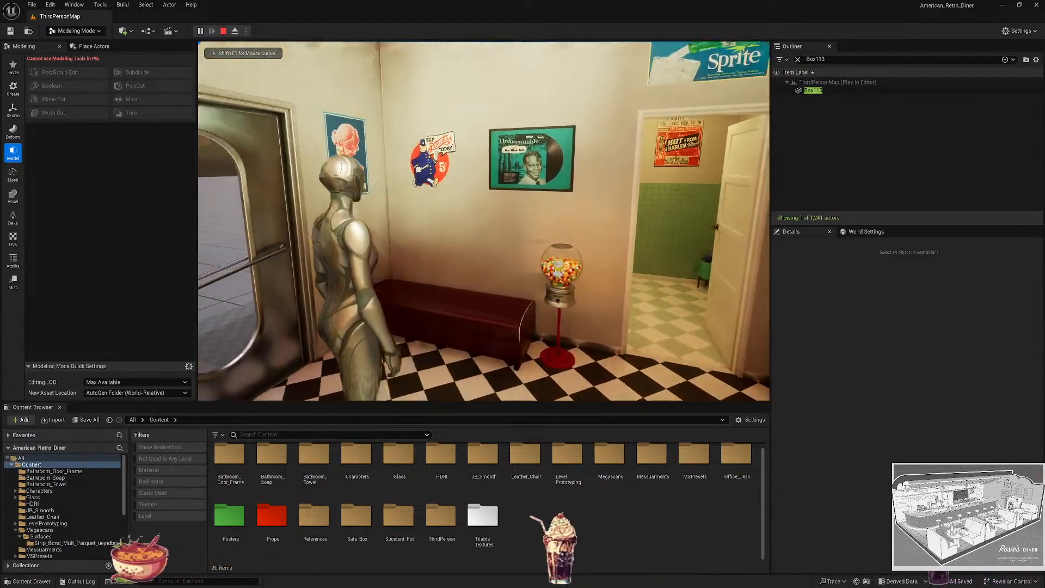
pyautogui.press('w')
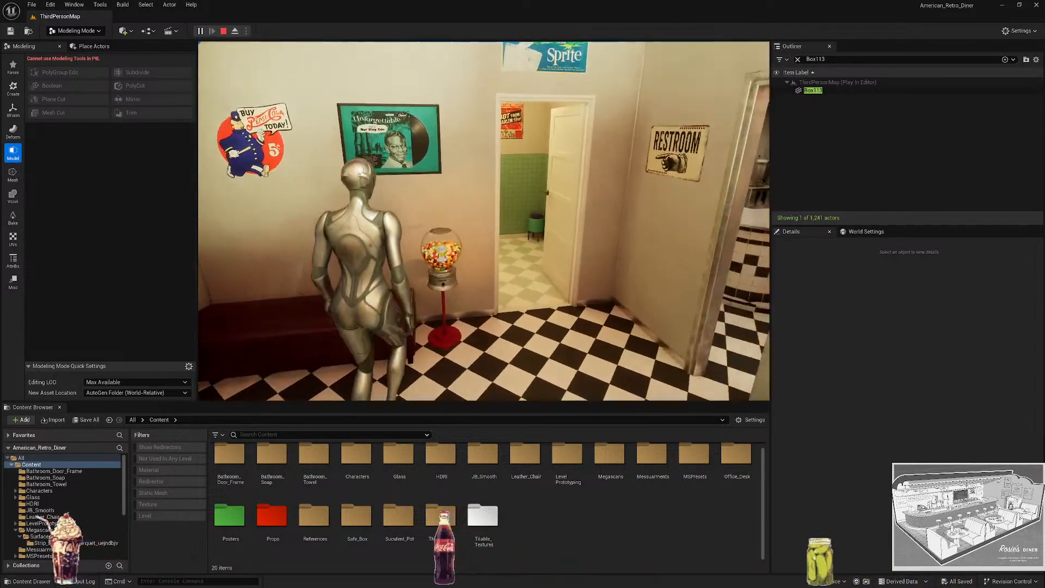
pyautogui.press('w')
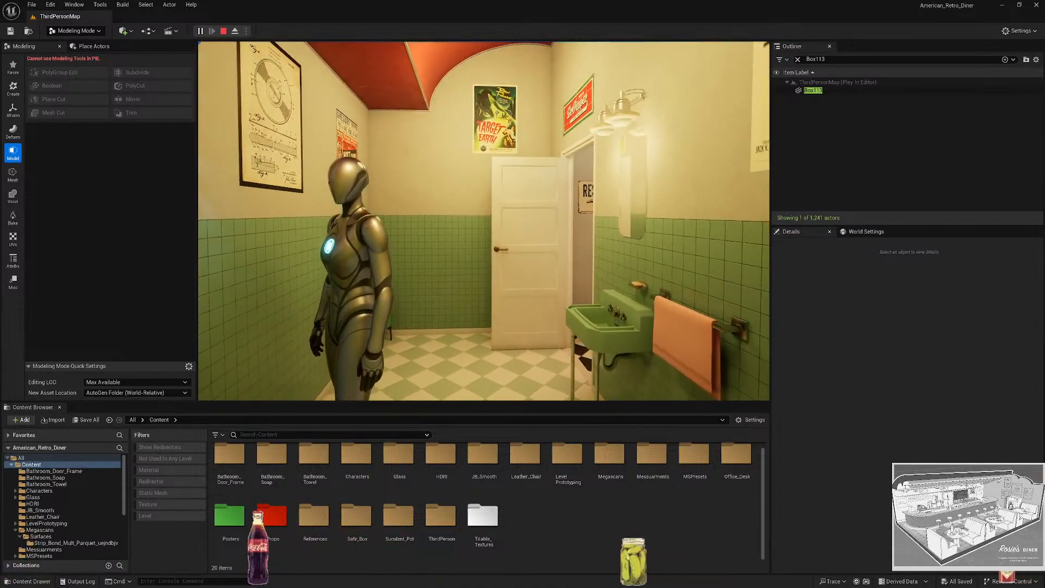
pyautogui.press('w')
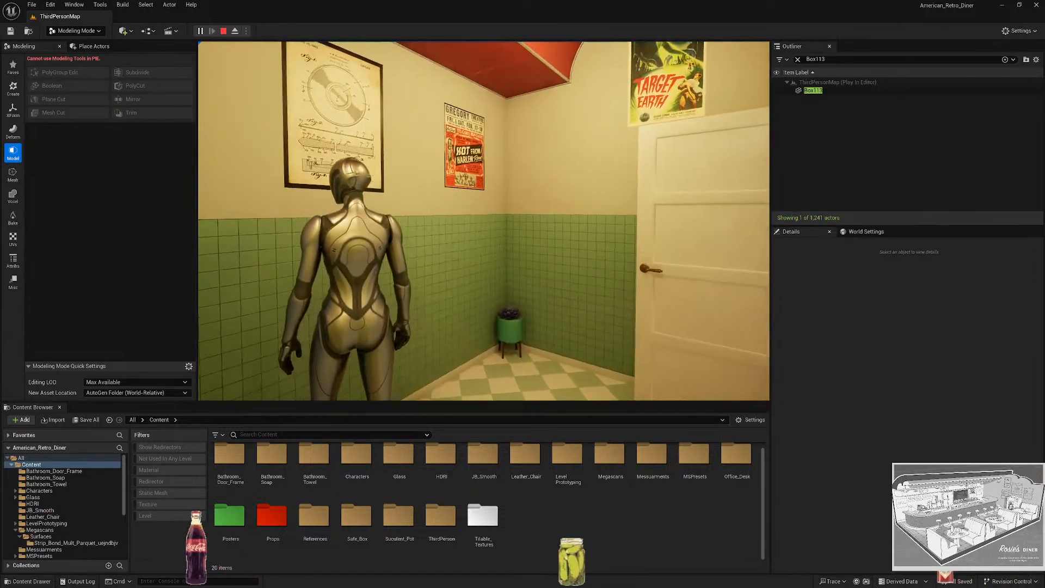
pyautogui.press('w')
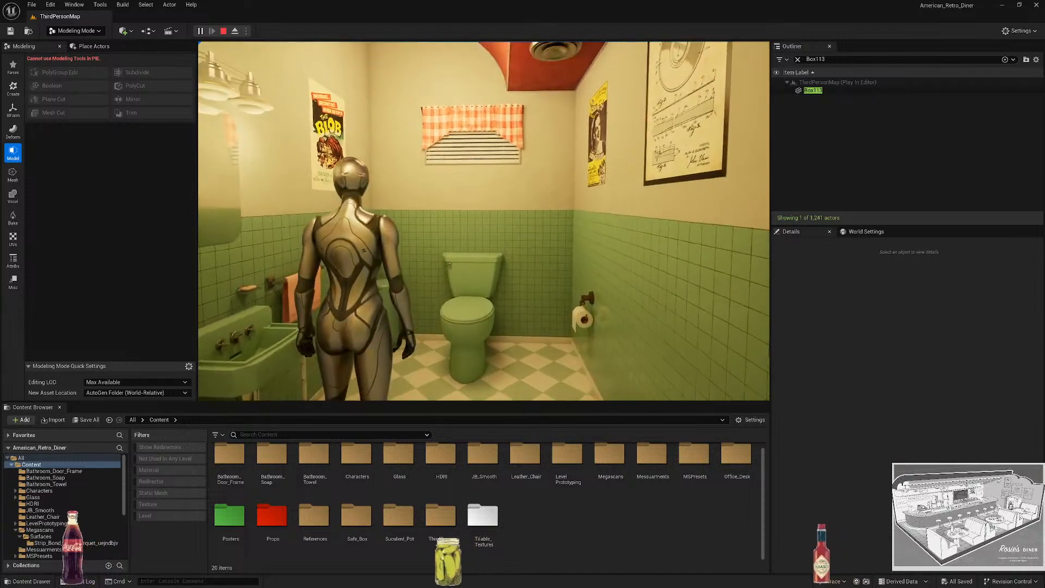
pyautogui.press('w')
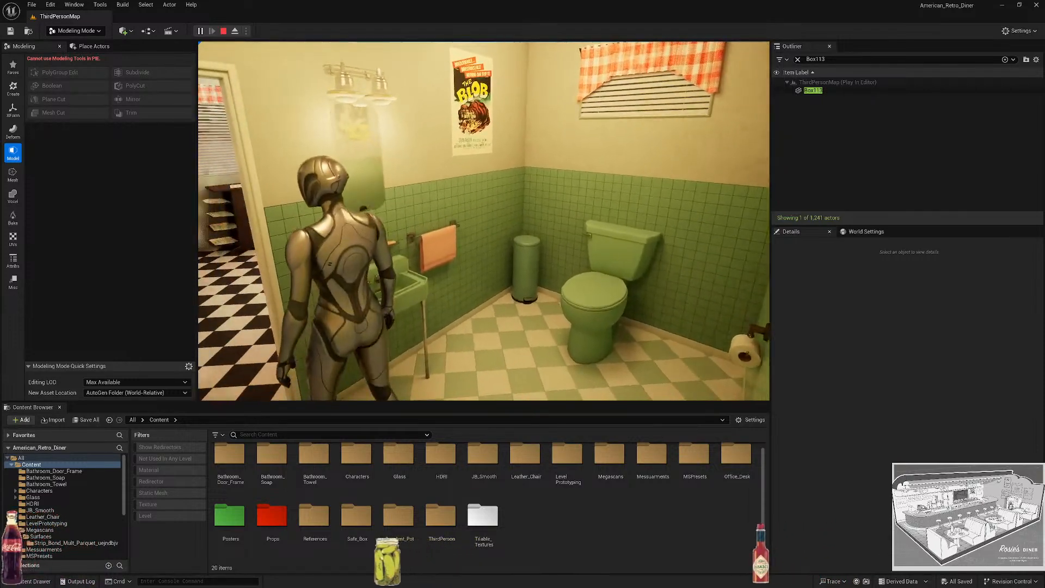
pyautogui.press('w')
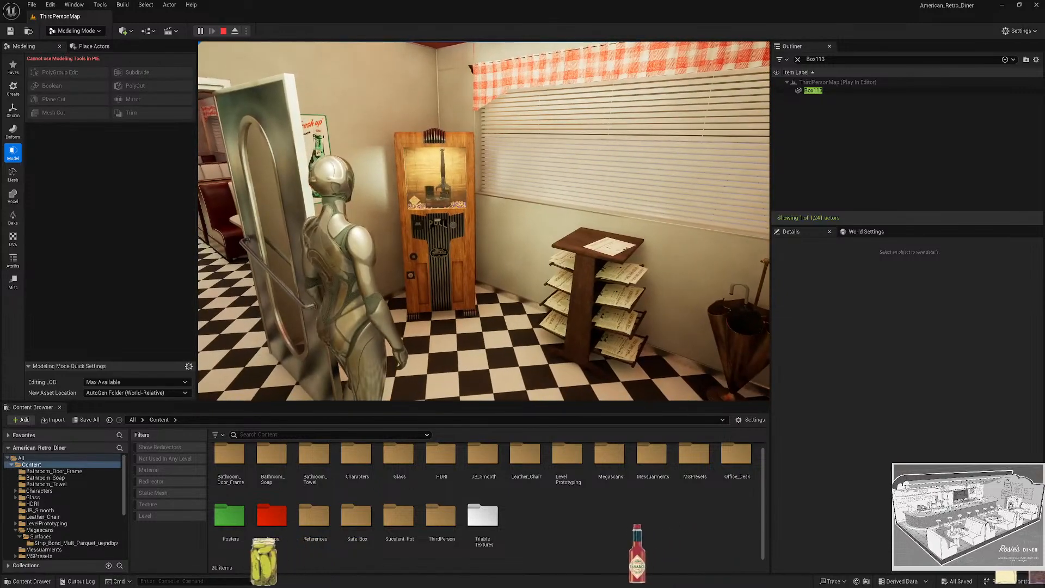
# Continue the playtest past the booths and along the diner counter, and end the play session.
pyautogui.press('s')
pyautogui.press('d')
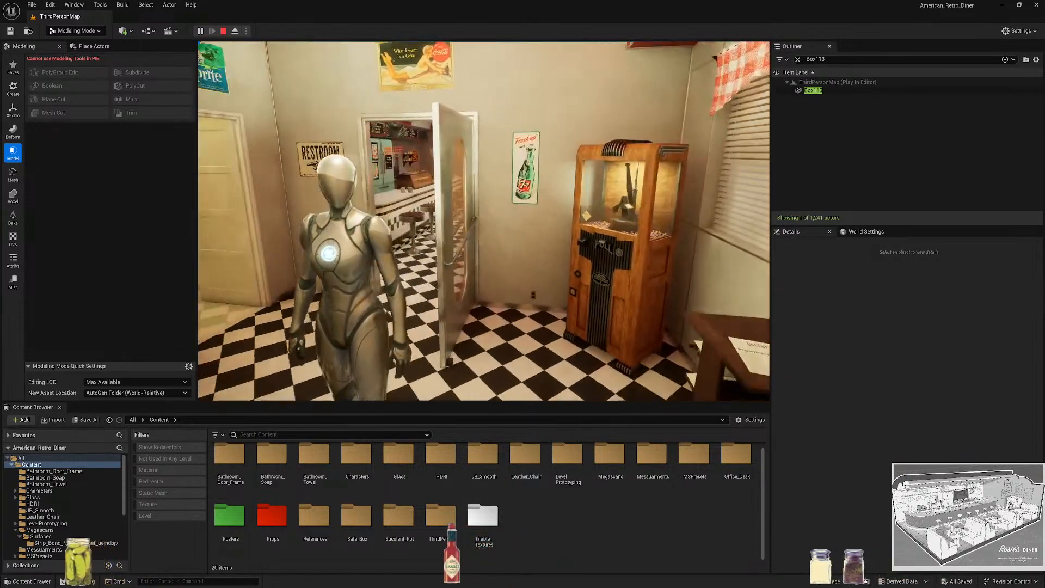
pyautogui.press('w')
pyautogui.press('w')
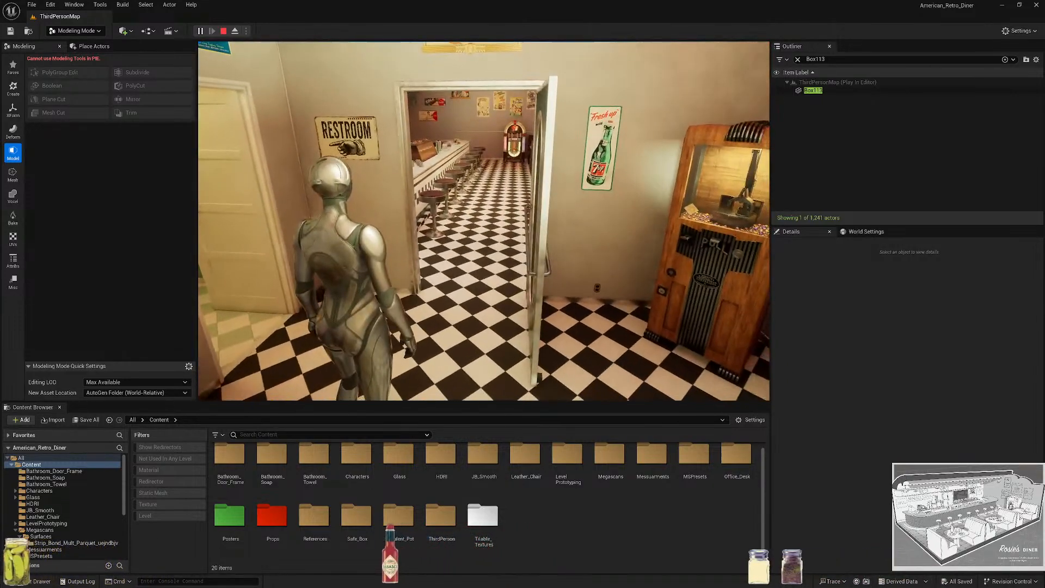
pyautogui.press('w')
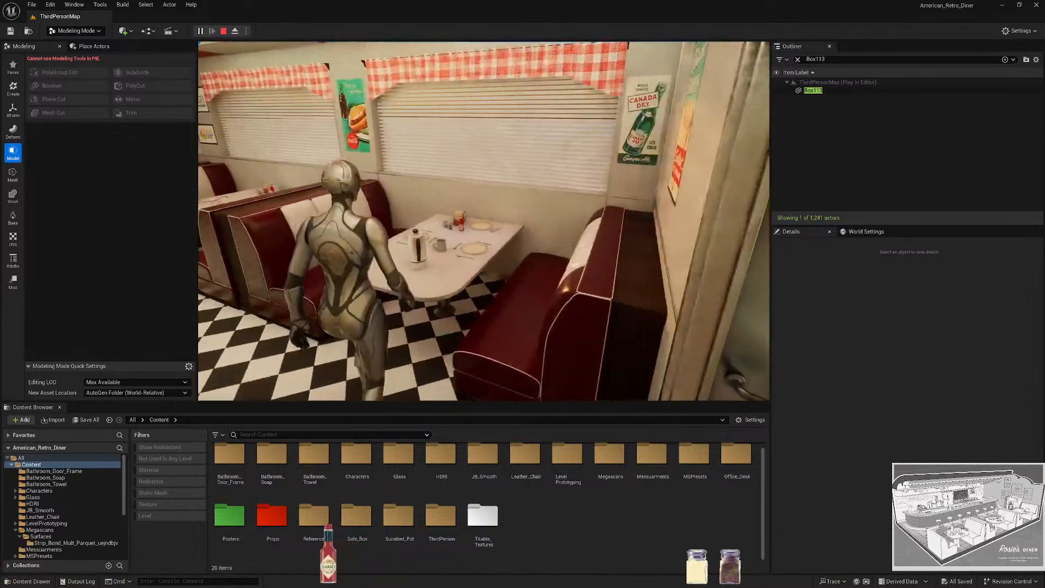
pyautogui.press('w')
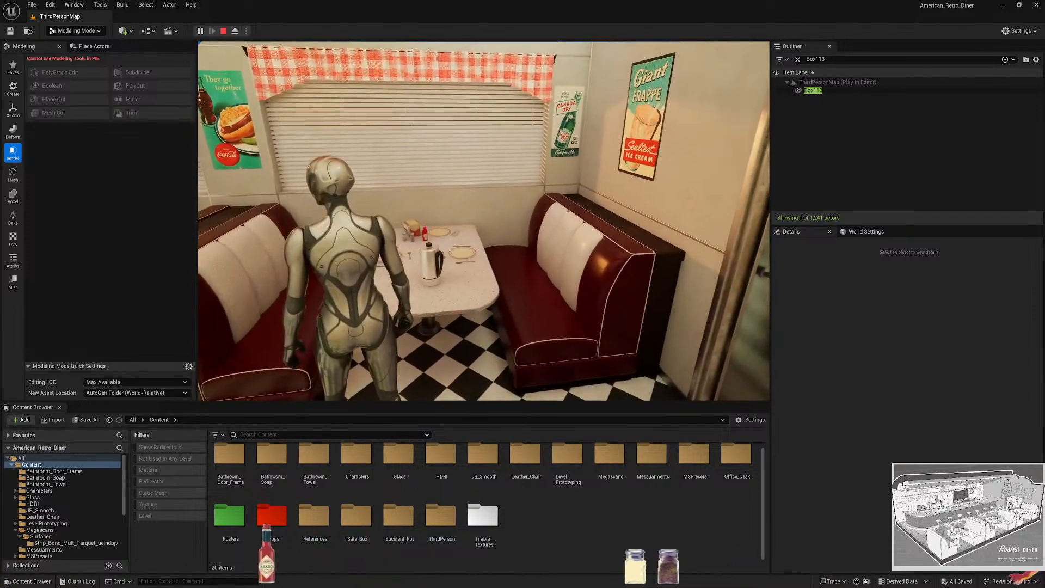
pyautogui.press('d')
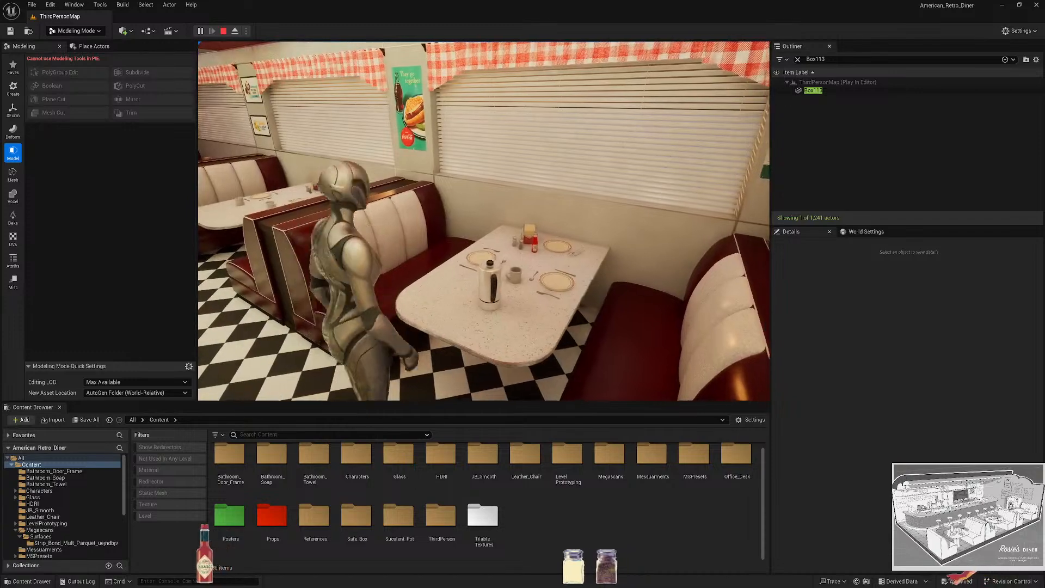
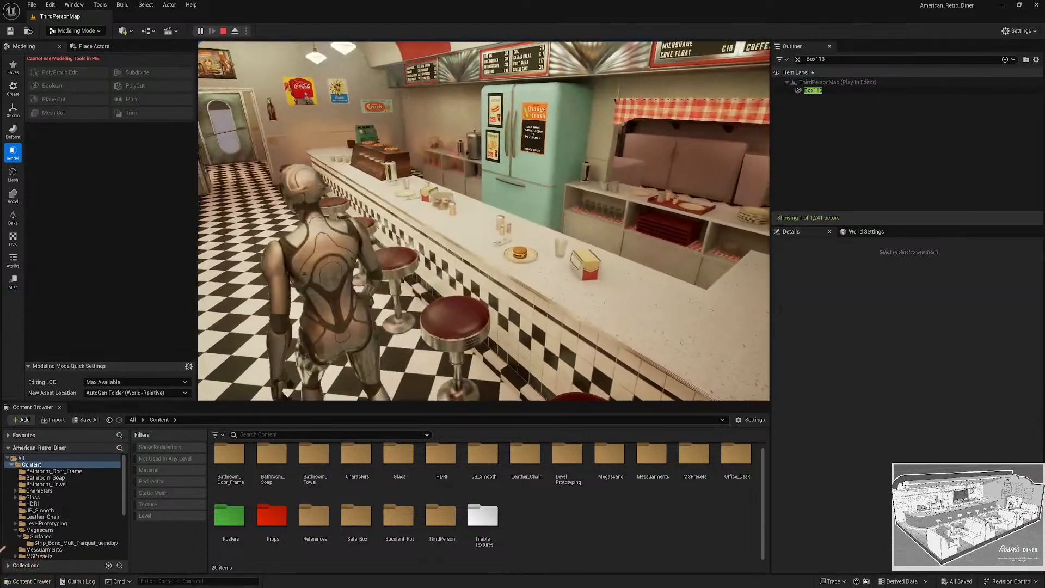
pyautogui.press('w')
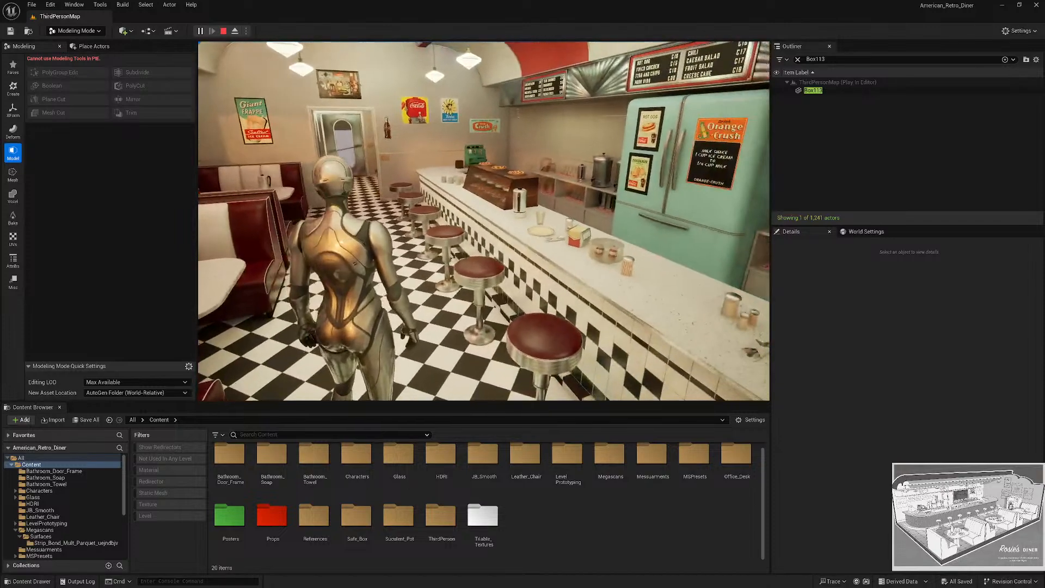
pyautogui.press('Escape')
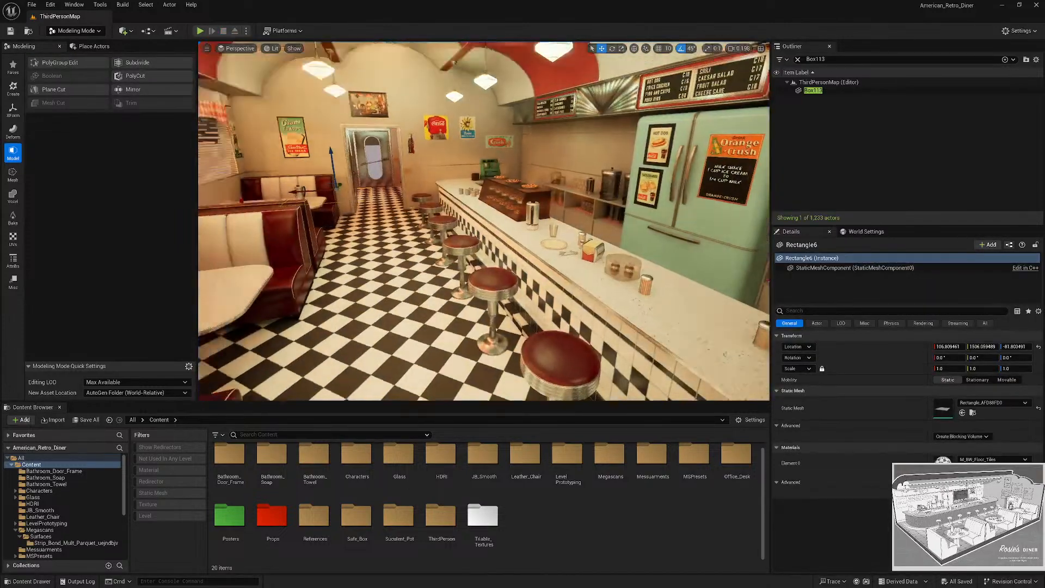
# Review the dining room and the office's desk, chair, safe and Drawer placeholder in the editor viewport.
pyautogui.moveTo(483, 220); pyautogui.dragTo(435, 190, button='right')
pyautogui.press('Escape')
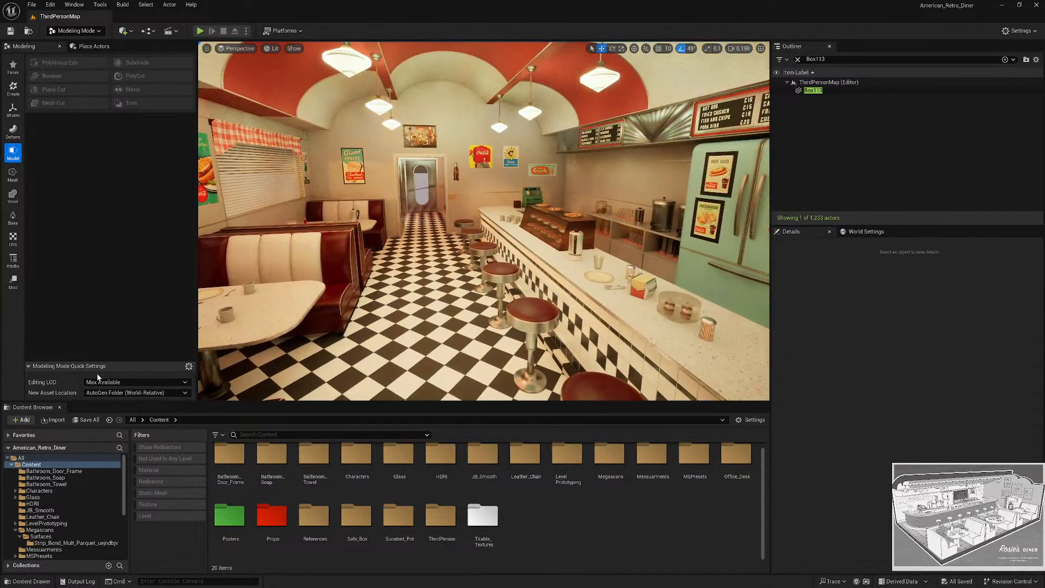
pyautogui.moveTo(483, 220); pyautogui.dragTo(288, 213, button='right')
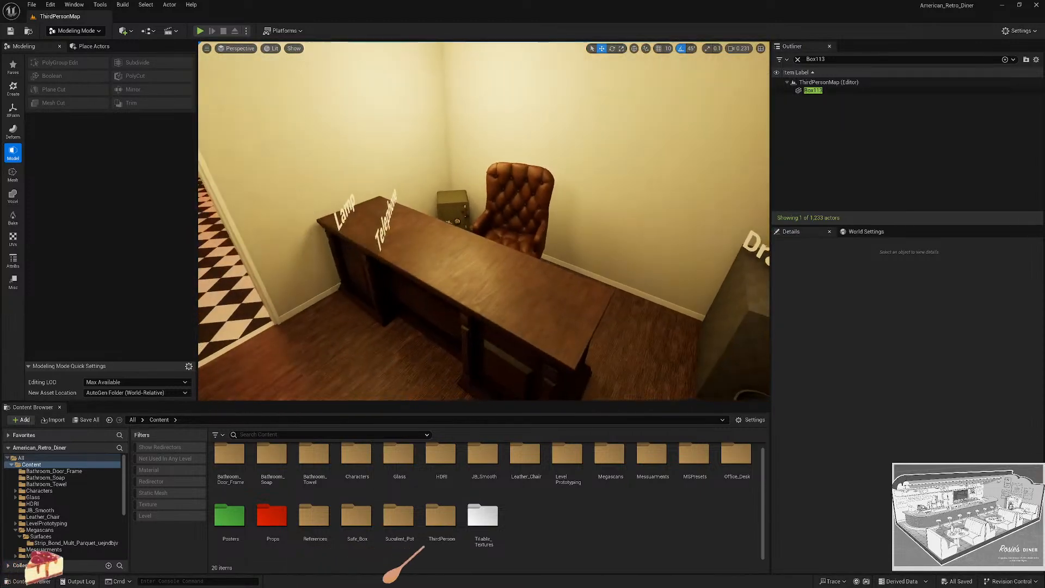
pyautogui.moveTo(483, 220)
pyautogui.mouseDown(button='right')
pyautogui.moveTo(470, 225)
pyautogui.moveTo(489, 239)
pyautogui.mouseUp(button='right')
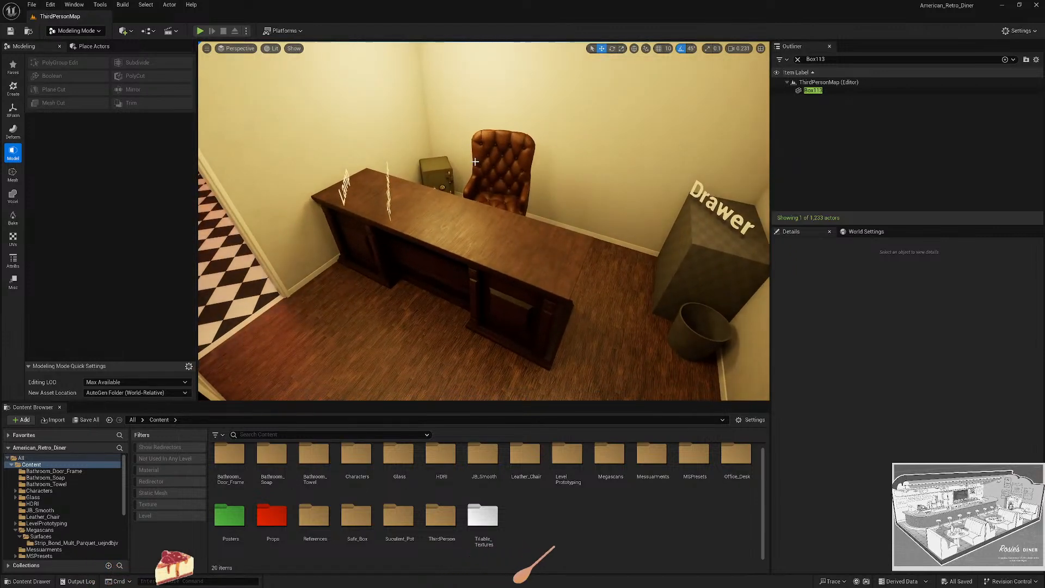
# Disable the viewport's realtime override and realtime rendering, and switch to the office drawer cabinet scene in Maya.
pyautogui.click(205, 49)
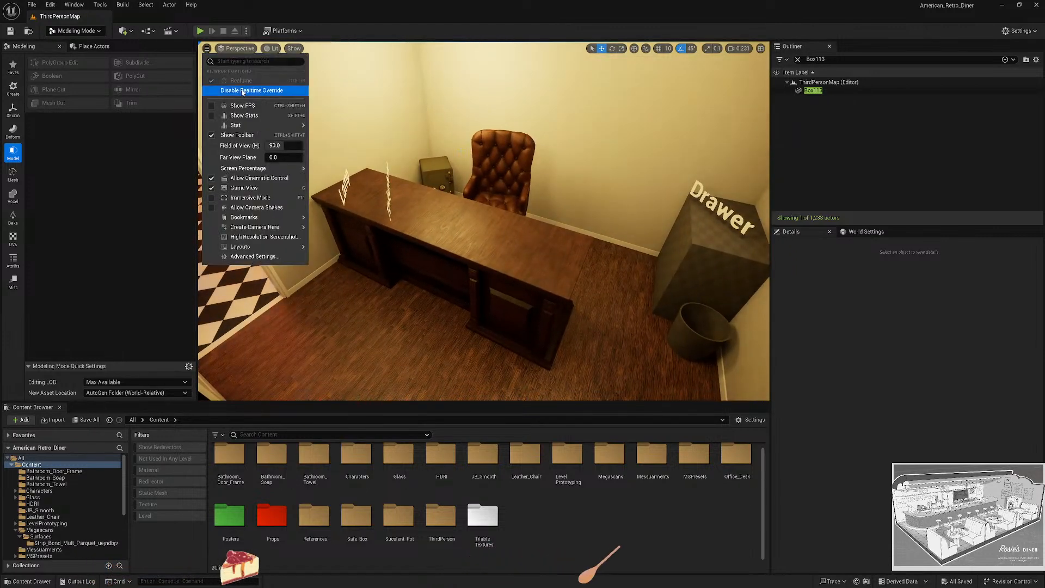
pyautogui.click(242, 90)
pyautogui.click(206, 49)
pyautogui.click(242, 81)
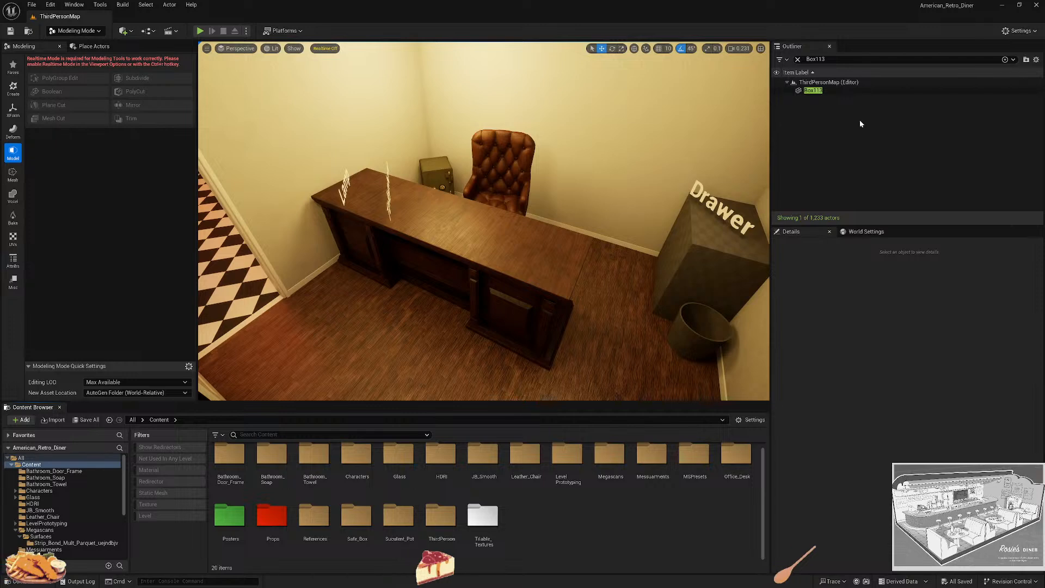
pyautogui.click(1002, 6)
pyautogui.scroll(4, 336, 343)
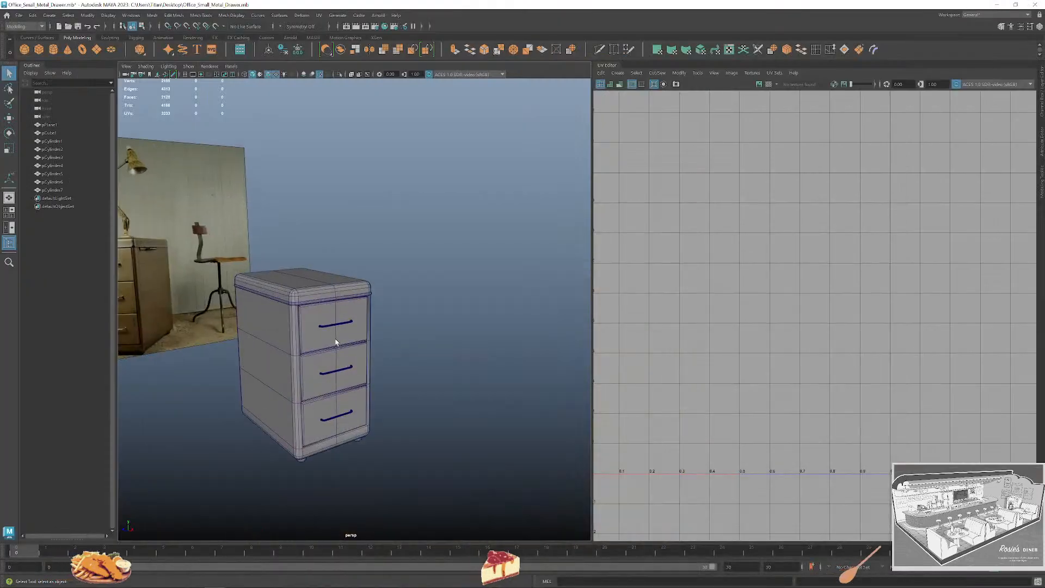
# Select all UVs of the top drawer handle and unfold them in the UV Editor.
pyautogui.keyDown('alt'); pyautogui.moveTo(412, 321); pyautogui.dragTo(469, 296, button='middle'); pyautogui.keyUp('alt')
pyautogui.keyDown('alt'); pyautogui.moveTo(469, 297); pyautogui.dragTo(451, 302); pyautogui.keyUp('alt')
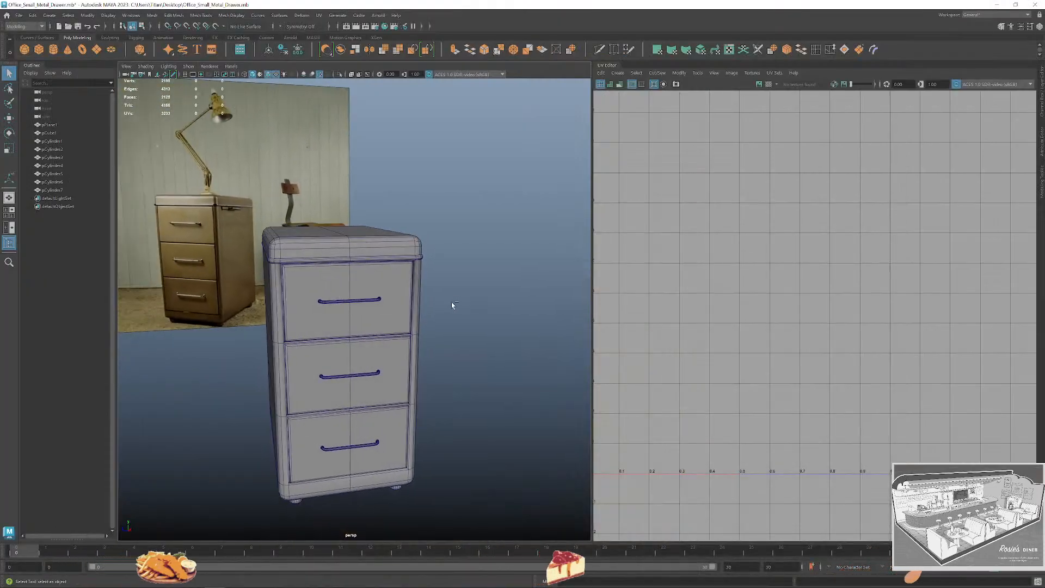
pyautogui.keyDown('alt'); pyautogui.moveTo(477, 337); pyautogui.dragTo(496, 357); pyautogui.keyUp('alt')
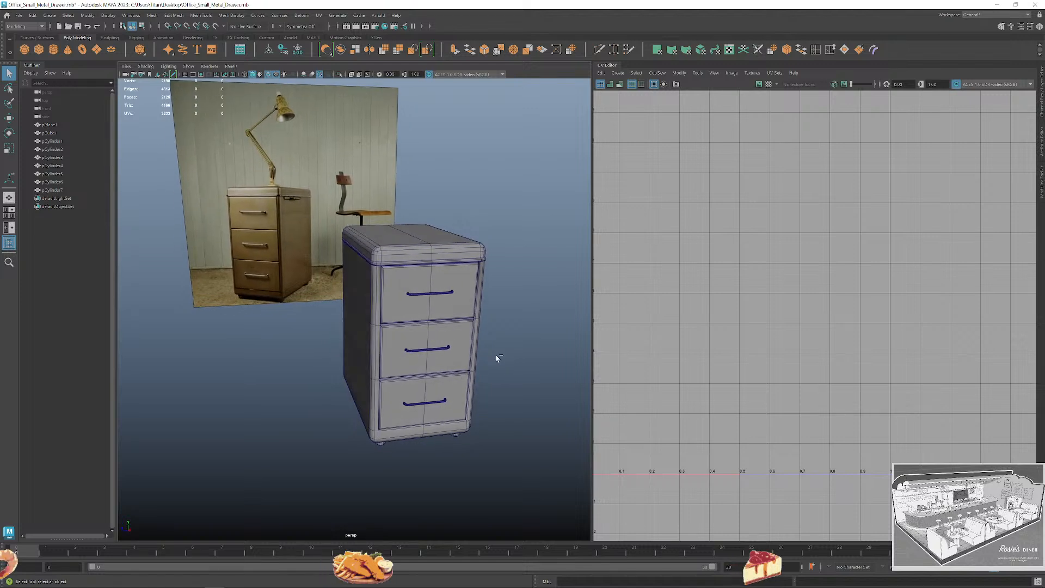
pyautogui.keyDown('alt'); pyautogui.moveTo(438, 344); pyautogui.dragTo(438, 328); pyautogui.keyUp('alt')
pyautogui.keyDown('alt'); pyautogui.moveTo(438, 328); pyautogui.dragTo(472, 362, button='right'); pyautogui.keyUp('alt')
pyautogui.keyDown('alt'); pyautogui.moveTo(472, 363); pyautogui.dragTo(427, 368, button='middle'); pyautogui.keyUp('alt')
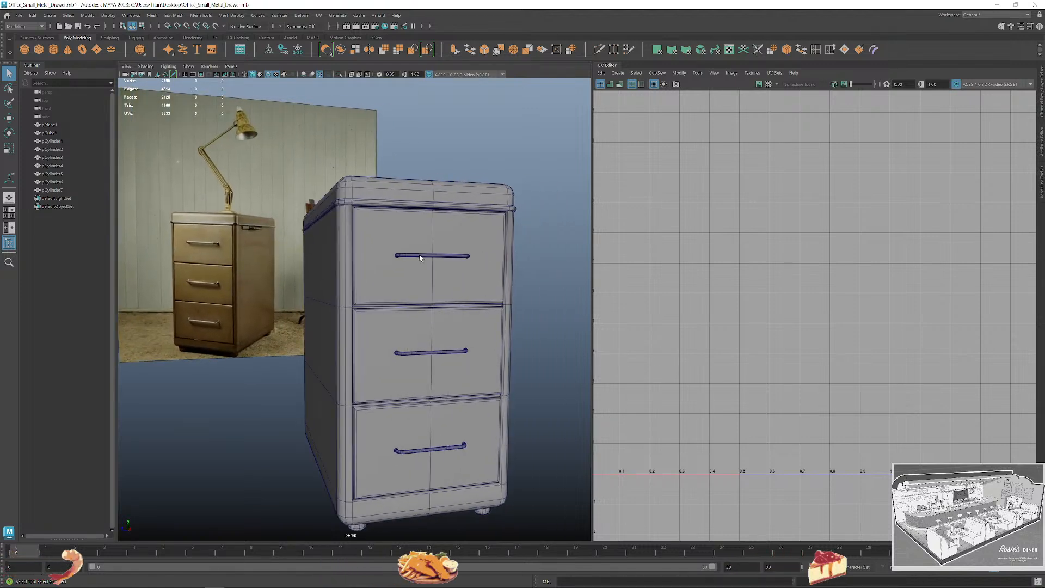
pyautogui.click(420, 256)
pyautogui.scroll(-2, 736, 309)
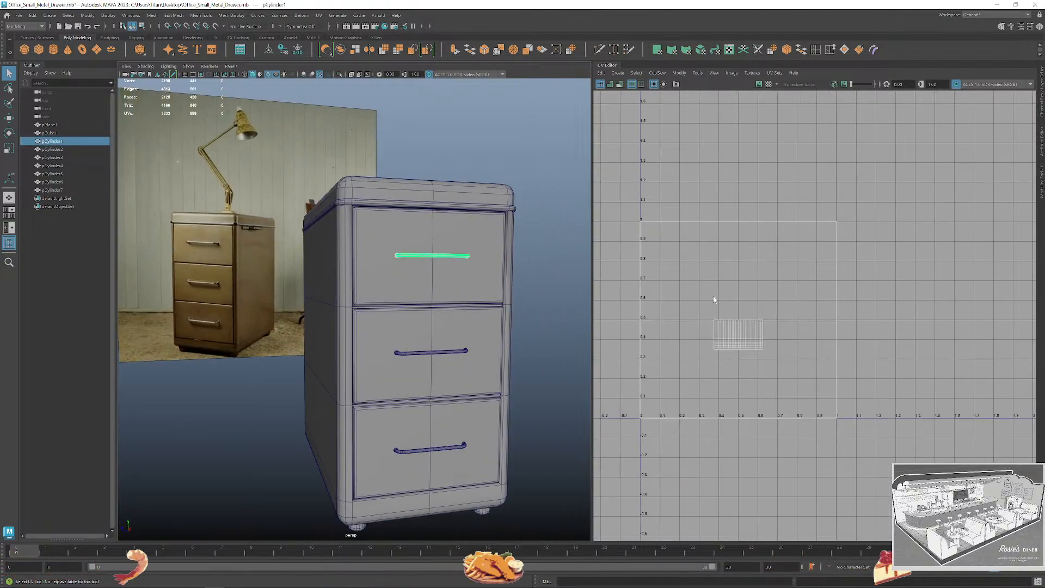
pyautogui.moveTo(706, 287); pyautogui.dragTo(642, 275, button='right')
pyautogui.scroll(-1, 678, 260)
pyautogui.moveTo(652, 246); pyautogui.dragTo(849, 436)
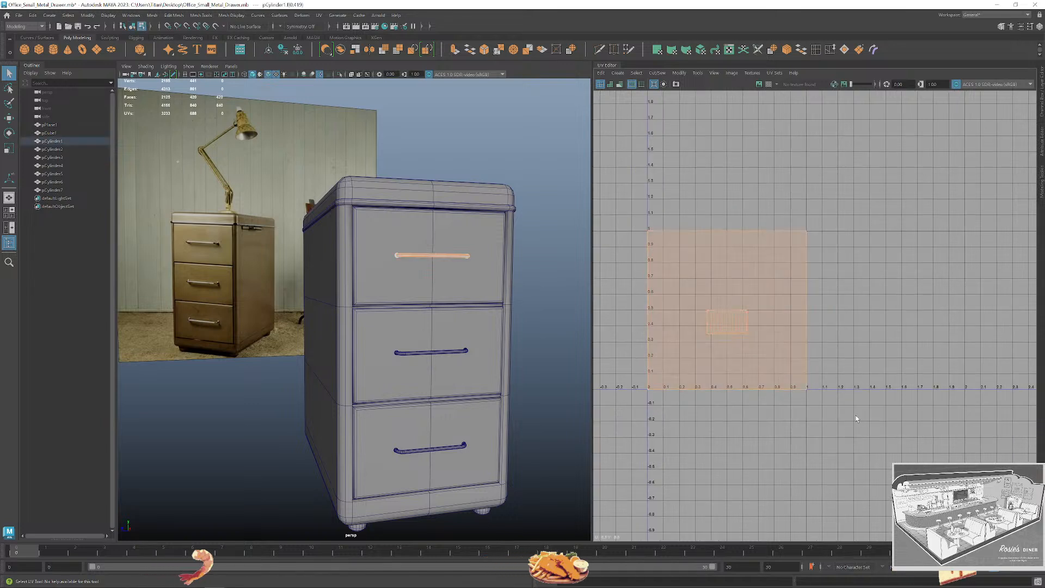
pyautogui.hotkey('ctrl', 'u')
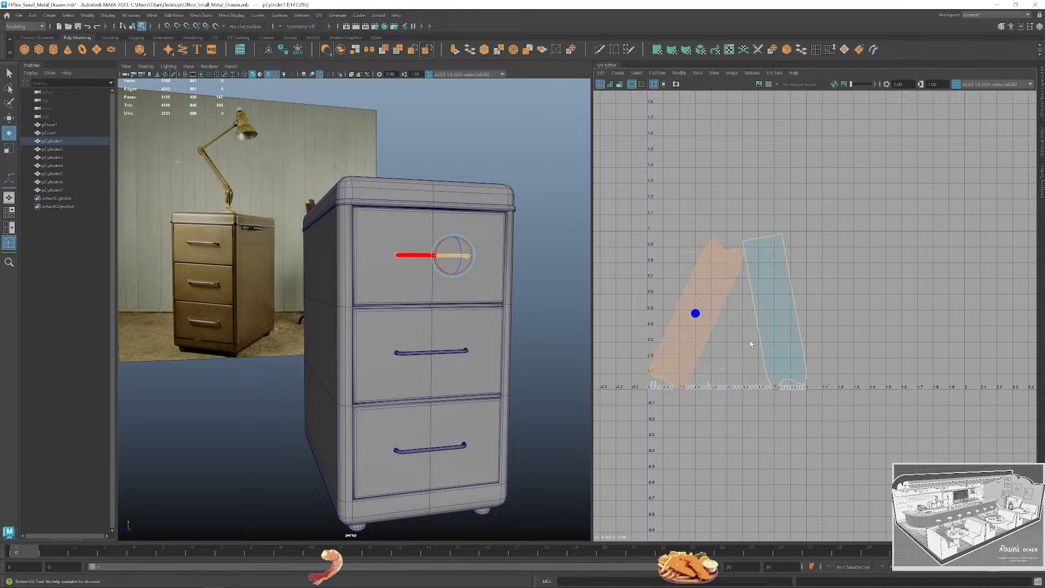
# Rotate the top handle's two long UV shells upright, and unfold and lay out all of its shells.
pyautogui.click(776, 321)
pyautogui.moveTo(814, 329); pyautogui.dragTo(818, 368)
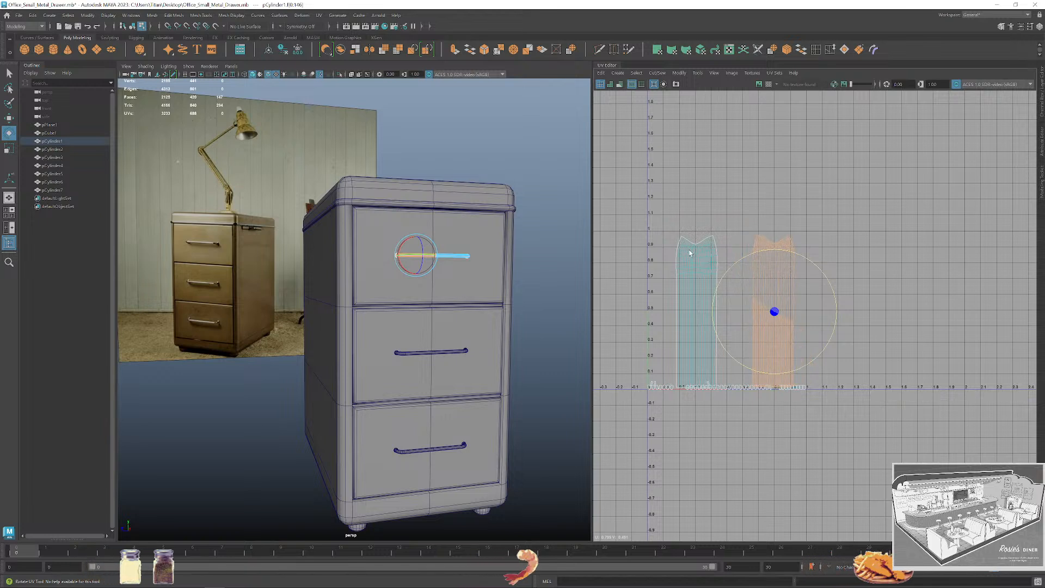
pyautogui.moveTo(697, 230); pyautogui.dragTo(861, 407)
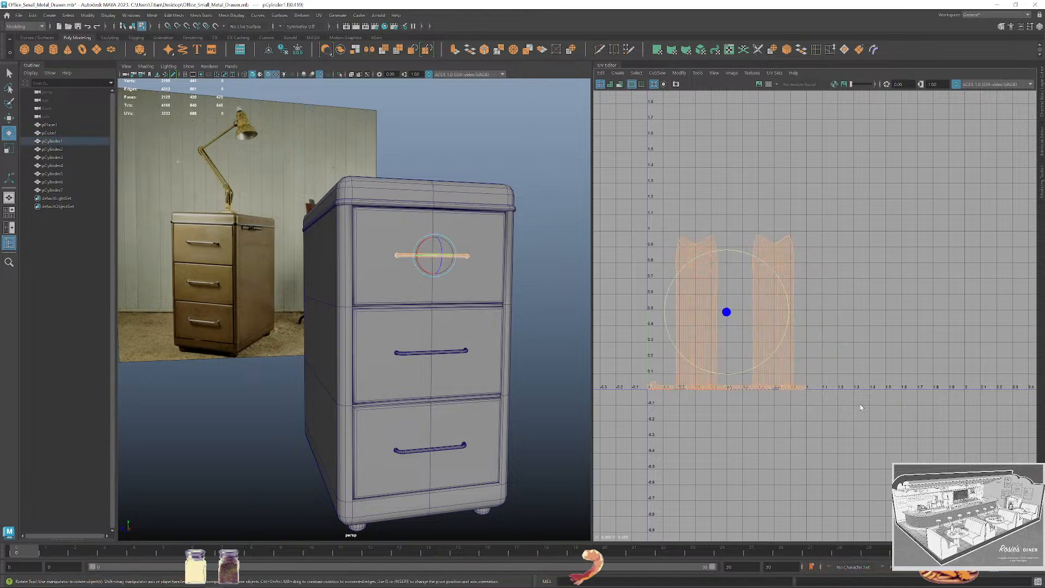
pyautogui.hotkey('ctrl', 'u')
pyautogui.hotkey('ctrl', 'l')
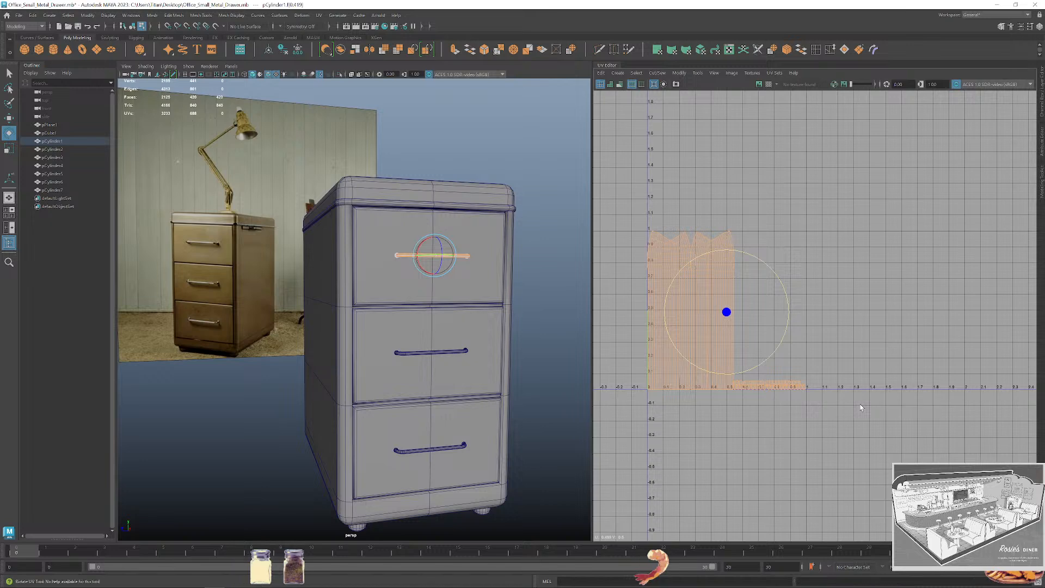
# Sew all of the top handle's UV shells into one shell and unfold it.
pyautogui.press('F8')
pyautogui.keyDown('alt'); pyautogui.moveTo(474, 279); pyautogui.dragTo(481, 289); pyautogui.keyUp('alt')
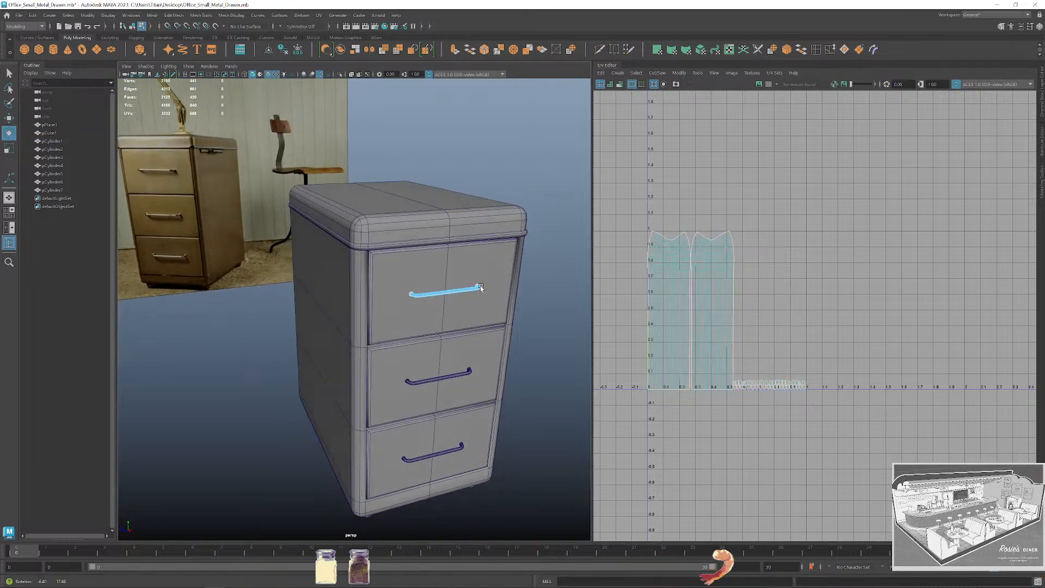
pyautogui.moveTo(847, 424); pyautogui.dragTo(625, 209)
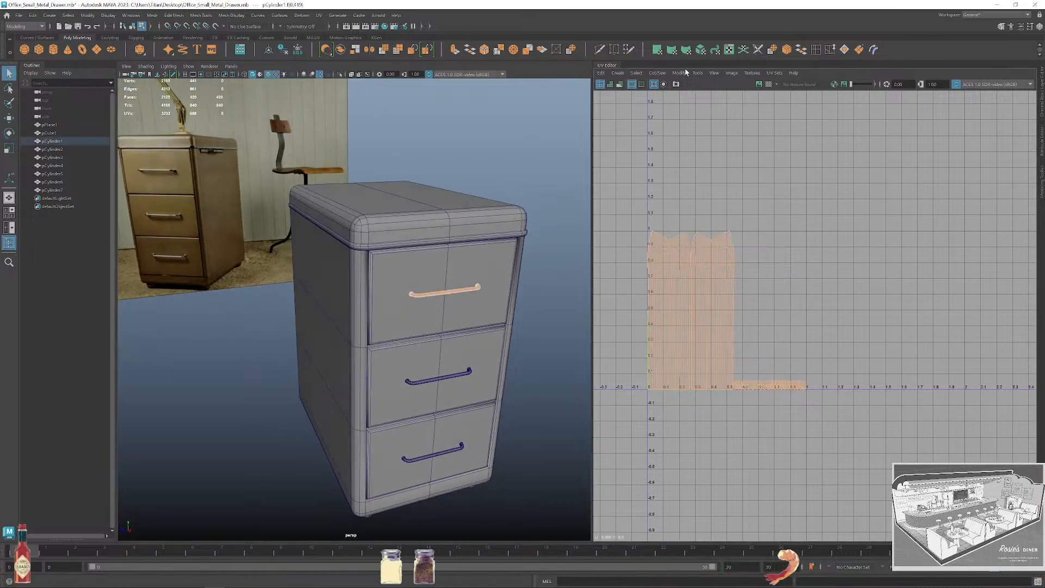
pyautogui.click(657, 72)
pyautogui.click(683, 158)
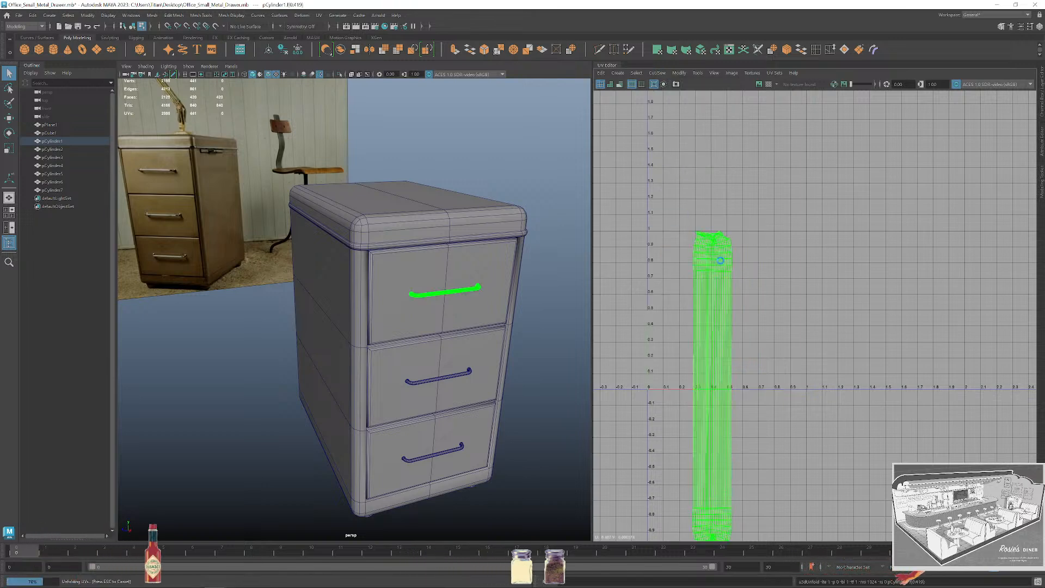
pyautogui.click(867, 330)
# Select all UVs of the middle drawer handle and sew its shells together.
pyautogui.keyDown('alt'); pyautogui.moveTo(452, 271); pyautogui.dragTo(504, 297, button='right'); pyautogui.keyUp('alt')
pyautogui.keyDown('alt'); pyautogui.moveTo(504, 298); pyautogui.dragTo(429, 283); pyautogui.keyUp('alt')
pyautogui.scroll(-5, 425, 337)
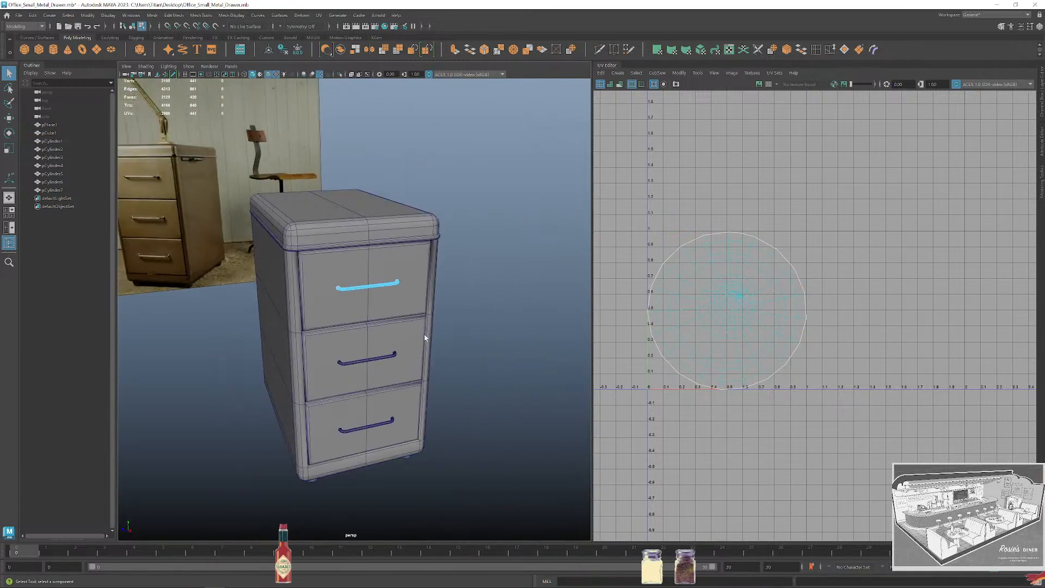
pyautogui.click(390, 360)
pyautogui.moveTo(678, 280); pyautogui.dragTo(678, 305, button='right')
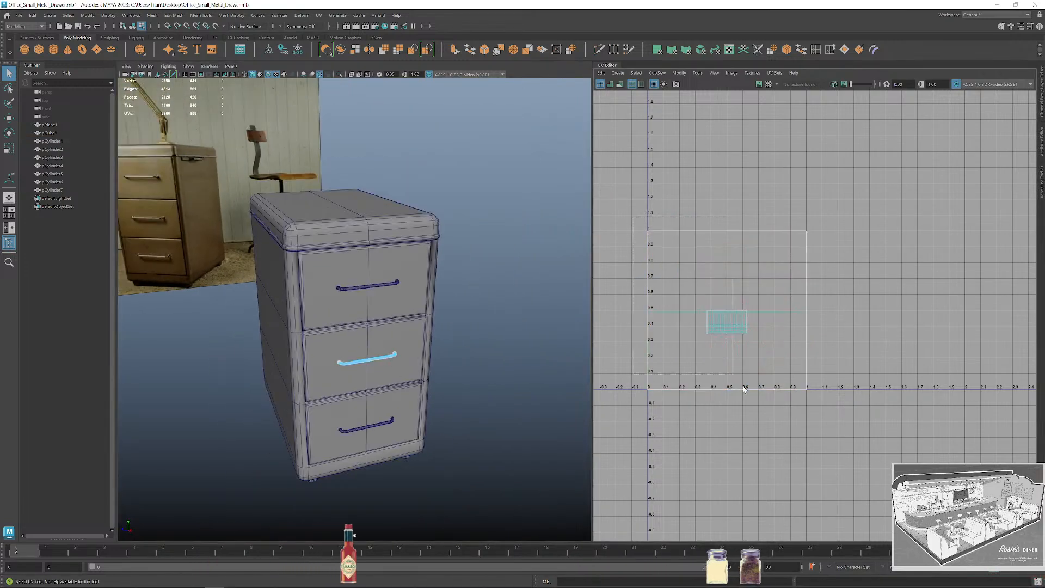
pyautogui.moveTo(626, 210); pyautogui.dragTo(854, 437)
pyautogui.click(662, 74)
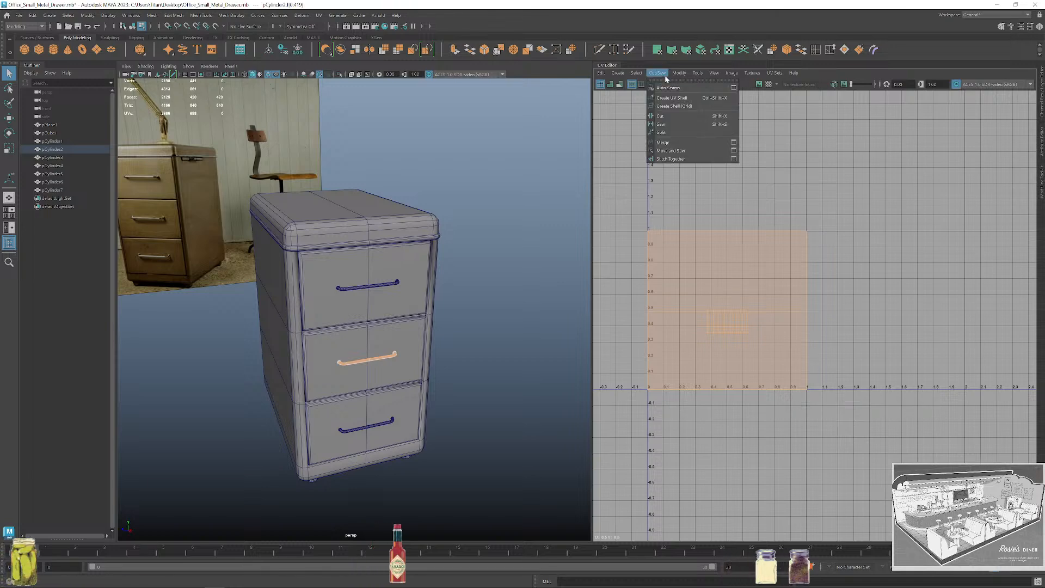
pyautogui.click(693, 148)
pyautogui.scroll(-2, 738, 239)
pyautogui.scroll(-2, 733, 253)
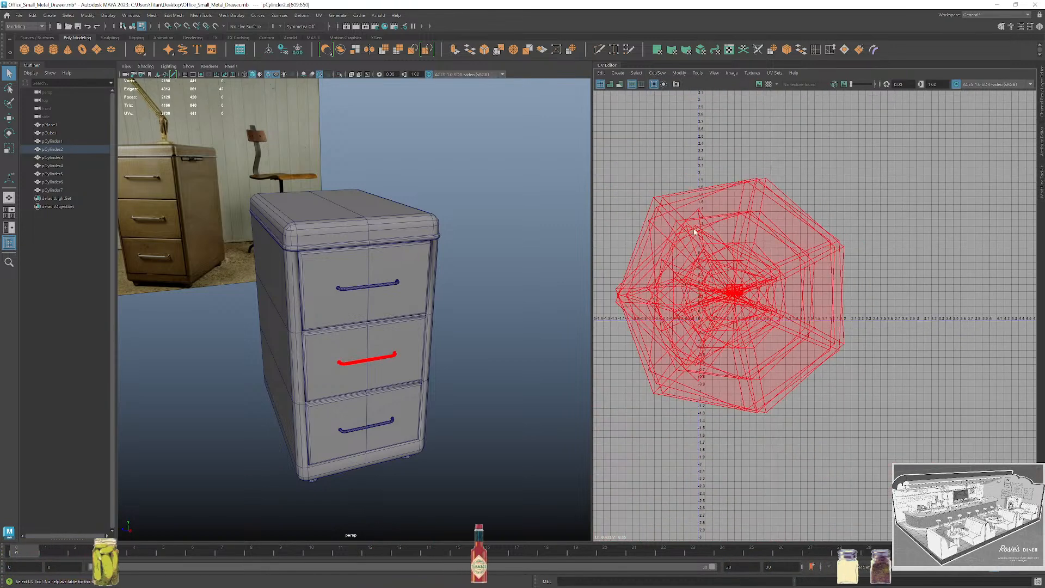
# Unfold the middle handle's sewn UVs, lay them out and clear the UV selection.
pyautogui.moveTo(694, 231); pyautogui.dragTo(712, 236, button='right')
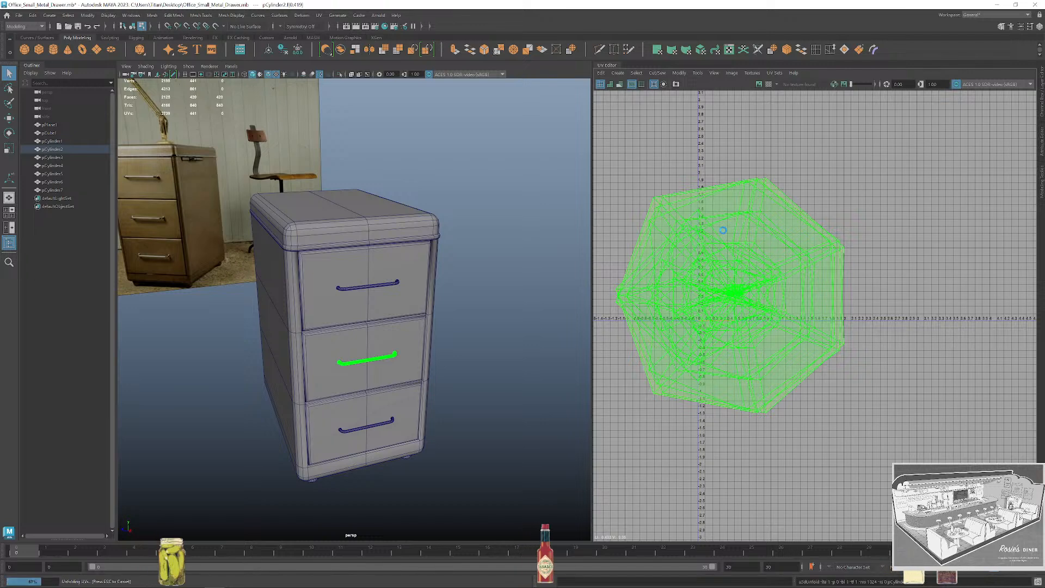
pyautogui.scroll(-1, 724, 233)
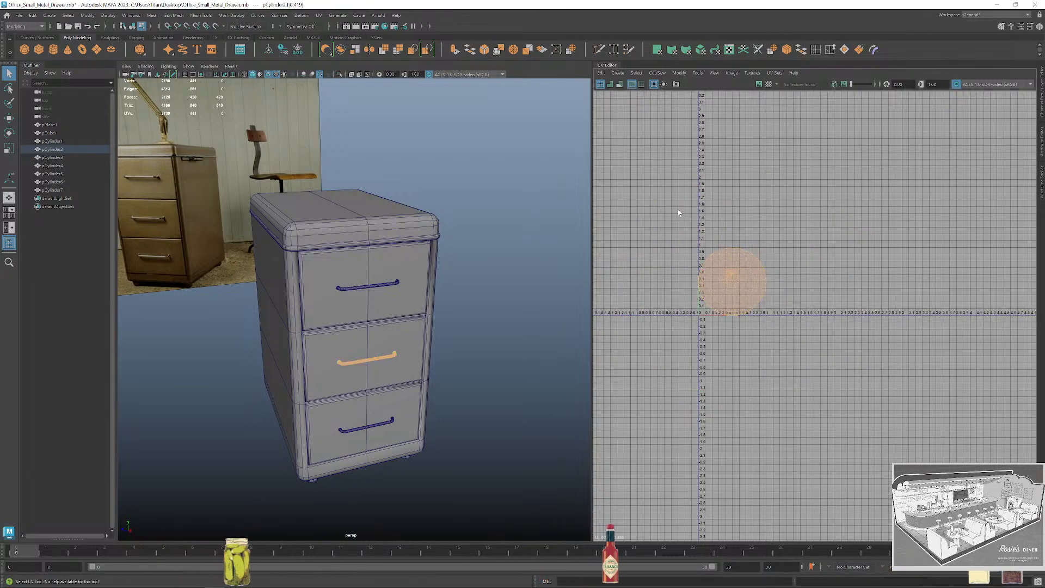
pyautogui.click(679, 212)
pyautogui.scroll(4, 773, 243)
# Select all UVs of the bottom drawer handle, and unfold and lay them out.
pyautogui.keyDown('alt'); pyautogui.moveTo(393, 355); pyautogui.dragTo(460, 322, button='middle'); pyautogui.keyUp('alt')
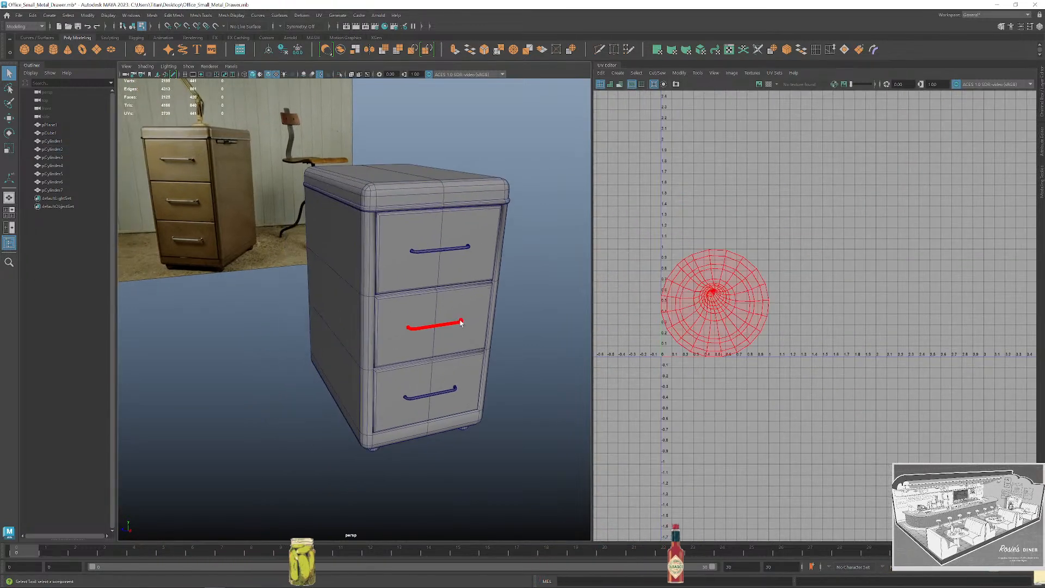
pyautogui.moveTo(460, 322); pyautogui.dragTo(489, 421, button='right')
pyautogui.click(512, 434)
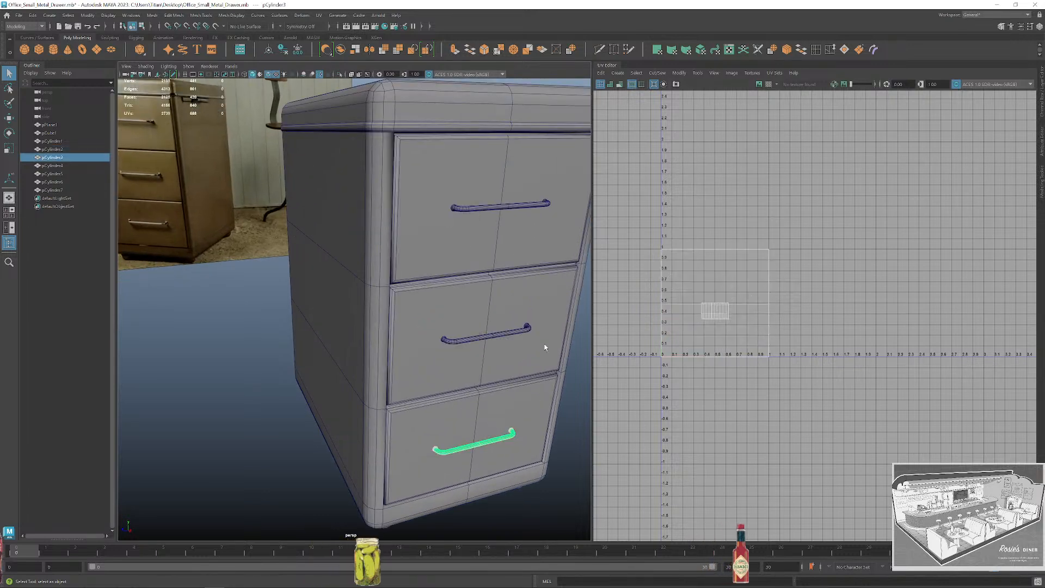
pyautogui.press('[')
pyautogui.press('[')
pyautogui.moveTo(751, 273); pyautogui.dragTo(654, 240, button='right')
pyautogui.moveTo(655, 240); pyautogui.dragTo(796, 388)
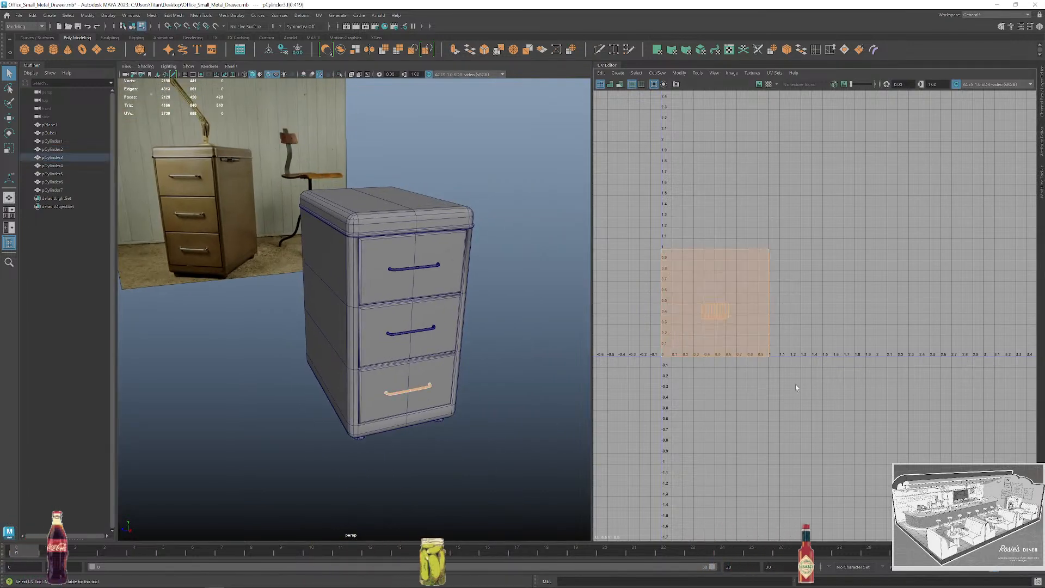
pyautogui.hotkey('ctrl', 'u')
pyautogui.hotkey('ctrl', 'l')
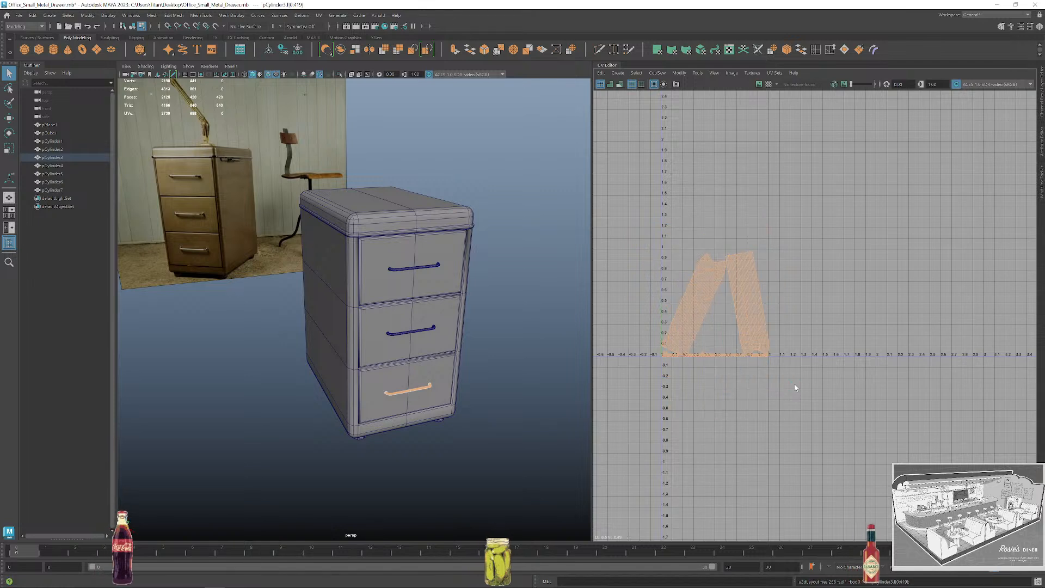
pyautogui.click(794, 388)
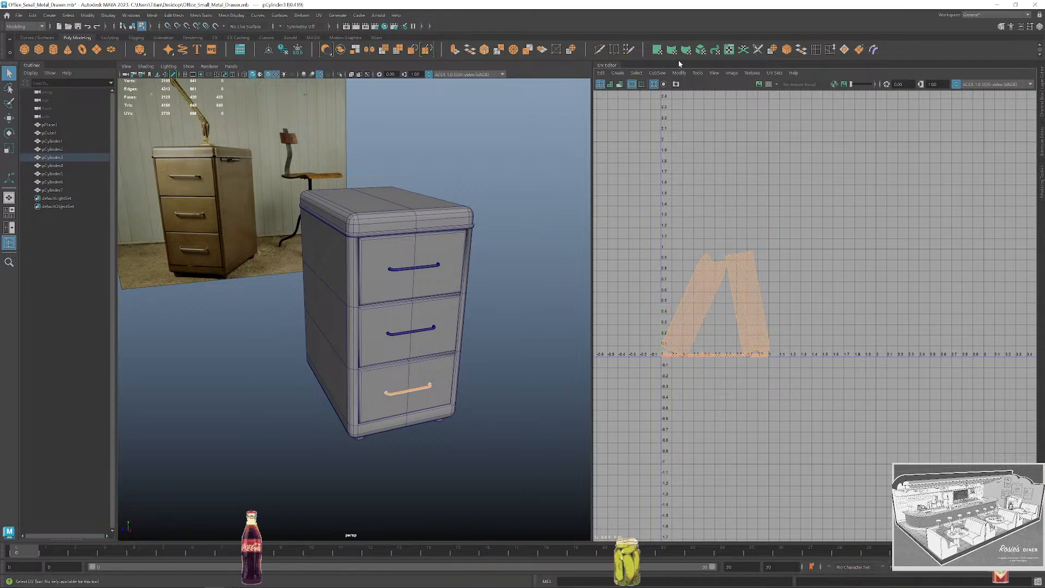
# Sew all of the bottom handle's UV shells into one shell, unfold it and lay it out.
pyautogui.click(656, 72)
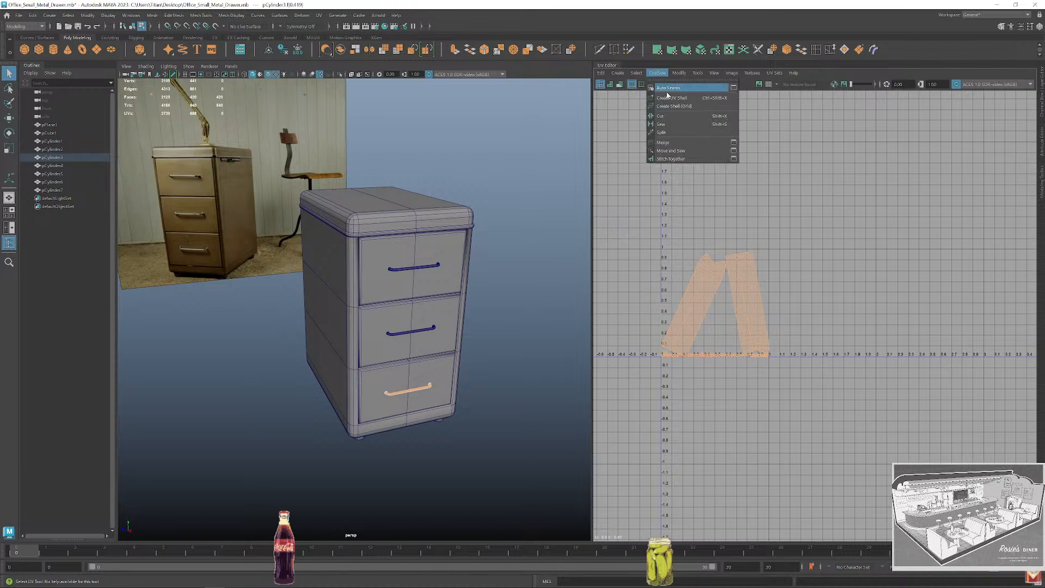
pyautogui.click(694, 155)
pyautogui.scroll(3, 730, 272)
pyautogui.moveTo(716, 234); pyautogui.dragTo(731, 269, button='right')
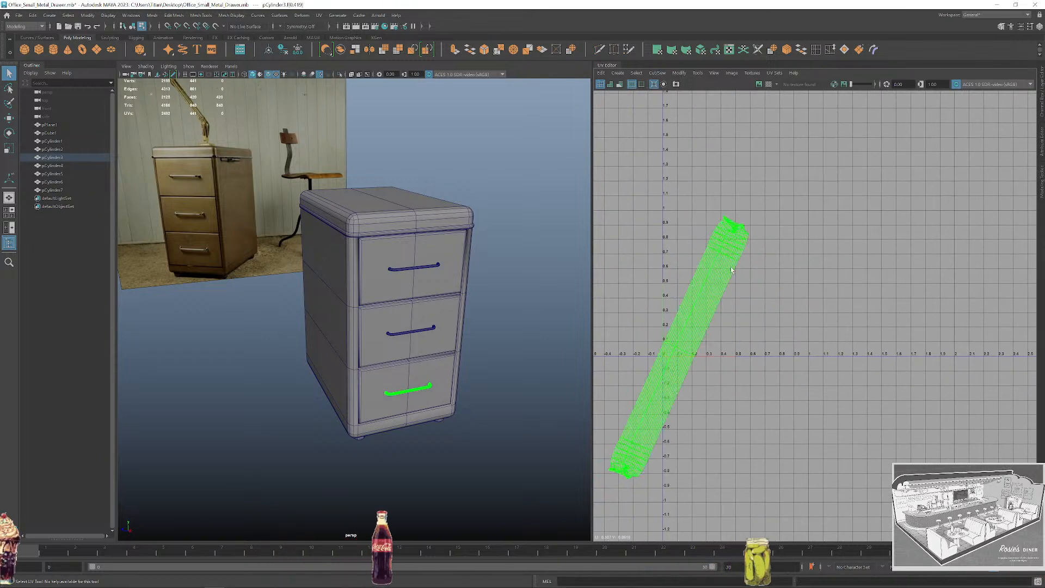
pyautogui.hotkey('ctrl', 'u')
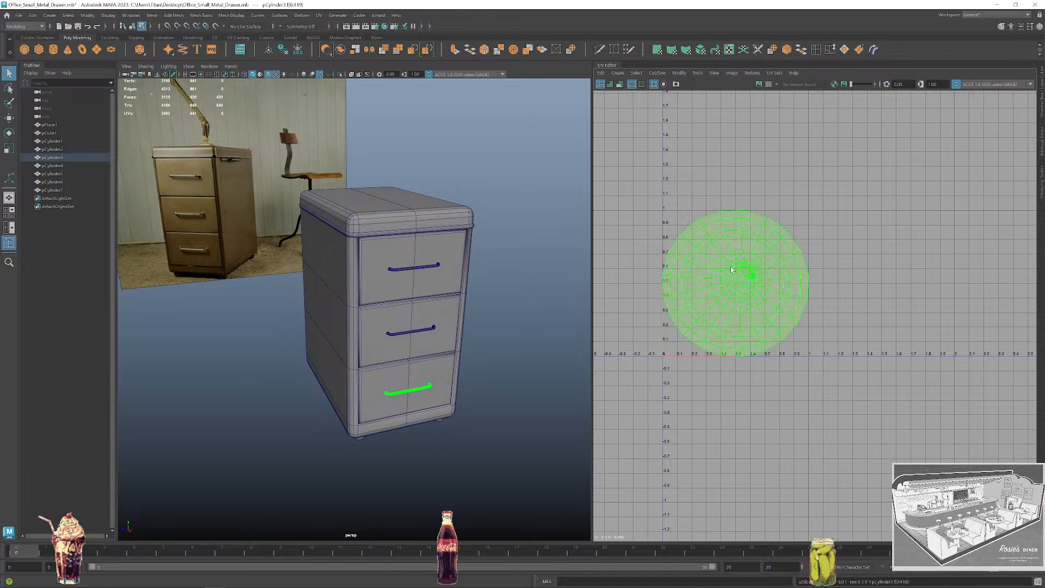
pyautogui.click(821, 189)
# Return to object selection mode and deselect the bottom handle.
pyautogui.keyDown('alt'); pyautogui.moveTo(436, 293); pyautogui.dragTo(459, 285); pyautogui.keyUp('alt')
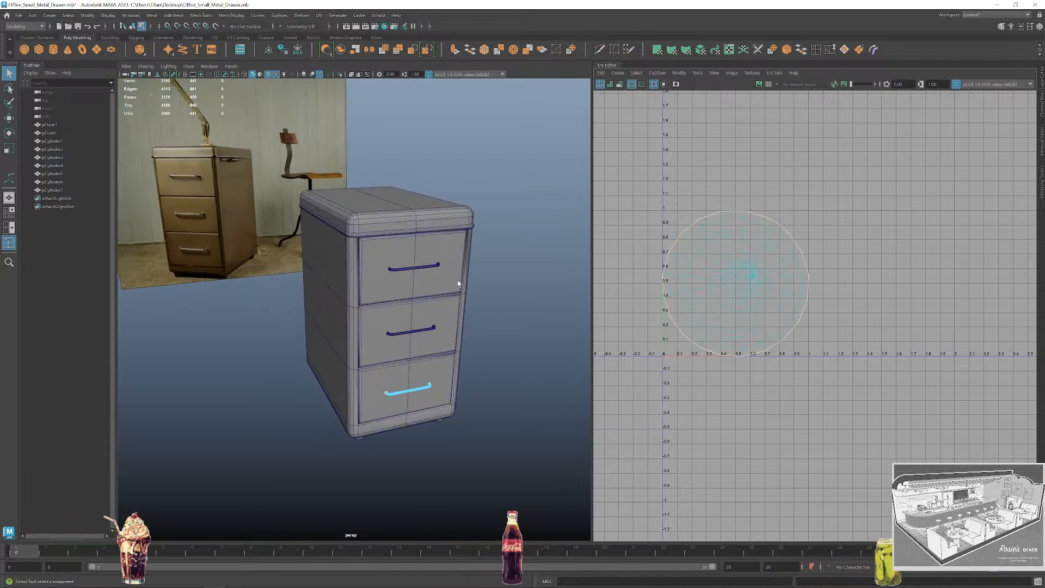
pyautogui.keyDown('alt'); pyautogui.moveTo(459, 284); pyautogui.dragTo(509, 282, button='right'); pyautogui.keyUp('alt')
pyautogui.keyDown('alt'); pyautogui.moveTo(509, 282); pyautogui.dragTo(508, 296, button='middle'); pyautogui.keyUp('alt')
pyautogui.moveTo(454, 240); pyautogui.dragTo(481, 231, button='right')
pyautogui.keyDown('alt'); pyautogui.moveTo(515, 246); pyautogui.dragTo(529, 270); pyautogui.keyUp('alt')
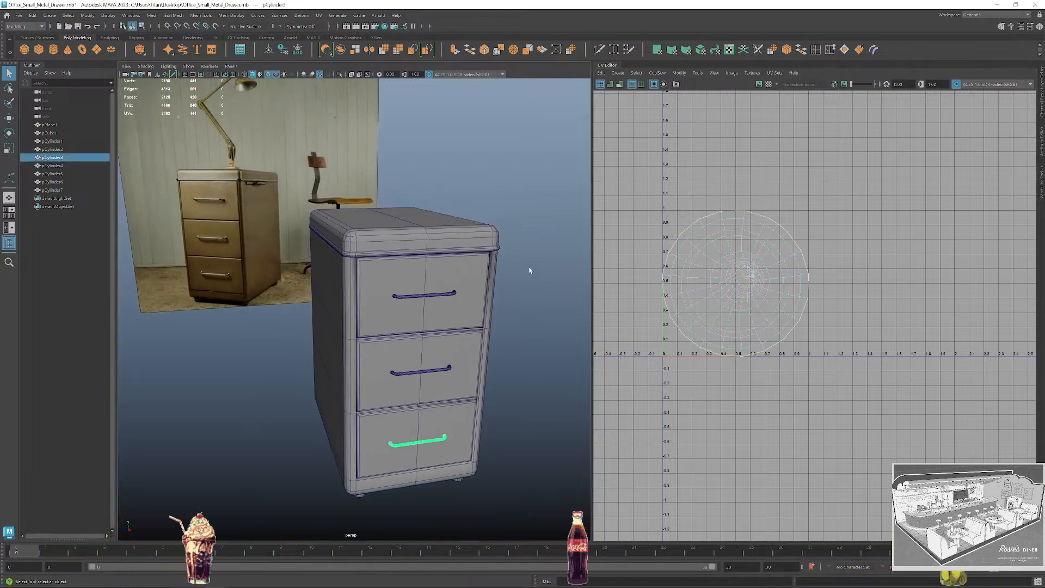
pyautogui.click(524, 304)
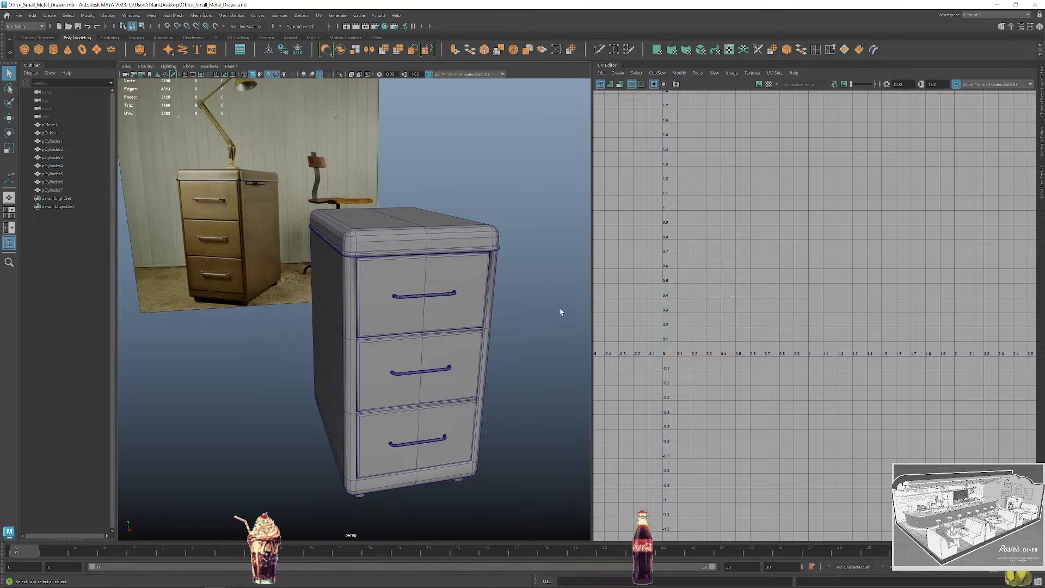
# Select the cabinet body and examine its UV shells, including the drawer fronts and the narrow inset panel, in the UV Editor.
pyautogui.keyDown('alt'); pyautogui.moveTo(536, 315); pyautogui.dragTo(499, 287); pyautogui.keyUp('alt')
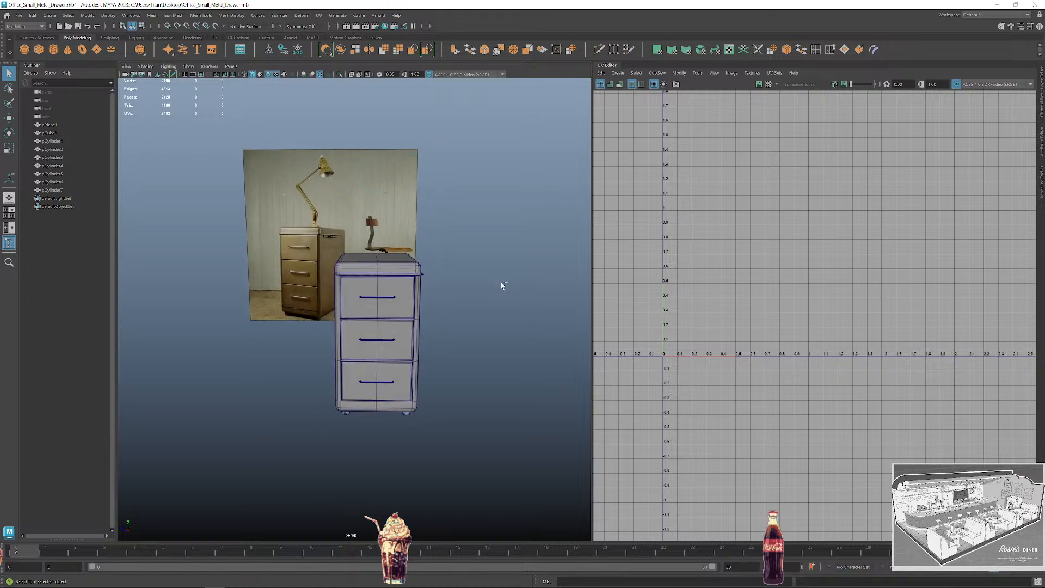
pyautogui.keyDown('alt'); pyautogui.moveTo(499, 287); pyautogui.dragTo(506, 303, button='right'); pyautogui.keyUp('alt')
pyautogui.keyDown('alt'); pyautogui.moveTo(506, 302); pyautogui.dragTo(468, 261); pyautogui.keyUp('alt')
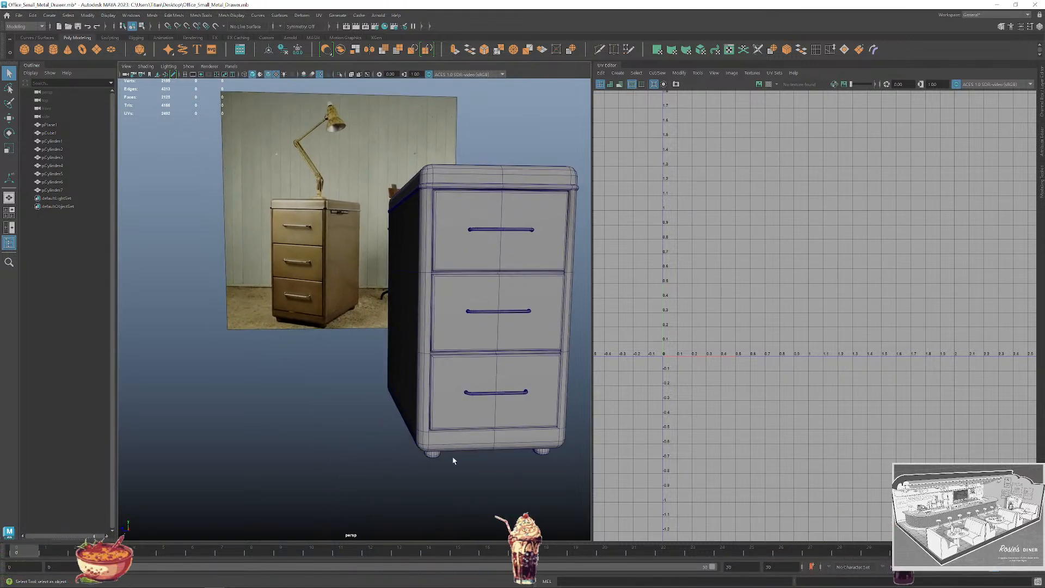
pyautogui.click(535, 319)
pyautogui.keyDown('alt'); pyautogui.moveTo(534, 319); pyautogui.dragTo(427, 321, button='middle'); pyautogui.keyUp('alt')
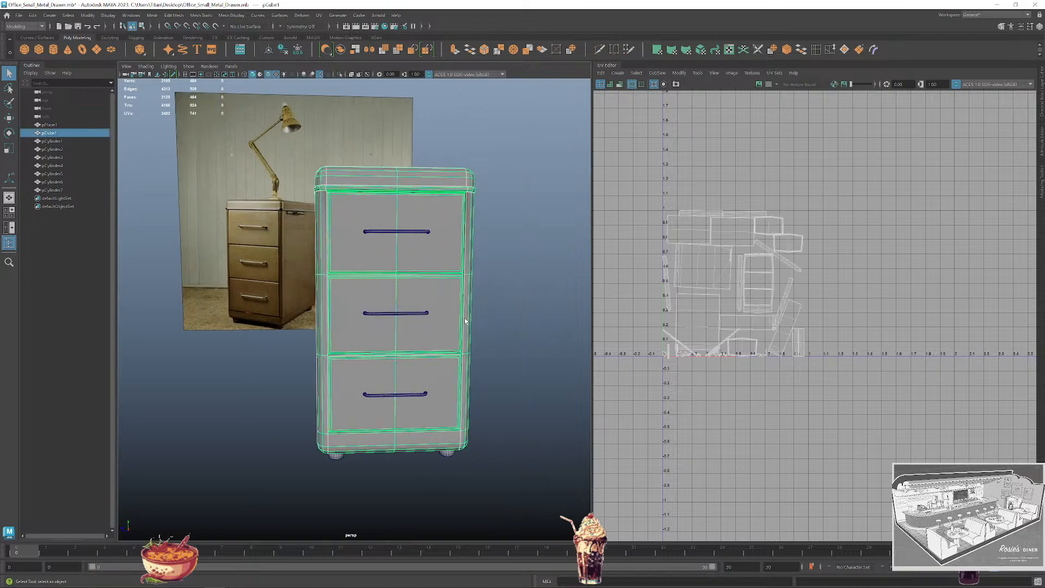
pyautogui.scroll(8, 729, 289)
pyautogui.scroll(4, 715, 281)
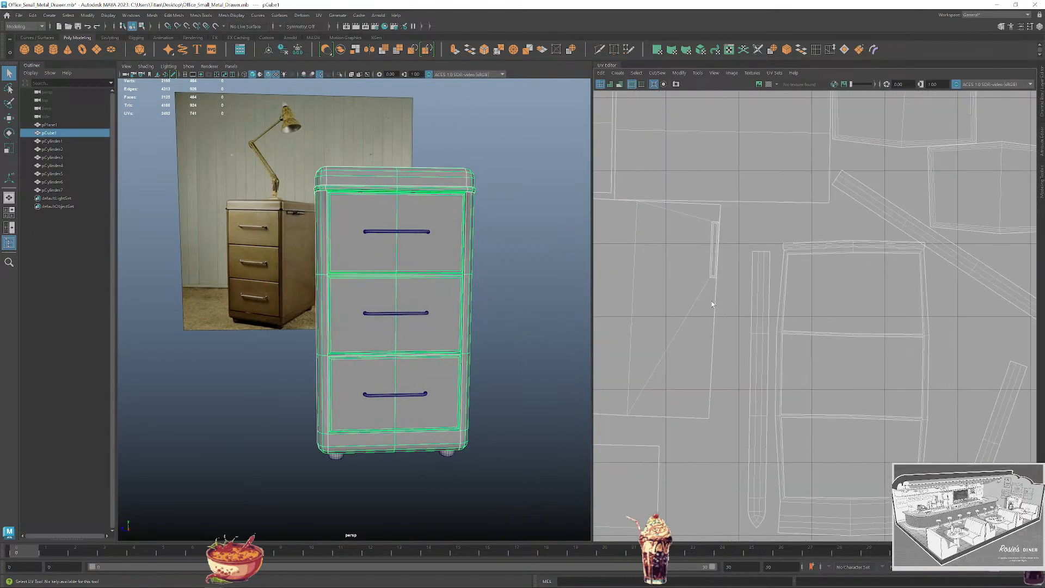
pyautogui.scroll(-6, 704, 326)
pyautogui.keyDown('alt'); pyautogui.moveTo(653, 489); pyautogui.dragTo(718, 356, button='middle'); pyautogui.keyUp('alt')
pyautogui.scroll(4, 719, 353)
pyautogui.keyDown('alt'); pyautogui.moveTo(806, 344); pyautogui.dragTo(765, 361, button='middle'); pyautogui.keyUp('alt')
pyautogui.scroll(-3, 821, 289)
pyautogui.keyDown('alt'); pyautogui.moveTo(821, 289); pyautogui.dragTo(805, 458, button='middle'); pyautogui.keyUp('alt')
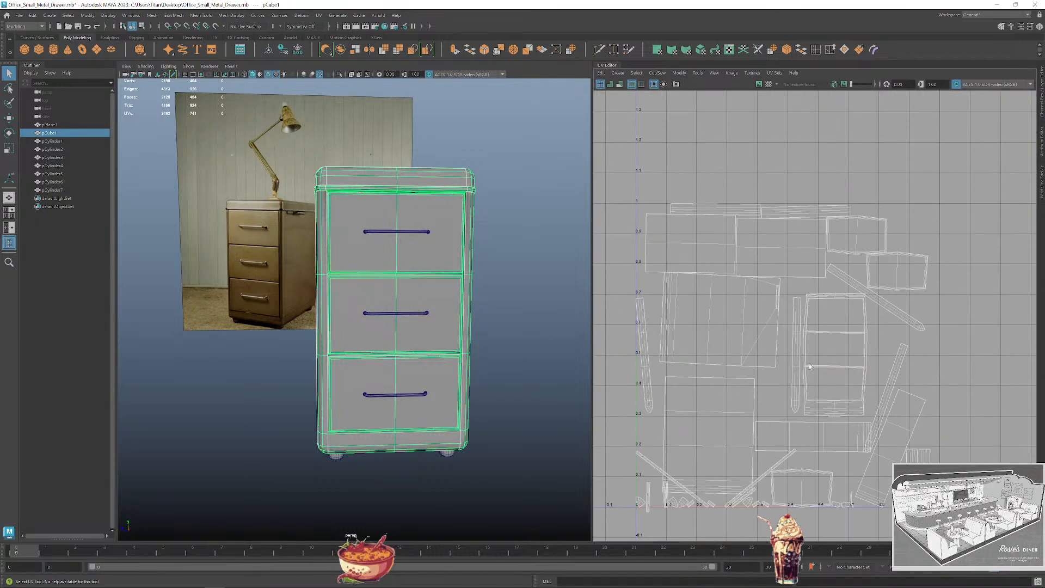
pyautogui.scroll(9, 773, 298)
pyautogui.scroll(5, 794, 275)
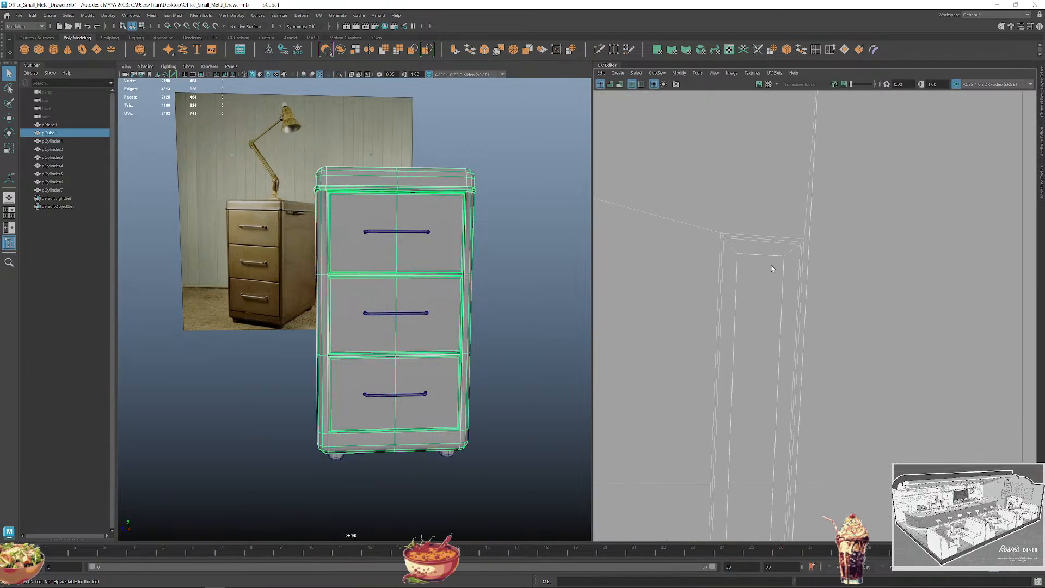
# Cut the UVs along the short corner edges of the narrow inset on the large panel shell.
pyautogui.moveTo(737, 251); pyautogui.dragTo(737, 234, button='right')
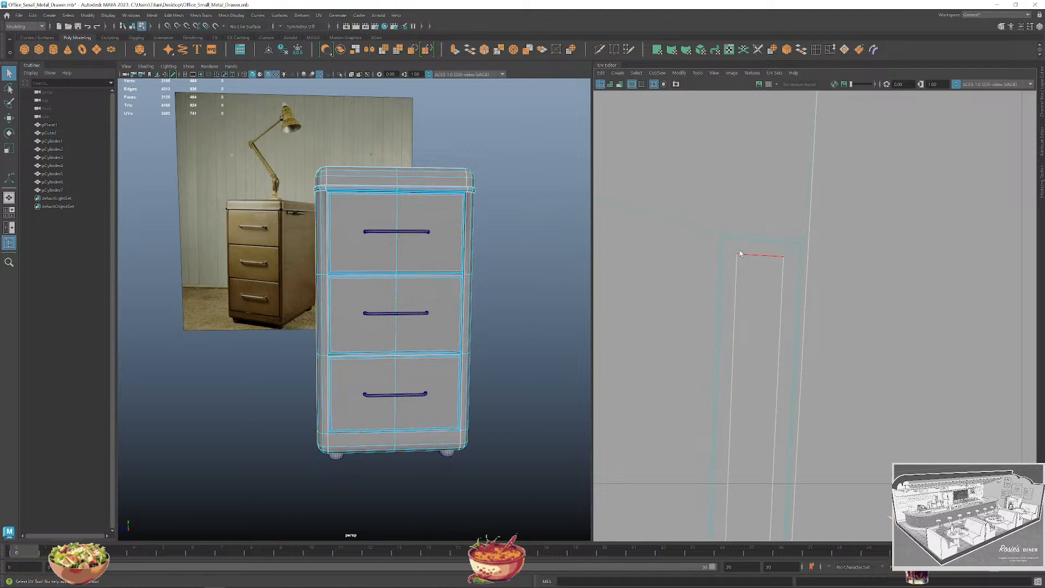
pyautogui.scroll(2, 729, 248)
pyautogui.click(714, 227)
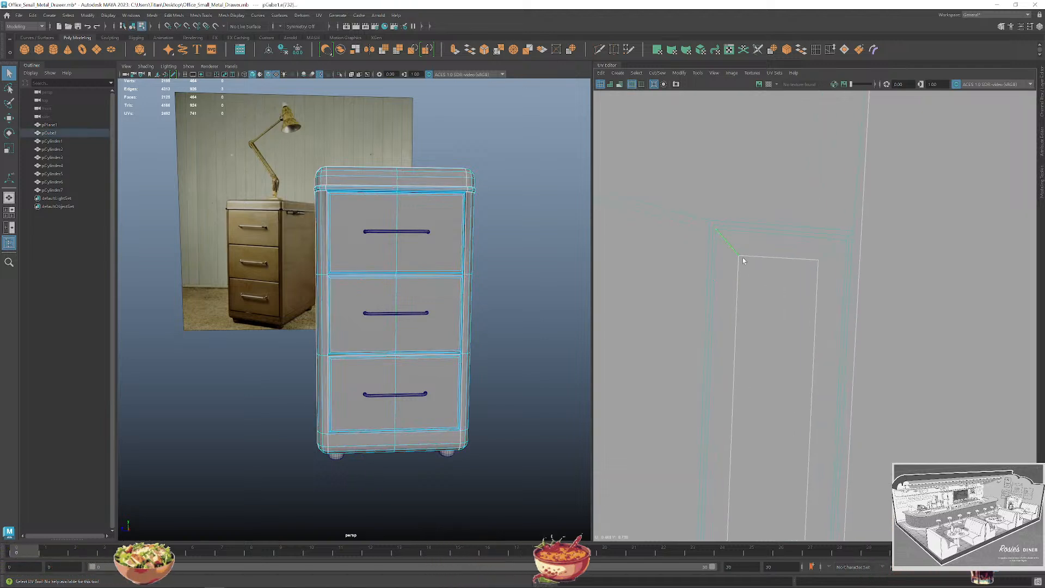
pyautogui.click(826, 272)
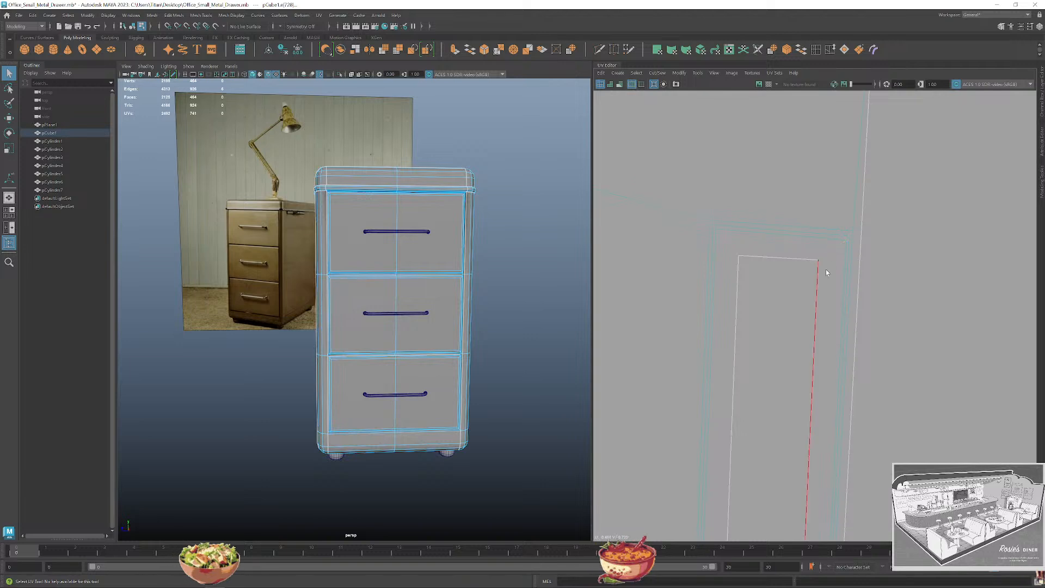
pyautogui.keyDown('alt'); pyautogui.moveTo(776, 351); pyautogui.dragTo(720, 140, button='middle'); pyautogui.keyUp('alt')
pyautogui.scroll(-2, 788, 429)
pyautogui.keyDown('alt'); pyautogui.moveTo(788, 430); pyautogui.dragTo(777, 364, button='middle'); pyautogui.keyUp('alt')
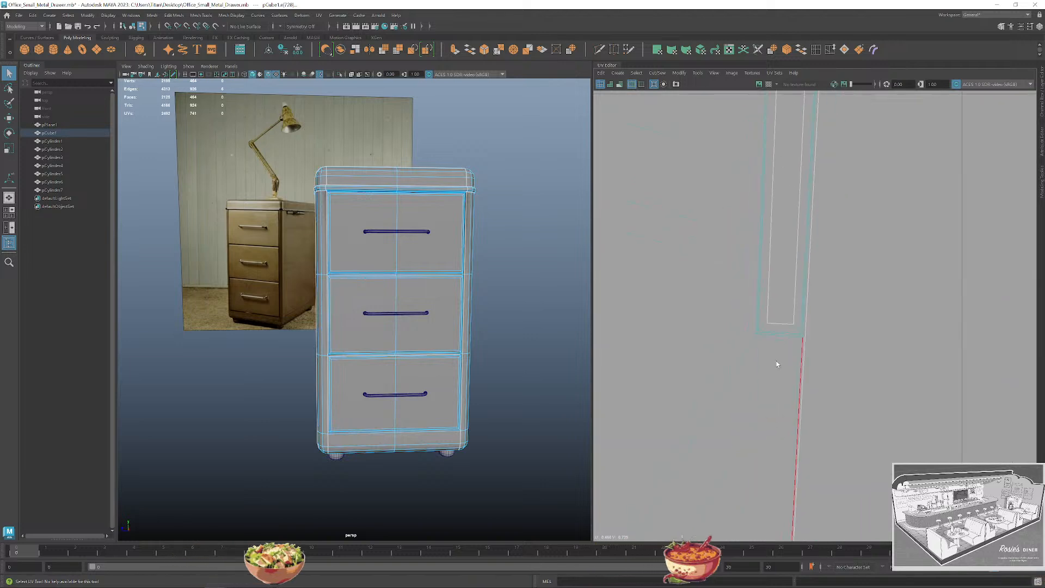
pyautogui.scroll(3, 777, 364)
pyautogui.scroll(2, 763, 351)
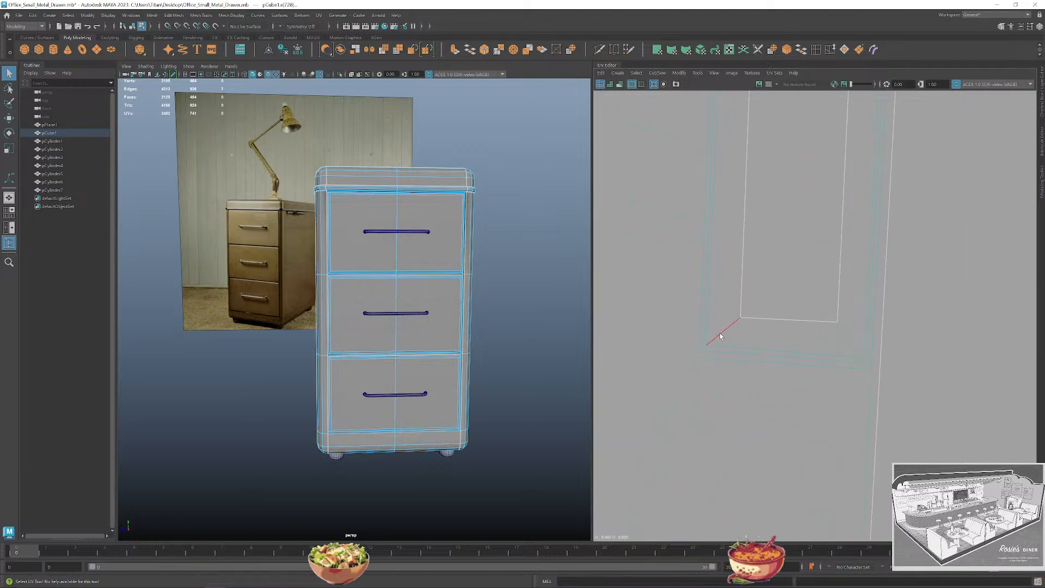
pyautogui.keyDown('shift'); pyautogui.click(720, 336); pyautogui.keyUp('shift')
pyautogui.keyDown('alt'); pyautogui.moveTo(822, 274); pyautogui.dragTo(773, 270, button='middle'); pyautogui.keyUp('alt')
pyautogui.keyDown('shift'); pyautogui.click(818, 363); pyautogui.keyUp('shift')
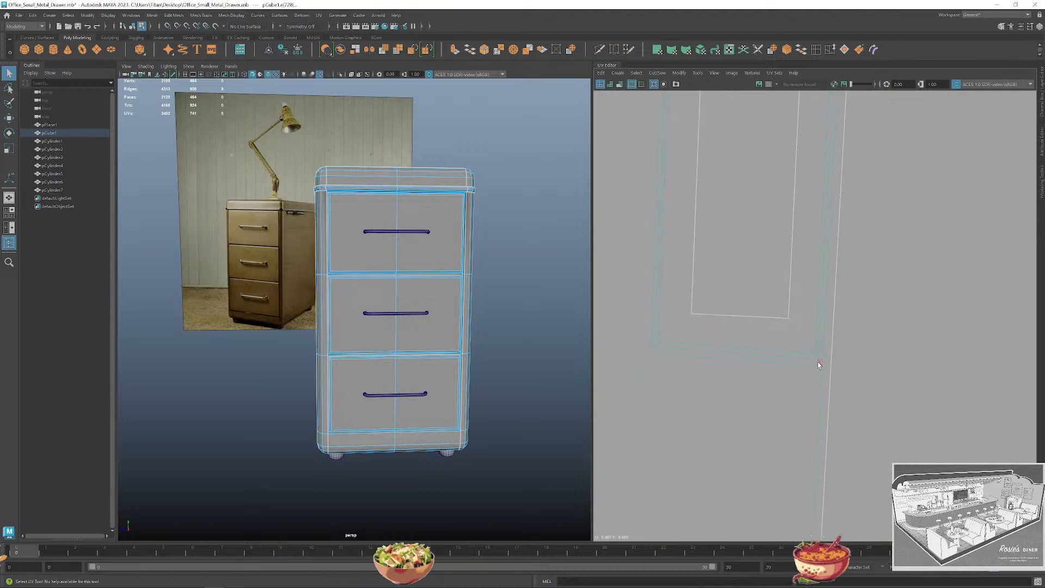
pyautogui.keyDown('shift'); pyautogui.click(799, 334); pyautogui.keyUp('shift')
pyautogui.hotkey('shift', 'x')
pyautogui.scroll(-8, 816, 299)
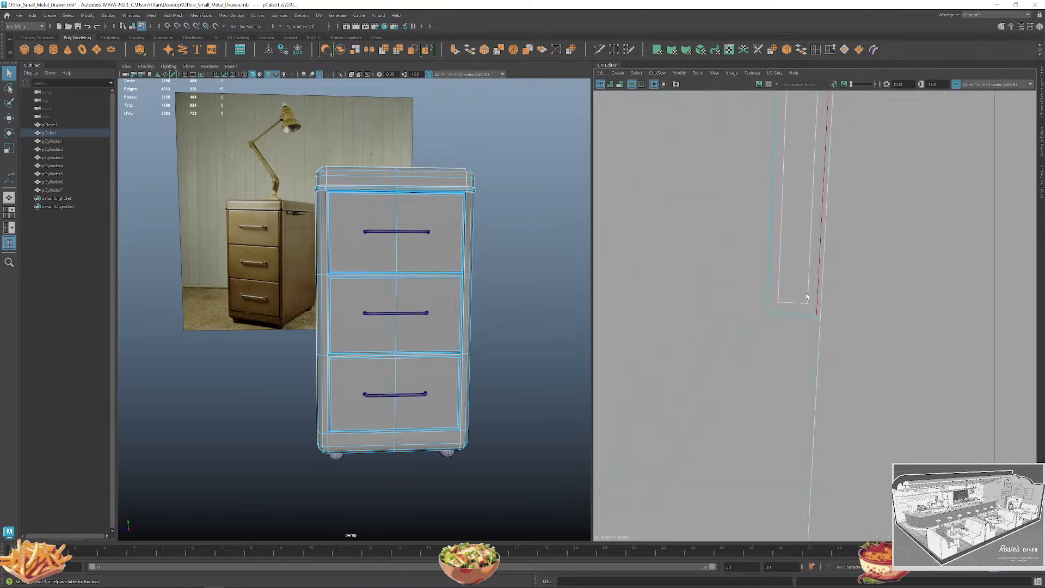
pyautogui.scroll(-10, 770, 339)
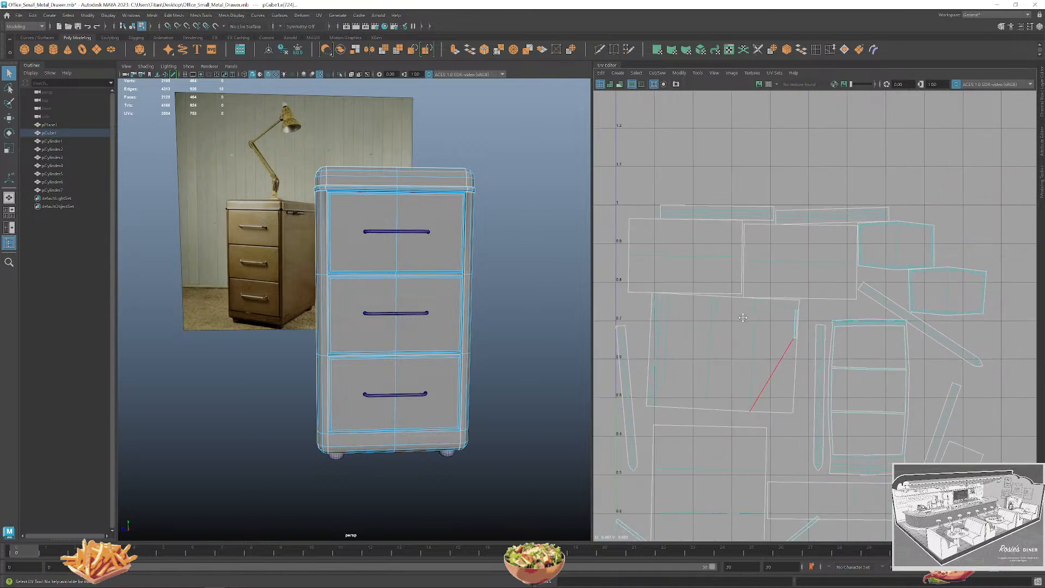
# Try to unfold the large panel's UV shell, and undo the unfold attempts and the inset's corner cuts.
pyautogui.moveTo(739, 279); pyautogui.dragTo(728, 291, button='right')
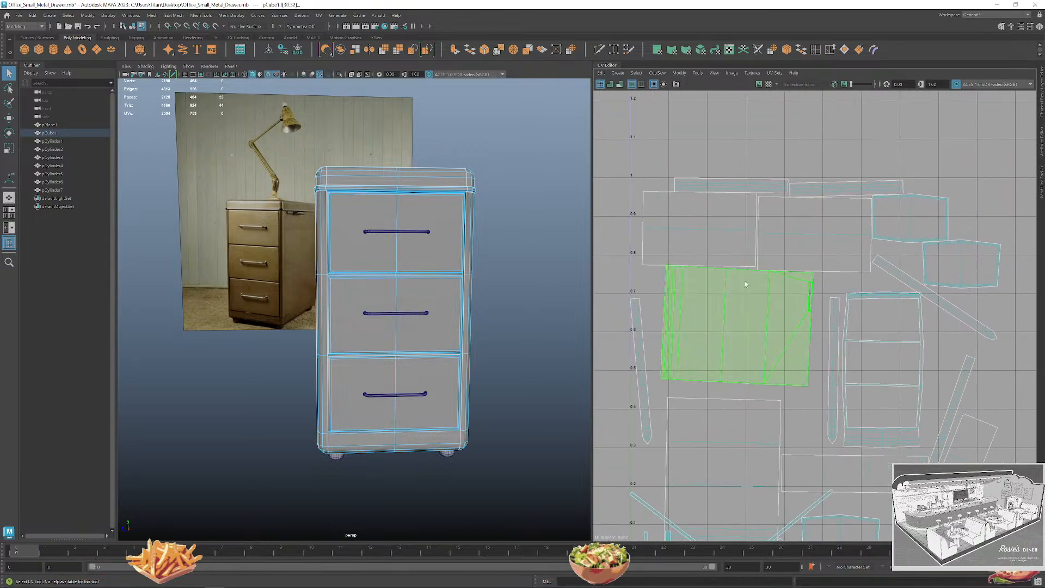
pyautogui.hotkey('ctrl', 'u')
pyautogui.hotkey('ctrl', 'z')
pyautogui.hotkey('shift', 'z')
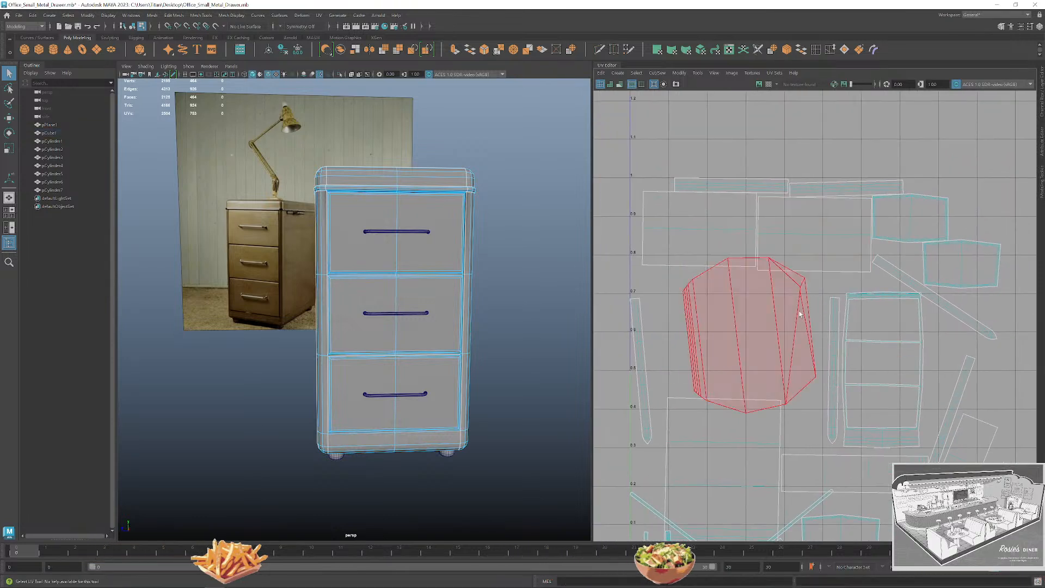
pyautogui.hotkey('ctrl', 'z')
pyautogui.hotkey('shift', 'z')
pyautogui.hotkey('ctrl', 'z')
pyautogui.scroll(8, 755, 336)
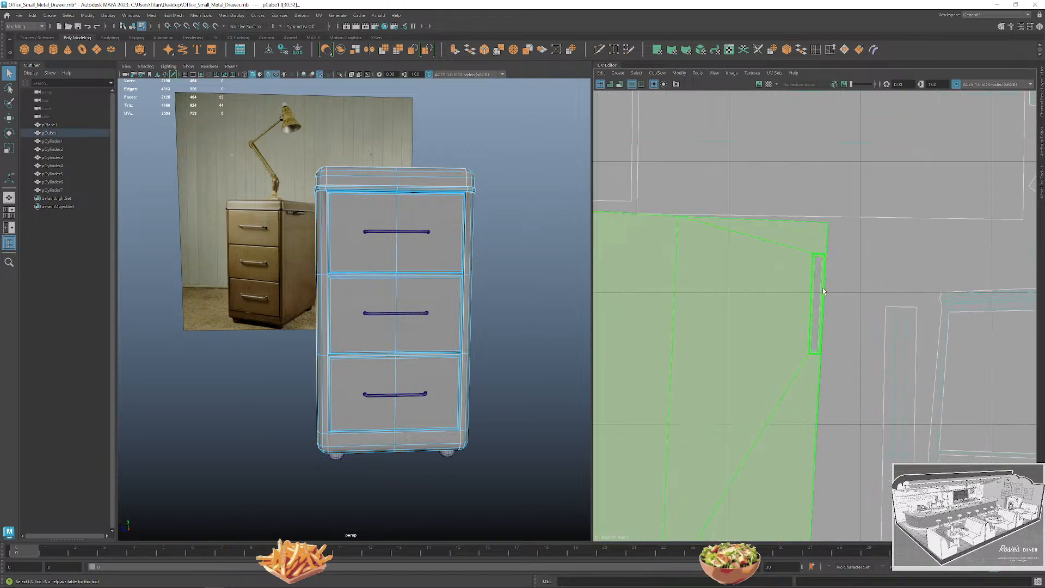
pyautogui.click(844, 282)
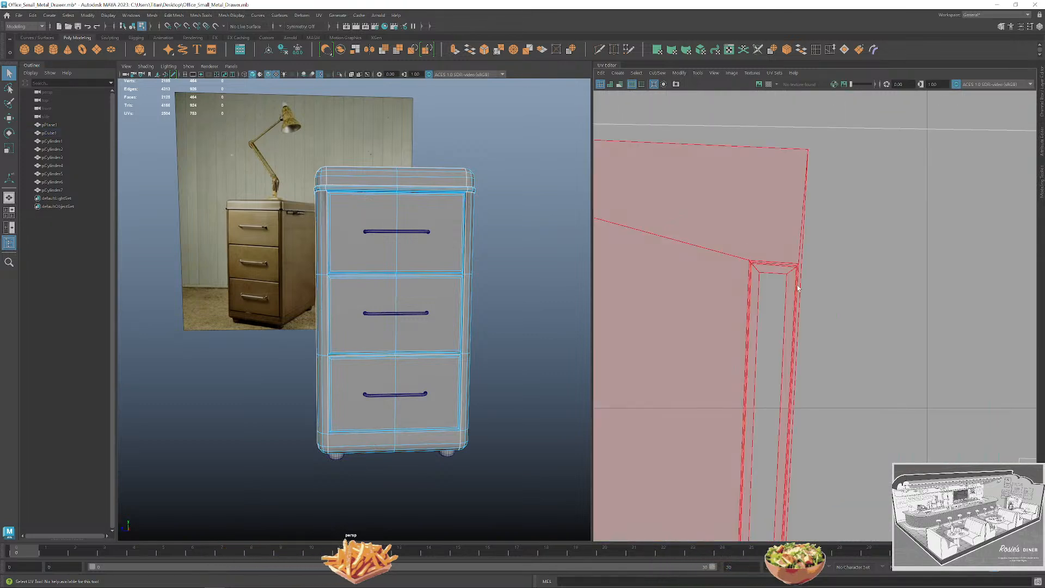
pyautogui.hotkey('ctrl', 'z')
pyautogui.hotkey('ctrl', 'z')
pyautogui.hotkey('ctrl', 'z')
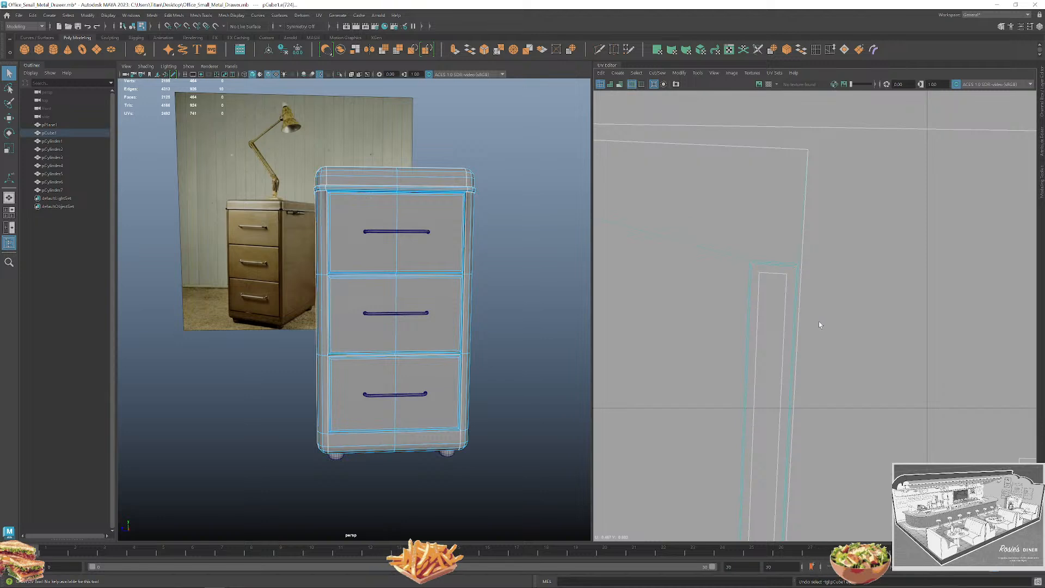
# Cut the UVs along the outer border of the narrow inset to separate it from the large panel shell.
pyautogui.scroll(-3, 797, 271)
pyautogui.scroll(5, 657, 189)
pyautogui.rightClick(770, 235)
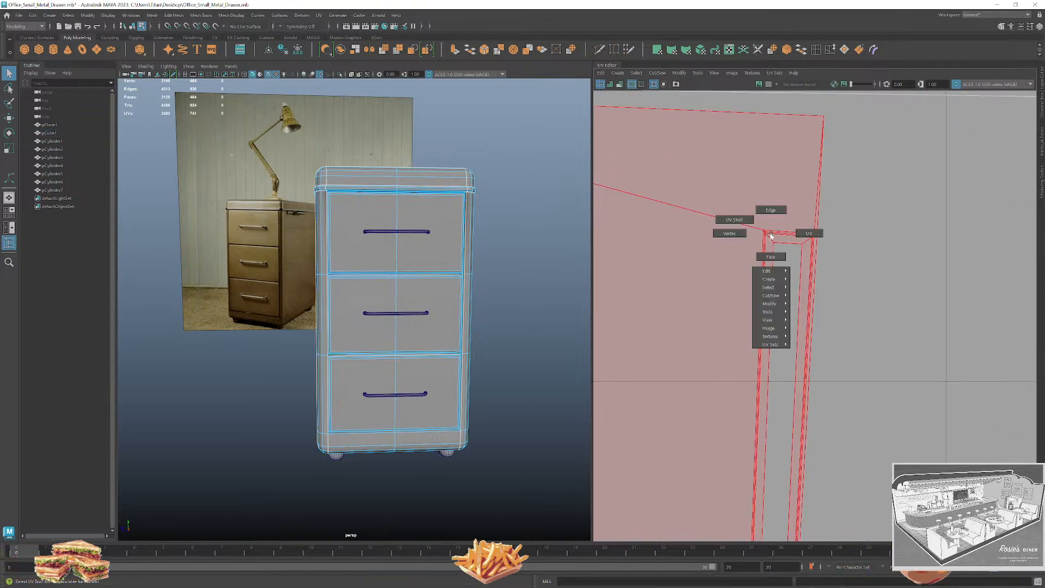
pyautogui.click(770, 210)
pyautogui.click(751, 253)
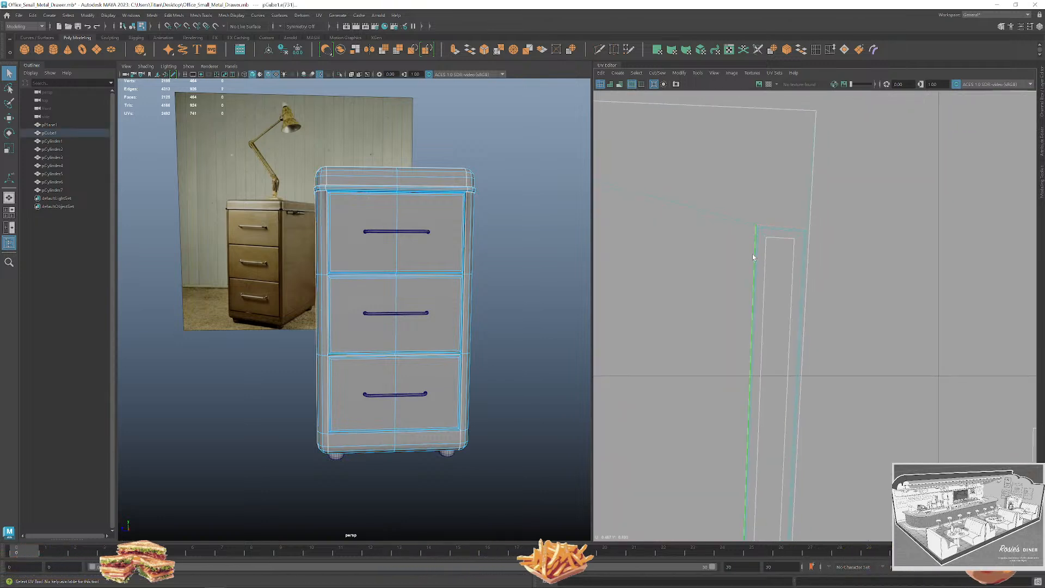
pyautogui.keyDown('alt'); pyautogui.moveTo(816, 267); pyautogui.dragTo(761, 265, button='middle'); pyautogui.keyUp('alt')
pyautogui.keyDown('shift'); pyautogui.click(750, 257); pyautogui.keyUp('shift')
pyautogui.scroll(-2, 762, 289)
pyautogui.keyDown('alt'); pyautogui.moveTo(761, 382); pyautogui.dragTo(775, 209, button='middle'); pyautogui.keyUp('alt')
pyautogui.scroll(3, 743, 340)
pyautogui.keyDown('shift'); pyautogui.click(727, 306); pyautogui.keyUp('shift')
pyautogui.hotkey('shift', 'x')
pyautogui.scroll(-3, 783, 274)
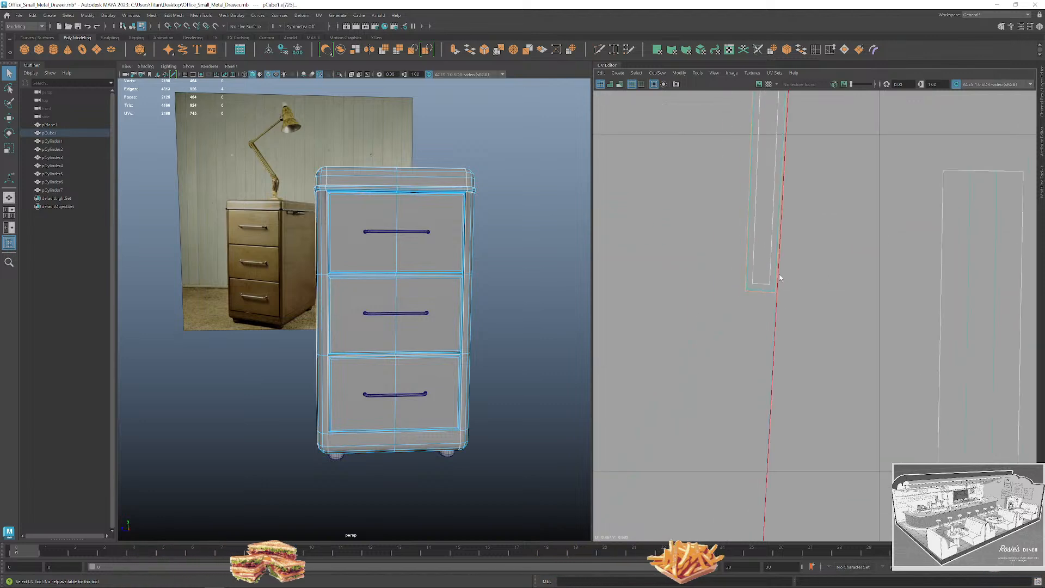
# Unfold the separated inset frame's UV shell and move it clear of the large panel shell.
pyautogui.keyDown('ctrl'); pyautogui.moveTo(713, 233); pyautogui.dragTo(719, 243, button='right'); pyautogui.keyUp('ctrl')
pyautogui.scroll(-4, 721, 232)
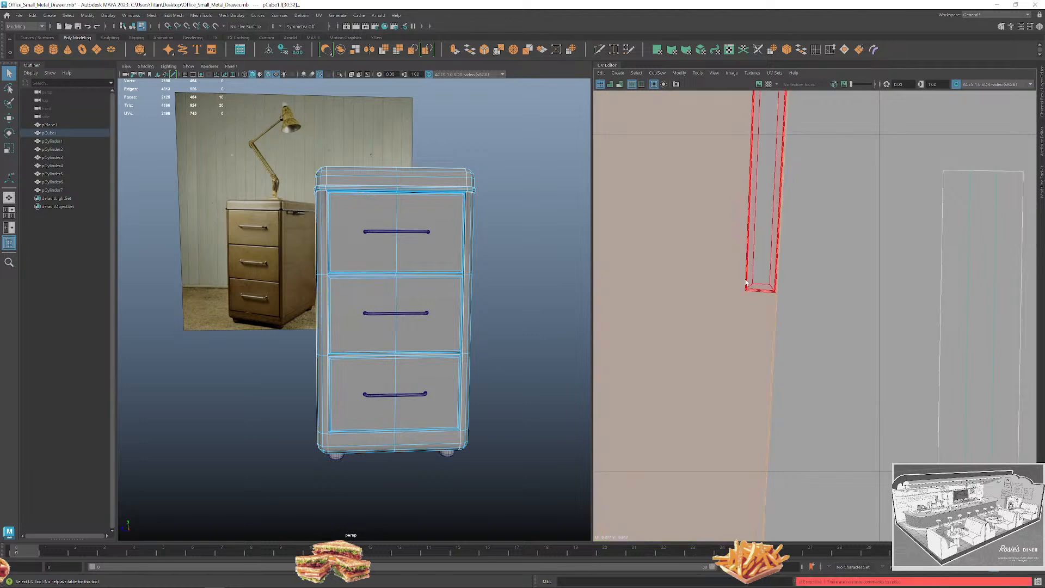
pyautogui.scroll(3, 748, 359)
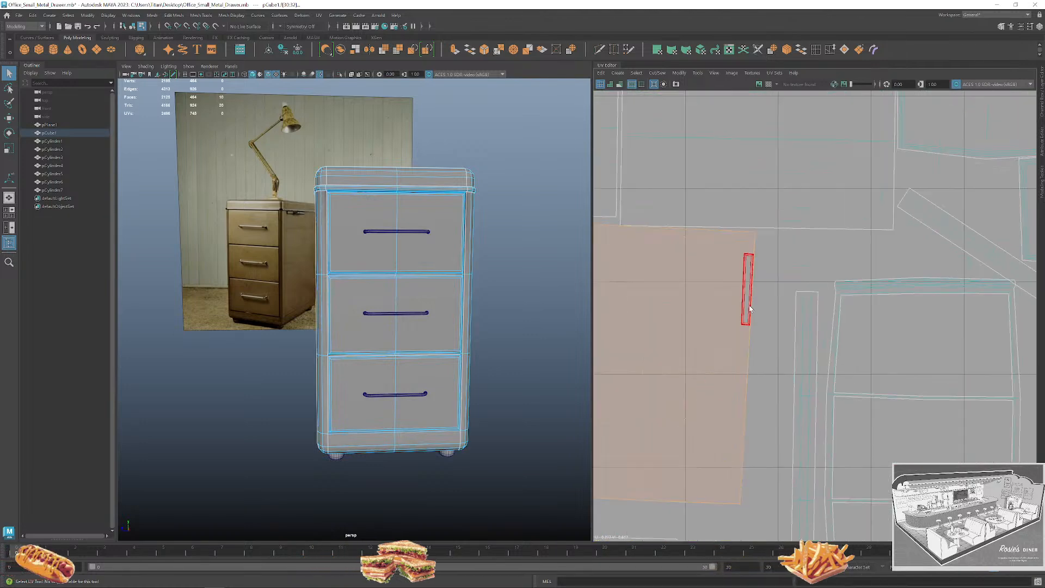
pyautogui.click(744, 299)
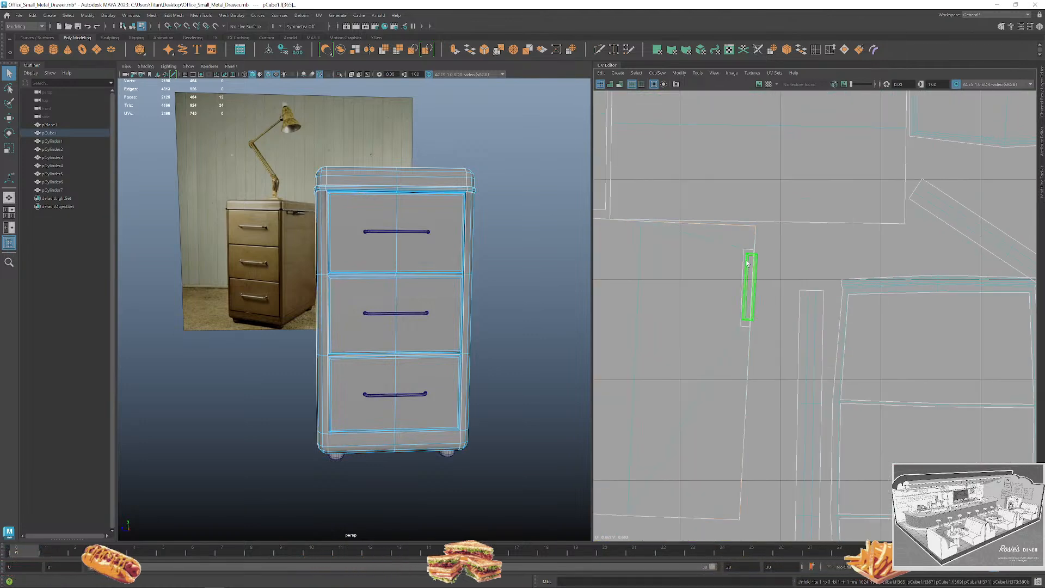
pyautogui.scroll(3, 761, 305)
pyautogui.press('w')
pyautogui.moveTo(794, 314); pyautogui.dragTo(825, 313)
pyautogui.click(838, 256)
pyautogui.keyDown('alt'); pyautogui.moveTo(838, 257); pyautogui.dragTo(819, 310, button='middle'); pyautogui.keyUp('alt')
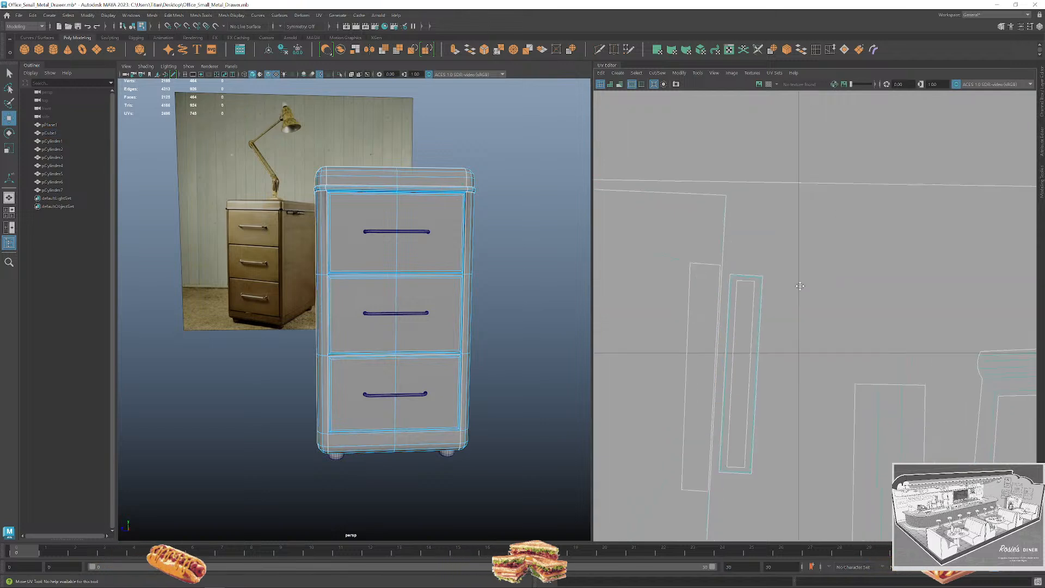
# Cut the UVs along the short outer edges at the four corners of the inset frame shell.
pyautogui.scroll(5, 748, 283)
pyautogui.press('F10')
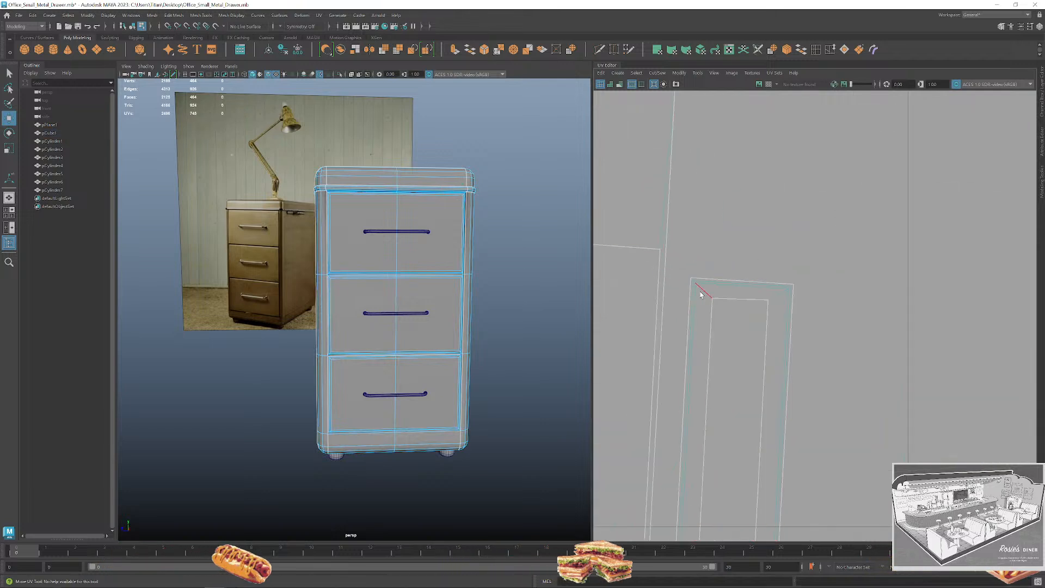
pyautogui.scroll(2, 693, 286)
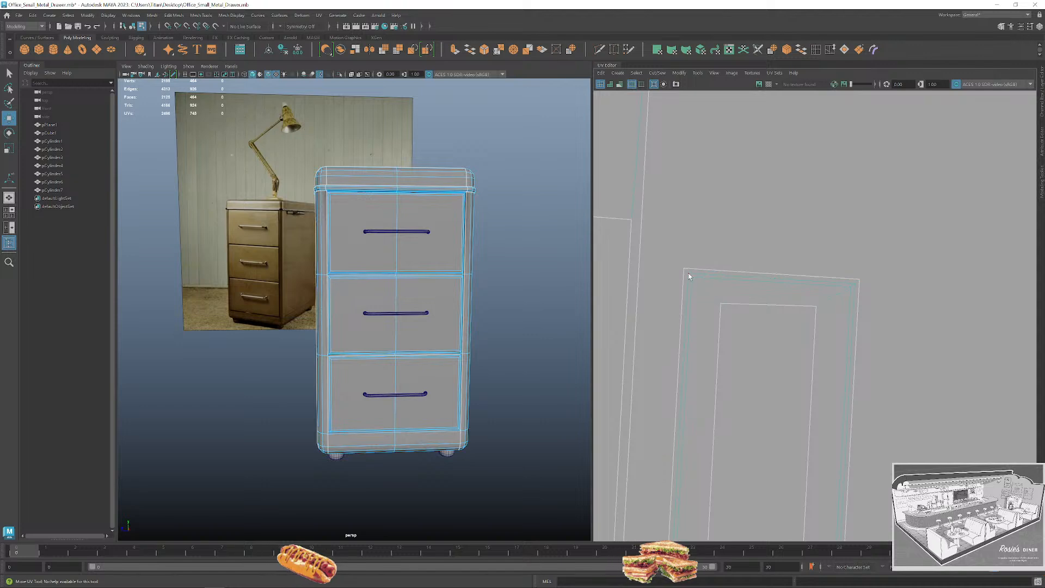
pyautogui.click(688, 280)
pyautogui.press('q')
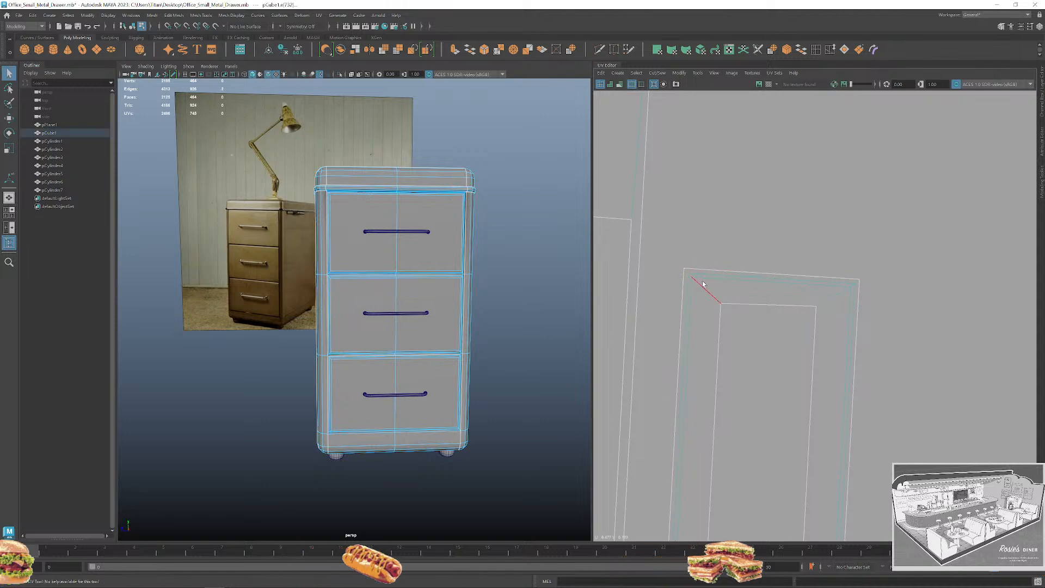
pyautogui.click(855, 280)
pyautogui.keyDown('shift'); pyautogui.click(858, 300); pyautogui.keyUp('shift')
pyautogui.scroll(-2, 819, 240)
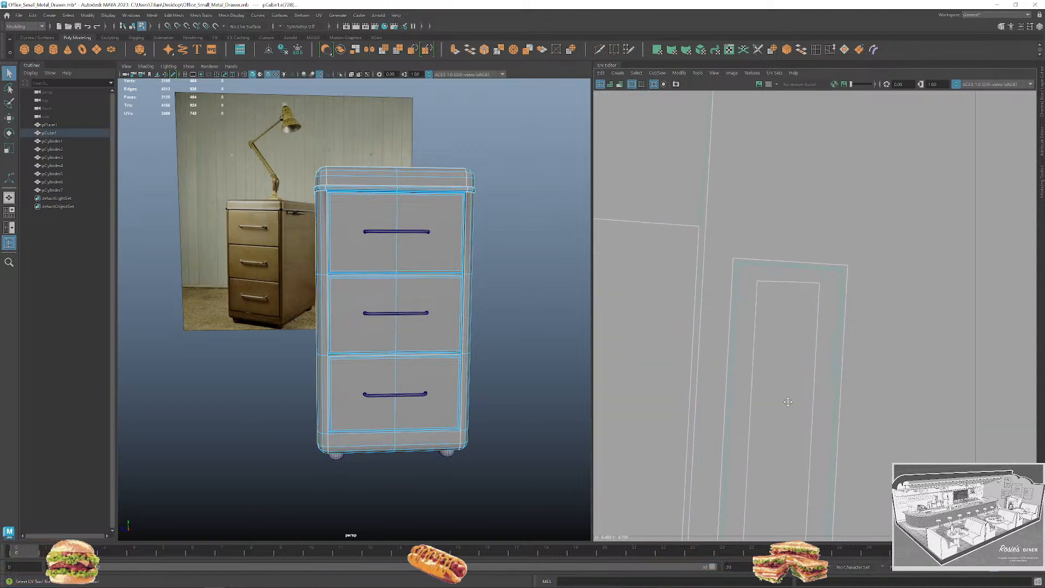
pyautogui.keyDown('alt'); pyautogui.moveTo(811, 457); pyautogui.dragTo(841, 185, button='middle'); pyautogui.keyUp('alt')
pyautogui.keyDown('alt'); pyautogui.moveTo(827, 354); pyautogui.dragTo(857, 151, button='middle'); pyautogui.keyUp('alt')
pyautogui.scroll(5, 762, 348)
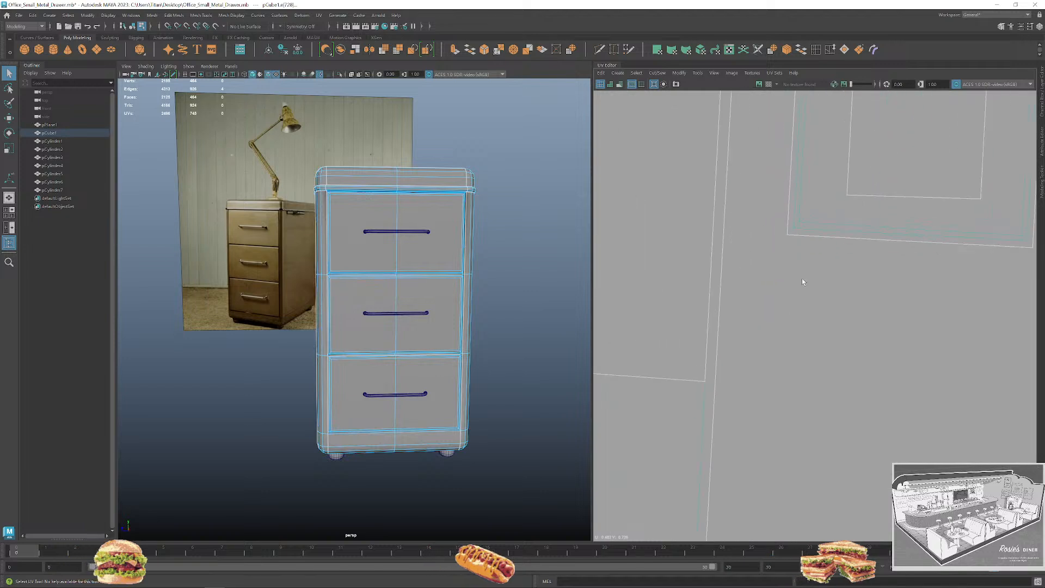
pyautogui.keyDown('shift'); pyautogui.click(794, 222); pyautogui.keyUp('shift')
pyautogui.keyDown('shift'); pyautogui.click(789, 227); pyautogui.keyUp('shift')
pyautogui.keyDown('alt'); pyautogui.moveTo(881, 261); pyautogui.dragTo(690, 307, button='middle'); pyautogui.keyUp('alt')
pyautogui.scroll(2, 871, 283)
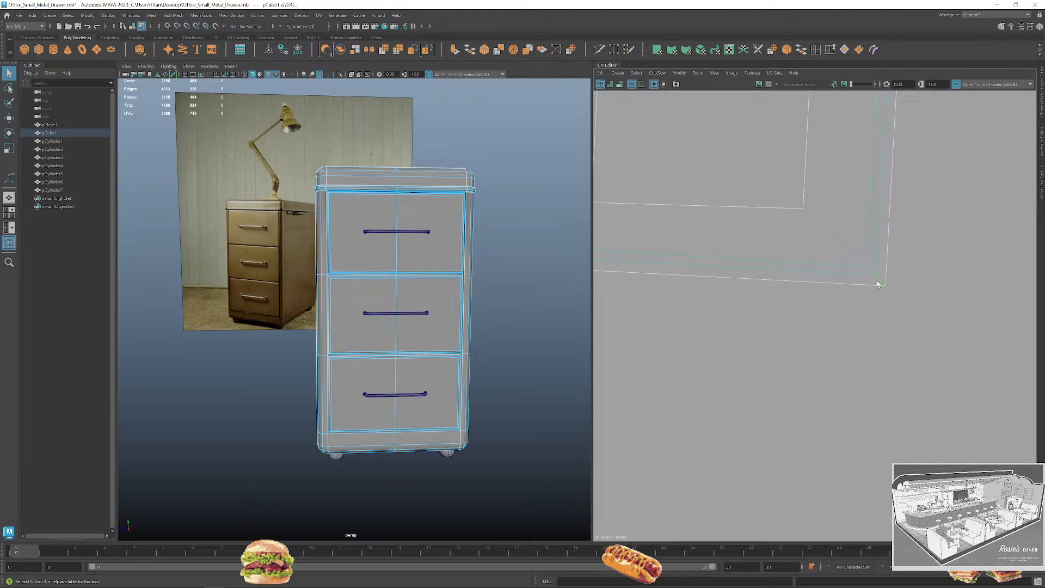
pyautogui.hotkey('shift', 'x')
pyautogui.scroll(-5, 837, 294)
pyautogui.keyDown('alt'); pyautogui.moveTo(832, 156); pyautogui.dragTo(811, 308, button='middle'); pyautogui.keyUp('alt')
pyautogui.scroll(-1, 811, 318)
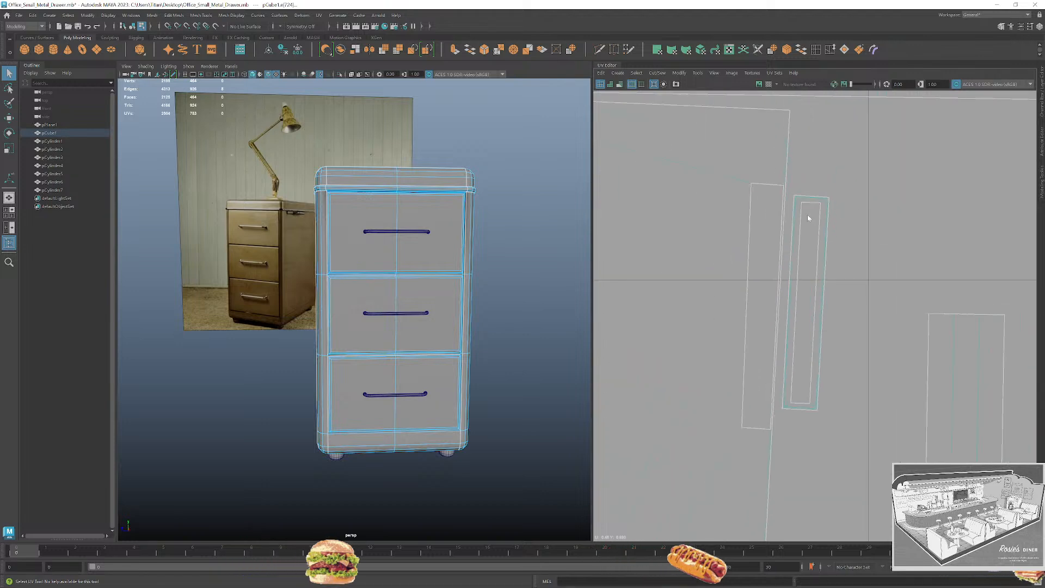
# Select the inset frame's UV shell, unfold it and clear the selection.
pyautogui.moveTo(808, 218); pyautogui.dragTo(808, 255, button='right')
pyautogui.click(810, 204)
pyautogui.hotkey('ctrl', 'u')
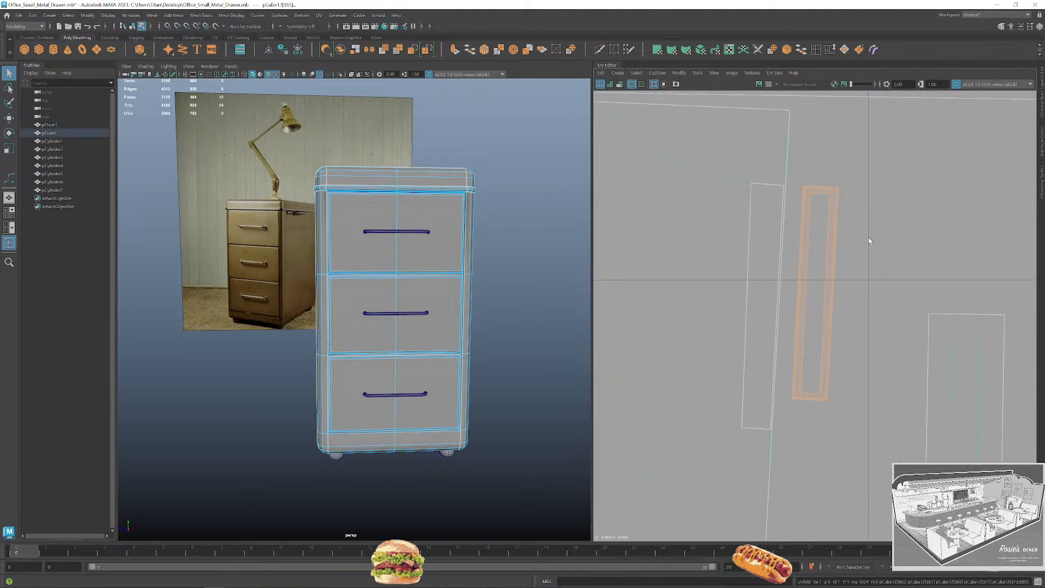
pyautogui.click(865, 256)
# Cut the inset frame's remaining diagonal corner edges and unfold its UVs again.
pyautogui.keyDown('alt'); pyautogui.moveTo(834, 337); pyautogui.dragTo(784, 437, button='middle'); pyautogui.keyUp('alt')
pyautogui.scroll(5, 762, 261)
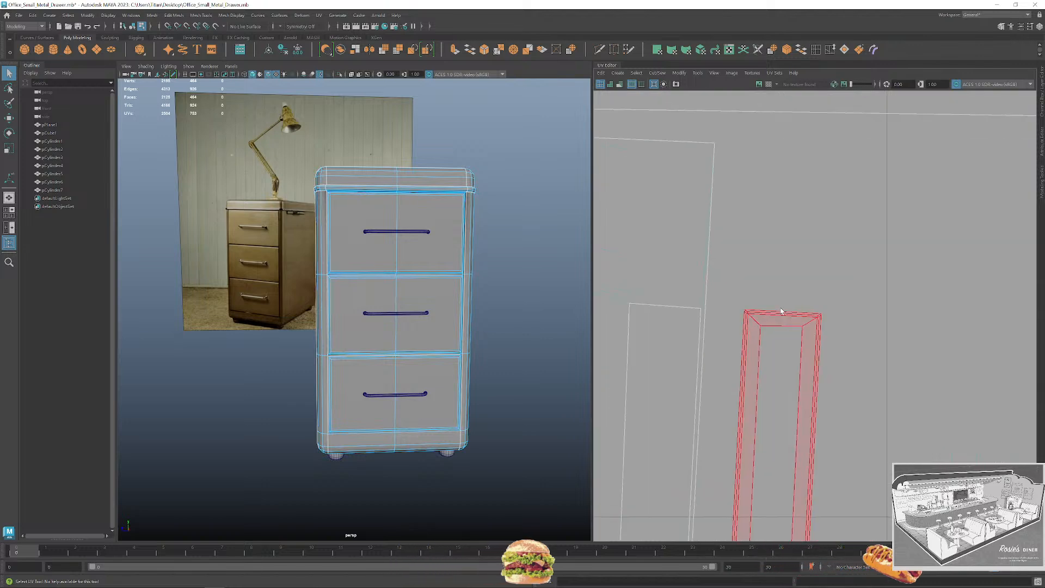
pyautogui.scroll(3, 820, 335)
pyautogui.moveTo(724, 314)
pyautogui.mouseDown(button='right')
pyautogui.moveTo(724, 305)
pyautogui.moveTo(725, 321)
pyautogui.mouseUp(button='right')
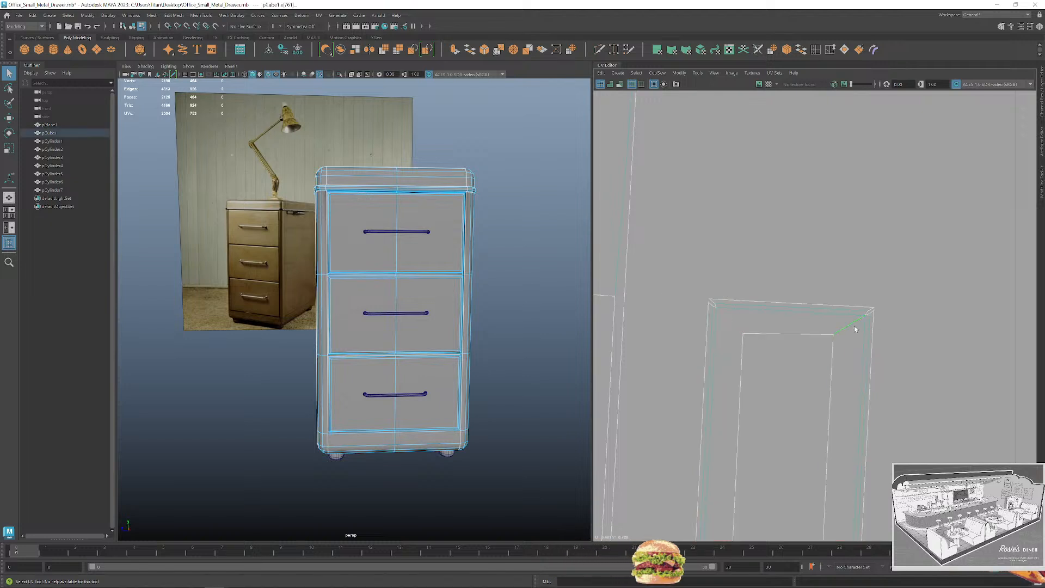
pyautogui.keyDown('alt'); pyautogui.moveTo(855, 330); pyautogui.dragTo(724, 246, button='middle'); pyautogui.keyUp('alt')
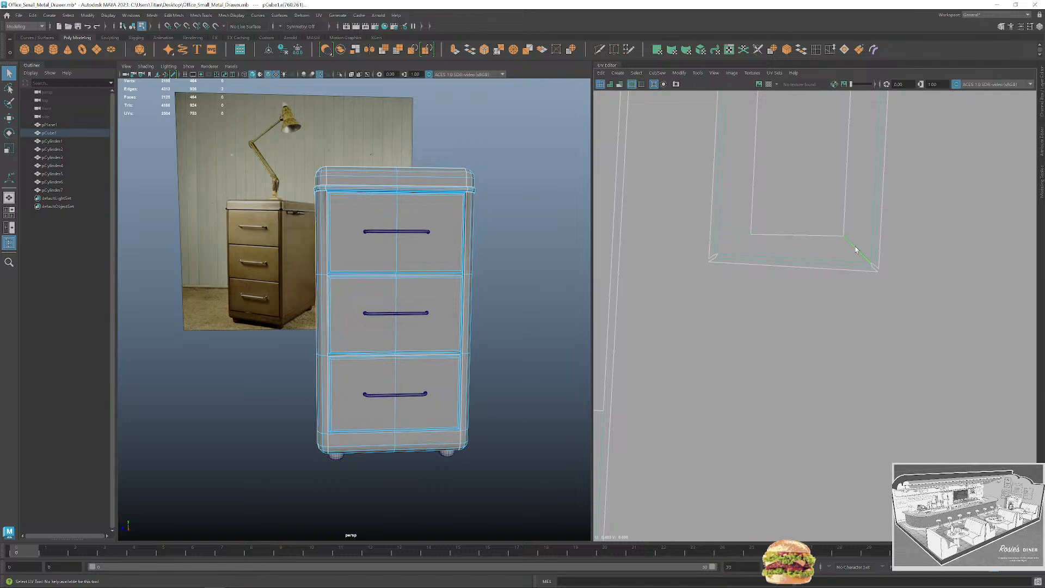
pyautogui.hotkey('shift', 'x')
pyautogui.scroll(-10, 868, 271)
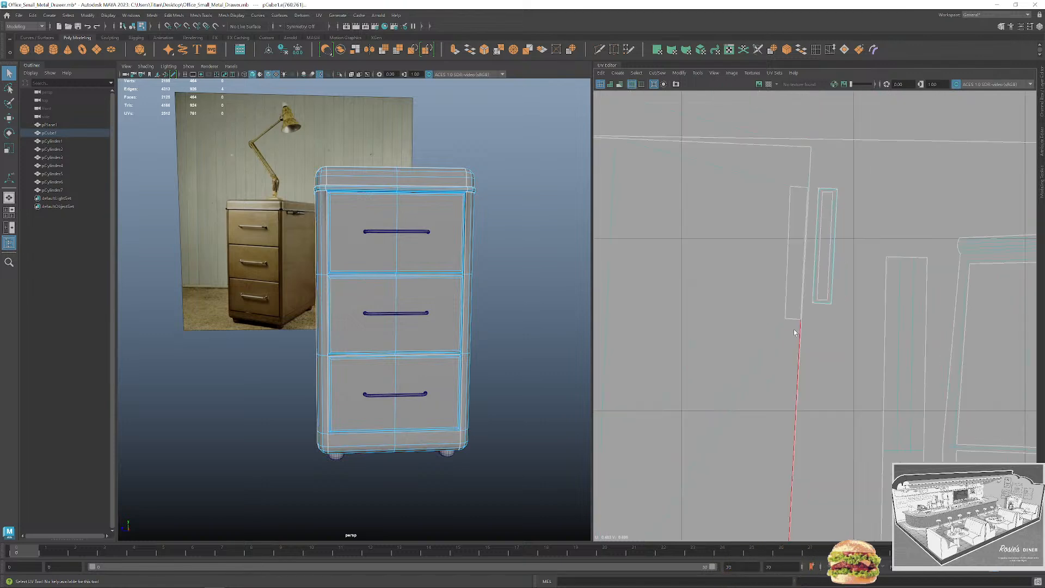
pyautogui.moveTo(766, 208); pyautogui.dragTo(844, 329, button='right')
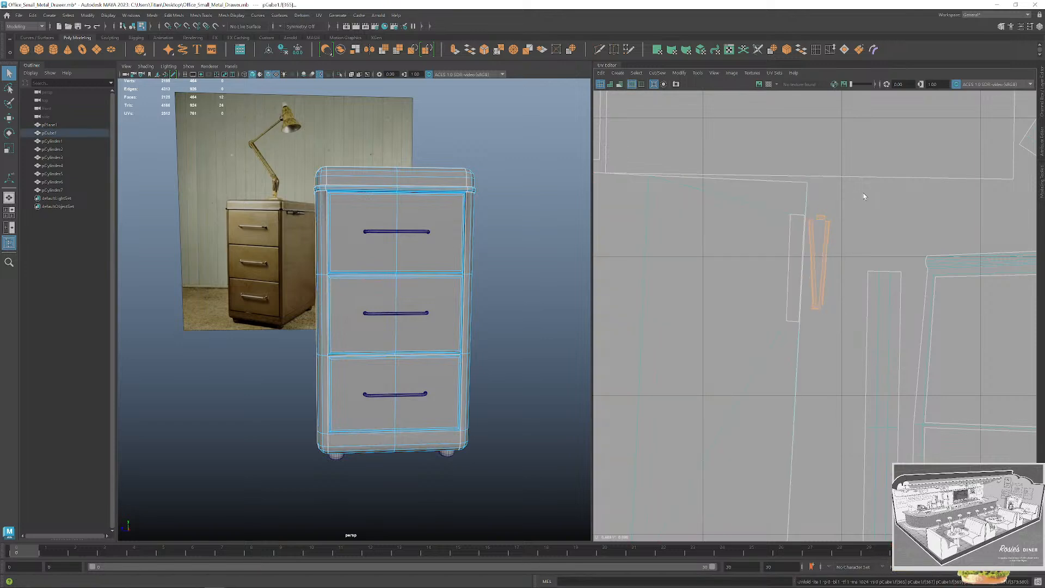
pyautogui.hotkey('ctrl', 'l')
# Examine the small corner UV shells and locate their faces on the cabinet's top rim.
pyautogui.scroll(-6, 817, 328)
pyautogui.keyDown('alt'); pyautogui.moveTo(879, 415); pyautogui.dragTo(926, 130, button='middle'); pyautogui.keyUp('alt')
pyautogui.scroll(-4, 925, 131)
pyautogui.scroll(6, 791, 280)
pyautogui.keyDown('alt'); pyautogui.moveTo(791, 281); pyautogui.dragTo(700, 308, button='middle'); pyautogui.keyUp('alt')
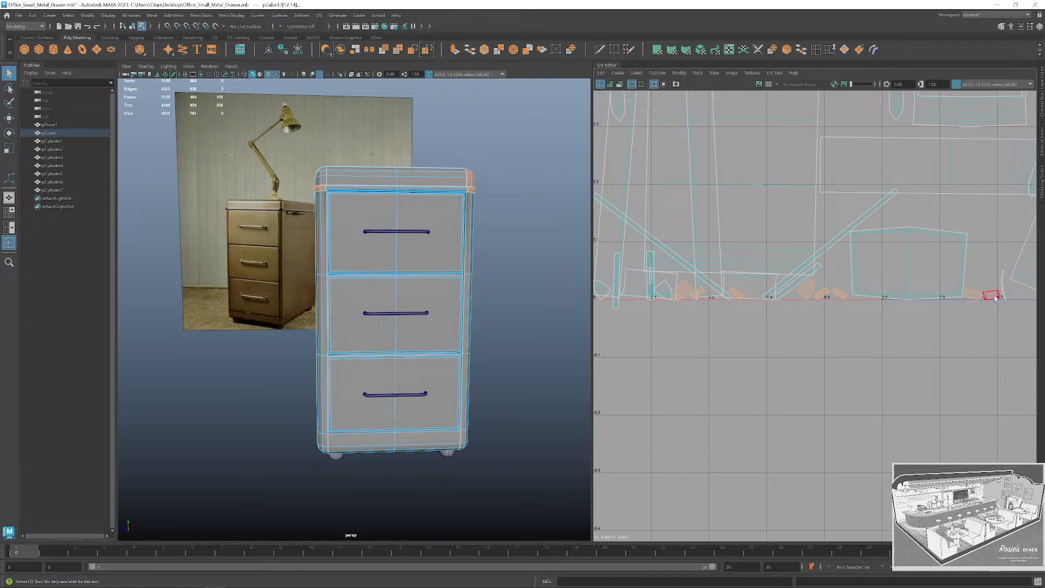
pyautogui.scroll(-2, 869, 328)
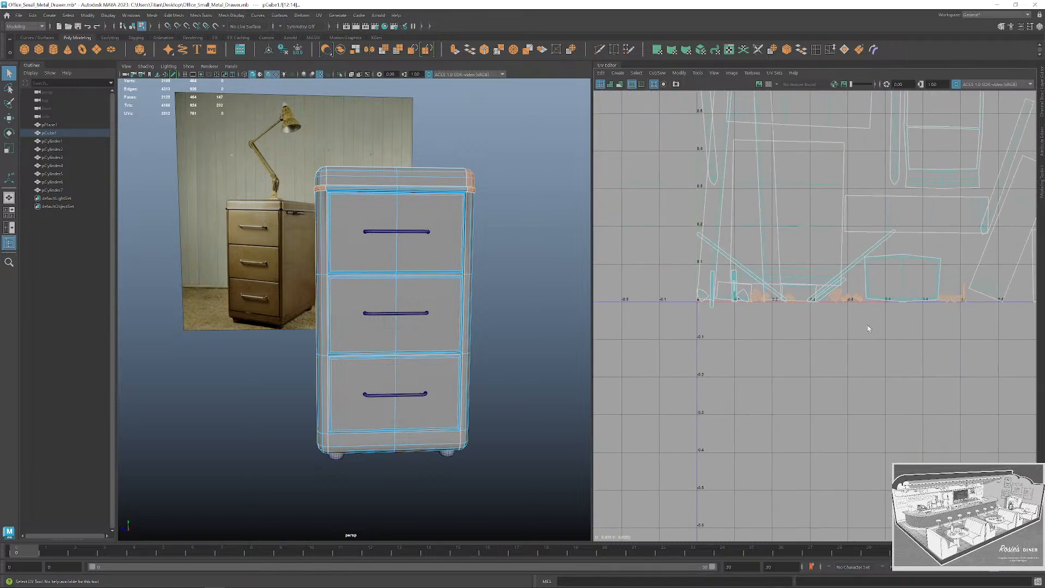
pyautogui.keyDown('alt'); pyautogui.moveTo(531, 259); pyautogui.dragTo(587, 237); pyautogui.keyUp('alt')
pyautogui.keyDown('alt'); pyautogui.moveTo(561, 264); pyautogui.dragTo(578, 246); pyautogui.keyUp('alt')
pyautogui.click(579, 246)
# Select the vertical border edges of the rim trim at the front top corners, with Object Z symmetry, and sew their UVs.
pyautogui.keyDown('alt'); pyautogui.moveTo(524, 231); pyautogui.dragTo(513, 276, button='middle'); pyautogui.keyUp('alt')
pyautogui.scroll(3, 387, 219)
pyautogui.scroll(-5, 387, 219)
pyautogui.keyDown('alt'); pyautogui.moveTo(387, 219); pyautogui.dragTo(361, 197); pyautogui.keyUp('alt')
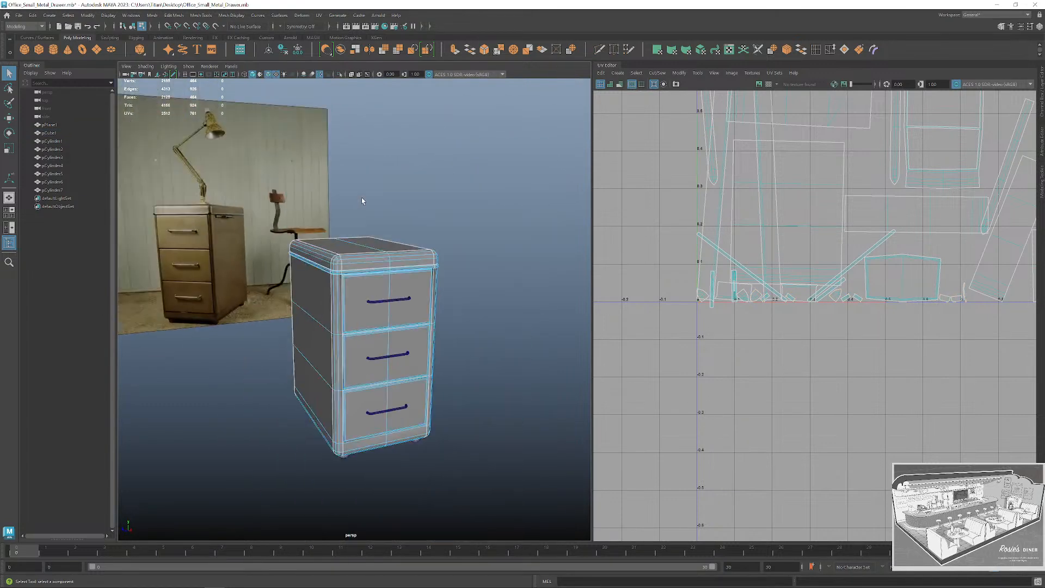
pyautogui.keyDown('alt'); pyautogui.moveTo(362, 197); pyautogui.dragTo(384, 202, button='middle'); pyautogui.keyUp('alt')
pyautogui.scroll(5, 342, 254)
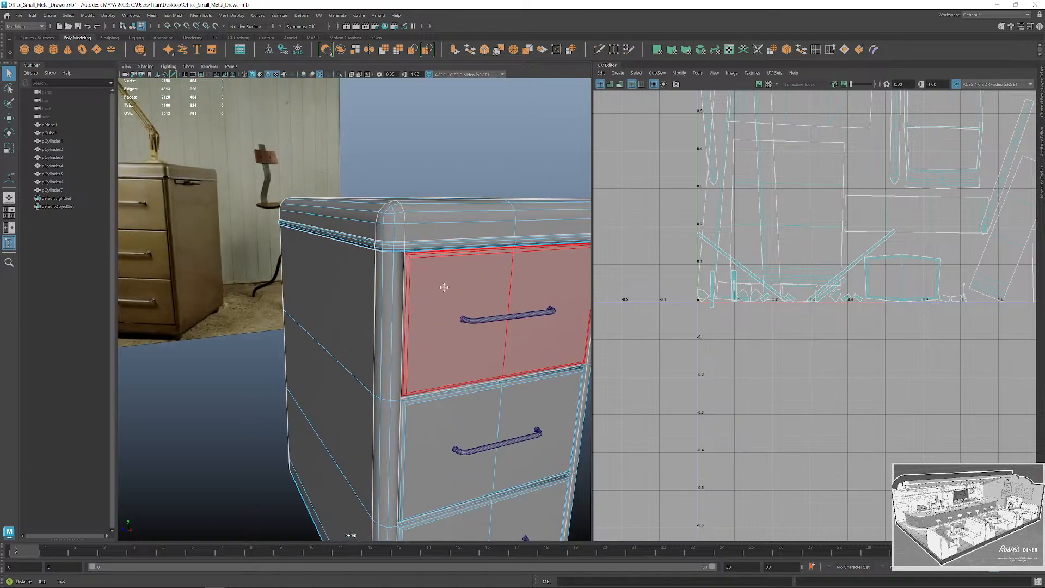
pyautogui.keyDown('alt'); pyautogui.moveTo(390, 269); pyautogui.dragTo(413, 283); pyautogui.keyUp('alt')
pyautogui.scroll(3, 466, 303)
pyautogui.keyDown('alt'); pyautogui.moveTo(466, 303); pyautogui.dragTo(394, 269); pyautogui.keyUp('alt')
pyautogui.scroll(3, 461, 308)
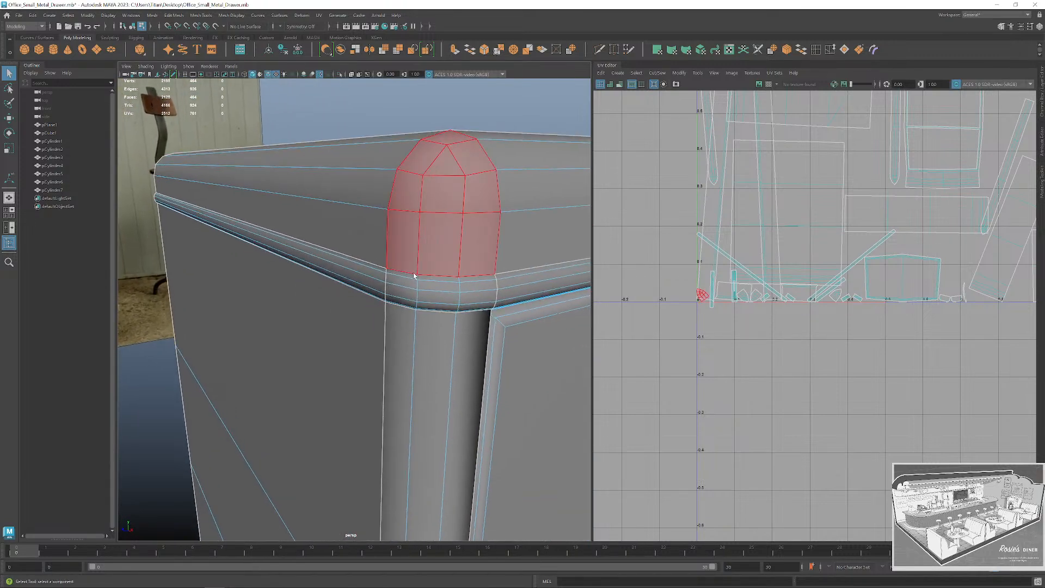
pyautogui.moveTo(393, 268); pyautogui.dragTo(389, 243, button='right')
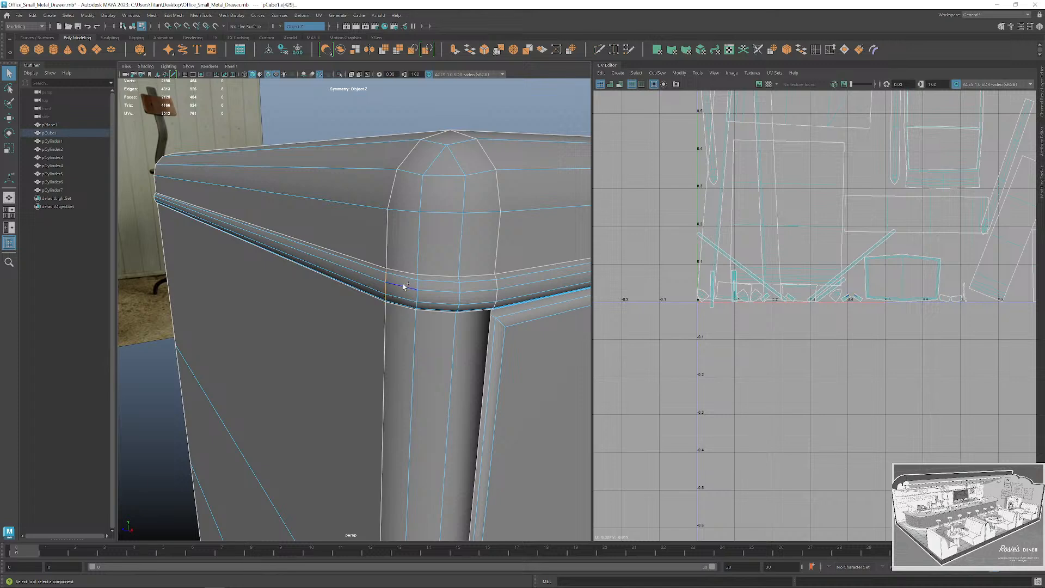
pyautogui.keyDown('alt'); pyautogui.moveTo(404, 285); pyautogui.dragTo(421, 180); pyautogui.keyUp('alt')
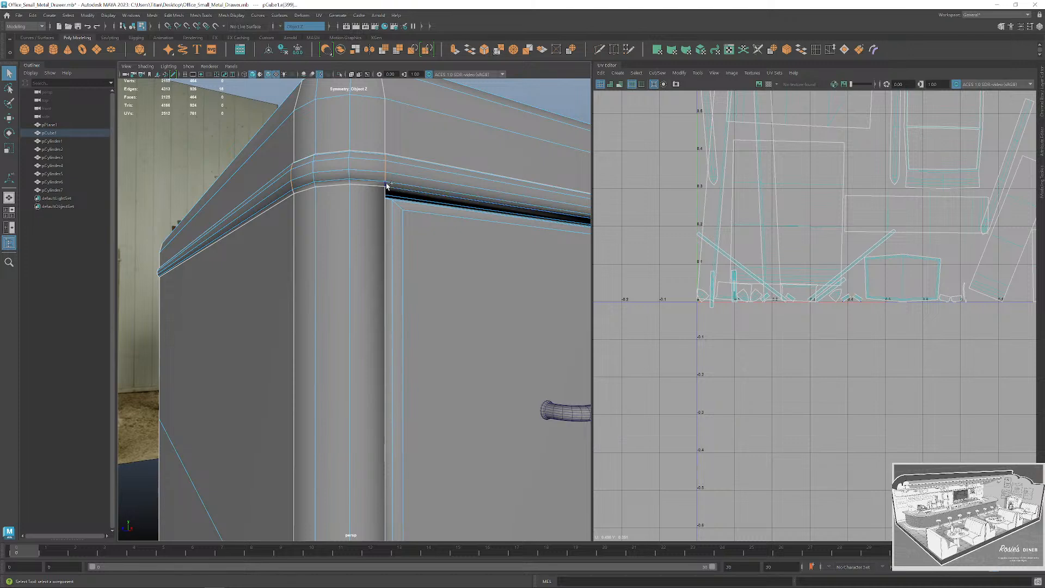
pyautogui.hotkey('shift', 's')
# Select the matching rim trim border edges at the cabinet's back top corners and sew their UVs.
pyautogui.scroll(-6, 479, 223)
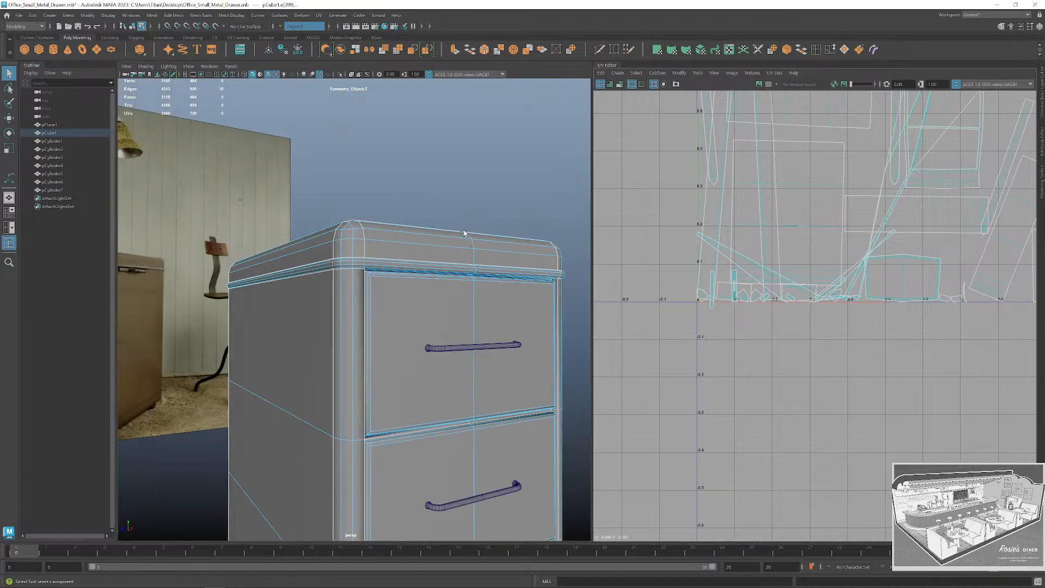
pyautogui.keyDown('alt'); pyautogui.moveTo(465, 234); pyautogui.dragTo(332, 239); pyautogui.keyUp('alt')
pyautogui.scroll(2, 408, 236)
pyautogui.keyDown('alt'); pyautogui.moveTo(408, 236); pyautogui.dragTo(454, 312, button='middle'); pyautogui.keyUp('alt')
pyautogui.moveTo(454, 312)
pyautogui.keyDown('alt'); pyautogui.mouseDown()
pyautogui.moveTo(523, 332)
pyautogui.moveTo(467, 326)
pyautogui.mouseUp(); pyautogui.keyUp('alt')
pyautogui.scroll(-5, 560, 351)
pyautogui.scroll(5, 426, 324)
pyautogui.scroll(3, 427, 325)
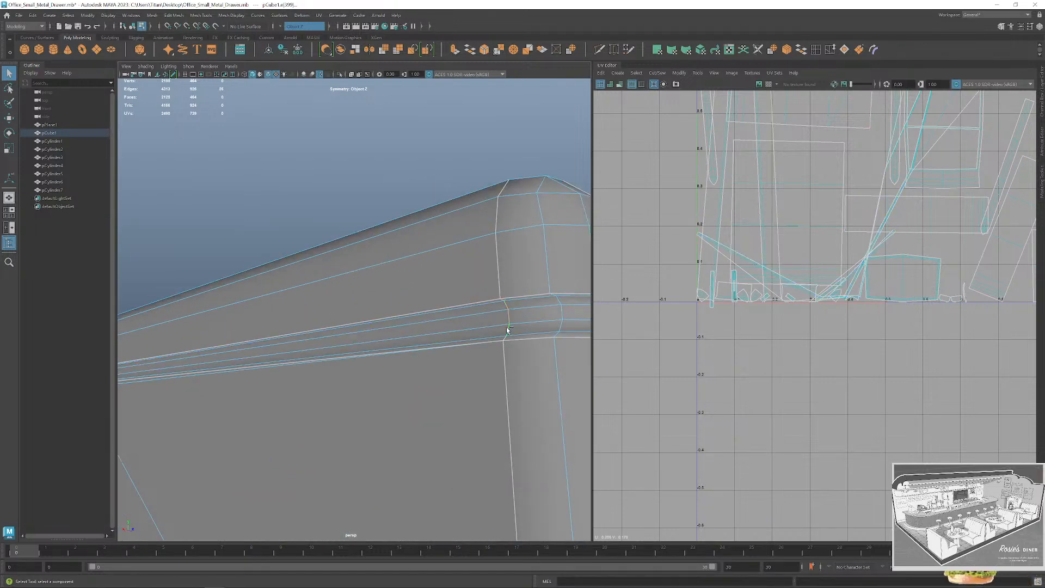
pyautogui.keyDown('alt'); pyautogui.moveTo(525, 320); pyautogui.dragTo(418, 322, button='middle'); pyautogui.keyUp('alt')
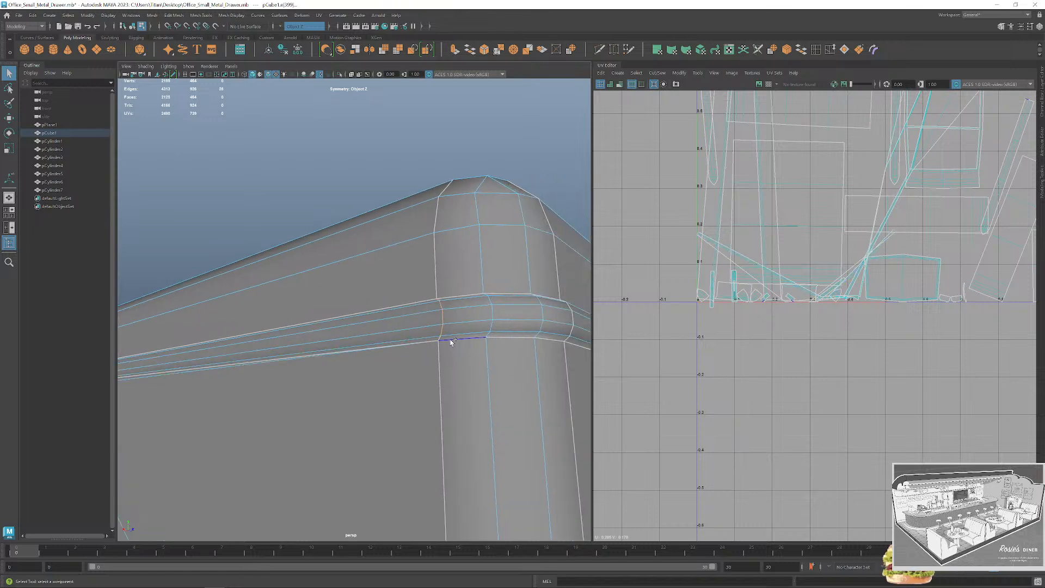
pyautogui.keyDown('alt'); pyautogui.moveTo(500, 319); pyautogui.dragTo(423, 328, button='middle'); pyautogui.keyUp('alt')
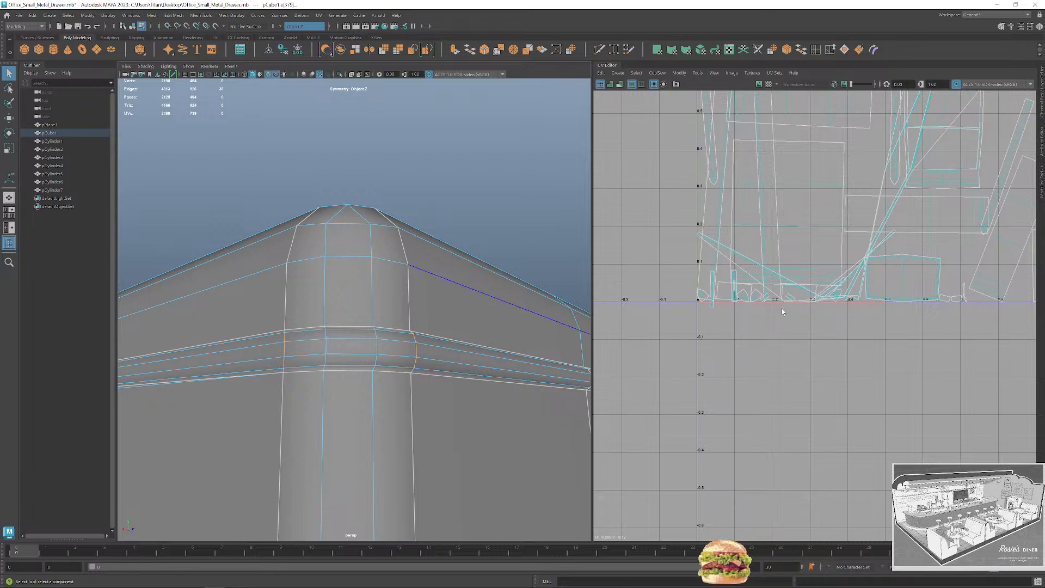
pyautogui.hotkey('shift', 's')
# Select all the cabinet body's UV shells, unfold them, lay them out and clear the selection.
pyautogui.scroll(-2, 707, 309)
pyautogui.scroll(-5, 501, 262)
pyautogui.click(487, 277)
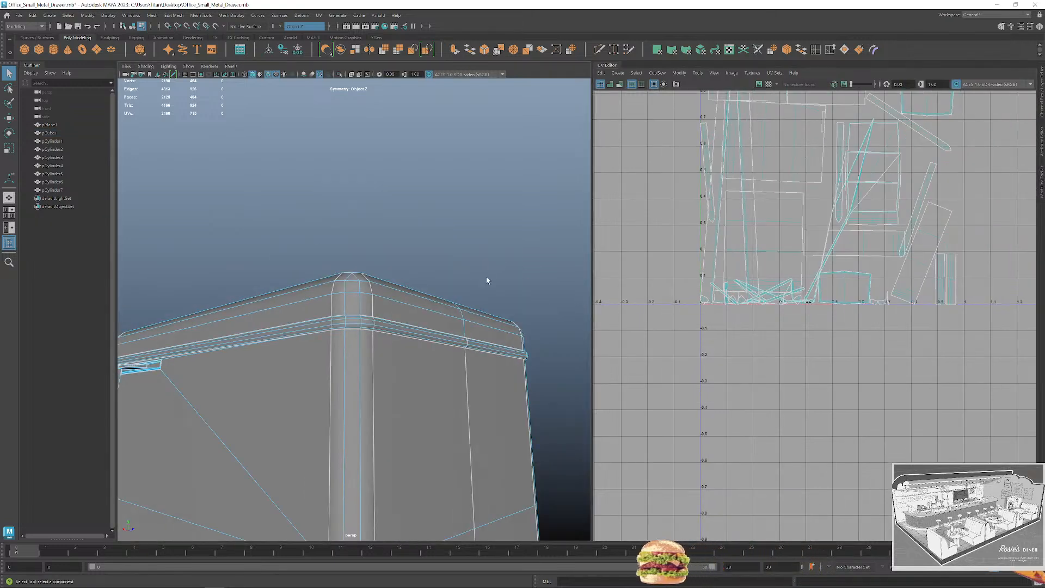
pyautogui.keyDown('alt'); pyautogui.moveTo(487, 280); pyautogui.dragTo(497, 304); pyautogui.keyUp('alt')
pyautogui.scroll(-5, 393, 303)
pyautogui.keyDown('alt'); pyautogui.moveTo(392, 305); pyautogui.dragTo(607, 342); pyautogui.keyUp('alt')
pyautogui.scroll(-3, 716, 256)
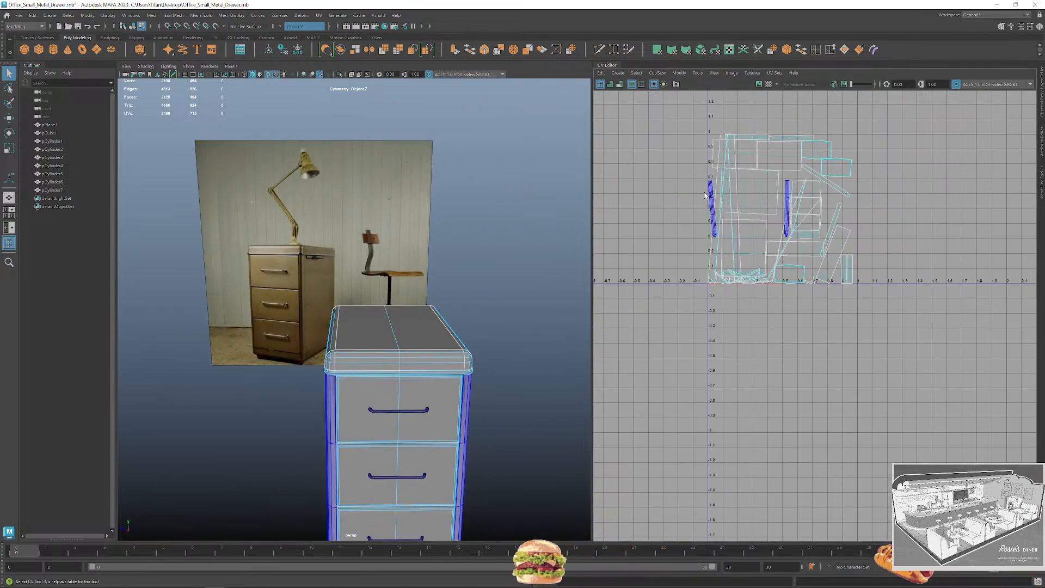
pyautogui.scroll(-3, 707, 198)
pyautogui.moveTo(675, 131); pyautogui.dragTo(903, 331)
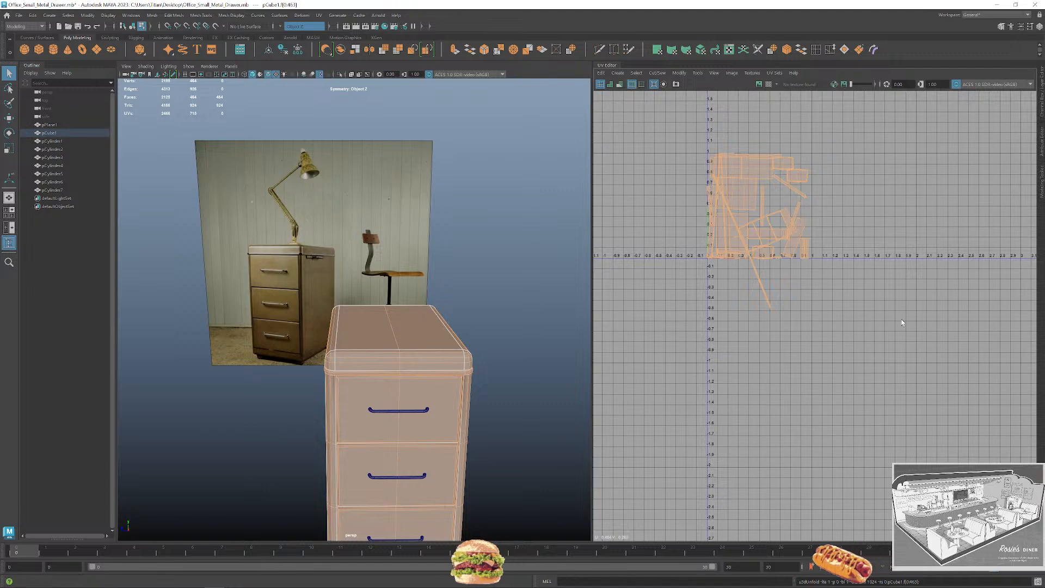
pyautogui.click(860, 280)
# Identify the bottom drawer front's UV shell and select the short diagonal edges at its corners.
pyautogui.keyDown('alt'); pyautogui.moveTo(860, 280); pyautogui.dragTo(833, 360, button='middle'); pyautogui.keyUp('alt')
pyautogui.scroll(8, 756, 261)
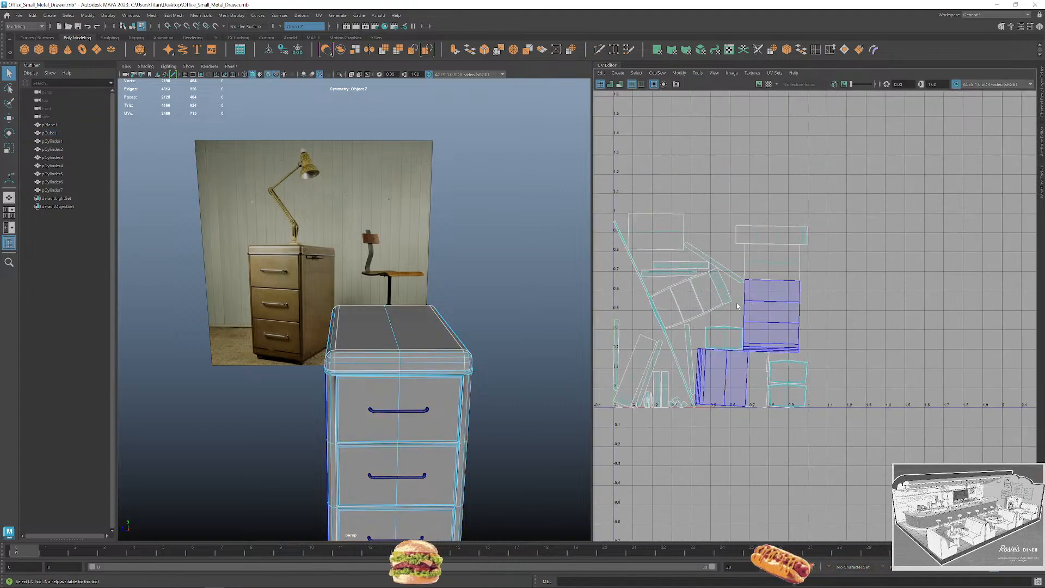
pyautogui.keyDown('alt'); pyautogui.moveTo(737, 305); pyautogui.dragTo(794, 299, button='middle'); pyautogui.keyUp('alt')
pyautogui.scroll(-5, 833, 359)
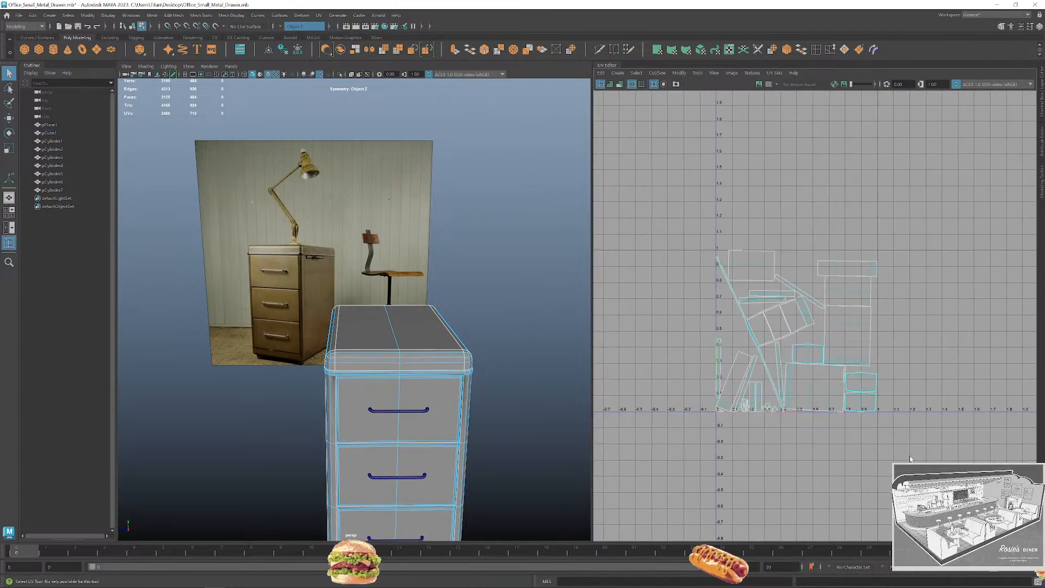
pyautogui.scroll(4, 828, 406)
pyautogui.click(876, 368)
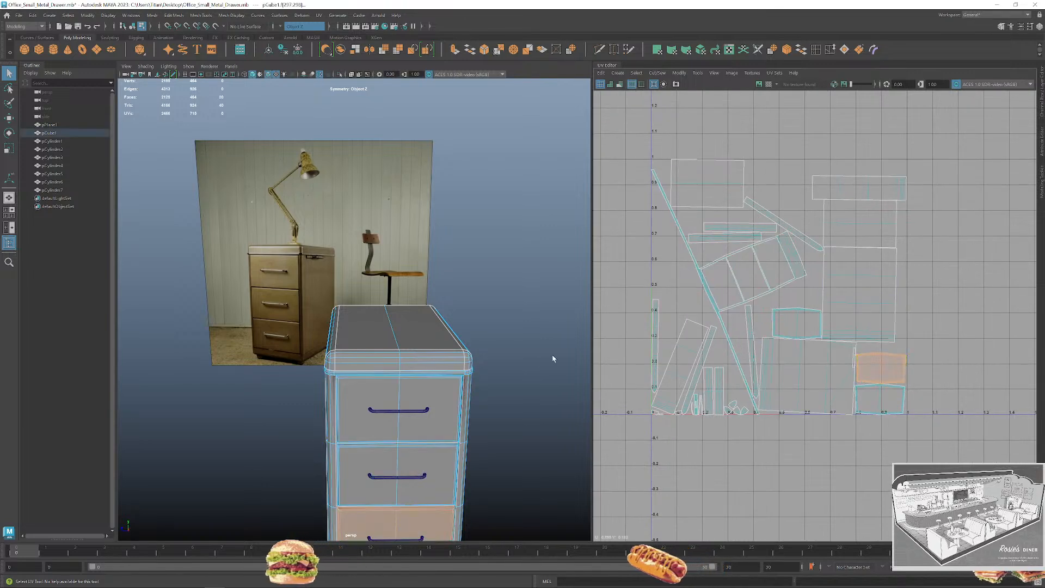
pyautogui.keyDown('alt'); pyautogui.moveTo(770, 332); pyautogui.dragTo(753, 313, button='middle'); pyautogui.keyUp('alt')
pyautogui.scroll(3, 814, 336)
pyautogui.keyDown('alt'); pyautogui.moveTo(889, 364); pyautogui.dragTo(761, 344, button='middle'); pyautogui.keyUp('alt')
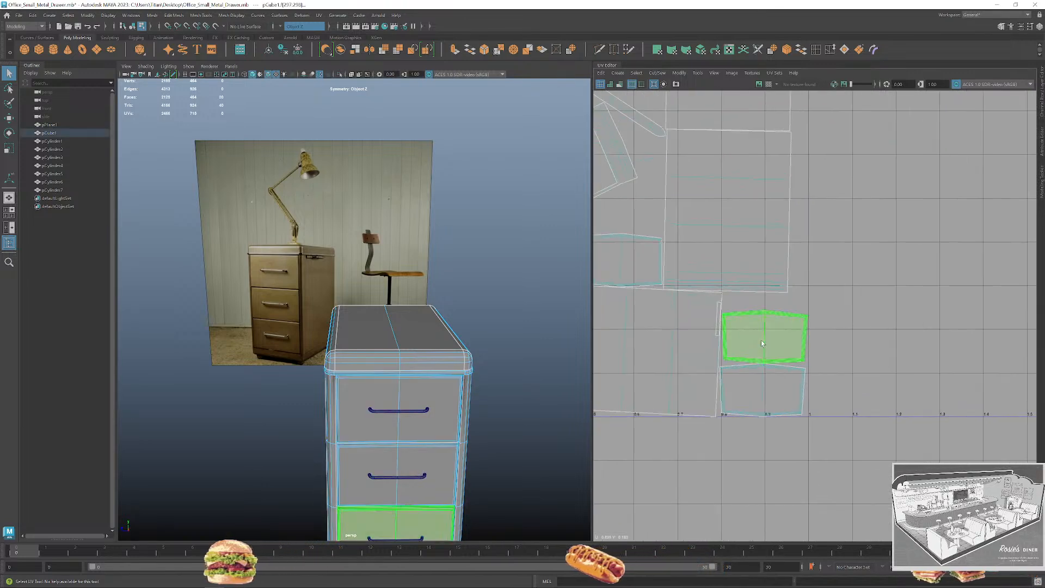
pyautogui.scroll(8, 761, 344)
pyautogui.keyDown('alt'); pyautogui.moveTo(665, 273); pyautogui.dragTo(763, 319, button='middle'); pyautogui.keyUp('alt')
pyautogui.moveTo(732, 277); pyautogui.dragTo(733, 252, button='right')
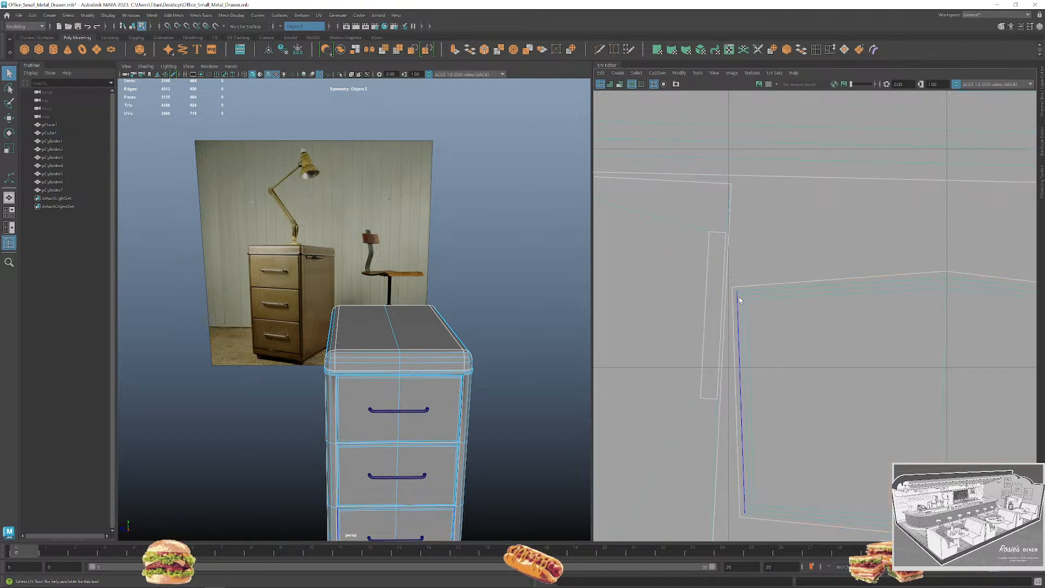
pyautogui.doubleClick(736, 294)
pyautogui.keyDown('alt'); pyautogui.moveTo(958, 326); pyautogui.dragTo(716, 328, button='middle'); pyautogui.keyUp('alt')
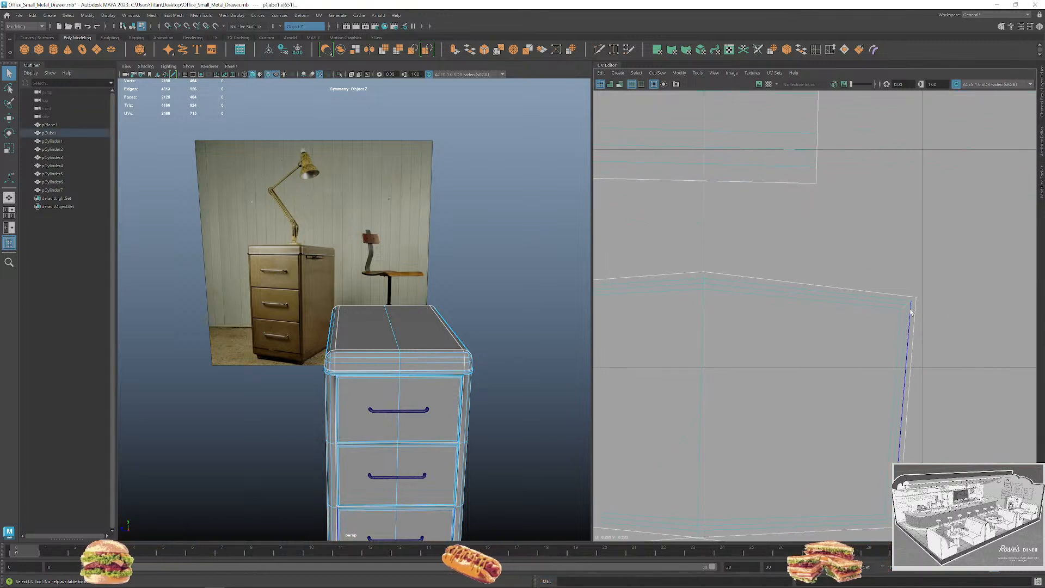
pyautogui.scroll(-3, 790, 396)
pyautogui.keyDown('alt'); pyautogui.moveTo(790, 396); pyautogui.dragTo(777, 250, button='middle'); pyautogui.keyUp('alt')
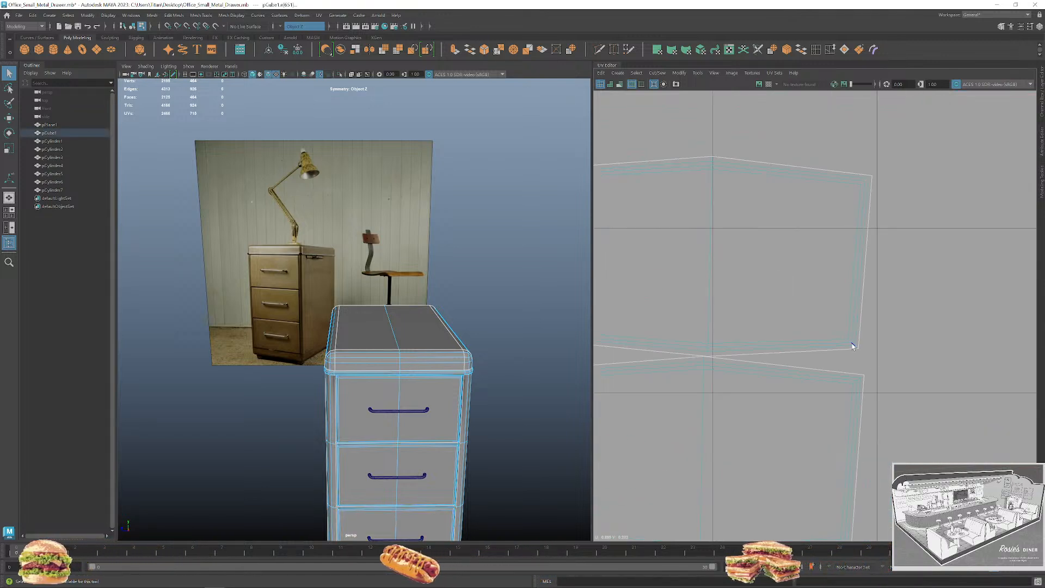
# Add the short diagonal corner edges of the middle drawer front's UV shell to the selection.
pyautogui.doubleClick(763, 373)
pyautogui.keyDown('alt'); pyautogui.moveTo(763, 373); pyautogui.dragTo(924, 318, button='middle'); pyautogui.keyUp('alt')
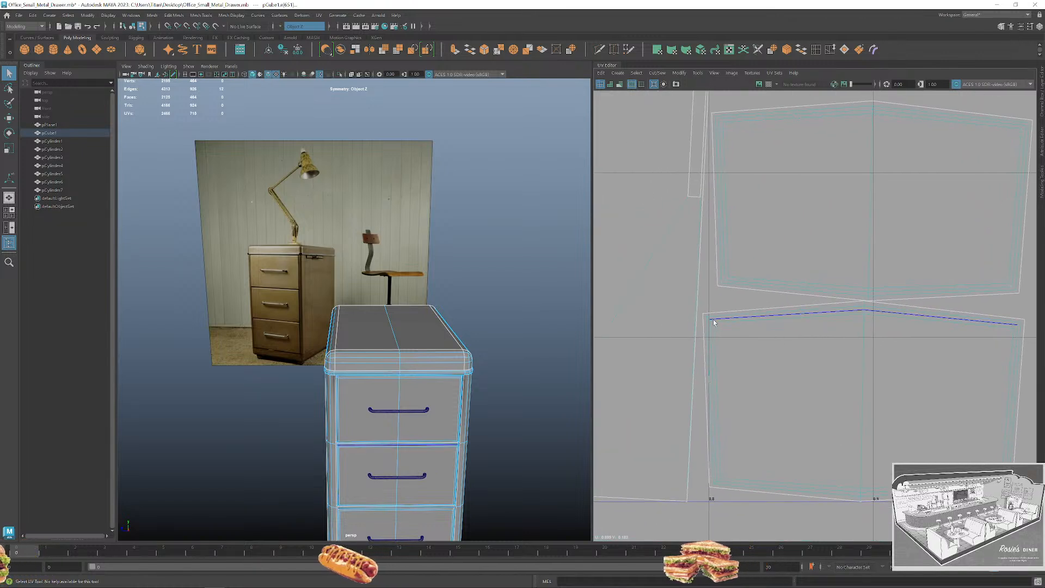
pyautogui.keyDown('shift'); pyautogui.doubleClick(711, 321); pyautogui.keyUp('shift')
pyautogui.keyDown('alt'); pyautogui.moveTo(736, 352); pyautogui.dragTo(745, 256, button='middle'); pyautogui.keyUp('alt')
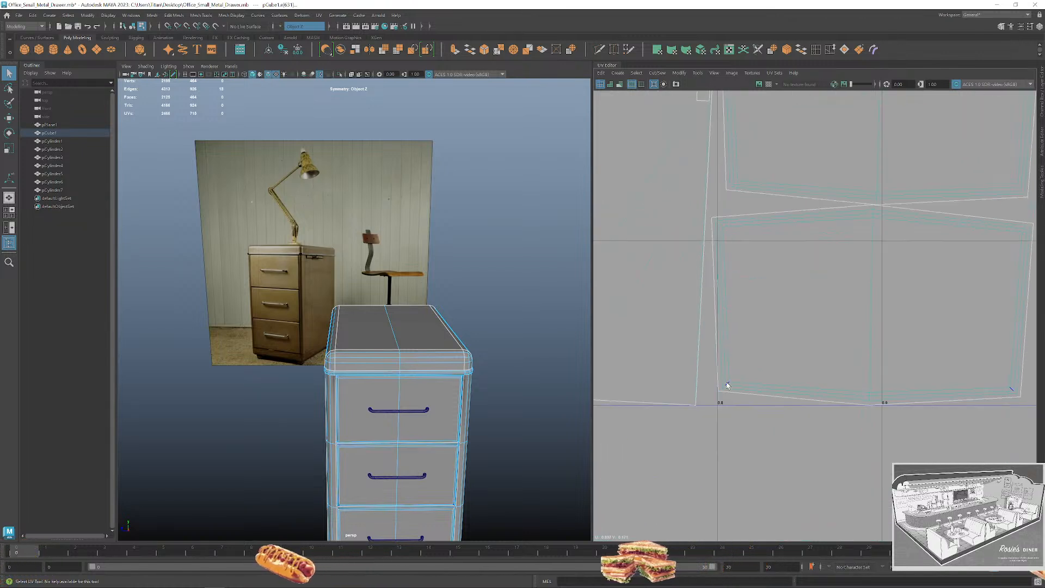
pyautogui.scroll(-3, 746, 378)
# Add the top drawer front's diagonal corner edges to the selection and cut the UVs along all selected edges.
pyautogui.keyDown('alt'); pyautogui.moveTo(746, 377); pyautogui.dragTo(777, 493, button='middle'); pyautogui.keyUp('alt')
pyautogui.keyDown('alt'); pyautogui.moveTo(724, 228); pyautogui.dragTo(831, 411, button='middle'); pyautogui.keyUp('alt')
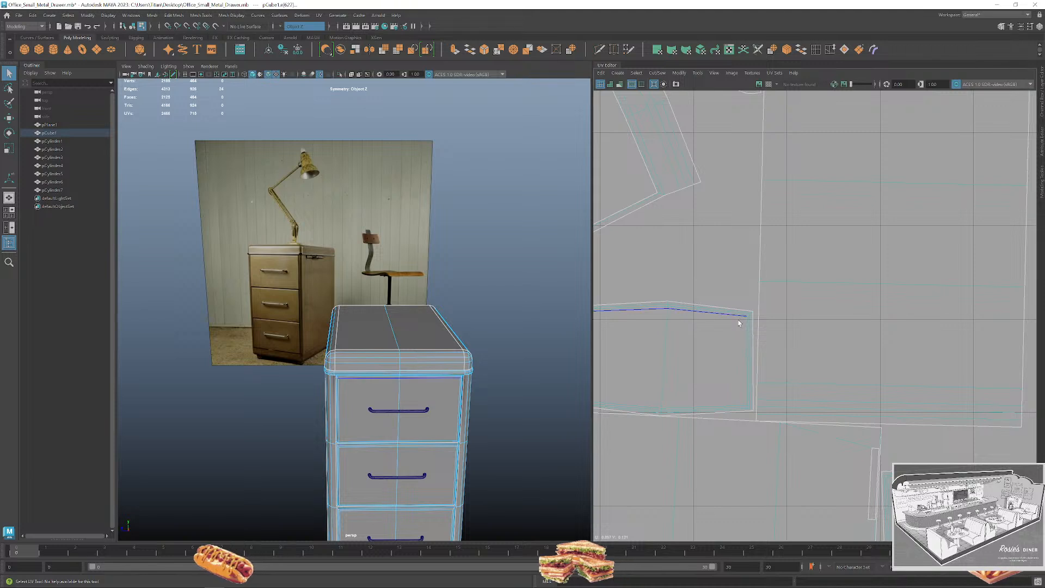
pyautogui.scroll(3, 738, 323)
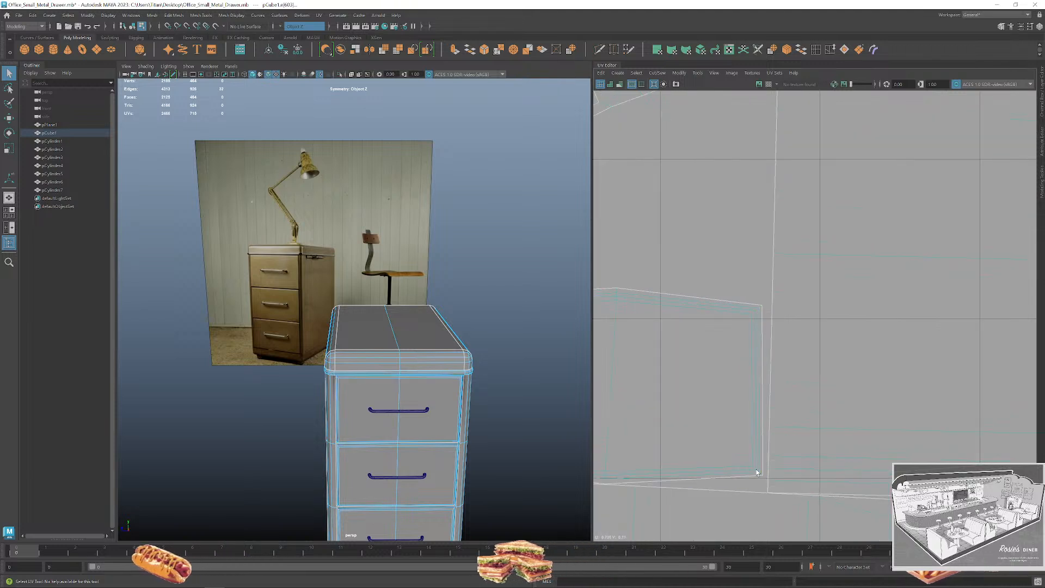
pyautogui.keyDown('shift'); pyautogui.doubleClick(756, 469); pyautogui.keyUp('shift')
pyautogui.keyDown('alt'); pyautogui.moveTo(617, 397); pyautogui.dragTo(828, 413, button='middle'); pyautogui.keyUp('alt')
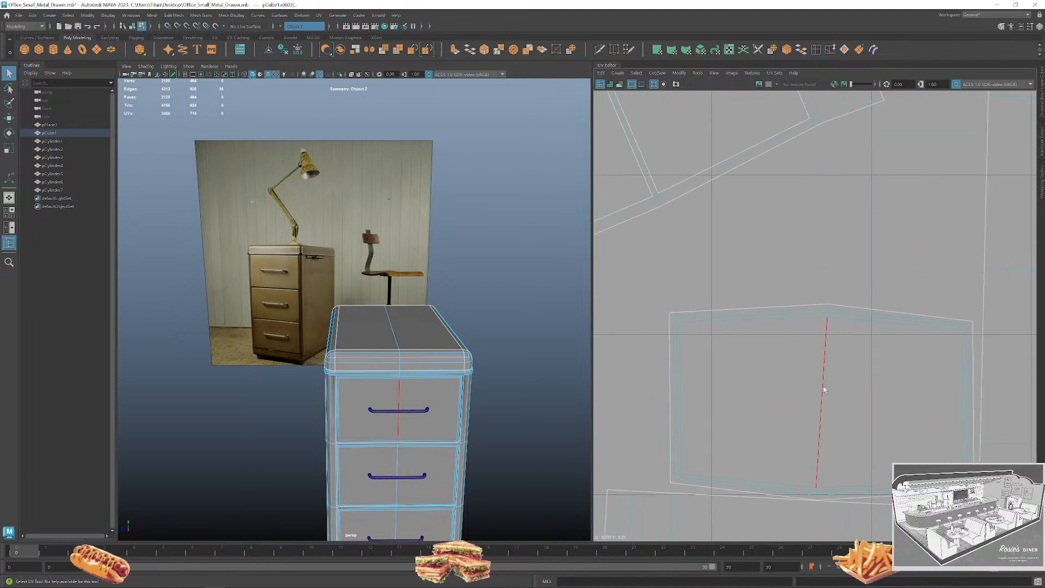
pyautogui.hotkey('shift', 'x')
# Switch to UV shell selection, select every shell of the cabinet body and unfold them.
pyautogui.scroll(-9, 800, 365)
pyautogui.moveTo(707, 287); pyautogui.dragTo(674, 269, button='right')
pyautogui.moveTo(680, 275); pyautogui.dragTo(876, 462)
pyautogui.hotkey('ctrl', 'u')
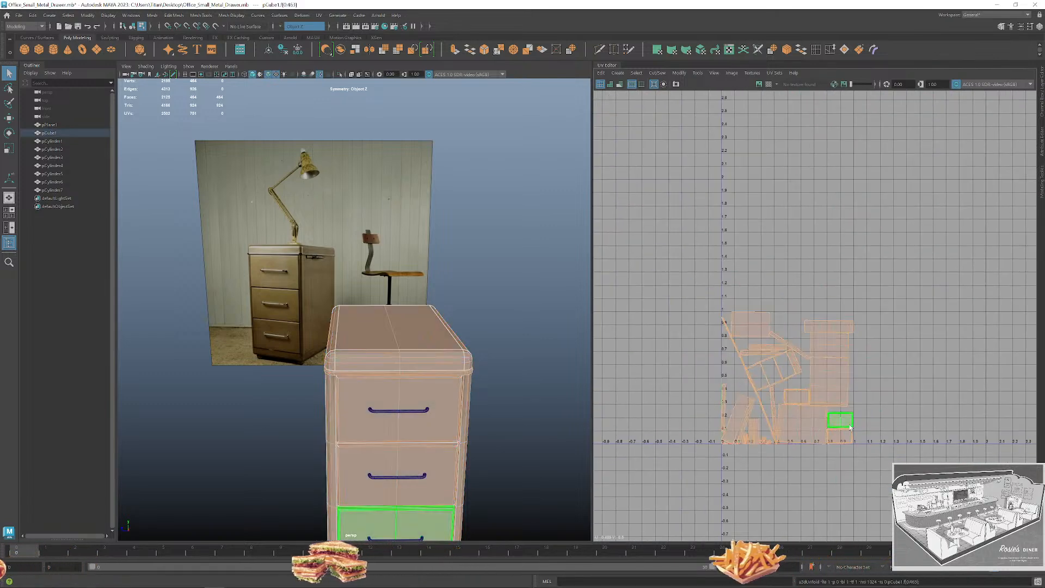
pyautogui.scroll(6, 822, 422)
pyautogui.keyDown('alt'); pyautogui.moveTo(760, 364); pyautogui.dragTo(849, 365, button='middle'); pyautogui.keyUp('alt')
pyautogui.scroll(-3, 849, 366)
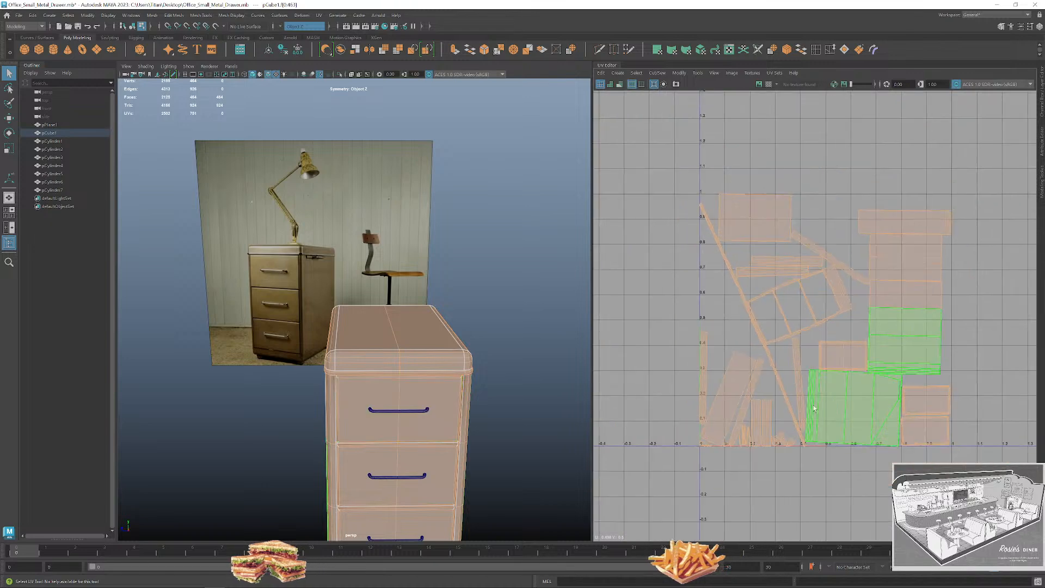
# Select the slanted rim trim and drawer frame shells and rotate them until they sit straight.
pyautogui.click(786, 351)
pyautogui.scroll(-2, 754, 272)
pyautogui.click(769, 301)
pyautogui.press('e')
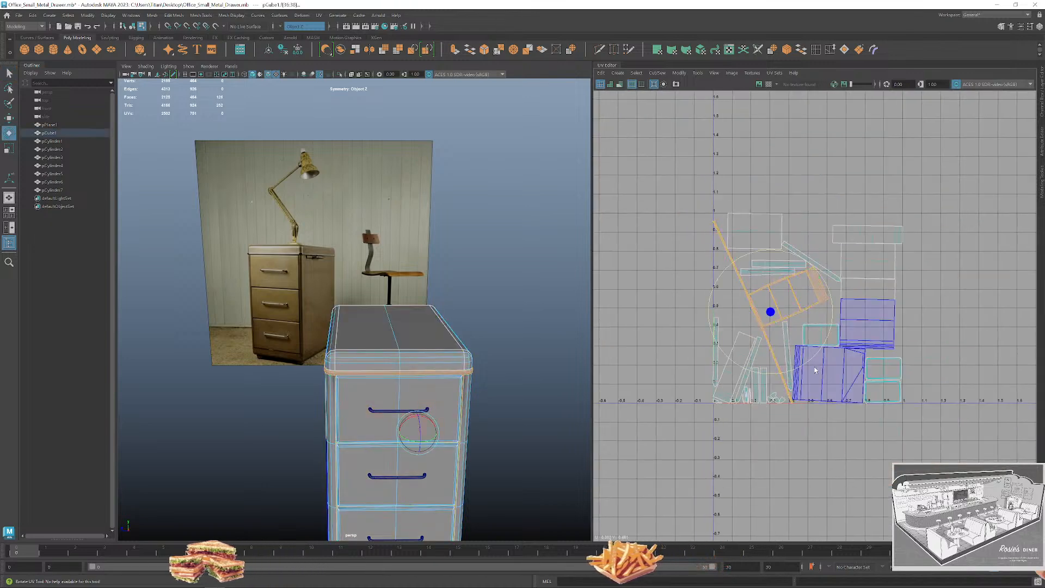
pyautogui.moveTo(807, 361); pyautogui.dragTo(877, 292)
# Rotate the slanted narrow strip shell upright and turn symmetry off.
pyautogui.click(870, 239)
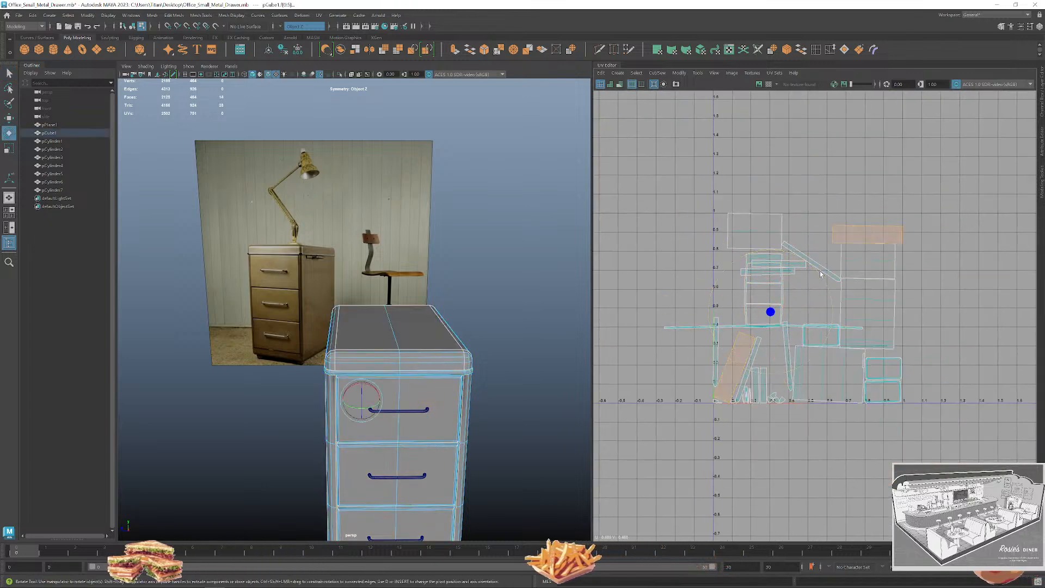
pyautogui.click(821, 273)
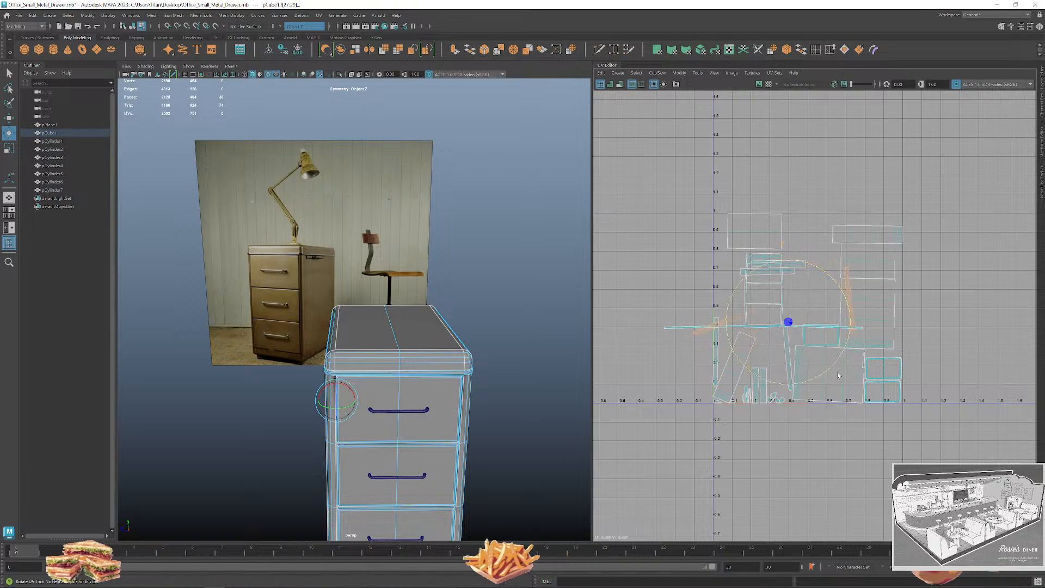
pyautogui.click(284, 27)
pyautogui.click(300, 34)
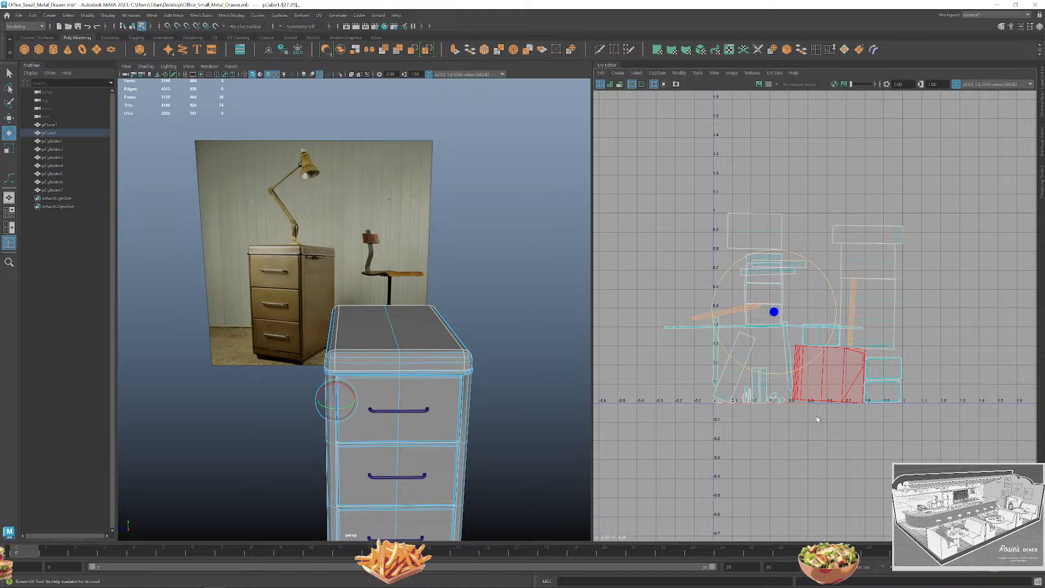
# Rotate the tilted rectangular panel shell and the remaining slanted strip shell upright.
pyautogui.click(736, 365)
pyautogui.click(796, 390)
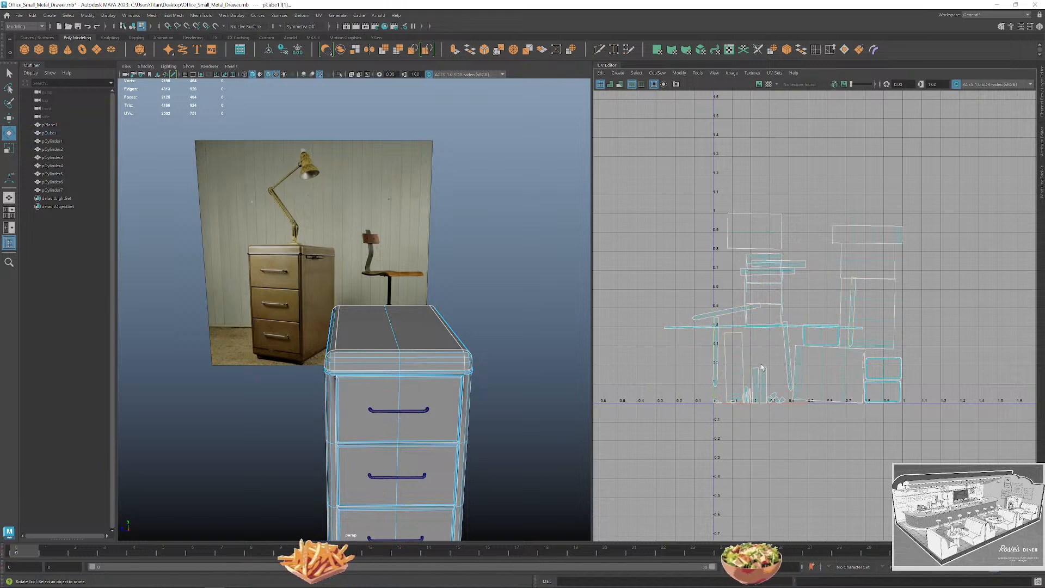
pyautogui.click(731, 314)
pyautogui.press('e')
pyautogui.moveTo(763, 364); pyautogui.dragTo(802, 298)
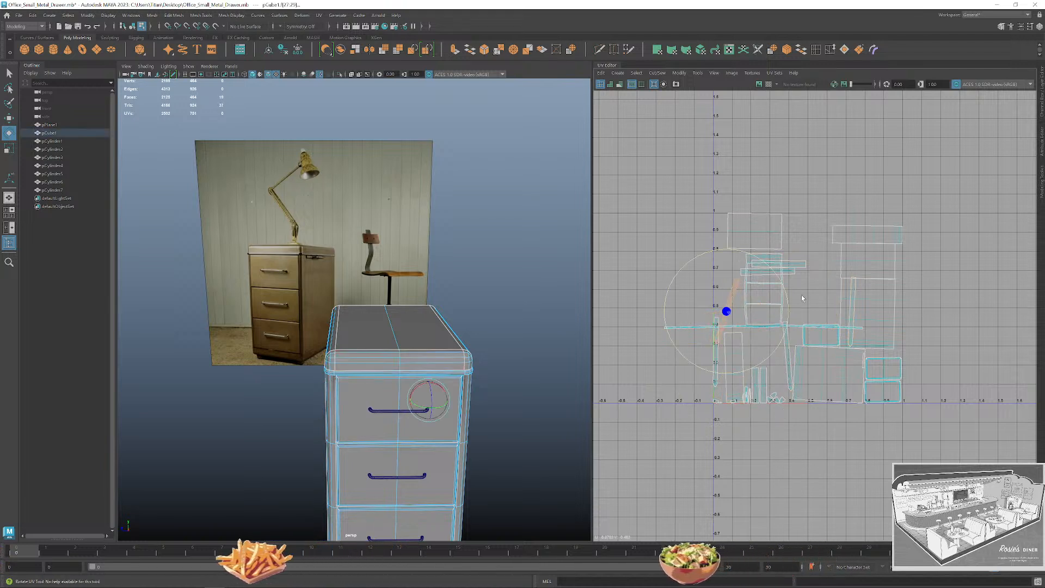
# Select every UV shell of the cabinet body and orient them so the slanted strips stand straight.
pyautogui.click(805, 219)
pyautogui.moveTo(644, 198); pyautogui.dragTo(928, 422)
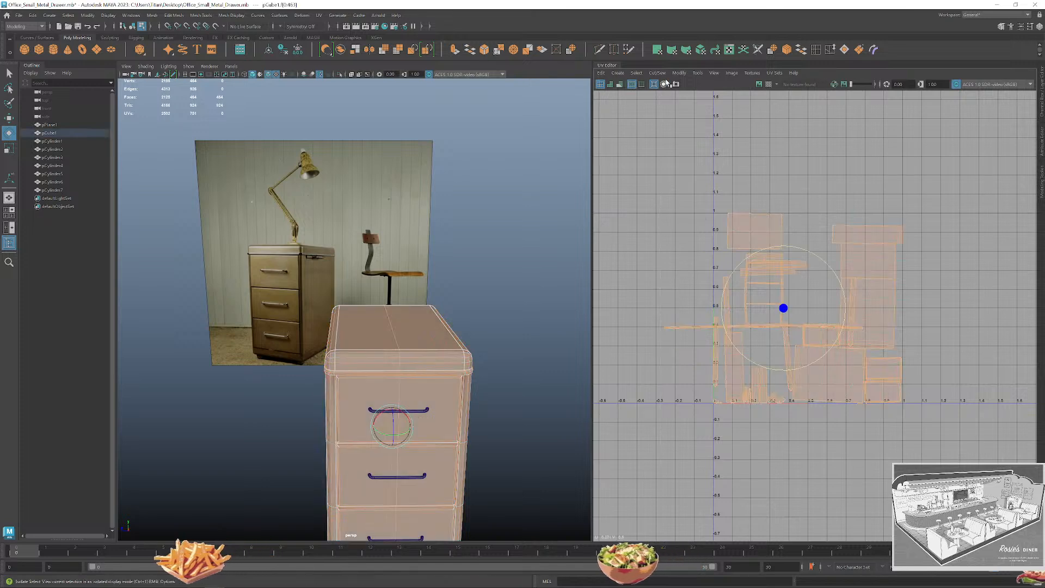
pyautogui.click(679, 72)
pyautogui.click(702, 204)
pyautogui.press('F8')
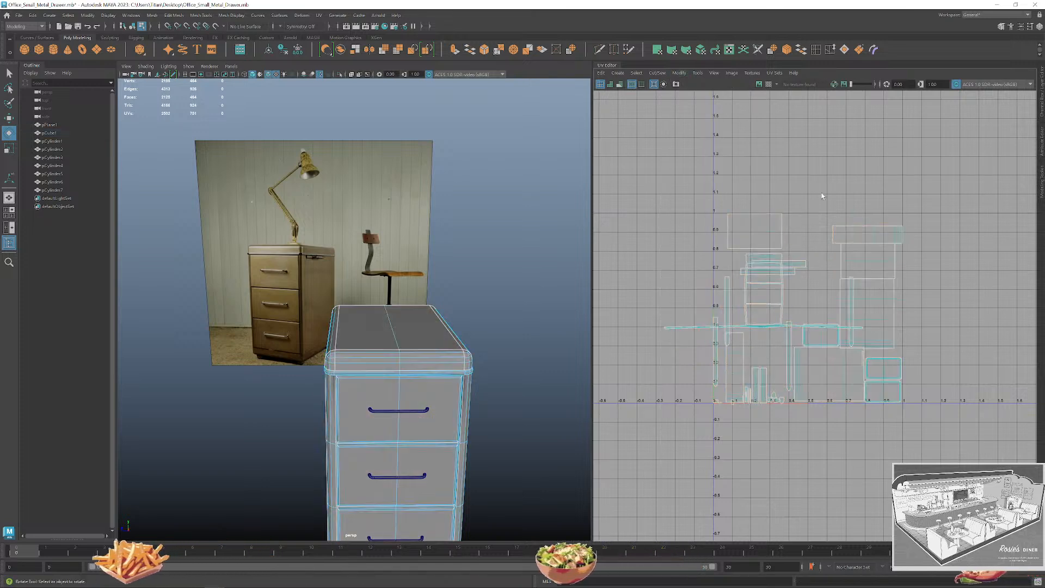
# Cut the UV seam along the front edge between the drawer frame and the rim trim under the cabinet top.
pyautogui.scroll(5, 776, 302)
pyautogui.click(792, 314)
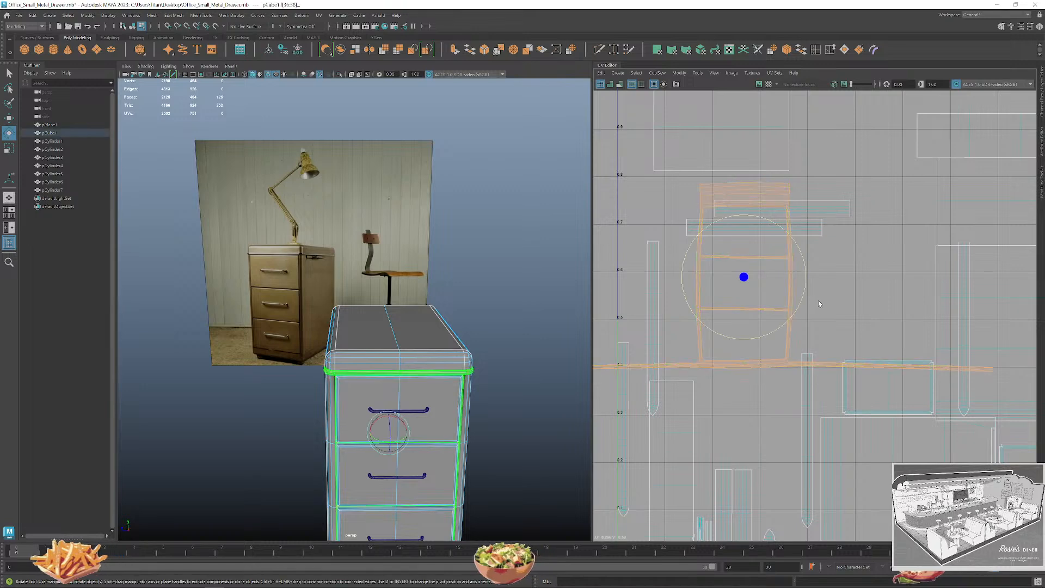
pyautogui.scroll(1, 816, 308)
pyautogui.keyDown('alt'); pyautogui.moveTo(822, 281); pyautogui.dragTo(838, 340, button='middle'); pyautogui.keyUp('alt')
pyautogui.scroll(5, 522, 335)
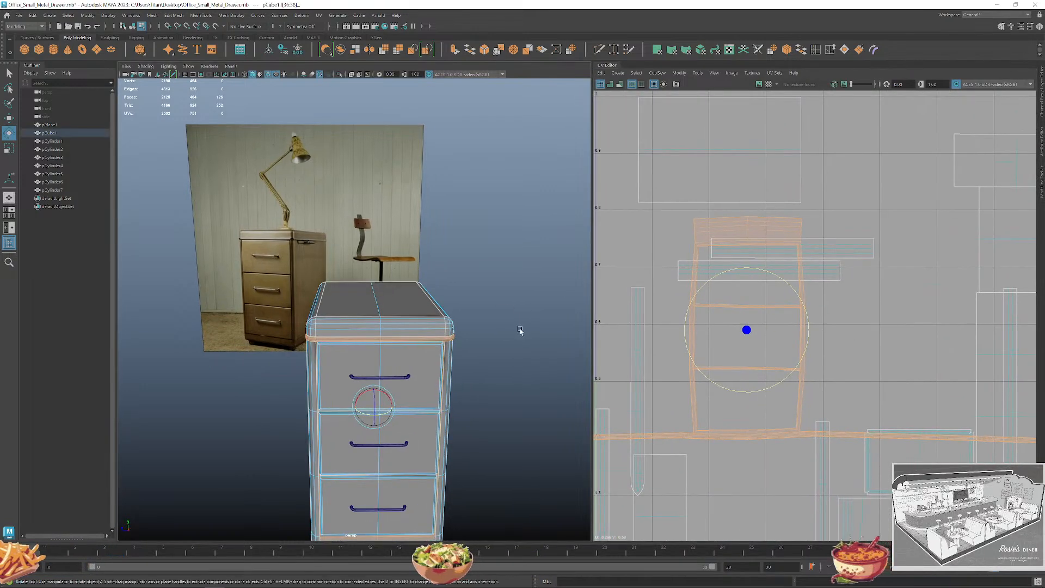
pyautogui.scroll(6, 506, 315)
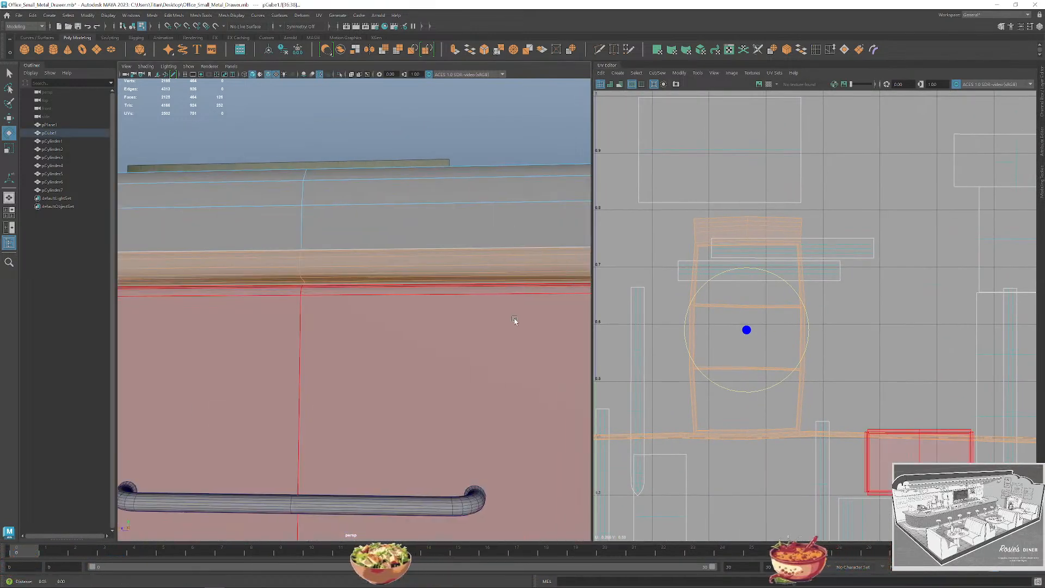
pyautogui.scroll(-3, 452, 294)
pyautogui.moveTo(444, 291); pyautogui.dragTo(453, 294, button='right')
pyautogui.click(452, 287)
pyautogui.scroll(-5, 414, 309)
pyautogui.keyDown('alt'); pyautogui.moveTo(378, 330); pyautogui.dragTo(438, 326, button='middle'); pyautogui.keyUp('alt')
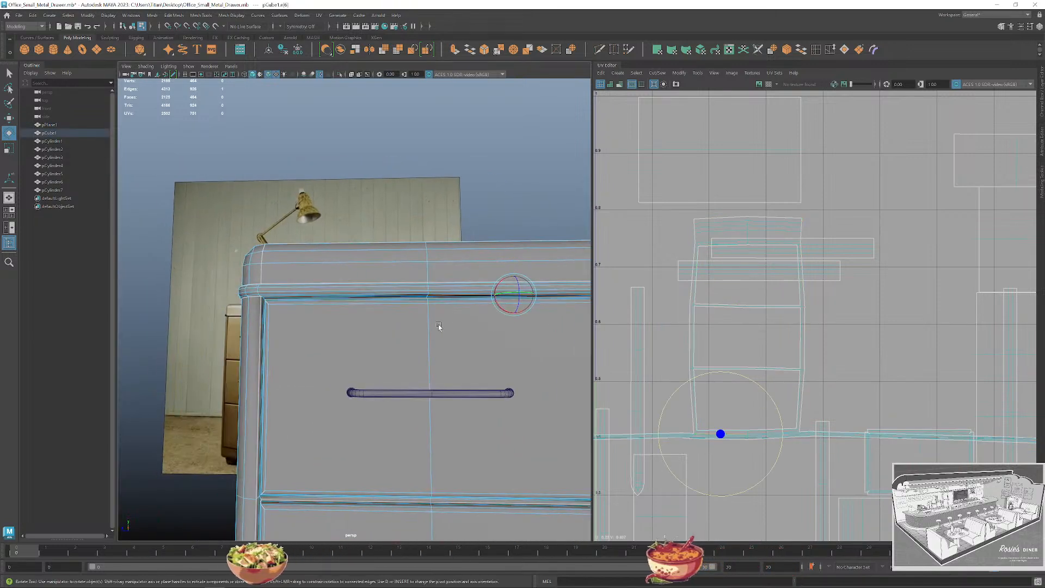
pyautogui.press('q')
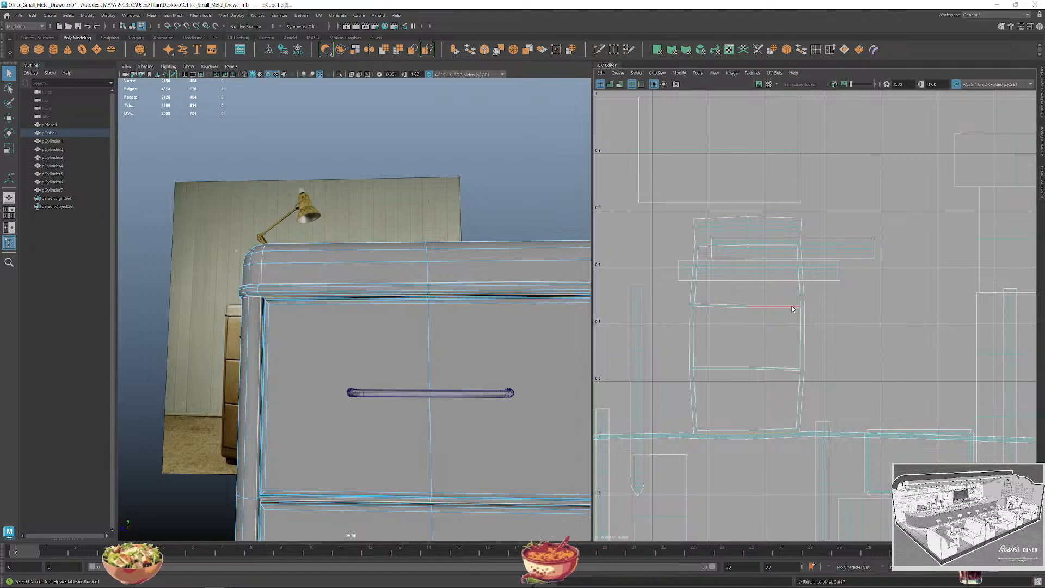
# Select the separated drawer frame shell and unfold it.
pyautogui.scroll(-2, 753, 314)
pyautogui.moveTo(759, 259); pyautogui.dragTo(755, 260, button='right')
pyautogui.click(754, 262)
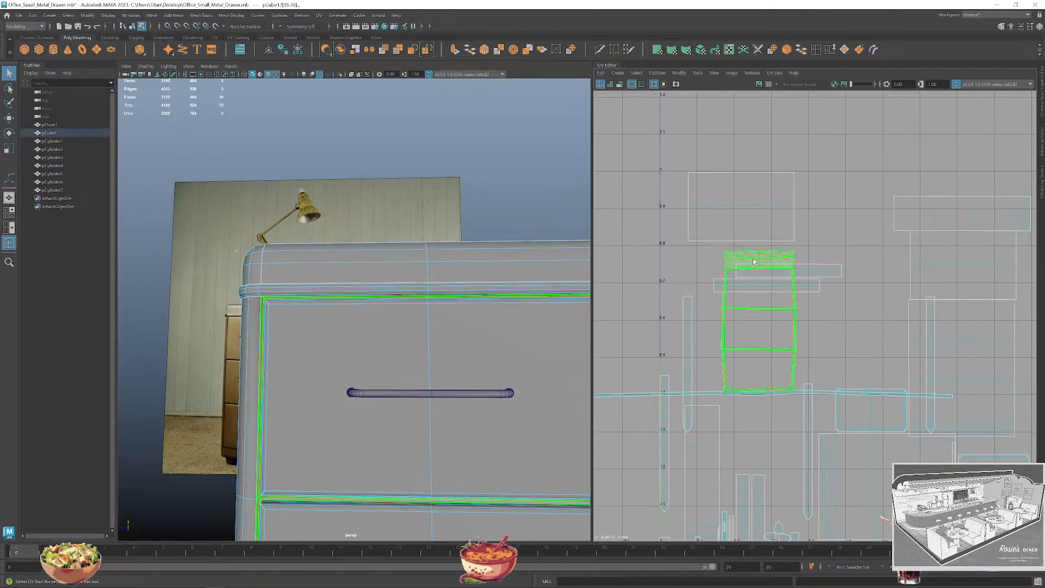
pyautogui.hotkey('ctrl', 'u')
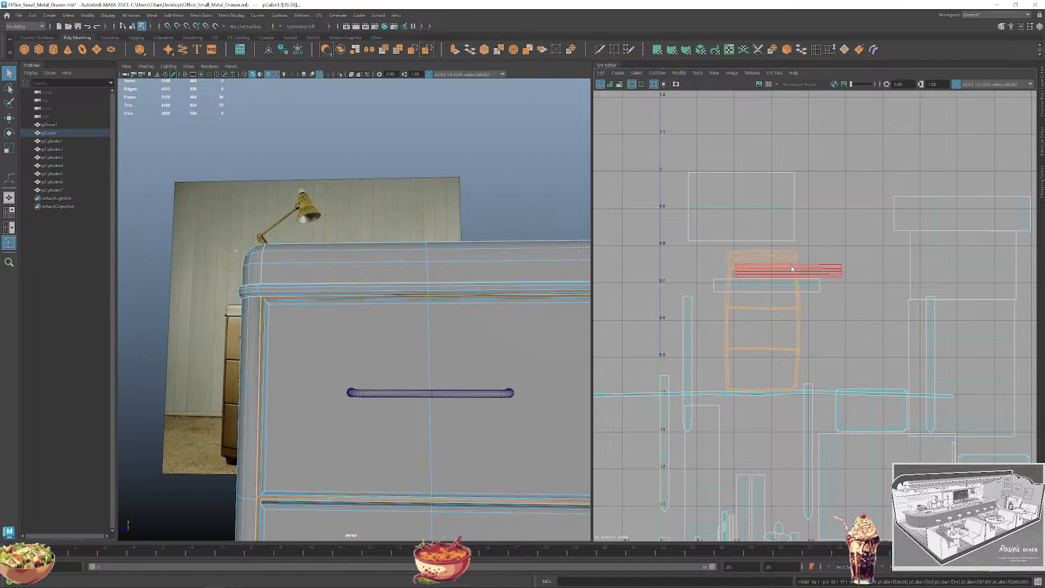
# Cut the UV seam between the cabinet's bottom front panel and the drawer frame.
pyautogui.click(828, 356)
pyautogui.click(761, 260)
pyautogui.keyDown('alt'); pyautogui.moveTo(446, 261); pyautogui.dragTo(519, 252); pyautogui.keyUp('alt')
pyautogui.keyDown('alt'); pyautogui.moveTo(520, 252); pyautogui.dragTo(437, 110, button='middle'); pyautogui.keyUp('alt')
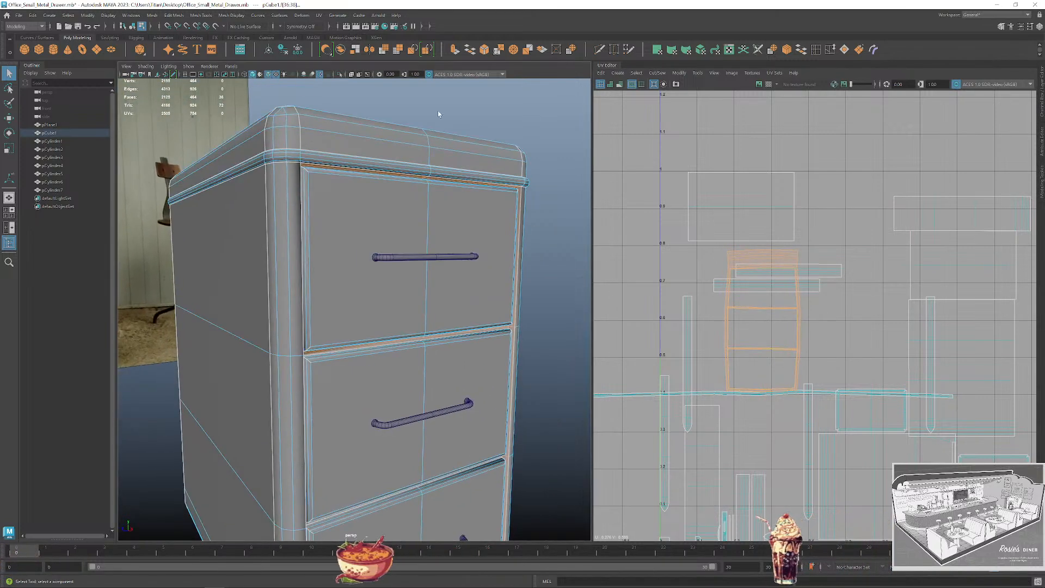
pyautogui.scroll(-6, 438, 113)
pyautogui.keyDown('alt'); pyautogui.moveTo(527, 326); pyautogui.dragTo(515, 251); pyautogui.keyUp('alt')
pyautogui.scroll(6, 515, 252)
pyautogui.moveTo(458, 378)
pyautogui.keyDown('alt'); pyautogui.mouseDown()
pyautogui.moveTo(451, 386)
pyautogui.moveTo(468, 381)
pyautogui.mouseUp(); pyautogui.keyUp('alt')
pyautogui.scroll(8, 752, 272)
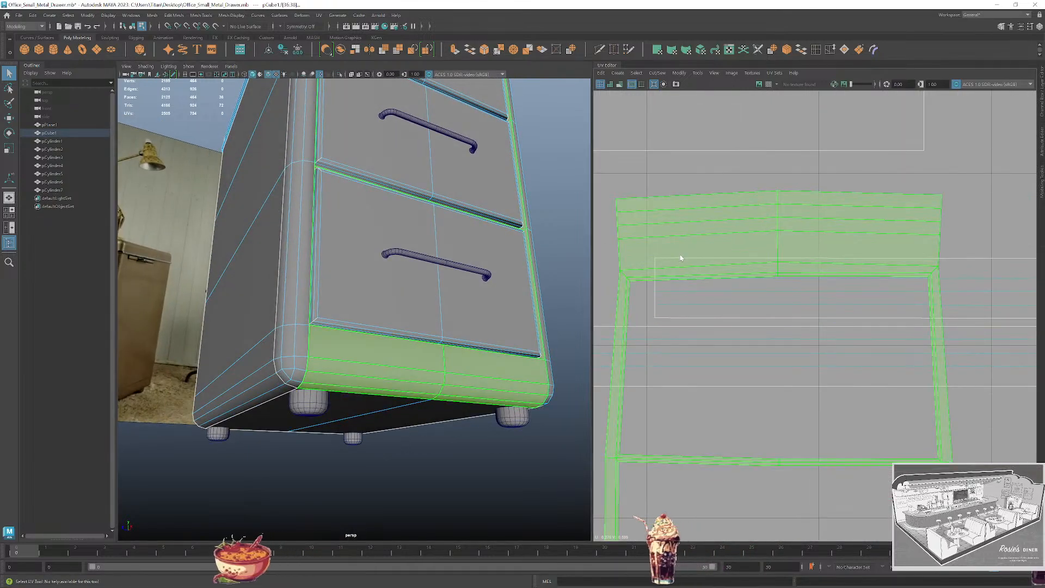
pyautogui.moveTo(679, 258); pyautogui.dragTo(680, 228, button='right')
pyautogui.click(689, 266)
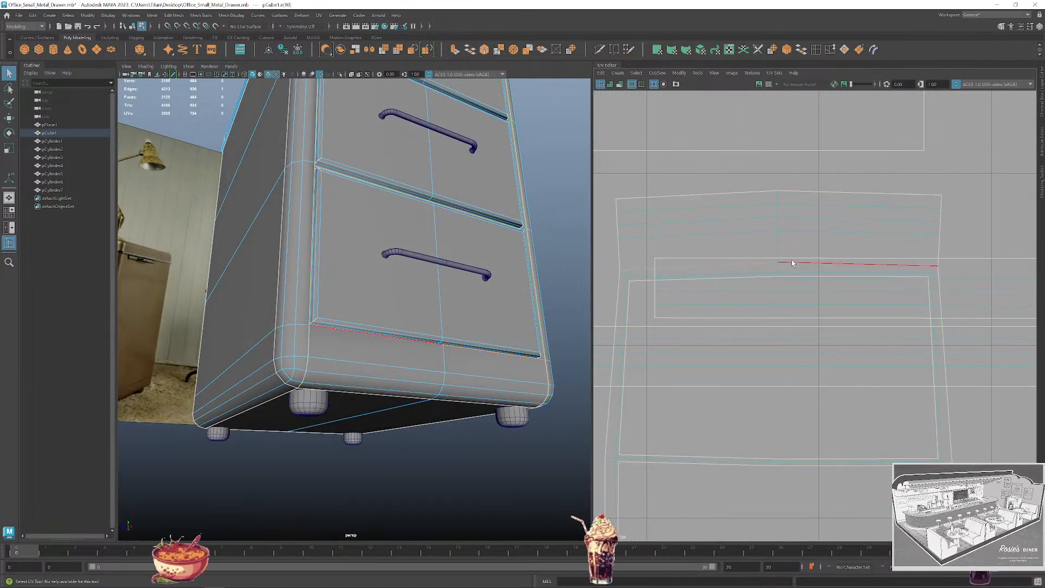
pyautogui.scroll(-3, 791, 297)
pyautogui.scroll(-6, 795, 327)
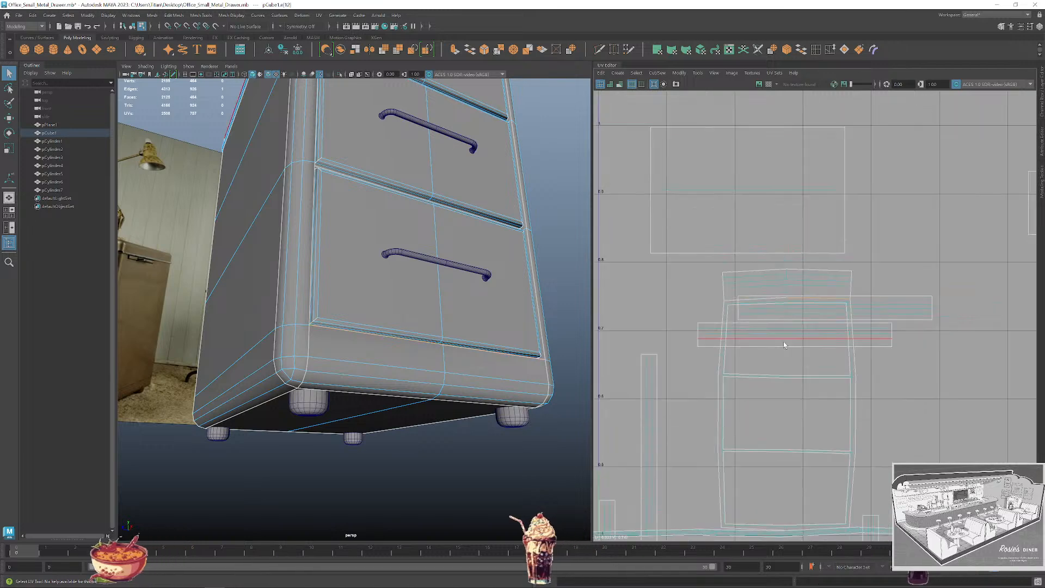
# Select all UV shells of the cabinet body, unfold them and lay them out.
pyautogui.moveTo(812, 363); pyautogui.dragTo(773, 354, button='right')
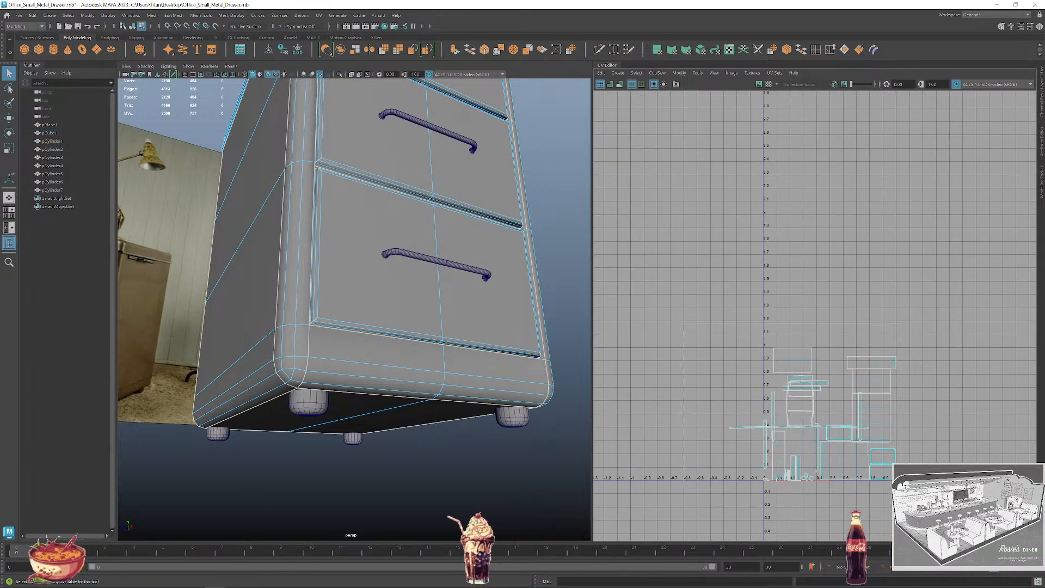
pyautogui.moveTo(715, 327); pyautogui.dragTo(940, 490)
pyautogui.hotkey('ctrl', 'u')
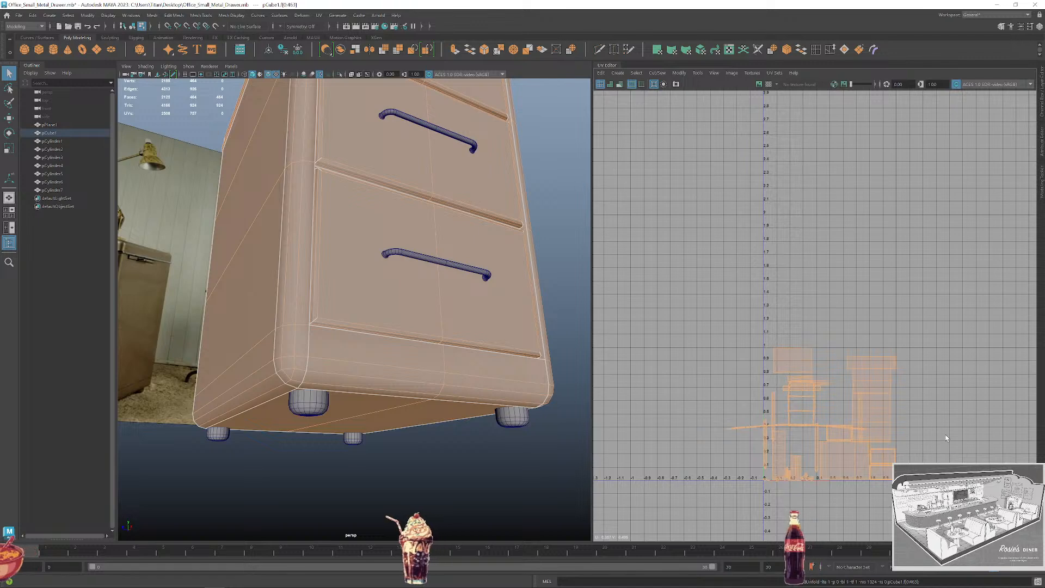
pyautogui.scroll(6, 838, 409)
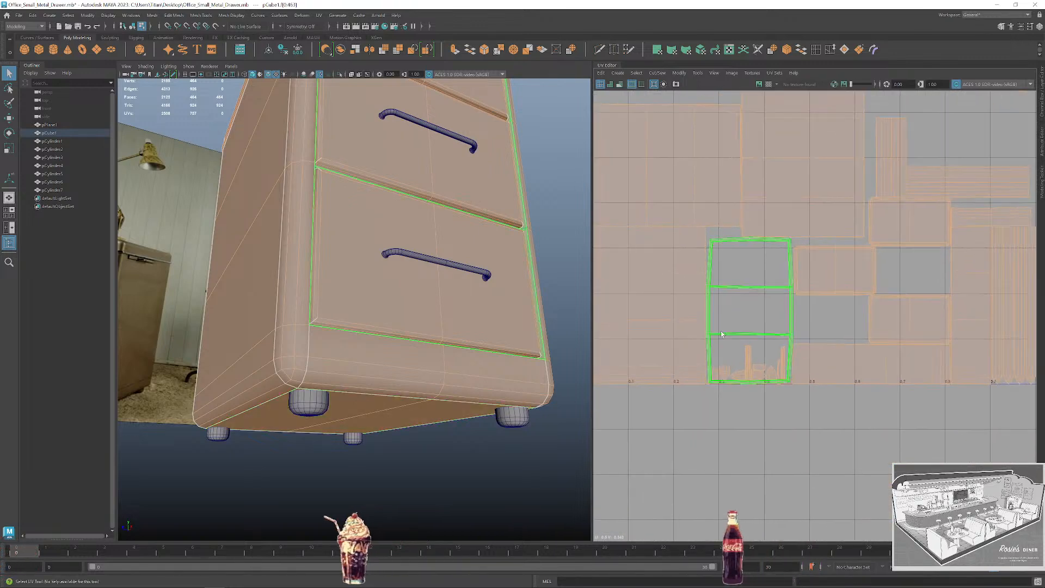
# Select the drawer frame shell and examine how its bars correspond to the cabinet's front.
pyautogui.click(796, 317)
pyautogui.scroll(6, 807, 323)
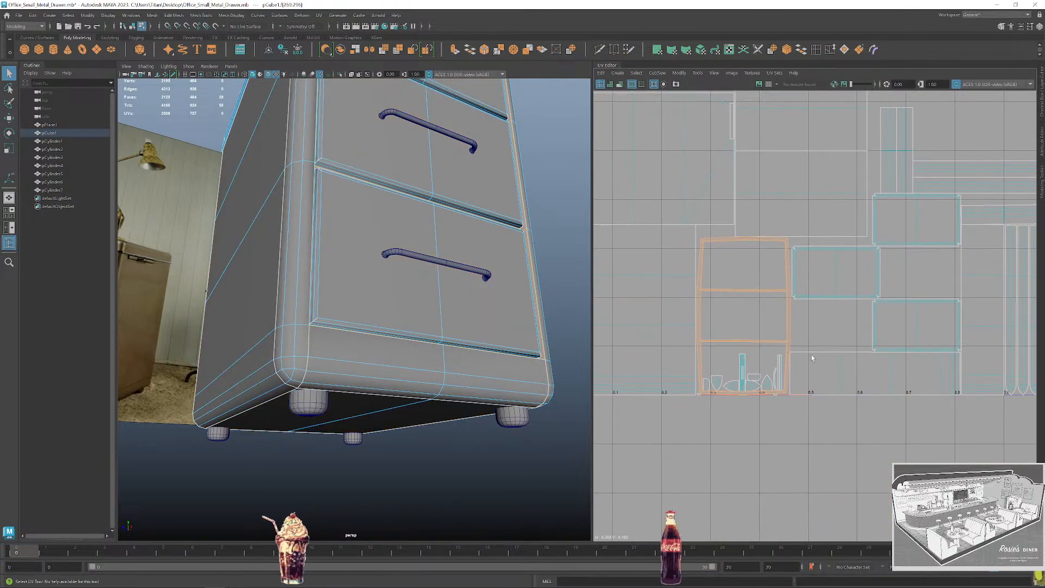
pyautogui.scroll(-3, 749, 330)
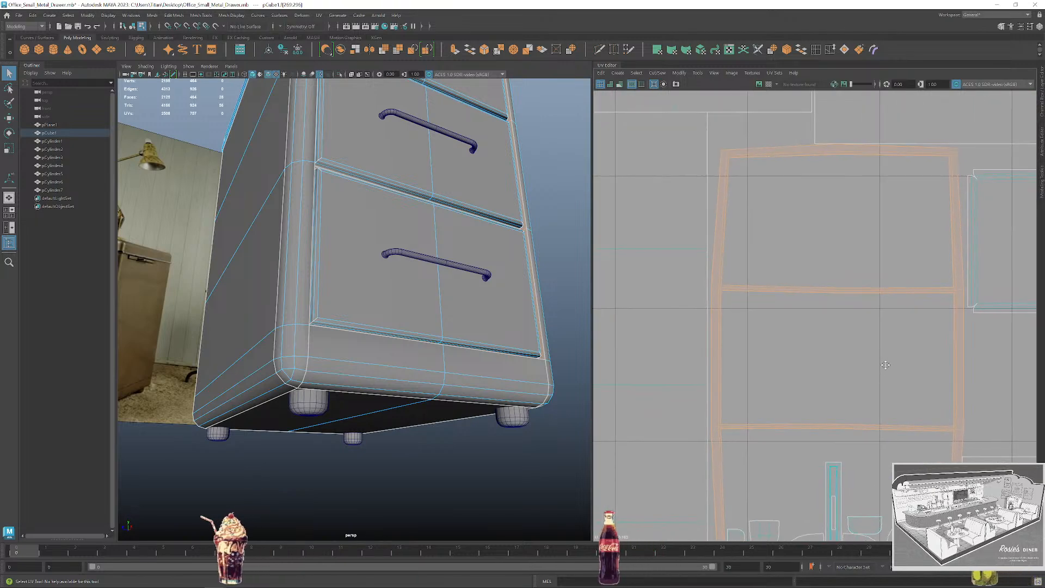
pyautogui.keyDown('alt'); pyautogui.moveTo(566, 274); pyautogui.dragTo(485, 271); pyautogui.keyUp('alt')
pyautogui.keyDown('alt'); pyautogui.moveTo(754, 213); pyautogui.dragTo(696, 99, button='middle'); pyautogui.keyUp('alt')
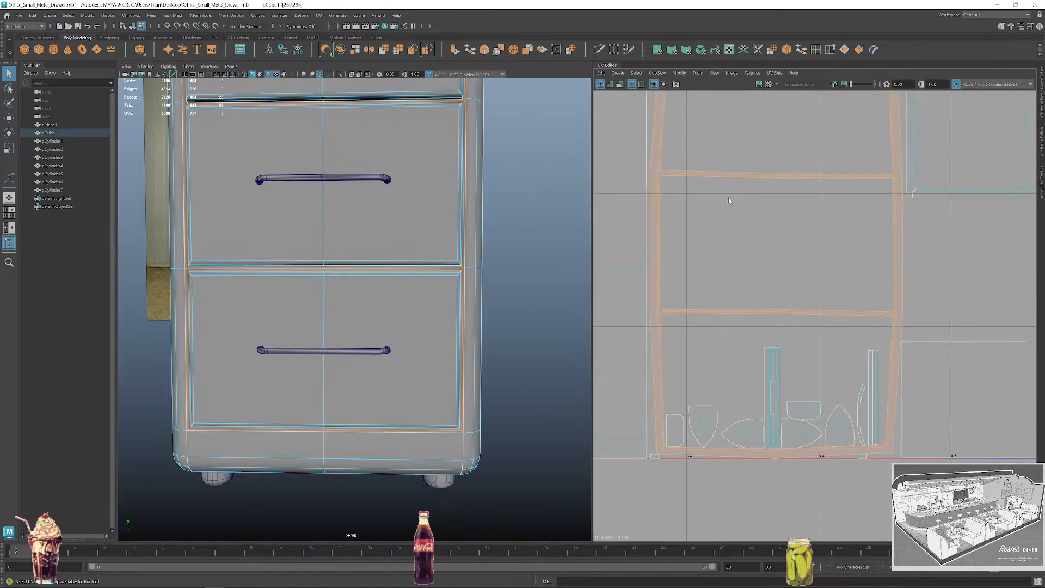
pyautogui.keyDown('alt'); pyautogui.moveTo(692, 240); pyautogui.dragTo(741, 257, button='middle'); pyautogui.keyUp('alt')
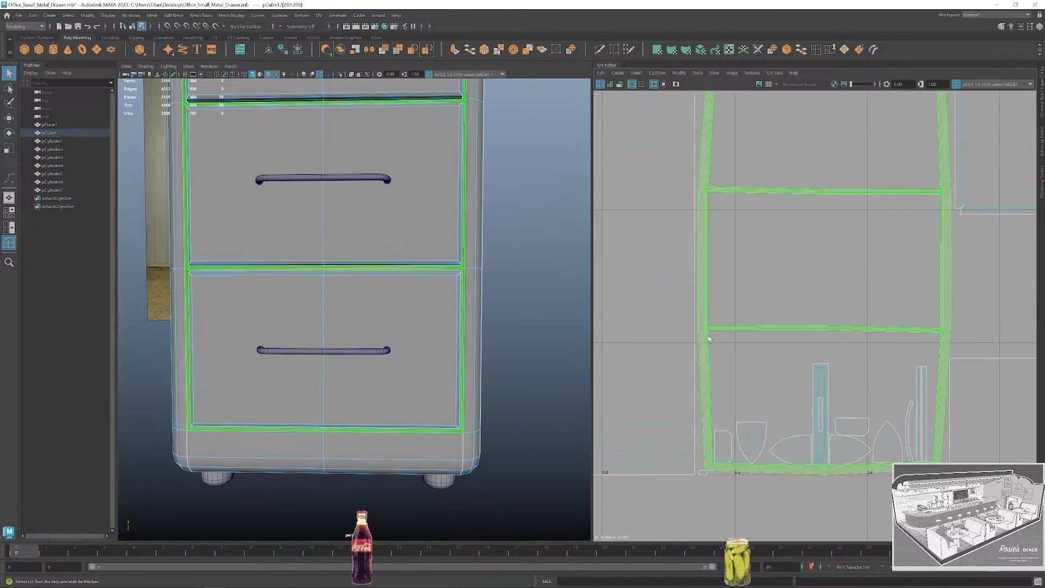
pyautogui.keyDown('alt'); pyautogui.moveTo(476, 426); pyautogui.dragTo(510, 449); pyautogui.keyUp('alt')
pyautogui.keyDown('alt'); pyautogui.moveTo(550, 388); pyautogui.dragTo(541, 378); pyautogui.keyUp('alt')
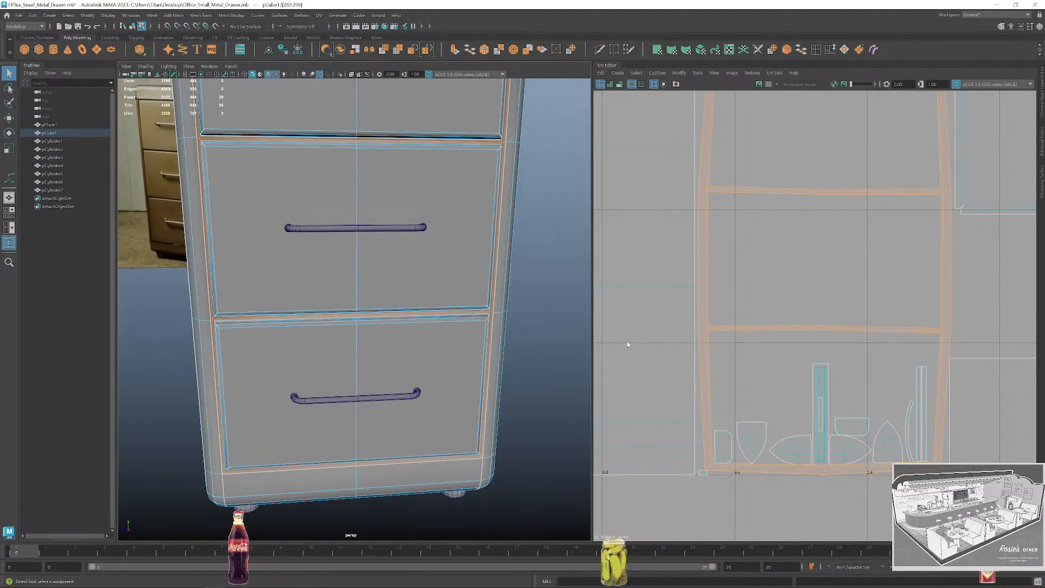
# Switch to edge selection on the drawer frame shell and set symmetry to Object Z.
pyautogui.scroll(5, 718, 328)
pyautogui.moveTo(678, 312); pyautogui.dragTo(688, 331, button='right')
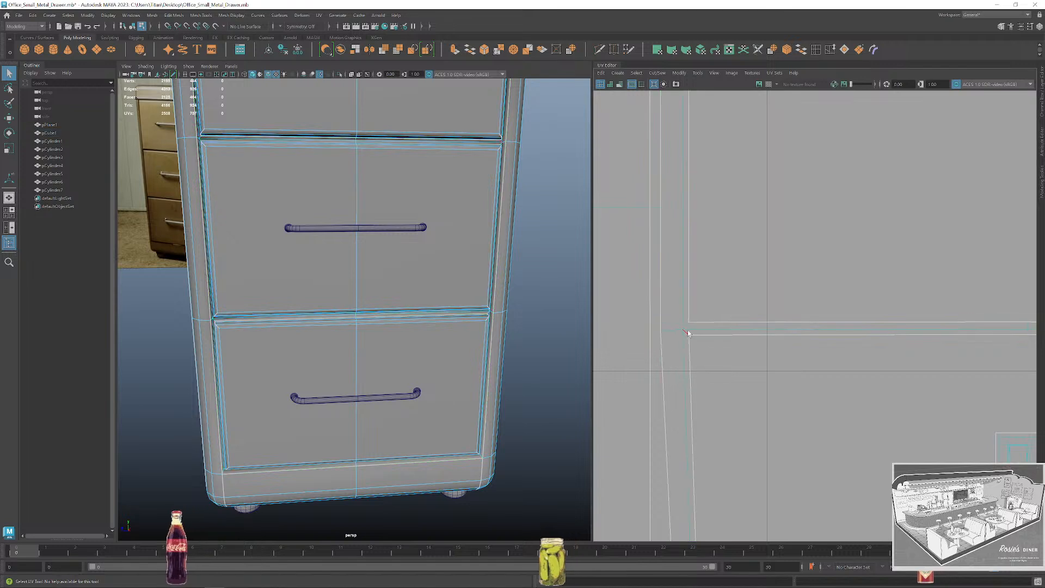
pyautogui.keyDown('alt'); pyautogui.moveTo(822, 359); pyautogui.dragTo(517, 365, button='middle'); pyautogui.keyUp('alt')
pyautogui.keyDown('alt'); pyautogui.moveTo(925, 366); pyautogui.dragTo(632, 352, button='middle'); pyautogui.keyUp('alt')
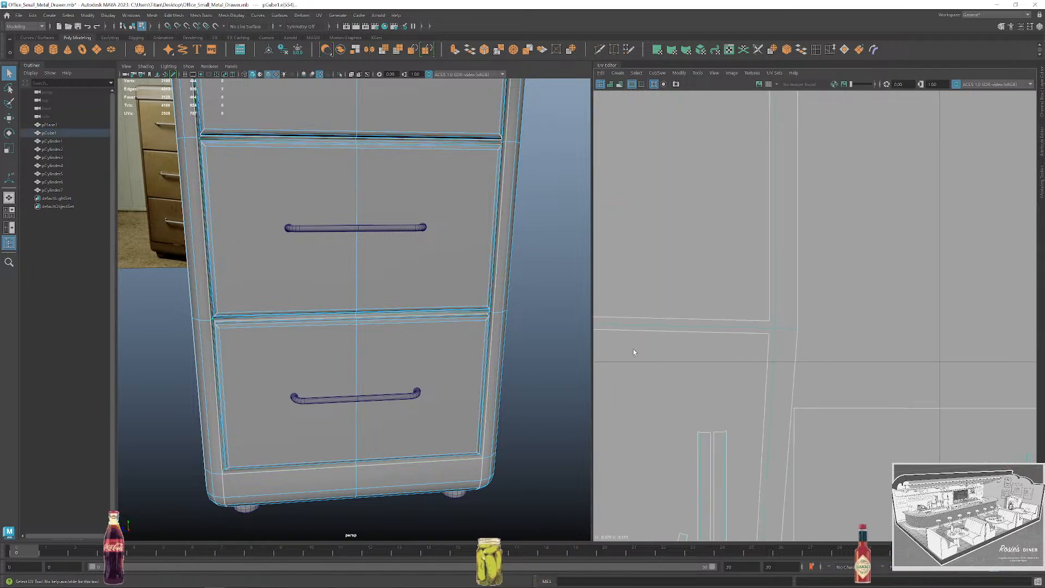
pyautogui.scroll(-1, 698, 343)
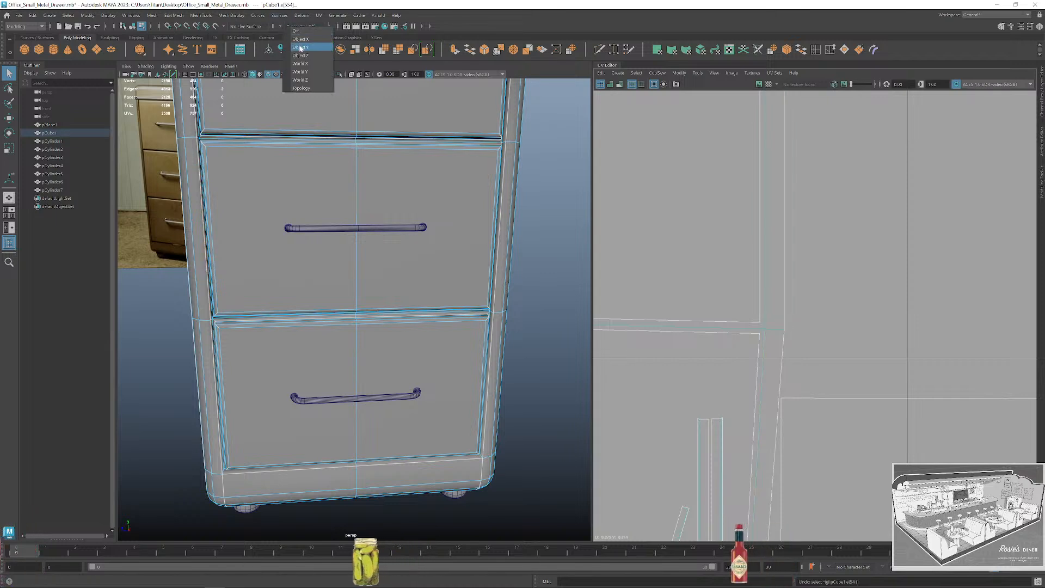
pyautogui.scroll(-3, 735, 254)
# Cut the UV edges where the two horizontal crossbars join the outer drawer frame.
pyautogui.keyDown('alt'); pyautogui.moveTo(769, 121); pyautogui.dragTo(817, 301, button='middle'); pyautogui.keyUp('alt')
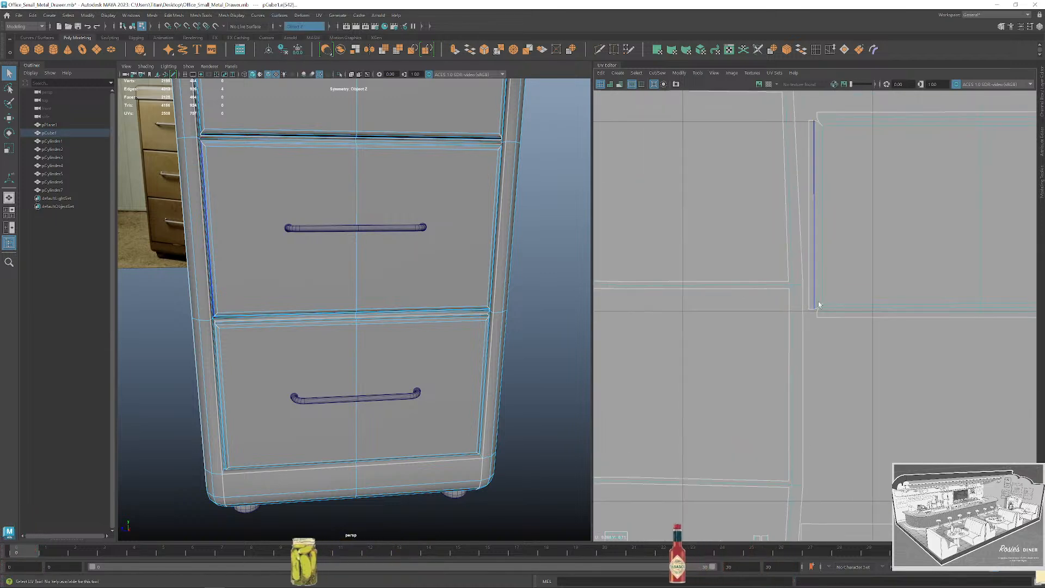
pyautogui.keyDown('shift'); pyautogui.click(788, 282); pyautogui.keyUp('shift')
pyautogui.keyDown('alt'); pyautogui.moveTo(761, 137); pyautogui.dragTo(769, 317, button='middle'); pyautogui.keyUp('alt')
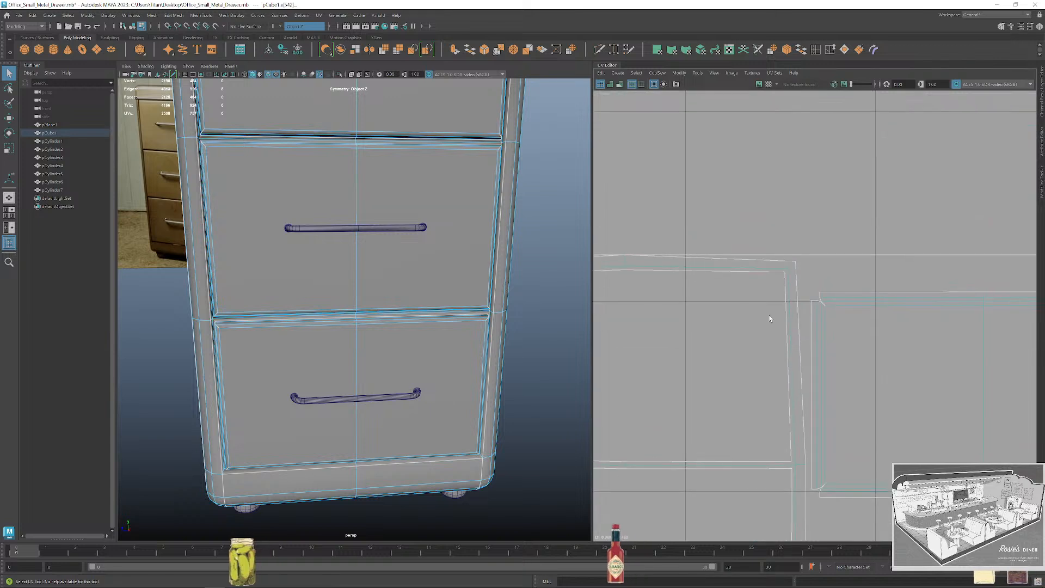
pyautogui.scroll(-3, 707, 339)
pyautogui.keyDown('alt'); pyautogui.moveTo(625, 321); pyautogui.dragTo(808, 336, button='middle'); pyautogui.keyUp('alt')
pyautogui.scroll(2, 662, 302)
pyautogui.scroll(2, 662, 303)
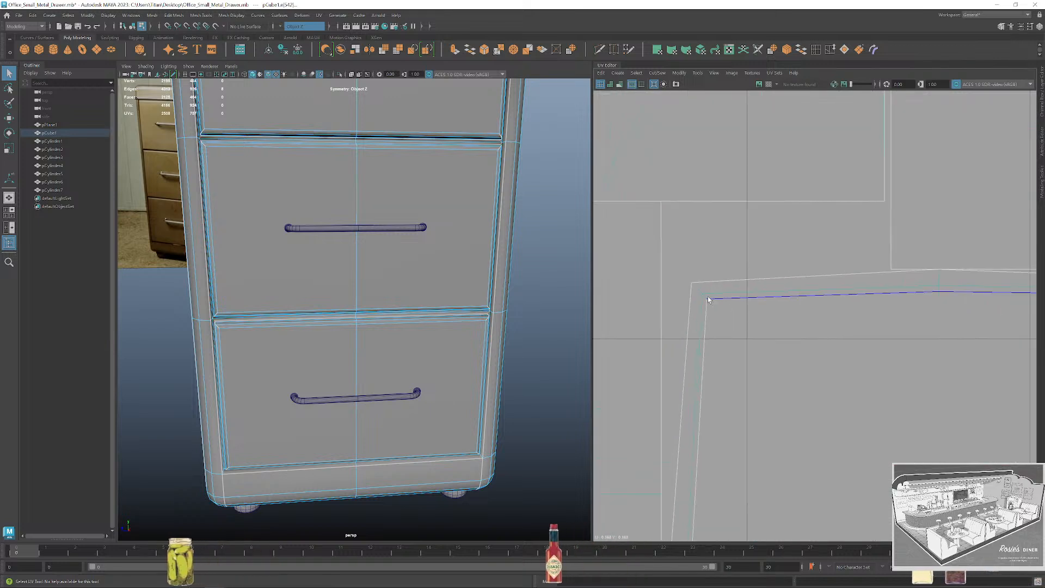
pyautogui.scroll(-4, 704, 296)
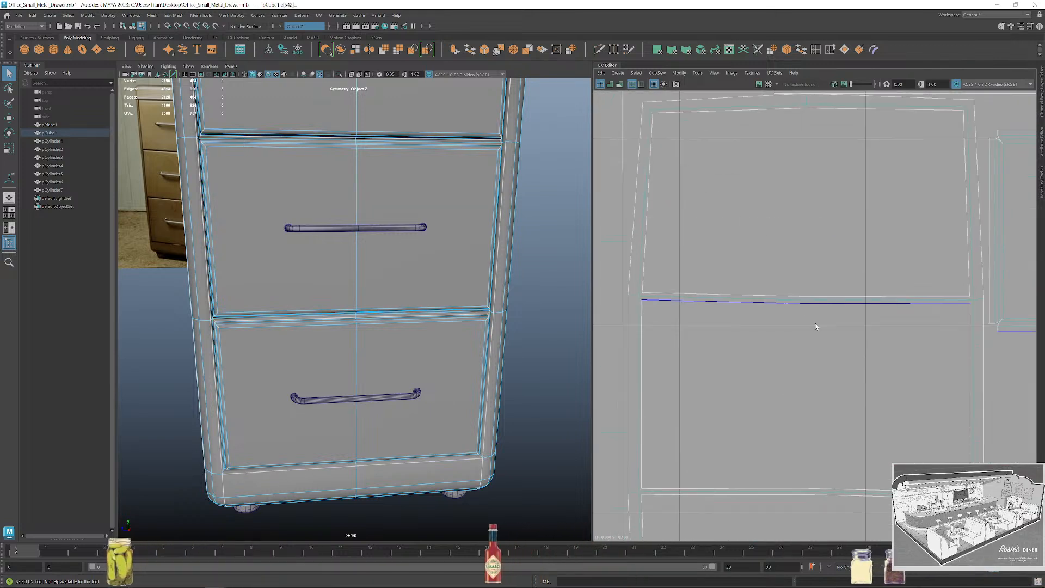
pyautogui.scroll(-2, 810, 367)
pyautogui.keyDown('alt'); pyautogui.moveTo(809, 367); pyautogui.dragTo(791, 256, button='middle'); pyautogui.keyUp('alt')
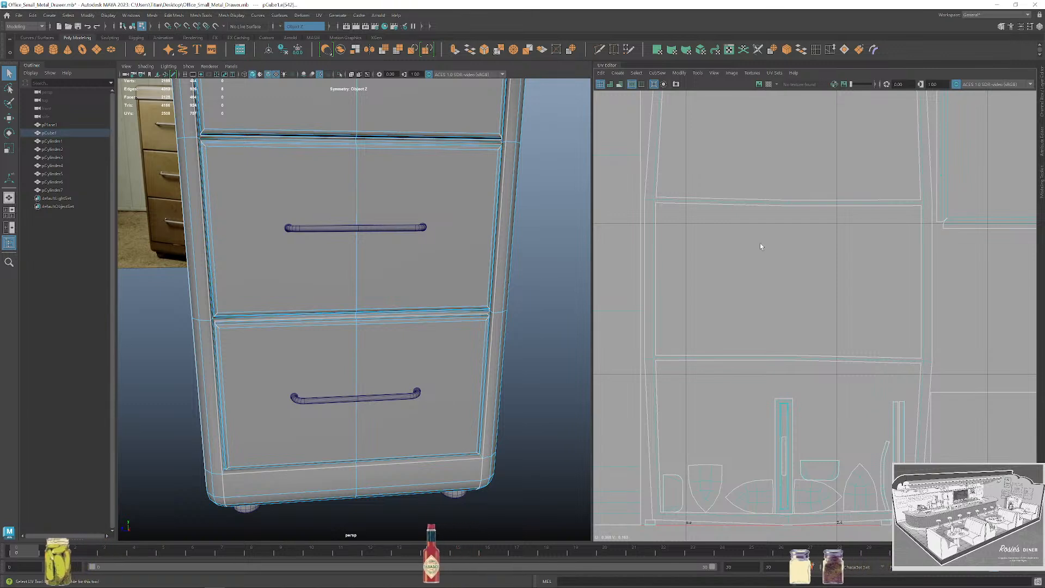
pyautogui.scroll(-3, 760, 250)
# Select the outer frame and upper crossbar shells and unfold them.
pyautogui.moveTo(691, 243); pyautogui.dragTo(692, 247, button='right')
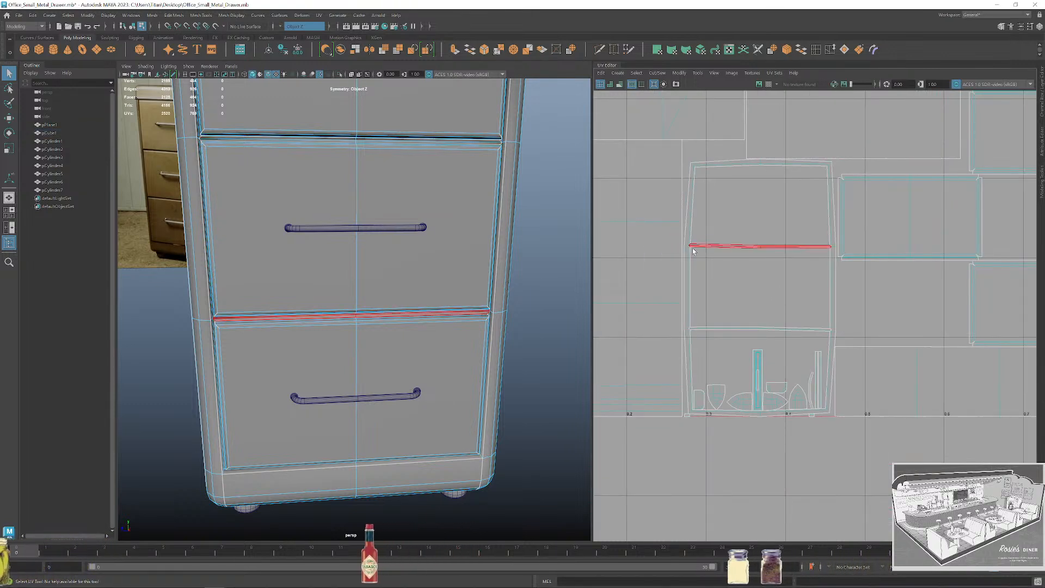
pyautogui.moveTo(688, 229); pyautogui.dragTo(724, 275)
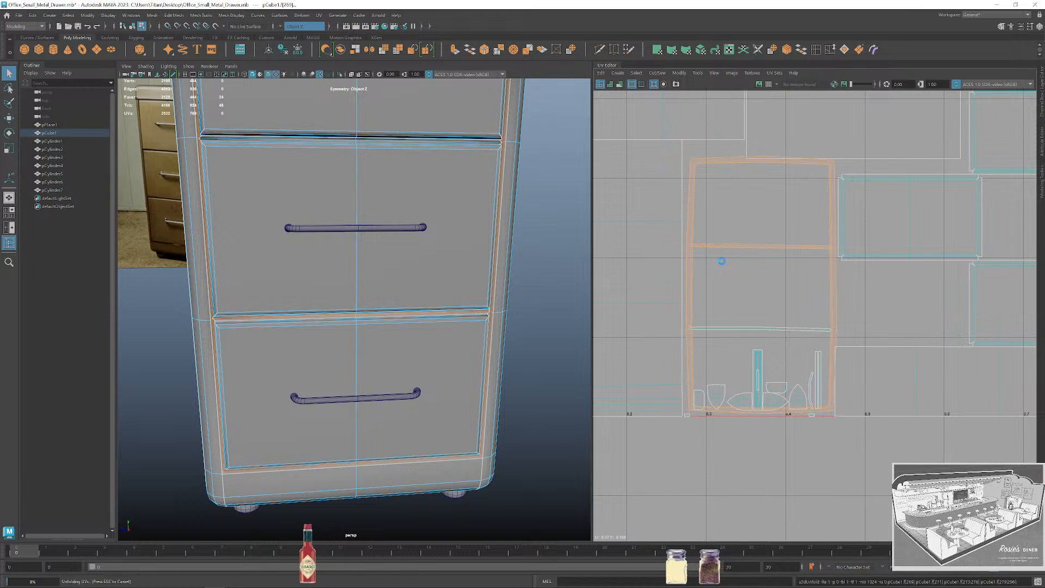
pyautogui.press('g')
pyautogui.click(764, 299)
# Select the unfolded outer frame shell and compare it with the cabinet's drawer front.
pyautogui.keyDown('alt'); pyautogui.moveTo(766, 211); pyautogui.dragTo(768, 243, button='middle'); pyautogui.keyUp('alt')
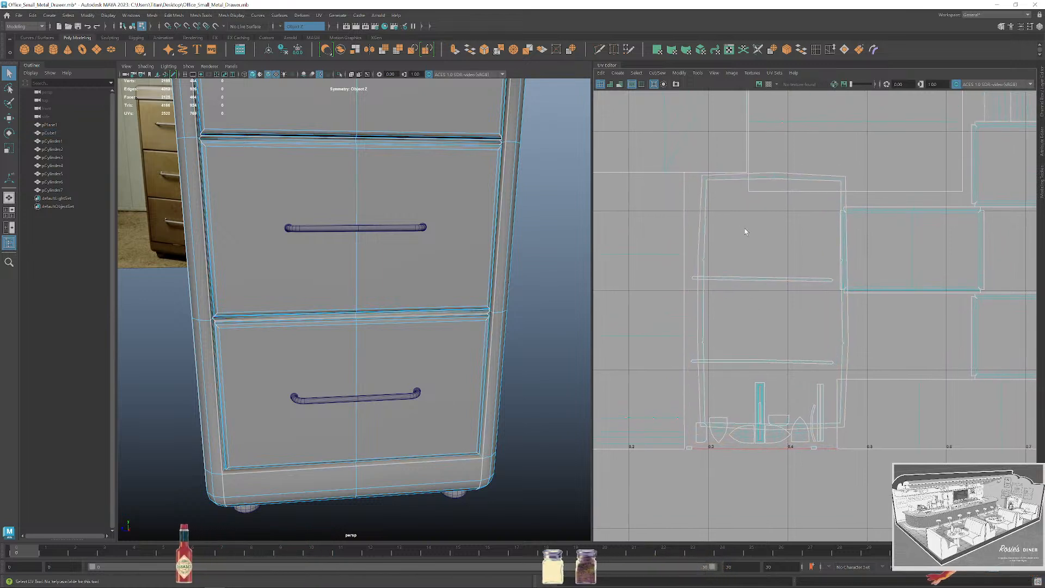
pyautogui.keyDown('alt'); pyautogui.moveTo(753, 260); pyautogui.dragTo(754, 293, button='middle'); pyautogui.keyUp('alt')
pyautogui.scroll(-5, 380, 201)
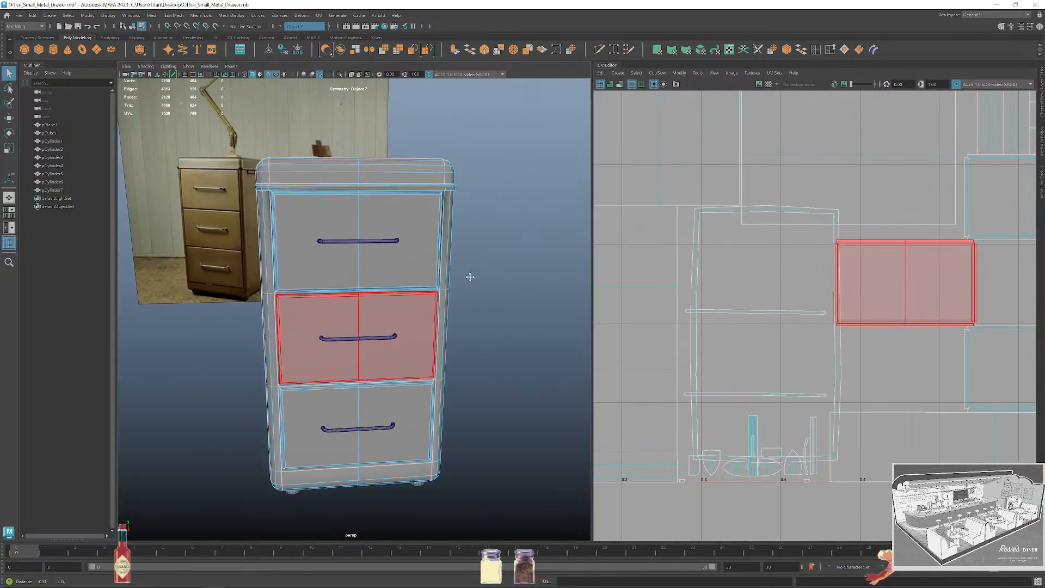
pyautogui.keyDown('alt'); pyautogui.moveTo(466, 217); pyautogui.dragTo(494, 322); pyautogui.keyUp('alt')
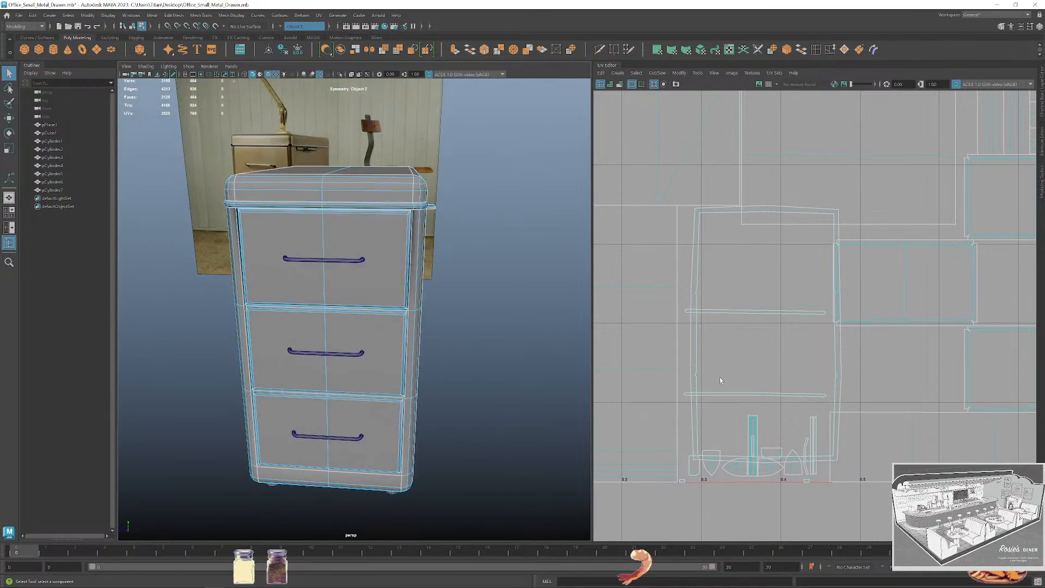
pyautogui.click(696, 365)
pyautogui.hotkey('ctrl', 'F11')
pyautogui.keyDown('alt'); pyautogui.moveTo(441, 387); pyautogui.dragTo(444, 248, button='middle'); pyautogui.keyUp('alt')
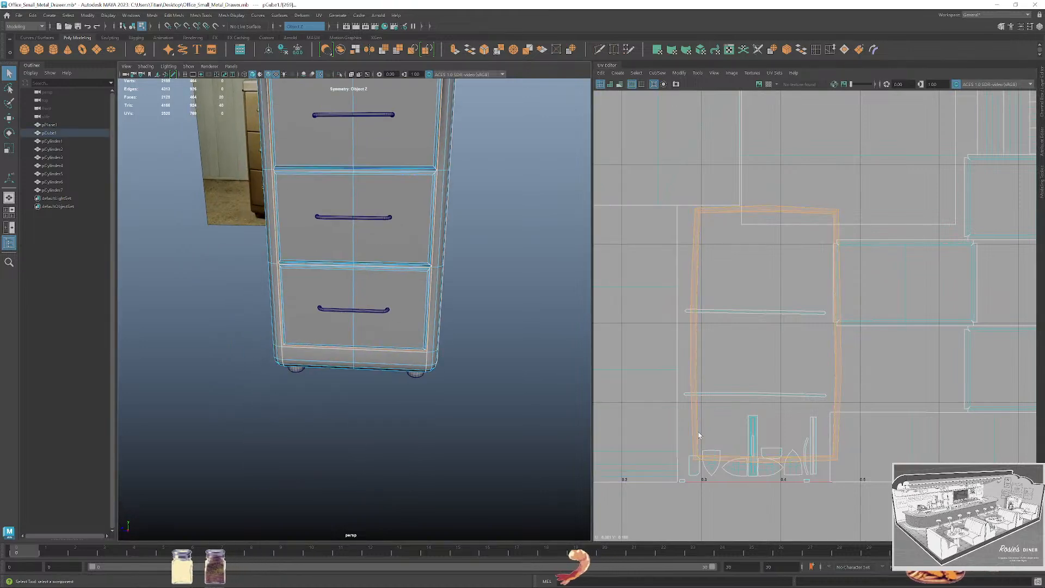
# Switch to edge selection and examine the outer frame shell's lower corners against the cabinet model.
pyautogui.scroll(5, 697, 354)
pyautogui.rightClick(697, 354)
pyautogui.moveTo(697, 354); pyautogui.dragTo(711, 386, button='right')
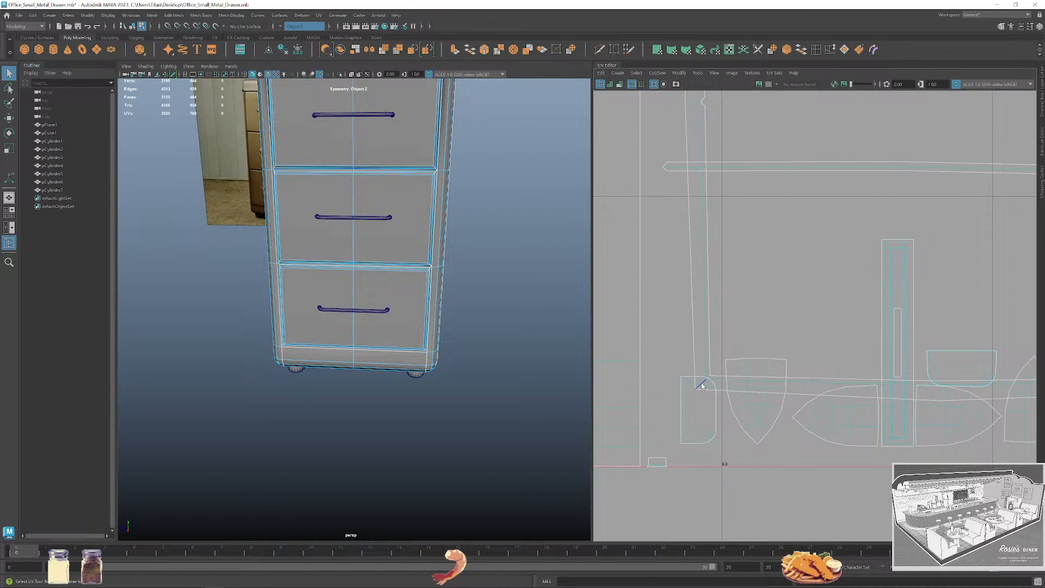
pyautogui.keyDown('alt'); pyautogui.moveTo(794, 322); pyautogui.dragTo(587, 328, button='middle'); pyautogui.keyUp('alt')
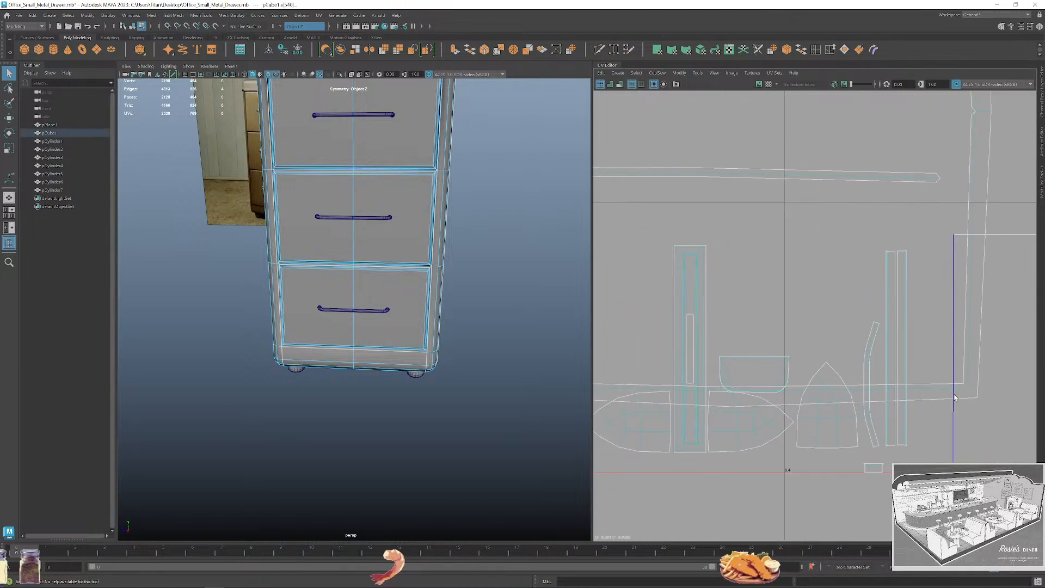
pyautogui.scroll(-3, 716, 345)
pyautogui.scroll(4, 501, 387)
pyautogui.keyDown('alt'); pyautogui.moveTo(501, 387); pyautogui.dragTo(530, 370); pyautogui.keyUp('alt')
pyautogui.keyDown('alt'); pyautogui.moveTo(530, 370); pyautogui.dragTo(518, 536, button='middle'); pyautogui.keyUp('alt')
pyautogui.keyDown('alt'); pyautogui.moveTo(538, 381); pyautogui.dragTo(537, 357); pyautogui.keyUp('alt')
pyautogui.scroll(-10, 537, 357)
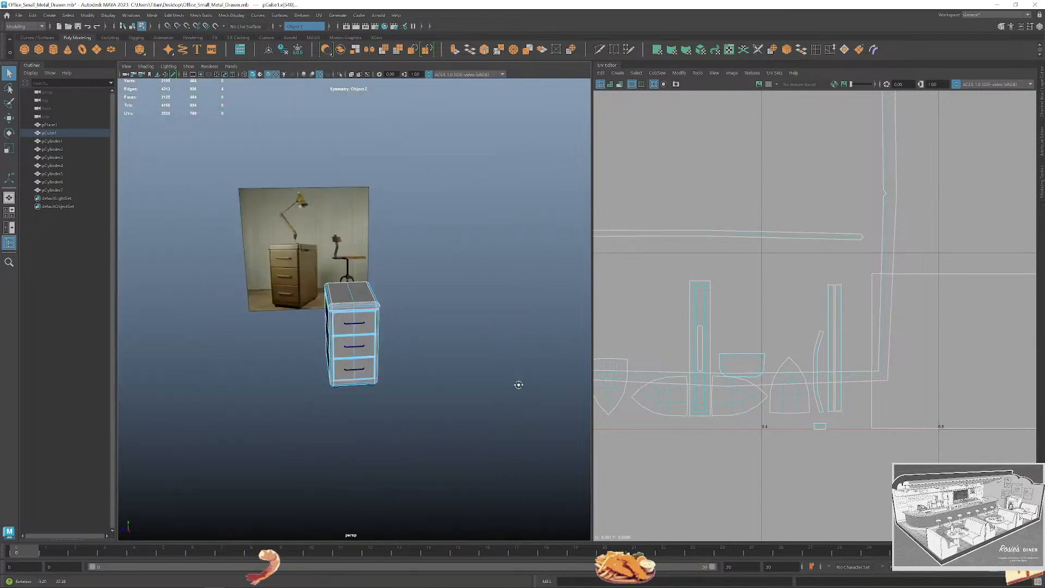
pyautogui.scroll(5, 492, 399)
pyautogui.moveTo(488, 399)
pyautogui.keyDown('alt'); pyautogui.mouseDown()
pyautogui.moveTo(517, 399)
pyautogui.moveTo(485, 381)
pyautogui.moveTo(501, 398)
pyautogui.mouseUp(); pyautogui.keyUp('alt')
pyautogui.keyDown('alt'); pyautogui.moveTo(498, 395); pyautogui.dragTo(523, 370); pyautogui.keyUp('alt')
pyautogui.scroll(-3, 762, 343)
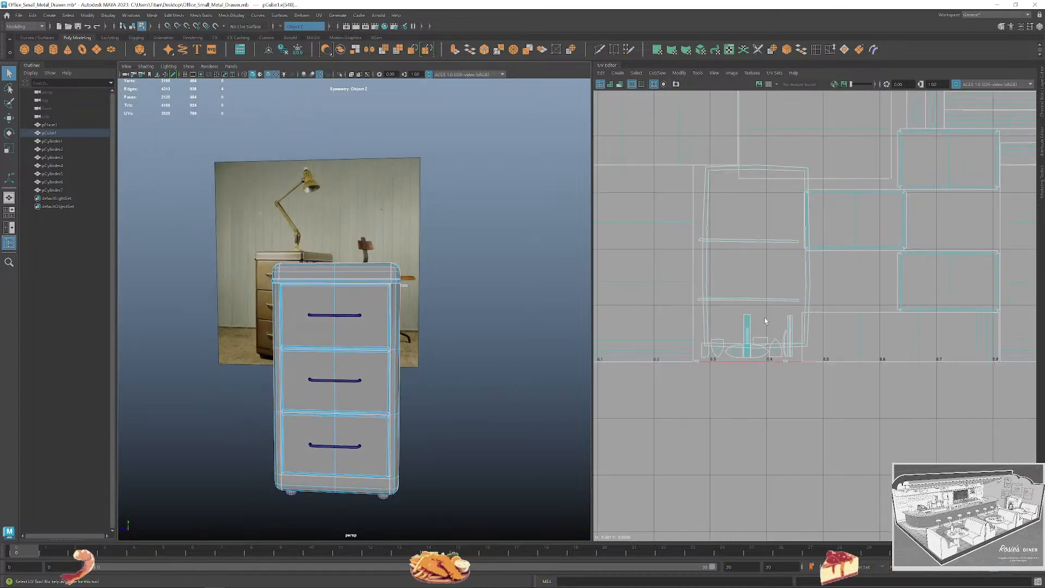
# Select all of the cabinet's UV shells, then unfold them and lay them out.
pyautogui.scroll(-3, 765, 312)
pyautogui.scroll(-2, 751, 326)
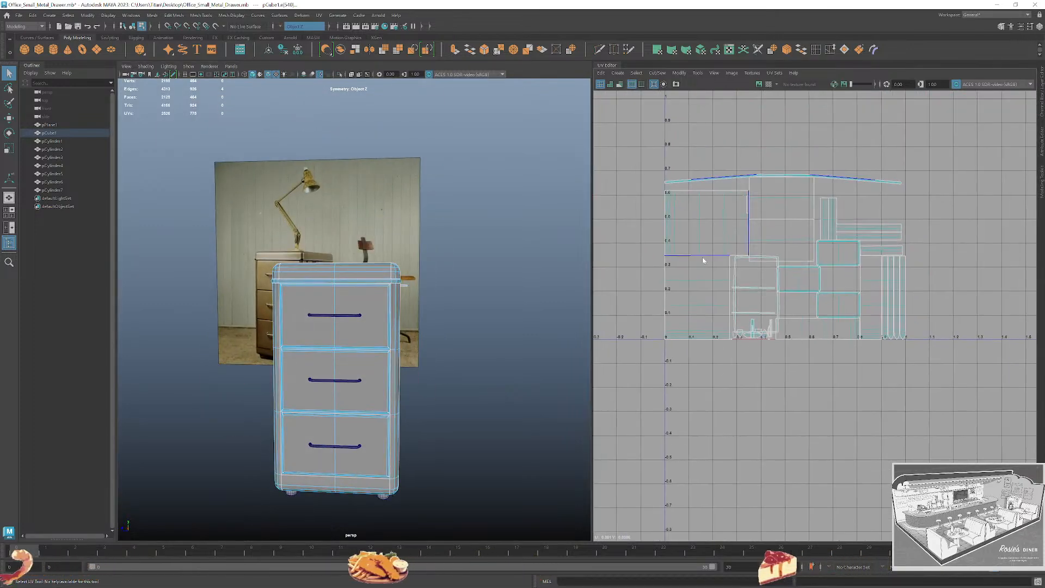
pyautogui.moveTo(702, 261); pyautogui.dragTo(702, 296, button='right')
pyautogui.moveTo(634, 152); pyautogui.dragTo(966, 393)
pyautogui.hotkey('ctrl', 'u')
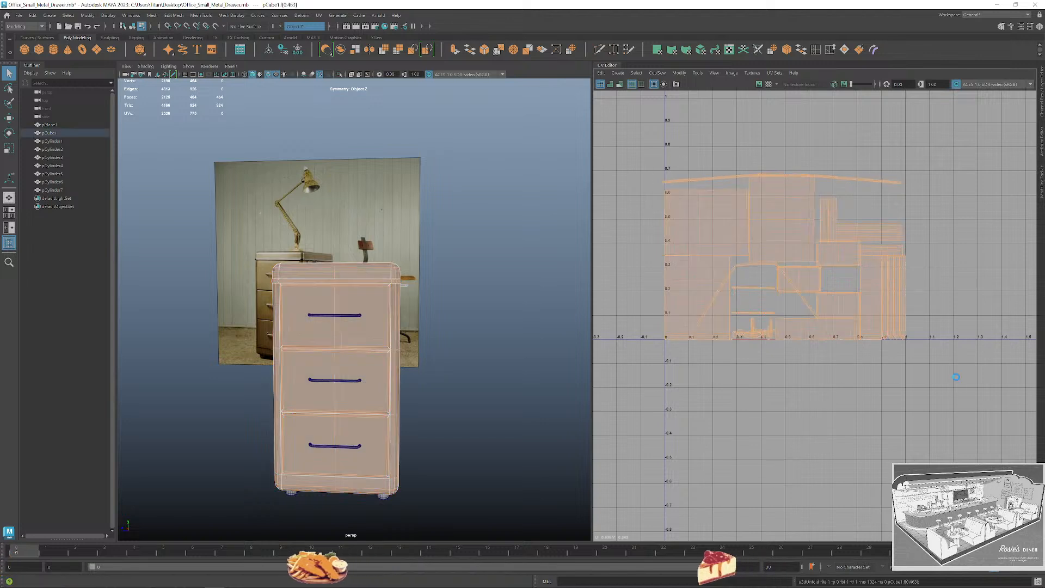
pyautogui.hotkey('ctrl', 'l')
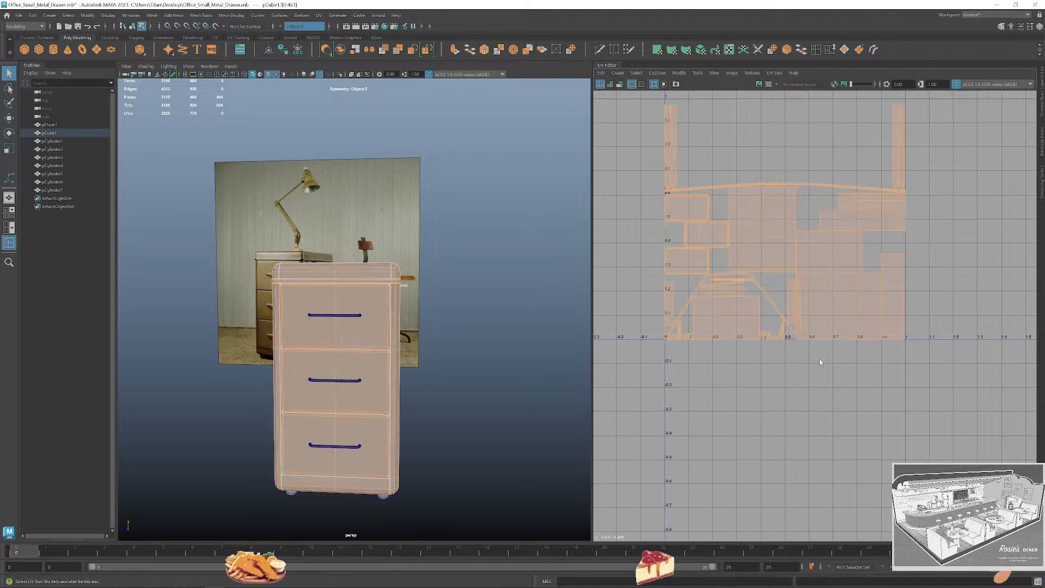
# Try to rotate the trapezoidal shell and the small strip shell beneath its upper edge.
pyautogui.click(805, 357)
pyautogui.keyDown('alt'); pyautogui.moveTo(800, 356); pyautogui.dragTo(776, 421, button='middle'); pyautogui.keyUp('alt')
pyautogui.click(747, 363)
pyautogui.press('e')
pyautogui.moveTo(767, 363); pyautogui.dragTo(766, 370)
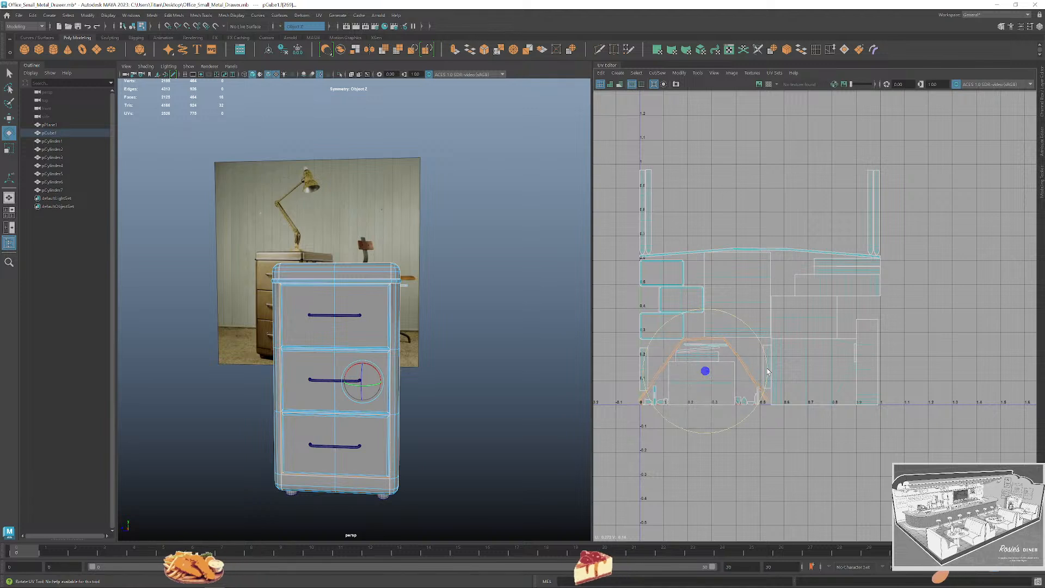
pyautogui.press('q')
pyautogui.click(728, 345)
pyautogui.press('e')
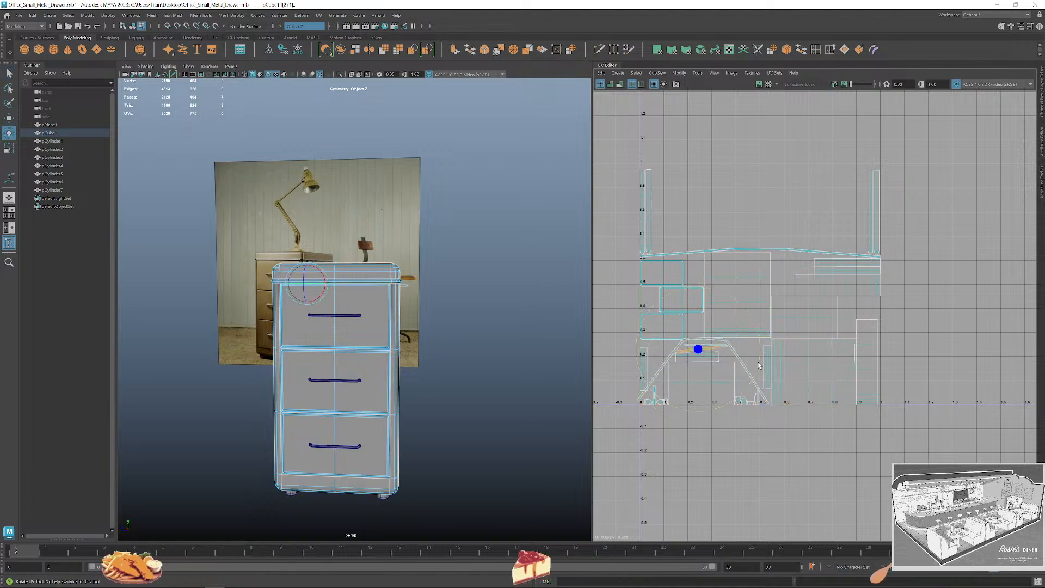
pyautogui.press('q')
pyautogui.scroll(-2, 833, 393)
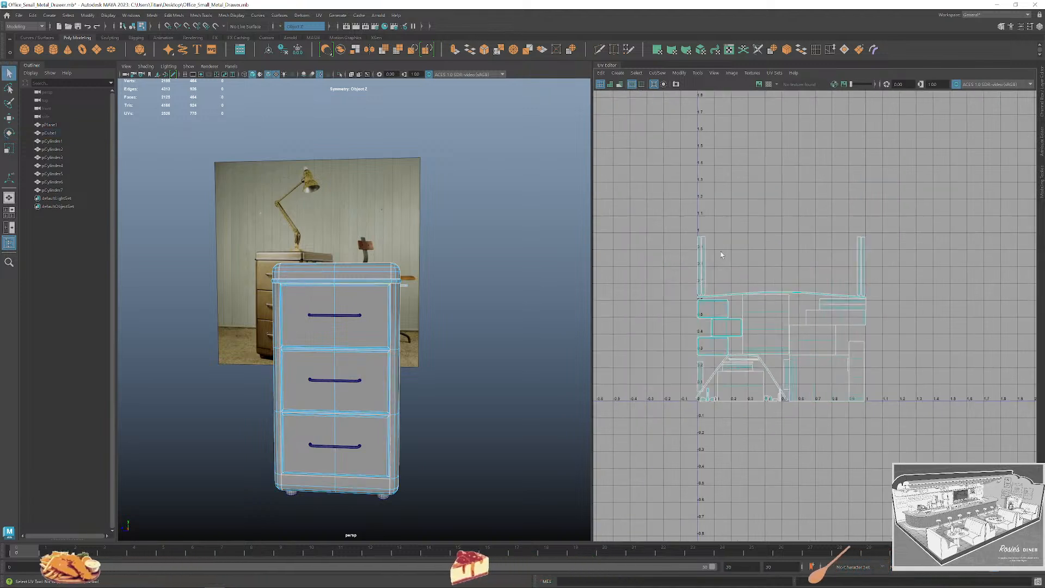
# Select all the cabinet's UV shells, align them with Orient Shells and lay them out again.
pyautogui.moveTo(680, 217); pyautogui.dragTo(897, 430)
pyautogui.click(685, 73)
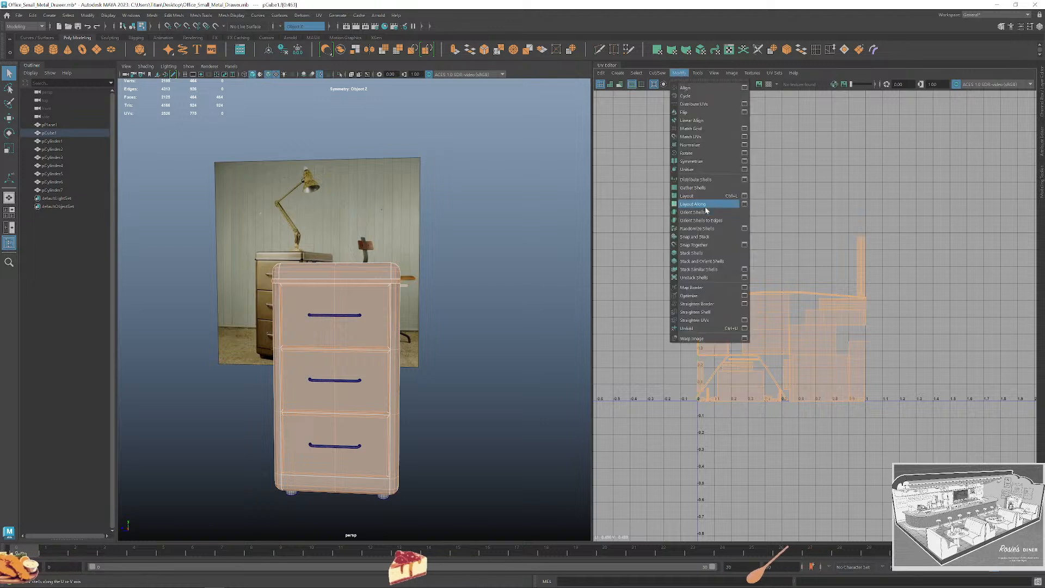
pyautogui.click(705, 204)
pyautogui.hotkey('ctrl', 'z')
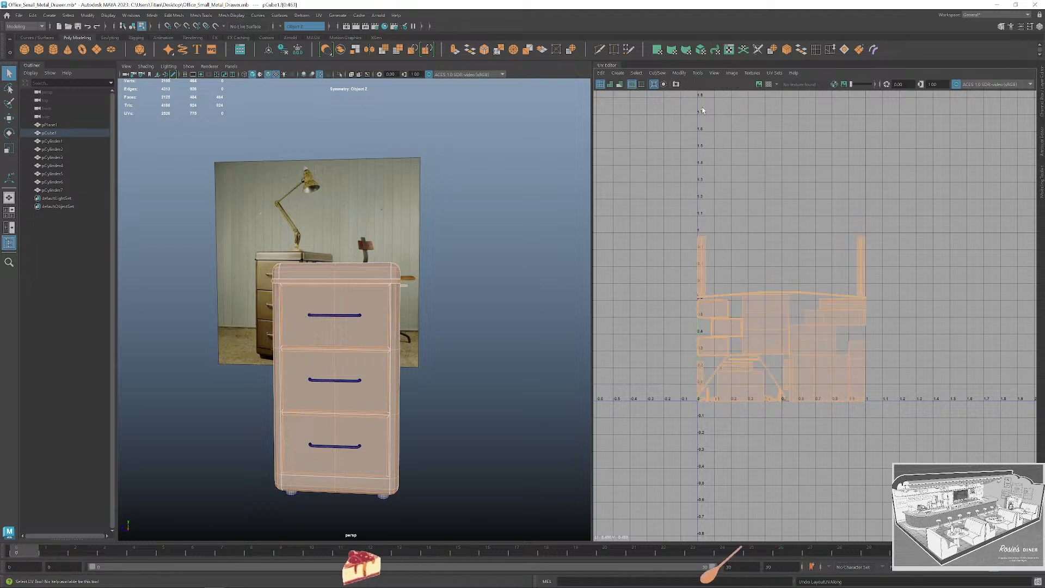
pyautogui.click(679, 74)
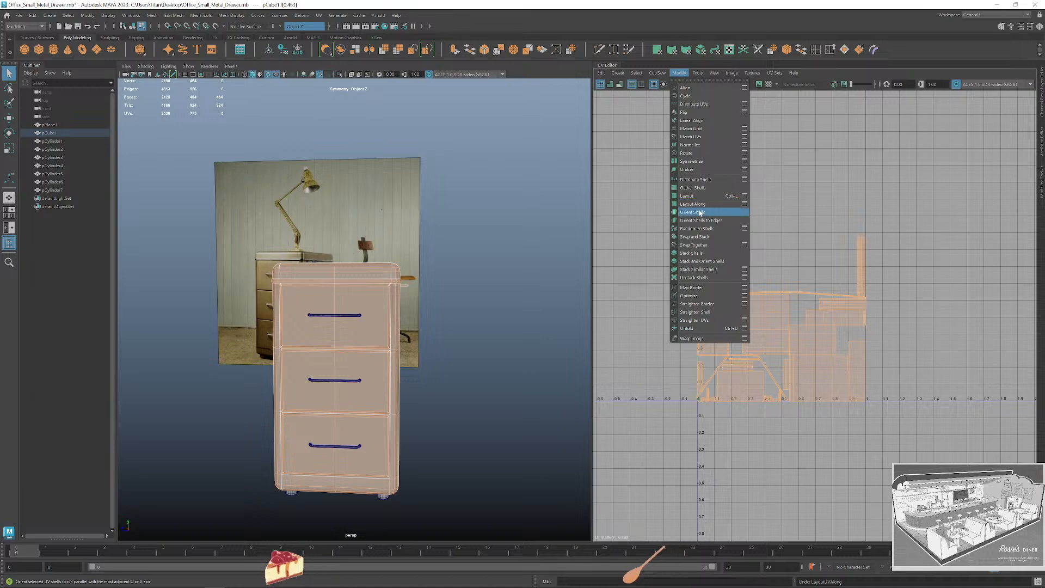
pyautogui.click(700, 212)
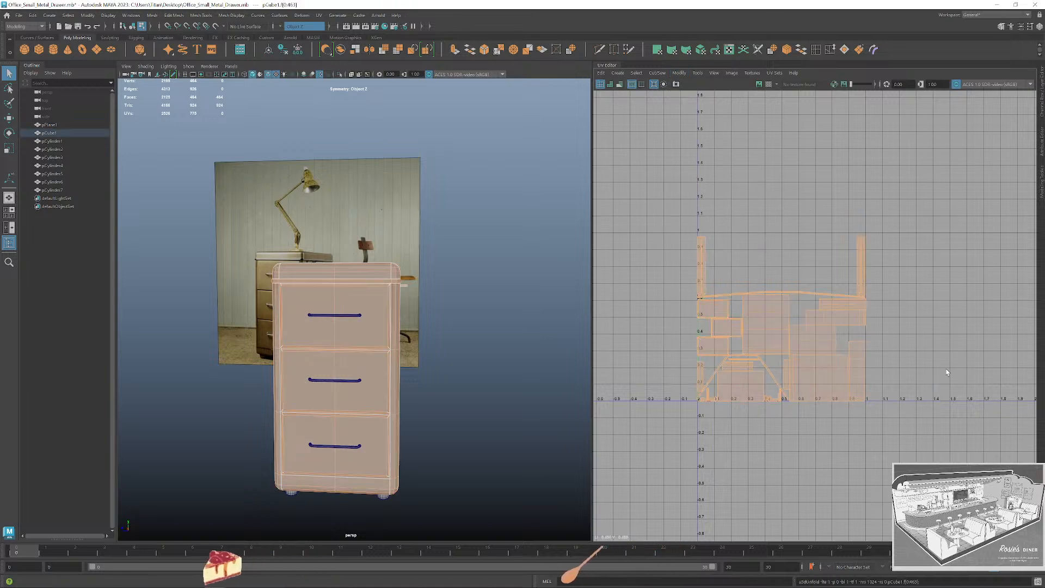
pyautogui.click(929, 360)
pyautogui.scroll(2, 903, 374)
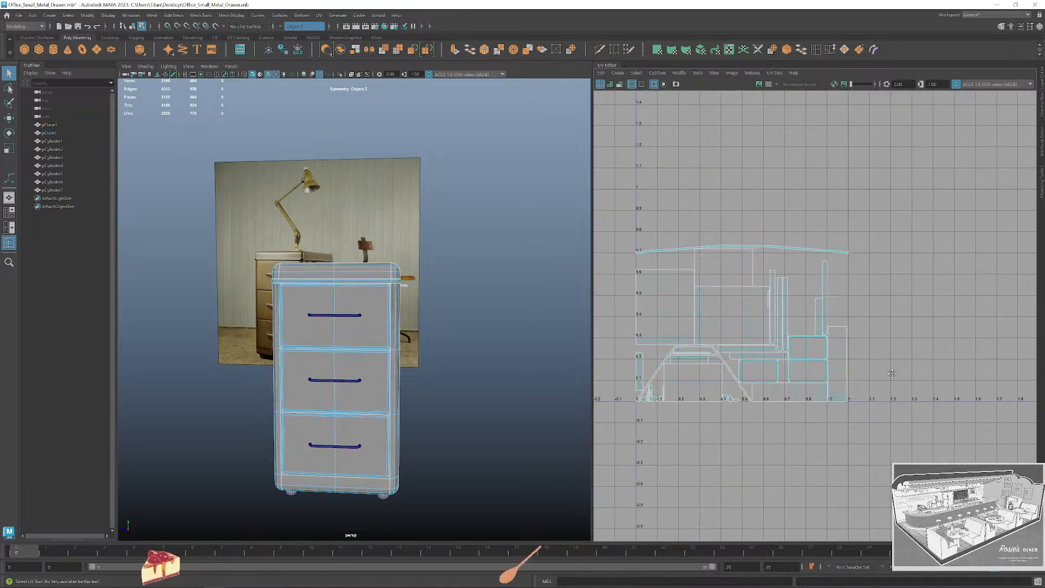
pyautogui.scroll(4, 783, 434)
pyautogui.keyDown('alt'); pyautogui.moveTo(721, 443); pyautogui.dragTo(815, 469, button='middle'); pyautogui.keyUp('alt')
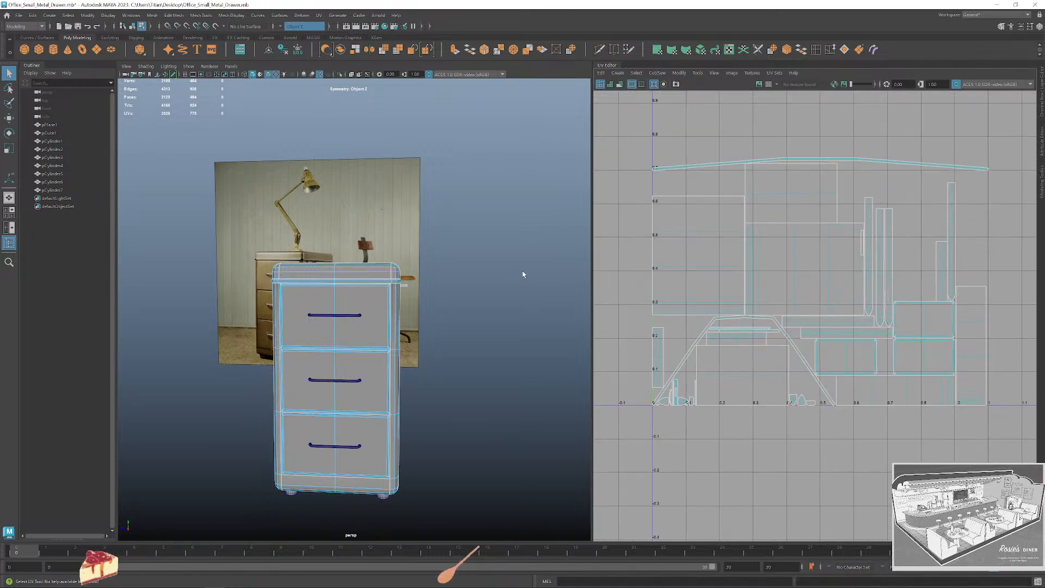
# Return to object mode, select the cabinet body and display the checker map on it.
pyautogui.moveTo(319, 303); pyautogui.dragTo(297, 280, button='right')
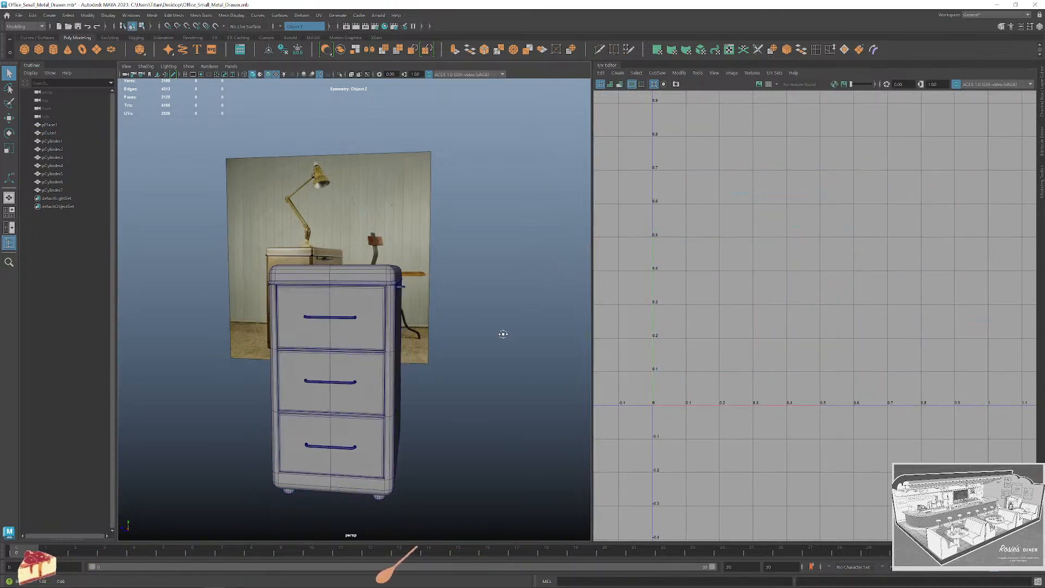
pyautogui.keyDown('alt'); pyautogui.moveTo(499, 333); pyautogui.dragTo(376, 307); pyautogui.keyUp('alt')
pyautogui.click(376, 306)
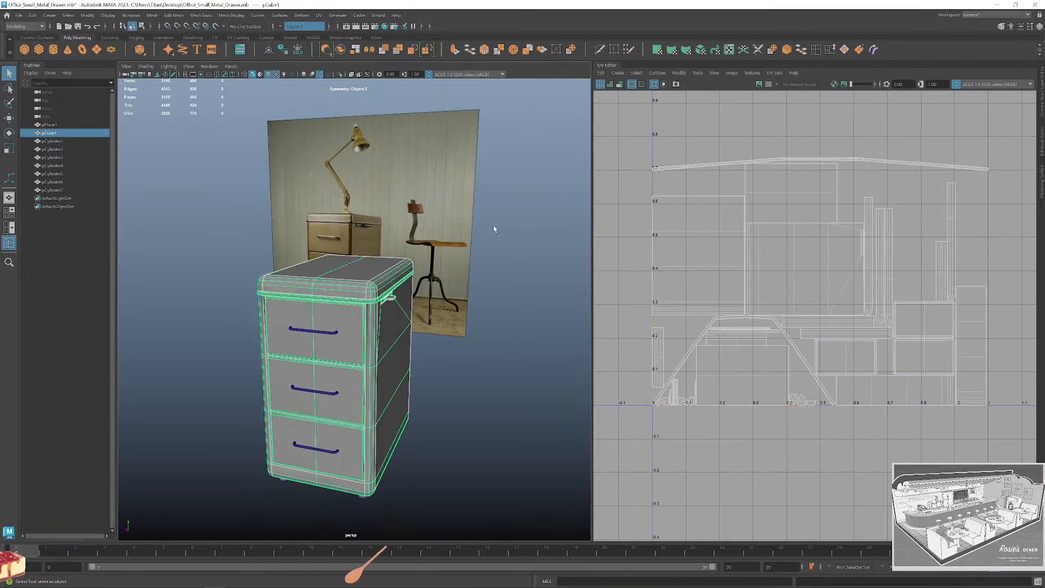
pyautogui.click(769, 84)
pyautogui.click(502, 389)
pyautogui.keyDown('alt'); pyautogui.moveTo(502, 389); pyautogui.dragTo(492, 387); pyautogui.keyUp('alt')
pyautogui.click(412, 386)
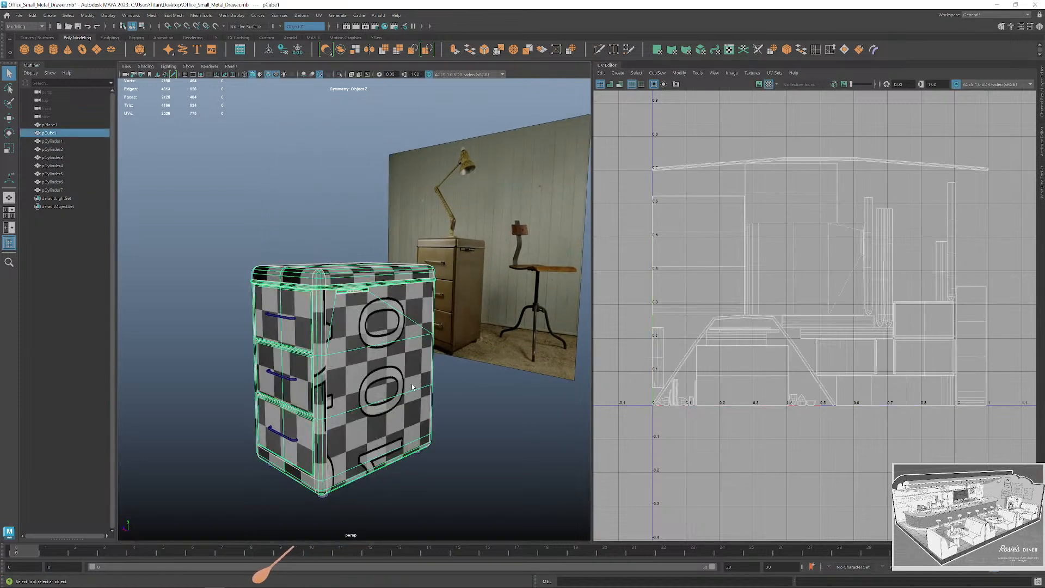
# Inspect the checker pattern on the cabinet's rounded top corners, sides and underside for distortion.
pyautogui.keyDown('alt'); pyautogui.moveTo(412, 386); pyautogui.dragTo(391, 411); pyautogui.keyUp('alt')
pyautogui.keyDown('alt'); pyautogui.moveTo(416, 226); pyautogui.dragTo(393, 335, button='middle'); pyautogui.keyUp('alt')
pyautogui.keyDown('alt'); pyautogui.moveTo(393, 334); pyautogui.dragTo(467, 314, button='right'); pyautogui.keyUp('alt')
pyautogui.keyDown('alt'); pyautogui.moveTo(466, 314); pyautogui.dragTo(377, 327, button='middle'); pyautogui.keyUp('alt')
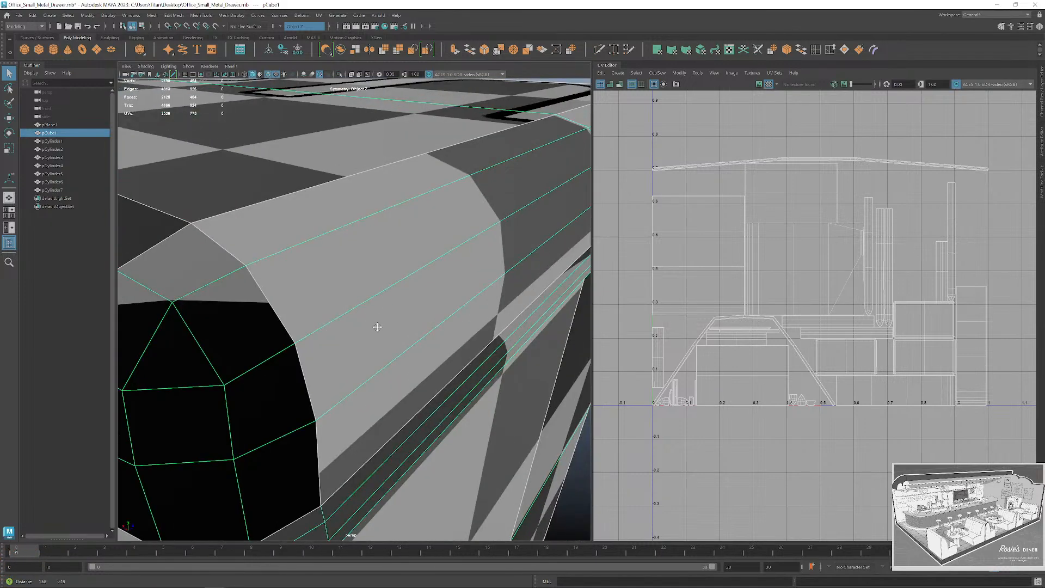
pyautogui.keyDown('alt'); pyautogui.moveTo(377, 327); pyautogui.dragTo(373, 332, button='right'); pyautogui.keyUp('alt')
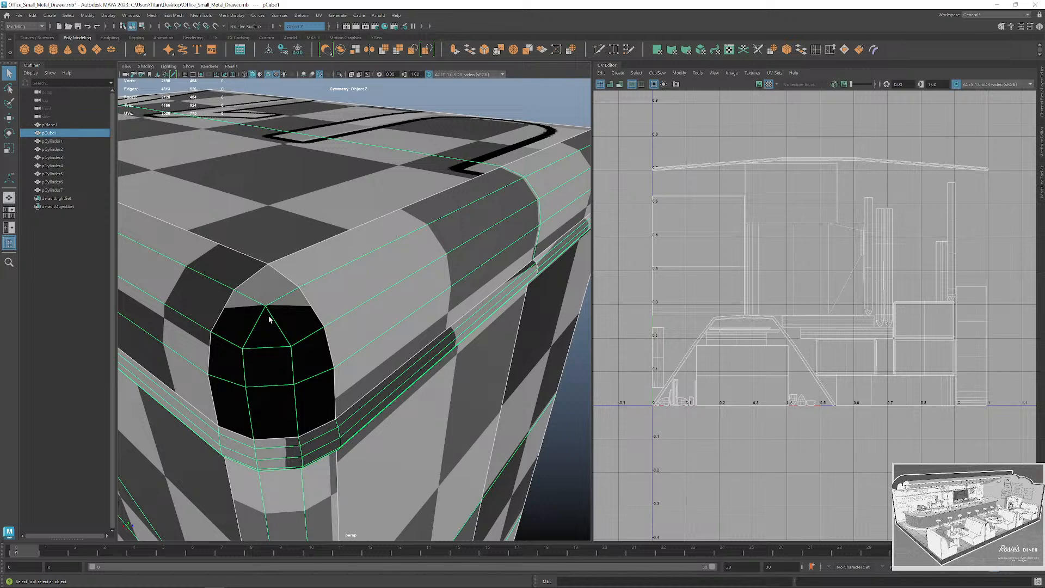
pyautogui.scroll(-3, 312, 342)
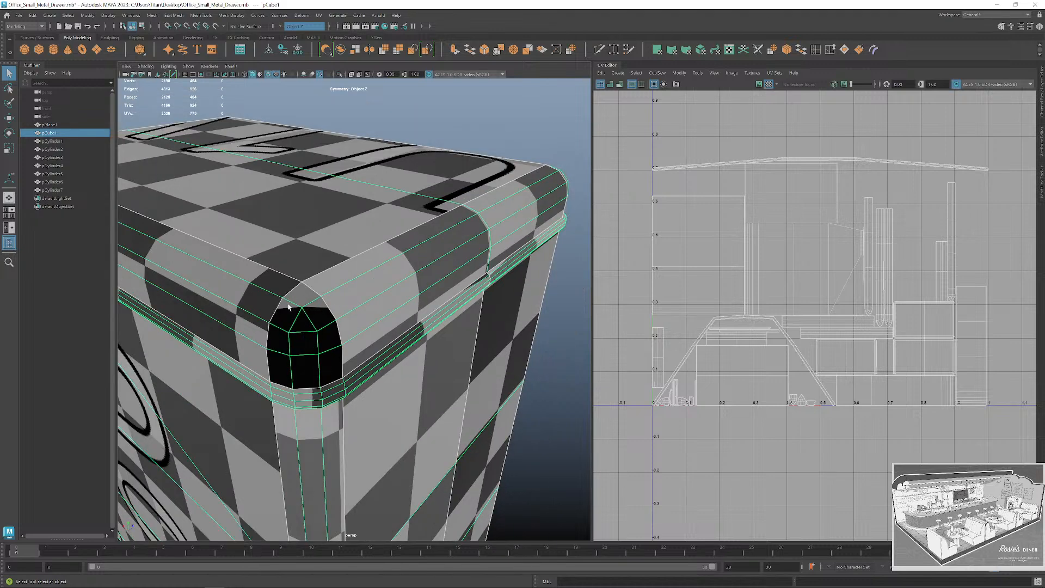
pyautogui.keyDown('alt'); pyautogui.moveTo(279, 317); pyautogui.dragTo(378, 349); pyautogui.keyUp('alt')
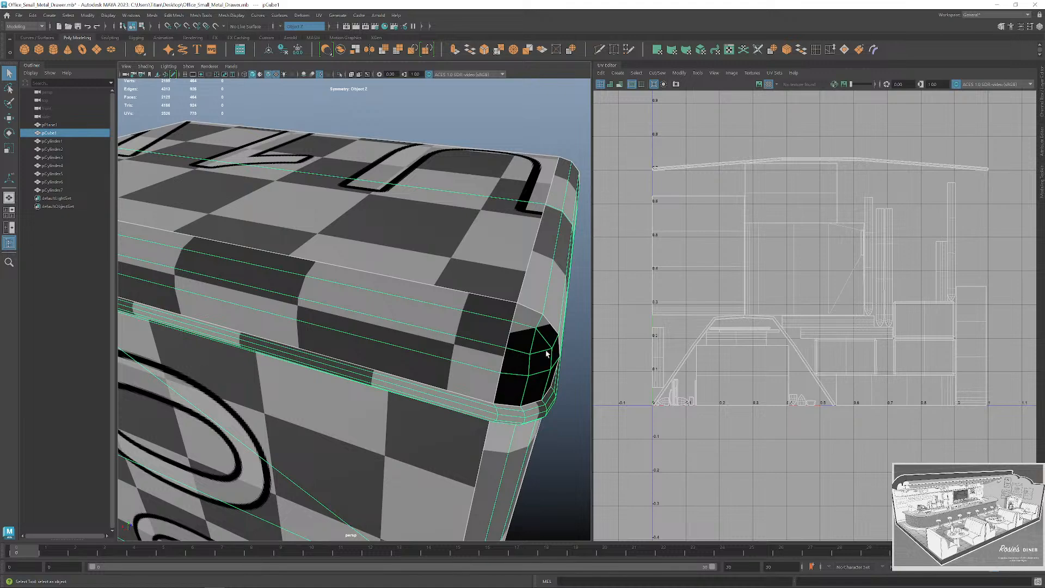
pyautogui.scroll(-10, 537, 331)
pyautogui.keyDown('alt'); pyautogui.moveTo(305, 389); pyautogui.dragTo(460, 298); pyautogui.keyUp('alt')
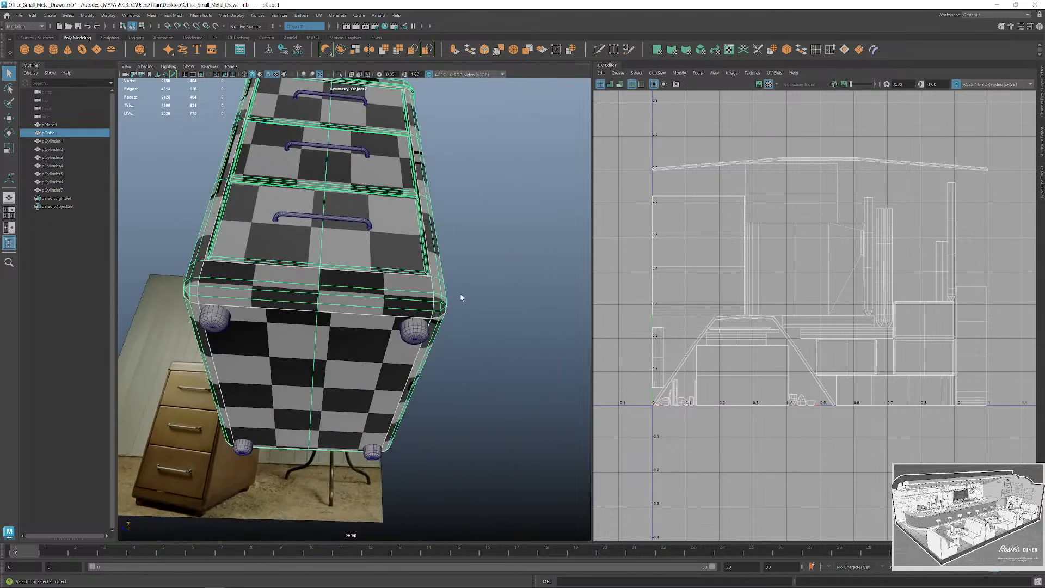
# Inspect the UV layouts of the cabinet's feet and each of the three drawer handles.
pyautogui.click(412, 330)
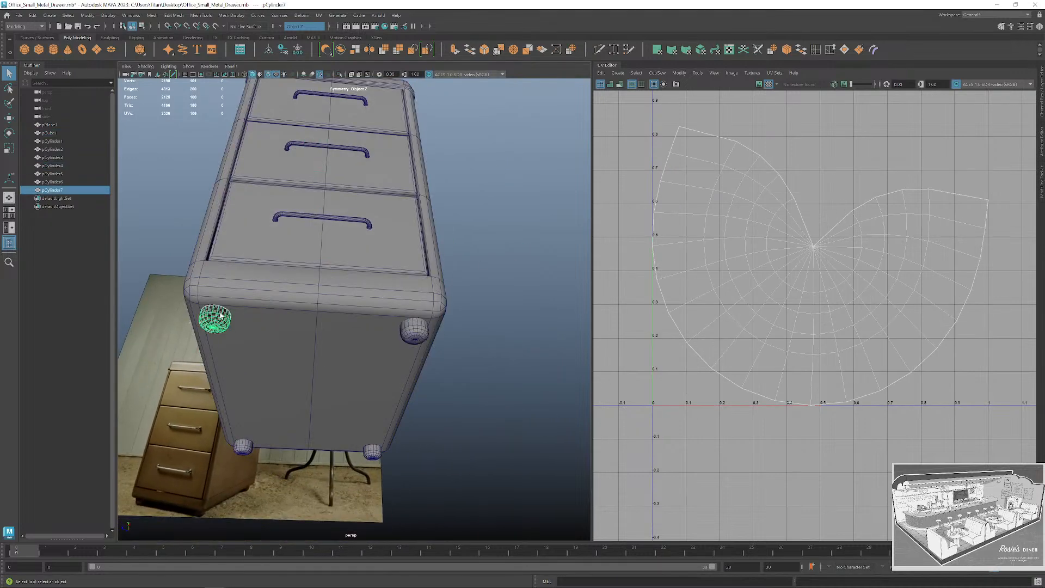
pyautogui.click(368, 222)
pyautogui.keyDown('alt'); pyautogui.moveTo(368, 222); pyautogui.dragTo(457, 223); pyautogui.keyUp('alt')
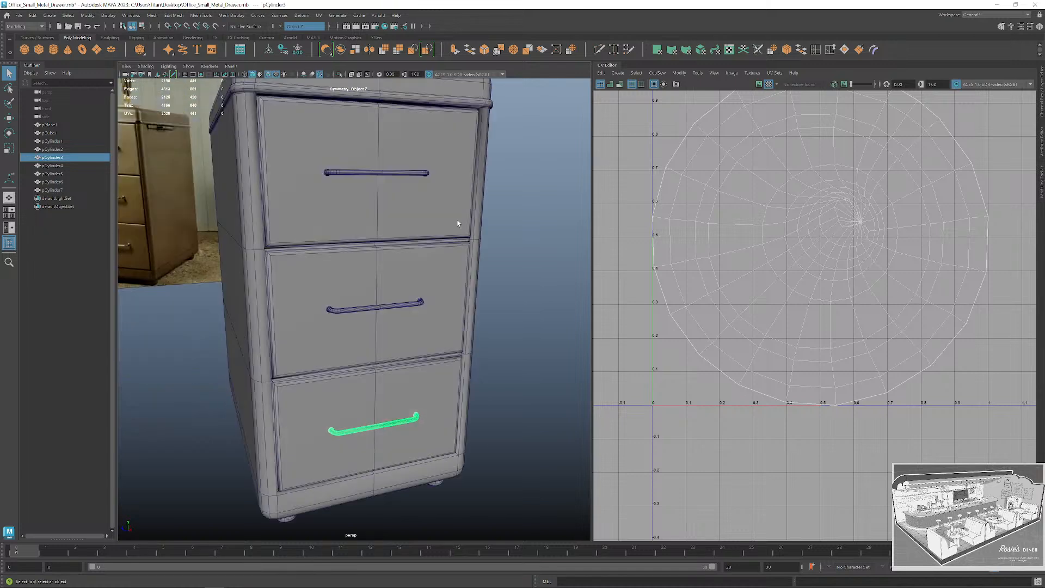
pyautogui.click(425, 174)
pyautogui.click(417, 304)
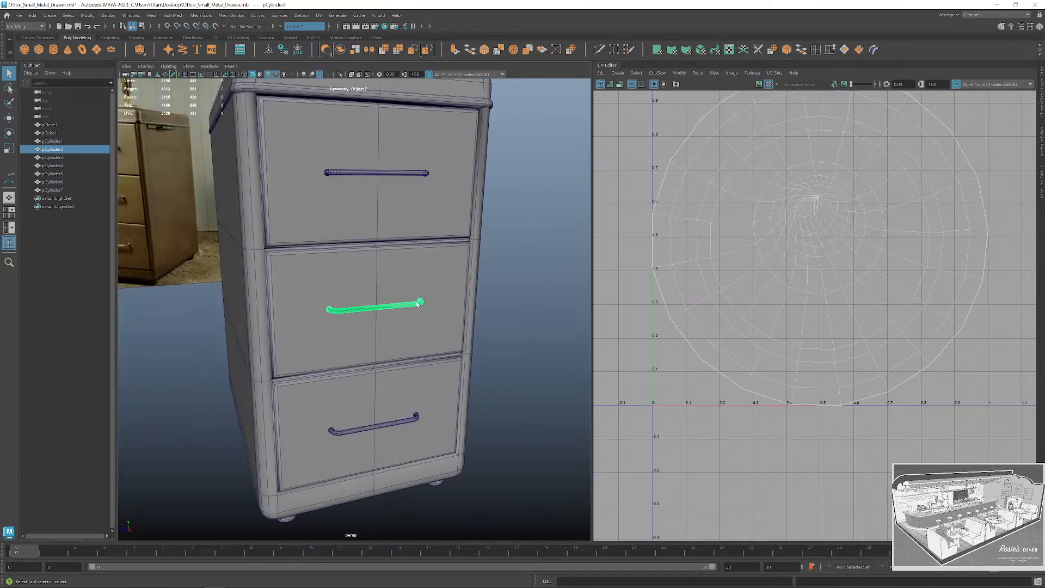
pyautogui.click(412, 174)
pyautogui.hotkey('ctrl', '1')
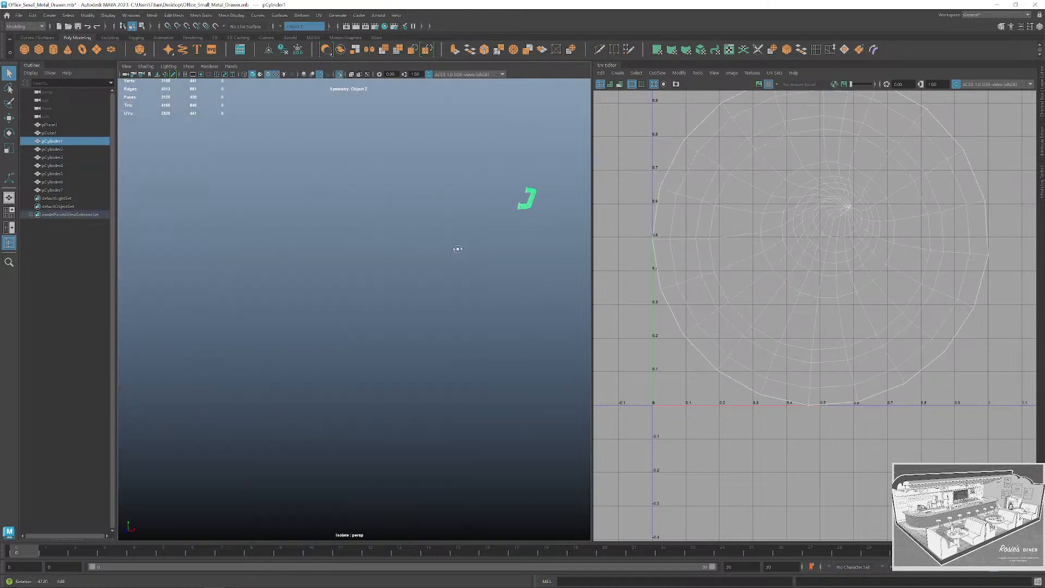
pyautogui.hotkey('ctrl', '1')
# Select and isolate the three drawer handles, and bring one handle's curved end into close view.
pyautogui.keyDown('alt'); pyautogui.moveTo(503, 313); pyautogui.dragTo(415, 324); pyautogui.keyUp('alt')
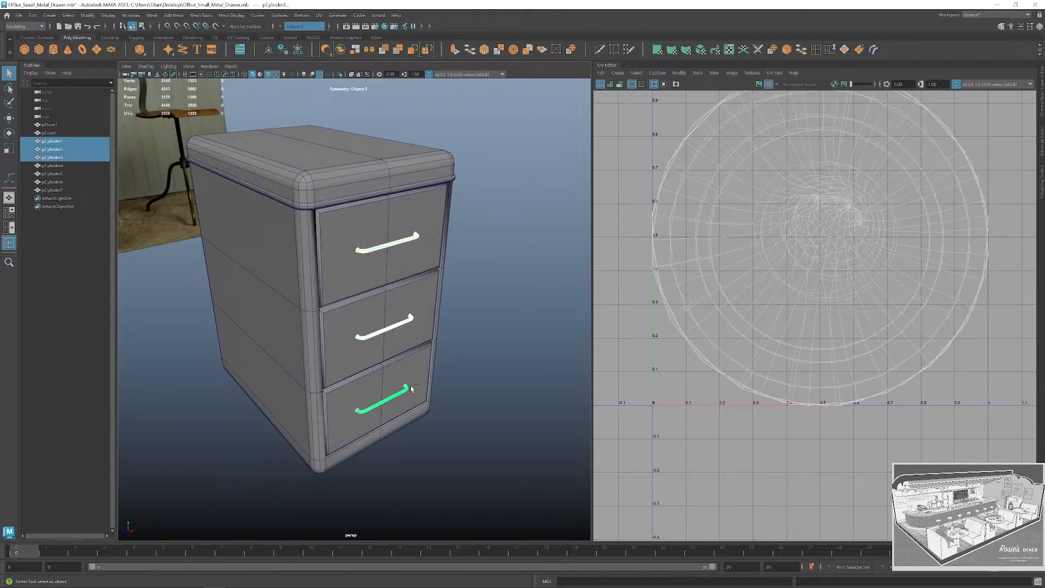
pyautogui.hotkey('ctrl', '1')
pyautogui.keyDown('alt'); pyautogui.moveTo(488, 311); pyautogui.dragTo(536, 364, button='middle'); pyautogui.keyUp('alt')
pyautogui.scroll(5, 441, 277)
pyautogui.keyDown('alt'); pyautogui.moveTo(441, 277); pyautogui.dragTo(509, 301); pyautogui.keyUp('alt')
pyautogui.keyDown('alt'); pyautogui.moveTo(509, 301); pyautogui.dragTo(511, 364, button='middle'); pyautogui.keyUp('alt')
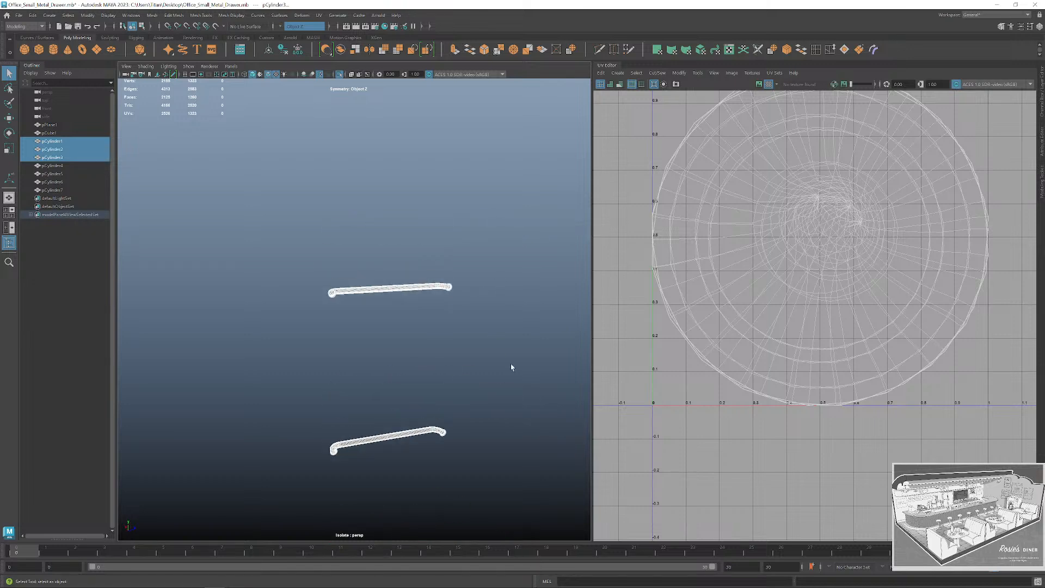
pyautogui.scroll(9, 361, 289)
pyautogui.scroll(5, 353, 303)
pyautogui.keyDown('alt'); pyautogui.moveTo(296, 214); pyautogui.dragTo(343, 338, button='middle'); pyautogui.keyUp('alt')
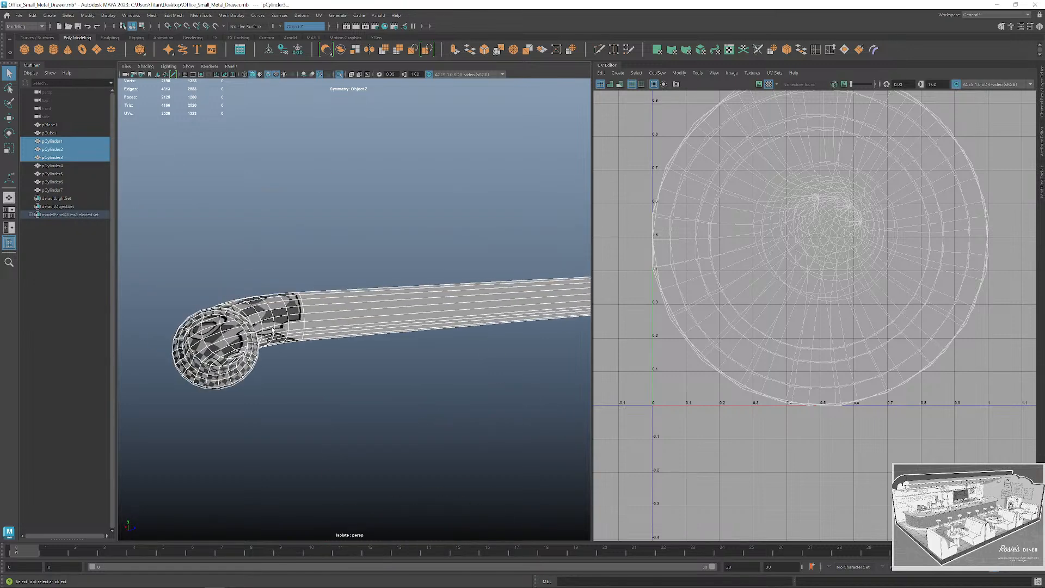
# Cut the first drawer handle's UVs along a lengthwise edge loop of its tube.
pyautogui.moveTo(292, 312); pyautogui.dragTo(335, 293, button='right')
pyautogui.click(319, 264)
pyautogui.click(301, 304)
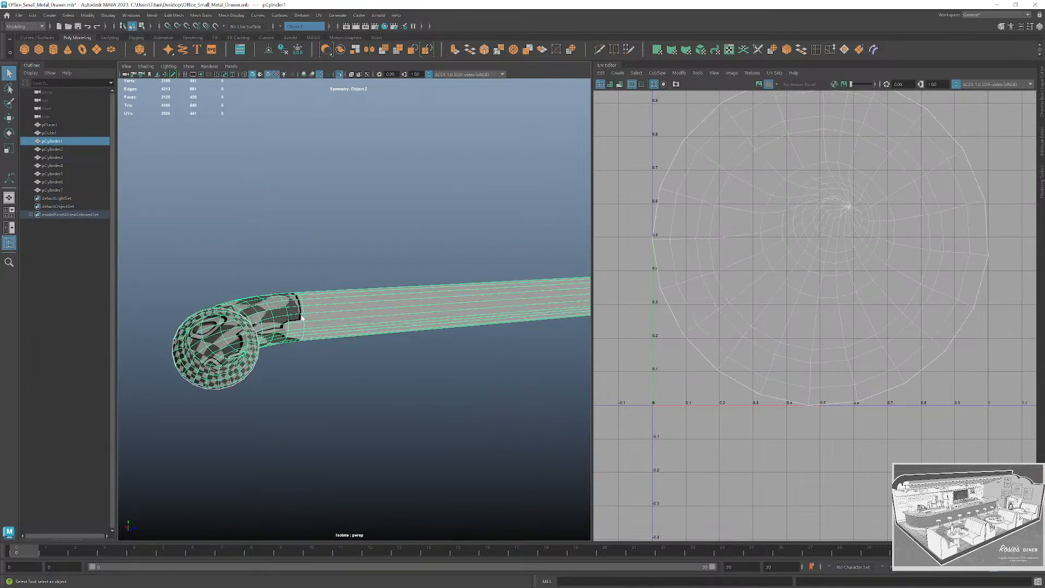
pyautogui.moveTo(305, 326); pyautogui.dragTo(330, 325, button='right')
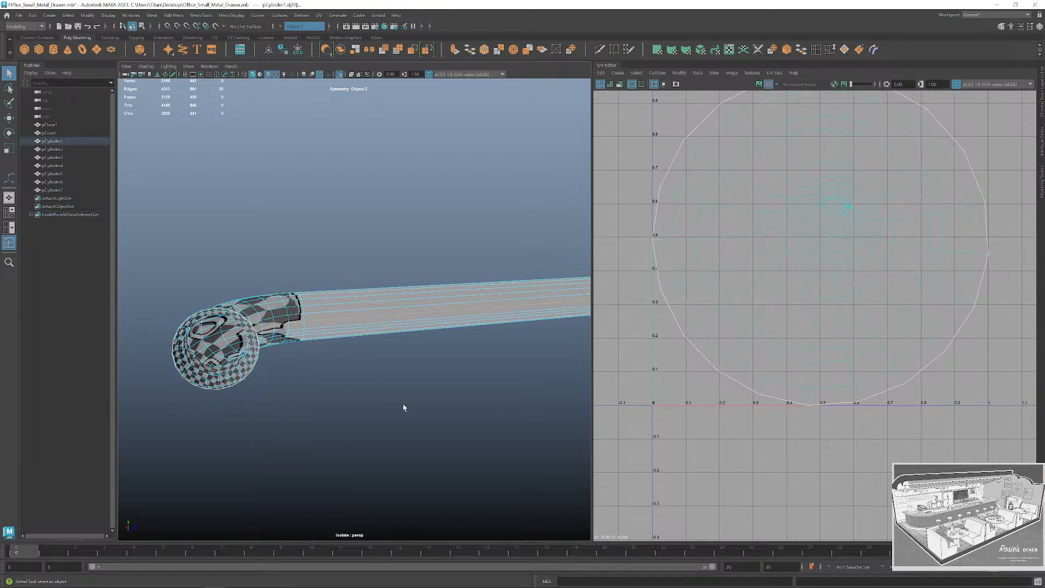
pyautogui.keyDown('alt'); pyautogui.moveTo(403, 407); pyautogui.dragTo(370, 260, button='middle'); pyautogui.keyUp('alt')
pyautogui.scroll(-5, 370, 260)
pyautogui.keyDown('alt'); pyautogui.moveTo(363, 332); pyautogui.dragTo(372, 210, button='middle'); pyautogui.keyUp('alt')
pyautogui.scroll(-3, 372, 210)
pyautogui.keyDown('alt'); pyautogui.moveTo(430, 397); pyautogui.dragTo(378, 322, button='middle'); pyautogui.keyUp('alt')
pyautogui.scroll(4, 379, 322)
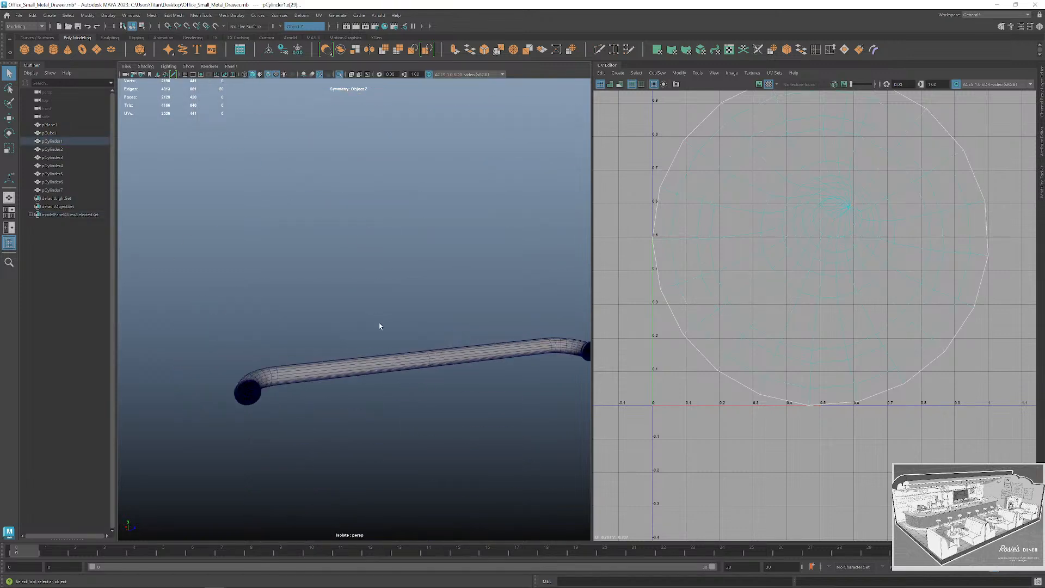
pyautogui.scroll(4, 380, 326)
pyautogui.scroll(-1, 664, 327)
pyautogui.scroll(-3, 373, 347)
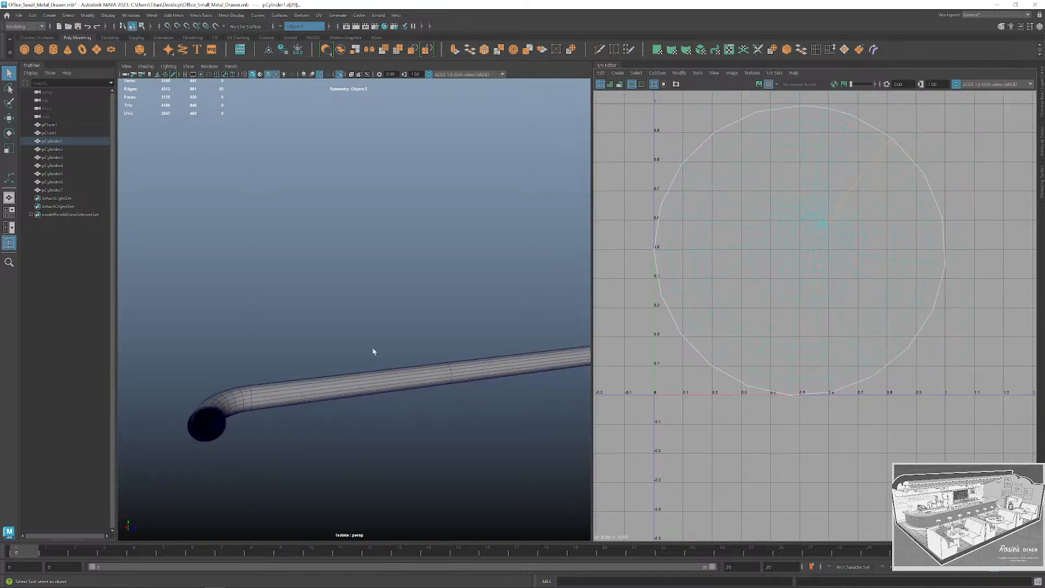
# Select a lengthwise edge loop on the second drawer handle and cut its UVs along it.
pyautogui.moveTo(352, 360); pyautogui.dragTo(451, 377, button='right')
pyautogui.click(368, 373)
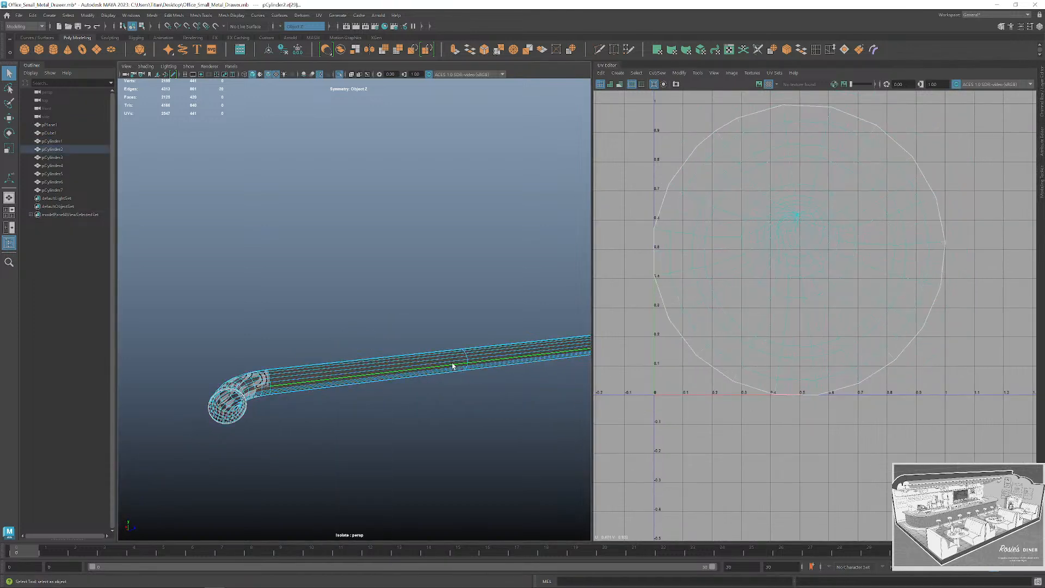
pyautogui.doubleClick(453, 367)
pyautogui.hotkey('shift', 'x')
pyautogui.scroll(-2, 852, 341)
pyautogui.keyDown('alt'); pyautogui.moveTo(440, 311); pyautogui.dragTo(447, 217, button='middle'); pyautogui.keyUp('alt')
pyautogui.scroll(-3, 447, 229)
pyautogui.keyDown('alt'); pyautogui.moveTo(476, 406); pyautogui.dragTo(426, 190, button='middle'); pyautogui.keyUp('alt')
pyautogui.scroll(-4, 426, 193)
pyautogui.keyDown('alt'); pyautogui.moveTo(435, 338); pyautogui.dragTo(468, 221, button='middle'); pyautogui.keyUp('alt')
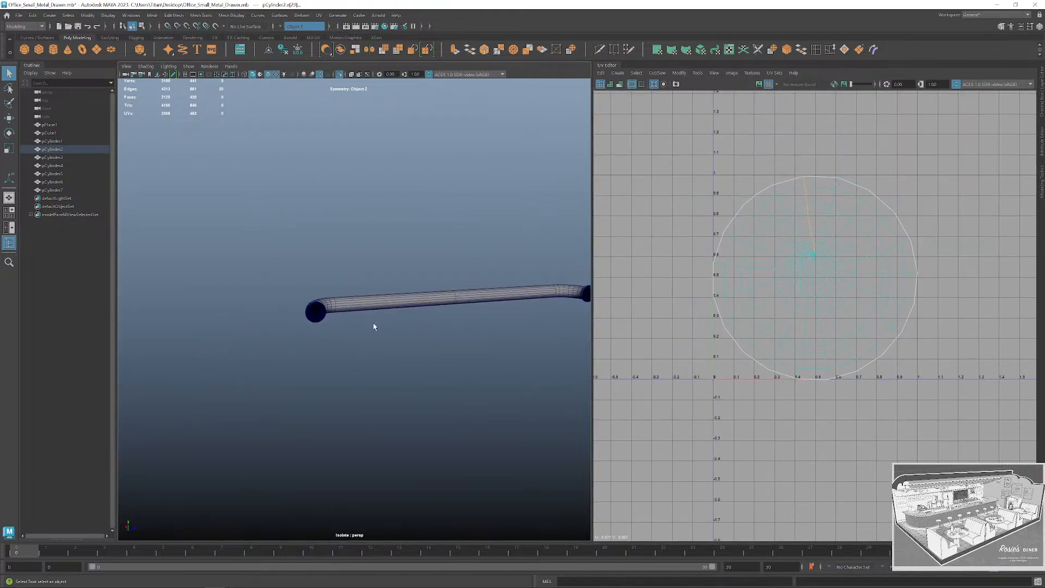
# Cut the third drawer handle's UVs along one of its lengthwise edge loops.
pyautogui.scroll(8, 348, 318)
pyautogui.scroll(-4, 286, 294)
pyautogui.click(321, 297)
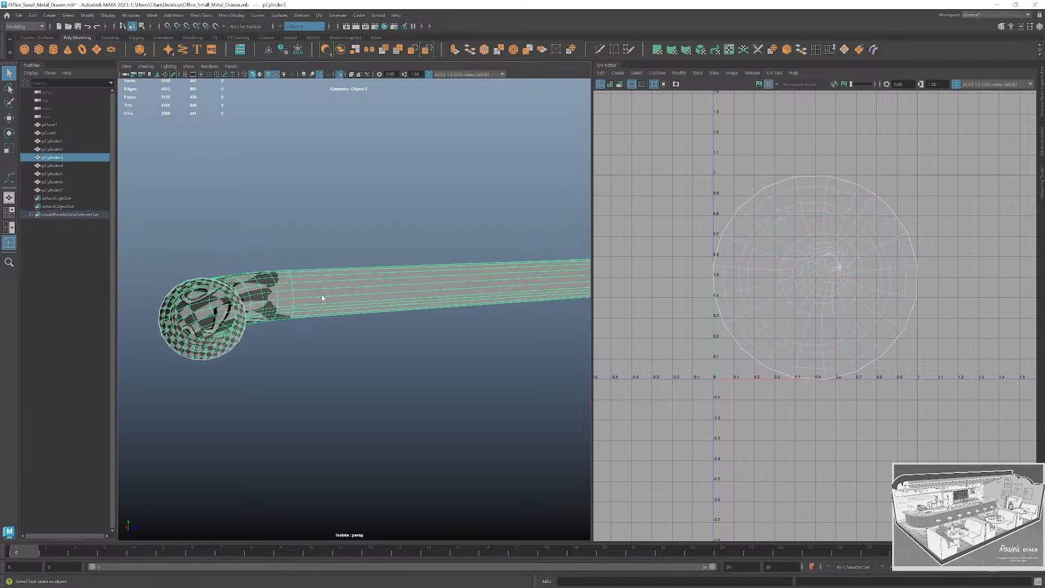
pyautogui.moveTo(321, 298); pyautogui.dragTo(322, 268, button='right')
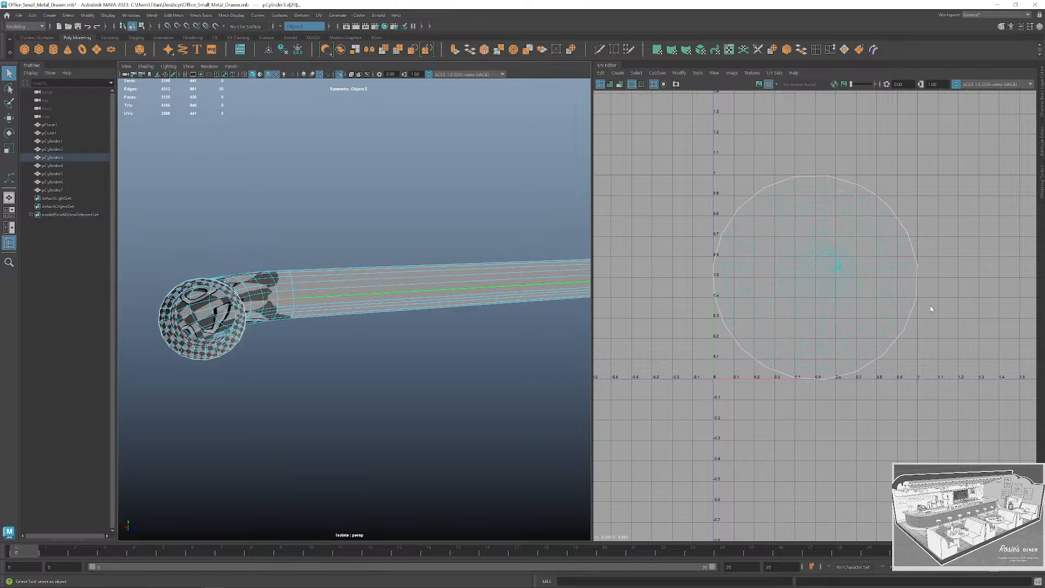
pyautogui.scroll(-3, 809, 307)
pyautogui.scroll(-8, 502, 292)
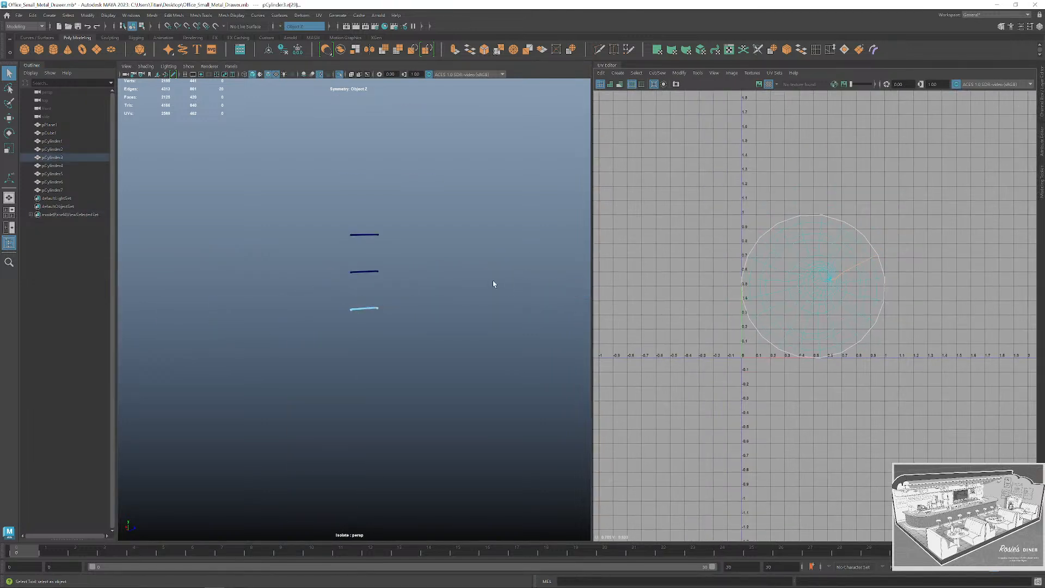
# Select the UVs of all three drawer handles together and unfold them.
pyautogui.keyDown('alt'); pyautogui.moveTo(493, 284); pyautogui.dragTo(529, 279); pyautogui.keyUp('alt')
pyautogui.moveTo(292, 213); pyautogui.dragTo(262, 209, button='right')
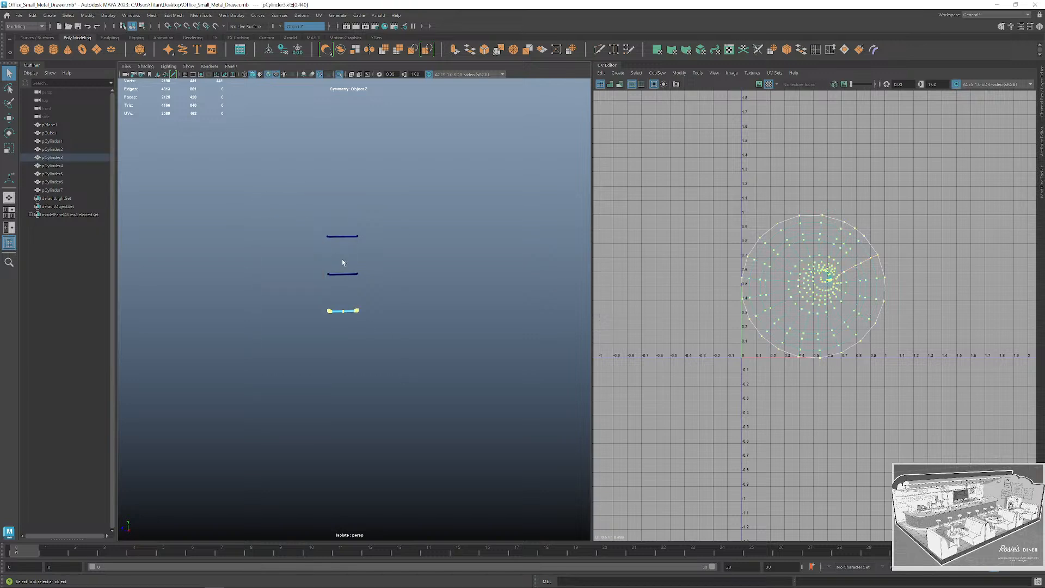
pyautogui.moveTo(342, 262); pyautogui.dragTo(354, 220, button='right')
pyautogui.moveTo(284, 222); pyautogui.dragTo(375, 322)
pyautogui.moveTo(824, 278); pyautogui.dragTo(812, 270, button='right')
pyautogui.moveTo(718, 212); pyautogui.dragTo(862, 386)
pyautogui.hotkey('ctrl', 'u')
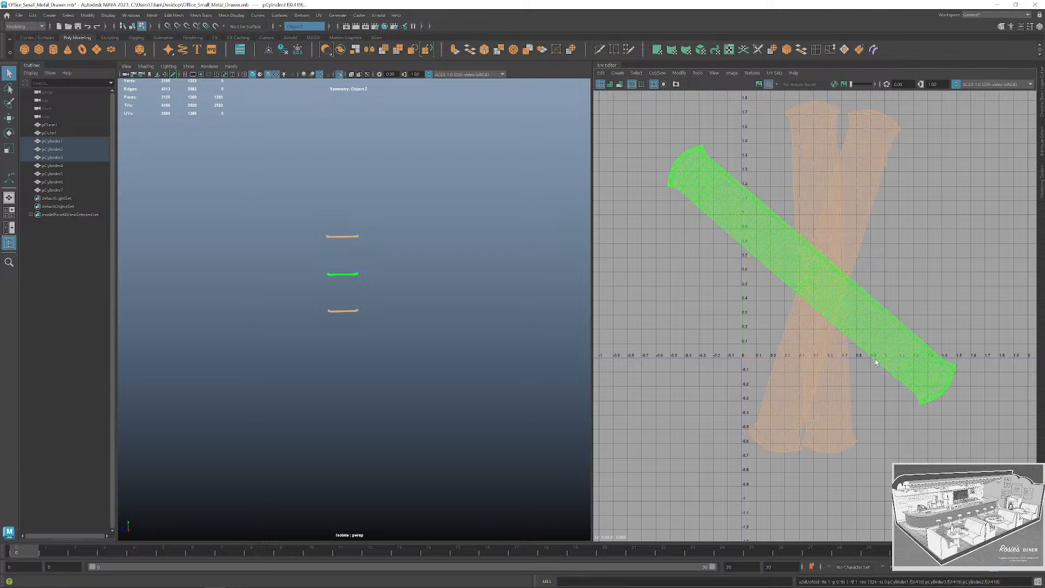
# Rotate the unfolded handle UV shells individually until all three lie roughly horizontal.
pyautogui.scroll(-3, 888, 291)
pyautogui.click(871, 327)
pyautogui.press('e')
pyautogui.moveTo(920, 373); pyautogui.dragTo(856, 393)
pyautogui.click(864, 249)
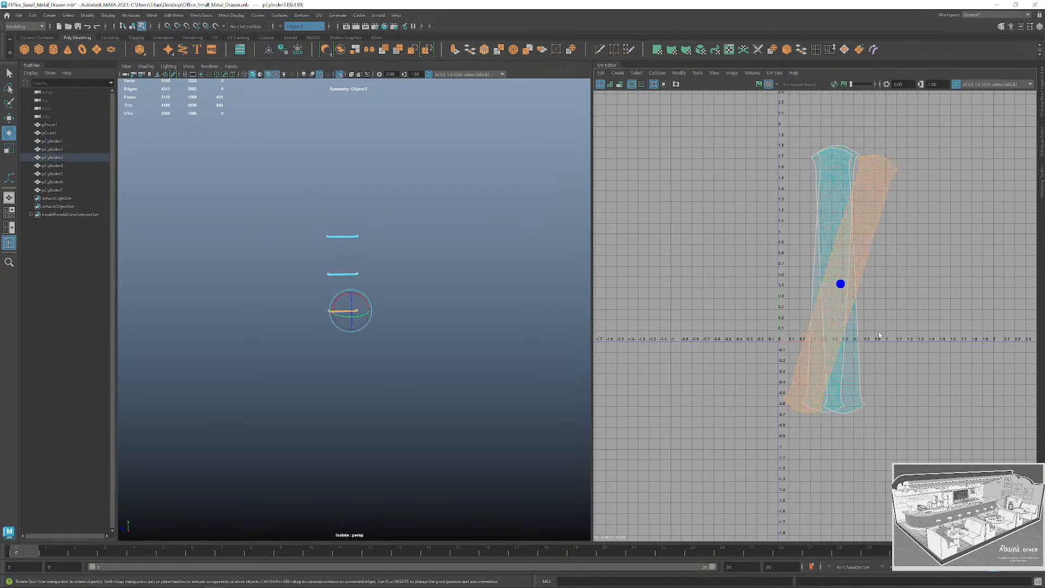
pyautogui.moveTo(878, 331); pyautogui.dragTo(832, 357)
pyautogui.click(910, 359)
pyautogui.click(829, 277)
pyautogui.click(764, 205)
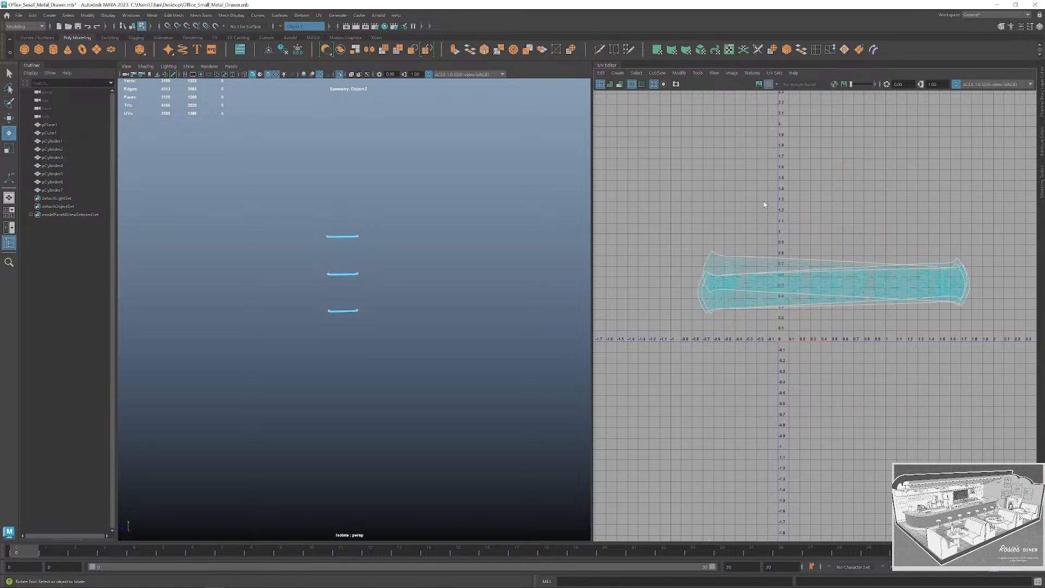
# Select the three handle UV shells and straighten them with Orient Shells.
pyautogui.moveTo(764, 204); pyautogui.dragTo(816, 321)
pyautogui.keyDown('alt'); pyautogui.moveTo(790, 205); pyautogui.dragTo(720, 266, button='middle'); pyautogui.keyUp('alt')
pyautogui.click(678, 73)
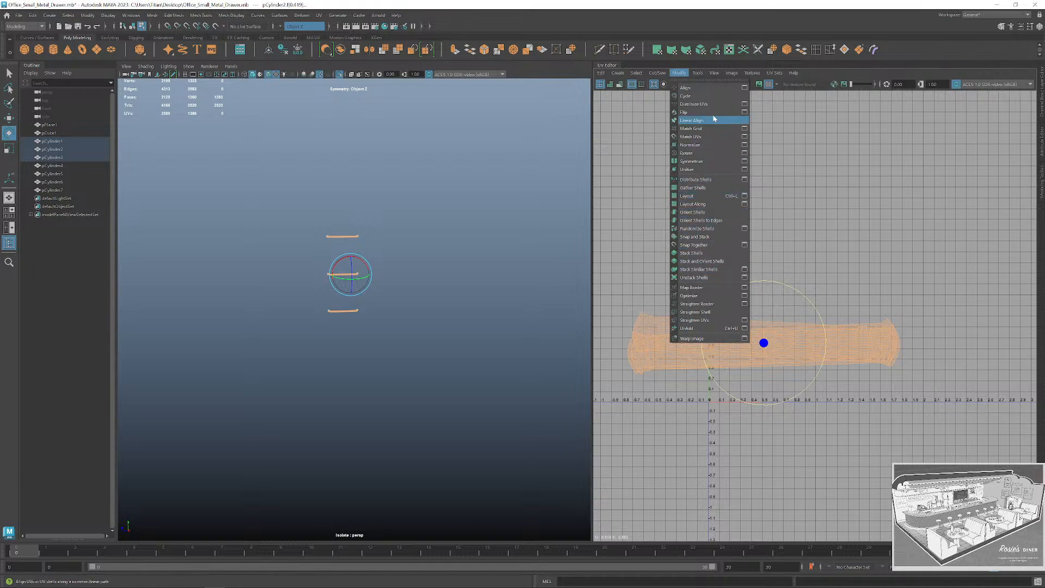
pyautogui.click(693, 211)
pyautogui.click(811, 221)
# Return to object mode and exit isolation to bring back the whole cabinet.
pyautogui.press('q')
pyautogui.moveTo(369, 237); pyautogui.dragTo(391, 227, button='right')
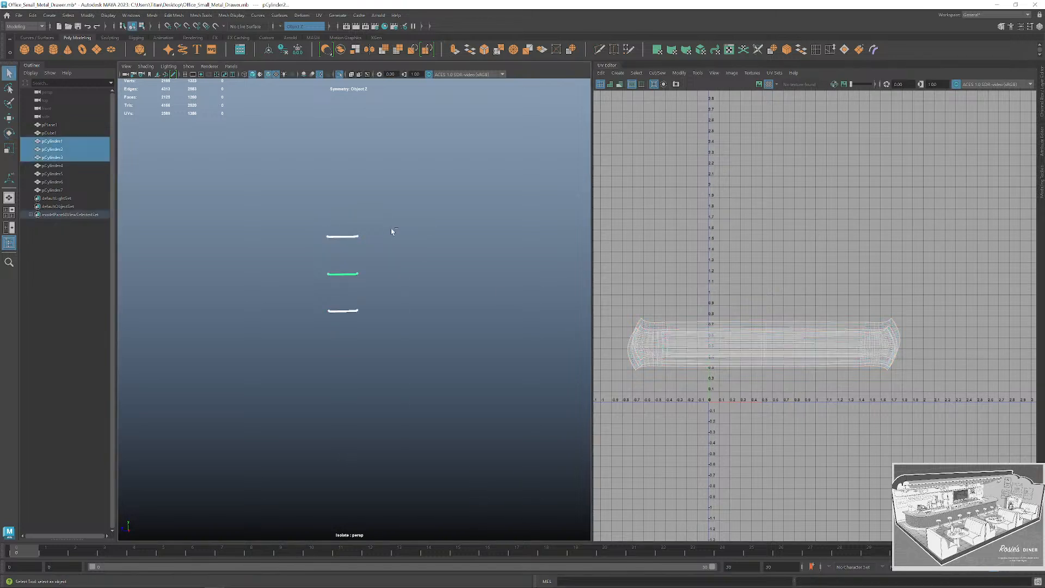
pyautogui.hotkey('ctrl', '1')
pyautogui.scroll(-5, 460, 279)
pyautogui.click(426, 294)
pyautogui.keyDown('alt'); pyautogui.moveTo(426, 294); pyautogui.dragTo(463, 298); pyautogui.keyUp('alt')
pyautogui.scroll(4, 438, 304)
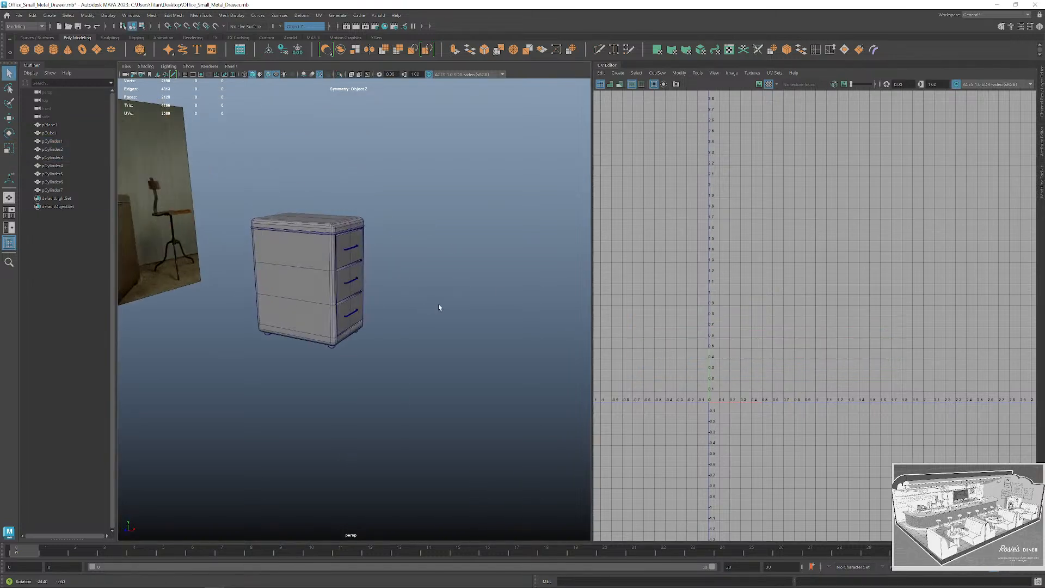
# Select the UVs of all cabinet parts and lay them out together within the 0–1 UV space.
pyautogui.keyDown('alt'); pyautogui.moveTo(438, 304); pyautogui.dragTo(460, 353, button='middle'); pyautogui.keyUp('alt')
pyautogui.moveTo(496, 499); pyautogui.dragTo(495, 499)
pyautogui.moveTo(734, 276); pyautogui.dragTo(701, 271, button='right')
pyautogui.press('F8')
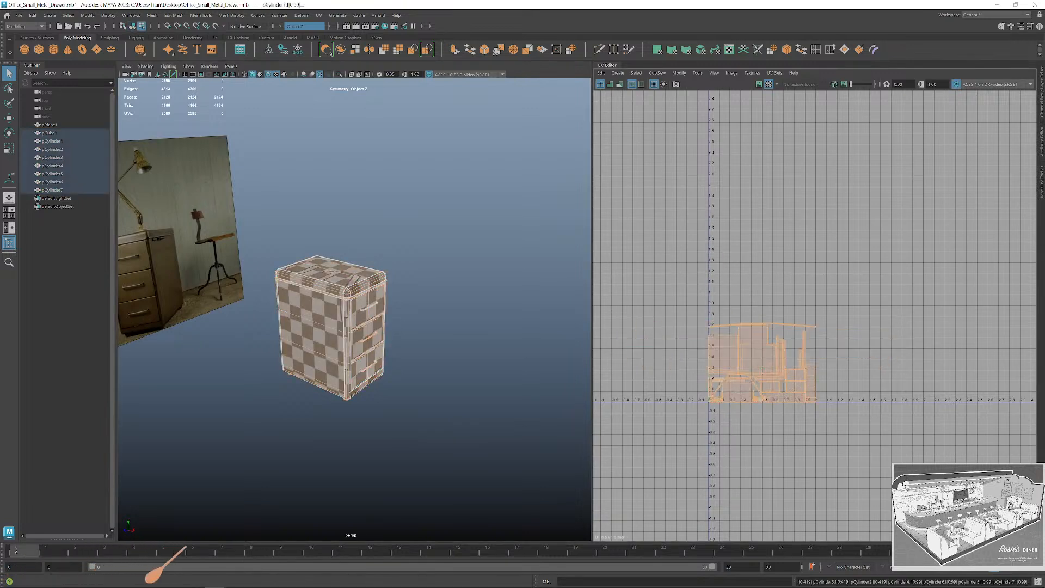
pyautogui.scroll(5, 780, 331)
pyautogui.keyDown('alt'); pyautogui.moveTo(737, 305); pyautogui.dragTo(781, 161, button='middle'); pyautogui.keyUp('alt')
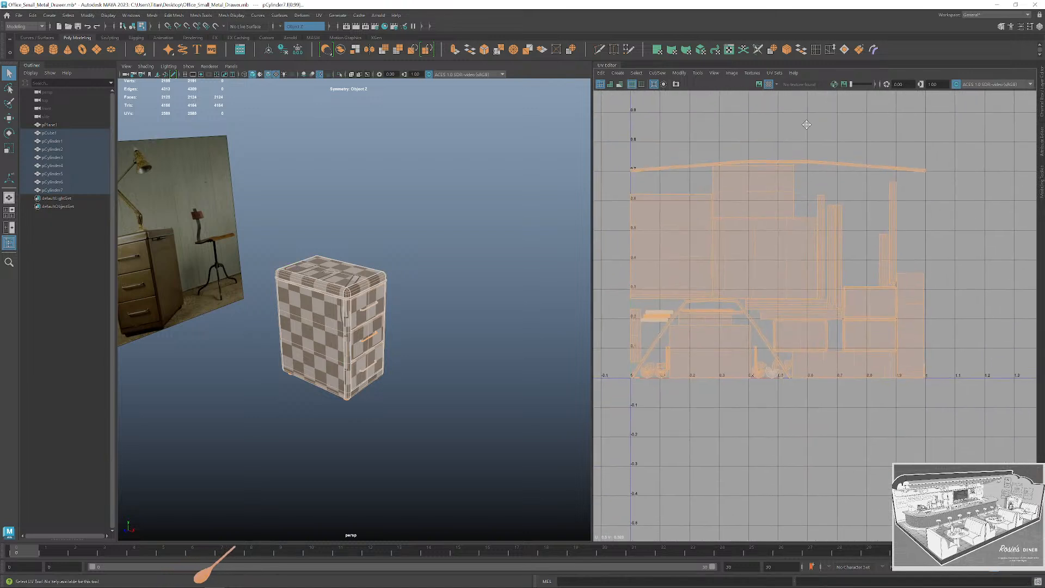
pyautogui.click(797, 452)
pyautogui.keyDown('alt'); pyautogui.moveTo(922, 298); pyautogui.dragTo(935, 332, button='middle'); pyautogui.keyUp('alt')
pyautogui.scroll(1, 868, 440)
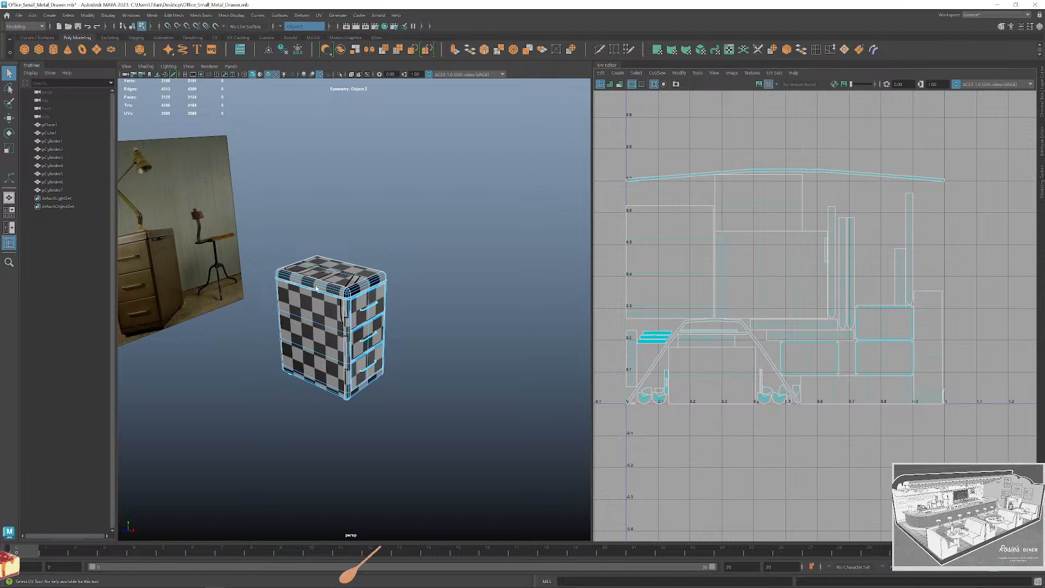
# Close the UV Editor, return to object mode and frame the cabinet beside the reference photo.
pyautogui.keyDown('alt'); pyautogui.moveTo(466, 247); pyautogui.dragTo(446, 325); pyautogui.keyUp('alt')
pyautogui.scroll(3, 420, 256)
pyautogui.keyDown('alt'); pyautogui.moveTo(472, 244); pyautogui.dragTo(502, 269, button='middle'); pyautogui.keyUp('alt')
pyautogui.click(607, 65)
pyautogui.keyDown('alt'); pyautogui.moveTo(533, 180); pyautogui.dragTo(564, 236); pyautogui.keyUp('alt')
pyautogui.moveTo(556, 277); pyautogui.dragTo(603, 251, button='right')
pyautogui.click(414, 306)
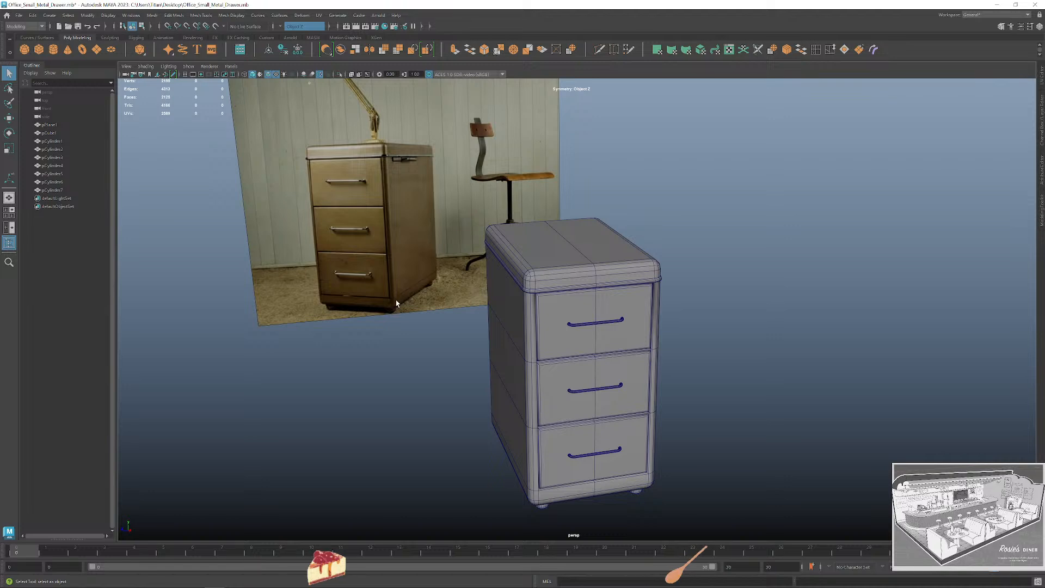
# Assign a new Lambert material to the cabinet body and show its material attributes.
pyautogui.keyDown('alt'); pyautogui.moveTo(569, 231); pyautogui.dragTo(546, 273); pyautogui.keyUp('alt')
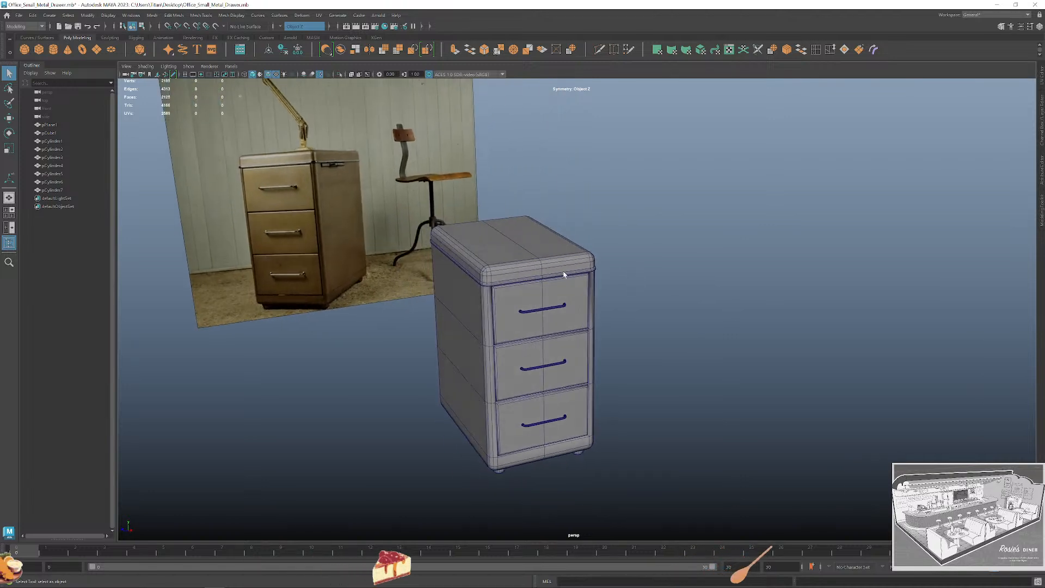
pyautogui.click(546, 273)
pyautogui.moveTo(555, 269); pyautogui.dragTo(607, 499, button='right')
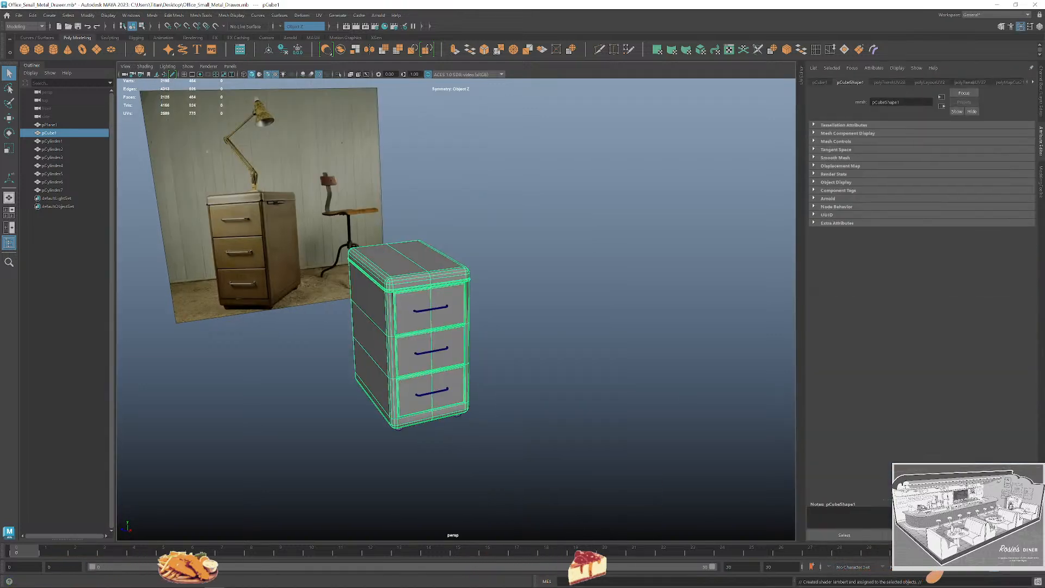
pyautogui.moveTo(465, 312); pyautogui.dragTo(482, 511, button='right')
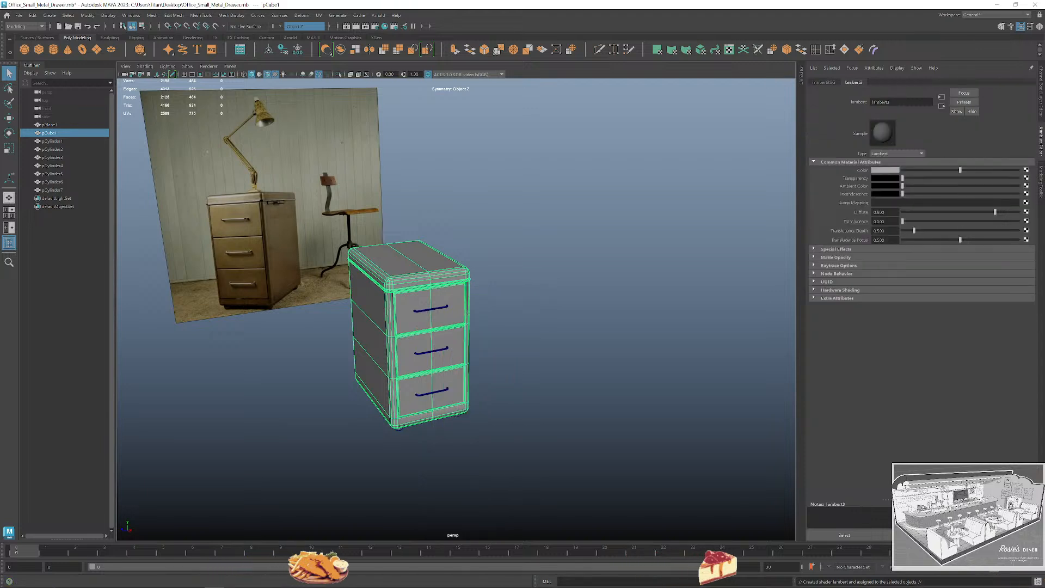
# Name the cabinet body's material M_Drawer_Metal_Brown.
pyautogui.write('M_Drawer_')
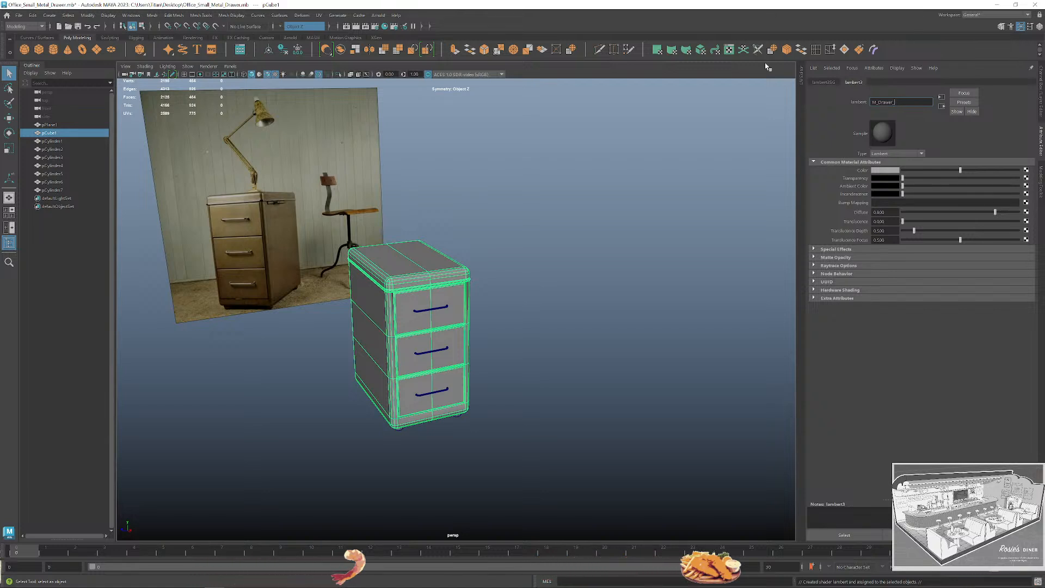
pyautogui.write('Metal_')
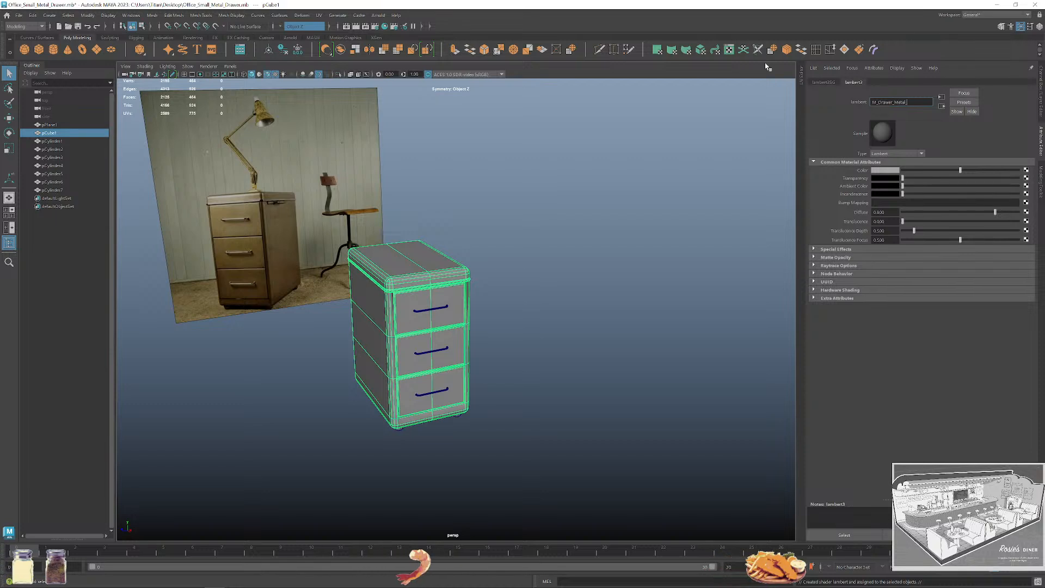
pyautogui.write('Bro')
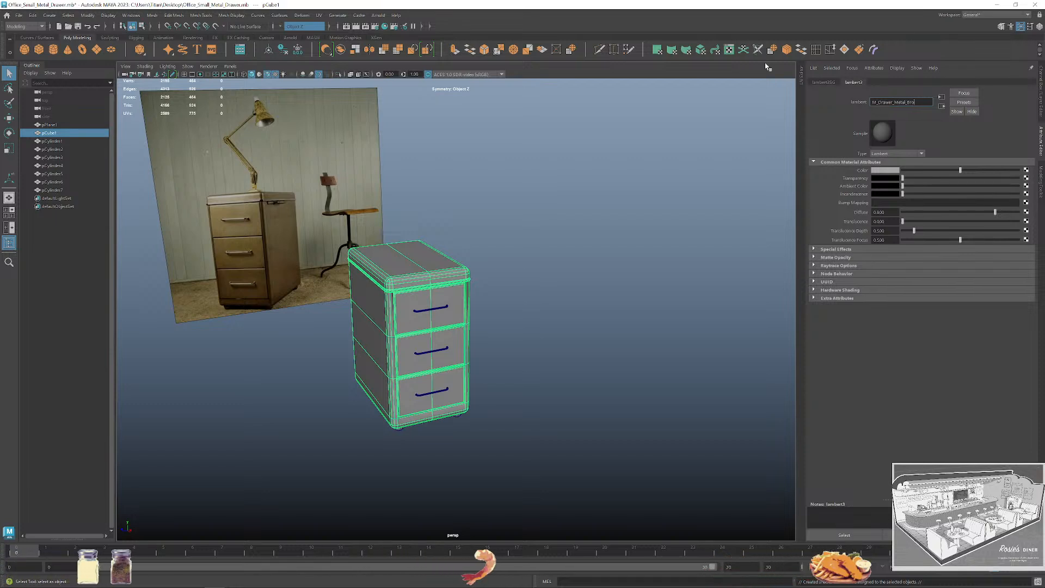
pyautogui.write('wn')
pyautogui.press('Return')
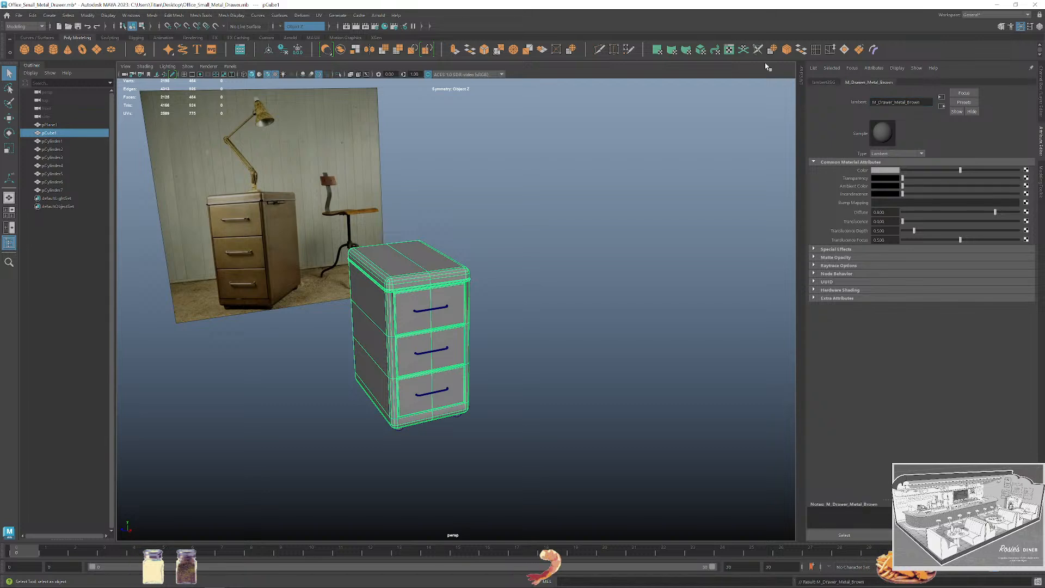
# Set the body material's color to the brown sampled from the drawer front in the reference photo.
pyautogui.click(894, 170)
pyautogui.click(845, 154)
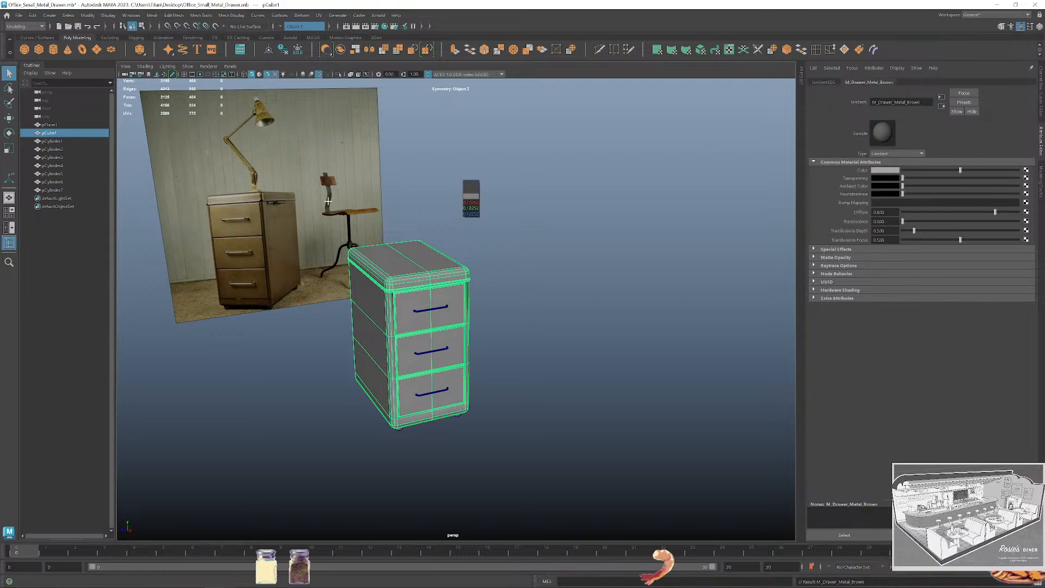
pyautogui.click(256, 242)
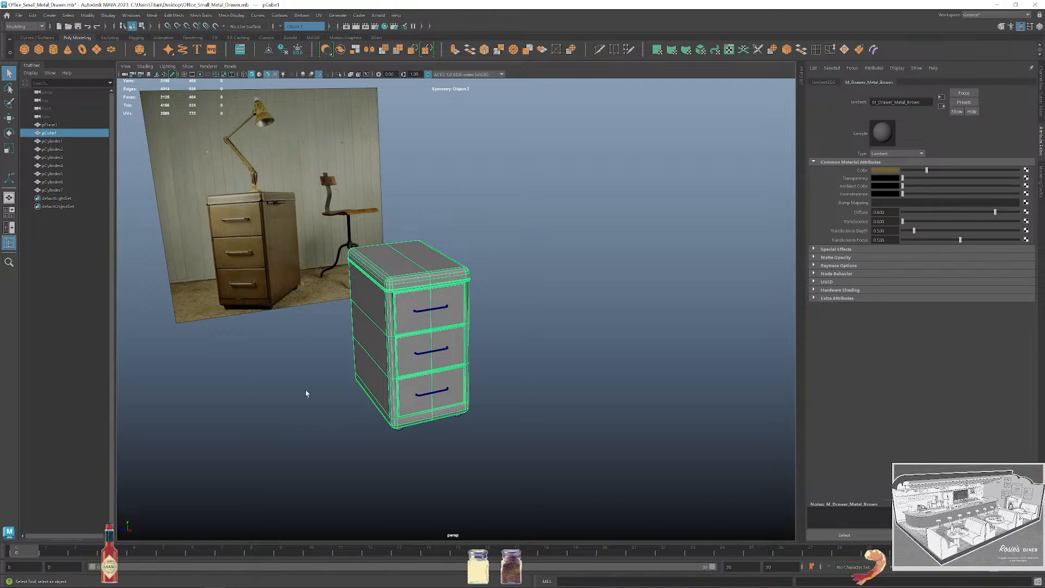
pyautogui.keyDown('shift'); pyautogui.click(418, 280); pyautogui.keyUp('shift')
# Select the three drawer handles and combine them into one mesh.
pyautogui.scroll(5, 506, 325)
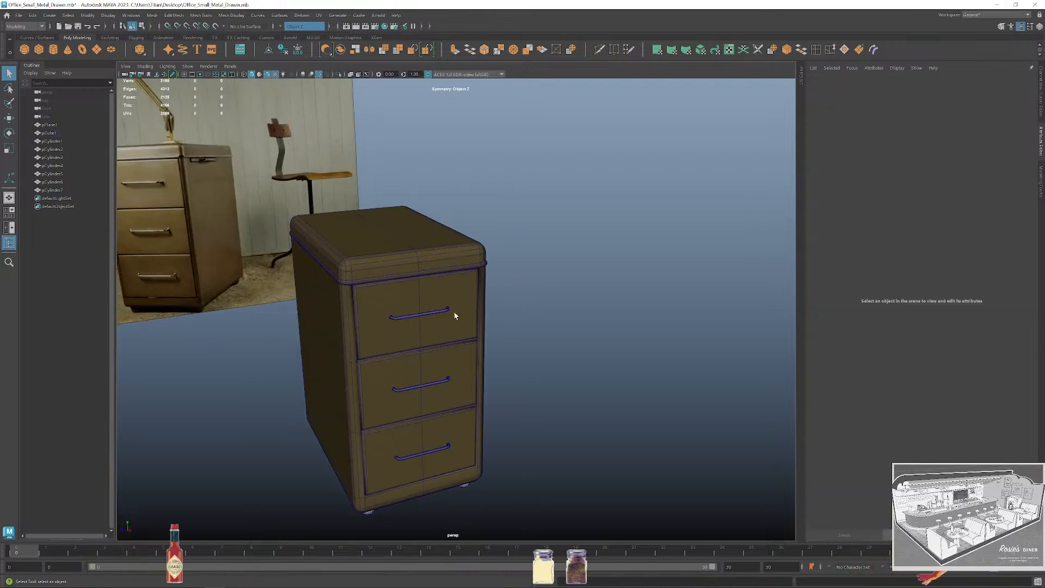
pyautogui.click(457, 329)
pyautogui.scroll(3, 458, 334)
pyautogui.keyDown('alt'); pyautogui.moveTo(458, 337); pyautogui.dragTo(449, 289); pyautogui.keyUp('alt')
pyautogui.click(450, 289)
pyautogui.keyDown('alt'); pyautogui.moveTo(511, 329); pyautogui.dragTo(523, 278, button='middle'); pyautogui.keyUp('alt')
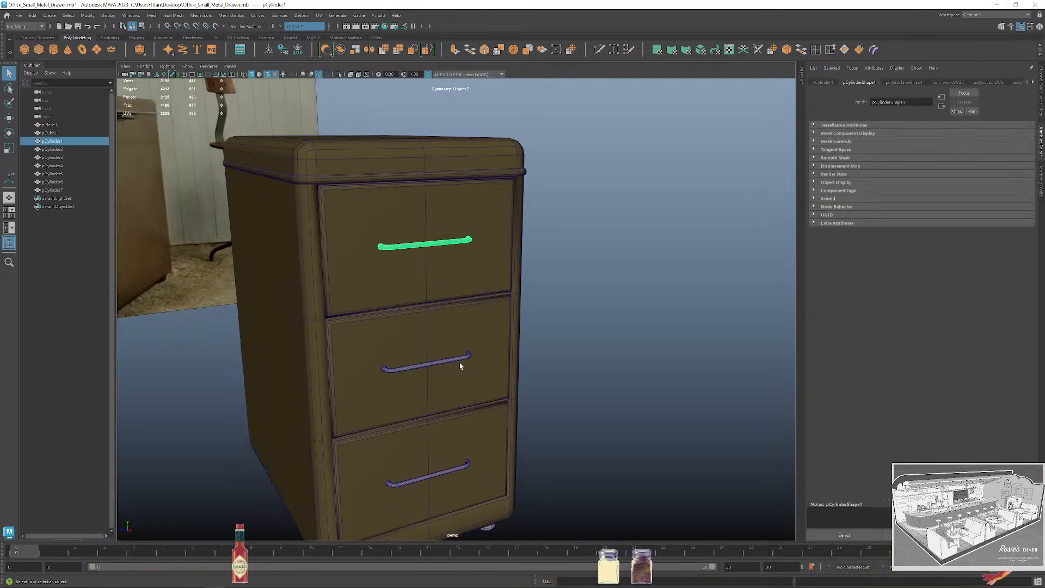
pyautogui.keyDown('shift'); pyautogui.click(459, 359); pyautogui.keyUp('shift')
pyautogui.keyDown('shift'); pyautogui.click(464, 469); pyautogui.keyUp('shift')
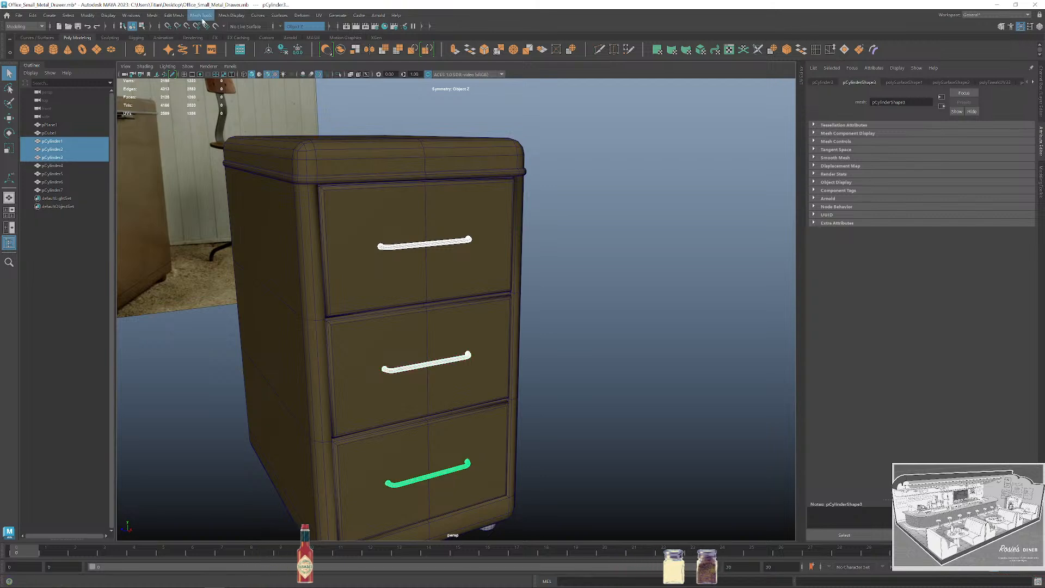
pyautogui.click(152, 15)
pyautogui.click(168, 48)
pyautogui.keyDown('alt'); pyautogui.moveTo(592, 226); pyautogui.dragTo(601, 226); pyautogui.keyUp('alt')
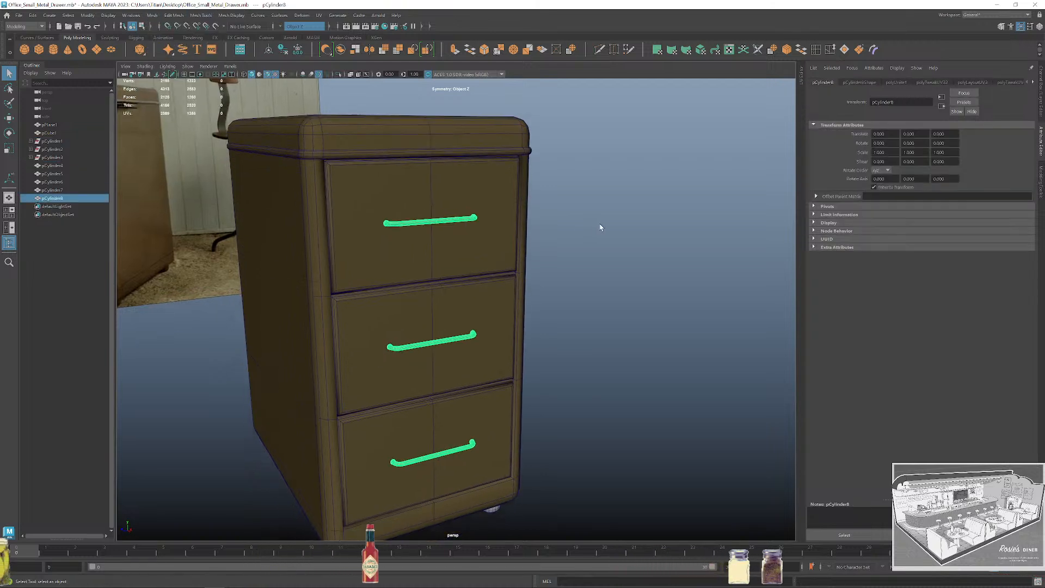
# Assign a new Lambert material to the combined drawer handles.
pyautogui.moveTo(474, 219); pyautogui.dragTo(481, 420, button='right')
pyautogui.scroll(-1, 481, 303)
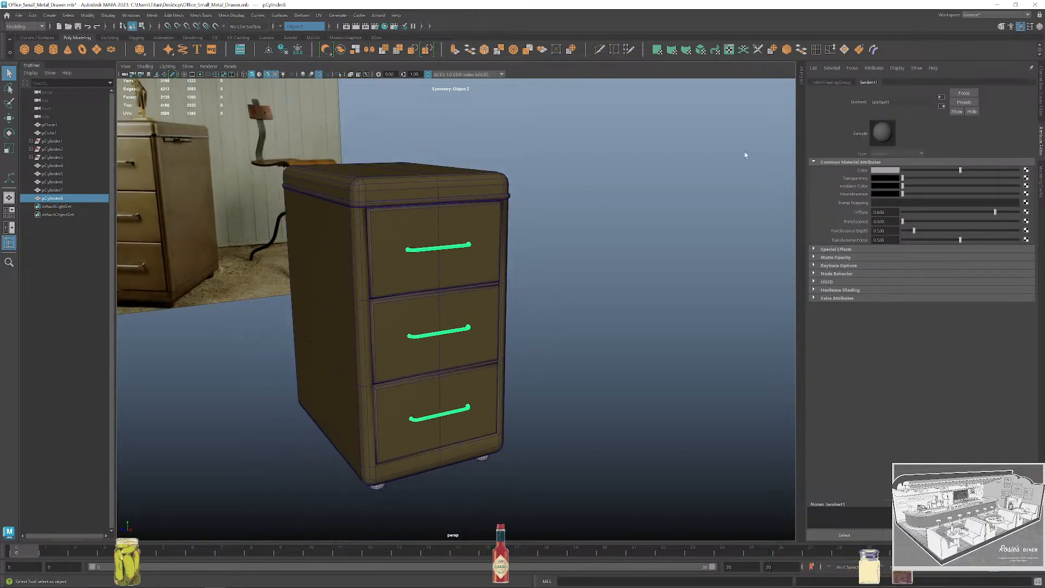
pyautogui.moveTo(466, 248); pyautogui.dragTo(526, 479, button='right')
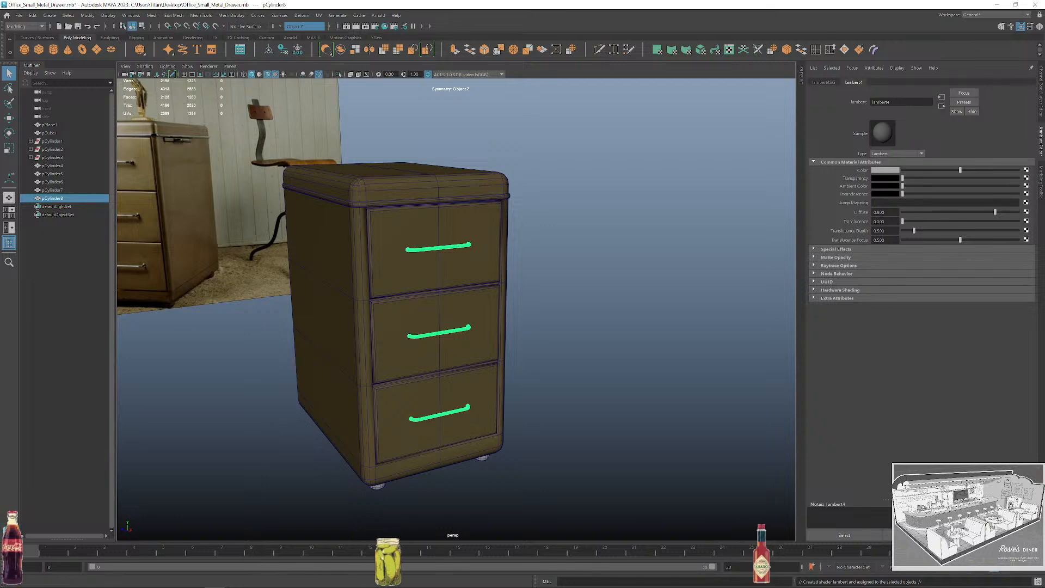
# Name the drawer handles' material M_Metal_Handles and lighten its grey color slightly.
pyautogui.write('M')
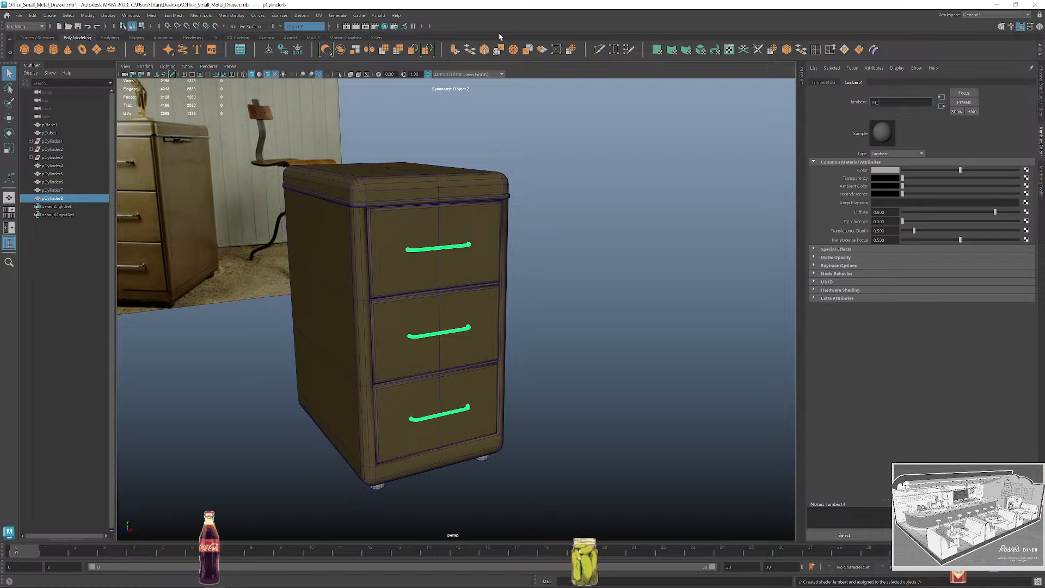
pyautogui.write('_Metal_handles')
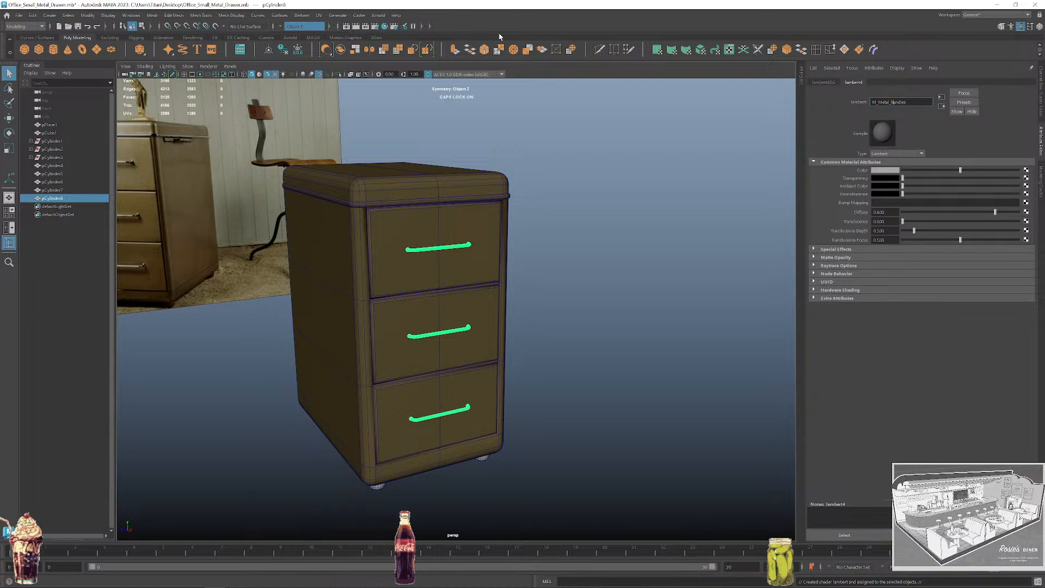
pyautogui.press('BackSpace')
pyautogui.press('capslock')
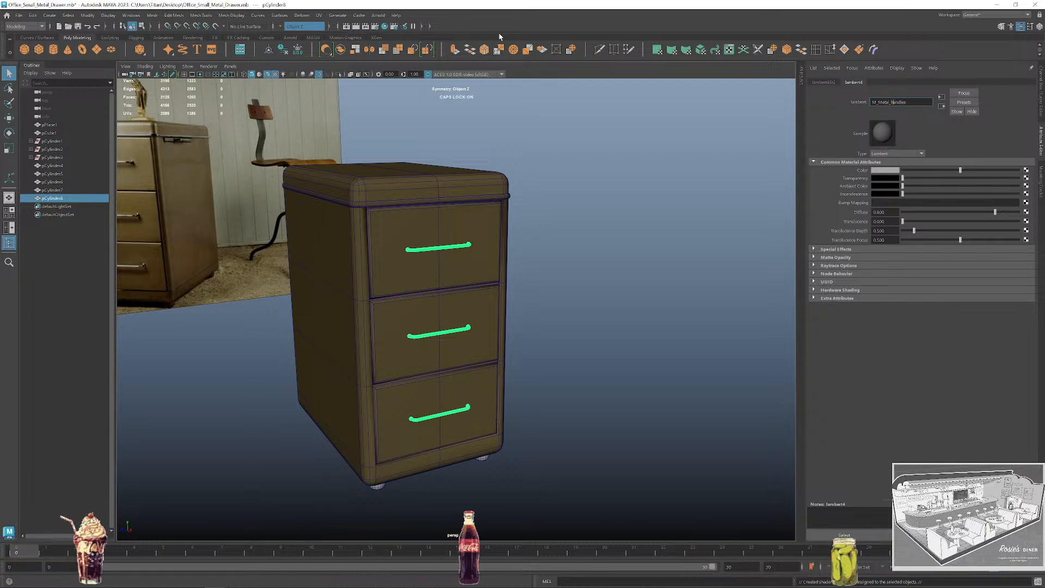
pyautogui.write('H')
pyautogui.press('capslock')
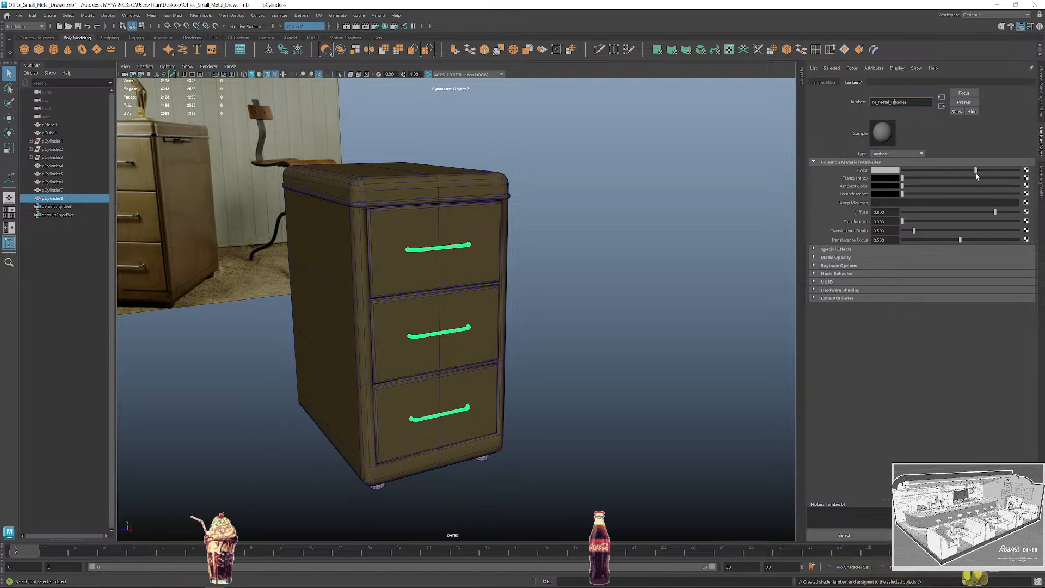
pyautogui.click(667, 228)
# Hide the wireframe overlay, select the cabinet's four feet and combine them into one mesh.
pyautogui.keyDown('alt'); pyautogui.moveTo(617, 252); pyautogui.dragTo(647, 236, button='middle'); pyautogui.keyUp('alt')
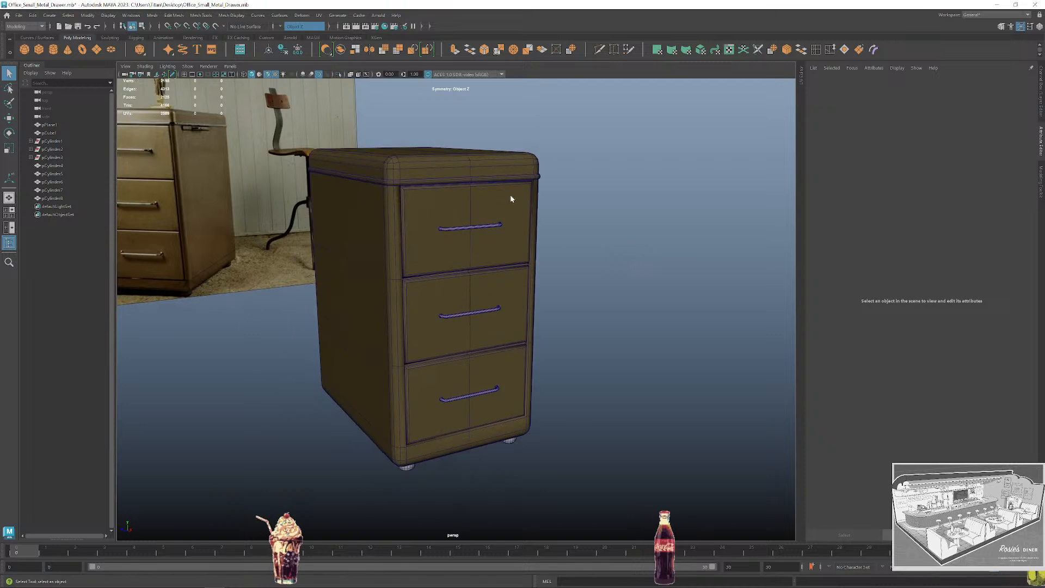
pyautogui.moveTo(511, 195); pyautogui.dragTo(548, 182, button='right')
pyautogui.moveTo(589, 222)
pyautogui.keyDown('alt'); pyautogui.mouseDown()
pyautogui.moveTo(579, 245)
pyautogui.moveTo(615, 251)
pyautogui.moveTo(643, 236)
pyautogui.moveTo(660, 278)
pyautogui.moveTo(411, 359)
pyautogui.mouseUp(); pyautogui.keyUp('alt')
pyautogui.click(269, 78)
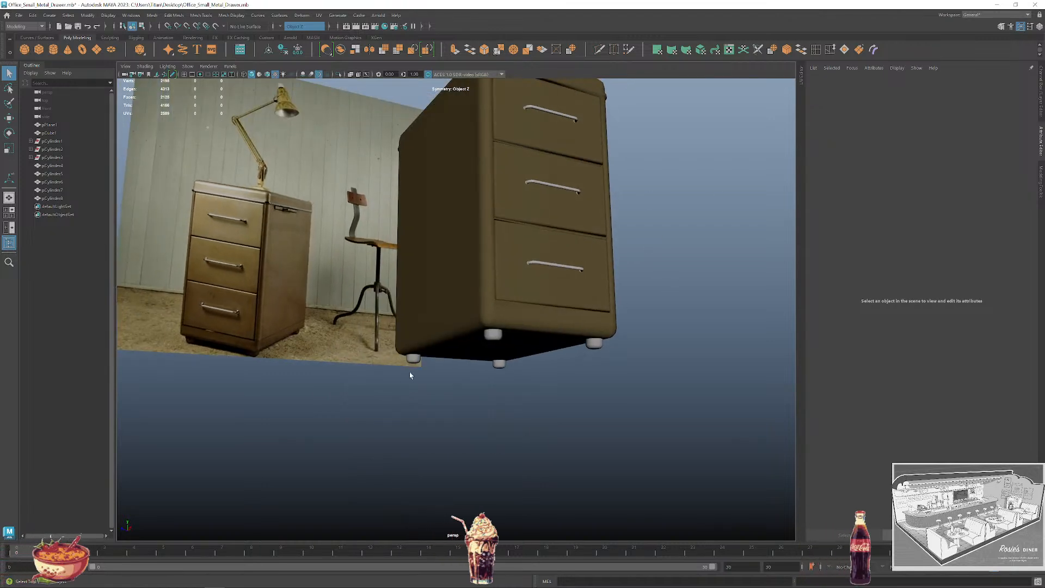
pyautogui.click(412, 359)
pyautogui.keyDown('shift'); pyautogui.click(493, 334); pyautogui.keyUp('shift')
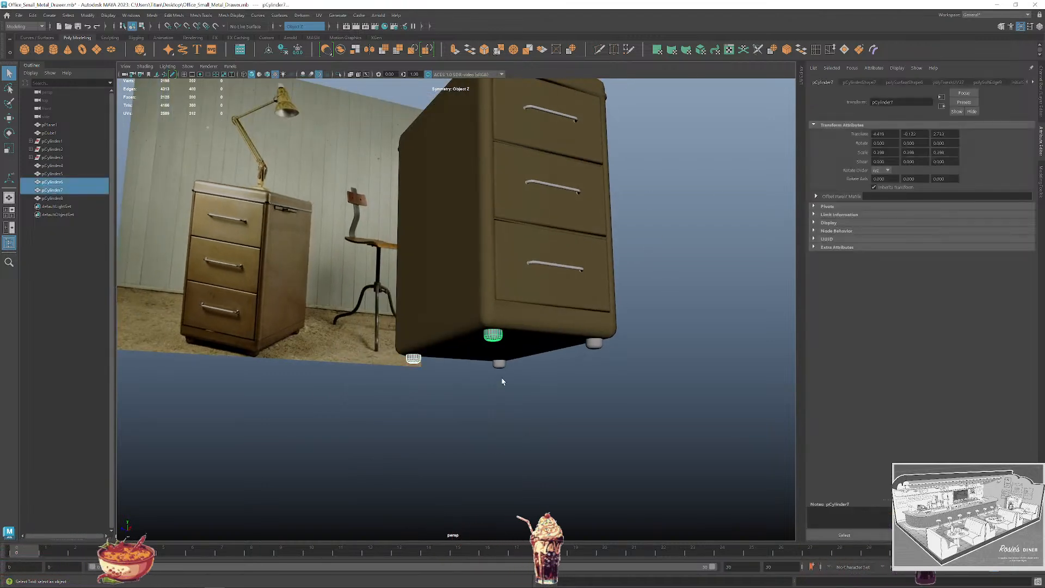
pyautogui.keyDown('shift'); pyautogui.click(499, 363); pyautogui.keyUp('shift')
pyautogui.keyDown('shift'); pyautogui.click(594, 343); pyautogui.keyUp('shift')
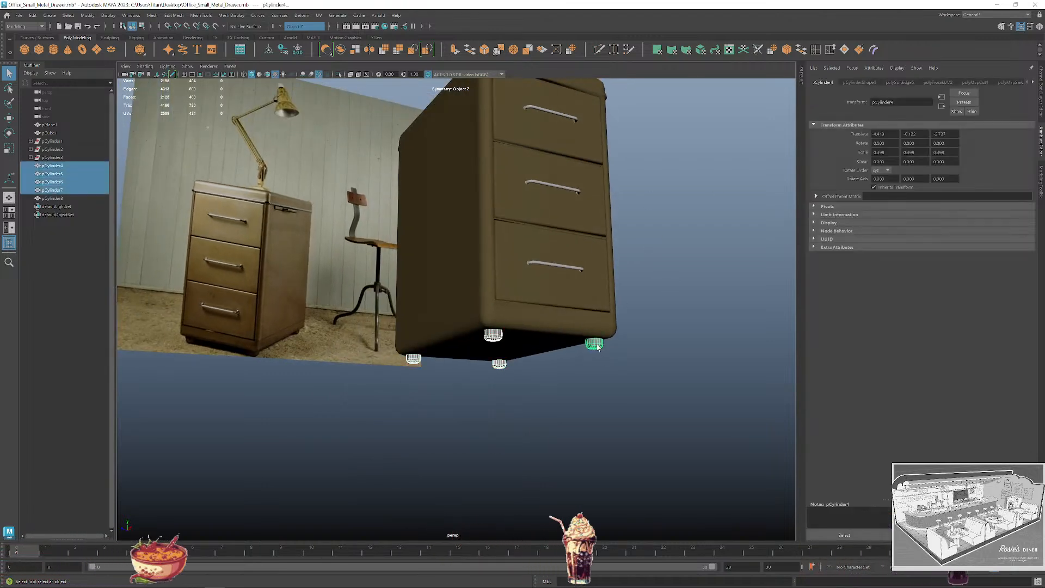
pyautogui.click(153, 15)
pyautogui.click(168, 39)
pyautogui.click(562, 432)
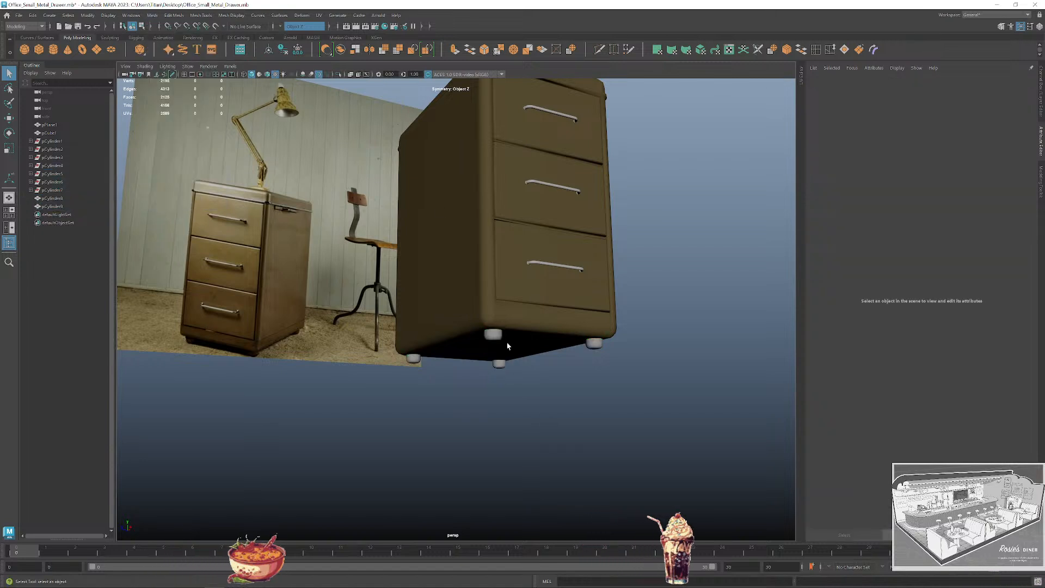
# Assign a new Lambert material to the combined feet and name it M_Drawer_Wood.
pyautogui.click(493, 334)
pyautogui.rightClick(497, 336)
pyautogui.moveTo(497, 548)
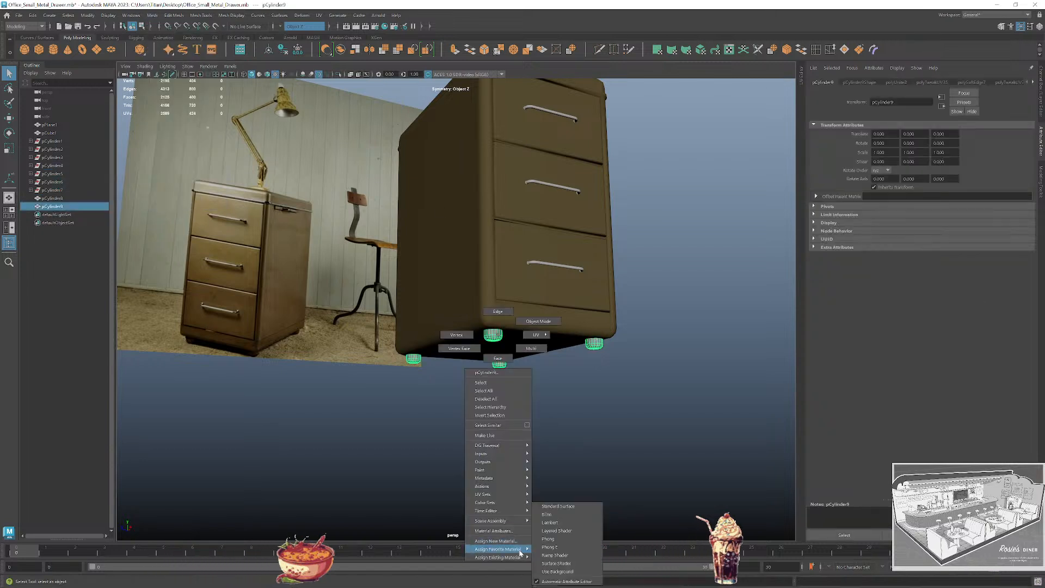
pyautogui.click(569, 524)
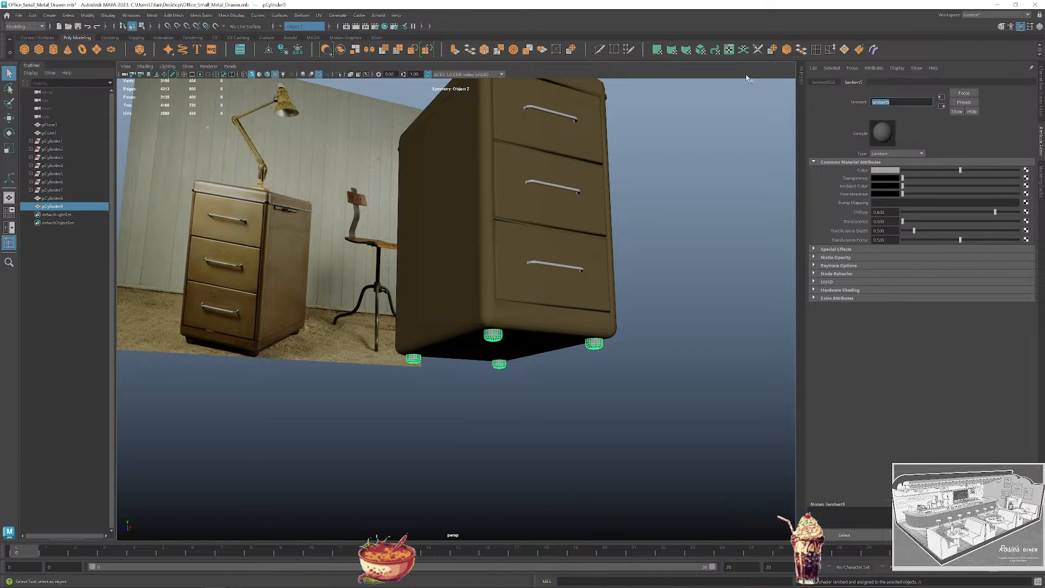
pyautogui.write('M_Wood')
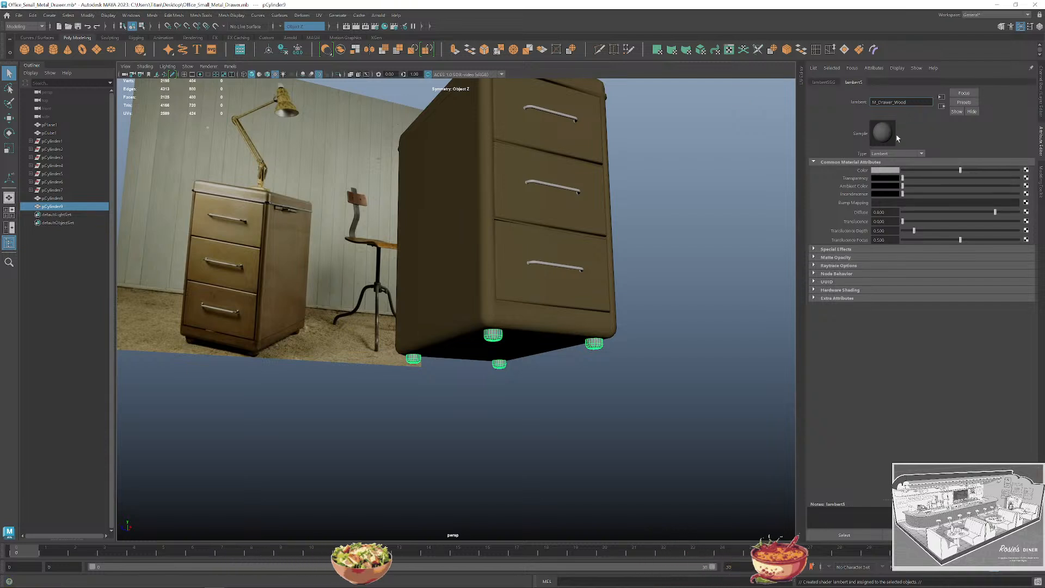
# Set the color of the feet's wood material to an orange-brown.
pyautogui.click(895, 170)
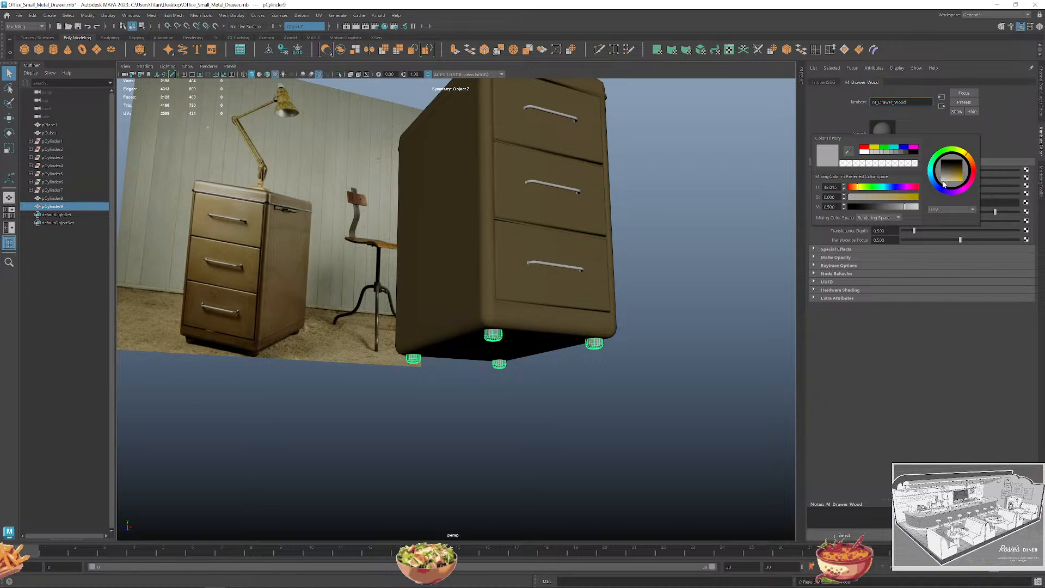
pyautogui.moveTo(944, 185); pyautogui.dragTo(958, 180)
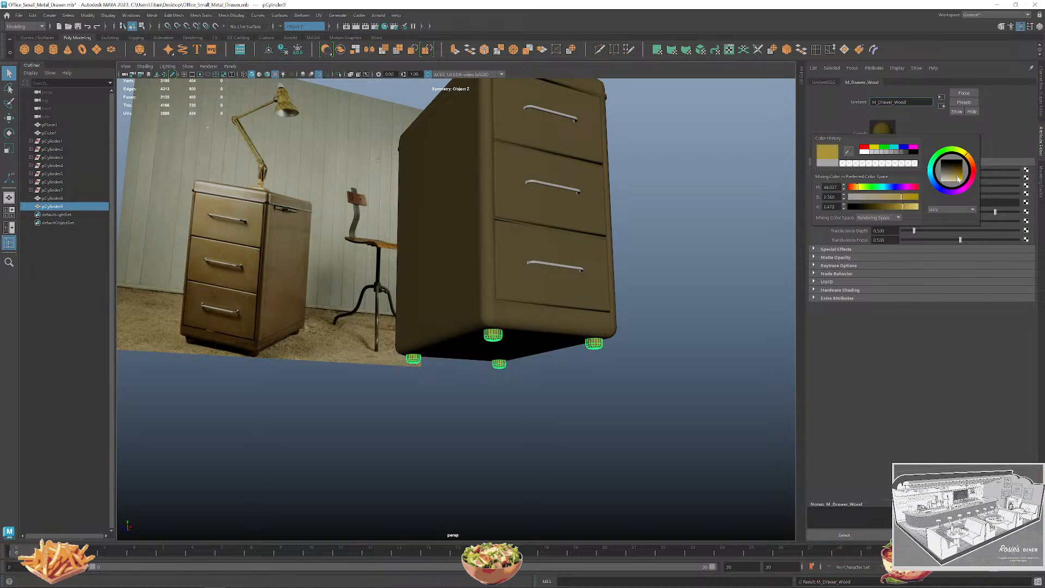
pyautogui.moveTo(972, 181); pyautogui.dragTo(962, 167)
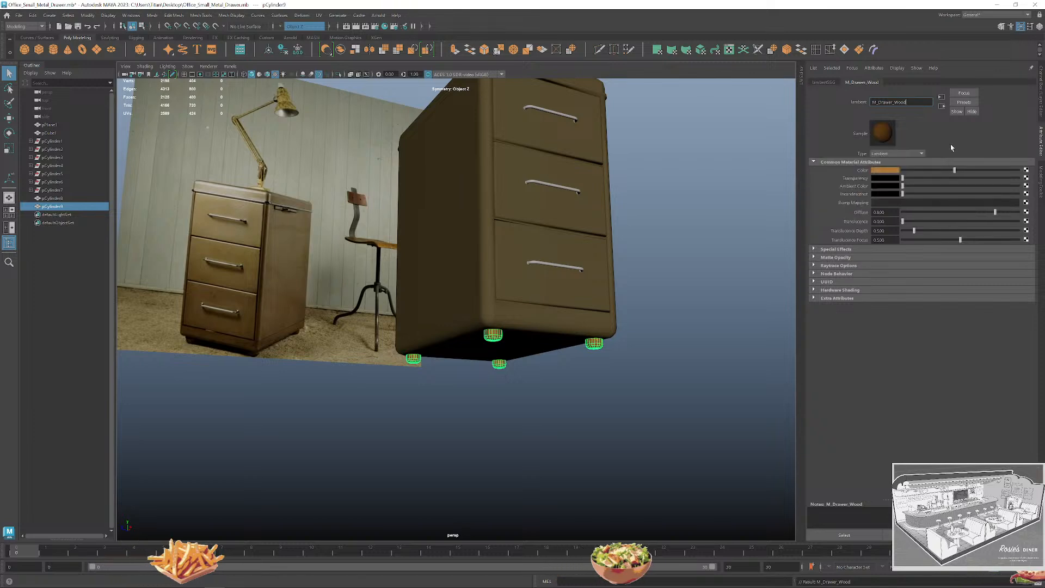
pyautogui.click(602, 371)
# Examine the cabinet's top, front and side against the reference photo to find parts that need the metal material.
pyautogui.keyDown('alt'); pyautogui.moveTo(678, 315); pyautogui.dragTo(582, 315); pyautogui.keyUp('alt')
pyautogui.scroll(5, 536, 349)
pyautogui.keyDown('alt'); pyautogui.moveTo(551, 354); pyautogui.dragTo(536, 300); pyautogui.keyUp('alt')
pyautogui.click(498, 346)
pyautogui.scroll(-5, 587, 348)
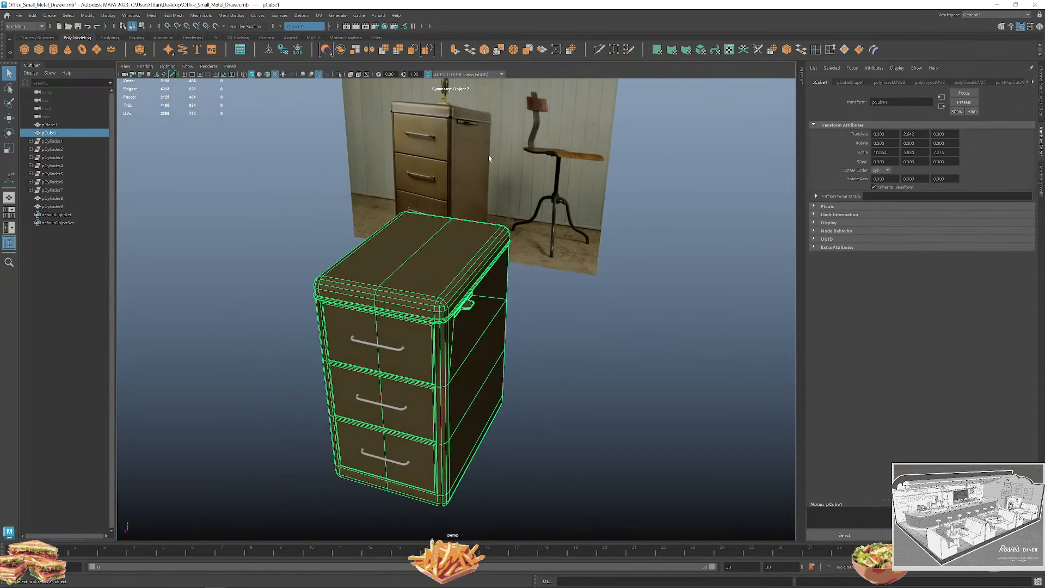
pyautogui.keyDown('alt'); pyautogui.moveTo(543, 409); pyautogui.dragTo(591, 381); pyautogui.keyUp('alt')
pyautogui.click(587, 408)
pyautogui.scroll(5, 564, 329)
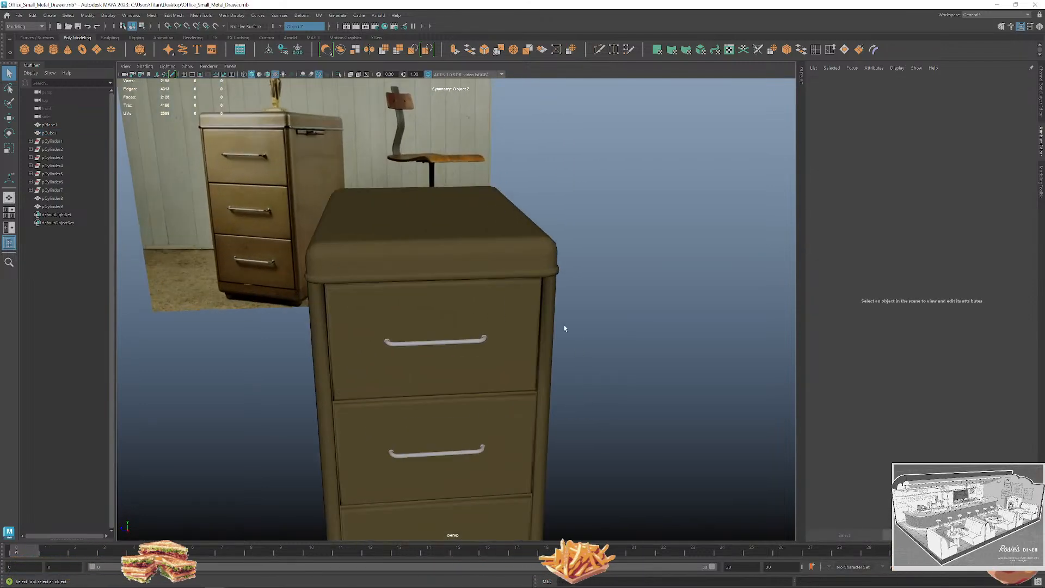
pyautogui.keyDown('alt'); pyautogui.moveTo(564, 328); pyautogui.dragTo(543, 300); pyautogui.keyUp('alt')
# Select all the face loops of the raised trim band running around the cabinet beneath its lid.
pyautogui.click(497, 282)
pyautogui.keyDown('alt'); pyautogui.moveTo(496, 282); pyautogui.dragTo(532, 331, button='middle'); pyautogui.keyUp('alt')
pyautogui.scroll(5, 532, 331)
pyautogui.keyDown('alt'); pyautogui.moveTo(549, 373); pyautogui.dragTo(538, 343); pyautogui.keyUp('alt')
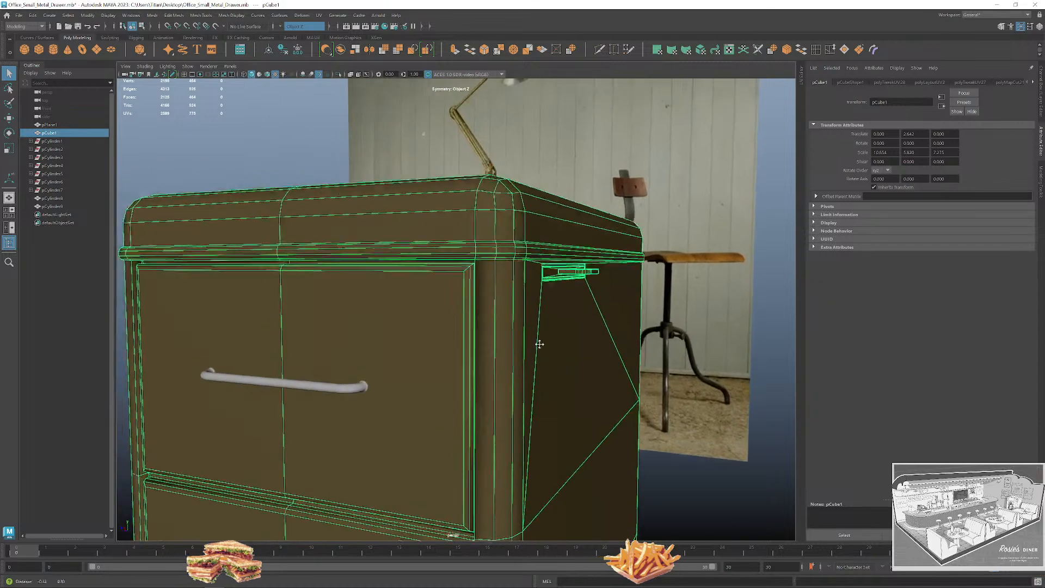
pyautogui.keyDown('alt'); pyautogui.moveTo(538, 342); pyautogui.dragTo(550, 362, button='middle'); pyautogui.keyUp('alt')
pyautogui.scroll(4, 549, 362)
pyautogui.scroll(2, 513, 269)
pyautogui.keyDown('alt'); pyautogui.moveTo(531, 272); pyautogui.dragTo(513, 309, button='middle'); pyautogui.keyUp('alt')
pyautogui.moveTo(529, 327); pyautogui.dragTo(527, 351, button='right')
pyautogui.click(523, 318)
pyautogui.keyDown('shift'); pyautogui.doubleClick(543, 317); pyautogui.keyUp('shift')
pyautogui.keyDown('shift'); pyautogui.click(521, 327); pyautogui.keyUp('shift')
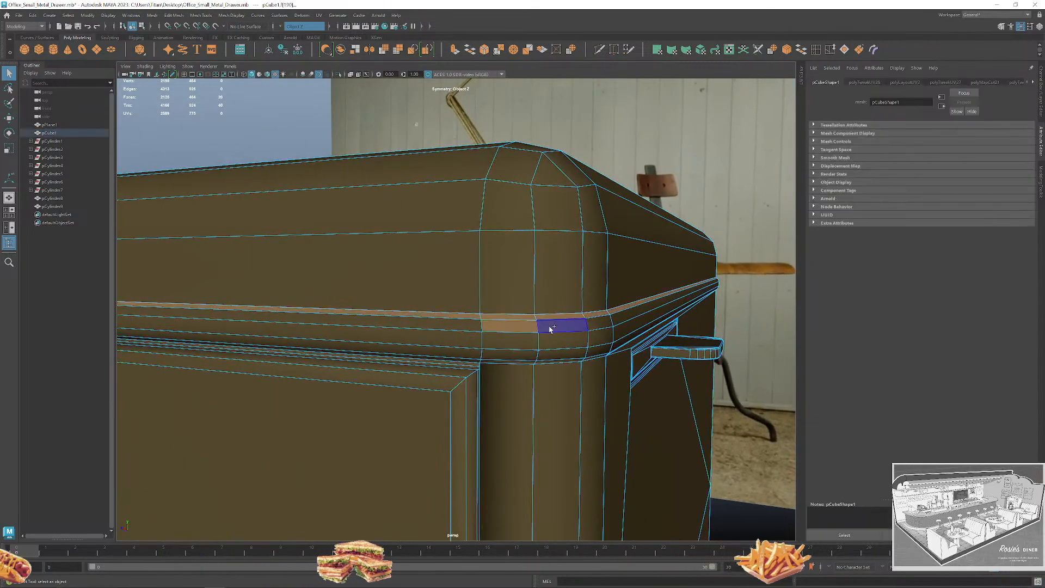
pyautogui.keyDown('shift'); pyautogui.doubleClick(549, 327); pyautogui.keyUp('shift')
pyautogui.keyDown('shift'); pyautogui.doubleClick(547, 338); pyautogui.keyUp('shift')
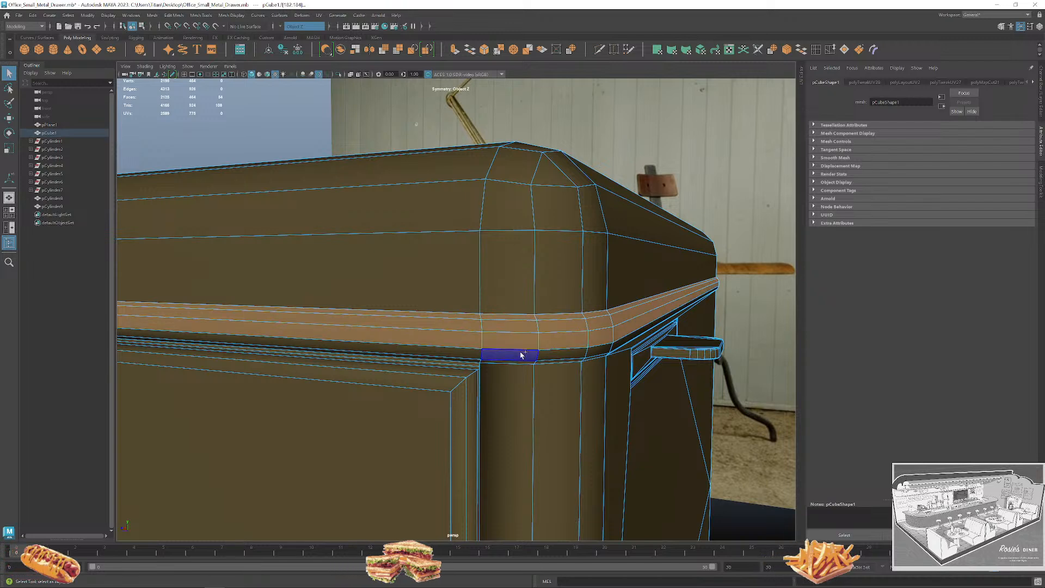
pyautogui.keyDown('shift'); pyautogui.doubleClick(552, 355); pyautogui.keyUp('shift')
pyautogui.keyDown('alt'); pyautogui.moveTo(566, 359); pyautogui.dragTo(566, 319); pyautogui.keyUp('alt')
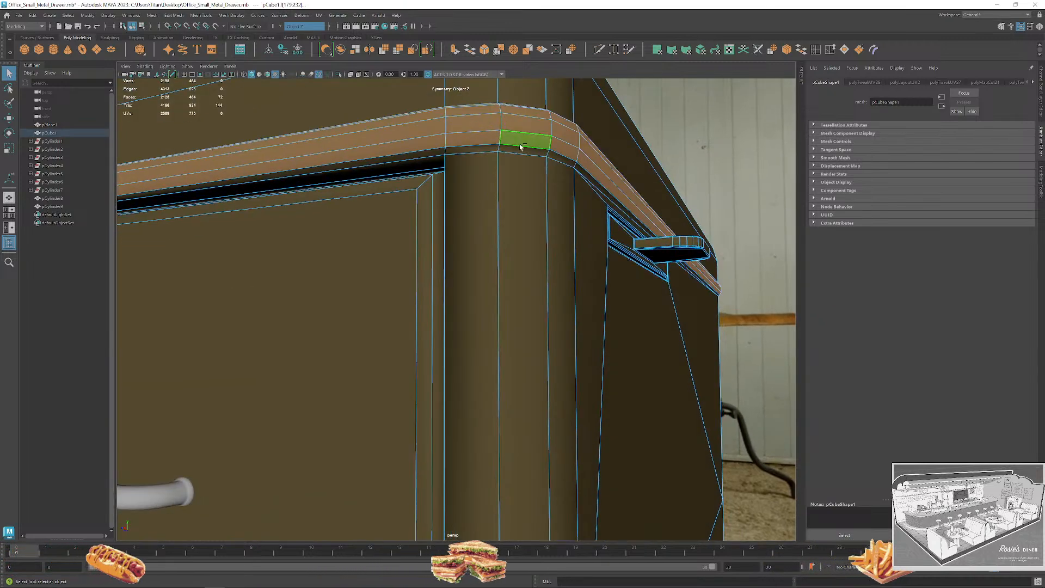
pyautogui.keyDown('shift'); pyautogui.doubleClick(554, 159); pyautogui.keyUp('shift')
# Check the trim band selection in wireframe and assign the existing M_Metal_Handles material to it.
pyautogui.scroll(-6, 554, 160)
pyautogui.moveTo(381, 180)
pyautogui.keyDown('alt'); pyautogui.mouseDown()
pyautogui.moveTo(427, 174)
pyautogui.moveTo(602, 264)
pyautogui.moveTo(605, 250)
pyautogui.moveTo(648, 298)
pyautogui.moveTo(551, 293)
pyautogui.mouseUp(); pyautogui.keyUp('alt')
pyautogui.press('4')
pyautogui.press('6')
pyautogui.scroll(6, 437, 270)
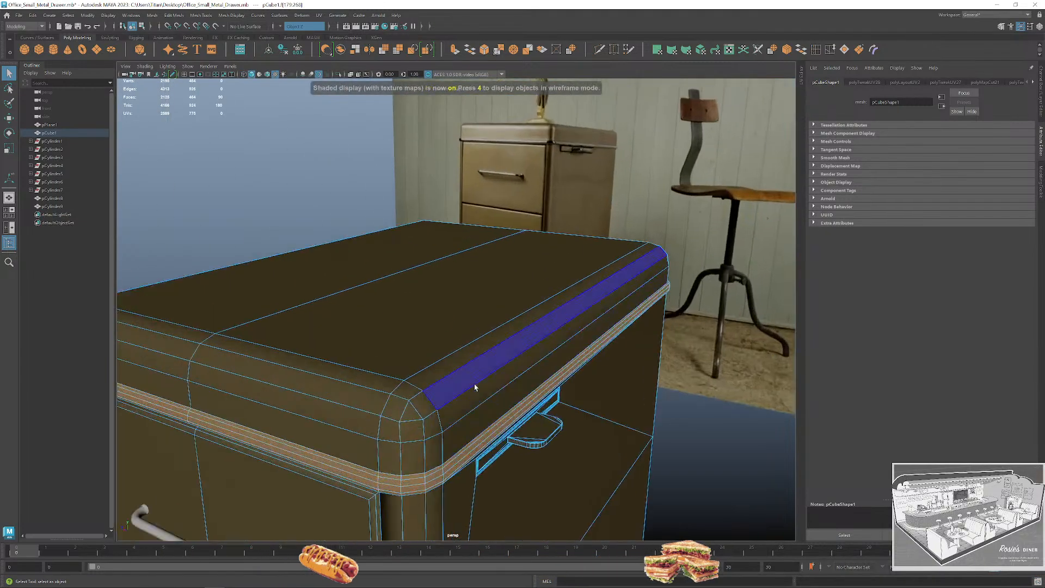
pyautogui.moveTo(400, 253); pyautogui.dragTo(479, 490, button='right')
pyautogui.scroll(-6, 520, 240)
pyautogui.keyDown('alt'); pyautogui.moveTo(520, 240); pyautogui.dragTo(715, 318); pyautogui.keyUp('alt')
pyautogui.keyDown('alt'); pyautogui.moveTo(715, 318); pyautogui.dragTo(683, 225, button='middle'); pyautogui.keyUp('alt')
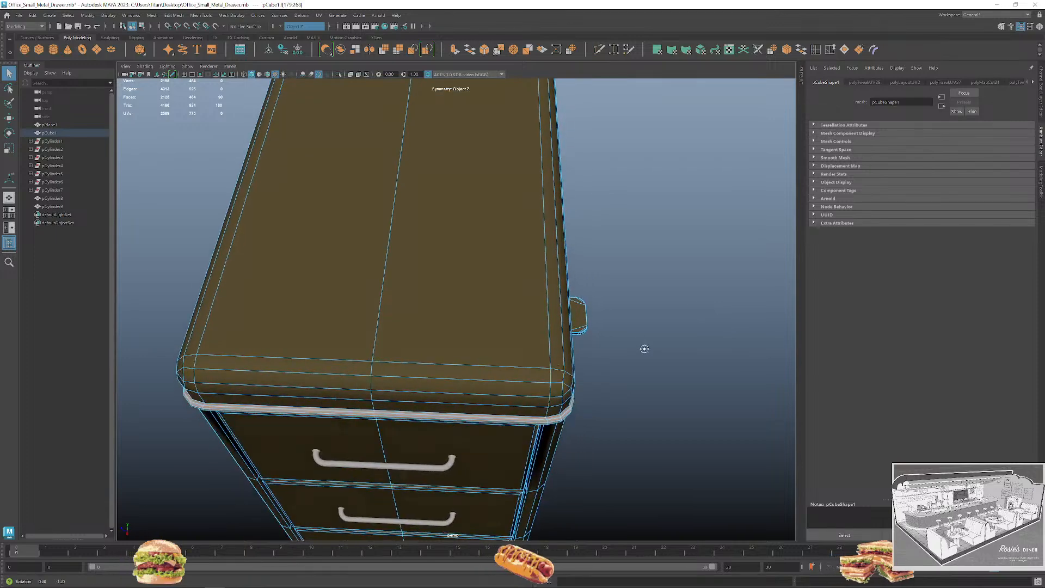
# Select the top and rounded edge faces of the small tab on the cabinet's side.
pyautogui.keyDown('alt'); pyautogui.moveTo(644, 348); pyautogui.dragTo(605, 412); pyautogui.keyUp('alt')
pyautogui.keyDown('alt'); pyautogui.moveTo(634, 349); pyautogui.dragTo(624, 318); pyautogui.keyUp('alt')
pyautogui.press('4')
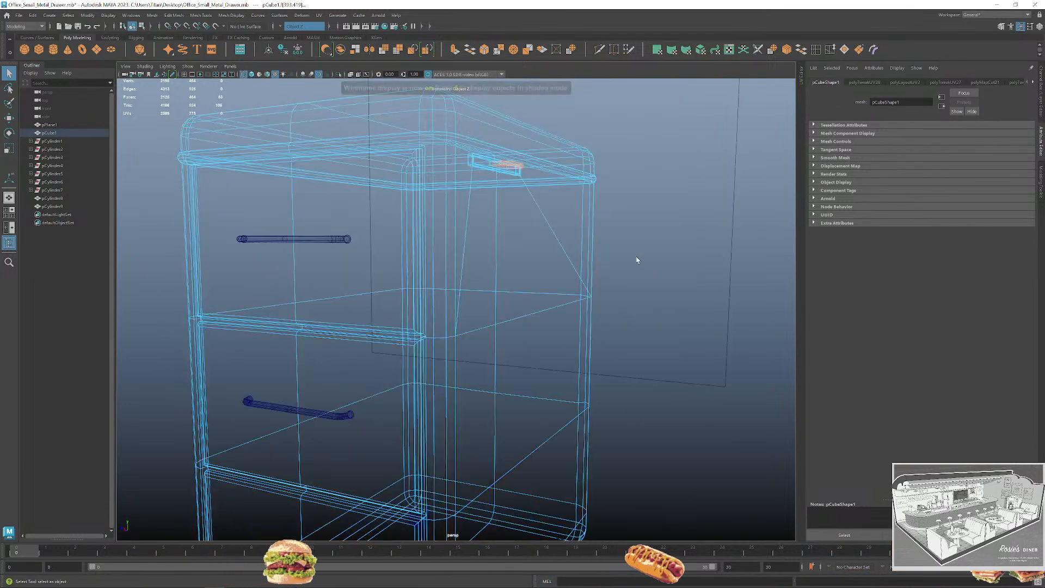
pyautogui.press('6')
pyautogui.scroll(3, 514, 278)
pyautogui.scroll(8, 522, 321)
pyautogui.keyDown('alt'); pyautogui.moveTo(514, 278); pyautogui.dragTo(496, 341, button='middle'); pyautogui.keyUp('alt')
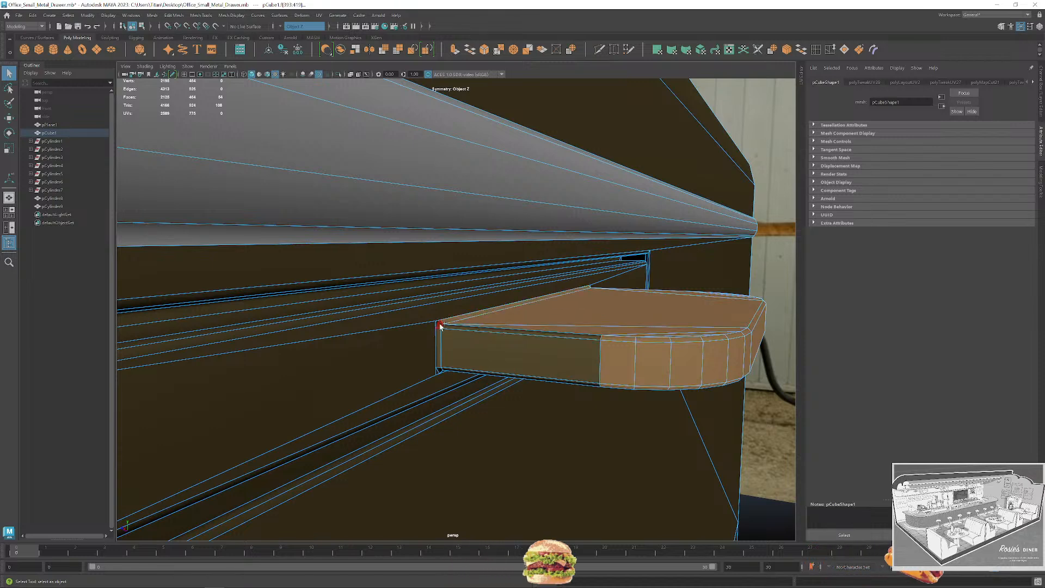
# Add the side tab's underside, flat side faces and narrow bevel faces to the selection.
pyautogui.click(473, 343)
pyautogui.keyDown('alt'); pyautogui.moveTo(473, 343); pyautogui.dragTo(555, 296); pyautogui.keyUp('alt')
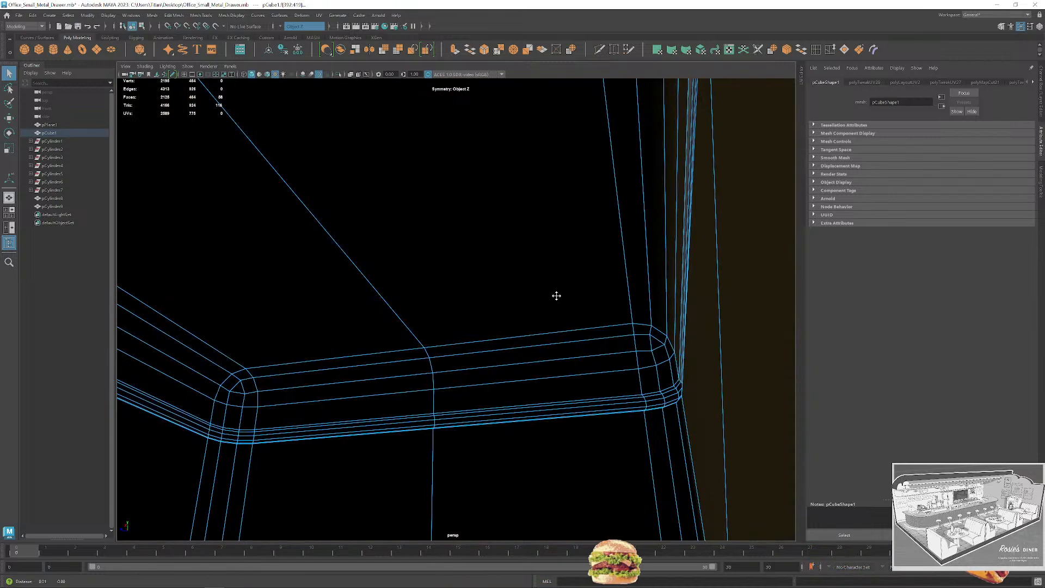
pyautogui.keyDown('alt'); pyautogui.moveTo(532, 419); pyautogui.dragTo(338, 256); pyautogui.keyUp('alt')
pyautogui.click(242, 235)
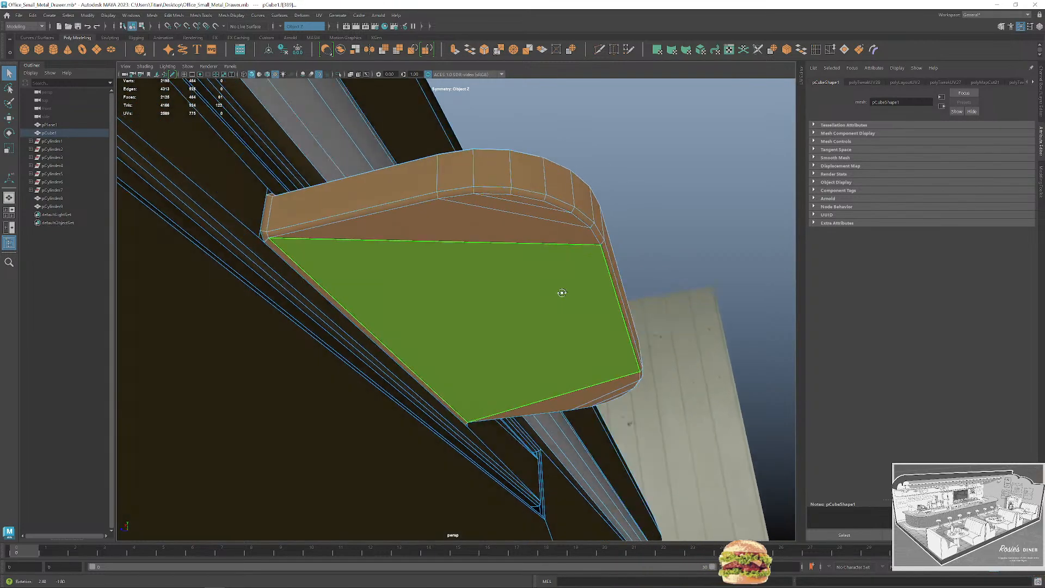
pyautogui.keyDown('alt'); pyautogui.moveTo(560, 292); pyautogui.dragTo(471, 259); pyautogui.keyUp('alt')
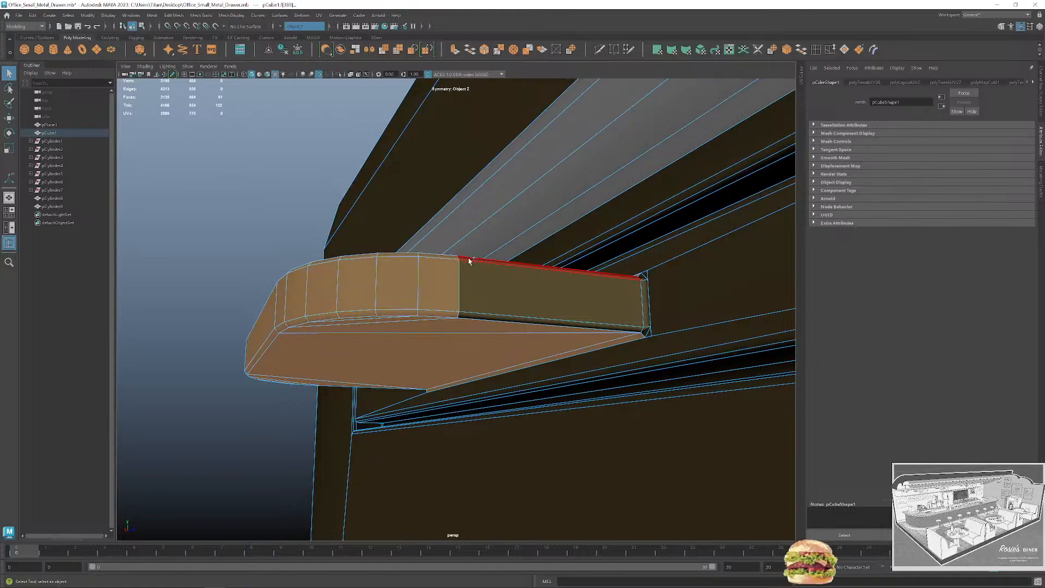
pyautogui.keyDown('shift'); pyautogui.click(469, 261); pyautogui.keyUp('shift')
pyautogui.keyDown('shift'); pyautogui.click(478, 306); pyautogui.keyUp('shift')
pyautogui.keyDown('shift'); pyautogui.click(565, 325); pyautogui.keyUp('shift')
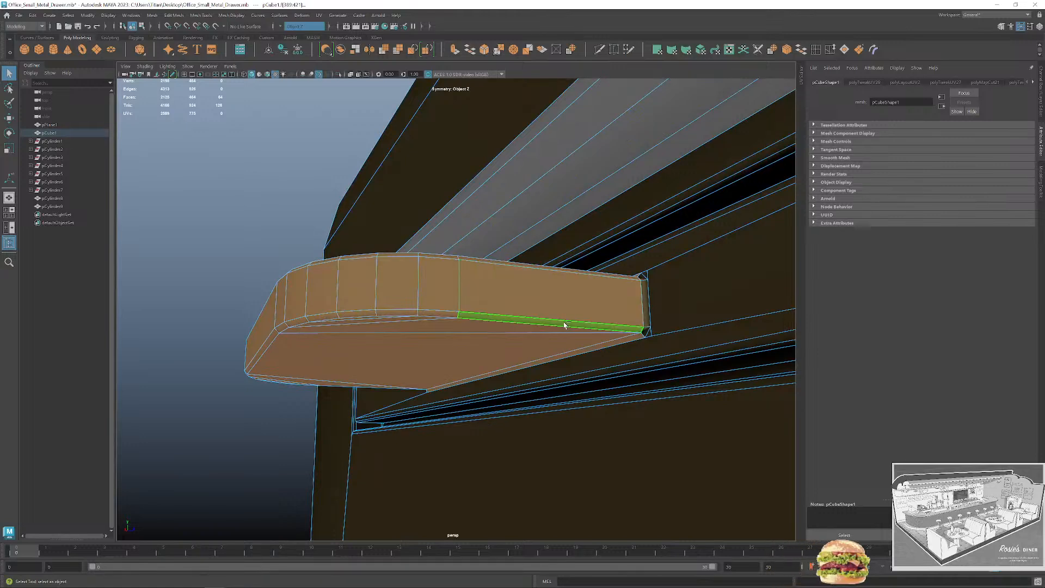
pyautogui.keyDown('shift'); pyautogui.click(645, 322); pyautogui.keyUp('shift')
pyautogui.keyDown('shift'); pyautogui.click(643, 277); pyautogui.keyUp('shift')
# Isolate the side tab's faces, assign them the existing M_Metal_Handles material, then show the whole cabinet in object mode.
pyautogui.scroll(-3, 579, 317)
pyautogui.keyDown('alt'); pyautogui.moveTo(579, 317); pyautogui.dragTo(555, 350); pyautogui.keyUp('alt')
pyautogui.hotkey('ctrl', '1')
pyautogui.click(555, 350)
pyautogui.moveTo(541, 345); pyautogui.dragTo(621, 548, button='right')
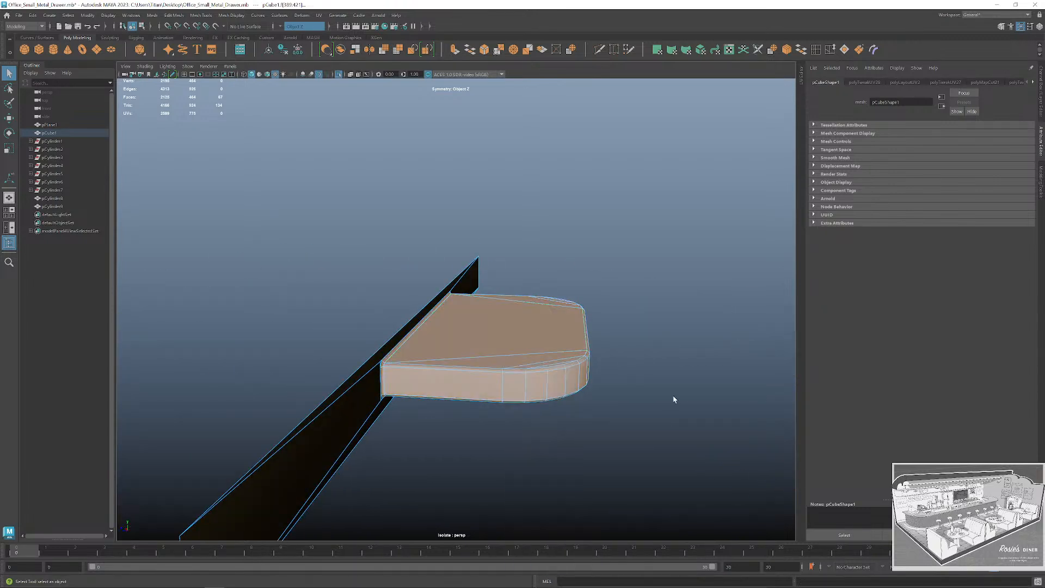
pyautogui.click(671, 387)
pyautogui.hotkey('ctrl', '1')
pyautogui.scroll(-3, 694, 374)
pyautogui.moveTo(485, 247); pyautogui.dragTo(526, 234, button='right')
pyautogui.scroll(-2, 648, 283)
pyautogui.click(648, 282)
# Inspect the trim band, side tab, handles and feet materials against the reference photo from several angles.
pyautogui.scroll(-3, 624, 360)
pyautogui.keyDown('alt'); pyautogui.moveTo(624, 360); pyautogui.dragTo(614, 428); pyautogui.keyUp('alt')
pyautogui.scroll(-3, 627, 387)
pyautogui.scroll(-3, 604, 422)
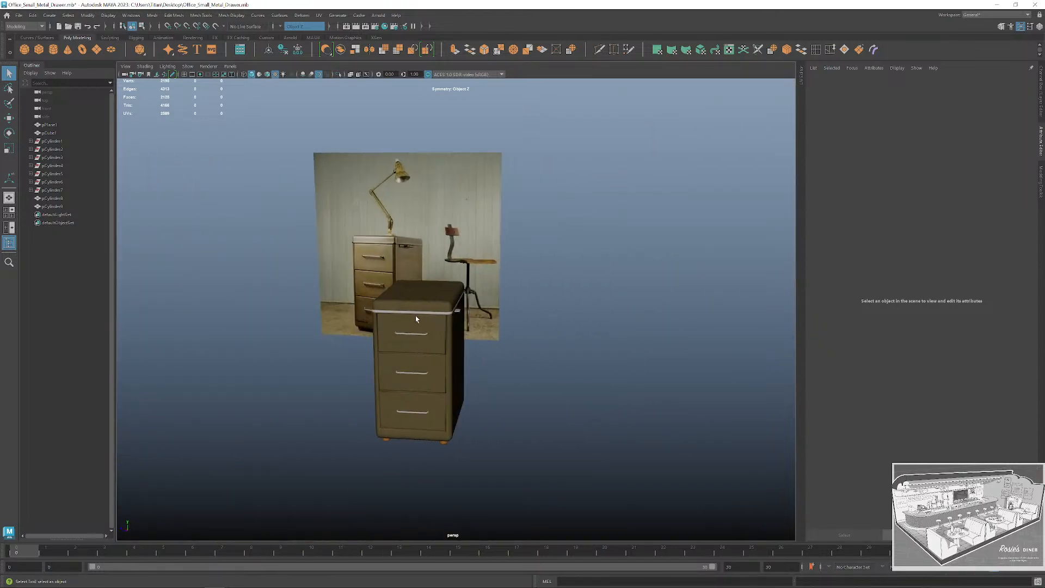
pyautogui.scroll(6, 415, 319)
pyautogui.keyDown('alt'); pyautogui.moveTo(391, 363); pyautogui.dragTo(512, 233); pyautogui.keyUp('alt')
pyautogui.scroll(3, 463, 352)
pyautogui.click(479, 378)
pyautogui.click(648, 384)
pyautogui.scroll(-5, 479, 194)
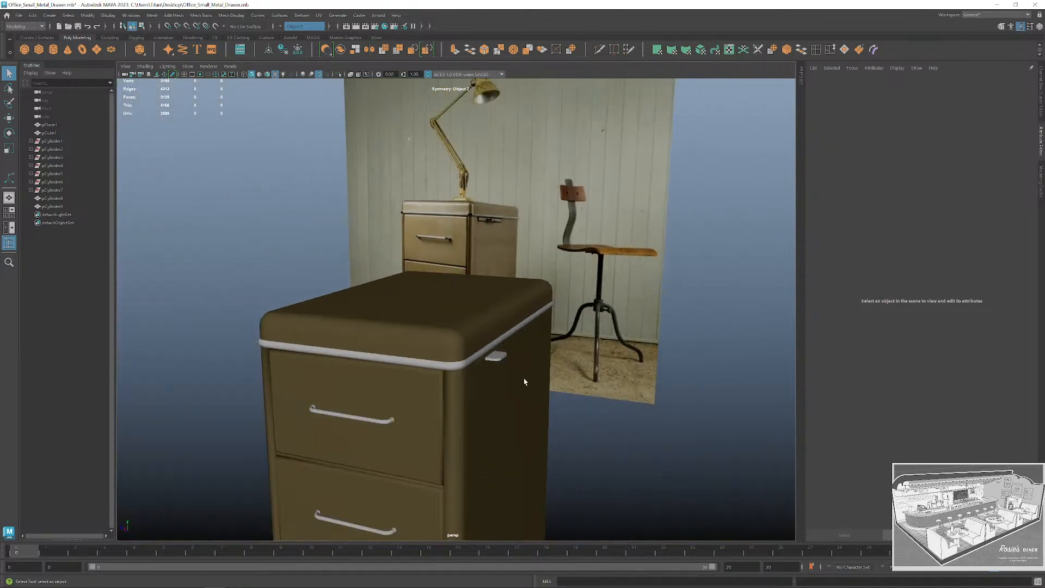
pyautogui.keyDown('alt'); pyautogui.moveTo(524, 380); pyautogui.dragTo(571, 412); pyautogui.keyUp('alt')
pyautogui.scroll(-3, 621, 376)
pyautogui.keyDown('alt'); pyautogui.moveTo(571, 412); pyautogui.dragTo(624, 389, button='middle'); pyautogui.keyUp('alt')
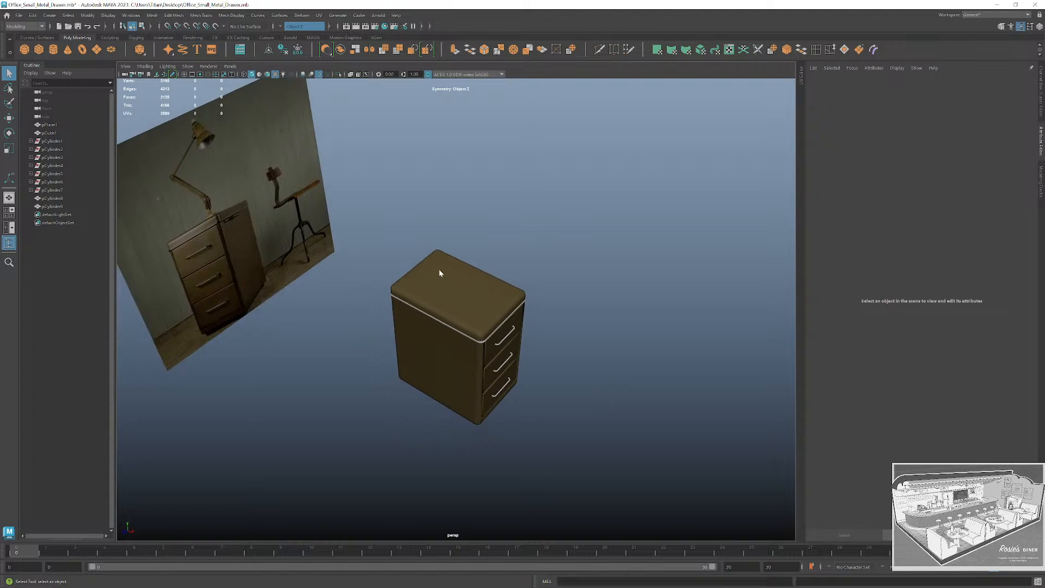
# Select the cabinet body, handles and feet and combine them into a single mesh.
pyautogui.moveTo(378, 260); pyautogui.dragTo(637, 488)
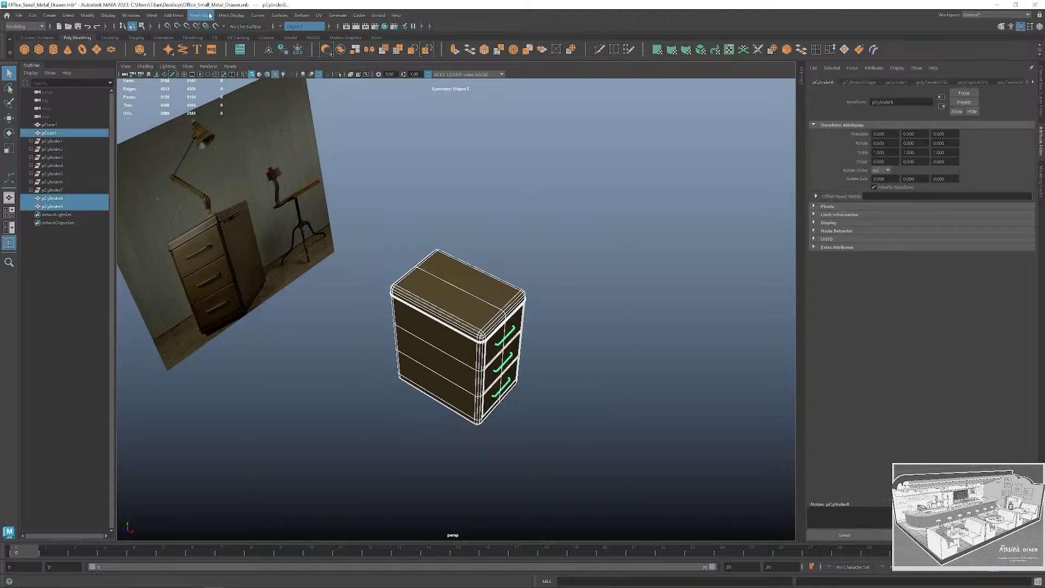
pyautogui.click(151, 15)
pyautogui.click(180, 48)
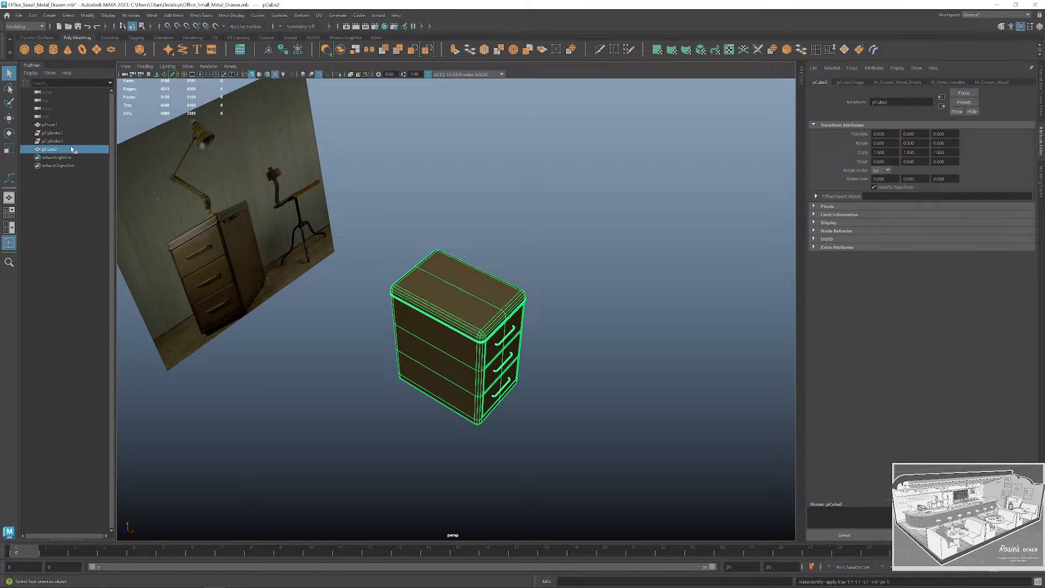
# Delete the two leftover cylinder nodes and rename the combined cabinet mesh SM_Metal_Drawer.
pyautogui.moveTo(75, 140); pyautogui.dragTo(79, 135)
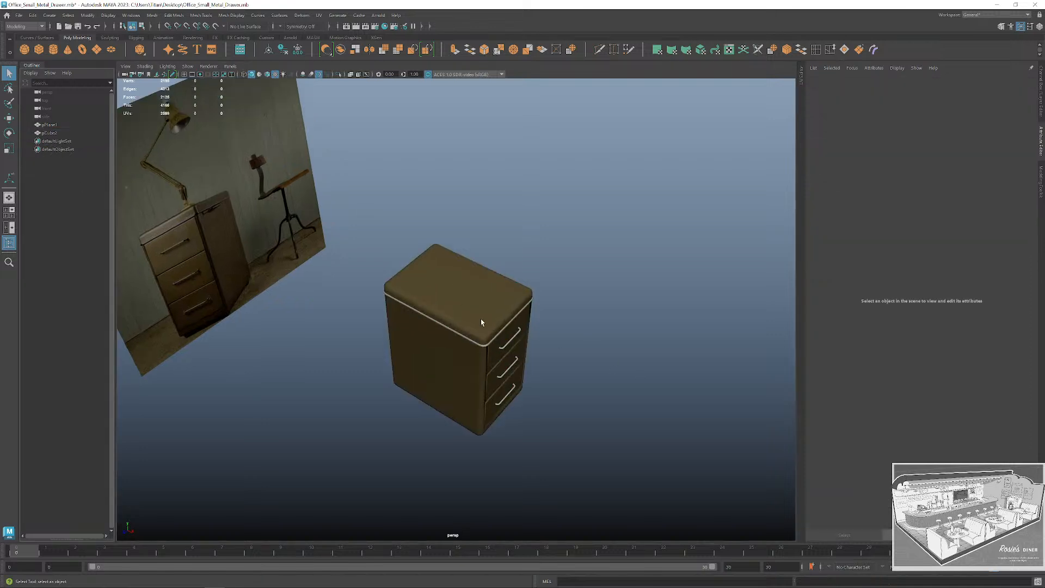
pyautogui.keyDown('alt'); pyautogui.moveTo(481, 319); pyautogui.dragTo(598, 401); pyautogui.keyUp('alt')
pyautogui.click(52, 132)
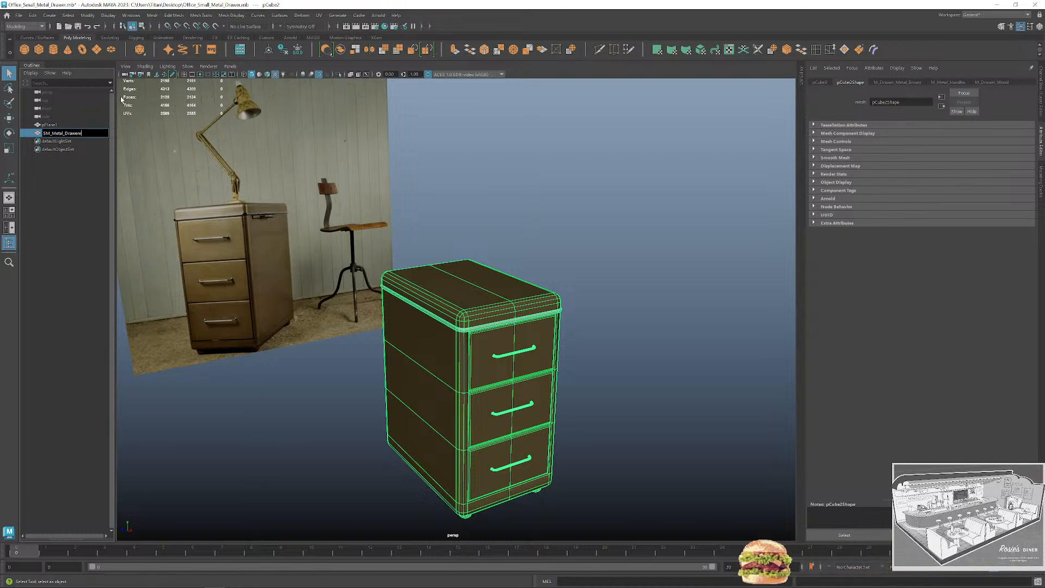
pyautogui.click(662, 238)
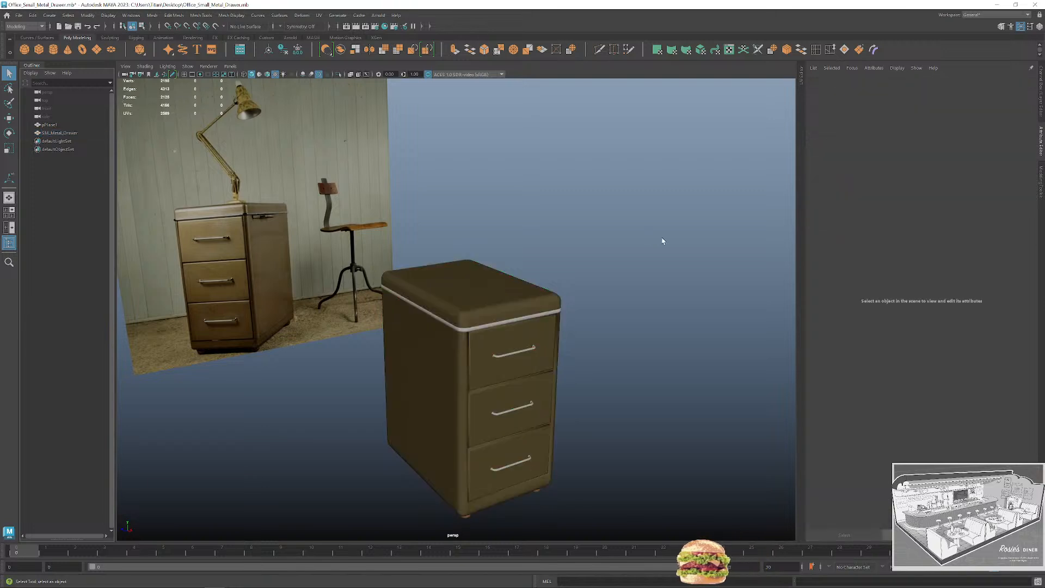
# Apply Soften Edge to the whole combined cabinet mesh and check its shading with the mesh deselected.
pyautogui.keyDown('alt'); pyautogui.moveTo(662, 238); pyautogui.dragTo(543, 336, button='right'); pyautogui.keyUp('alt')
pyautogui.scroll(2, 543, 336)
pyautogui.click(513, 289)
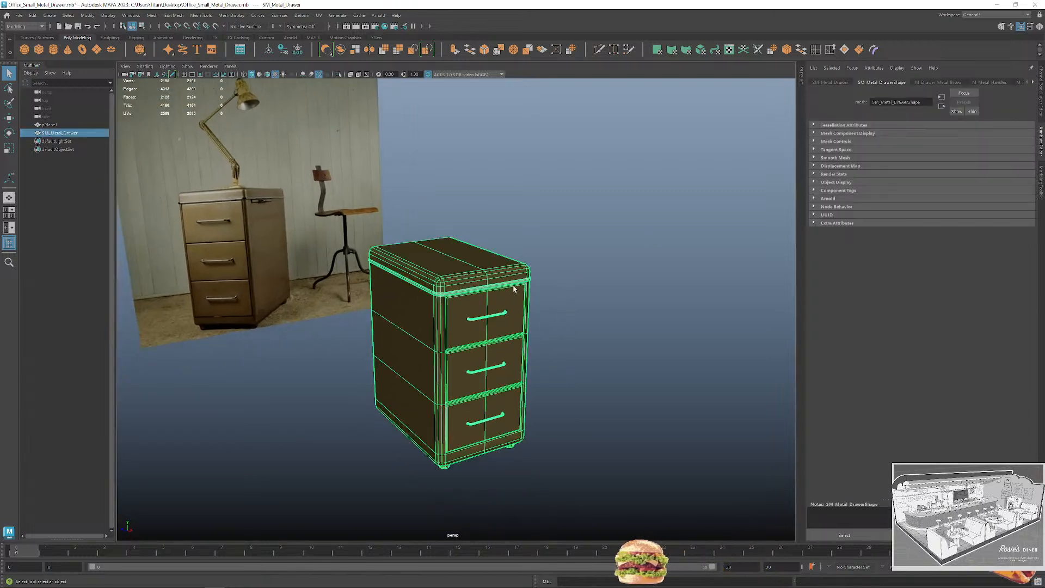
pyautogui.click(239, 16)
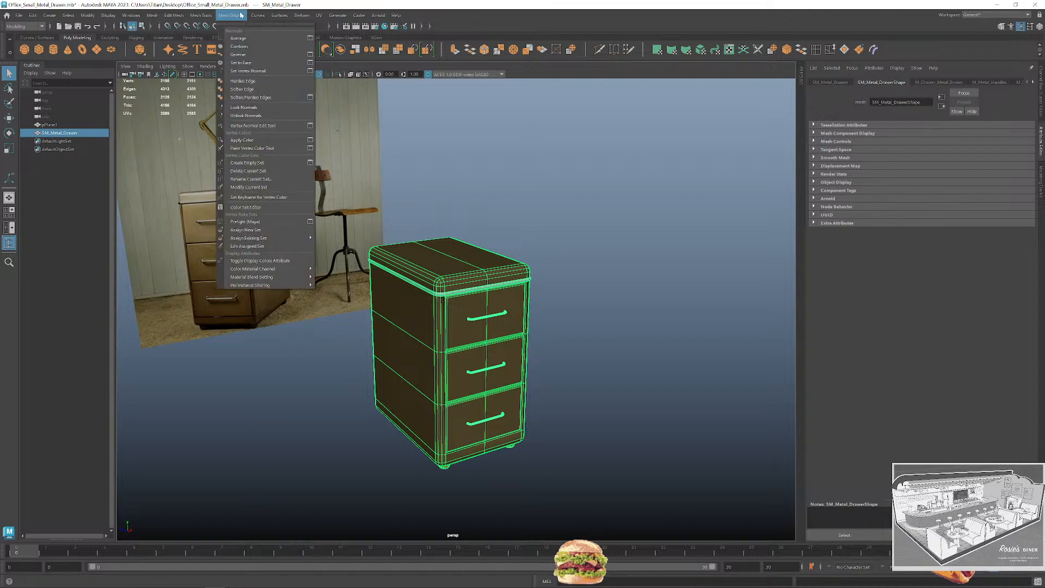
pyautogui.click(266, 90)
pyautogui.click(579, 272)
pyautogui.keyDown('alt'); pyautogui.moveTo(577, 289); pyautogui.dragTo(641, 345); pyautogui.keyUp('alt')
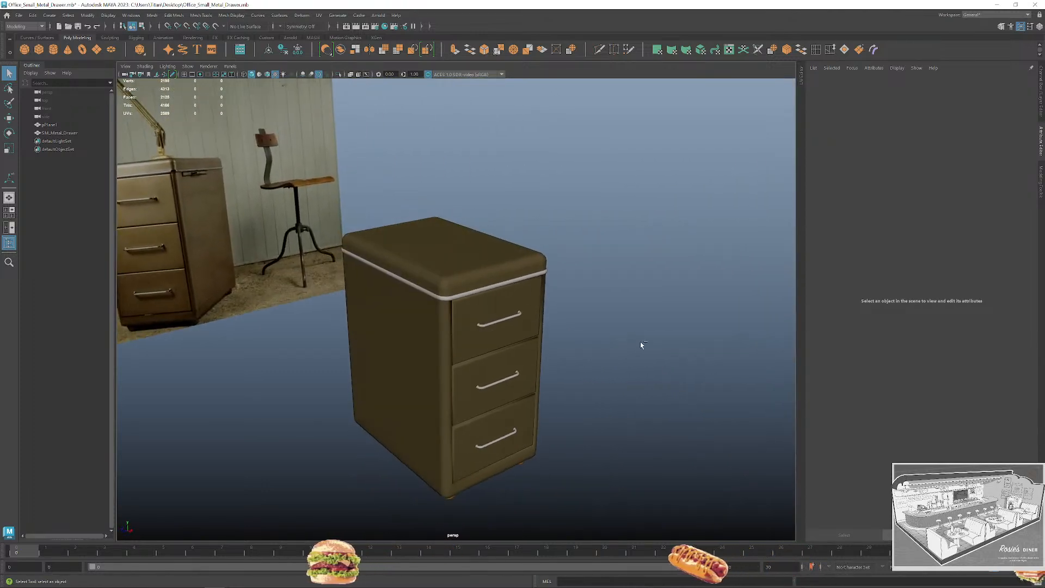
# Select the cabinet mesh and copy its name, SM_Metal_Drawer, leaving the name as it is.
pyautogui.click(497, 282)
pyautogui.doubleClick(64, 134)
pyautogui.hotkey('ctrl', 'c')
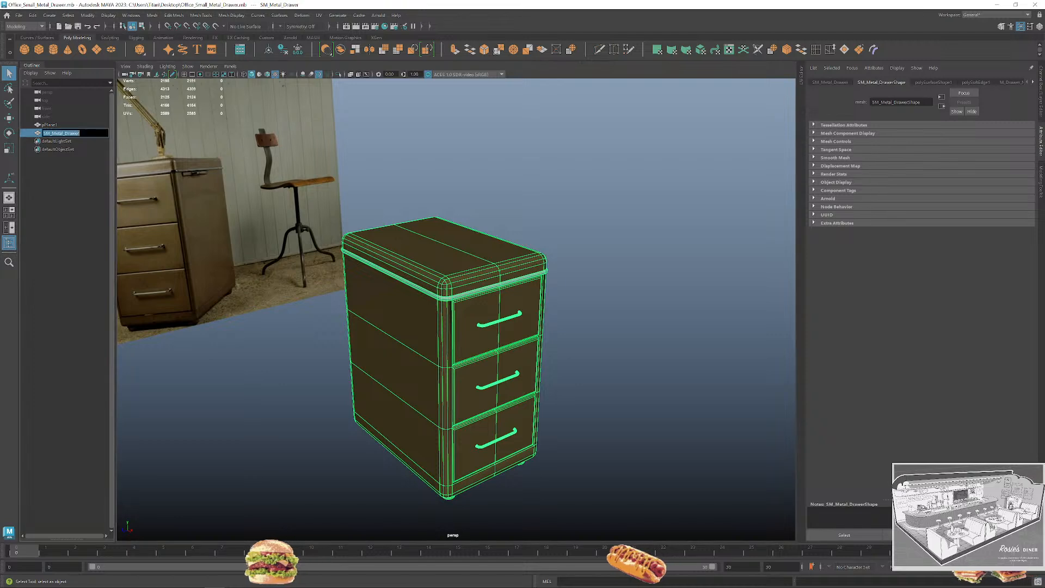
pyautogui.press('Return')
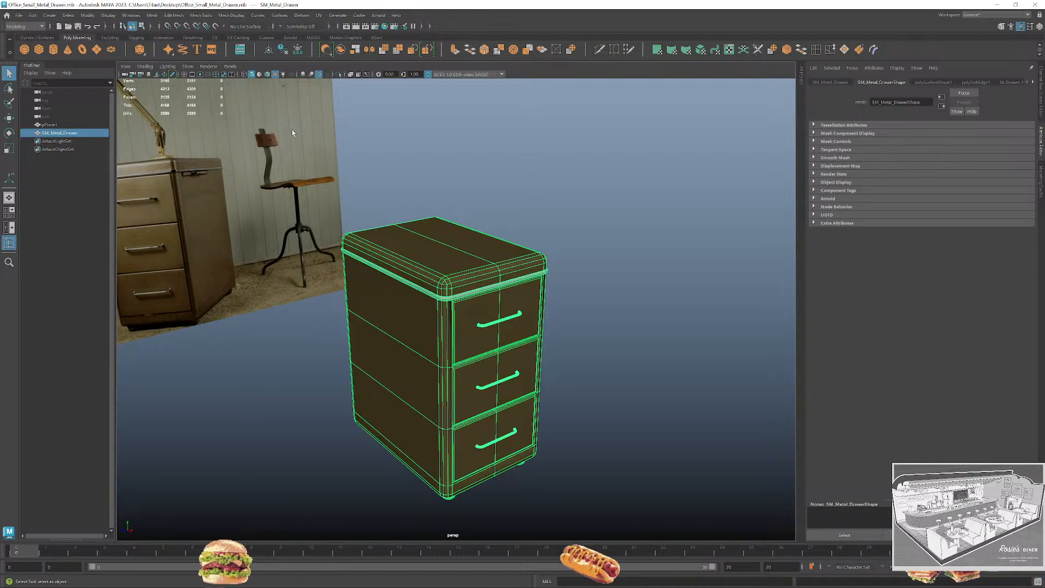
# Export the selected metal drawer mesh to the Desktop as an FBX file named SM_Metal_Drawer.
pyautogui.click(18, 19)
pyautogui.click(43, 153)
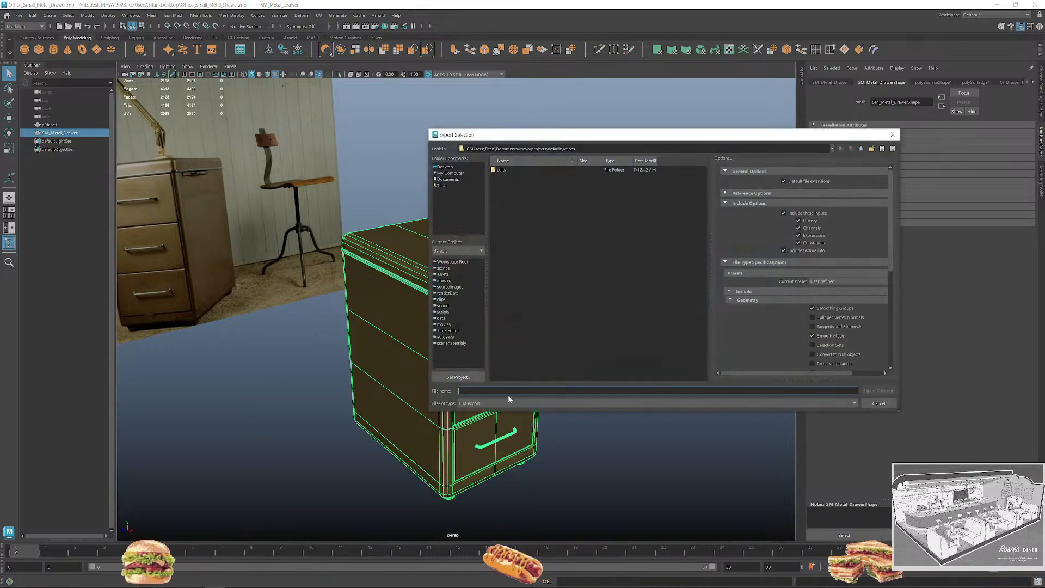
pyautogui.hotkey('ctrl', 'v')
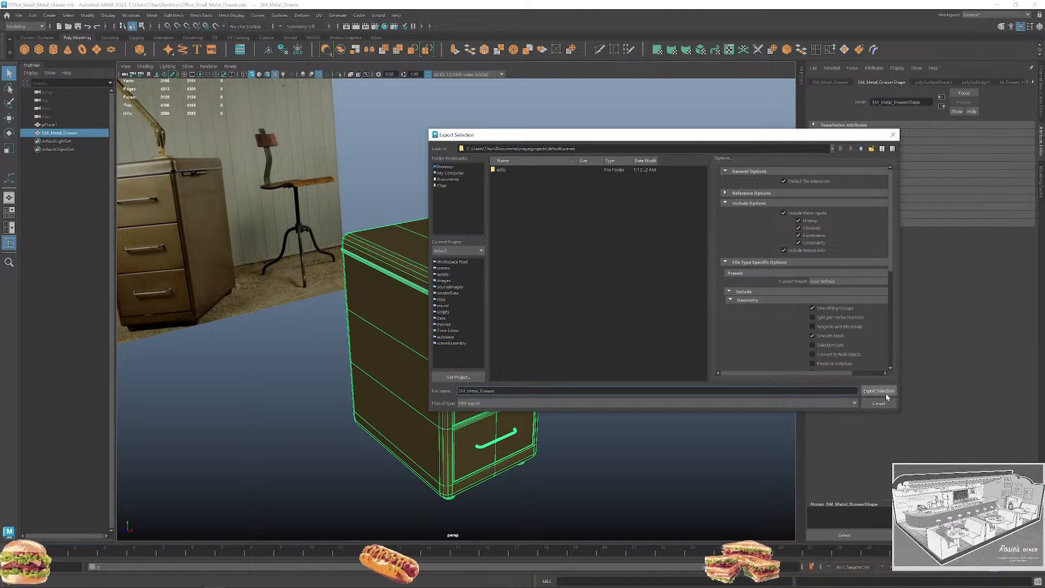
pyautogui.click(445, 166)
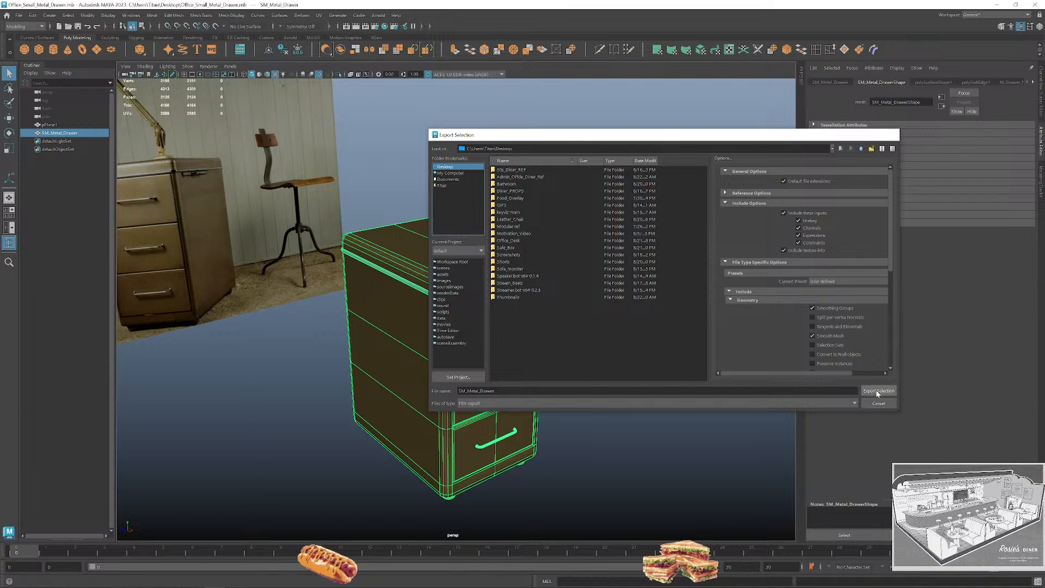
pyautogui.click(877, 391)
# Launch Substance 3D Painter and open the metal drawer cabinet's reference photo from the Admin_Office_Diner_Ref folder, keeping it minimized.
pyautogui.press('super')
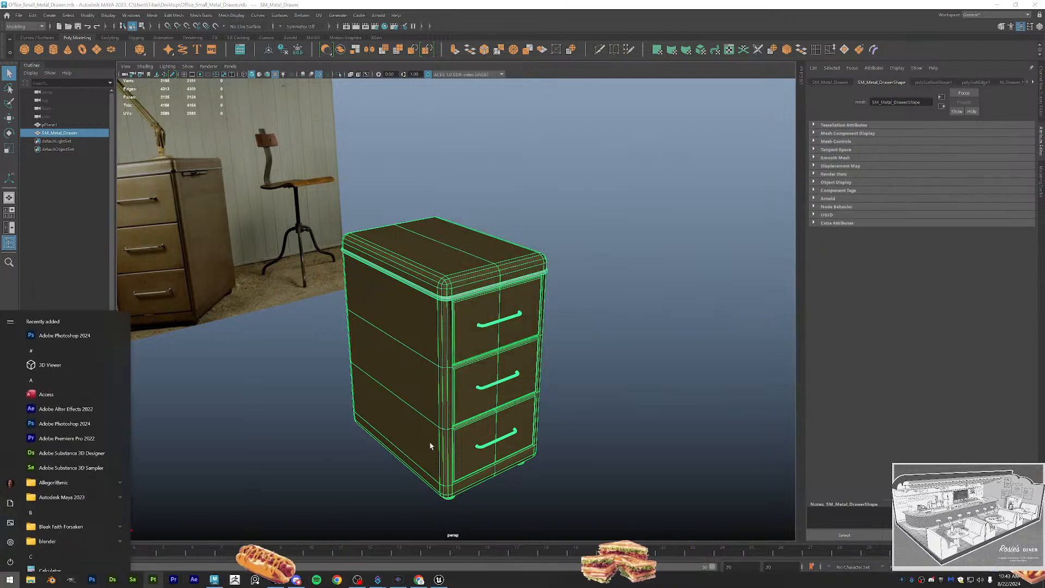
pyautogui.click(999, 5)
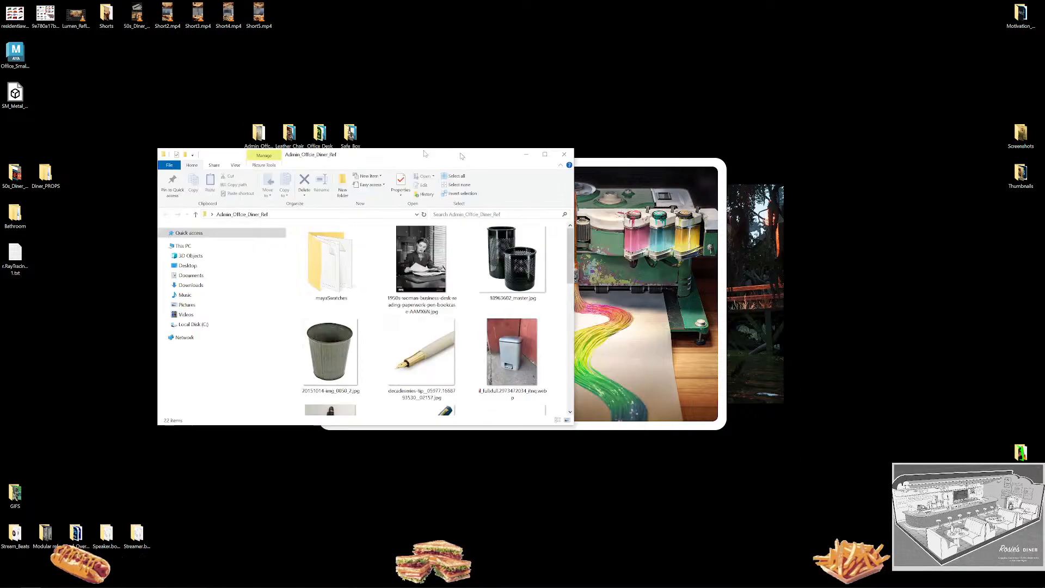
pyautogui.moveTo(461, 157); pyautogui.dragTo(549, 1)
pyautogui.scroll(-3, 493, 352)
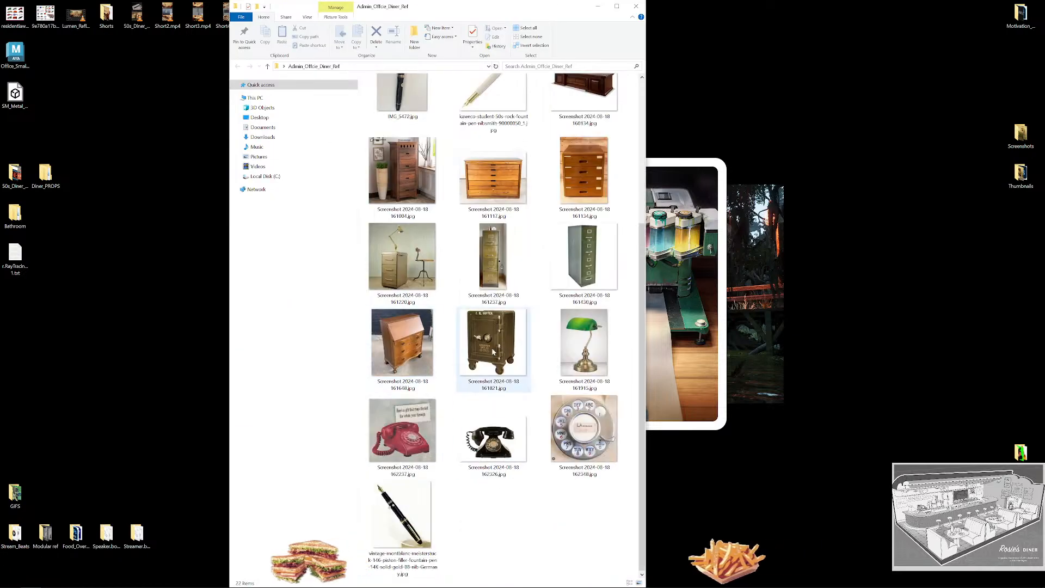
pyautogui.doubleClick(402, 255)
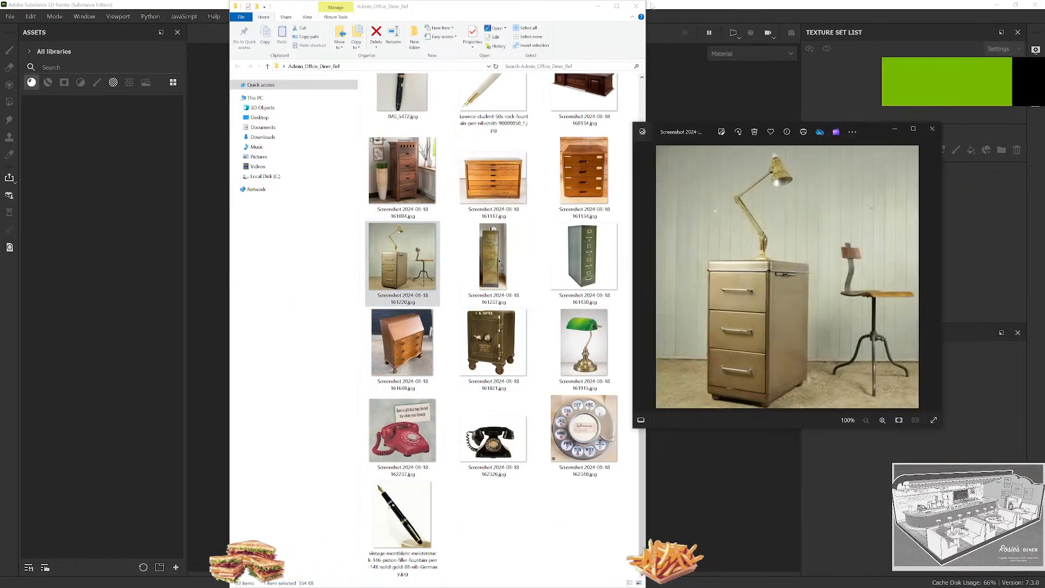
pyautogui.click(636, 6)
pyautogui.click(894, 129)
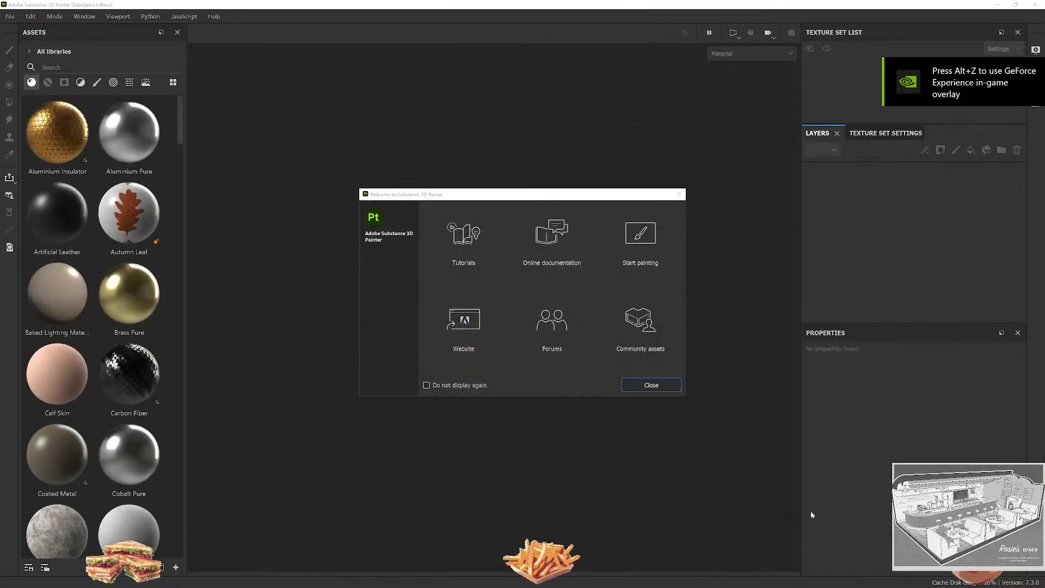
# Create a new Unreal Engine 4 (starter_assets) project from SM_Metal_Drawer.fbx with a document resolution of 4096.
pyautogui.click(653, 385)
pyautogui.click(11, 17)
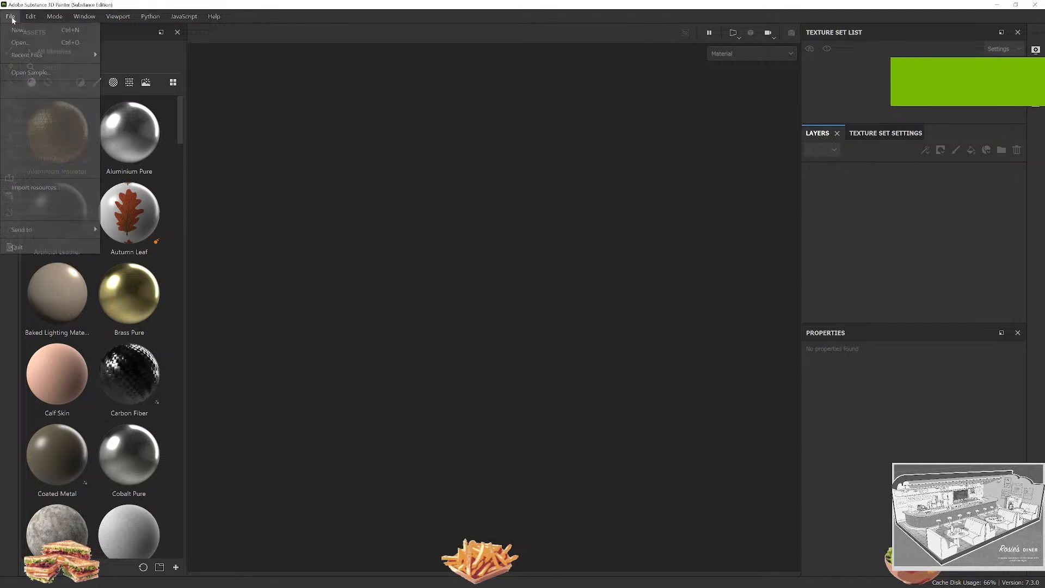
pyautogui.moveTo(31, 18)
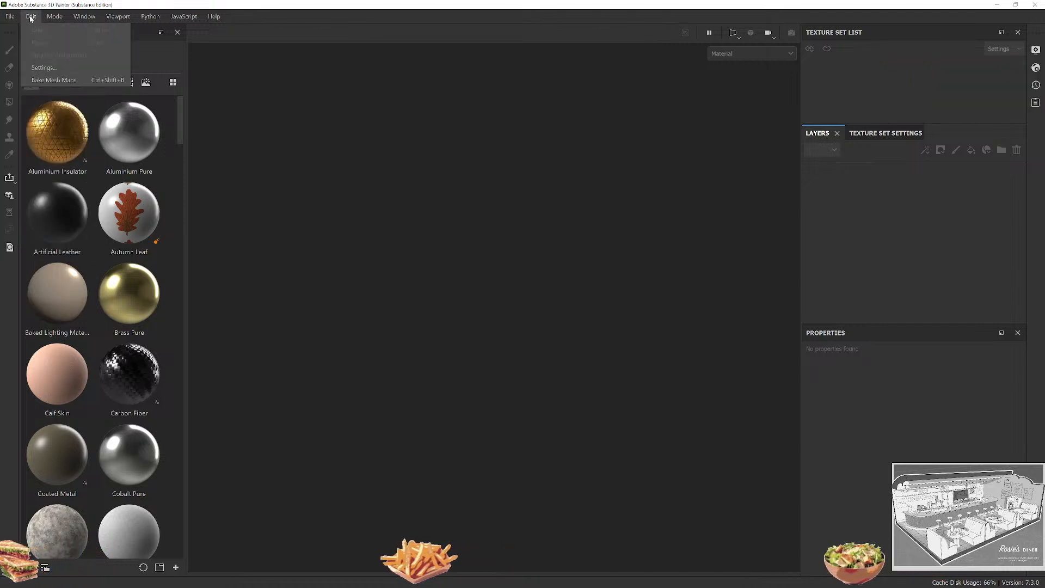
pyautogui.click(19, 30)
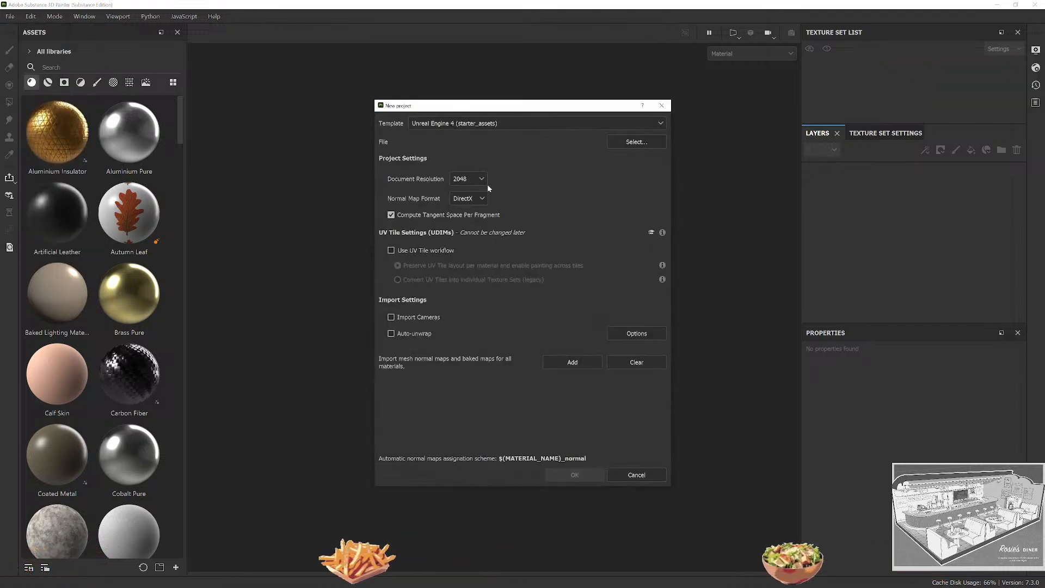
pyautogui.click(481, 179)
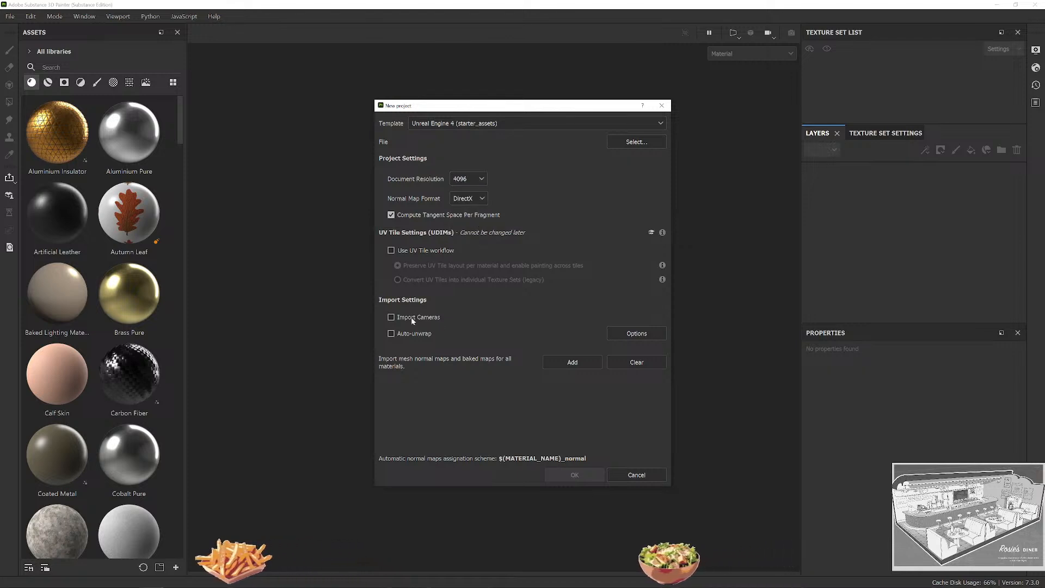
pyautogui.click(634, 141)
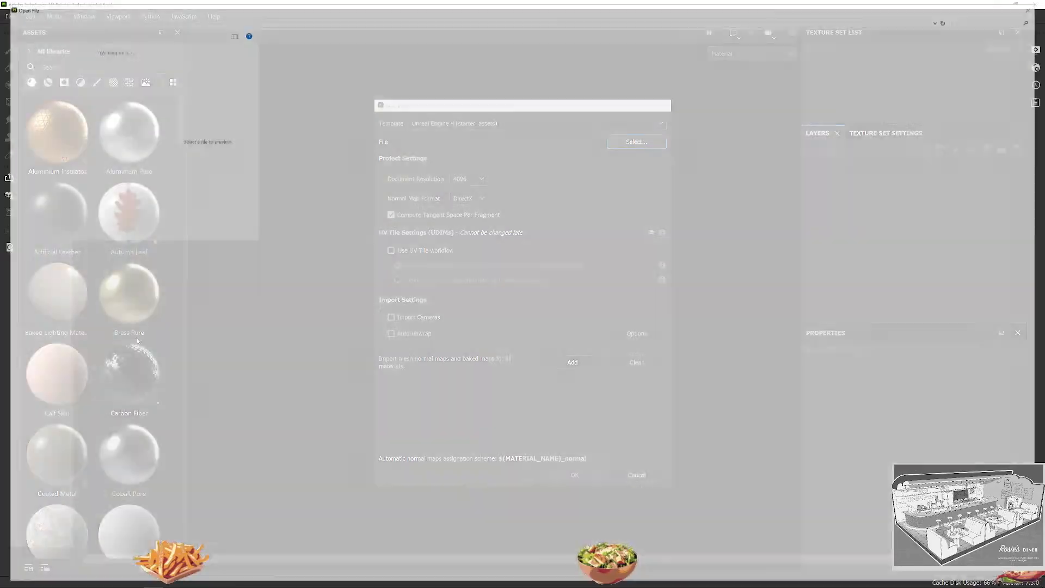
pyautogui.click(143, 240)
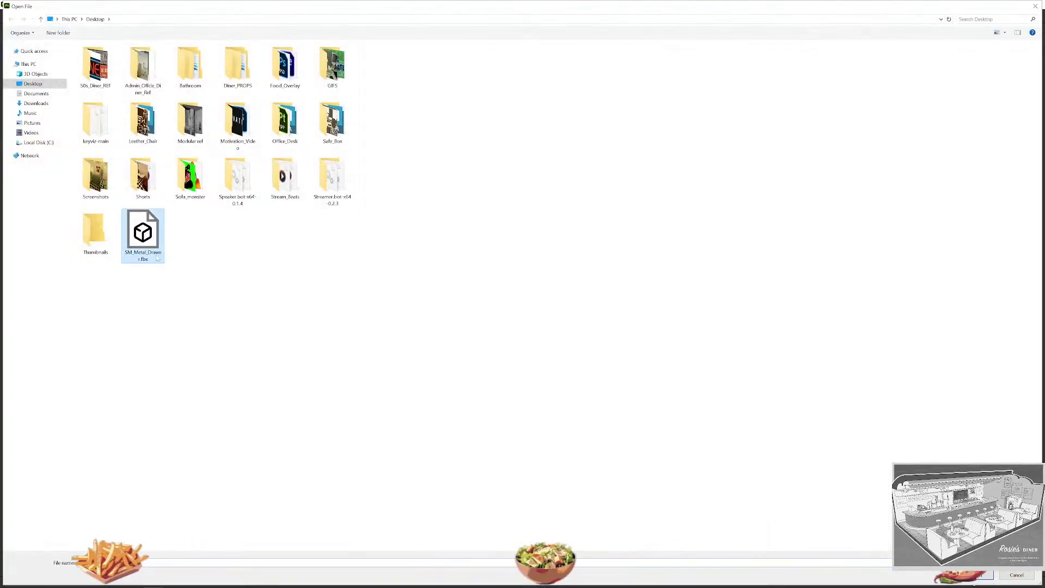
pyautogui.click(975, 575)
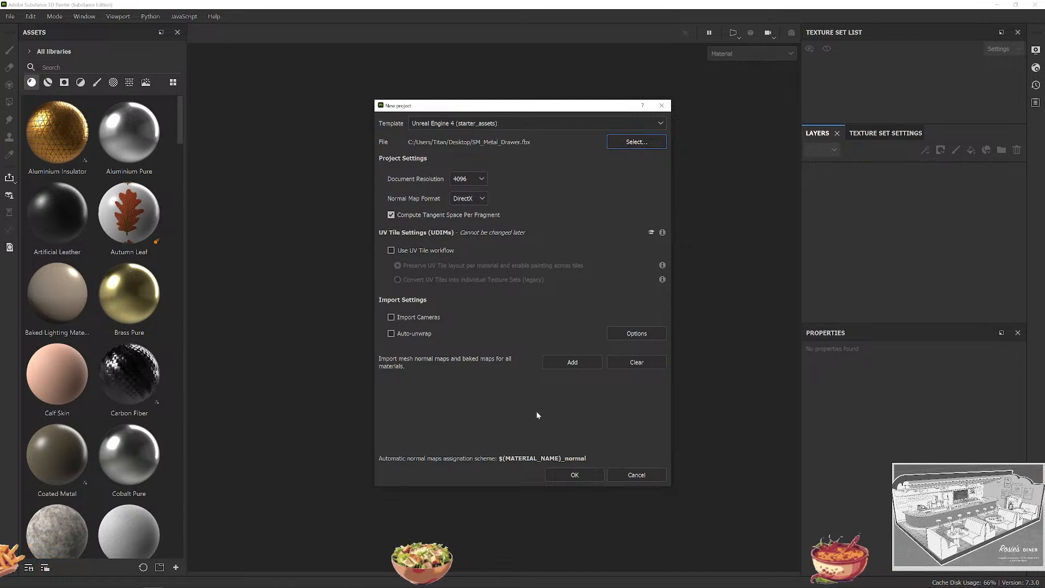
pyautogui.click(575, 475)
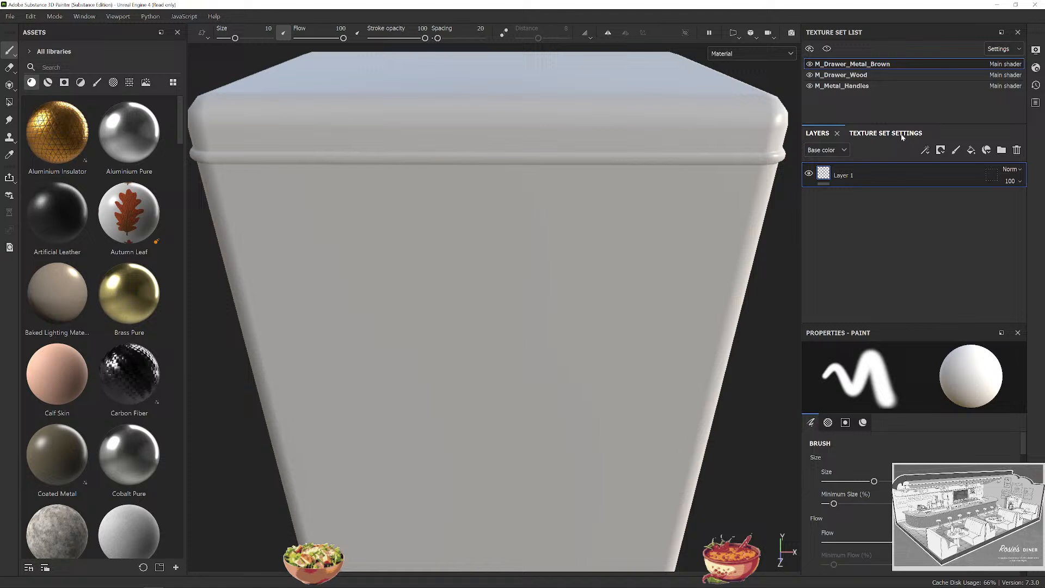
# Bake all mesh maps for the drawer's three texture sets at an output size of 4096.
pyautogui.click(901, 134)
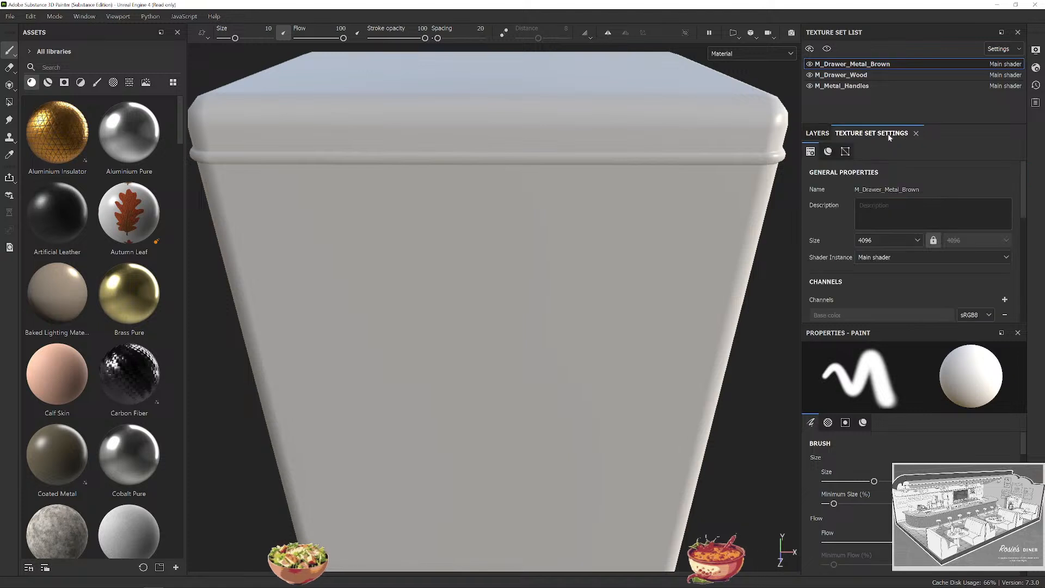
pyautogui.press('f')
pyautogui.keyDown('alt'); pyautogui.moveTo(727, 371); pyautogui.dragTo(646, 394); pyautogui.keyUp('alt')
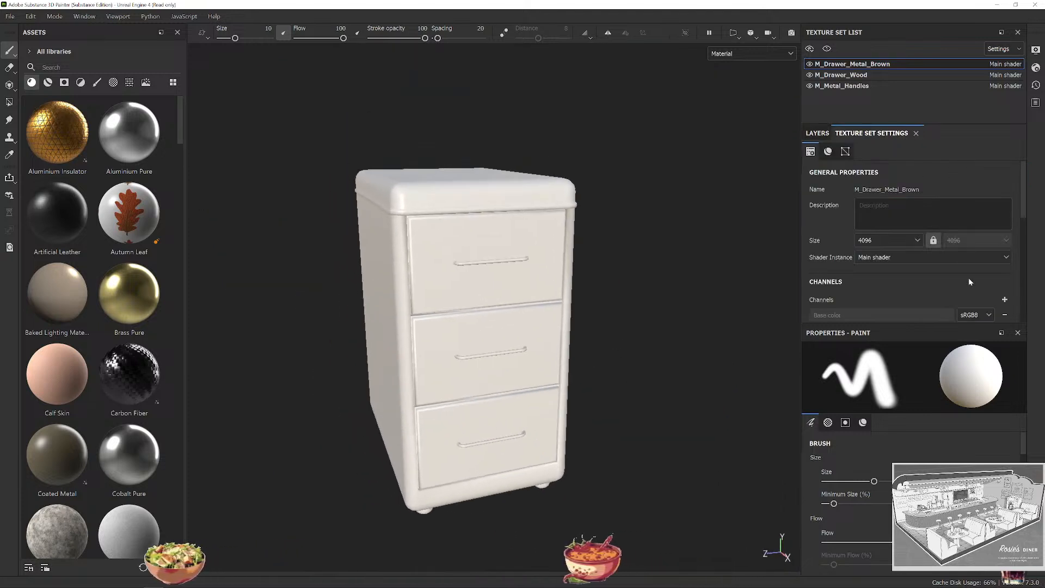
pyautogui.scroll(-10, 968, 277)
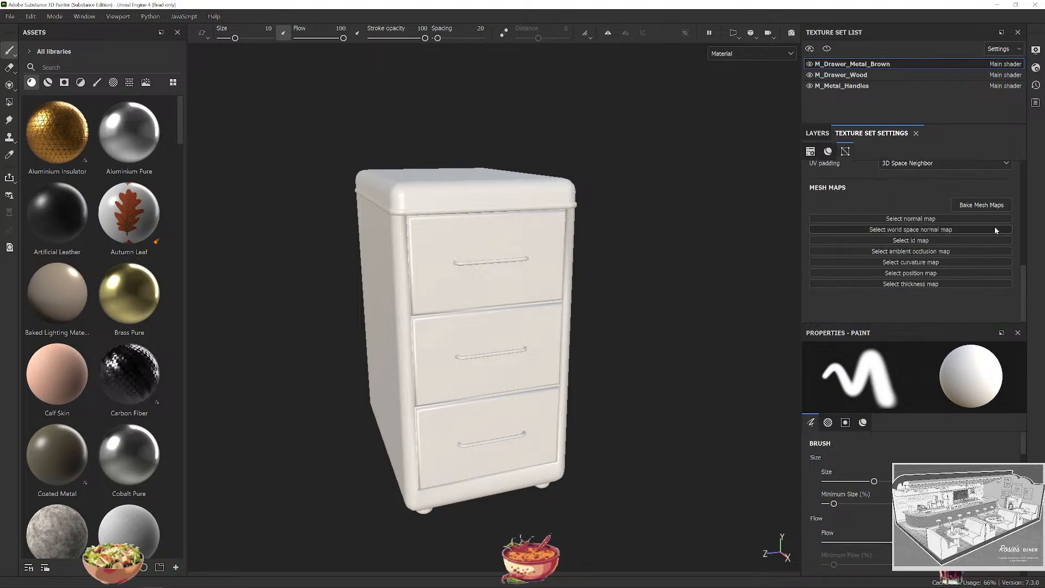
pyautogui.click(981, 205)
pyautogui.click(518, 147)
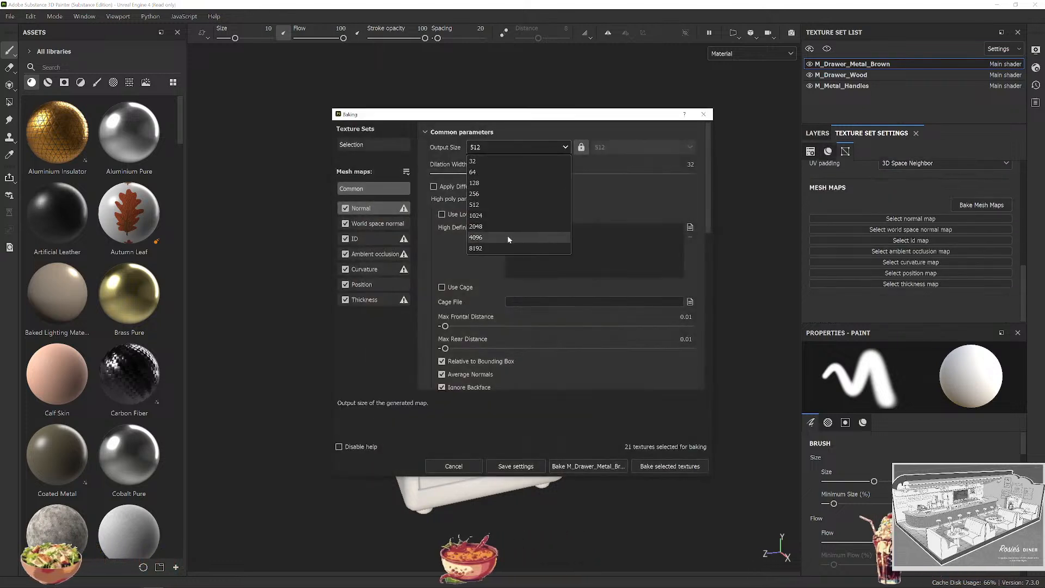
pyautogui.click(507, 237)
pyautogui.click(669, 466)
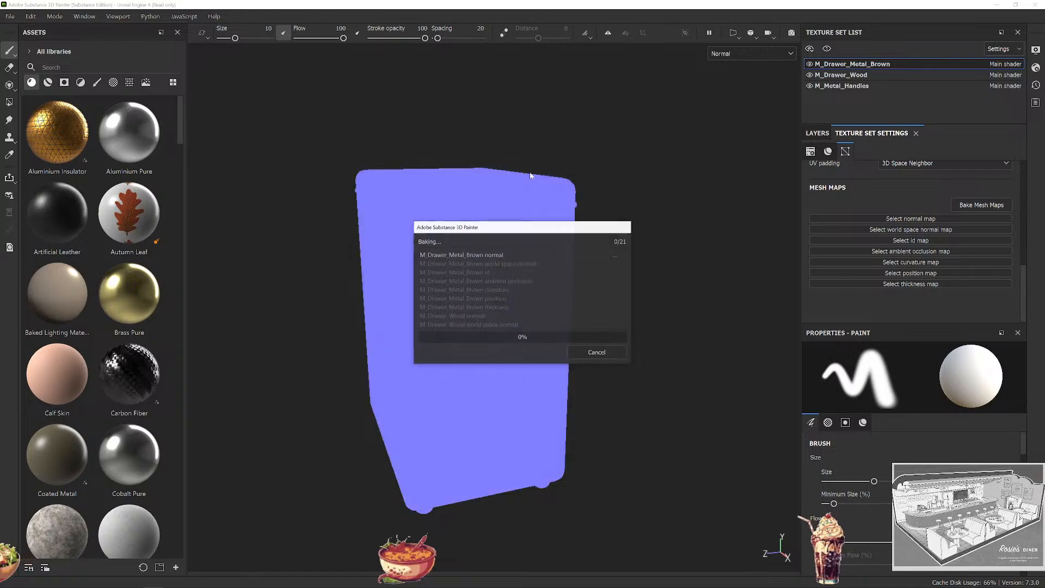
pyautogui.moveTo(519, 231); pyautogui.dragTo(688, 100)
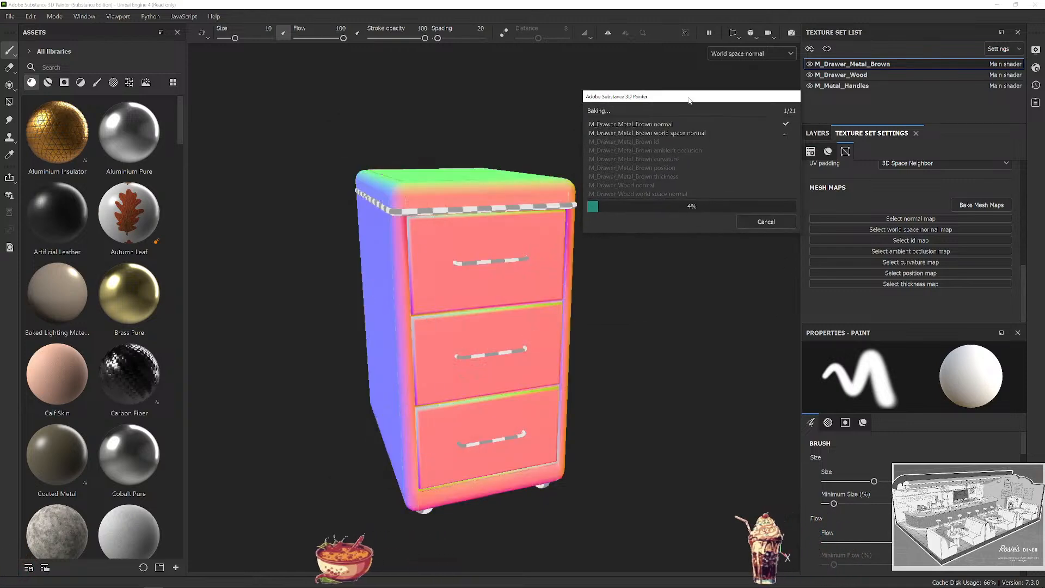
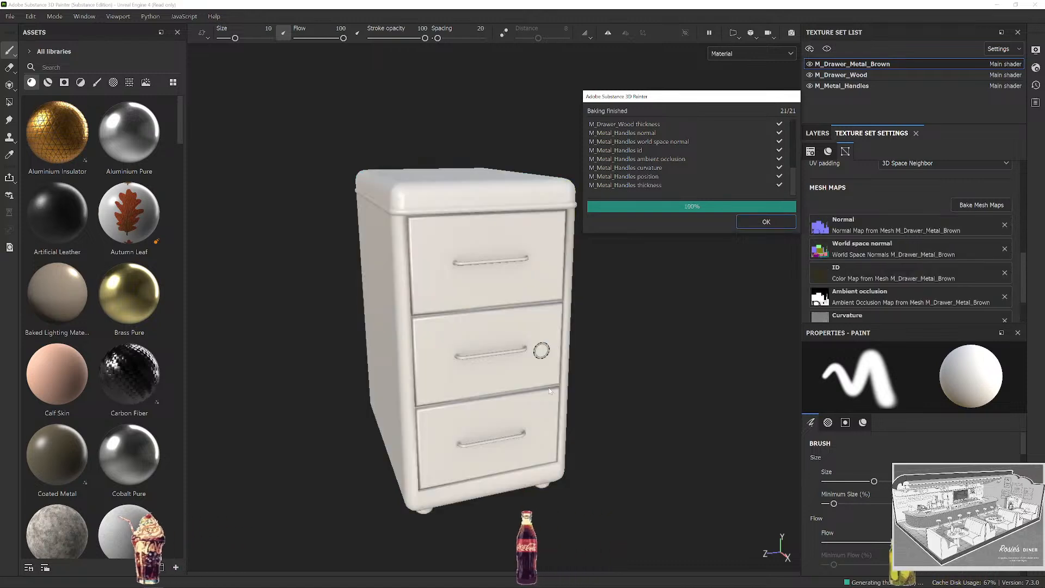
pyautogui.click(765, 222)
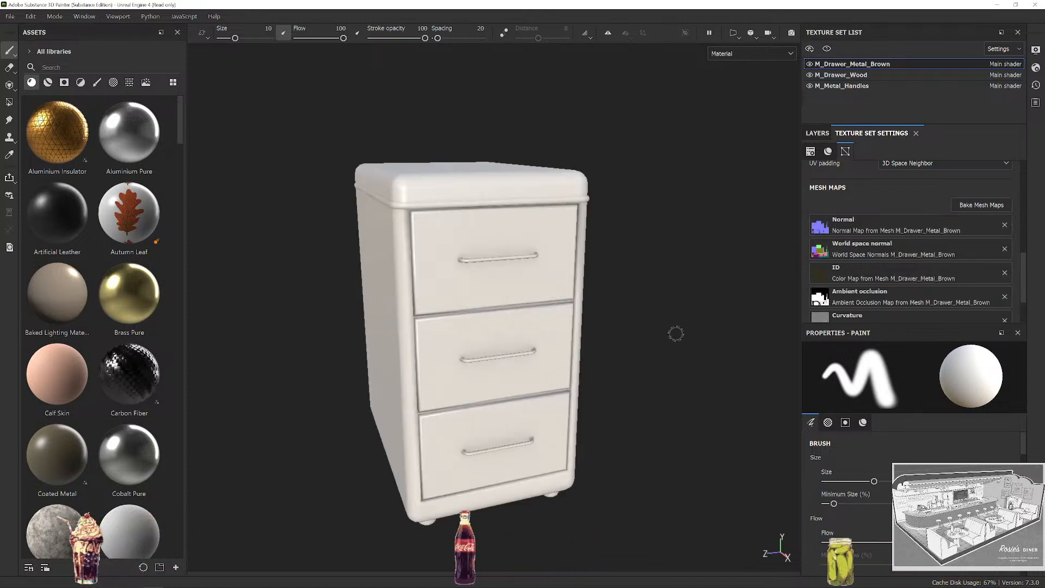
# Set the environment map to Atelier and rotate the environment lighting around the drawer.
pyautogui.moveTo(674, 331); pyautogui.dragTo(641, 302, button='middle')
pyautogui.keyDown('alt'); pyautogui.moveTo(641, 302); pyautogui.dragTo(646, 296); pyautogui.keyUp('alt')
pyautogui.keyDown('alt'); pyautogui.moveTo(646, 296); pyautogui.dragTo(653, 300, button='middle'); pyautogui.keyUp('alt')
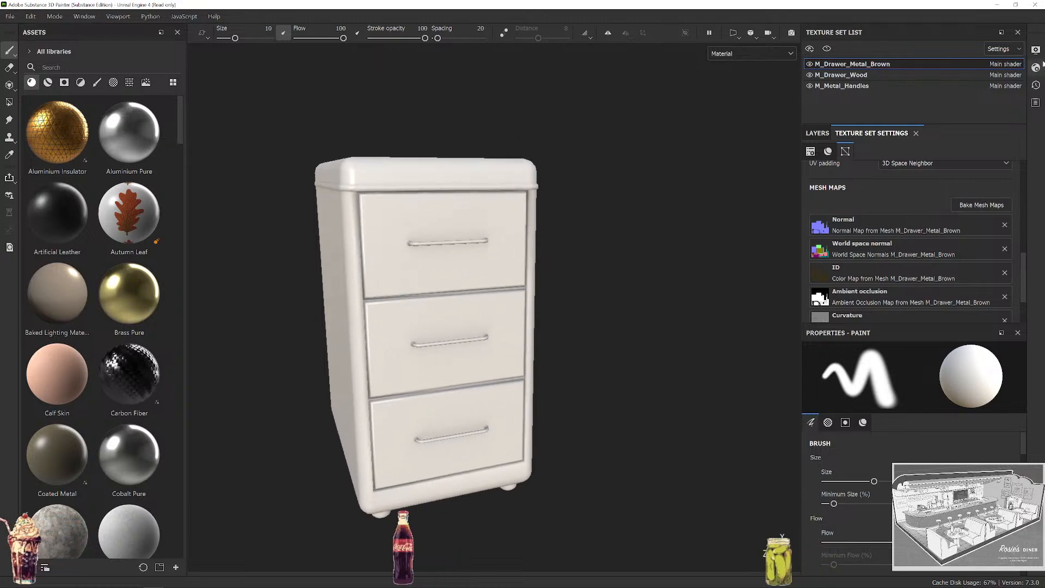
pyautogui.click(1033, 56)
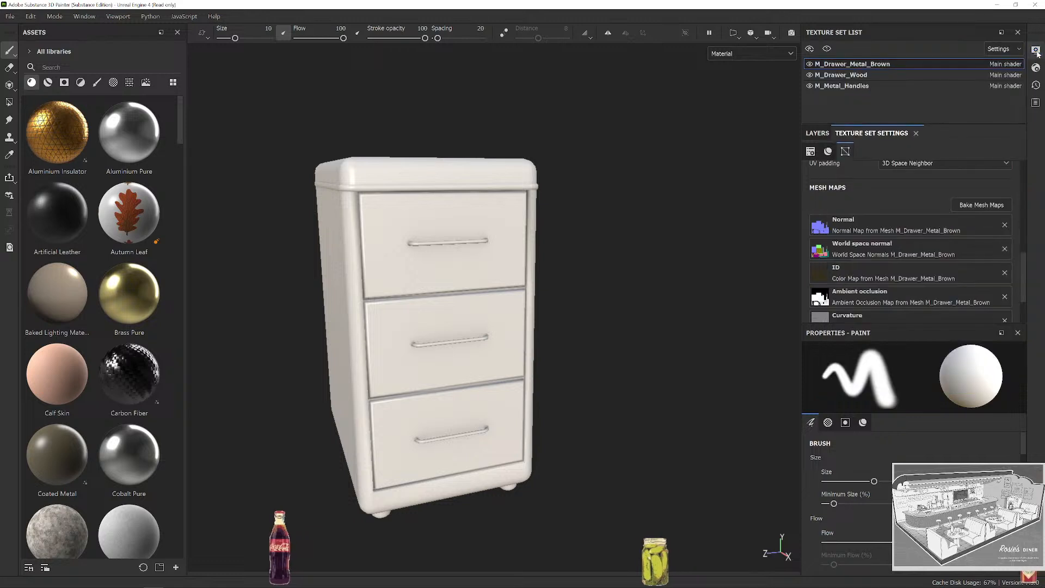
pyautogui.click(919, 144)
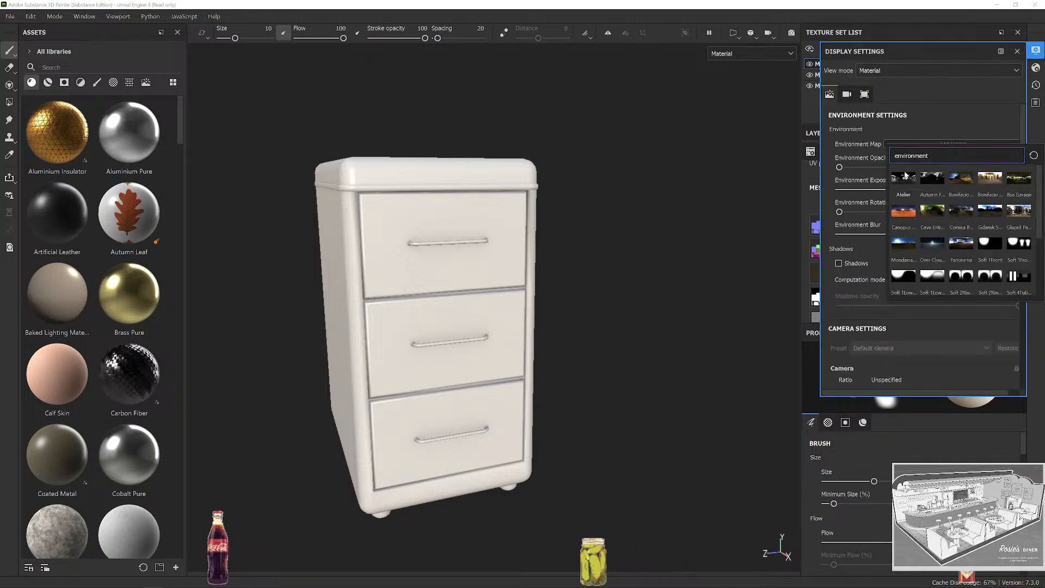
pyautogui.click(901, 193)
pyautogui.keyDown('shift'); pyautogui.moveTo(645, 205); pyautogui.dragTo(662, 232, button='right'); pyautogui.keyUp('shift')
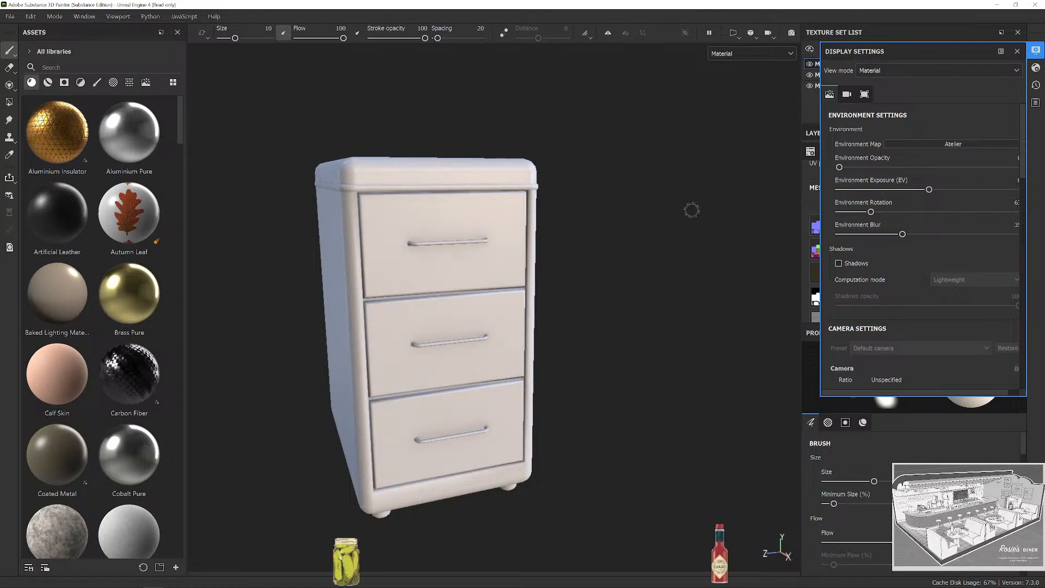
# Enable tone mapping within the active post effects and activate temporal anti-aliasing with 16 accumulations.
pyautogui.scroll(-5, 854, 219)
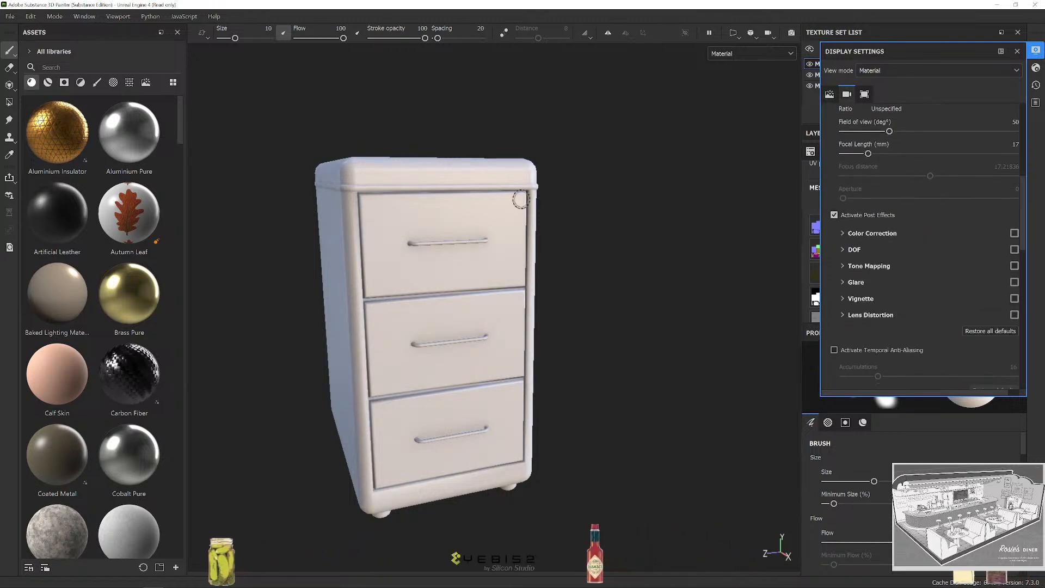
pyautogui.keyDown('alt'); pyautogui.moveTo(613, 246); pyautogui.dragTo(645, 259); pyautogui.keyUp('alt')
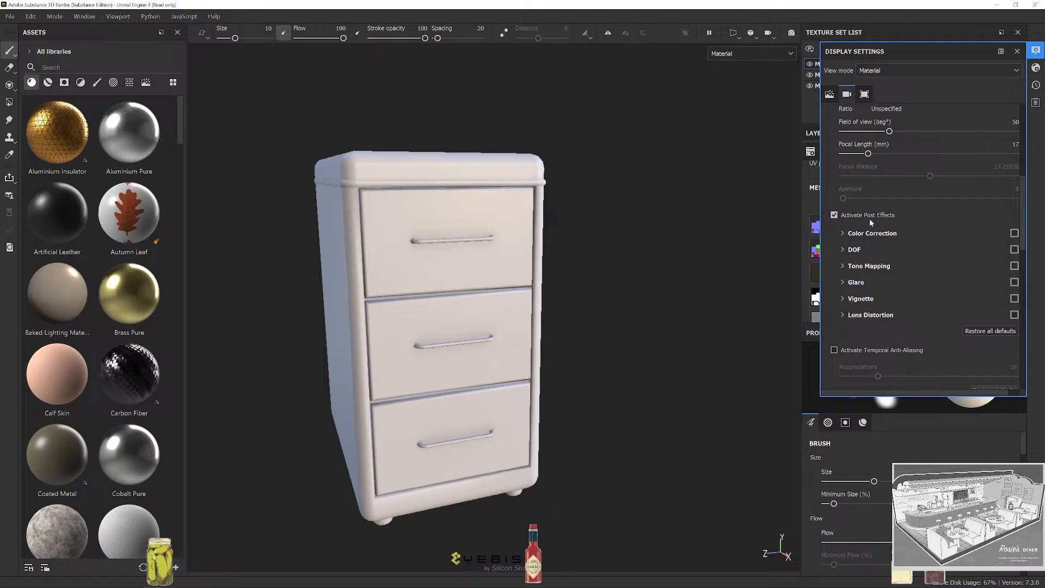
pyautogui.click(852, 215)
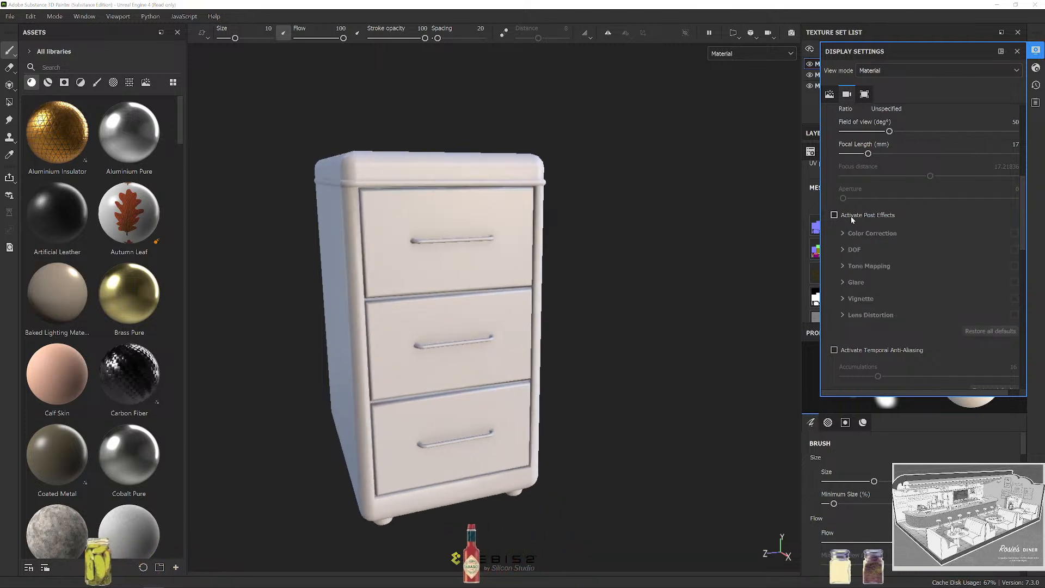
pyautogui.click(834, 215)
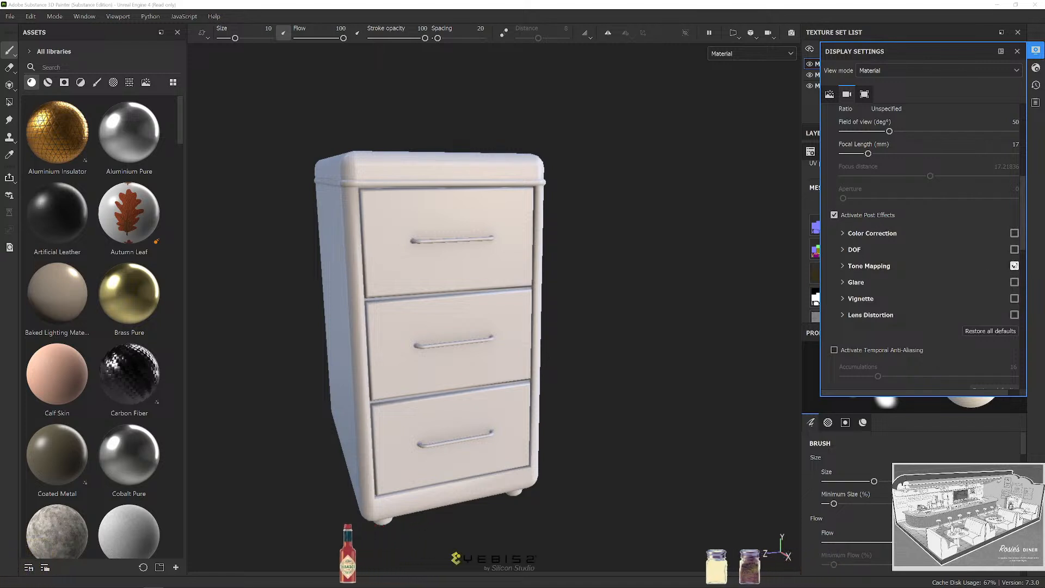
pyautogui.scroll(-2, 888, 273)
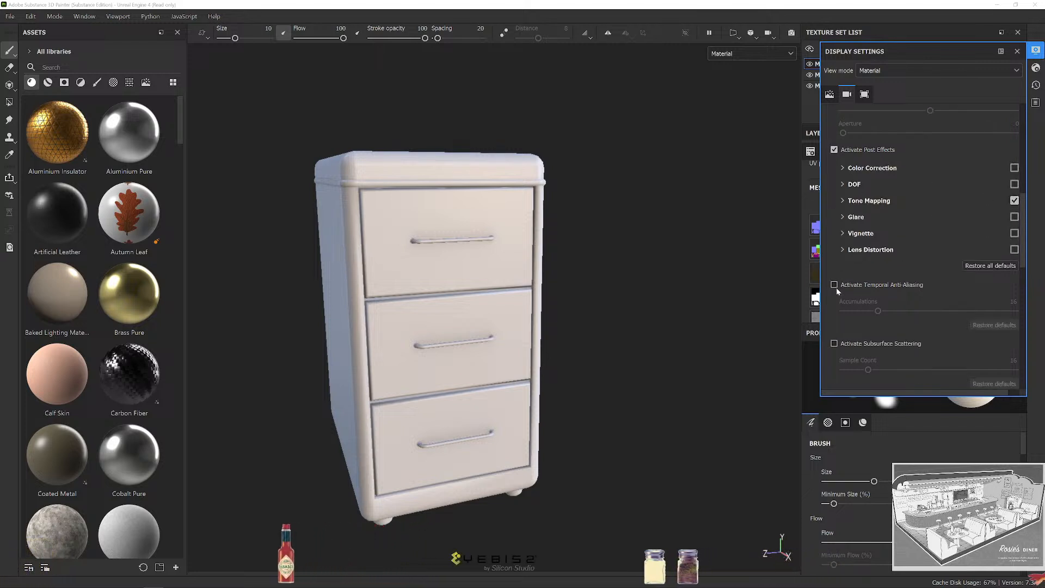
pyautogui.scroll(-3, 917, 209)
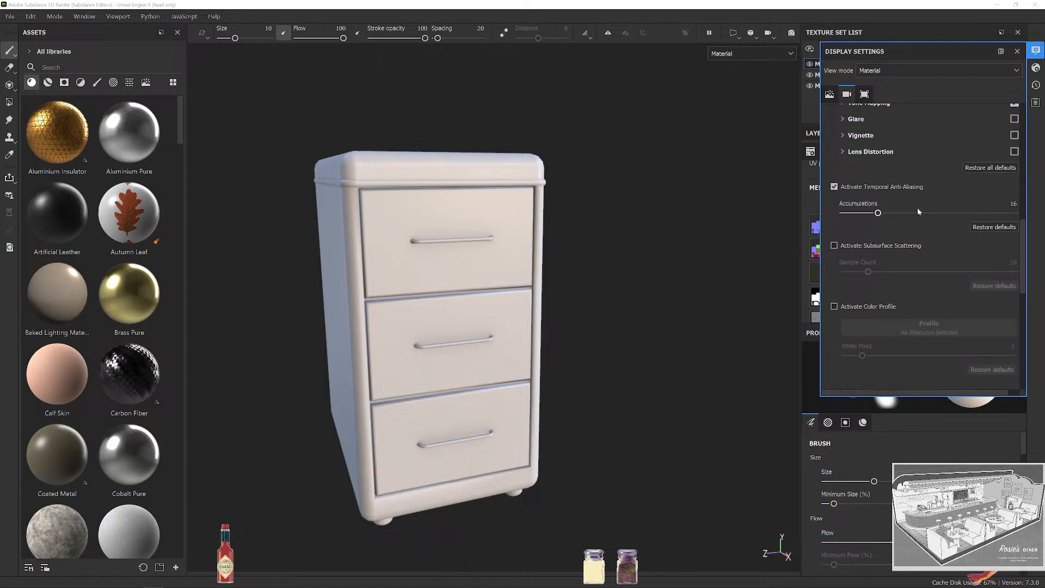
pyautogui.scroll(-1, 858, 284)
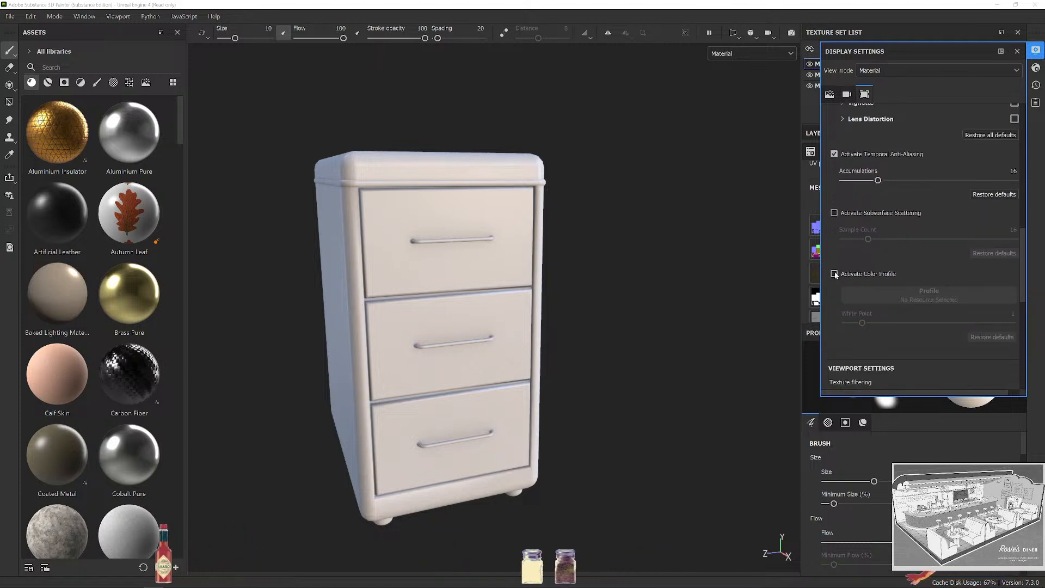
# Activate the color profile in the display settings and set it to ACES_UE4_Log.
pyautogui.click(834, 274)
pyautogui.click(905, 299)
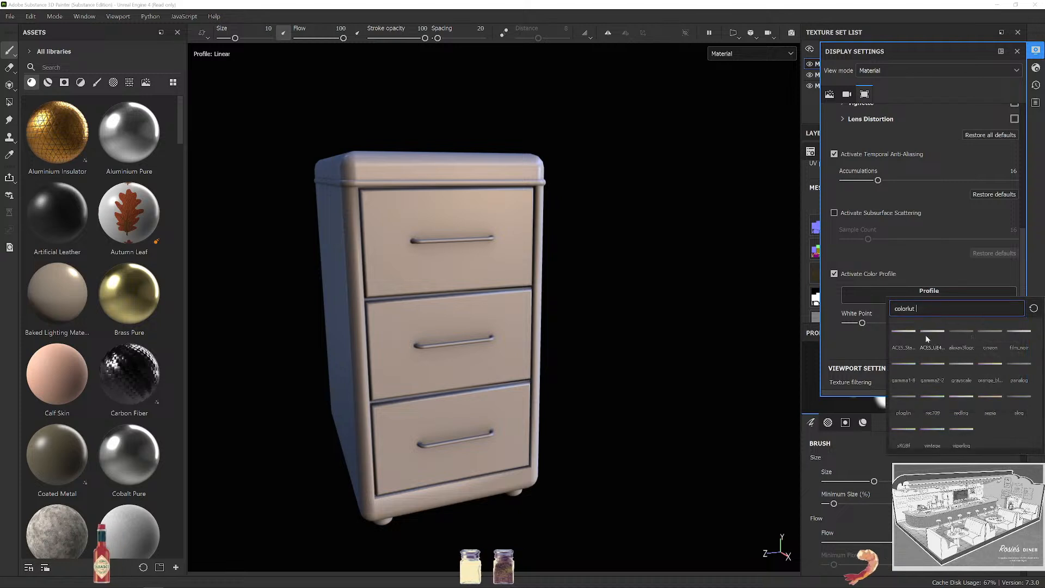
pyautogui.click(931, 331)
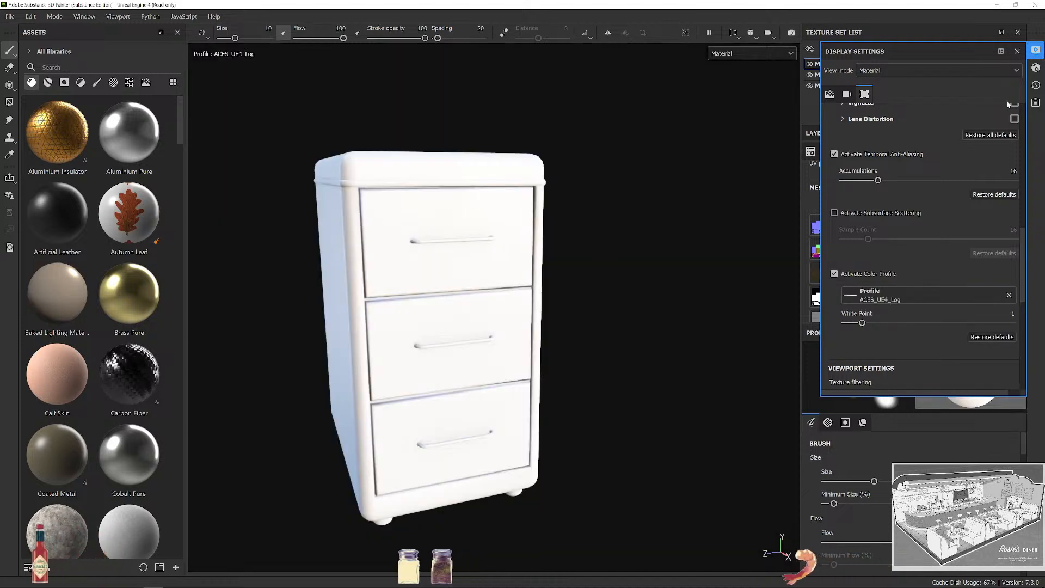
pyautogui.click(1017, 52)
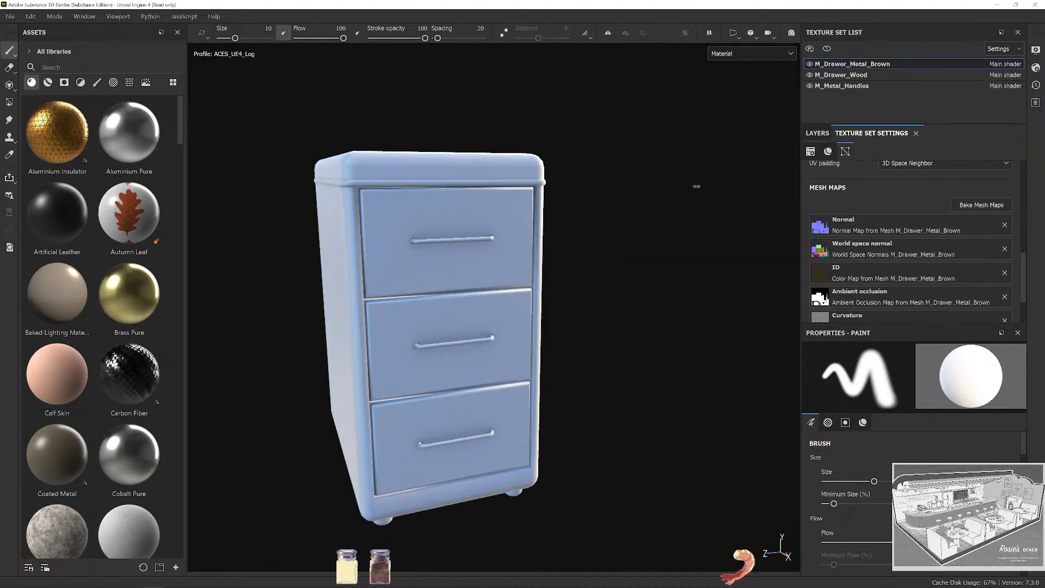
# Examine the untextured drawer under the new color profile from several angles and with the environment lighting rotated.
pyautogui.scroll(-2, 650, 206)
pyautogui.moveTo(664, 219)
pyautogui.keyDown('shift'); pyautogui.mouseDown(button='right')
pyautogui.moveTo(650, 208)
pyautogui.moveTo(685, 211)
pyautogui.moveTo(619, 216)
pyautogui.mouseUp(button='right'); pyautogui.keyUp('shift')
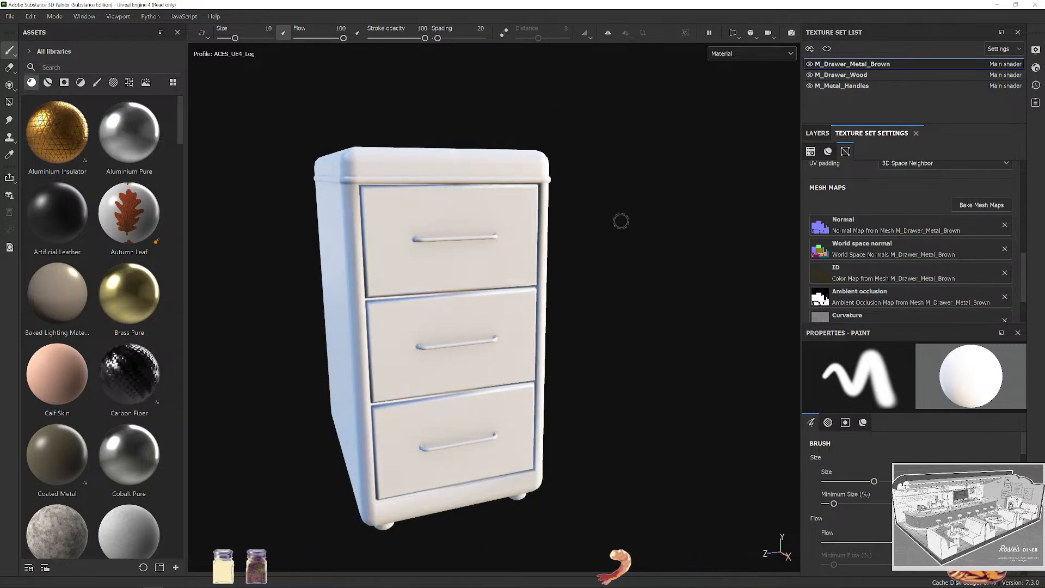
pyautogui.moveTo(620, 220)
pyautogui.keyDown('alt'); pyautogui.mouseDown()
pyautogui.moveTo(655, 238)
pyautogui.moveTo(569, 233)
pyautogui.moveTo(725, 251)
pyautogui.moveTo(625, 237)
pyautogui.mouseUp(); pyautogui.keyUp('alt')
pyautogui.scroll(1, 604, 243)
pyautogui.moveTo(604, 243)
pyautogui.keyDown('shift'); pyautogui.mouseDown(button='right')
pyautogui.moveTo(618, 245)
pyautogui.moveTo(594, 245)
pyautogui.mouseUp(button='right'); pyautogui.keyUp('shift')
pyautogui.keyDown('alt'); pyautogui.moveTo(551, 189); pyautogui.dragTo(588, 177); pyautogui.keyUp('alt')
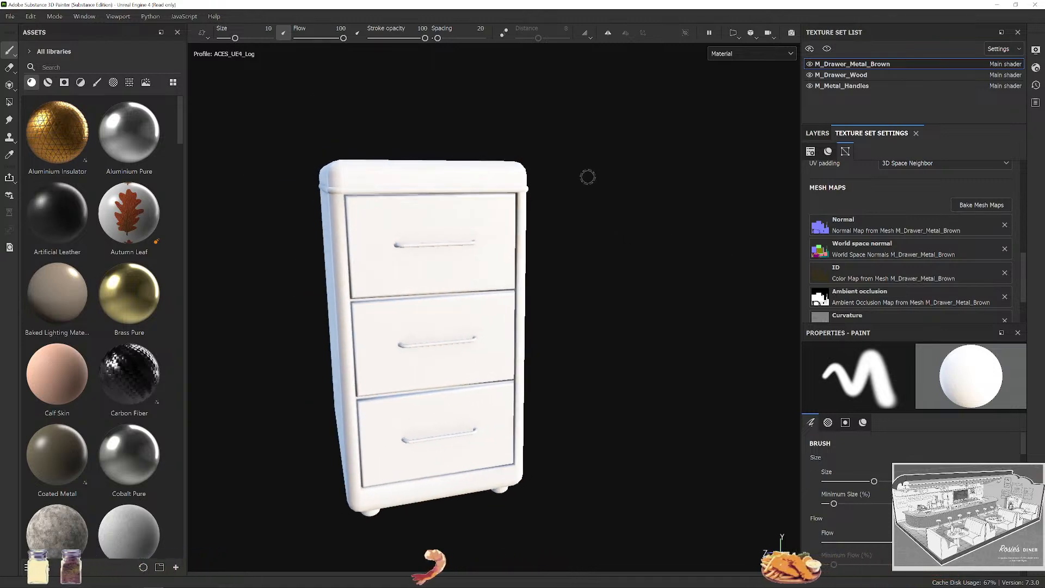
pyautogui.moveTo(571, 290)
pyautogui.keyDown('shift'); pyautogui.mouseDown(button='right')
pyautogui.moveTo(593, 289)
pyautogui.moveTo(564, 289)
pyautogui.moveTo(580, 295)
pyautogui.mouseUp(button='right'); pyautogui.keyUp('shift')
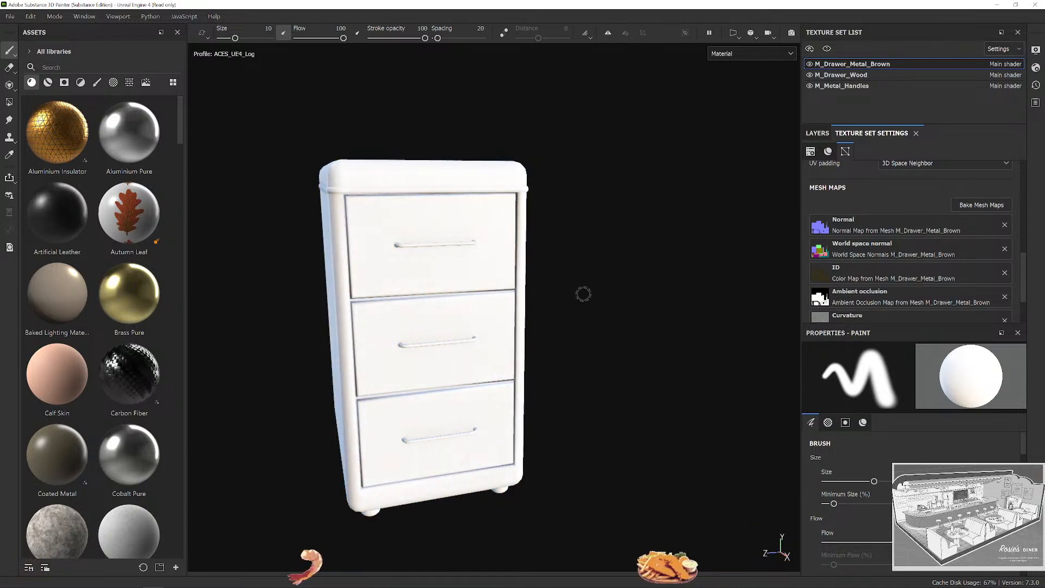
pyautogui.keyDown('alt'); pyautogui.moveTo(583, 294); pyautogui.dragTo(630, 291); pyautogui.keyUp('alt')
pyautogui.keyDown('alt'); pyautogui.moveTo(630, 292); pyautogui.dragTo(590, 308, button='middle'); pyautogui.keyUp('alt')
pyautogui.moveTo(590, 308)
pyautogui.keyDown('shift'); pyautogui.mouseDown(button='right')
pyautogui.moveTo(611, 312)
pyautogui.moveTo(582, 315)
pyautogui.moveTo(594, 313)
pyautogui.mouseUp(button='right'); pyautogui.keyUp('shift')
pyautogui.keyDown('alt'); pyautogui.moveTo(595, 313); pyautogui.dragTo(585, 304); pyautogui.keyUp('alt')
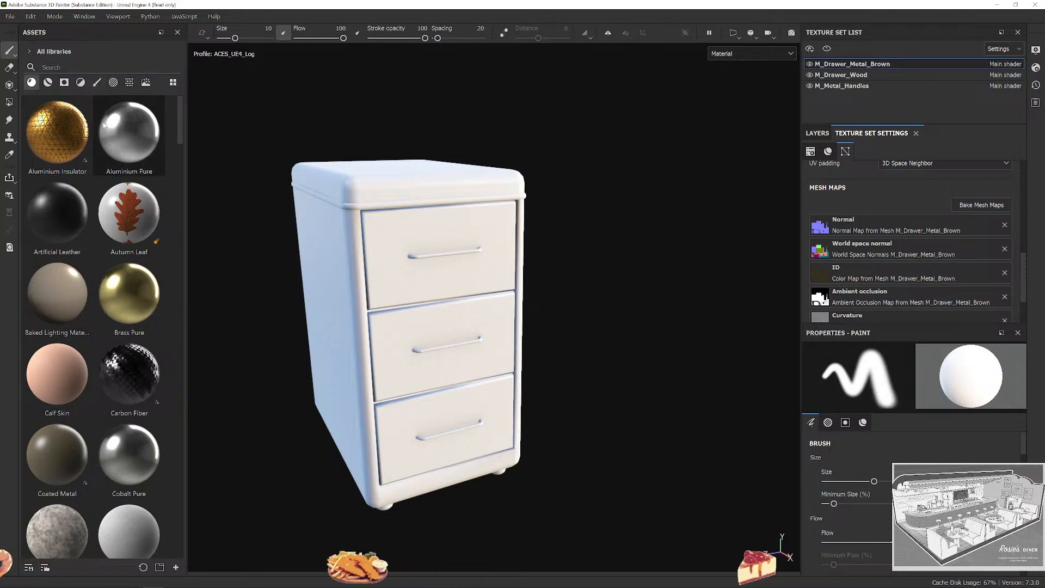
# Search the material library for steel and apply the Steel Rough material to the drawer's metal body.
pyautogui.moveTo(129, 134); pyautogui.dragTo(120, 158)
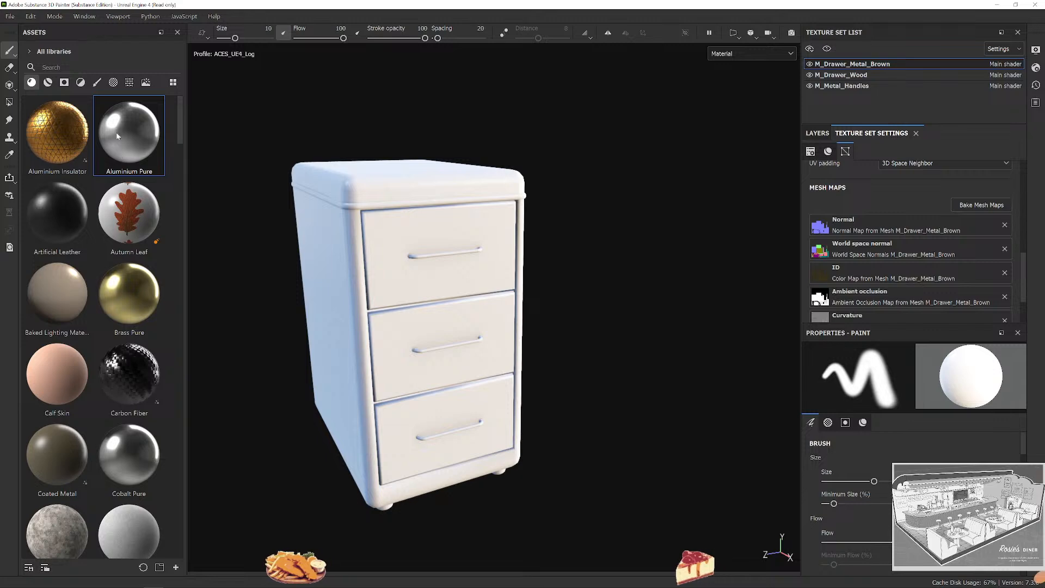
pyautogui.scroll(-10, 117, 136)
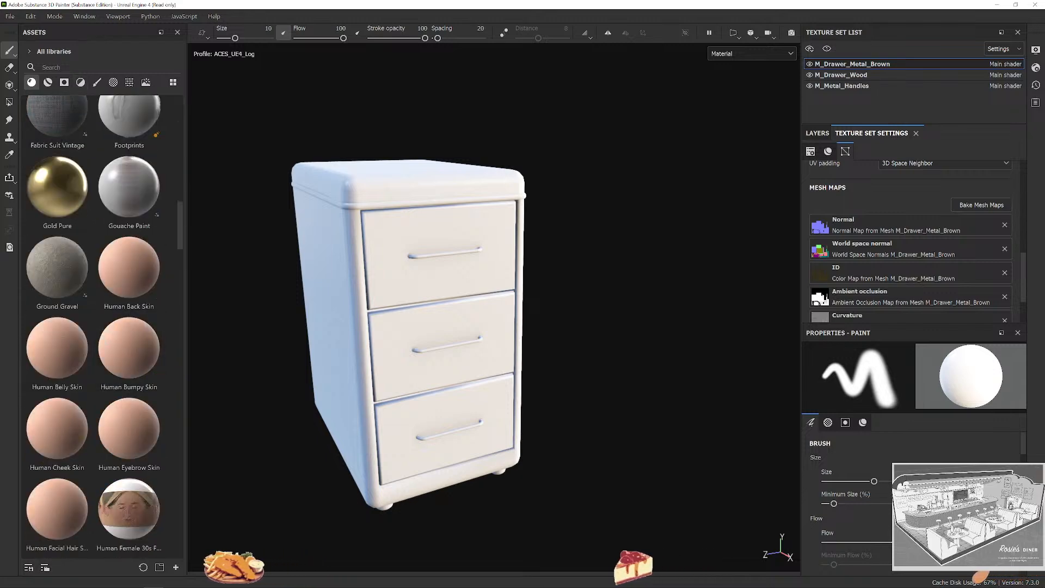
pyautogui.write('steel')
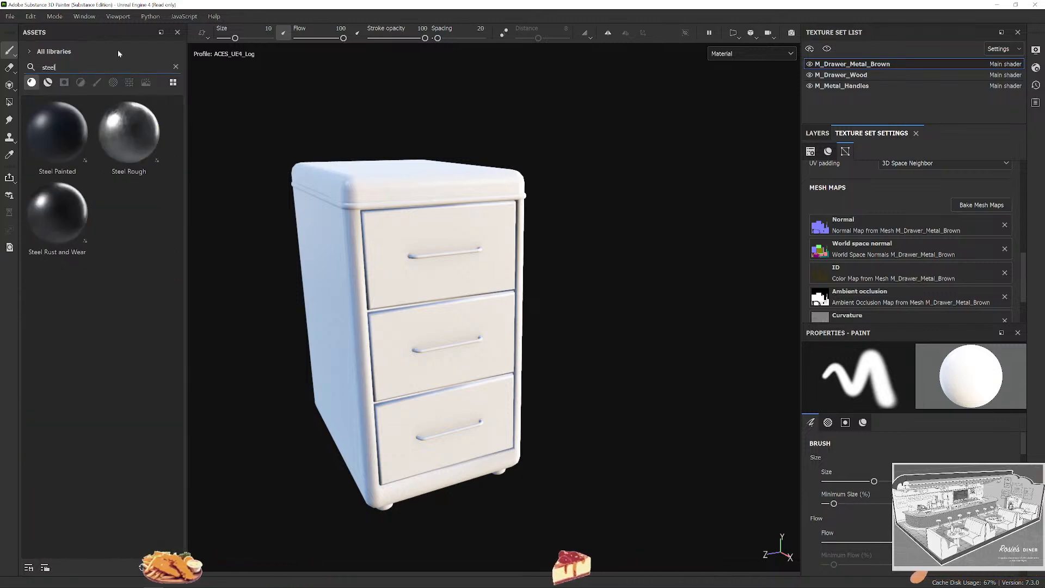
pyautogui.moveTo(129, 130); pyautogui.dragTo(555, 306)
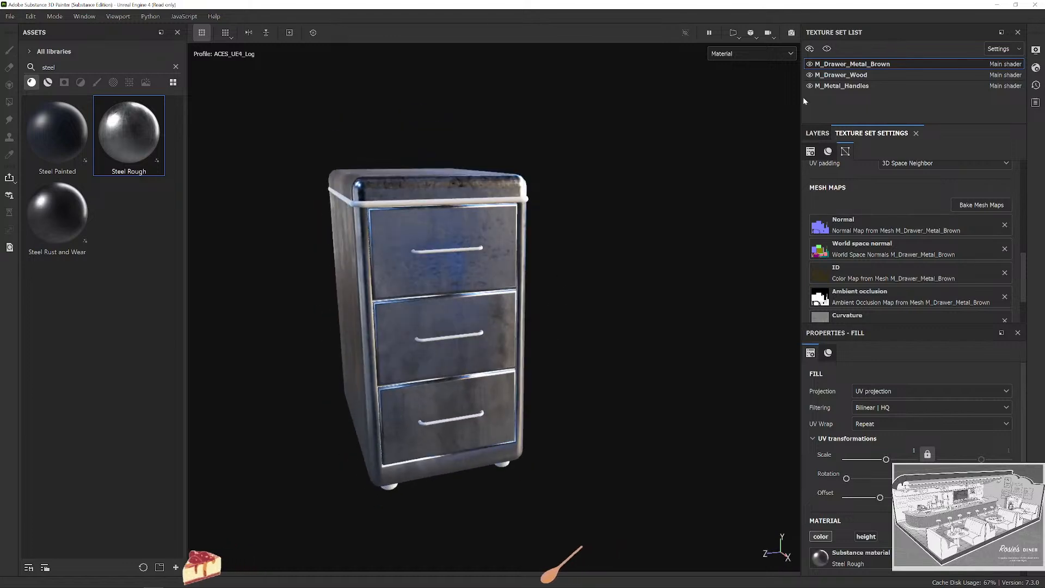
# Change the Steel Color parameter of the Steel Rough layer to a brownish gold.
pyautogui.click(818, 133)
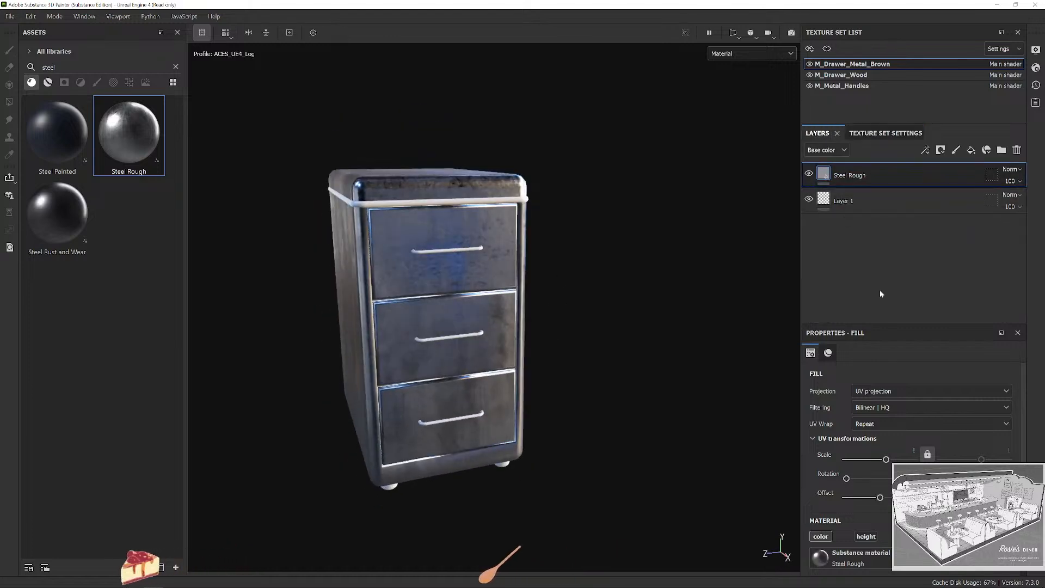
pyautogui.scroll(-3, 914, 435)
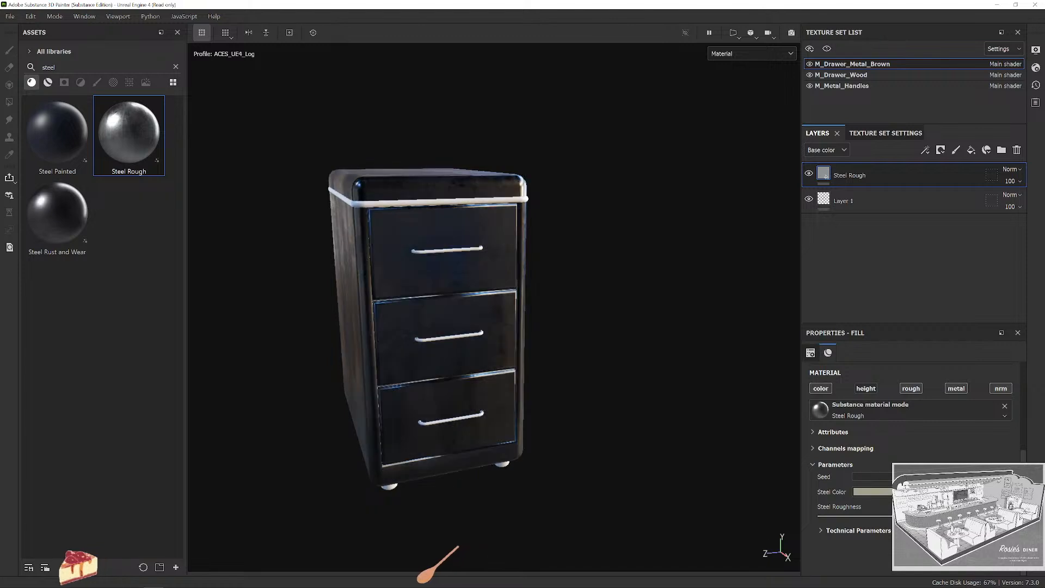
pyautogui.keyDown('alt'); pyautogui.moveTo(655, 353); pyautogui.dragTo(769, 325); pyautogui.keyUp('alt')
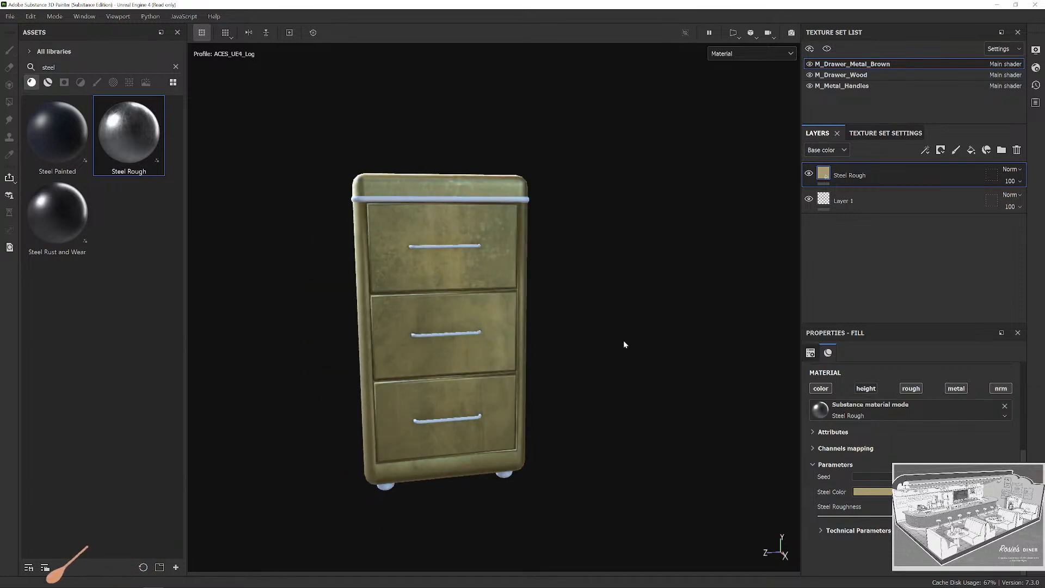
pyautogui.moveTo(624, 343)
pyautogui.keyDown('alt'); pyautogui.mouseDown()
pyautogui.moveTo(714, 394)
pyautogui.moveTo(665, 310)
pyautogui.moveTo(648, 319)
pyautogui.moveTo(654, 351)
pyautogui.moveTo(631, 333)
pyautogui.mouseUp(); pyautogui.keyUp('alt')
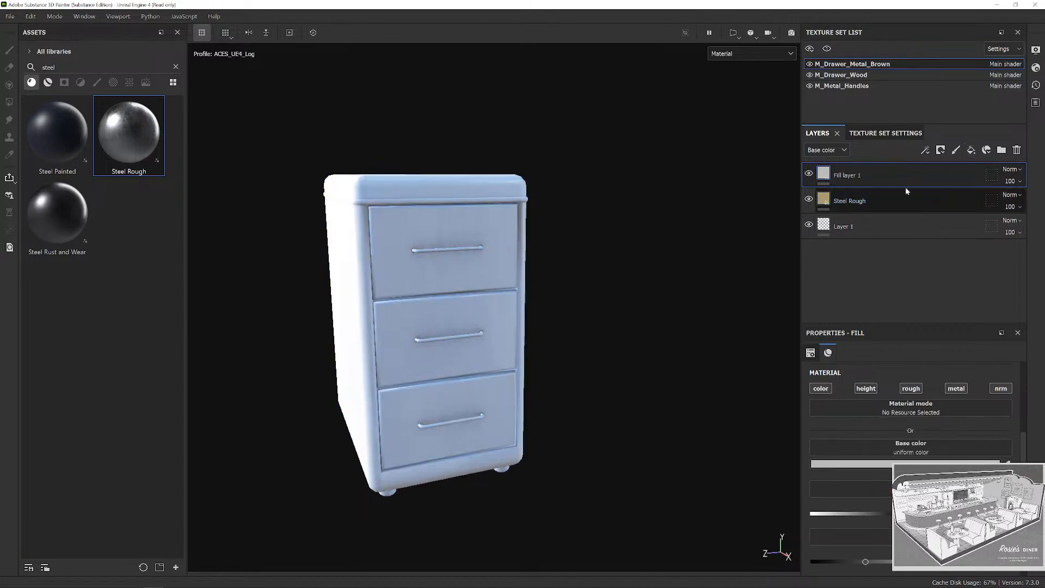
# Add a fill layer above Steel Rough, search the smart masks for dust, and apply the Dust Soft mask to the fill layer.
pyautogui.click(64, 81)
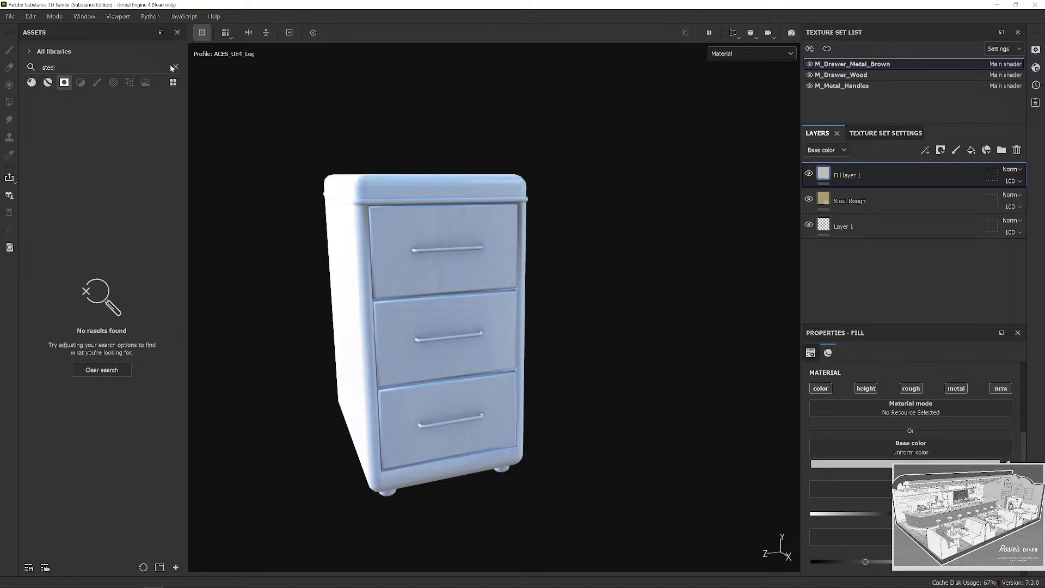
pyautogui.press('BackSpace')
pyautogui.press('BackSpace')
pyautogui.press('BackSpace')
pyautogui.press('BackSpace')
pyautogui.press('BackSpace')
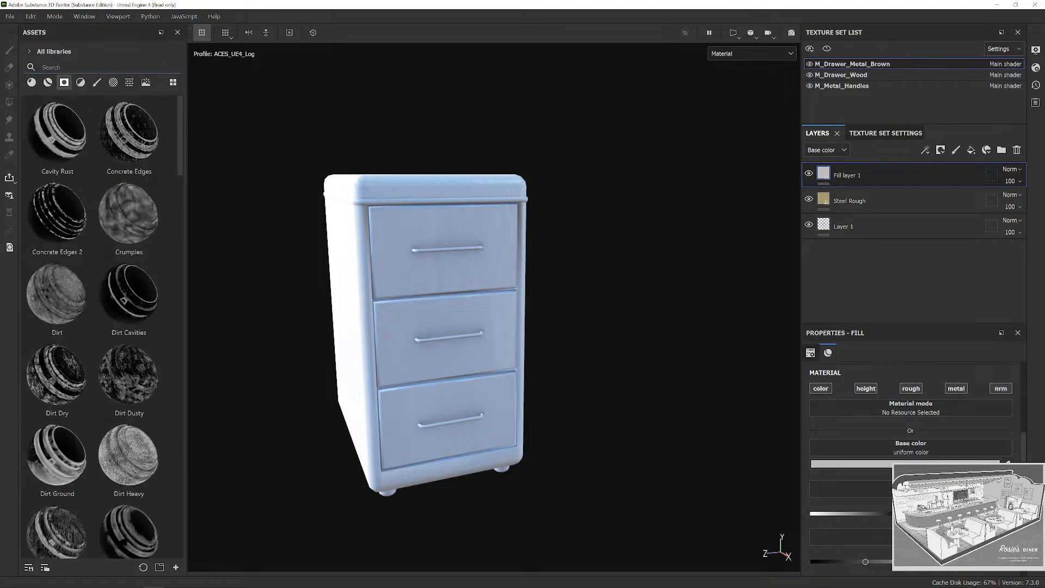
pyautogui.write('dust')
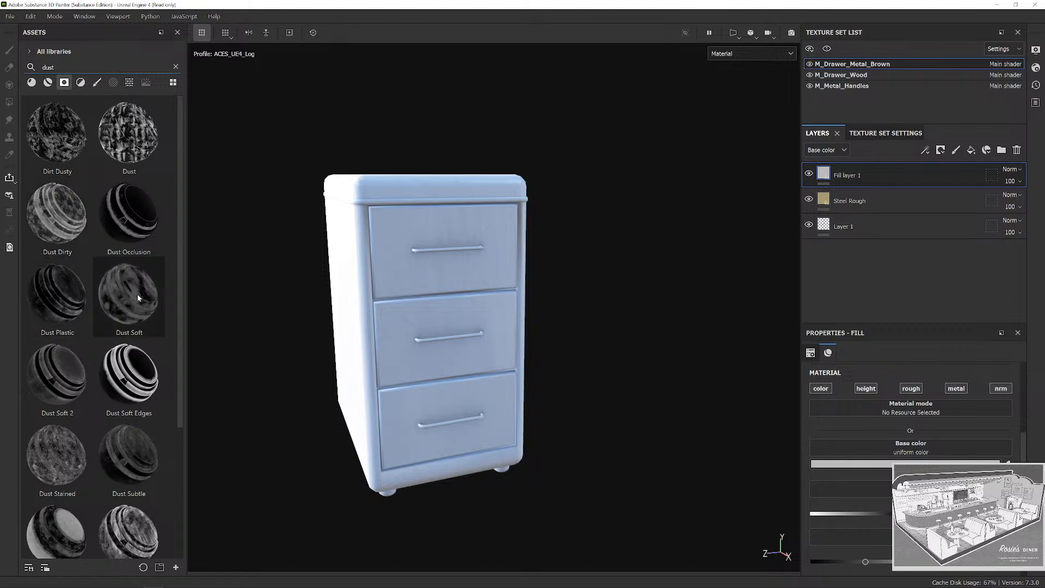
pyautogui.moveTo(726, 182)
pyautogui.mouseDown()
pyautogui.moveTo(895, 176)
pyautogui.moveTo(871, 176)
pyautogui.mouseUp()
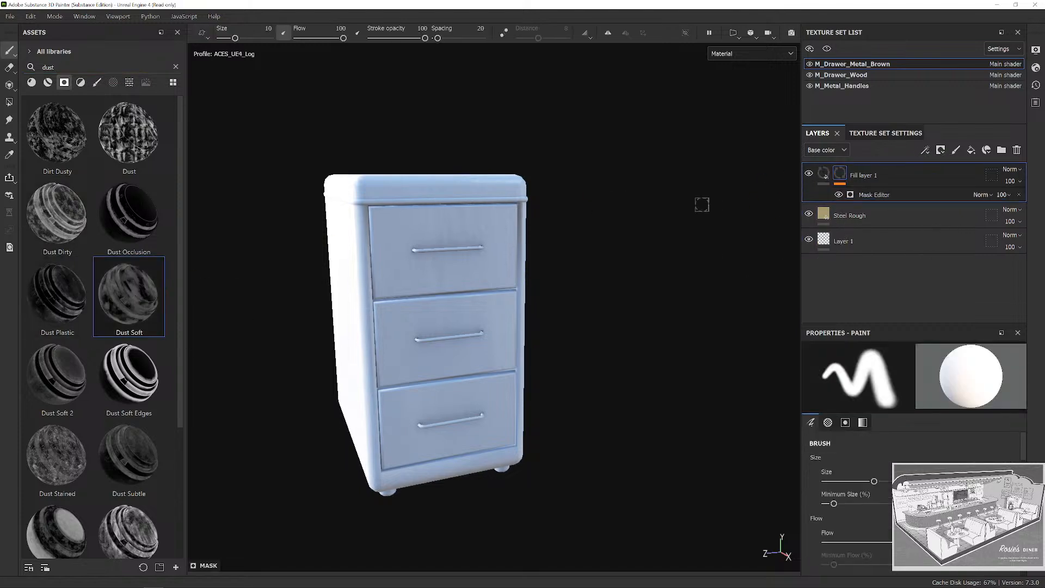
# Set the base color of the Dust Soft-masked fill layer to dark grey 262626.
pyautogui.moveTo(584, 228)
pyautogui.keyDown('alt'); pyautogui.mouseDown()
pyautogui.moveTo(591, 296)
pyautogui.moveTo(586, 245)
pyautogui.mouseUp(); pyautogui.keyUp('alt')
pyautogui.scroll(2, 587, 244)
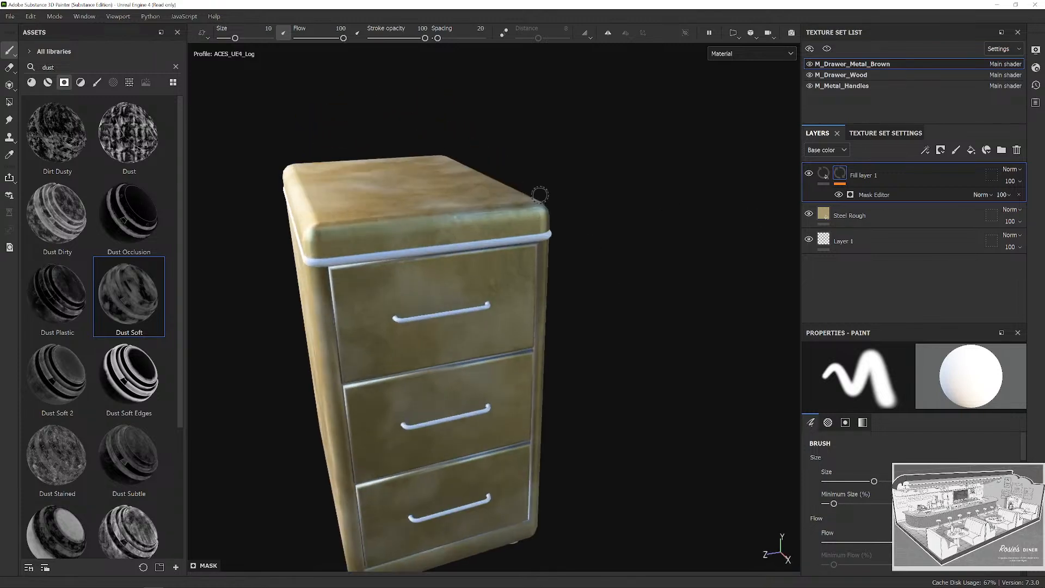
pyautogui.keyDown('alt'); pyautogui.moveTo(541, 195); pyautogui.dragTo(573, 130, button='middle'); pyautogui.keyUp('alt')
pyautogui.keyDown('alt'); pyautogui.moveTo(639, 195); pyautogui.dragTo(650, 227); pyautogui.keyUp('alt')
pyautogui.click(824, 175)
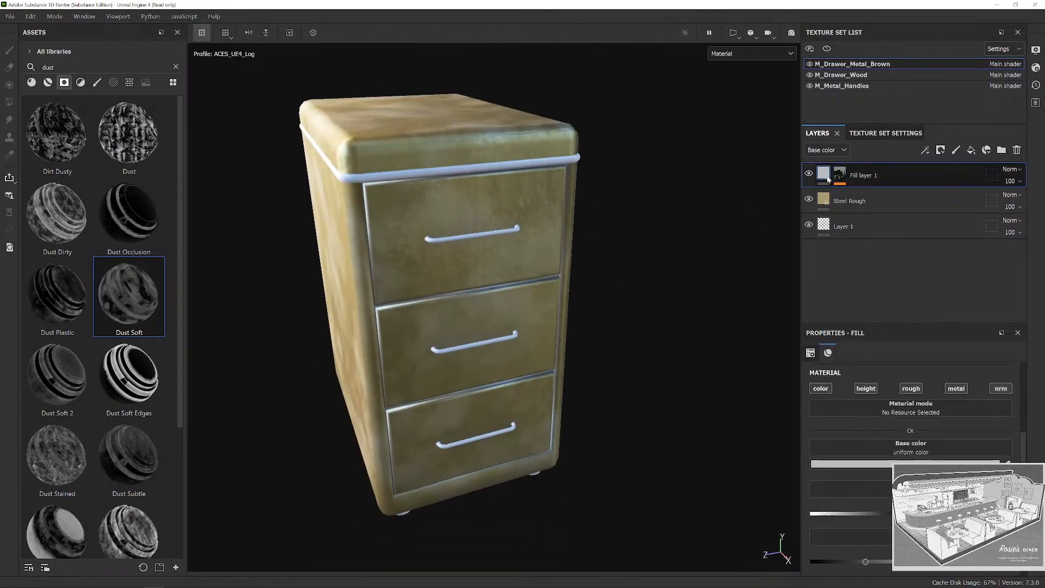
pyautogui.click(895, 464)
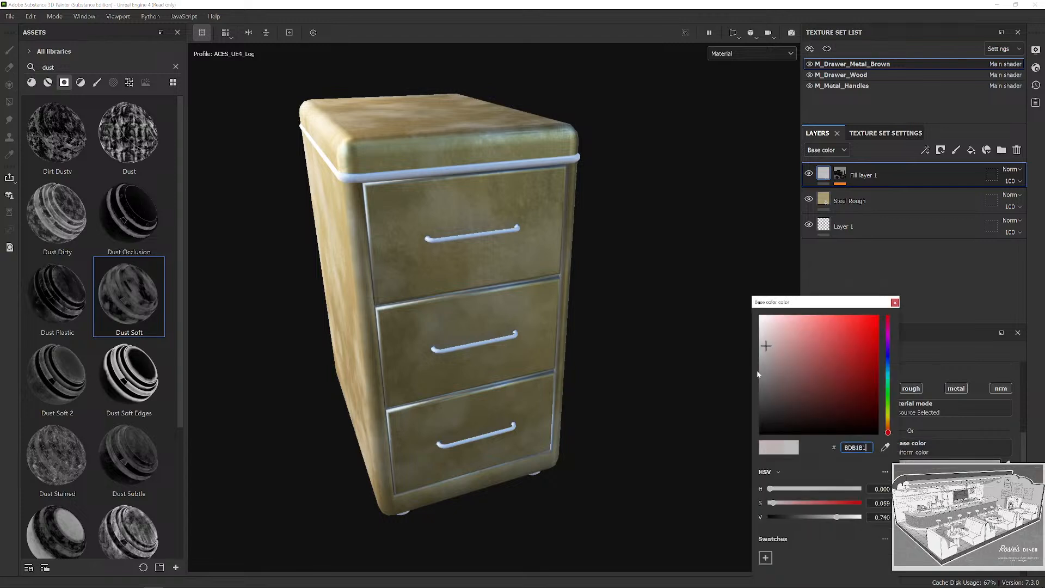
pyautogui.moveTo(757, 374); pyautogui.dragTo(743, 418)
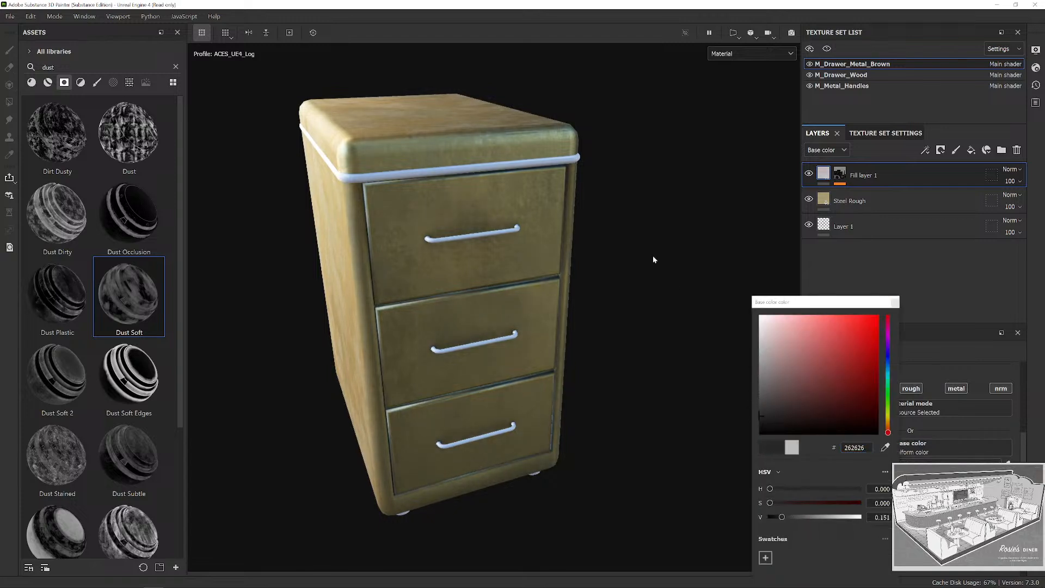
pyautogui.keyDown('alt'); pyautogui.moveTo(653, 256); pyautogui.dragTo(594, 227); pyautogui.keyUp('alt')
pyautogui.moveTo(613, 169)
pyautogui.keyDown('shift'); pyautogui.mouseDown(button='right')
pyautogui.moveTo(649, 178)
pyautogui.moveTo(598, 162)
pyautogui.mouseUp(button='right'); pyautogui.keyUp('shift')
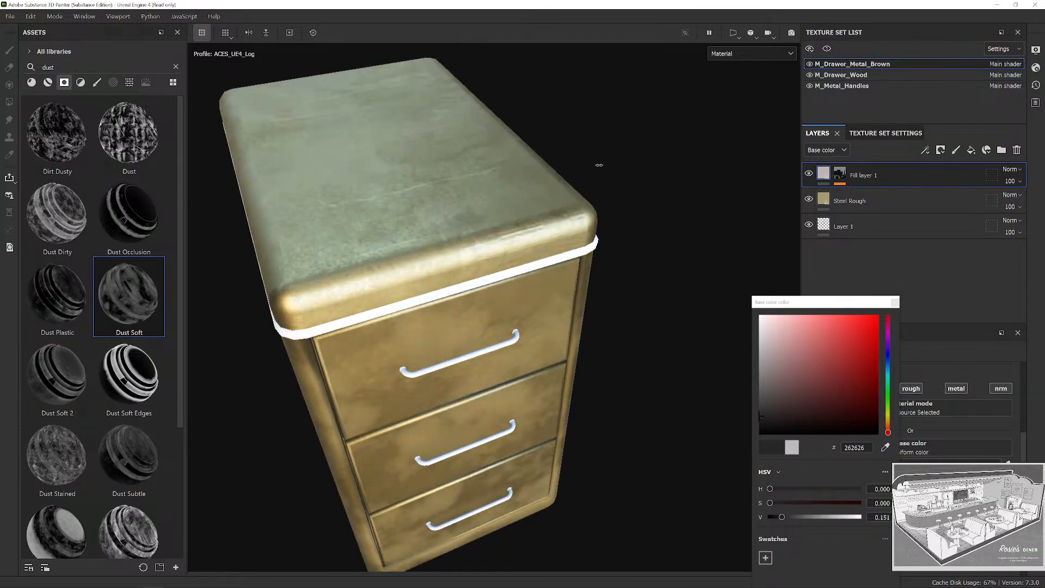
pyautogui.keyDown('alt'); pyautogui.moveTo(595, 168); pyautogui.dragTo(636, 234); pyautogui.keyUp('alt')
pyautogui.click(899, 305)
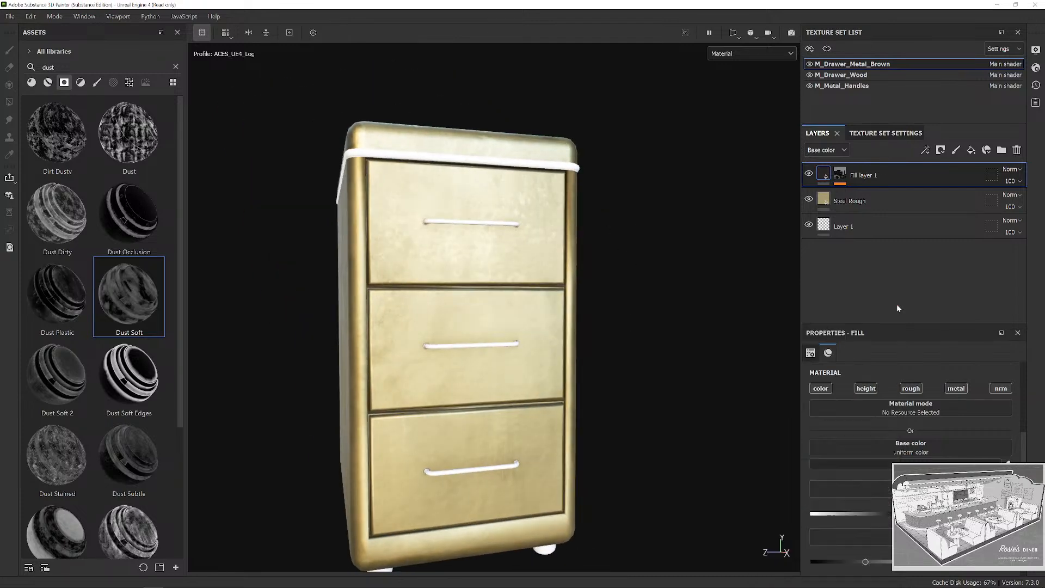
# Add a second fill layer on top of the stack and apply the Dust Occlusion smart mask to it.
pyautogui.keyDown('alt'); pyautogui.moveTo(643, 224); pyautogui.dragTo(620, 203, button='middle'); pyautogui.keyUp('alt')
pyautogui.click(971, 151)
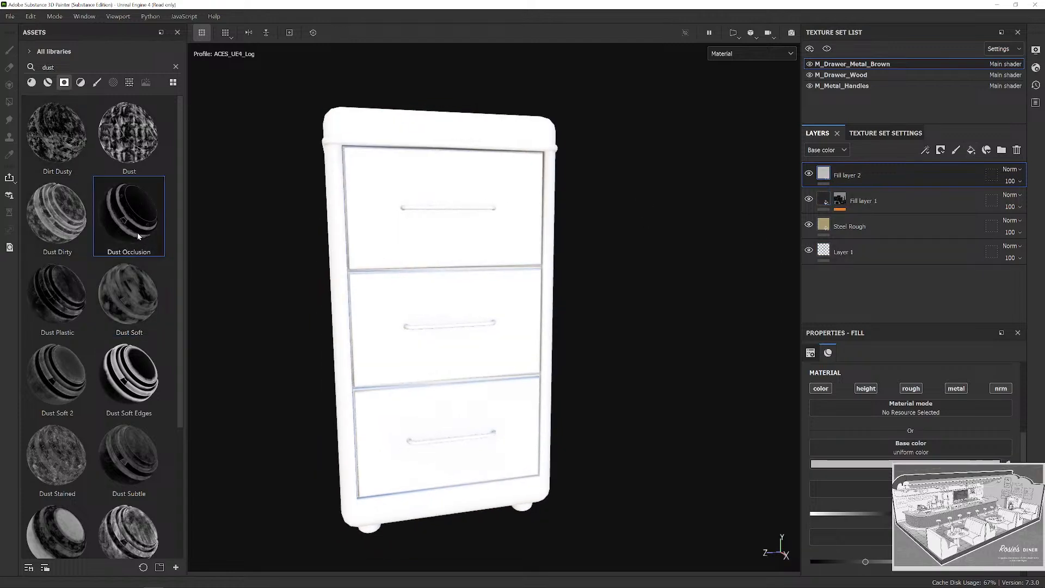
pyautogui.moveTo(836, 201); pyautogui.dragTo(838, 175)
pyautogui.press('1')
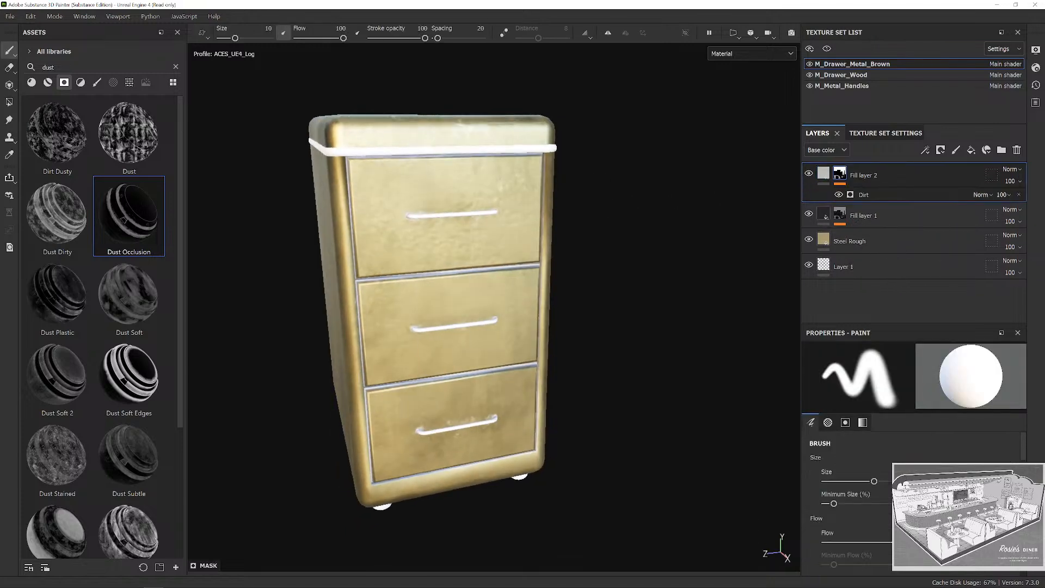
# Set the base color of the Dust Occlusion-masked fill layer to dark grey 313131 so the drawer seams are darkened.
pyautogui.scroll(5, 546, 293)
pyautogui.scroll(3, 545, 292)
pyautogui.keyDown('alt'); pyautogui.moveTo(582, 280); pyautogui.dragTo(587, 52, button='middle'); pyautogui.keyUp('alt')
pyautogui.scroll(3, 497, 333)
pyautogui.keyDown('alt'); pyautogui.moveTo(644, 298); pyautogui.dragTo(626, 272); pyautogui.keyUp('alt')
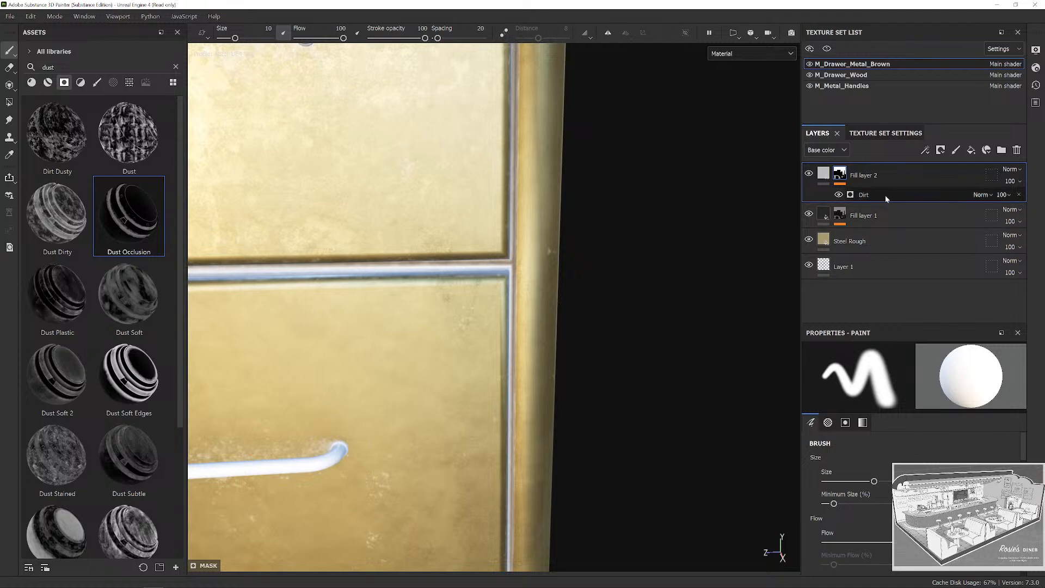
pyautogui.click(871, 195)
pyautogui.click(823, 173)
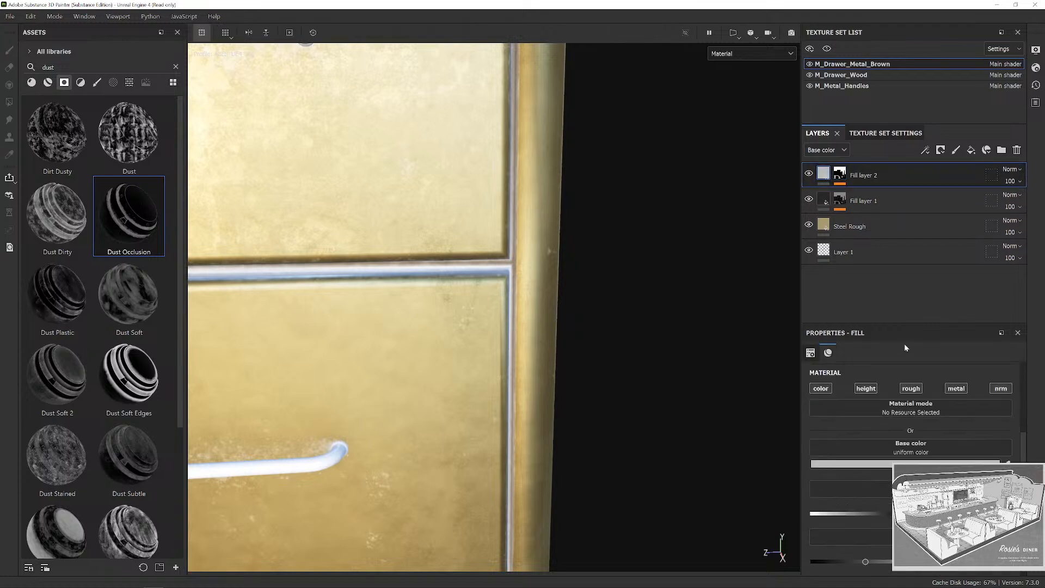
pyautogui.click(925, 463)
pyautogui.write('020202')
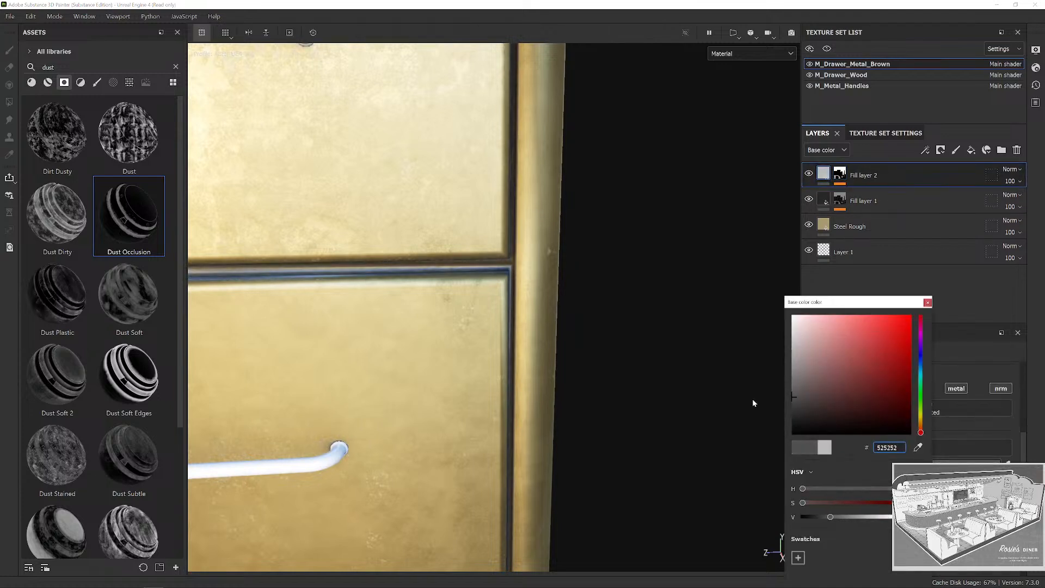
pyautogui.keyDown('alt'); pyautogui.moveTo(741, 437); pyautogui.dragTo(632, 356, button='right'); pyautogui.keyUp('alt')
pyautogui.keyDown('alt'); pyautogui.moveTo(631, 356); pyautogui.dragTo(694, 275); pyautogui.keyUp('alt')
pyautogui.keyDown('alt'); pyautogui.moveTo(443, 335); pyautogui.dragTo(585, 255, button='right'); pyautogui.keyUp('alt')
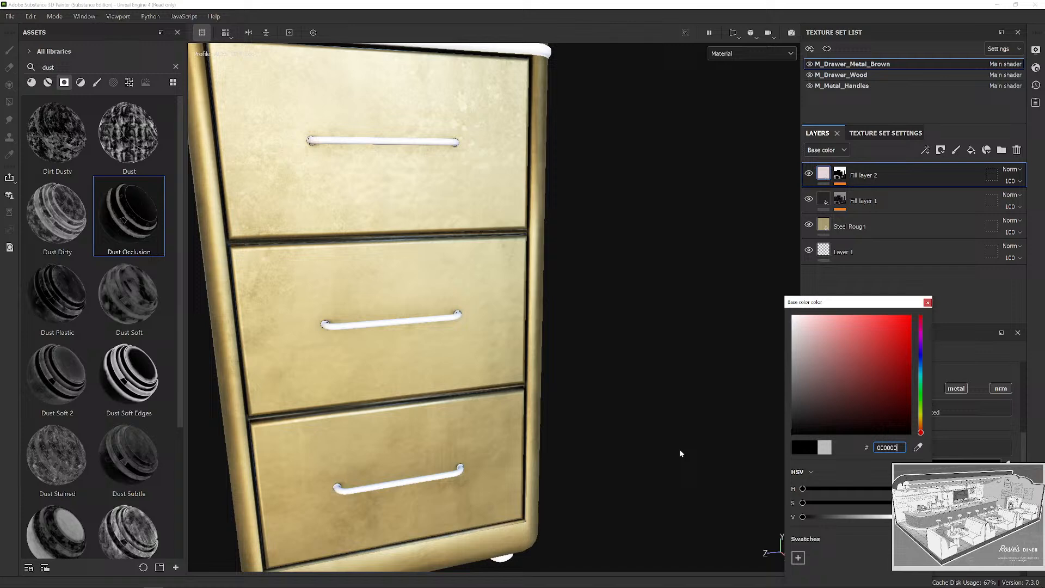
pyautogui.write('3E3E3E')
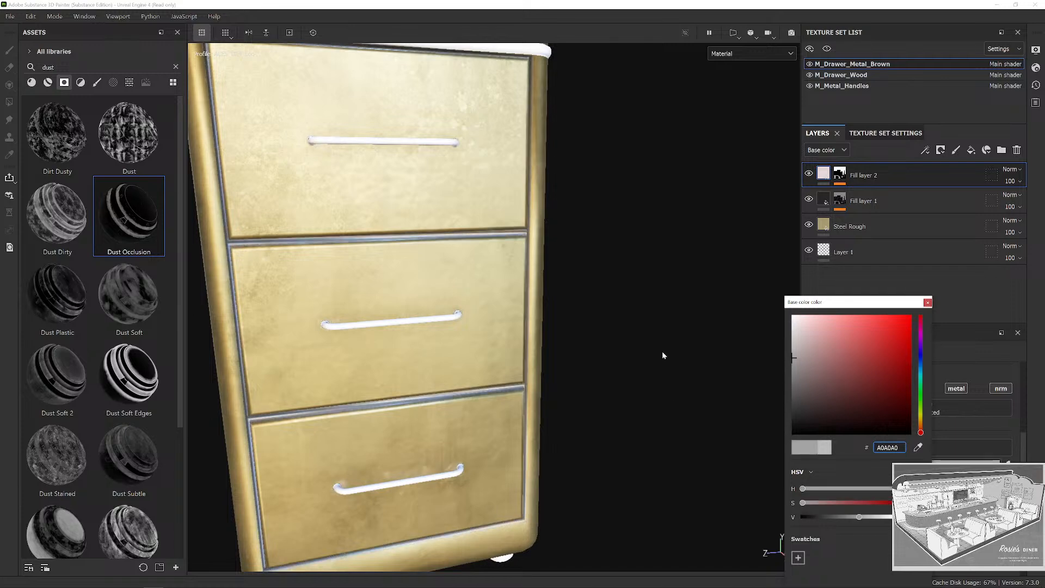
pyautogui.moveTo(638, 406); pyautogui.dragTo(638, 411)
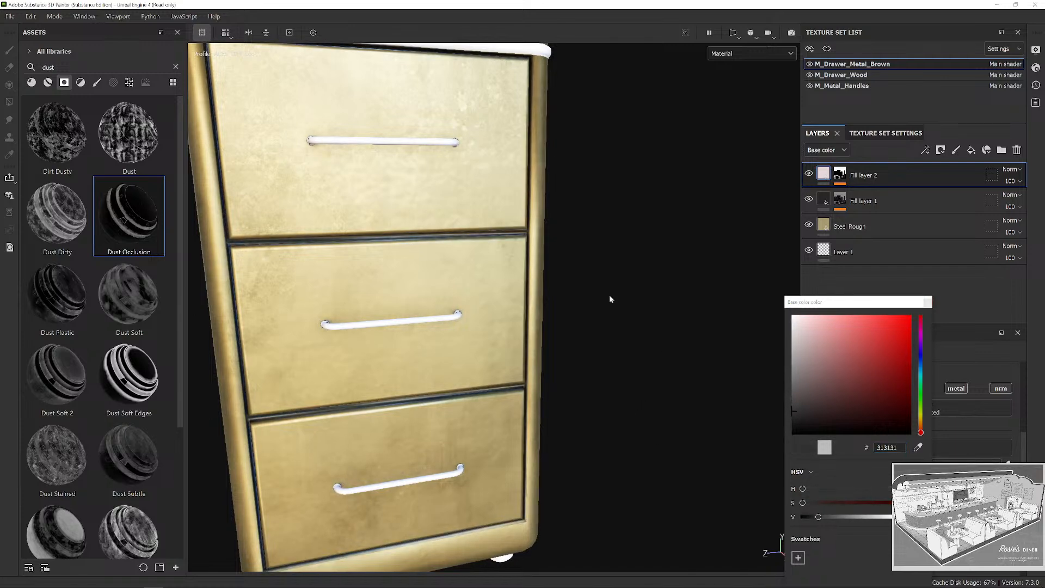
pyautogui.keyDown('alt'); pyautogui.moveTo(611, 299); pyautogui.dragTo(623, 236, button='right'); pyautogui.keyUp('alt')
pyautogui.keyDown('alt'); pyautogui.moveTo(625, 236); pyautogui.dragTo(636, 265, button='middle'); pyautogui.keyUp('alt')
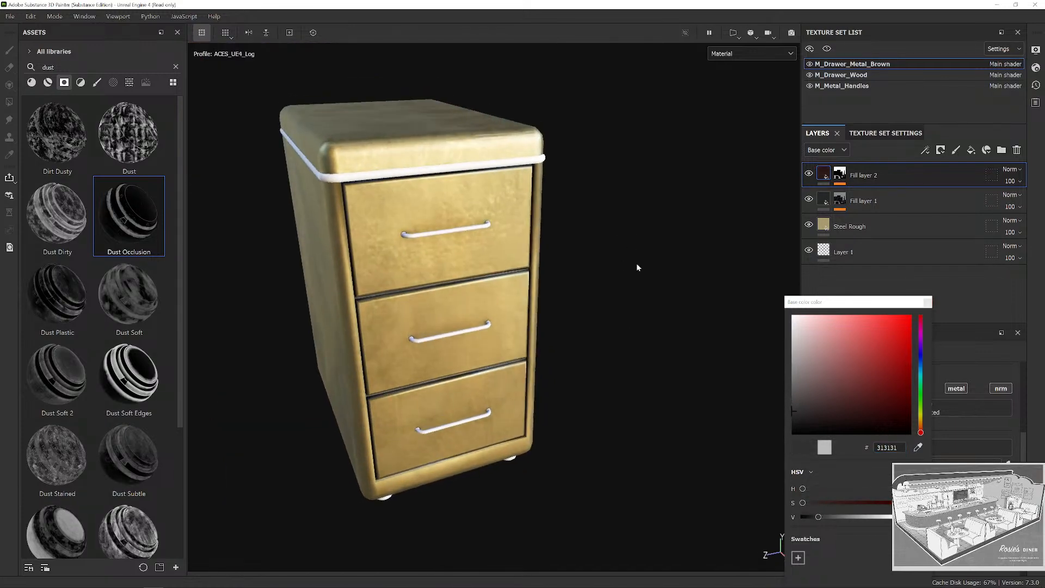
pyautogui.scroll(-2, 637, 259)
pyautogui.keyDown('alt'); pyautogui.moveTo(637, 253); pyautogui.dragTo(607, 264); pyautogui.keyUp('alt')
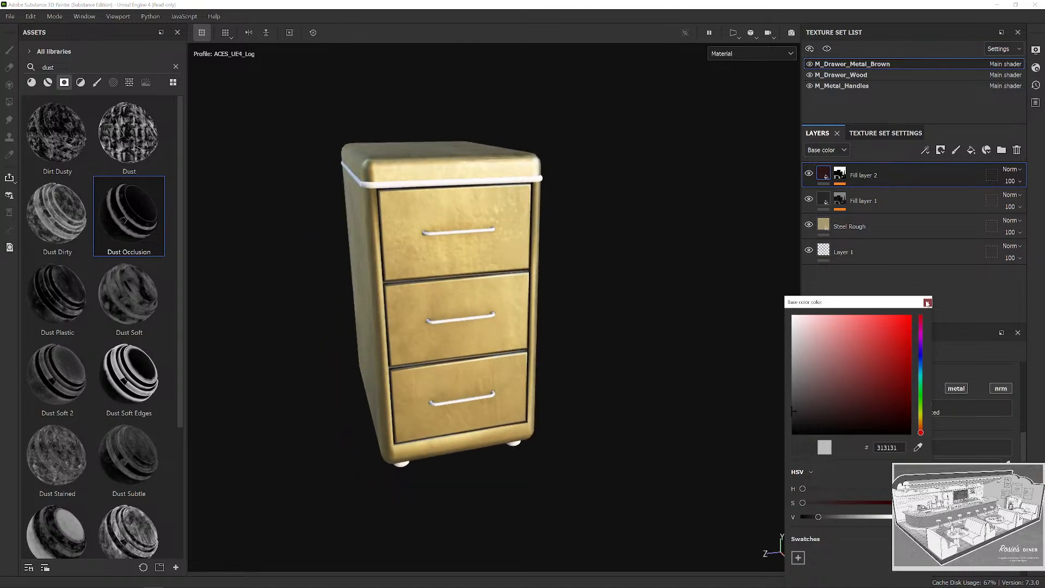
# Close the color picker, clear the dust search and search the smart materials for metal.
pyautogui.click(927, 303)
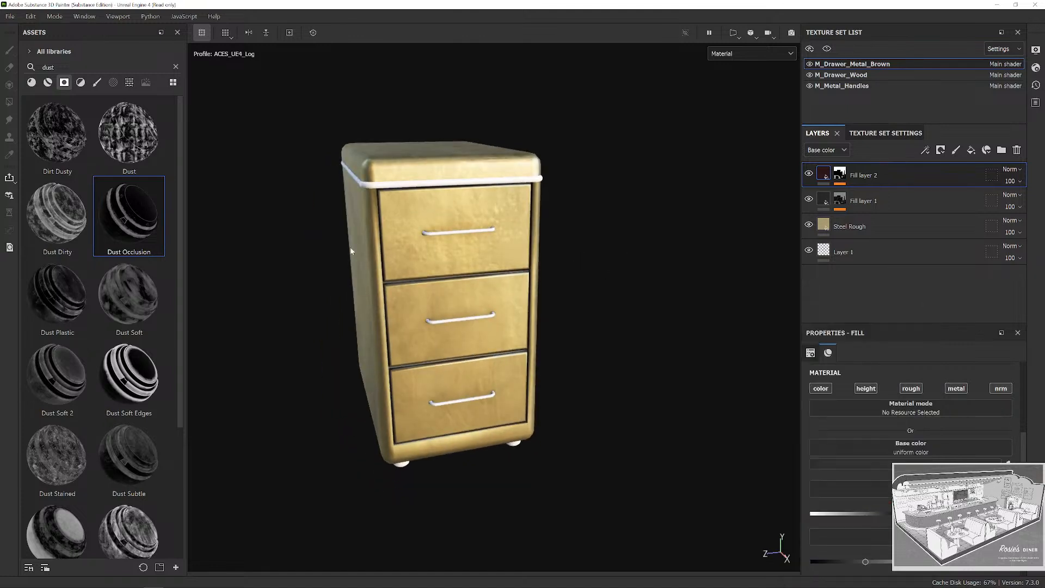
pyautogui.click(48, 82)
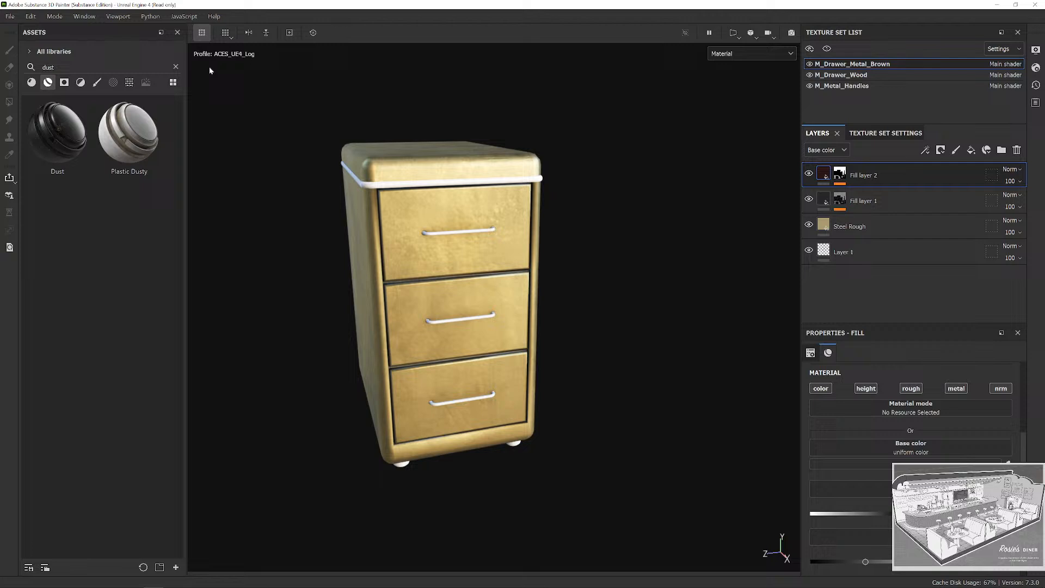
pyautogui.click(175, 67)
pyautogui.scroll(-10, 98, 371)
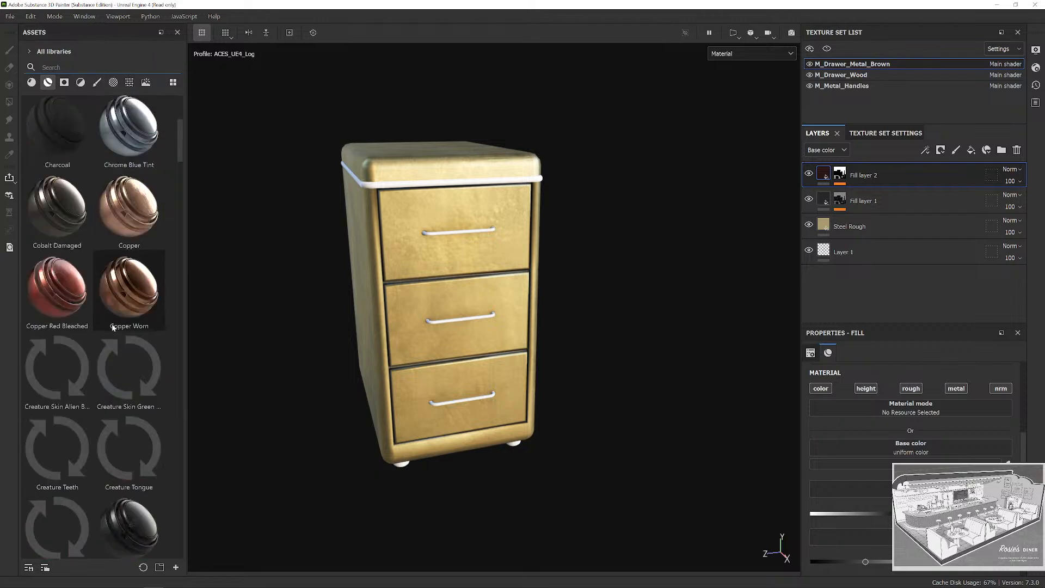
pyautogui.scroll(10, 117, 313)
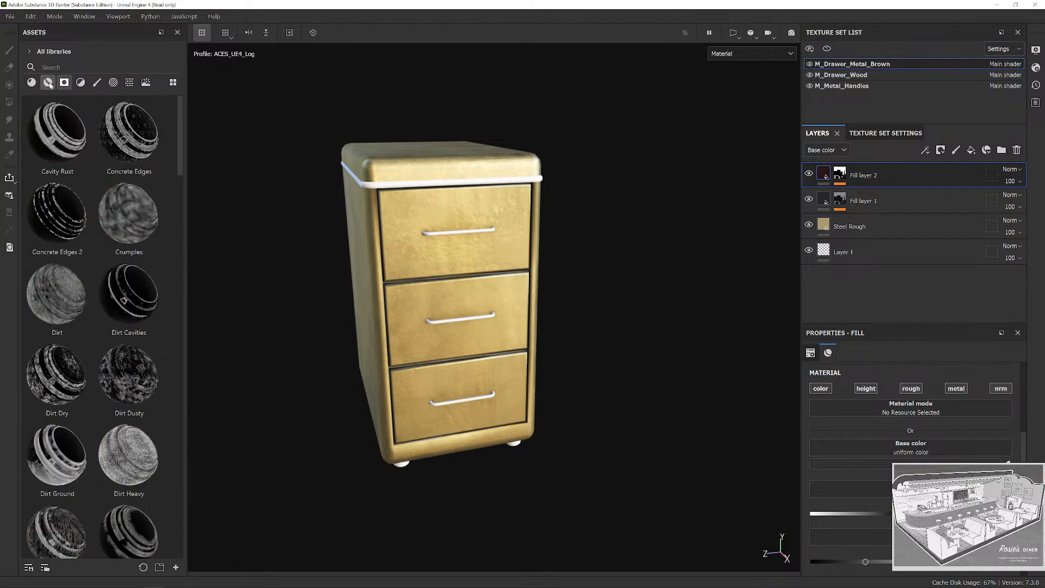
pyautogui.click(64, 67)
pyautogui.write('metal')
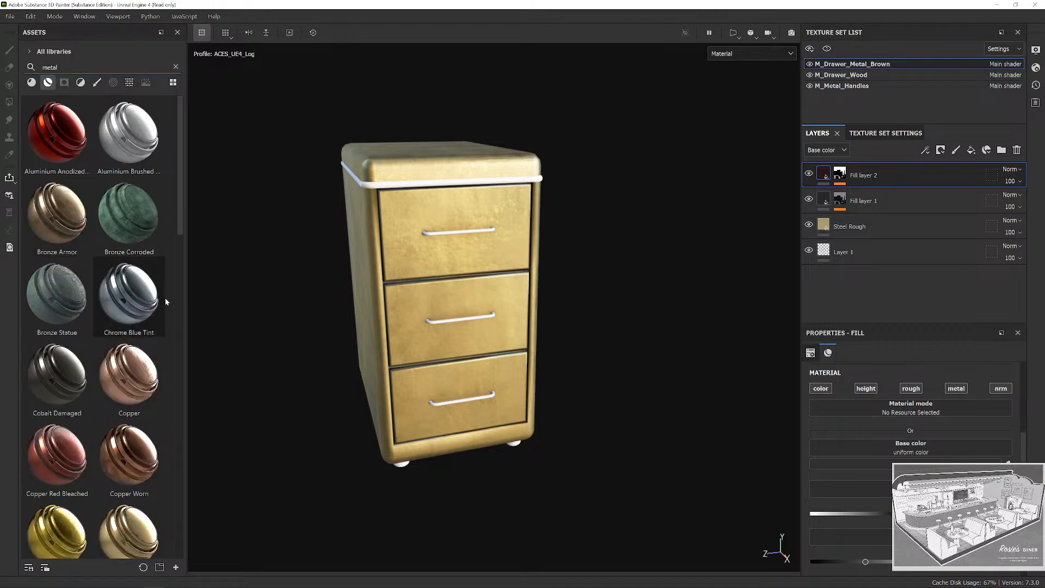
pyautogui.moveTo(180, 215); pyautogui.dragTo(172, 381)
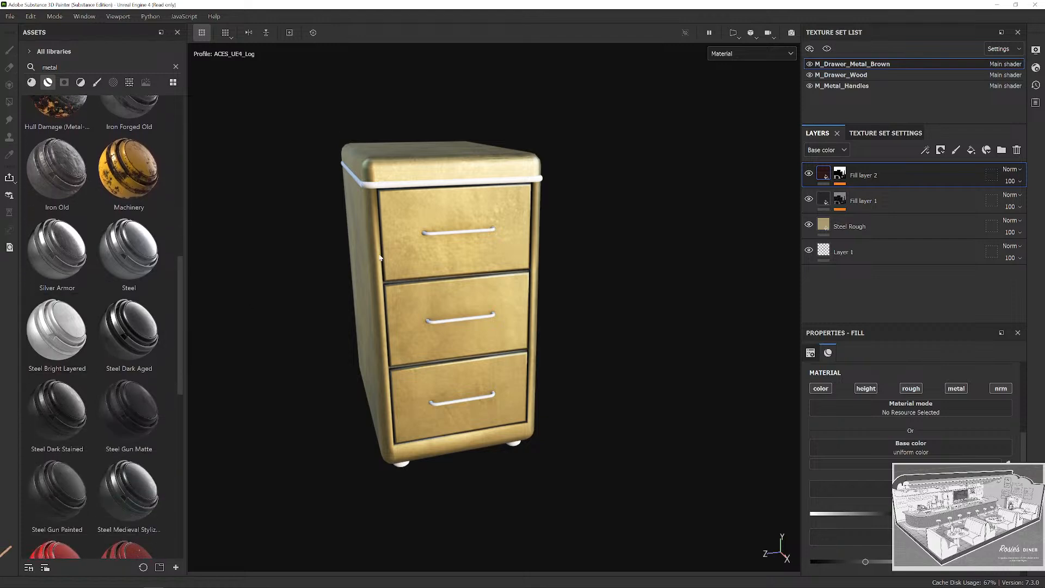
# Try the Steel Bright Layered smart material on the handles and trim, and undo it.
pyautogui.scroll(5, 380, 257)
pyautogui.moveTo(56, 329); pyautogui.dragTo(484, 248)
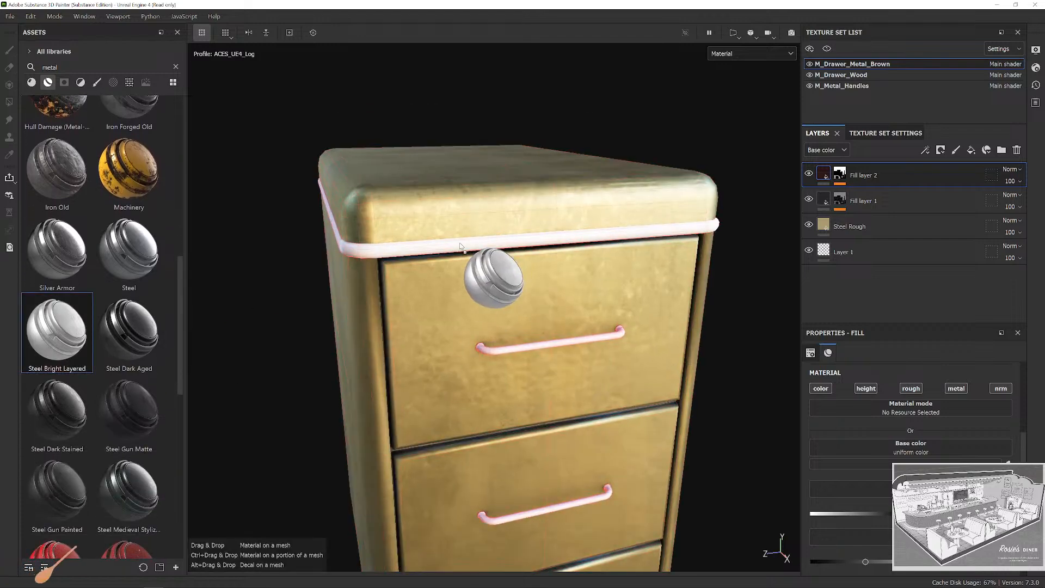
pyautogui.scroll(3, 485, 248)
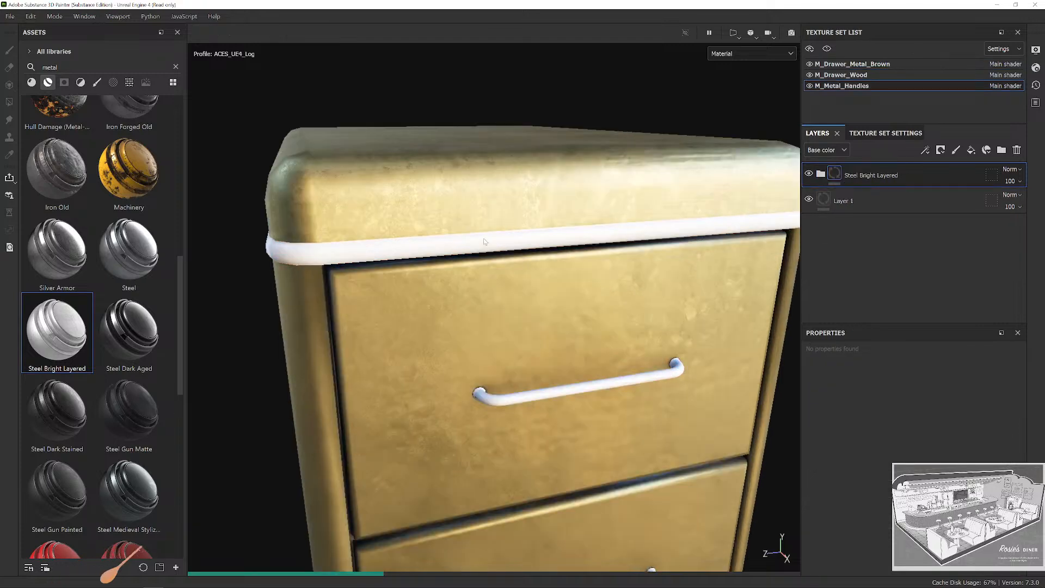
pyautogui.keyDown('alt'); pyautogui.moveTo(463, 295); pyautogui.dragTo(514, 287); pyautogui.keyUp('alt')
pyautogui.hotkey('ctrl', 'z')
# Apply the Steel smart material to the handles and trim, and expand its layer group.
pyautogui.moveTo(158, 284); pyautogui.dragTo(312, 257)
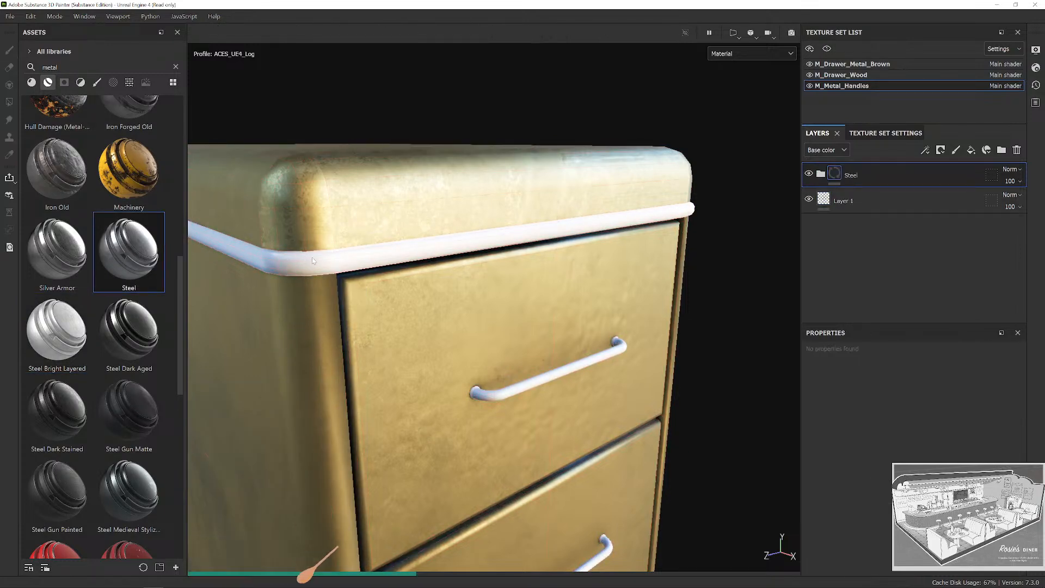
pyautogui.scroll(-3, 483, 299)
pyautogui.keyDown('alt'); pyautogui.moveTo(482, 302); pyautogui.dragTo(452, 315); pyautogui.keyUp('alt')
pyautogui.keyDown('alt'); pyautogui.moveTo(461, 306); pyautogui.dragTo(522, 263, button='right'); pyautogui.keyUp('alt')
pyautogui.keyDown('alt'); pyautogui.moveTo(522, 263); pyautogui.dragTo(479, 245); pyautogui.keyUp('alt')
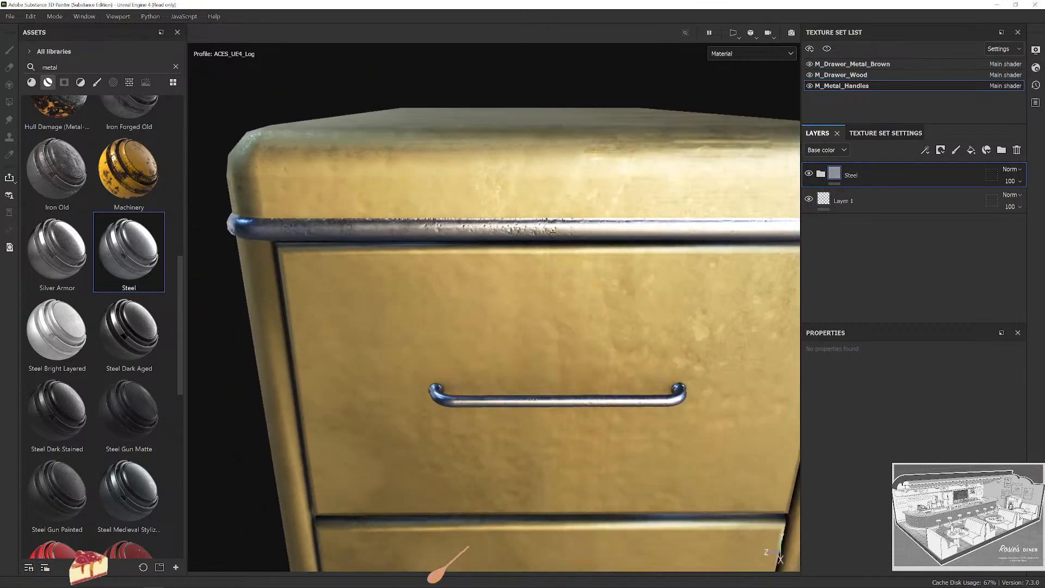
pyautogui.keyDown('alt'); pyautogui.moveTo(479, 245); pyautogui.dragTo(494, 268, button='right'); pyautogui.keyUp('alt')
pyautogui.keyDown('alt'); pyautogui.moveTo(495, 268); pyautogui.dragTo(575, 244); pyautogui.keyUp('alt')
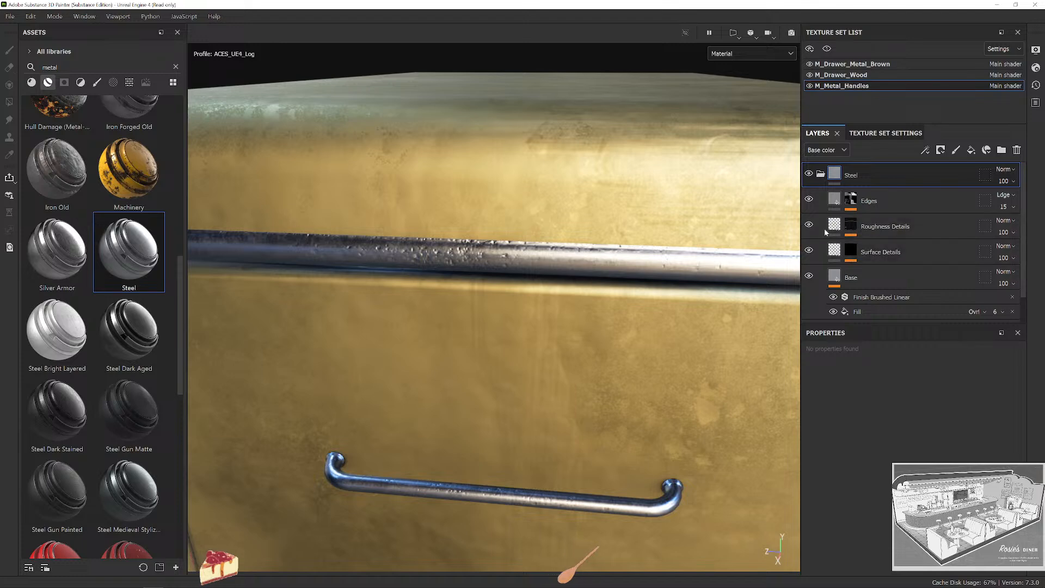
# Toggle the Steel group's detail layers to find the source of the surface pitting, and delete the Surface Details layer.
pyautogui.keyDown('alt'); pyautogui.moveTo(462, 271); pyautogui.dragTo(577, 270); pyautogui.keyUp('alt')
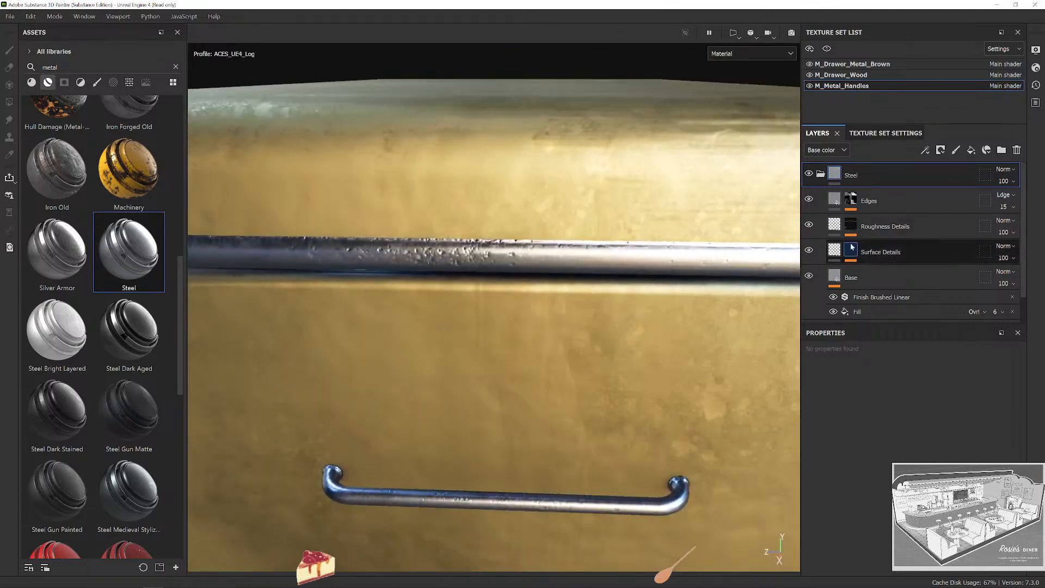
pyautogui.click(808, 225)
pyautogui.click(808, 226)
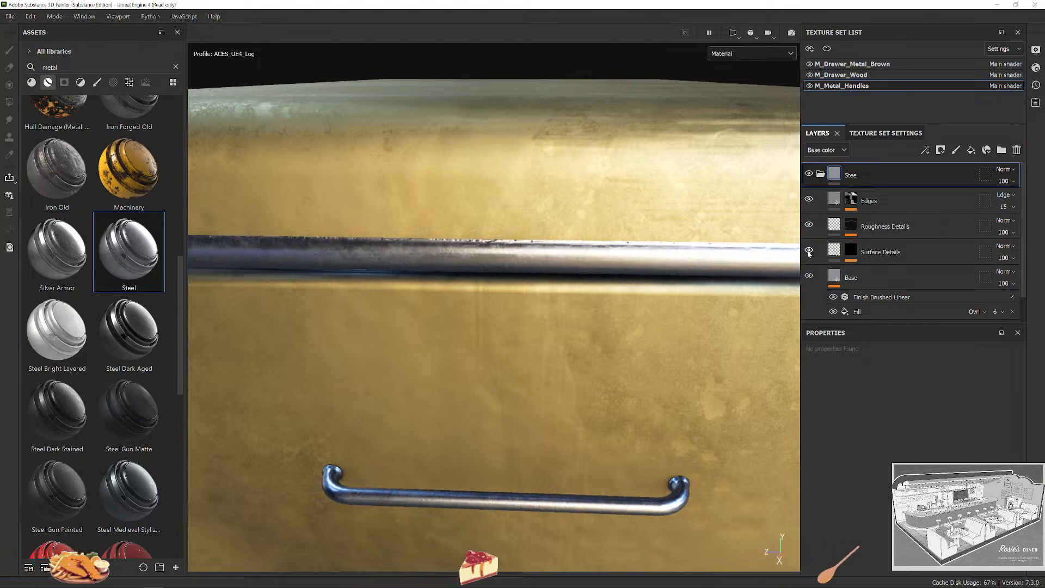
pyautogui.scroll(-3, 703, 244)
pyautogui.keyDown('alt'); pyautogui.moveTo(703, 245); pyautogui.dragTo(648, 373); pyautogui.keyUp('alt')
pyautogui.scroll(-2, 648, 374)
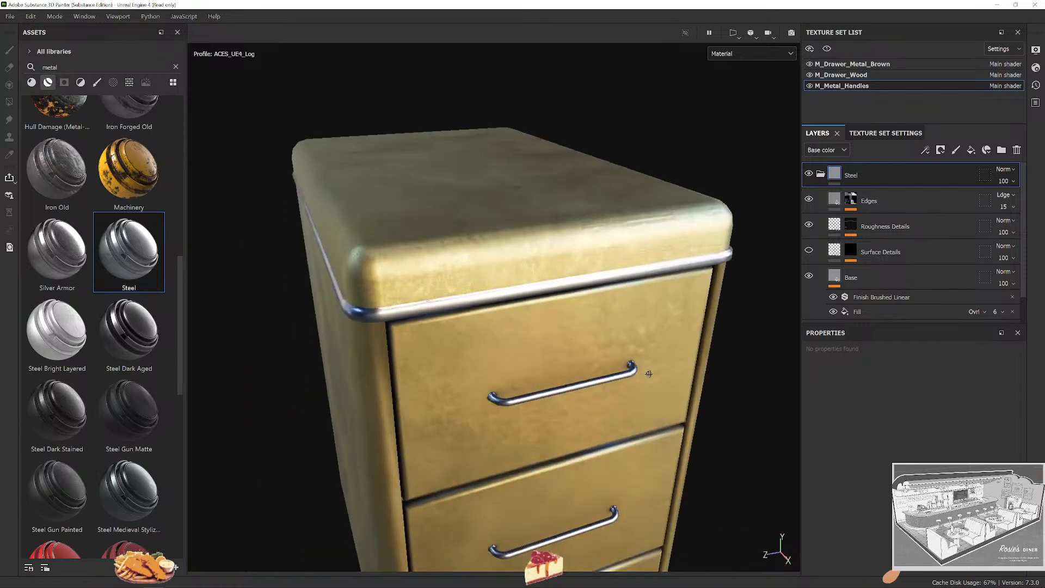
pyautogui.keyDown('alt'); pyautogui.moveTo(648, 373); pyautogui.dragTo(606, 290, button='middle'); pyautogui.keyUp('alt')
pyautogui.press('f')
pyautogui.click(916, 250)
pyautogui.press('Delete')
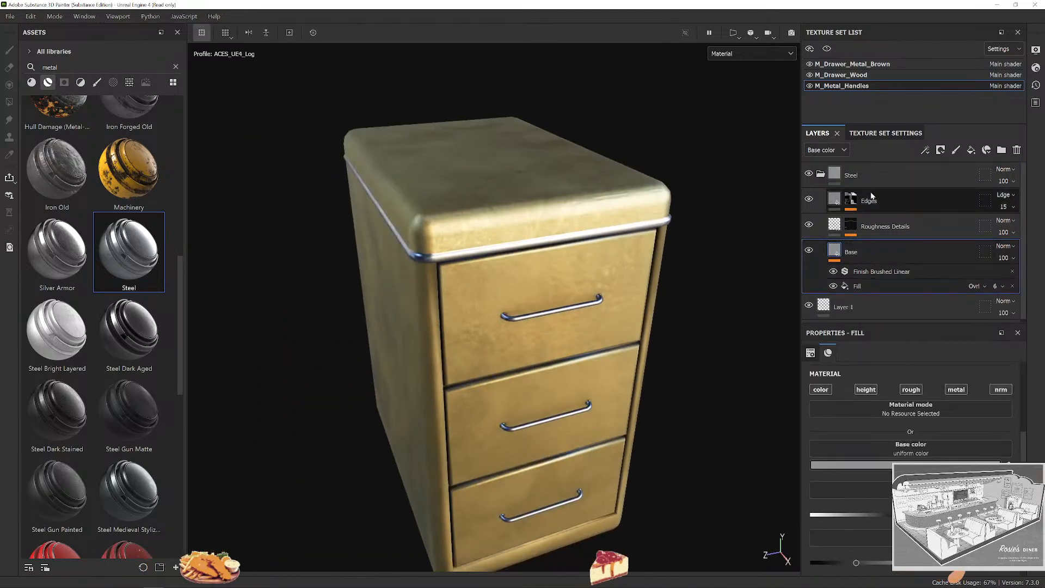
# Delete the empty Layer 1 from the M_Metal_Handles texture set and collapse the Steel group.
pyautogui.click(874, 305)
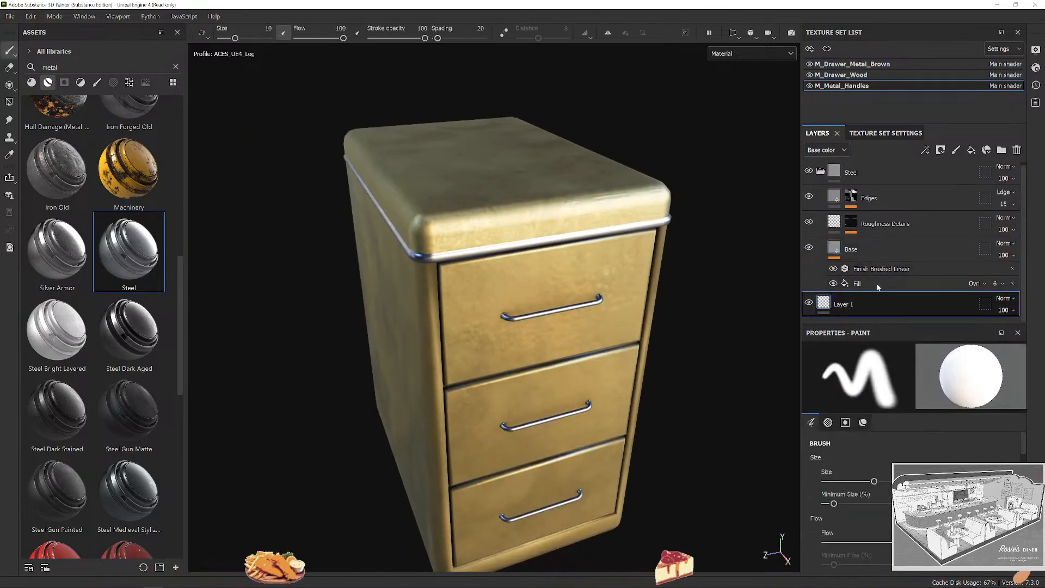
pyautogui.press('Delete')
pyautogui.click(820, 173)
pyautogui.keyDown('alt'); pyautogui.moveTo(696, 272); pyautogui.dragTo(659, 304); pyautogui.keyUp('alt')
pyautogui.keyDown('alt'); pyautogui.moveTo(658, 304); pyautogui.dragTo(707, 389, button='middle'); pyautogui.keyUp('alt')
pyautogui.moveTo(534, 212)
pyautogui.keyDown('alt'); pyautogui.mouseDown()
pyautogui.moveTo(599, 305)
pyautogui.moveTo(620, 312)
pyautogui.mouseUp(); pyautogui.keyUp('alt')
pyautogui.scroll(3, 571, 262)
pyautogui.scroll(-3, 620, 313)
pyautogui.keyDown('shift'); pyautogui.moveTo(620, 313); pyautogui.dragTo(587, 307, button='right'); pyautogui.keyUp('shift')
pyautogui.scroll(2, 584, 296)
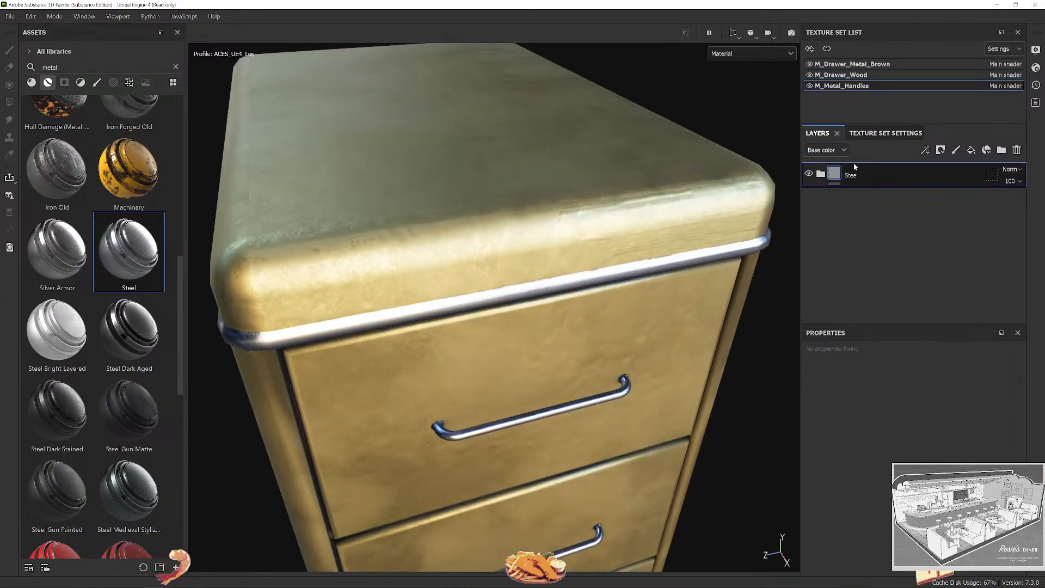
# Copy the top occlusion fill layer from M_Drawer_Metal_Brown and paste it above the Steel group in M_Metal_Handles.
pyautogui.click(844, 76)
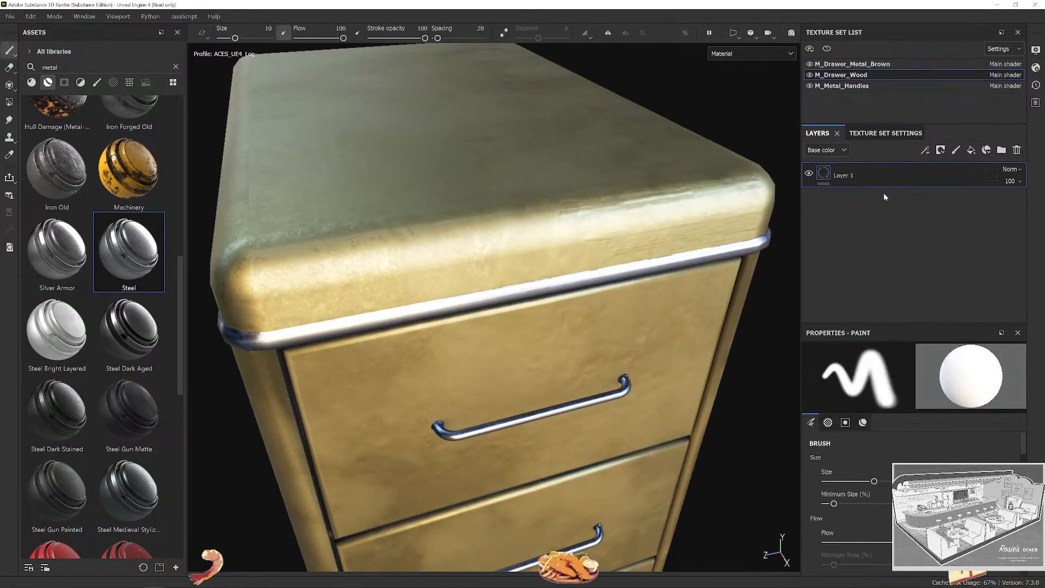
pyautogui.click(860, 64)
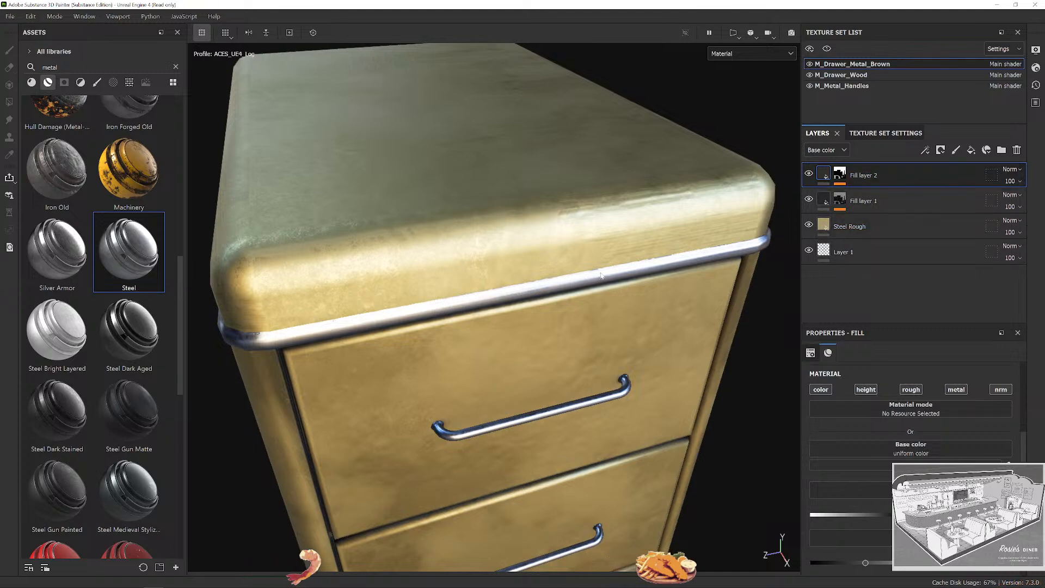
pyautogui.scroll(-1, 601, 274)
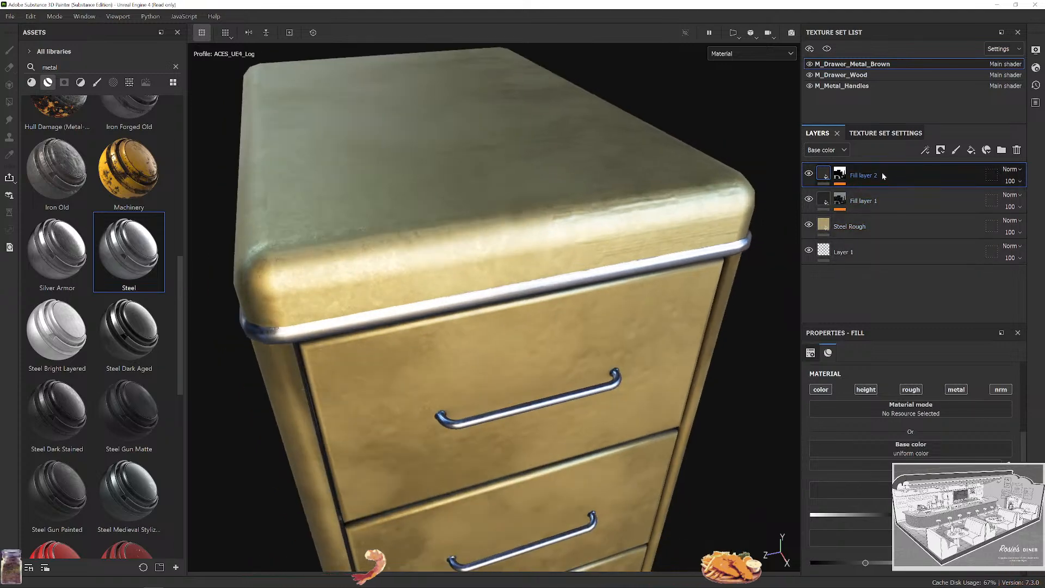
pyautogui.click(867, 75)
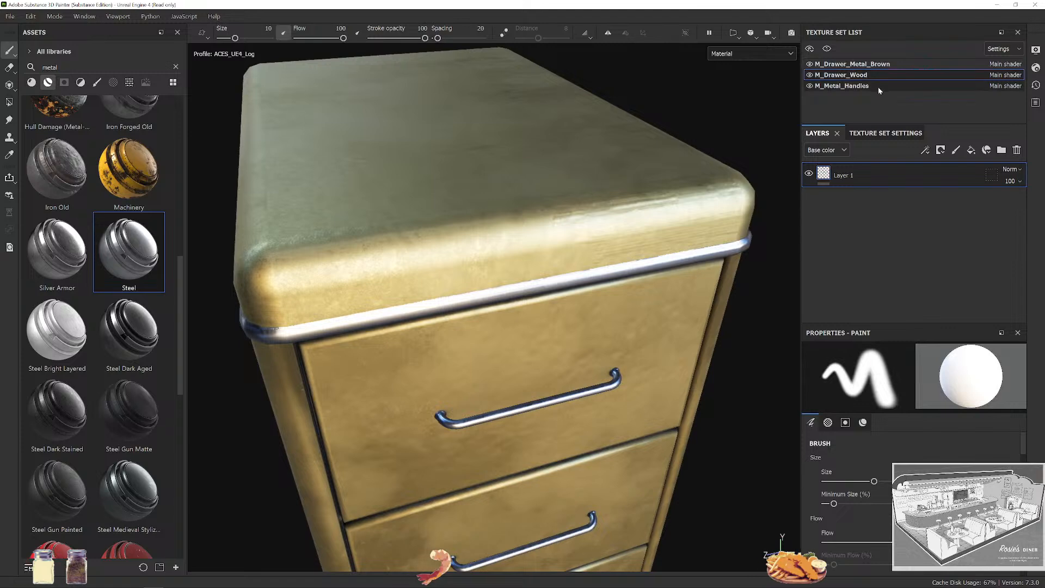
pyautogui.click(877, 87)
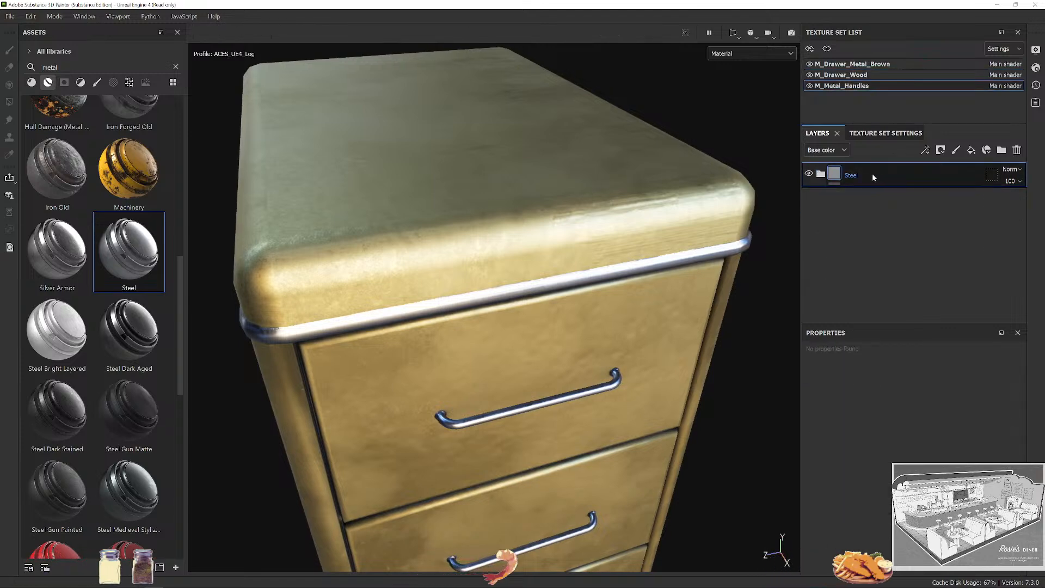
pyautogui.click(970, 149)
pyautogui.scroll(5, 550, 305)
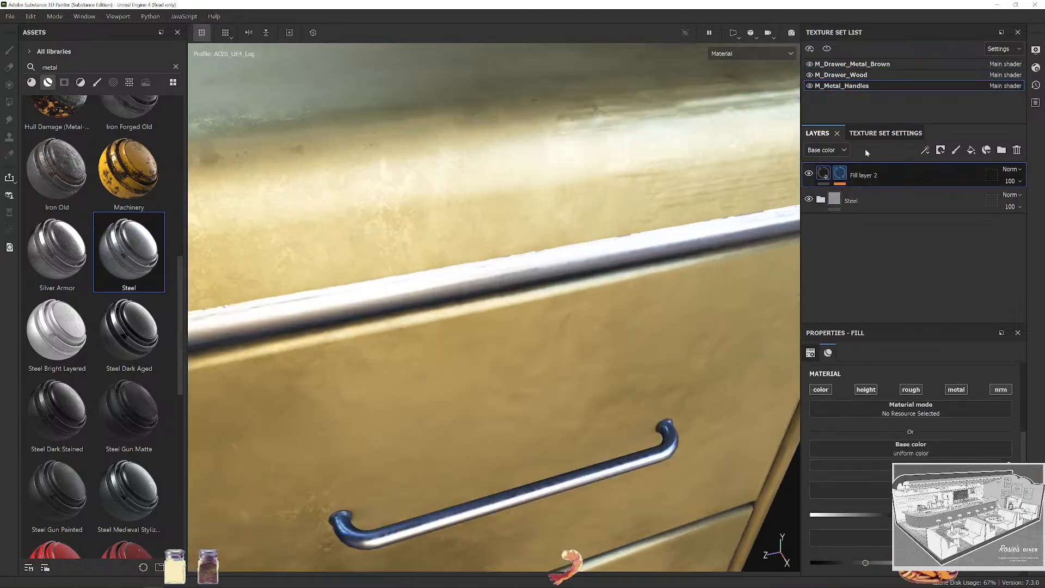
# Rename the pasted handles layer as Occ, and M_Drawer_Metal_Brown's upper and lower fill layers as Occ and Dust.
pyautogui.scroll(-4, 567, 326)
pyautogui.keyDown('alt'); pyautogui.moveTo(578, 338); pyautogui.dragTo(587, 305); pyautogui.keyUp('alt')
pyautogui.keyDown('shift'); pyautogui.moveTo(588, 305); pyautogui.dragTo(627, 308, button='right'); pyautogui.keyUp('shift')
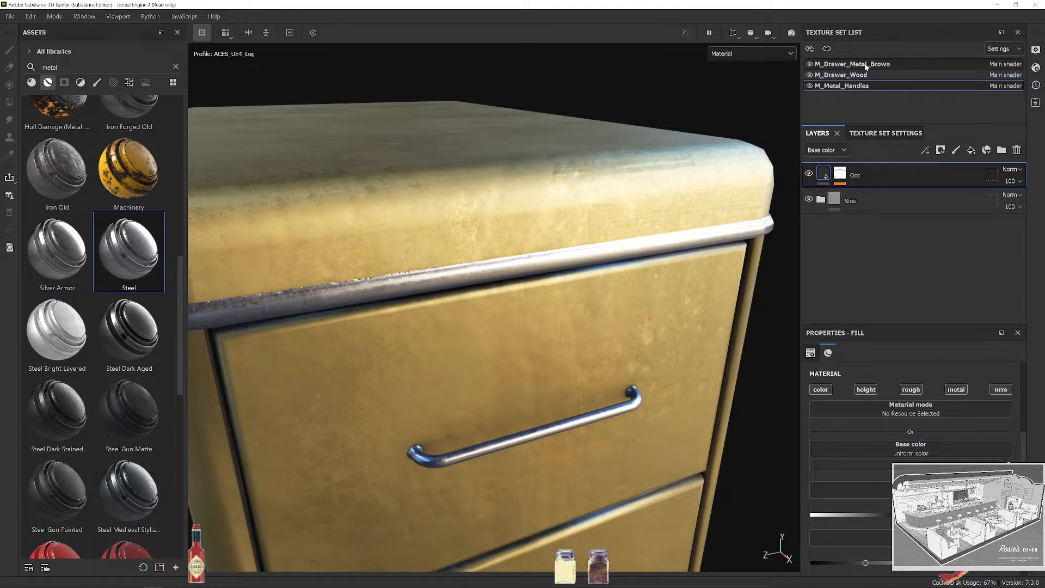
pyautogui.click(847, 64)
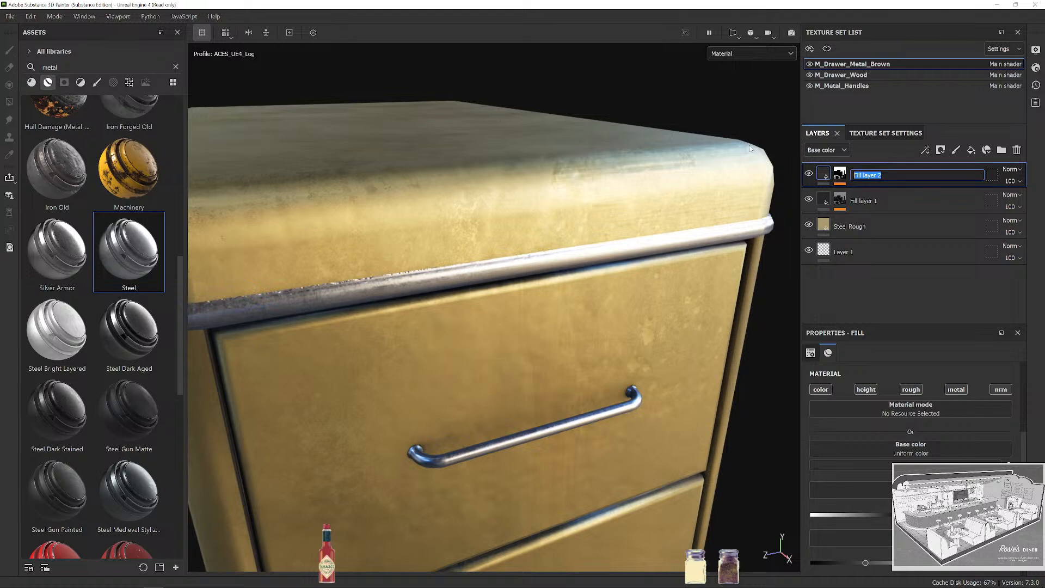
pyautogui.click(874, 203)
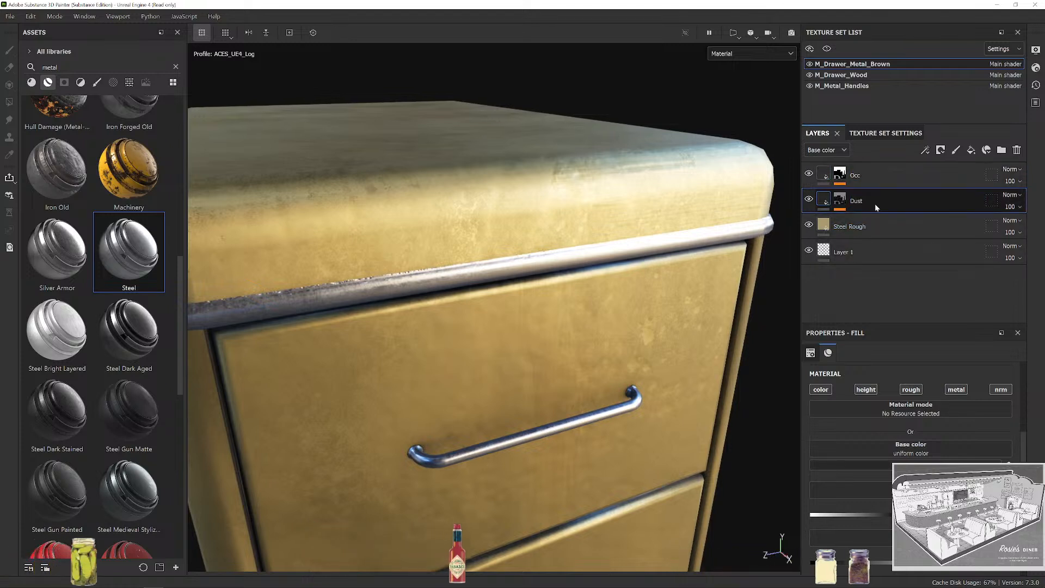
# Paste a copy of the Dust layer above Occ in M_Metal_Handles and toggle its visibility to compare the effect.
pyautogui.click(854, 75)
pyautogui.click(854, 86)
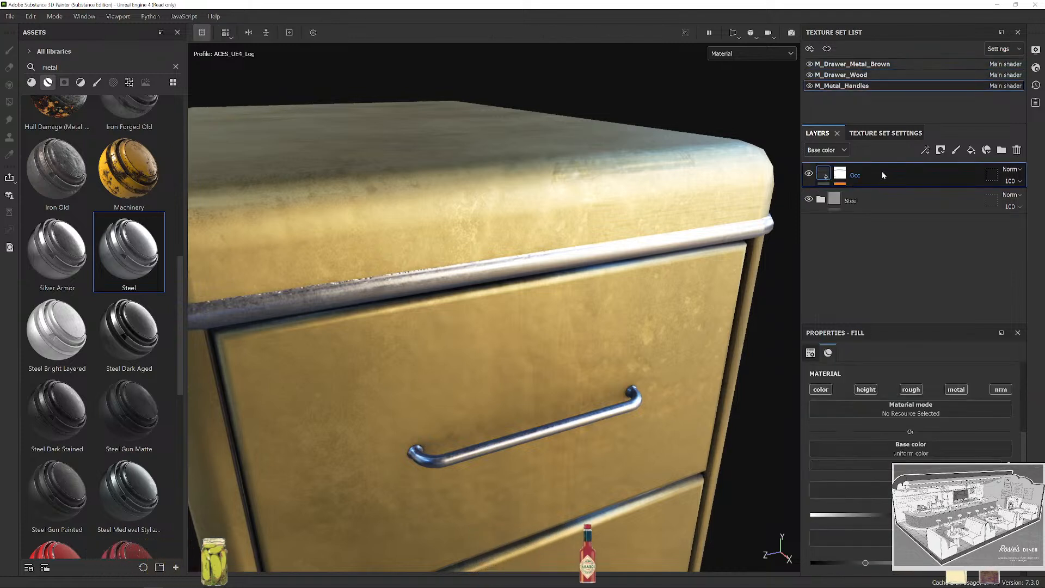
pyautogui.hotkey('ctrl', 'v')
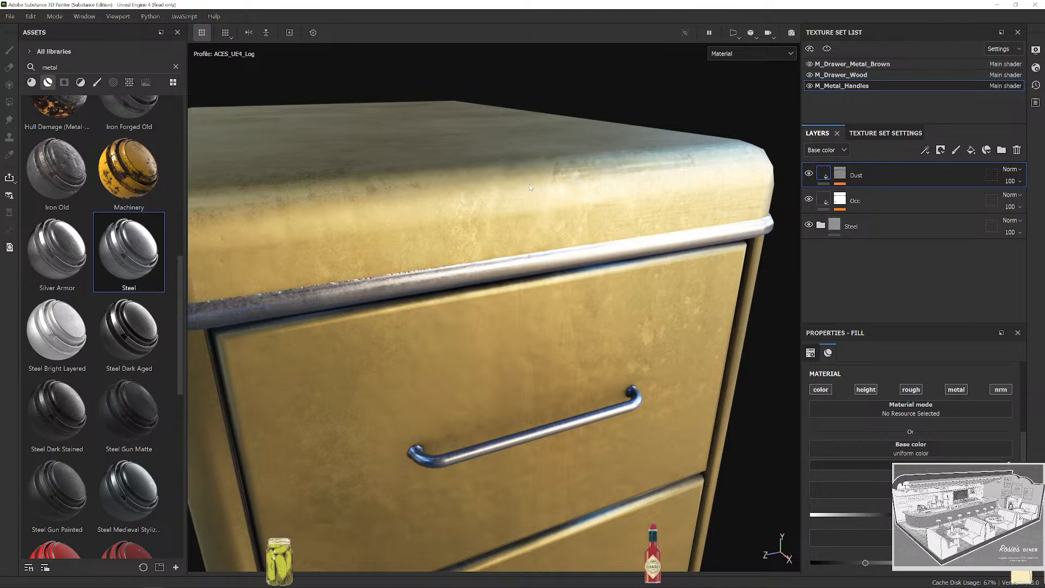
pyautogui.keyDown('shift'); pyautogui.moveTo(529, 187); pyautogui.dragTo(551, 223, button='right'); pyautogui.keyUp('shift')
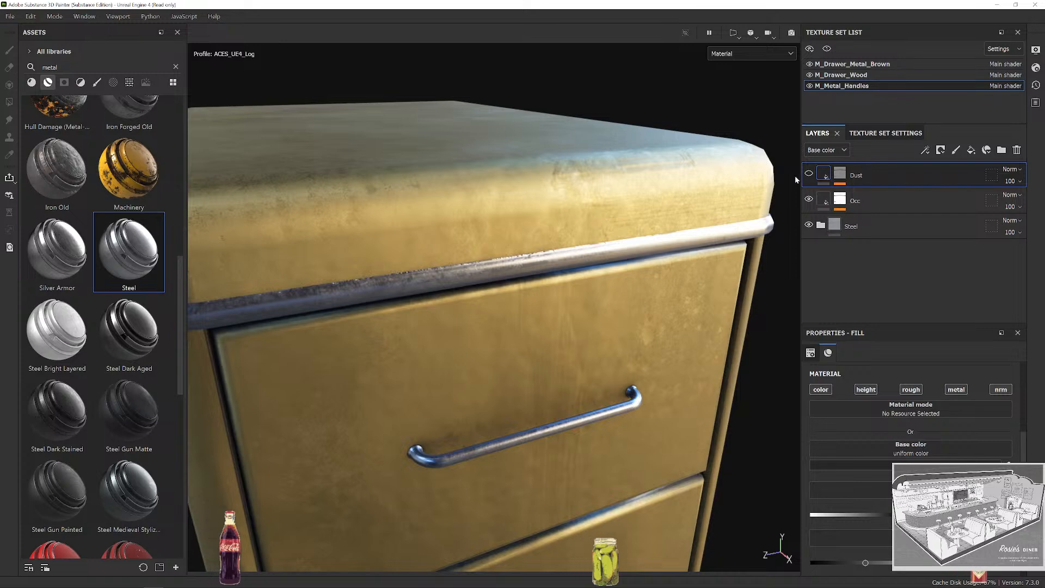
pyautogui.keyDown('alt'); pyautogui.moveTo(544, 418); pyautogui.dragTo(504, 301); pyautogui.keyUp('alt')
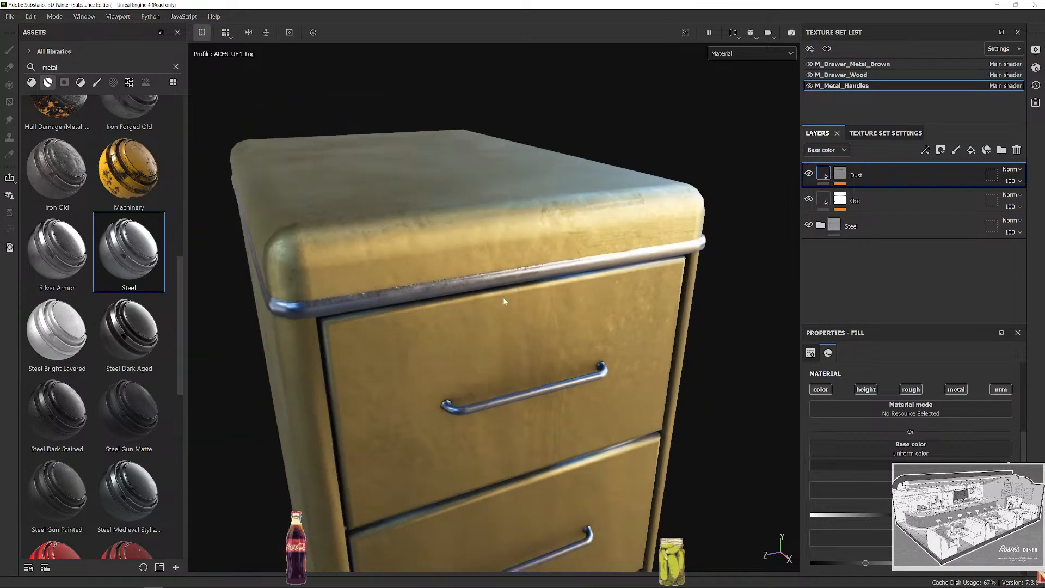
# Examine the whole drawer, its metal handles and its feet from several angles under different environment lighting directions.
pyautogui.moveTo(542, 284)
pyautogui.keyDown('shift'); pyautogui.mouseDown(button='right')
pyautogui.moveTo(604, 284)
pyautogui.moveTo(555, 283)
pyautogui.mouseUp(button='right'); pyautogui.keyUp('shift')
pyautogui.scroll(-4, 555, 283)
pyautogui.keyDown('alt'); pyautogui.moveTo(555, 283); pyautogui.dragTo(550, 362); pyautogui.keyUp('alt')
pyautogui.scroll(2, 571, 332)
pyautogui.moveTo(576, 327)
pyautogui.keyDown('alt'); pyautogui.mouseDown()
pyautogui.moveTo(660, 345)
pyautogui.moveTo(603, 342)
pyautogui.moveTo(627, 312)
pyautogui.mouseUp(); pyautogui.keyUp('alt')
pyautogui.scroll(-1, 603, 342)
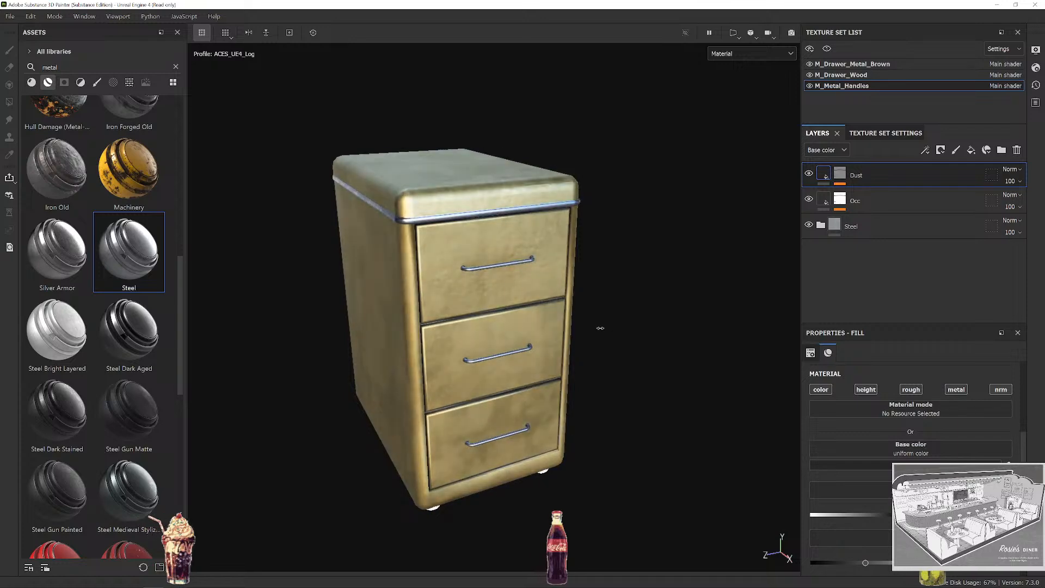
pyautogui.keyDown('shift'); pyautogui.moveTo(605, 332); pyautogui.dragTo(630, 338, button='right'); pyautogui.keyUp('shift')
pyautogui.moveTo(630, 338)
pyautogui.keyDown('alt'); pyautogui.mouseDown()
pyautogui.moveTo(597, 332)
pyautogui.moveTo(619, 318)
pyautogui.moveTo(635, 337)
pyautogui.mouseUp(); pyautogui.keyUp('alt')
pyautogui.keyDown('shift'); pyautogui.moveTo(635, 337); pyautogui.dragTo(606, 357, button='right'); pyautogui.keyUp('shift')
pyautogui.keyDown('alt'); pyautogui.moveTo(606, 357); pyautogui.dragTo(625, 319); pyautogui.keyUp('alt')
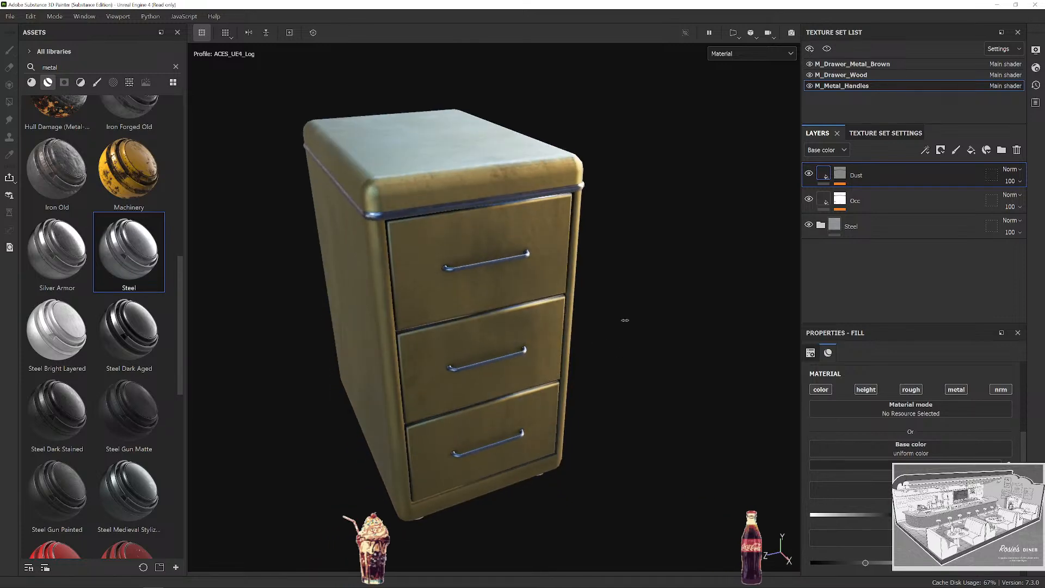
pyautogui.keyDown('shift'); pyautogui.moveTo(625, 319); pyautogui.dragTo(648, 321, button='right'); pyautogui.keyUp('shift')
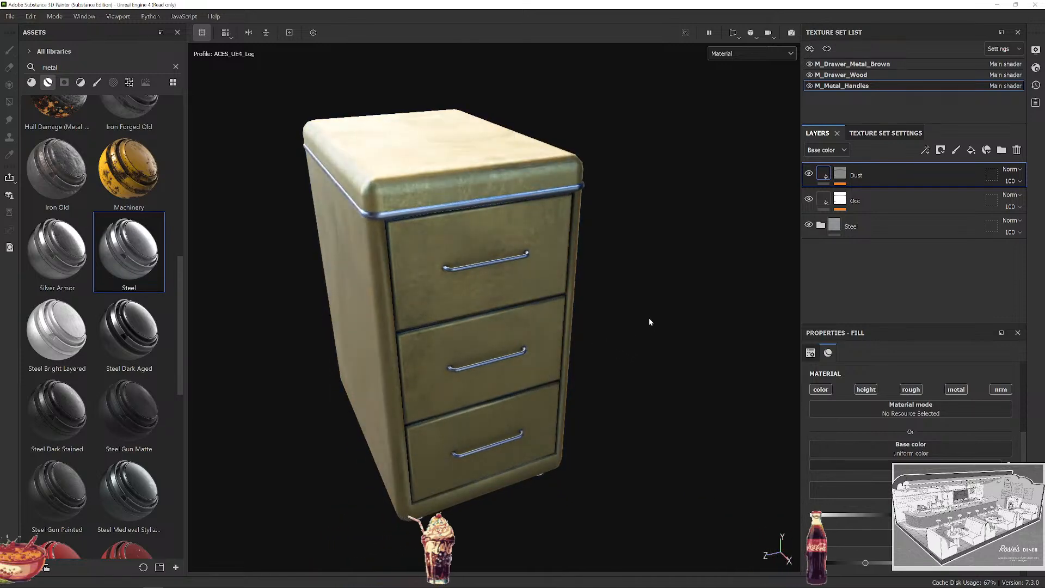
pyautogui.keyDown('alt'); pyautogui.moveTo(648, 321); pyautogui.dragTo(614, 282); pyautogui.keyUp('alt')
pyautogui.keyDown('shift'); pyautogui.moveTo(614, 282); pyautogui.dragTo(626, 335, button='right'); pyautogui.keyUp('shift')
pyautogui.keyDown('alt'); pyautogui.moveTo(626, 336); pyautogui.dragTo(603, 363); pyautogui.keyUp('alt')
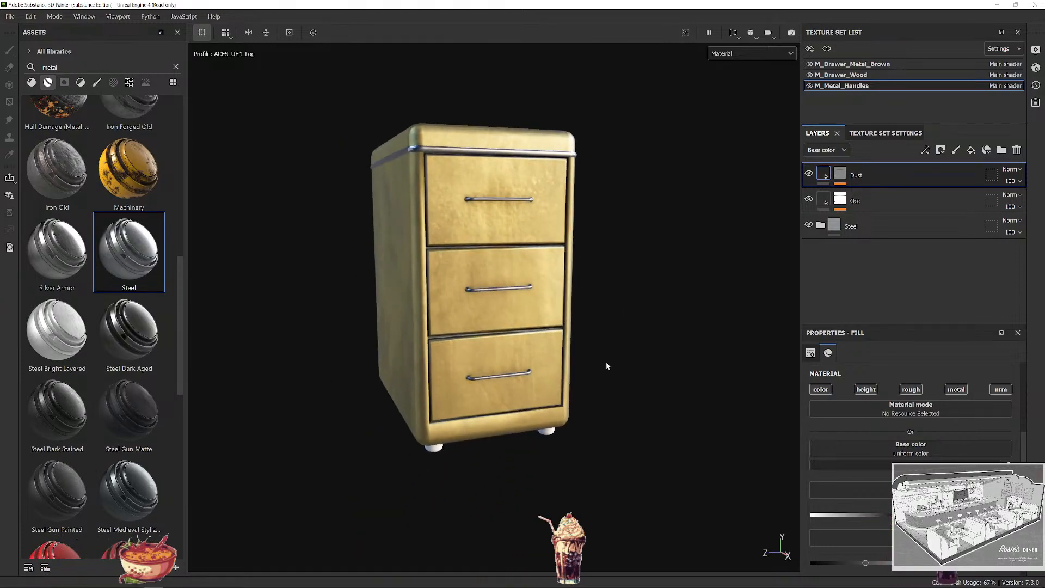
pyautogui.scroll(5, 490, 384)
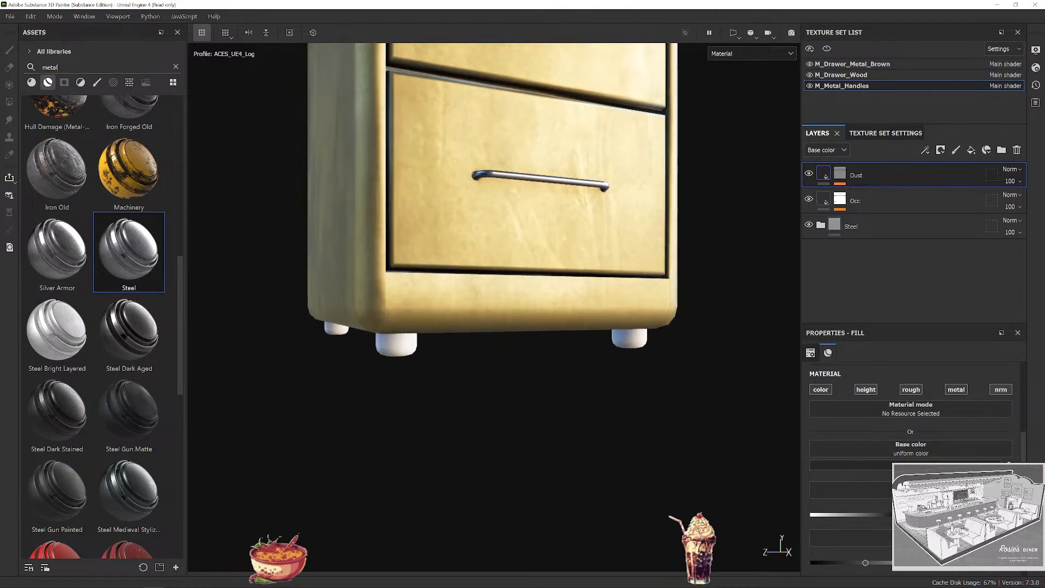
# Search the asset library for wood and limit the results to materials.
pyautogui.write('woodd')
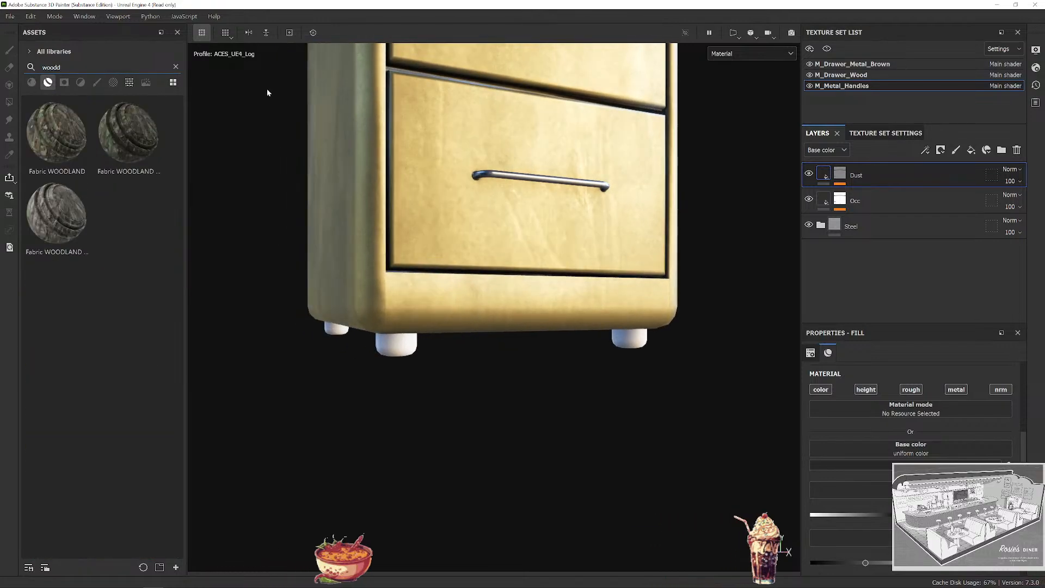
pyautogui.press('BackSpace')
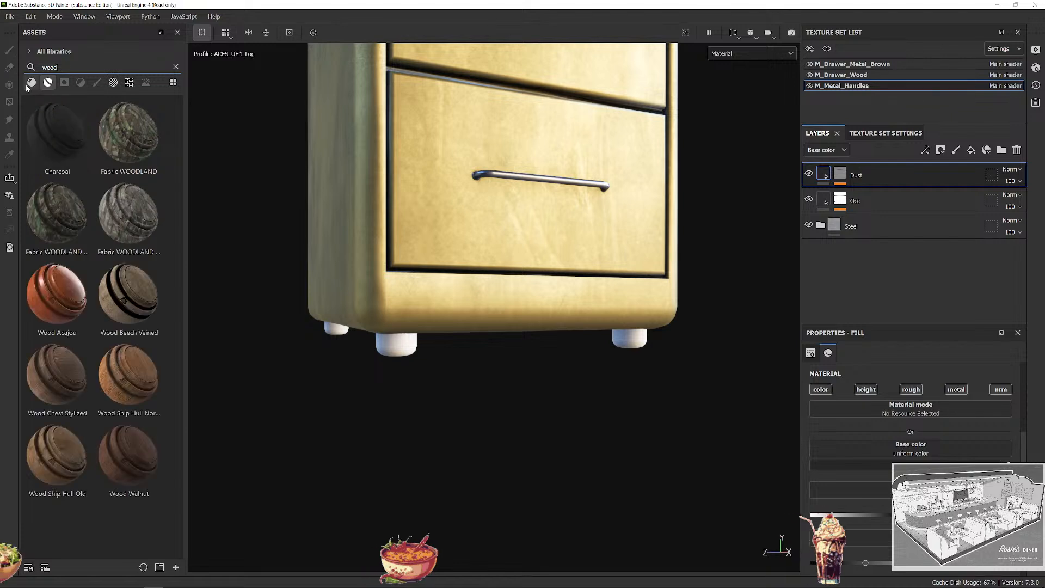
pyautogui.click(31, 82)
# Try the Wood Rough material on the drawer's feet in M_Drawer_Wood and check its grain up close.
pyautogui.moveTo(128, 132); pyautogui.dragTo(403, 344)
pyautogui.scroll(3, 399, 367)
pyautogui.scroll(-3, 419, 374)
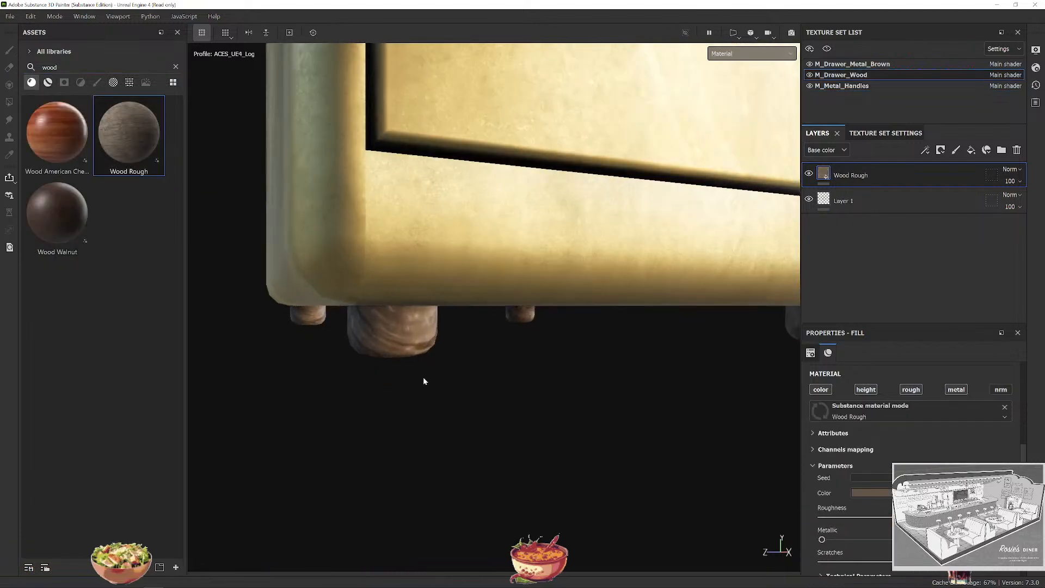
pyautogui.moveTo(453, 379)
pyautogui.keyDown('alt'); pyautogui.mouseDown()
pyautogui.moveTo(532, 369)
pyautogui.moveTo(471, 374)
pyautogui.mouseUp(); pyautogui.keyUp('alt')
pyautogui.scroll(2, 401, 356)
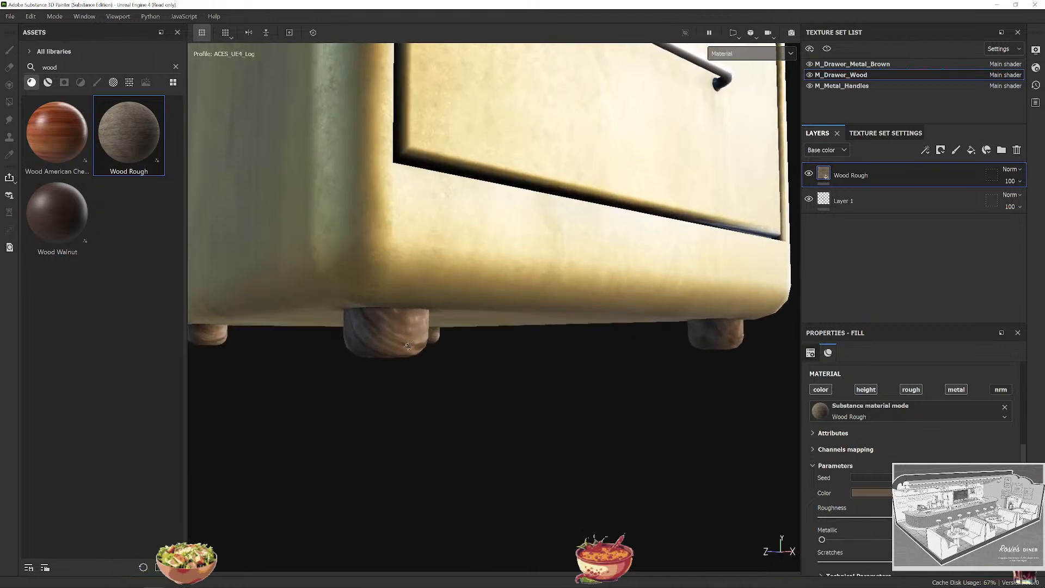
pyautogui.keyDown('alt'); pyautogui.moveTo(427, 337); pyautogui.dragTo(398, 345); pyautogui.keyUp('alt')
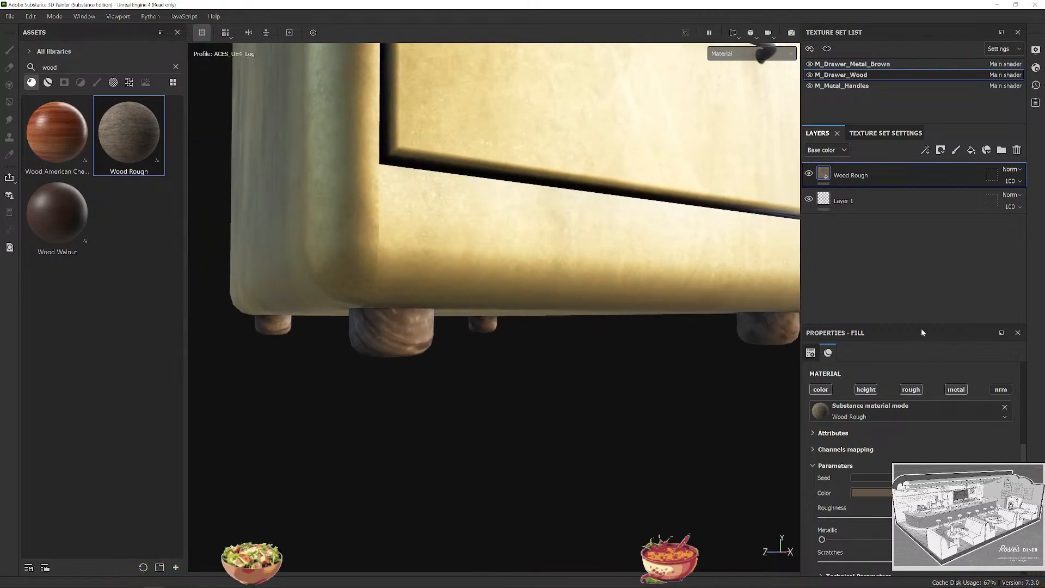
# Give the properties more room and set the Wood Rough layer's projection to Tri-planar projection.
pyautogui.moveTo(921, 329); pyautogui.dragTo(919, 177)
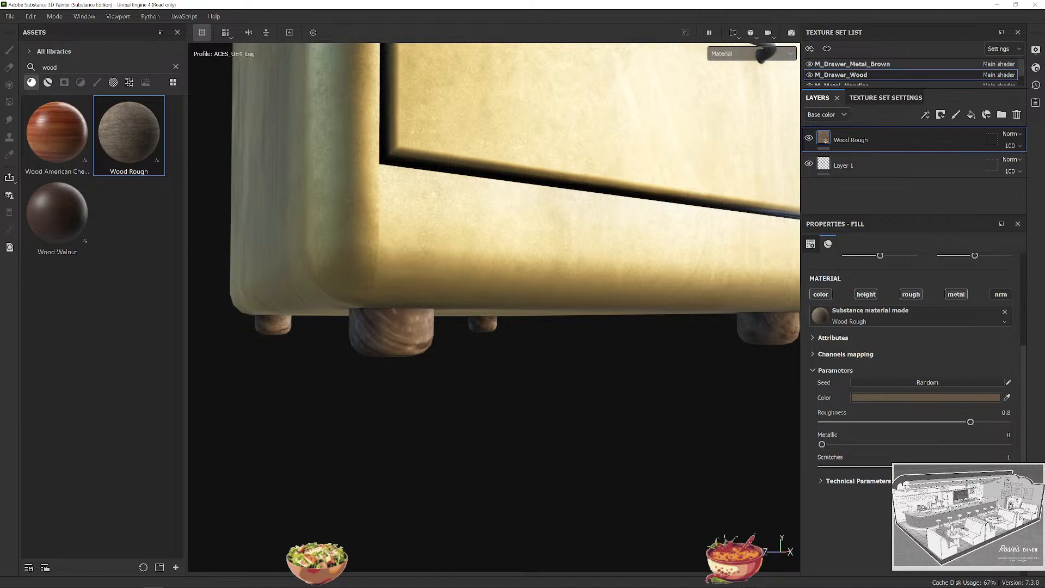
pyautogui.scroll(3, 853, 349)
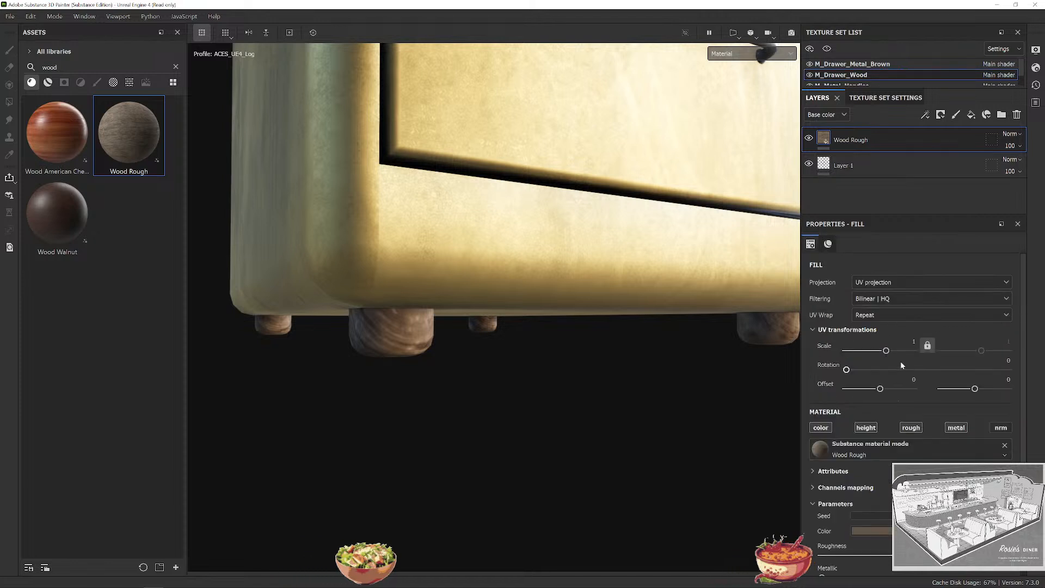
pyautogui.click(885, 282)
pyautogui.click(881, 318)
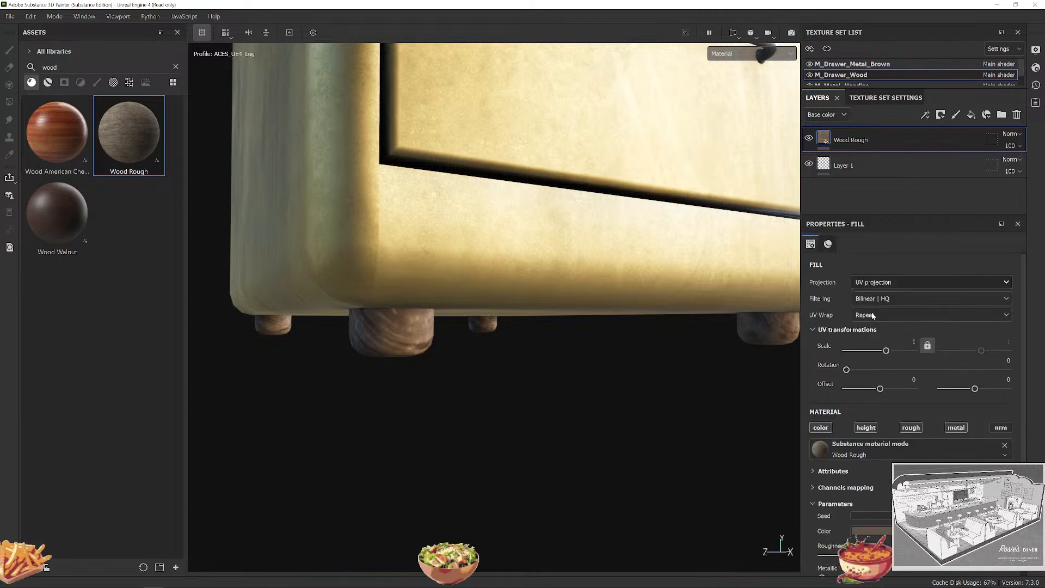
pyautogui.keyDown('alt'); pyautogui.moveTo(472, 373); pyautogui.dragTo(554, 384); pyautogui.keyUp('alt')
pyautogui.scroll(-2, 553, 384)
pyautogui.scroll(2, 554, 384)
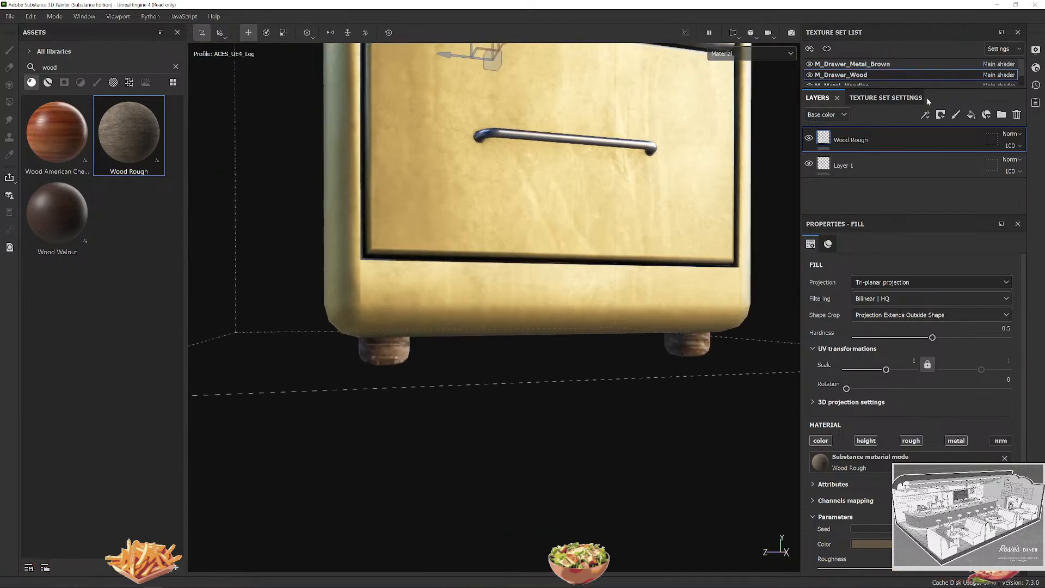
# Delete the Wood Rough layer and Layer 1, and apply the Wood Walnut material to the drawer's feet.
pyautogui.press('Delete')
pyautogui.press('Delete')
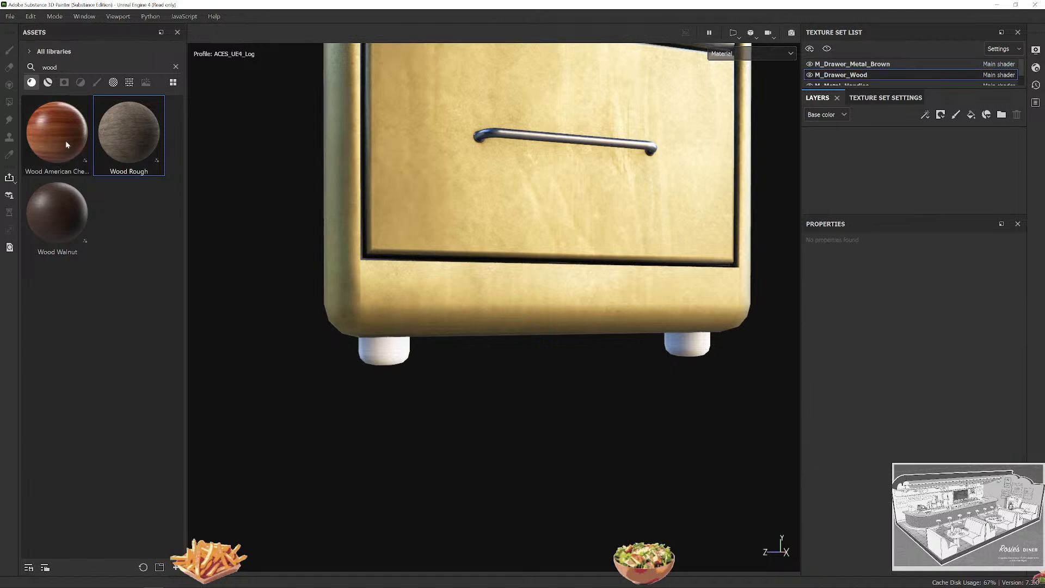
pyautogui.moveTo(58, 213); pyautogui.dragTo(387, 349)
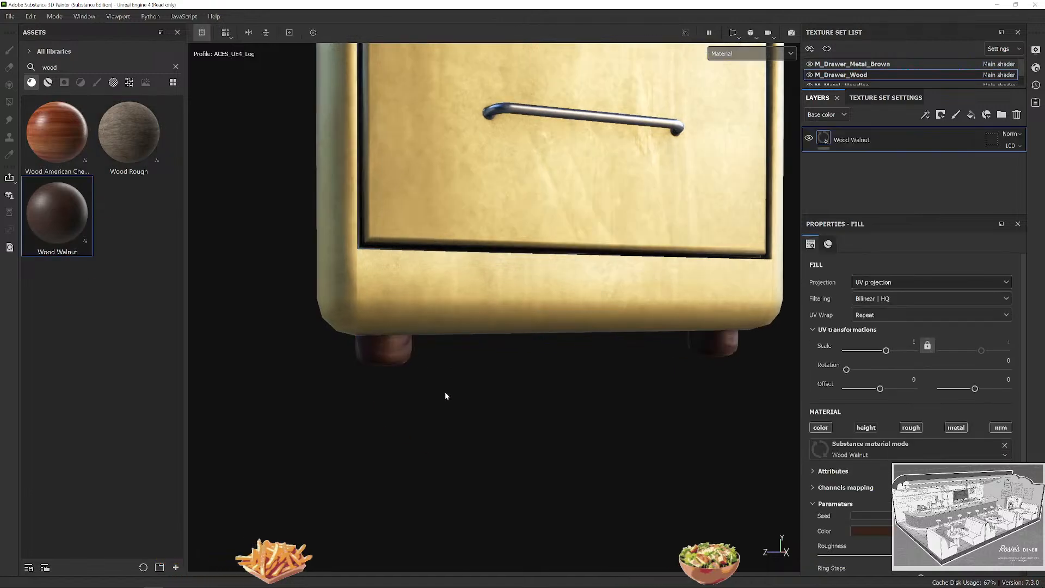
pyautogui.keyDown('alt'); pyautogui.moveTo(445, 391); pyautogui.dragTo(494, 401); pyautogui.keyUp('alt')
# Set the Wood Walnut layer's projection to Tri-planar projection and check the grain on the feet.
pyautogui.click(897, 282)
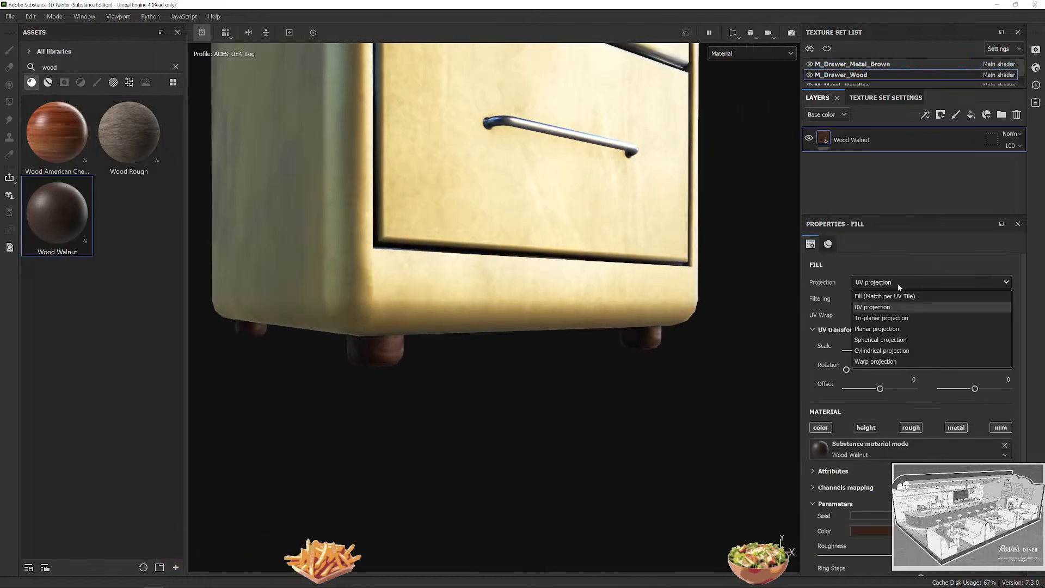
pyautogui.click(899, 319)
pyautogui.keyDown('alt'); pyautogui.moveTo(541, 310); pyautogui.dragTo(590, 346); pyautogui.keyUp('alt')
pyautogui.keyDown('alt'); pyautogui.moveTo(390, 337); pyautogui.dragTo(482, 359); pyautogui.keyUp('alt')
pyautogui.scroll(-2, 880, 384)
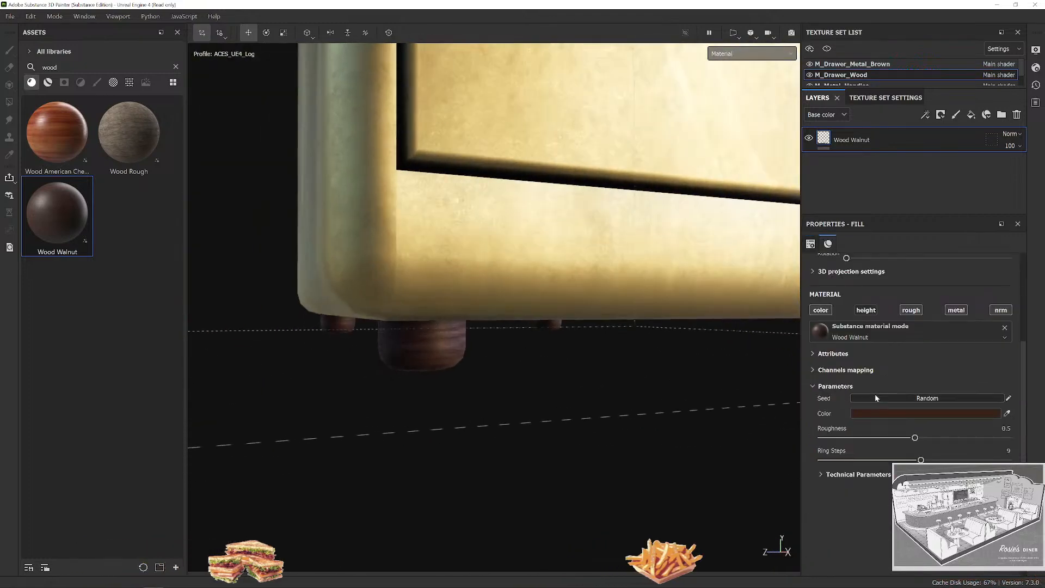
# Try a UV scale of 3 on the Wood Walnut layer, settle on 5, and check the feet.
pyautogui.click(914, 327)
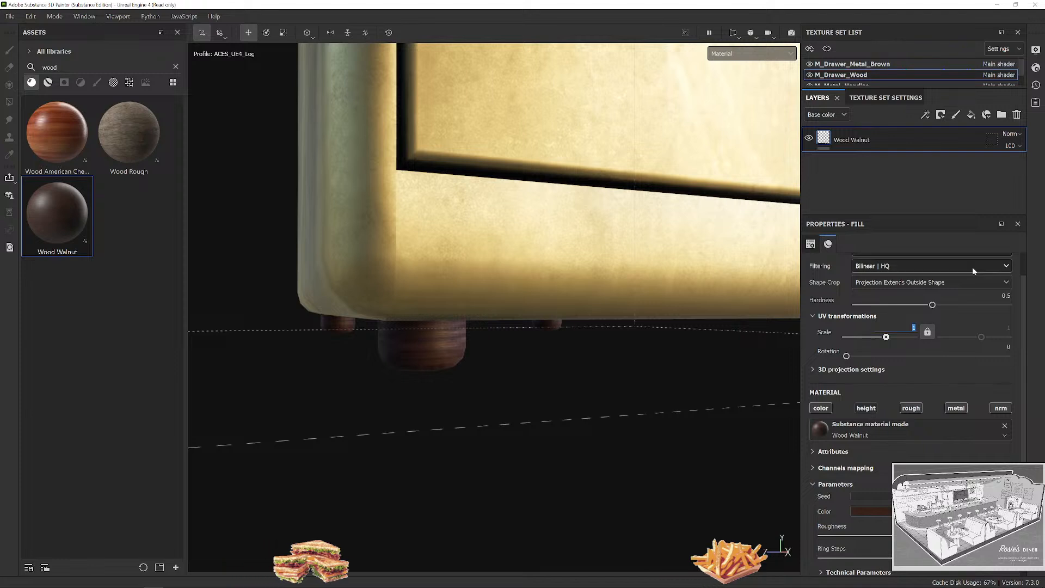
pyautogui.write('3')
pyautogui.press('Return')
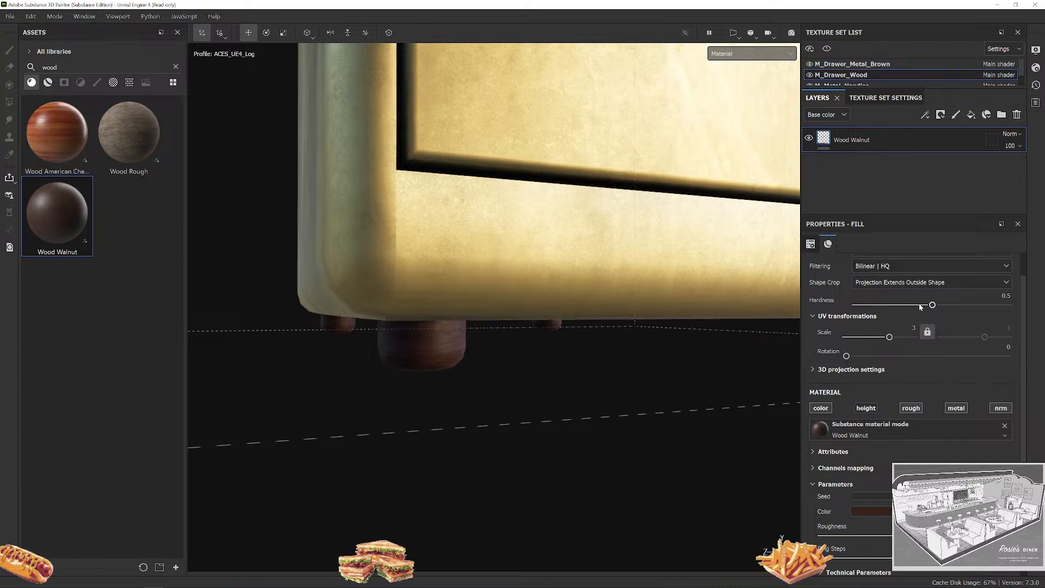
pyautogui.click(913, 327)
pyautogui.write('5')
pyautogui.press('Return')
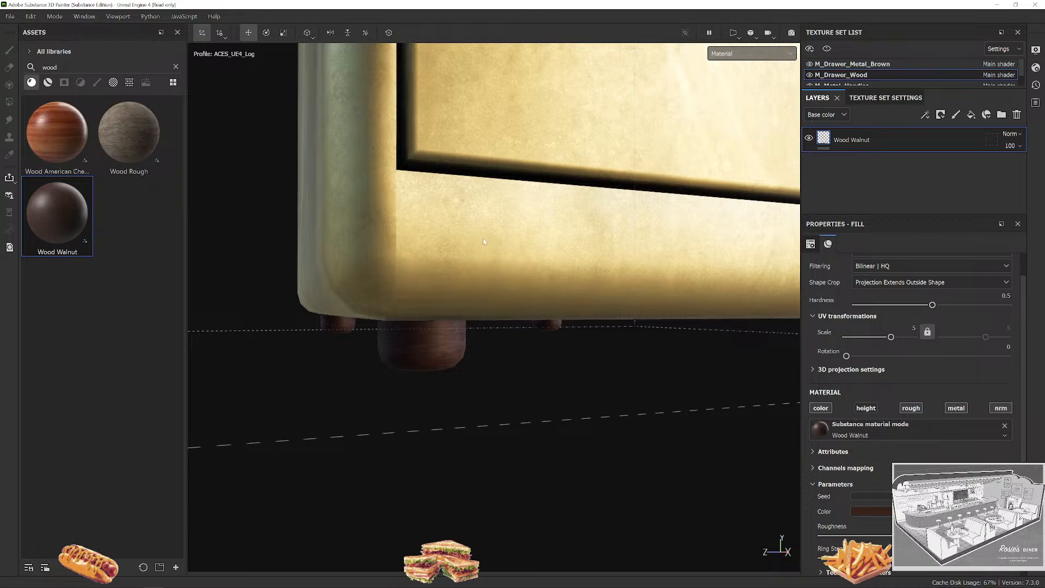
pyautogui.scroll(-4, 482, 238)
pyautogui.scroll(3, 502, 294)
pyautogui.scroll(-2, 539, 344)
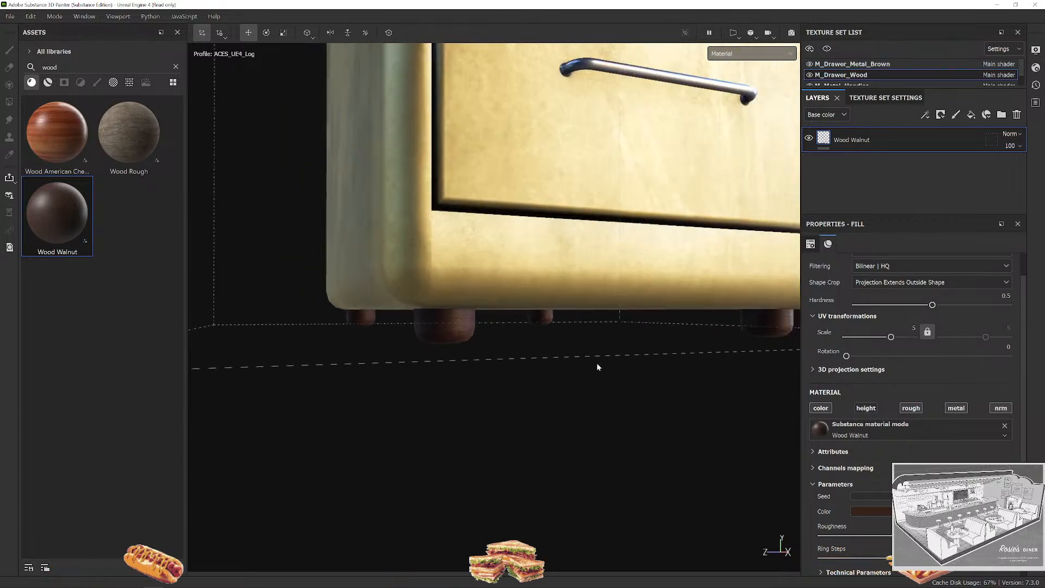
pyautogui.keyDown('alt'); pyautogui.moveTo(597, 364); pyautogui.dragTo(549, 362); pyautogui.keyUp('alt')
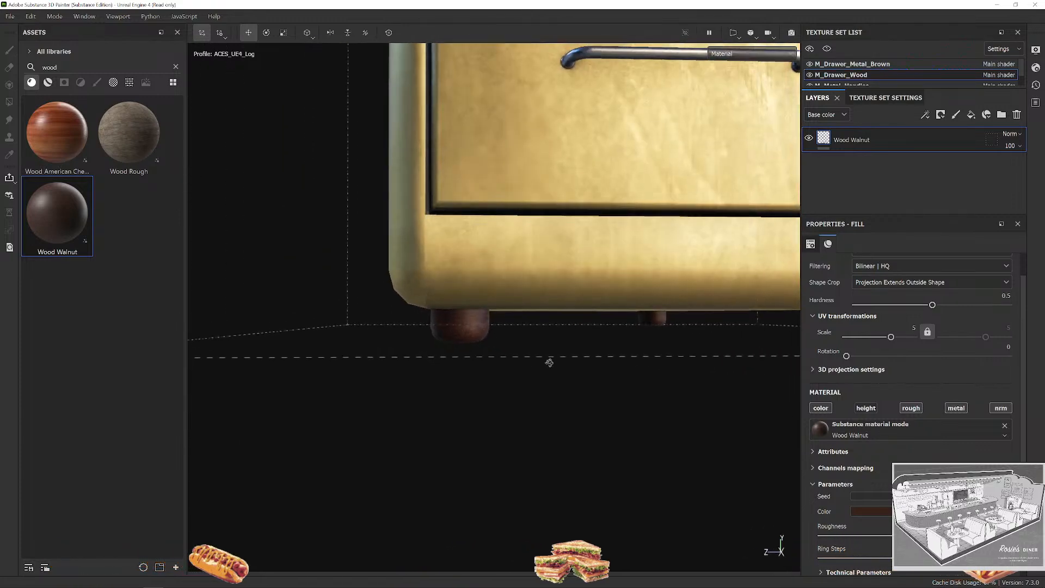
# Lighten the Wood Walnut colour to brown 513226 and compare the feet with the drawer body.
pyautogui.click(871, 511)
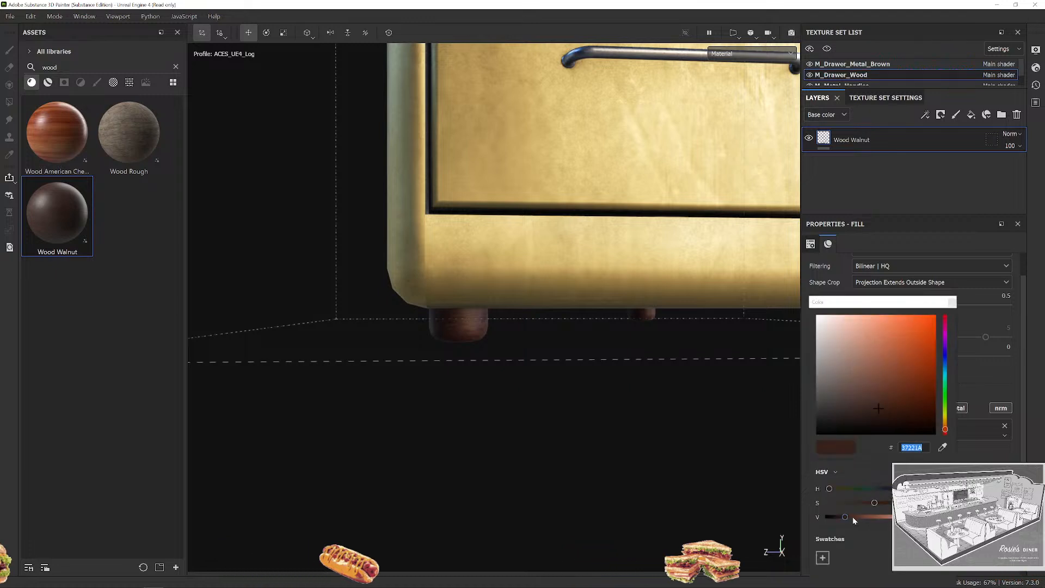
pyautogui.moveTo(852, 516)
pyautogui.mouseDown()
pyautogui.moveTo(898, 517)
pyautogui.moveTo(845, 520)
pyautogui.moveTo(854, 518)
pyautogui.mouseUp()
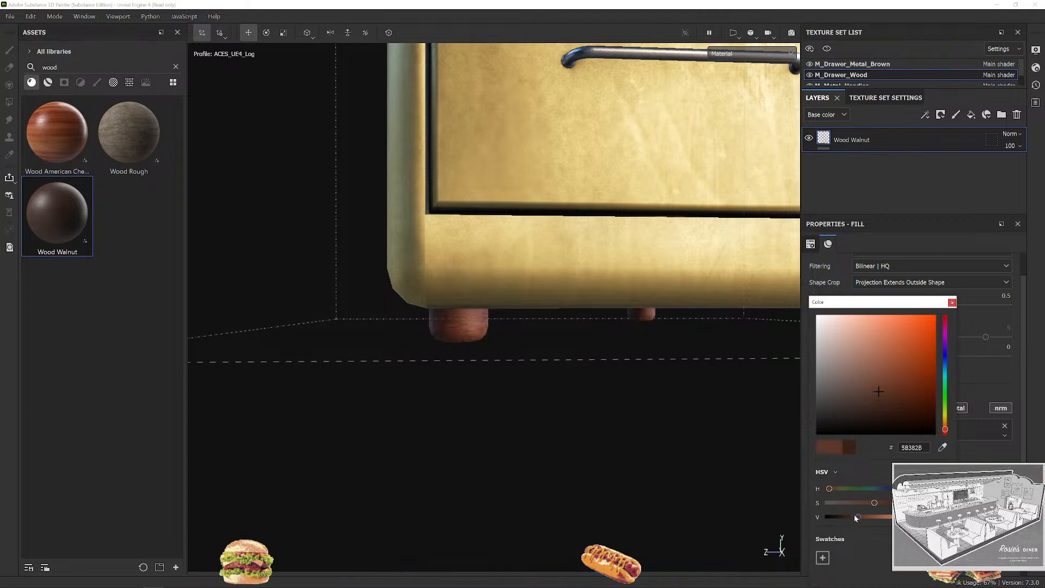
pyautogui.click(849, 517)
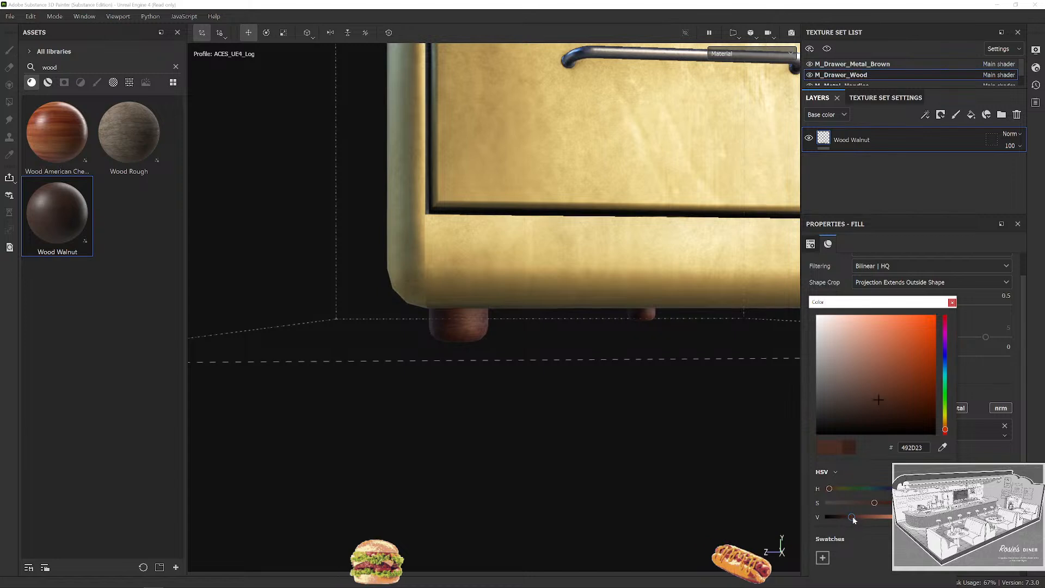
pyautogui.moveTo(854, 519); pyautogui.dragTo(860, 521)
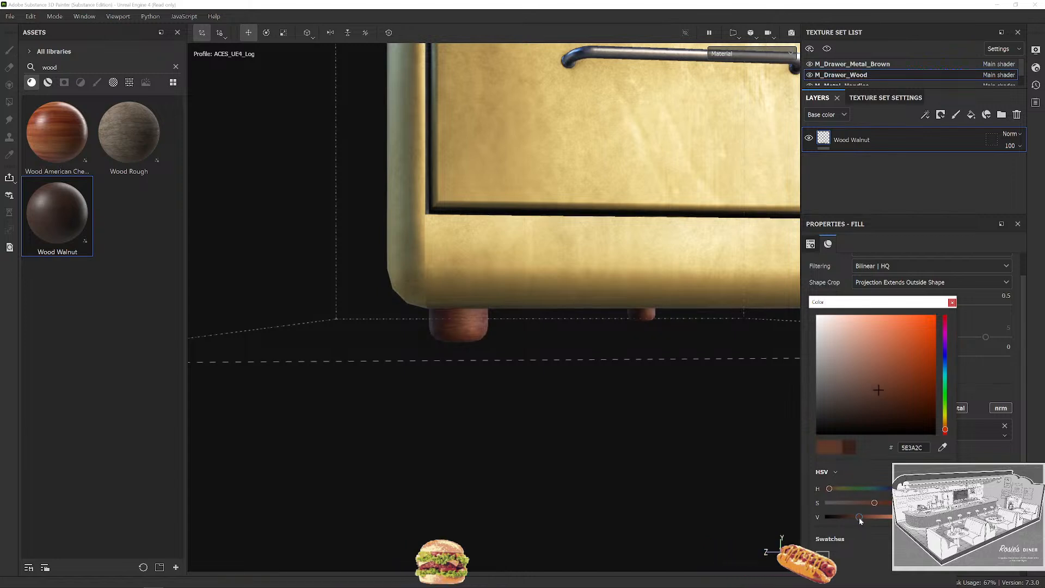
pyautogui.scroll(-4, 509, 335)
pyautogui.keyDown('alt'); pyautogui.moveTo(585, 374); pyautogui.dragTo(649, 398); pyautogui.keyUp('alt')
pyautogui.scroll(2, 565, 346)
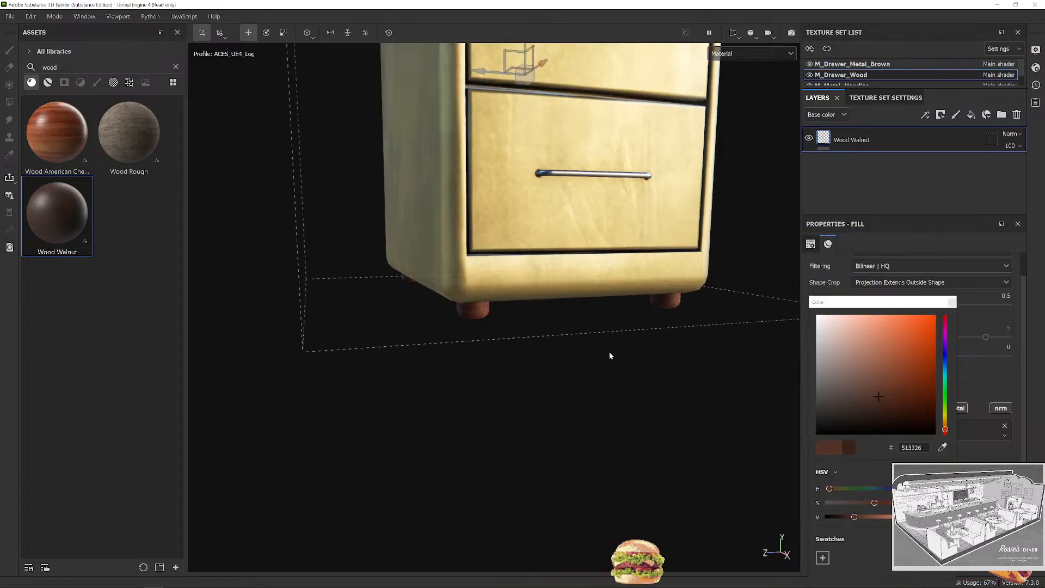
pyautogui.scroll(1, 610, 352)
pyautogui.keyDown('alt'); pyautogui.moveTo(596, 358); pyautogui.dragTo(547, 313); pyautogui.keyUp('alt')
pyautogui.scroll(5, 531, 334)
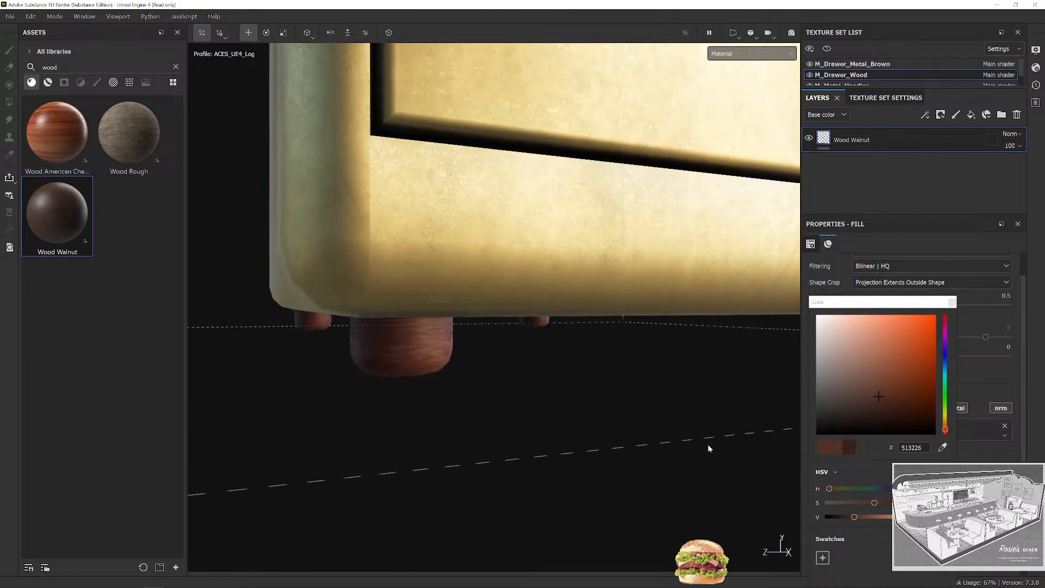
# Set the Wood Walnut colour to dark brown 3A241B and close the colour picker.
pyautogui.click(850, 518)
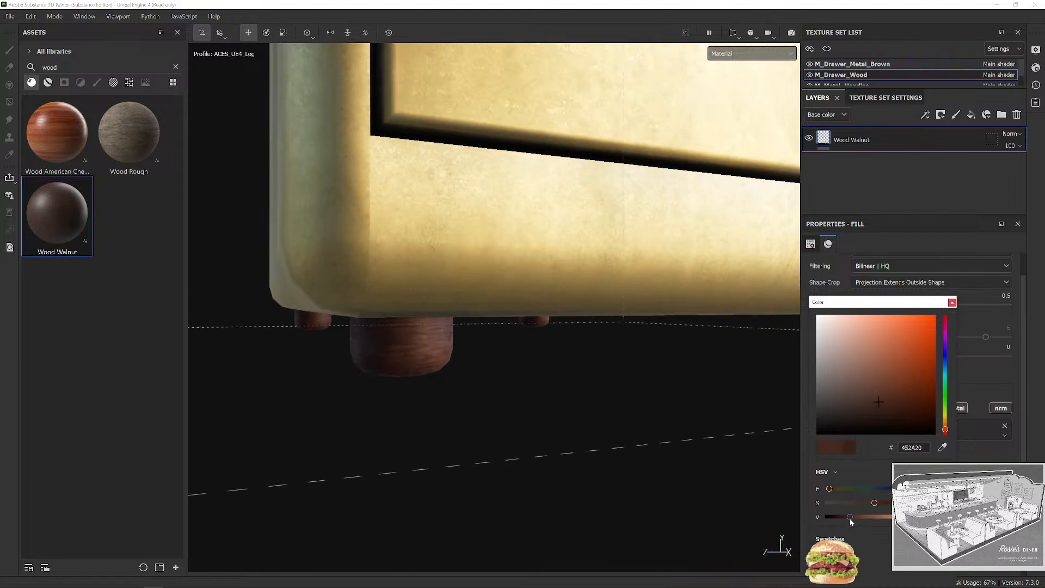
pyautogui.moveTo(850, 517); pyautogui.dragTo(845, 517)
pyautogui.scroll(-3, 574, 377)
pyautogui.scroll(-2, 574, 379)
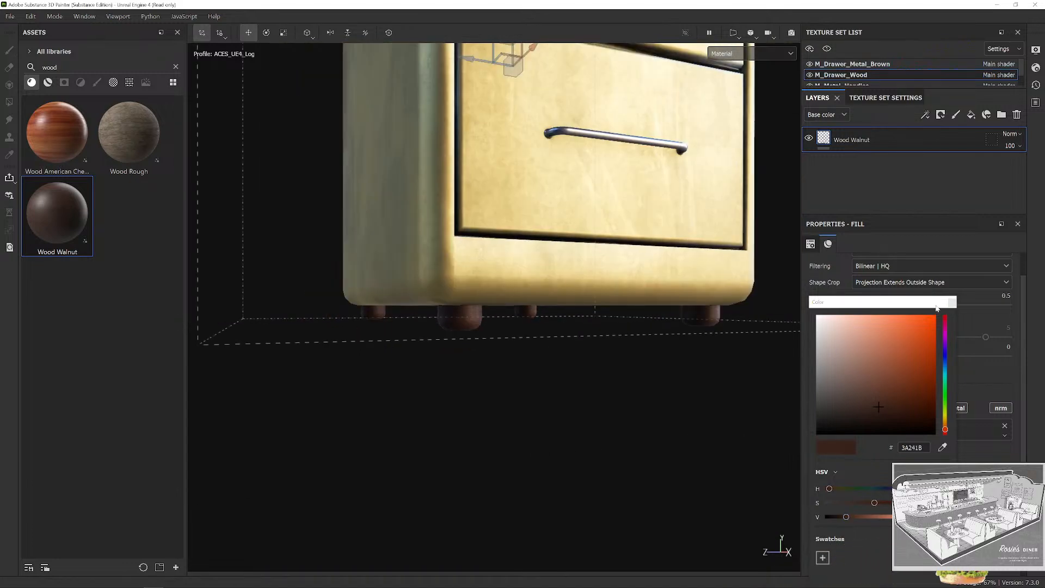
pyautogui.click(950, 302)
# Move the Wood Walnut layer's tri-planar projection volume down to the height of the drawer's feet.
pyautogui.scroll(3, 517, 329)
pyautogui.keyDown('alt'); pyautogui.moveTo(518, 329); pyautogui.dragTo(515, 322); pyautogui.keyUp('alt')
pyautogui.scroll(-3, 515, 322)
pyautogui.keyDown('alt'); pyautogui.moveTo(514, 322); pyautogui.dragTo(509, 424, button='middle'); pyautogui.keyUp('alt')
pyautogui.scroll(-3, 534, 323)
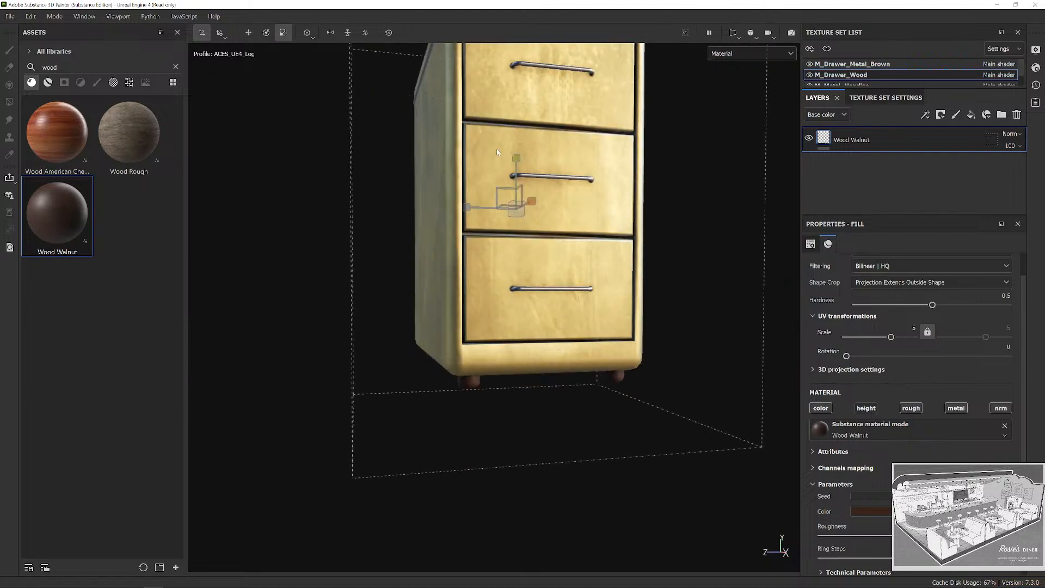
pyautogui.scroll(5, 497, 149)
pyautogui.press('w')
pyautogui.scroll(-5, 517, 283)
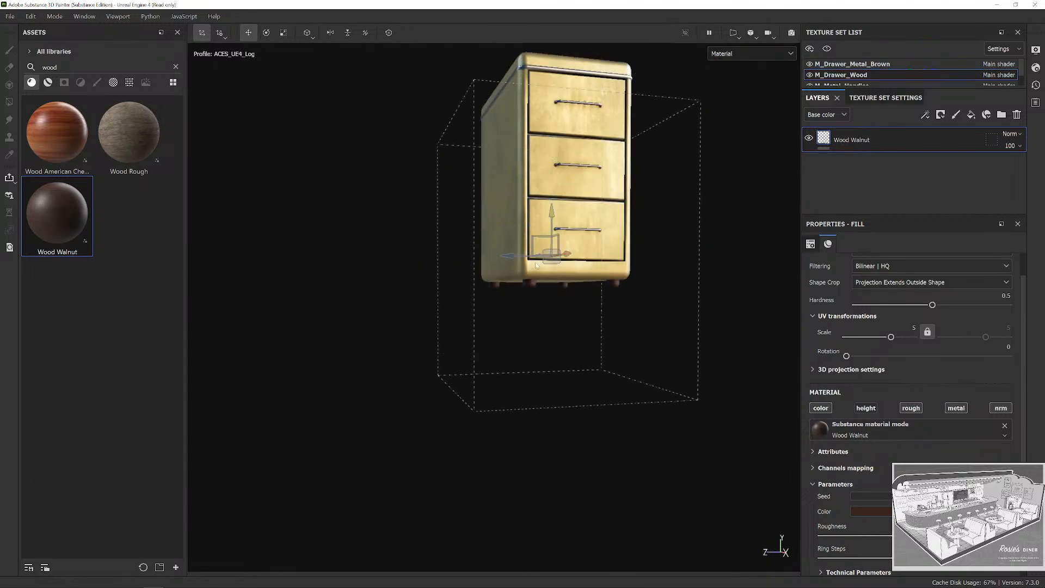
pyautogui.scroll(3, 536, 265)
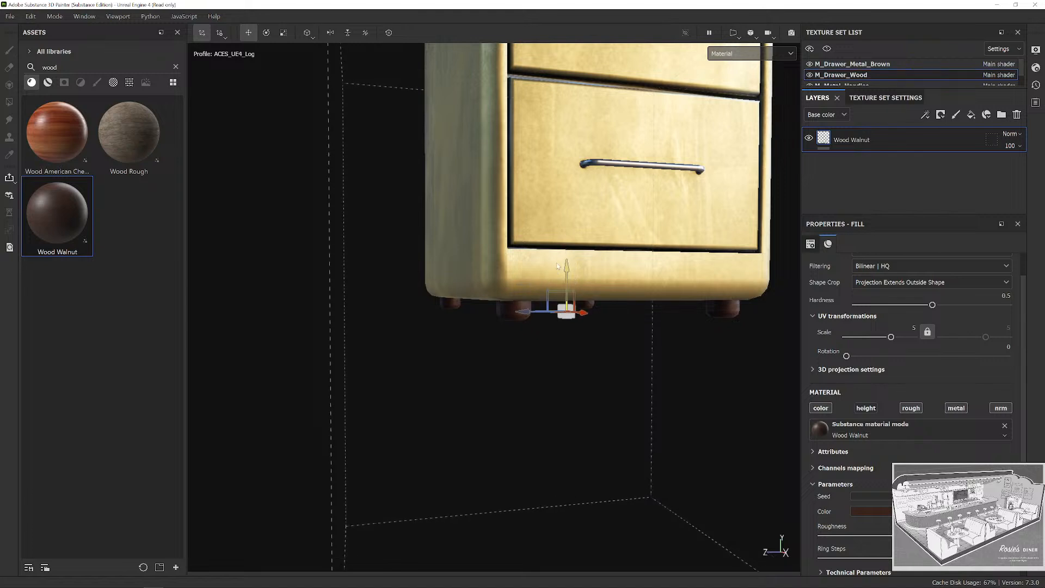
pyautogui.scroll(3, 557, 292)
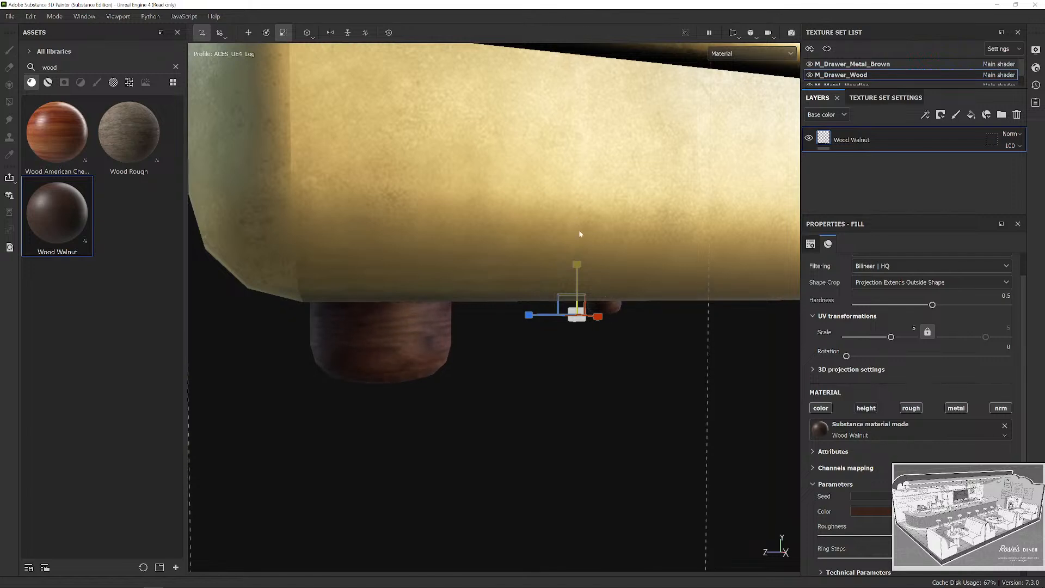
pyautogui.scroll(-3, 580, 303)
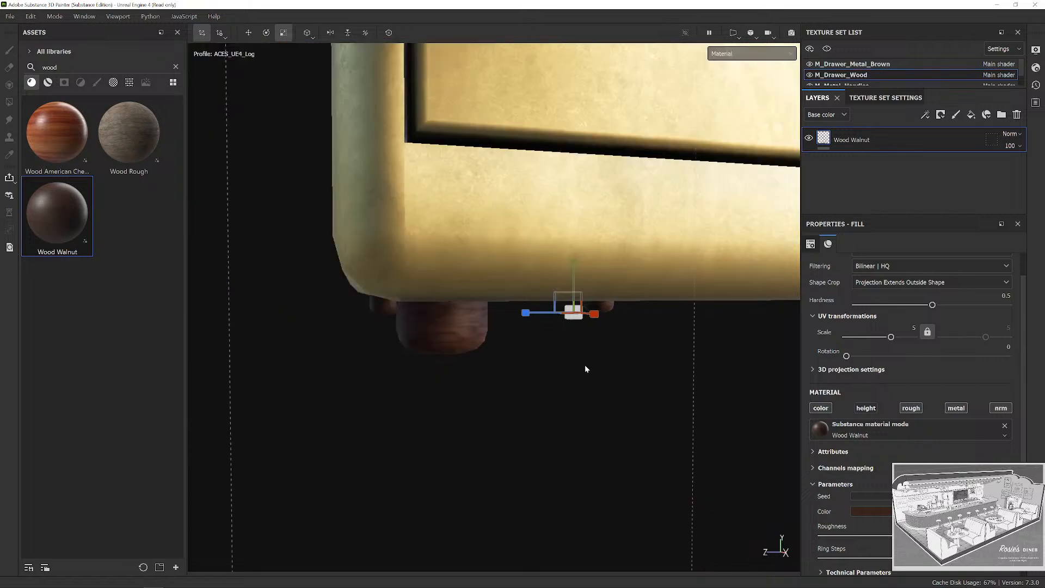
# Hide the projection manipulator and examine the walnut feet from the drawer's other side.
pyautogui.press('q')
pyautogui.scroll(-3, 536, 375)
pyautogui.keyDown('alt'); pyautogui.moveTo(485, 382); pyautogui.dragTo(462, 391); pyautogui.keyUp('alt')
pyautogui.scroll(3, 462, 392)
pyautogui.keyDown('alt'); pyautogui.moveTo(761, 387); pyautogui.dragTo(590, 384, button='middle'); pyautogui.keyUp('alt')
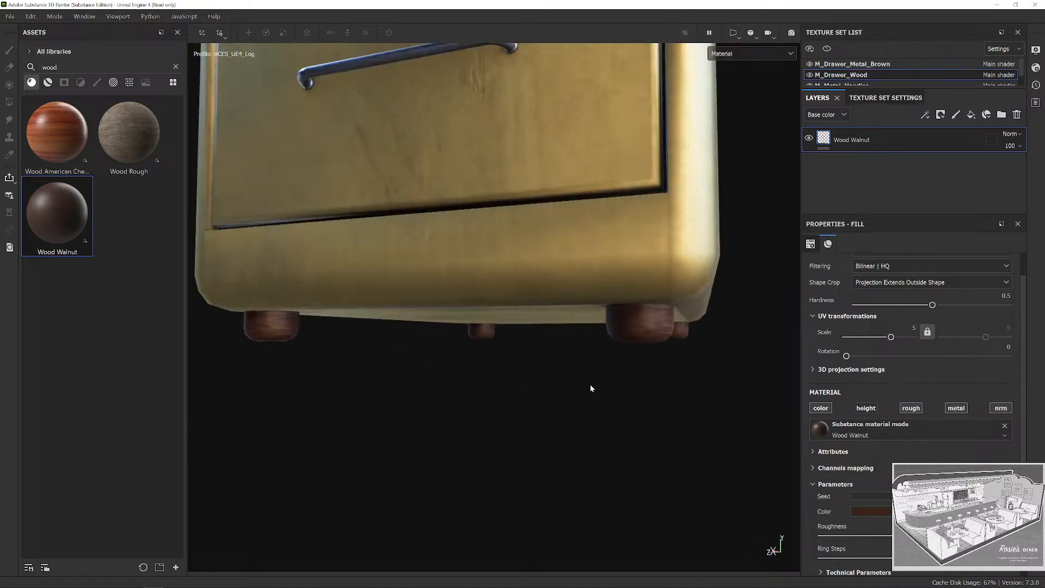
pyautogui.keyDown('alt'); pyautogui.moveTo(589, 384); pyautogui.dragTo(544, 373); pyautogui.keyUp('alt')
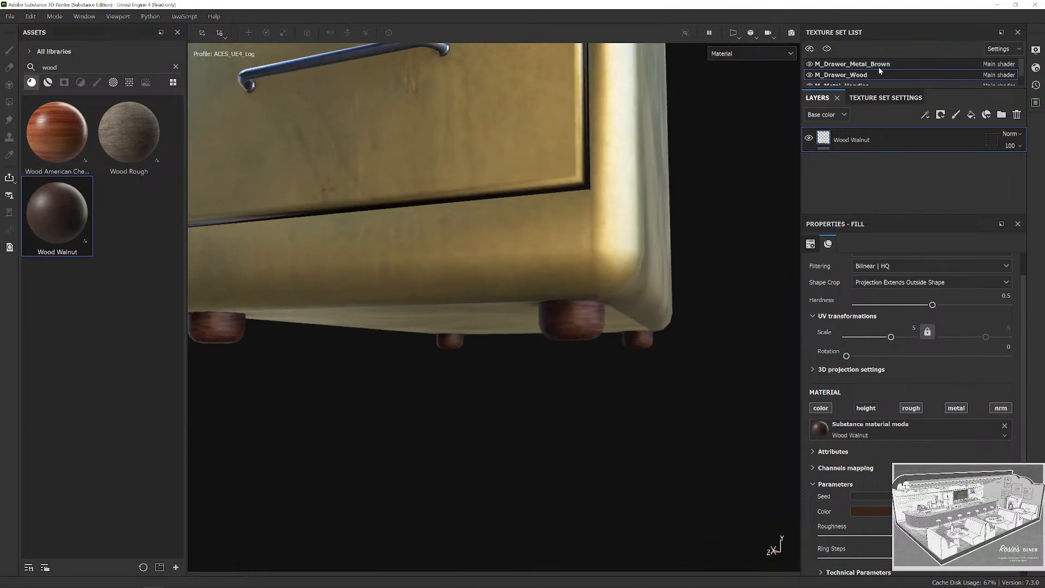
# Copy the Dust and Occ layers from the M_Metal_Handles texture set and paste them above Wood Walnut in M_Drawer_Wood.
pyautogui.moveTo(945, 87); pyautogui.dragTo(940, 152)
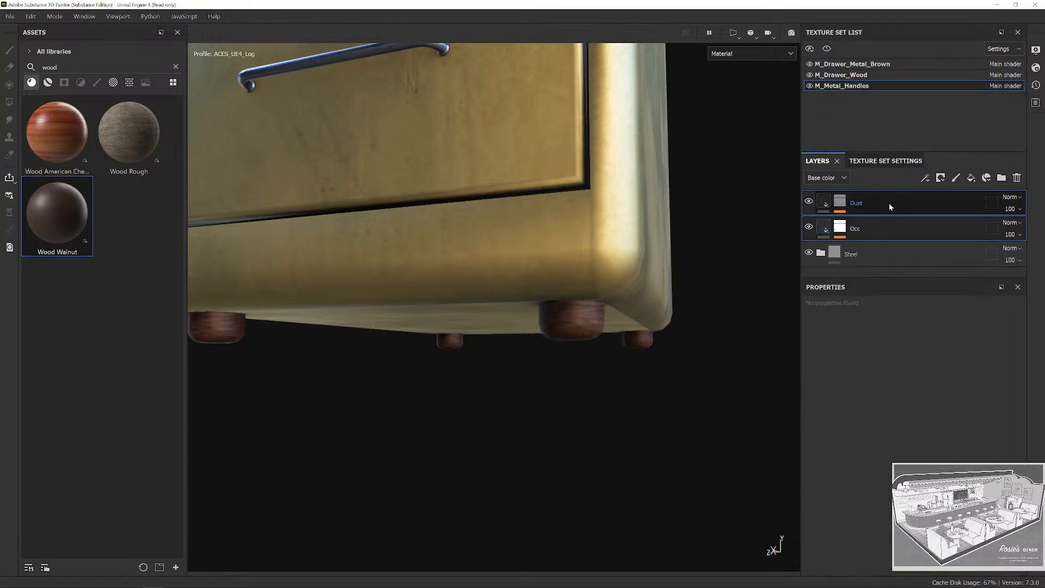
pyautogui.click(885, 65)
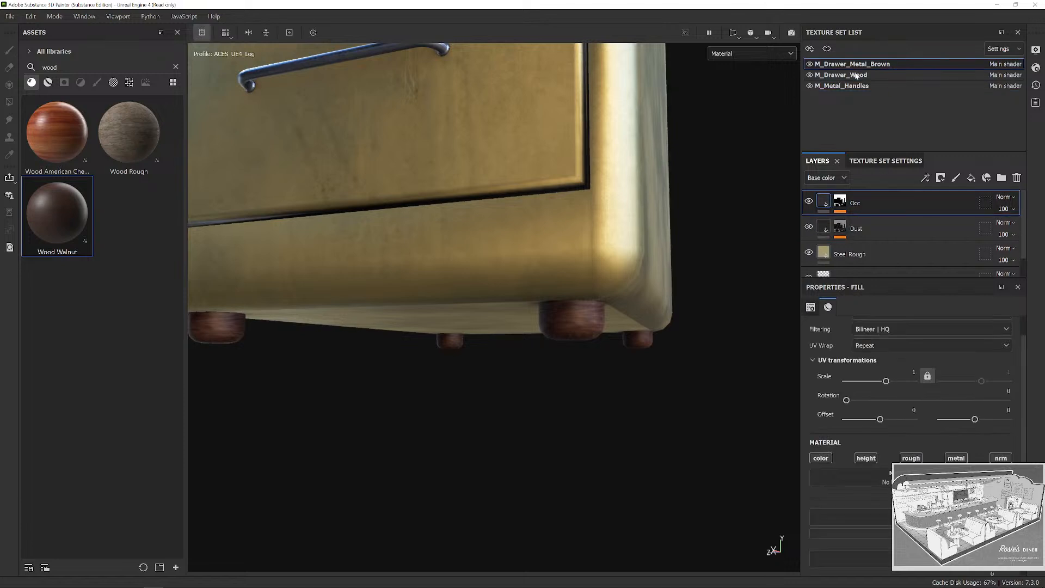
pyautogui.click(871, 76)
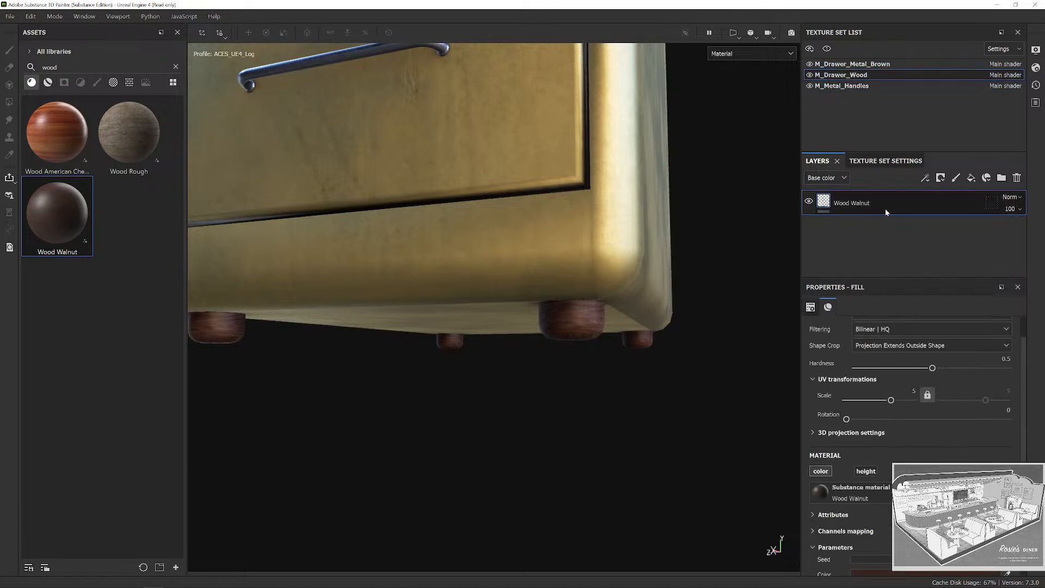
pyautogui.hotkey('ctrl', 'v')
pyautogui.keyDown('alt'); pyautogui.moveTo(625, 306); pyautogui.dragTo(607, 328); pyautogui.keyUp('alt')
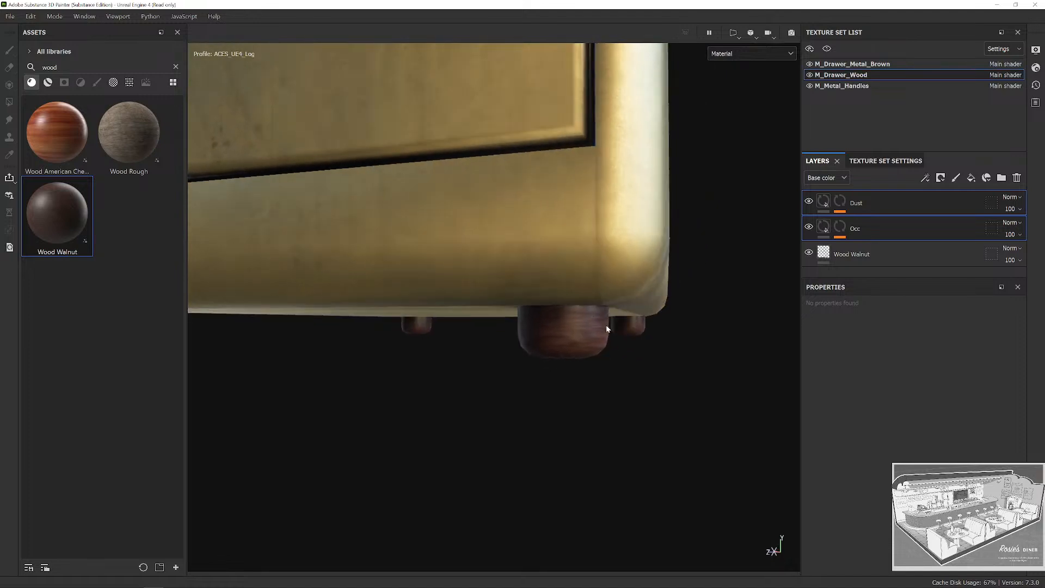
# Find the MatFx Edge Damages filter by searching for "edge" and add it at the top of the M_Drawer_Wood layer stack.
pyautogui.click(175, 67)
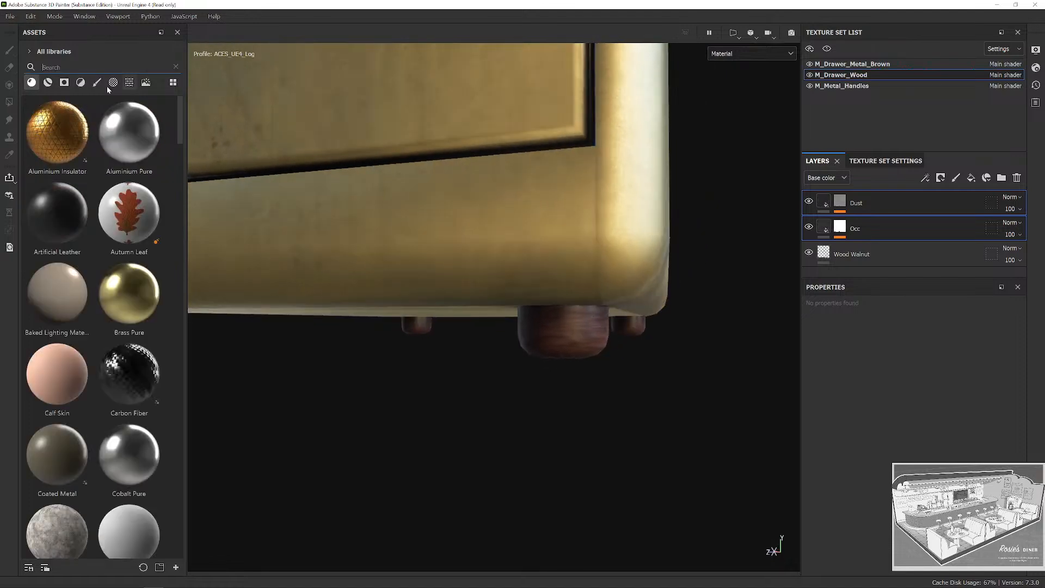
pyautogui.click(97, 85)
pyautogui.click(80, 82)
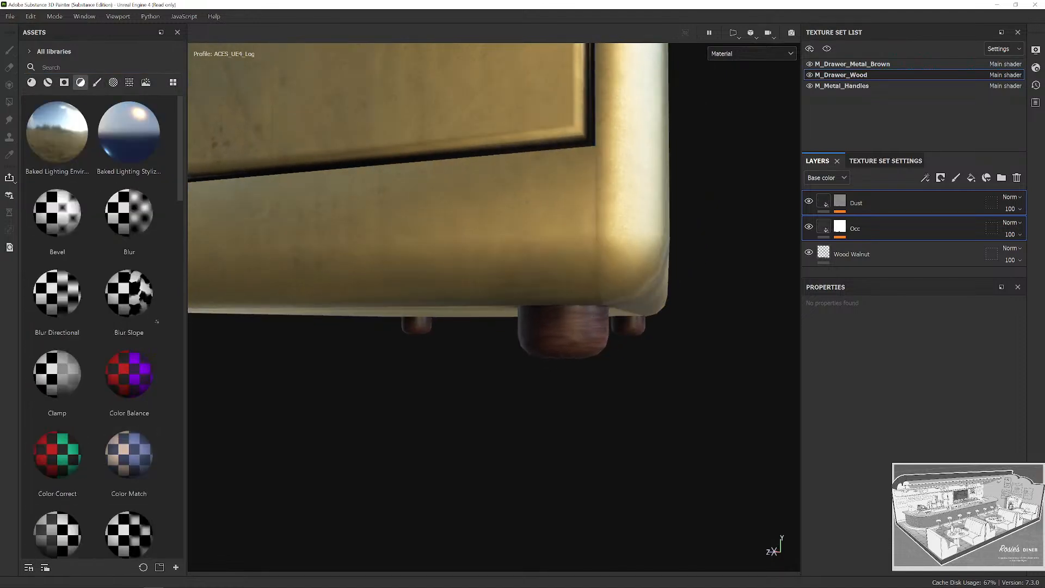
pyautogui.click(64, 82)
pyautogui.click(96, 82)
pyautogui.click(81, 82)
pyautogui.write('e')
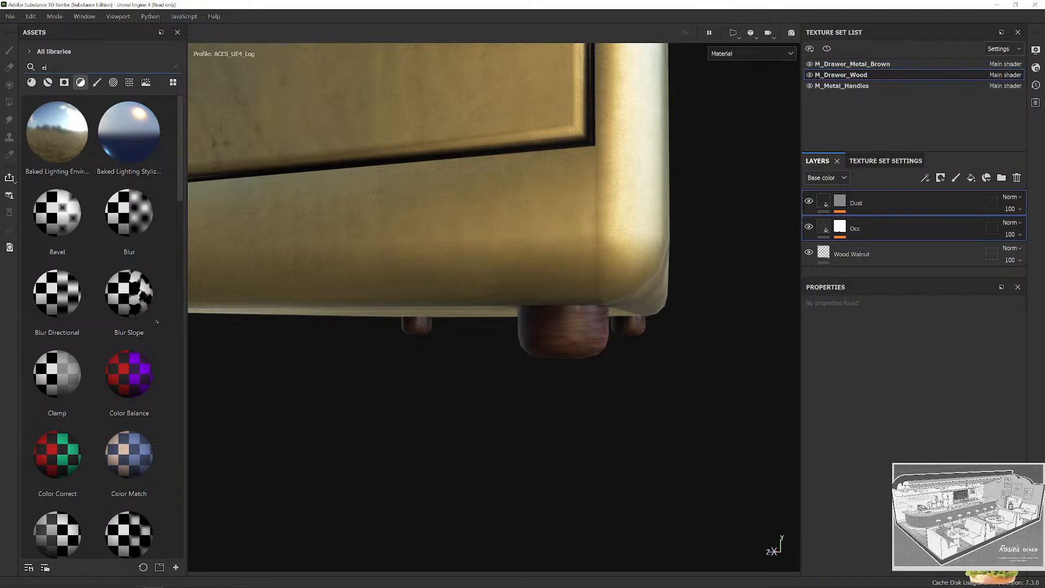
pyautogui.write('dge')
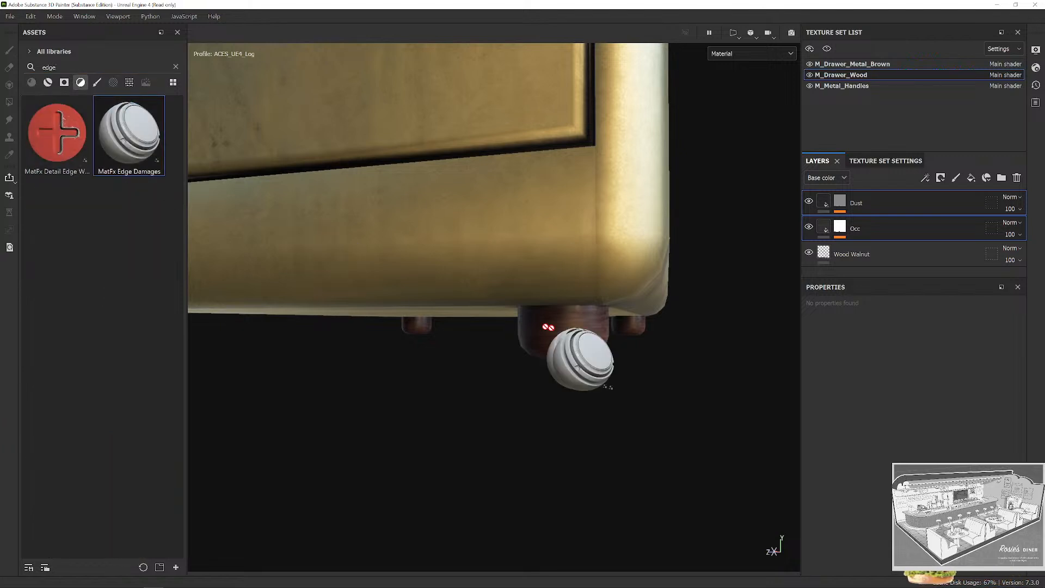
pyautogui.moveTo(547, 326); pyautogui.dragTo(892, 191)
# Set the Edge Damages Level to 0.38 and slightly reduce its Damages Depth while checking the wooden feet.
pyautogui.keyDown('alt'); pyautogui.moveTo(661, 344); pyautogui.dragTo(525, 324); pyautogui.keyUp('alt')
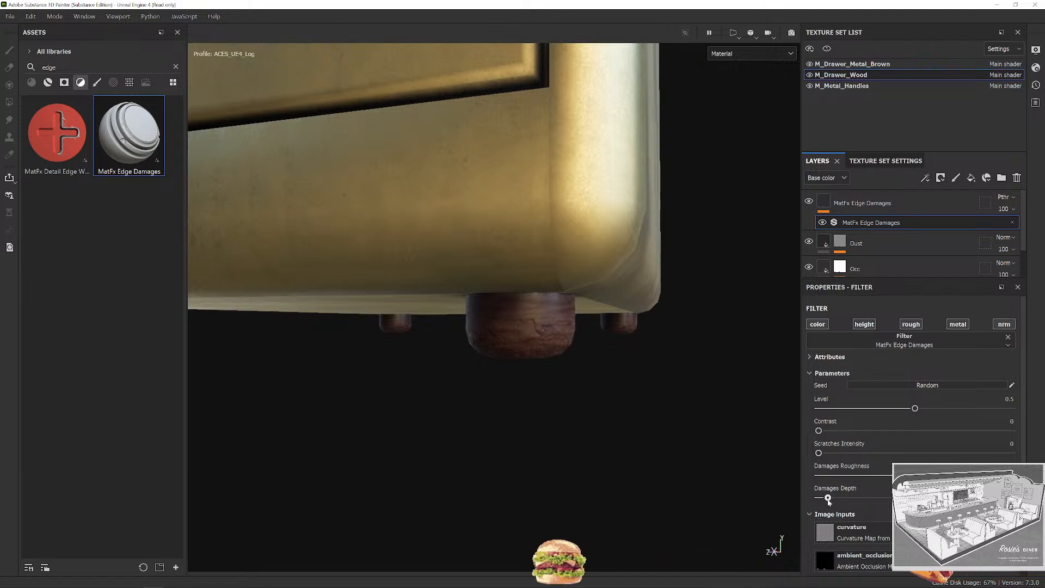
pyautogui.keyDown('alt'); pyautogui.moveTo(691, 414); pyautogui.dragTo(564, 363); pyautogui.keyUp('alt')
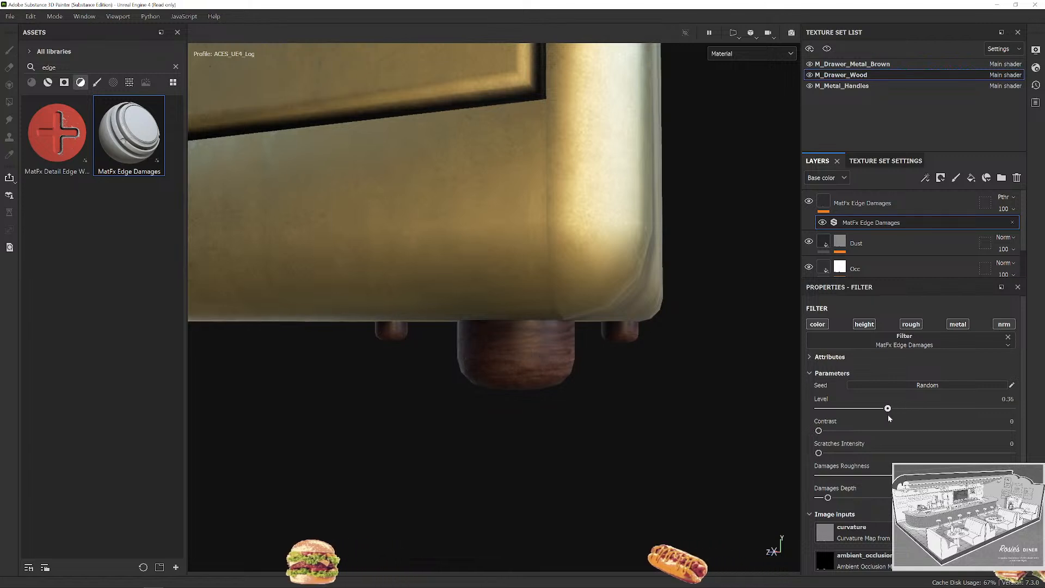
pyautogui.keyDown('alt'); pyautogui.moveTo(773, 388); pyautogui.dragTo(688, 352); pyautogui.keyUp('alt')
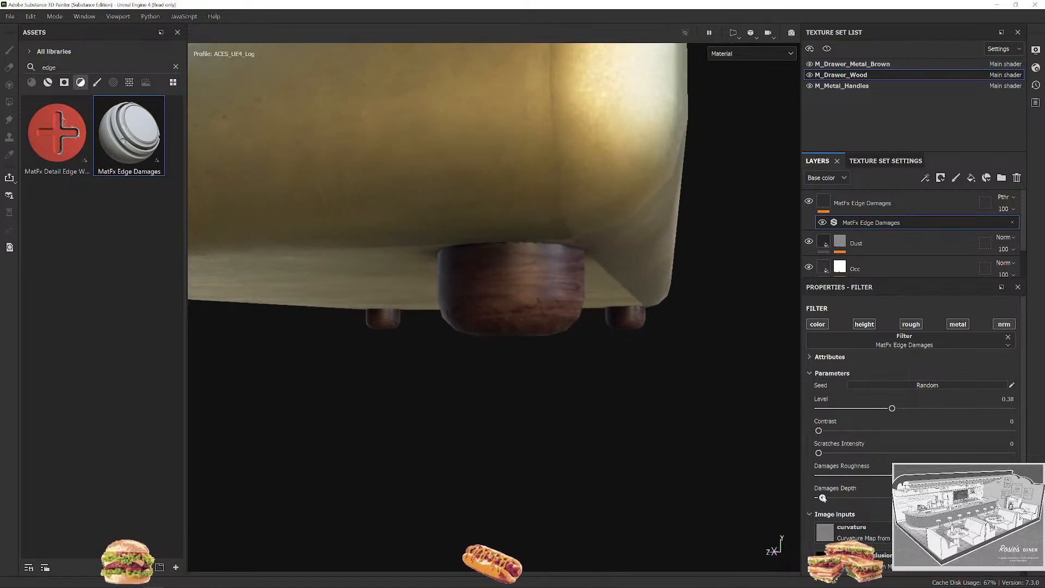
pyautogui.moveTo(827, 498); pyautogui.dragTo(823, 504)
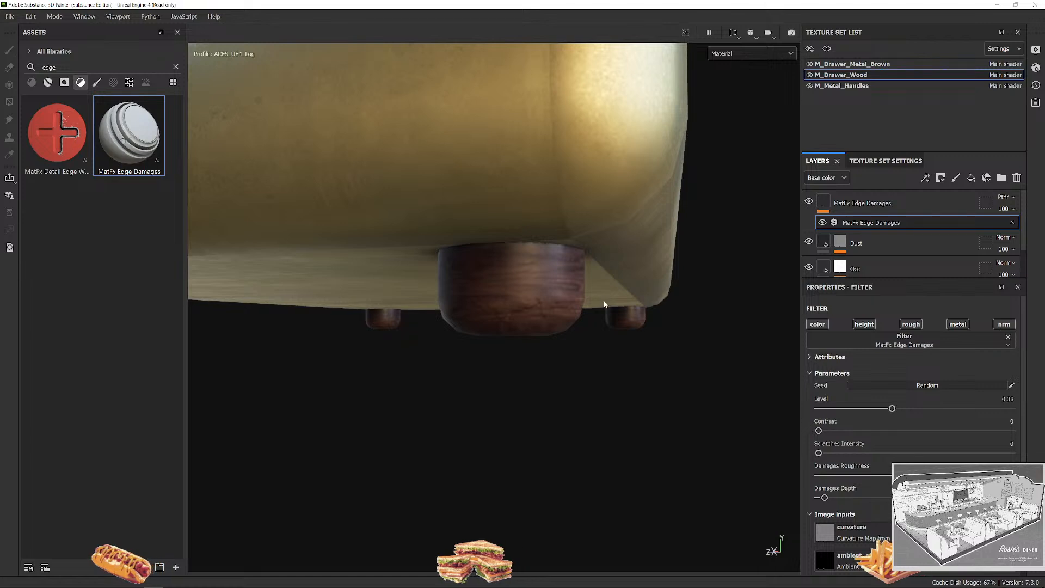
# Examine the whole drawer from below, the back, the front and above, under different lighting directions.
pyautogui.scroll(-3, 604, 303)
pyautogui.keyDown('alt'); pyautogui.moveTo(604, 303); pyautogui.dragTo(463, 333); pyautogui.keyUp('alt')
pyautogui.scroll(-3, 650, 343)
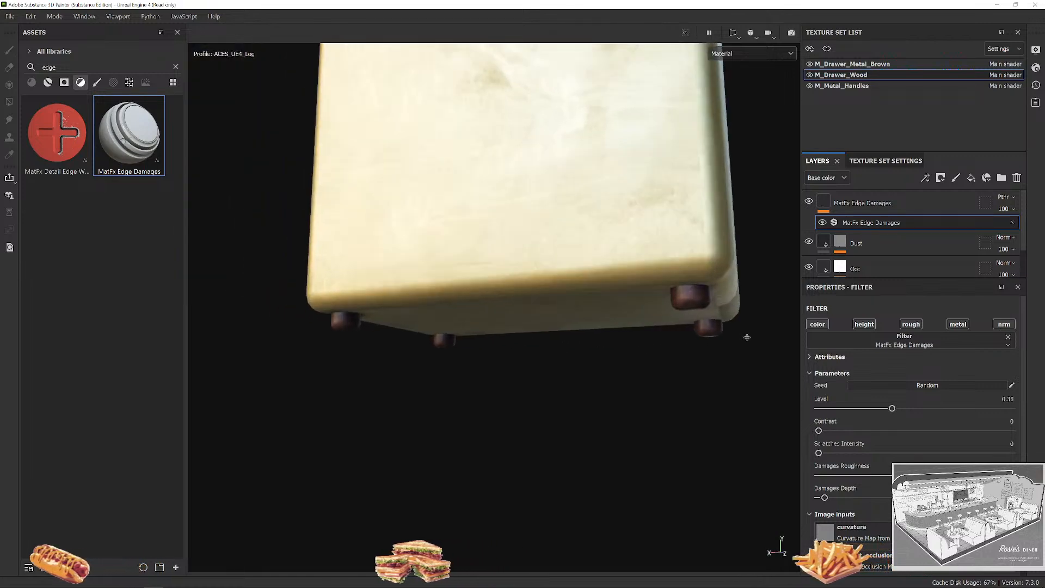
pyautogui.scroll(3, 746, 332)
pyautogui.keyDown('alt'); pyautogui.moveTo(749, 329); pyautogui.dragTo(628, 357); pyautogui.keyUp('alt')
pyautogui.scroll(-3, 679, 408)
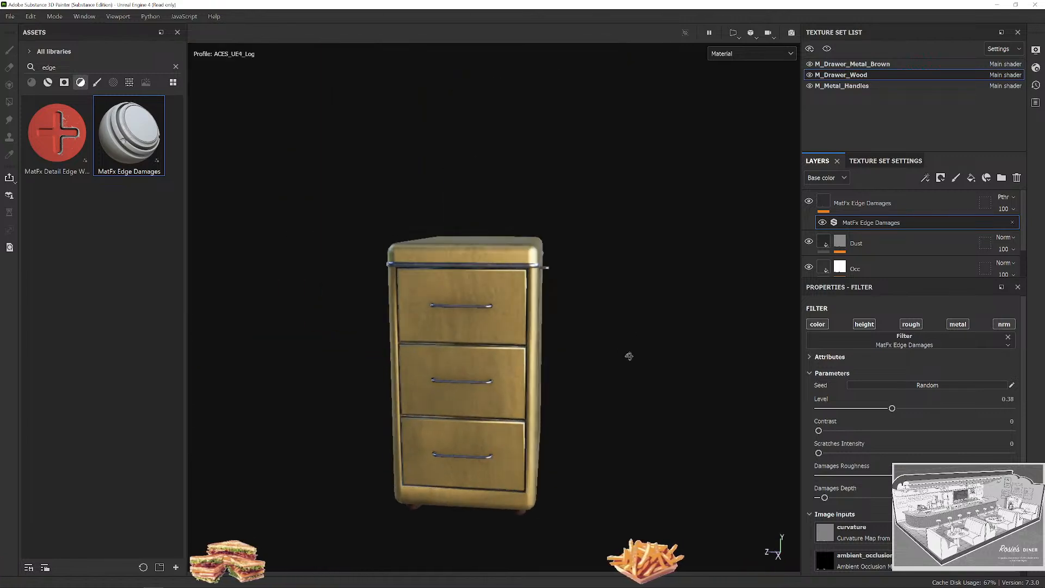
pyautogui.scroll(3, 628, 357)
pyautogui.keyDown('alt'); pyautogui.moveTo(627, 348); pyautogui.dragTo(639, 299, button='middle'); pyautogui.keyUp('alt')
pyautogui.keyDown('shift'); pyautogui.moveTo(654, 262); pyautogui.dragTo(639, 258, button='right'); pyautogui.keyUp('shift')
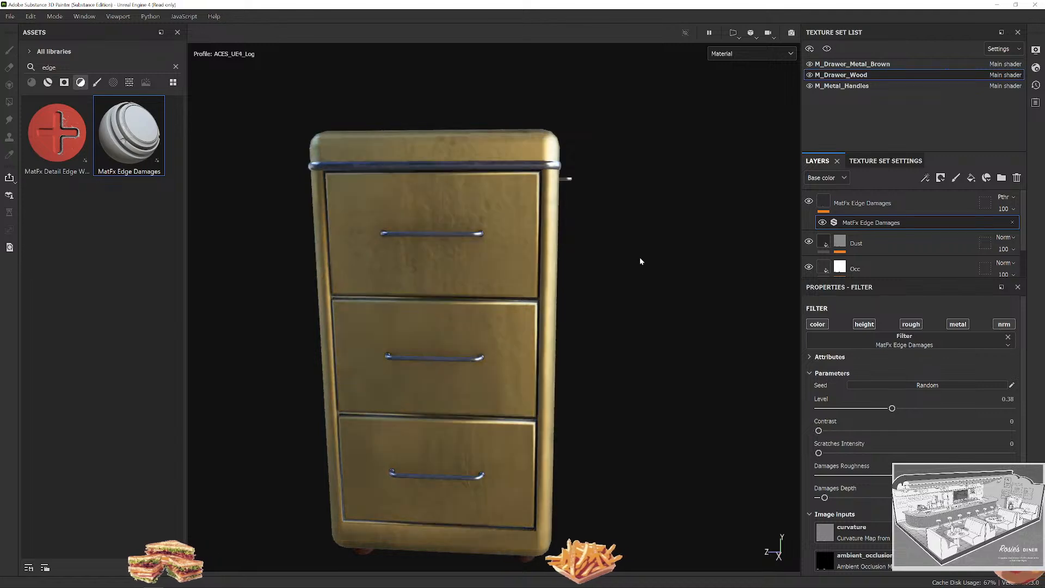
pyautogui.scroll(3, 639, 258)
pyautogui.keyDown('alt'); pyautogui.moveTo(639, 258); pyautogui.dragTo(714, 287); pyautogui.keyUp('alt')
pyautogui.keyDown('shift'); pyautogui.moveTo(714, 290); pyautogui.dragTo(618, 224, button='right'); pyautogui.keyUp('shift')
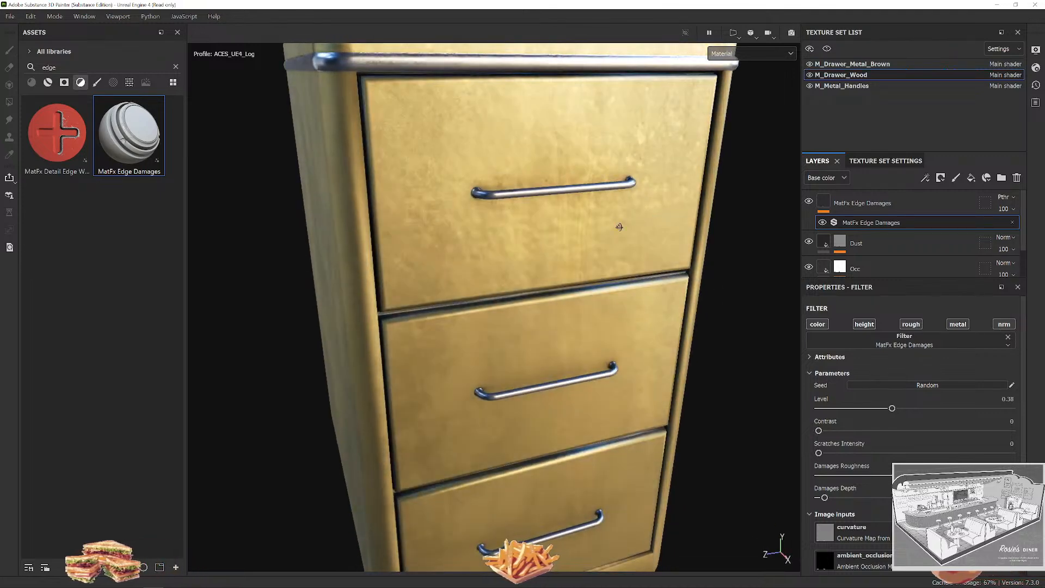
pyautogui.keyDown('alt'); pyautogui.moveTo(618, 223); pyautogui.dragTo(543, 256); pyautogui.keyUp('alt')
pyautogui.scroll(3, 544, 256)
pyautogui.keyDown('shift'); pyautogui.moveTo(544, 256); pyautogui.dragTo(550, 280, button='right'); pyautogui.keyUp('shift')
pyautogui.scroll(-3, 551, 283)
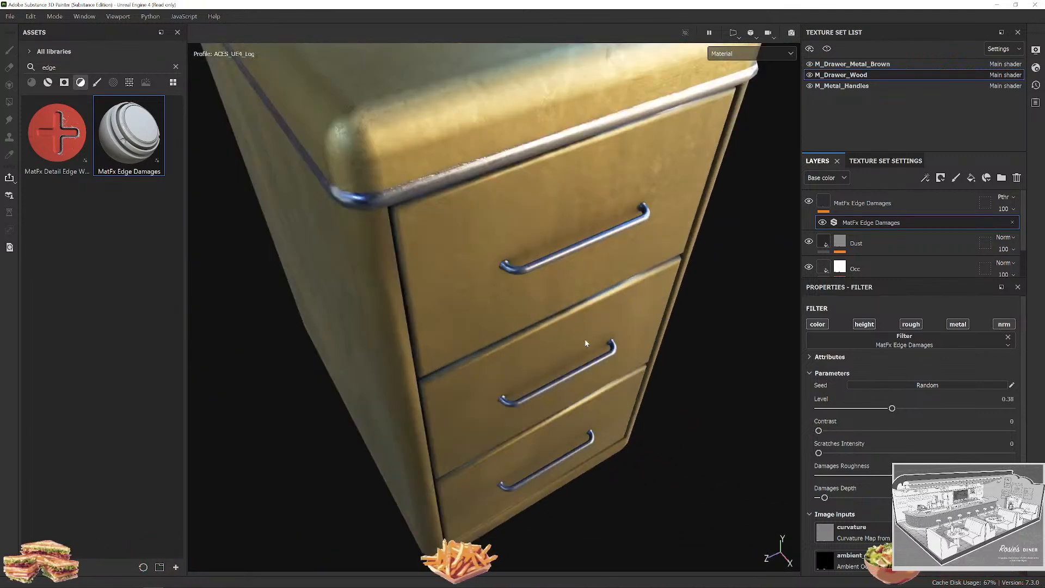
pyautogui.click(585, 343)
pyautogui.moveTo(708, 389)
pyautogui.keyDown('alt'); pyautogui.mouseDown()
pyautogui.moveTo(715, 341)
pyautogui.moveTo(604, 294)
pyautogui.moveTo(678, 367)
pyautogui.moveTo(746, 329)
pyautogui.moveTo(674, 343)
pyautogui.moveTo(486, 352)
pyautogui.moveTo(683, 357)
pyautogui.moveTo(655, 392)
pyautogui.moveTo(681, 360)
pyautogui.mouseUp(); pyautogui.keyUp('alt')
pyautogui.scroll(-3, 715, 341)
# Duplicate the Steel Rough layer in M_Drawer_Metal_Brown and set the copy's Steel Color to the darker 8E815D.
pyautogui.click(841, 64)
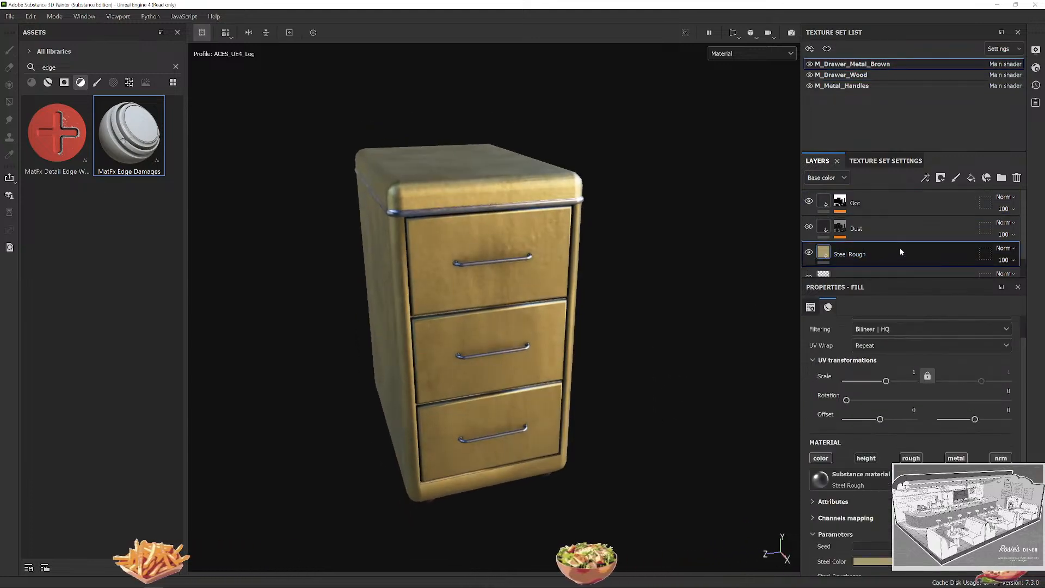
pyautogui.hotkey('ctrl', 'd')
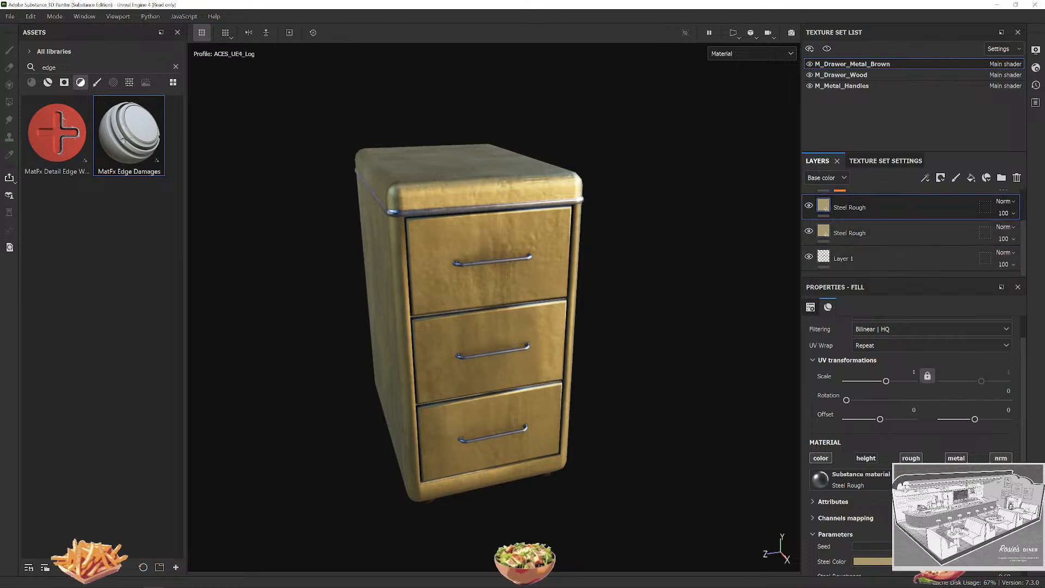
pyautogui.click(872, 561)
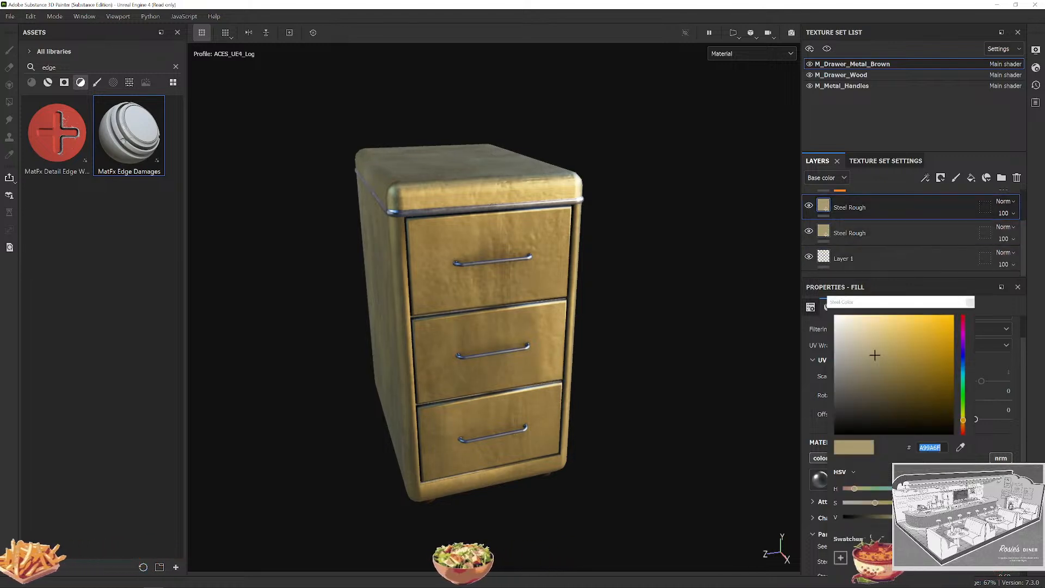
pyautogui.moveTo(904, 517); pyautogui.dragTo(894, 517)
# Examine the darker steel body from several angles and lighting directions, and close the colour picker.
pyautogui.keyDown('alt'); pyautogui.moveTo(754, 330); pyautogui.dragTo(603, 263); pyautogui.keyUp('alt')
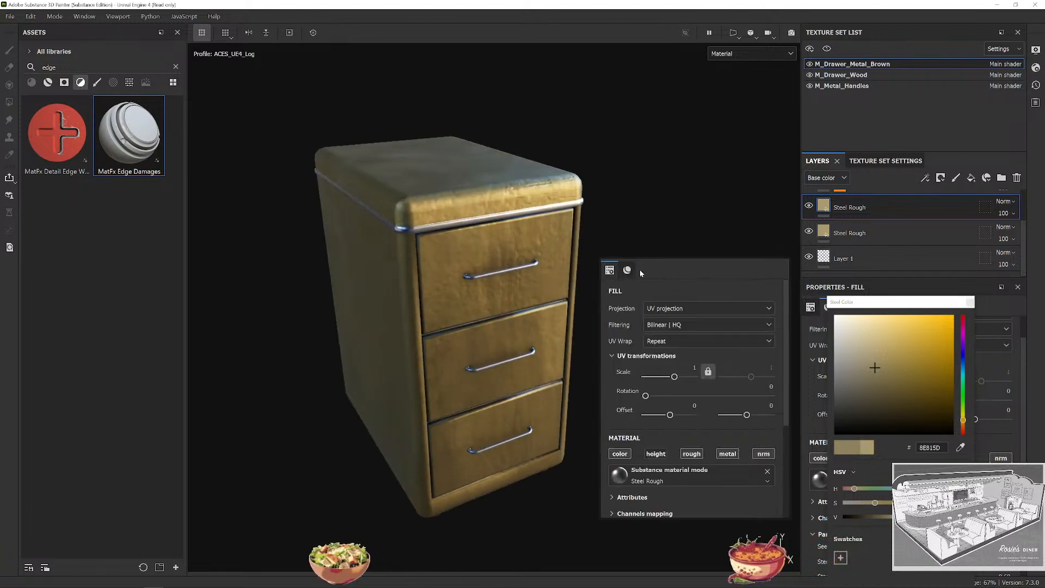
pyautogui.moveTo(619, 257)
pyautogui.keyDown('shift'); pyautogui.mouseDown(button='right')
pyautogui.moveTo(648, 266)
pyautogui.moveTo(601, 263)
pyautogui.mouseUp(button='right'); pyautogui.keyUp('shift')
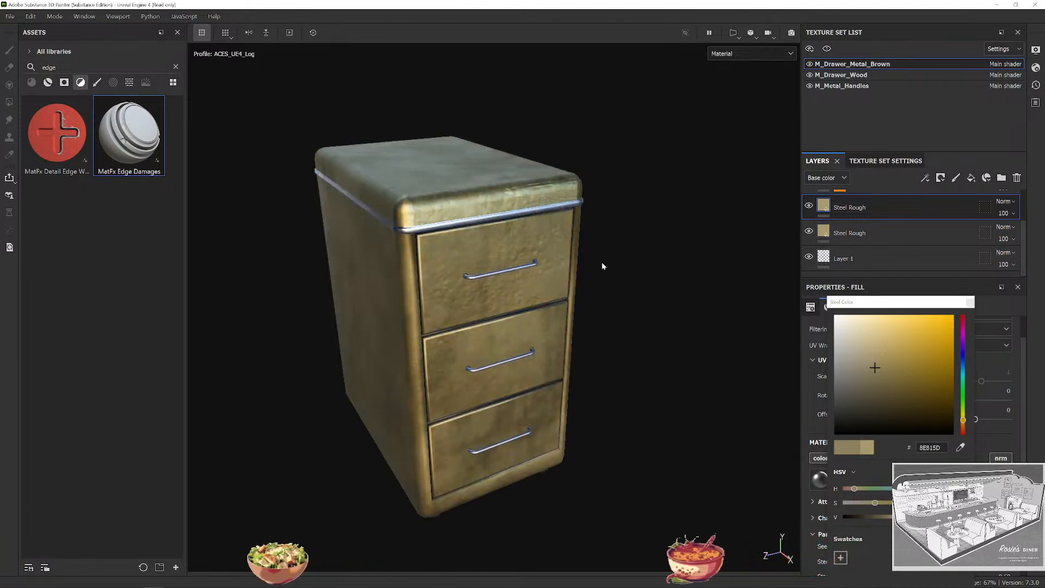
pyautogui.scroll(-3, 601, 263)
pyautogui.keyDown('alt'); pyautogui.moveTo(602, 263); pyautogui.dragTo(653, 334); pyautogui.keyUp('alt')
pyautogui.scroll(3, 593, 276)
pyautogui.keyDown('shift'); pyautogui.moveTo(653, 335); pyautogui.dragTo(679, 338, button='right'); pyautogui.keyUp('shift')
pyautogui.keyDown('alt'); pyautogui.moveTo(679, 338); pyautogui.dragTo(658, 366); pyautogui.keyUp('alt')
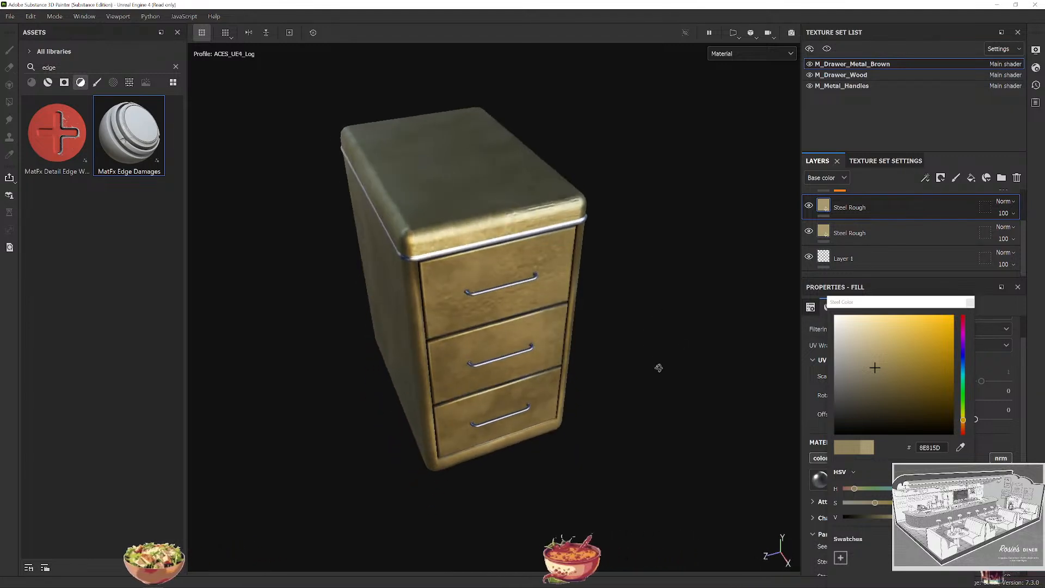
pyautogui.keyDown('shift'); pyautogui.moveTo(658, 366); pyautogui.dragTo(659, 339, button='right'); pyautogui.keyUp('shift')
pyautogui.keyDown('alt'); pyautogui.moveTo(658, 340); pyautogui.dragTo(662, 315); pyautogui.keyUp('alt')
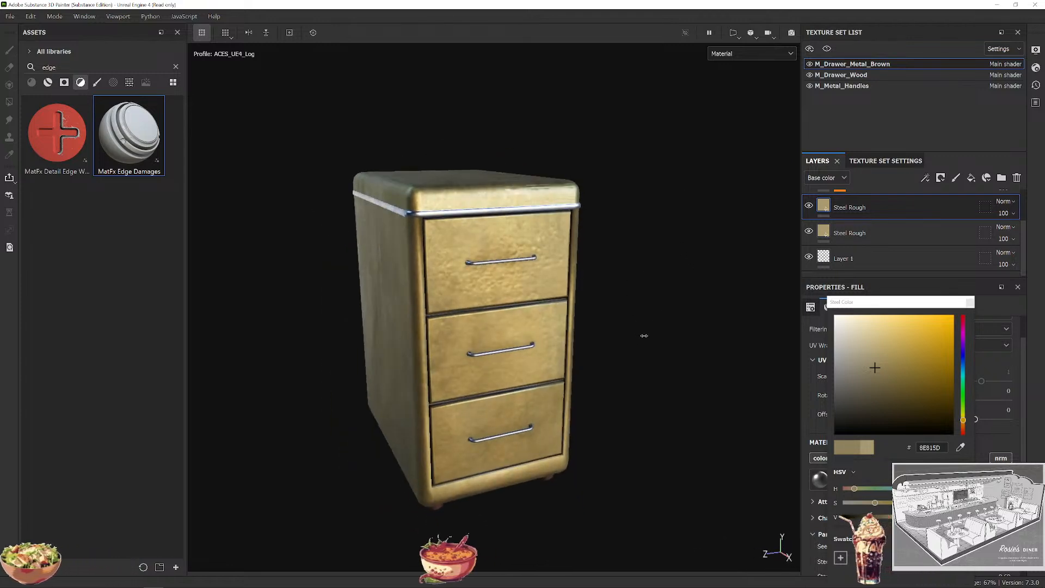
pyautogui.keyDown('shift'); pyautogui.moveTo(644, 336); pyautogui.dragTo(637, 341, button='right'); pyautogui.keyUp('shift')
pyautogui.moveTo(636, 341)
pyautogui.keyDown('alt'); pyautogui.mouseDown()
pyautogui.moveTo(636, 380)
pyautogui.moveTo(629, 345)
pyautogui.mouseUp(); pyautogui.keyUp('alt')
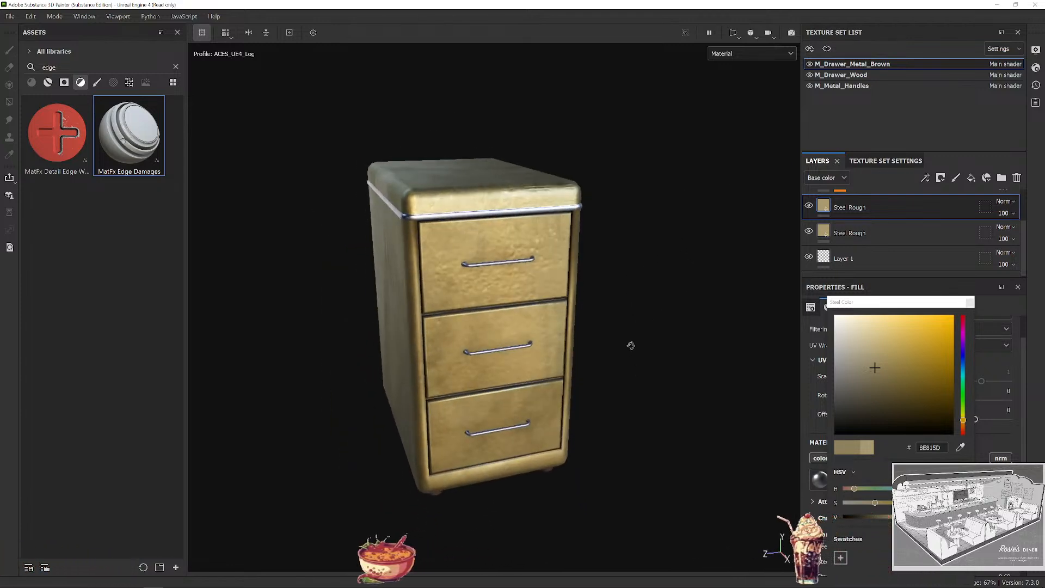
pyautogui.click(970, 302)
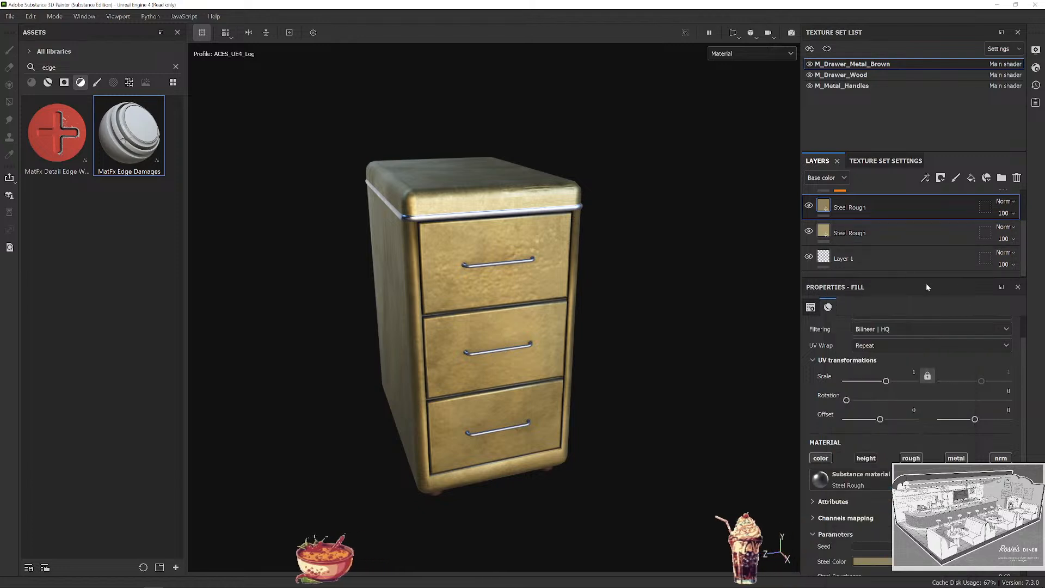
# Raise the duplicated Steel Rough layer's Steel Roughness to 0.81 and check the body's reflections under changed lighting.
pyautogui.scroll(-3, 914, 409)
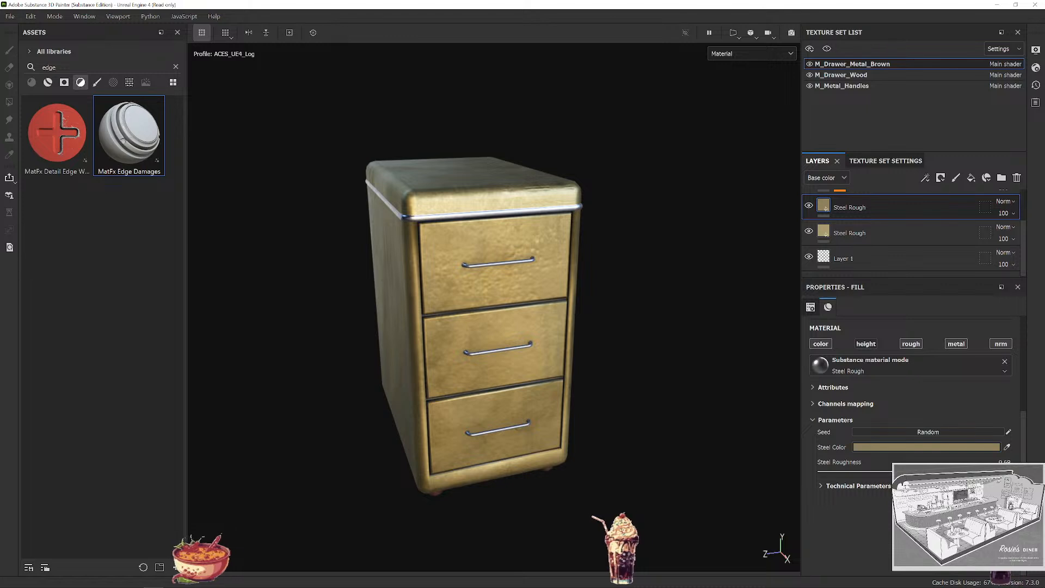
pyautogui.moveTo(968, 471)
pyautogui.mouseDown()
pyautogui.moveTo(1010, 471)
pyautogui.moveTo(974, 471)
pyautogui.mouseUp()
pyautogui.keyDown('alt'); pyautogui.moveTo(636, 378); pyautogui.dragTo(677, 352, button='right'); pyautogui.keyUp('alt')
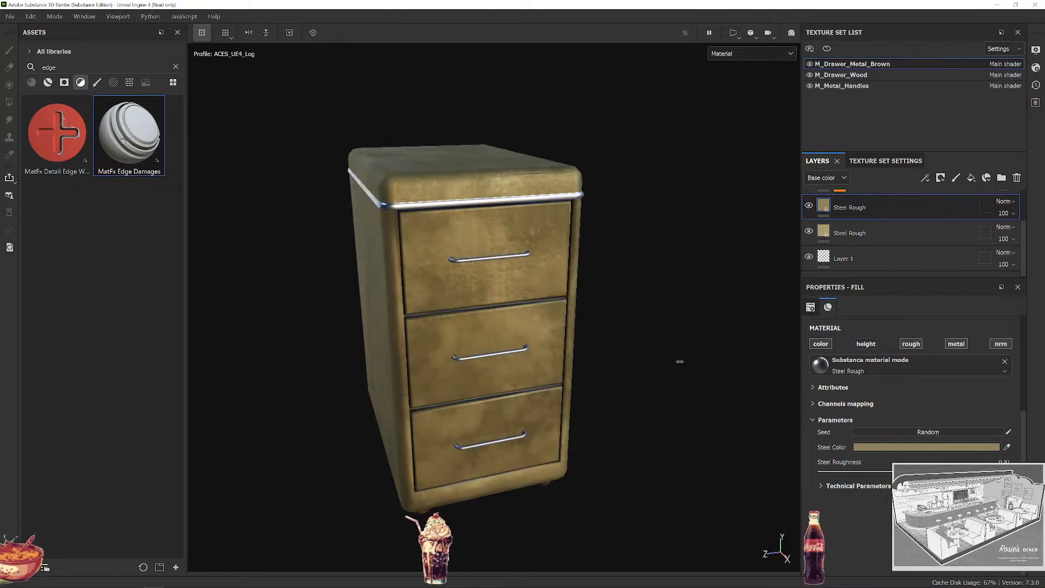
pyautogui.keyDown('alt'); pyautogui.moveTo(678, 361); pyautogui.dragTo(597, 318); pyautogui.keyUp('alt')
pyautogui.keyDown('alt'); pyautogui.moveTo(547, 314); pyautogui.dragTo(660, 299); pyautogui.keyUp('alt')
pyautogui.scroll(2, 847, 229)
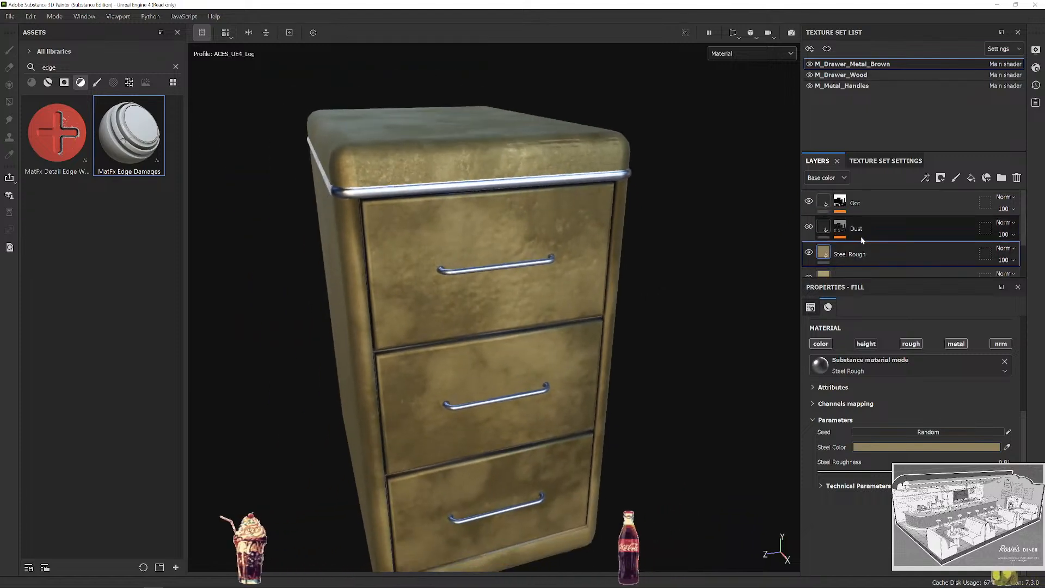
# Try a lower opacity on the body's Dust layer and restore it to full opacity.
pyautogui.click(822, 229)
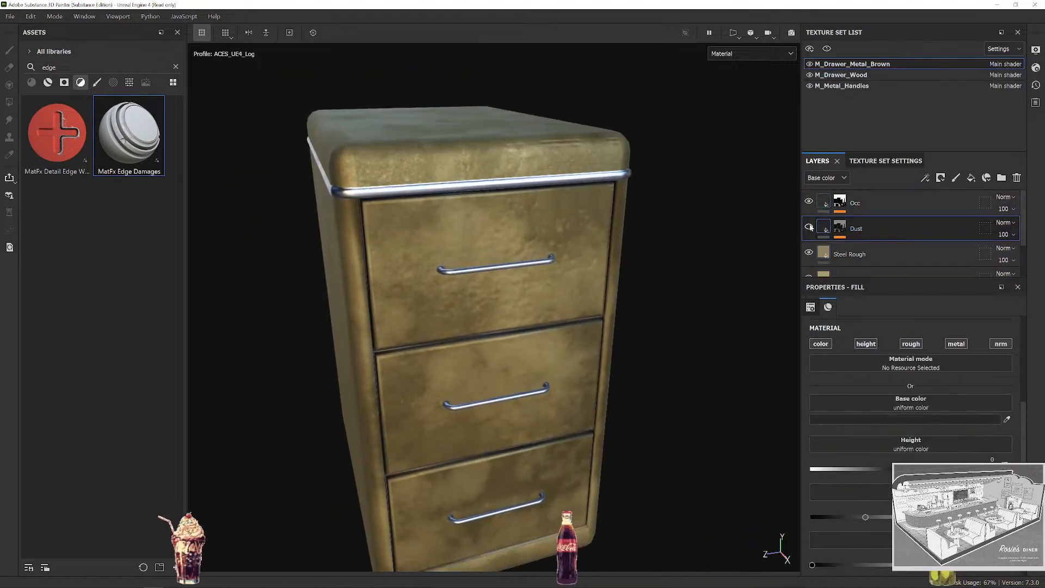
pyautogui.click(1011, 235)
pyautogui.moveTo(1040, 255); pyautogui.dragTo(994, 254)
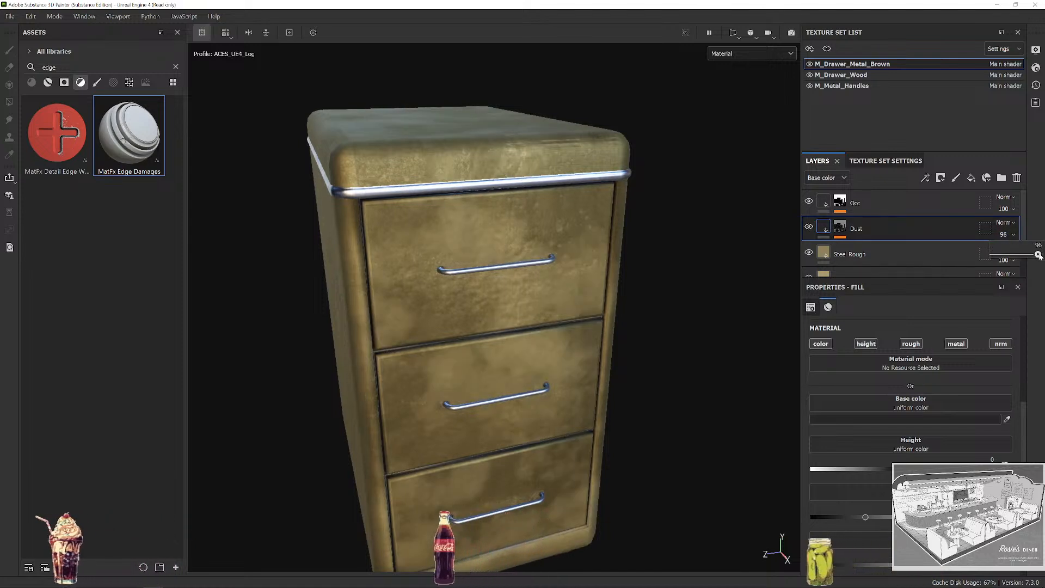
pyautogui.moveTo(852, 256); pyautogui.dragTo(1040, 254)
# Lower the Global Balance of the Dust mask's Mask Editor generator to 0.35 and check the drawer fronts up close.
pyautogui.click(842, 227)
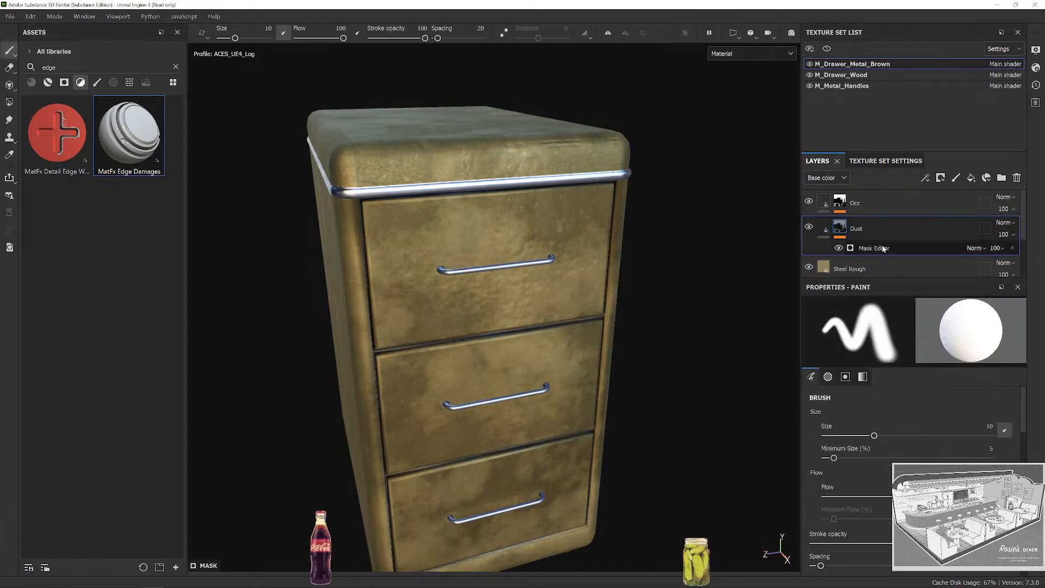
pyautogui.click(908, 252)
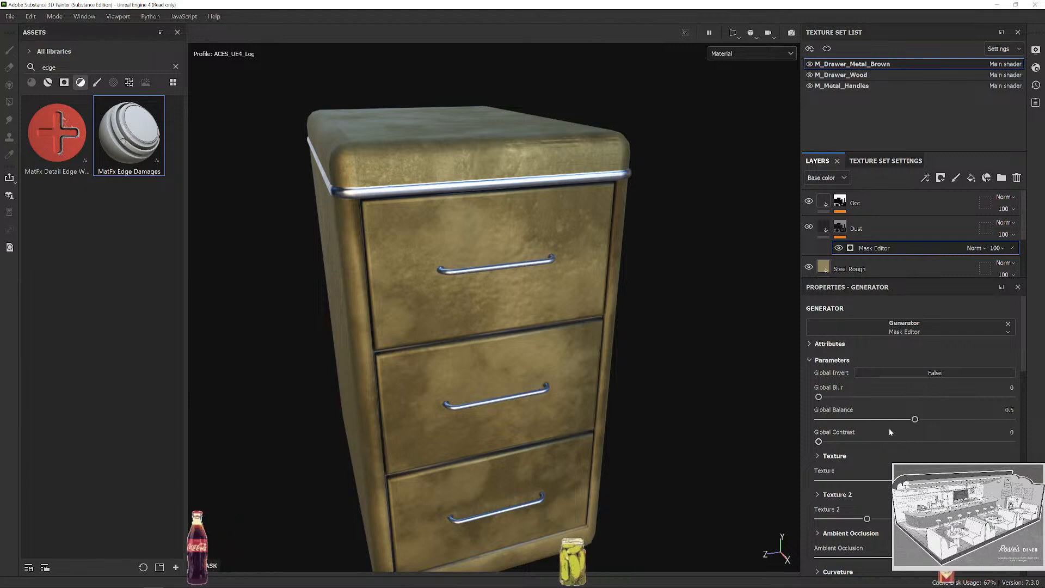
pyautogui.scroll(1, 892, 420)
pyautogui.moveTo(892, 420)
pyautogui.mouseDown()
pyautogui.moveTo(769, 414)
pyautogui.moveTo(859, 407)
pyautogui.moveTo(884, 419)
pyautogui.mouseUp()
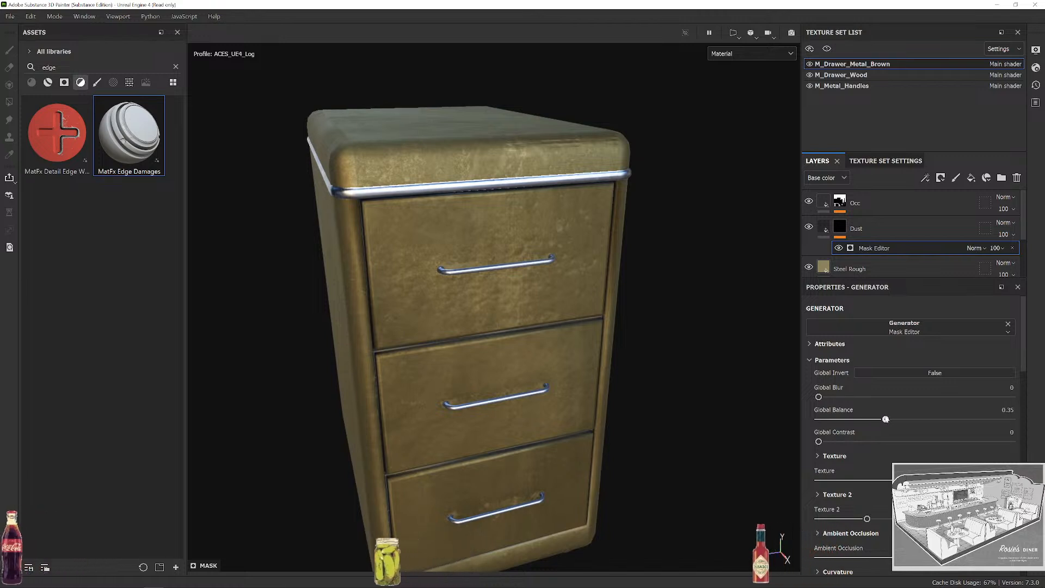
pyautogui.scroll(4, 577, 291)
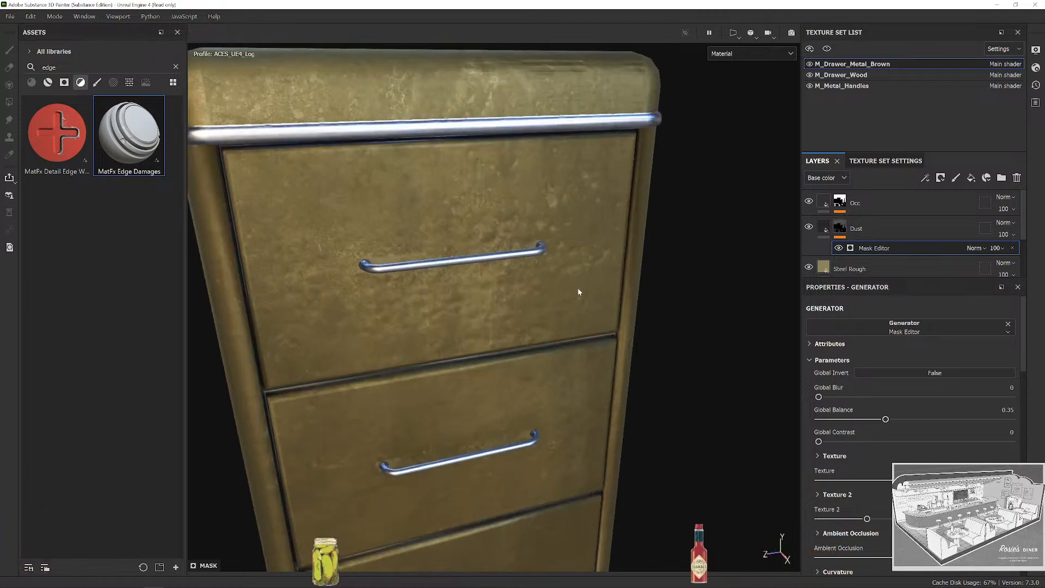
# Try a Global Balance of 1 on the Dust mask's Mask Editor generator and inspect the drawer body.
pyautogui.scroll(-3, 615, 329)
pyautogui.keyDown('alt'); pyautogui.moveTo(616, 328); pyautogui.dragTo(625, 313); pyautogui.keyUp('alt')
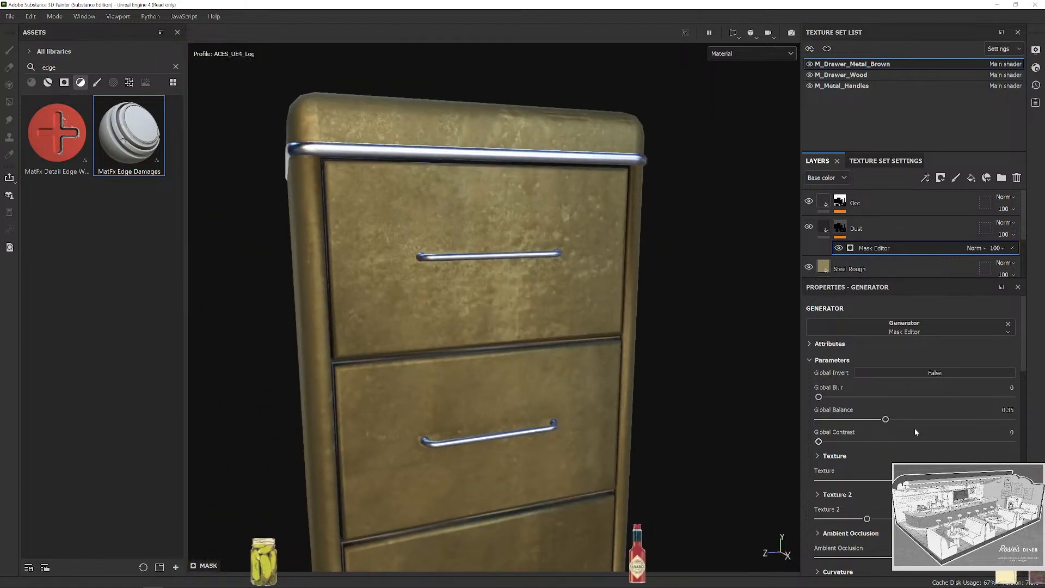
pyautogui.moveTo(885, 419); pyautogui.dragTo(1013, 423)
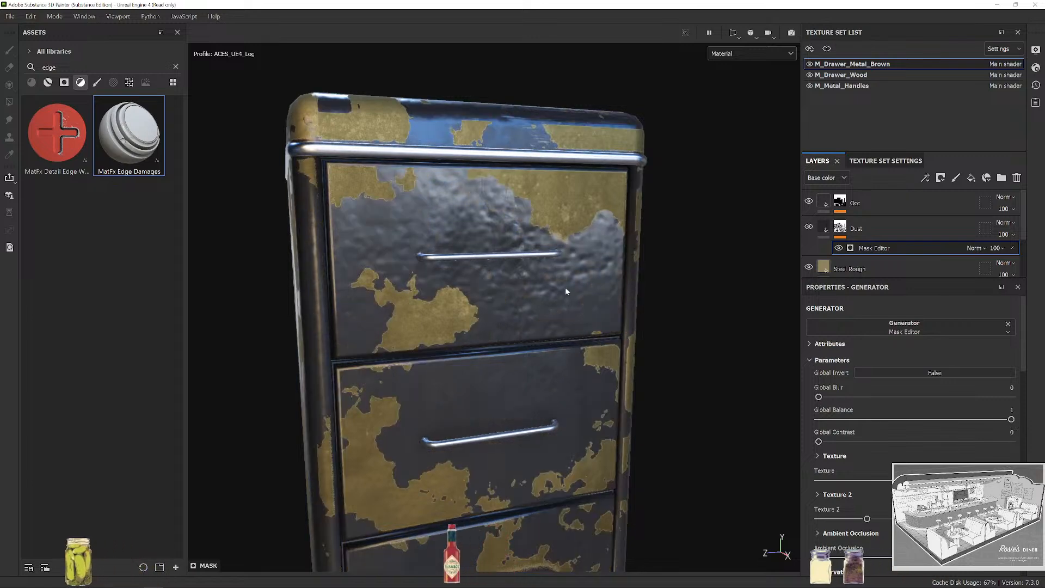
pyautogui.scroll(-3, 565, 289)
pyautogui.keyDown('alt'); pyautogui.moveTo(665, 305); pyautogui.dragTo(656, 385); pyautogui.keyUp('alt')
pyautogui.scroll(3, 537, 284)
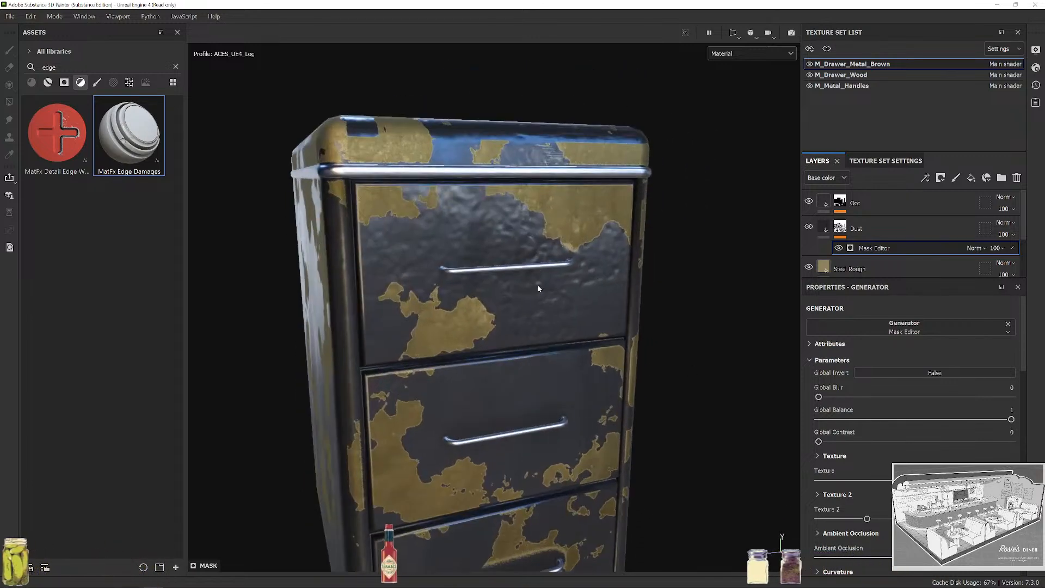
pyautogui.scroll(2, 520, 344)
pyautogui.scroll(-2, 517, 345)
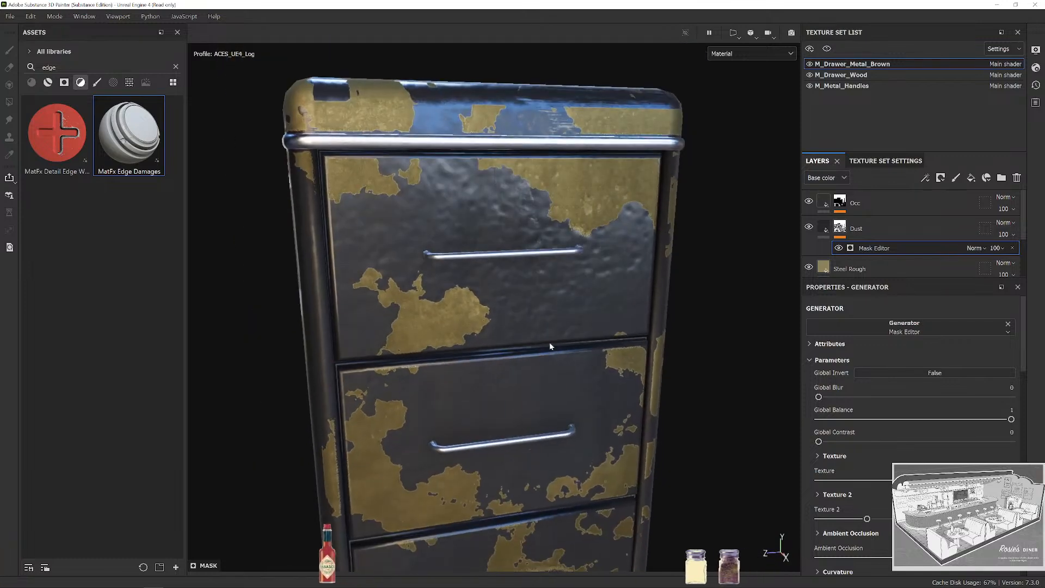
# Set the Global Balance of the Dust mask's Mask Editor generator to 0.45 and check the drawer from several angles.
pyautogui.moveTo(1011, 419)
pyautogui.mouseDown()
pyautogui.moveTo(892, 423)
pyautogui.moveTo(903, 424)
pyautogui.mouseUp()
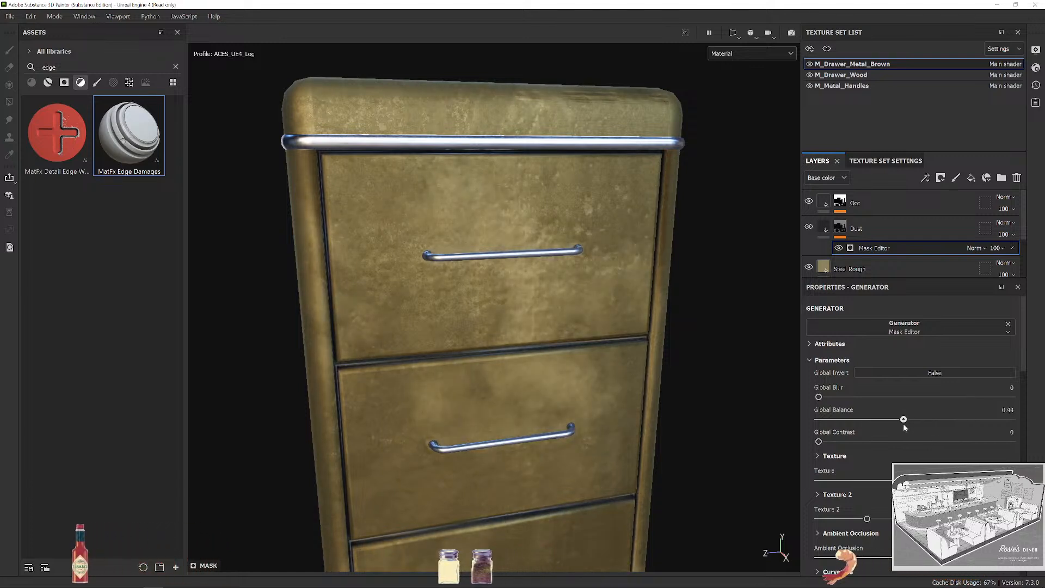
pyautogui.scroll(-3, 656, 321)
pyautogui.keyDown('alt'); pyautogui.moveTo(656, 321); pyautogui.dragTo(714, 364); pyautogui.keyUp('alt')
pyautogui.scroll(-3, 660, 333)
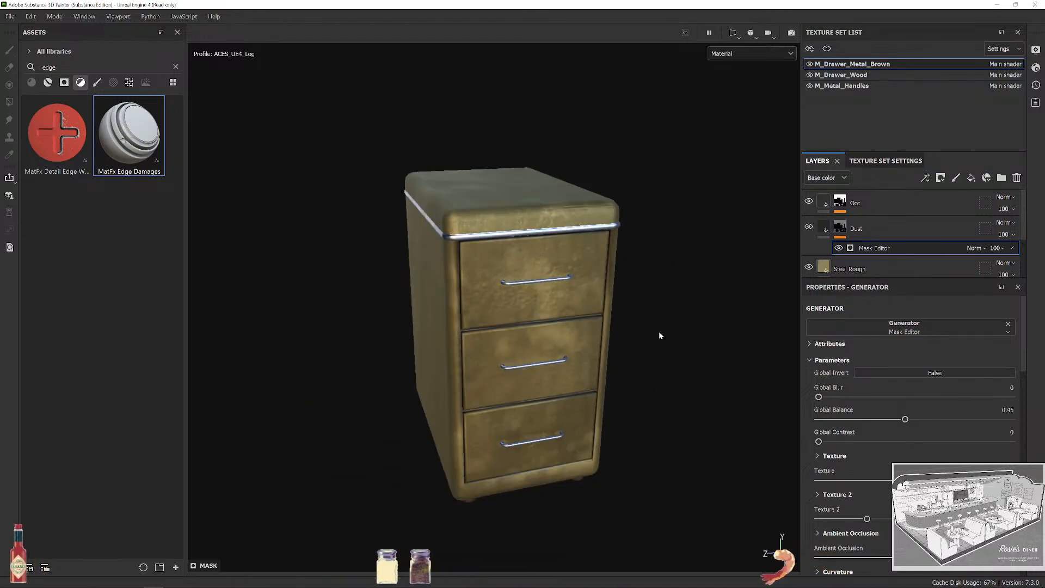
pyautogui.keyDown('alt'); pyautogui.moveTo(660, 333); pyautogui.dragTo(679, 339); pyautogui.keyUp('alt')
pyautogui.keyDown('shift'); pyautogui.moveTo(678, 339); pyautogui.dragTo(664, 305, button='right'); pyautogui.keyUp('shift')
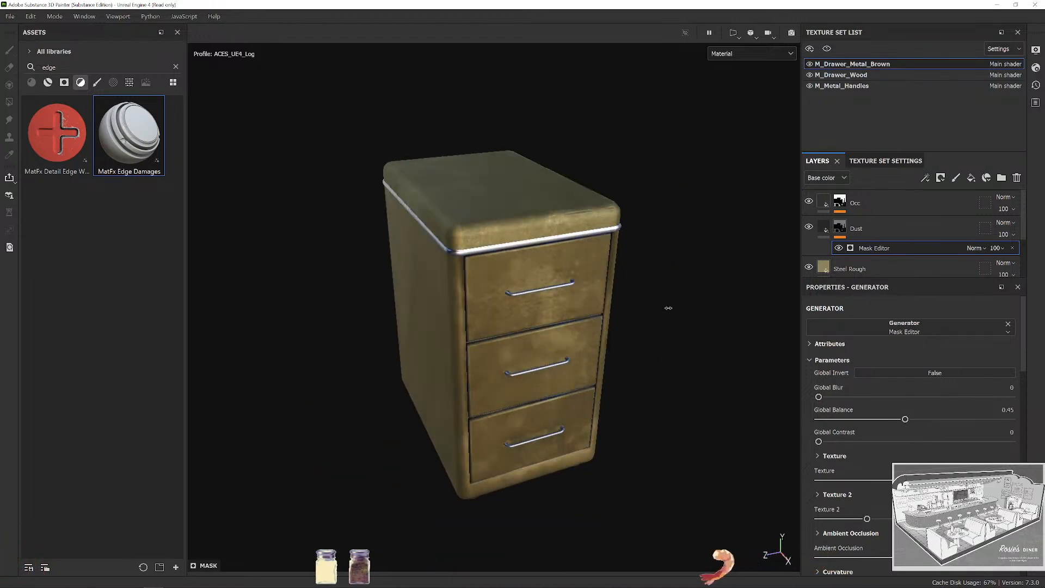
pyautogui.keyDown('alt'); pyautogui.moveTo(664, 305); pyautogui.dragTo(642, 279); pyautogui.keyUp('alt')
pyautogui.scroll(3, 681, 343)
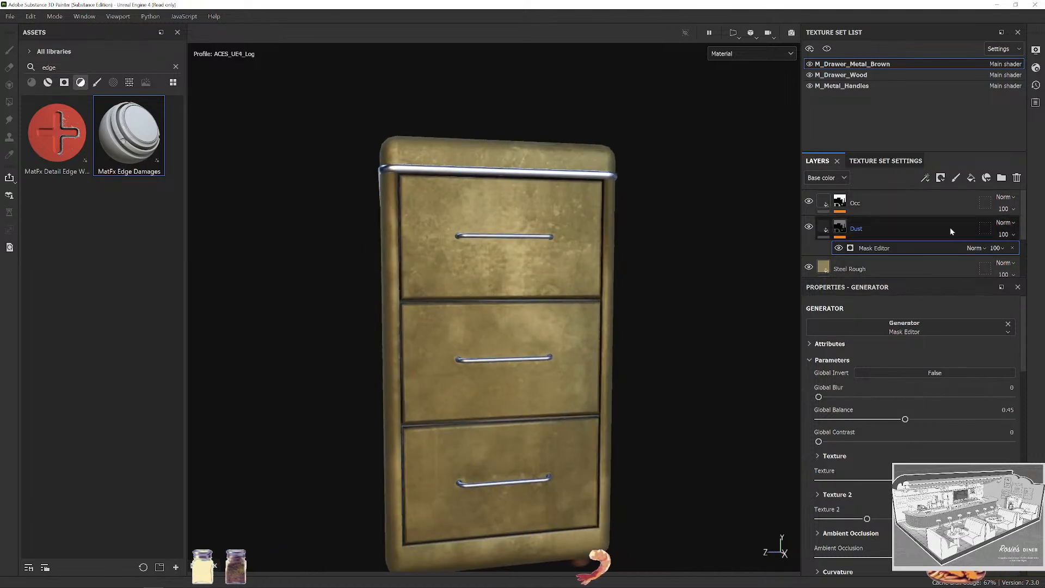
pyautogui.click(980, 247)
pyautogui.click(984, 7)
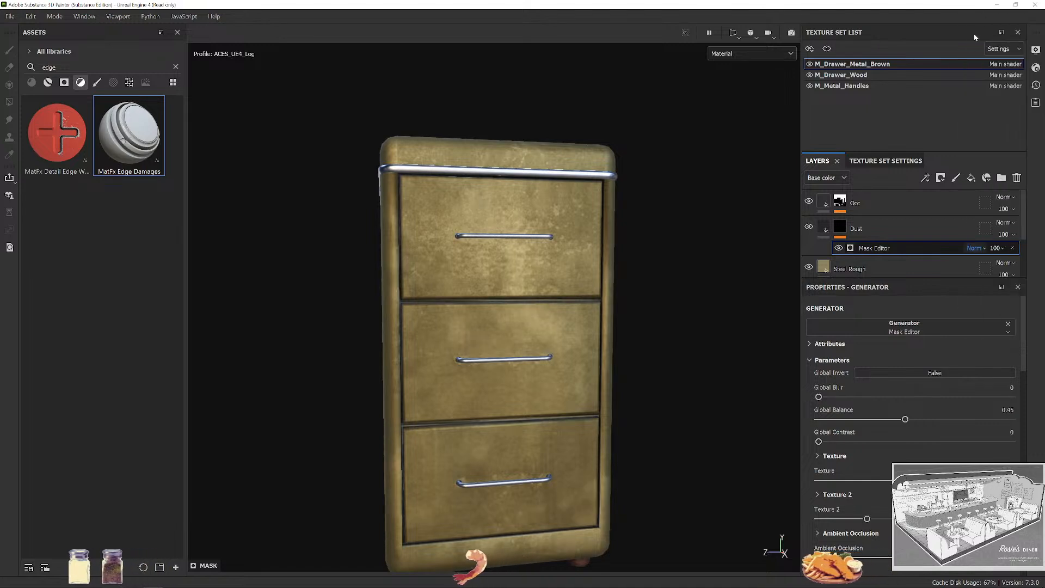
pyautogui.click(1002, 249)
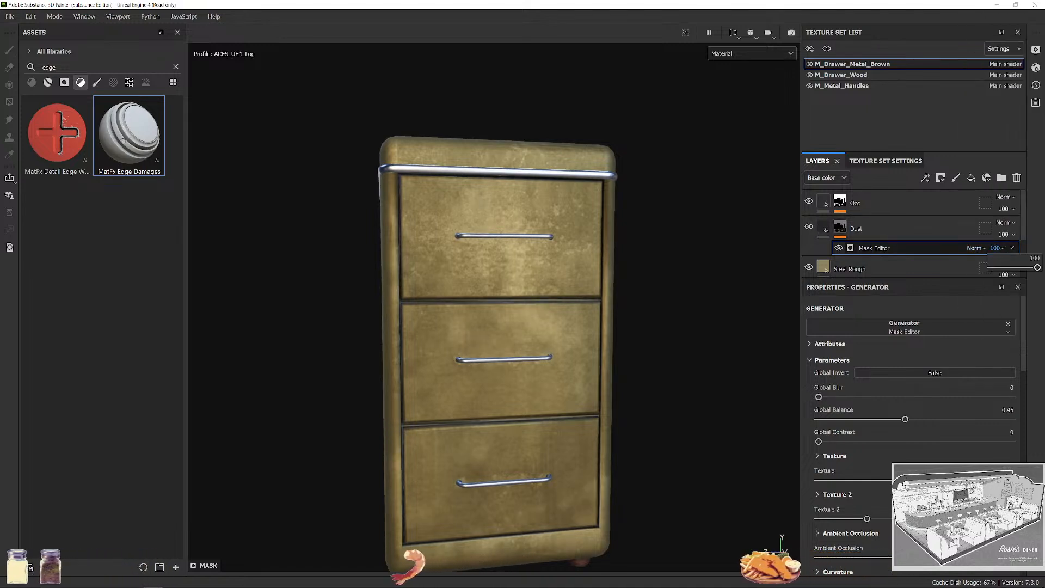
pyautogui.moveTo(1037, 267)
pyautogui.mouseDown()
pyautogui.moveTo(923, 263)
pyautogui.moveTo(1044, 272)
pyautogui.mouseUp()
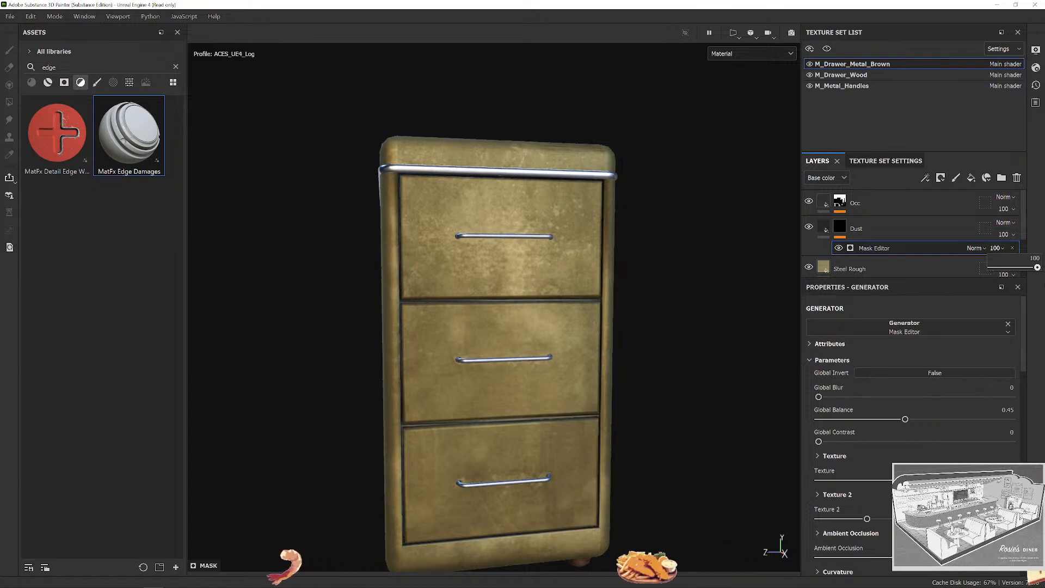
pyautogui.scroll(3, 688, 345)
pyautogui.scroll(-2, 671, 324)
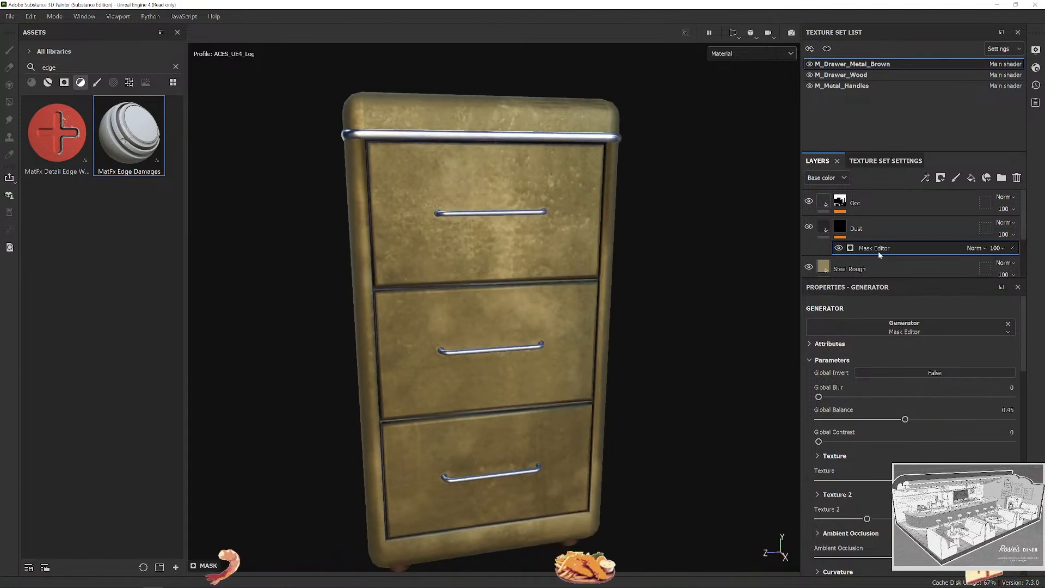
# Lower the opacity of the Dust mask's Mask Editor effect to 11 and check the body under changed lighting.
pyautogui.click(997, 248)
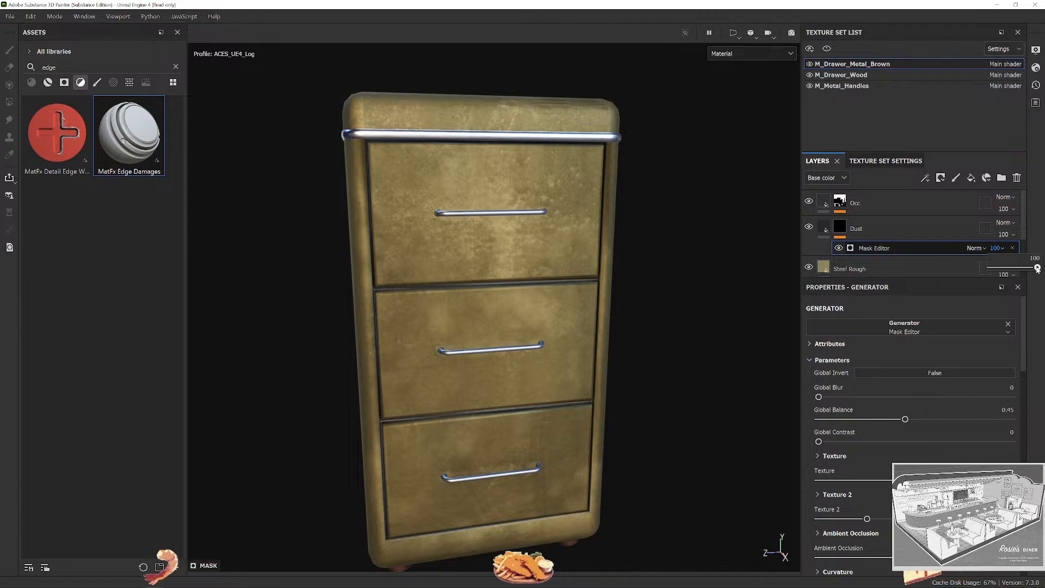
pyautogui.moveTo(1034, 270); pyautogui.dragTo(995, 287)
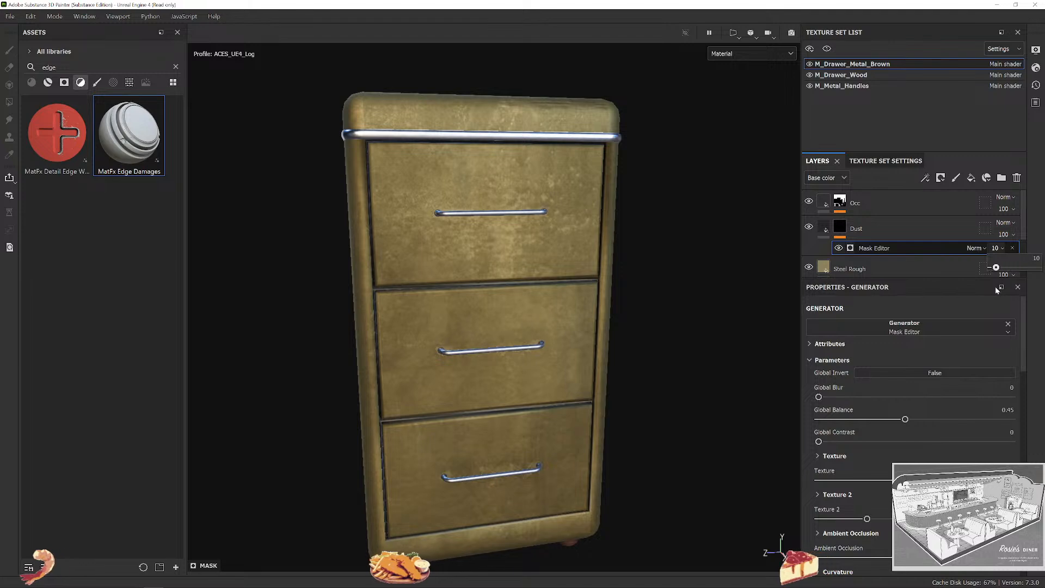
pyautogui.moveTo(655, 264)
pyautogui.keyDown('shift'); pyautogui.mouseDown(button='right')
pyautogui.moveTo(695, 270)
pyautogui.moveTo(664, 275)
pyautogui.mouseUp(button='right'); pyautogui.keyUp('shift')
pyautogui.keyDown('alt'); pyautogui.moveTo(664, 275); pyautogui.dragTo(703, 248); pyautogui.keyUp('alt')
pyautogui.moveTo(703, 248)
pyautogui.keyDown('shift'); pyautogui.mouseDown(button='right')
pyautogui.moveTo(690, 243)
pyautogui.moveTo(721, 250)
pyautogui.moveTo(693, 244)
pyautogui.mouseUp(button='right'); pyautogui.keyUp('shift')
pyautogui.keyDown('alt'); pyautogui.moveTo(693, 243); pyautogui.dragTo(655, 251); pyautogui.keyUp('alt')
pyautogui.keyDown('shift'); pyautogui.moveTo(655, 251); pyautogui.dragTo(635, 310, button='right'); pyautogui.keyUp('shift')
pyautogui.keyDown('alt'); pyautogui.moveTo(634, 311); pyautogui.dragTo(641, 343); pyautogui.keyUp('alt')
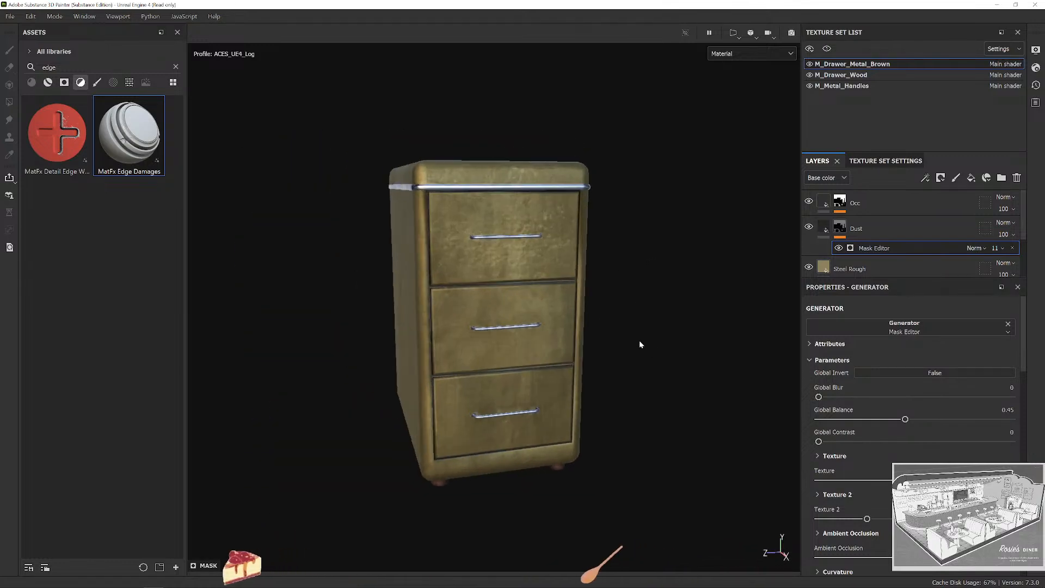
# Save the project to the Desktop as Metal_Drawer.
pyautogui.hotkey('ctrl', 's')
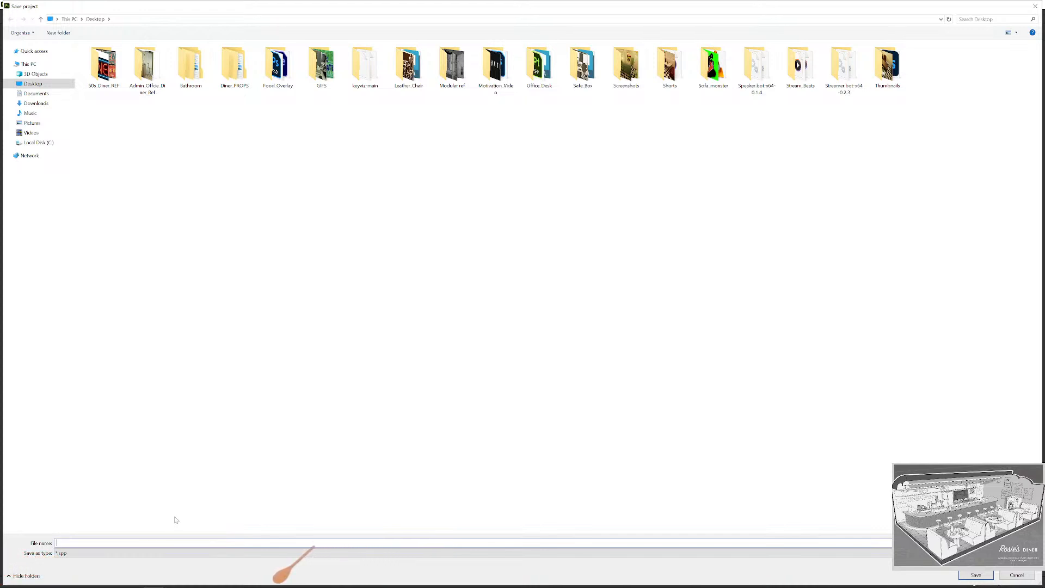
pyautogui.write('Met6a')
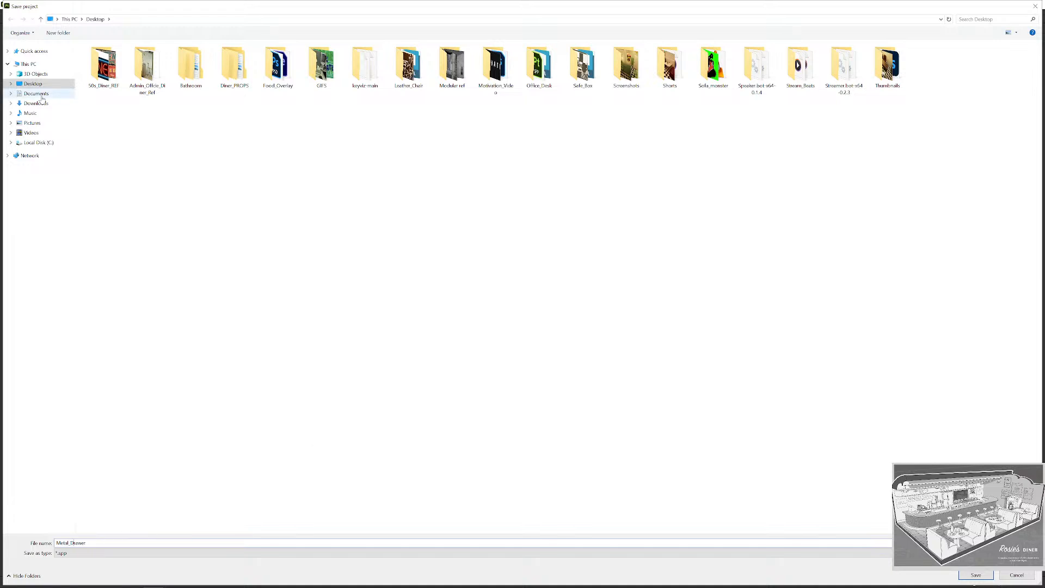
pyautogui.press('Return')
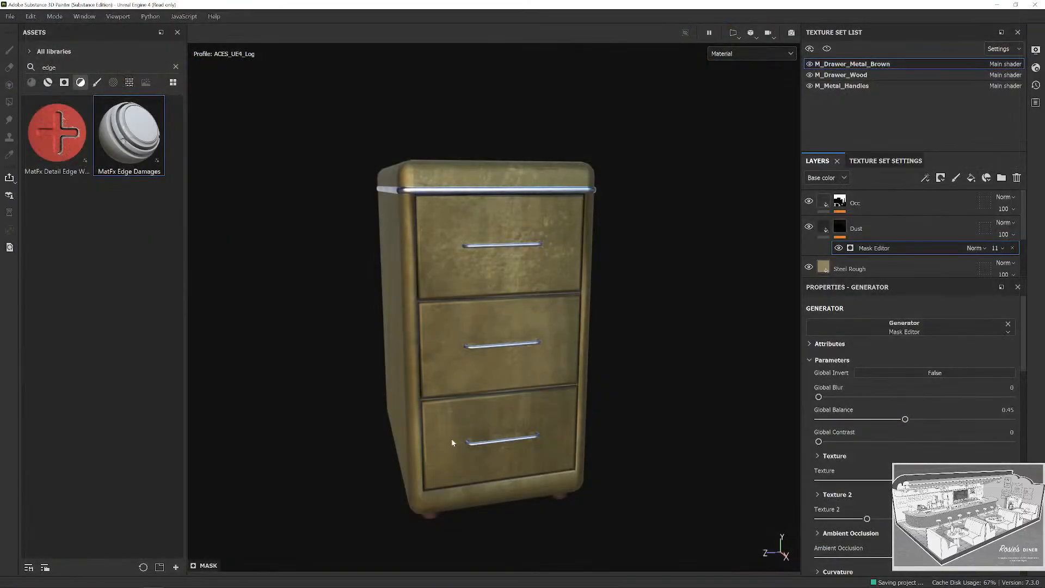
# Examine the drawer's fronts, side and upper surface from several angles and distances.
pyautogui.keyDown('alt'); pyautogui.moveTo(617, 291); pyautogui.dragTo(638, 264); pyautogui.keyUp('alt')
pyautogui.keyDown('alt'); pyautogui.moveTo(638, 265); pyautogui.dragTo(649, 267, button='right'); pyautogui.keyUp('alt')
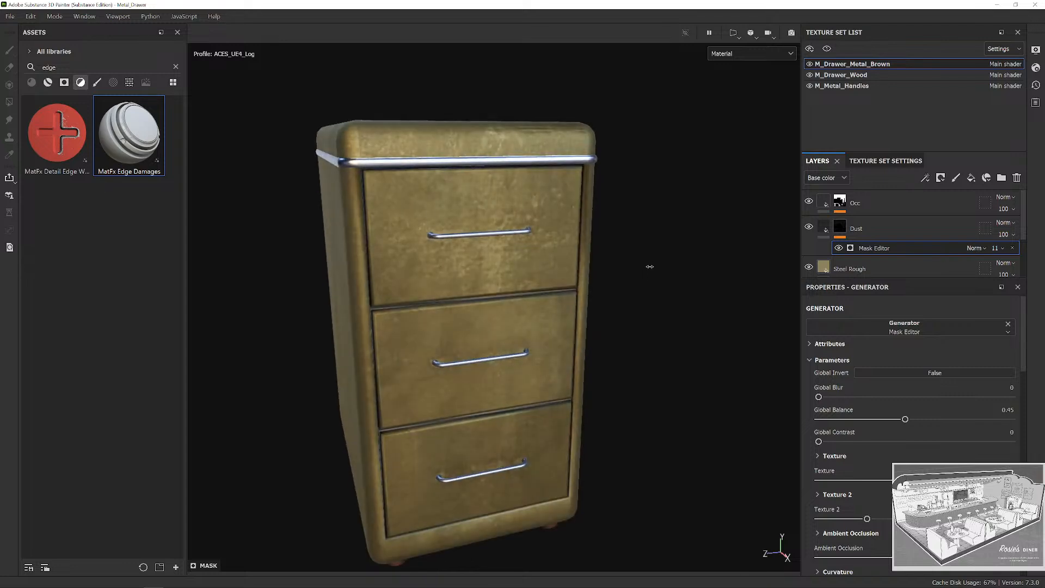
pyautogui.keyDown('alt'); pyautogui.moveTo(640, 298); pyautogui.dragTo(657, 326); pyautogui.keyUp('alt')
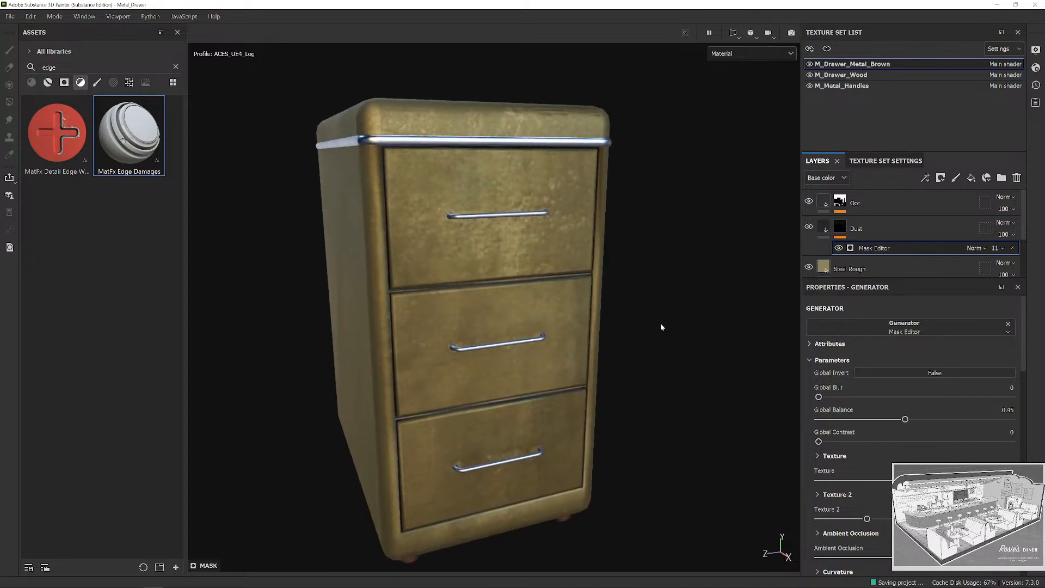
pyautogui.keyDown('alt'); pyautogui.moveTo(649, 278); pyautogui.dragTo(685, 328); pyautogui.keyUp('alt')
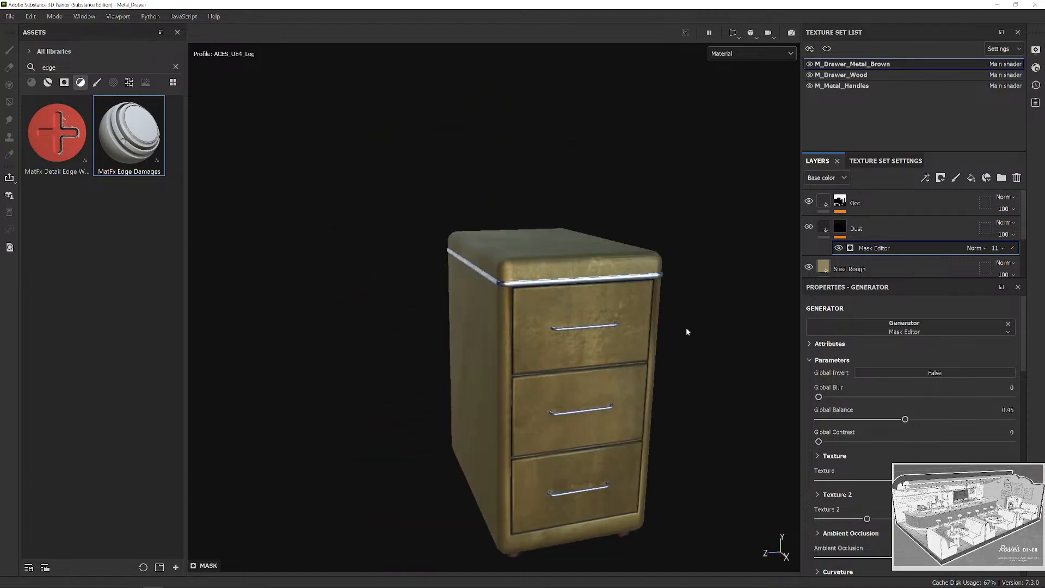
pyautogui.keyDown('alt'); pyautogui.moveTo(686, 328); pyautogui.dragTo(702, 289, button='right'); pyautogui.keyUp('alt')
pyautogui.keyDown('alt'); pyautogui.moveTo(702, 288); pyautogui.dragTo(642, 327); pyautogui.keyUp('alt')
pyautogui.keyDown('alt'); pyautogui.moveTo(642, 327); pyautogui.dragTo(707, 240, button='right'); pyautogui.keyUp('alt')
pyautogui.keyDown('alt'); pyautogui.moveTo(707, 240); pyautogui.dragTo(679, 264); pyautogui.keyUp('alt')
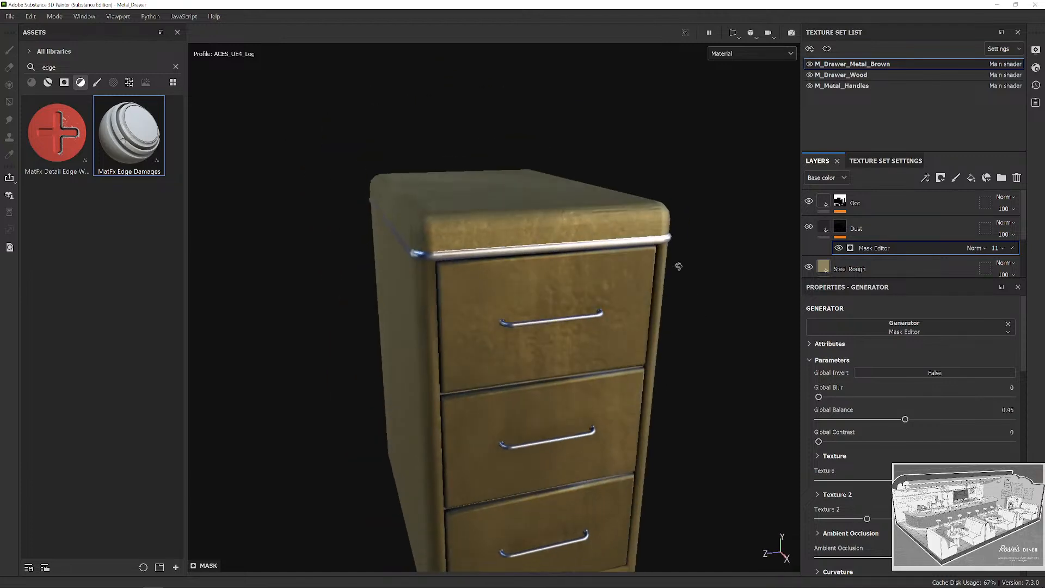
pyautogui.moveTo(678, 264)
pyautogui.keyDown('alt'); pyautogui.mouseDown(button='right')
pyautogui.moveTo(643, 245)
pyautogui.moveTo(678, 266)
pyautogui.mouseUp(button='right'); pyautogui.keyUp('alt')
pyautogui.keyDown('alt'); pyautogui.moveTo(679, 266); pyautogui.dragTo(650, 255); pyautogui.keyUp('alt')
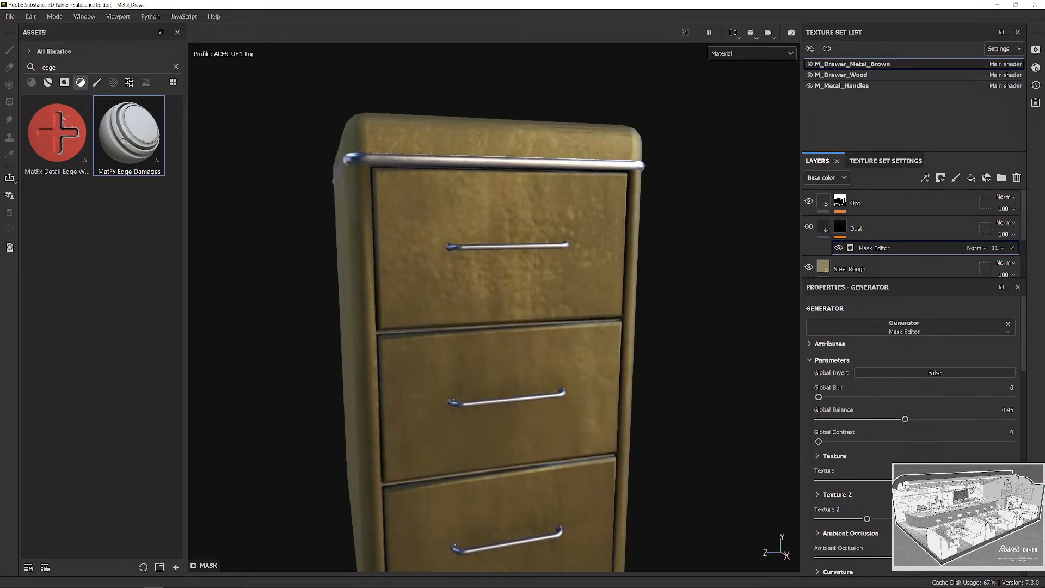
# Clear the old asset search and search the smart masks for "scratches".
pyautogui.click(175, 67)
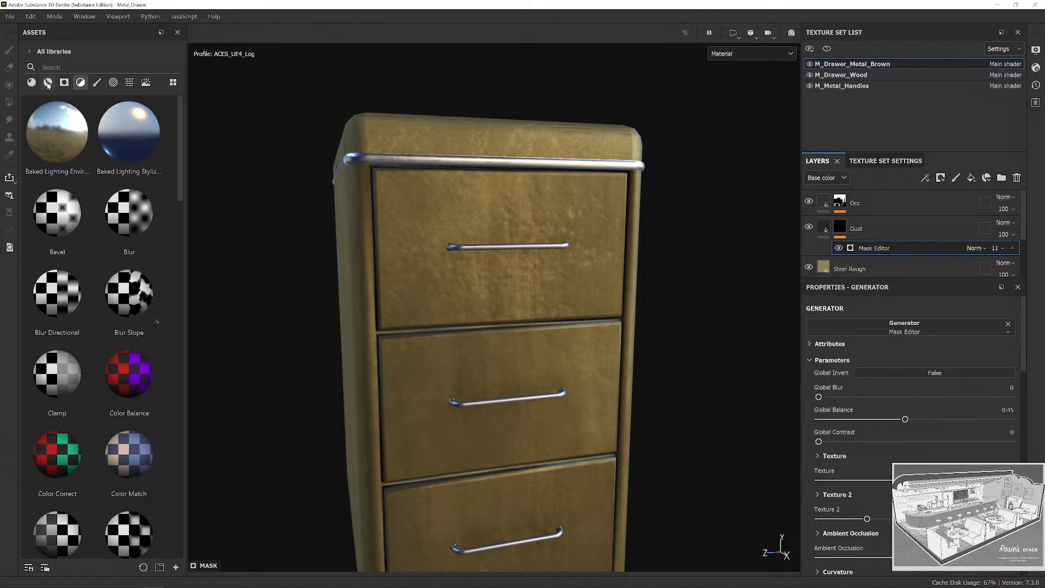
pyautogui.click(48, 83)
pyautogui.write('scr')
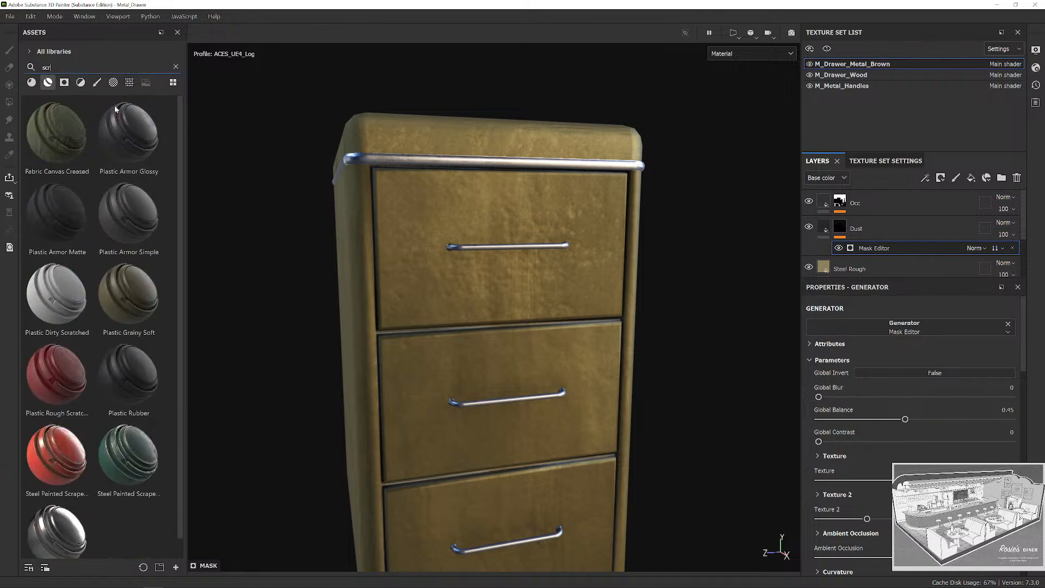
pyautogui.write('atches')
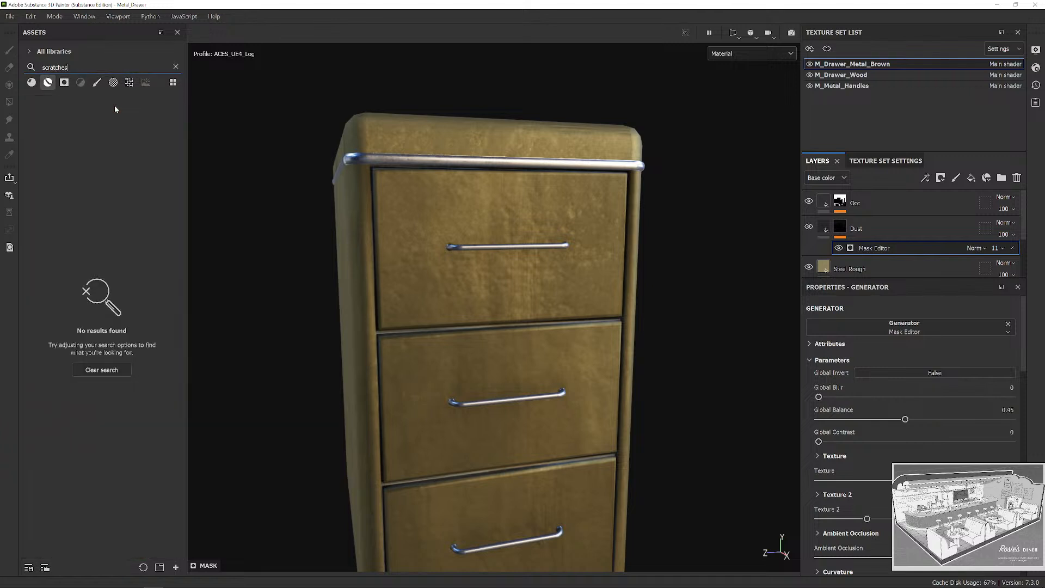
pyautogui.click(64, 82)
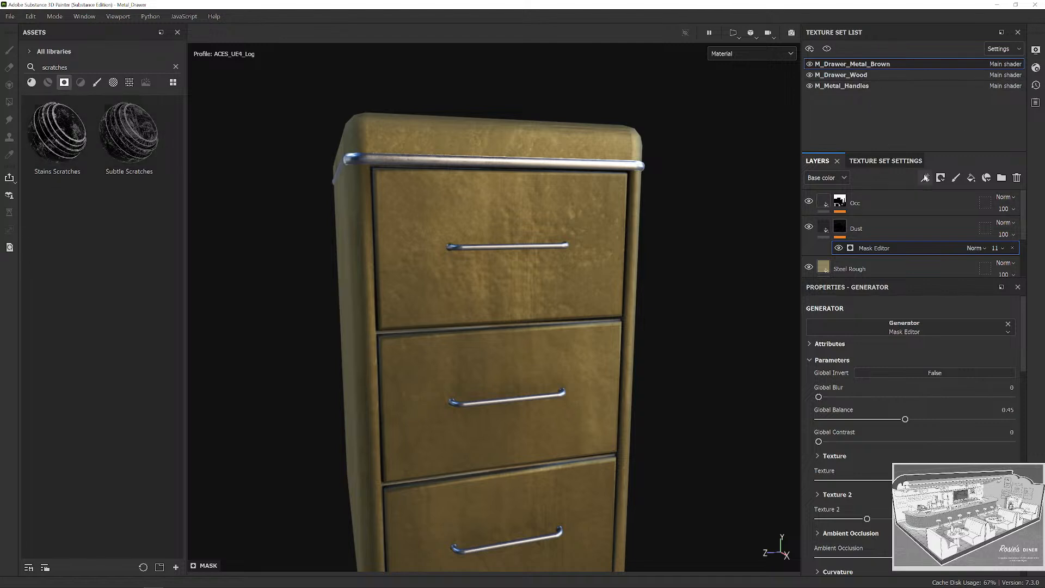
# Add a fill layer above Occ, try the Subtle Scratches smart mask on it and inspect the drawer.
pyautogui.click(971, 177)
pyautogui.moveTo(129, 133)
pyautogui.mouseDown()
pyautogui.moveTo(914, 148)
pyautogui.moveTo(893, 234)
pyautogui.moveTo(865, 204)
pyautogui.mouseUp()
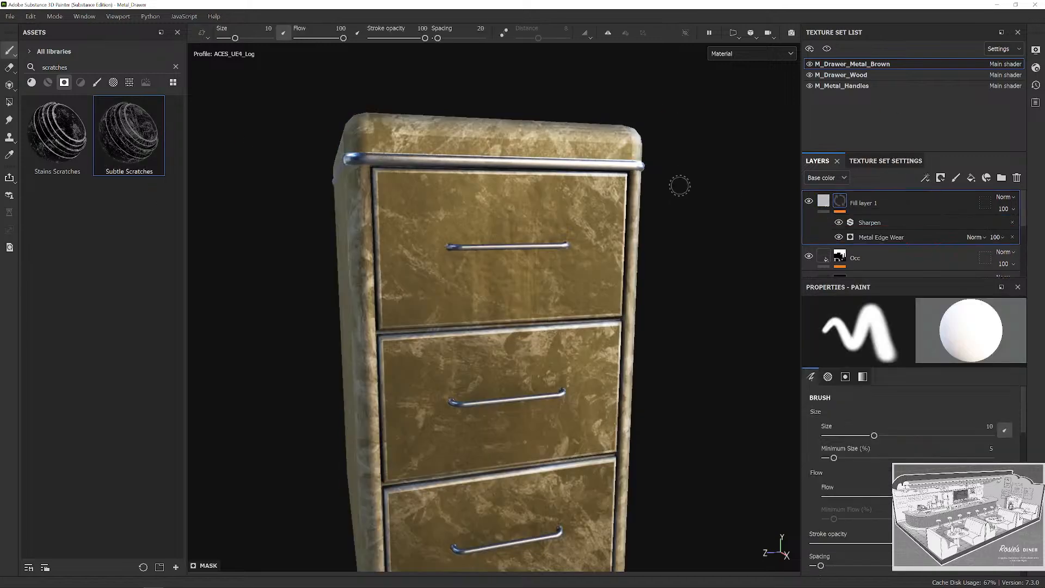
pyautogui.scroll(-3, 689, 252)
pyautogui.keyDown('alt'); pyautogui.moveTo(688, 256); pyautogui.dragTo(704, 291); pyautogui.keyUp('alt')
pyautogui.scroll(2, 689, 236)
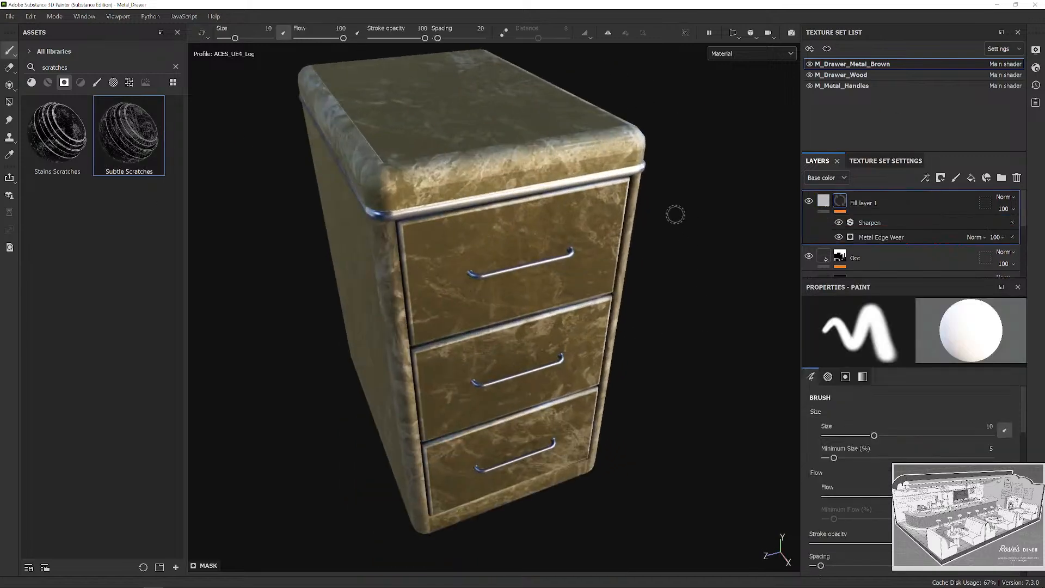
# Undo the Subtle Scratches mask and apply the Stains Scratches smart mask to the new fill layer instead.
pyautogui.hotkey('ctrl', 'z')
pyautogui.moveTo(41, 139); pyautogui.dragTo(859, 204)
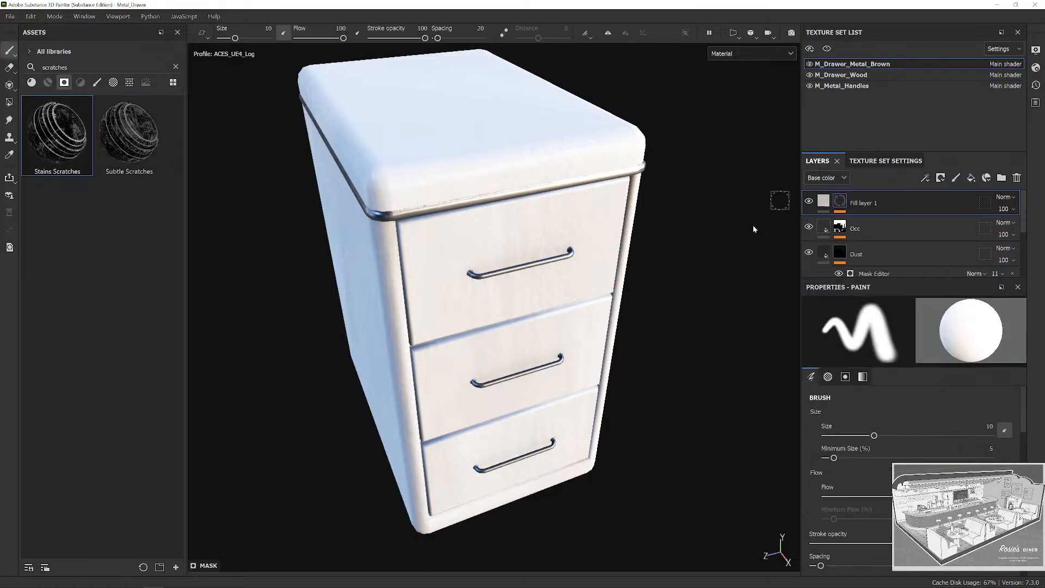
pyautogui.keyDown('alt'); pyautogui.moveTo(713, 270); pyautogui.dragTo(751, 310); pyautogui.keyUp('alt')
# Try black (000000) as the scratch fill layer's base color and check the drawer fronts.
pyautogui.click(823, 201)
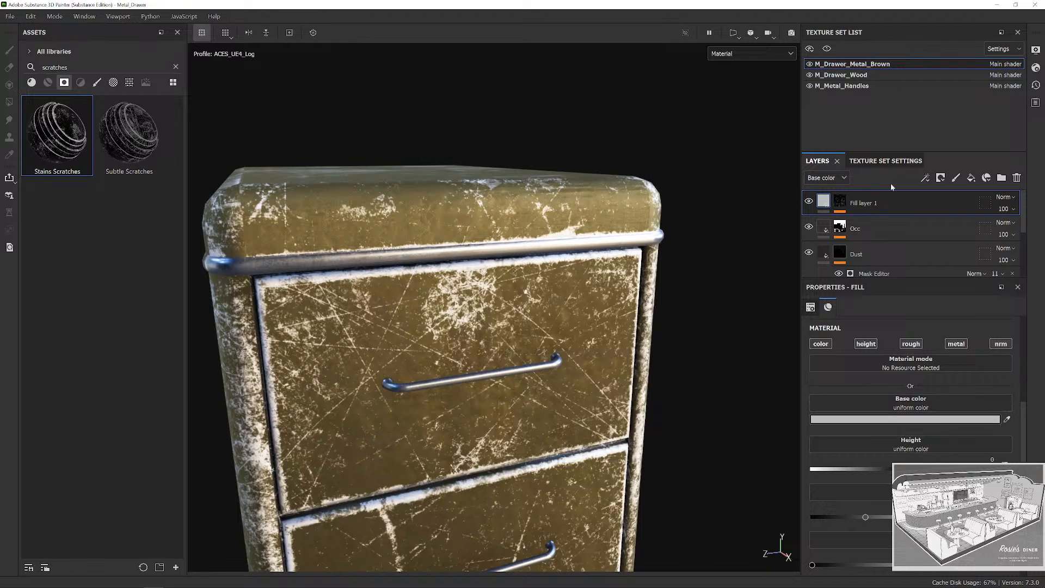
pyautogui.click(975, 419)
pyautogui.write('000000')
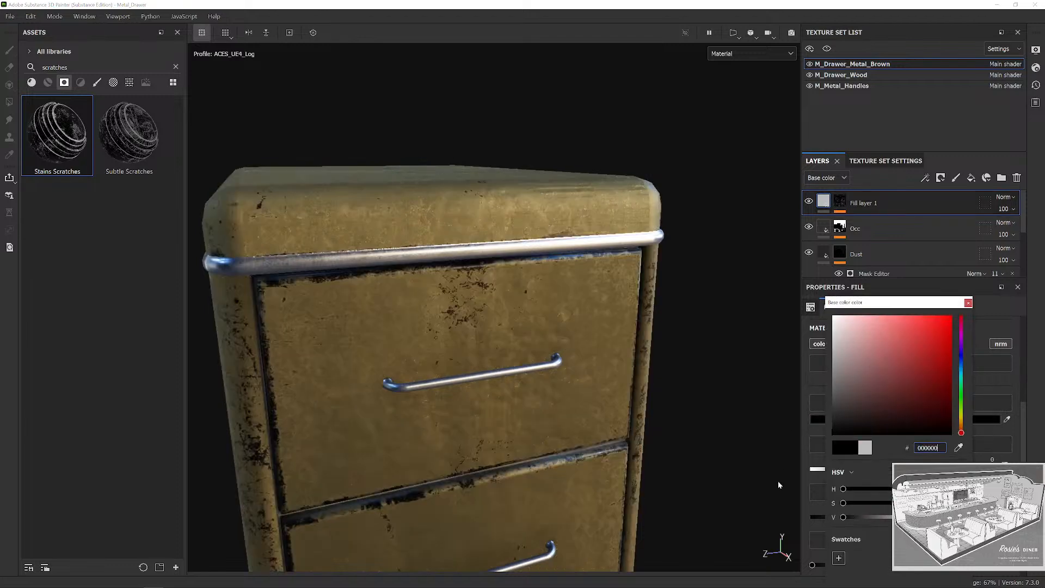
pyautogui.click(776, 487)
pyautogui.scroll(-4, 706, 364)
pyautogui.keyDown('alt'); pyautogui.moveTo(707, 364); pyautogui.dragTo(694, 355); pyautogui.keyUp('alt')
pyautogui.keyDown('alt'); pyautogui.moveTo(725, 401); pyautogui.dragTo(704, 357, button='middle'); pyautogui.keyUp('alt')
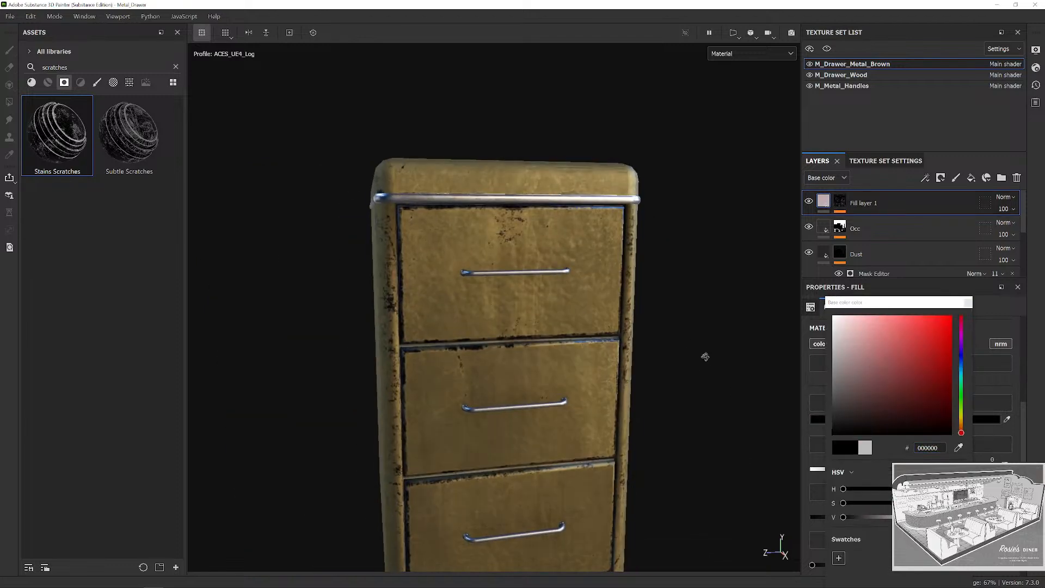
# Try FFFFFF as the scratch layer's base color and replace it with the brown 826C3C sampled from the body.
pyautogui.write('5D5D5D')
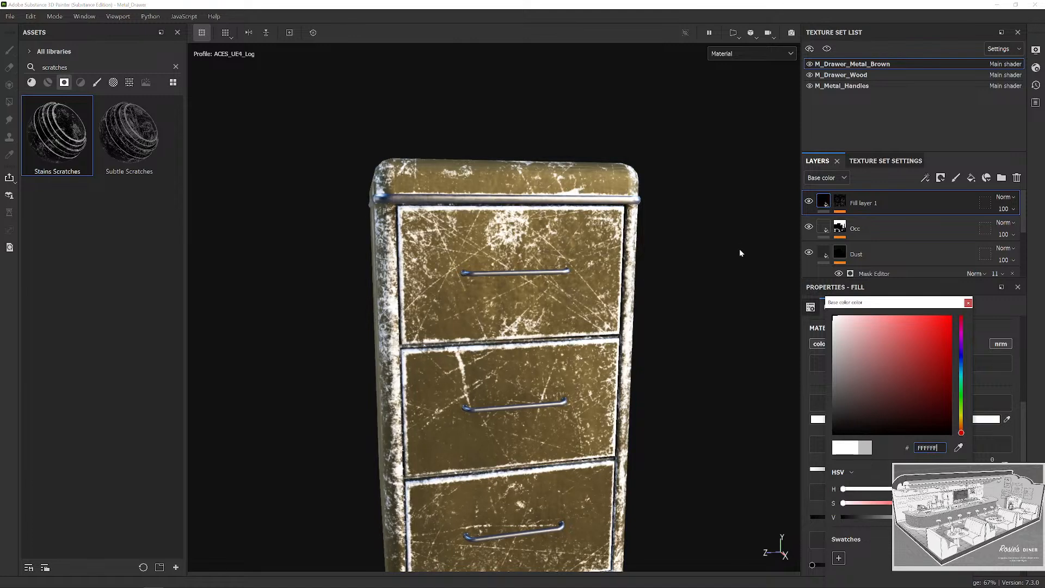
pyautogui.click(959, 448)
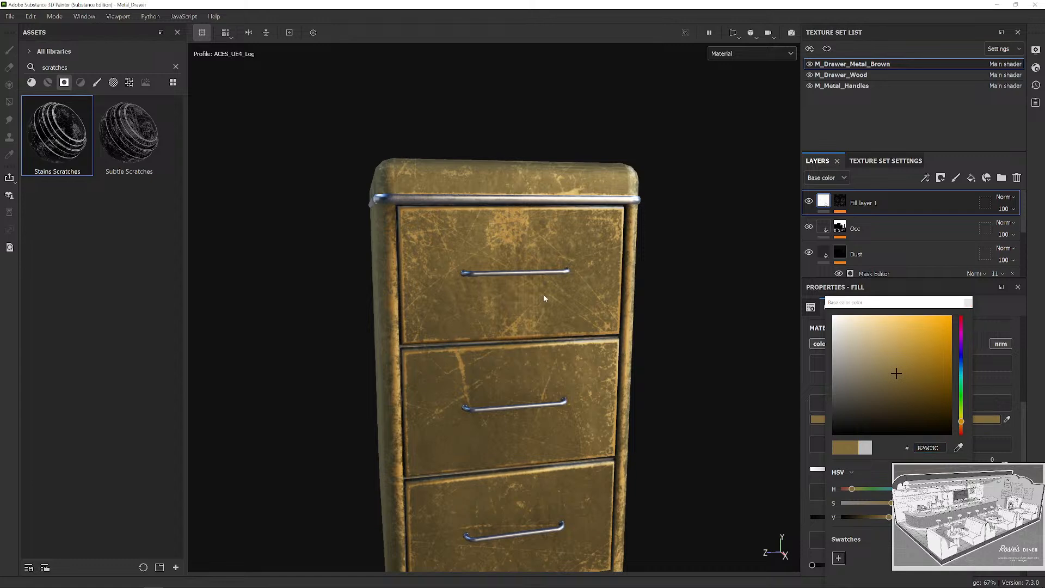
# Close the color picker and examine the brush settings and Mask Editor generator parameters of the scratch layer's mask.
pyautogui.scroll(2, 626, 305)
pyautogui.keyDown('alt'); pyautogui.moveTo(642, 304); pyautogui.dragTo(646, 322); pyautogui.keyUp('alt')
pyautogui.click(968, 303)
pyautogui.click(839, 201)
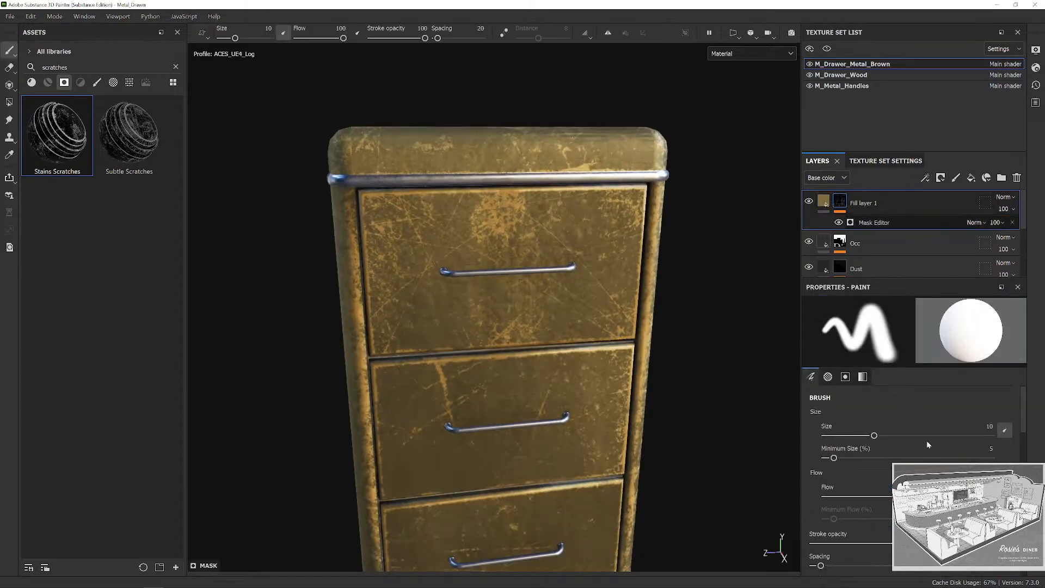
pyautogui.click(873, 222)
pyautogui.scroll(-5, 890, 429)
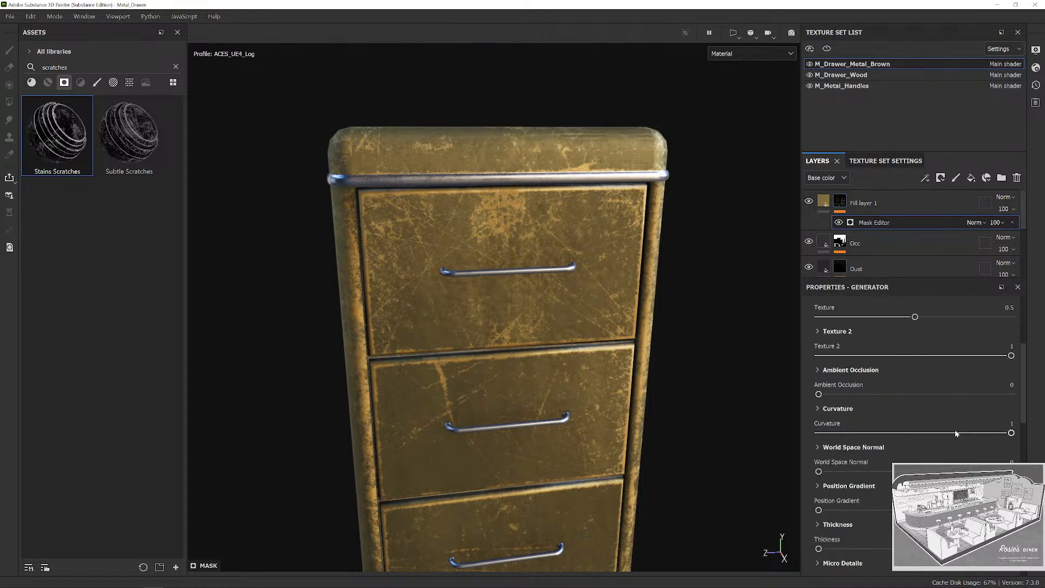
pyautogui.scroll(5, 892, 381)
pyautogui.click(839, 202)
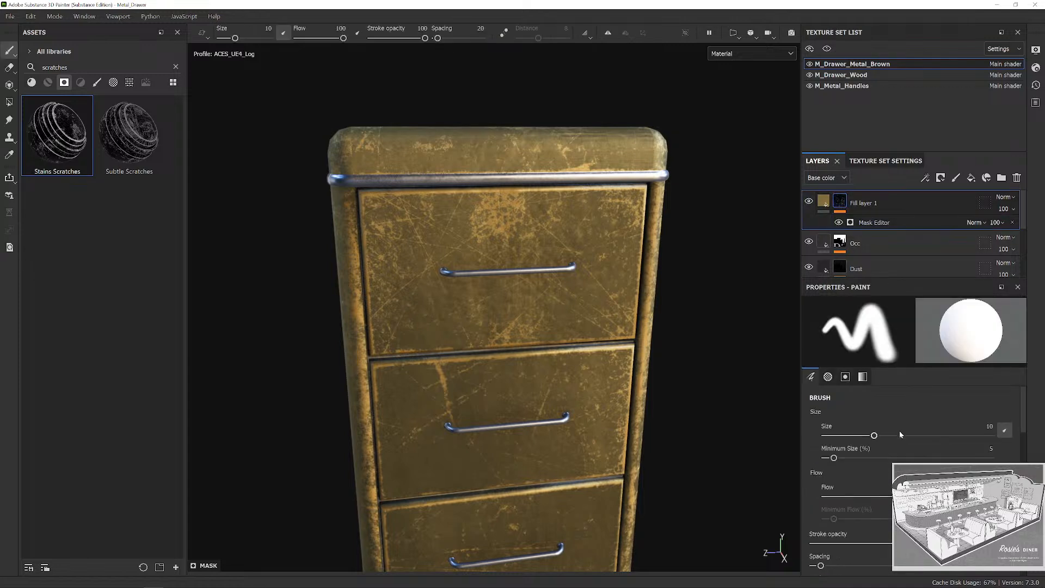
pyautogui.scroll(-5, 914, 430)
pyautogui.scroll(5, 926, 430)
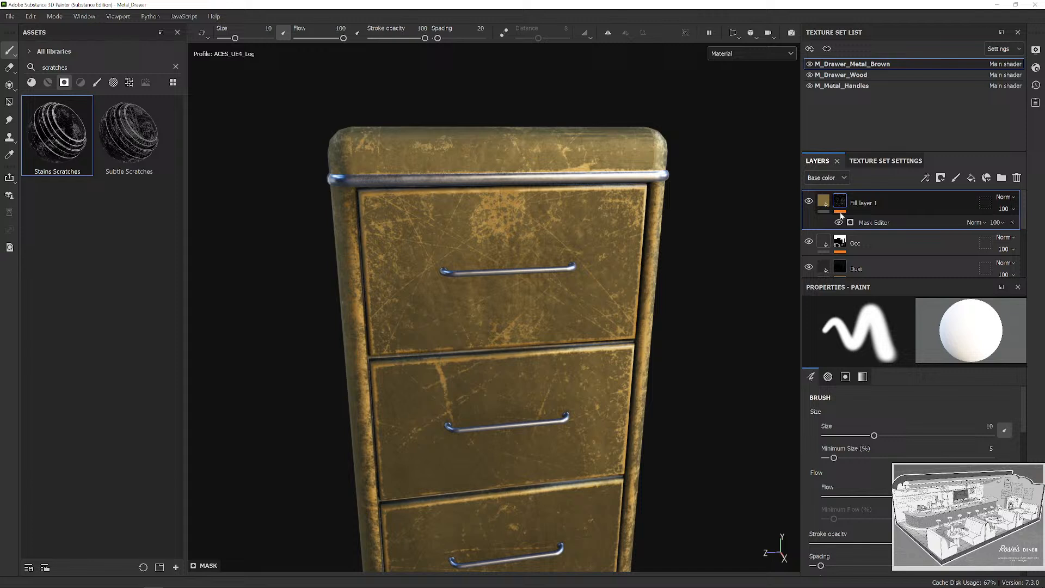
pyautogui.click(888, 222)
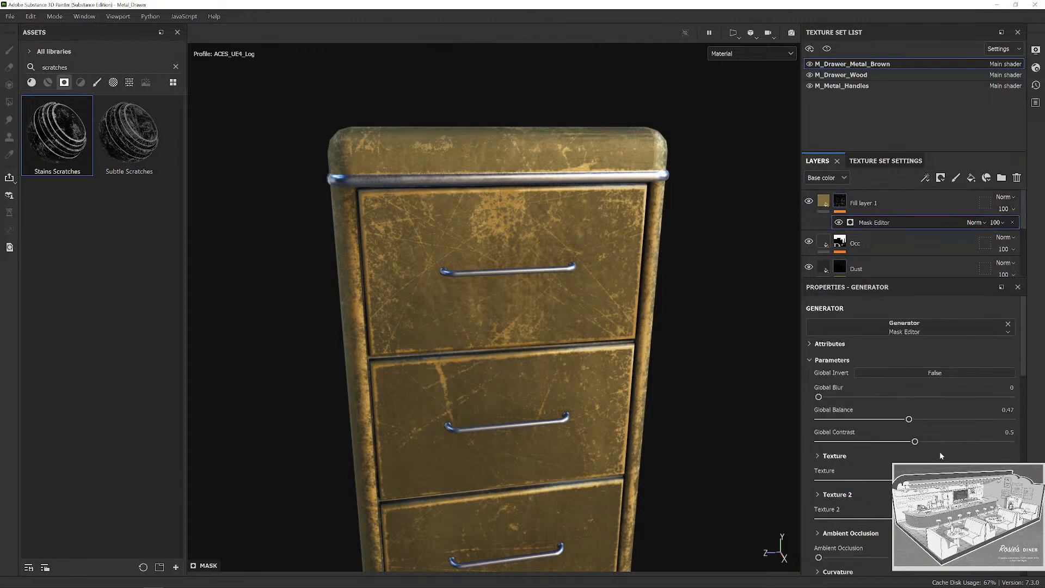
pyautogui.moveTo(1023, 360)
pyautogui.mouseDown()
pyautogui.moveTo(1024, 563)
pyautogui.moveTo(1030, 351)
pyautogui.mouseUp()
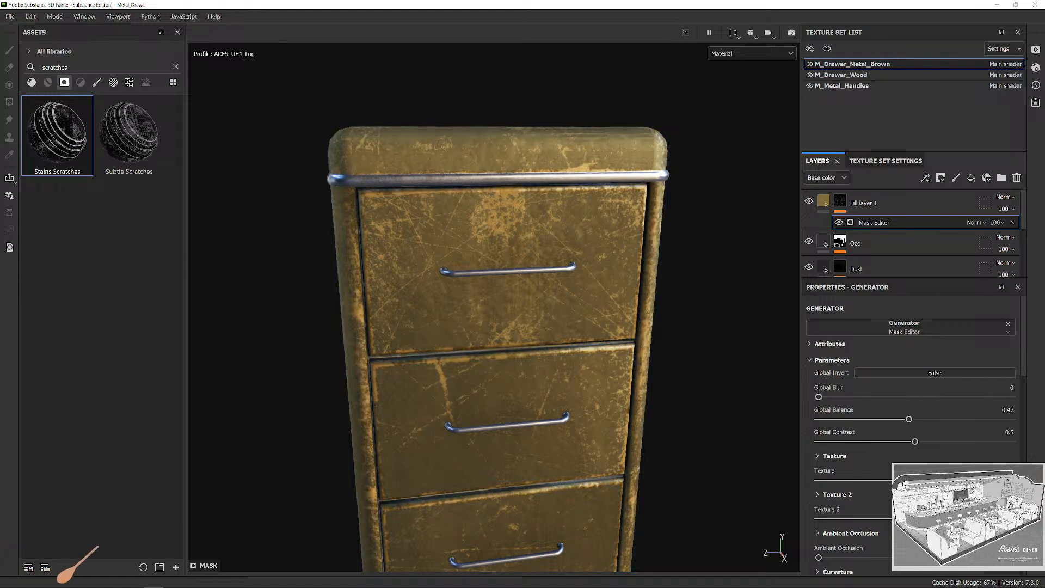
# Try lowering the Texture 2 amount in the scratch mask's generator and inspect the scratches on the drawer.
pyautogui.moveTo(832, 508); pyautogui.dragTo(817, 510)
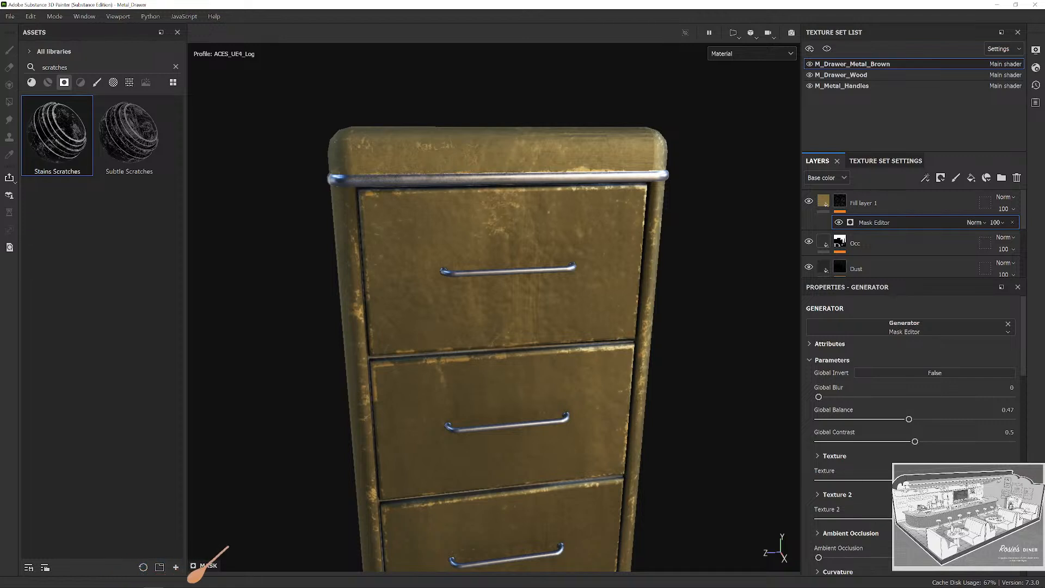
pyautogui.keyDown('alt'); pyautogui.moveTo(642, 305); pyautogui.dragTo(739, 391); pyautogui.keyUp('alt')
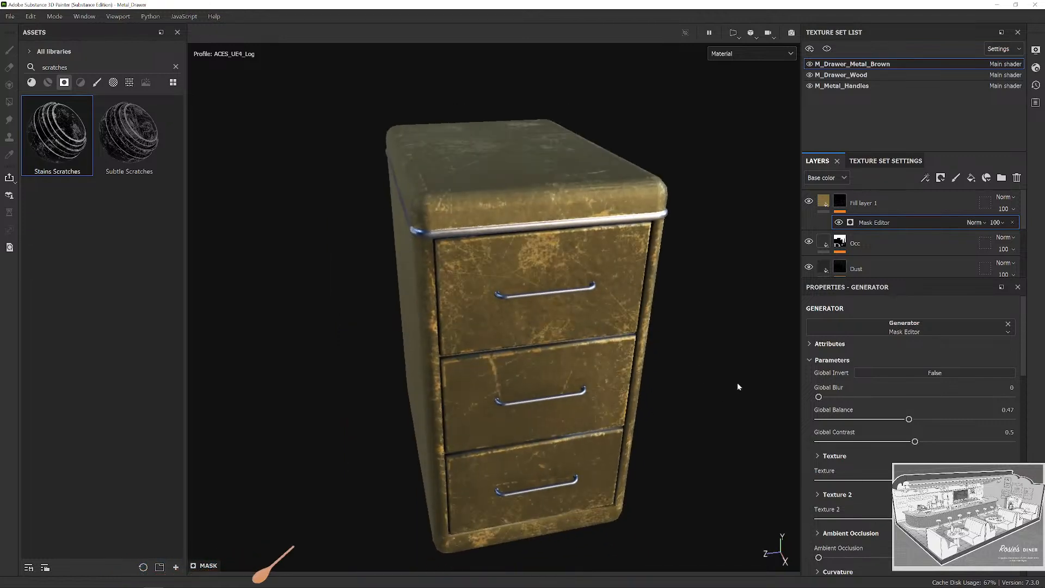
pyautogui.keyDown('alt'); pyautogui.moveTo(718, 288); pyautogui.dragTo(673, 276); pyautogui.keyUp('alt')
pyautogui.scroll(1, 675, 277)
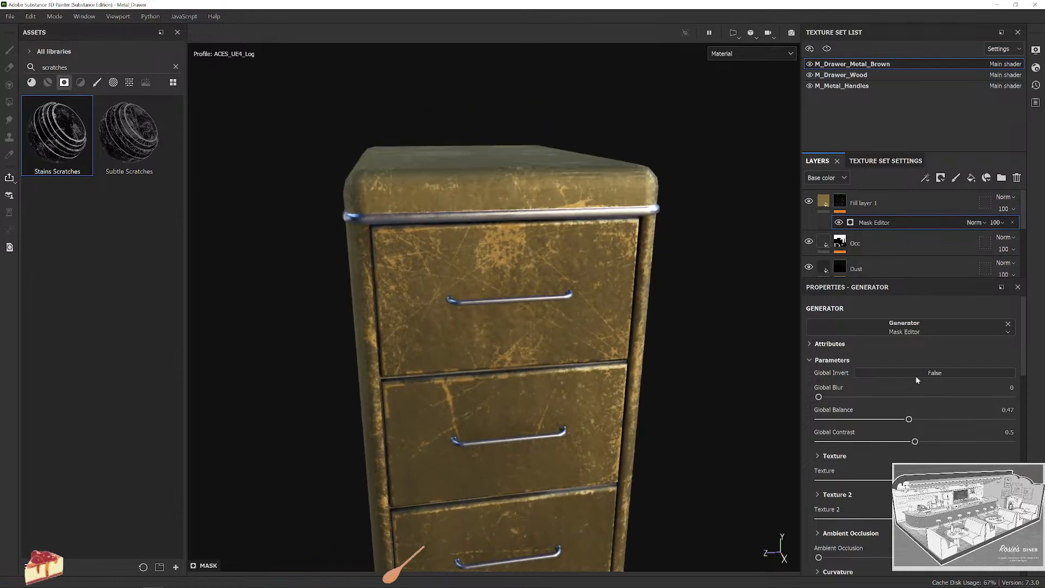
# Try a UV scale of 3 on the scratch fill layer and raise it to 10.
pyautogui.click(840, 202)
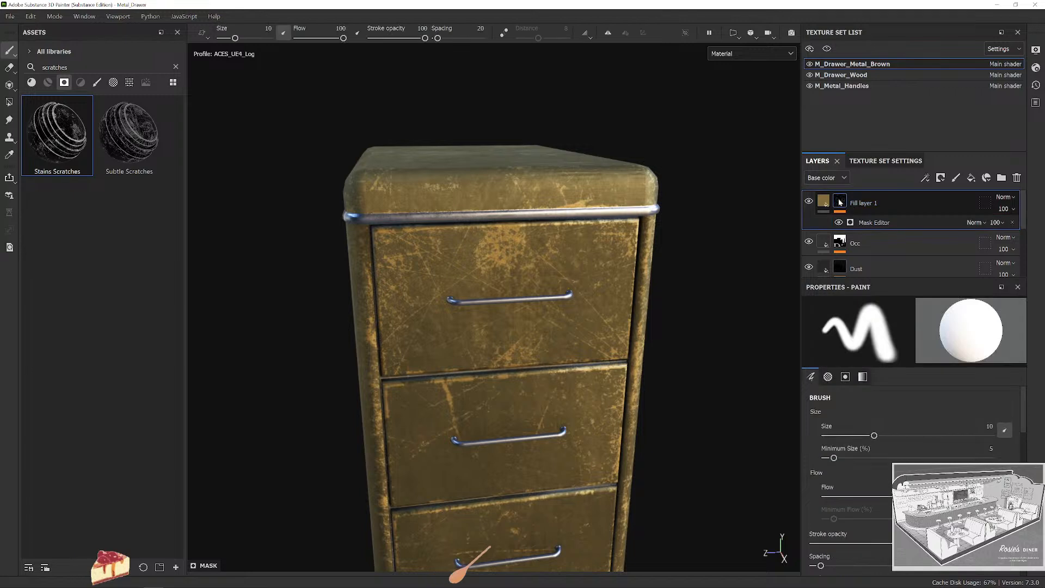
pyautogui.scroll(-6, 905, 437)
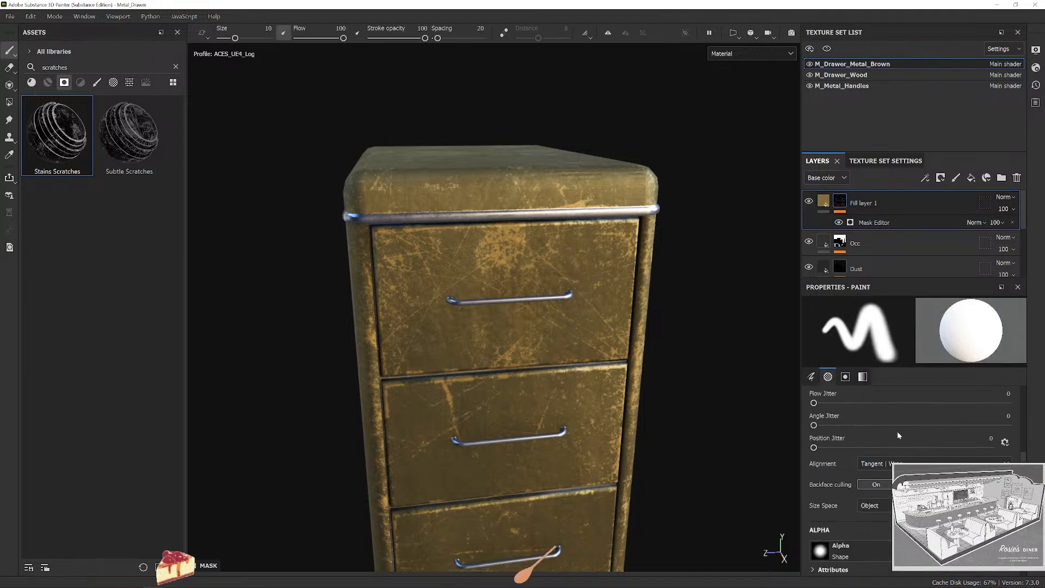
pyautogui.scroll(6, 898, 431)
pyautogui.click(824, 201)
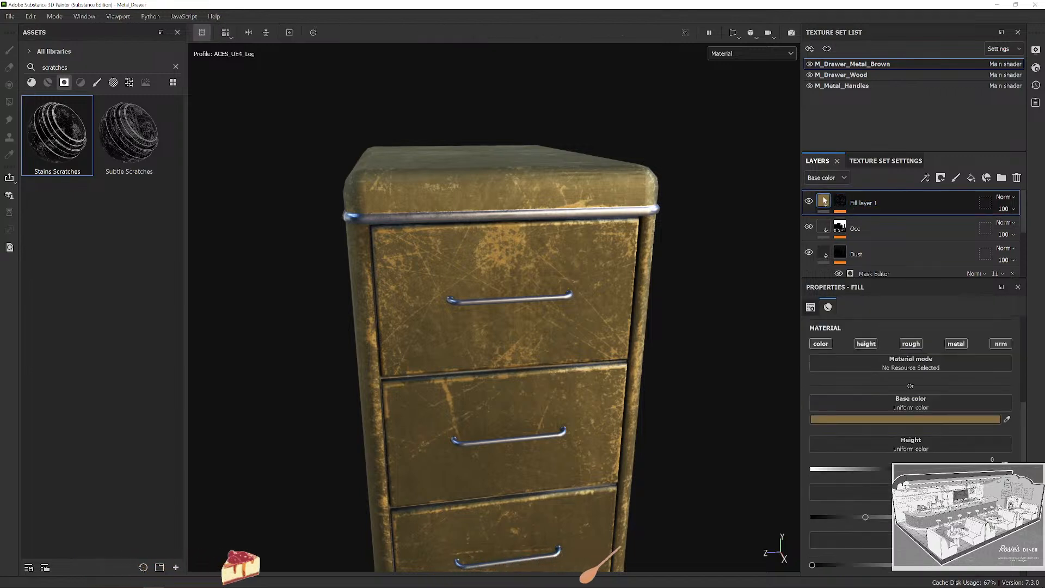
pyautogui.moveTo(1020, 412); pyautogui.dragTo(1021, 446)
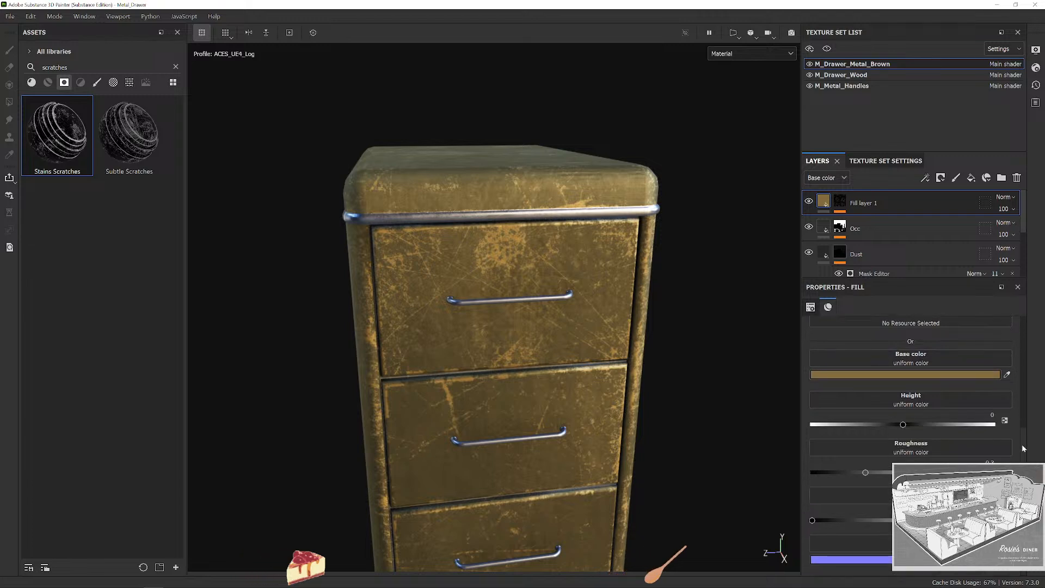
pyautogui.scroll(5, 898, 455)
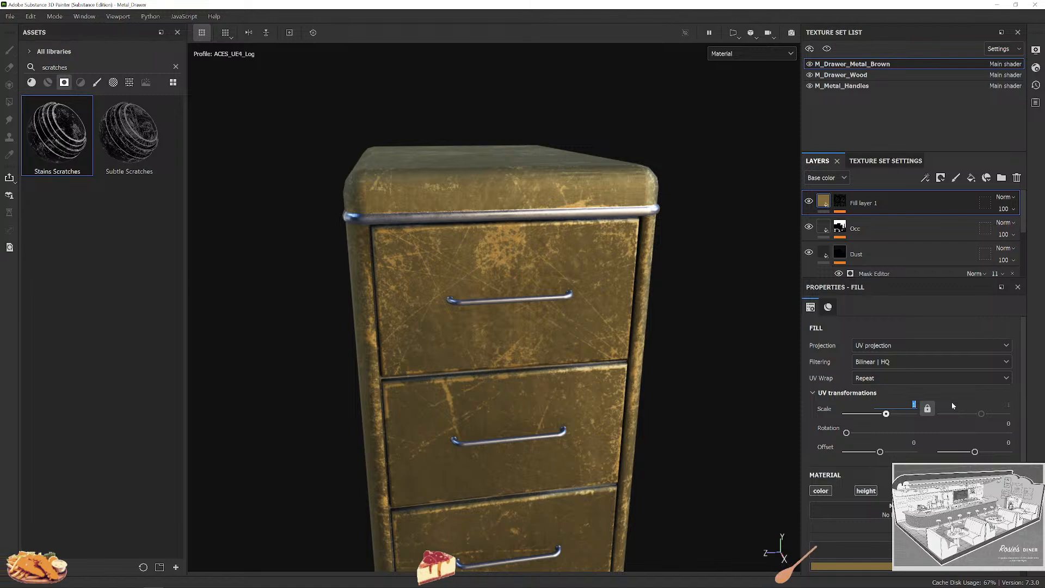
pyautogui.write('3')
pyautogui.press('Return')
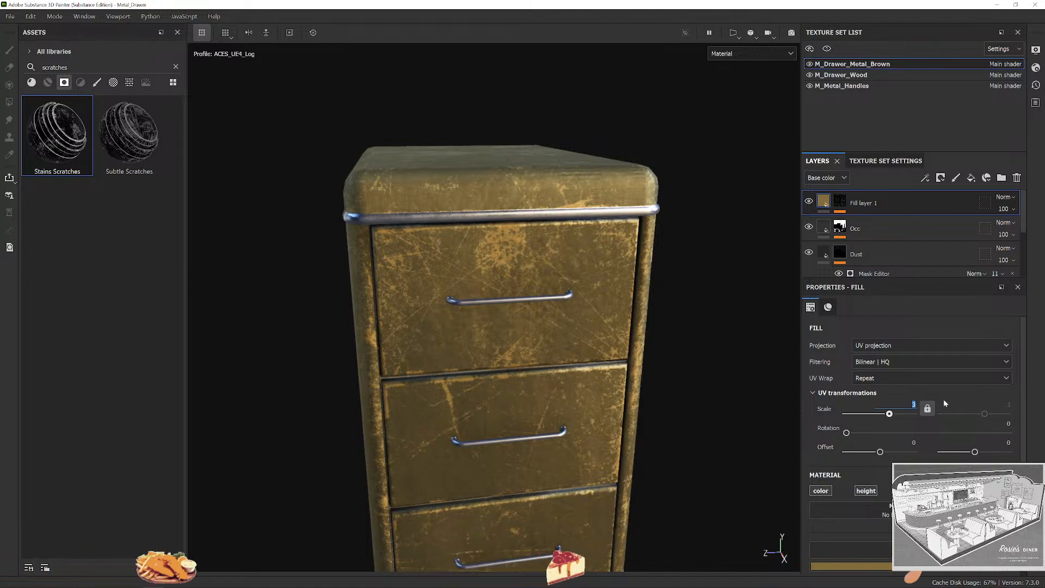
pyautogui.write('10')
pyautogui.press('Return')
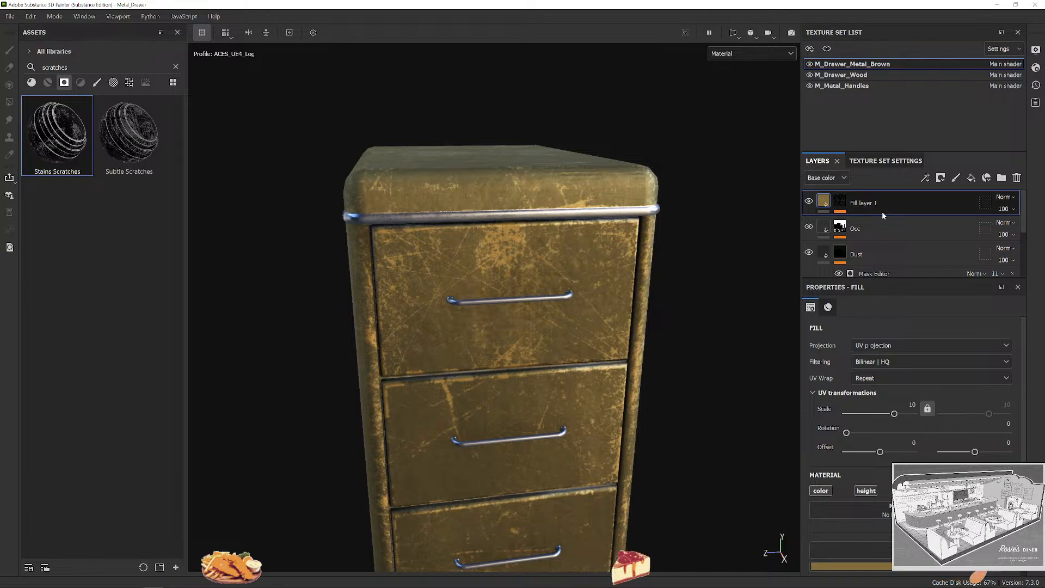
# Look through the scratch mask's brush settings and examine the scratches on the drawer fronts and side.
pyautogui.click(841, 211)
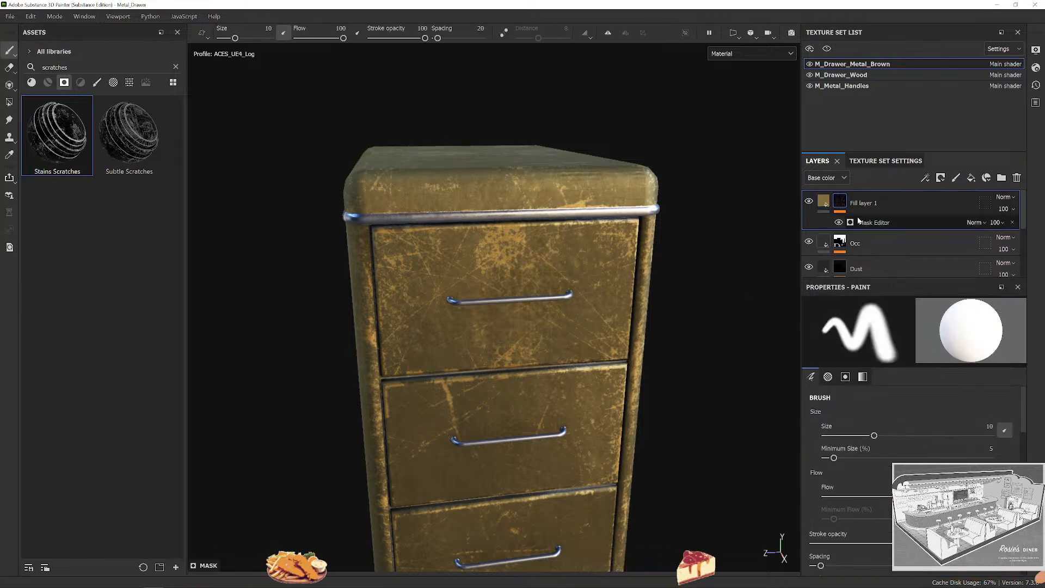
pyautogui.scroll(-8, 912, 479)
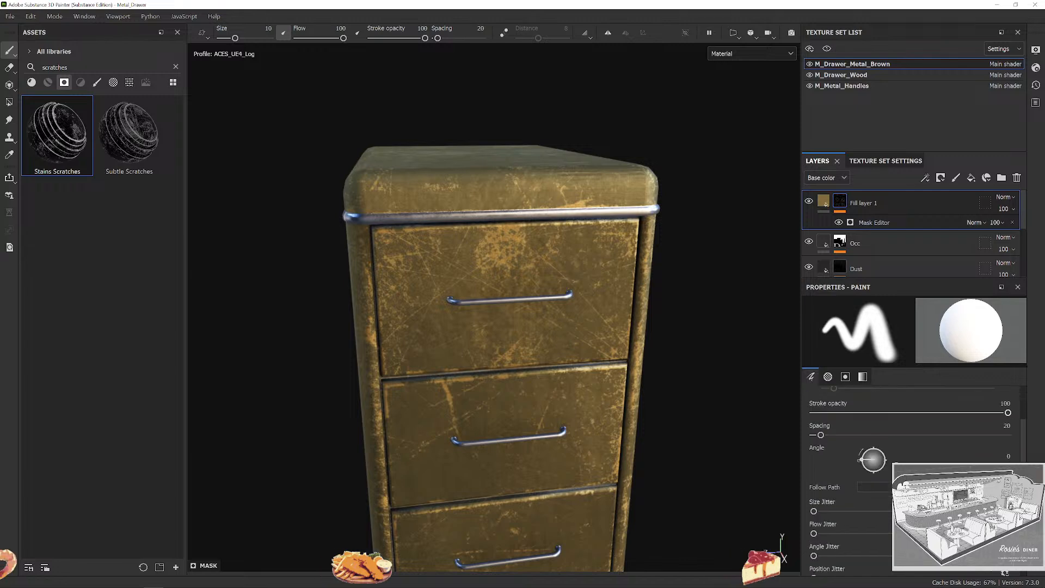
pyautogui.scroll(-2, 912, 467)
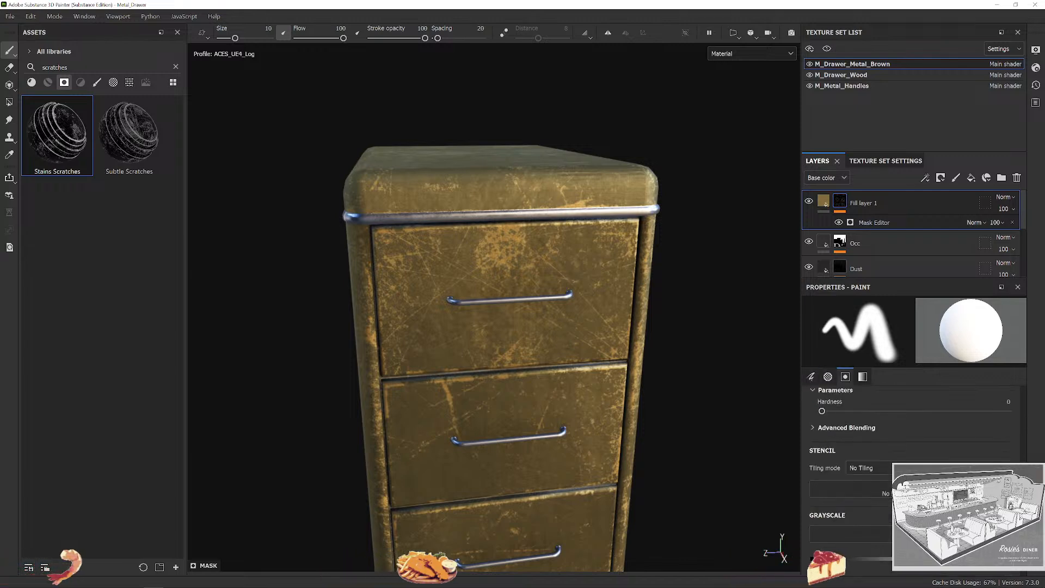
pyautogui.scroll(5, 676, 333)
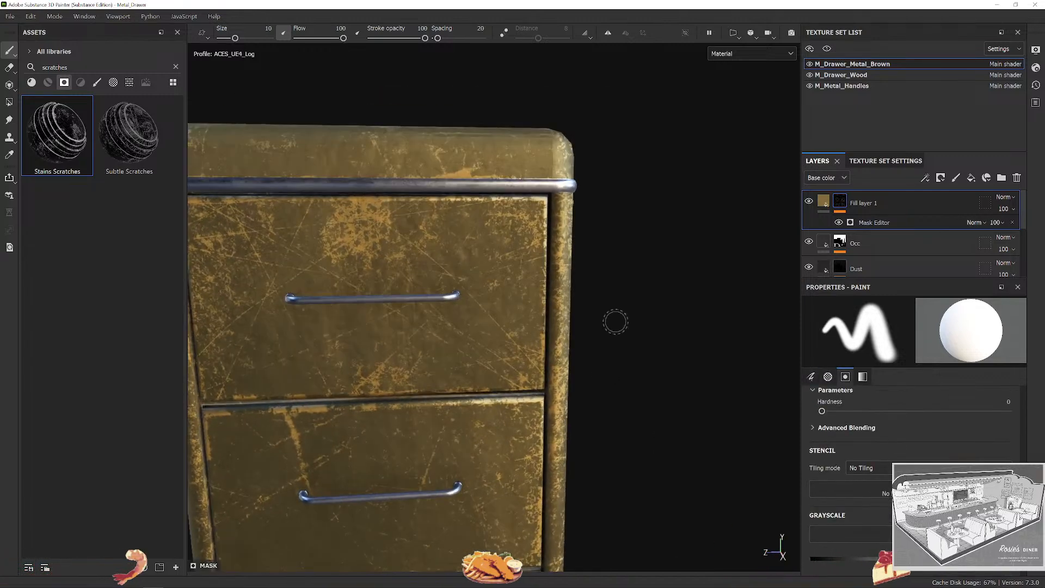
pyautogui.scroll(-6, 610, 348)
pyautogui.keyDown('alt'); pyautogui.moveTo(602, 373); pyautogui.dragTo(686, 373); pyautogui.keyUp('alt')
pyautogui.scroll(5, 634, 397)
pyautogui.scroll(-4, 635, 398)
pyautogui.scroll(4, 605, 374)
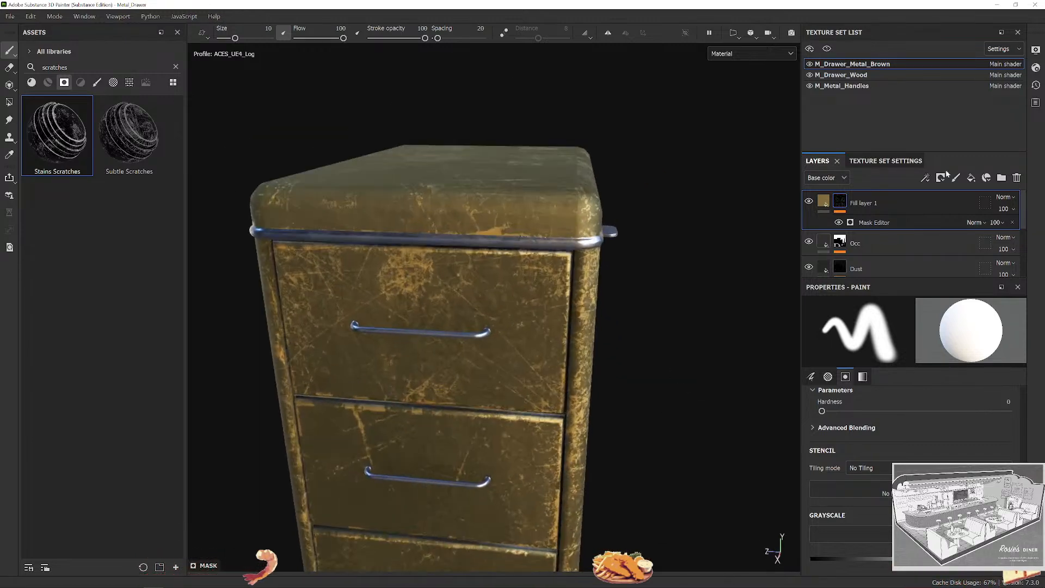
# Try fading the whole scratch fill layer, set its Mask Editor opacity to 15 instead and inspect the drawer.
pyautogui.moveTo(1038, 228); pyautogui.dragTo(1025, 233)
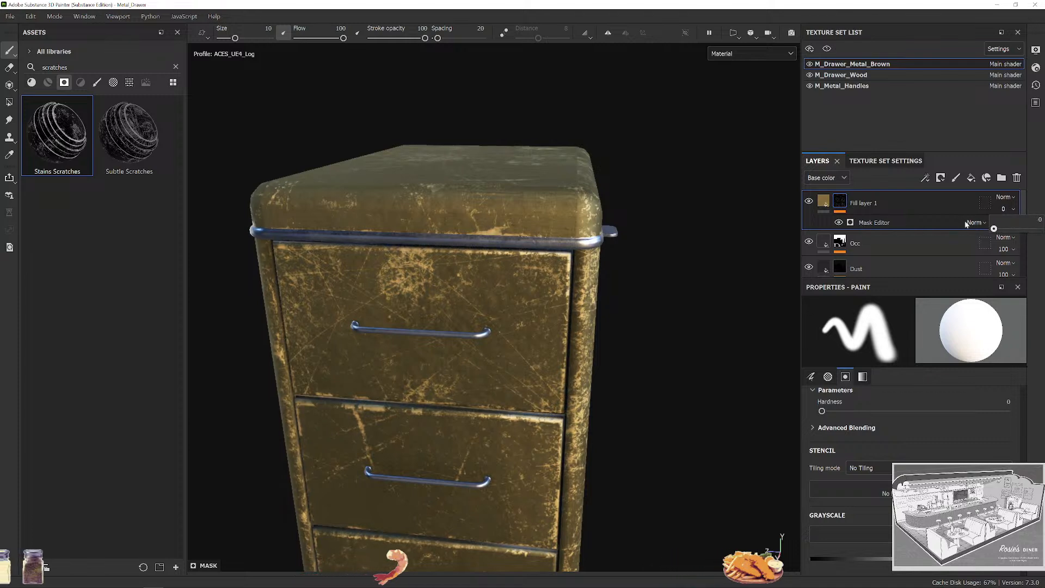
pyautogui.moveTo(965, 224); pyautogui.dragTo(994, 245)
pyautogui.click(876, 223)
pyautogui.click(1000, 223)
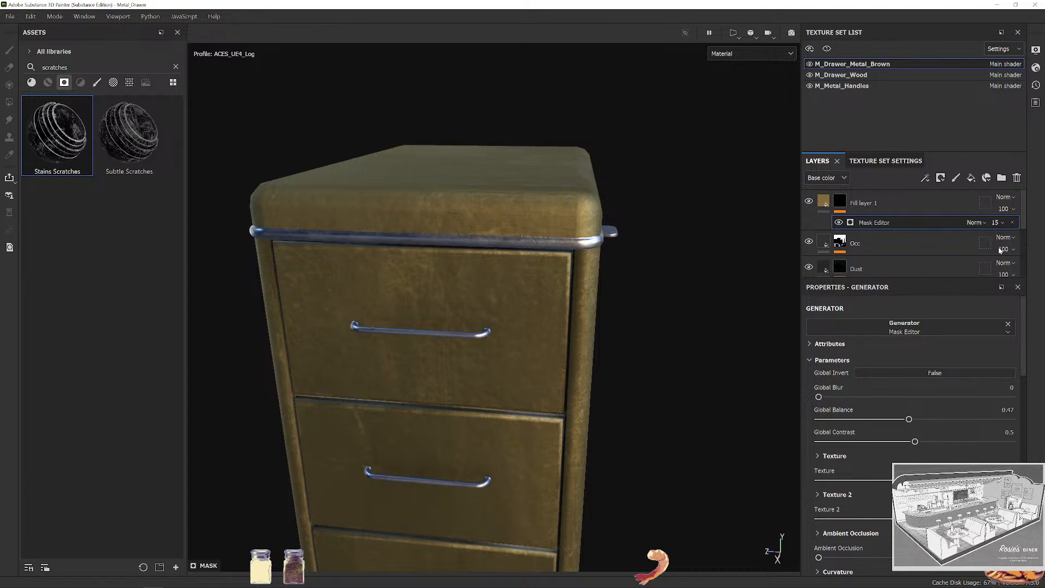
pyautogui.keyDown('alt'); pyautogui.moveTo(646, 348); pyautogui.dragTo(719, 335); pyautogui.keyUp('alt')
pyautogui.scroll(-3, 686, 354)
pyautogui.moveTo(671, 366)
pyautogui.keyDown('alt'); pyautogui.mouseDown()
pyautogui.moveTo(653, 394)
pyautogui.moveTo(660, 357)
pyautogui.mouseUp(); pyautogui.keyUp('alt')
pyautogui.scroll(3, 672, 381)
pyautogui.keyDown('alt'); pyautogui.moveTo(677, 392); pyautogui.dragTo(710, 416); pyautogui.keyUp('alt')
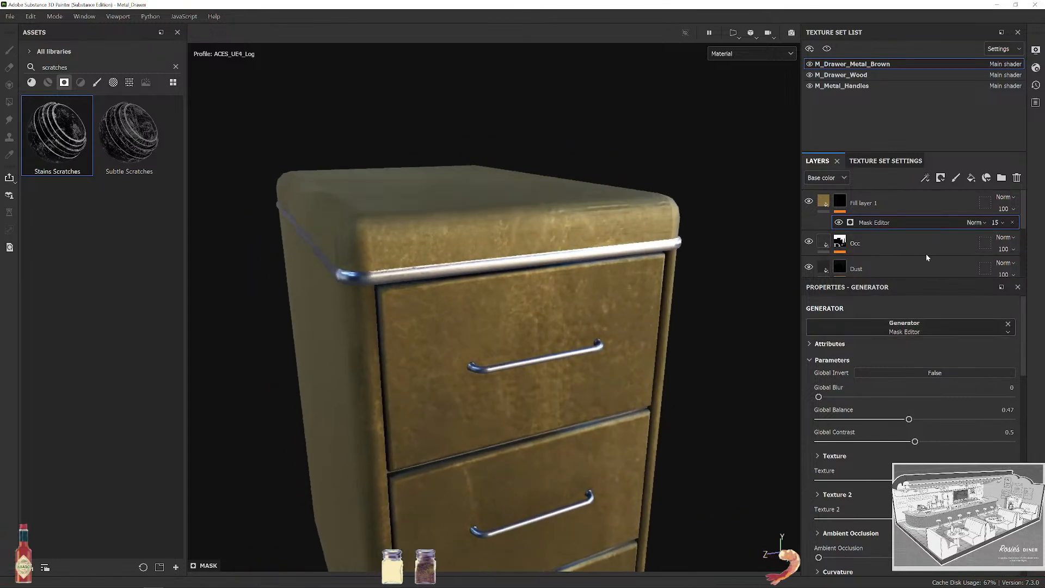
# Change the scratch fill layer's projection to Tri-planar projection and check the upper drawers.
pyautogui.click(839, 202)
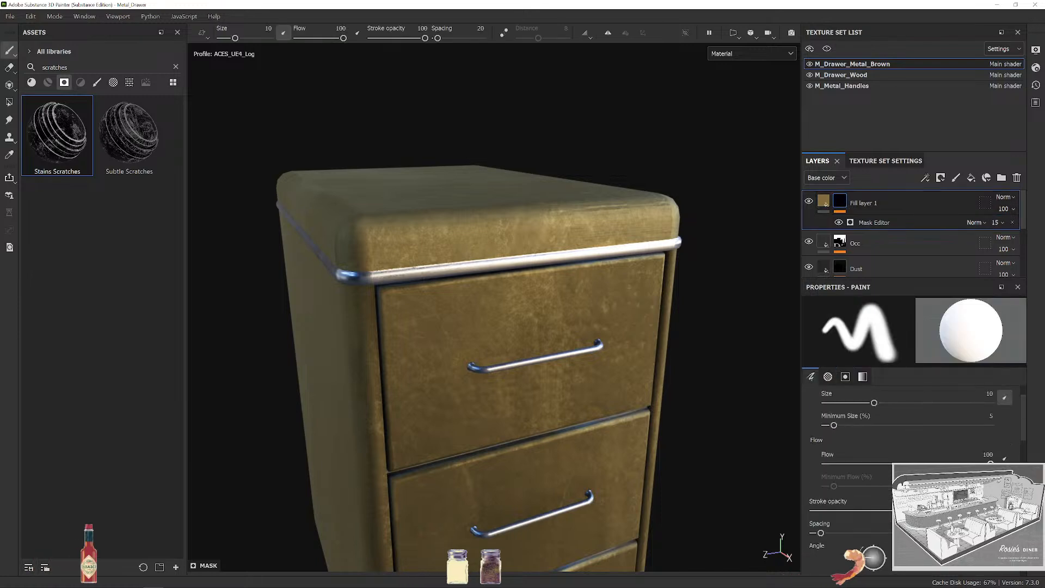
pyautogui.scroll(2, 916, 417)
pyautogui.click(826, 203)
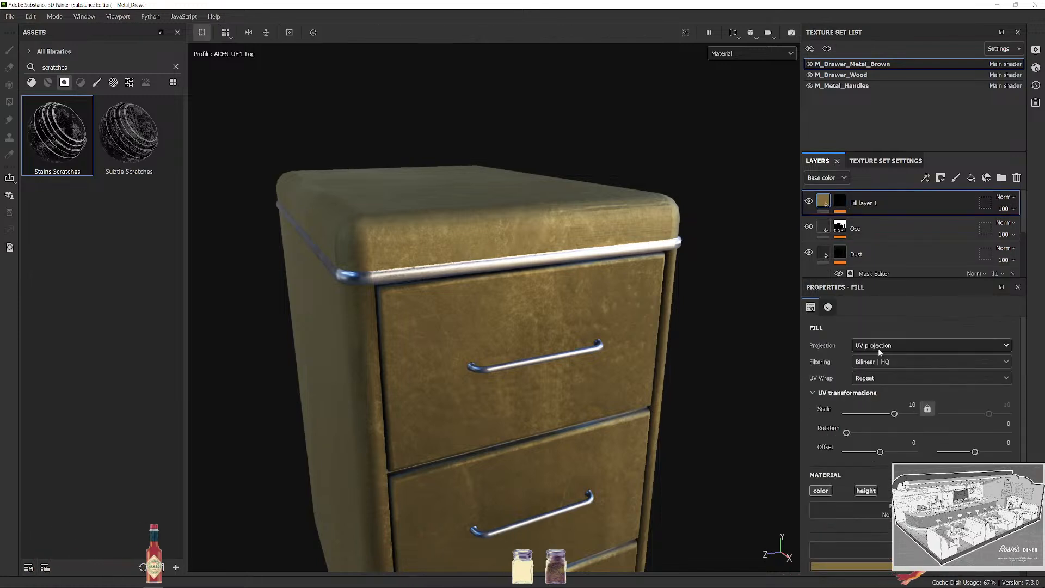
pyautogui.click(877, 345)
pyautogui.click(877, 368)
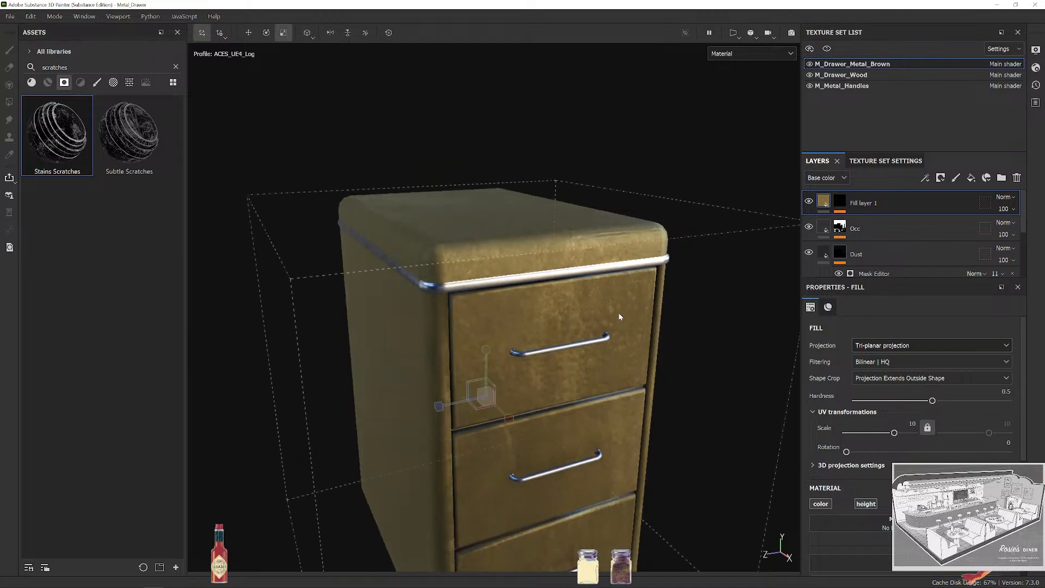
pyautogui.scroll(-2, 618, 317)
pyautogui.scroll(3, 650, 361)
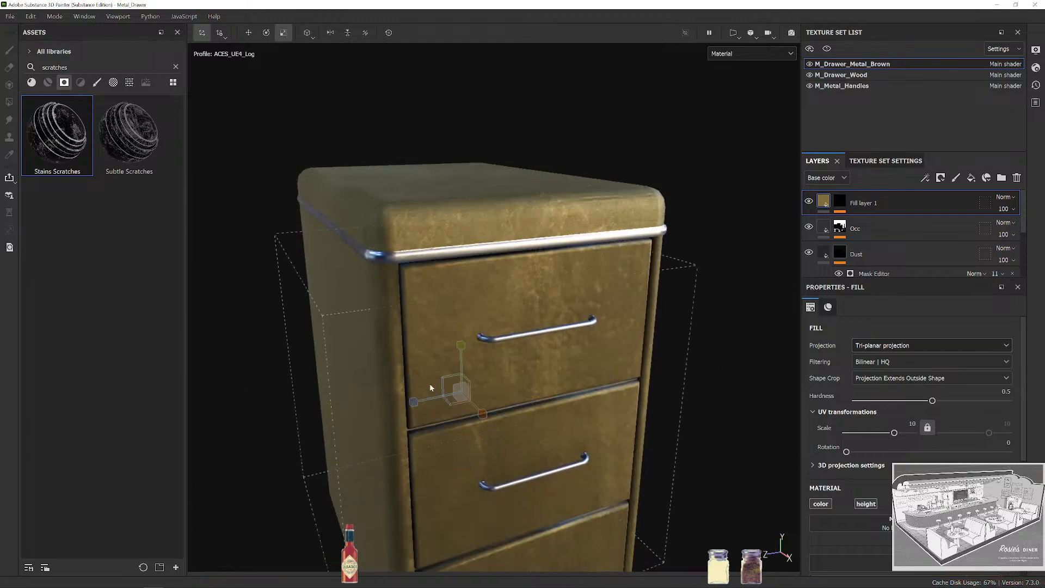
pyautogui.press('q')
# Try Global Invert on the scratch mask's generator, set it back to False and inspect the whole drawer.
pyautogui.click(839, 203)
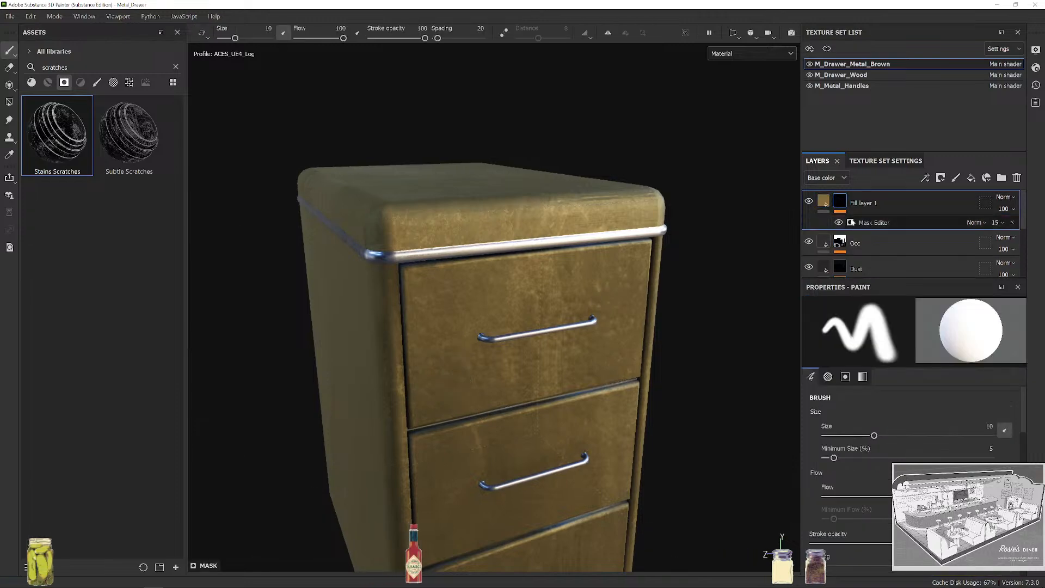
pyautogui.moveTo(669, 375)
pyautogui.keyDown('alt'); pyautogui.mouseDown()
pyautogui.moveTo(555, 357)
pyautogui.moveTo(702, 385)
pyautogui.moveTo(615, 351)
pyautogui.moveTo(577, 351)
pyautogui.moveTo(550, 332)
pyautogui.mouseUp(); pyautogui.keyUp('alt')
pyautogui.scroll(3, 587, 353)
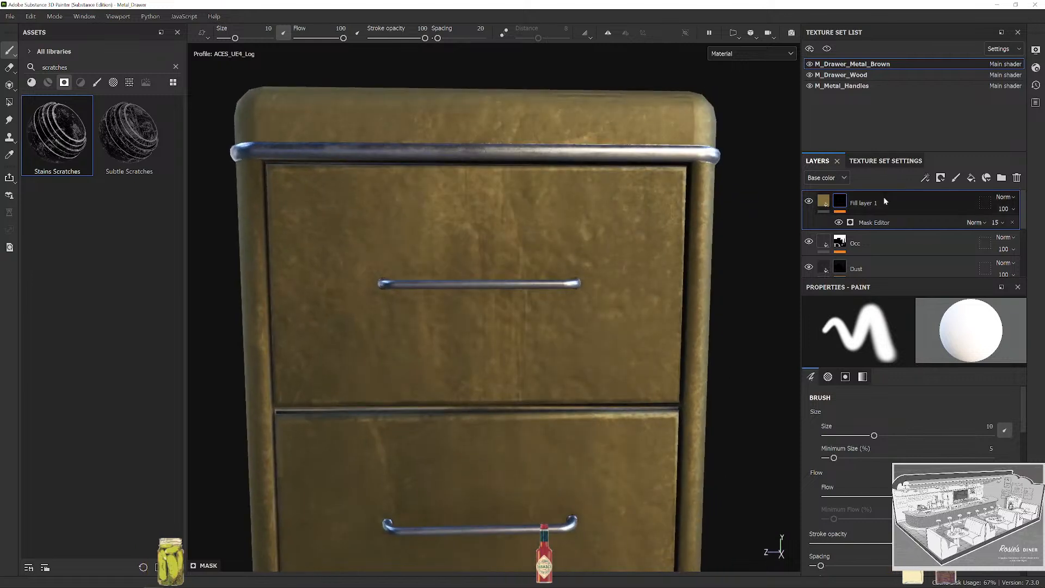
pyautogui.click(881, 222)
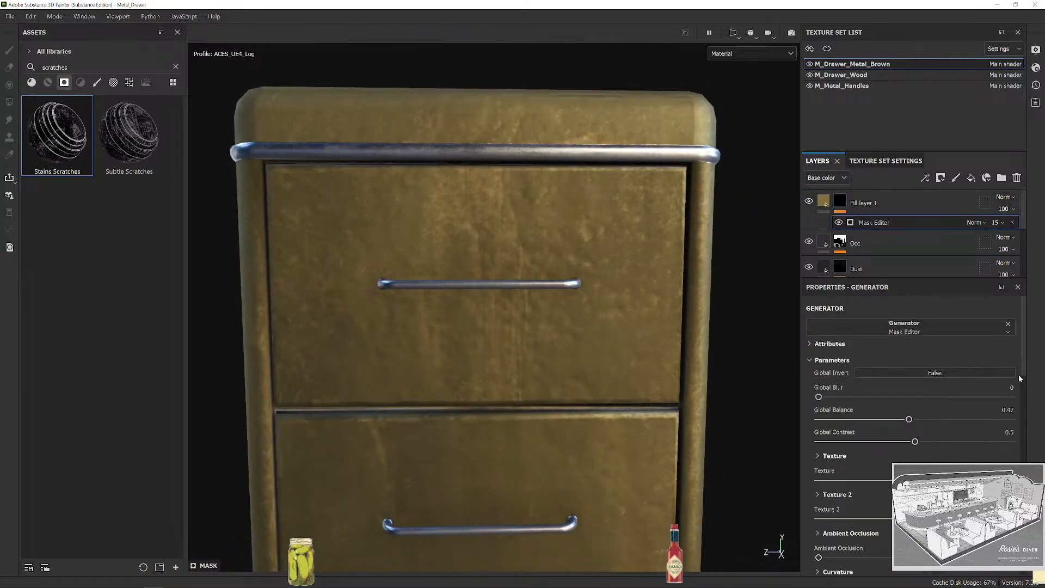
pyautogui.click(947, 372)
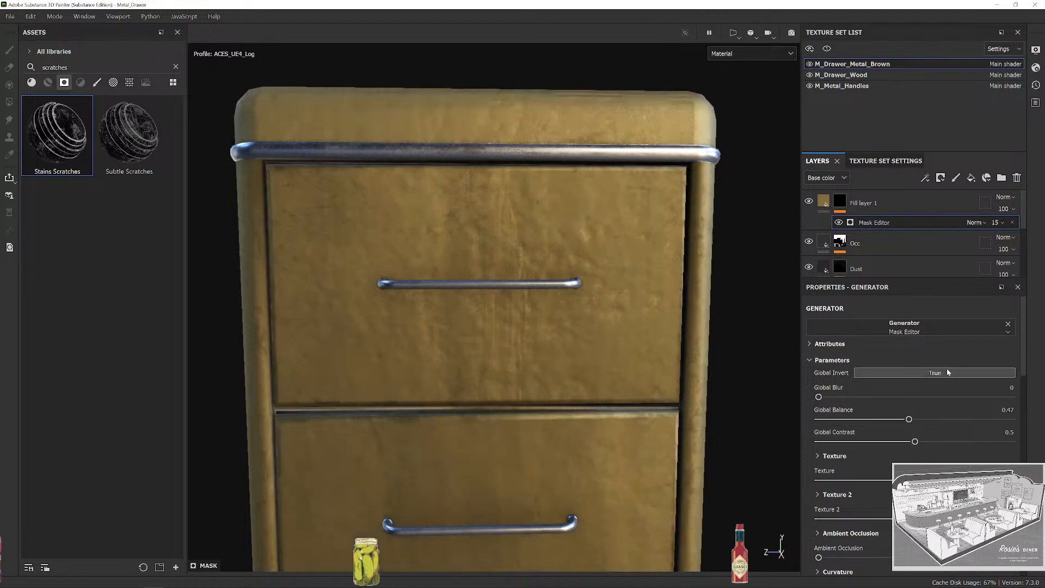
pyautogui.click(946, 372)
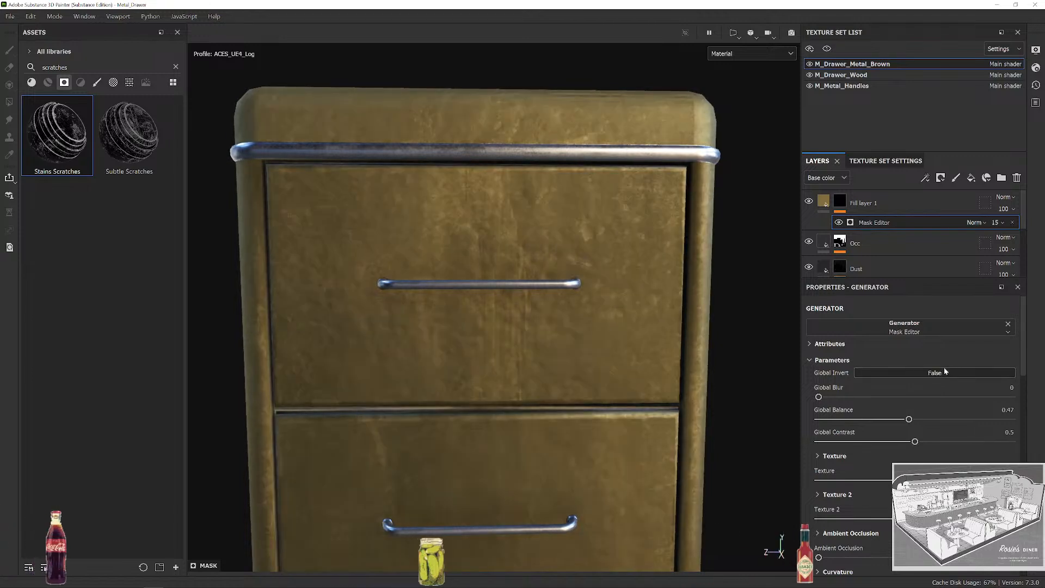
pyautogui.keyDown('alt'); pyautogui.moveTo(712, 329); pyautogui.dragTo(644, 284, button='right'); pyautogui.keyUp('alt')
pyautogui.keyDown('alt'); pyautogui.moveTo(643, 285); pyautogui.dragTo(712, 355); pyautogui.keyUp('alt')
pyautogui.keyDown('alt'); pyautogui.moveTo(712, 355); pyautogui.dragTo(644, 354, button='right'); pyautogui.keyUp('alt')
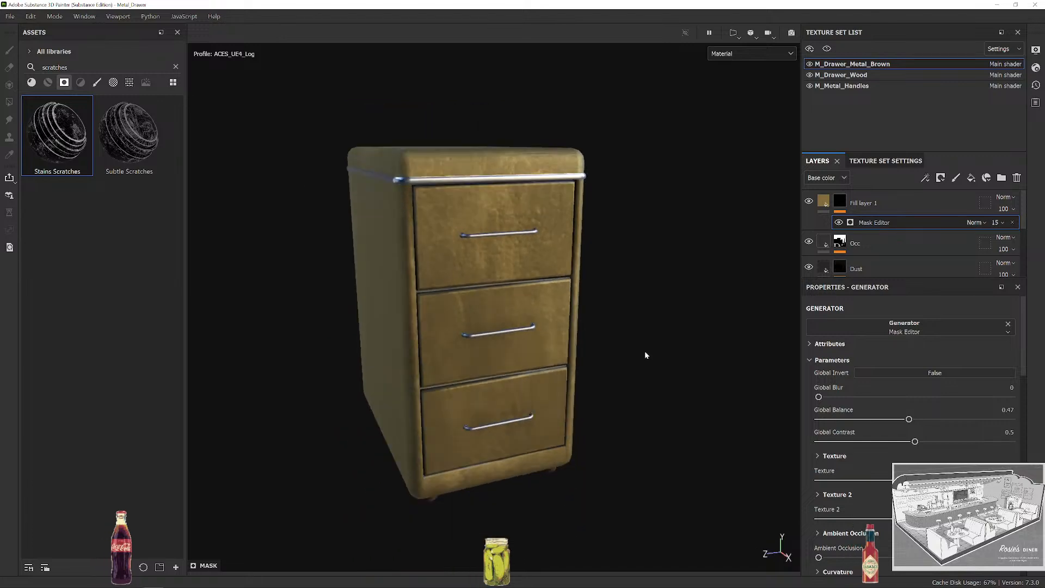
pyautogui.keyDown('alt'); pyautogui.moveTo(645, 354); pyautogui.dragTo(660, 380); pyautogui.keyUp('alt')
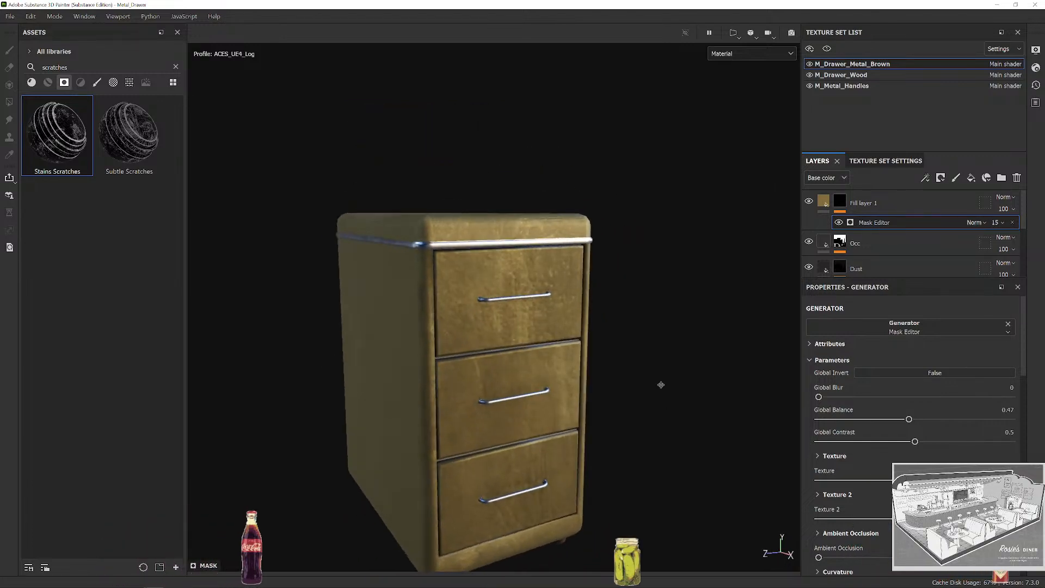
# Examine the faint scratches on the cabinet's top edge and drawer fronts from closer angles.
pyautogui.keyDown('alt'); pyautogui.moveTo(660, 380); pyautogui.dragTo(709, 409, button='right'); pyautogui.keyUp('alt')
pyautogui.keyDown('alt'); pyautogui.moveTo(709, 409); pyautogui.dragTo(682, 389); pyautogui.keyUp('alt')
pyautogui.moveTo(682, 386)
pyautogui.keyDown('alt'); pyautogui.mouseDown(button='right')
pyautogui.moveTo(675, 357)
pyautogui.moveTo(709, 410)
pyautogui.moveTo(680, 405)
pyautogui.mouseUp(button='right'); pyautogui.keyUp('alt')
pyautogui.click(708, 412)
pyautogui.keyDown('alt'); pyautogui.moveTo(680, 405); pyautogui.dragTo(702, 412); pyautogui.keyUp('alt')
pyautogui.keyDown('alt'); pyautogui.moveTo(702, 411); pyautogui.dragTo(679, 371, button='right'); pyautogui.keyUp('alt')
pyautogui.keyDown('alt'); pyautogui.moveTo(679, 371); pyautogui.dragTo(698, 396); pyautogui.keyUp('alt')
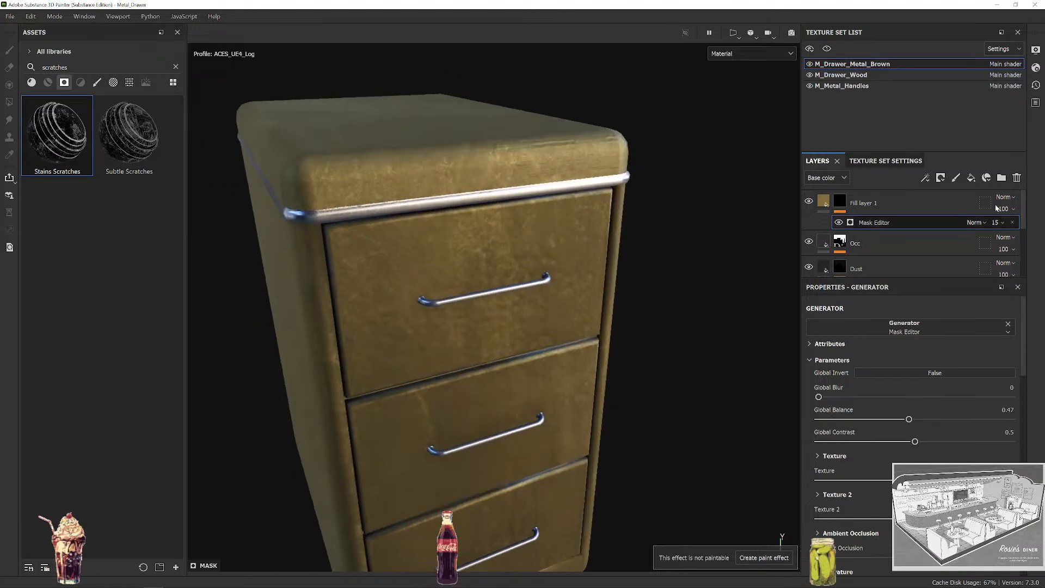
# Rename the scratch fill layer of M_Drawer_Metal_Brown to "stratches".
pyautogui.click(922, 208)
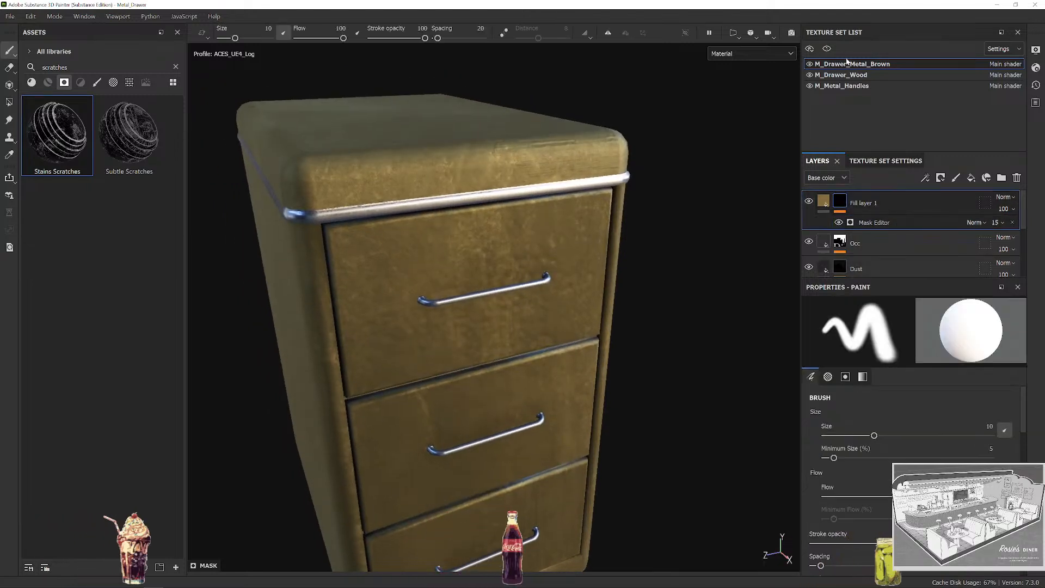
pyautogui.doubleClick(873, 210)
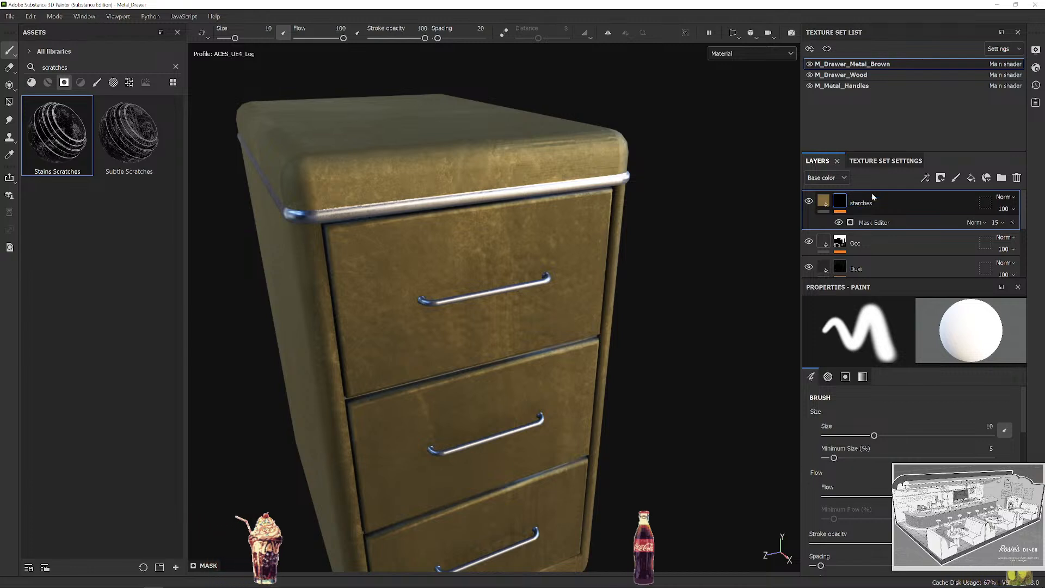
pyautogui.press('Return')
pyautogui.doubleClick(864, 203)
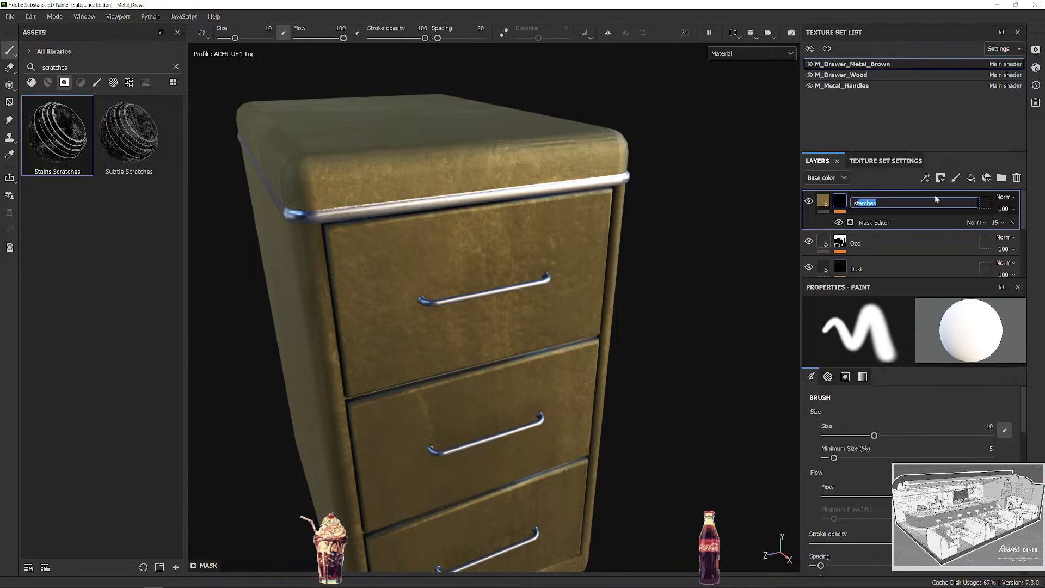
pyautogui.write('stratches')
pyautogui.press('Return')
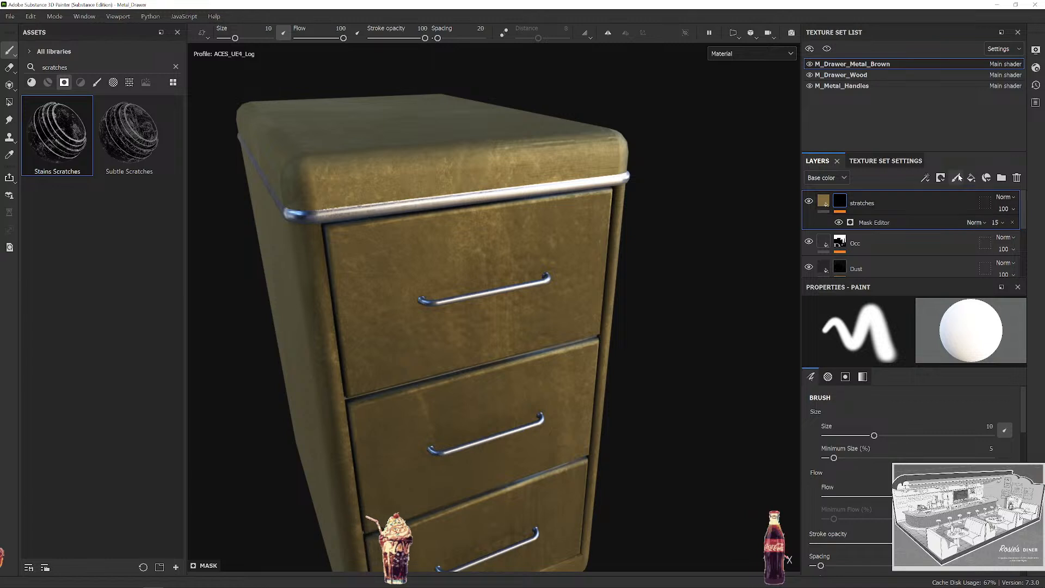
# Paste a copy of the stratches layer above Dust in the M_Metal_Handles texture set and check the top handle and trim.
pyautogui.click(876, 83)
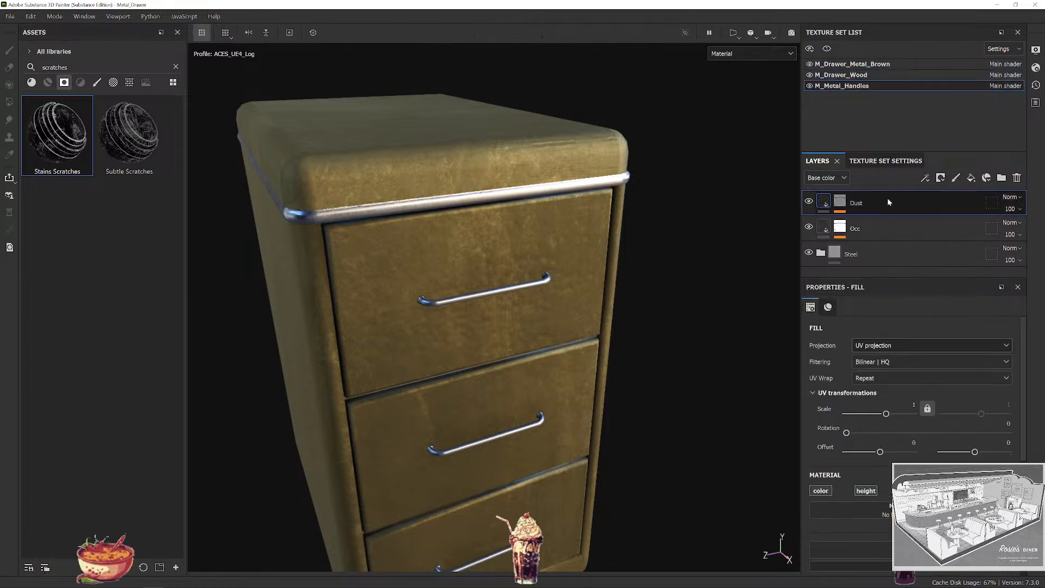
pyautogui.hotkey('ctrl', 'v')
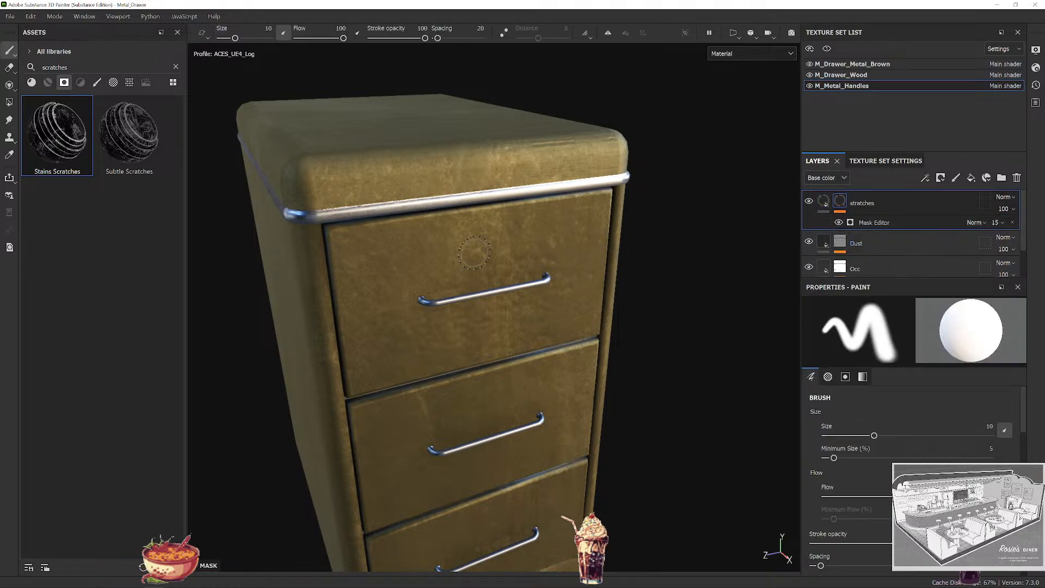
pyautogui.scroll(5, 519, 288)
pyautogui.keyDown('alt'); pyautogui.moveTo(517, 292); pyautogui.dragTo(642, 280, button='middle'); pyautogui.keyUp('alt')
pyautogui.scroll(-3, 620, 299)
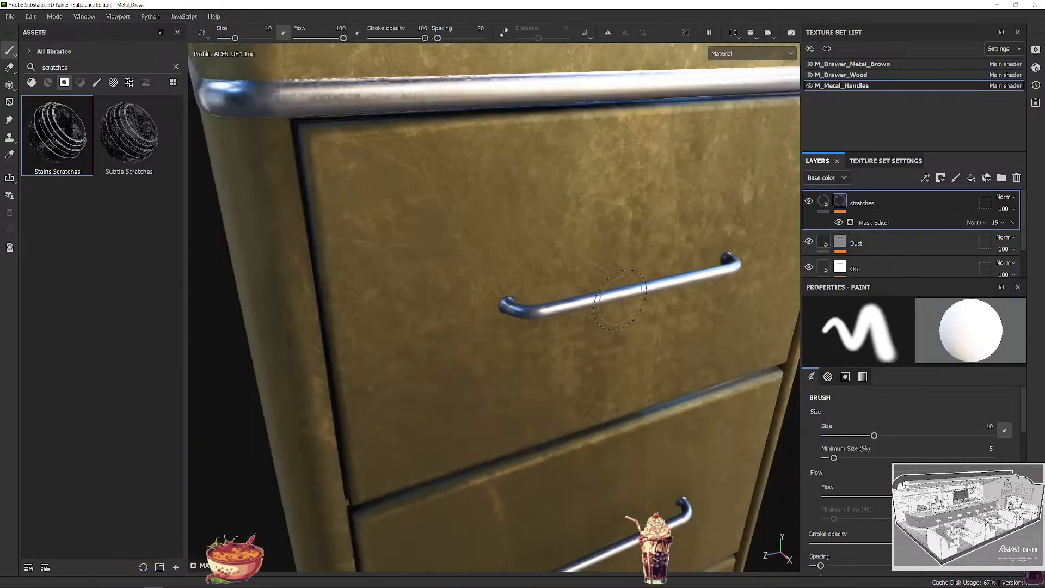
pyautogui.scroll(-4, 620, 300)
pyautogui.scroll(3, 565, 321)
pyautogui.keyDown('alt'); pyautogui.moveTo(565, 321); pyautogui.dragTo(580, 299); pyautogui.keyUp('alt')
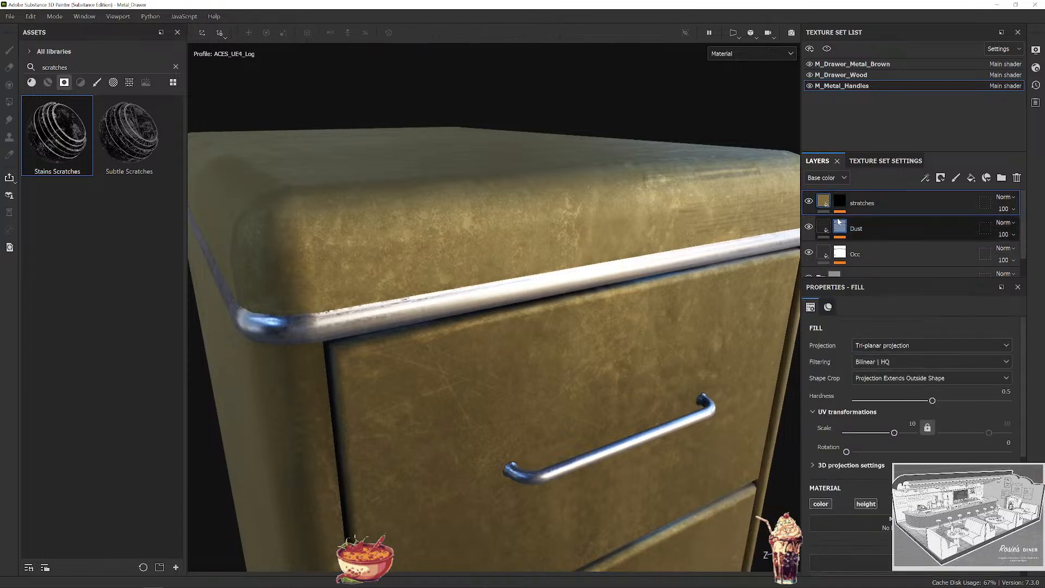
# Set the base color of the M_Metal_Handles stratches layer to neutral grey 8B8B8B.
pyautogui.scroll(-5, 871, 381)
pyautogui.click(850, 374)
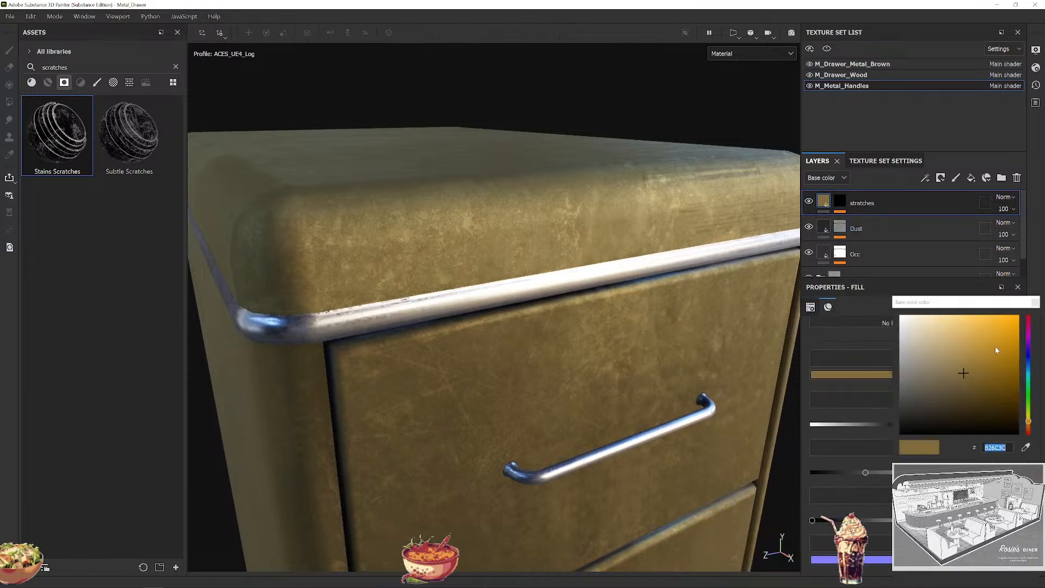
pyautogui.write('FFFFFF')
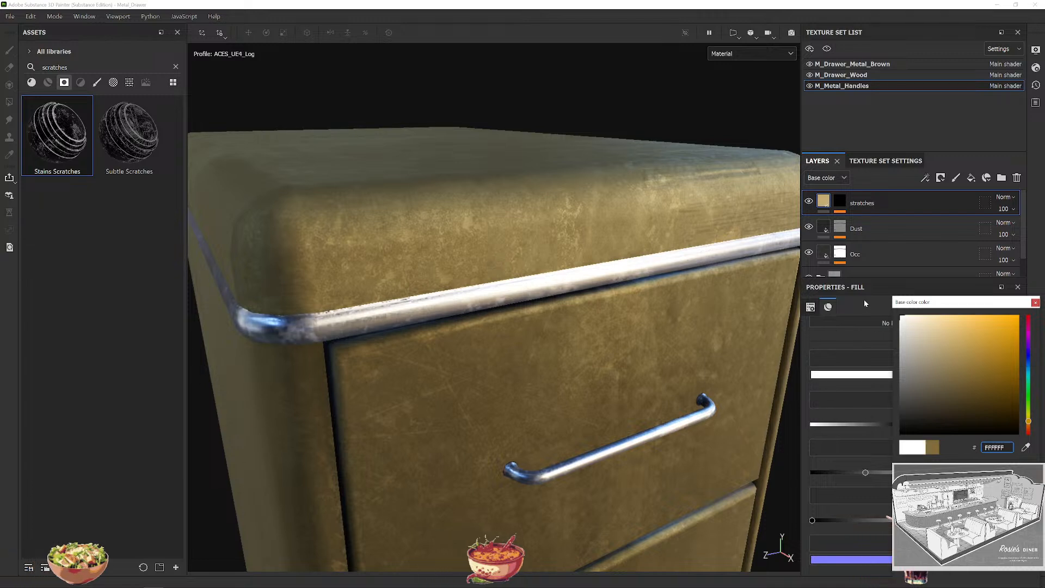
pyautogui.moveTo(901, 326)
pyautogui.mouseDown()
pyautogui.moveTo(900, 357)
pyautogui.moveTo(843, 348)
pyautogui.moveTo(831, 401)
pyautogui.moveTo(831, 369)
pyautogui.mouseUp()
# Inspect the grey scratches on the handles and trim under different lighting, up close and on the whole cabinet.
pyautogui.keyDown('shift'); pyautogui.moveTo(548, 203); pyautogui.dragTo(568, 209, button='right'); pyautogui.keyUp('shift')
pyautogui.scroll(-3, 604, 274)
pyautogui.keyDown('alt'); pyautogui.moveTo(612, 306); pyautogui.dragTo(582, 313); pyautogui.keyUp('alt')
pyautogui.scroll(3, 650, 348)
pyautogui.keyDown('alt'); pyautogui.moveTo(650, 348); pyautogui.dragTo(605, 267, button='middle'); pyautogui.keyUp('alt')
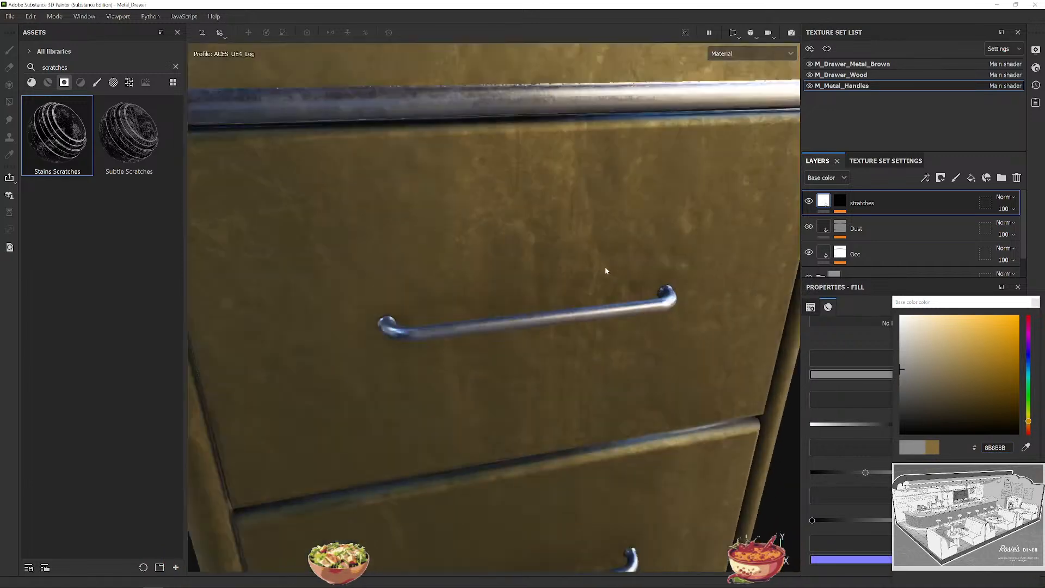
pyautogui.scroll(1, 605, 267)
pyautogui.keyDown('shift'); pyautogui.moveTo(605, 267); pyautogui.dragTo(399, 335, button='right'); pyautogui.keyUp('shift')
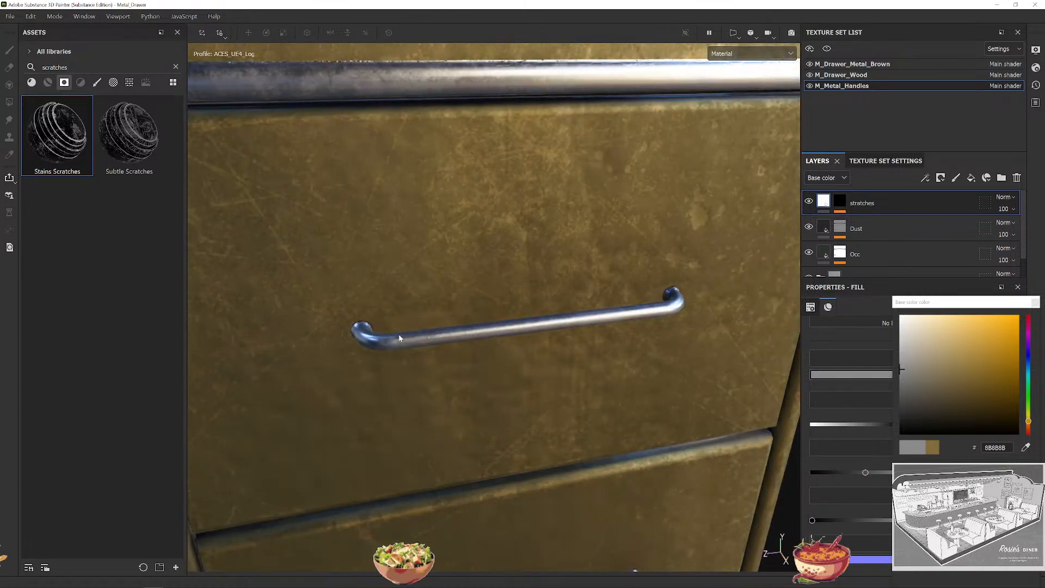
pyautogui.scroll(-5, 497, 331)
pyautogui.keyDown('alt'); pyautogui.moveTo(646, 308); pyautogui.dragTo(660, 322); pyautogui.keyUp('alt')
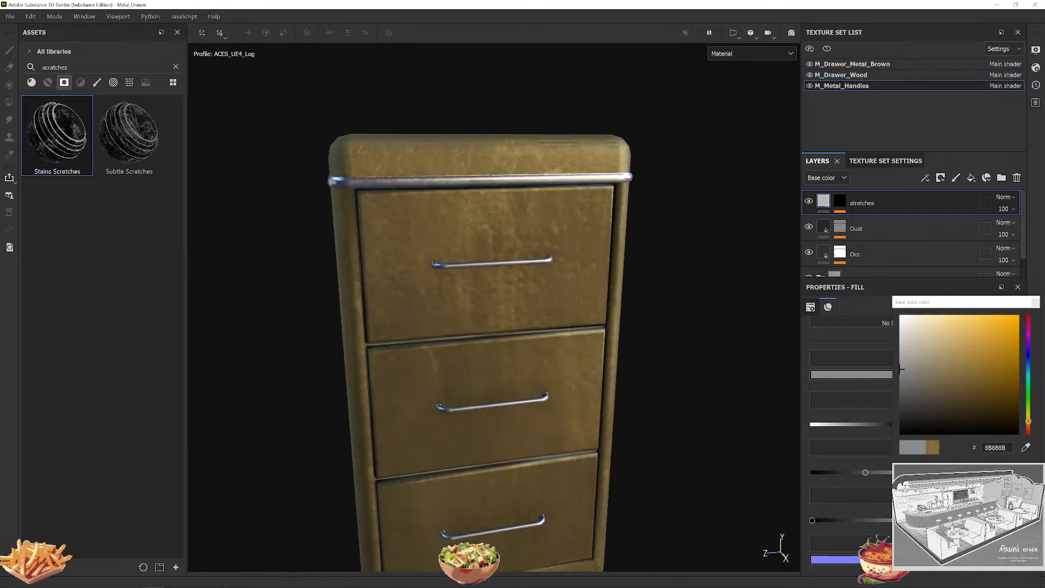
pyautogui.click(1035, 302)
pyautogui.scroll(-2, 683, 332)
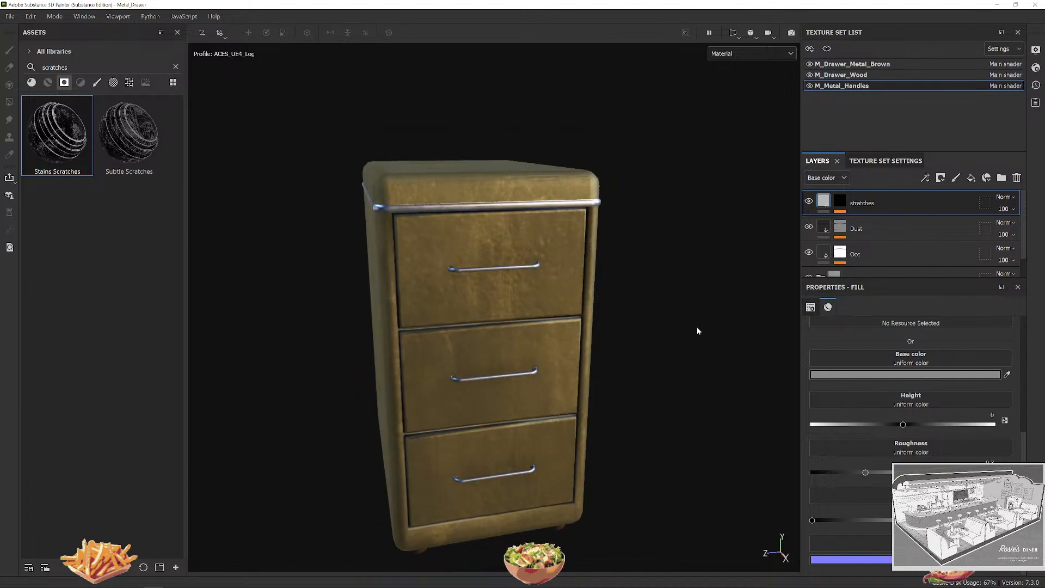
pyautogui.keyDown('alt'); pyautogui.moveTo(681, 320); pyautogui.dragTo(717, 266); pyautogui.keyUp('alt')
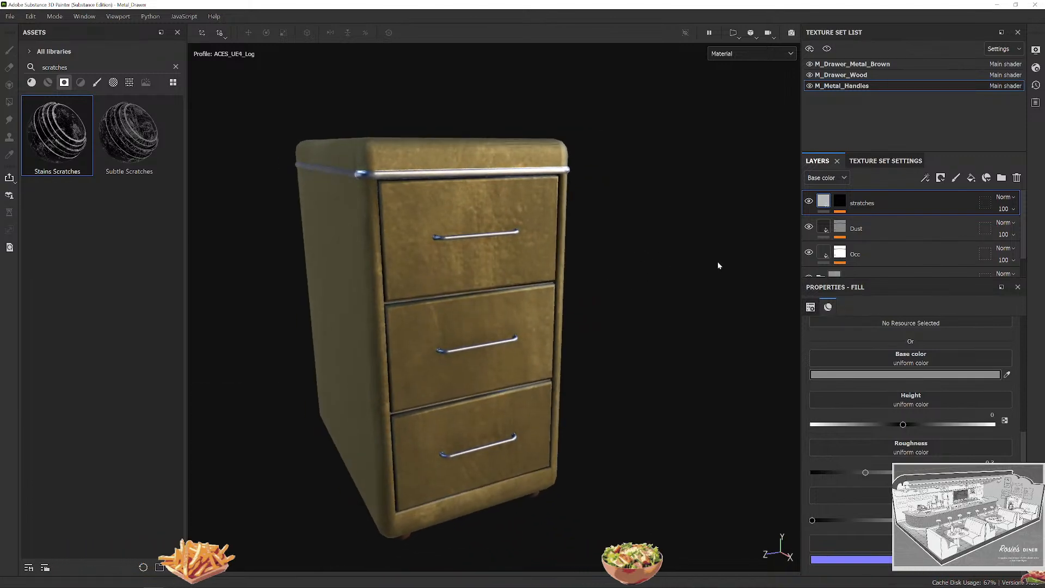
# Add an Opacity channel to the M_Metal_Handles texture set.
pyautogui.click(884, 161)
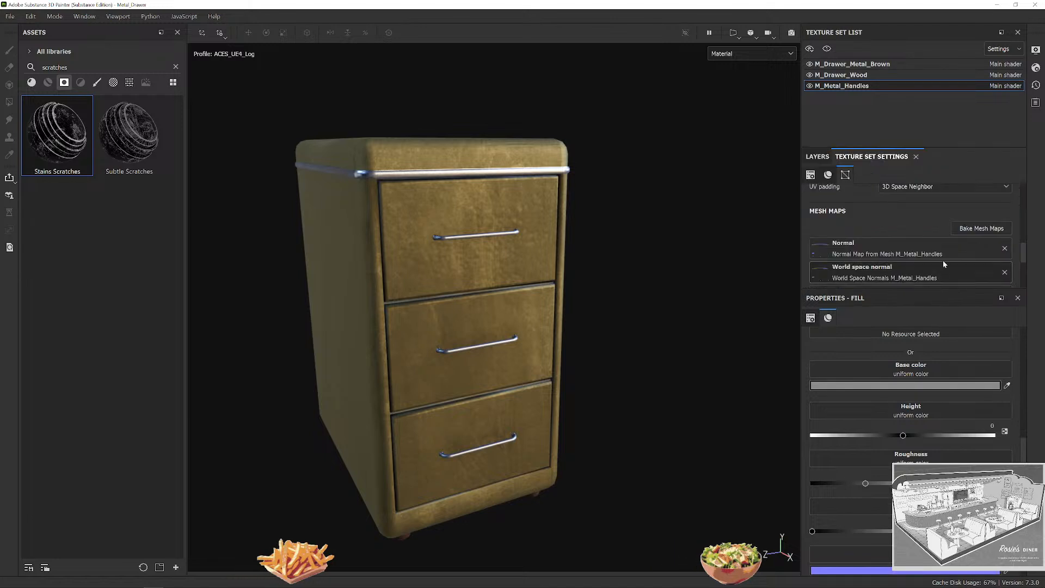
pyautogui.scroll(-3, 931, 259)
pyautogui.scroll(5, 929, 265)
pyautogui.scroll(2, 931, 267)
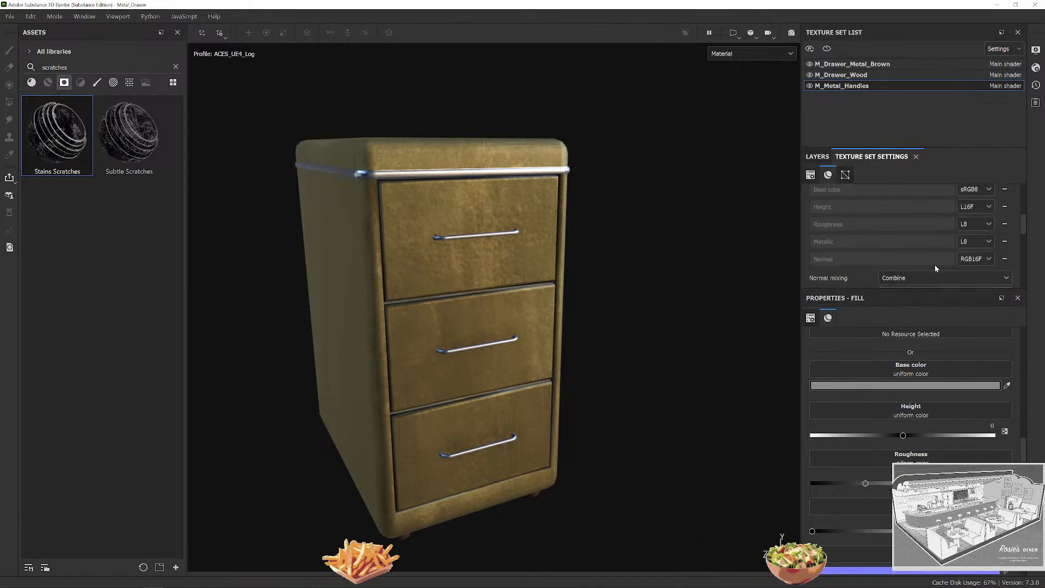
pyautogui.moveTo(921, 292); pyautogui.dragTo(905, 347)
pyautogui.scroll(3, 934, 320)
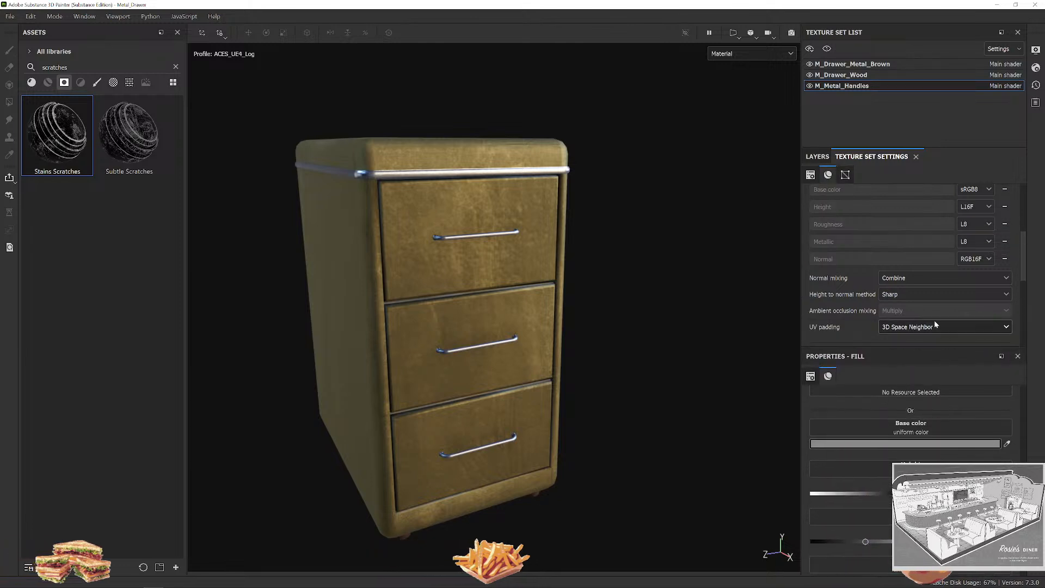
pyautogui.click(1003, 206)
pyautogui.moveTo(1013, 313)
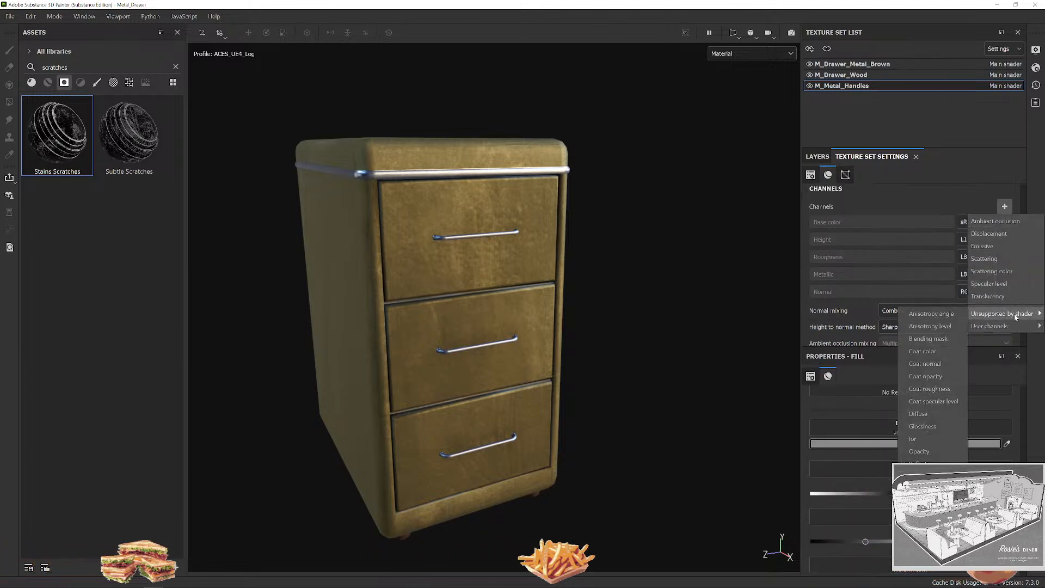
pyautogui.click(932, 450)
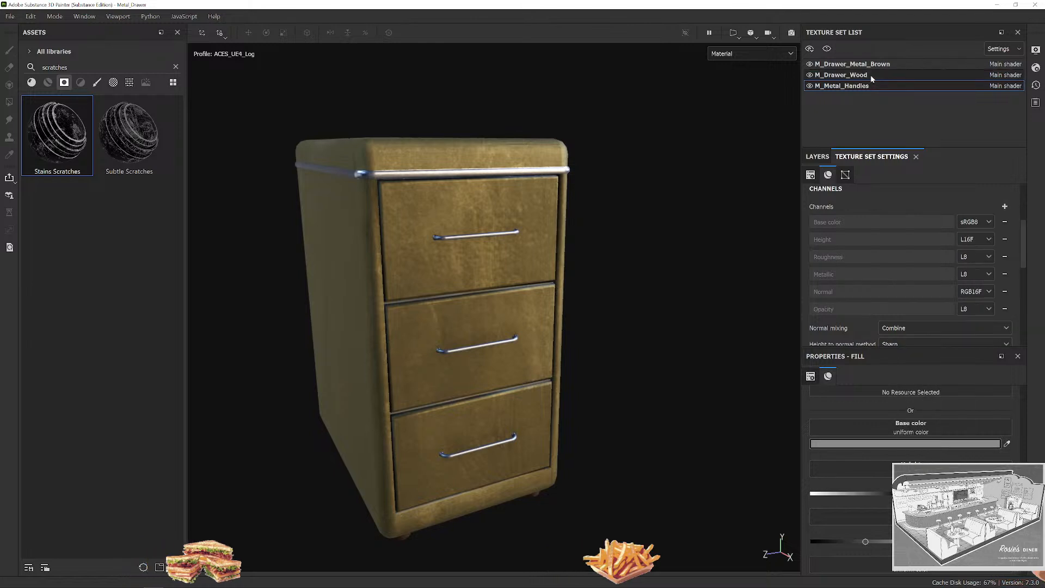
# Add an Opacity channel to both the M_Drawer_Wood and M_Drawer_Metal_Brown texture sets.
pyautogui.click(870, 74)
pyautogui.click(1005, 207)
pyautogui.moveTo(1010, 315)
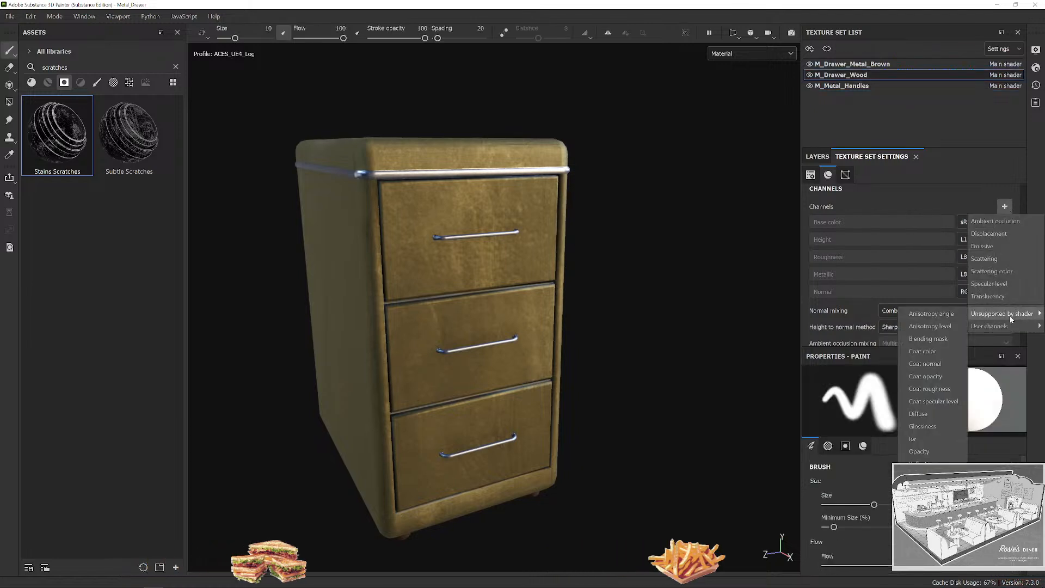
pyautogui.click(926, 435)
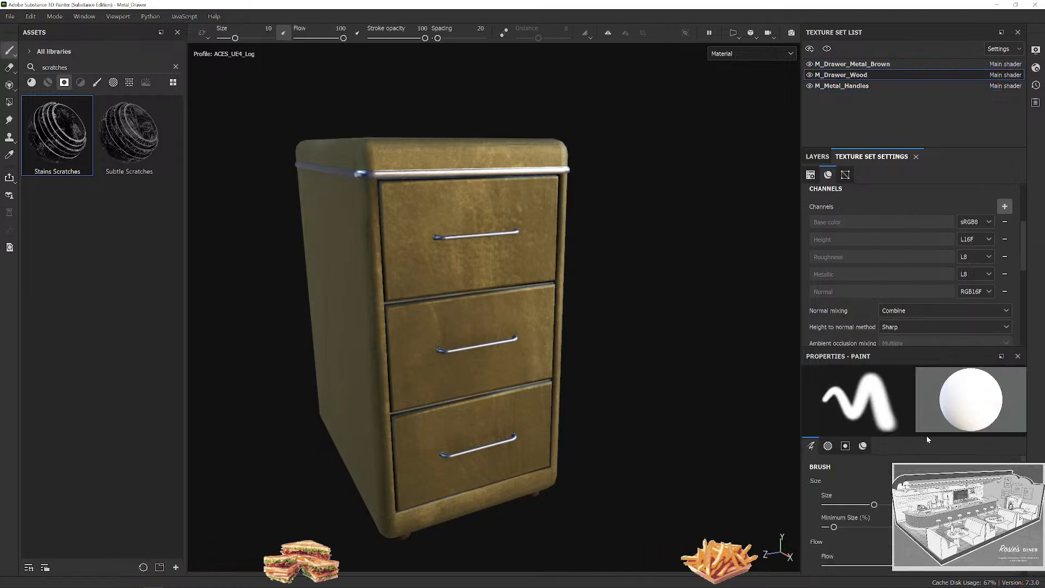
pyautogui.click(883, 64)
pyautogui.click(1005, 207)
pyautogui.moveTo(1004, 313)
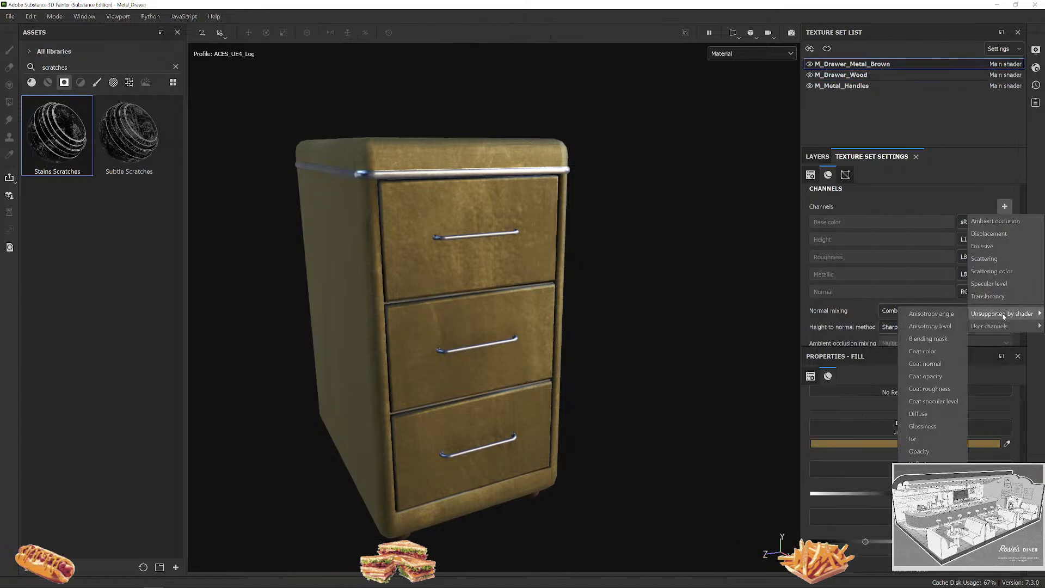
pyautogui.click(929, 454)
# Add a fill layer above stratches in M_Drawer_Metal_Brown, turn off its color and height channels, and name it "op".
pyautogui.click(817, 156)
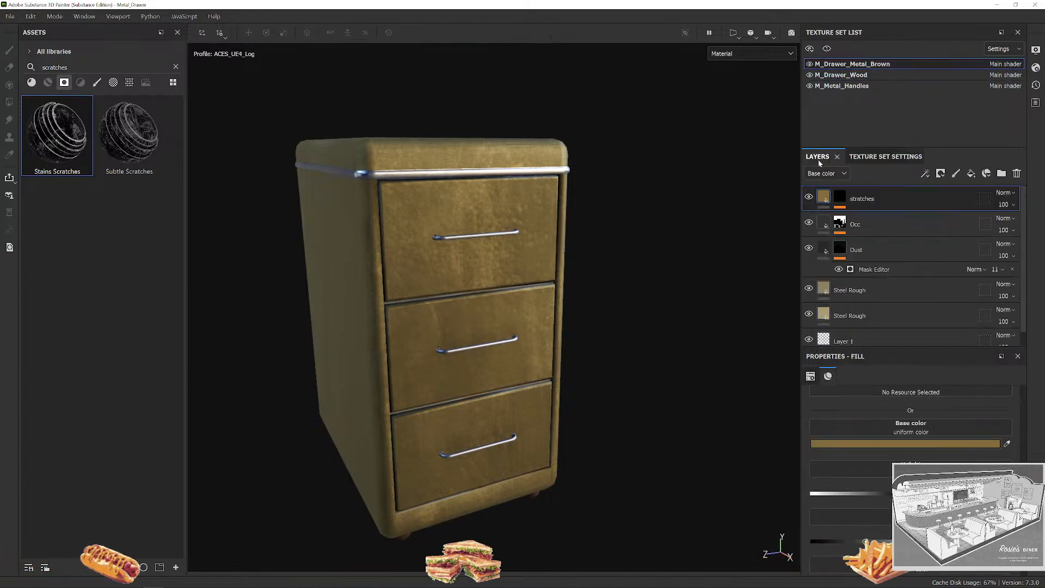
pyautogui.click(971, 173)
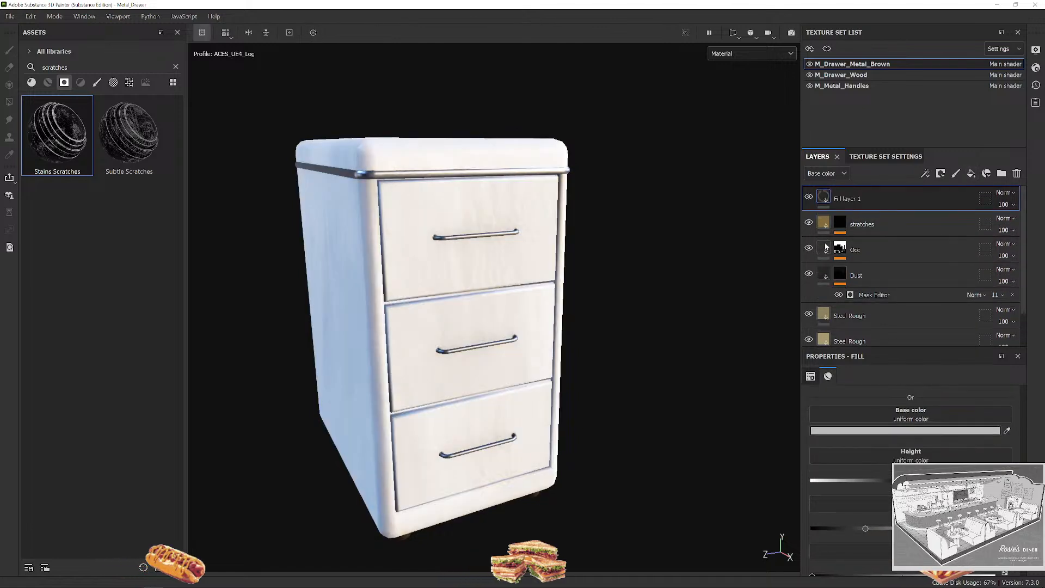
pyautogui.scroll(5, 936, 460)
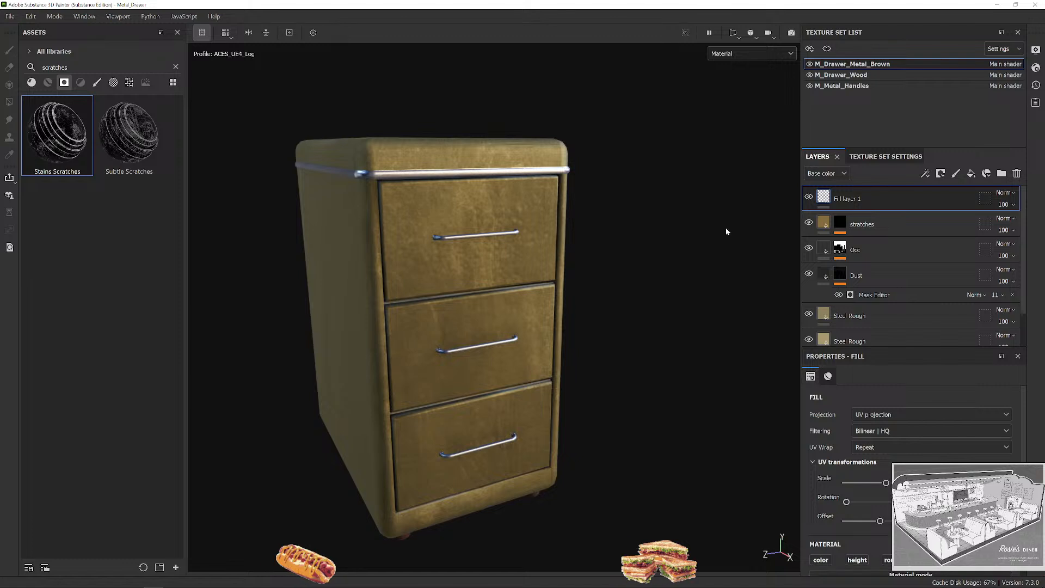
pyautogui.doubleClick(846, 199)
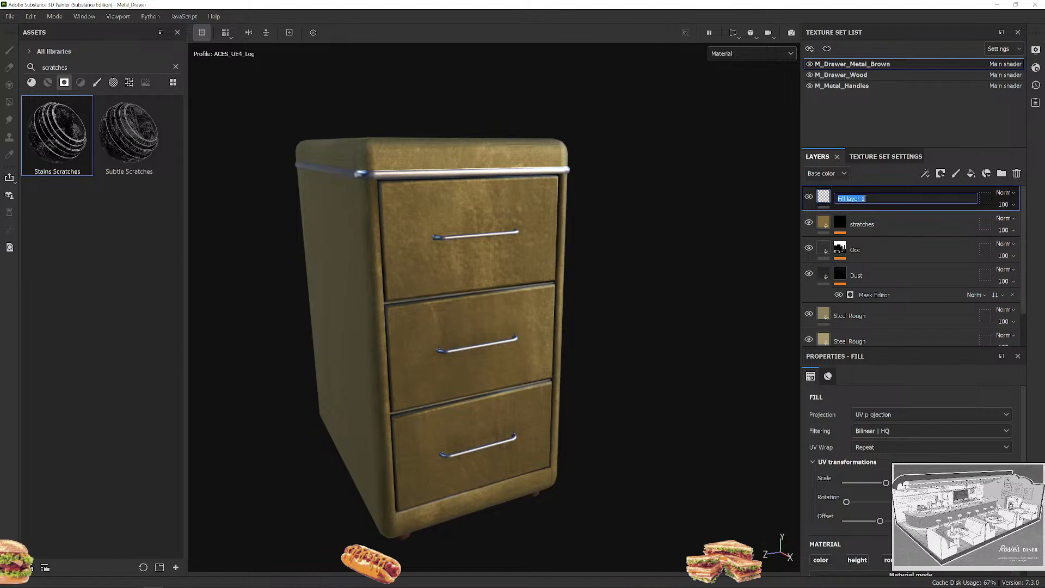
pyautogui.write('op')
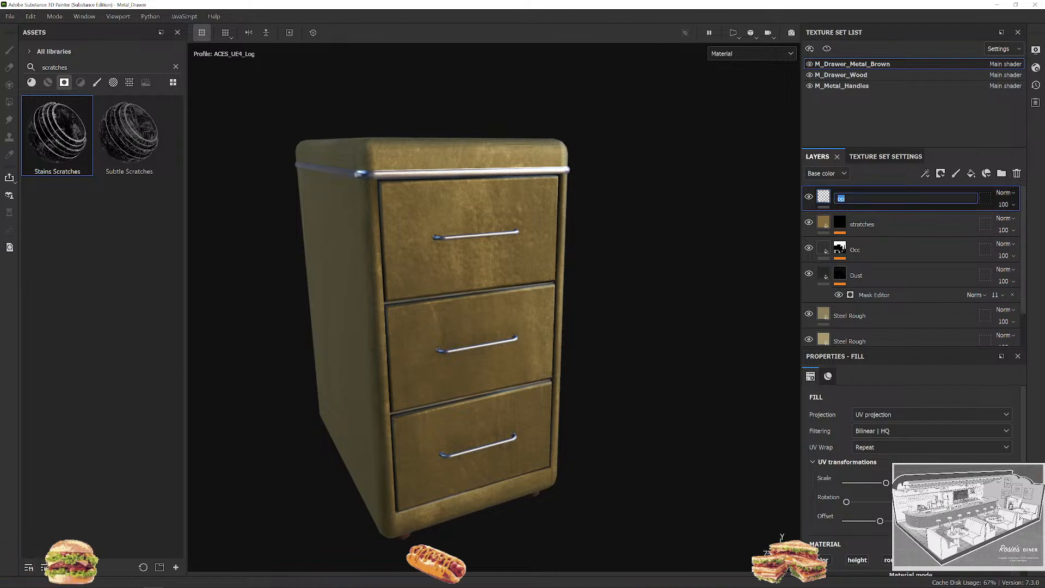
pyautogui.press('Return')
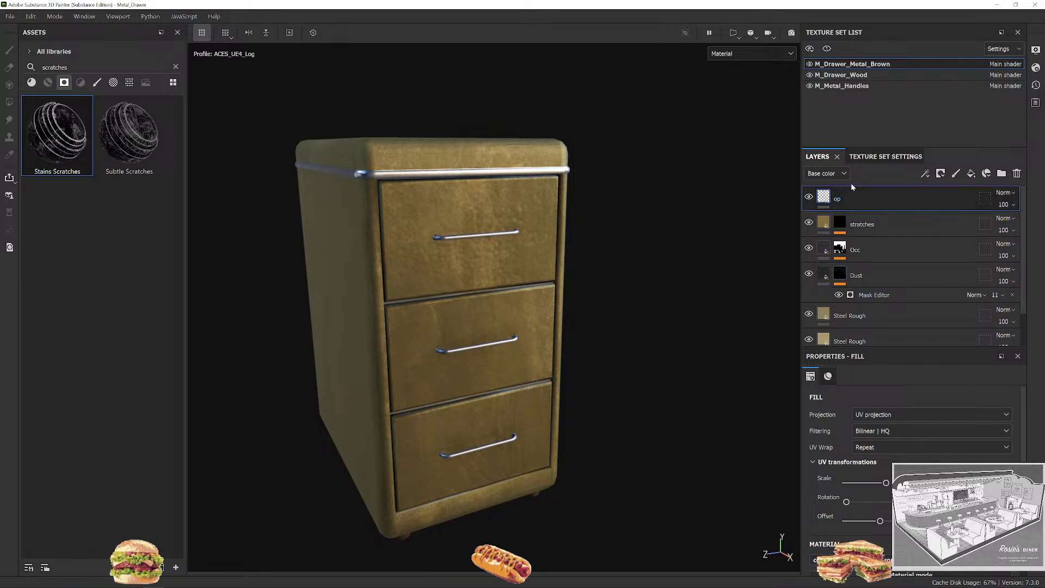
# Delete the empty Layer 1 from the bottom of the M_Drawer_Metal_Brown layer stack.
pyautogui.scroll(-2, 881, 228)
pyautogui.click(882, 326)
pyautogui.click(892, 309)
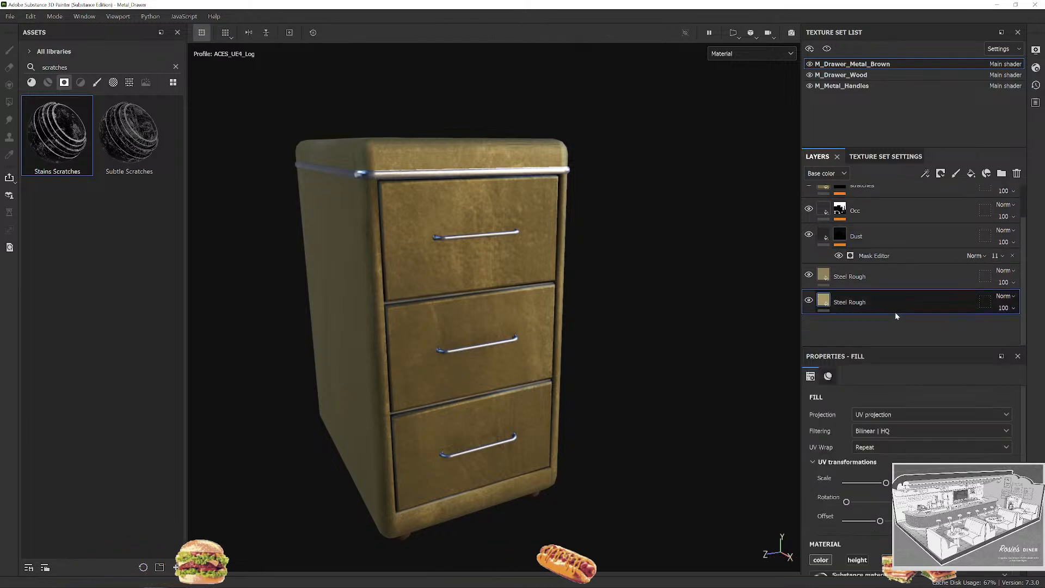
pyautogui.scroll(2, 912, 230)
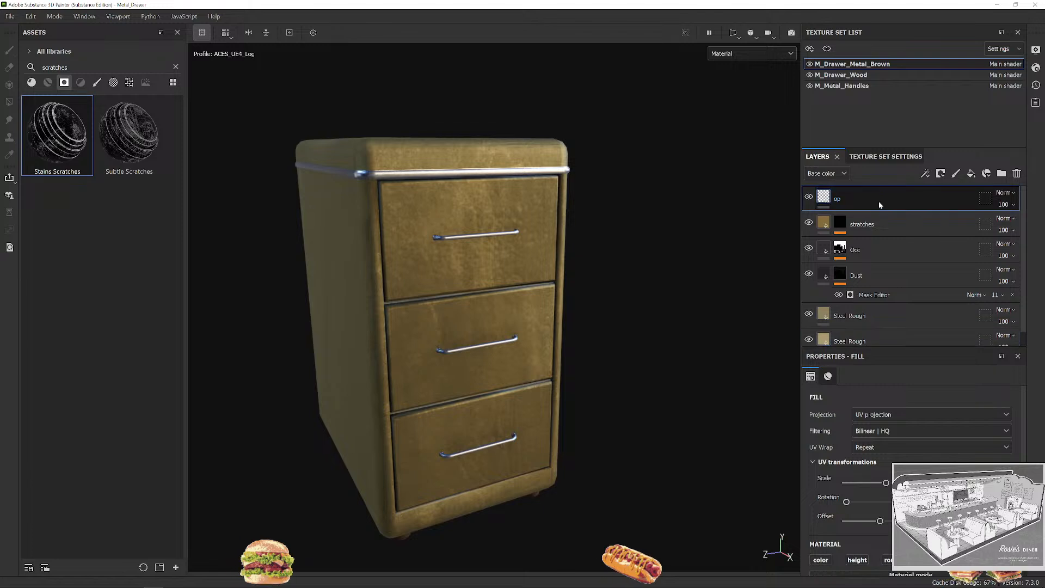
# Compare the cabinet body with the upper Steel Rough layer hidden and shown.
pyautogui.scroll(-1, 902, 243)
pyautogui.click(808, 301)
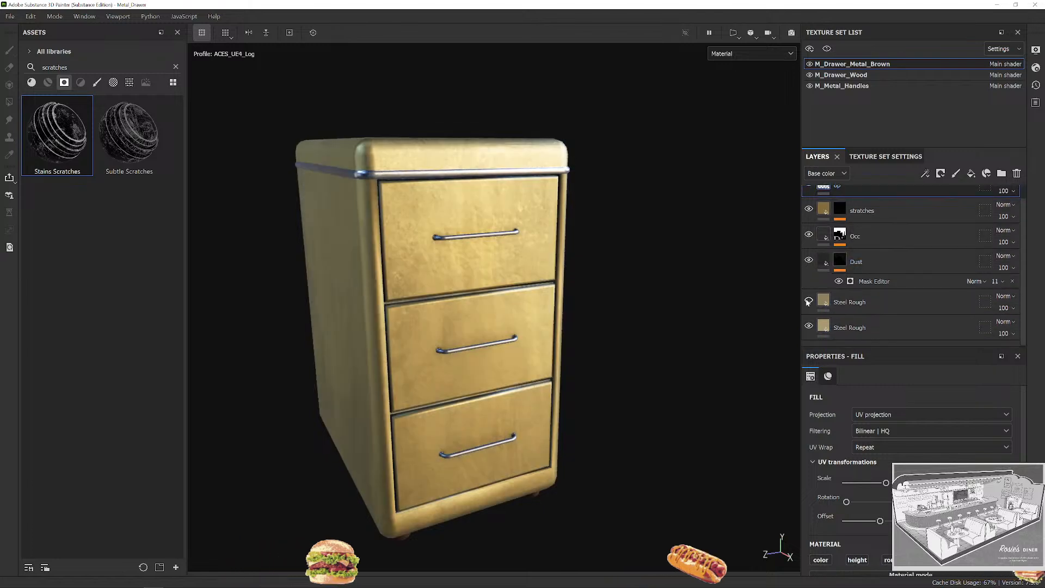
pyautogui.click(809, 301)
pyautogui.keyDown('alt'); pyautogui.moveTo(688, 261); pyautogui.dragTo(670, 273); pyautogui.keyUp('alt')
pyautogui.scroll(1, 883, 229)
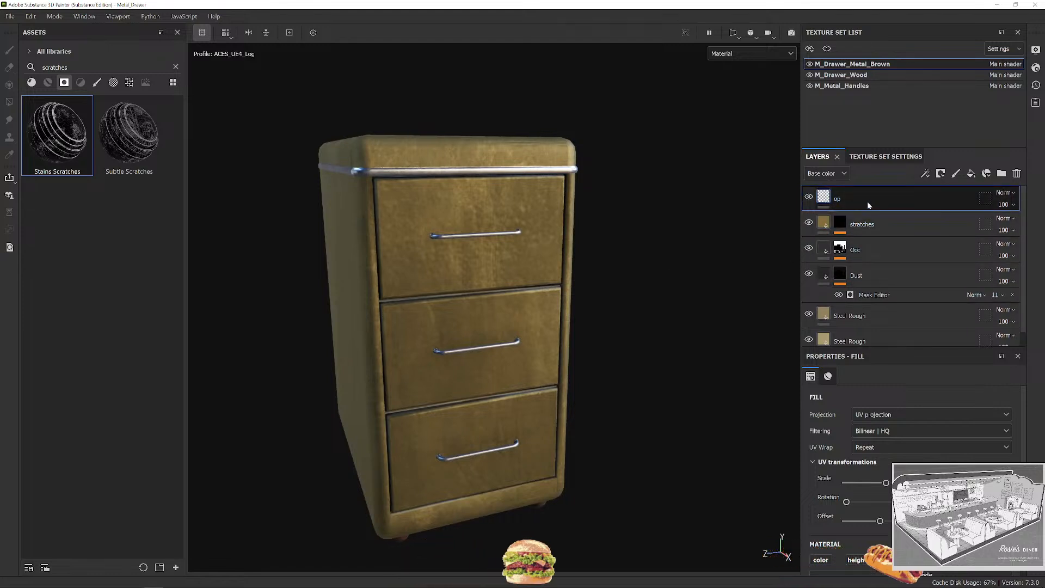
# Paste the op fill layer on top of the M_Drawer_Wood and M_Metal_Handles layer stacks, and check the model's Opacity channel.
pyautogui.click(841, 74)
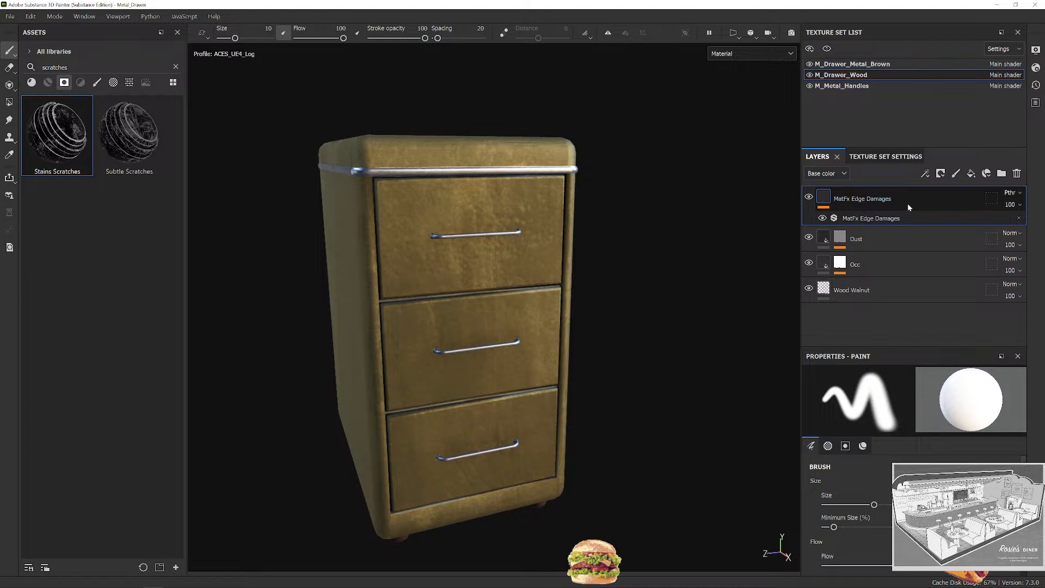
pyautogui.hotkey('ctrl', 'v')
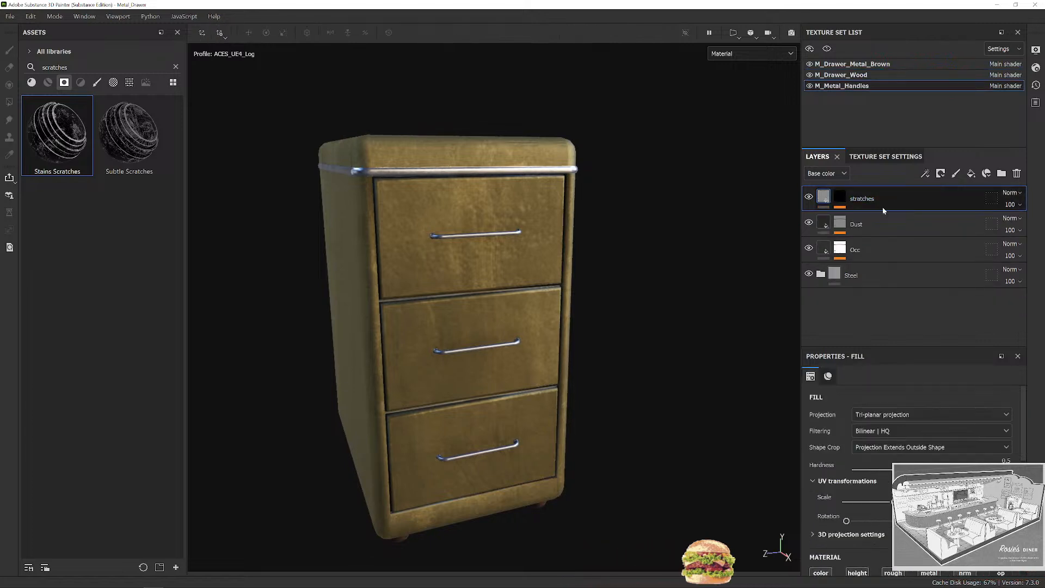
pyautogui.hotkey('ctrl', 'v')
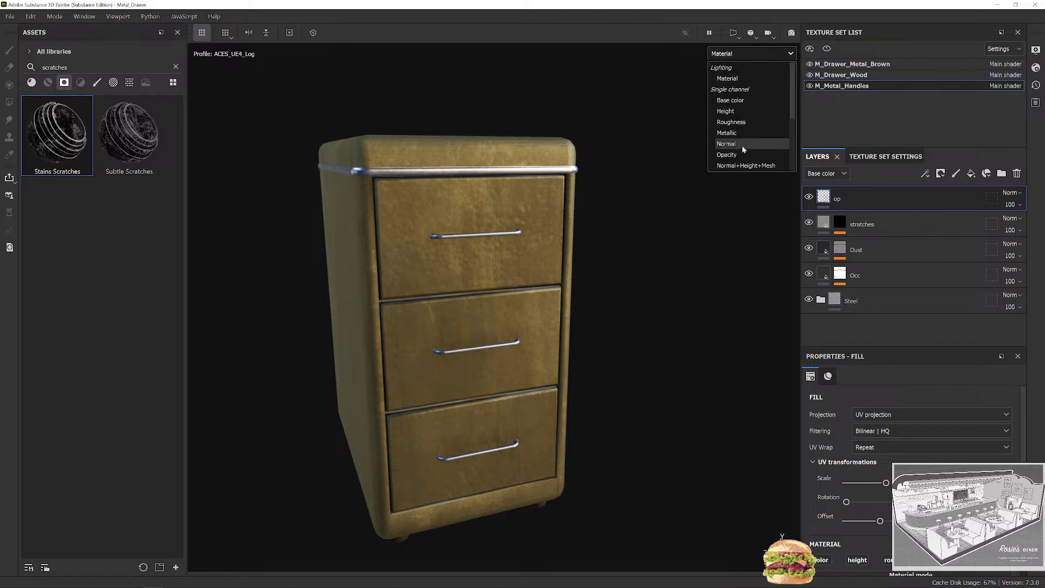
pyautogui.click(727, 154)
pyautogui.keyDown('alt'); pyautogui.moveTo(628, 189); pyautogui.dragTo(655, 225); pyautogui.keyUp('alt')
pyautogui.scroll(2, 677, 132)
pyautogui.click(737, 78)
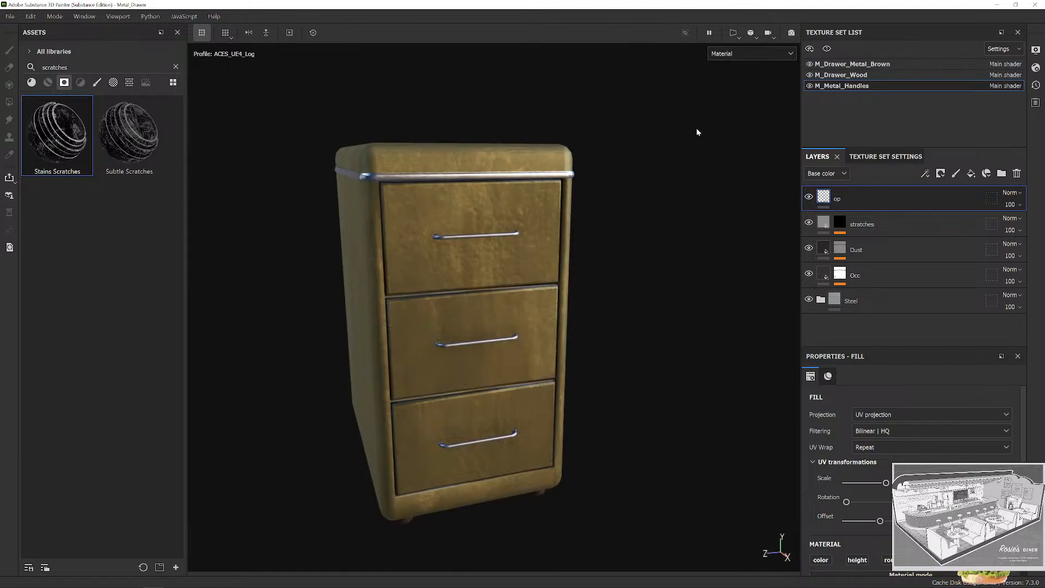
# Configure the texture export with the Unreal Engine 5 (Packed) template, size 2048, and Dilation + transparent padding of 2 pixels.
pyautogui.hotkey('ctrl', 'shift', 'e')
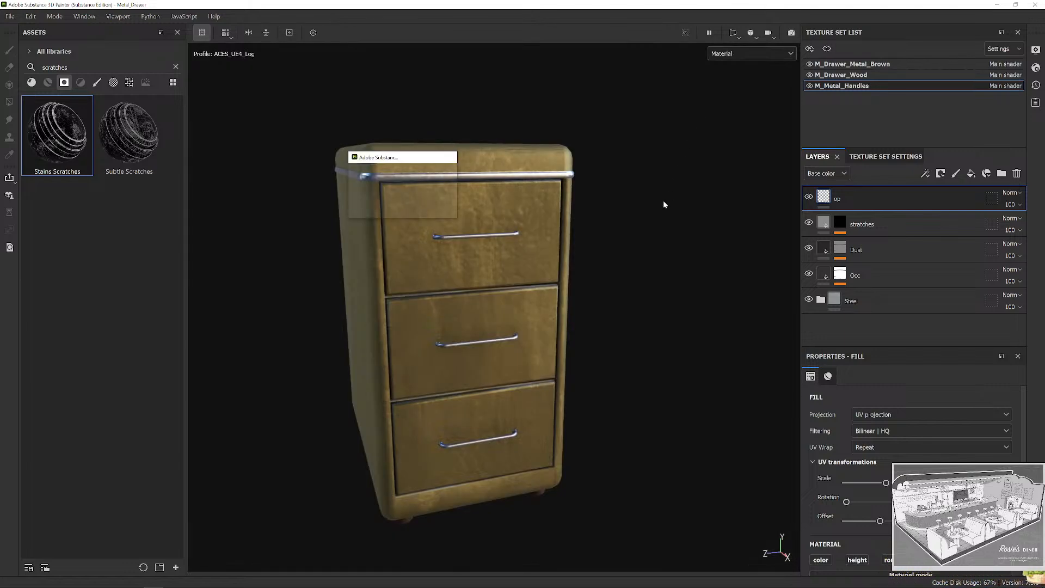
pyautogui.click(573, 176)
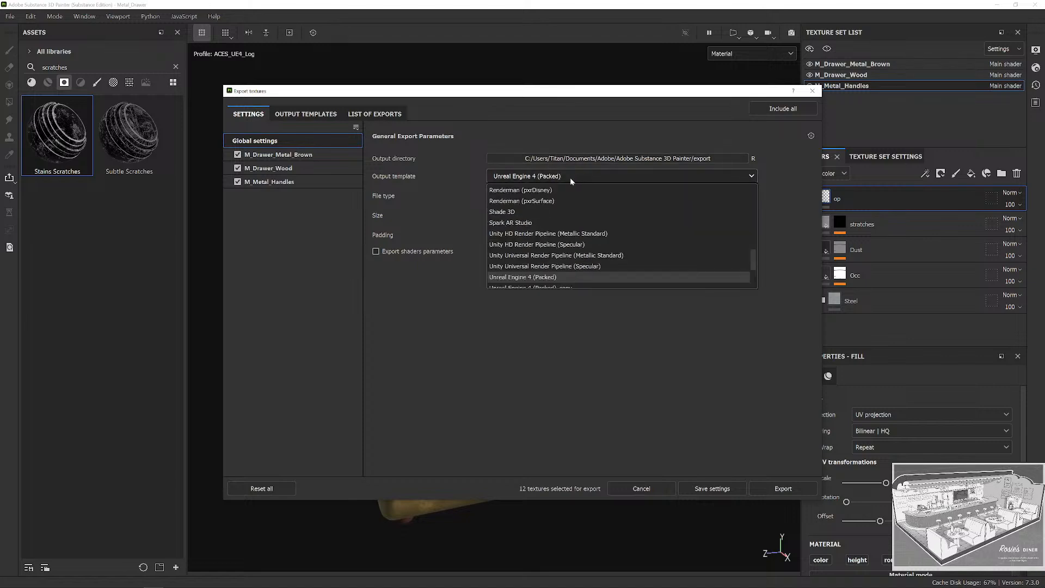
pyautogui.scroll(-5, 566, 239)
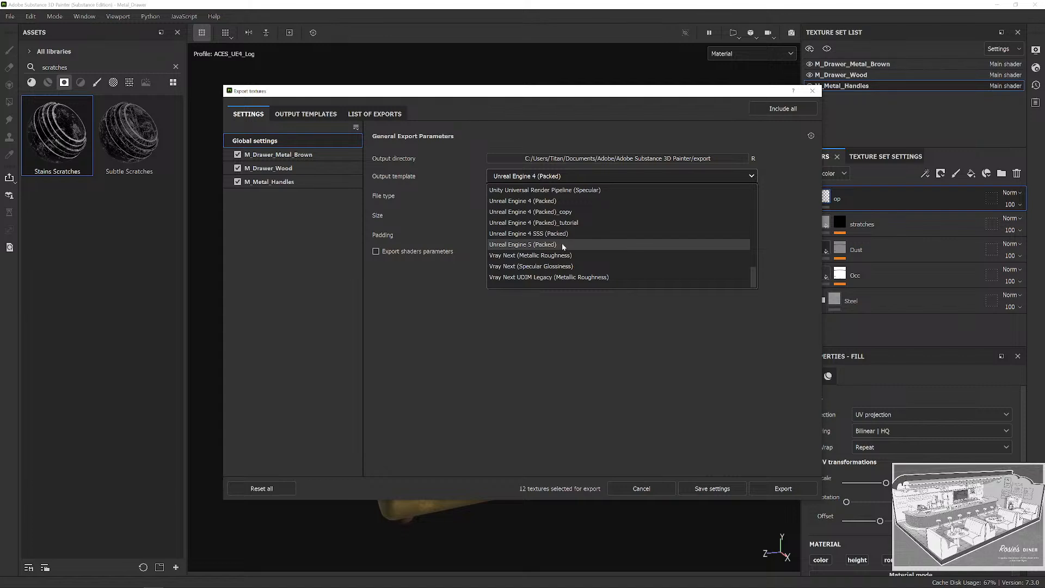
pyautogui.click(563, 244)
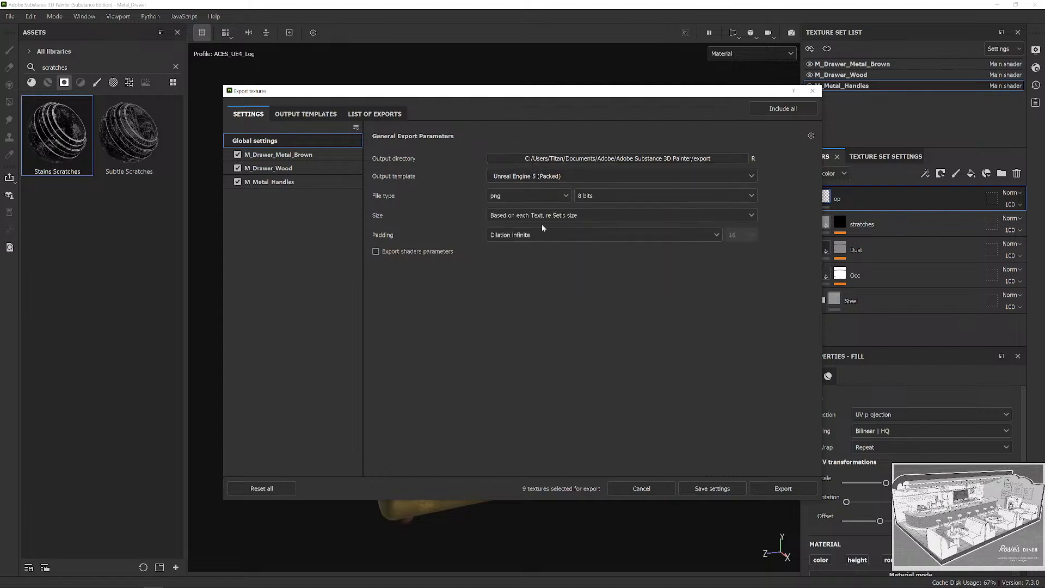
pyautogui.click(586, 215)
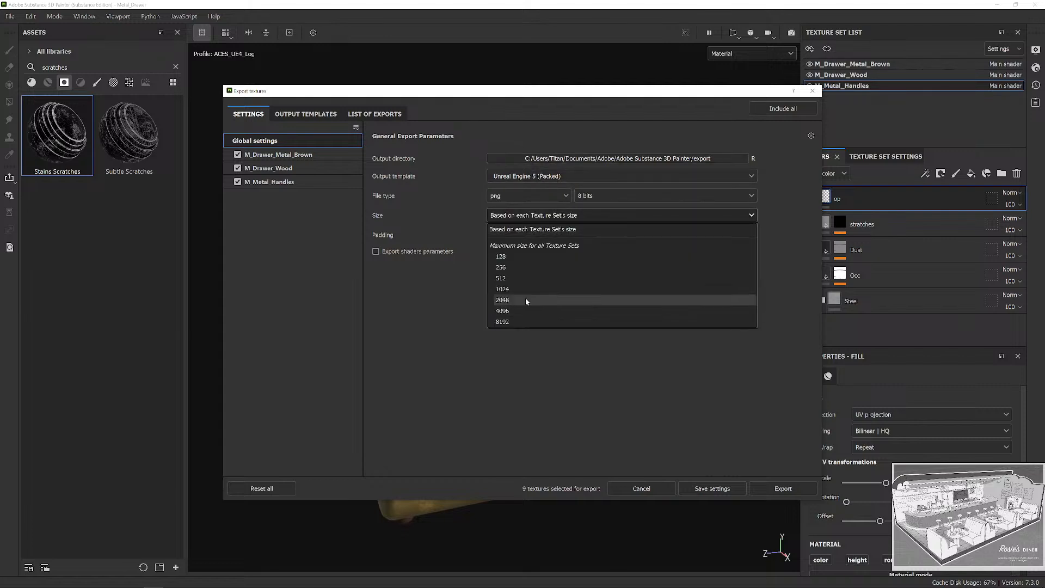
pyautogui.click(525, 298)
pyautogui.click(541, 237)
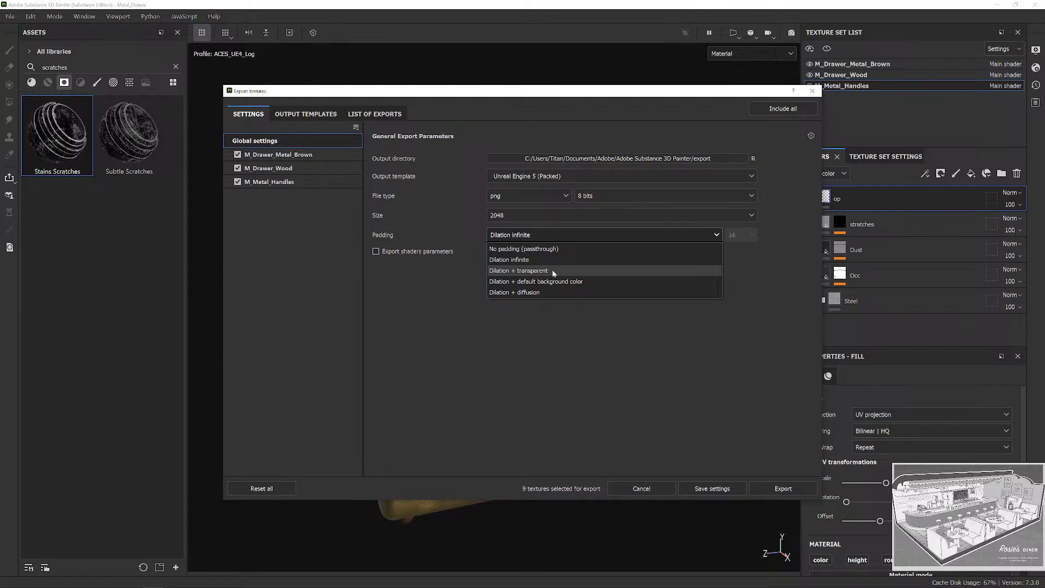
pyautogui.click(554, 269)
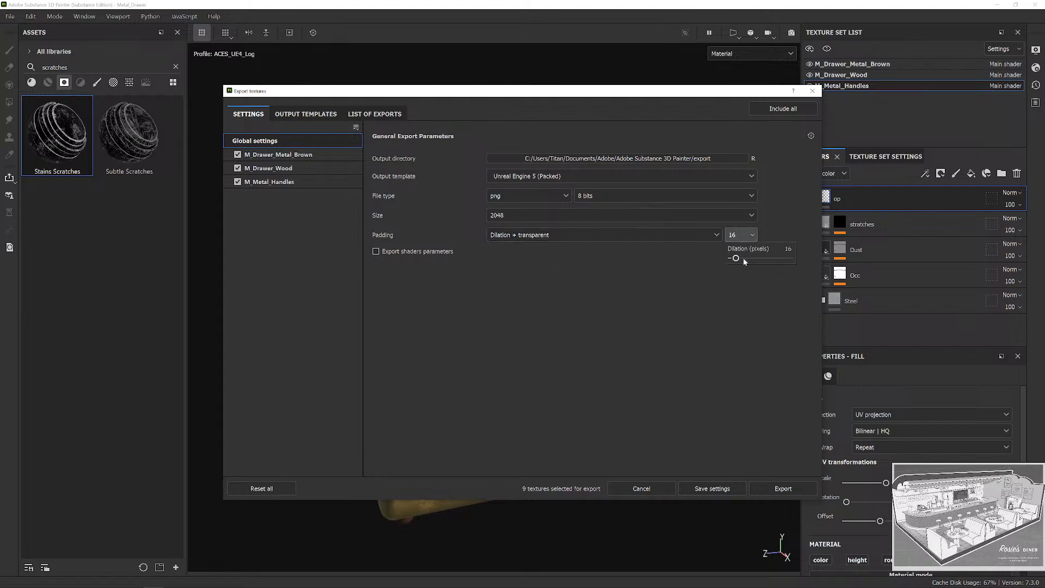
pyautogui.write('2')
# Create a folder named New folder on the Desktop, choose it as the export output directory, and save the export settings.
pyautogui.click(694, 158)
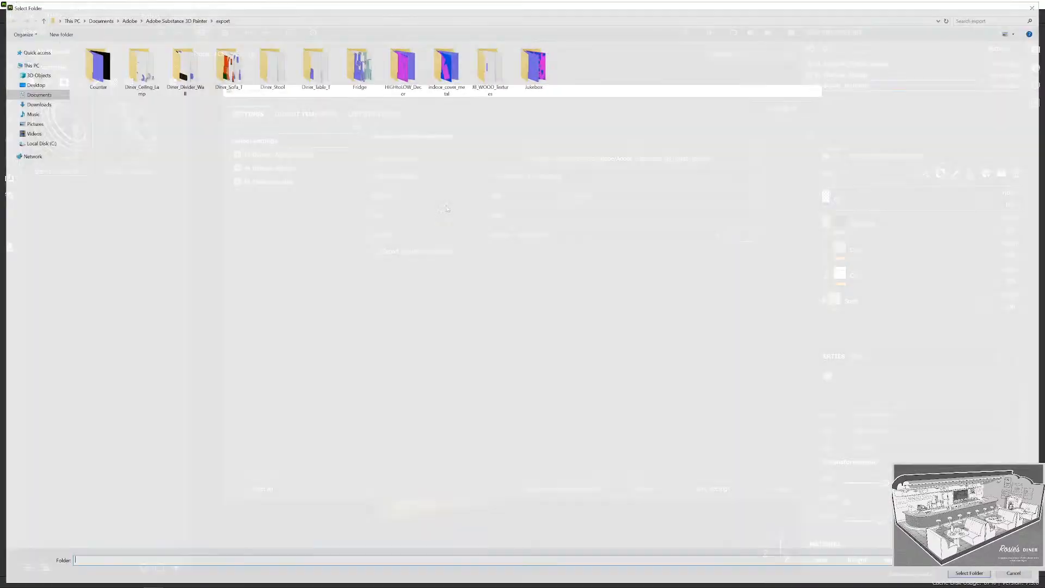
pyautogui.click(33, 83)
pyautogui.rightClick(376, 216)
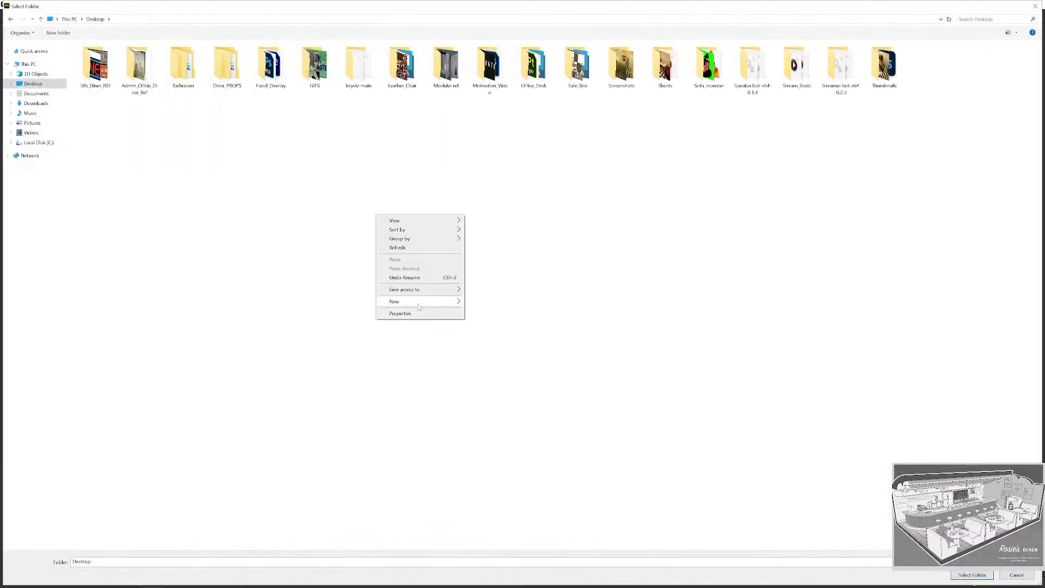
pyautogui.moveTo(419, 305)
pyautogui.click(481, 301)
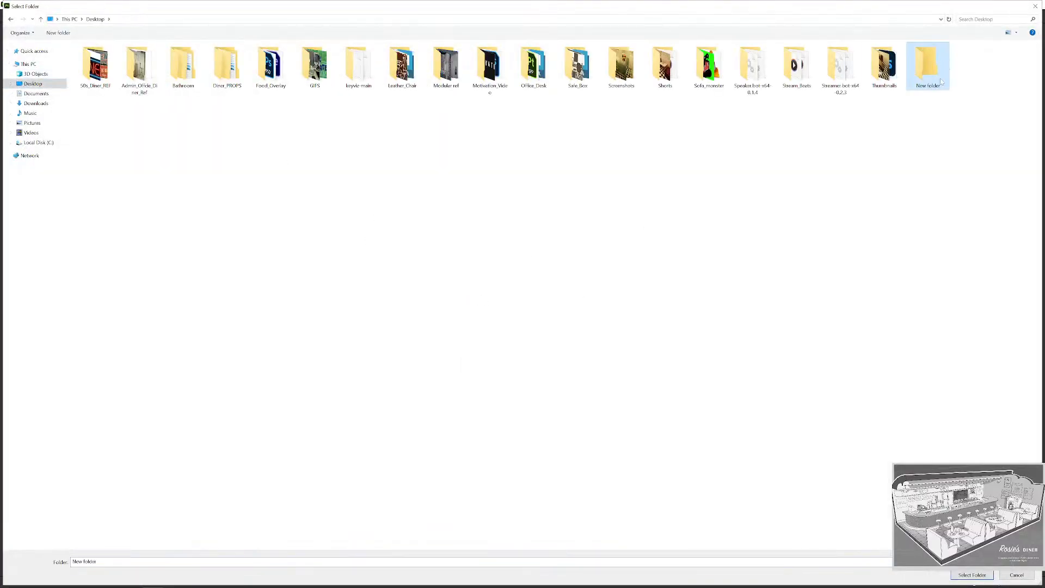
pyautogui.click(970, 575)
pyautogui.click(708, 491)
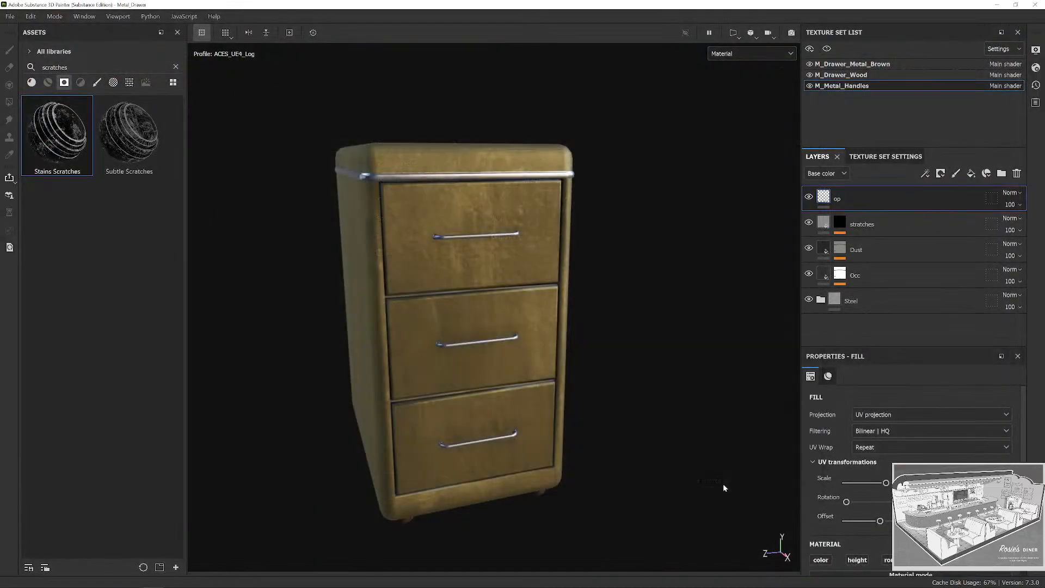
# Export the textures of all three drawer texture sets with the saved settings, and close the export window.
pyautogui.hotkey('ctrl', 'shift', 'e')
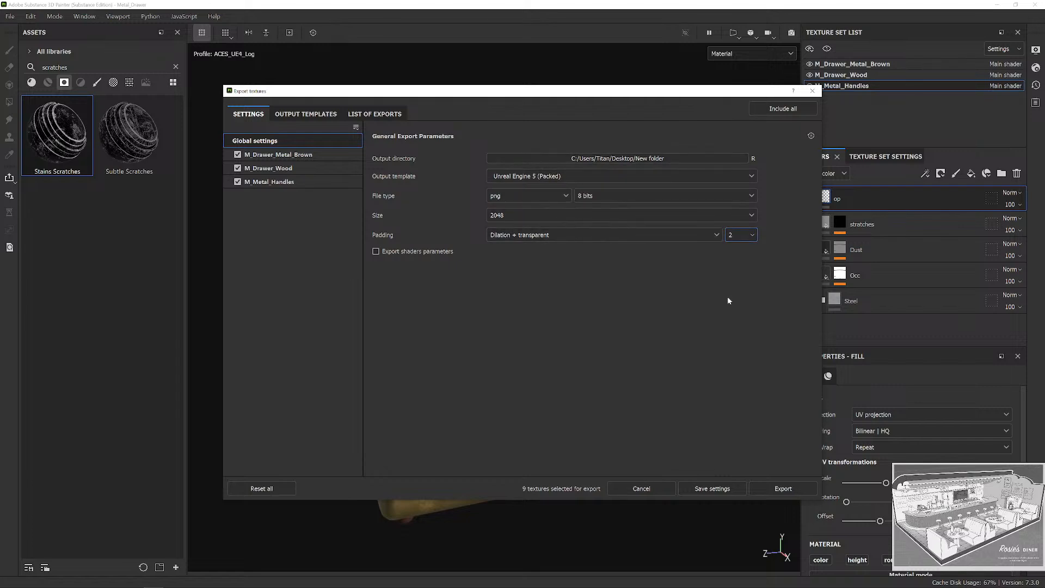
pyautogui.click(786, 489)
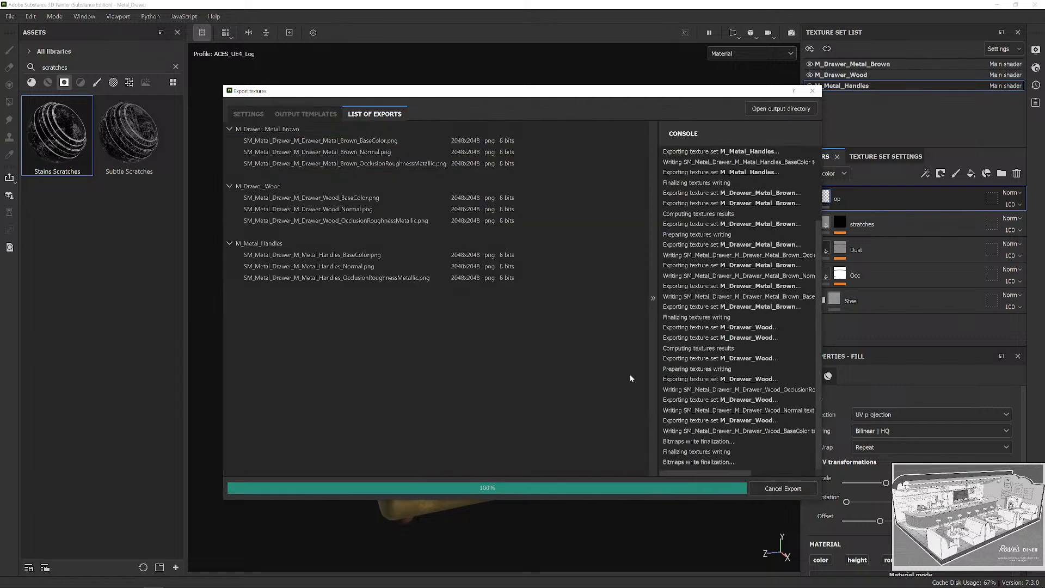
pyautogui.click(712, 489)
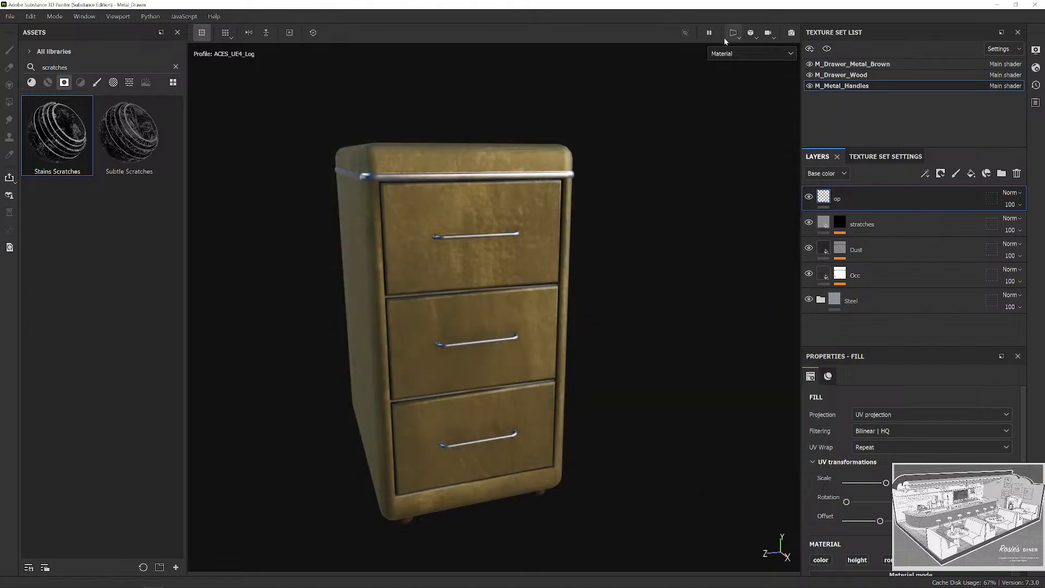
# Switch to the desktop, open New folder in File Explorer, and enlarge its window to show all exported textures.
pyautogui.click(996, 5)
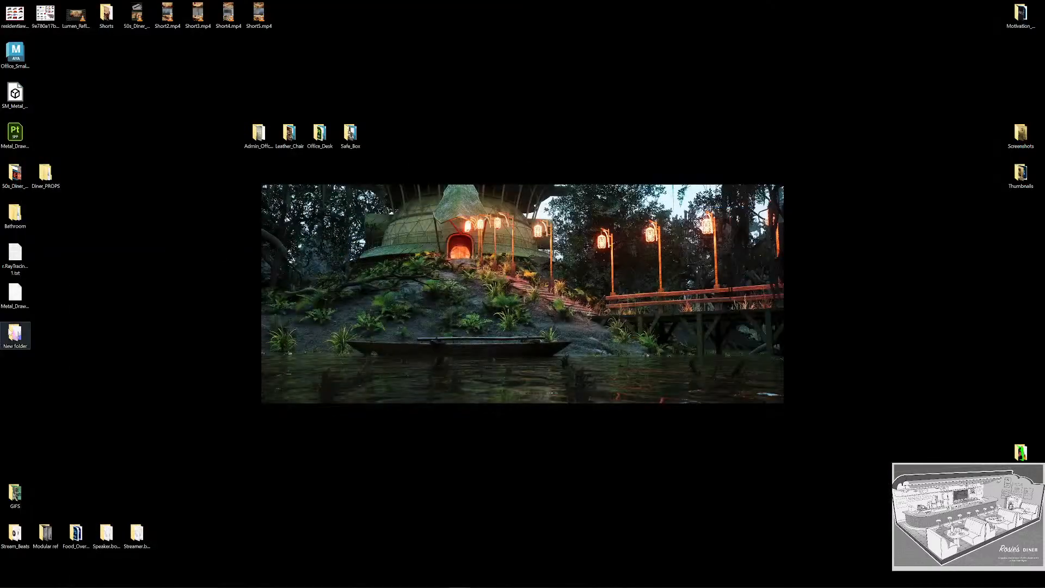
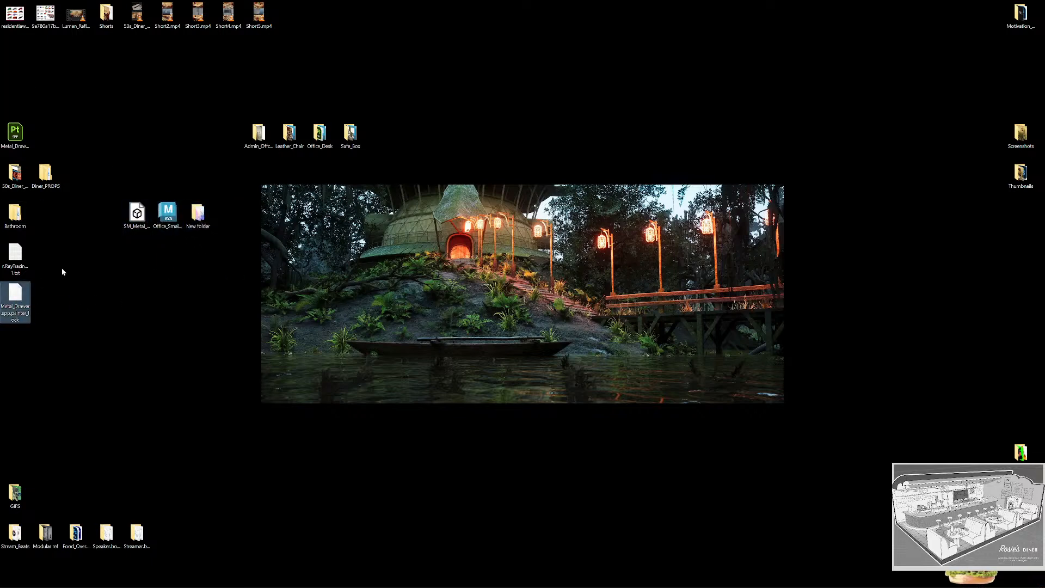
pyautogui.doubleClick(198, 215)
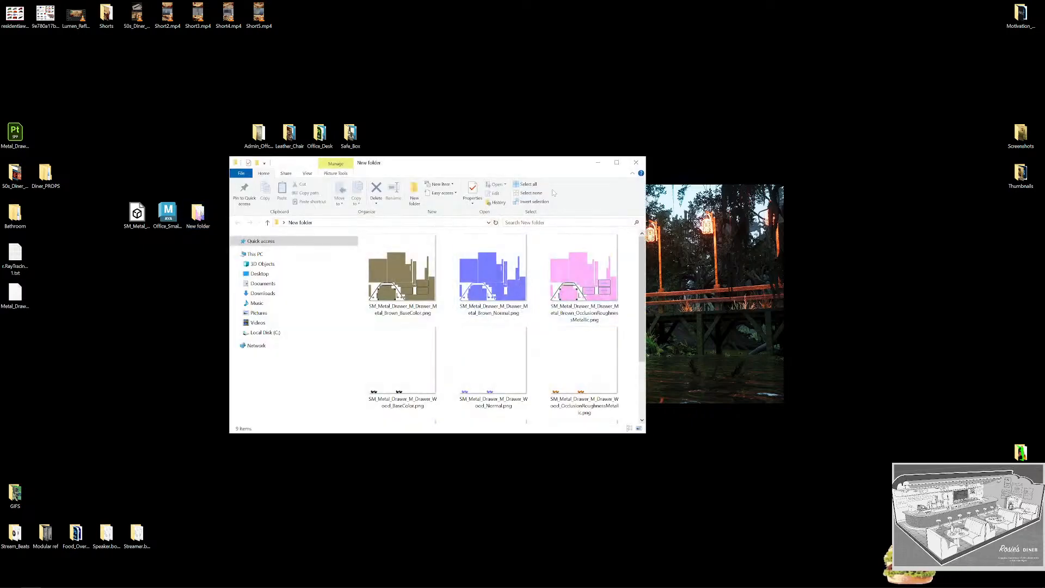
pyautogui.moveTo(544, 157); pyautogui.dragTo(869, 41)
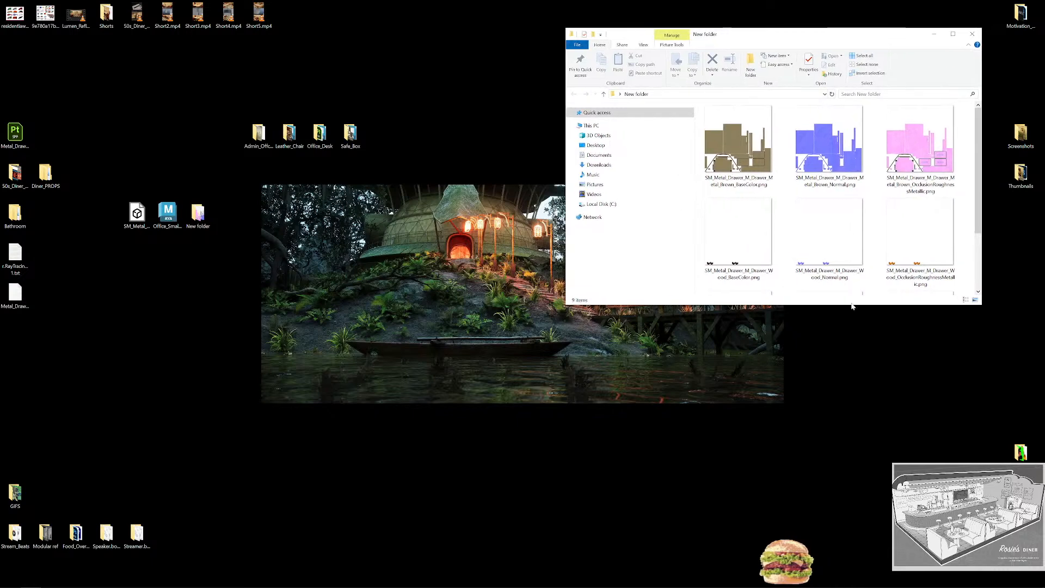
pyautogui.moveTo(871, 306); pyautogui.dragTo(871, 467)
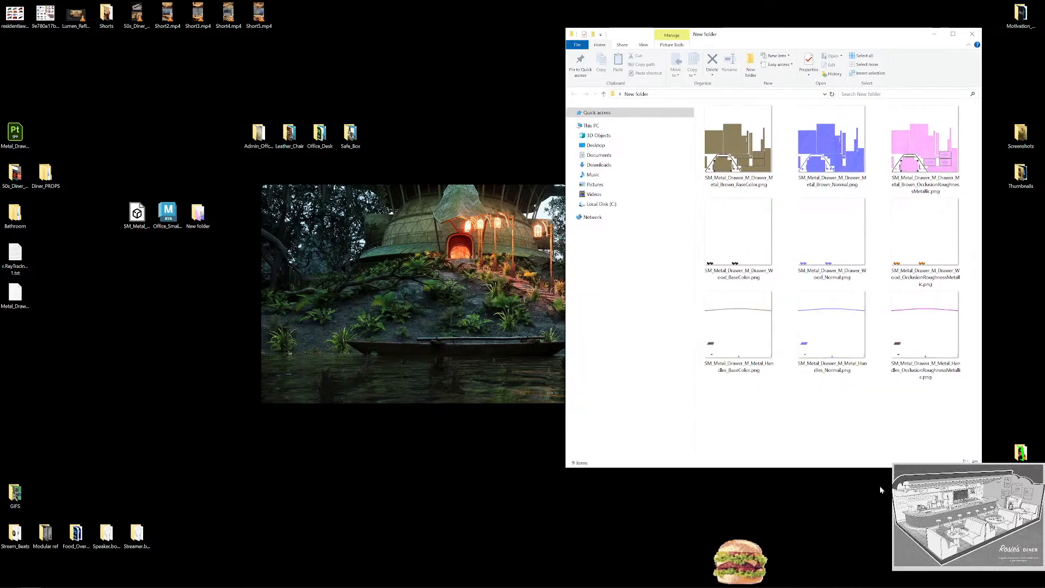
# Open SM_Metal_Drawer_M_Drawer_Metal_Brown_BaseColor.png in Adobe Photoshop 2024 and arrange its window side by side with the export folder.
pyautogui.rightClick(718, 149)
pyautogui.moveTo(761, 258)
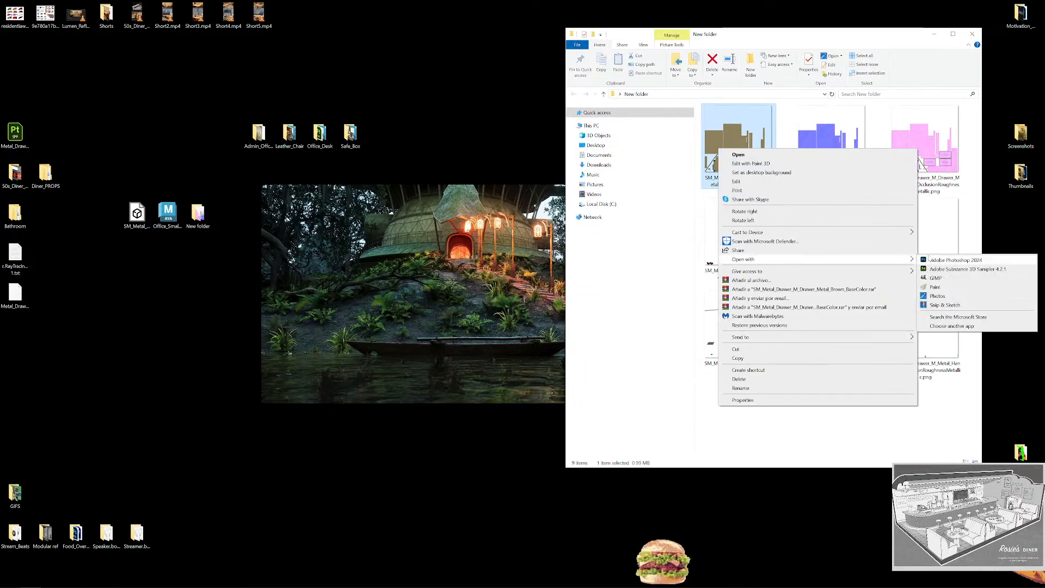
pyautogui.click(939, 260)
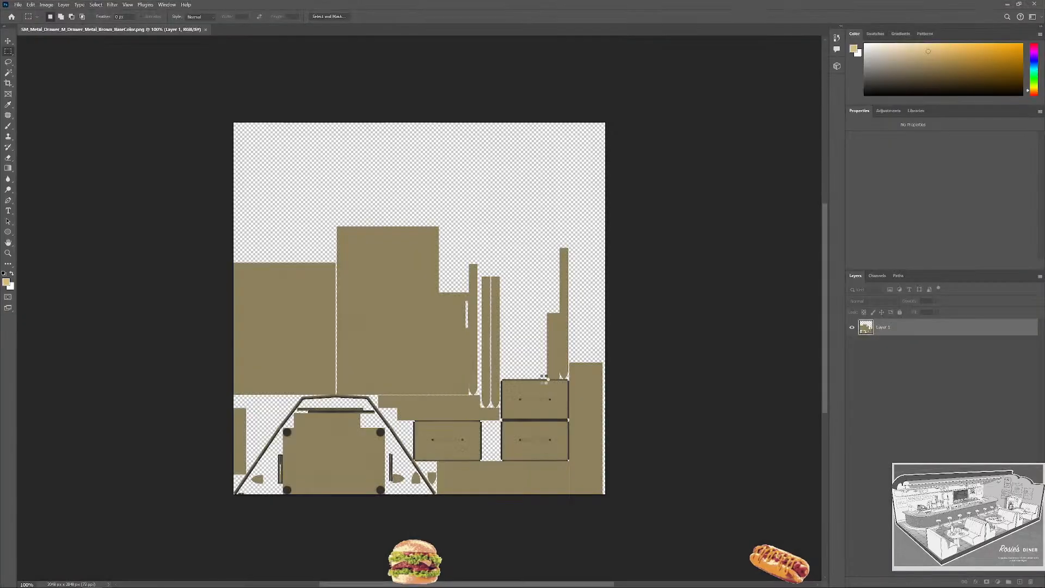
pyautogui.moveTo(755, 4); pyautogui.dragTo(2, 16)
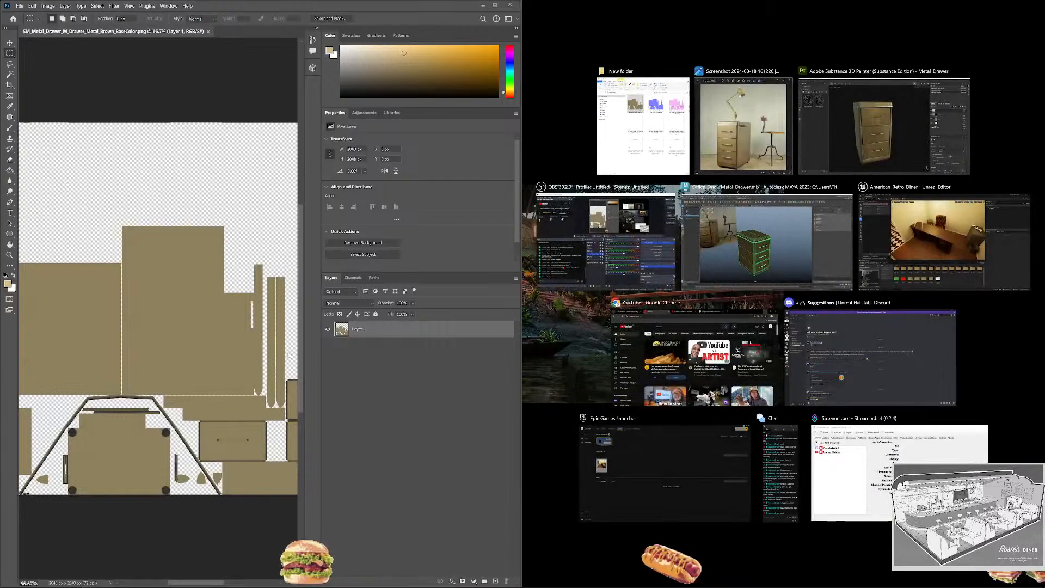
pyautogui.click(195, 77)
pyautogui.keyDown('alt'); pyautogui.scroll(-4, 201, 230); pyautogui.keyUp('alt')
pyautogui.keyDown('alt'); pyautogui.scroll(-2, 201, 240); pyautogui.keyUp('alt')
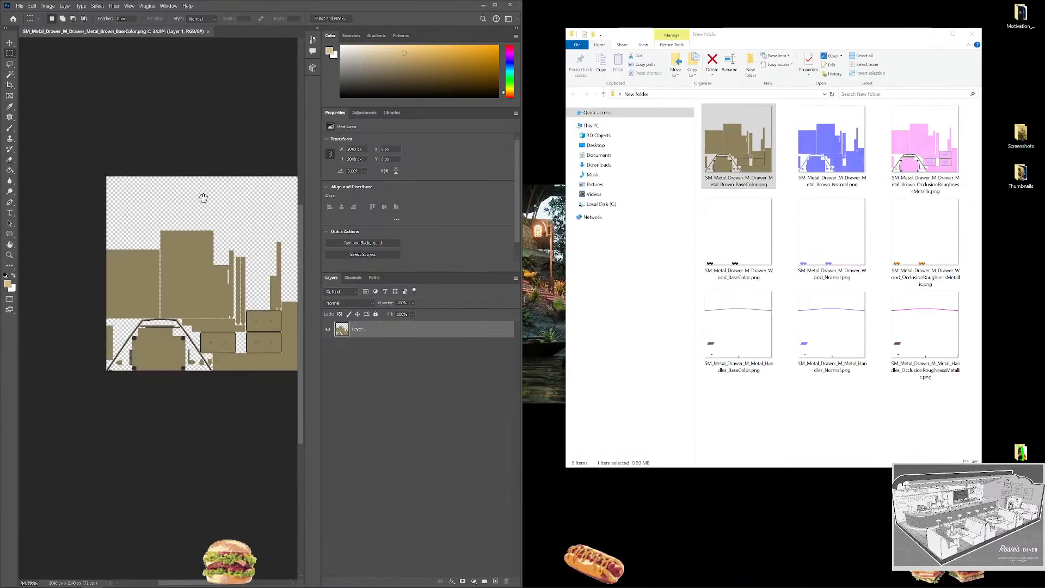
# Place the other eight exported textures from New folder into the BaseColor document as separate layers at their original size.
pyautogui.click(831, 142)
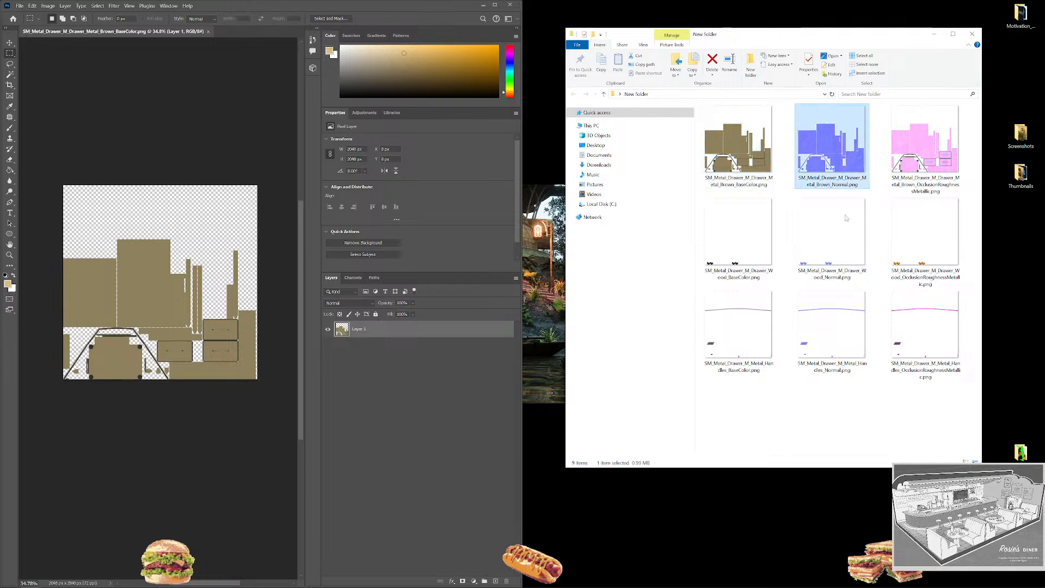
pyautogui.keyDown('shift'); pyautogui.click(925, 337); pyautogui.keyUp('shift')
pyautogui.moveTo(925, 337); pyautogui.dragTo(161, 293)
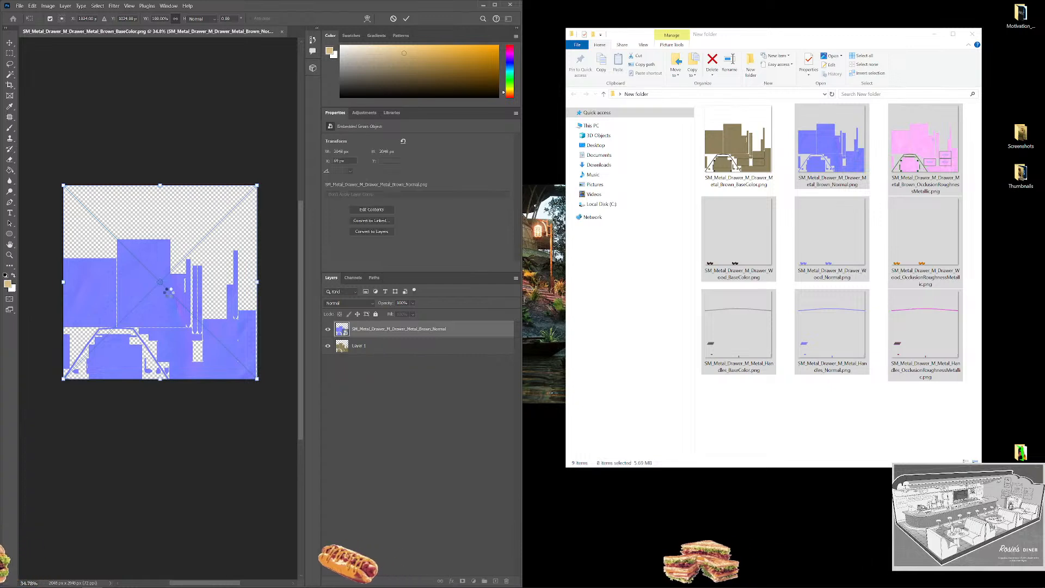
pyautogui.press('Return')
pyautogui.press('Return')
pyautogui.press('Return')
pyautogui.press('Return')
pyautogui.press('Return')
pyautogui.press('Return')
pyautogui.press('Return')
pyautogui.press('Return')
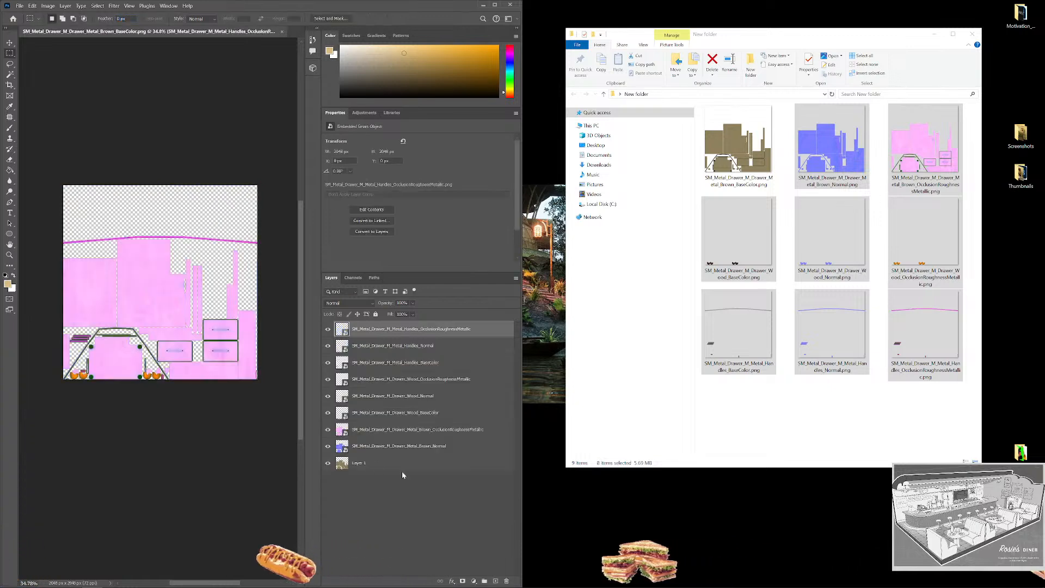
# Merge Layer 1 with the Drawer_Wood and Metal_Handles BaseColor layers into one base color layer.
pyautogui.click(415, 463)
pyautogui.keyDown('ctrl'); pyautogui.click(435, 413); pyautogui.keyUp('ctrl')
pyautogui.keyDown('ctrl'); pyautogui.click(433, 363); pyautogui.keyUp('ctrl')
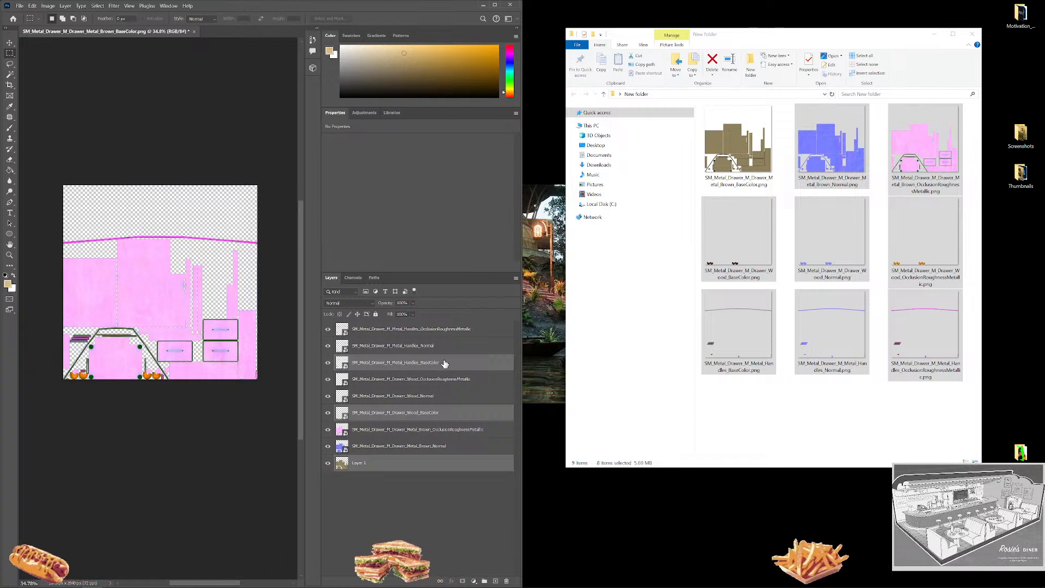
pyautogui.hotkey('ctrl', 'e')
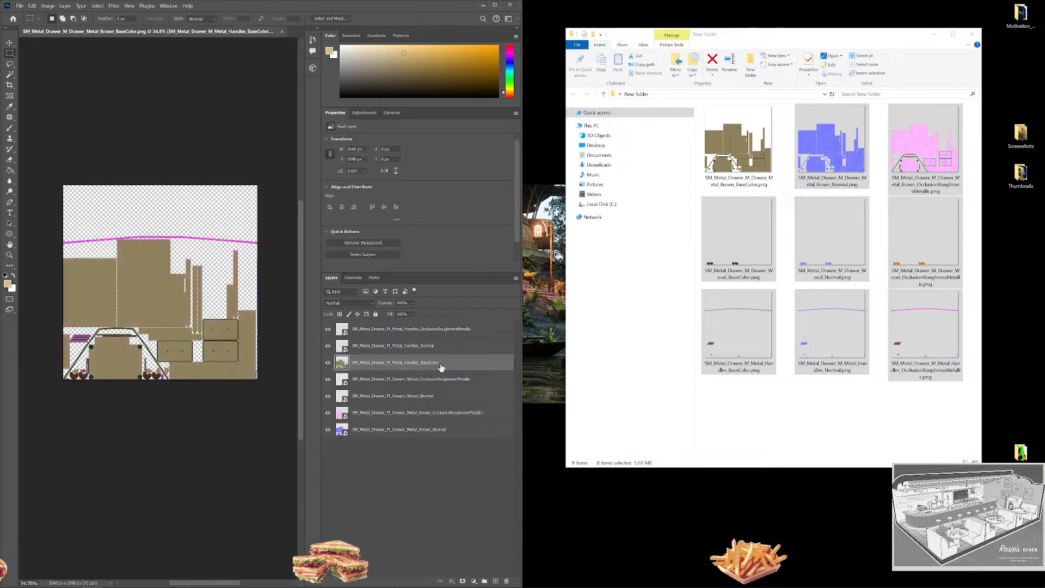
# Merge the Metal_Handles, Drawer_Wood and Drawer_Metal_Brown Normal layers into one normal map layer.
pyautogui.click(429, 346)
pyautogui.keyDown('ctrl'); pyautogui.click(435, 396); pyautogui.keyUp('ctrl')
pyautogui.keyDown('ctrl'); pyautogui.click(442, 429); pyautogui.keyUp('ctrl')
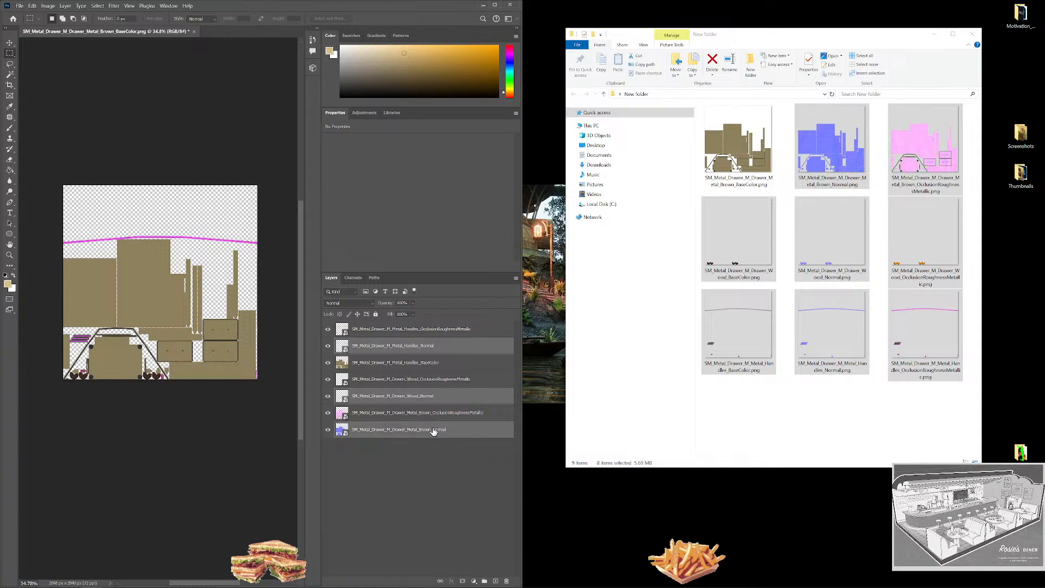
pyautogui.hotkey('ctrl', 'e')
# Merge the three OcclusionRoughnessMetallic layers of the handles, wood and brown metal into one layer.
pyautogui.click(458, 328)
pyautogui.keyDown('ctrl'); pyautogui.click(460, 379); pyautogui.keyUp('ctrl')
pyautogui.keyDown('ctrl'); pyautogui.click(460, 396); pyautogui.keyUp('ctrl')
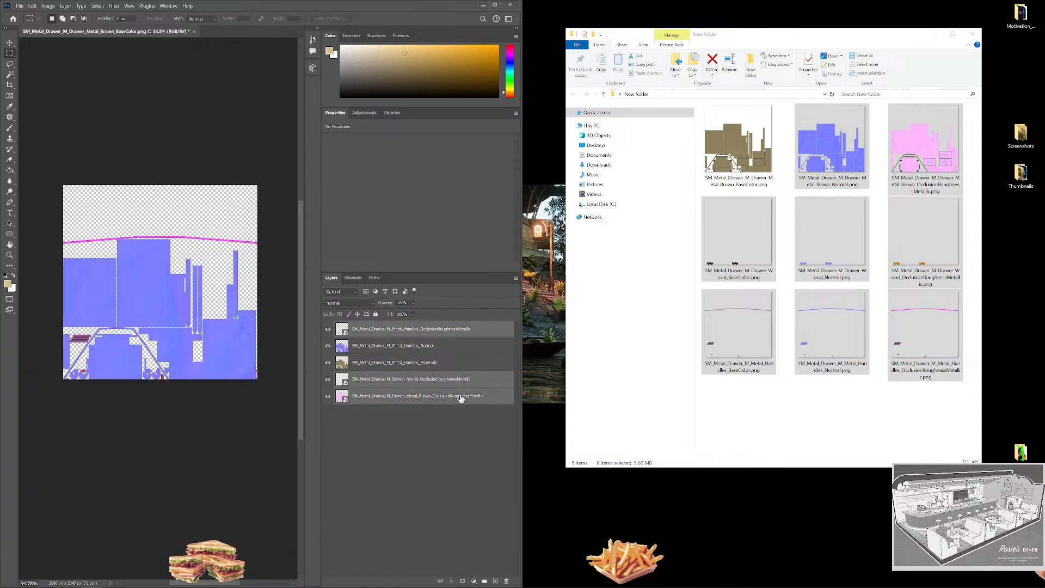
pyautogui.hotkey('ctrl', 'e')
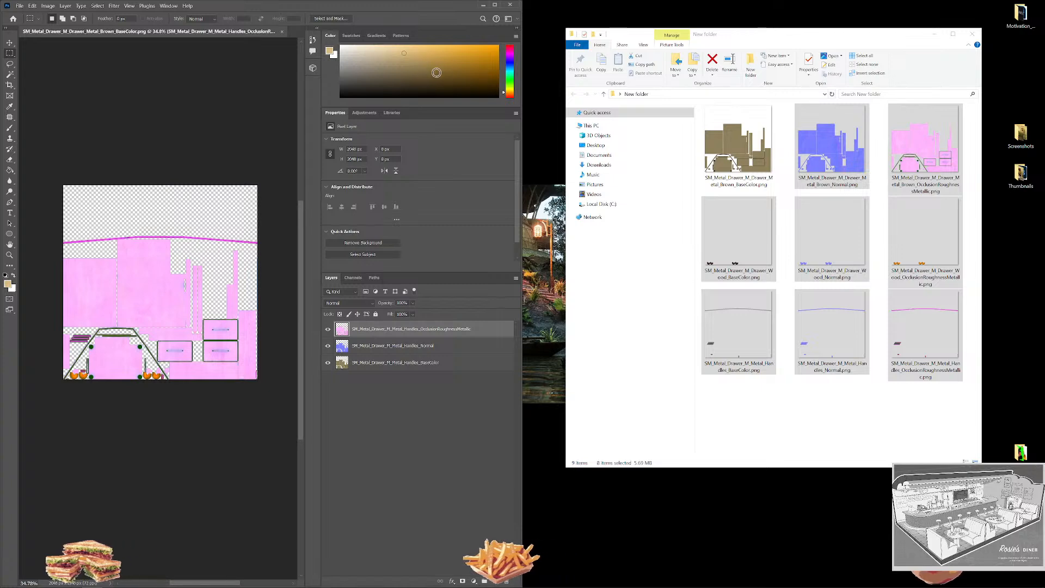
# Save a PNG copy of the merged ORM map to the Desktop as T_Metal_Drawer_ORM.png at large file size.
pyautogui.hotkey('ctrl', 'alt', 's')
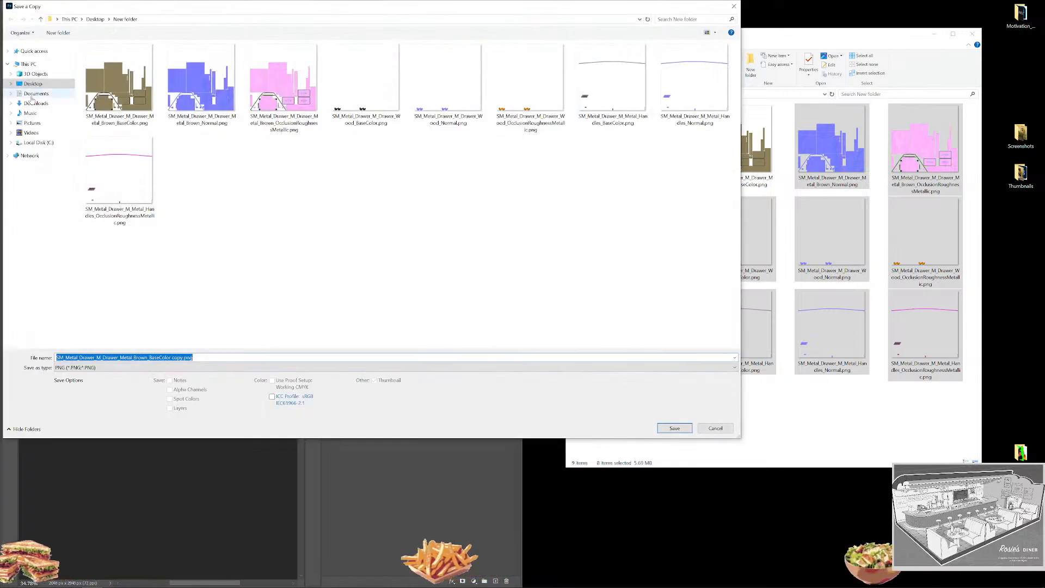
pyautogui.click(42, 84)
pyautogui.click(123, 357)
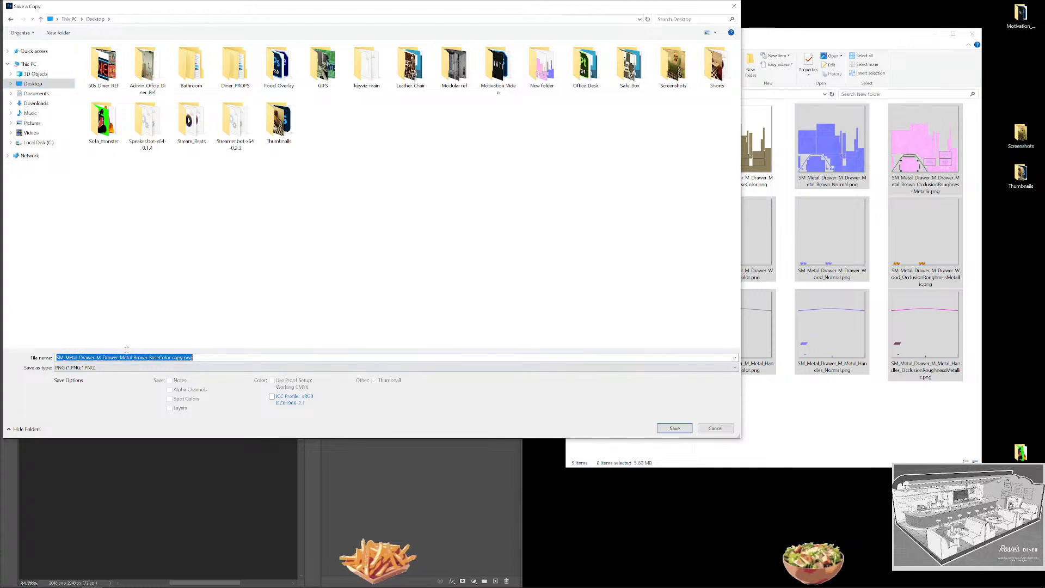
pyautogui.click(123, 358)
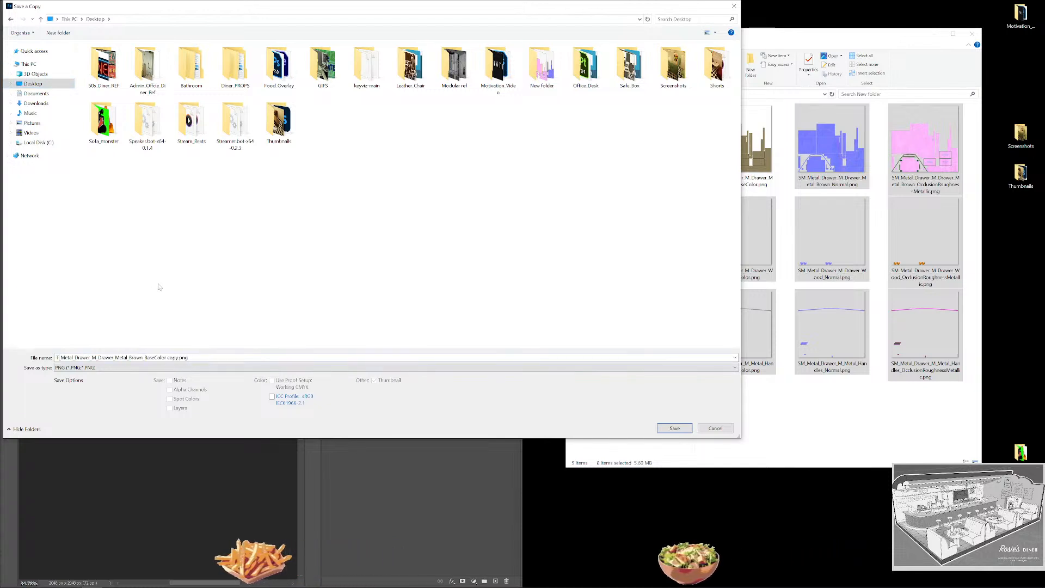
pyautogui.moveTo(92, 358); pyautogui.dragTo(177, 358)
pyautogui.write('ORM')
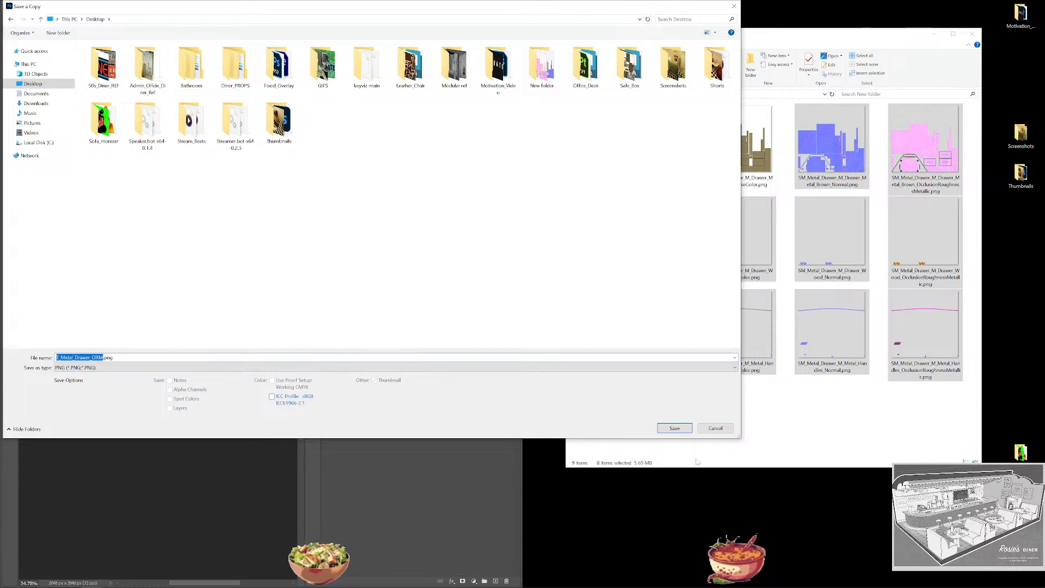
pyautogui.click(674, 429)
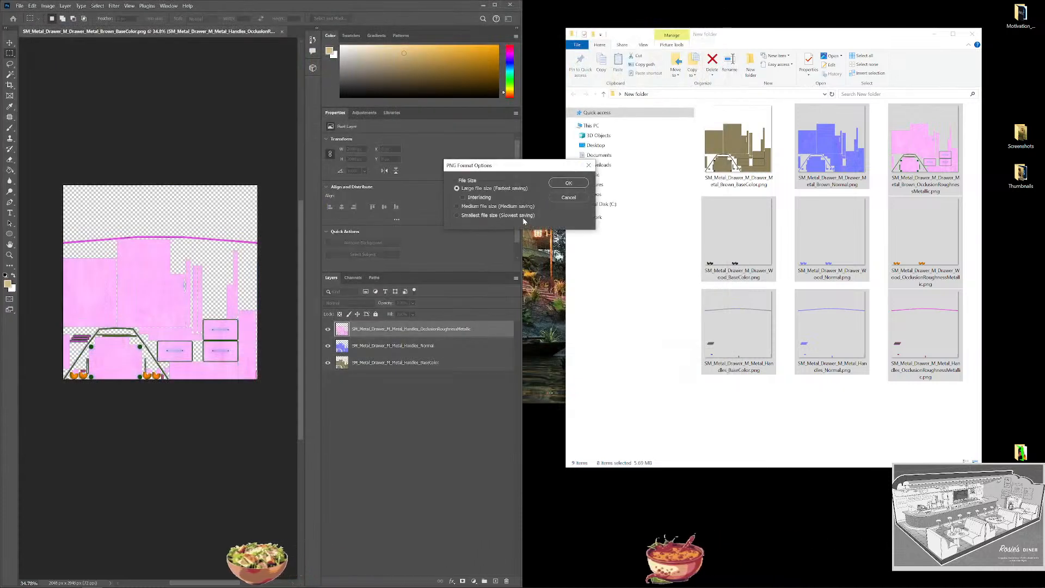
pyautogui.click(568, 183)
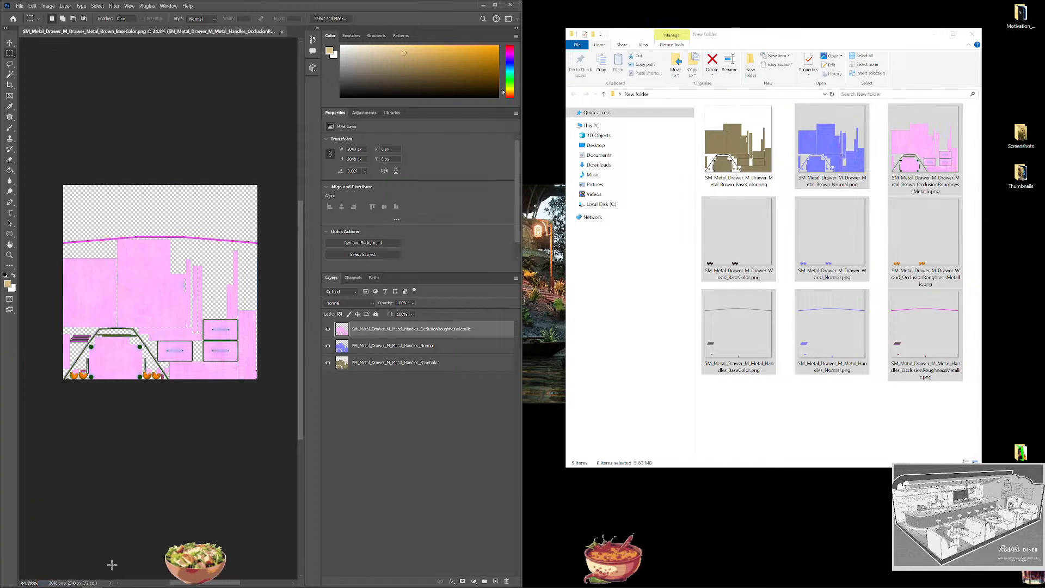
# Hide the OcclusionRoughnessMetallic layer and save a PNG copy of the normal map to the Desktop as T_Metal_Drawer_Normal.png.
pyautogui.click(328, 329)
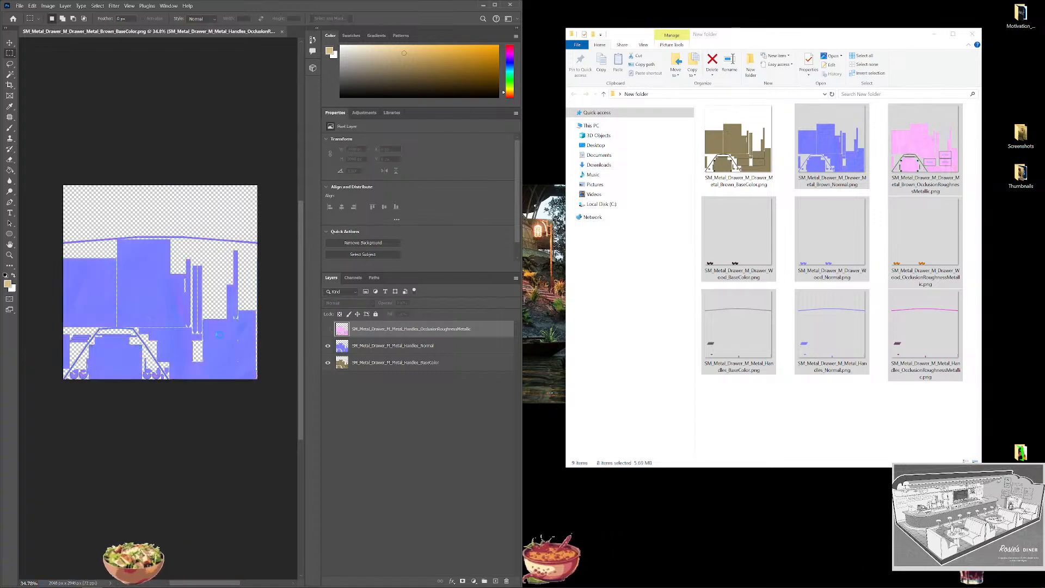
pyautogui.hotkey('ctrl', 'alt', 's')
pyautogui.click(33, 84)
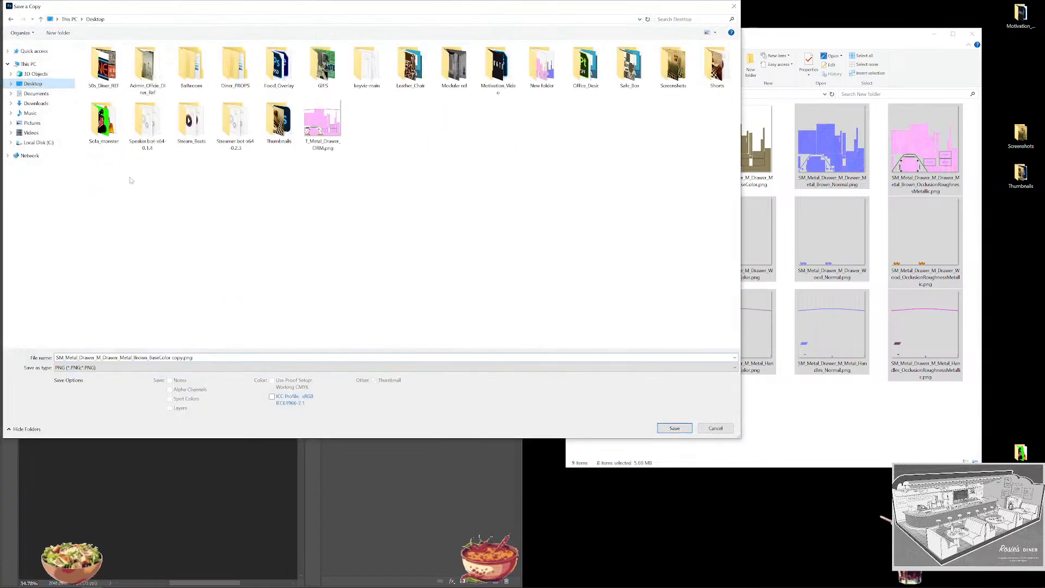
pyautogui.click(323, 122)
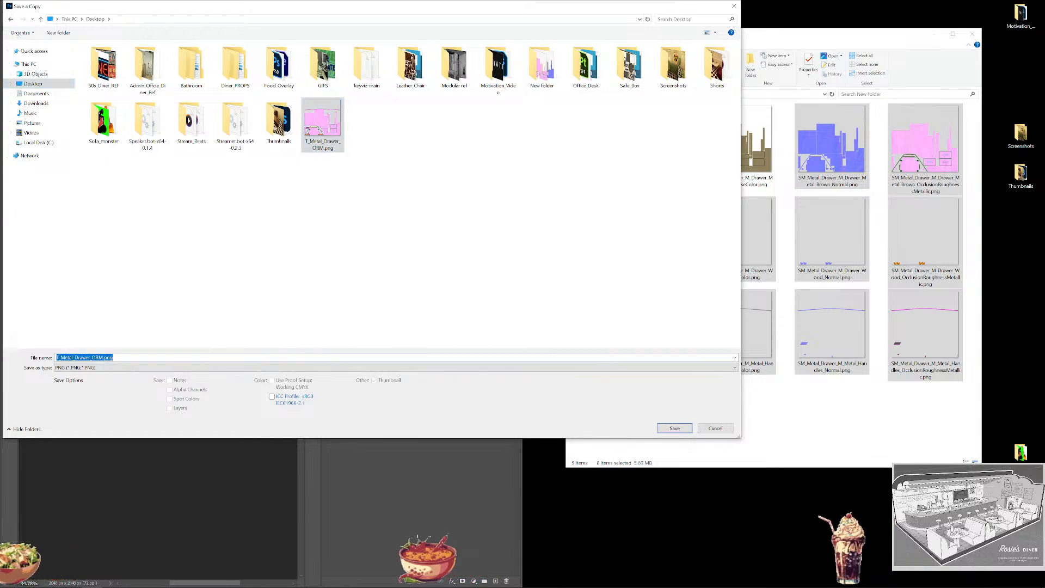
pyautogui.click(103, 357)
pyautogui.press('BackSpace')
pyautogui.press('BackSpace')
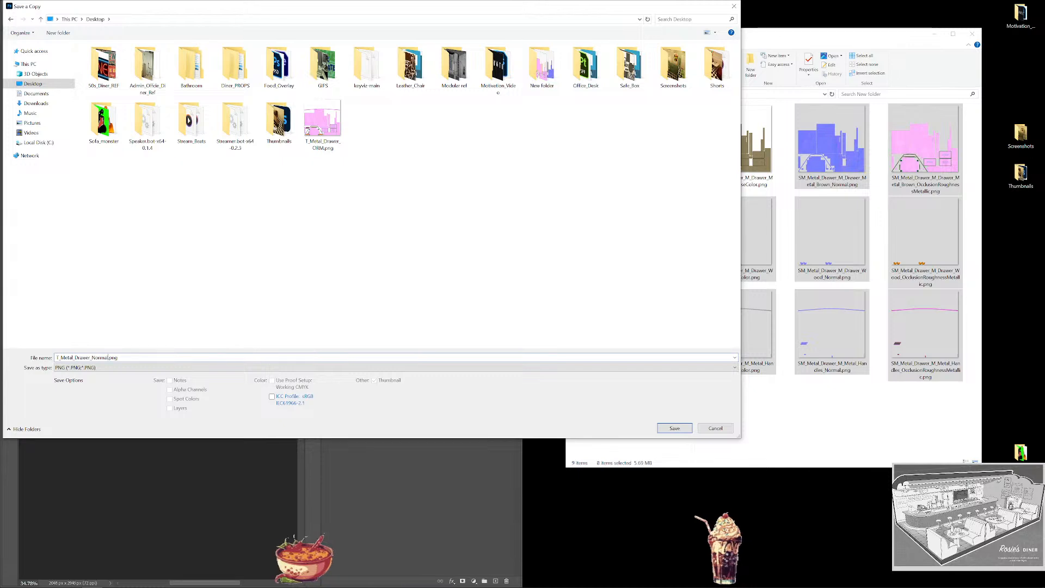
pyautogui.press('Return')
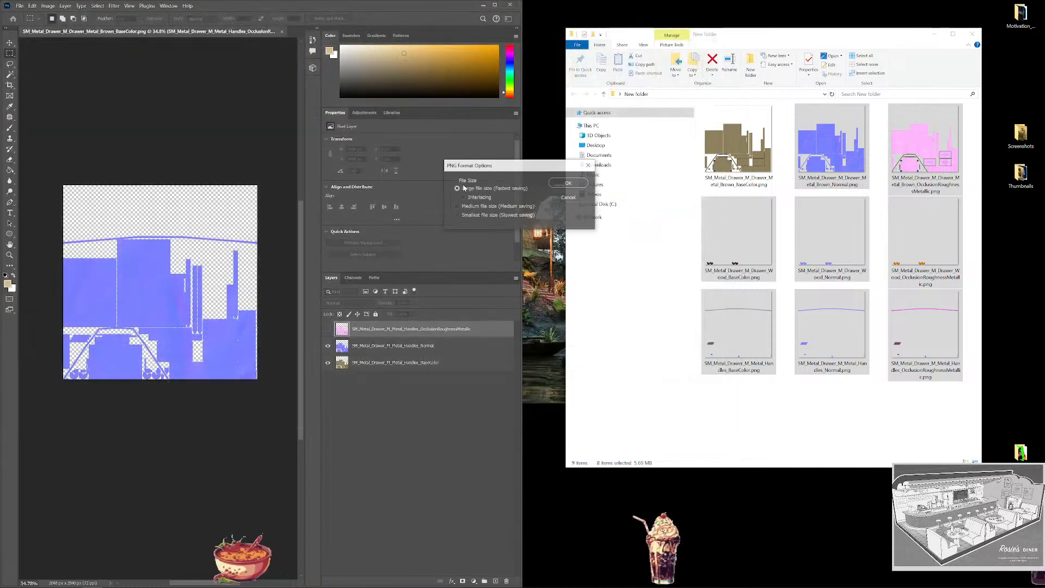
pyautogui.click(578, 182)
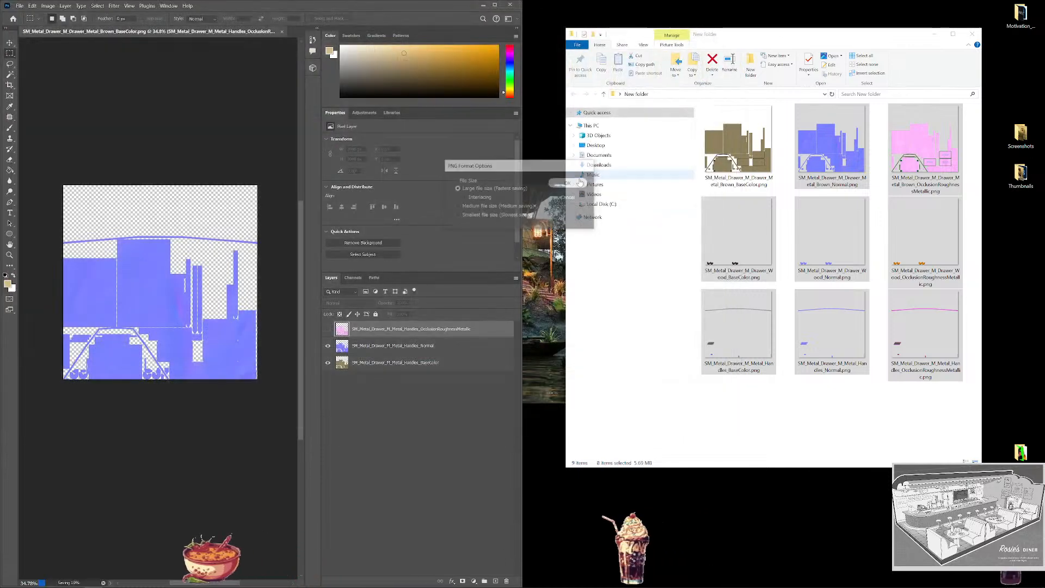
# Hide the Normal layer and save a PNG copy of the base color map to the Desktop as T_Metal_Drawer_BaseColor.png.
pyautogui.click(327, 345)
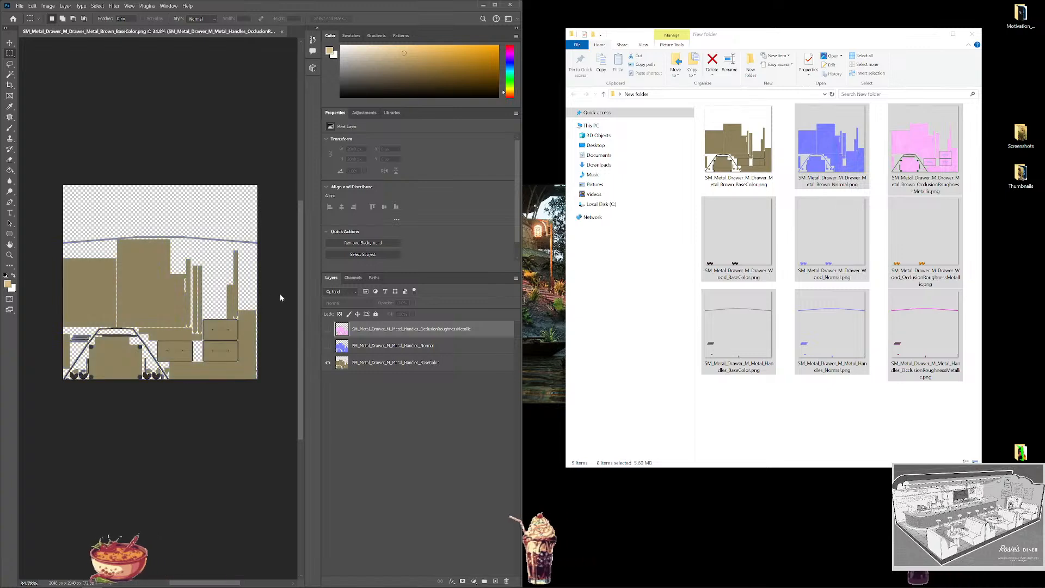
pyautogui.hotkey('ctrl', 'alt', 's')
pyautogui.click(33, 83)
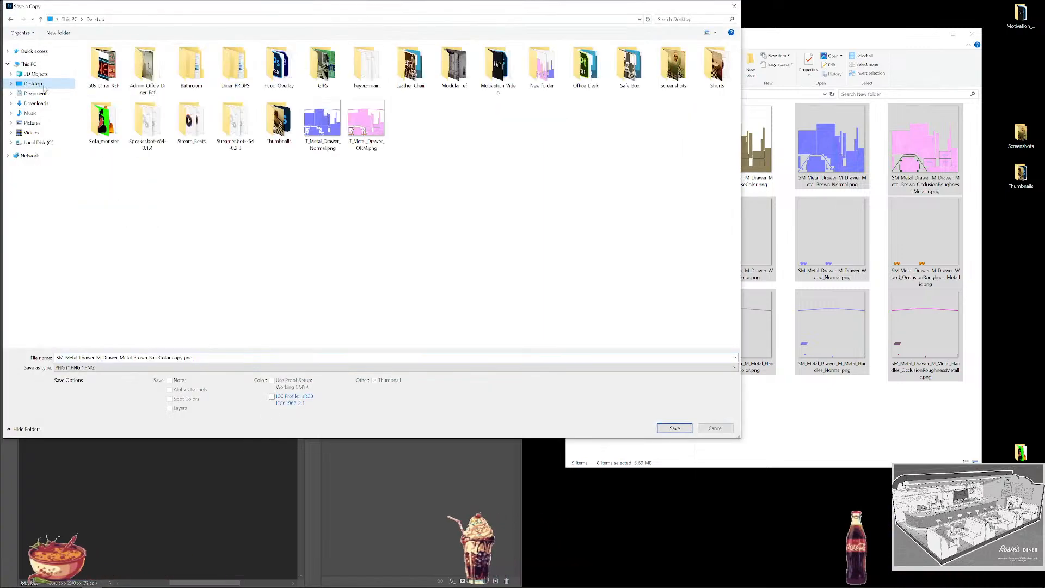
pyautogui.click(183, 357)
pyautogui.click(183, 357)
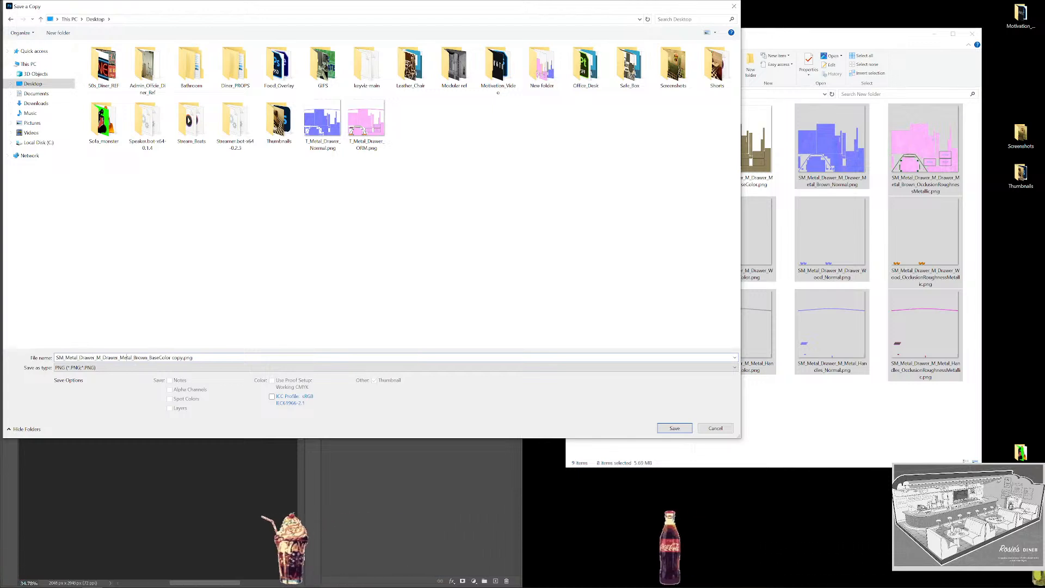
pyautogui.moveTo(183, 358); pyautogui.dragTo(9, 294)
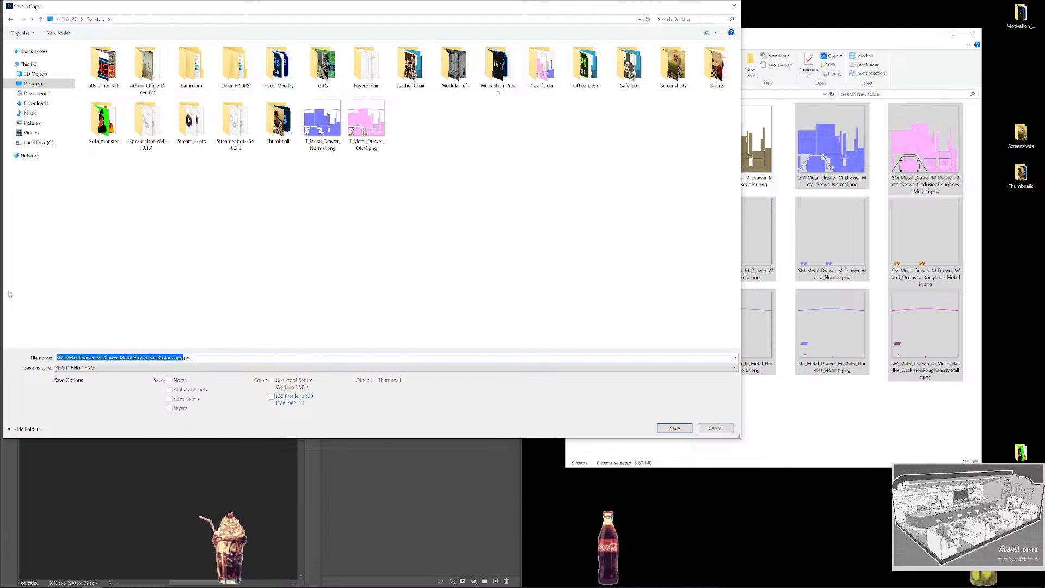
pyautogui.write('T_Metal_Drawer_')
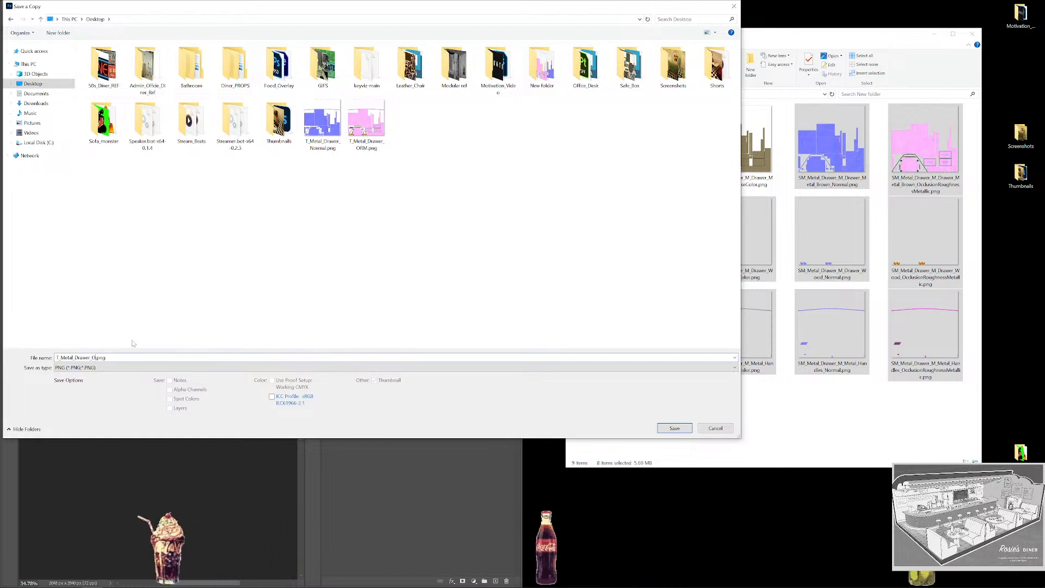
pyautogui.write('BseCOLOR')
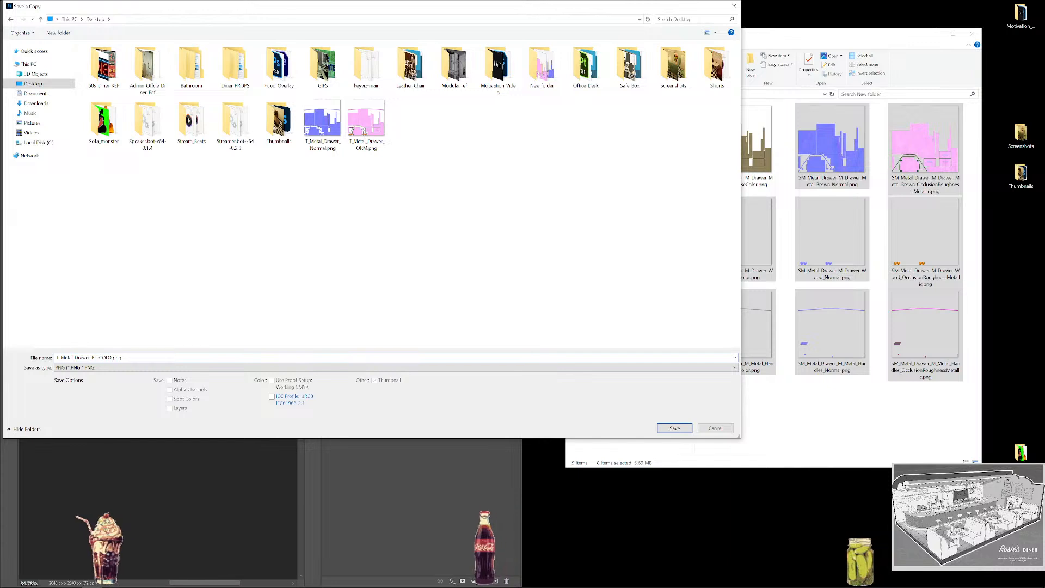
pyautogui.press('BackSpace')
pyautogui.press('BackSpace')
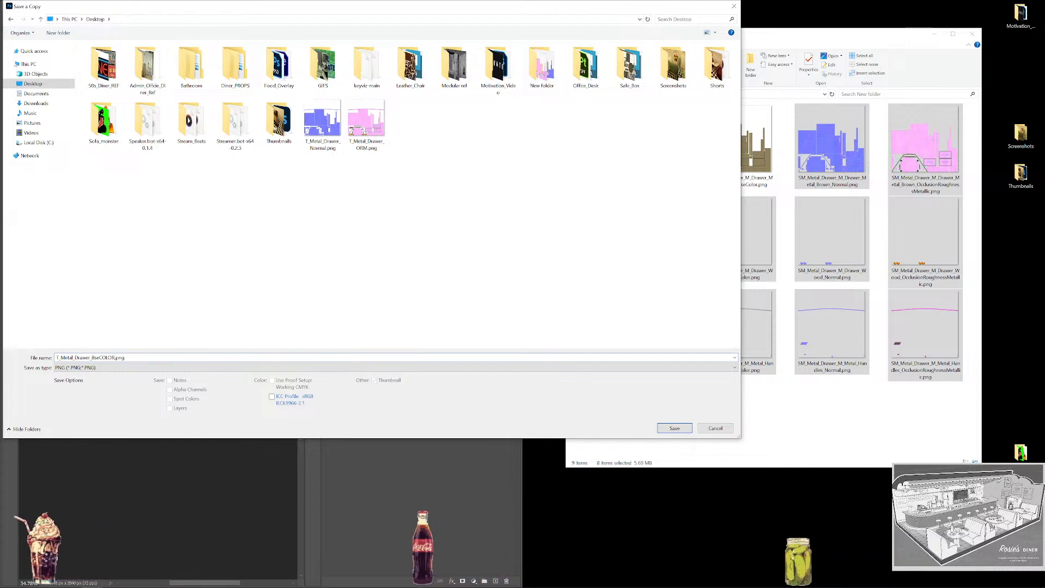
pyautogui.press('BackSpace')
pyautogui.press('BackSpace')
pyautogui.press('BackSpace')
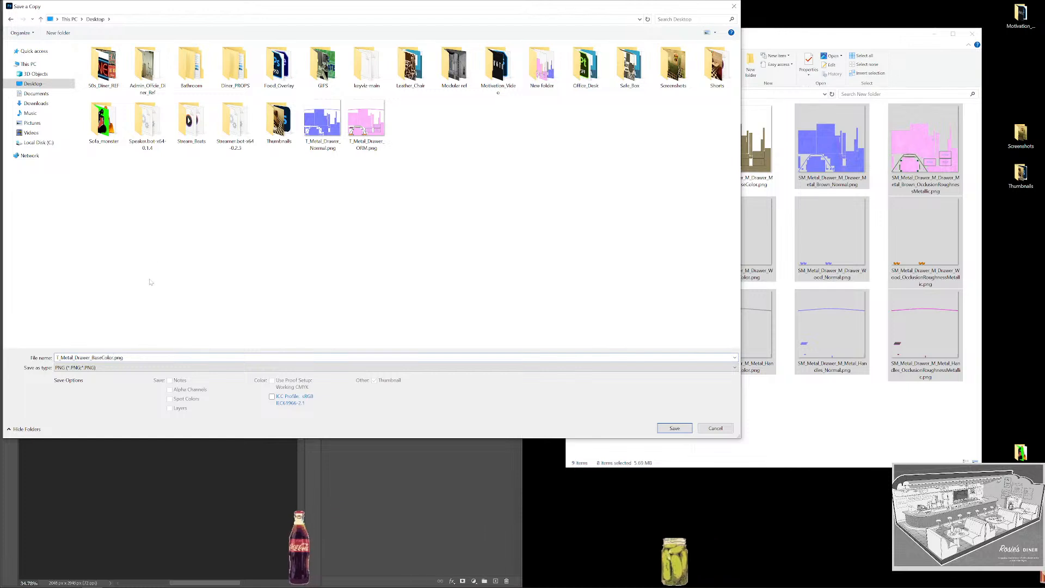
pyautogui.click(674, 428)
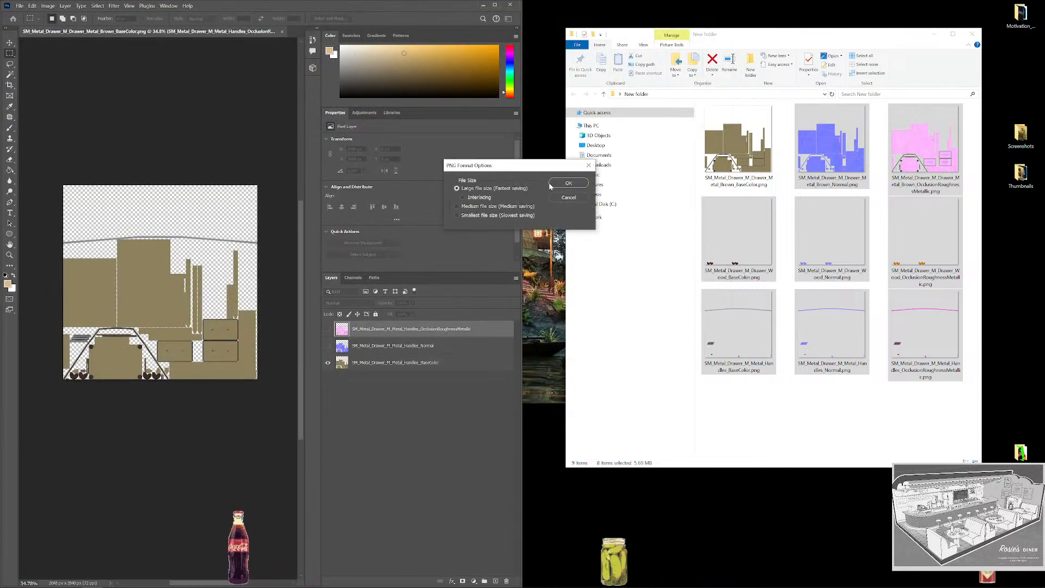
pyautogui.press('Return')
# Minimize the open windows and line up the three T_Metal_Drawer textures on the desktop in a row below New folder and its neighbours.
pyautogui.click(482, 5)
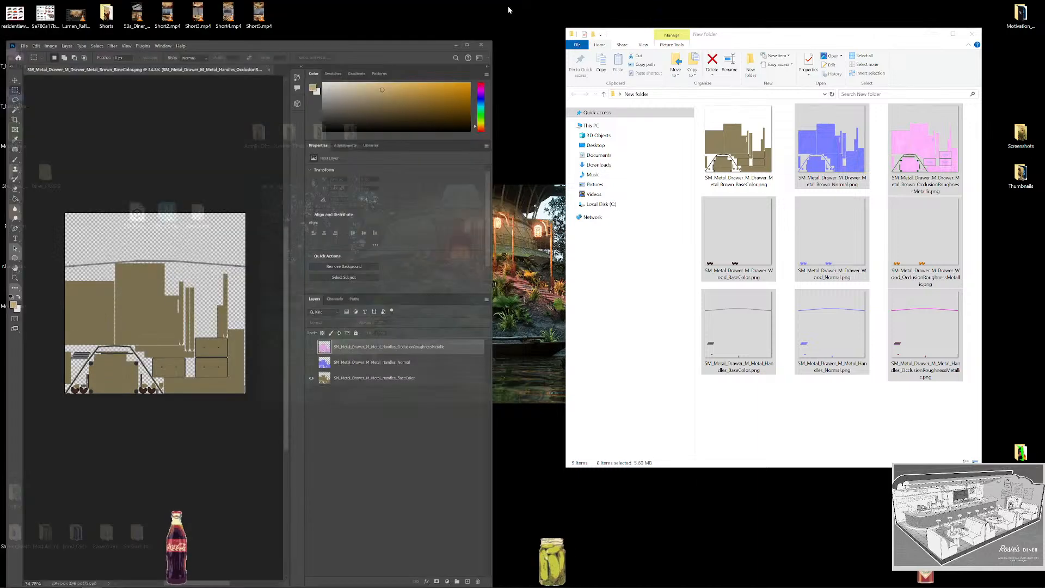
pyautogui.click(934, 34)
pyautogui.moveTo(14, 335); pyautogui.dragTo(227, 216)
pyautogui.moveTo(15, 93); pyautogui.dragTo(259, 229)
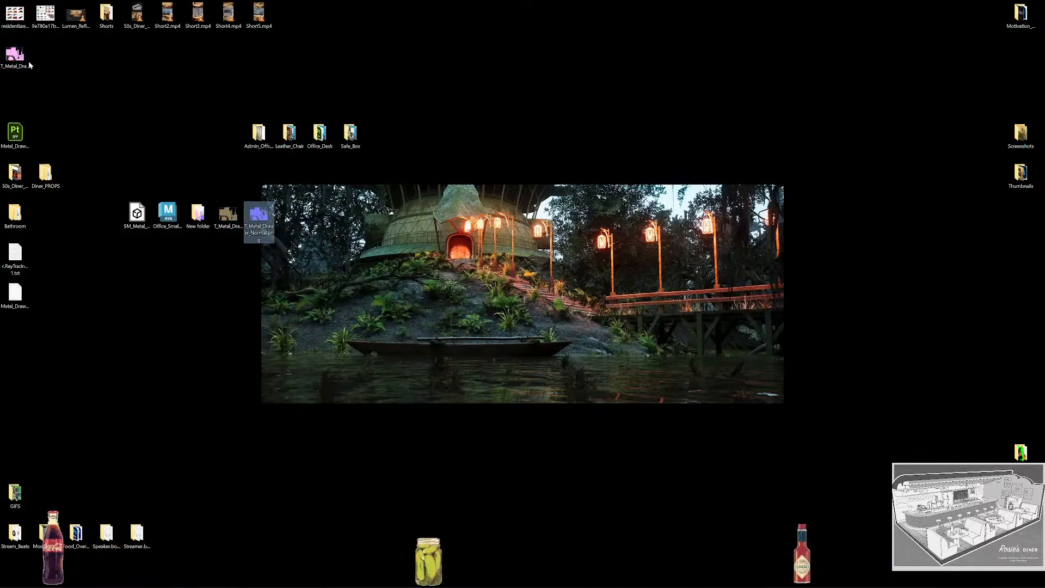
pyautogui.moveTo(16, 57); pyautogui.dragTo(287, 218)
pyautogui.moveTo(359, 263); pyautogui.dragTo(137, 257)
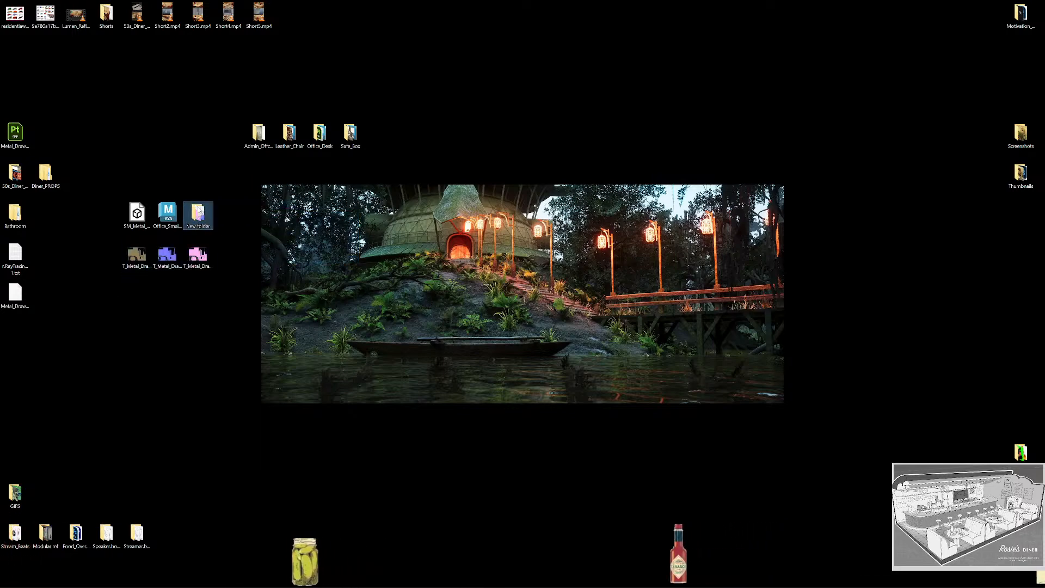
# Delete all nine separate SM_Metal_Drawer textures from New folder.
pyautogui.doubleClick(197, 214)
pyautogui.moveTo(968, 416); pyautogui.dragTo(719, 152)
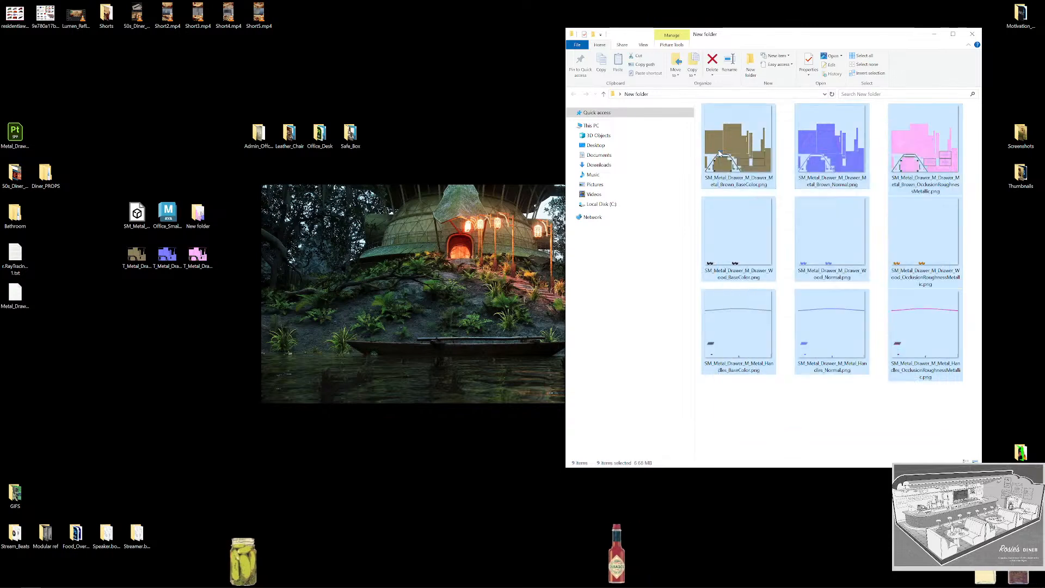
pyautogui.rightClick(720, 151)
pyautogui.click(738, 354)
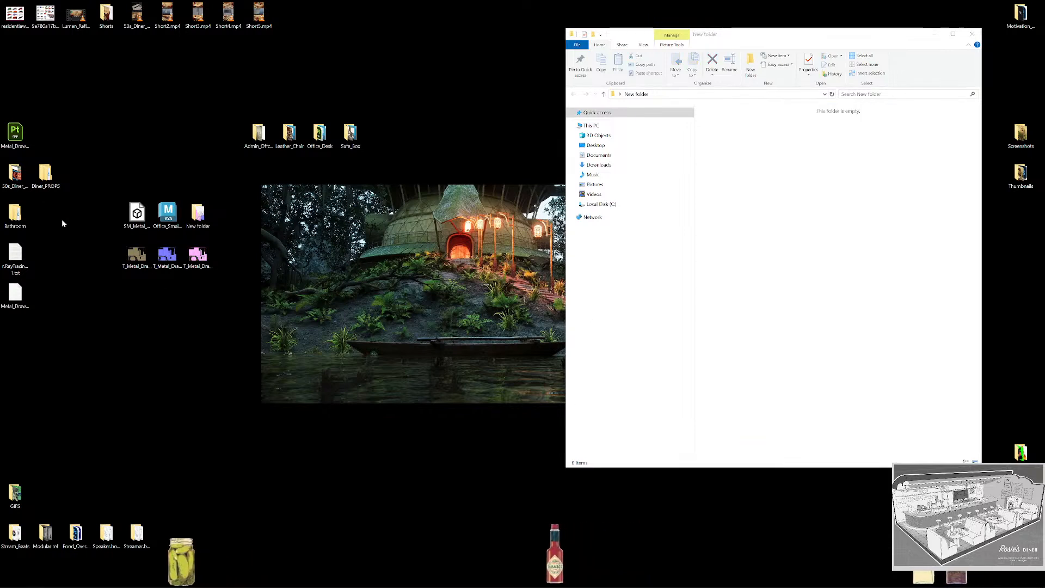
# Move the three T_Metal_Drawer textures and SM_Metal_Drawer.fbx from the desktop into New folder.
pyautogui.moveTo(116, 240); pyautogui.dragTo(220, 289)
pyautogui.moveTo(516, 216); pyautogui.dragTo(832, 245)
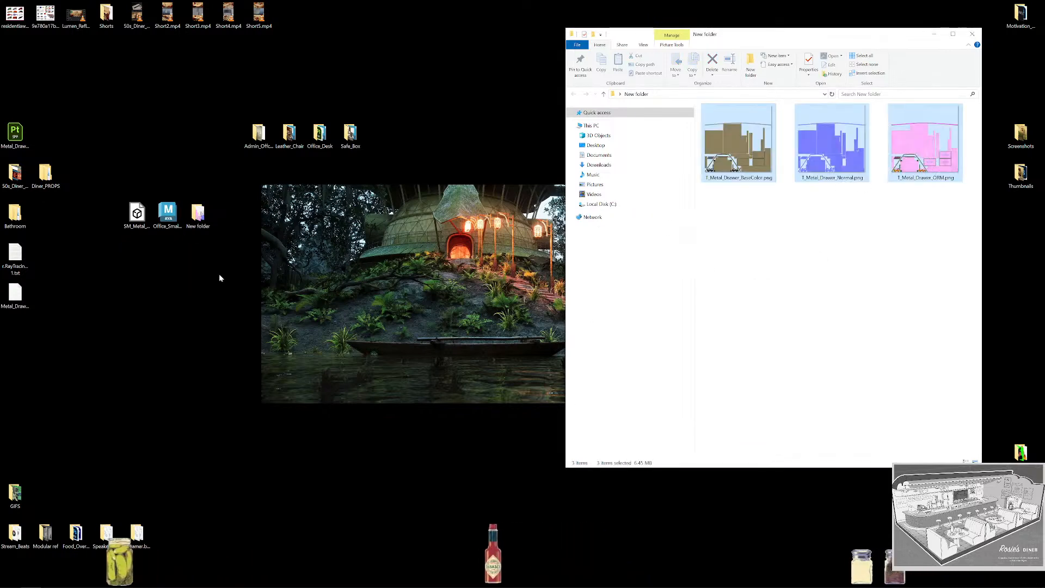
pyautogui.moveTo(137, 215); pyautogui.dragTo(780, 299)
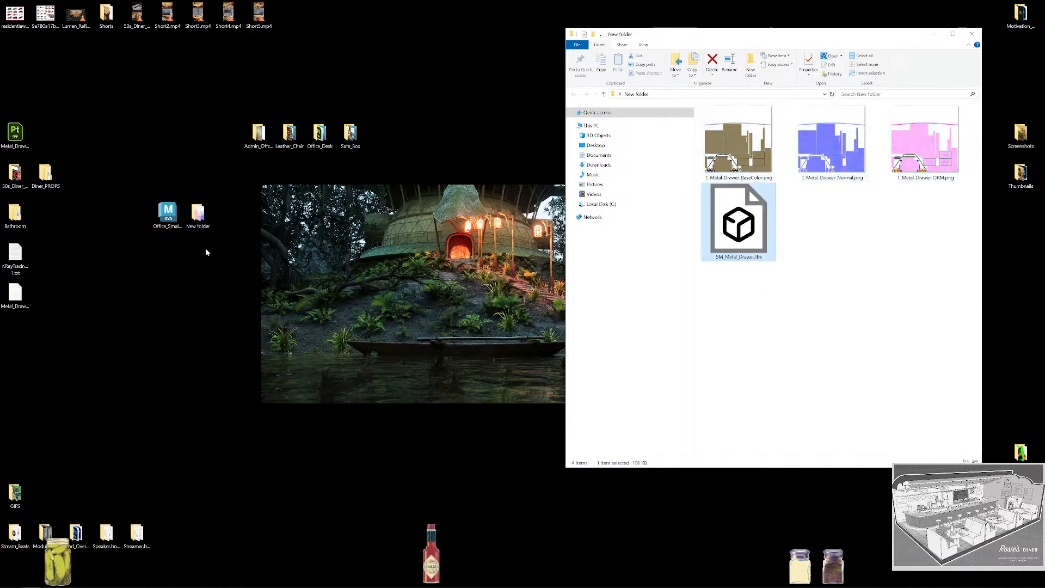
# Rename New folder to Office_Small_Metal_Drawer, reusing the name of the Maya file beside it.
pyautogui.click(168, 215)
pyautogui.press('F2')
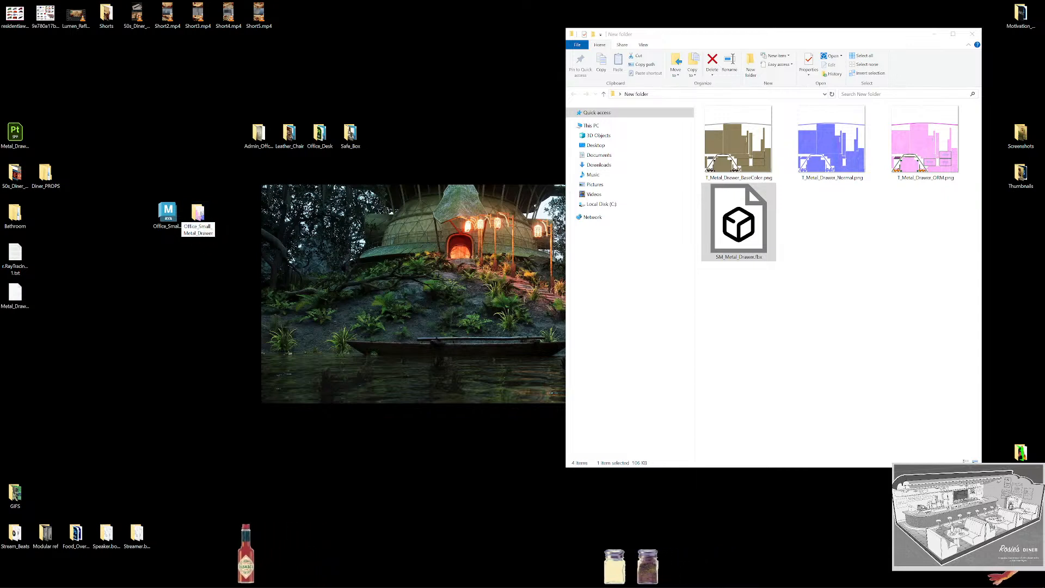
pyautogui.click(247, 230)
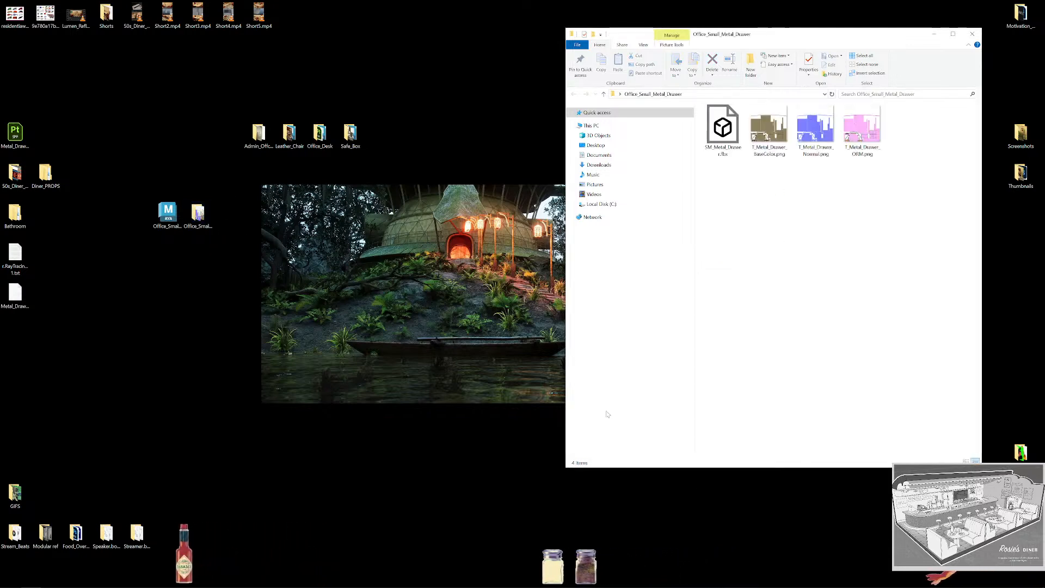
# Switch to the Unreal Editor, snap it to half the screen beside the texture folder, and enlarge the Content Browser.
pyautogui.click(451, 581)
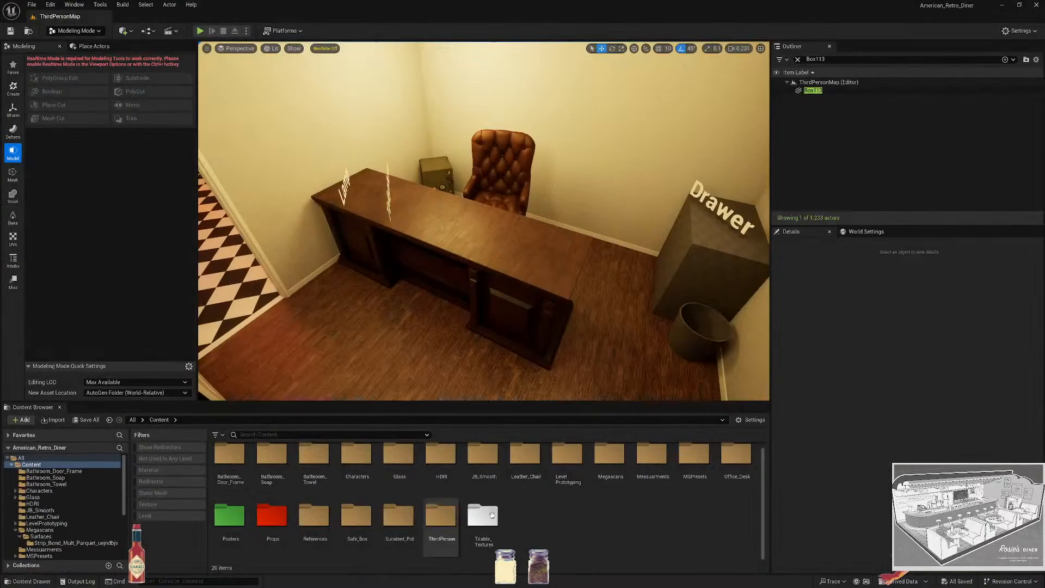
pyautogui.doubleClick(829, 14)
pyautogui.moveTo(829, 14); pyautogui.dragTo(1, 214)
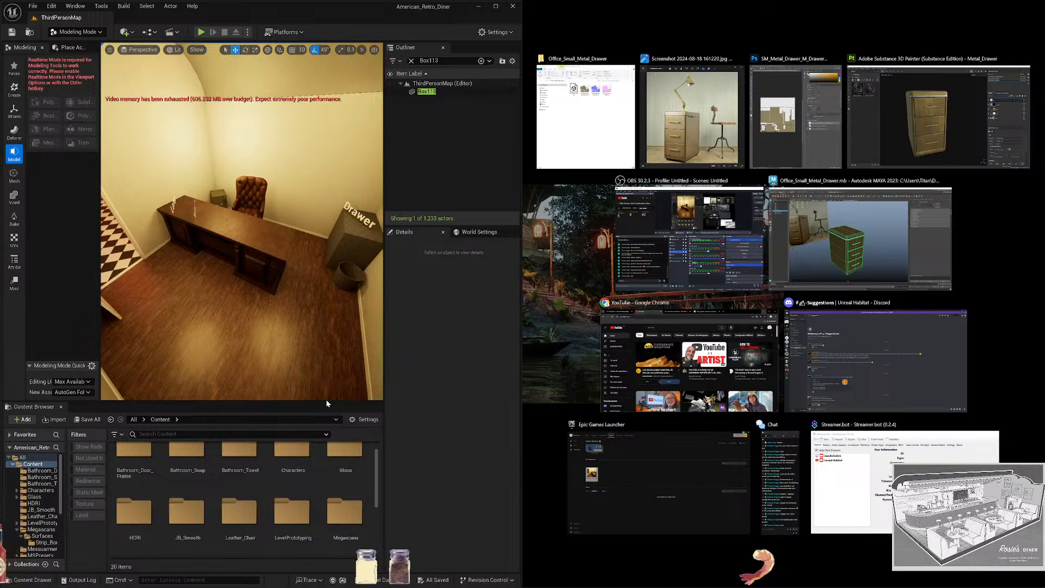
pyautogui.click(325, 381)
pyautogui.moveTo(326, 381)
pyautogui.mouseDown(button='right')
pyautogui.moveTo(316, 359)
pyautogui.moveTo(318, 381)
pyautogui.mouseUp(button='right')
pyautogui.moveTo(332, 403); pyautogui.dragTo(327, 259)
pyautogui.keyDown('ctrl'); pyautogui.scroll(3, 245, 413); pyautogui.keyUp('ctrl')
pyautogui.keyDown('ctrl'); pyautogui.scroll(-3, 248, 405); pyautogui.keyUp('ctrl')
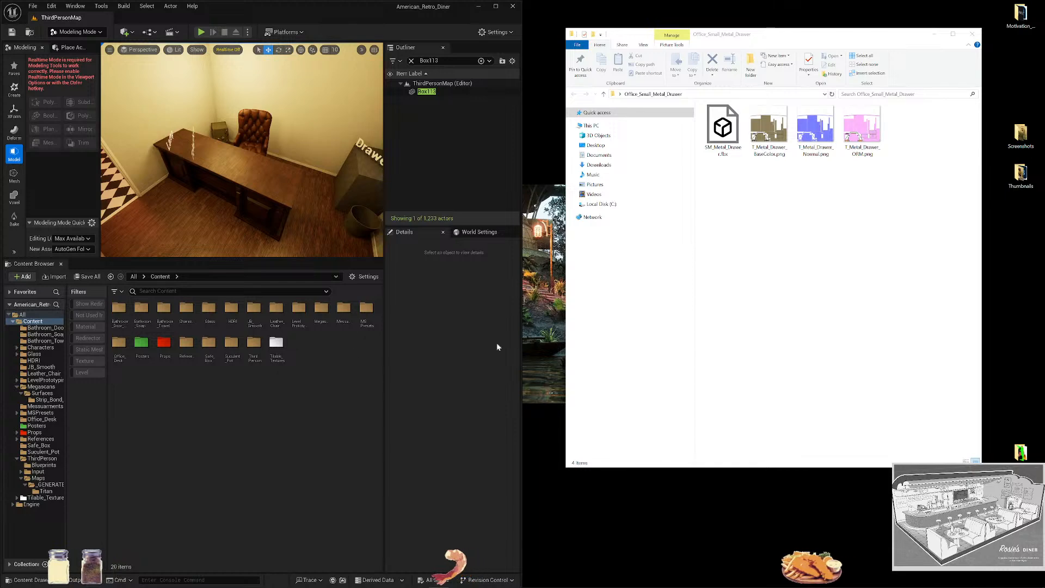
pyautogui.click(723, 130)
pyautogui.keyDown('shift'); pyautogui.click(861, 130); pyautogui.keyUp('shift')
pyautogui.moveTo(861, 131); pyautogui.dragTo(290, 440)
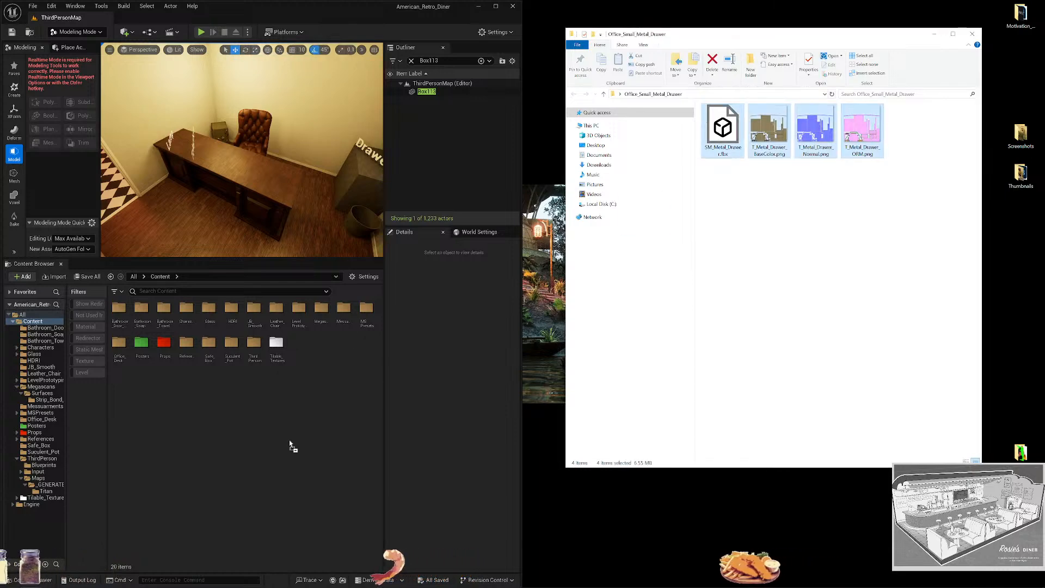
pyautogui.moveTo(728, 151); pyautogui.dragTo(303, 438)
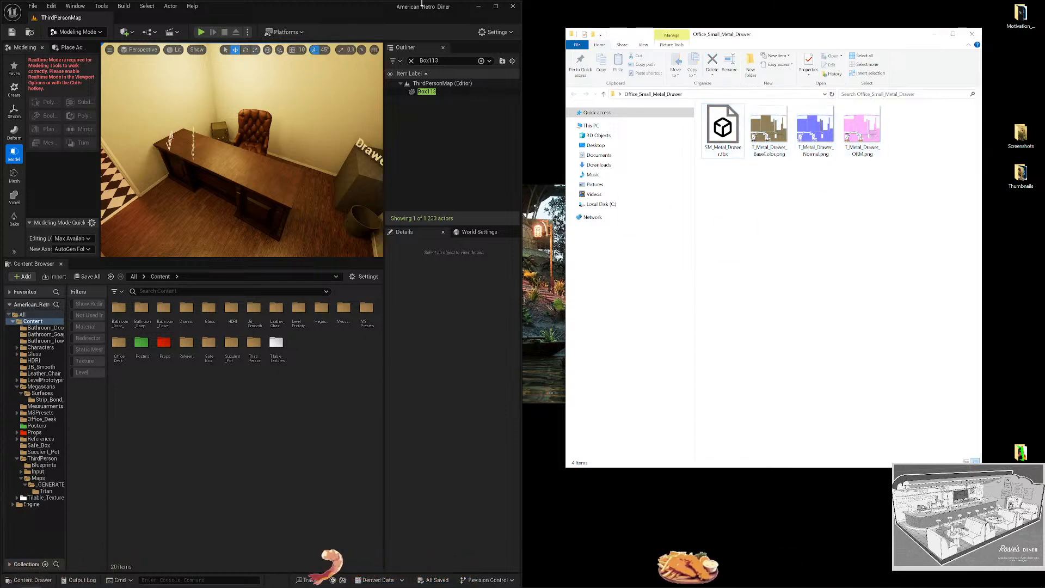
pyautogui.moveTo(422, 4); pyautogui.dragTo(818, 228)
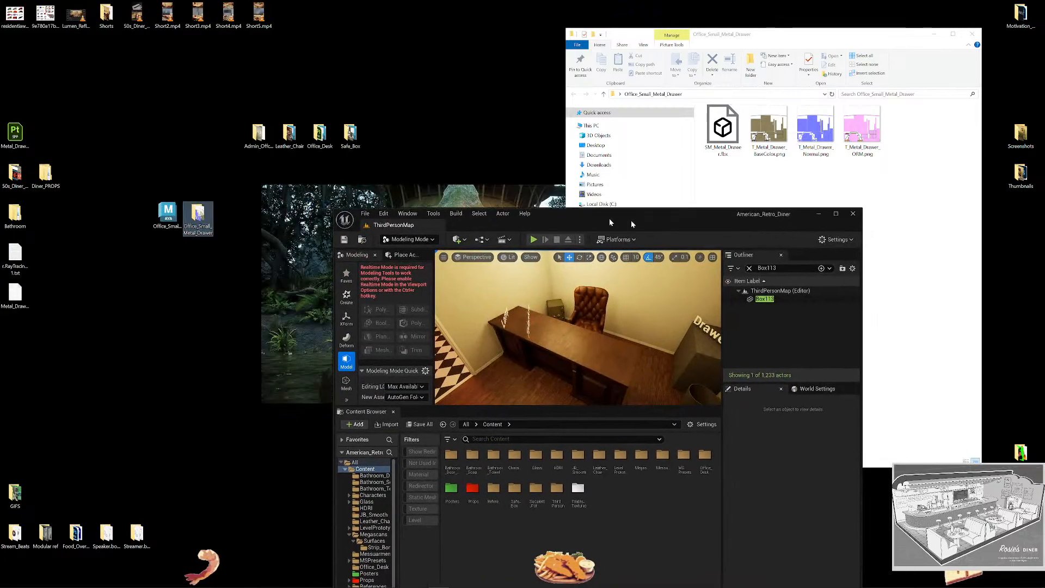
pyautogui.press('super+Left')
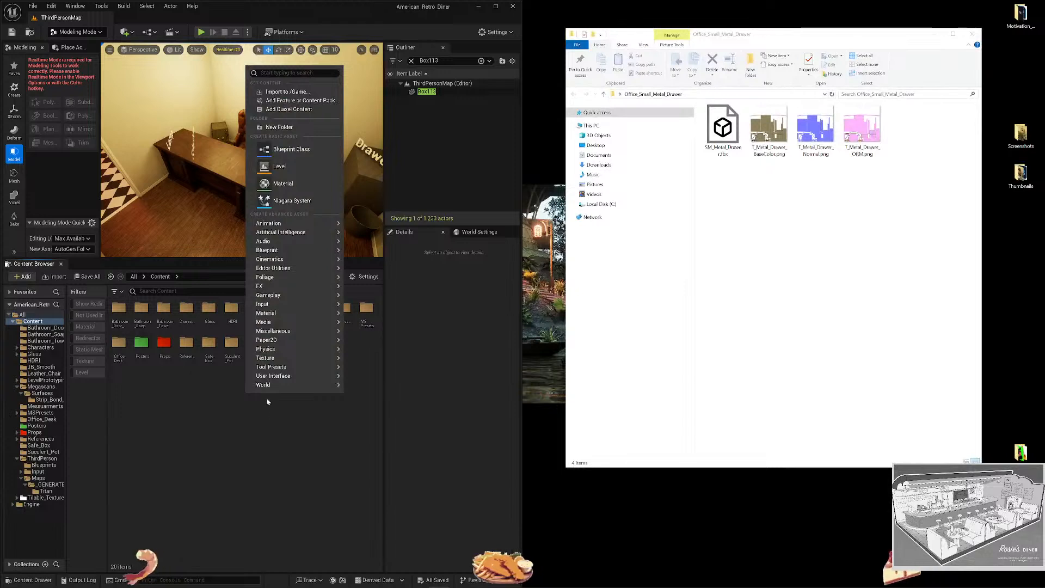
# Create a folder named Office_Small_Metal_Drawer in the project's Content folder and open it.
pyautogui.click(280, 127)
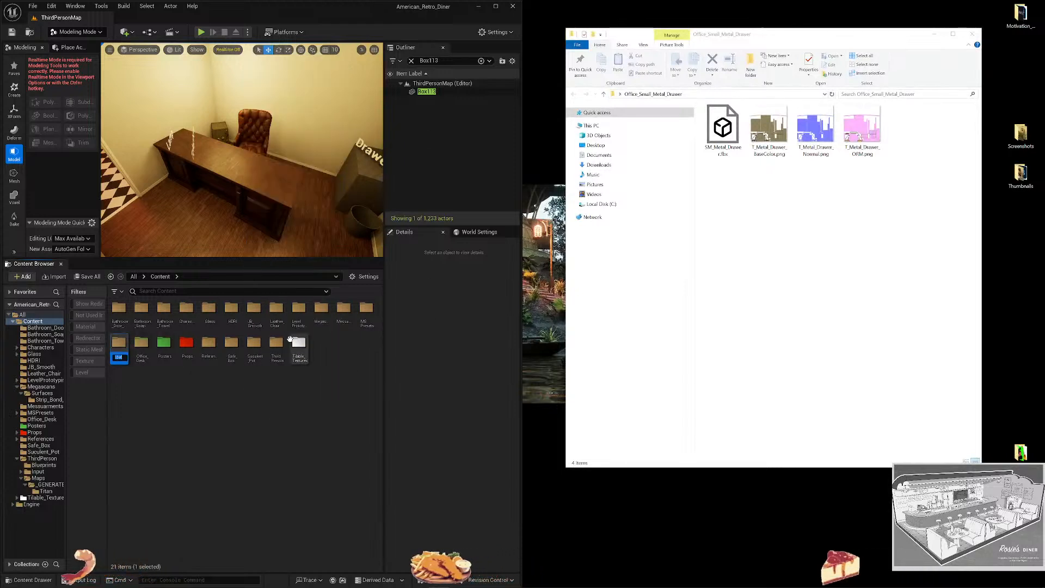
pyautogui.write('Office_Small_Metal_Drawer')
pyautogui.press('Return')
pyautogui.doubleClick(139, 343)
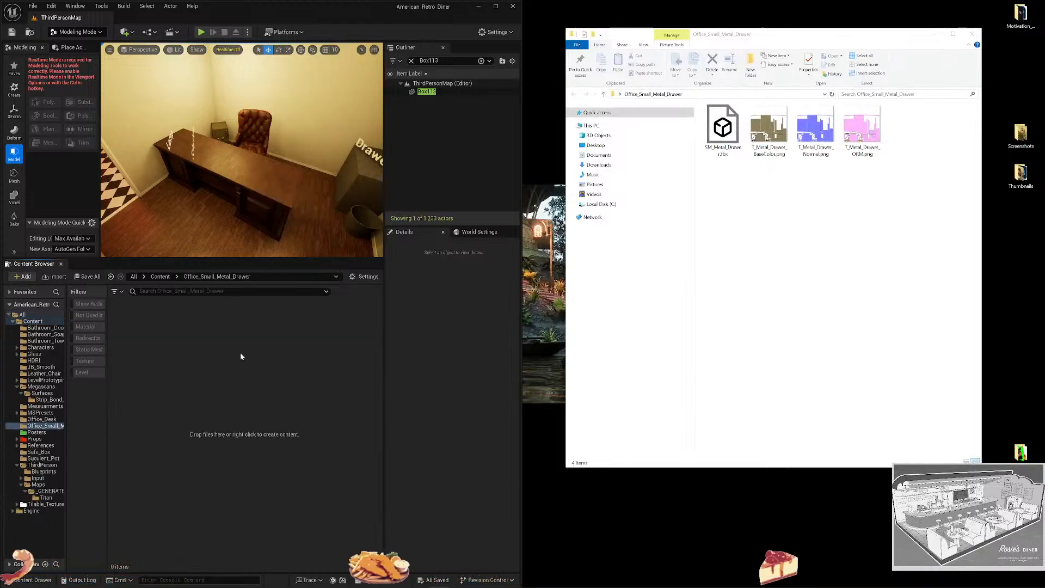
# Import SM_Metal_Drawer.fbx and its three textures into the folder with Import All, then maximize the editor and enlarge the thumbnails.
pyautogui.moveTo(893, 212); pyautogui.dragTo(313, 330)
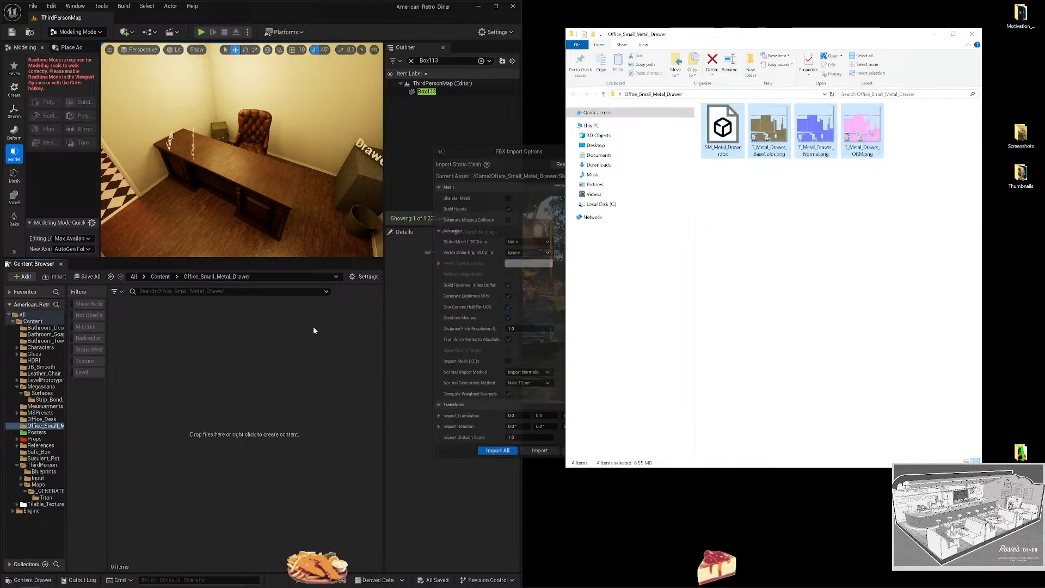
pyautogui.click(496, 450)
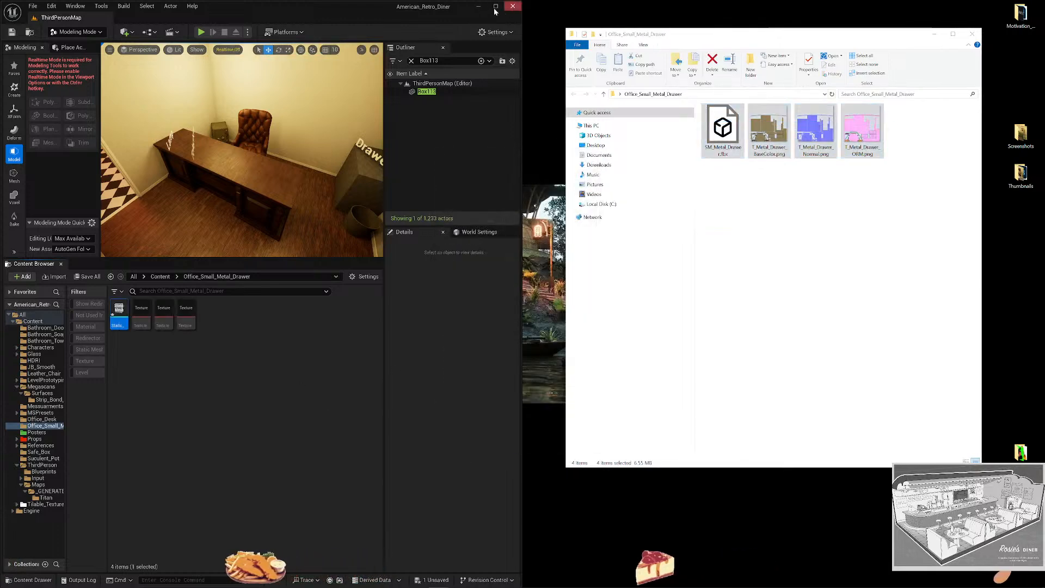
pyautogui.click(495, 6)
pyautogui.keyDown('ctrl'); pyautogui.scroll(3, 385, 366); pyautogui.keyUp('ctrl')
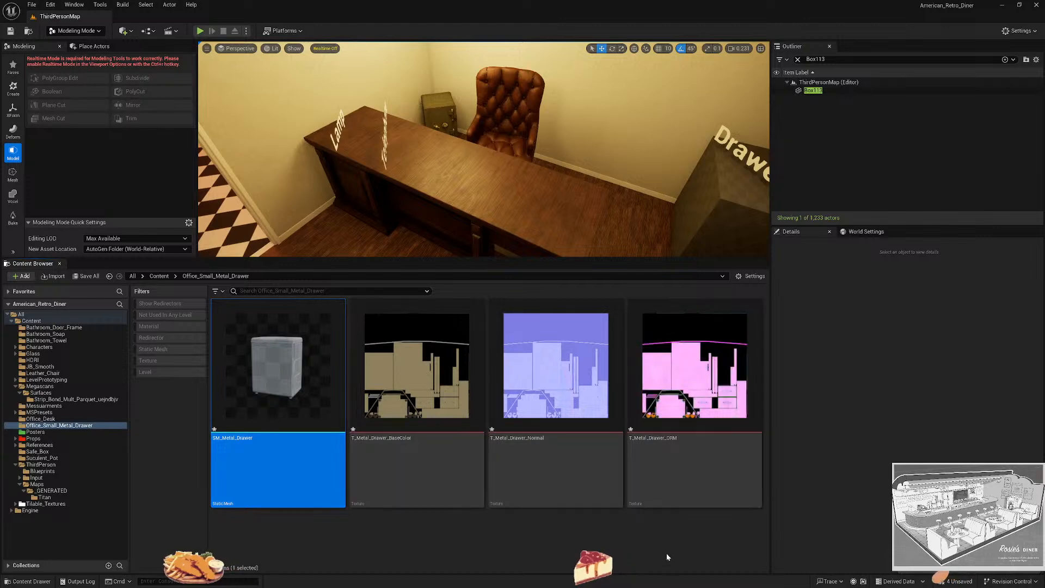
# Turn off sRGB for the T_Metal_Drawer_ORM texture, check it by toggling its red and green channels, and close it.
pyautogui.doubleClick(702, 380)
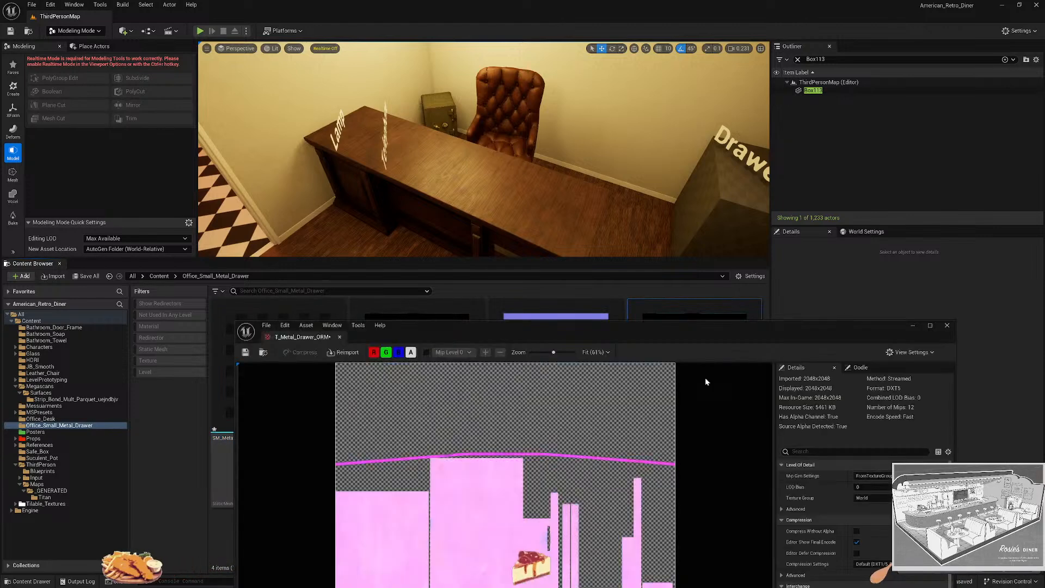
pyautogui.moveTo(661, 333); pyautogui.dragTo(561, 37)
pyautogui.scroll(-3, 766, 296)
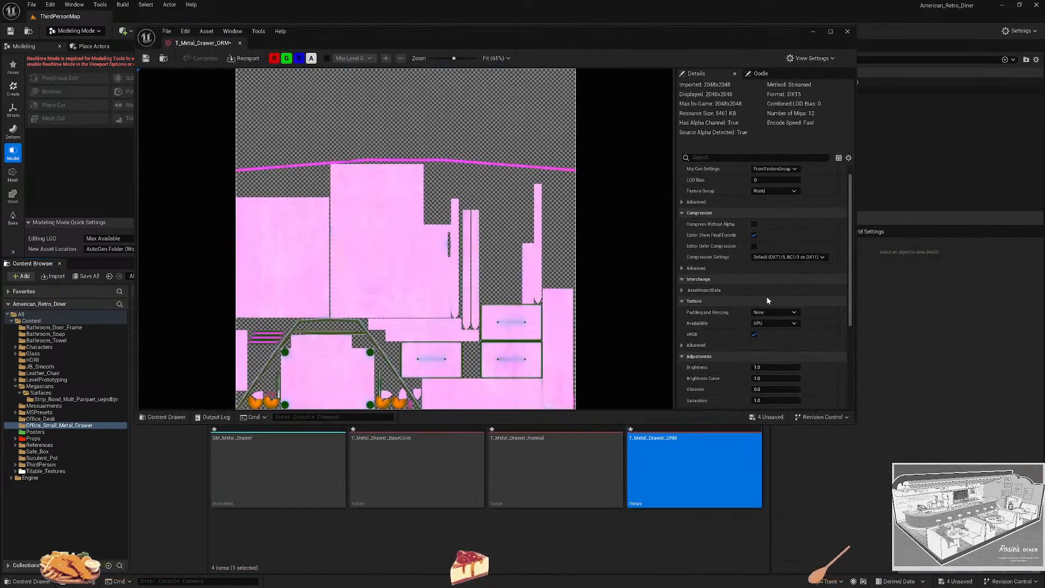
pyautogui.click(754, 308)
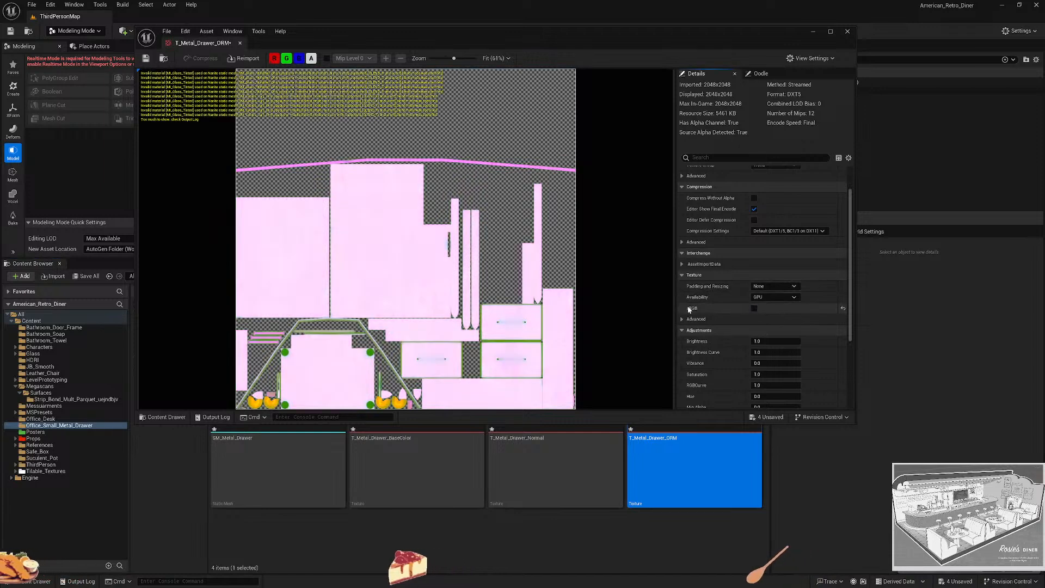
pyautogui.click(272, 59)
pyautogui.click(288, 60)
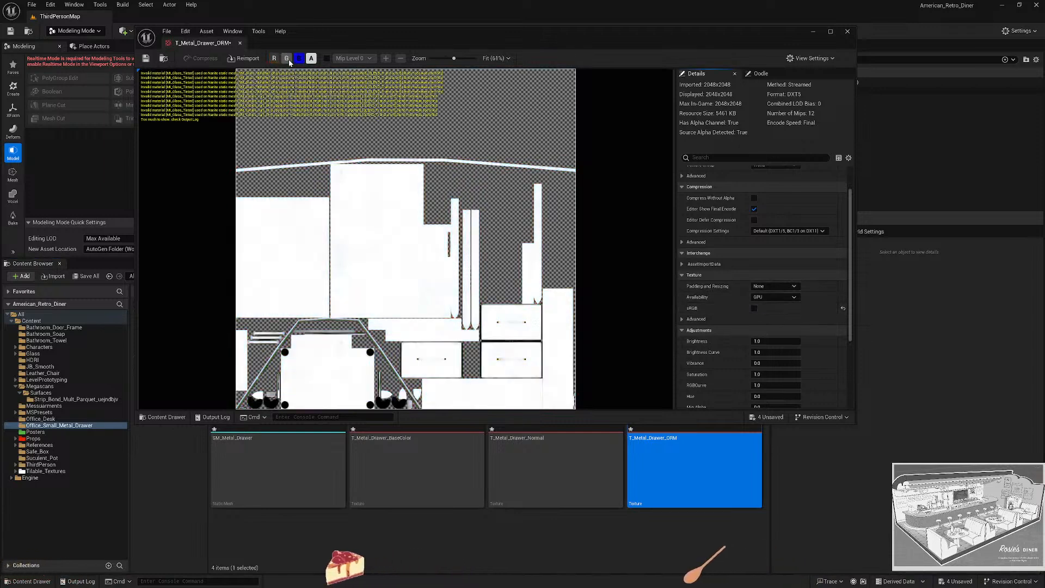
pyautogui.click(287, 58)
pyautogui.click(275, 59)
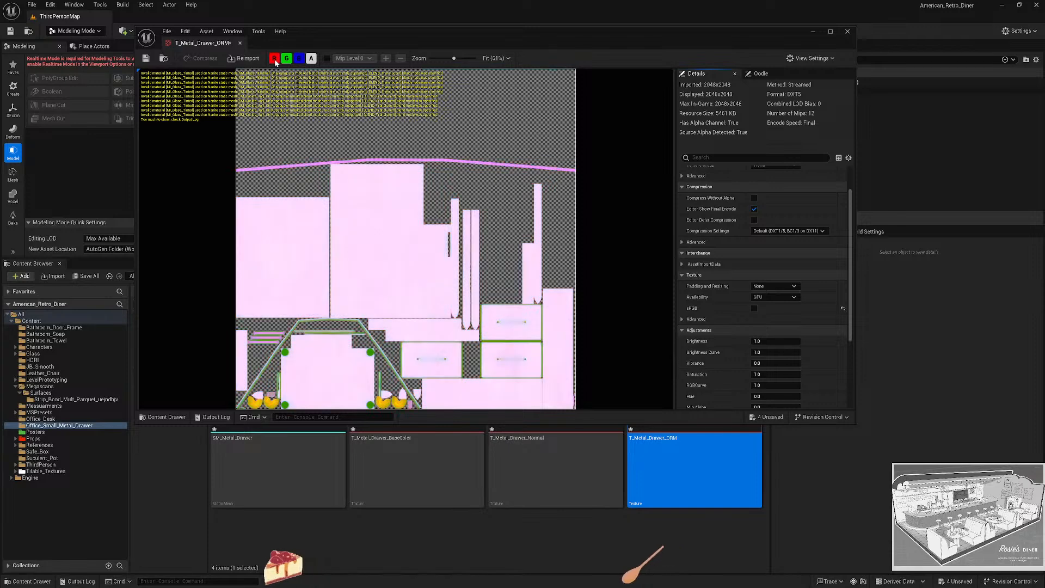
pyautogui.click(847, 32)
# Create a material from the T_Metal_Drawer_BaseColor texture, keep its default name, and open it in the Material Editor.
pyautogui.keyDown('ctrl'); pyautogui.scroll(-3, 341, 450); pyautogui.keyUp('ctrl')
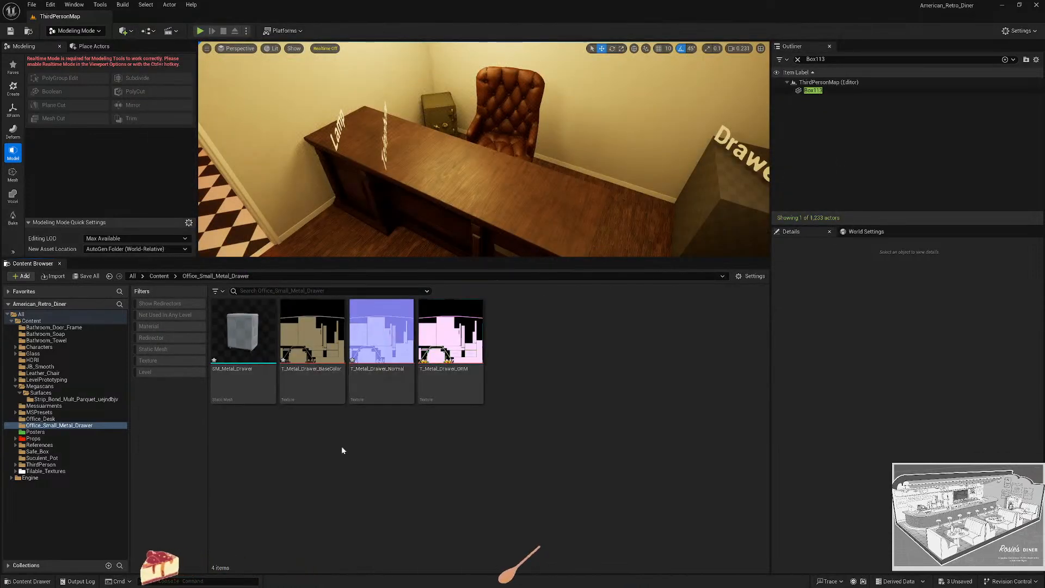
pyautogui.rightClick(326, 363)
pyautogui.click(370, 54)
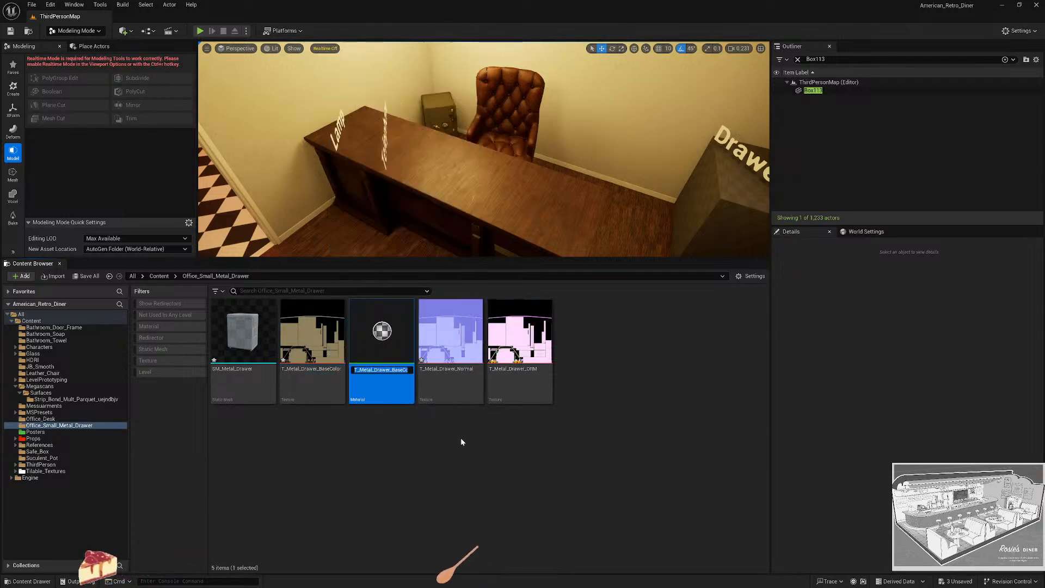
pyautogui.doubleClick(392, 345)
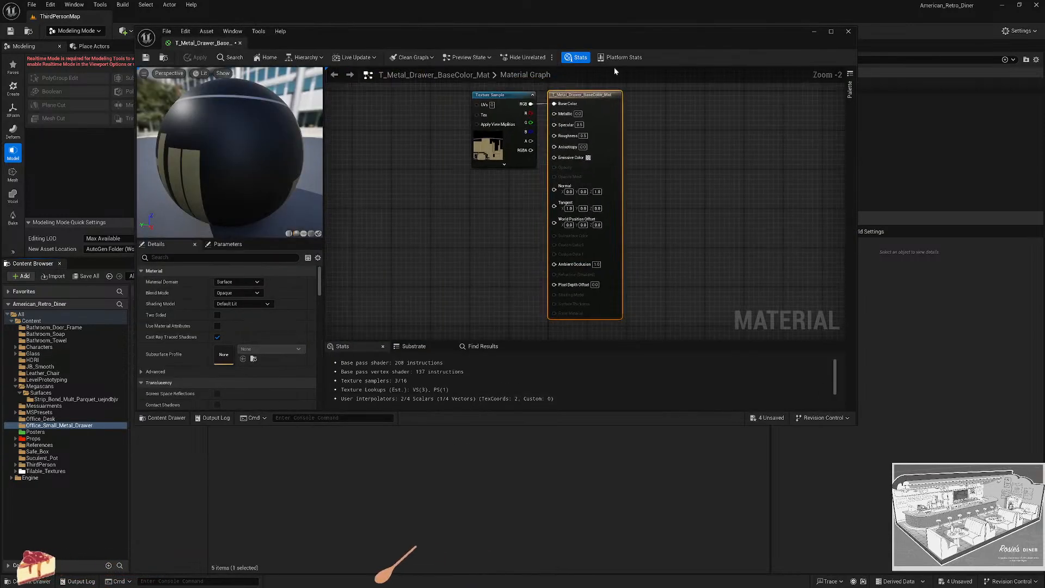
# Shrink the Material Editor window and position it clear of the asset thumbnails, and reduce the Content Browser's height.
pyautogui.moveTo(657, 36); pyautogui.dragTo(651, 118)
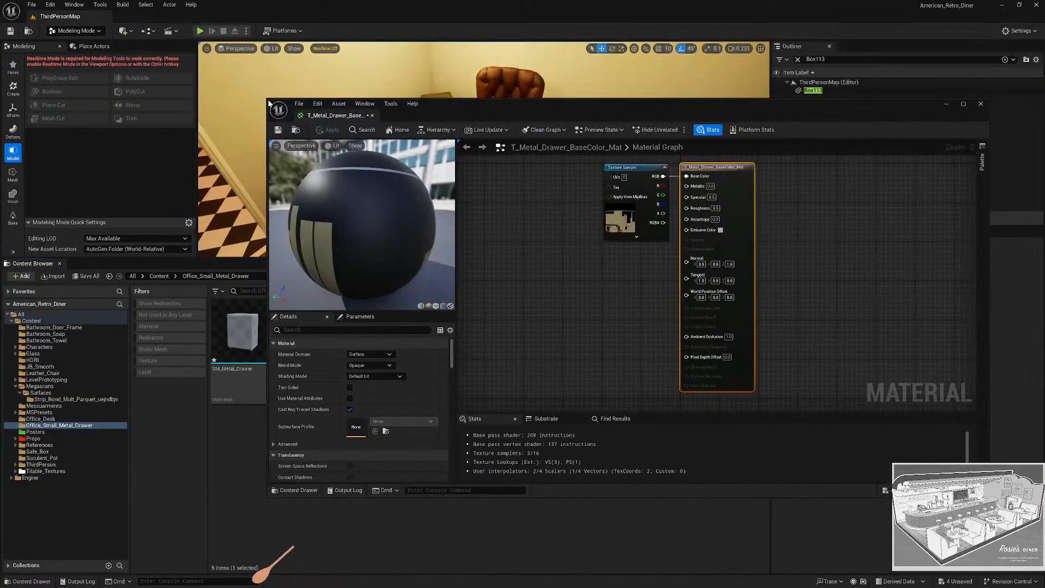
pyautogui.moveTo(268, 101); pyautogui.dragTo(538, 168)
pyautogui.moveTo(736, 180); pyautogui.dragTo(752, 83)
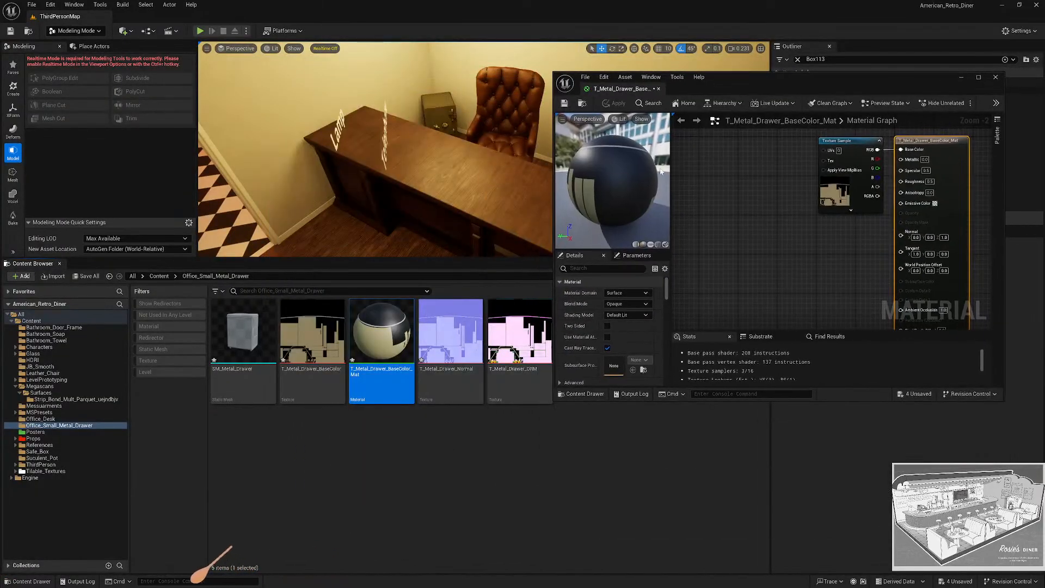
pyautogui.moveTo(423, 258); pyautogui.dragTo(423, 376)
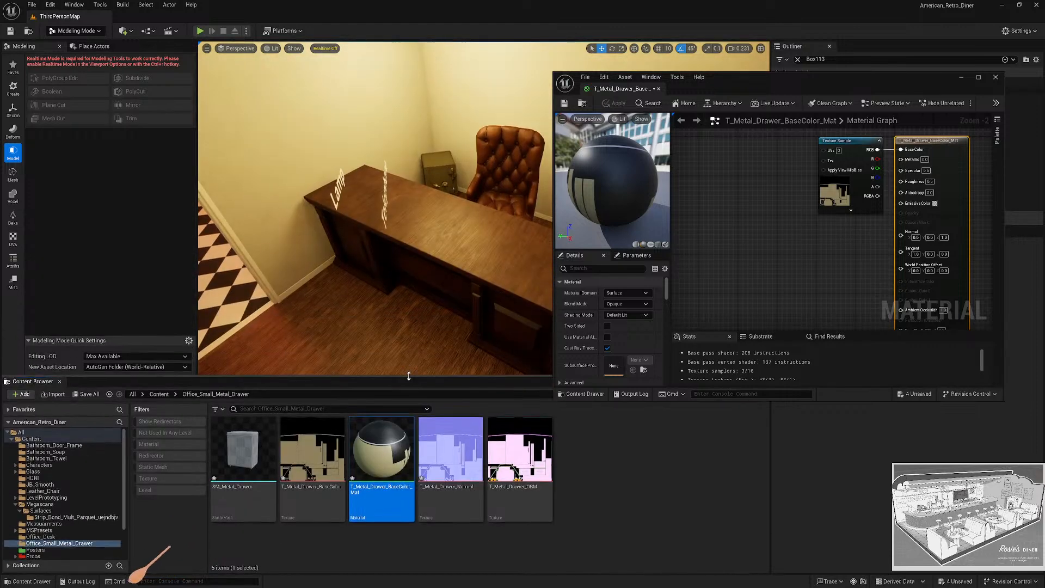
pyautogui.keyDown('ctrl'); pyautogui.scroll(-2, 575, 464); pyautogui.keyUp('ctrl')
pyautogui.keyDown('ctrl'); pyautogui.scroll(2, 572, 472); pyautogui.keyUp('ctrl')
# Add the T_Metal_Drawer_Normal and T_Metal_Drawer_ORM textures to the material graph and maximize the Material Editor.
pyautogui.click(462, 469)
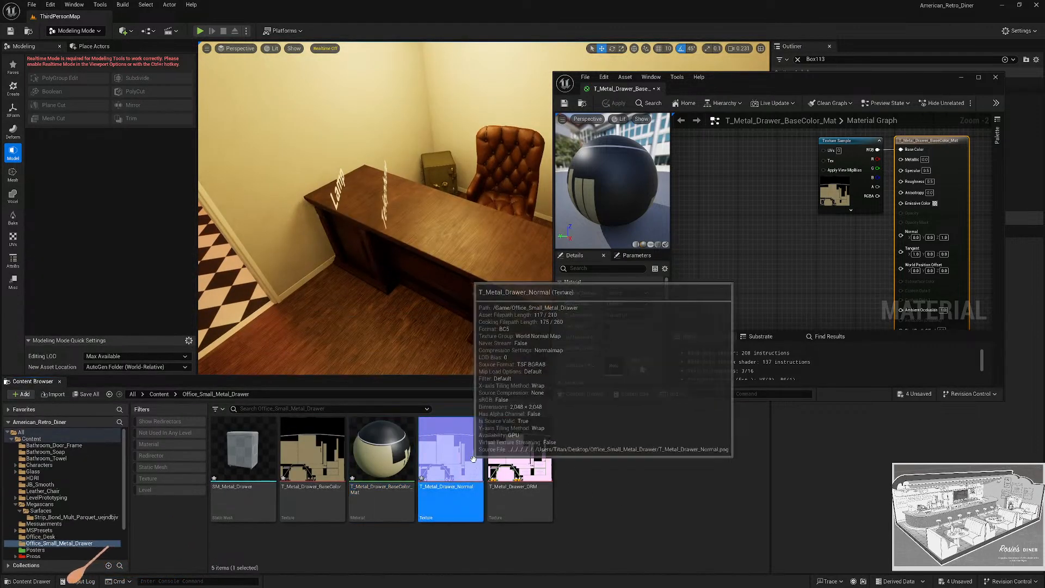
pyautogui.keyDown('ctrl'); pyautogui.click(520, 463); pyautogui.keyUp('ctrl')
pyautogui.moveTo(462, 469); pyautogui.dragTo(757, 259)
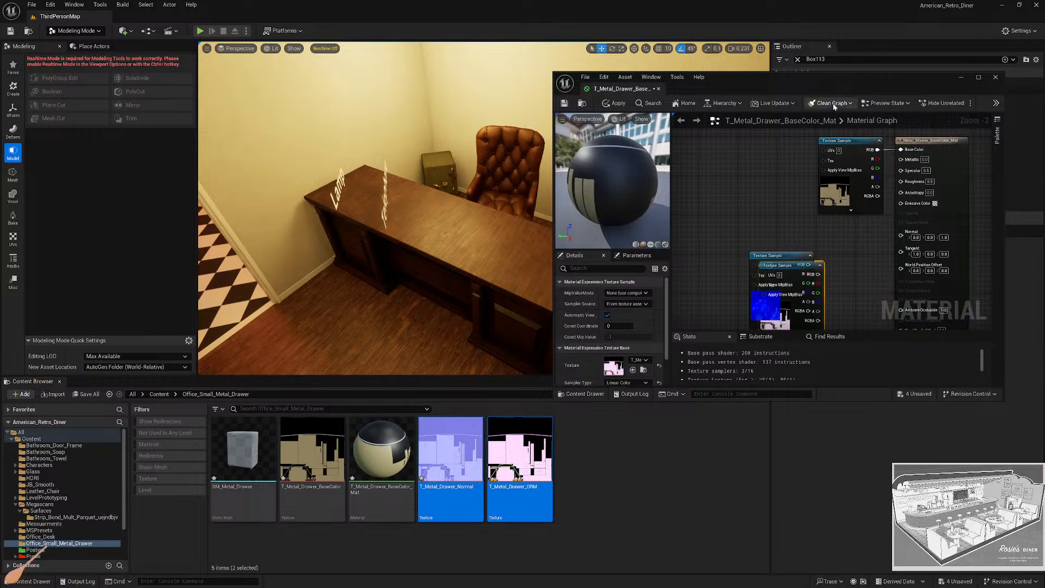
pyautogui.doubleClick(860, 80)
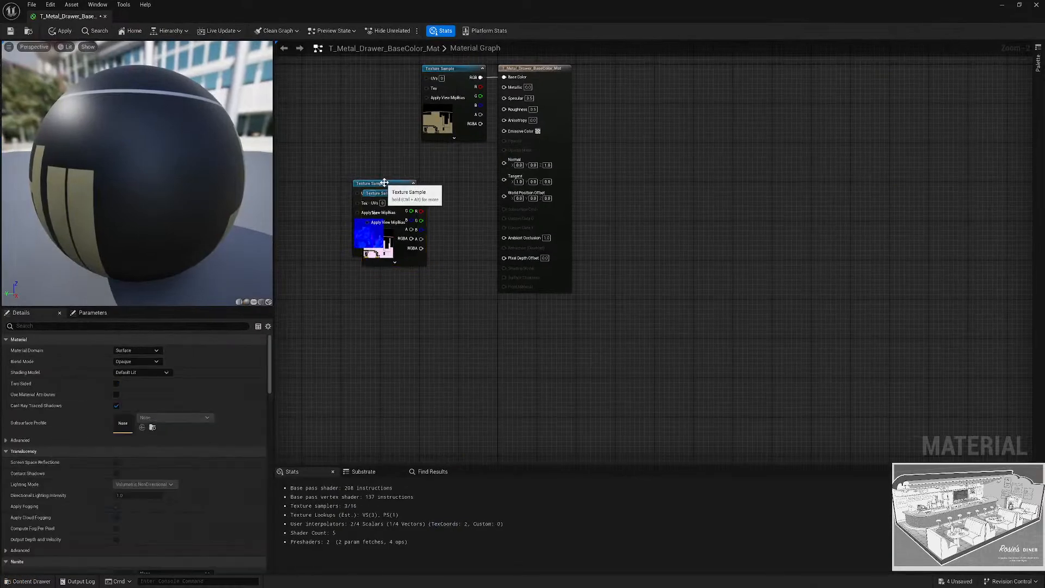
# Arrange the three Texture Sample nodes in one aligned, evenly spaced column: base color, normal, ORM.
pyautogui.moveTo(384, 183); pyautogui.dragTo(415, 152)
pyautogui.moveTo(375, 202); pyautogui.dragTo(399, 240)
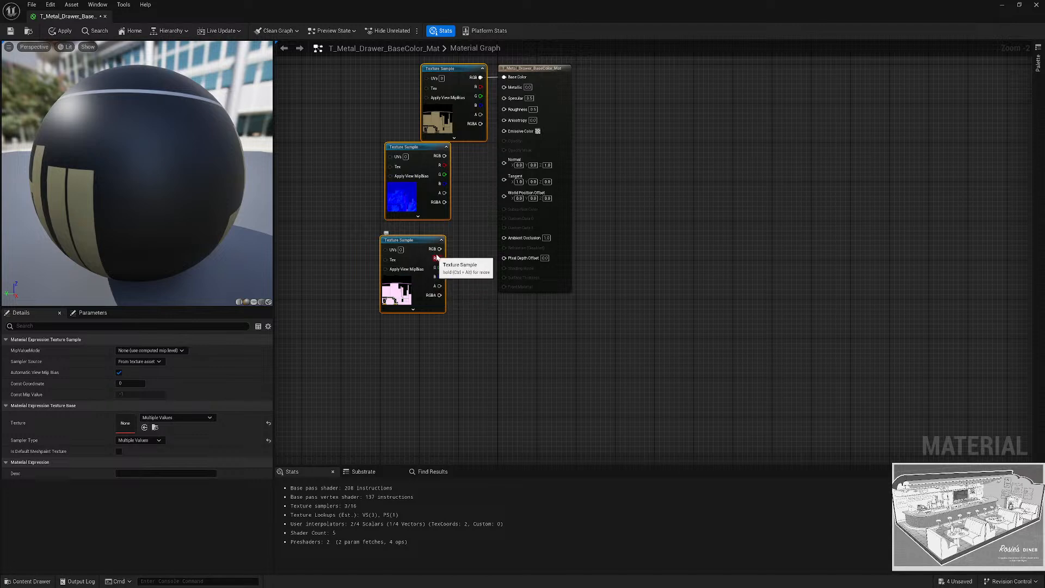
pyautogui.hotkey('shift', 'a')
pyautogui.moveTo(622, 152); pyautogui.dragTo(700, 229, button='right')
pyautogui.scroll(2, 534, 248)
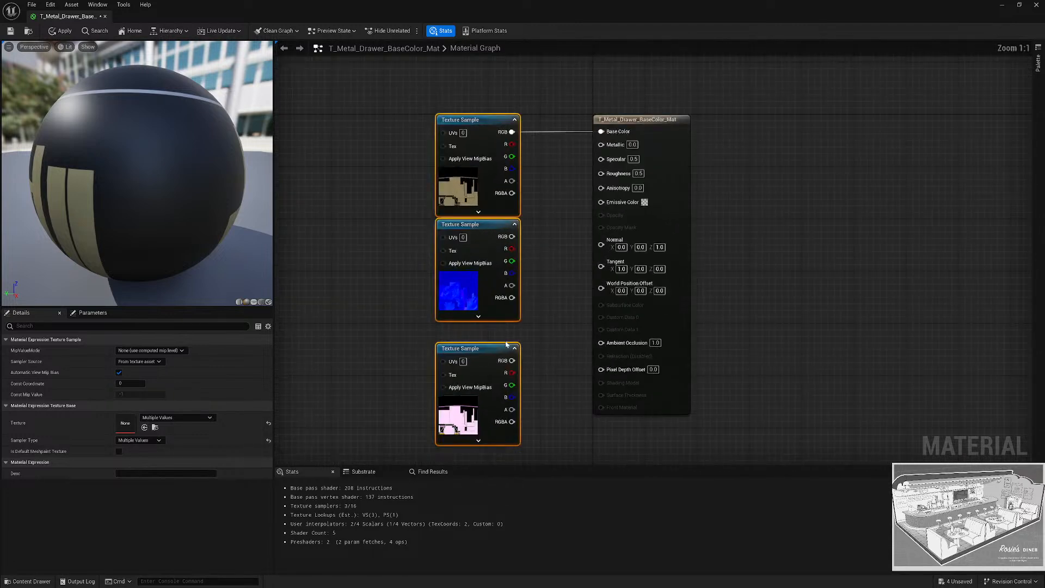
pyautogui.click(506, 340)
pyautogui.moveTo(492, 345); pyautogui.dragTo(492, 326)
pyautogui.click(536, 280)
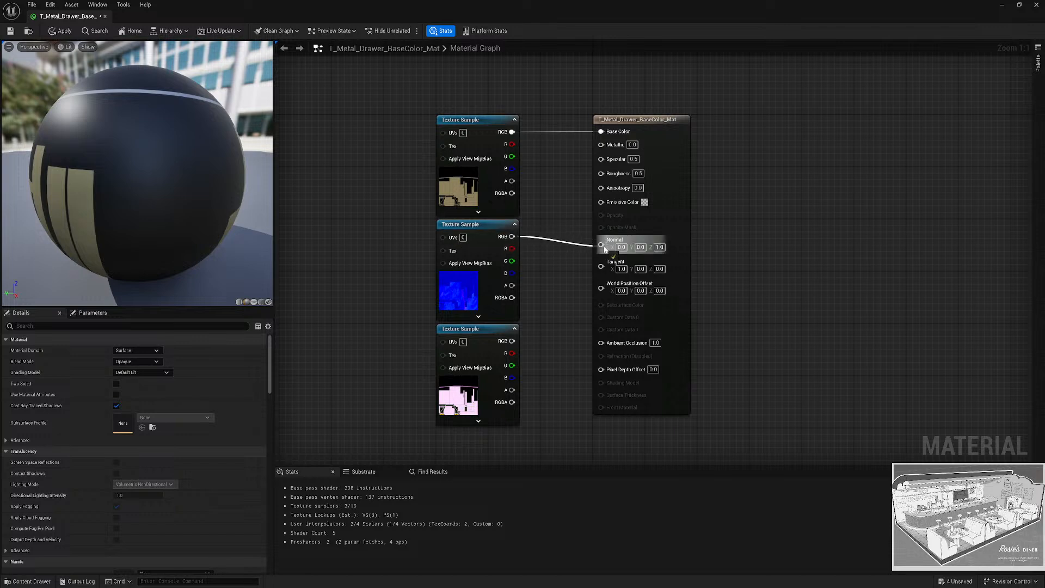
# Connect normal RGB to Normal and ORM red to Ambient Occlusion, green to Roughness, blue to Metallic; save and close the material.
pyautogui.moveTo(604, 249); pyautogui.dragTo(601, 245)
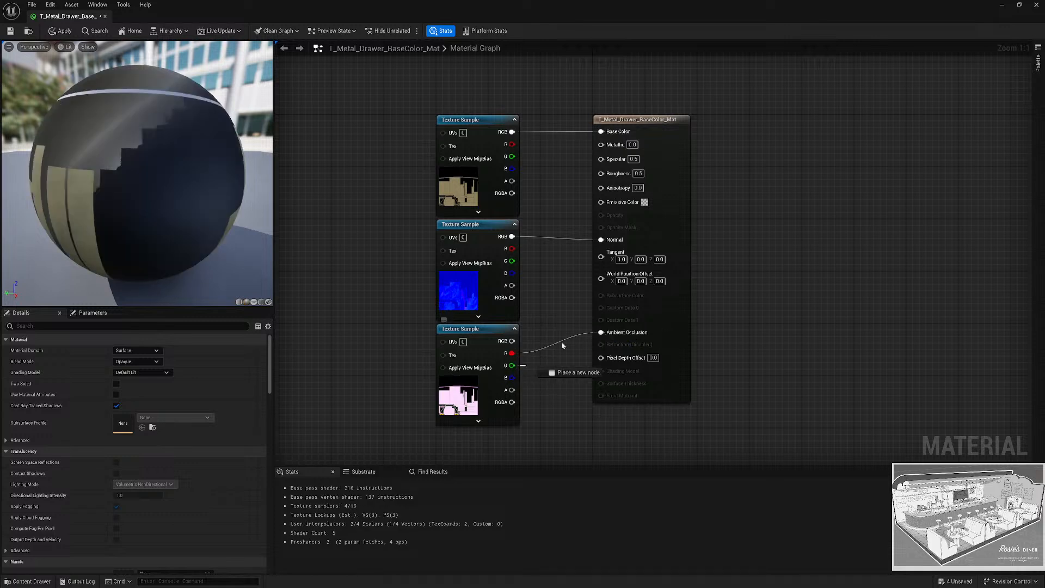
pyautogui.moveTo(613, 177); pyautogui.dragTo(612, 174)
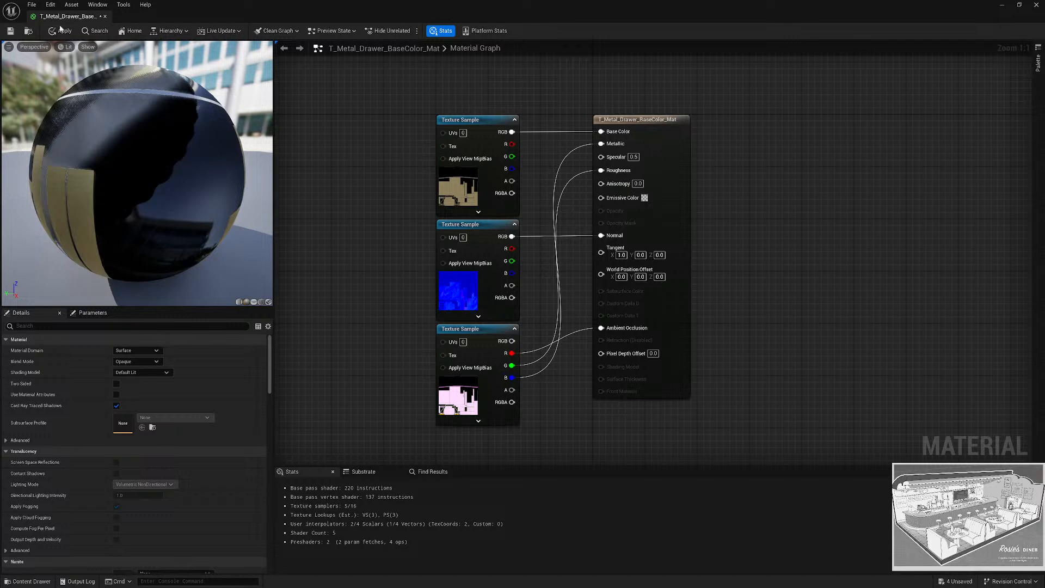
pyautogui.click(11, 31)
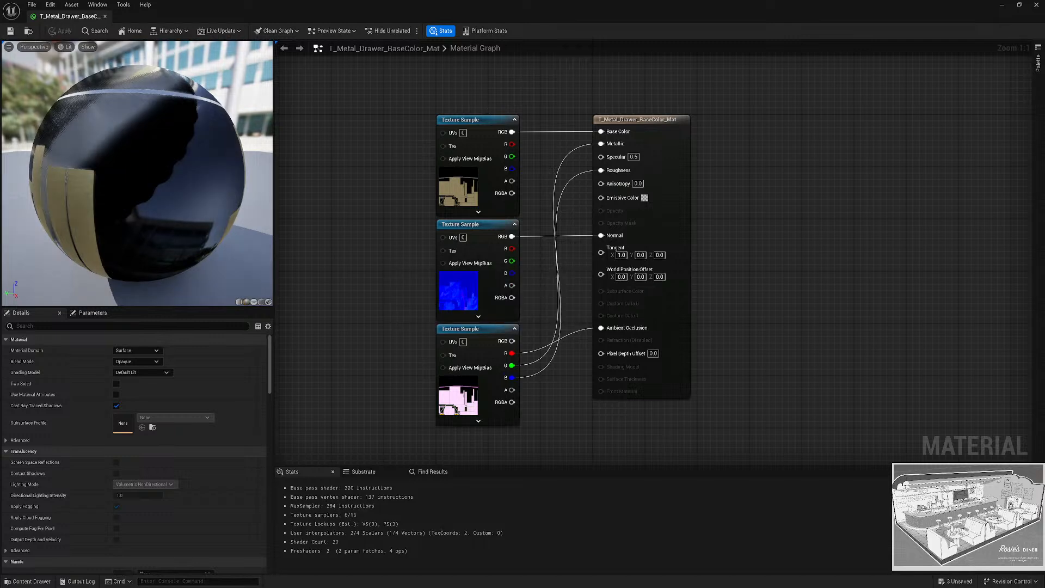
pyautogui.click(1035, 5)
# Assign T_Metal_Drawer_BaseColor_Mat to all three material slots of the SM_Metal_Drawer mesh, save it and close its editor.
pyautogui.doubleClick(242, 479)
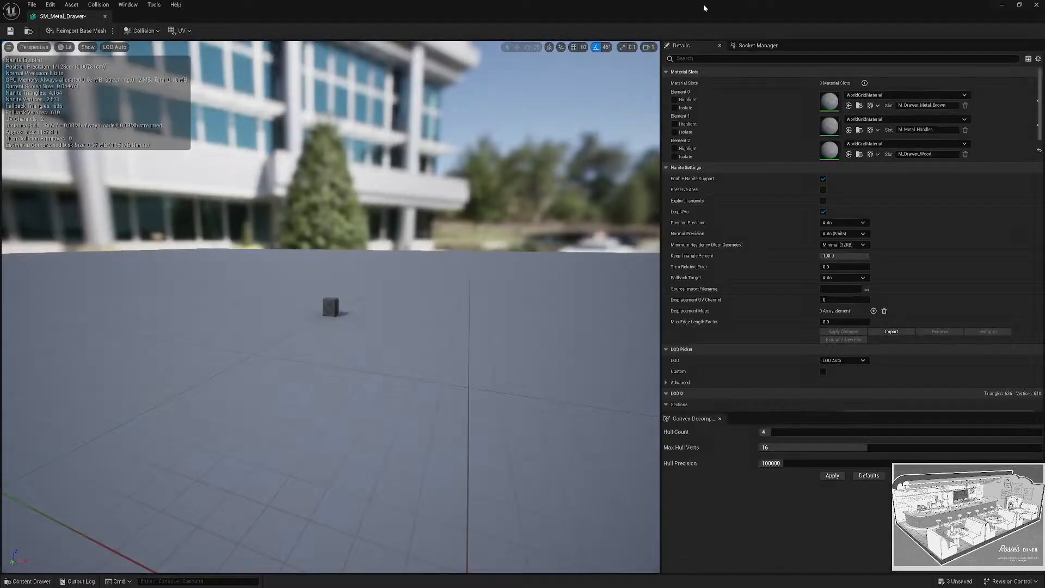
pyautogui.moveTo(703, 5); pyautogui.dragTo(593, 73)
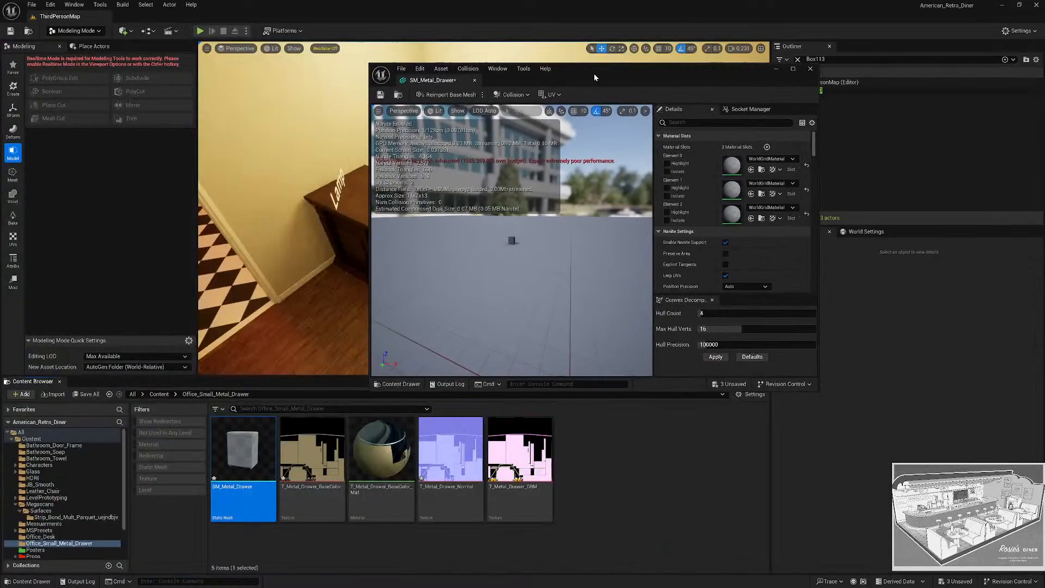
pyautogui.click(381, 451)
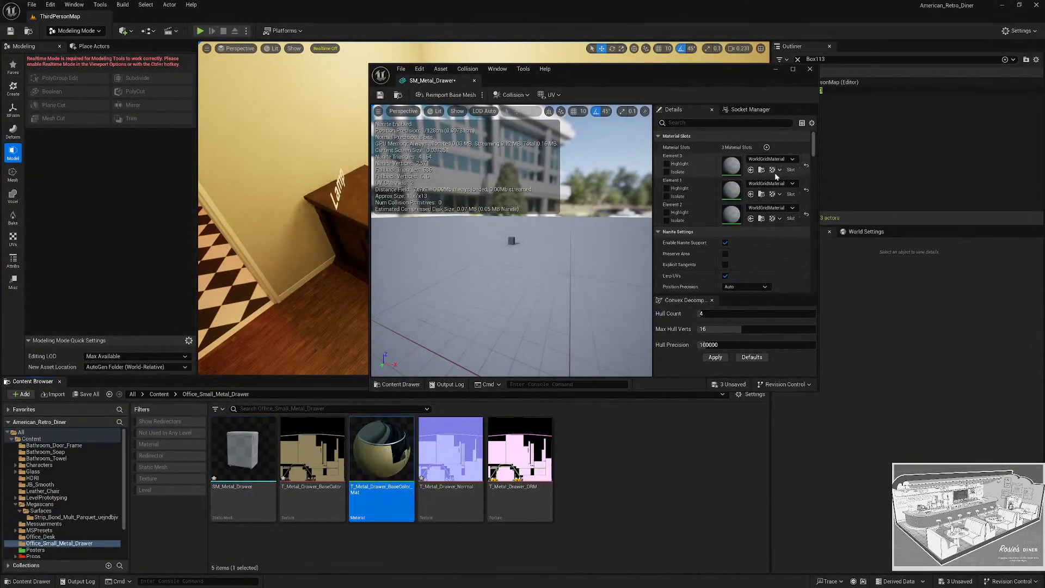
pyautogui.click(751, 194)
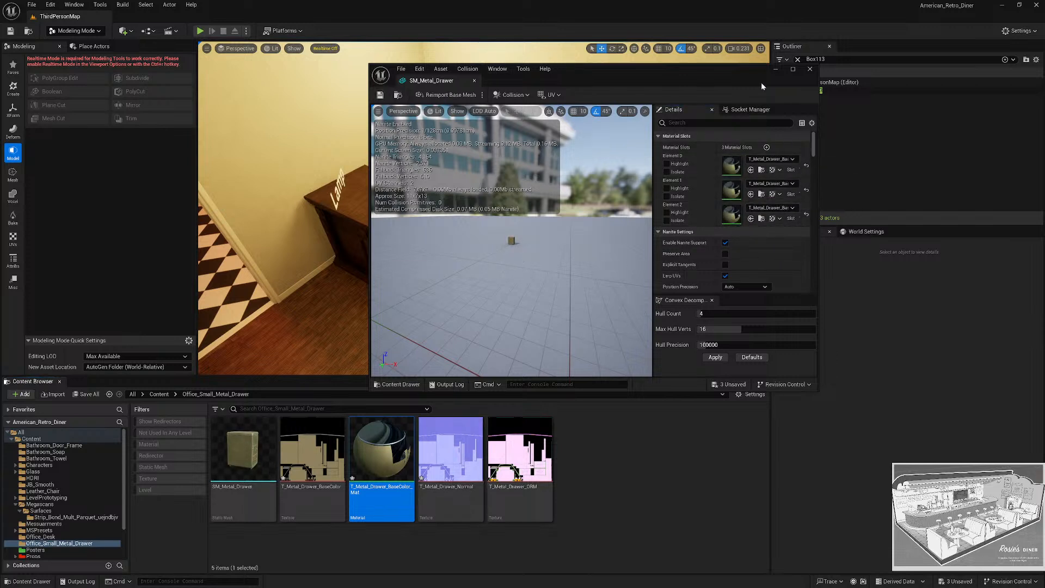
pyautogui.click(811, 69)
# Place the SM_Metal_Drawer mesh in the level on top of the office desk.
pyautogui.click(243, 452)
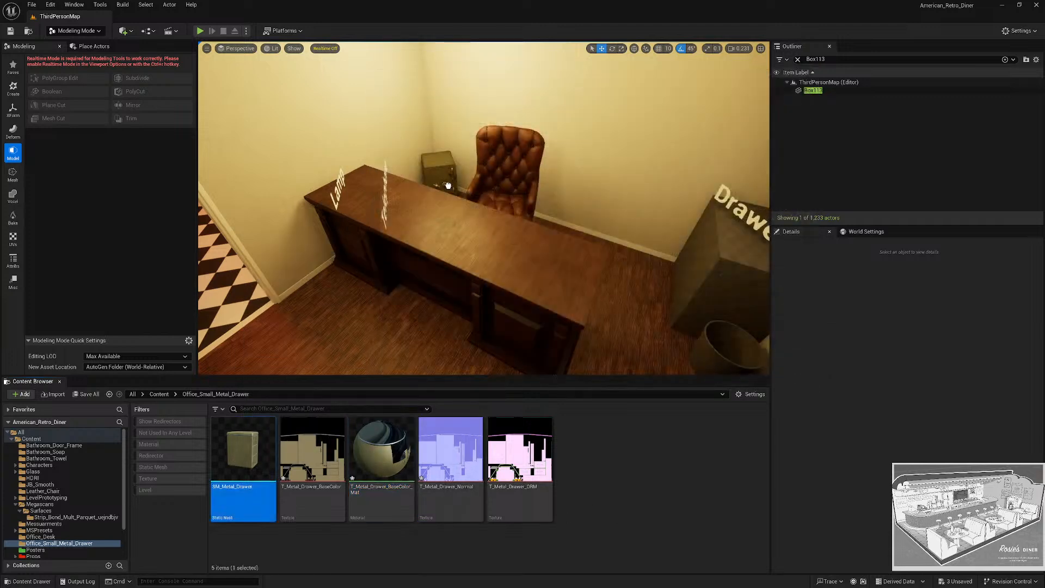
pyautogui.moveTo(468, 240); pyautogui.dragTo(470, 238)
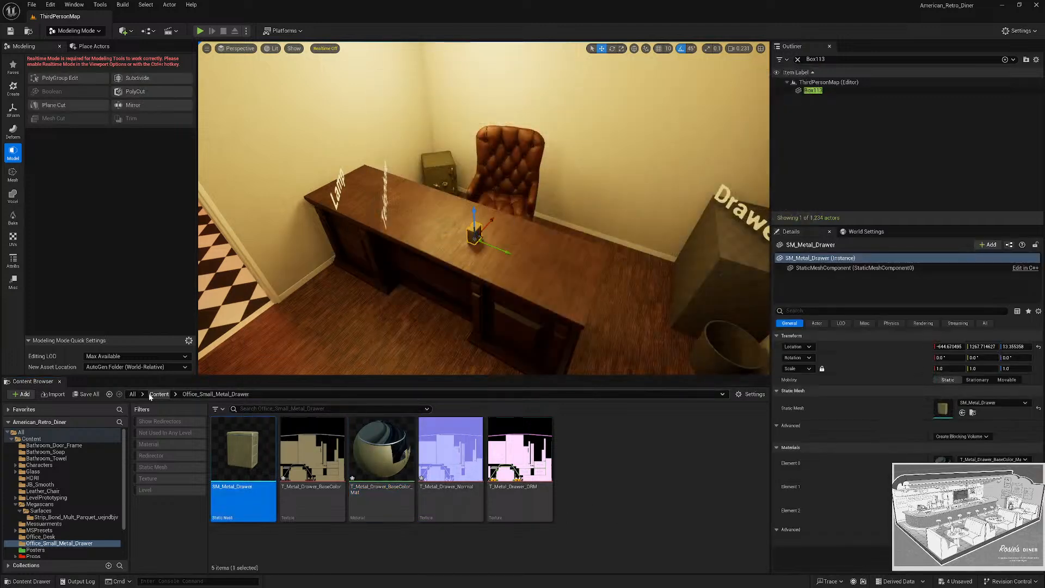
# Save all unsaved assets and show the root Content folder with smaller folder thumbnails.
pyautogui.click(158, 394)
pyautogui.click(86, 394)
pyautogui.click(585, 390)
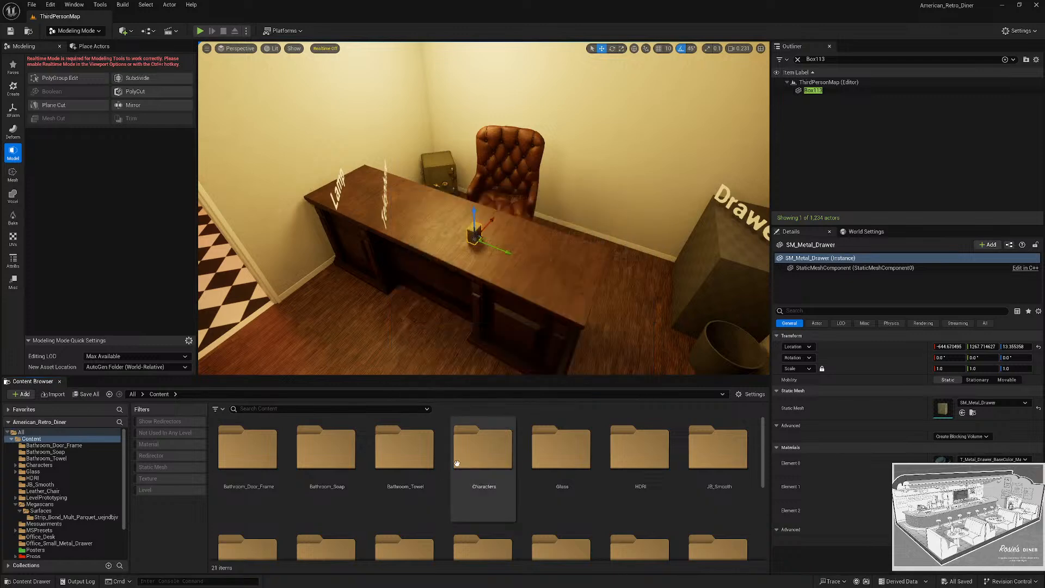
pyautogui.keyDown('ctrl'); pyautogui.scroll(-2, 457, 462); pyautogui.keyUp('ctrl')
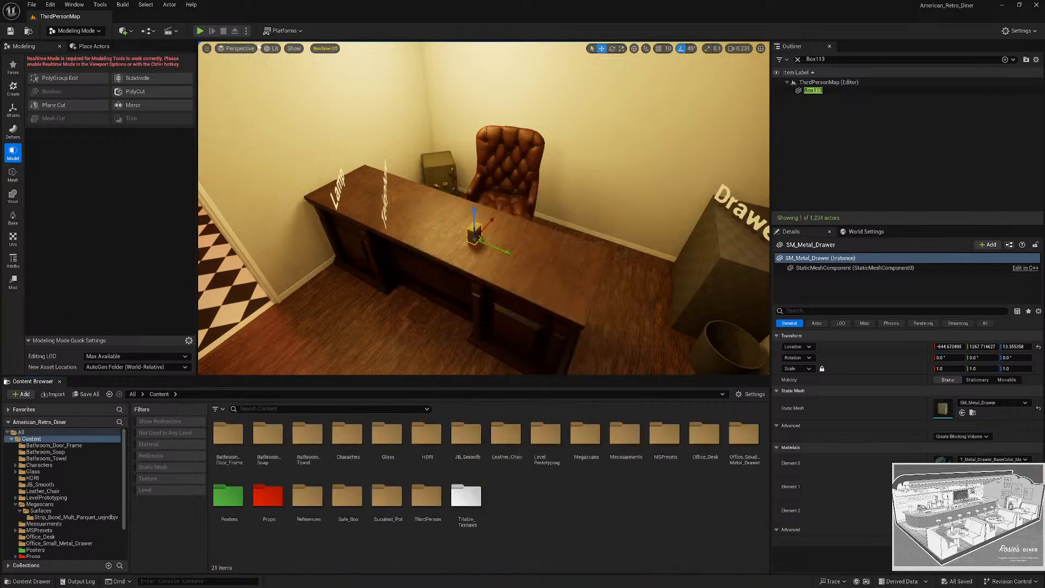
# Turn on realtime rendering for the viewport and rotate the metal drawer on the desk 135° about its vertical axis.
pyautogui.click(326, 48)
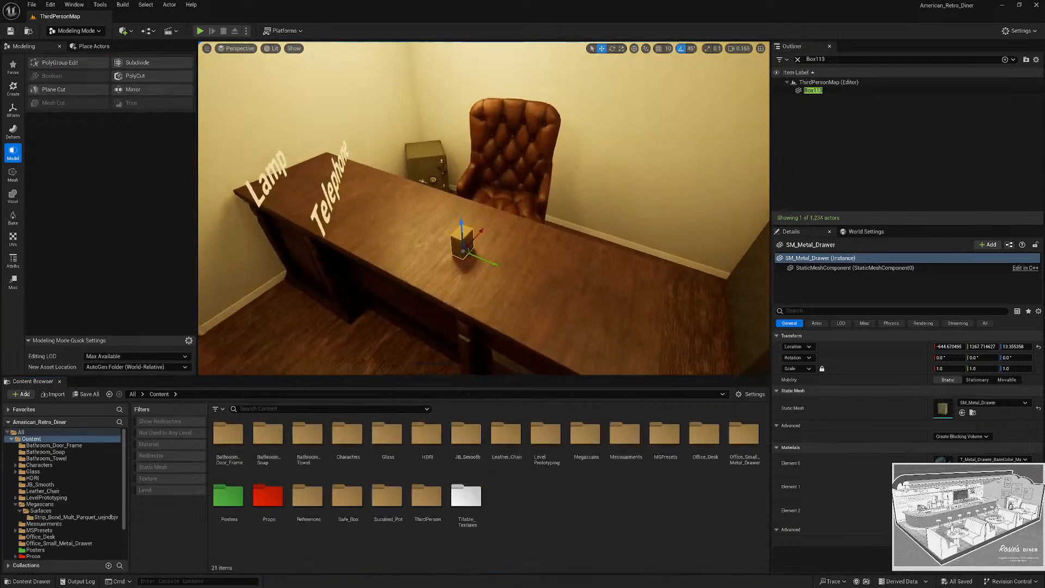
pyautogui.moveTo(485, 257)
pyautogui.mouseDown(button='right')
pyautogui.moveTo(484, 240)
pyautogui.moveTo(484, 256)
pyautogui.mouseUp(button='right')
pyautogui.press('e')
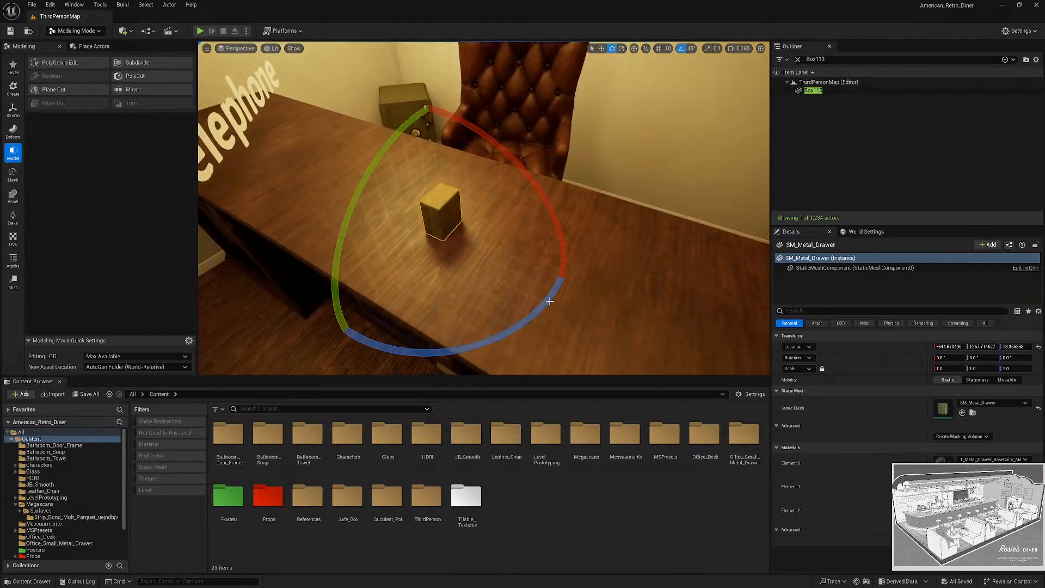
pyautogui.moveTo(545, 312); pyautogui.dragTo(474, 353)
# Scale the metal drawer up uniformly to about 7.23 on all three axes.
pyautogui.press('r')
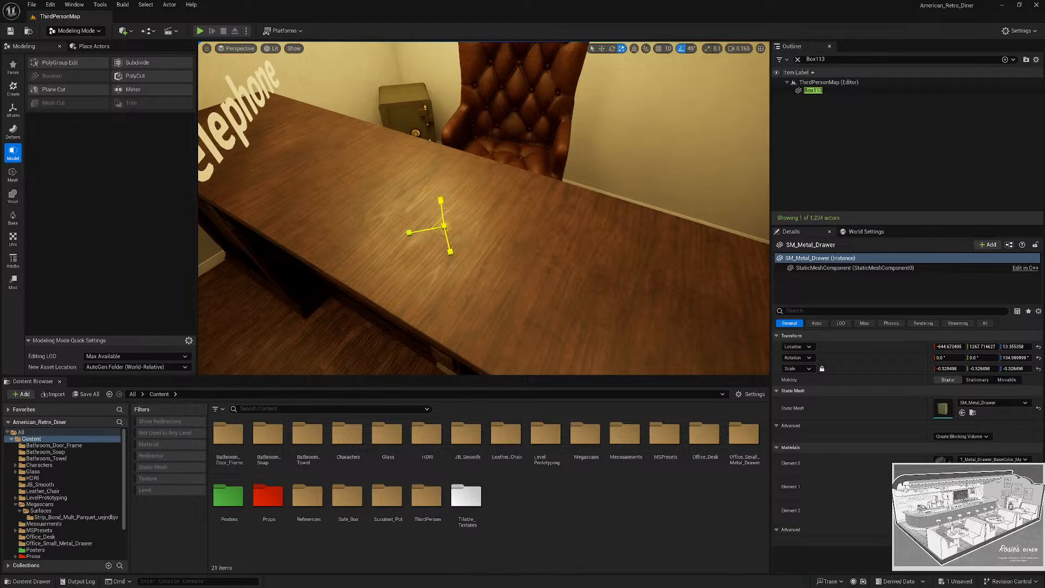
pyautogui.moveTo(443, 226); pyautogui.dragTo(506, 190)
pyautogui.moveTo(483, 228)
pyautogui.mouseDown(button='right')
pyautogui.moveTo(484, 174)
pyautogui.moveTo(483, 215)
pyautogui.mouseUp(button='right')
pyautogui.press('s')
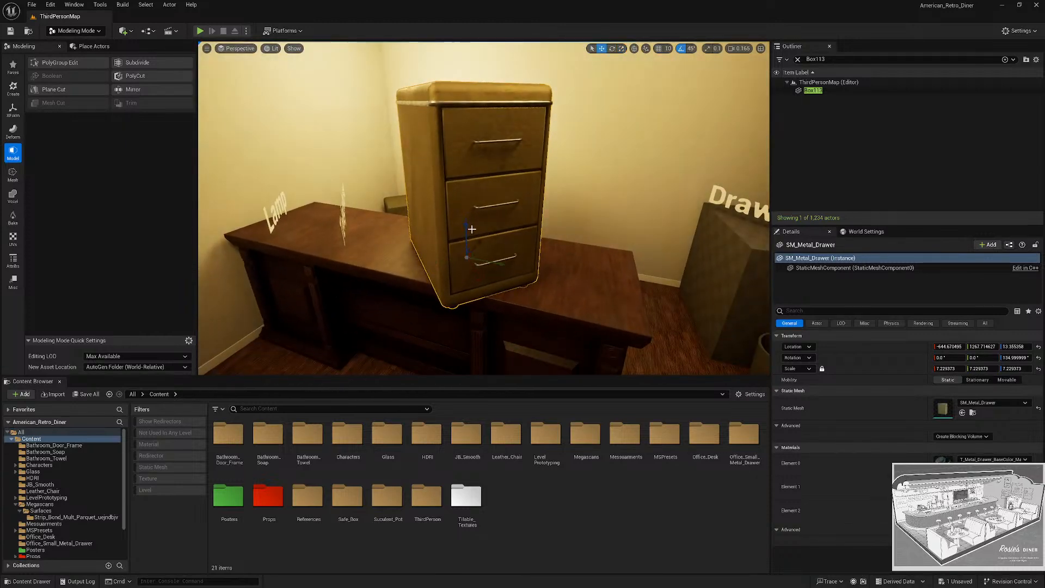
# Raise the metal drawer cabinet above the desk to a Z location of about 41.6 and reset its rotation to 0°.
pyautogui.moveTo(471, 229); pyautogui.dragTo(468, 171)
pyautogui.moveTo(575, 264); pyautogui.dragTo(575, 265, button='right')
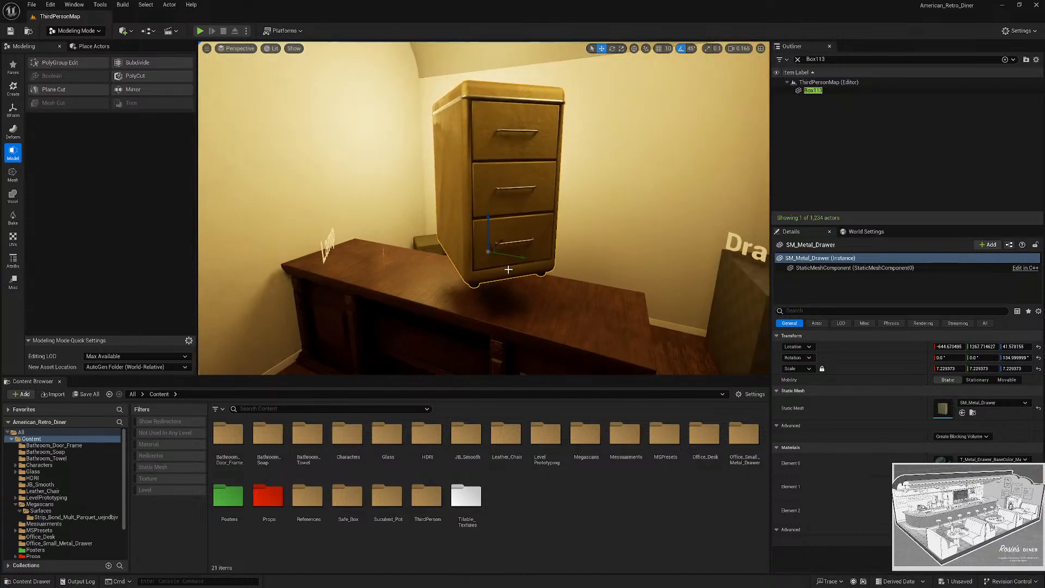
pyautogui.press('q')
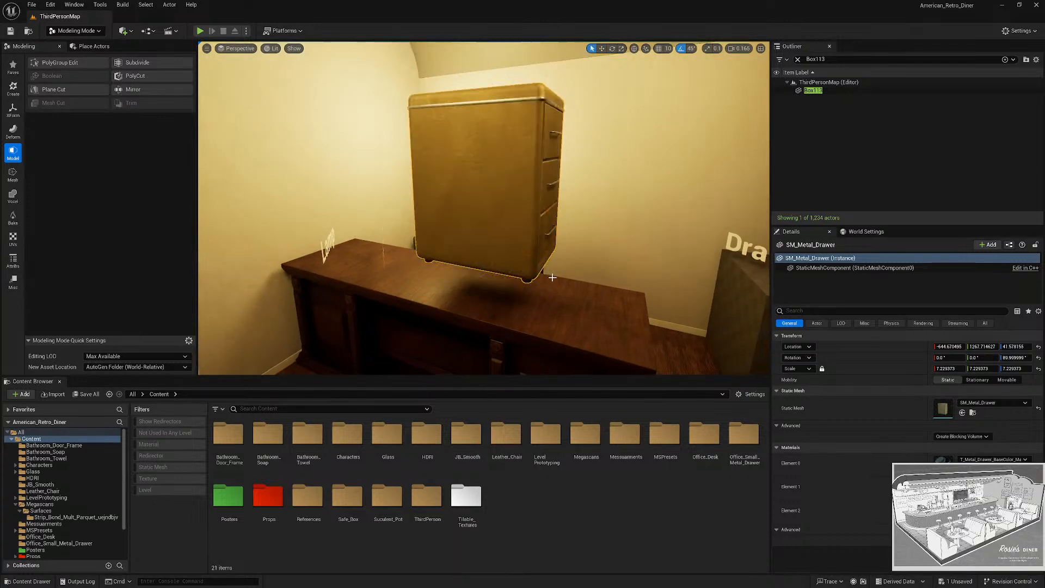
pyautogui.press('f')
pyautogui.click(1037, 359)
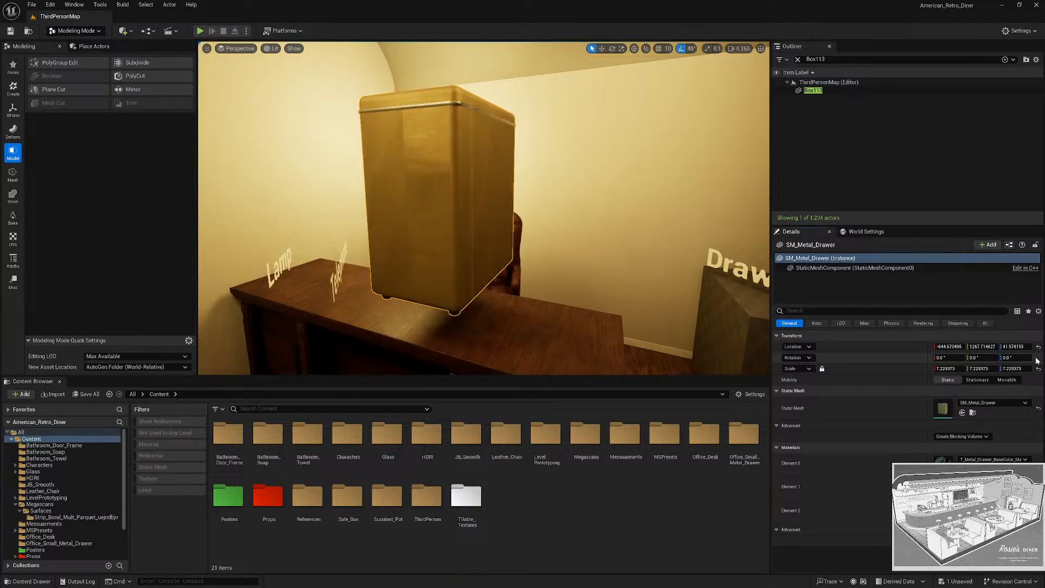
# Set the metal drawer cabinet's pivot to the Bottom box position with Edit Pivot and accept it.
pyautogui.moveTo(567, 251); pyautogui.dragTo(567, 251, button='right')
pyautogui.scroll(1, 568, 251)
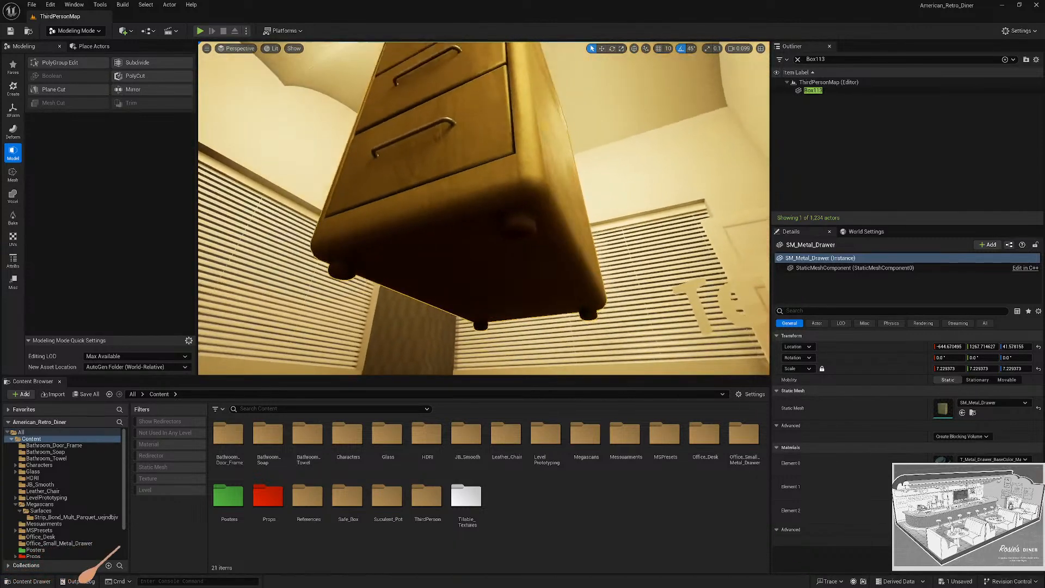
pyautogui.keyDown('alt'); pyautogui.moveTo(544, 215); pyautogui.dragTo(528, 245); pyautogui.keyUp('alt')
pyautogui.moveTo(426, 290); pyautogui.dragTo(372, 292, button='middle')
pyautogui.keyDown('alt'); pyautogui.moveTo(492, 227); pyautogui.dragTo(493, 371); pyautogui.keyUp('alt')
pyautogui.moveTo(484, 217)
pyautogui.mouseDown(button='right')
pyautogui.moveTo(470, 177)
pyautogui.moveTo(497, 208)
pyautogui.mouseUp(button='right')
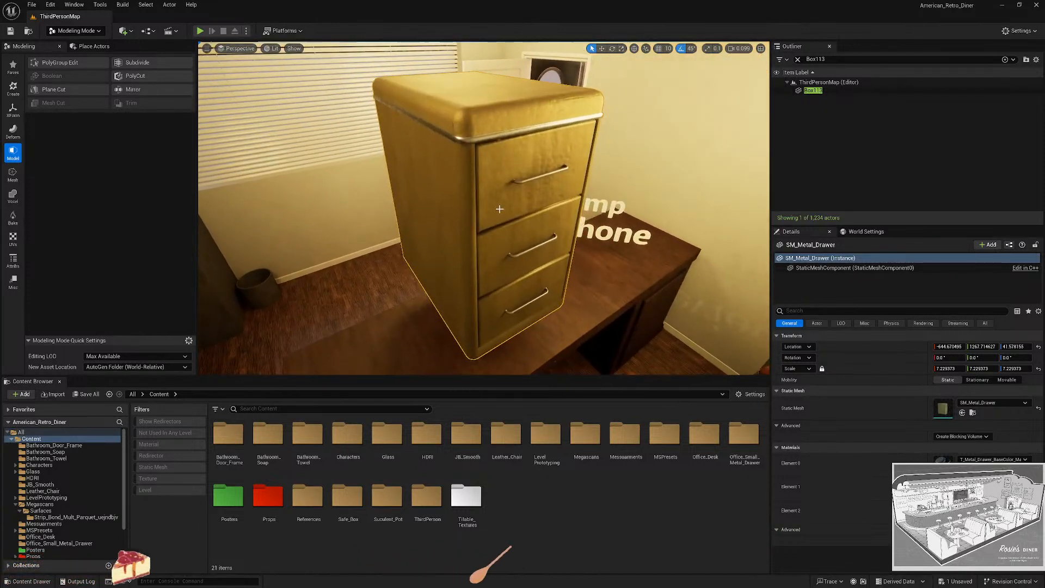
pyautogui.click(61, 33)
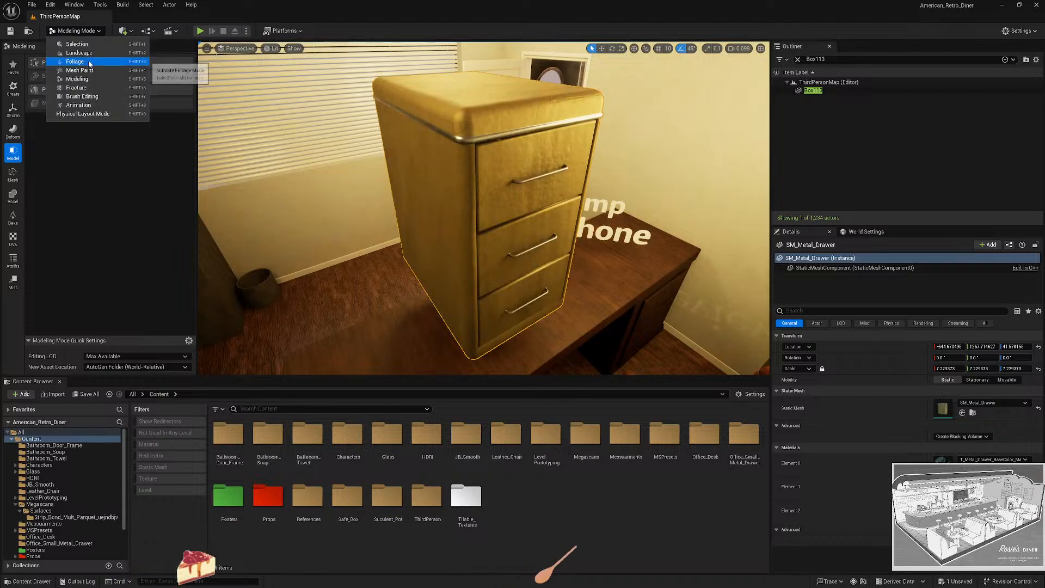
pyautogui.click(12, 109)
pyautogui.click(102, 89)
pyautogui.click(102, 103)
pyautogui.click(80, 147)
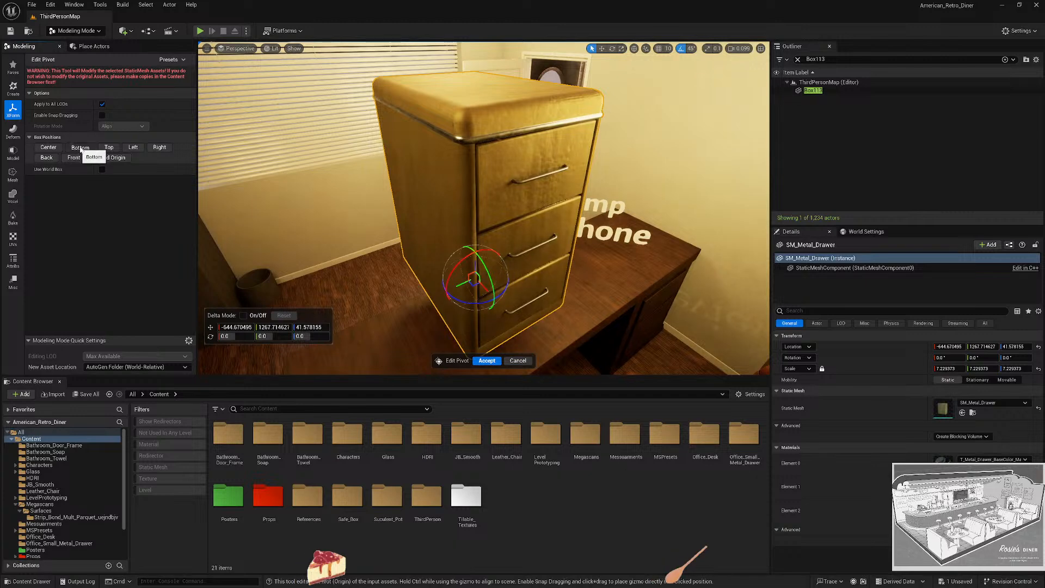
pyautogui.click(486, 361)
# Copy the location of the Drawer placeholder box, and delete both the box and its "Drawer" text label.
pyautogui.scroll(1, 483, 326)
pyautogui.moveTo(569, 320); pyautogui.dragTo(434, 248, button='right')
pyautogui.click(434, 248)
pyautogui.press('w')
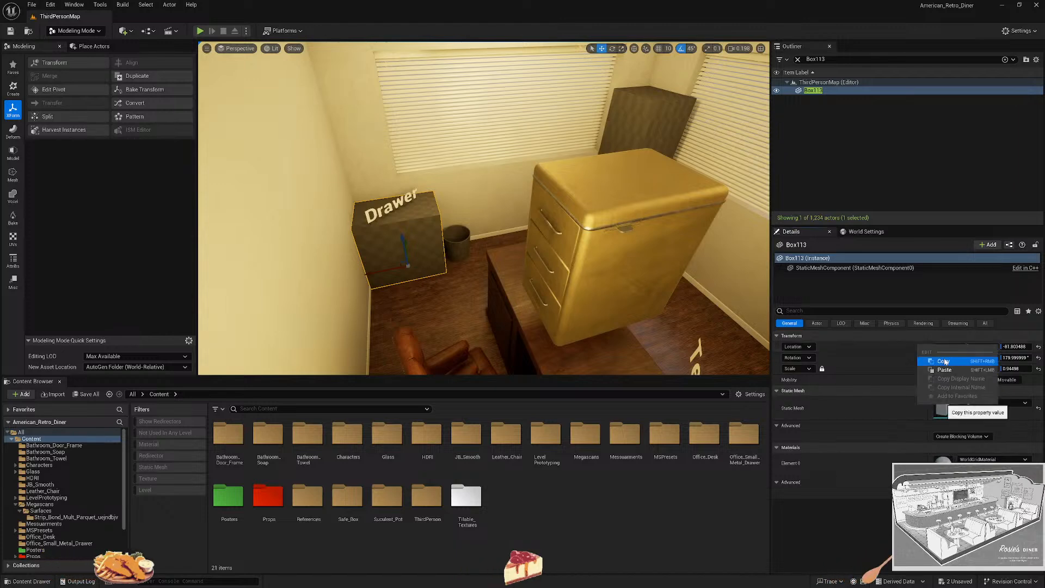
pyautogui.press('Delete')
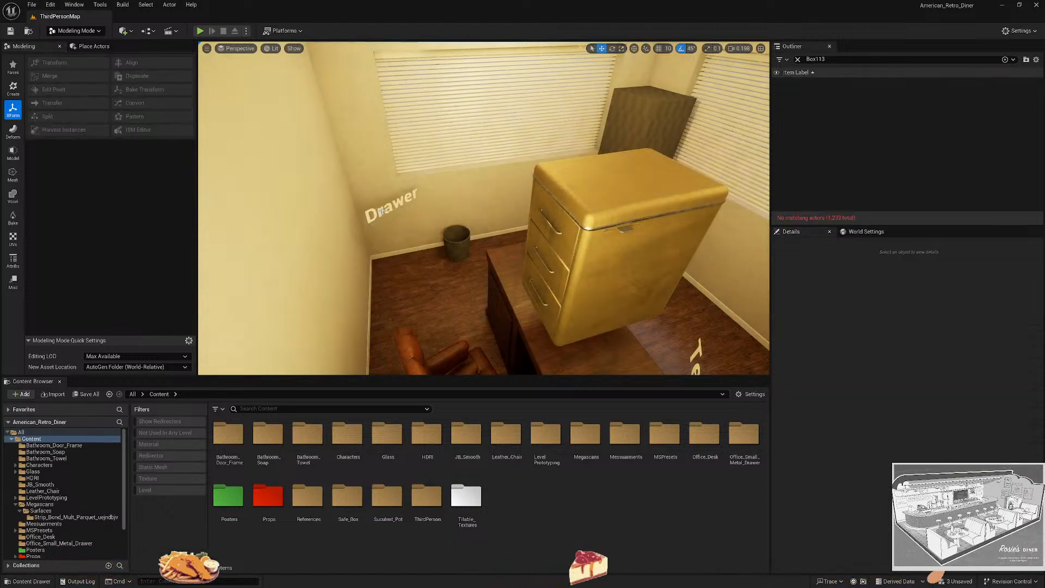
pyautogui.click(374, 214)
pyautogui.press('Delete')
# Paste the copied location onto the metal drawer cabinet.
pyautogui.click(610, 260)
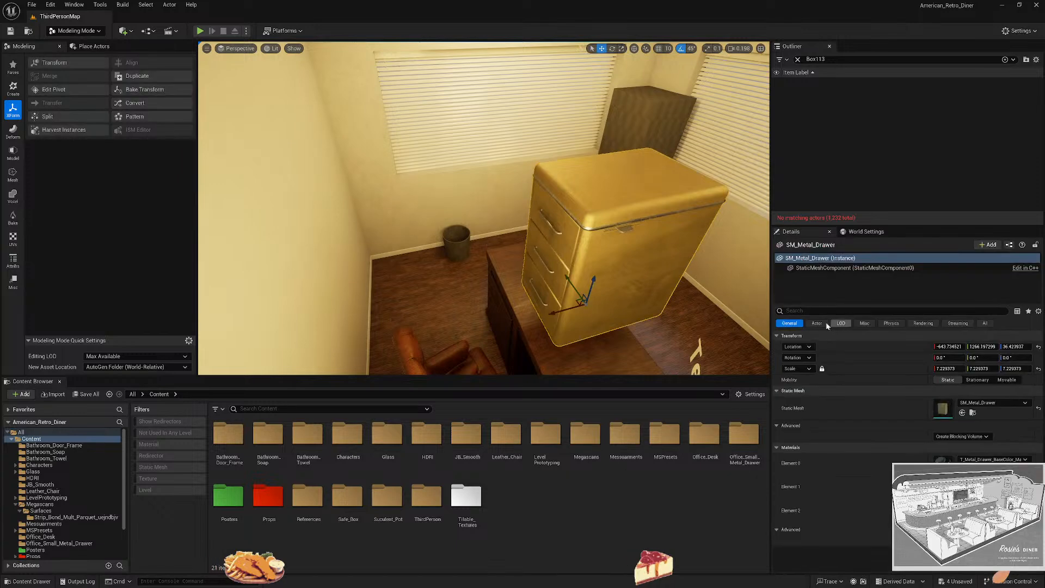
pyautogui.rightClick(899, 346)
pyautogui.click(925, 370)
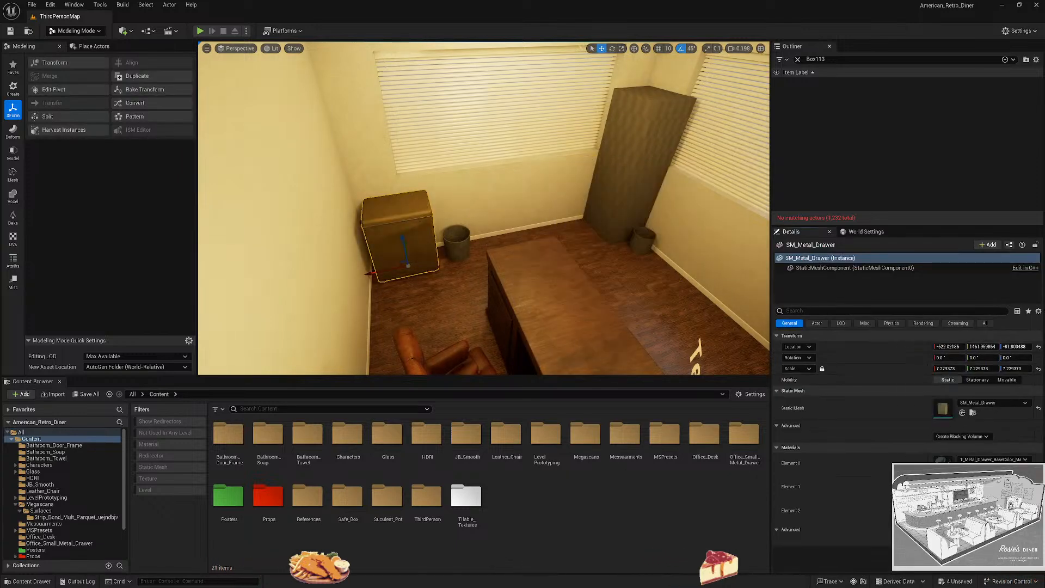
# Rotate the metal drawer cabinet to -90° about Z and slide it sideways against the side wall.
pyautogui.press('f')
pyautogui.press('e')
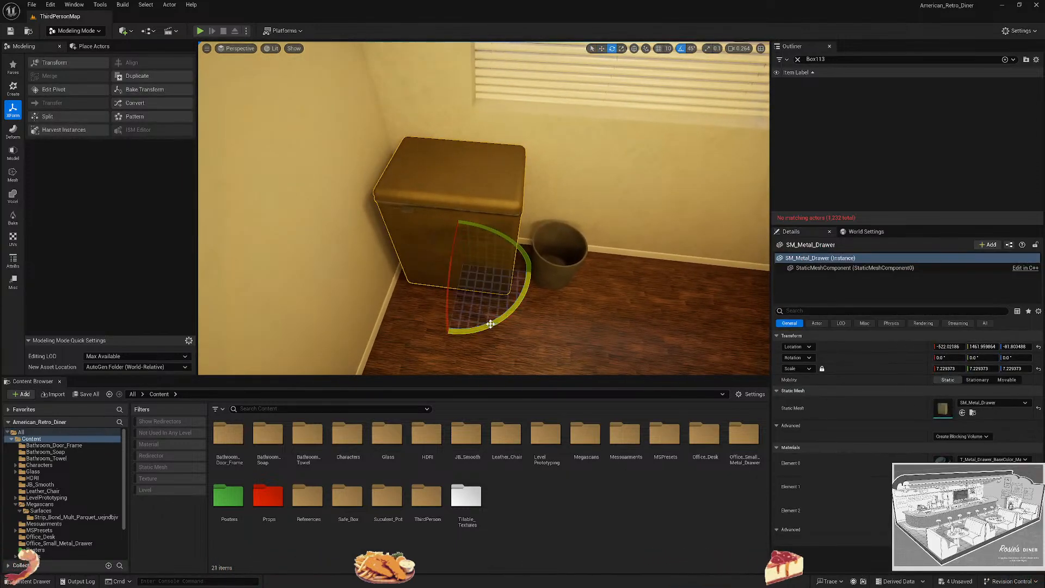
pyautogui.moveTo(397, 262); pyautogui.dragTo(447, 332)
pyautogui.press('w')
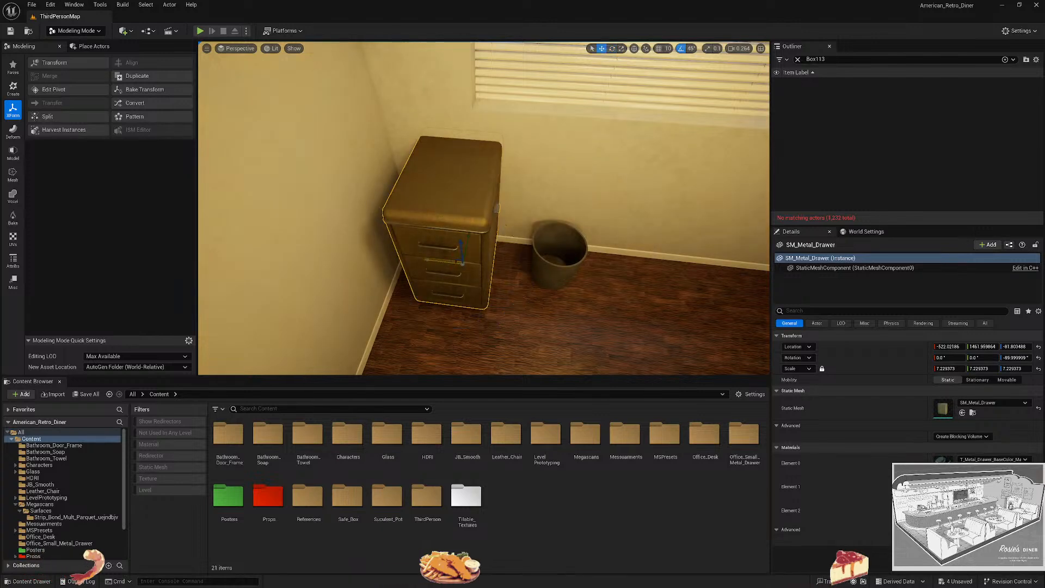
pyautogui.moveTo(433, 262); pyautogui.dragTo(401, 263)
pyautogui.moveTo(402, 264); pyautogui.dragTo(479, 271, button='right')
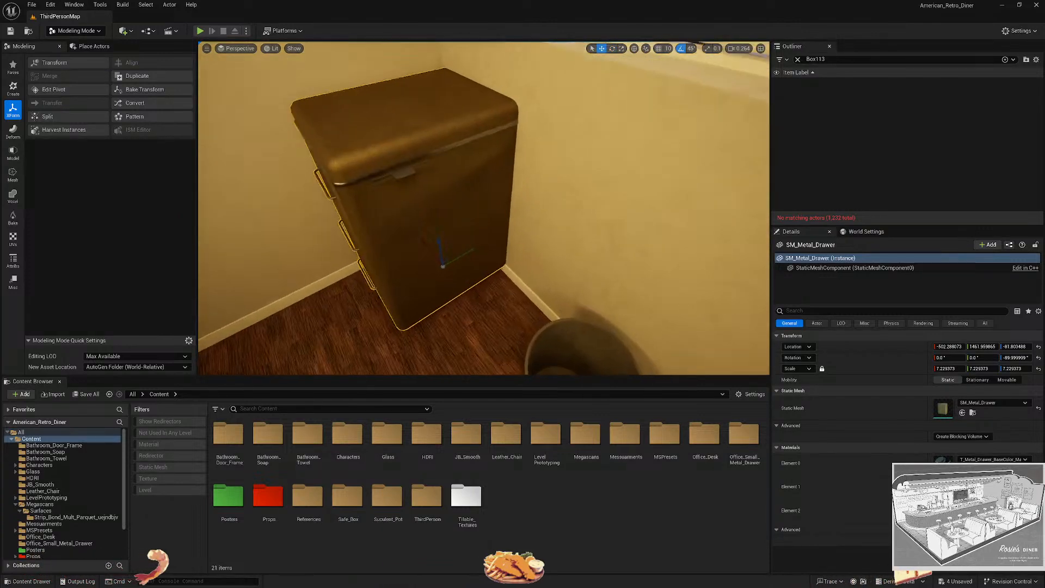
# Try turning the cabinet a further -90° about Z, and rotate it back to -90°.
pyautogui.press('f')
pyautogui.press('e')
pyautogui.moveTo(487, 292); pyautogui.dragTo(436, 285)
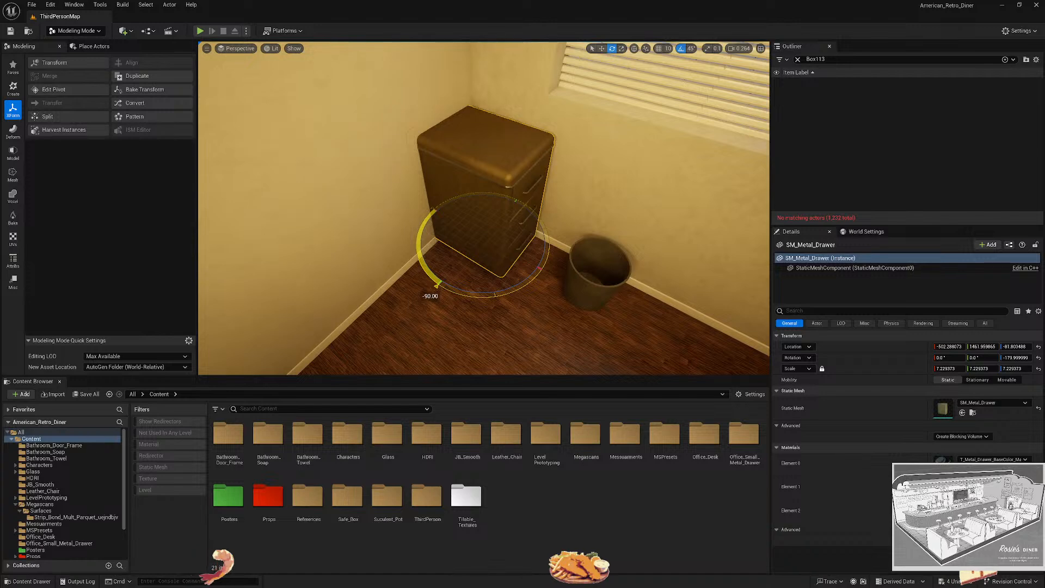
pyautogui.press('w')
pyautogui.moveTo(500, 289); pyautogui.dragTo(530, 280, button='right')
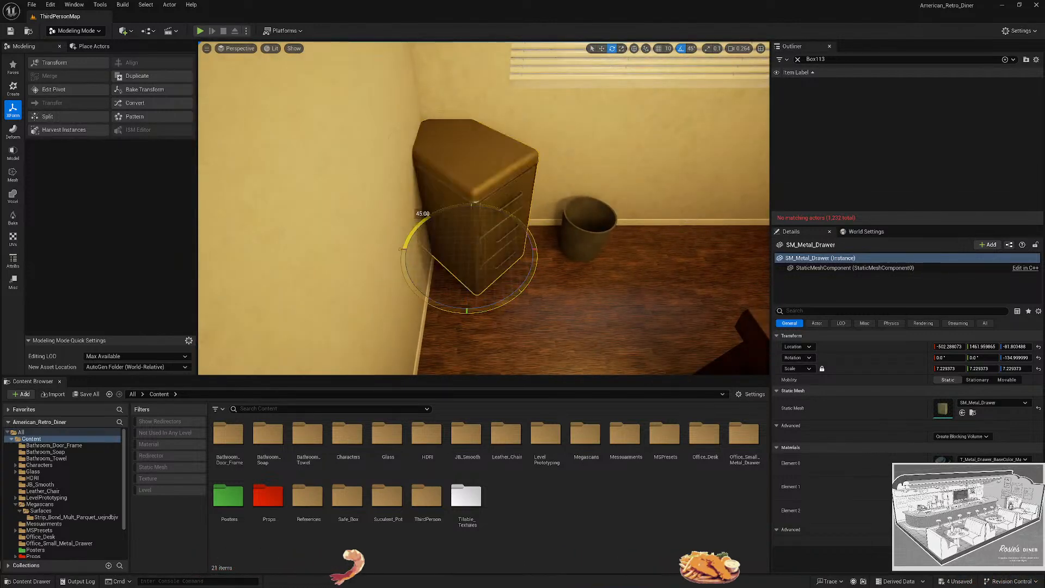
pyautogui.moveTo(402, 250); pyautogui.dragTo(414, 282)
pyautogui.press('w')
# Slide the cabinet away from the window wall to a Y location of about 1426 and nudge it off the side wall.
pyautogui.press('f')
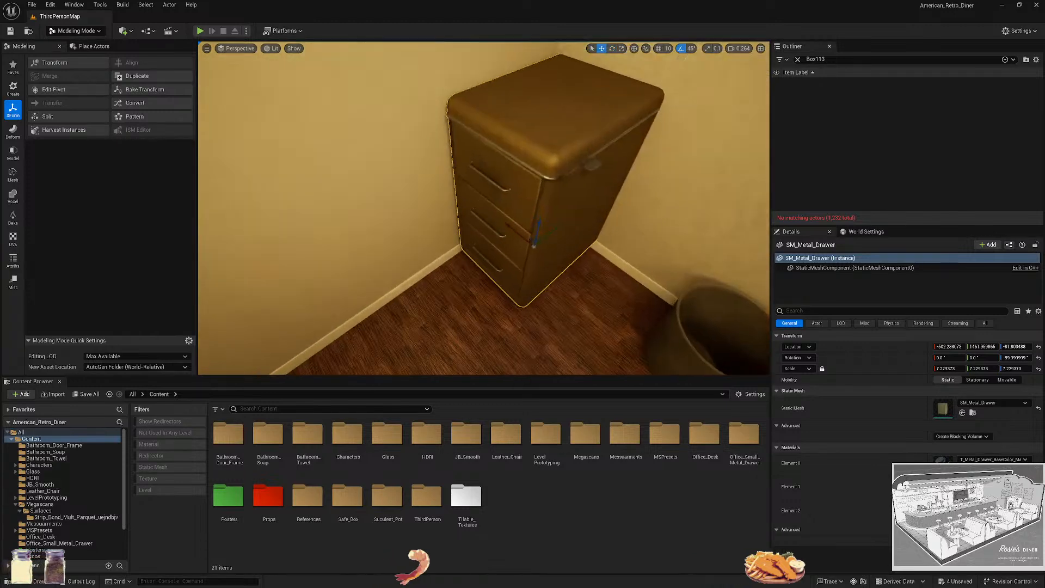
pyautogui.moveTo(555, 228); pyautogui.dragTo(520, 266)
pyautogui.moveTo(520, 266); pyautogui.dragTo(466, 227, button='right')
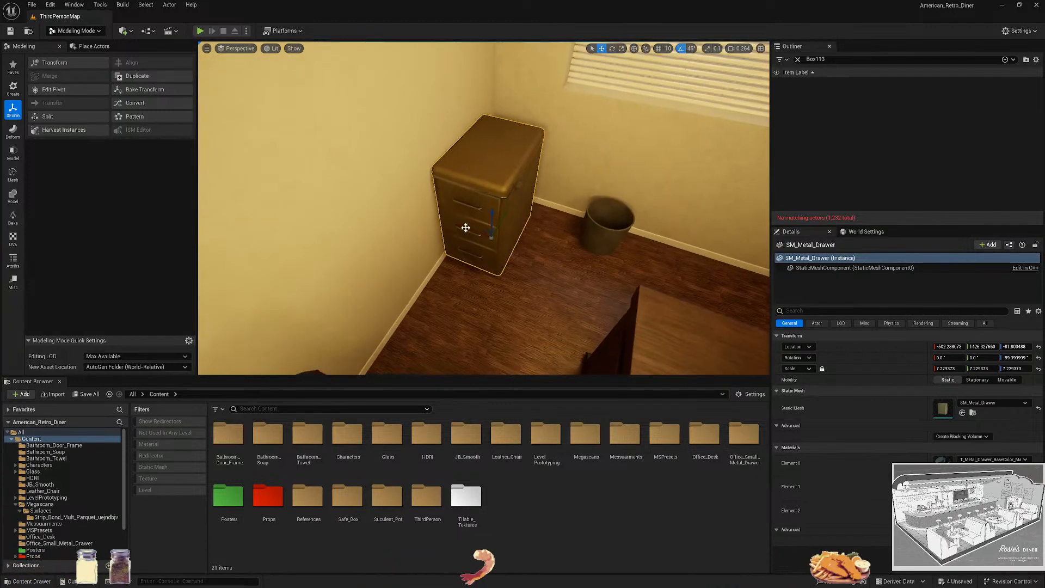
pyautogui.moveTo(465, 227)
pyautogui.mouseDown()
pyautogui.moveTo(525, 226)
pyautogui.moveTo(531, 179)
pyautogui.moveTo(521, 194)
pyautogui.moveTo(483, 202)
pyautogui.moveTo(457, 233)
pyautogui.mouseUp()
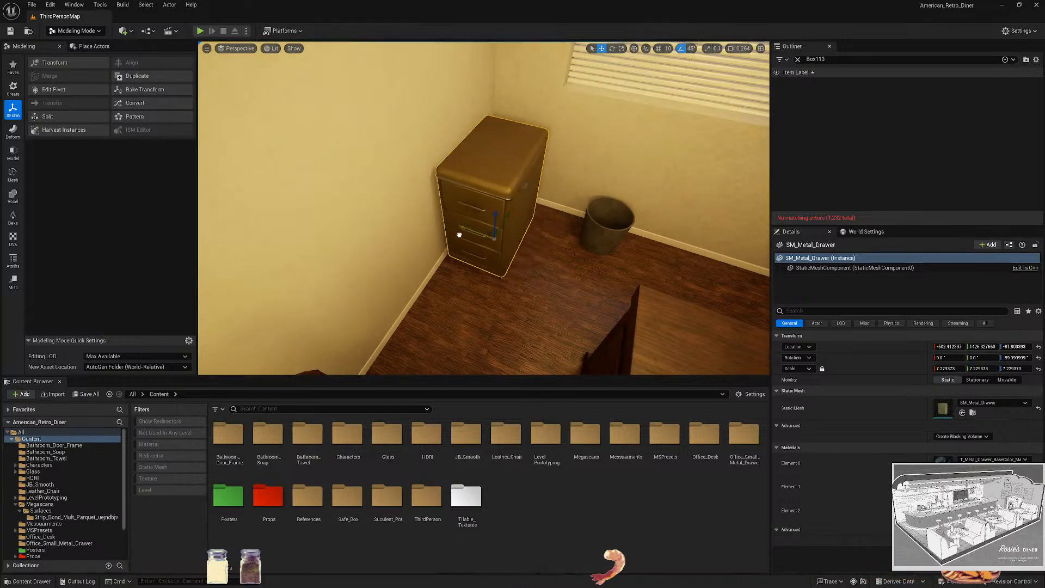
# Fine-tune the cabinet's gap to the side wall and push it back toward the window wall to Y about 1447.
pyautogui.press('w')
pyautogui.moveTo(457, 233); pyautogui.dragTo(509, 269, button='right')
pyautogui.scroll(-3, 462, 152)
pyautogui.press('e')
pyautogui.press('s')
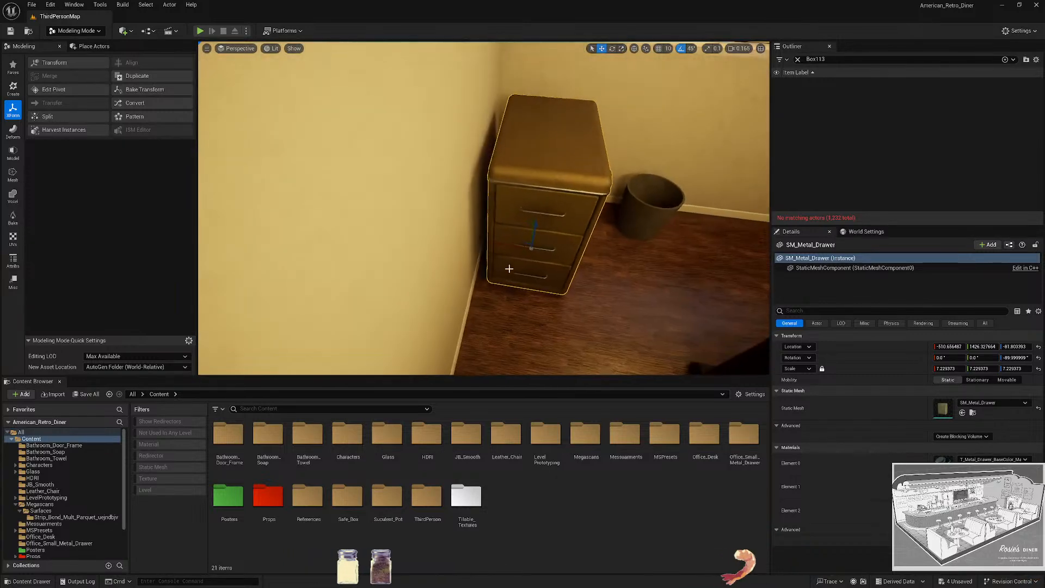
pyautogui.moveTo(497, 246); pyautogui.dragTo(485, 243)
pyautogui.moveTo(485, 242); pyautogui.dragTo(364, 223, button='right')
pyautogui.moveTo(555, 256); pyautogui.dragTo(587, 258)
pyautogui.press('Escape')
# Move the trash bin along the window wall so it stands right beside the metal drawer cabinet.
pyautogui.moveTo(587, 257); pyautogui.dragTo(636, 296, button='right')
pyautogui.click(597, 267)
pyautogui.moveTo(571, 257); pyautogui.dragTo(527, 214)
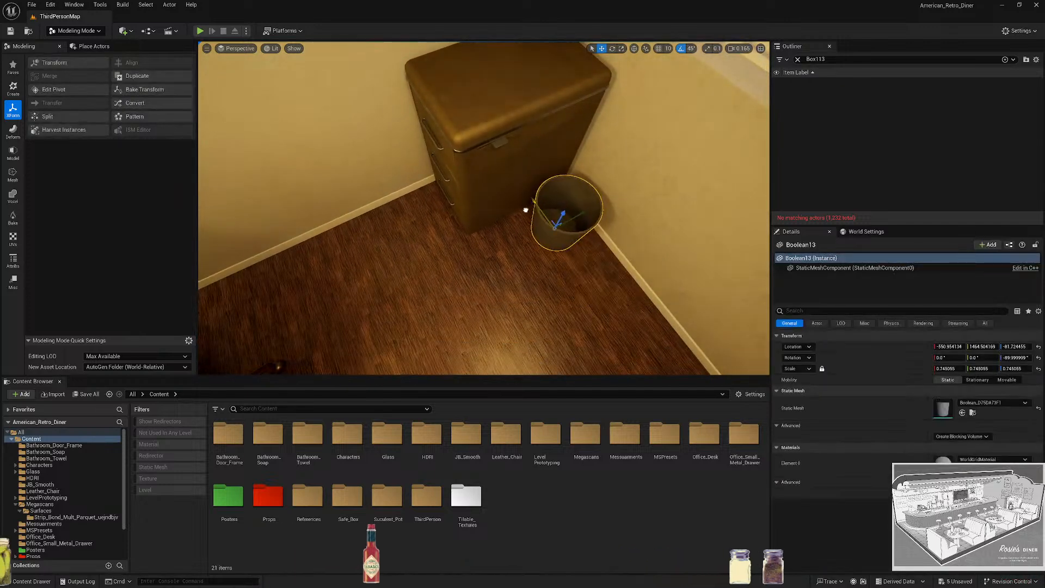
pyautogui.press('Escape')
# Save the level and all modified assets, including the SM_Metal_Drawer mesh.
pyautogui.moveTo(558, 240)
pyautogui.mouseDown(button='right')
pyautogui.moveTo(568, 226)
pyautogui.moveTo(552, 215)
pyautogui.moveTo(552, 198)
pyautogui.moveTo(560, 233)
pyautogui.mouseUp(button='right')
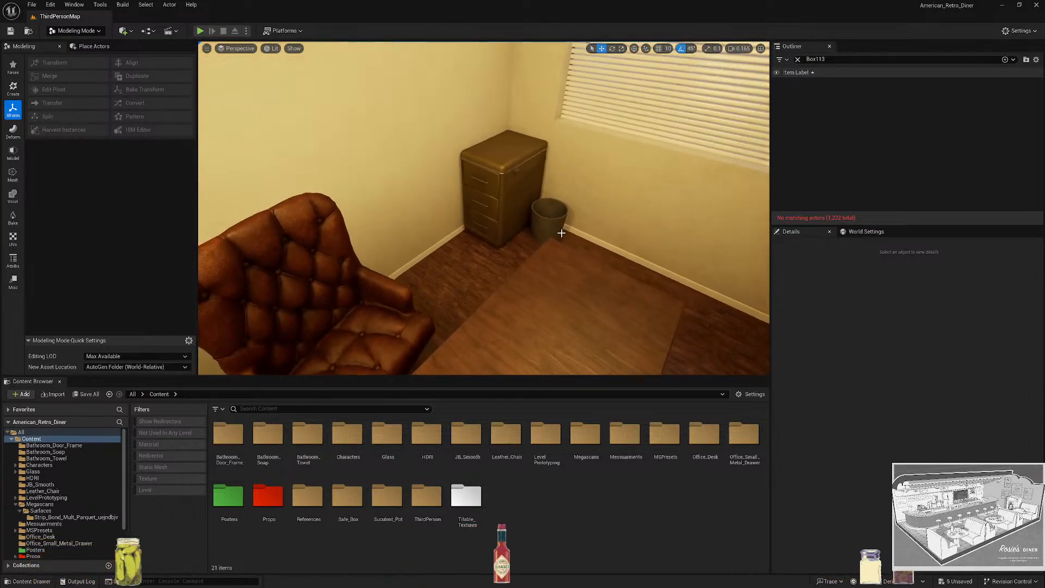
pyautogui.click(10, 30)
pyautogui.click(86, 394)
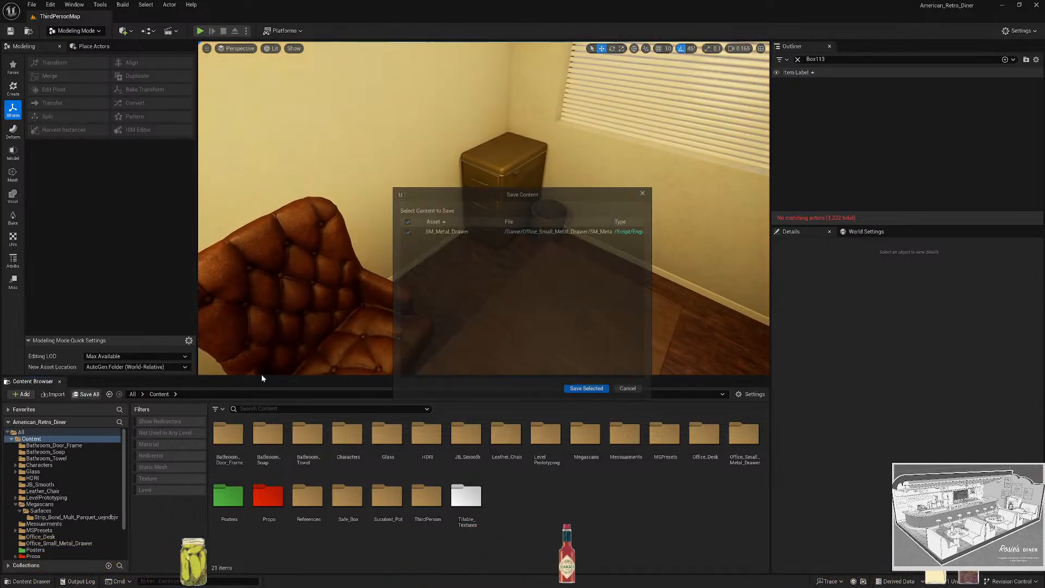
pyautogui.click(601, 392)
# Locate the metal drawer cabinet's mesh asset in the project content and enlarge the asset thumbnails.
pyautogui.click(509, 197)
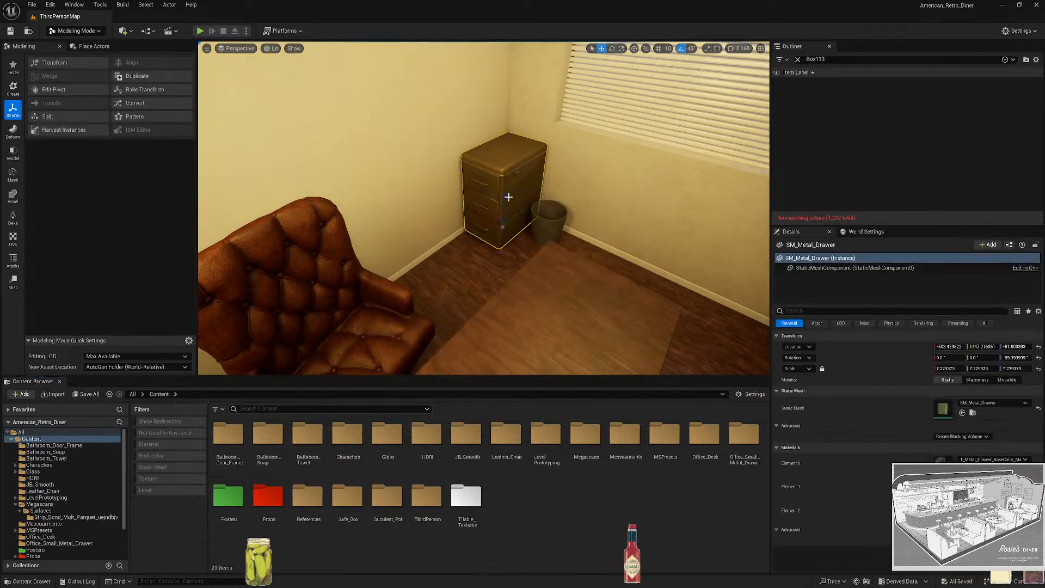
pyautogui.hotkey('ctrl', 'b')
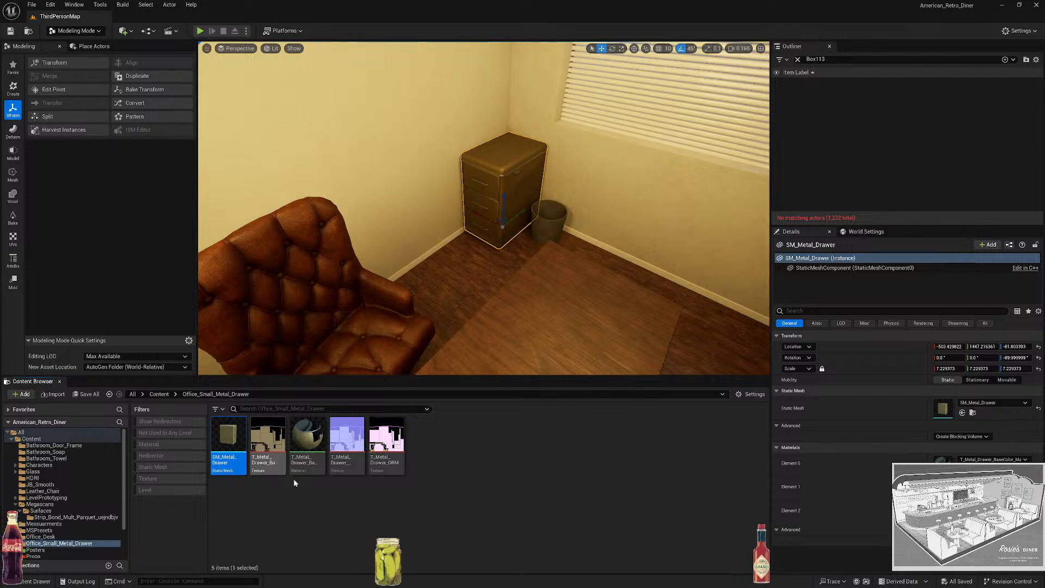
pyautogui.keyDown('ctrl'); pyautogui.scroll(2, 243, 452); pyautogui.keyUp('ctrl')
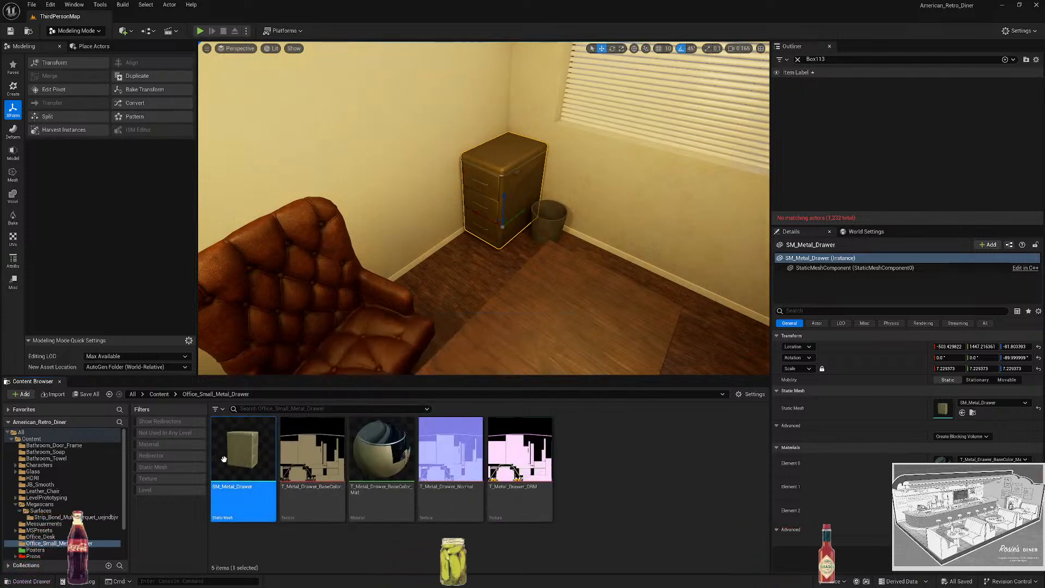
# Bake the cabinet's rotation and full scale into its mesh with Bake Transform.
pyautogui.moveTo(435, 227); pyautogui.dragTo(464, 195, button='right')
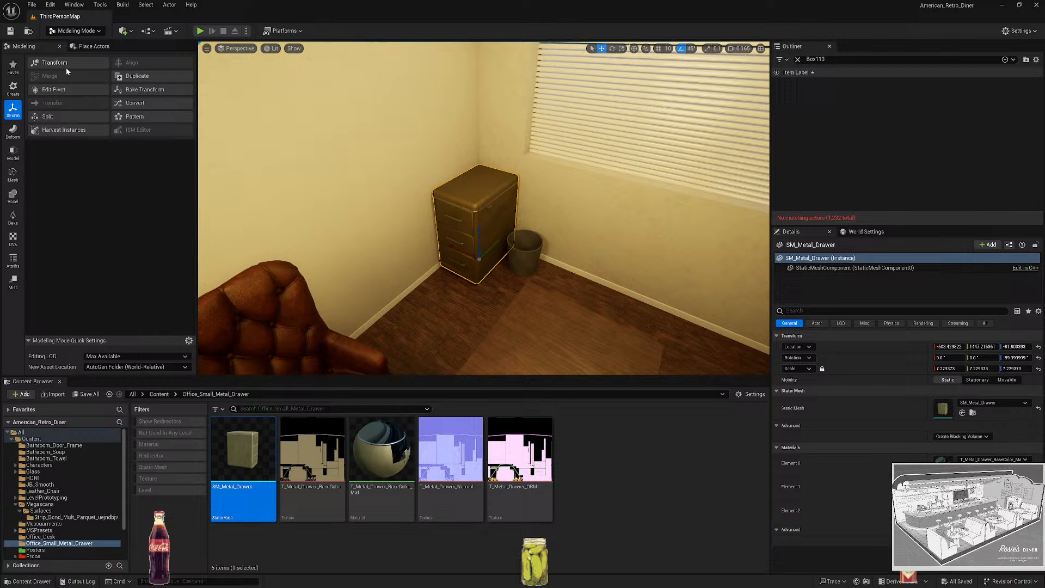
pyautogui.click(172, 89)
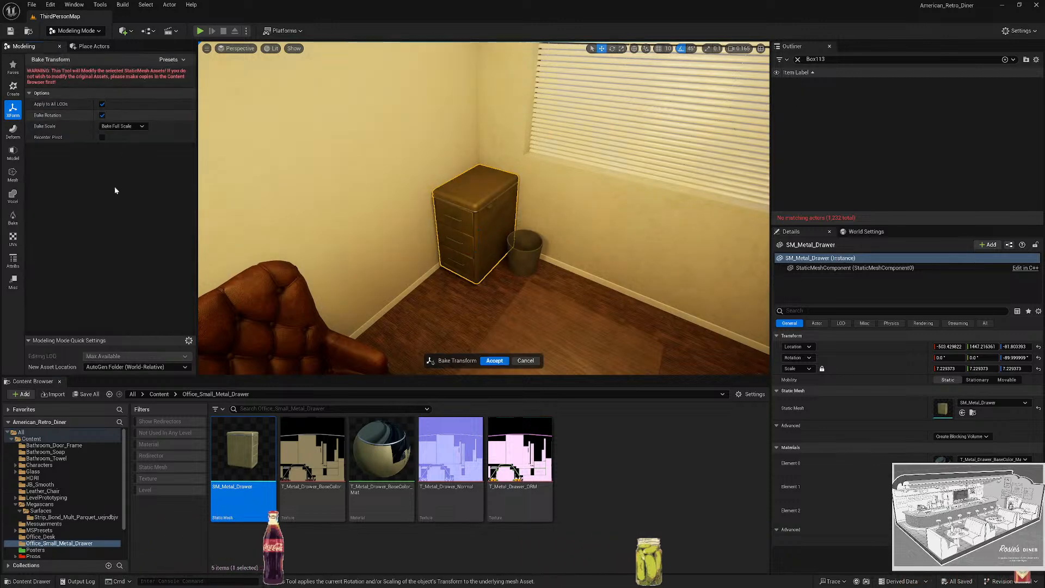
pyautogui.click(504, 362)
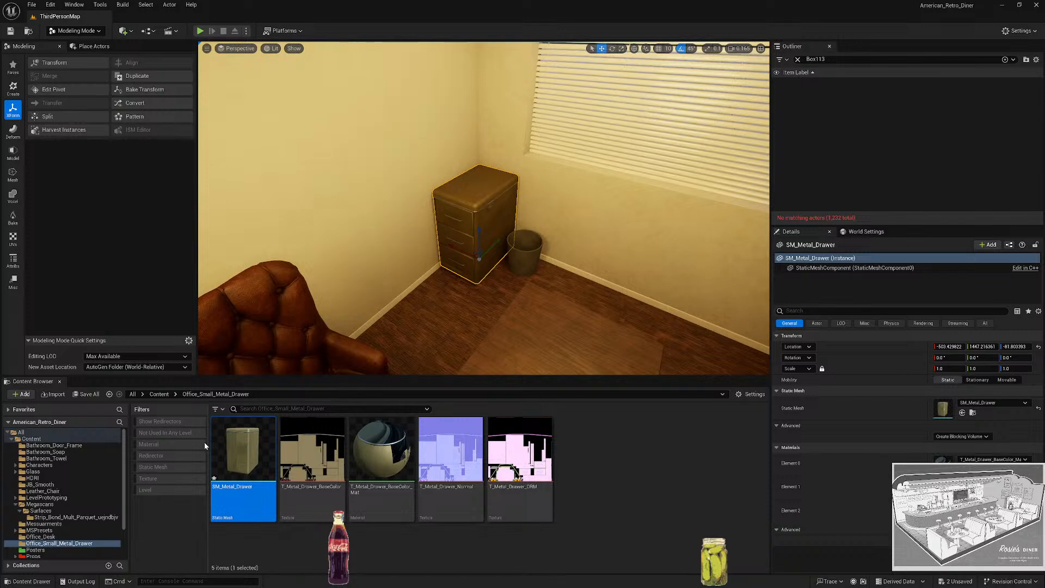
# Rotate the cabinet to 180° about Z and bake that rotation into its mesh.
pyautogui.moveTo(508, 240); pyautogui.dragTo(506, 240, button='right')
pyautogui.press('e')
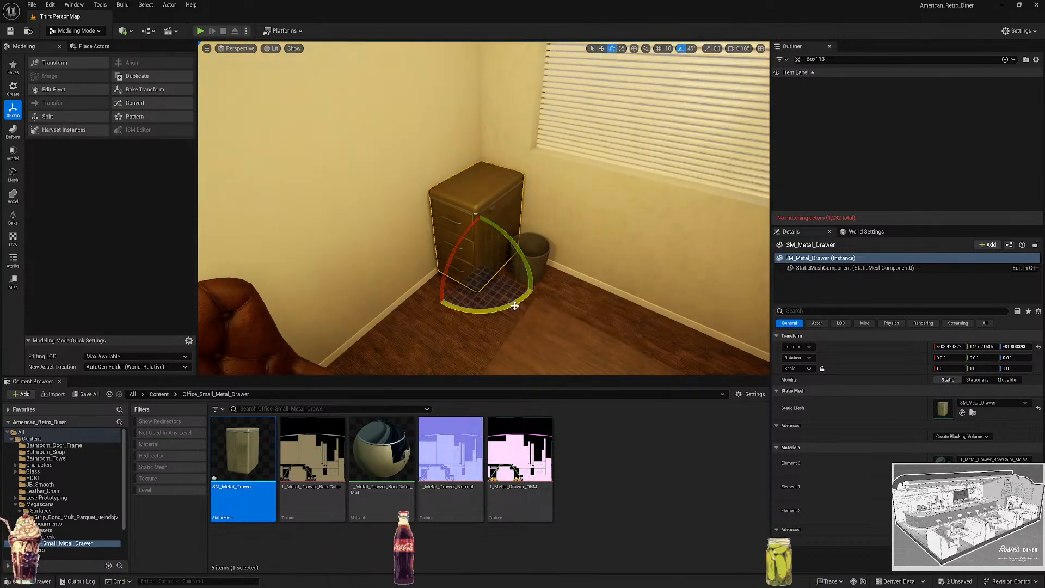
pyautogui.moveTo(514, 306); pyautogui.dragTo(543, 295)
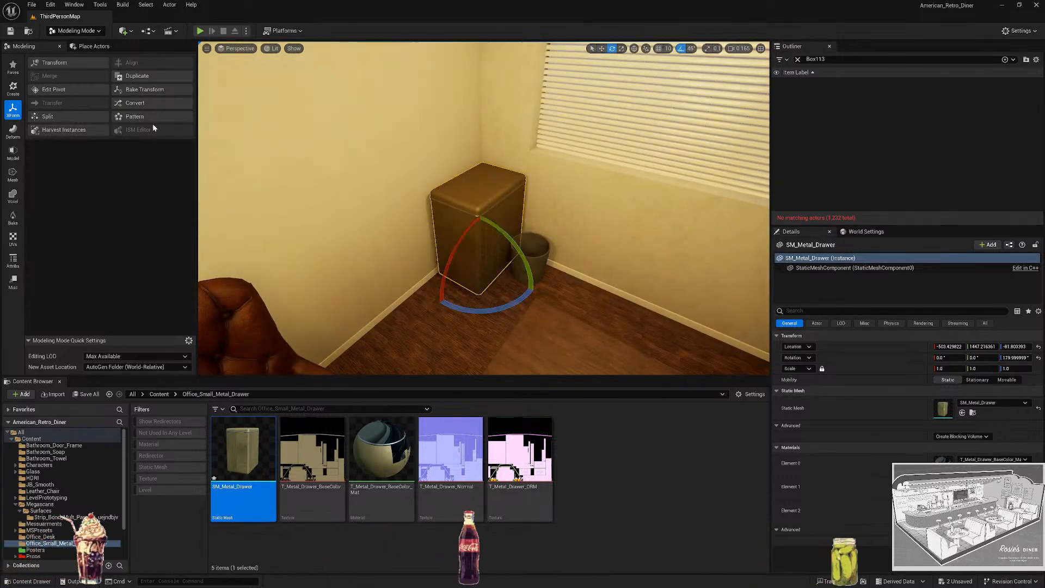
pyautogui.click(144, 89)
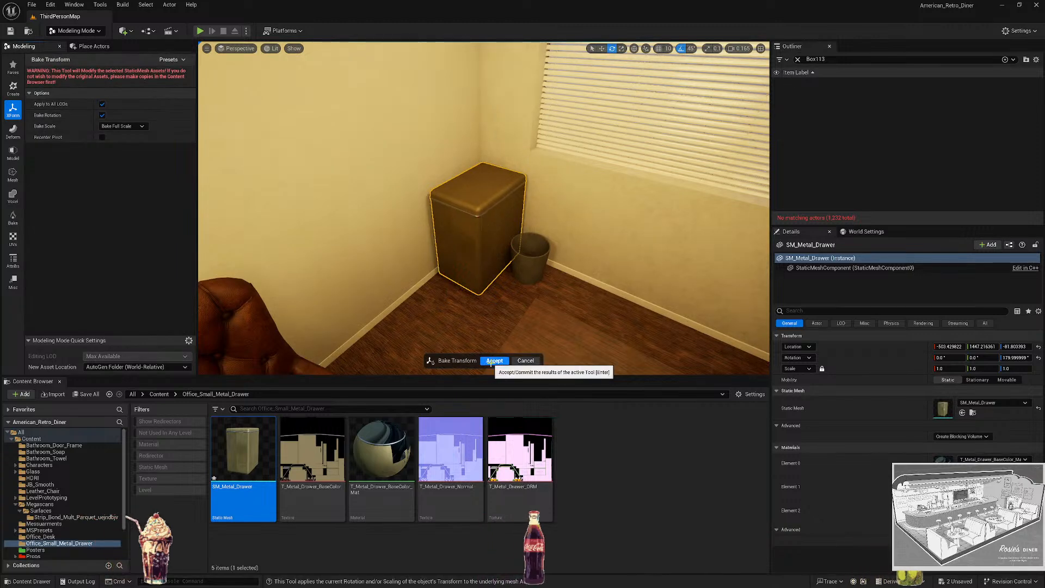
pyautogui.click(493, 361)
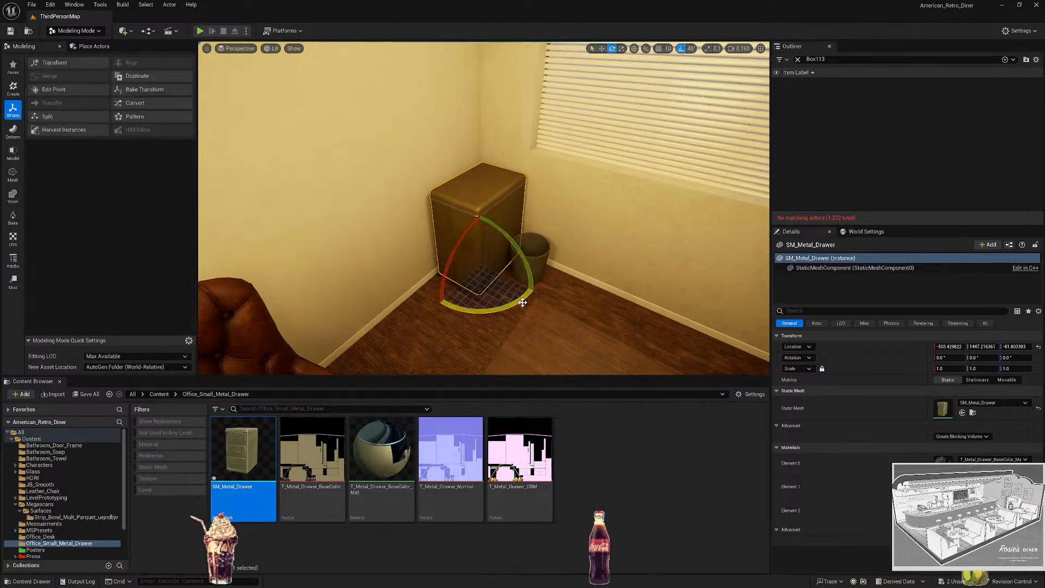
# Rotate the cabinet to 180° so its drawers face the room again, deselect it, and enlarge the asset thumbnails further.
pyautogui.moveTo(516, 302)
pyautogui.mouseDown()
pyautogui.moveTo(530, 297)
pyautogui.moveTo(501, 308)
pyautogui.mouseUp()
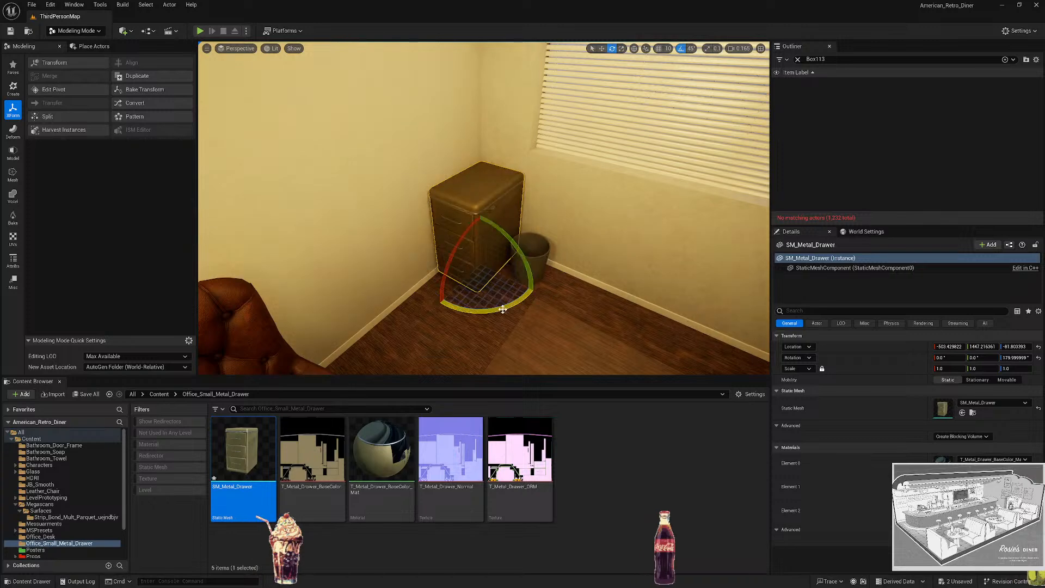
pyautogui.press('Escape')
pyautogui.keyDown('ctrl'); pyautogui.scroll(3, 260, 476); pyautogui.keyUp('ctrl')
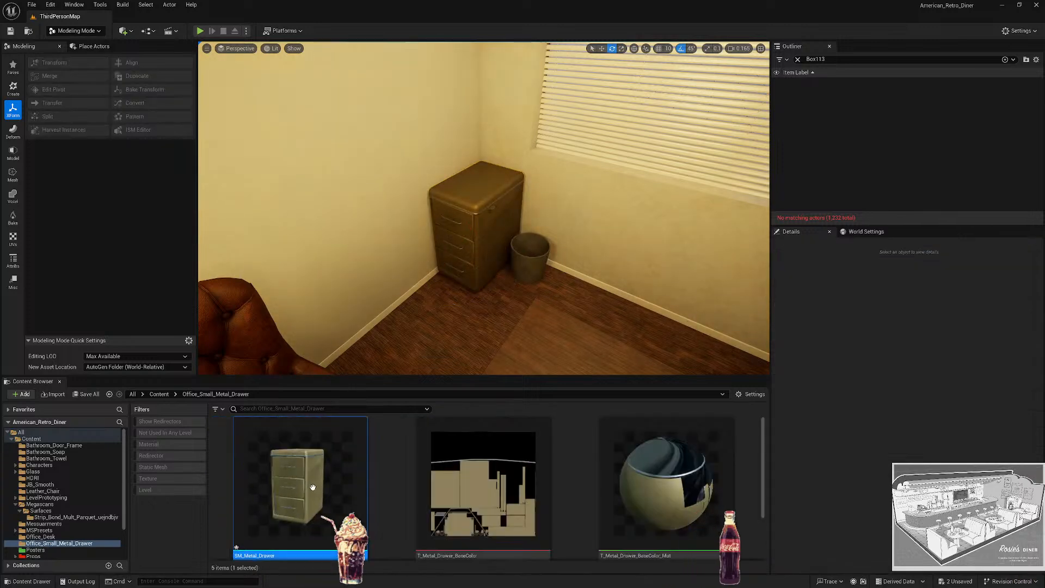
# Reduce the asset thumbnail size, save all modified assets, and return to the top-level Content folder.
pyautogui.keyDown('ctrl'); pyautogui.scroll(-4, 313, 487); pyautogui.keyUp('ctrl')
pyautogui.keyDown('ctrl'); pyautogui.scroll(2, 283, 482); pyautogui.keyUp('ctrl')
pyautogui.click(604, 482)
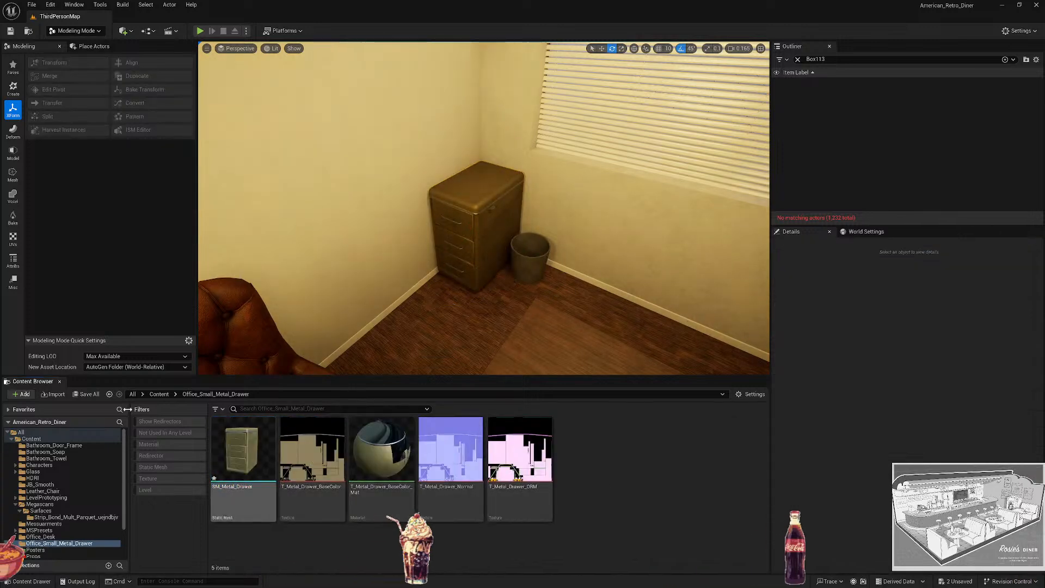
pyautogui.hotkey('ctrl', 'shift', 's')
pyautogui.click(586, 389)
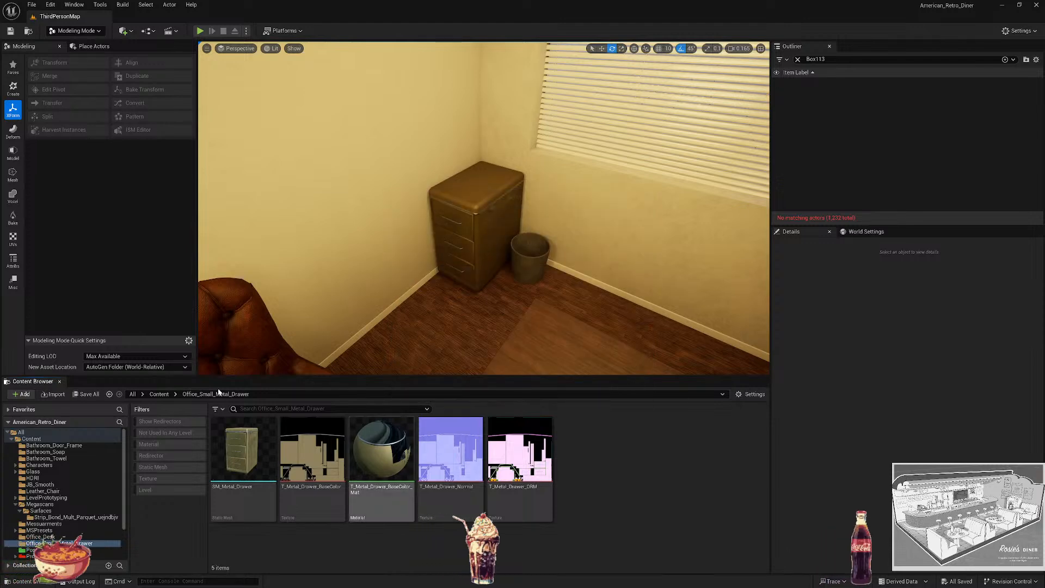
pyautogui.keyDown('ctrl'); pyautogui.scroll(-2, 305, 468); pyautogui.keyUp('ctrl')
pyautogui.keyDown('ctrl'); pyautogui.scroll(2, 305, 468); pyautogui.keyUp('ctrl')
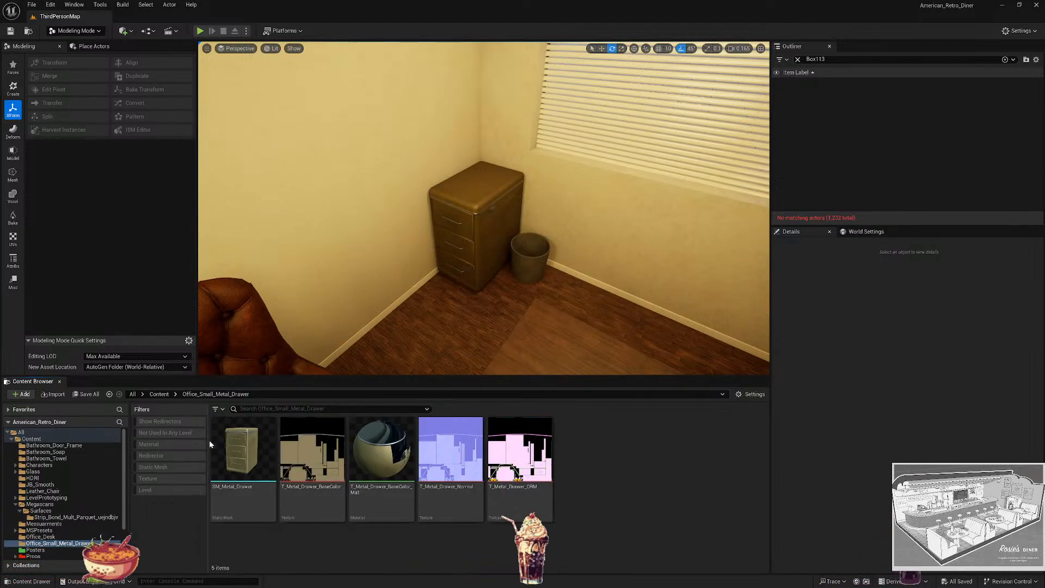
pyautogui.click(158, 394)
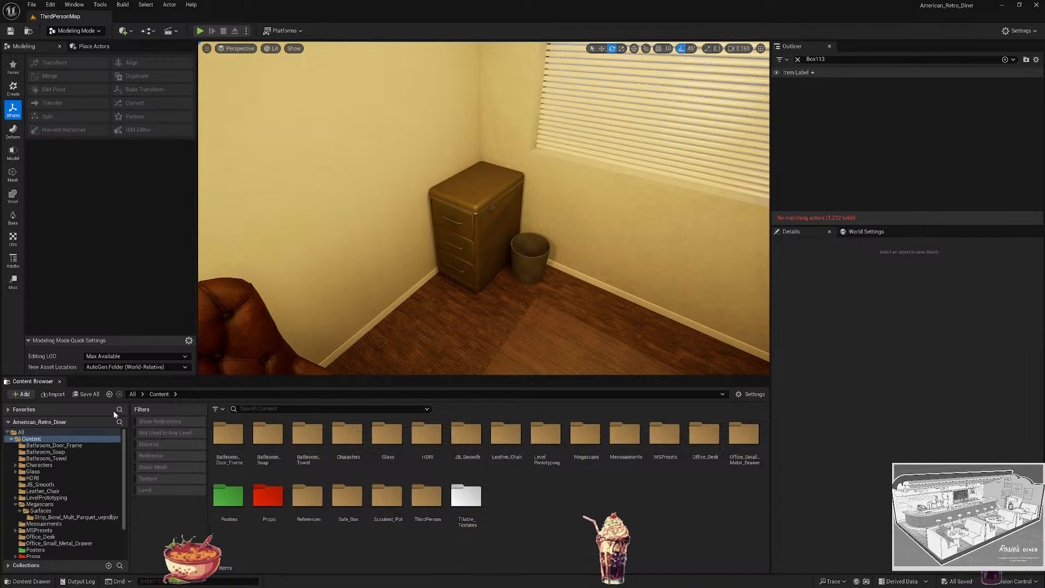
# Open the placed metal drawer cabinet's mesh asset for editing and filter its details by "collision".
pyautogui.click(469, 249)
pyautogui.press('q')
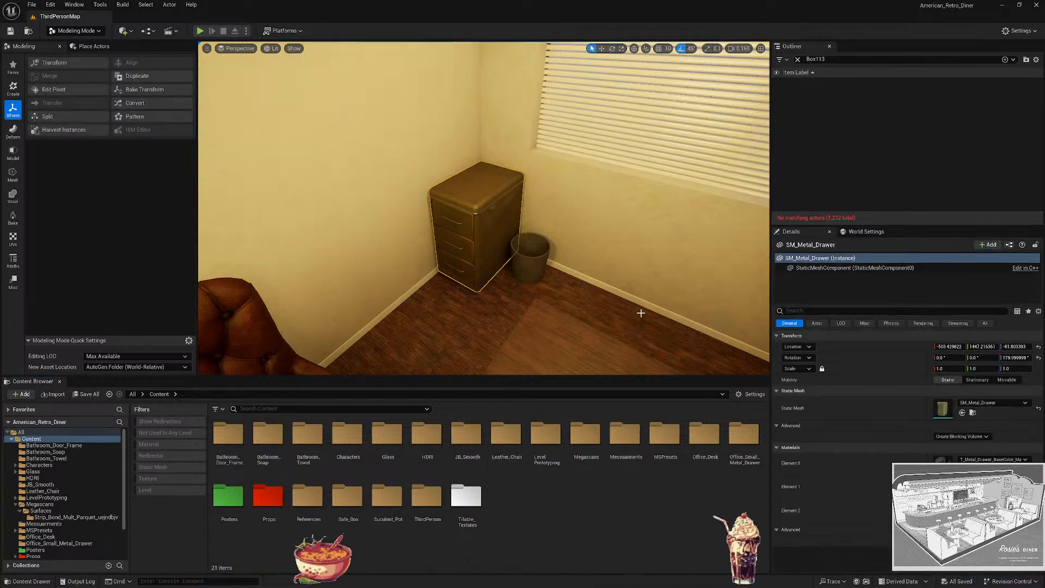
pyautogui.hotkey('ctrl', 'b')
pyautogui.doubleClick(229, 438)
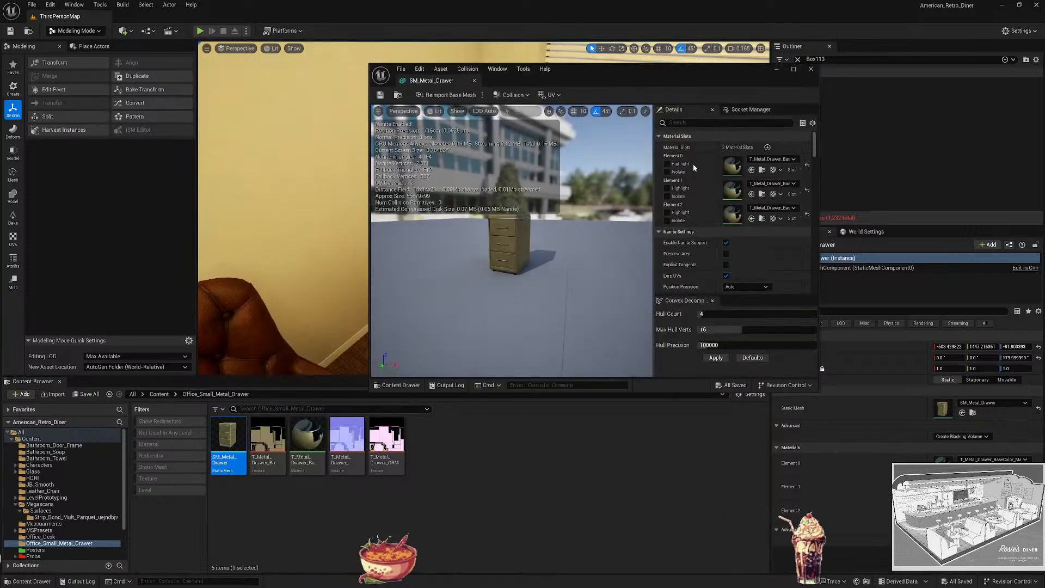
pyautogui.click(723, 123)
pyautogui.write('col')
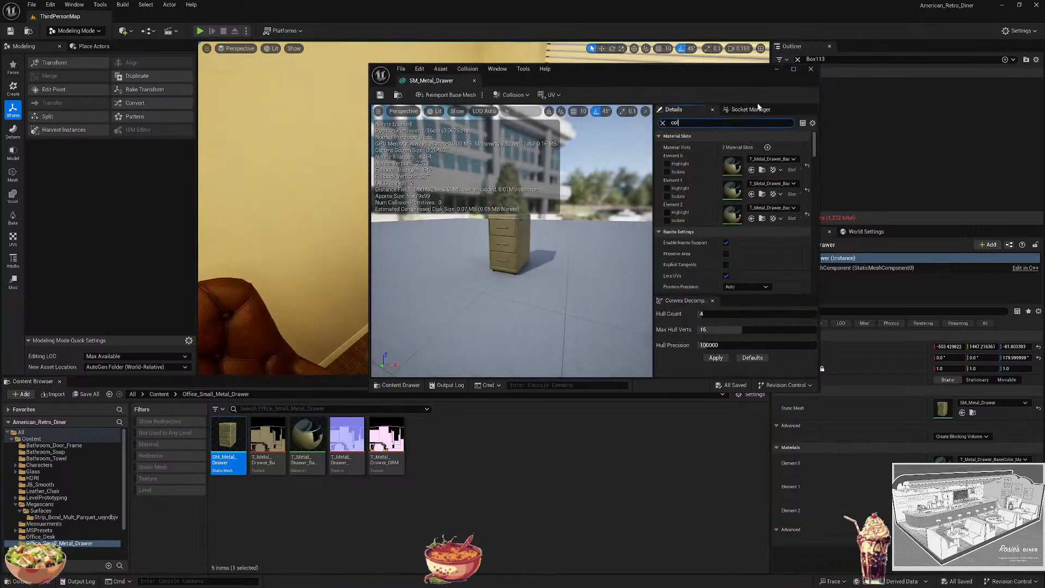
pyautogui.write('lision')
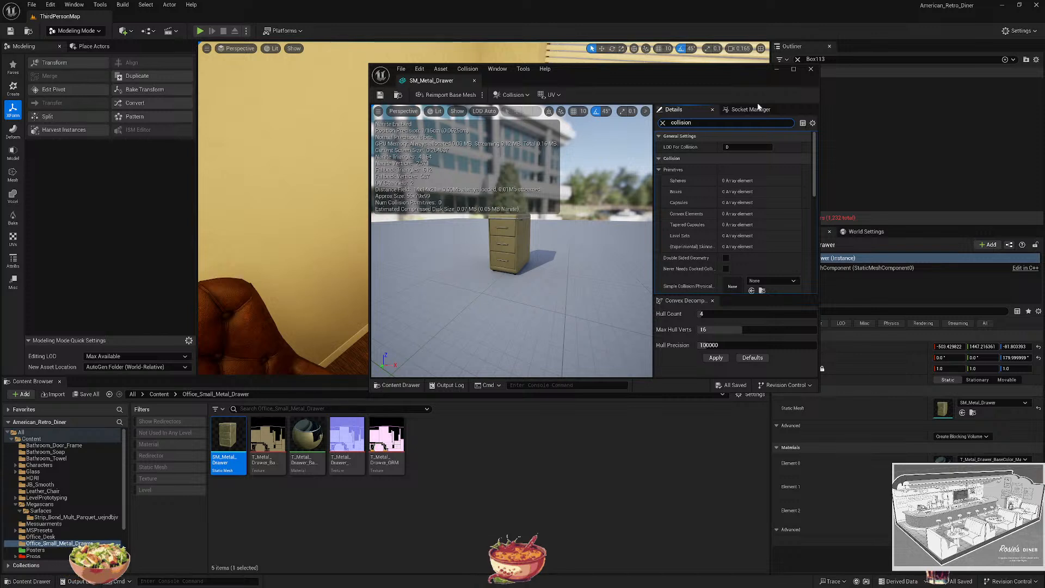
pyautogui.scroll(-3, 759, 221)
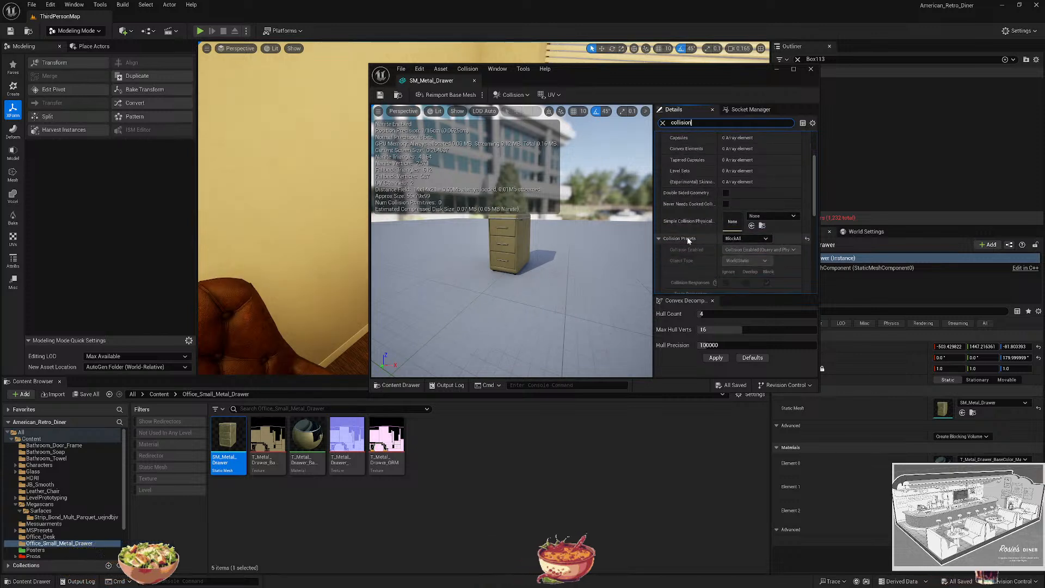
# Set the cabinet mesh's Collision Complexity to Use Complex Collision As Simple, then save and close the mesh asset.
pyautogui.click(759, 239)
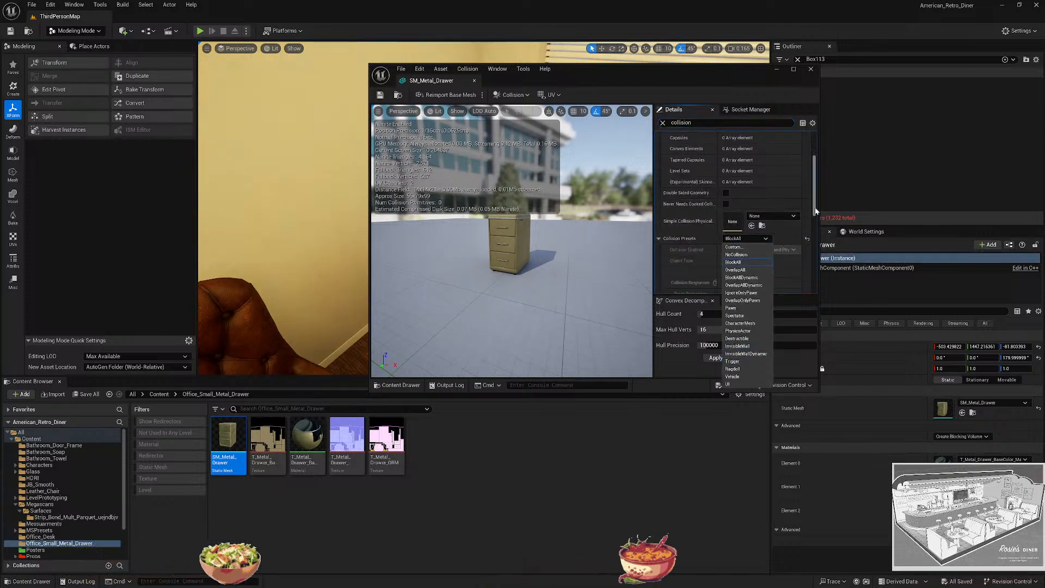
pyautogui.click(790, 227)
pyautogui.scroll(-8, 788, 226)
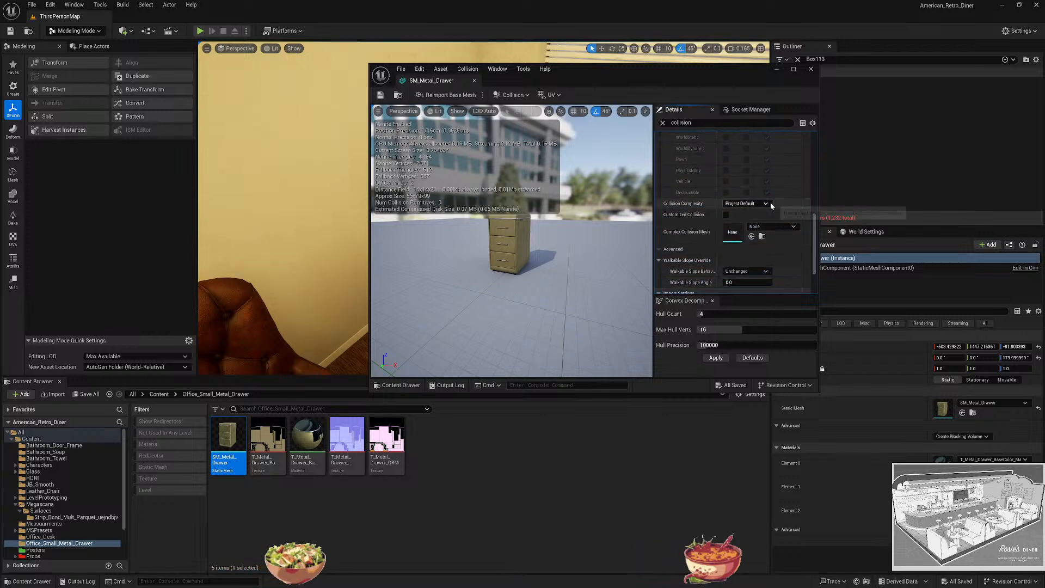
pyautogui.click(747, 203)
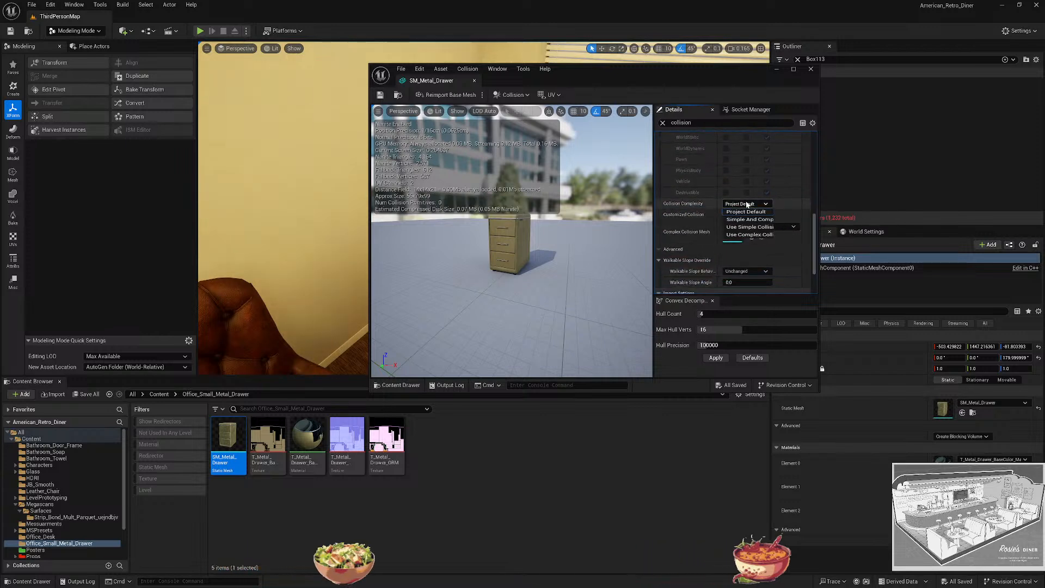
pyautogui.click(749, 234)
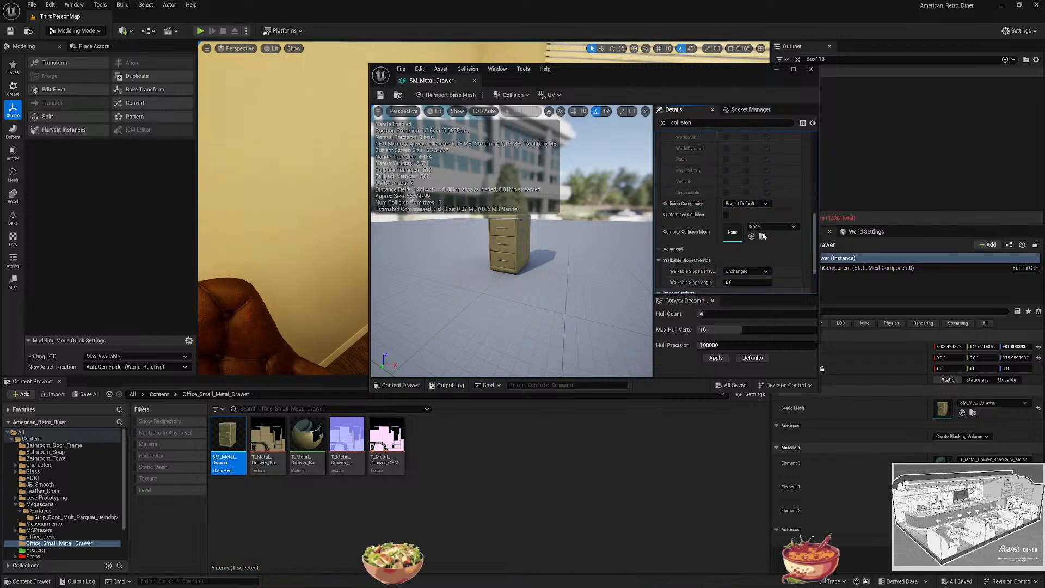
pyautogui.click(380, 95)
pyautogui.click(810, 69)
# Deselect the metal drawer cabinet and return to the top-level Content folder.
pyautogui.moveTo(450, 203); pyautogui.dragTo(450, 229, button='right')
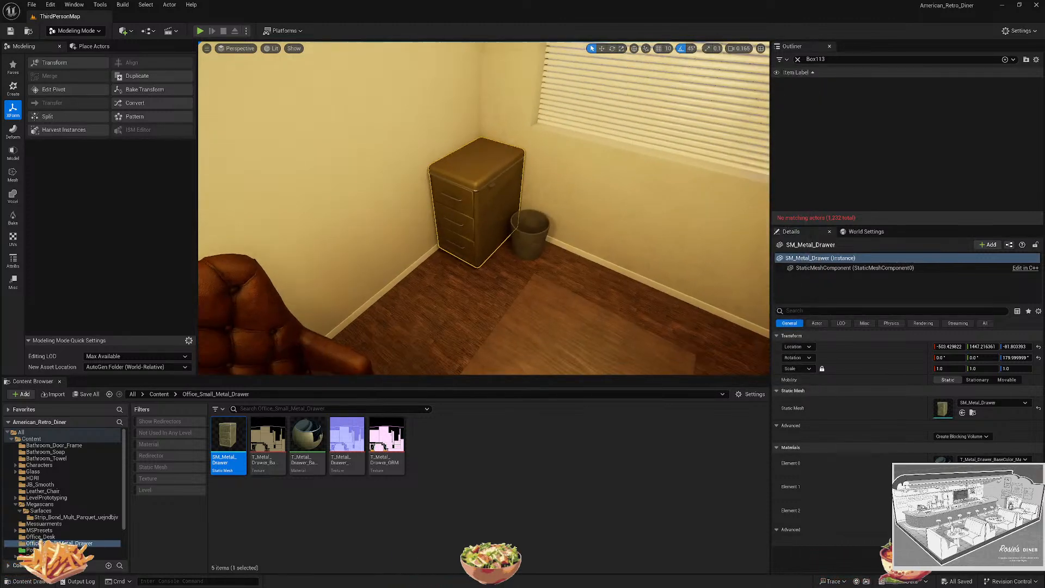
pyautogui.press('Escape')
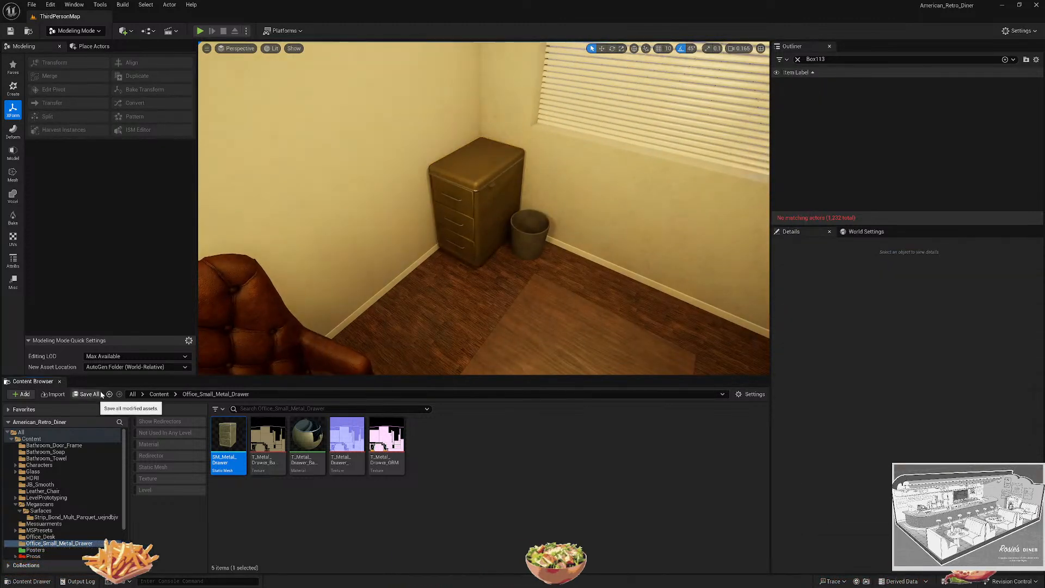
pyautogui.click(158, 394)
# Start a play test from the top of the office desk, facing the cabinet corner.
pyautogui.moveTo(522, 254); pyautogui.dragTo(599, 254, button='right')
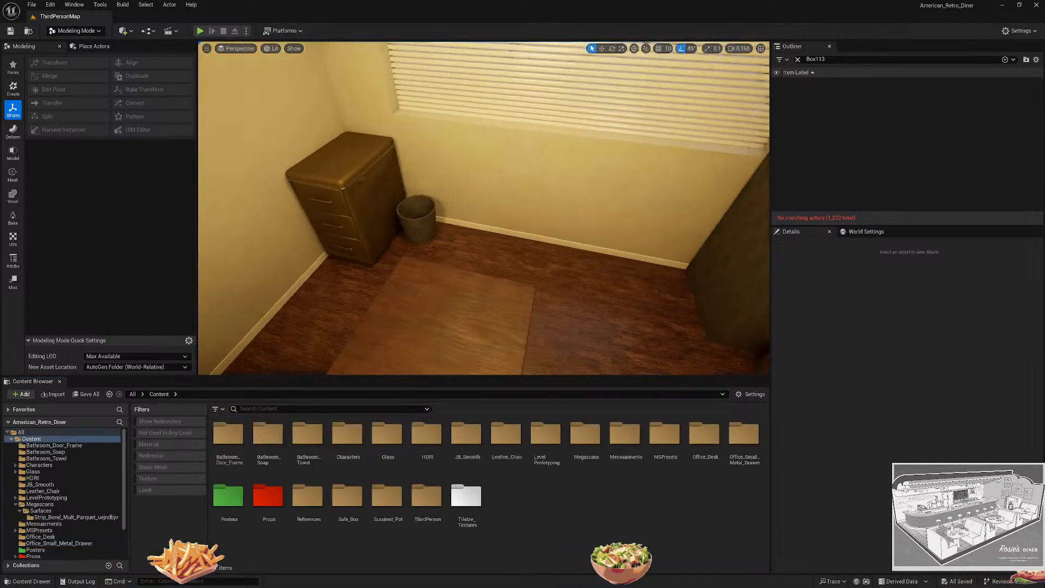
pyautogui.press('s')
pyautogui.moveTo(468, 281); pyautogui.dragTo(435, 299, button='right')
pyautogui.rightClick(379, 239)
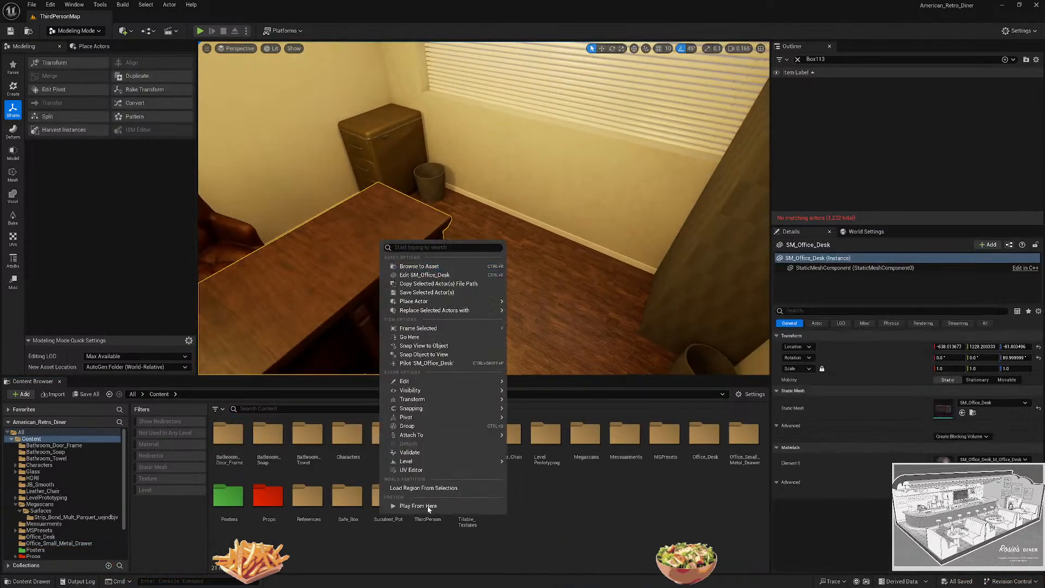
pyautogui.click(430, 502)
pyautogui.click(469, 222)
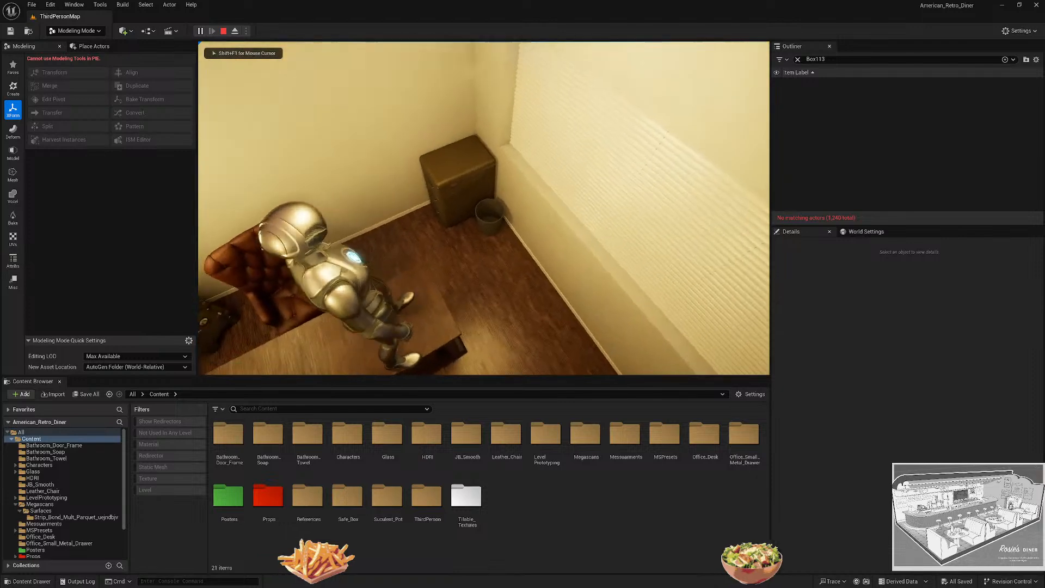
# Walk and jump the character against the drawer cabinet to test its collision, then stop the play test.
pyautogui.press('w')
pyautogui.press('space')
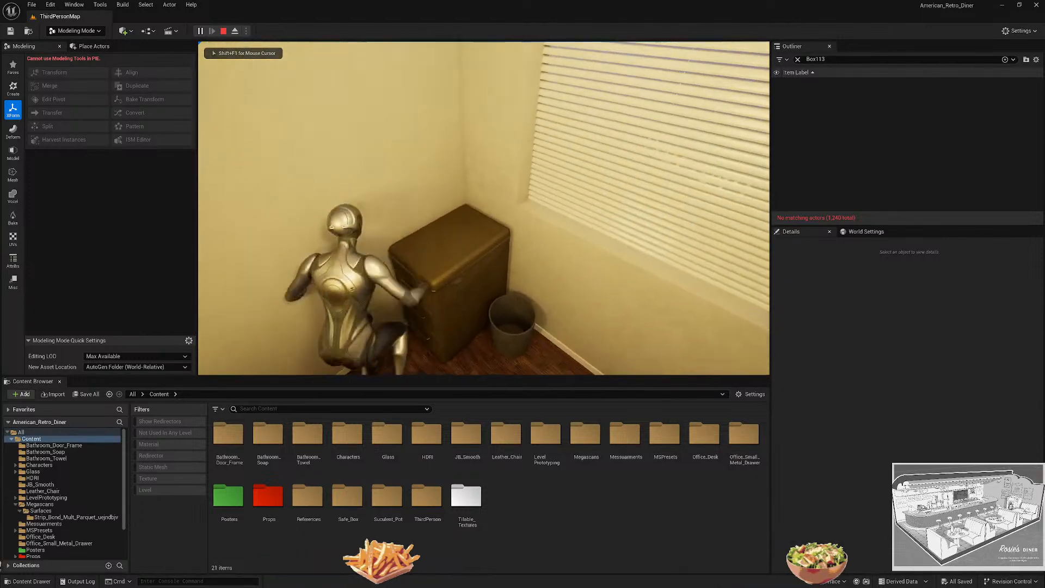
pyautogui.press('w')
pyautogui.press('space')
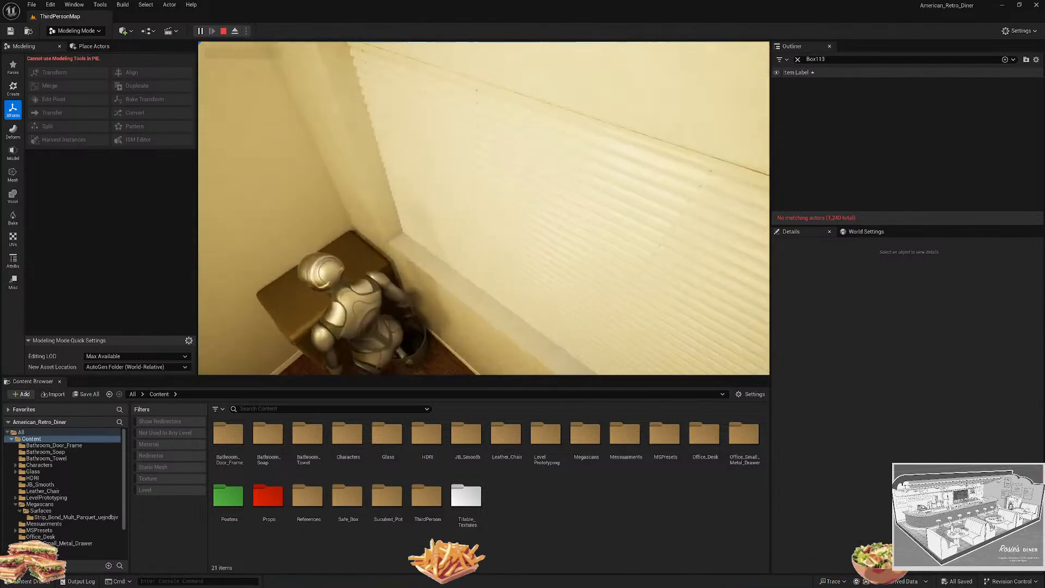
pyautogui.press('a')
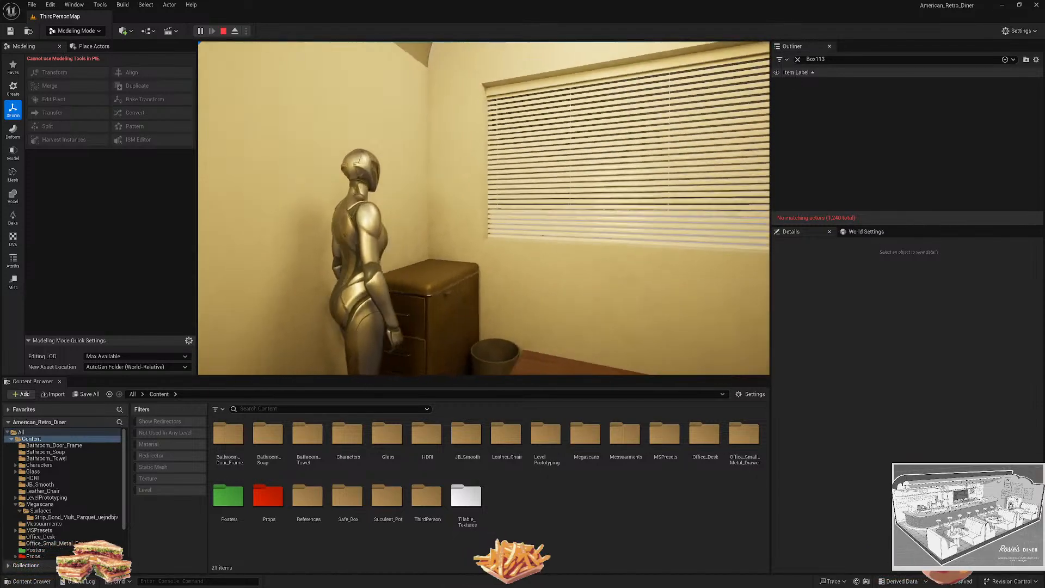
pyautogui.press('d')
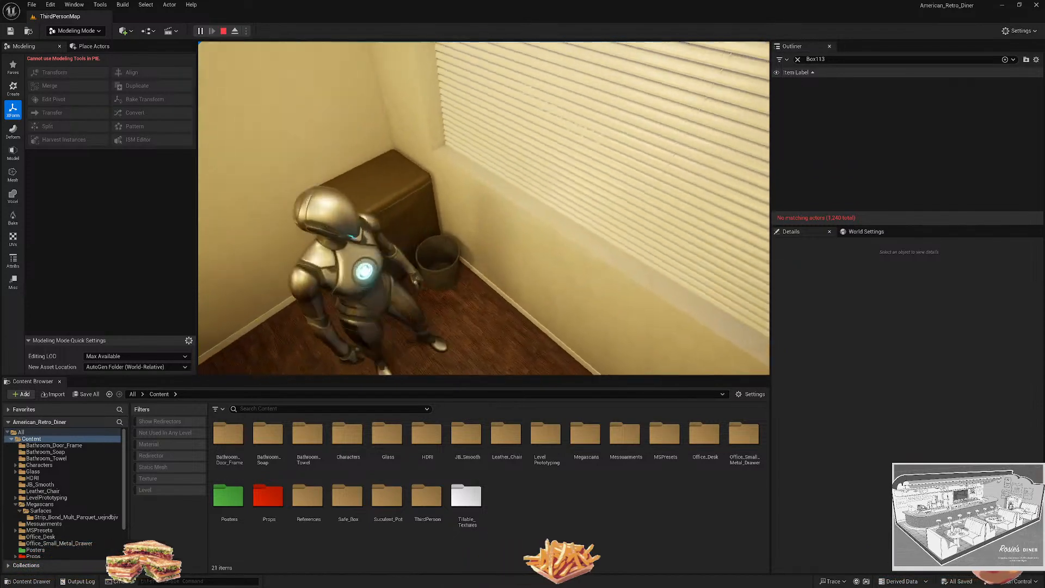
pyautogui.press('a')
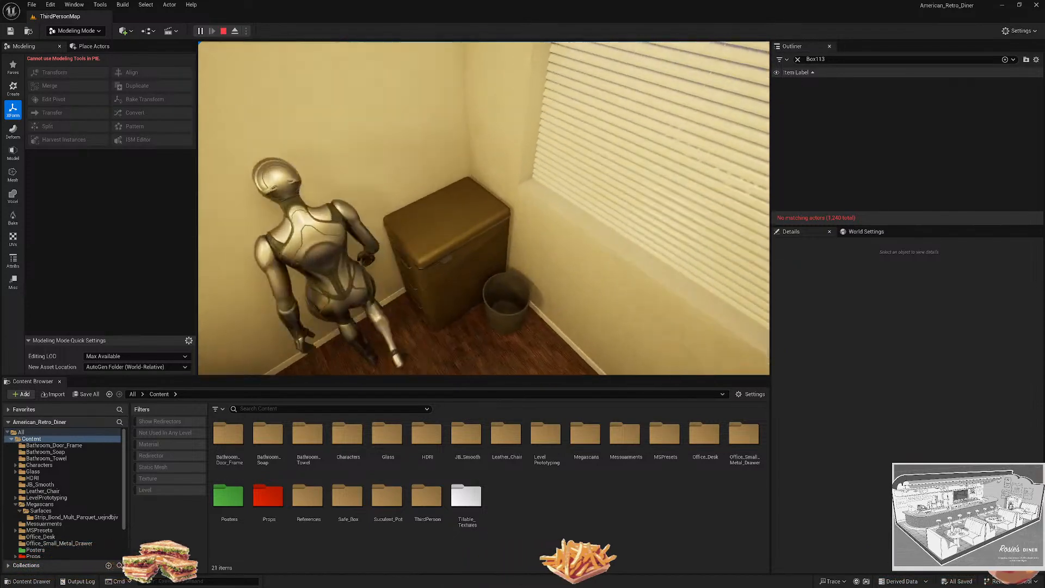
pyautogui.press('s')
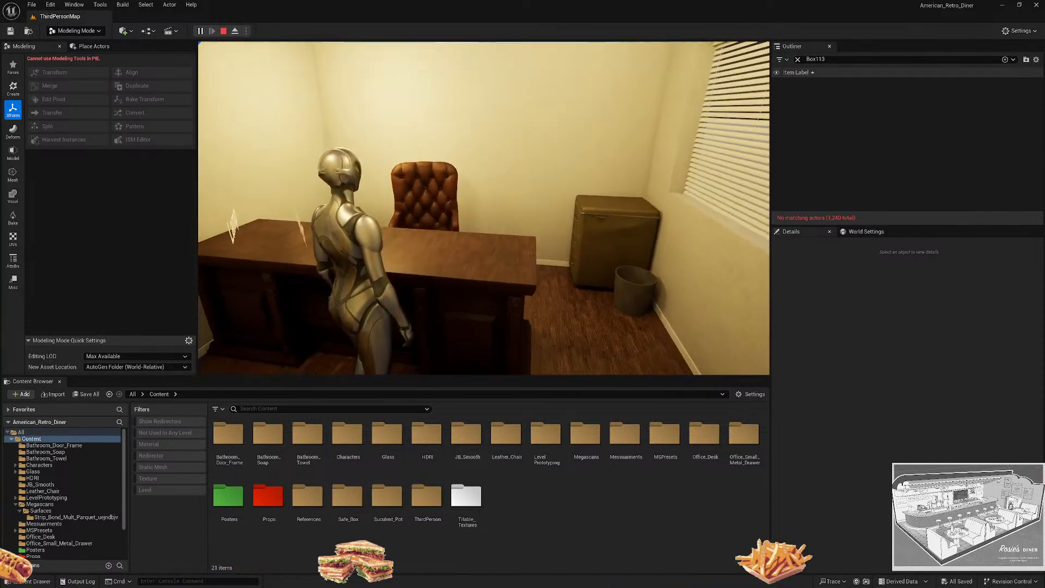
pyautogui.press('Escape')
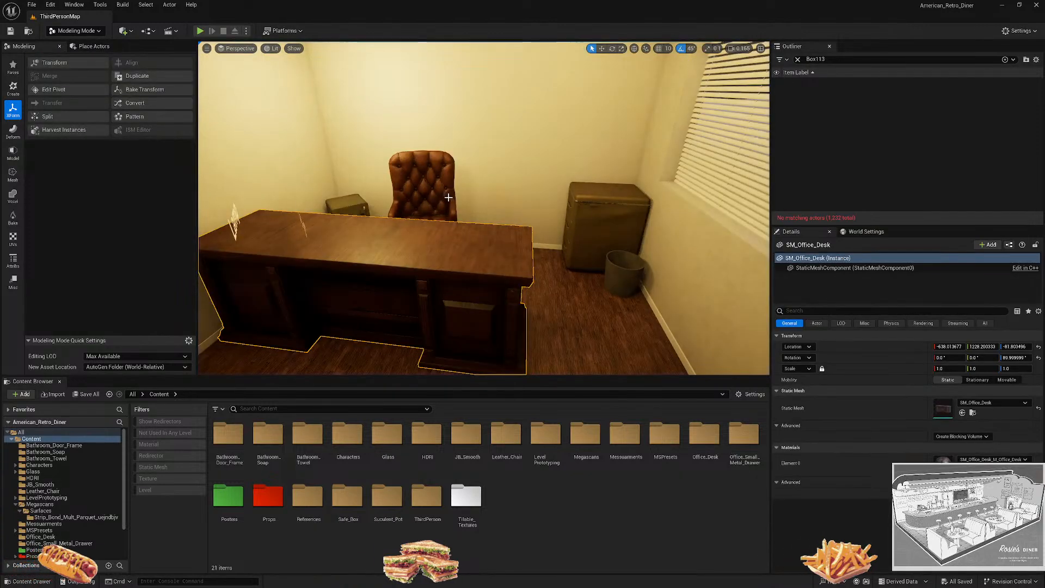
# Deselect the desk and examine the metal drawer cabinet's front and fit in the corner up close.
pyautogui.press('Escape')
pyautogui.press('w')
pyautogui.scroll(-3, 444, 196)
pyautogui.moveTo(444, 195); pyautogui.dragTo(533, 210, button='right')
pyautogui.press('w')
pyautogui.scroll(2, 490, 180)
pyautogui.press('w')
pyautogui.scroll(1, 517, 190)
pyautogui.press('w')
pyautogui.press('s')
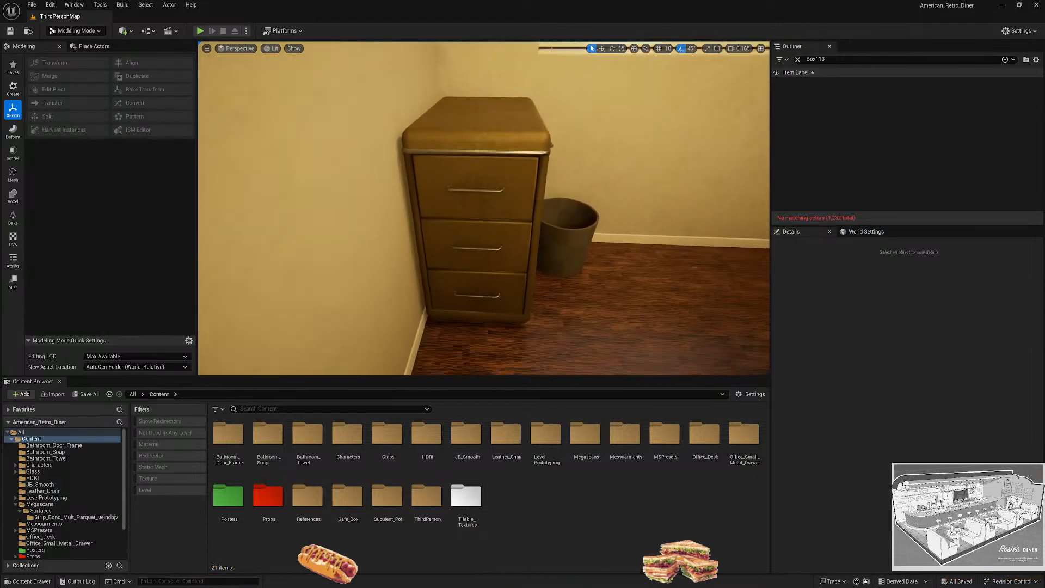
# Try to nudge the metal drawer cabinet slightly sideways, then deselect it.
pyautogui.click(498, 170)
pyautogui.press('w')
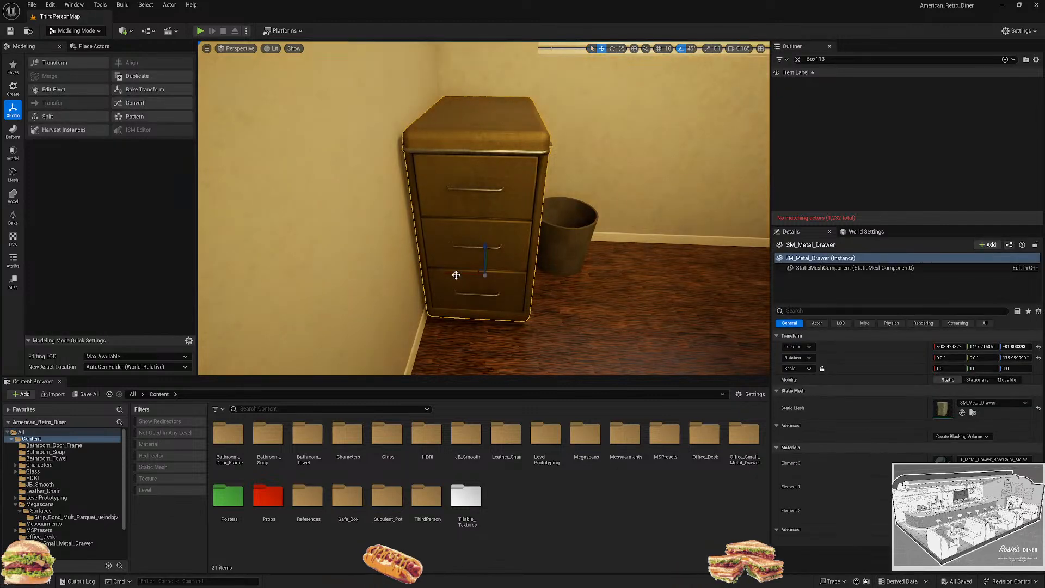
pyautogui.moveTo(452, 273); pyautogui.dragTo(454, 274)
pyautogui.press('Escape')
# Examine the whole office from several angles, toggling Game View to check the cabinet beside the desk, chair and safe.
pyautogui.moveTo(454, 274); pyautogui.dragTo(223, 273, button='right')
pyautogui.press('d')
pyautogui.scroll(2, 454, 274)
pyautogui.press('d')
pyautogui.press('a')
pyautogui.scroll(-4, 454, 274)
pyautogui.press('s')
pyautogui.scroll(3, 453, 274)
pyautogui.press('d')
pyautogui.press('g')
pyautogui.press('g')
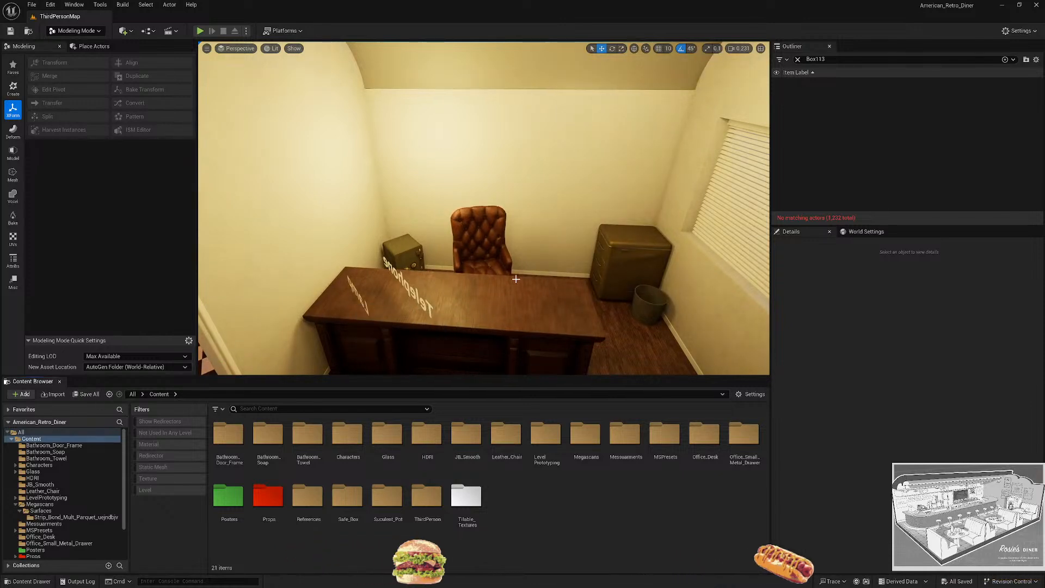
pyautogui.moveTo(516, 278); pyautogui.dragTo(614, 308, button='right')
pyautogui.press('s')
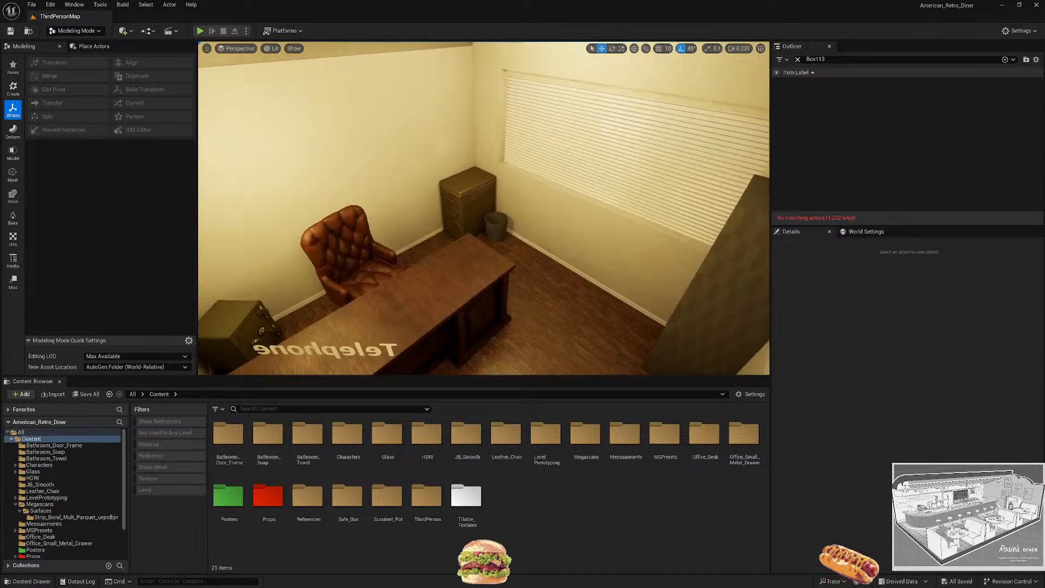
pyautogui.moveTo(383, 108); pyautogui.dragTo(317, 125, button='right')
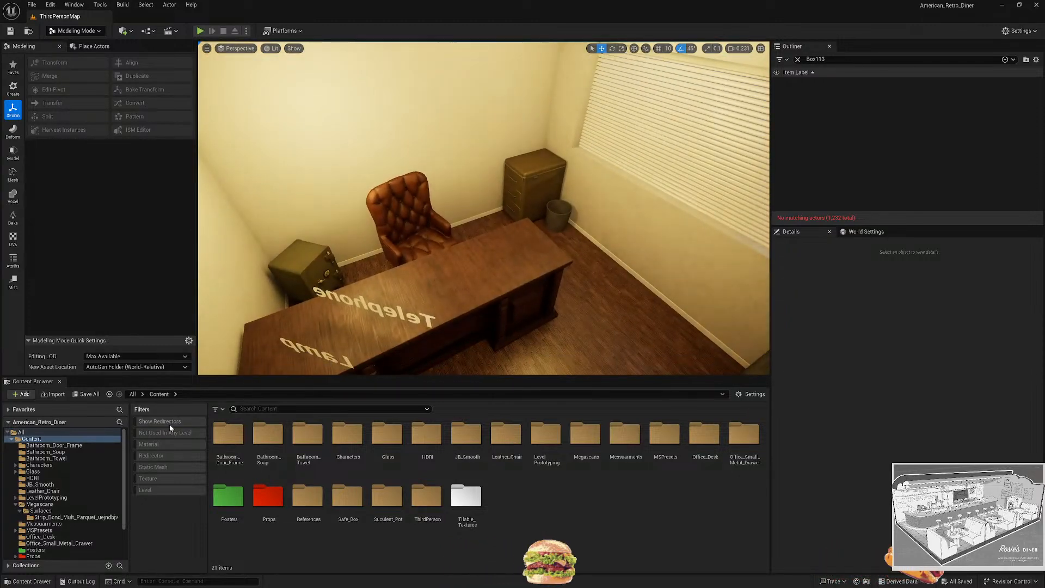
# Start another play test from the office desk, near the telephone placeholder text.
pyautogui.moveTo(499, 295); pyautogui.dragTo(473, 353, button='right')
pyautogui.press('w')
pyautogui.moveTo(492, 271); pyautogui.dragTo(487, 277, button='right')
pyautogui.rightClick(497, 264)
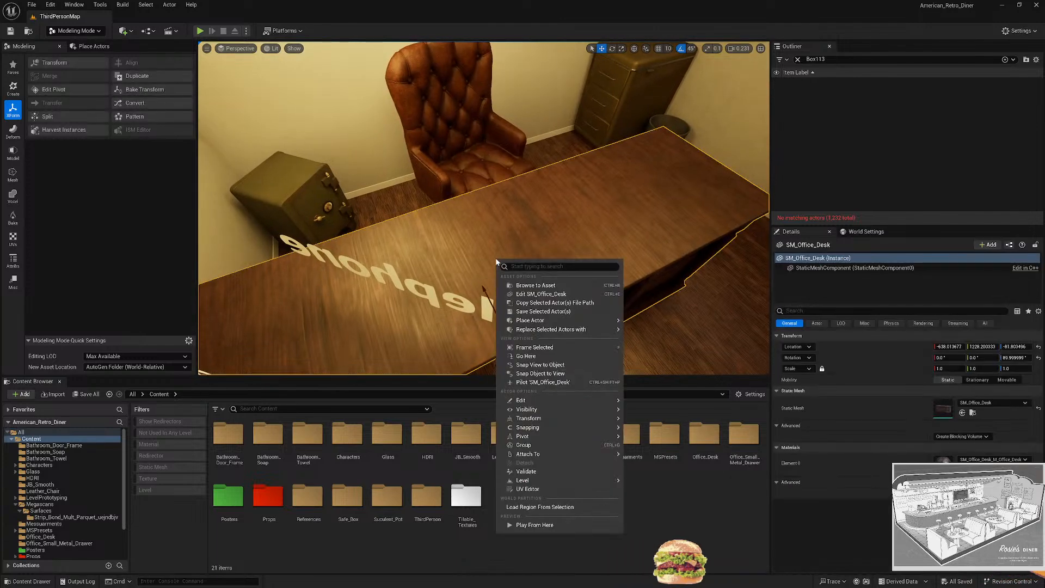
pyautogui.click(526, 523)
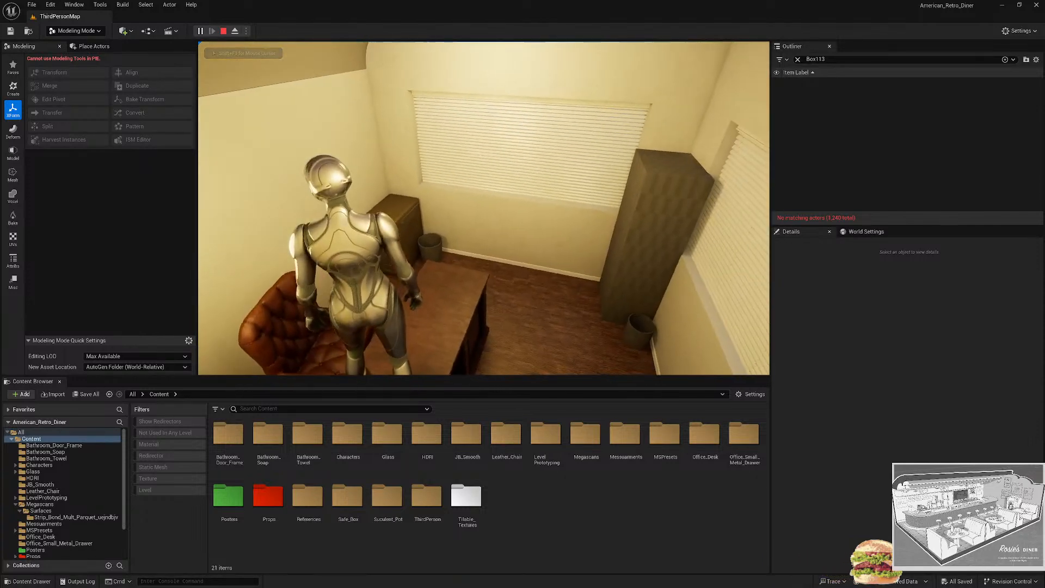
# Walk the character around the office past the desk, chair, metal drawer cabinet and tall corner cabinet, and end the play test.
pyautogui.press('d')
pyautogui.press('s')
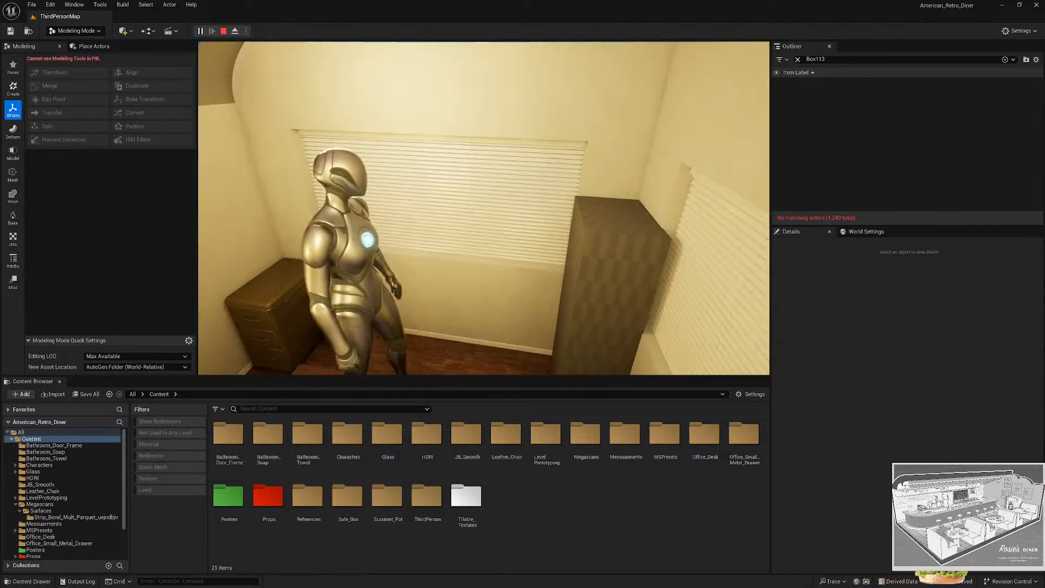
pyautogui.press('w')
pyautogui.press('a')
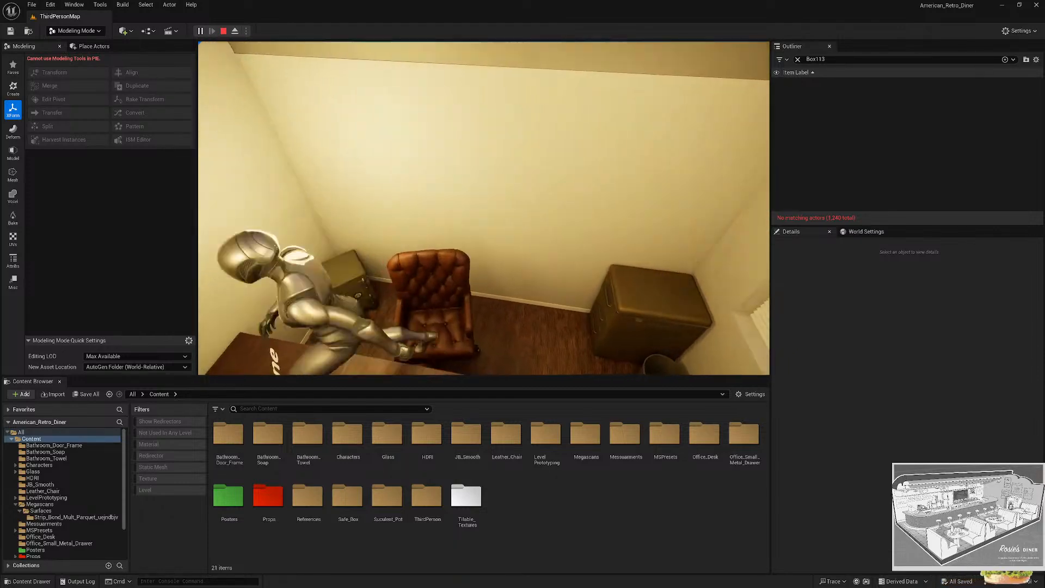
pyautogui.press('s')
pyautogui.press('w')
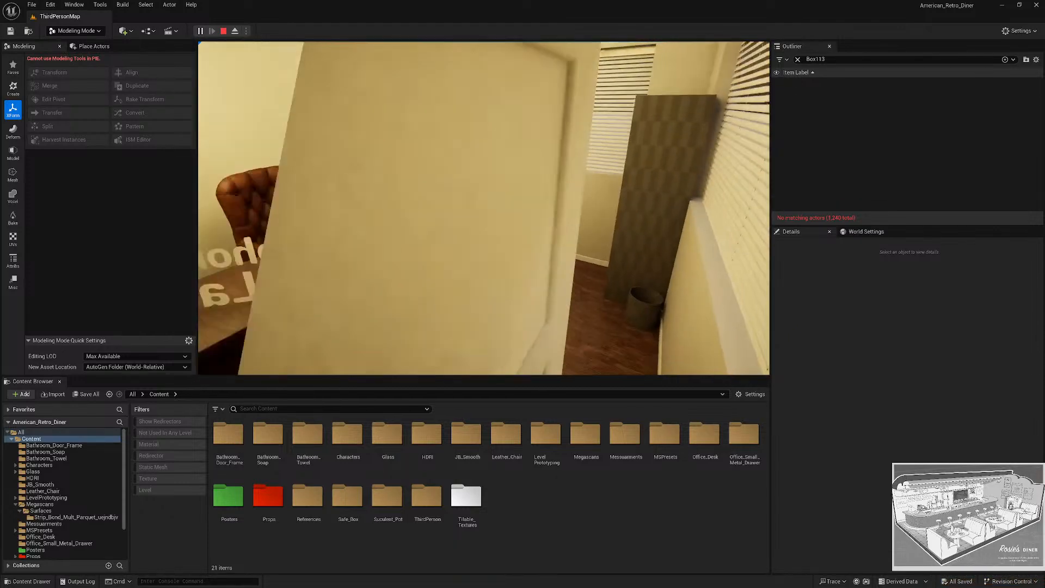
pyautogui.press('w')
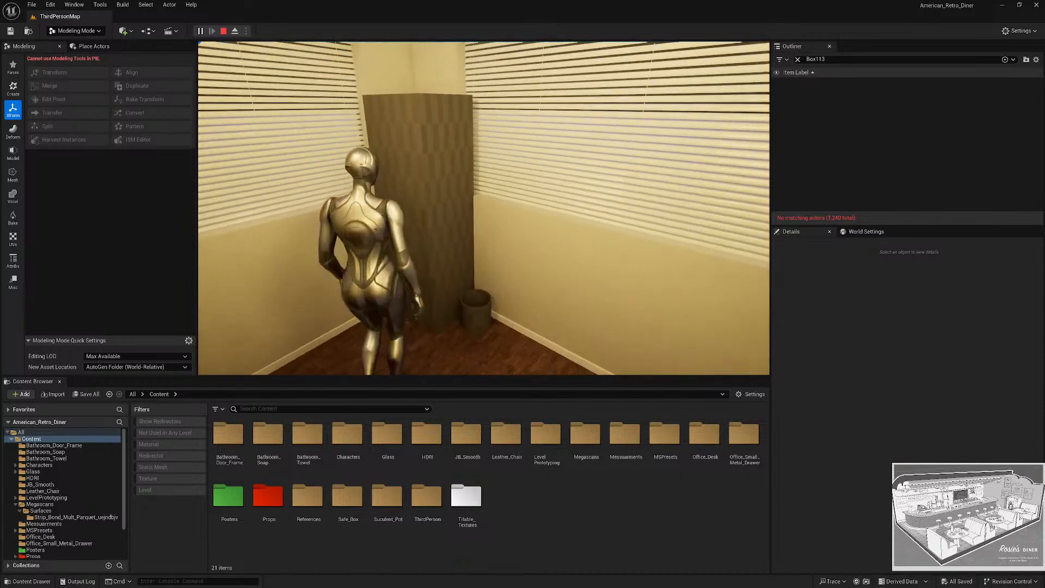
pyautogui.press('d')
pyautogui.press('s')
pyautogui.press('w')
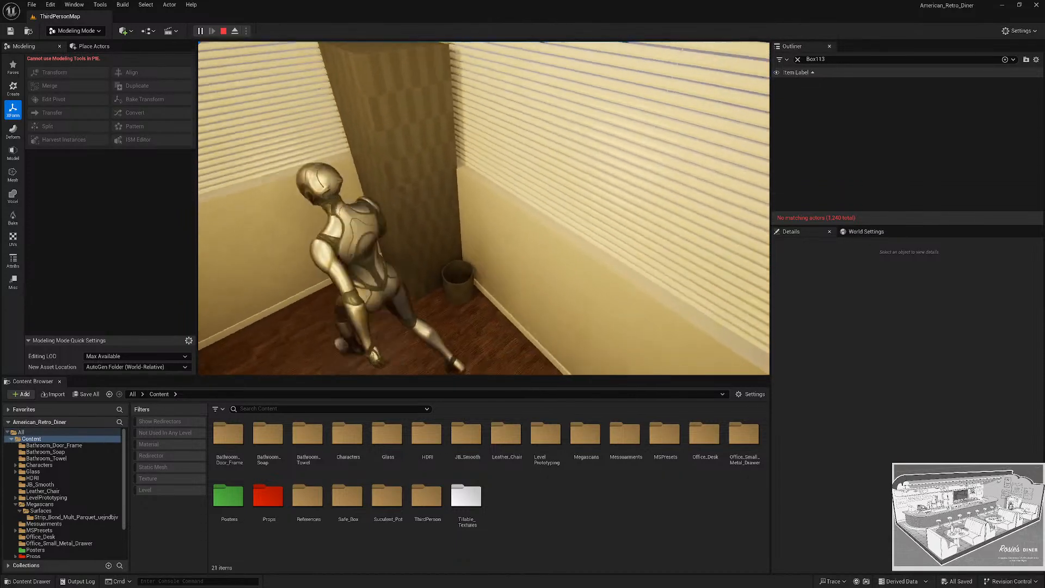
pyautogui.press('w')
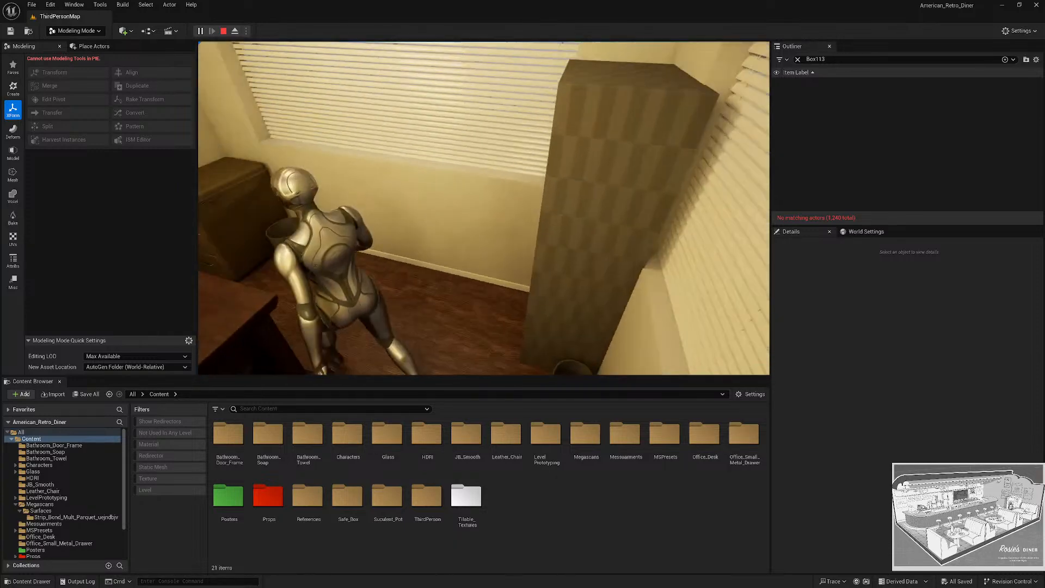
pyautogui.press('Escape')
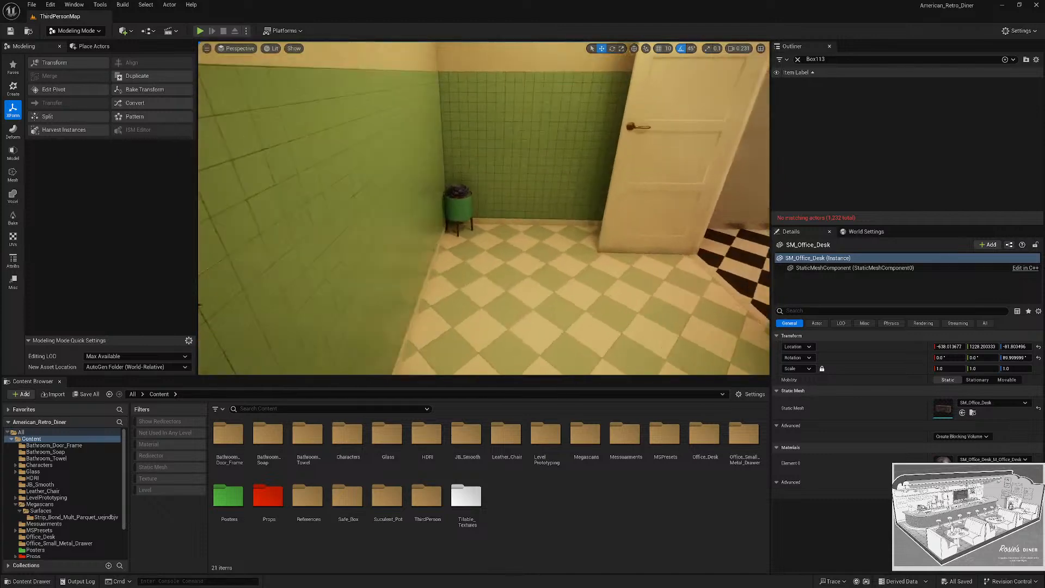
# Deselect the desk, examine the bathroom's corner plant pot, door and toilet area, and return the view to the office desk.
pyautogui.press('Escape')
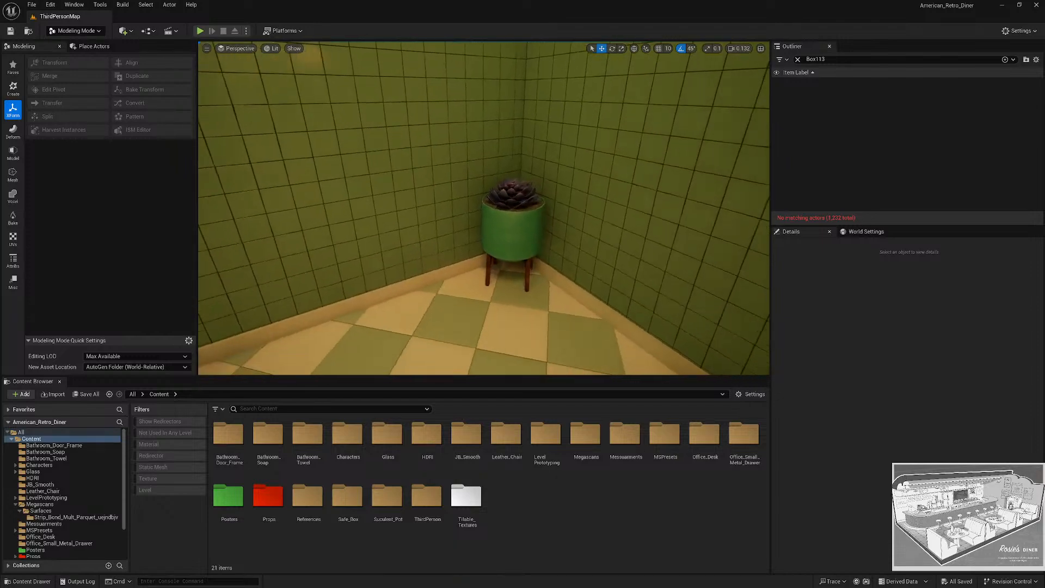
pyautogui.press('s')
pyautogui.moveTo(483, 208); pyautogui.dragTo(501, 194, button='right')
pyautogui.press('s')
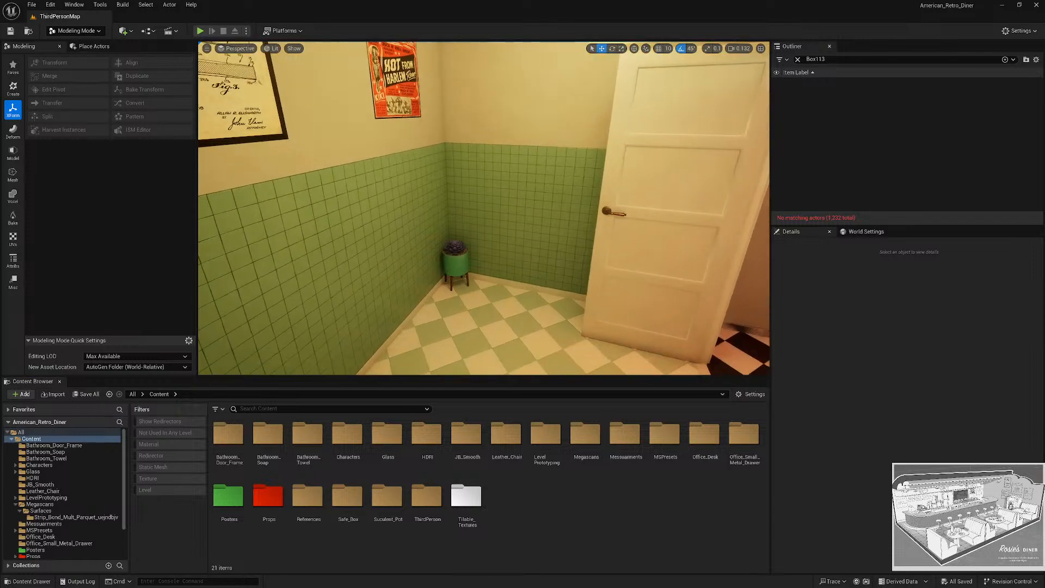
pyautogui.press('w')
pyautogui.moveTo(502, 194); pyautogui.dragTo(609, 194, button='right')
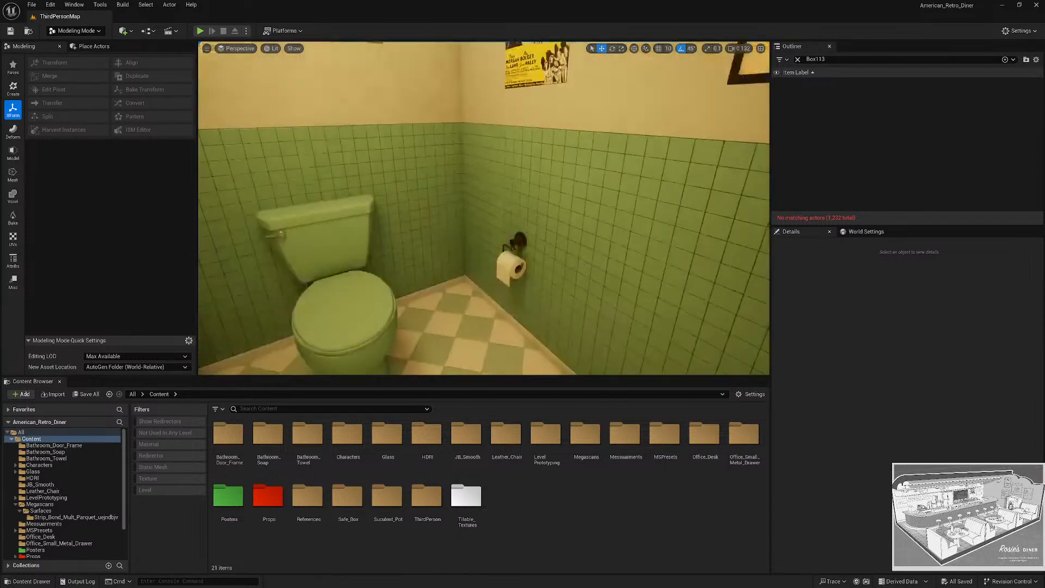
pyautogui.moveTo(502, 195); pyautogui.dragTo(664, 229, button='right')
pyautogui.press('w')
pyautogui.moveTo(484, 208); pyautogui.dragTo(642, 196, button='right')
pyautogui.press('s')
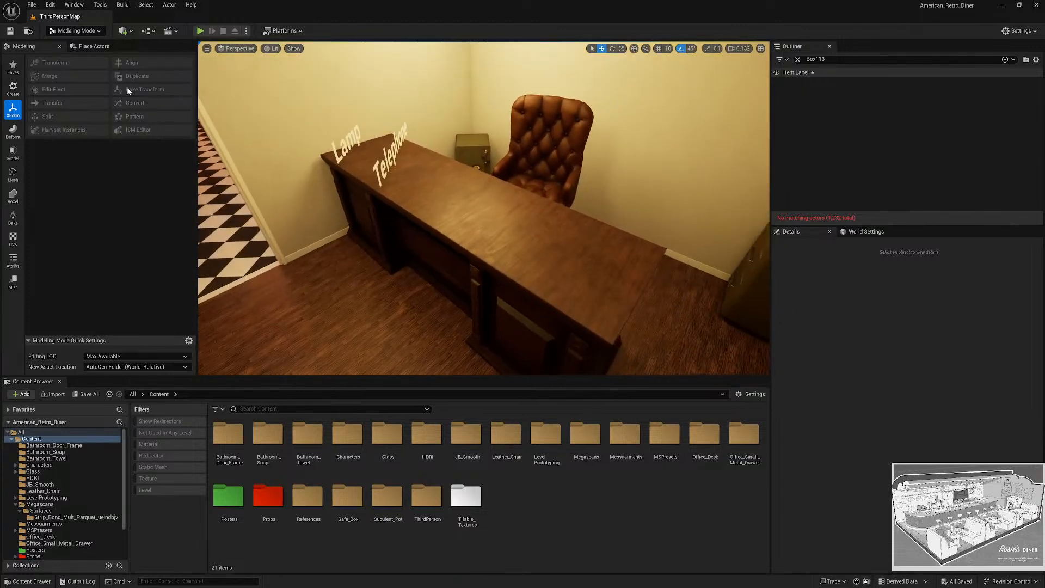
# Turn the viewport's realtime rendering off and back on.
pyautogui.click(208, 49)
pyautogui.click(256, 81)
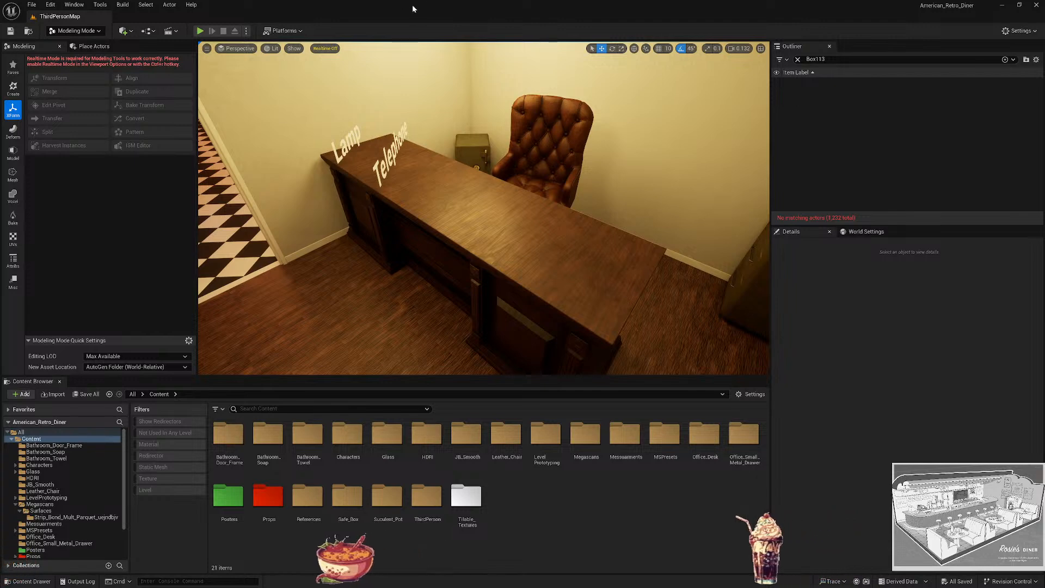
pyautogui.hotkey('ctrl', 'r')
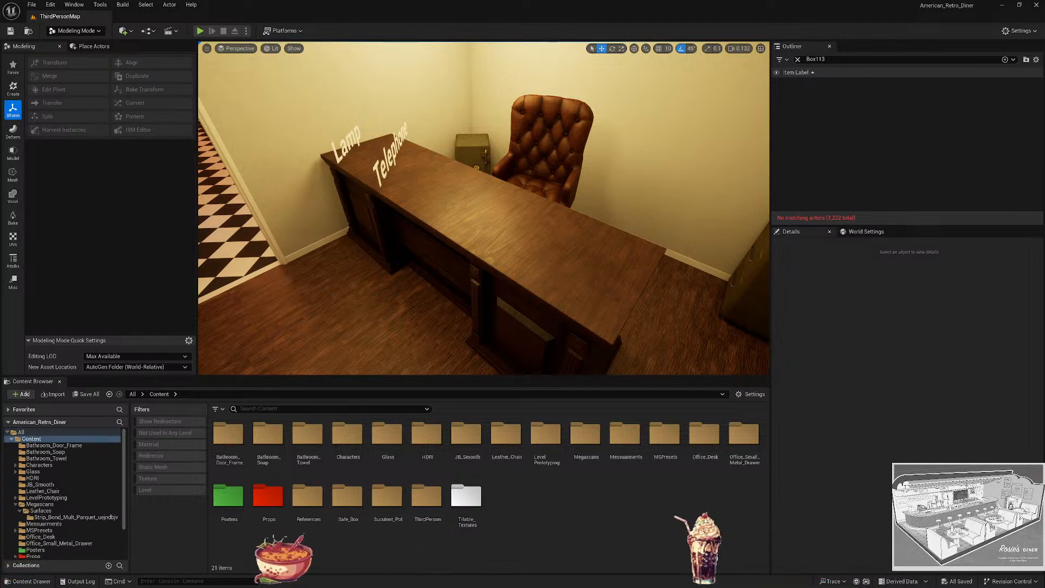
# Switch to Substance 3D Painter and close the metal drawer project, saving its changes.
pyautogui.moveTo(483, 208)
pyautogui.mouseDown(button='right')
pyautogui.moveTo(385, 197)
pyautogui.moveTo(387, 245)
pyautogui.moveTo(457, 243)
pyautogui.moveTo(490, 218)
pyautogui.moveTo(455, 204)
pyautogui.mouseUp(button='right')
pyautogui.press('super')
pyautogui.click(154, 581)
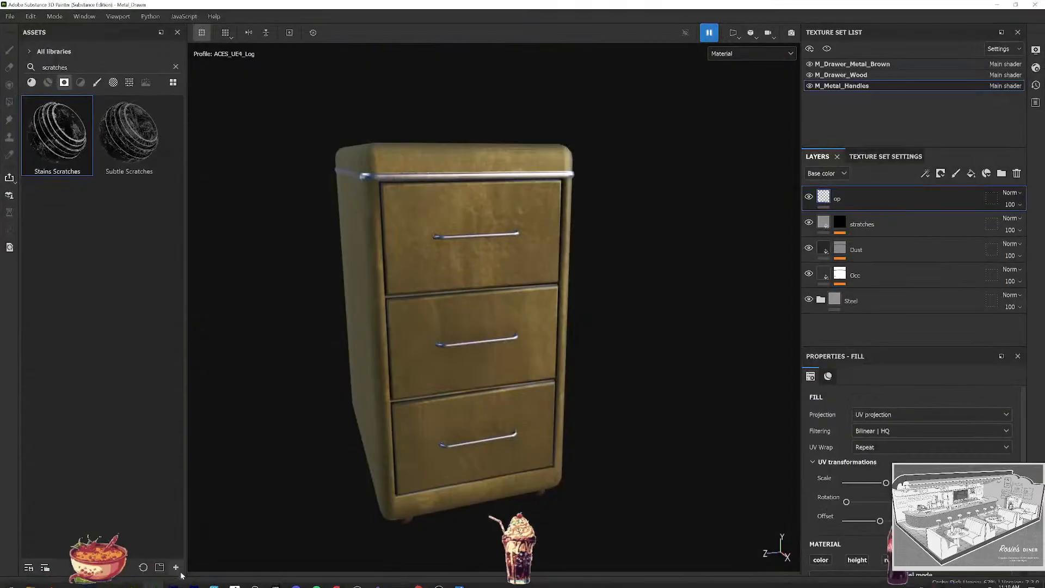
pyautogui.hotkey('alt', 'F4')
pyautogui.click(429, 312)
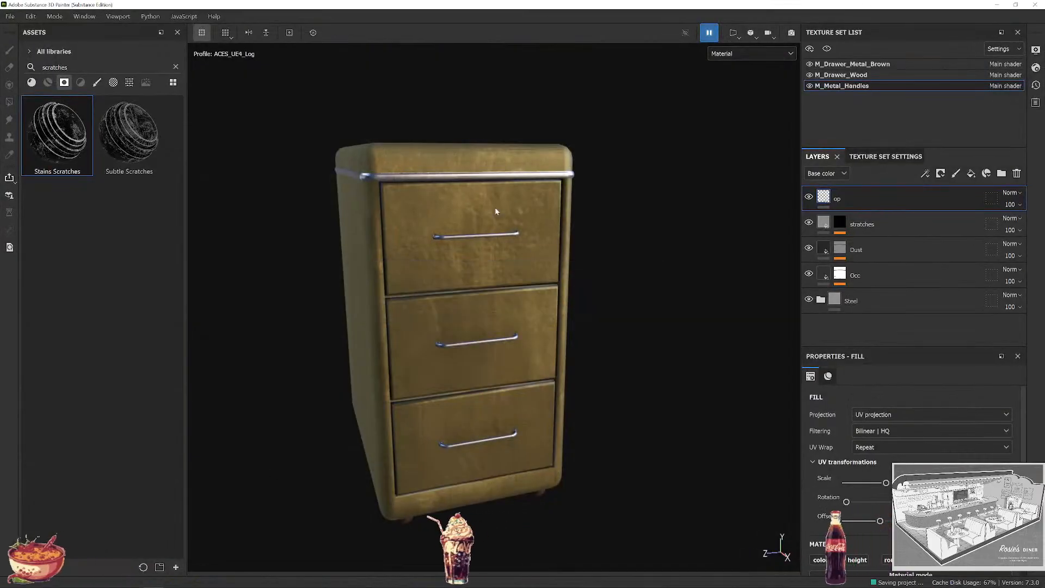
# Close the drawer model in Maya and quit Photoshop without saving the drawer texture document.
pyautogui.press('super')
pyautogui.click(212, 580)
pyautogui.click(563, 267)
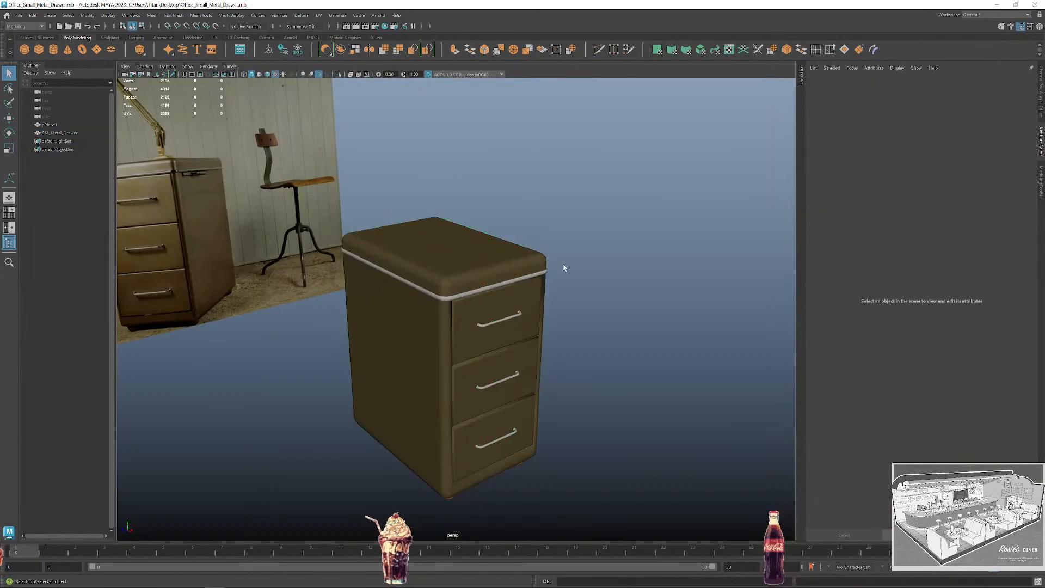
pyautogui.click(70, 580)
pyautogui.click(92, 580)
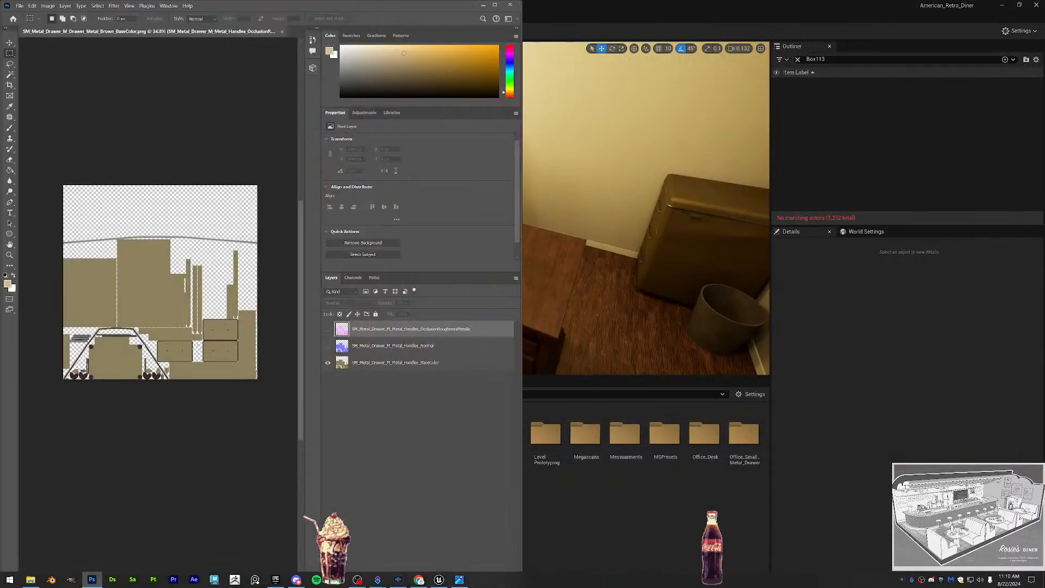
pyautogui.click(510, 4)
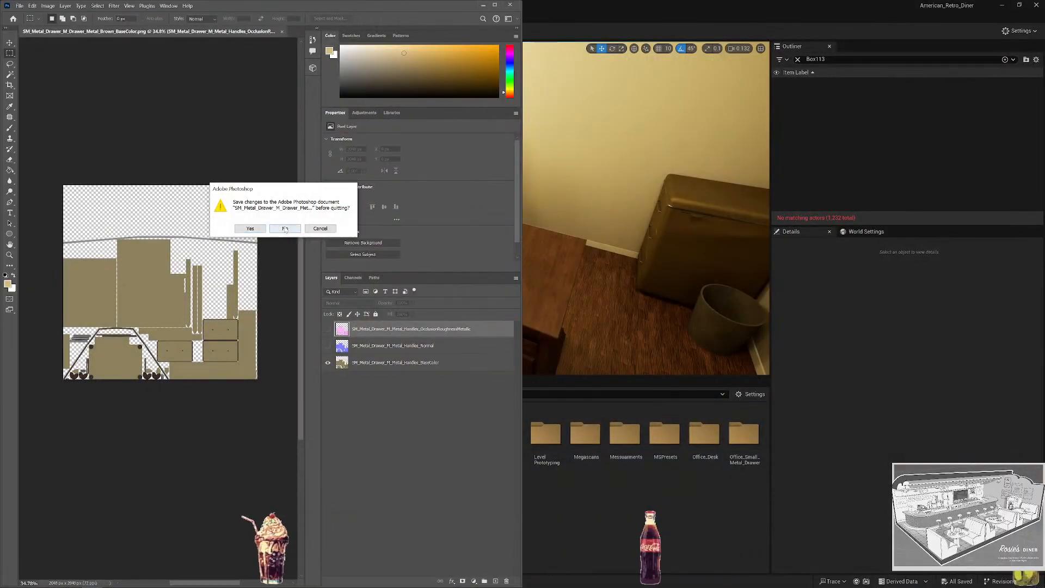
pyautogui.click(285, 229)
# Close the Office_Small_Metal_Drawer folder window and look over the office desk and chair in Unreal Editor.
pyautogui.press('super')
pyautogui.click(31, 582)
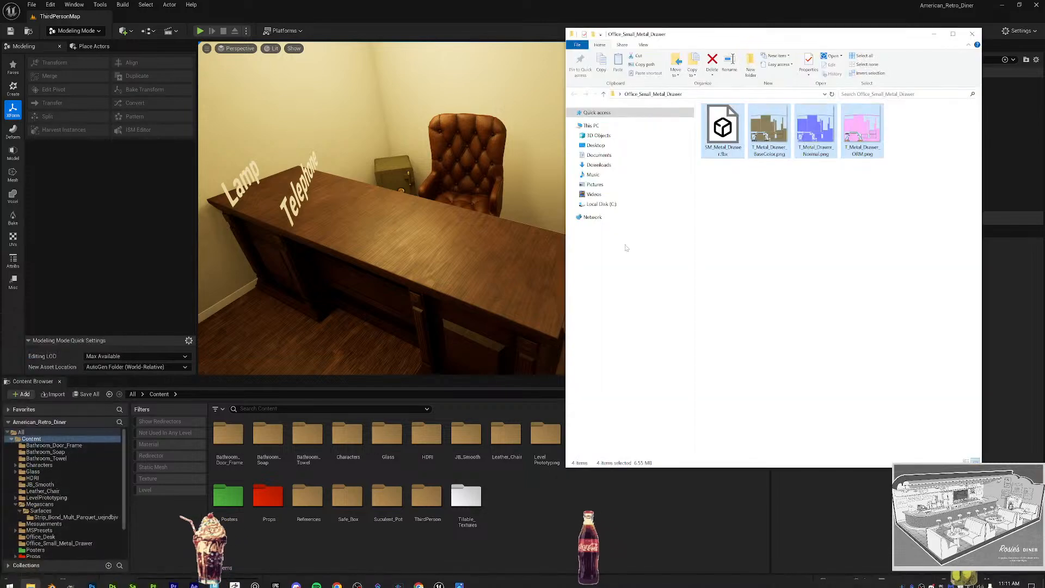
pyautogui.click(972, 33)
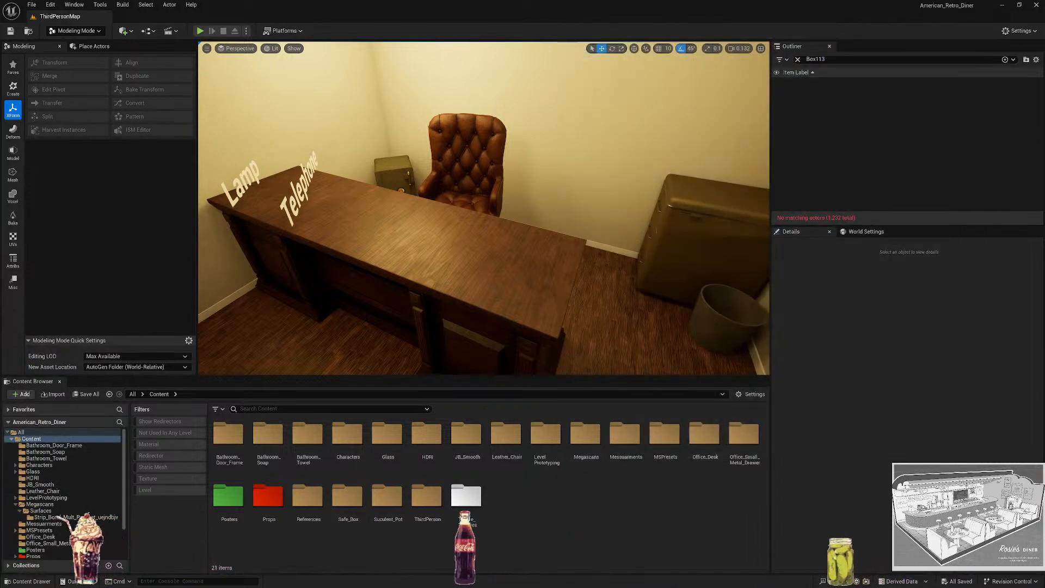
pyautogui.moveTo(483, 208); pyautogui.dragTo(315, 208, button='right')
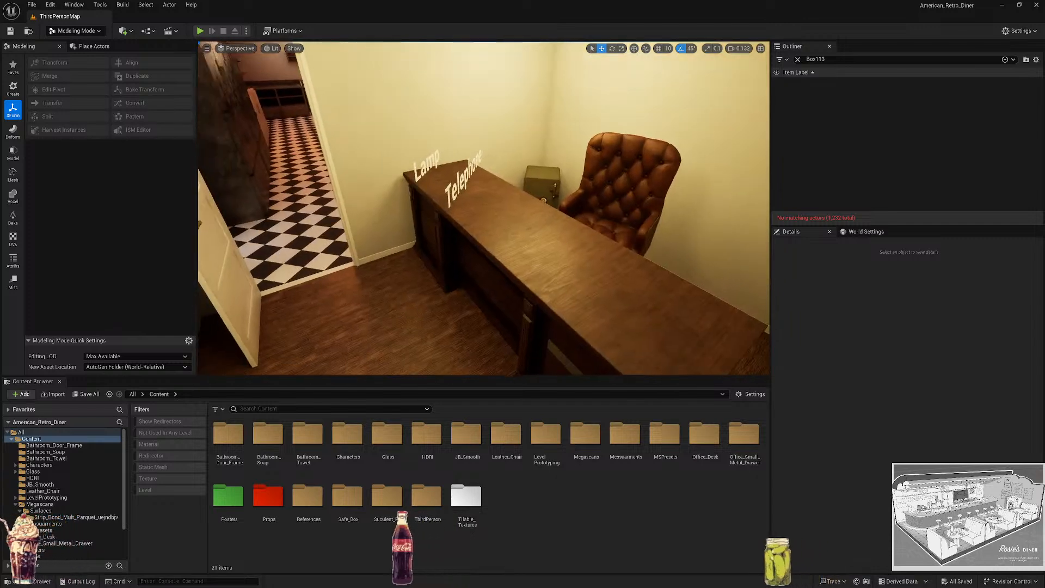
pyautogui.moveTo(483, 208); pyautogui.dragTo(577, 218, button='right')
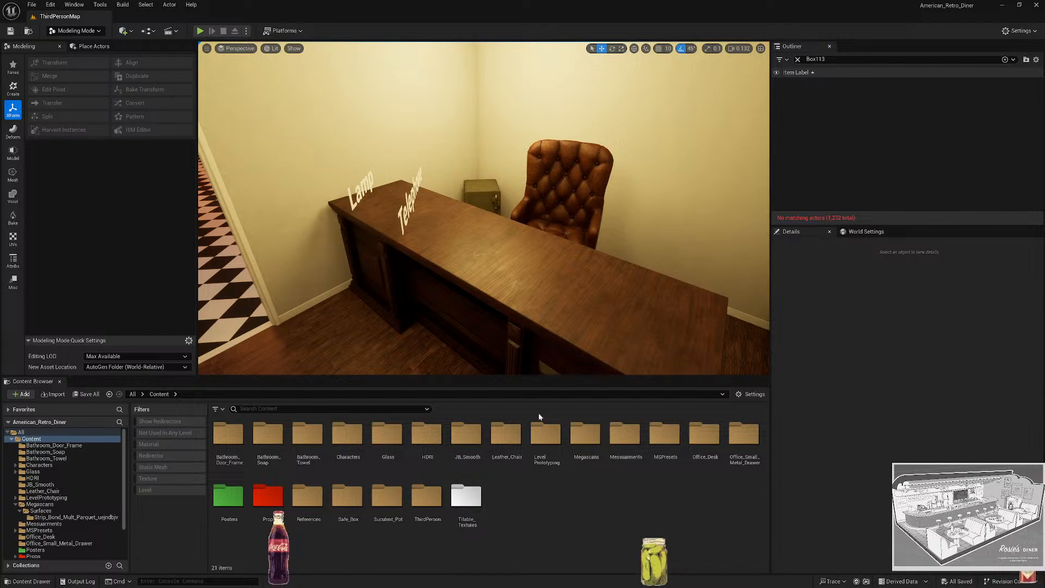
# Close the background browser and Epic Games Launcher windows, and exit the American_Retro_Diner project.
pyautogui.press('super')
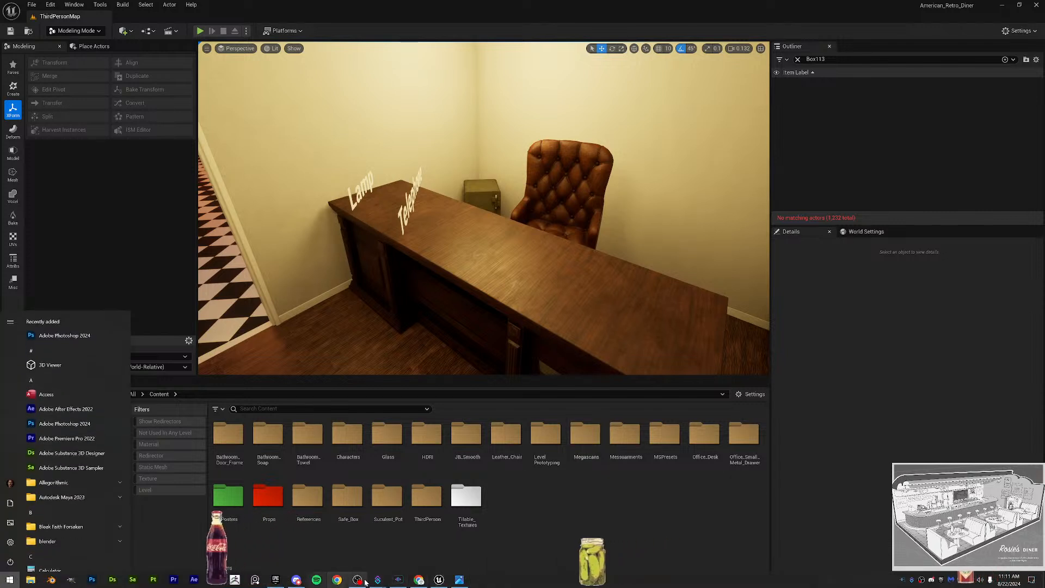
pyautogui.click(419, 580)
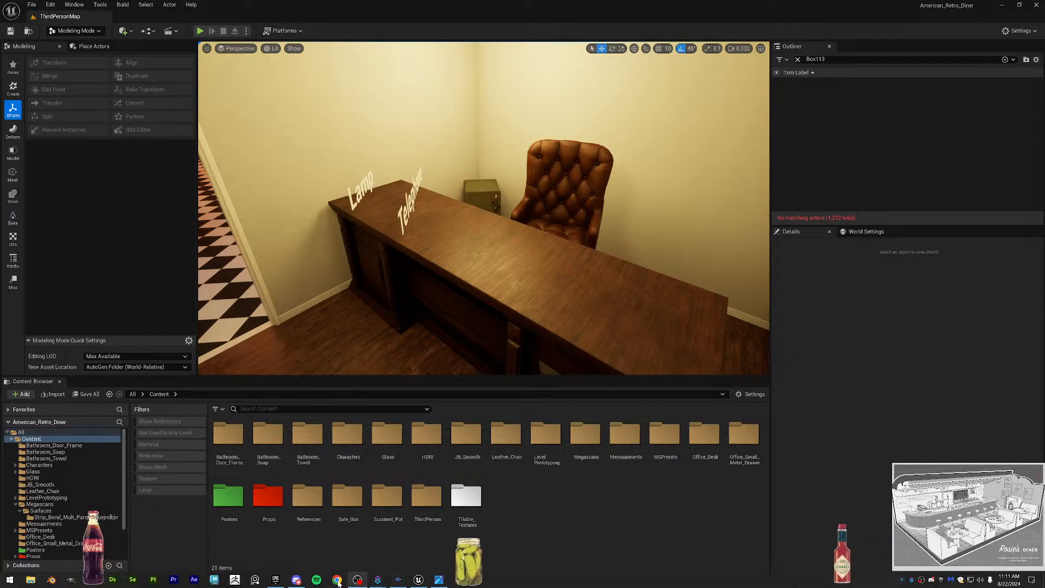
pyautogui.click(277, 579)
pyautogui.click(1041, 5)
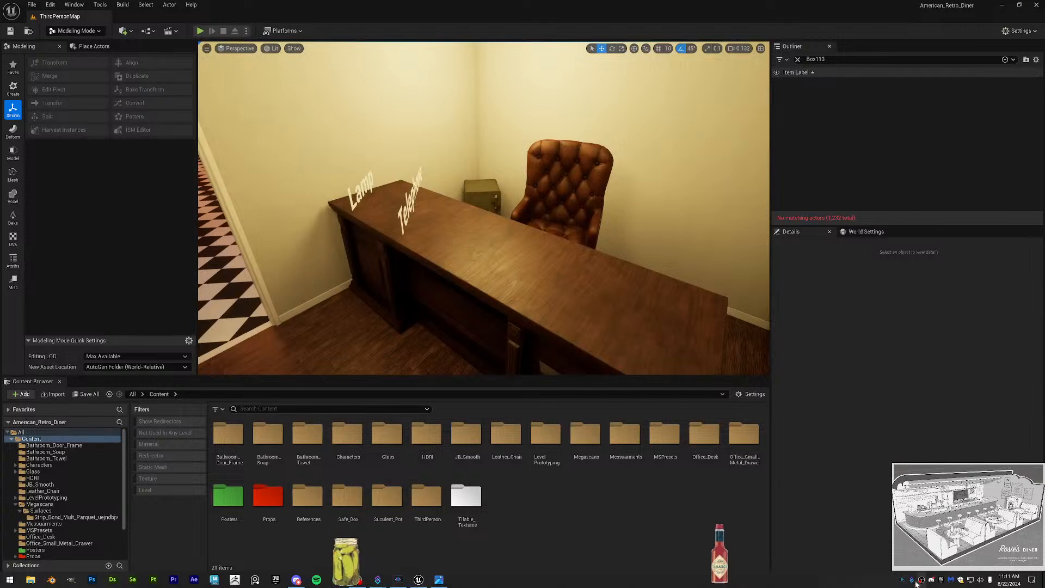
pyautogui.rightClick(933, 580)
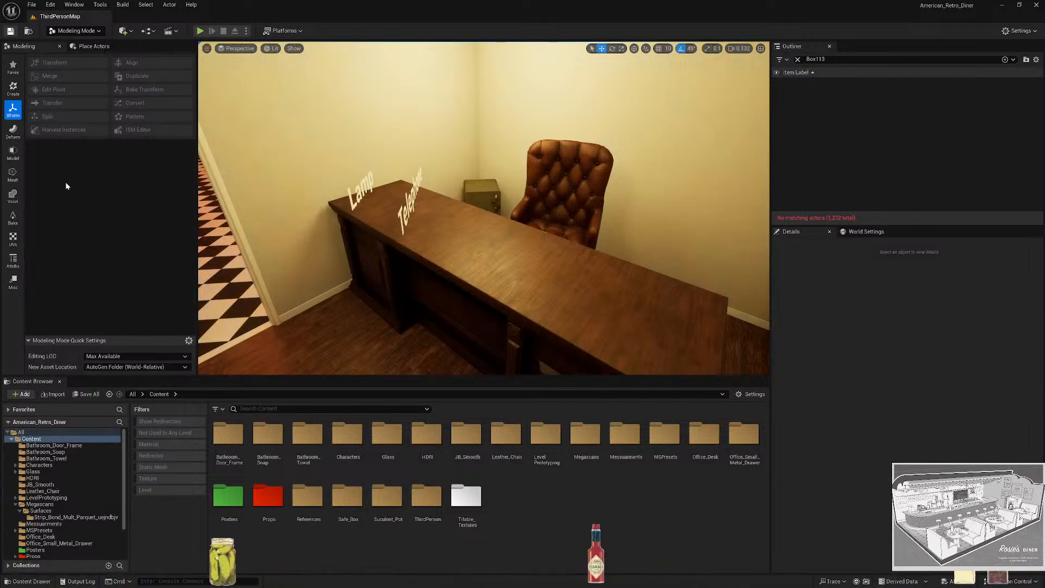
pyautogui.click(1035, 5)
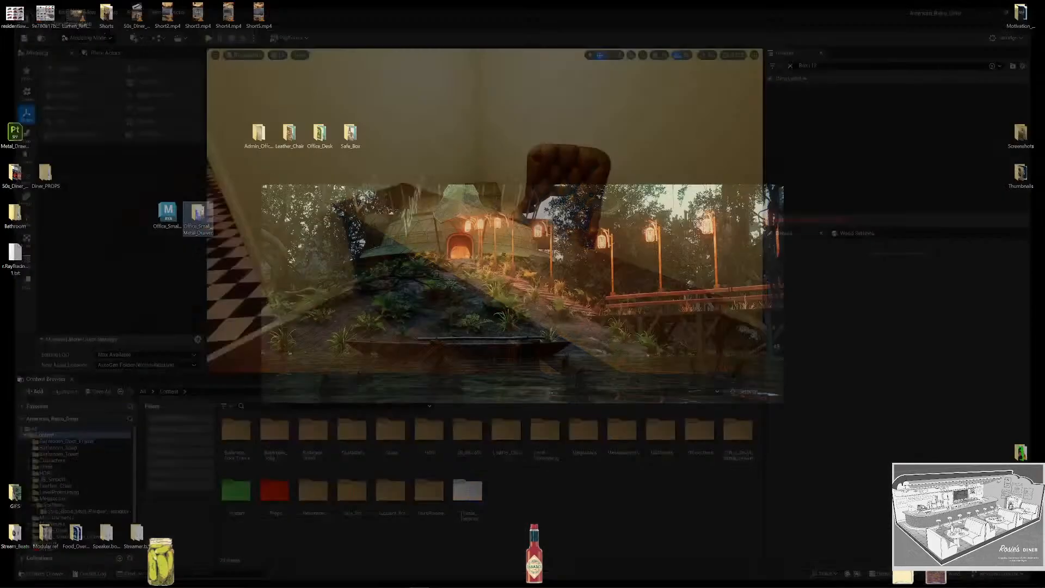
# Reopen the American_Retro_Diner project from the Epic Games Launcher's library and minimize the launcher.
pyautogui.doubleClick(940, 581)
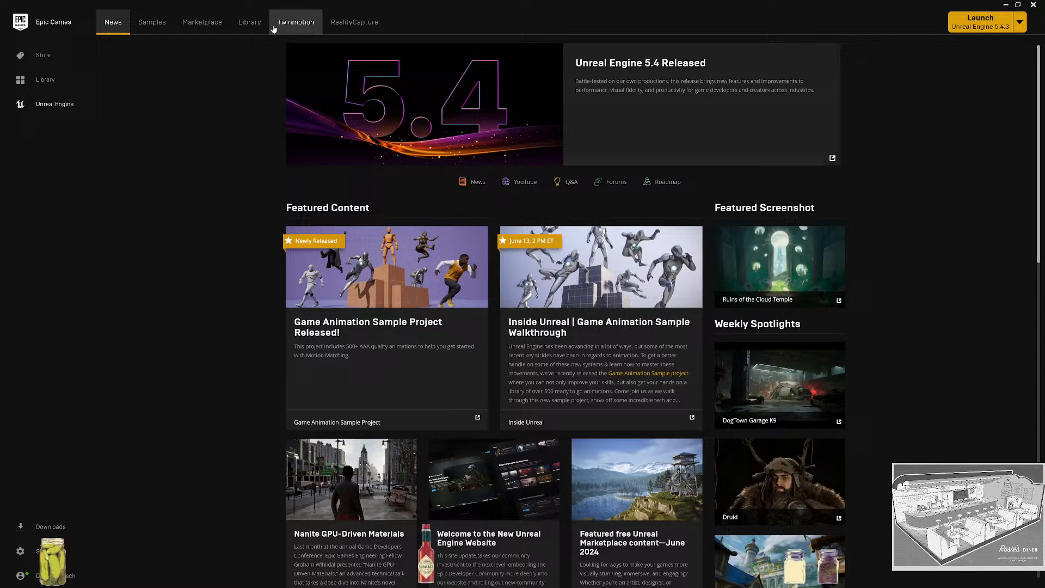
pyautogui.click(249, 22)
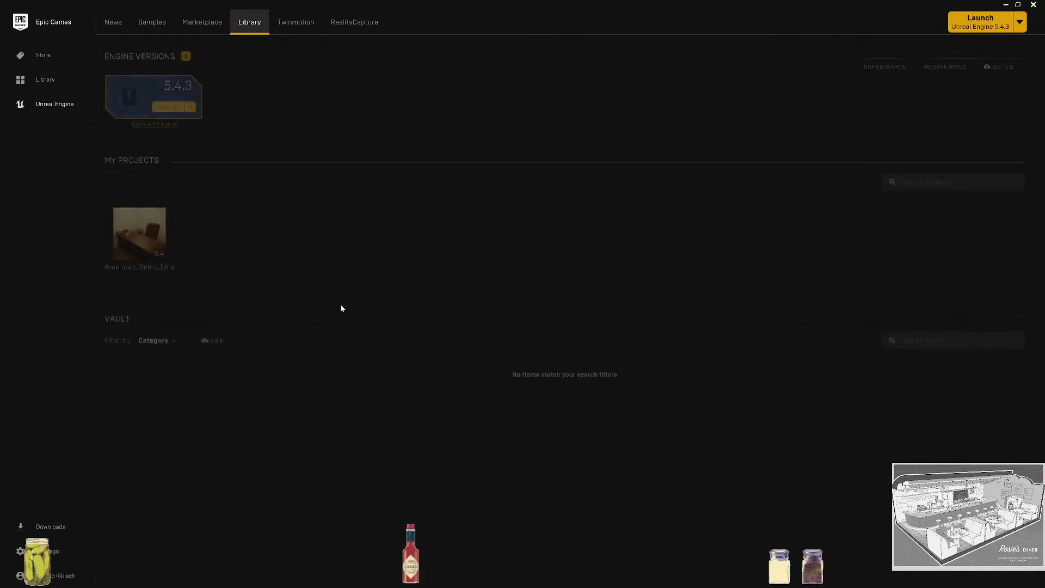
pyautogui.doubleClick(139, 234)
pyautogui.click(1006, 5)
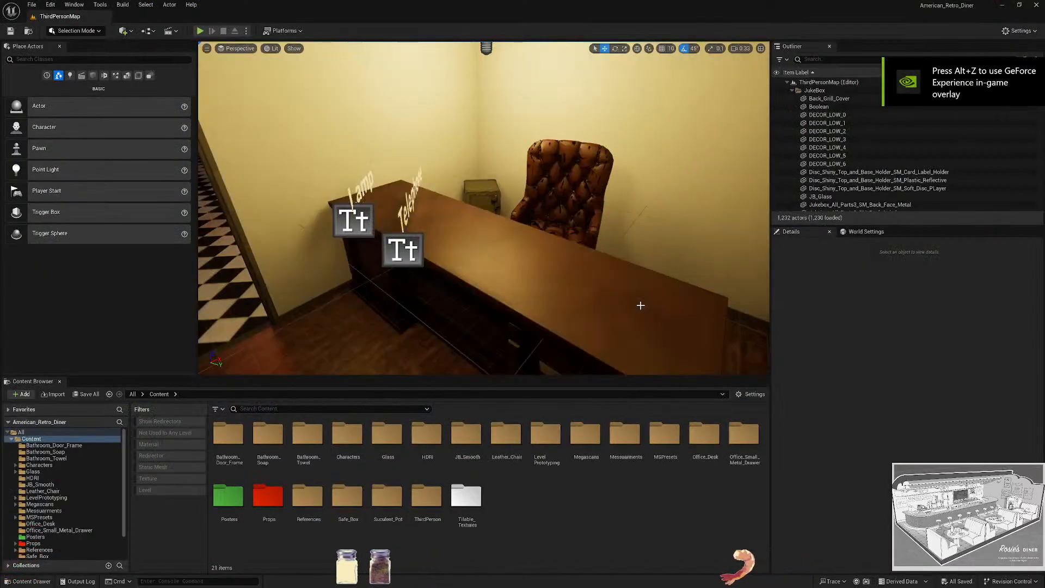
# Turn on Game View and examine the leather chair and safe behind the office desk up close.
pyautogui.moveTo(544, 217)
pyautogui.mouseDown(button='right')
pyautogui.moveTo(599, 231)
pyautogui.moveTo(542, 171)
pyautogui.moveTo(550, 212)
pyautogui.moveTo(539, 228)
pyautogui.moveTo(545, 212)
pyautogui.mouseUp(button='right')
pyautogui.press('g')
pyautogui.scroll(-1, 559, 201)
pyautogui.press('w')
pyautogui.scroll(-2, 483, 208)
pyautogui.press('s')
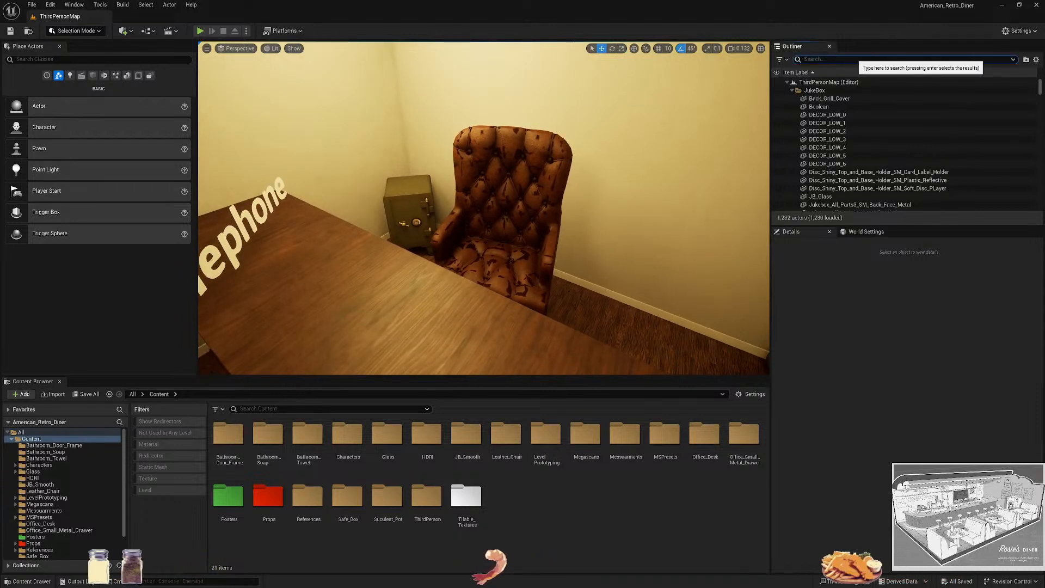
# Search the Outliner for "r." and focus the view on the r.RayTracing.Nanite.Mode 1 text above the diner roof to read it.
pyautogui.write('raytarc')
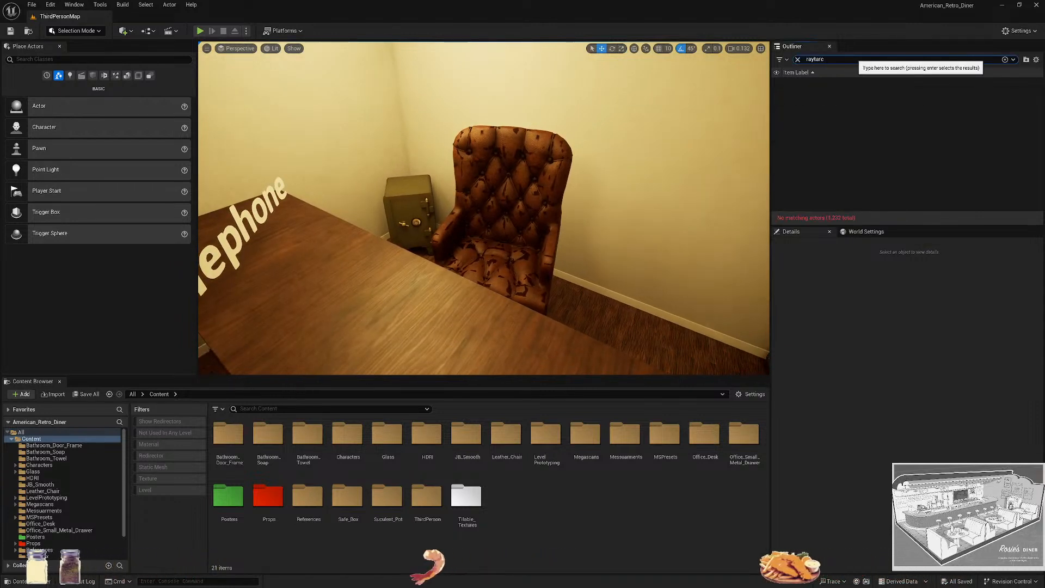
pyautogui.press('BackSpace')
pyautogui.press('BackSpace')
pyautogui.press('BackSpace')
pyautogui.press('BackSpace')
pyautogui.press('BackSpace')
pyautogui.write('r.')
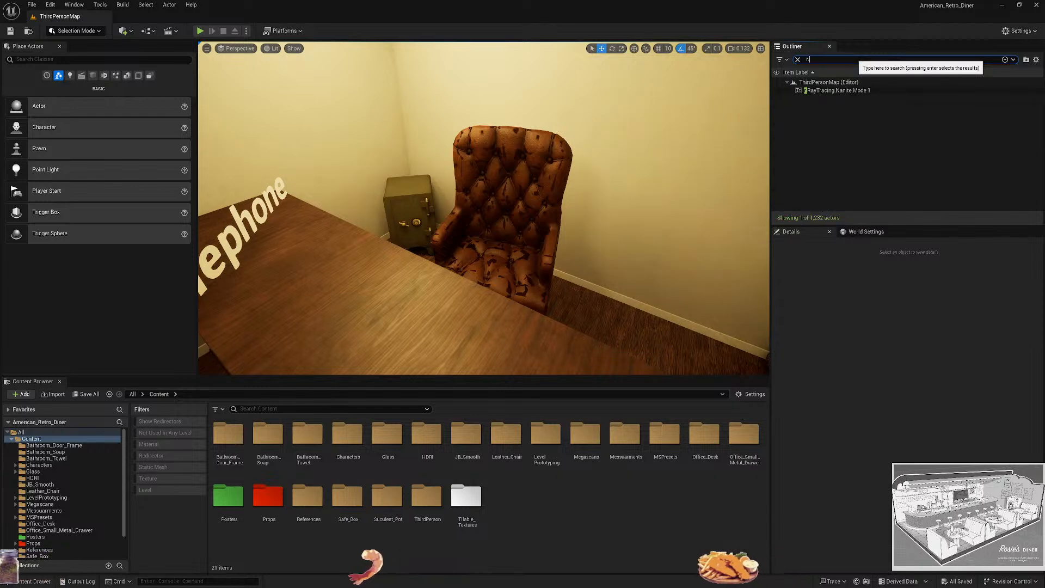
pyautogui.doubleClick(849, 91)
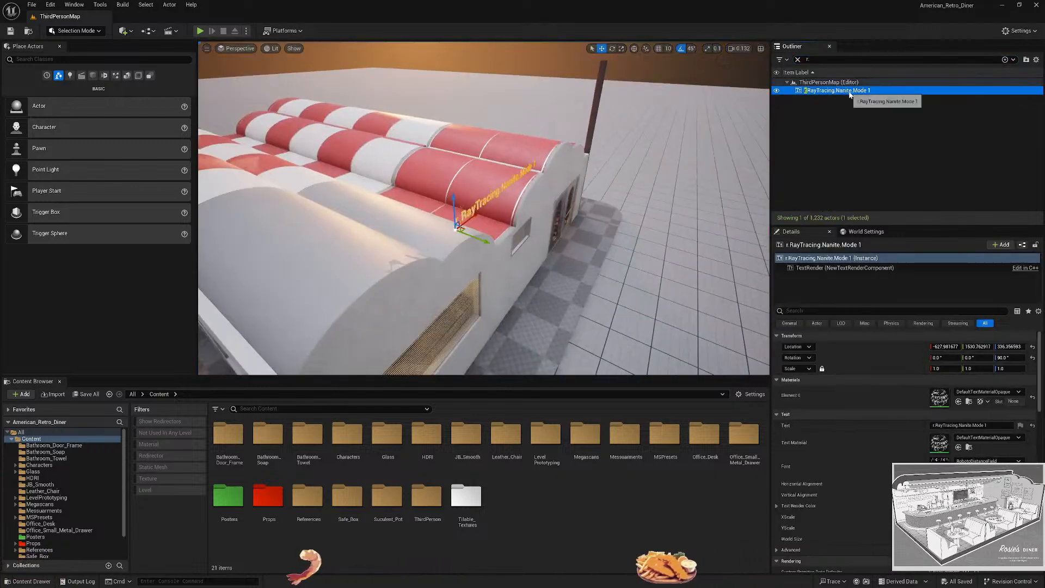
pyautogui.moveTo(511, 200); pyautogui.dragTo(447, 145, button='right')
pyautogui.press('w')
pyautogui.scroll(2, 511, 200)
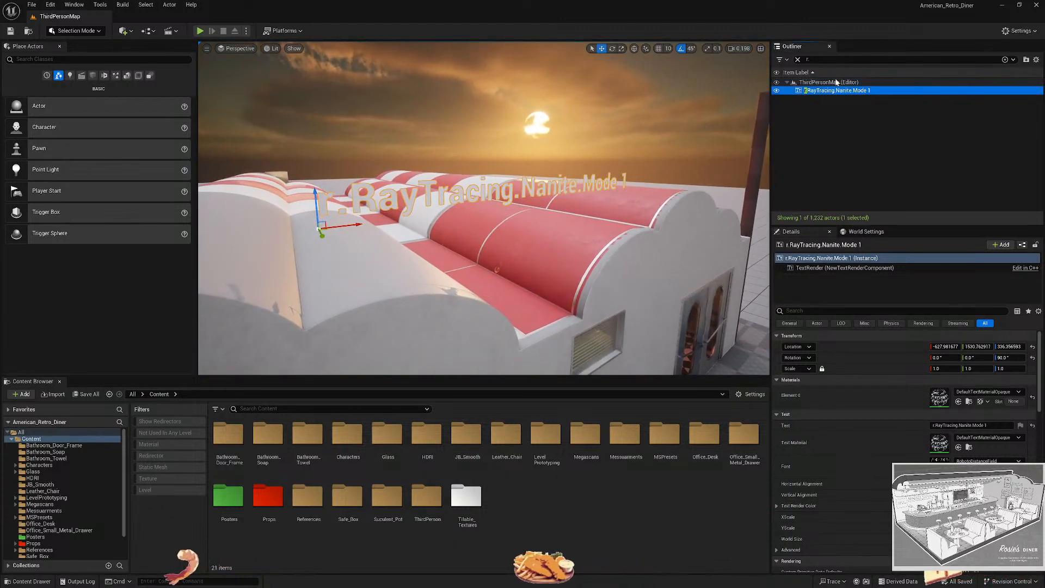
# Copy the r.RayTracing.Nanite.Mode 1 label of the roof text actor and run it as a console command.
pyautogui.press('F2')
pyautogui.click(884, 187)
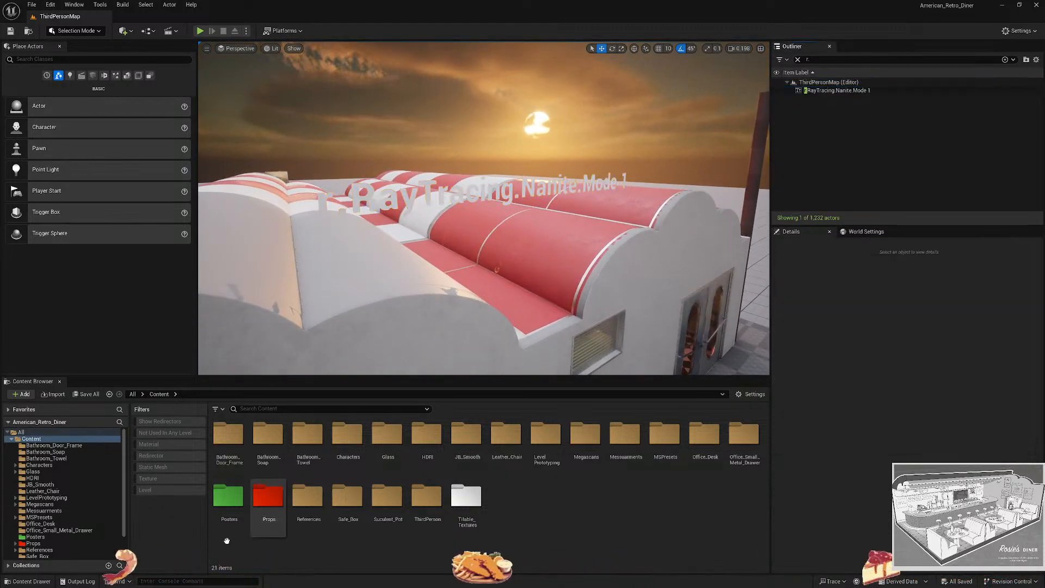
pyautogui.click(168, 580)
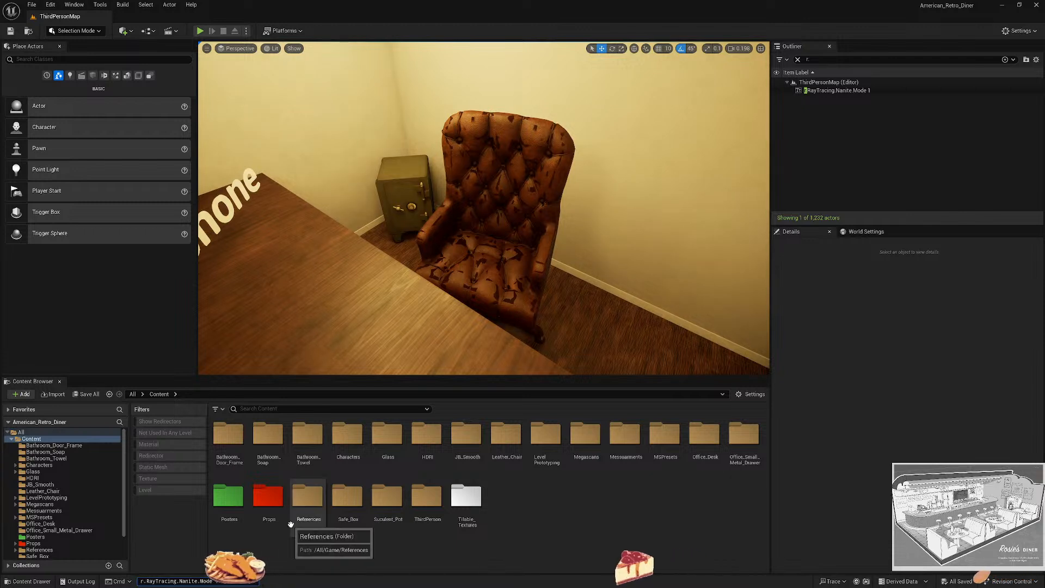
pyautogui.press('Return')
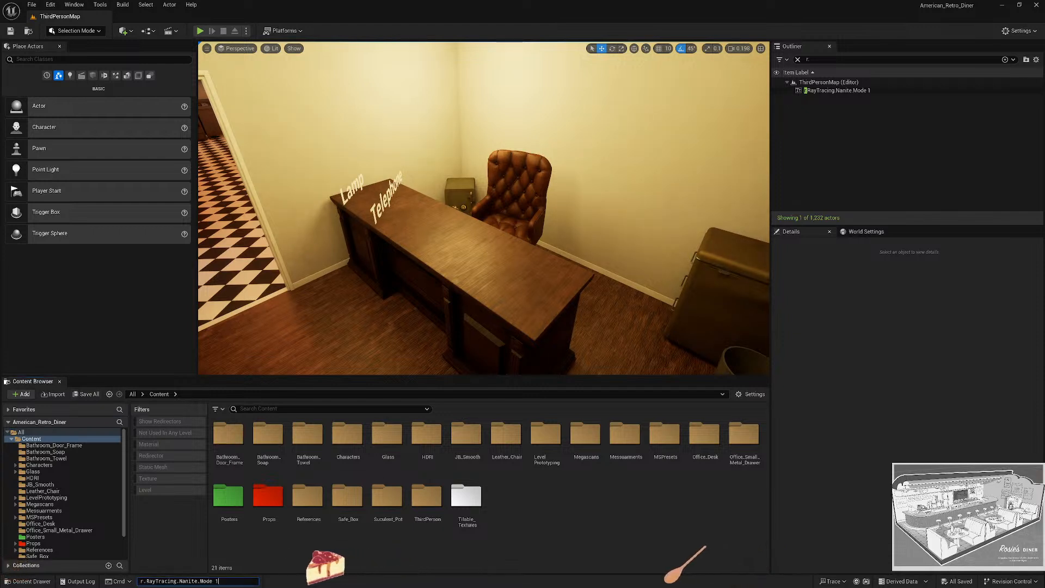
# Run the console command r.RayTracing.Nanite.Mode 0 and look at the leather office chair up close.
pyautogui.press('BackSpace')
pyautogui.write('0')
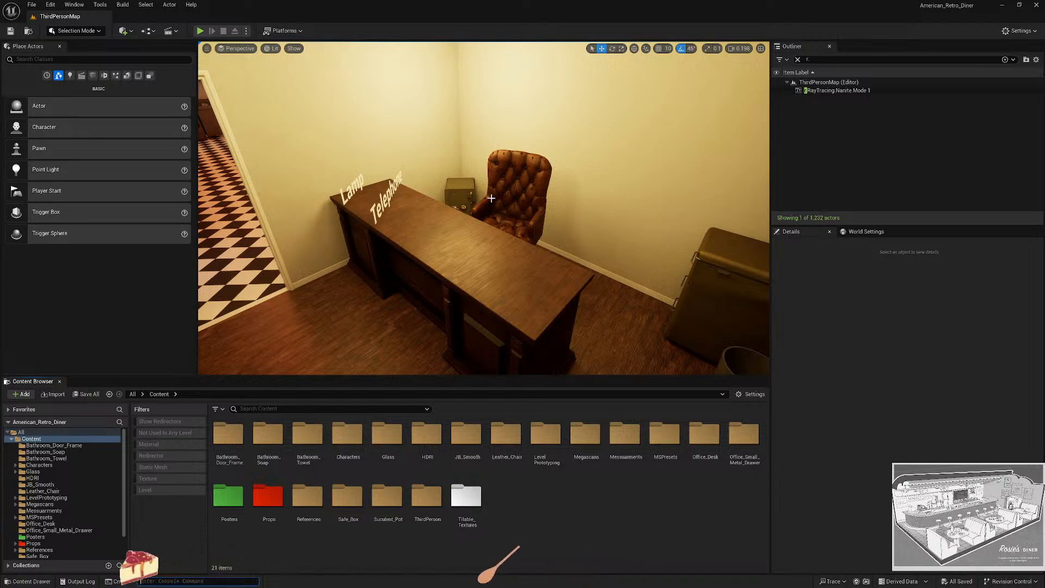
pyautogui.moveTo(484, 208); pyautogui.dragTo(490, 246, button='right')
pyautogui.press('w')
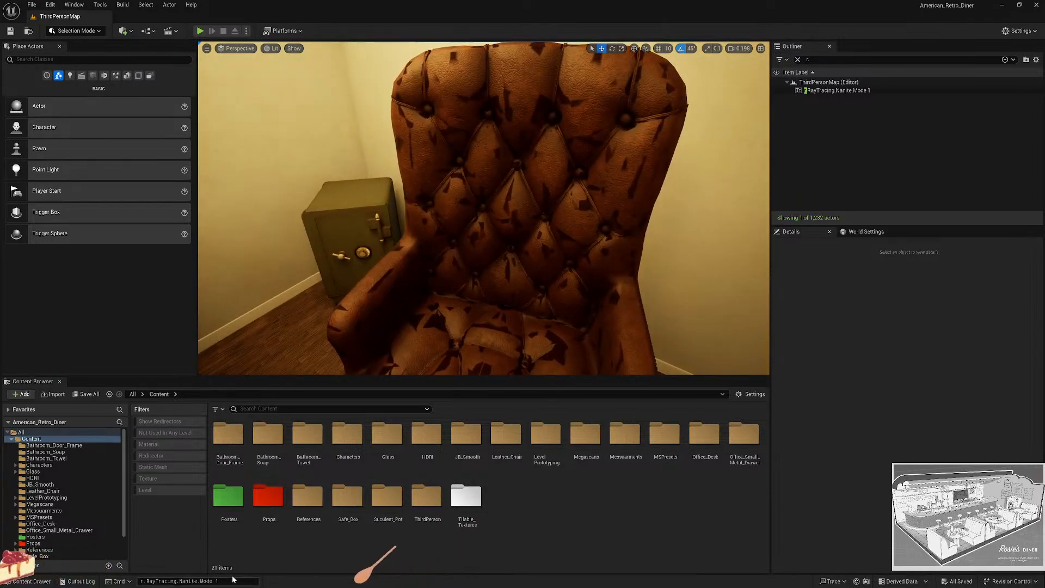
# Run the console command r.RayTracing.Nanite.Mode 1 again and check the chair from across the office.
pyautogui.press('Return')
pyautogui.press('s')
pyautogui.moveTo(516, 323); pyautogui.dragTo(512, 321, button='right')
pyautogui.press('s')
pyautogui.moveTo(632, 265)
pyautogui.mouseDown(button='right')
pyautogui.moveTo(633, 273)
pyautogui.moveTo(633, 265)
pyautogui.mouseUp(button='right')
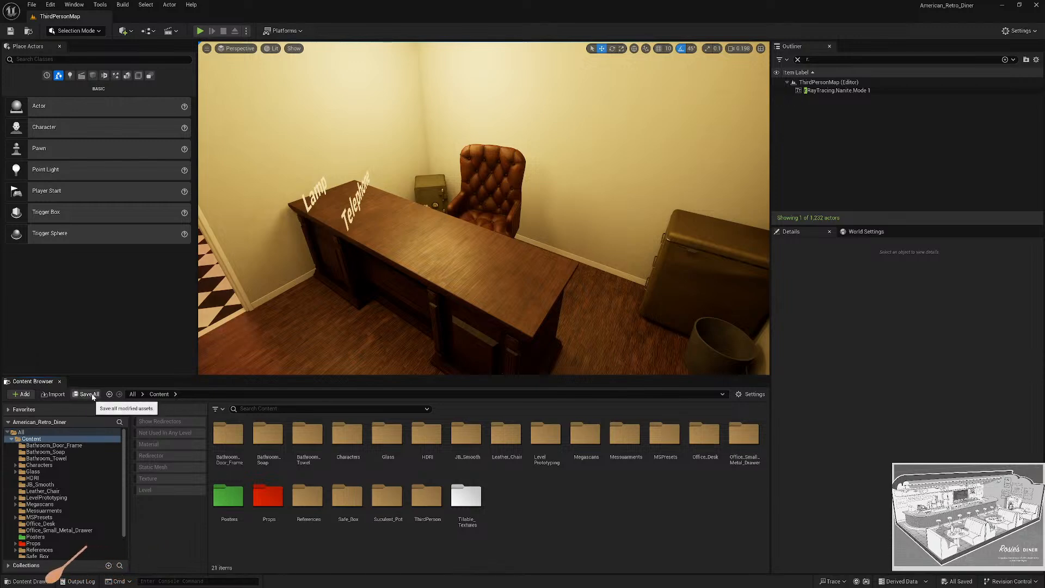
# Locate the asset of the metal door with the arched window, SM_Diner_Door, and enable Nanite on it.
pyautogui.moveTo(483, 208); pyautogui.dragTo(490, 167, button='right')
pyautogui.press('d')
pyautogui.press('w')
pyautogui.click(489, 168)
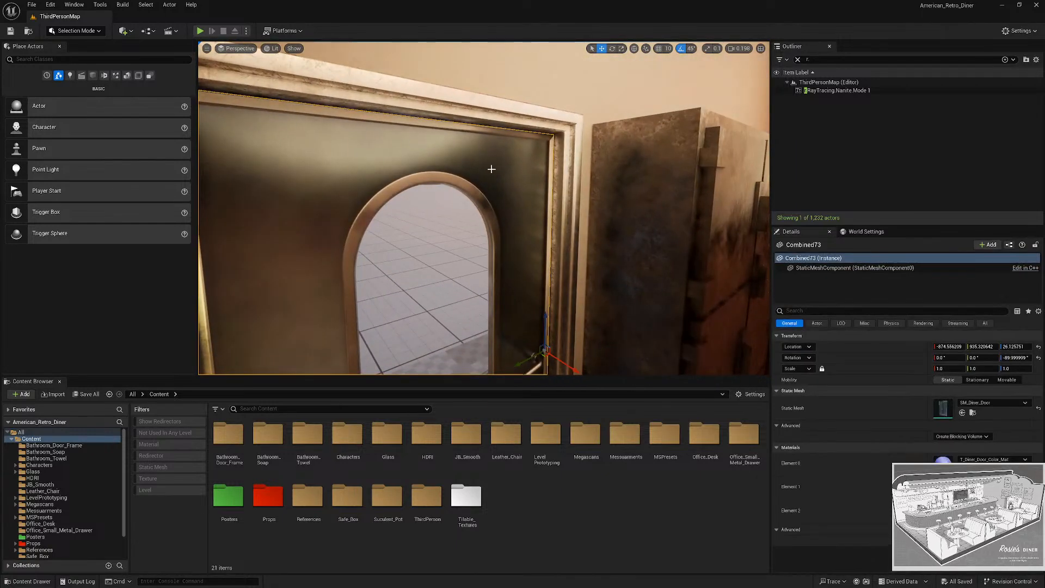
pyautogui.hotkey('ctrl', 'b')
pyautogui.rightClick(235, 420)
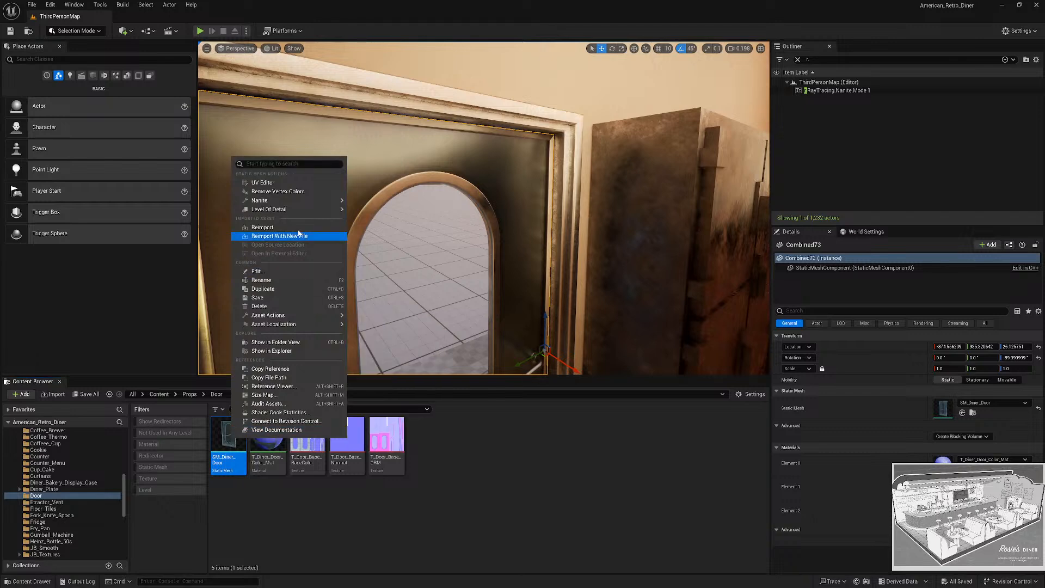
pyautogui.moveTo(312, 201)
pyautogui.click(367, 204)
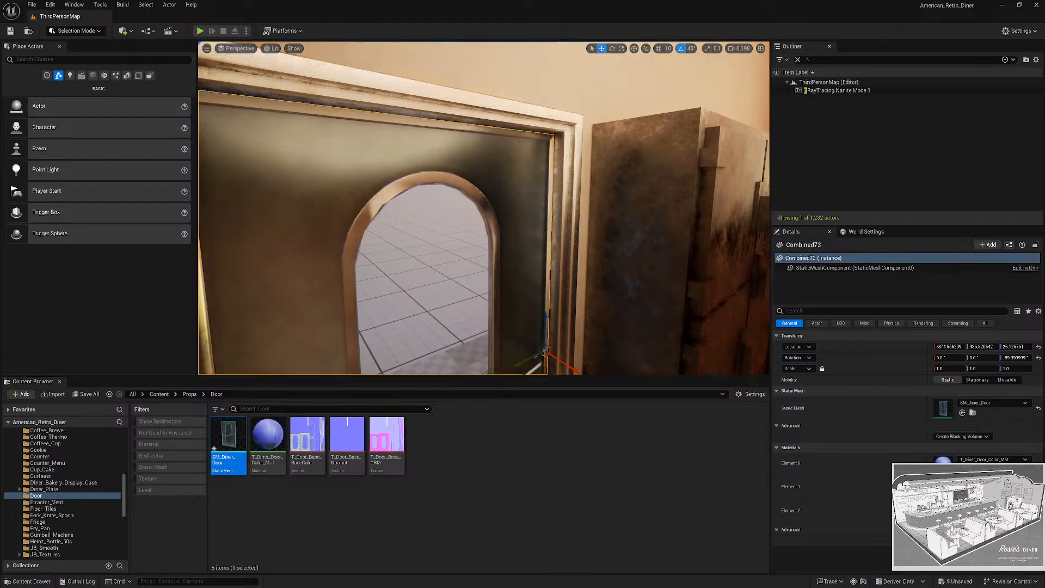
# Inspect the door's arched window frame up close and disable Nanite on the SM_Diner_Door mesh.
pyautogui.press('w')
pyautogui.moveTo(366, 205); pyautogui.dragTo(337, 204, button='right')
pyautogui.press('w')
pyautogui.scroll(-1, 326, 205)
pyautogui.press('s')
pyautogui.moveTo(575, 270)
pyautogui.mouseDown(button='right')
pyautogui.moveTo(609, 270)
pyautogui.moveTo(576, 270)
pyautogui.mouseUp(button='right')
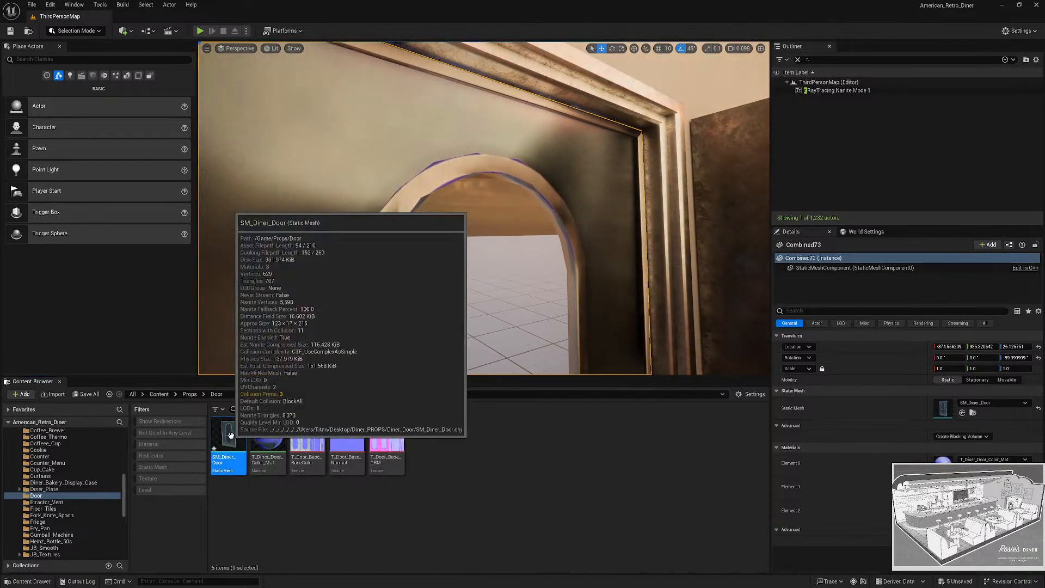
pyautogui.rightClick(231, 436)
pyautogui.moveTo(322, 314)
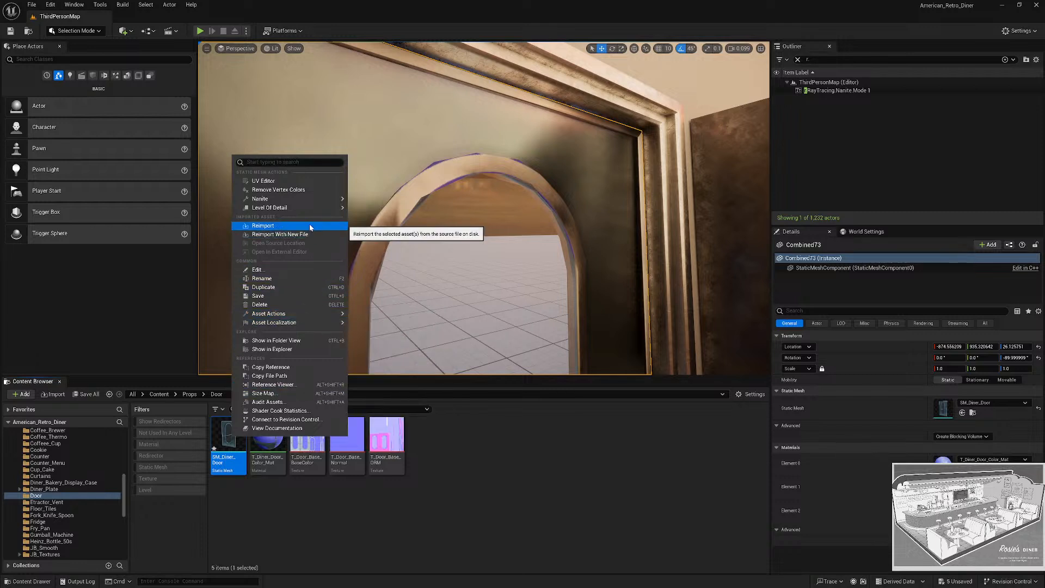
pyautogui.moveTo(308, 199)
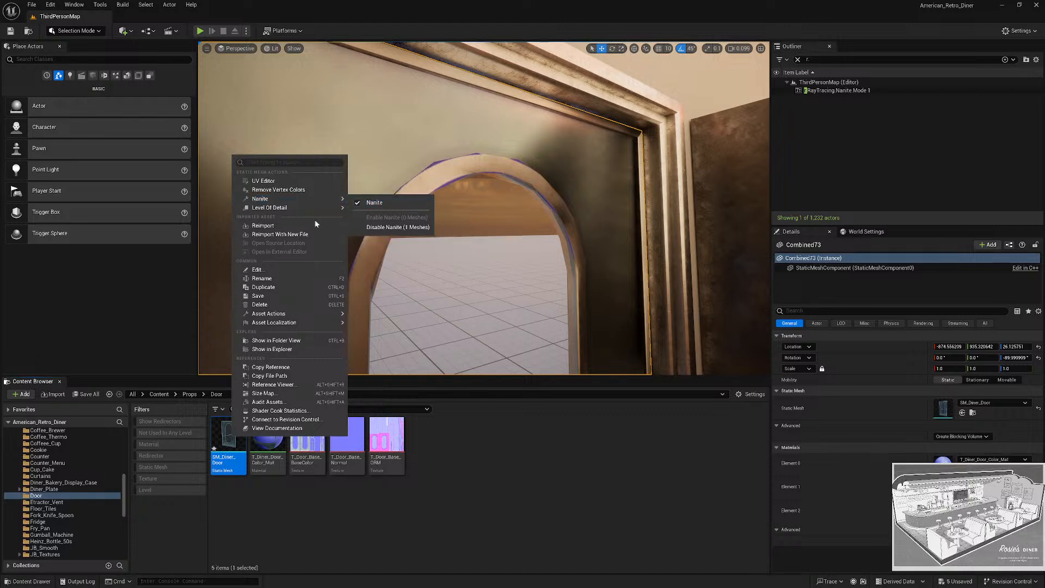
pyautogui.click(383, 227)
# Save all modified assets and return to the root Content folder.
pyautogui.moveTo(419, 210); pyautogui.dragTo(368, 224, button='right')
pyautogui.scroll(2, 389, 214)
pyautogui.moveTo(484, 208); pyautogui.dragTo(202, 243, button='right')
pyautogui.press('w')
pyautogui.scroll(3, 326, 180)
pyautogui.press('s')
pyautogui.moveTo(610, 226); pyautogui.dragTo(611, 226, button='right')
pyautogui.press('s')
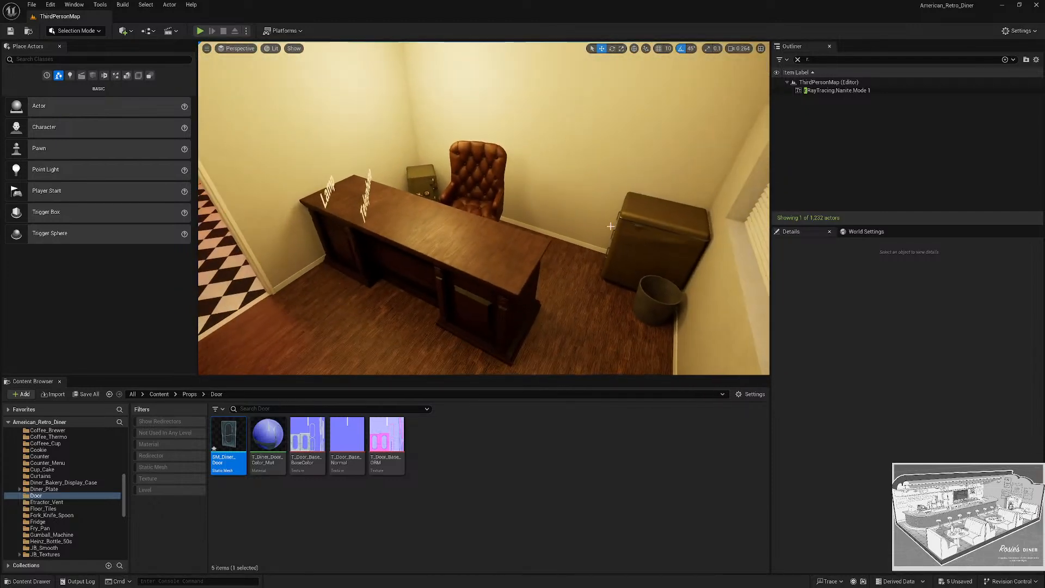
pyautogui.click(87, 395)
pyautogui.click(587, 390)
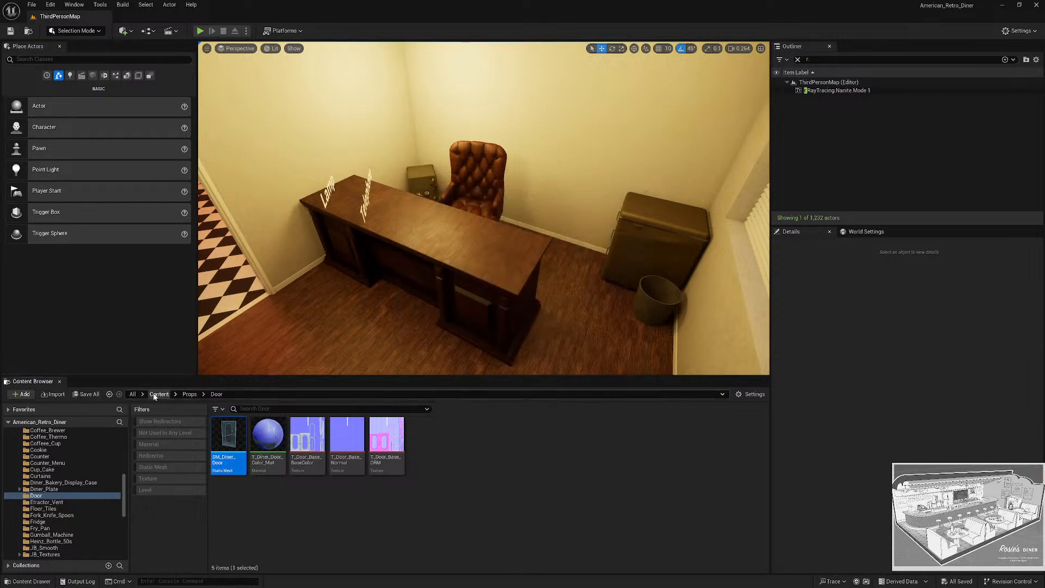
pyautogui.click(159, 394)
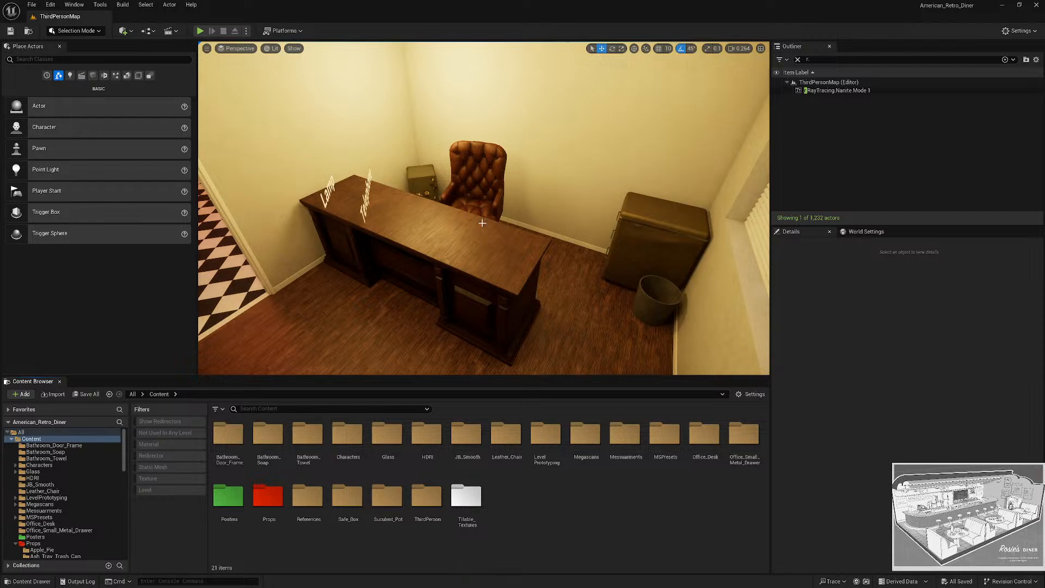
# Duplicate the potted succulent and move the copy into the office corner beside the tall placeholder cabinet.
pyautogui.press('w')
pyautogui.moveTo(482, 223); pyautogui.dragTo(479, 196, button='right')
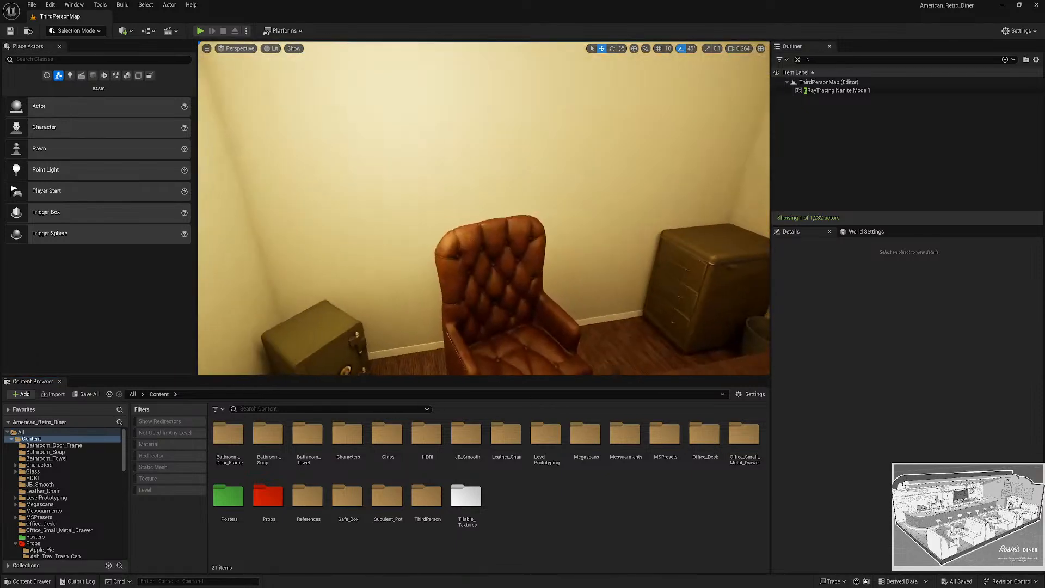
pyautogui.moveTo(452, 232); pyautogui.dragTo(529, 249, button='right')
pyautogui.click(451, 233)
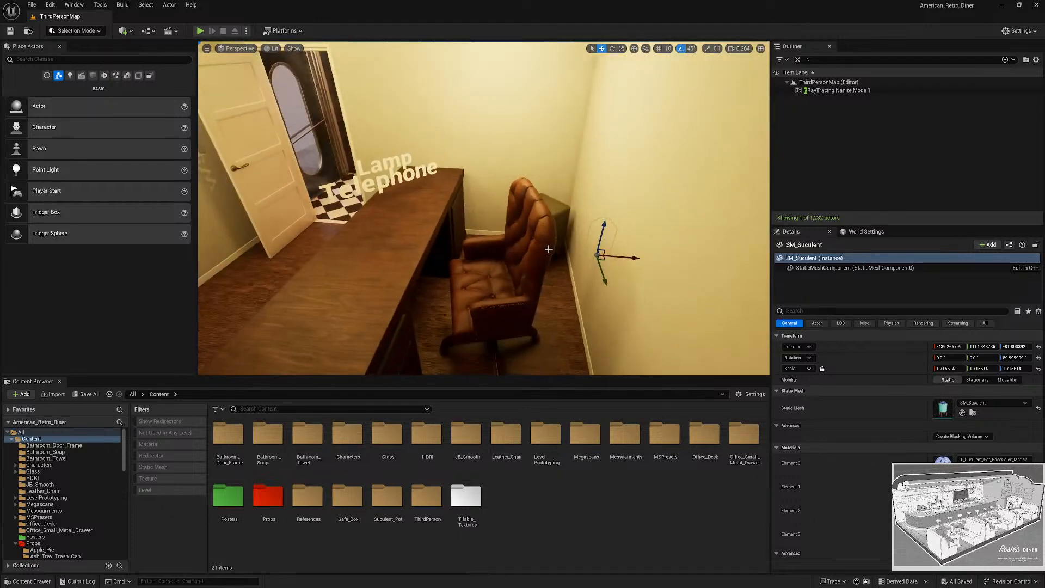
pyautogui.hotkey('ctrl', 'd')
pyautogui.moveTo(371, 208); pyautogui.dragTo(345, 208)
pyautogui.moveTo(439, 287); pyautogui.dragTo(351, 305, button='right')
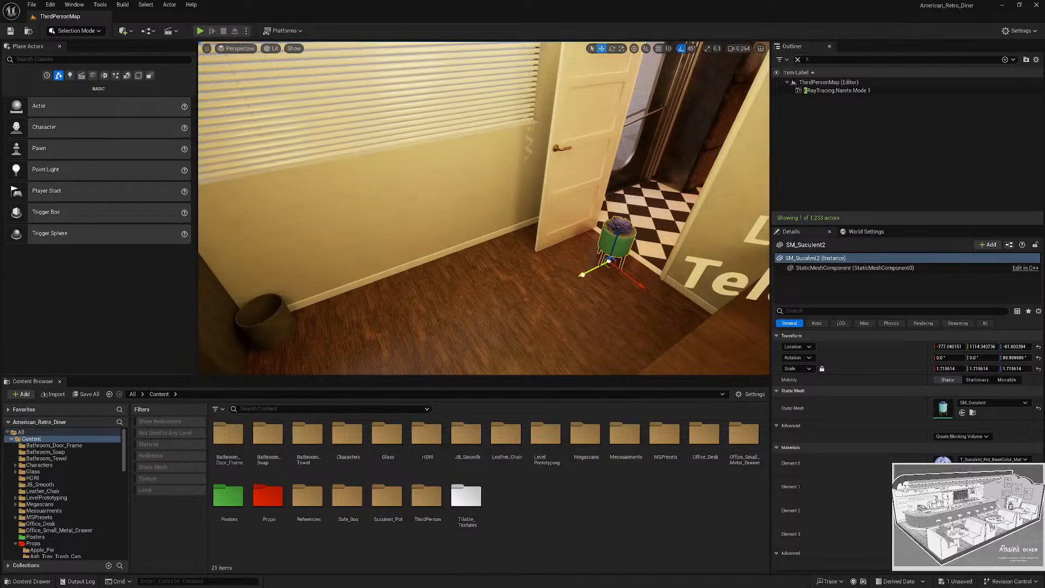
pyautogui.press('f')
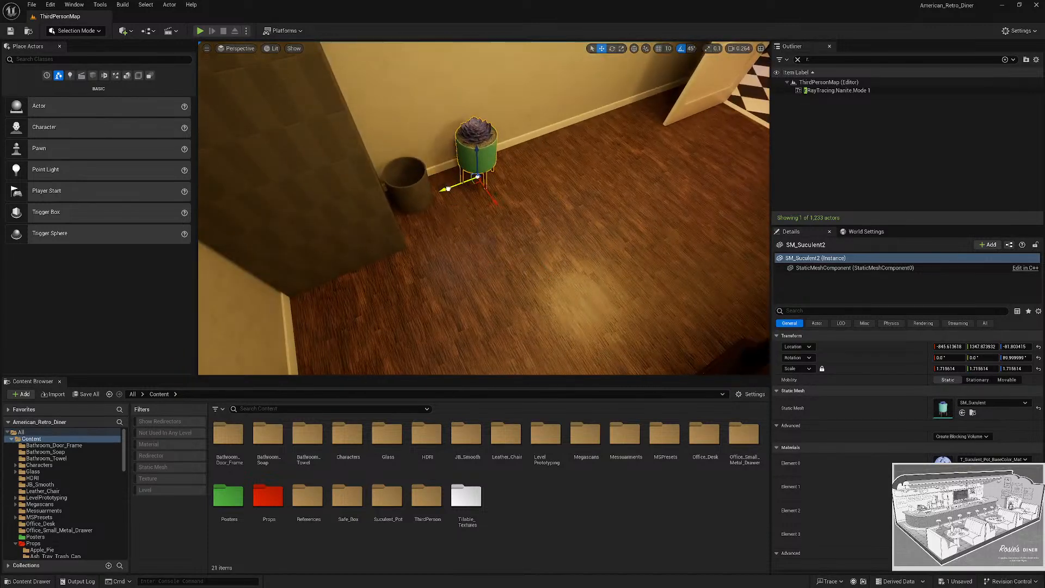
pyautogui.press('f')
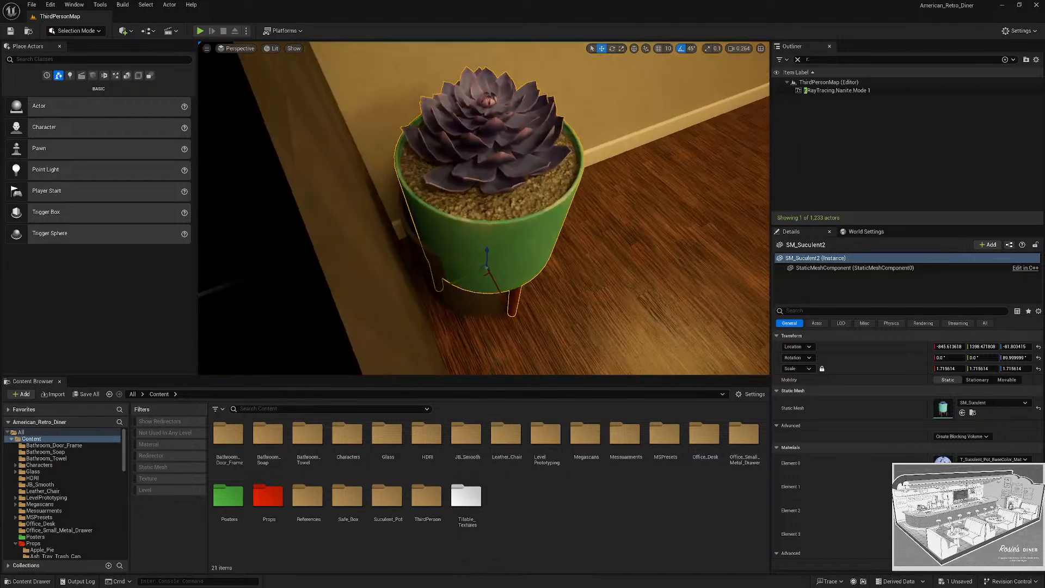
# Delete the placeholder pot underneath the succulent copy in the office corner.
pyautogui.keyDown('alt'); pyautogui.moveTo(488, 220); pyautogui.dragTo(464, 291); pyautogui.keyUp('alt')
pyautogui.click(486, 278)
pyautogui.press('Delete')
# Rotate the succulent copy to 0° about the vertical axis and nudge it toward the office corner.
pyautogui.click(479, 253)
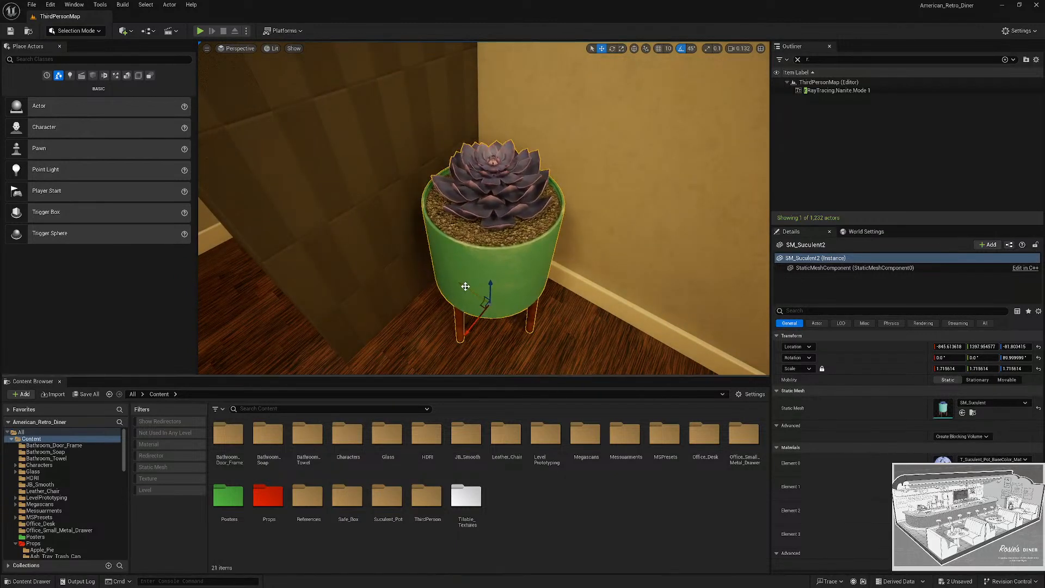
pyautogui.keyDown('alt'); pyautogui.moveTo(535, 283); pyautogui.dragTo(517, 352); pyautogui.keyUp('alt')
pyautogui.press('e')
pyautogui.scroll(-5, 600, 235)
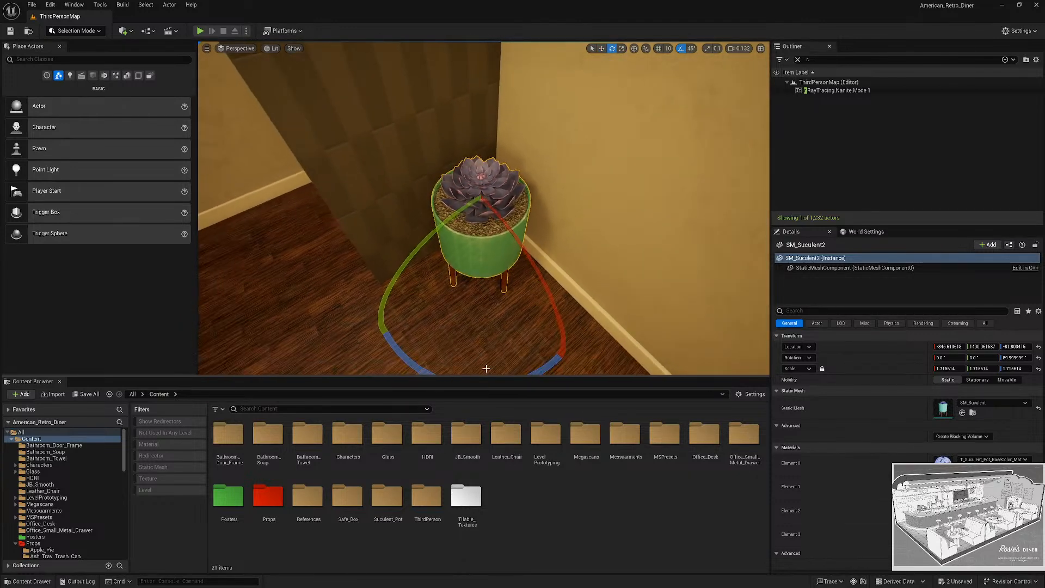
pyautogui.moveTo(600, 235); pyautogui.dragTo(600, 262, button='right')
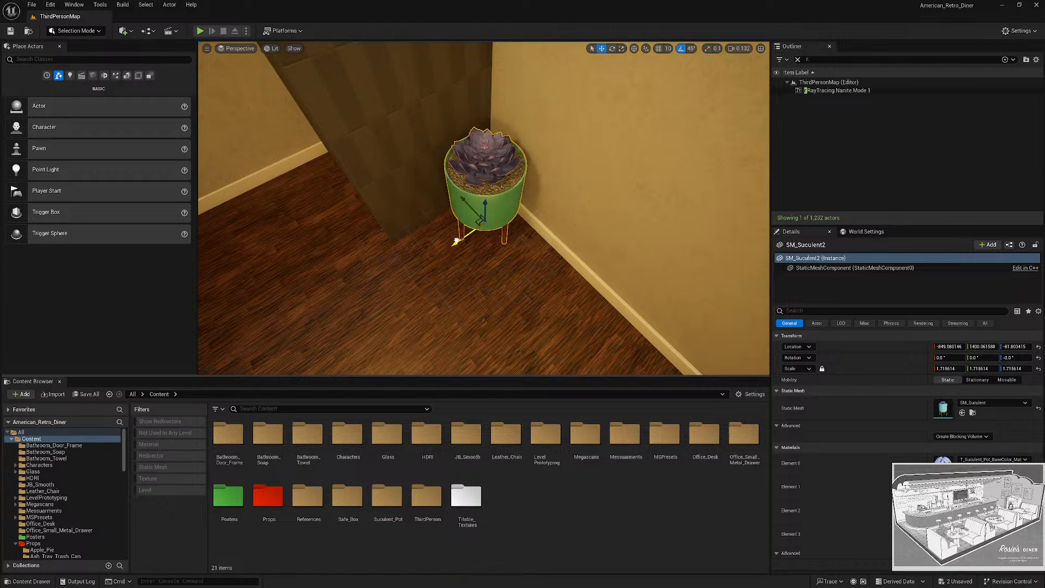
pyautogui.moveTo(464, 198); pyautogui.dragTo(462, 202)
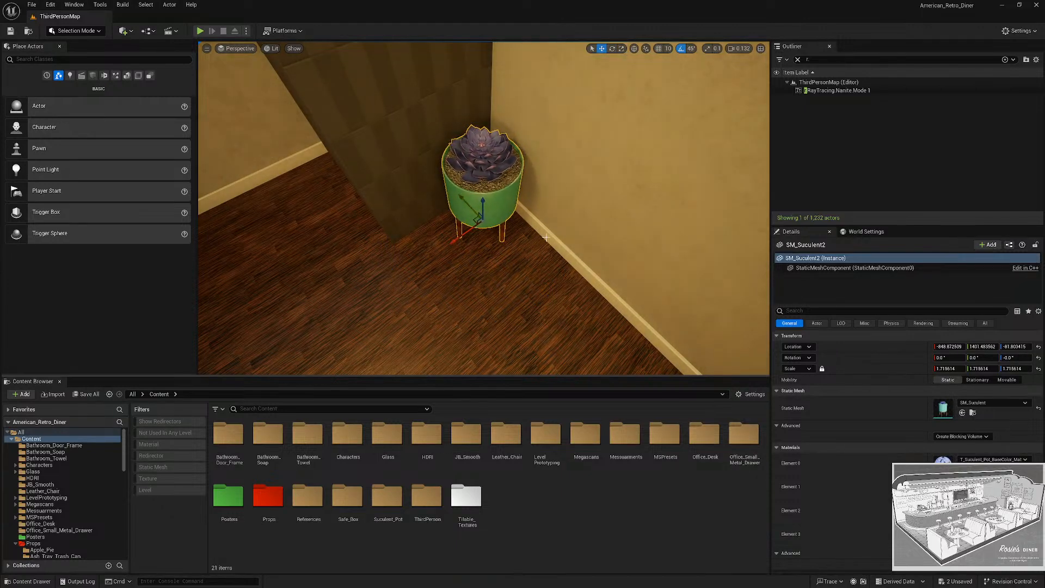
pyautogui.press('q')
pyautogui.moveTo(546, 237); pyautogui.dragTo(560, 218, button='right')
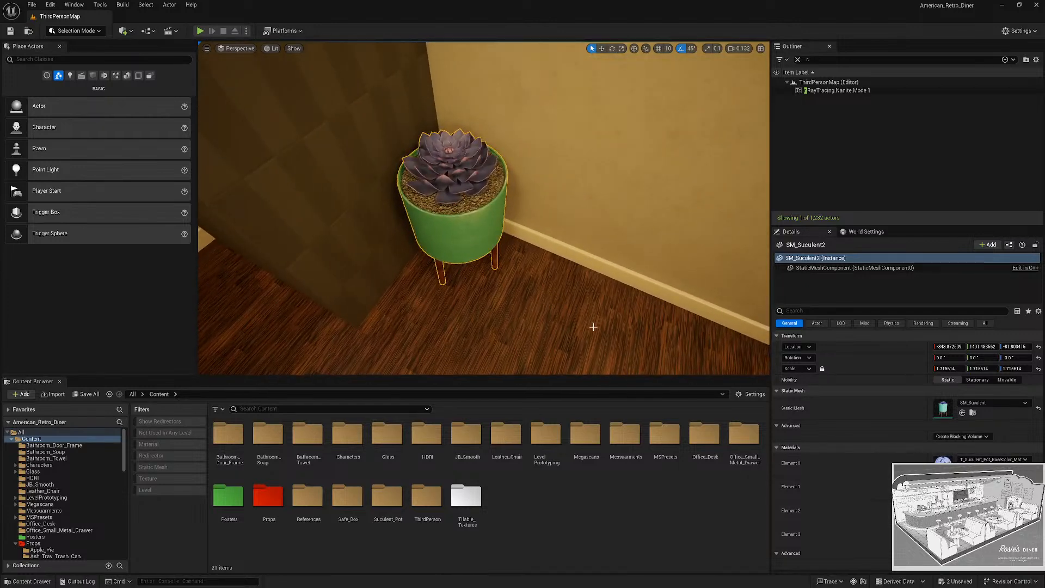
# Nudge the succulent into its final spot between cabinet and wall and check its placement from across the office.
pyautogui.moveTo(590, 226); pyautogui.dragTo(579, 256, button='right')
pyautogui.press('Escape')
pyautogui.click(498, 247)
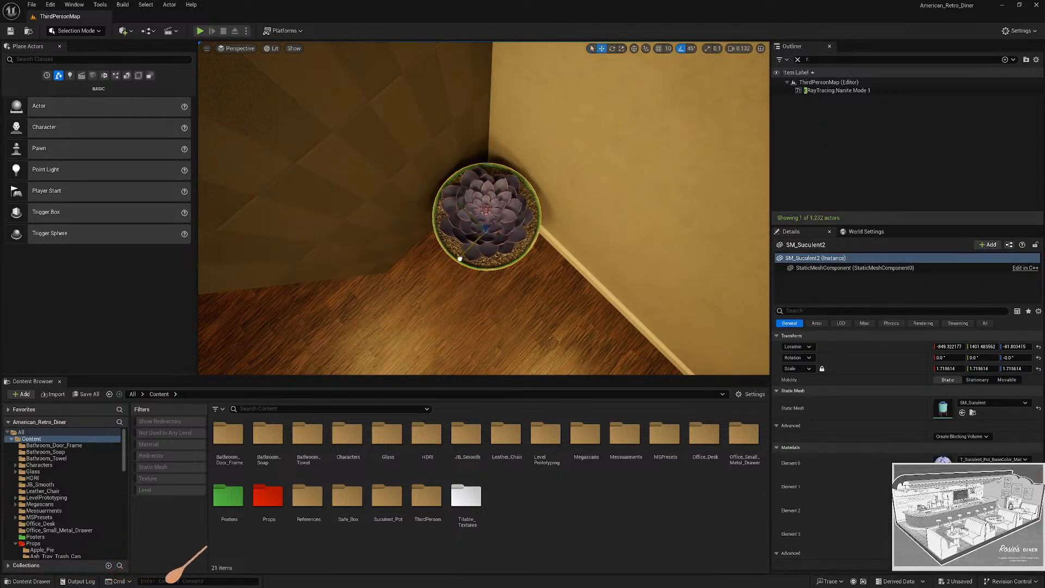
pyautogui.press('Escape')
pyautogui.moveTo(460, 258); pyautogui.dragTo(459, 141, button='right')
pyautogui.scroll(3, 459, 215)
pyautogui.press('s')
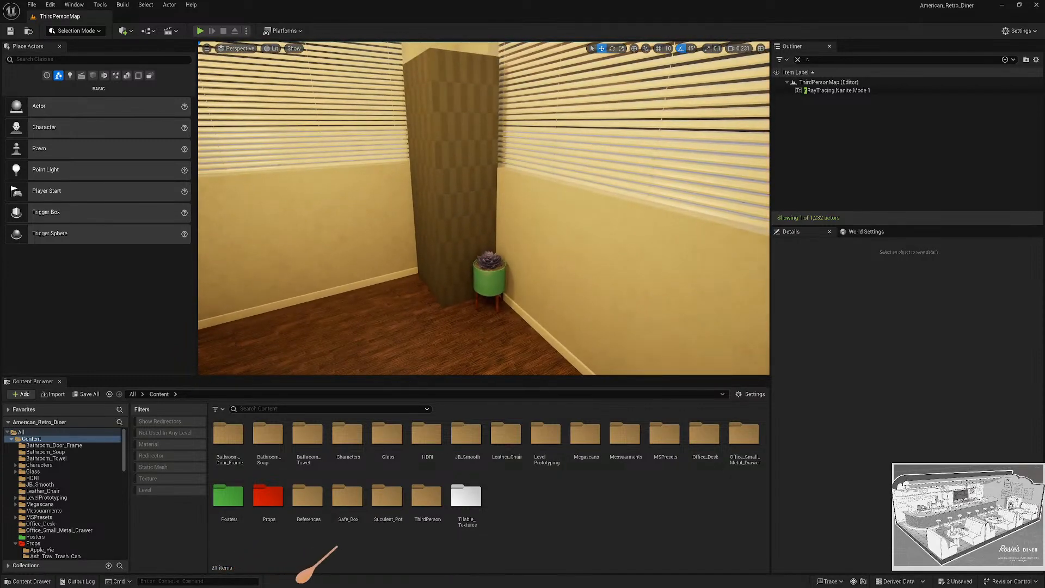
pyautogui.moveTo(601, 323)
pyautogui.mouseDown(button='right')
pyautogui.moveTo(512, 348)
pyautogui.moveTo(601, 322)
pyautogui.mouseUp(button='right')
pyautogui.press('s')
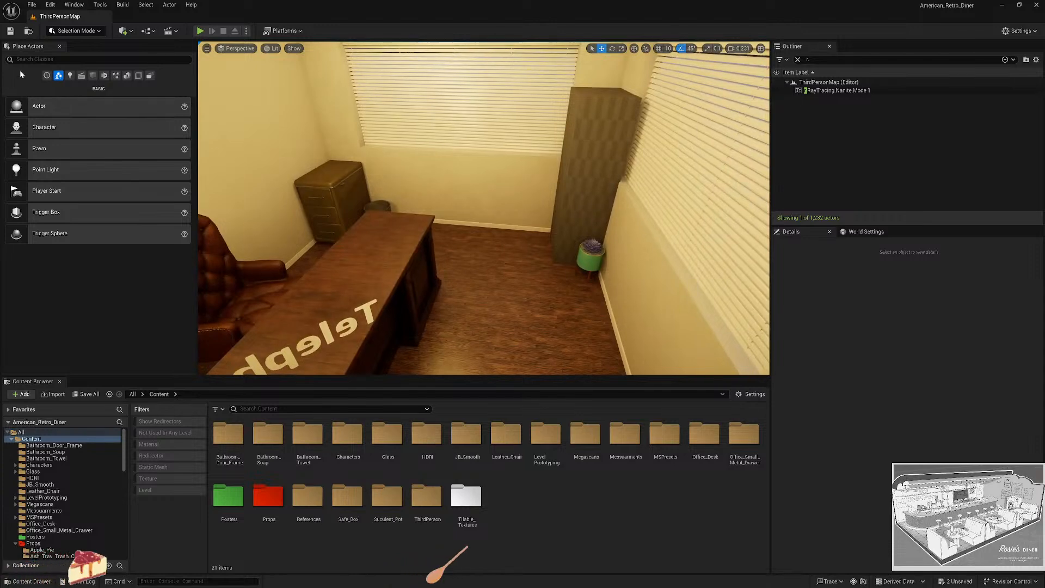
# Examine the safe in the corner up close, along with the metal drawer cabinet and window side of the office.
pyautogui.press('d')
pyautogui.moveTo(459, 209); pyautogui.dragTo(218, 217, button='right')
pyautogui.moveTo(544, 197)
pyautogui.mouseDown(button='right')
pyautogui.moveTo(615, 212)
pyautogui.moveTo(745, 212)
pyautogui.moveTo(659, 207)
pyautogui.moveTo(560, 179)
pyautogui.moveTo(560, 207)
pyautogui.mouseUp(button='right')
pyautogui.press('s')
pyautogui.press('w')
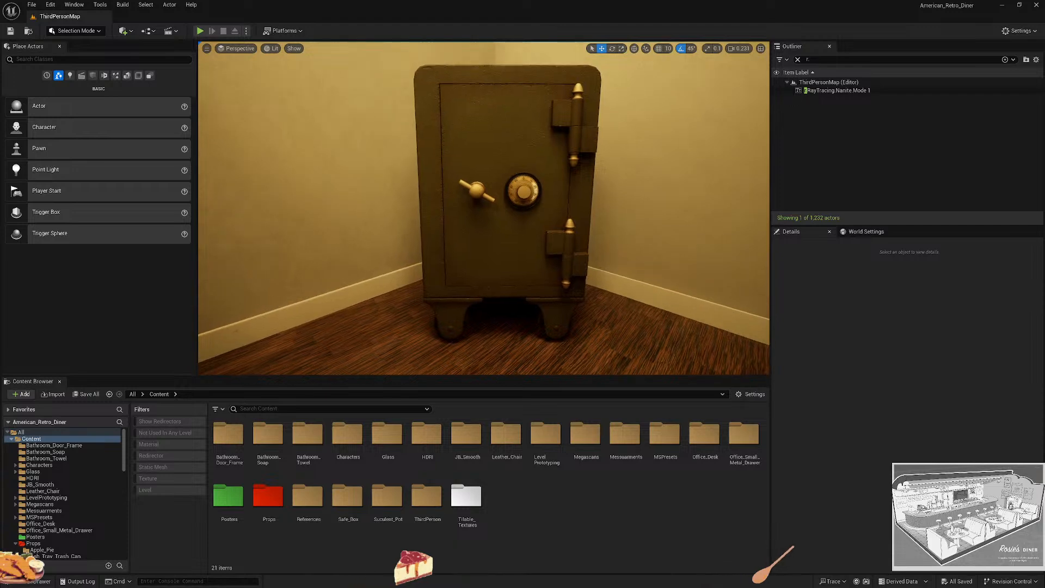
pyautogui.press('e')
pyautogui.moveTo(560, 207); pyautogui.dragTo(544, 266, button='right')
pyautogui.press('s')
pyautogui.press('d')
pyautogui.press('a')
pyautogui.press('s')
pyautogui.scroll(-4, 511, 251)
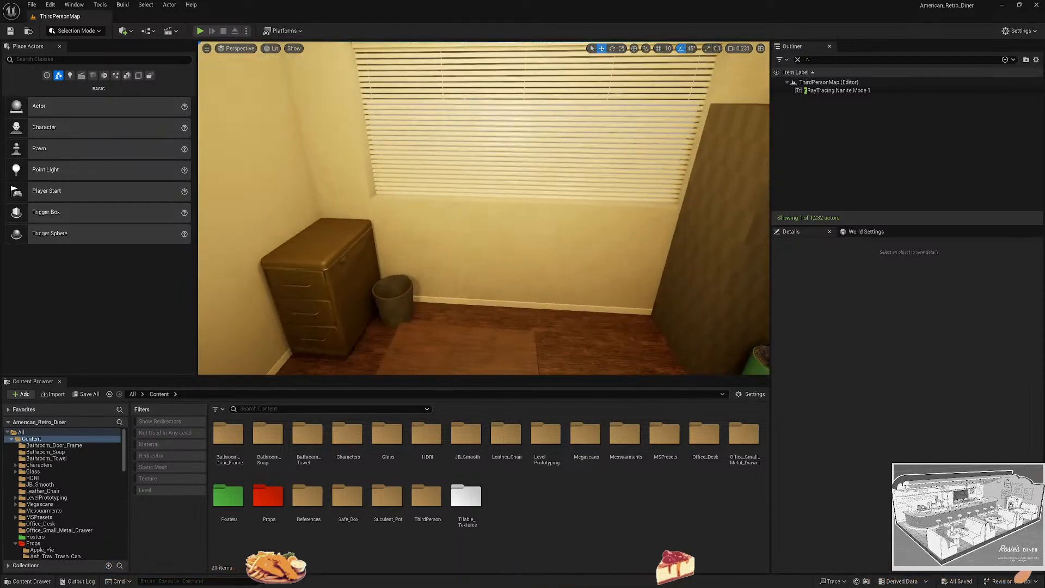
# Examine the office's waste bin, the tall placeholder cabinet, the blinds, the door and the walls around the desk.
pyautogui.click(477, 247)
pyautogui.moveTo(478, 247); pyautogui.dragTo(538, 229, button='right')
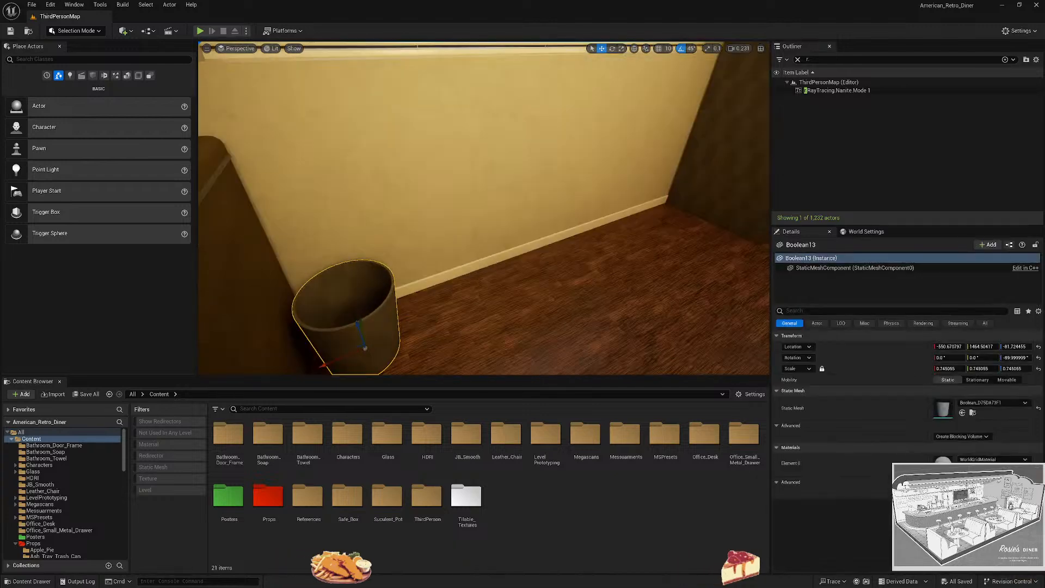
pyautogui.press('Escape')
pyautogui.press('q')
pyautogui.moveTo(501, 275); pyautogui.dragTo(580, 278, button='right')
pyautogui.press('s')
pyautogui.click(496, 284)
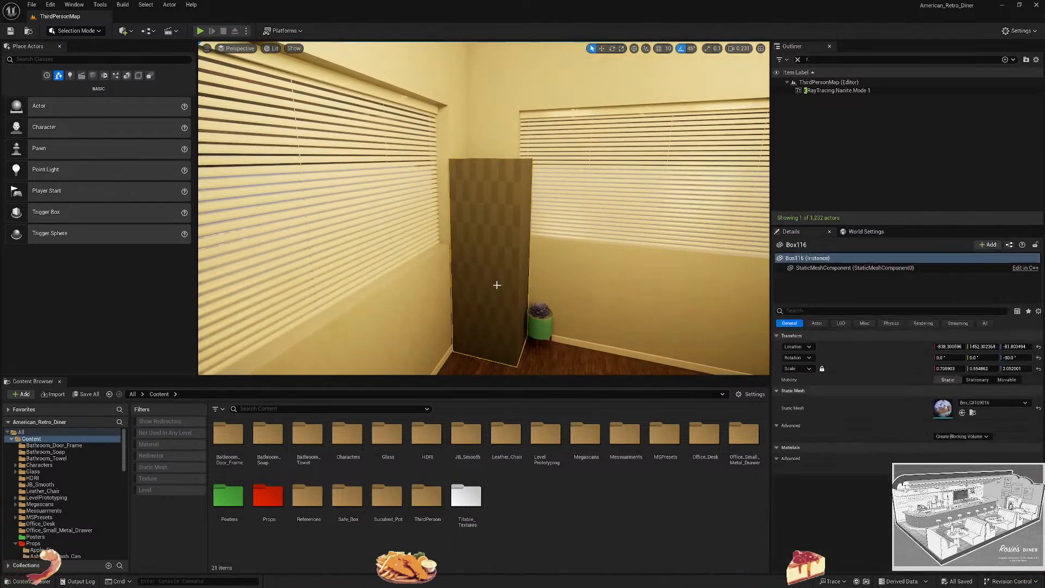
pyautogui.press('Escape')
pyautogui.moveTo(497, 285); pyautogui.dragTo(588, 256, button='right')
pyautogui.press('w')
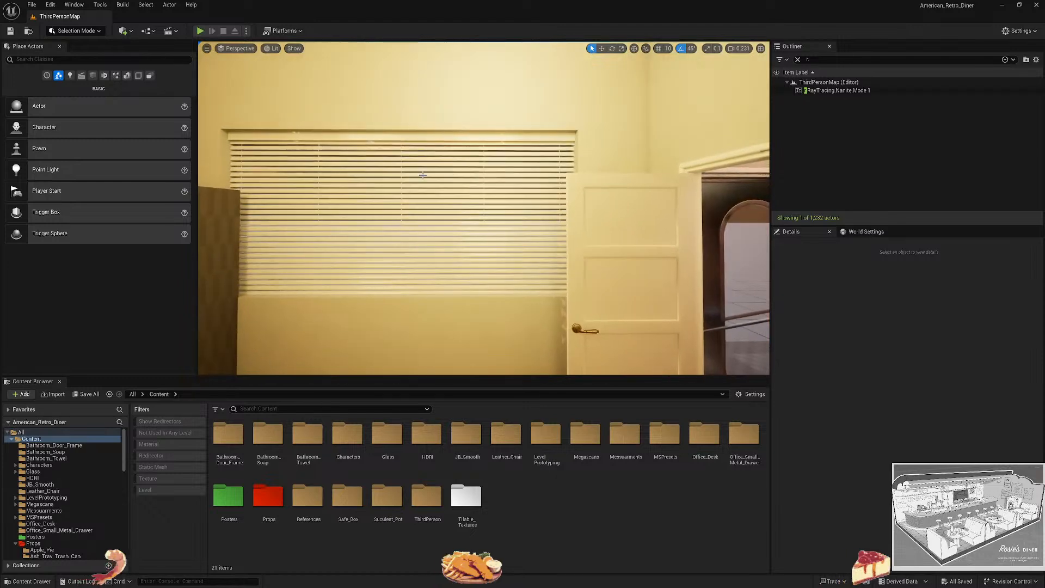
pyautogui.moveTo(569, 164); pyautogui.dragTo(479, 166, button='right')
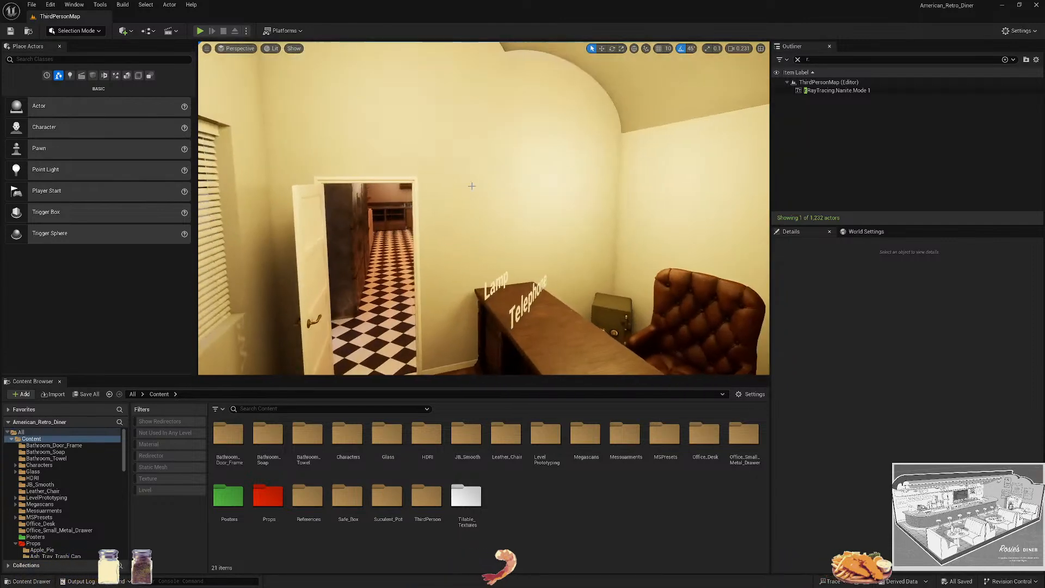
pyautogui.click(390, 199)
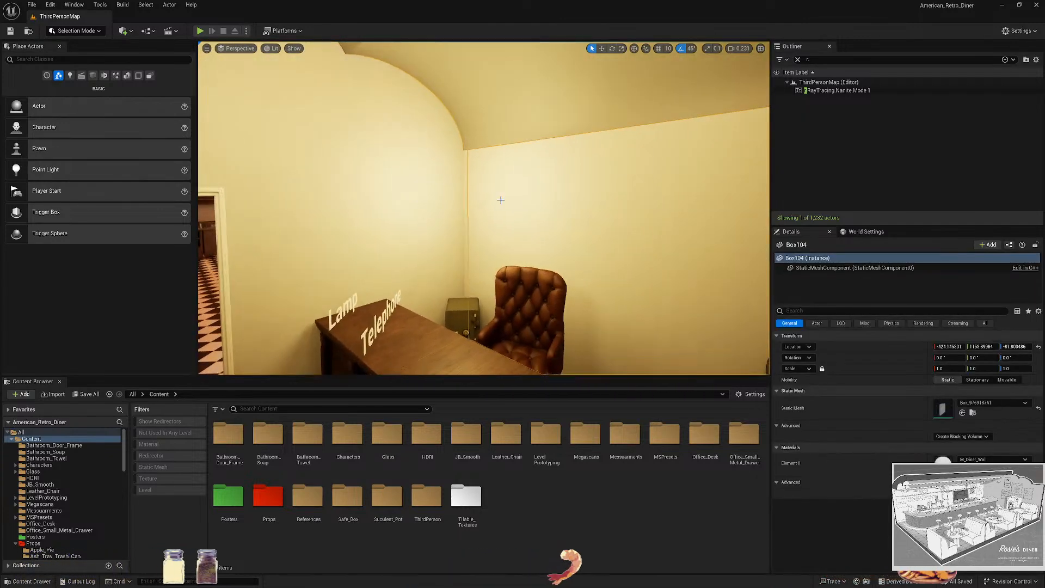
# Clear the selection and inspect the office ceiling, its curved wall corners and the seam where wall and ceiling meet.
pyautogui.press('Escape')
pyautogui.moveTo(499, 200); pyautogui.dragTo(544, 200, button='right')
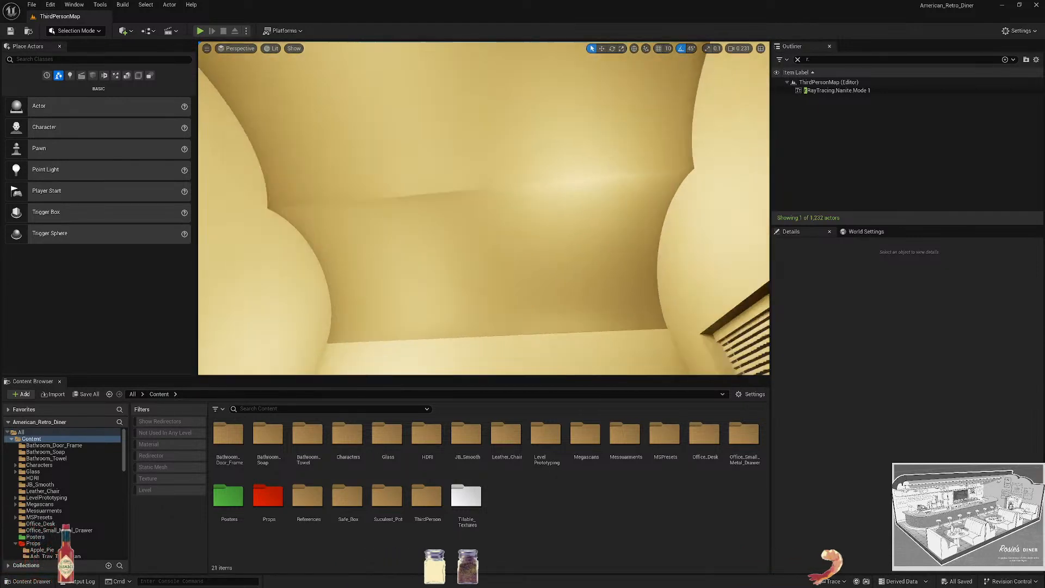
pyautogui.moveTo(484, 208); pyautogui.dragTo(470, 180, button='right')
pyautogui.press('w')
pyautogui.scroll(1, 457, 272)
pyautogui.press('s')
pyautogui.scroll(-2, 470, 180)
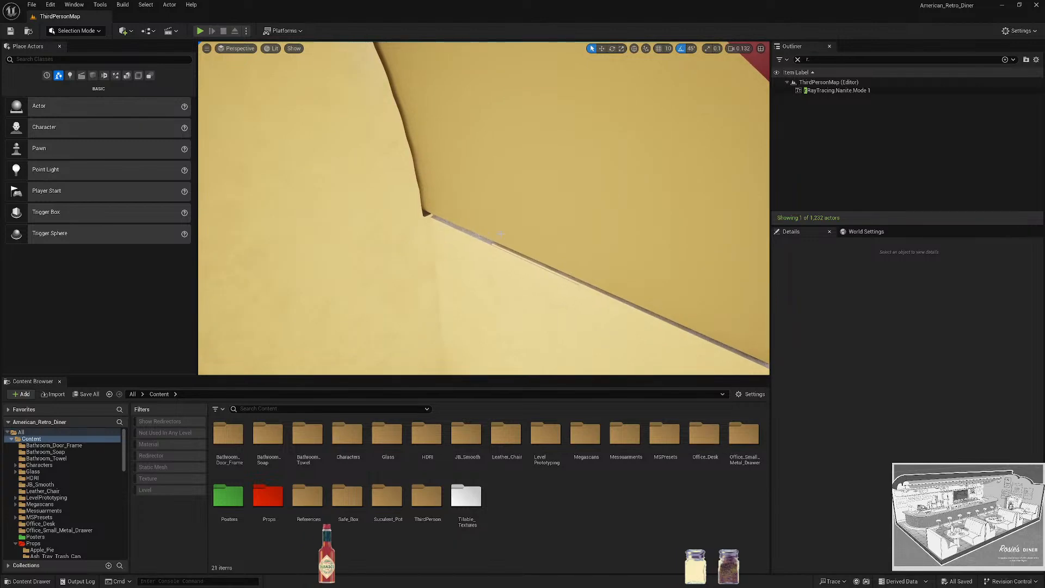
# Check the overall office layout from above, covering the desk, leather chair, safe, drawer cabinet and waste bin.
pyautogui.moveTo(470, 208)
pyautogui.mouseDown(button='right')
pyautogui.moveTo(484, 196)
pyautogui.moveTo(479, 174)
pyautogui.moveTo(490, 174)
pyautogui.moveTo(484, 256)
pyautogui.moveTo(403, 266)
pyautogui.moveTo(397, 256)
pyautogui.moveTo(457, 191)
pyautogui.moveTo(479, 193)
pyautogui.moveTo(468, 199)
pyautogui.mouseUp(button='right')
pyautogui.press('d')
pyautogui.scroll(8, 483, 208)
pyautogui.press('s')
pyautogui.scroll(-4, 484, 208)
pyautogui.press('w')
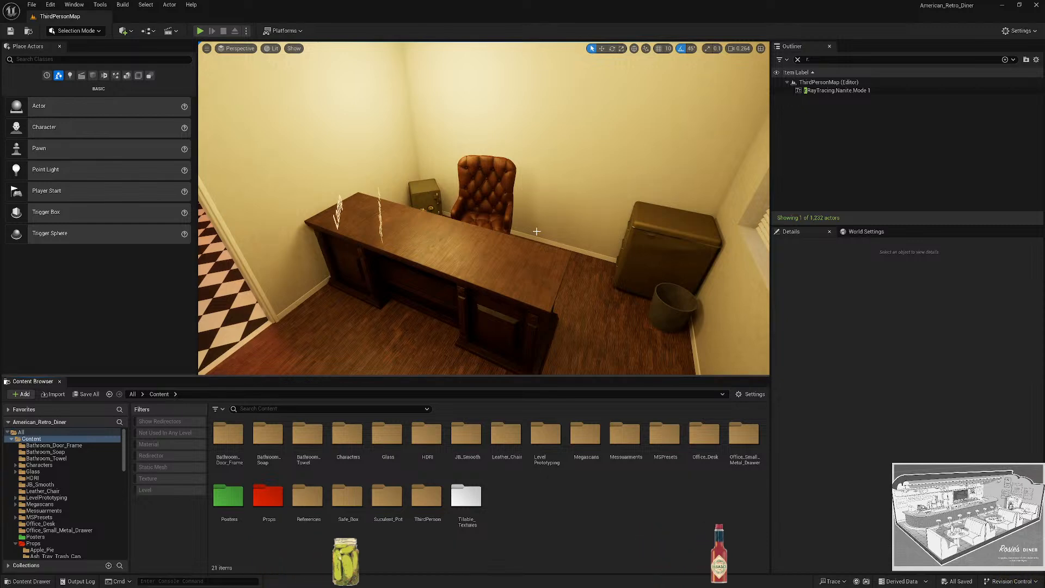
pyautogui.moveTo(536, 231)
pyautogui.mouseDown(button='right')
pyautogui.moveTo(525, 264)
pyautogui.moveTo(499, 259)
pyautogui.moveTo(764, 251)
pyautogui.moveTo(736, 229)
pyautogui.moveTo(534, 229)
pyautogui.mouseUp(button='right')
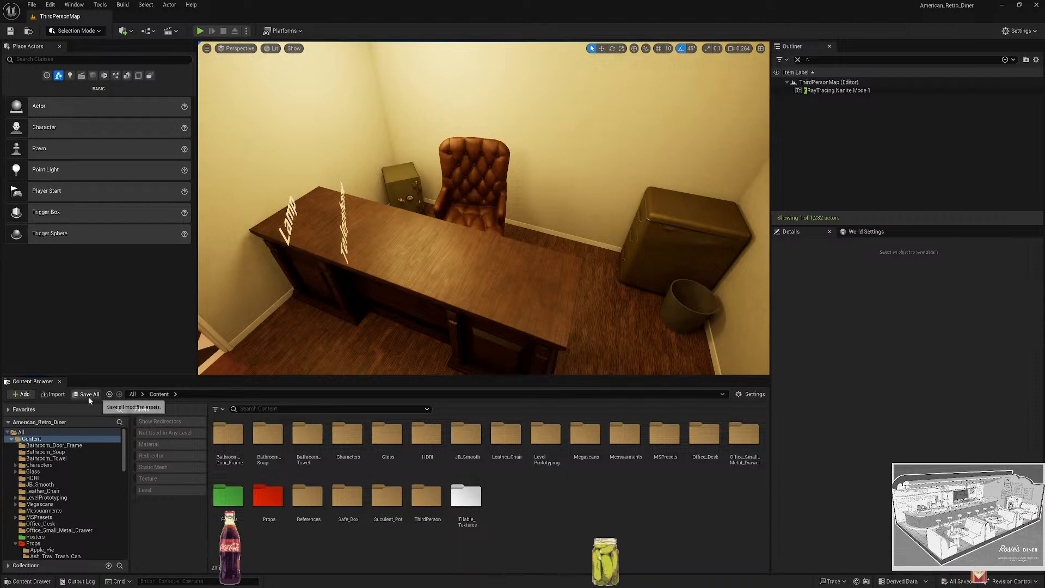
# Turn off realtime rendering in the level viewport and minimise the editor to reach the desktop.
pyautogui.click(207, 48)
pyautogui.click(239, 77)
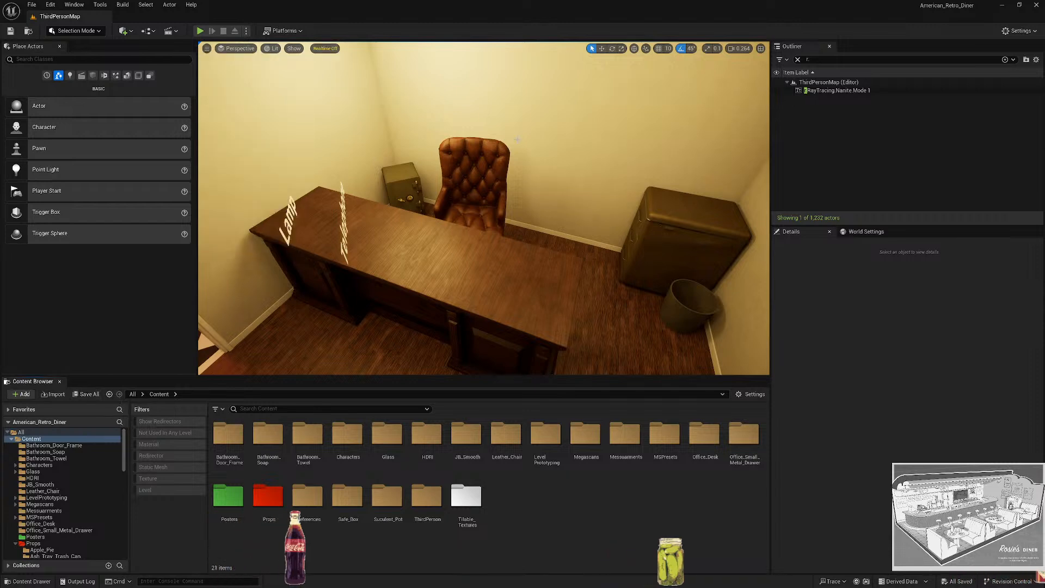
pyautogui.click(1003, 5)
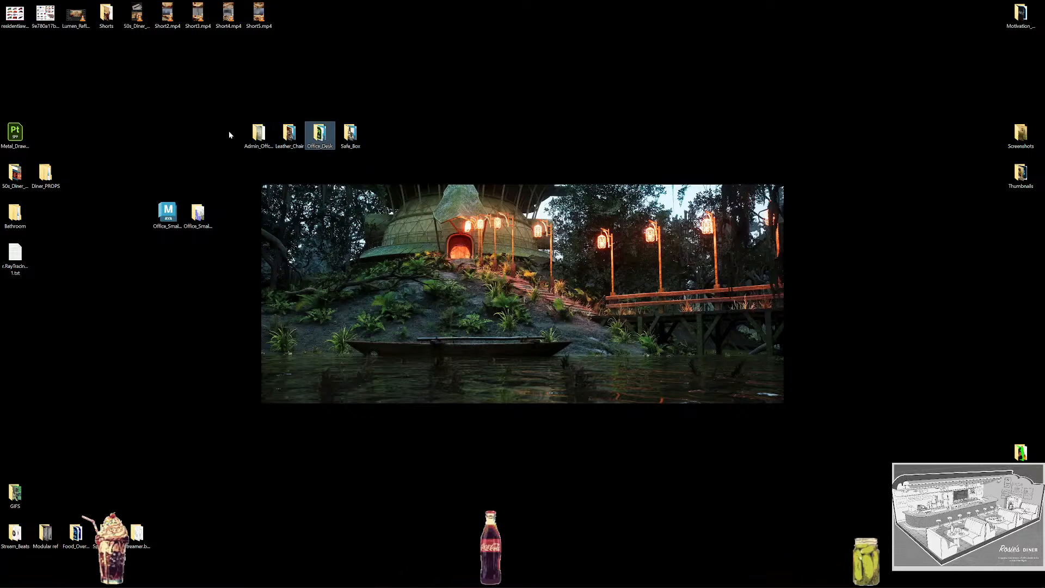
# Look through the contents of the Diner_PROPS and Bathroom folders on the desktop, closing each one.
pyautogui.doubleClick(55, 182)
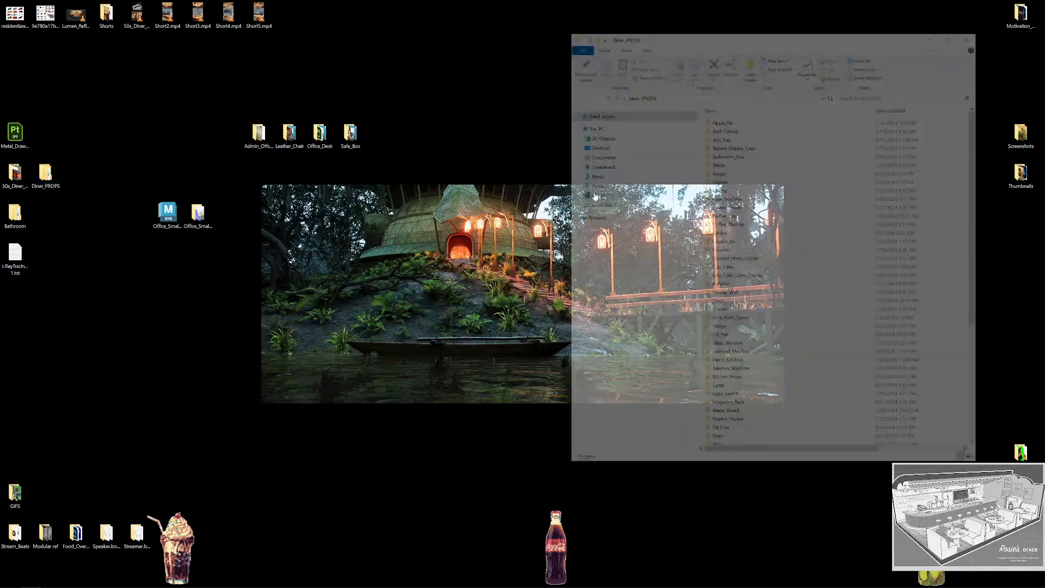
pyautogui.scroll(-7, 772, 272)
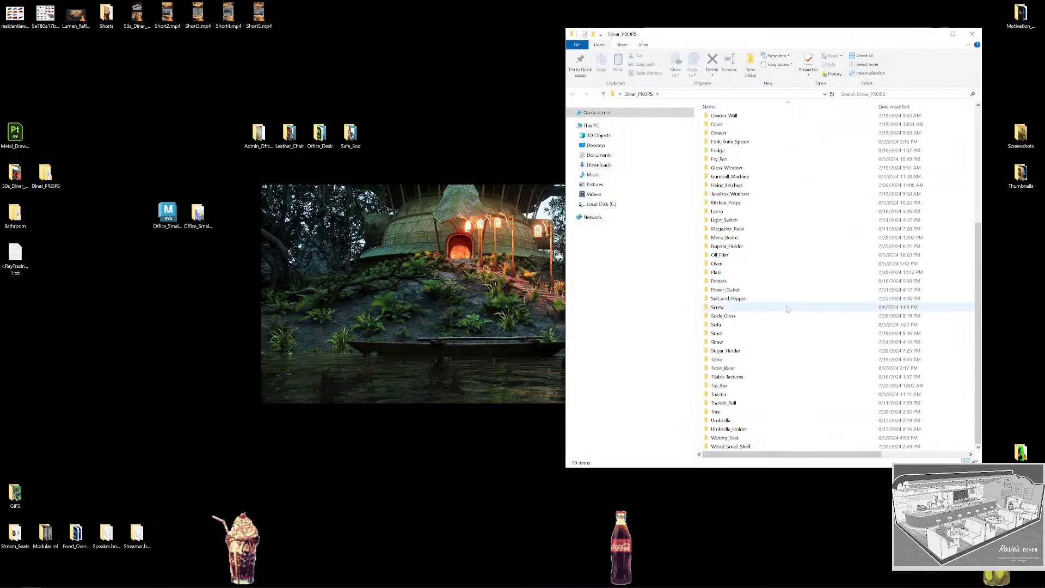
pyautogui.scroll(7, 793, 395)
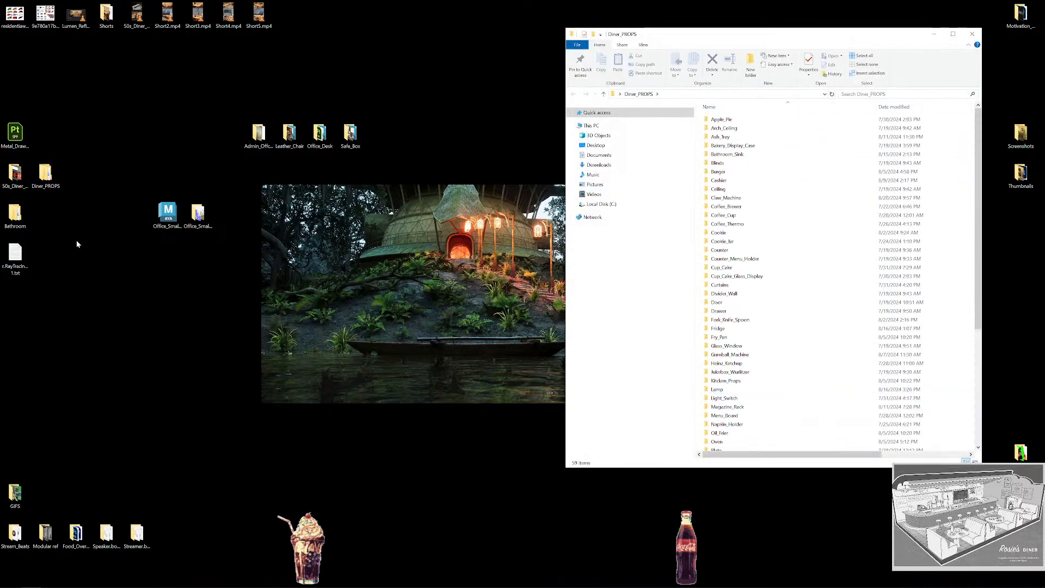
pyautogui.click(26, 225)
pyautogui.click(972, 34)
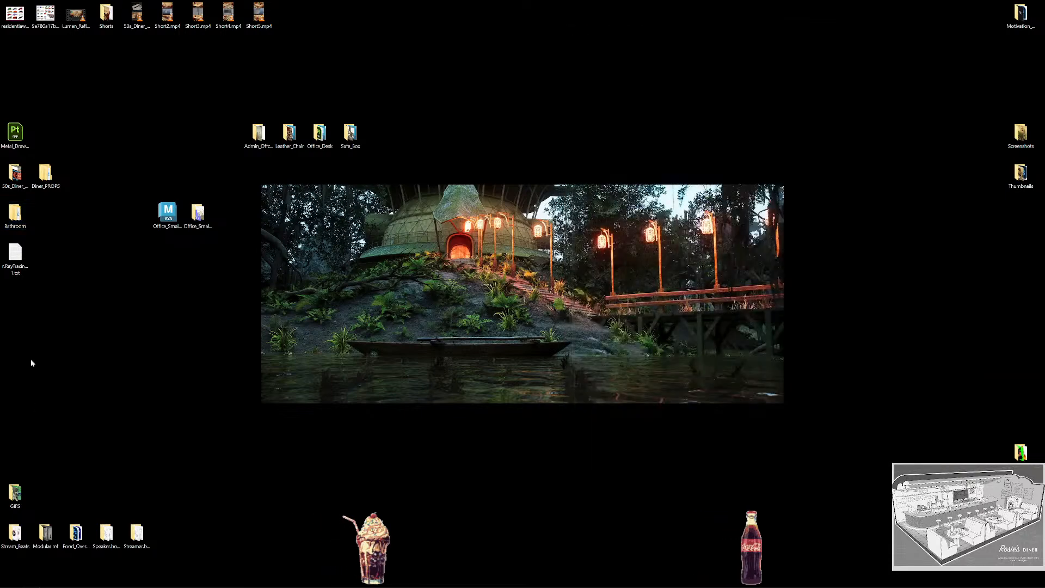
pyautogui.press('Return')
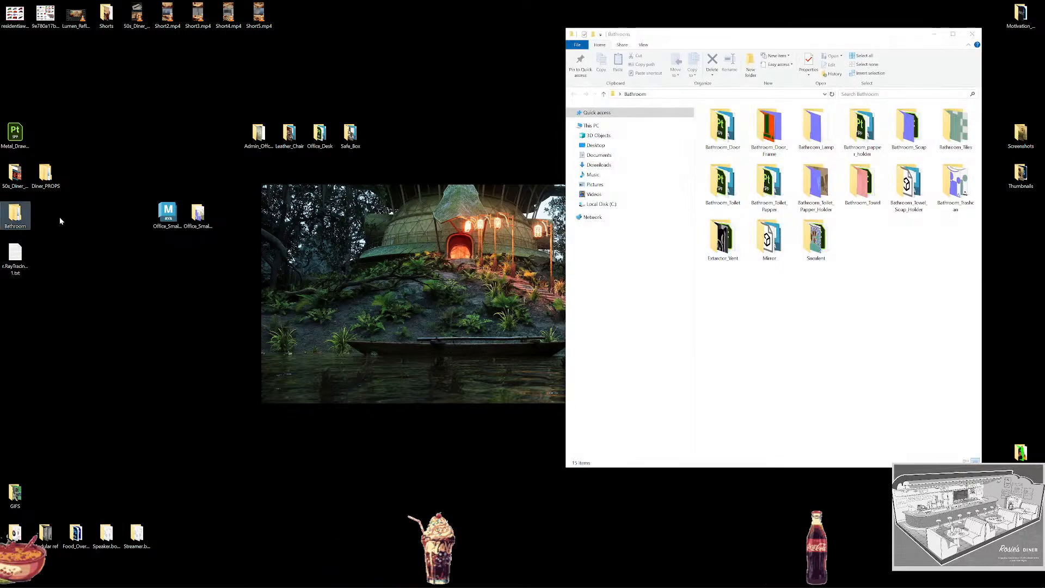
pyautogui.hotkey('alt', 'F4')
# Rename the desktop's Bathroom folder as Bathroom_PROPS, reusing the PROPS ending from the Diner_PROPS folder name.
pyautogui.click(57, 177)
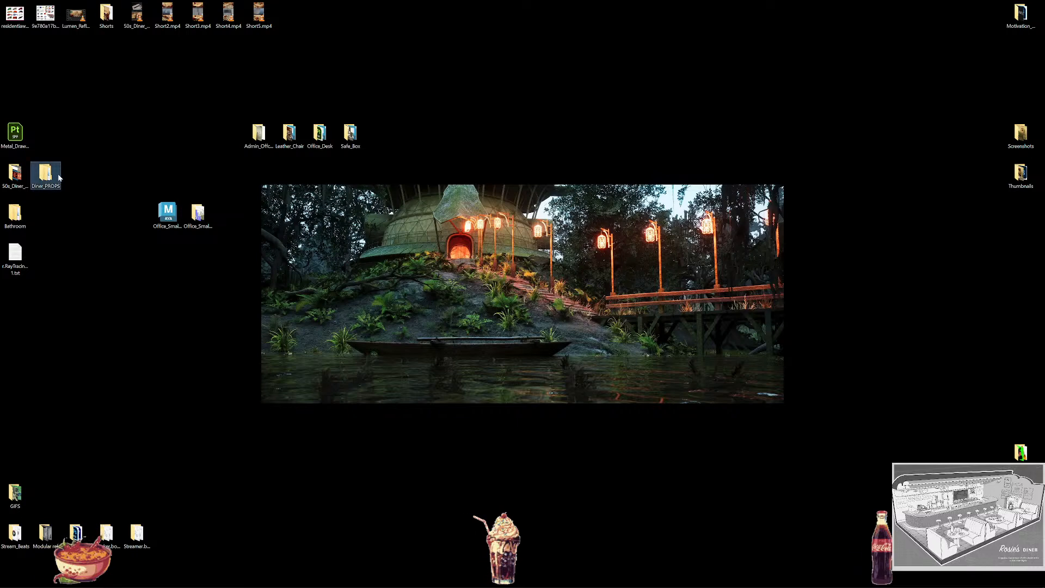
pyautogui.press('F2')
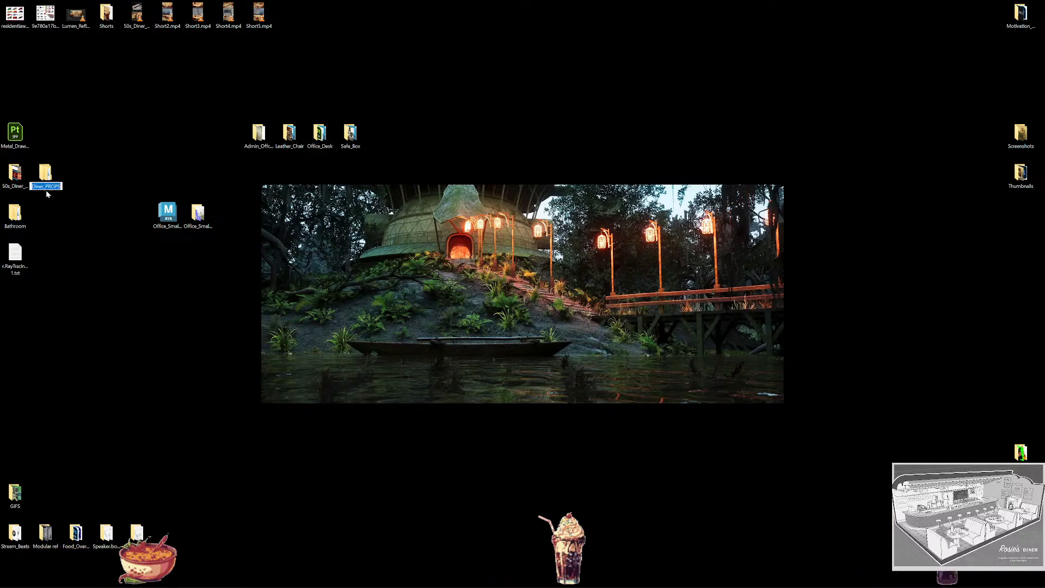
pyautogui.press('End')
pyautogui.hotkey('ctrl', 'shift', 'Left')
pyautogui.hotkey('ctrl', 'c')
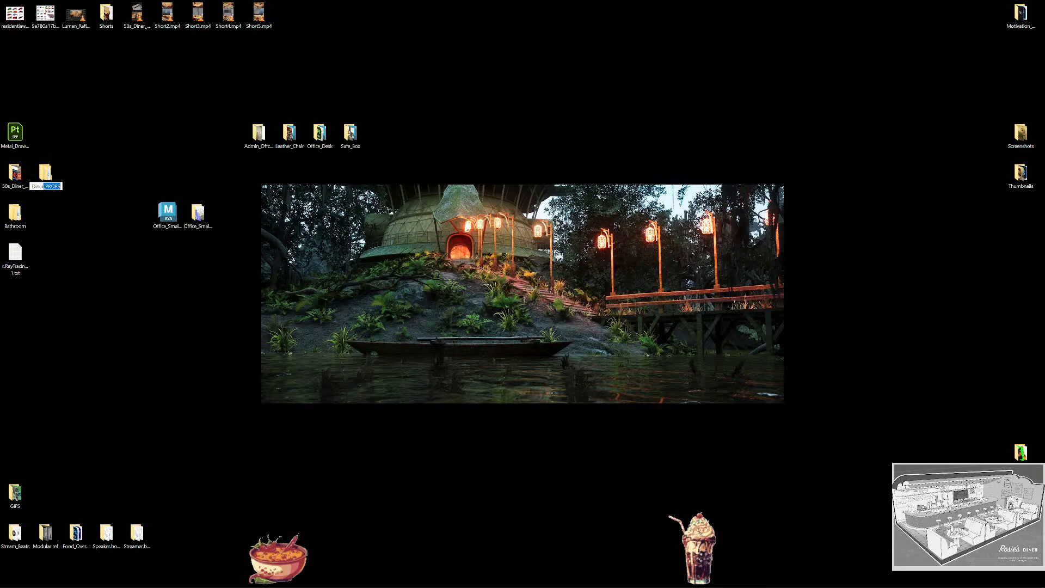
pyautogui.click(23, 219)
pyautogui.press('F2')
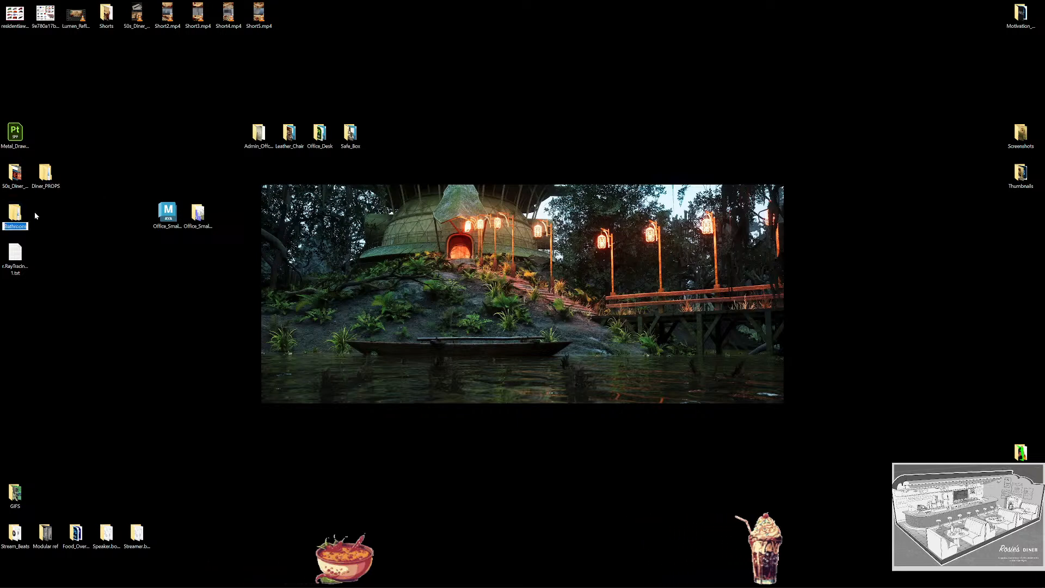
pyautogui.press('End')
pyautogui.write('_')
pyautogui.hotkey('ctrl', 'v')
pyautogui.press('Return')
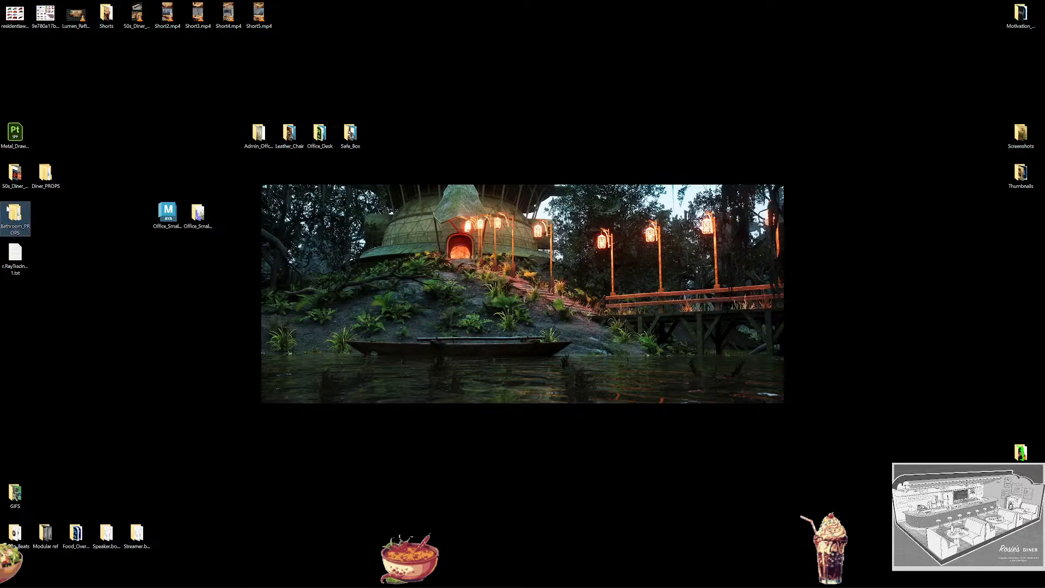
pyautogui.moveTo(36, 227)
pyautogui.mouseDown()
pyautogui.moveTo(44, 263)
pyautogui.moveTo(25, 216)
pyautogui.moveTo(73, 208)
pyautogui.moveTo(82, 187)
pyautogui.moveTo(24, 211)
pyautogui.mouseUp()
pyautogui.click(67, 217)
pyautogui.click(89, 239)
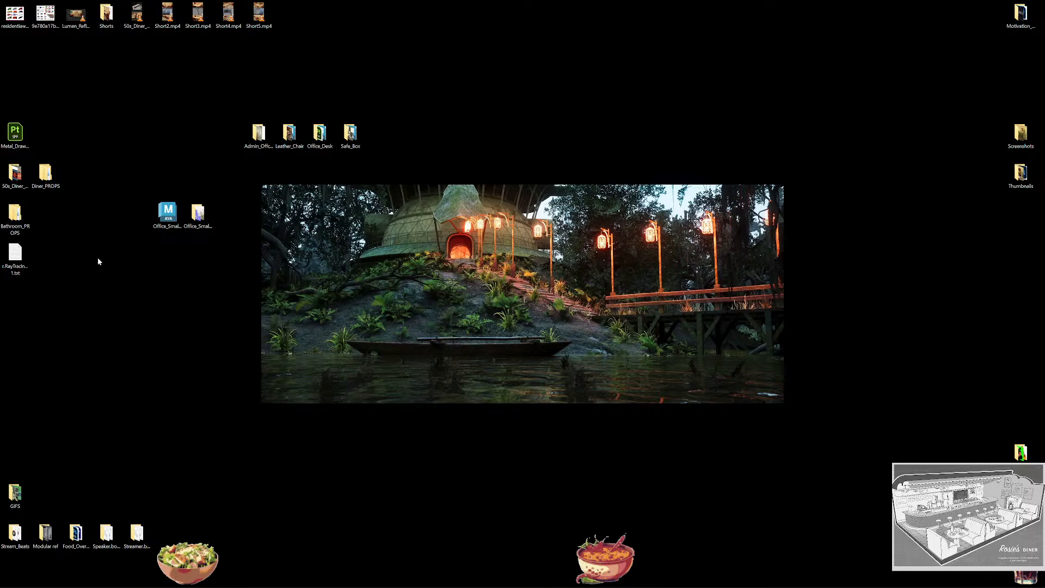
# Open the Suculent.mb scene in Maya from the Suculent folder inside Bathroom_PROPS.
pyautogui.doubleClick(15, 213)
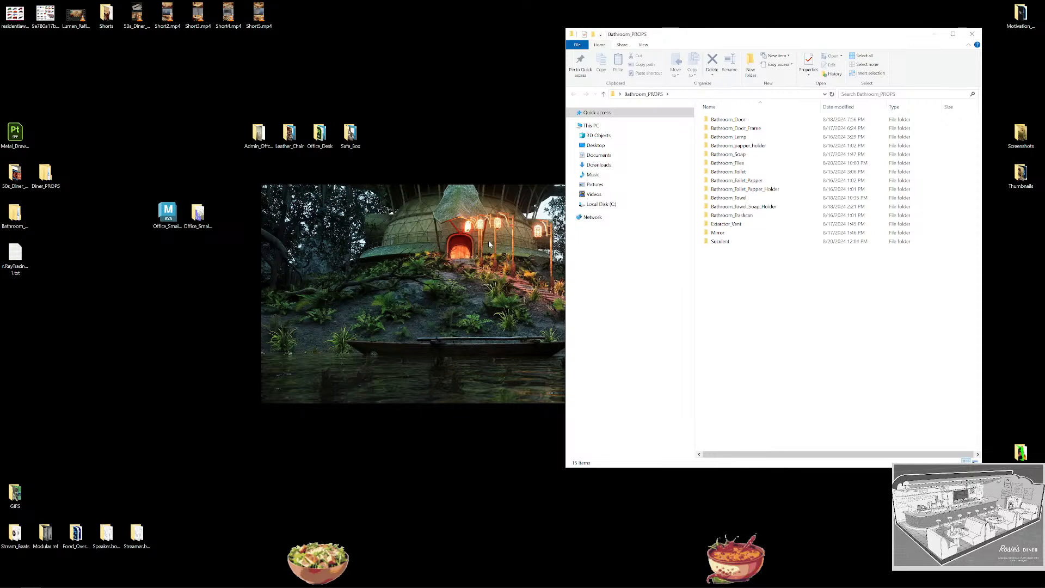
pyautogui.click(367, 281)
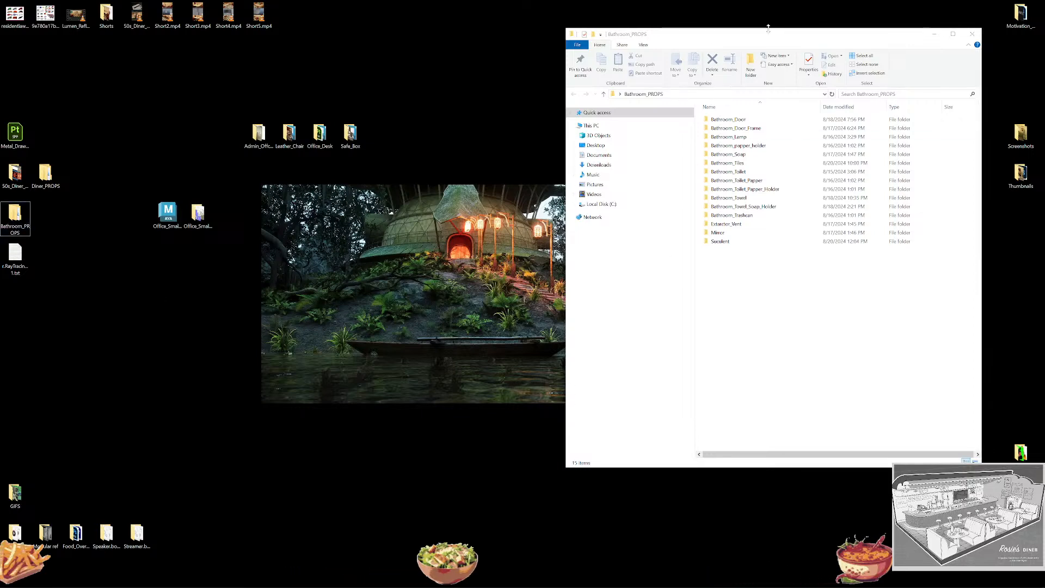
pyautogui.moveTo(768, 29); pyautogui.dragTo(569, 73)
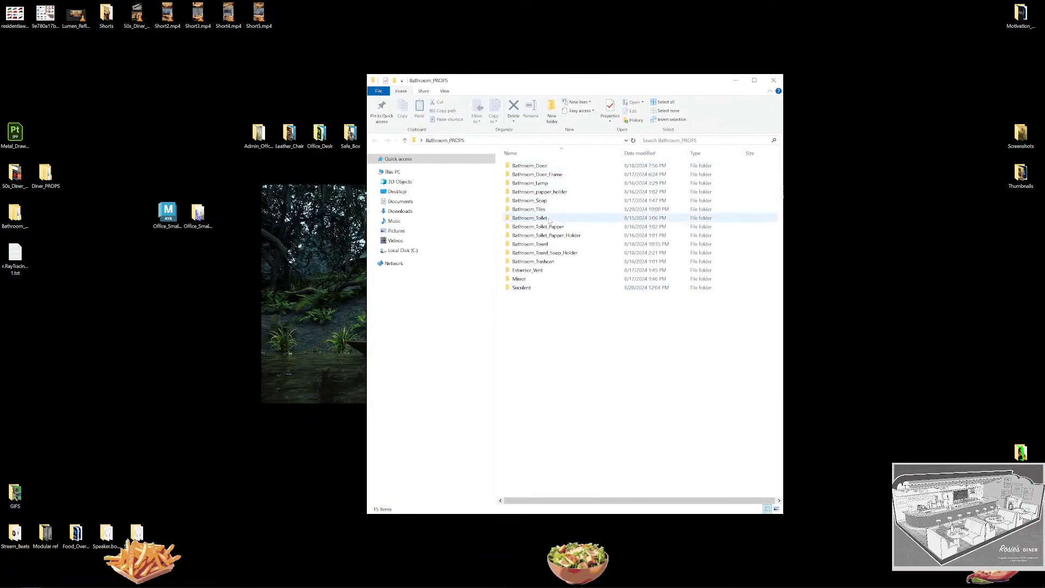
pyautogui.doubleClick(526, 288)
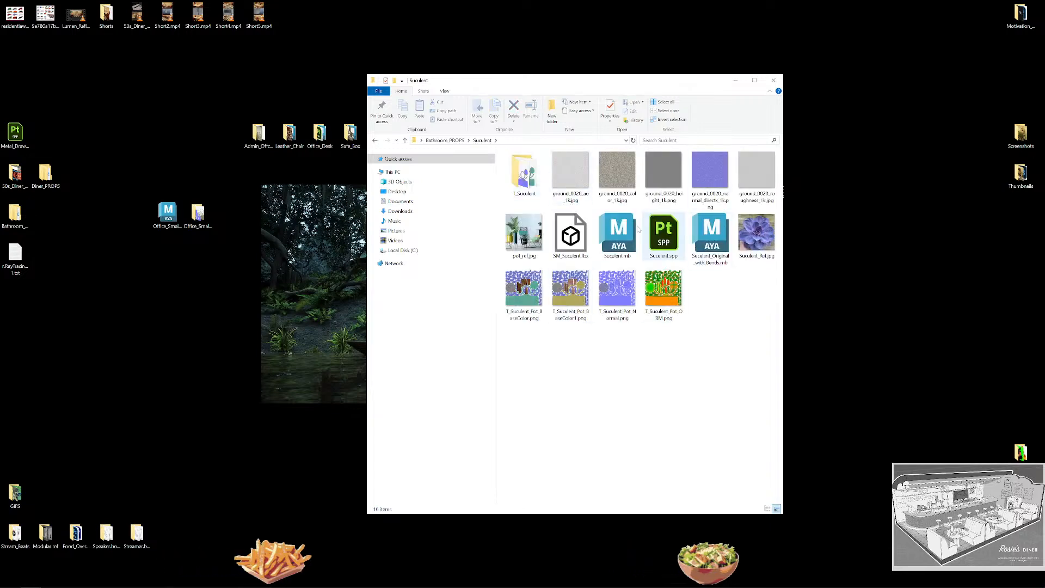
pyautogui.doubleClick(619, 235)
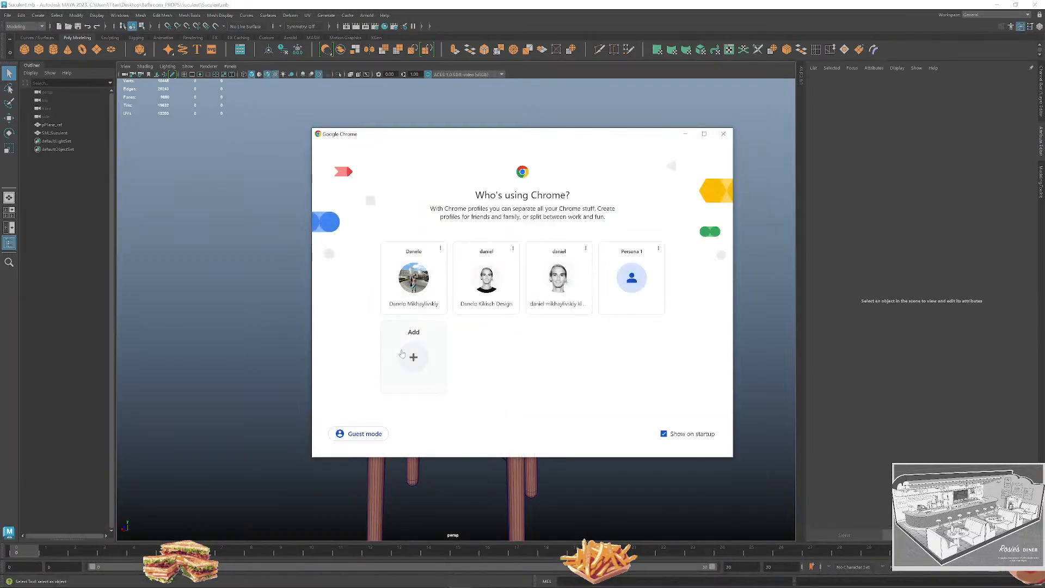
# Switch to Chrome and search Google for "succulents".
pyautogui.click(499, 274)
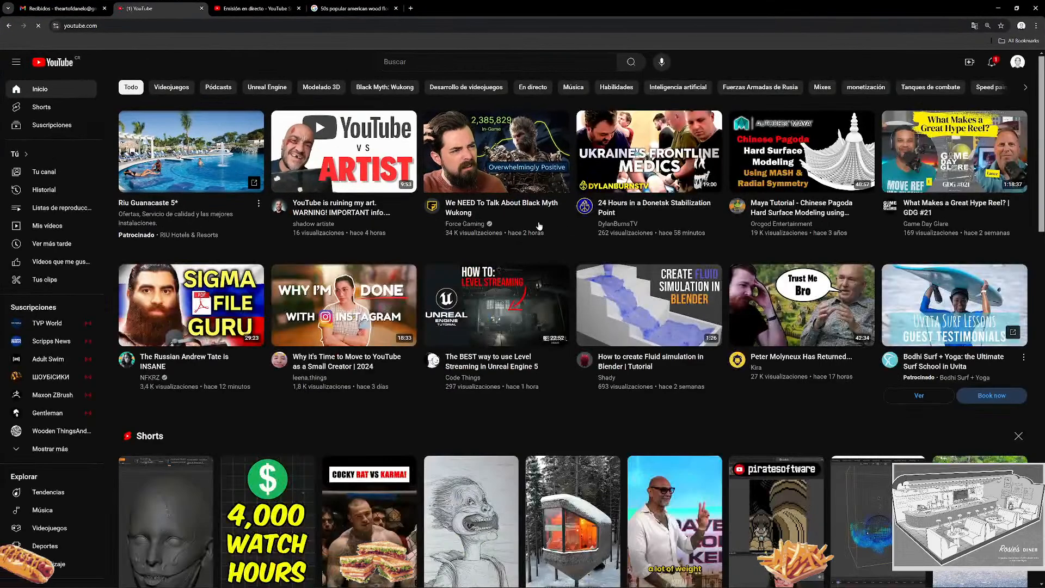
pyautogui.moveTo(319, 163)
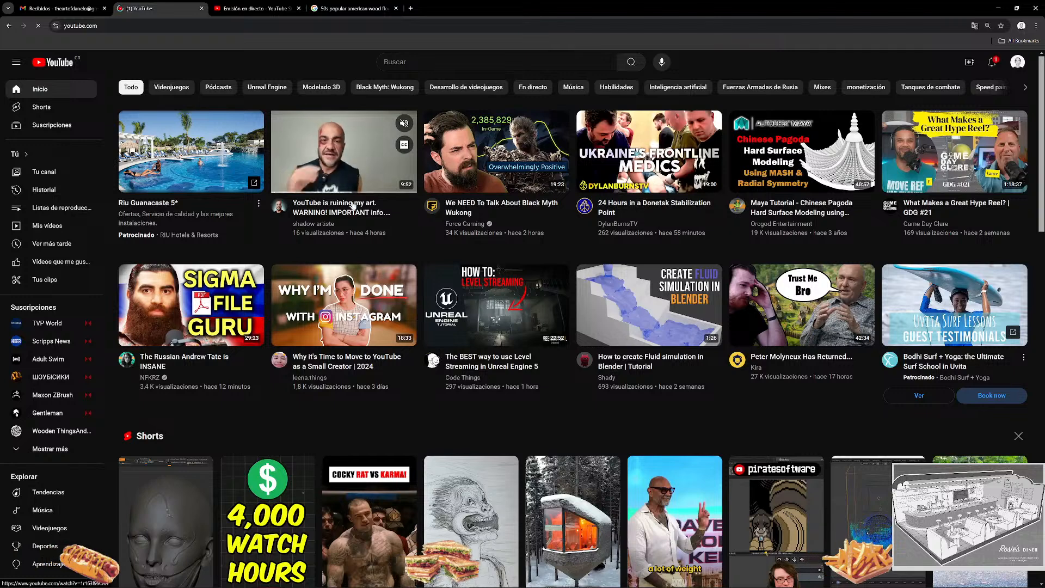
pyautogui.click(274, 26)
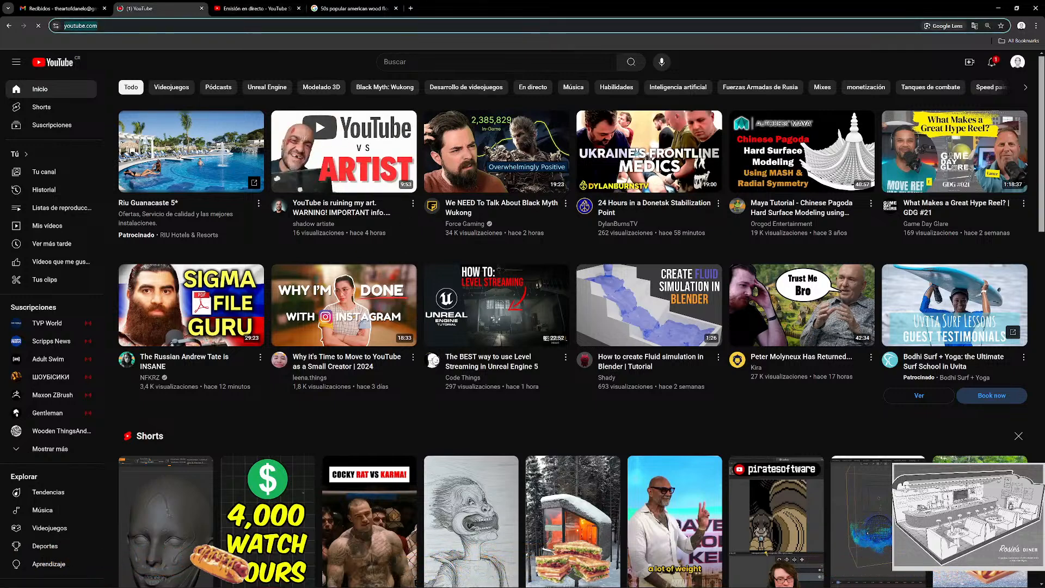
pyautogui.write('suculent')
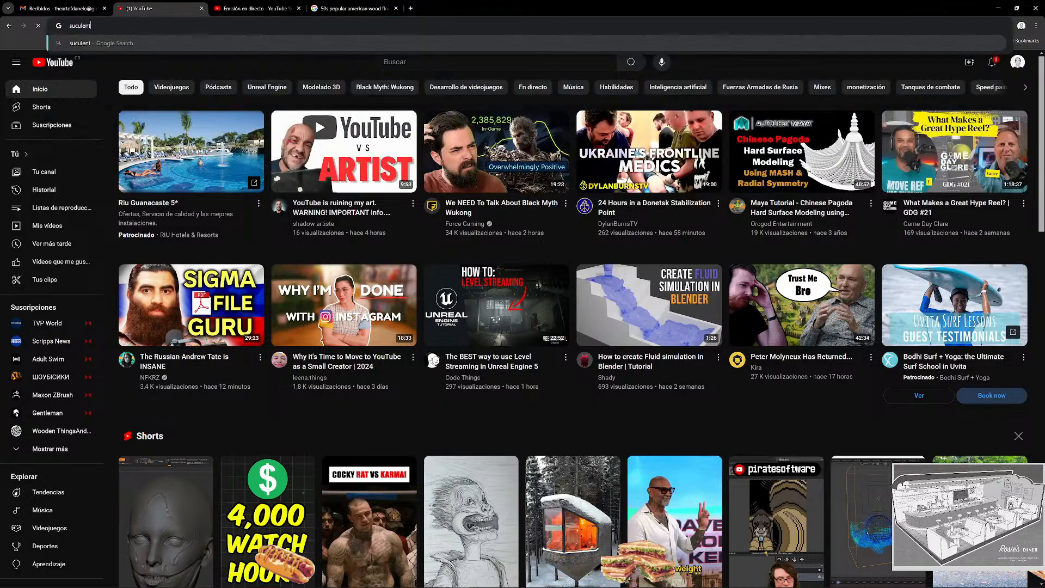
pyautogui.write('s')
pyautogui.press('Return')
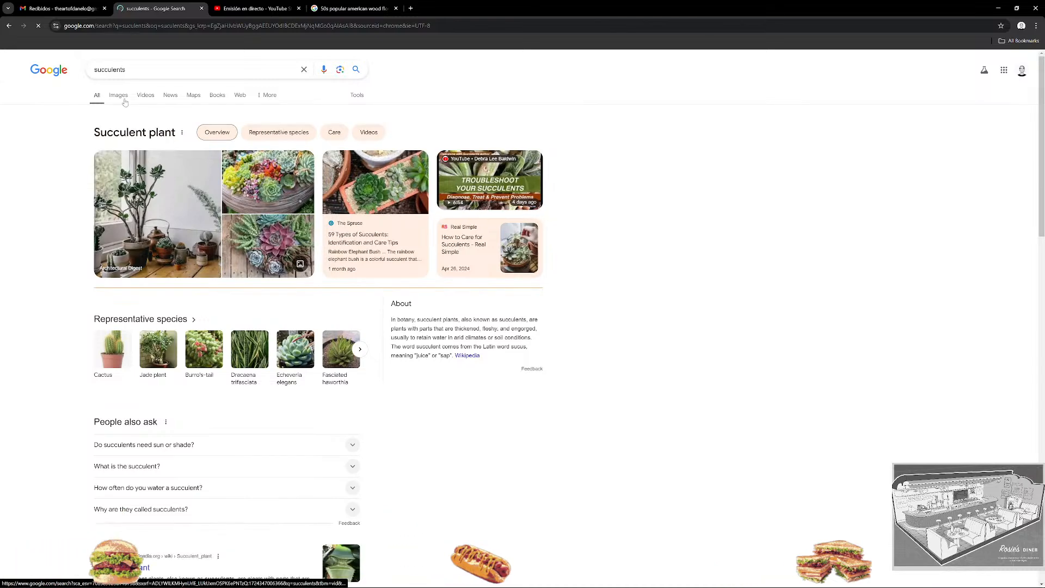
# Browse the succulent image results and preview the photos from The Sun-Gazette and GardenTech as plant references.
pyautogui.click(118, 95)
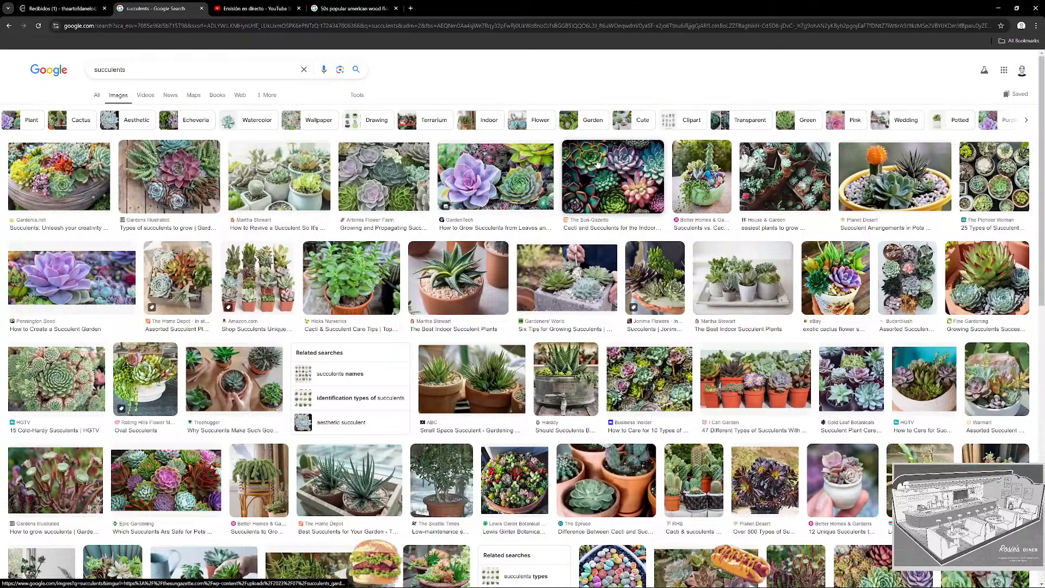
pyautogui.click(597, 164)
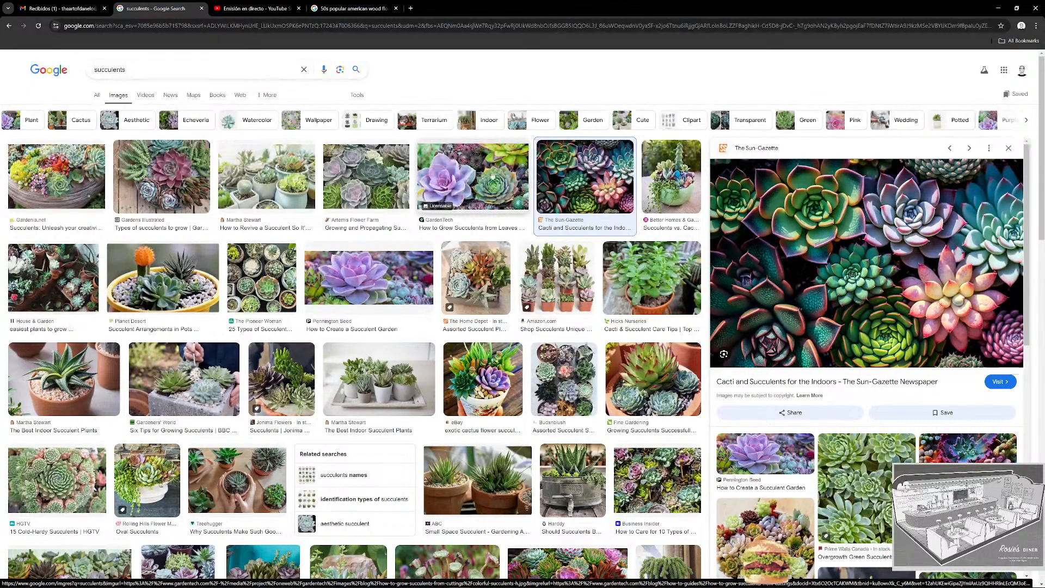
pyautogui.press('Left')
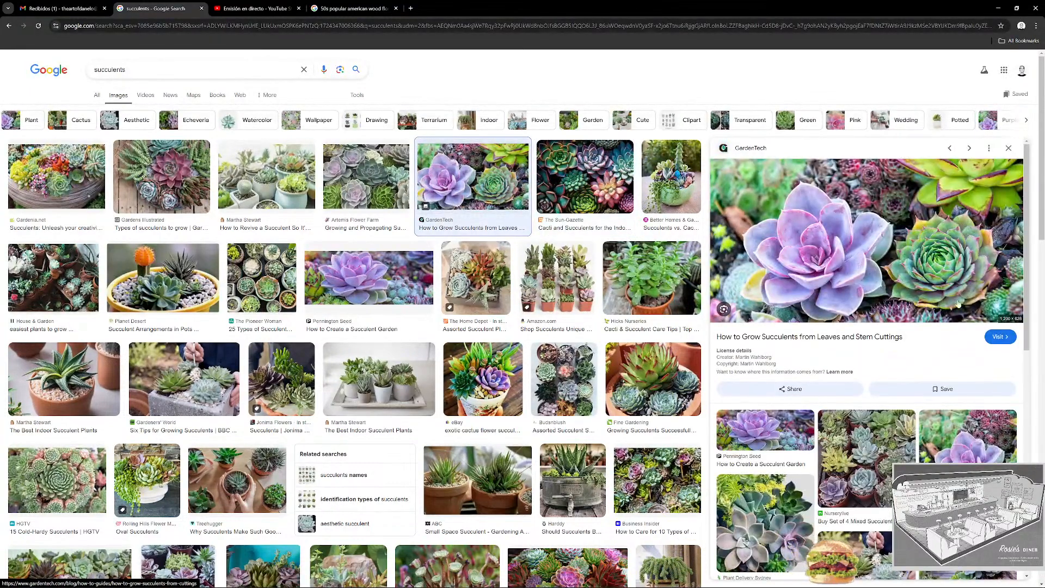
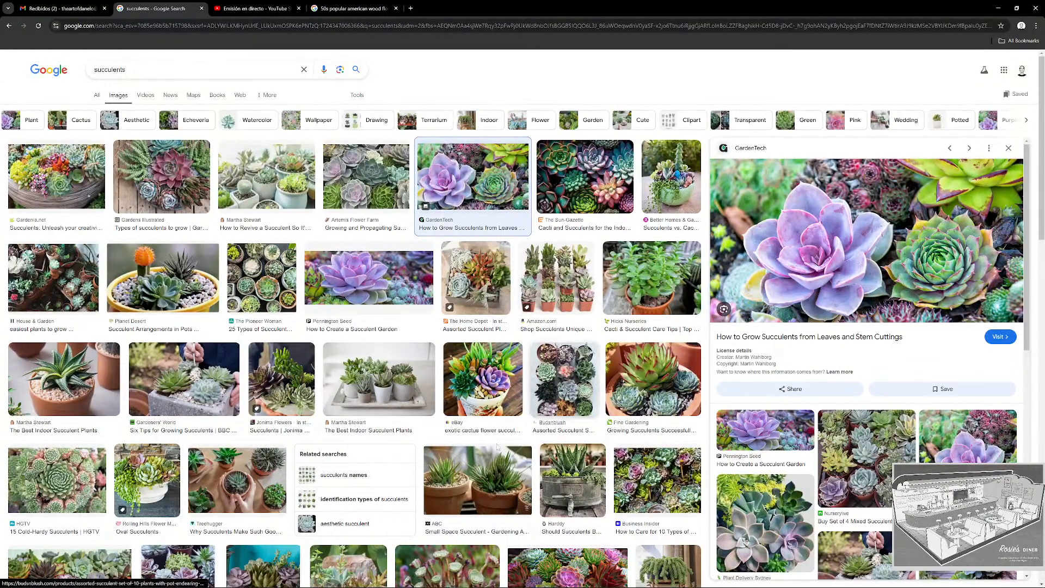
# Switch back to Maya, separate the SM_Suculent mesh into individual pieces and keep only the pot and its legs selected.
pyautogui.click(997, 8)
pyautogui.keyDown('alt'); pyautogui.moveTo(565, 197); pyautogui.dragTo(460, 271); pyautogui.keyUp('alt')
pyautogui.click(456, 270)
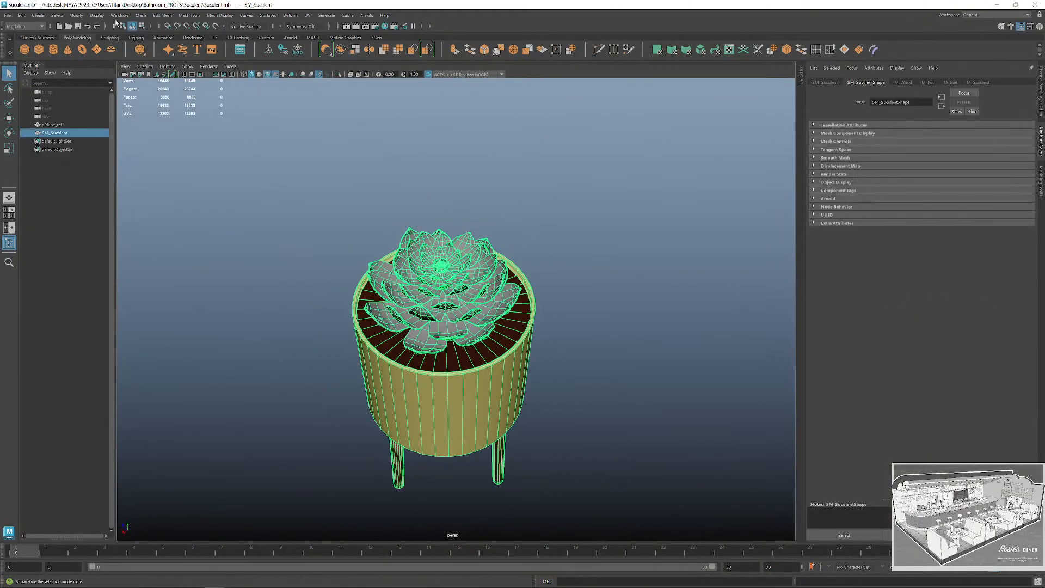
pyautogui.click(140, 15)
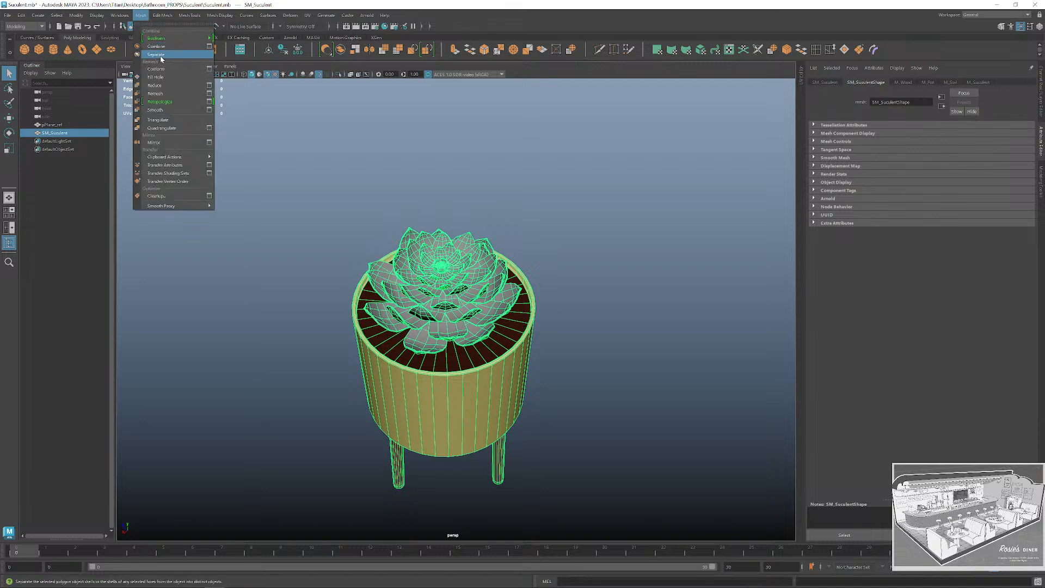
pyautogui.click(161, 56)
pyautogui.keyDown('alt'); pyautogui.moveTo(479, 310); pyautogui.dragTo(556, 243); pyautogui.keyUp('alt')
pyautogui.scroll(-2, 575, 381)
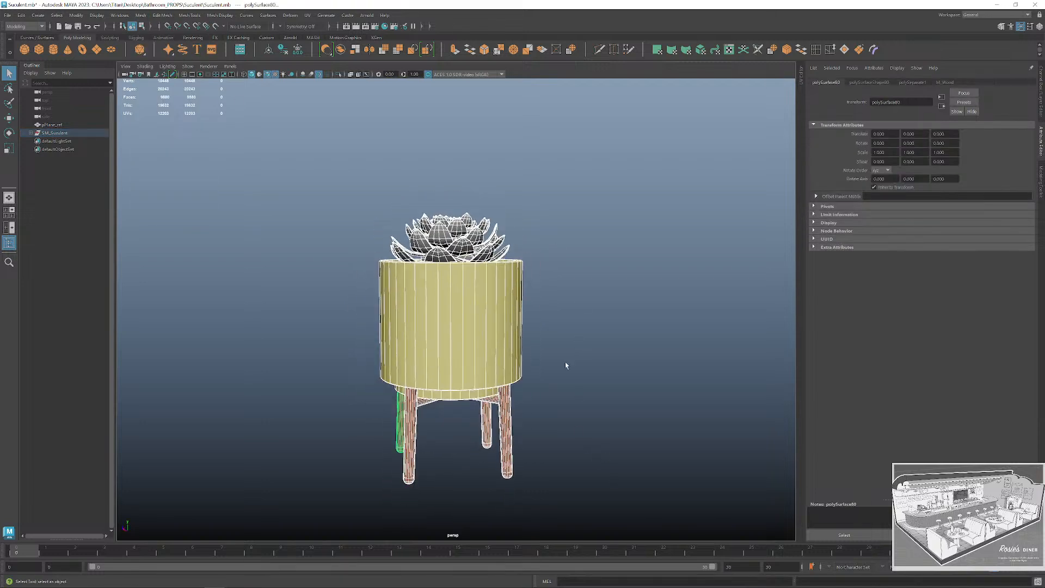
pyautogui.moveTo(302, 310); pyautogui.dragTo(302, 308)
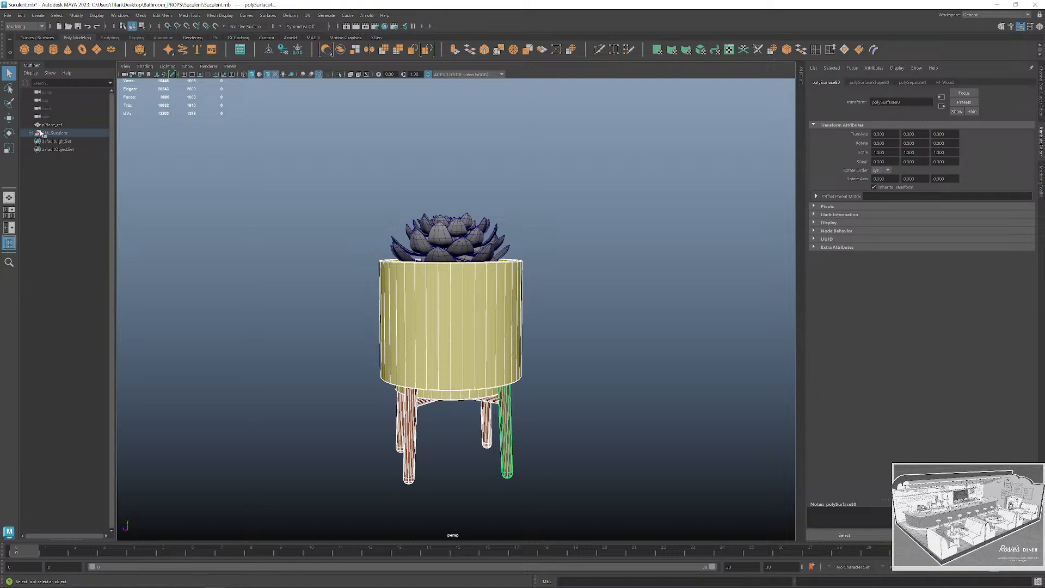
# Combine the selected pot and leg pieces into one mesh and clear the selection.
pyautogui.click(31, 134)
pyautogui.click(141, 15)
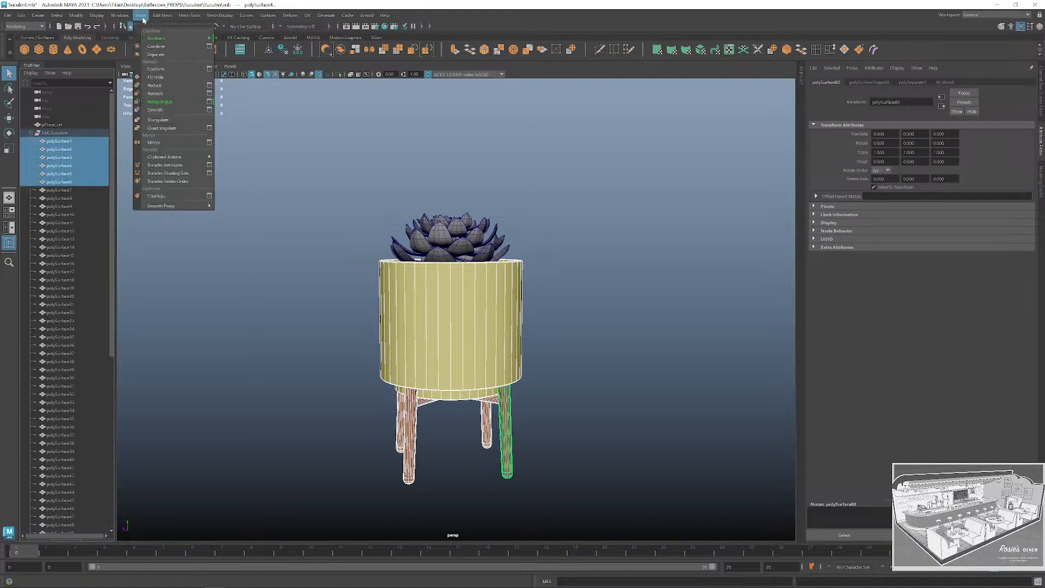
pyautogui.click(157, 47)
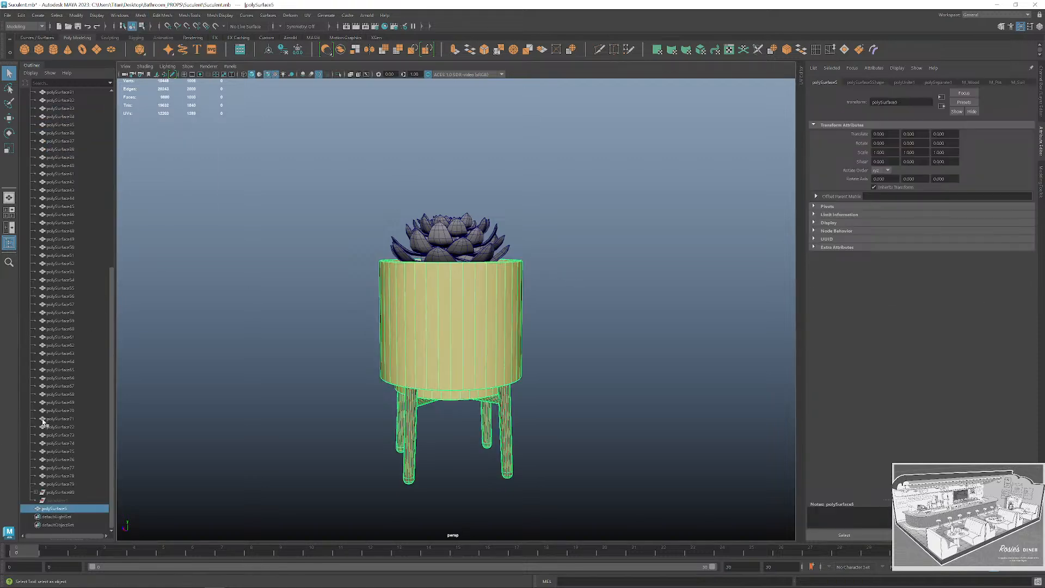
pyautogui.click(219, 457)
pyautogui.hotkey('ctrl', 'z')
pyautogui.doubleClick(65, 509)
pyautogui.click(204, 445)
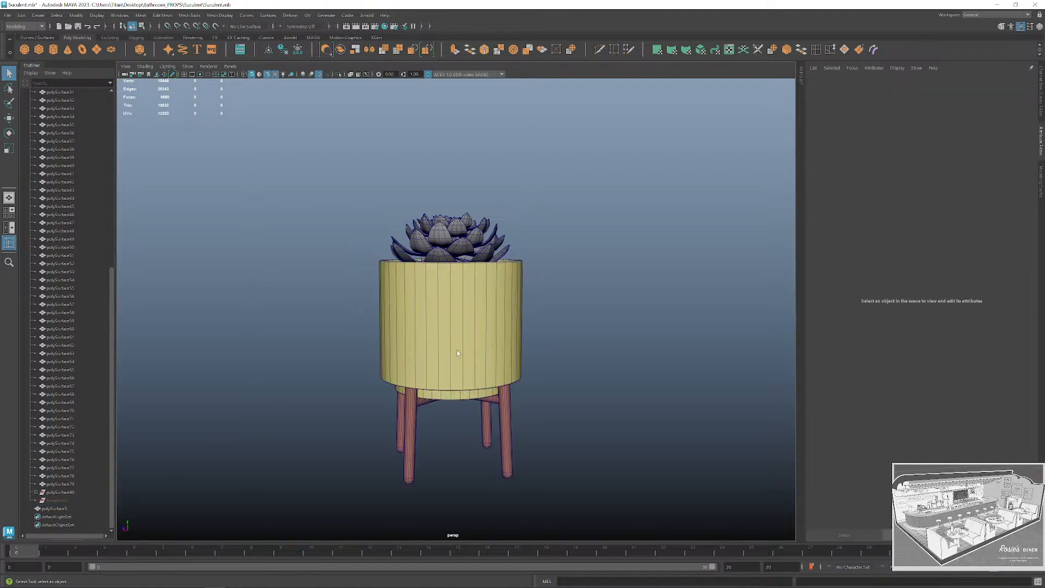
# Hide the pot, combine all the leaf pieces into a single succulent mesh, and show the pot again.
pyautogui.click(456, 349)
pyautogui.hotkey('ctrl', 'h')
pyautogui.moveTo(331, 153); pyautogui.dragTo(474, 288)
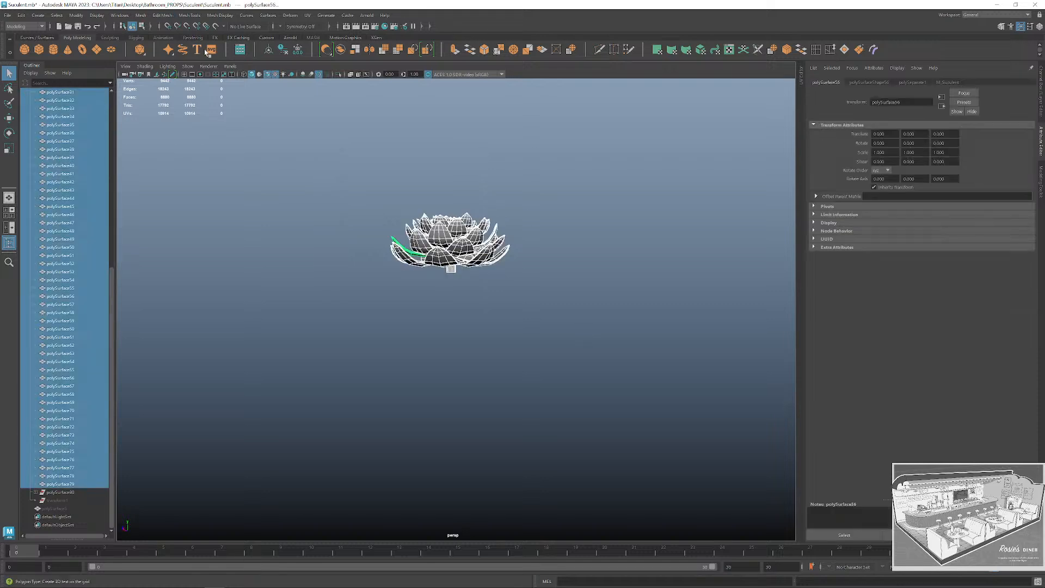
pyautogui.click(140, 15)
pyautogui.click(172, 47)
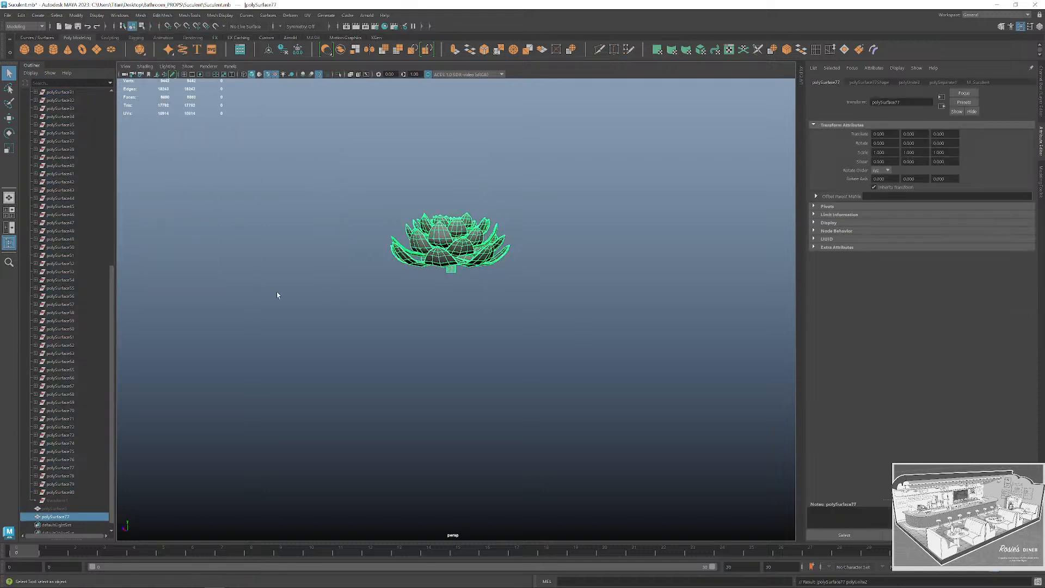
pyautogui.click(66, 501)
pyautogui.hotkey('shift', 'h')
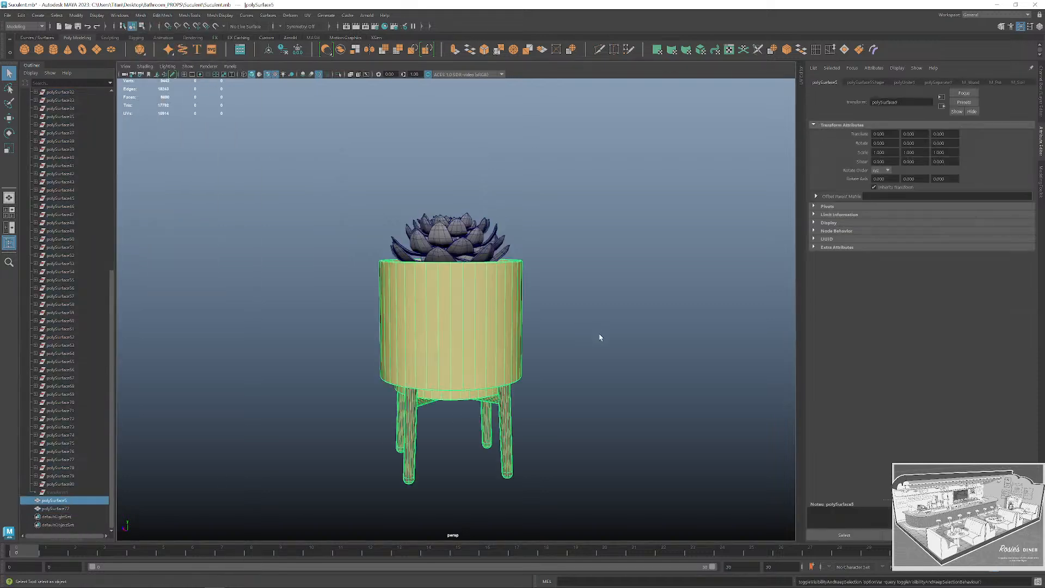
# Scale the succulent down to about 0.49 and move it off-centre toward the pot's rim.
pyautogui.click(489, 239)
pyautogui.press('f')
pyautogui.scroll(-3, 611, 275)
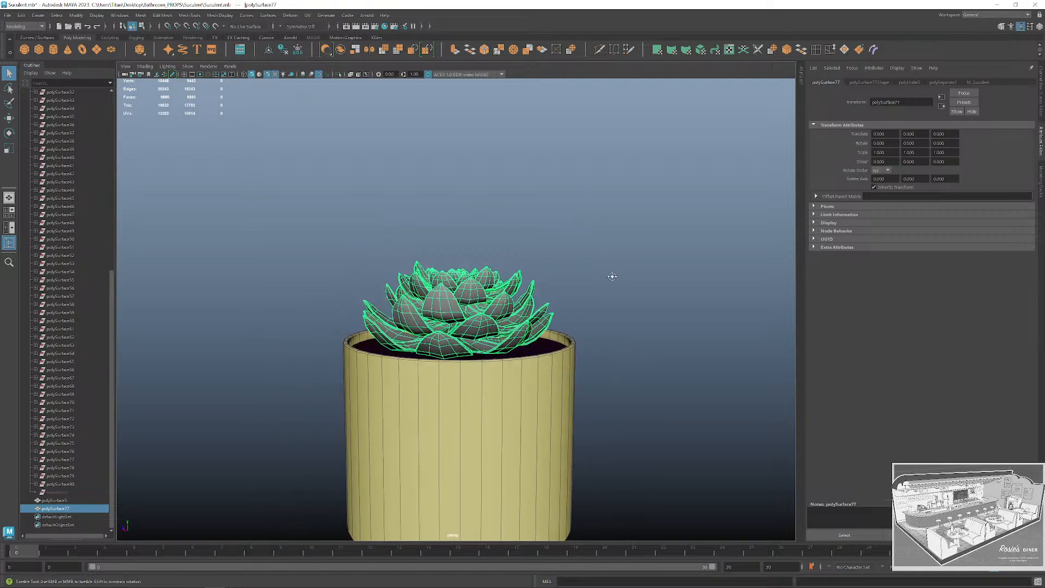
pyautogui.keyDown('alt'); pyautogui.moveTo(611, 275); pyautogui.dragTo(587, 276); pyautogui.keyUp('alt')
pyautogui.press('w')
pyautogui.keyDown('alt'); pyautogui.moveTo(540, 309); pyautogui.dragTo(547, 295); pyautogui.keyUp('alt')
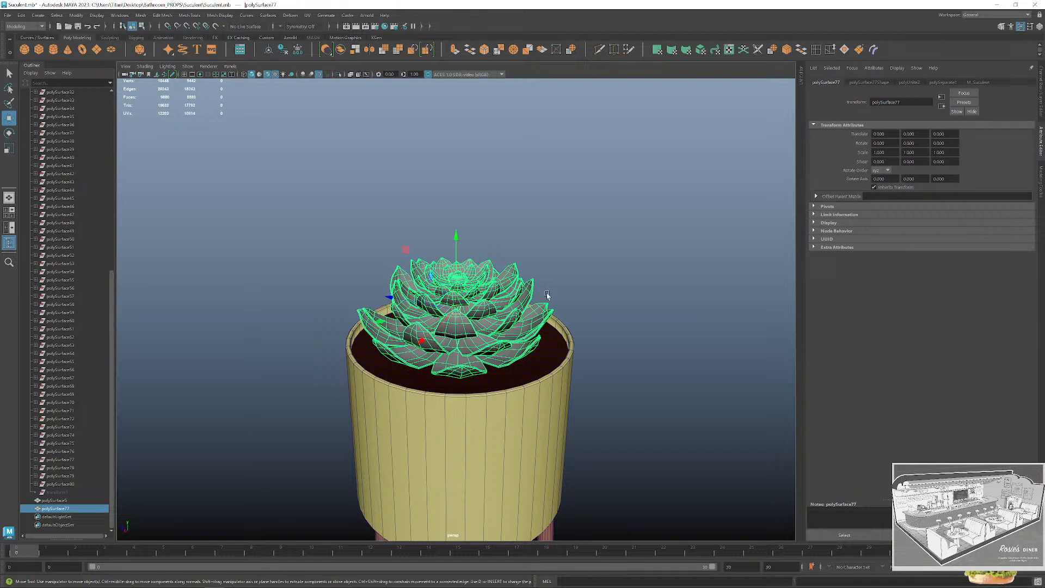
pyautogui.moveTo(450, 313); pyautogui.dragTo(465, 329)
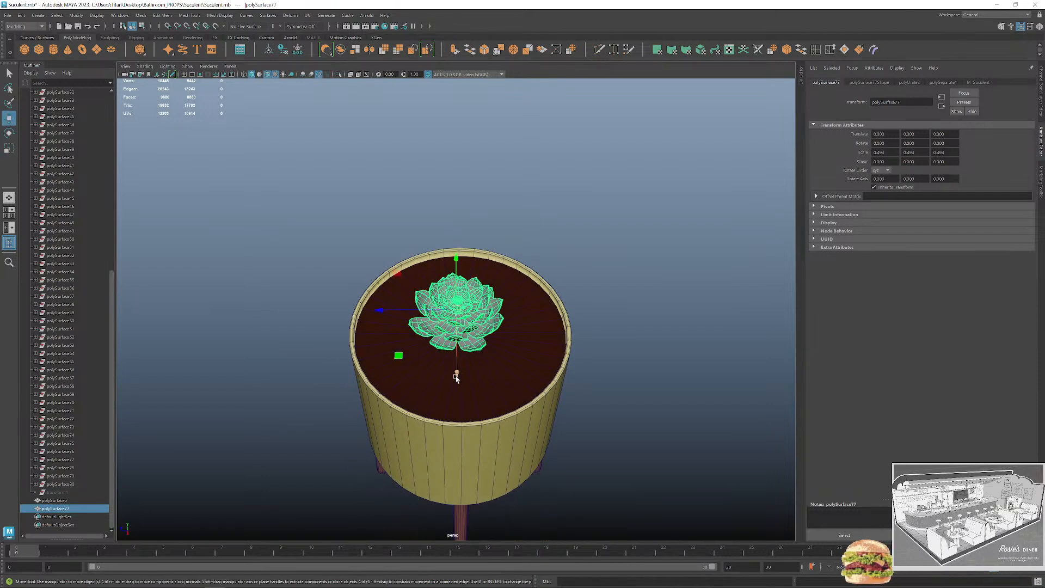
pyautogui.moveTo(455, 377); pyautogui.dragTo(449, 347)
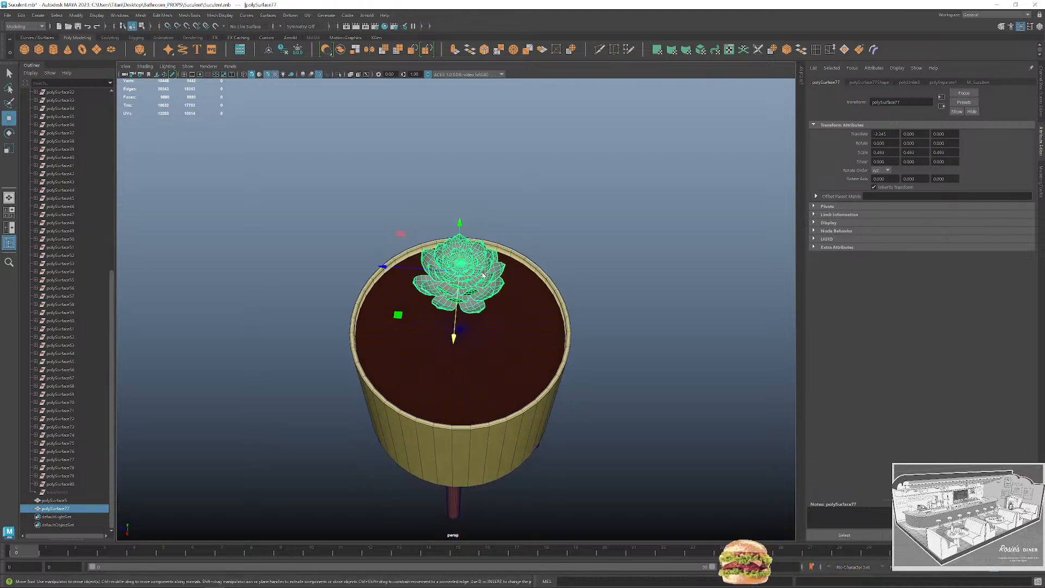
# Duplicate the succulent, move the copy to the opposite side of the soil, scale it to about 0.387, and rotate both plants slightly.
pyautogui.moveTo(396, 275); pyautogui.dragTo(459, 311)
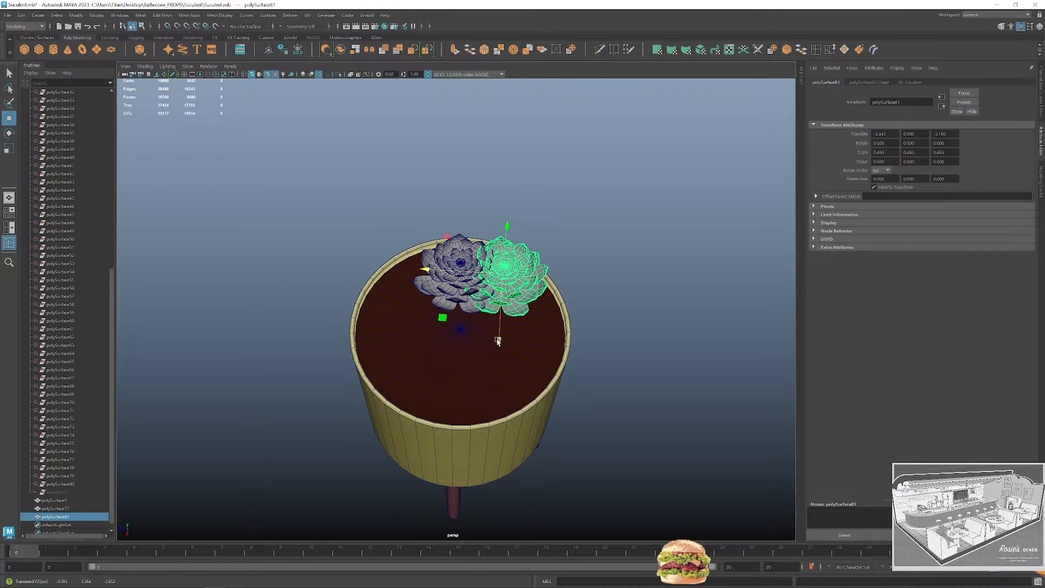
pyautogui.moveTo(497, 341); pyautogui.dragTo(497, 408)
pyautogui.press('r')
pyautogui.moveTo(500, 338); pyautogui.dragTo(524, 300)
pyautogui.press('e')
pyautogui.click(457, 248)
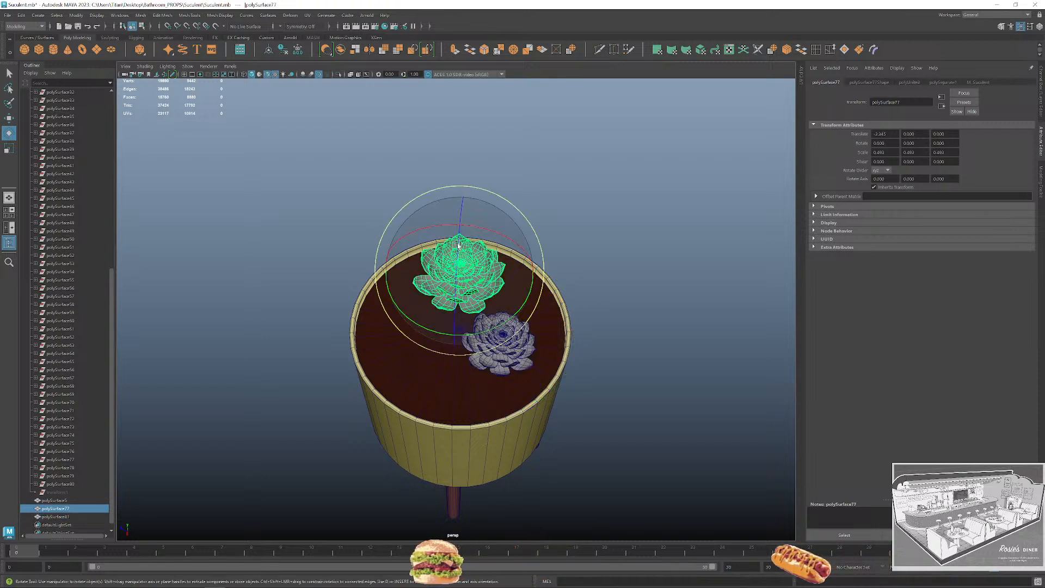
pyautogui.click(520, 352)
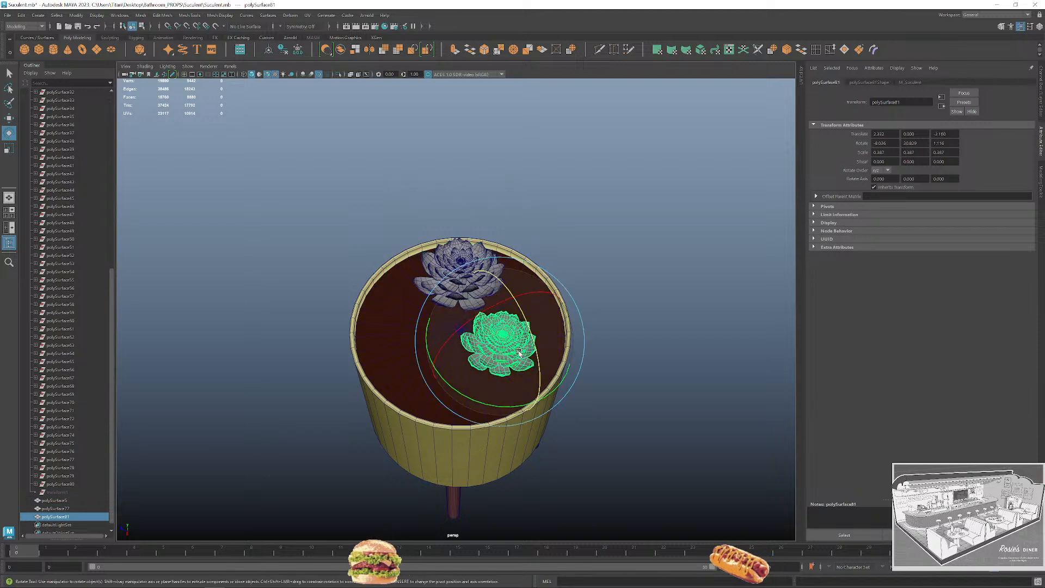
# Duplicate the smaller succulent across the pot, tilt the copy the other way, and scale it down to 0.253.
pyautogui.press('w')
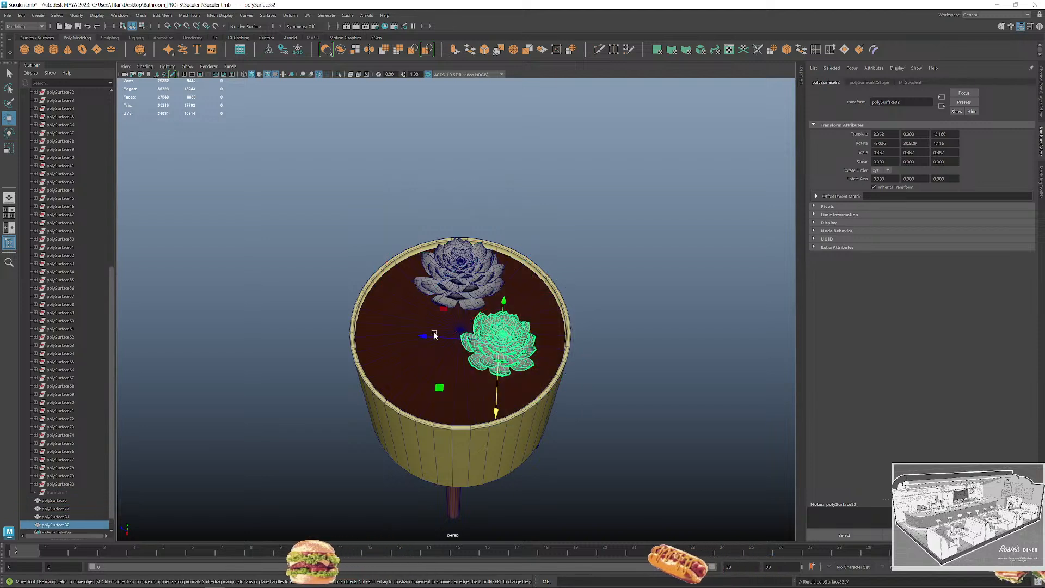
pyautogui.keyDown('shift'); pyautogui.moveTo(432, 333); pyautogui.dragTo(336, 315); pyautogui.keyUp('shift')
pyautogui.press('e')
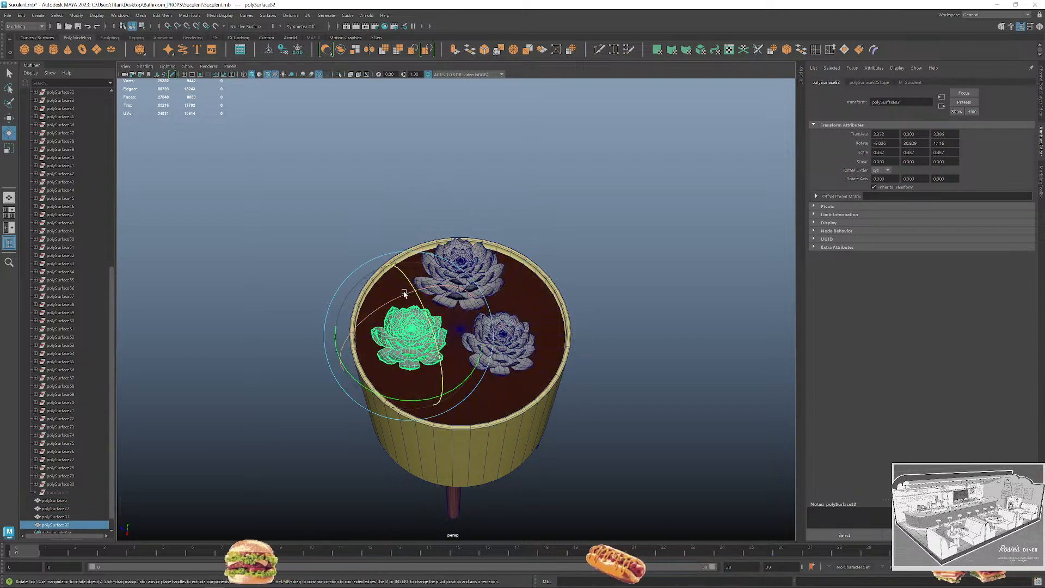
pyautogui.moveTo(402, 295)
pyautogui.mouseDown()
pyautogui.moveTo(364, 301)
pyautogui.moveTo(379, 299)
pyautogui.mouseUp()
pyautogui.keyDown('alt'); pyautogui.moveTo(436, 354); pyautogui.dragTo(529, 408, button='right'); pyautogui.keyUp('alt')
pyautogui.keyDown('alt'); pyautogui.moveTo(529, 408); pyautogui.dragTo(686, 413); pyautogui.keyUp('alt')
pyautogui.press('r')
pyautogui.moveTo(502, 365); pyautogui.dragTo(478, 365)
# Move the smallest succulent near the rim, beside the second succulent.
pyautogui.press('w')
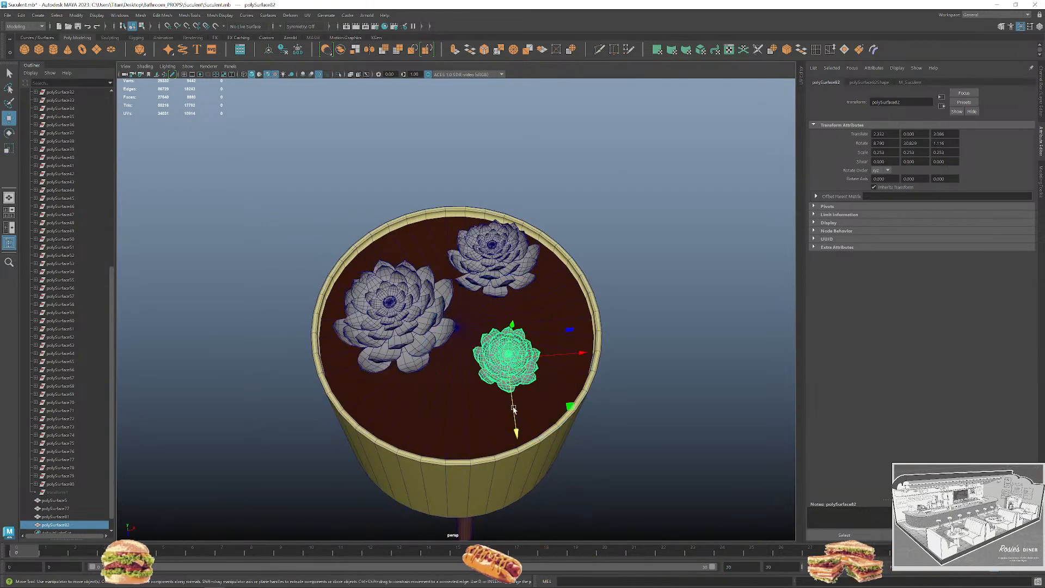
pyautogui.moveTo(520, 430); pyautogui.dragTo(519, 390)
pyautogui.moveTo(576, 314); pyautogui.dragTo(609, 345)
pyautogui.keyDown('alt'); pyautogui.moveTo(566, 332); pyautogui.dragTo(543, 377, button='middle'); pyautogui.keyUp('alt')
pyautogui.keyDown('alt'); pyautogui.moveTo(543, 377); pyautogui.dragTo(561, 380, button='right'); pyautogui.keyUp('alt')
pyautogui.keyDown('alt'); pyautogui.moveTo(561, 381); pyautogui.dragTo(537, 376); pyautogui.keyUp('alt')
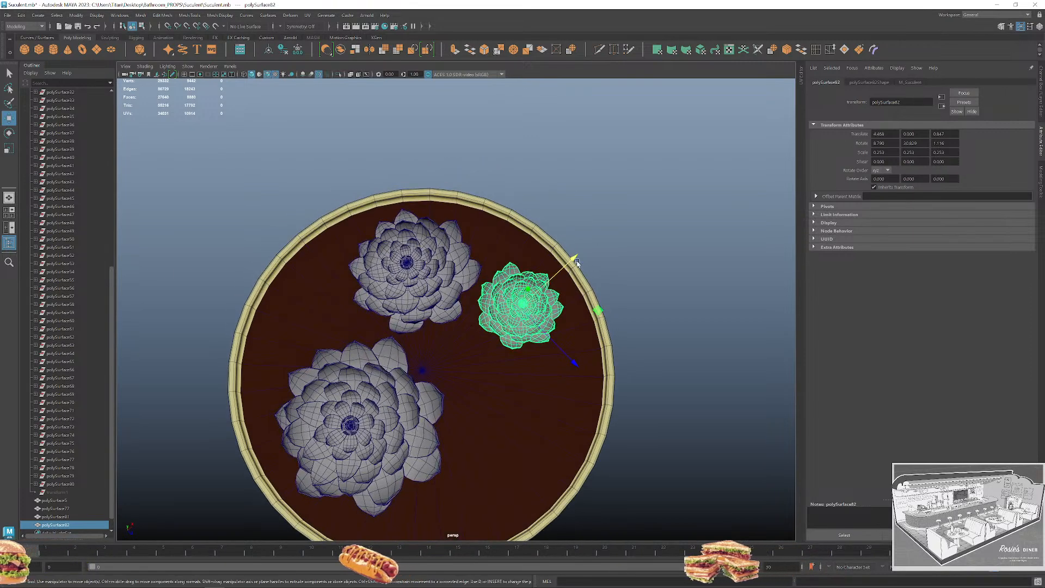
pyautogui.moveTo(570, 262); pyautogui.dragTo(564, 268)
pyautogui.keyDown('alt'); pyautogui.moveTo(552, 398); pyautogui.dragTo(562, 376, button='middle'); pyautogui.keyUp('alt')
# Duplicate the smallest succulent into the empty soil beside the largest one, scale the copy to about 0.38, and rotate it.
pyautogui.hotkey('ctrl', 'd')
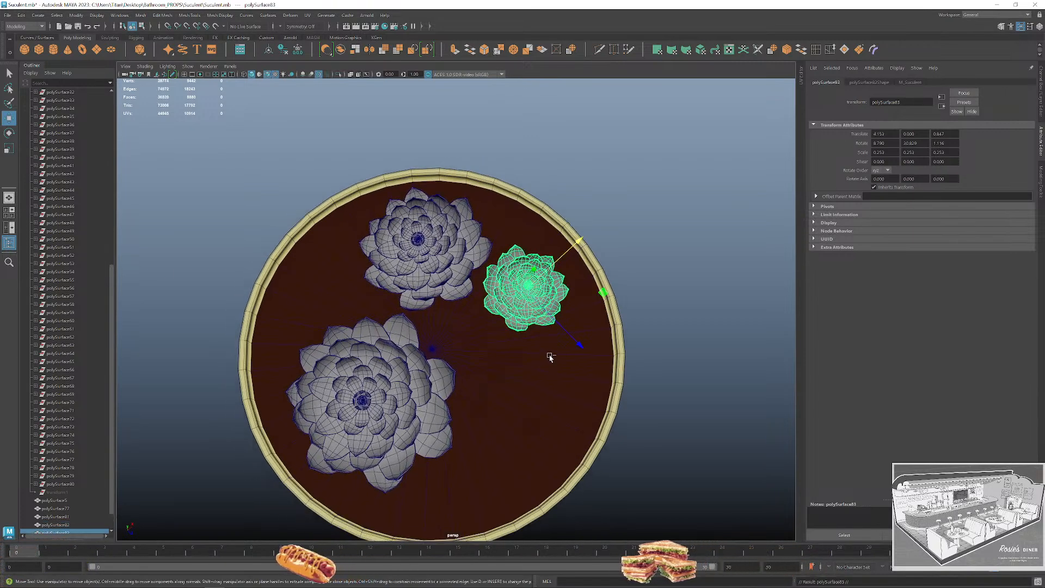
pyautogui.moveTo(580, 233); pyautogui.dragTo(526, 290)
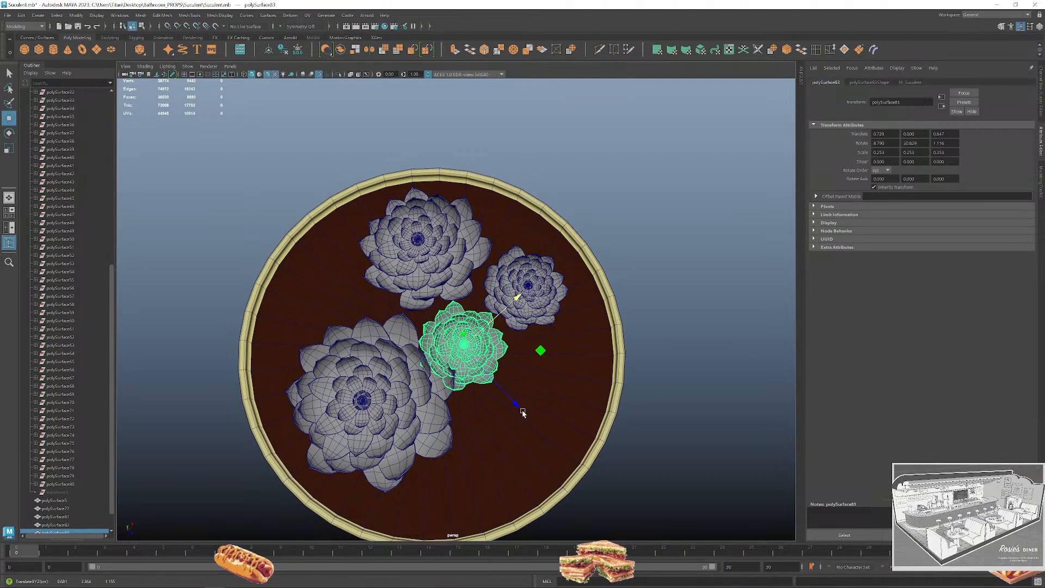
pyautogui.moveTo(519, 412); pyautogui.dragTo(564, 357)
pyautogui.press('r')
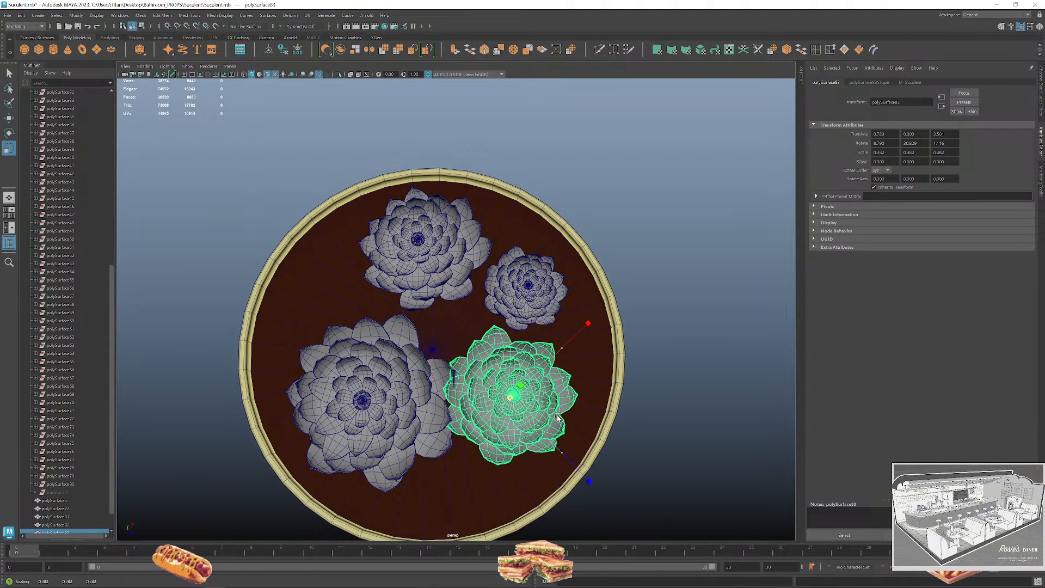
pyautogui.press('e')
pyautogui.moveTo(503, 472); pyautogui.dragTo(560, 435)
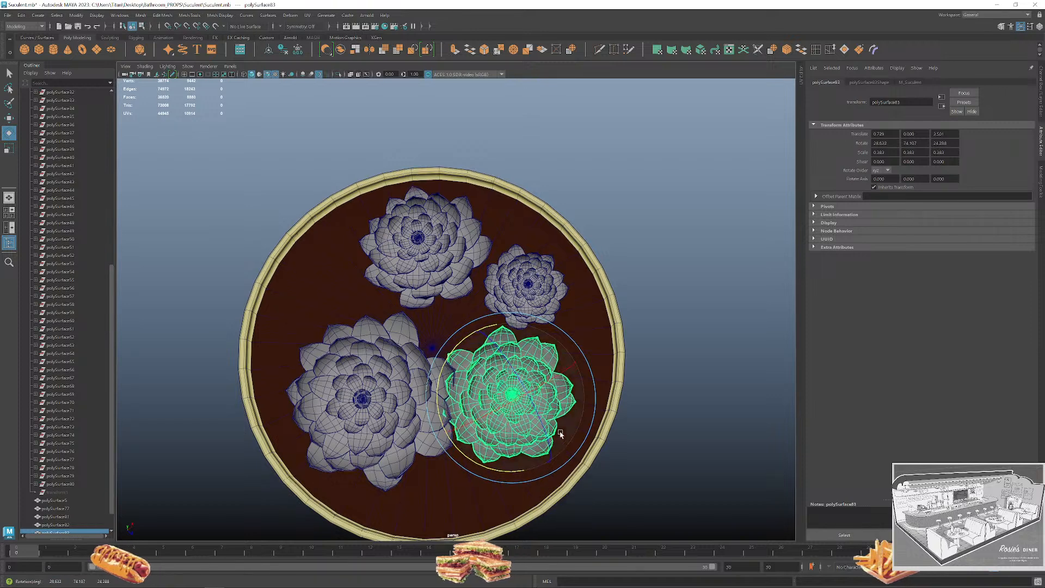
# Nudge the newest, smallest and largest succulents to even out the spacing between them.
pyautogui.keyDown('alt'); pyautogui.moveTo(559, 429); pyautogui.dragTo(530, 406, button='middle'); pyautogui.keyUp('alt')
pyautogui.press('w')
pyautogui.moveTo(534, 322); pyautogui.dragTo(555, 329)
pyautogui.keyDown('alt'); pyautogui.moveTo(553, 330); pyautogui.dragTo(513, 302); pyautogui.keyUp('alt')
pyautogui.click(513, 303)
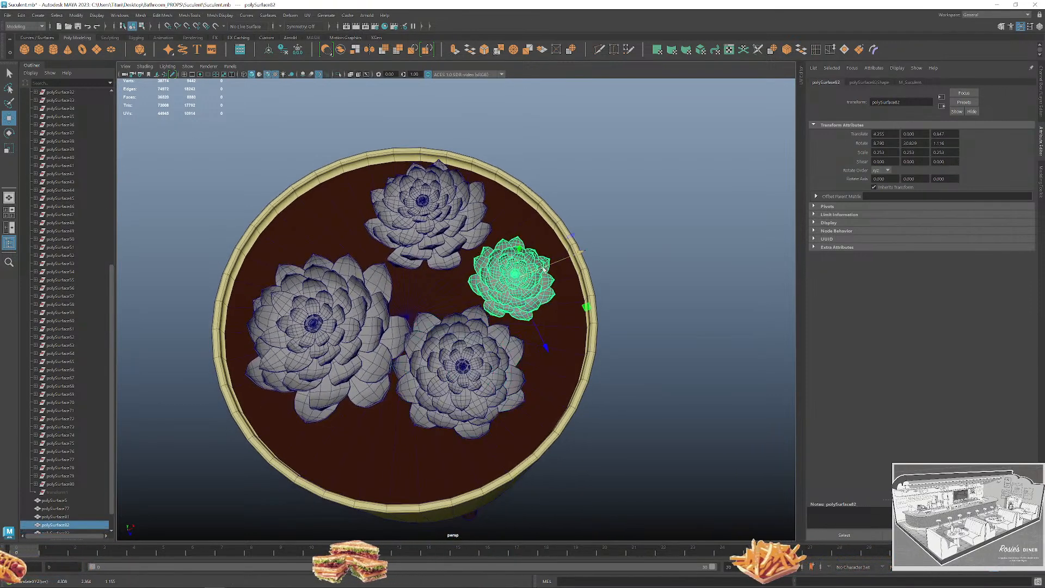
pyautogui.keyDown('alt'); pyautogui.moveTo(381, 354); pyautogui.dragTo(342, 387); pyautogui.keyUp('alt')
pyautogui.click(342, 386)
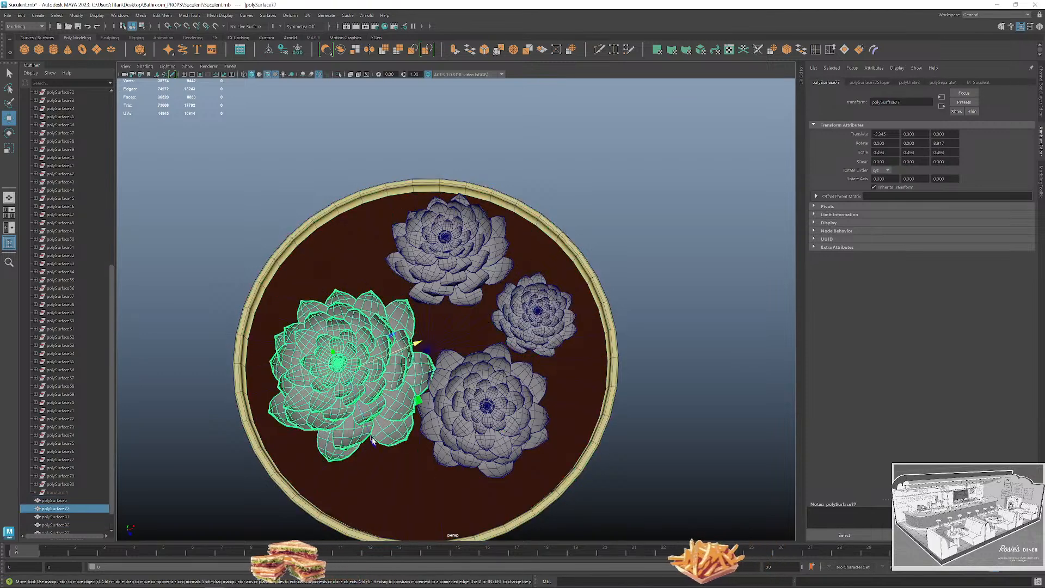
pyautogui.moveTo(372, 440); pyautogui.dragTo(368, 432)
pyautogui.keyDown('alt'); pyautogui.moveTo(369, 432); pyautogui.dragTo(385, 463, button='middle'); pyautogui.keyUp('alt')
pyautogui.scroll(-3, 586, 402)
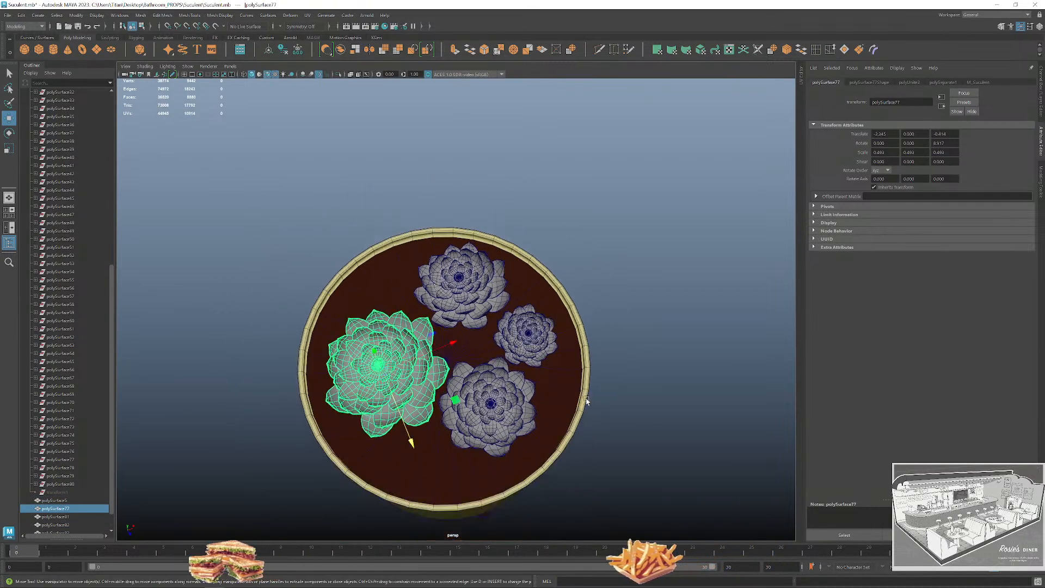
# Duplicate the smallest succulent, place the copy near the rim beside the largest one, and tilt it.
pyautogui.press('q')
pyautogui.keyDown('alt'); pyautogui.moveTo(587, 401); pyautogui.dragTo(472, 238); pyautogui.keyUp('alt')
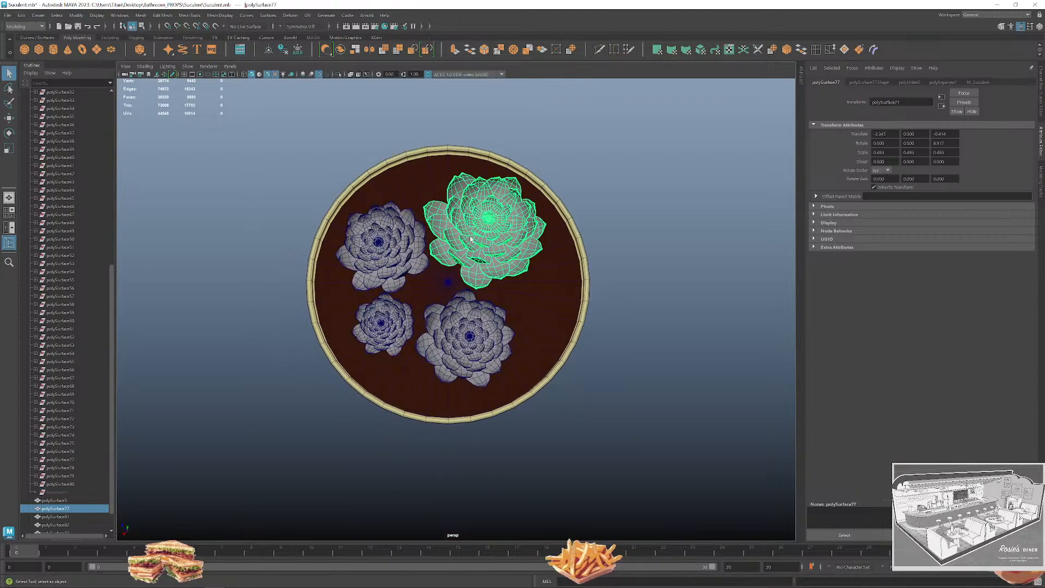
pyautogui.click(382, 350)
pyautogui.hotkey('ctrl', 'd')
pyautogui.press('w')
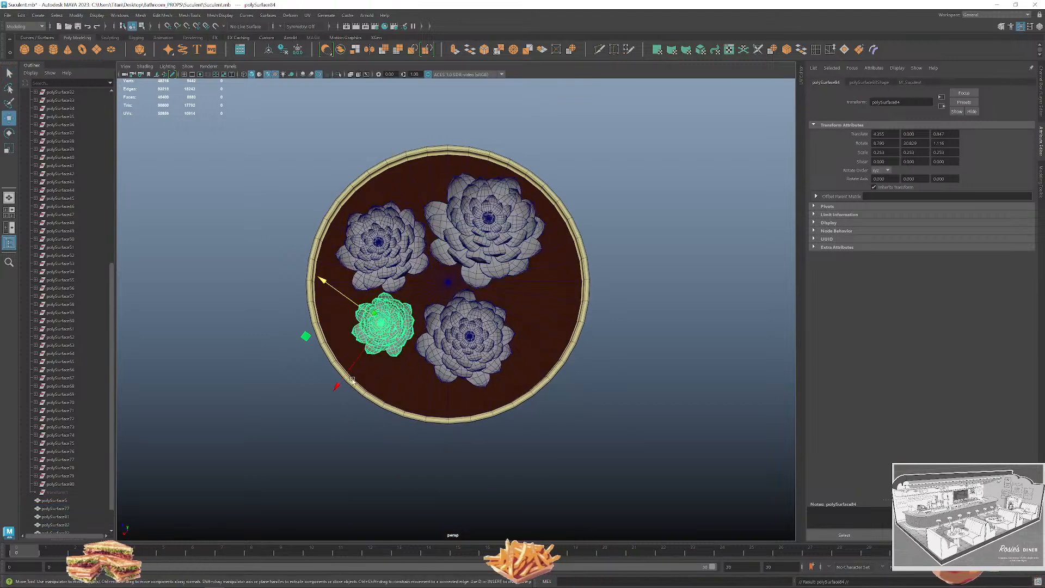
pyautogui.moveTo(345, 383); pyautogui.dragTo(517, 294)
pyautogui.moveTo(466, 250); pyautogui.dragTo(477, 252)
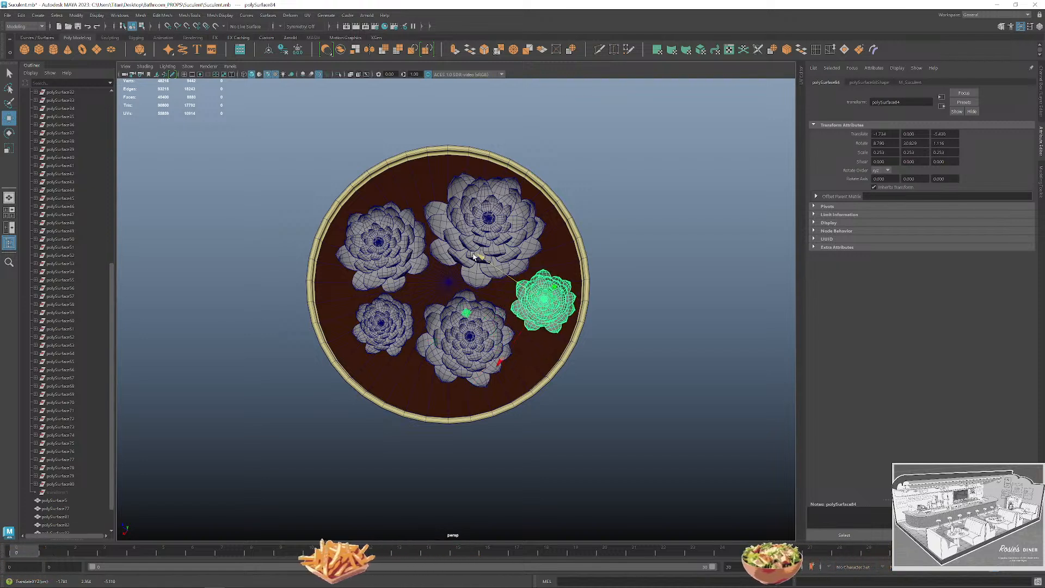
pyautogui.press('e')
pyautogui.moveTo(609, 272); pyautogui.dragTo(581, 312)
pyautogui.moveTo(540, 260); pyautogui.dragTo(535, 260)
# Shift the medium succulent that sits between the two small ones outward toward the rim.
pyautogui.click(486, 209)
pyautogui.keyDown('alt'); pyautogui.moveTo(354, 275); pyautogui.dragTo(416, 299); pyautogui.keyUp('alt')
pyautogui.press('w')
pyautogui.click(372, 368)
pyautogui.moveTo(316, 379); pyautogui.dragTo(311, 383)
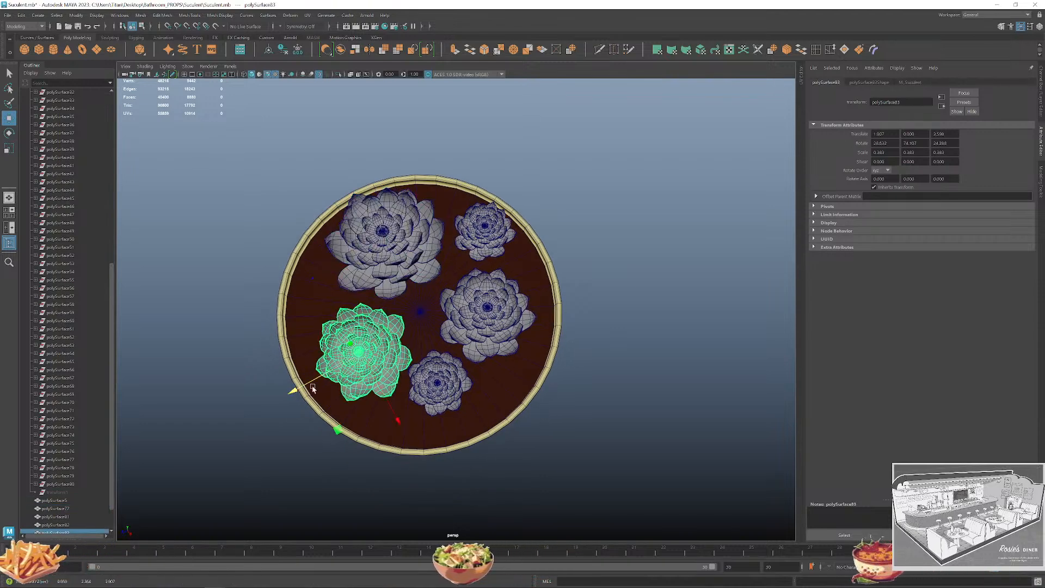
# Duplicate the small succulent next to the largest one and place the copy in the gap at the pot's centre.
pyautogui.keyDown('alt'); pyautogui.moveTo(551, 488); pyautogui.dragTo(513, 476); pyautogui.keyUp('alt')
pyautogui.click(537, 222)
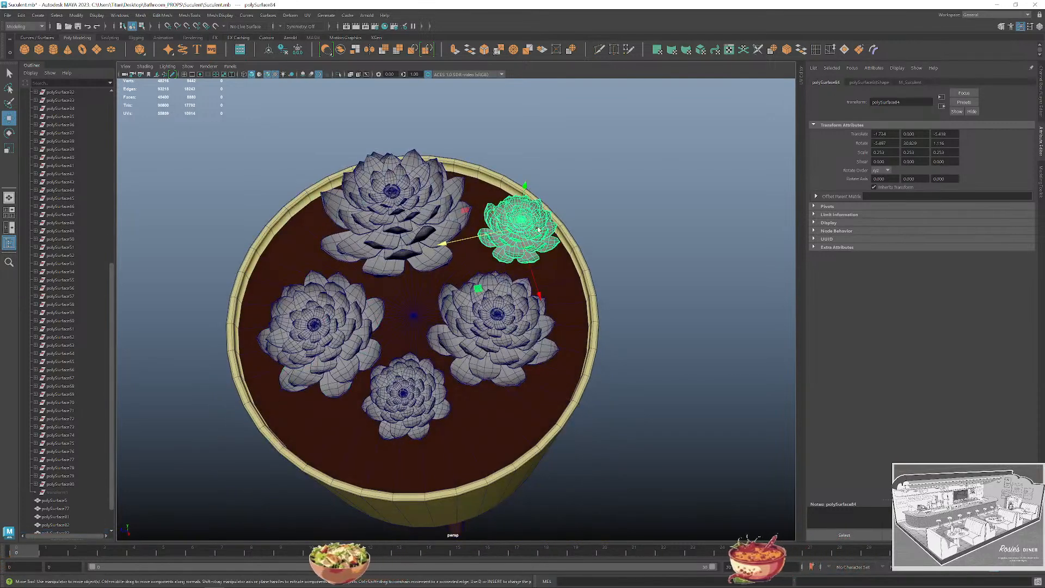
pyautogui.moveTo(446, 244); pyautogui.dragTo(516, 326)
# Move the medium succulent below the small rim plant outward from the centre and rotate it slightly.
pyautogui.click(516, 325)
pyautogui.moveTo(420, 345); pyautogui.dragTo(461, 341)
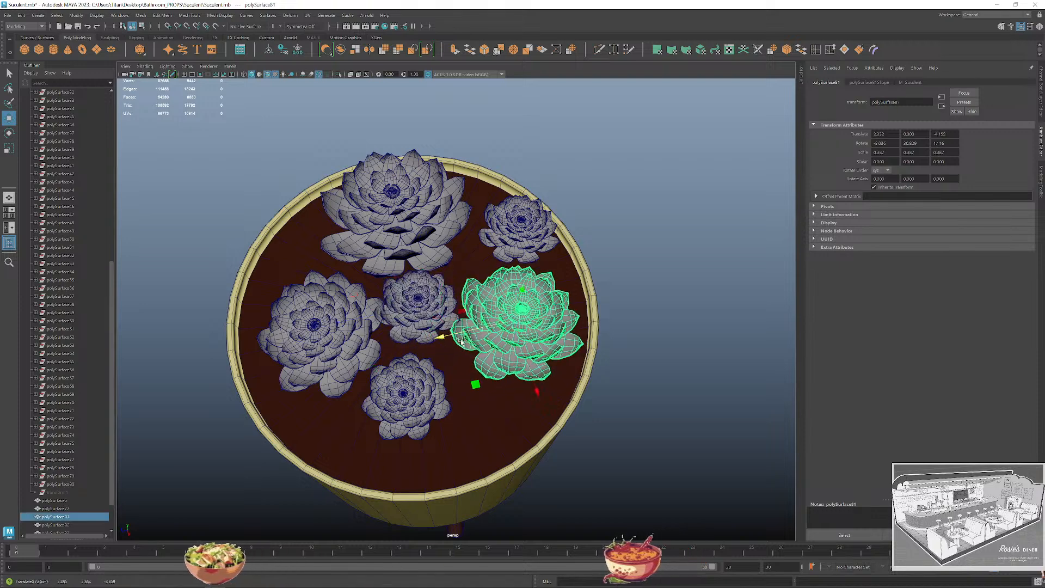
pyautogui.moveTo(546, 389); pyautogui.dragTo(537, 397)
pyautogui.press('e')
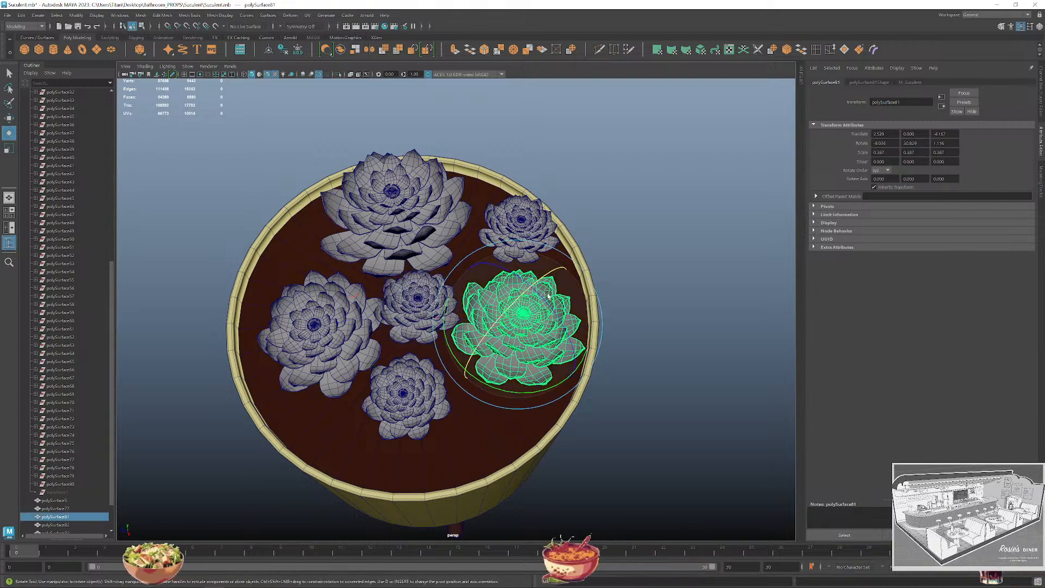
pyautogui.moveTo(537, 281); pyautogui.dragTo(555, 294)
pyautogui.press('q')
# Move the other medium succulent closer to the rim and adjust the placement of the largest succulent.
pyautogui.click(423, 299)
pyautogui.click(343, 303)
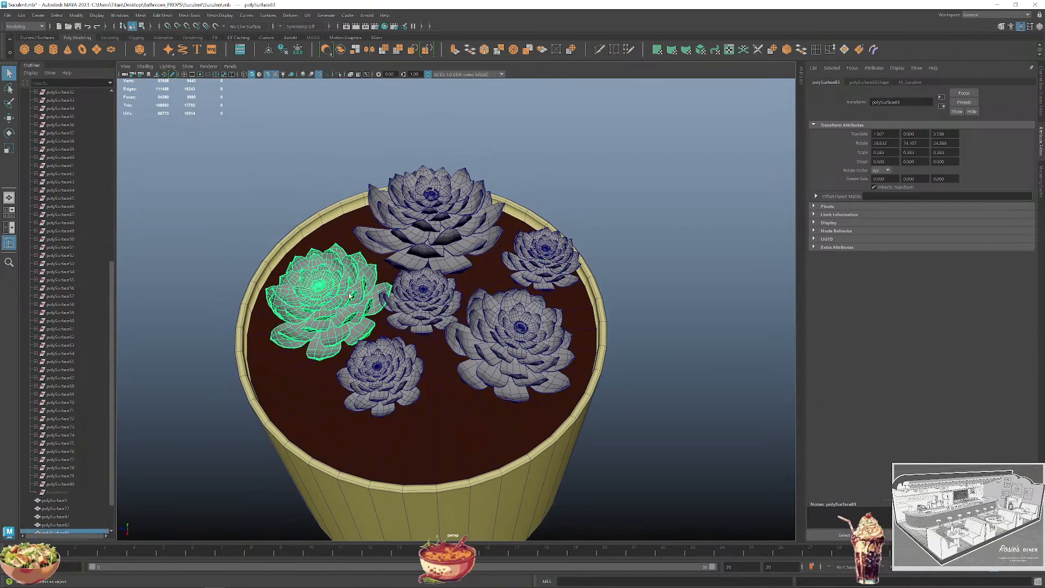
pyautogui.press('w')
pyautogui.moveTo(247, 280); pyautogui.dragTo(239, 296)
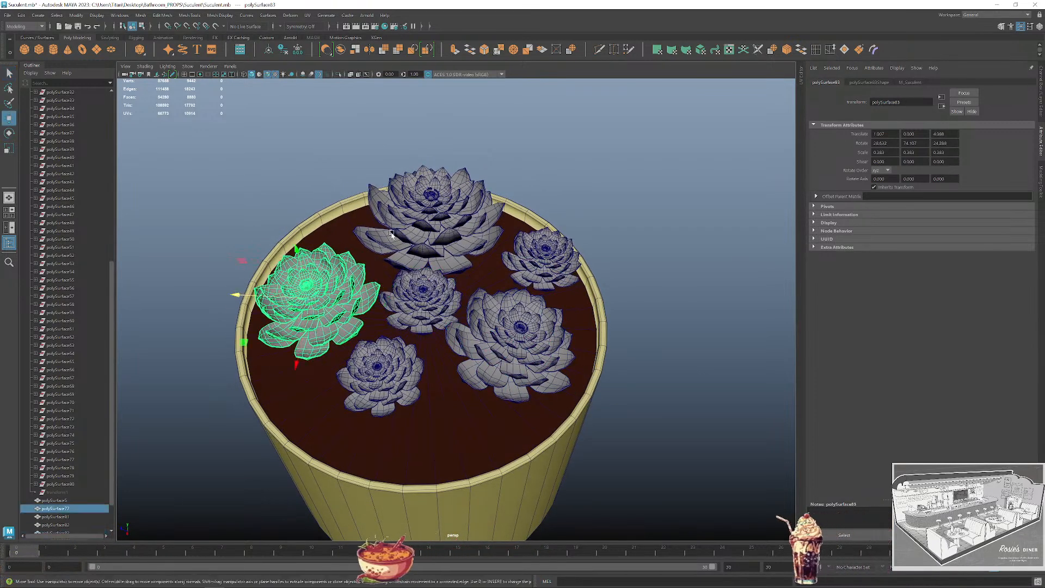
pyautogui.click(409, 234)
pyautogui.keyDown('alt'); pyautogui.moveTo(402, 245); pyautogui.dragTo(495, 256); pyautogui.keyUp('alt')
pyautogui.moveTo(404, 300); pyautogui.dragTo(413, 281)
pyautogui.press('e')
# Lower the small central succulent toward the soil.
pyautogui.click(417, 316)
pyautogui.press('w')
pyautogui.keyDown('alt'); pyautogui.moveTo(458, 348); pyautogui.dragTo(426, 302); pyautogui.keyUp('alt')
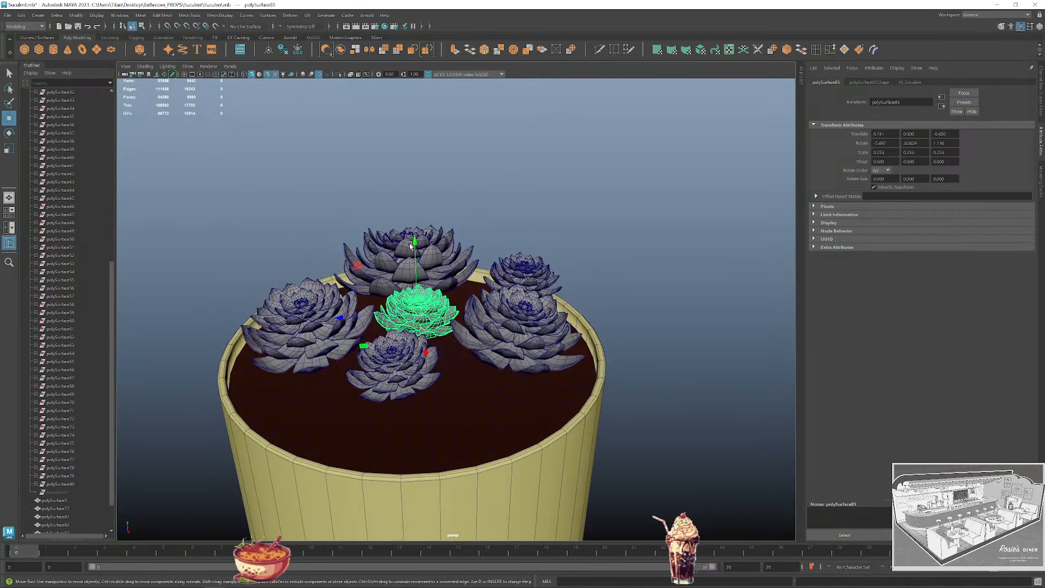
pyautogui.moveTo(414, 242); pyautogui.dragTo(443, 294)
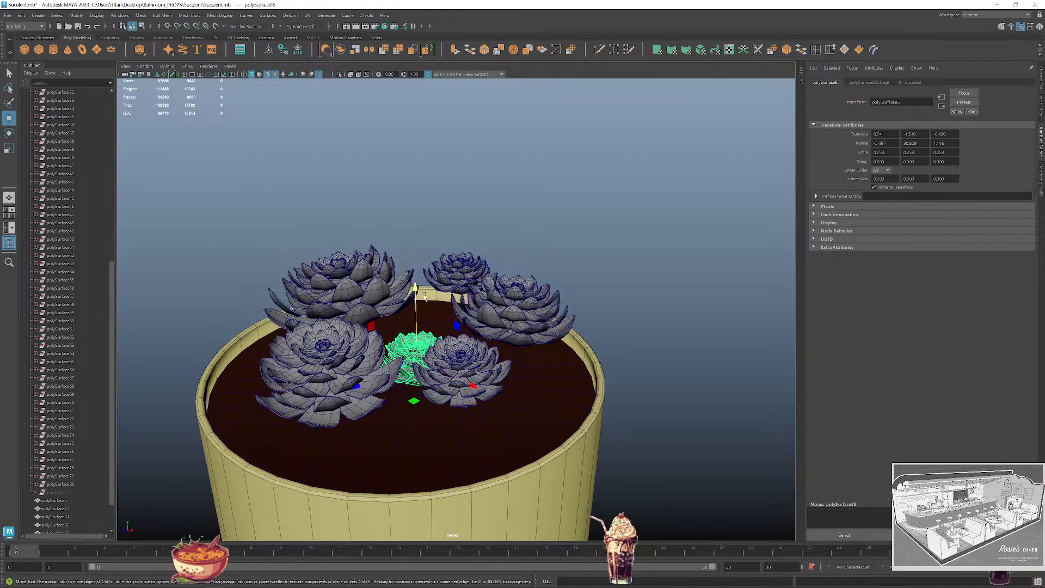
# Undo lowering the small central succulent, select all six succulents and lower them together toward the soil.
pyautogui.hotkey('ctrl', 'z')
pyautogui.click(348, 283)
pyautogui.keyDown('shift'); pyautogui.click(332, 362); pyautogui.keyUp('shift')
pyautogui.keyDown('shift'); pyautogui.click(449, 370); pyautogui.keyUp('shift')
pyautogui.keyDown('shift'); pyautogui.click(419, 325); pyautogui.keyUp('shift')
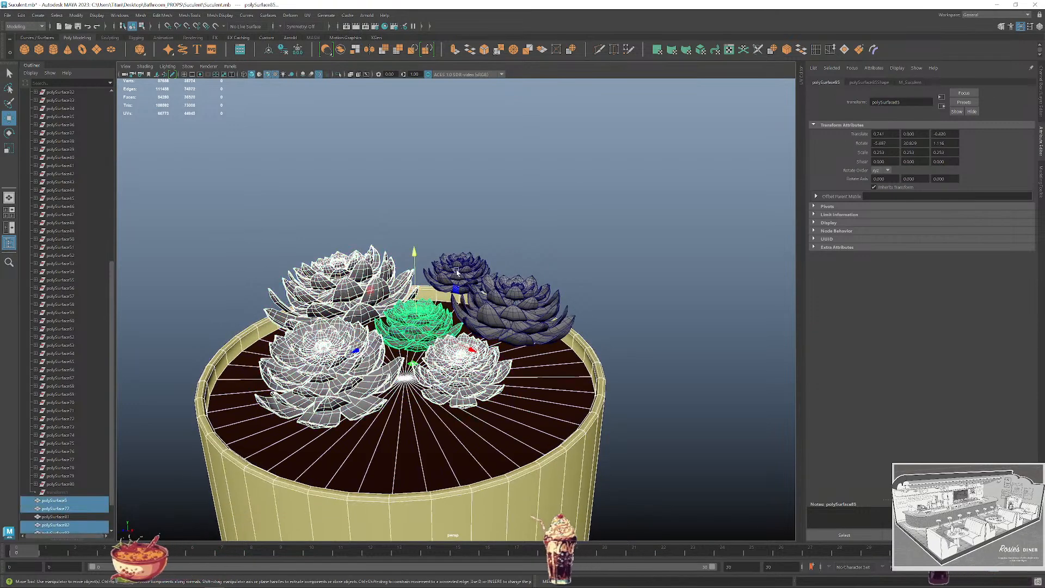
pyautogui.keyDown('shift'); pyautogui.click(459, 271); pyautogui.keyUp('shift')
pyautogui.keyDown('shift'); pyautogui.click(516, 310); pyautogui.keyUp('shift')
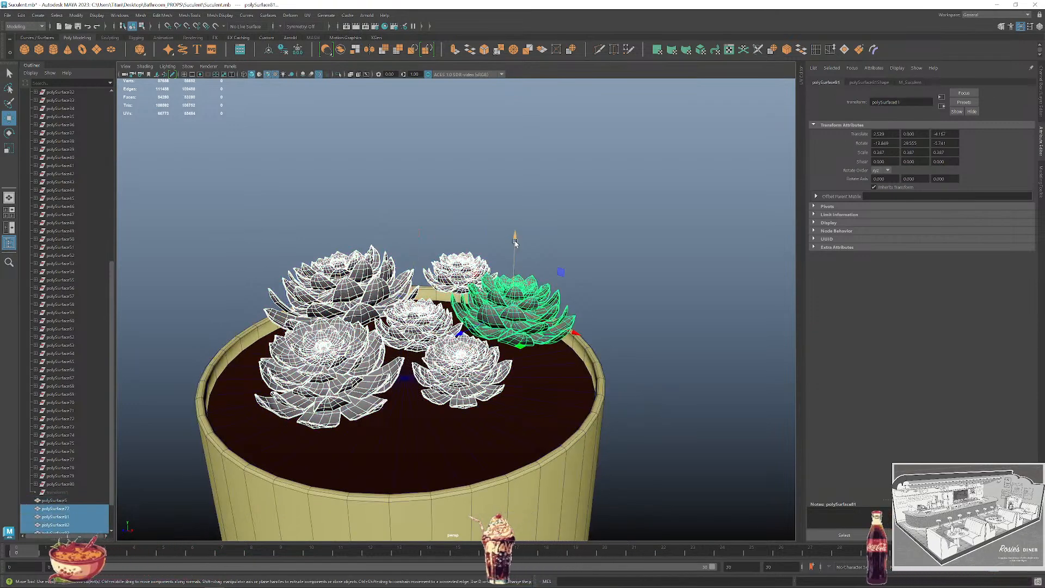
pyautogui.moveTo(514, 235); pyautogui.dragTo(415, 305)
pyautogui.keyDown('alt'); pyautogui.moveTo(397, 363); pyautogui.dragTo(533, 375); pyautogui.keyUp('alt')
# Rotate the small central succulent to vary its orientation.
pyautogui.click(348, 310)
pyautogui.click(457, 356)
pyautogui.keyDown('alt'); pyautogui.moveTo(461, 357); pyautogui.dragTo(492, 364); pyautogui.keyUp('alt')
pyautogui.press('e')
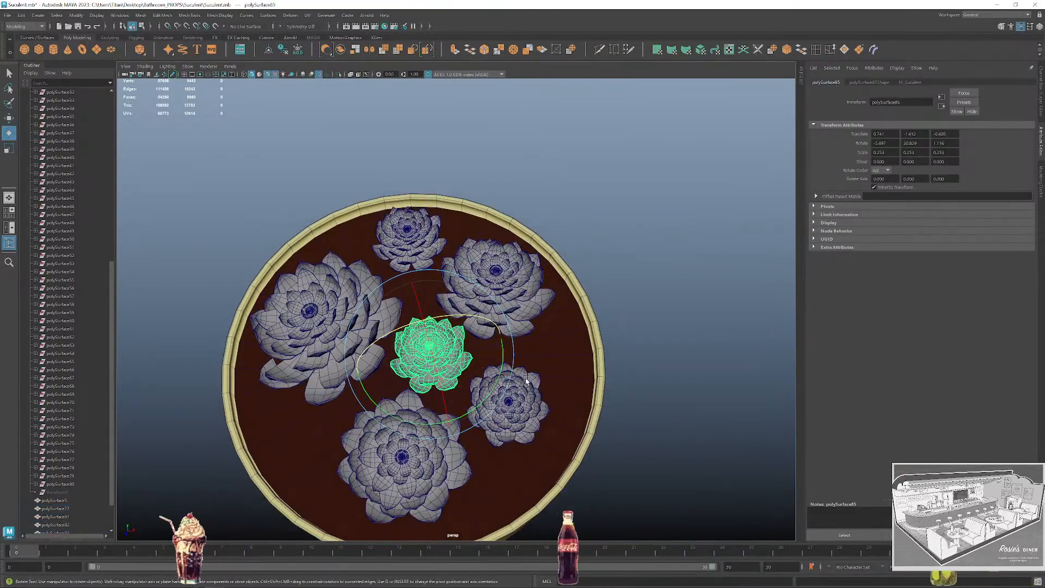
pyautogui.moveTo(454, 319); pyautogui.dragTo(473, 283)
pyautogui.press('q')
# Isolate the pot, select all of its soil faces and raise them slightly toward the rim.
pyautogui.click(601, 404)
pyautogui.keyDown('alt'); pyautogui.moveTo(601, 404); pyautogui.dragTo(560, 357); pyautogui.keyUp('alt')
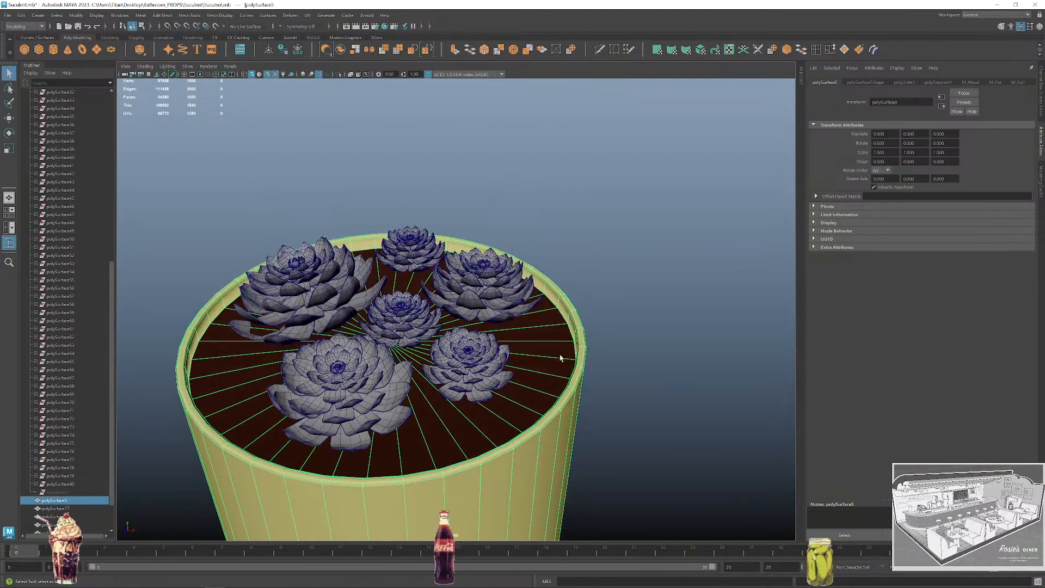
pyautogui.moveTo(546, 344); pyautogui.dragTo(548, 367, button='right')
pyautogui.keyDown('alt'); pyautogui.moveTo(548, 366); pyautogui.dragTo(525, 360); pyautogui.keyUp('alt')
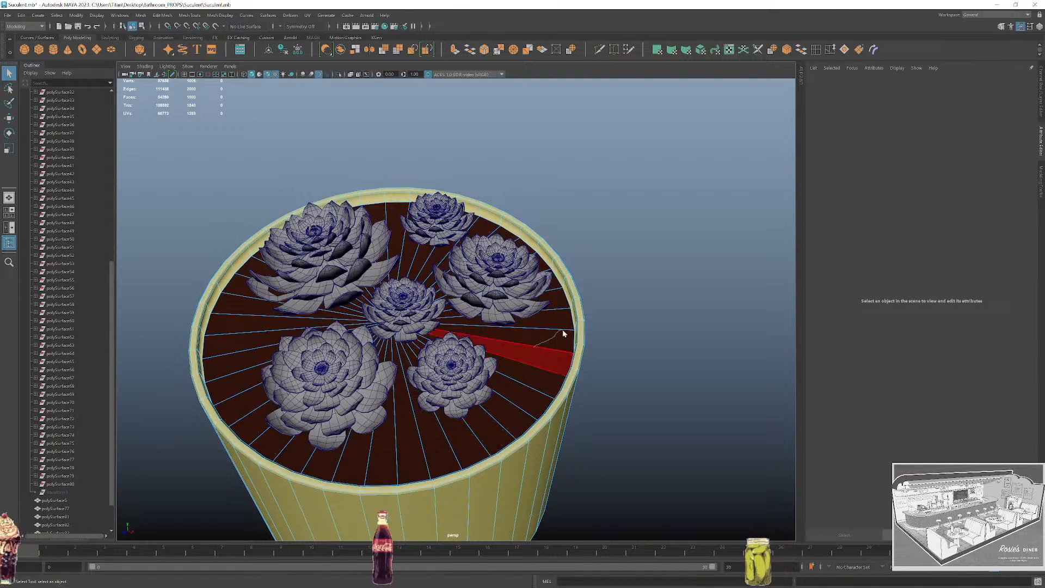
pyautogui.moveTo(564, 332); pyautogui.dragTo(581, 321, button='right')
pyautogui.hotkey('ctrl', '1')
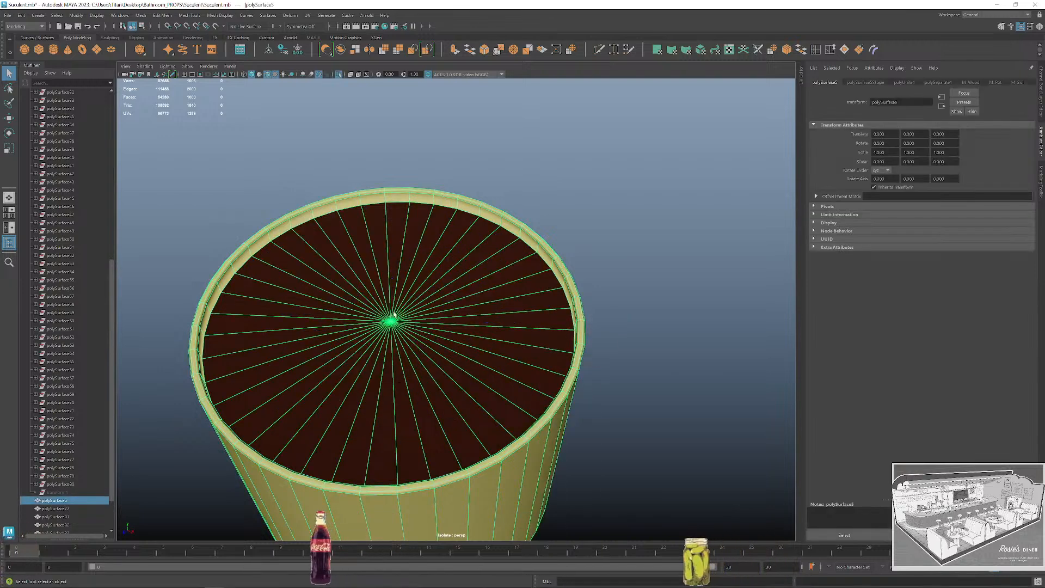
pyautogui.moveTo(391, 325); pyautogui.dragTo(415, 329, button='right')
pyautogui.moveTo(422, 329)
pyautogui.mouseDown()
pyautogui.moveTo(361, 264)
pyautogui.moveTo(463, 296)
pyautogui.mouseUp()
pyautogui.moveTo(422, 373)
pyautogui.mouseDown()
pyautogui.moveTo(288, 310)
pyautogui.moveTo(283, 376)
pyautogui.mouseUp()
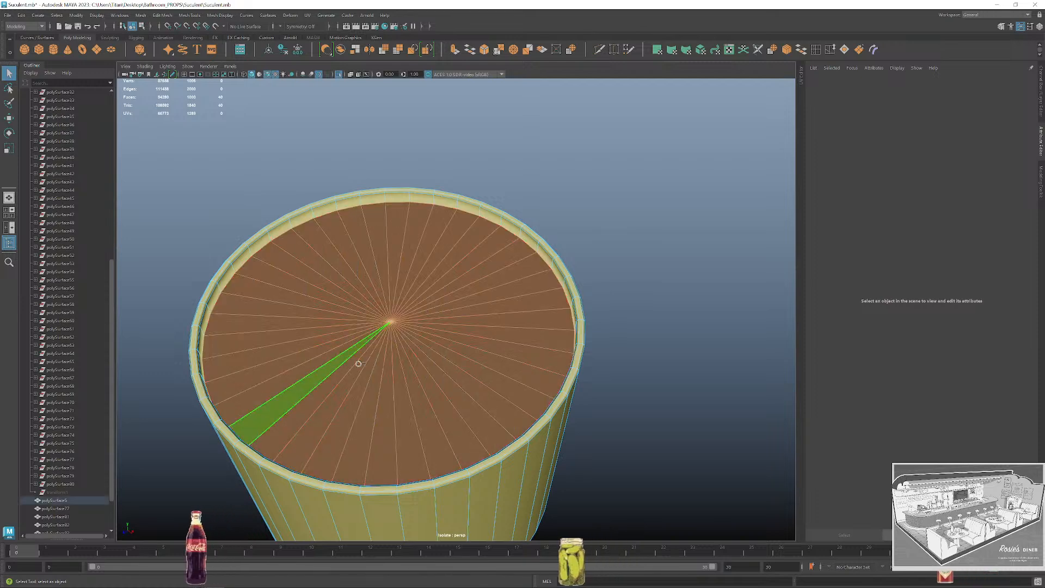
pyautogui.press('w')
pyautogui.moveTo(384, 271); pyautogui.dragTo(384, 263)
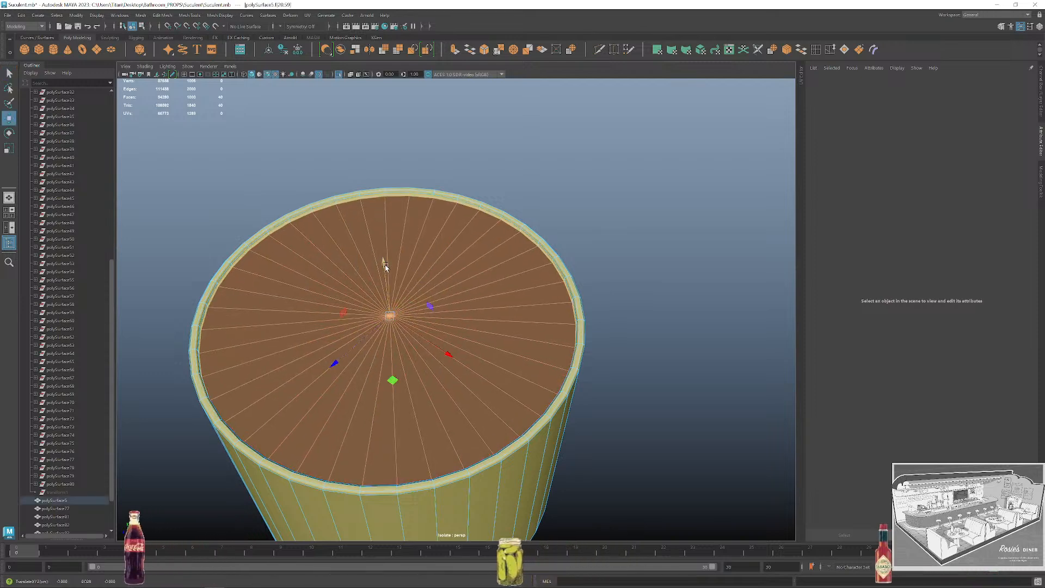
# Bring the succulents back into view and adjust the soil faces' height against them.
pyautogui.hotkey('ctrl', '1')
pyautogui.keyDown('alt'); pyautogui.moveTo(640, 291); pyautogui.dragTo(625, 273); pyautogui.keyUp('alt')
pyautogui.moveTo(385, 245); pyautogui.dragTo(550, 314)
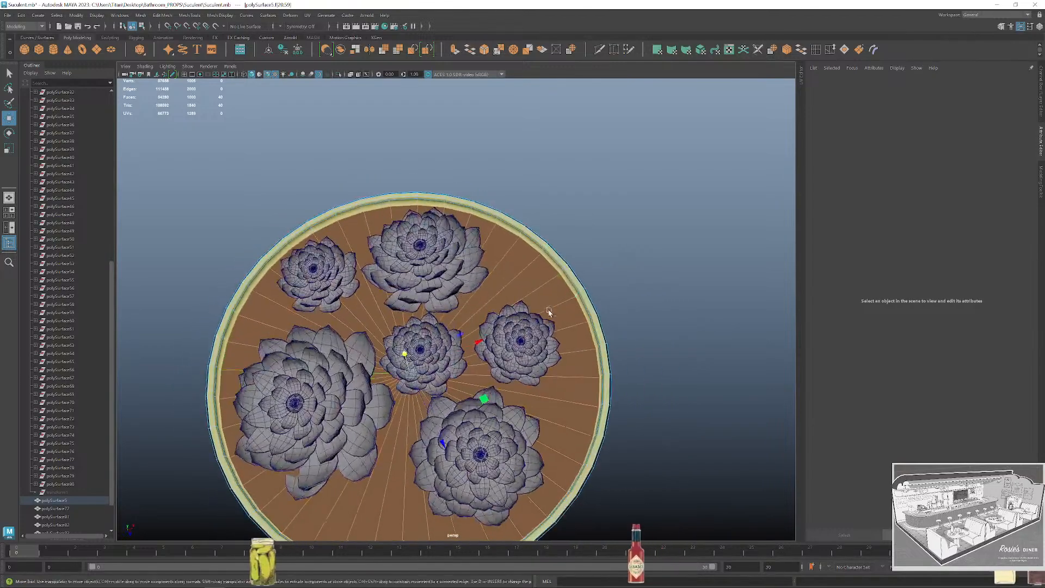
pyautogui.press('q')
pyautogui.press('f')
pyautogui.keyDown('alt'); pyautogui.moveTo(378, 377); pyautogui.dragTo(439, 215); pyautogui.keyUp('alt')
pyautogui.press('w')
pyautogui.moveTo(475, 170); pyautogui.dragTo(467, 175)
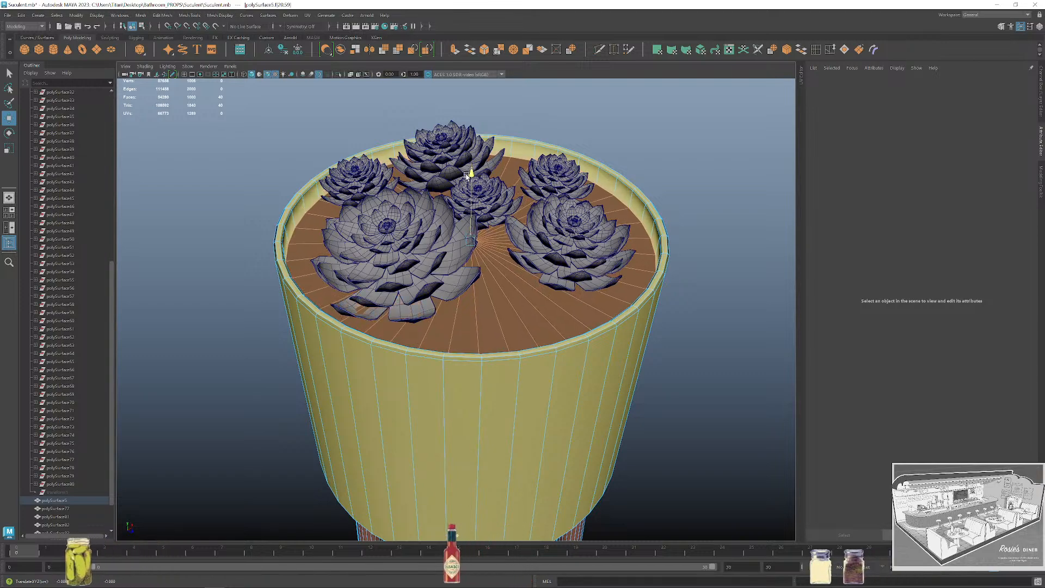
# Raise the soil close to the rim, covering the succulents' lowest leaves, and return to object selection.
pyautogui.keyDown('alt'); pyautogui.moveTo(548, 240); pyautogui.dragTo(583, 303); pyautogui.keyUp('alt')
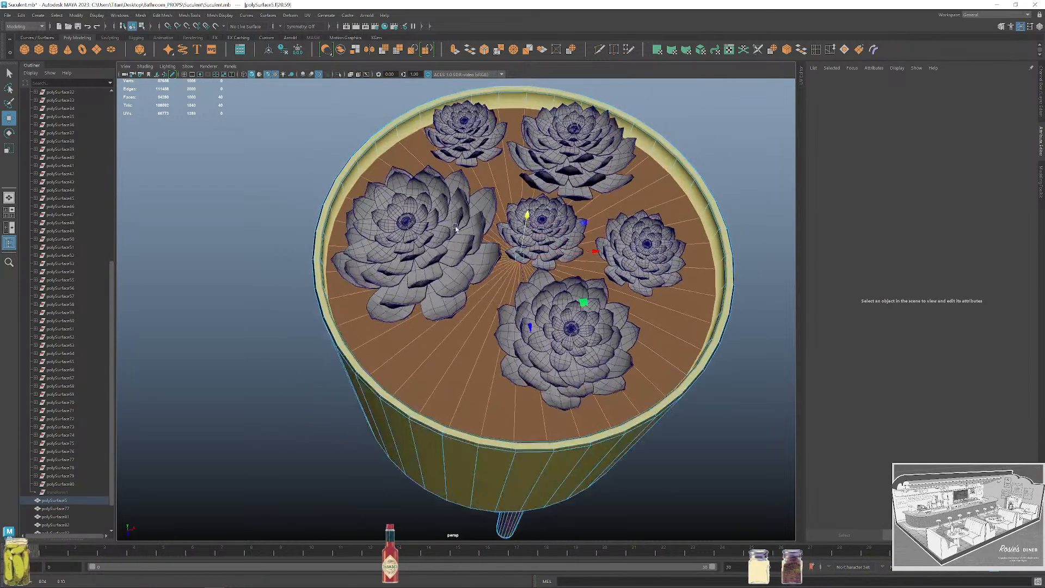
pyautogui.keyDown('alt'); pyautogui.moveTo(582, 303); pyautogui.dragTo(480, 323, button='middle'); pyautogui.keyUp('alt')
pyautogui.press('q')
pyautogui.keyDown('alt'); pyautogui.moveTo(481, 324); pyautogui.dragTo(472, 209); pyautogui.keyUp('alt')
pyautogui.press('w')
pyautogui.keyDown('alt'); pyautogui.moveTo(404, 259); pyautogui.dragTo(479, 343); pyautogui.keyUp('alt')
pyautogui.press('q')
pyautogui.keyDown('alt'); pyautogui.moveTo(396, 334); pyautogui.dragTo(436, 316, button='middle'); pyautogui.keyUp('alt')
pyautogui.moveTo(435, 308); pyautogui.dragTo(471, 294, button='right')
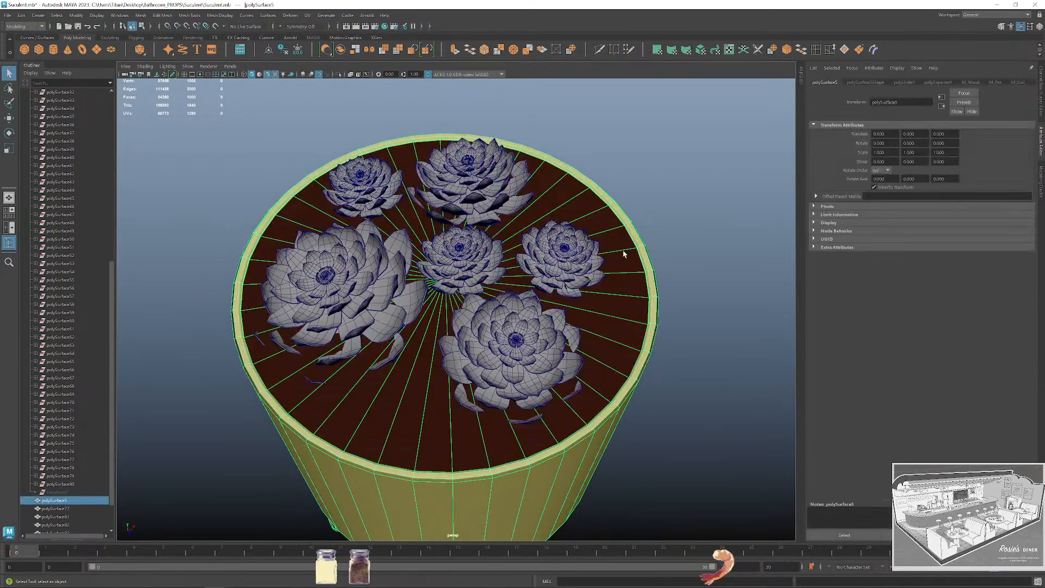
pyautogui.scroll(3, 635, 256)
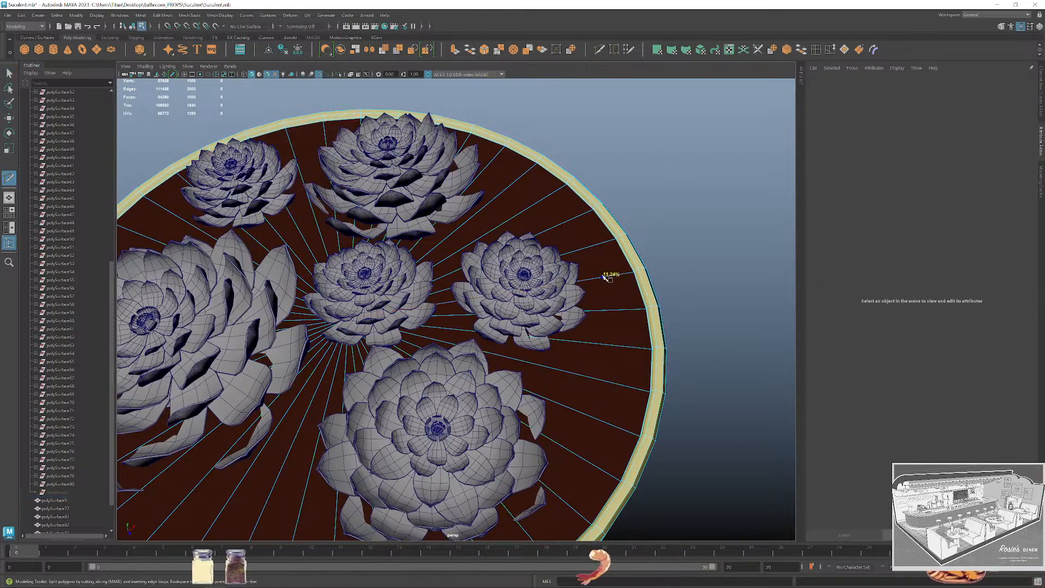
pyautogui.moveTo(601, 238); pyautogui.dragTo(596, 216, button='right')
pyautogui.doubleClick(621, 259)
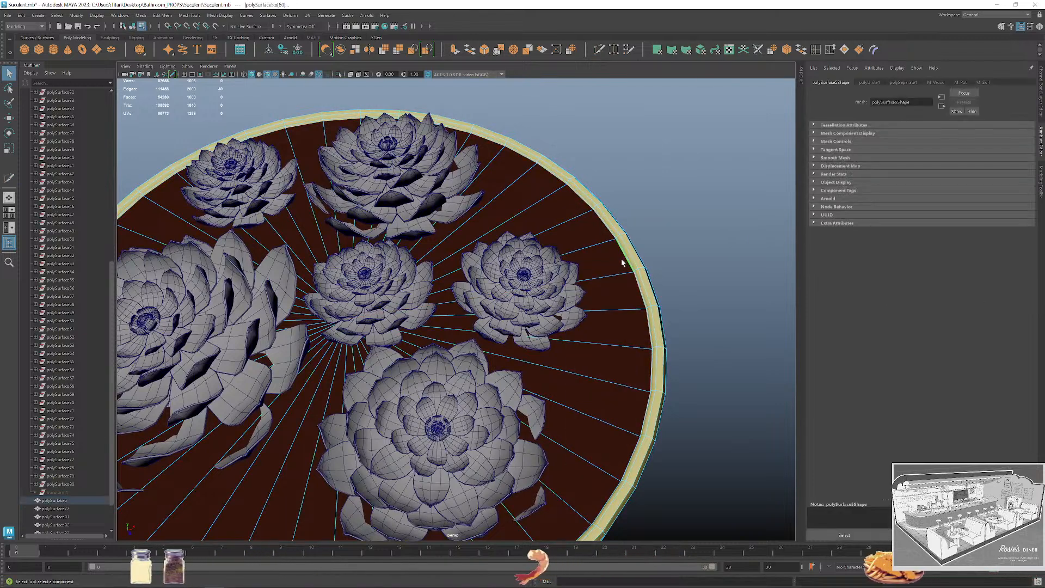
pyautogui.keyDown('alt'); pyautogui.moveTo(680, 311); pyautogui.dragTo(679, 300, button='middle'); pyautogui.keyUp('alt')
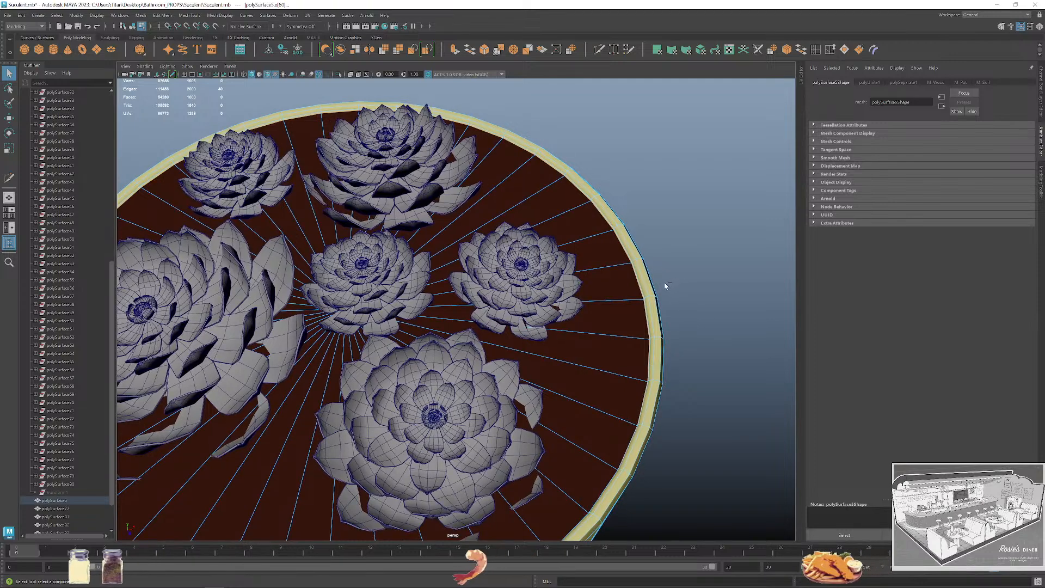
pyautogui.scroll(5, 664, 283)
pyautogui.scroll(6, 582, 340)
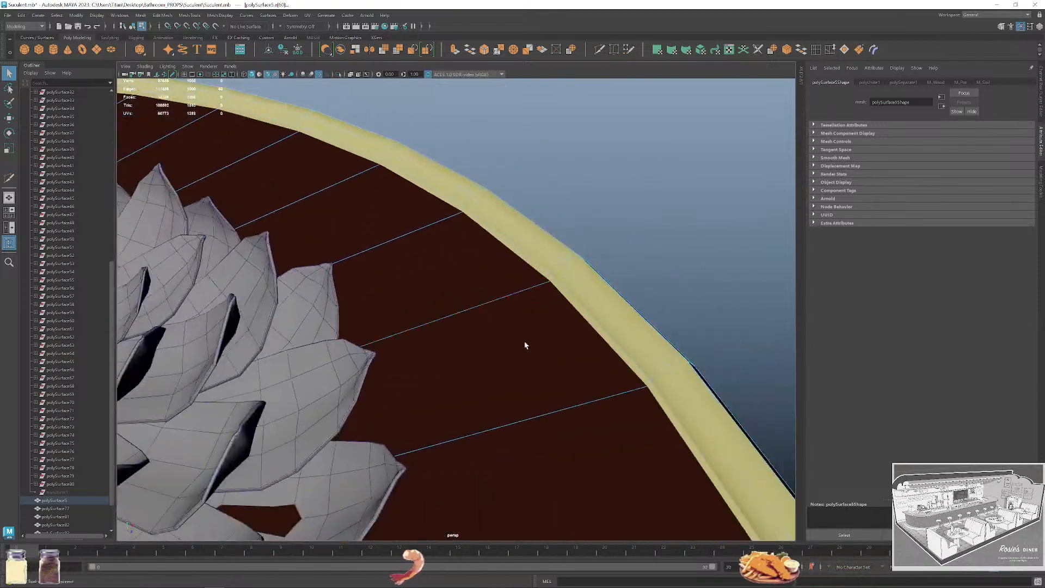
pyautogui.scroll(-10, 536, 366)
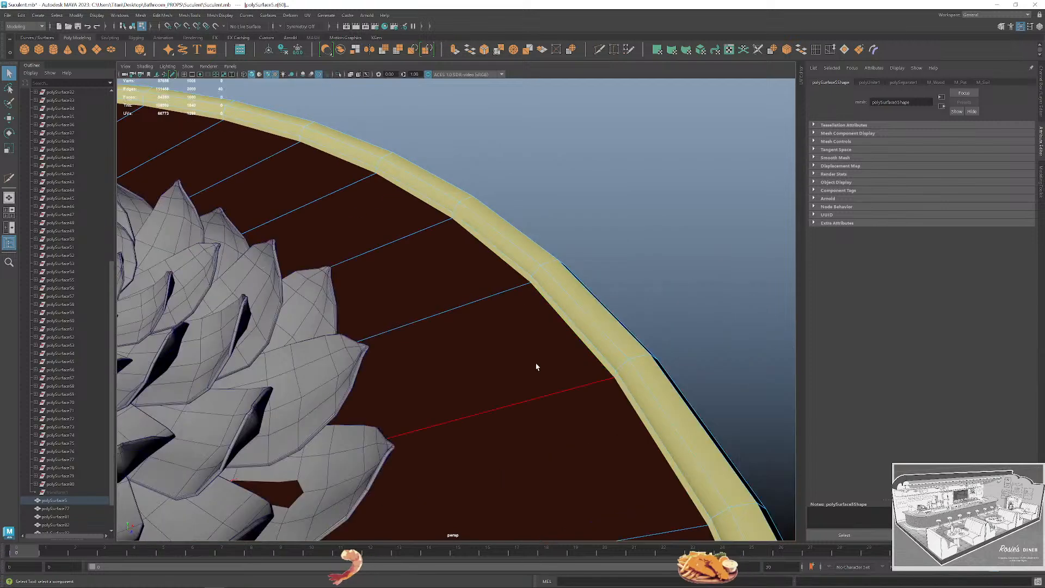
# Isolate the pot and extrude its soil faces inward twice, scaling each extrusion toward the centre.
pyautogui.moveTo(414, 290); pyautogui.dragTo(427, 326, button='right')
pyautogui.hotkey('ctrl', '1')
pyautogui.press('f')
pyautogui.moveTo(466, 307)
pyautogui.mouseDown()
pyautogui.moveTo(334, 317)
pyautogui.moveTo(468, 315)
pyautogui.moveTo(325, 361)
pyautogui.moveTo(294, 273)
pyautogui.moveTo(315, 292)
pyautogui.mouseUp()
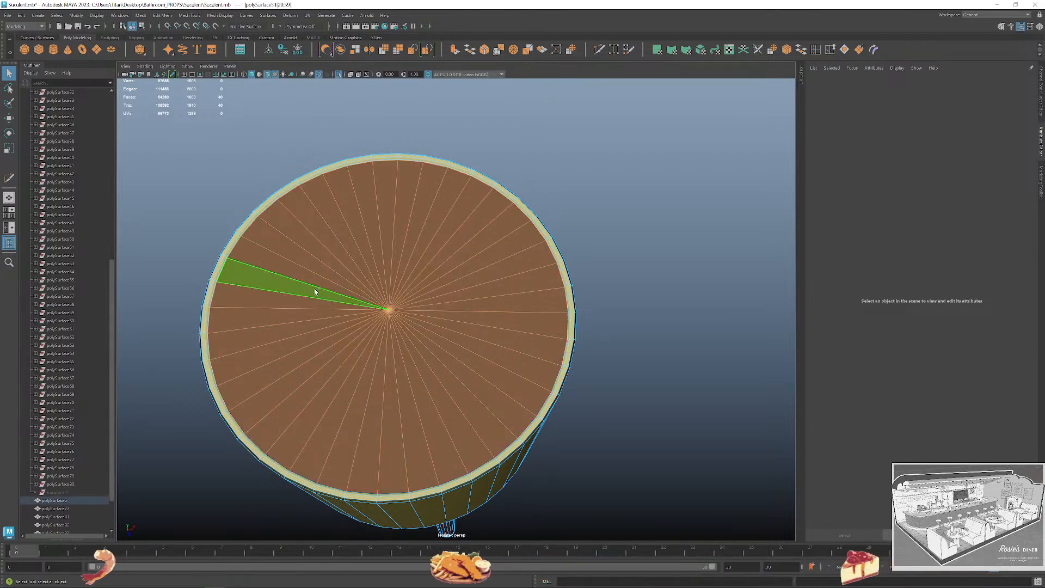
pyautogui.hotkey('ctrl', 'e')
pyautogui.moveTo(393, 317); pyautogui.dragTo(357, 330)
pyautogui.hotkey('ctrl', 'e')
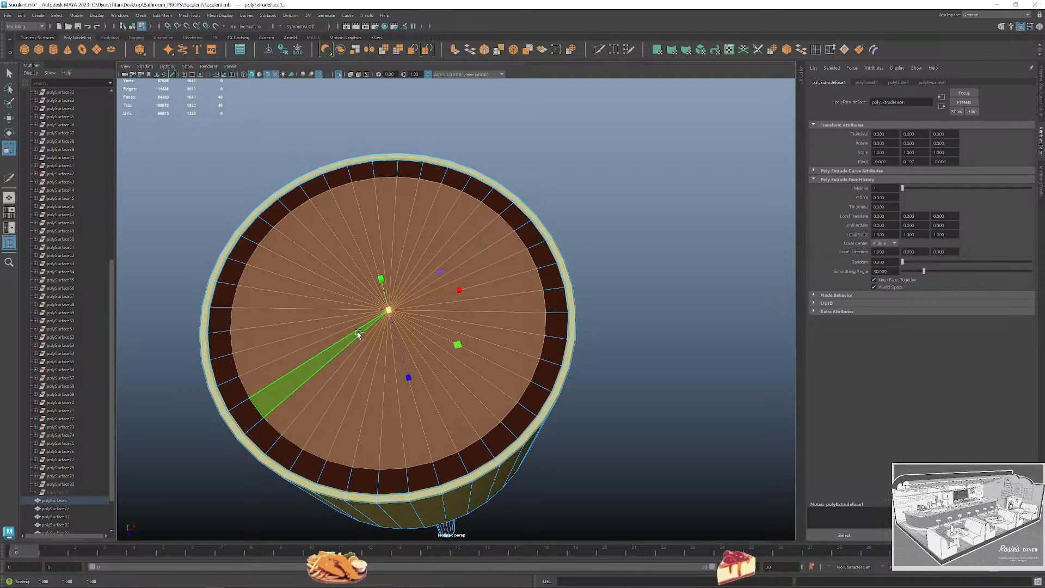
pyautogui.moveTo(379, 317); pyautogui.dragTo(332, 349)
# Extrude and scale the inner soil faces inward two more times, then show the succulents again.
pyautogui.hotkey('ctrl', 'e')
pyautogui.press('r')
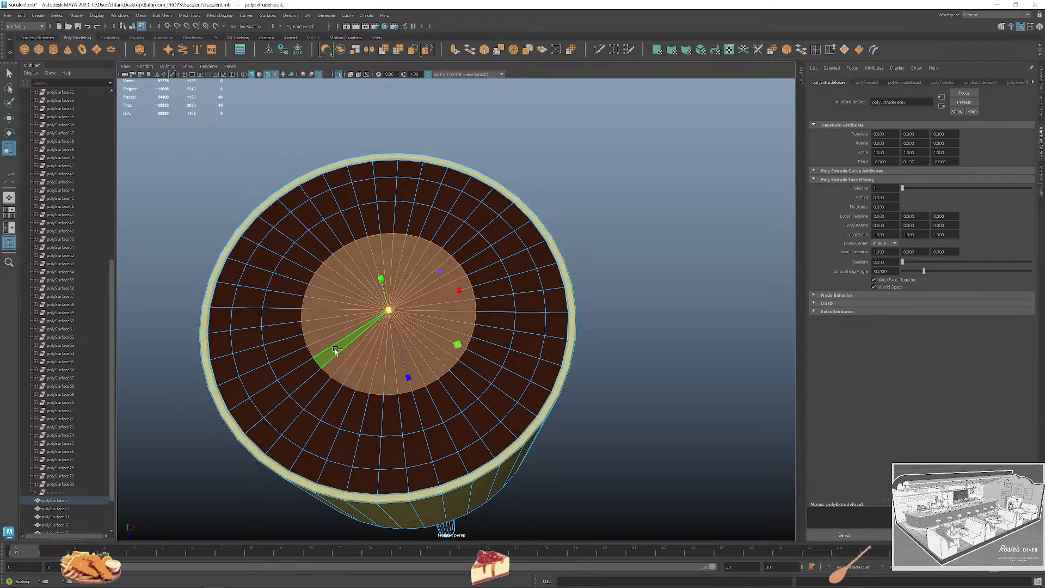
pyautogui.hotkey('ctrl', 'e')
pyautogui.press('r')
pyautogui.moveTo(392, 318); pyautogui.dragTo(351, 312)
pyautogui.press('q')
pyautogui.moveTo(456, 265); pyautogui.dragTo(496, 252, button='right')
pyautogui.hotkey('ctrl', '1')
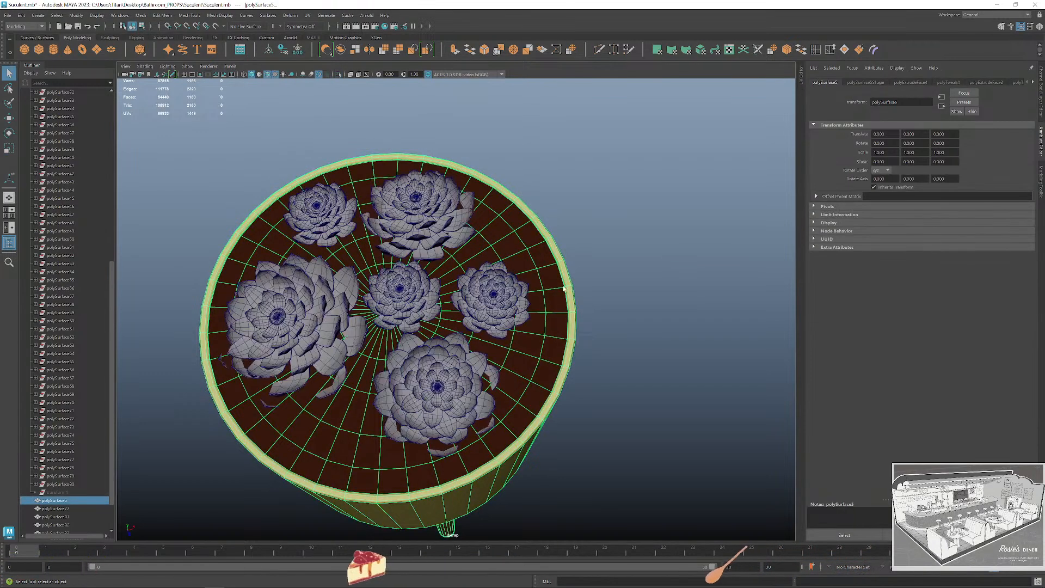
# Try to reshape the soil by moving a single vertex beside the largest succulent.
pyautogui.keyDown('alt'); pyautogui.moveTo(462, 441); pyautogui.dragTo(453, 364); pyautogui.keyUp('alt')
pyautogui.keyDown('alt'); pyautogui.moveTo(452, 364); pyautogui.dragTo(479, 342, button='middle'); pyautogui.keyUp('alt')
pyautogui.scroll(2, 479, 342)
pyautogui.keyDown('alt'); pyautogui.moveTo(479, 341); pyautogui.dragTo(396, 317); pyautogui.keyUp('alt')
pyautogui.rightClick(383, 319)
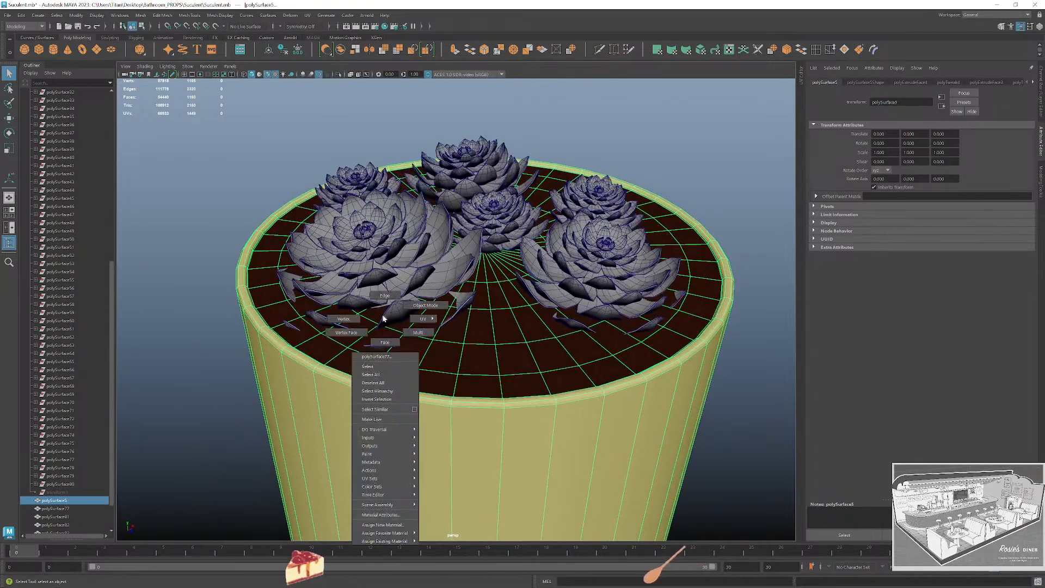
pyautogui.moveTo(347, 314); pyautogui.dragTo(343, 317, button='right')
pyautogui.moveTo(412, 332); pyautogui.dragTo(450, 318, button='right')
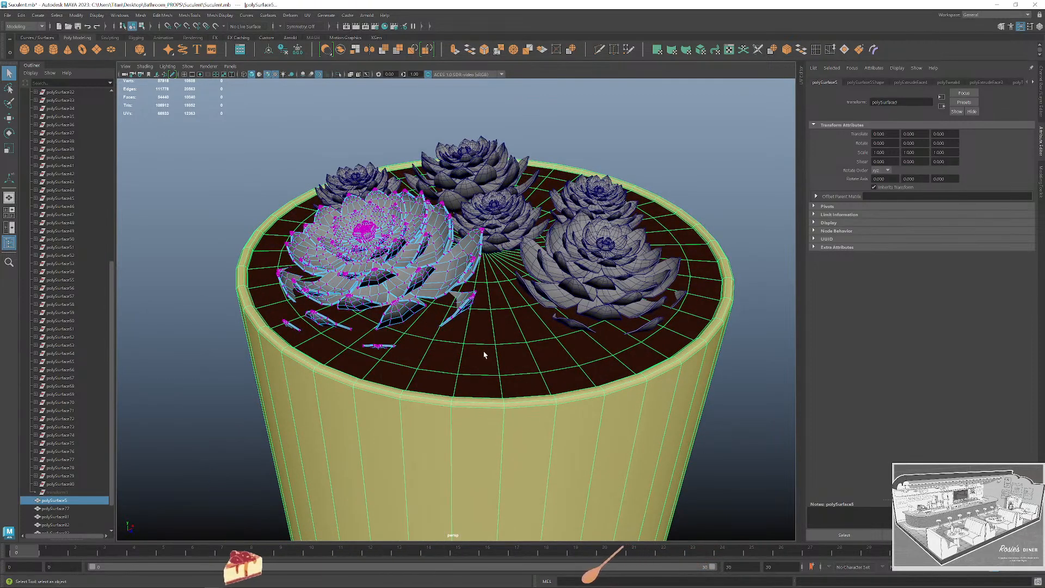
pyautogui.keyDown('alt'); pyautogui.moveTo(485, 354); pyautogui.dragTo(447, 346); pyautogui.keyUp('alt')
pyautogui.rightClick(447, 345)
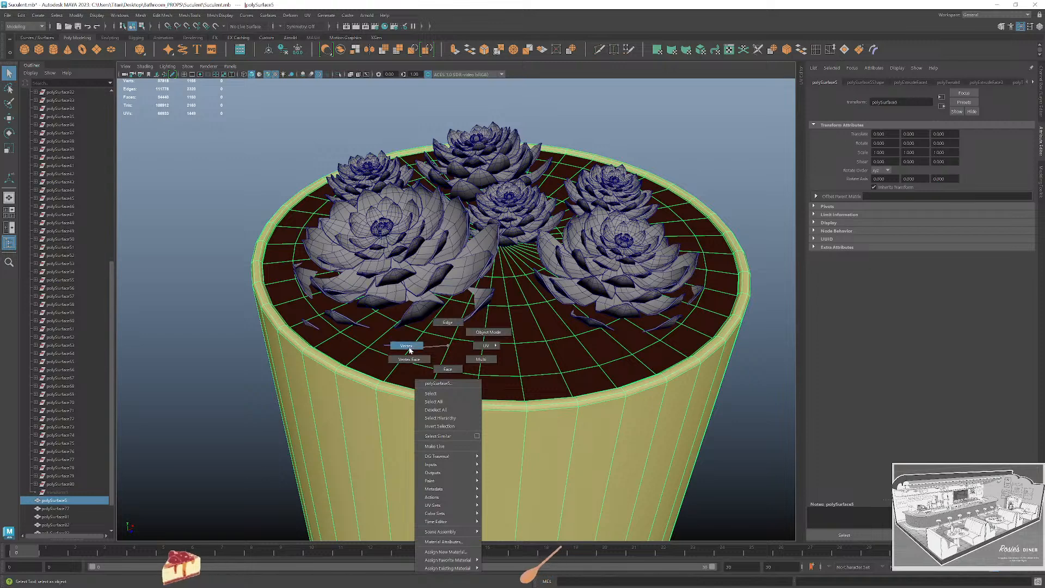
pyautogui.moveTo(410, 350); pyautogui.dragTo(409, 350, button='right')
pyautogui.moveTo(421, 268); pyautogui.dragTo(423, 292)
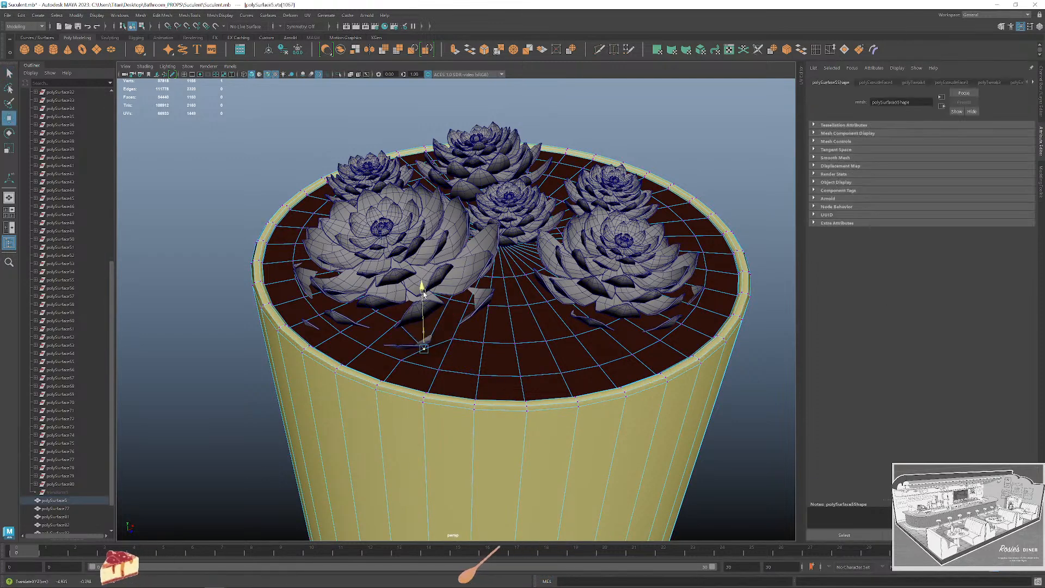
pyautogui.hotkey('ctrl', 'z')
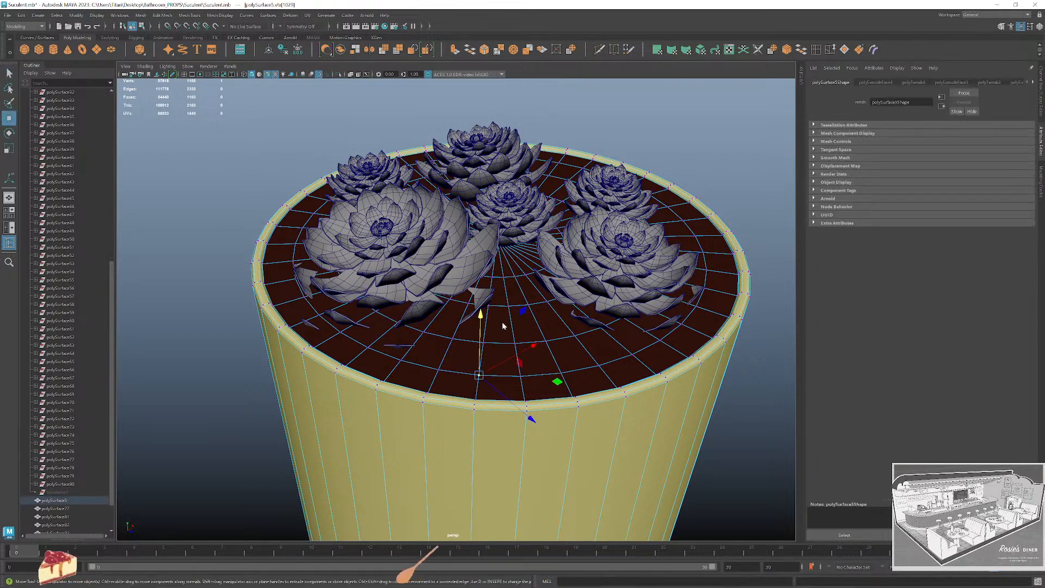
# Lower the soil's concentric edge loops slightly to make the surface uneven.
pyautogui.moveTo(502, 322); pyautogui.dragTo(502, 336, button='right')
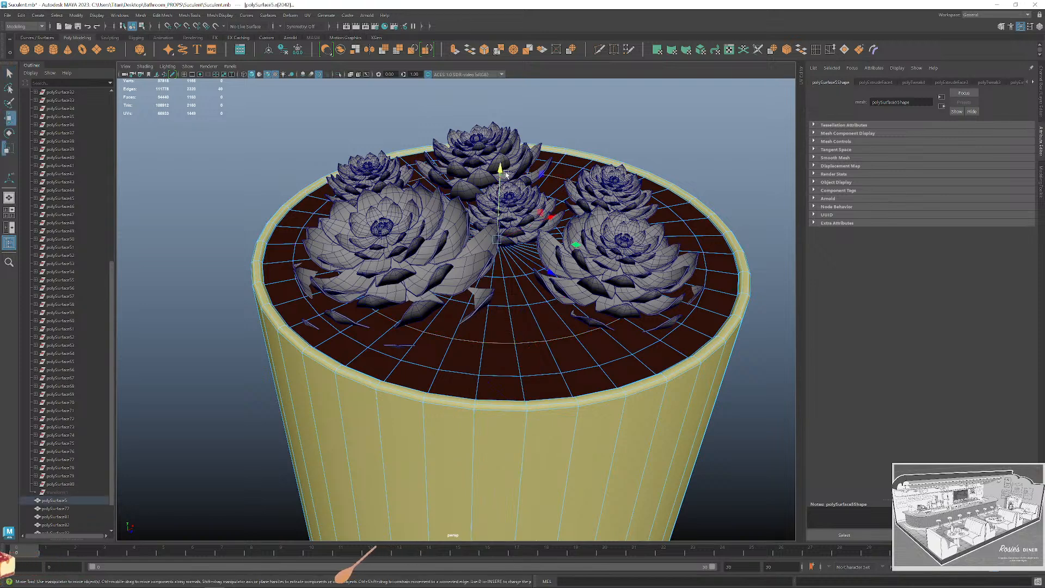
pyautogui.moveTo(505, 172); pyautogui.dragTo(499, 180)
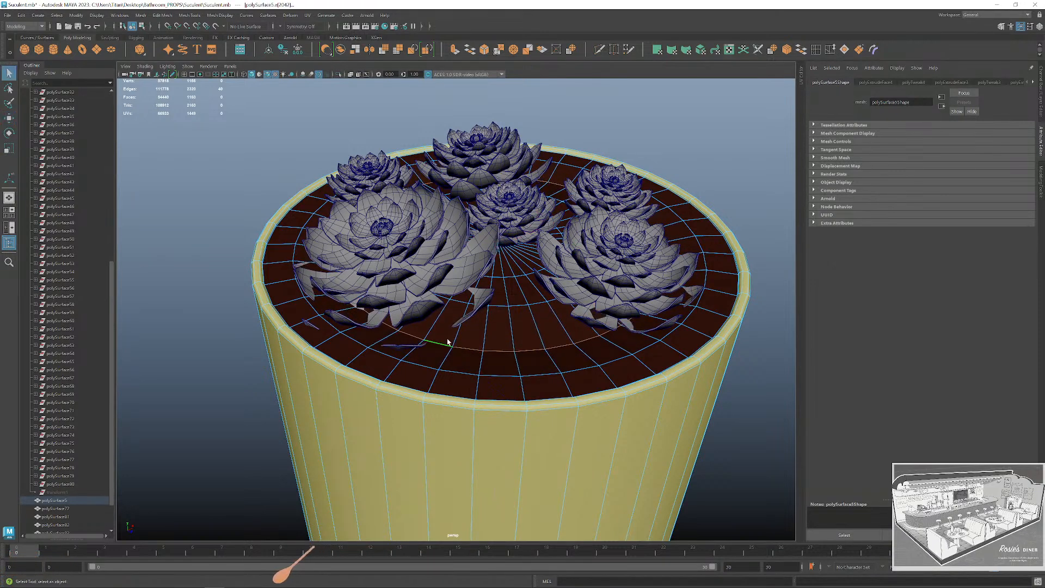
pyautogui.moveTo(500, 175); pyautogui.dragTo(497, 181)
pyautogui.keyDown('alt'); pyautogui.moveTo(498, 303); pyautogui.dragTo(498, 327, button='middle'); pyautogui.keyUp('alt')
pyautogui.press('q')
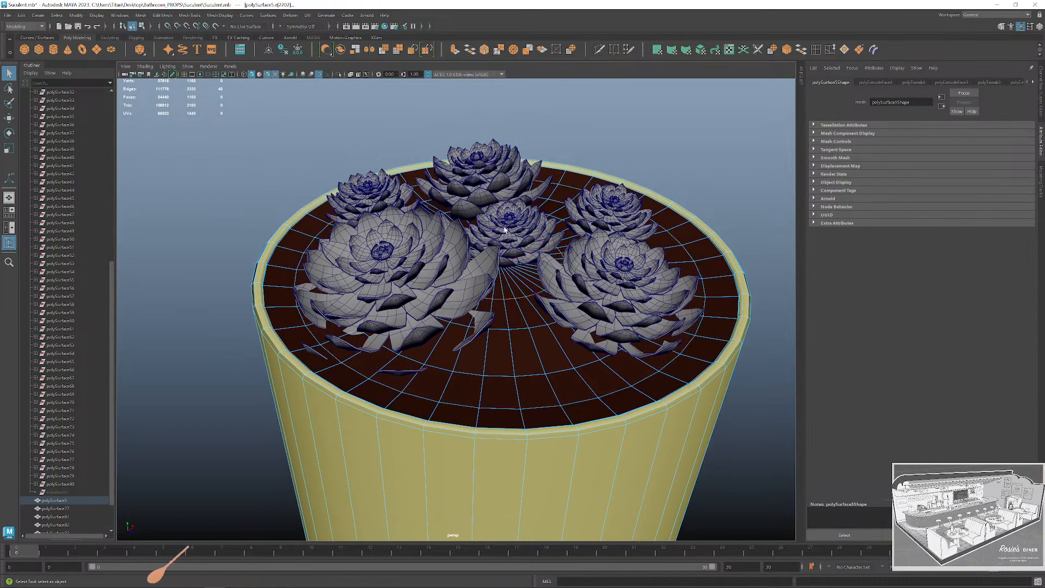
# Undo the latest edge-loop change and readjust the height of the soil's middle edge loops.
pyautogui.moveTo(503, 199); pyautogui.dragTo(503, 203)
pyautogui.keyDown('alt'); pyautogui.moveTo(526, 277); pyautogui.dragTo(546, 268, button='middle'); pyautogui.keyUp('alt')
pyautogui.scroll(2, 547, 264)
pyautogui.press('q')
pyautogui.hotkey('ctrl', 'z')
pyautogui.doubleClick(533, 386)
pyautogui.keyDown('alt'); pyautogui.moveTo(533, 387); pyautogui.dragTo(543, 364); pyautogui.keyUp('alt')
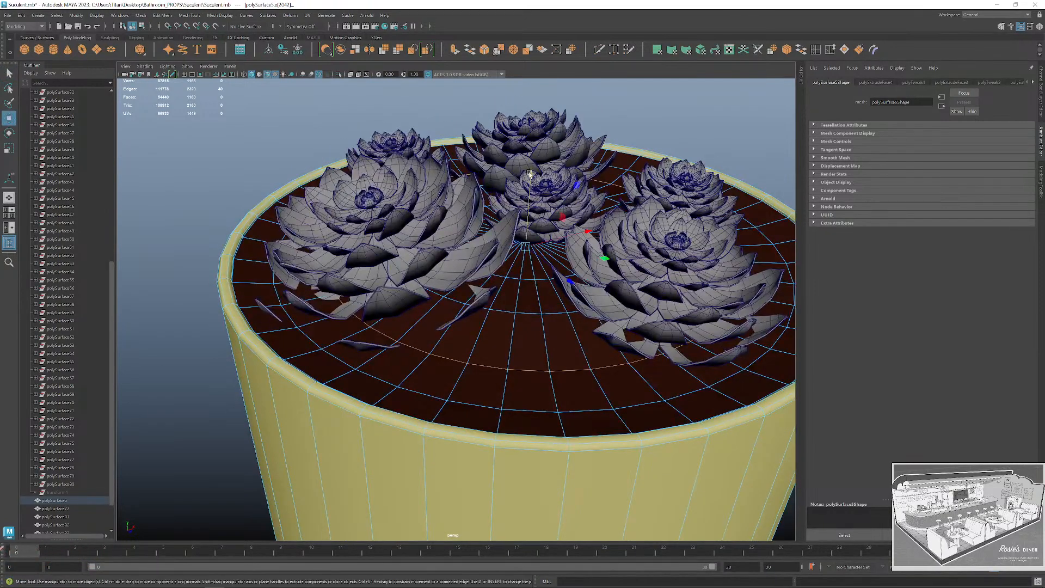
pyautogui.press('q')
pyautogui.moveTo(529, 176); pyautogui.dragTo(531, 166)
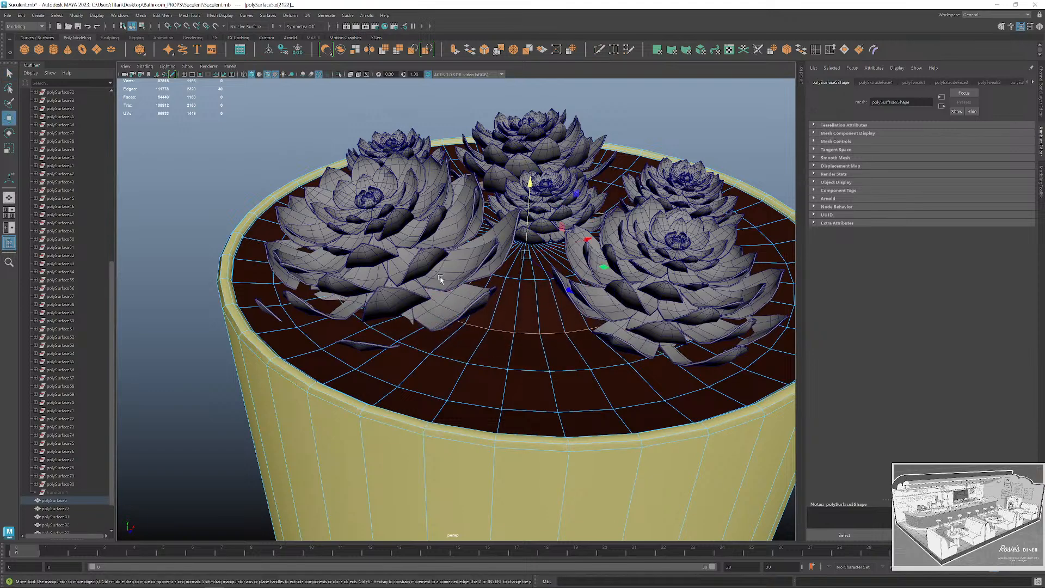
# Select the soil face beneath the outer leaves of the largest succulent.
pyautogui.scroll(-3, 441, 279)
pyautogui.keyDown('alt'); pyautogui.moveTo(441, 279); pyautogui.dragTo(514, 311); pyautogui.keyUp('alt')
pyautogui.moveTo(514, 312); pyautogui.dragTo(513, 336, button='right')
pyautogui.click(532, 307)
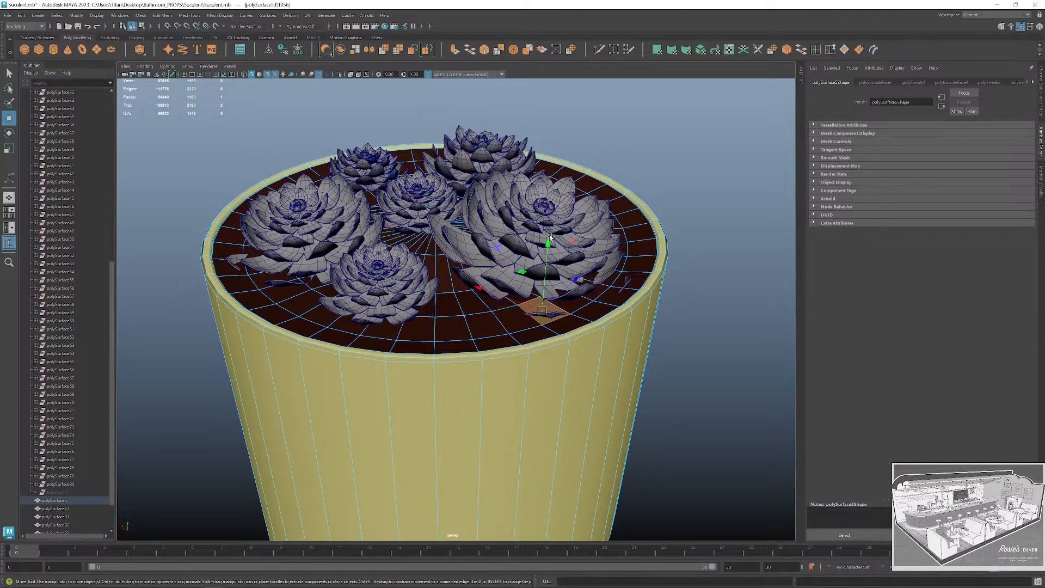
pyautogui.press('q')
pyautogui.rightClick(530, 299)
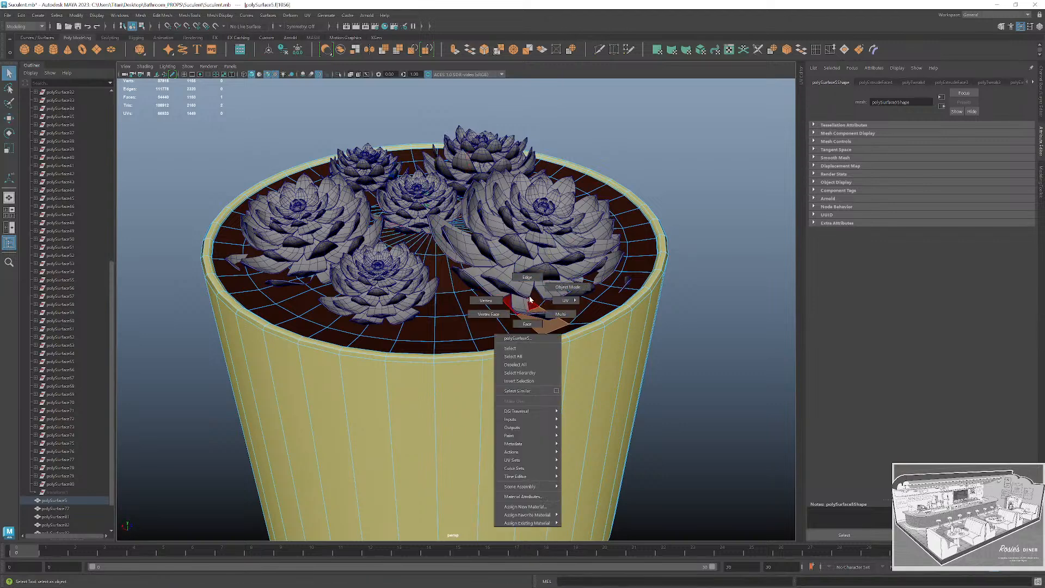
pyautogui.moveTo(489, 300); pyautogui.dragTo(486, 301, button='right')
# Adjust the height of the soil face beneath the front outer leaves of the largest succulent.
pyautogui.keyDown('alt'); pyautogui.moveTo(571, 318); pyautogui.dragTo(542, 309); pyautogui.keyUp('alt')
pyautogui.moveTo(544, 308); pyautogui.dragTo(543, 331, button='right')
pyautogui.click(560, 308)
pyautogui.keyDown('alt'); pyautogui.moveTo(560, 307); pyautogui.dragTo(517, 280); pyautogui.keyUp('alt')
pyautogui.click(555, 343)
pyautogui.keyDown('alt'); pyautogui.moveTo(555, 344); pyautogui.dragTo(527, 341); pyautogui.keyUp('alt')
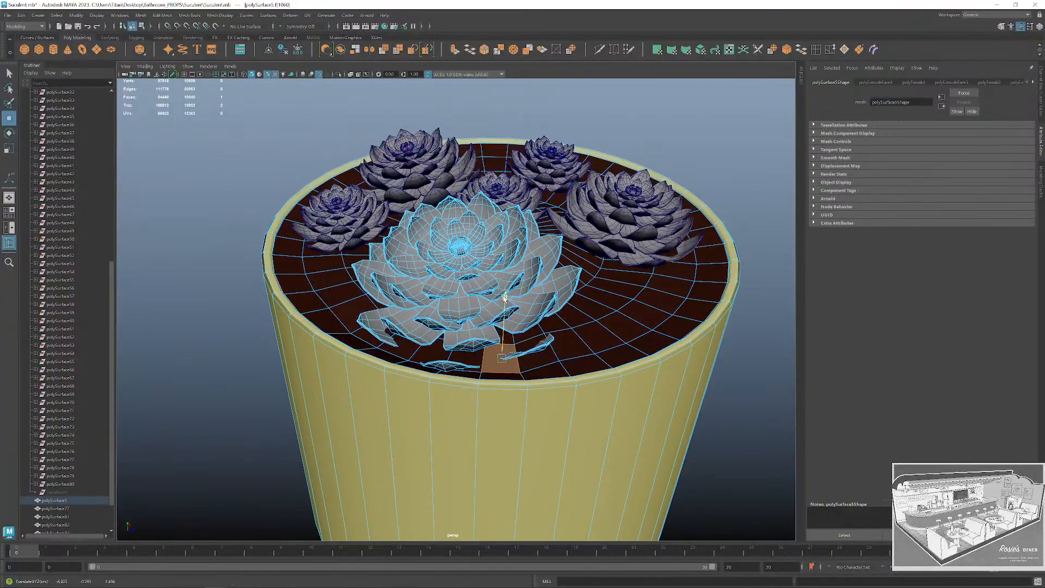
# Select the neighbouring soil face beside the largest succulent's leaf tips and adjust its height.
pyautogui.keyDown('alt'); pyautogui.moveTo(503, 296); pyautogui.dragTo(485, 308); pyautogui.keyUp('alt')
pyautogui.press('q')
pyautogui.moveTo(486, 308); pyautogui.dragTo(484, 314, button='right')
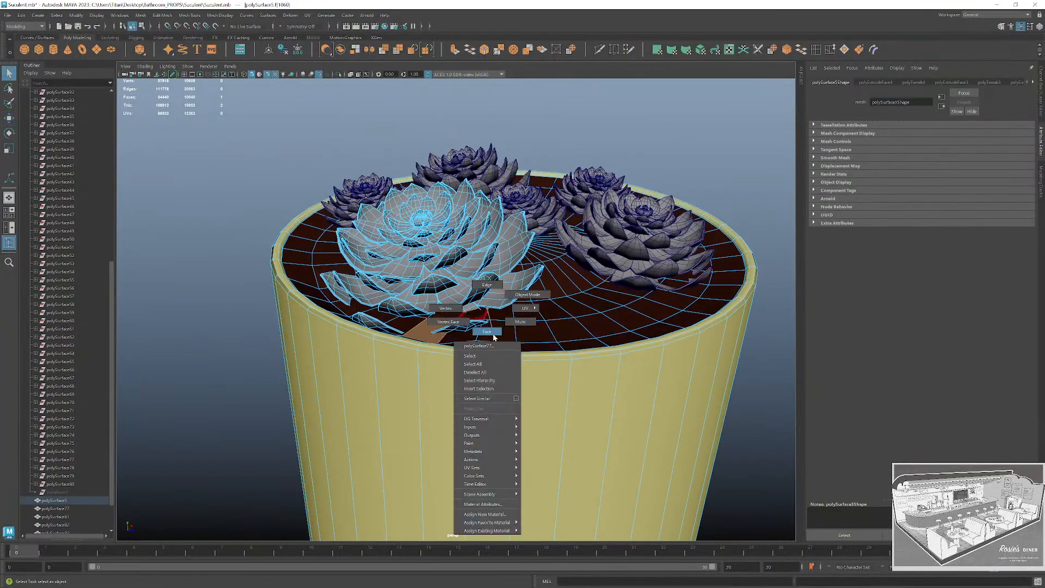
pyautogui.click(493, 334)
pyautogui.click(497, 314)
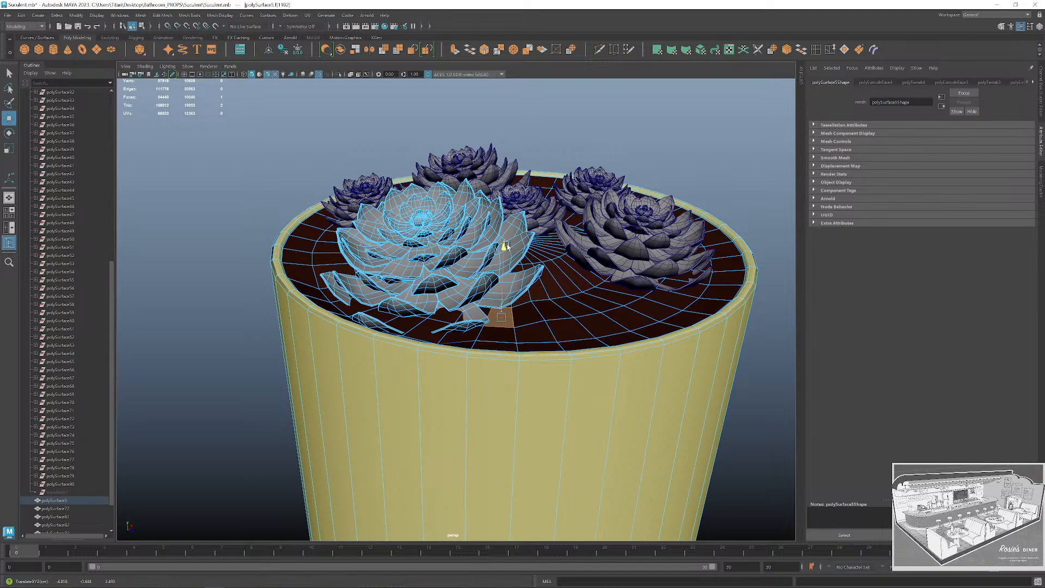
pyautogui.keyDown('alt'); pyautogui.moveTo(505, 246); pyautogui.dragTo(517, 318); pyautogui.keyUp('alt')
# Return to object mode and raise the largest succulent slightly out of the soil.
pyautogui.moveTo(401, 283); pyautogui.dragTo(413, 276, button='right')
pyautogui.scroll(-3, 460, 277)
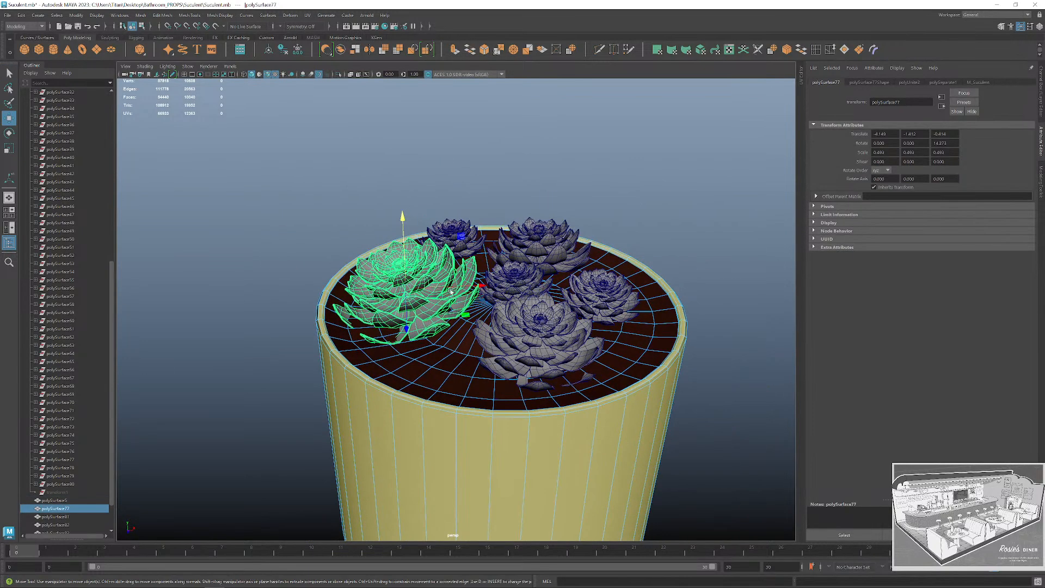
pyautogui.moveTo(400, 219); pyautogui.dragTo(571, 311)
# Adjust the vertical positions of the two medium-sized succulents so they sit properly on the reshaped soil.
pyautogui.click(531, 324)
pyautogui.press('q')
pyautogui.moveTo(580, 298); pyautogui.dragTo(609, 284, button='right')
pyautogui.click(603, 300)
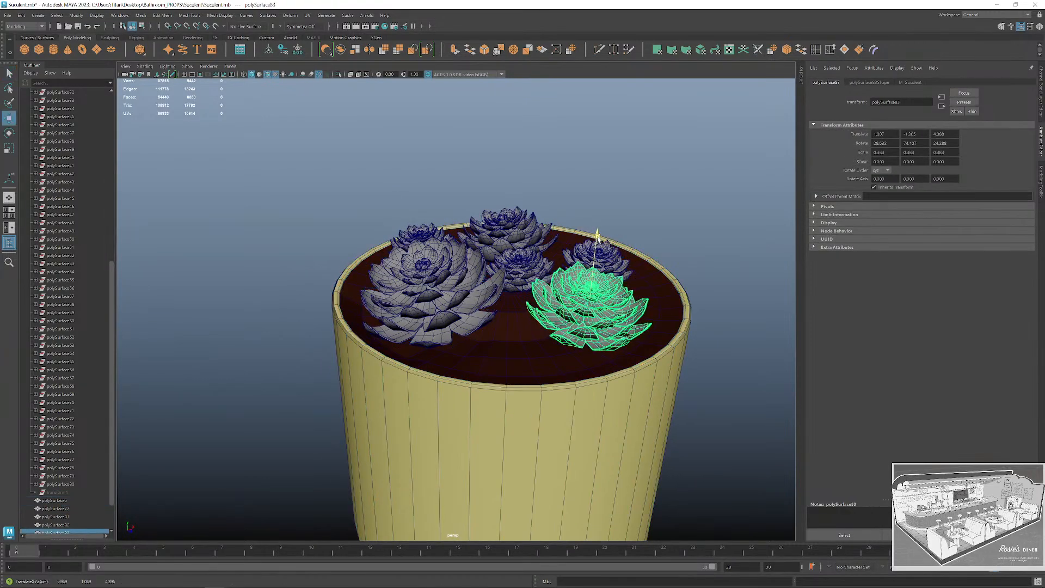
pyautogui.keyDown('alt'); pyautogui.moveTo(597, 234); pyautogui.dragTo(560, 288); pyautogui.keyUp('alt')
pyautogui.press('q')
pyautogui.click(561, 288)
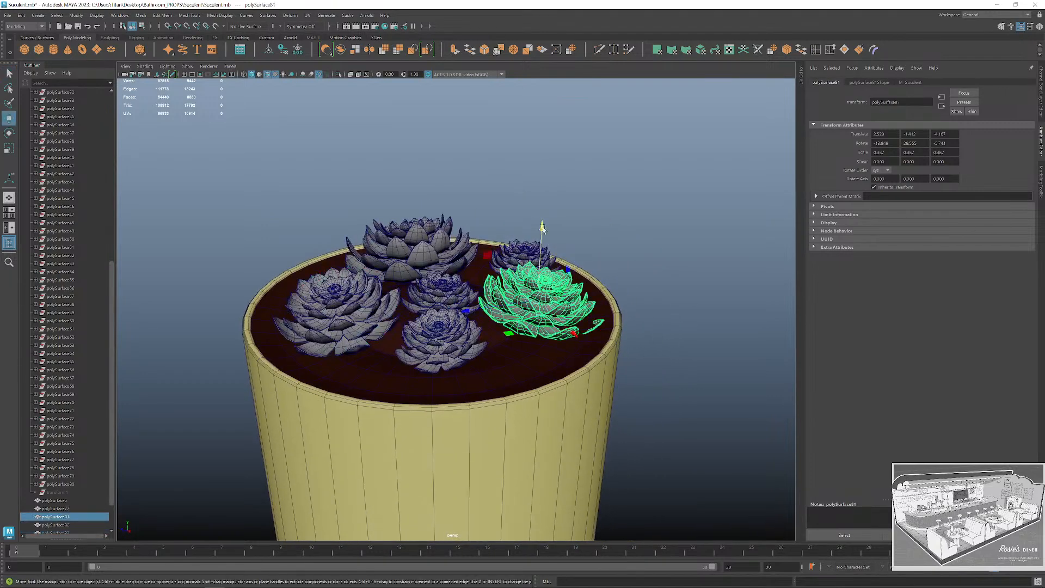
pyautogui.moveTo(542, 228); pyautogui.dragTo(525, 242)
pyautogui.press('q')
# Select all six succulents and isolate them from the pot.
pyautogui.click(530, 277)
pyautogui.keyDown('alt'); pyautogui.moveTo(530, 278); pyautogui.dragTo(563, 306); pyautogui.keyUp('alt')
pyautogui.press('w')
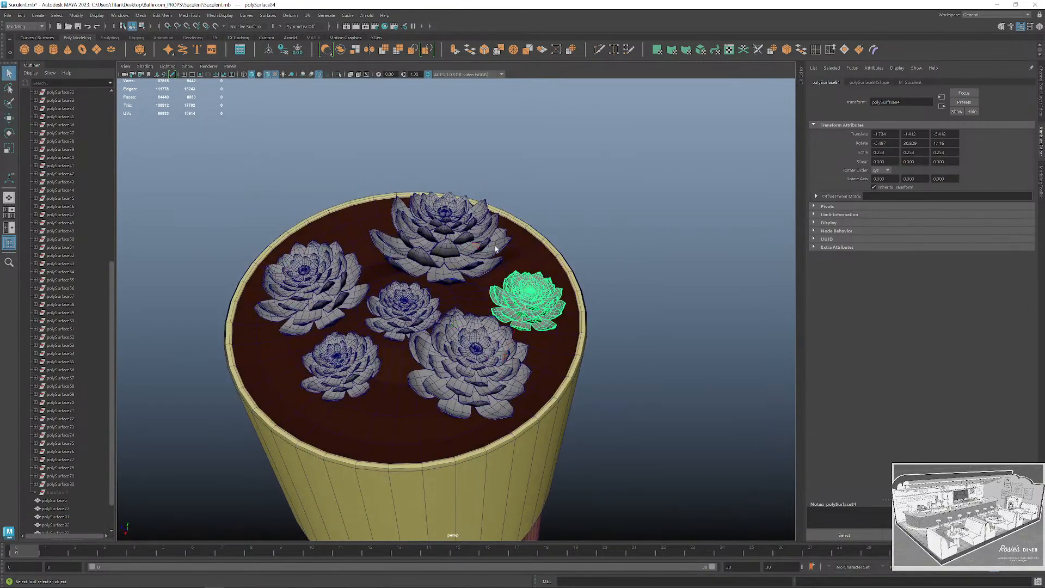
pyautogui.click(305, 286)
pyautogui.keyDown('shift'); pyautogui.click(402, 305); pyautogui.keyUp('shift')
pyautogui.keyDown('shift'); pyautogui.click(337, 364); pyautogui.keyUp('shift')
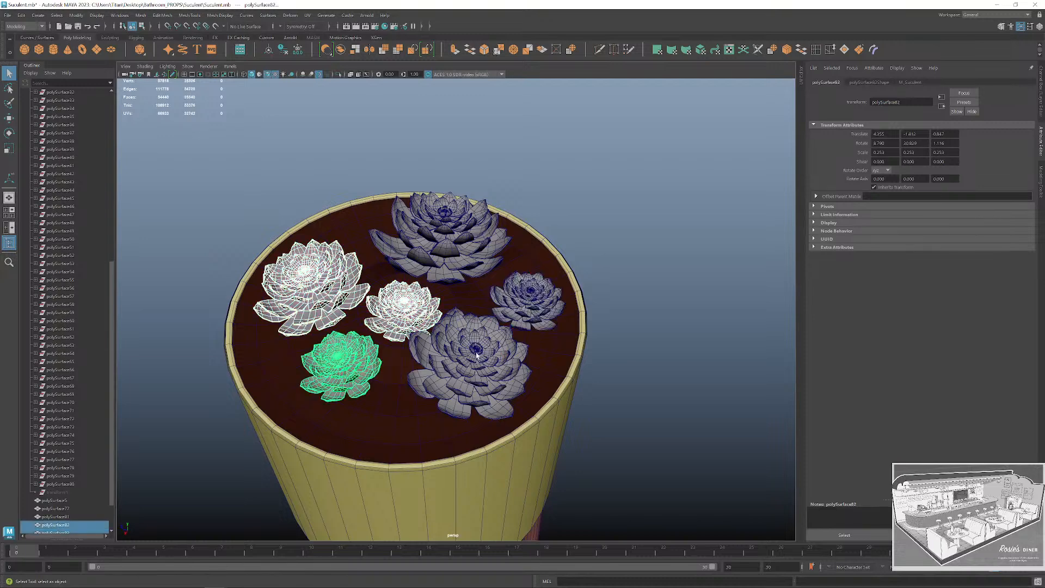
pyautogui.keyDown('shift'); pyautogui.click(469, 356); pyautogui.keyUp('shift')
pyautogui.keyDown('shift'); pyautogui.click(527, 299); pyautogui.keyUp('shift')
pyautogui.keyDown('shift'); pyautogui.click(466, 239); pyautogui.keyUp('shift')
pyautogui.hotkey('ctrl', '1')
pyautogui.keyDown('alt'); pyautogui.moveTo(466, 238); pyautogui.dragTo(482, 303); pyautogui.keyUp('alt')
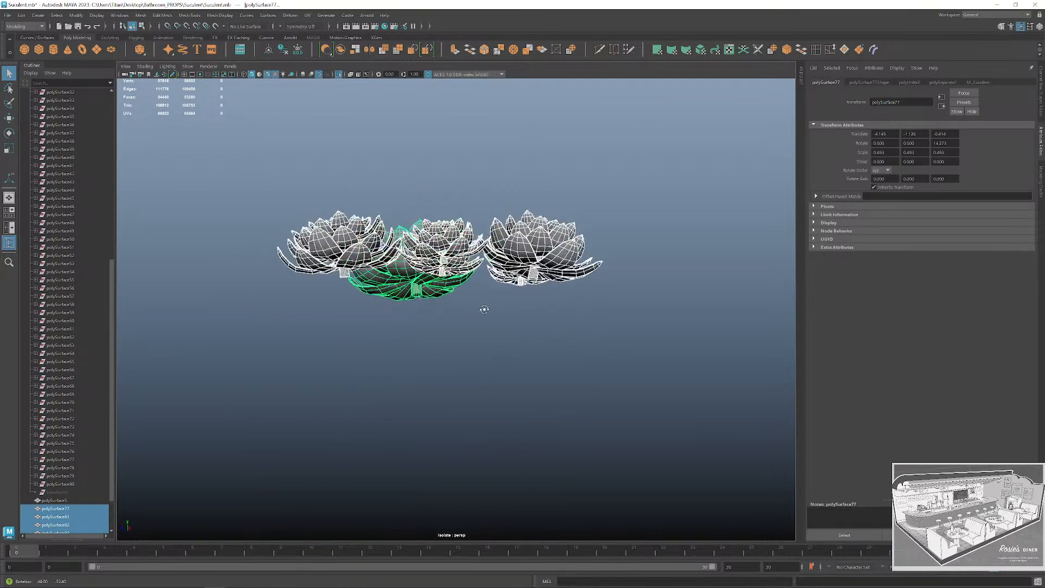
# Combine the six isolated succulents into a single mesh.
pyautogui.press('f')
pyautogui.click(146, 17)
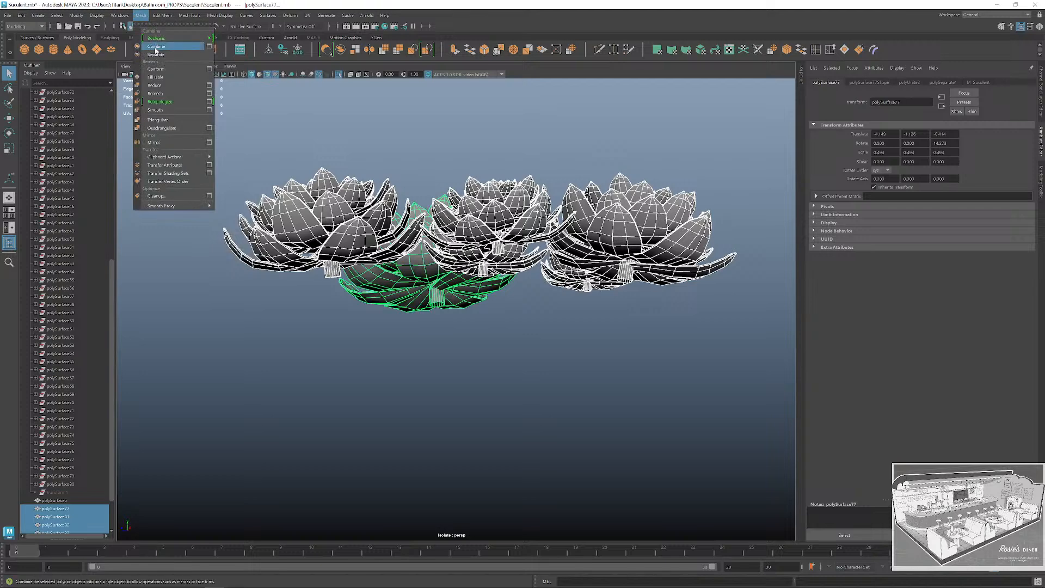
pyautogui.click(156, 52)
# Select the bottom edge loops of the succulents' stems and move them down to lengthen the stems.
pyautogui.press('r')
pyautogui.moveTo(242, 214); pyautogui.dragTo(243, 180, button='right')
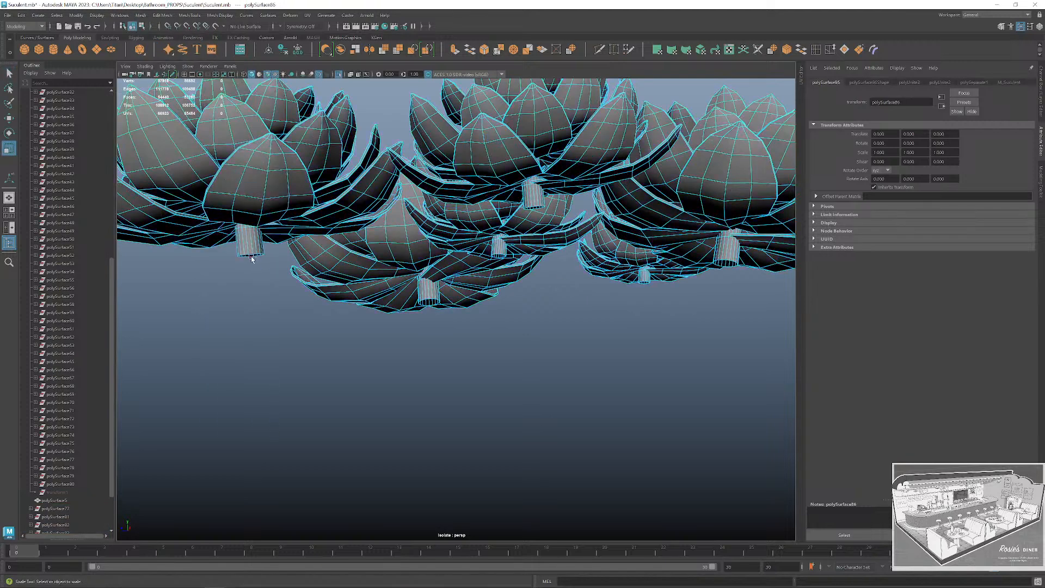
pyautogui.click(456, 309)
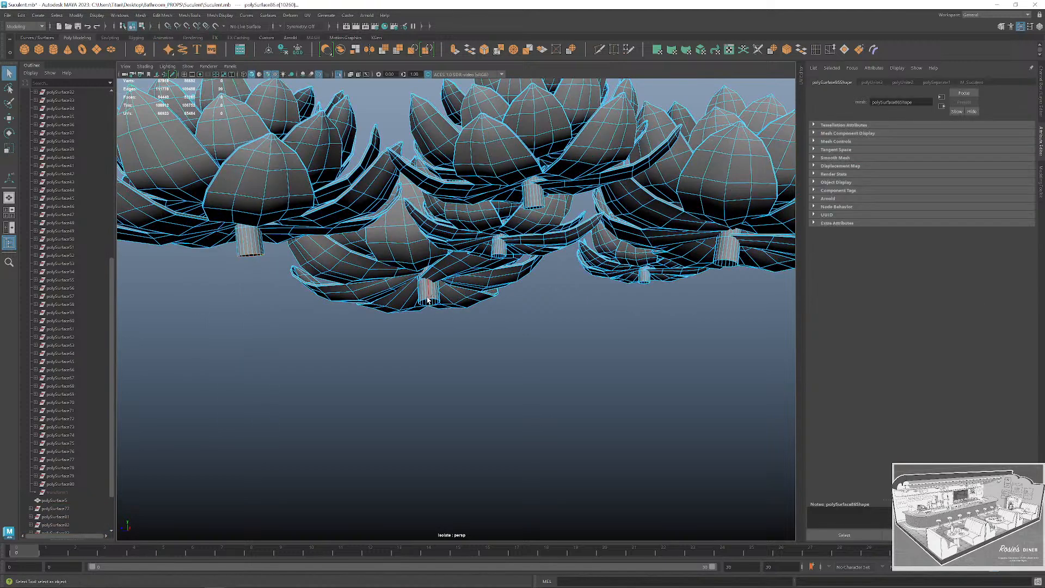
pyautogui.scroll(3, 461, 311)
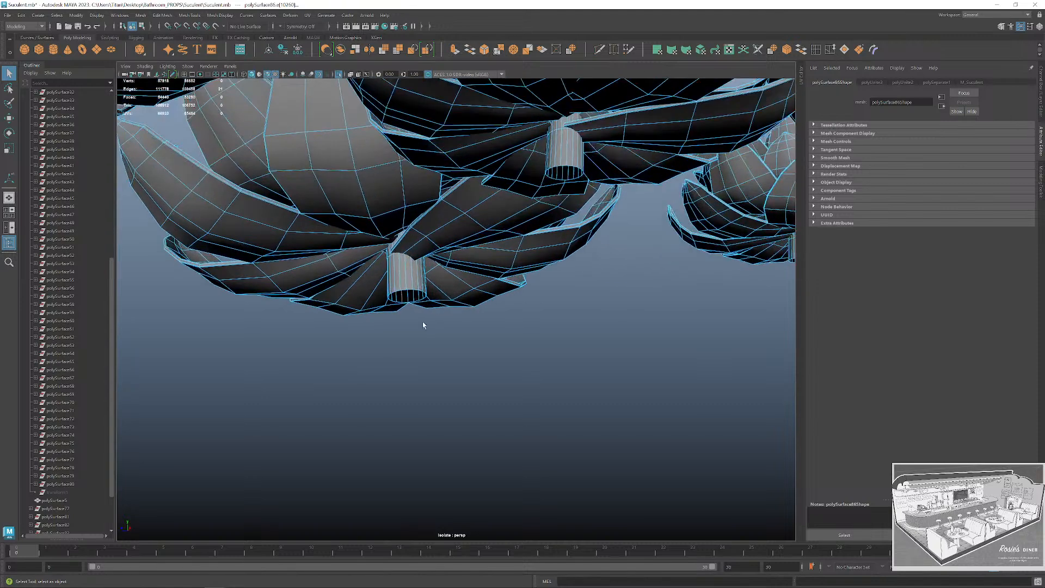
pyautogui.keyDown('alt'); pyautogui.moveTo(410, 290); pyautogui.dragTo(444, 318); pyautogui.keyUp('alt')
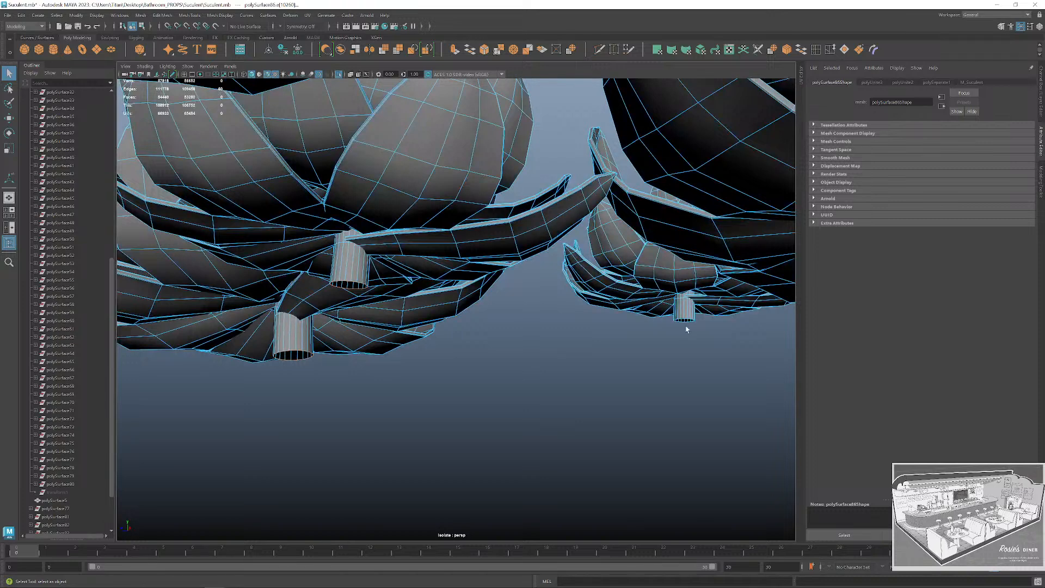
pyautogui.keyDown('alt'); pyautogui.moveTo(685, 321); pyautogui.dragTo(550, 334); pyautogui.keyUp('alt')
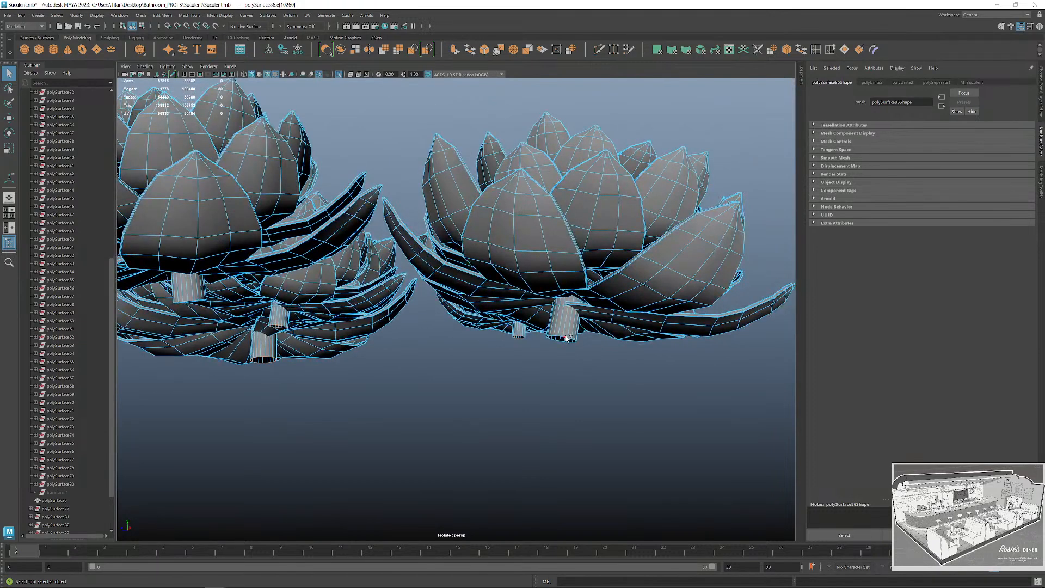
pyautogui.scroll(-5, 566, 337)
pyautogui.scroll(5, 441, 301)
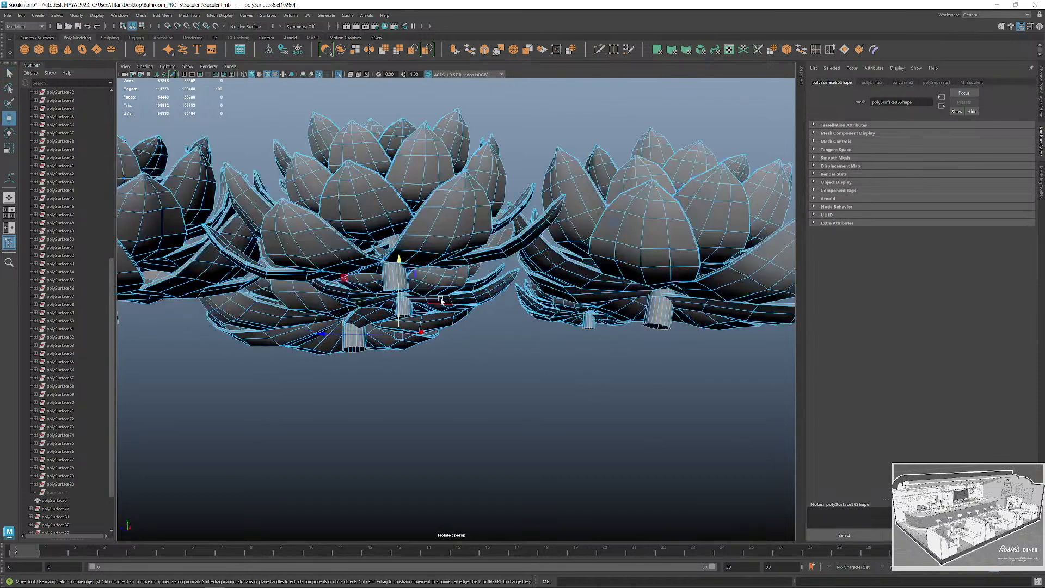
pyautogui.keyDown('alt'); pyautogui.moveTo(462, 310); pyautogui.dragTo(501, 322, button='middle'); pyautogui.keyUp('alt')
pyautogui.scroll(-4, 478, 307)
pyautogui.moveTo(435, 259); pyautogui.dragTo(433, 284)
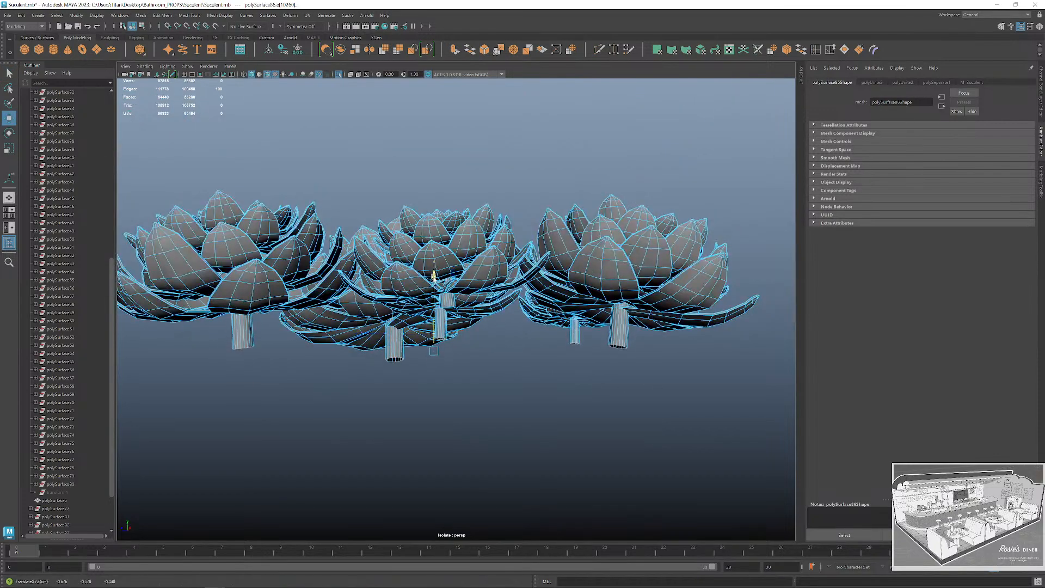
# Lower the bottom edge loop of the remaining short, wide stem to lengthen it as well.
pyautogui.scroll(6, 517, 354)
pyautogui.press('q')
pyautogui.scroll(-3, 544, 367)
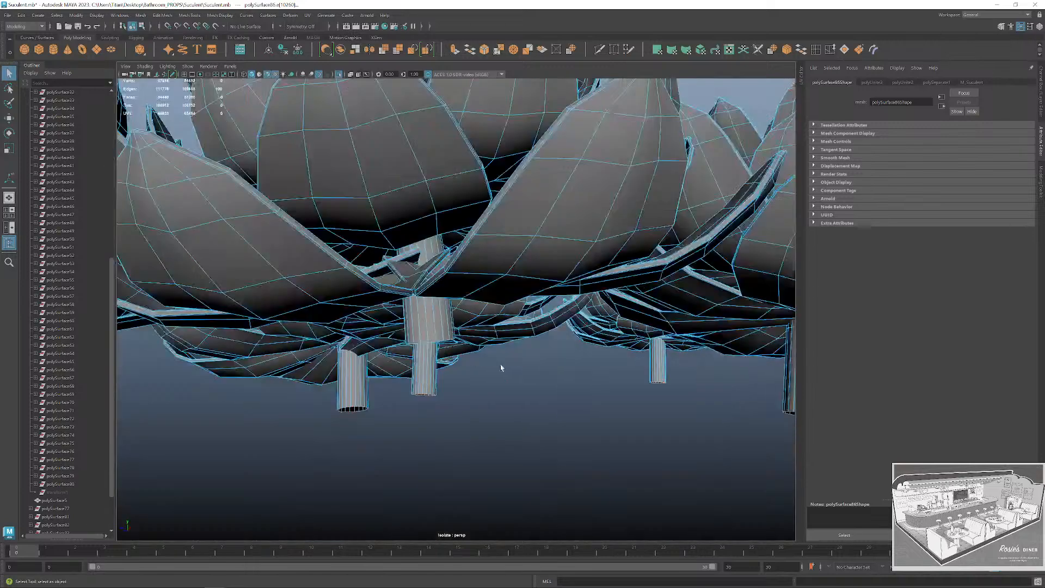
pyautogui.moveTo(432, 277); pyautogui.dragTo(433, 287)
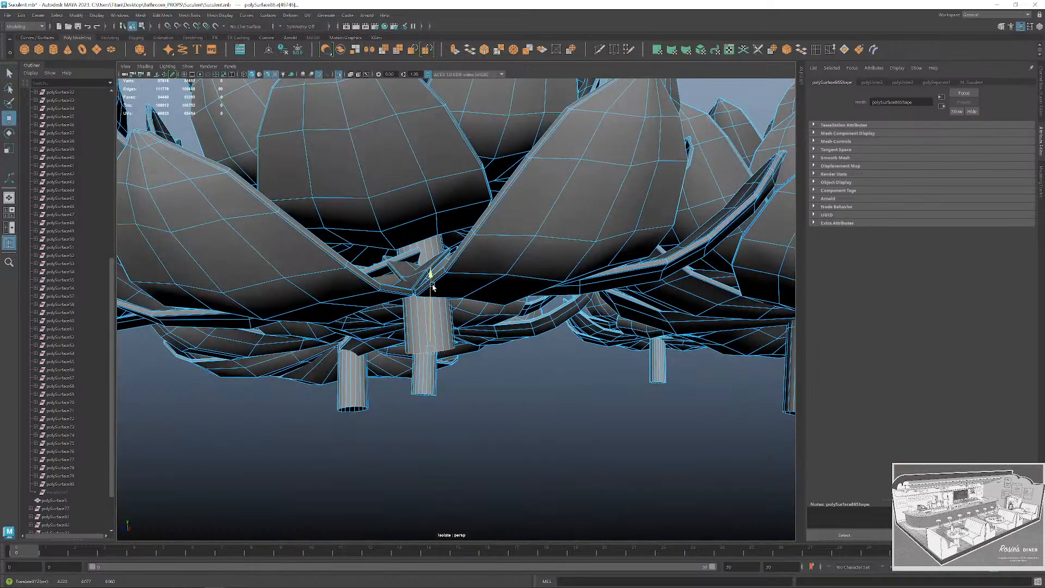
pyautogui.scroll(-8, 434, 307)
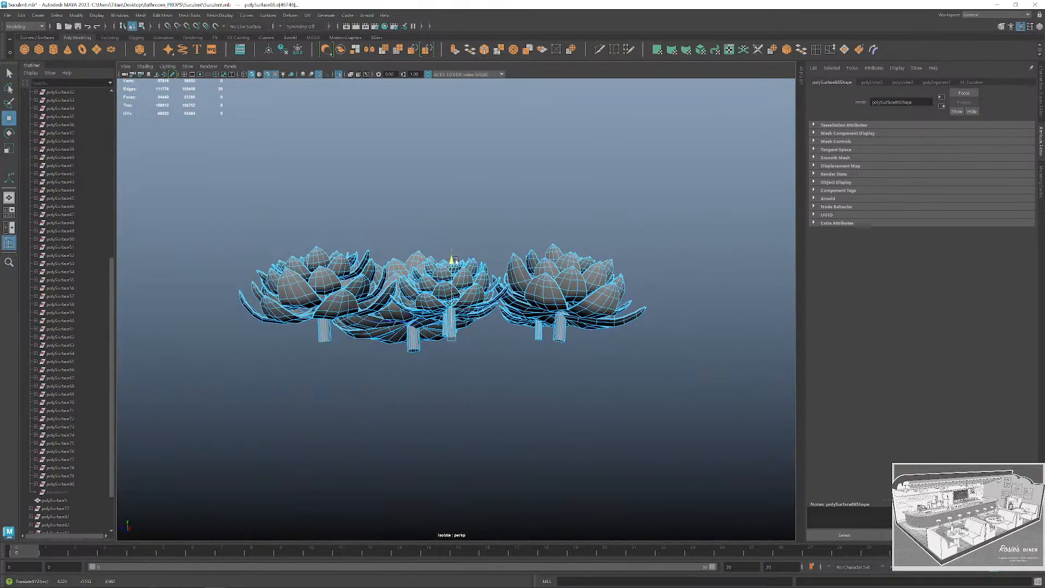
# Return the combined succulents to object mode and show the whole pot again.
pyautogui.moveTo(536, 273); pyautogui.dragTo(548, 243, button='right')
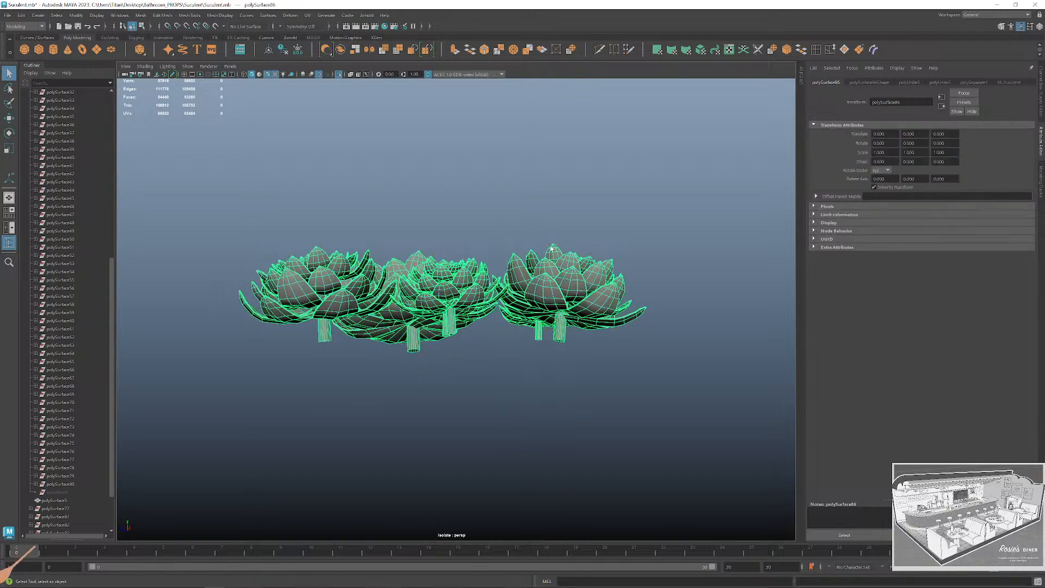
pyautogui.hotkey('ctrl', '1')
pyautogui.keyDown('alt'); pyautogui.moveTo(552, 244); pyautogui.dragTo(720, 299); pyautogui.keyUp('alt')
pyautogui.click(538, 272)
pyautogui.click(546, 309)
pyautogui.press('w')
pyautogui.keyDown('alt'); pyautogui.moveTo(581, 283); pyautogui.dragTo(598, 283); pyautogui.keyUp('alt')
# Select a concentric edge loop of the soil between the succulents and adjust its height.
pyautogui.press('q')
pyautogui.moveTo(492, 349); pyautogui.dragTo(502, 327, button='right')
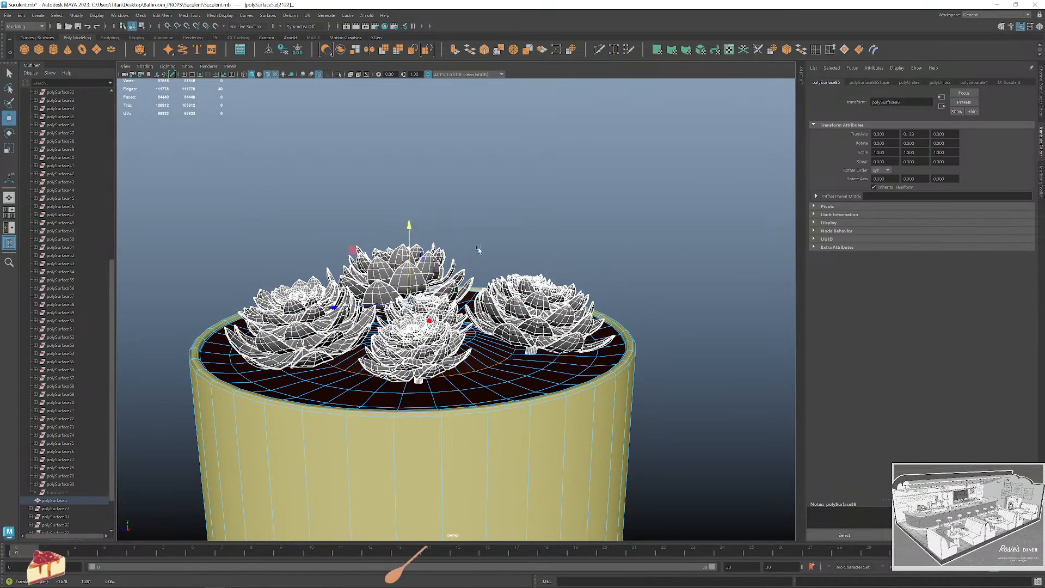
pyautogui.click(481, 381)
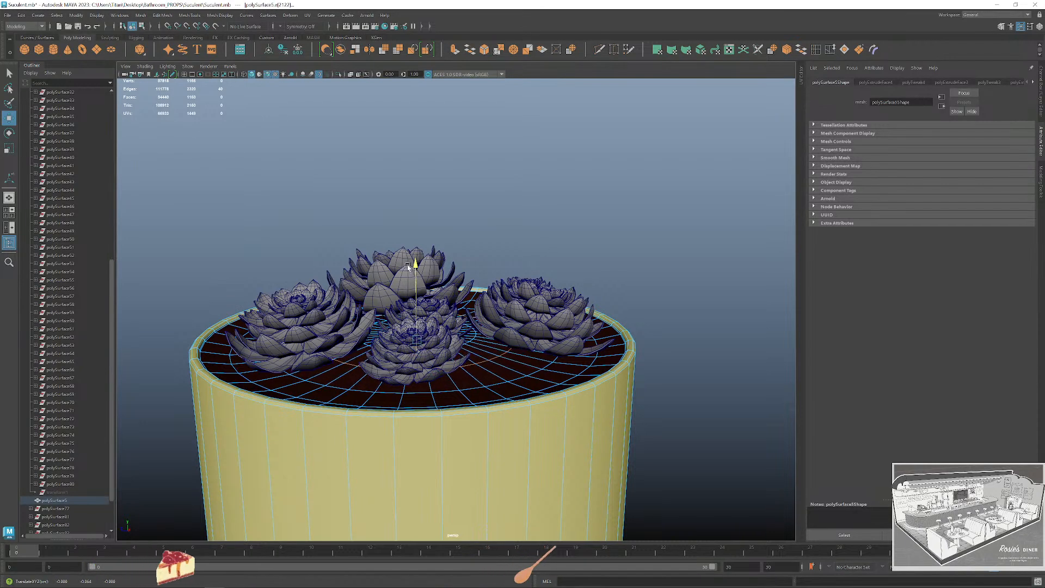
pyautogui.keyDown('alt'); pyautogui.moveTo(457, 297); pyautogui.dragTo(413, 297); pyautogui.keyUp('alt')
# Readjust the height of the soil's edge loop and remove the stray pot edge from the selection.
pyautogui.press('q')
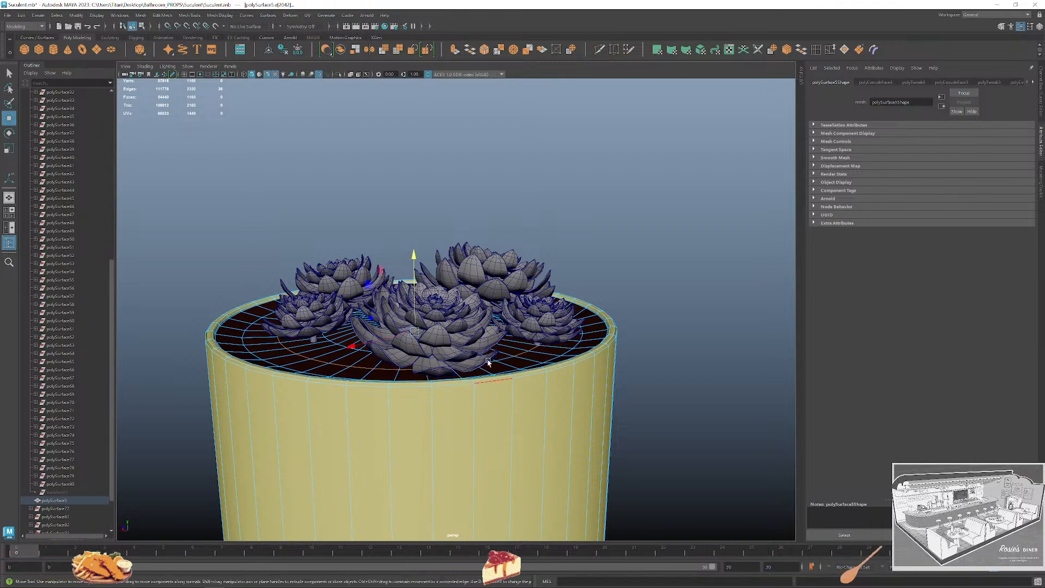
pyautogui.moveTo(416, 255); pyautogui.dragTo(446, 280)
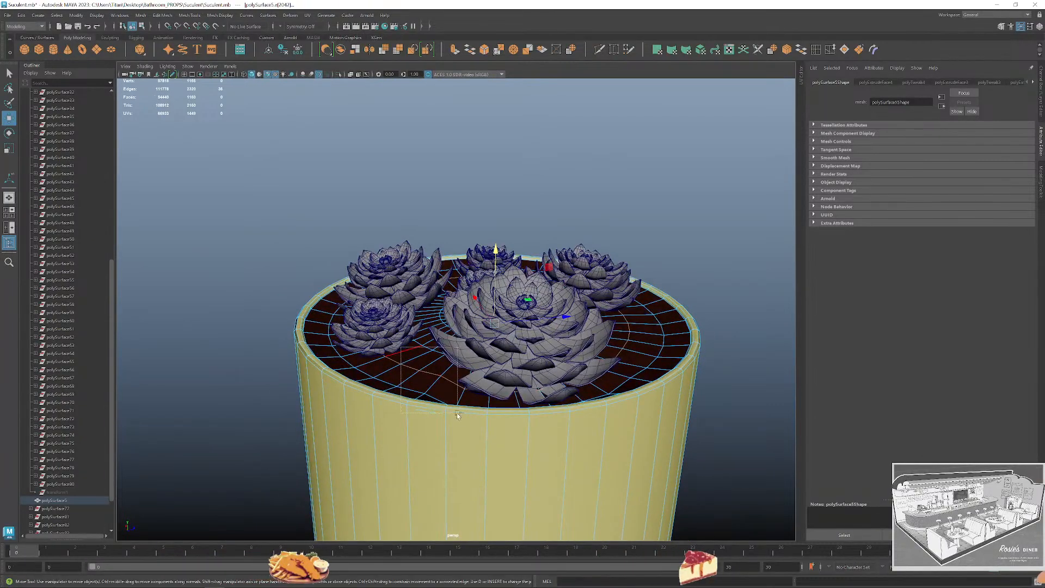
pyautogui.keyDown('ctrl'); pyautogui.moveTo(449, 418); pyautogui.dragTo(450, 420); pyautogui.keyUp('ctrl')
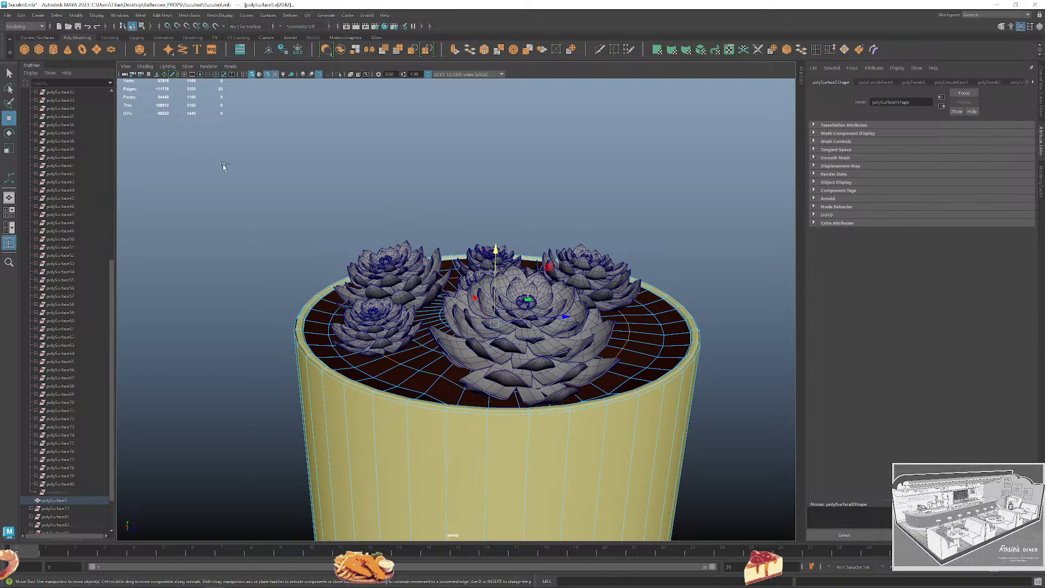
pyautogui.click(224, 168)
# Adjust the height of single soil edges under the largest and a medium succulent, finishing in object mode.
pyautogui.scroll(2, 535, 424)
pyautogui.keyDown('alt'); pyautogui.moveTo(535, 424); pyautogui.dragTo(512, 389); pyautogui.keyUp('alt')
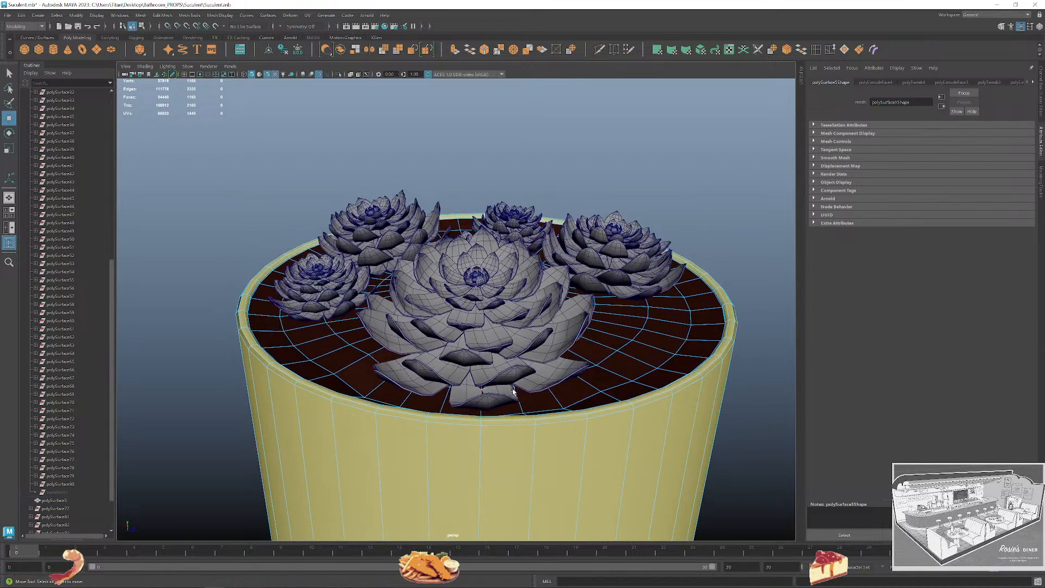
pyautogui.click(507, 387)
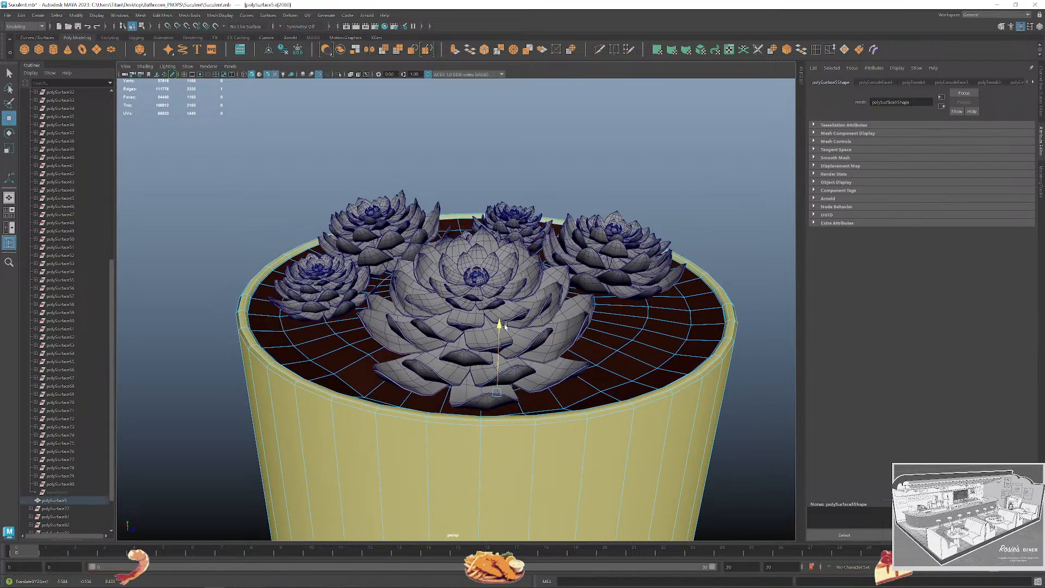
pyautogui.keyDown('alt'); pyautogui.moveTo(505, 326); pyautogui.dragTo(503, 397); pyautogui.keyUp('alt')
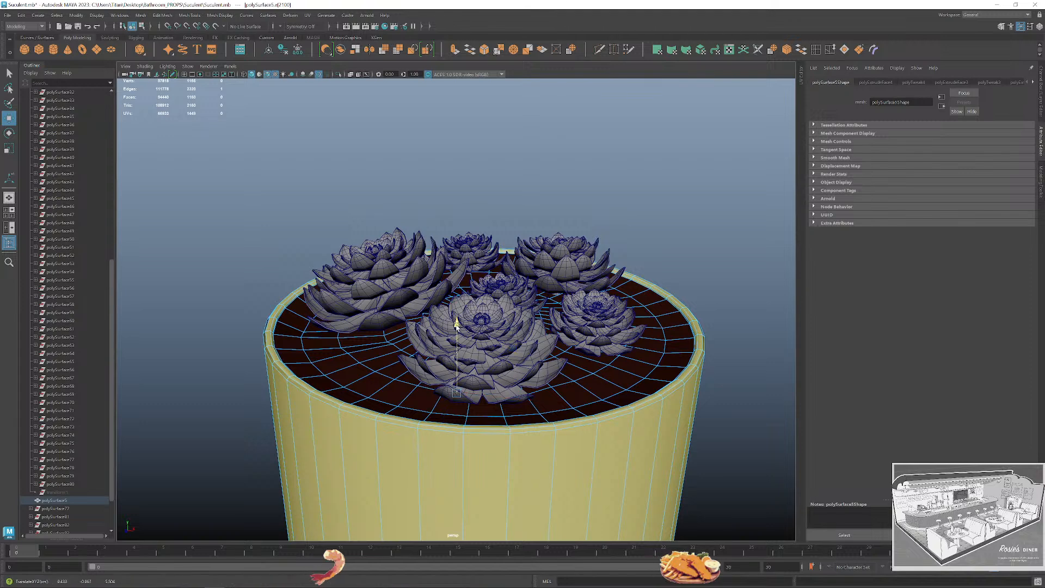
pyautogui.keyDown('alt'); pyautogui.moveTo(459, 330); pyautogui.dragTo(564, 305); pyautogui.keyUp('alt')
pyautogui.press('q')
pyautogui.moveTo(564, 304); pyautogui.dragTo(618, 272, button='right')
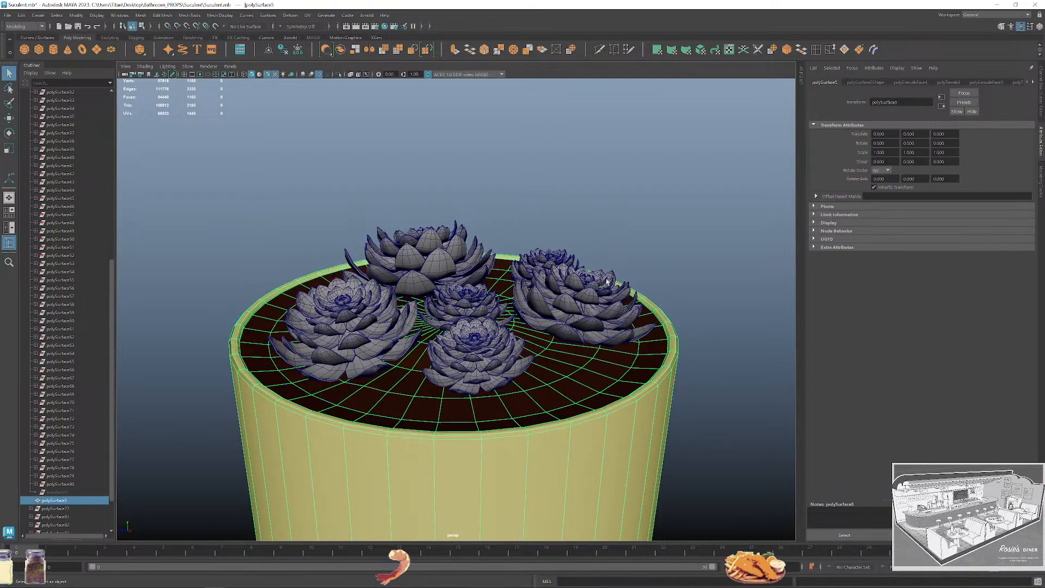
pyautogui.click(634, 248)
# Separate the combined succulent mesh into its individual pieces and isolate them.
pyautogui.keyDown('alt'); pyautogui.moveTo(634, 247); pyautogui.dragTo(651, 359); pyautogui.keyUp('alt')
pyautogui.scroll(-5, 614, 364)
pyautogui.scroll(5, 598, 338)
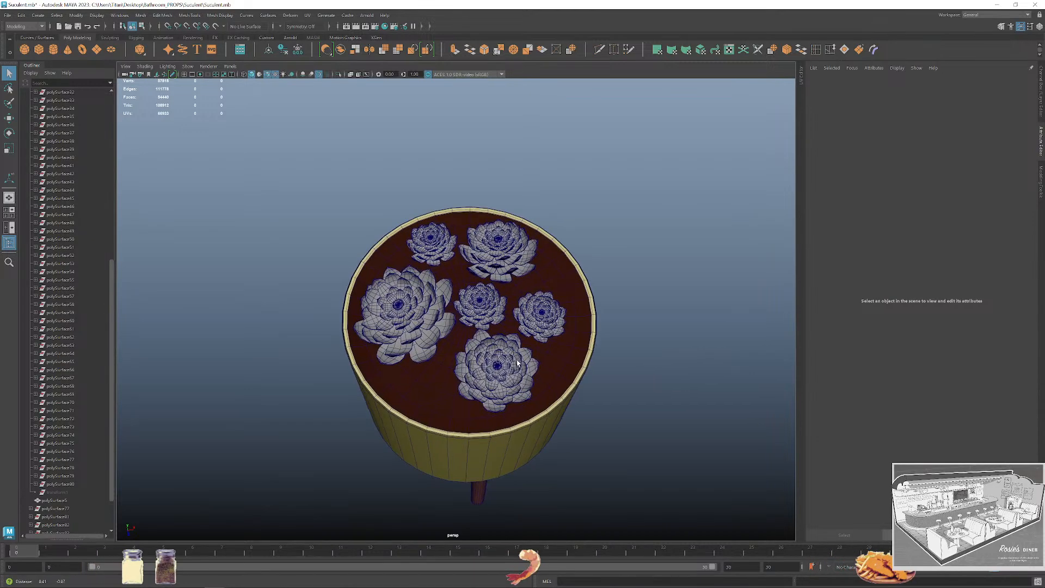
pyautogui.click(543, 311)
pyautogui.scroll(3, 475, 357)
pyautogui.scroll(-3, 527, 371)
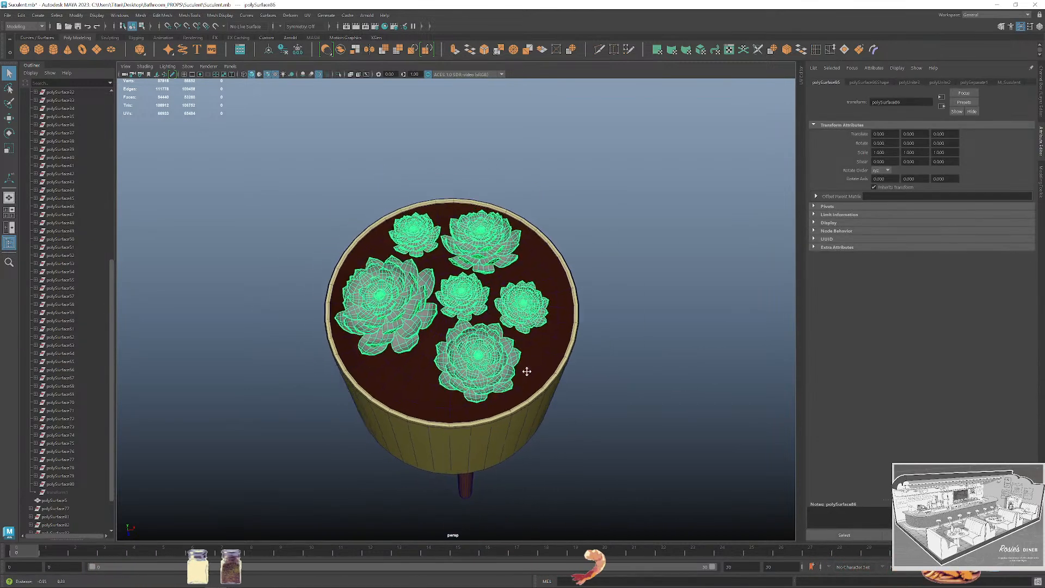
pyautogui.scroll(4, 527, 370)
pyautogui.keyDown('alt'); pyautogui.moveTo(528, 370); pyautogui.dragTo(442, 419, button='middle'); pyautogui.keyUp('alt')
pyautogui.click(148, 19)
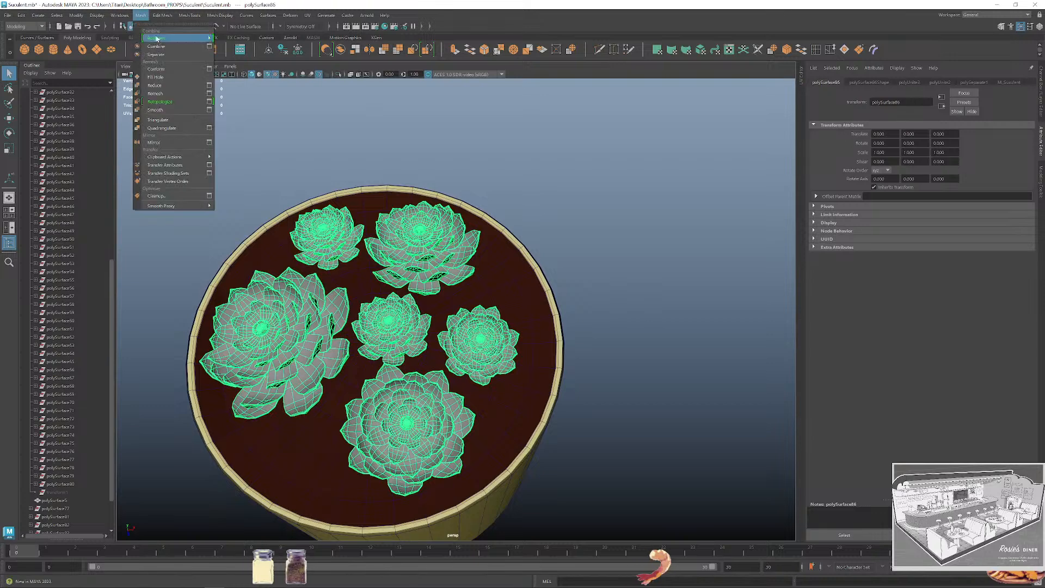
pyautogui.click(165, 58)
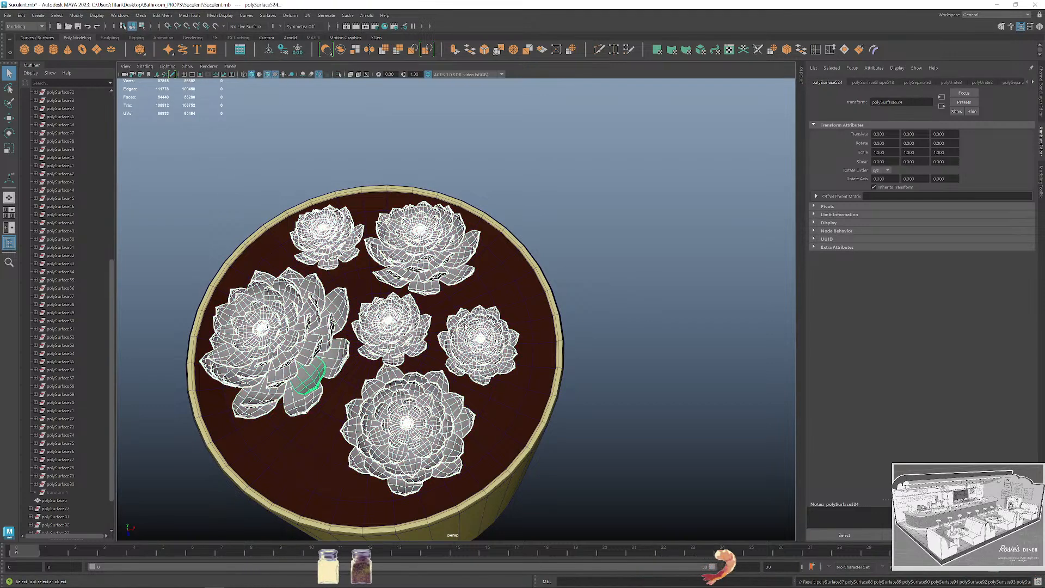
pyautogui.hotkey('ctrl', '1')
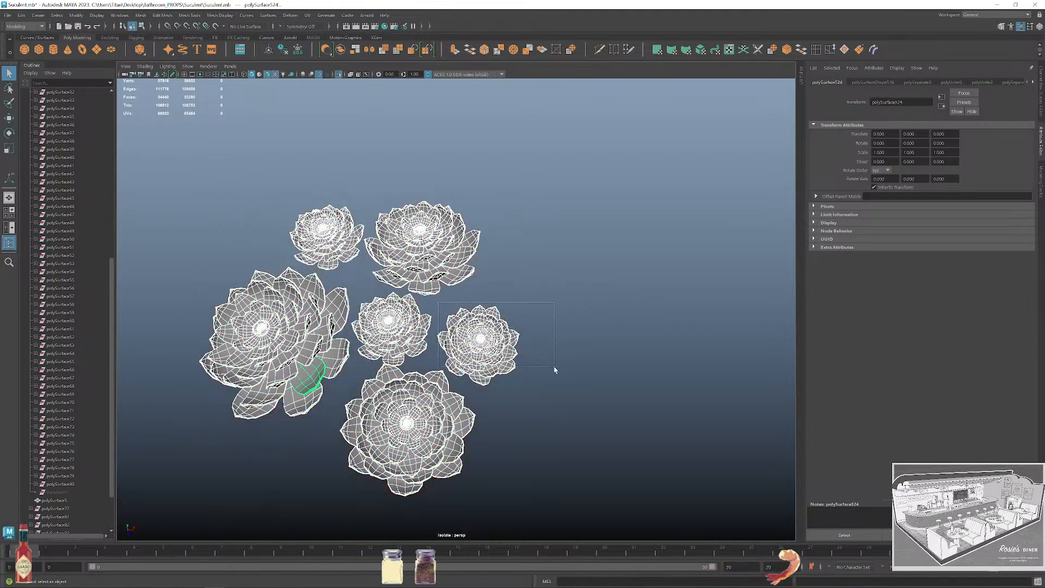
# Select all pieces of the small succulent near the pot's rim, without stray petals, and combine them into one mesh.
pyautogui.moveTo(575, 395); pyautogui.dragTo(442, 308)
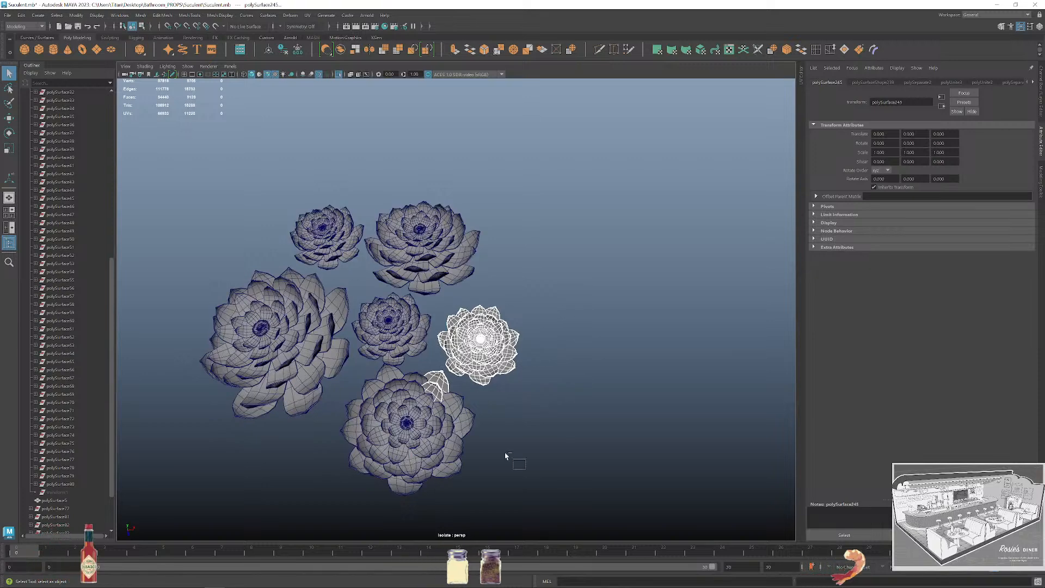
pyautogui.keyDown('alt'); pyautogui.moveTo(515, 398); pyautogui.dragTo(567, 427); pyautogui.keyUp('alt')
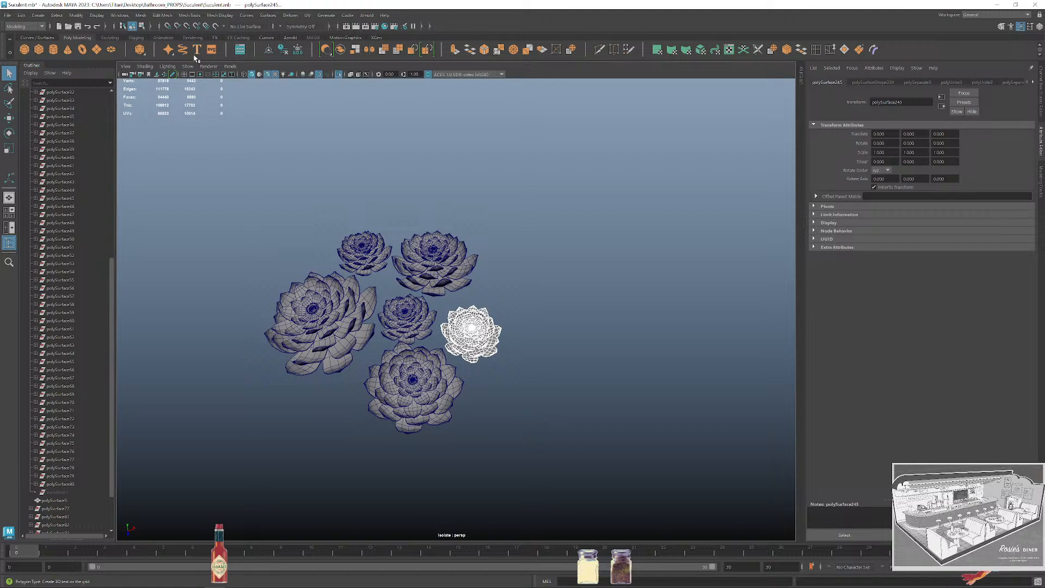
pyautogui.click(140, 16)
pyautogui.click(169, 47)
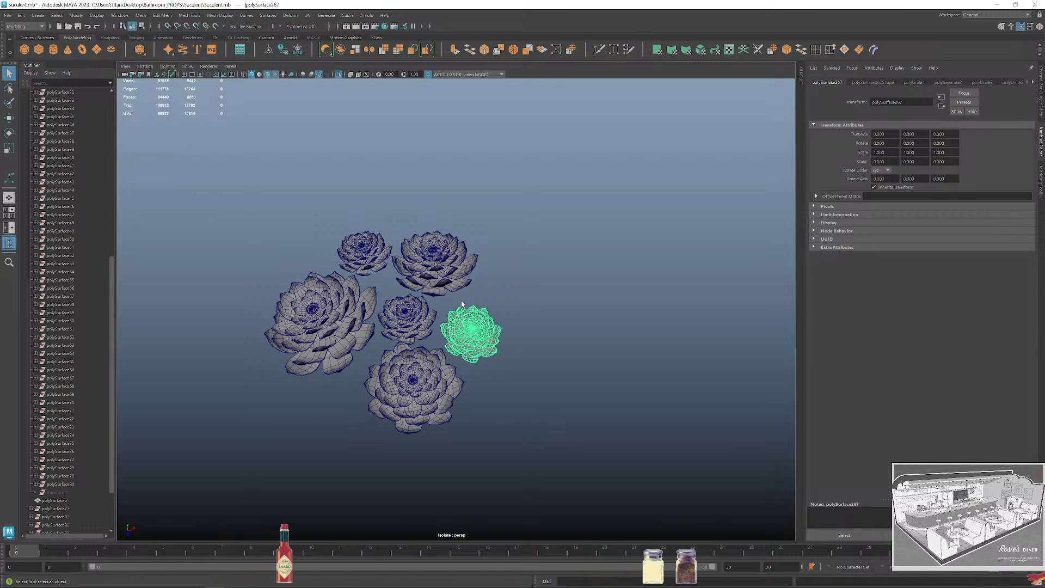
# Duplicate the combined small succulent, place the copy between the largest and a medium succulent, and scale it to about 0.58.
pyautogui.moveTo(534, 334); pyautogui.dragTo(426, 350)
pyautogui.moveTo(363, 416); pyautogui.dragTo(345, 463)
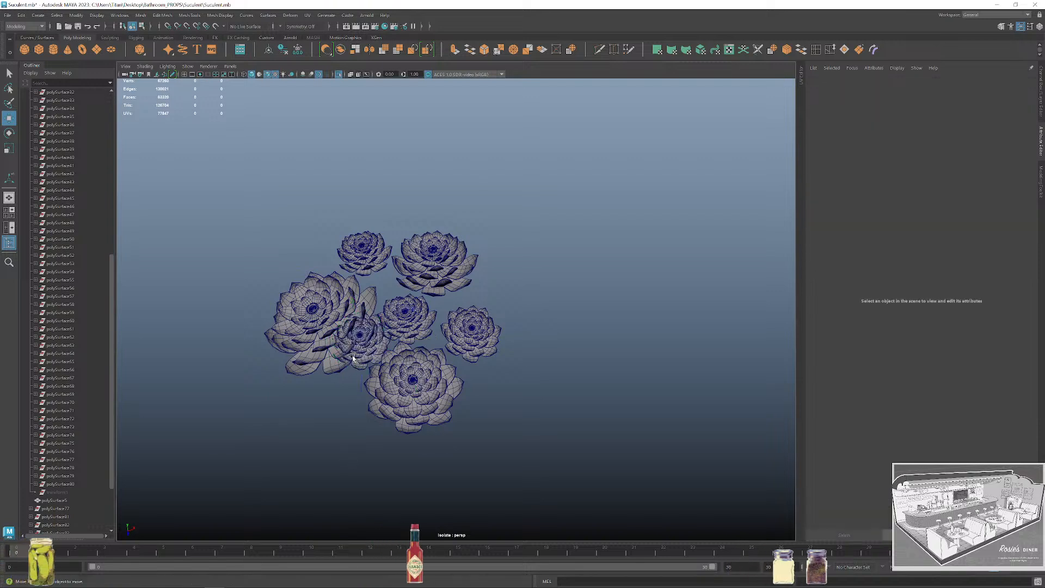
pyautogui.hotkey('ctrl', 'z')
pyautogui.moveTo(363, 415); pyautogui.dragTo(351, 478)
pyautogui.moveTo(427, 381); pyautogui.dragTo(408, 383)
pyautogui.press('r')
pyautogui.moveTo(349, 395)
pyautogui.mouseDown()
pyautogui.moveTo(319, 402)
pyautogui.moveTo(363, 401)
pyautogui.mouseUp()
pyautogui.press('w')
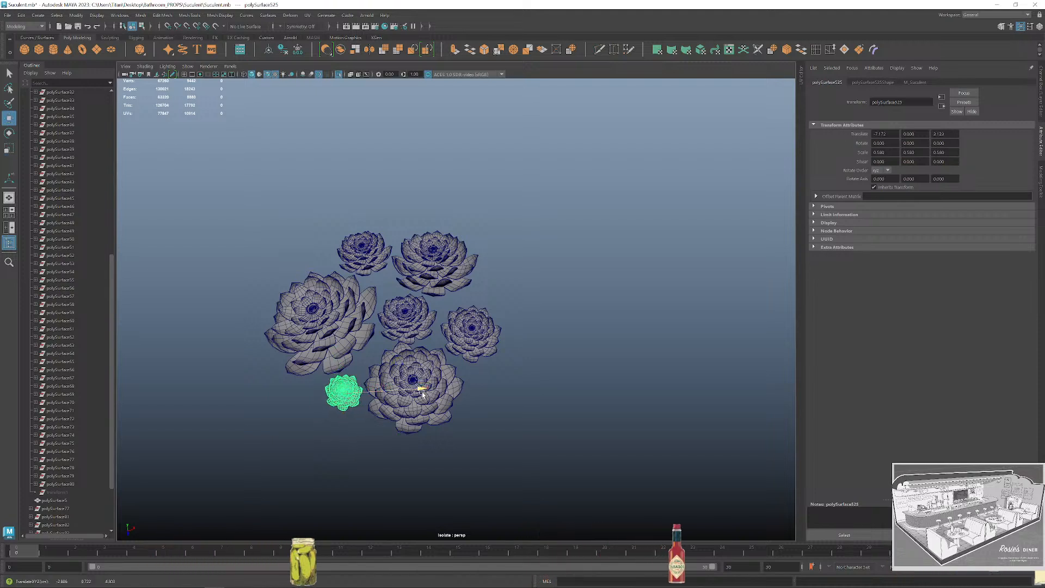
# Leave isolation, sink the tiny succulent's stem into the soil and turn it about 47 degrees around its vertical axis.
pyautogui.hotkey('ctrl', '1')
pyautogui.click(560, 345)
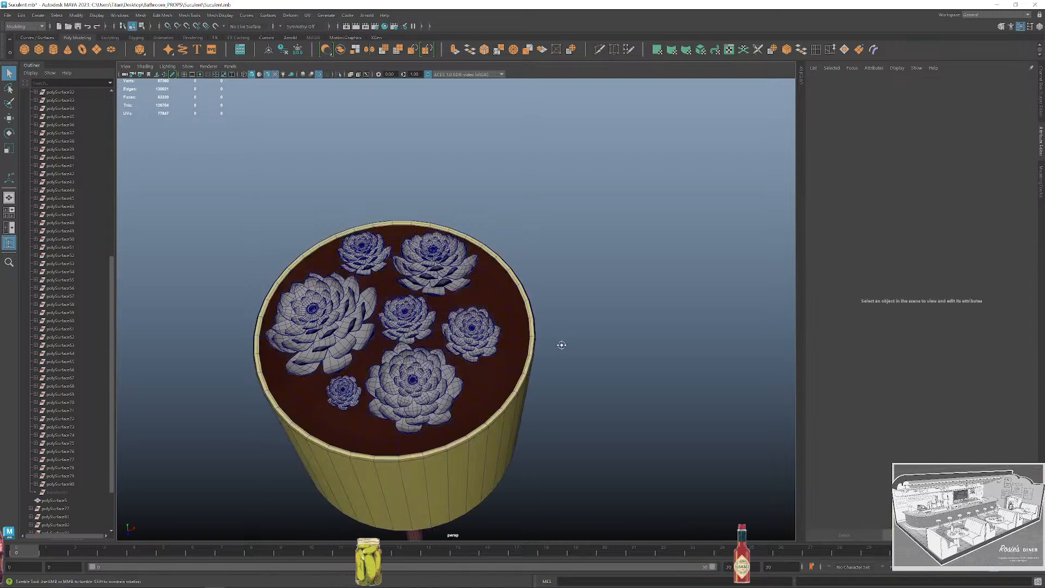
pyautogui.keyDown('alt'); pyautogui.moveTo(560, 345); pyautogui.dragTo(589, 329); pyautogui.keyUp('alt')
pyautogui.keyDown('alt'); pyautogui.moveTo(589, 329); pyautogui.dragTo(506, 298, button='middle'); pyautogui.keyUp('alt')
pyautogui.scroll(4, 506, 299)
pyautogui.click(444, 325)
pyautogui.press('w')
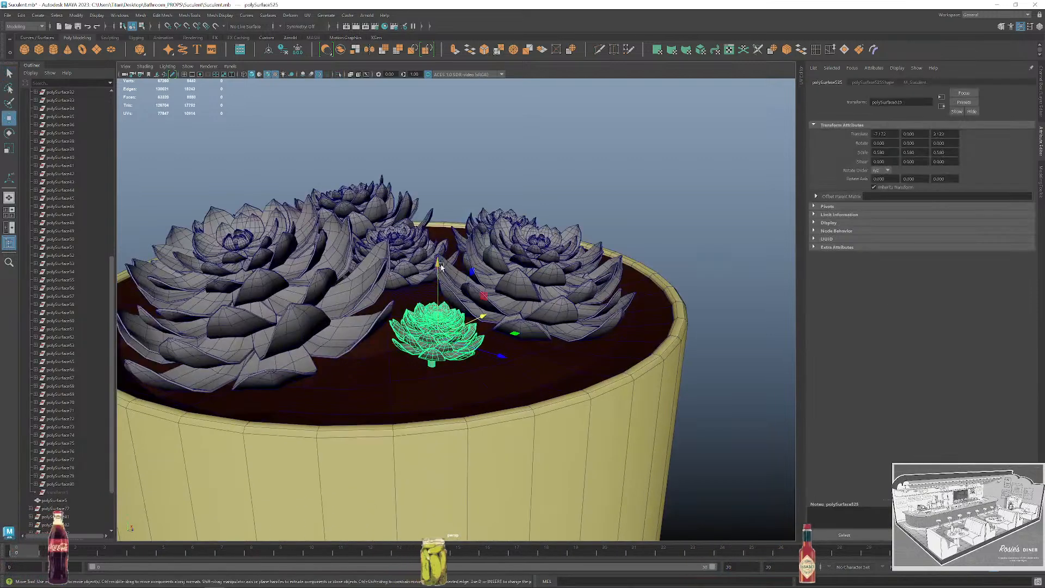
pyautogui.moveTo(437, 264); pyautogui.dragTo(438, 276)
pyautogui.scroll(-5, 460, 239)
pyautogui.press('q')
pyautogui.click(611, 262)
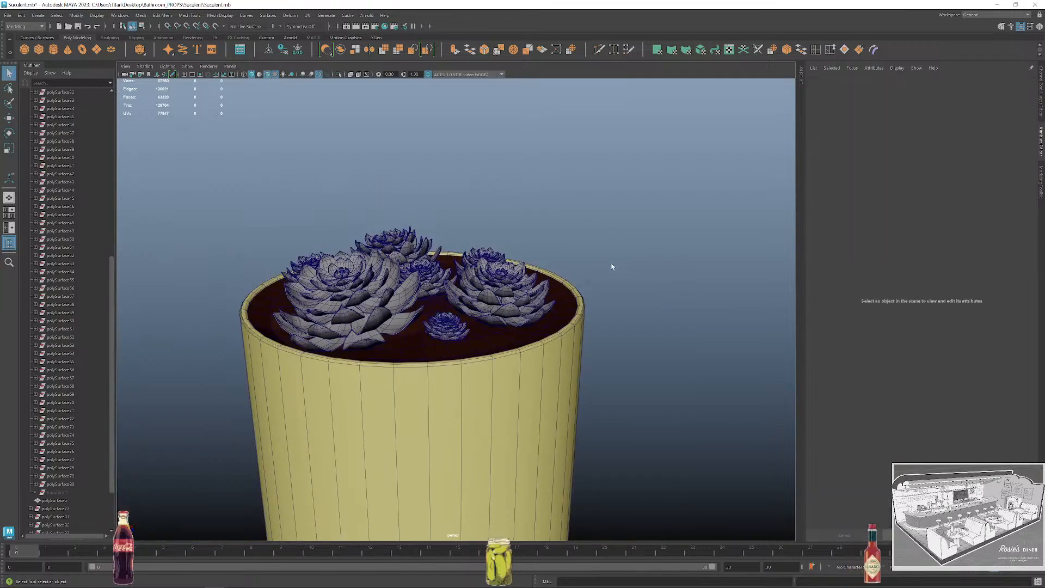
pyautogui.keyDown('alt'); pyautogui.moveTo(611, 262); pyautogui.dragTo(576, 288); pyautogui.keyUp('alt')
pyautogui.click(336, 390)
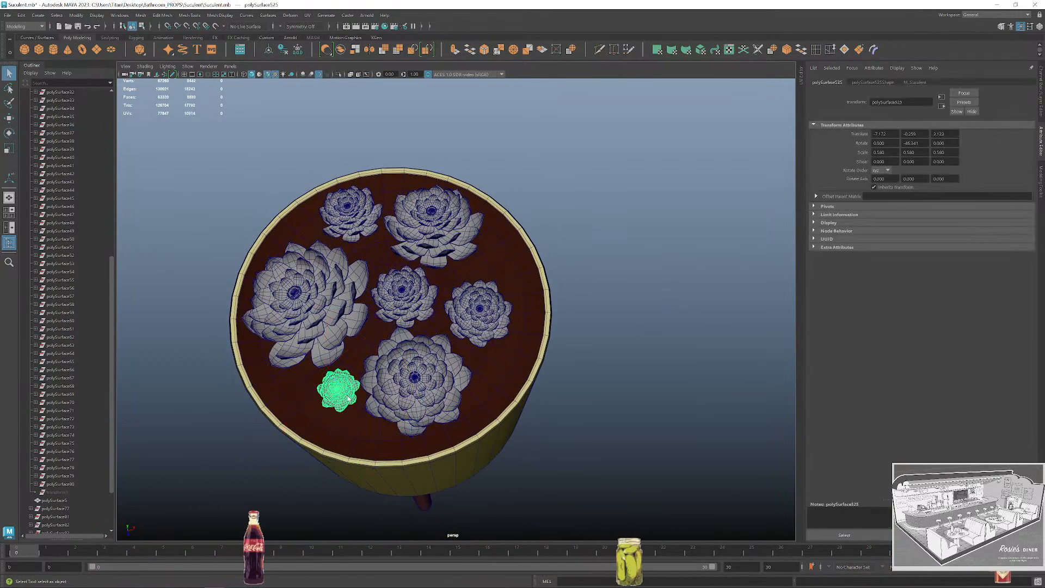
pyautogui.click(613, 256)
# Nudge the combined small succulent slightly away from the center succulent and clear the selection.
pyautogui.keyDown('alt'); pyautogui.moveTo(613, 256); pyautogui.dragTo(482, 316); pyautogui.keyUp('alt')
pyautogui.keyDown('alt'); pyautogui.moveTo(483, 317); pyautogui.dragTo(498, 353, button='middle'); pyautogui.keyUp('alt')
pyautogui.scroll(-3, 459, 343)
pyautogui.click(460, 346)
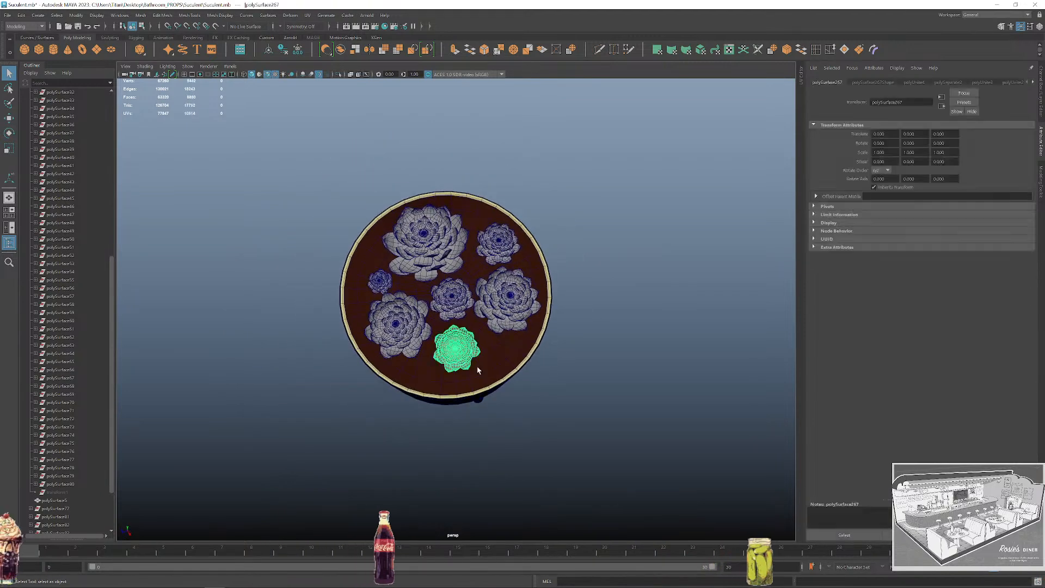
pyautogui.press('w')
pyautogui.moveTo(381, 383); pyautogui.dragTo(385, 381)
pyautogui.moveTo(488, 417); pyautogui.dragTo(490, 422)
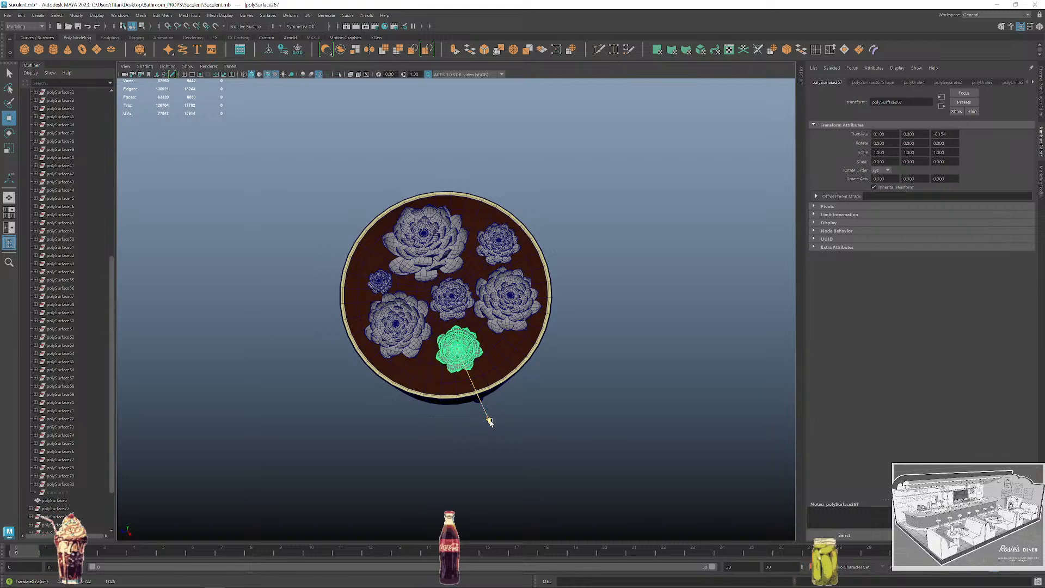
pyautogui.click(490, 420)
pyautogui.click(473, 320)
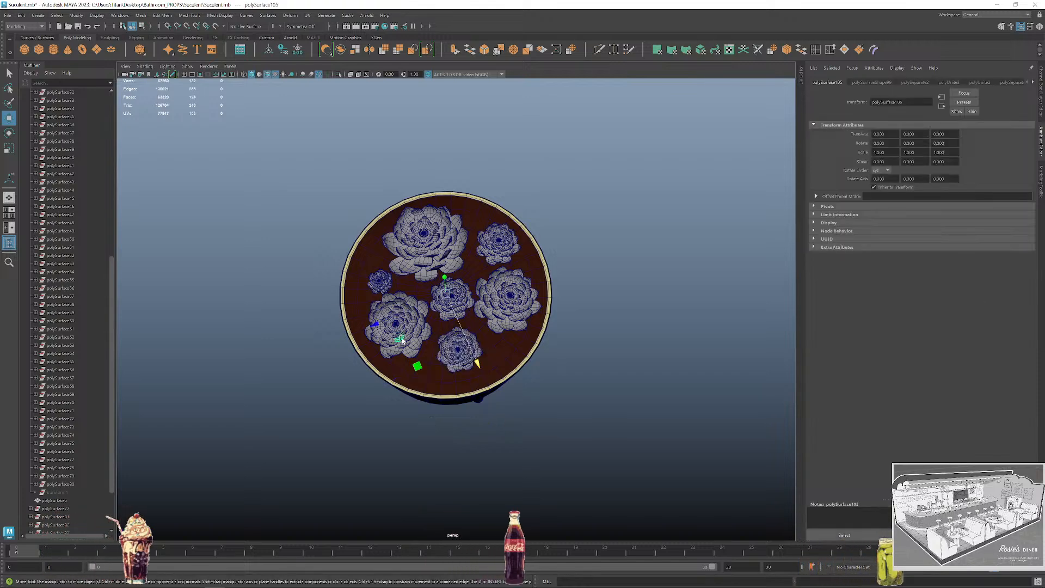
pyautogui.press('q')
pyautogui.click(572, 347)
pyautogui.moveTo(572, 347)
pyautogui.keyDown('alt'); pyautogui.mouseDown()
pyautogui.moveTo(660, 354)
pyautogui.moveTo(563, 329)
pyautogui.moveTo(588, 336)
pyautogui.mouseUp(); pyautogui.keyUp('alt')
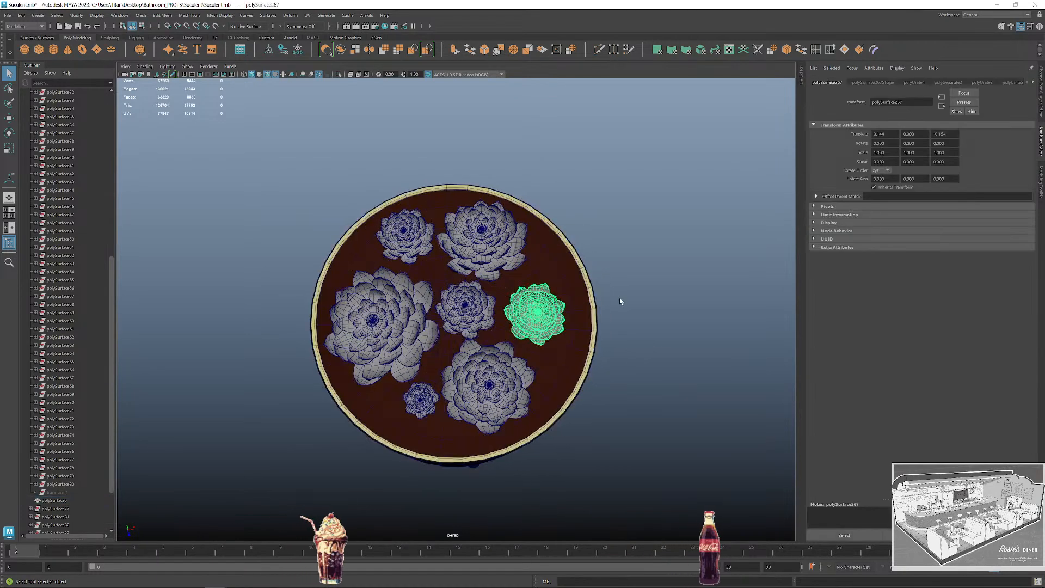
# Move the combined small succulent farther toward the pot's rim, to about 0.52 in X.
pyautogui.click(128, 15)
pyautogui.press('w')
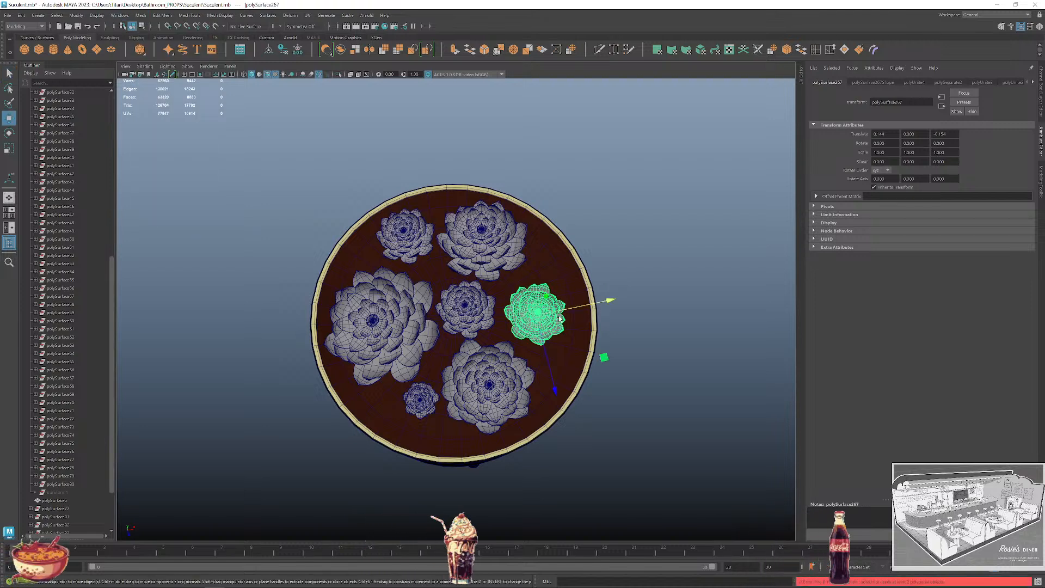
pyautogui.moveTo(611, 302); pyautogui.dragTo(617, 299)
pyautogui.keyDown('alt'); pyautogui.moveTo(620, 319); pyautogui.dragTo(614, 304, button='middle'); pyautogui.keyUp('alt')
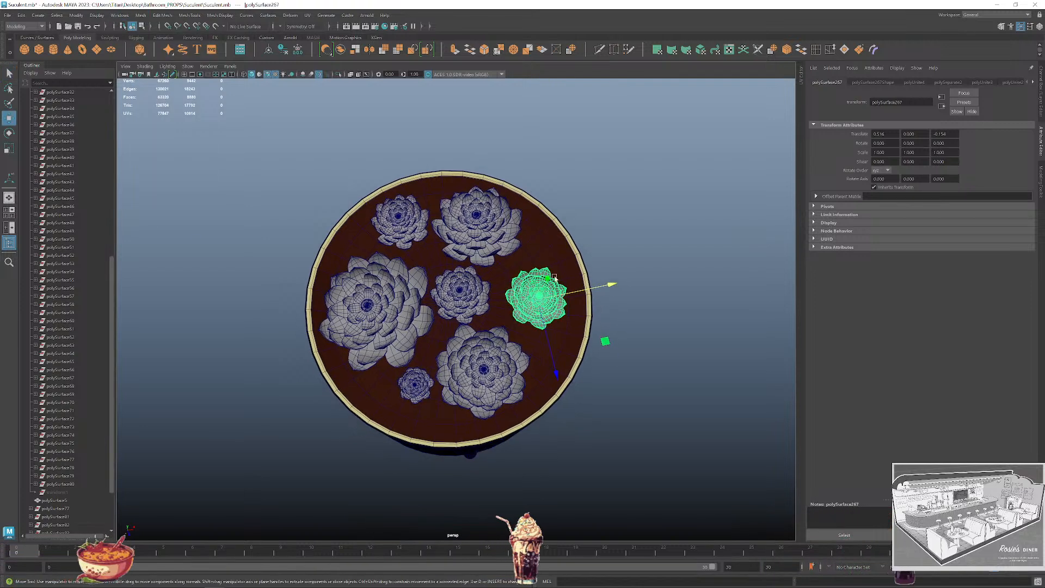
# Select the pieces of the medium succulent beside the tiny one, excluding the pot, and combine them into one mesh.
pyautogui.keyDown('alt'); pyautogui.moveTo(538, 391); pyautogui.dragTo(531, 370, button='middle'); pyautogui.keyUp('alt')
pyautogui.moveTo(510, 400); pyautogui.dragTo(511, 401)
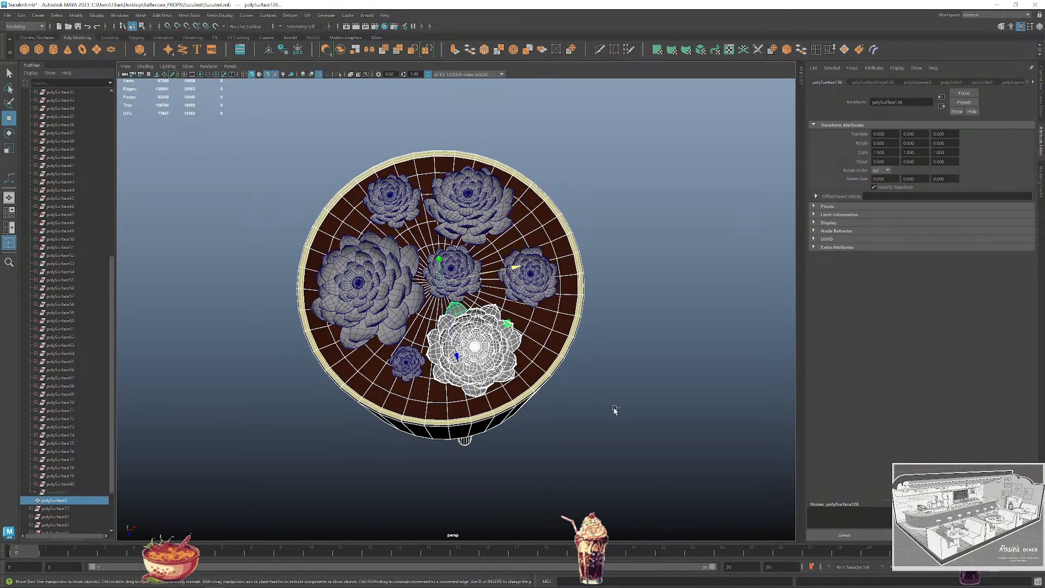
pyautogui.click(138, 16)
pyautogui.click(158, 43)
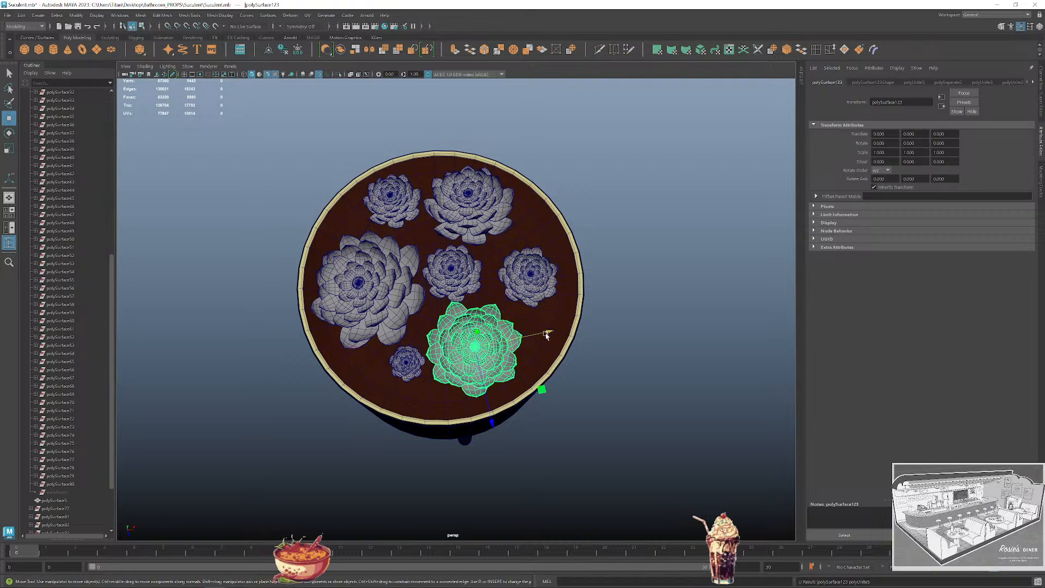
# Shift the combined medium succulent beside the tiny one slightly in X and rotate it about 16 degrees around its vertical axis.
pyautogui.moveTo(547, 336); pyautogui.dragTo(550, 336)
pyautogui.press('e')
pyautogui.moveTo(519, 407); pyautogui.dragTo(542, 406)
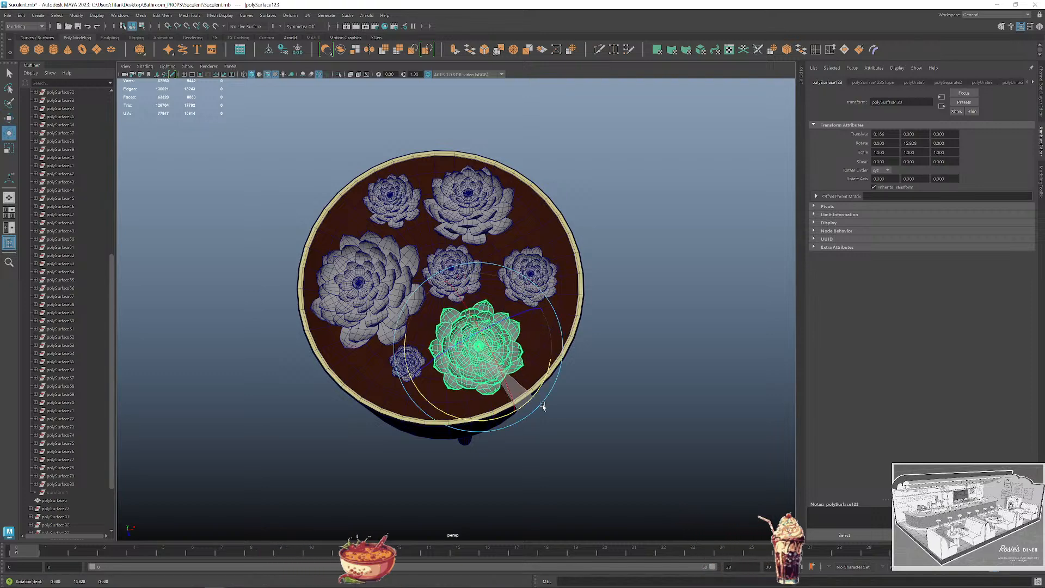
pyautogui.press('w')
pyautogui.press('q')
pyautogui.click(606, 312)
pyautogui.keyDown('alt'); pyautogui.moveTo(606, 312); pyautogui.dragTo(646, 336, button='middle'); pyautogui.keyUp('alt')
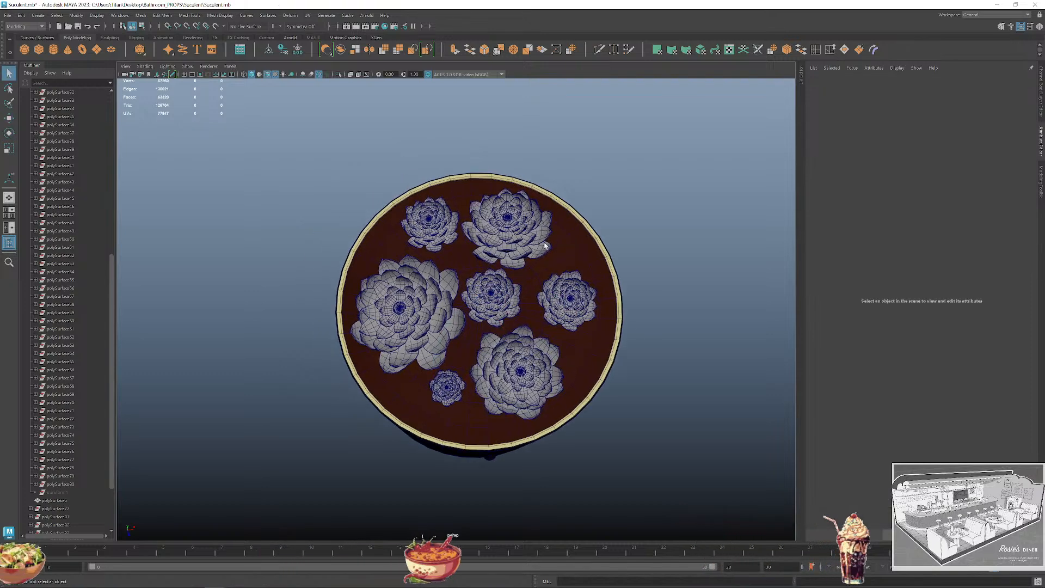
pyautogui.moveTo(523, 232); pyautogui.dragTo(547, 219, button='right')
pyautogui.click(621, 275)
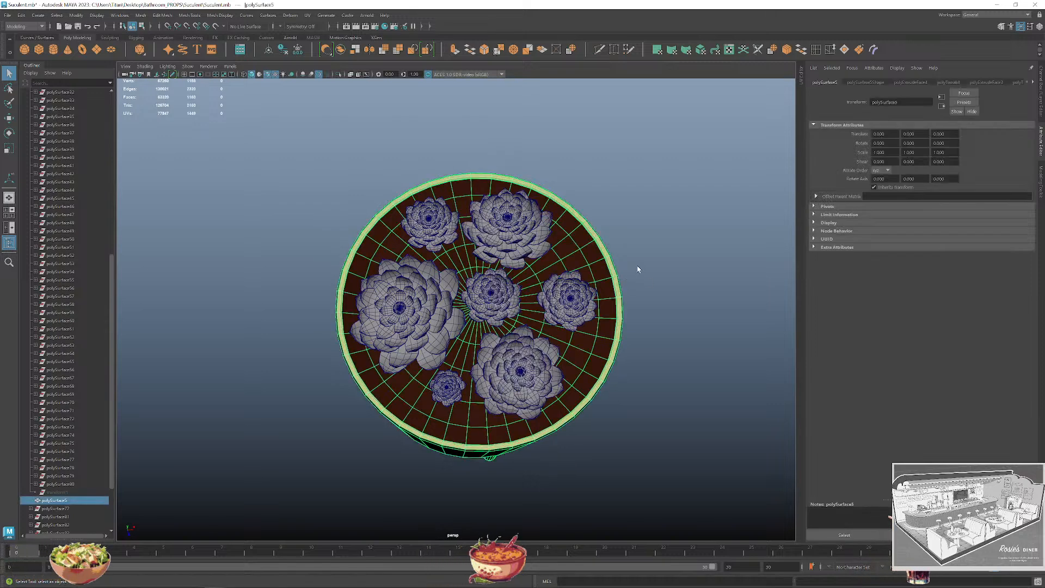
pyautogui.click(640, 297)
pyautogui.keyDown('alt'); pyautogui.moveTo(641, 298); pyautogui.dragTo(665, 321); pyautogui.keyUp('alt')
pyautogui.scroll(5, 562, 303)
pyautogui.click(520, 303)
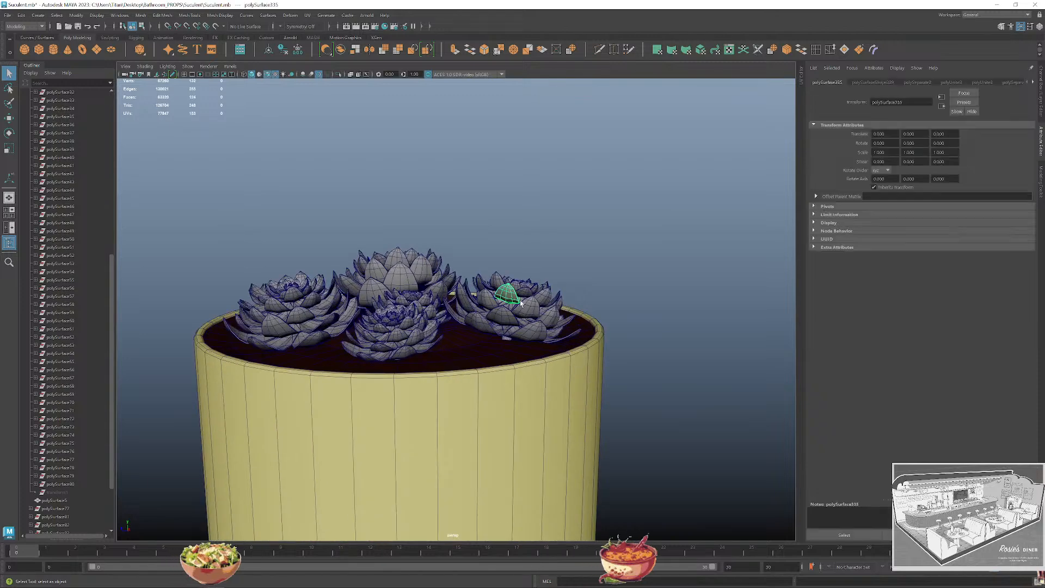
pyautogui.keyDown('alt'); pyautogui.moveTo(521, 303); pyautogui.dragTo(614, 308); pyautogui.keyUp('alt')
pyautogui.click(629, 334)
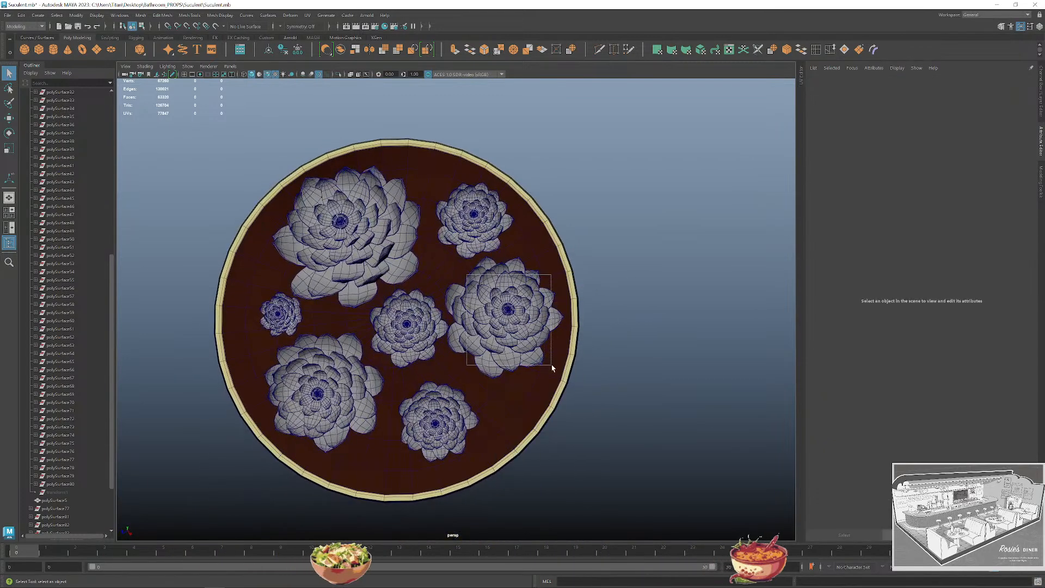
# Select all pieces of the medium succulent between the two small rim succulents and combine them into one mesh.
pyautogui.moveTo(552, 368); pyautogui.dragTo(552, 366)
pyautogui.keyDown('shift'); pyautogui.click(565, 264); pyautogui.keyUp('shift')
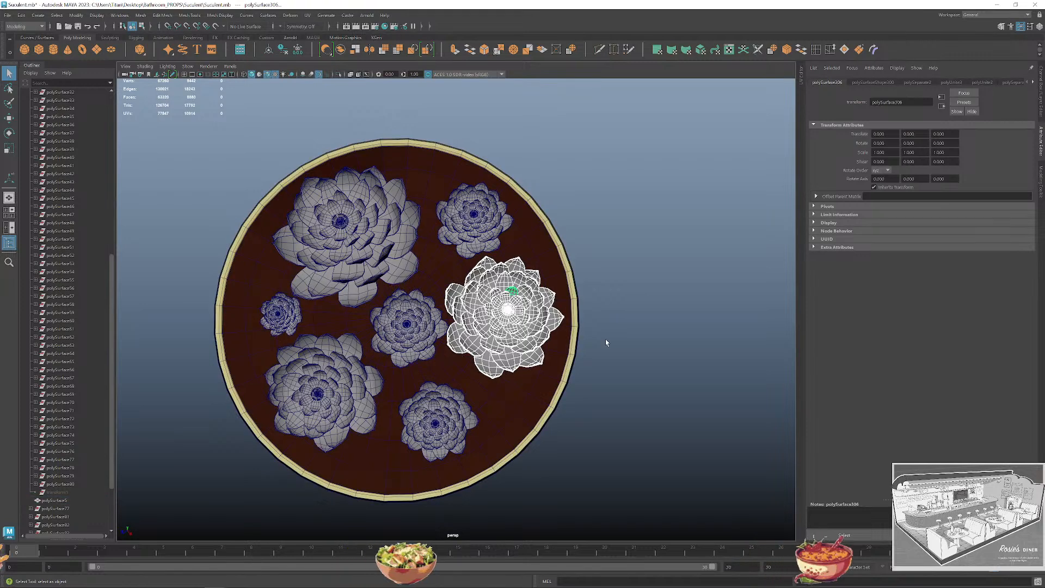
pyautogui.moveTo(605, 342)
pyautogui.keyDown('alt'); pyautogui.mouseDown()
pyautogui.moveTo(602, 315)
pyautogui.moveTo(618, 337)
pyautogui.mouseUp(); pyautogui.keyUp('alt')
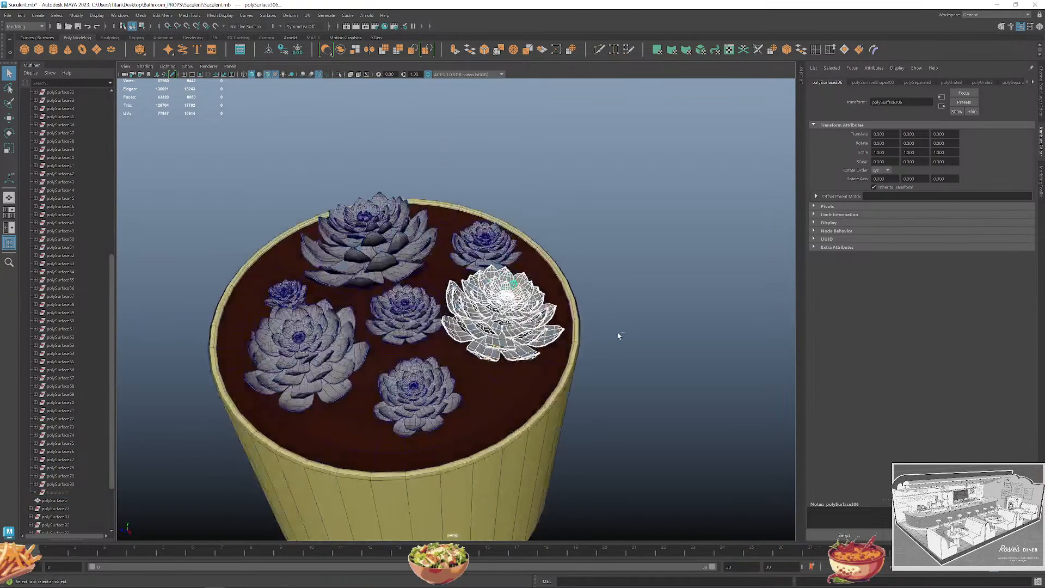
pyautogui.click(140, 16)
pyautogui.click(152, 46)
# Move the newly combined medium succulent slightly toward the pot's rim and clear the selection.
pyautogui.press('w')
pyautogui.keyDown('alt'); pyautogui.moveTo(457, 294); pyautogui.dragTo(449, 362); pyautogui.keyUp('alt')
pyautogui.moveTo(539, 385); pyautogui.dragTo(541, 388)
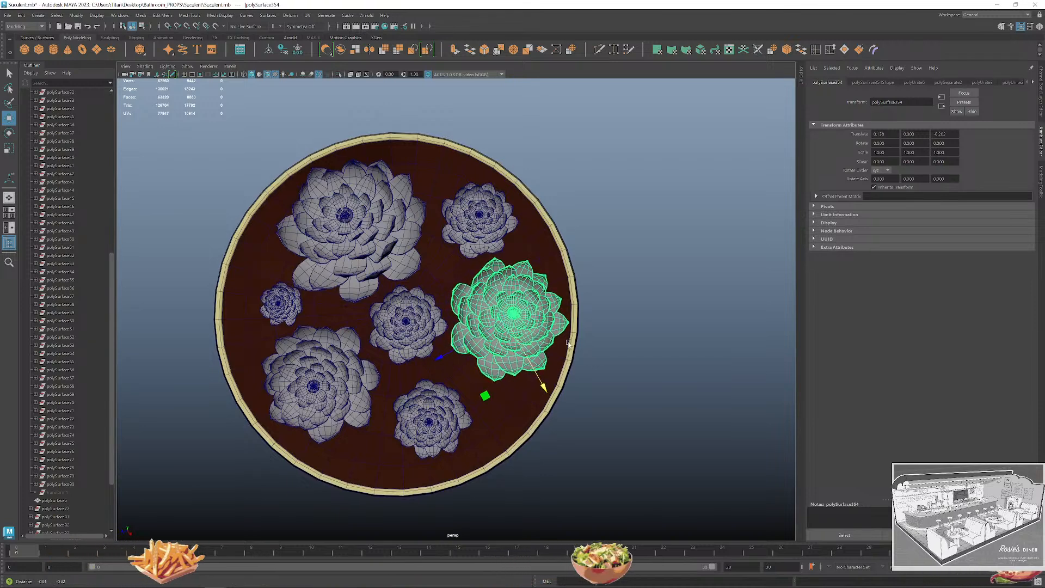
pyautogui.keyDown('alt'); pyautogui.moveTo(533, 419); pyautogui.dragTo(517, 401, button='middle'); pyautogui.keyUp('alt')
pyautogui.press('e')
pyautogui.press('q')
pyautogui.click(631, 389)
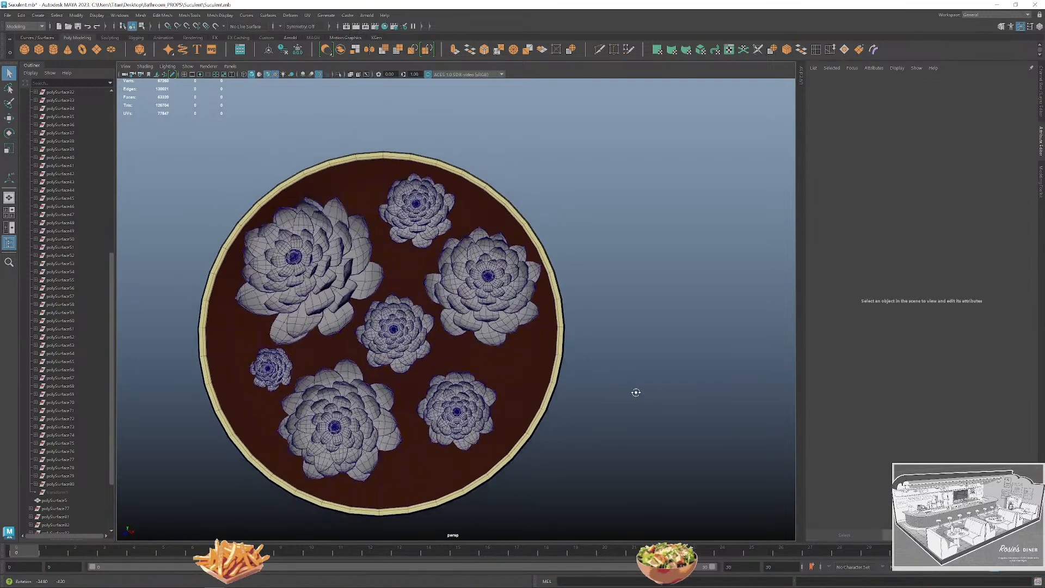
# Select a single soil edge under the outer petals of the repositioned medium succulent and raise it slightly.
pyautogui.keyDown('alt'); pyautogui.moveTo(635, 389); pyautogui.dragTo(525, 375); pyautogui.keyUp('alt')
pyautogui.scroll(3, 511, 364)
pyautogui.keyDown('alt'); pyautogui.moveTo(503, 332); pyautogui.dragTo(497, 346); pyautogui.keyUp('alt')
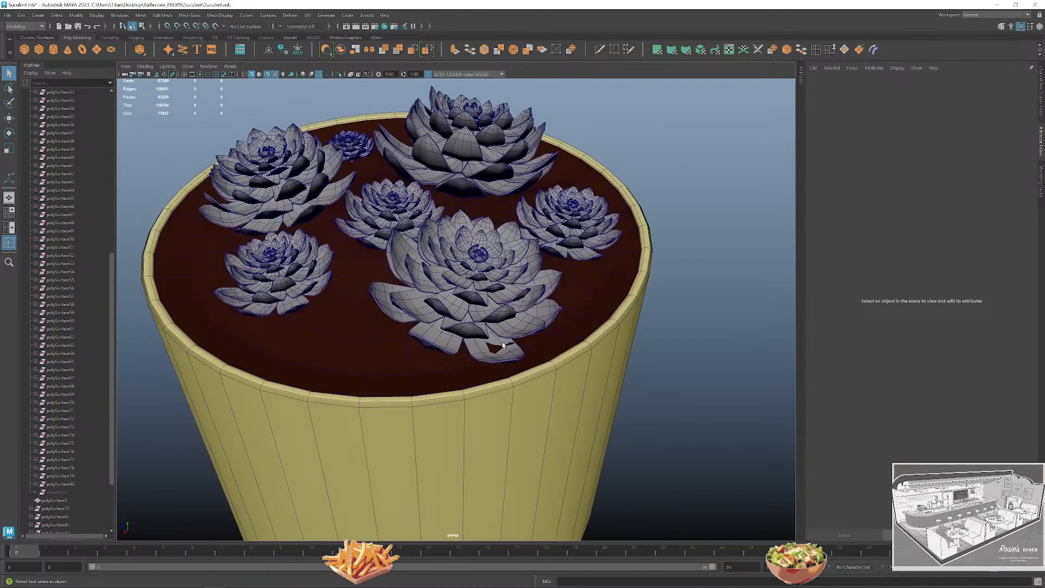
pyautogui.moveTo(500, 343); pyautogui.dragTo(521, 346, button='right')
pyautogui.press('w')
pyautogui.click(513, 327)
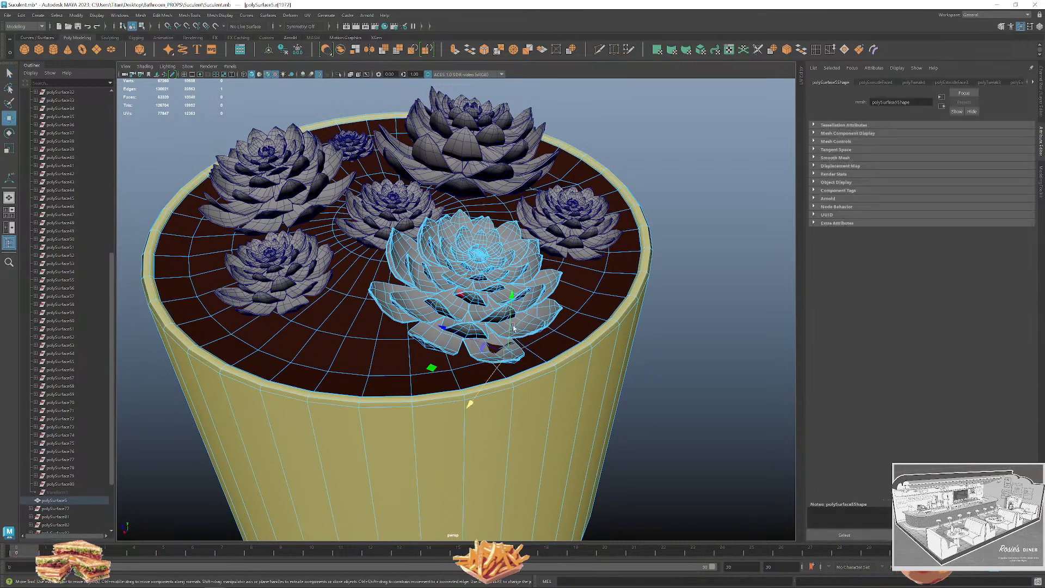
pyautogui.moveTo(511, 303); pyautogui.dragTo(511, 300)
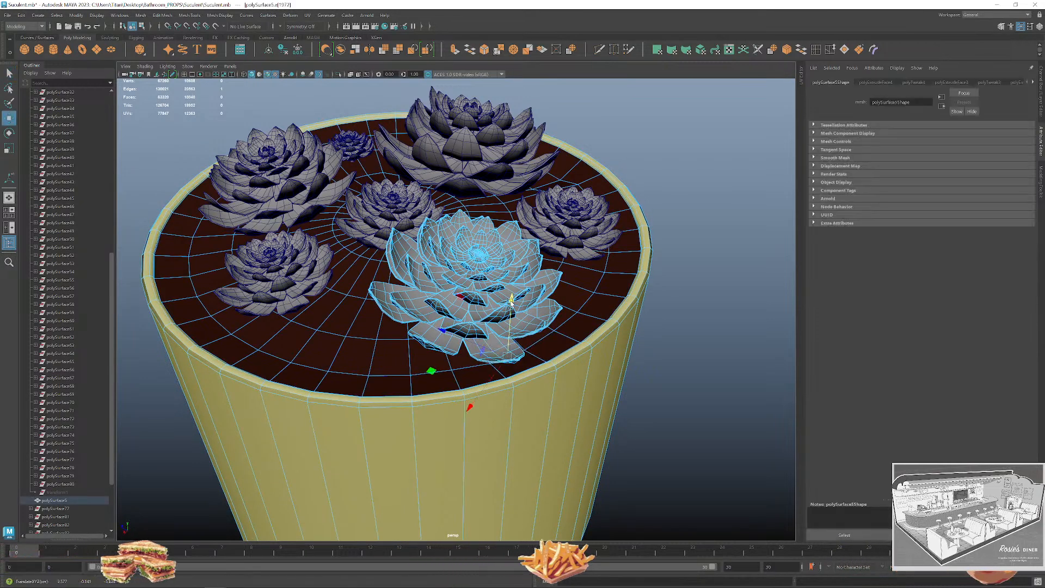
# Select the soil faces around the base of the tiny succulent and raise them slightly.
pyautogui.press('q')
pyautogui.click(674, 331)
pyautogui.scroll(-3, 674, 331)
pyautogui.keyDown('alt'); pyautogui.moveTo(674, 331); pyautogui.dragTo(503, 296); pyautogui.keyUp('alt')
pyautogui.keyDown('alt'); pyautogui.moveTo(540, 318); pyautogui.dragTo(544, 300, button='middle'); pyautogui.keyUp('alt')
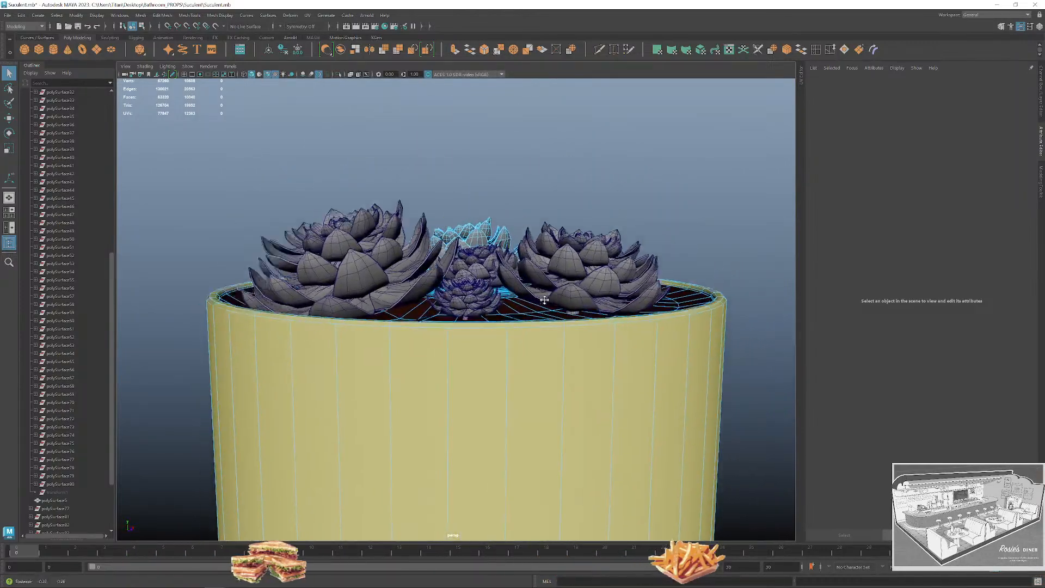
pyautogui.keyDown('alt'); pyautogui.moveTo(544, 299); pyautogui.dragTo(553, 329); pyautogui.keyUp('alt')
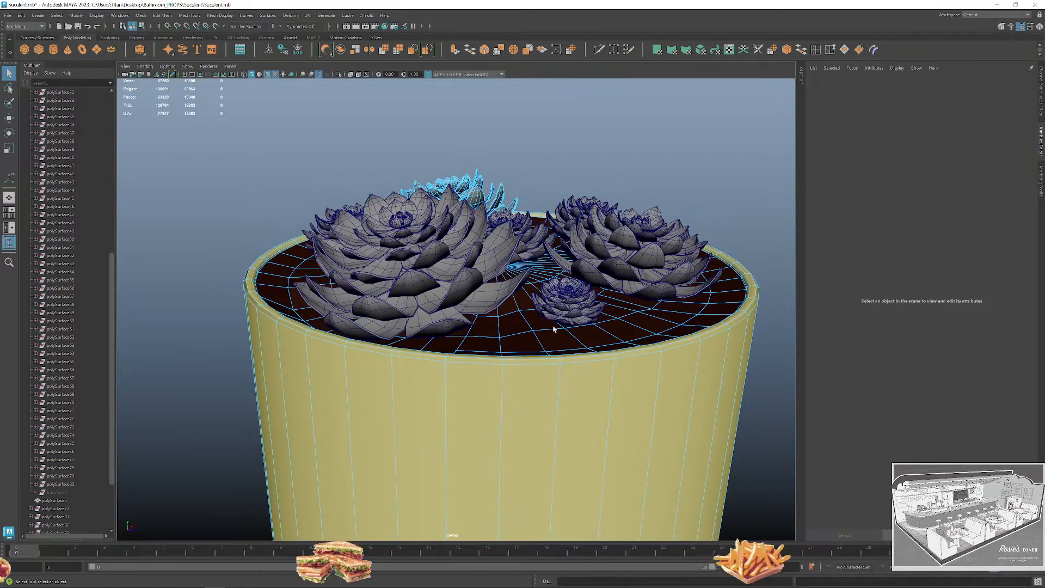
pyautogui.moveTo(554, 321); pyautogui.dragTo(546, 347, button='right')
pyautogui.click(549, 323)
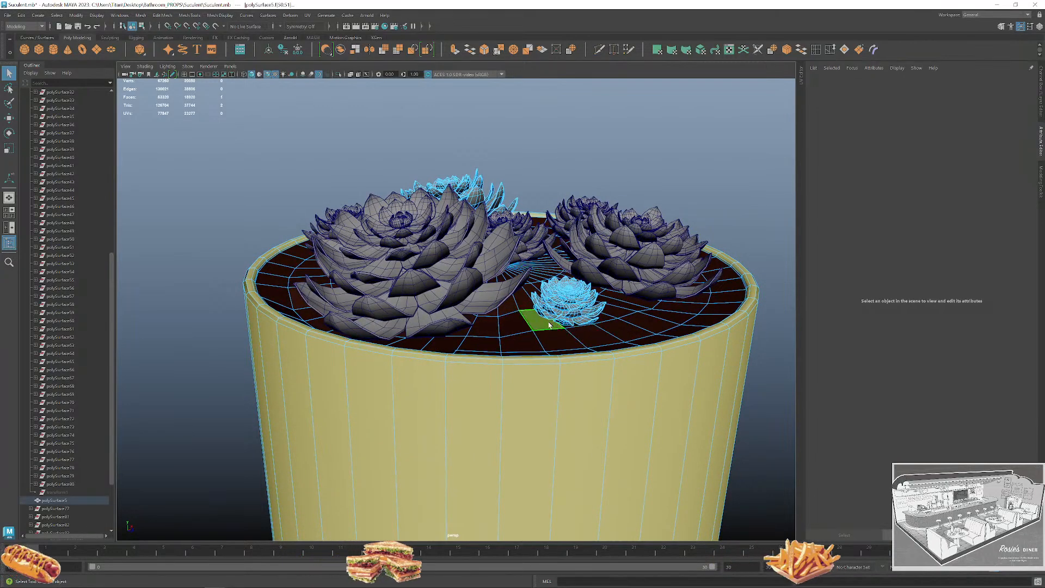
pyautogui.keyDown('shift'); pyautogui.click(602, 315); pyautogui.keyUp('shift')
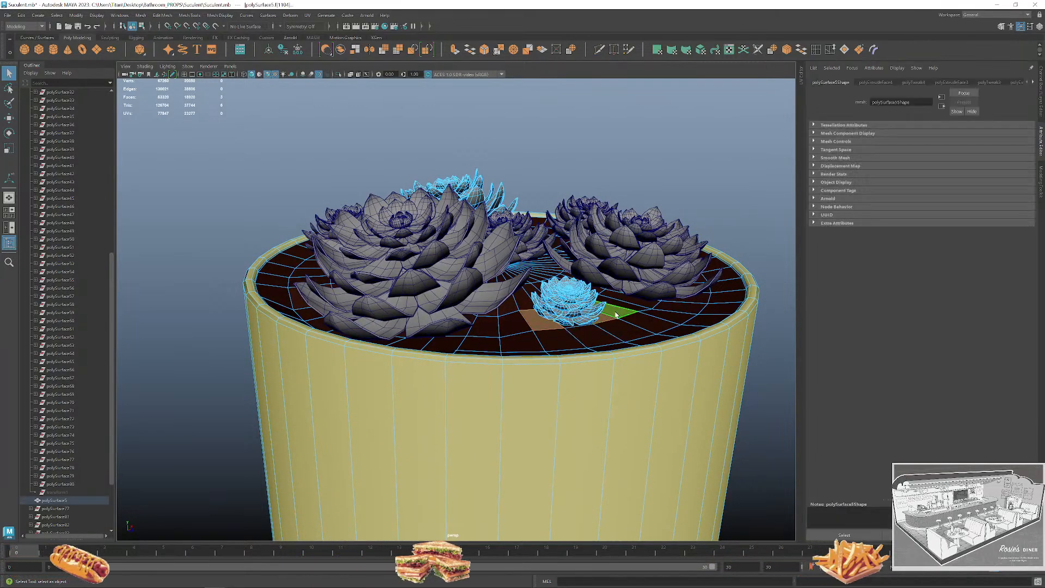
pyautogui.keyDown('shift'); pyautogui.click(578, 327); pyautogui.keyUp('shift')
pyautogui.press('w')
pyautogui.moveTo(564, 245); pyautogui.dragTo(565, 239)
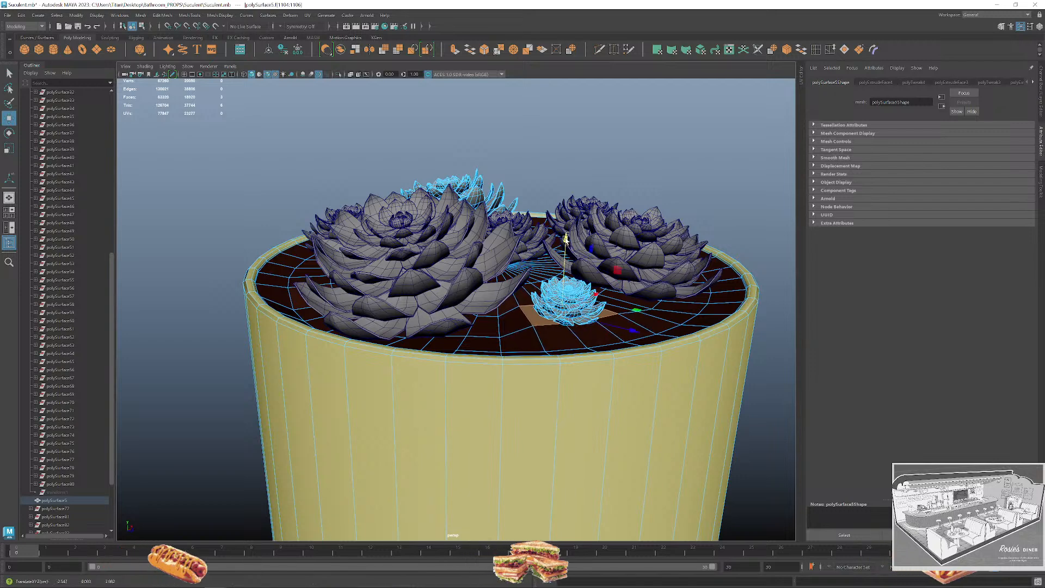
# Raise single soil edges slightly near the pot's front rim, beside the tiny succulent and in front of its neighbouring larger succulents.
pyautogui.rightClick(502, 325)
pyautogui.click(502, 296)
pyautogui.click(498, 322)
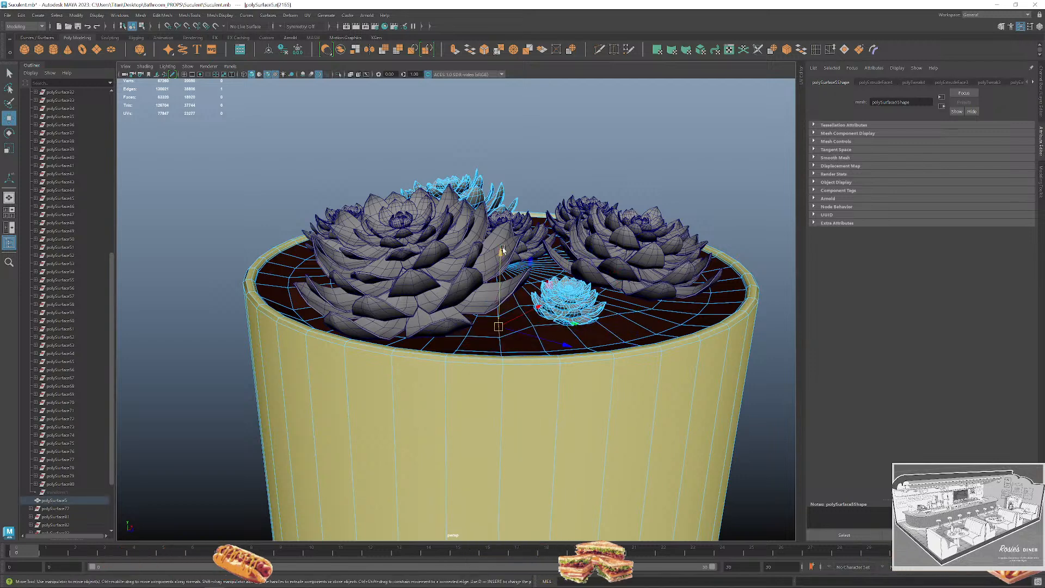
pyautogui.keyDown('alt'); pyautogui.moveTo(500, 248); pyautogui.dragTo(467, 314); pyautogui.keyUp('alt')
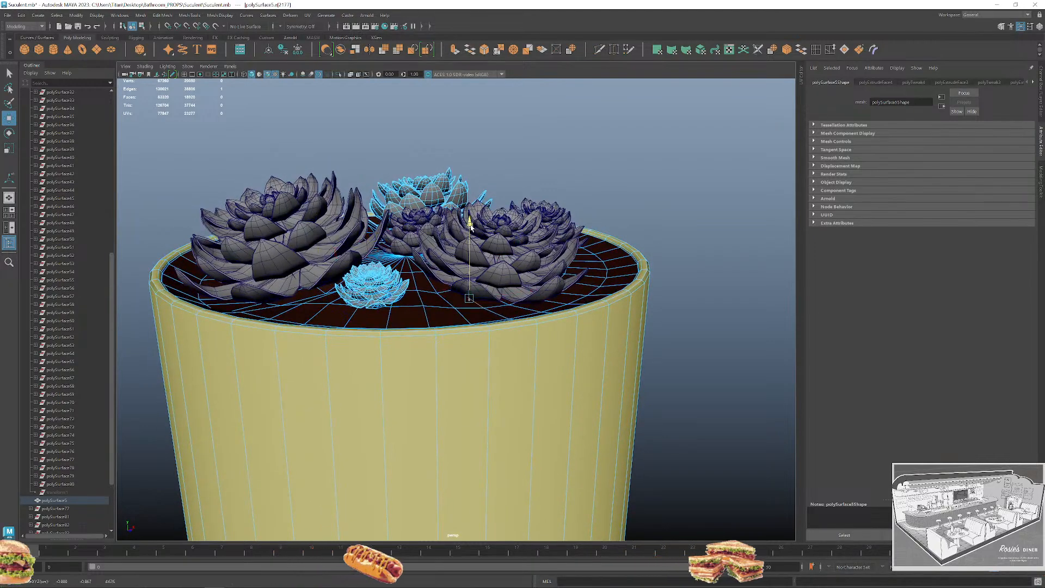
pyautogui.keyDown('alt'); pyautogui.moveTo(470, 226); pyautogui.dragTo(478, 299); pyautogui.keyUp('alt')
# Return the pot mesh and the highlighted succulents to object mode and clear the selection.
pyautogui.press('q')
pyautogui.rightClick(392, 285)
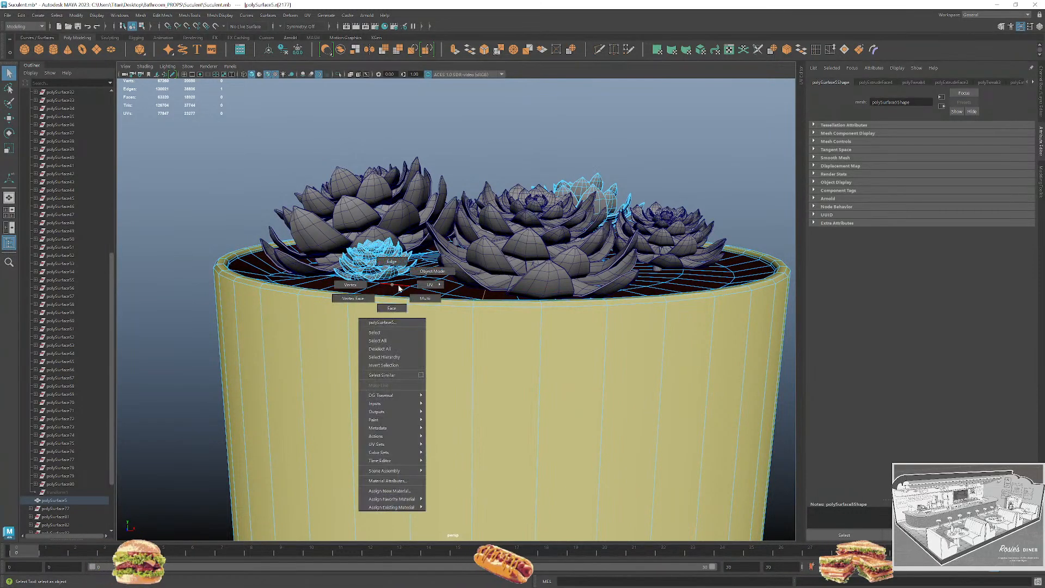
pyautogui.click(246, 238)
pyautogui.keyDown('alt'); pyautogui.moveTo(246, 237); pyautogui.dragTo(463, 240); pyautogui.keyUp('alt')
pyautogui.rightClick(469, 237)
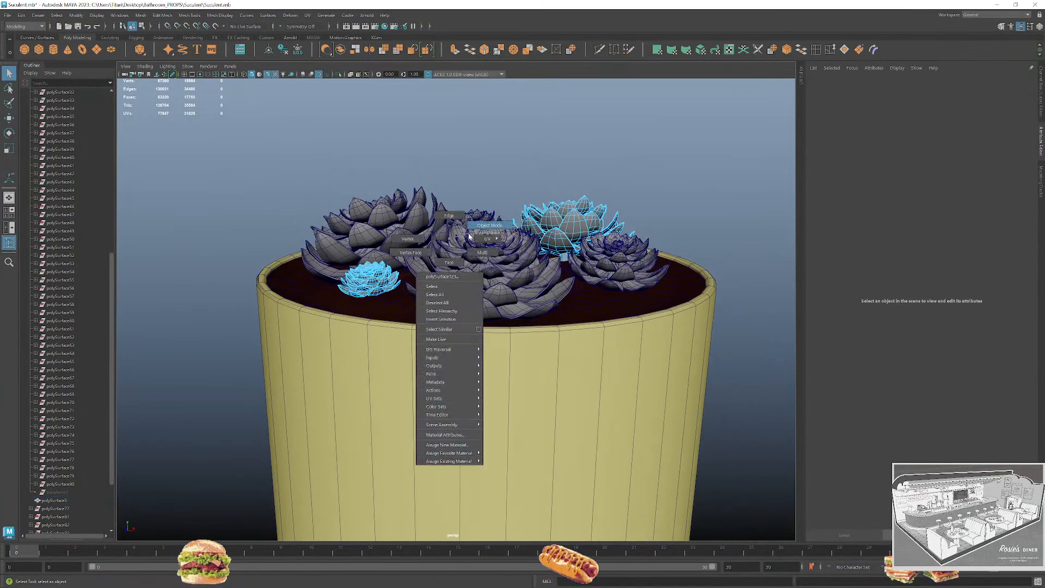
pyautogui.moveTo(468, 237); pyautogui.dragTo(488, 226, button='right')
pyautogui.click(515, 191)
pyautogui.keyDown('alt'); pyautogui.moveTo(515, 191); pyautogui.dragTo(409, 383); pyautogui.keyUp('alt')
pyautogui.keyDown('alt'); pyautogui.moveTo(409, 384); pyautogui.dragTo(498, 368, button='right'); pyautogui.keyUp('alt')
pyautogui.moveTo(478, 321); pyautogui.dragTo(499, 309, button='right')
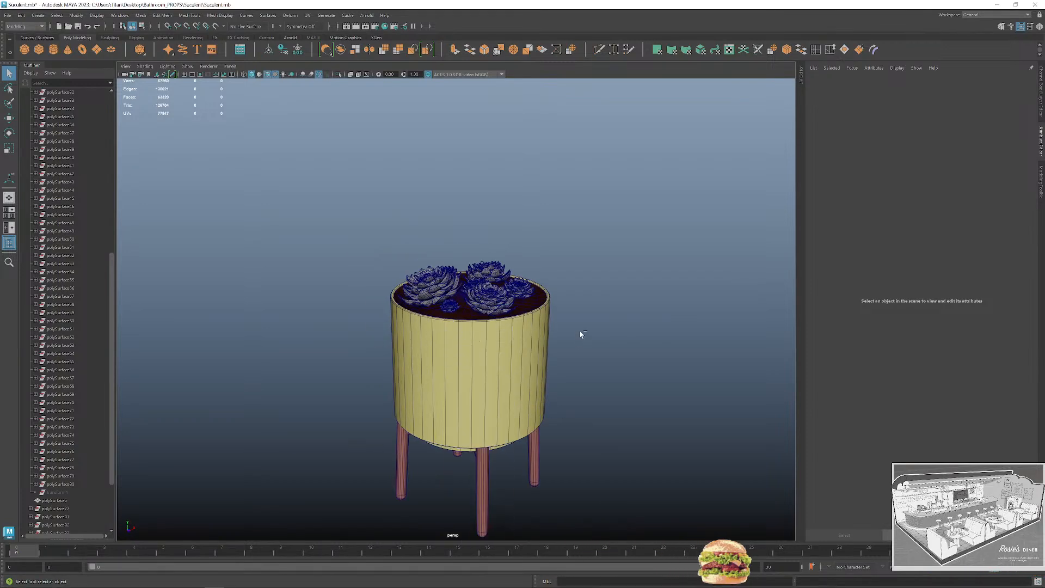
# Select the pot mesh with its soil and legs as an object and hide it, leaving only the succulents displayed.
pyautogui.keyDown('alt'); pyautogui.moveTo(580, 333); pyautogui.dragTo(543, 343); pyautogui.keyUp('alt')
pyautogui.keyDown('alt'); pyautogui.moveTo(512, 298); pyautogui.dragTo(588, 333); pyautogui.keyUp('alt')
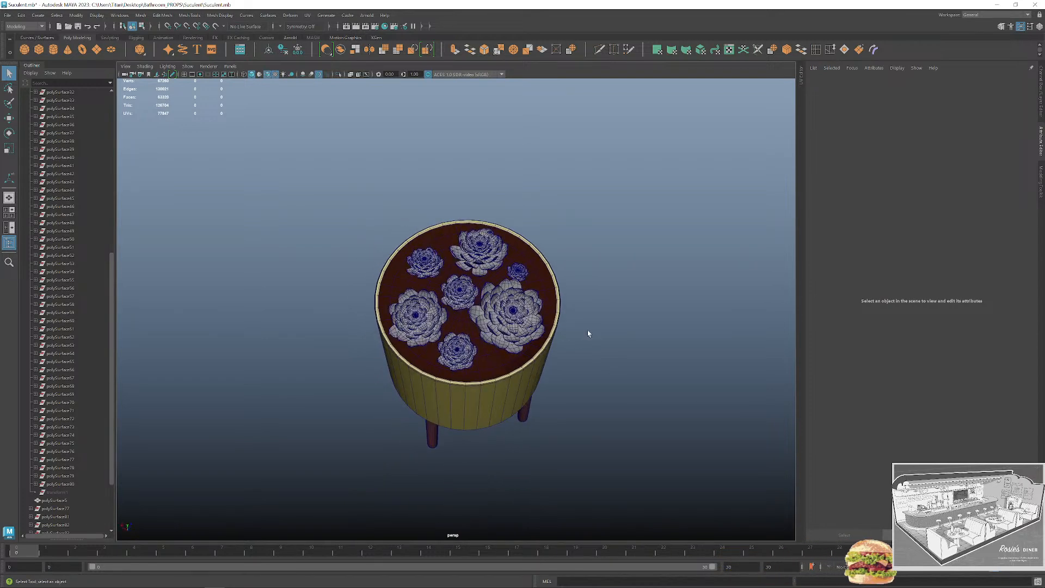
pyautogui.click(512, 308)
pyautogui.click(570, 306)
pyautogui.moveTo(544, 294); pyautogui.dragTo(585, 277, button='right')
pyautogui.click(555, 297)
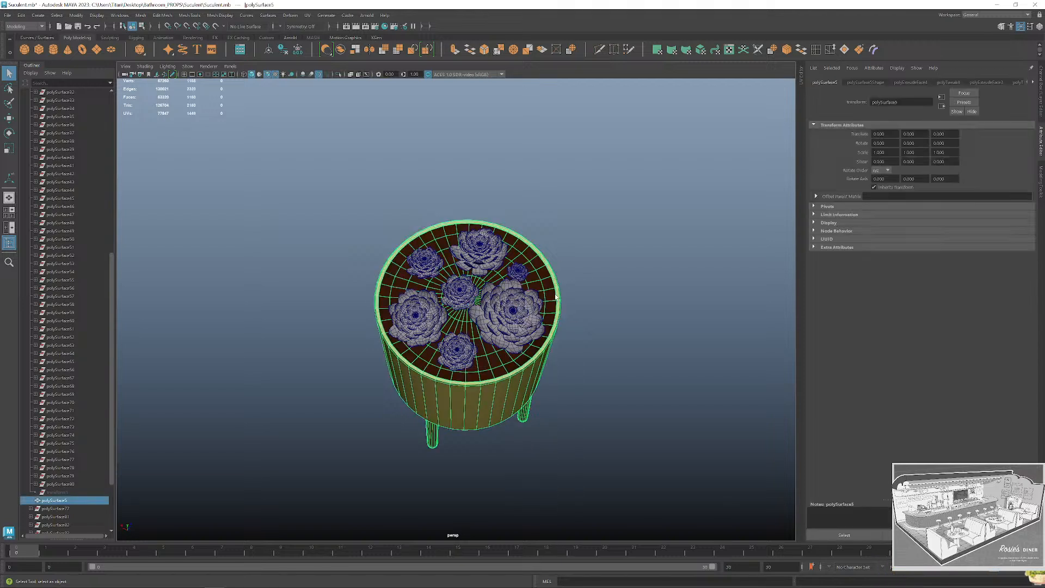
pyautogui.hotkey('ctrl', 'h')
pyautogui.scroll(5, 604, 321)
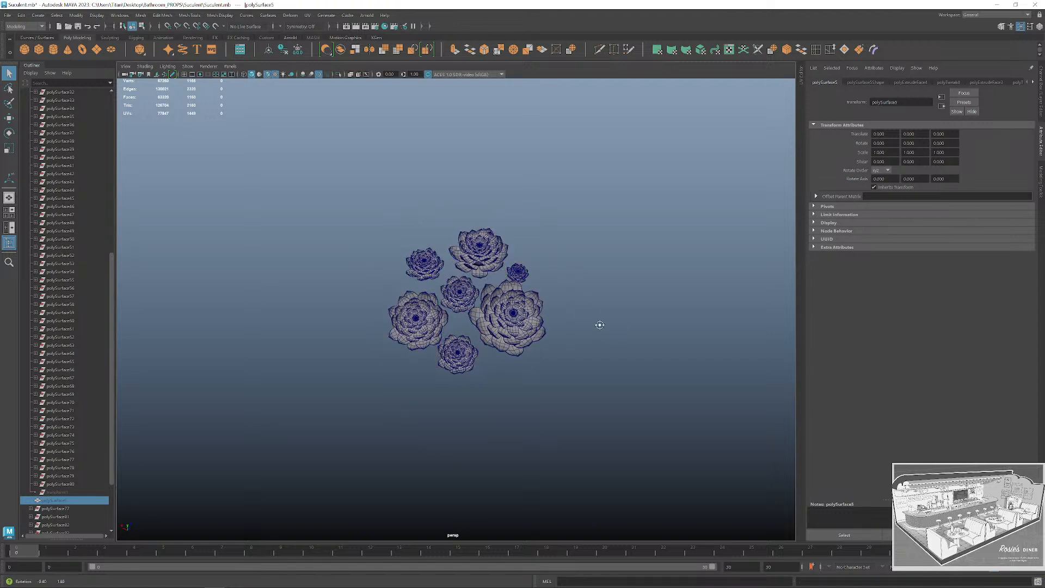
pyautogui.keyDown('alt'); pyautogui.moveTo(610, 323); pyautogui.dragTo(602, 329, button='middle'); pyautogui.keyUp('alt')
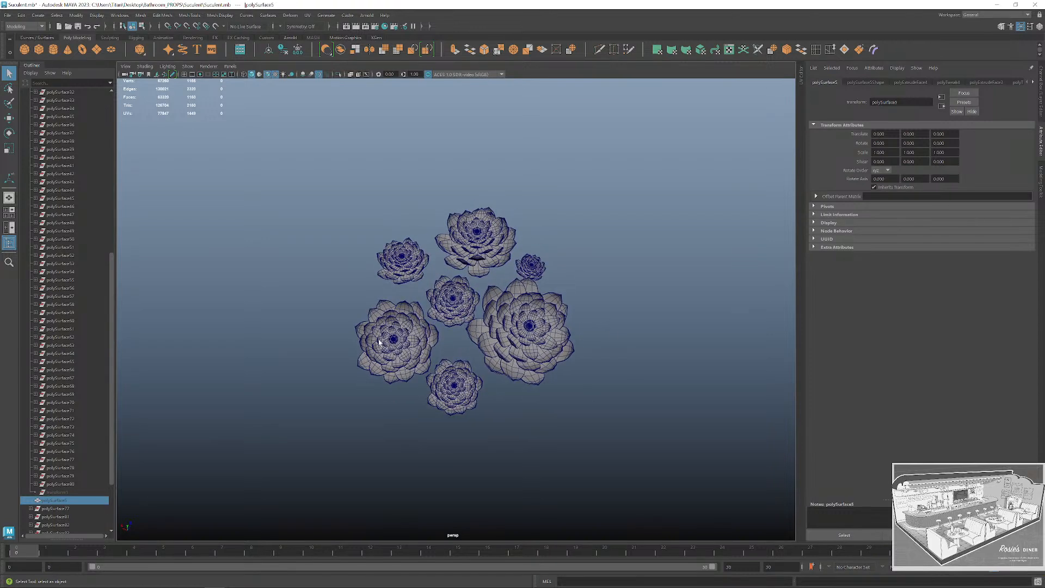
# Check the succulents for uncombined pieces and combine all pieces of the largest one into a single mesh, using wireframe display.
pyautogui.click(558, 351)
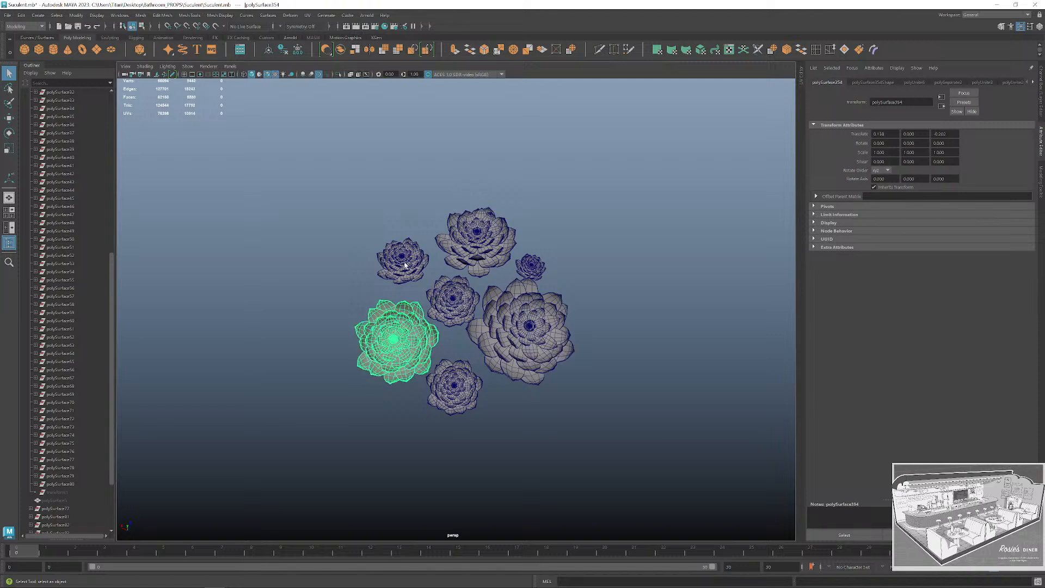
pyautogui.click(405, 265)
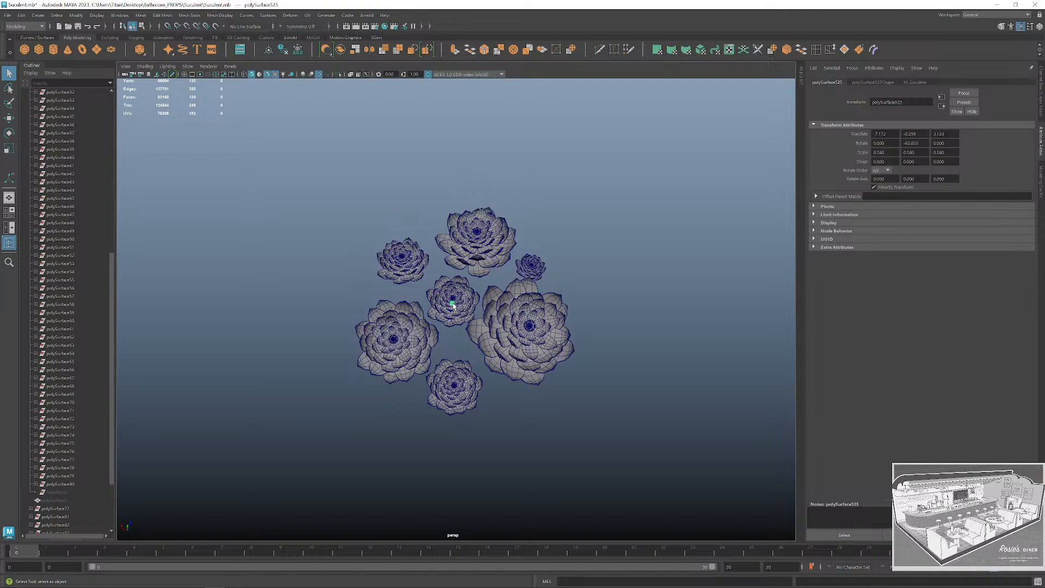
pyautogui.click(401, 271)
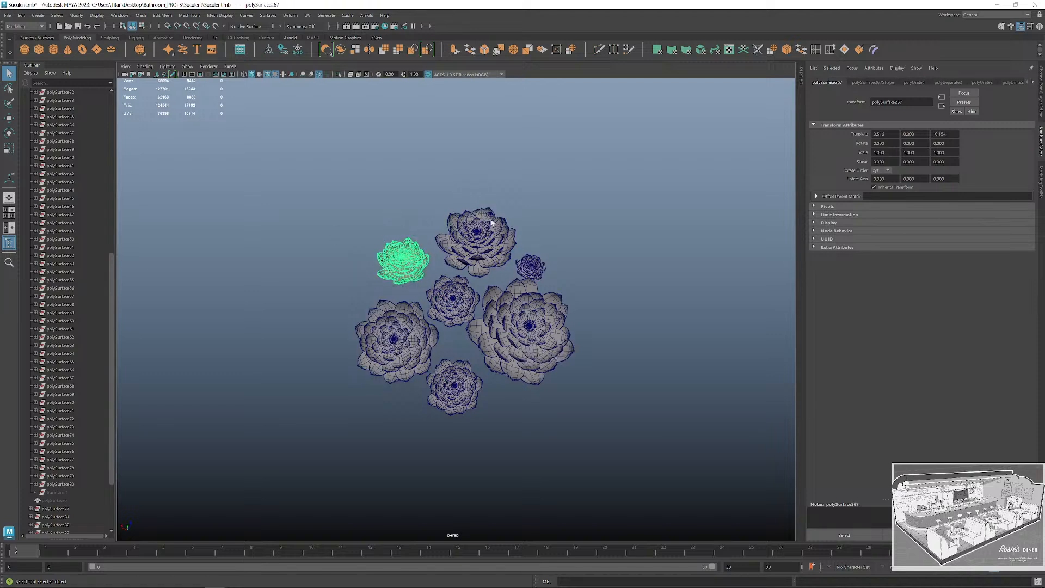
pyautogui.click(405, 338)
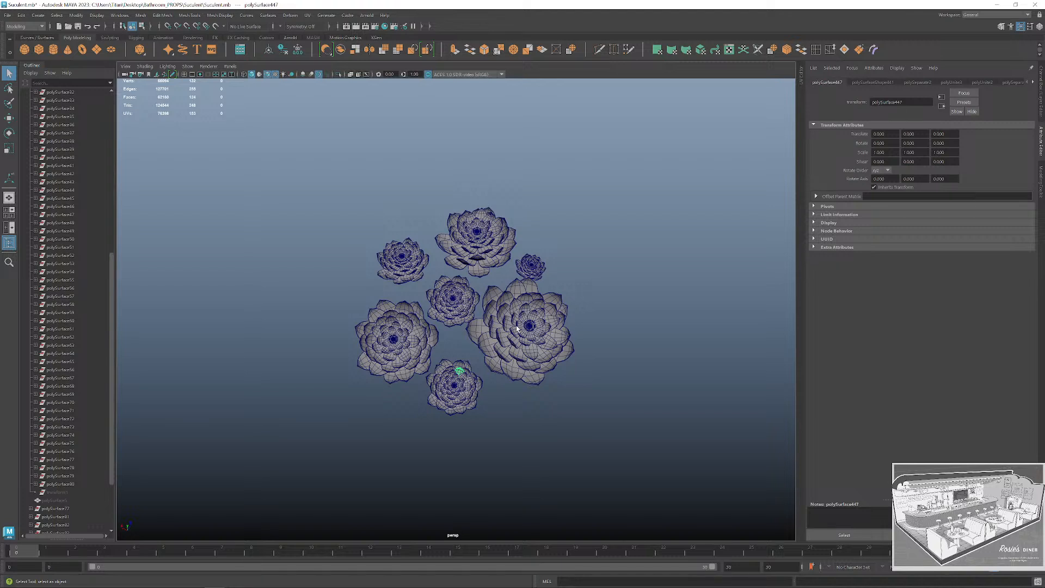
pyautogui.scroll(3, 579, 357)
pyautogui.moveTo(625, 432); pyautogui.dragTo(431, 296)
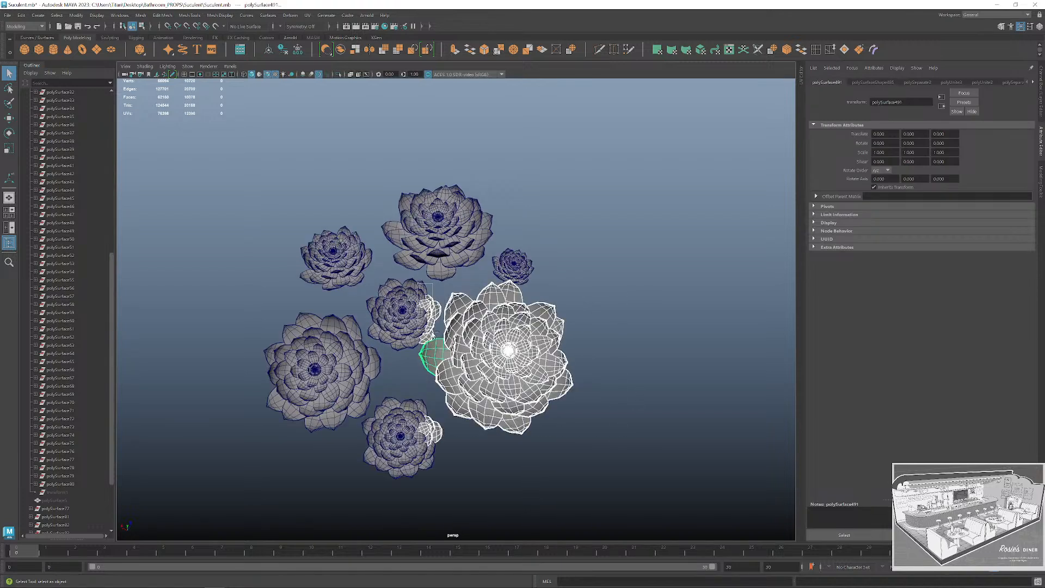
pyautogui.keyDown('alt'); pyautogui.moveTo(640, 371); pyautogui.dragTo(613, 366); pyautogui.keyUp('alt')
pyautogui.press('4')
pyautogui.click(142, 16)
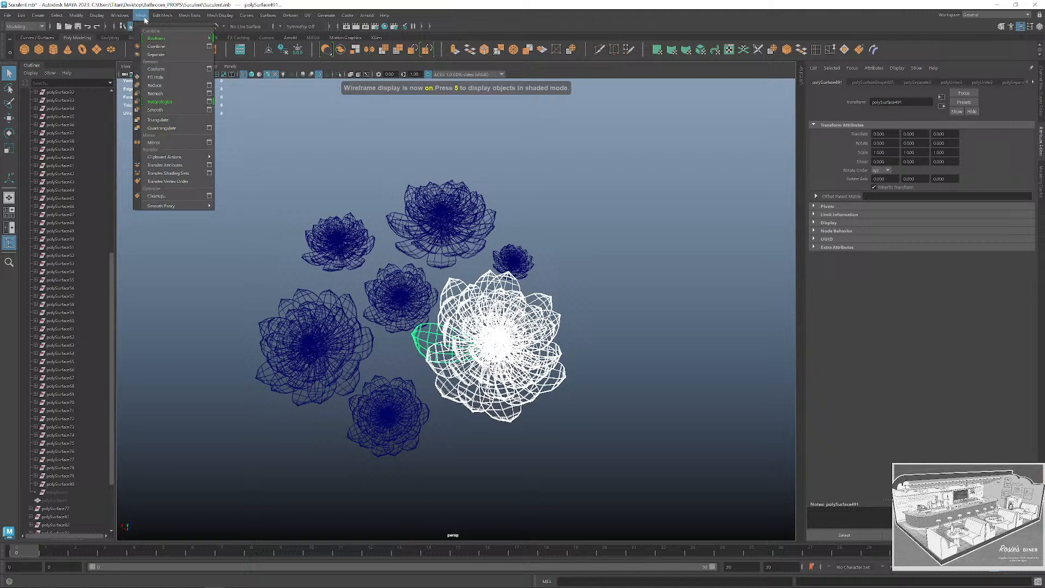
pyautogui.click(159, 47)
pyautogui.click(648, 280)
pyautogui.keyDown('alt'); pyautogui.moveTo(648, 279); pyautogui.dragTo(653, 287); pyautogui.keyUp('alt')
# Select only the pieces of the small succulent between the medium and largest ones near the rim and combine them into one mesh.
pyautogui.click(428, 245)
pyautogui.click(322, 246)
pyautogui.click(343, 348)
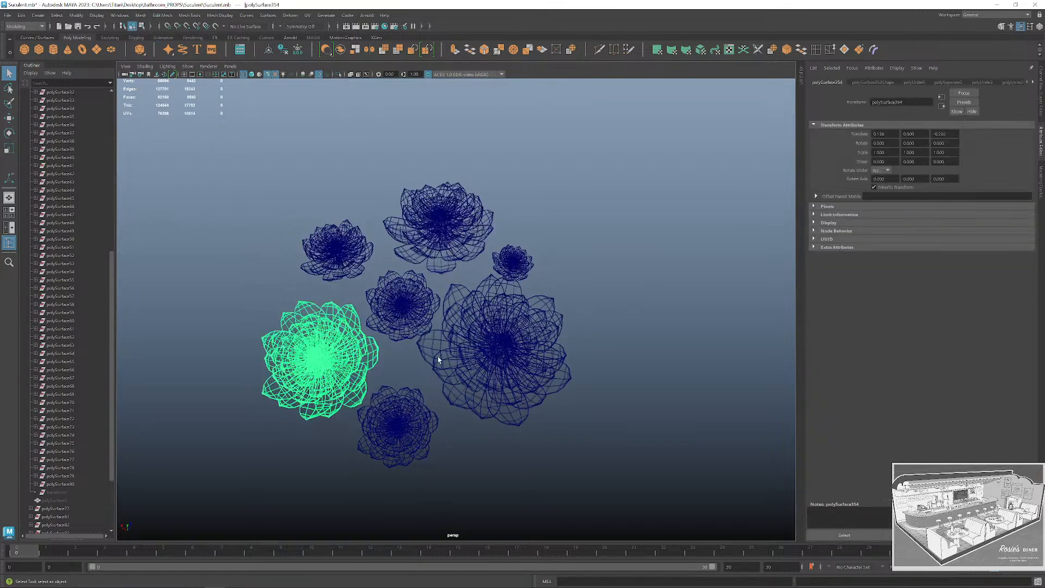
pyautogui.click(438, 359)
pyautogui.click(397, 443)
pyautogui.moveTo(351, 385); pyautogui.dragTo(445, 475)
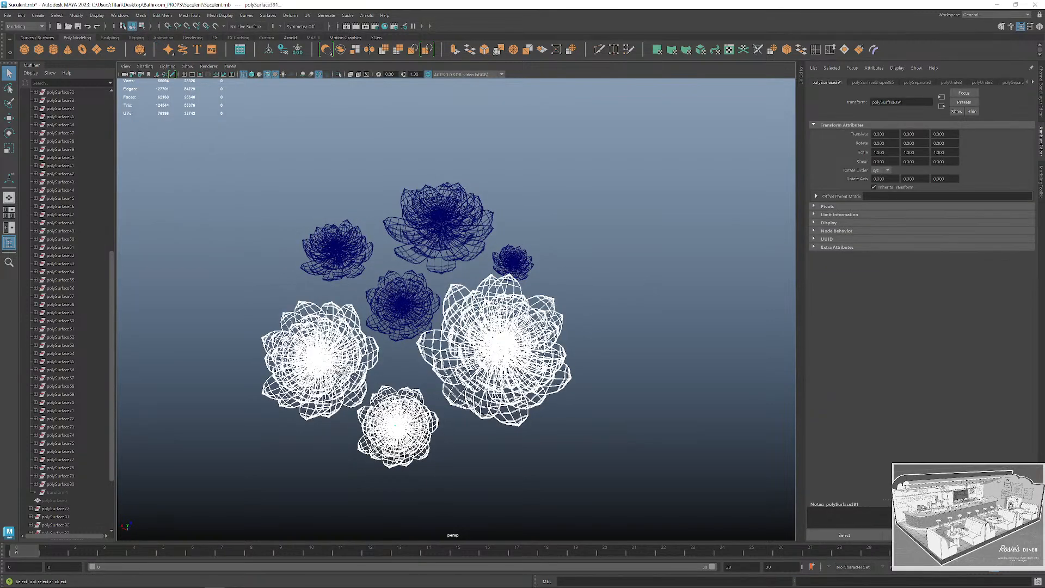
pyautogui.keyDown('ctrl'); pyautogui.click(304, 344); pyautogui.keyUp('ctrl')
pyautogui.keyDown('ctrl'); pyautogui.click(473, 360); pyautogui.keyUp('ctrl')
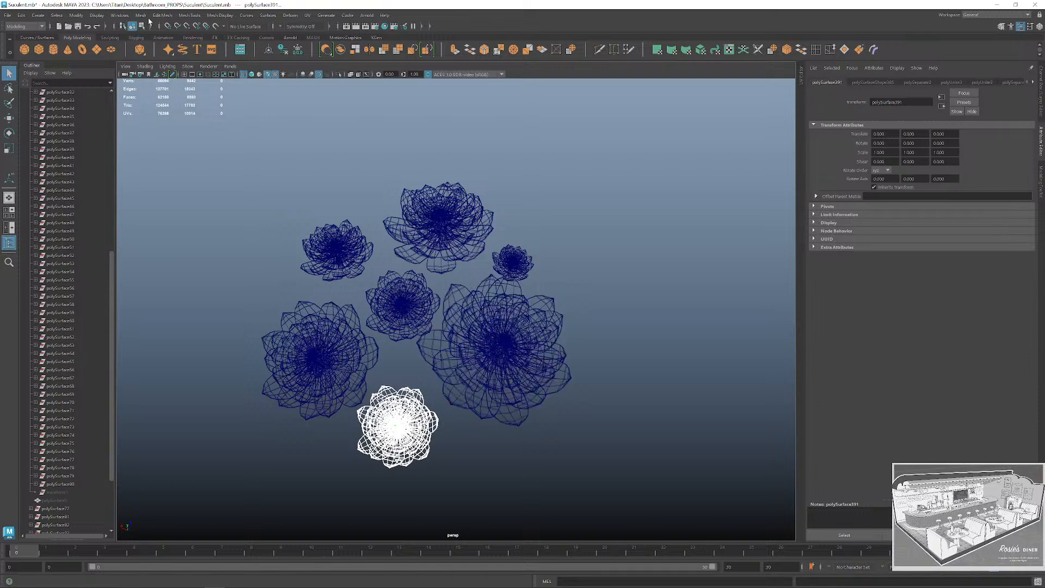
pyautogui.click(141, 15)
pyautogui.click(159, 48)
pyautogui.keyDown('alt'); pyautogui.moveTo(596, 280); pyautogui.dragTo(607, 288); pyautogui.keyUp('alt')
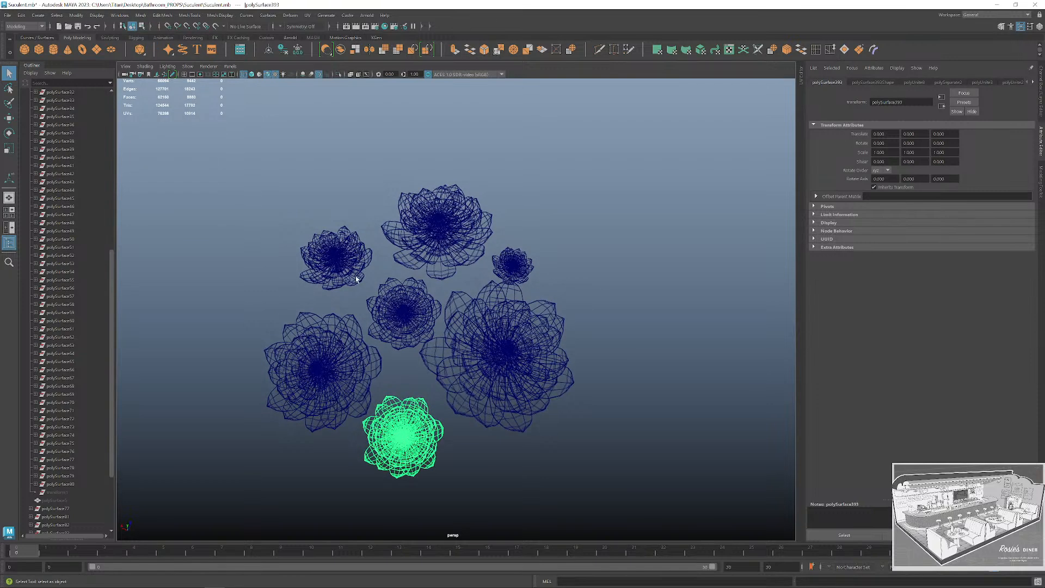
# Select only the pieces of the small succulent in the centre of the arrangement and combine them into one mesh.
pyautogui.moveTo(446, 358); pyautogui.dragTo(447, 359)
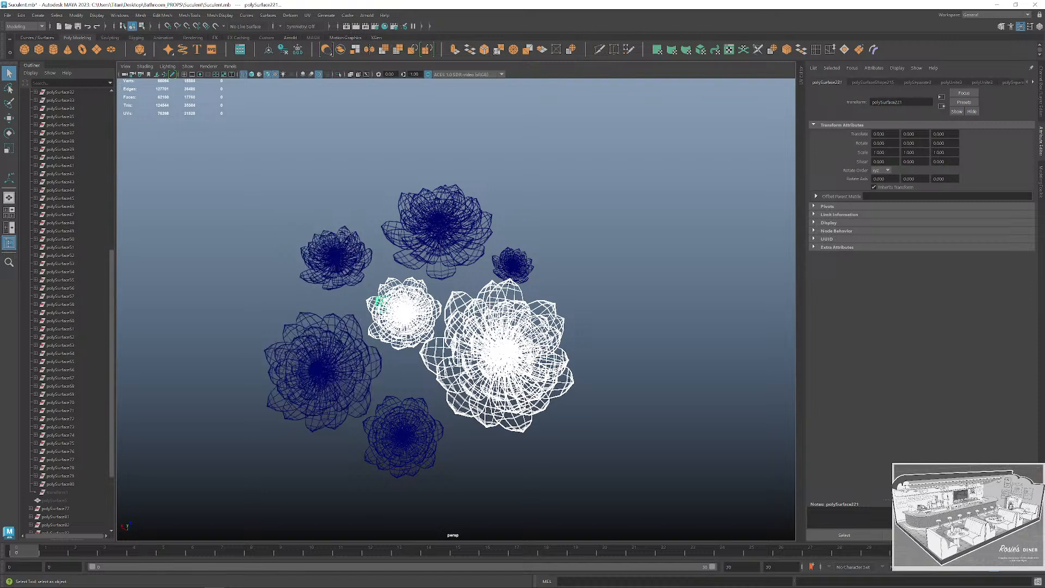
pyautogui.click(141, 16)
pyautogui.click(160, 47)
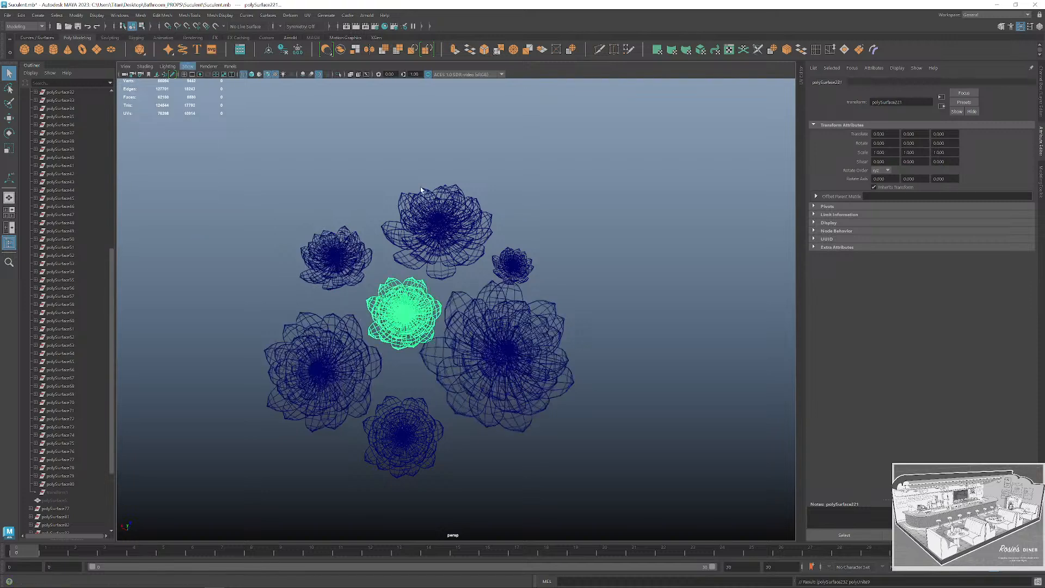
# Try to combine the tiny succulent, toggle its isolated view on and off, and clear the selection.
pyautogui.click(496, 247)
pyautogui.moveTo(549, 292); pyautogui.dragTo(566, 256)
pyautogui.scroll(3, 566, 272)
pyautogui.click(165, 17)
pyautogui.moveTo(142, 19)
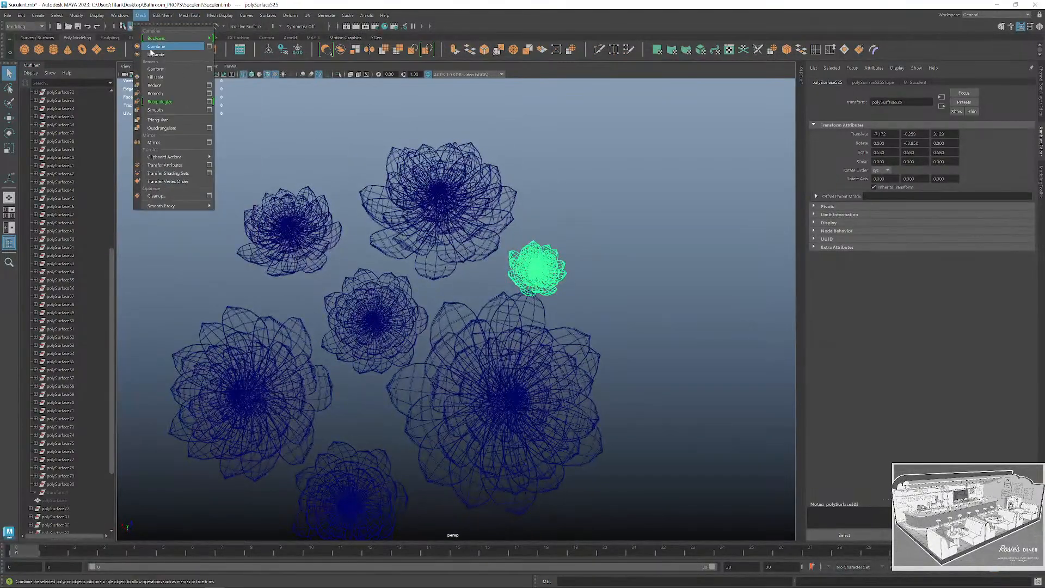
pyautogui.click(152, 48)
pyautogui.hotkey('ctrl', '1')
pyautogui.hotkey('ctrl', '1')
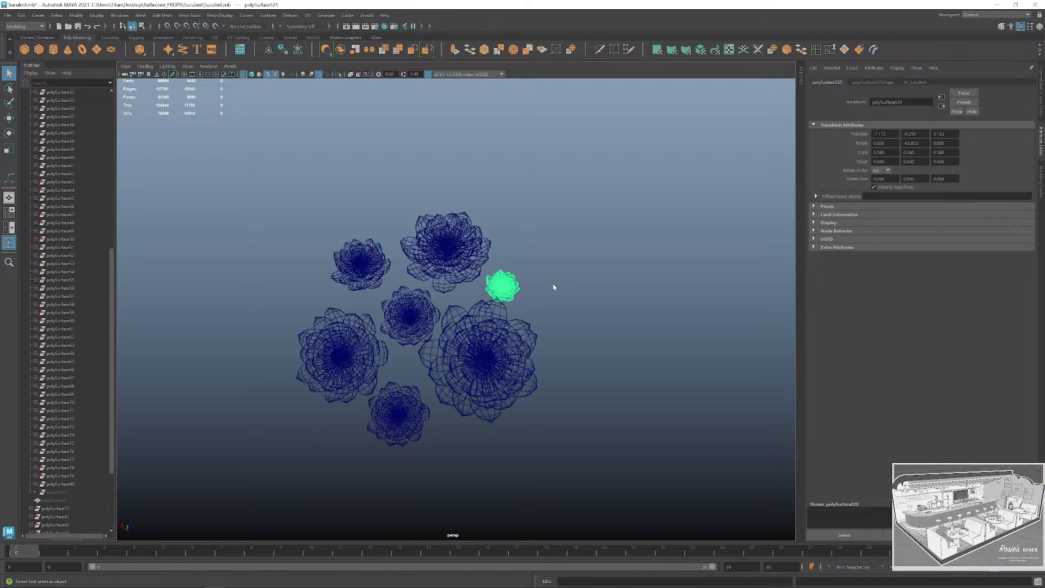
pyautogui.moveTo(475, 258); pyautogui.dragTo(508, 240, button='right')
pyautogui.click(572, 276)
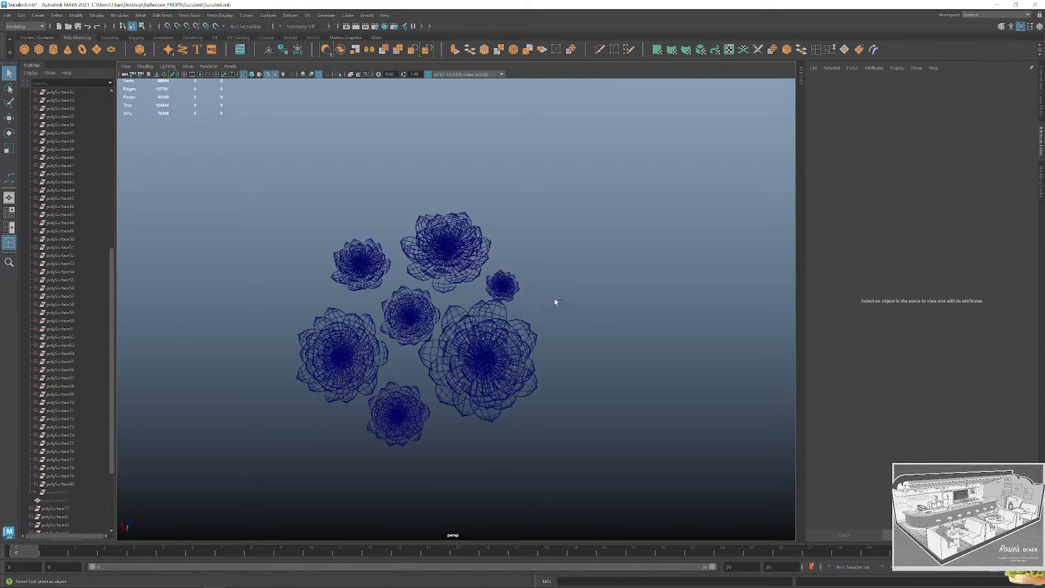
# Restore shaded display, unhide the pot mesh with its soil and legs, and save the scene.
pyautogui.press('5')
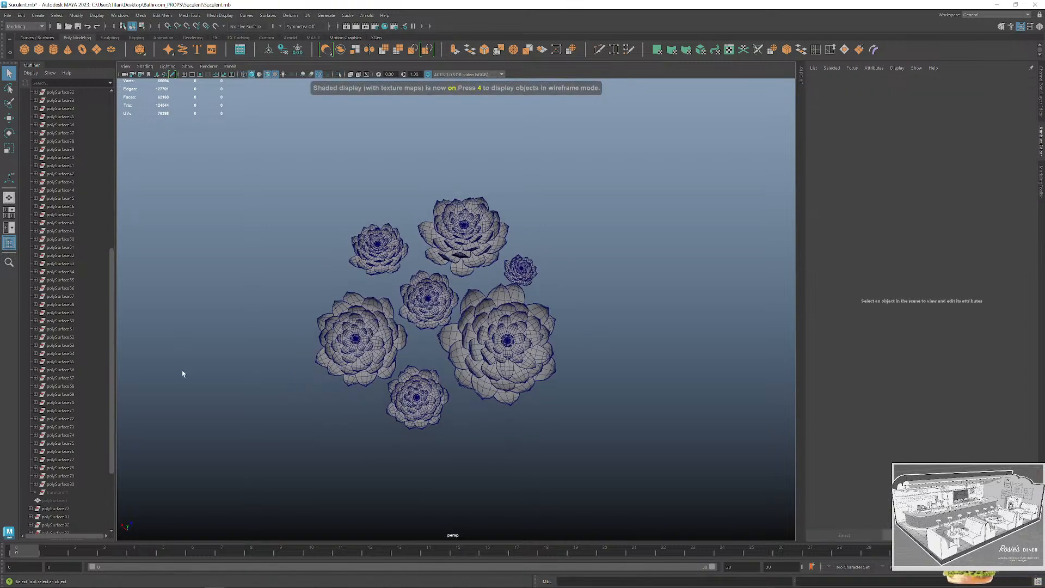
pyautogui.click(62, 395)
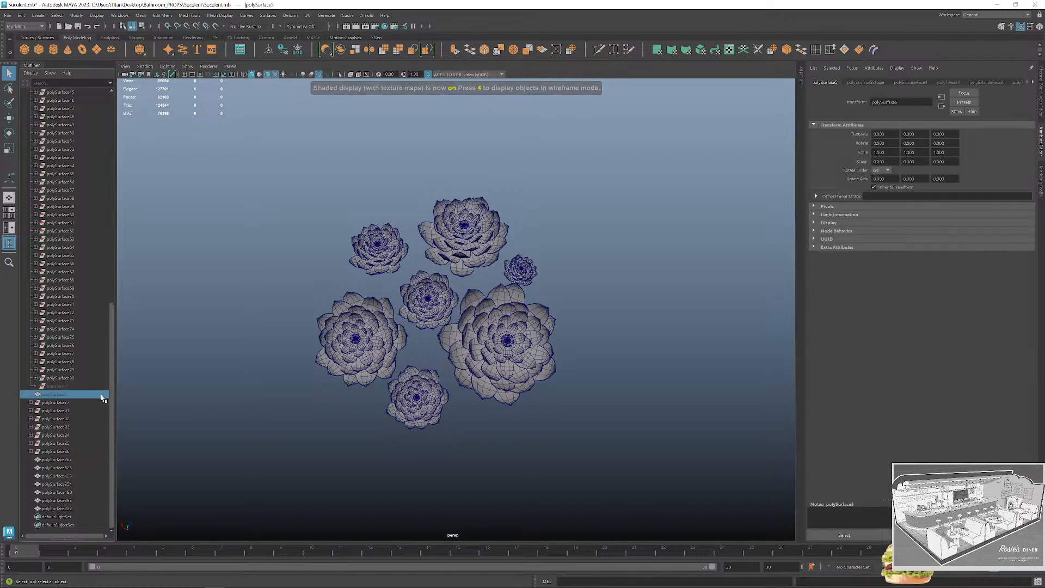
pyautogui.hotkey('shift', 'h')
pyautogui.click(618, 415)
pyautogui.keyDown('alt'); pyautogui.moveTo(618, 415); pyautogui.dragTo(595, 417); pyautogui.keyUp('alt')
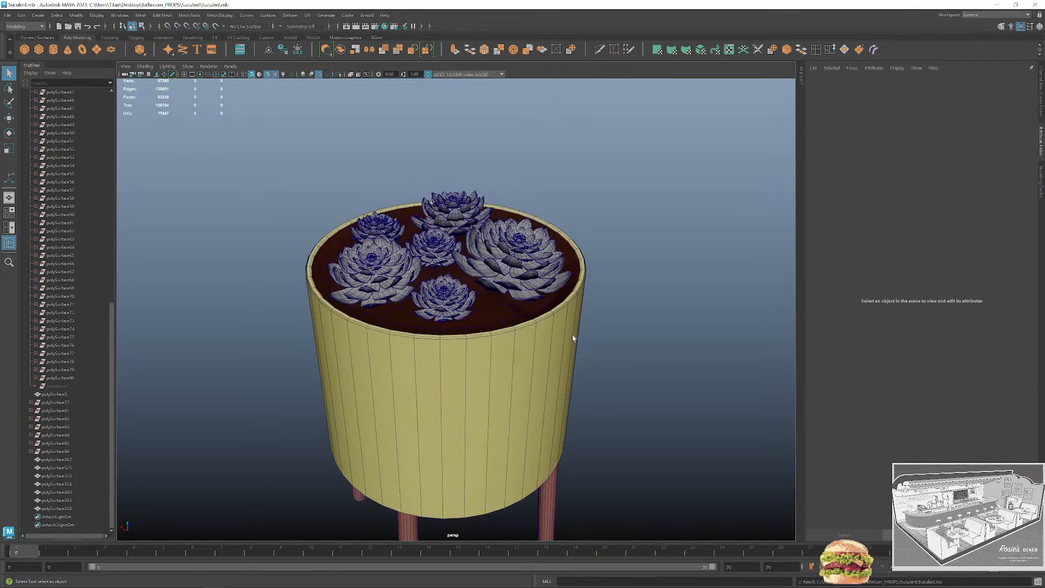
# Try selecting the small rim succulent, the central one and the tiny one as a group, and clear the selection.
pyautogui.scroll(-3, 572, 336)
pyautogui.moveTo(596, 320)
pyautogui.keyDown('alt'); pyautogui.mouseDown()
pyautogui.moveTo(579, 338)
pyautogui.moveTo(583, 320)
pyautogui.mouseUp(); pyautogui.keyUp('alt')
pyautogui.click(489, 308)
pyautogui.scroll(3, 583, 320)
pyautogui.hotkey('ctrl', 'z')
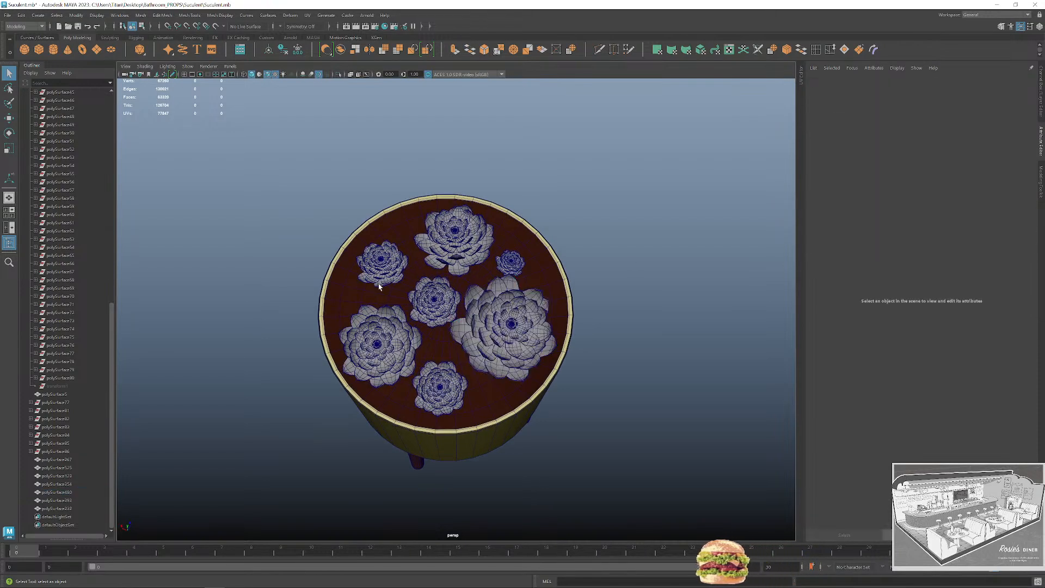
pyautogui.click(381, 267)
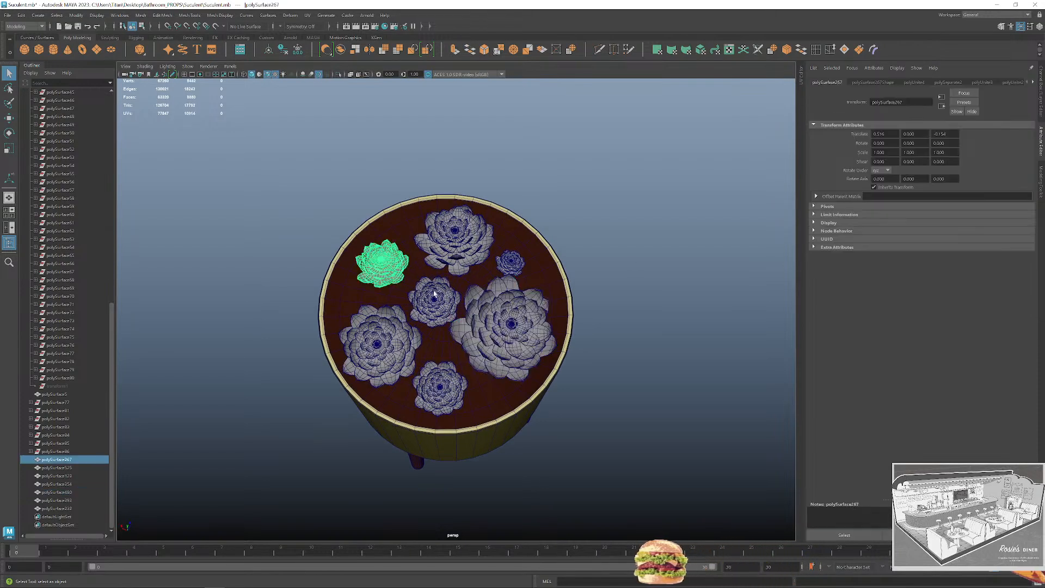
pyautogui.keyDown('shift'); pyautogui.click(435, 302); pyautogui.keyUp('shift')
pyautogui.keyDown('shift'); pyautogui.click(510, 266); pyautogui.keyUp('shift')
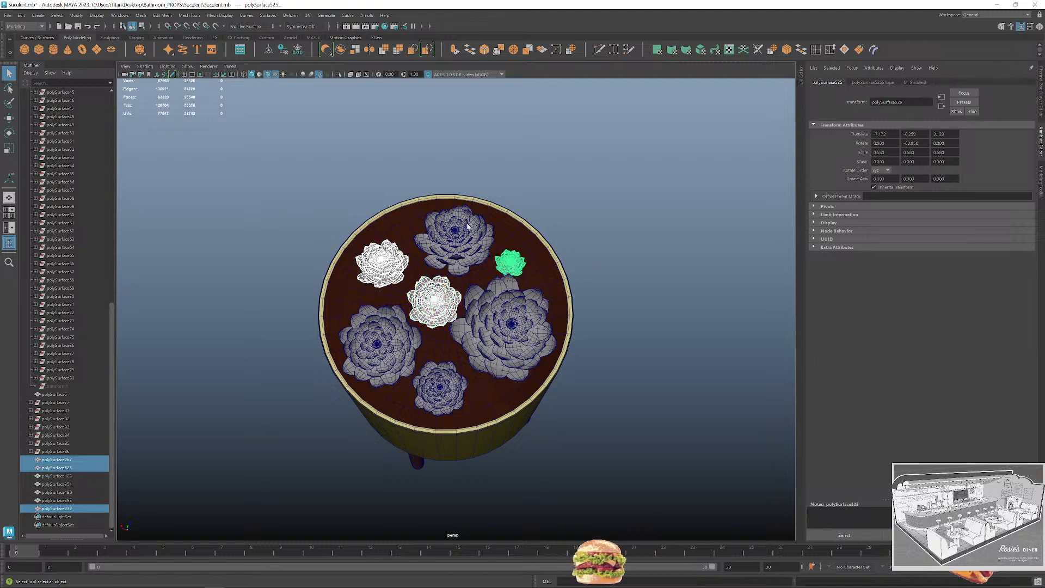
pyautogui.click(593, 294)
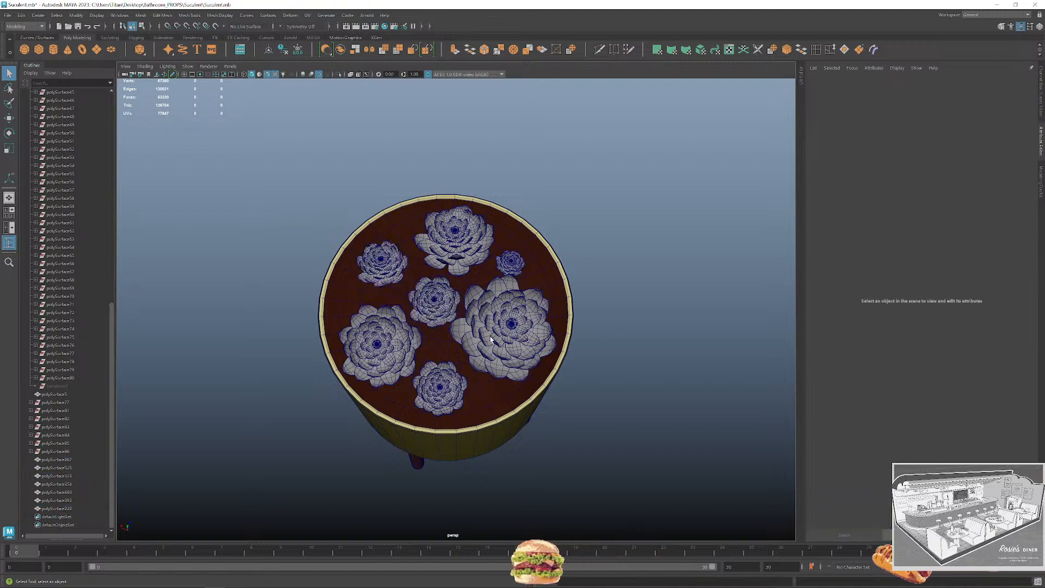
# Try grouping the largest succulent, the medium one beside the tiny succulent and the neighbouring small rim succulent in one selection.
pyautogui.click(498, 310)
pyautogui.keyDown('shift'); pyautogui.click(454, 259); pyautogui.keyUp('shift')
pyautogui.keyDown('shift'); pyautogui.click(387, 275); pyautogui.keyUp('shift')
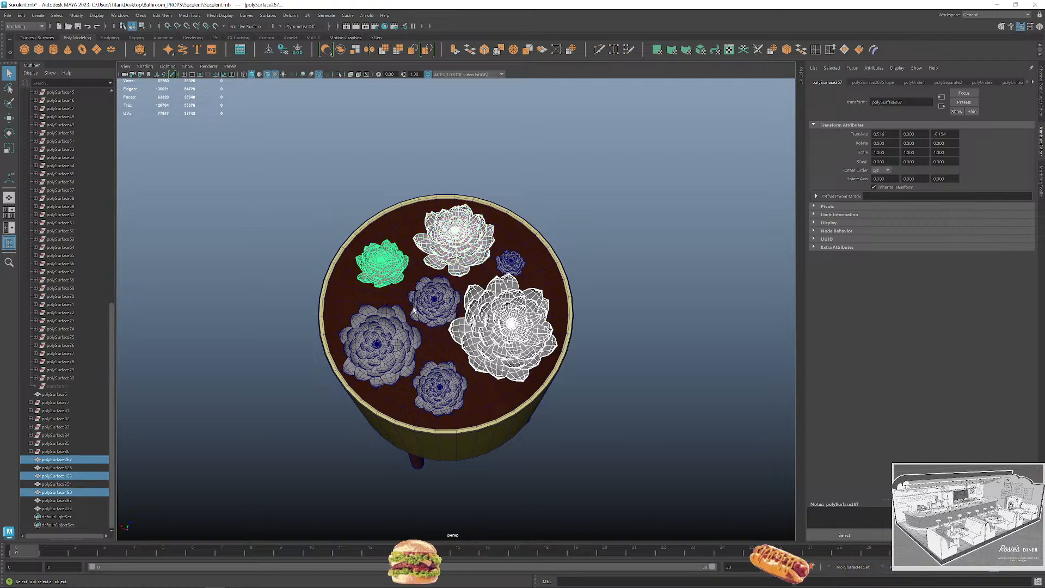
pyautogui.keyDown('alt'); pyautogui.moveTo(528, 365); pyautogui.dragTo(576, 381); pyautogui.keyUp('alt')
pyautogui.scroll(3, 402, 255)
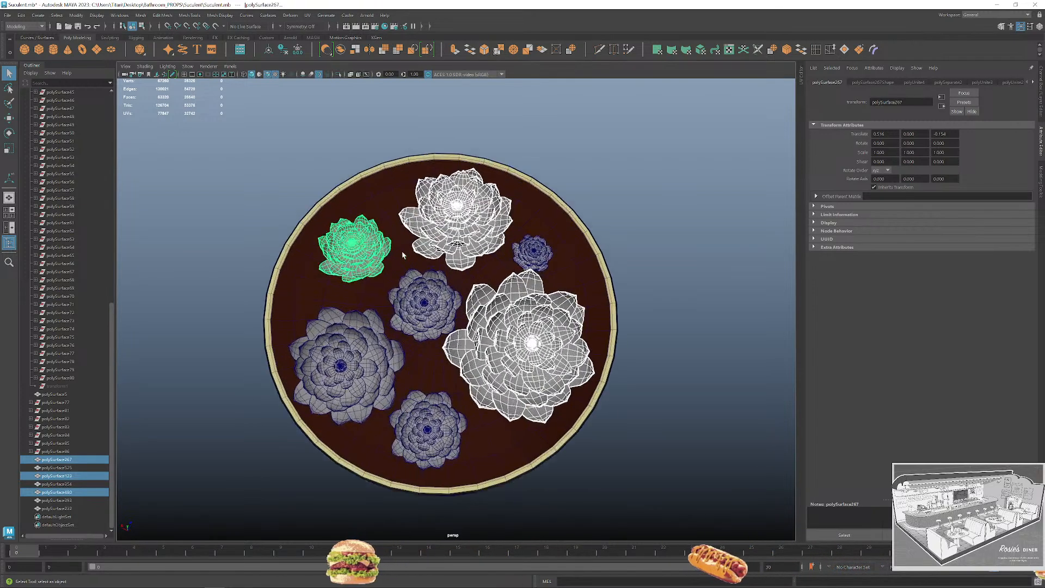
pyautogui.moveTo(460, 234); pyautogui.dragTo(665, 416, button='right')
# Select all seven succulents, assign one shared existing material to them, and clear the selection.
pyautogui.click(427, 430)
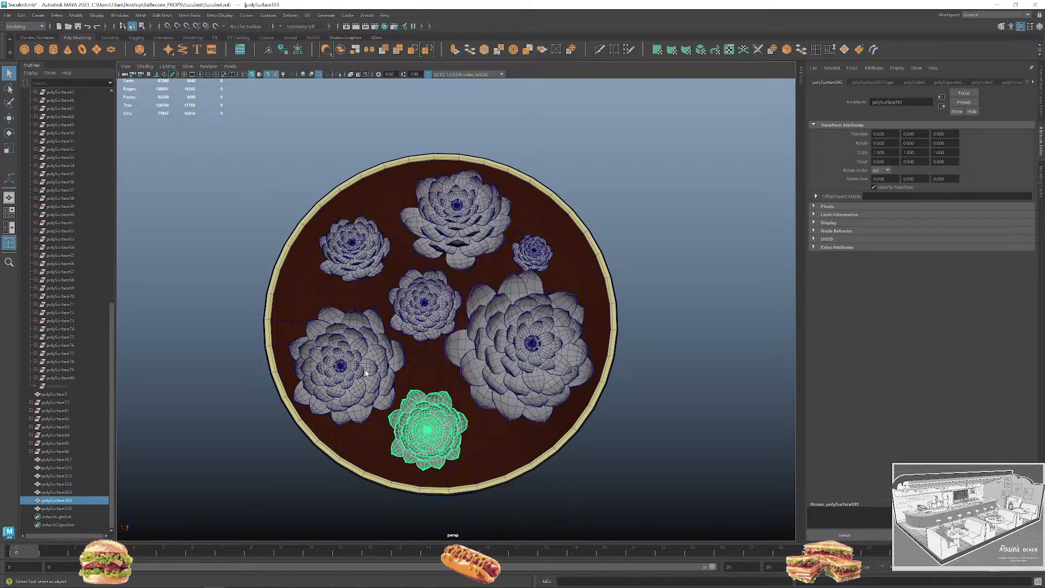
pyautogui.keyDown('shift'); pyautogui.click(378, 358); pyautogui.keyUp('shift')
pyautogui.keyDown('shift'); pyautogui.click(422, 305); pyautogui.keyUp('shift')
pyautogui.keyDown('shift'); pyautogui.click(353, 247); pyautogui.keyUp('shift')
pyautogui.keyDown('shift'); pyautogui.click(454, 218); pyautogui.keyUp('shift')
pyautogui.keyDown('shift'); pyautogui.click(532, 251); pyautogui.keyUp('shift')
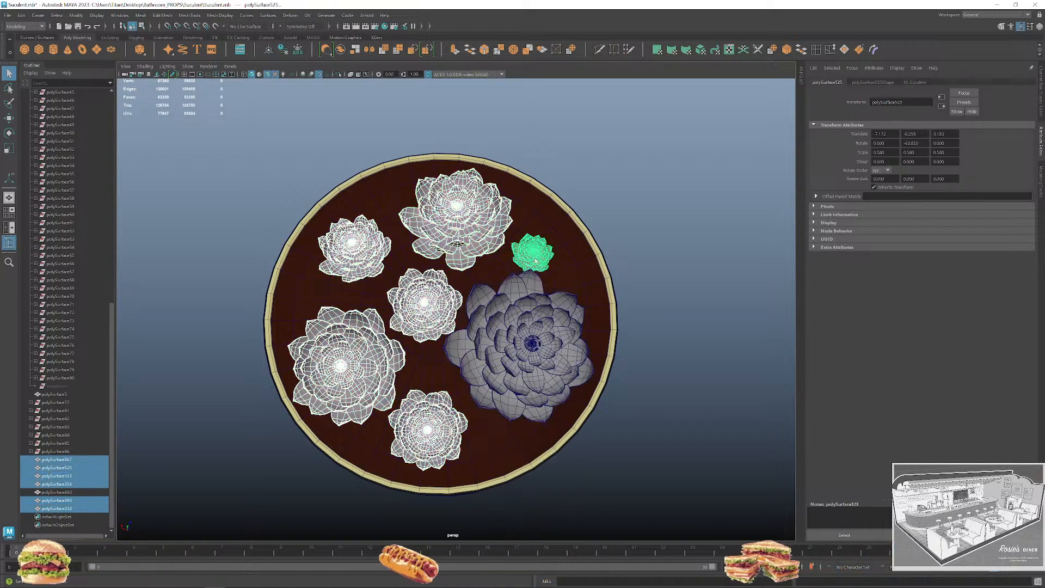
pyautogui.keyDown('shift'); pyautogui.click(512, 332); pyautogui.keyUp('shift')
pyautogui.moveTo(511, 332); pyautogui.dragTo(579, 531, button='right')
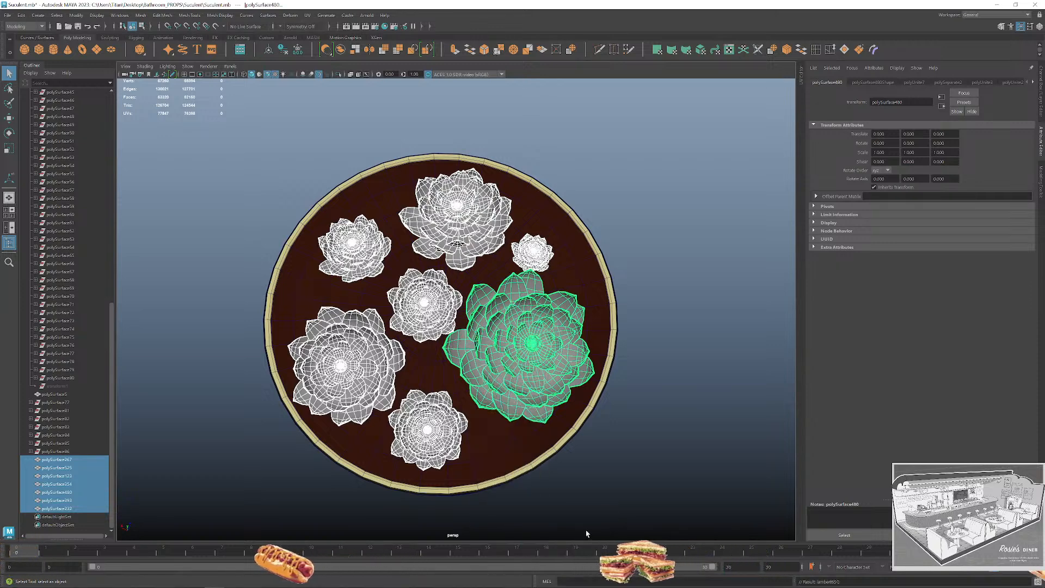
pyautogui.click(586, 531)
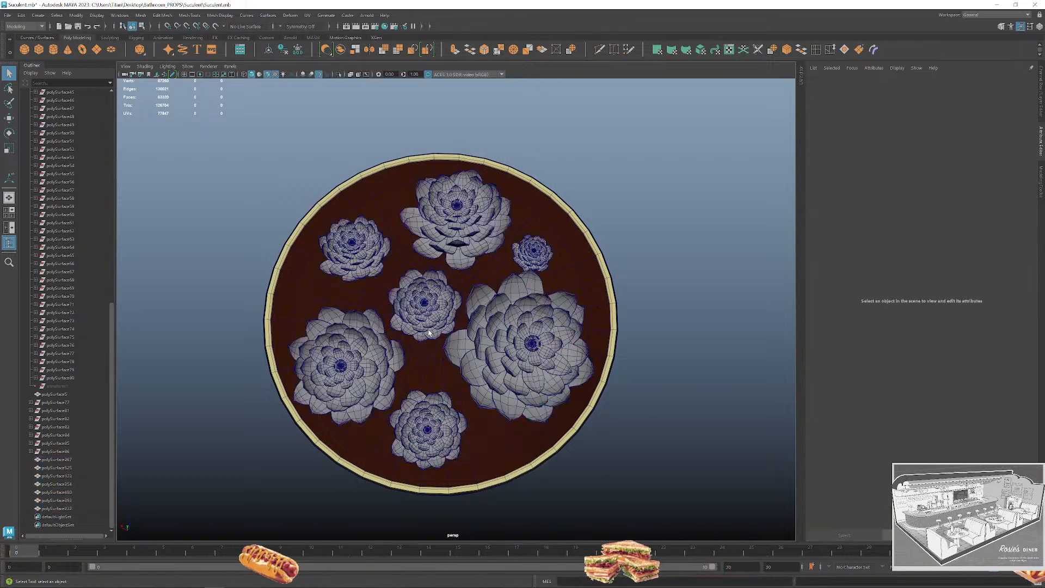
# Open Hypershade and delete all shading nodes not assigned to surfaces.
pyautogui.click(384, 26)
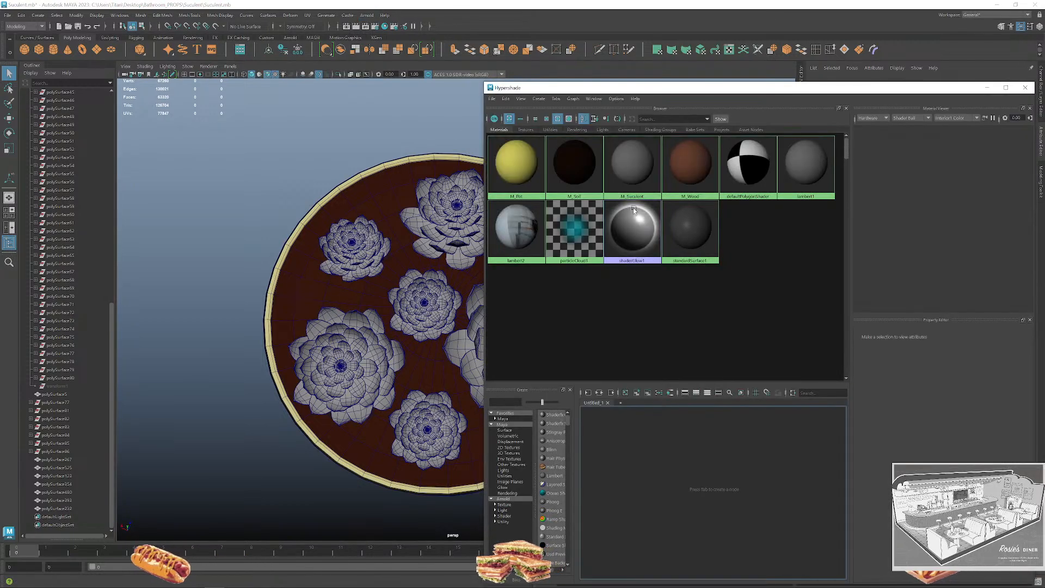
pyautogui.click(505, 99)
pyautogui.click(546, 130)
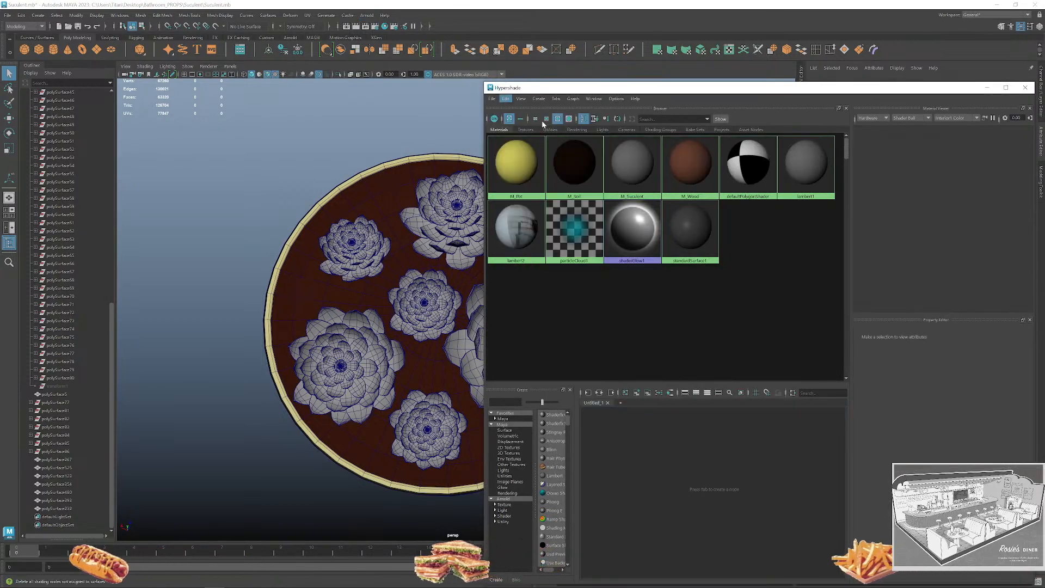
# Duplicate the M_Suculent material, rename the copy M_Suculet_2, and close Hypershade.
pyautogui.click(643, 172)
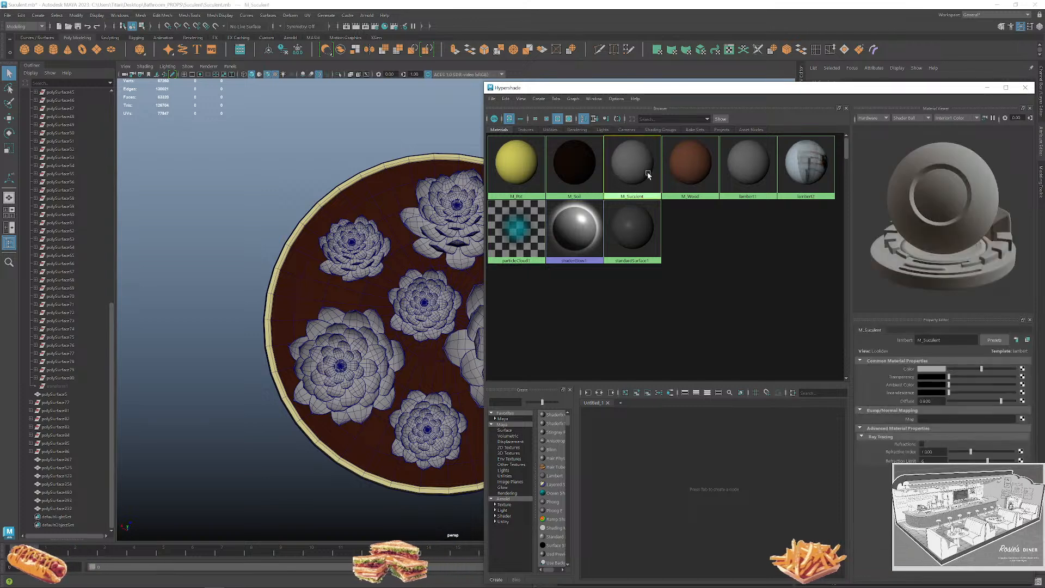
pyautogui.hotkey('ctrl', 'c')
pyautogui.hotkey('ctrl', 'v')
pyautogui.click(590, 246)
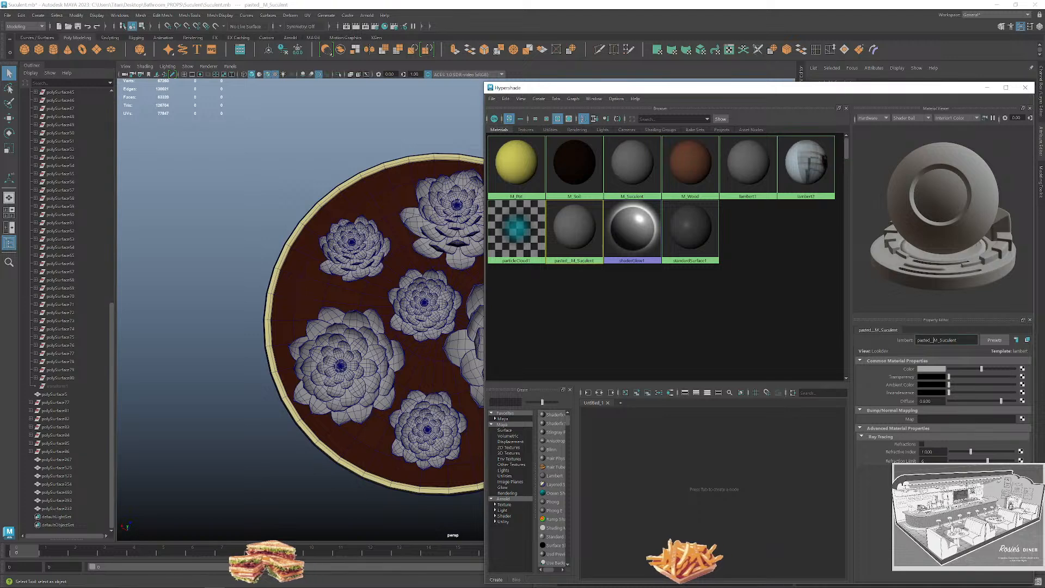
pyautogui.doubleClick(932, 339)
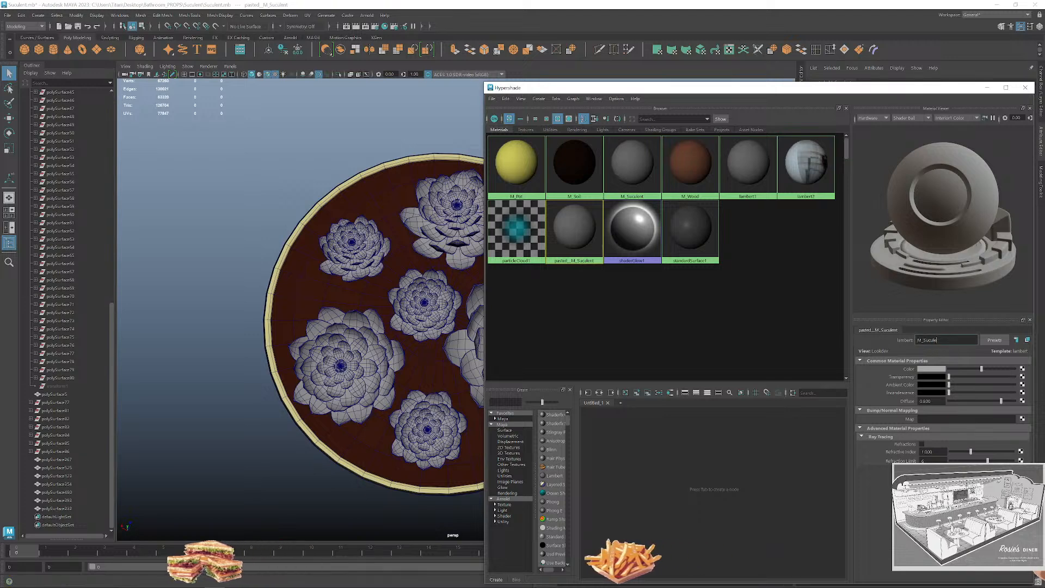
pyautogui.write('M_Suculet_2')
pyautogui.press('Return')
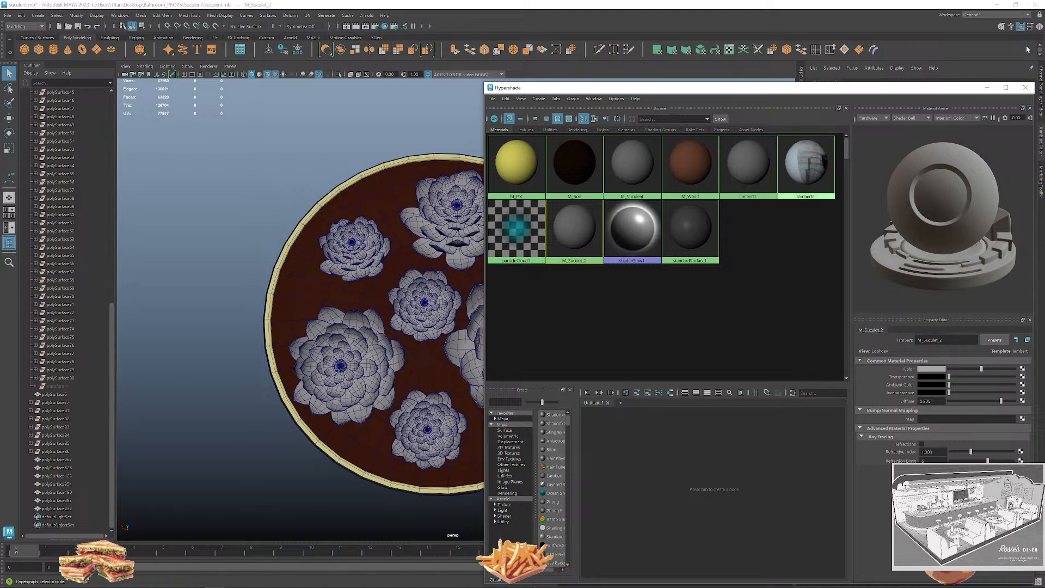
pyautogui.click(1025, 88)
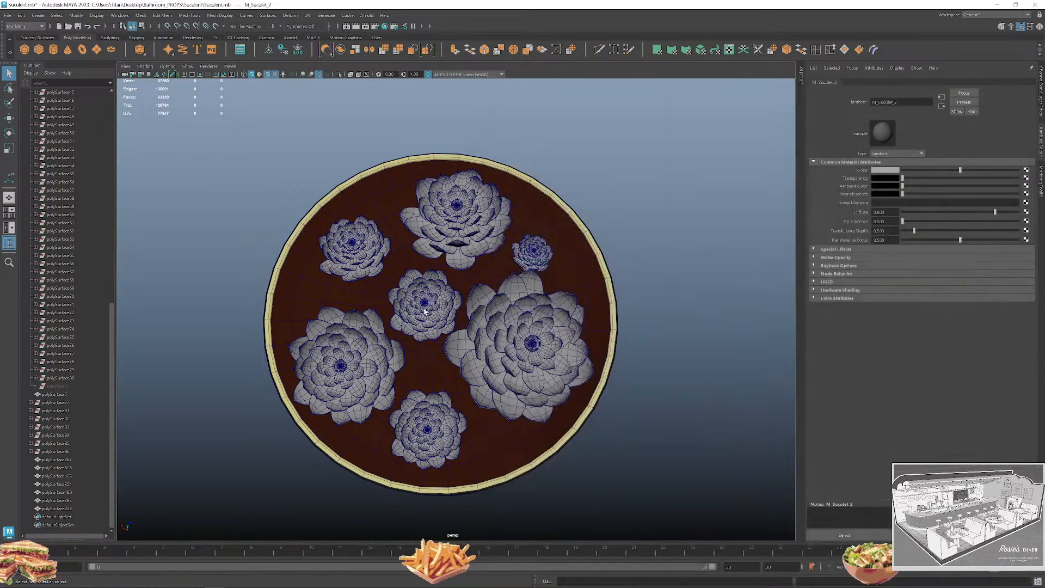
# Try selecting the two small rim succulents, the tiny one and the medium one as a group, and clear the selection.
pyautogui.click(530, 313)
pyautogui.click(422, 413)
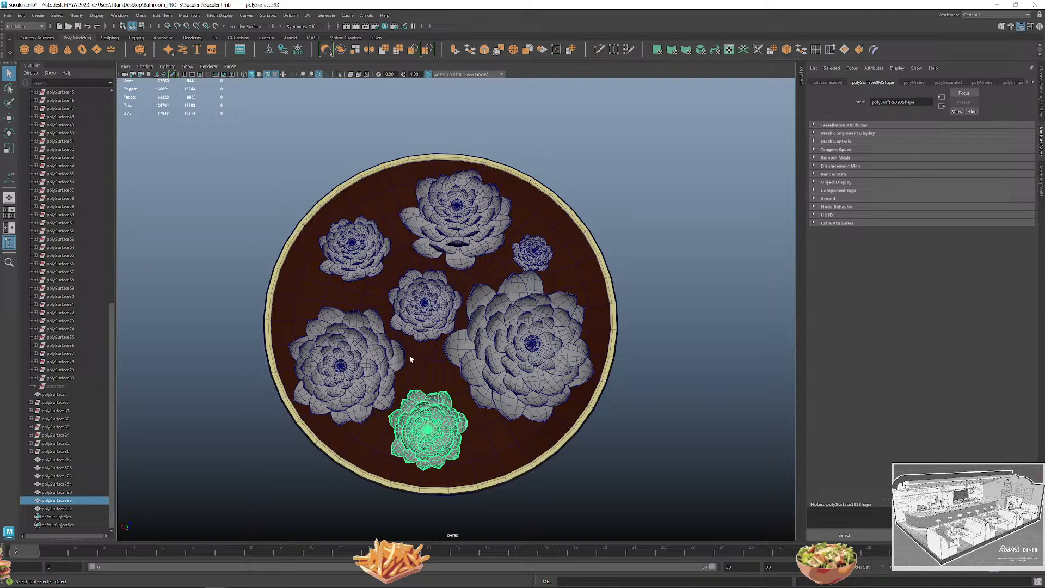
pyautogui.keyDown('shift'); pyautogui.click(365, 269); pyautogui.keyUp('shift')
pyautogui.keyDown('shift'); pyautogui.click(547, 253); pyautogui.keyUp('shift')
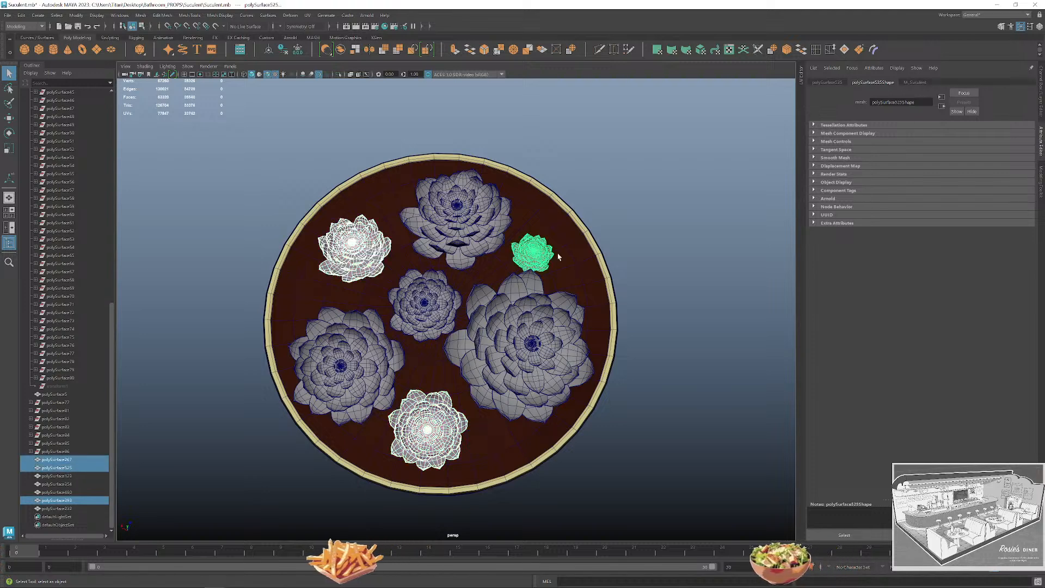
pyautogui.keyDown('shift'); pyautogui.click(449, 220); pyautogui.keyUp('shift')
pyautogui.click(620, 266)
# Try selecting the largest, second-largest, central and medium succulents as a group, and clear the selection.
pyautogui.click(449, 344)
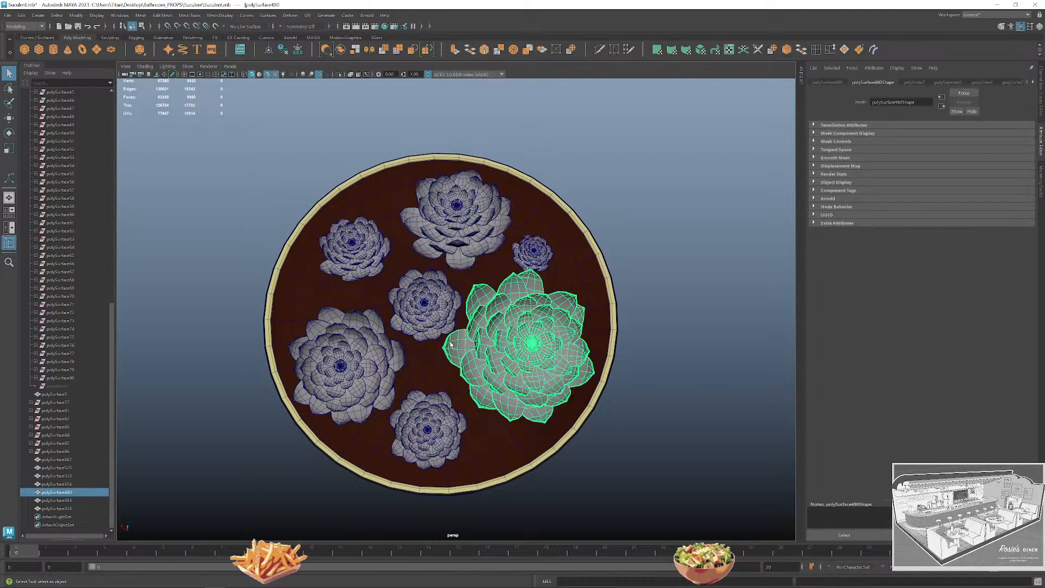
pyautogui.keyDown('shift'); pyautogui.click(402, 385); pyautogui.keyUp('shift')
pyautogui.keyDown('shift'); pyautogui.click(425, 304); pyautogui.keyUp('shift')
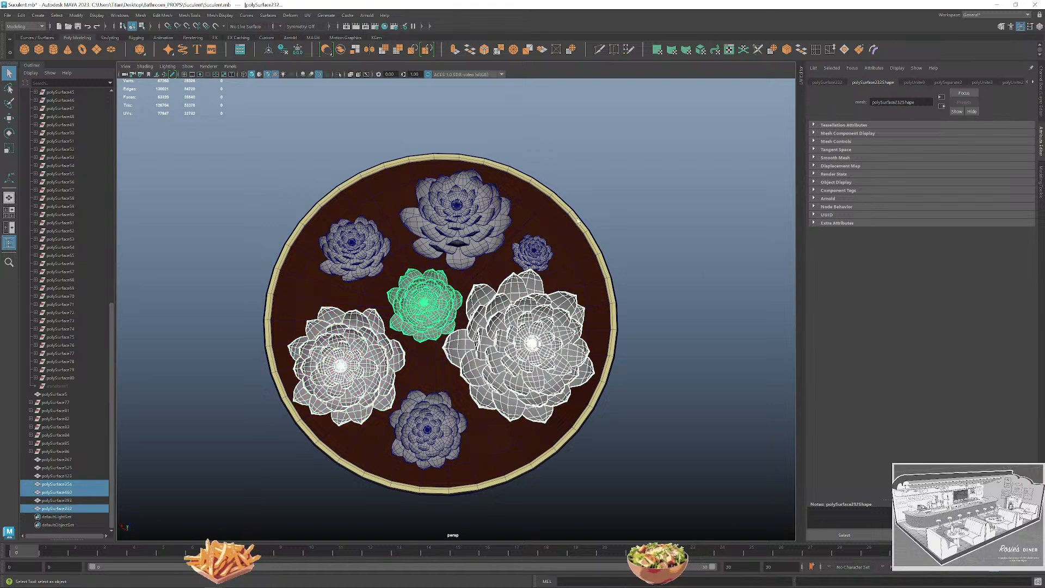
pyautogui.keyDown('shift'); pyautogui.click(509, 234); pyautogui.keyUp('shift')
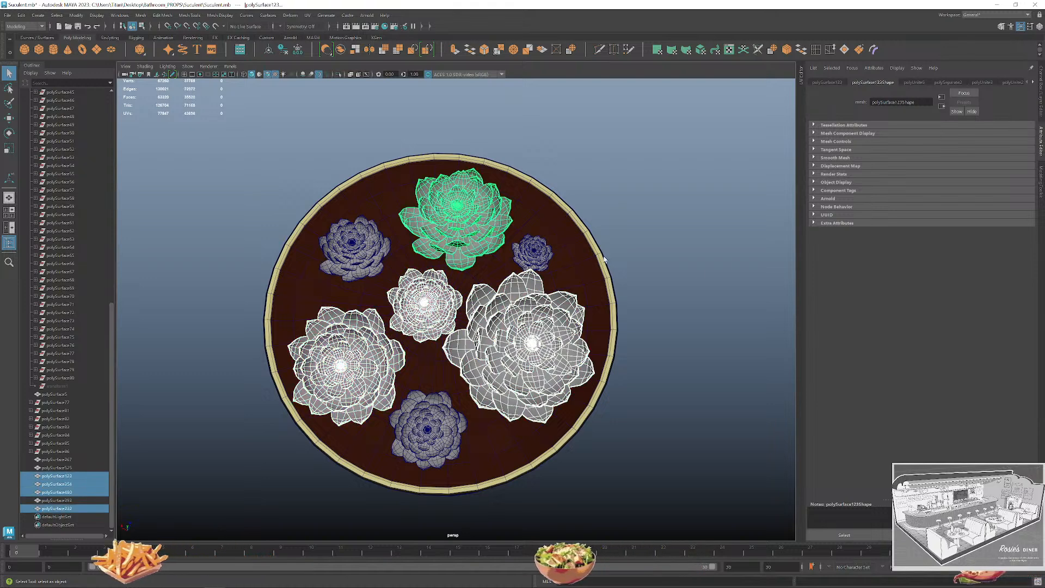
pyautogui.scroll(-2, 634, 275)
pyautogui.keyDown('alt'); pyautogui.moveTo(634, 276); pyautogui.dragTo(603, 244); pyautogui.keyUp('alt')
pyautogui.hotkey('ctrl', 'z')
pyautogui.click(603, 244)
# Group the two small rim succulents, the tiny one and the second-largest one in one selection.
pyautogui.click(395, 260)
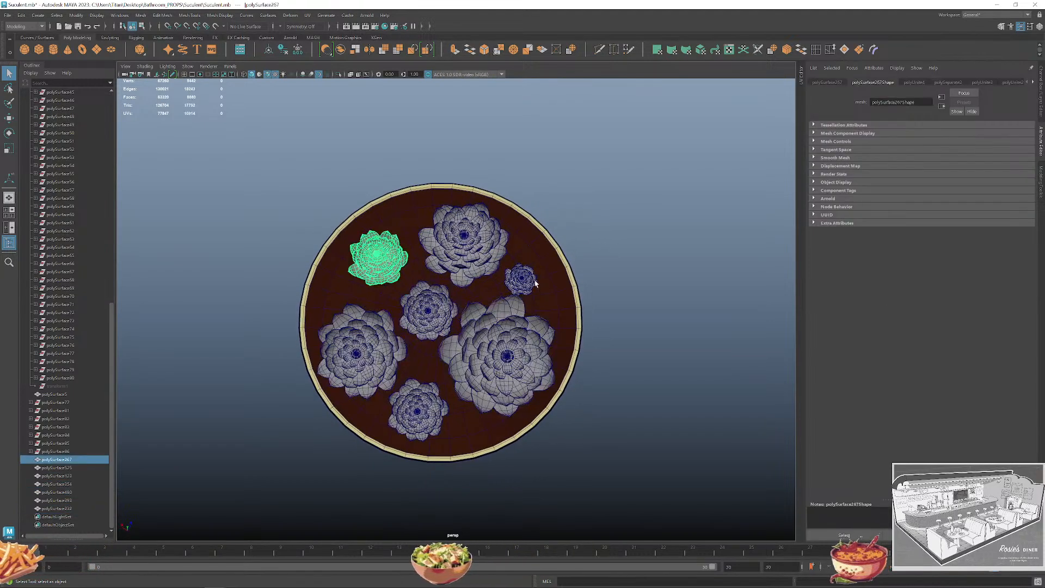
pyautogui.keyDown('shift'); pyautogui.click(535, 283); pyautogui.keyUp('shift')
pyautogui.keyDown('shift'); pyautogui.click(438, 406); pyautogui.keyUp('shift')
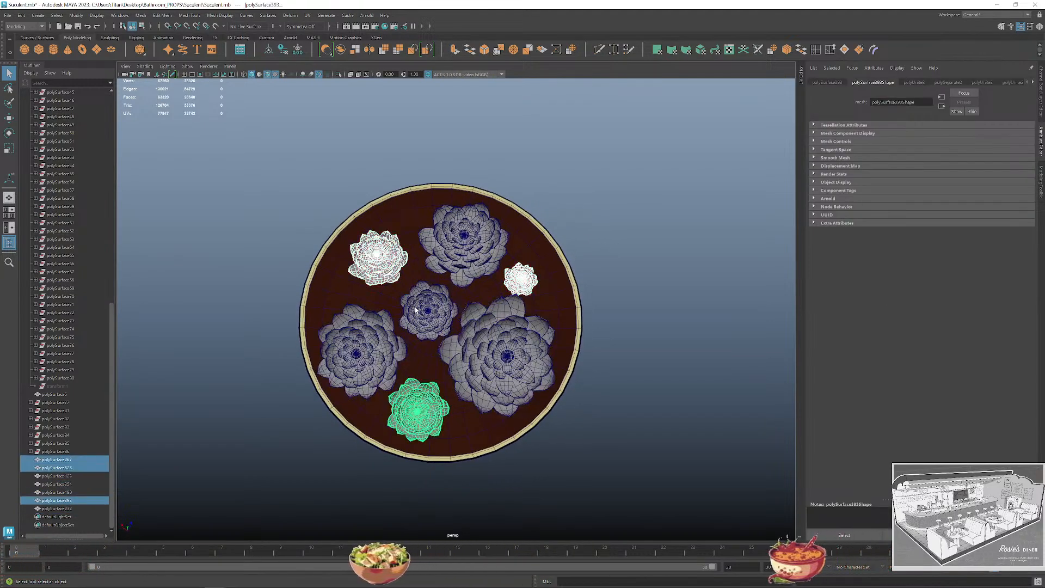
pyautogui.keyDown('shift'); pyautogui.click(381, 338); pyautogui.keyUp('shift')
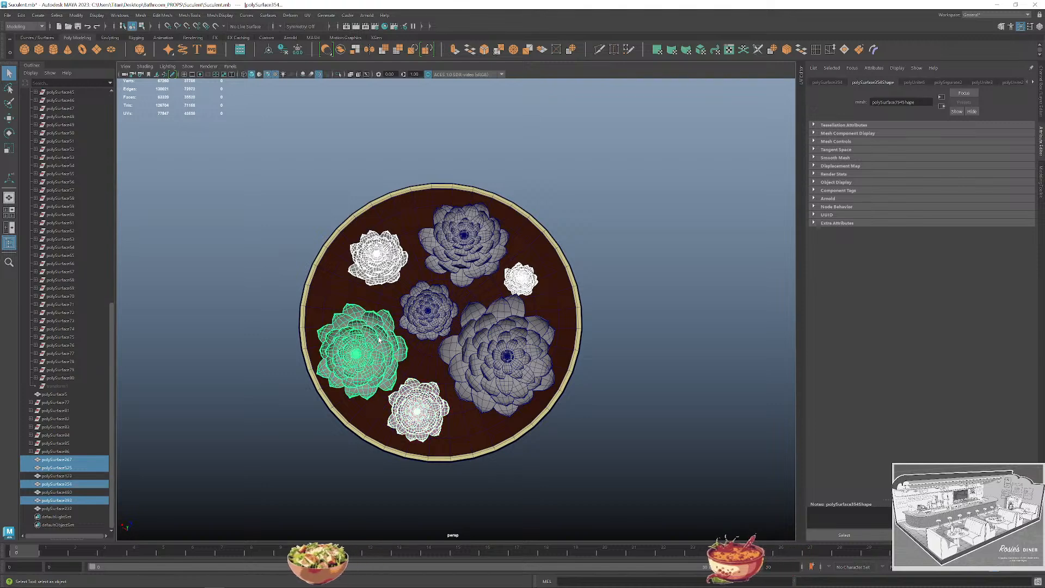
pyautogui.keyDown('alt'); pyautogui.moveTo(621, 255); pyautogui.dragTo(646, 302); pyautogui.keyUp('alt')
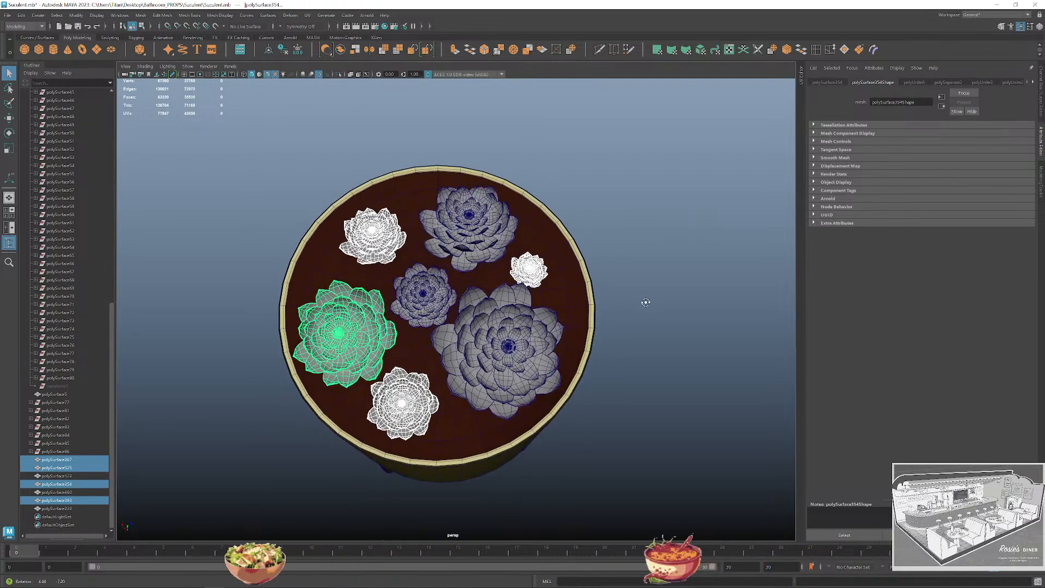
pyautogui.rightClick(322, 327)
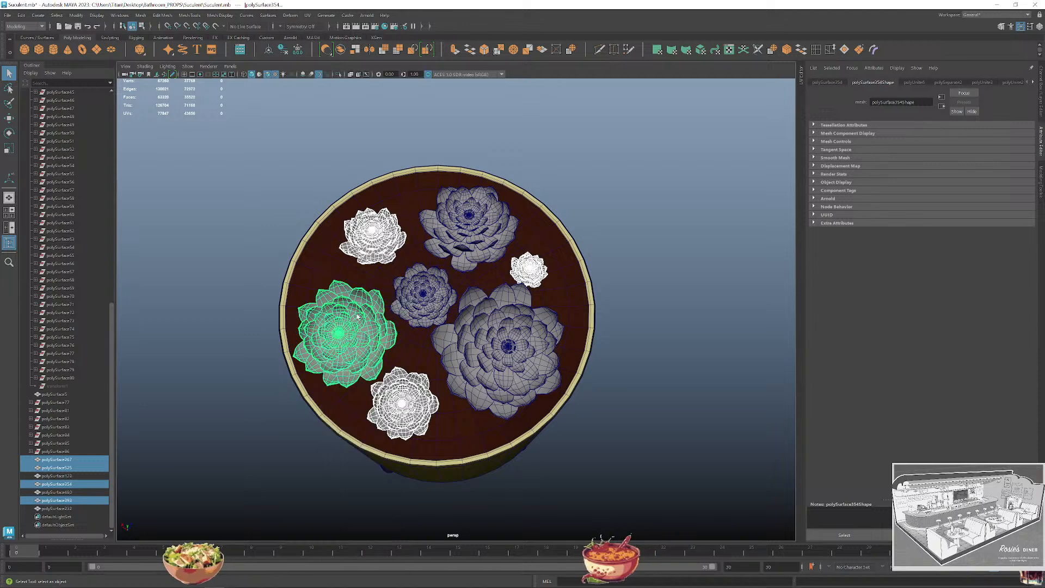
# Select the medium, central and largest succulents and try to assign them the duplicated material.
pyautogui.click(470, 240)
pyautogui.keyDown('shift'); pyautogui.click(424, 294); pyautogui.keyUp('shift')
pyautogui.keyDown('shift'); pyautogui.click(505, 326); pyautogui.keyUp('shift')
pyautogui.keyDown('shift'); pyautogui.moveTo(505, 326); pyautogui.dragTo(571, 539, button='right'); pyautogui.keyUp('shift')
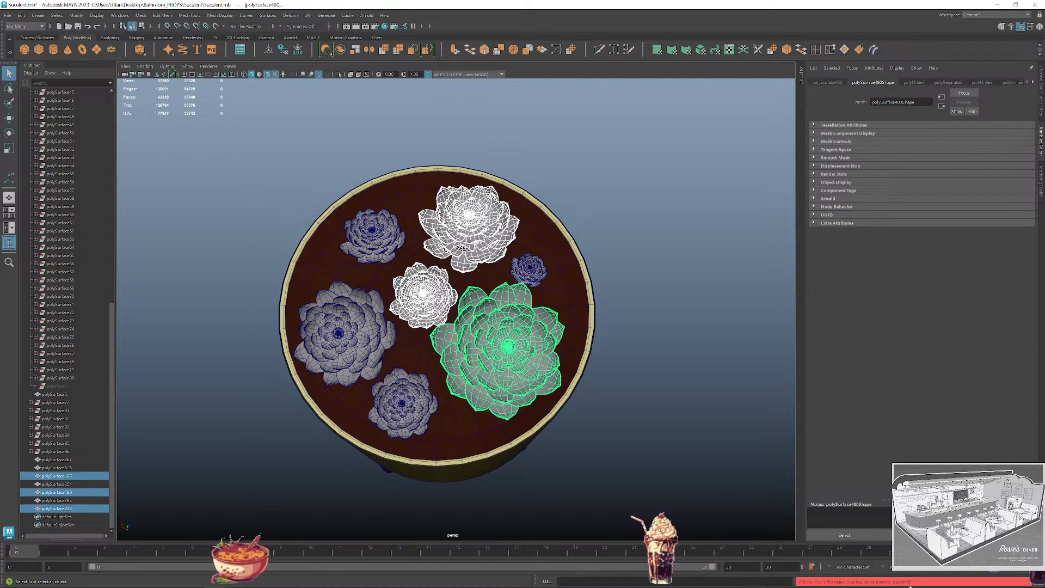
pyautogui.scroll(-2, 554, 420)
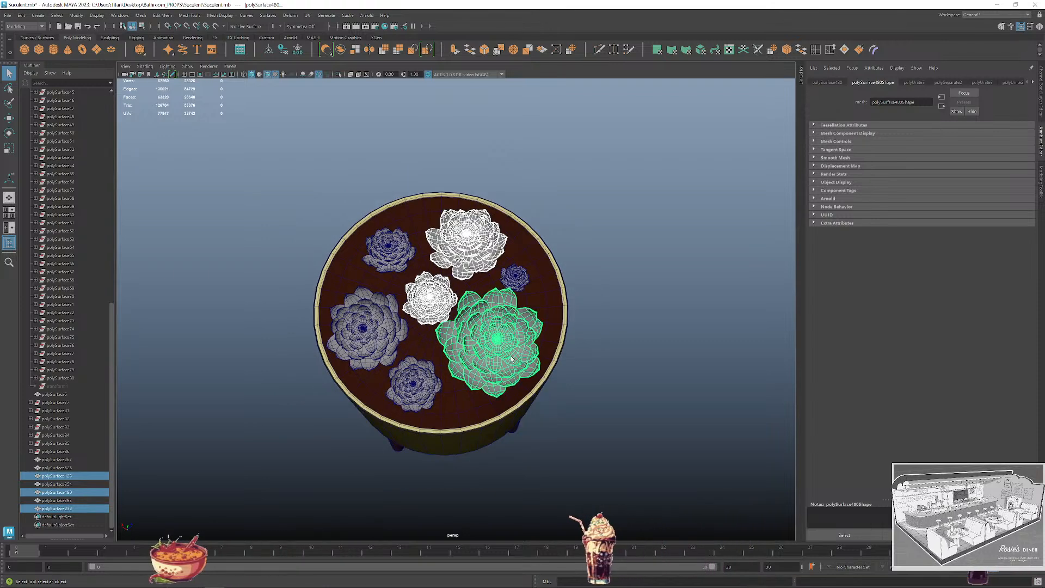
# Try assigning the duplicated material to the medium succulent alone and check its layout in the UV Editor.
pyautogui.click(554, 420)
pyautogui.click(460, 239)
pyautogui.moveTo(460, 239); pyautogui.dragTo(521, 478, button='right')
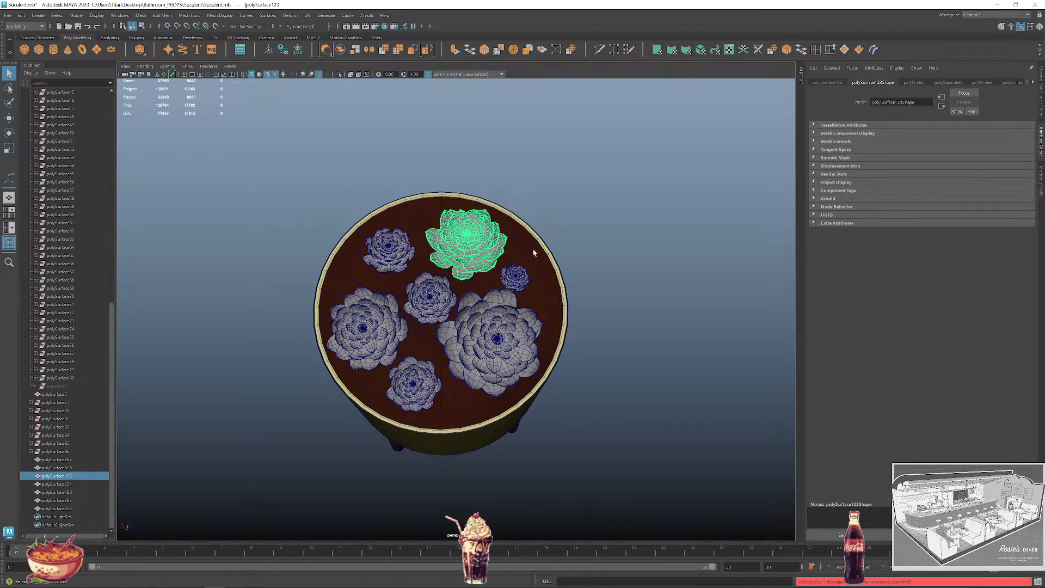
pyautogui.click(729, 50)
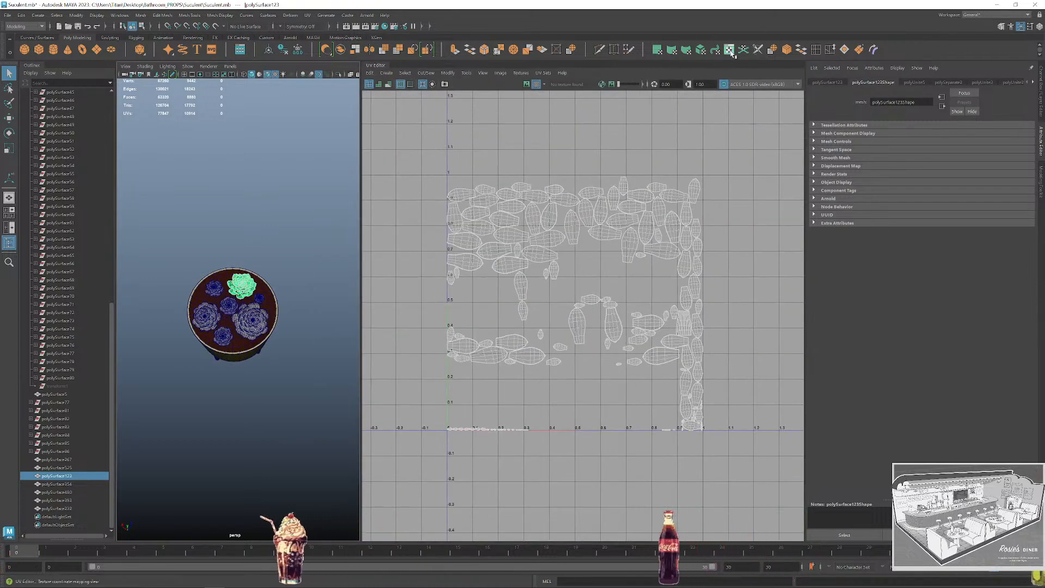
pyautogui.click(377, 65)
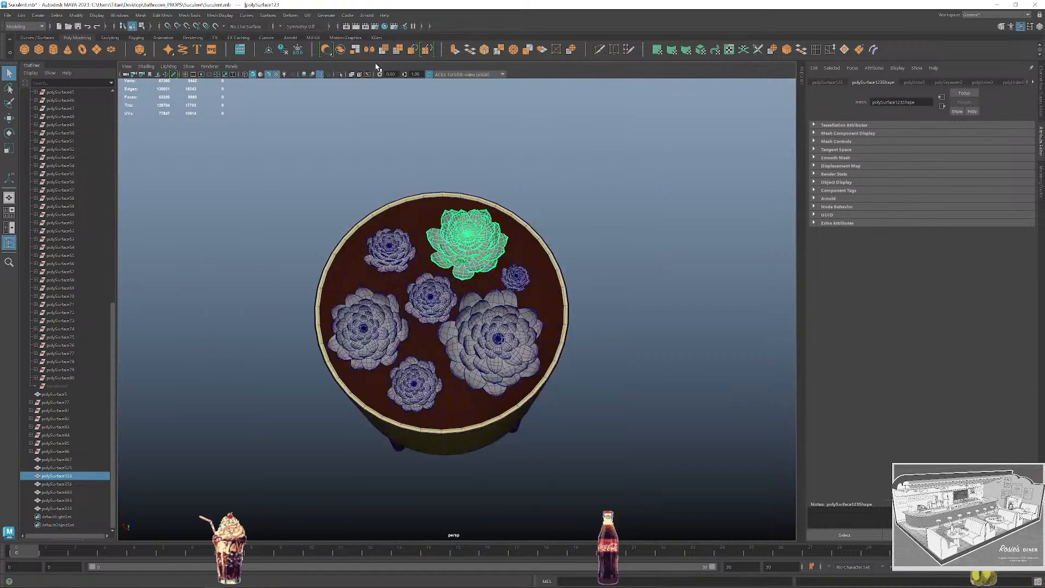
# Rename the M_Suculet_2 material M_Plant_2 in Hypershade and close it.
pyautogui.click(385, 27)
pyautogui.click(423, 75)
pyautogui.click(385, 26)
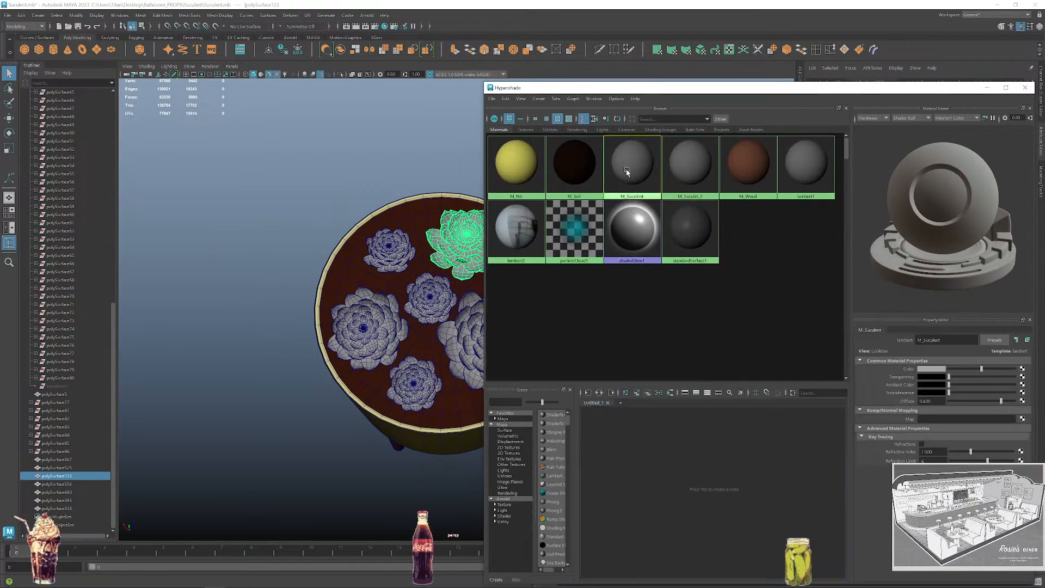
pyautogui.click(687, 180)
pyautogui.click(940, 339)
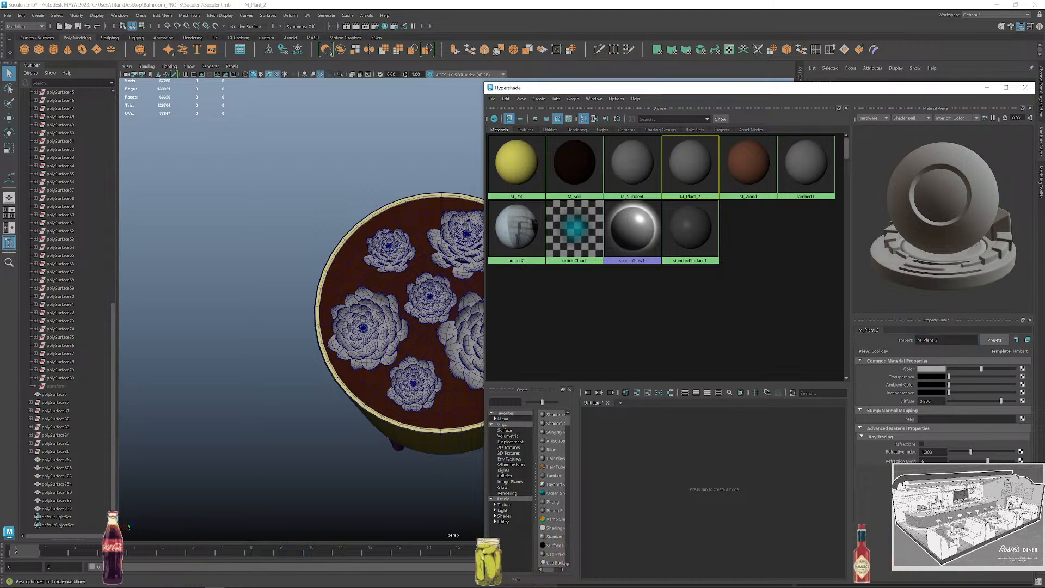
pyautogui.click(1026, 87)
pyautogui.scroll(2, 468, 280)
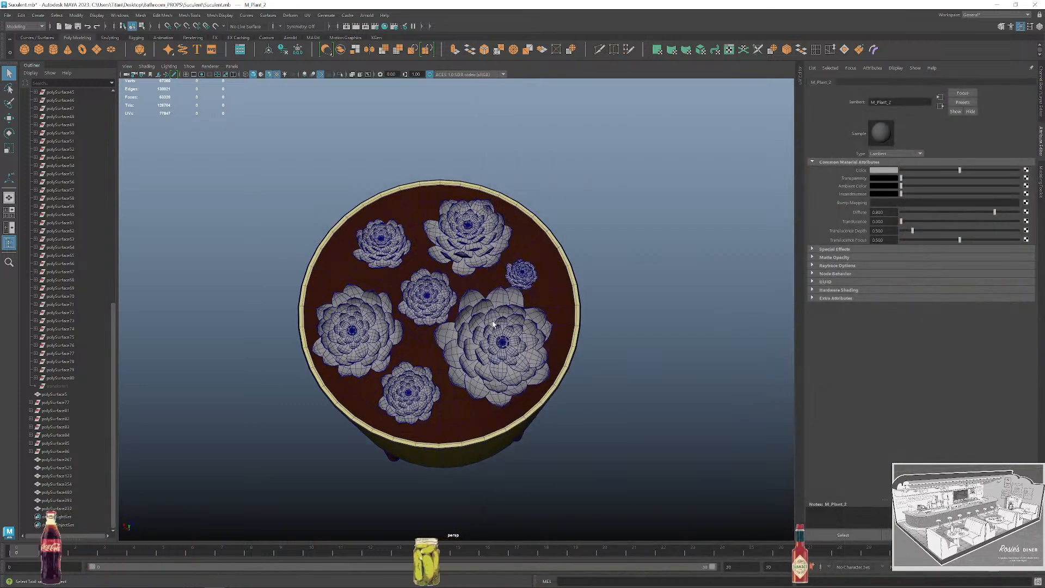
pyautogui.click(471, 288)
pyautogui.click(379, 325)
pyautogui.click(383, 243)
pyautogui.keyDown('shift'); pyautogui.click(416, 253); pyautogui.keyUp('shift')
pyautogui.keyDown('shift'); pyautogui.click(462, 236); pyautogui.keyUp('shift')
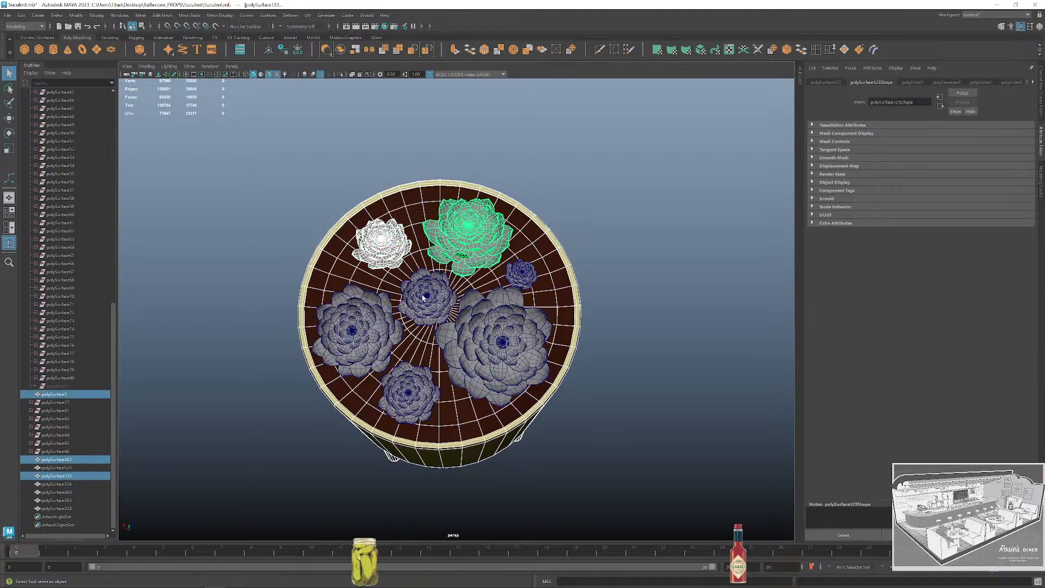
pyautogui.keyDown('shift'); pyautogui.click(427, 295); pyautogui.keyUp('shift')
pyautogui.click(709, 242)
# Reselect all seven succulents without the pot, reassign an existing material to them, and clear the selection.
pyautogui.click(465, 239)
pyautogui.keyDown('shift'); pyautogui.click(381, 242); pyautogui.keyUp('shift')
pyautogui.keyDown('shift'); pyautogui.click(426, 297); pyautogui.keyUp('shift')
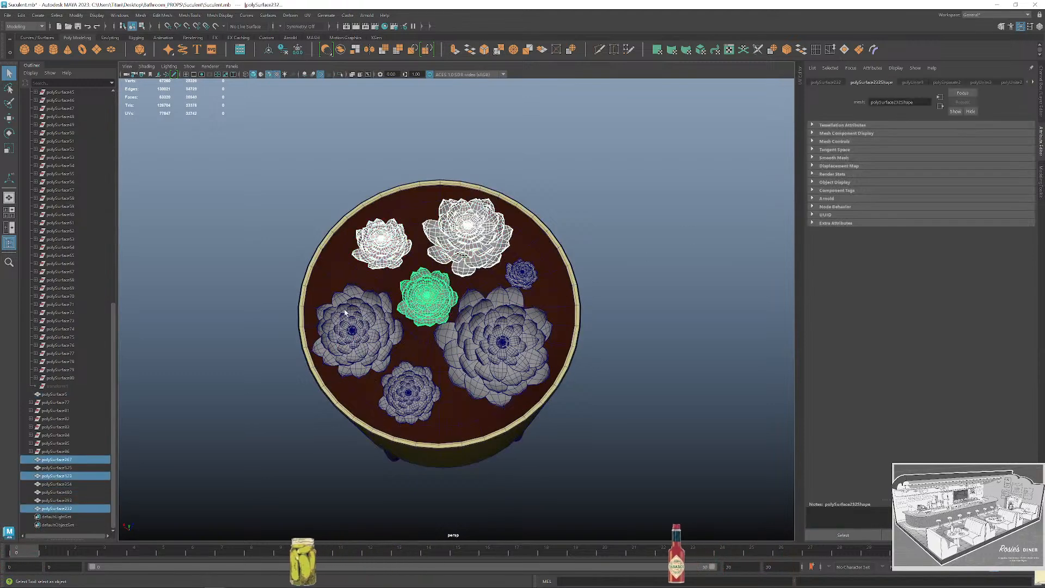
pyautogui.keyDown('shift'); pyautogui.click(352, 329); pyautogui.keyUp('shift')
pyautogui.keyDown('shift'); pyautogui.click(409, 392); pyautogui.keyUp('shift')
pyautogui.keyDown('shift'); pyautogui.click(503, 347); pyautogui.keyUp('shift')
pyautogui.keyDown('shift'); pyautogui.click(525, 275); pyautogui.keyUp('shift')
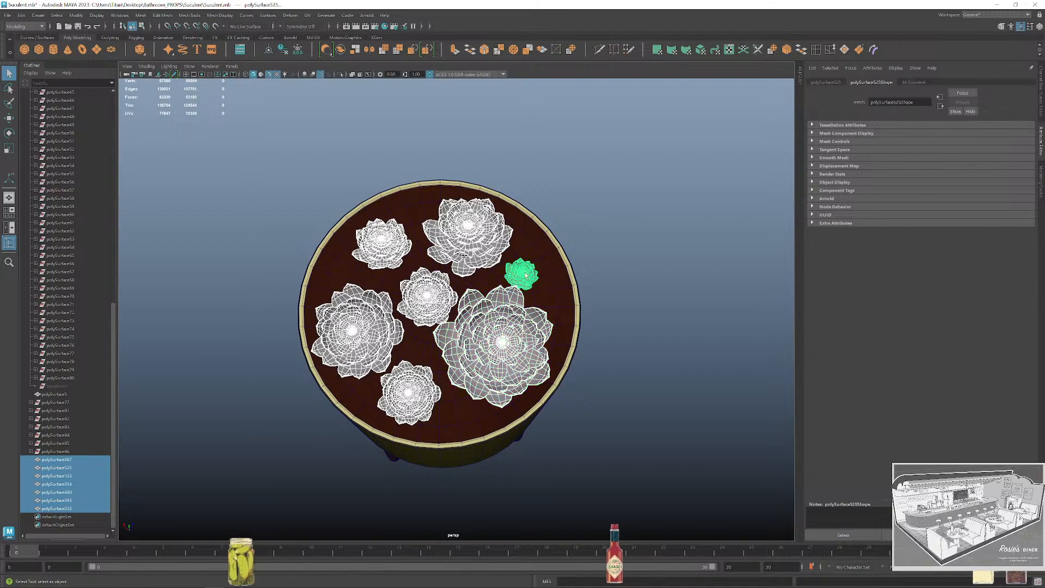
pyautogui.moveTo(529, 503); pyautogui.dragTo(573, 518, button='right')
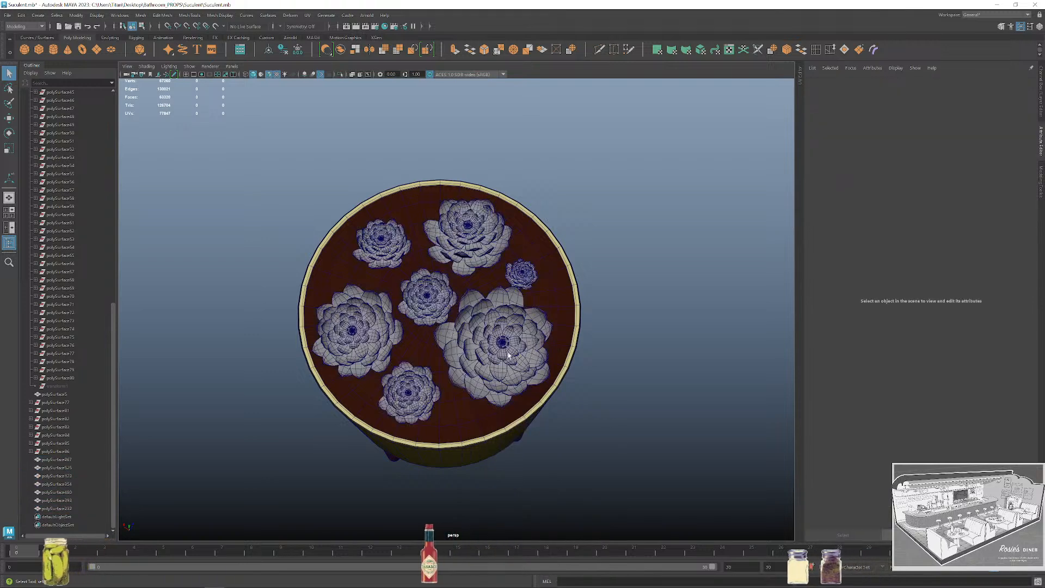
pyautogui.click(382, 325)
pyautogui.keyDown('shift'); pyautogui.click(467, 235); pyautogui.keyUp('shift')
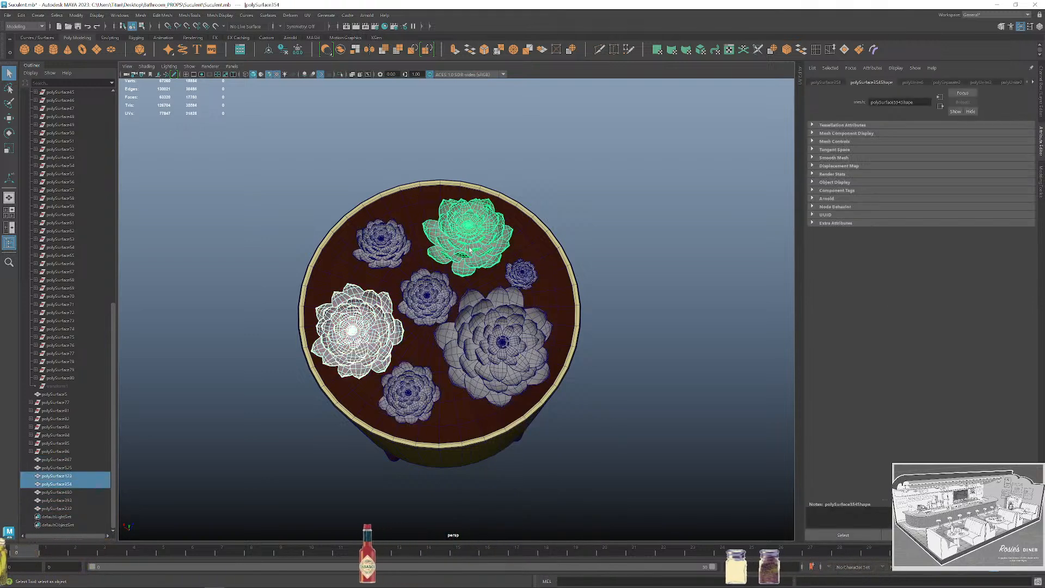
pyautogui.keyDown('shift'); pyautogui.click(427, 297); pyautogui.keyUp('shift')
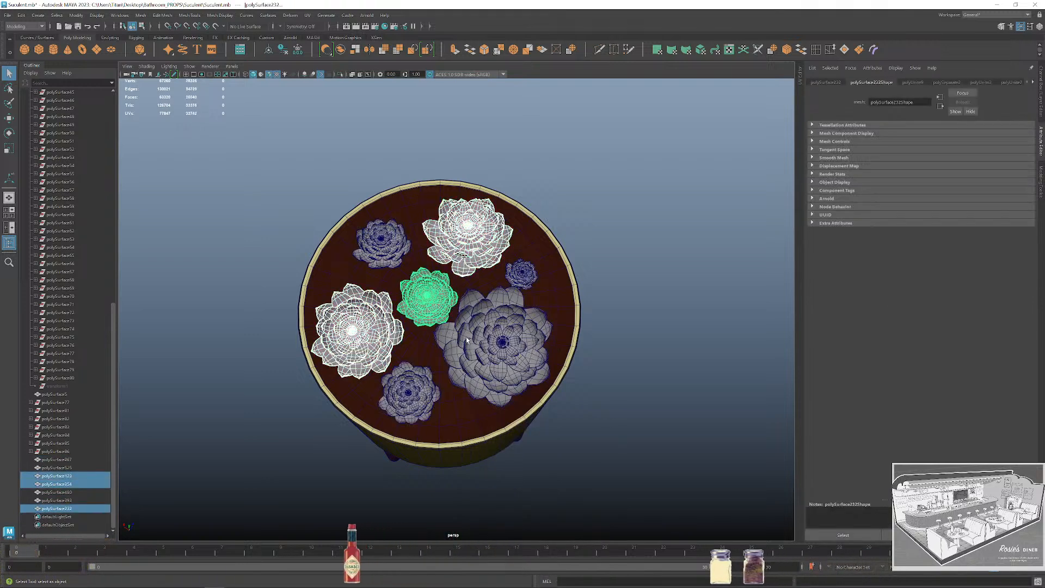
pyautogui.click(501, 323)
pyautogui.keyDown('shift'); pyautogui.click(427, 297); pyautogui.keyUp('shift')
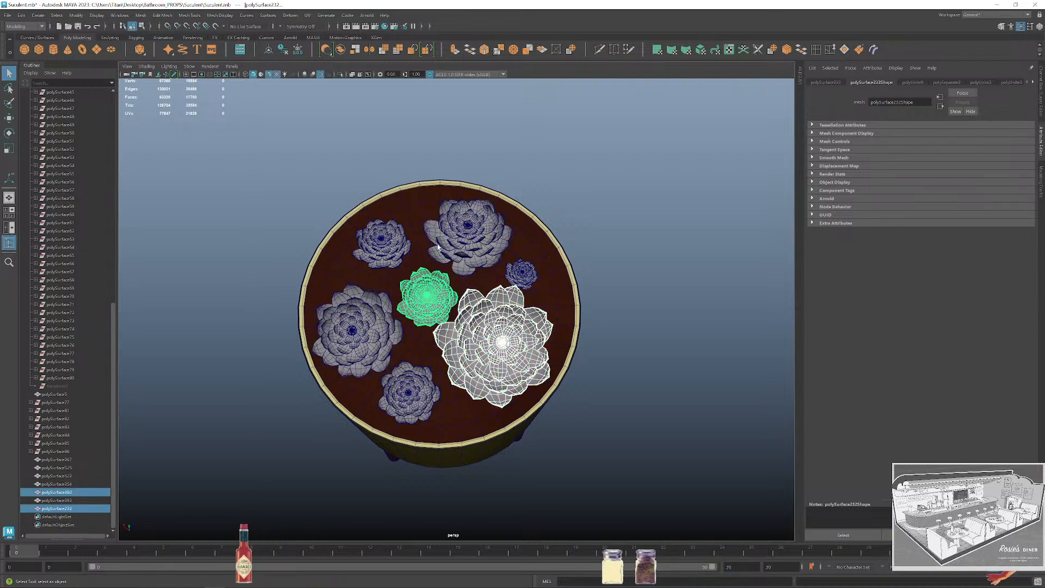
pyautogui.keyDown('shift'); pyautogui.click(383, 251); pyautogui.keyUp('shift')
# Try assigning an existing material to the medium left-hand, central and largest succulents, and clear the selection.
pyautogui.click(352, 330)
pyautogui.keyDown('shift'); pyautogui.click(428, 296); pyautogui.keyUp('shift')
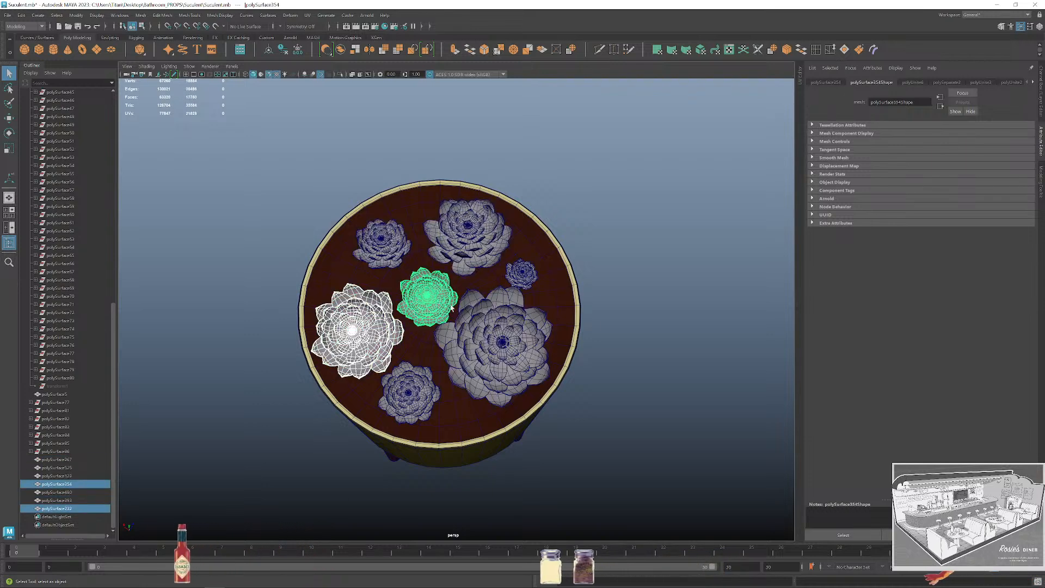
pyautogui.keyDown('shift'); pyautogui.click(463, 339); pyautogui.keyUp('shift')
pyautogui.moveTo(426, 296); pyautogui.dragTo(497, 519, button='right')
pyautogui.keyDown('alt'); pyautogui.moveTo(653, 364); pyautogui.dragTo(605, 408, button='right'); pyautogui.keyUp('alt')
pyautogui.keyDown('alt'); pyautogui.moveTo(605, 408); pyautogui.dragTo(613, 346); pyautogui.keyUp('alt')
pyautogui.click(612, 346)
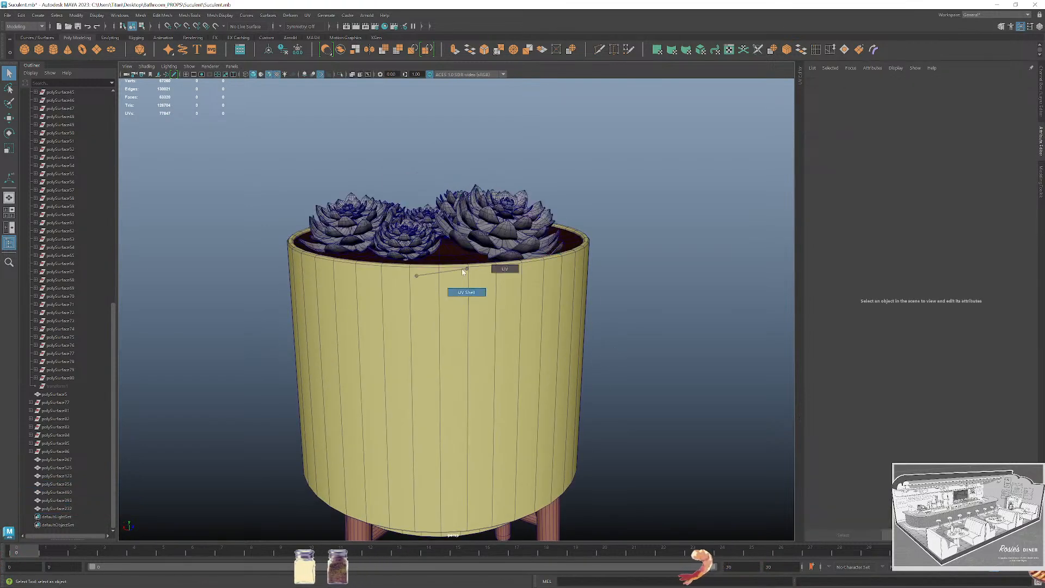
# Select the whole pot with its stand and all succulents, delete their construction history, and clear the selection.
pyautogui.moveTo(463, 272); pyautogui.dragTo(468, 250, button='right')
pyautogui.scroll(-3, 604, 311)
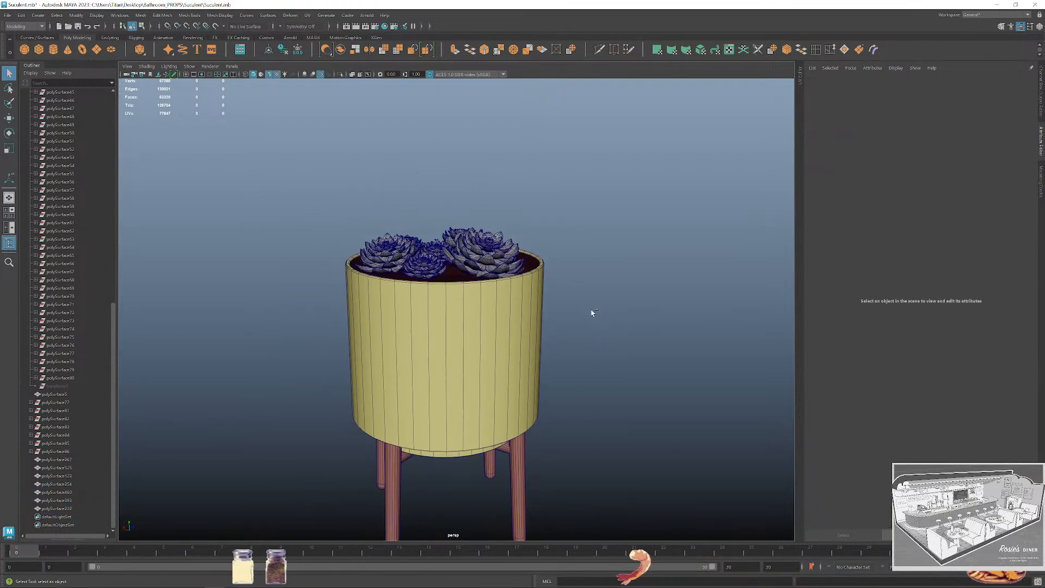
pyautogui.scroll(-3, 516, 284)
pyautogui.moveTo(493, 426); pyautogui.dragTo(477, 307)
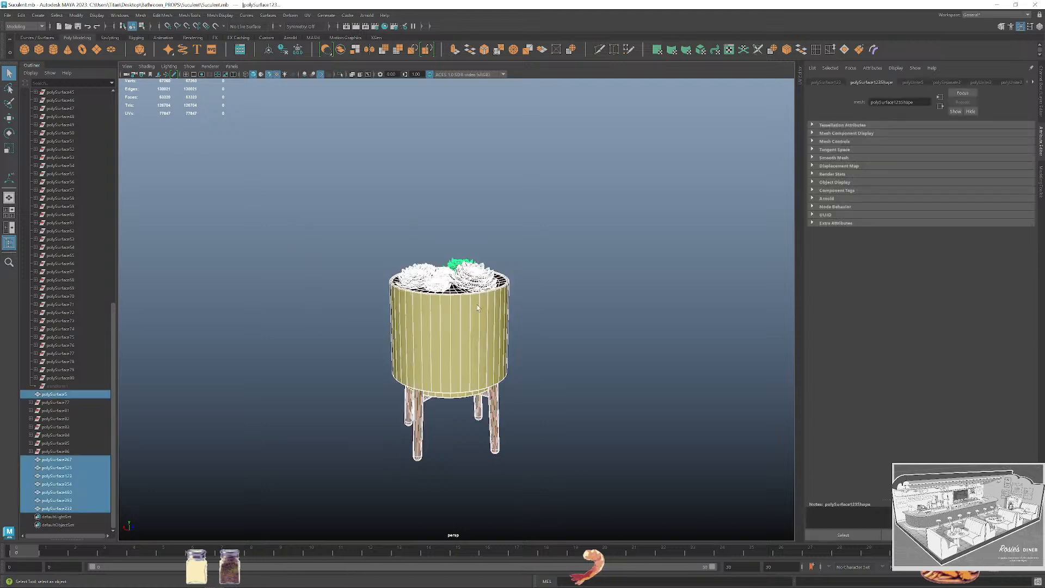
pyautogui.click(283, 50)
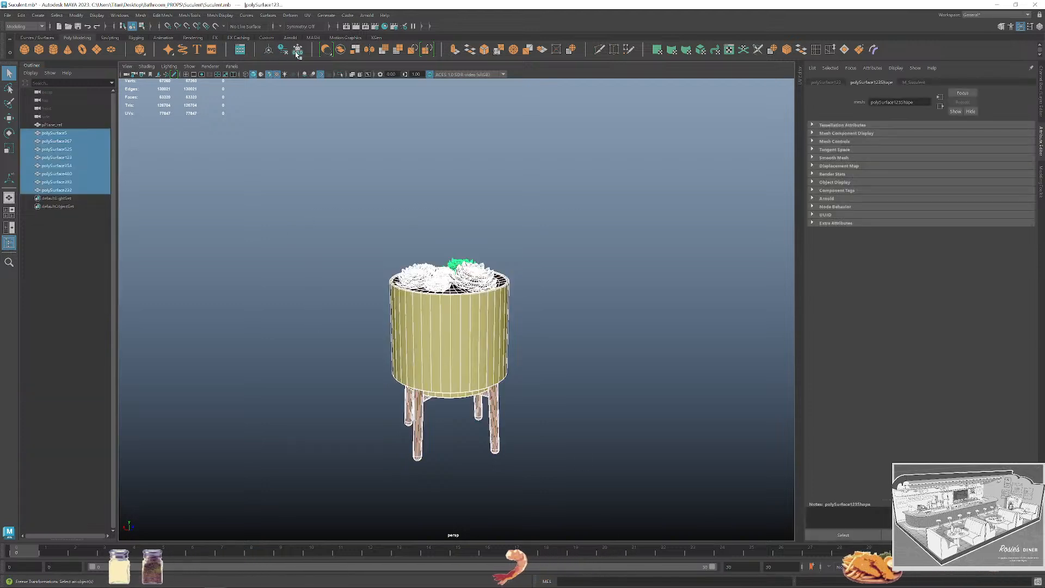
pyautogui.scroll(3, 548, 229)
pyautogui.click(575, 240)
# Select the medium succulent on the left side of the pot.
pyautogui.scroll(3, 582, 253)
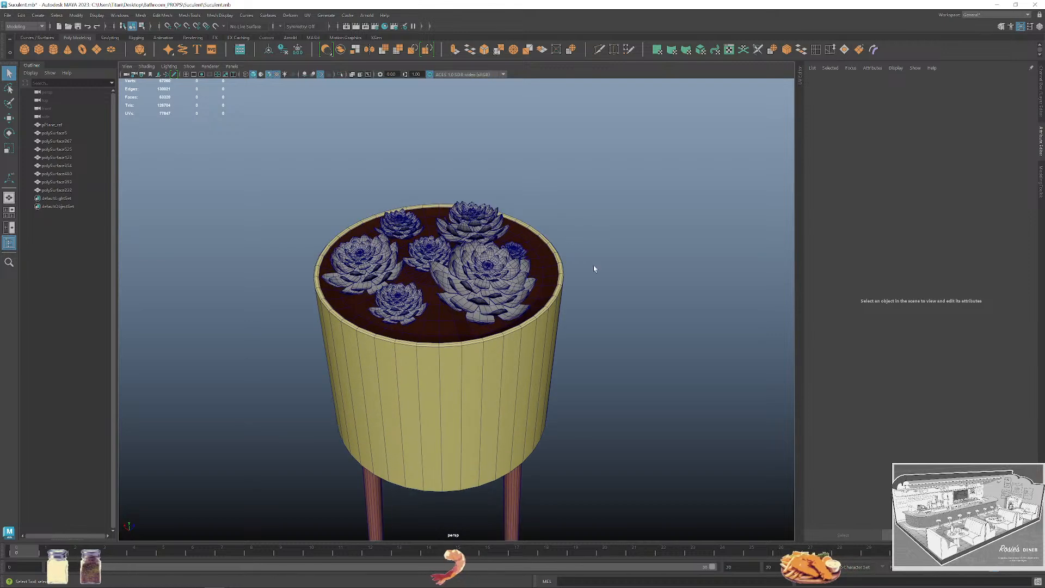
pyautogui.keyDown('alt'); pyautogui.moveTo(593, 265); pyautogui.dragTo(585, 273); pyautogui.keyUp('alt')
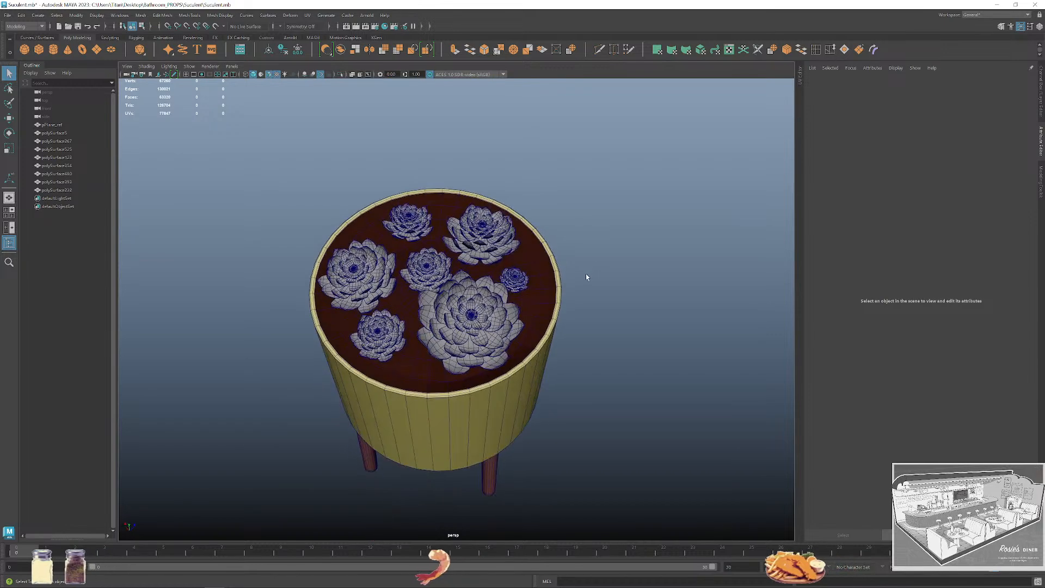
pyautogui.click(379, 285)
pyautogui.keyDown('alt'); pyautogui.moveTo(555, 213); pyautogui.dragTo(511, 251); pyautogui.keyUp('alt')
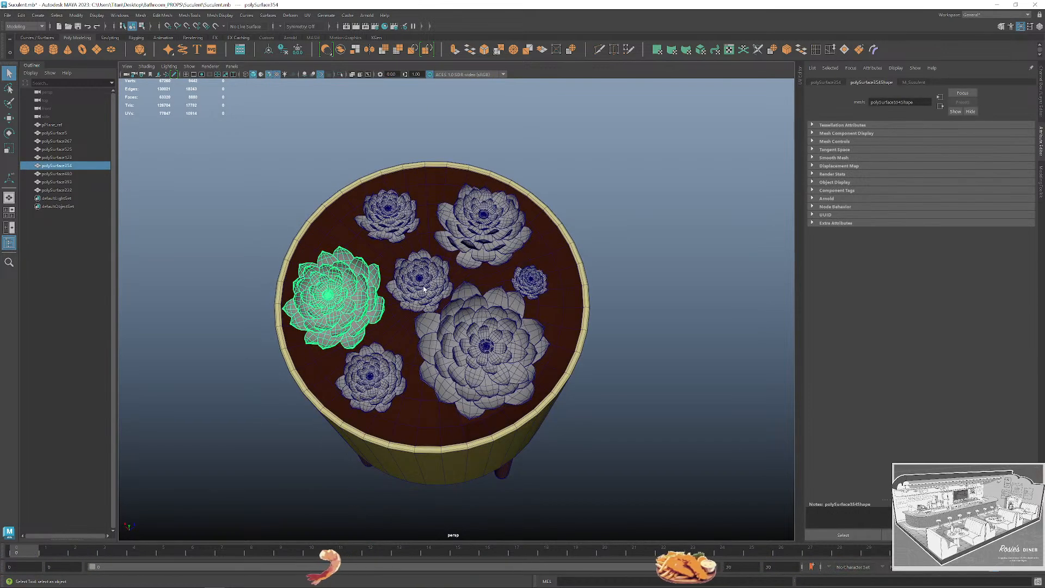
# Assign one new Lambert material to the left, centre and large lower-right succulents.
pyautogui.keyDown('shift'); pyautogui.click(404, 278); pyautogui.keyUp('shift')
pyautogui.keyDown('shift'); pyautogui.click(464, 344); pyautogui.keyUp('shift')
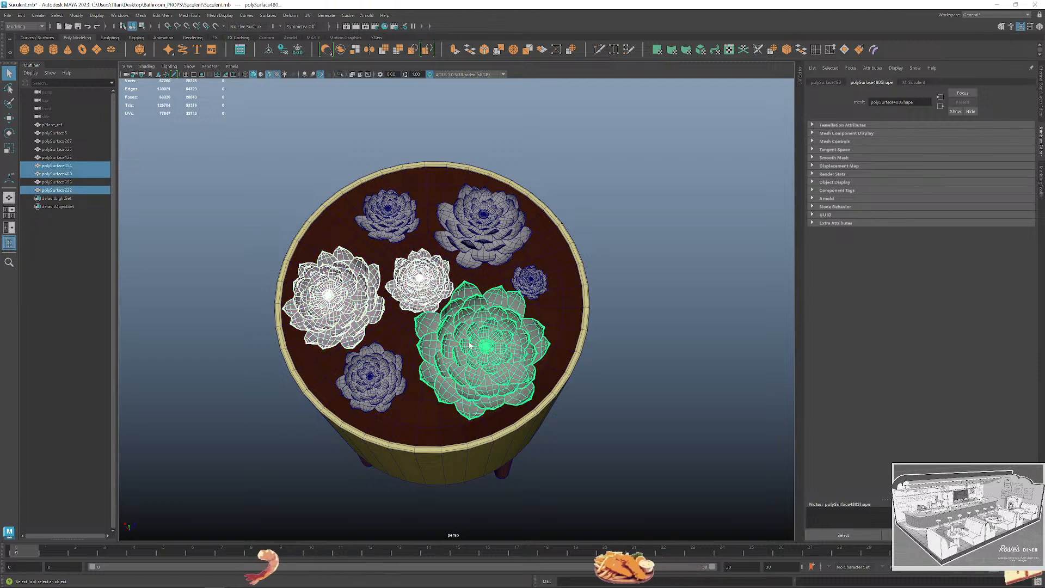
pyautogui.rightClick(469, 343)
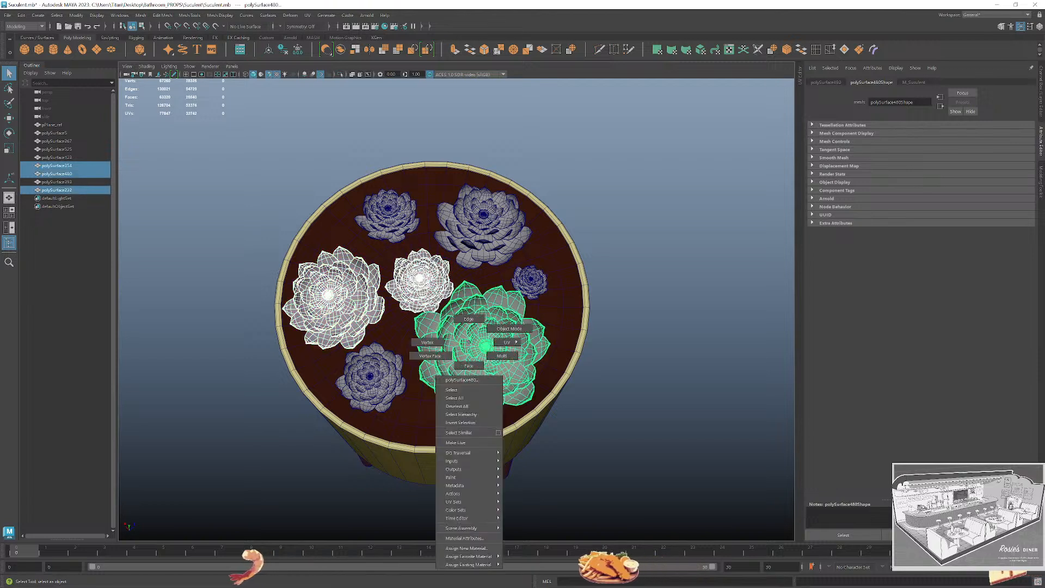
pyautogui.moveTo(487, 564)
pyautogui.click(530, 518)
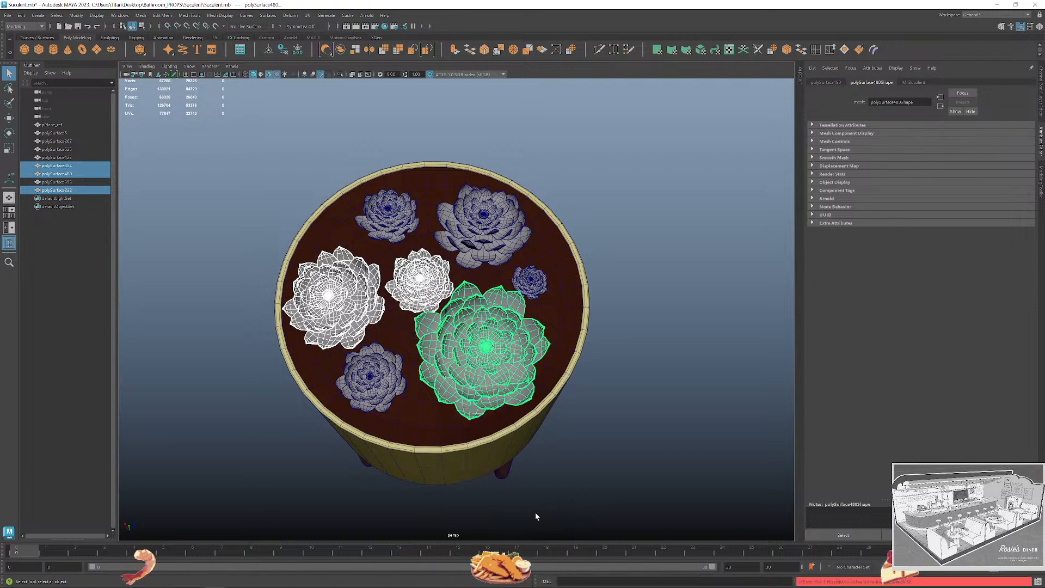
pyautogui.rightClick(486, 348)
pyautogui.moveTo(490, 573)
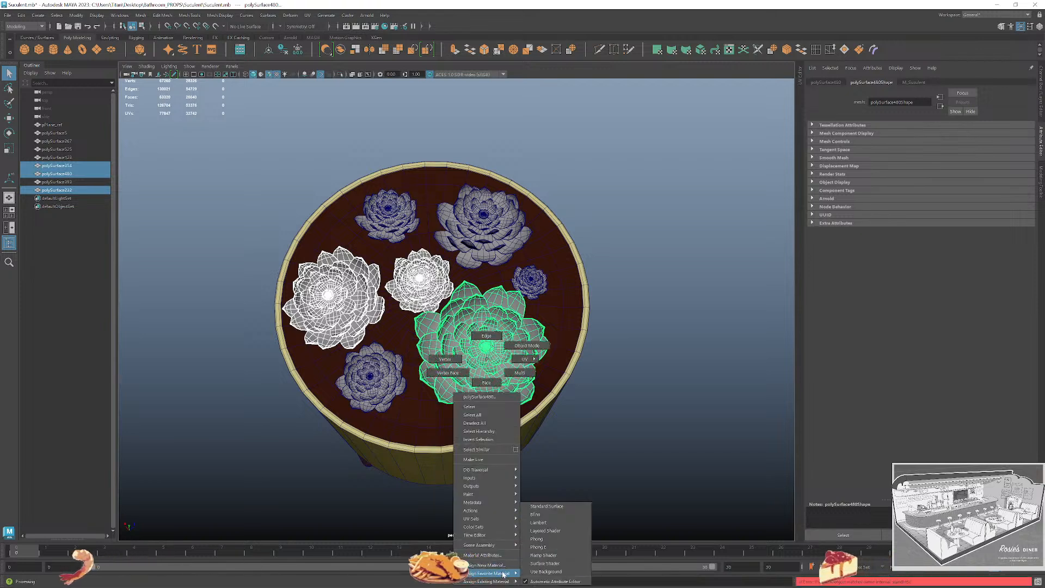
pyautogui.click(553, 523)
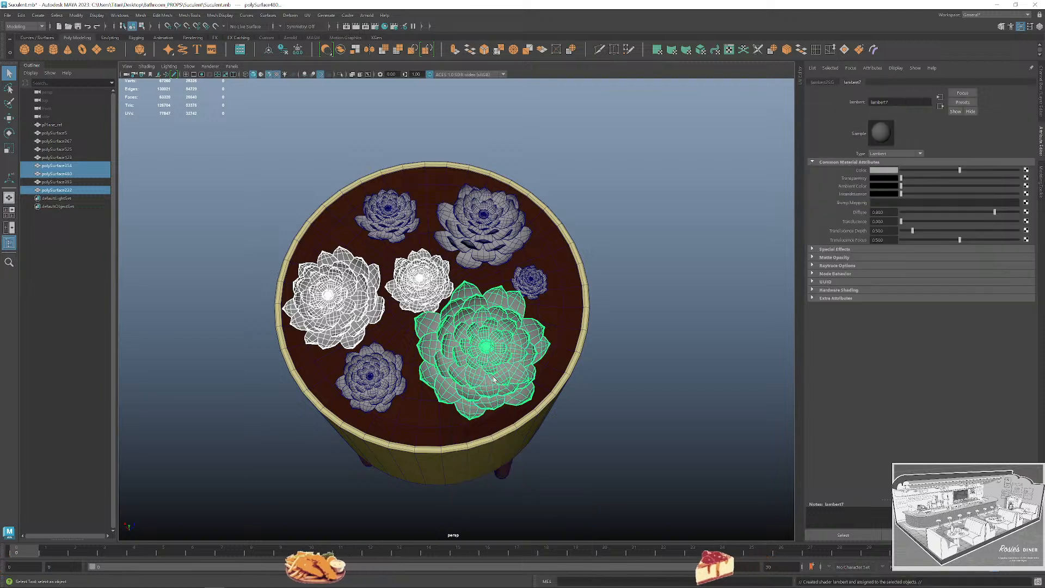
# Name the new material M_plant_green and set its color to a saturated green.
pyautogui.write('M_plan')
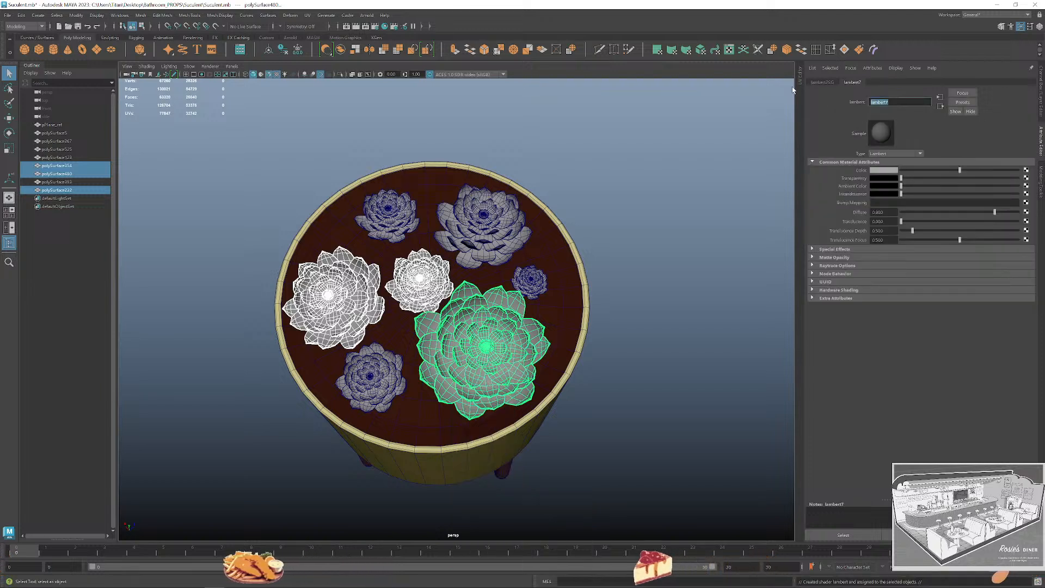
pyautogui.write('t_green')
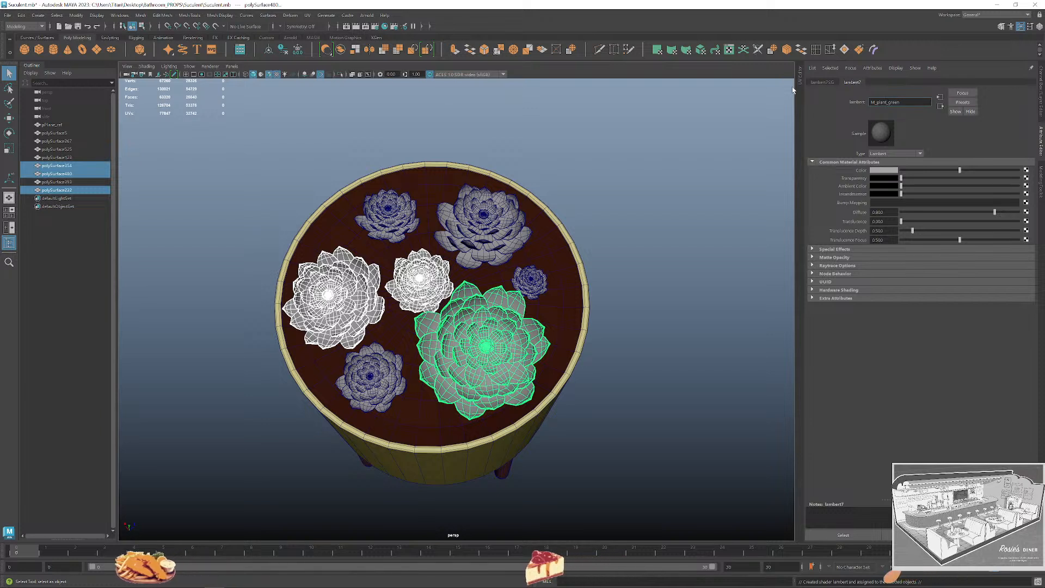
pyautogui.press('Return')
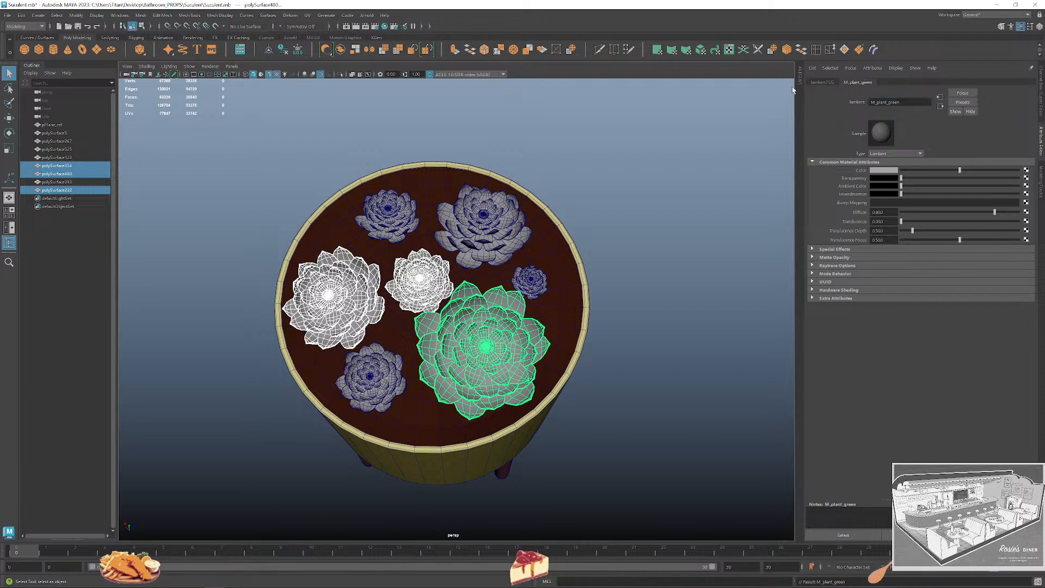
pyautogui.click(890, 173)
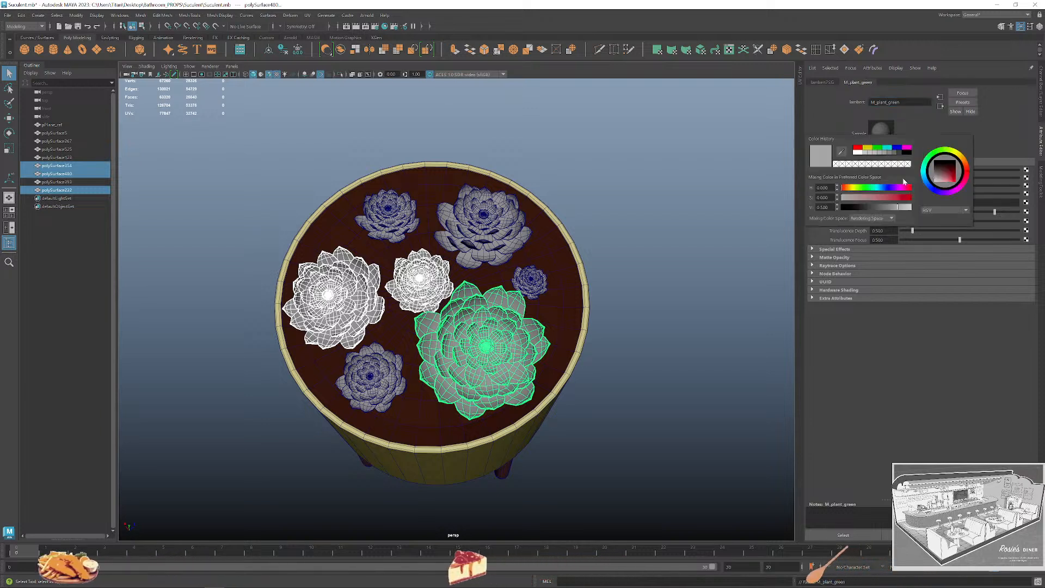
pyautogui.click(906, 198)
pyautogui.click(607, 234)
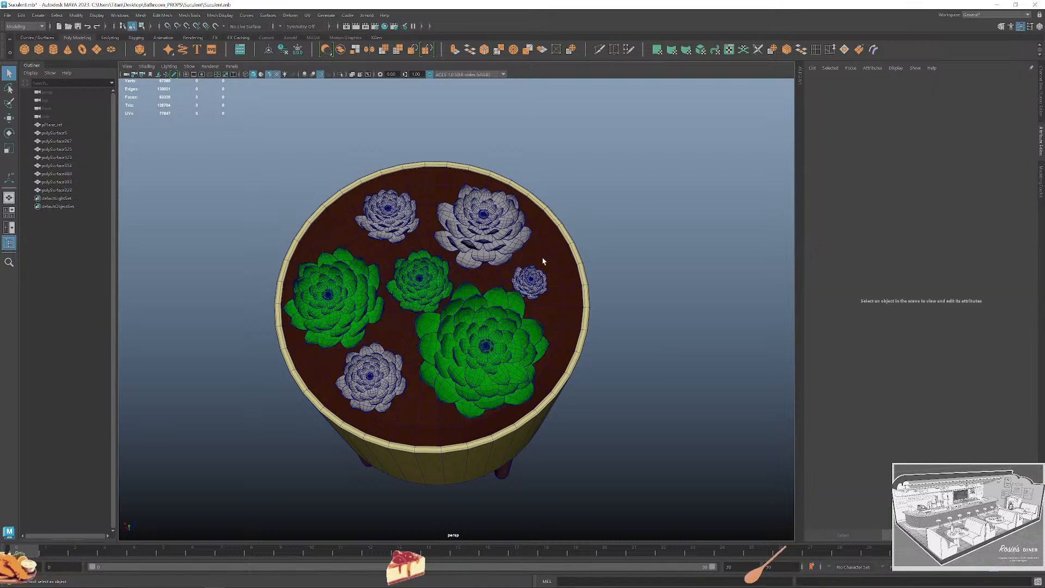
# Set the color of the M_Suculent material on the remaining grey succulents to magenta.
pyautogui.scroll(2, 543, 261)
pyautogui.click(356, 384)
pyautogui.keyDown('shift'); pyautogui.click(376, 195); pyautogui.keyUp('shift')
pyautogui.keyDown('shift'); pyautogui.click(468, 201); pyautogui.keyUp('shift')
pyautogui.click(420, 203)
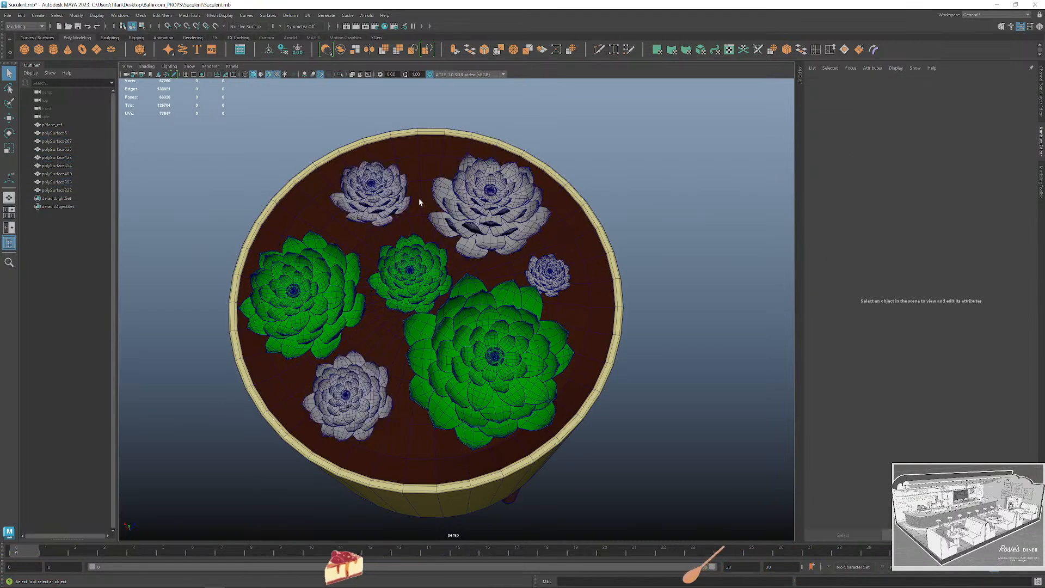
pyautogui.click(420, 203)
pyautogui.click(489, 200)
pyautogui.moveTo(489, 201); pyautogui.dragTo(503, 397, button='right')
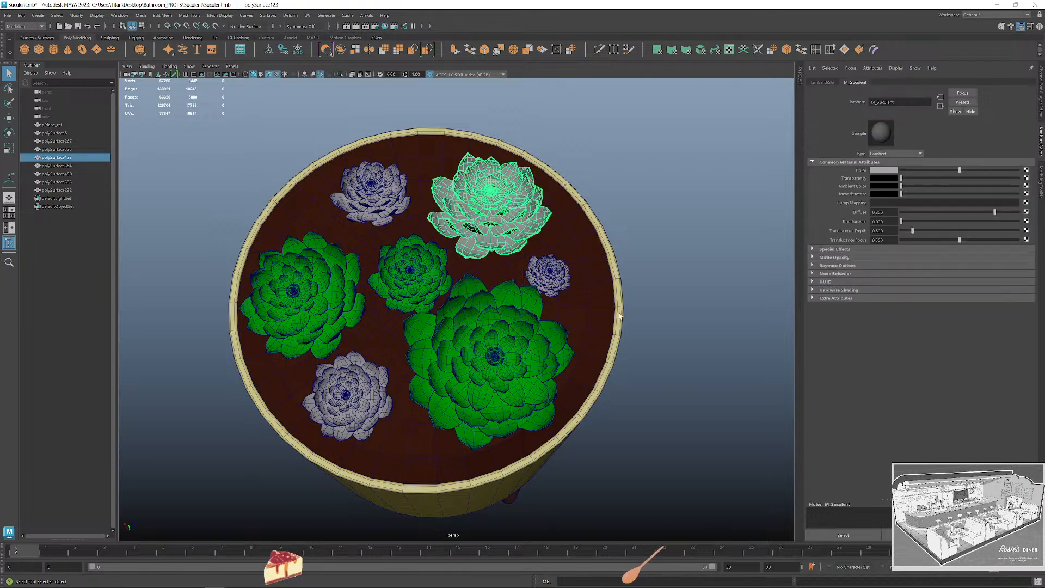
pyautogui.click(888, 173)
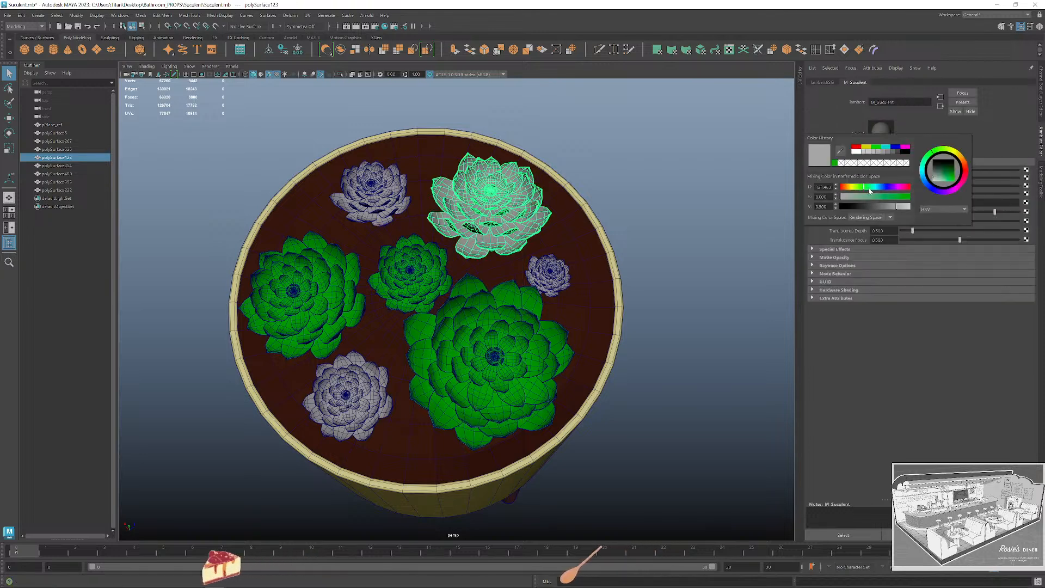
pyautogui.click(886, 197)
pyautogui.click(707, 181)
pyautogui.scroll(-3, 614, 256)
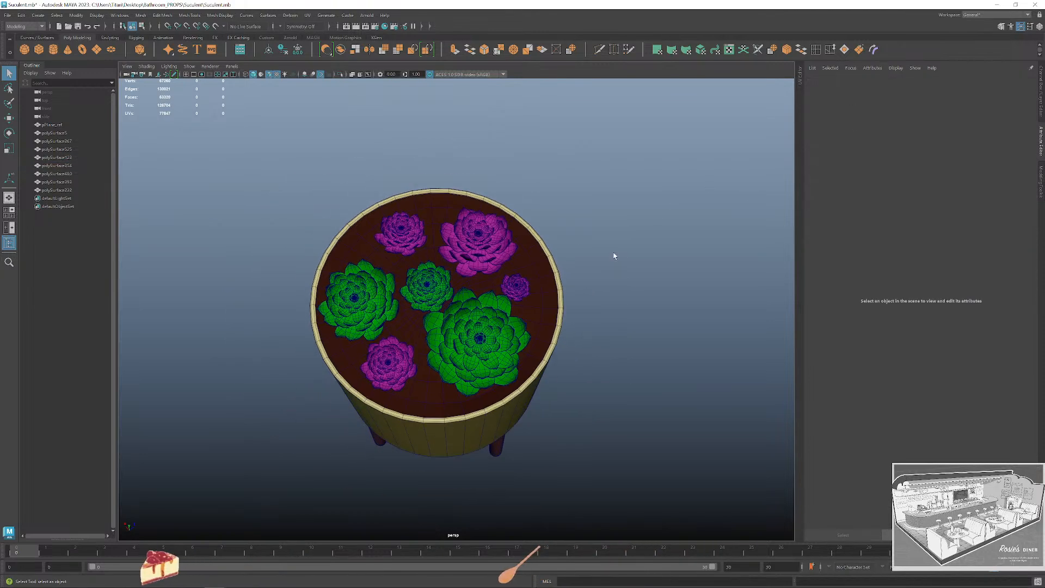
# Combine the planter and all the succulents into a single mesh.
pyautogui.scroll(3, 594, 290)
pyautogui.scroll(-3, 598, 294)
pyautogui.keyDown('alt'); pyautogui.moveTo(644, 328); pyautogui.dragTo(612, 365); pyautogui.keyUp('alt')
pyautogui.scroll(-3, 638, 308)
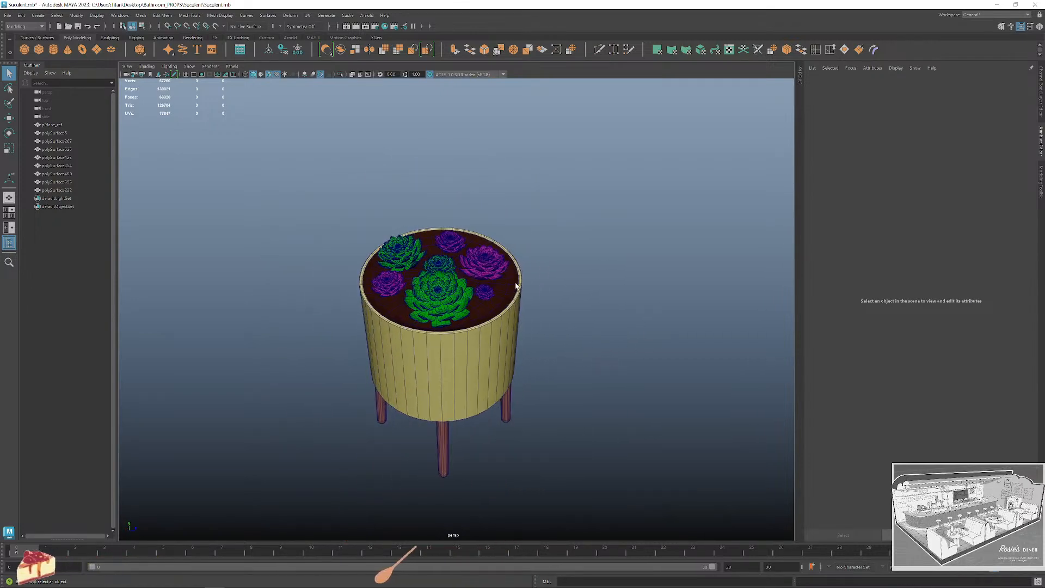
pyautogui.keyDown('alt'); pyautogui.moveTo(511, 253); pyautogui.dragTo(548, 256); pyautogui.keyUp('alt')
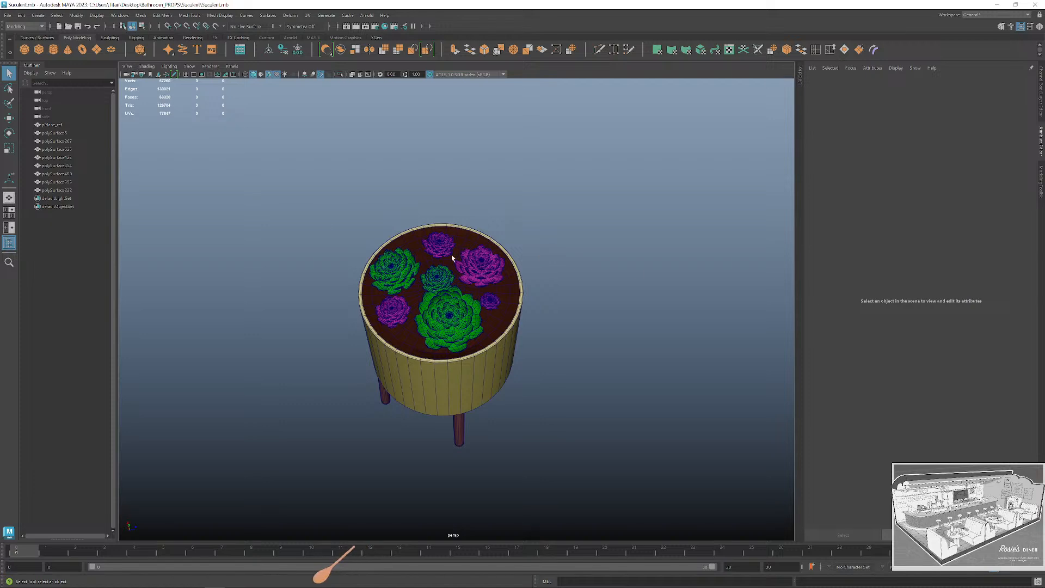
pyautogui.moveTo(271, 195); pyautogui.dragTo(617, 533)
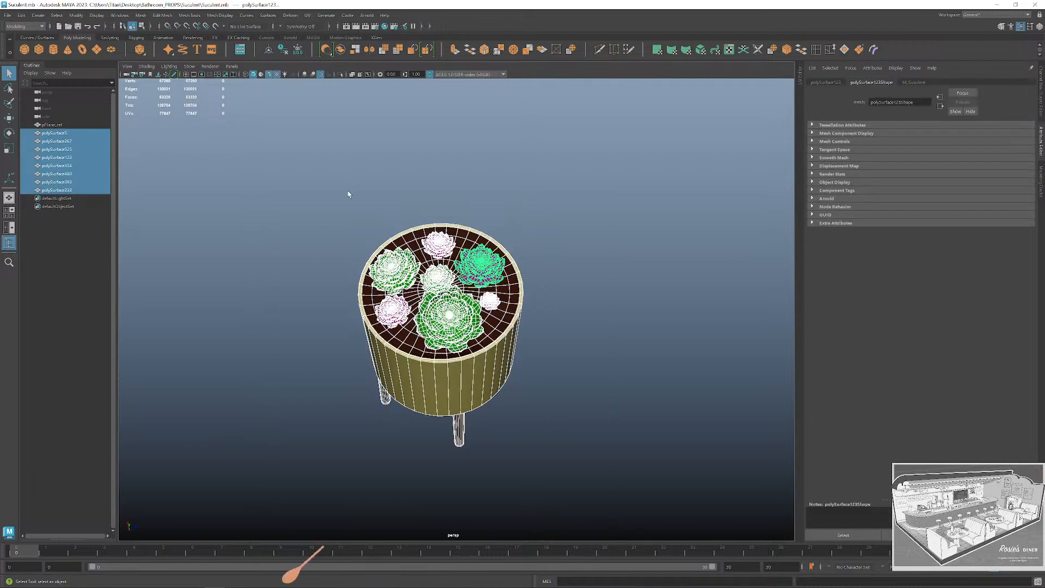
pyautogui.click(137, 17)
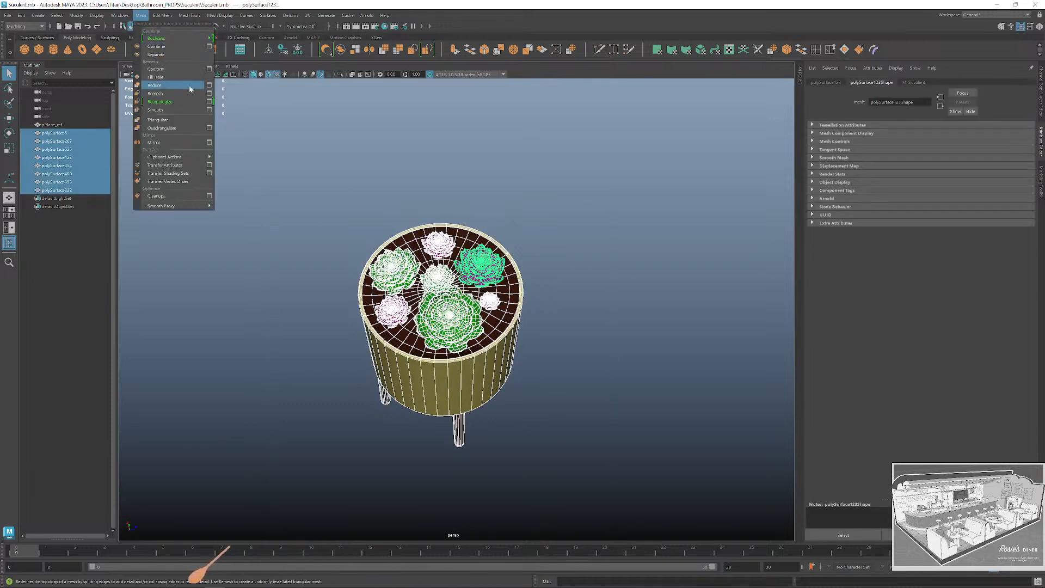
pyautogui.click(388, 140)
pyautogui.moveTo(610, 452); pyautogui.dragTo(604, 455)
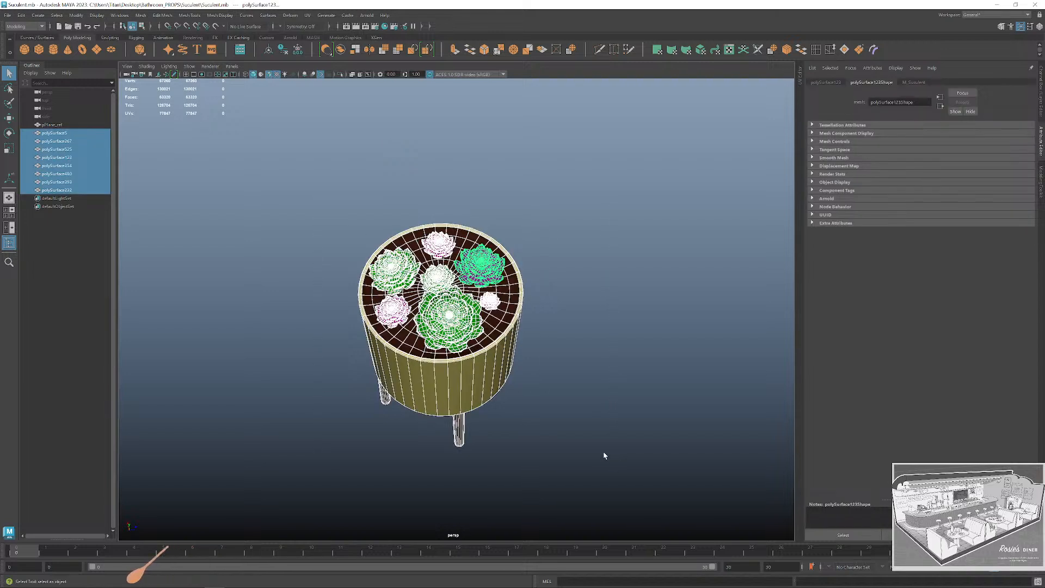
pyautogui.click(139, 15)
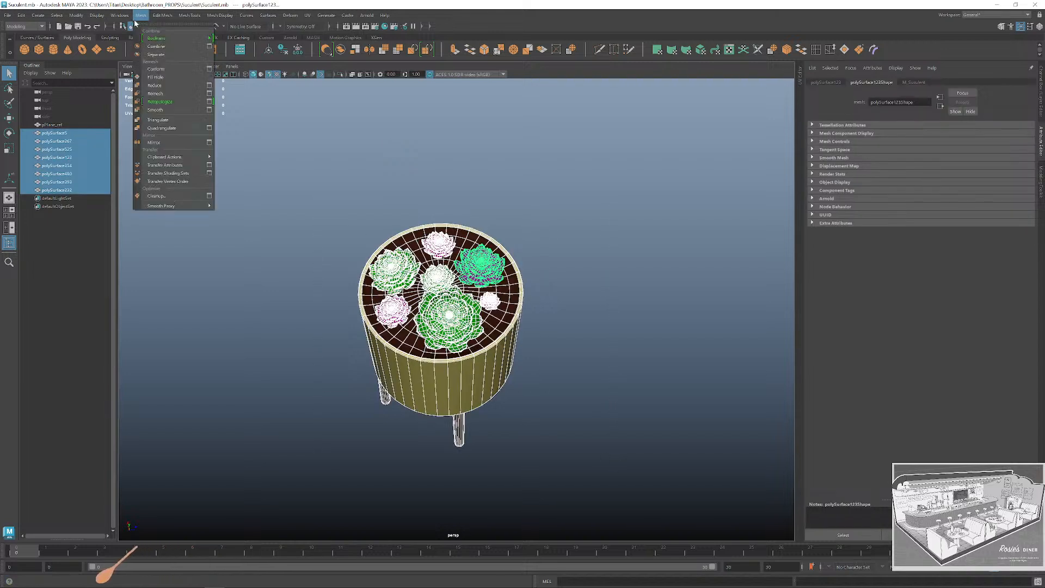
pyautogui.click(172, 48)
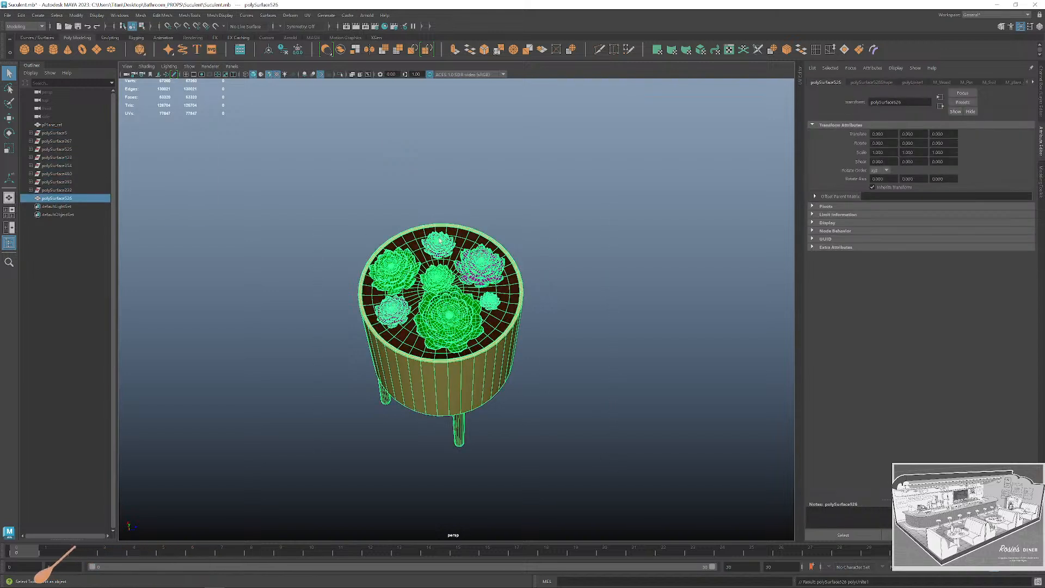
# Delete the combined mesh's history and freeze its transformations.
pyautogui.click(284, 50)
pyautogui.click(298, 49)
# Rename the combined mesh SM_Suculent_2.
pyautogui.doubleClick(67, 134)
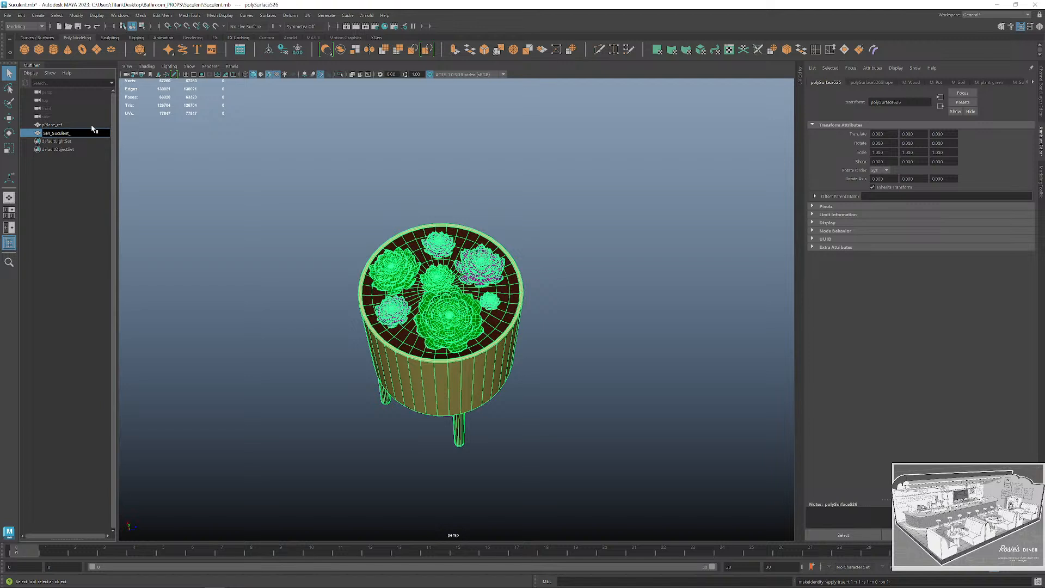
pyautogui.click(483, 189)
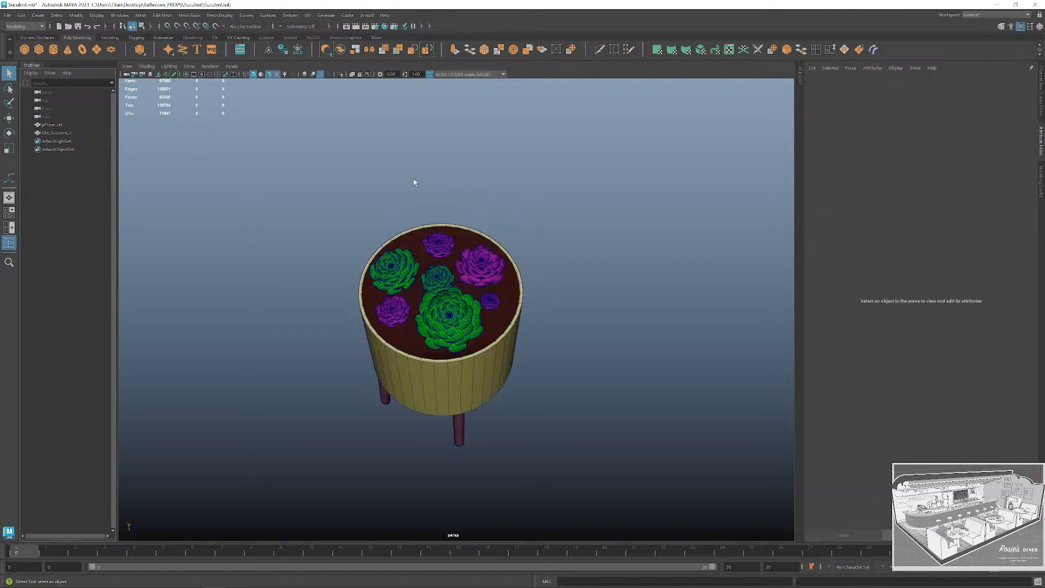
# Save the scene as Suculent_Variation.mb in the Suculent folder inside Bathroom_PROPS on the Desktop.
pyautogui.click(468, 293)
pyautogui.click(8, 15)
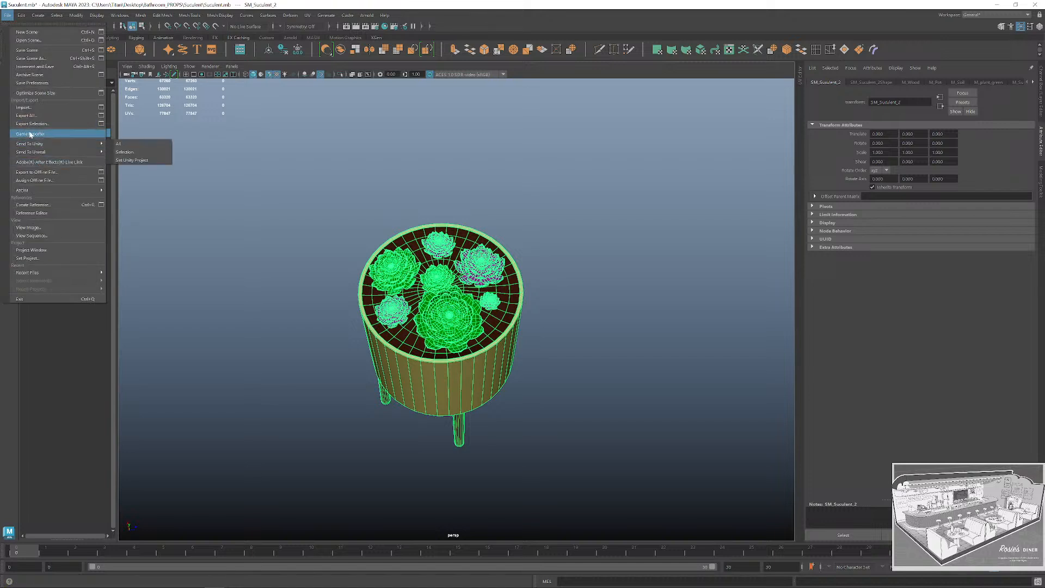
pyautogui.click(32, 59)
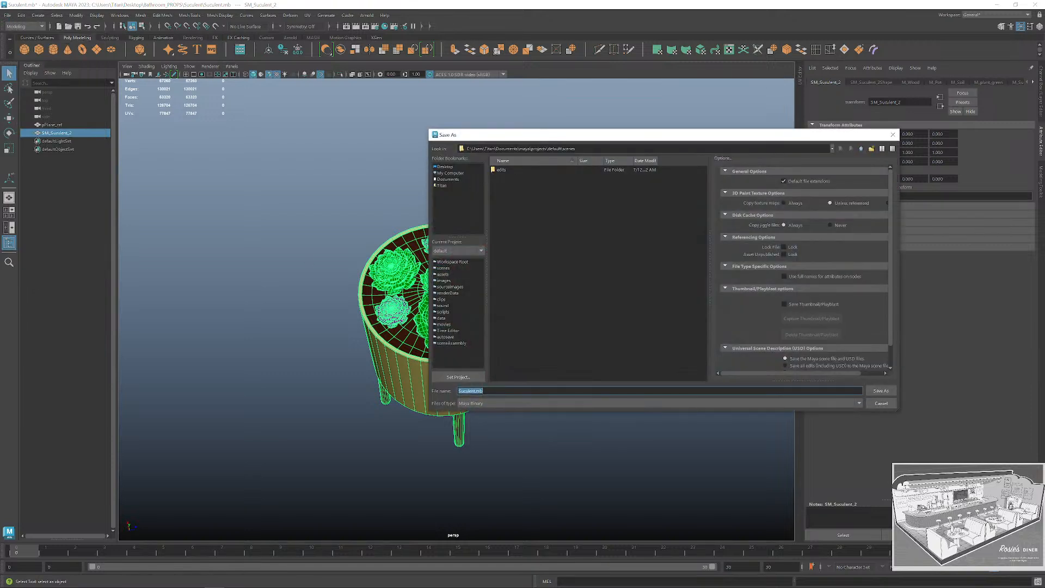
pyautogui.click(445, 167)
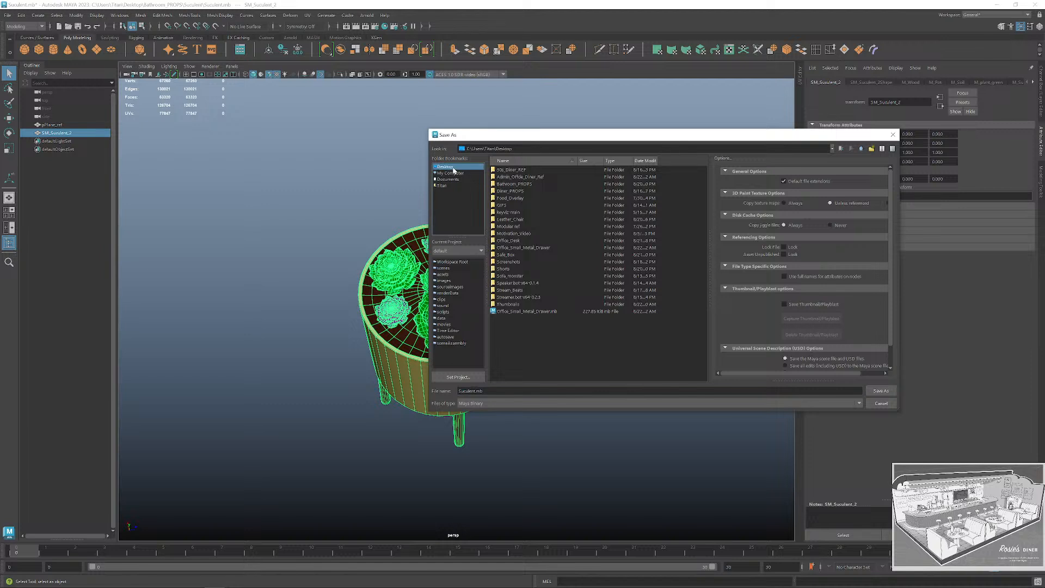
pyautogui.doubleClick(517, 184)
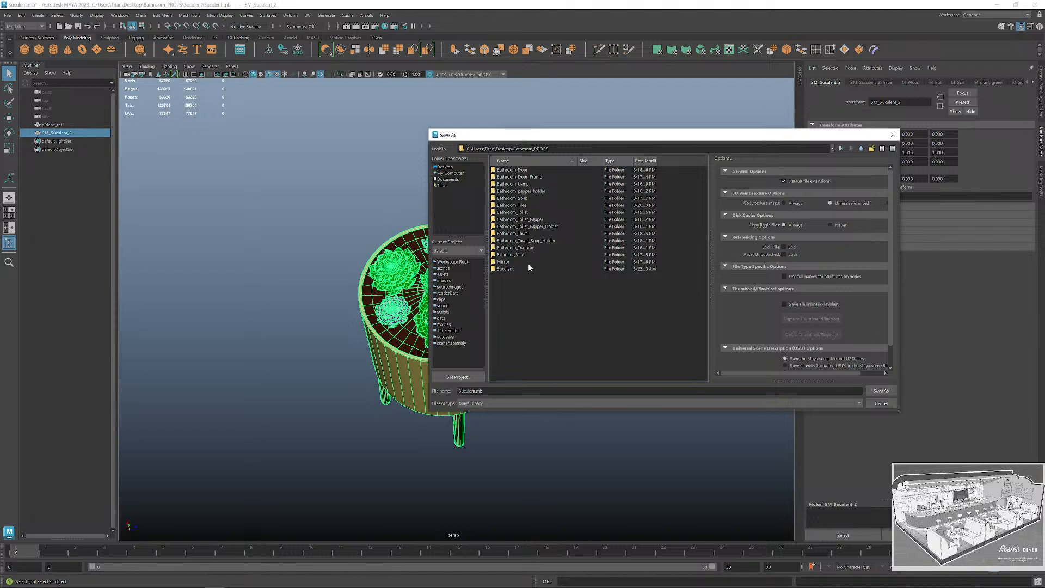
pyautogui.doubleClick(514, 269)
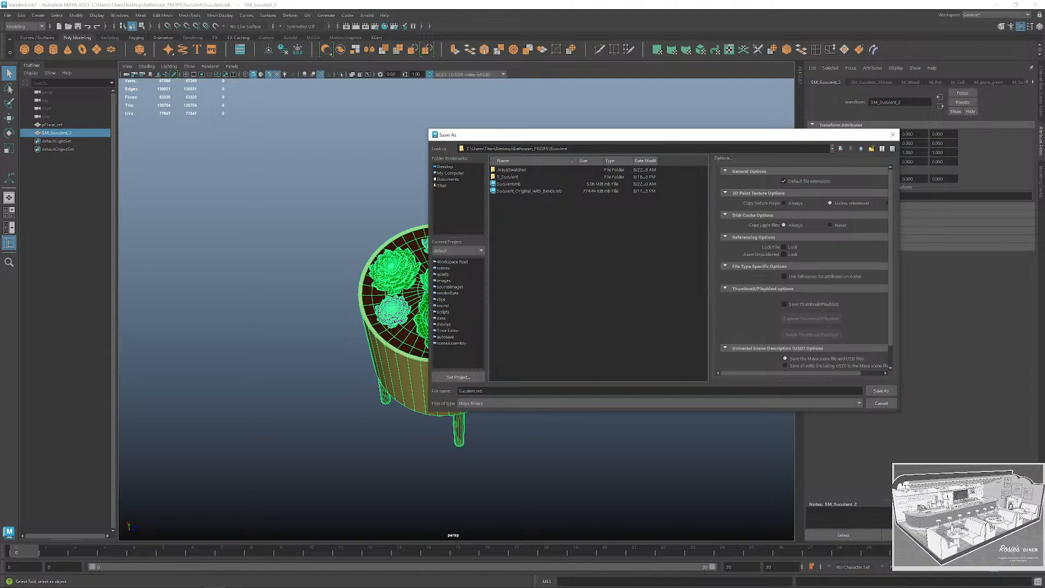
pyautogui.doubleClick(466, 390)
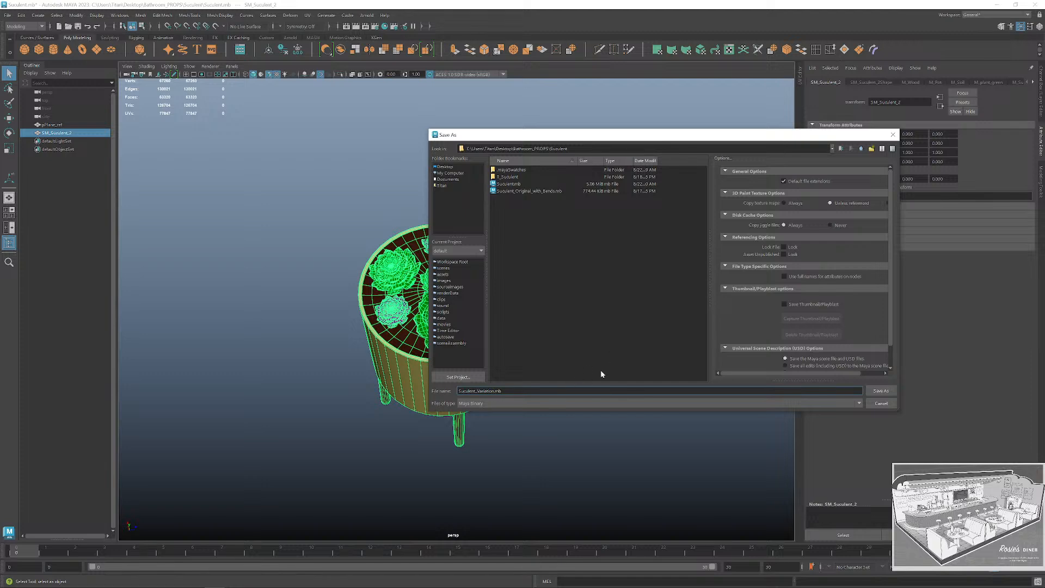
pyautogui.click(882, 391)
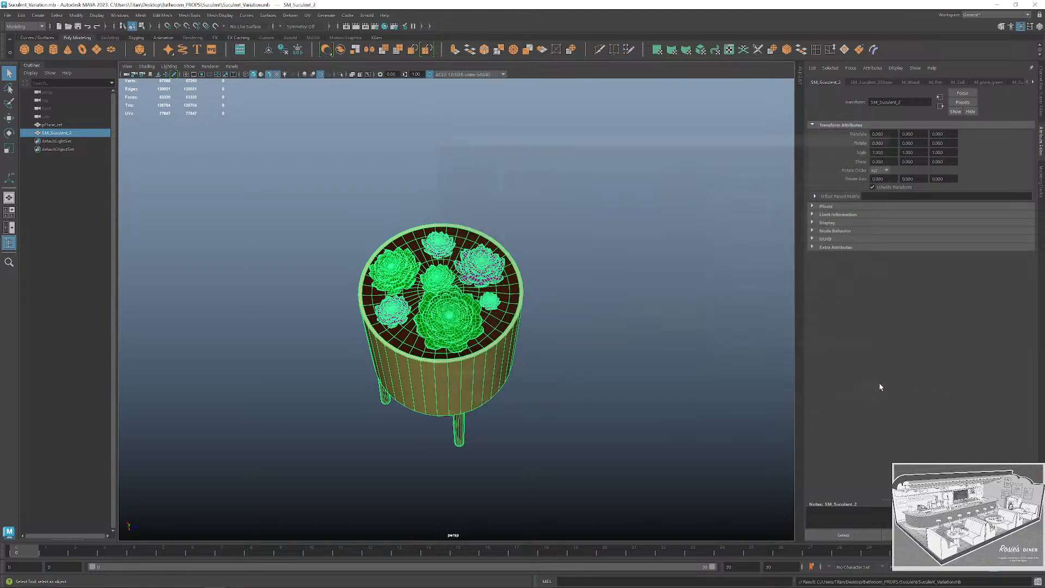
# Soften all edges of the SM_Suculent_2 mesh.
pyautogui.scroll(2, 515, 295)
pyautogui.click(547, 321)
pyautogui.click(499, 332)
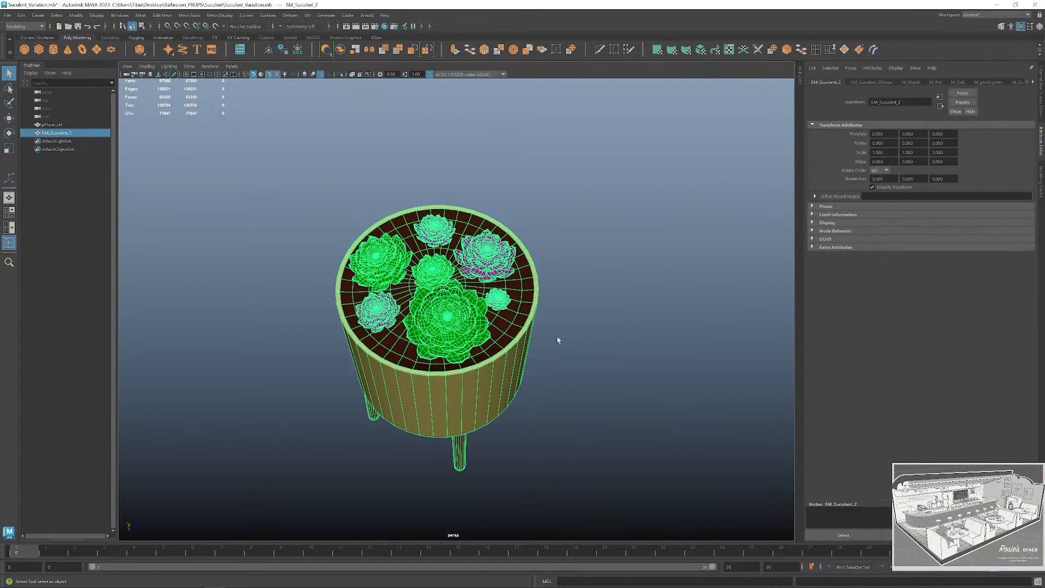
pyautogui.click(563, 233)
pyautogui.scroll(2, 550, 305)
pyautogui.moveTo(550, 305)
pyautogui.keyDown('alt'); pyautogui.mouseDown()
pyautogui.moveTo(581, 301)
pyautogui.moveTo(556, 317)
pyautogui.mouseUp(); pyautogui.keyUp('alt')
pyautogui.scroll(-5, 556, 317)
pyautogui.click(453, 299)
pyautogui.click(163, 15)
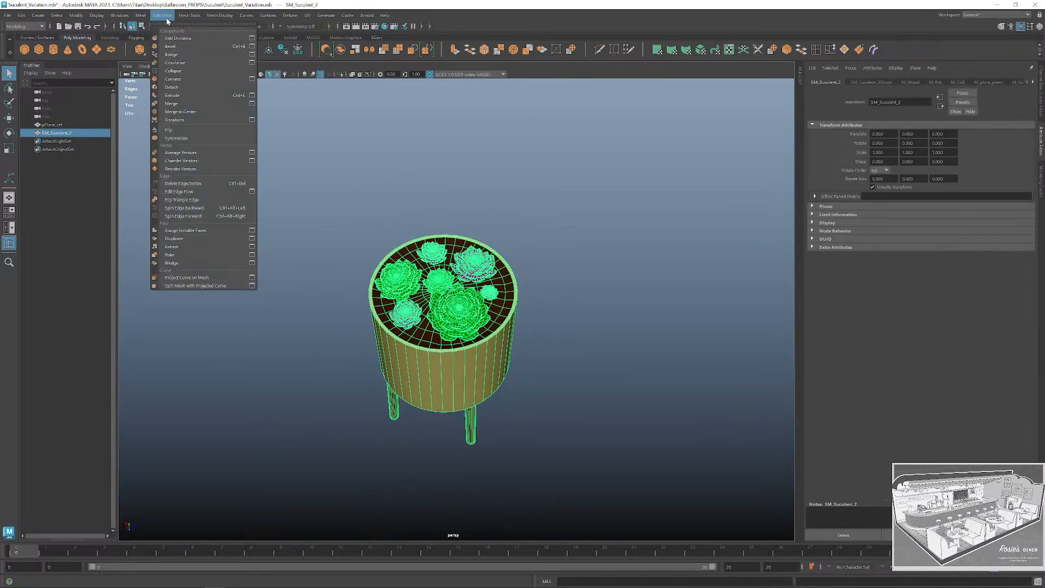
pyautogui.moveTo(216, 29)
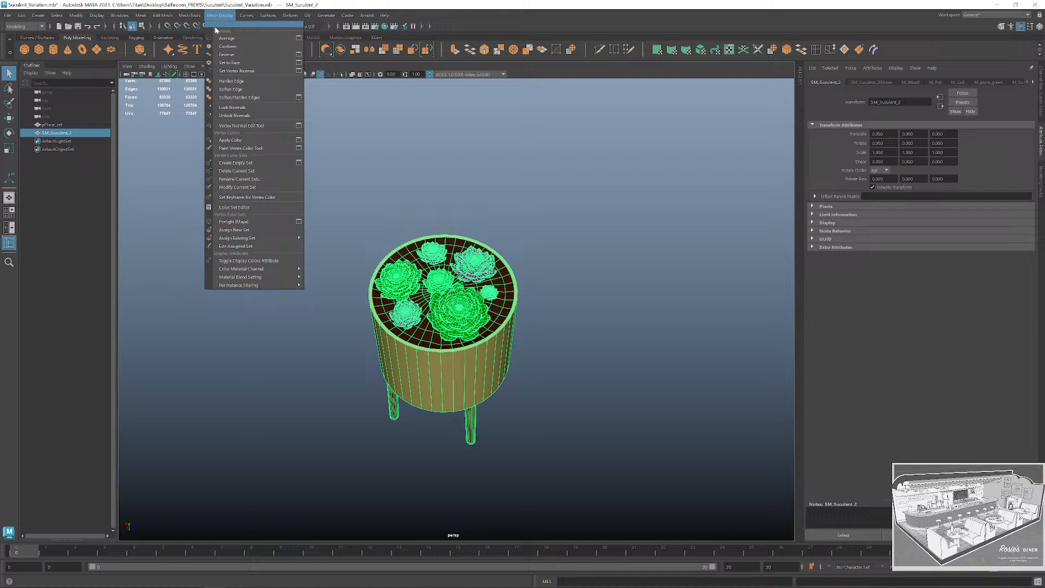
pyautogui.click(248, 91)
pyautogui.click(505, 247)
pyautogui.scroll(3, 511, 356)
# Export the SM_Suculent_2 mesh as SM_Suculent_Variation.fbx into the Suculent folder inside Bathroom_PROPS on the Desktop.
pyautogui.click(515, 354)
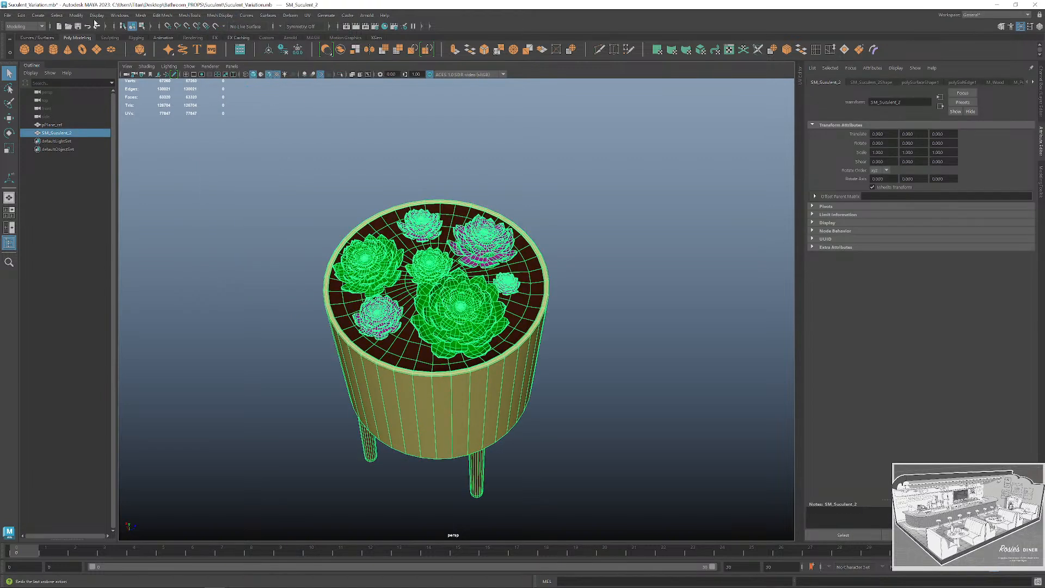
pyautogui.click(10, 16)
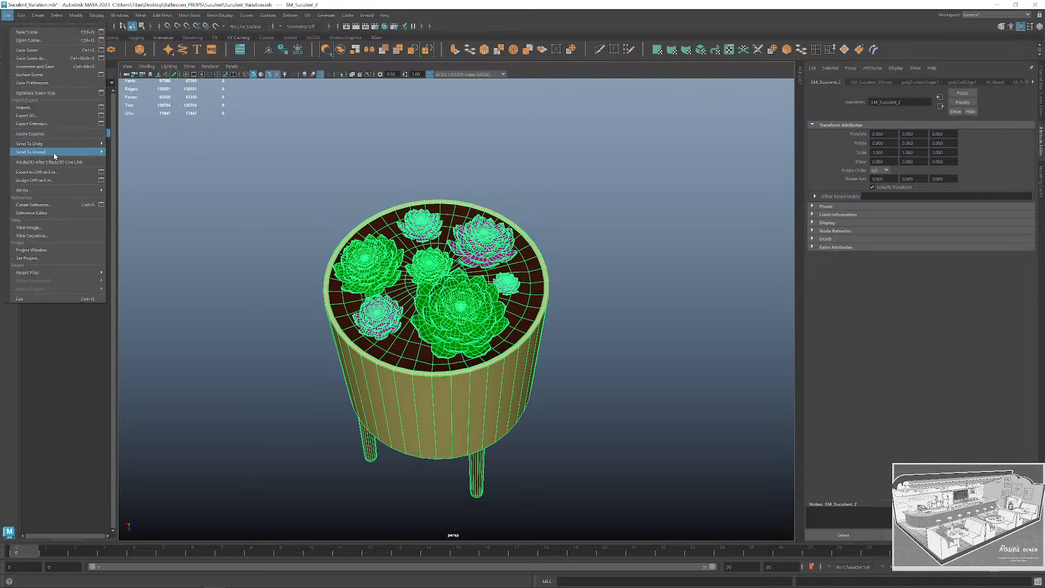
pyautogui.click(55, 124)
pyautogui.click(445, 167)
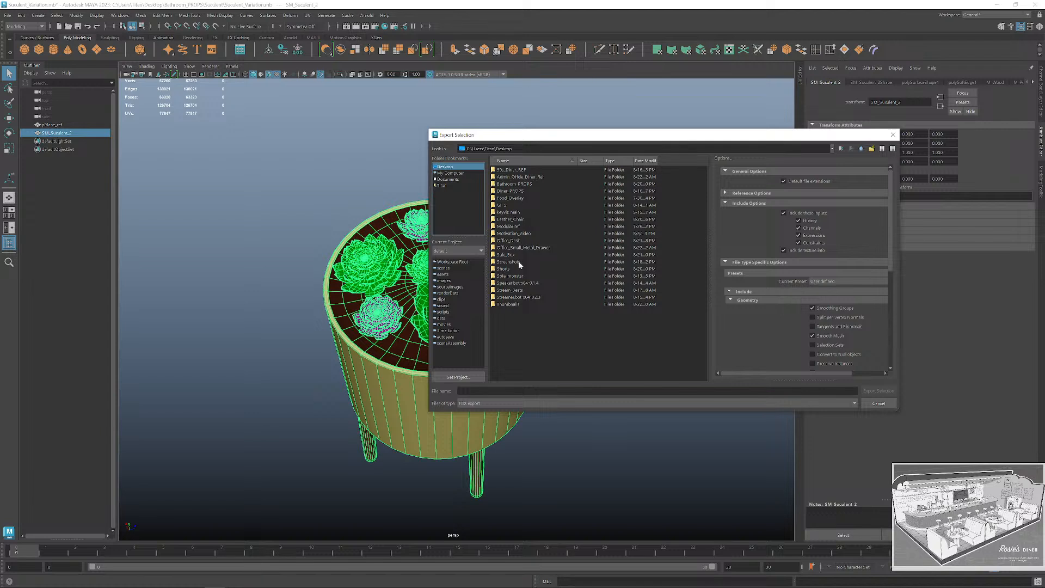
pyautogui.doubleClick(514, 183)
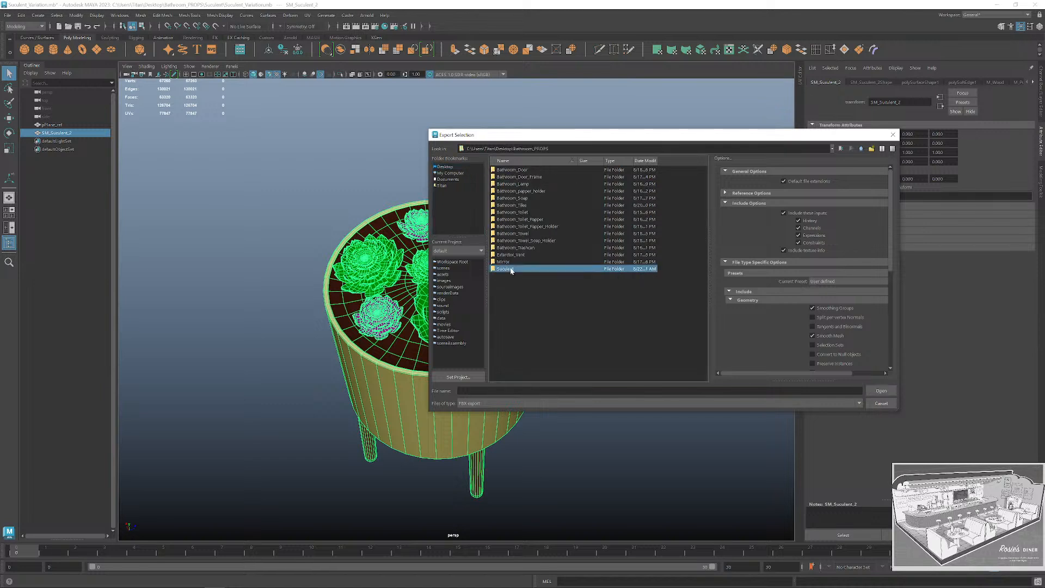
pyautogui.doubleClick(507, 269)
pyautogui.click(527, 185)
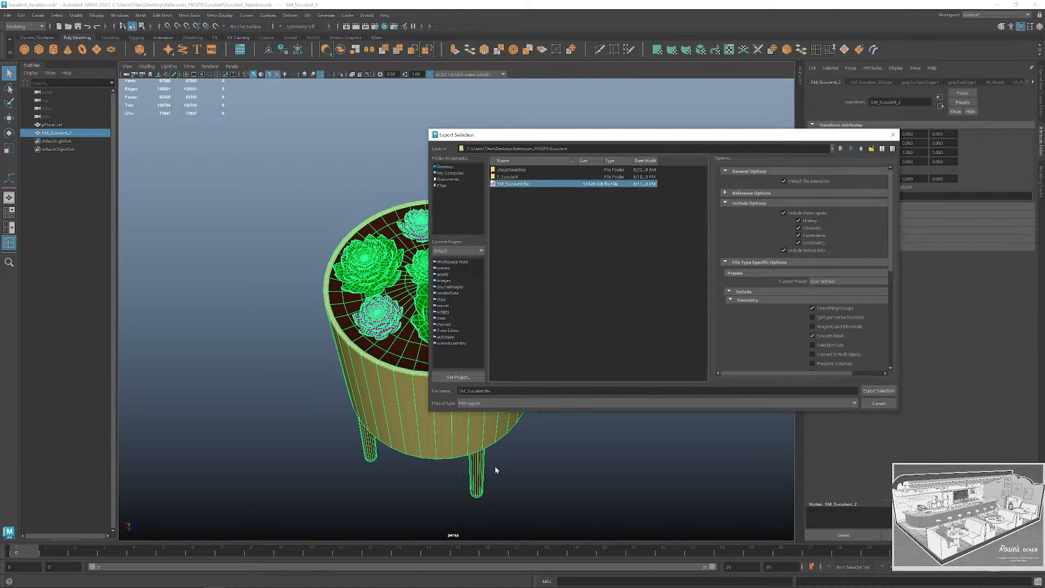
pyautogui.click(484, 391)
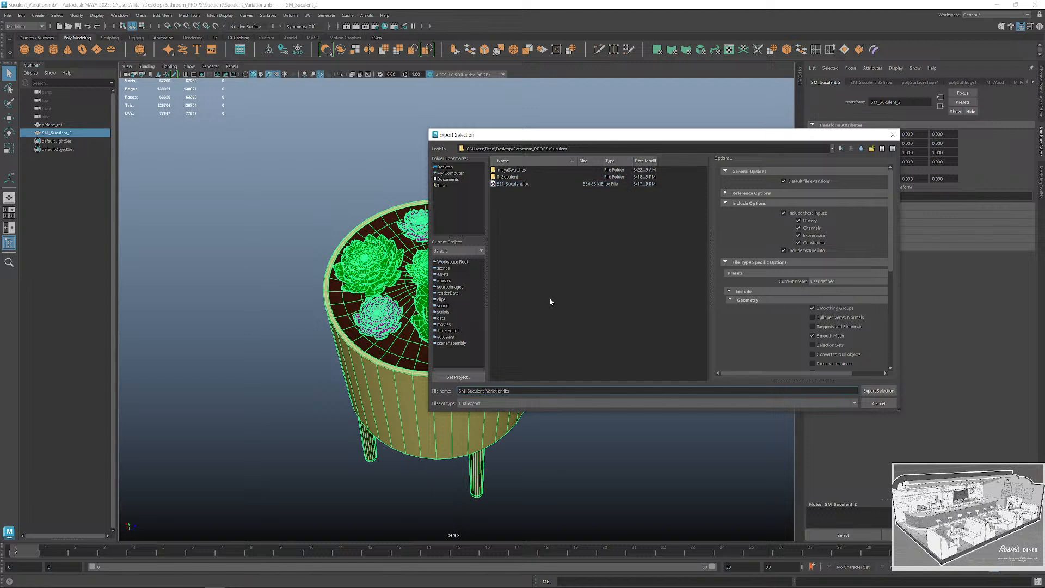
pyautogui.click(887, 394)
pyautogui.click(581, 288)
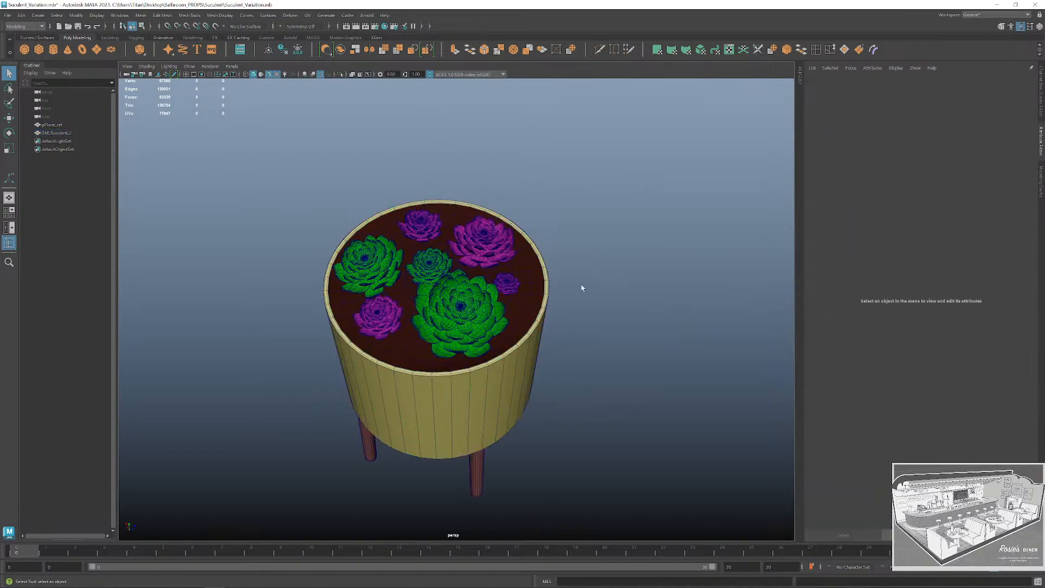
pyautogui.scroll(3, 538, 263)
pyautogui.scroll(-1, 592, 217)
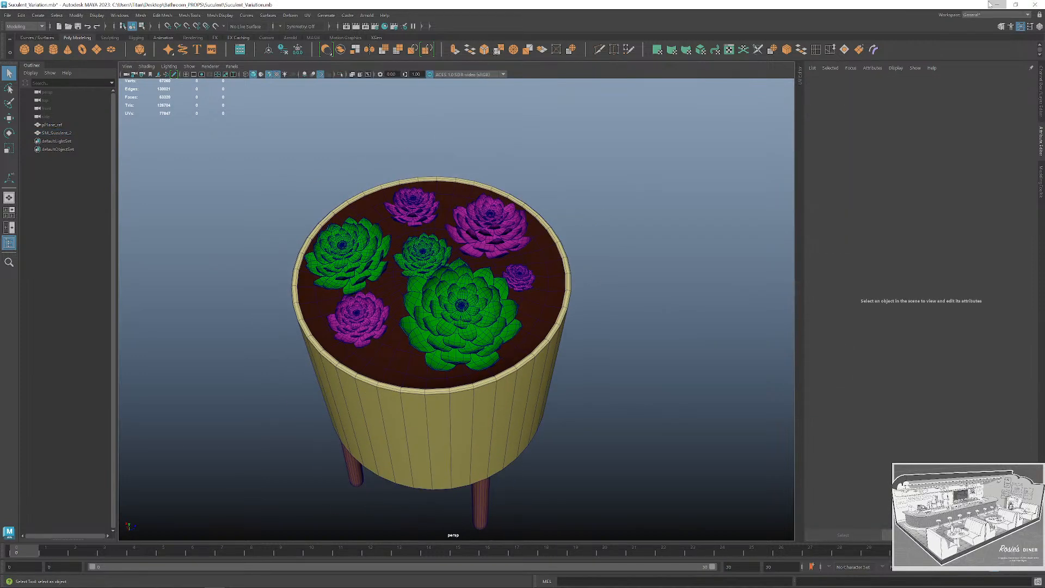
# Switch to the Suculent project folder and open Suculent.spp in Substance 3D Painter.
pyautogui.click(996, 5)
pyautogui.doubleClick(756, 234)
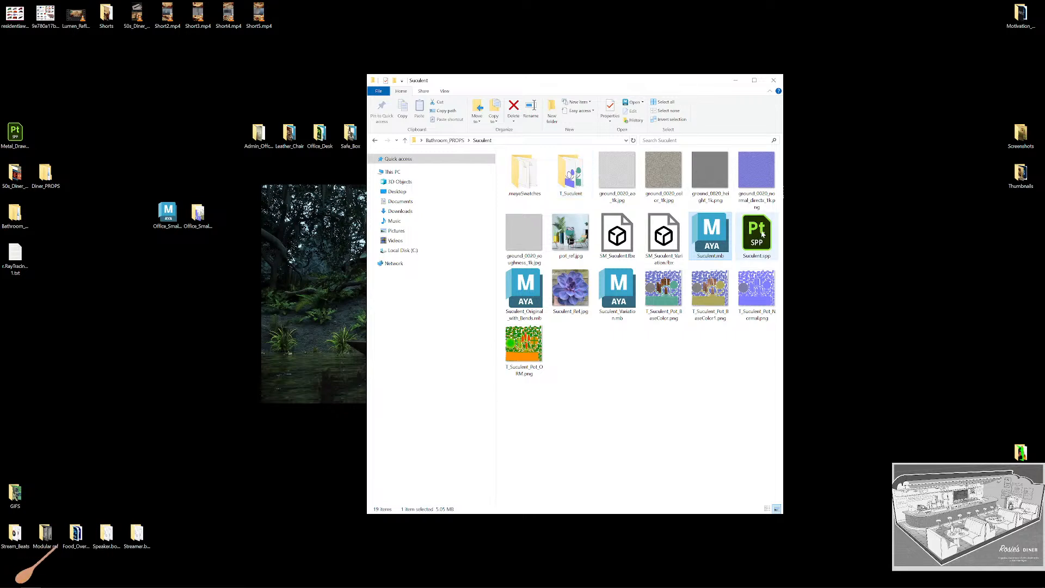
pyautogui.moveTo(612, 86)
pyautogui.mouseDown()
pyautogui.moveTo(564, 75)
pyautogui.moveTo(415, 73)
pyautogui.mouseUp()
pyautogui.click(494, 411)
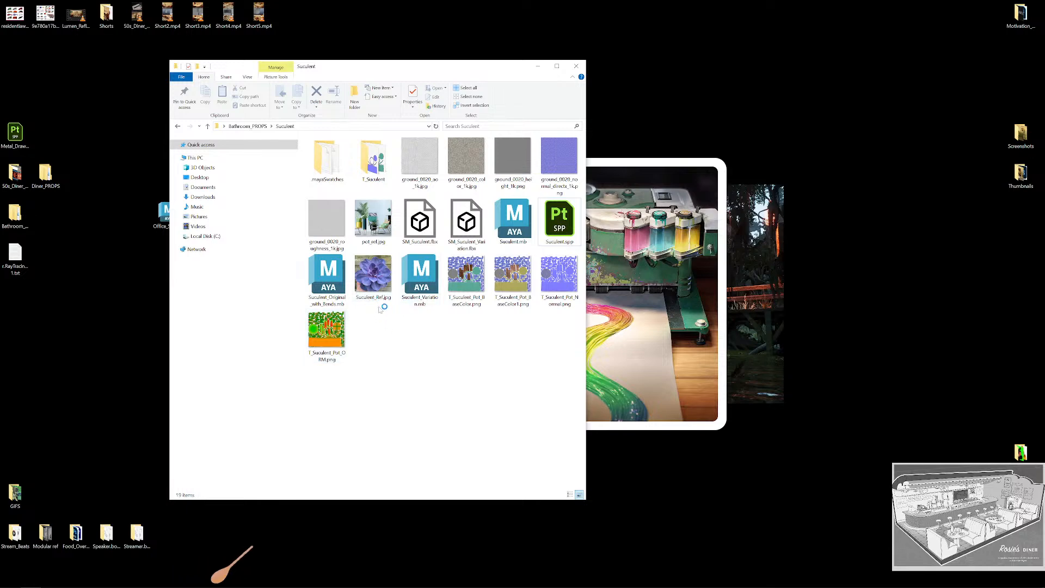
# Copy the Suculent folder's path, then close the folder window and the Substance 3D Painter welcome dialog.
pyautogui.click(449, 226)
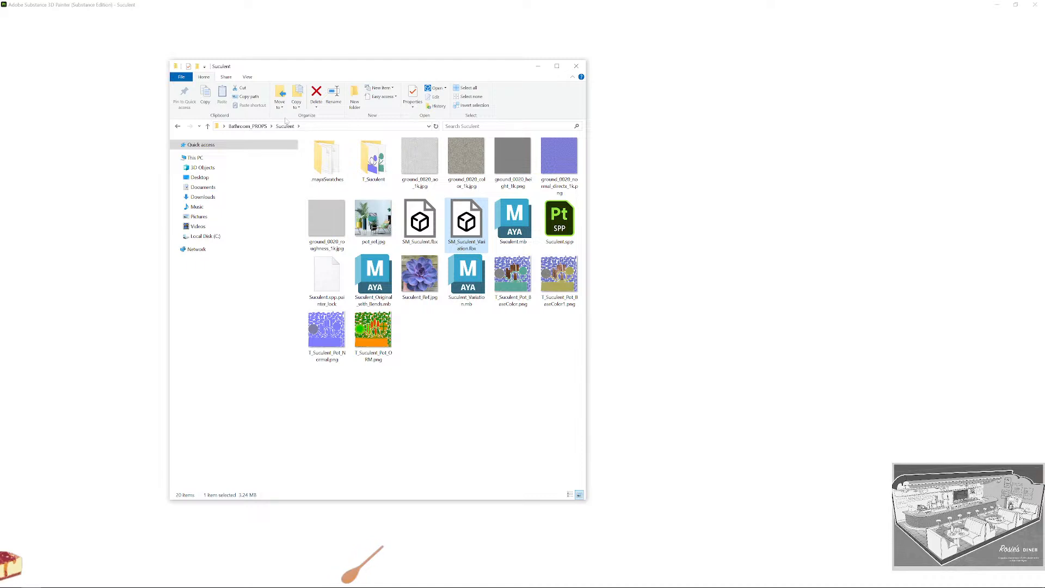
pyautogui.click(317, 130)
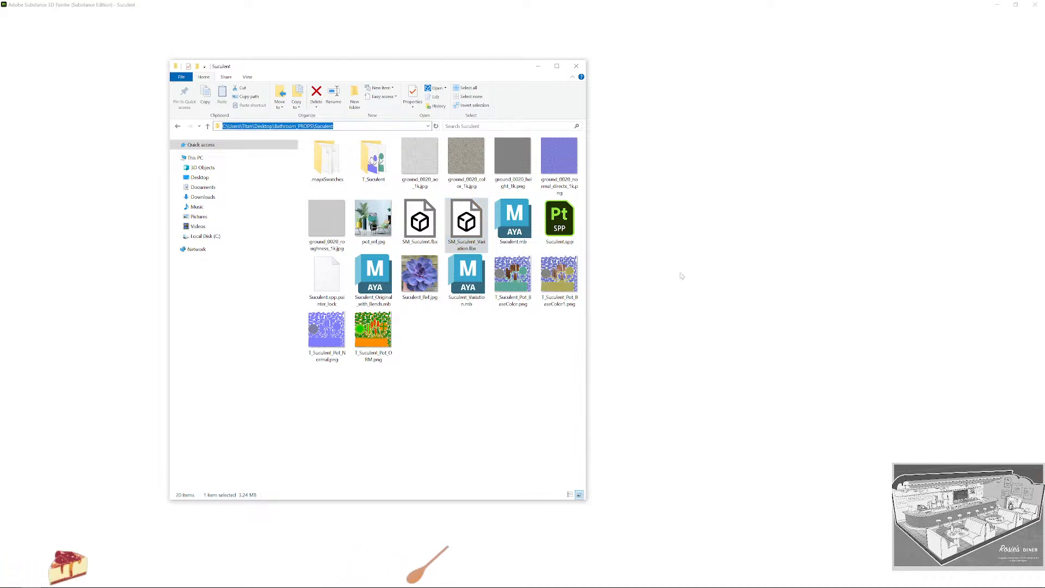
pyautogui.click(722, 233)
pyautogui.click(576, 66)
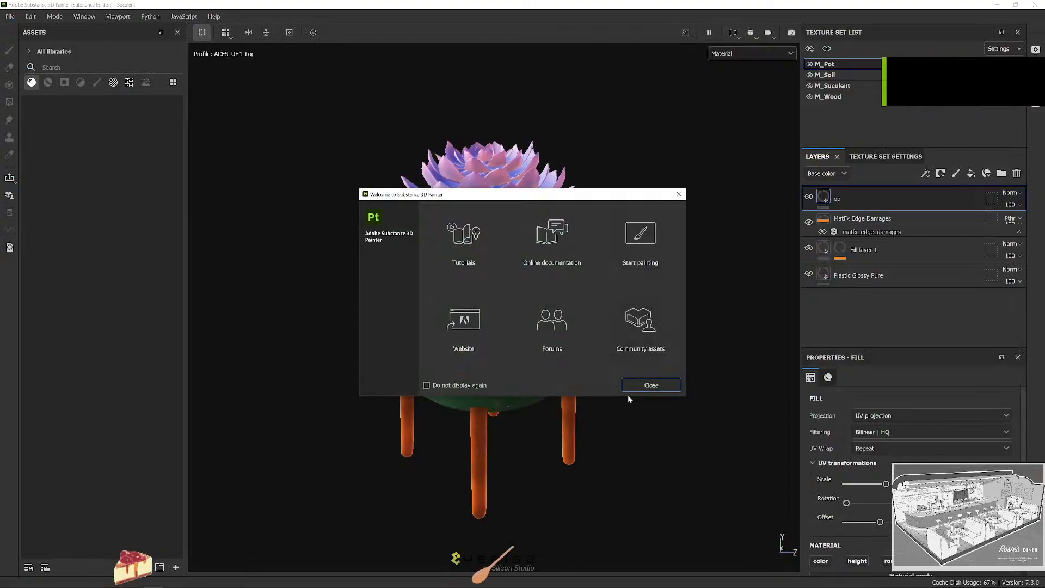
pyautogui.click(663, 387)
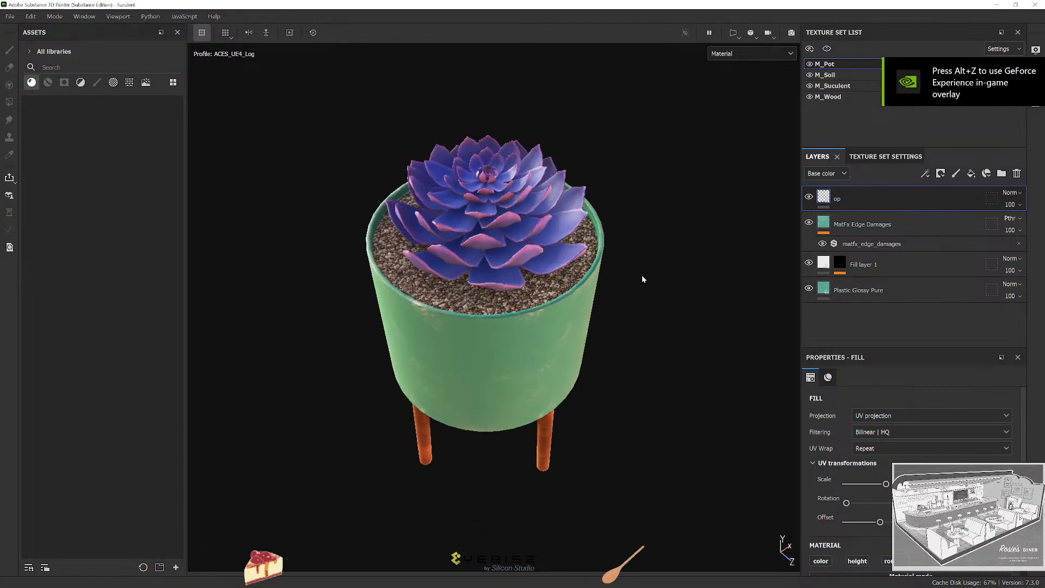
# Replace the project mesh with SM_Suculent_Variation.fbx from the Suculent folder, with Preserve strokes positions on mesh turned off.
pyautogui.click(31, 17)
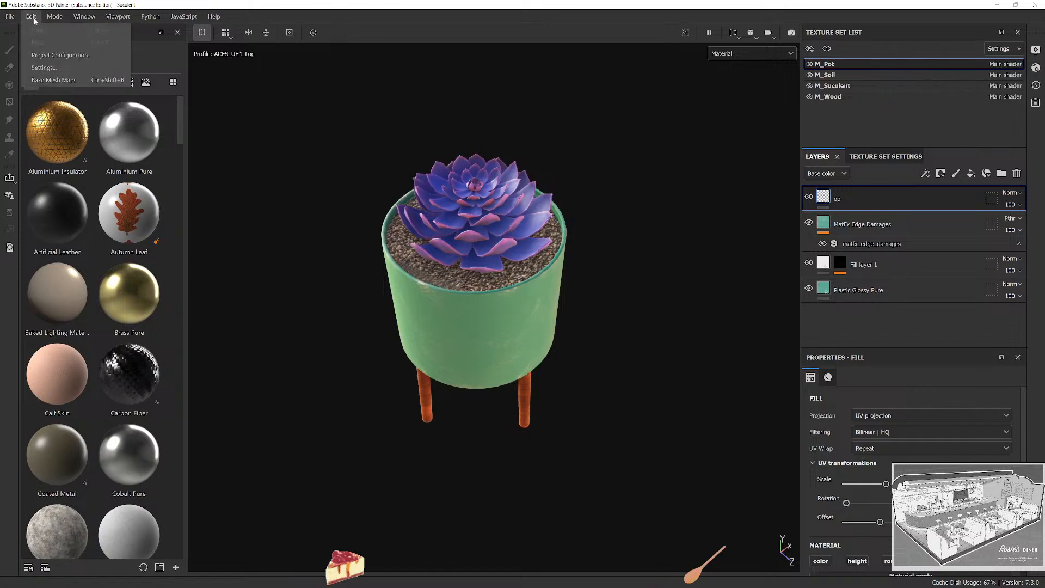
pyautogui.click(61, 55)
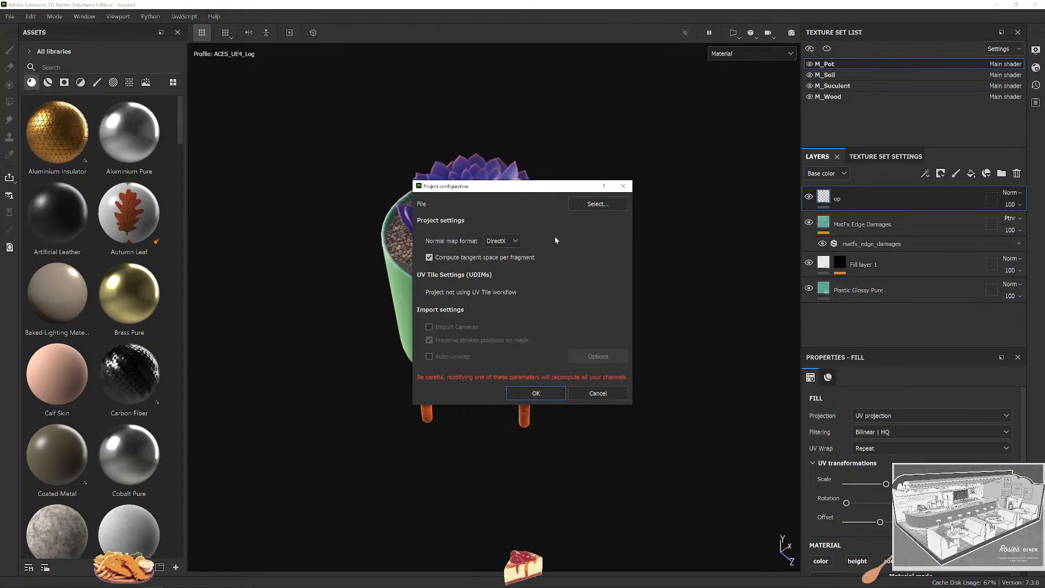
pyautogui.click(597, 203)
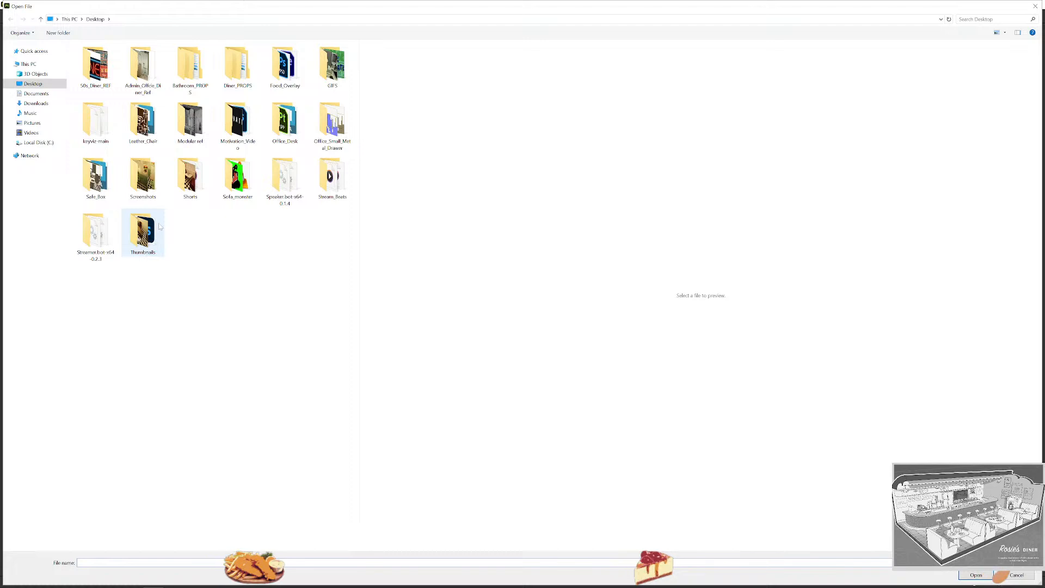
pyautogui.hotkey('ctrl', 'l')
pyautogui.write('C:\\Users\\Titan\\Desktop\\Bathroom_PROPS\\Suculent')
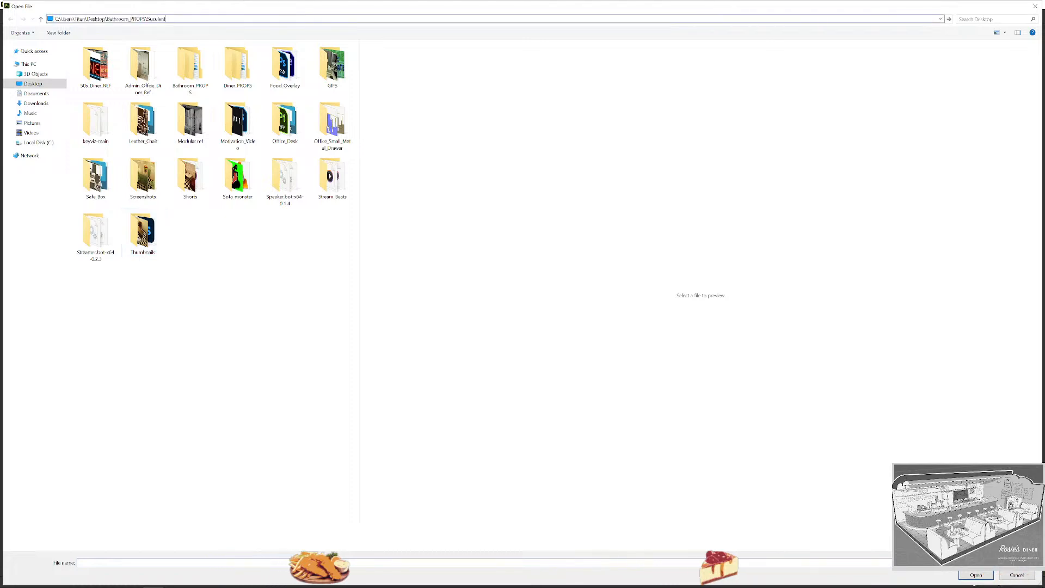
pyautogui.press('Return')
pyautogui.click(120, 76)
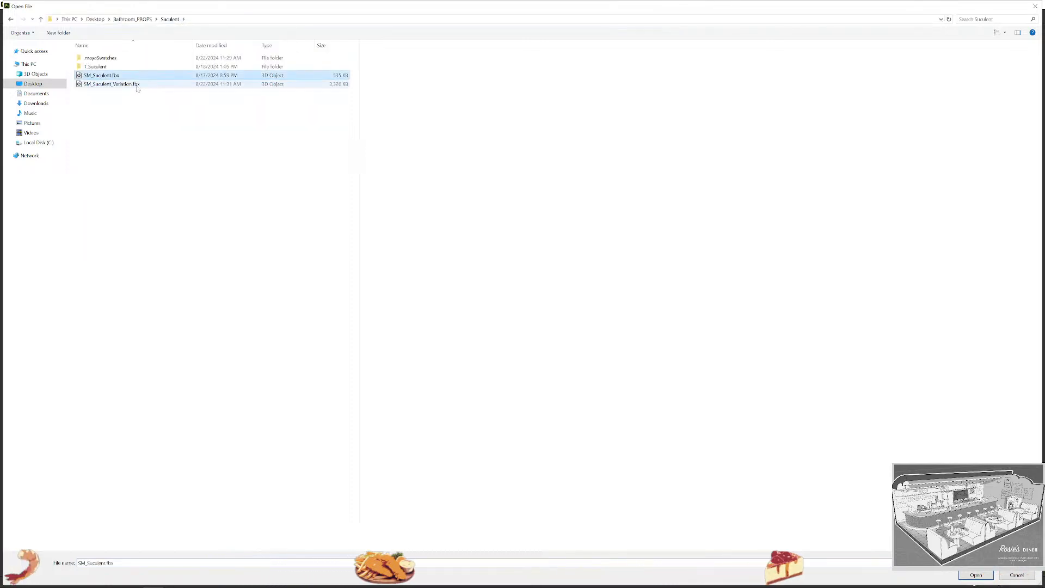
pyautogui.click(120, 84)
pyautogui.press('Return')
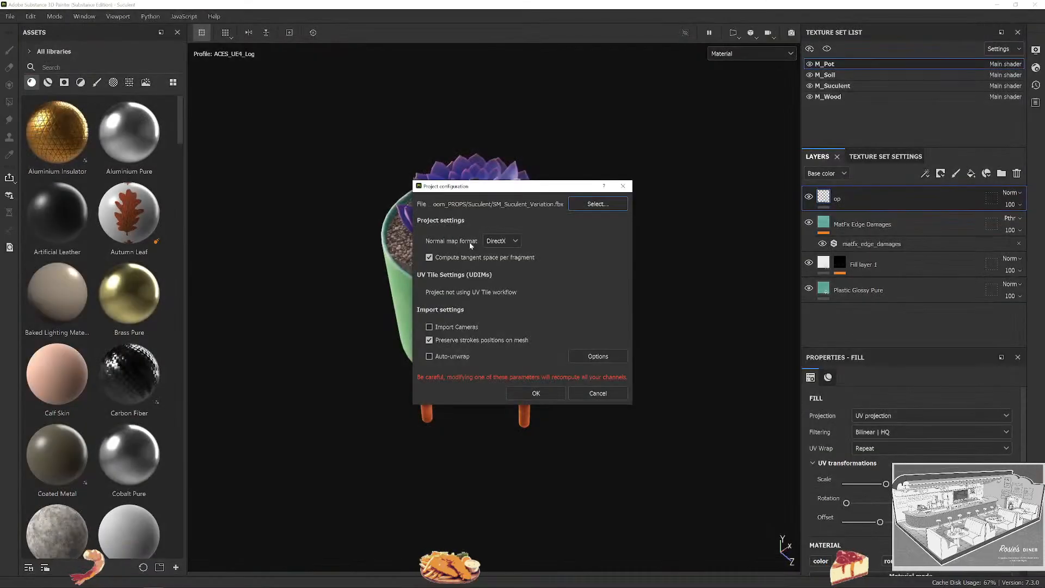
pyautogui.click(429, 341)
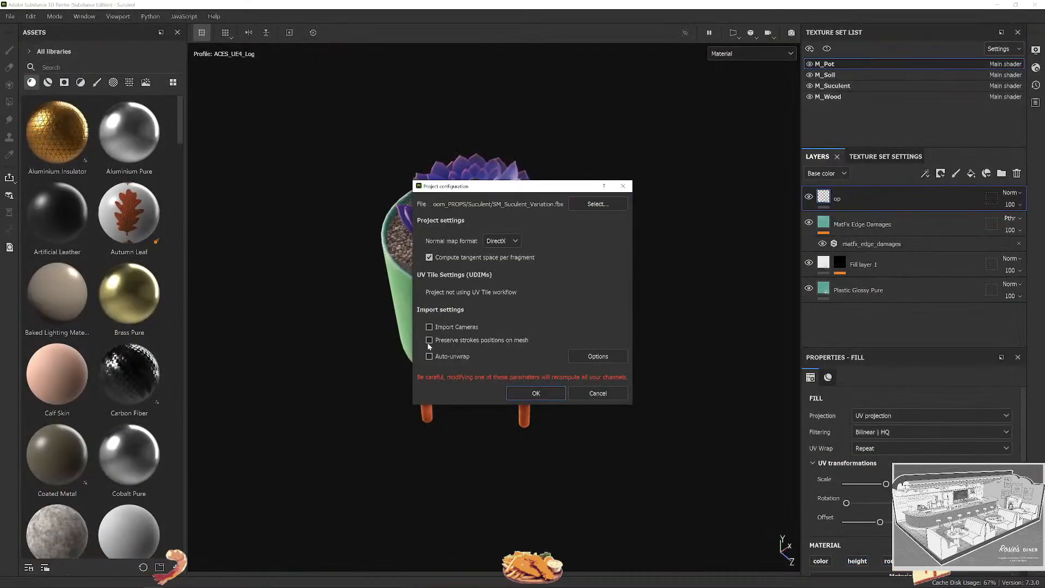
pyautogui.click(537, 392)
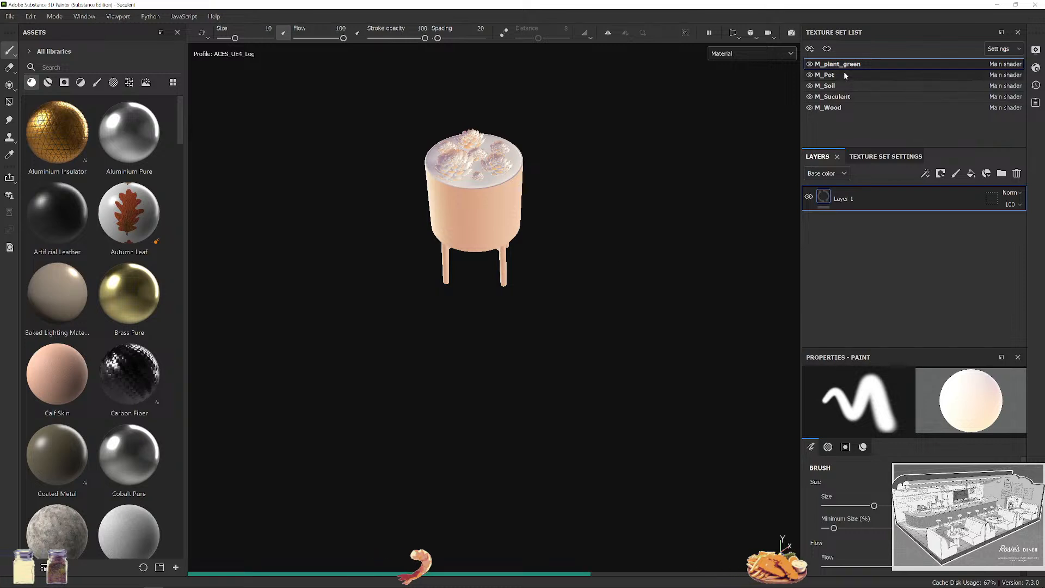
# Examine the M_Pot, M_Soil, M_Suculent, M_Wood and M_plant_green texture sets and how they look on the planter variation.
pyautogui.click(844, 74)
pyautogui.click(846, 86)
pyautogui.click(854, 97)
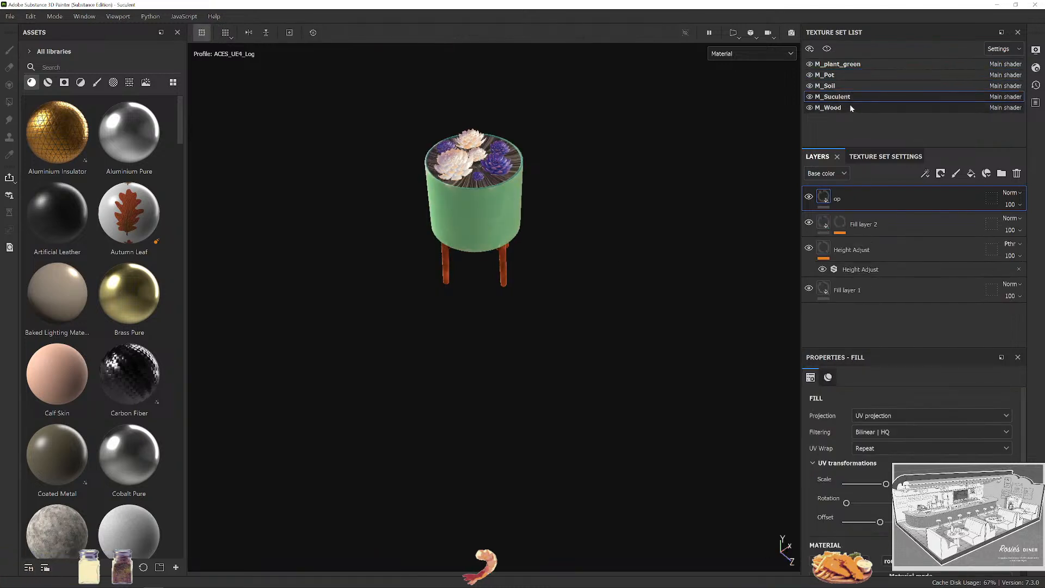
pyautogui.click(850, 108)
pyautogui.click(859, 66)
pyautogui.scroll(3, 530, 180)
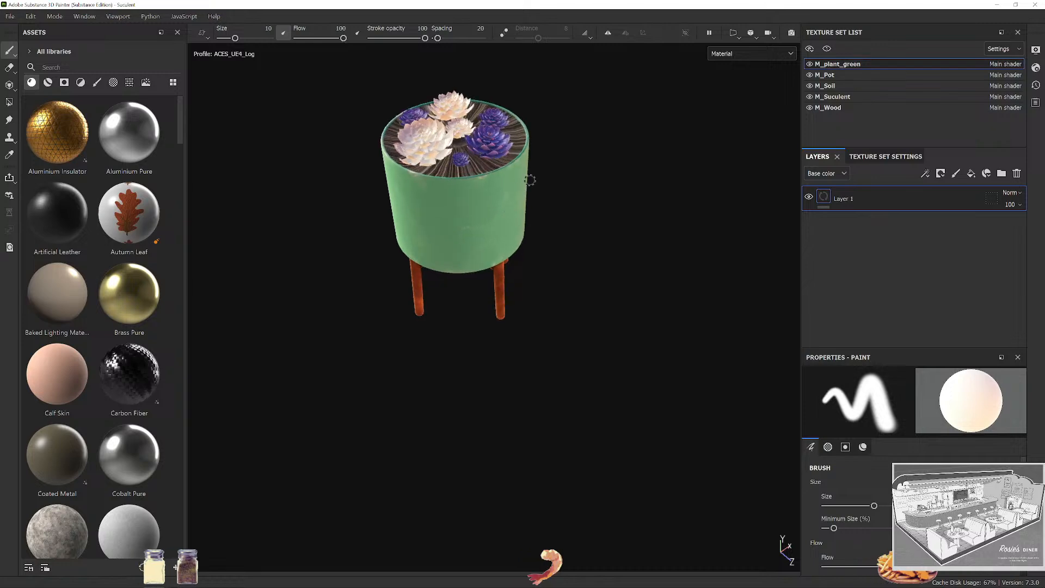
pyautogui.keyDown('alt'); pyautogui.moveTo(530, 180); pyautogui.dragTo(625, 321, button='middle'); pyautogui.keyUp('alt')
pyautogui.scroll(3, 638, 327)
pyautogui.moveTo(650, 331)
pyautogui.keyDown('alt'); pyautogui.mouseDown()
pyautogui.moveTo(698, 364)
pyautogui.moveTo(655, 312)
pyautogui.mouseUp(); pyautogui.keyUp('alt')
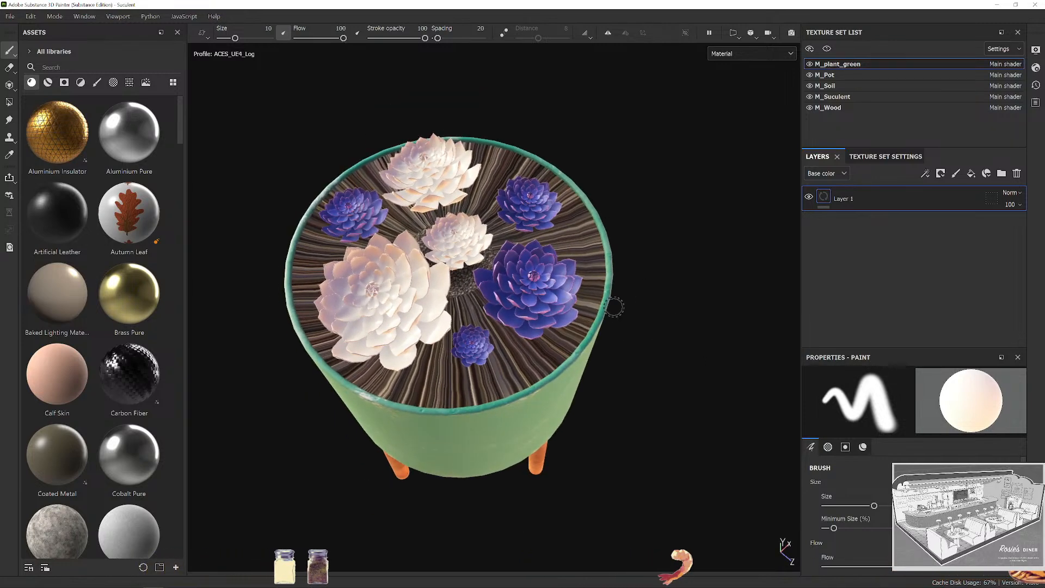
# Switch to Maya, then unfold and lay out all UVs of the SM_Suculent_2 mesh.
pyautogui.press('super')
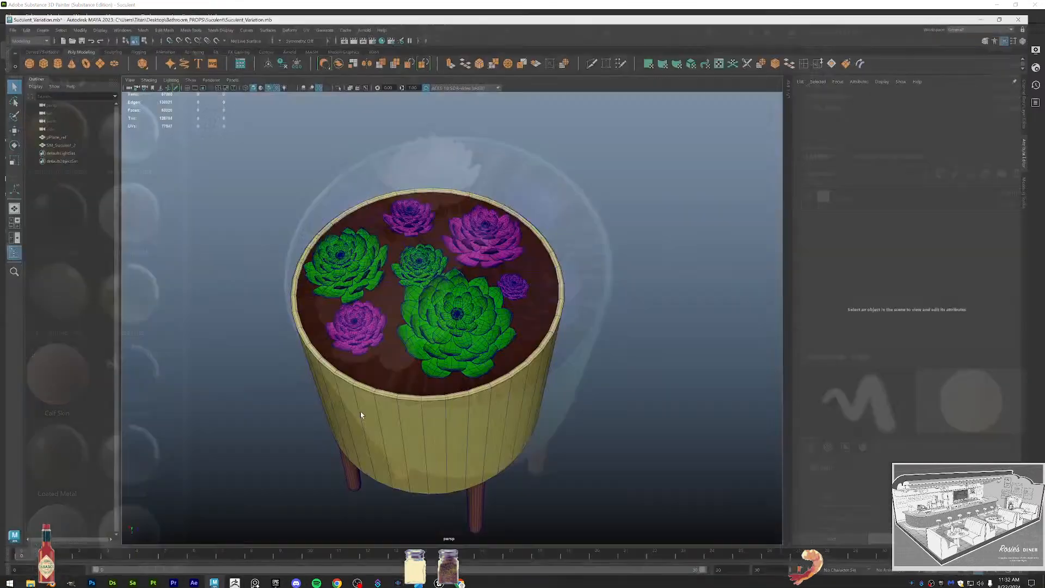
pyautogui.click(360, 415)
pyautogui.scroll(-3, 569, 195)
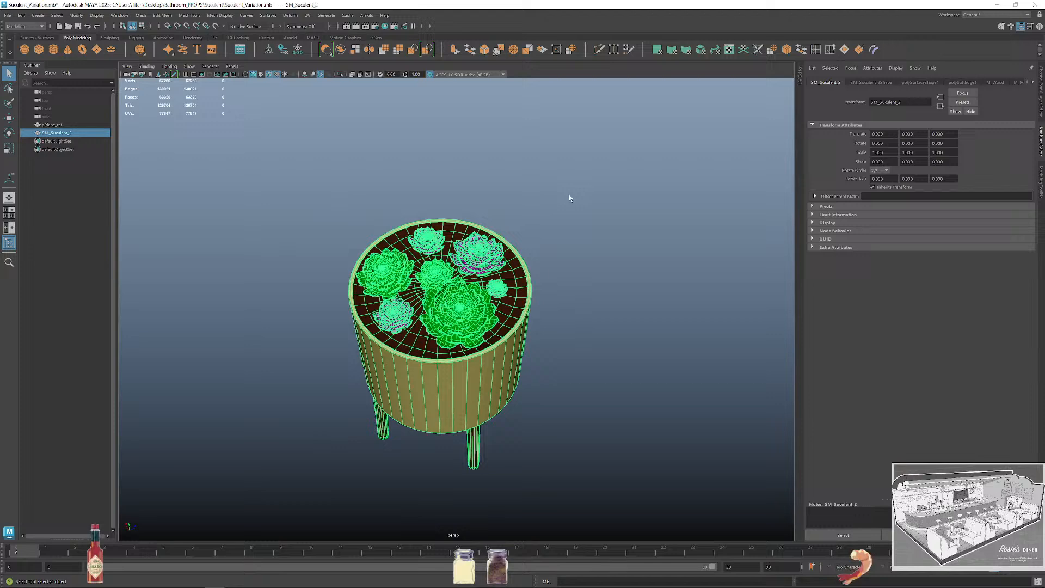
pyautogui.click(785, 50)
pyautogui.moveTo(524, 243); pyautogui.dragTo(492, 228, button='right')
pyautogui.moveTo(455, 182)
pyautogui.mouseDown()
pyautogui.moveTo(737, 471)
pyautogui.moveTo(717, 443)
pyautogui.mouseUp()
pyautogui.hotkey('ctrl', 'u')
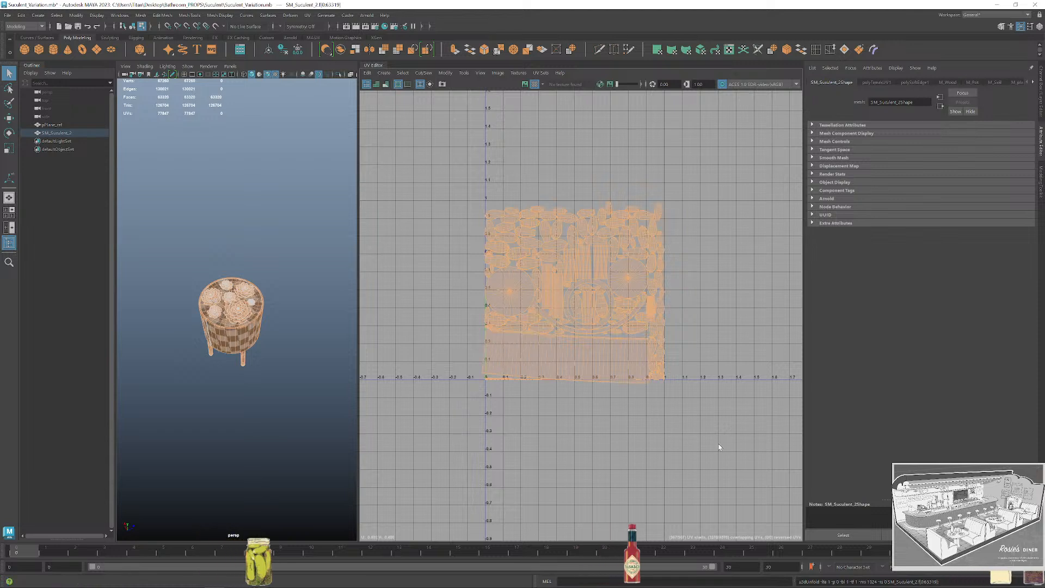
pyautogui.hotkey('ctrl', 'l')
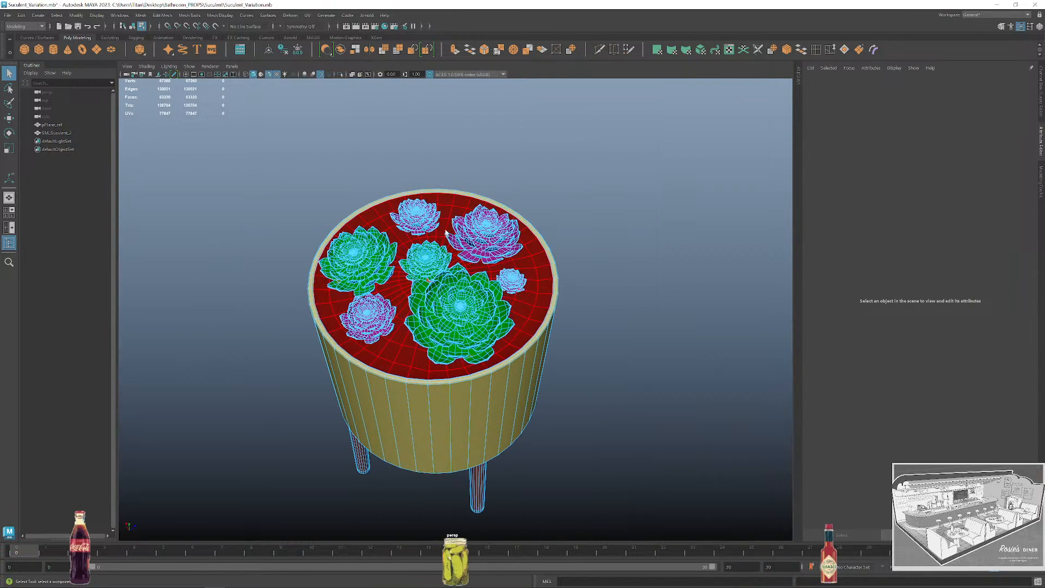
# Return to object selection and re-export the SM_Suculent_2 mesh over the existing SM_Suculent_Variation.fbx.
pyautogui.moveTo(448, 233); pyautogui.dragTo(474, 215, button='right')
pyautogui.click(592, 218)
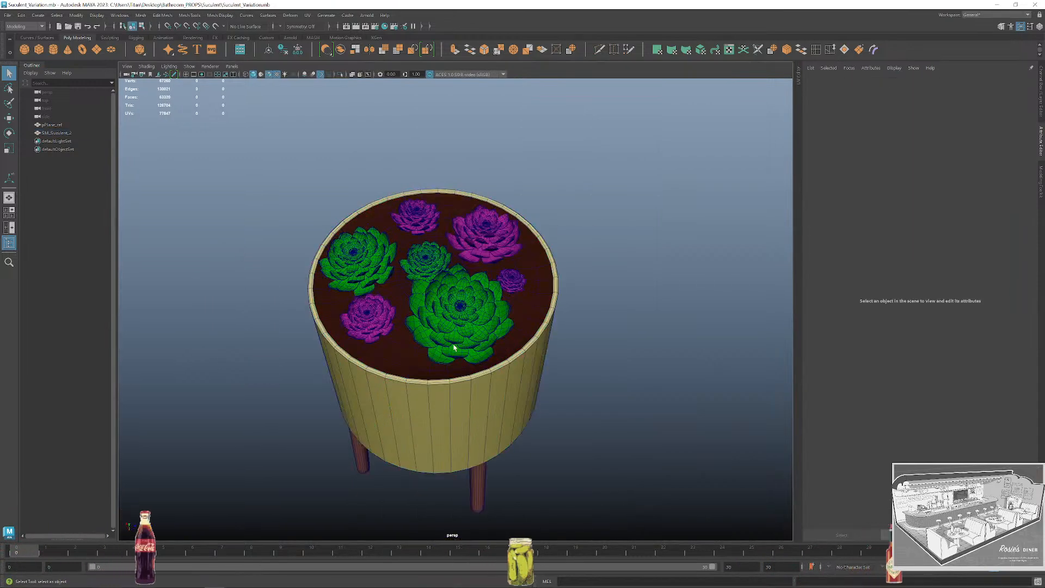
pyautogui.click(454, 348)
pyautogui.click(8, 15)
pyautogui.click(33, 121)
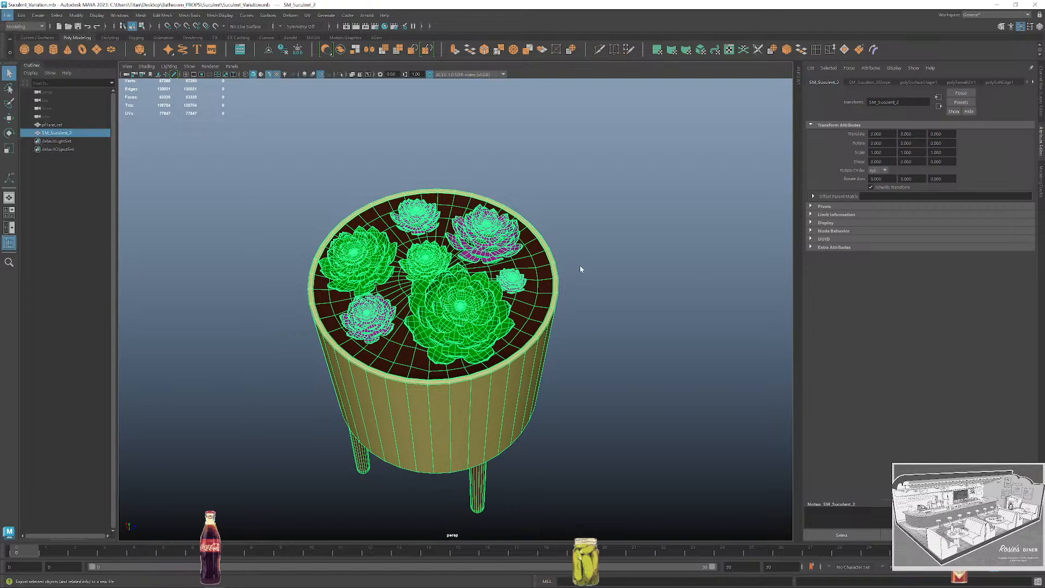
pyautogui.click(525, 191)
pyautogui.click(892, 394)
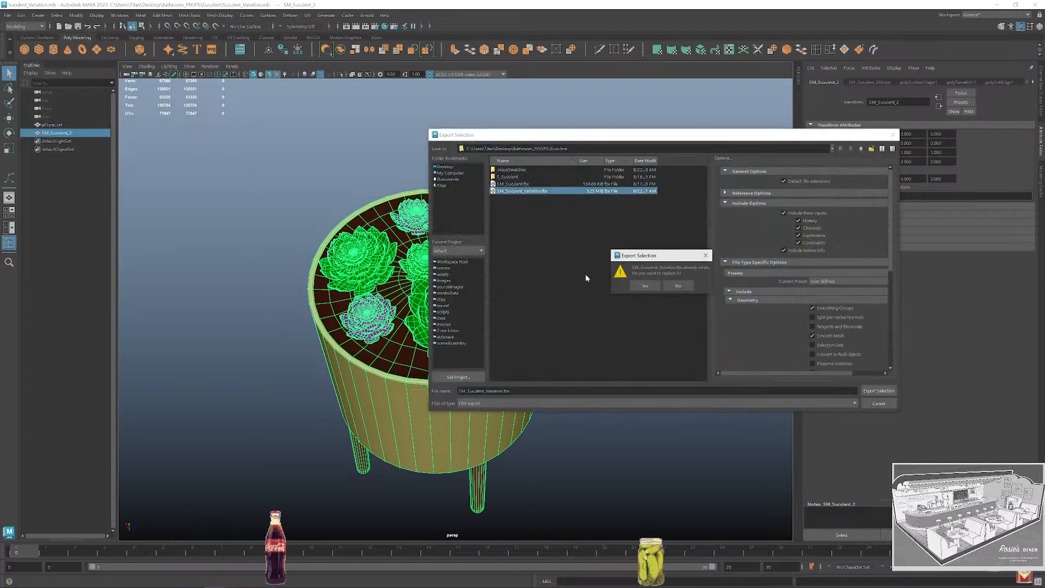
pyautogui.click(640, 286)
# Switch to Substance 3D Painter and reload the re-exported SM_Suculent_Variation.fbx as the project mesh, with Preserve strokes positions on mesh enabled.
pyautogui.press('super')
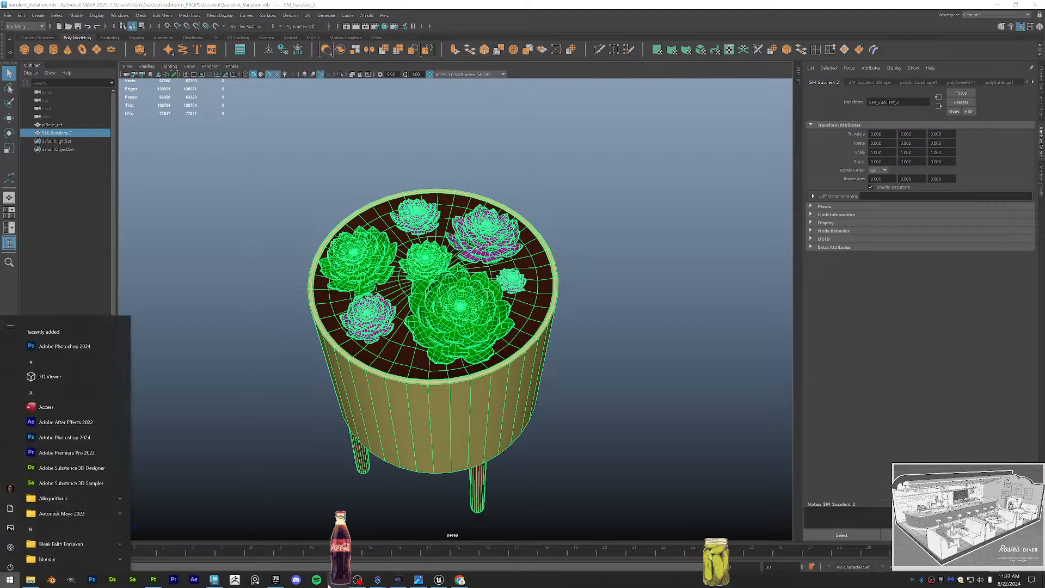
pyautogui.click(154, 580)
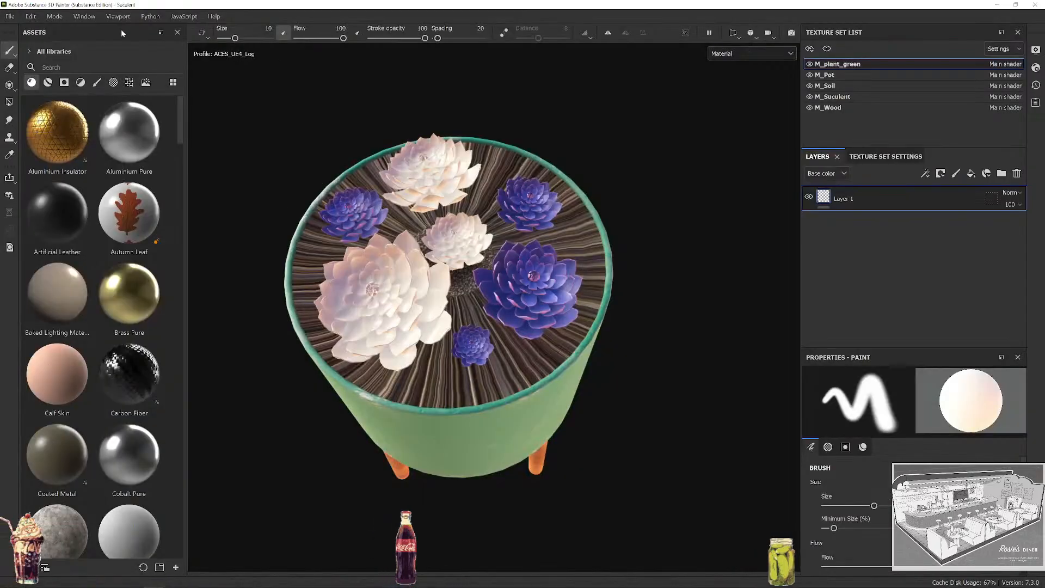
pyautogui.click(30, 17)
pyautogui.click(61, 55)
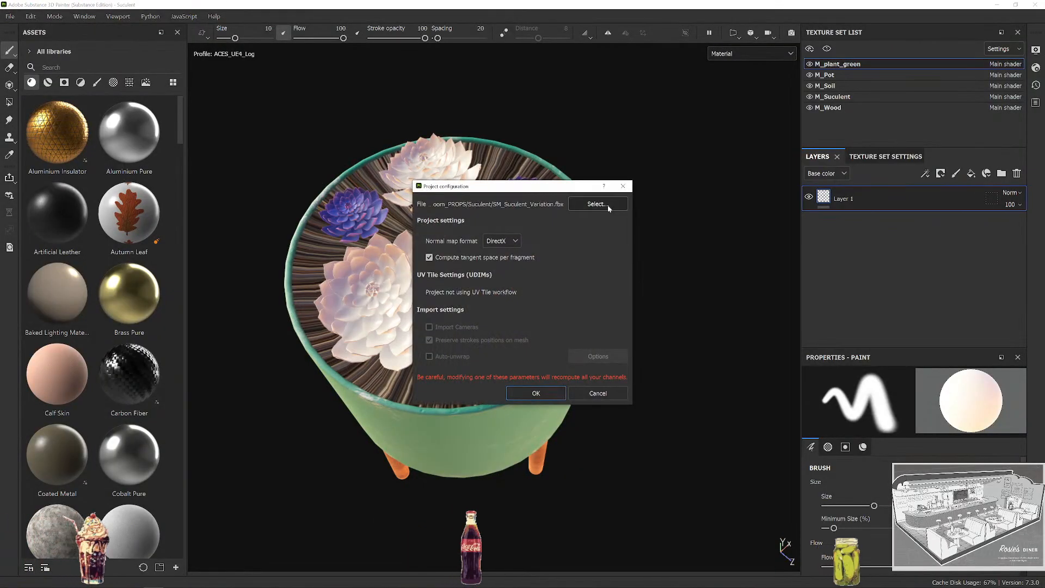
pyautogui.click(595, 204)
pyautogui.click(154, 85)
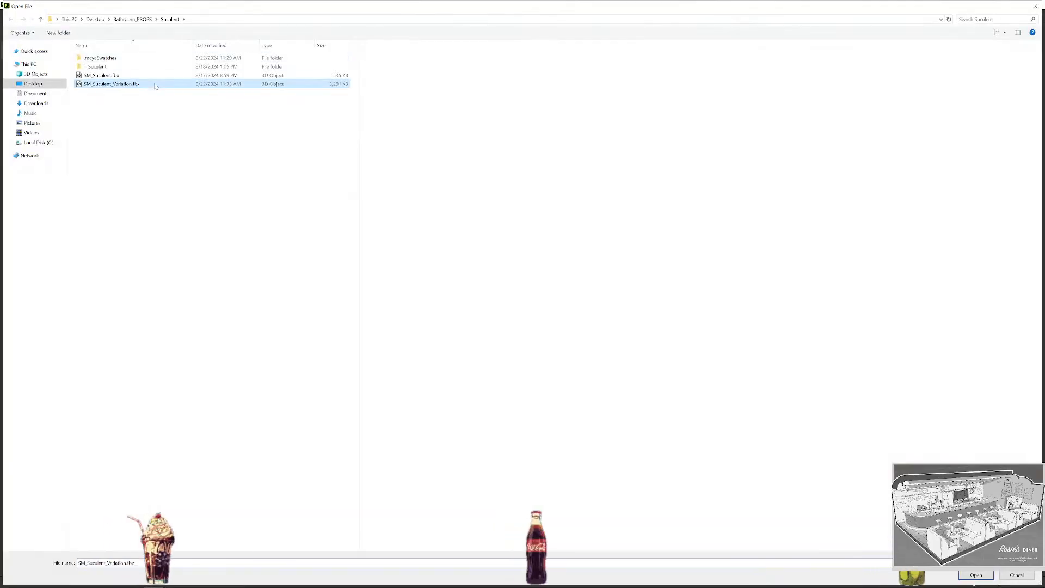
pyautogui.doubleClick(155, 85)
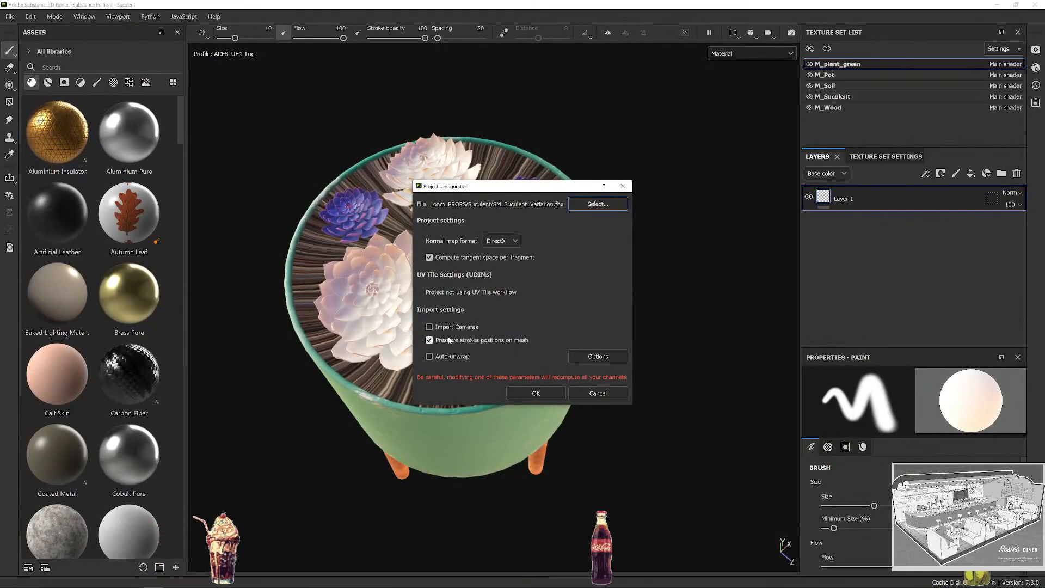
pyautogui.click(538, 389)
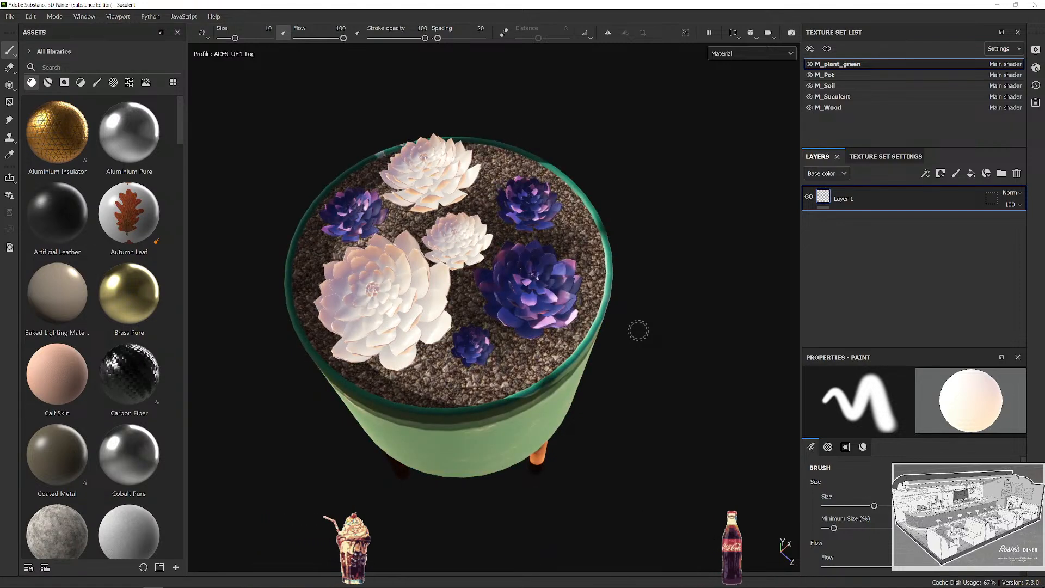
# Bake all selected mesh maps for every texture set at a 4096 output size.
pyautogui.keyDown('alt'); pyautogui.moveTo(669, 335); pyautogui.dragTo(619, 283, button='right'); pyautogui.keyUp('alt')
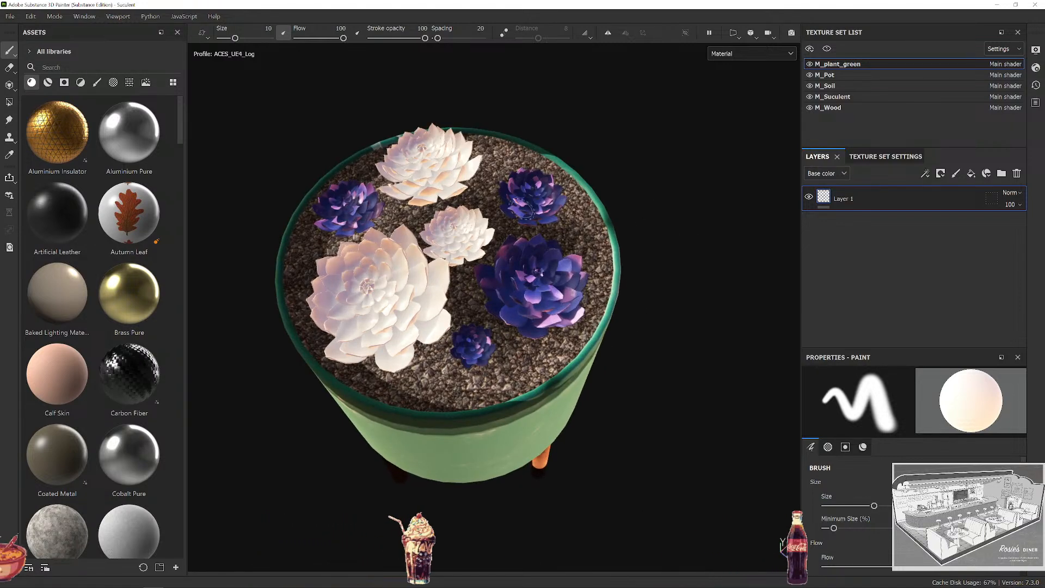
pyautogui.click(885, 156)
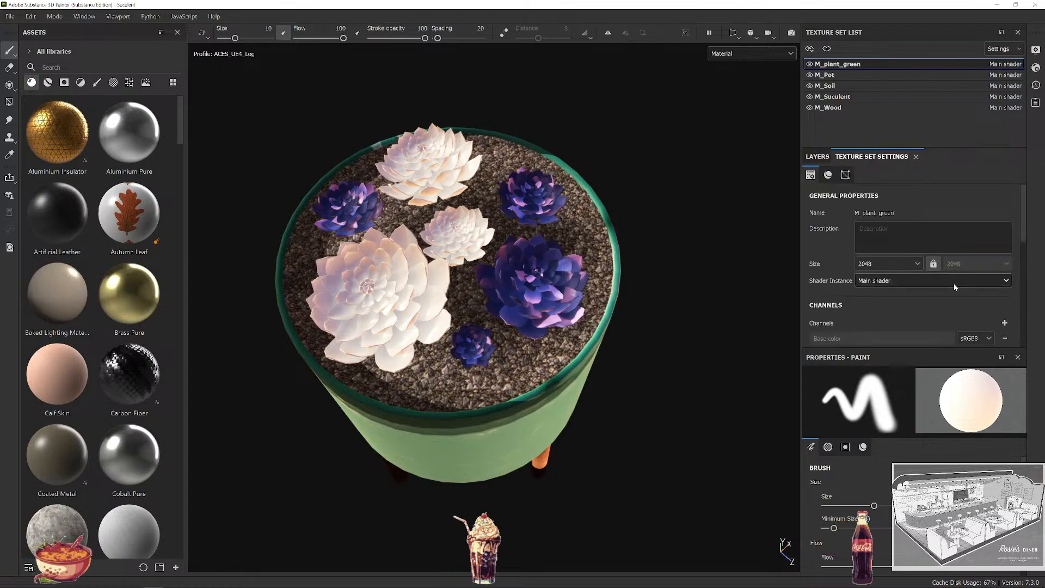
pyautogui.scroll(-5, 955, 287)
pyautogui.click(970, 230)
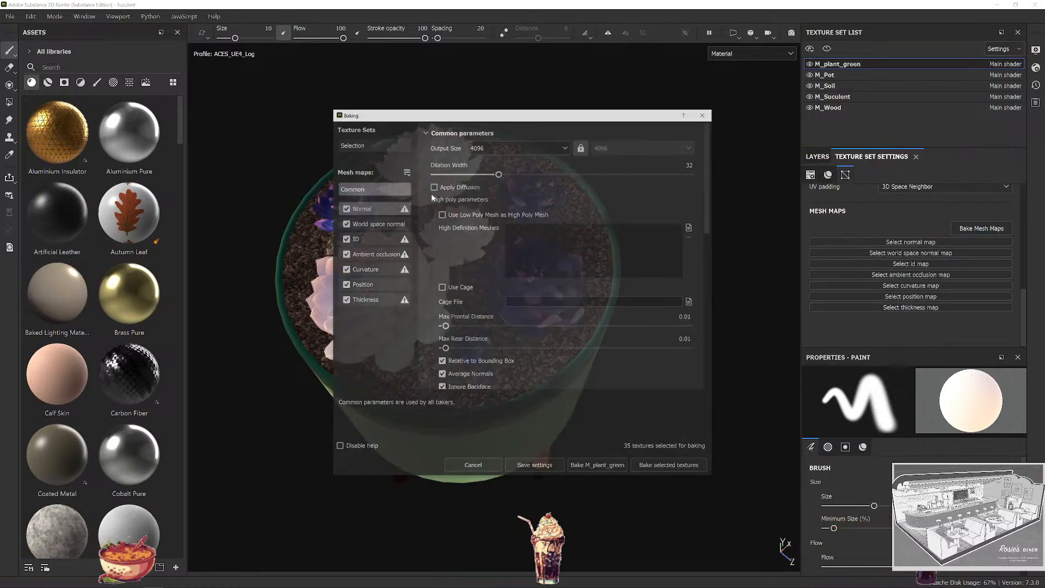
pyautogui.click(669, 465)
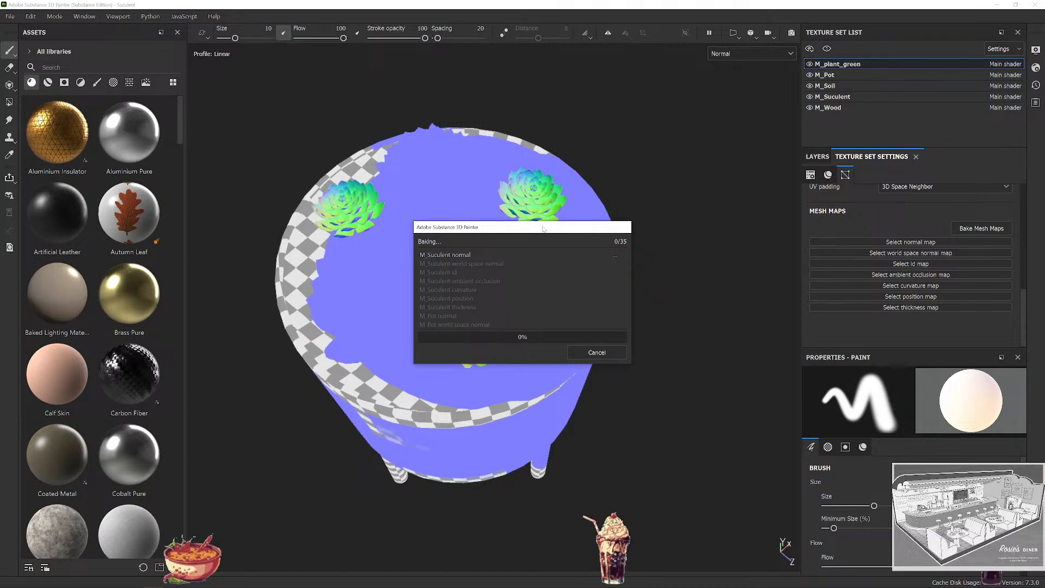
pyautogui.moveTo(535, 238); pyautogui.dragTo(711, 78)
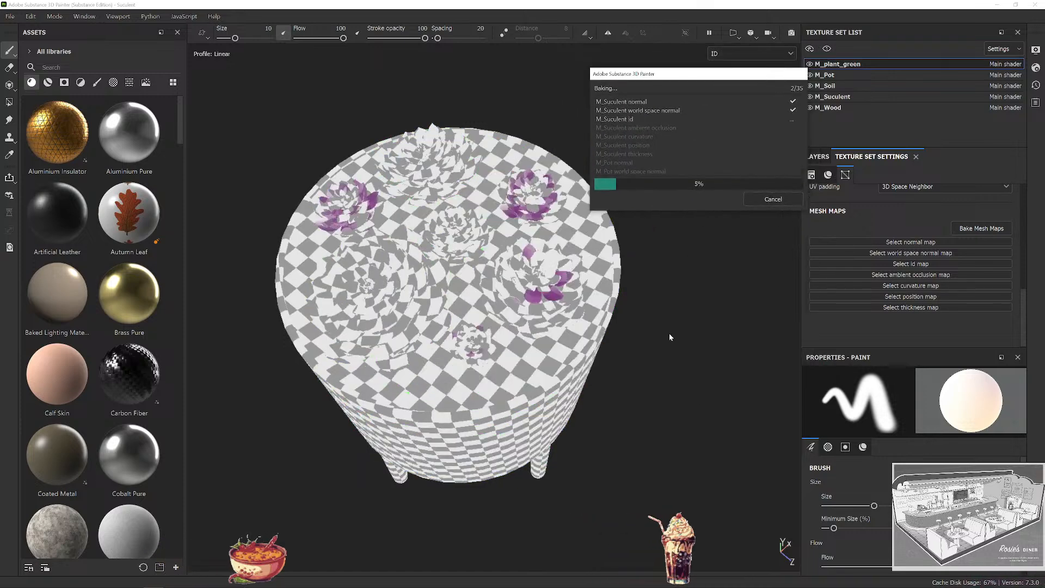
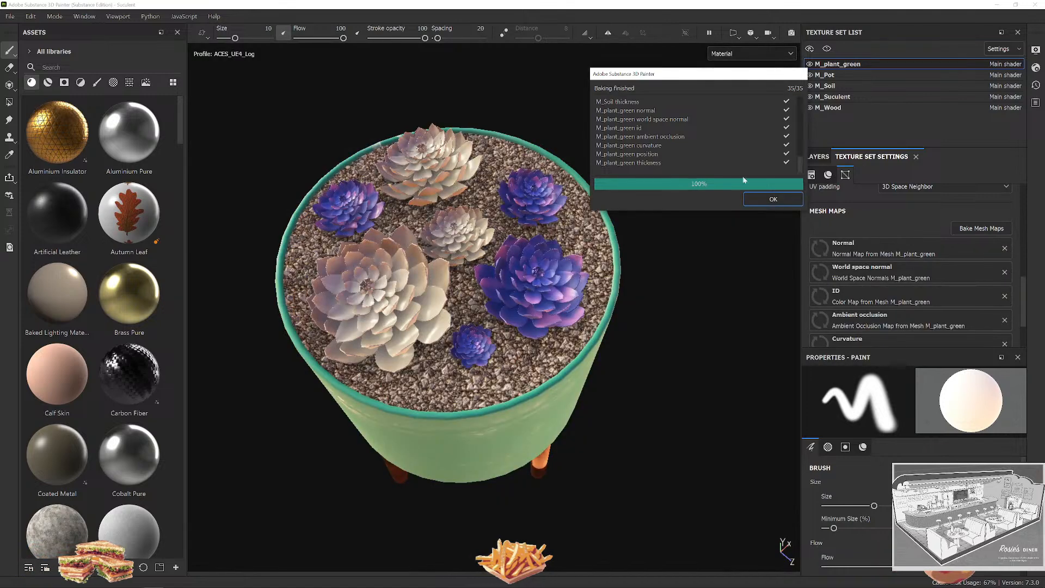
pyautogui.click(774, 200)
# Examine the baked textures on the planter's pot and wooden legs from the side and up close.
pyautogui.keyDown('alt'); pyautogui.moveTo(642, 304); pyautogui.dragTo(671, 357); pyautogui.keyUp('alt')
pyautogui.scroll(2, 663, 338)
pyautogui.scroll(1, 671, 357)
pyautogui.scroll(-3, 640, 246)
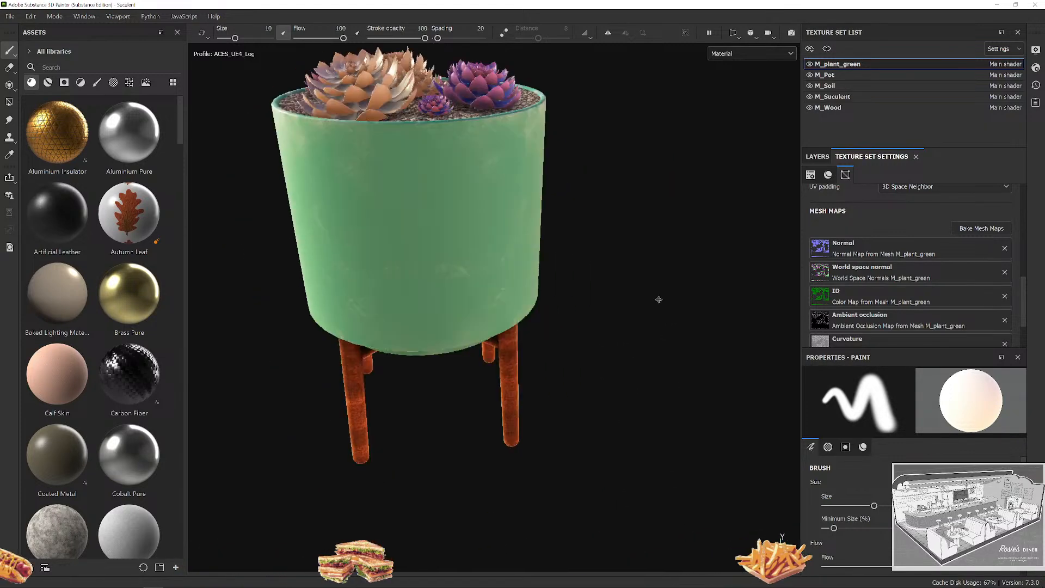
pyautogui.scroll(3, 657, 298)
pyautogui.keyDown('alt'); pyautogui.moveTo(657, 298); pyautogui.dragTo(564, 331); pyautogui.keyUp('alt')
pyautogui.scroll(-2, 532, 359)
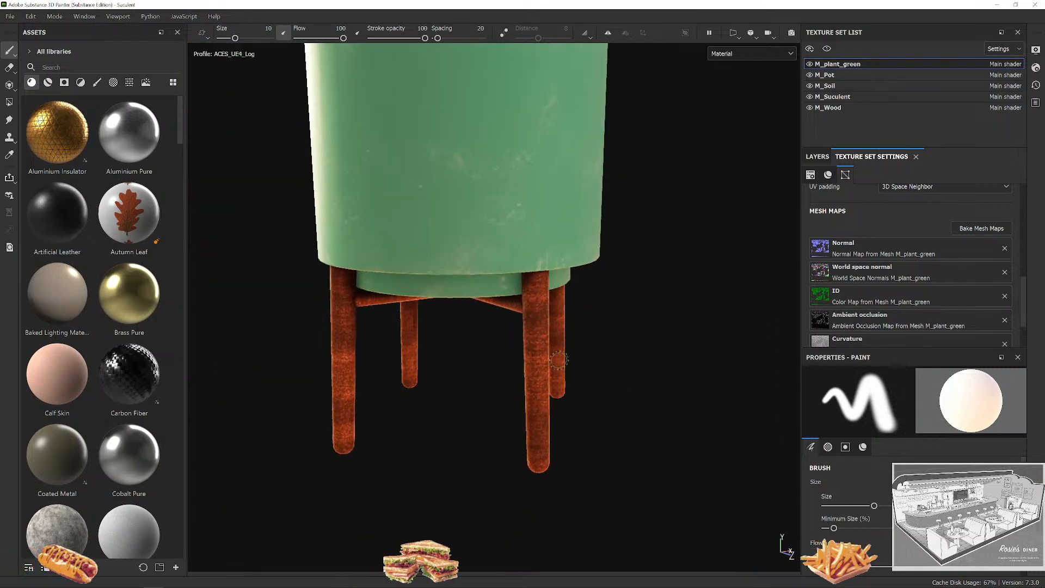
pyautogui.keyDown('alt'); pyautogui.moveTo(659, 343); pyautogui.dragTo(677, 373); pyautogui.keyUp('alt')
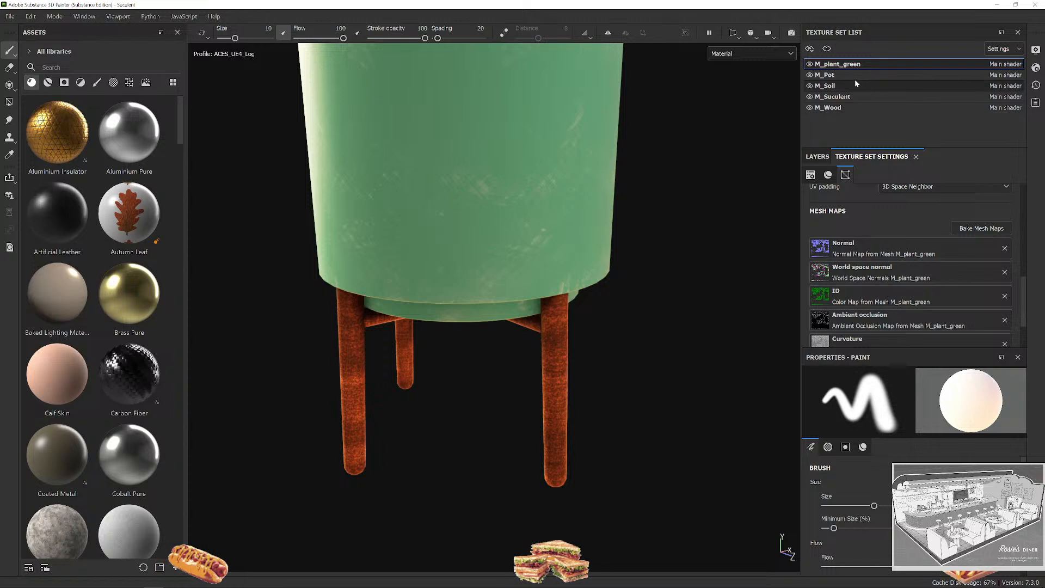
# Select the M_Wood texture set and show the layers inside its Wood Acajou folder.
pyautogui.click(831, 107)
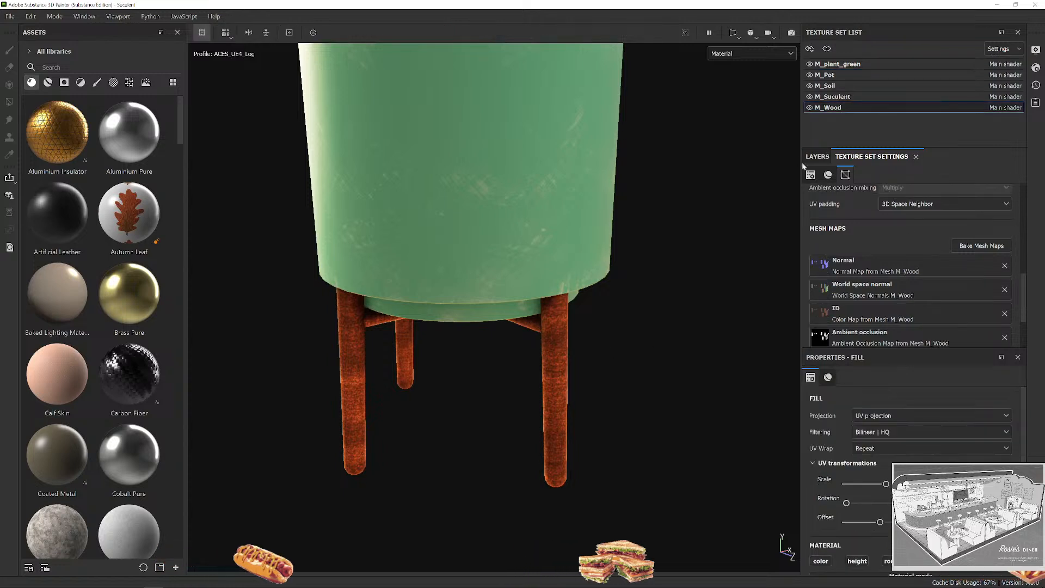
pyautogui.click(815, 157)
pyautogui.scroll(5, 872, 274)
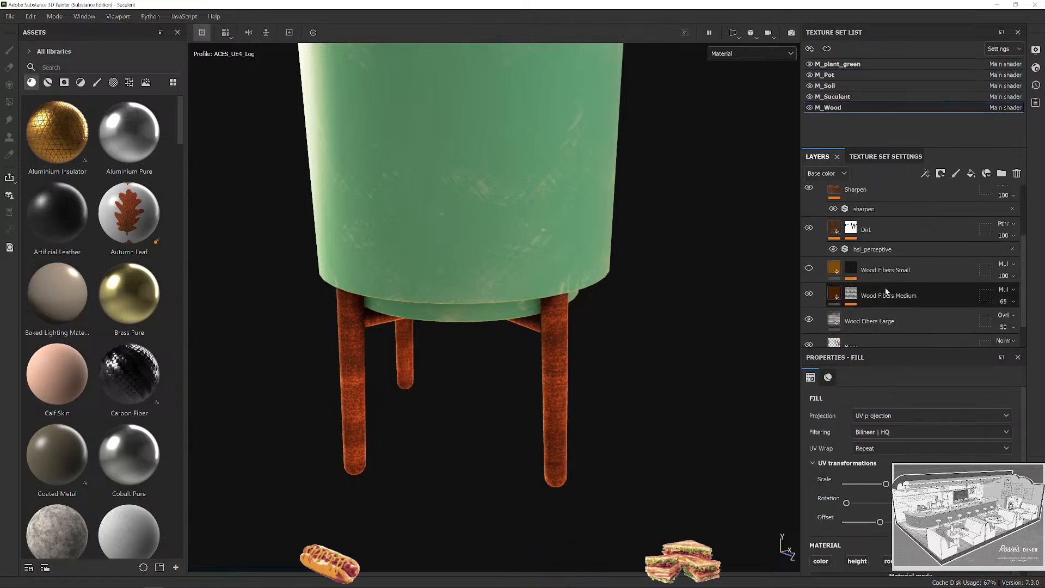
pyautogui.click(820, 223)
pyautogui.click(819, 223)
# Turn on the Wood Fibers Small layer in the Wood Acajou folder and check its effect on the legs.
pyautogui.scroll(-4, 862, 257)
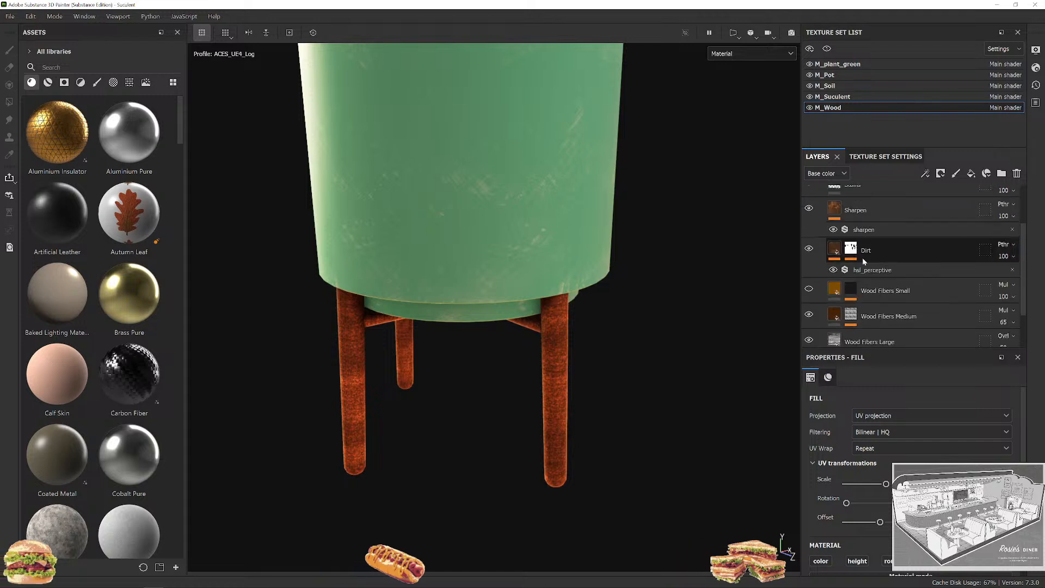
pyautogui.scroll(3, 866, 275)
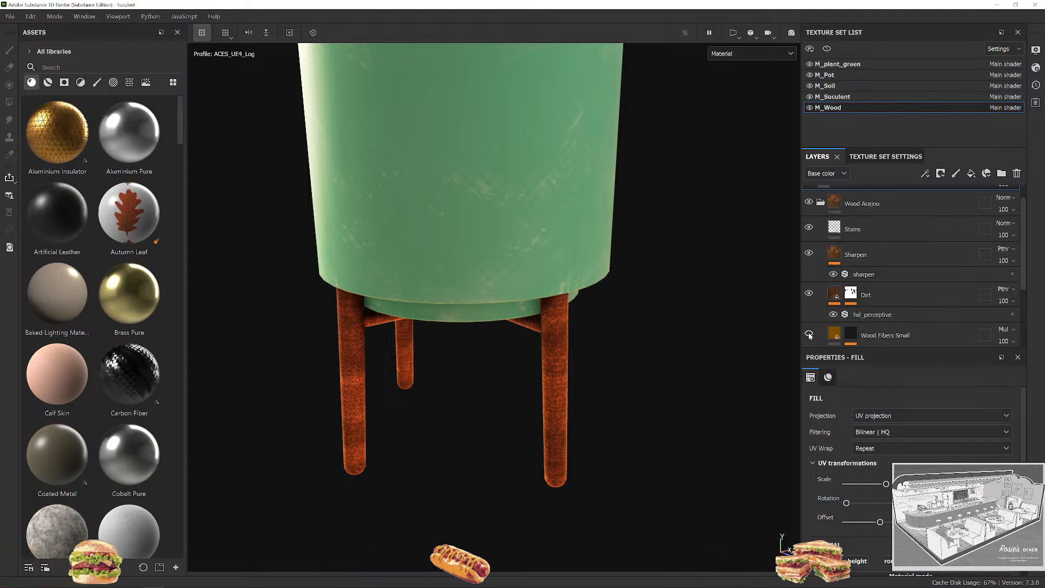
pyautogui.scroll(-4, 893, 302)
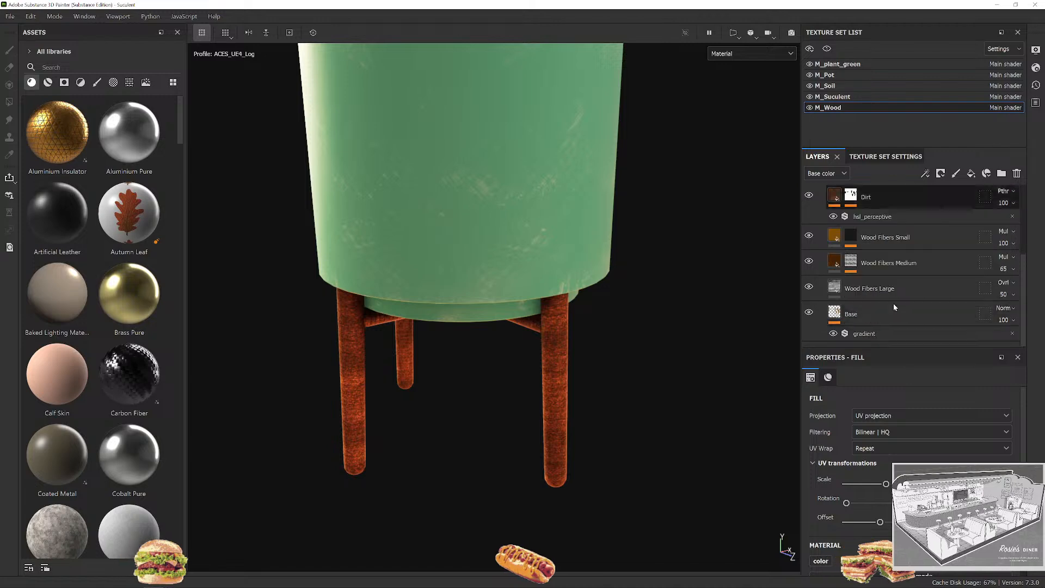
pyautogui.scroll(4, 608, 397)
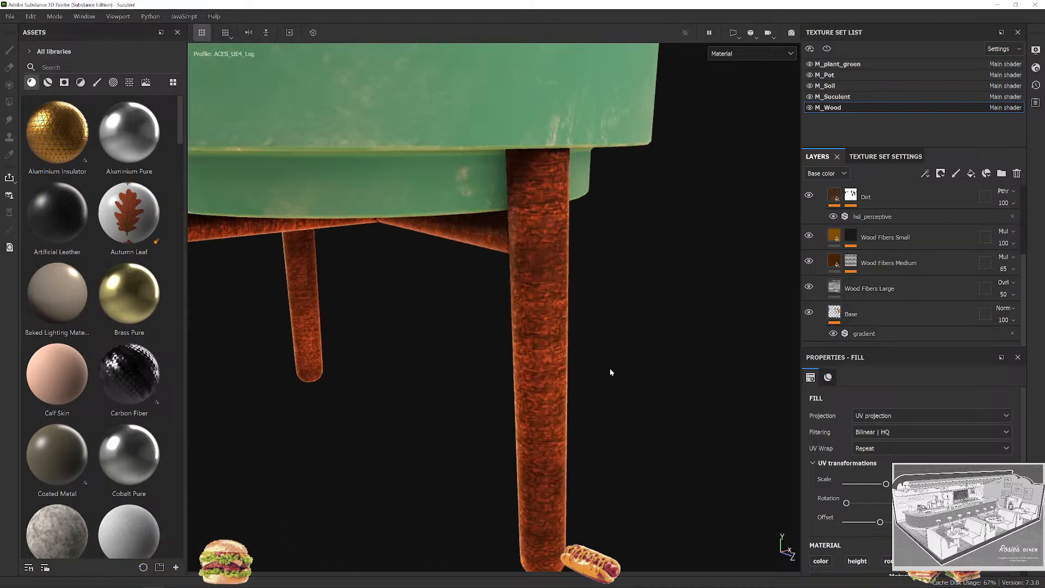
pyautogui.scroll(-6, 620, 368)
pyautogui.keyDown('alt'); pyautogui.moveTo(632, 368); pyautogui.dragTo(608, 350); pyautogui.keyUp('alt')
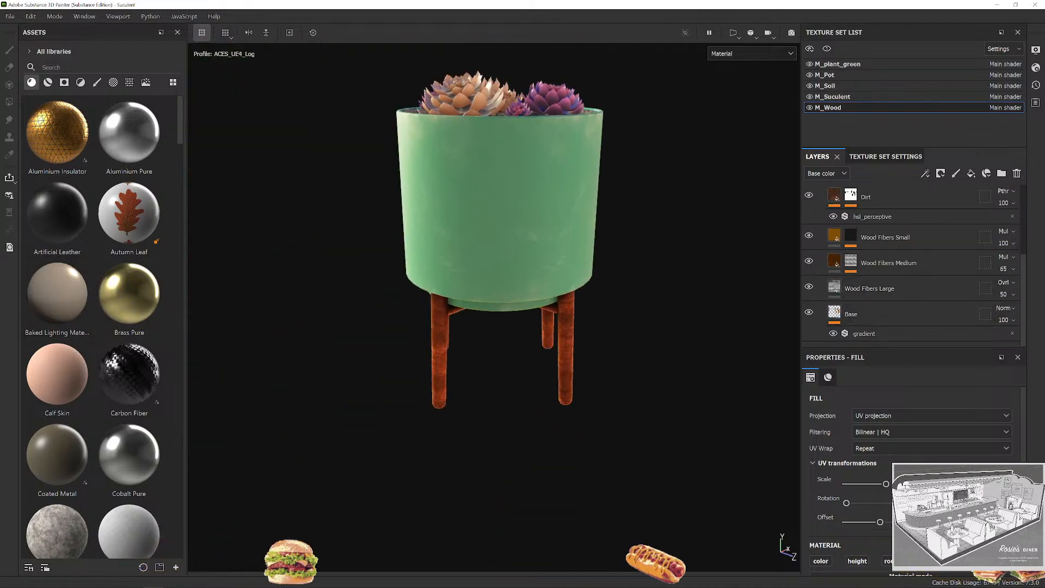
# Search the assets for "wood" and apply the Wood Walnut material to the planter legs.
pyautogui.click(97, 66)
pyautogui.write('wood')
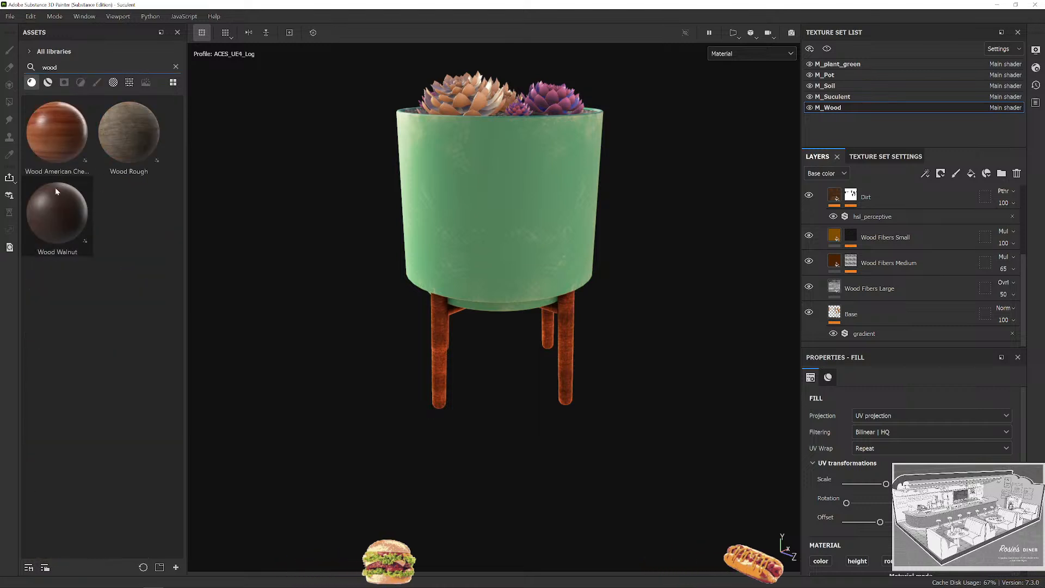
pyautogui.moveTo(58, 212); pyautogui.dragTo(434, 379)
pyautogui.scroll(5, 462, 401)
pyautogui.scroll(-6, 504, 401)
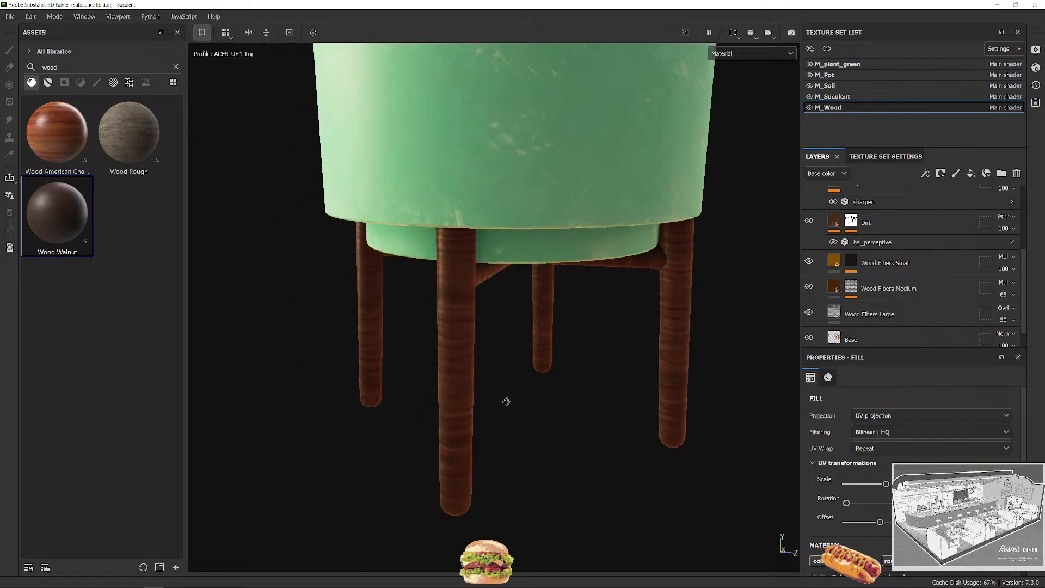
pyautogui.scroll(3, 581, 315)
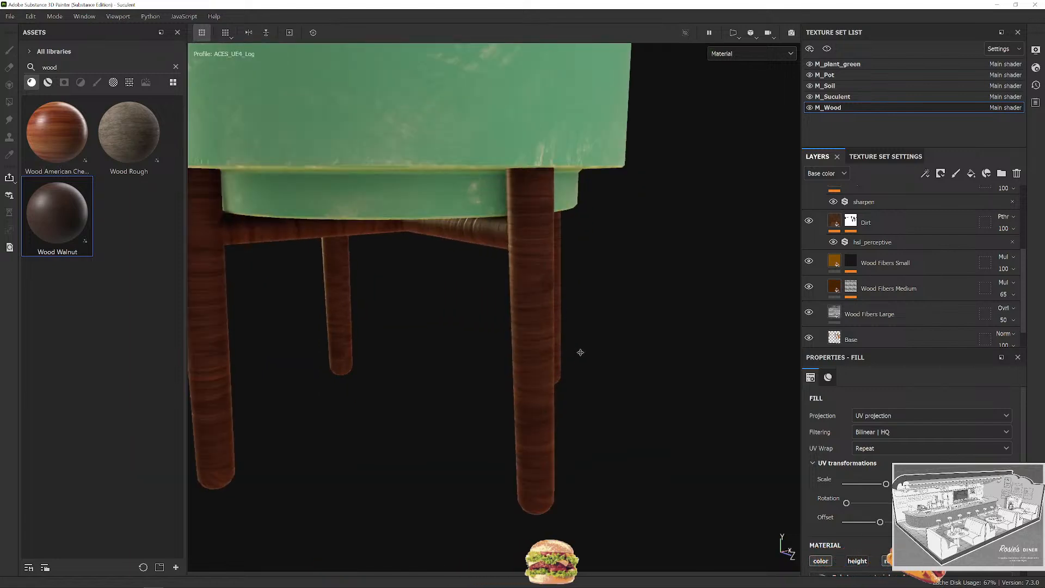
# Collapse the Wood Acajou folder in the M_Wood layer stack and delete it.
pyautogui.scroll(3, 838, 261)
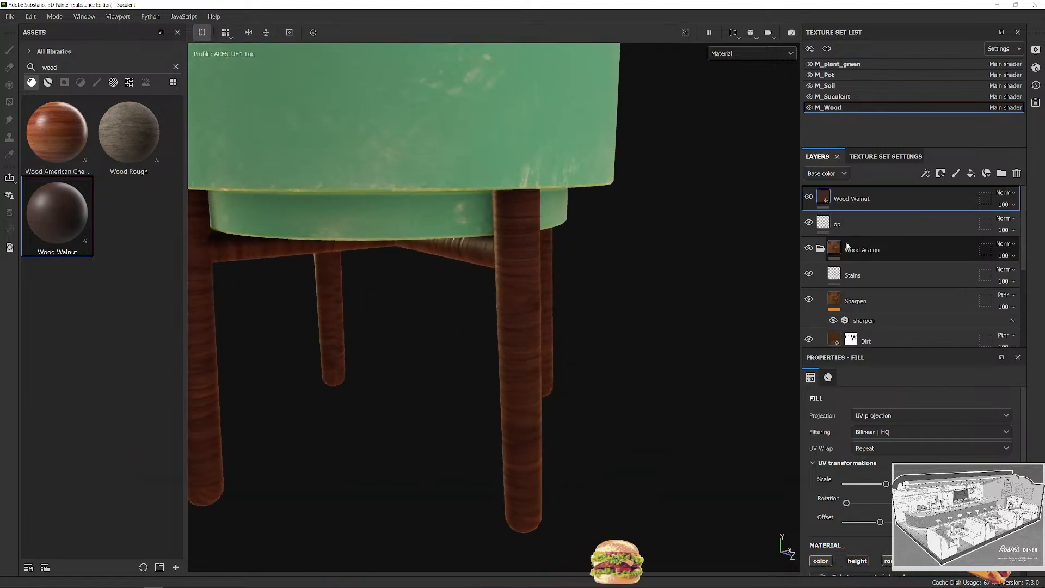
pyautogui.click(821, 250)
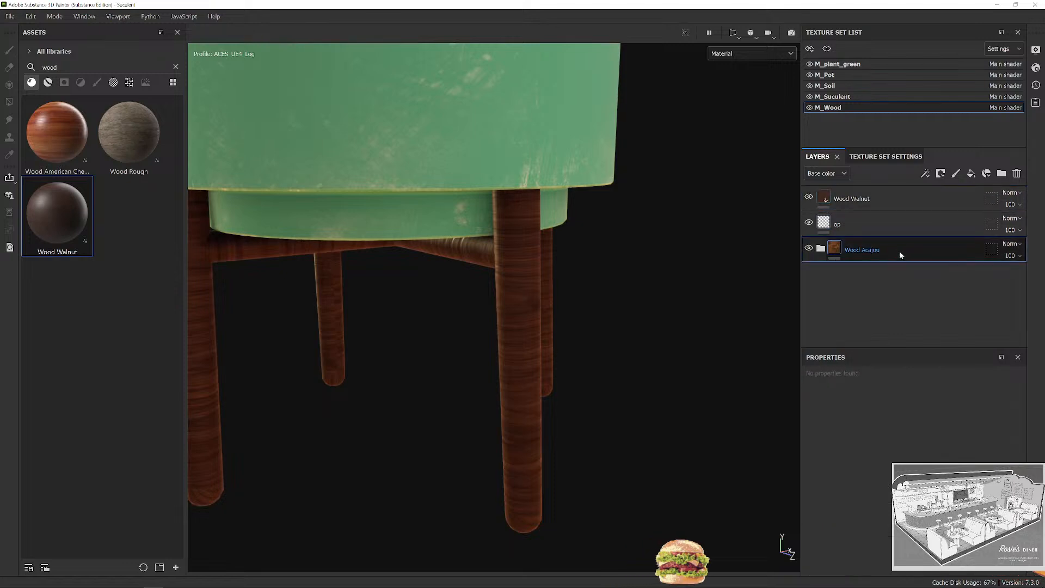
pyautogui.press('Delete')
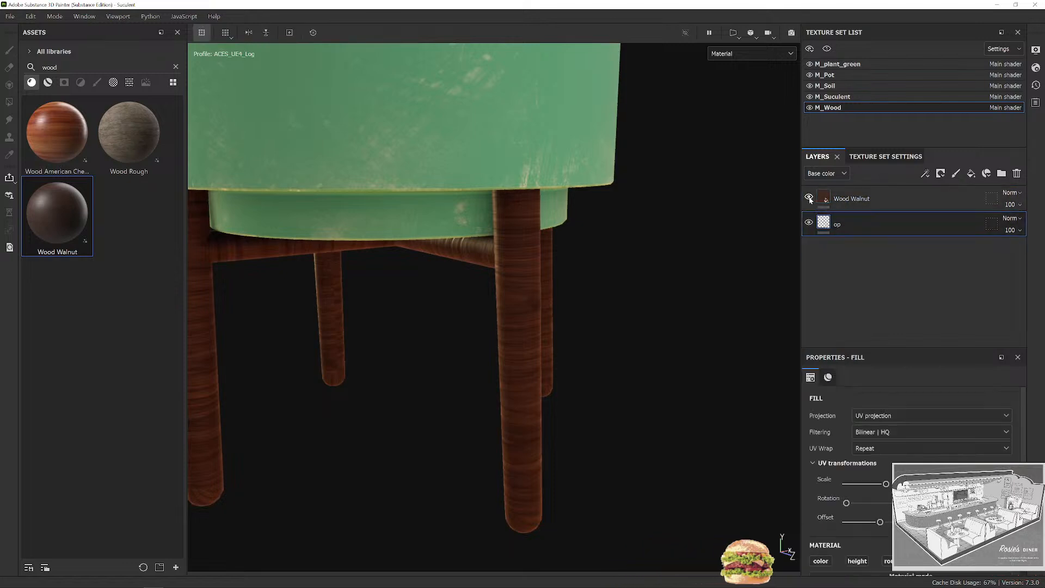
# Set the Wood Walnut layer's projection to Tri-planar projection and check the grain on the legs.
pyautogui.click(828, 197)
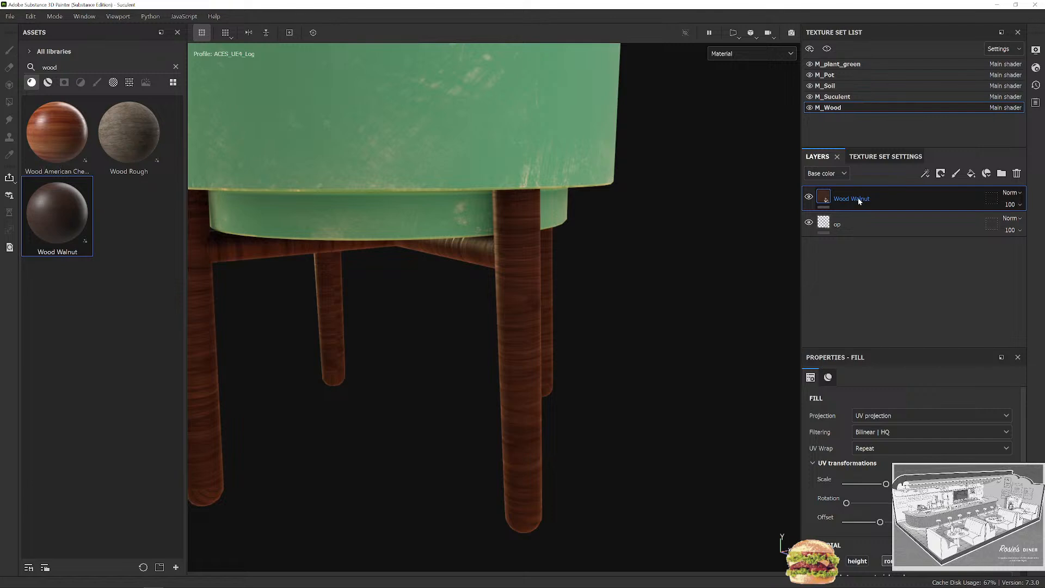
pyautogui.click(890, 419)
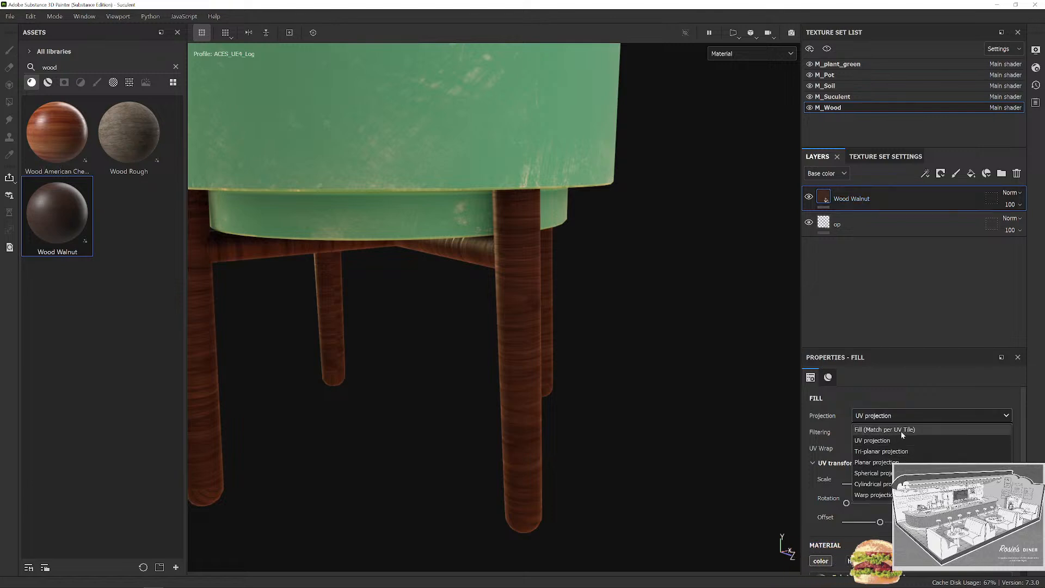
pyautogui.click(907, 451)
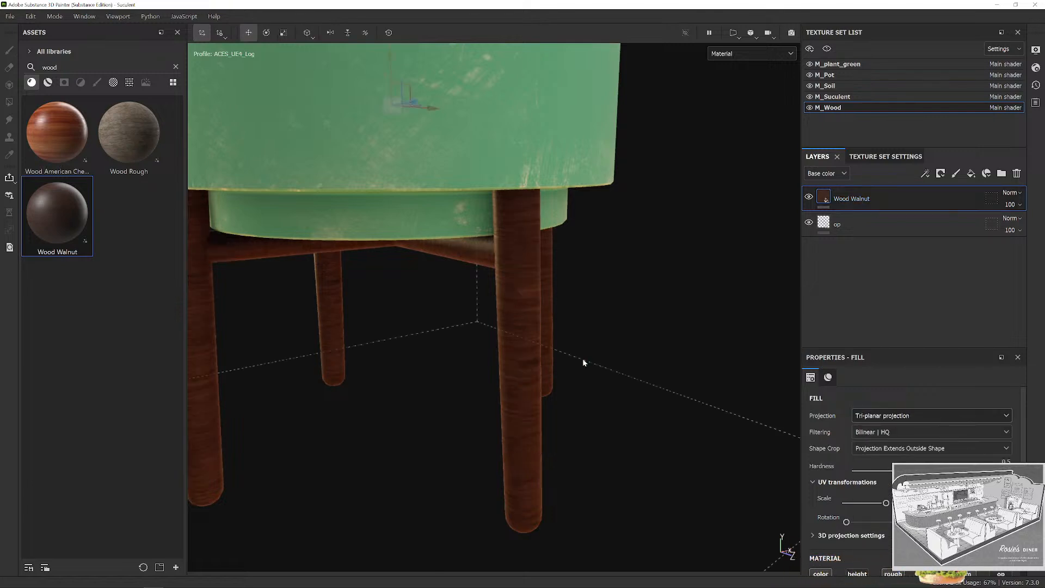
pyautogui.scroll(-3, 582, 358)
pyautogui.scroll(4, 606, 325)
pyautogui.scroll(-5, 581, 358)
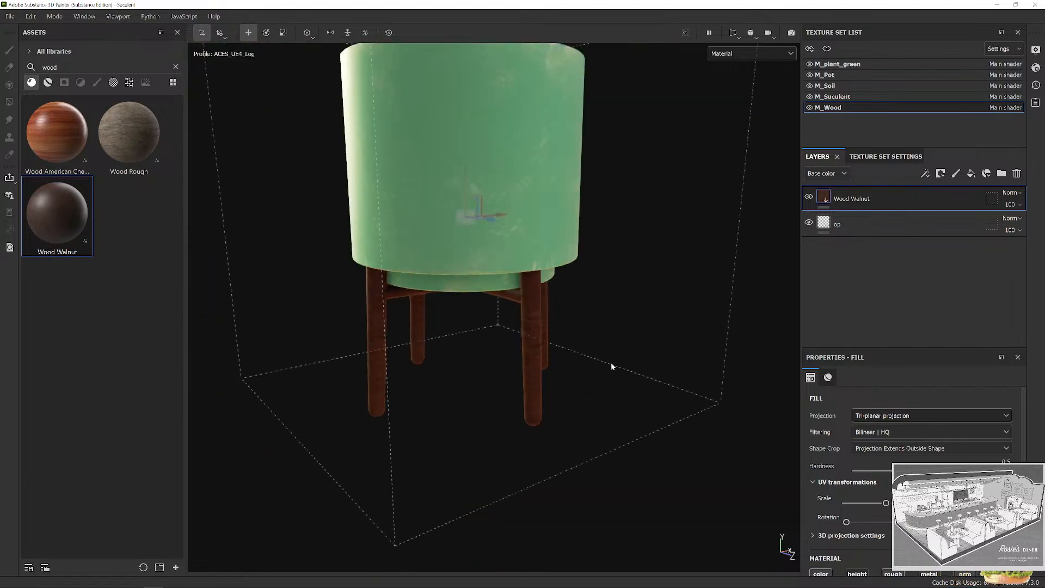
# Examine the Wood Walnut grain on the planter legs from several angles and distances.
pyautogui.scroll(3, 526, 360)
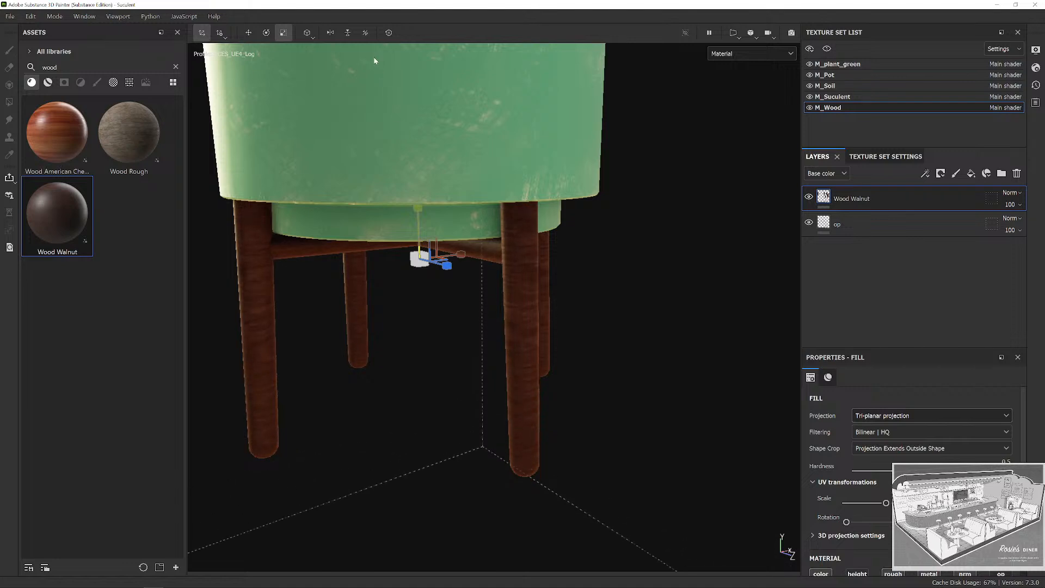
pyautogui.scroll(-2, 657, 348)
pyautogui.keyDown('alt'); pyautogui.moveTo(658, 348); pyautogui.dragTo(602, 333); pyautogui.keyUp('alt')
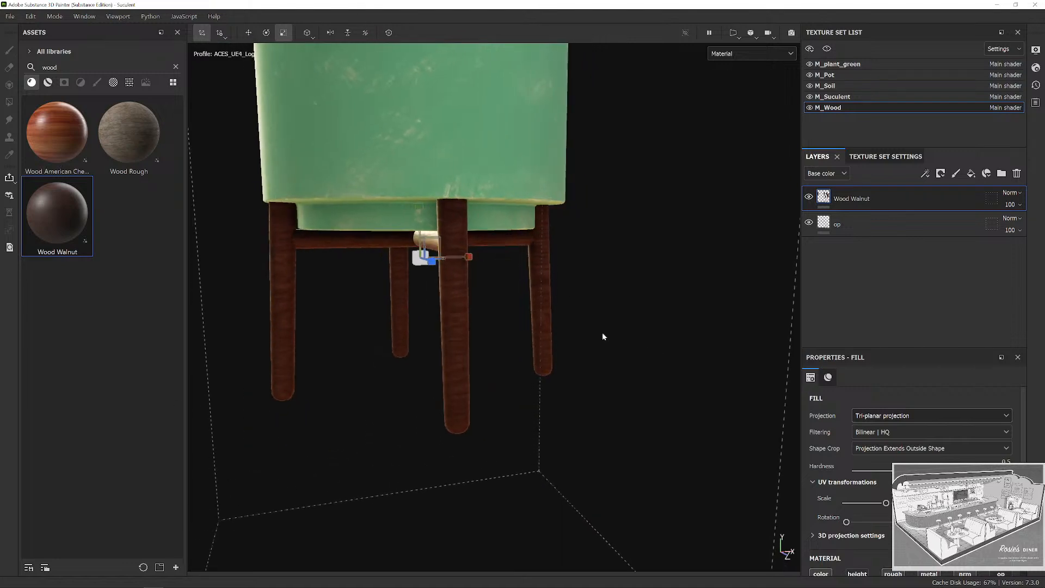
pyautogui.scroll(3, 430, 298)
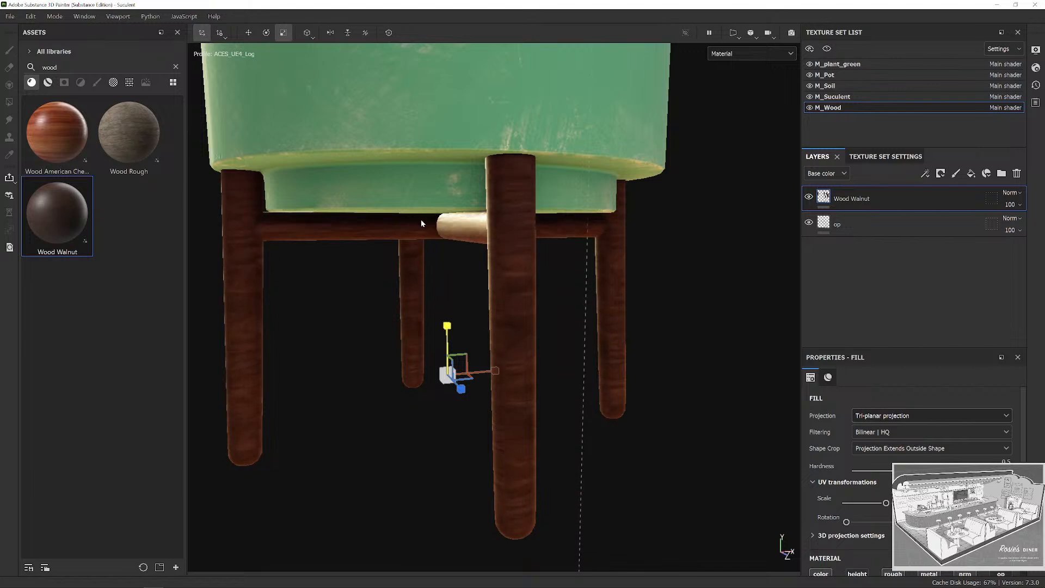
pyautogui.keyDown('alt'); pyautogui.moveTo(424, 288); pyautogui.dragTo(610, 367); pyautogui.keyUp('alt')
pyautogui.keyDown('alt'); pyautogui.moveTo(610, 366); pyautogui.dragTo(716, 352, button='right'); pyautogui.keyUp('alt')
pyautogui.keyDown('alt'); pyautogui.moveTo(716, 352); pyautogui.dragTo(618, 385); pyautogui.keyUp('alt')
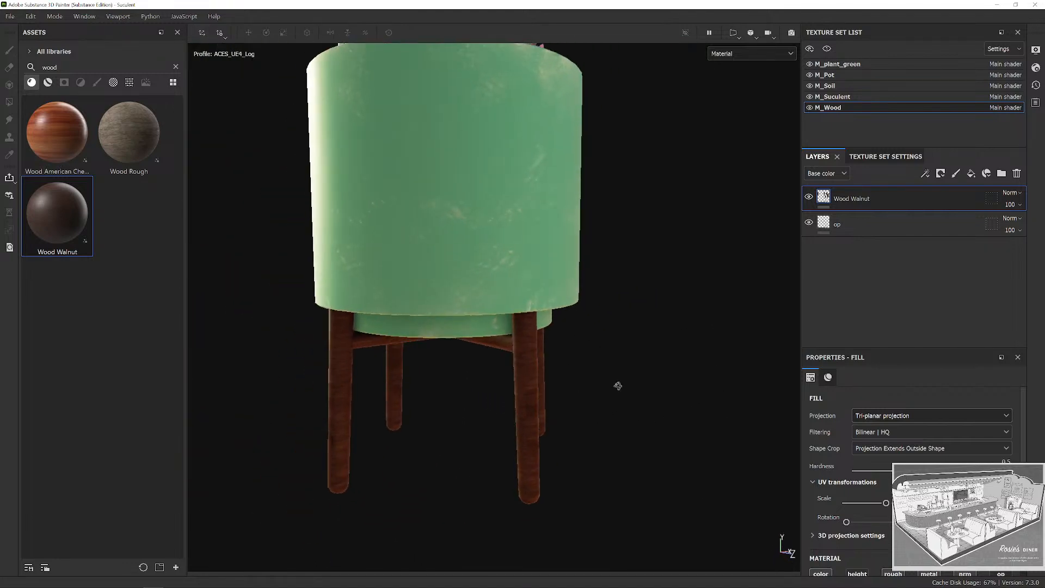
pyautogui.keyDown('alt'); pyautogui.moveTo(618, 385); pyautogui.dragTo(705, 405, button='right'); pyautogui.keyUp('alt')
pyautogui.keyDown('alt'); pyautogui.moveTo(704, 406); pyautogui.dragTo(613, 376); pyautogui.keyUp('alt')
pyautogui.keyDown('alt'); pyautogui.moveTo(614, 376); pyautogui.dragTo(677, 413, button='right'); pyautogui.keyUp('alt')
pyautogui.keyDown('alt'); pyautogui.moveTo(677, 413); pyautogui.dragTo(655, 400, button='middle'); pyautogui.keyUp('alt')
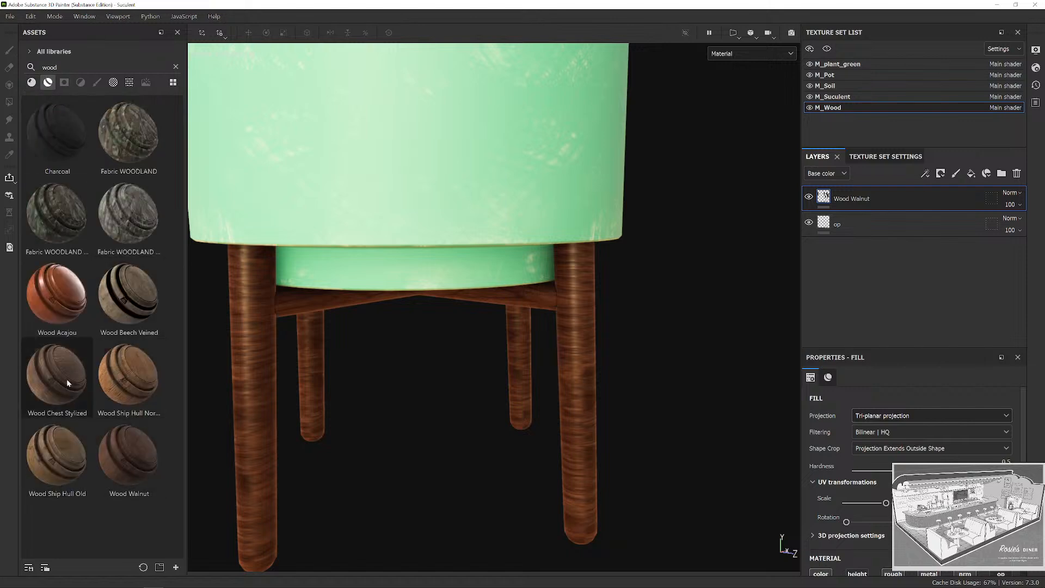
# Apply the Wood Acajou smart material to the planter legs.
pyautogui.moveTo(55, 277); pyautogui.dragTo(308, 368)
pyautogui.scroll(-2, 610, 381)
pyautogui.scroll(2, 602, 347)
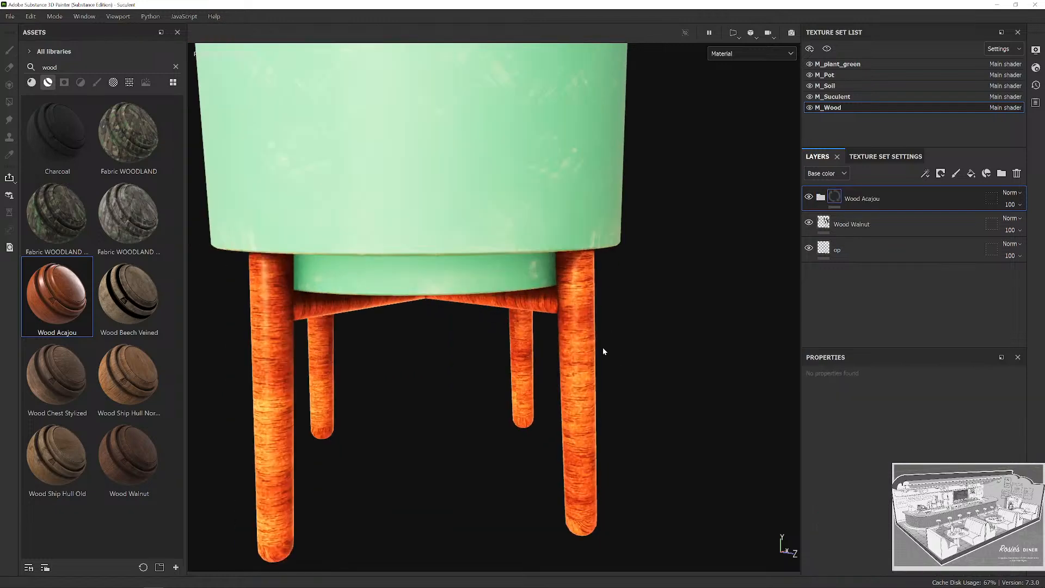
# In the Wood Acajou folder's Base layer, set the Gradient filter's Color 1 to 744722 and Color 2 to 45220A.
pyautogui.click(822, 199)
pyautogui.scroll(-3, 893, 272)
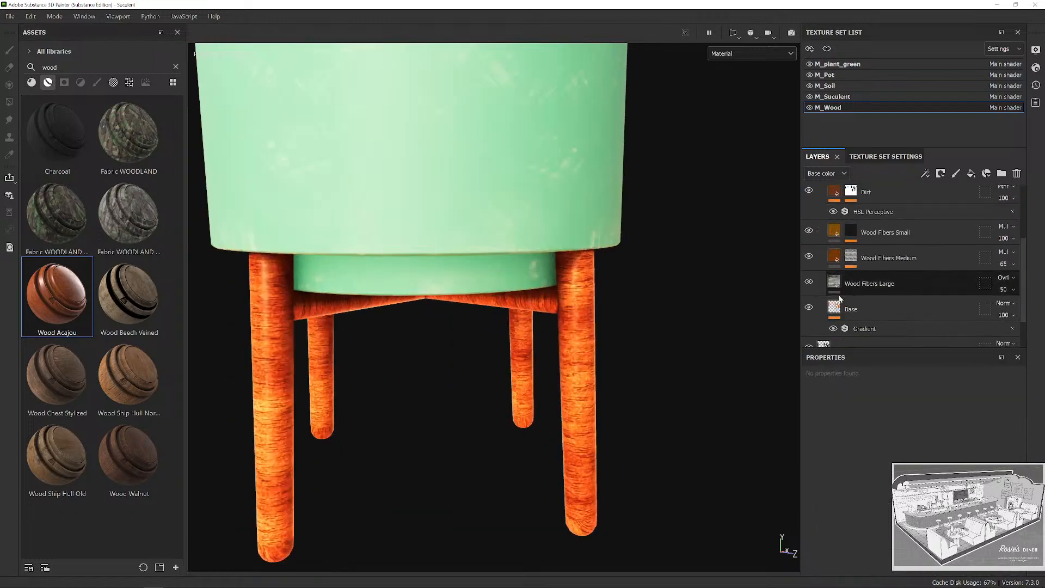
pyautogui.click(881, 305)
pyautogui.scroll(-2, 880, 303)
pyautogui.click(865, 283)
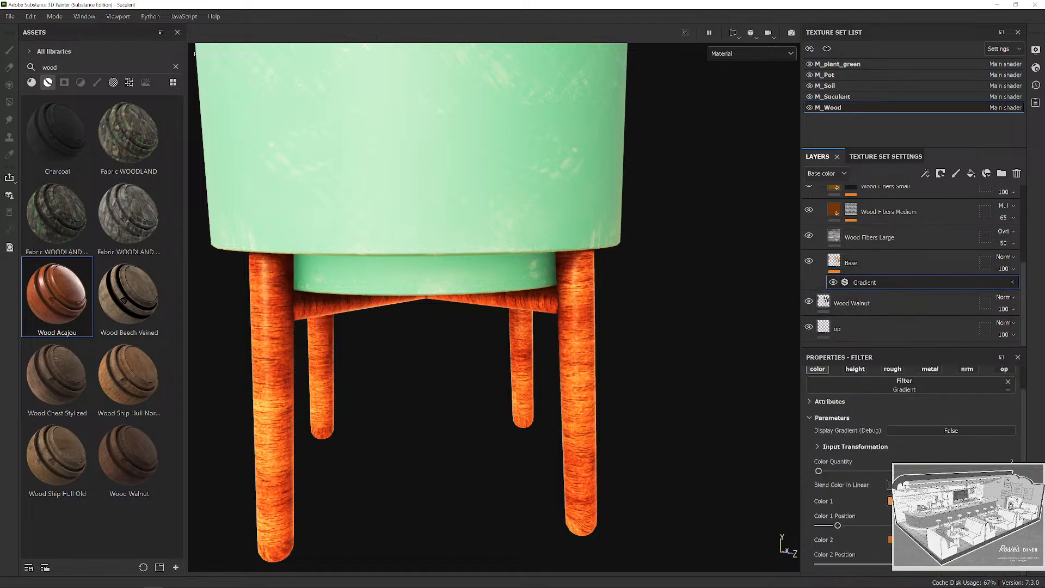
pyautogui.click(811, 468)
pyautogui.moveTo(836, 520)
pyautogui.mouseDown()
pyautogui.moveTo(814, 520)
pyautogui.moveTo(876, 517)
pyautogui.moveTo(844, 524)
pyautogui.mouseUp()
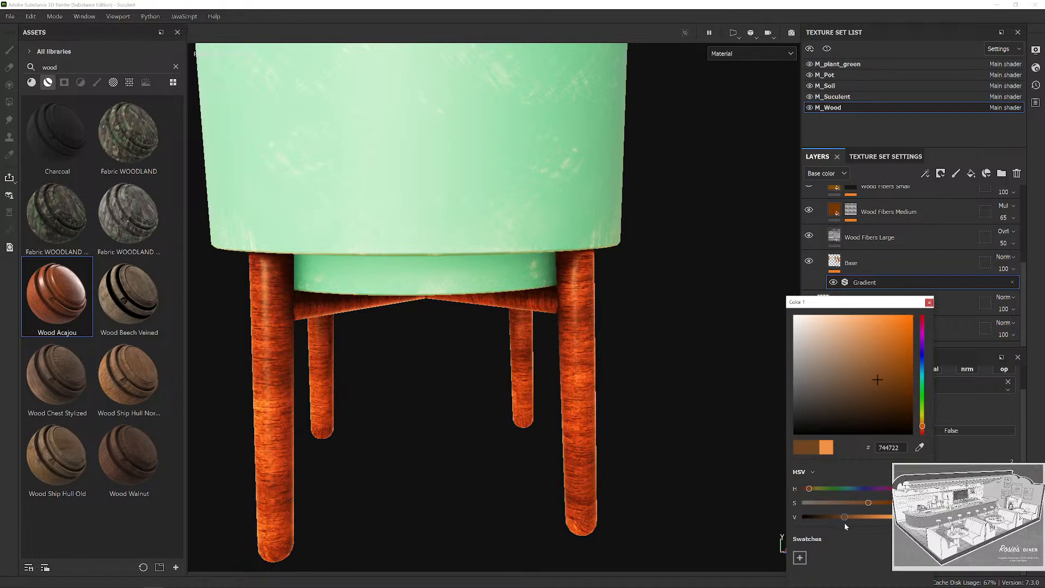
pyautogui.click(928, 302)
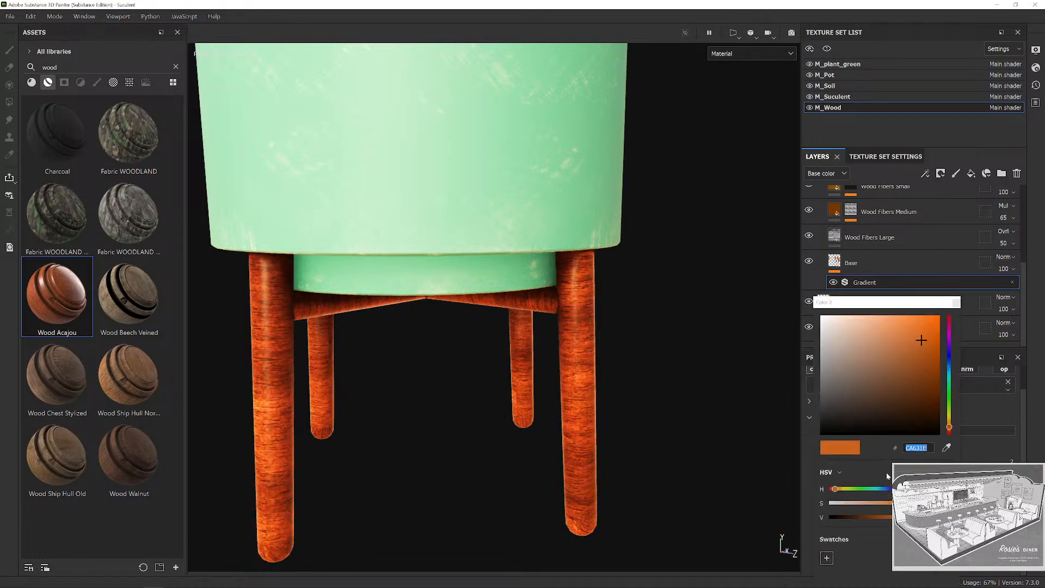
pyautogui.moveTo(850, 517); pyautogui.dragTo(853, 517)
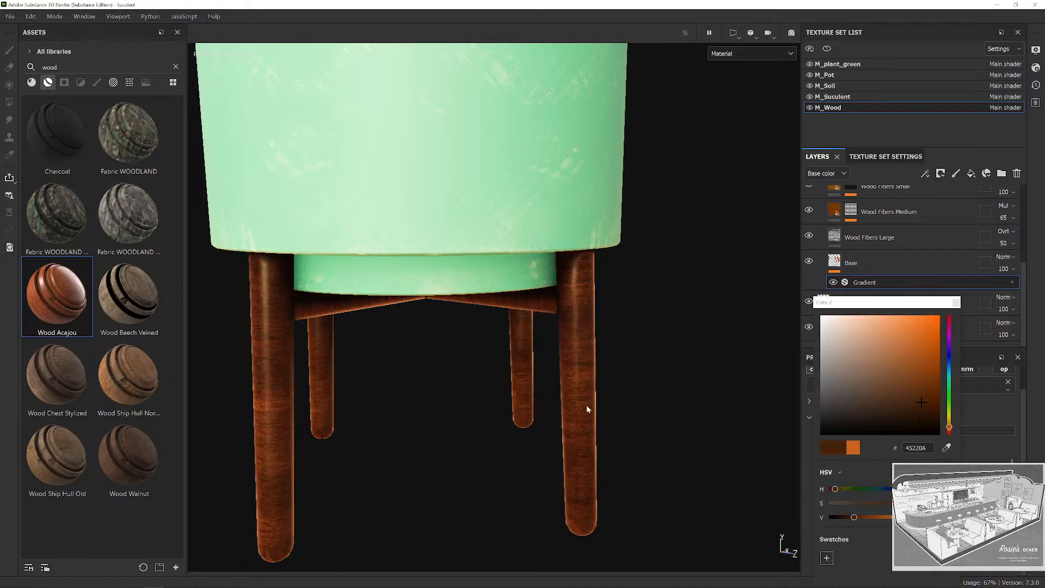
pyautogui.click(945, 309)
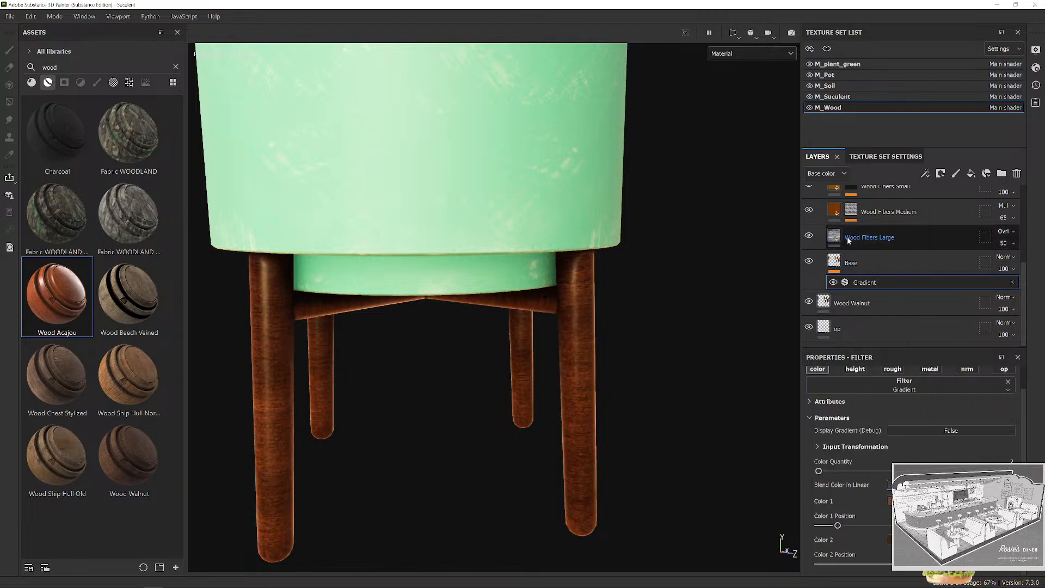
# Toggle the visibility of Wood Acajou's Wood Fibers Medium, Dirt and Sharpen layers to compare their effect on the legs.
pyautogui.scroll(2, 840, 243)
pyautogui.click(809, 244)
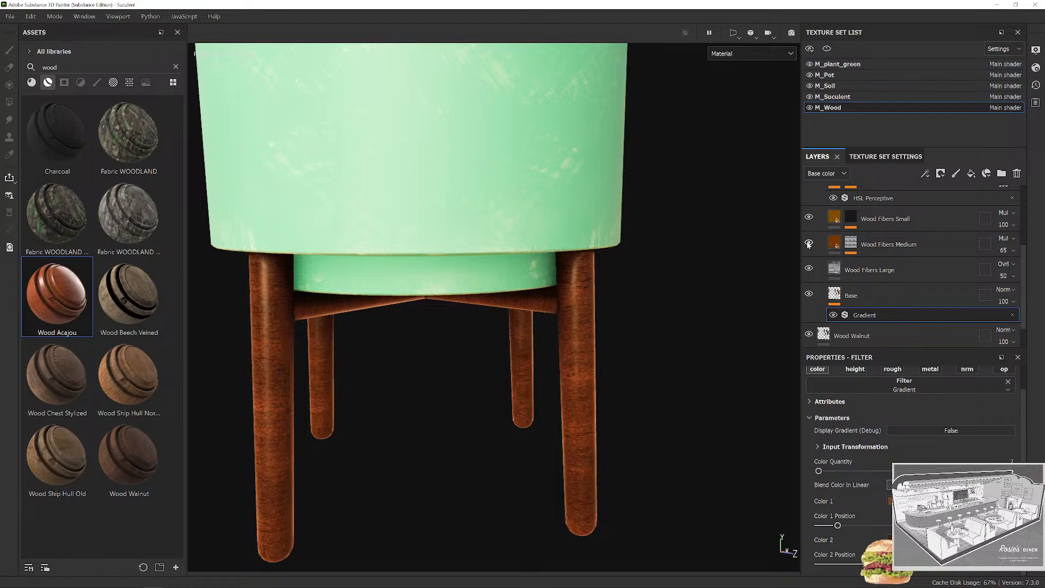
pyautogui.click(808, 244)
pyautogui.click(808, 243)
pyautogui.click(808, 243)
pyautogui.scroll(2, 826, 250)
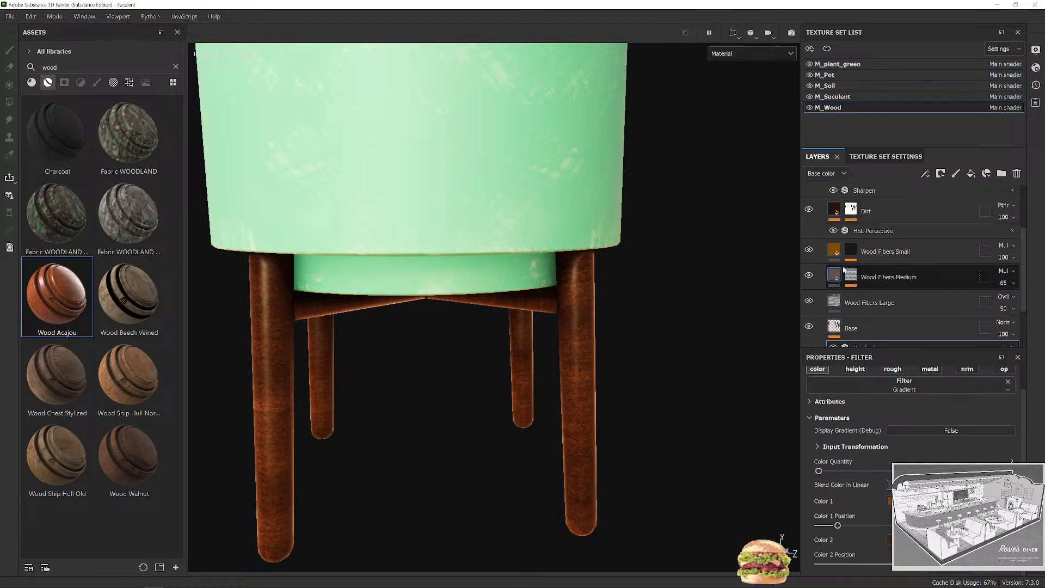
pyautogui.scroll(2, 816, 251)
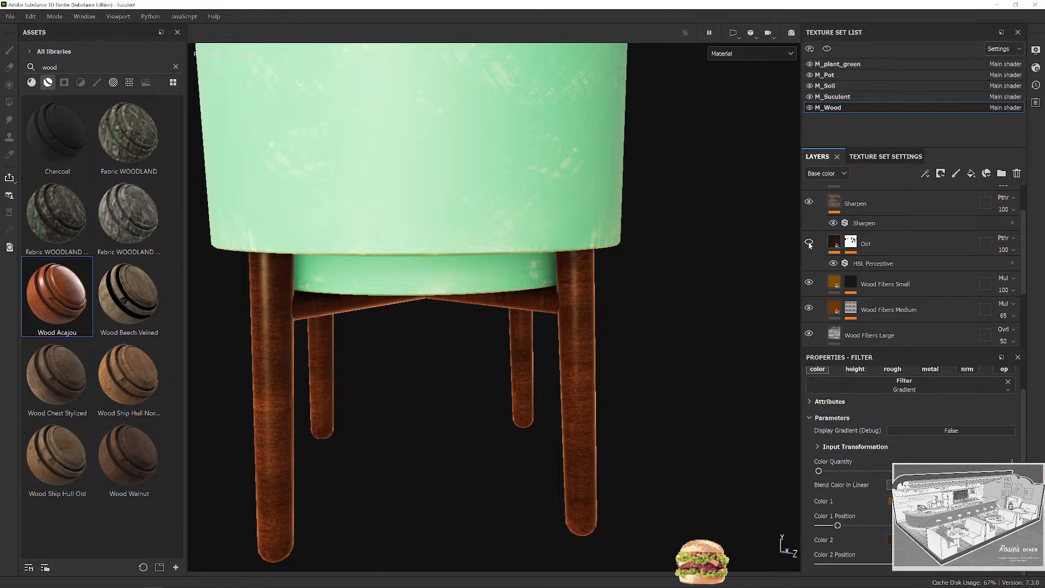
pyautogui.scroll(2, 816, 249)
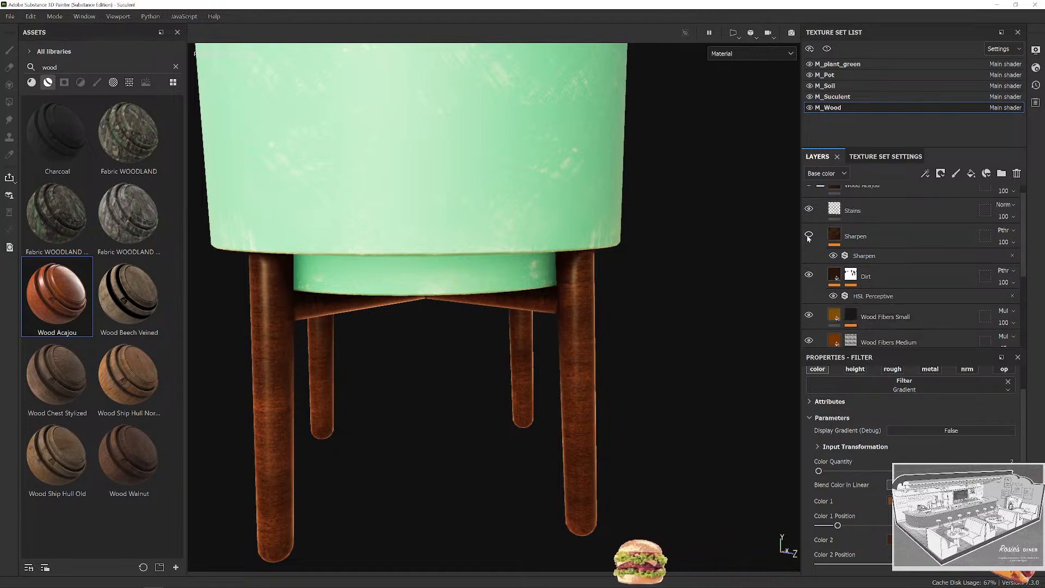
pyautogui.scroll(2, 687, 308)
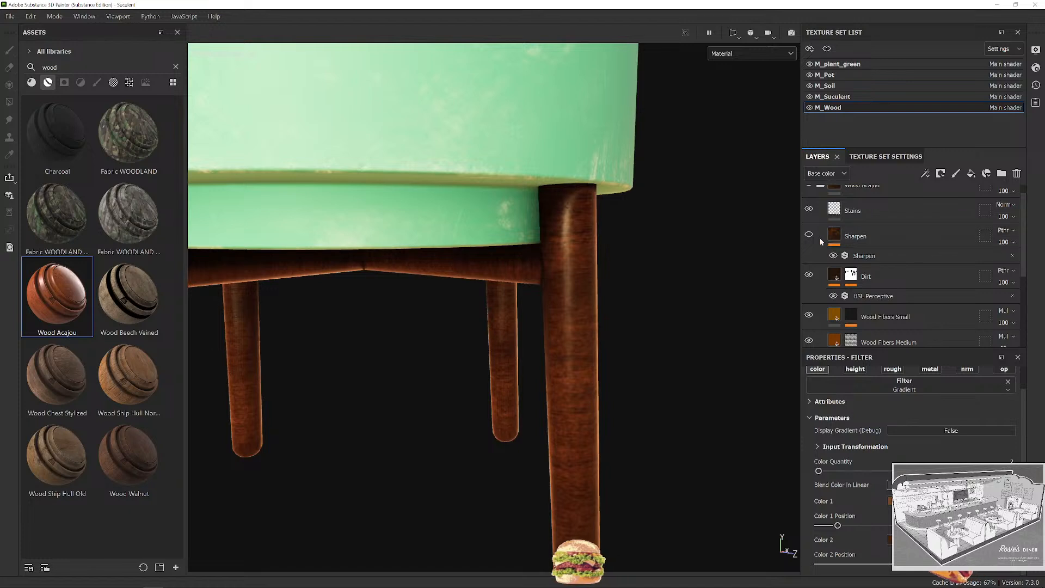
pyautogui.scroll(1, 811, 231)
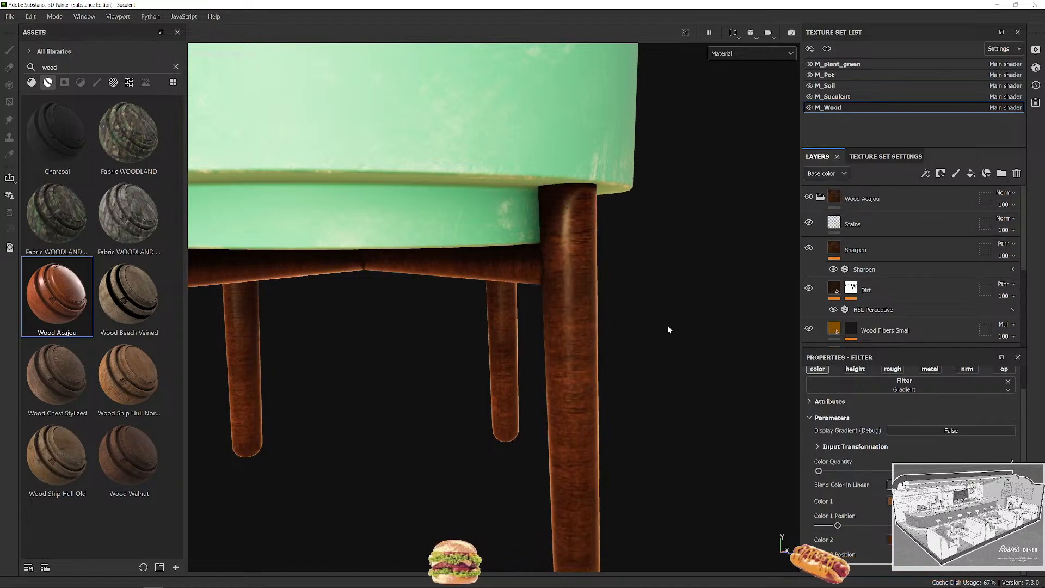
# Hide the Base layer in the Wood Acajou folder and check the legs and crossbars from below.
pyautogui.scroll(-3, 668, 329)
pyautogui.scroll(-5, 925, 283)
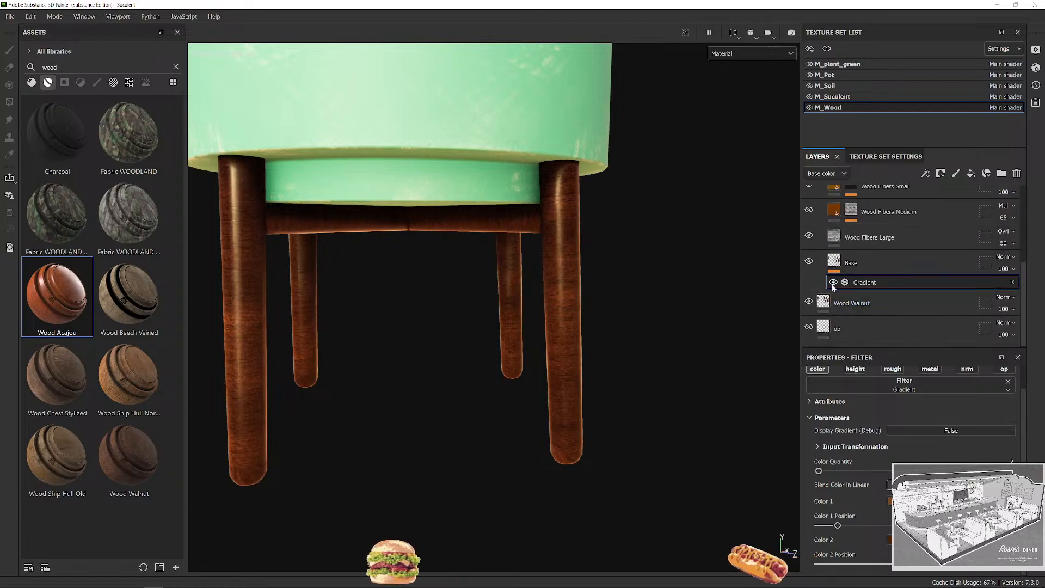
pyautogui.click(809, 264)
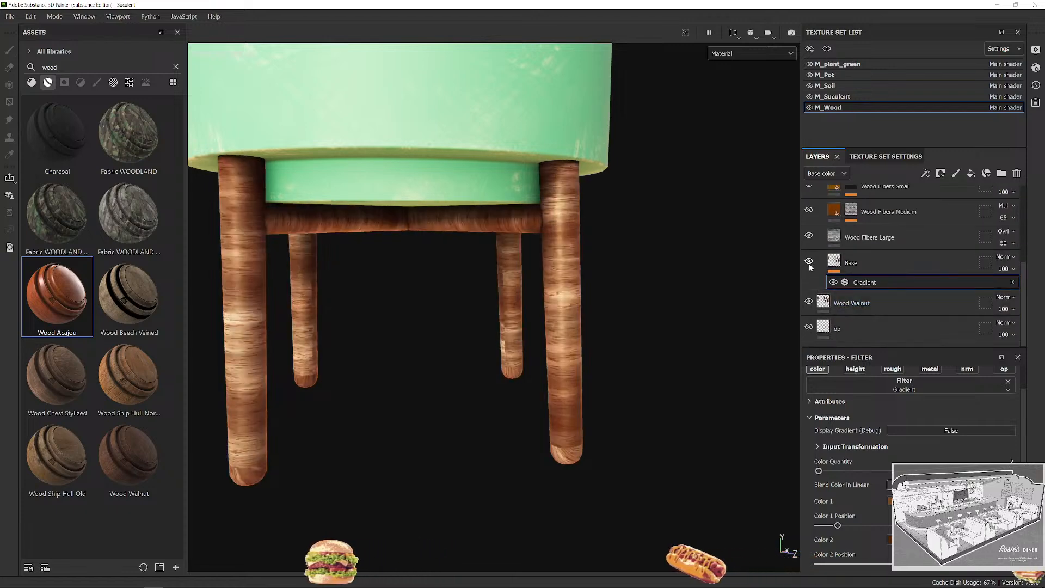
pyautogui.click(808, 263)
pyautogui.keyDown('alt'); pyautogui.moveTo(613, 435); pyautogui.dragTo(650, 483); pyautogui.keyUp('alt')
pyautogui.scroll(5, 873, 227)
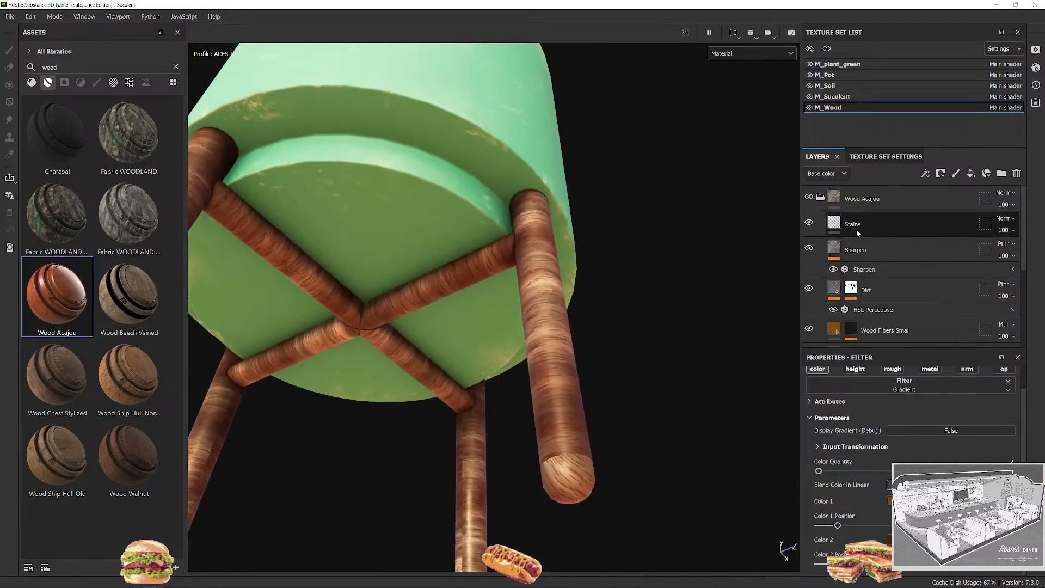
# Set the Wood Walnut fill layer's projection to UV projection and check the grain on the legs.
pyautogui.scroll(-5, 876, 261)
pyautogui.click(873, 308)
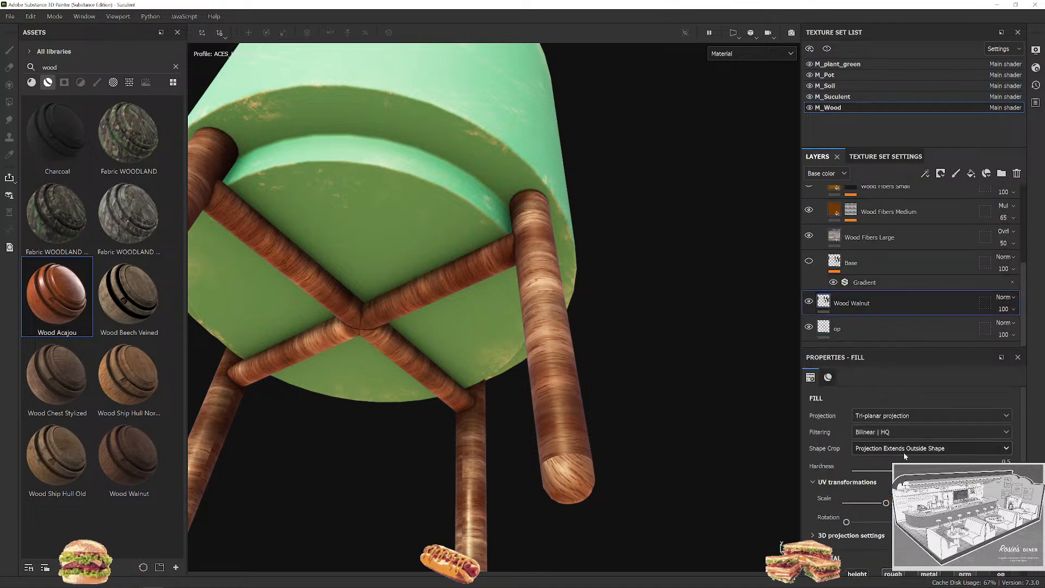
pyautogui.click(890, 419)
pyautogui.click(882, 478)
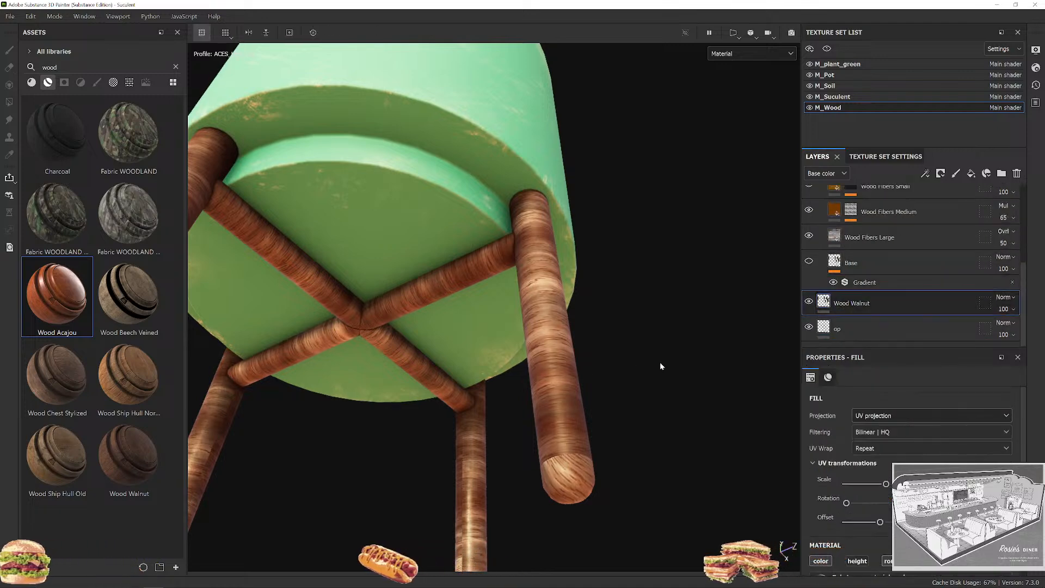
pyautogui.keyDown('alt'); pyautogui.moveTo(659, 361); pyautogui.dragTo(678, 448); pyautogui.keyUp('alt')
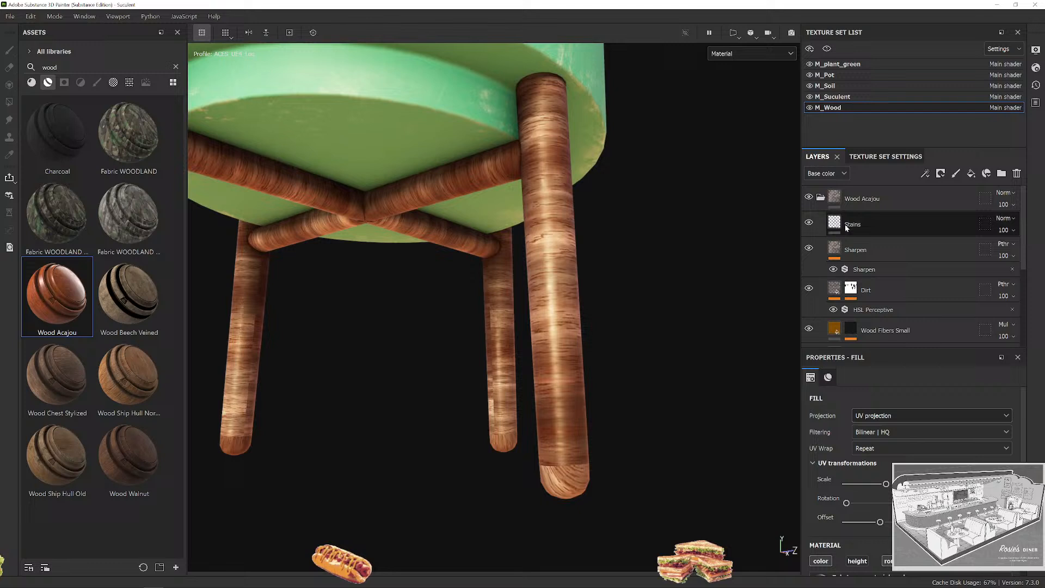
# Add the Wood Walnut smart material directly beneath the Wood Walnut fill layer and look through its sublayers.
pyautogui.click(819, 199)
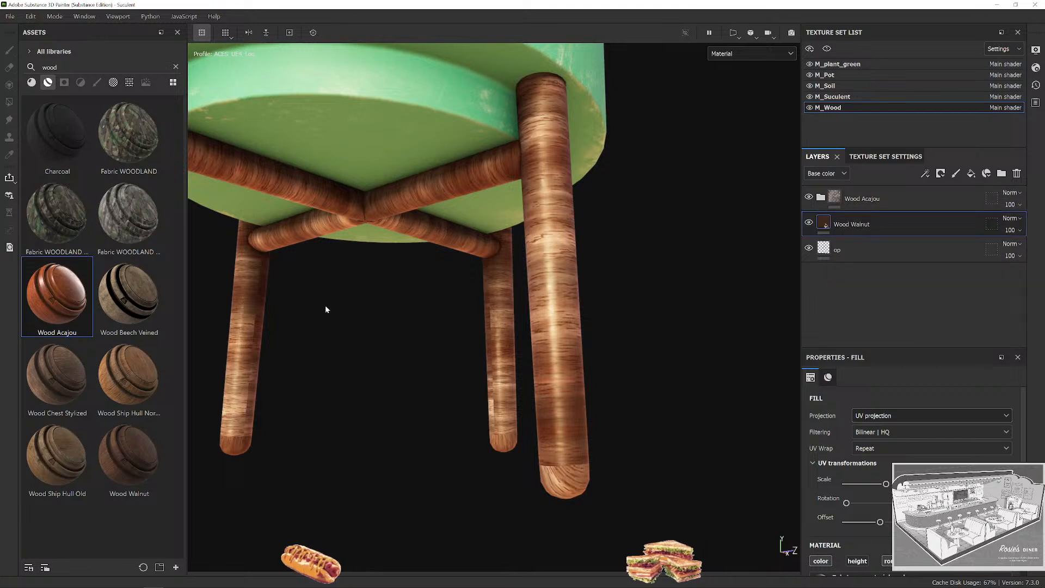
pyautogui.click(133, 467)
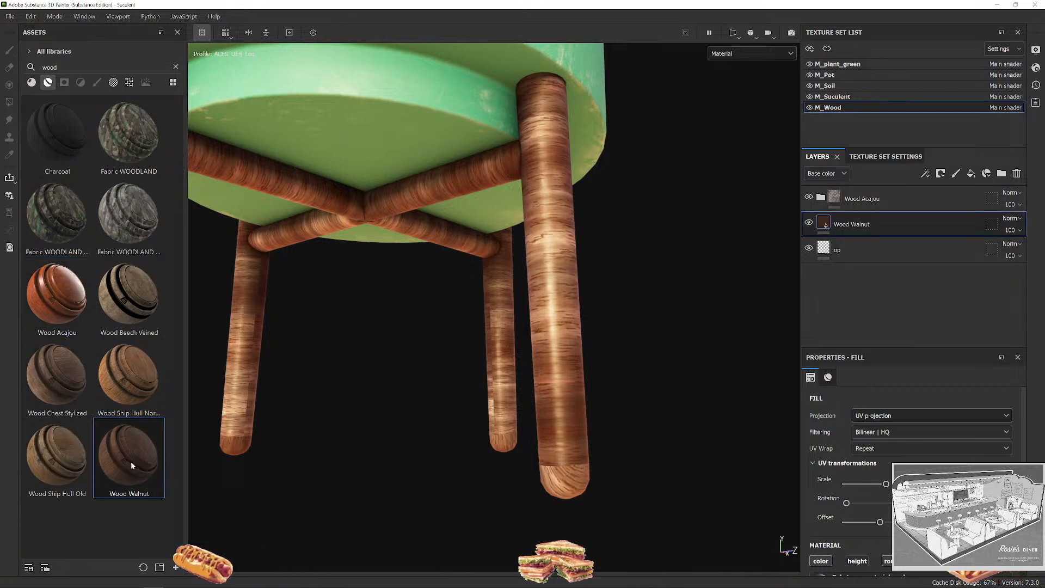
pyautogui.moveTo(126, 465); pyautogui.dragTo(835, 240)
pyautogui.click(820, 248)
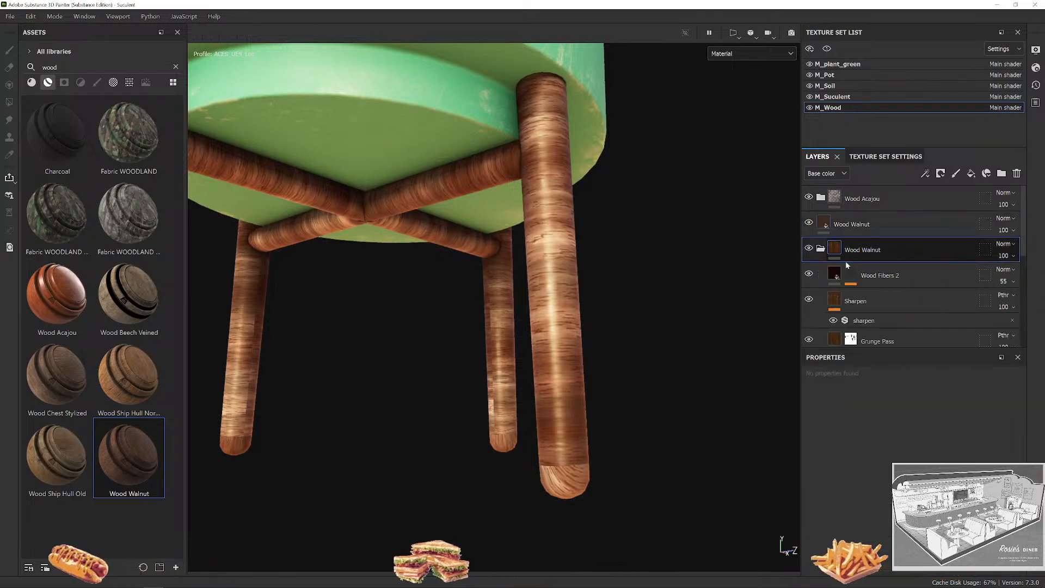
pyautogui.scroll(-3, 846, 299)
pyautogui.scroll(-2, 882, 323)
pyautogui.scroll(5, 877, 310)
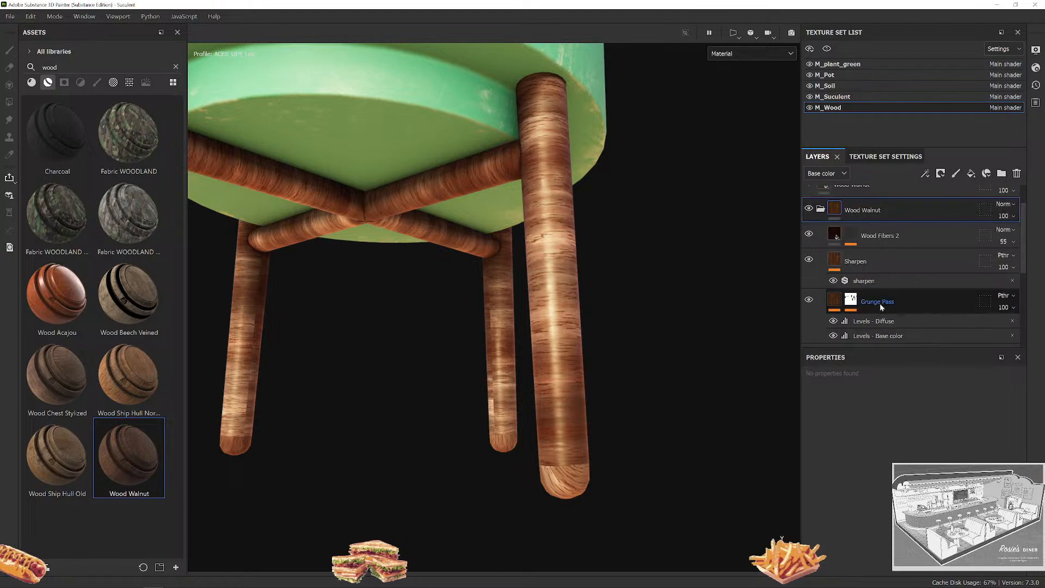
pyautogui.click(820, 248)
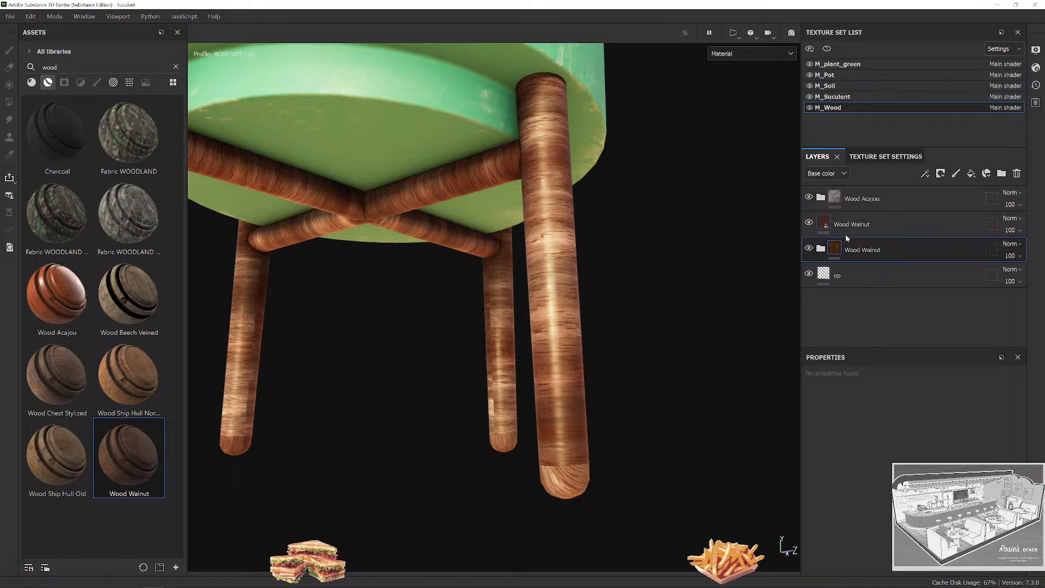
# Move the Wood Walnut folder into the Wood Acajou folder, between the Wood Fibers Large and Base layers.
pyautogui.click(838, 231)
pyautogui.click(844, 248)
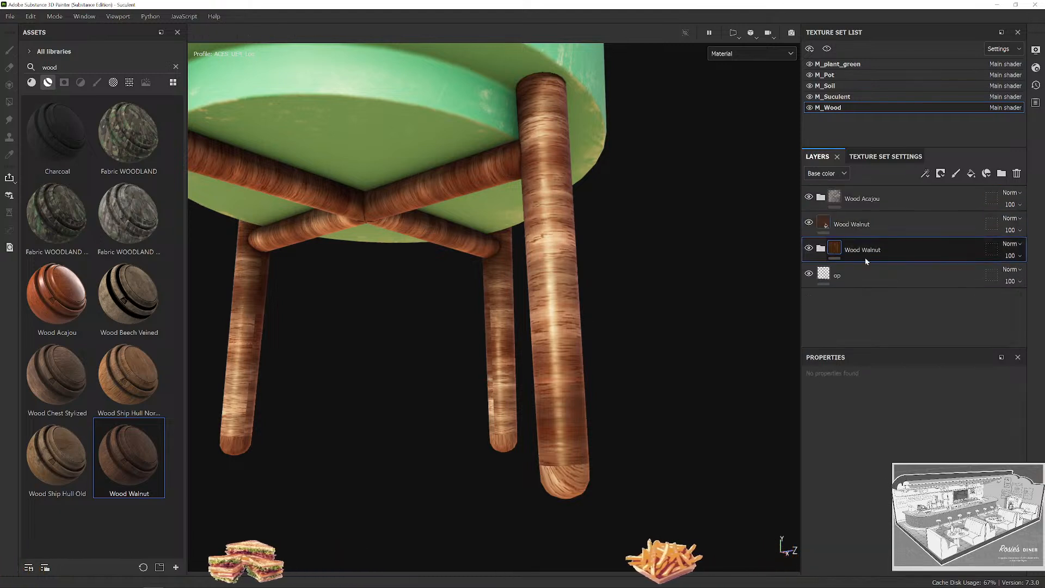
pyautogui.click(820, 196)
pyautogui.scroll(-3, 873, 260)
pyautogui.moveTo(846, 300); pyautogui.dragTo(876, 235)
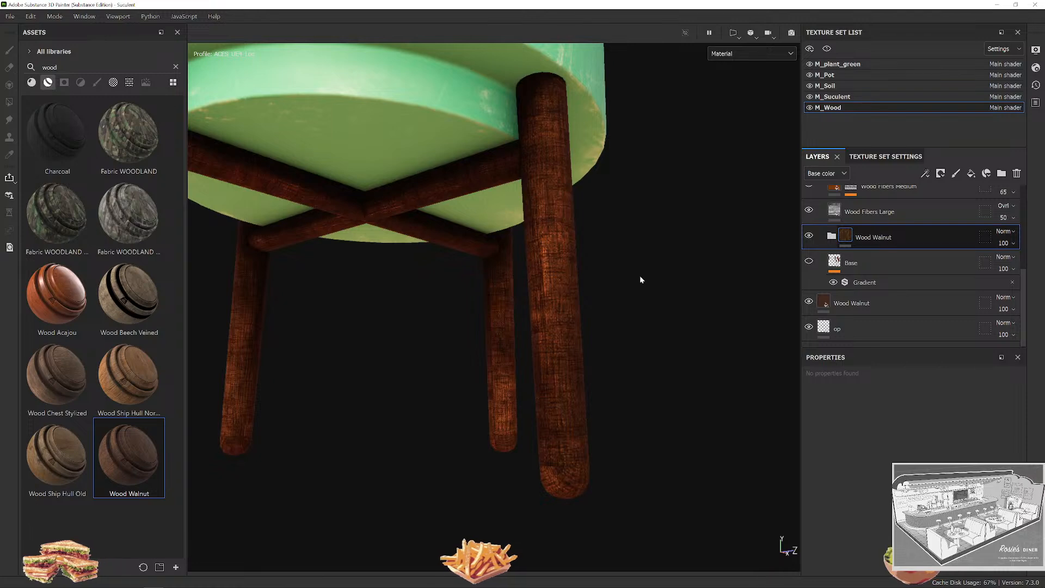
# Examine the combined walnut and acajou grain on the legs and review the layers in both wood folders.
pyautogui.keyDown('alt'); pyautogui.moveTo(638, 276); pyautogui.dragTo(609, 304); pyautogui.keyUp('alt')
pyautogui.scroll(3, 695, 308)
pyautogui.scroll(-1, 694, 308)
pyautogui.click(832, 236)
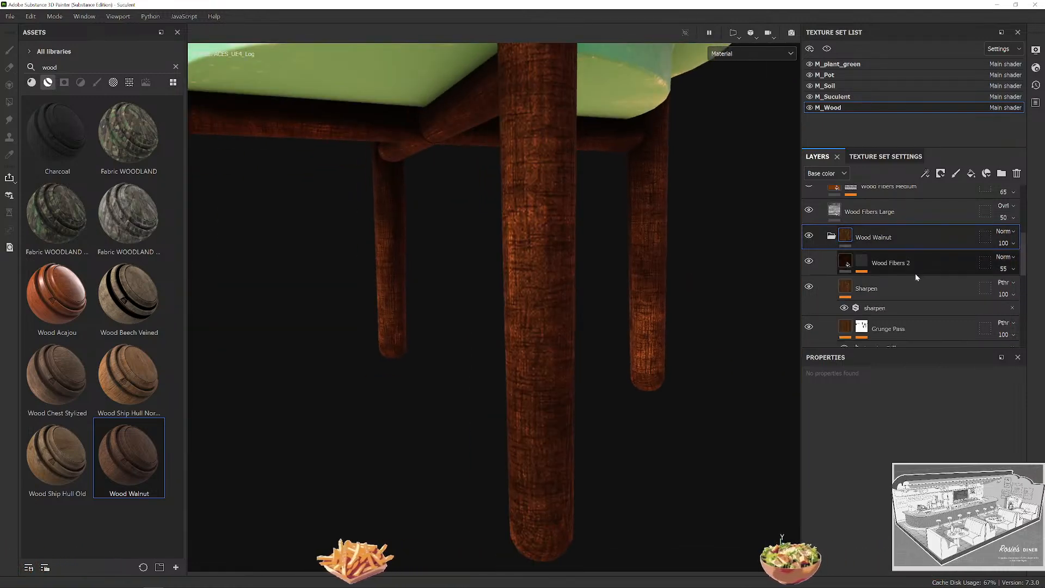
pyautogui.scroll(-2, 917, 325)
pyautogui.keyDown('alt'); pyautogui.moveTo(659, 271); pyautogui.dragTo(455, 172); pyautogui.keyUp('alt')
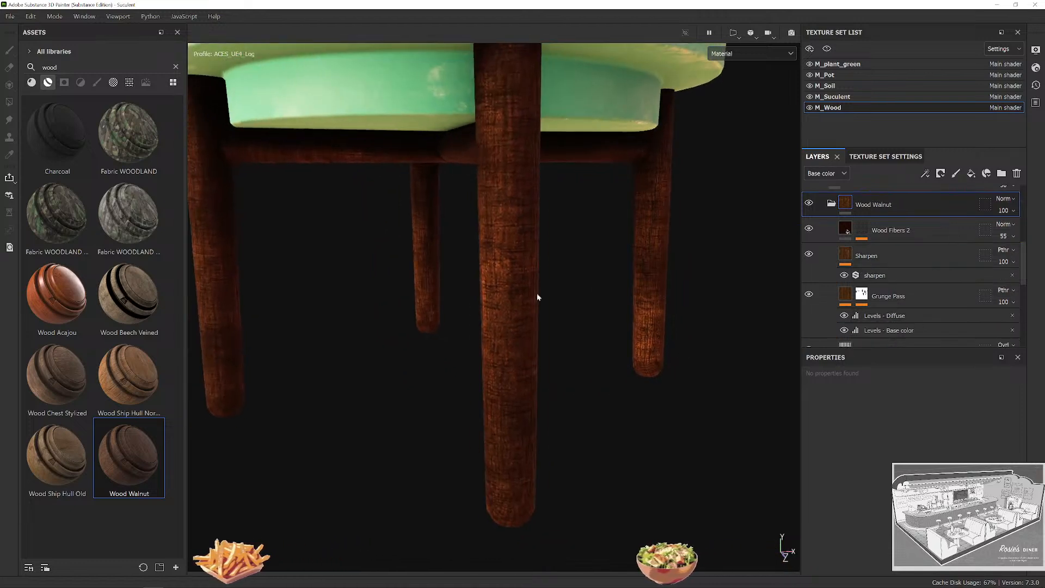
pyautogui.scroll(8, 871, 272)
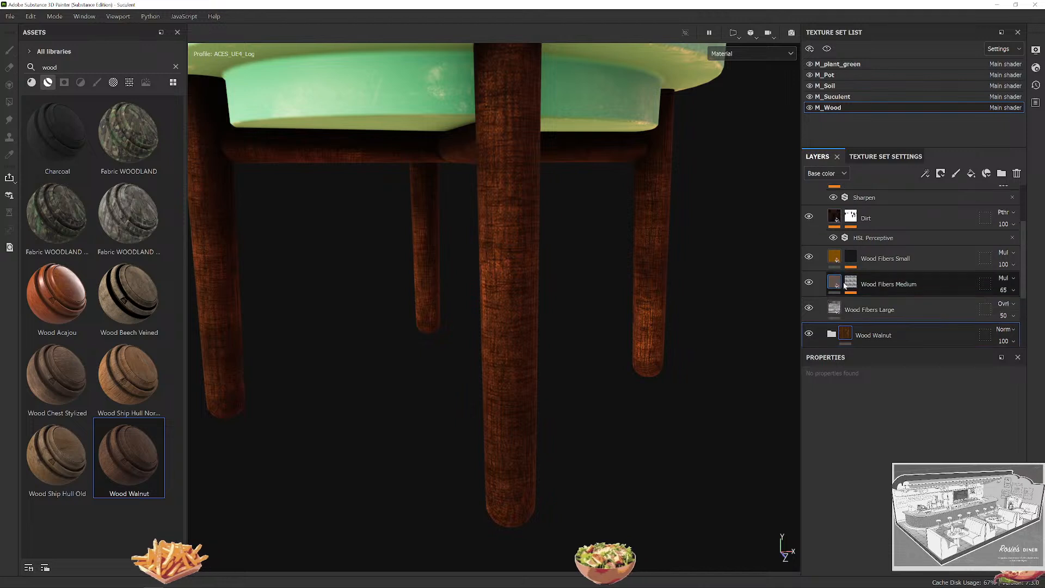
pyautogui.scroll(3, 822, 264)
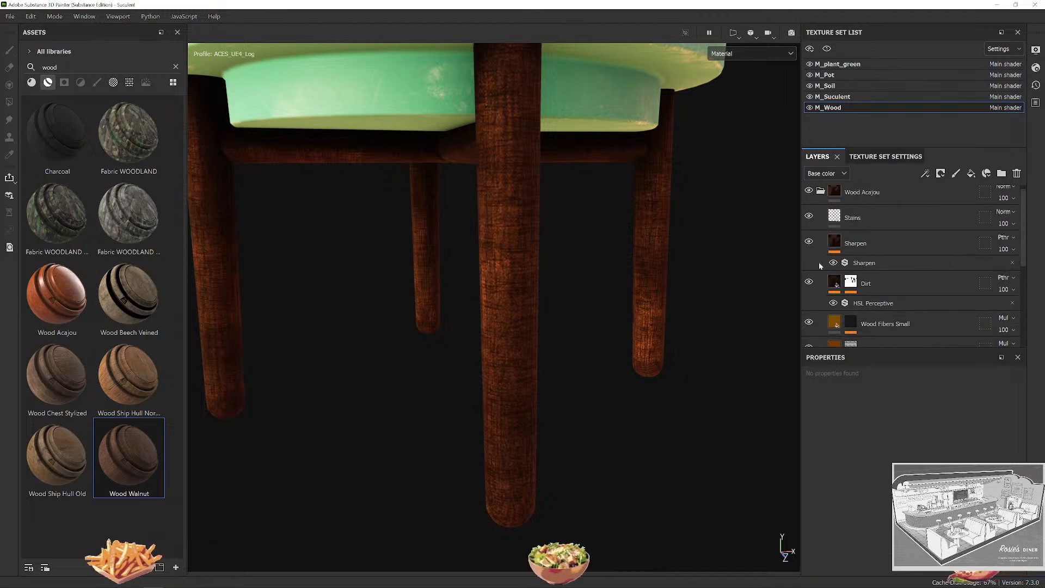
# Hide the Wood Walnut fill layer beneath the Wood Acajou folder and compare the legs with the folder hidden and shown.
pyautogui.click(820, 191)
pyautogui.click(808, 198)
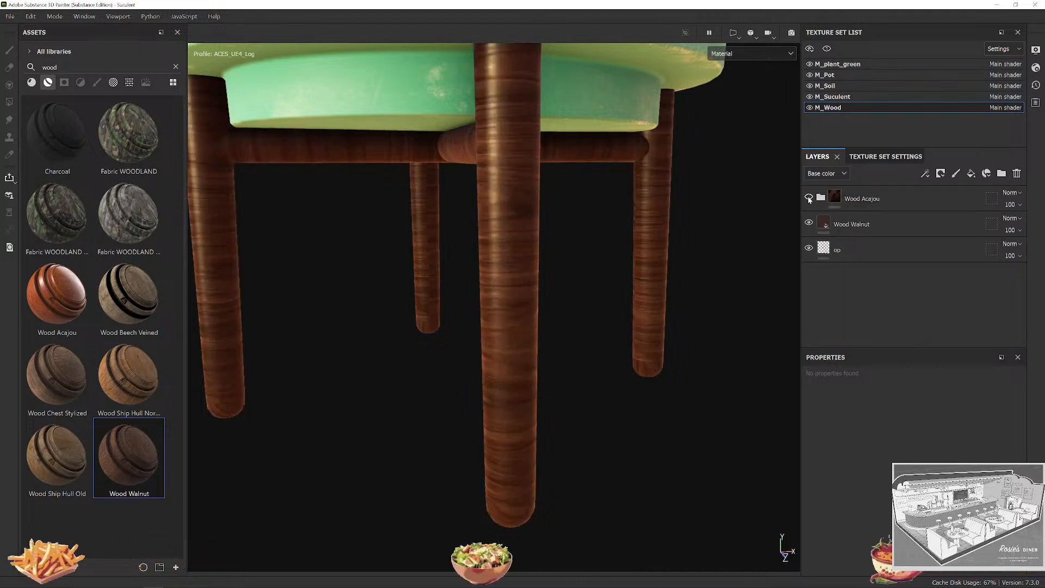
pyautogui.click(808, 222)
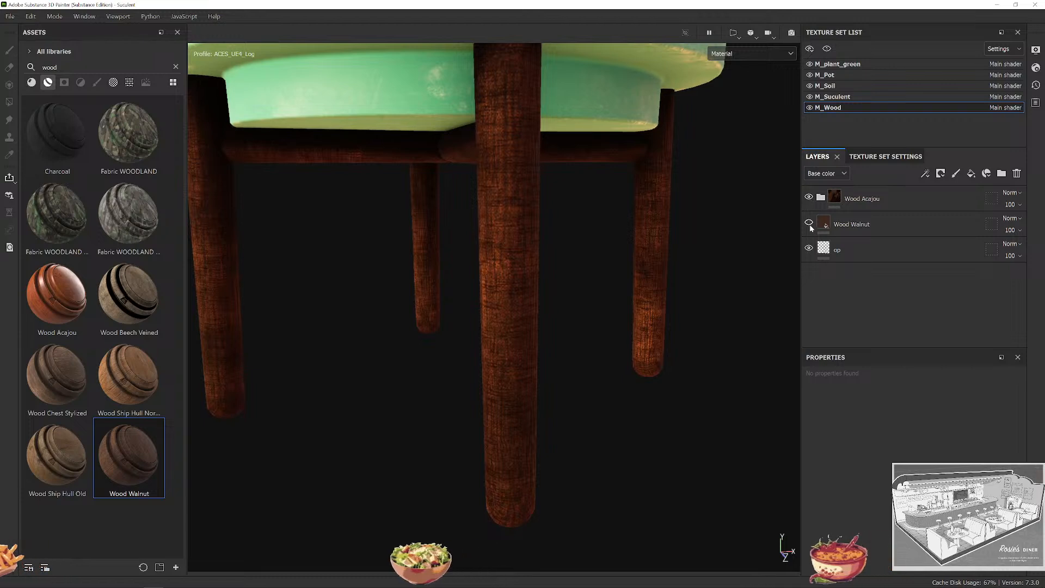
pyautogui.click(809, 248)
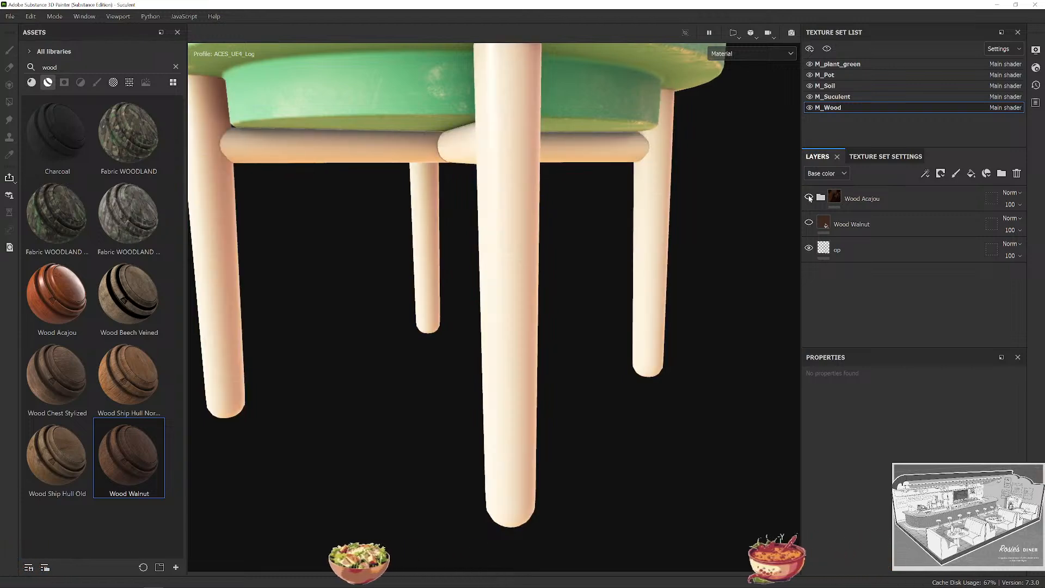
pyautogui.click(809, 198)
pyautogui.click(820, 197)
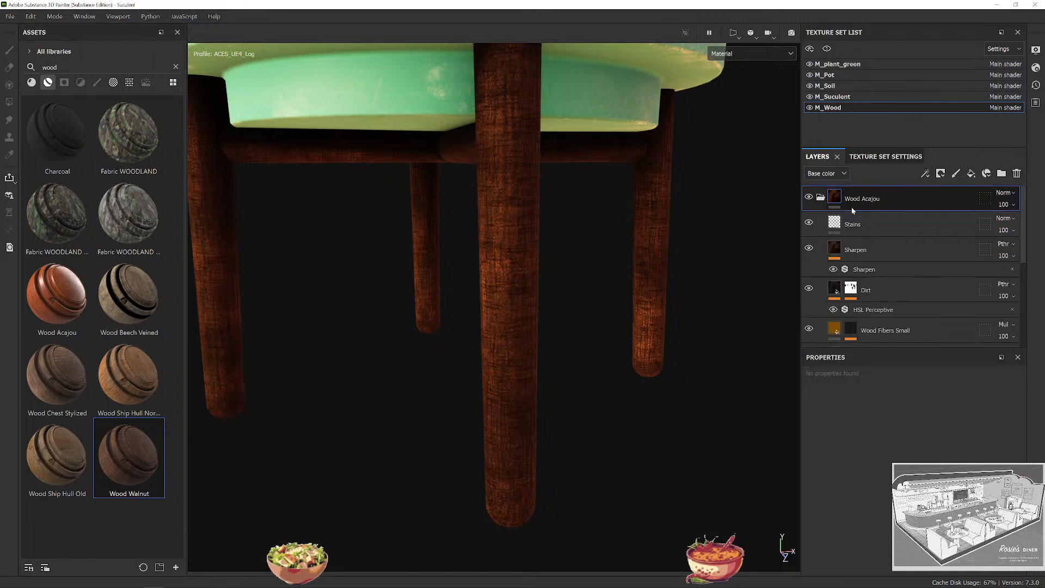
# Compare the leg grain with the Wood Walnut folder, Wood Fibers Large and Wood Fibers Small each hidden and shown.
pyautogui.scroll(-3, 871, 277)
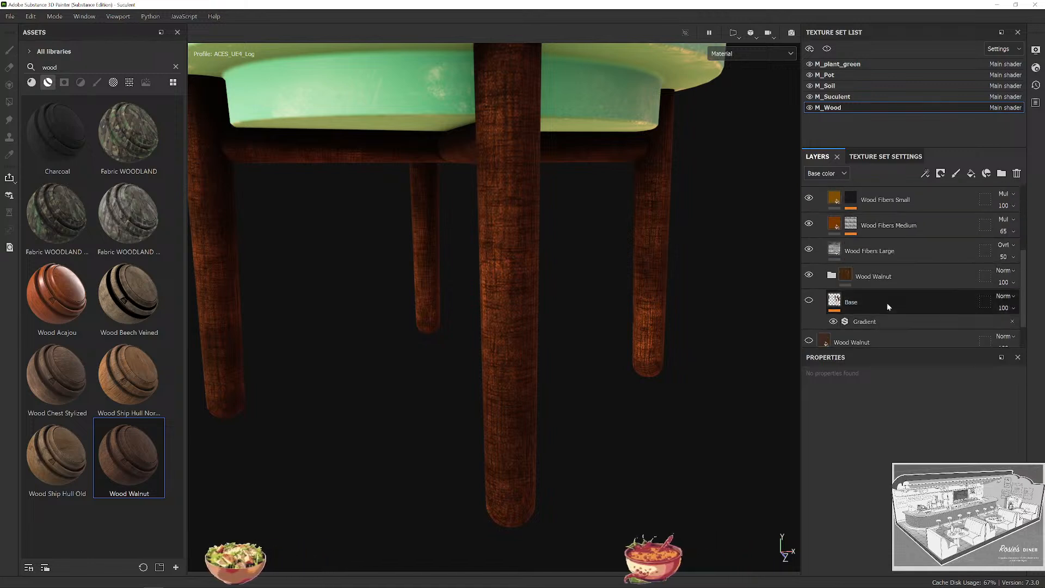
pyautogui.scroll(-1, 886, 303)
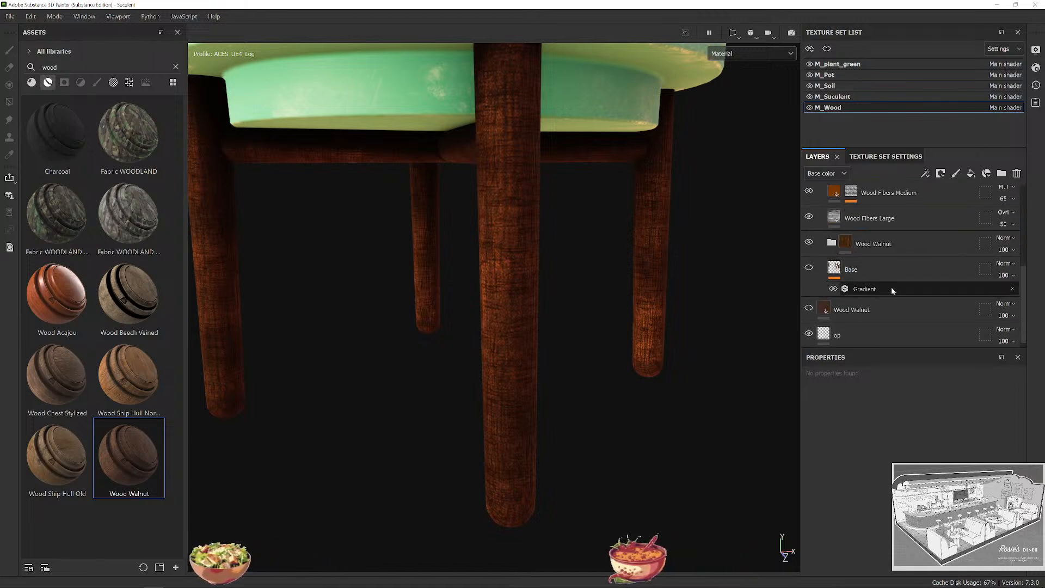
pyautogui.click(808, 243)
pyautogui.click(807, 244)
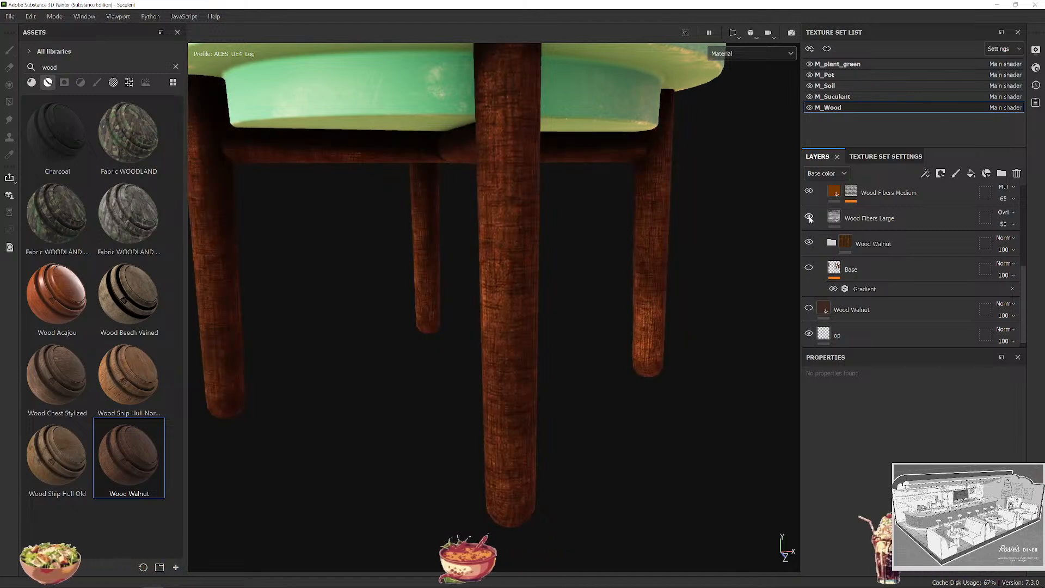
pyautogui.click(810, 219)
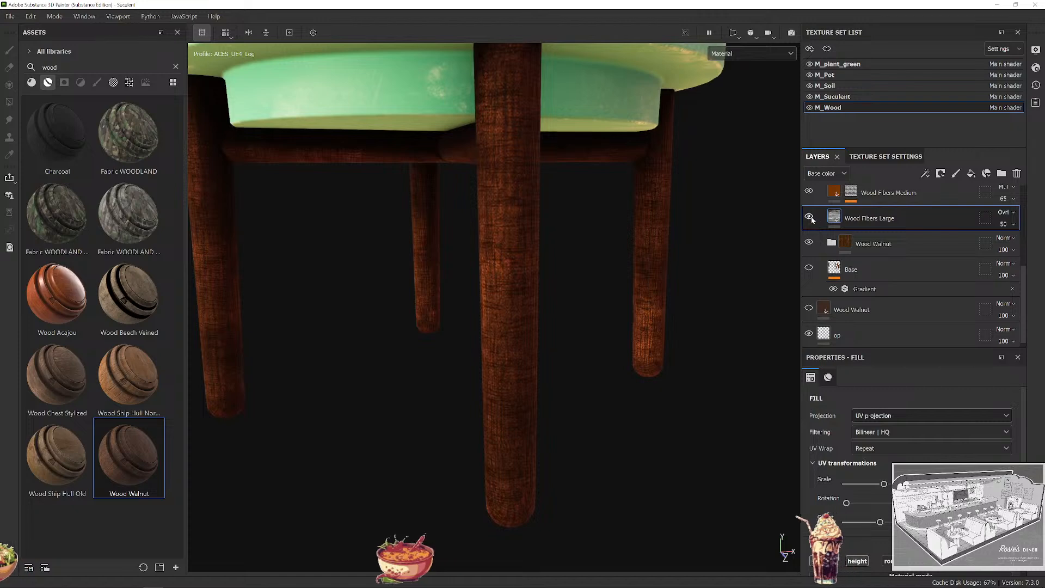
pyautogui.click(808, 244)
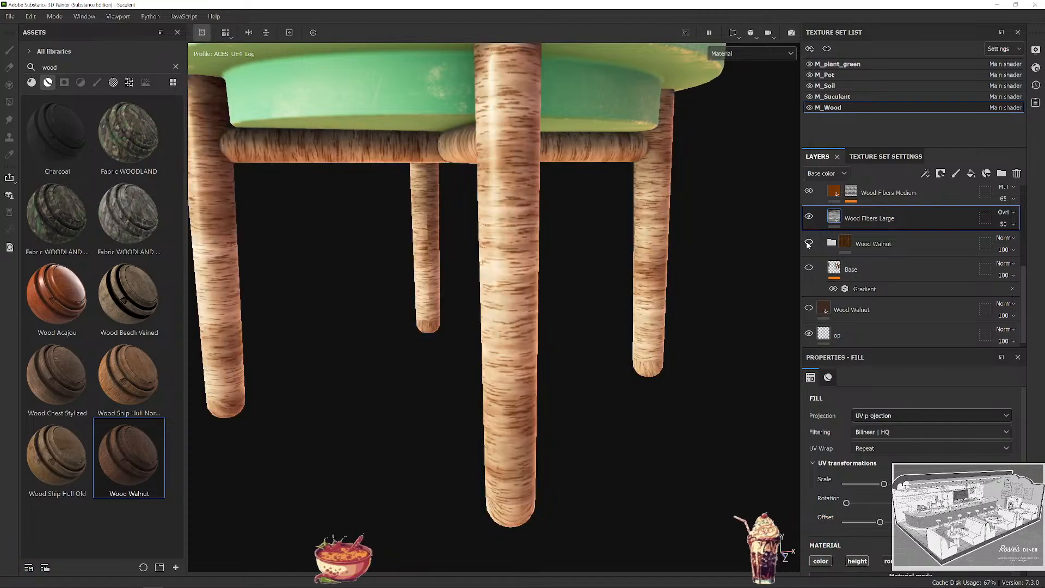
pyautogui.click(808, 243)
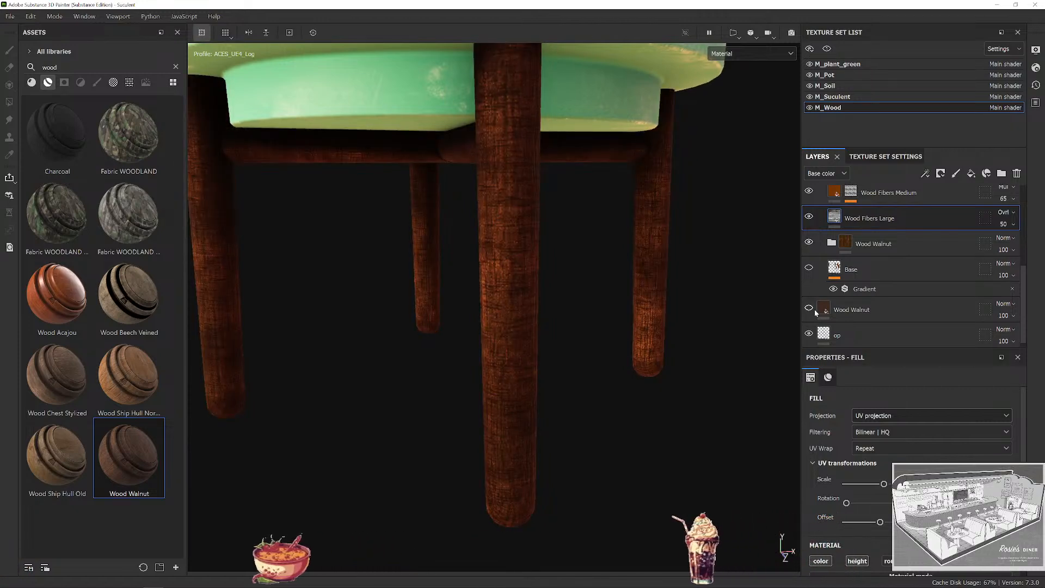
pyautogui.scroll(3, 851, 322)
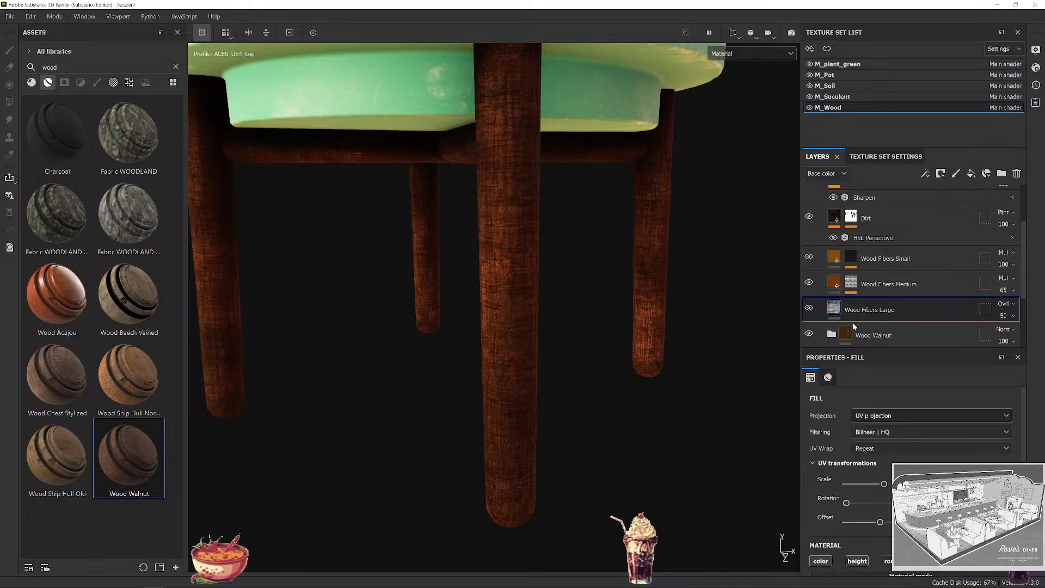
pyautogui.scroll(1, 852, 322)
pyautogui.click(808, 291)
pyautogui.click(808, 291)
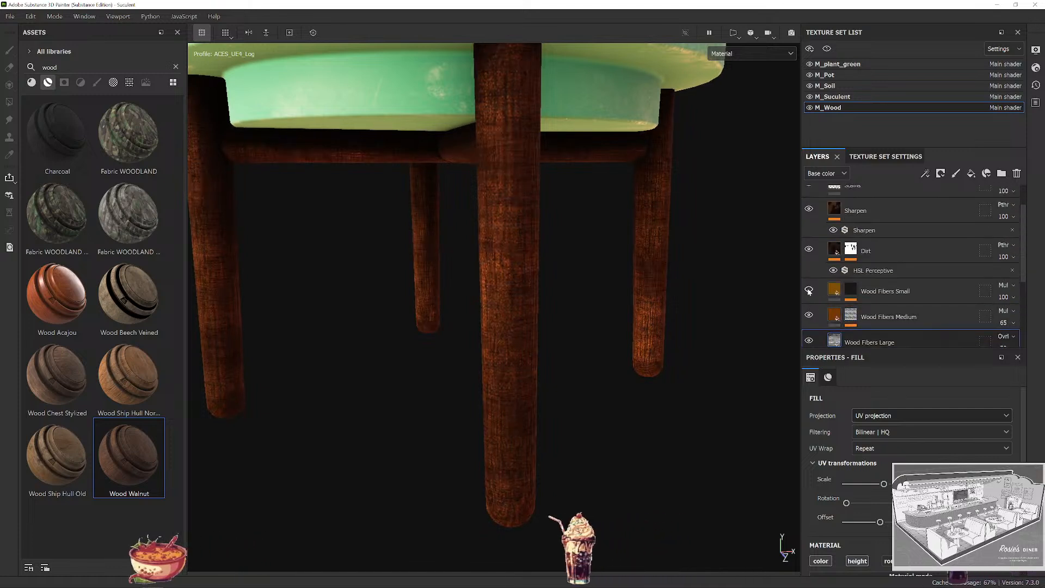
# Set the Wood Fibers Small layer's projection to Tri-planar projection and check the whole planter stand.
pyautogui.click(891, 291)
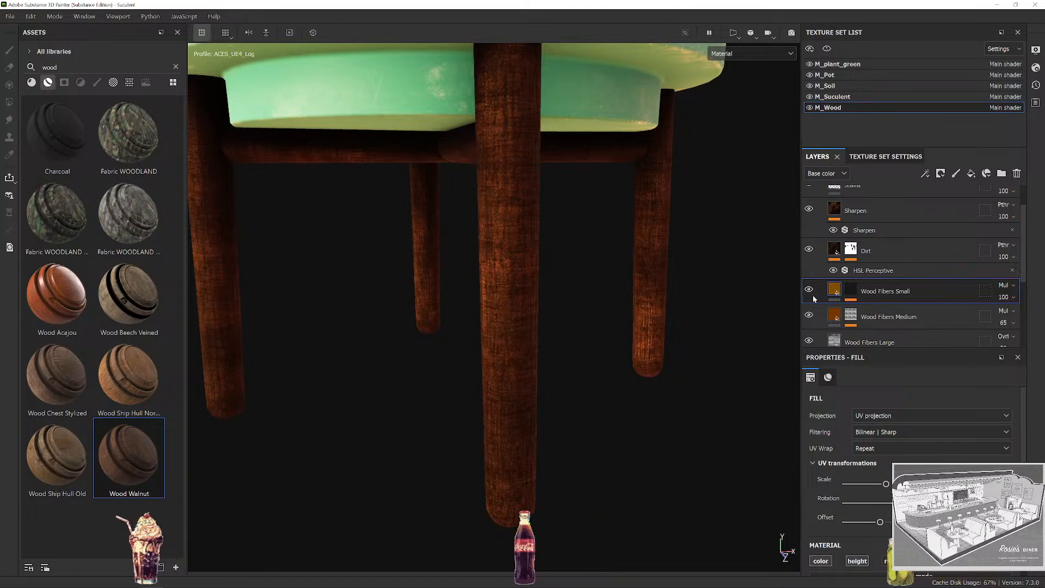
pyautogui.click(888, 415)
pyautogui.click(881, 451)
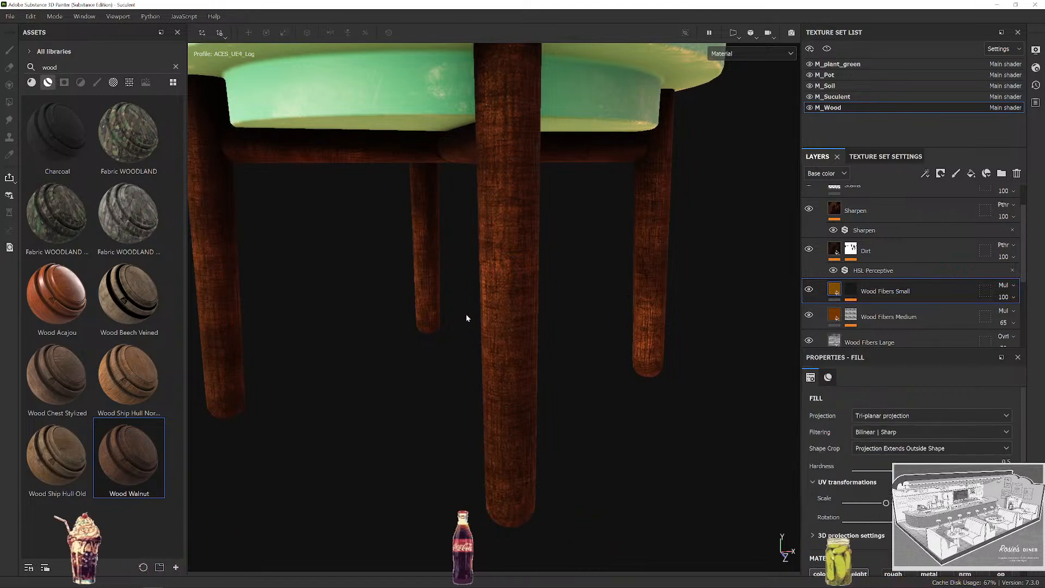
pyautogui.scroll(-5, 489, 314)
pyautogui.scroll(-3, 523, 320)
pyautogui.scroll(3, 534, 302)
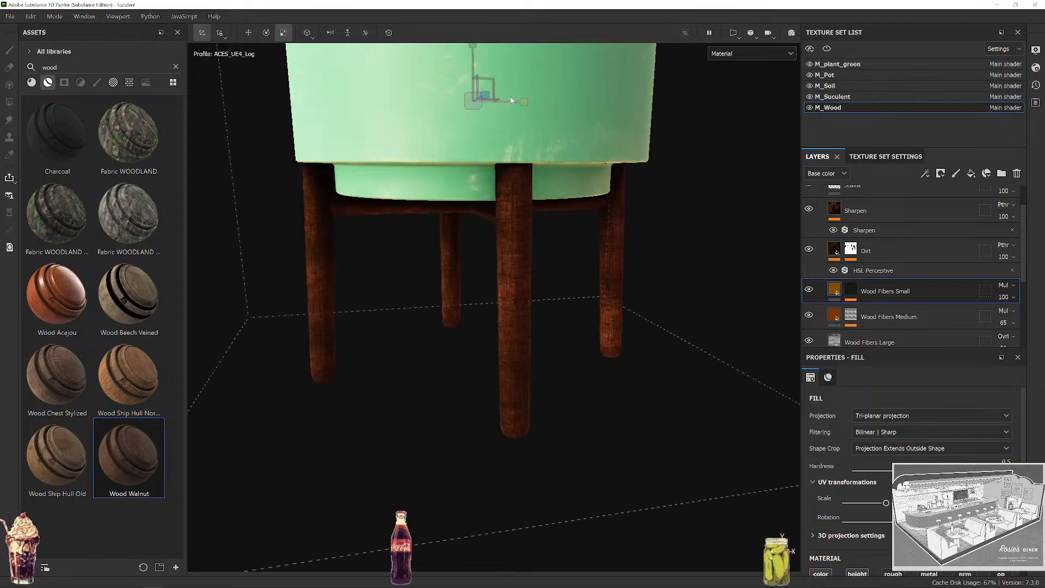
# Rotate the Wood Fibers Small layer's tri-planar projection slightly in the viewport, undoing excess rotations, and inspect the legs up close.
pyautogui.press('e')
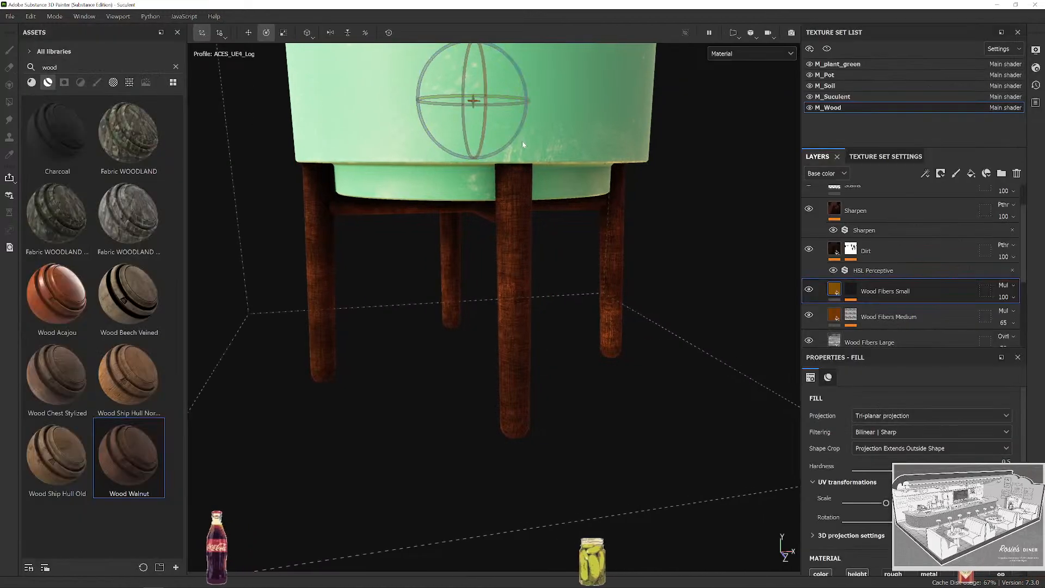
pyautogui.press('Tab')
pyautogui.press('Tab')
pyautogui.press('Tab')
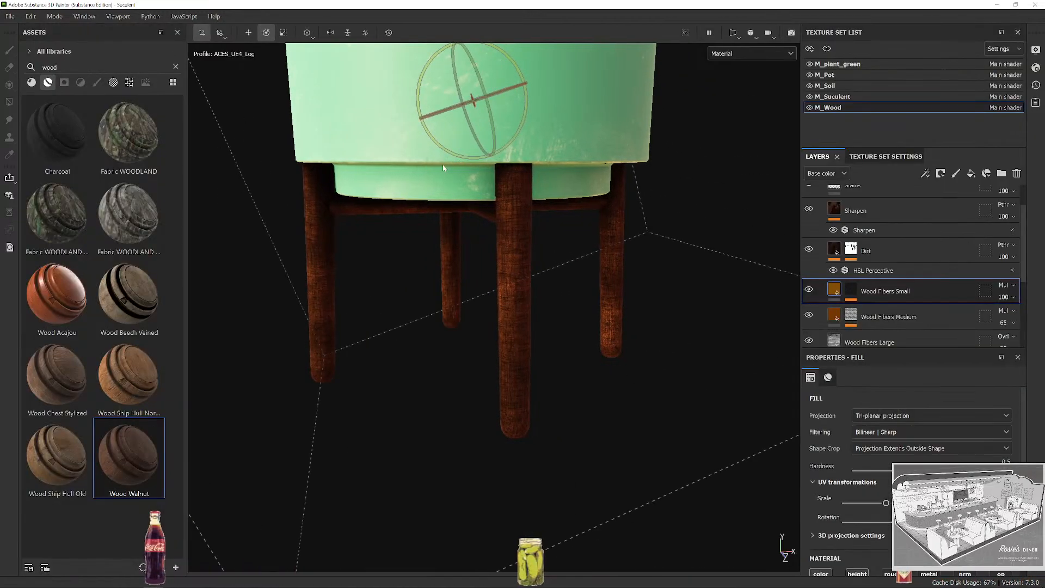
pyautogui.press('Tab')
pyautogui.hotkey('ctrl', 'z')
pyautogui.press('Tab')
pyautogui.hotkey('ctrl', 'z')
pyautogui.hotkey('ctrl', 'z')
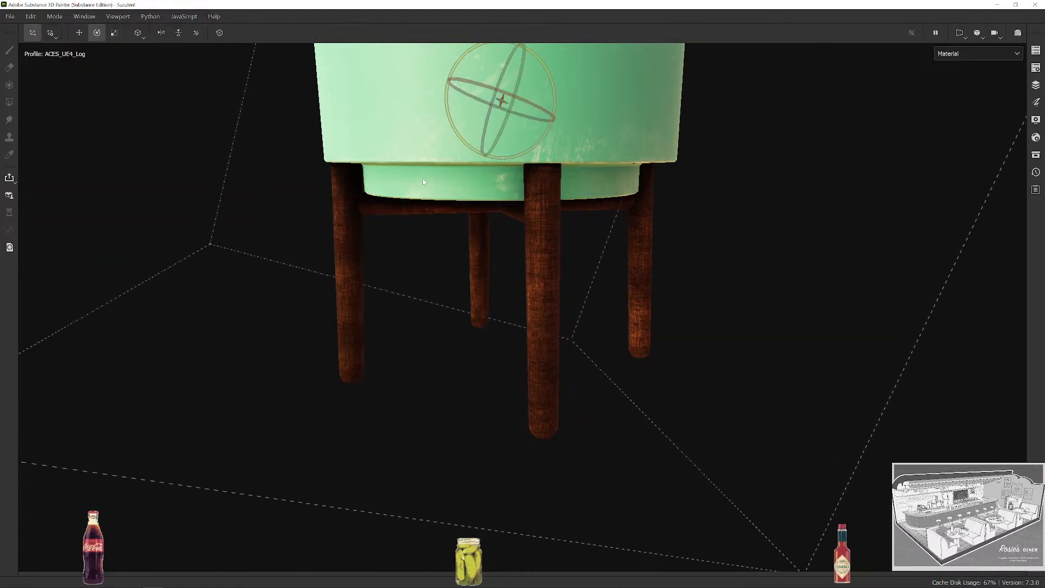
pyautogui.press('Tab')
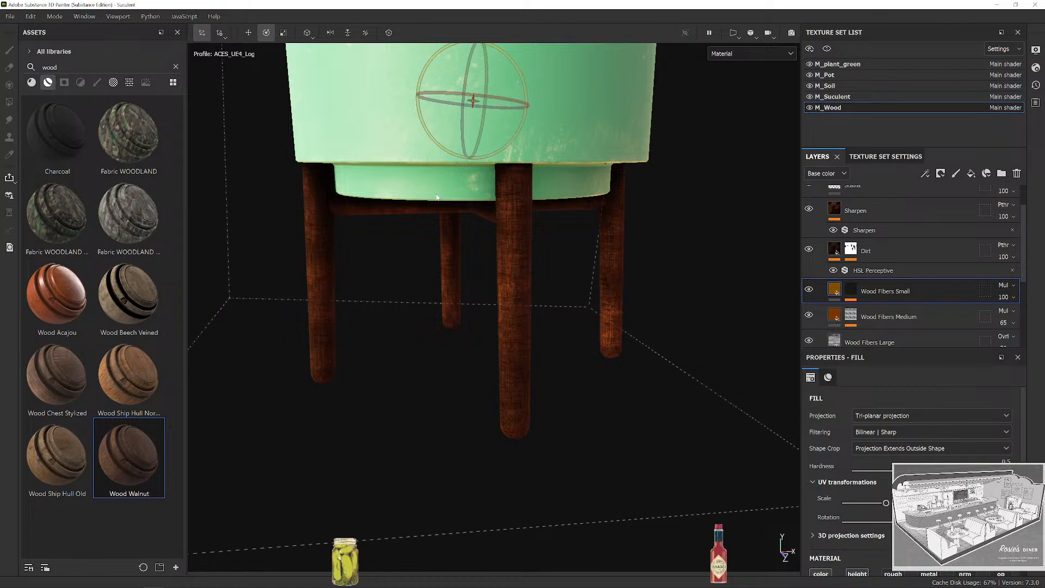
pyautogui.scroll(5, 462, 222)
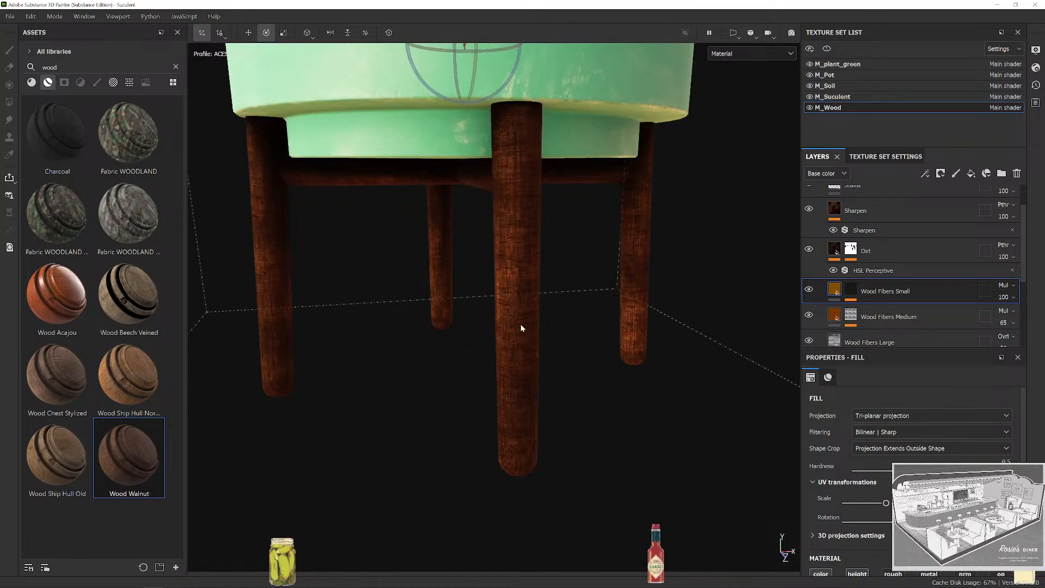
# Check how Wood Fibers Medium, Wood Fibers Large and the Wood Walnut folder each contribute to the crosswise grain on the legs.
pyautogui.click(809, 316)
pyautogui.click(809, 316)
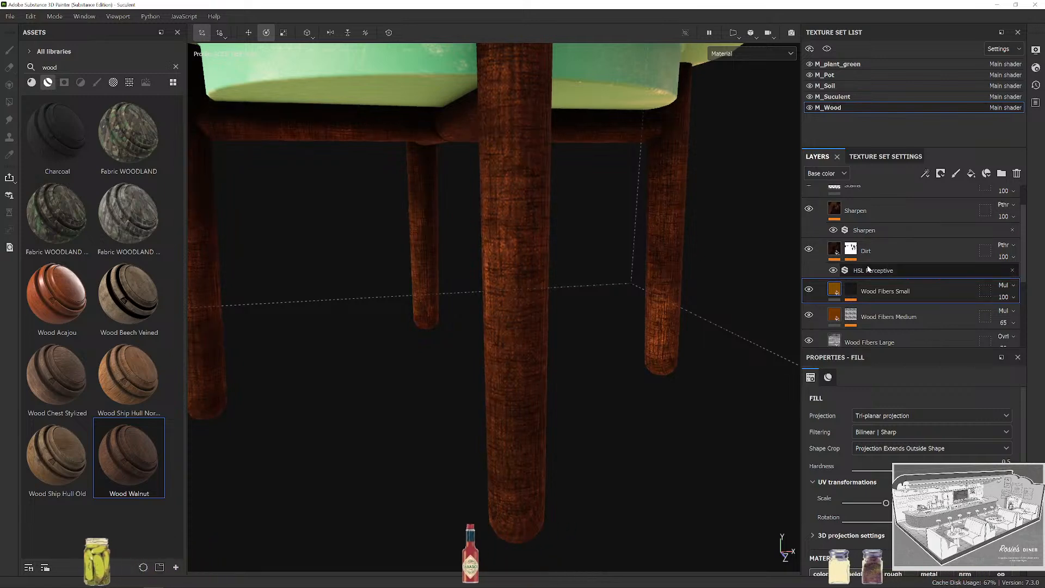
pyautogui.scroll(-1, 809, 272)
pyautogui.click(808, 310)
pyautogui.click(808, 310)
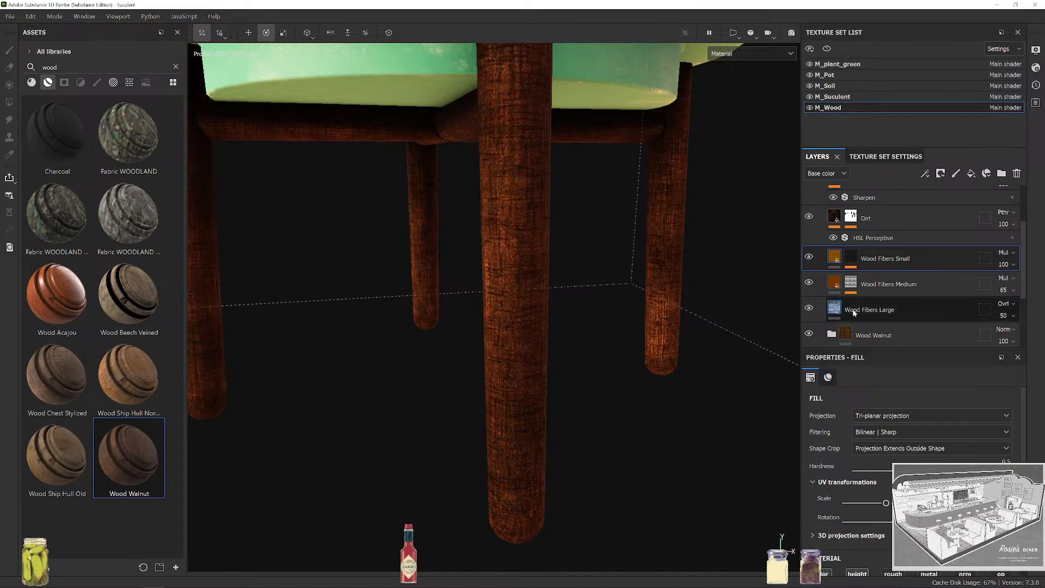
pyautogui.scroll(-1, 819, 322)
pyautogui.click(809, 301)
pyautogui.click(809, 301)
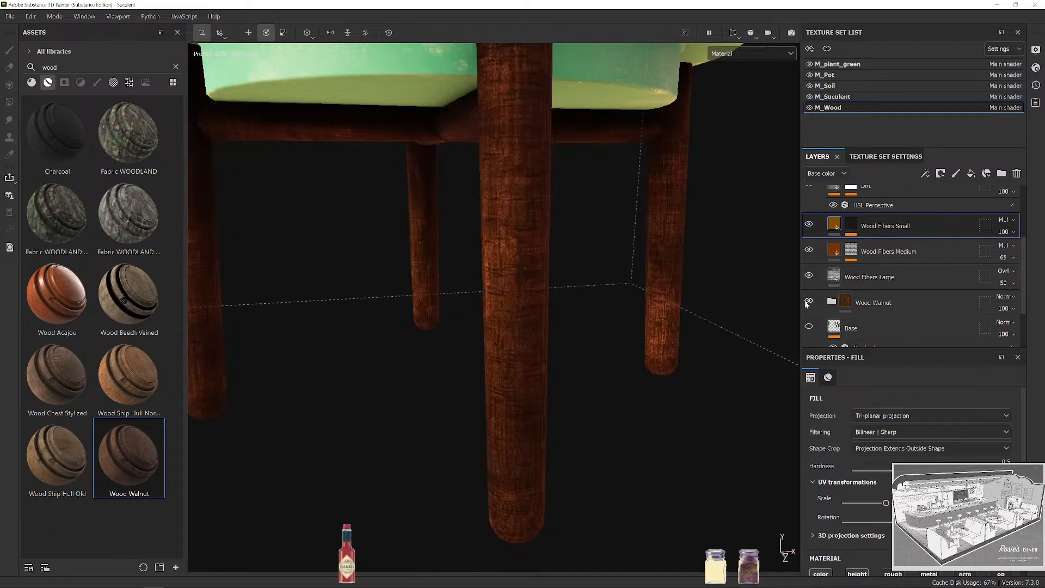
# Go through the Wood Walnut folder and compare the legs with its Grunge Pass and Wood Fibers layers hidden and shown.
pyautogui.click(831, 301)
pyautogui.scroll(-3, 830, 294)
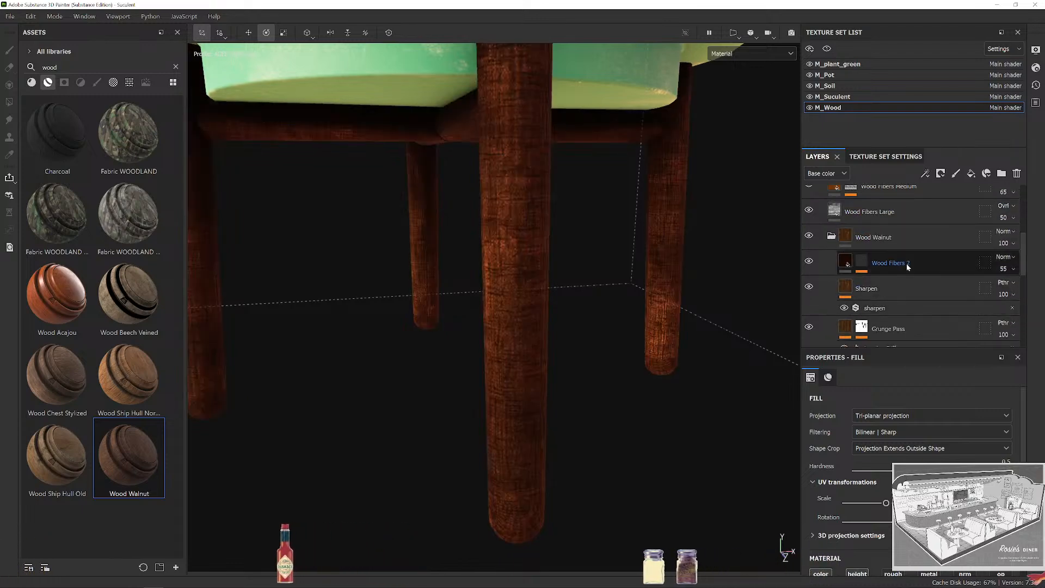
pyautogui.click(813, 271)
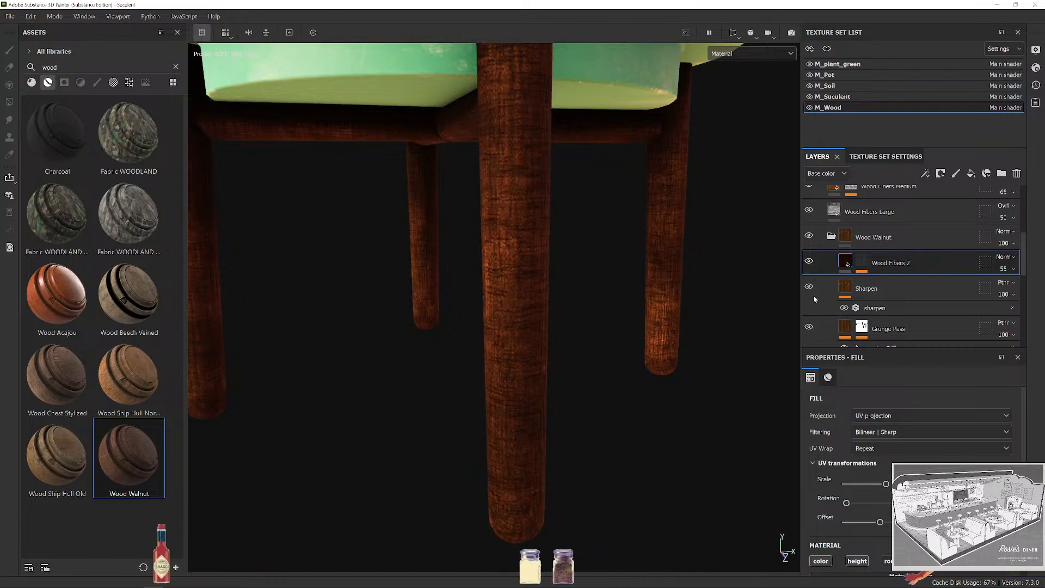
pyautogui.scroll(-2, 813, 295)
pyautogui.click(809, 262)
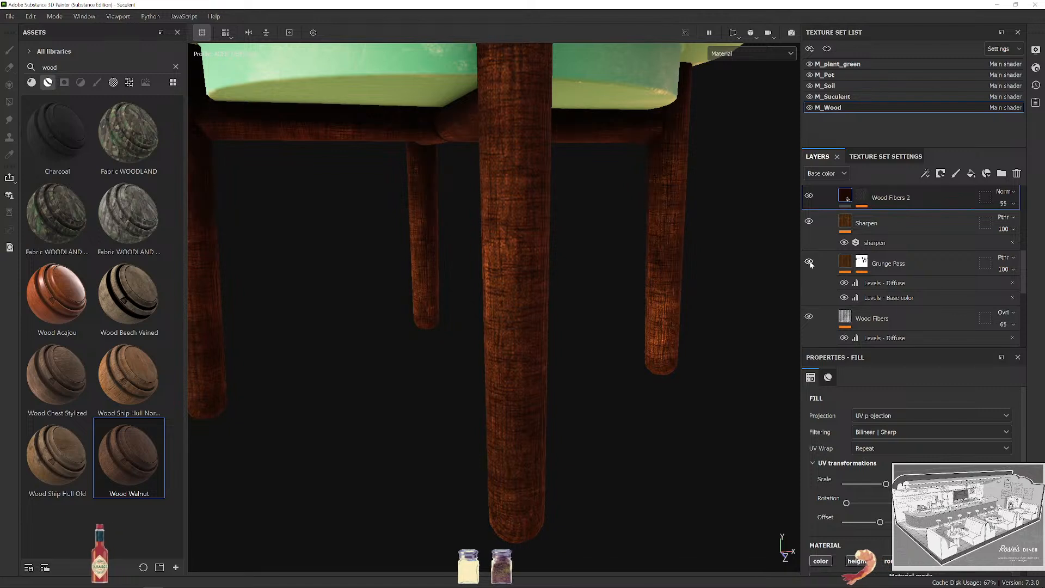
pyautogui.click(809, 264)
pyautogui.click(809, 263)
pyautogui.click(809, 264)
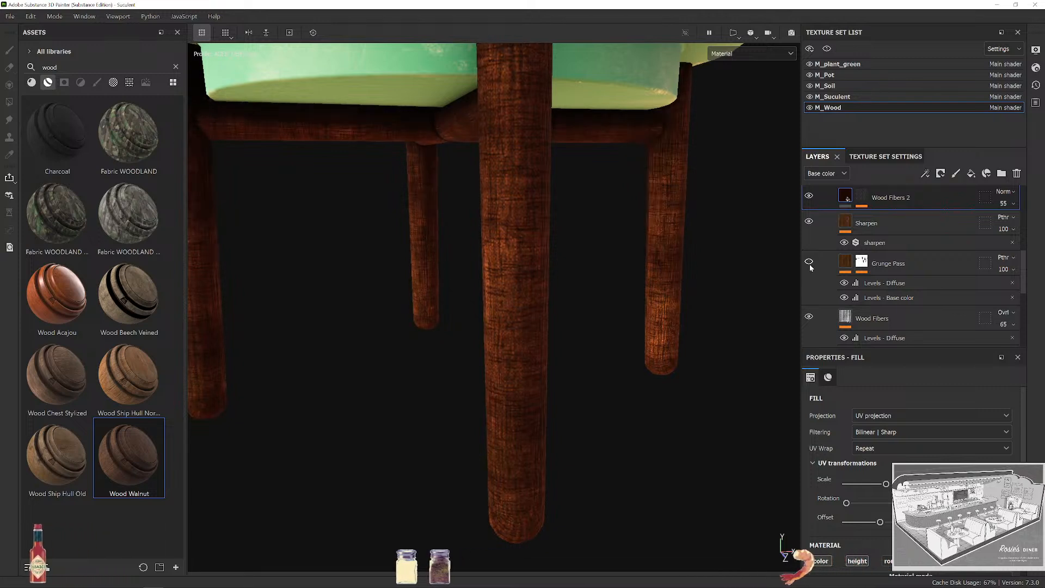
pyautogui.click(809, 263)
pyautogui.click(808, 264)
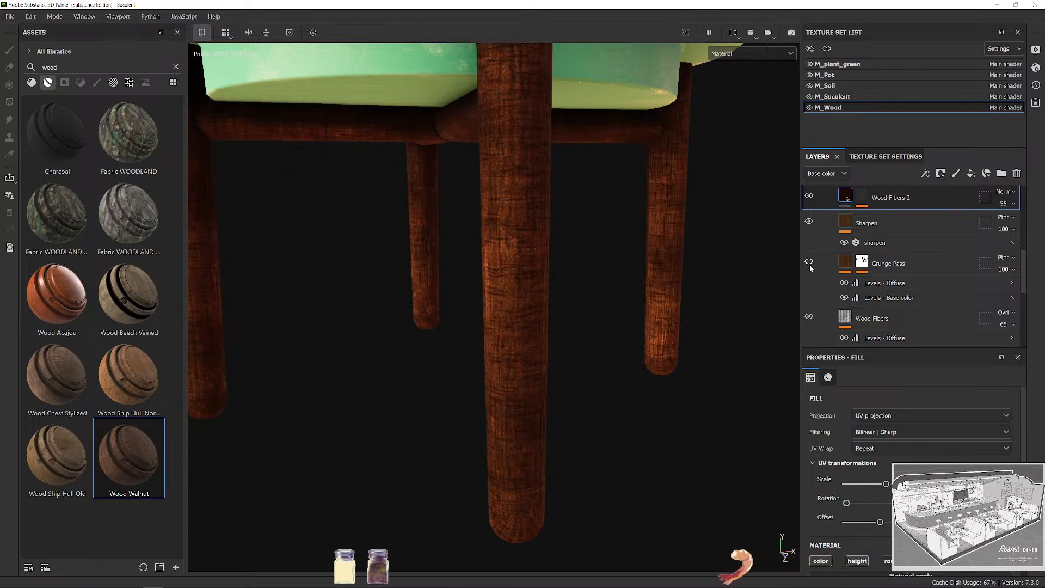
pyautogui.click(808, 265)
pyautogui.scroll(-1, 863, 287)
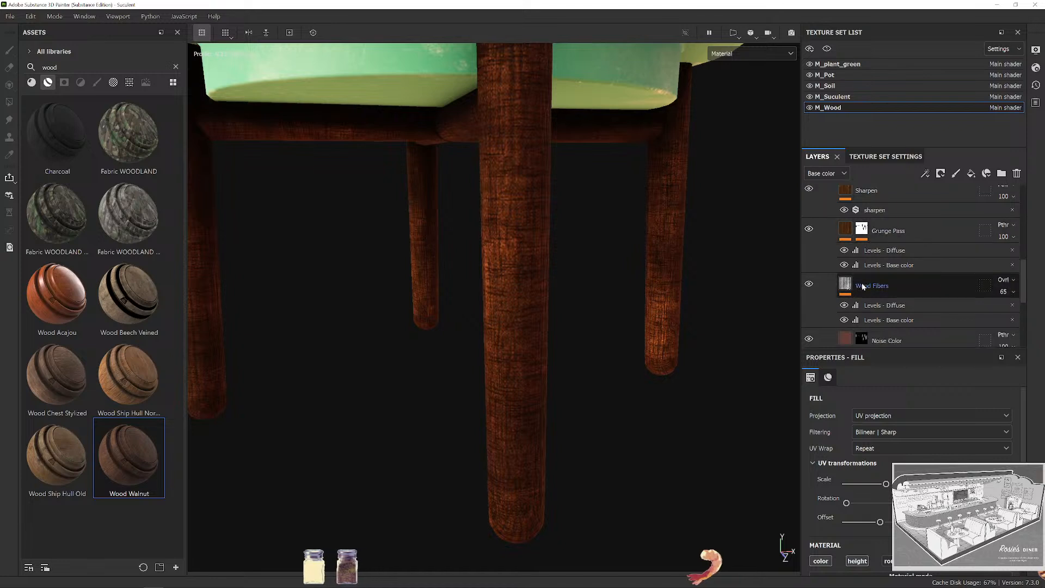
pyautogui.click(809, 284)
pyautogui.click(809, 284)
pyautogui.scroll(-3, 862, 294)
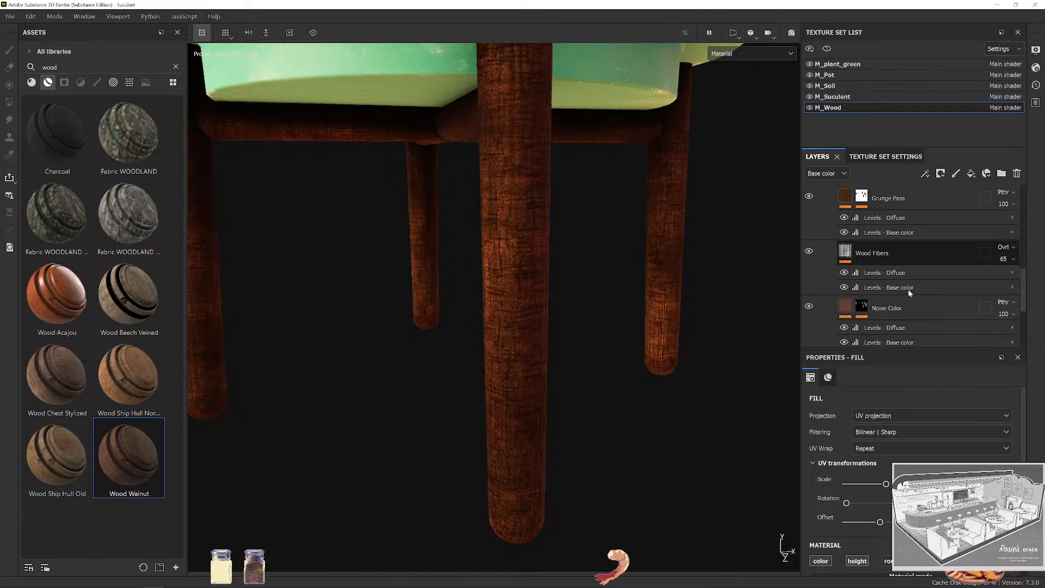
pyautogui.scroll(-2, 830, 310)
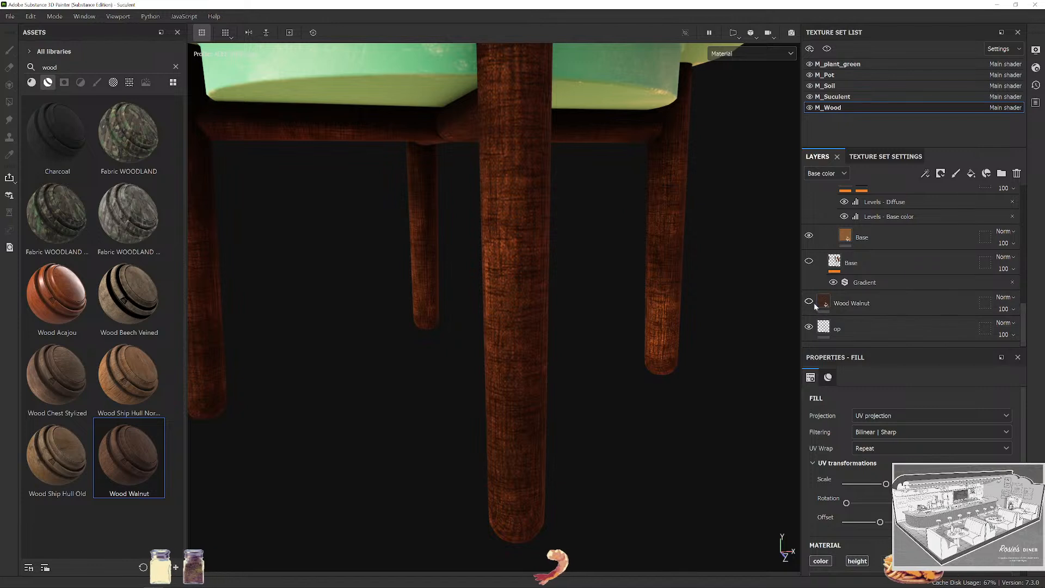
# Compare the grain on the legs with the Wood Fibers Medium layer hidden and shown.
pyautogui.scroll(8, 887, 298)
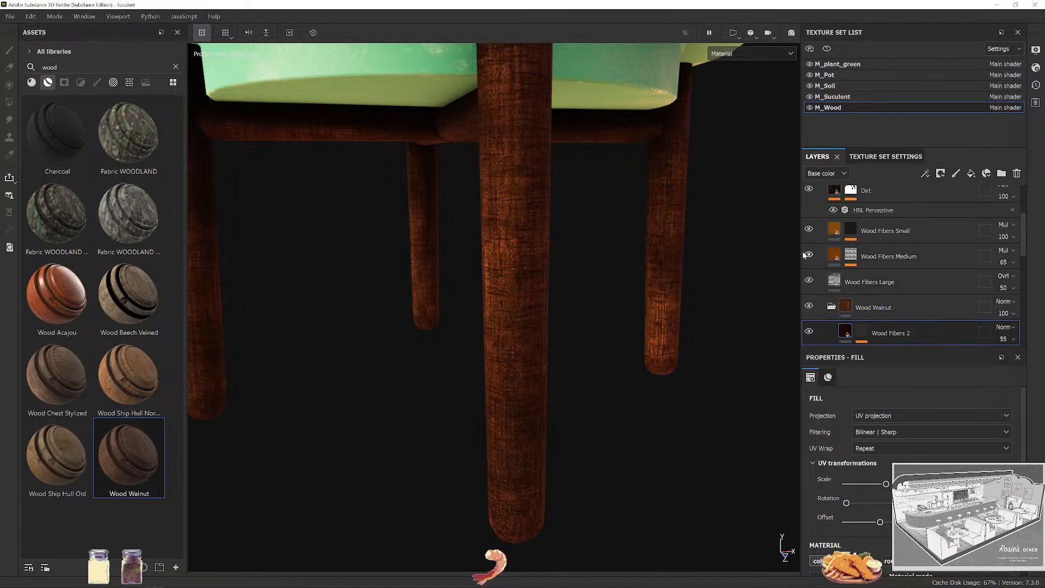
pyautogui.click(808, 255)
pyautogui.click(809, 255)
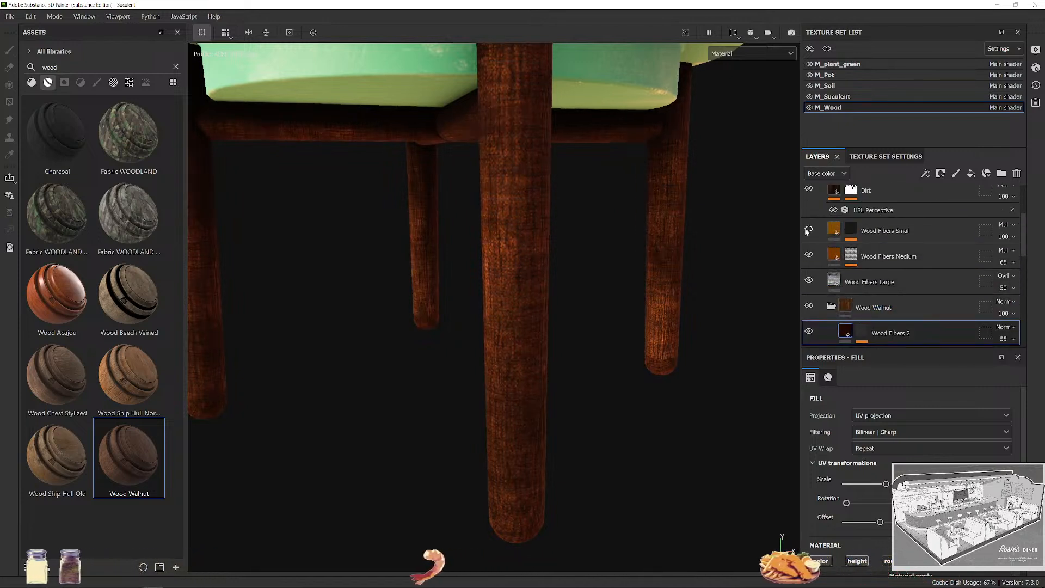
# Adjust the rotation of the Wood Fibers Small layer's tri-planar projection and compare the legs with that layer hidden and shown.
pyautogui.click(900, 232)
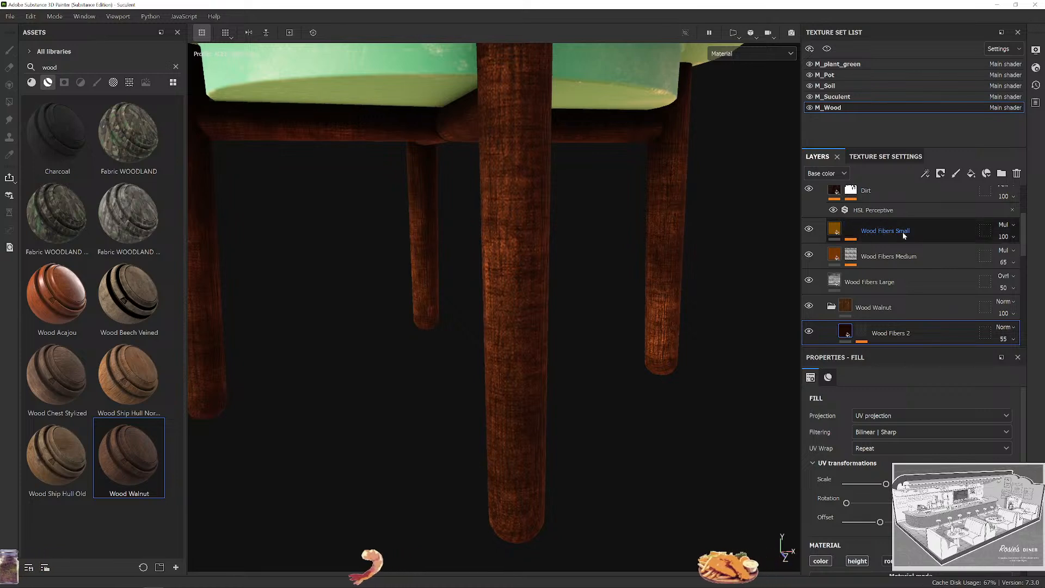
pyautogui.scroll(-5, 485, 286)
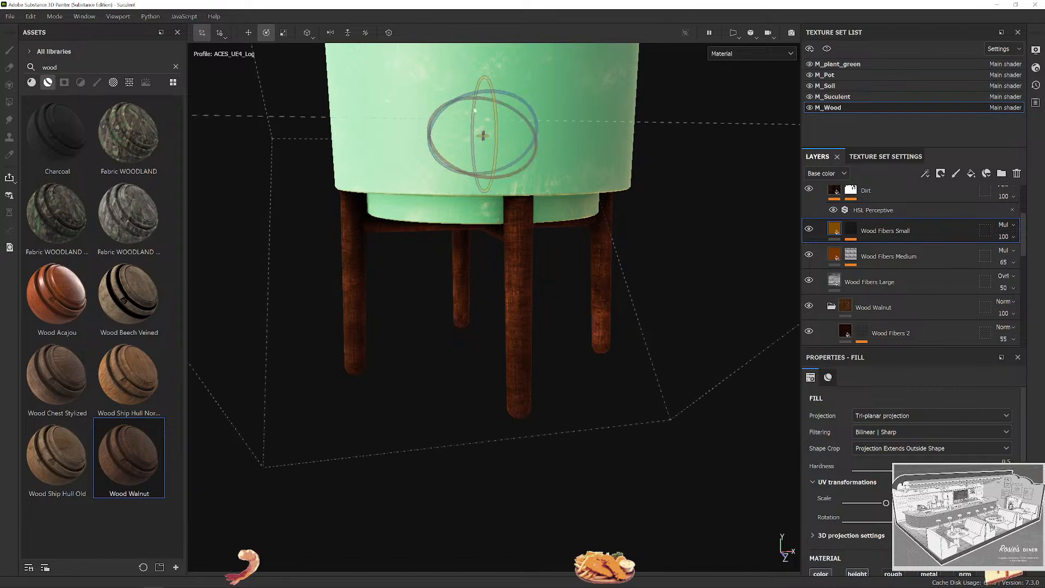
pyautogui.scroll(4, 597, 308)
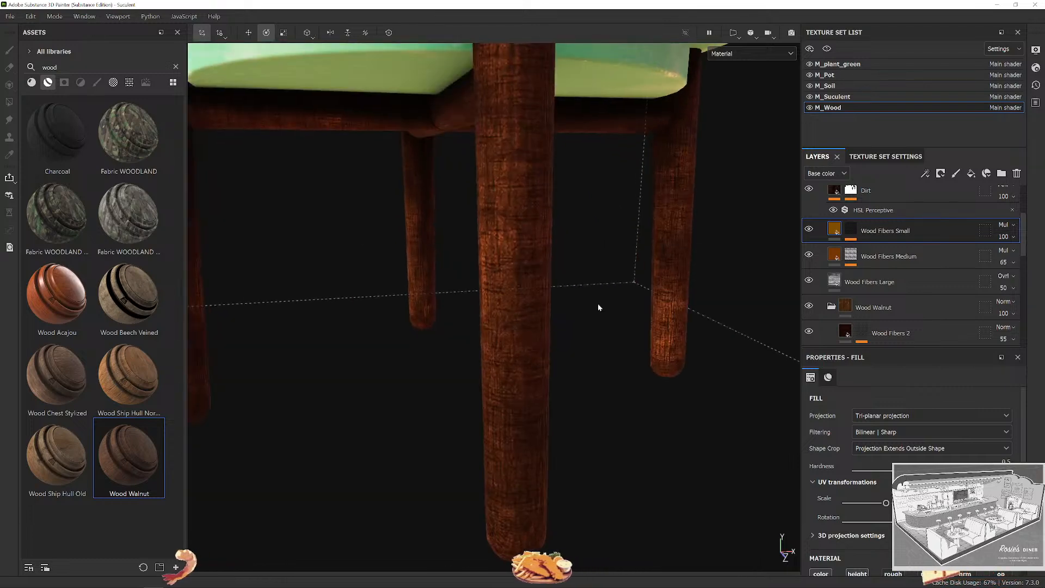
pyautogui.scroll(-5, 596, 305)
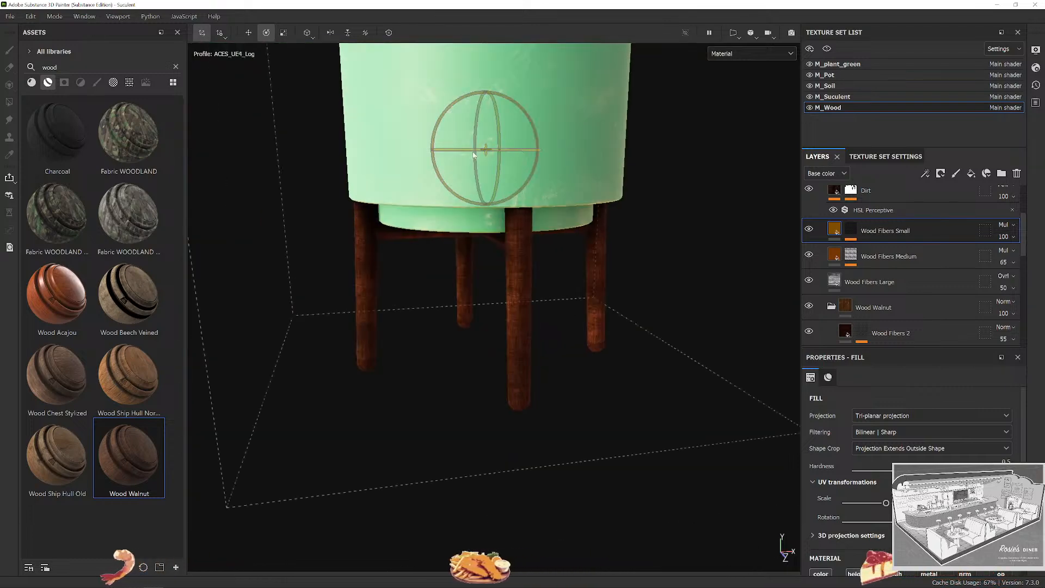
pyautogui.moveTo(507, 151); pyautogui.dragTo(790, 259)
pyautogui.click(809, 230)
pyautogui.scroll(5, 518, 310)
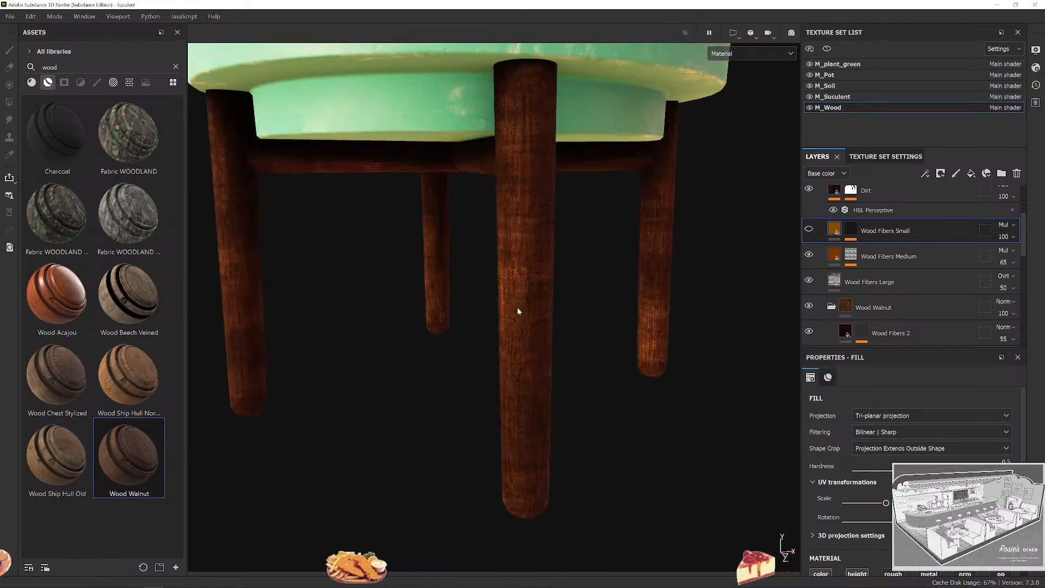
pyautogui.click(809, 229)
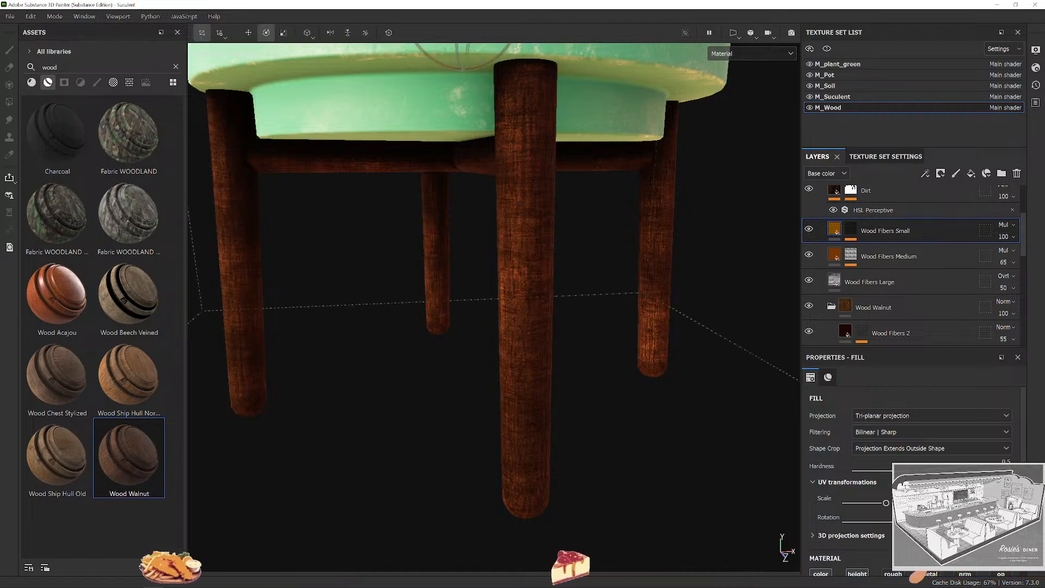
# Rotate the wood_pattern_01 fill in the Wood Fibers Small mask so its grain runs along the legs, and check the whole planter.
pyautogui.click(850, 229)
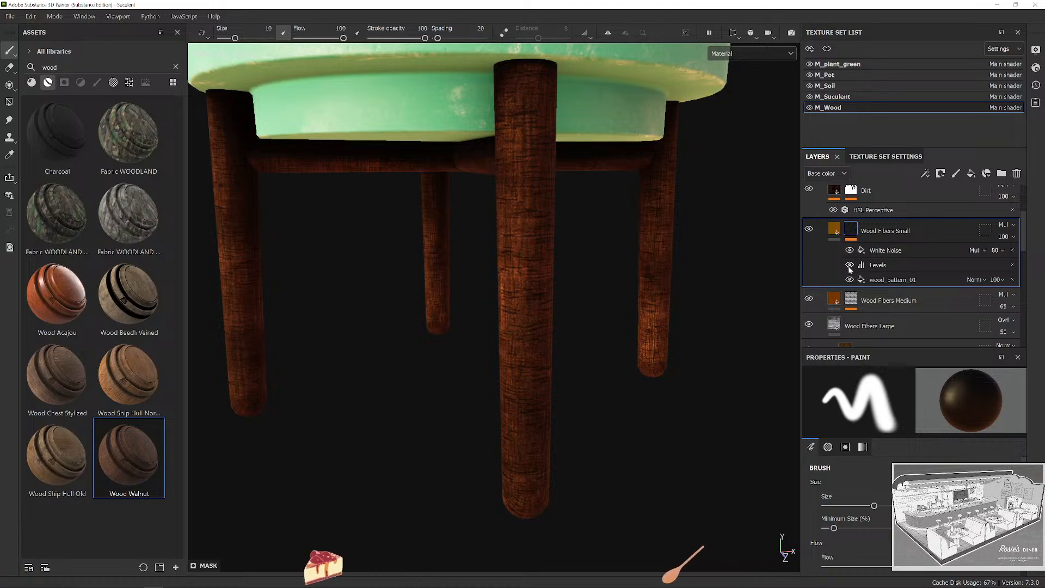
pyautogui.click(886, 280)
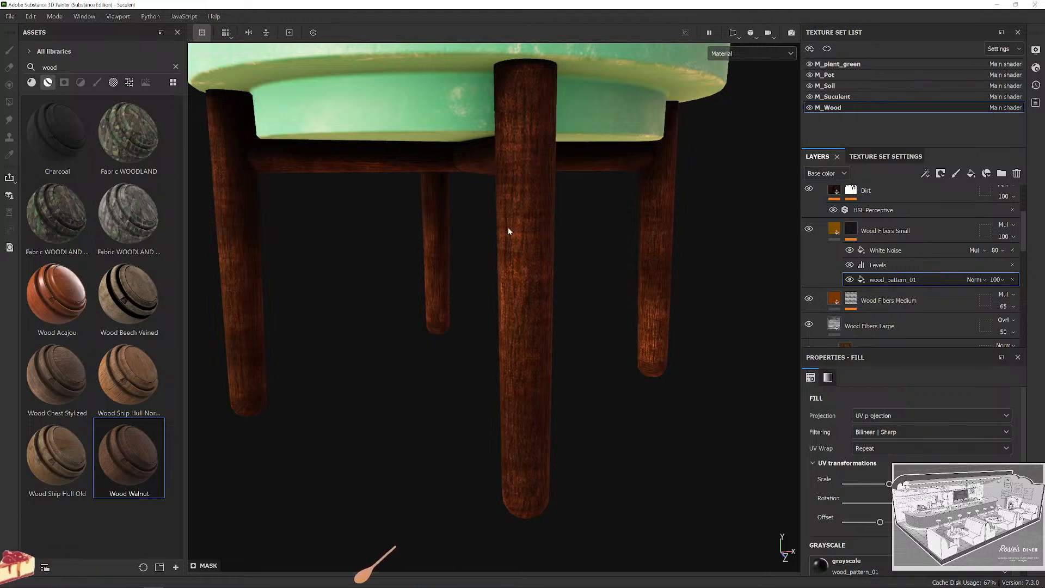
pyautogui.keyDown('alt'); pyautogui.moveTo(508, 227); pyautogui.dragTo(674, 287); pyautogui.keyUp('alt')
pyautogui.keyDown('alt'); pyautogui.moveTo(675, 287); pyautogui.dragTo(663, 310, button='right'); pyautogui.keyUp('alt')
pyautogui.keyDown('alt'); pyautogui.moveTo(663, 310); pyautogui.dragTo(644, 379, button='middle'); pyautogui.keyUp('alt')
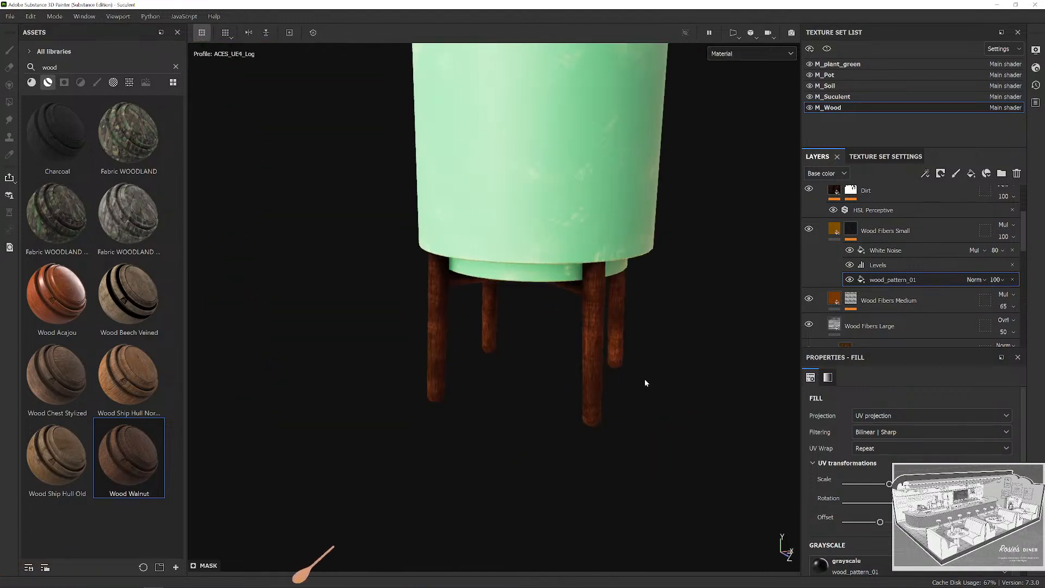
pyautogui.keyDown('alt'); pyautogui.moveTo(644, 384); pyautogui.dragTo(674, 418, button='right'); pyautogui.keyUp('alt')
pyautogui.keyDown('alt'); pyautogui.moveTo(674, 418); pyautogui.dragTo(676, 401); pyautogui.keyUp('alt')
pyautogui.keyDown('alt'); pyautogui.moveTo(677, 401); pyautogui.dragTo(656, 362, button='right'); pyautogui.keyUp('alt')
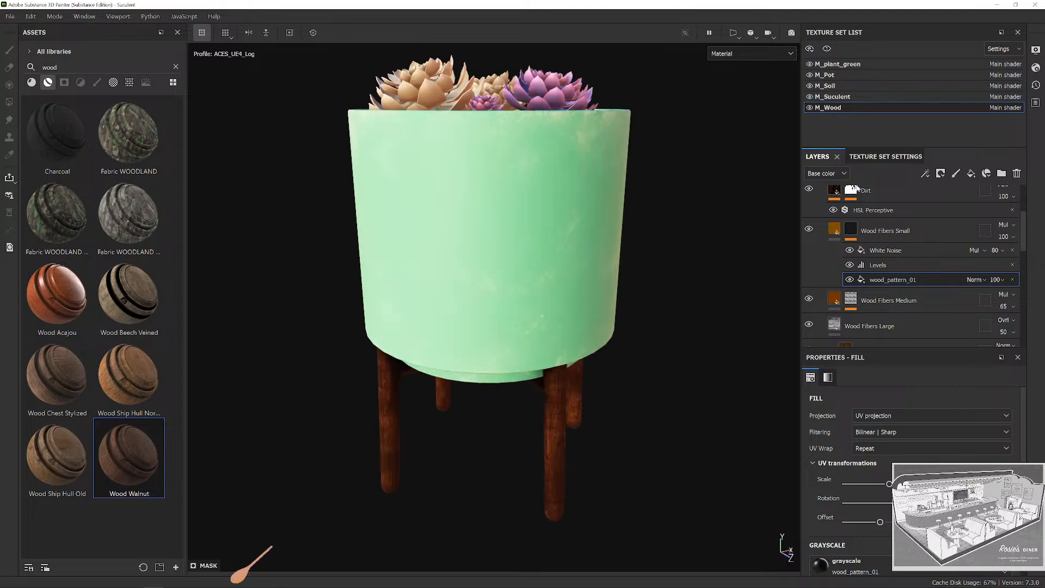
# Set the base color of the Plastic Glossy Pure layer in M_Pot to the dark yellow 807945.
pyautogui.click(848, 84)
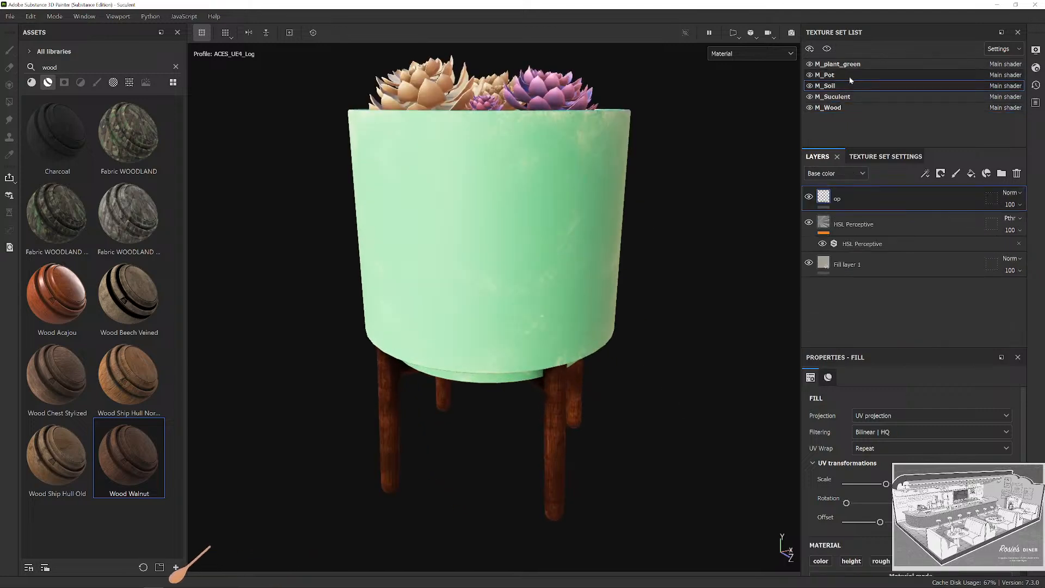
pyautogui.click(847, 75)
pyautogui.click(871, 224)
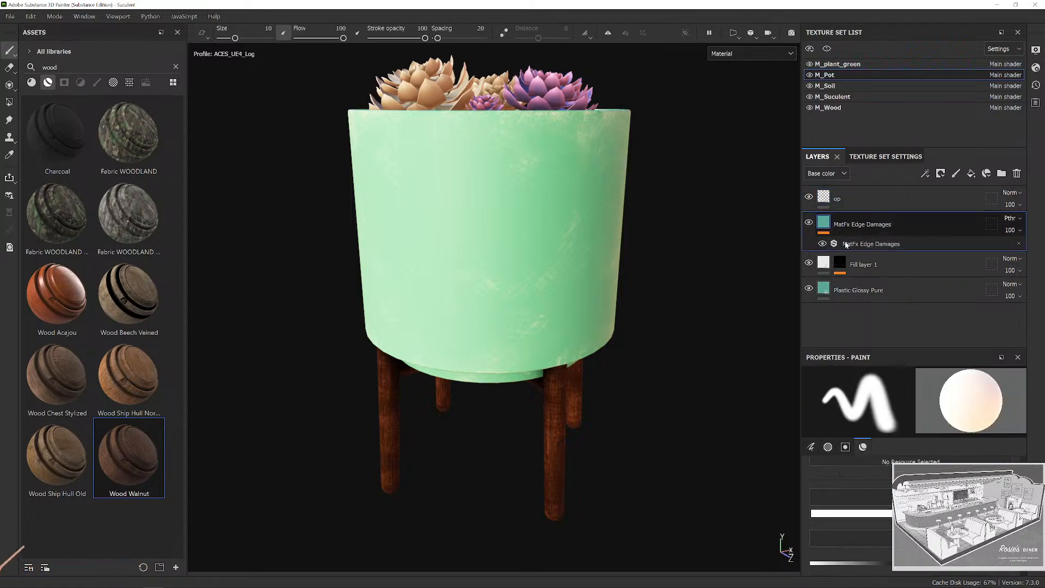
pyautogui.click(824, 288)
pyautogui.scroll(-3, 845, 501)
pyautogui.click(851, 462)
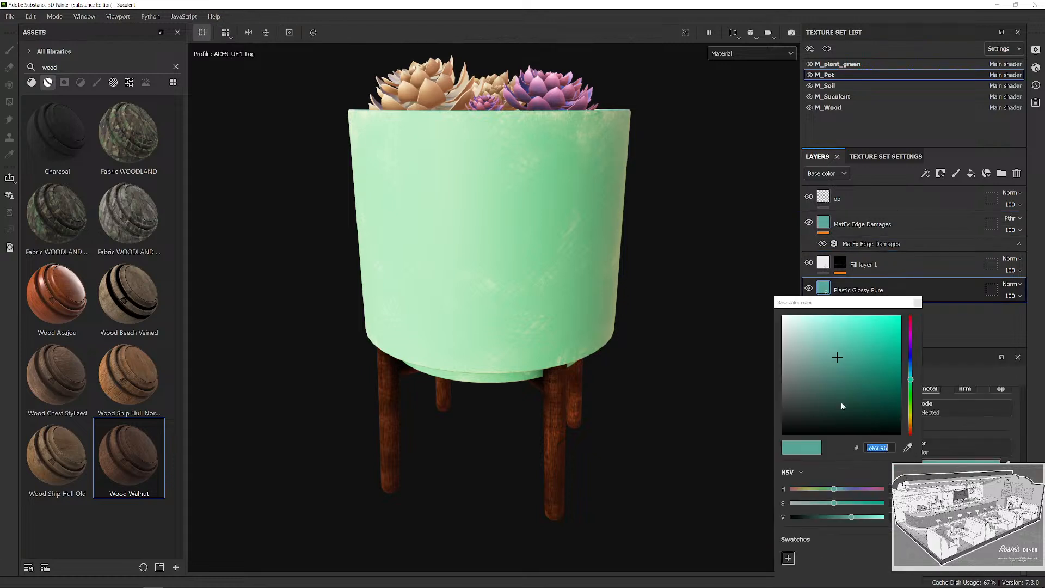
pyautogui.moveTo(911, 412); pyautogui.dragTo(916, 419)
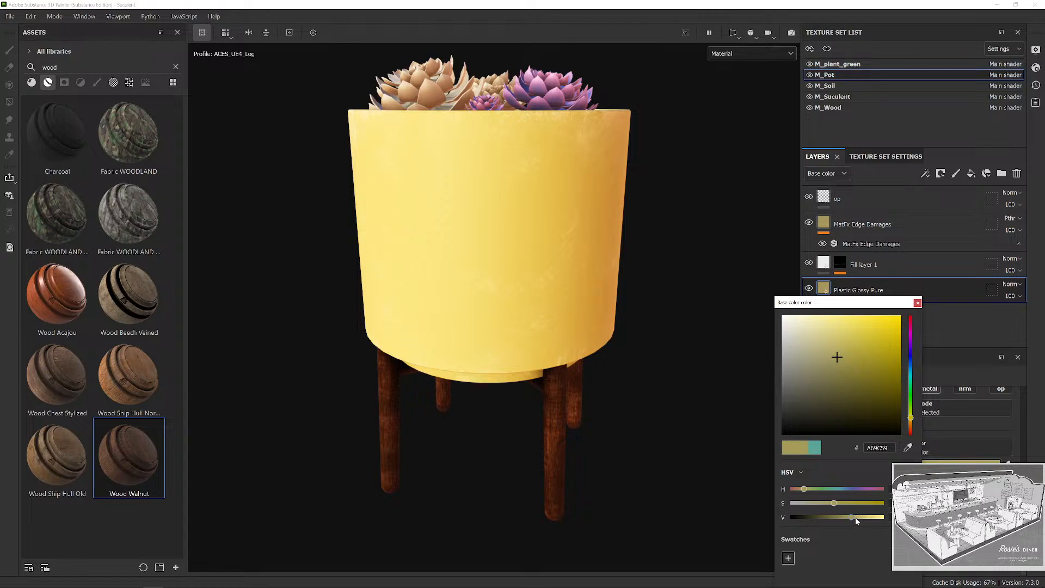
pyautogui.moveTo(846, 517); pyautogui.dragTo(838, 517)
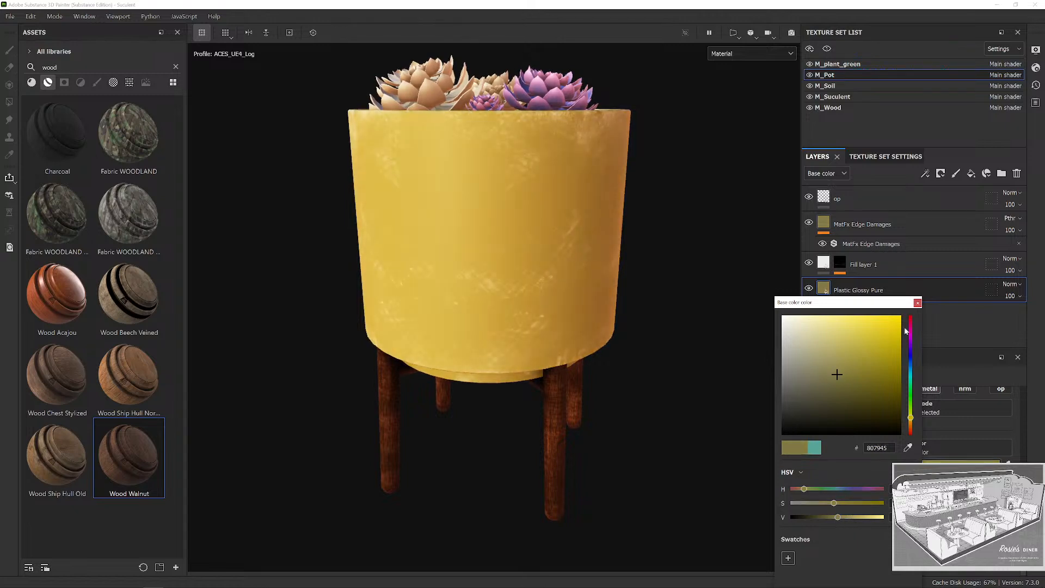
pyautogui.click(917, 302)
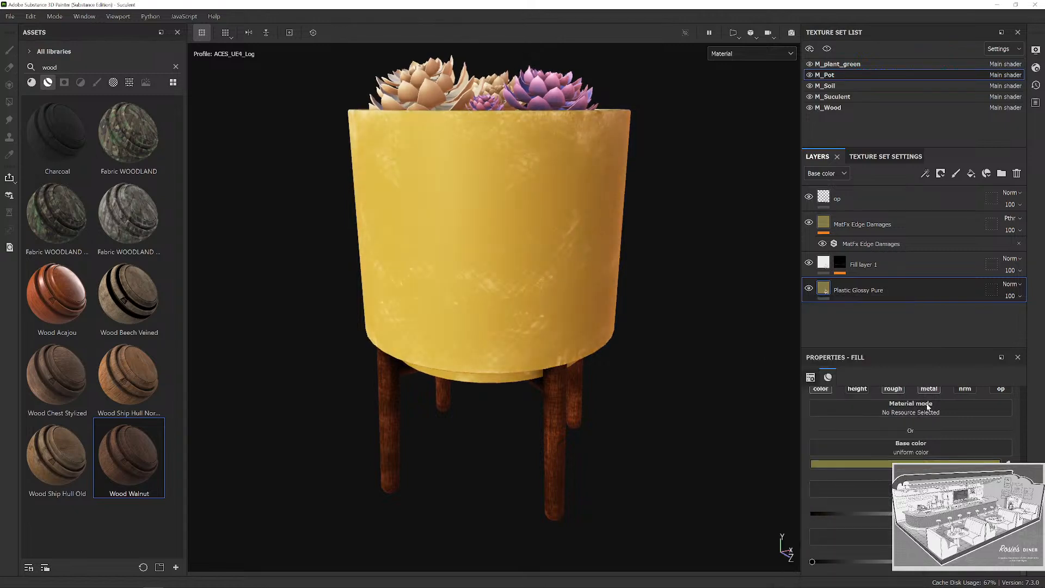
# Set Fill layer 1's base color in M_Pot to an ochre tone sampled from the planter in the viewport.
pyautogui.click(886, 269)
pyautogui.click(489, 224)
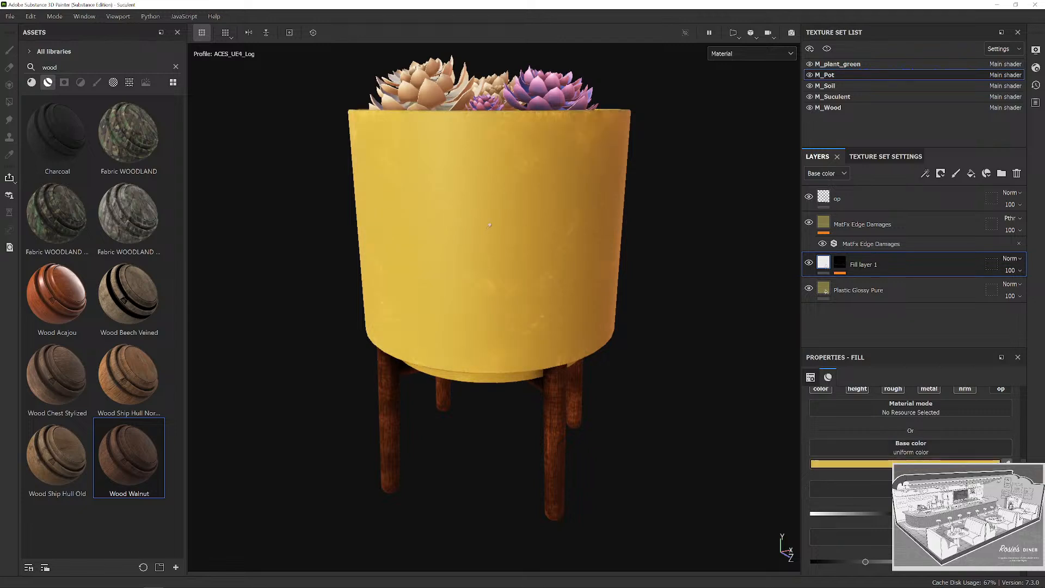
pyautogui.click(552, 358)
# Inspect the recolored pot from the side and from above, including its rim against the soil and succulents.
pyautogui.scroll(-2, 569, 271)
pyautogui.keyDown('alt'); pyautogui.moveTo(569, 270); pyautogui.dragTo(550, 296); pyautogui.keyUp('alt')
pyautogui.scroll(4, 551, 261)
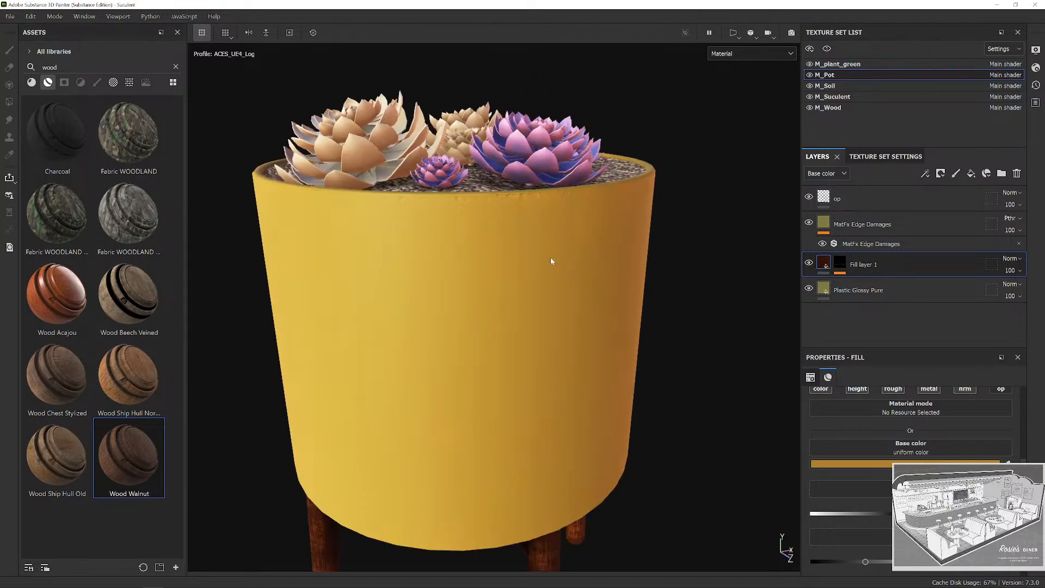
pyautogui.scroll(-4, 551, 261)
pyautogui.keyDown('alt'); pyautogui.moveTo(562, 240); pyautogui.dragTo(546, 408); pyautogui.keyUp('alt')
pyautogui.scroll(2, 548, 317)
pyautogui.scroll(3, 547, 375)
pyautogui.scroll(-2, 550, 294)
pyautogui.keyDown('alt'); pyautogui.moveTo(550, 286); pyautogui.dragTo(548, 360); pyautogui.keyUp('alt')
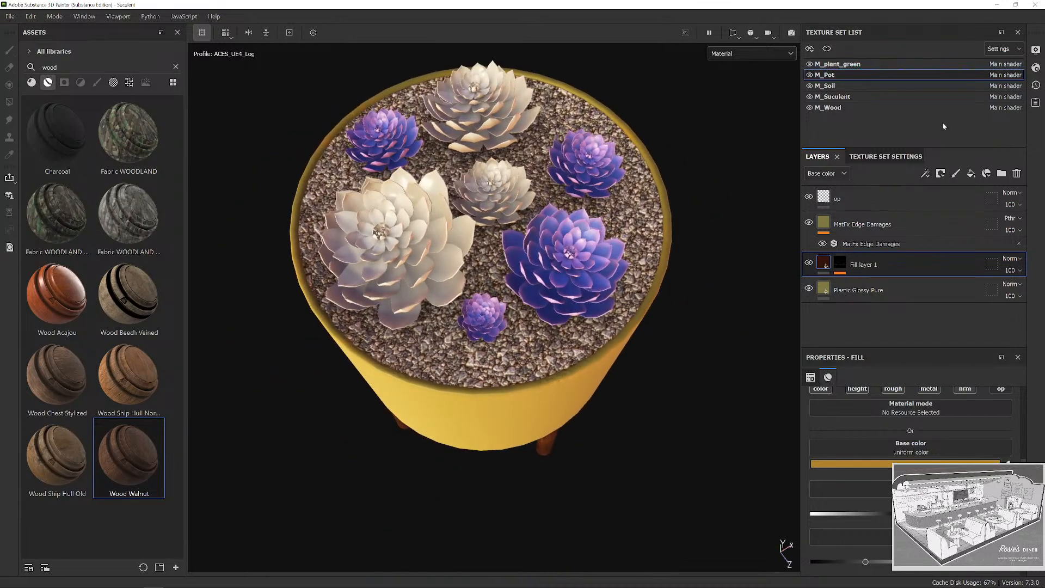
# Darken the soil slightly by lowering the Lightness of the HSL Perceptive filter in M_Soil.
pyautogui.click(846, 86)
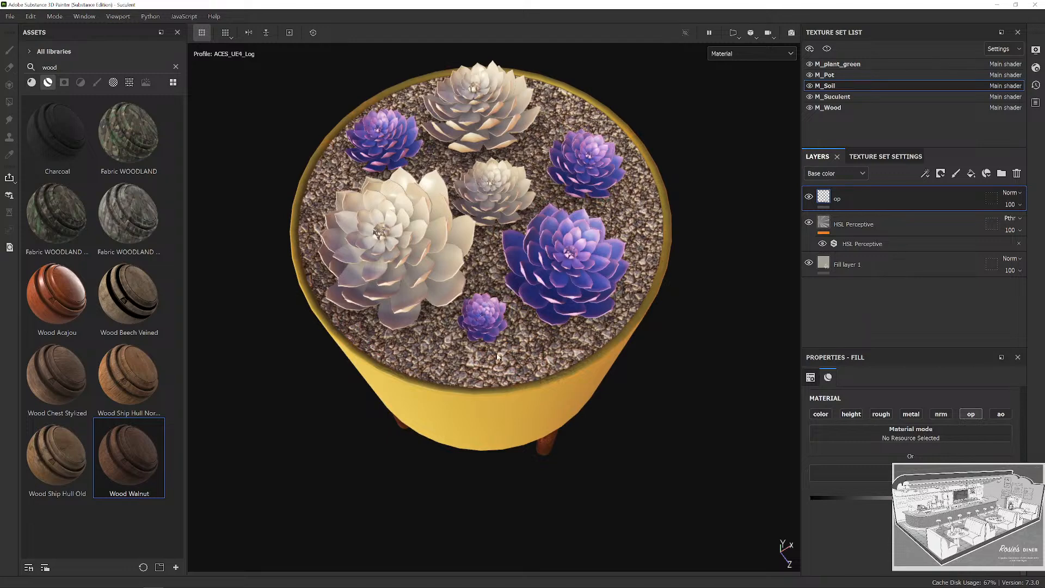
pyautogui.click(891, 224)
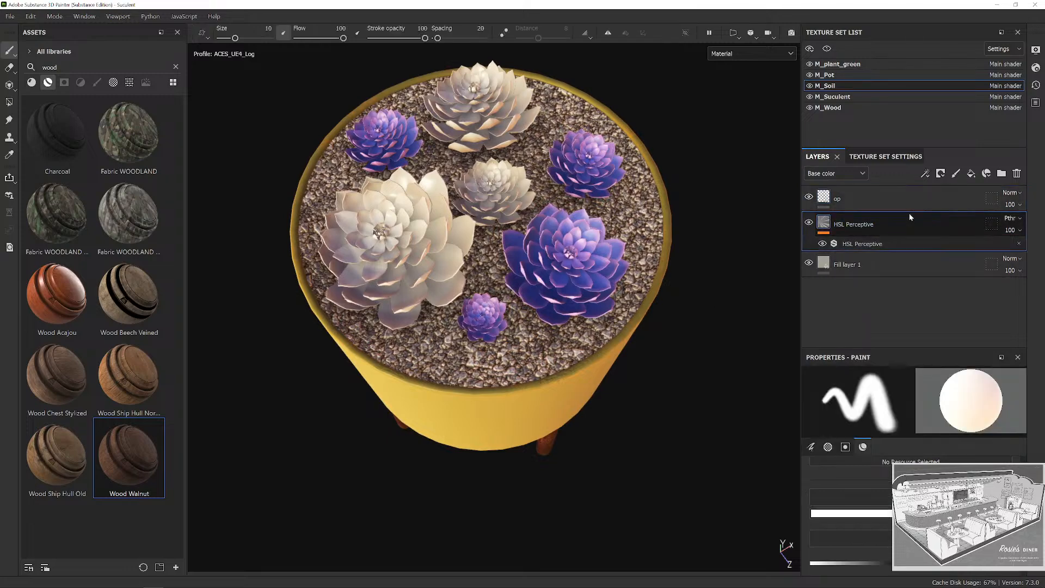
pyautogui.click(876, 244)
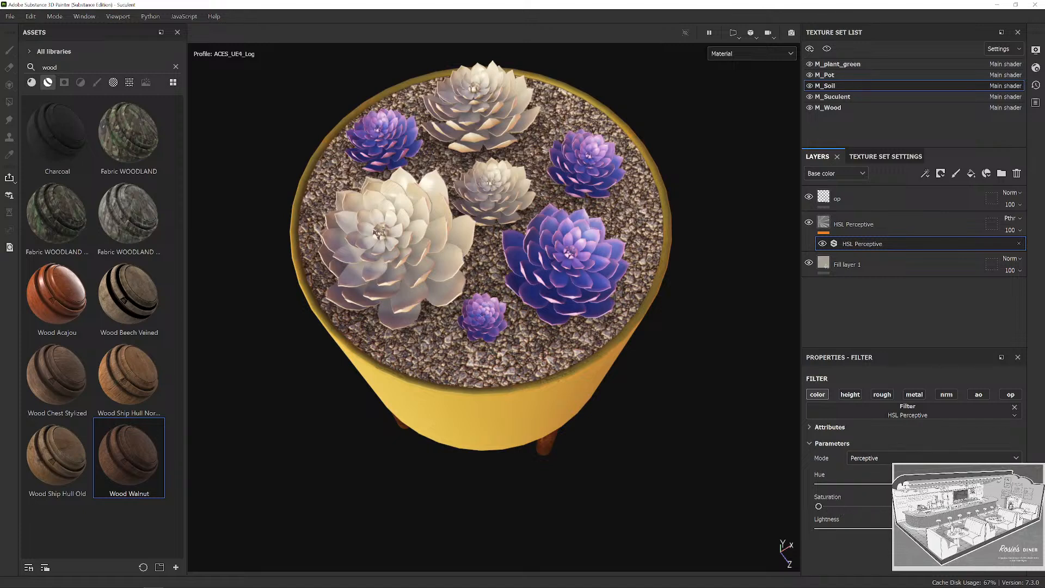
pyautogui.moveTo(916, 528); pyautogui.dragTo(884, 530)
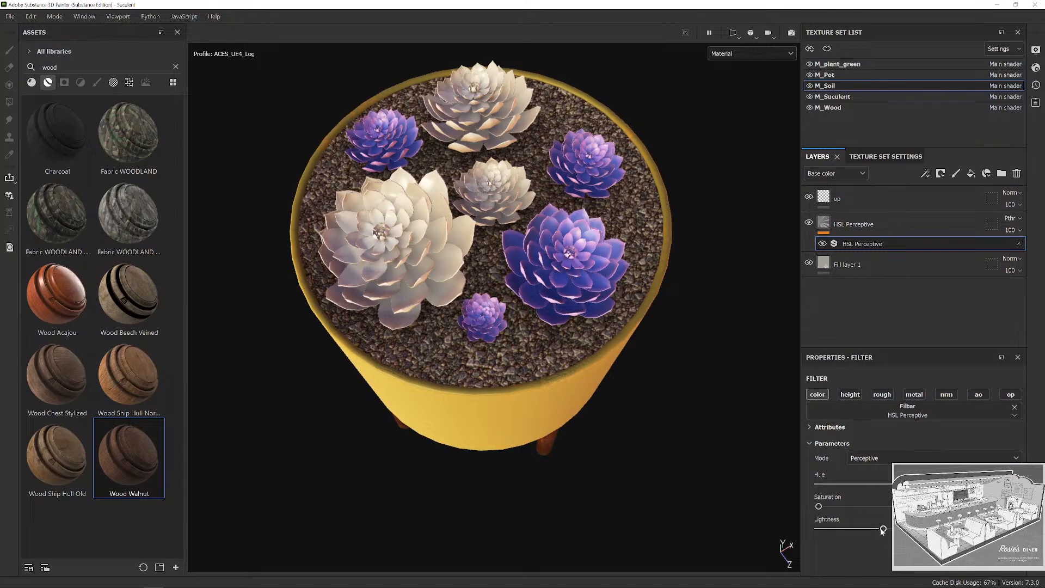
pyautogui.scroll(-3, 642, 392)
pyautogui.keyDown('alt'); pyautogui.moveTo(645, 381); pyautogui.dragTo(631, 361); pyautogui.keyUp('alt')
pyautogui.scroll(3, 625, 345)
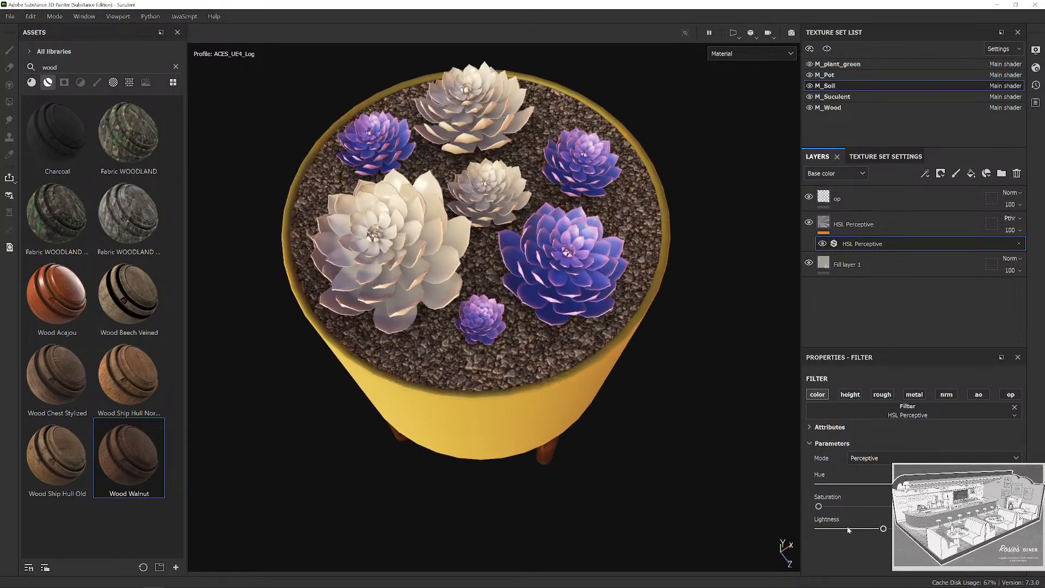
pyautogui.moveTo(883, 532); pyautogui.dragTo(889, 529)
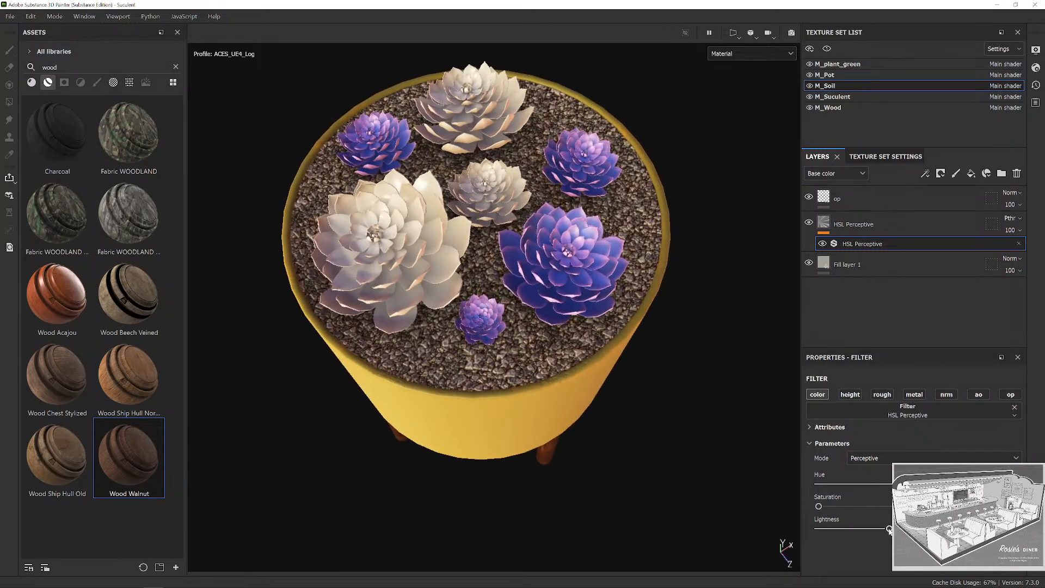
pyautogui.scroll(2, 588, 312)
pyautogui.keyDown('alt'); pyautogui.moveTo(588, 312); pyautogui.dragTo(565, 319); pyautogui.keyUp('alt')
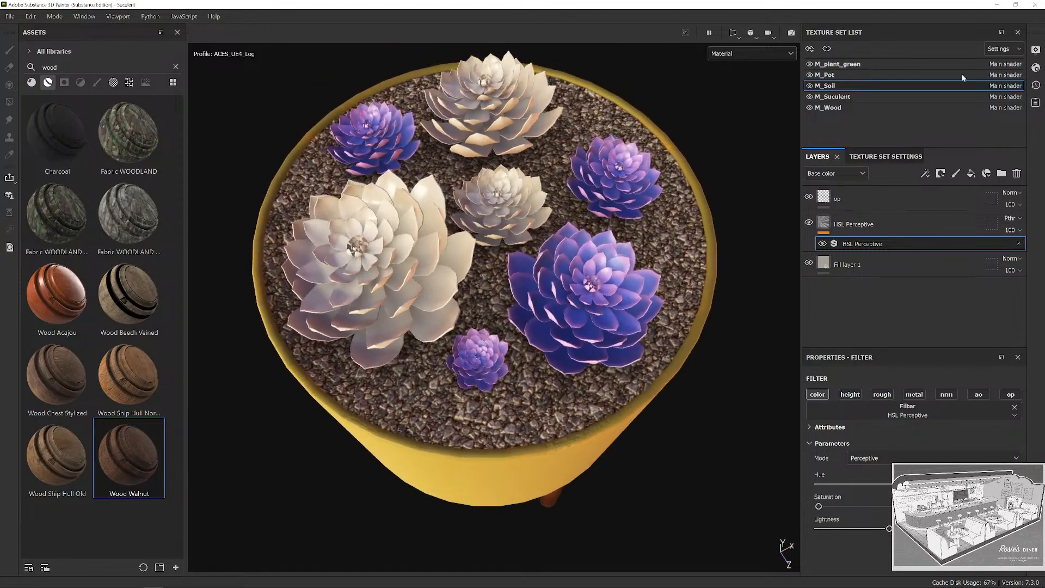
# Copy all layers of M_Suculent and paste them into the M_plant_green texture set.
pyautogui.click(837, 64)
pyautogui.click(833, 97)
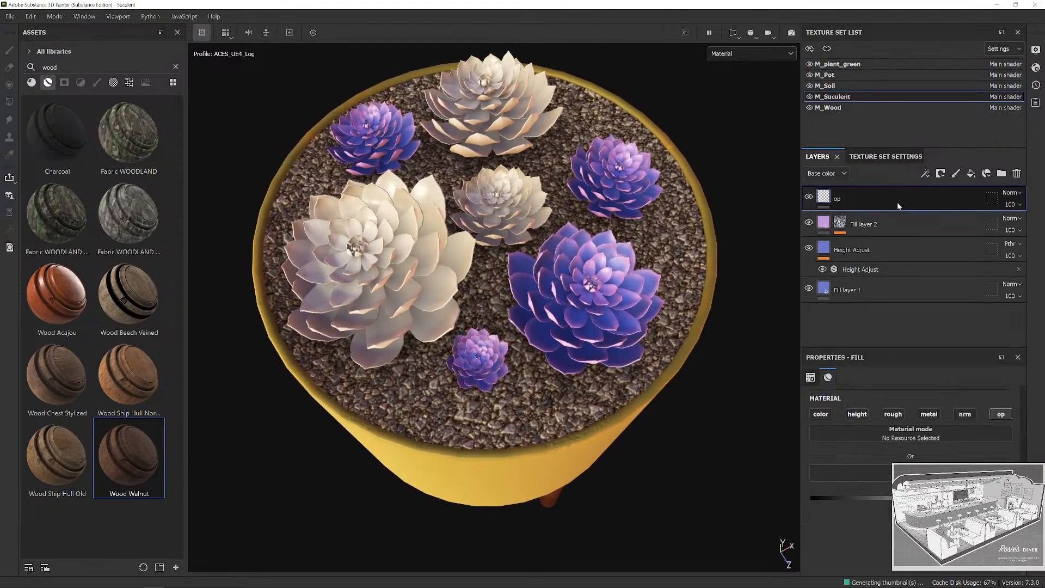
pyautogui.keyDown('ctrl'); pyautogui.click(896, 297); pyautogui.keyUp('ctrl')
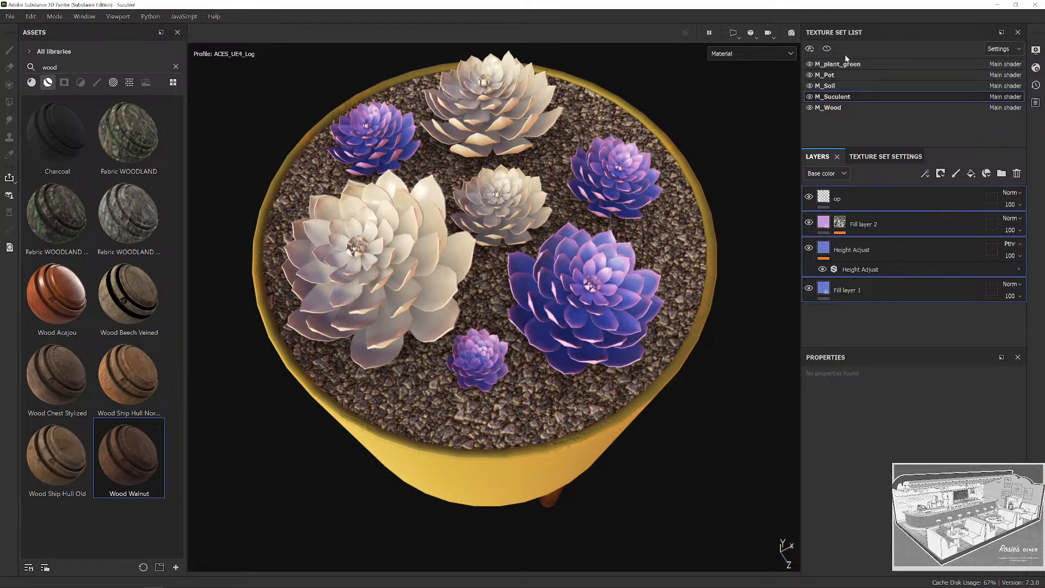
pyautogui.click(865, 65)
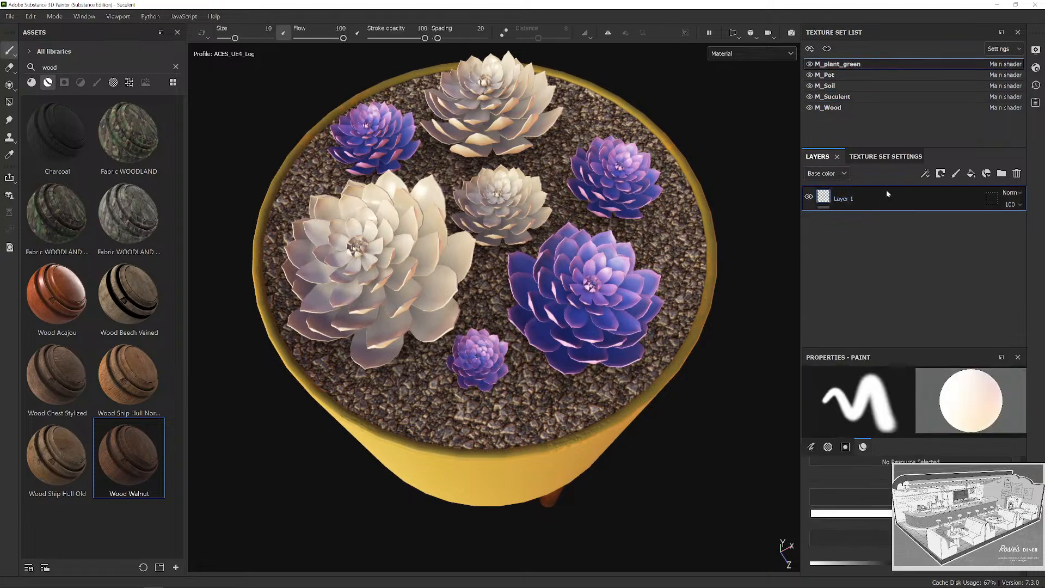
pyautogui.hotkey('ctrl', 'v')
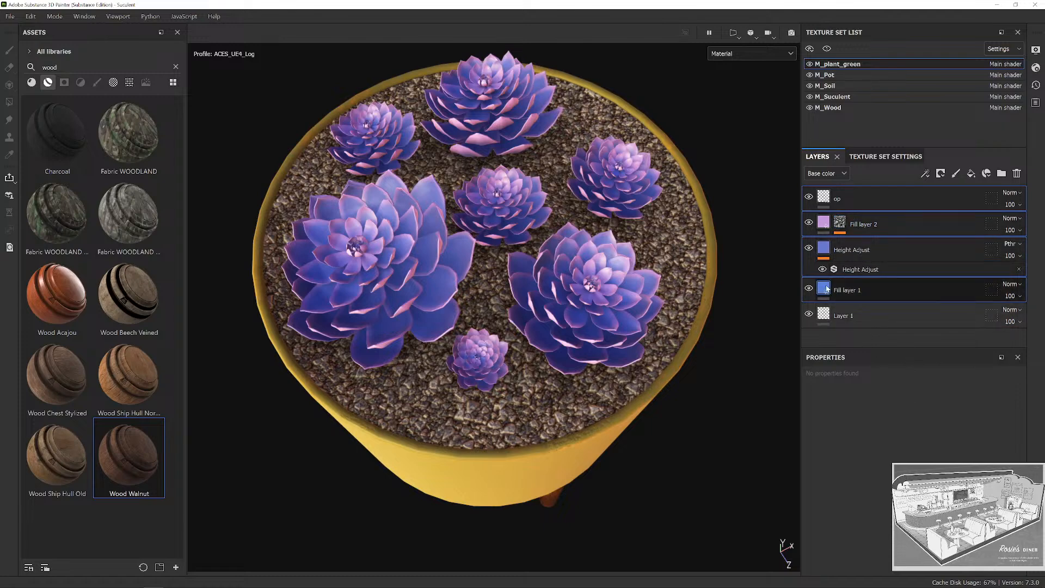
# Select the pasted Fill layer 1 in M_plant_green and check the succulents reference images in Chrome before returning to Substance Painter.
pyautogui.click(843, 280)
pyautogui.press('super')
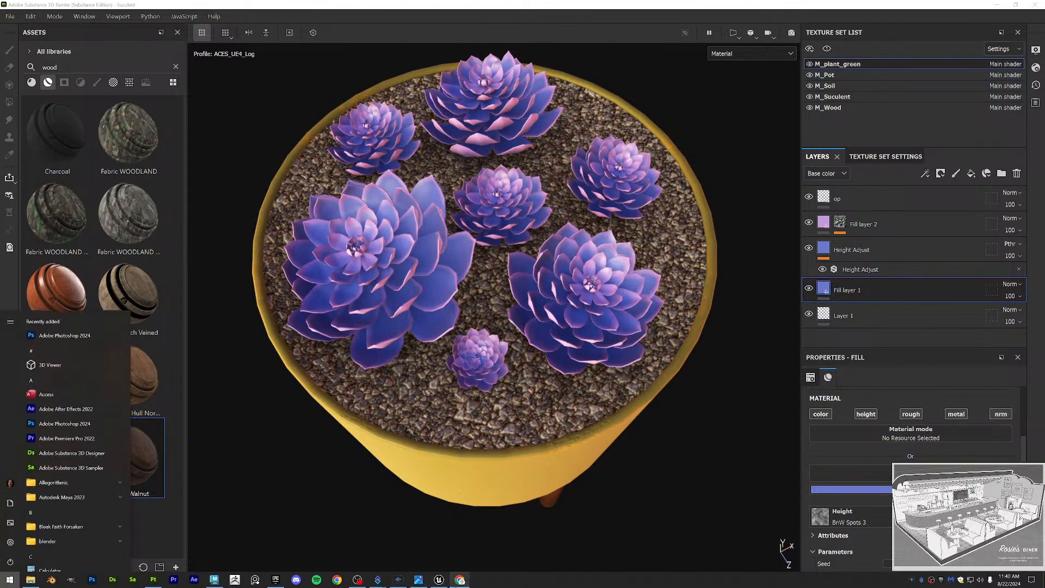
pyautogui.click(460, 579)
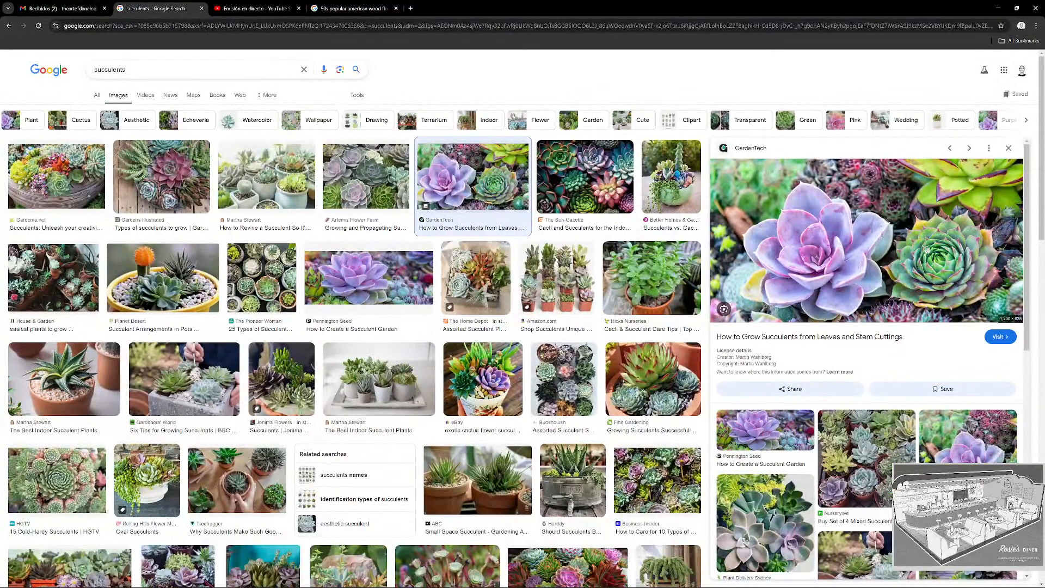
pyautogui.click(997, 9)
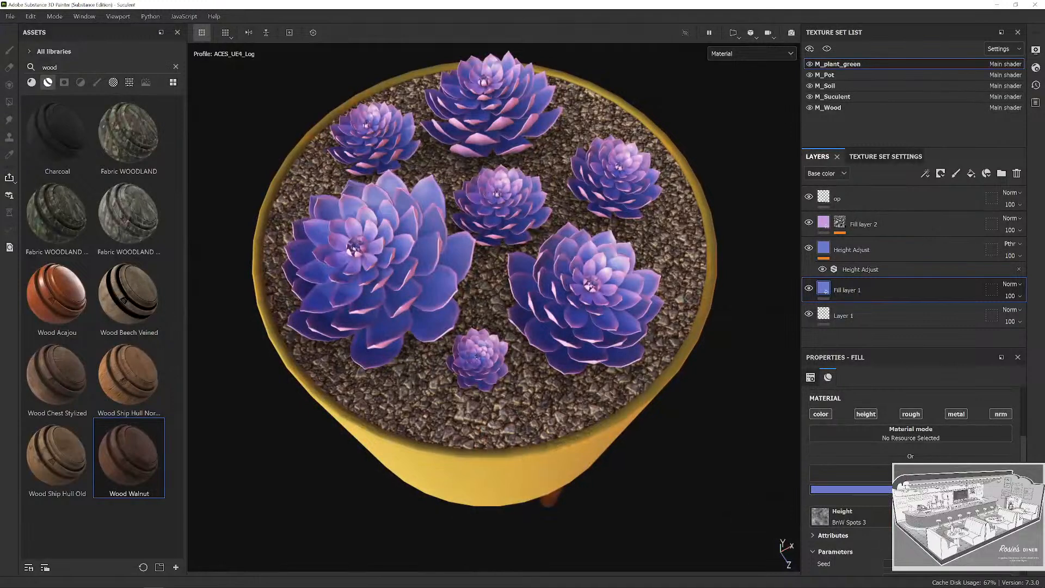
# Change the base color of Fill layer 1 in M_plant_green from its blue tone to green 6ACC77.
pyautogui.click(871, 489)
pyautogui.moveTo(950, 379); pyautogui.dragTo(952, 398)
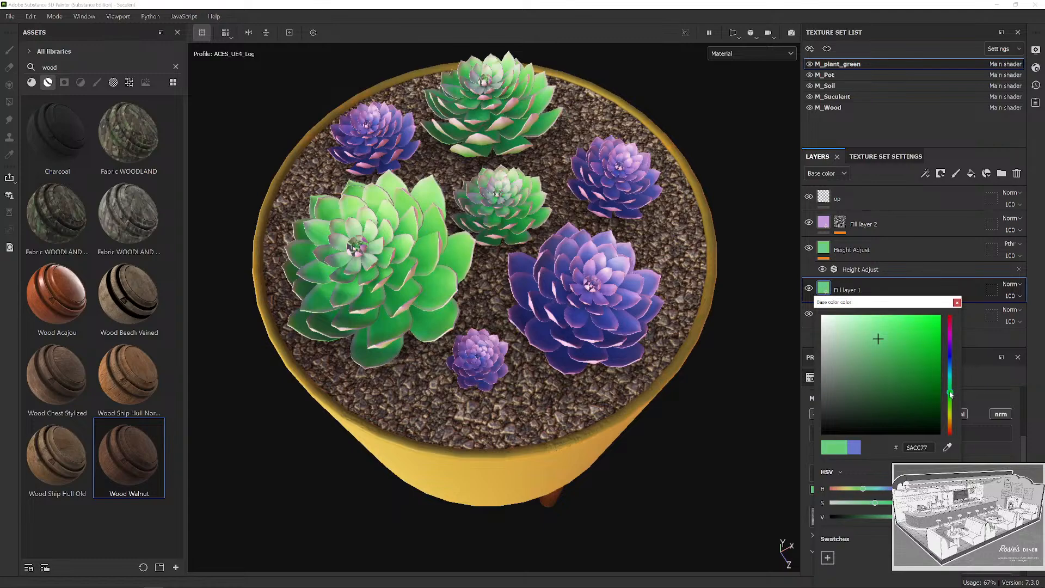
pyautogui.keyDown('alt'); pyautogui.moveTo(555, 327); pyautogui.dragTo(615, 315); pyautogui.keyUp('alt')
pyautogui.keyDown('alt'); pyautogui.moveTo(506, 305); pyautogui.dragTo(580, 256, button='middle'); pyautogui.keyUp('alt')
pyautogui.scroll(3, 581, 256)
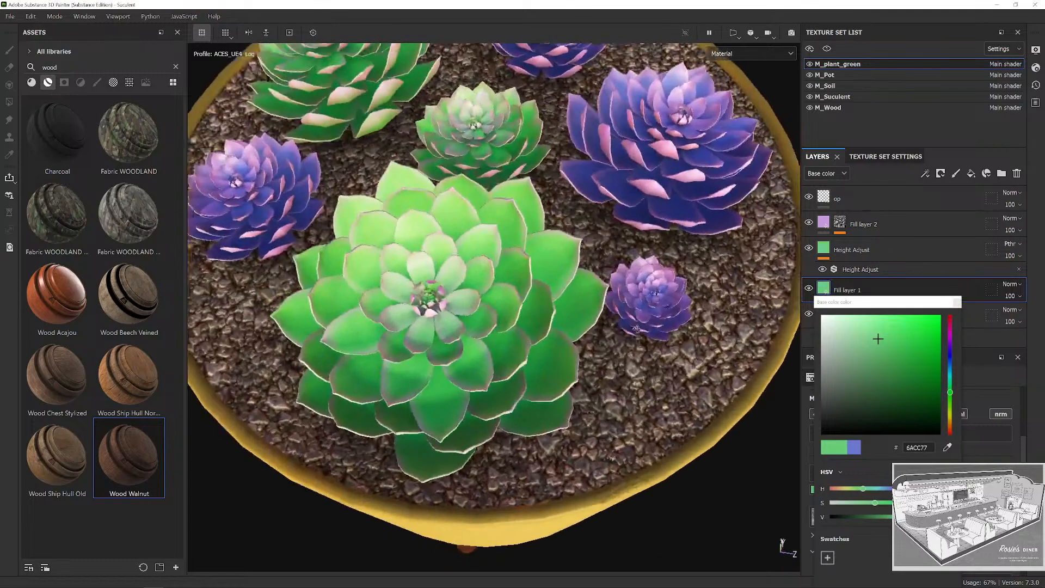
pyautogui.moveTo(615, 297)
pyautogui.keyDown('alt'); pyautogui.mouseDown()
pyautogui.moveTo(652, 286)
pyautogui.moveTo(610, 308)
pyautogui.mouseUp(); pyautogui.keyUp('alt')
# Check the succulents reference images in Chrome and shift Fill layer 1's base color to the cooler green 6ACC98 in Substance Painter.
pyautogui.press('super')
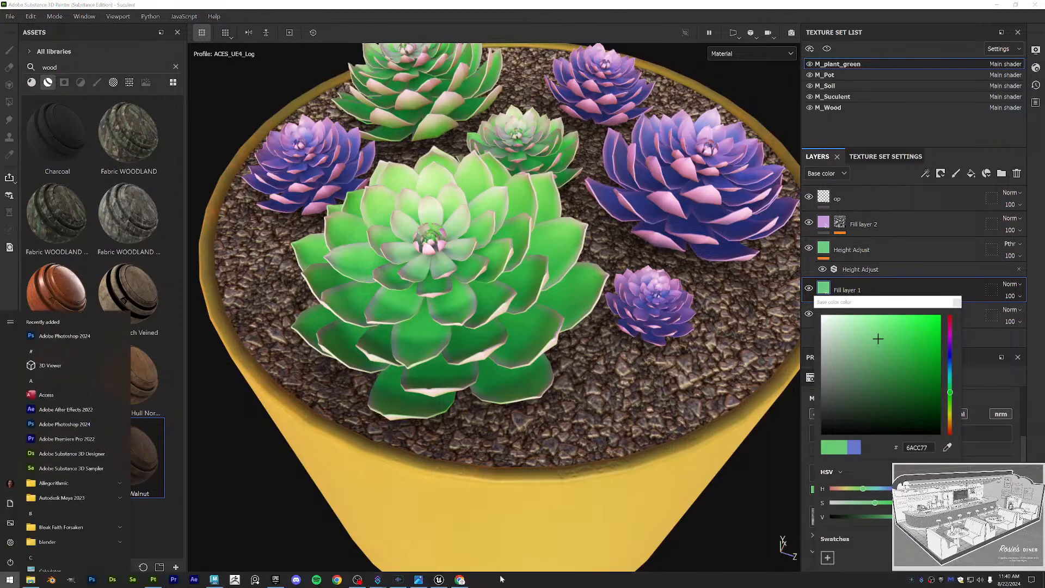
pyautogui.click(460, 579)
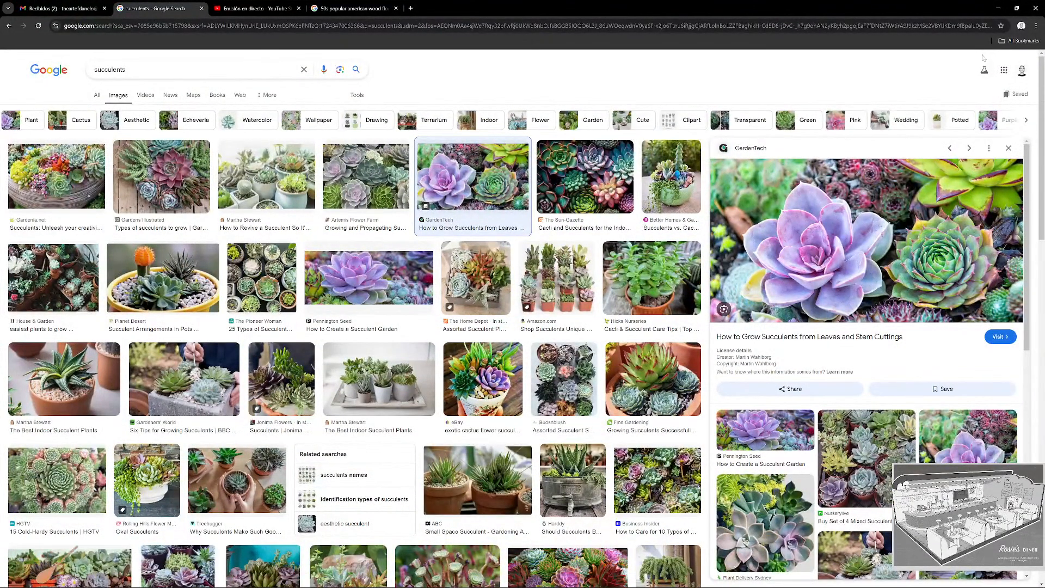
pyautogui.click(998, 8)
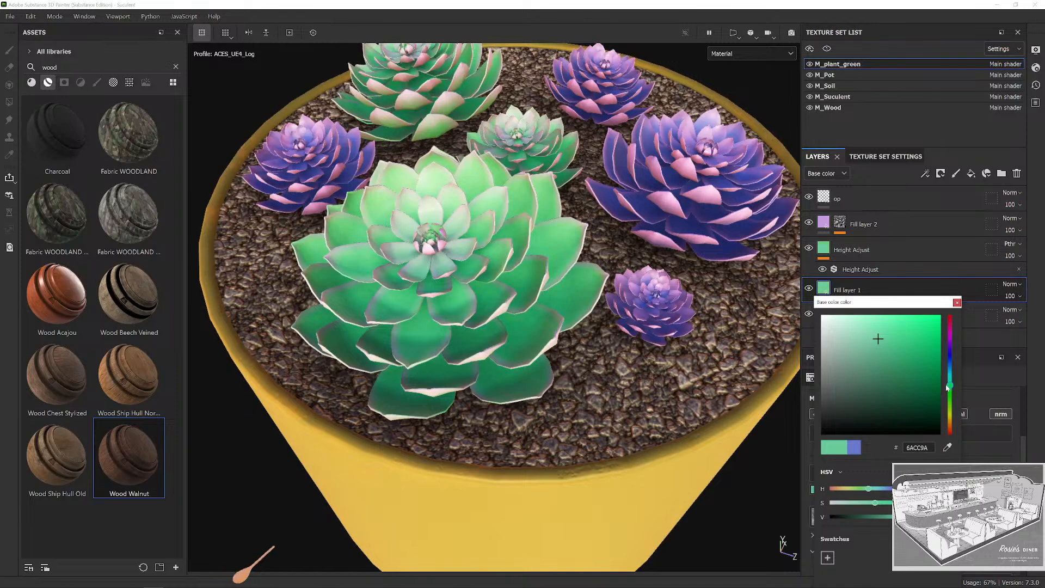
pyautogui.scroll(-2, 665, 363)
pyautogui.keyDown('alt'); pyautogui.moveTo(668, 363); pyautogui.dragTo(640, 364); pyautogui.keyUp('alt')
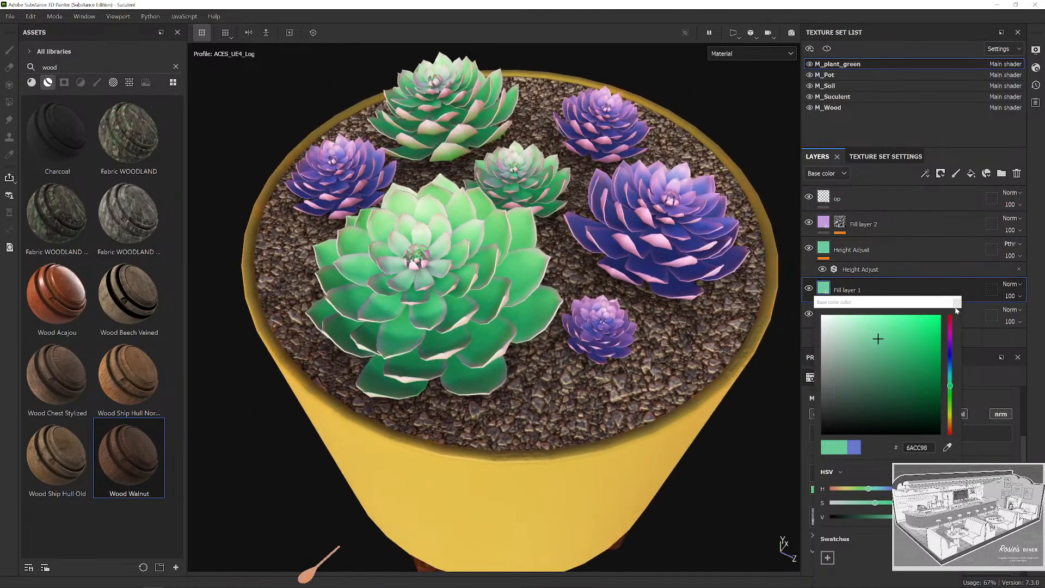
pyautogui.click(956, 301)
# Set the base color of Fill layer 2 in M_plant_green to dark purple 663285.
pyautogui.click(828, 224)
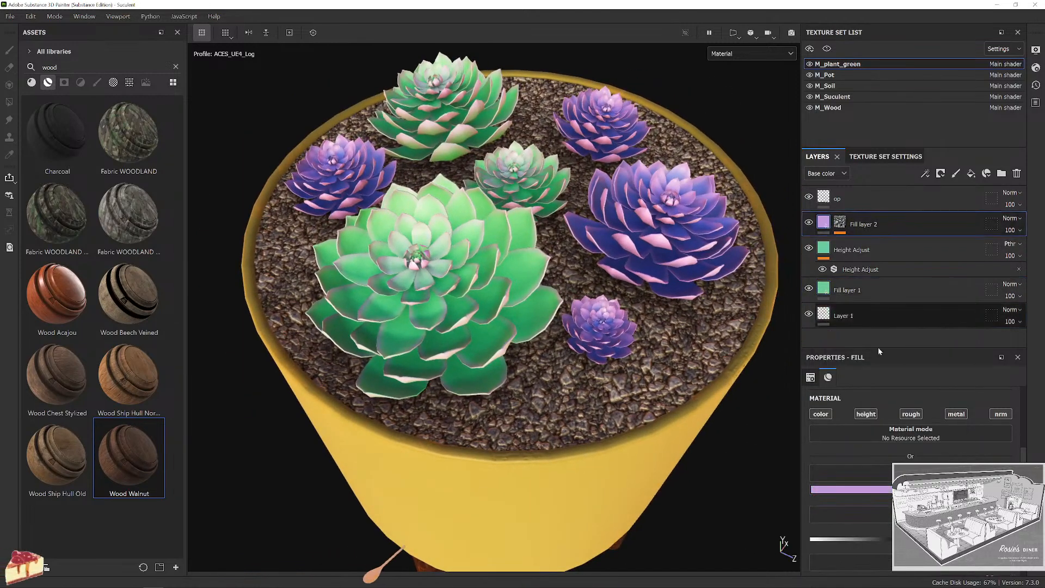
pyautogui.click(849, 489)
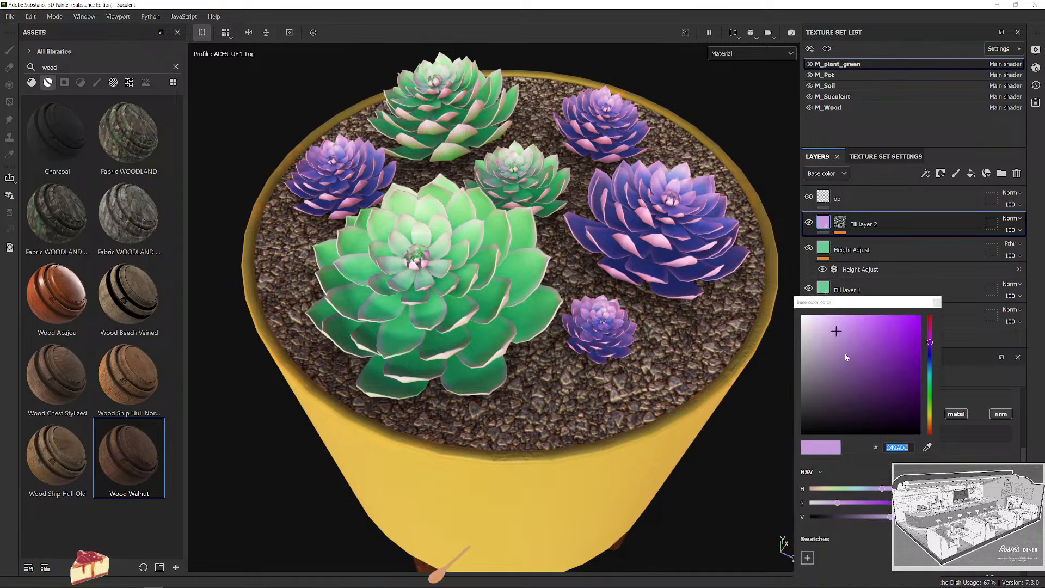
pyautogui.moveTo(845, 355); pyautogui.dragTo(873, 369)
pyautogui.keyDown('alt'); pyautogui.moveTo(461, 285); pyautogui.dragTo(815, 402); pyautogui.keyUp('alt')
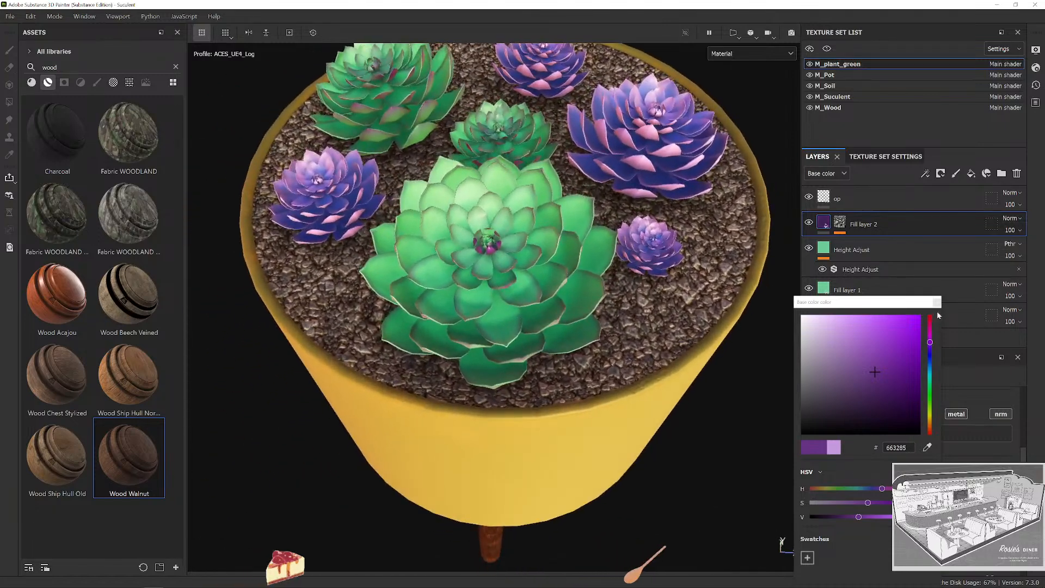
pyautogui.click(870, 249)
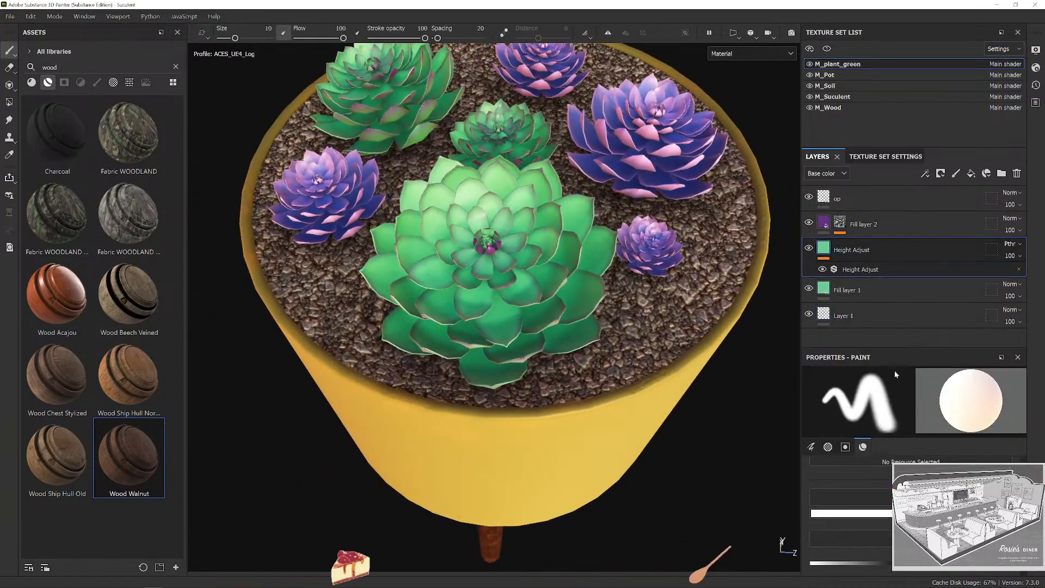
# Darken and slightly desaturate Fill layer 1's base color to green 6DB790, undoing the first attempt at a darker tone.
pyautogui.click(867, 291)
pyautogui.click(838, 438)
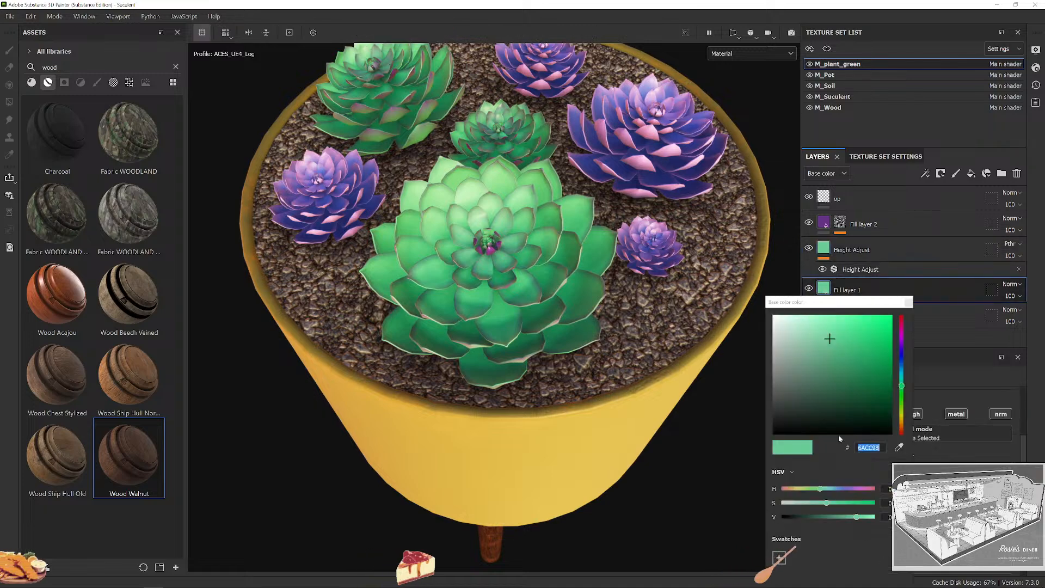
pyautogui.moveTo(856, 518); pyautogui.dragTo(808, 506)
pyautogui.hotkey('ctrl', 'z')
pyautogui.hotkey('ctrl', 'z')
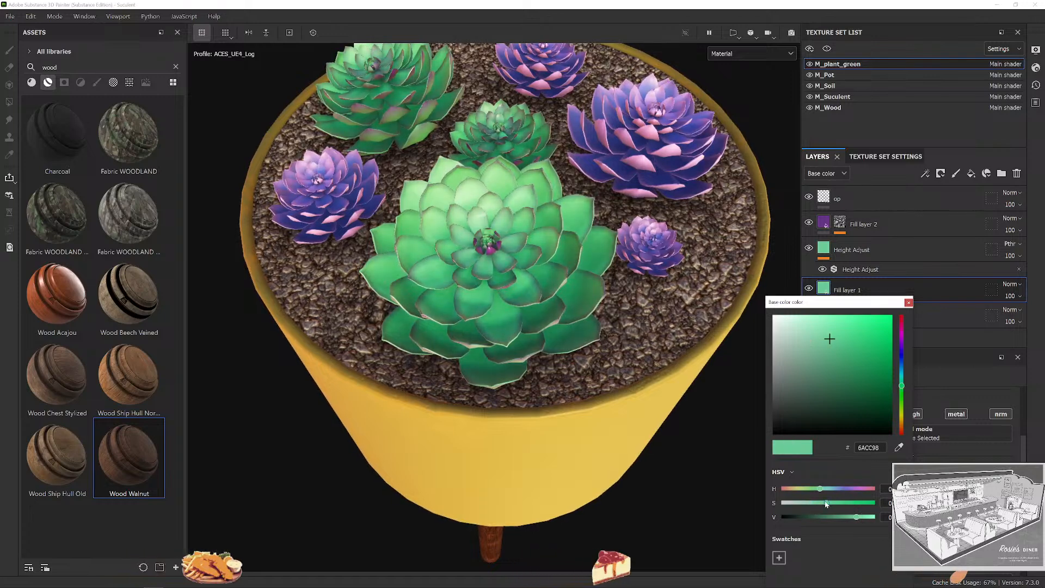
pyautogui.moveTo(857, 521); pyautogui.dragTo(849, 520)
pyautogui.scroll(-3, 682, 413)
pyautogui.keyDown('alt'); pyautogui.moveTo(682, 414); pyautogui.dragTo(592, 378); pyautogui.keyUp('alt')
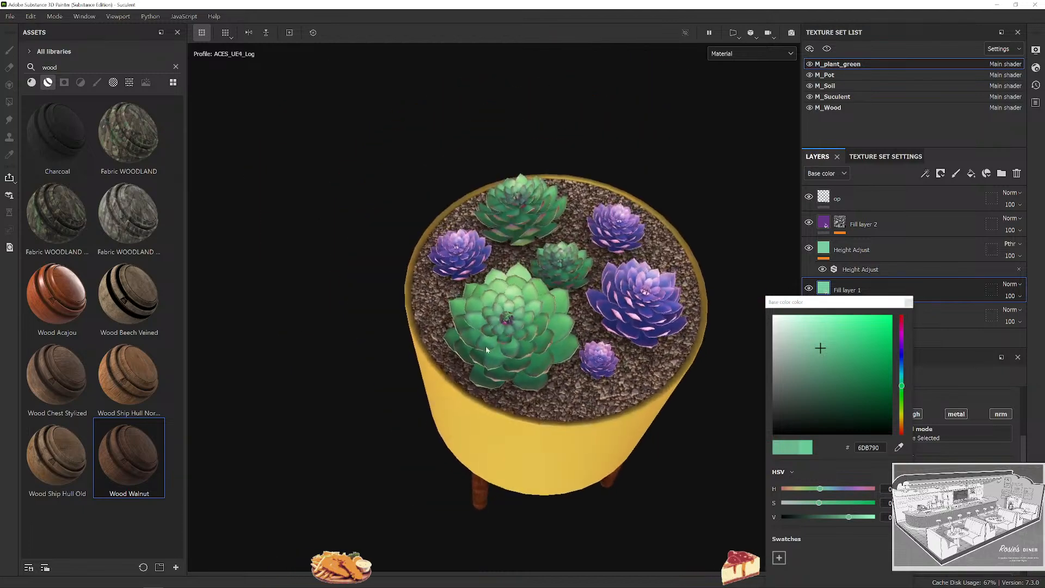
pyautogui.scroll(6, 572, 308)
pyautogui.keyDown('shift'); pyautogui.moveTo(517, 283); pyautogui.dragTo(537, 290, button='right'); pyautogui.keyUp('shift')
pyautogui.click(907, 301)
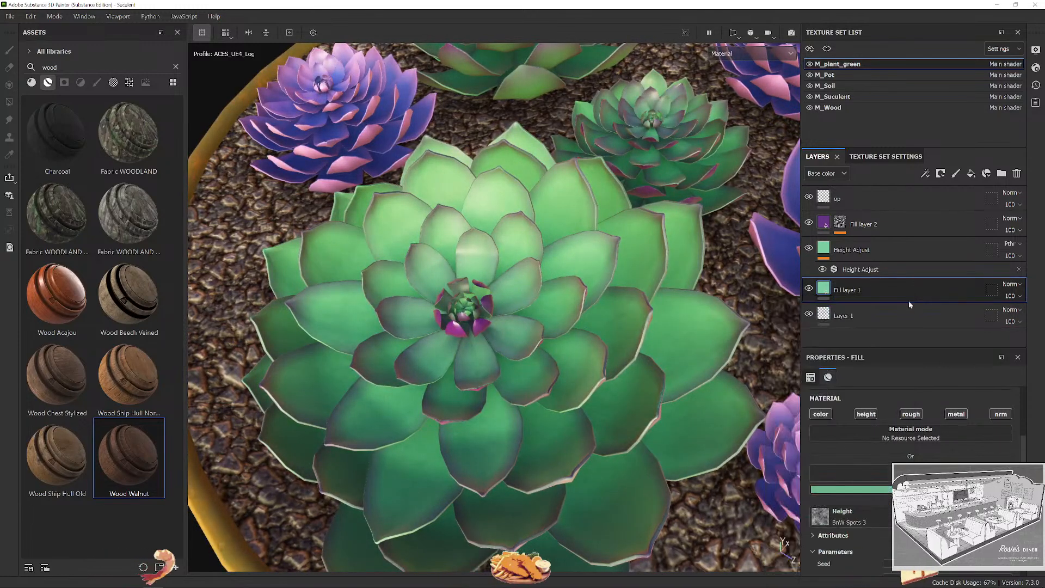
# Delete the empty Layer 1 from the M_plant_green layer stack.
pyautogui.click(821, 313)
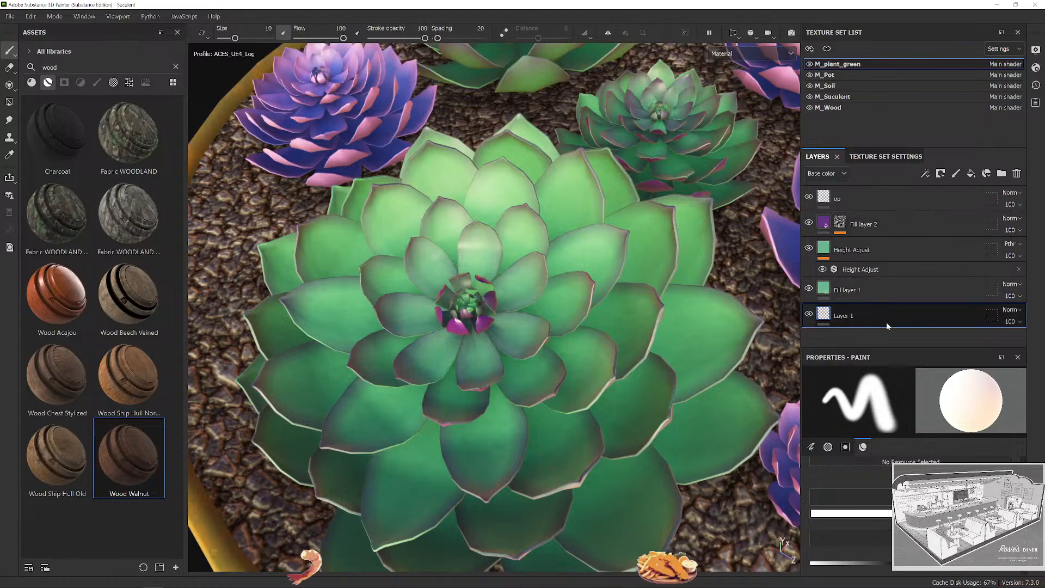
pyautogui.press('Delete')
pyautogui.scroll(-6, 914, 479)
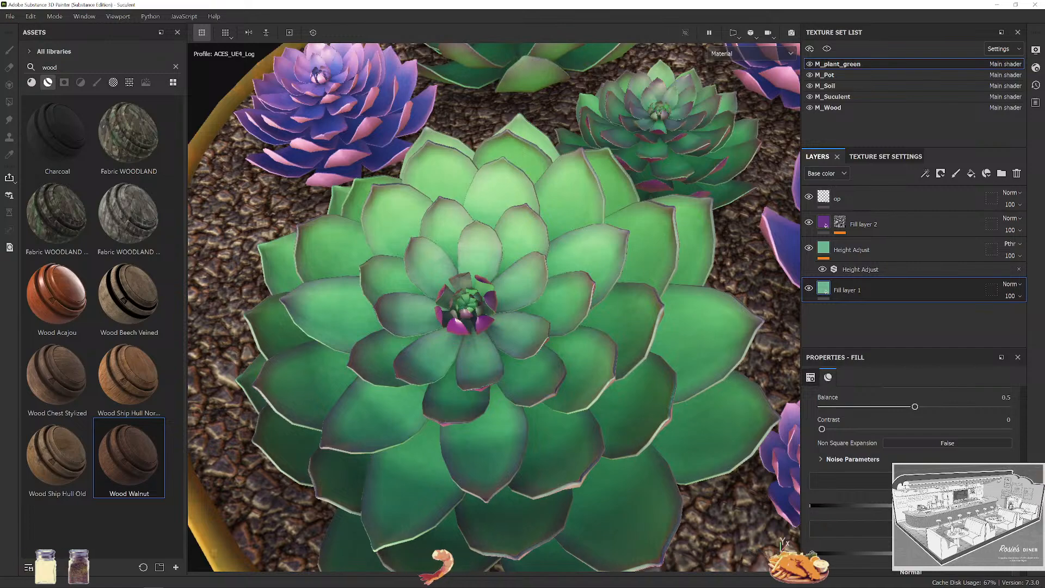
# Examine the recolored green succulents beside the purple ones from several distances and angles.
pyautogui.scroll(-3, 590, 305)
pyautogui.keyDown('shift'); pyautogui.moveTo(590, 305); pyautogui.dragTo(611, 329, button='right'); pyautogui.keyUp('shift')
pyautogui.scroll(-3, 611, 329)
pyautogui.keyDown('alt'); pyautogui.moveTo(611, 329); pyautogui.dragTo(453, 331, button='middle'); pyautogui.keyUp('alt')
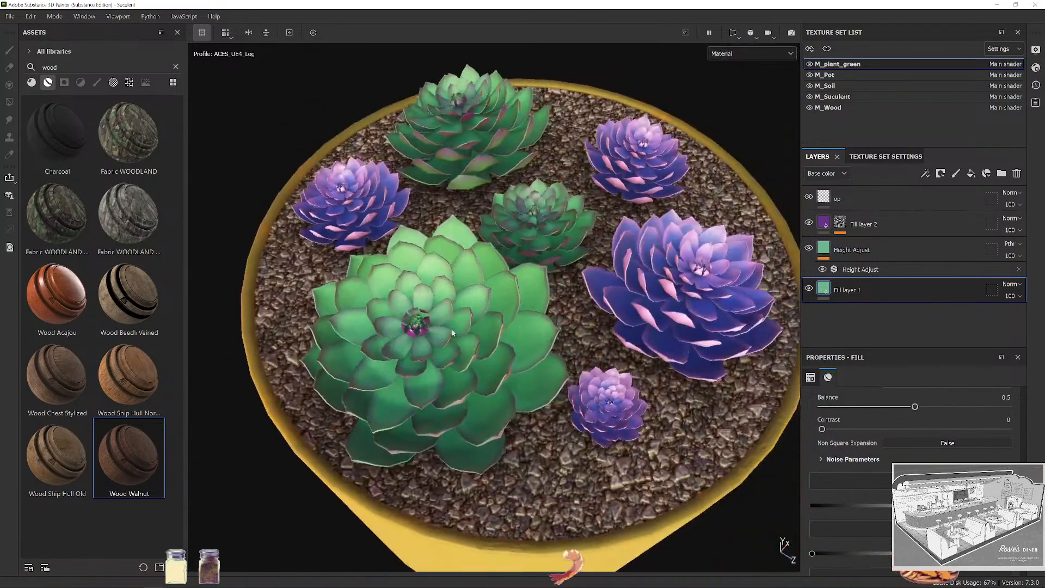
pyautogui.scroll(-3, 566, 346)
pyautogui.moveTo(573, 354)
pyautogui.keyDown('alt'); pyautogui.mouseDown()
pyautogui.moveTo(585, 321)
pyautogui.moveTo(590, 341)
pyautogui.moveTo(566, 356)
pyautogui.mouseUp(); pyautogui.keyUp('alt')
pyautogui.scroll(3, 496, 354)
pyautogui.keyDown('shift'); pyautogui.moveTo(496, 354); pyautogui.dragTo(593, 332, button='right'); pyautogui.keyUp('shift')
pyautogui.keyDown('alt'); pyautogui.moveTo(593, 329); pyautogui.dragTo(496, 295); pyautogui.keyUp('alt')
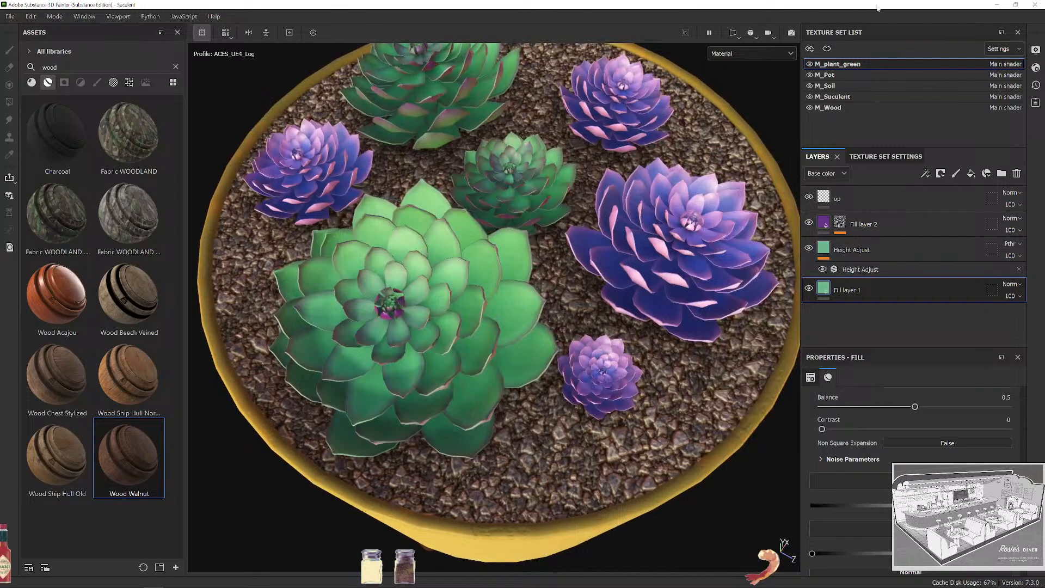
# Try a glossier, lower Roughness on Fill layer 1 in M_Suculent, and raise it again to a matte finish.
pyautogui.click(860, 96)
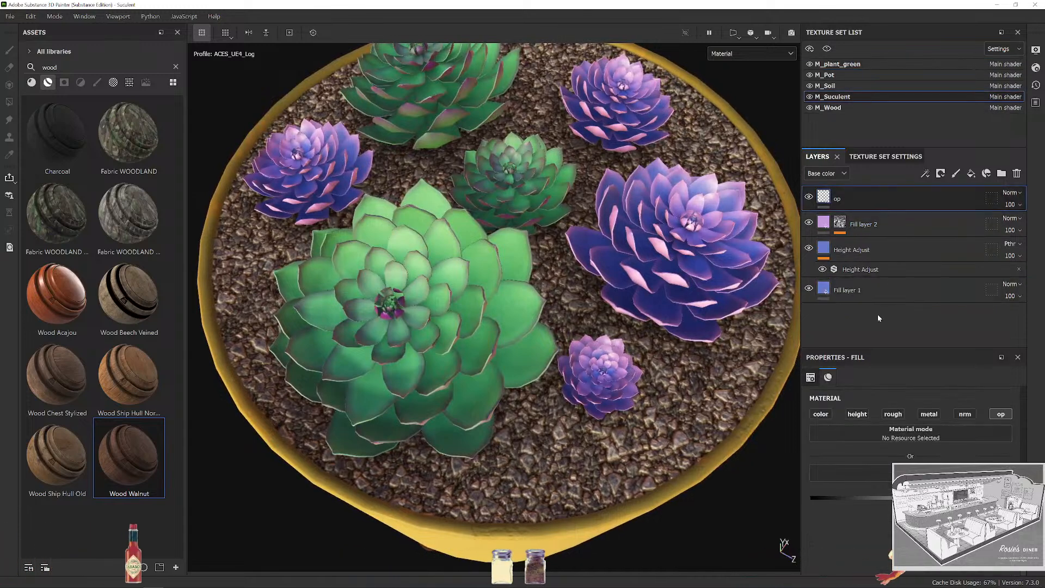
pyautogui.scroll(-5, 855, 435)
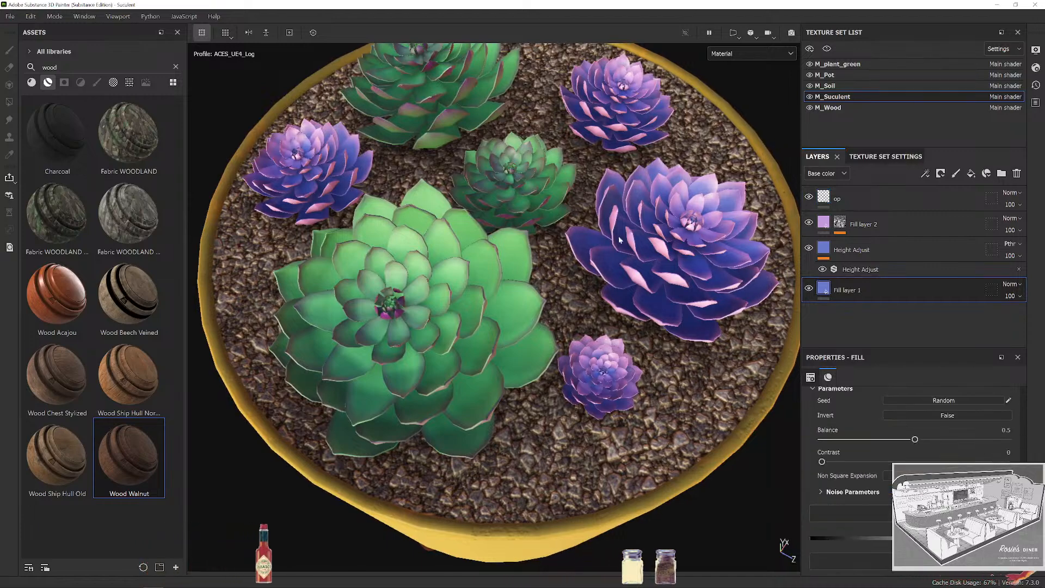
pyautogui.keyDown('alt'); pyautogui.moveTo(694, 223); pyautogui.dragTo(473, 264, button='middle'); pyautogui.keyUp('alt')
pyautogui.keyDown('alt'); pyautogui.moveTo(473, 264); pyautogui.dragTo(579, 305, button='right'); pyautogui.keyUp('alt')
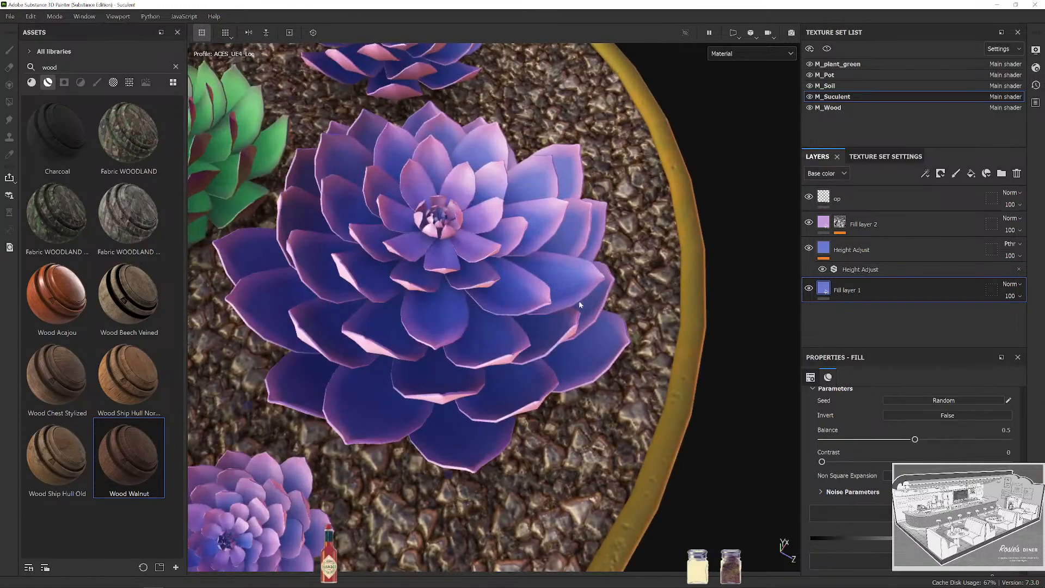
pyautogui.scroll(2, 579, 305)
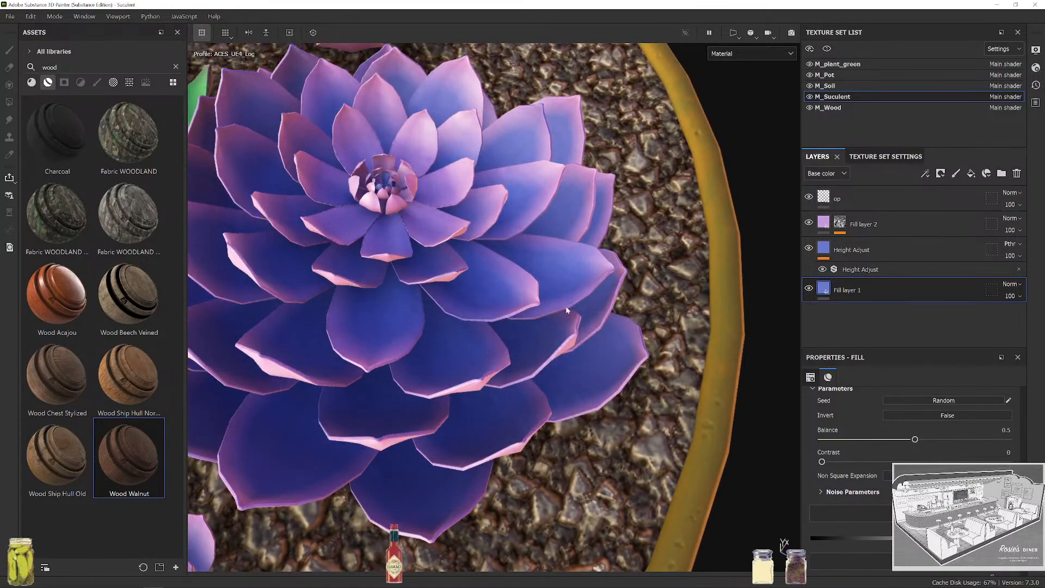
pyautogui.scroll(-2, 566, 306)
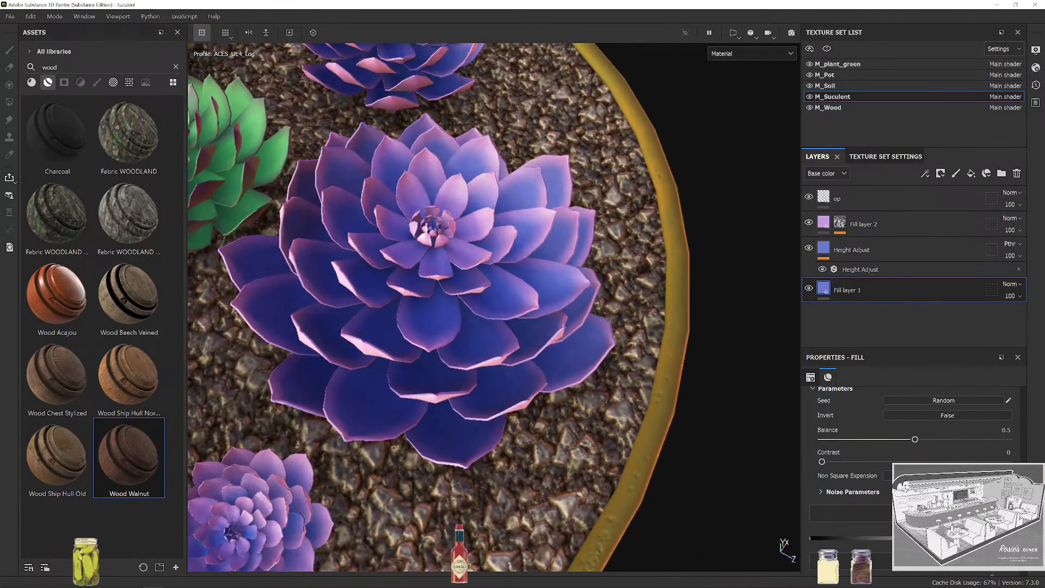
pyautogui.moveTo(903, 537); pyautogui.dragTo(658, 521)
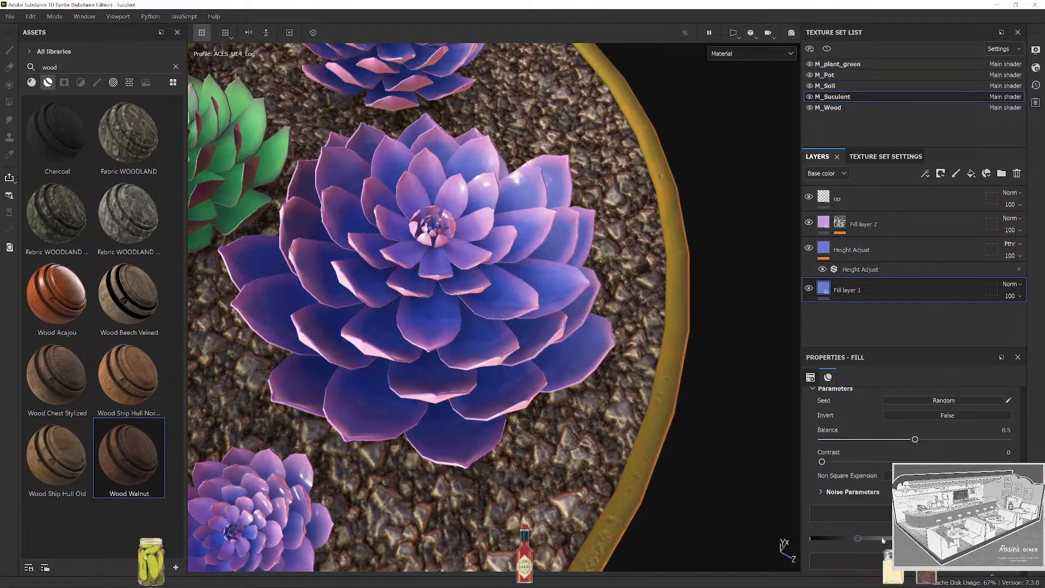
pyautogui.moveTo(882, 540); pyautogui.dragTo(936, 539)
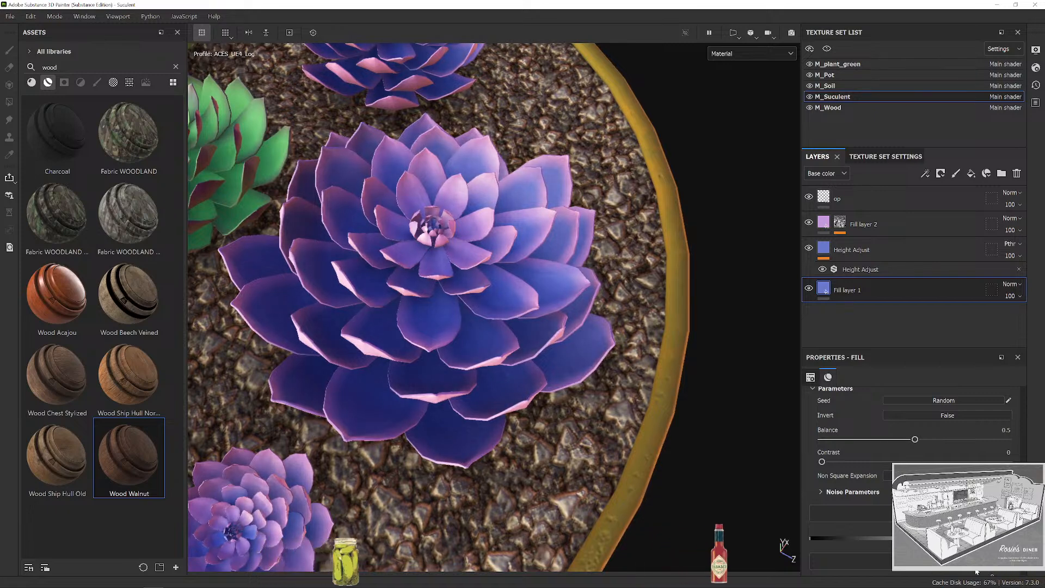
# Examine the whole planter, comparing the green and purple succulents against the soil and the yellow pot.
pyautogui.scroll(-5, 489, 318)
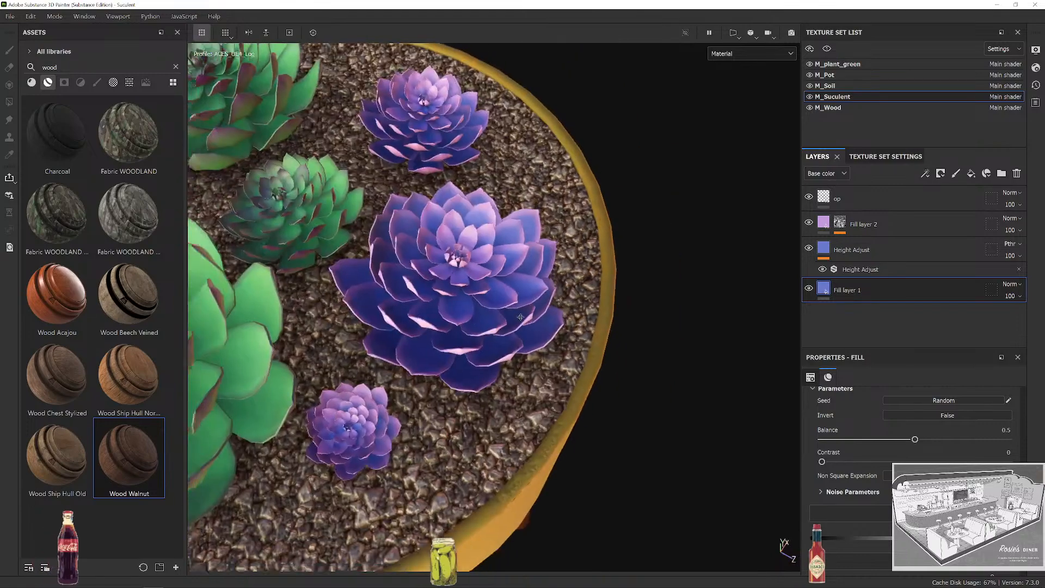
pyautogui.keyDown('alt'); pyautogui.moveTo(521, 317); pyautogui.dragTo(649, 286, button='middle'); pyautogui.keyUp('alt')
pyautogui.scroll(-6, 649, 304)
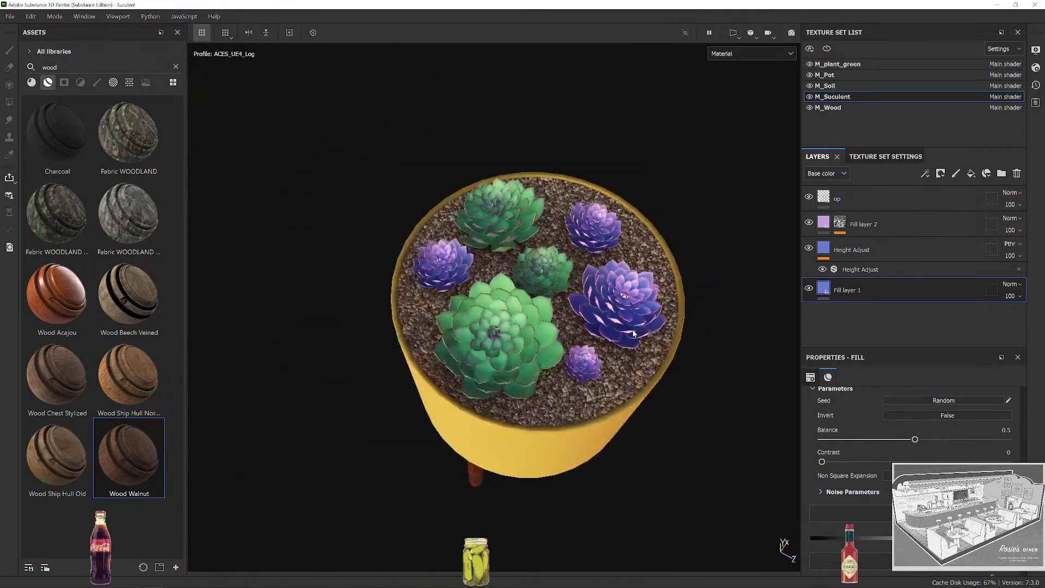
pyautogui.keyDown('shift'); pyautogui.moveTo(678, 266); pyautogui.dragTo(609, 275, button='right'); pyautogui.keyUp('shift')
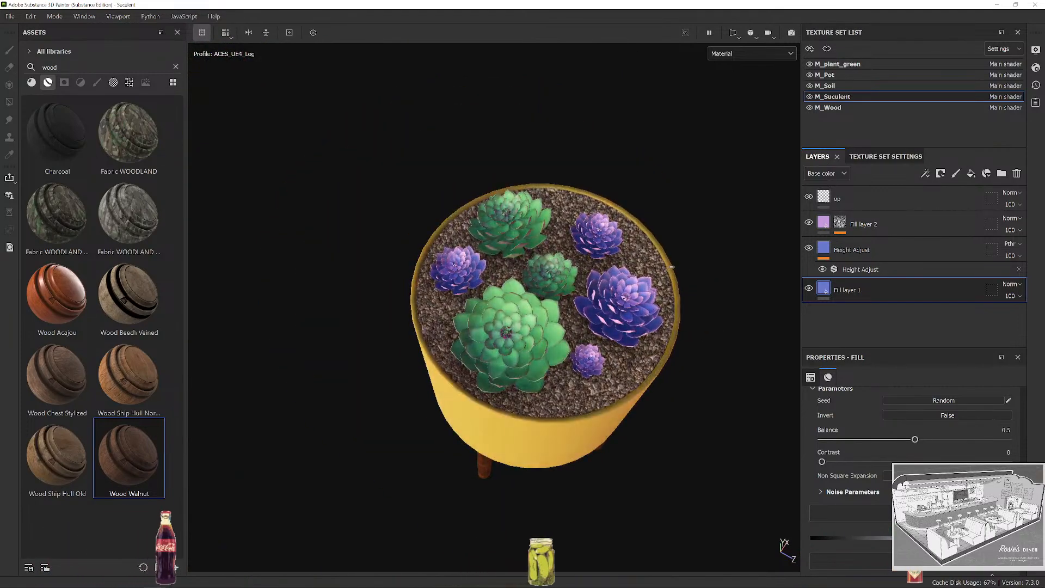
pyautogui.scroll(6, 544, 349)
pyautogui.keyDown('alt'); pyautogui.moveTo(544, 349); pyautogui.dragTo(517, 353); pyautogui.keyUp('alt')
pyautogui.keyDown('alt'); pyautogui.moveTo(490, 370); pyautogui.dragTo(468, 349, button='right'); pyautogui.keyUp('alt')
pyautogui.scroll(-6, 485, 337)
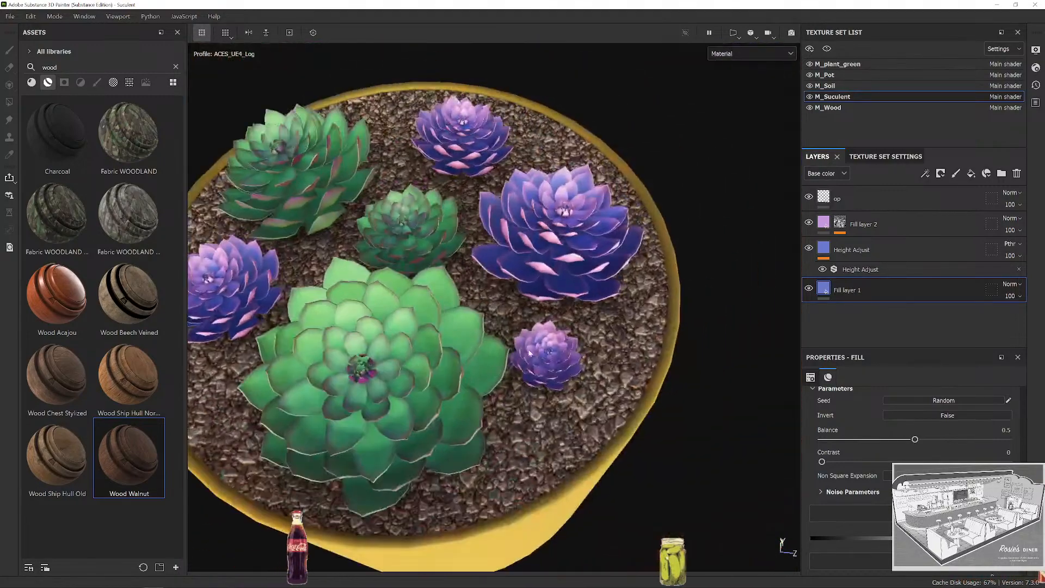
pyautogui.keyDown('alt'); pyautogui.moveTo(531, 386); pyautogui.dragTo(535, 392, button='middle'); pyautogui.keyUp('alt')
pyautogui.keyDown('alt'); pyautogui.moveTo(677, 395); pyautogui.dragTo(681, 371, button='middle'); pyautogui.keyUp('alt')
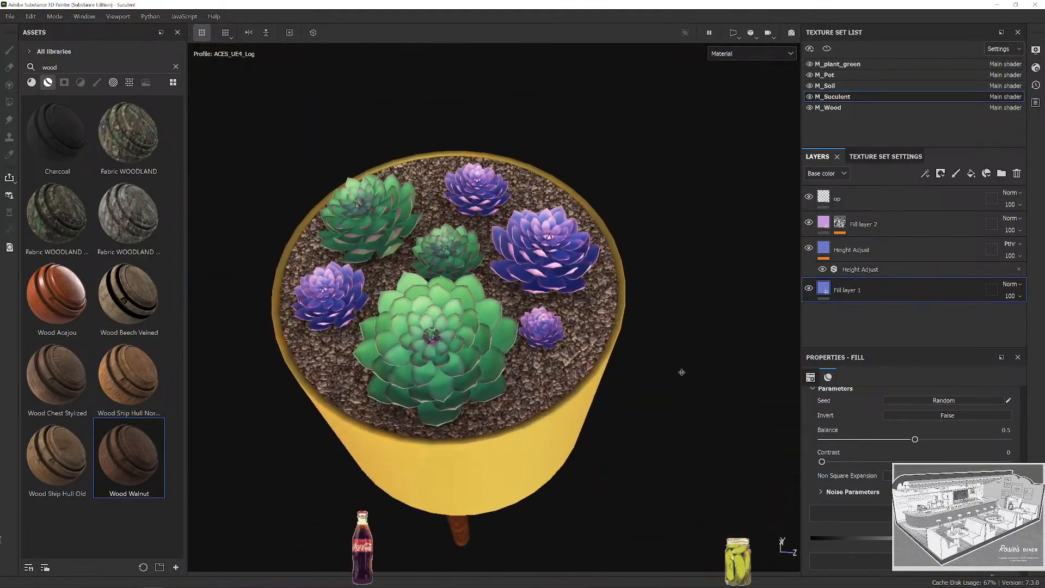
pyautogui.scroll(-1, 681, 371)
# Check the succulents image references in the browser, and return to Substance 3D Painter to compare them with the textured succulents.
pyautogui.click(460, 580)
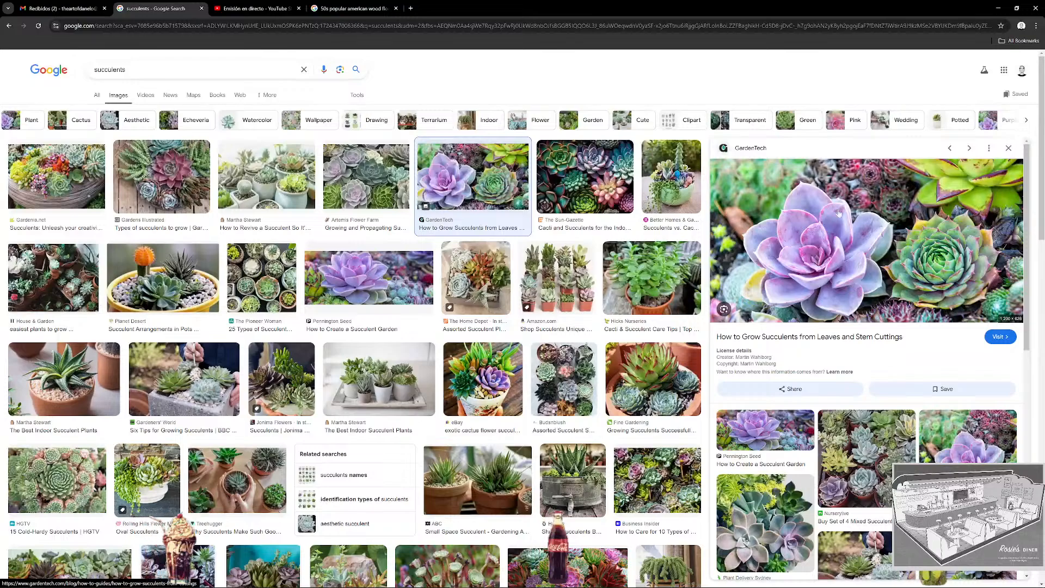
pyautogui.click(997, 8)
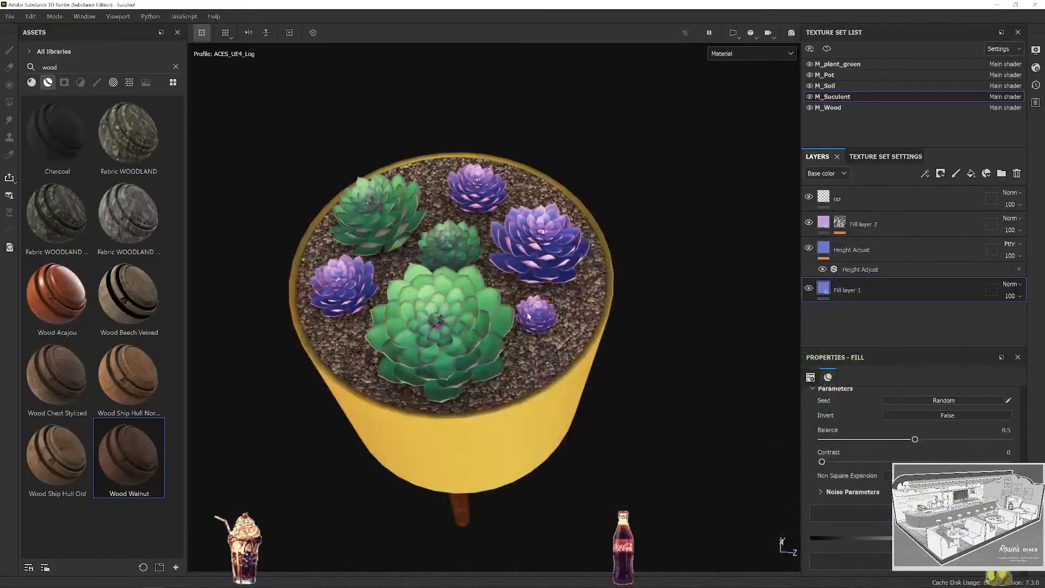
pyautogui.scroll(2, 507, 324)
pyautogui.scroll(2, 422, 309)
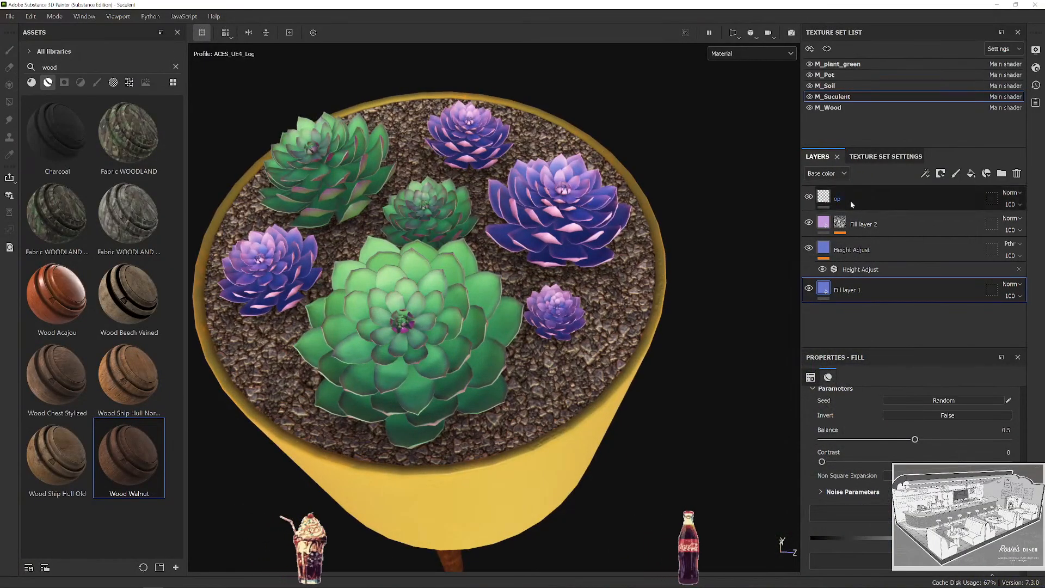
# Try a noise Scale of 4 on Fill layer 1 in M_Suculent, and undo the change.
pyautogui.click(883, 229)
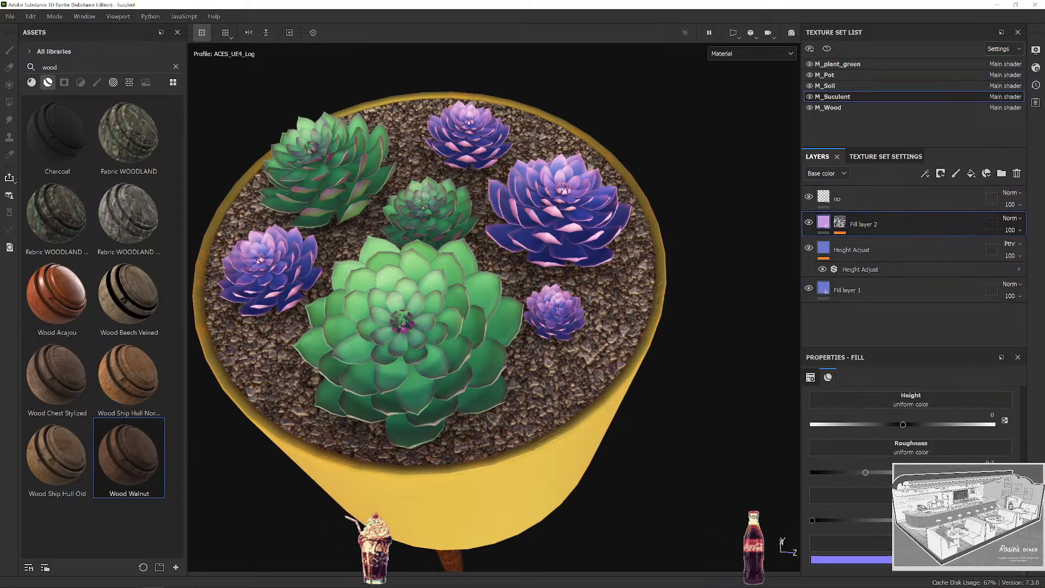
pyautogui.click(878, 292)
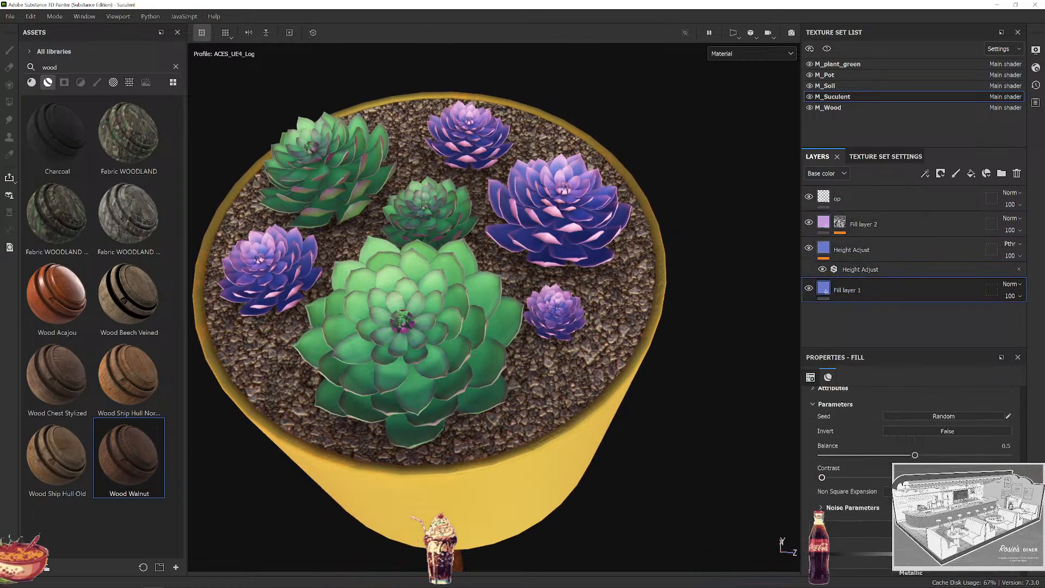
pyautogui.click(880, 252)
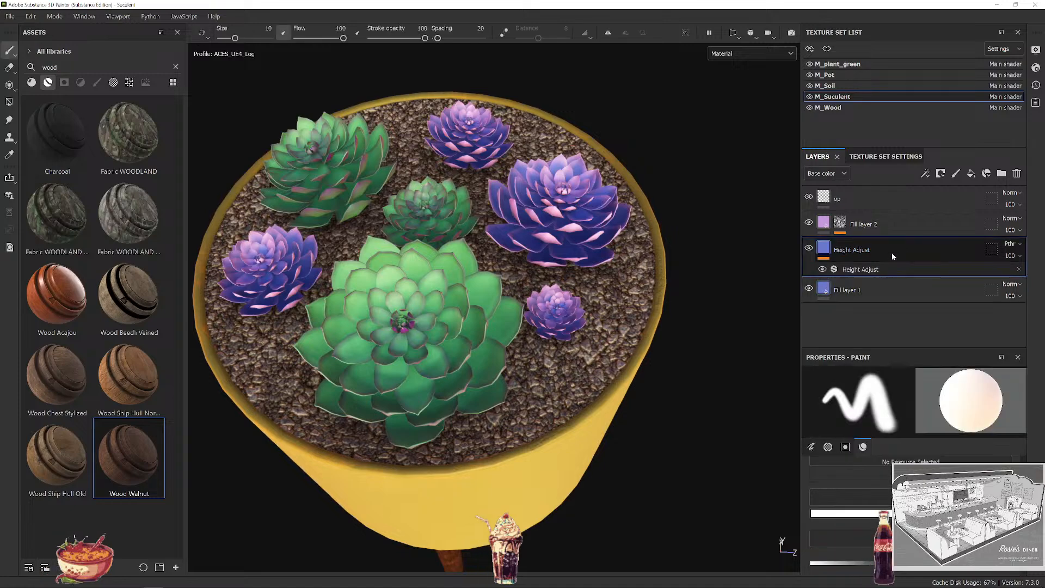
pyautogui.click(889, 284)
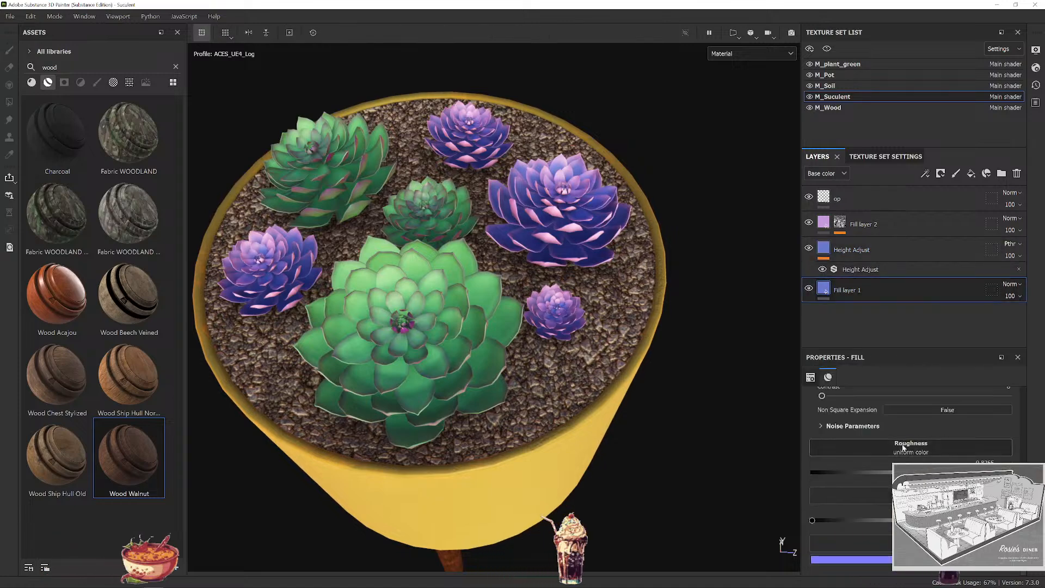
pyautogui.click(824, 427)
pyautogui.moveTo(840, 448); pyautogui.dragTo(905, 447)
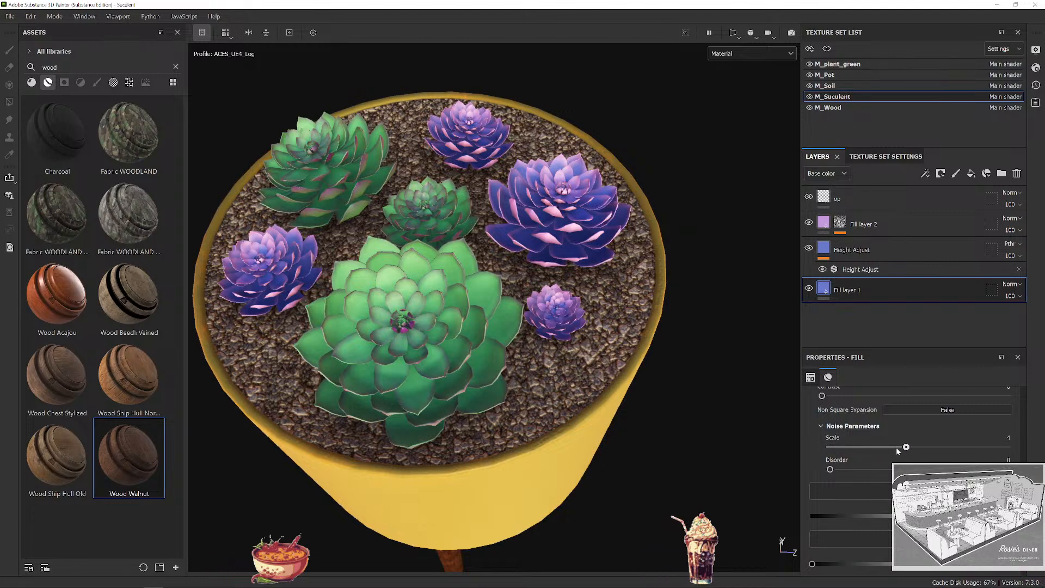
pyautogui.scroll(5, 390, 363)
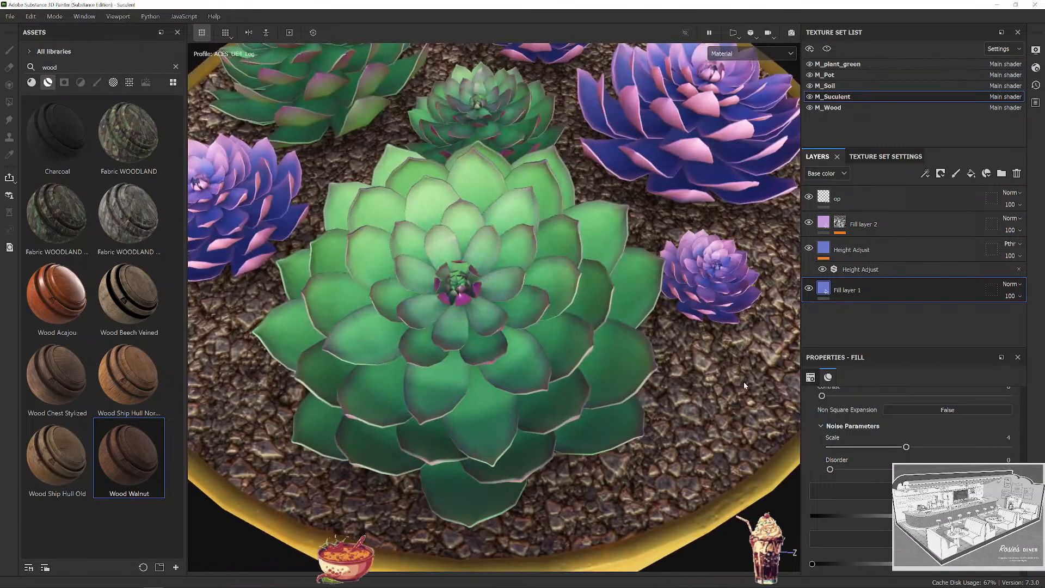
pyautogui.hotkey('ctrl', 'z')
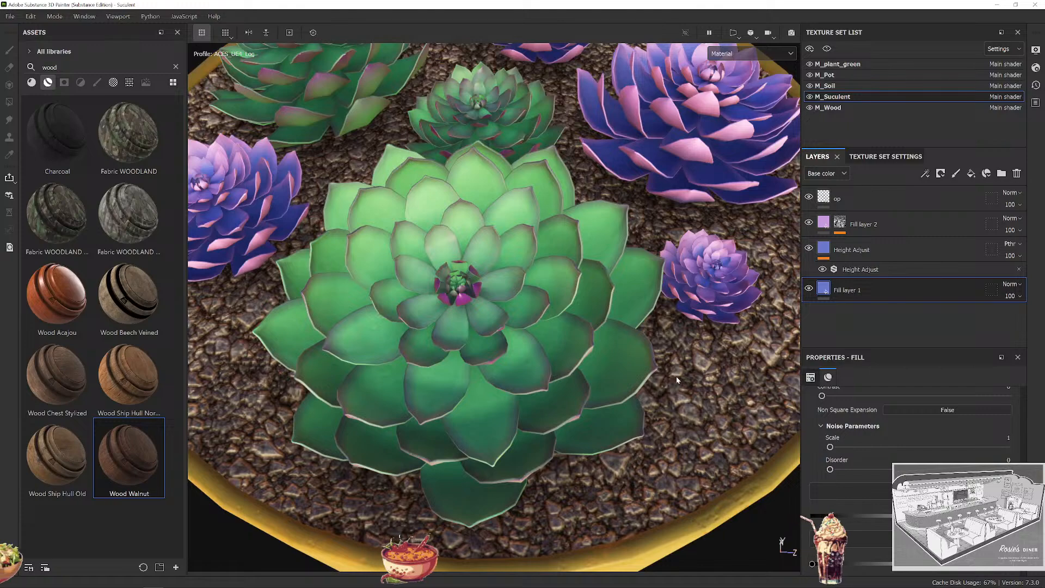
# Examine the large green succulent and the purple ones around it from different distances and angles.
pyautogui.scroll(-5, 539, 364)
pyautogui.scroll(3, 539, 363)
pyautogui.keyDown('alt'); pyautogui.moveTo(547, 324); pyautogui.dragTo(562, 357); pyautogui.keyUp('alt')
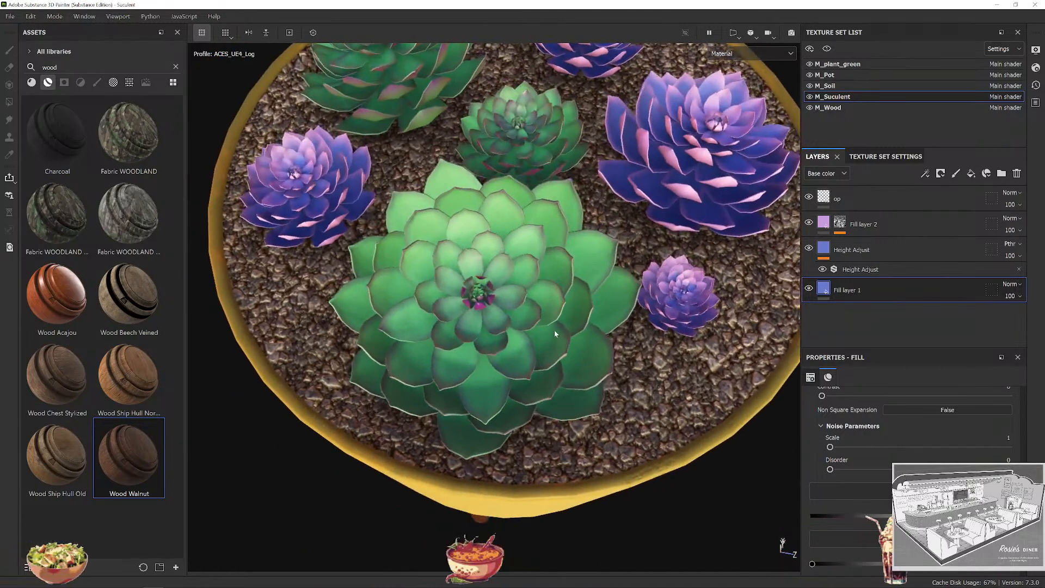
pyautogui.keyDown('shift'); pyautogui.moveTo(556, 322); pyautogui.dragTo(509, 359, button='right'); pyautogui.keyUp('shift')
pyautogui.scroll(3, 509, 359)
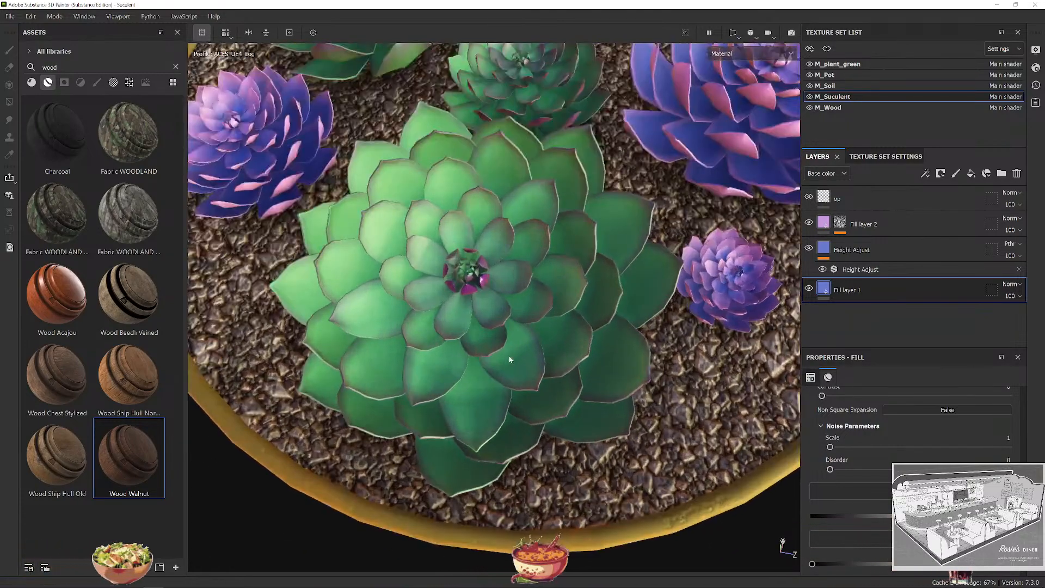
pyautogui.keyDown('alt'); pyautogui.moveTo(509, 357); pyautogui.dragTo(536, 339); pyautogui.keyUp('alt')
pyautogui.scroll(8, 912, 436)
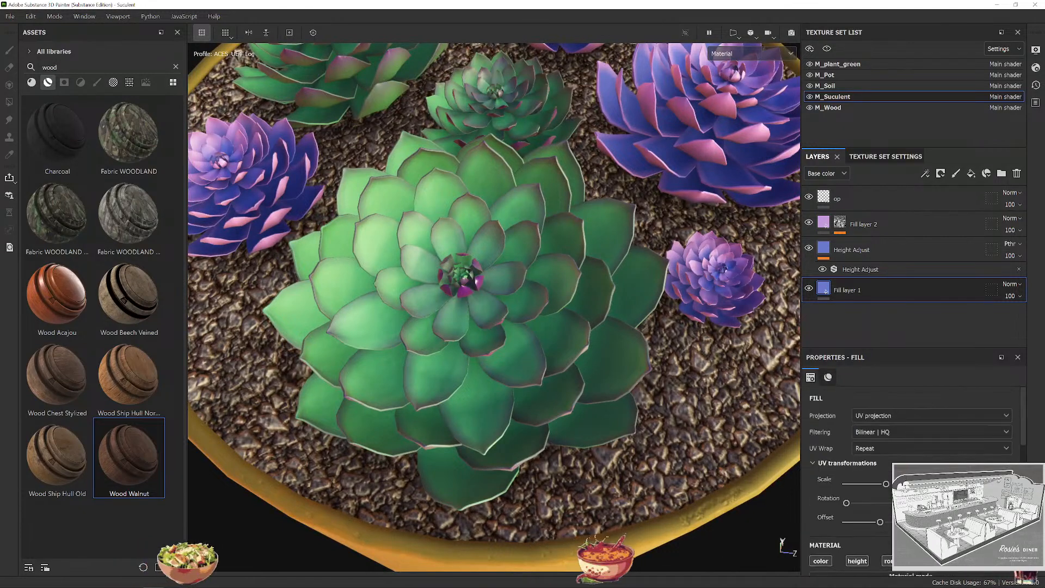
# Add a fill layer above Fill layer 2 in M_Suculent and limit it to the roughness channel.
pyautogui.click(898, 223)
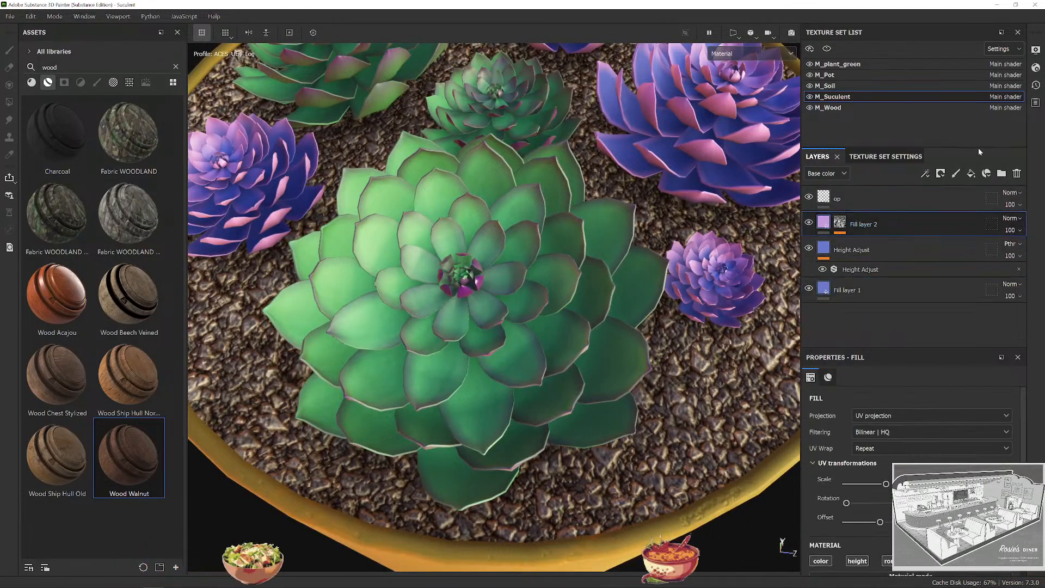
pyautogui.click(971, 174)
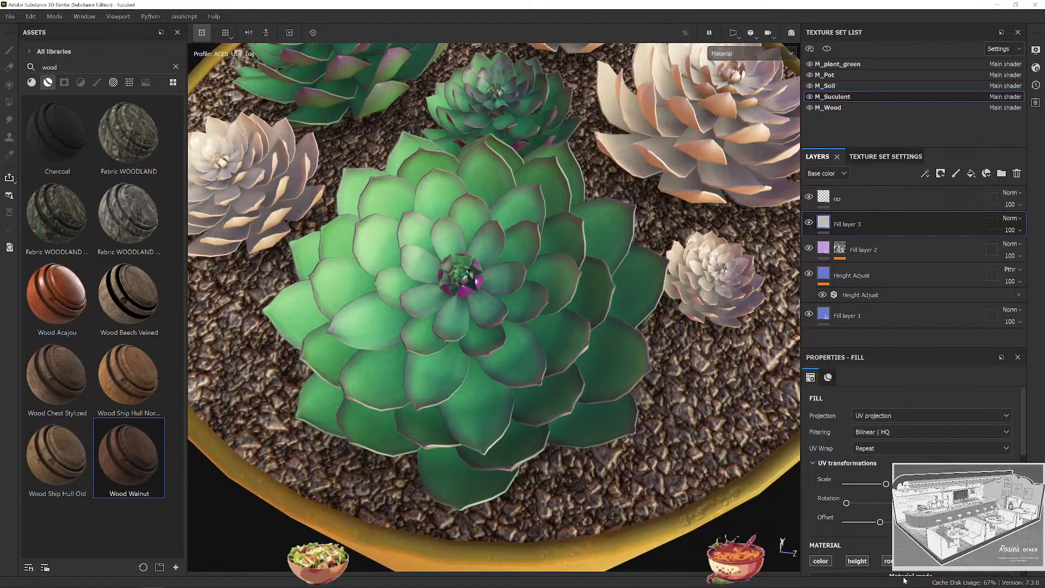
pyautogui.scroll(-2, 639, 269)
pyautogui.scroll(5, 702, 185)
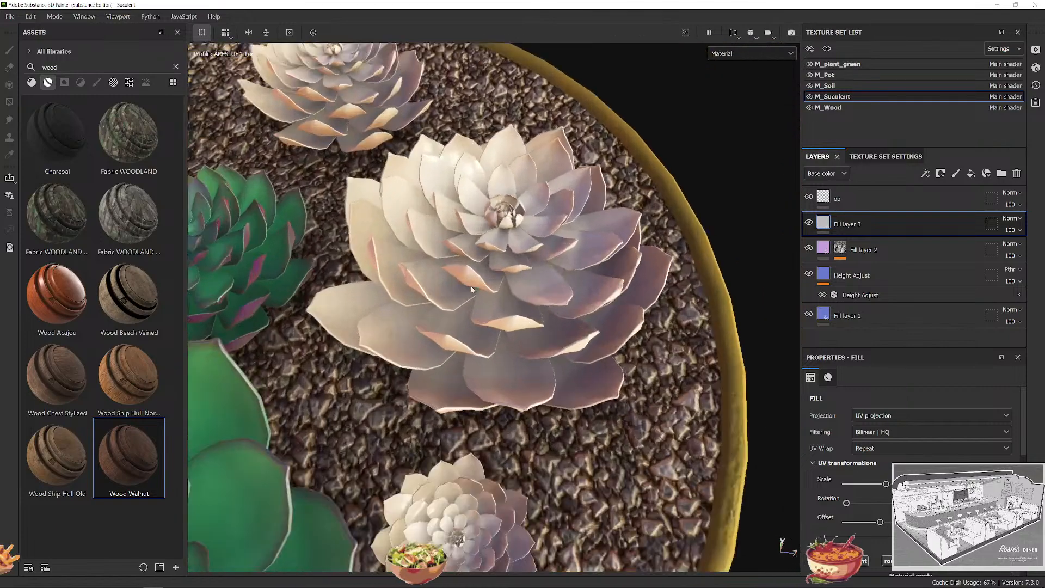
pyautogui.scroll(1, 471, 289)
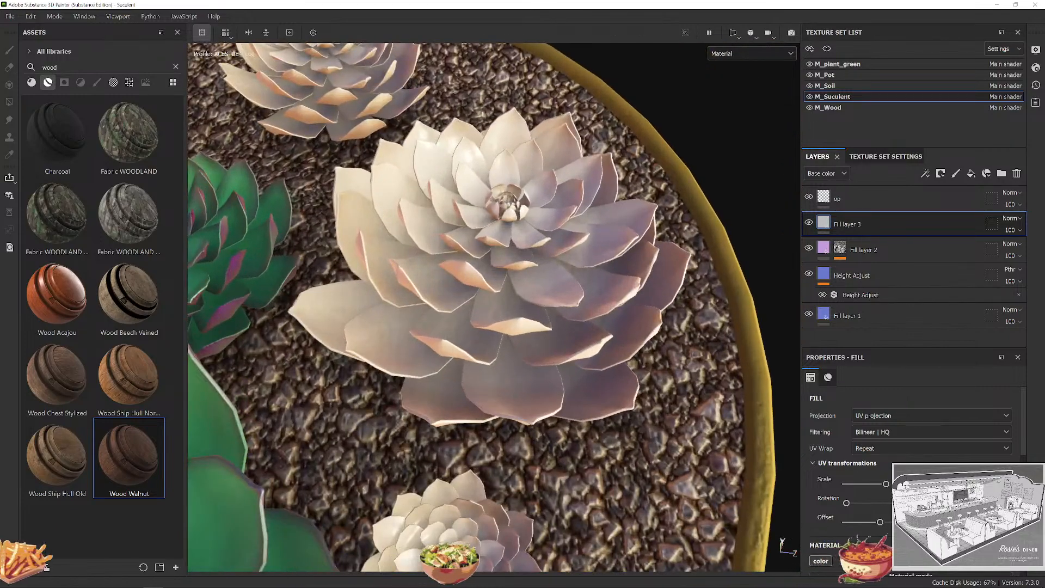
pyautogui.keyDown('alt'); pyautogui.click(892, 560); pyautogui.keyUp('alt')
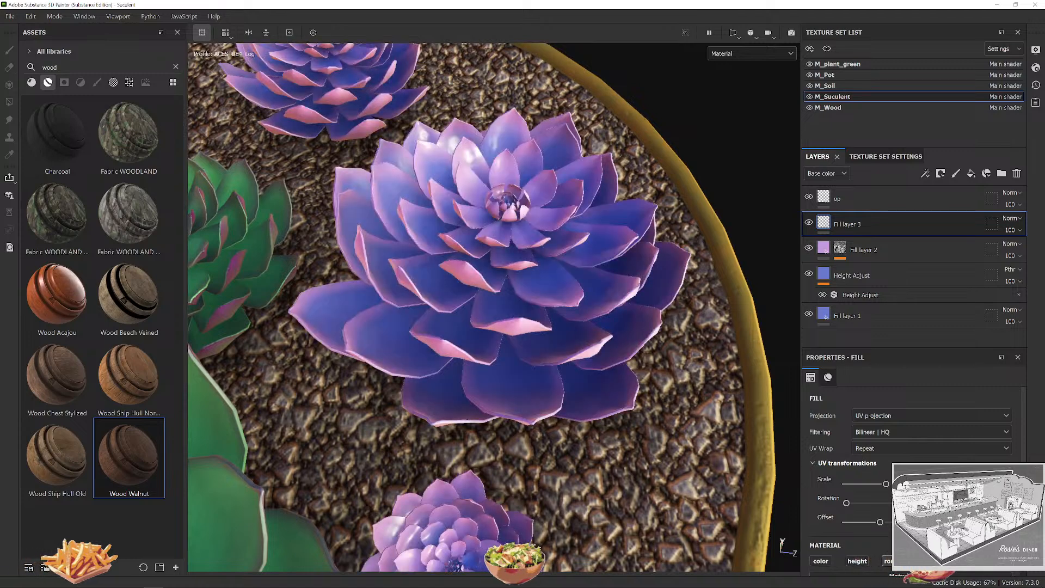
pyautogui.scroll(-3, 892, 490)
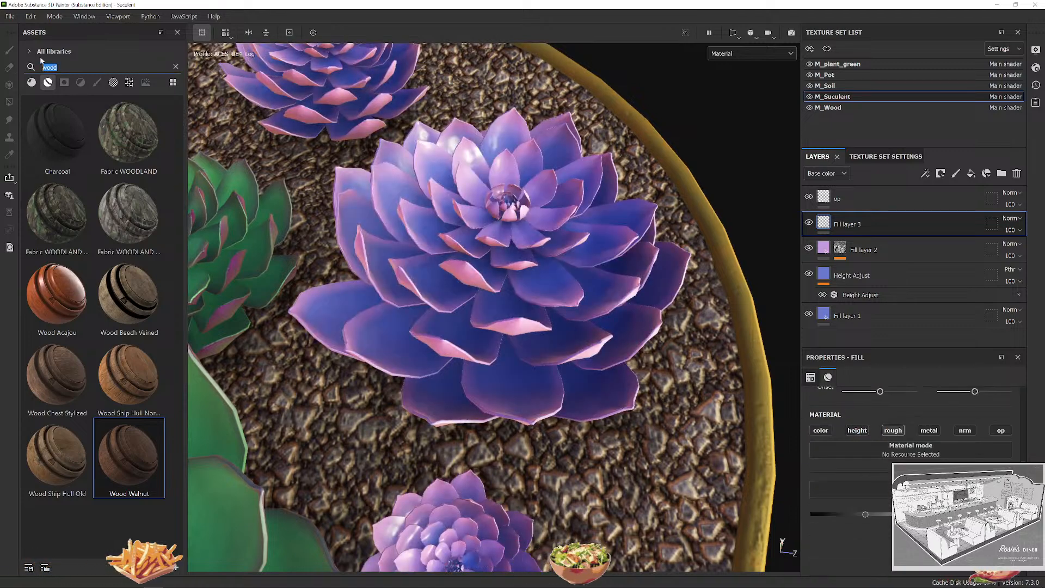
# Clear the wood search, show only textures in the assets, and find the Clouds maps.
pyautogui.click(175, 66)
pyautogui.click(48, 82)
pyautogui.scroll(-3, 133, 206)
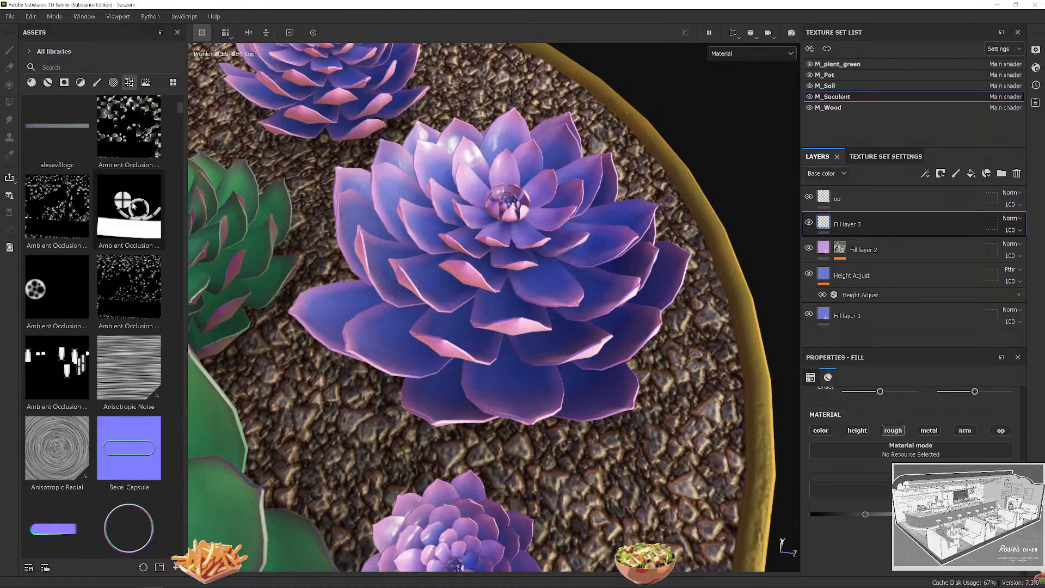
pyautogui.scroll(-9, 133, 220)
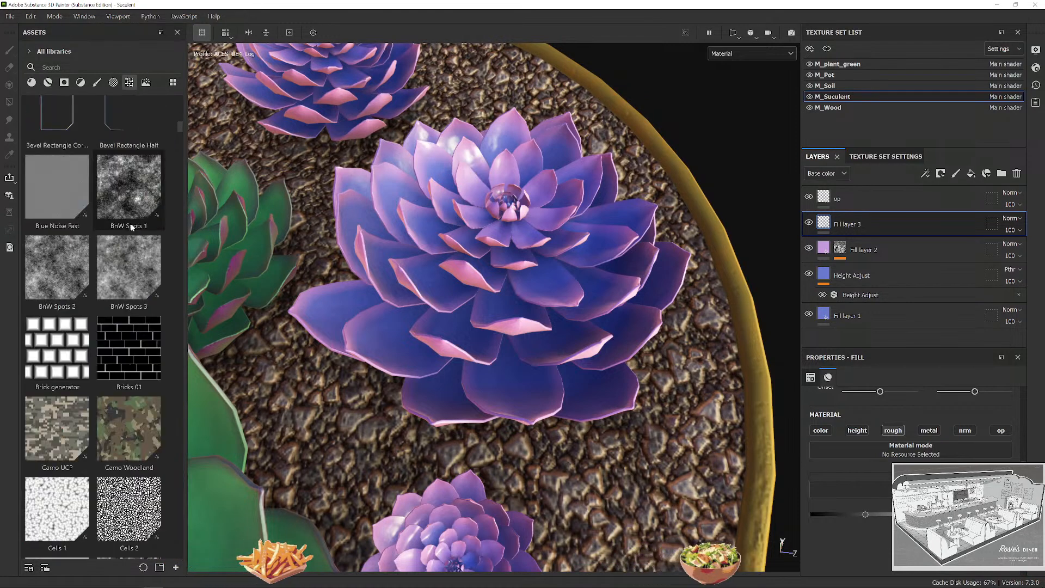
pyautogui.scroll(-3, 137, 220)
pyautogui.scroll(-7, 125, 255)
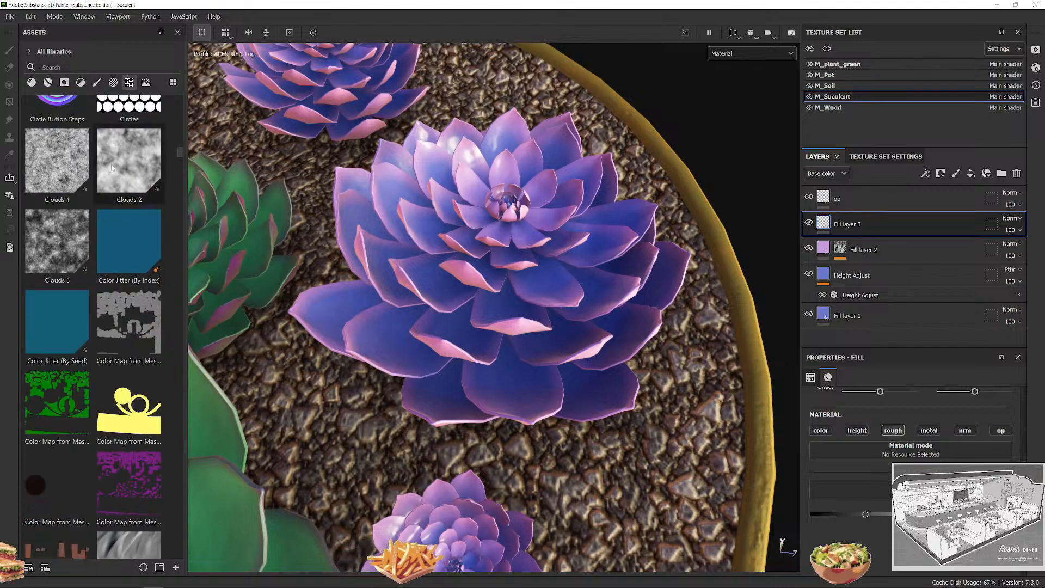
pyautogui.scroll(-6, 136, 196)
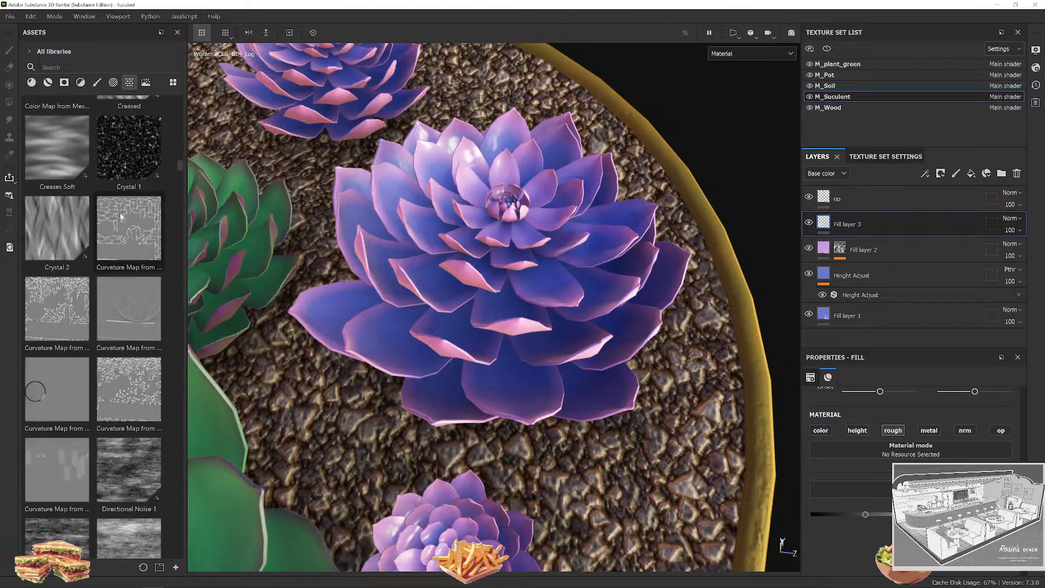
pyautogui.scroll(3, 120, 217)
# Try Clouds 2 as the Roughness texture of the new fill layer and adjust its Balance slightly.
pyautogui.moveTo(124, 180); pyautogui.dragTo(910, 488)
pyautogui.keyDown('alt'); pyautogui.moveTo(559, 343); pyautogui.dragTo(566, 300); pyautogui.keyUp('alt')
pyautogui.moveTo(565, 300)
pyautogui.keyDown('shift'); pyautogui.mouseDown(button='right')
pyautogui.moveTo(602, 298)
pyautogui.moveTo(581, 297)
pyautogui.mouseUp(button='right'); pyautogui.keyUp('shift')
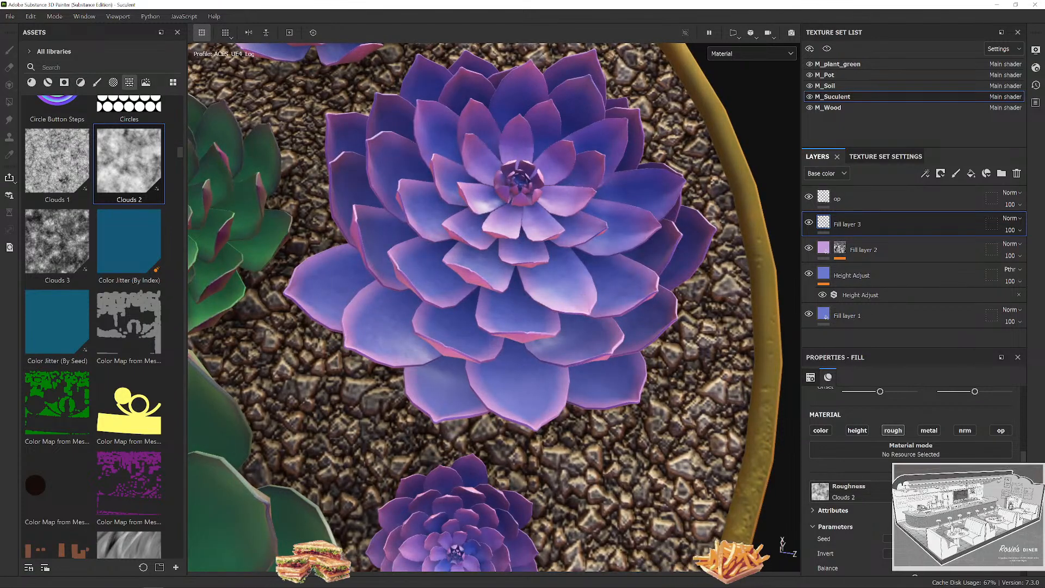
pyautogui.scroll(-3, 856, 484)
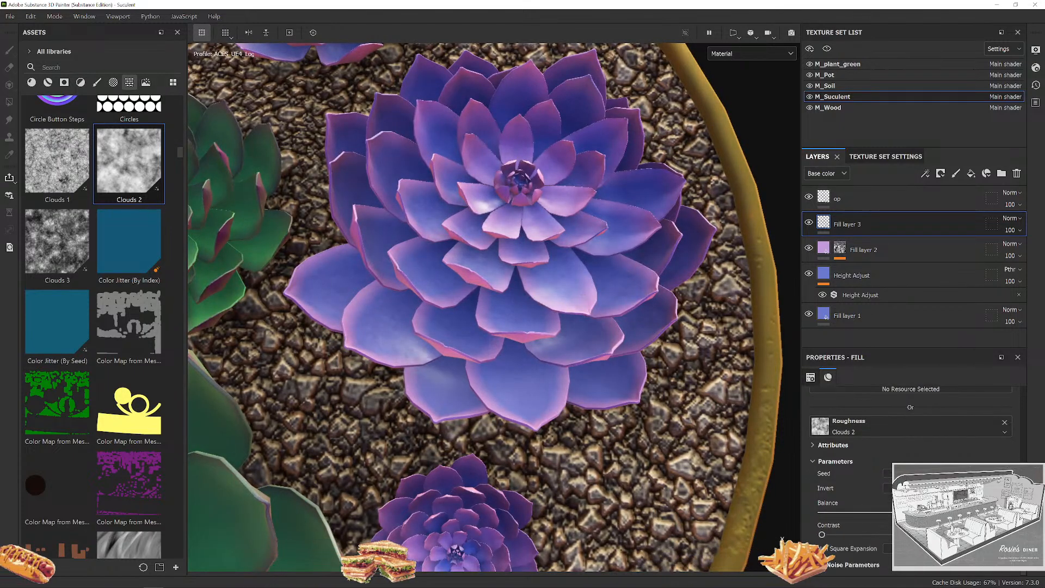
pyautogui.moveTo(905, 512)
pyautogui.mouseDown()
pyautogui.moveTo(920, 512)
pyautogui.moveTo(843, 500)
pyautogui.moveTo(920, 512)
pyautogui.mouseUp()
pyautogui.scroll(-3, 603, 290)
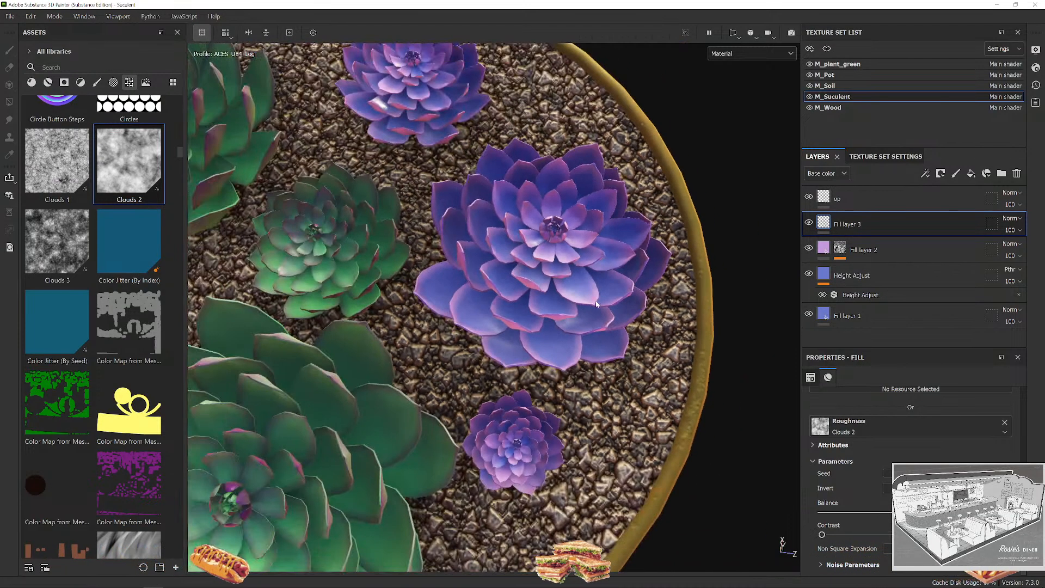
# Delete Fill layer 3 from the M_Suculent layer stack.
pyautogui.scroll(5, 599, 304)
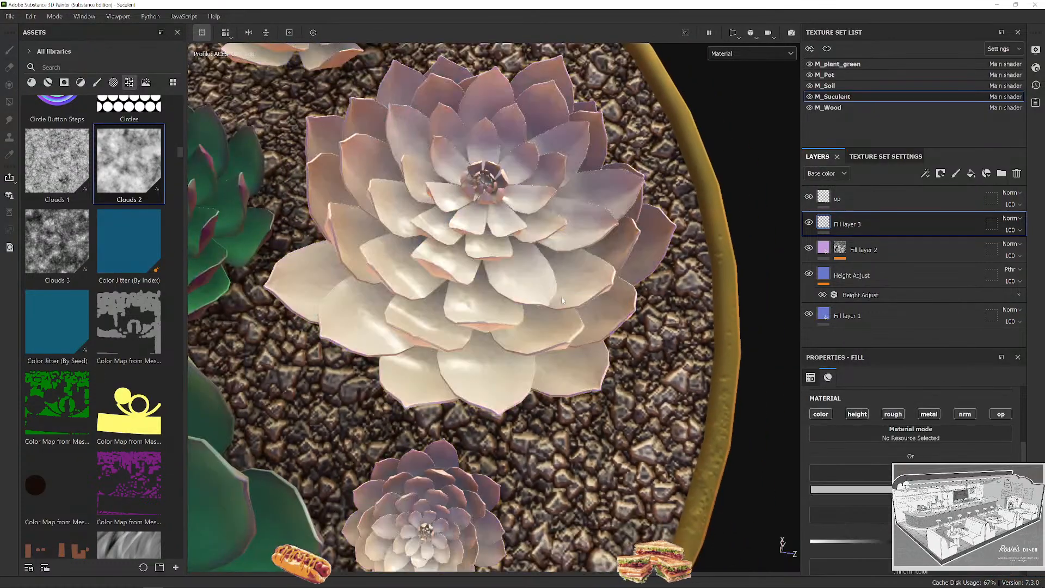
pyautogui.scroll(2, 562, 311)
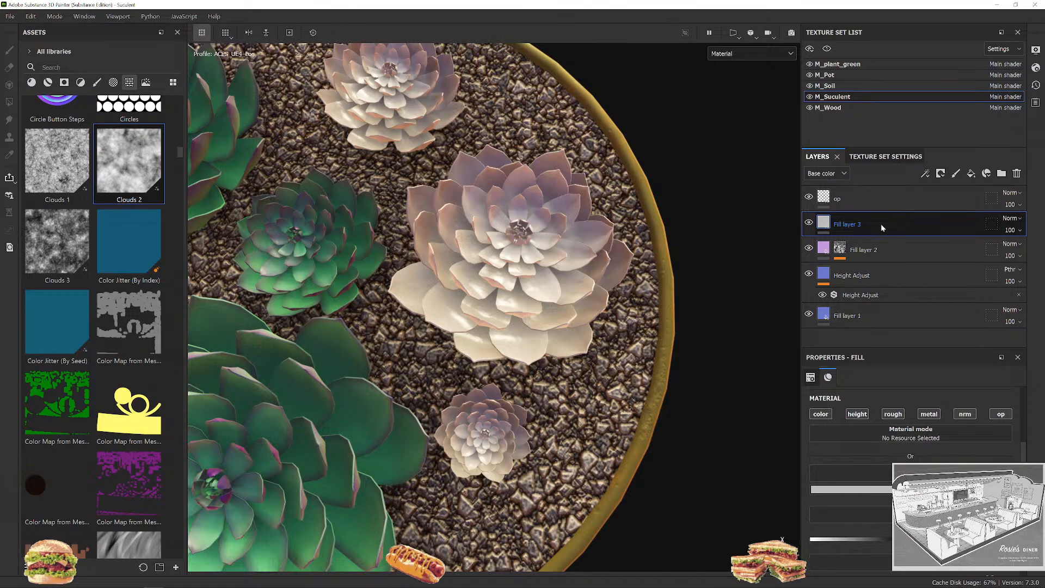
pyautogui.press('Delete')
pyautogui.scroll(6, 568, 294)
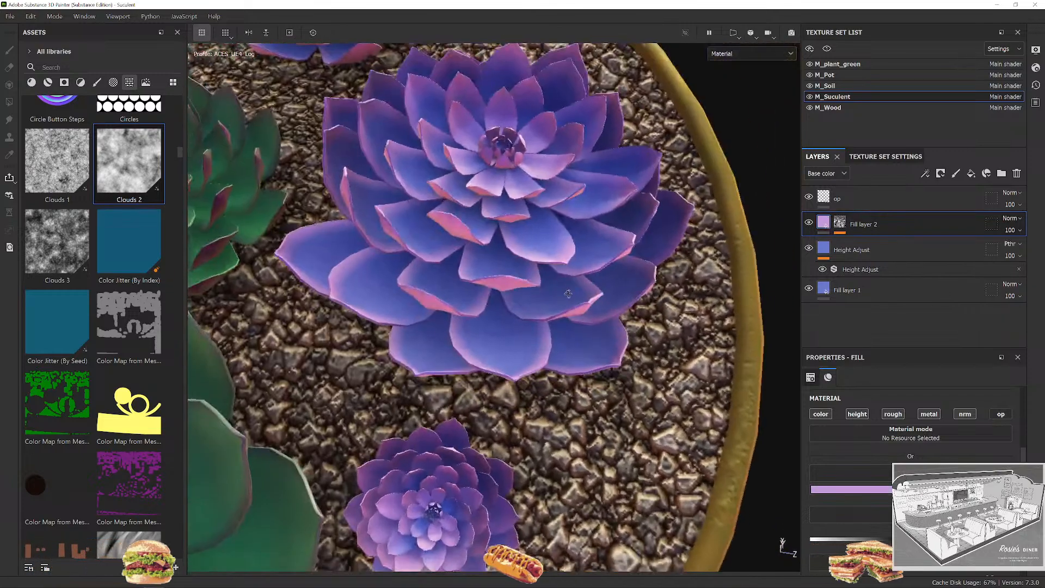
pyautogui.keyDown('alt'); pyautogui.moveTo(567, 293); pyautogui.dragTo(580, 289); pyautogui.keyUp('alt')
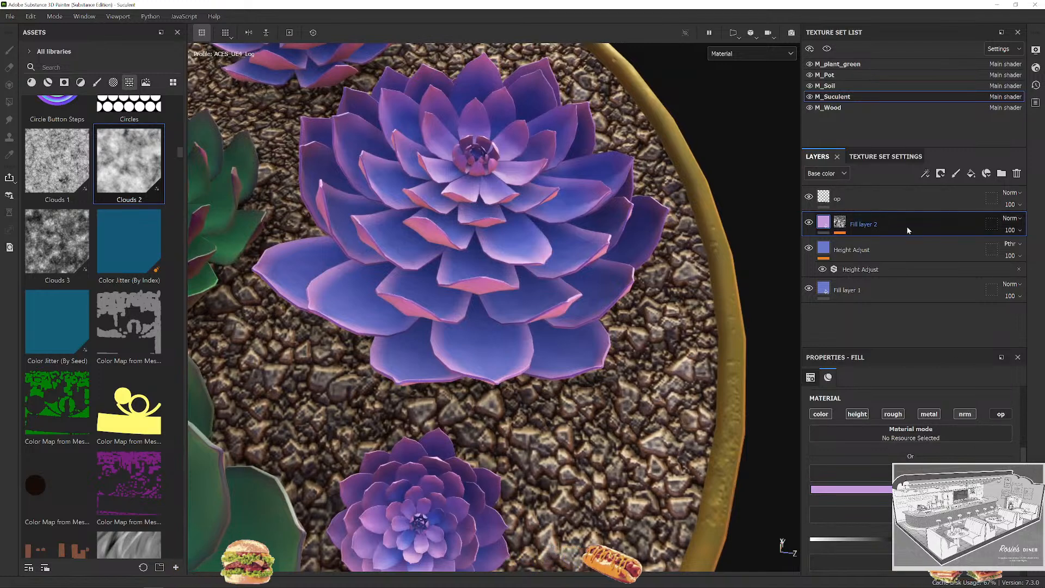
# Add a fill layer above Fill layer 2, limited to the height channel, with Clouds 2 as its Height texture.
pyautogui.click(971, 173)
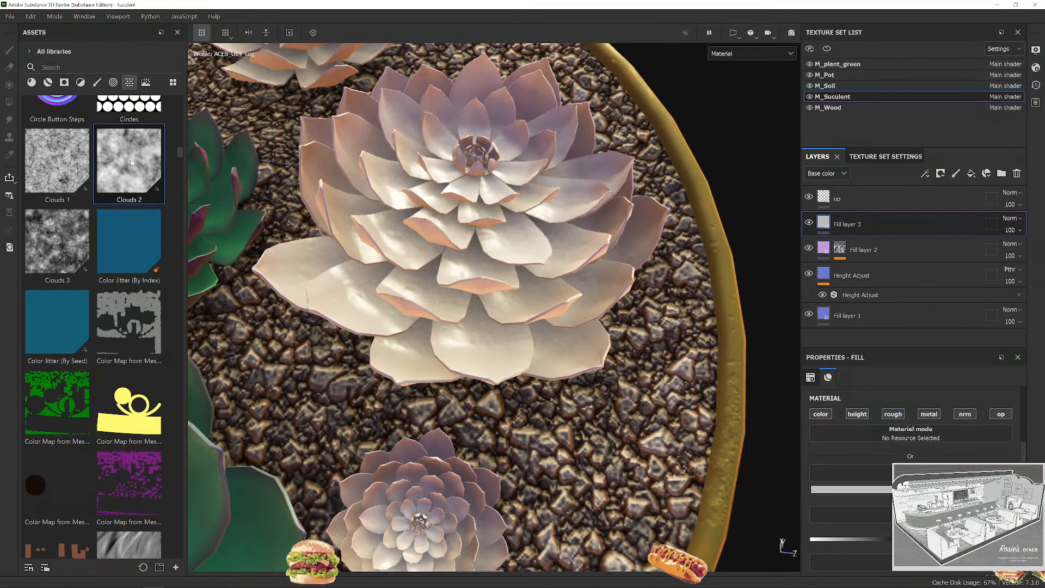
pyautogui.moveTo(156, 182); pyautogui.dragTo(875, 220)
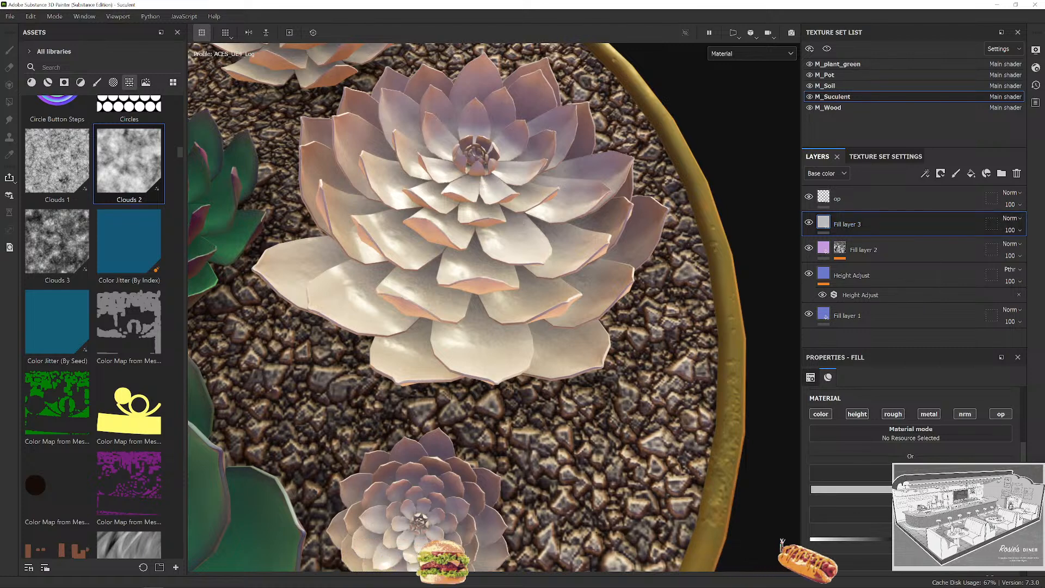
pyautogui.click(857, 413)
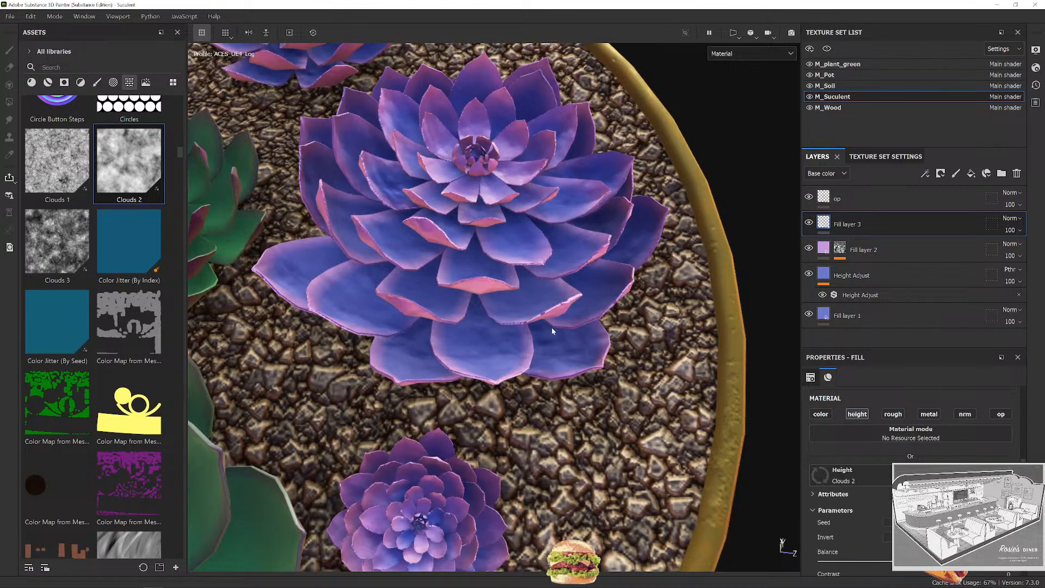
# Replace the Height texture of Fill layer 3 with Clouds 3.
pyautogui.scroll(-3, 551, 331)
pyautogui.scroll(4, 554, 326)
pyautogui.keyDown('shift'); pyautogui.moveTo(554, 337); pyautogui.dragTo(544, 362, button='right'); pyautogui.keyUp('shift')
pyautogui.scroll(2, 535, 357)
pyautogui.scroll(-1, 545, 362)
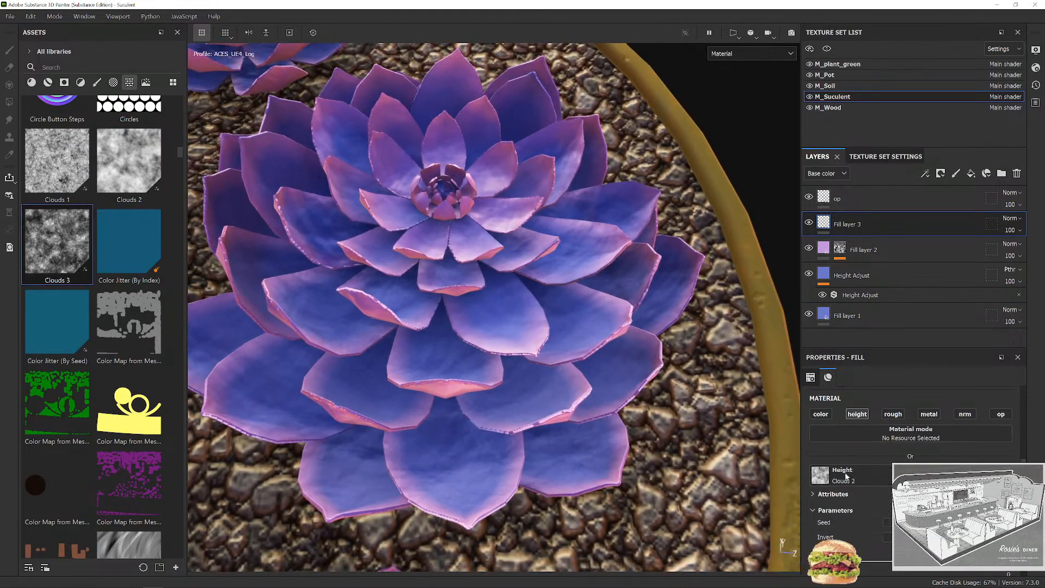
pyautogui.moveTo(846, 476); pyautogui.dragTo(846, 477)
pyautogui.keyDown('shift'); pyautogui.moveTo(555, 331); pyautogui.dragTo(359, 295, button='right'); pyautogui.keyUp('shift')
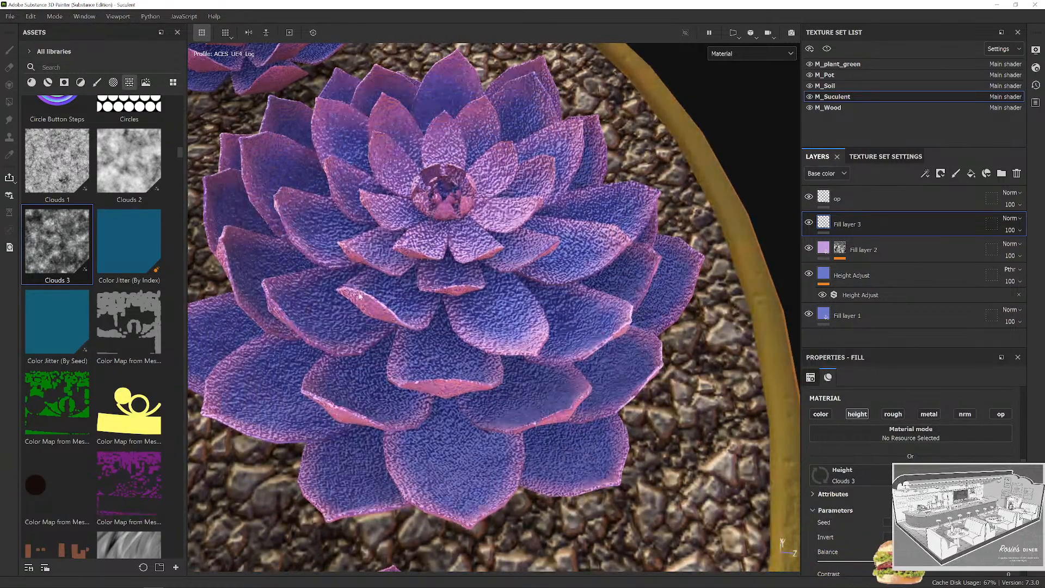
# Undo the Clouds 3 replacement, try Clouds 1 as Fill layer 3's Height texture and undo that as well.
pyautogui.hotkey('ctrl', 'z')
pyautogui.moveTo(57, 161); pyautogui.dragTo(853, 470)
pyautogui.hotkey('ctrl', 'z')
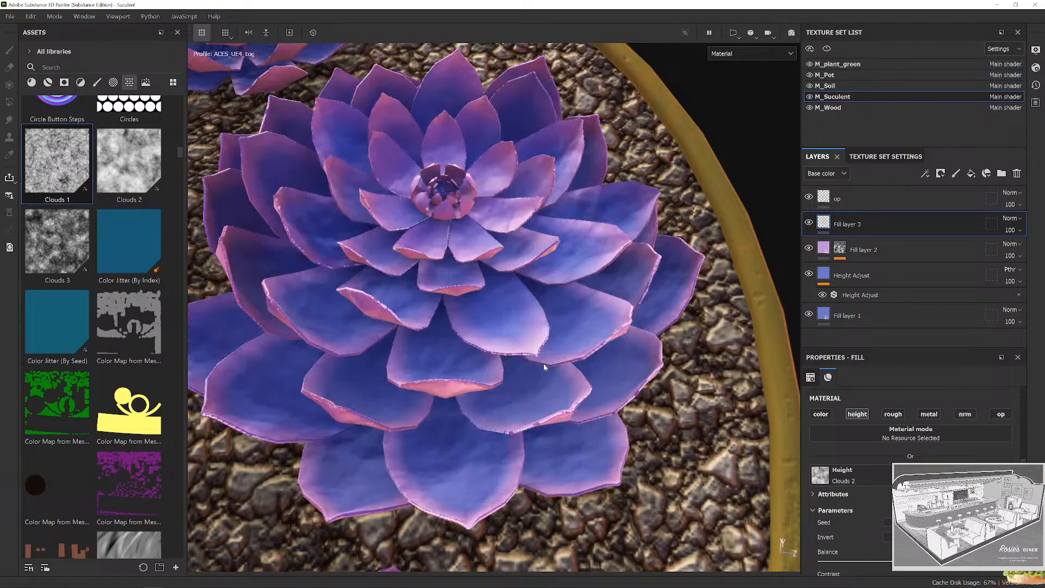
pyautogui.keyDown('alt'); pyautogui.moveTo(428, 321); pyautogui.dragTo(585, 340); pyautogui.keyUp('alt')
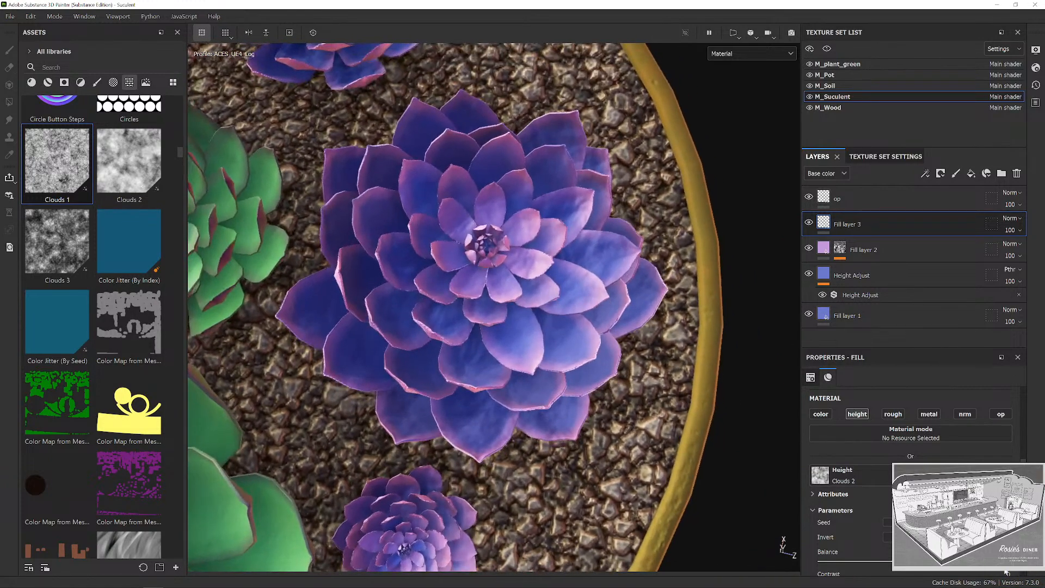
# Reduce the Contrast of Fill layer 3's Clouds 2 height texture to its minimum and try low and high Balance settings.
pyautogui.scroll(-2, 876, 525)
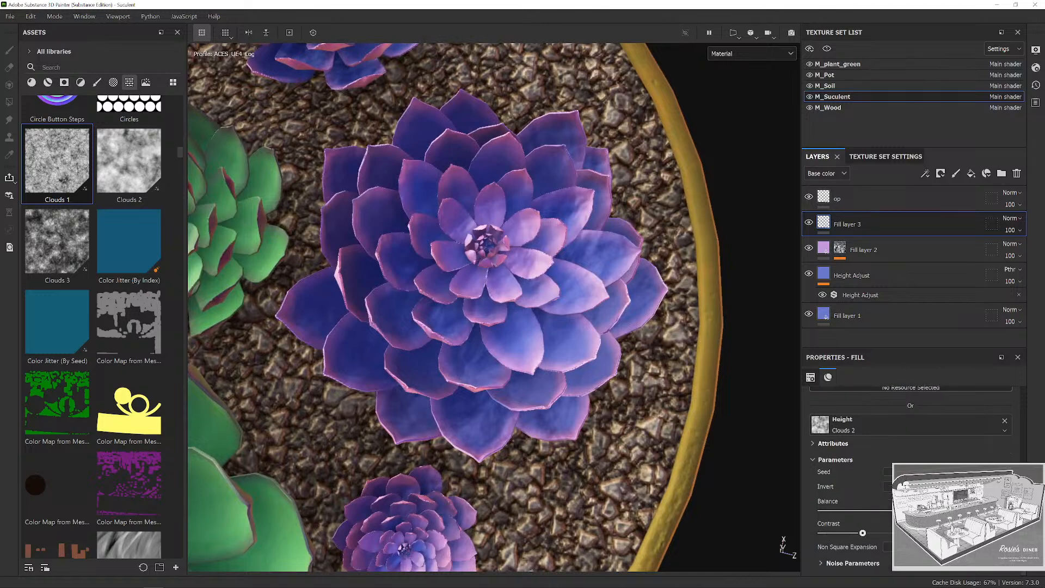
pyautogui.moveTo(863, 532); pyautogui.dragTo(773, 520)
pyautogui.moveTo(871, 512); pyautogui.dragTo(952, 511)
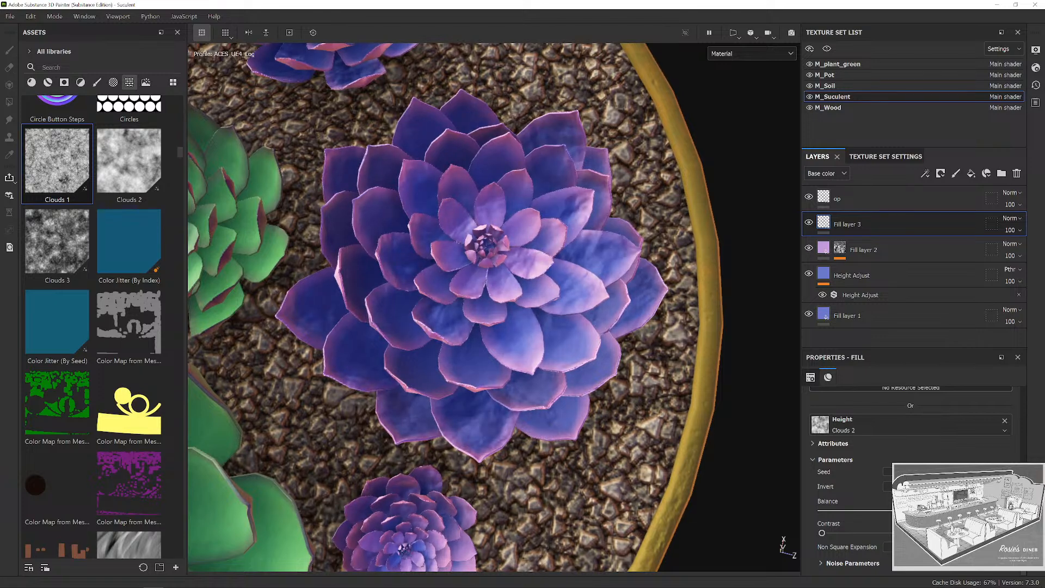
pyautogui.moveTo(952, 511); pyautogui.dragTo(821, 511)
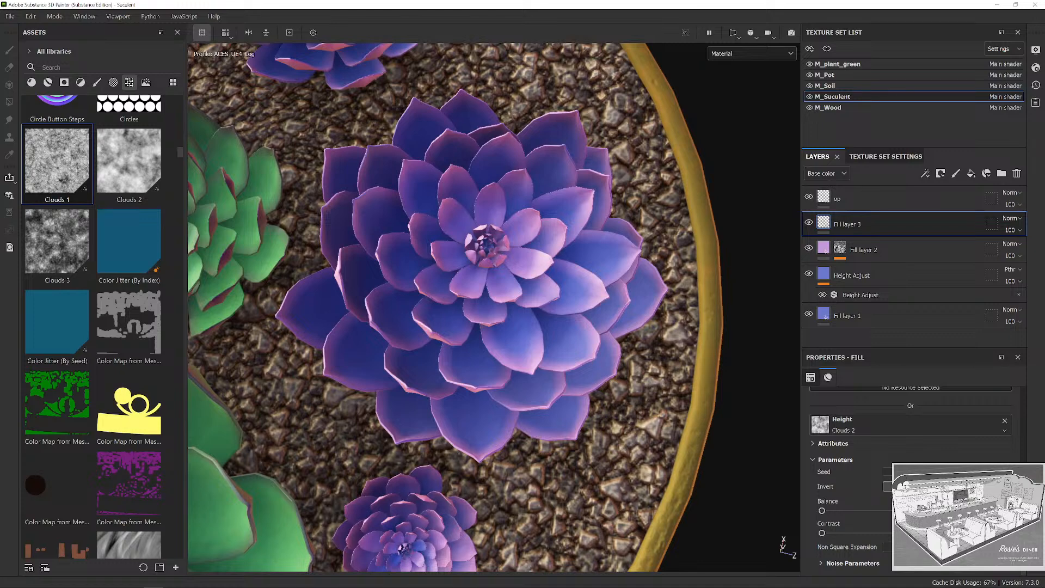
pyautogui.moveTo(821, 510); pyautogui.dragTo(952, 510)
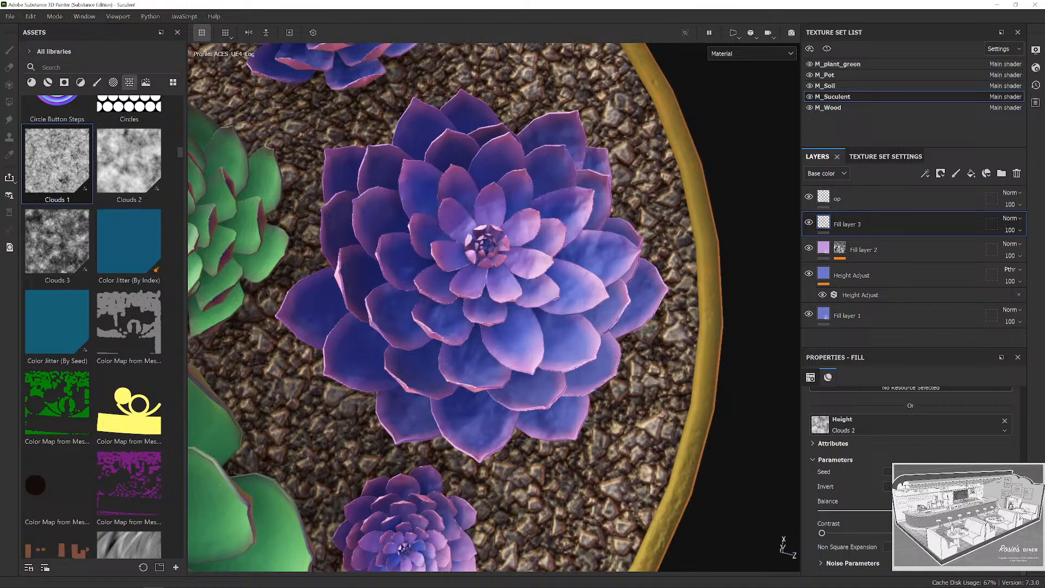
pyautogui.scroll(-5, 536, 356)
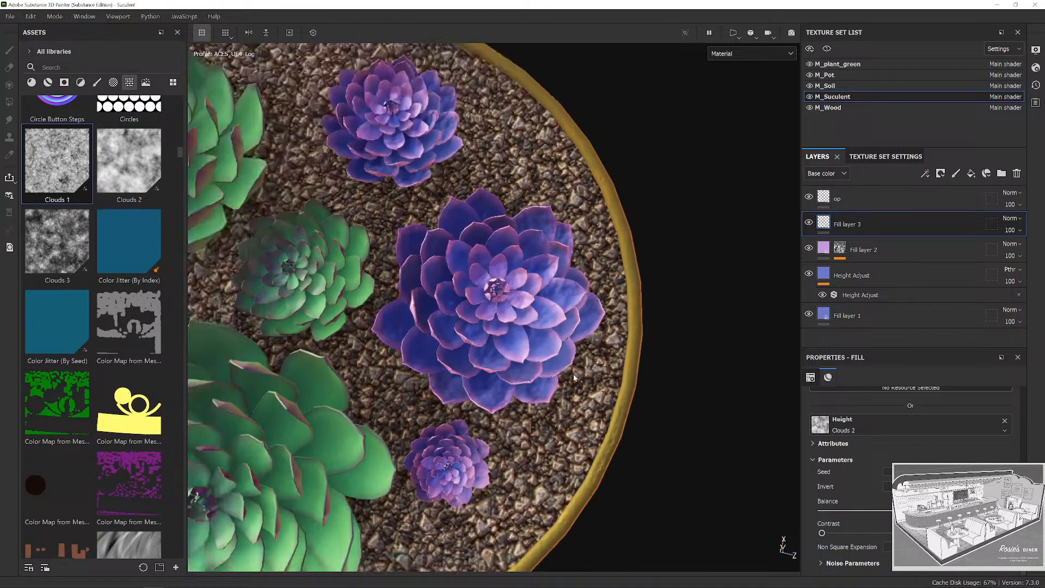
pyautogui.keyDown('alt'); pyautogui.moveTo(638, 381); pyautogui.dragTo(593, 326); pyautogui.keyUp('alt')
pyautogui.scroll(3, 541, 361)
pyautogui.keyDown('alt'); pyautogui.moveTo(541, 361); pyautogui.dragTo(563, 376); pyautogui.keyUp('alt')
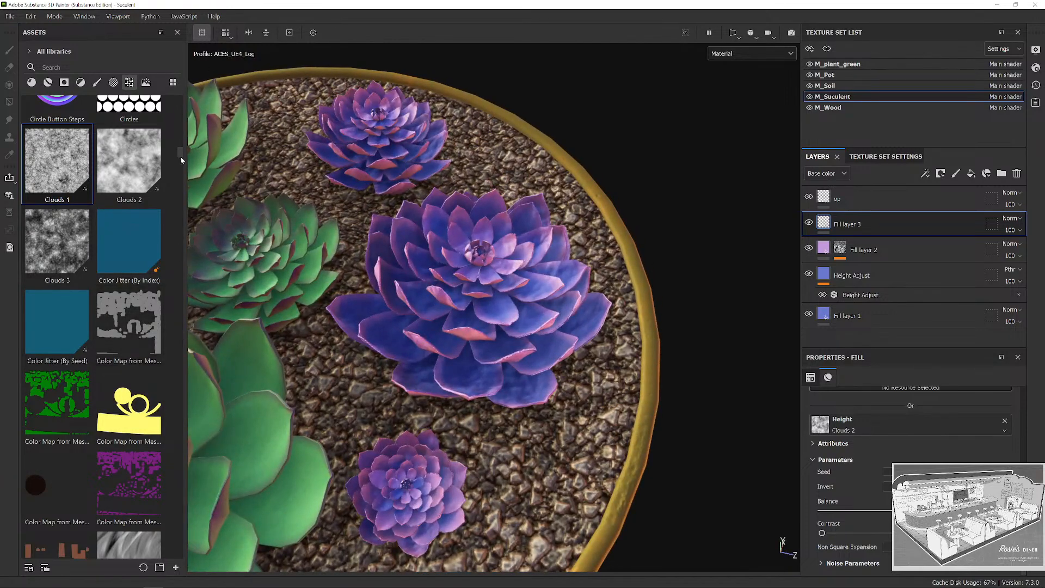
# Try Grunge Map 004 as the Height texture of Fill layer 3 and raise its Contrast.
pyautogui.moveTo(181, 156); pyautogui.dragTo(158, 308)
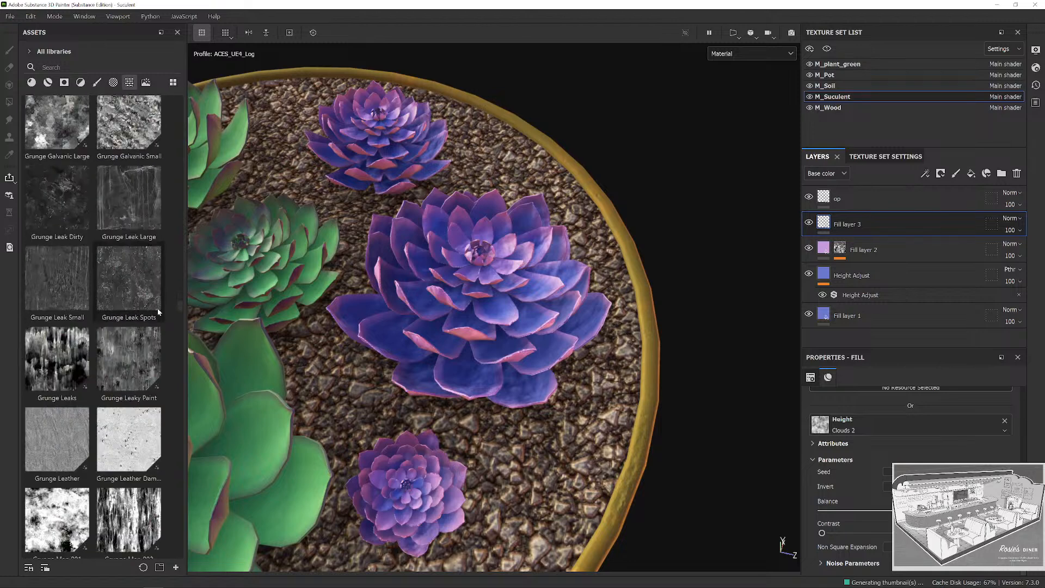
pyautogui.scroll(-6, 157, 308)
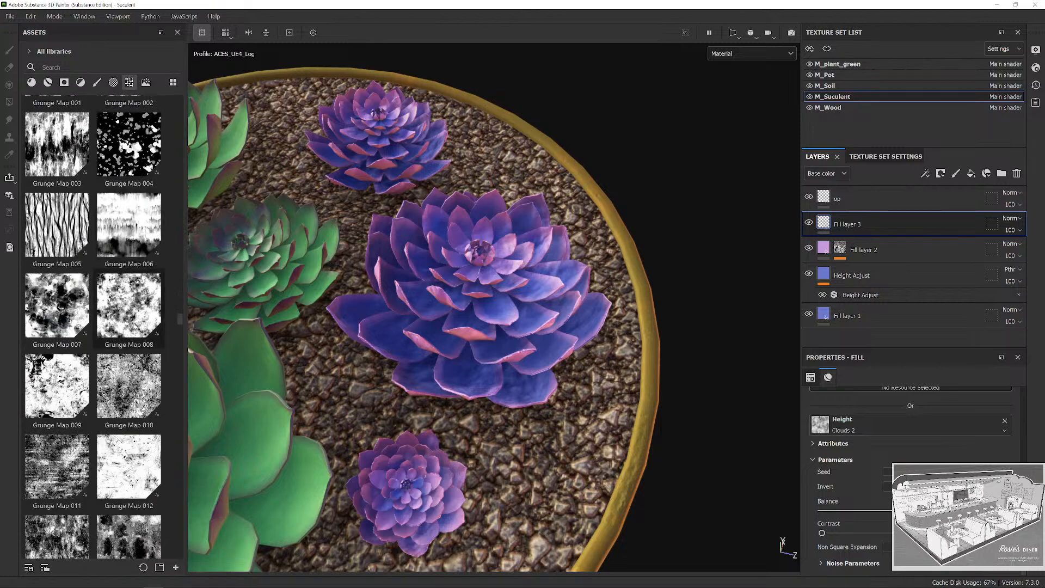
pyautogui.scroll(8, 118, 321)
pyautogui.scroll(-5, 119, 329)
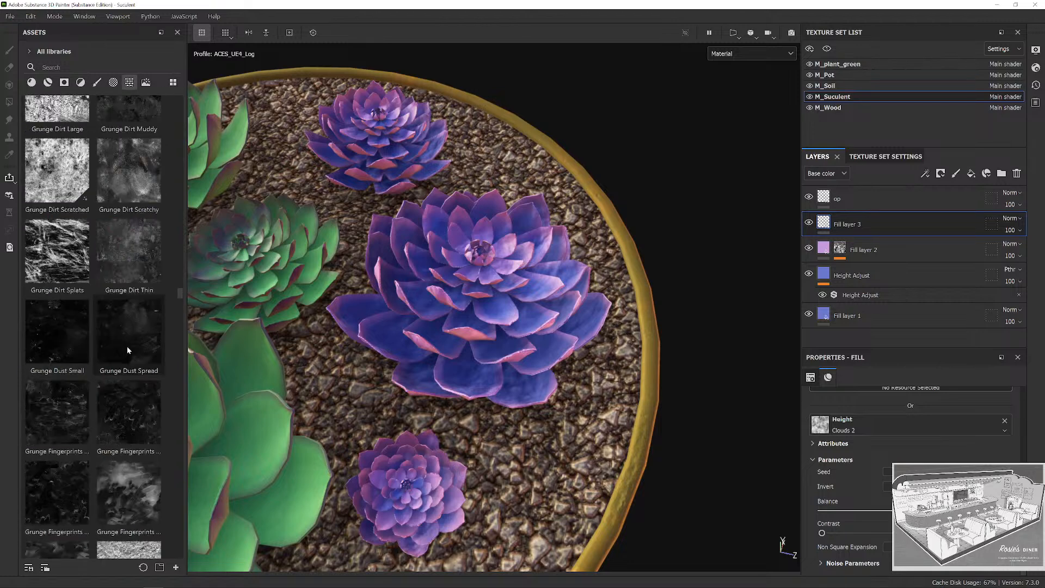
pyautogui.scroll(-6, 126, 348)
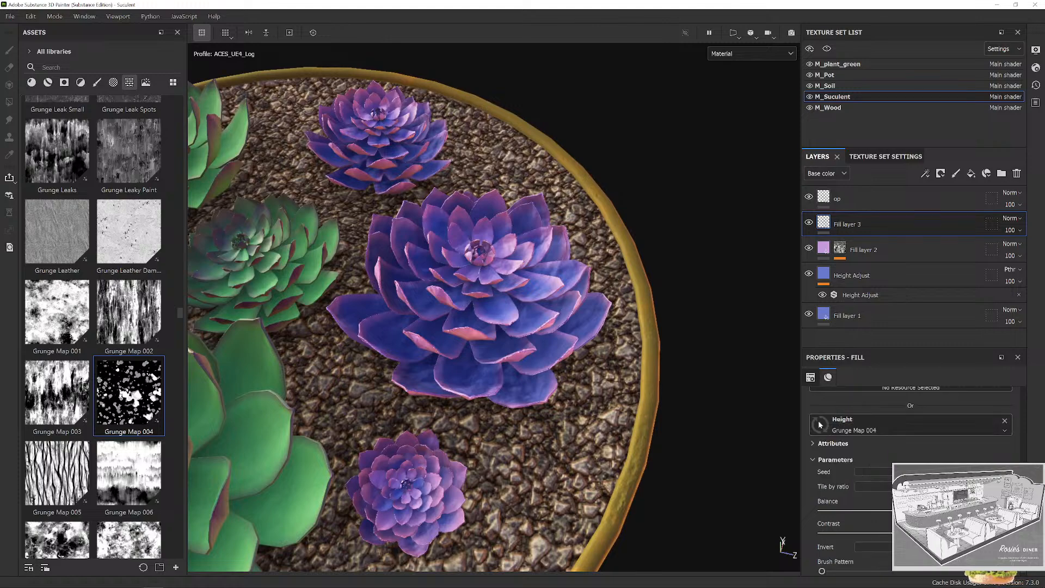
pyautogui.keyDown('alt'); pyautogui.moveTo(552, 296); pyautogui.dragTo(559, 358, button='right'); pyautogui.keyUp('alt')
pyautogui.keyDown('alt'); pyautogui.moveTo(559, 358); pyautogui.dragTo(554, 390); pyautogui.keyUp('alt')
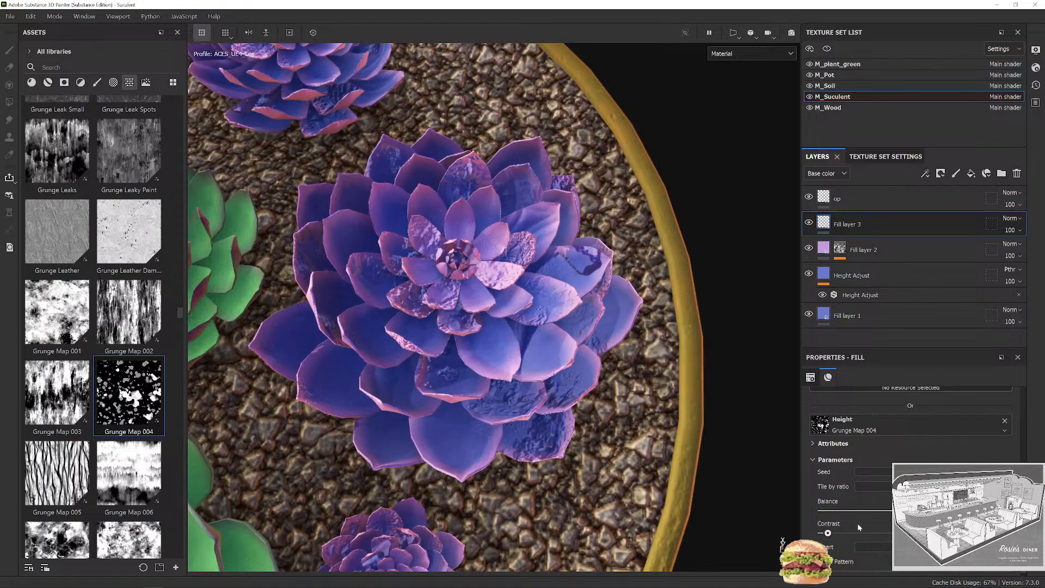
pyautogui.moveTo(827, 533)
pyautogui.mouseDown()
pyautogui.moveTo(903, 533)
pyautogui.moveTo(892, 538)
pyautogui.mouseUp()
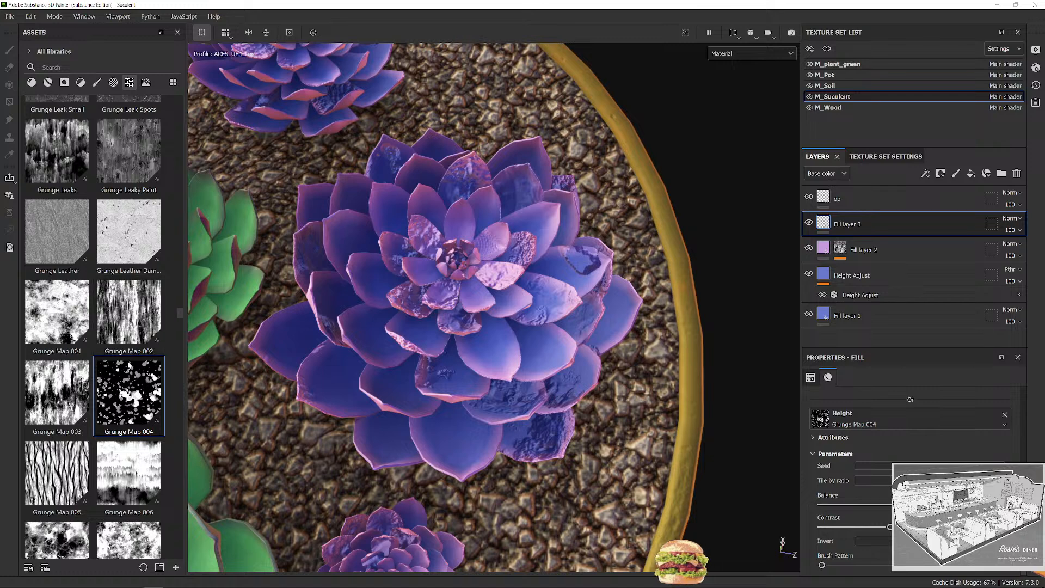
# Try Gaussian Noise as the Height texture of Fill layer 3 and adjust its Balance.
pyautogui.scroll(-4, 108, 395)
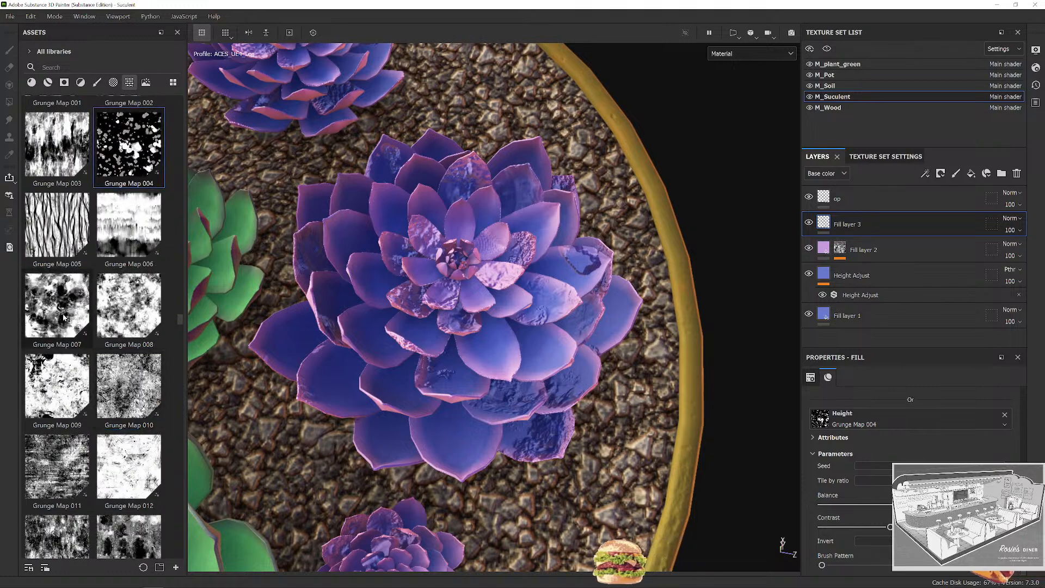
pyautogui.scroll(-10, 64, 317)
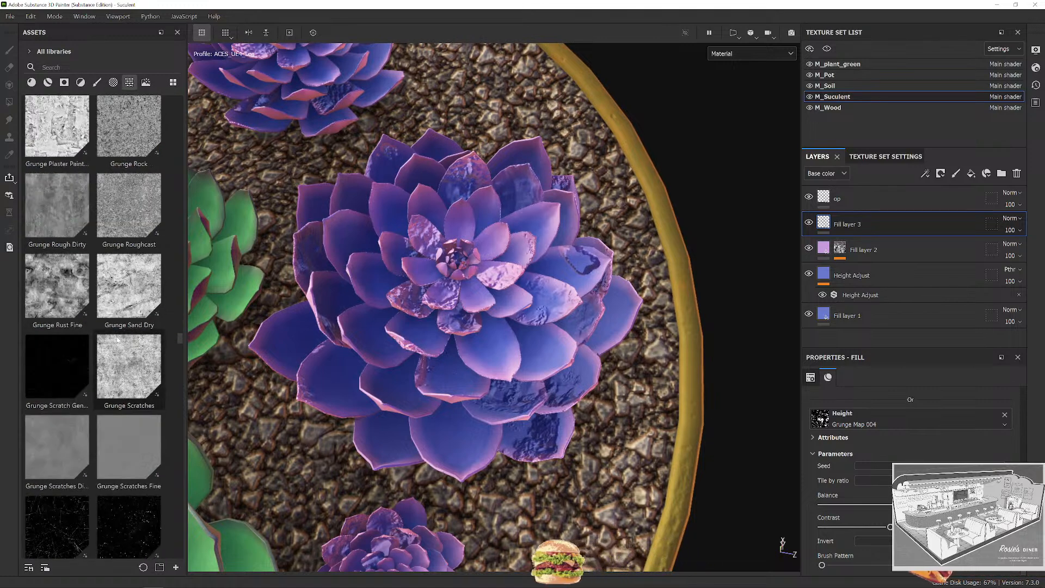
pyautogui.scroll(10, 117, 340)
pyautogui.scroll(8, 92, 357)
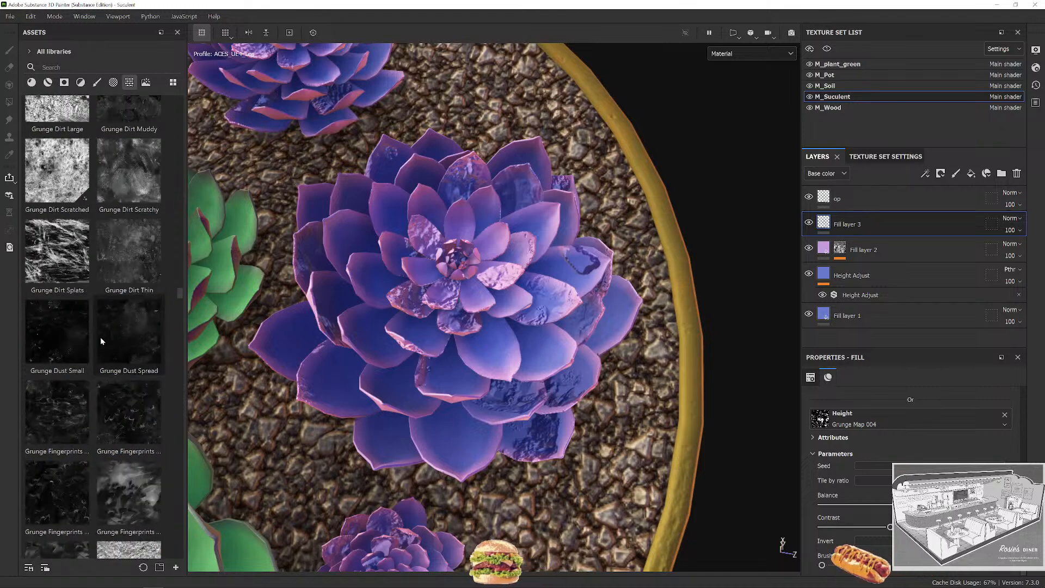
pyautogui.scroll(8, 94, 352)
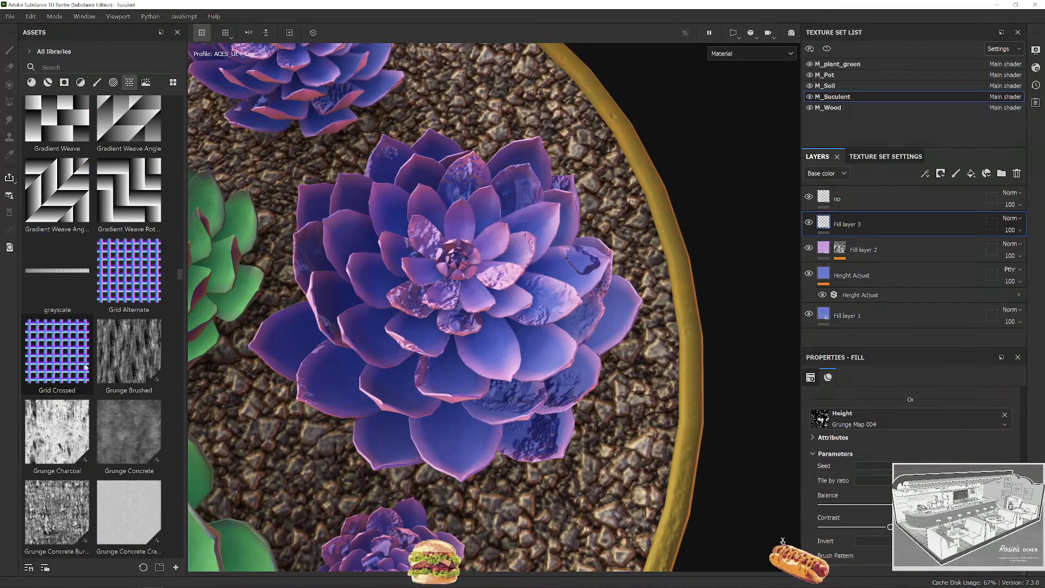
pyautogui.scroll(-2, 122, 430)
pyautogui.scroll(3, 135, 358)
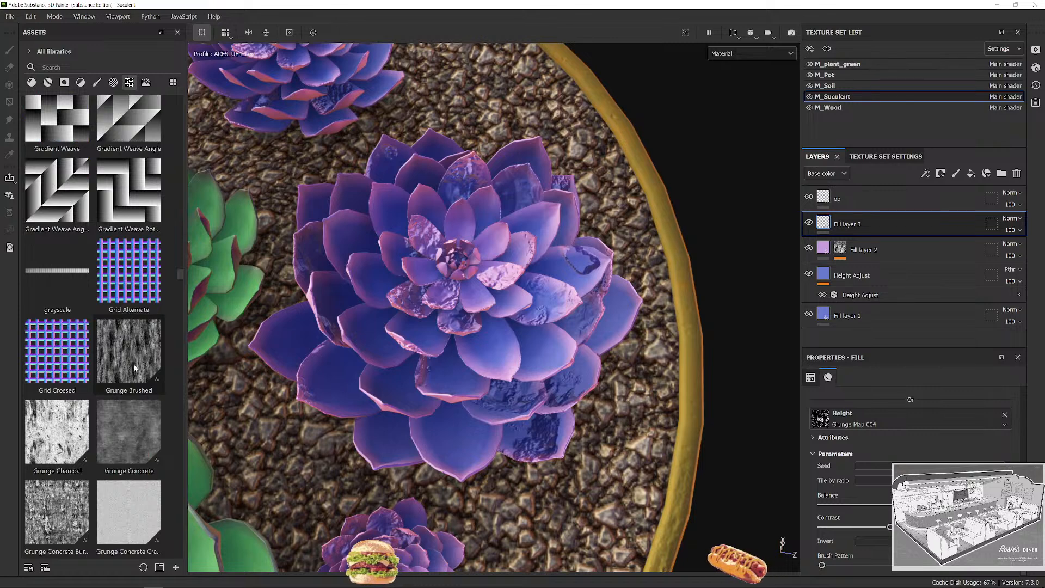
pyautogui.scroll(5, 135, 368)
pyautogui.scroll(3, 128, 381)
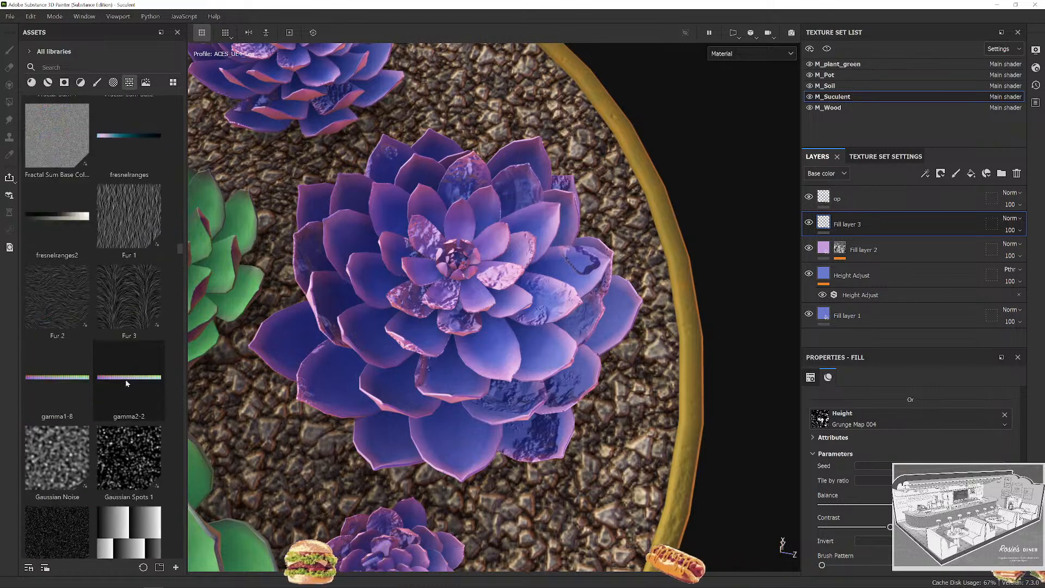
pyautogui.moveTo(62, 471); pyautogui.dragTo(870, 427)
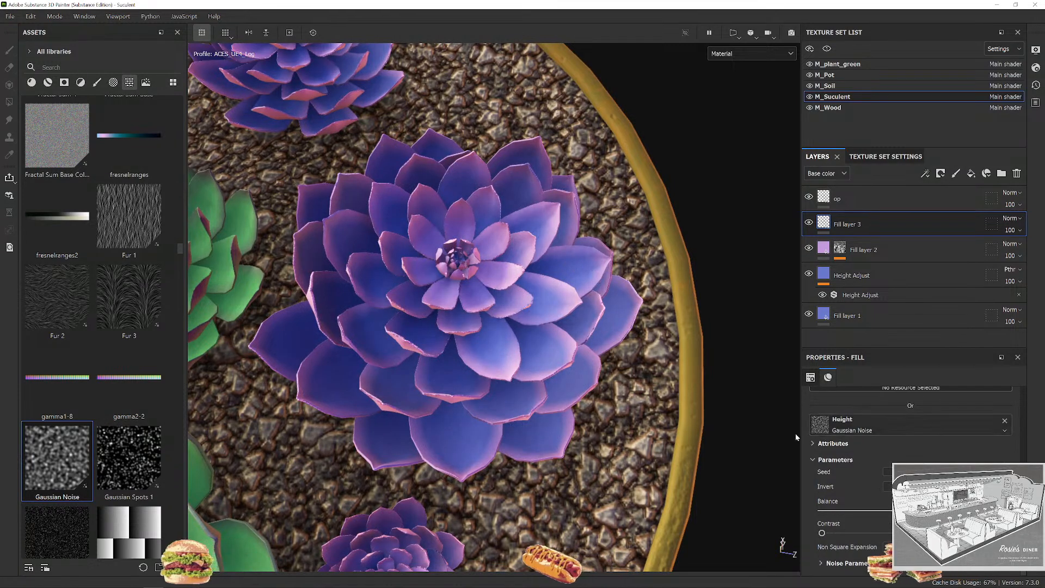
pyautogui.moveTo(642, 392)
pyautogui.keyDown('alt'); pyautogui.mouseDown()
pyautogui.moveTo(567, 387)
pyautogui.moveTo(566, 406)
pyautogui.mouseUp(); pyautogui.keyUp('alt')
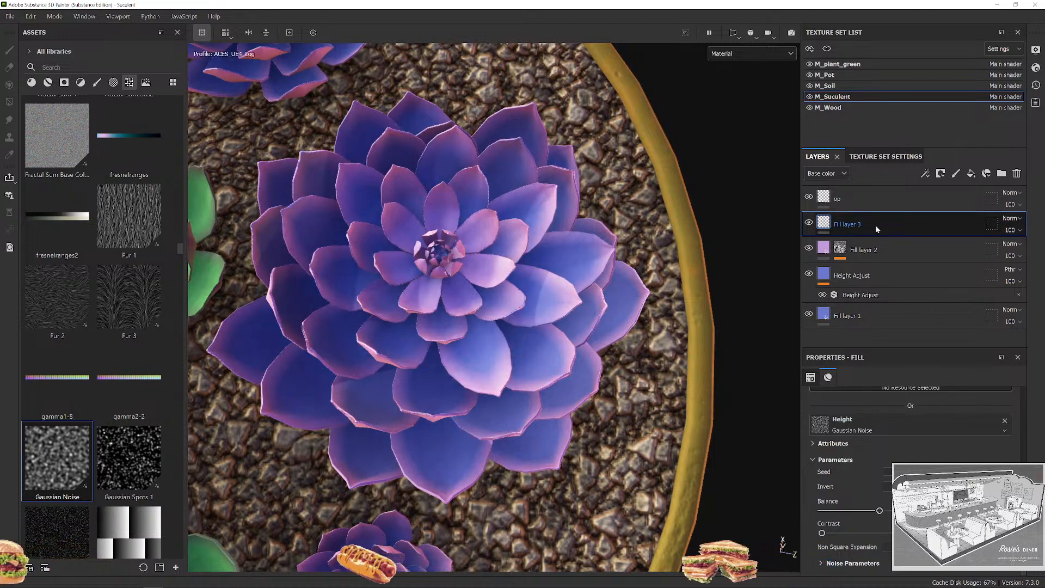
# Delete Fill layer 3 from the M_Suculent layer stack.
pyautogui.scroll(-5, 411, 239)
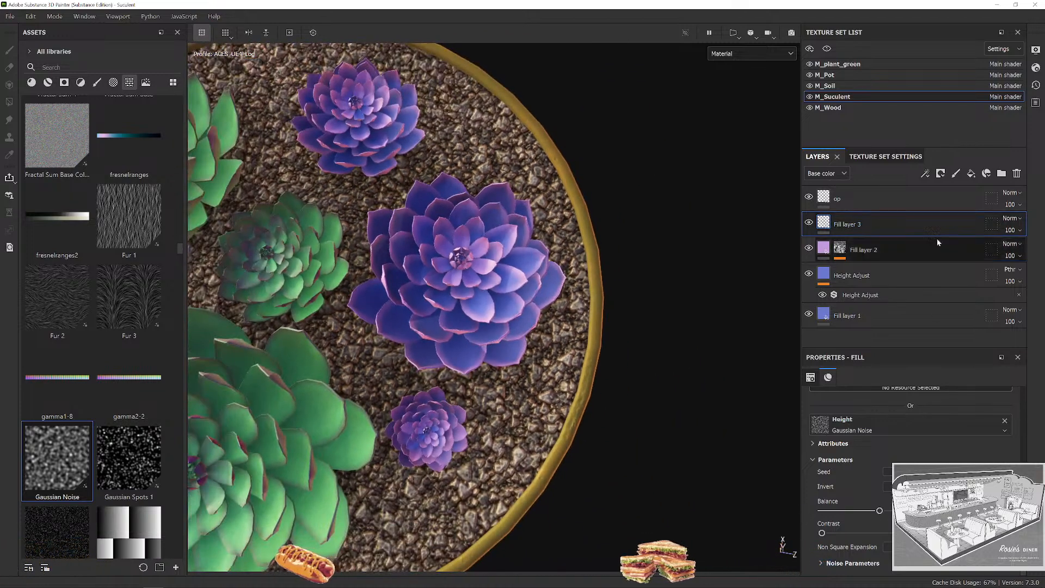
pyautogui.press('Delete')
pyautogui.scroll(-3, 417, 310)
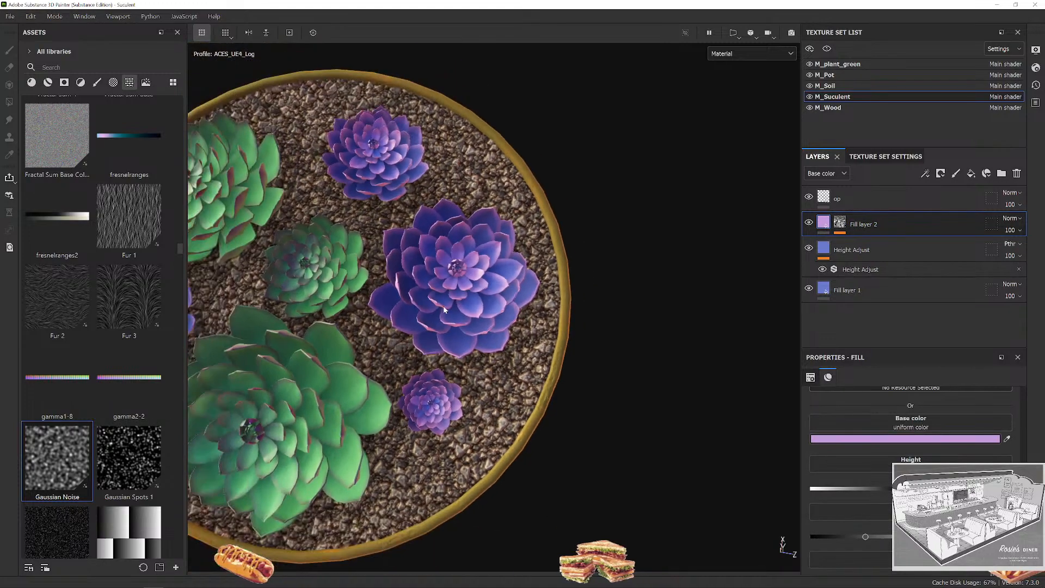
pyautogui.keyDown('alt'); pyautogui.moveTo(341, 382); pyautogui.dragTo(492, 338, button='middle'); pyautogui.keyUp('alt')
pyautogui.keyDown('alt'); pyautogui.moveTo(492, 337); pyautogui.dragTo(562, 271); pyautogui.keyUp('alt')
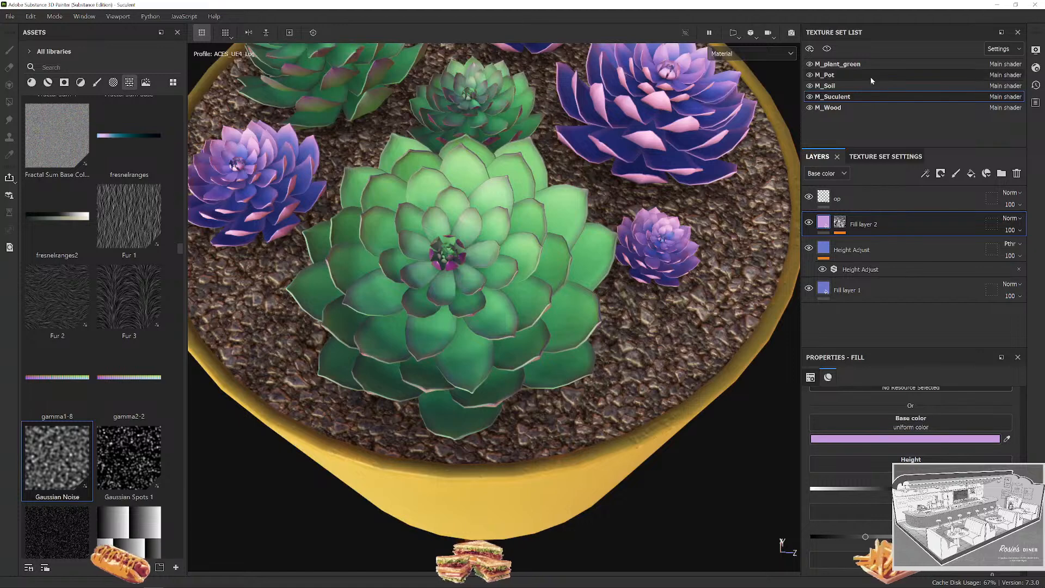
# Switch to the M_plant_green texture set and open the base color of Fill layer 1.
pyautogui.click(870, 64)
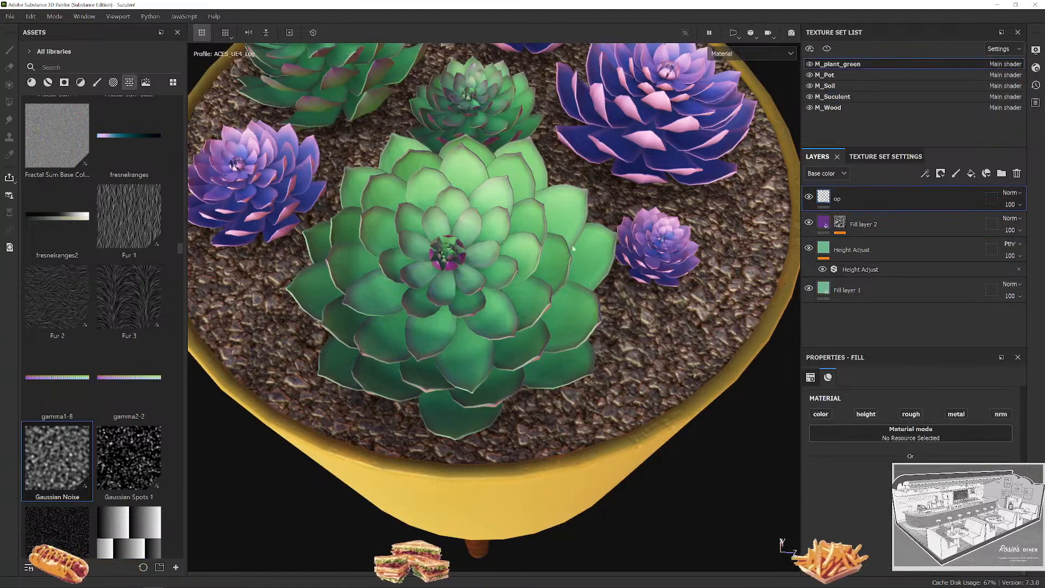
pyautogui.keyDown('alt'); pyautogui.moveTo(636, 210); pyautogui.dragTo(604, 224); pyautogui.keyUp('alt')
pyautogui.scroll(-2, 604, 224)
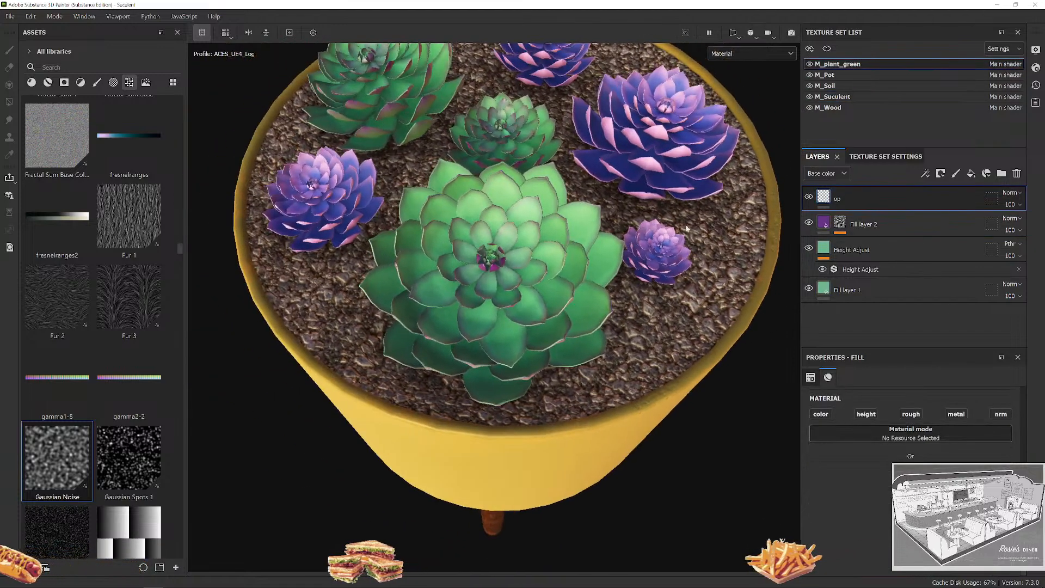
pyautogui.click(907, 244)
pyautogui.click(876, 288)
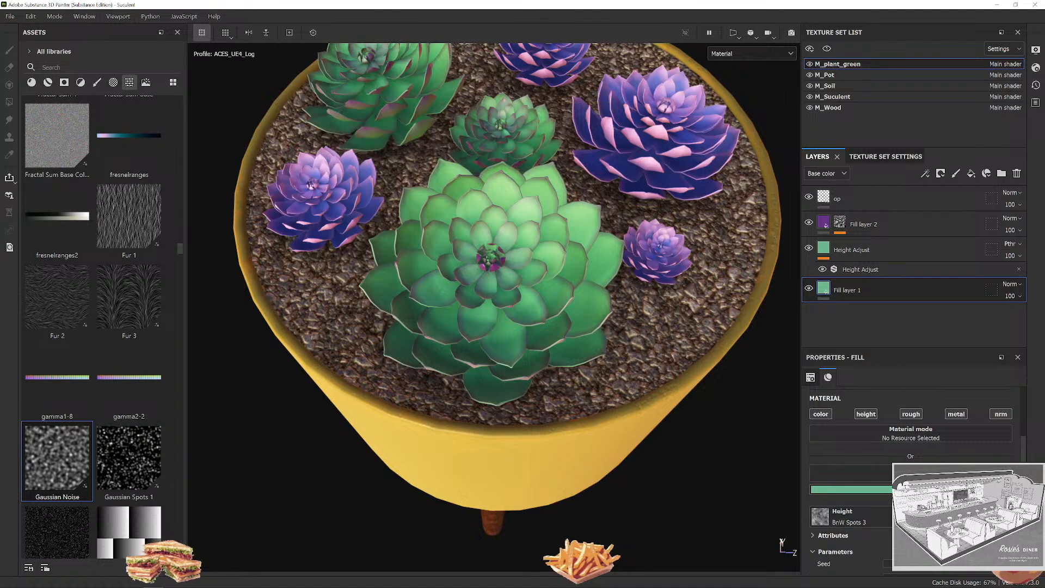
pyautogui.click(849, 489)
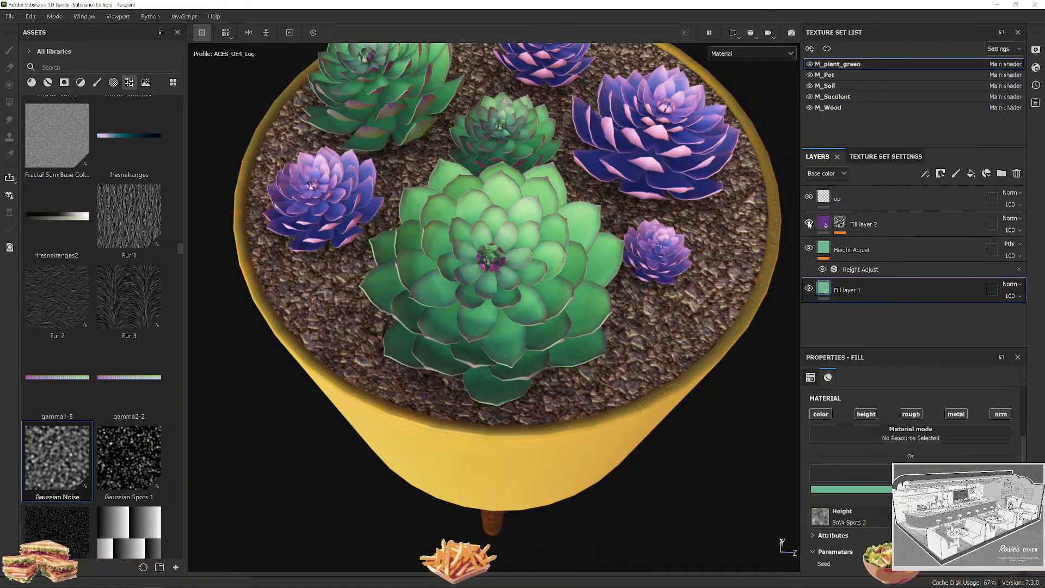
# Set the Global Blur of the mask editor generator on M_plant_green's Fill layer 2 mask to 2.94.
pyautogui.click(839, 222)
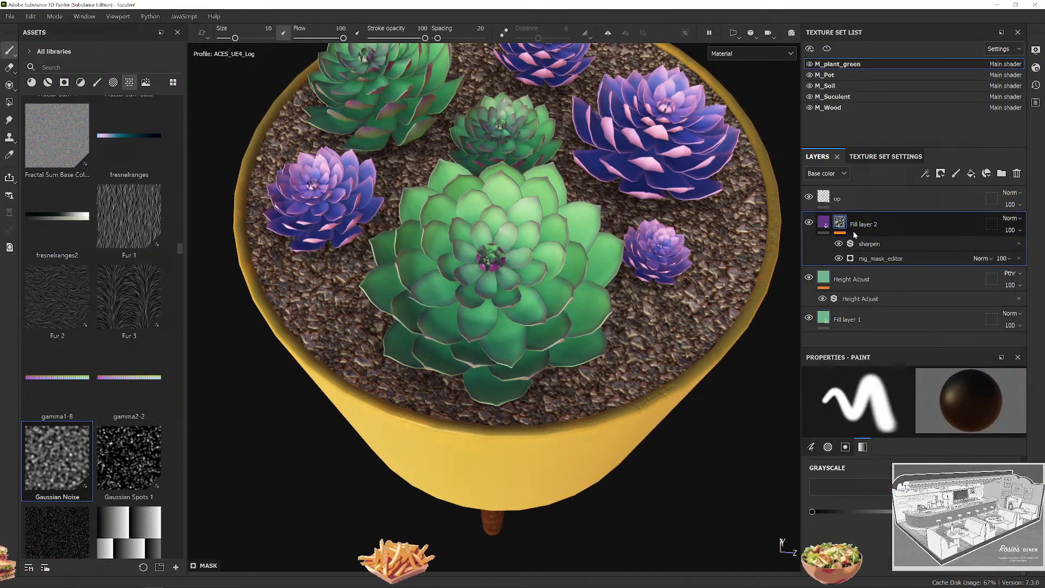
pyautogui.click(886, 242)
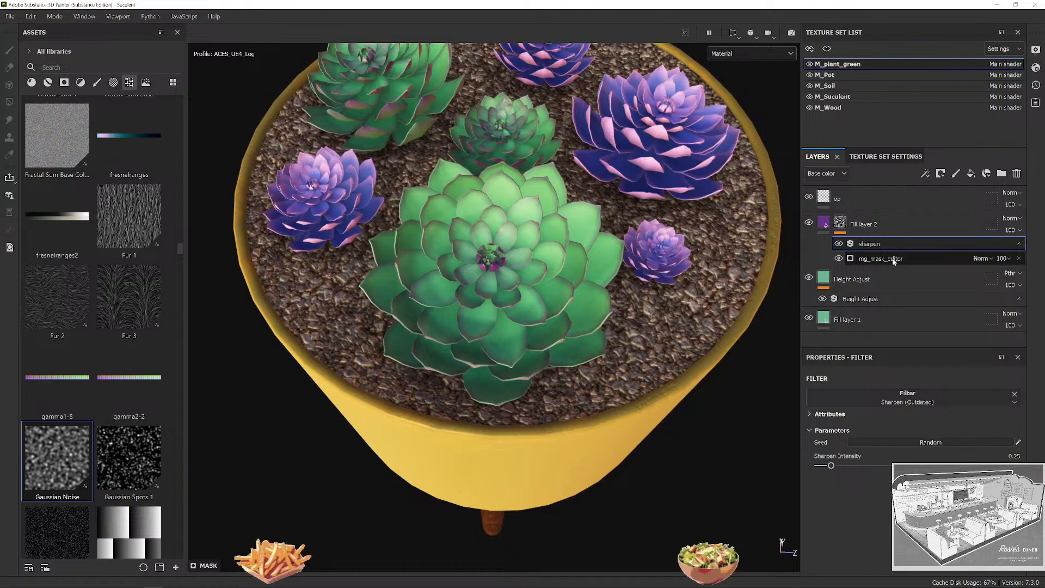
pyautogui.click(879, 260)
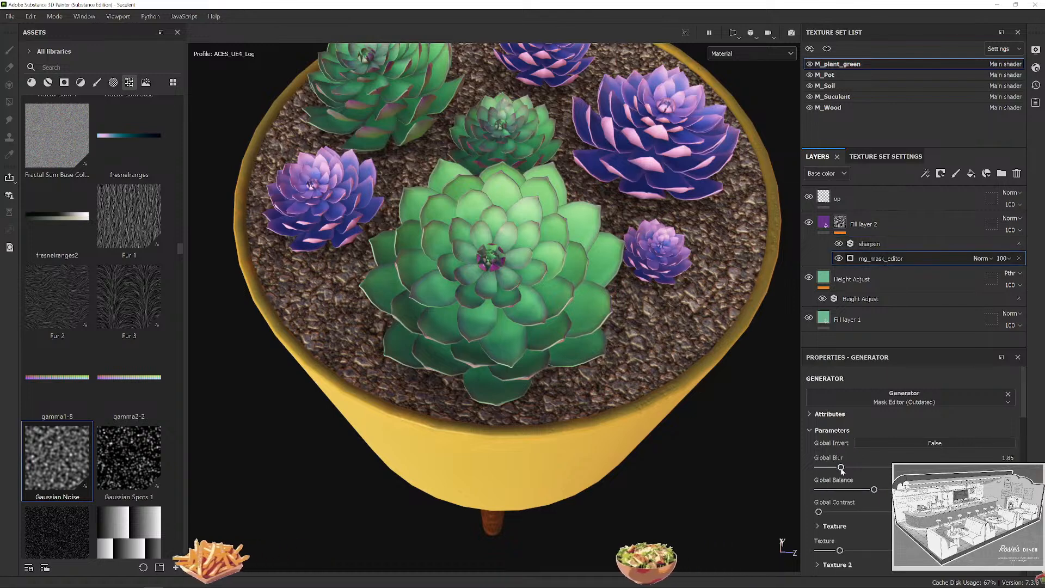
pyautogui.moveTo(845, 467)
pyautogui.mouseDown()
pyautogui.moveTo(868, 468)
pyautogui.moveTo(786, 481)
pyautogui.moveTo(854, 494)
pyautogui.mouseUp()
pyautogui.scroll(4, 677, 386)
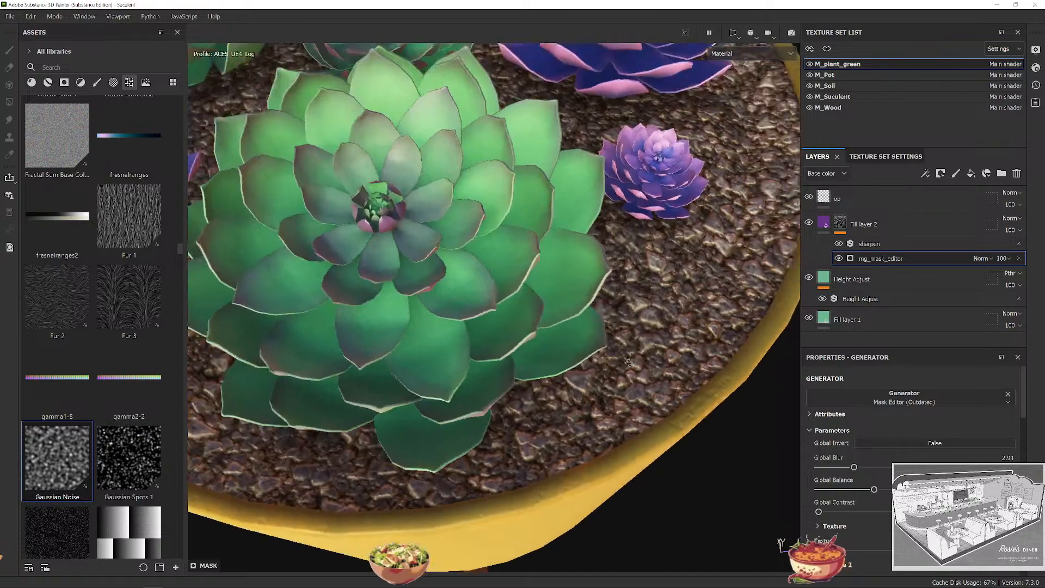
pyautogui.scroll(-3, 566, 358)
pyautogui.keyDown('alt'); pyautogui.moveTo(566, 359); pyautogui.dragTo(617, 352); pyautogui.keyUp('alt')
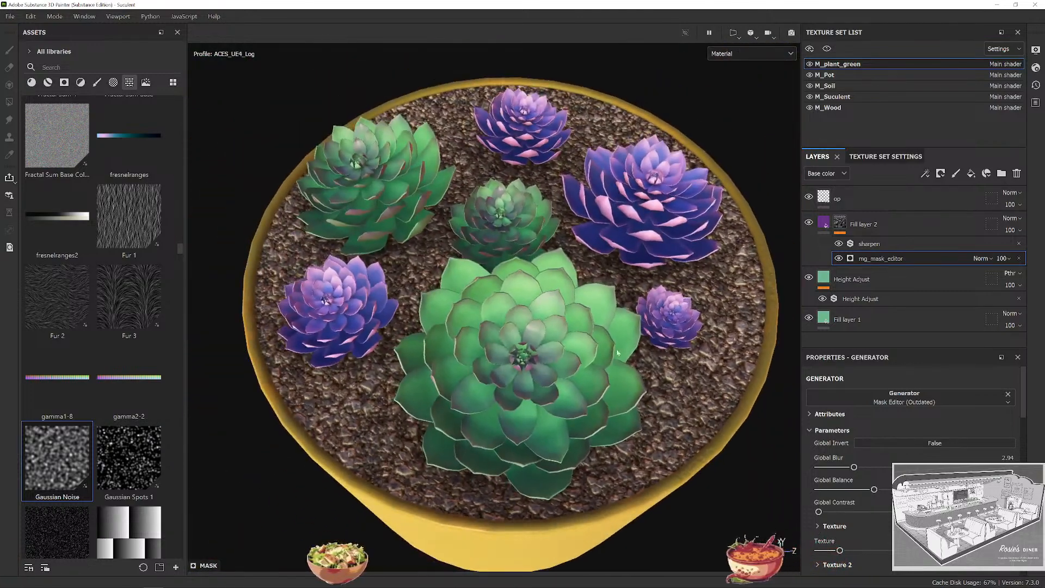
# Switch to Chrome to check the succulent reference images.
pyautogui.press('super')
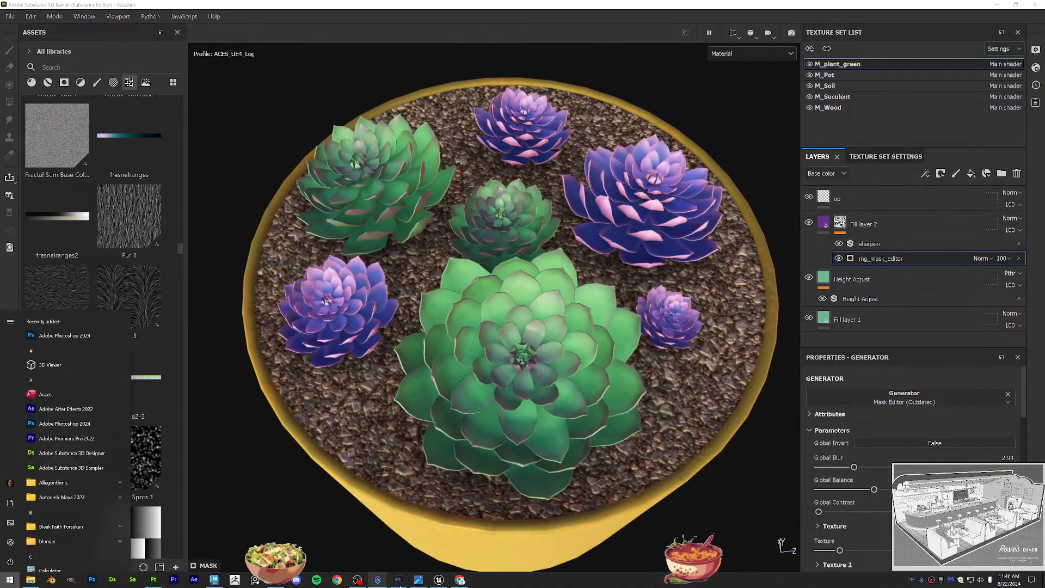
pyautogui.press('Escape')
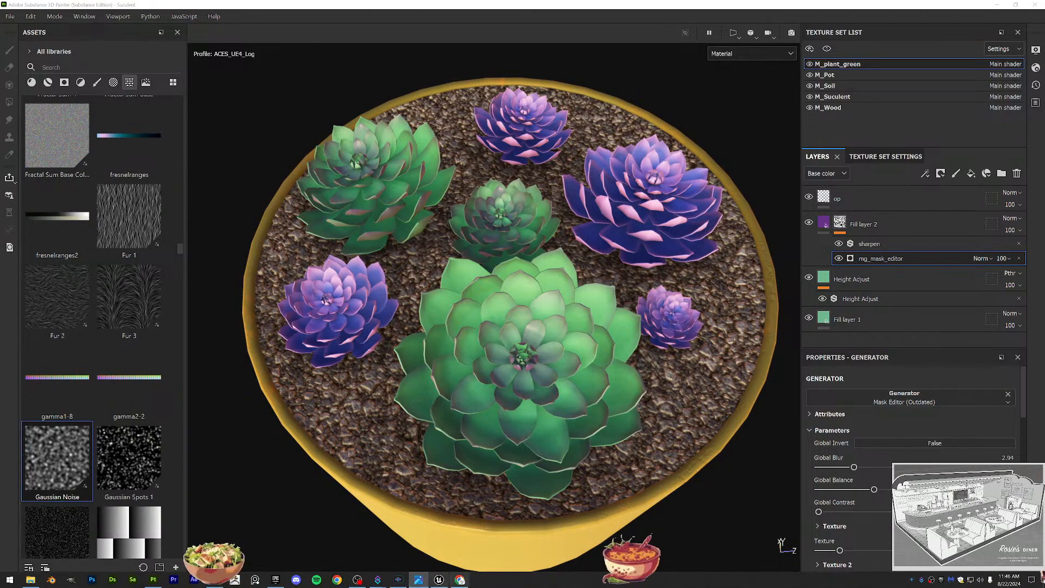
pyautogui.click(459, 580)
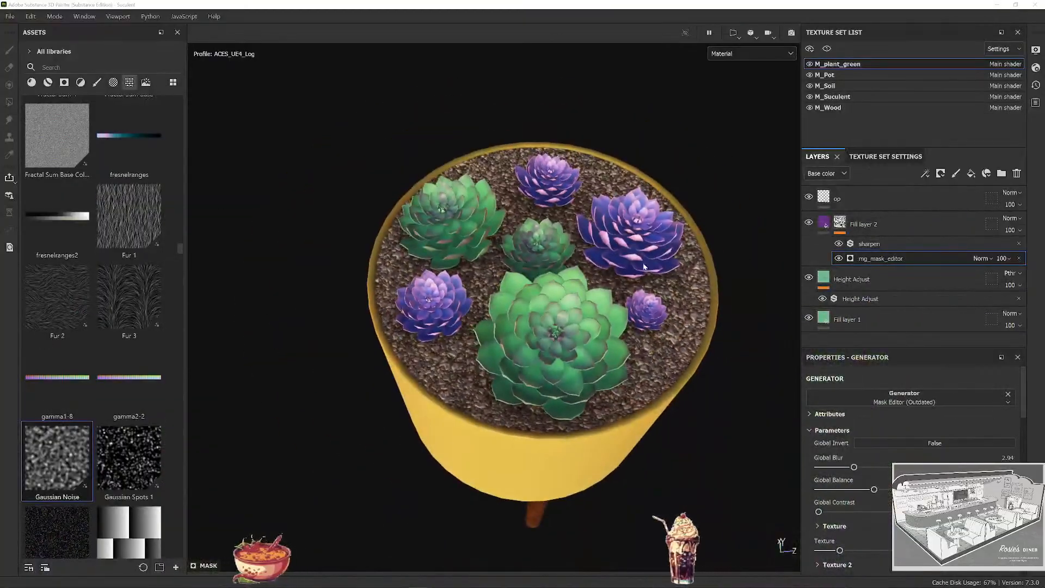
# Examine the planter's soil, rim and succulents up close and from farther away in Substance 3D Painter.
pyautogui.scroll(-10, 642, 262)
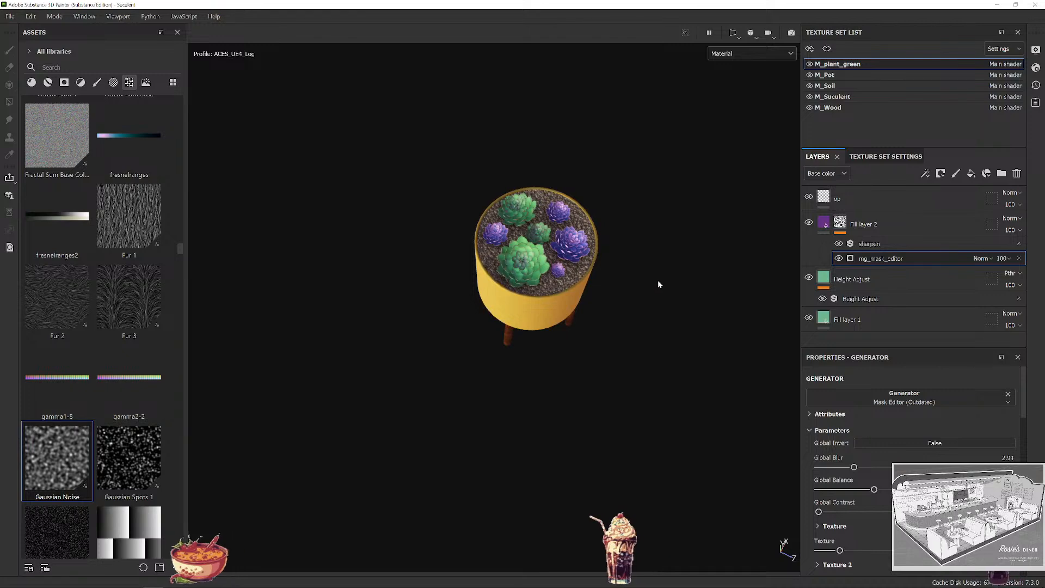
pyautogui.keyDown('alt'); pyautogui.moveTo(657, 280); pyautogui.dragTo(640, 379); pyautogui.keyUp('alt')
pyautogui.scroll(8, 610, 289)
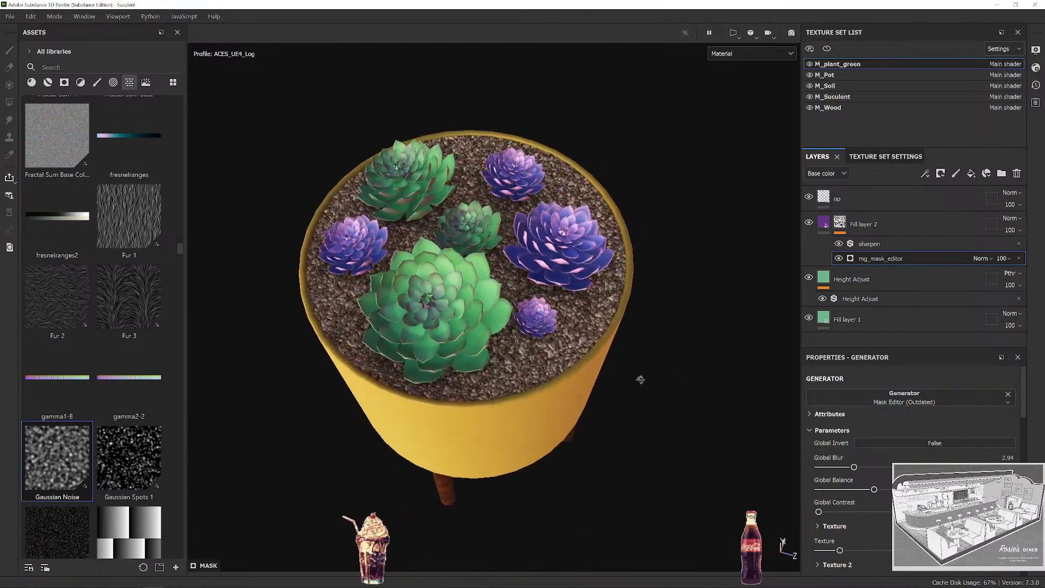
pyautogui.scroll(4, 515, 324)
pyautogui.keyDown('alt'); pyautogui.moveTo(515, 324); pyautogui.dragTo(483, 360); pyautogui.keyUp('alt')
pyautogui.scroll(5, 692, 406)
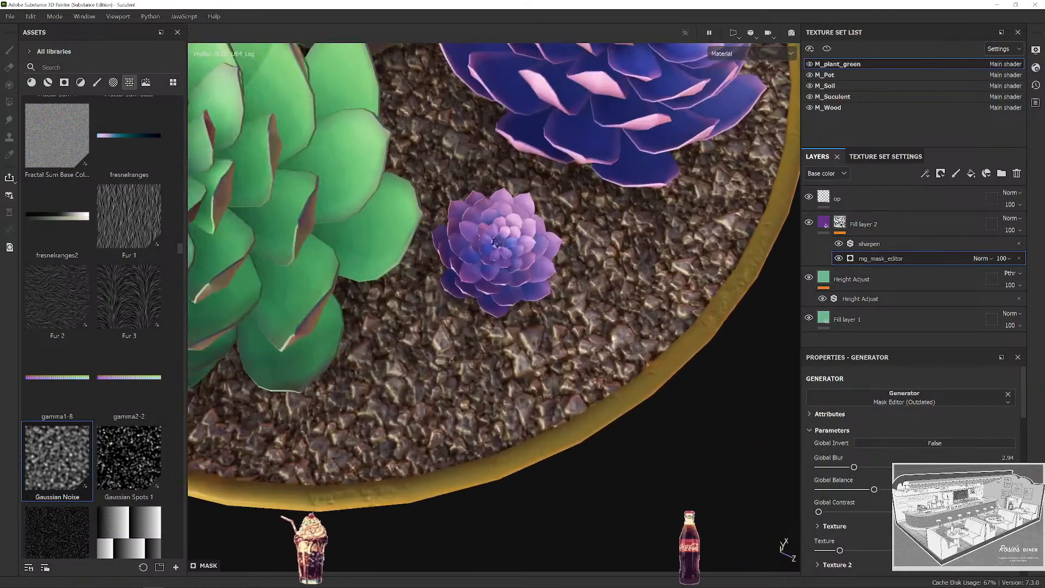
pyautogui.scroll(3, 543, 373)
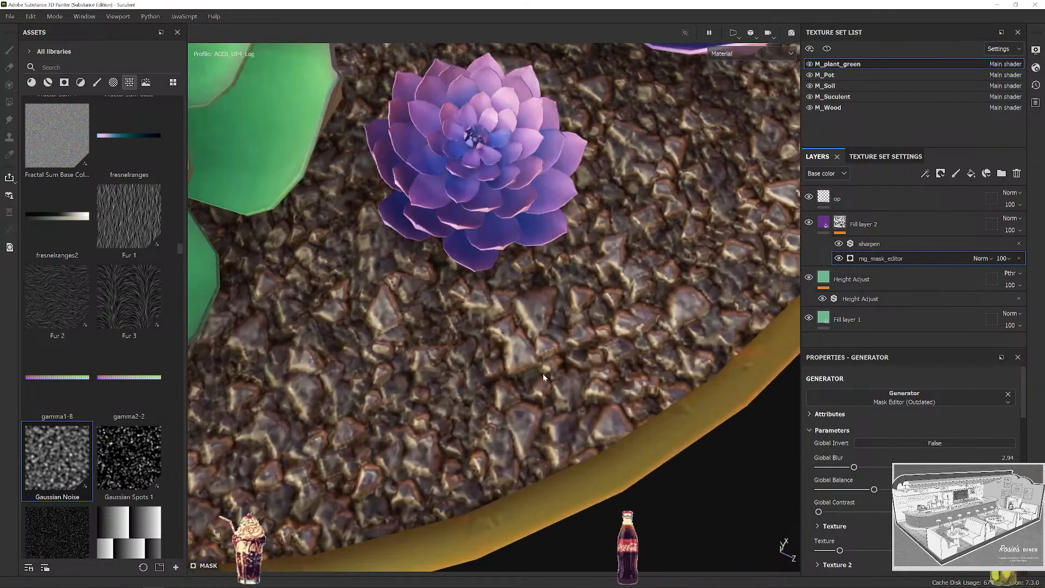
pyautogui.scroll(-7, 544, 370)
pyautogui.keyDown('alt'); pyautogui.moveTo(623, 340); pyautogui.dragTo(571, 411); pyautogui.keyUp('alt')
pyautogui.scroll(2, 555, 370)
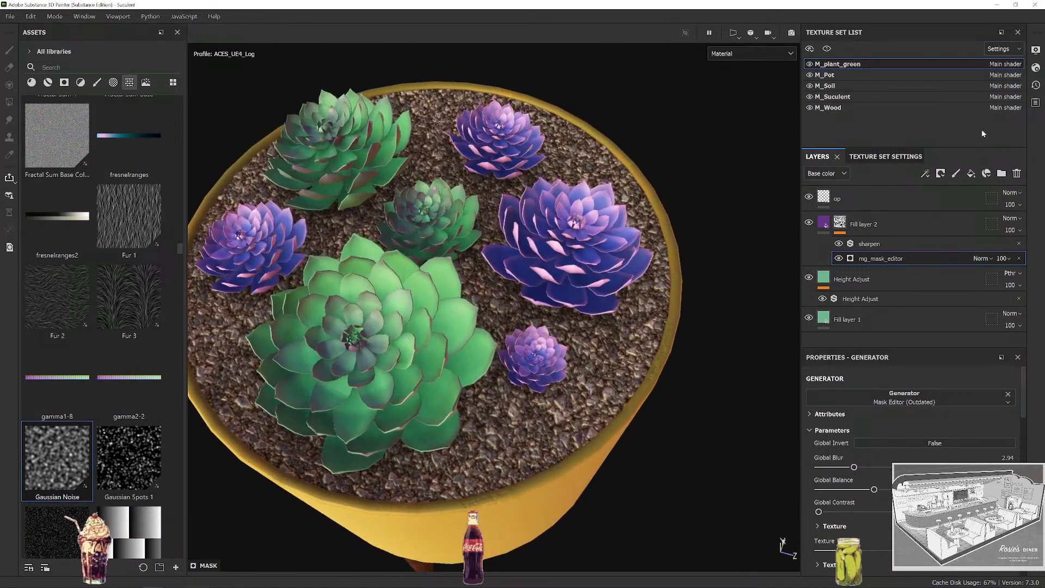
# Open the HSL Perceptive filter in the M_Soil texture set and set its Mode to Regular.
pyautogui.click(850, 86)
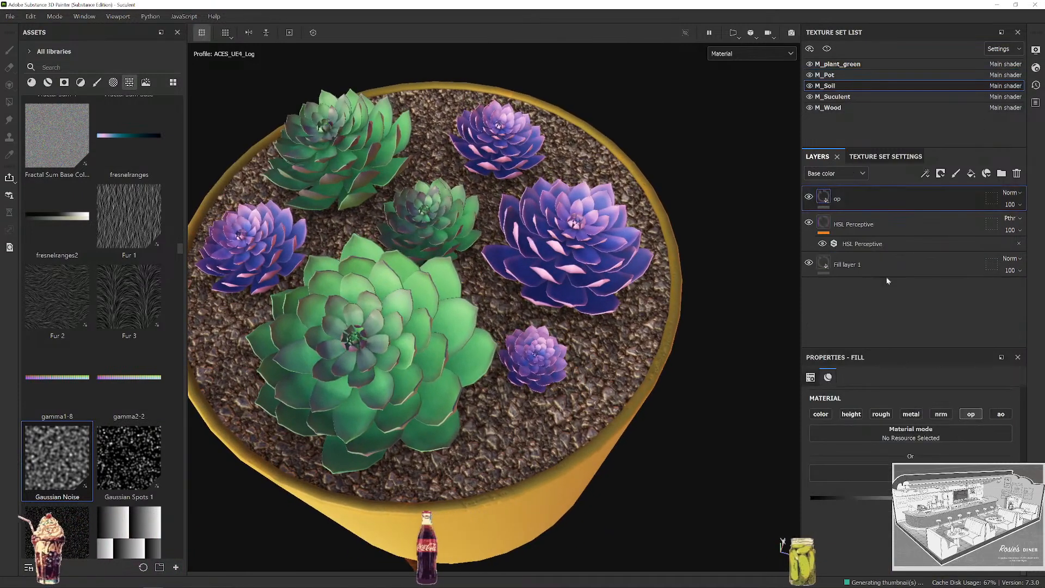
pyautogui.click(880, 242)
pyautogui.click(881, 243)
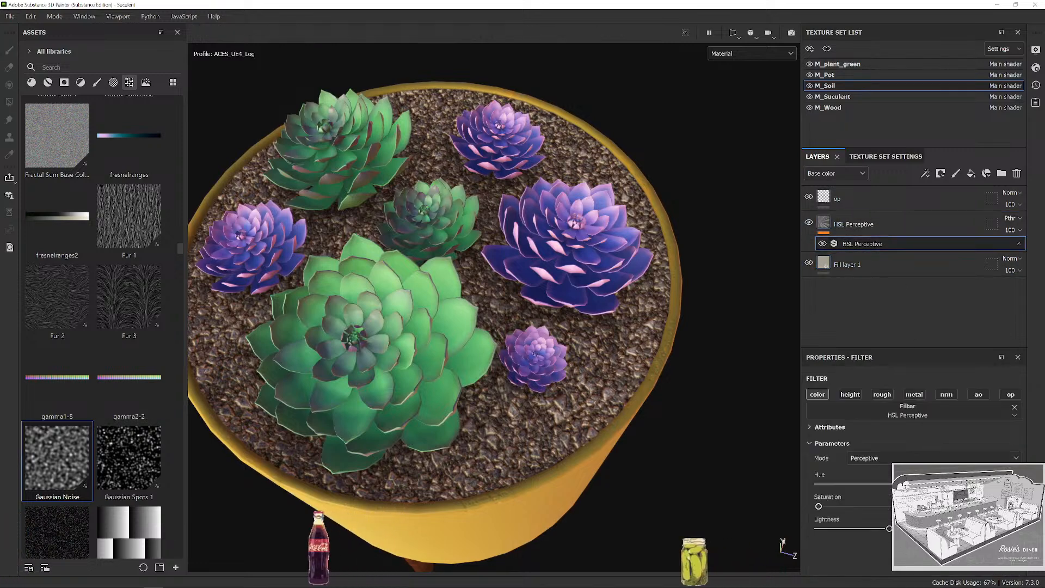
pyautogui.moveTo(819, 506); pyautogui.dragTo(750, 517)
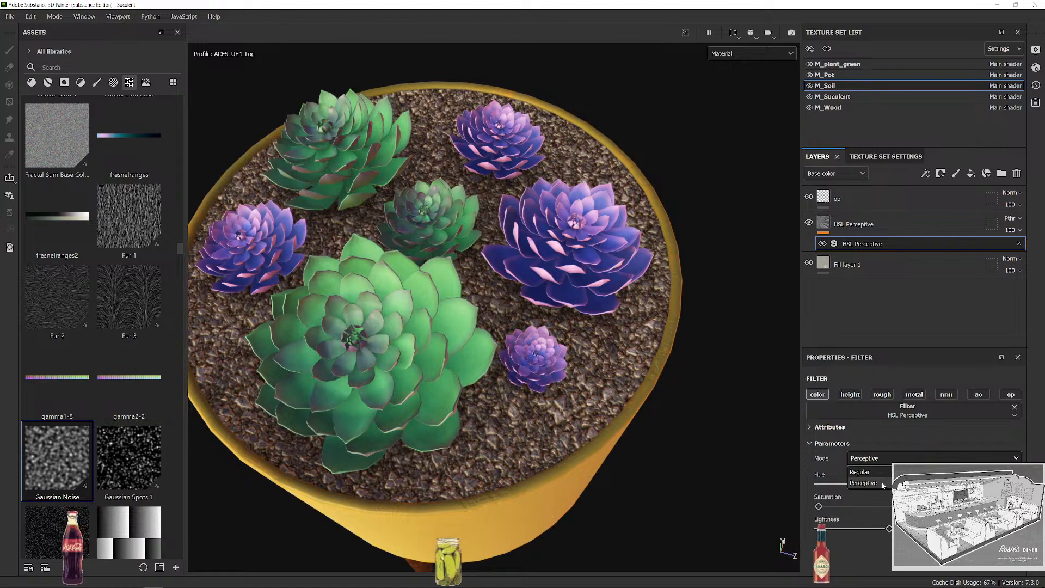
pyautogui.click(884, 458)
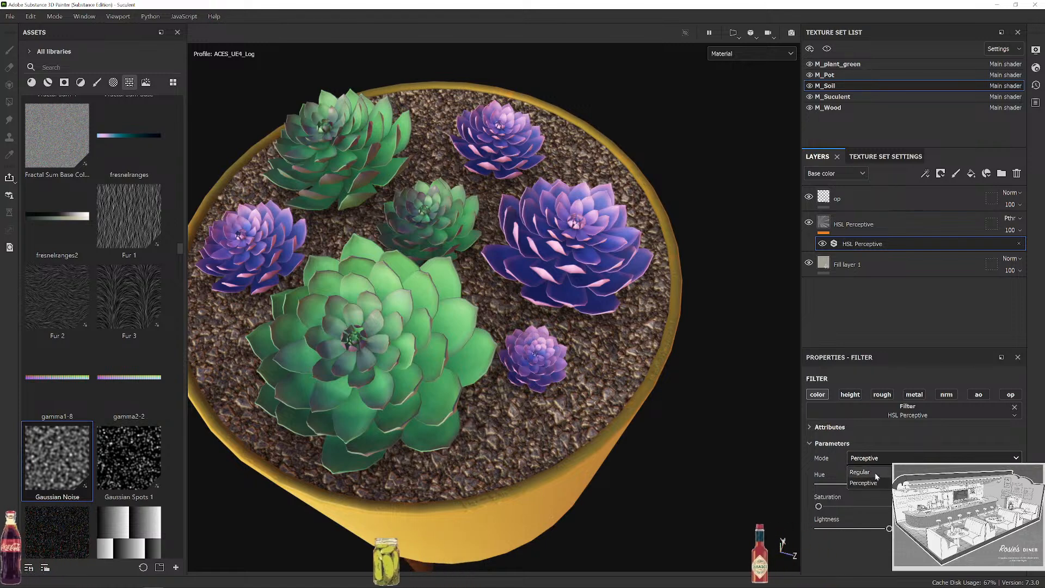
pyautogui.click(860, 472)
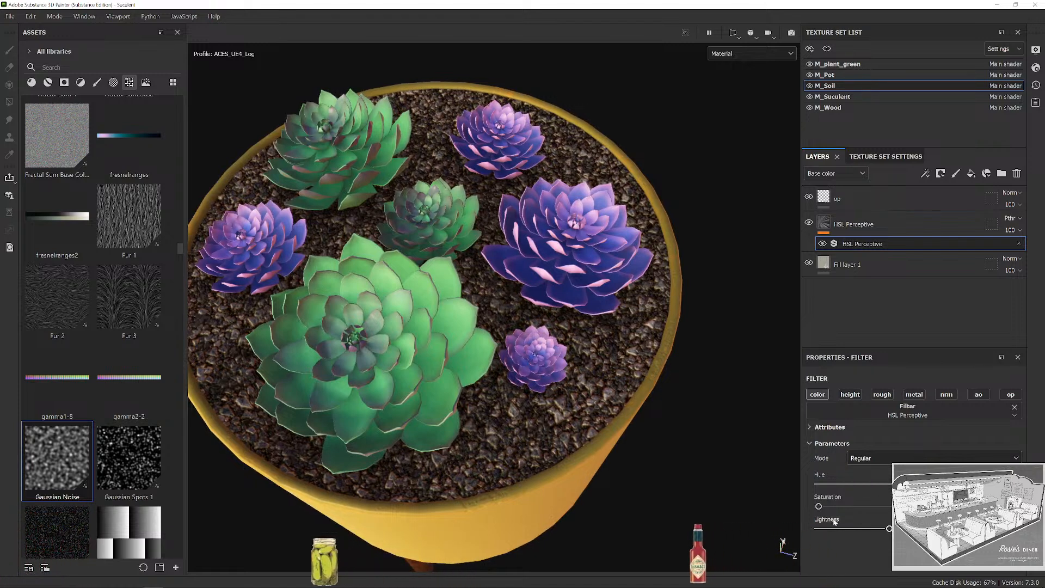
# Lower the Hue of M_Soil's HSL Perceptive filter to its minimum and check the soil color.
pyautogui.moveTo(690, 394)
pyautogui.keyDown('alt'); pyautogui.mouseDown(button='right')
pyautogui.moveTo(666, 387)
pyautogui.moveTo(706, 402)
pyautogui.mouseUp(button='right'); pyautogui.keyUp('alt')
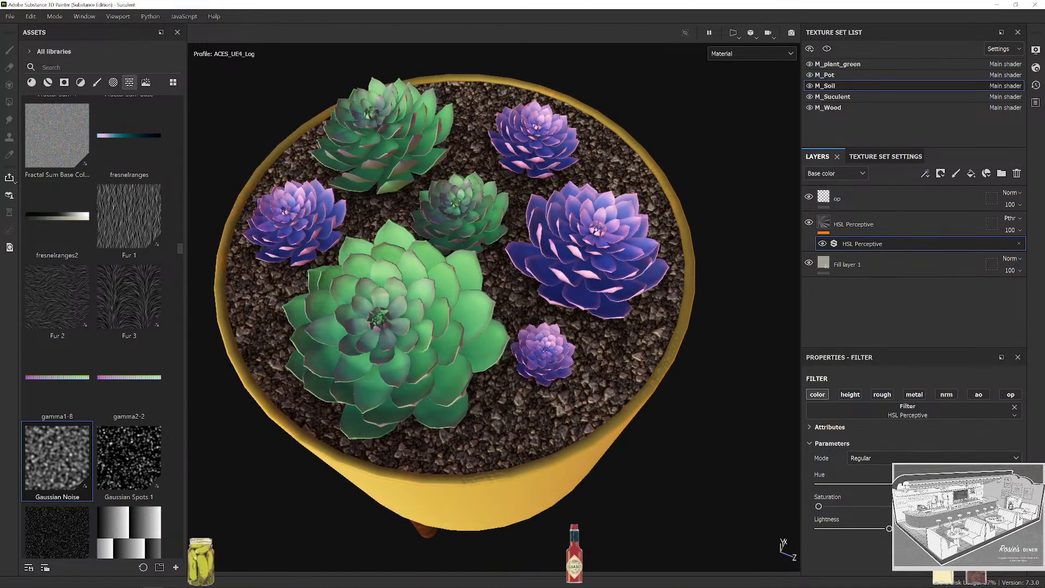
pyautogui.moveTo(889, 484); pyautogui.dragTo(748, 482)
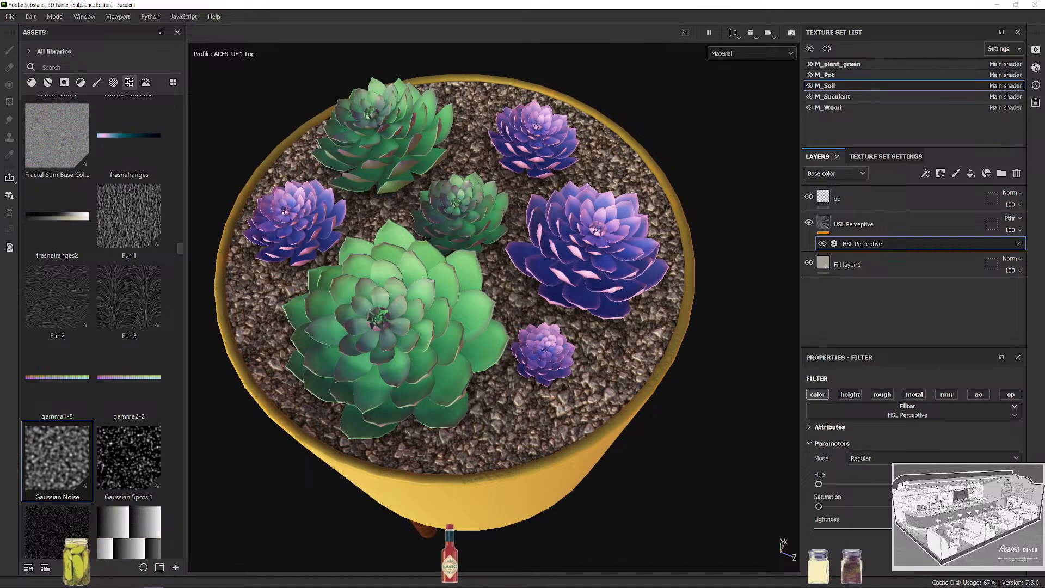
pyautogui.keyDown('alt'); pyautogui.moveTo(642, 348); pyautogui.dragTo(468, 336); pyautogui.keyUp('alt')
pyautogui.scroll(3, 616, 299)
# Compare the planter with the Google Images results for succulents in Chrome, and return to Substance 3D Painter.
pyautogui.press('super')
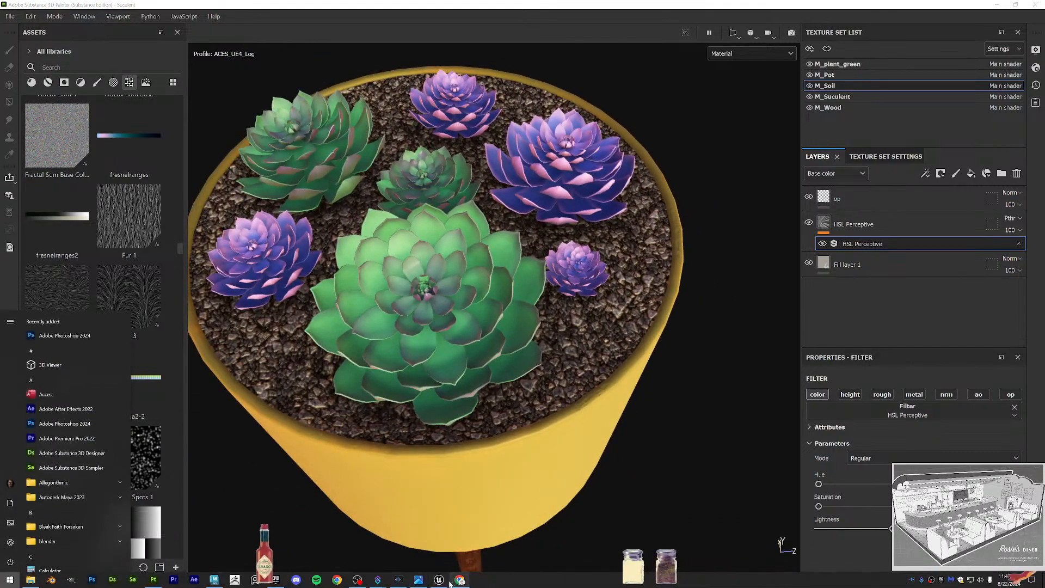
pyautogui.click(455, 576)
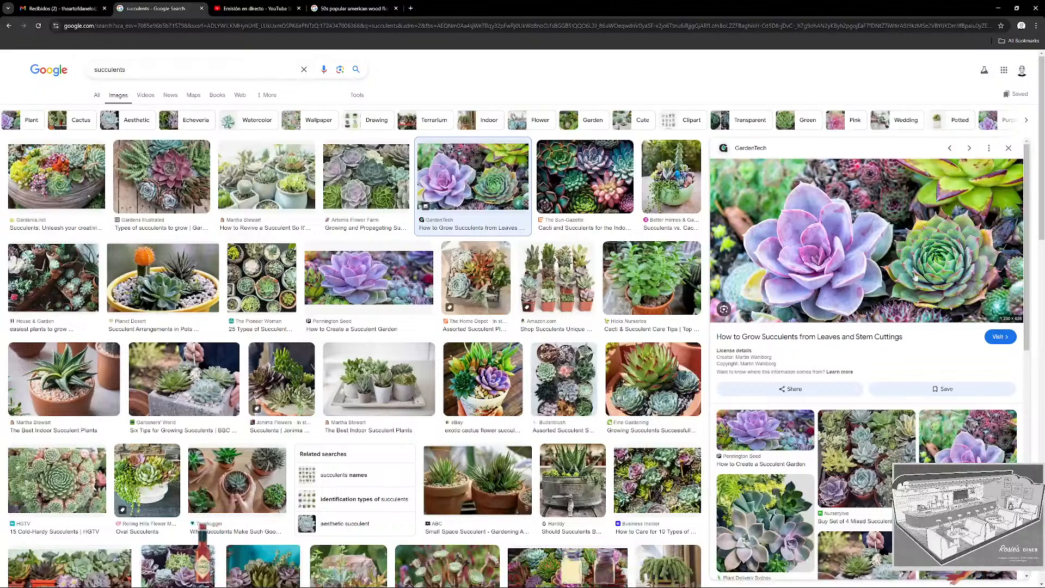
pyautogui.click(999, 9)
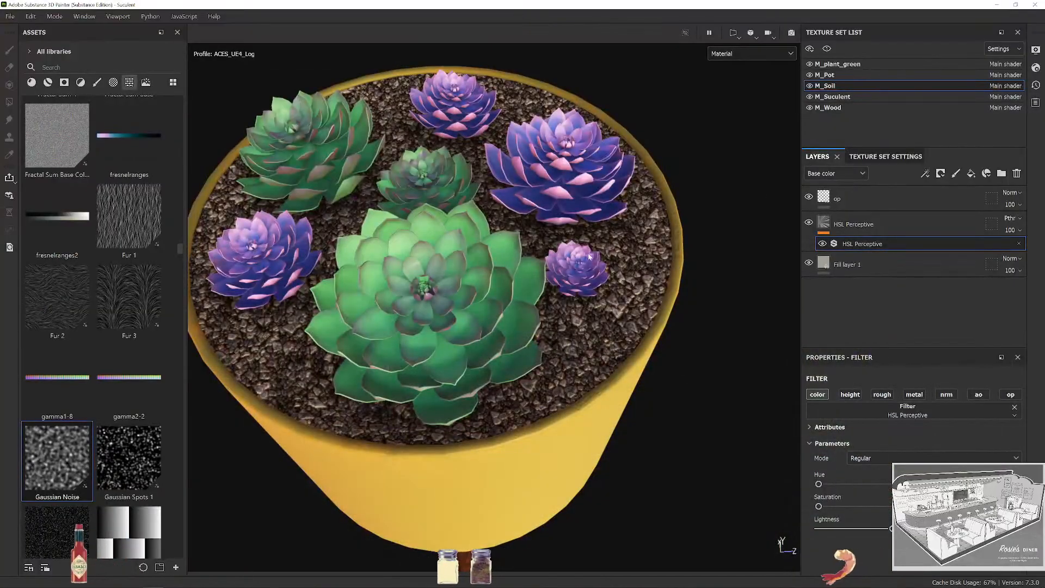
# Check M_Soil's texture set settings and open the fill properties of its Fill layer 1.
pyautogui.click(880, 157)
pyautogui.click(816, 158)
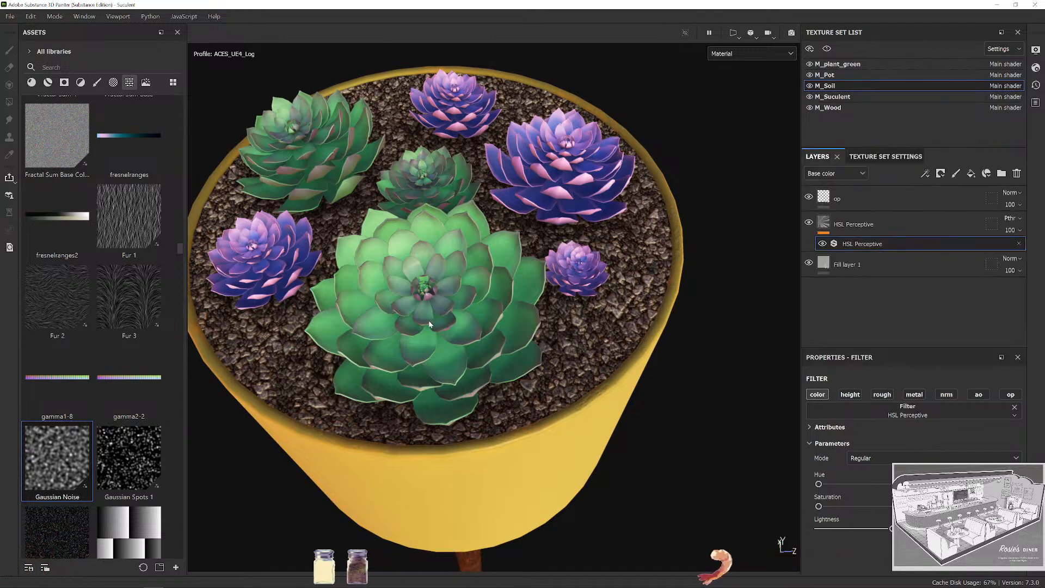
pyautogui.click(878, 267)
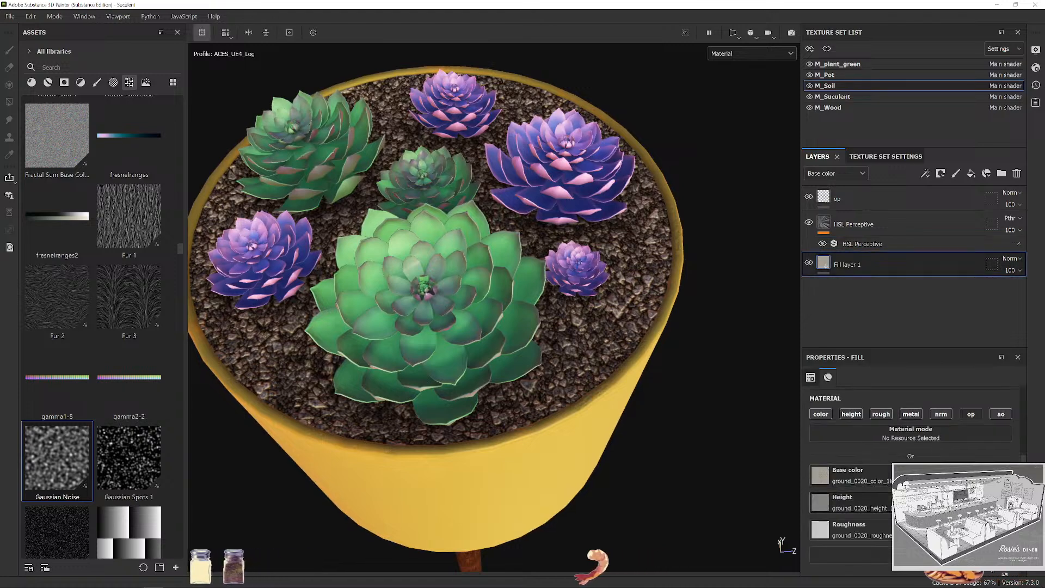
# Select Fill layer 1 in the M_plant_green texture set and save the project.
pyautogui.click(850, 66)
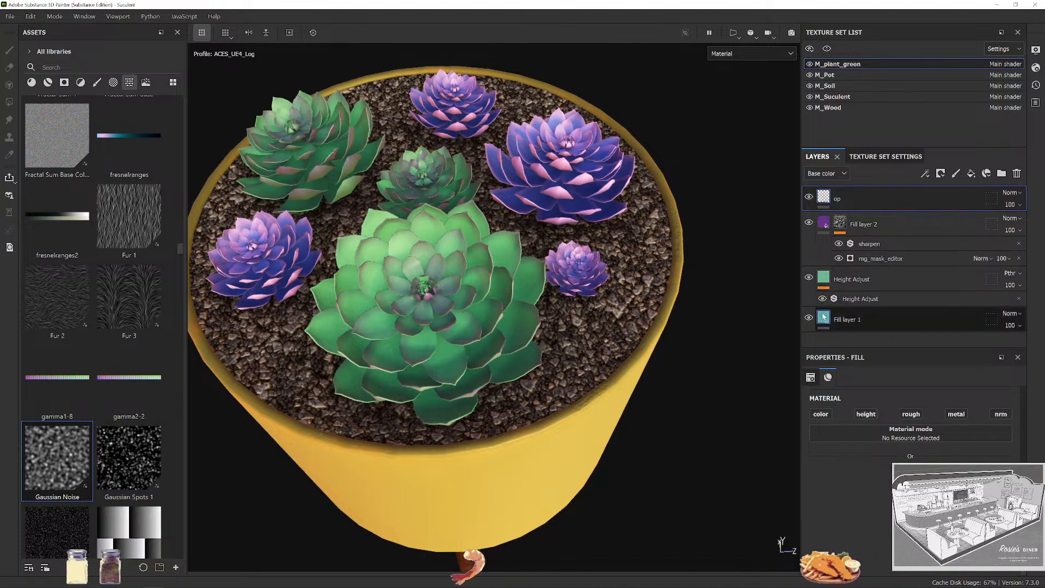
pyautogui.click(827, 320)
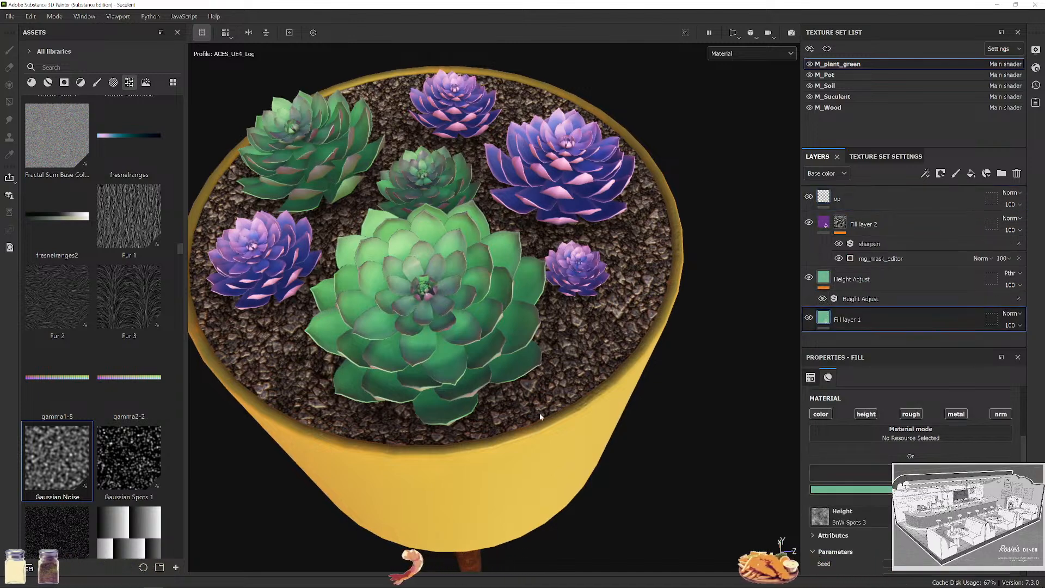
pyautogui.keyDown('alt'); pyautogui.moveTo(376, 301); pyautogui.dragTo(509, 327); pyautogui.keyUp('alt')
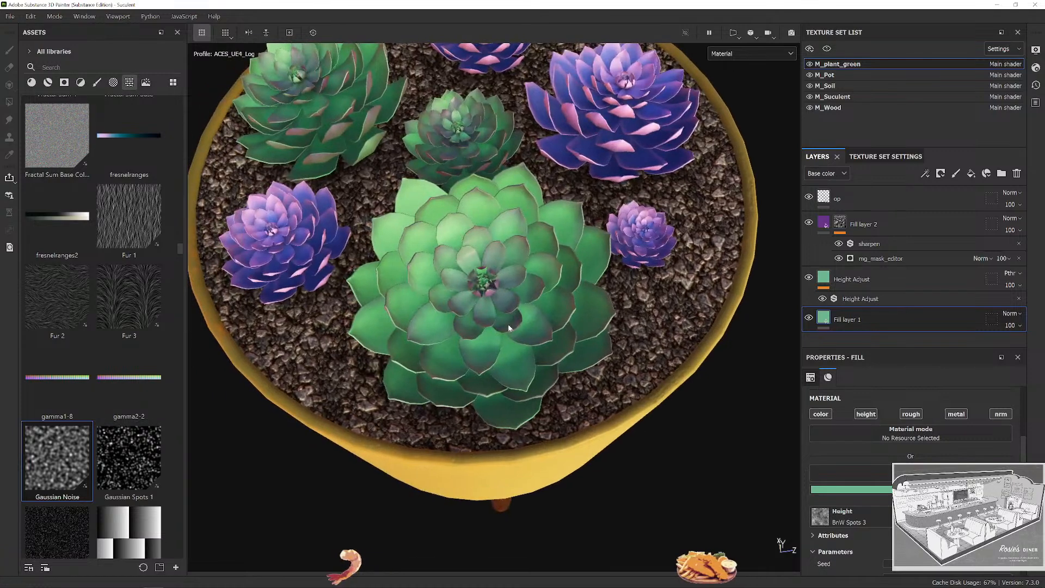
pyautogui.hotkey('ctrl', 's')
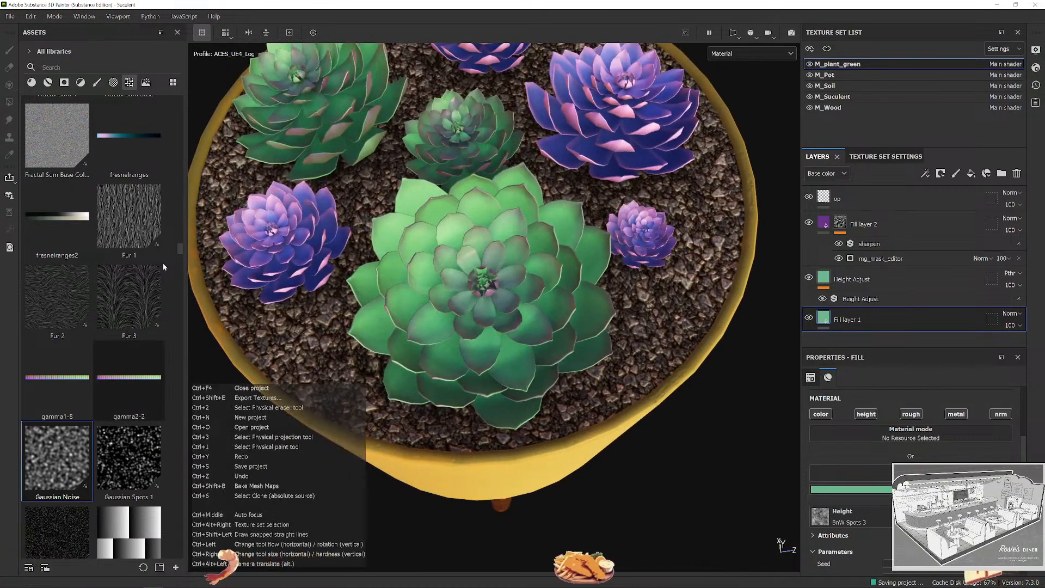
# Browse the texture assets through the gradient, grunge and hexagon patterns.
pyautogui.scroll(-5, 165, 265)
pyautogui.scroll(-6, 166, 280)
pyautogui.scroll(6, 162, 286)
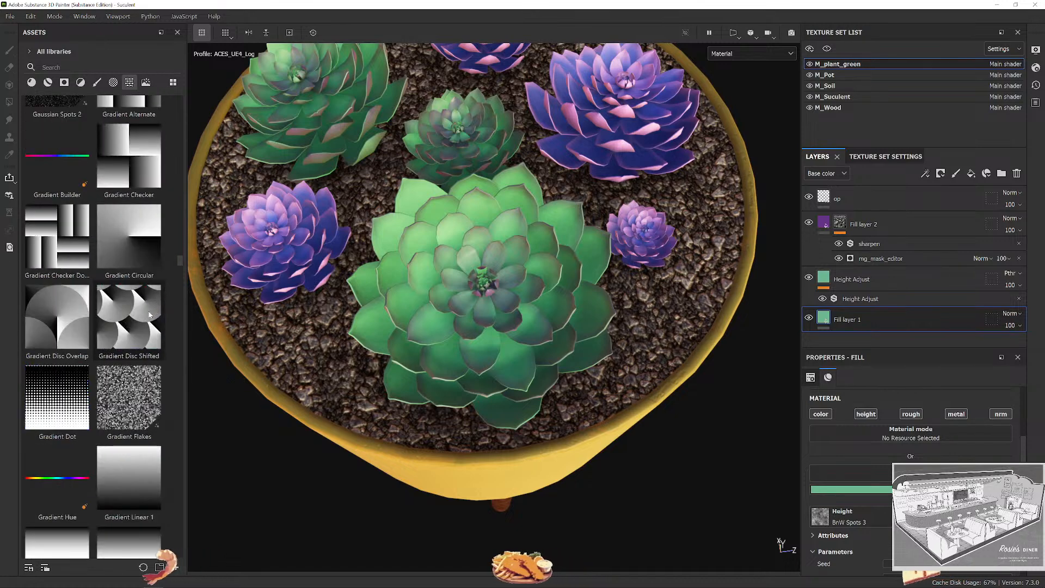
pyautogui.scroll(-6, 144, 319)
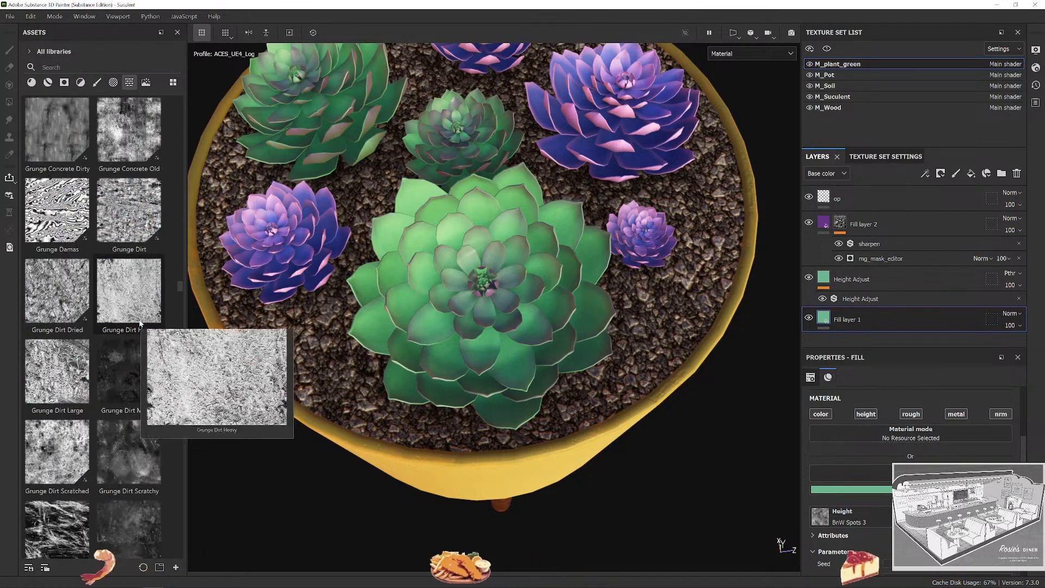
pyautogui.scroll(-2, 130, 343)
pyautogui.scroll(-15, 130, 348)
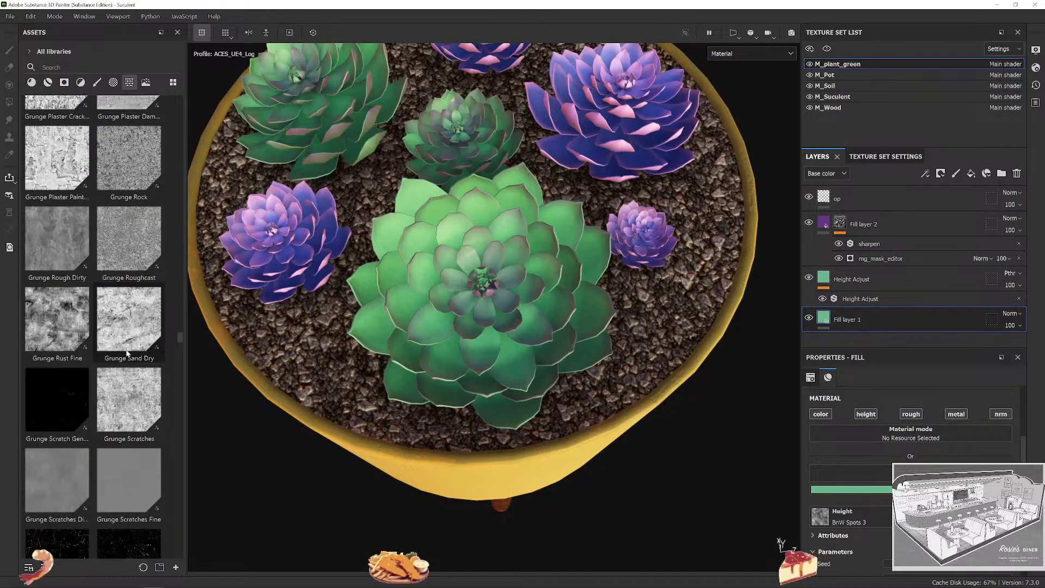
pyautogui.scroll(-20, 127, 353)
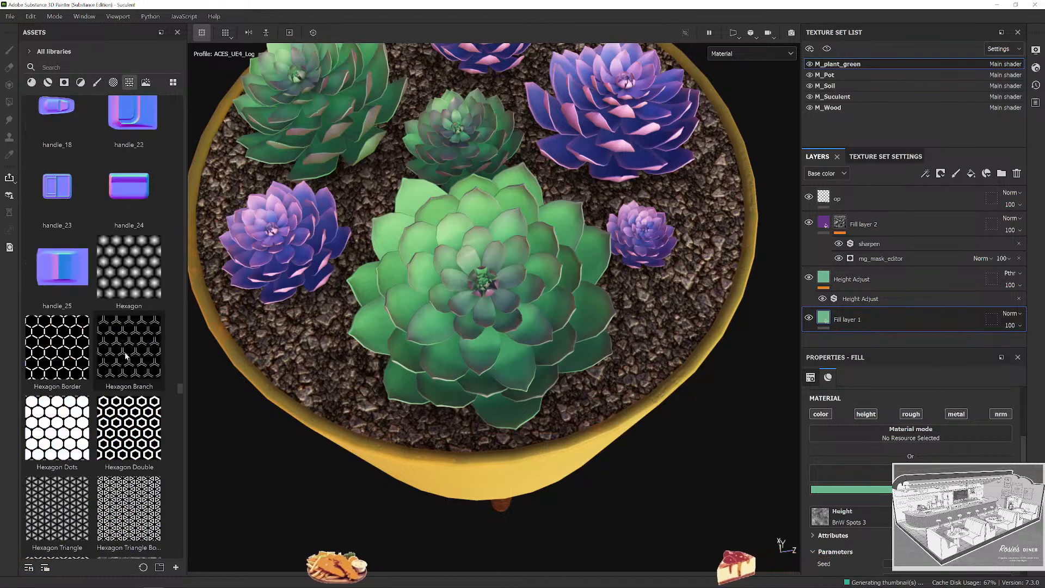
pyautogui.scroll(-5, 125, 356)
pyautogui.scroll(-4, 553, 299)
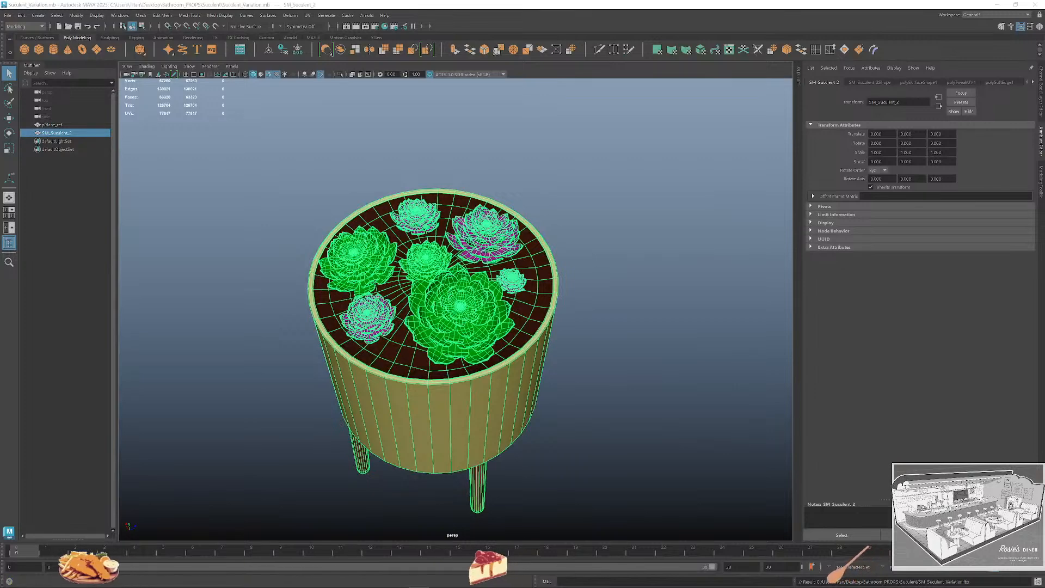
# Examine the SM_Suculent_2 planter mesh in Maya and leave it deselected in object mode.
pyautogui.click(601, 402)
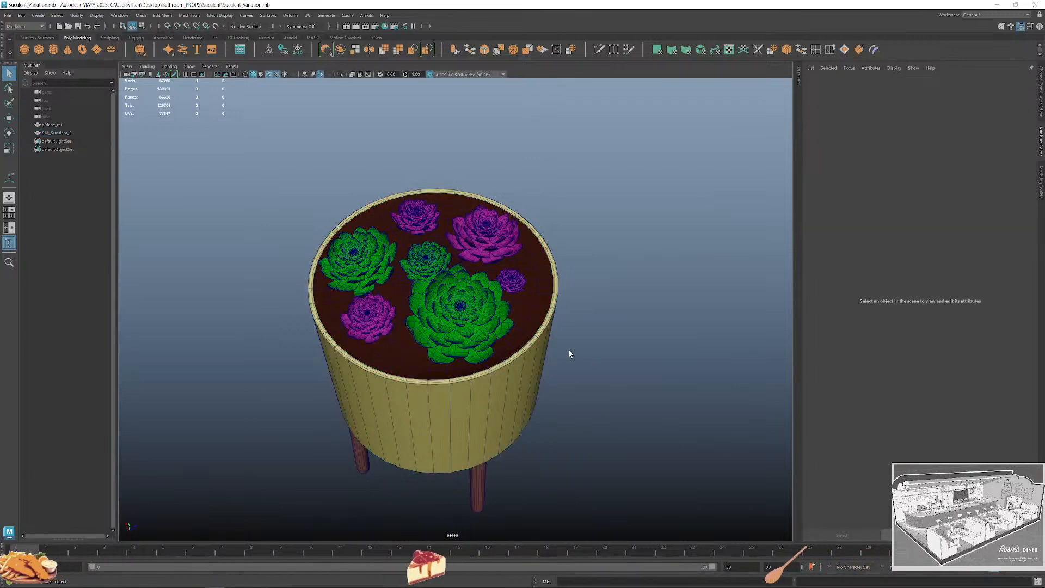
pyautogui.click(541, 343)
pyautogui.moveTo(478, 321); pyautogui.dragTo(491, 344, button='right')
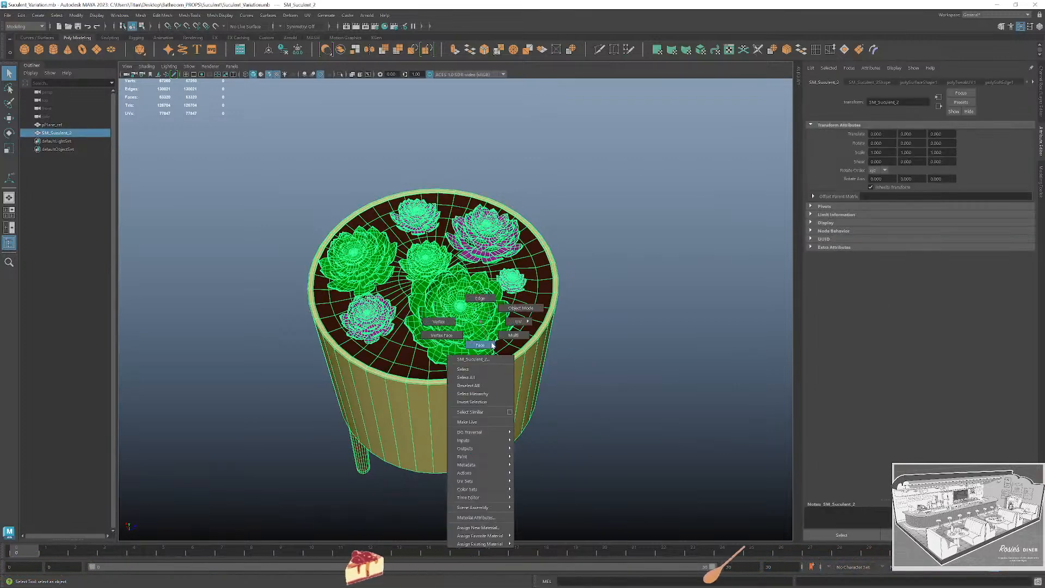
pyautogui.moveTo(525, 310); pyautogui.dragTo(527, 310, button='right')
pyautogui.click(625, 309)
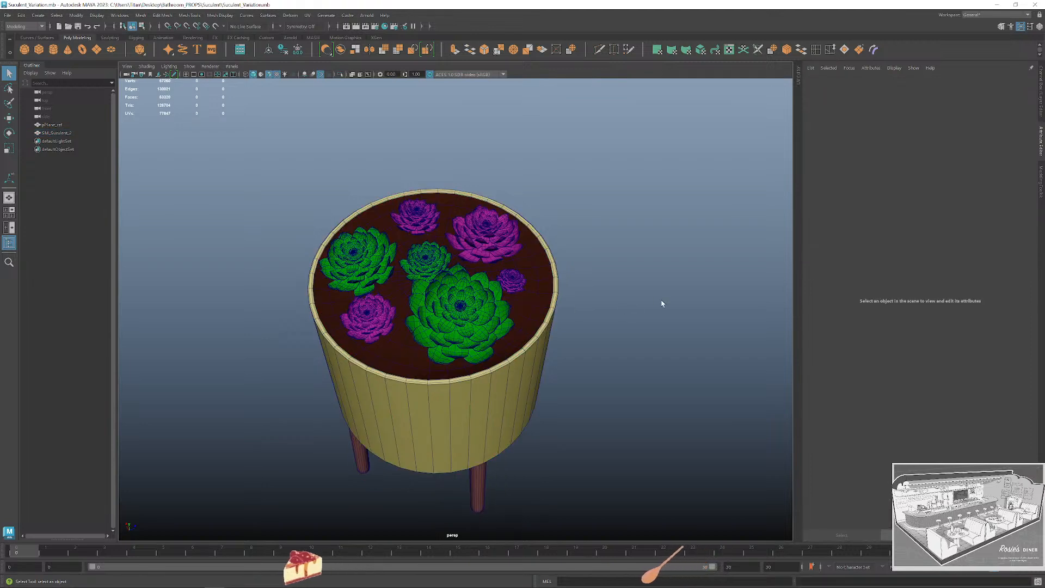
pyautogui.keyDown('alt'); pyautogui.moveTo(661, 299); pyautogui.dragTo(678, 285); pyautogui.keyUp('alt')
# Minimize Maya and open the parent Bathroom_PROPS folder in File Explorer.
pyautogui.click(997, 4)
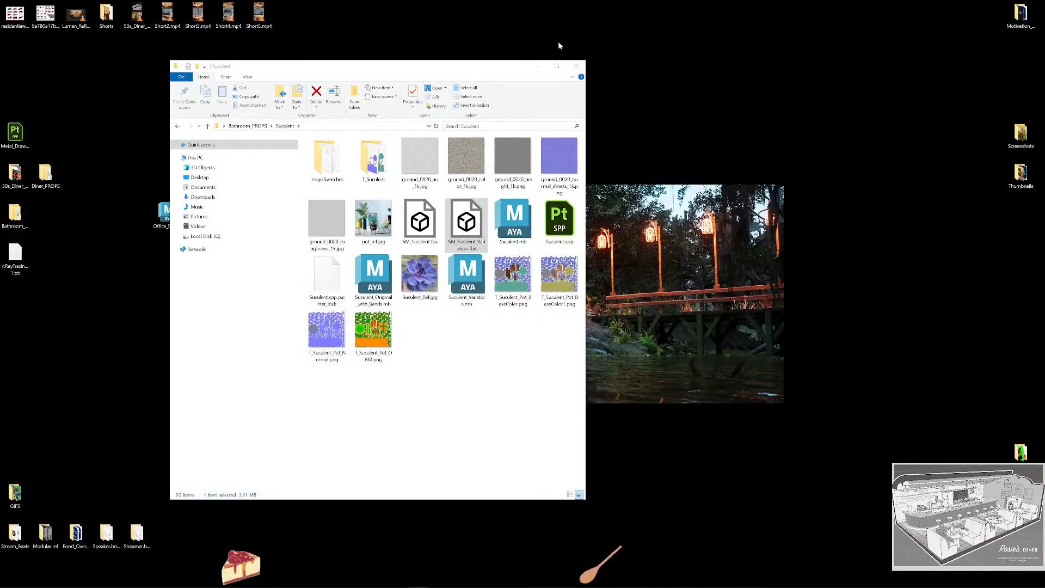
pyautogui.click(436, 358)
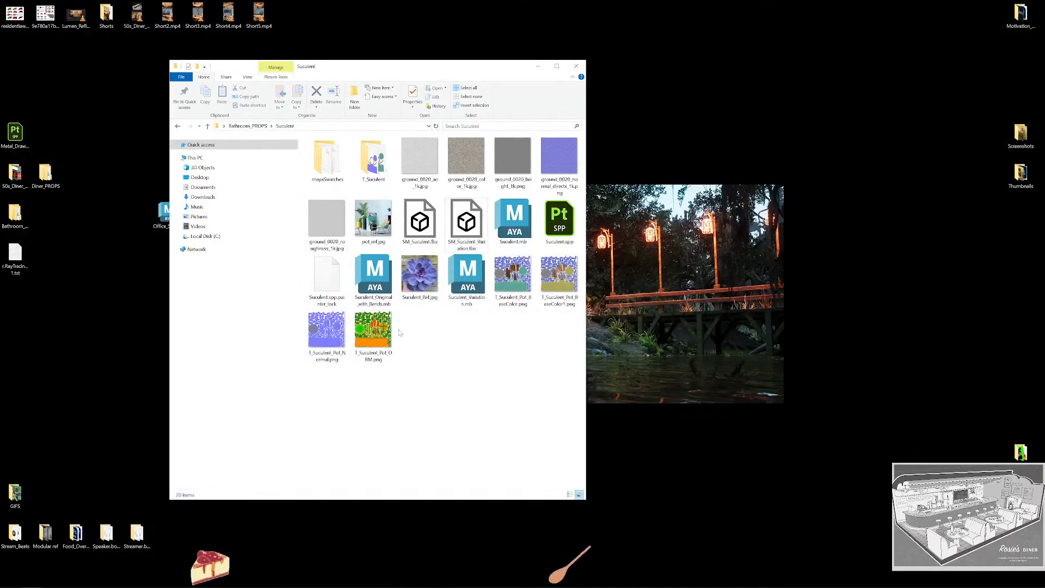
pyautogui.click(179, 127)
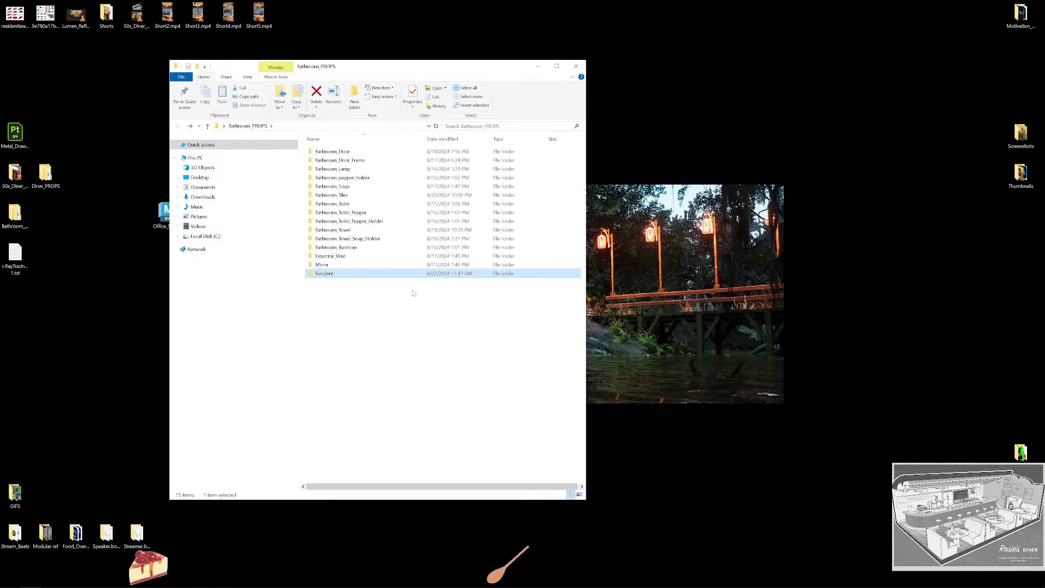
# Go back into the Suculent project folder in File Explorer.
pyautogui.click(190, 126)
pyautogui.moveTo(368, 585)
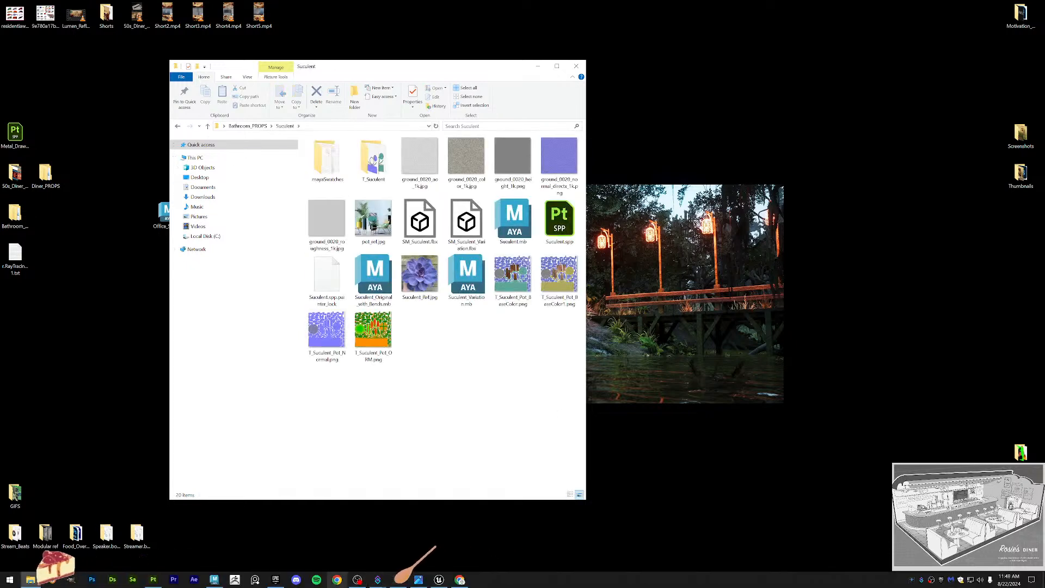
pyautogui.moveTo(34, 582)
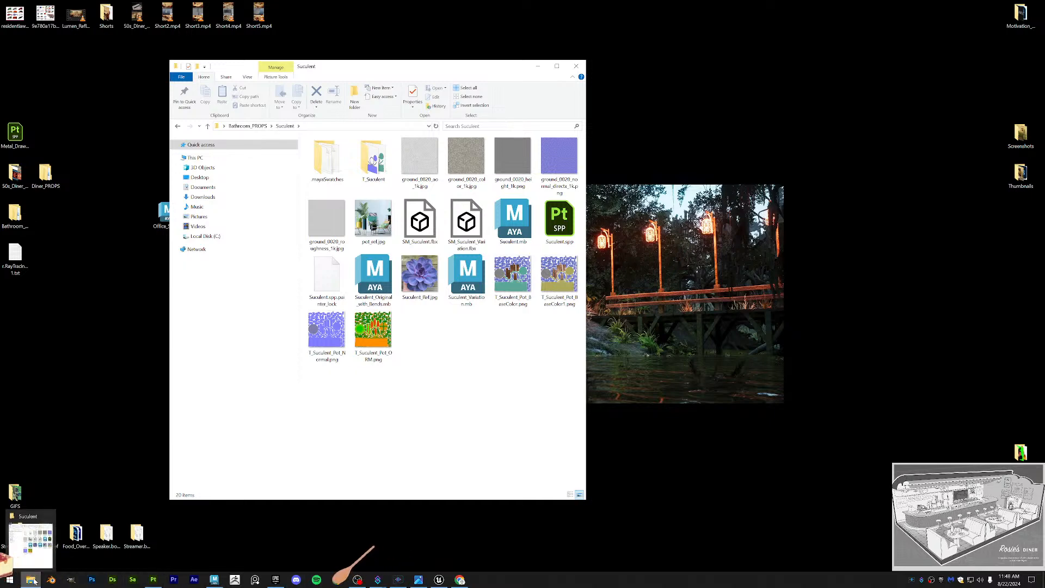
# Switch to Chrome, open the GardenTech succulent image's link in a new tab and return to the succulents image results.
pyautogui.click(460, 579)
pyautogui.rightClick(920, 245)
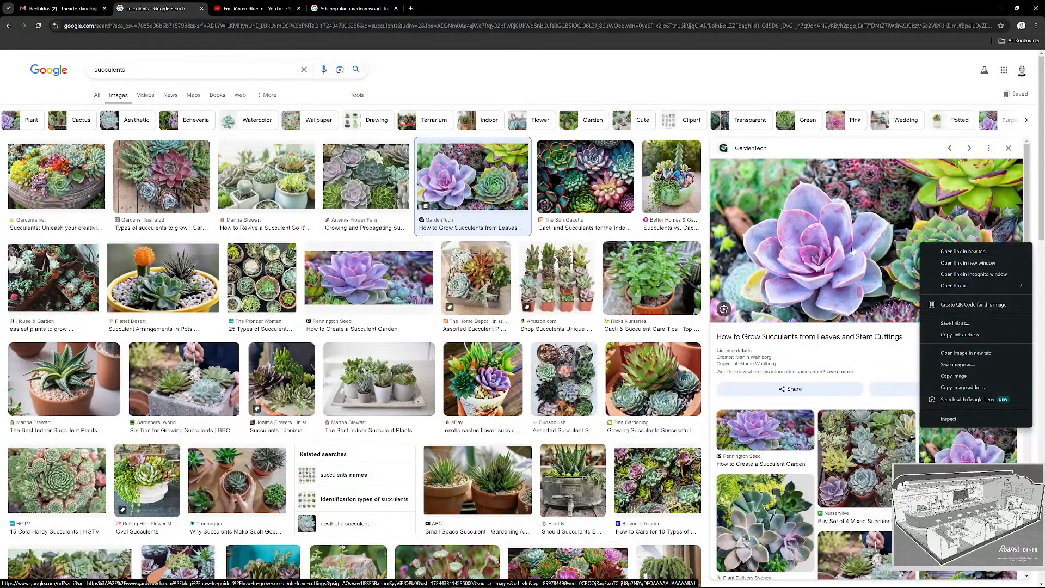
pyautogui.click(959, 251)
pyautogui.click(191, 4)
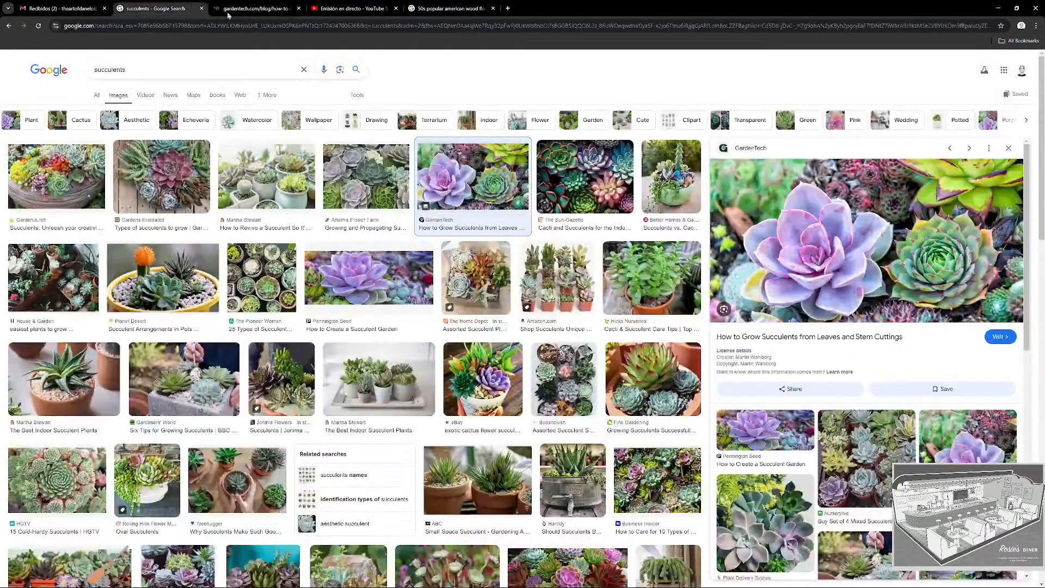
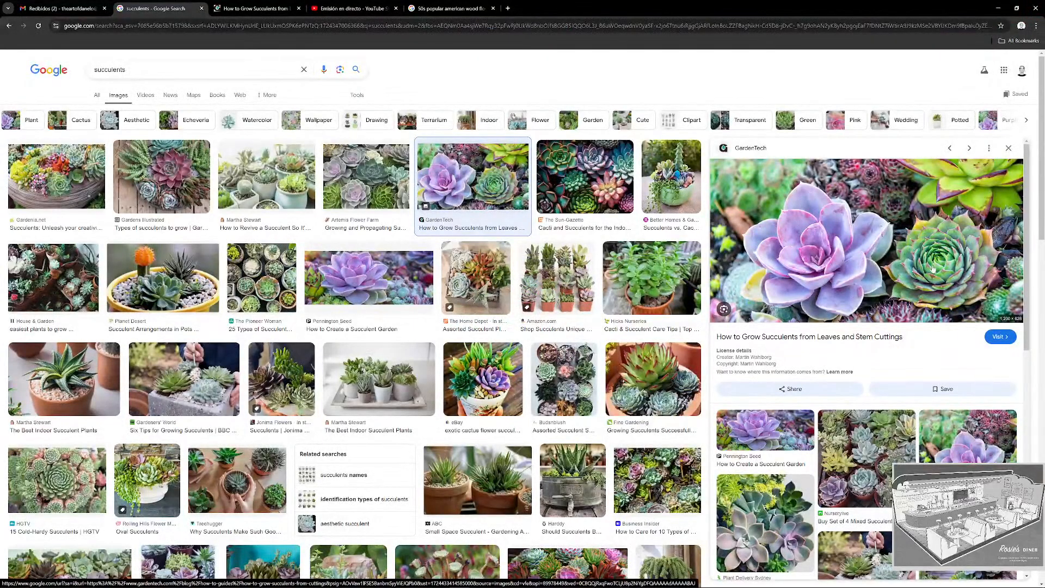
# Capture a screen snip of the green succulent rosette in the GardenTech photo and save it as a JPG on the Desktop.
pyautogui.press('super+shift+s')
pyautogui.moveTo(875, 198); pyautogui.dragTo(1013, 314)
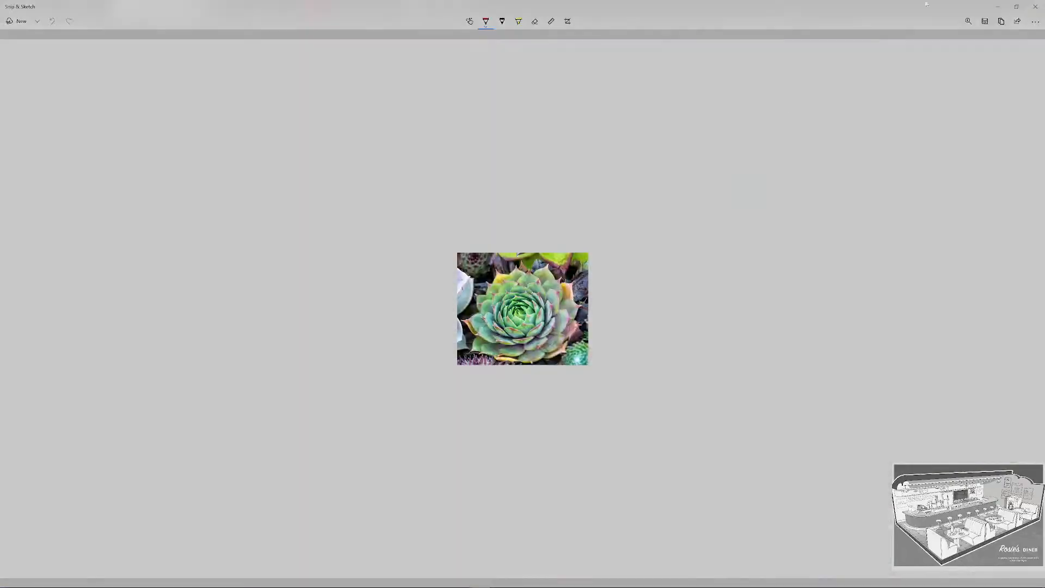
pyautogui.hotkey('ctrl', 's')
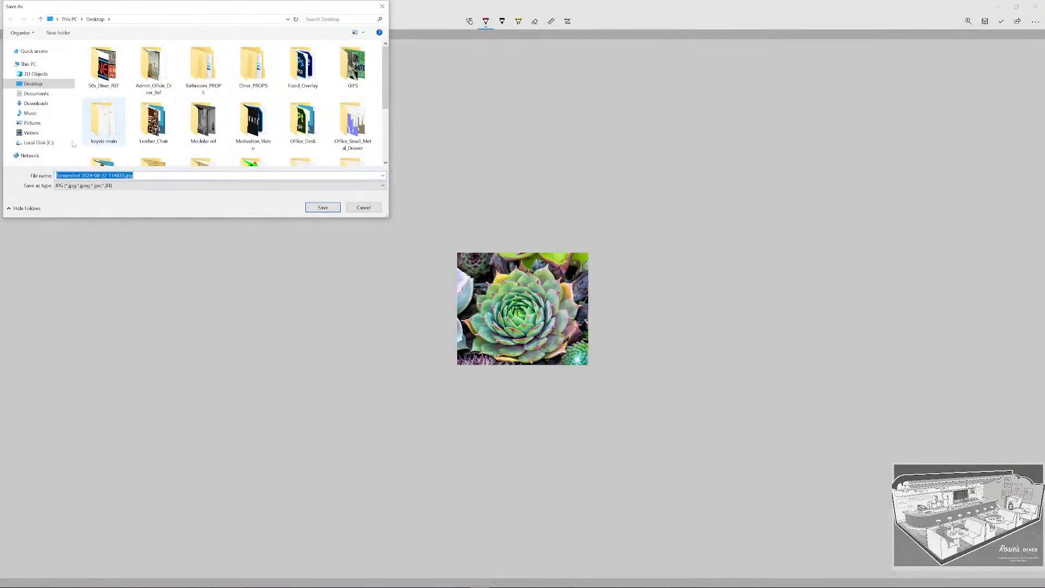
pyautogui.click(327, 210)
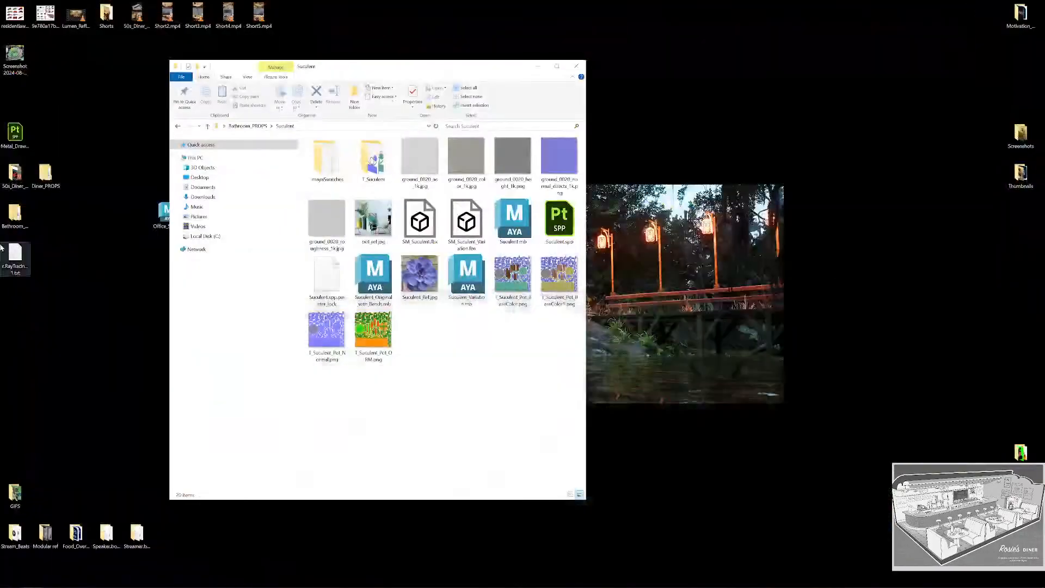
# Open the saved succulent screenshot from the desktop in Adobe Photoshop 2024 and minimize the File Explorer window.
pyautogui.rightClick(17, 68)
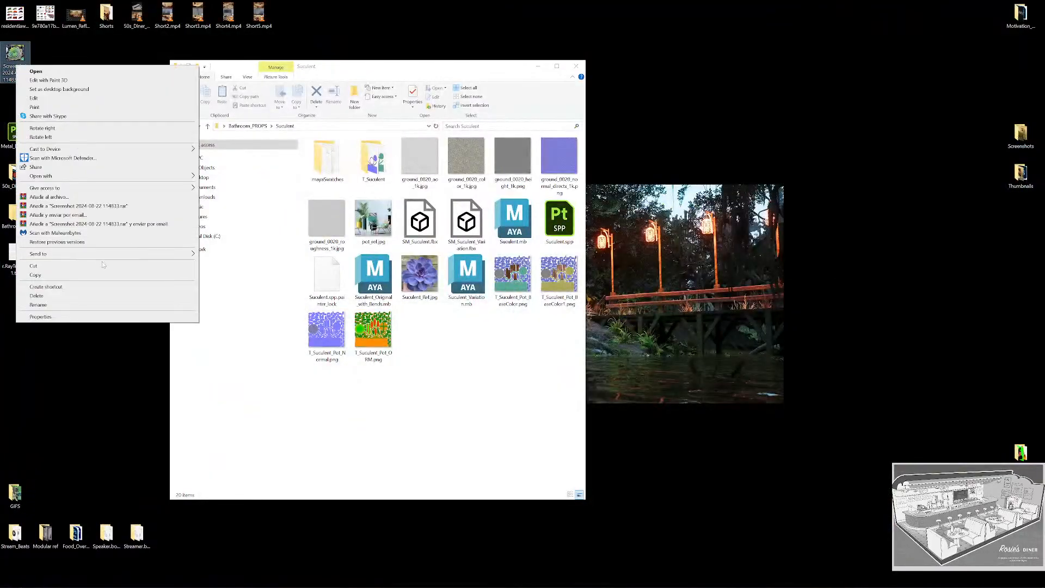
pyautogui.moveTo(109, 178)
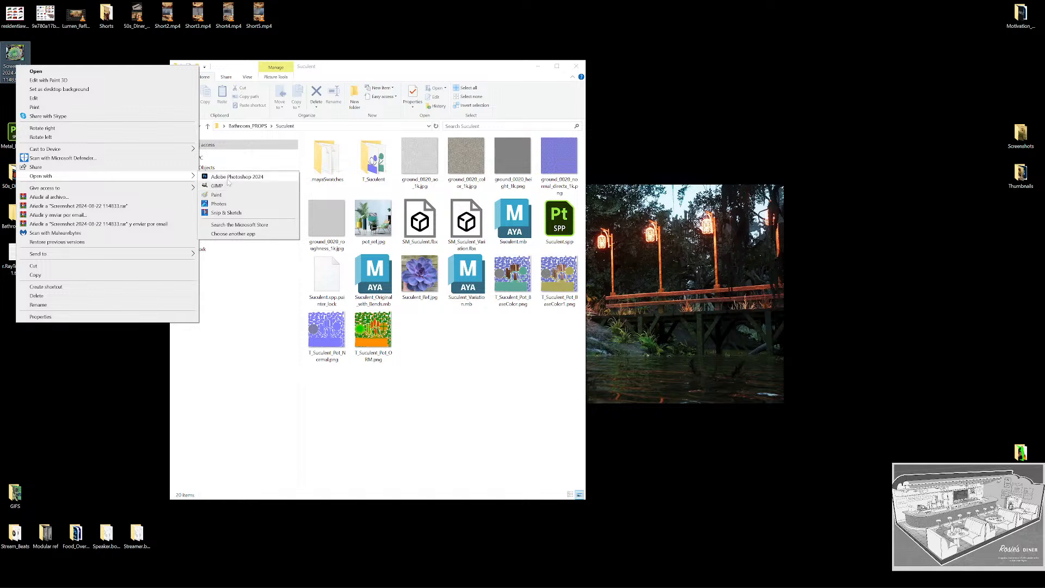
pyautogui.click(228, 179)
pyautogui.click(538, 67)
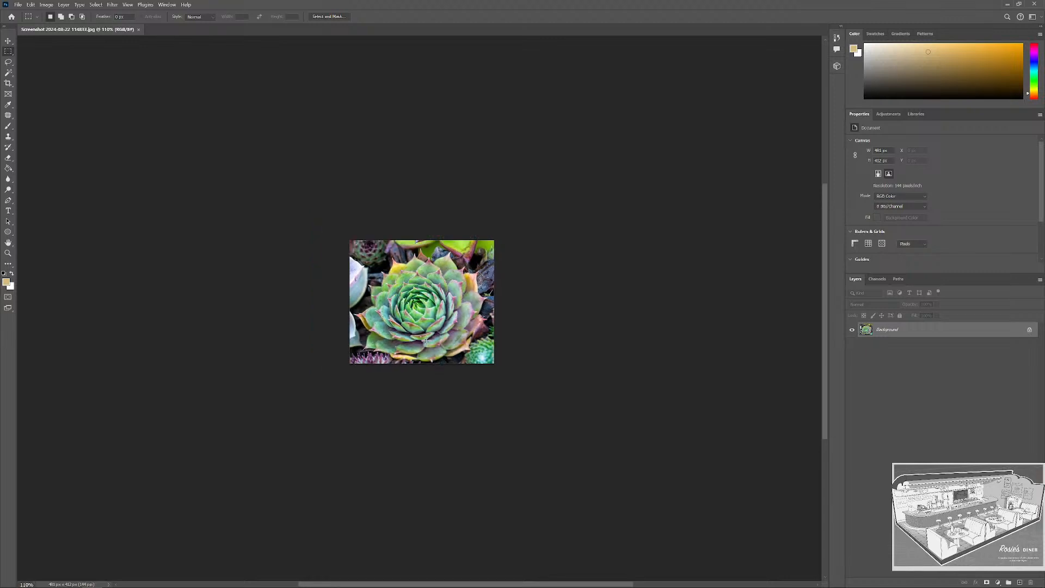
# Crop the succulent screenshot to a 1:1 square around the green rosette and fit the image in view.
pyautogui.press('c')
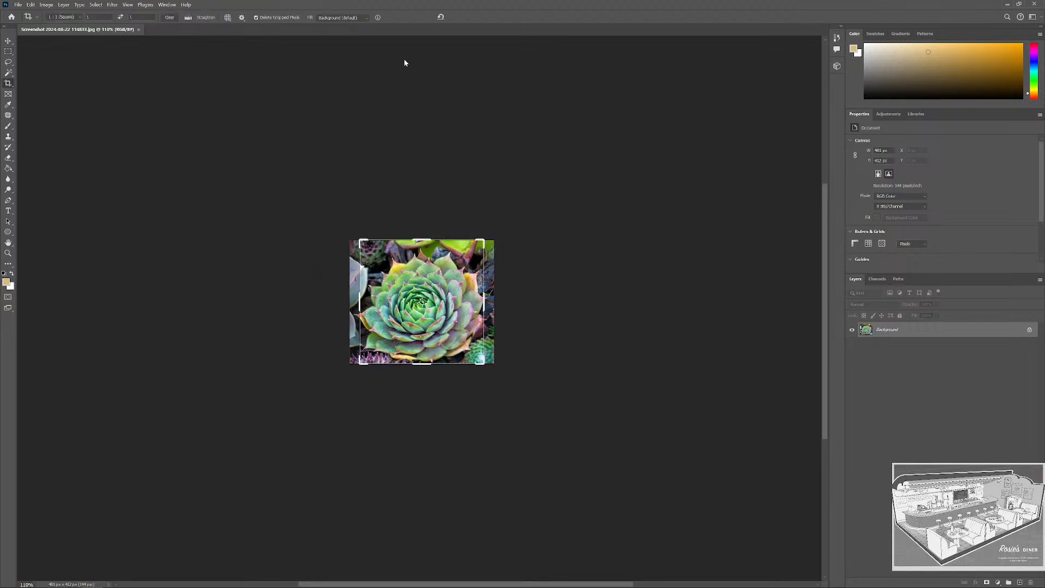
pyautogui.click(442, 305)
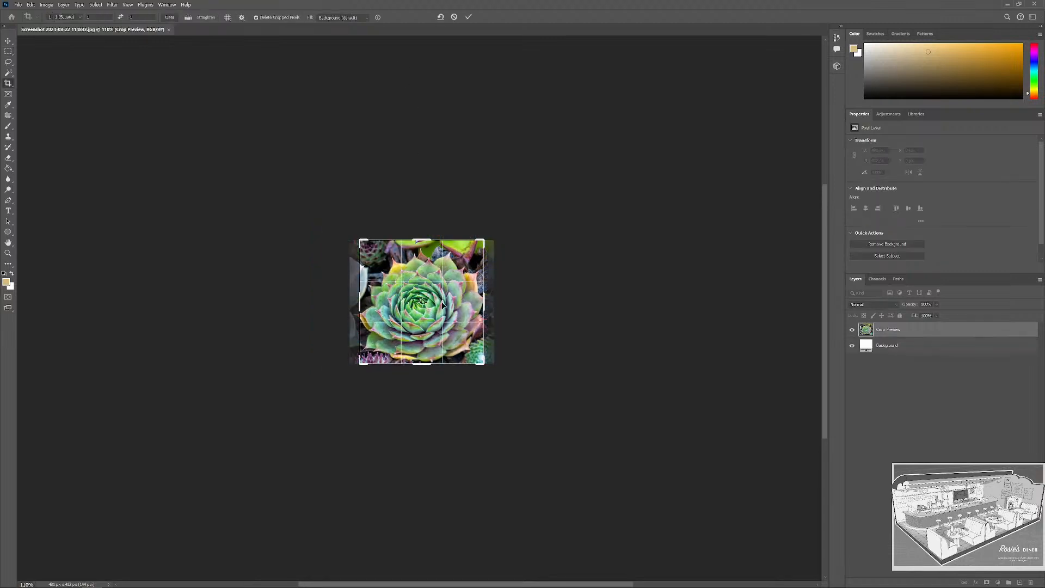
pyautogui.hotkey('alt', 'space')
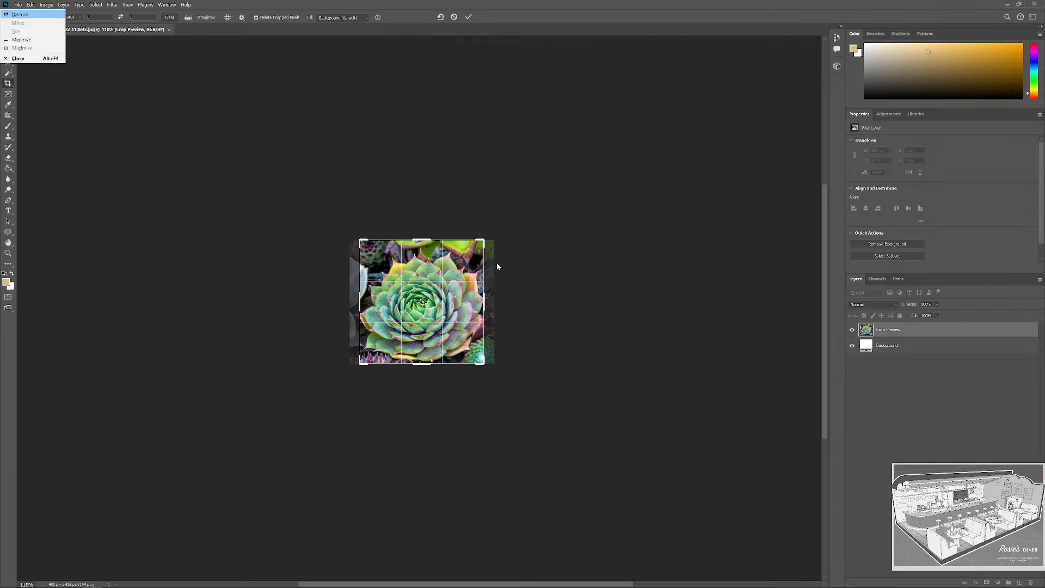
pyautogui.press('Escape')
pyautogui.click(469, 17)
pyautogui.hotkey('ctrl', '0')
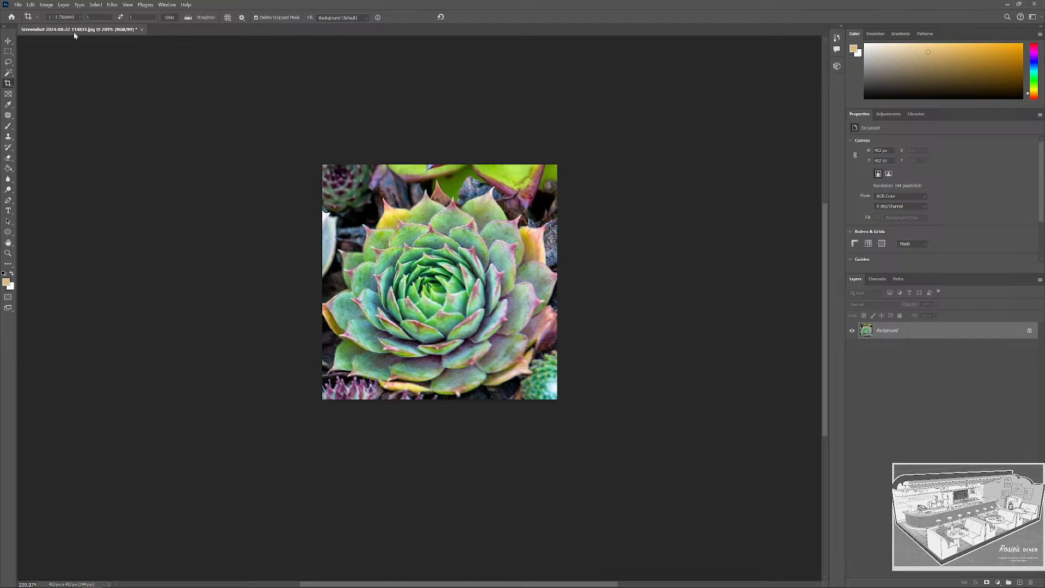
# Create a new white 1000 x 1000 px document at 72 ppi from the recent presets.
pyautogui.click(31, 5)
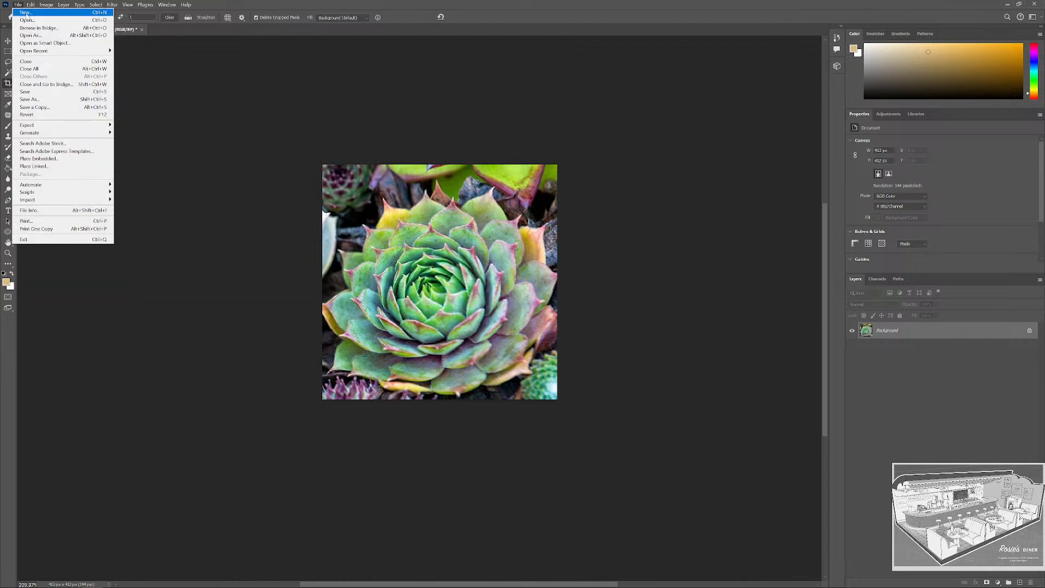
pyautogui.click(26, 12)
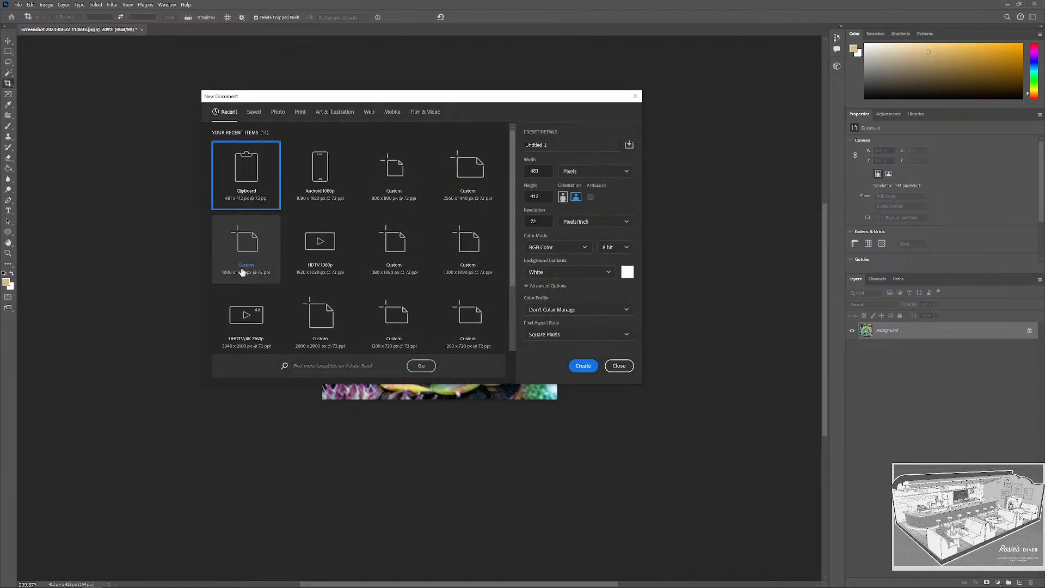
pyautogui.doubleClick(260, 244)
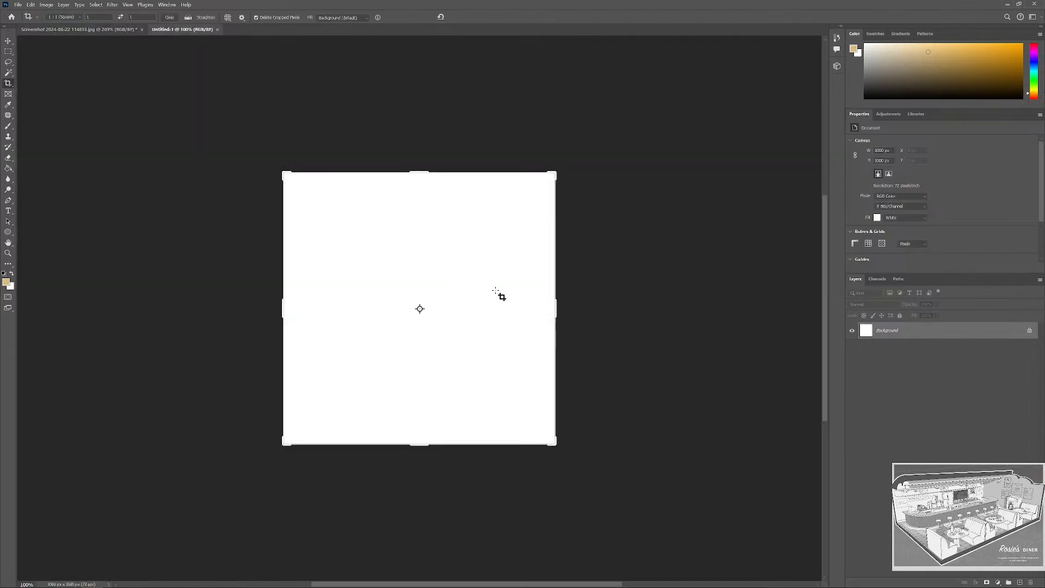
pyautogui.click(468, 17)
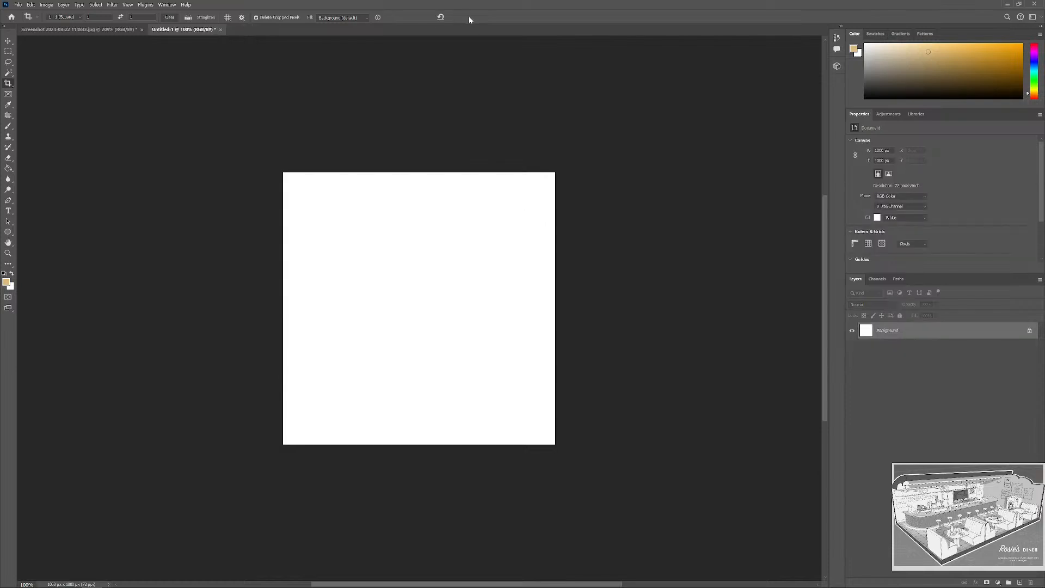
# Paste the copied succulent snip into the new square document and place it near the canvas centre.
pyautogui.click(113, 30)
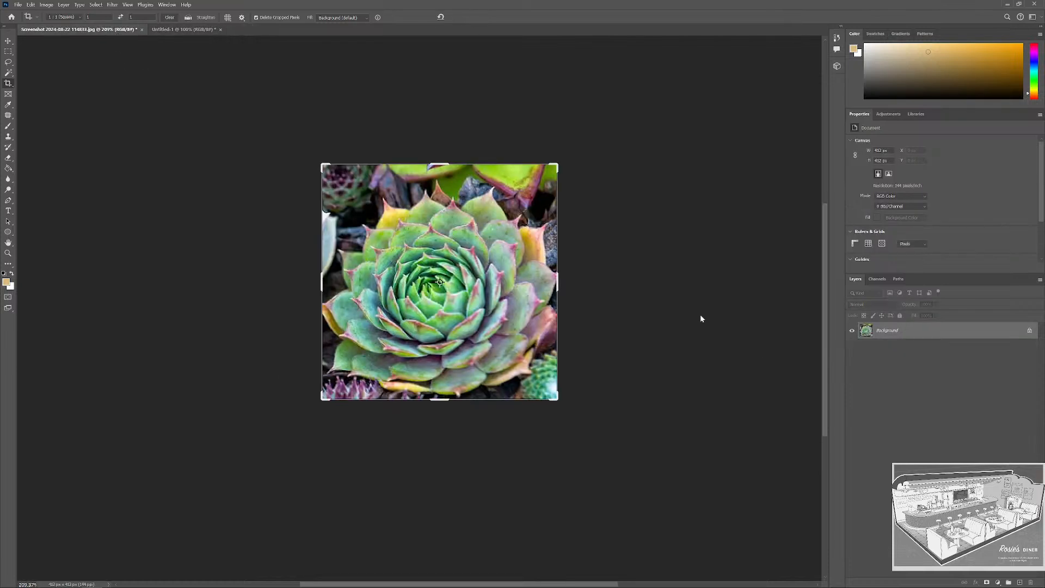
pyautogui.press('v')
pyautogui.click(192, 30)
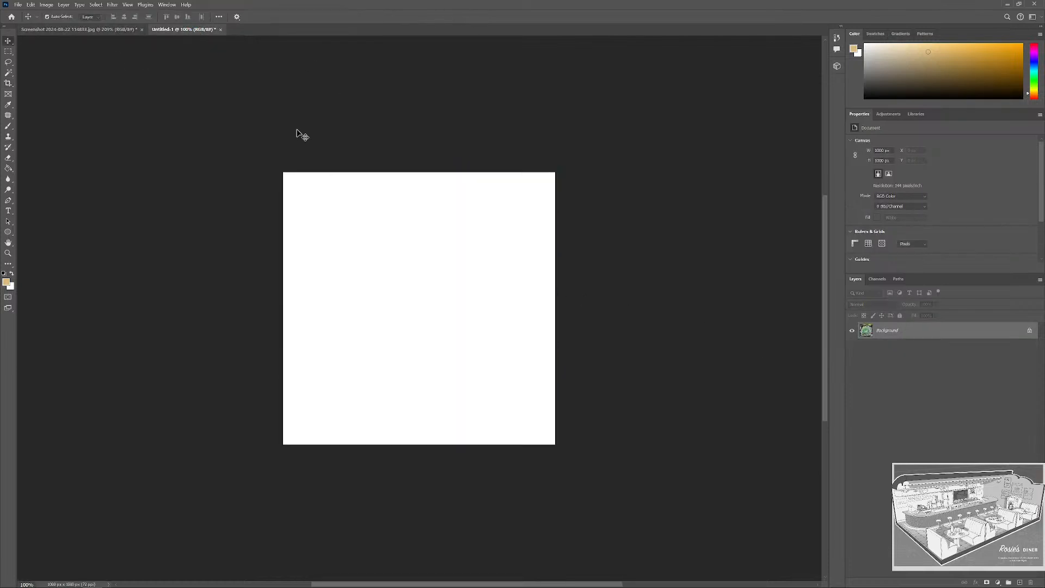
pyautogui.hotkey('ctrl', 'v')
pyautogui.moveTo(443, 310); pyautogui.dragTo(452, 310)
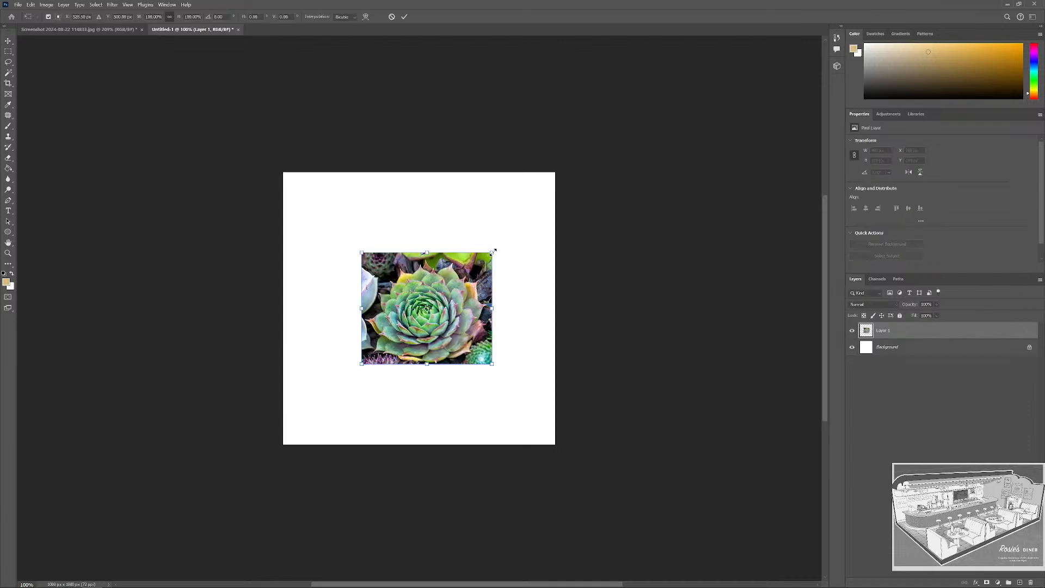
# Scale the pasted succulent image proportionally to about 434% so that it covers the whole canvas.
pyautogui.keyDown('alt'); pyautogui.keyDown('shift'); pyautogui.moveTo(492, 252); pyautogui.dragTo(592, 149); pyautogui.keyUp('shift'); pyautogui.keyUp('alt')
pyautogui.hotkey('ctrl', 'z')
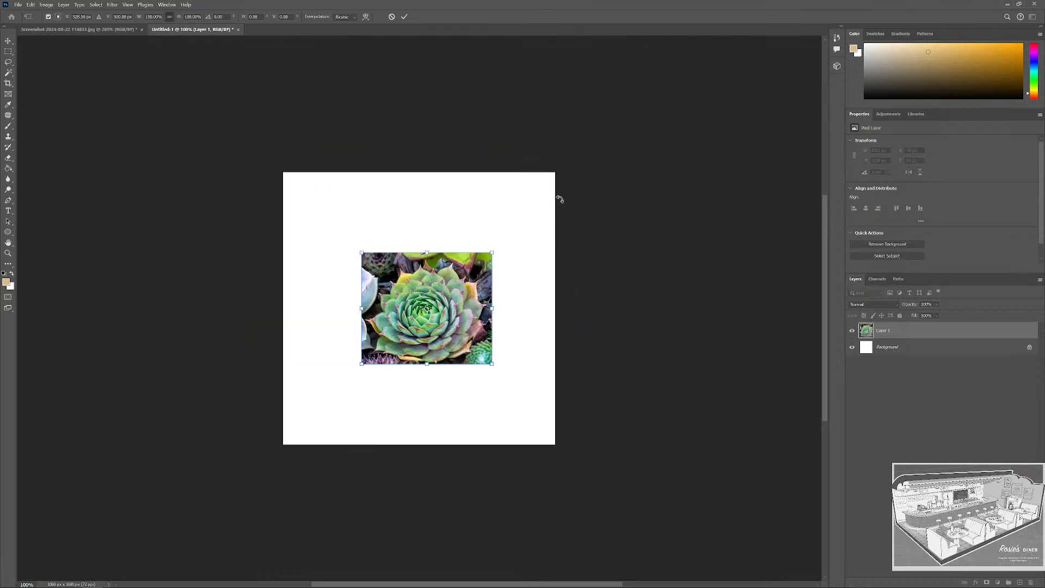
pyautogui.keyDown('alt'); pyautogui.keyDown('shift'); pyautogui.moveTo(490, 252); pyautogui.dragTo(627, 138); pyautogui.keyUp('shift'); pyautogui.keyUp('alt')
pyautogui.moveTo(508, 281); pyautogui.dragTo(499, 263)
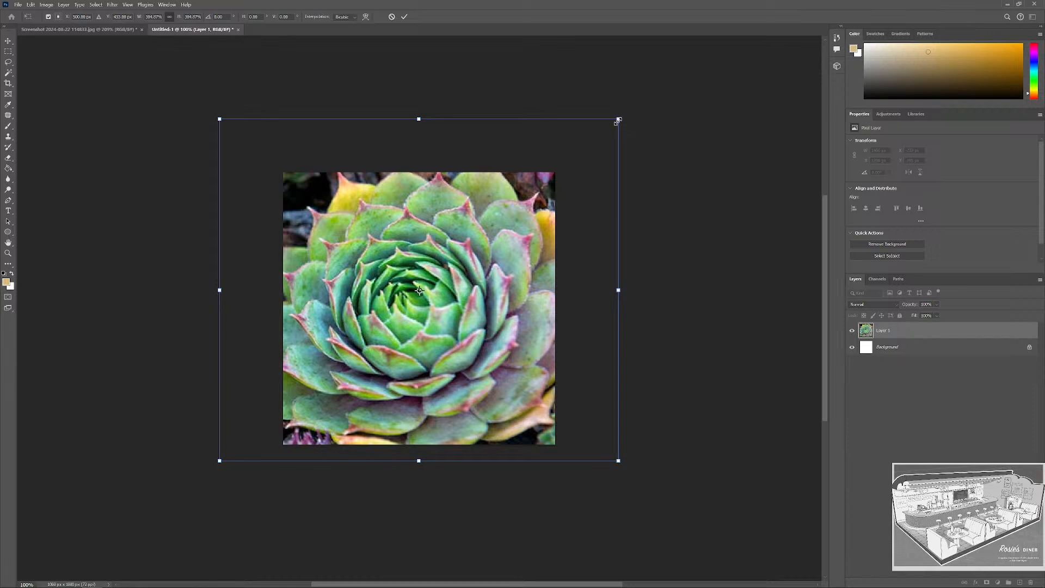
pyautogui.keyDown('alt'); pyautogui.keyDown('shift'); pyautogui.moveTo(616, 121); pyautogui.dragTo(702, 48); pyautogui.keyUp('shift'); pyautogui.keyUp('alt')
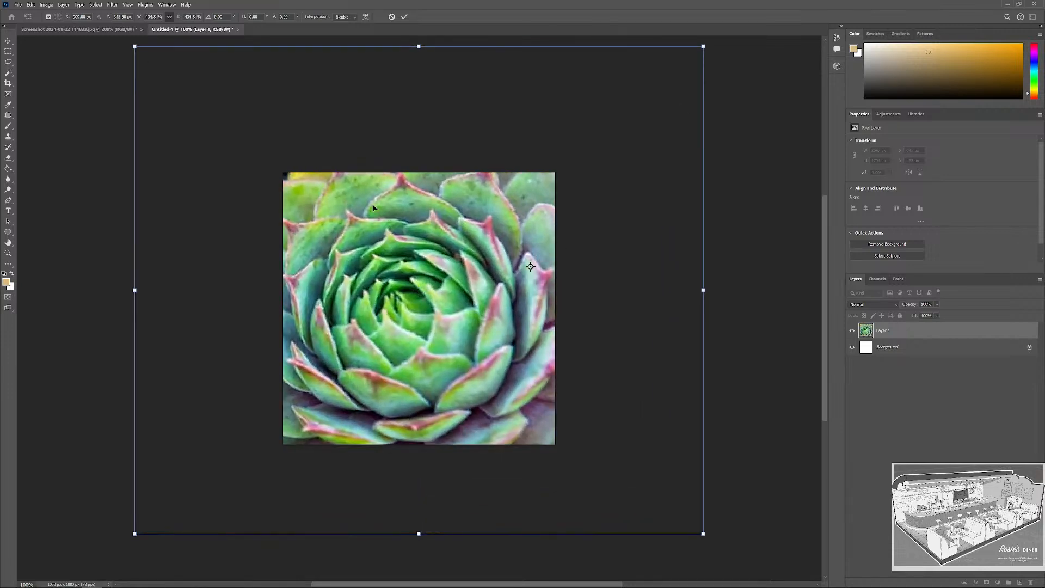
# Shift the enlarged succulent so its rosette fills the canvas, apply the transform and fine-tune the layer's position.
pyautogui.keyDown('alt'); pyautogui.scroll(-3, 293, 203); pyautogui.keyUp('alt')
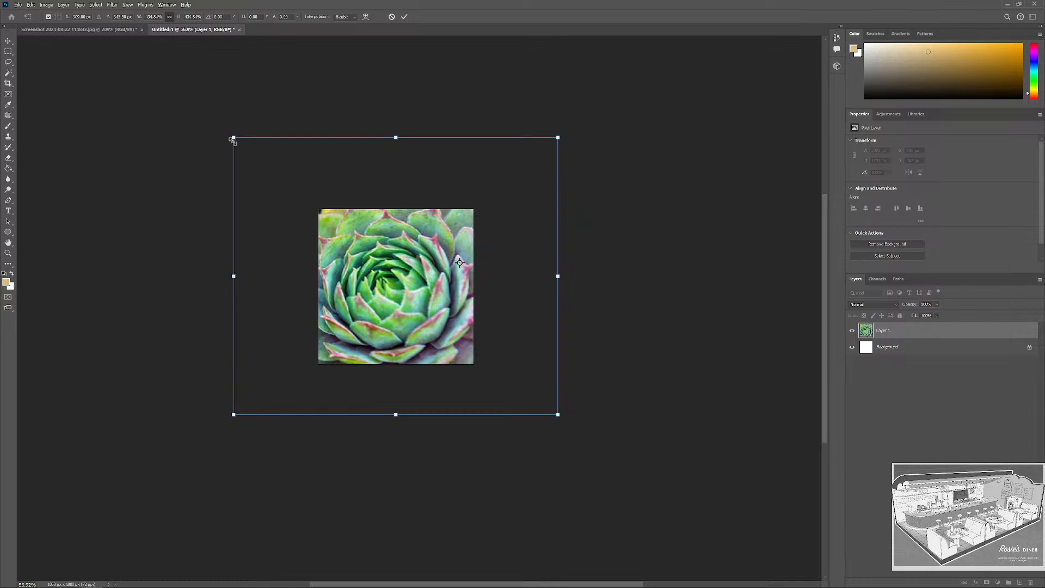
pyautogui.moveTo(235, 138)
pyautogui.keyDown('alt'); pyautogui.mouseDown()
pyautogui.moveTo(227, 127)
pyautogui.moveTo(234, 137)
pyautogui.mouseUp(); pyautogui.keyUp('alt')
pyautogui.moveTo(359, 255); pyautogui.dragTo(353, 248)
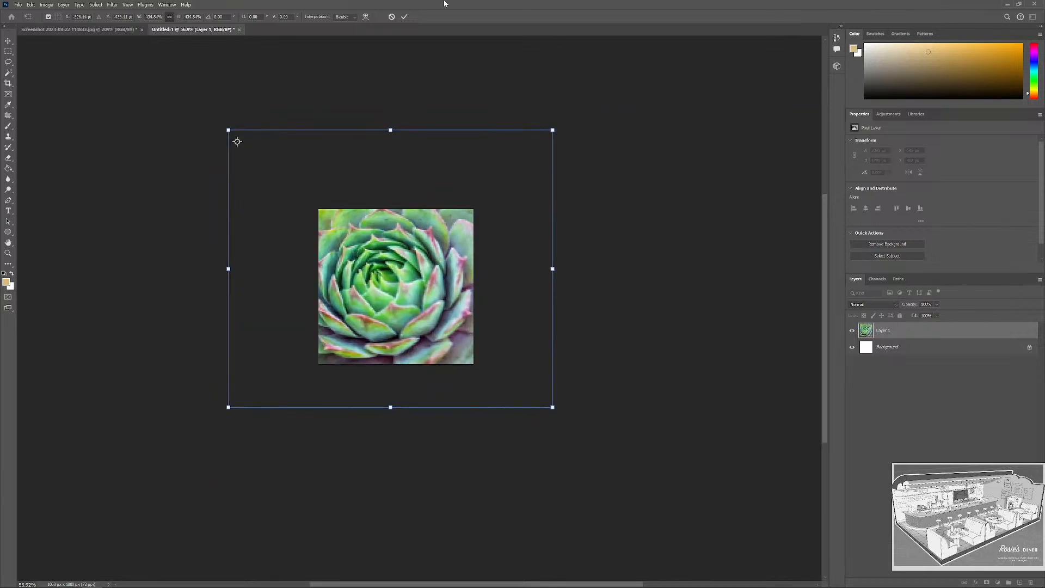
pyautogui.click(403, 16)
pyautogui.keyDown('alt'); pyautogui.scroll(2, 402, 230); pyautogui.keyUp('alt')
pyautogui.moveTo(394, 288); pyautogui.dragTo(404, 292)
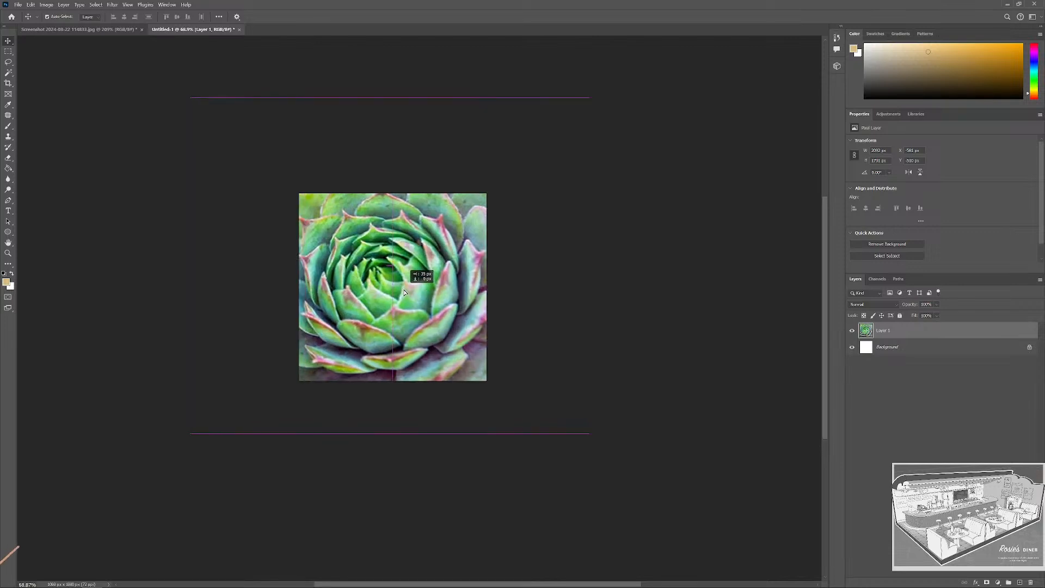
# Apply a Gaussian Blur with a radius of about 61.1 pixels to the succulent layer.
pyautogui.click(113, 5)
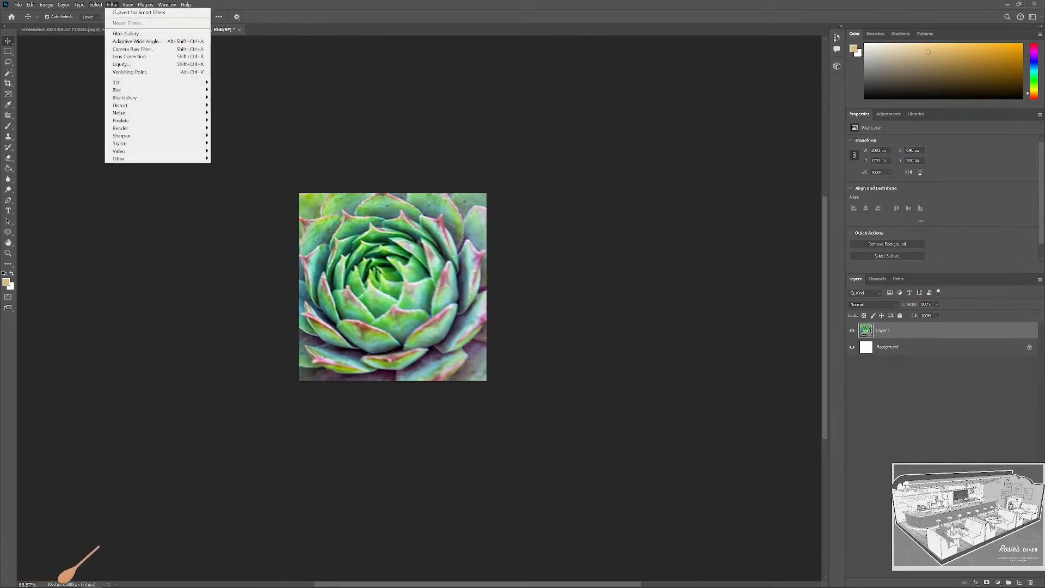
pyautogui.moveTo(180, 91)
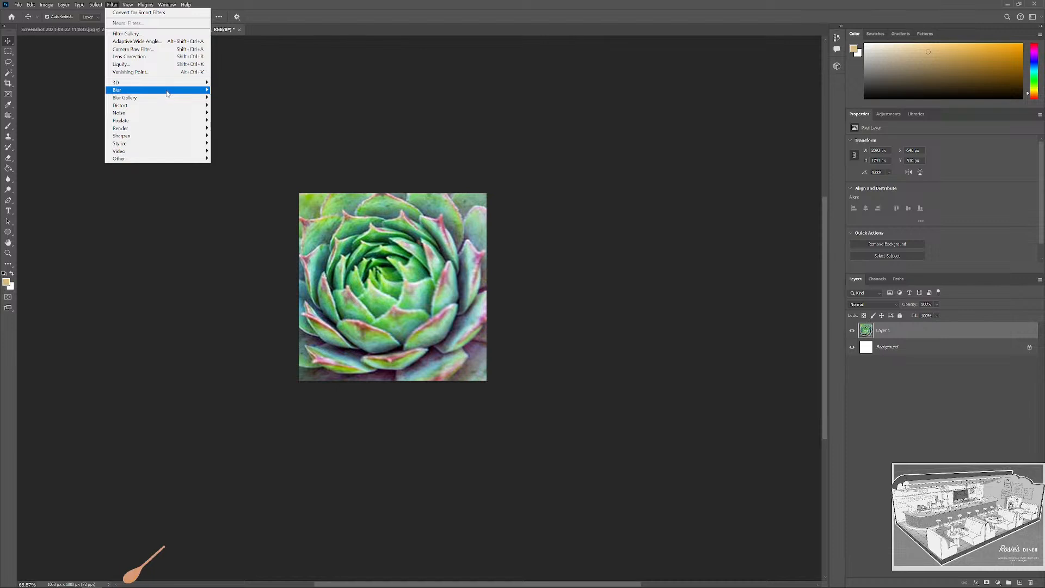
pyautogui.click(231, 120)
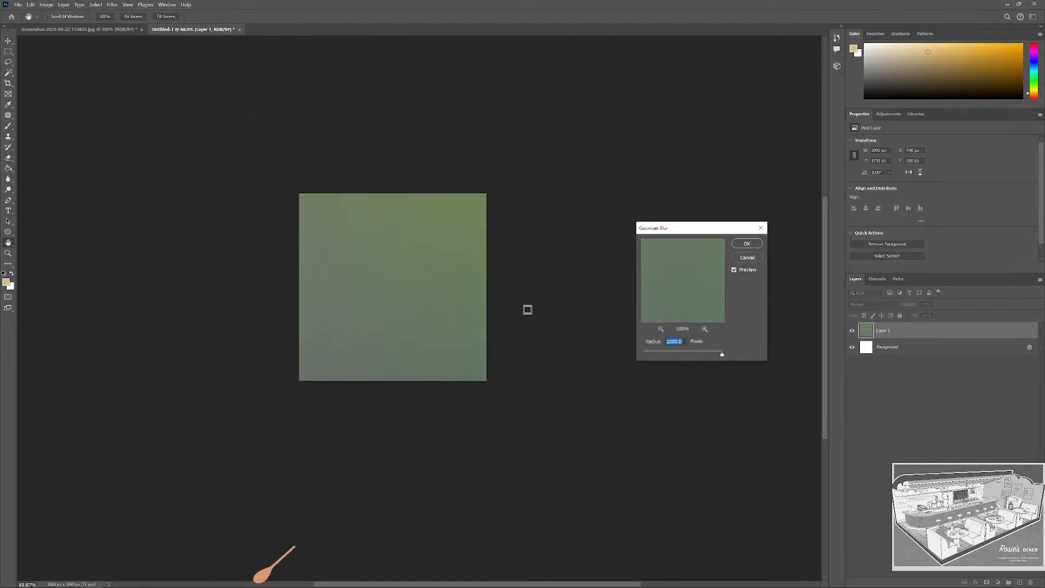
pyautogui.moveTo(701, 355); pyautogui.dragTo(690, 356)
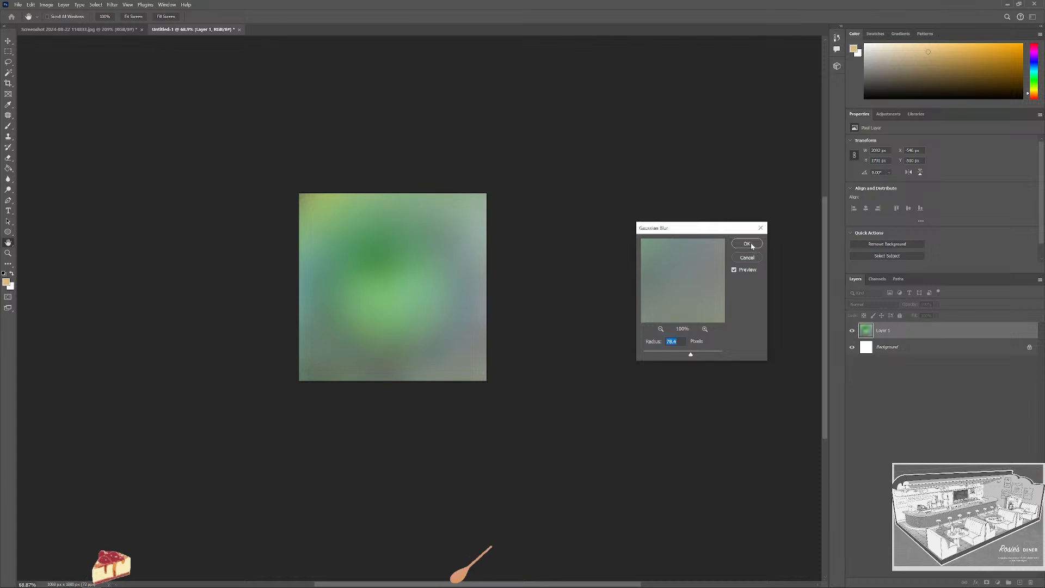
pyautogui.moveTo(686, 358); pyautogui.dragTo(689, 358)
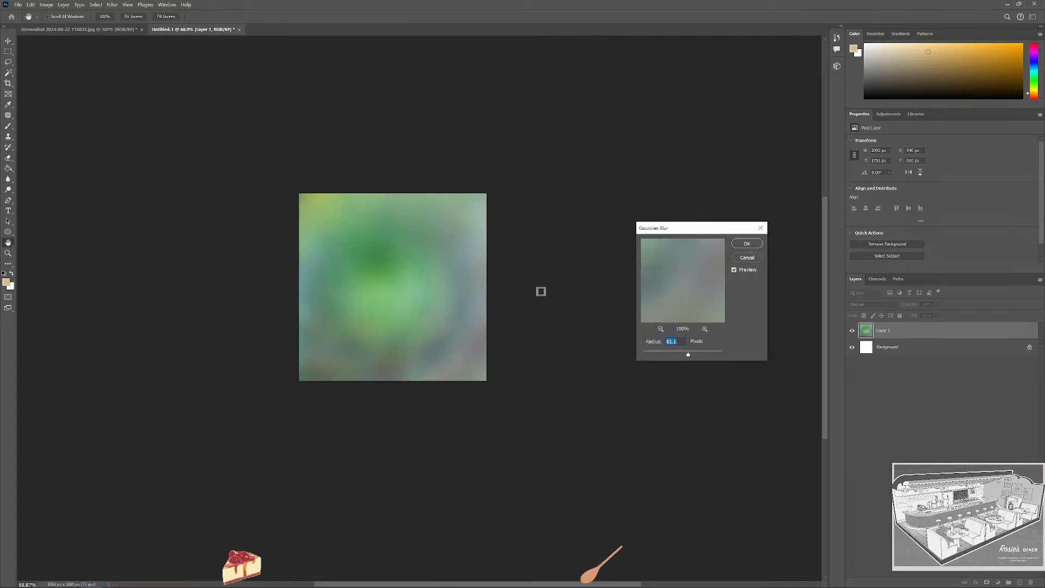
pyautogui.click(746, 243)
# Crop the document to its existing square bounds so the blurred succulent layer is trimmed to the 1000 × 1000 px canvas.
pyautogui.press('v')
pyautogui.keyDown('alt'); pyautogui.scroll(2, 357, 283); pyautogui.keyUp('alt')
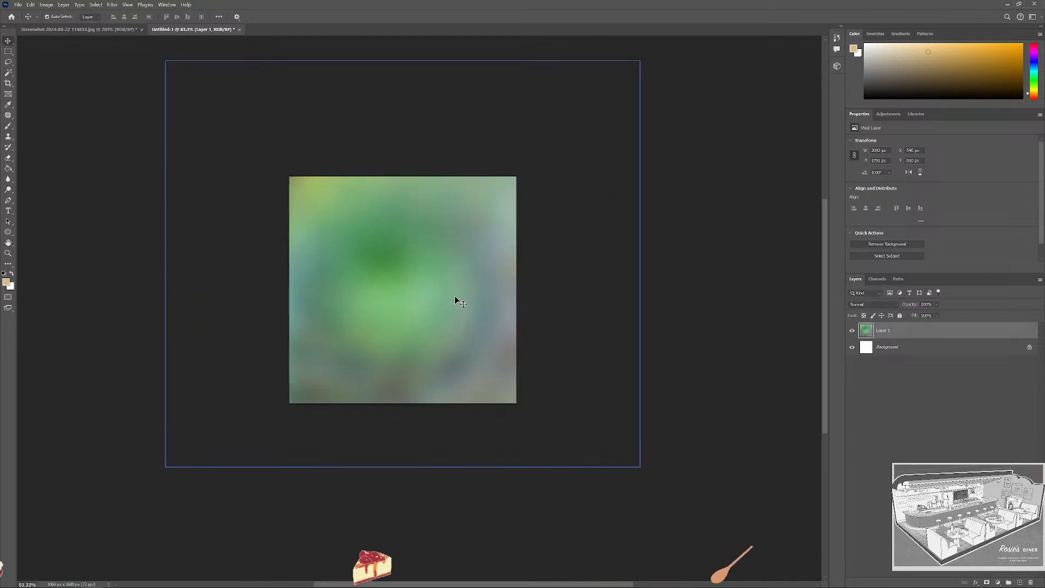
pyautogui.press('c')
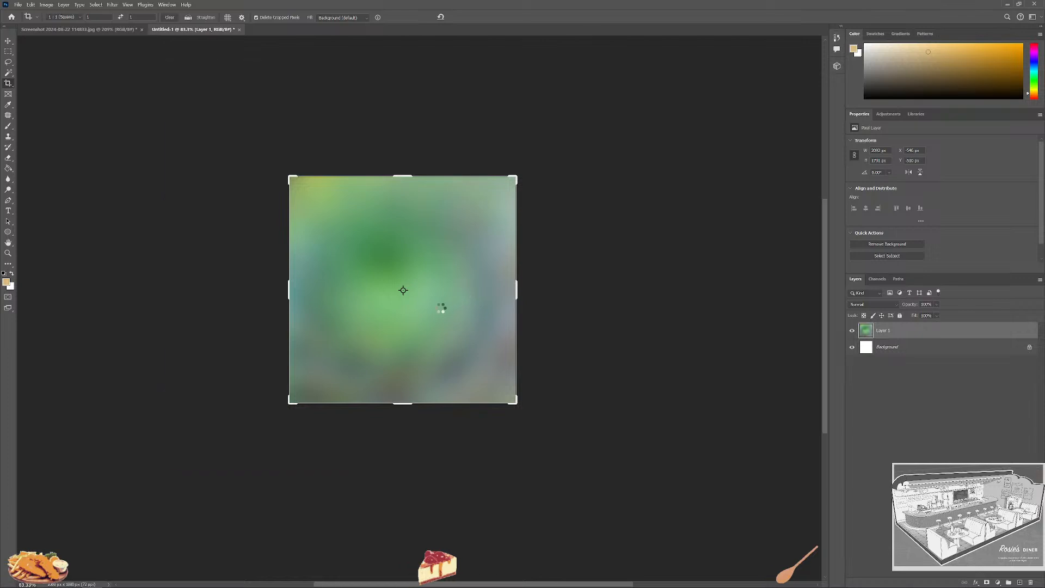
pyautogui.press('Return')
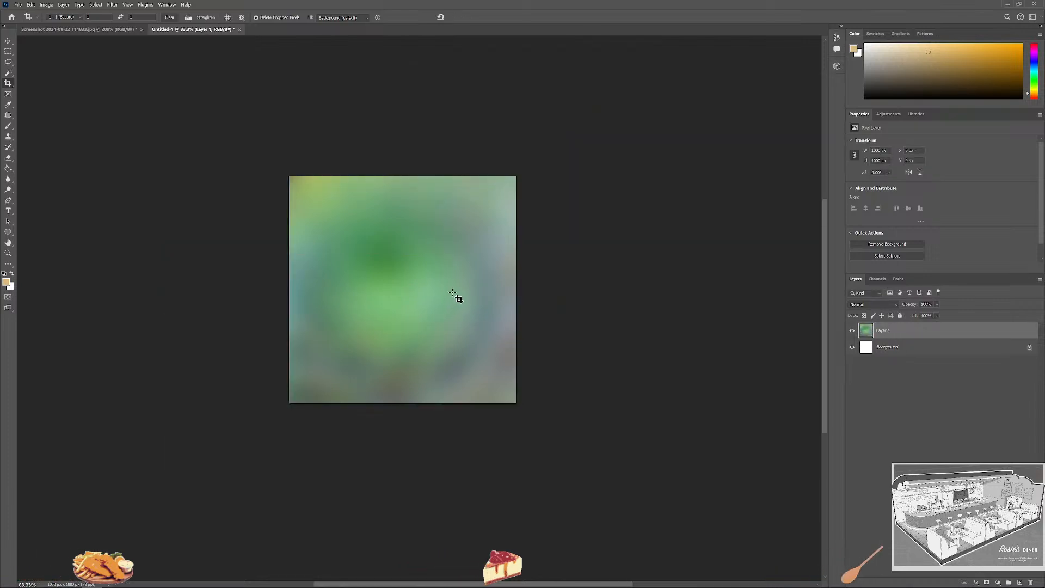
pyautogui.press('m')
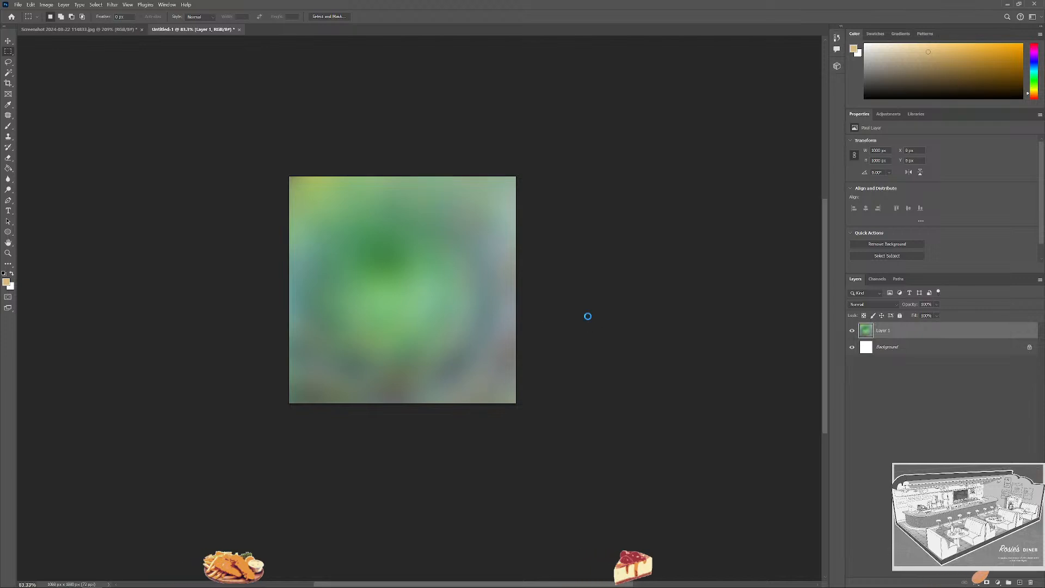
# Save a copy of the blurred texture to the Desktop as a PNG named suculent_color, accepting the PNG format options.
pyautogui.hotkey('ctrl', 'alt', 's')
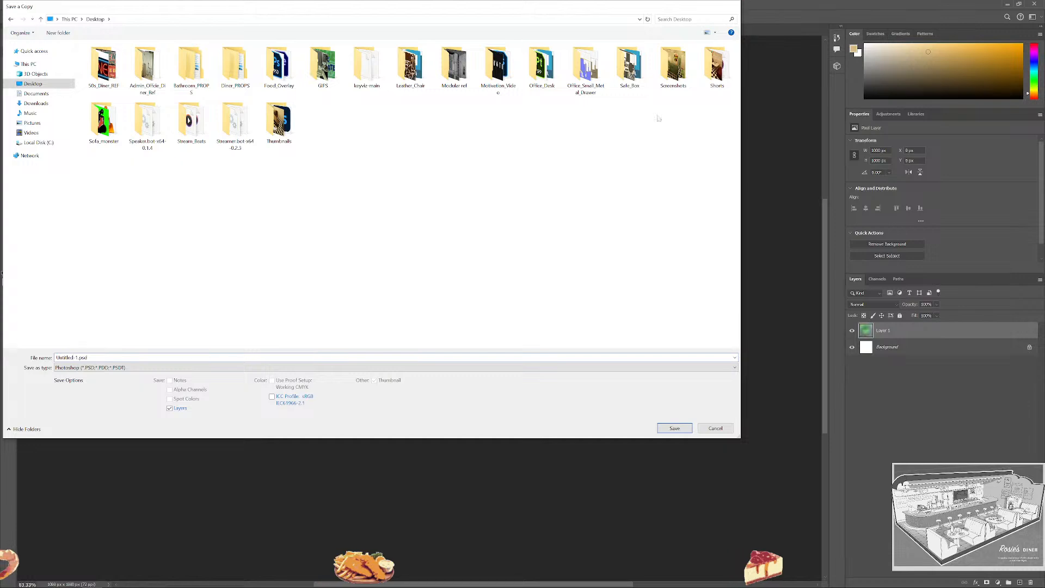
pyautogui.press('Escape')
pyautogui.hotkey('ctrl', 'alt', 's')
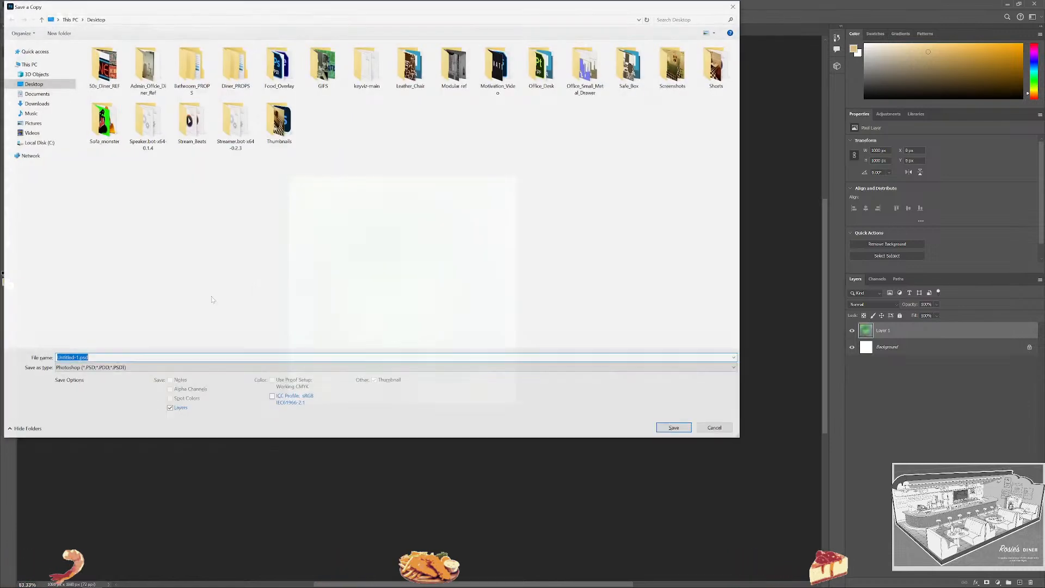
pyautogui.click(164, 367)
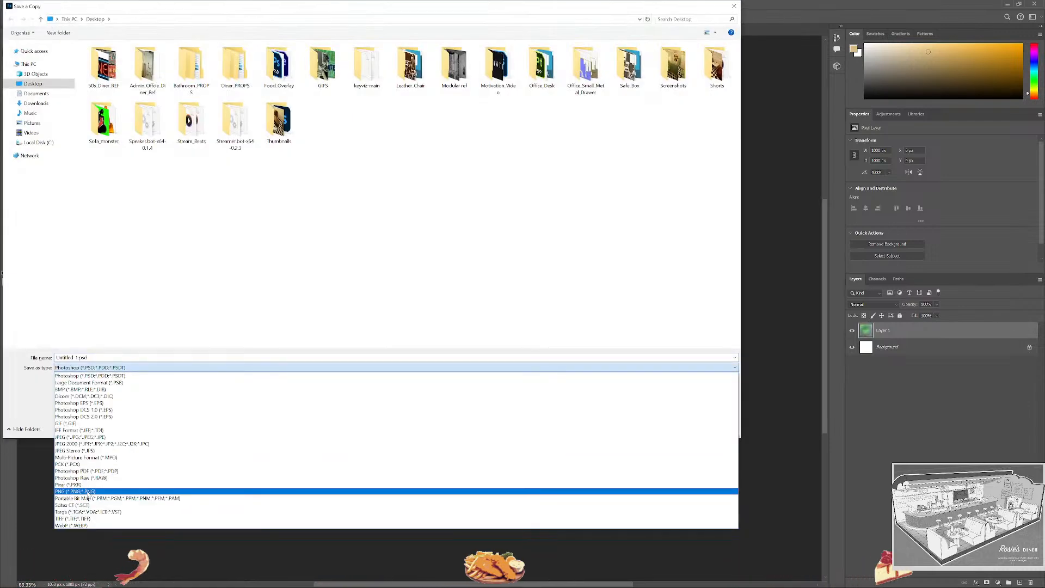
pyautogui.click(90, 491)
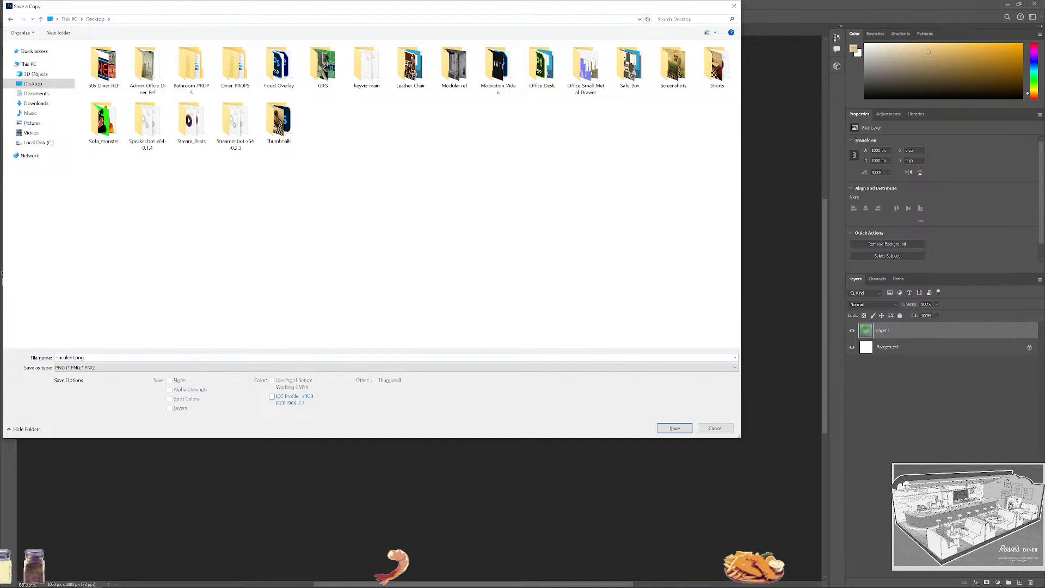
pyautogui.write('_color')
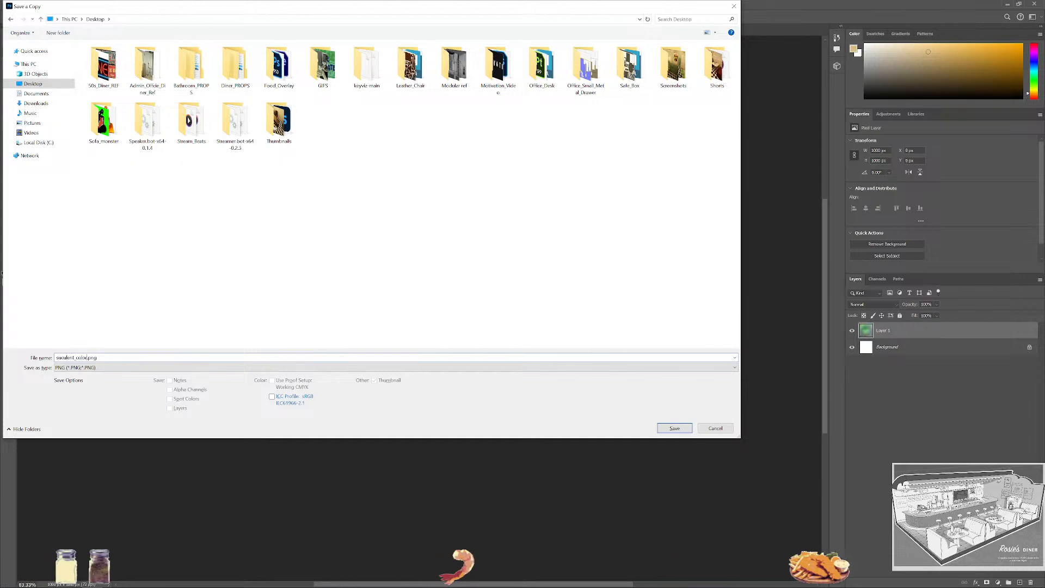
pyautogui.click(664, 429)
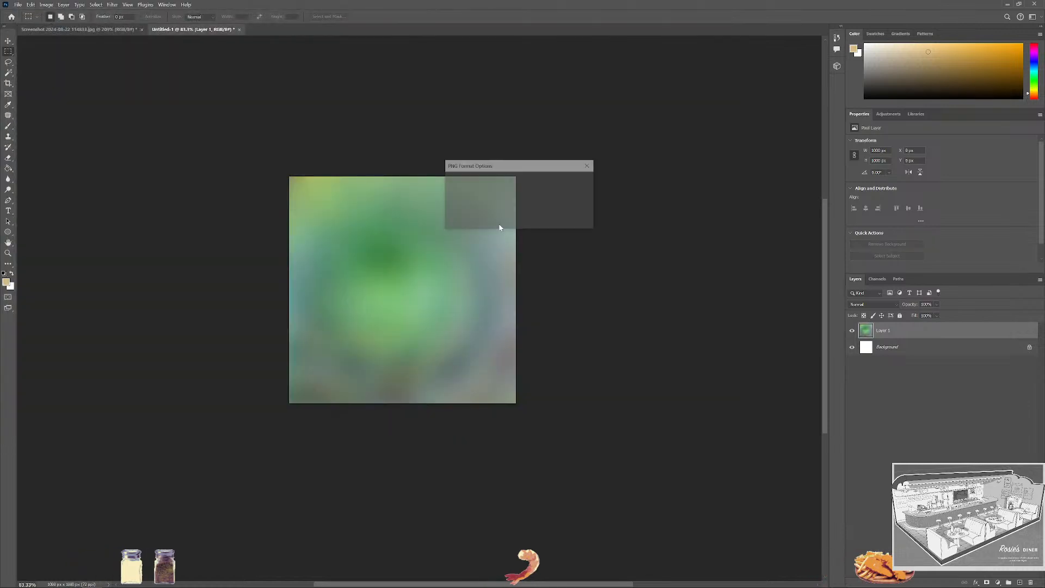
pyautogui.click(568, 185)
# Launch GIMP and minimize the Photoshop window.
pyautogui.press('super')
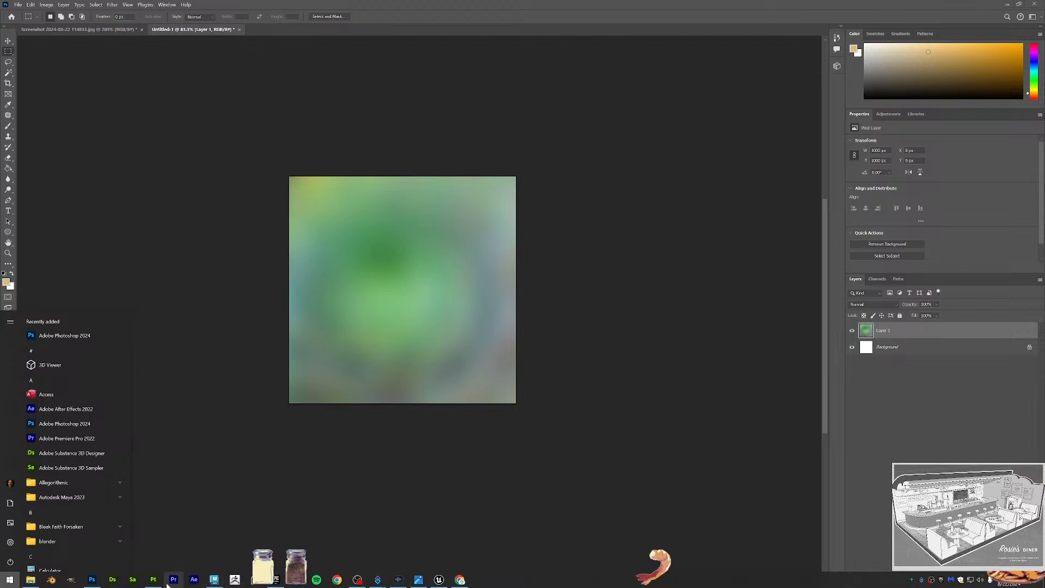
pyautogui.press('Escape')
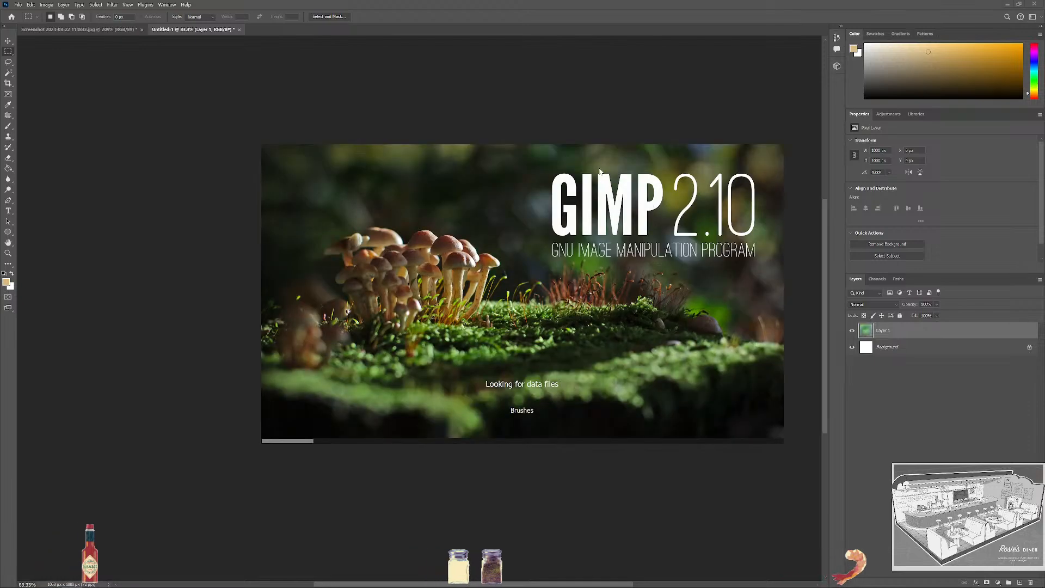
pyautogui.click(1007, 5)
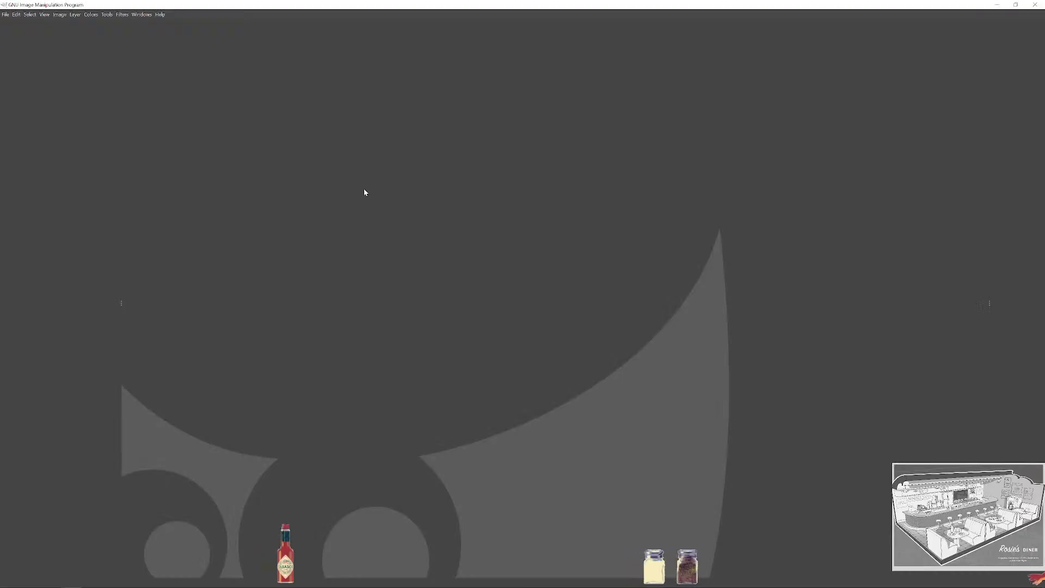
# Open suculent_color.png from the Desktop in GIMP.
pyautogui.click(4, 14)
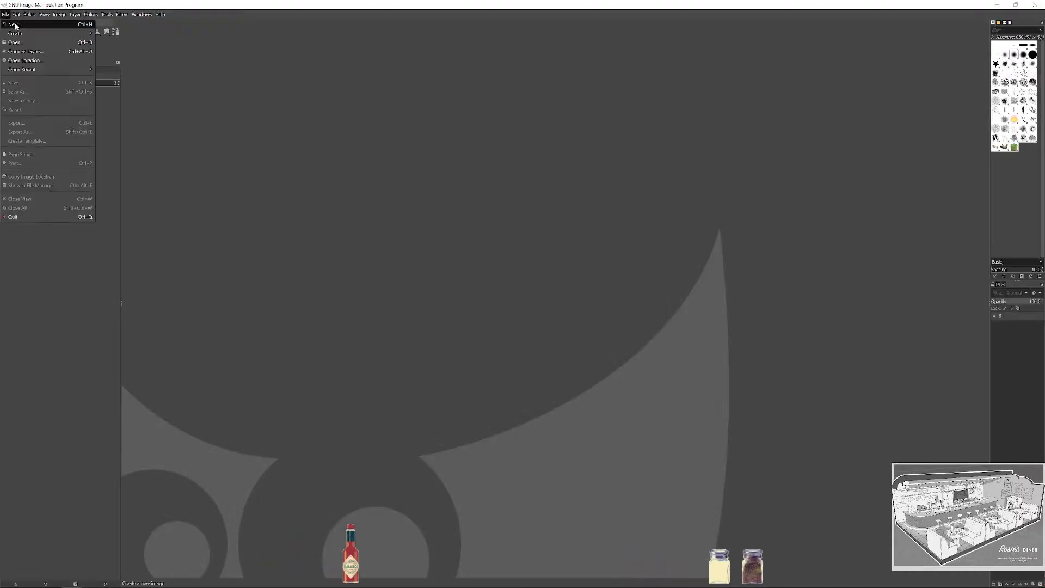
pyautogui.click(25, 43)
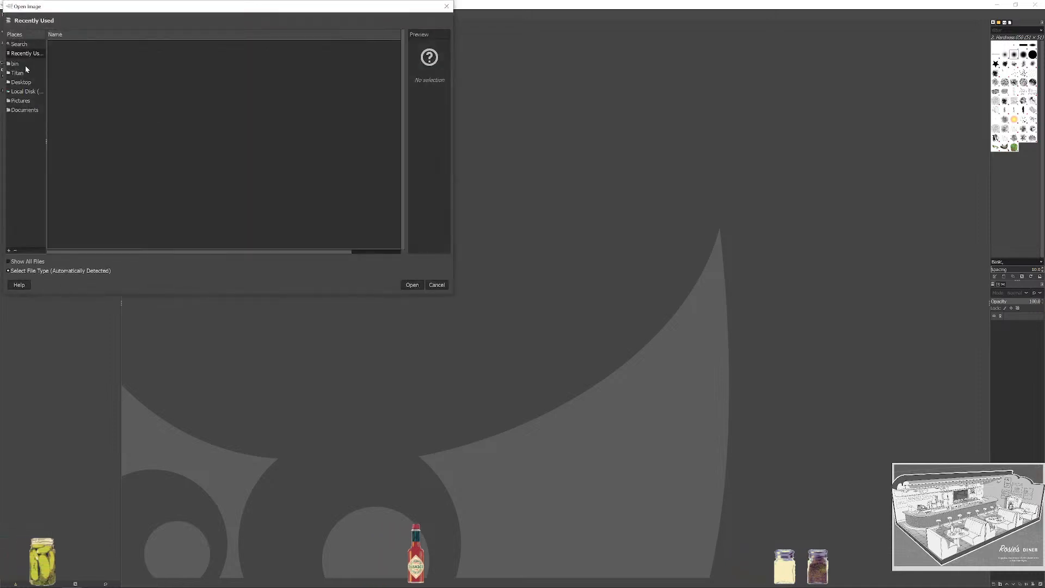
pyautogui.click(20, 82)
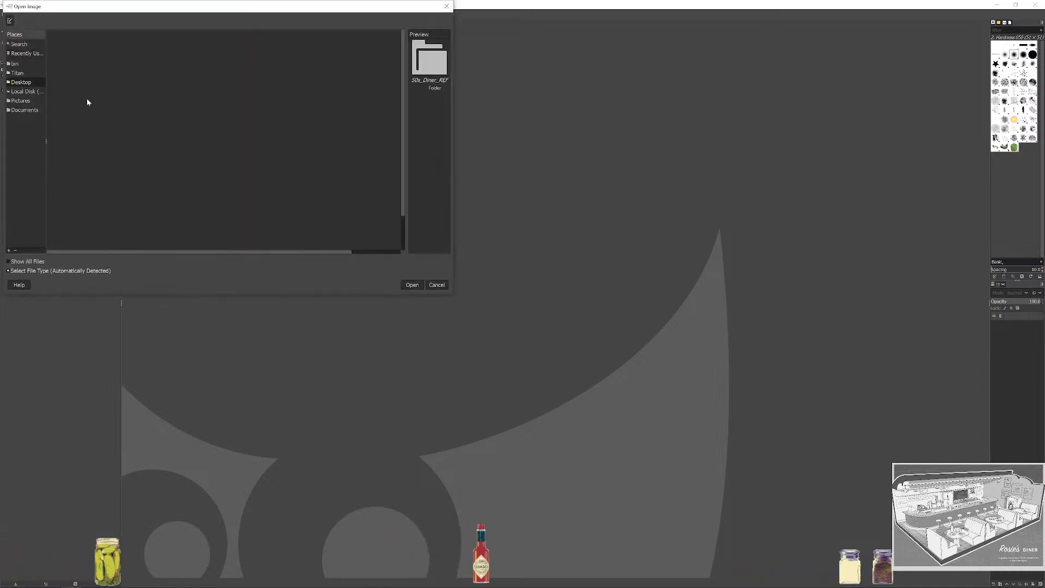
pyautogui.click(86, 246)
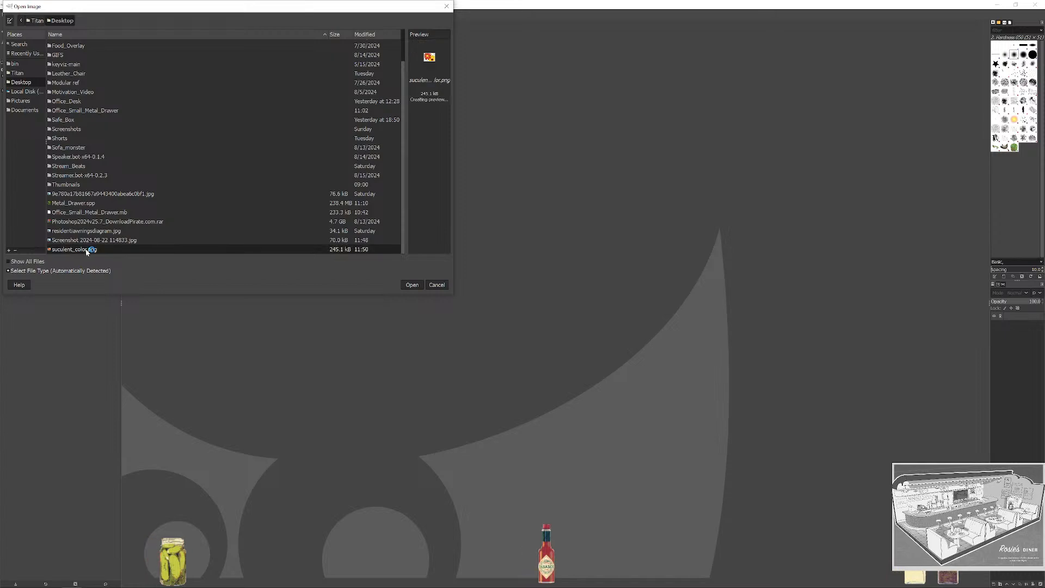
pyautogui.click(411, 286)
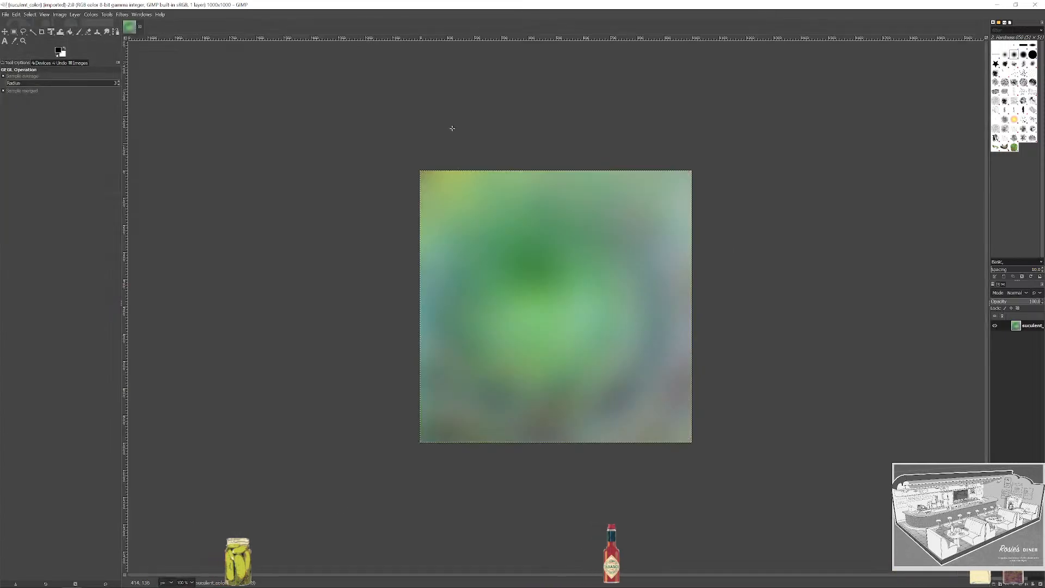
# Bring up the available Map filters for the blurred succulent image.
pyautogui.click(78, 13)
pyautogui.moveTo(122, 14)
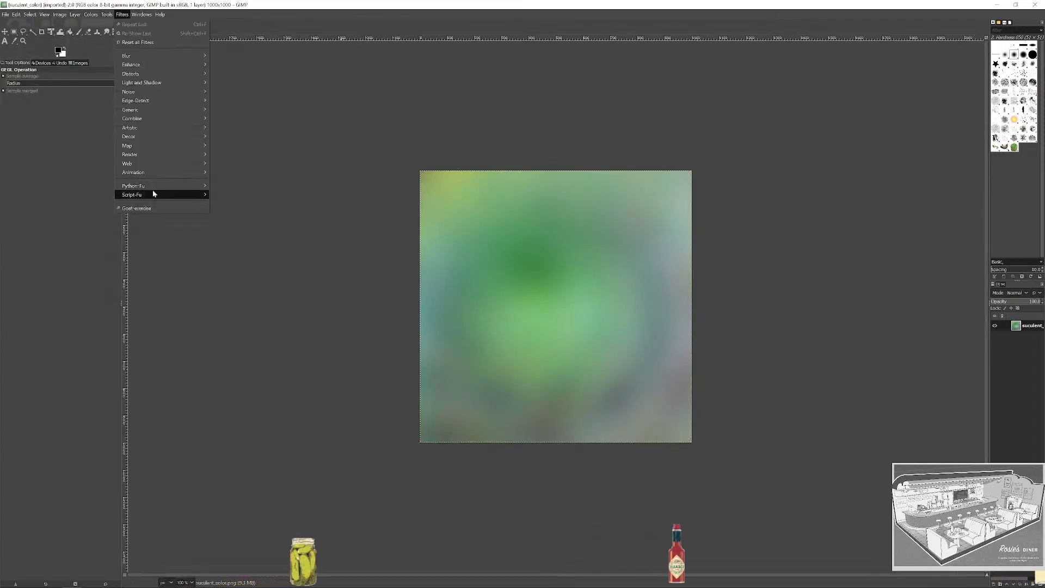
pyautogui.moveTo(173, 144)
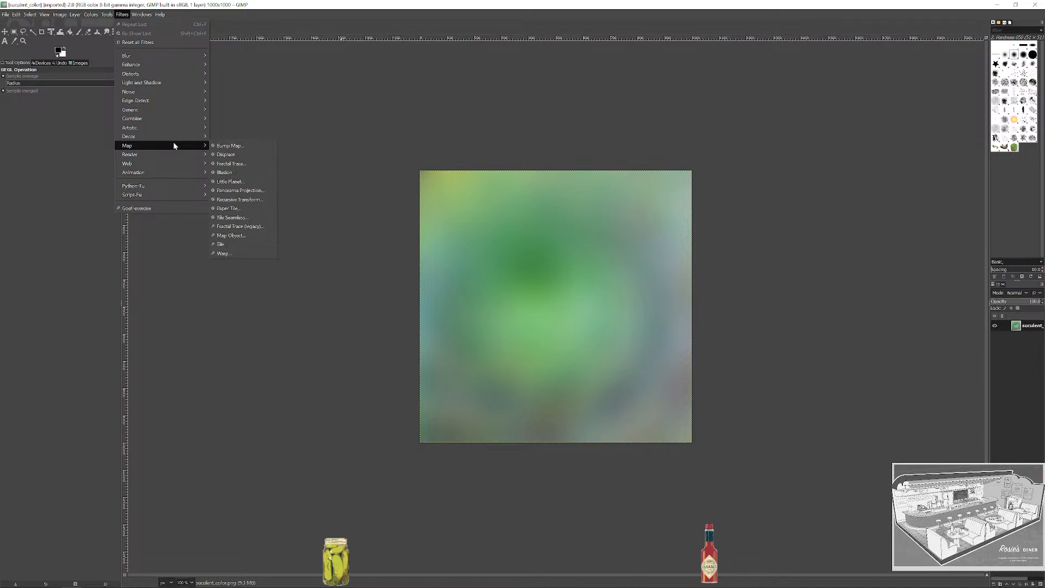
# Apply the Tile Seamless filter to the blurred green image at its default blending options.
pyautogui.click(250, 219)
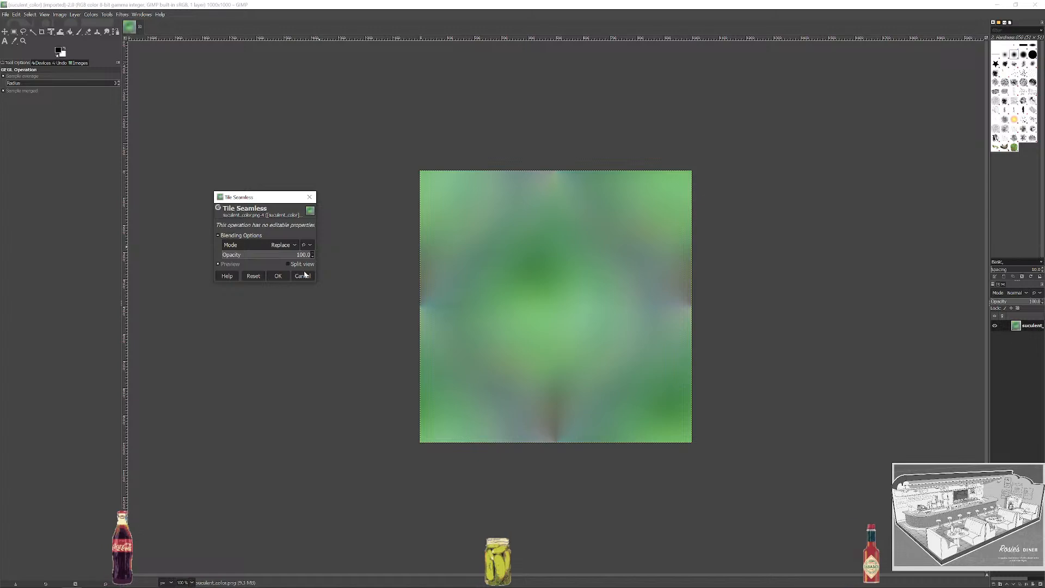
pyautogui.click(277, 276)
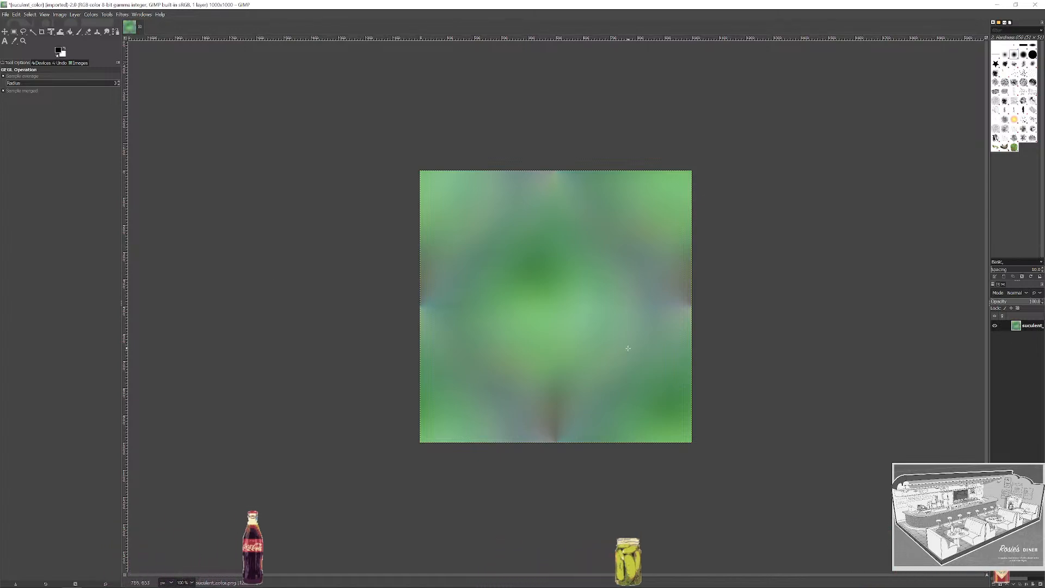
pyautogui.press('super+shift+s')
pyautogui.press('Escape')
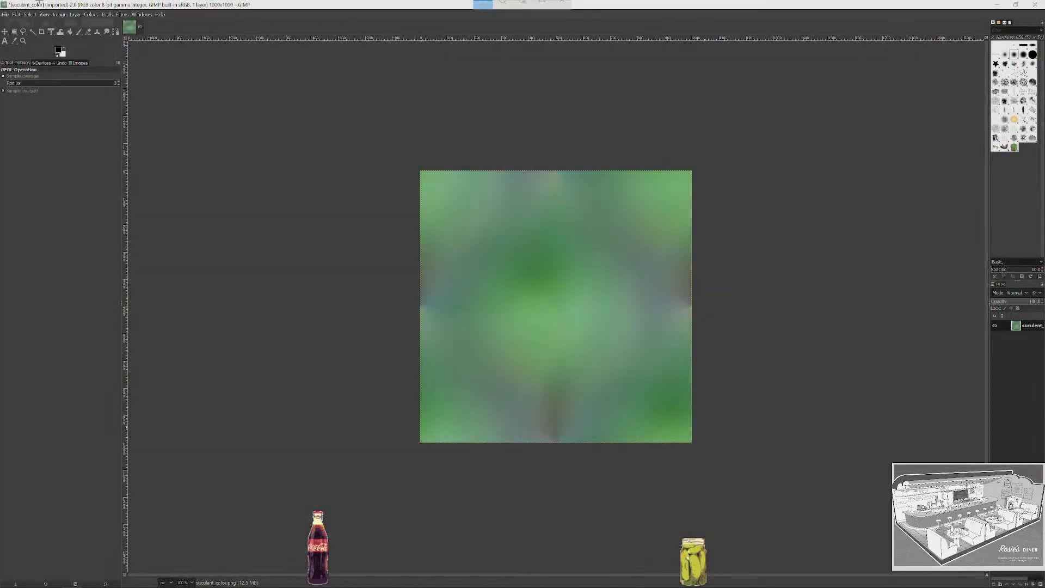
# Apply the Tile Seamless filter to the image a second time.
pyautogui.click(74, 15)
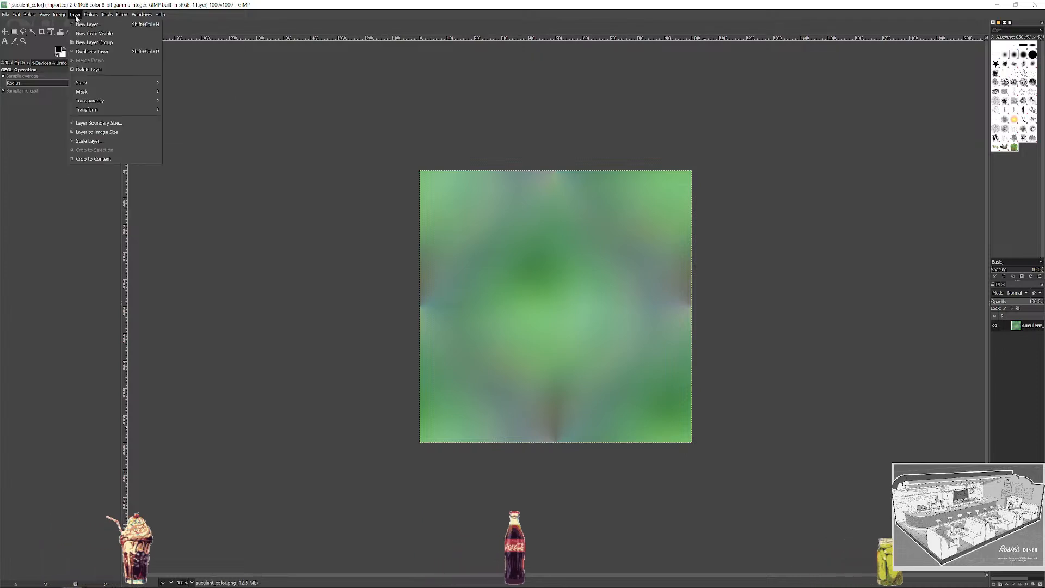
pyautogui.moveTo(121, 14)
pyautogui.moveTo(180, 157)
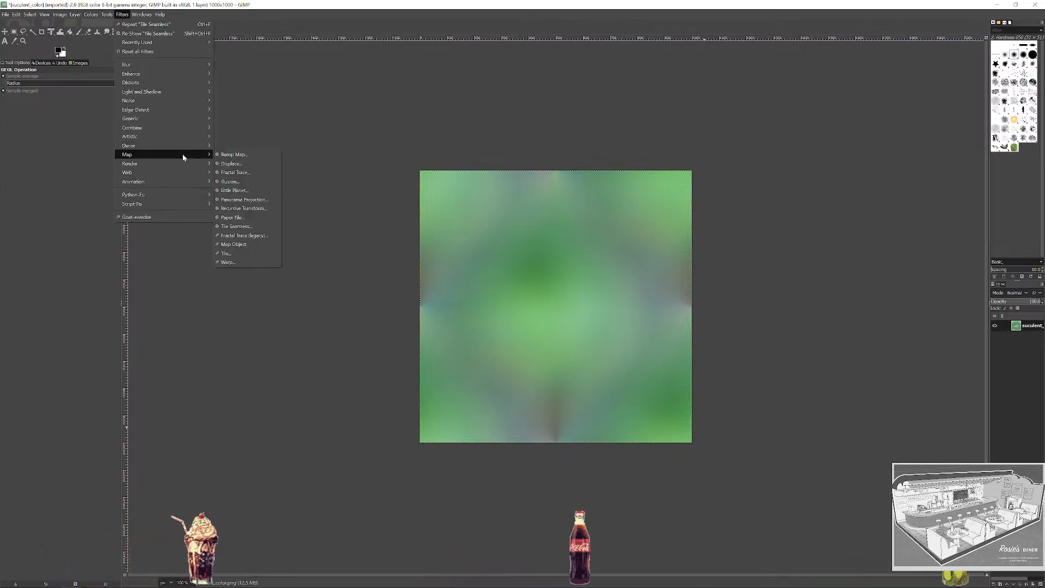
pyautogui.click(261, 226)
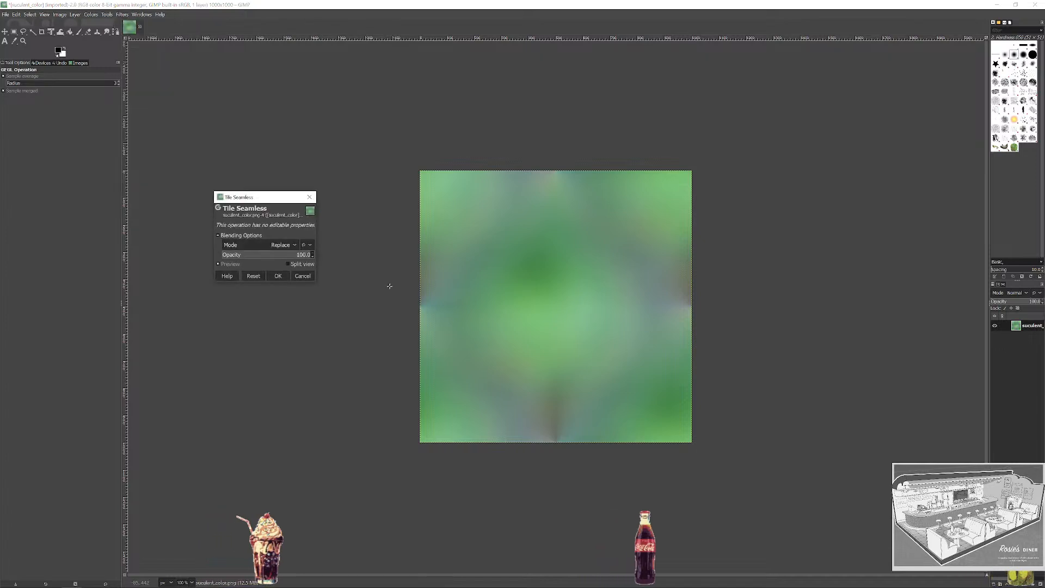
pyautogui.click(272, 278)
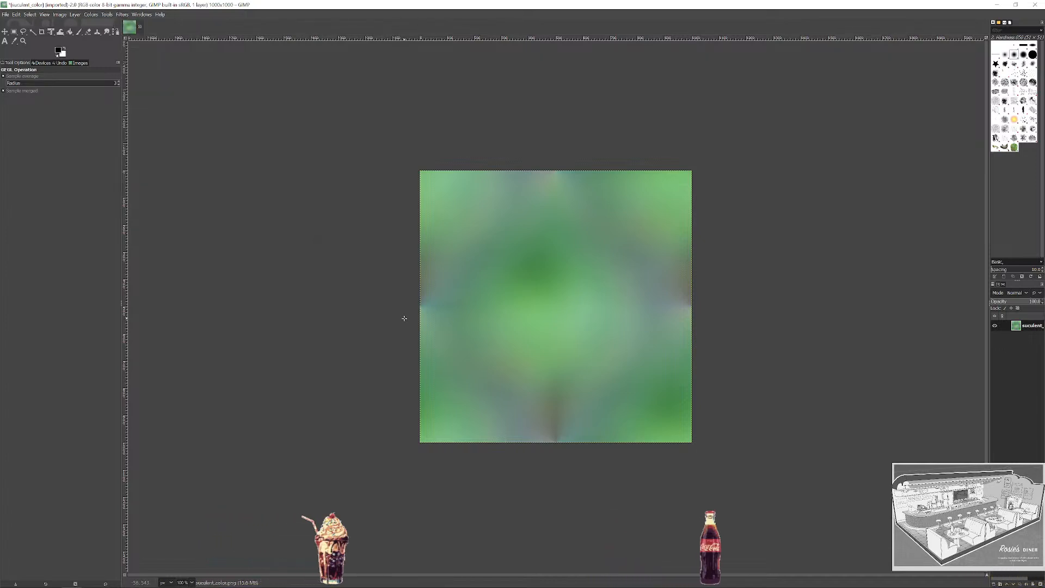
# Export the image to the Desktop as suculent_color_seamlesss.png with the default PNG options.
pyautogui.click(5, 14)
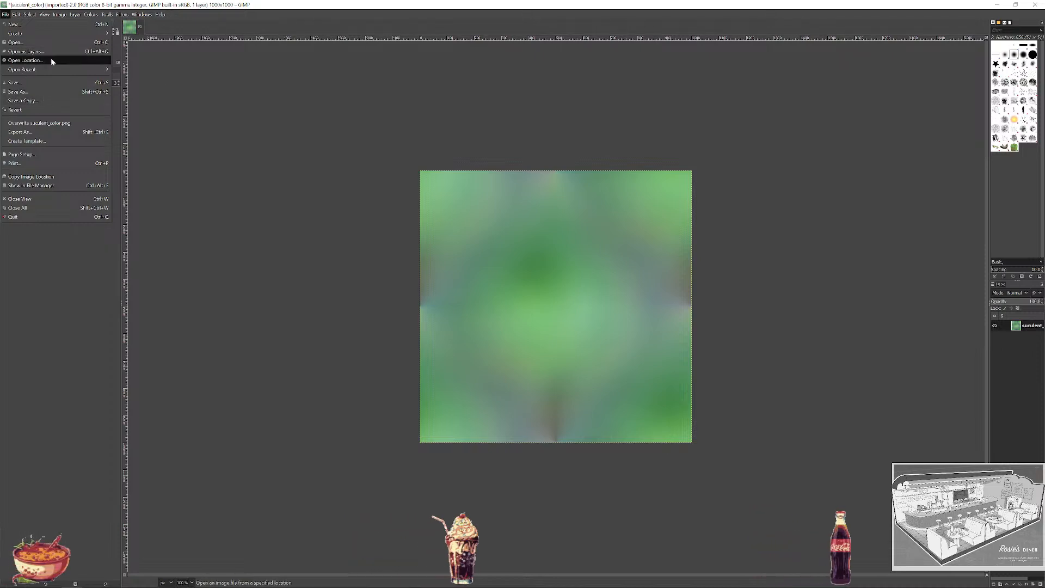
pyautogui.click(49, 133)
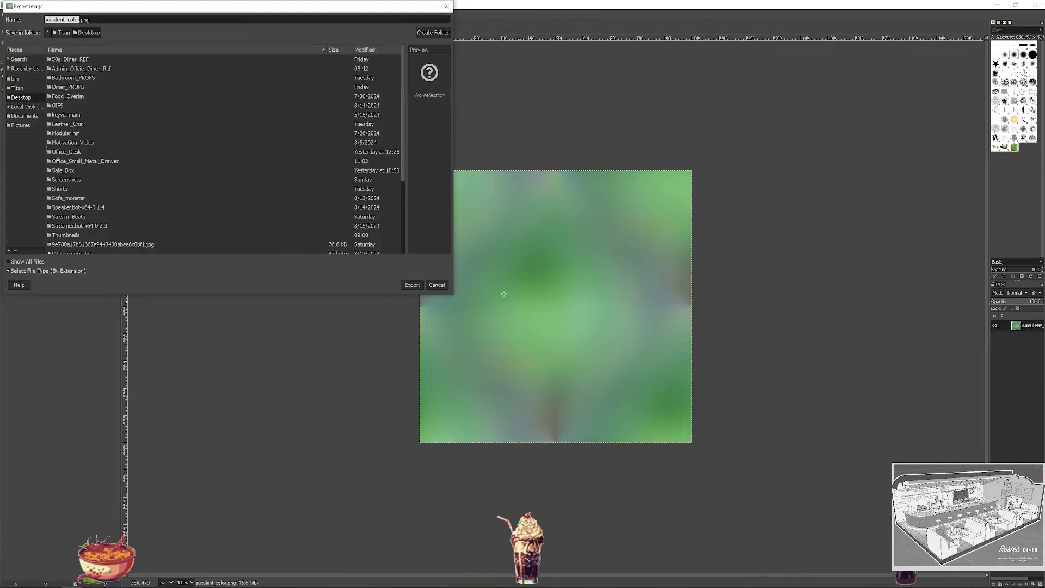
pyautogui.click(97, 240)
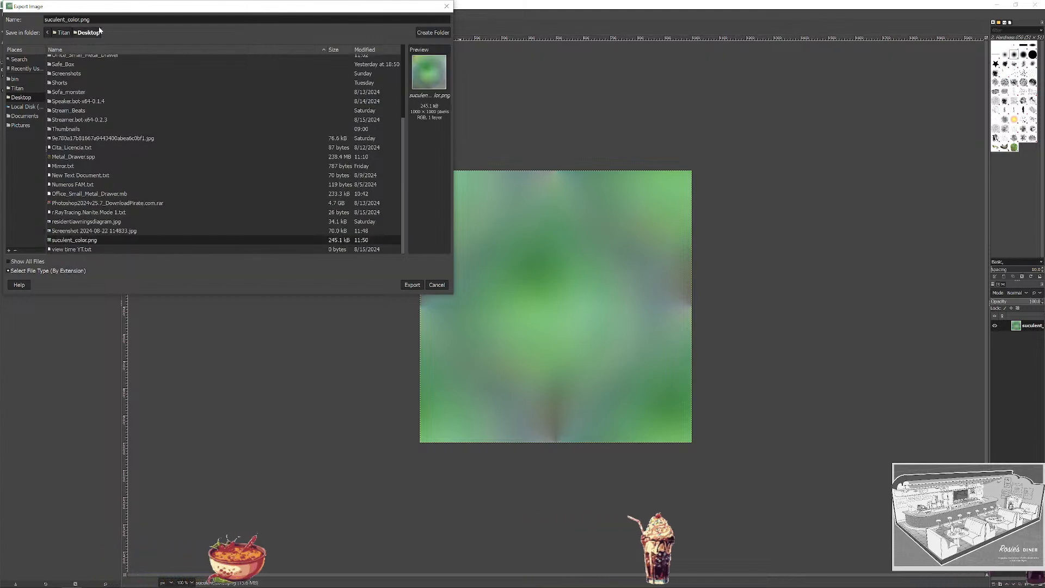
pyautogui.write('_seamlesss')
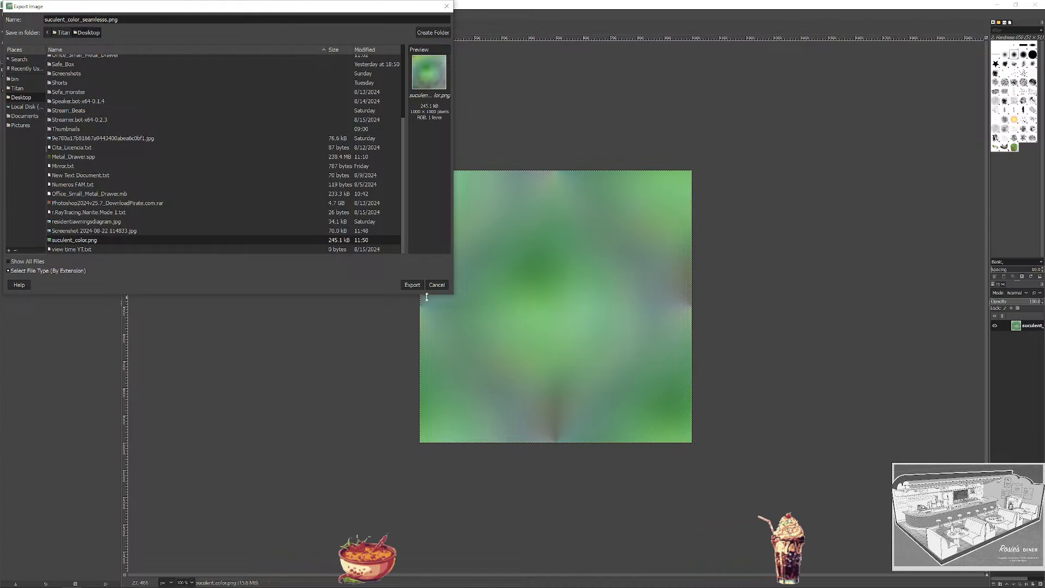
pyautogui.click(411, 285)
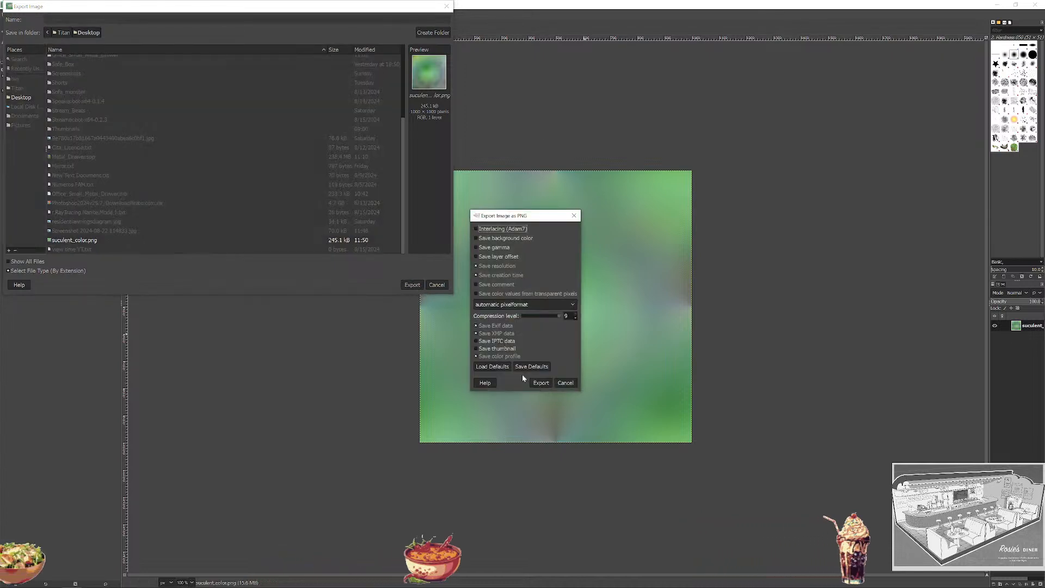
pyautogui.click(537, 384)
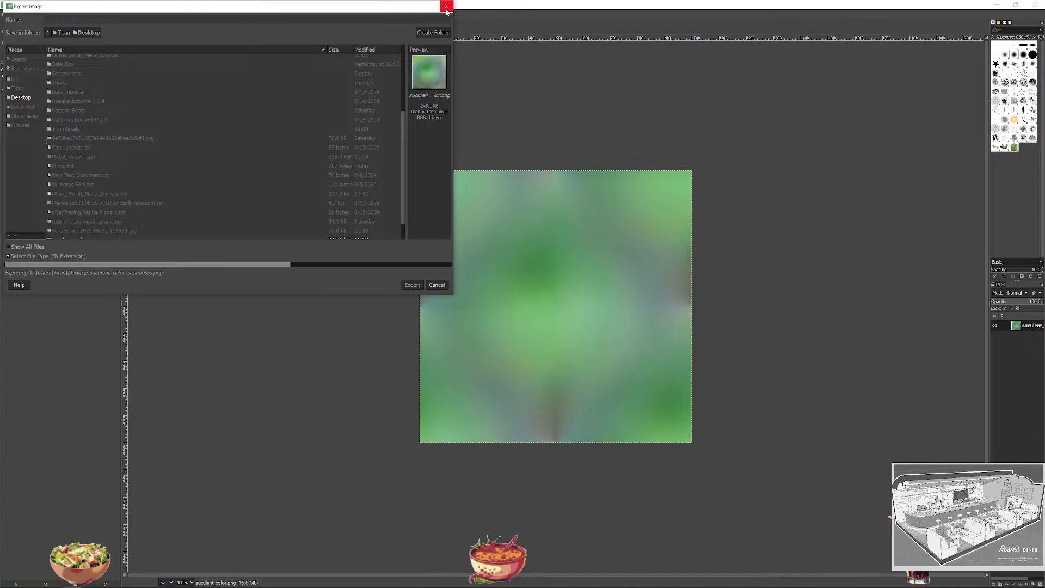
# Switch to Photoshop and place suculent_color_seamlesss.png from the desktop into the Untitled-1 document, with the program window maximized.
pyautogui.press('super+d')
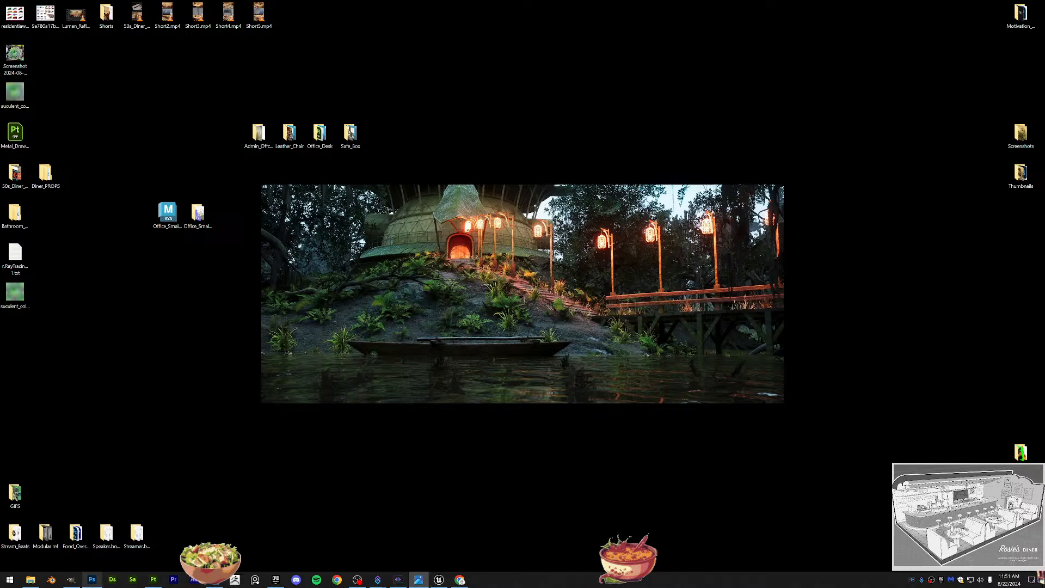
pyautogui.click(91, 579)
pyautogui.moveTo(399, 3); pyautogui.dragTo(578, 42)
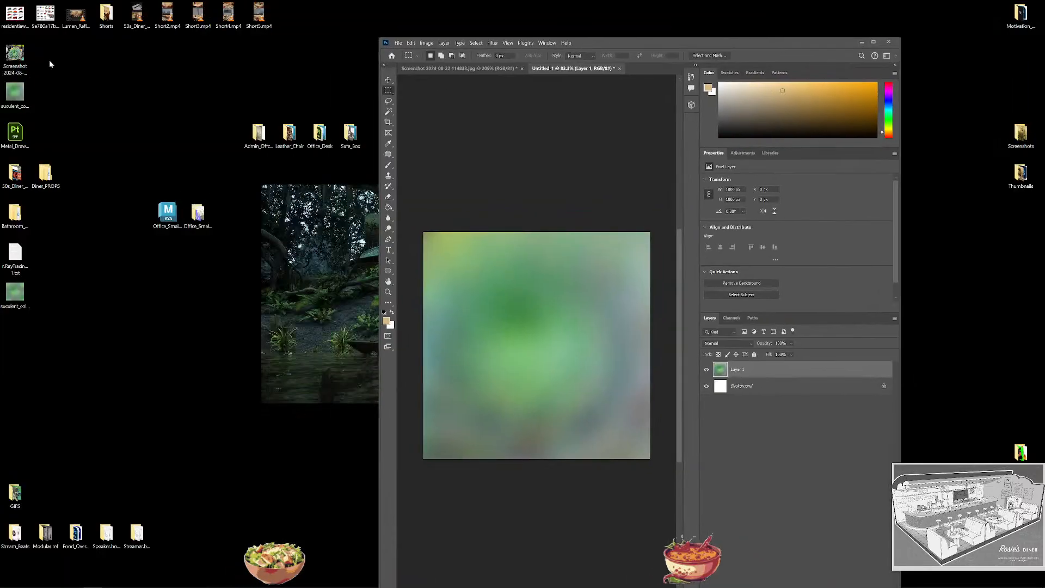
pyautogui.click(13, 301)
pyautogui.moveTo(12, 303); pyautogui.dragTo(549, 304)
pyautogui.press('Return')
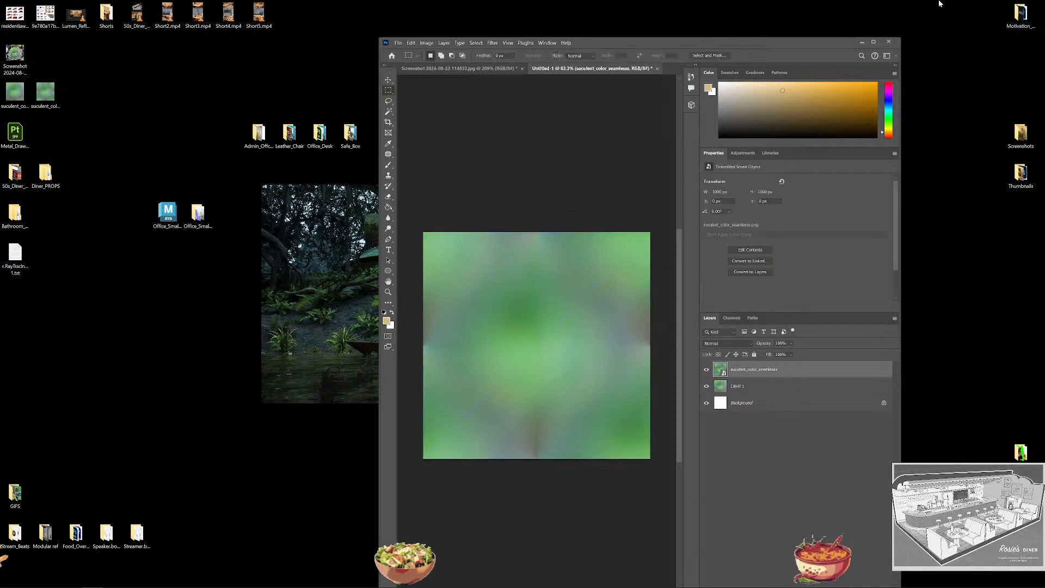
pyautogui.click(873, 41)
pyautogui.keyDown('alt'); pyautogui.scroll(2, 447, 289); pyautogui.keyUp('alt')
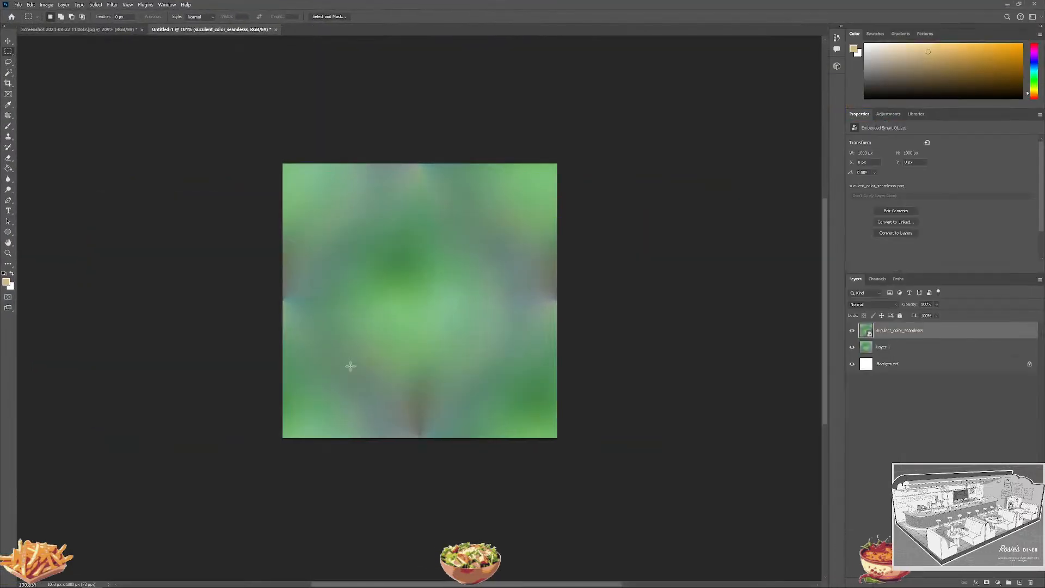
# Outline the seam spot at the middle of the image's left edge with the Lasso and activate the Patch tool.
pyautogui.press('l')
pyautogui.moveTo(305, 276)
pyautogui.mouseDown()
pyautogui.moveTo(286, 292)
pyautogui.moveTo(296, 322)
pyautogui.moveTo(303, 279)
pyautogui.moveTo(291, 292)
pyautogui.mouseUp()
pyautogui.press('j')
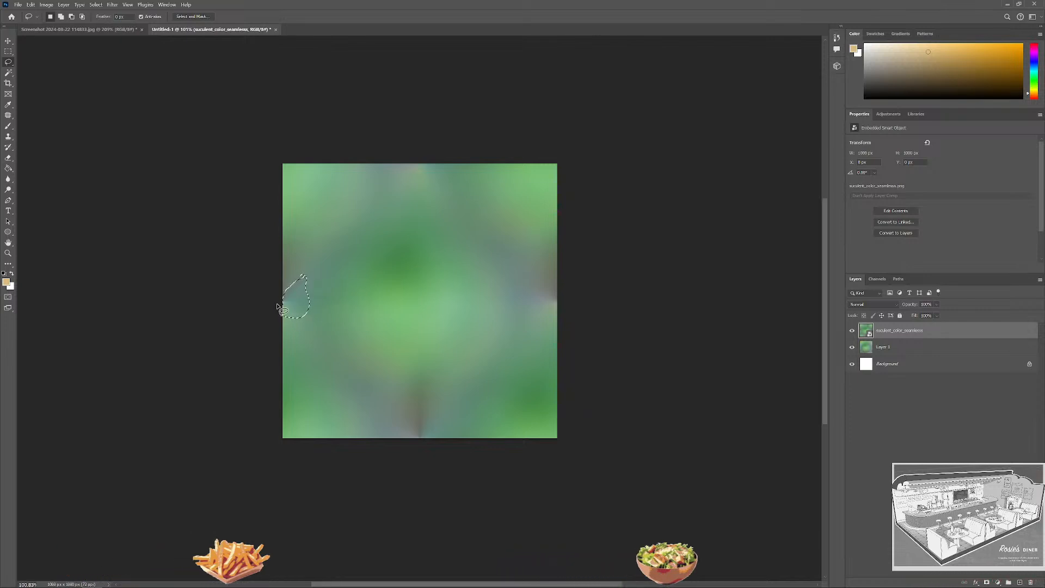
# Rasterize the suculent_color_seamlesss layer and clear the selection at the left edge.
pyautogui.doubleClick(899, 330)
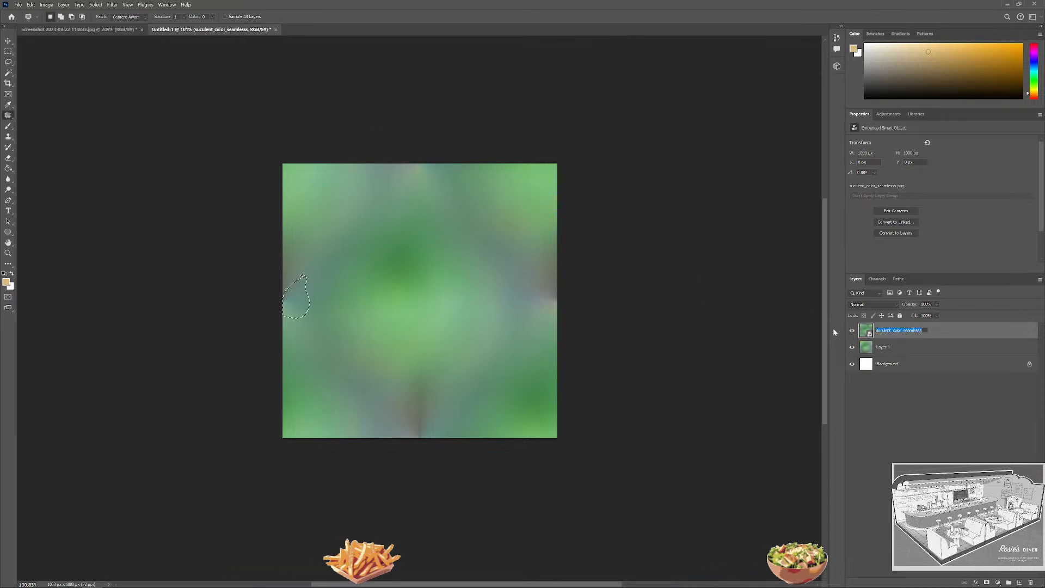
pyautogui.rightClick(960, 333)
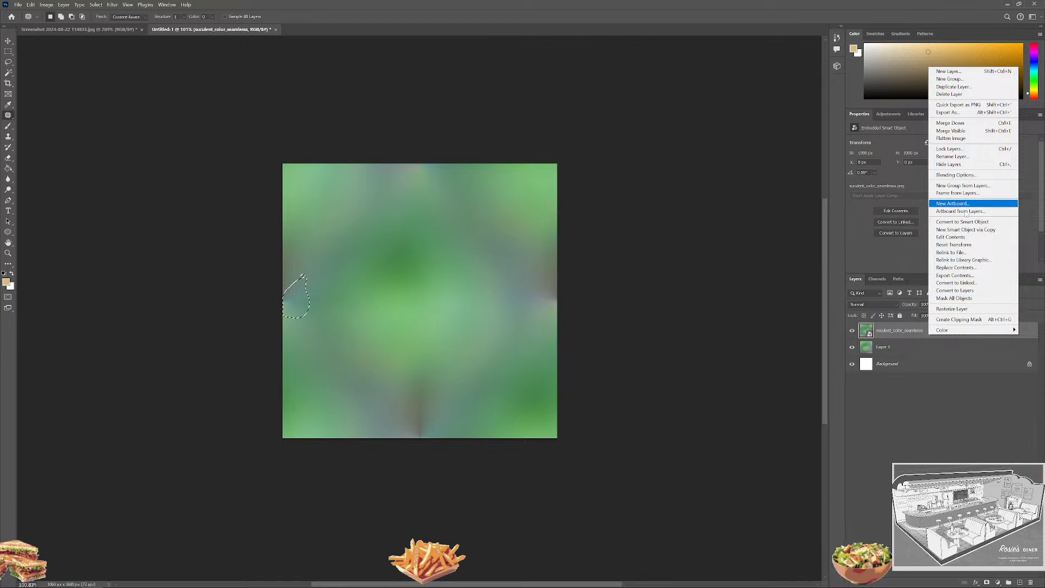
pyautogui.click(958, 309)
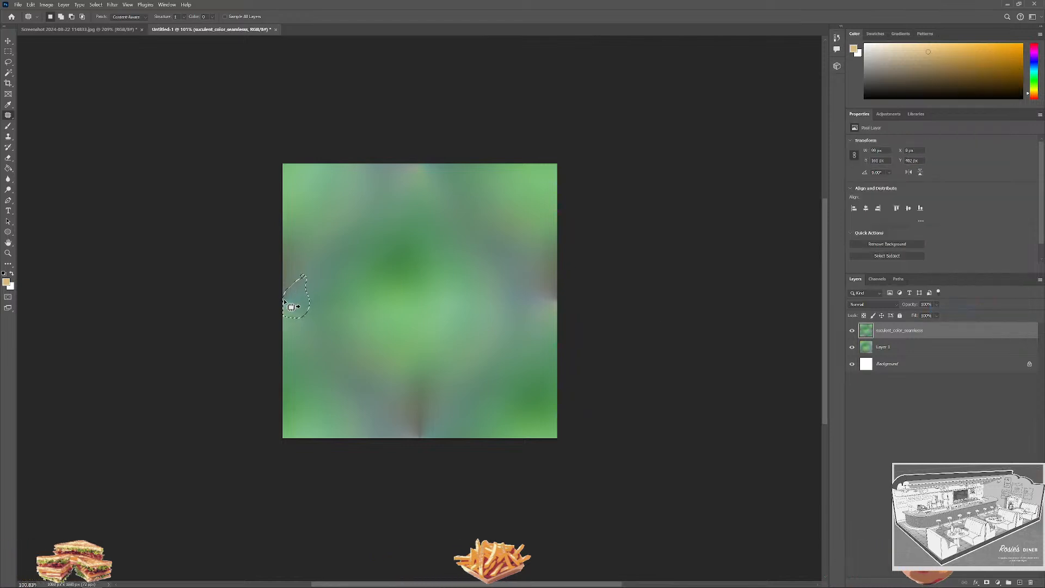
pyautogui.hotkey('ctrl', 'd')
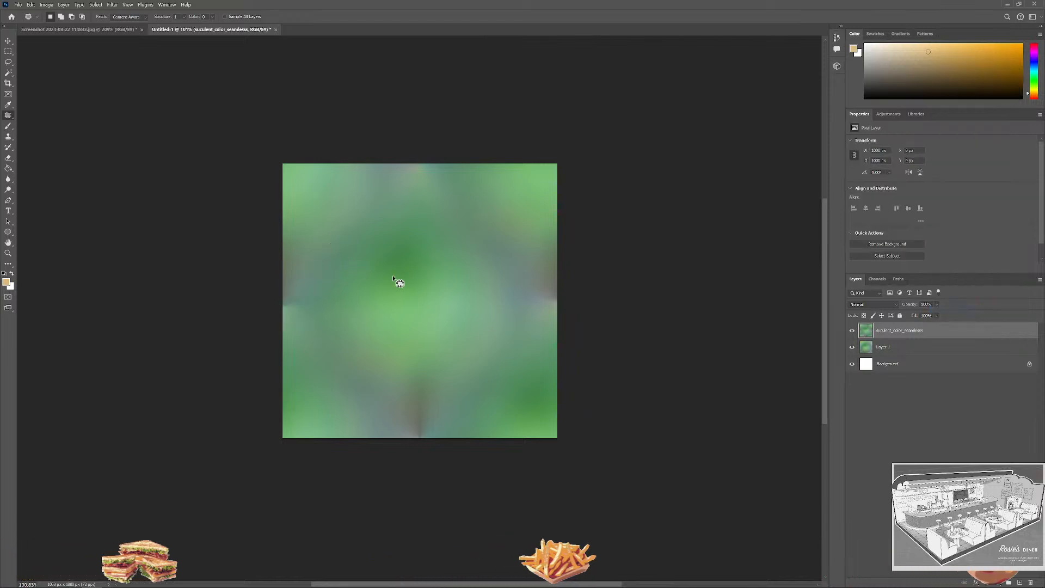
# Patch the seam spot at the middle of the image's left edge with texture from nearer the centre, and deselect.
pyautogui.moveTo(310, 297)
pyautogui.mouseDown()
pyautogui.moveTo(312, 321)
pyautogui.moveTo(294, 285)
pyautogui.mouseUp()
pyautogui.moveTo(306, 319)
pyautogui.mouseDown()
pyautogui.moveTo(355, 340)
pyautogui.moveTo(318, 315)
pyautogui.moveTo(307, 336)
pyautogui.moveTo(352, 282)
pyautogui.moveTo(358, 288)
pyautogui.mouseUp()
pyautogui.hotkey('ctrl', 'f')
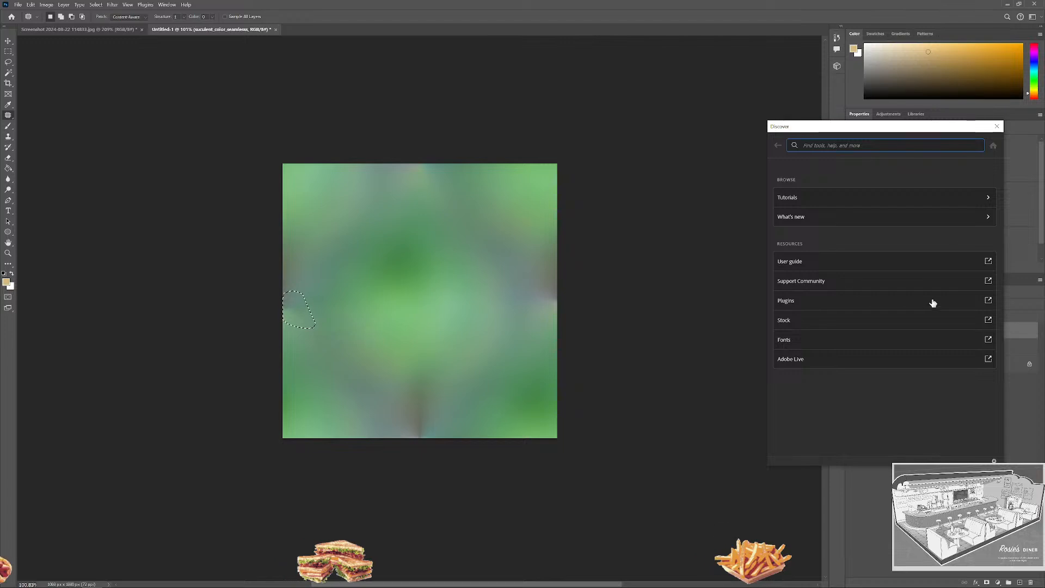
pyautogui.click(996, 126)
pyautogui.scroll(1, 294, 338)
pyautogui.hotkey('ctrl', 'd')
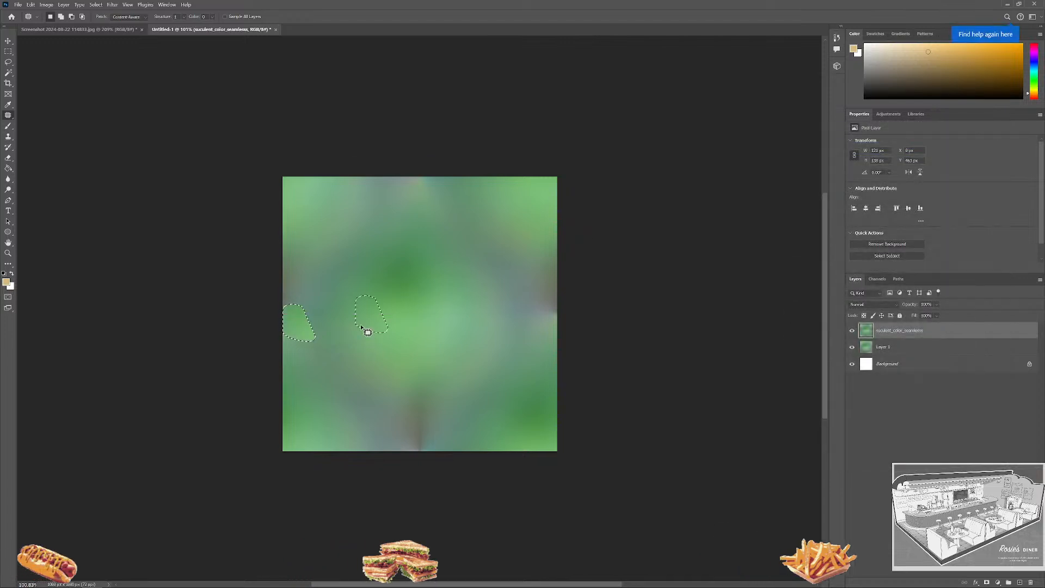
# Patch the dark seam spots at the middle of the image's bottom edge with surrounding texture, and deselect.
pyautogui.keyDown('alt'); pyautogui.scroll(2, 303, 359); pyautogui.keyUp('alt')
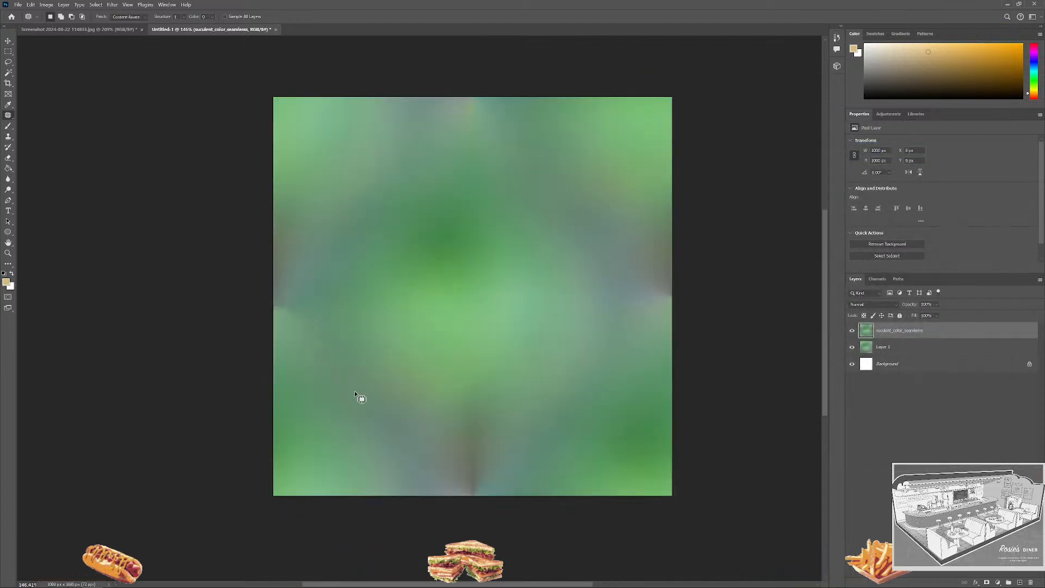
pyautogui.moveTo(465, 430)
pyautogui.mouseDown()
pyautogui.moveTo(433, 492)
pyautogui.moveTo(467, 420)
pyautogui.mouseUp()
pyautogui.moveTo(478, 480)
pyautogui.mouseDown()
pyautogui.moveTo(469, 409)
pyautogui.moveTo(446, 466)
pyautogui.moveTo(454, 423)
pyautogui.moveTo(479, 499)
pyautogui.moveTo(518, 460)
pyautogui.moveTo(475, 427)
pyautogui.mouseUp()
pyautogui.hotkey('ctrl', 'd')
pyautogui.hotkey('ctrl', 'd')
pyautogui.hotkey('ctrl', 'd')
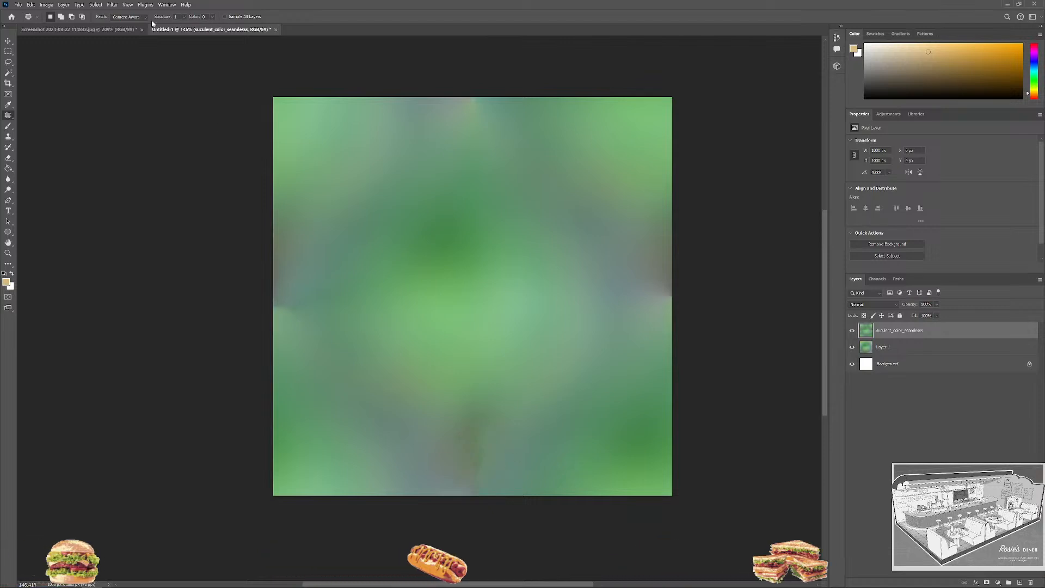
# Set the Patch tool to Normal mode and patch the remaining seam spots at the middles of the bottom and left edges.
pyautogui.click(128, 17)
pyautogui.click(132, 26)
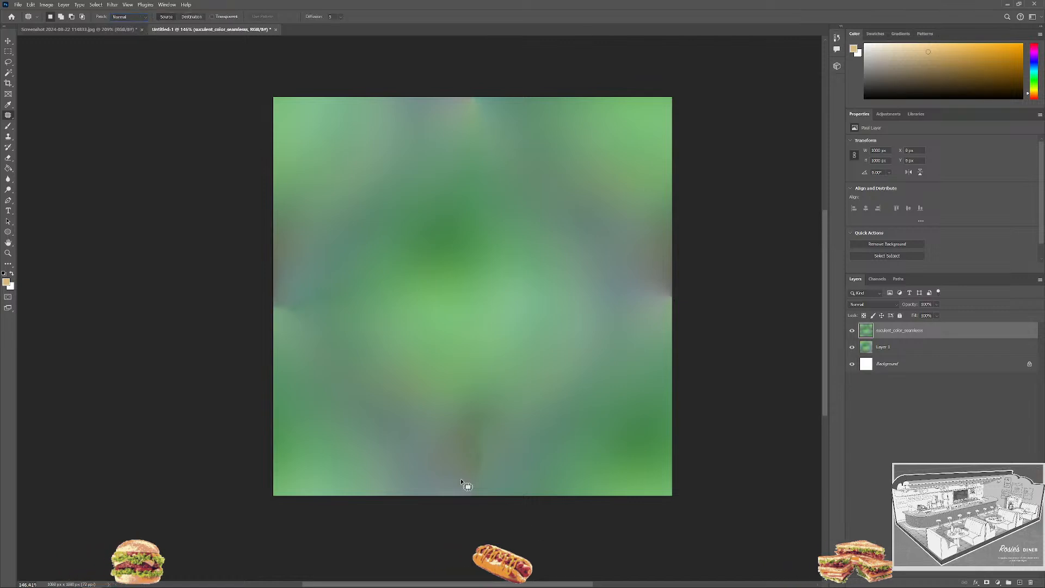
pyautogui.moveTo(461, 487); pyautogui.dragTo(473, 502)
pyautogui.hotkey('ctrl', 'd')
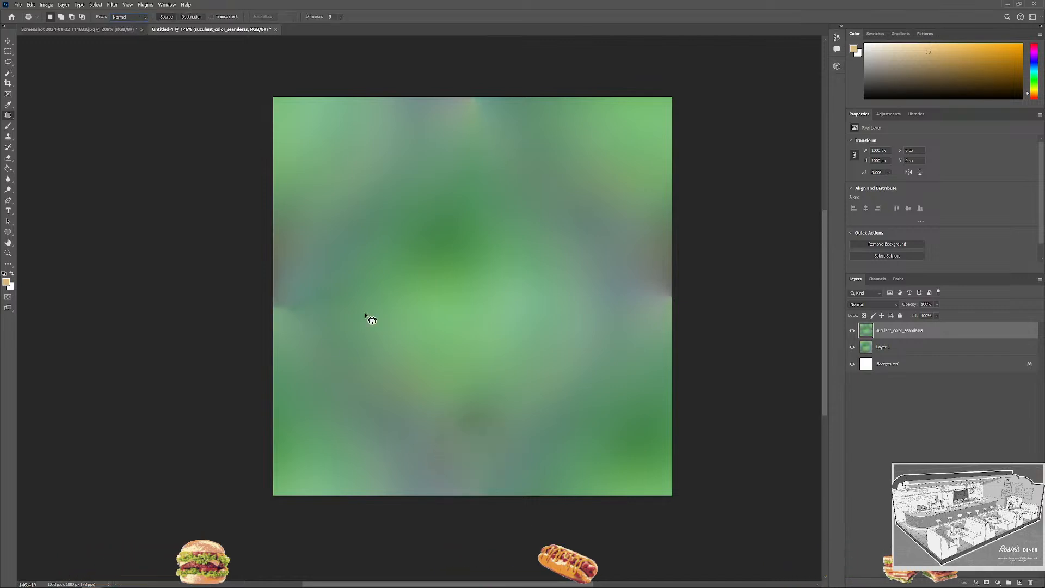
pyautogui.moveTo(295, 336)
pyautogui.mouseDown()
pyautogui.moveTo(306, 336)
pyautogui.moveTo(348, 249)
pyautogui.mouseUp()
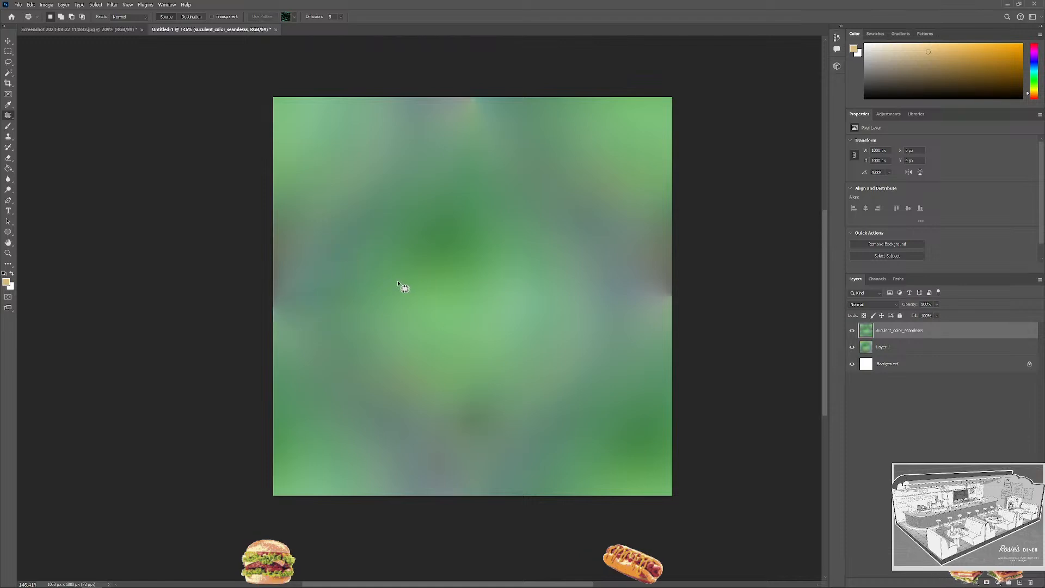
# Patch the seam spots at the middle of the image's right edge and the middle of its top edge.
pyautogui.moveTo(647, 266)
pyautogui.mouseDown()
pyautogui.moveTo(674, 279)
pyautogui.moveTo(641, 266)
pyautogui.mouseUp()
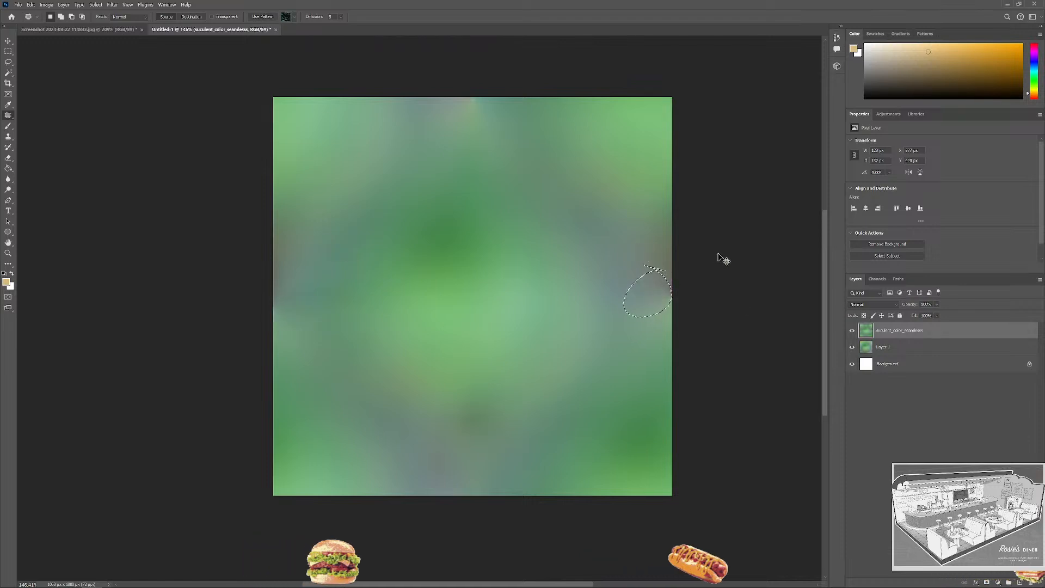
pyautogui.hotkey('ctrl', 'f')
pyautogui.click(995, 127)
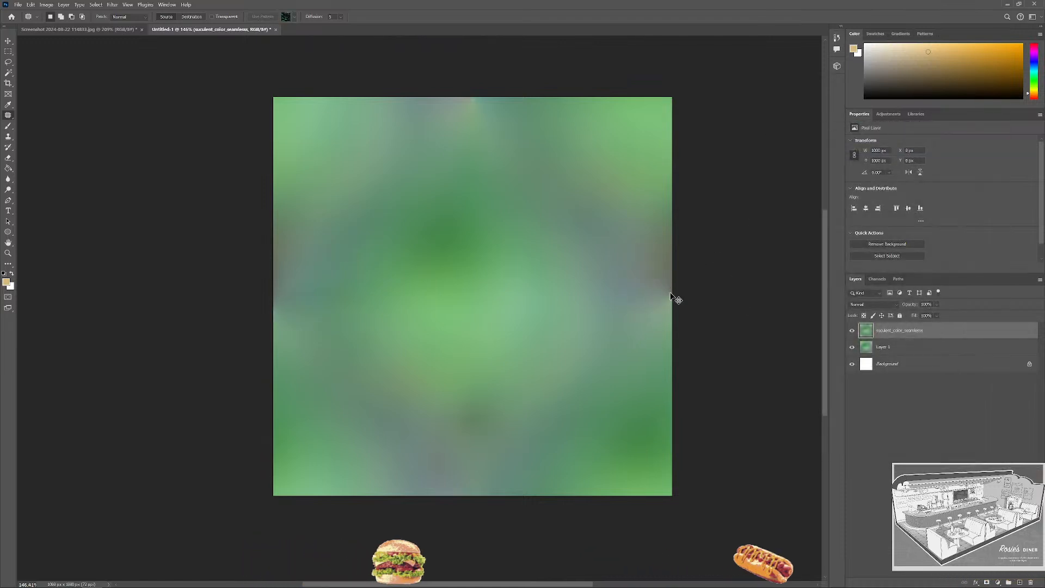
pyautogui.moveTo(676, 274); pyautogui.dragTo(664, 269)
pyautogui.moveTo(661, 289); pyautogui.dragTo(638, 266)
pyautogui.hotkey('ctrl', 'd')
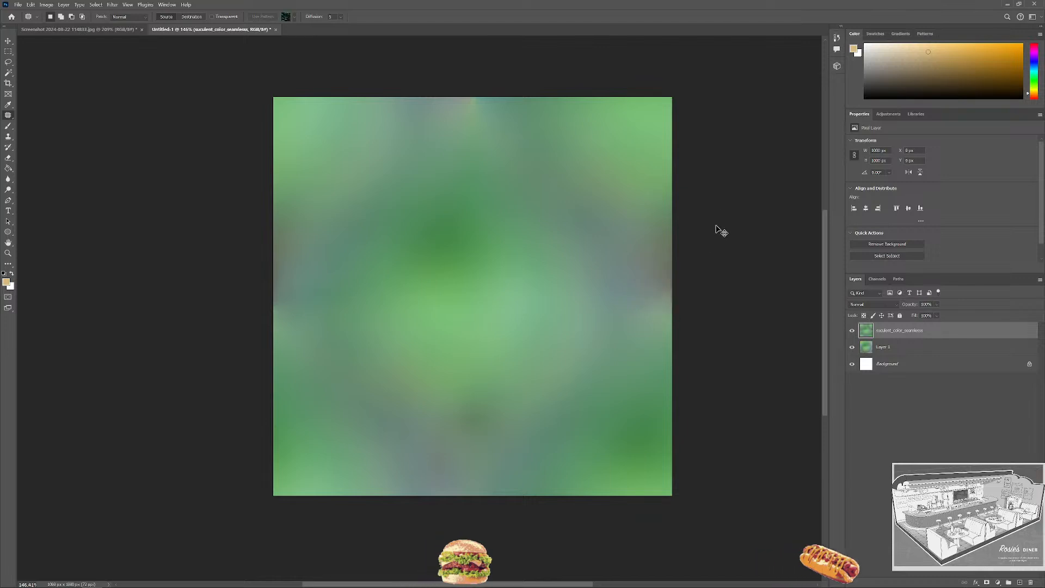
pyautogui.moveTo(499, 140); pyautogui.dragTo(503, 143)
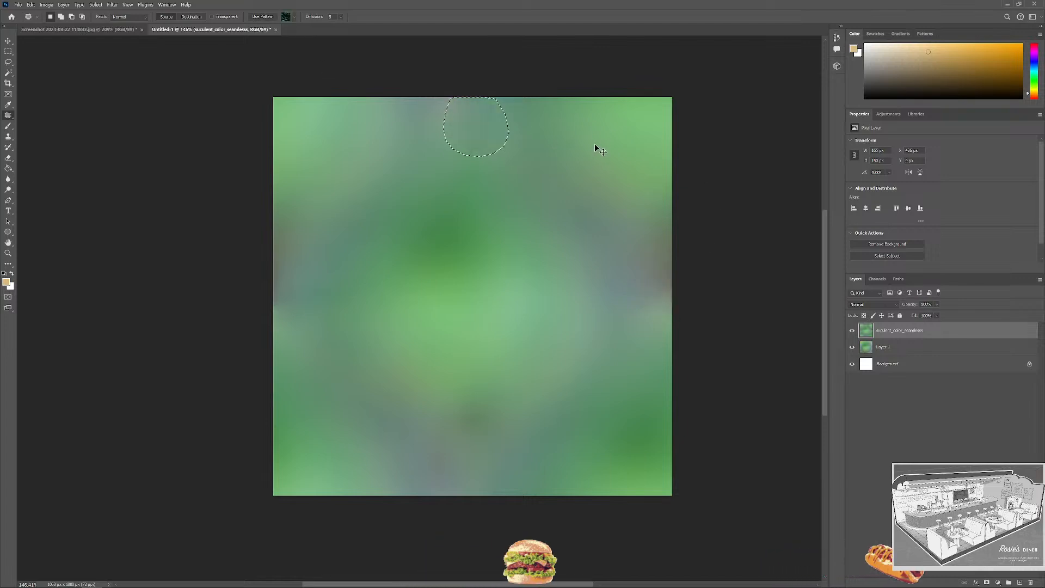
pyautogui.keyDown('alt'); pyautogui.scroll(-3, 524, 275); pyautogui.keyUp('alt')
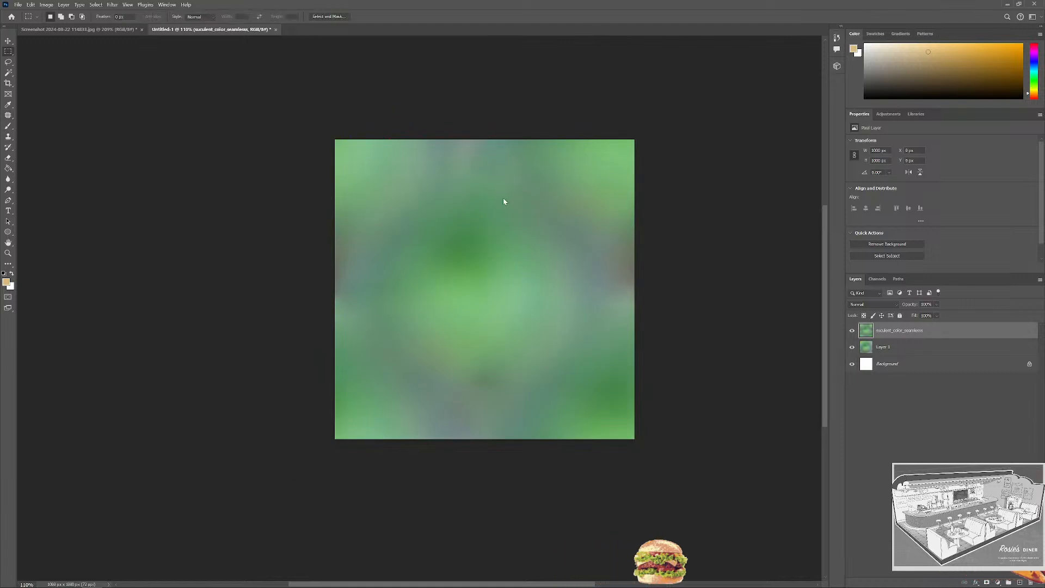
# Save a PNG copy of the patched image to the Desktop, replacing the existing seamless succulent colour file.
pyautogui.hotkey('ctrl', 'alt', 's')
pyautogui.click(109, 368)
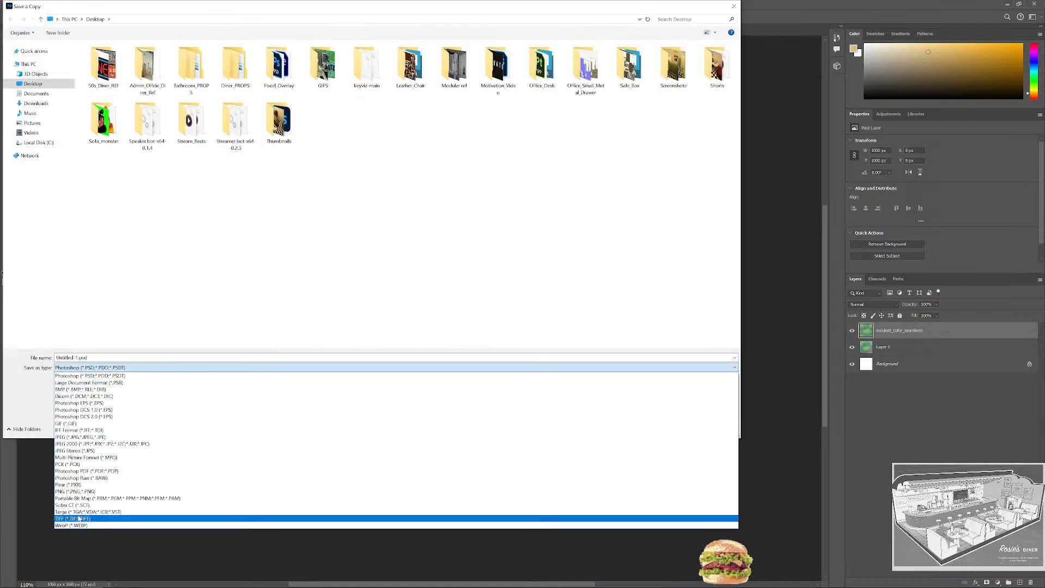
pyautogui.click(76, 491)
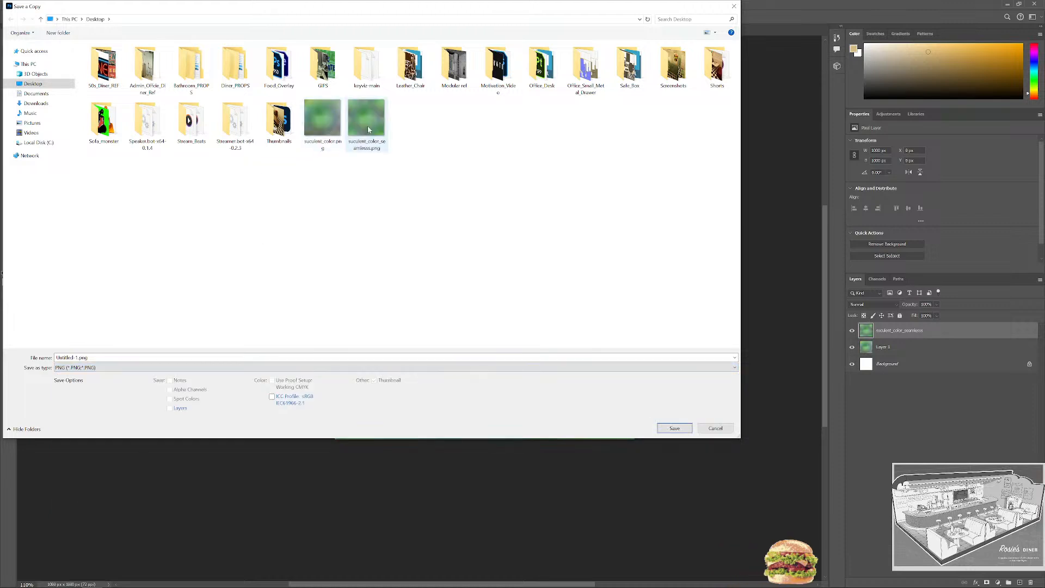
pyautogui.click(674, 428)
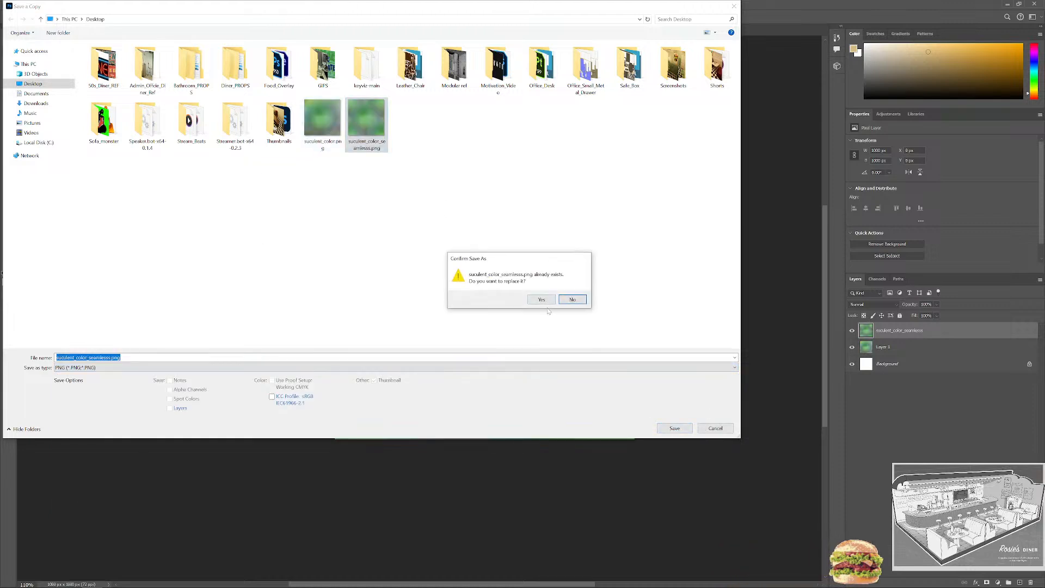
pyautogui.click(541, 300)
pyautogui.click(565, 183)
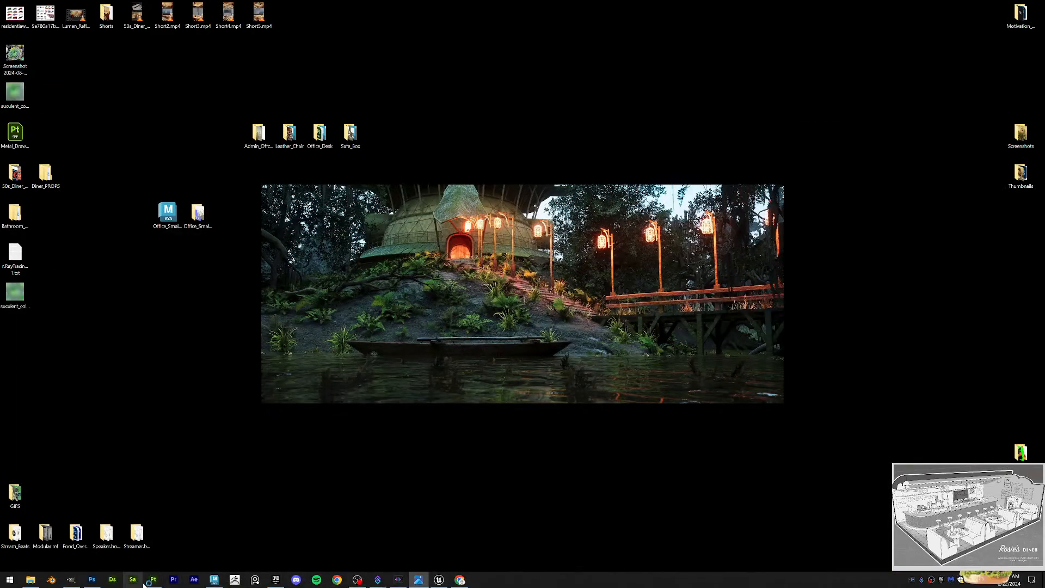
# Switch to Substance 3D Painter, end the Adobe Substance 3D Sampler task in Task Manager, and close Task Manager.
pyautogui.click(151, 580)
pyautogui.moveTo(469, 5)
pyautogui.mouseDown()
pyautogui.moveTo(485, 14)
pyautogui.moveTo(486, 1)
pyautogui.moveTo(585, 84)
pyautogui.moveTo(572, 12)
pyautogui.mouseUp()
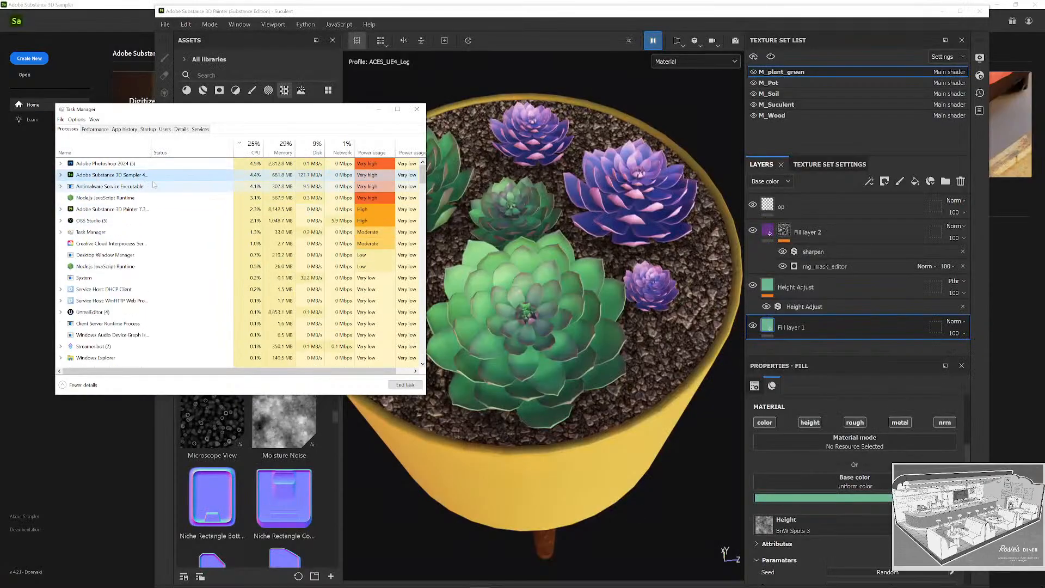
pyautogui.click(408, 387)
pyautogui.click(417, 110)
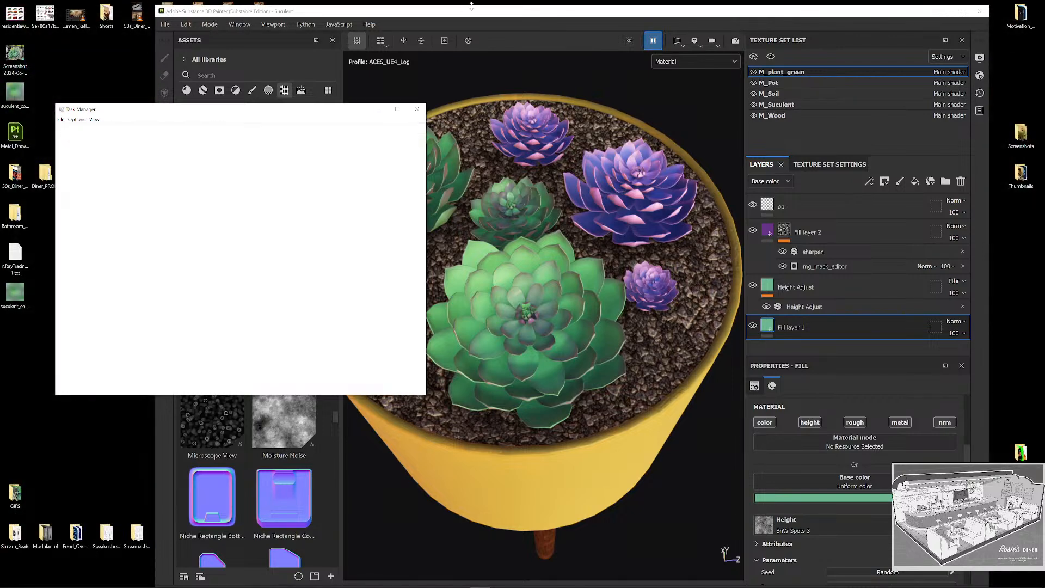
# Import the seamless succulent colour PNG from the desktop into the Painter assets with its usage set to texture.
pyautogui.moveTo(473, 14); pyautogui.dragTo(489, 1)
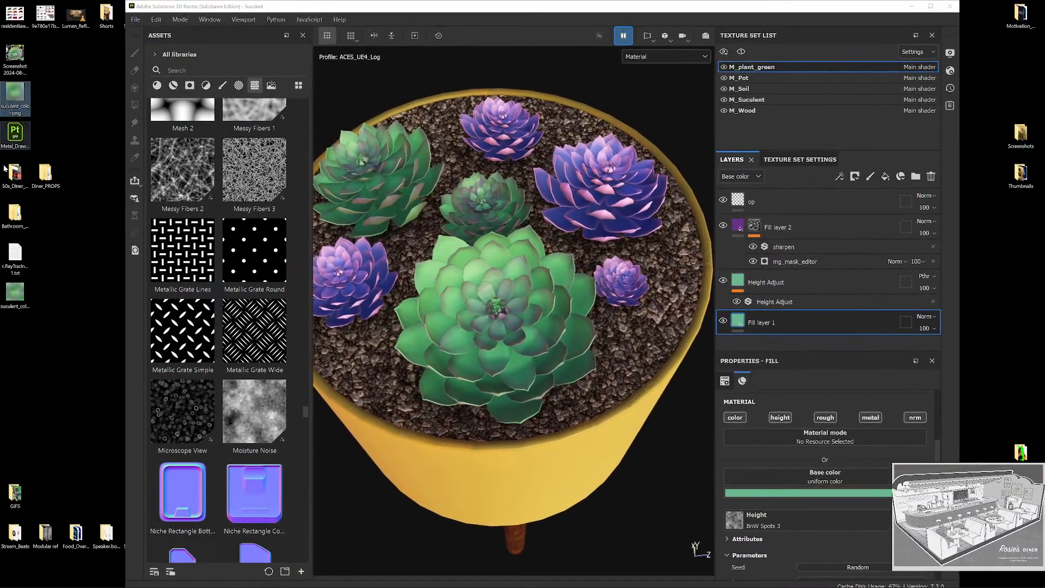
pyautogui.click(15, 93)
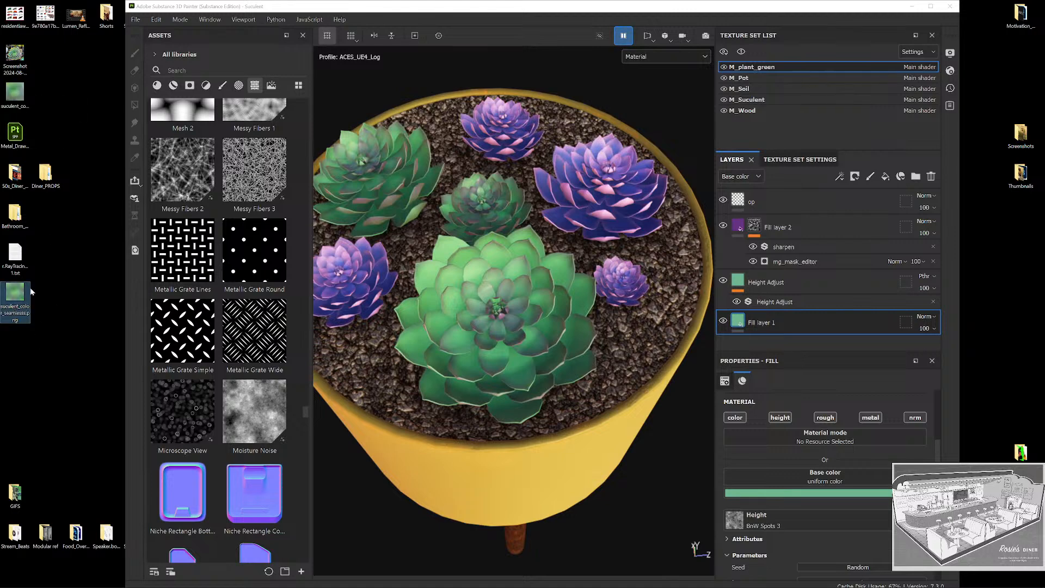
pyautogui.moveTo(217, 347); pyautogui.dragTo(217, 349)
pyautogui.click(684, 187)
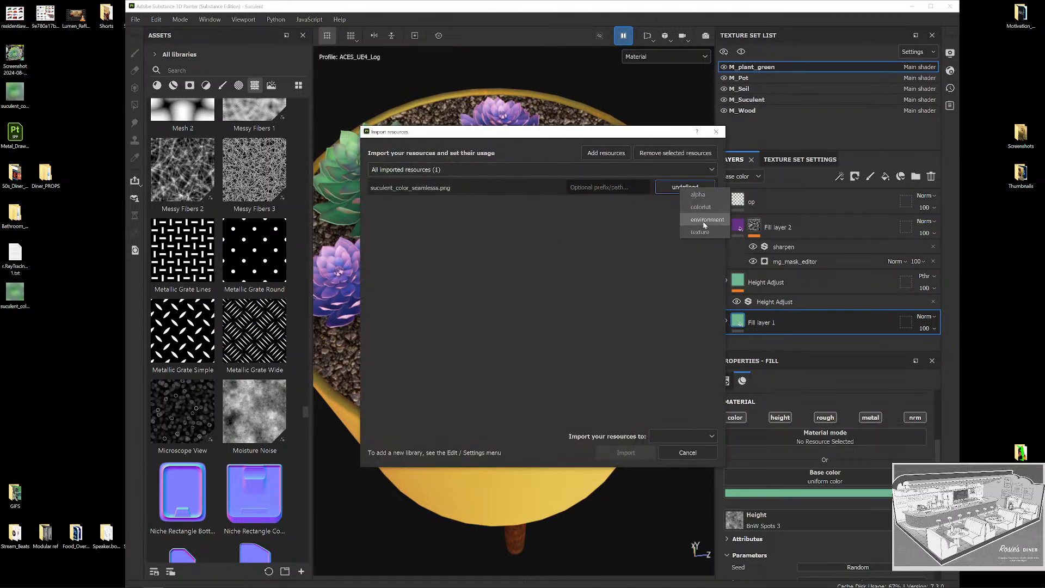
pyautogui.click(625, 452)
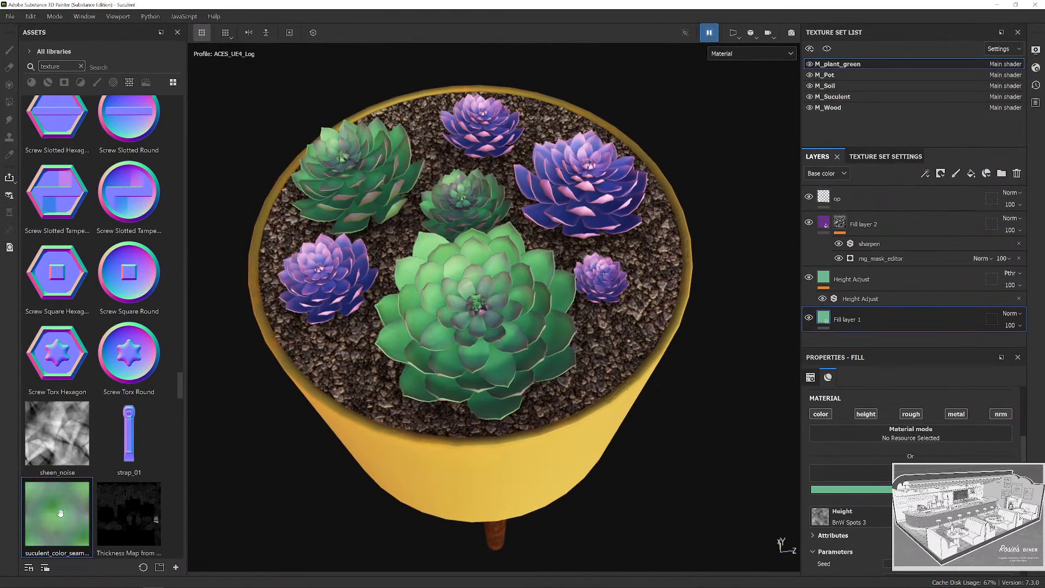
# Assign the imported seamless succulent texture as the base color of Fill layer 1 in the M_plant_green texture set.
pyautogui.scroll(-1, 101, 327)
pyautogui.scroll(-1, 35, 492)
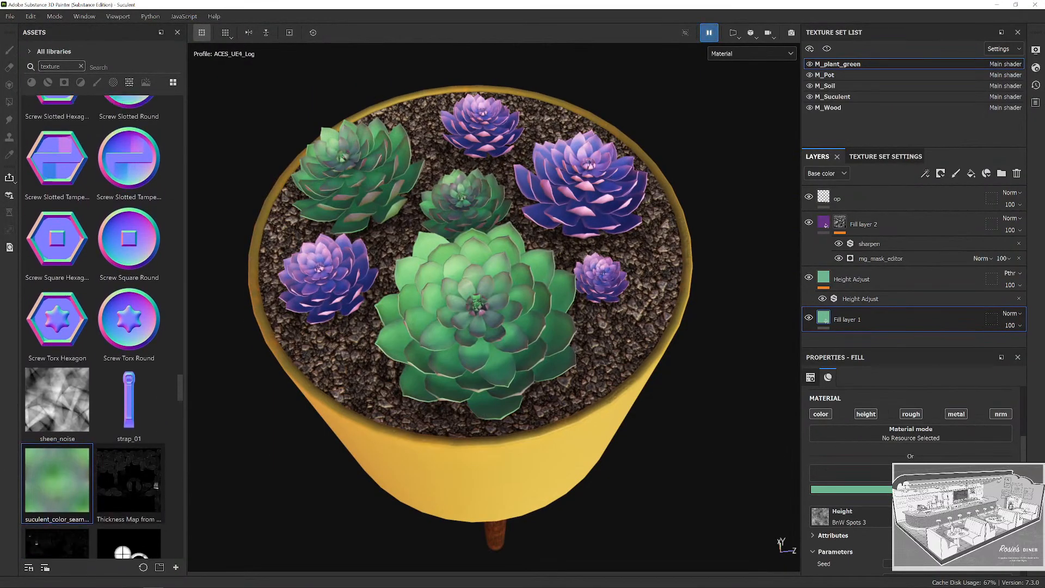
pyautogui.scroll(-1, 60, 479)
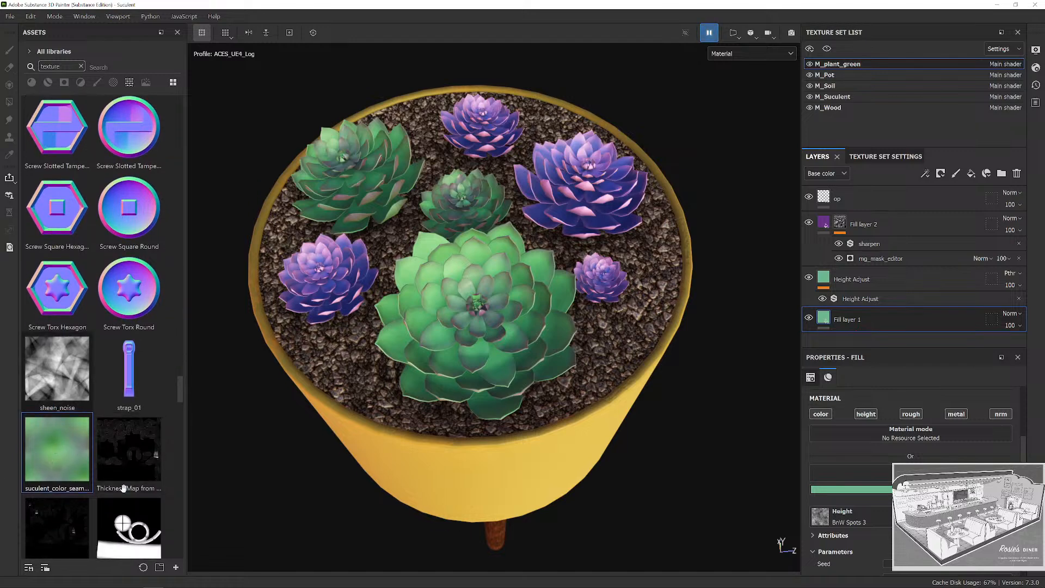
pyautogui.scroll(-1, 75, 437)
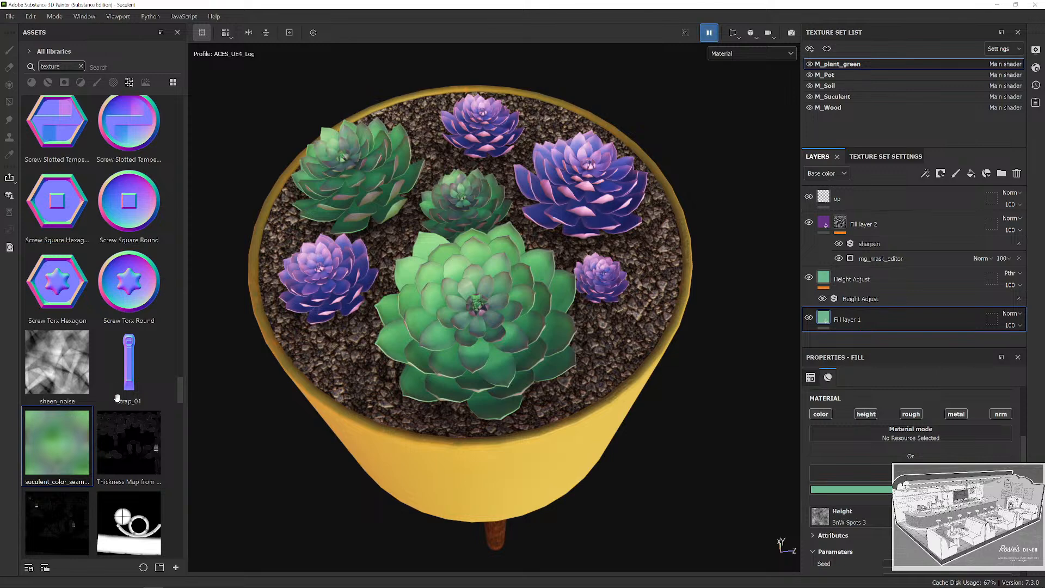
pyautogui.scroll(-2, 252, 424)
pyautogui.scroll(2, 252, 424)
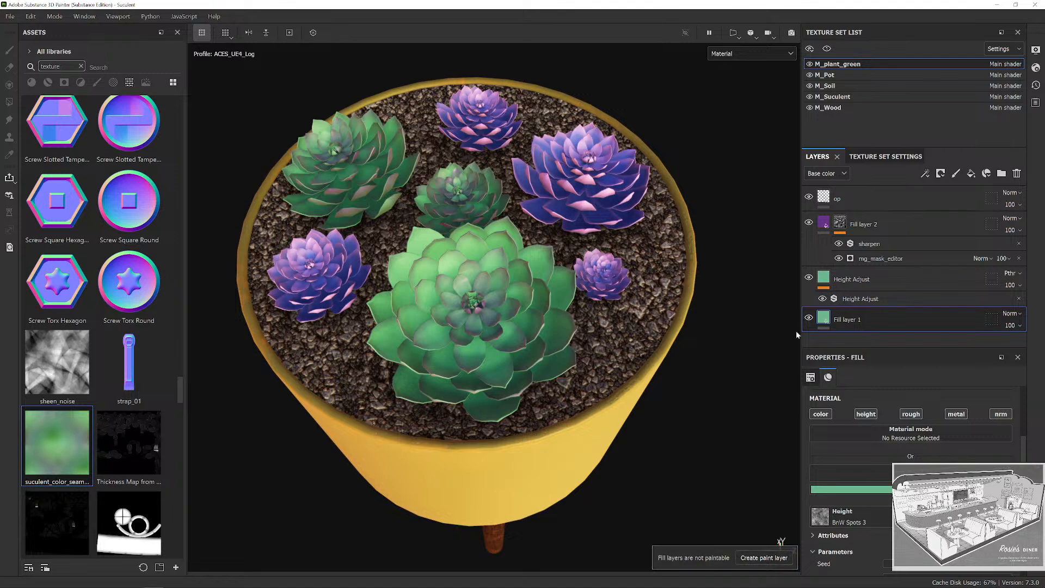
pyautogui.click(913, 288)
pyautogui.click(903, 321)
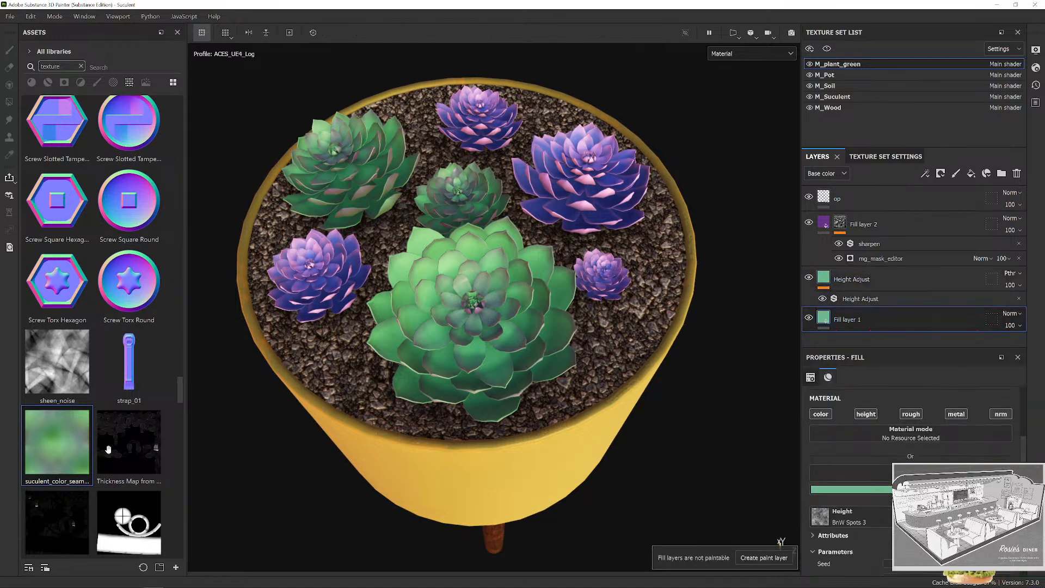
pyautogui.scroll(-1, 103, 430)
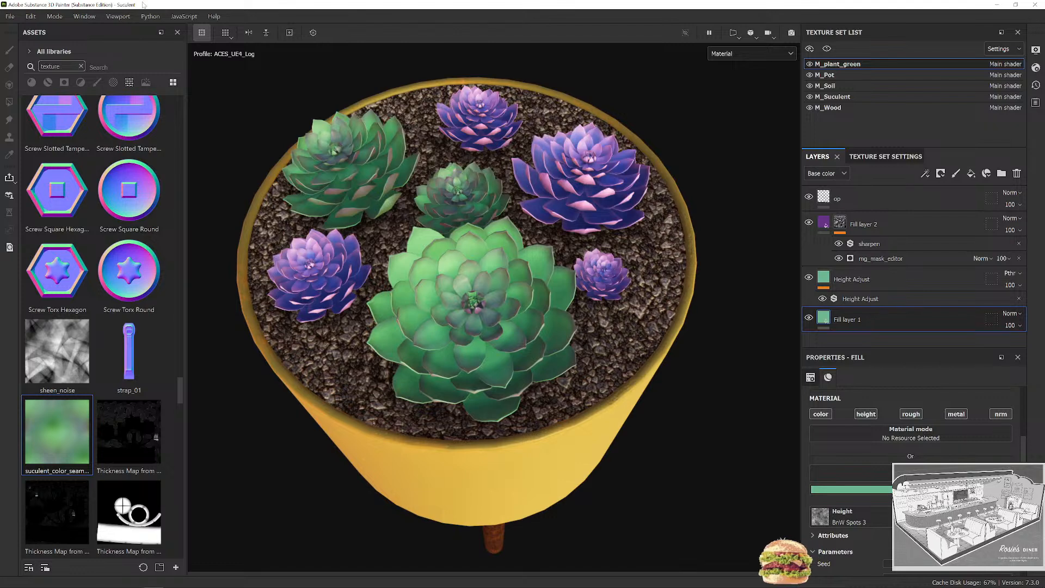
pyautogui.moveTo(75, 429); pyautogui.dragTo(852, 474)
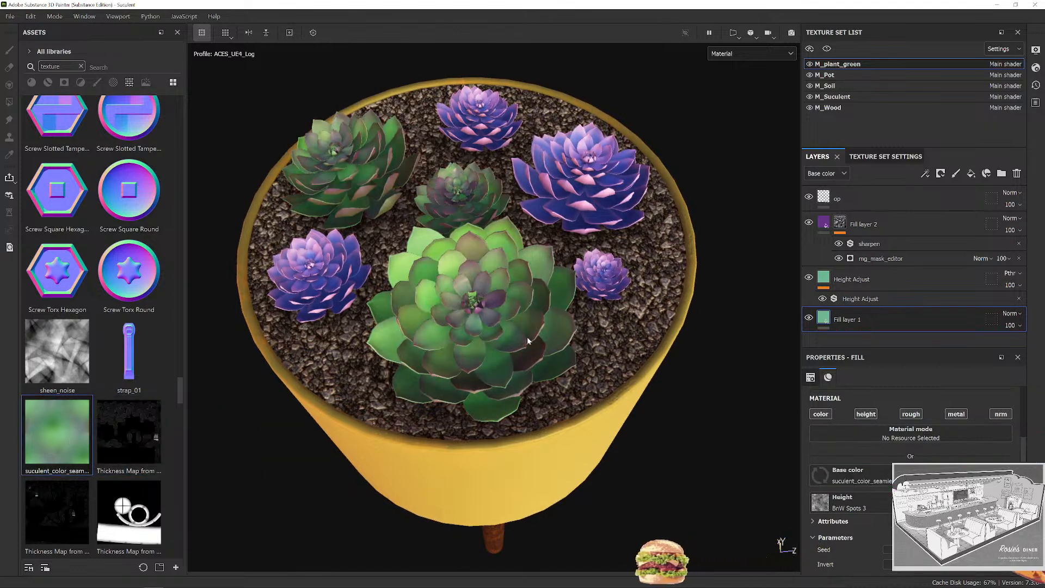
# Compare the green succulents with and without the new base color texture by undoing and redoing its assignment.
pyautogui.scroll(3, 526, 340)
pyautogui.keyDown('alt'); pyautogui.moveTo(527, 341); pyautogui.dragTo(602, 355); pyautogui.keyUp('alt')
pyautogui.scroll(-2, 595, 331)
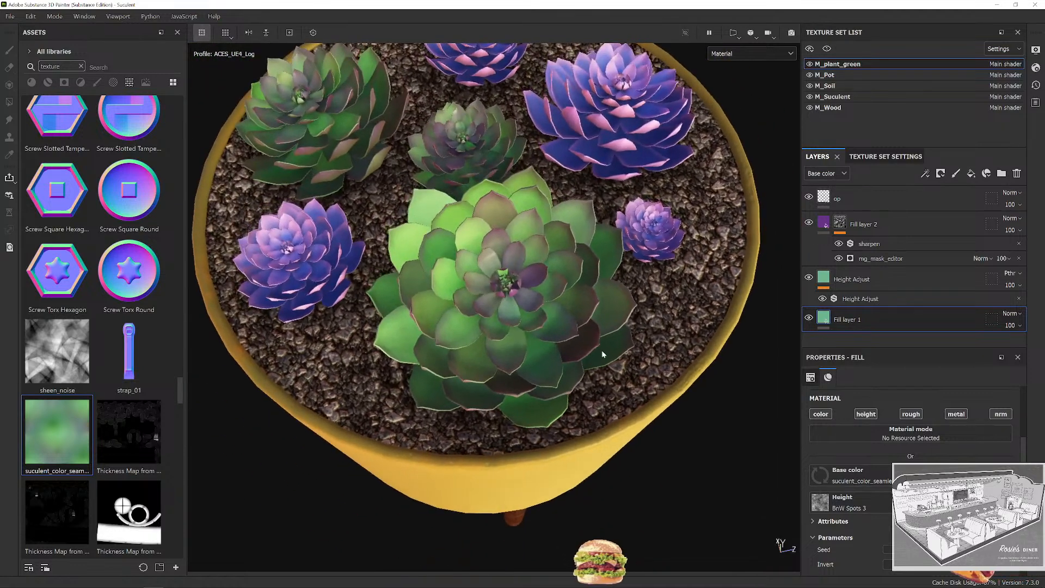
pyautogui.hotkey('ctrl', 'z')
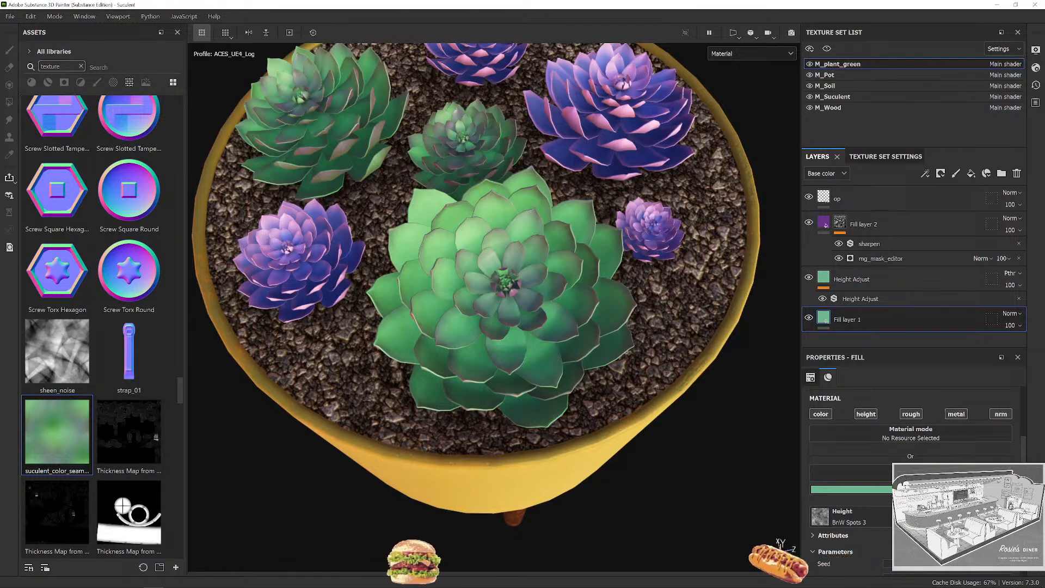
pyautogui.hotkey('ctrl', 'y')
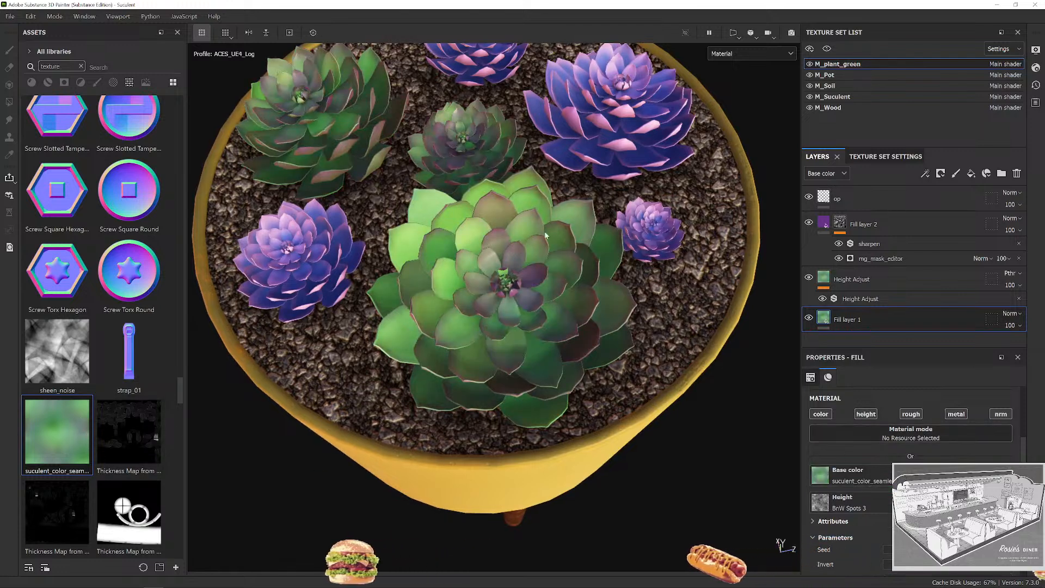
# Examine the new base color on the green succulents' leaves, up close, from afar, and under different lighting directions.
pyautogui.scroll(-3, 545, 314)
pyautogui.scroll(3, 626, 346)
pyautogui.keyDown('alt'); pyautogui.moveTo(631, 348); pyautogui.dragTo(573, 435); pyautogui.keyUp('alt')
pyautogui.scroll(-1, 606, 366)
pyautogui.scroll(3, 606, 366)
pyautogui.keyDown('alt'); pyautogui.moveTo(606, 366); pyautogui.dragTo(716, 372, button='middle'); pyautogui.keyUp('alt')
pyautogui.scroll(1, 631, 325)
pyautogui.keyDown('alt'); pyautogui.moveTo(632, 325); pyautogui.dragTo(606, 344, button='middle'); pyautogui.keyUp('alt')
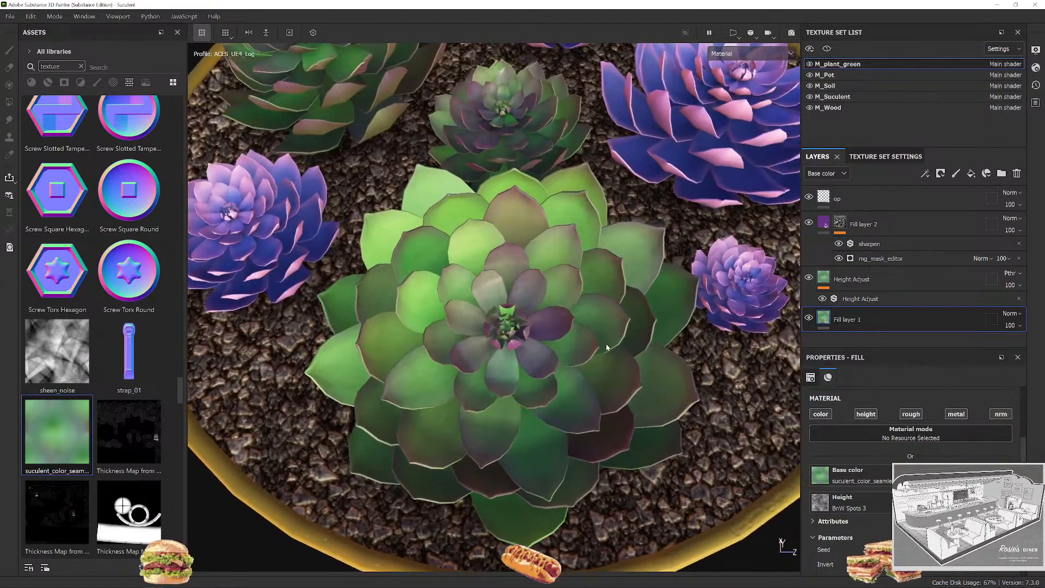
pyautogui.scroll(2, 596, 399)
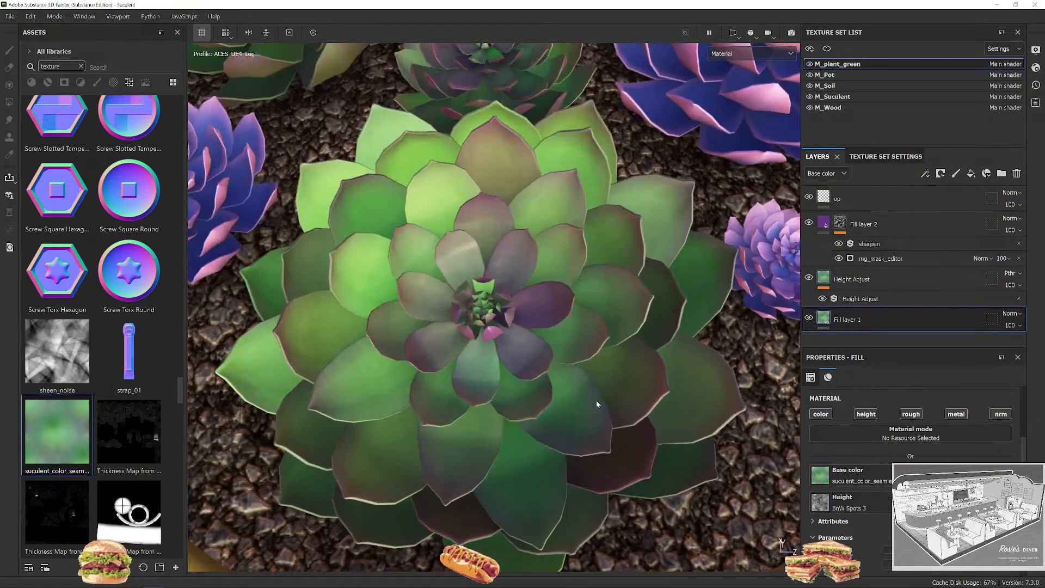
pyautogui.keyDown('alt'); pyautogui.moveTo(595, 400); pyautogui.dragTo(552, 377); pyautogui.keyUp('alt')
pyautogui.scroll(-5, 553, 377)
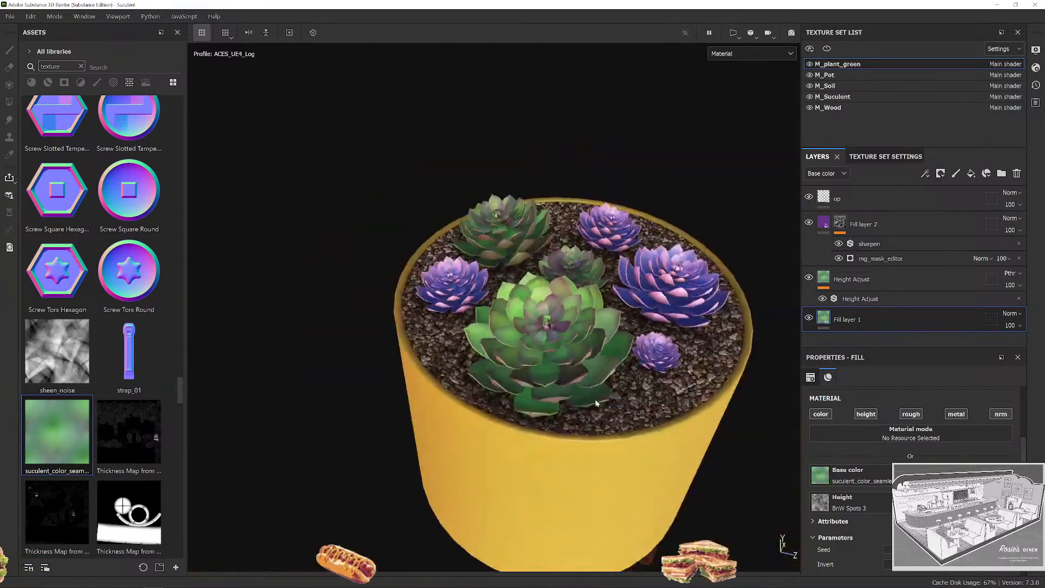
pyautogui.keyDown('alt'); pyautogui.moveTo(664, 460); pyautogui.dragTo(673, 389); pyautogui.keyUp('alt')
pyautogui.scroll(-1, 698, 444)
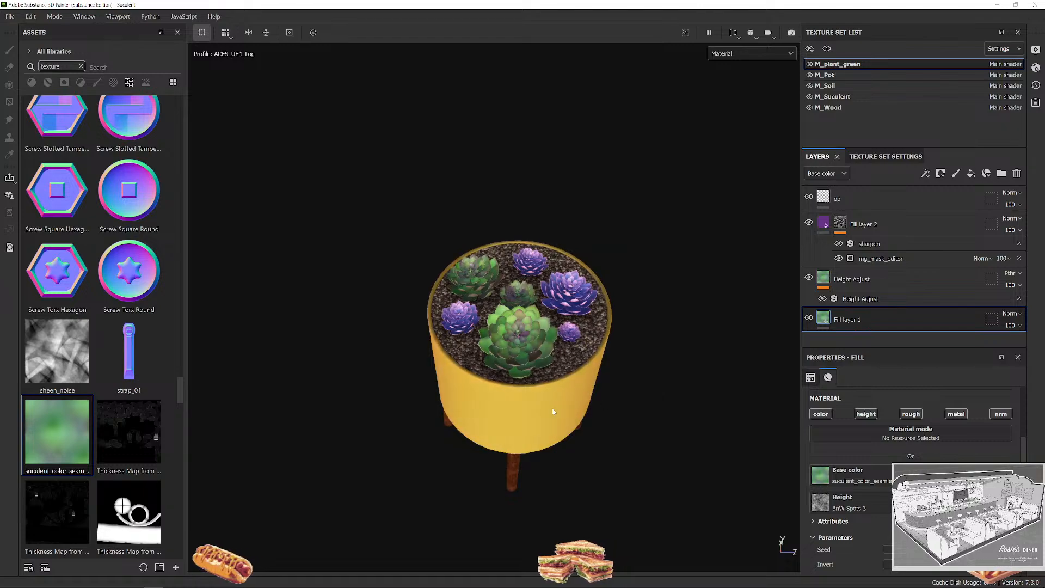
pyautogui.scroll(8, 528, 332)
pyautogui.scroll(3, 531, 336)
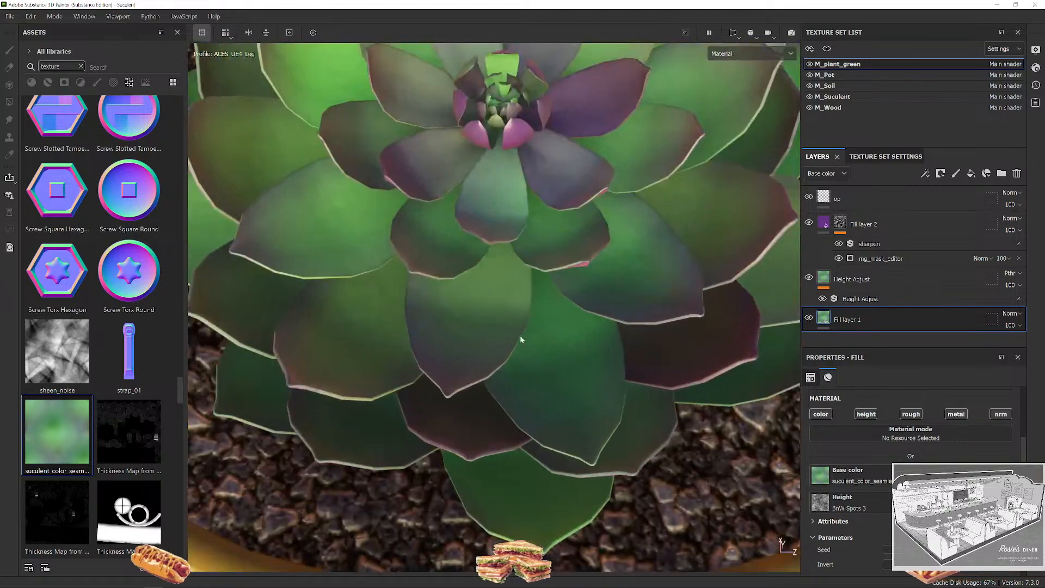
pyautogui.keyDown('alt'); pyautogui.moveTo(520, 338); pyautogui.dragTo(702, 435, button='middle'); pyautogui.keyUp('alt')
pyautogui.scroll(2, 515, 345)
pyautogui.keyDown('alt'); pyautogui.moveTo(514, 346); pyautogui.dragTo(536, 333); pyautogui.keyUp('alt')
pyautogui.moveTo(535, 333)
pyautogui.keyDown('shift'); pyautogui.mouseDown(button='right')
pyautogui.moveTo(517, 333)
pyautogui.moveTo(538, 333)
pyautogui.mouseUp(button='right'); pyautogui.keyUp('shift')
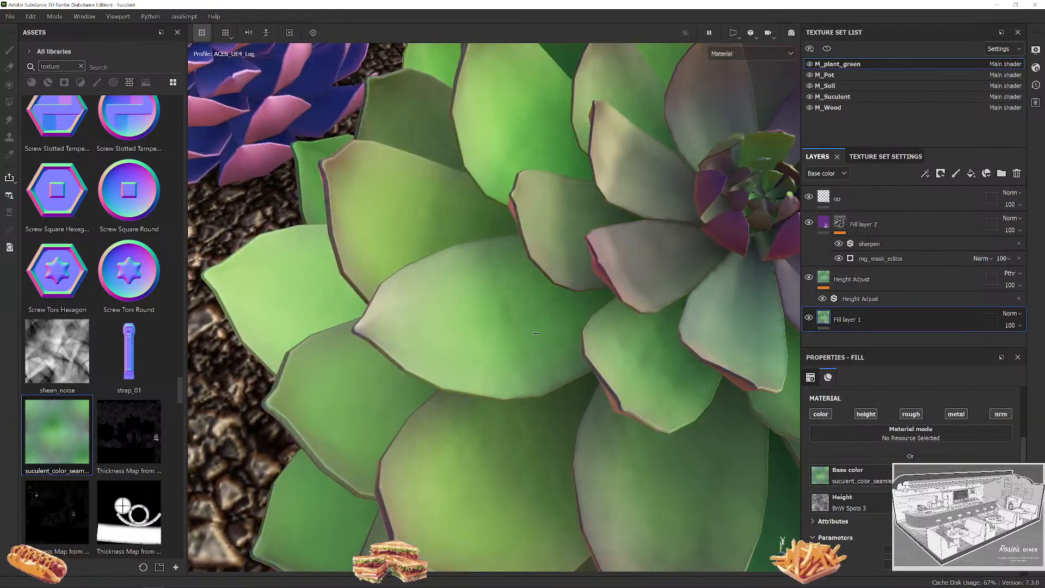
pyautogui.scroll(-8, 541, 382)
pyautogui.keyDown('alt'); pyautogui.moveTo(588, 381); pyautogui.dragTo(484, 381, button='middle'); pyautogui.keyUp('alt')
pyautogui.keyDown('shift'); pyautogui.moveTo(485, 381); pyautogui.dragTo(513, 380, button='right'); pyautogui.keyUp('shift')
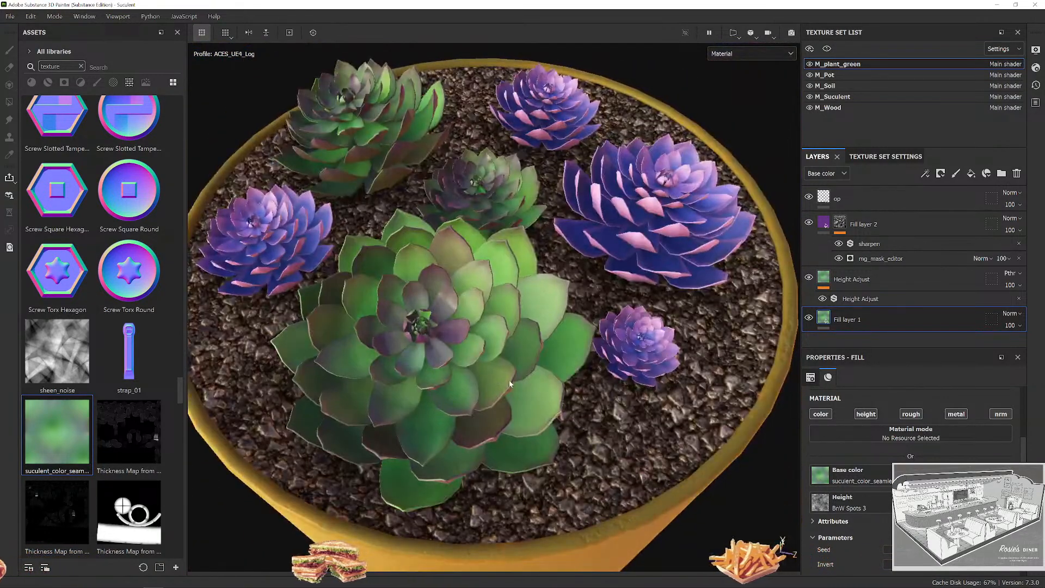
# Examine the purple succulents up close and compare their colouring with the retextured green ones across the whole pot.
pyautogui.scroll(-6, 544, 381)
pyautogui.scroll(3, 582, 379)
pyautogui.keyDown('alt'); pyautogui.moveTo(581, 379); pyautogui.dragTo(492, 359); pyautogui.keyUp('alt')
pyautogui.keyDown('alt'); pyautogui.moveTo(599, 329); pyautogui.dragTo(435, 357, button='middle'); pyautogui.keyUp('alt')
pyautogui.scroll(7, 438, 357)
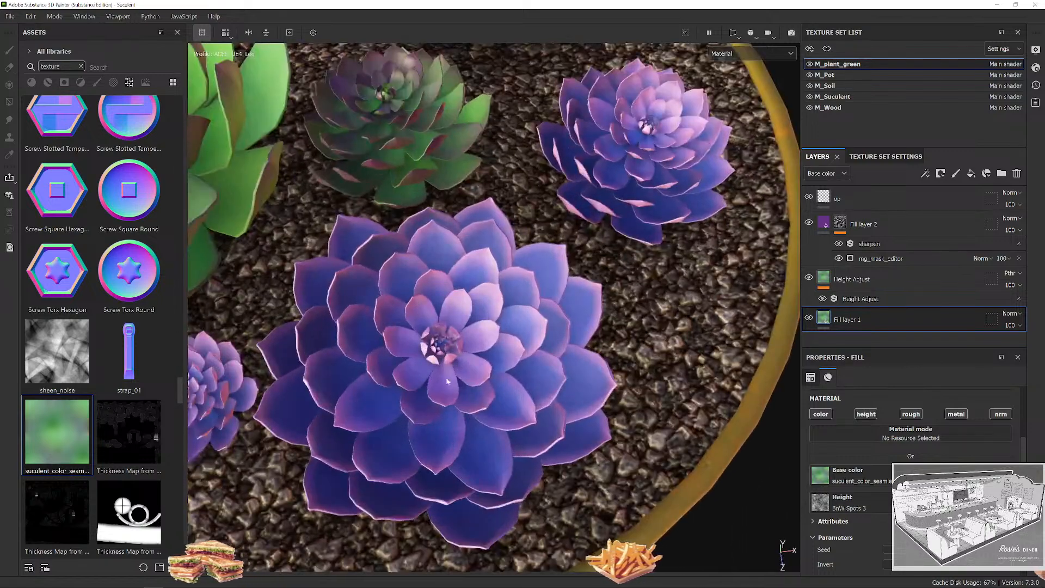
pyautogui.scroll(-6, 447, 381)
pyautogui.keyDown('alt'); pyautogui.moveTo(479, 381); pyautogui.dragTo(490, 332); pyautogui.keyUp('alt')
pyautogui.keyDown('alt'); pyautogui.moveTo(489, 331); pyautogui.dragTo(485, 358, button='middle'); pyautogui.keyUp('alt')
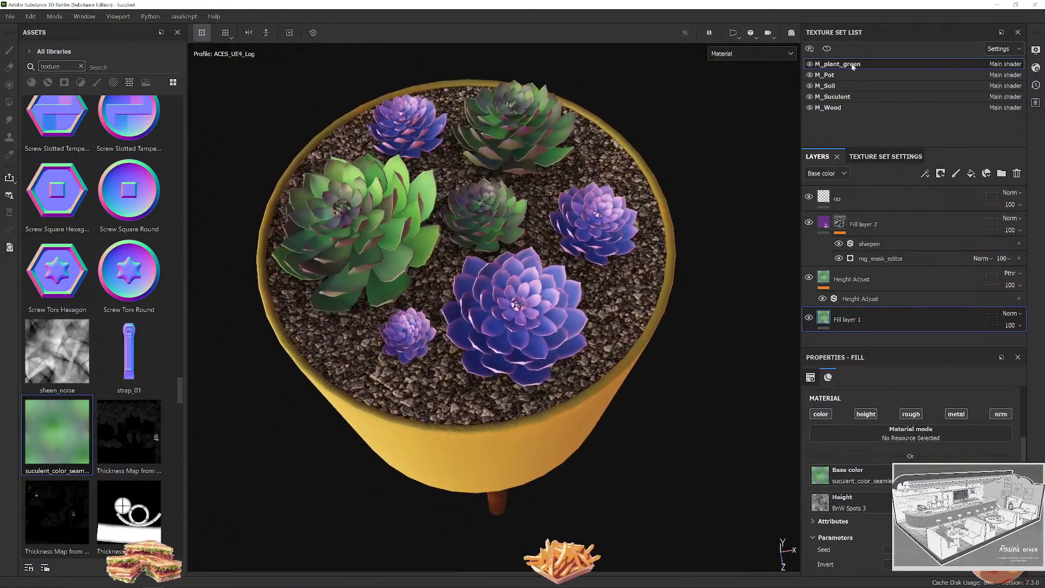
# Assign the seamless succulent texture as the base color of Fill layer 1 in the M_Suculent texture set.
pyautogui.click(852, 98)
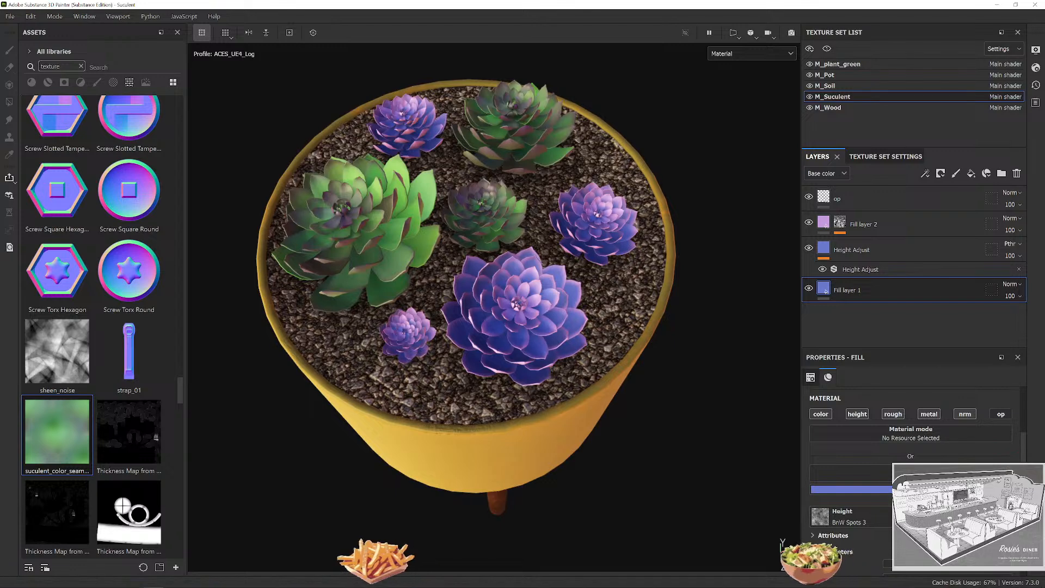
pyautogui.moveTo(57, 432); pyautogui.dragTo(871, 473)
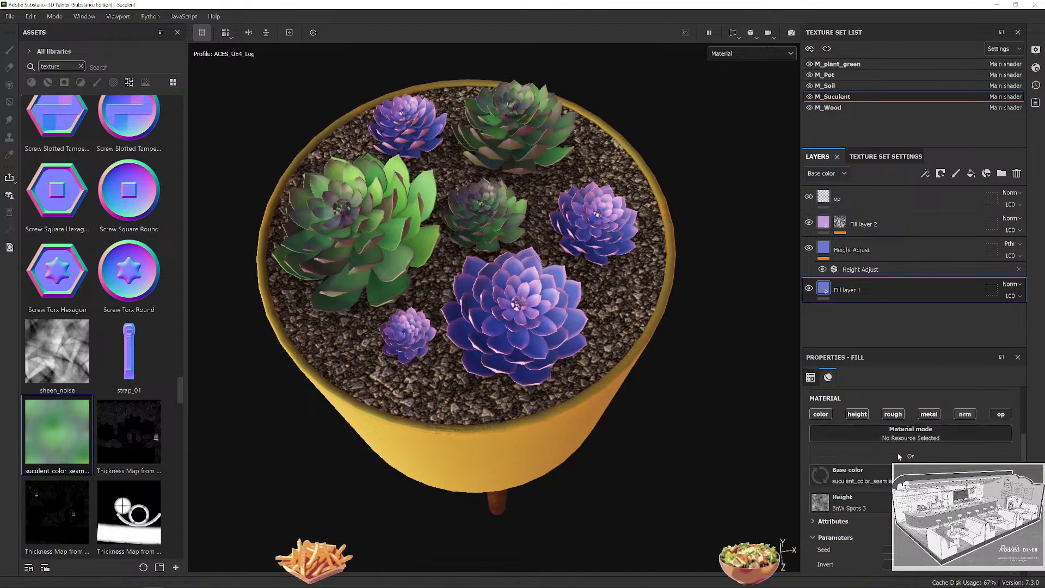
pyautogui.scroll(3, 569, 359)
pyautogui.keyDown('alt'); pyautogui.moveTo(599, 343); pyautogui.dragTo(580, 333); pyautogui.keyUp('alt')
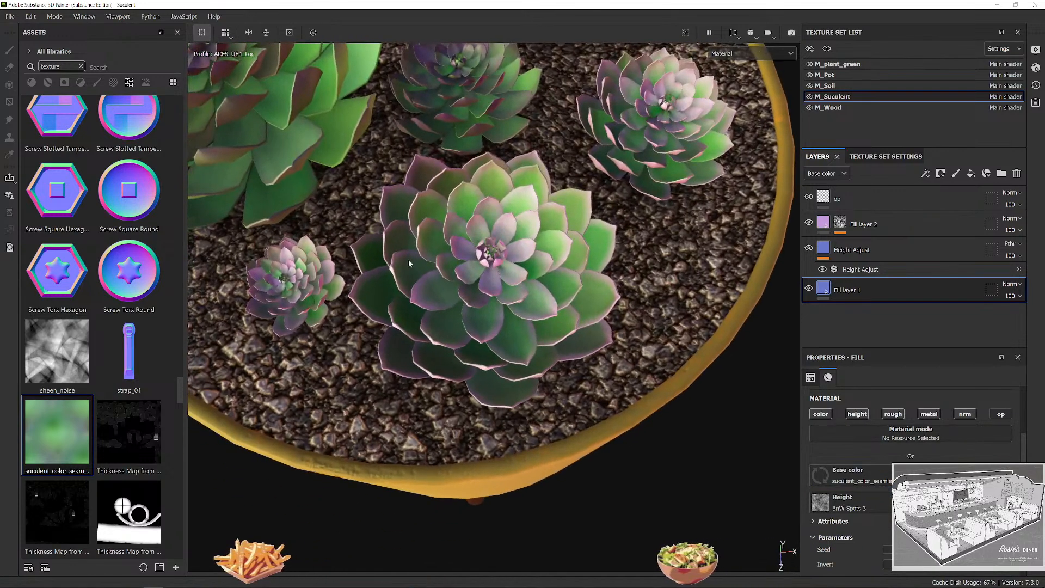
# Find the HSL Perceptive filter in the assets and add it directly above Fill layer 1 in M_Suculent.
pyautogui.click(82, 67)
pyautogui.click(80, 82)
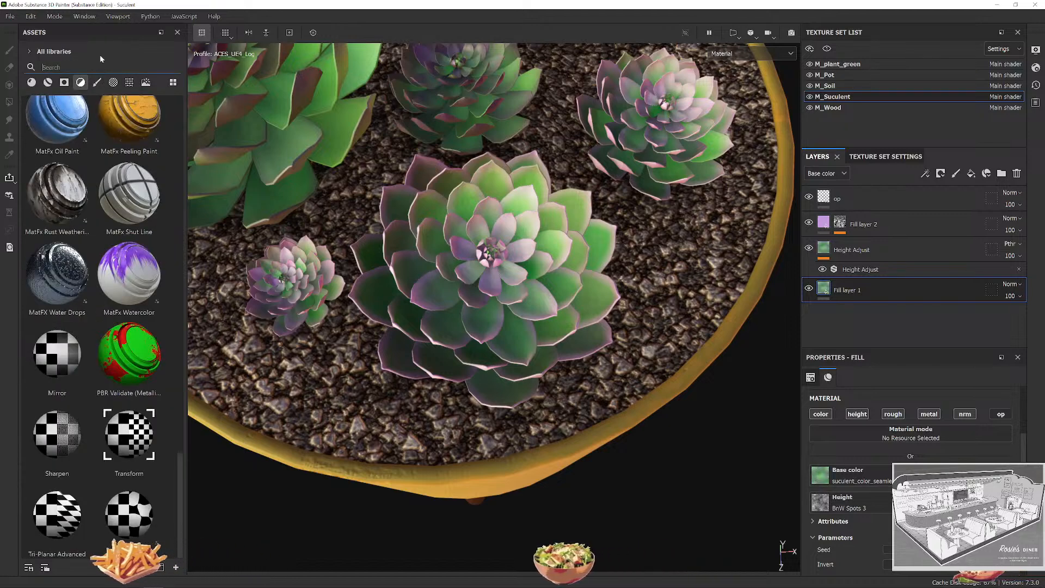
pyautogui.write('hsl')
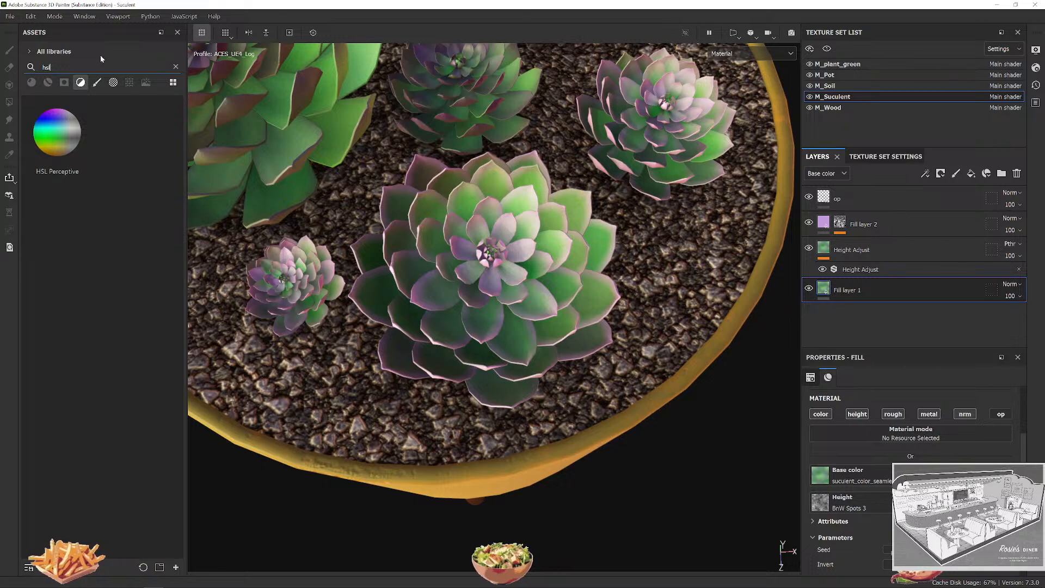
pyautogui.moveTo(57, 135); pyautogui.dragTo(886, 303)
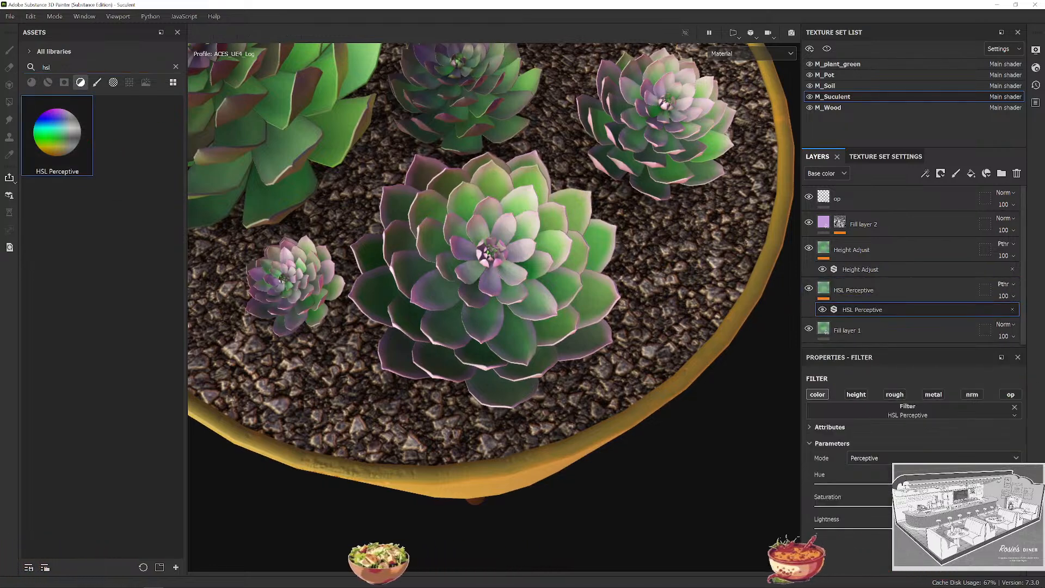
# Shift the Hue of the HSL Perceptive filter until the M_Suculent plants' leaves turn blue-purple.
pyautogui.moveTo(917, 483); pyautogui.dragTo(840, 513)
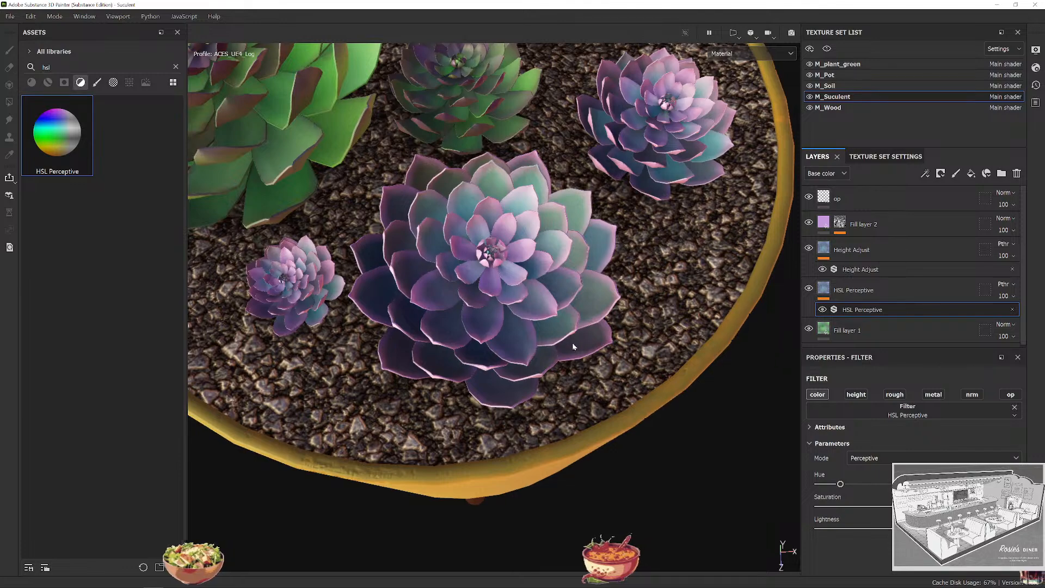
pyautogui.keyDown('alt'); pyautogui.moveTo(573, 341); pyautogui.dragTo(559, 346); pyautogui.keyUp('alt')
pyautogui.keyDown('shift'); pyautogui.moveTo(559, 346); pyautogui.dragTo(600, 305, button='right'); pyautogui.keyUp('shift')
pyautogui.scroll(5, 599, 305)
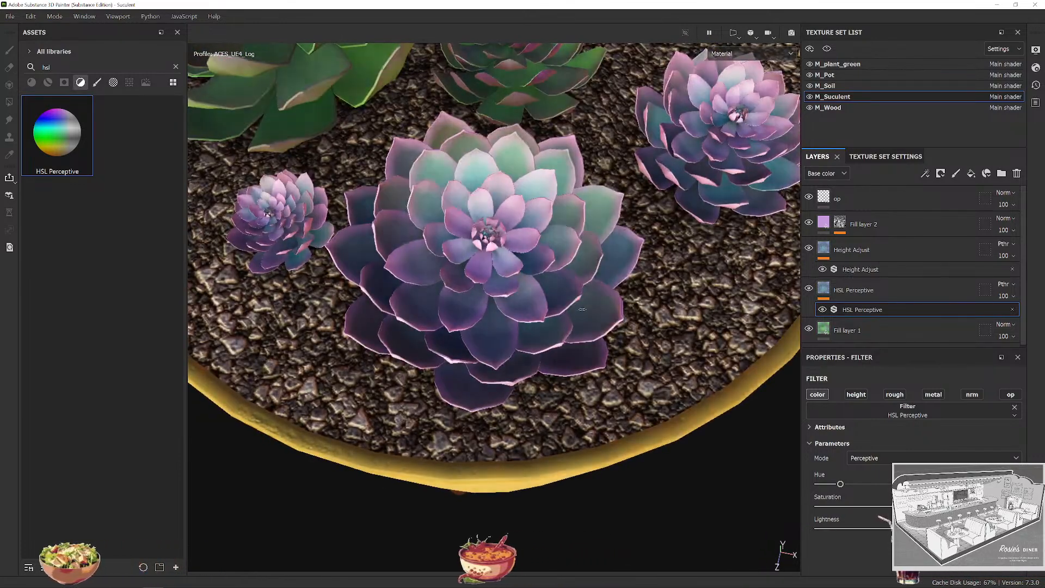
pyautogui.moveTo(840, 484); pyautogui.dragTo(848, 503)
# Examine the recoloured purple succulents from above, from the side and beside the green ones across the whole pot.
pyautogui.scroll(-4, 514, 340)
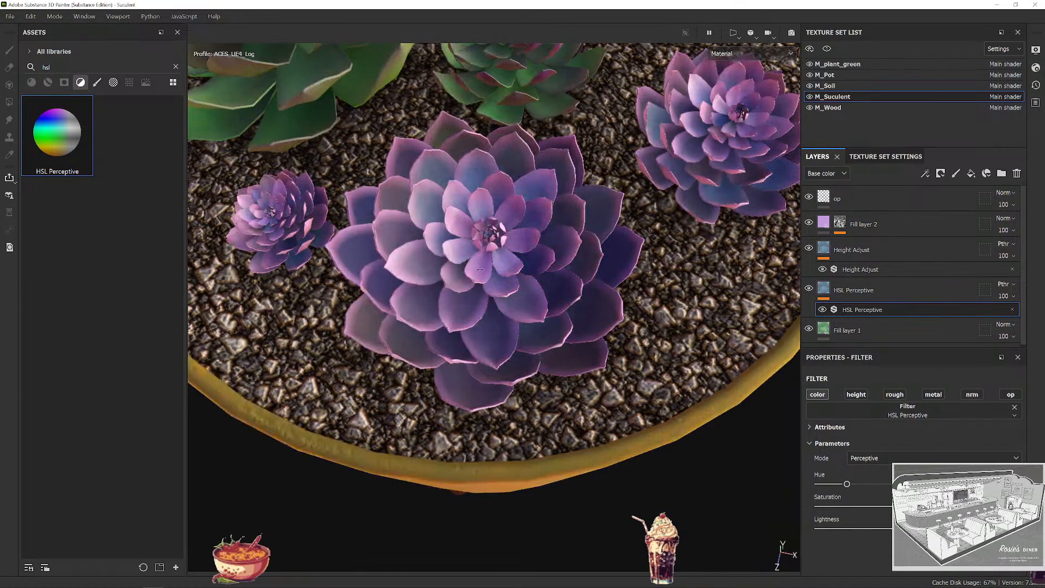
pyautogui.keyDown('alt'); pyautogui.moveTo(513, 340); pyautogui.dragTo(545, 409); pyautogui.keyUp('alt')
pyautogui.scroll(5, 478, 351)
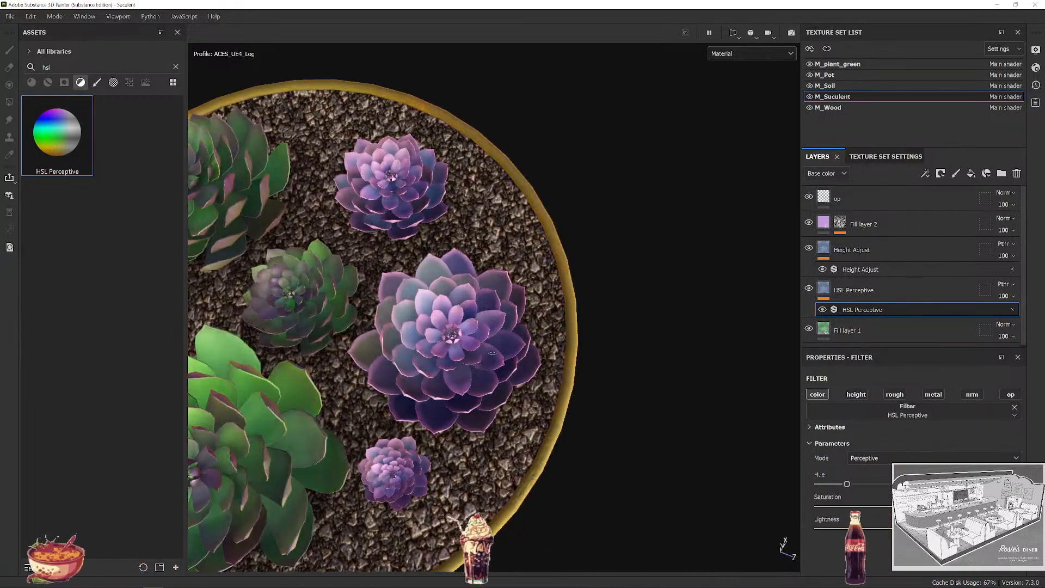
pyautogui.scroll(2, 492, 357)
pyautogui.keyDown('alt'); pyautogui.moveTo(496, 358); pyautogui.dragTo(332, 387); pyautogui.keyUp('alt')
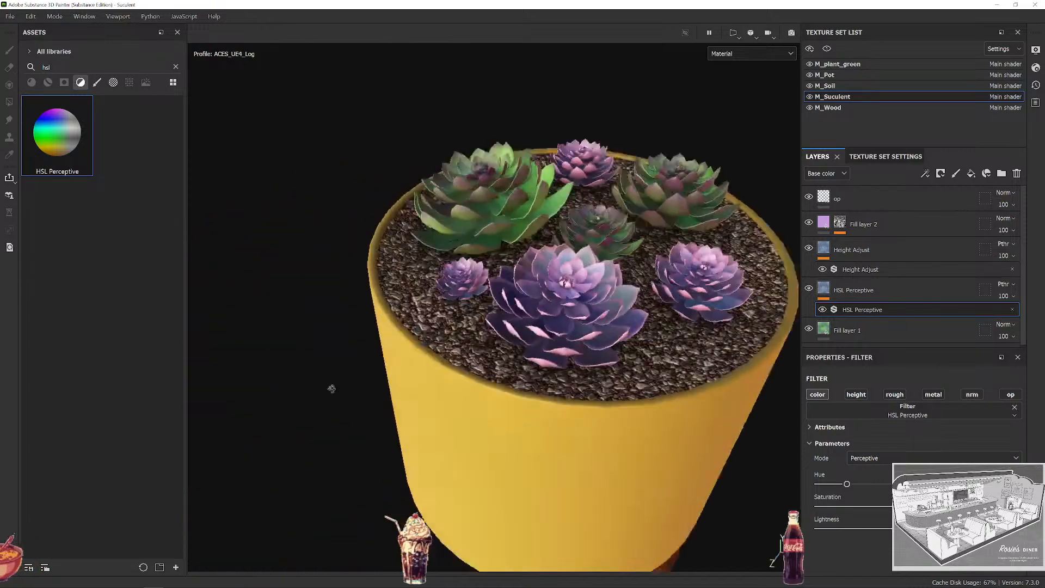
pyautogui.scroll(2, 331, 370)
pyautogui.moveTo(614, 310)
pyautogui.keyDown('shift'); pyautogui.mouseDown(button='right')
pyautogui.moveTo(628, 337)
pyautogui.moveTo(605, 321)
pyautogui.mouseUp(button='right'); pyautogui.keyUp('shift')
pyautogui.scroll(-2, 604, 318)
pyautogui.keyDown('alt'); pyautogui.moveTo(578, 361); pyautogui.dragTo(700, 310); pyautogui.keyUp('alt')
pyautogui.scroll(-1, 700, 310)
pyautogui.keyDown('alt'); pyautogui.moveTo(599, 381); pyautogui.dragTo(590, 299, button='middle'); pyautogui.keyUp('alt')
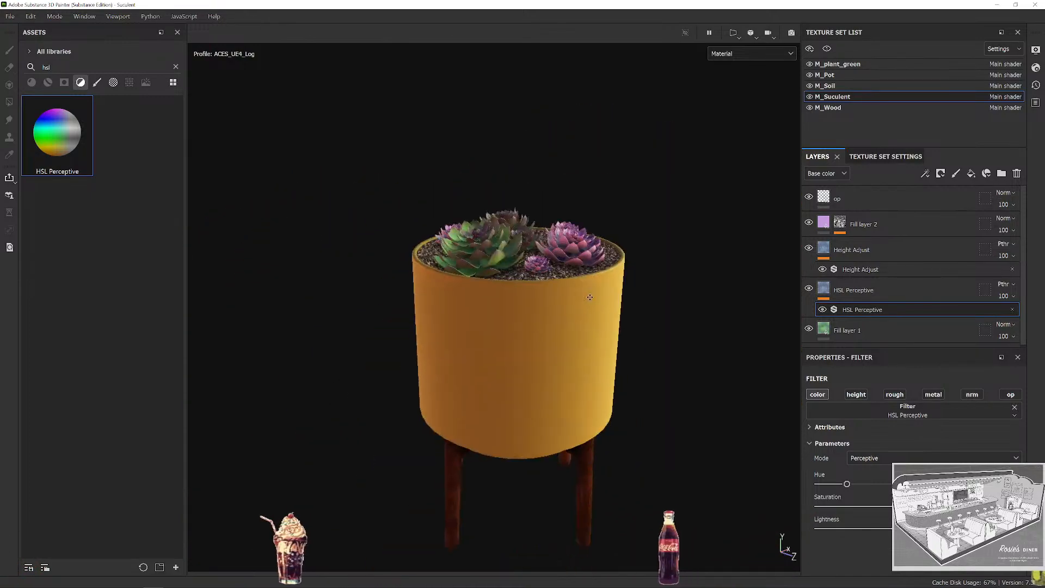
pyautogui.keyDown('shift'); pyautogui.moveTo(590, 360); pyautogui.dragTo(655, 357, button='right'); pyautogui.keyUp('shift')
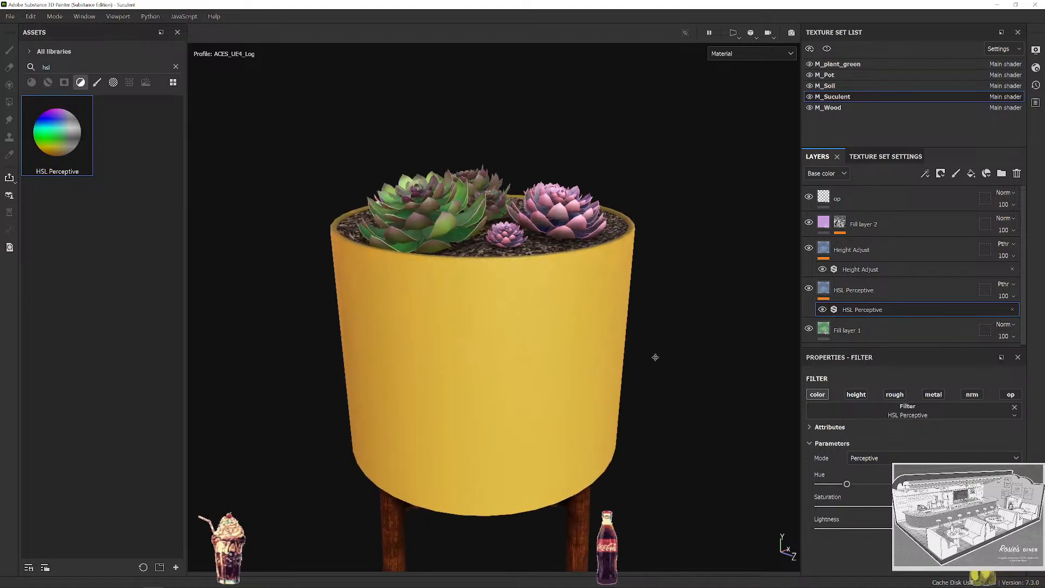
pyautogui.keyDown('alt'); pyautogui.moveTo(655, 357); pyautogui.dragTo(593, 408); pyautogui.keyUp('alt')
pyautogui.keyDown('alt'); pyautogui.moveTo(636, 408); pyautogui.dragTo(581, 321, button='middle'); pyautogui.keyUp('alt')
pyautogui.scroll(-2, 634, 362)
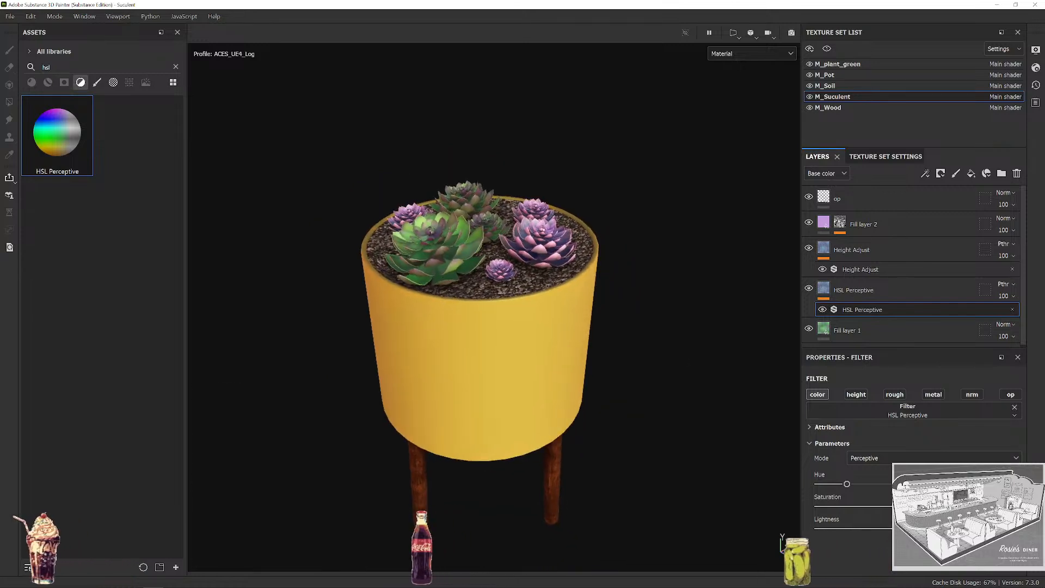
# Search the smart masks in the assets for "scratch".
pyautogui.click(109, 66)
pyautogui.write('starc')
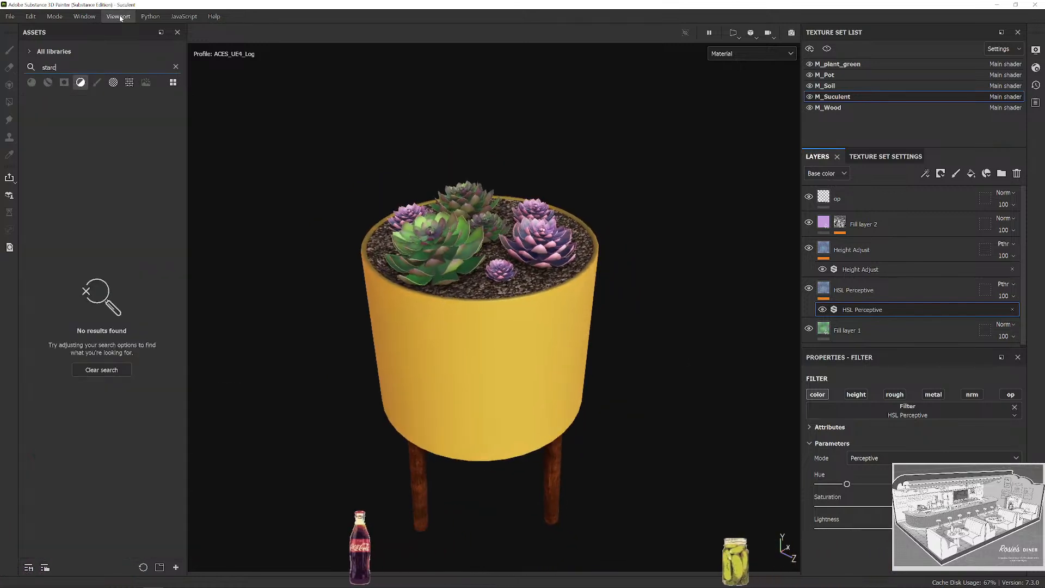
pyautogui.press('BackSpace')
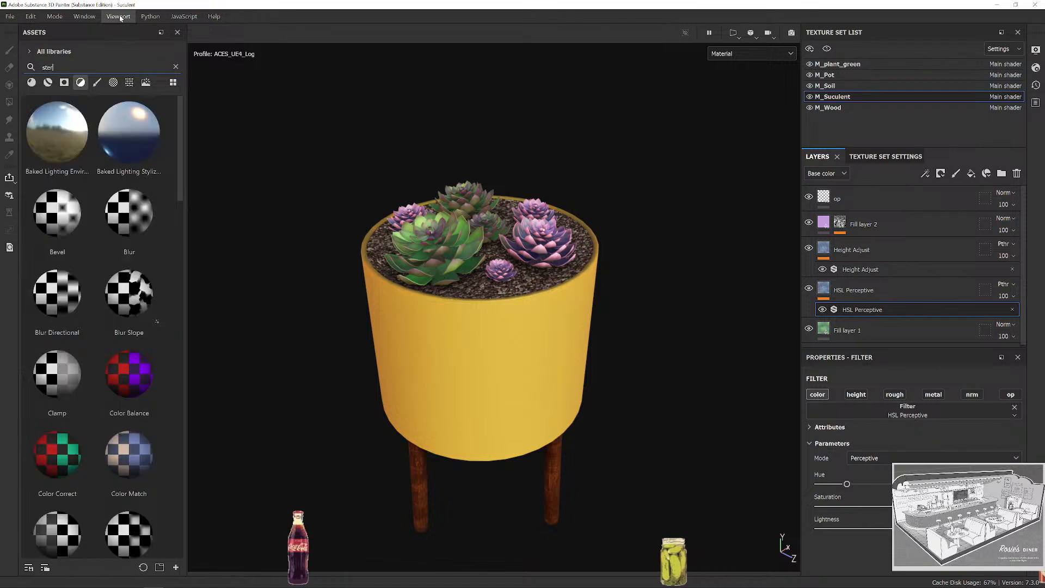
pyautogui.press('BackSpace')
pyautogui.press('BackSpace')
pyautogui.write('ratch')
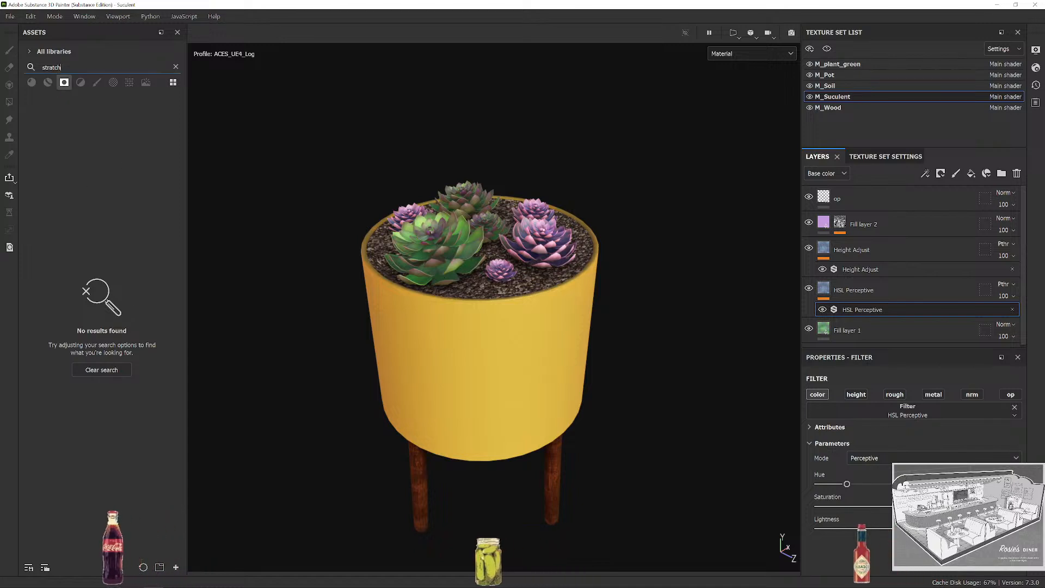
pyautogui.press('BackSpace')
pyautogui.press('BackSpace')
pyautogui.press('BackSpace')
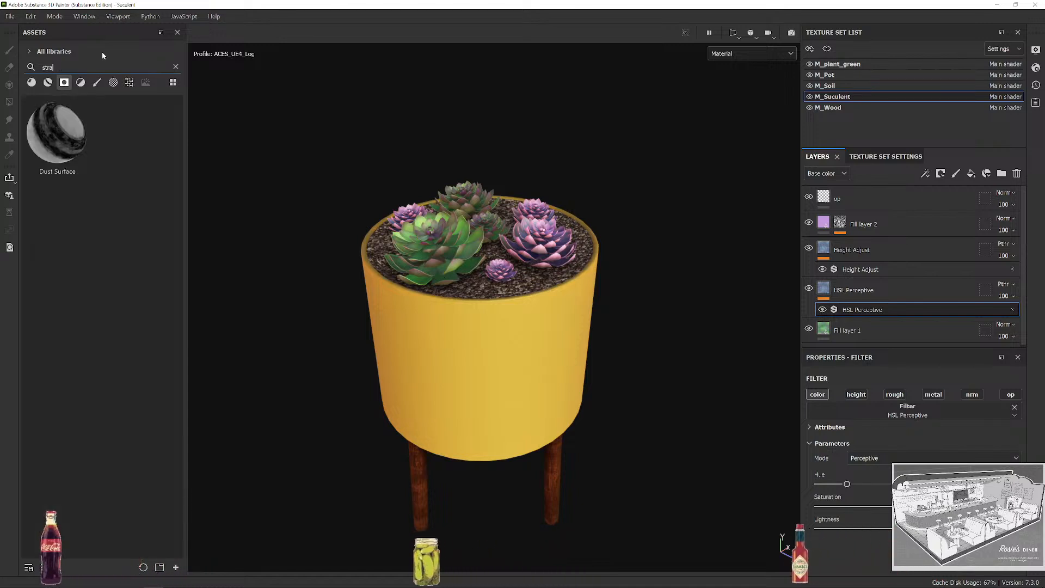
pyautogui.press('BackSpace')
pyautogui.press('BackSpace')
pyautogui.press('BackSpace')
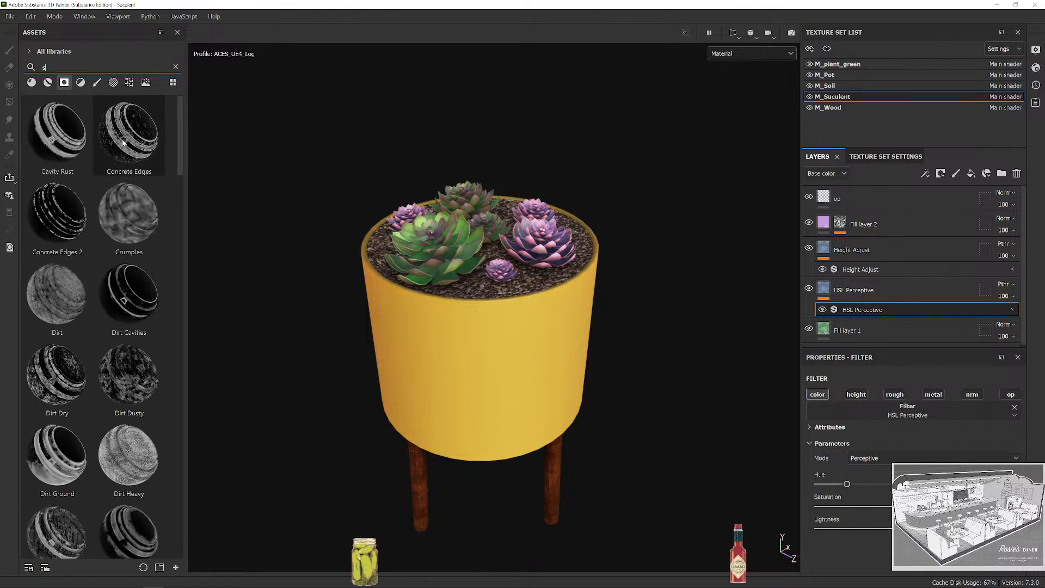
pyautogui.write('cratch')
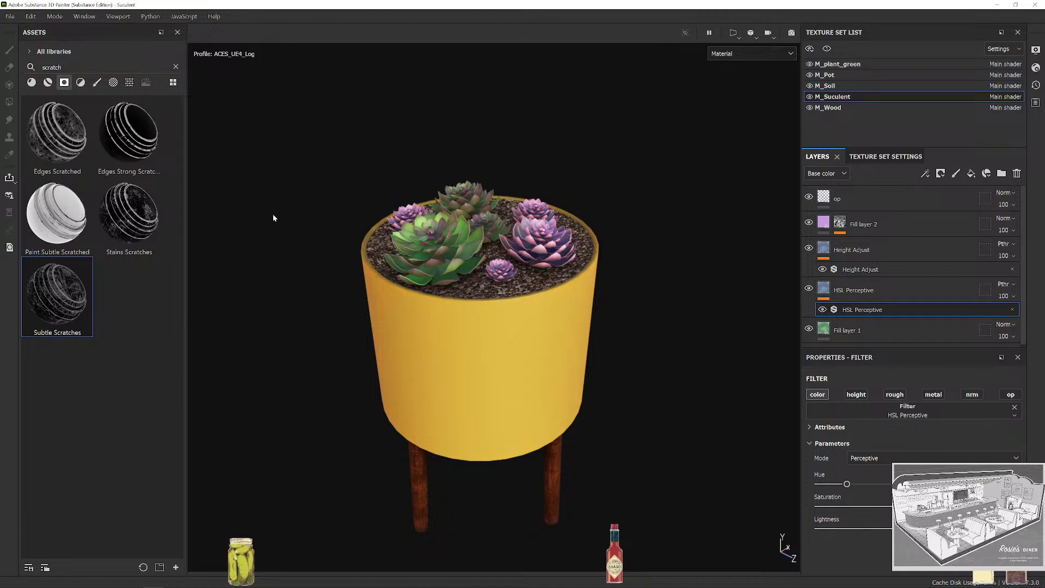
pyautogui.click(903, 199)
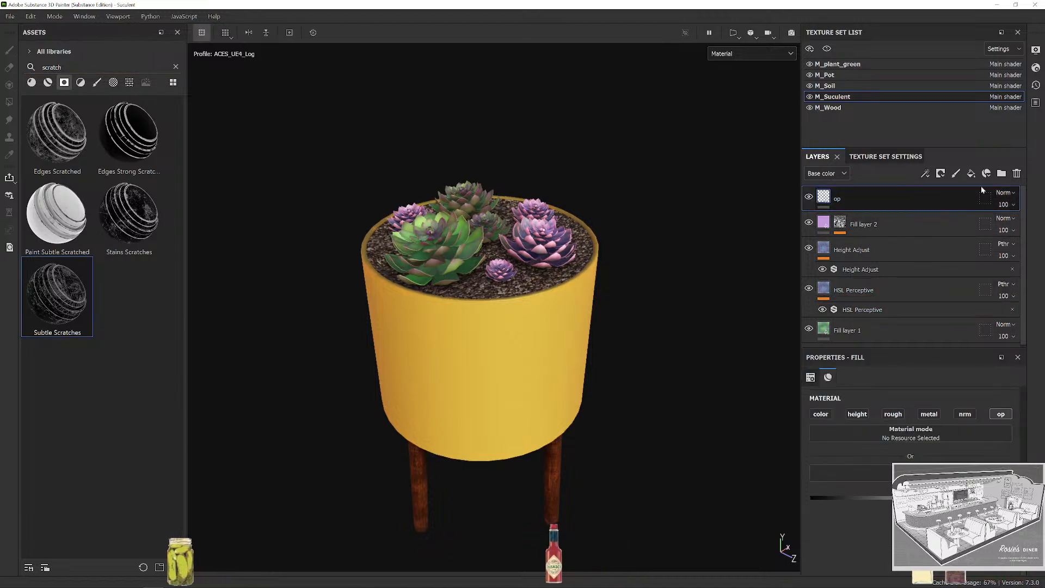
pyautogui.click(882, 226)
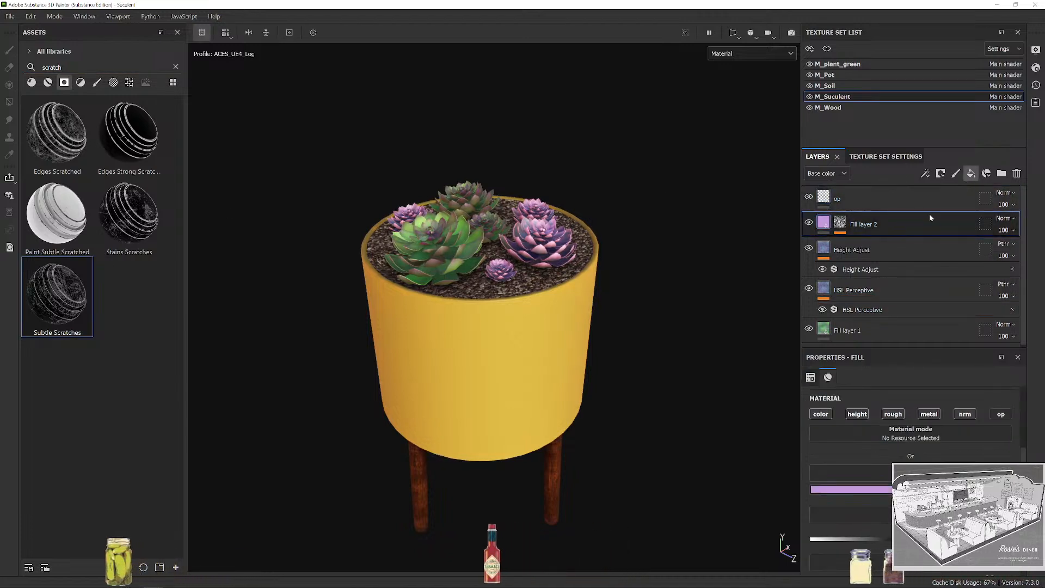
pyautogui.hotkey('ctrl', 'z')
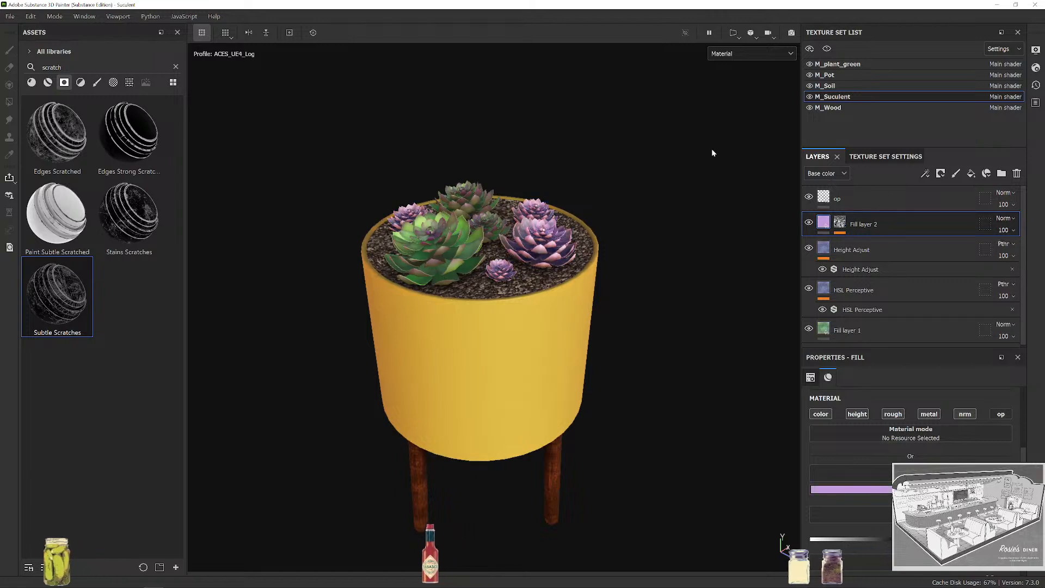
# Add a fill layer below op in the M_Pot texture set and apply the Paint Subtle Scratched smart mask to it.
pyautogui.click(858, 75)
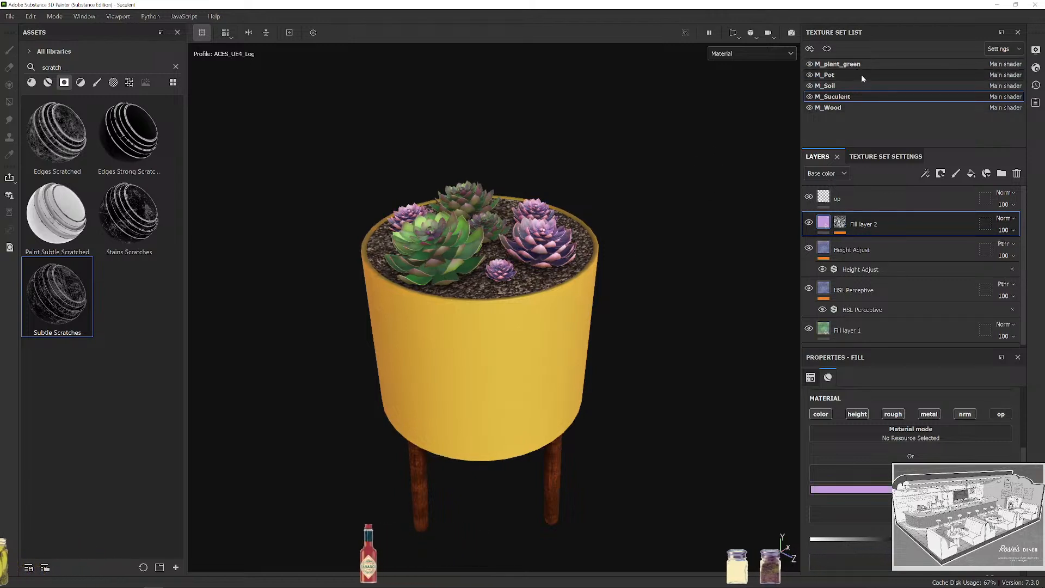
pyautogui.click(899, 223)
pyautogui.click(970, 173)
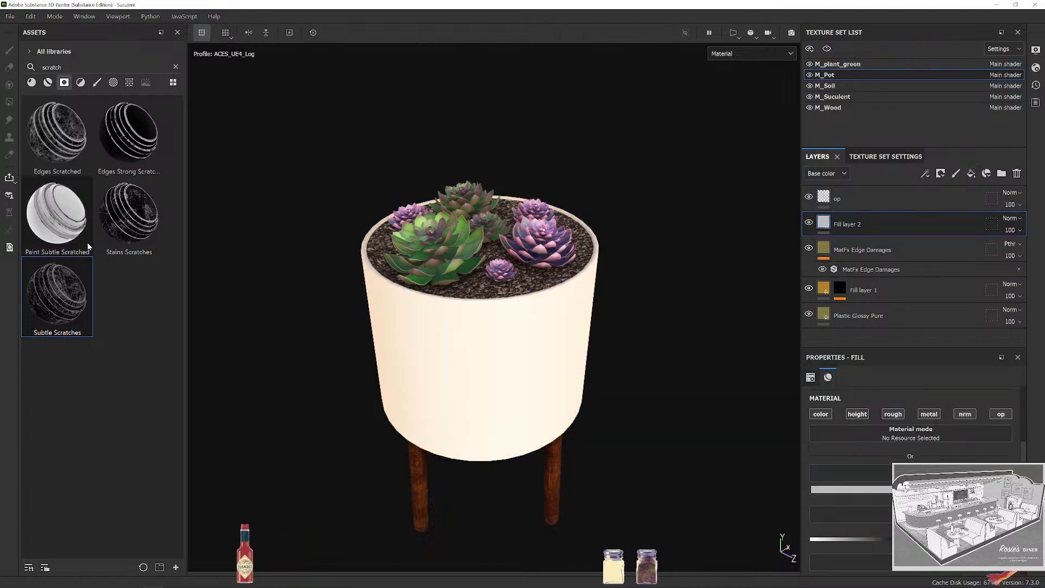
pyautogui.moveTo(65, 233); pyautogui.dragTo(849, 479)
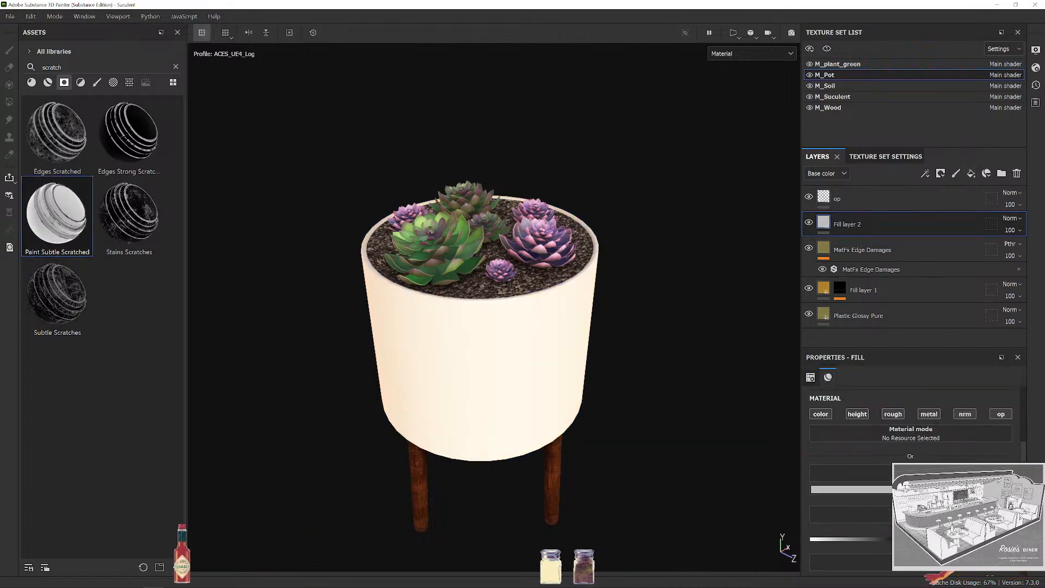
pyautogui.moveTo(57, 212)
pyautogui.mouseDown()
pyautogui.moveTo(539, 318)
pyautogui.moveTo(3, 278)
pyautogui.moveTo(905, 153)
pyautogui.moveTo(862, 226)
pyautogui.mouseUp()
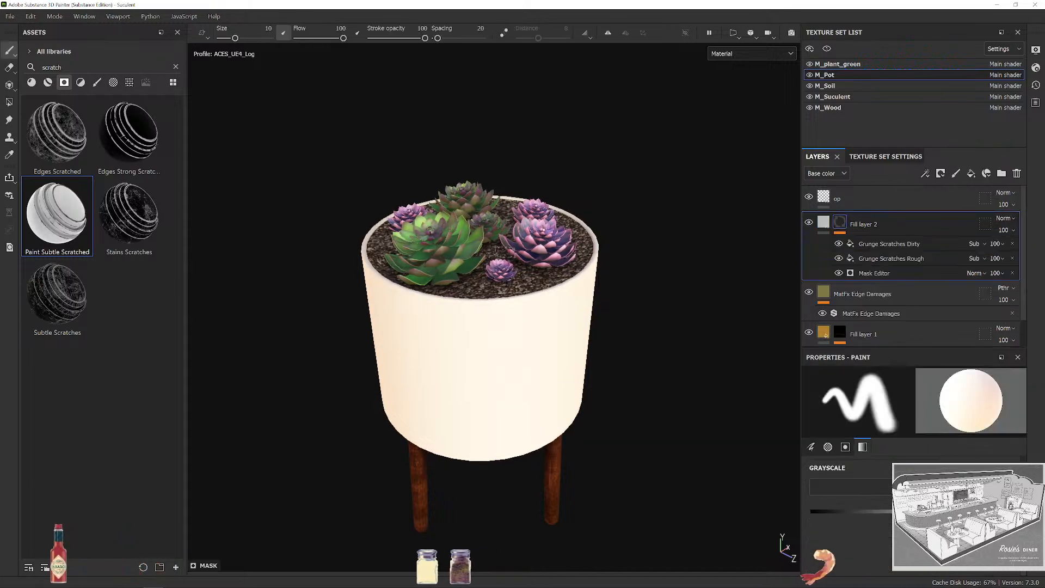
# Lower the Global Balance of the Mask Editor generator in Fill layer 2's mask to expose more scratches on the pot.
pyautogui.scroll(5, 646, 282)
pyautogui.moveTo(627, 363)
pyautogui.keyDown('alt'); pyautogui.mouseDown()
pyautogui.moveTo(643, 401)
pyautogui.moveTo(484, 396)
pyautogui.moveTo(707, 369)
pyautogui.moveTo(607, 347)
pyautogui.moveTo(648, 347)
pyautogui.moveTo(640, 399)
pyautogui.moveTo(645, 370)
pyautogui.mouseUp(); pyautogui.keyUp('alt')
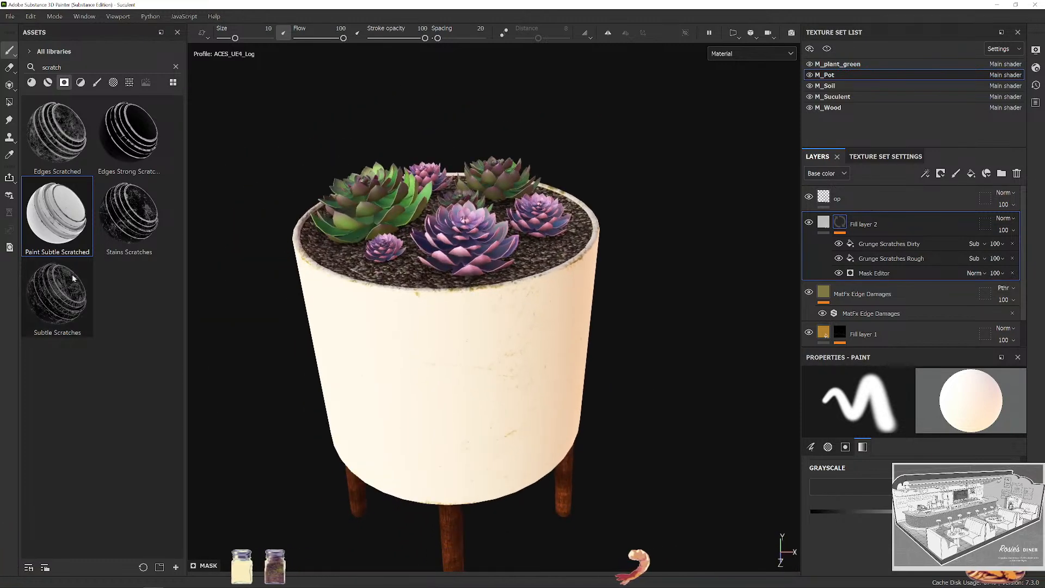
pyautogui.click(906, 245)
pyautogui.click(888, 274)
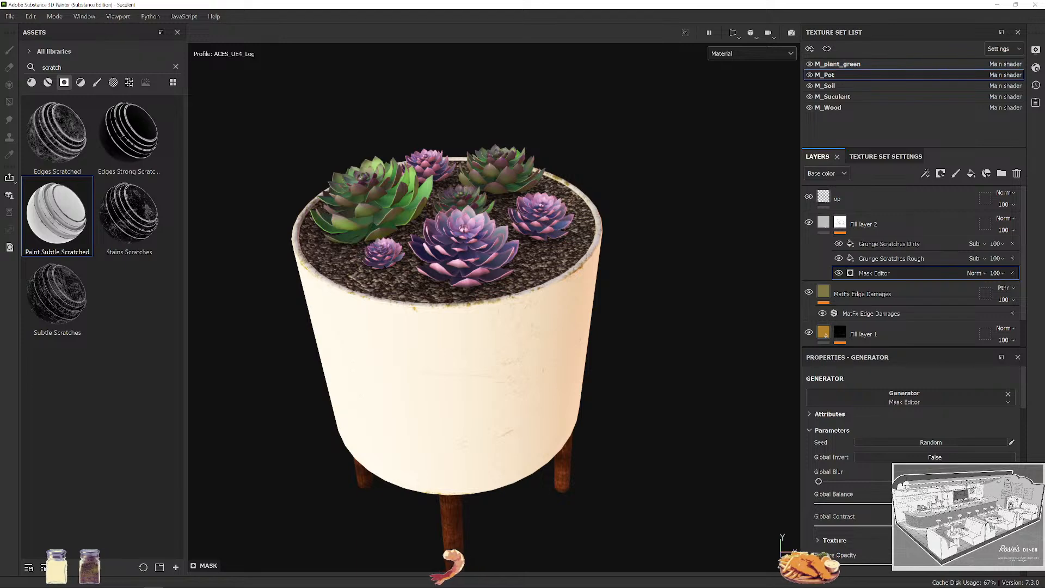
pyautogui.moveTo(914, 503); pyautogui.dragTo(886, 523)
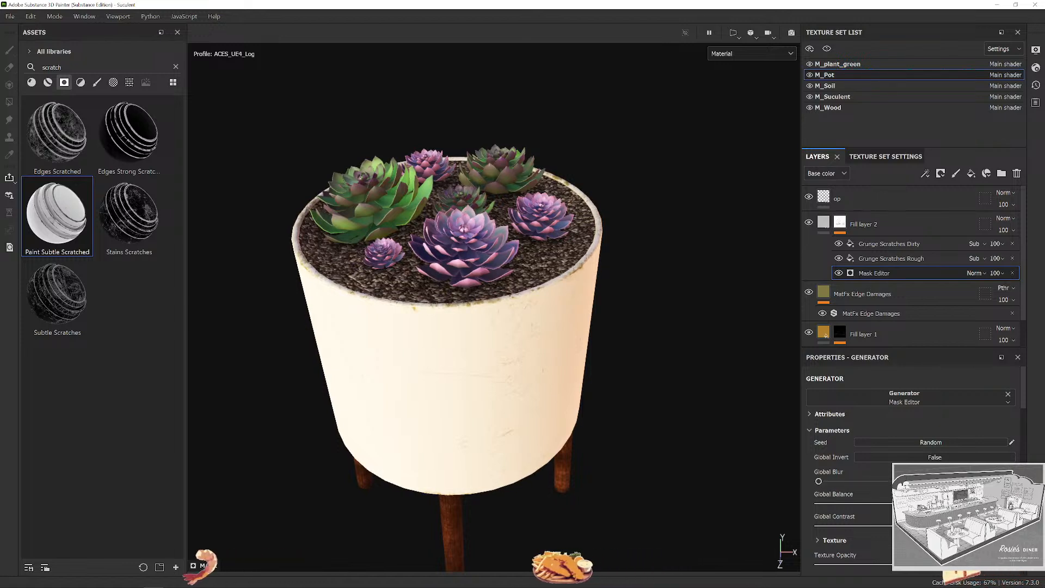
pyautogui.moveTo(898, 504); pyautogui.dragTo(866, 504)
pyautogui.keyDown('alt'); pyautogui.moveTo(611, 361); pyautogui.dragTo(617, 375); pyautogui.keyUp('alt')
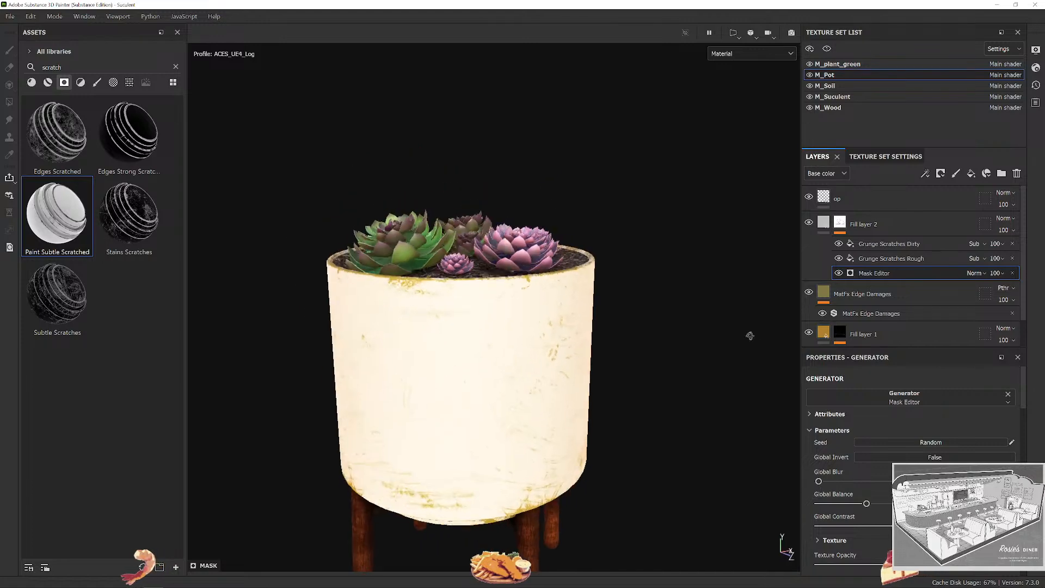
pyautogui.scroll(3, 623, 387)
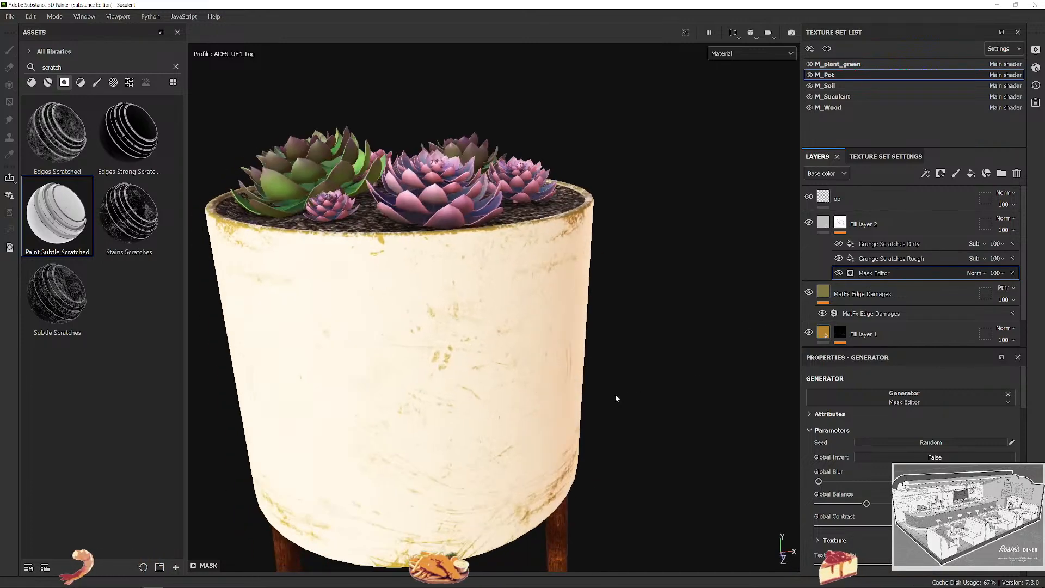
# Set Fill layer 2's base color to a yellow-orange sampled from the pot's rim.
pyautogui.click(871, 224)
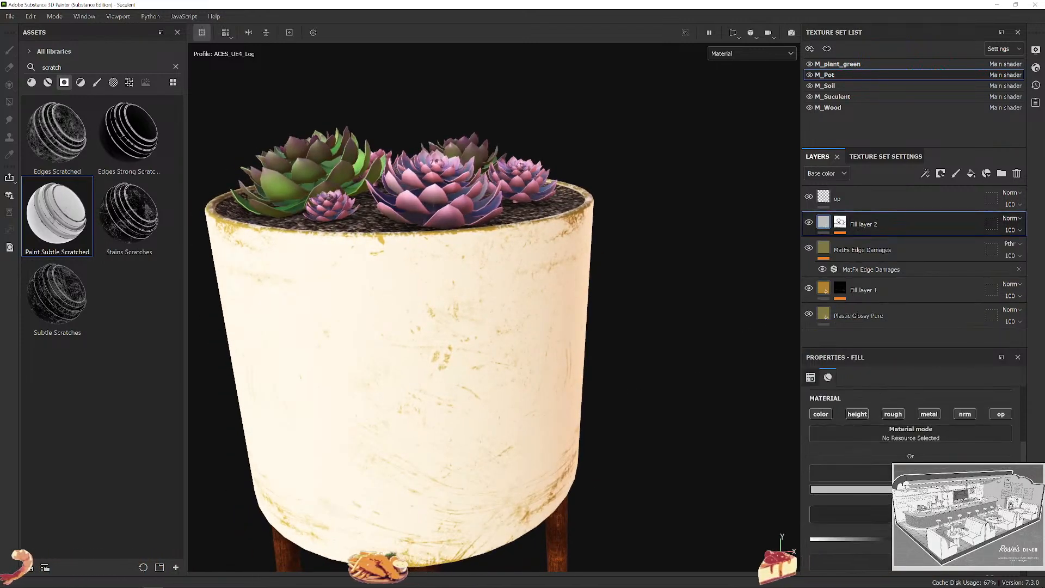
pyautogui.moveTo(1004, 489); pyautogui.dragTo(486, 225)
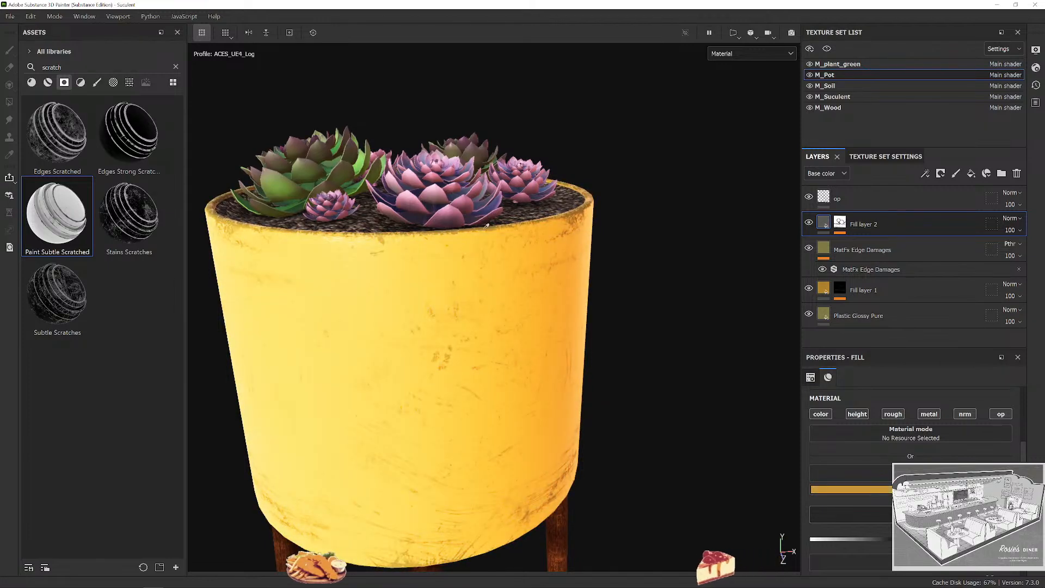
pyautogui.scroll(-2, 547, 267)
pyautogui.keyDown('alt'); pyautogui.moveTo(584, 312); pyautogui.dragTo(499, 311); pyautogui.keyUp('alt')
pyautogui.scroll(2, 632, 291)
pyautogui.scroll(1, 499, 311)
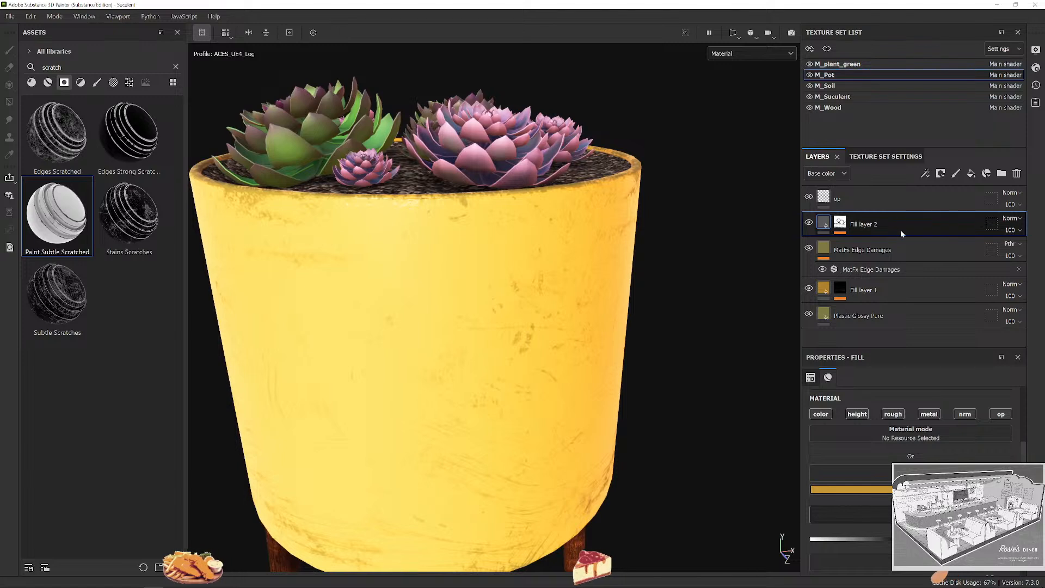
# Reduce the base color opacity of Fill layer 2 to 12 in M_Pot.
pyautogui.click(844, 223)
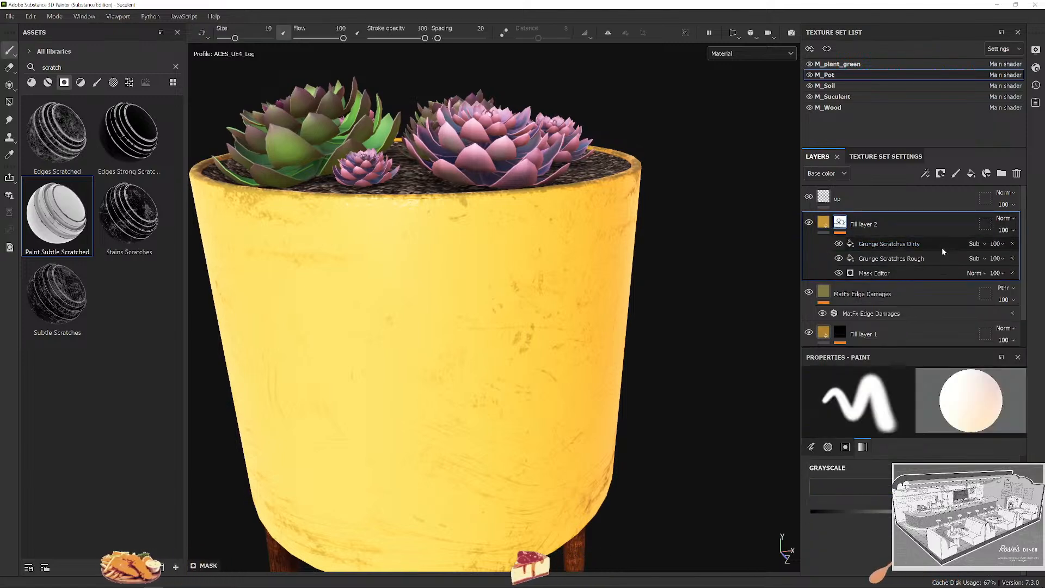
pyautogui.click(1000, 244)
pyautogui.moveTo(1037, 263); pyautogui.dragTo(1023, 264)
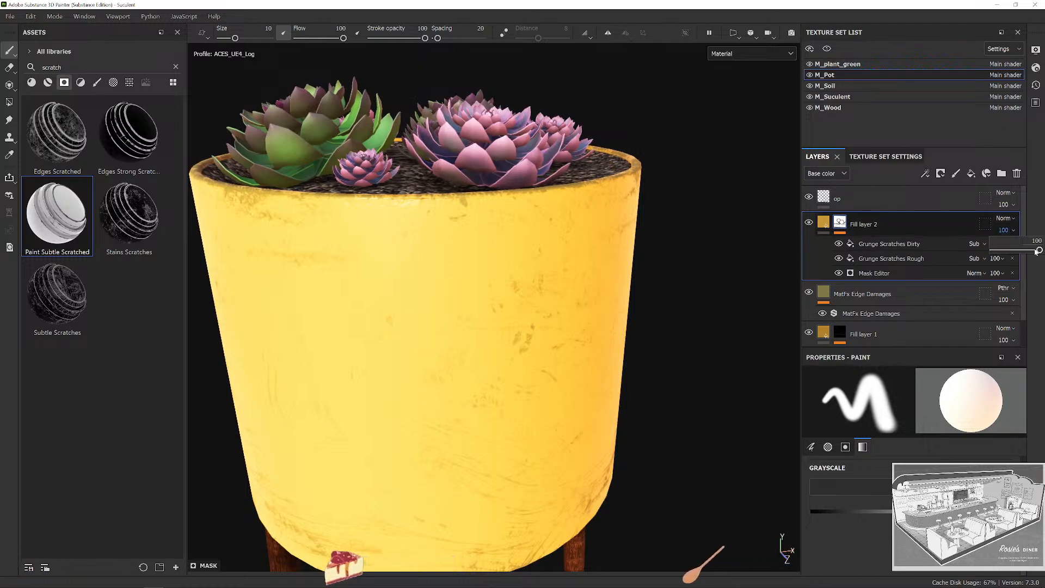
pyautogui.moveTo(1040, 251); pyautogui.dragTo(999, 260)
# Examine the faint scratches on the yellow pot from several angles and under different lighting directions.
pyautogui.scroll(-2, 690, 264)
pyautogui.keyDown('alt'); pyautogui.moveTo(673, 294); pyautogui.dragTo(487, 261); pyautogui.keyUp('alt')
pyautogui.keyDown('alt'); pyautogui.moveTo(602, 285); pyautogui.dragTo(549, 225, button='middle'); pyautogui.keyUp('alt')
pyautogui.keyDown('shift'); pyautogui.moveTo(671, 282); pyautogui.dragTo(626, 285, button='right'); pyautogui.keyUp('shift')
pyautogui.keyDown('alt'); pyautogui.moveTo(653, 288); pyautogui.dragTo(564, 280); pyautogui.keyUp('alt')
pyautogui.scroll(-3, 581, 275)
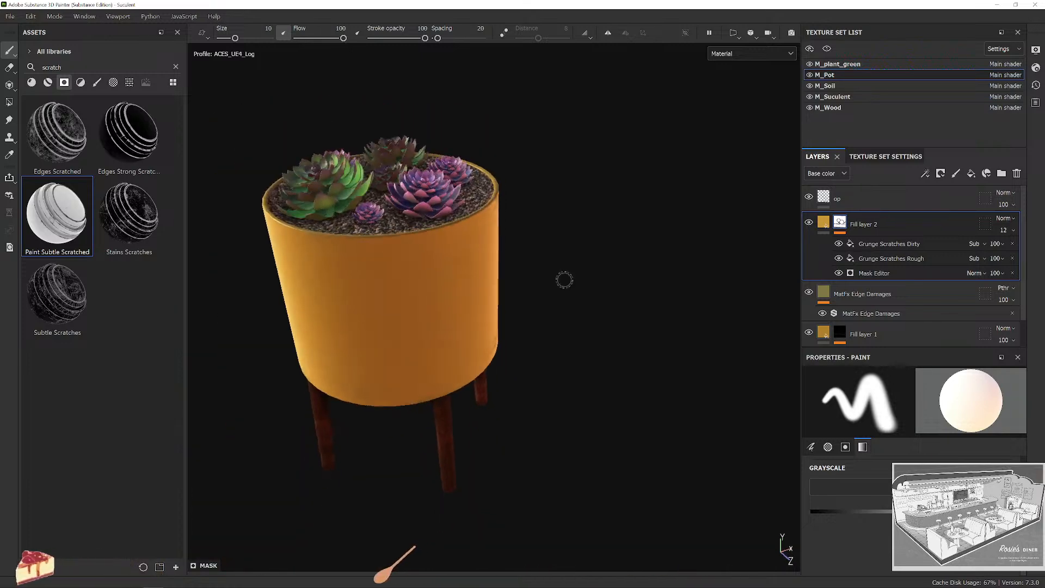
pyautogui.keyDown('shift'); pyautogui.moveTo(564, 280); pyautogui.dragTo(590, 252, button='right'); pyautogui.keyUp('shift')
pyautogui.keyDown('alt'); pyautogui.moveTo(590, 252); pyautogui.dragTo(646, 262, button='middle'); pyautogui.keyUp('alt')
pyautogui.keyDown('alt'); pyautogui.moveTo(646, 263); pyautogui.dragTo(706, 243); pyautogui.keyUp('alt')
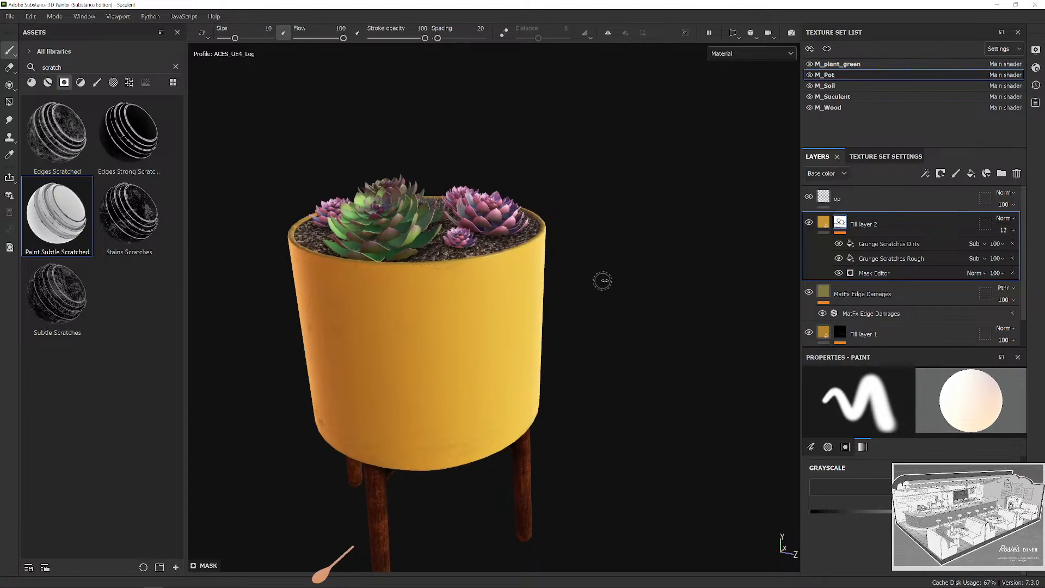
pyautogui.moveTo(602, 280)
pyautogui.keyDown('shift'); pyautogui.mouseDown(button='right')
pyautogui.moveTo(587, 288)
pyautogui.moveTo(595, 291)
pyautogui.mouseUp(button='right'); pyautogui.keyUp('shift')
pyautogui.scroll(2, 595, 291)
pyautogui.keyDown('alt'); pyautogui.moveTo(595, 292); pyautogui.dragTo(583, 299); pyautogui.keyUp('alt')
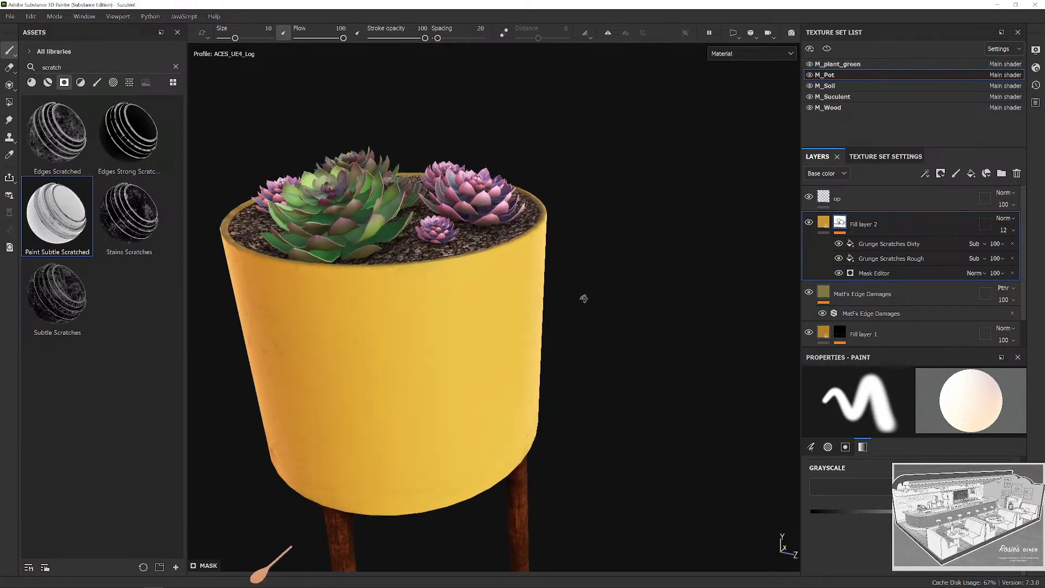
# Darken Fill layer 2's base color on the pot to brown 624B1A, checking the scratches from several sides.
pyautogui.click(823, 222)
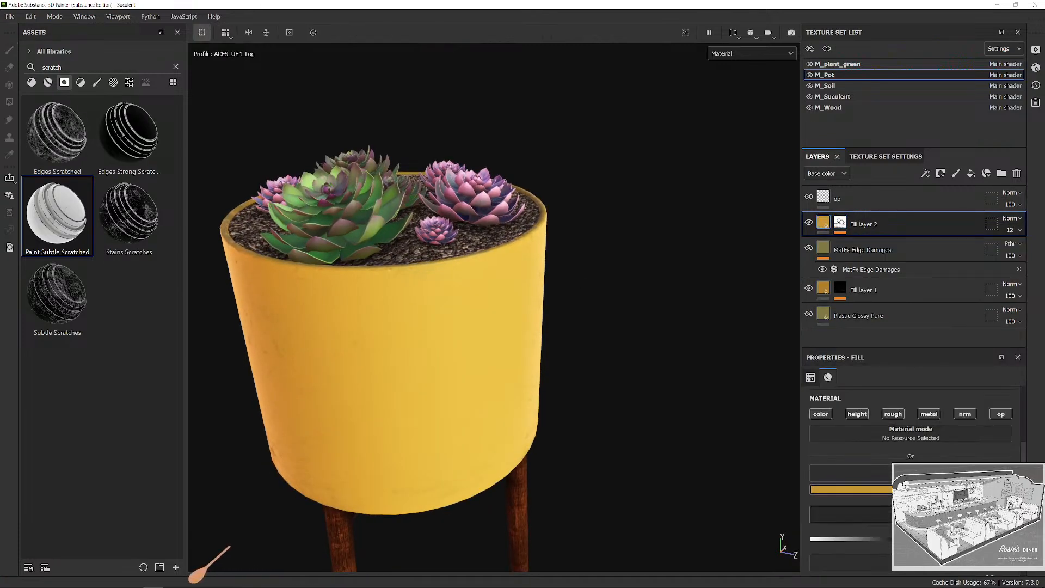
pyautogui.click(867, 489)
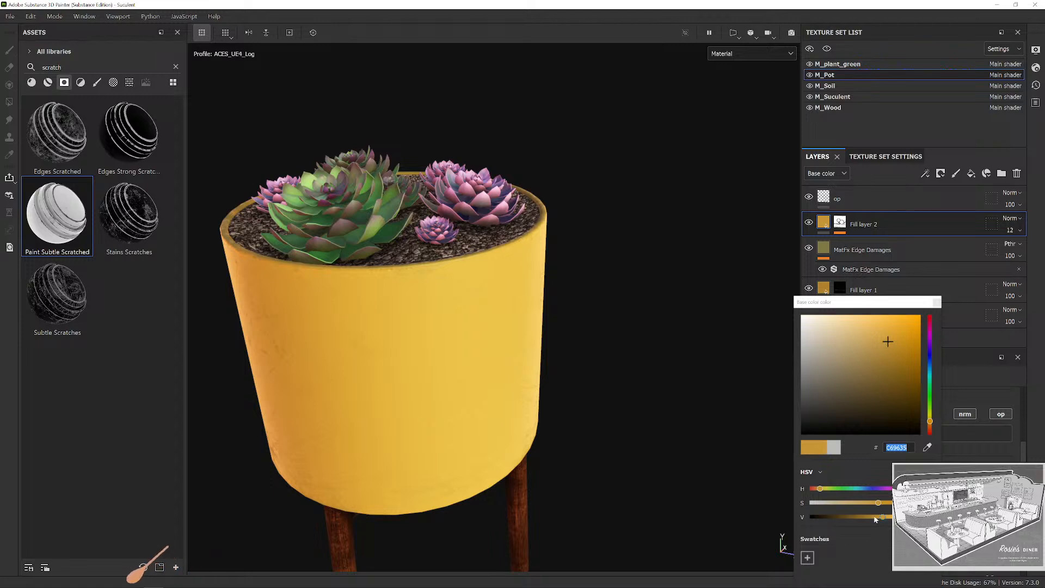
pyautogui.moveTo(874, 519); pyautogui.dragTo(840, 520)
pyautogui.keyDown('alt'); pyautogui.moveTo(737, 442); pyautogui.dragTo(503, 376); pyautogui.keyUp('alt')
pyautogui.scroll(3, 497, 312)
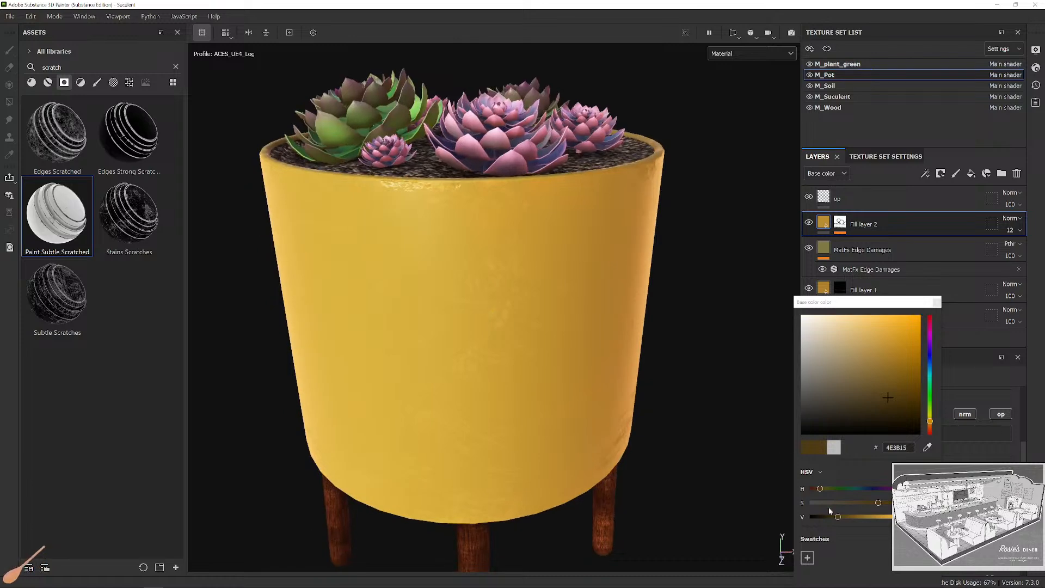
pyautogui.moveTo(840, 518)
pyautogui.mouseDown()
pyautogui.moveTo(868, 515)
pyautogui.moveTo(845, 527)
pyautogui.mouseUp()
pyautogui.keyDown('alt'); pyautogui.moveTo(625, 318); pyautogui.dragTo(661, 334); pyautogui.keyUp('alt')
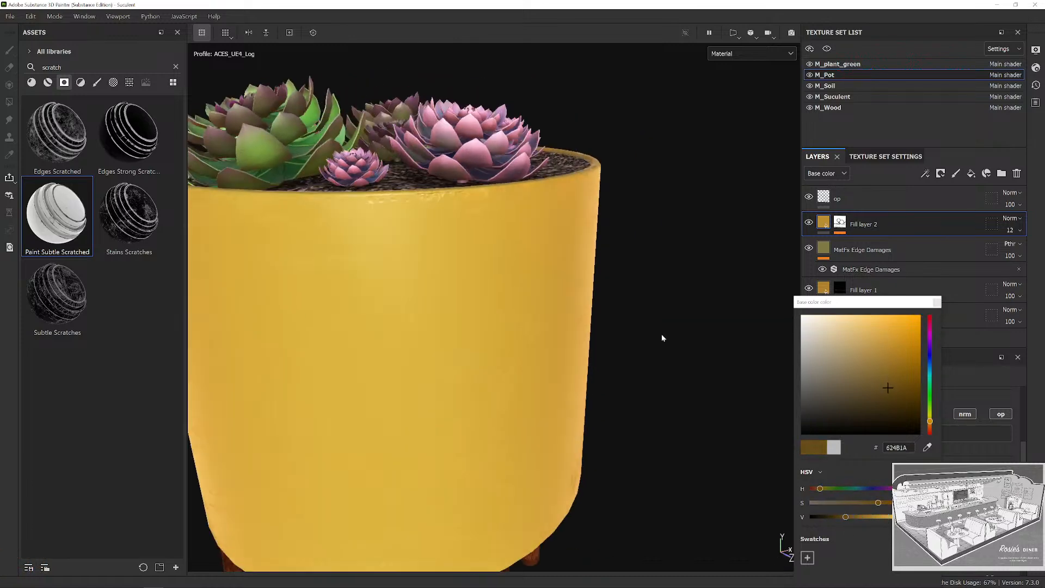
pyautogui.moveTo(661, 334)
pyautogui.keyDown('alt'); pyautogui.mouseDown(button='right')
pyautogui.moveTo(630, 335)
pyautogui.moveTo(655, 338)
pyautogui.mouseUp(button='right'); pyautogui.keyUp('alt')
pyautogui.keyDown('alt'); pyautogui.moveTo(655, 338); pyautogui.dragTo(442, 336); pyautogui.keyUp('alt')
pyautogui.keyDown('shift'); pyautogui.moveTo(560, 318); pyautogui.dragTo(587, 328, button='right'); pyautogui.keyUp('shift')
pyautogui.keyDown('alt'); pyautogui.moveTo(587, 329); pyautogui.dragTo(590, 319); pyautogui.keyUp('alt')
pyautogui.scroll(5, 617, 216)
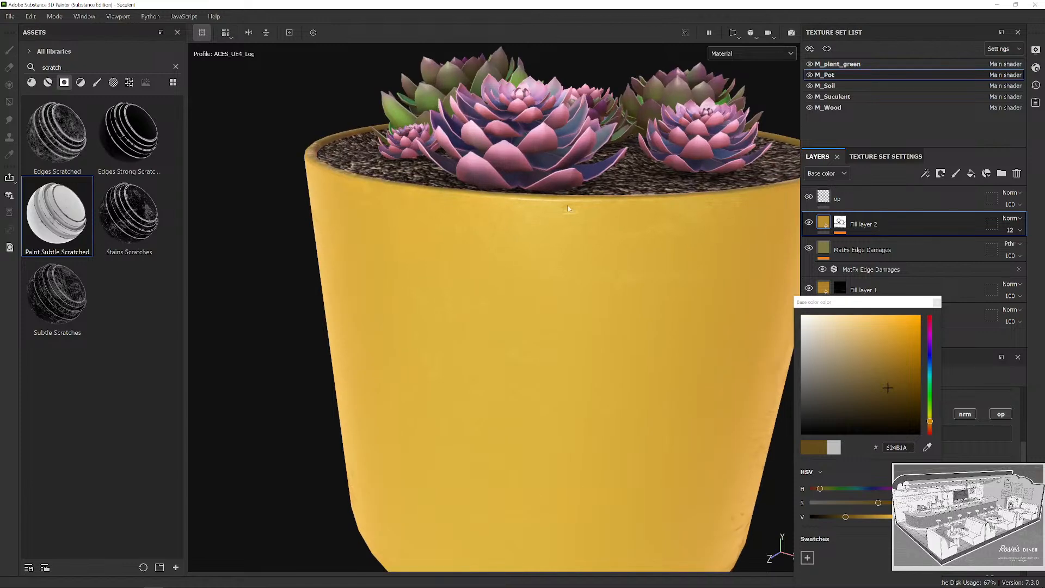
pyautogui.scroll(-3, 531, 280)
pyautogui.keyDown('alt'); pyautogui.moveTo(530, 279); pyautogui.dragTo(649, 400); pyautogui.keyUp('alt')
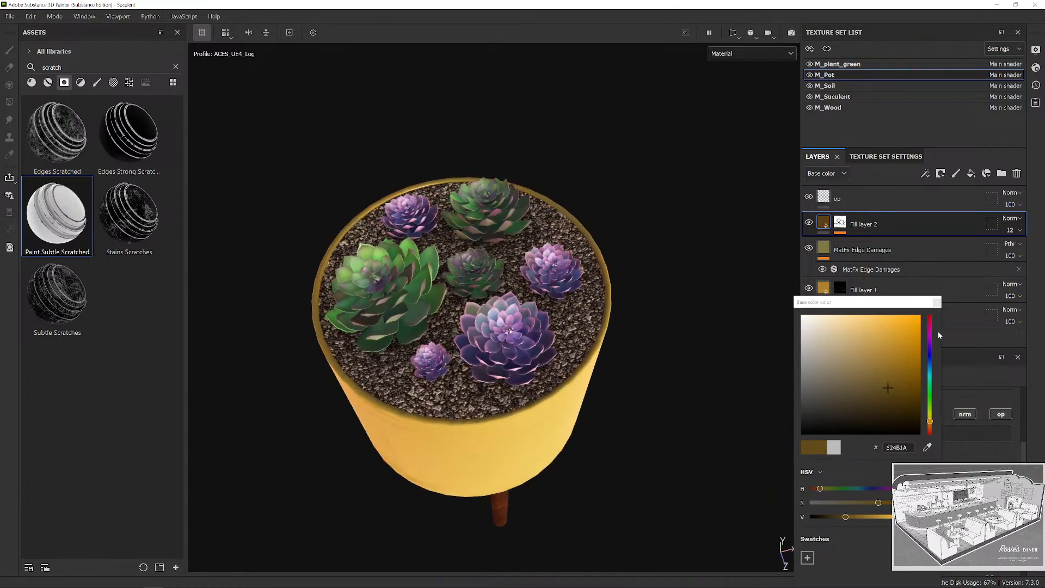
pyautogui.click(935, 302)
# Examine the succulents, soil and pot from several angles, up close and under different lighting directions.
pyautogui.keyDown('alt'); pyautogui.moveTo(463, 353); pyautogui.dragTo(629, 366, button='right'); pyautogui.keyUp('alt')
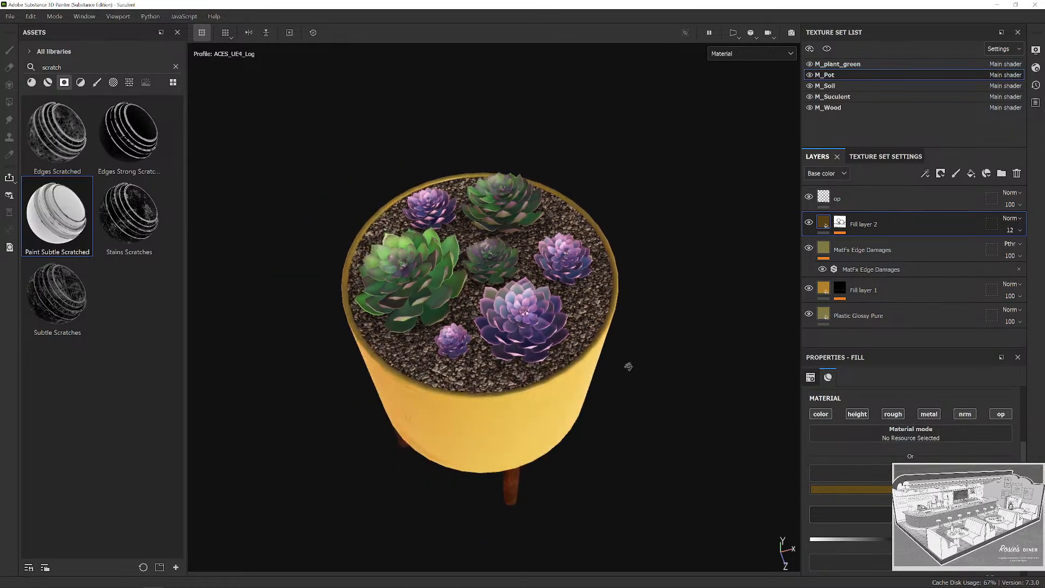
pyautogui.keyDown('alt'); pyautogui.moveTo(628, 366); pyautogui.dragTo(702, 334); pyautogui.keyUp('alt')
pyautogui.keyDown('alt'); pyautogui.moveTo(702, 335); pyautogui.dragTo(726, 310, button='right'); pyautogui.keyUp('alt')
pyautogui.keyDown('alt'); pyautogui.moveTo(598, 305); pyautogui.dragTo(425, 348); pyautogui.keyUp('alt')
pyautogui.keyDown('alt'); pyautogui.moveTo(424, 348); pyautogui.dragTo(419, 414, button='right'); pyautogui.keyUp('alt')
pyautogui.keyDown('alt'); pyautogui.moveTo(517, 403); pyautogui.dragTo(514, 373); pyautogui.keyUp('alt')
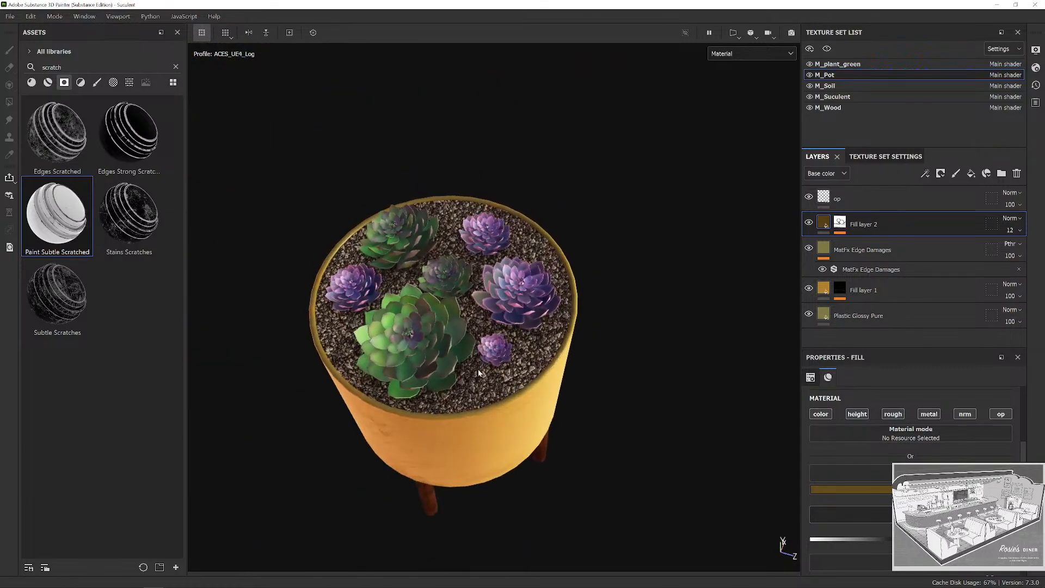
pyautogui.keyDown('alt'); pyautogui.moveTo(477, 368); pyautogui.dragTo(544, 418, button='right'); pyautogui.keyUp('alt')
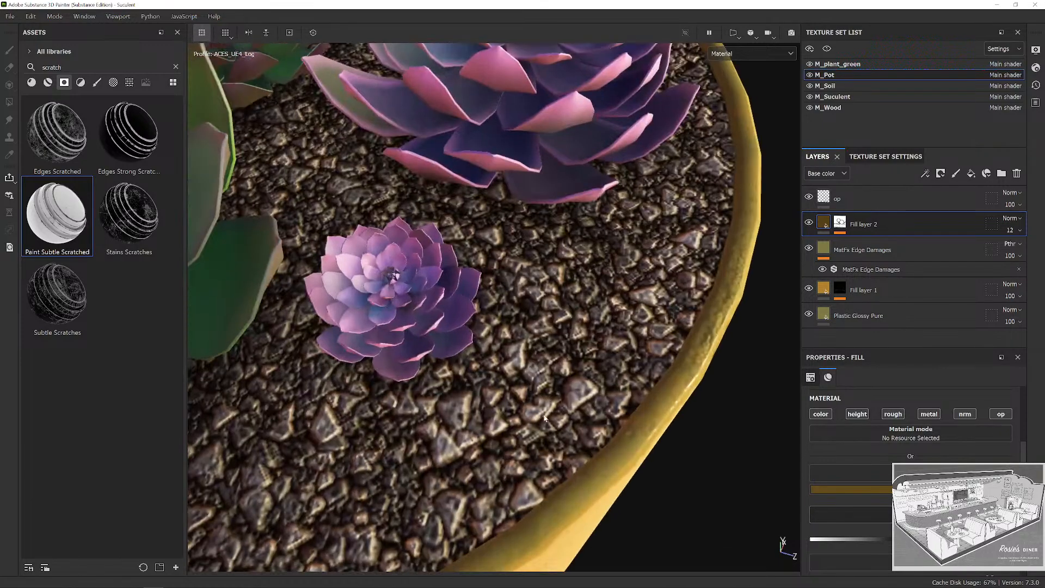
pyautogui.keyDown('alt'); pyautogui.moveTo(446, 437); pyautogui.dragTo(397, 348, button='right'); pyautogui.keyUp('alt')
pyautogui.keyDown('alt'); pyautogui.moveTo(603, 413); pyautogui.dragTo(607, 376); pyautogui.keyUp('alt')
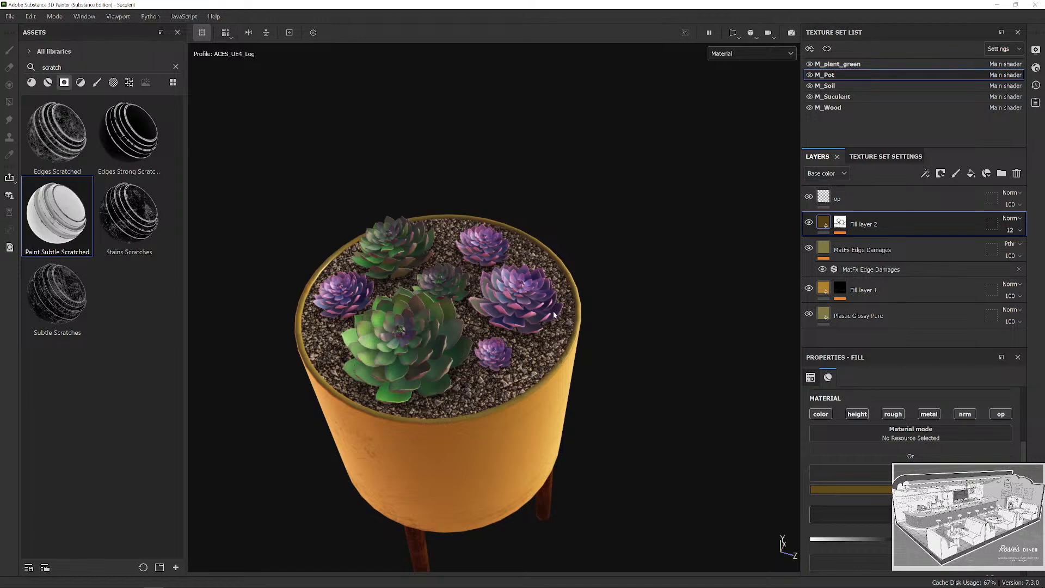
pyautogui.keyDown('alt'); pyautogui.moveTo(548, 342); pyautogui.dragTo(520, 348); pyautogui.keyUp('alt')
pyautogui.keyDown('alt'); pyautogui.moveTo(519, 348); pyautogui.dragTo(480, 408, button='right'); pyautogui.keyUp('alt')
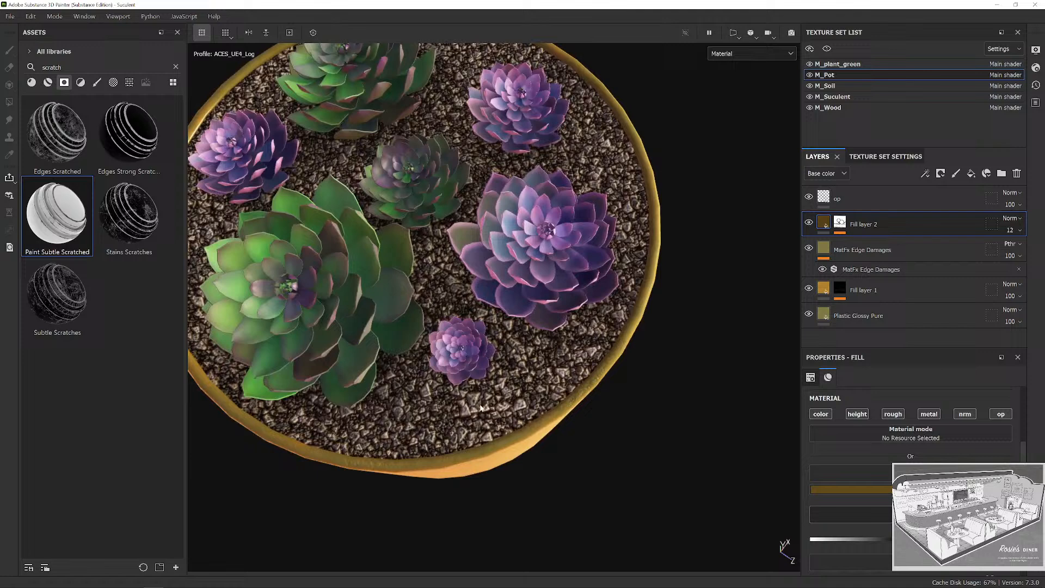
pyautogui.scroll(-3, 481, 408)
pyautogui.keyDown('alt'); pyautogui.moveTo(607, 422); pyautogui.dragTo(636, 414); pyautogui.keyUp('alt')
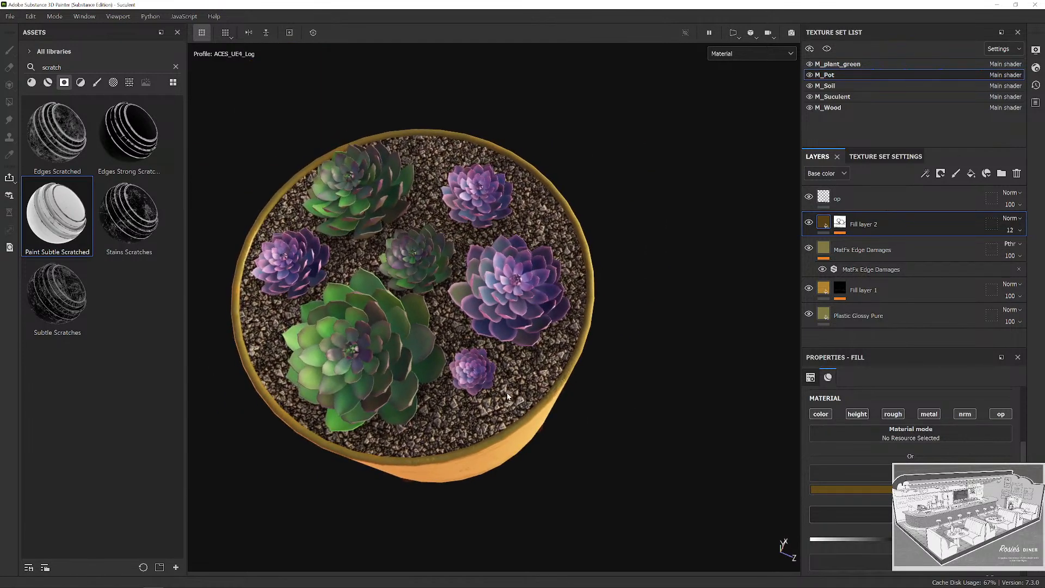
pyautogui.scroll(2, 528, 381)
pyautogui.keyDown('alt'); pyautogui.moveTo(567, 346); pyautogui.dragTo(620, 261, button='middle'); pyautogui.keyUp('alt')
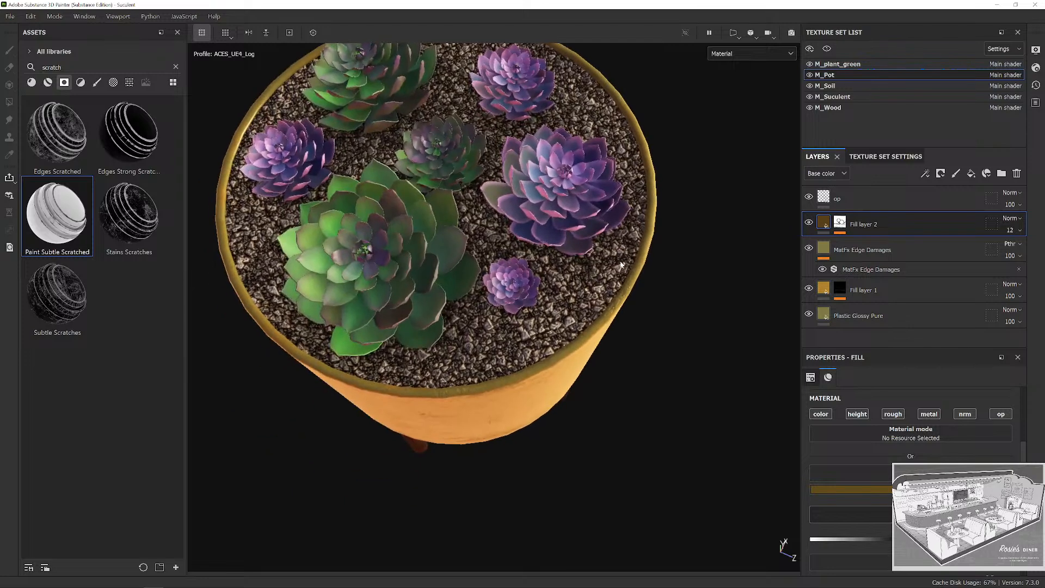
pyautogui.keyDown('alt'); pyautogui.moveTo(499, 336); pyautogui.dragTo(501, 370, button='right'); pyautogui.keyUp('alt')
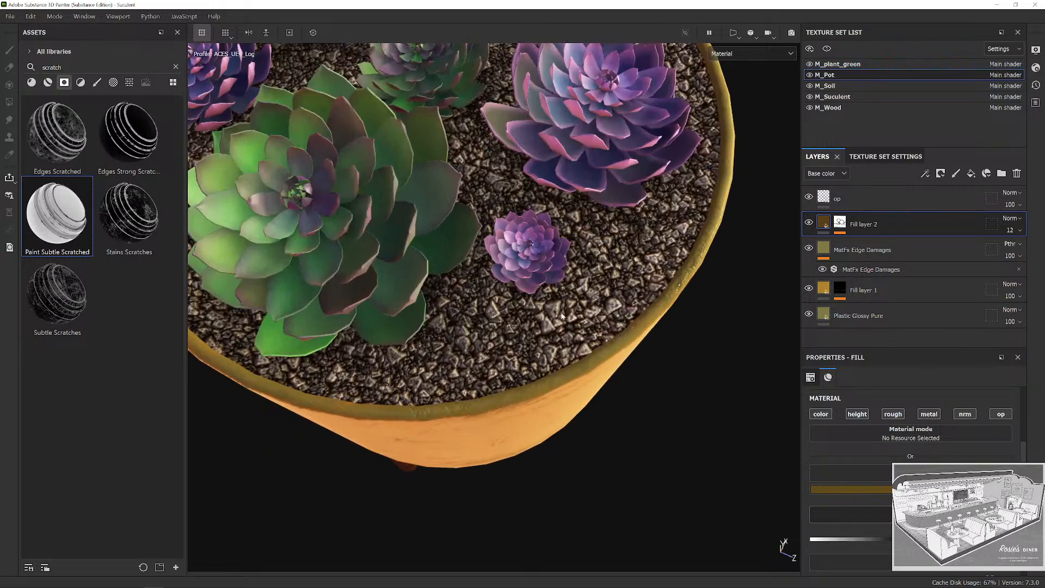
pyautogui.scroll(-4, 561, 316)
pyautogui.keyDown('alt'); pyautogui.moveTo(633, 389); pyautogui.dragTo(631, 315); pyautogui.keyUp('alt')
pyautogui.keyDown('alt'); pyautogui.moveTo(632, 315); pyautogui.dragTo(590, 321, button='middle'); pyautogui.keyUp('alt')
pyautogui.keyDown('shift'); pyautogui.moveTo(598, 329); pyautogui.dragTo(624, 387, button='right'); pyautogui.keyUp('shift')
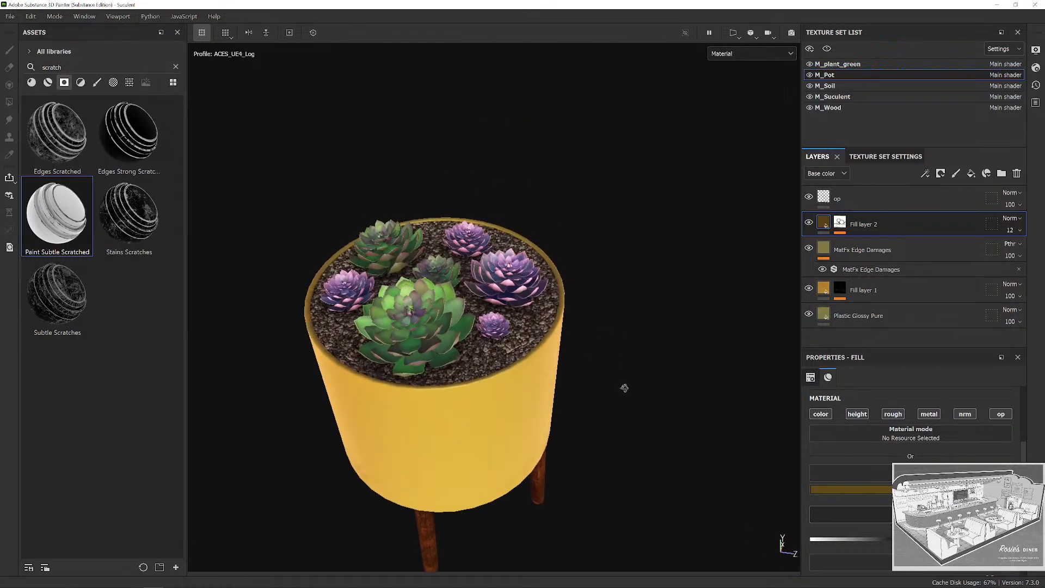
pyautogui.keyDown('alt'); pyautogui.moveTo(624, 387); pyautogui.dragTo(583, 370); pyautogui.keyUp('alt')
pyautogui.moveTo(583, 370)
pyautogui.keyDown('shift'); pyautogui.mouseDown(button='right')
pyautogui.moveTo(602, 374)
pyautogui.moveTo(594, 380)
pyautogui.mouseUp(button='right'); pyautogui.keyUp('shift')
pyautogui.keyDown('alt'); pyautogui.moveTo(594, 380); pyautogui.dragTo(561, 410); pyautogui.keyUp('alt')
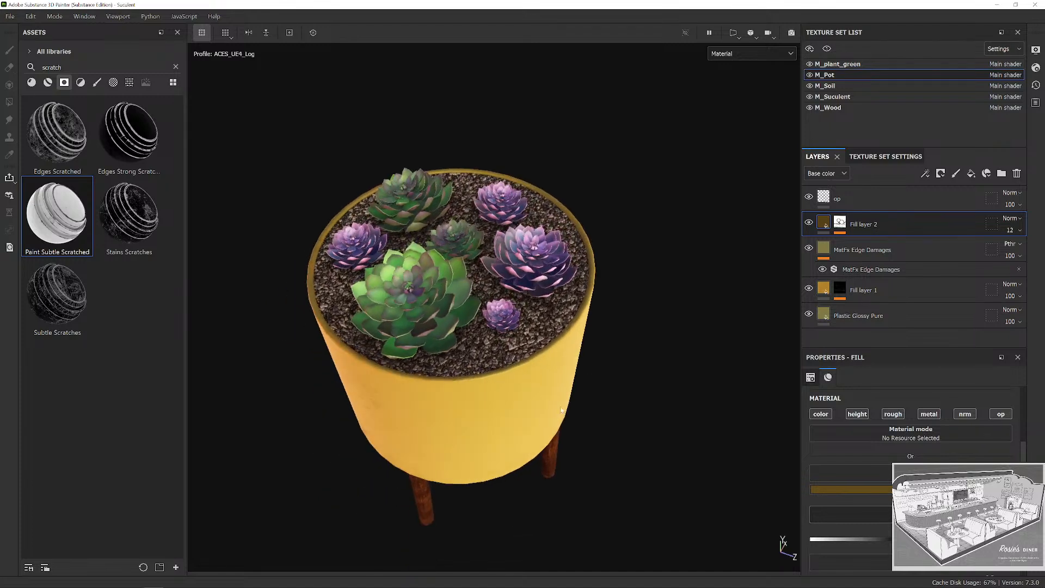
# Save the project and check the op layer's place in the M_Pot, M_plant_green, M_Soil and M_Suculent layer stacks.
pyautogui.hotkey('ctrl', 's')
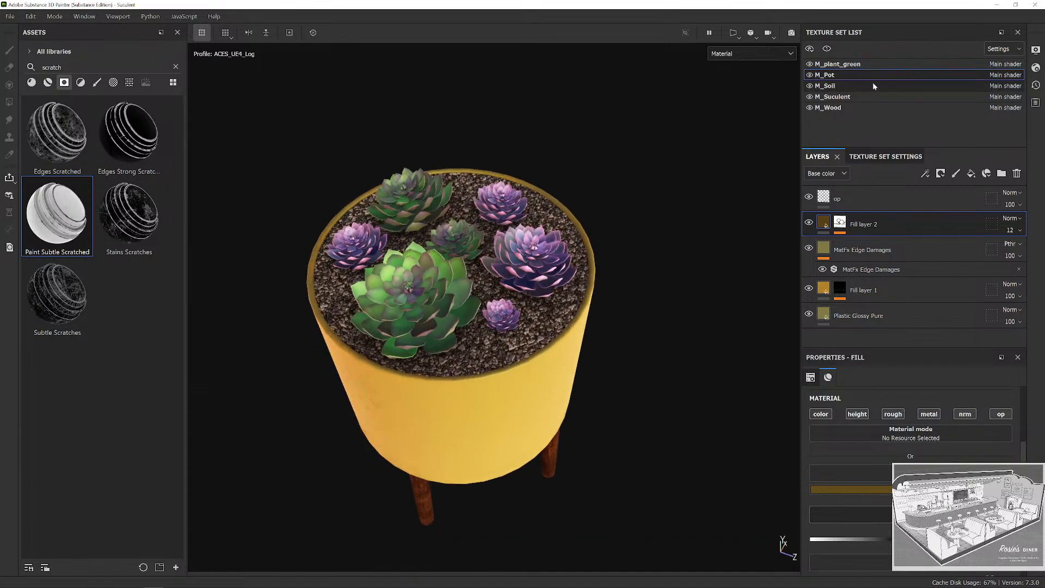
pyautogui.click(861, 205)
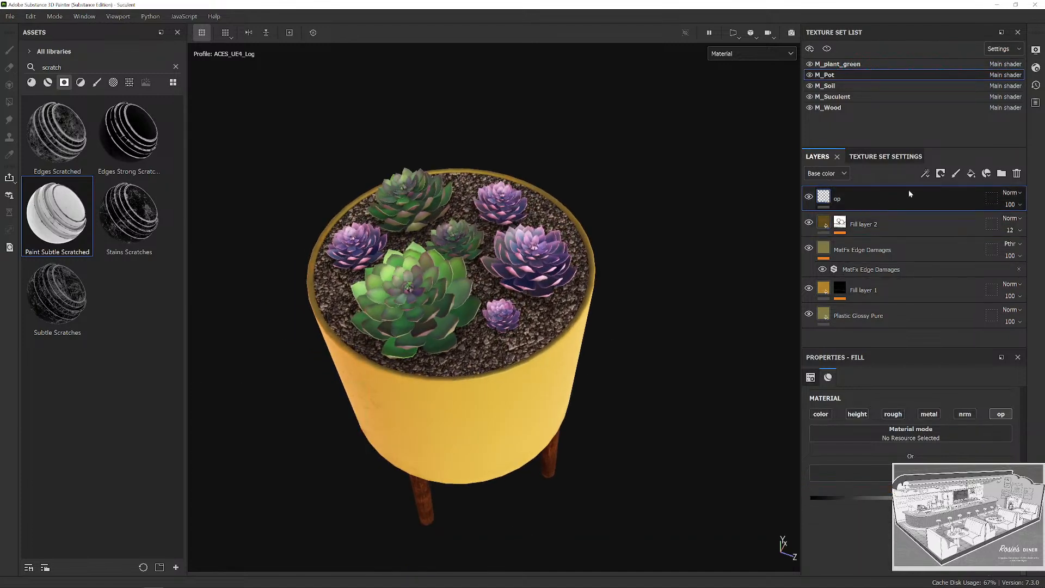
pyautogui.click(862, 63)
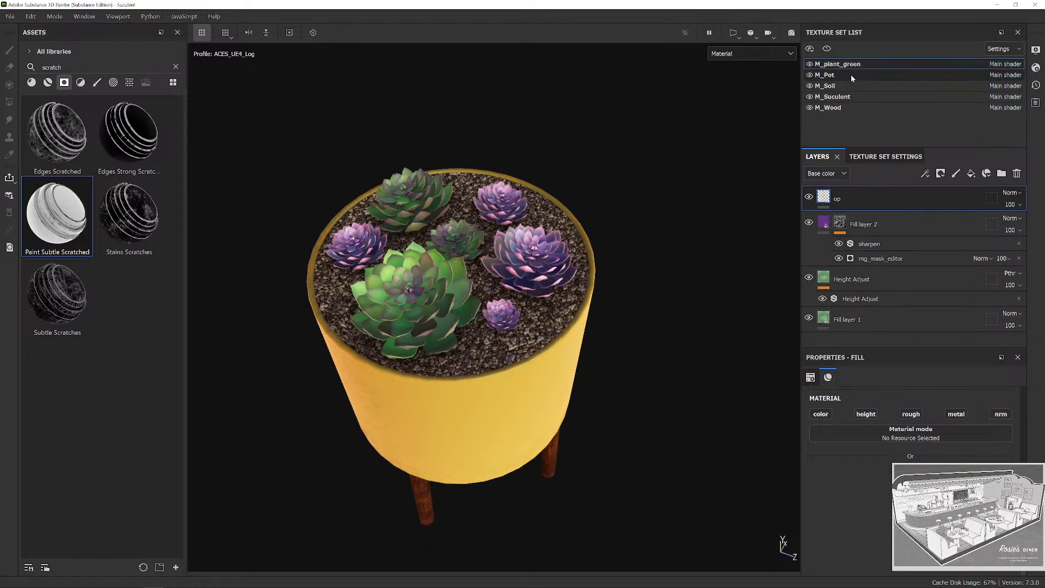
pyautogui.click(851, 85)
pyautogui.click(854, 97)
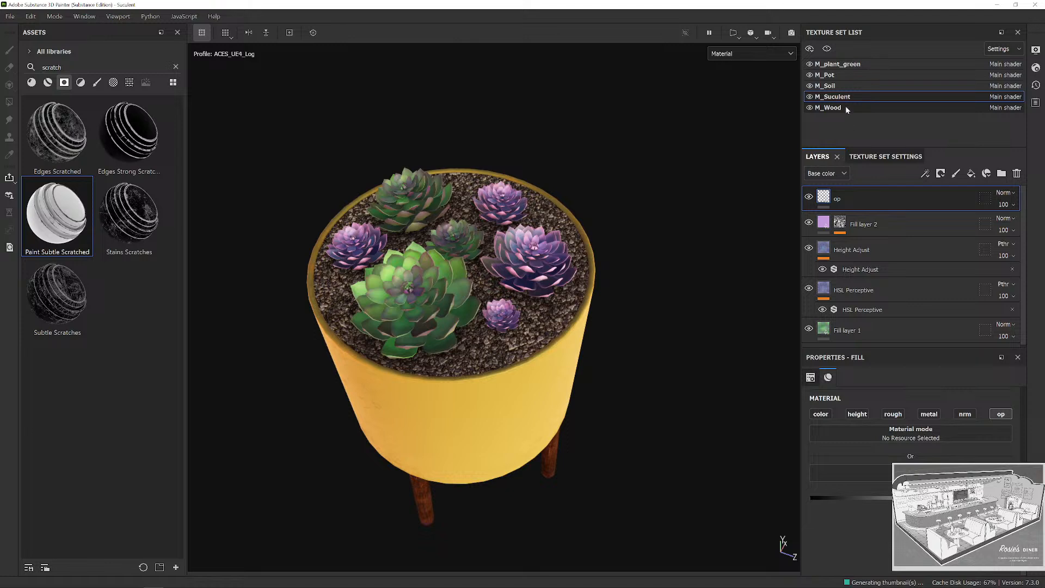
# In M_Wood, move the op layer to the top of the stack and delete the hidden Wood Walnut layer.
pyautogui.click(844, 107)
pyautogui.click(820, 196)
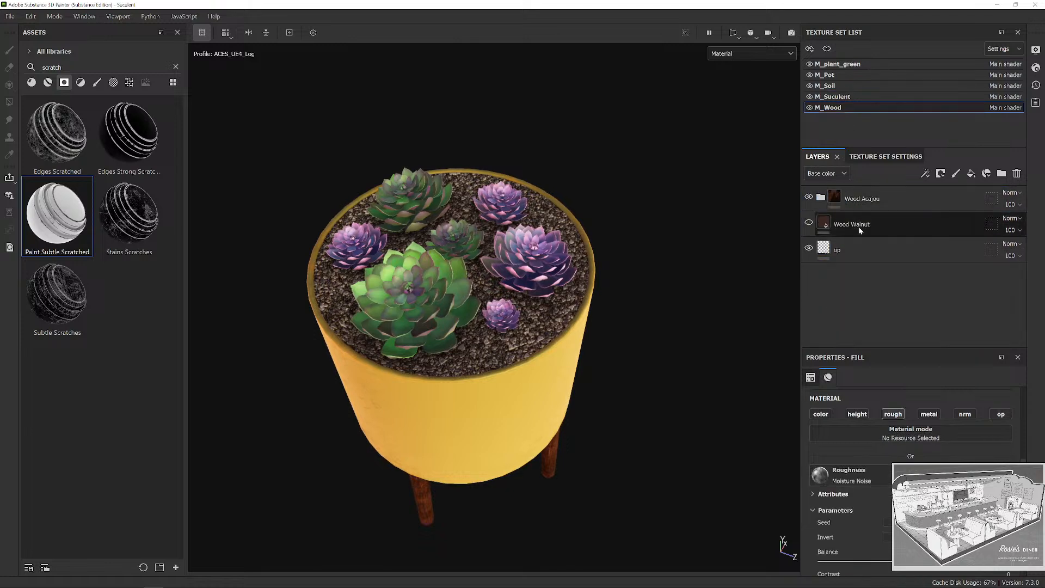
pyautogui.click(836, 254)
pyautogui.moveTo(841, 253); pyautogui.dragTo(864, 185)
pyautogui.click(881, 253)
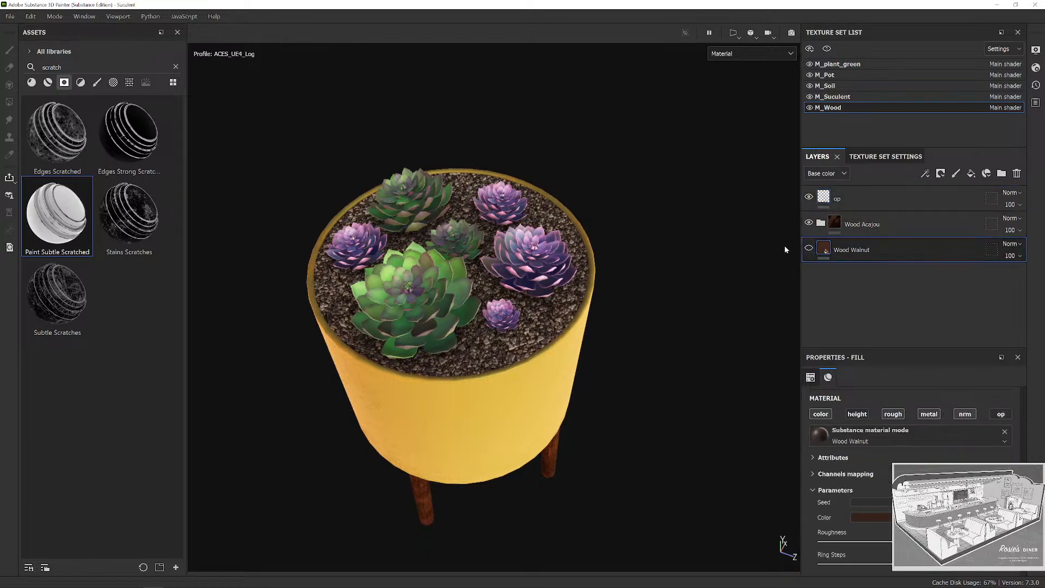
pyautogui.press('Delete')
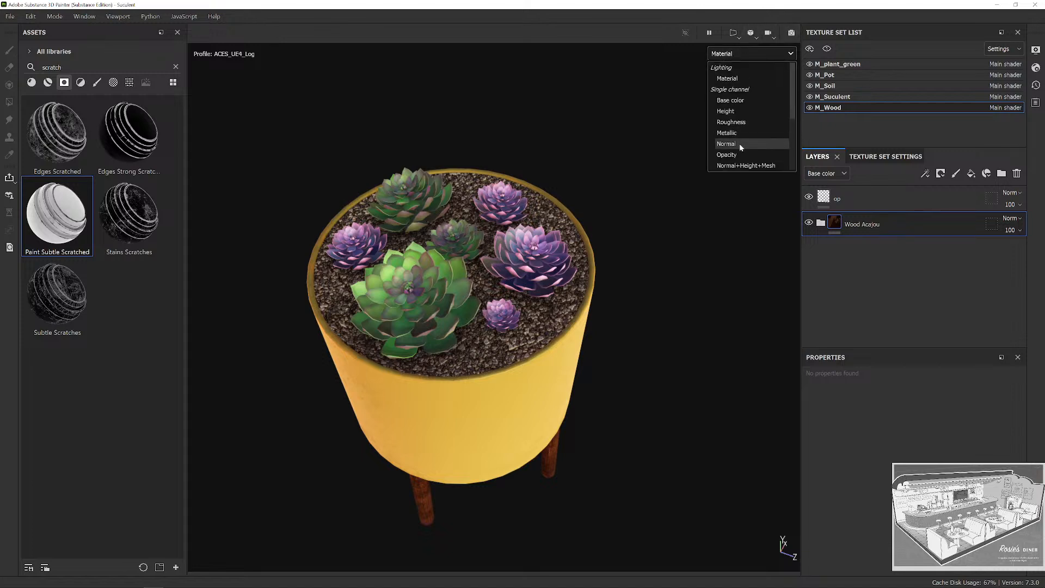
# Inspect the model's Opacity channel and add the missing Opacity channel to the M_plant_green texture set.
pyautogui.click(729, 155)
pyautogui.keyDown('alt'); pyautogui.moveTo(648, 226); pyautogui.dragTo(480, 248); pyautogui.keyUp('alt')
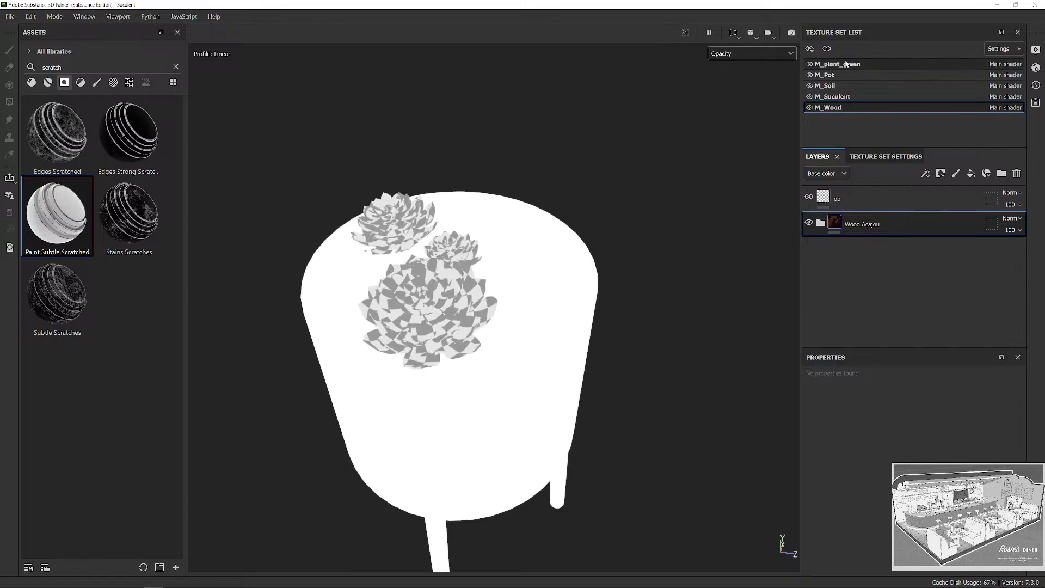
pyautogui.click(874, 64)
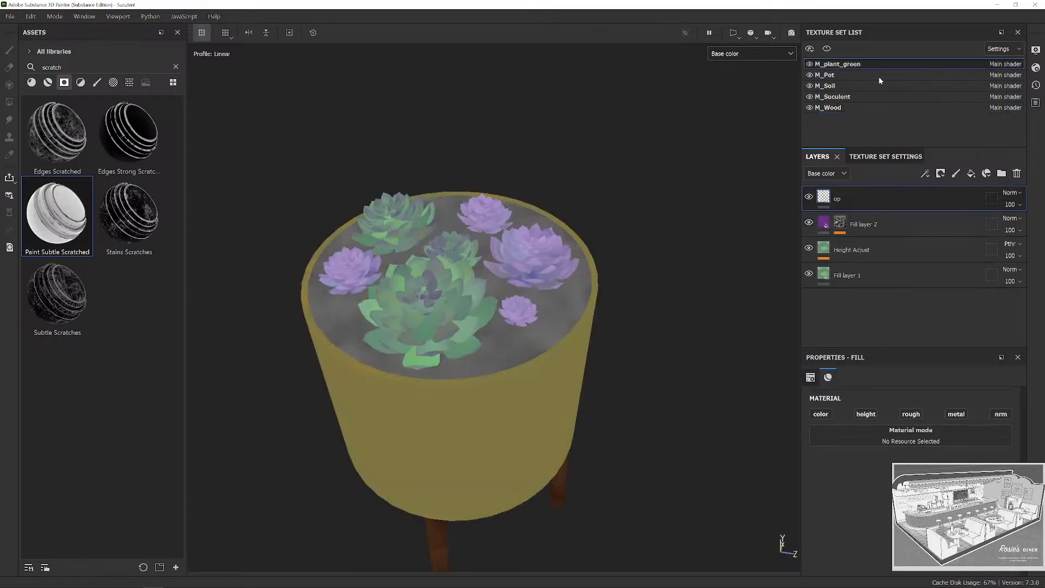
pyautogui.click(877, 157)
pyautogui.scroll(5, 939, 272)
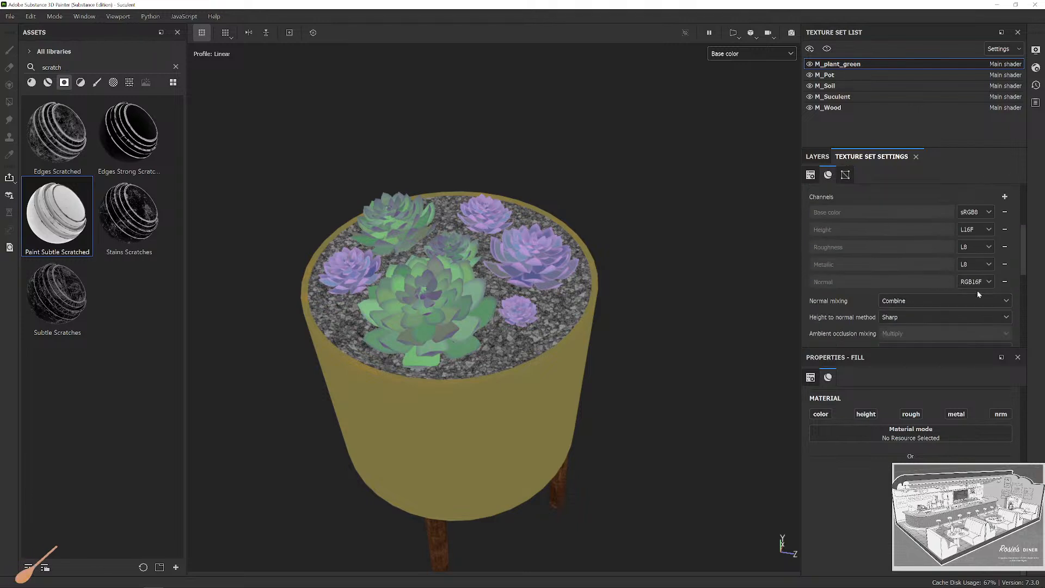
pyautogui.click(1005, 262)
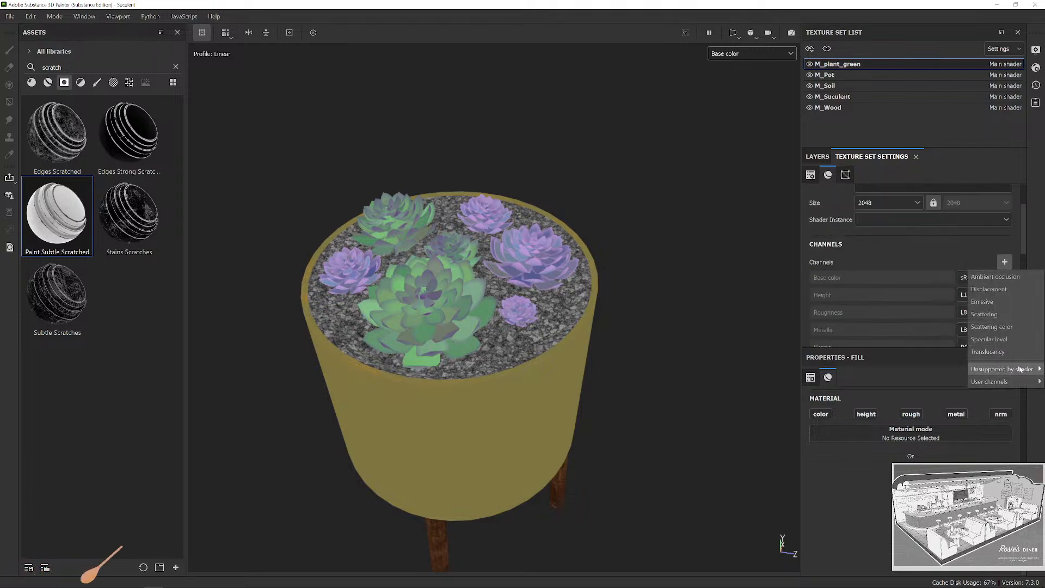
pyautogui.moveTo(1019, 374)
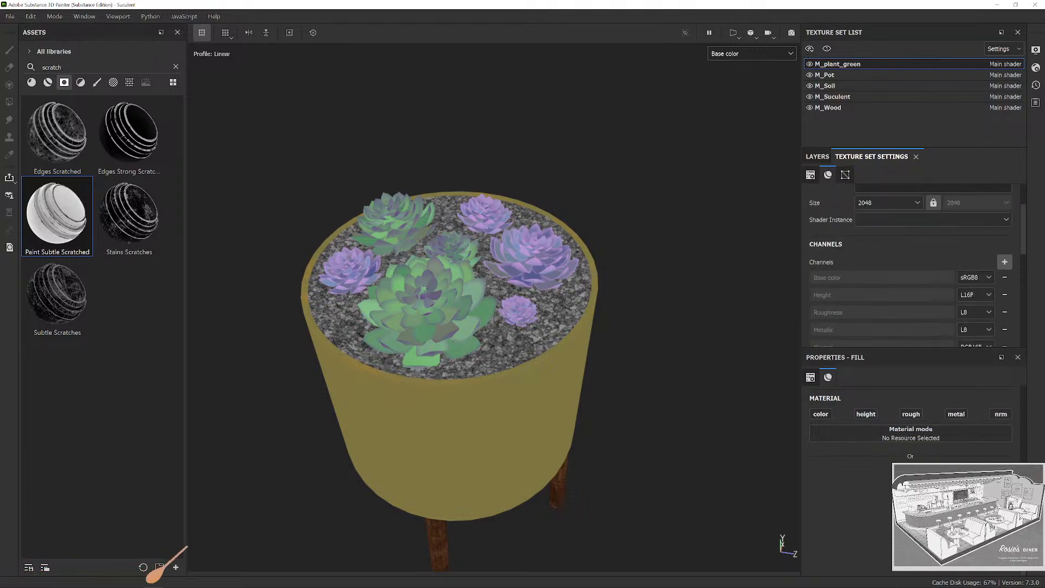
# Check the Opacity channel across the whole model, and return the viewport to the Material display.
pyautogui.click(716, 53)
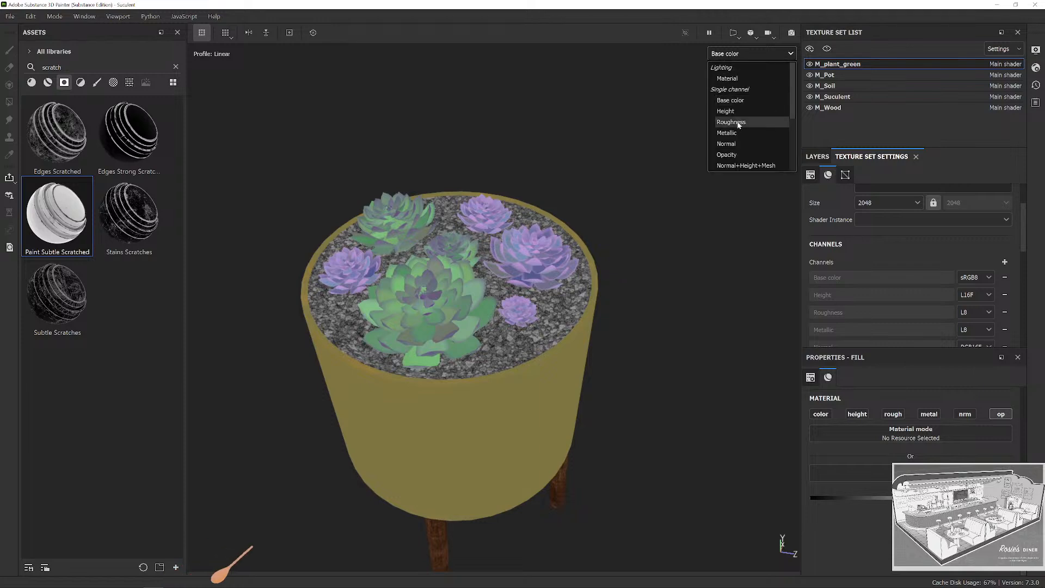
pyautogui.click(733, 153)
pyautogui.moveTo(661, 161)
pyautogui.keyDown('alt'); pyautogui.mouseDown()
pyautogui.moveTo(634, 201)
pyautogui.moveTo(679, 343)
pyautogui.moveTo(653, 75)
pyautogui.moveTo(644, 226)
pyautogui.moveTo(628, 175)
pyautogui.moveTo(642, 157)
pyautogui.mouseUp(); pyautogui.keyUp('alt')
pyautogui.click(723, 58)
pyautogui.click(724, 76)
# Check the whole potted plant from a distance and save the project.
pyautogui.scroll(-3, 642, 158)
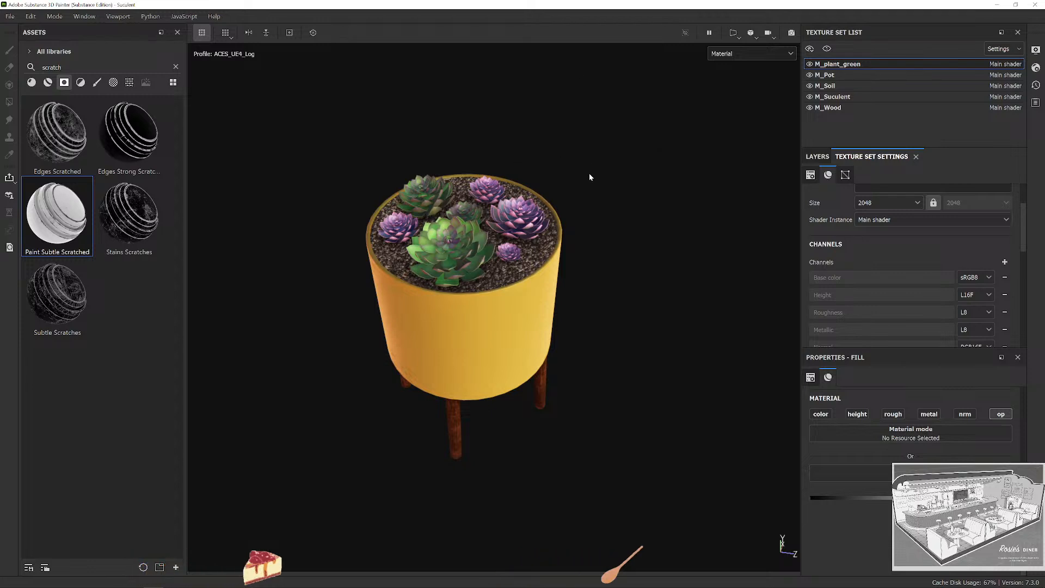
pyautogui.scroll(-3, 588, 185)
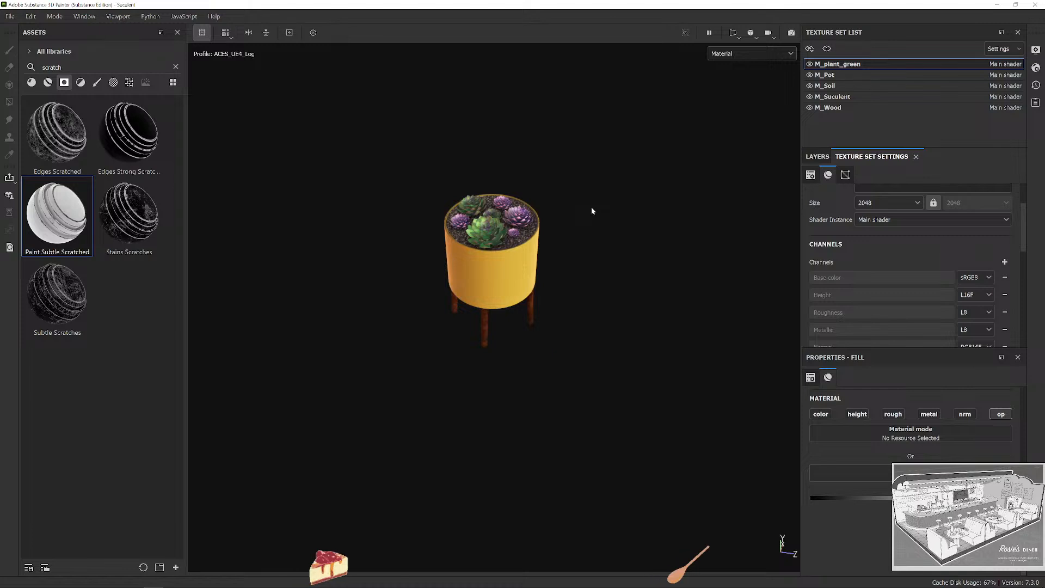
pyautogui.scroll(2, 592, 205)
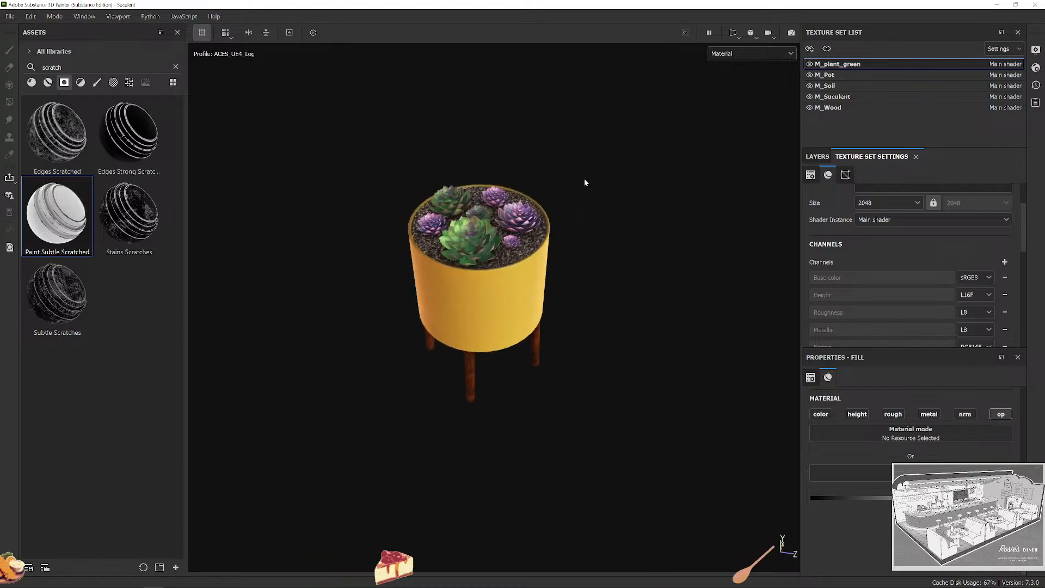
pyautogui.keyDown('alt'); pyautogui.moveTo(618, 202); pyautogui.dragTo(631, 225, button='middle'); pyautogui.keyUp('alt')
pyautogui.scroll(3, 589, 234)
pyautogui.hotkey('ctrl', 's')
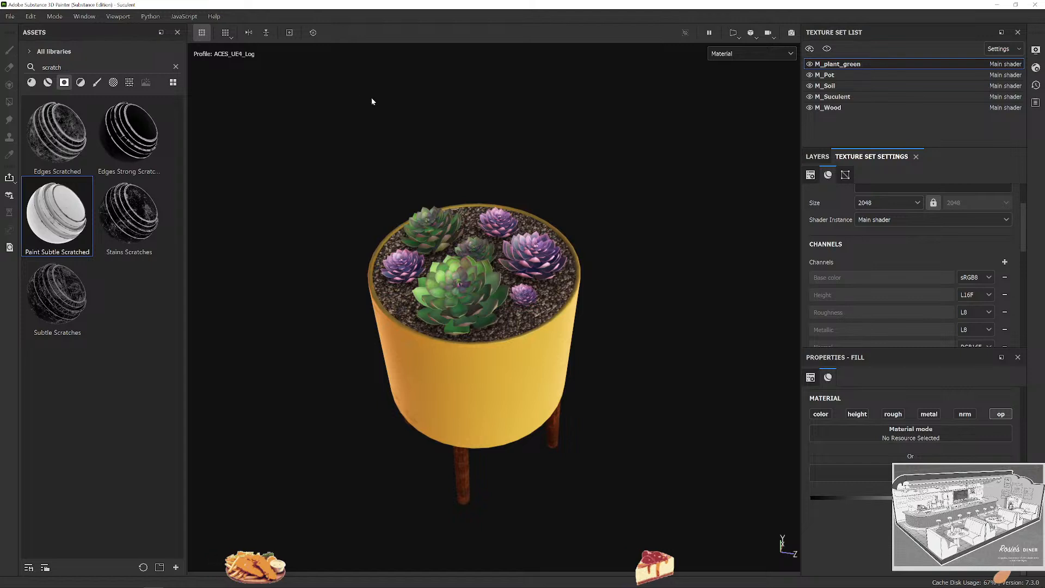
pyautogui.click(9, 16)
pyautogui.moveTo(30, 16)
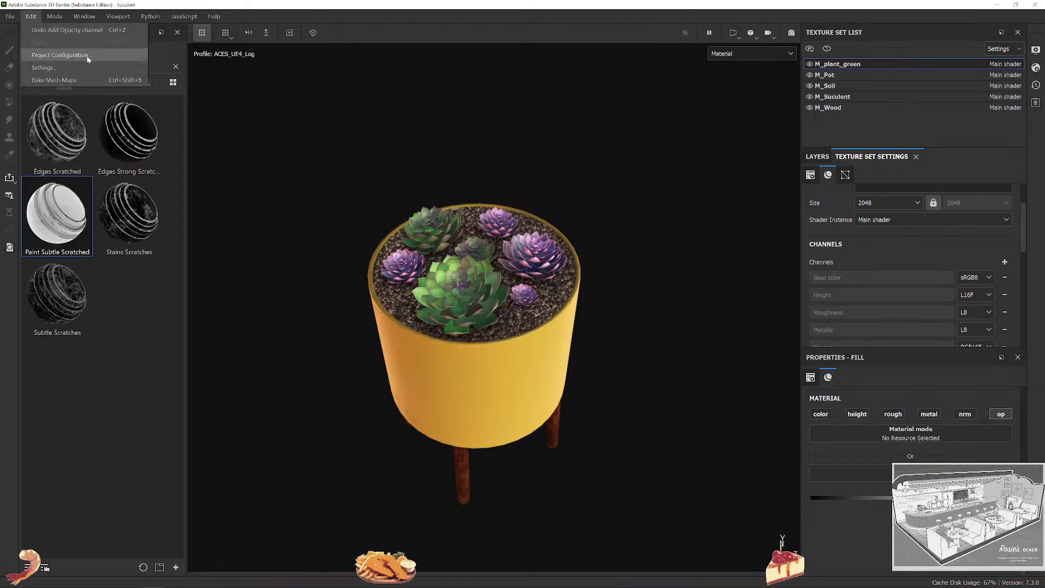
pyautogui.click(514, 169)
pyautogui.press('ctrl')
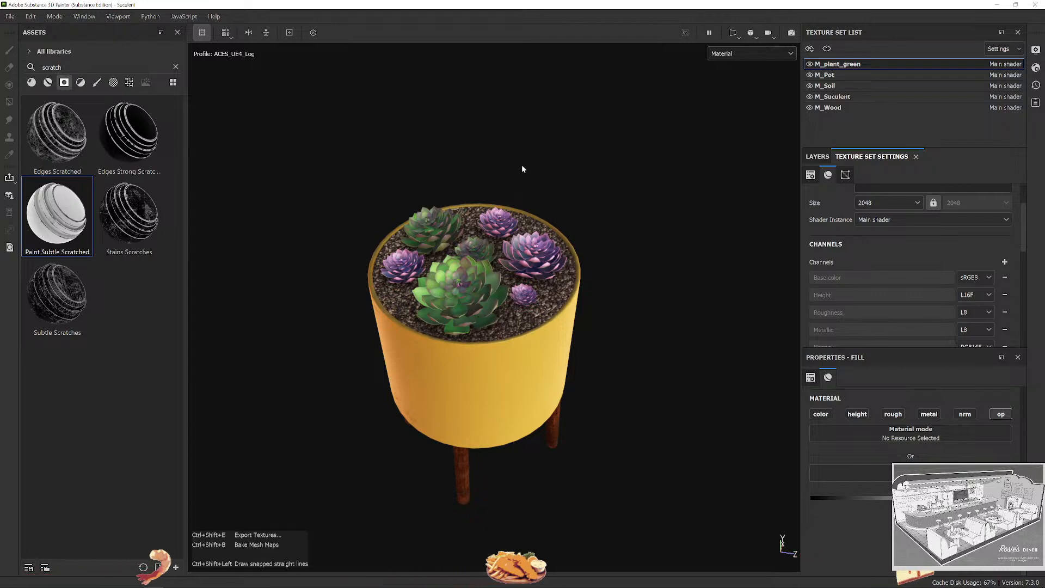
# Start a texture export and review the Unreal Engine 5 (Packed) output maps and the list of files for each texture set.
pyautogui.hotkey('ctrl', 'shift', 'e')
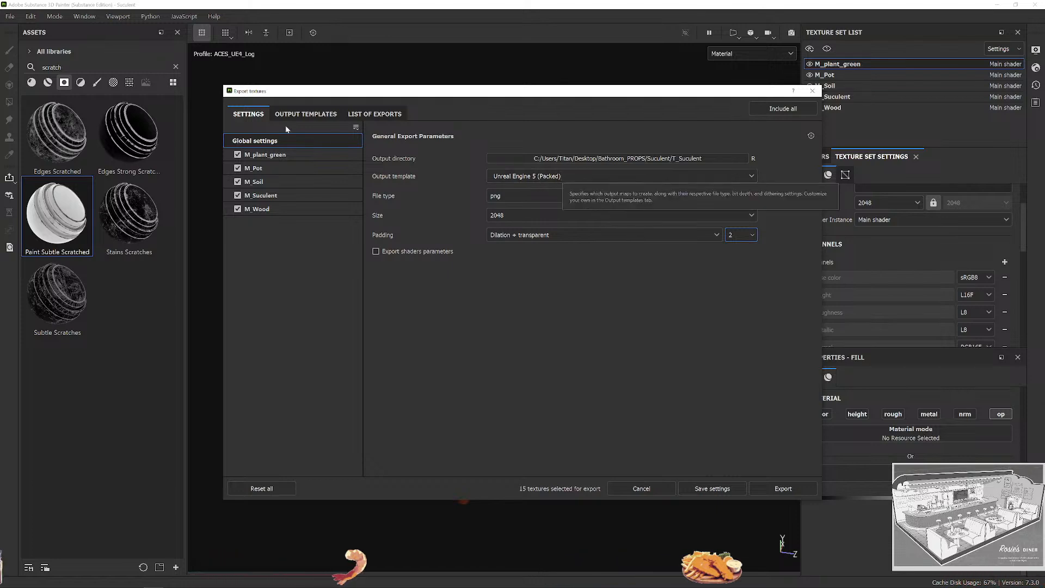
pyautogui.click(303, 114)
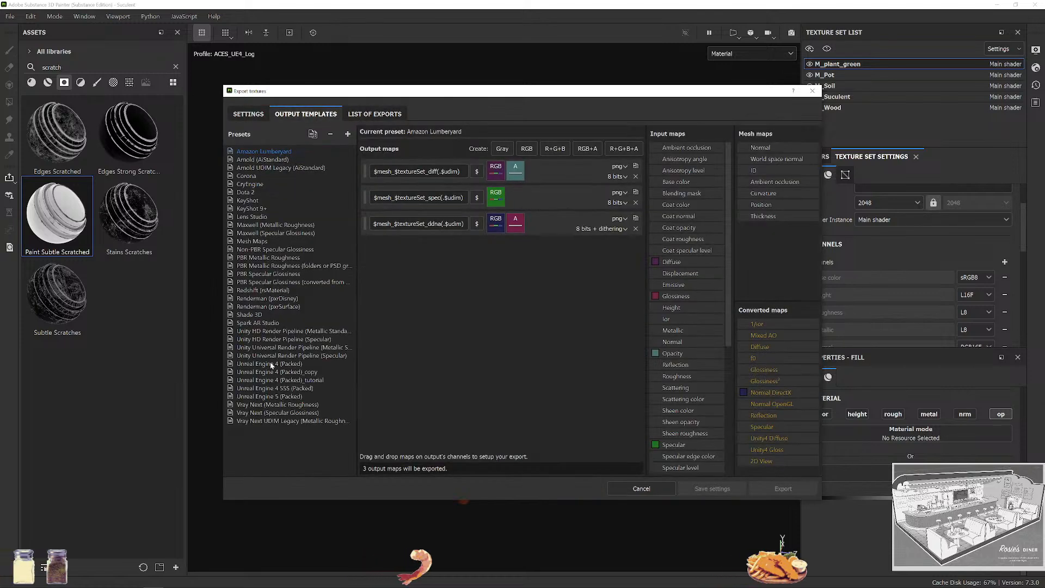
pyautogui.click(285, 397)
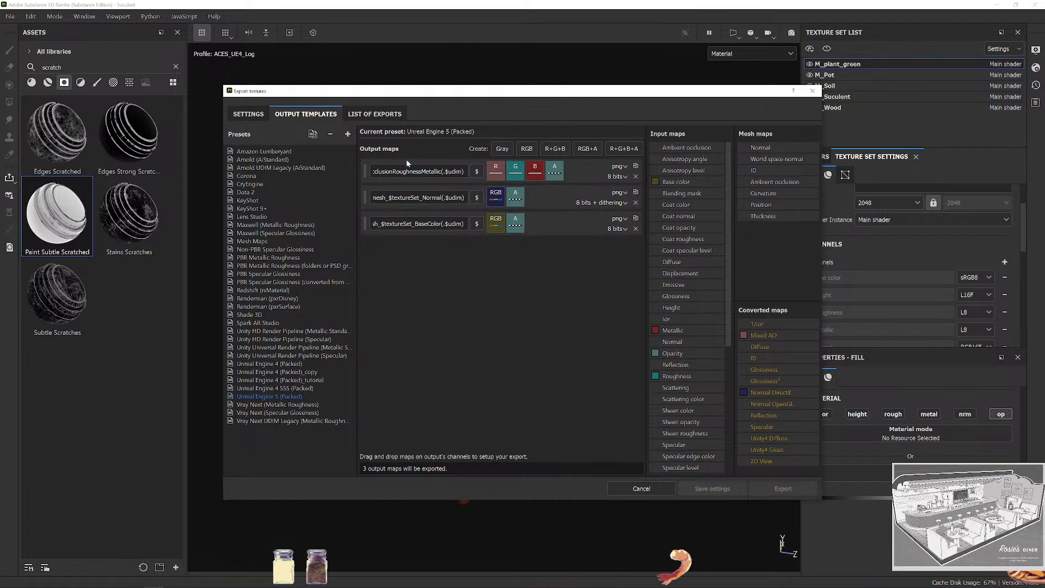
pyautogui.click(374, 114)
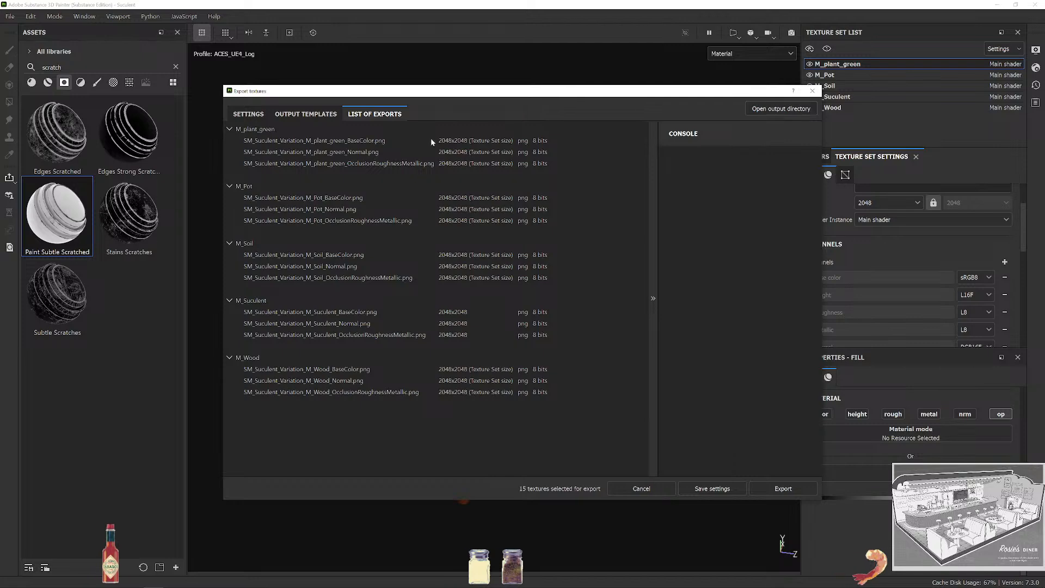
pyautogui.click(305, 114)
pyautogui.click(256, 114)
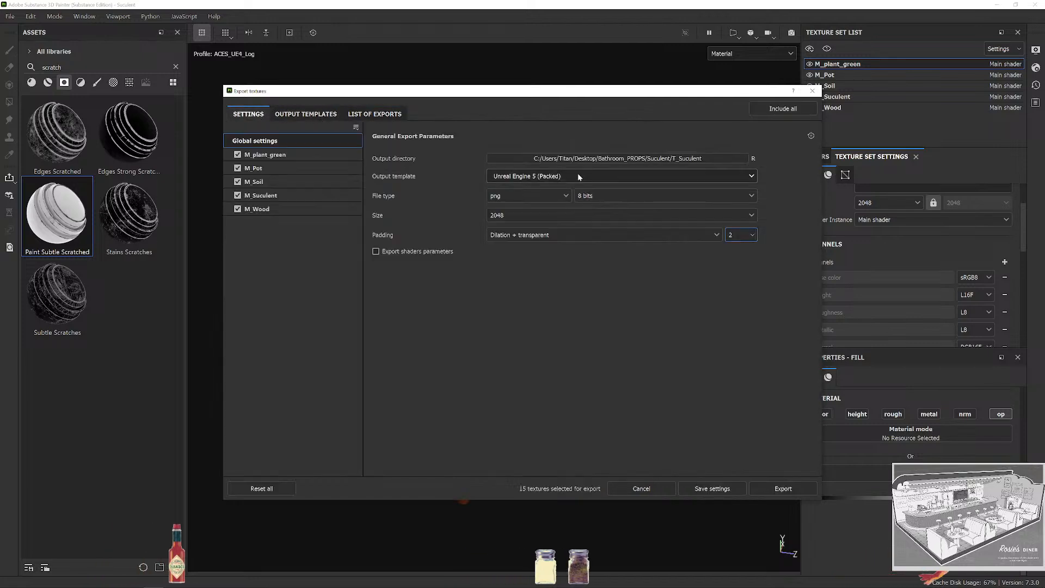
# Create a folder named Green_Suculent on the Desktop and set it as the export's output directory.
pyautogui.click(634, 158)
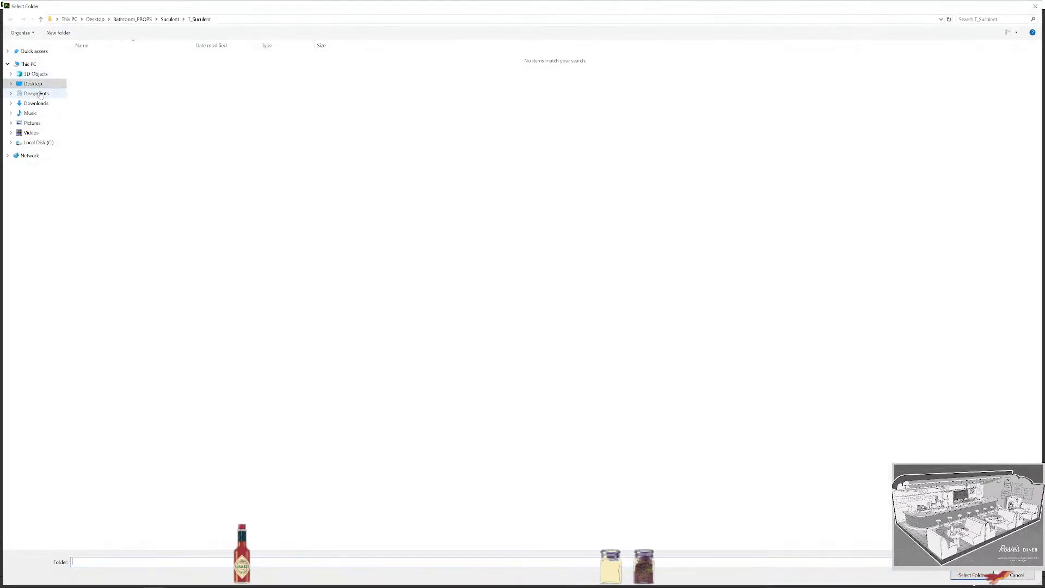
pyautogui.click(33, 83)
pyautogui.rightClick(240, 223)
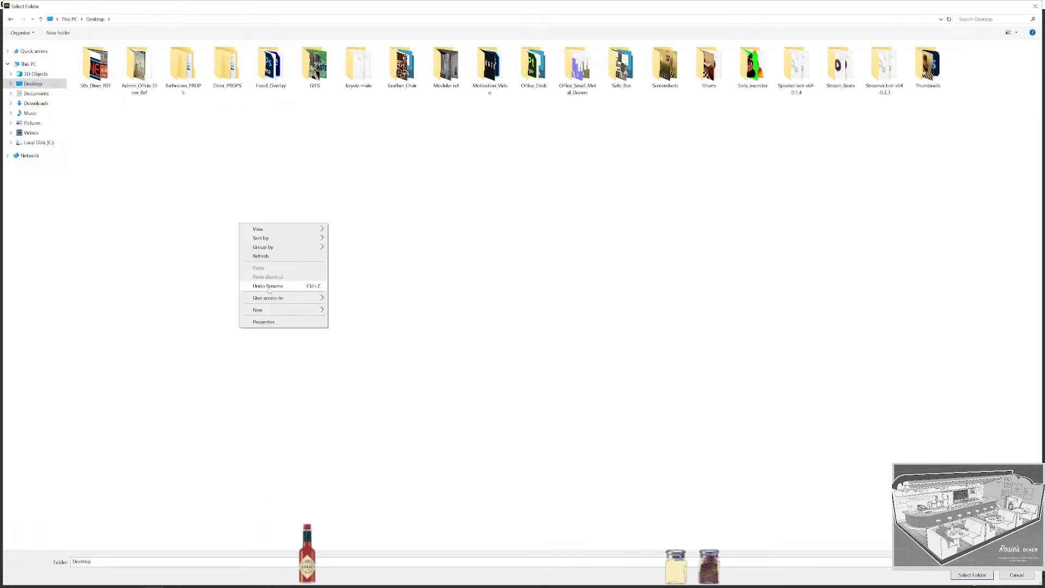
pyautogui.moveTo(270, 316)
pyautogui.click(391, 311)
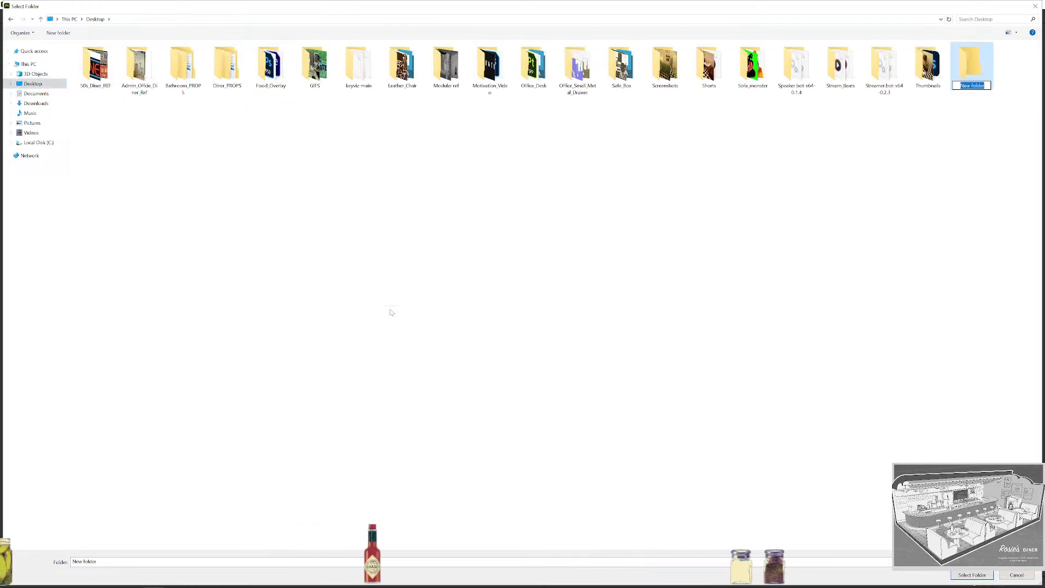
pyautogui.write('Green')
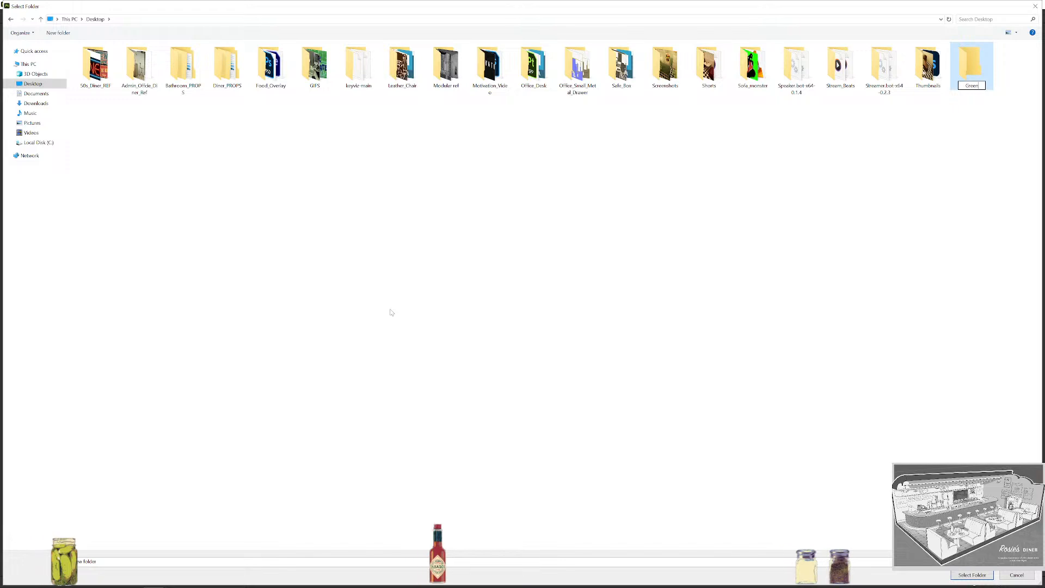
pyautogui.write('_Suculent')
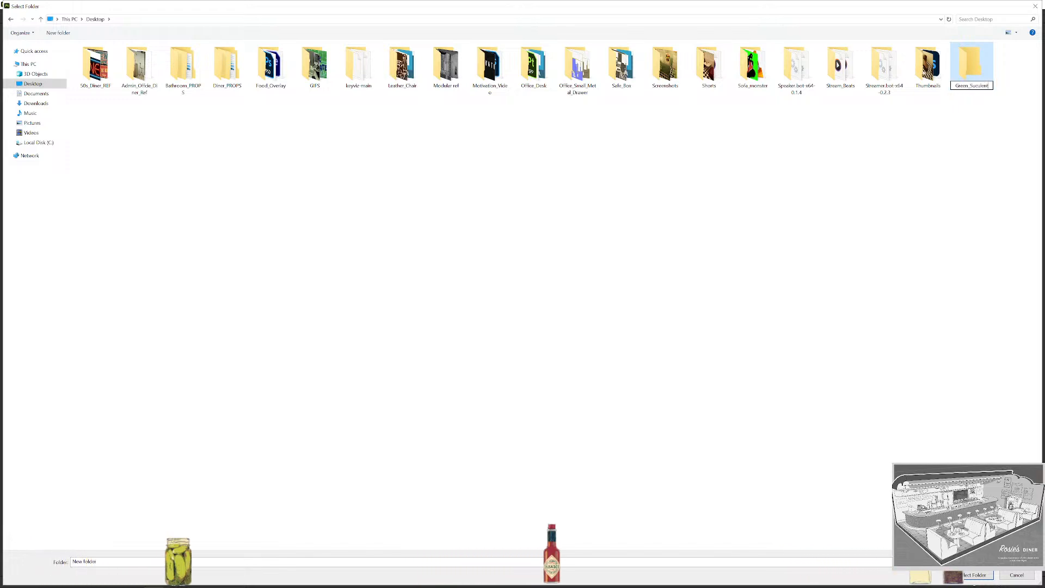
pyautogui.press('Return')
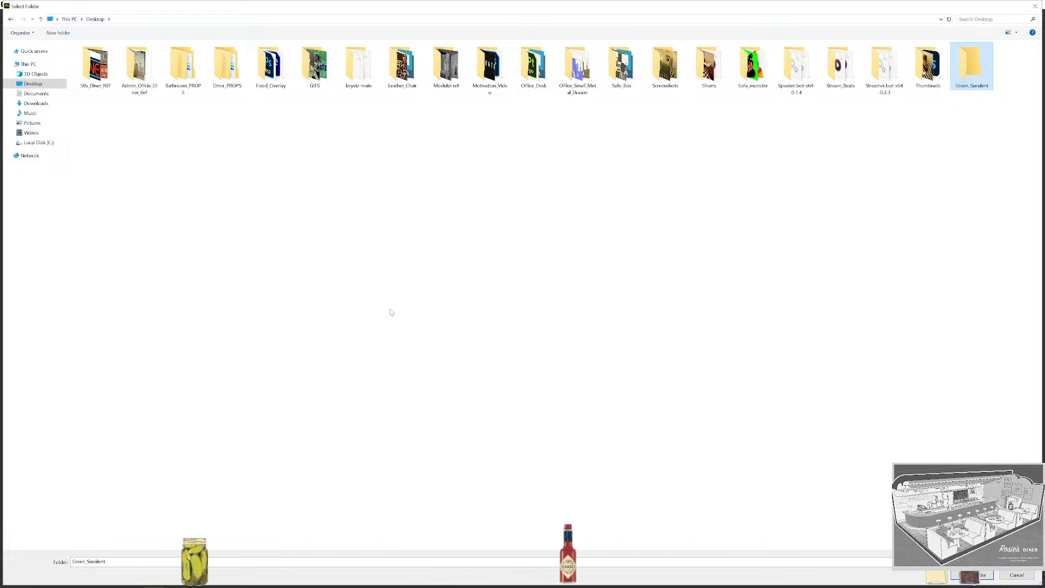
pyautogui.click(978, 575)
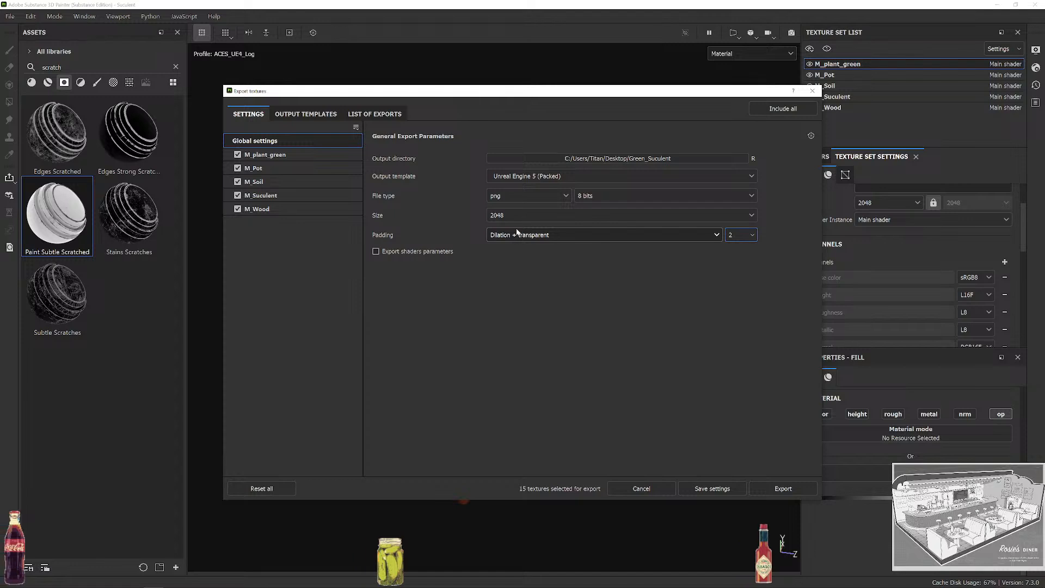
# Export all texture sets with the padding dilation set to 1 pixel, and save the export settings.
pyautogui.click(744, 237)
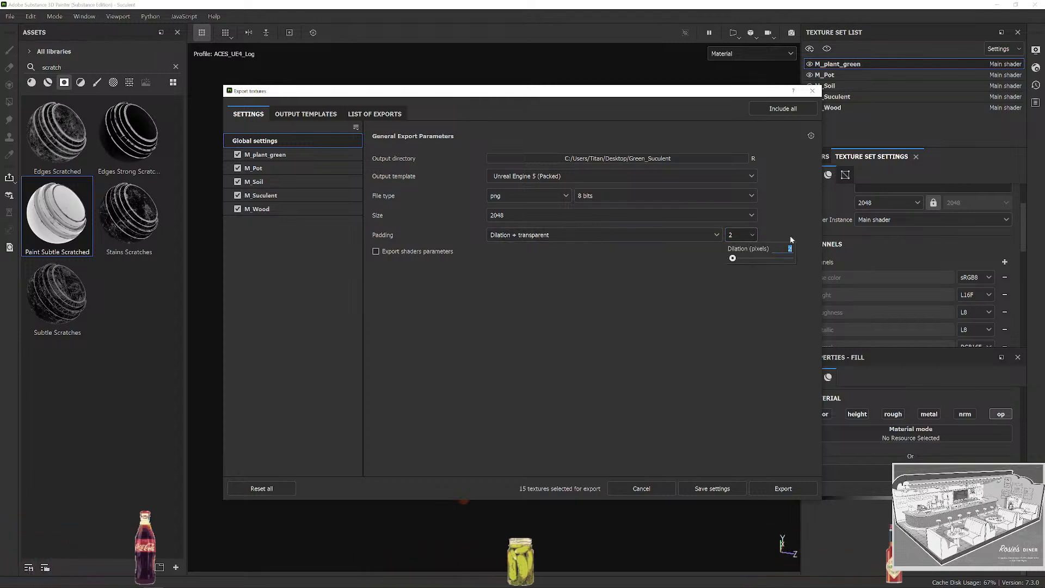
pyautogui.click(731, 238)
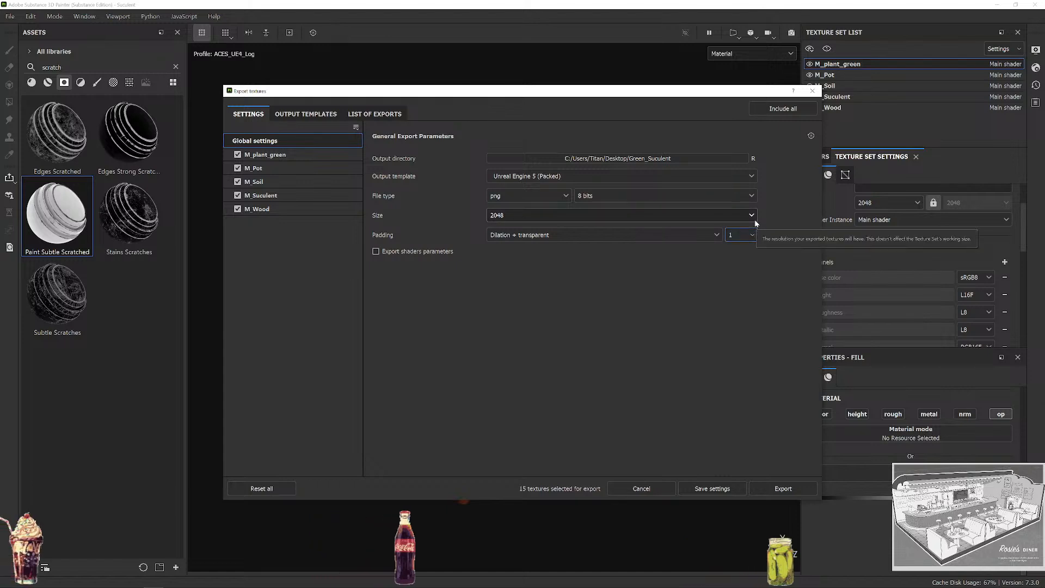
pyautogui.click(732, 234)
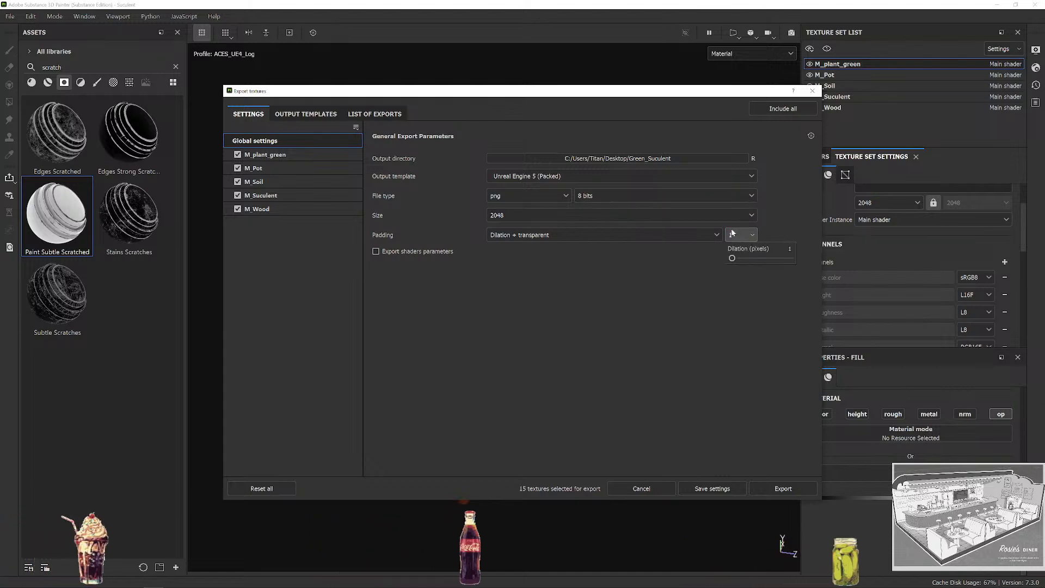
pyautogui.click(683, 270)
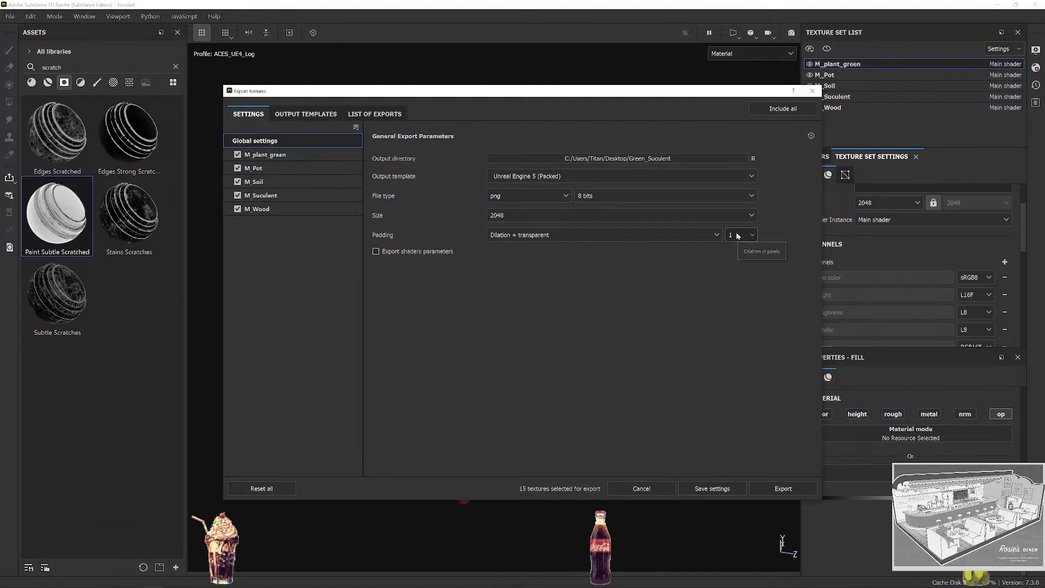
pyautogui.click(793, 493)
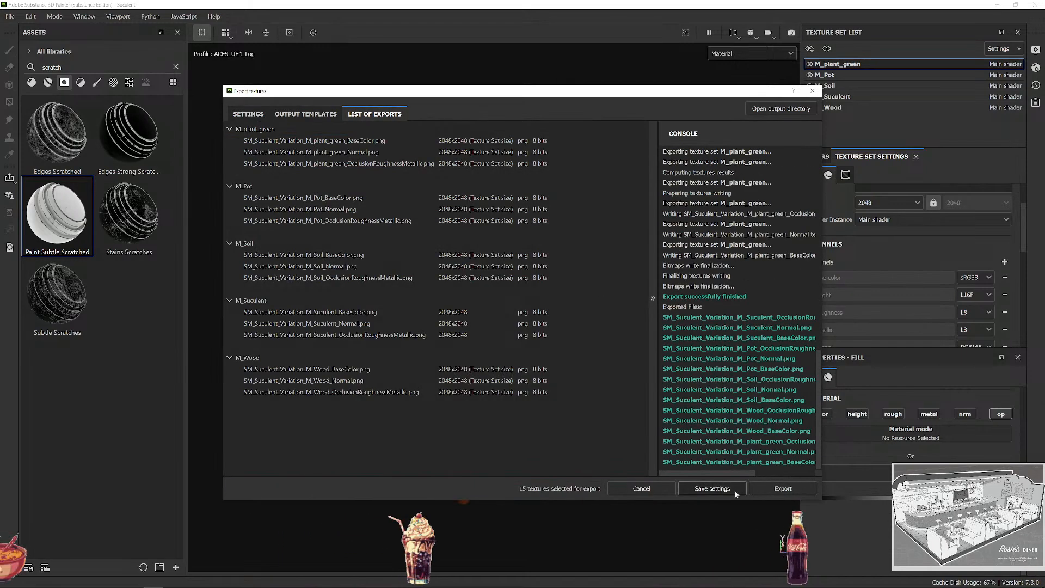
pyautogui.click(735, 492)
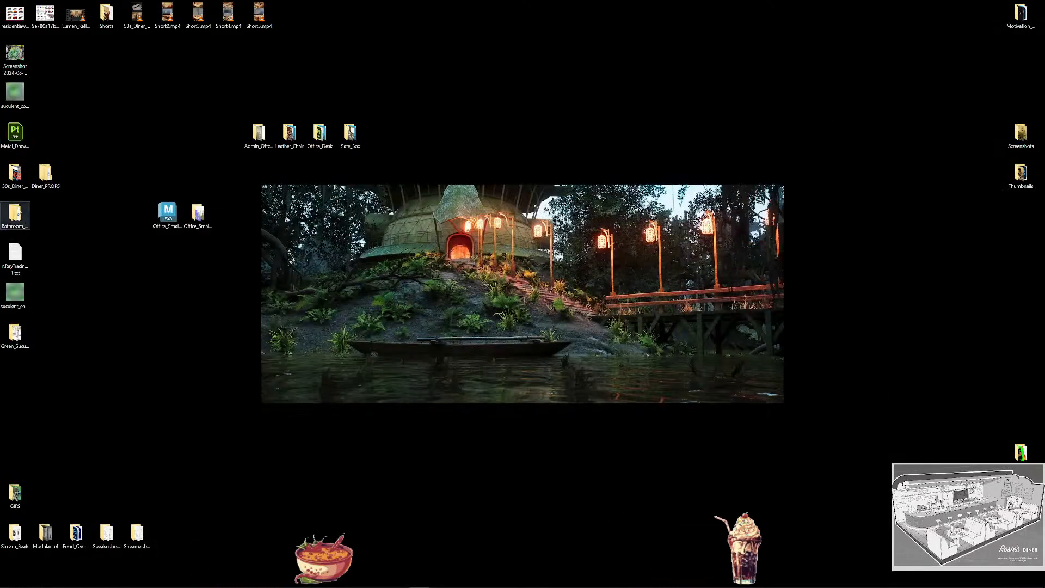
# On the desktop, move the screenshot and the two succulent colour images aside, and open the Green_Suculent folder.
pyautogui.click(15, 294)
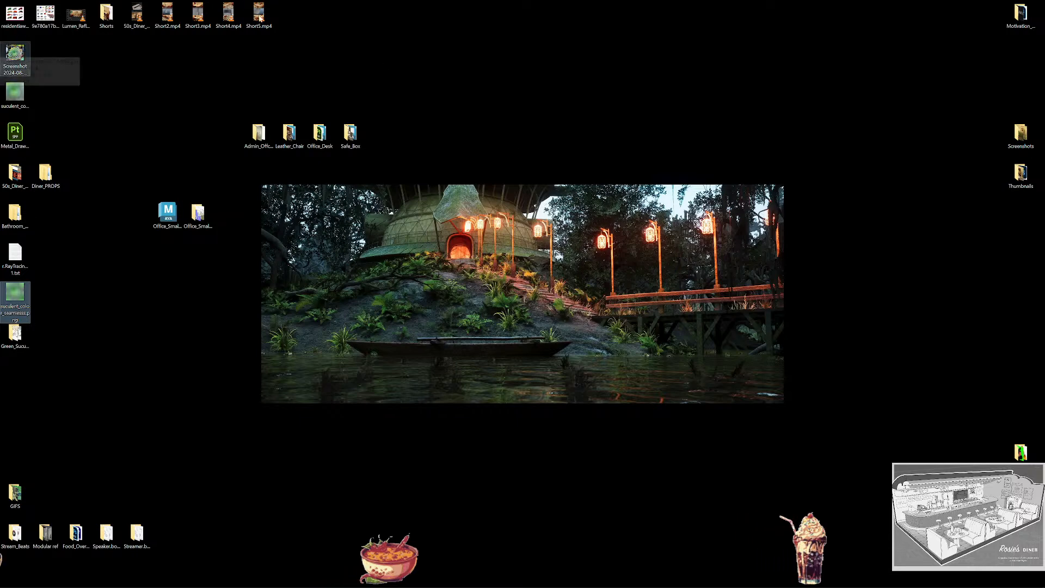
pyautogui.moveTo(48, 101); pyautogui.dragTo(18, 54)
pyautogui.moveTo(16, 54); pyautogui.dragTo(203, 248)
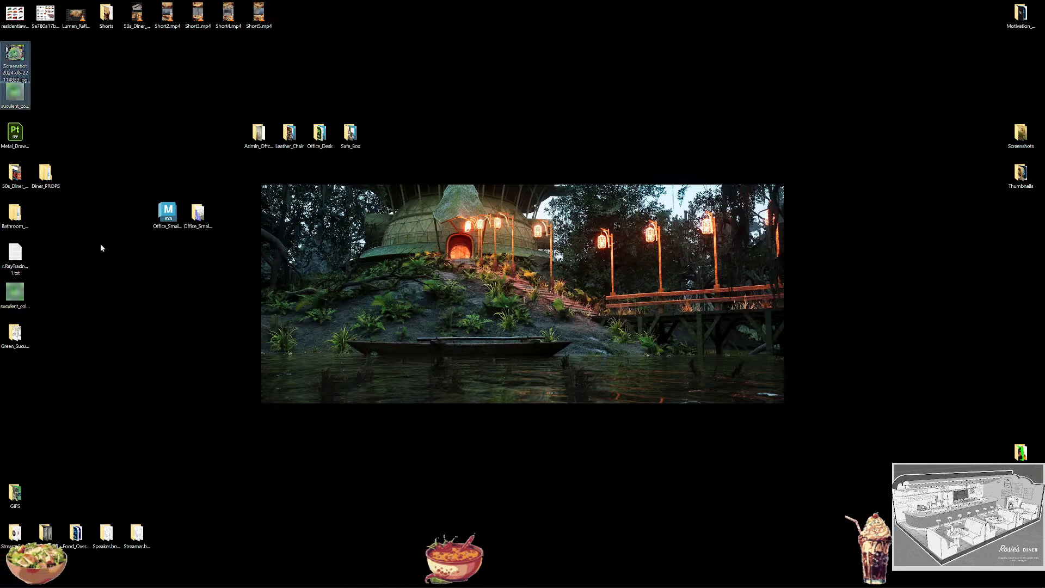
pyautogui.click(48, 301)
pyautogui.moveTo(15, 294); pyautogui.dragTo(228, 294)
pyautogui.click(15, 335)
pyautogui.doubleClick(16, 335)
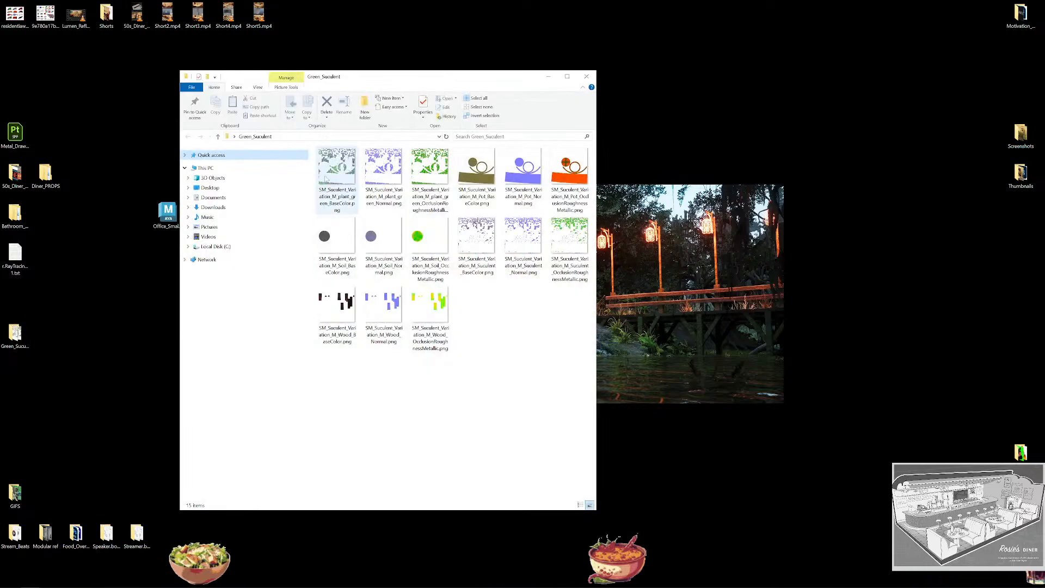
# Open SM_Suculent_Variation_M_plant_green_BaseColor.png in Photoshop and arrange its window side by side with the Green_Suculent folder.
pyautogui.rightClick(334, 170)
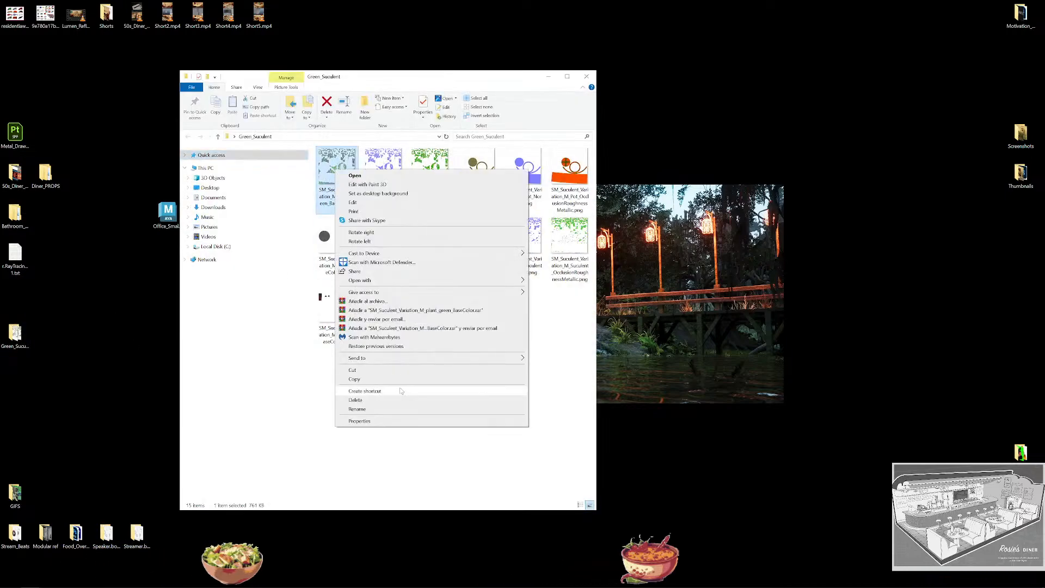
pyautogui.moveTo(417, 283)
pyautogui.click(565, 280)
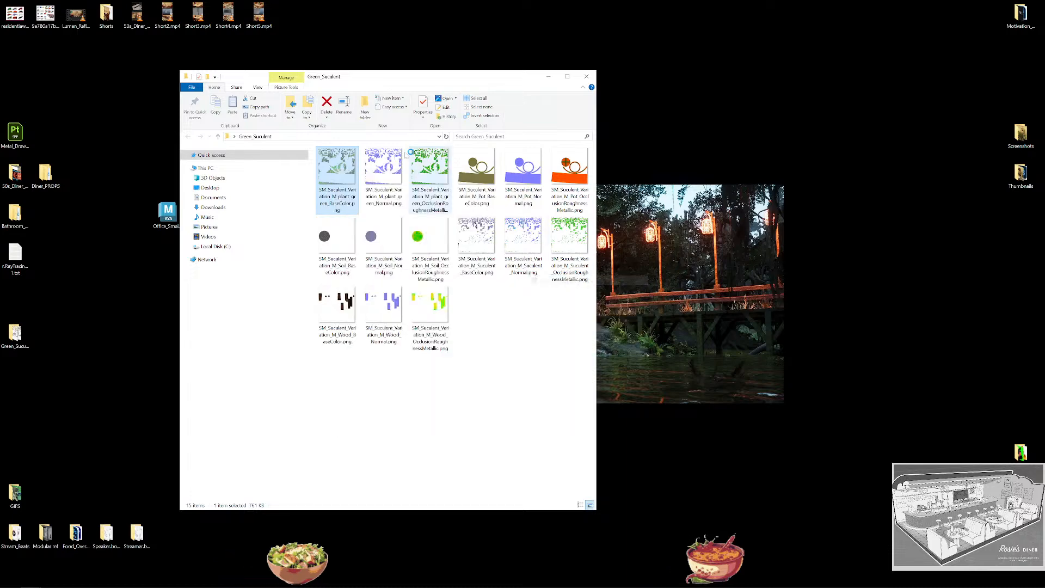
pyautogui.moveTo(451, 80); pyautogui.dragTo(1, 211)
pyautogui.click(515, 222)
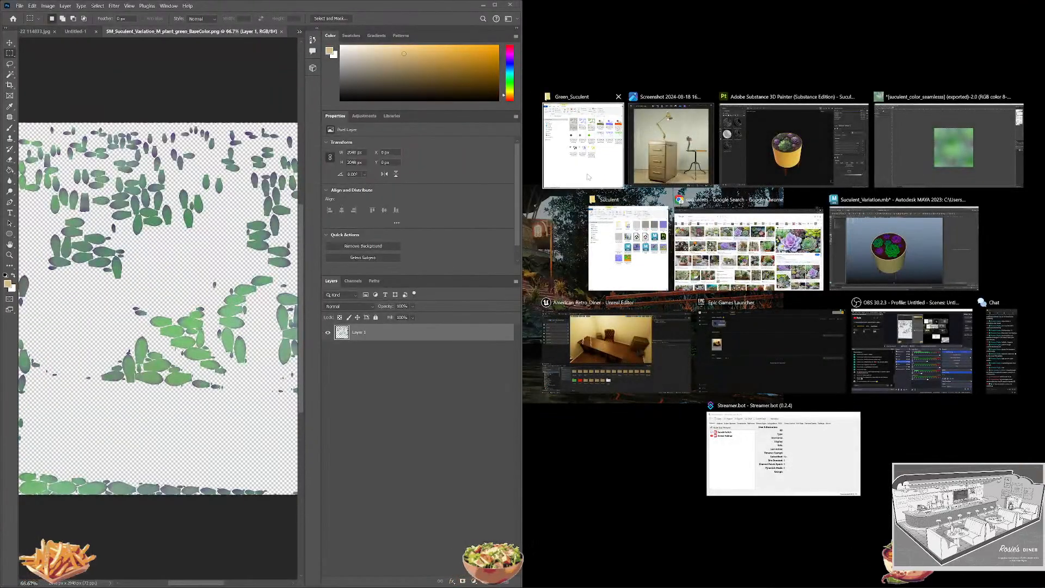
pyautogui.click(628, 248)
# Place all the other exported maps, from M_plant_green_Normal to M_Wood_OcclusionRoughnessMetallic, as layers in the M_plant_green_BaseColor document.
pyautogui.click(728, 108)
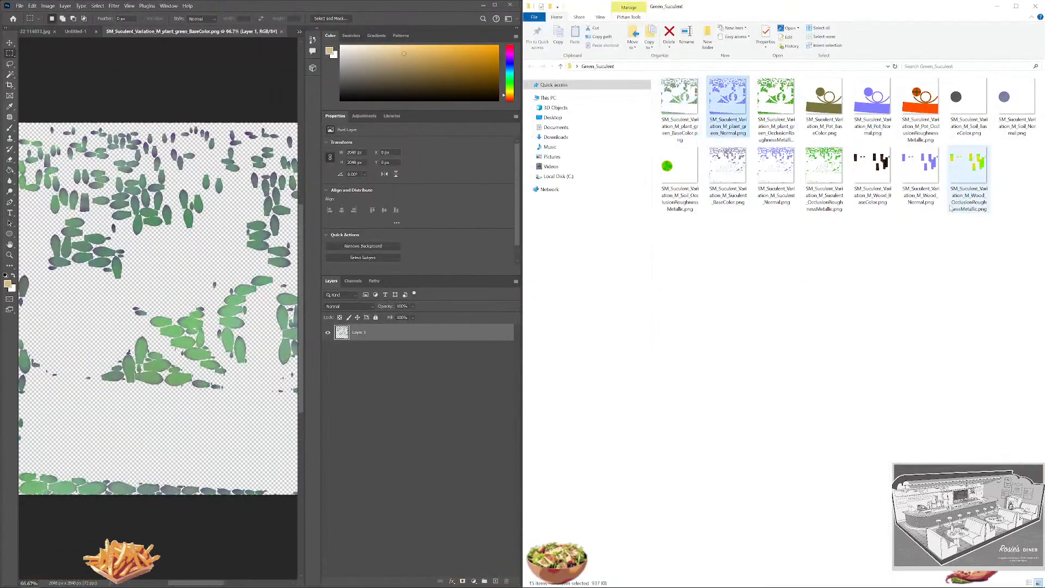
pyautogui.keyDown('shift'); pyautogui.click(969, 176); pyautogui.keyUp('shift')
pyautogui.click(226, 90)
pyautogui.keyDown('alt'); pyautogui.scroll(-7, 214, 286); pyautogui.keyUp('alt')
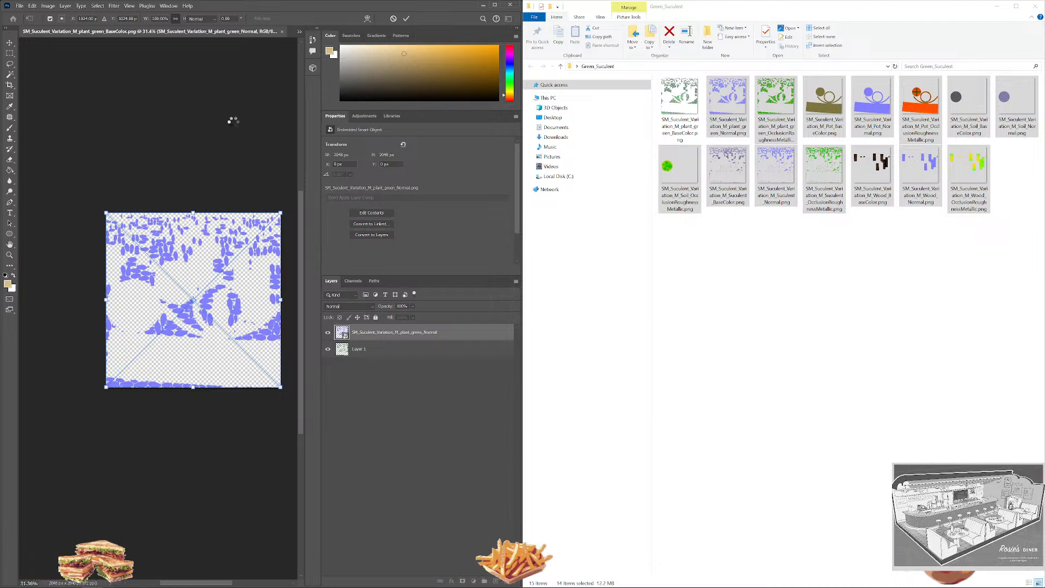
pyautogui.press('Return')
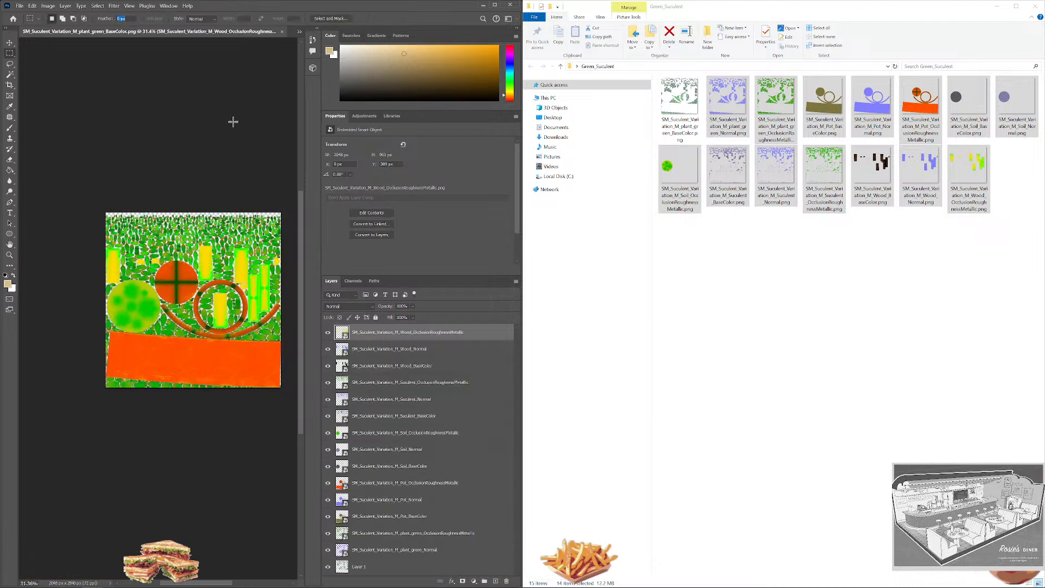
# Maximize Photoshop, enlarge the layer list, and merge the five OcclusionRoughnessMetallic layers of Wood, Suculent, Soil, Pot and plant_green into one.
pyautogui.click(495, 5)
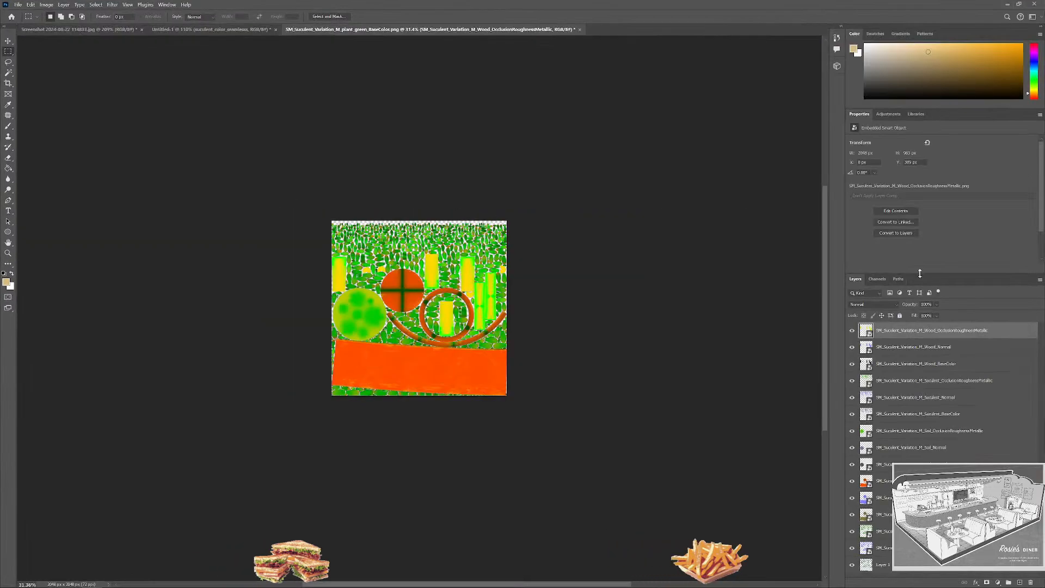
pyautogui.moveTo(915, 273); pyautogui.dragTo(919, 185)
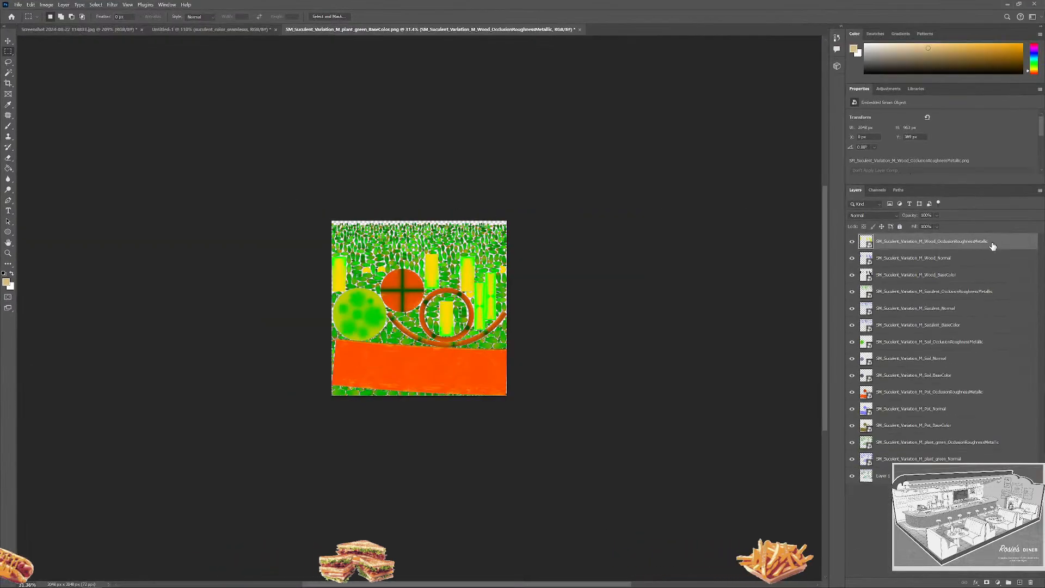
pyautogui.keyDown('ctrl'); pyautogui.click(988, 291); pyautogui.keyUp('ctrl')
pyautogui.keyDown('ctrl'); pyautogui.click(980, 342); pyautogui.keyUp('ctrl')
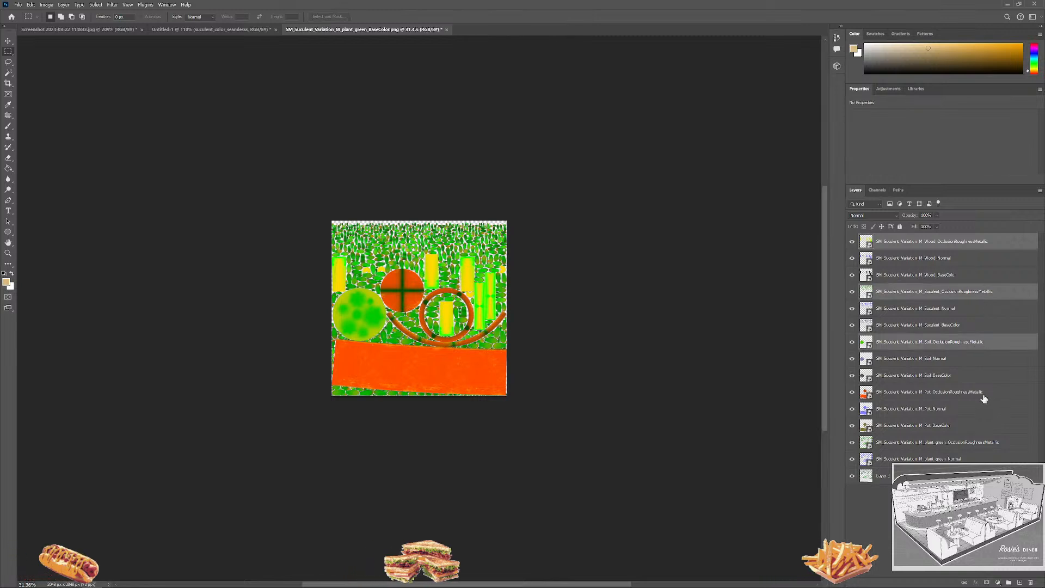
pyautogui.keyDown('ctrl'); pyautogui.click(996, 391); pyautogui.keyUp('ctrl')
pyautogui.keyDown('ctrl'); pyautogui.click(984, 443); pyautogui.keyUp('ctrl')
pyautogui.hotkey('ctrl', 'e')
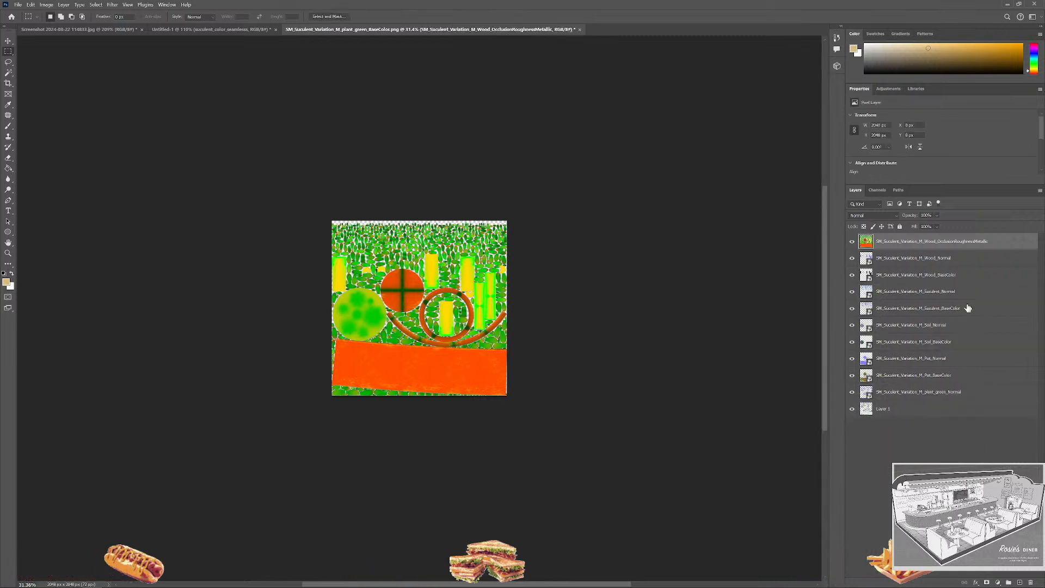
# Merge the five Normal layers of Wood, Suculent, Soil, Pot and plant_green into one layer.
pyautogui.keyDown('ctrl'); pyautogui.click(952, 359); pyautogui.keyUp('ctrl')
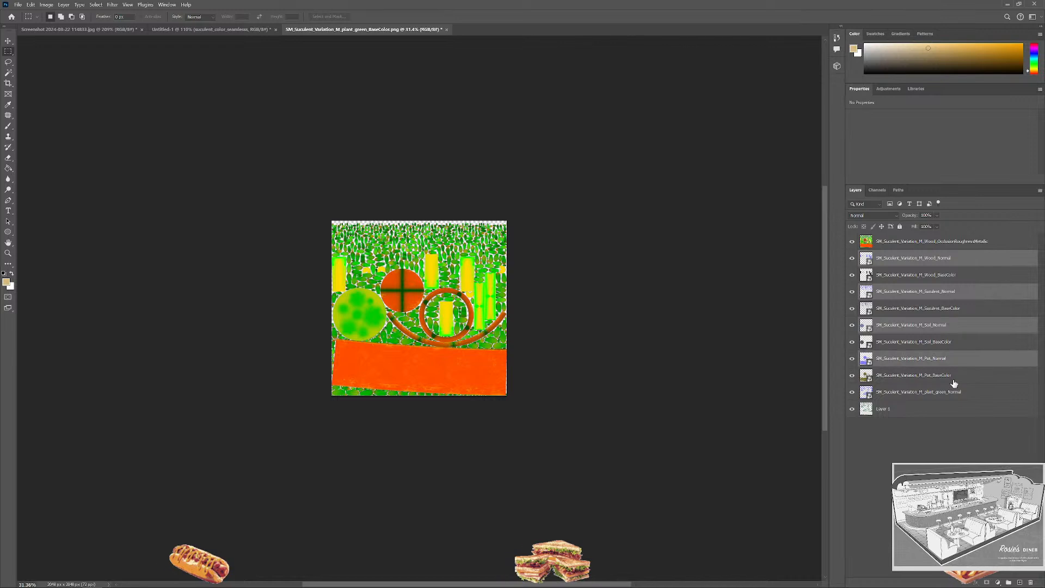
pyautogui.keyDown('ctrl'); pyautogui.click(950, 394); pyautogui.keyUp('ctrl')
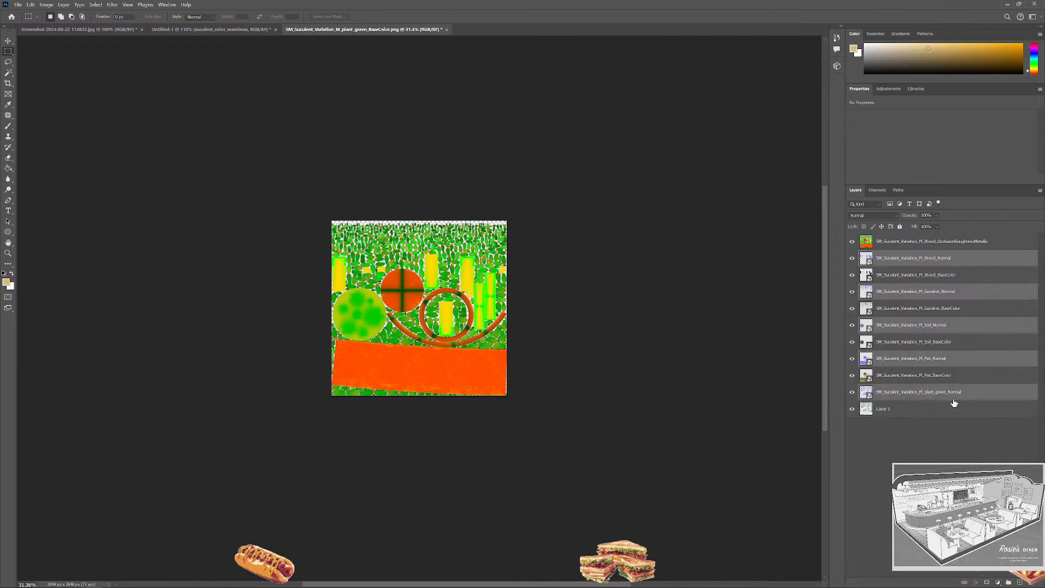
pyautogui.hotkey('ctrl', 'e')
# Merge the Wood, Suculent, Soil and Pot BaseColor layers together with Layer 1 into one layer and clear the layer selection.
pyautogui.click(952, 274)
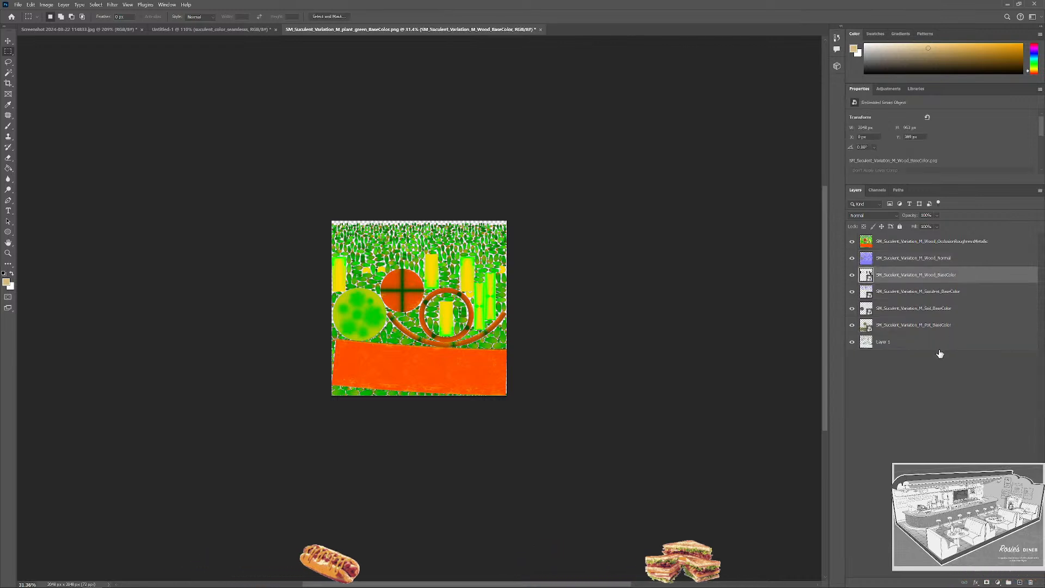
pyautogui.keyDown('shift'); pyautogui.click(948, 345); pyautogui.keyUp('shift')
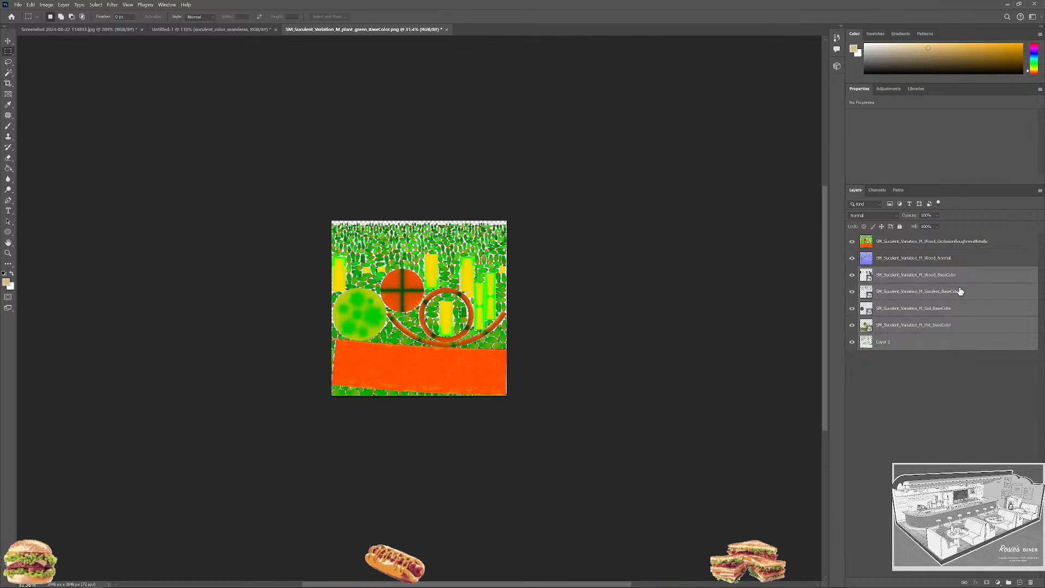
pyautogui.hotkey('ctrl', 'e')
pyautogui.click(905, 345)
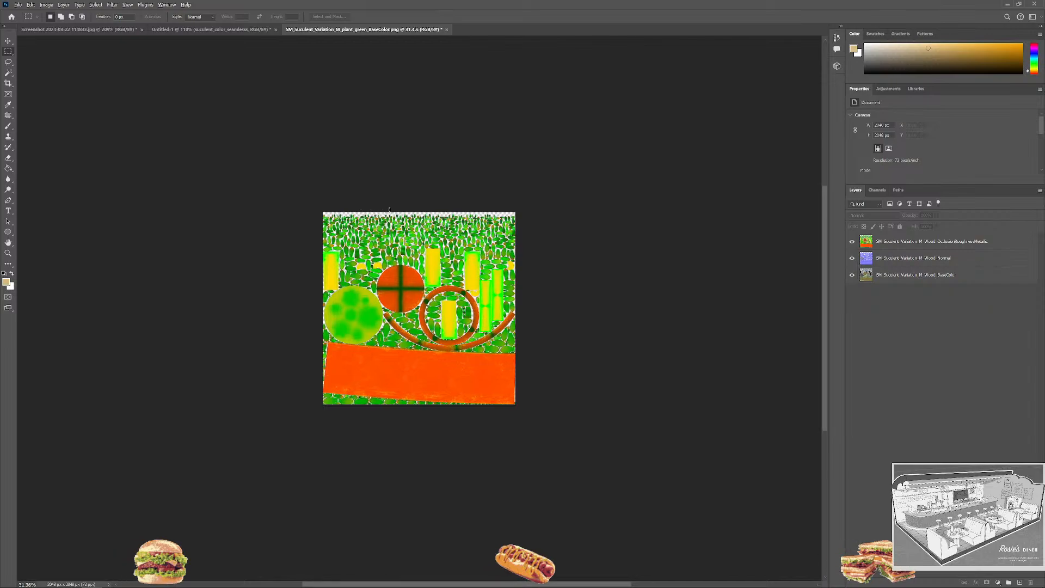
# Save the visible OcclusionRoughnessMetallic map as a PNG copy named T_Suculent_Green_ORM on the Desktop, using the large file size option.
pyautogui.keyDown('alt'); pyautogui.scroll(8, 413, 223); pyautogui.keyUp('alt')
pyautogui.keyDown('alt'); pyautogui.scroll(-2, 424, 210); pyautogui.keyUp('alt')
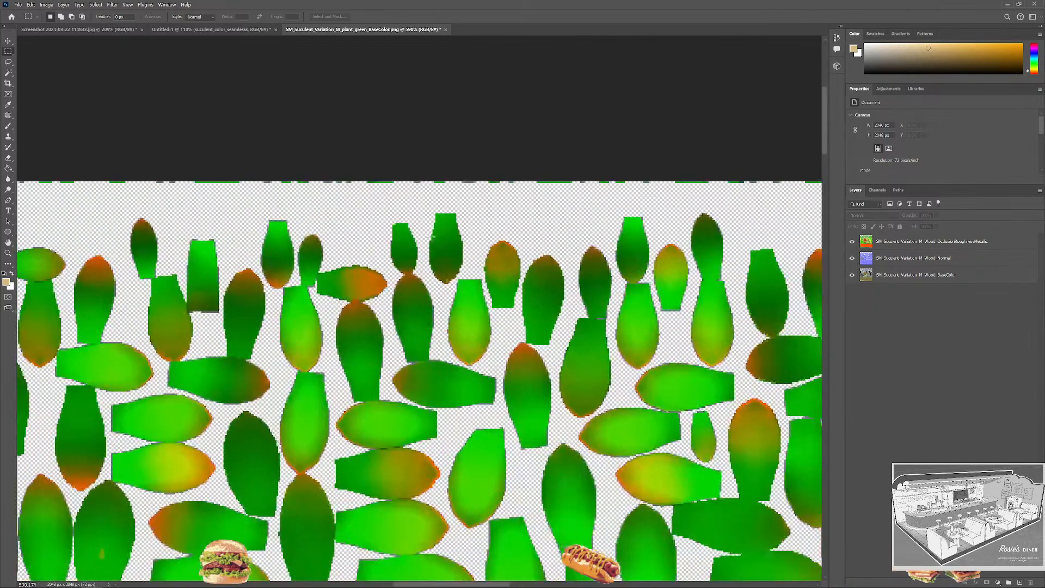
pyautogui.keyDown('alt'); pyautogui.scroll(-3, 424, 210); pyautogui.keyUp('alt')
pyautogui.keyDown('alt'); pyautogui.scroll(-6, 435, 272); pyautogui.keyUp('alt')
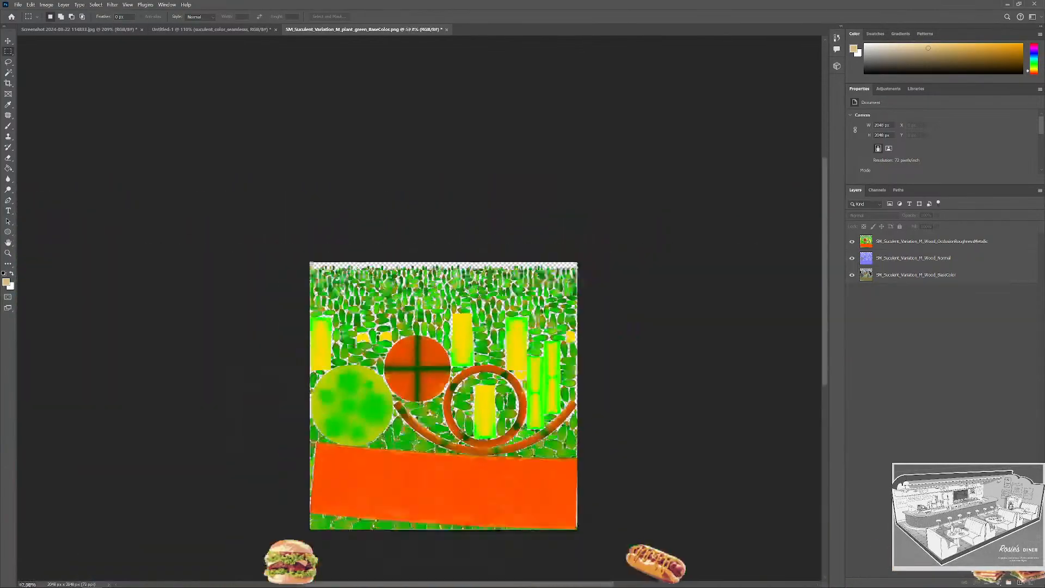
pyautogui.moveTo(602, 378); pyautogui.dragTo(588, 315)
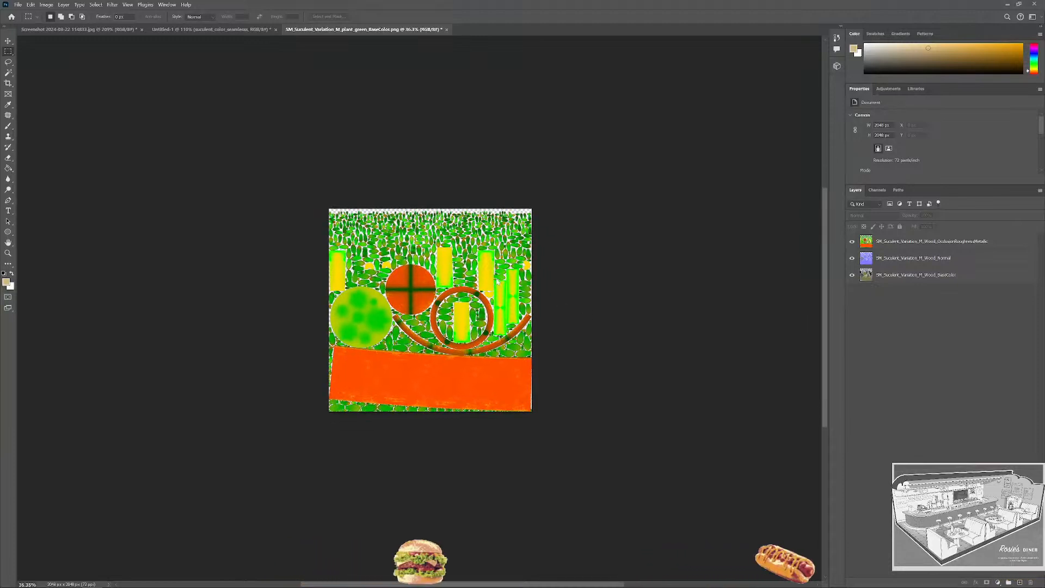
pyautogui.hotkey('ctrl', 'alt', 's')
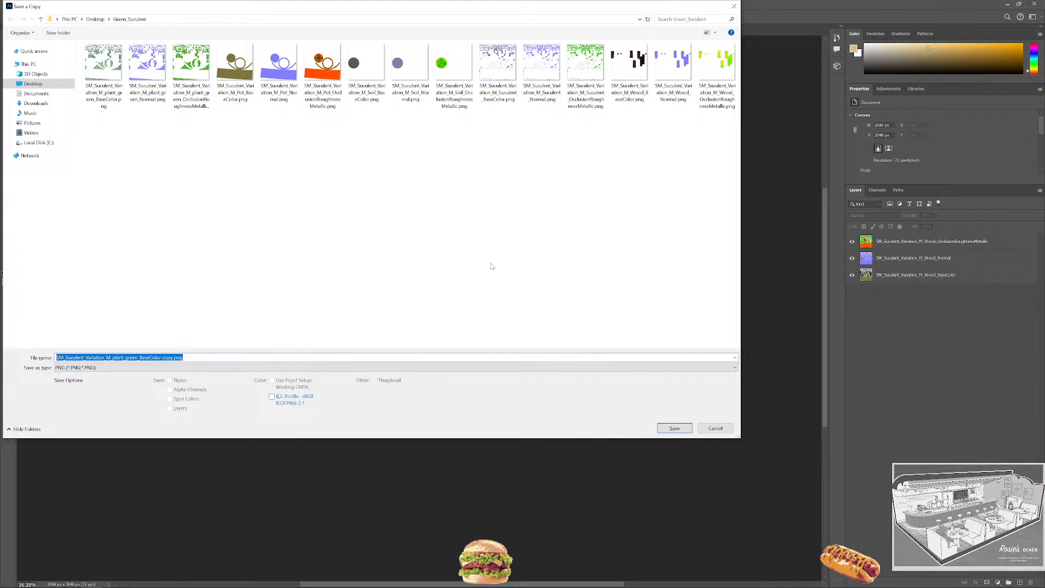
pyautogui.click(46, 84)
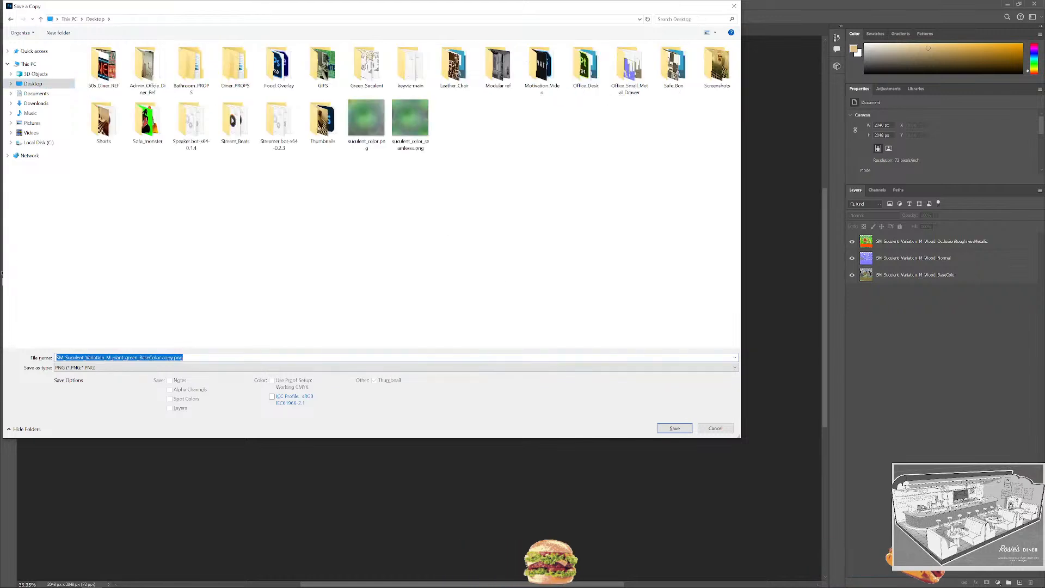
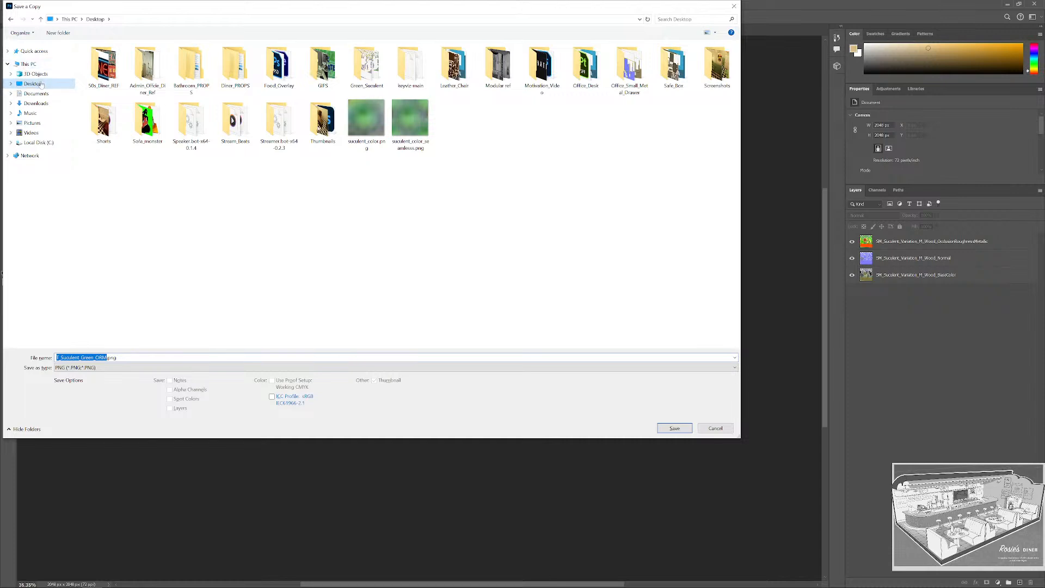
pyautogui.click(674, 428)
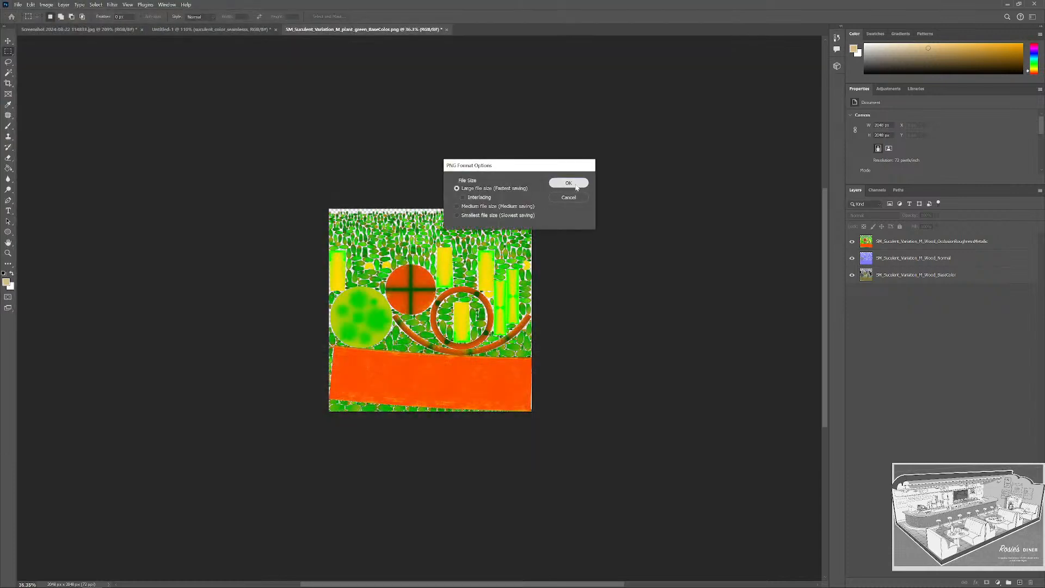
pyautogui.click(568, 183)
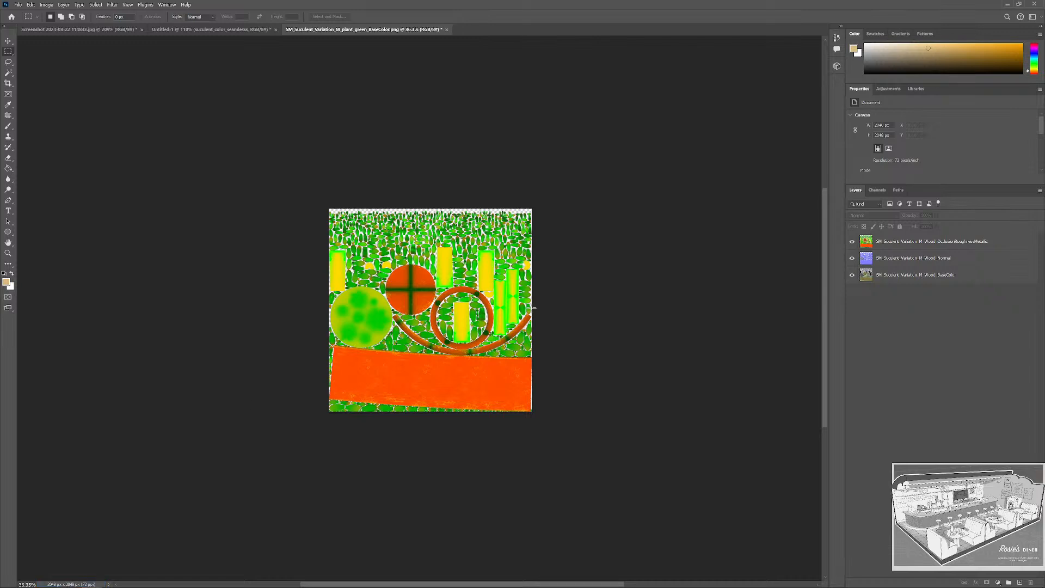
# Hide the OcclusionRoughnessMetallic layer and examine the noisy soil circle in the normal map.
pyautogui.click(851, 241)
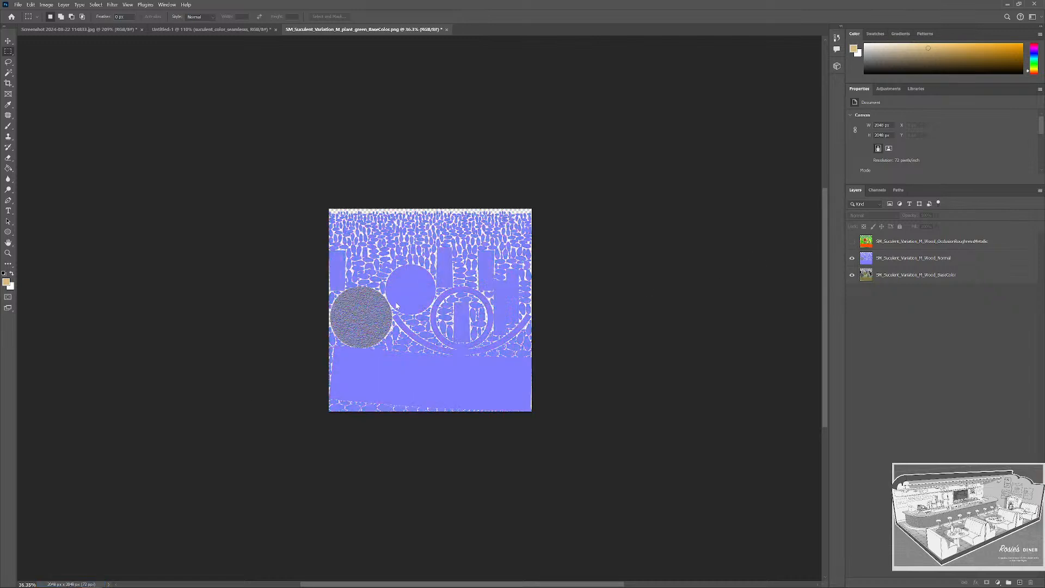
pyautogui.hotkey('ctrl', 'alt', 's')
pyautogui.click(734, 8)
pyautogui.keyDown('alt'); pyautogui.scroll(5, 354, 324); pyautogui.keyUp('alt')
pyautogui.keyDown('alt'); pyautogui.scroll(-5, 348, 307); pyautogui.keyUp('alt')
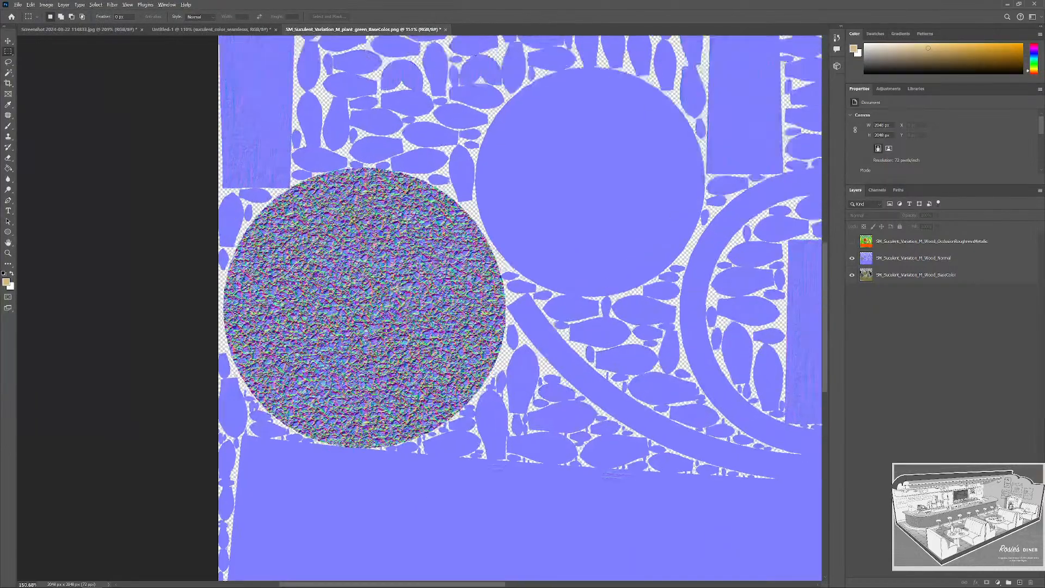
pyautogui.keyDown('alt'); pyautogui.scroll(2, 385, 301); pyautogui.keyUp('alt')
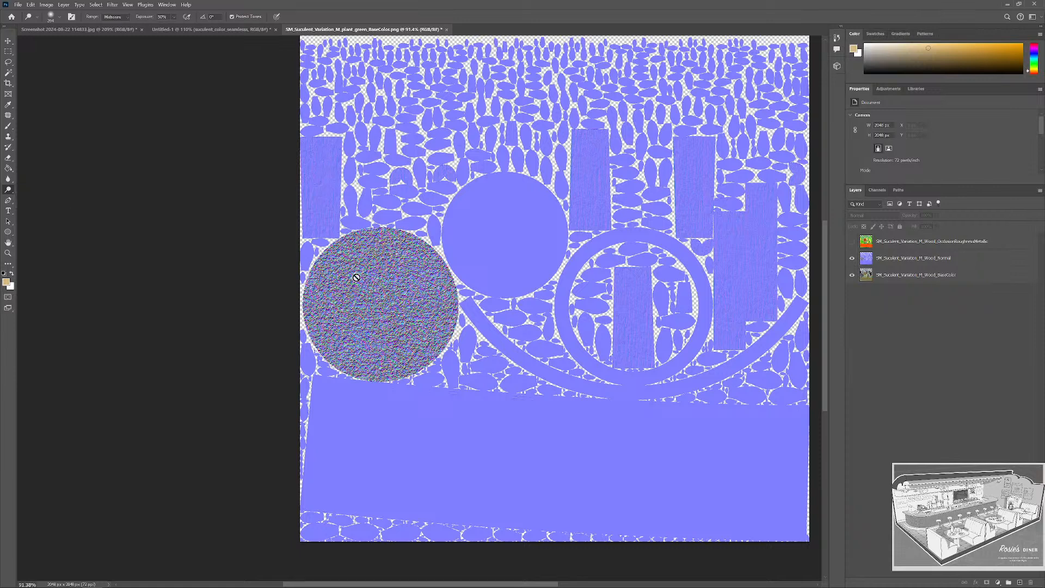
# Select the Wood_Normal layer and set up the Blur tool with the Hard Round brush.
pyautogui.click(919, 261)
pyautogui.moveTo(381, 305)
pyautogui.keyDown('alt'); pyautogui.mouseDown(button='right')
pyautogui.moveTo(411, 306)
pyautogui.moveTo(410, 315)
pyautogui.moveTo(393, 295)
pyautogui.mouseUp(button='right'); pyautogui.keyUp('alt')
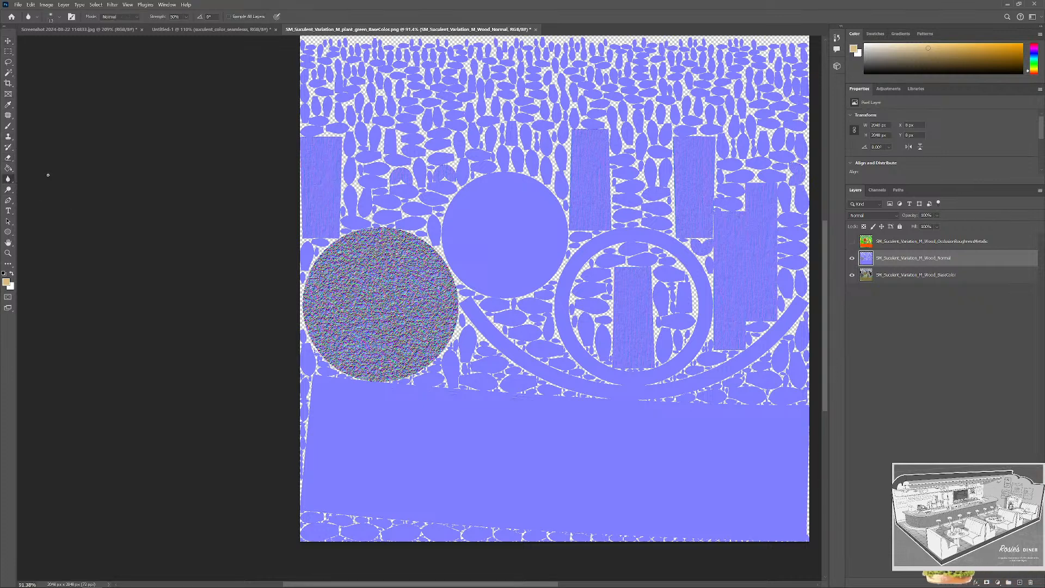
pyautogui.keyDown('alt'); pyautogui.moveTo(415, 311); pyautogui.dragTo(387, 314, button='right'); pyautogui.keyUp('alt')
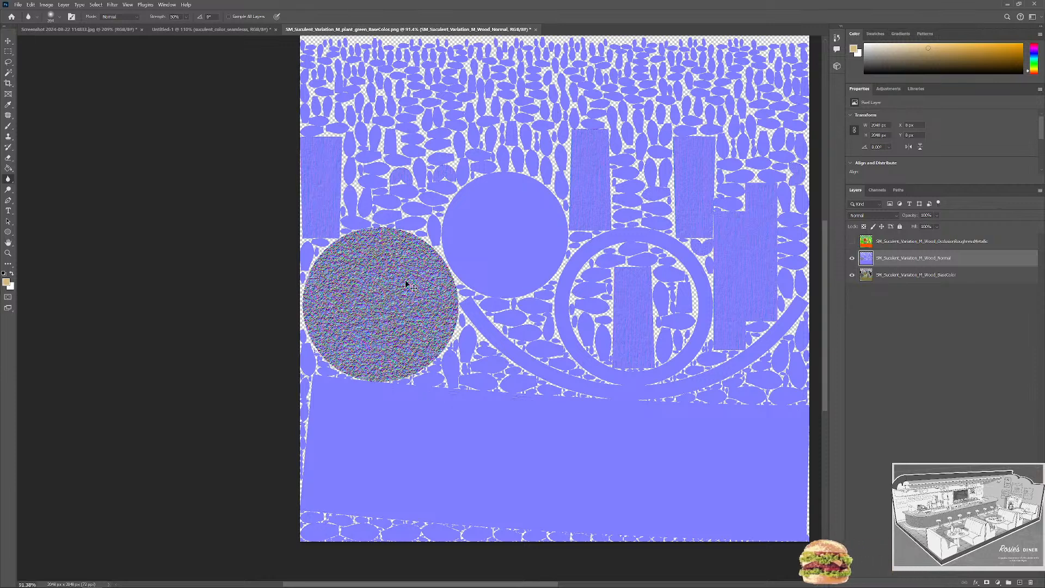
pyautogui.rightClick(380, 305)
pyautogui.click(433, 424)
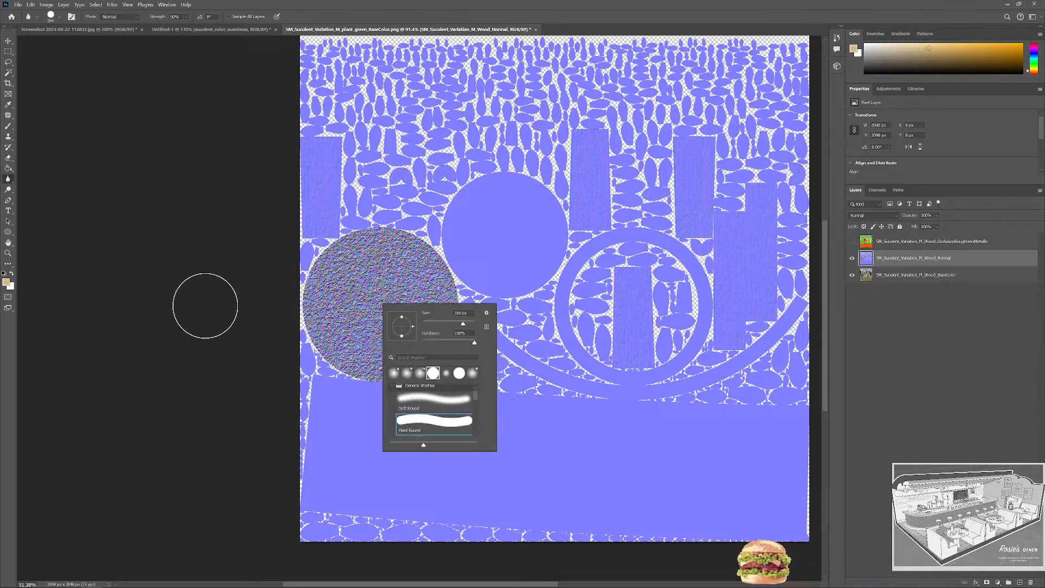
pyautogui.click(205, 305)
# Try blurring the soil circle in the normal map at 50% strength with different brush sizes.
pyautogui.keyDown('alt'); pyautogui.moveTo(399, 314); pyautogui.dragTo(415, 314, button='right'); pyautogui.keyUp('alt')
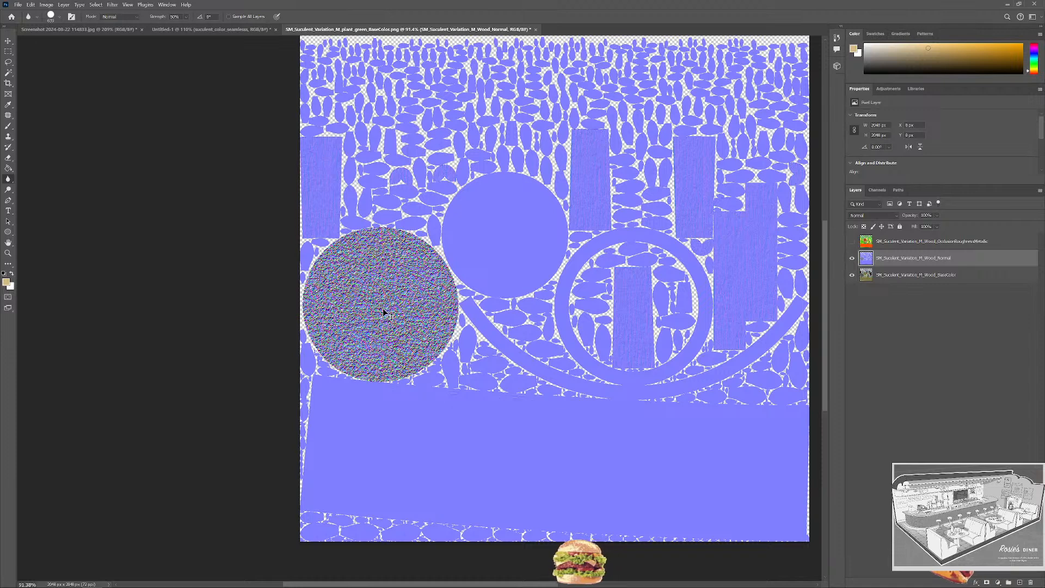
pyautogui.keyDown('alt'); pyautogui.moveTo(383, 313); pyautogui.dragTo(366, 305, button='right'); pyautogui.keyUp('alt')
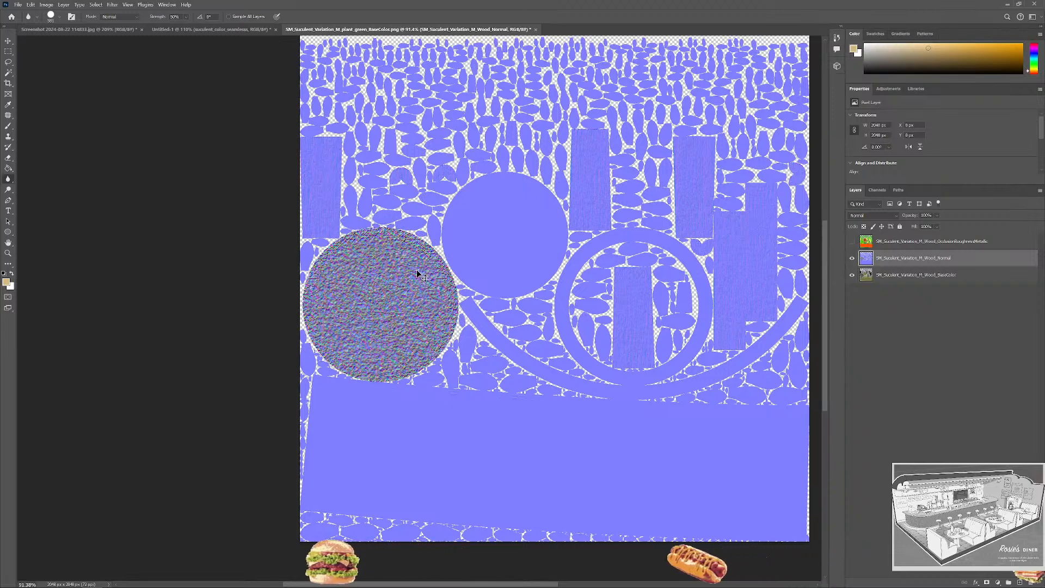
pyautogui.keyDown('alt'); pyautogui.moveTo(408, 296); pyautogui.dragTo(400, 301, button='right'); pyautogui.keyUp('alt')
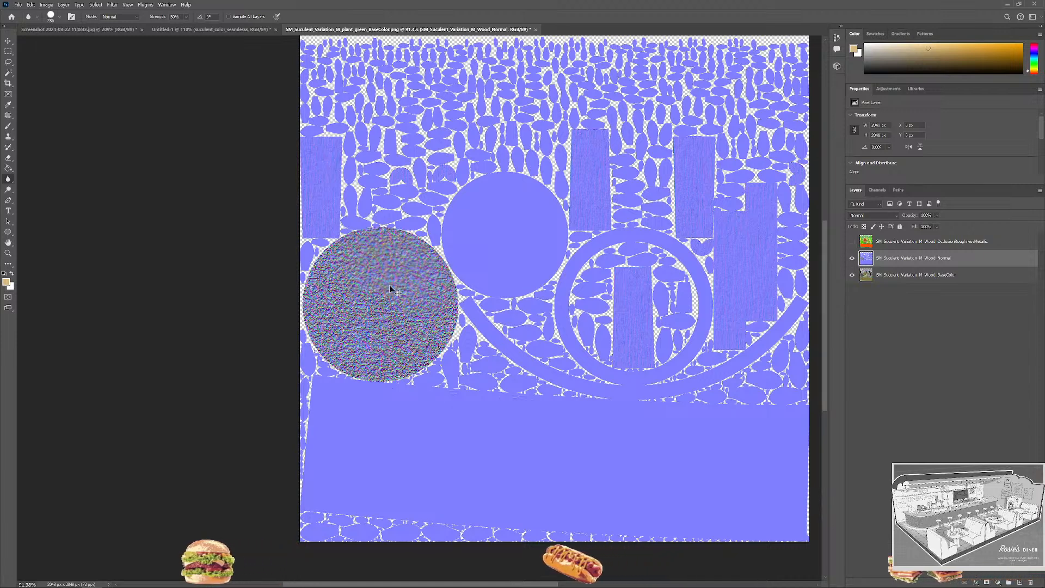
# Lower the Blur tool's strength to 10% and soften the soil circle with a brush enlarged to cover the whole circle.
pyautogui.press('2')
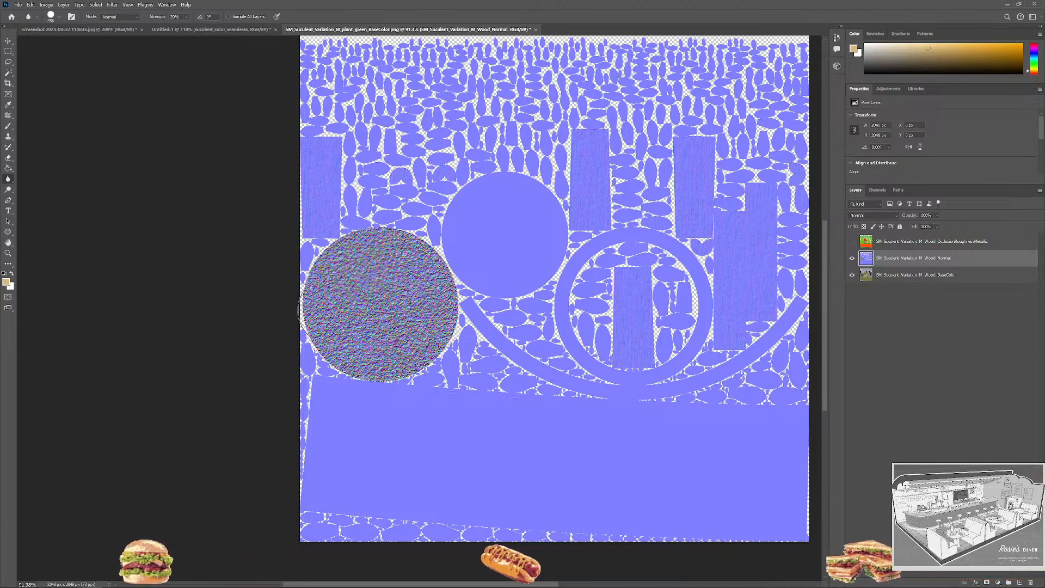
pyautogui.press('1')
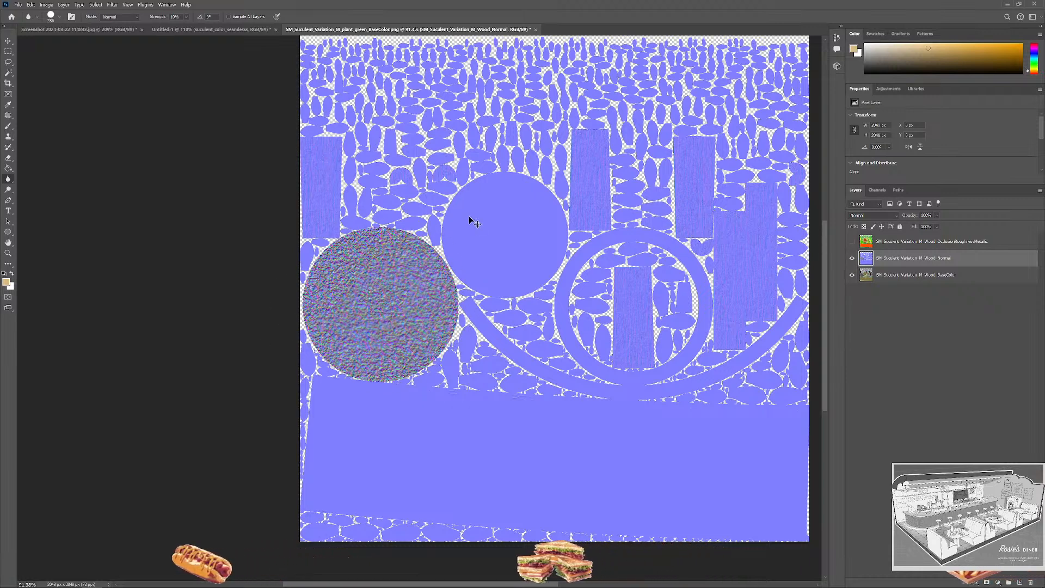
pyautogui.keyDown('alt'); pyautogui.scroll(2, 340, 333); pyautogui.keyUp('alt')
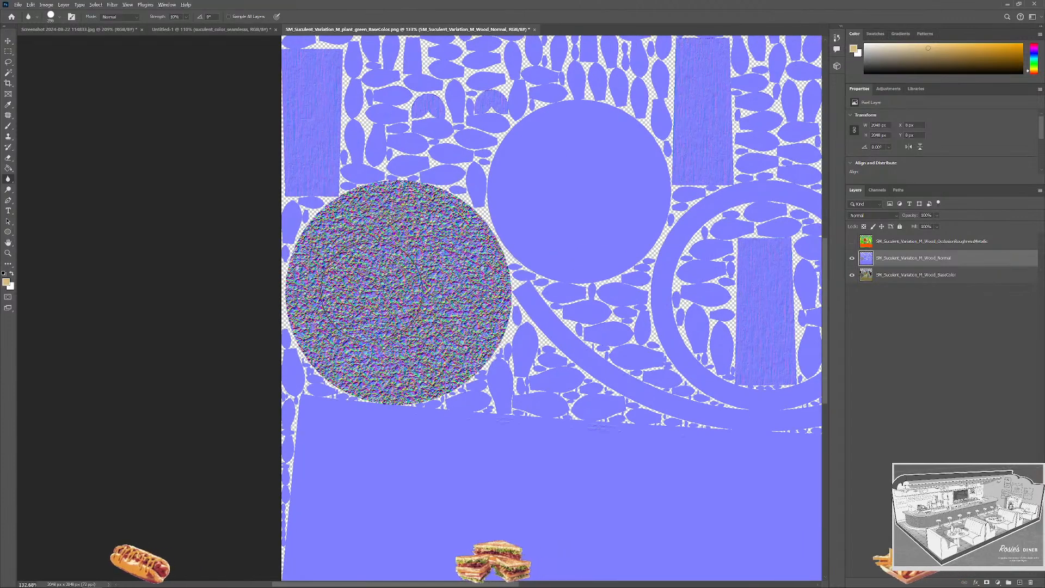
pyautogui.moveTo(381, 303)
pyautogui.keyDown('alt'); pyautogui.mouseDown(button='right')
pyautogui.moveTo(414, 303)
pyautogui.moveTo(420, 289)
pyautogui.moveTo(401, 294)
pyautogui.mouseUp(button='right'); pyautogui.keyUp('alt')
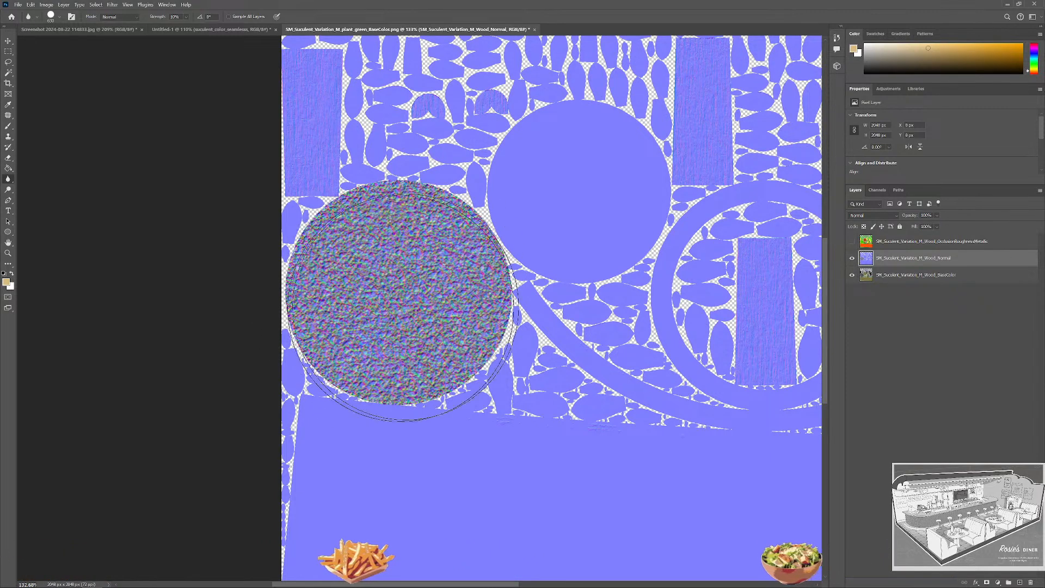
# Switch the Blur tool to the Soft Round brush and shrink it to a small size for touching up the soil circle.
pyautogui.rightClick(418, 302)
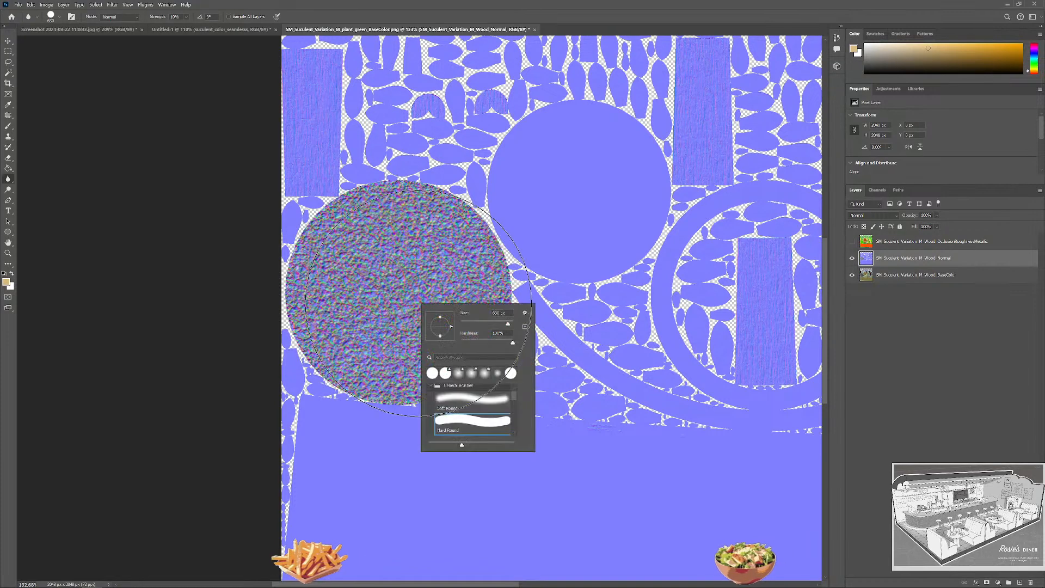
pyautogui.click(484, 409)
pyautogui.click(401, 266)
pyautogui.keyDown('ctrl'); pyautogui.rightClick(410, 265); pyautogui.keyUp('ctrl')
pyautogui.click(375, 265)
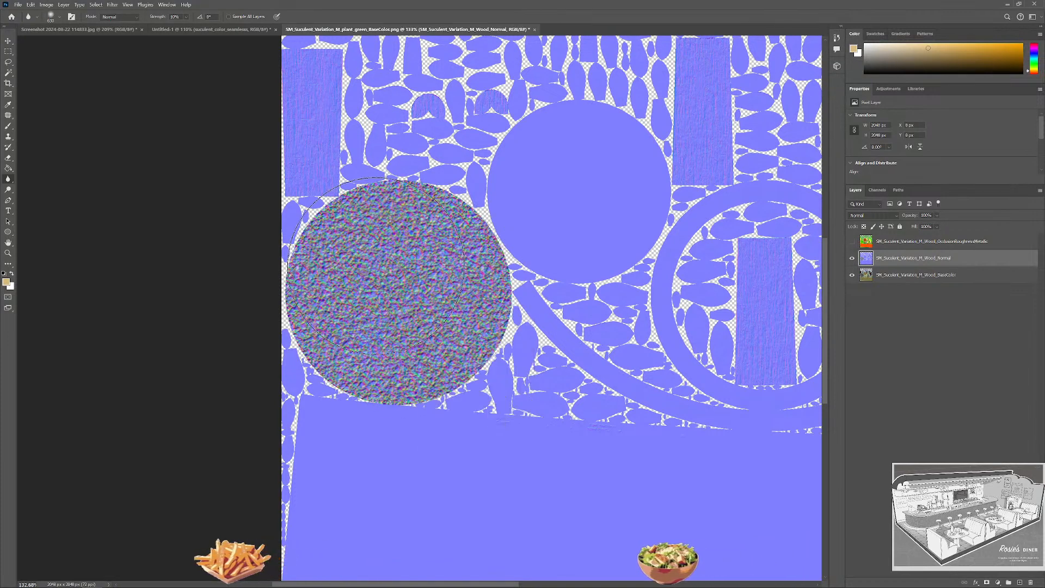
pyautogui.rightClick(375, 265)
pyautogui.keyDown('alt'); pyautogui.moveTo(366, 264); pyautogui.dragTo(179, 261, button='right'); pyautogui.keyUp('alt')
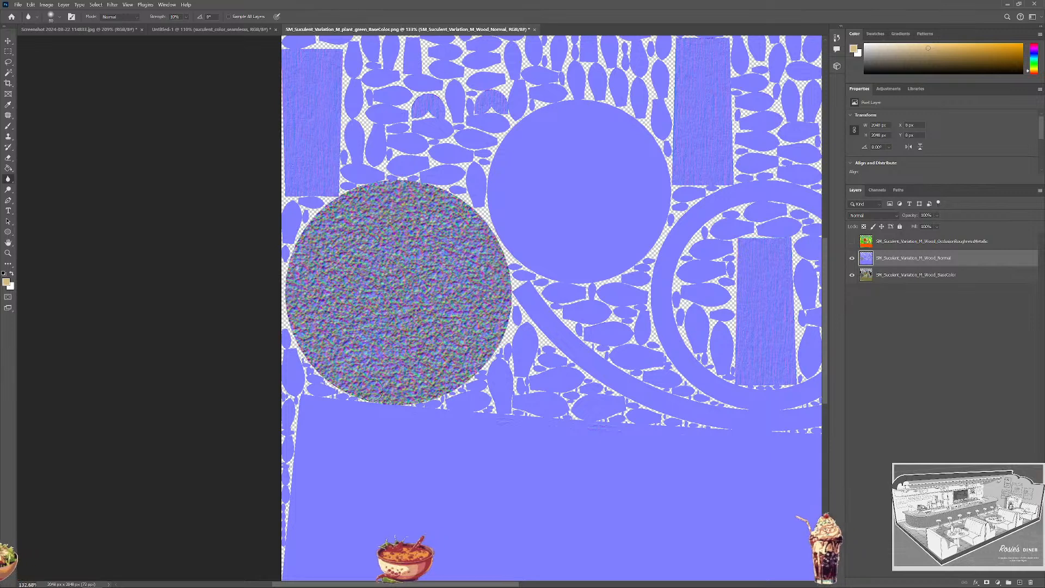
# Save a copy of the normal map to the Desktop as T_Suculent_Green_Normal.png with the large file size option.
pyautogui.keyDown('alt'); pyautogui.scroll(-5, 476, 350); pyautogui.keyUp('alt')
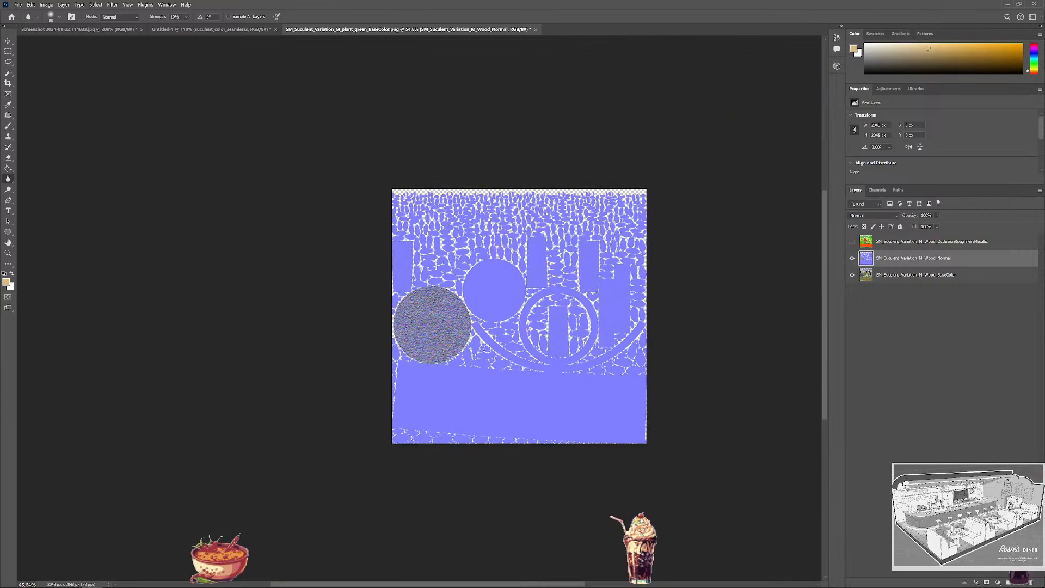
pyautogui.keyDown('alt'); pyautogui.scroll(-7, 446, 339); pyautogui.keyUp('alt')
pyautogui.hotkey('ctrl', 'alt', 's')
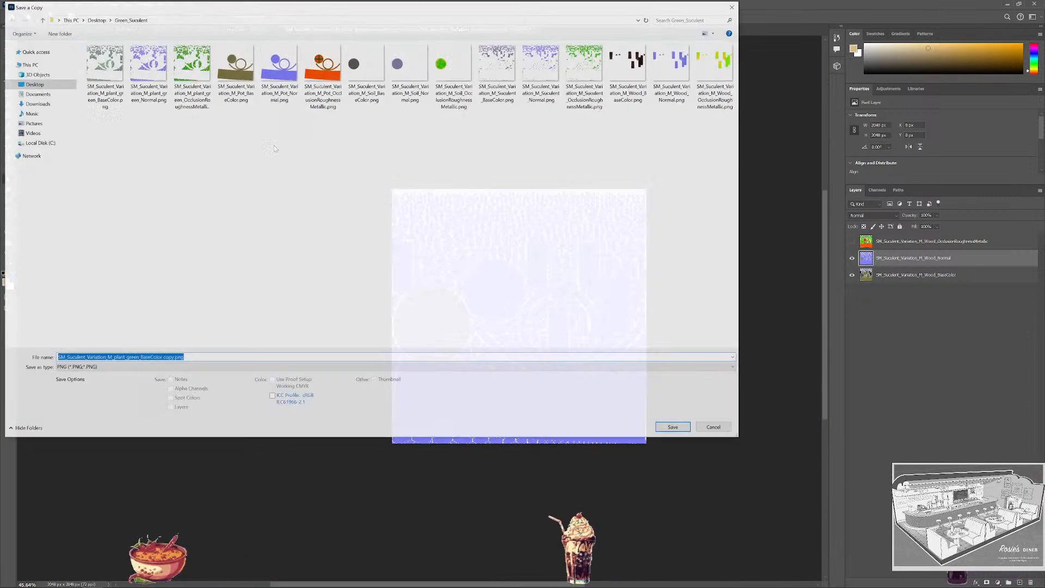
pyautogui.click(32, 84)
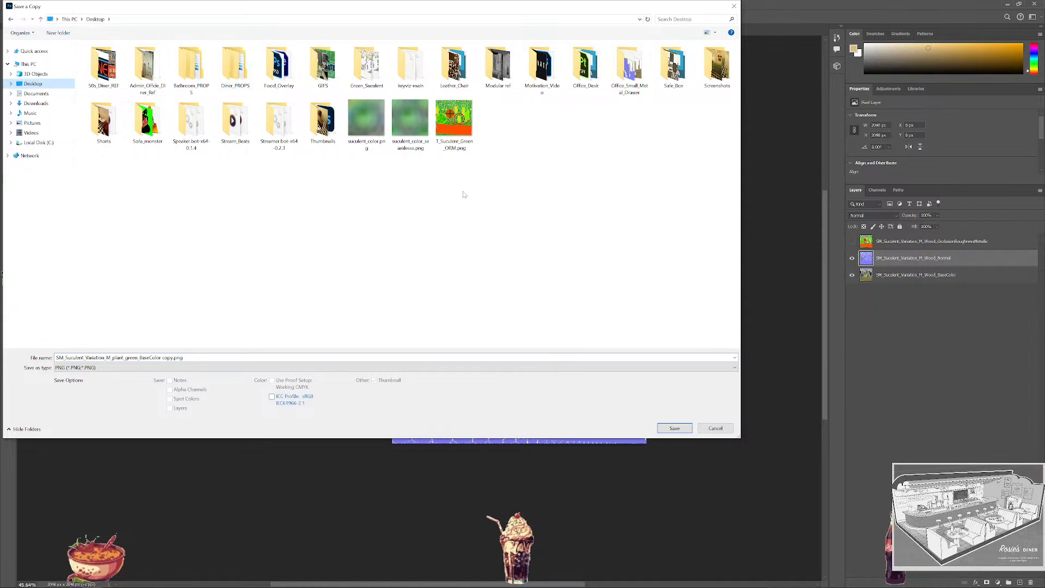
pyautogui.click(174, 358)
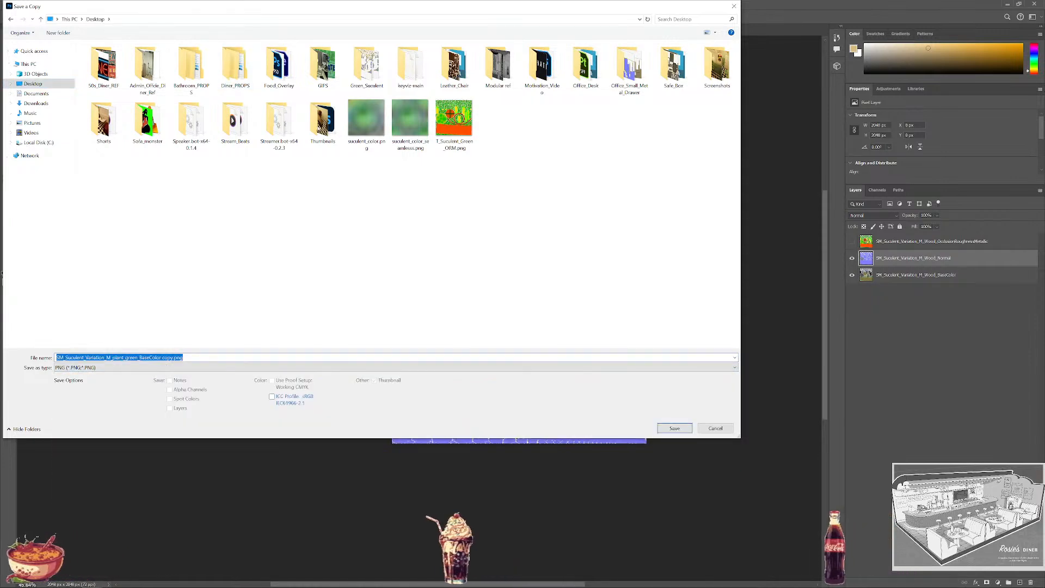
pyautogui.click(454, 122)
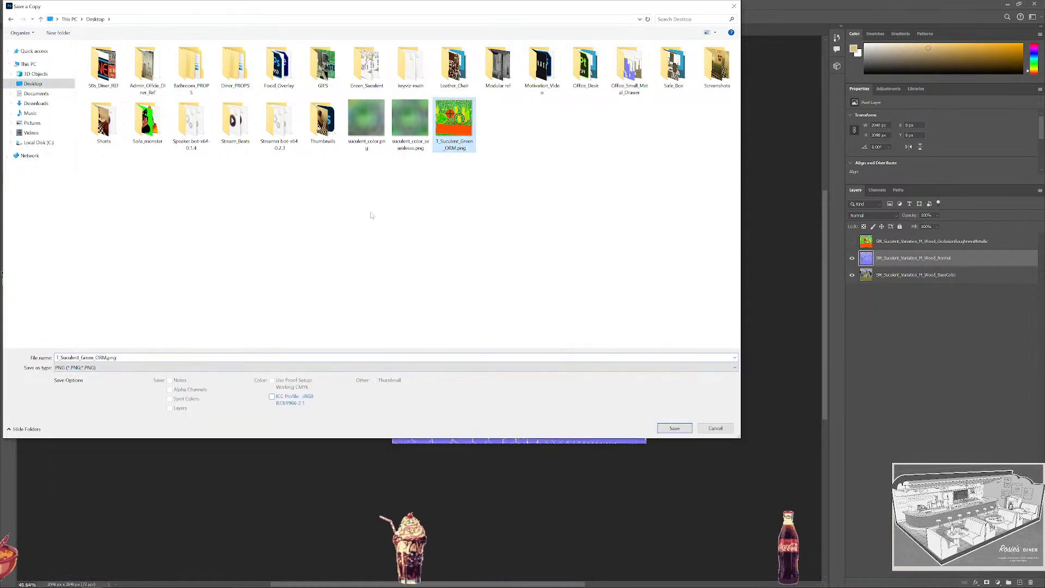
pyautogui.click(102, 357)
pyautogui.press('BackSpace')
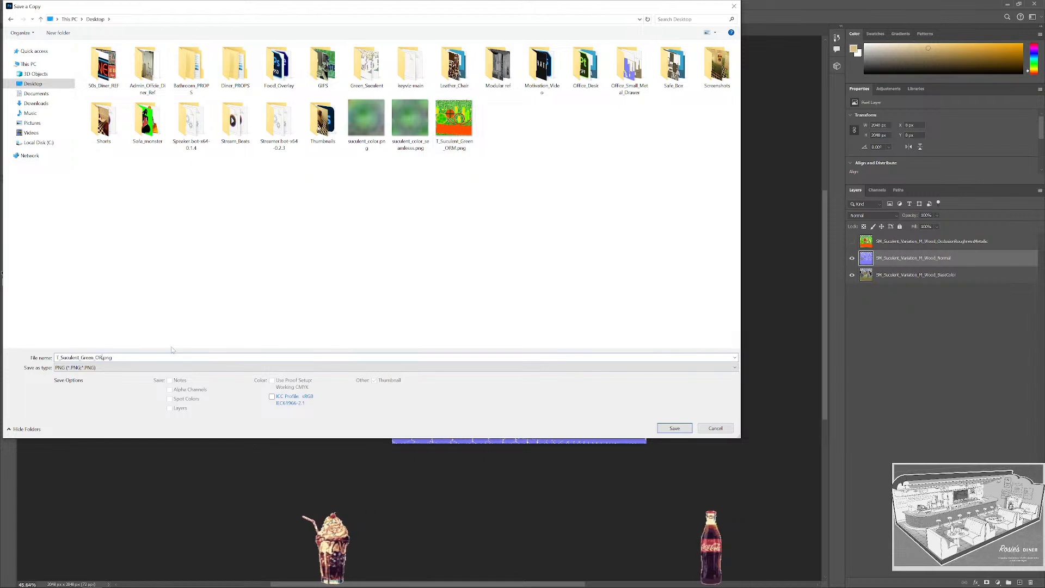
pyautogui.write('Normal')
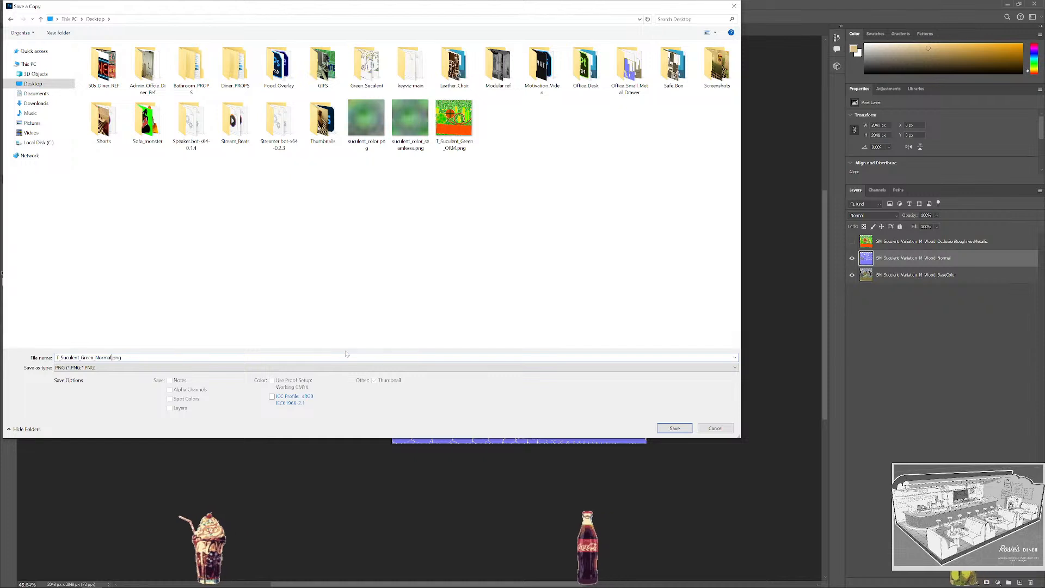
pyautogui.click(674, 428)
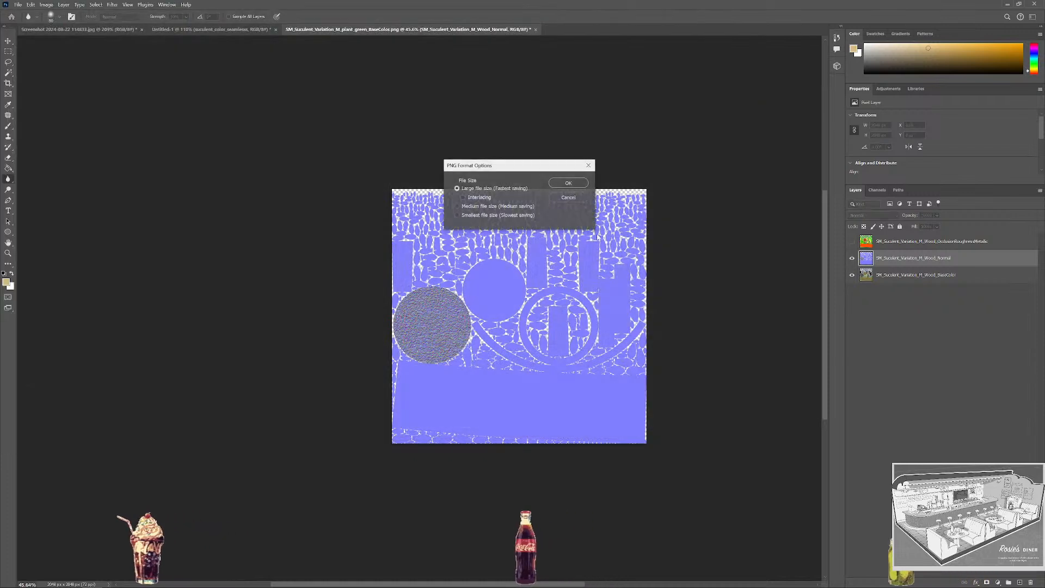
pyautogui.click(567, 183)
# Hide the Wood_Normal layer to expose the base colour map and inspect its soil circle.
pyautogui.click(851, 258)
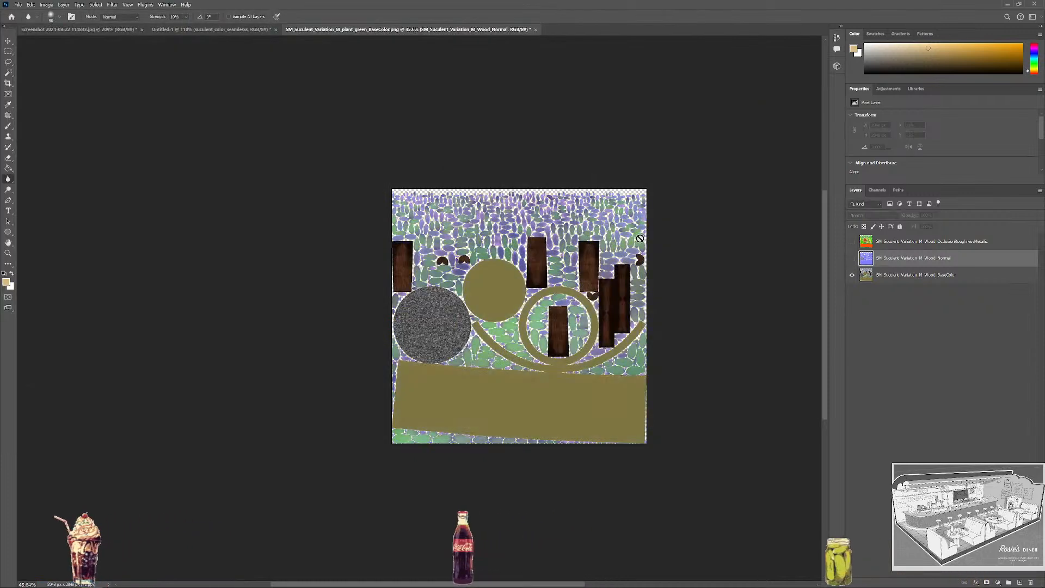
pyautogui.keyDown('alt'); pyautogui.scroll(5, 446, 344); pyautogui.keyUp('alt')
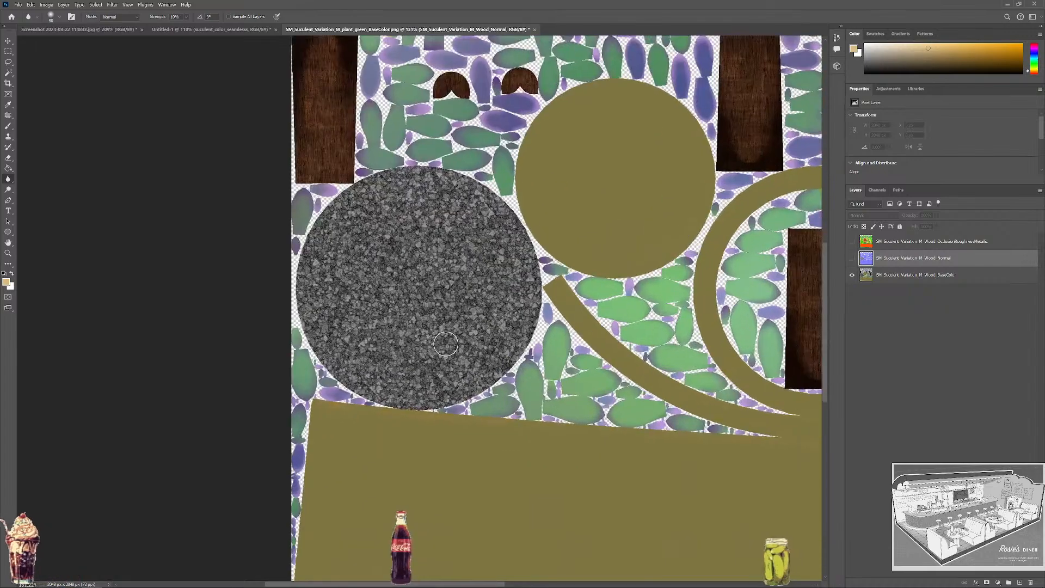
pyautogui.keyDown('alt'); pyautogui.scroll(3, 445, 344); pyautogui.keyUp('alt')
pyautogui.keyDown('alt'); pyautogui.scroll(-3, 511, 306); pyautogui.keyUp('alt')
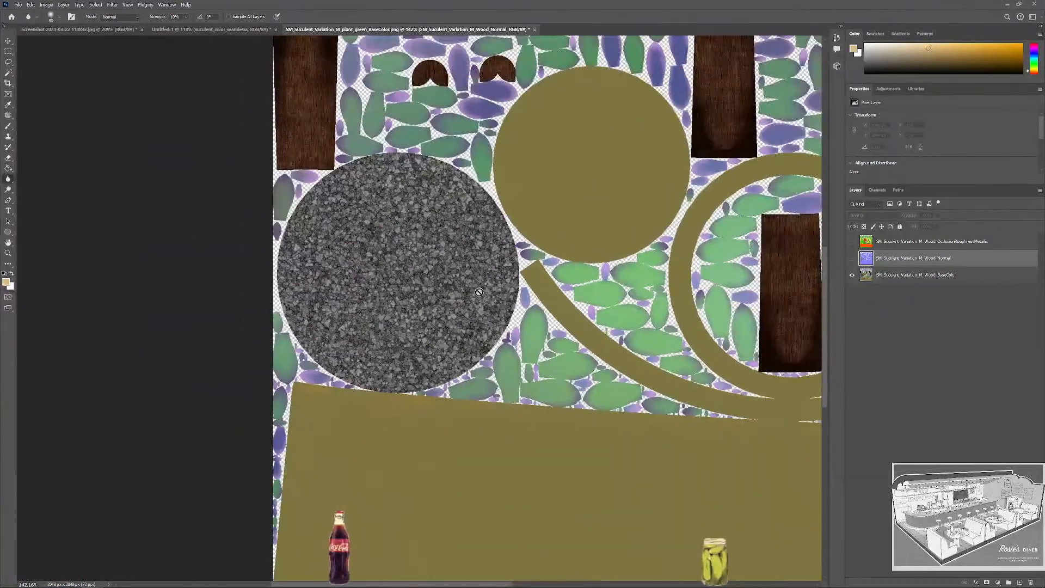
pyautogui.keyDown('alt'); pyautogui.scroll(-4, 369, 328); pyautogui.keyUp('alt')
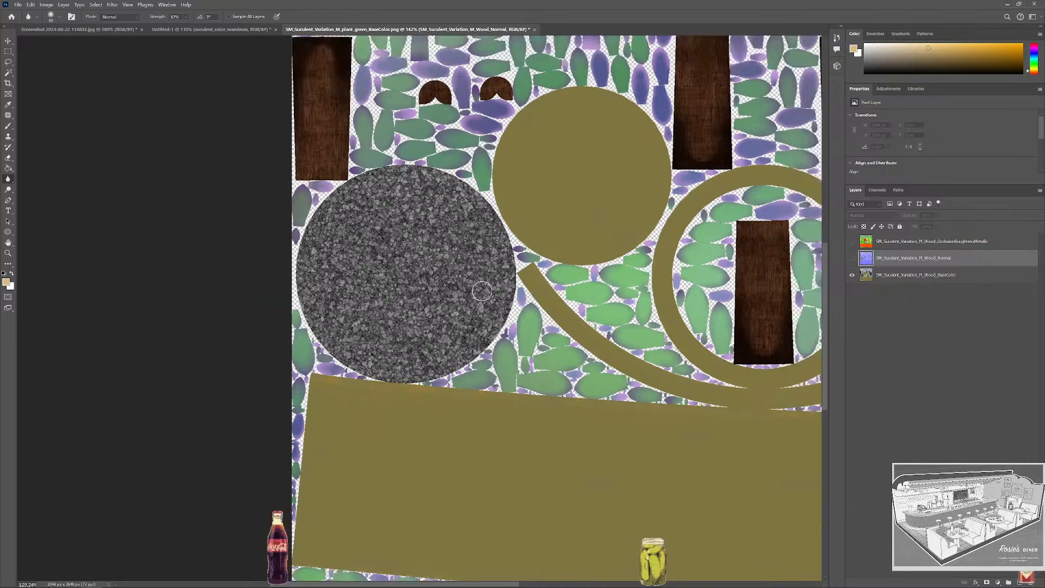
pyautogui.moveTo(738, 323); pyautogui.dragTo(711, 322)
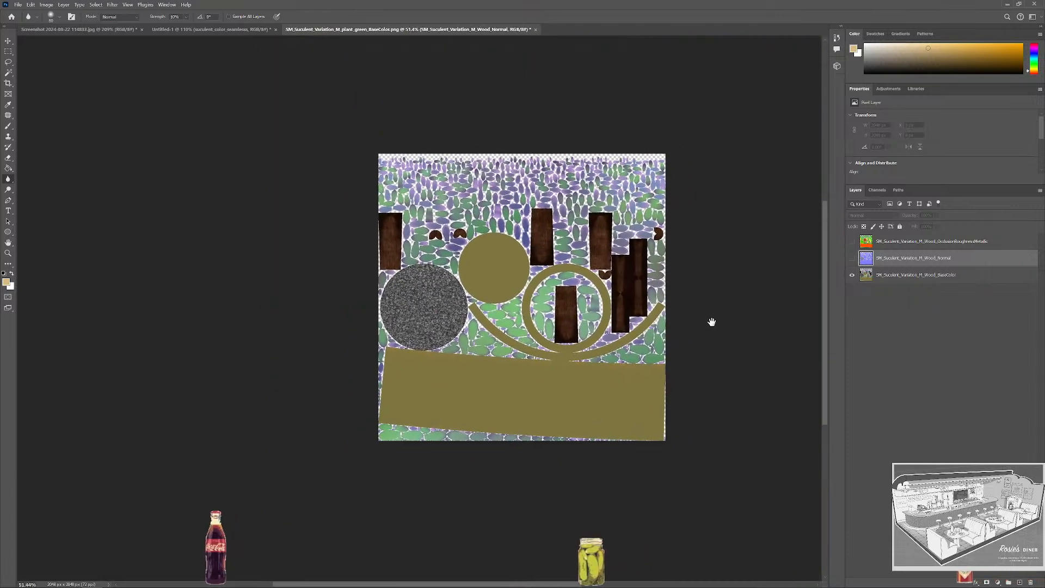
# Save a copy of the base colour map to the Desktop as T_Suculent_Green_BaseColor.png with the large file size option.
pyautogui.hotkey('ctrl', 'alt', 's')
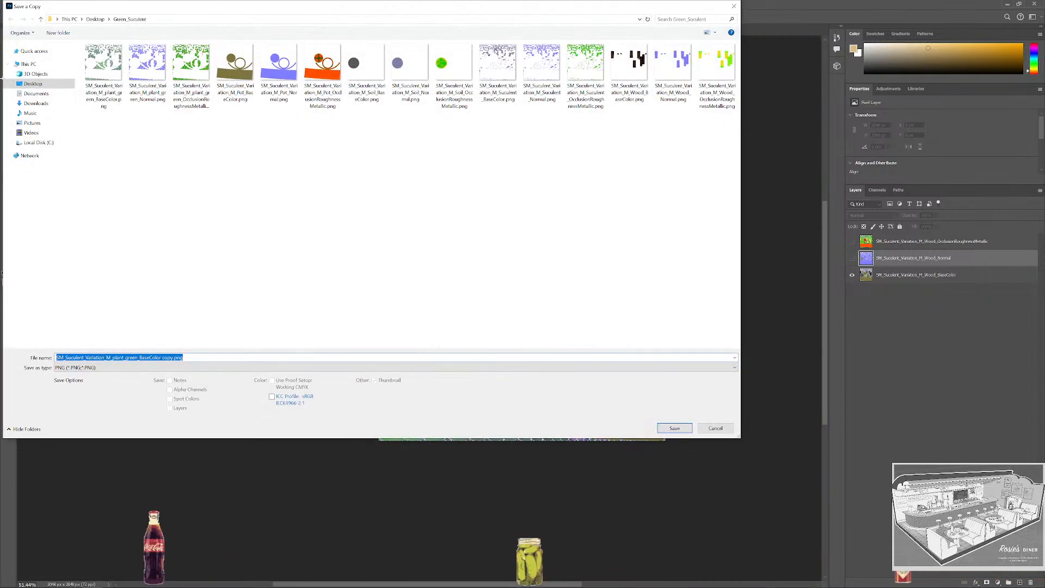
pyautogui.click(32, 83)
pyautogui.click(498, 123)
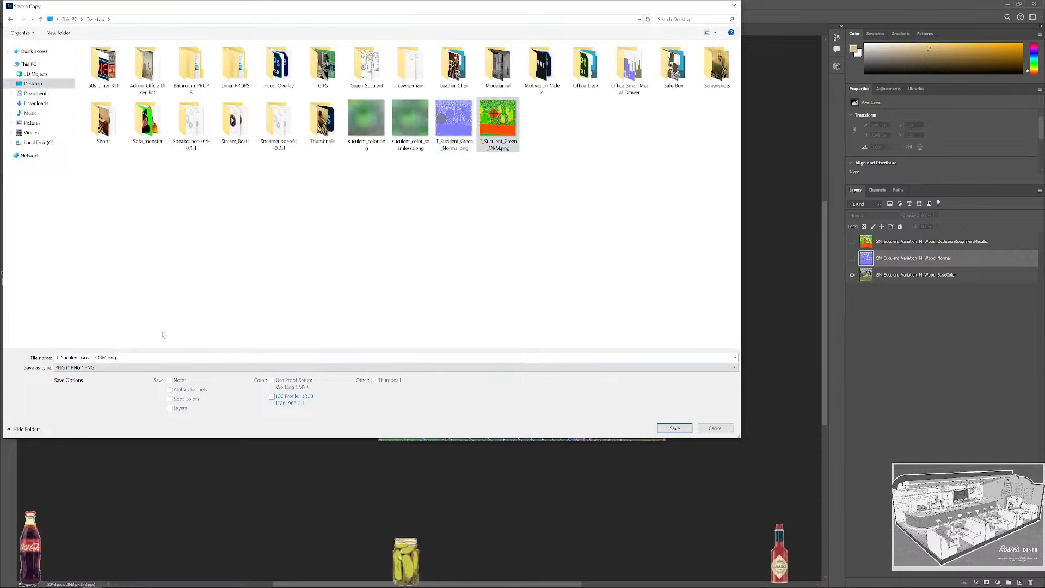
pyautogui.press('BackSpace')
pyautogui.press('BackSpace')
pyautogui.press('BackSpace')
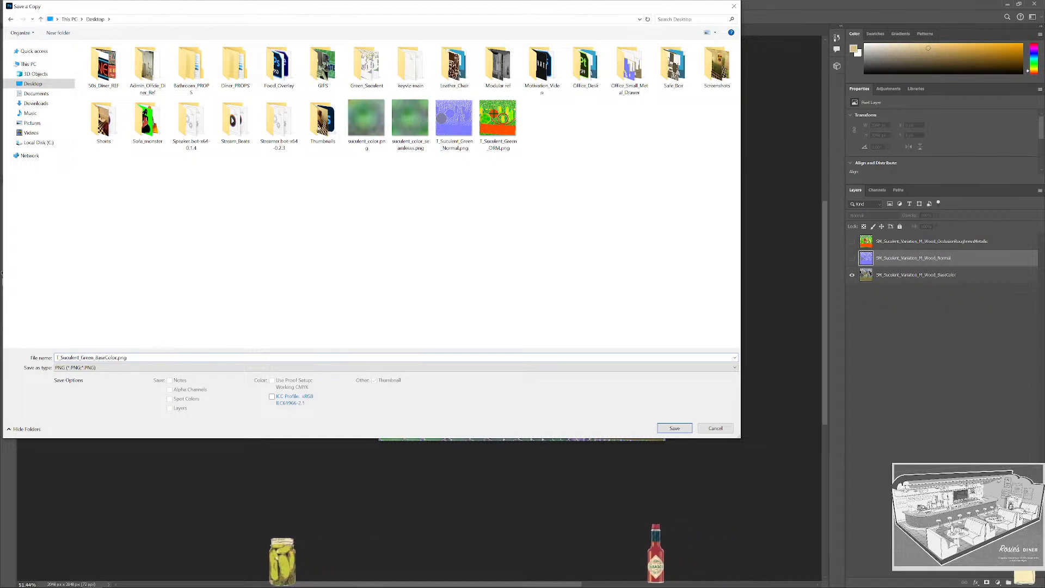
pyautogui.click(663, 429)
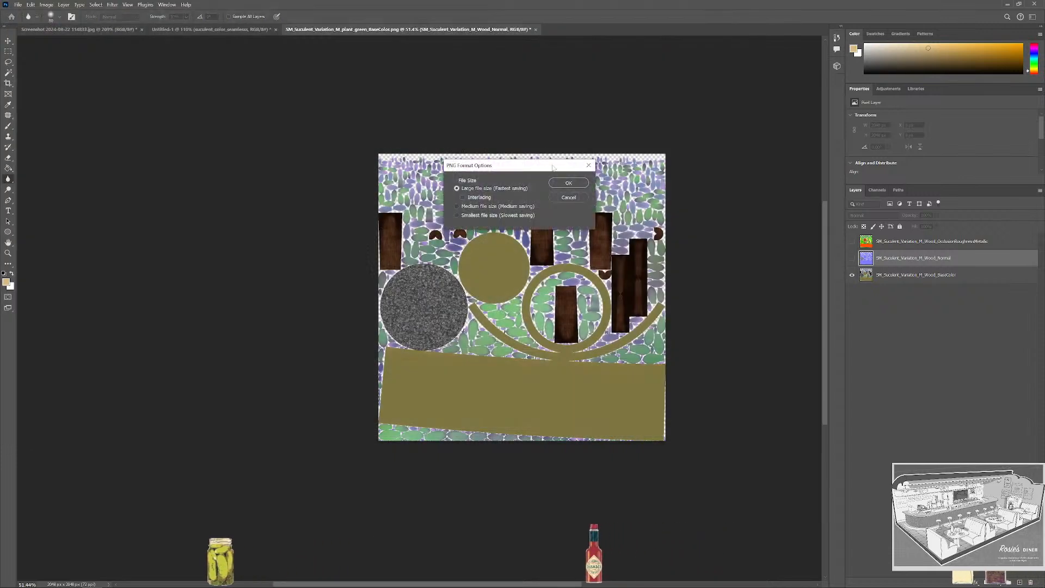
pyautogui.click(573, 187)
pyautogui.moveTo(726, 123); pyautogui.dragTo(680, 118)
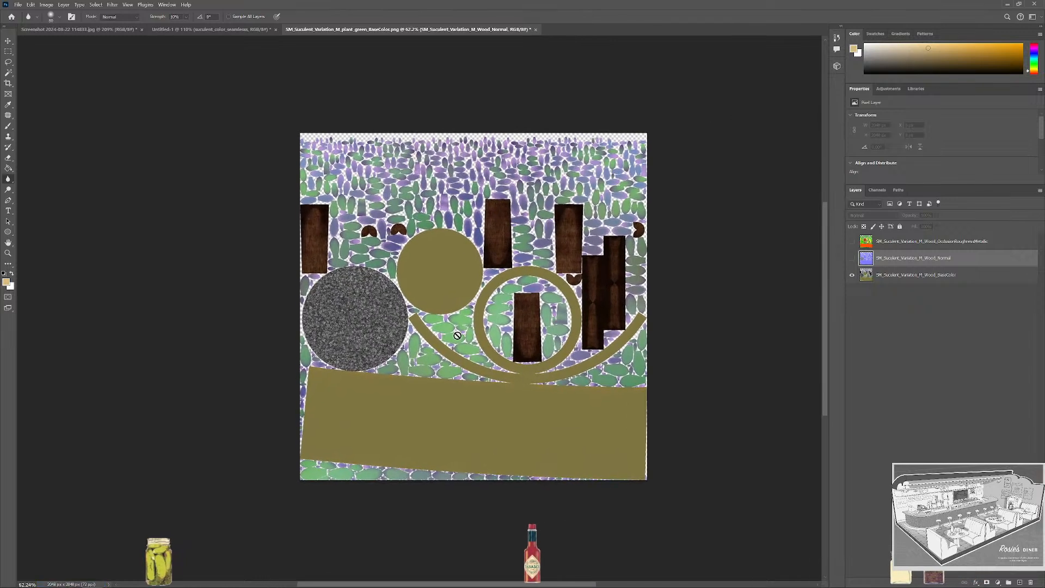
# Switch to the Green_Suculent folder in File Explorer and create a new folder inside it.
pyautogui.press('m')
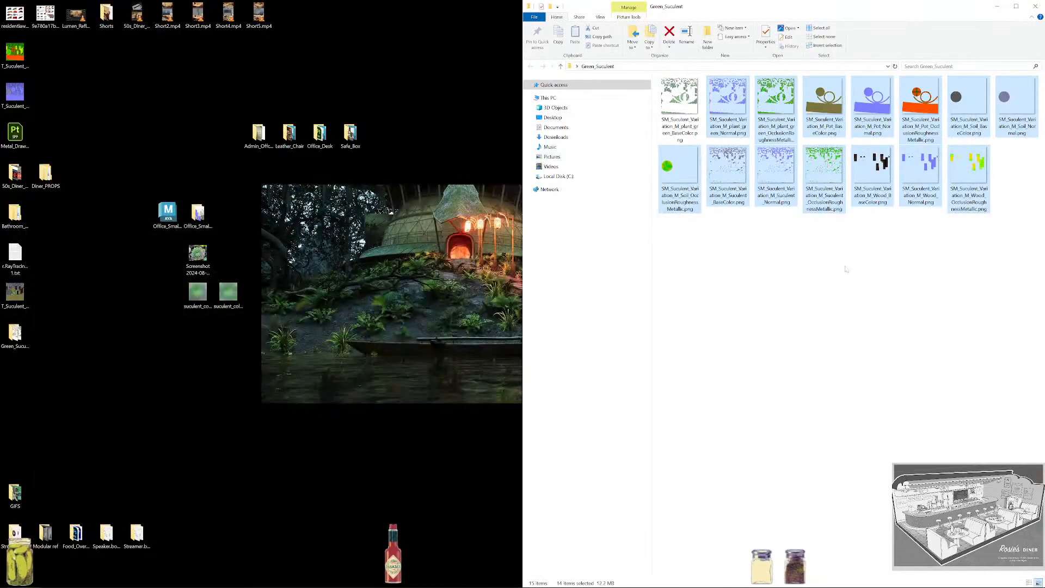
pyautogui.click(846, 269)
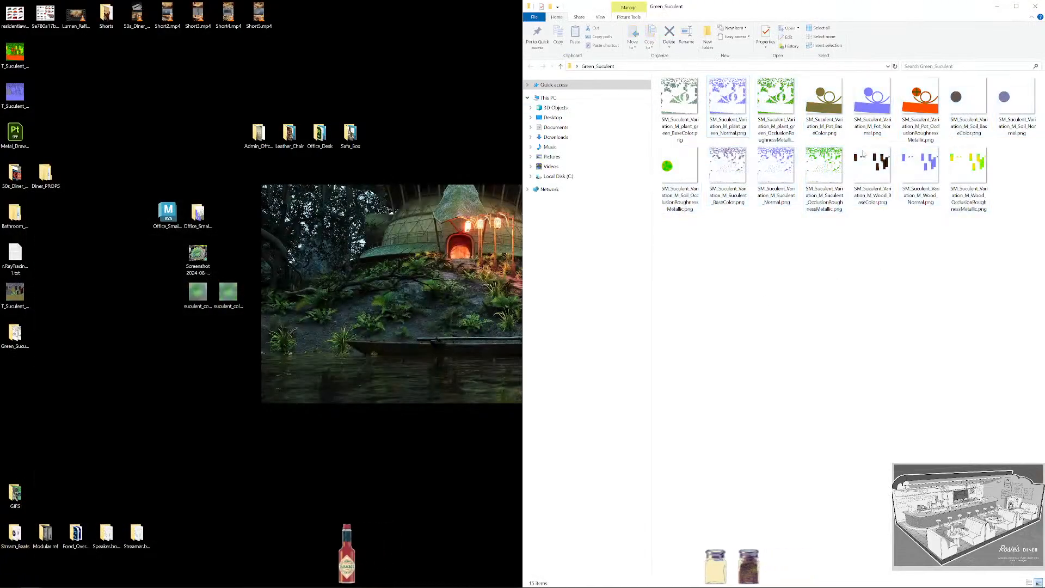
pyautogui.moveTo(1016, 226); pyautogui.dragTo(658, 76)
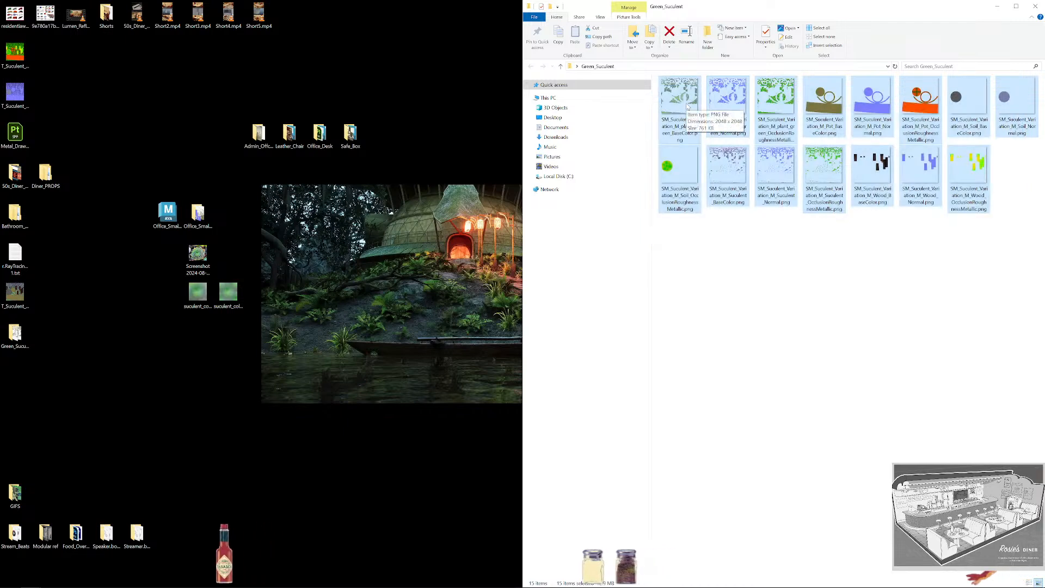
pyautogui.rightClick(723, 251)
pyautogui.moveTo(767, 348)
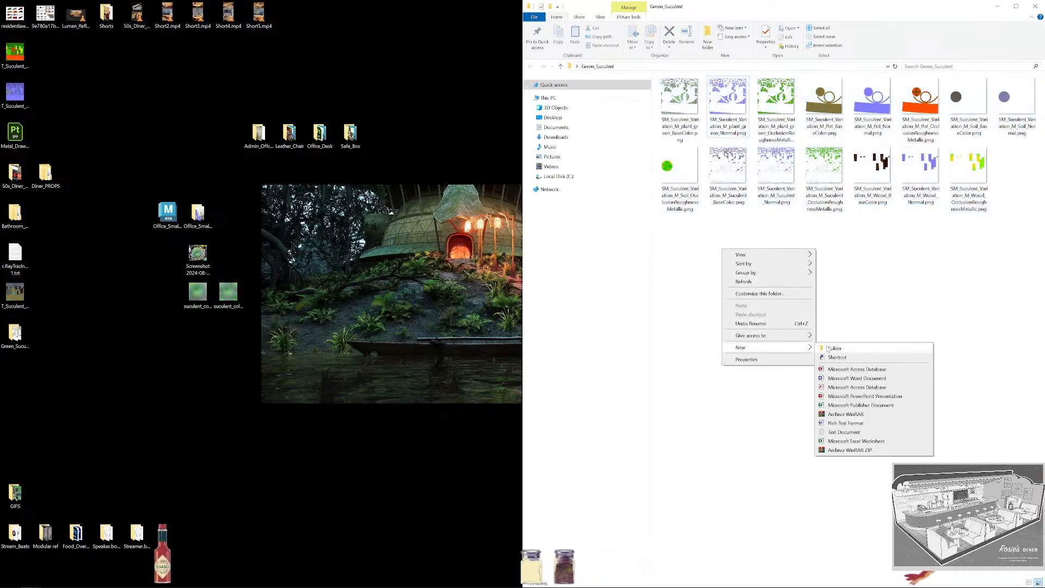
pyautogui.click(838, 347)
# Move all the exported texture-set PNGs into the new folder and close the Green_Suculent window.
pyautogui.click(680, 168)
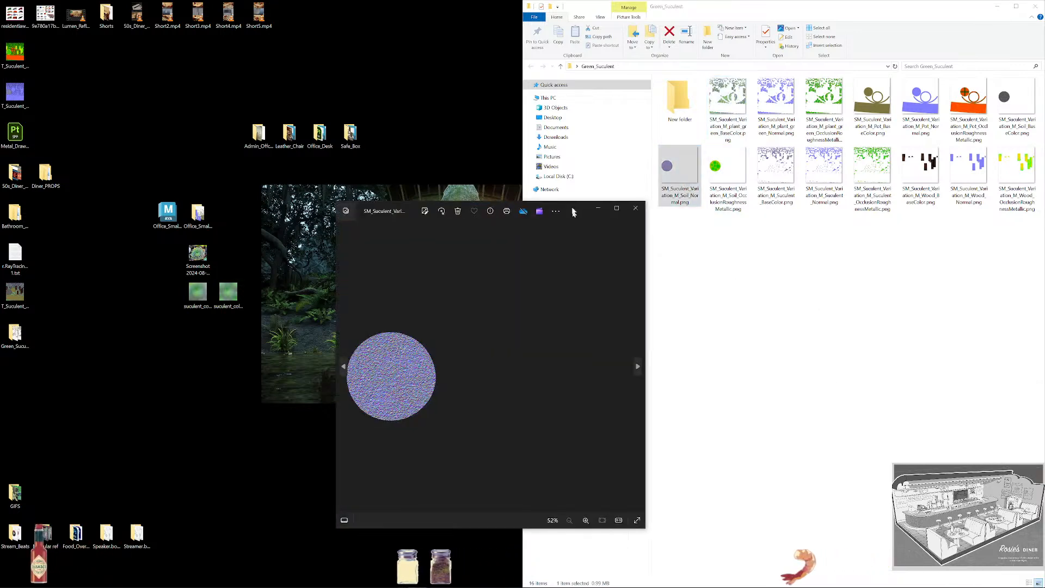
pyautogui.click(614, 137)
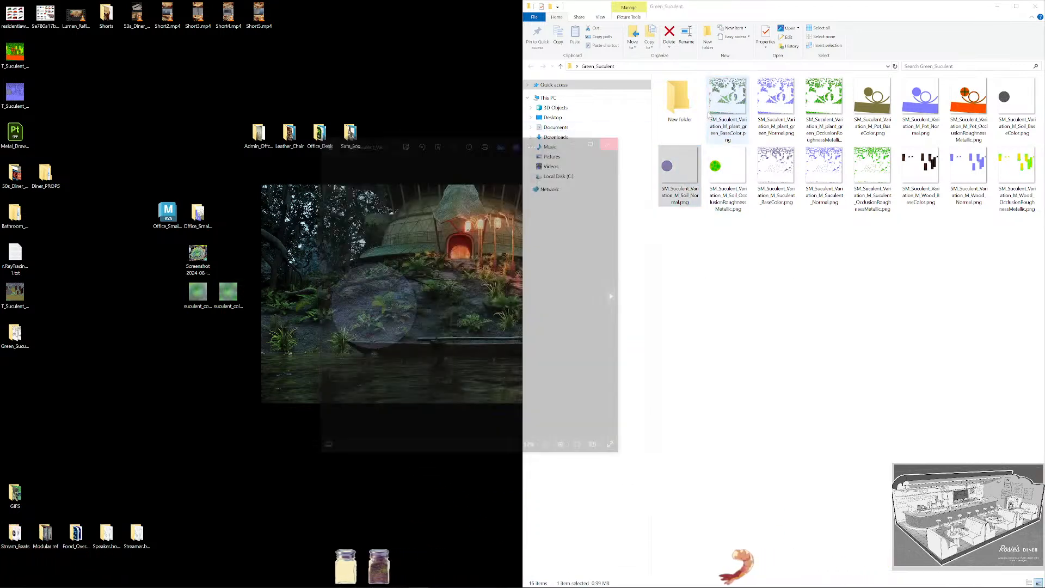
pyautogui.click(727, 109)
pyautogui.keyDown('shift'); pyautogui.click(1030, 189); pyautogui.keyUp('shift')
pyautogui.moveTo(1030, 189); pyautogui.dragTo(679, 100)
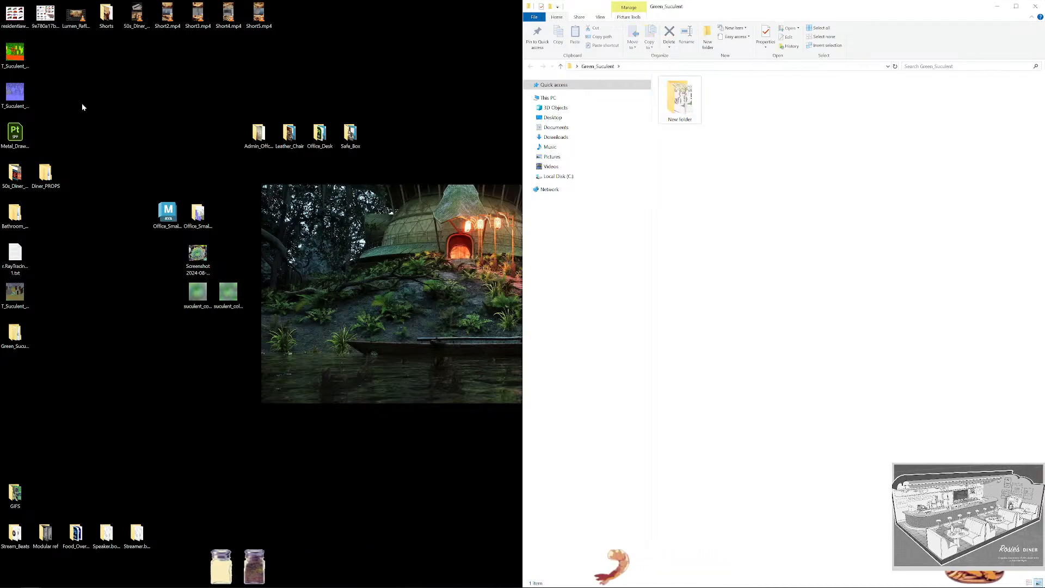
pyautogui.click(1034, 5)
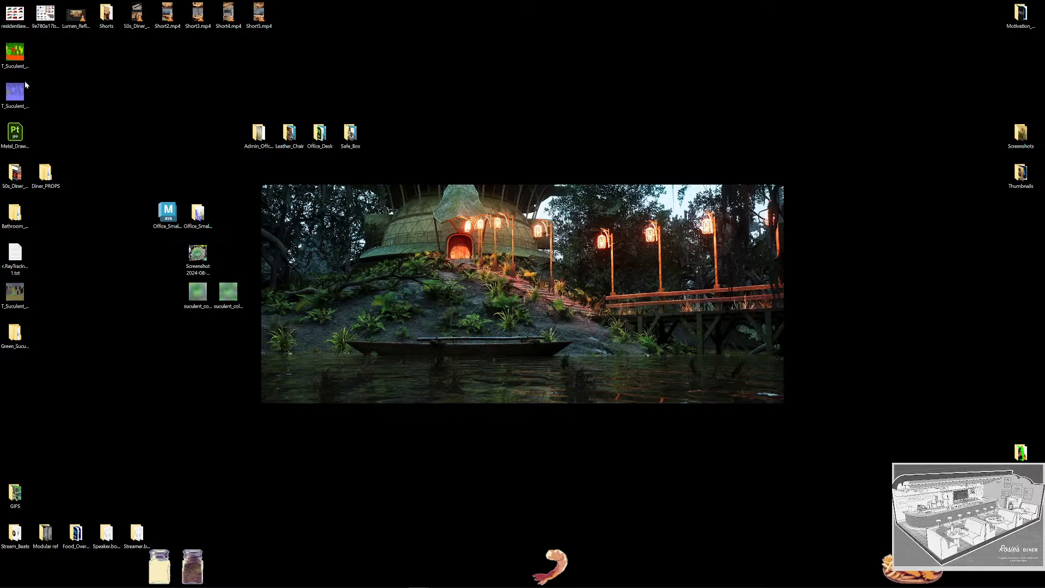
# Move the ORM and normal textures near the succulent colour images on the desktop, and delete suculent_color.png and the succulent screenshot.
pyautogui.moveTo(45, 90); pyautogui.dragTo(15, 47)
pyautogui.moveTo(15, 52); pyautogui.dragTo(166, 333)
pyautogui.click(223, 341)
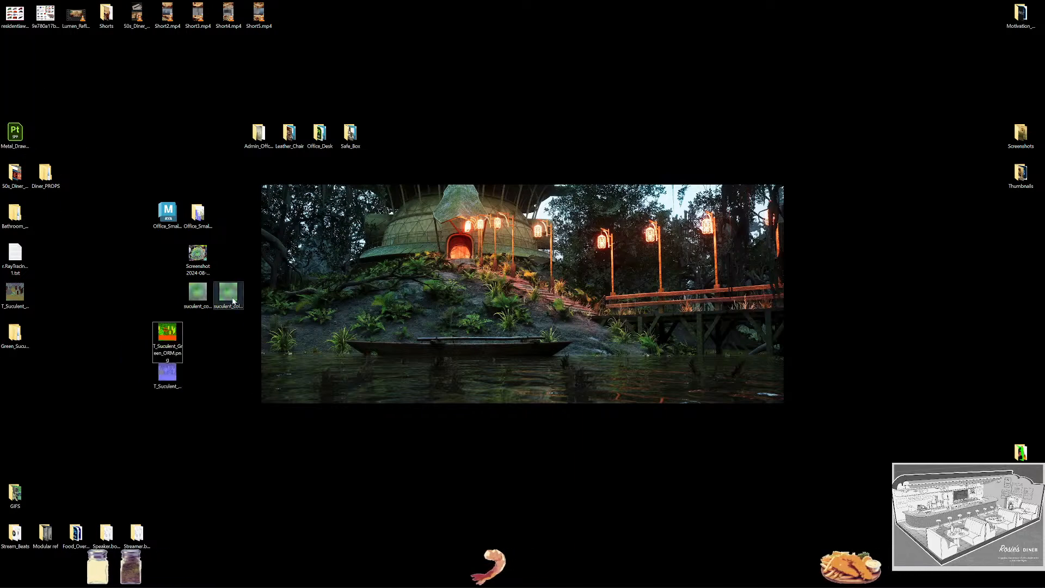
pyautogui.rightClick(202, 292)
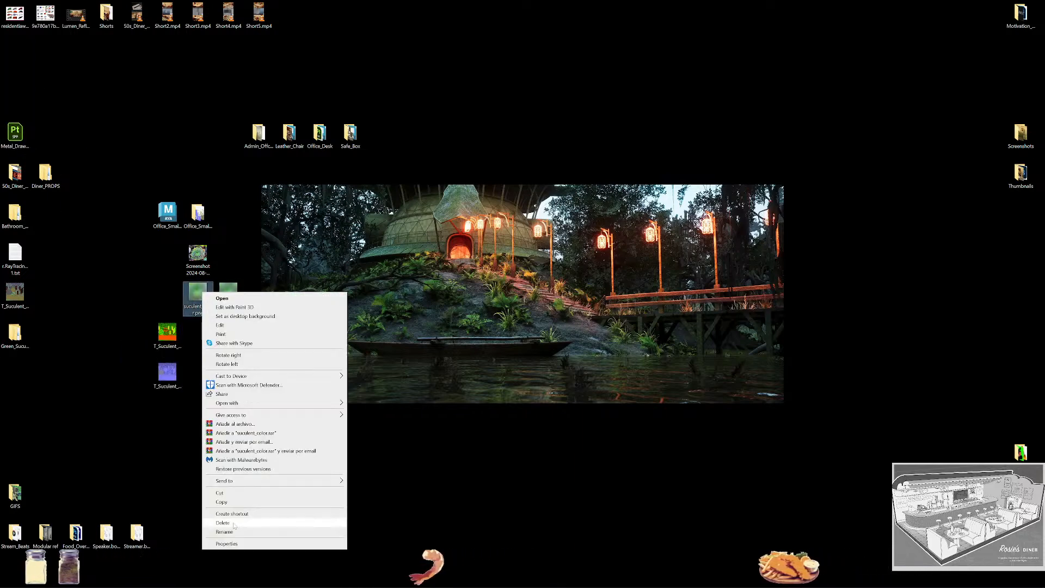
pyautogui.click(234, 525)
pyautogui.rightClick(201, 248)
pyautogui.click(228, 480)
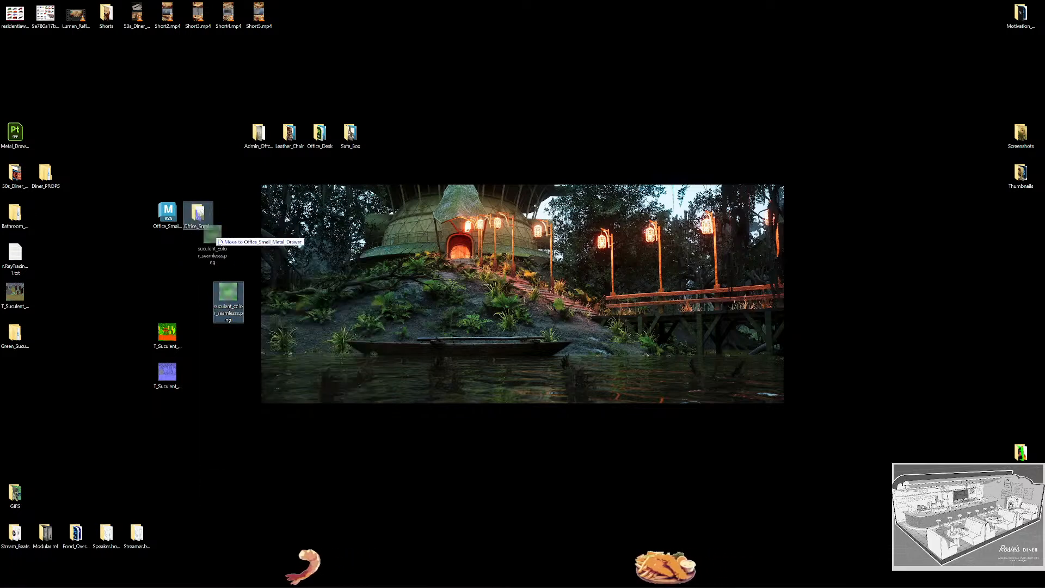
# Place the Office_Small_Metal_Drawer folder beside the other prop folders and group the ORM, normal and base colour textures under suculent_color_seamless.png.
pyautogui.moveTo(139, 189); pyautogui.dragTo(435, 100)
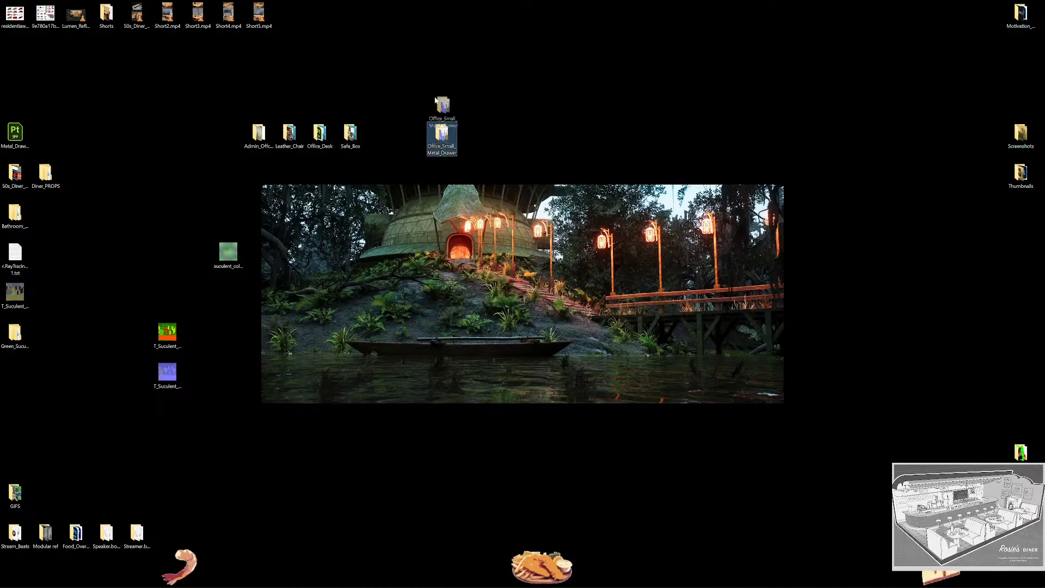
pyautogui.moveTo(133, 306); pyautogui.dragTo(202, 412)
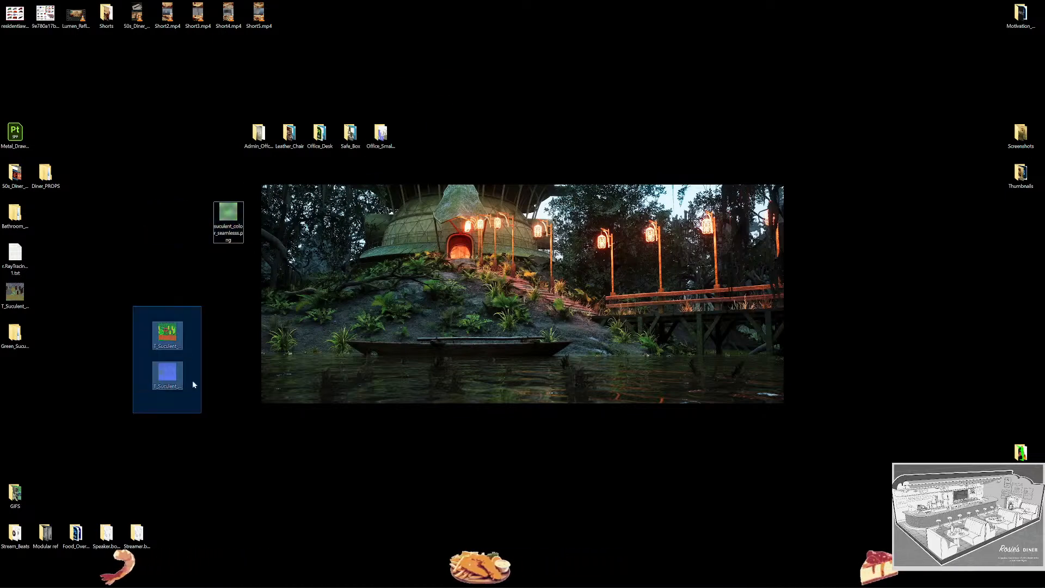
pyautogui.moveTo(167, 332); pyautogui.dragTo(230, 254)
pyautogui.moveTo(15, 294); pyautogui.dragTo(228, 333)
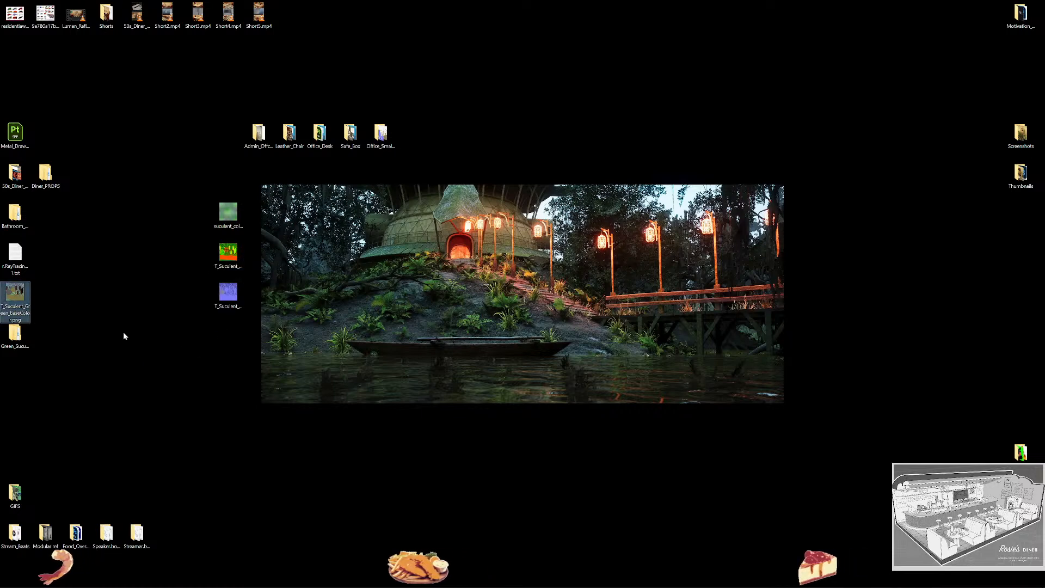
pyautogui.click(3, 340)
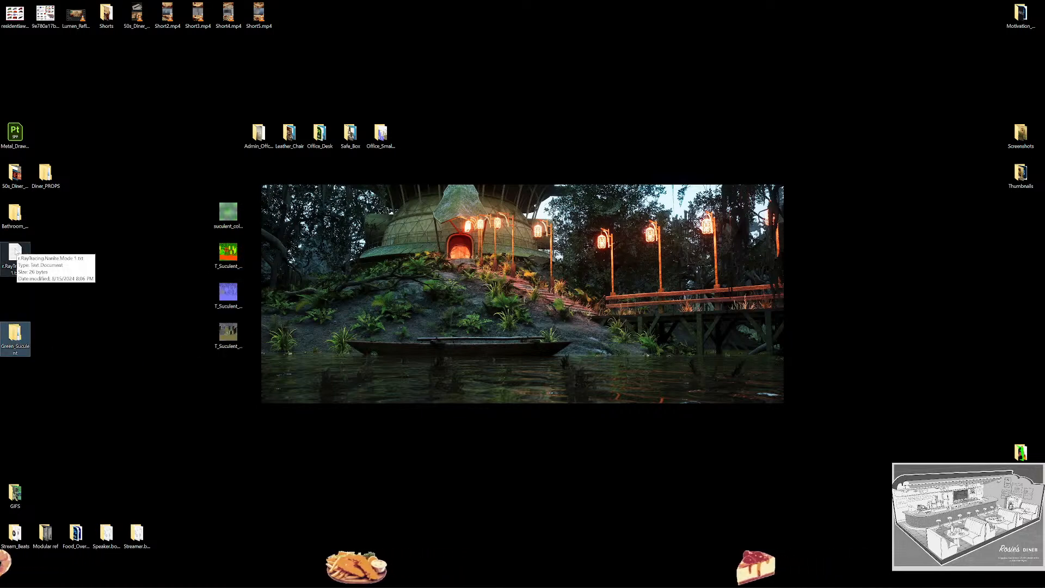
pyautogui.moveTo(175, 587)
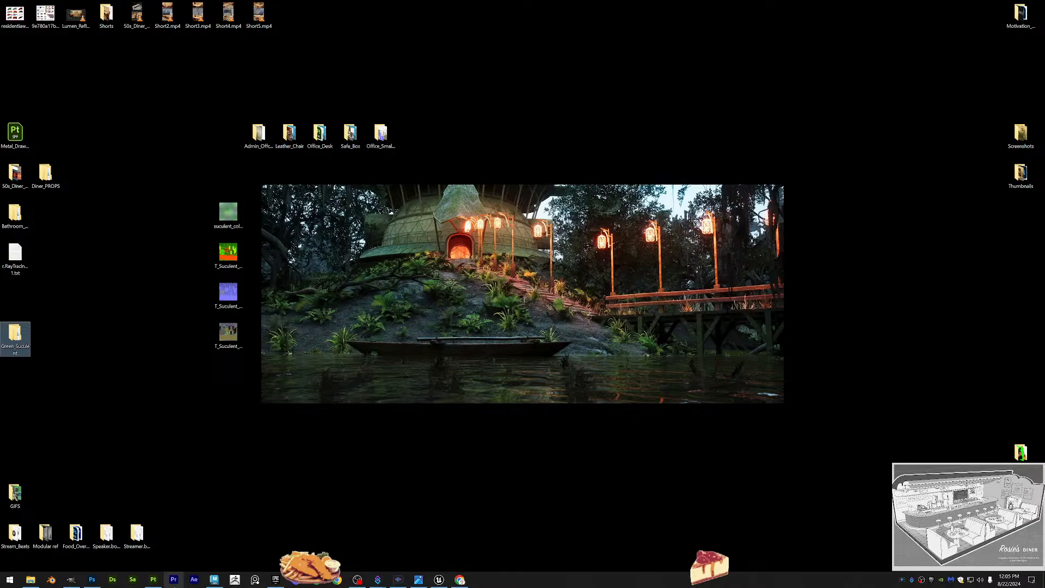
pyautogui.click(214, 579)
pyautogui.press('super+d')
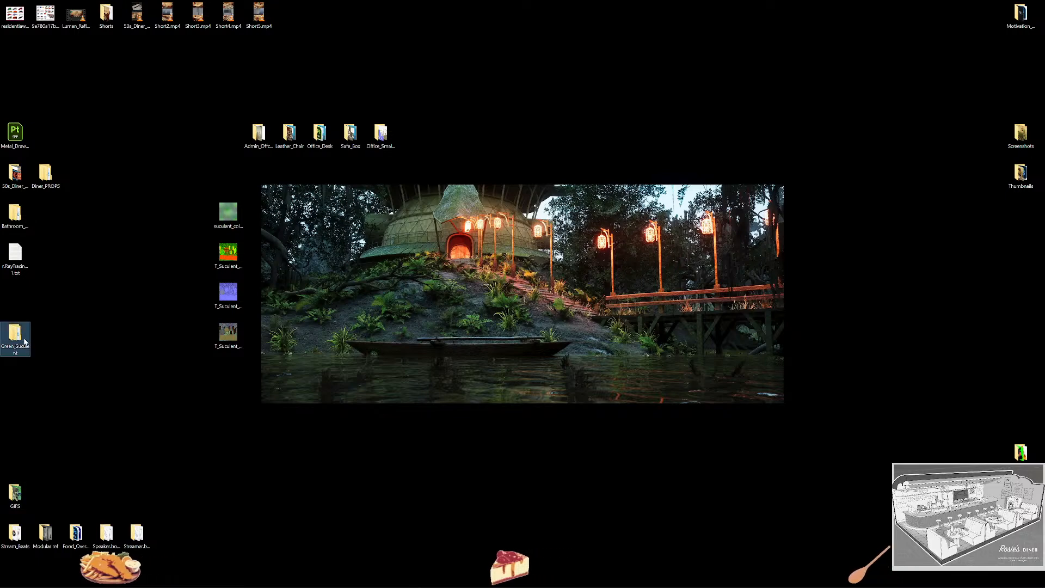
# Move SM_Suculent_Variation.fbx from the Suculent folder in Bathroom_PROPS to the desktop beside the textures and close the folder windows.
pyautogui.press('Return')
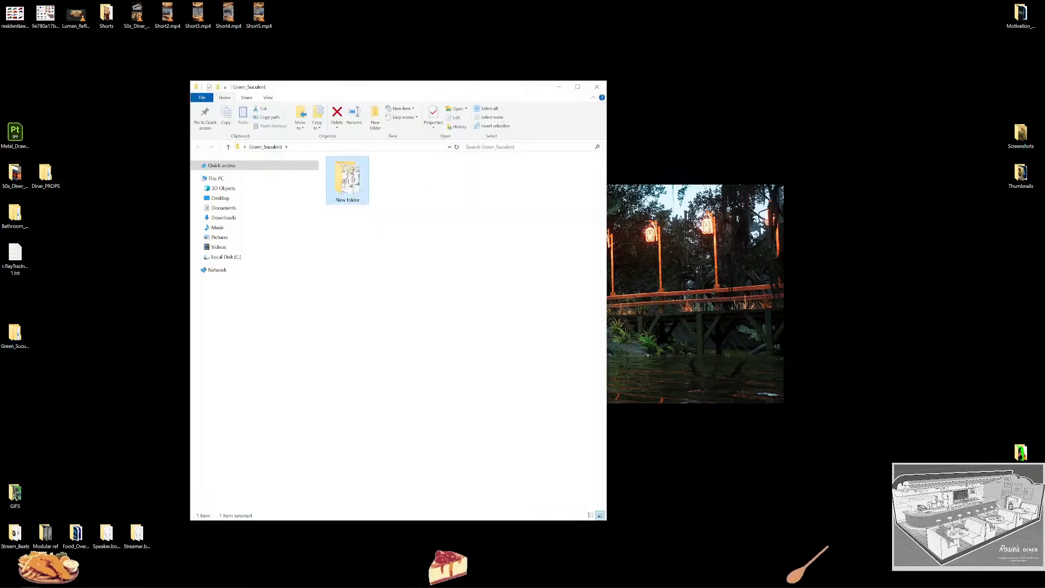
pyautogui.doubleClick(365, 186)
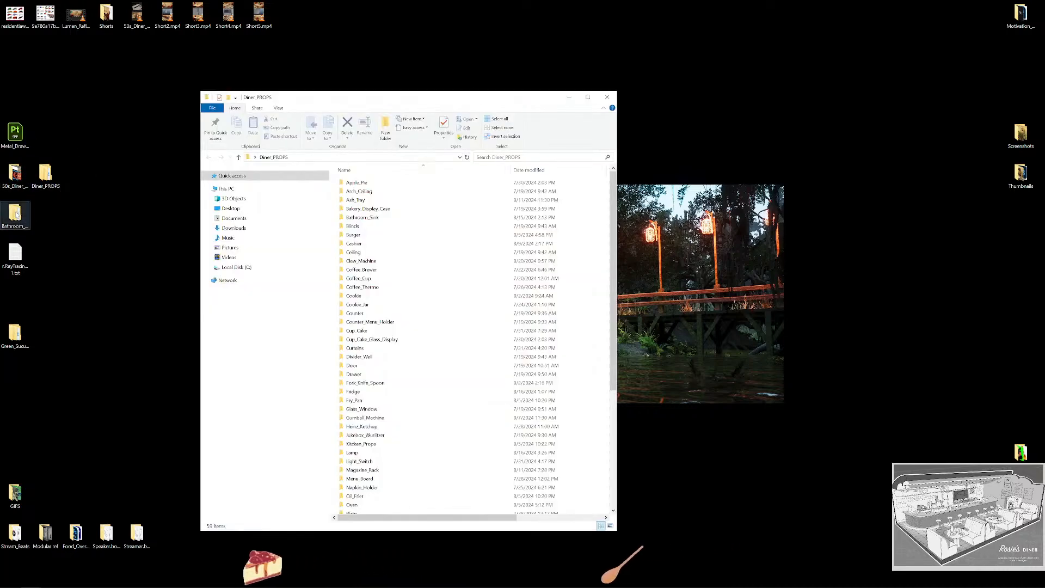
pyautogui.doubleClick(16, 215)
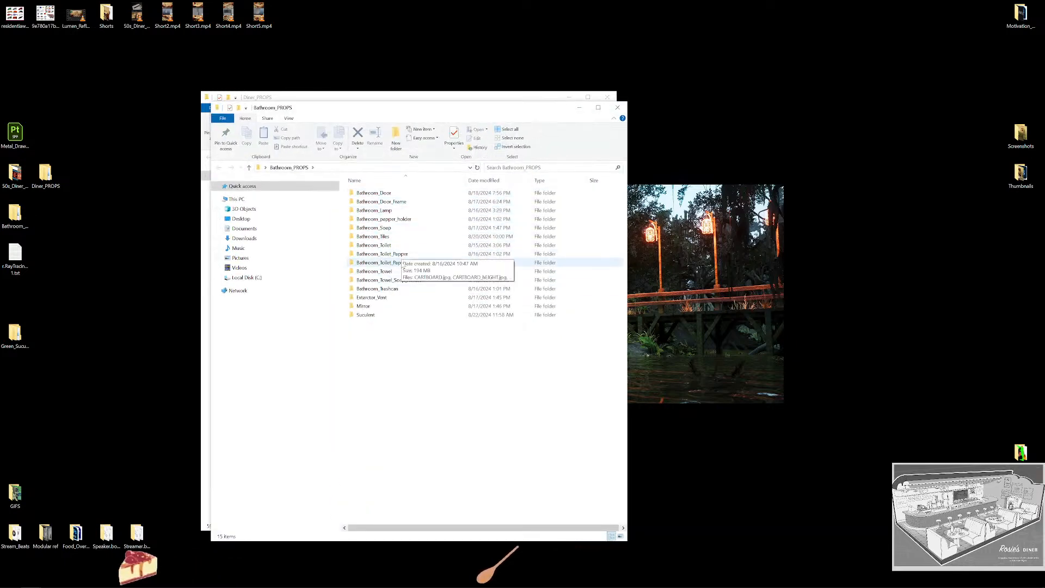
pyautogui.doubleClick(366, 315)
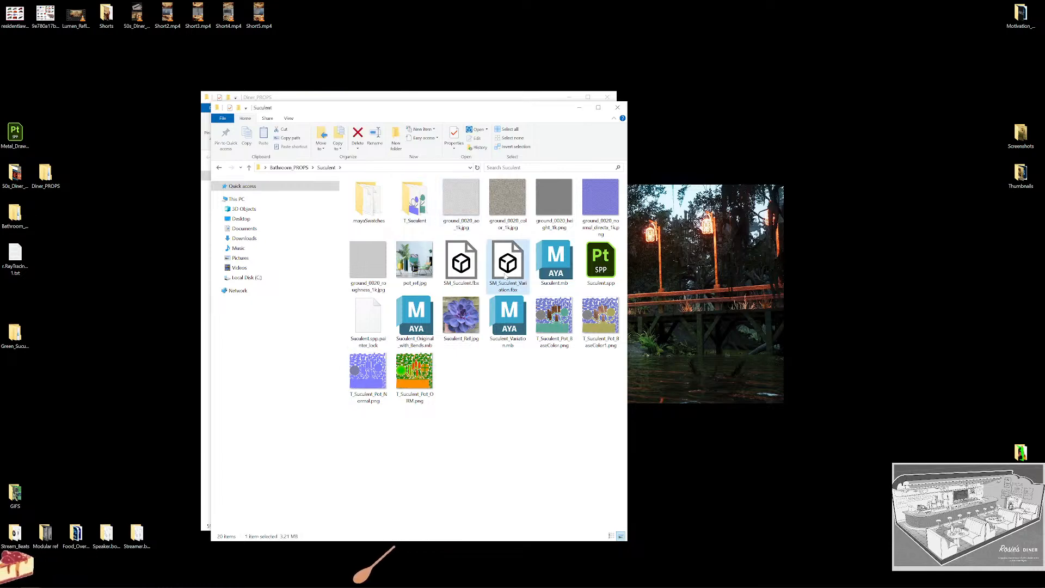
pyautogui.moveTo(505, 277); pyautogui.dragTo(168, 305)
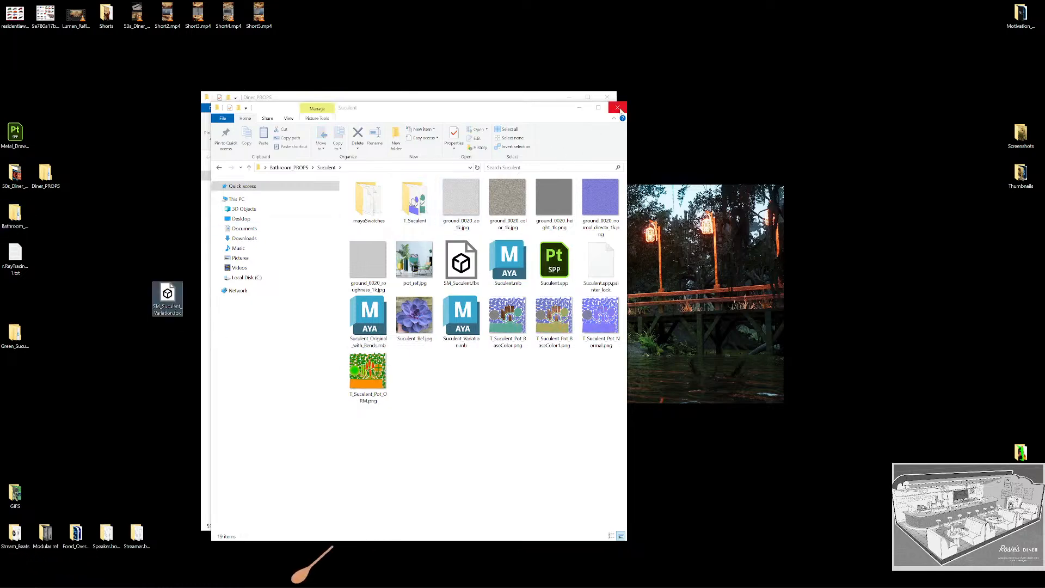
pyautogui.click(618, 108)
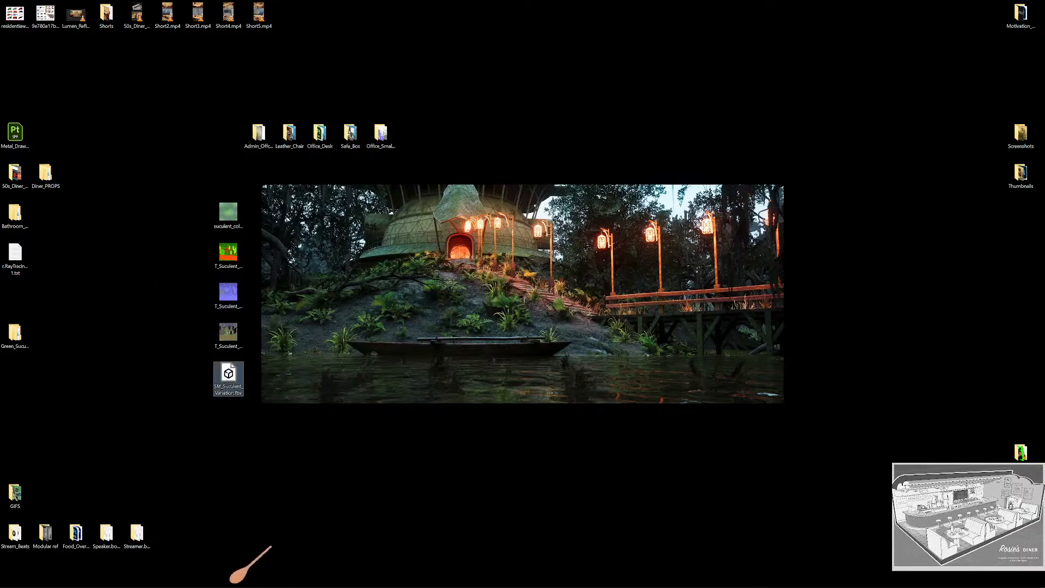
# Switch to Unreal Editor, fit it beside the desktop files, and create a folder named Offcice_Suclent_Green under Content.
pyautogui.click(438, 579)
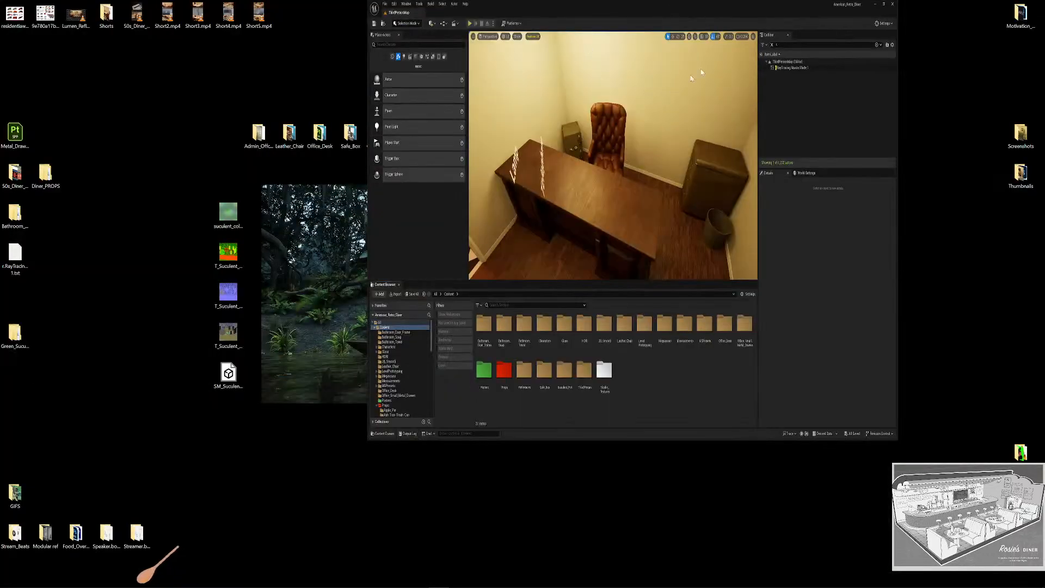
pyautogui.moveTo(670, 11); pyautogui.dragTo(1044, 105)
pyautogui.click(377, 9)
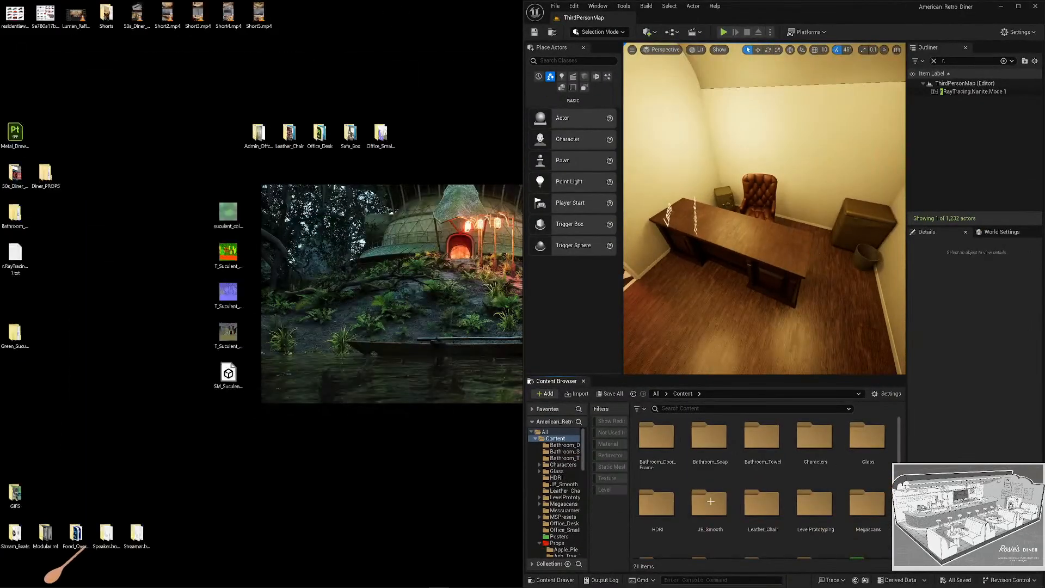
pyautogui.scroll(-5, 724, 517)
pyautogui.rightClick(706, 527)
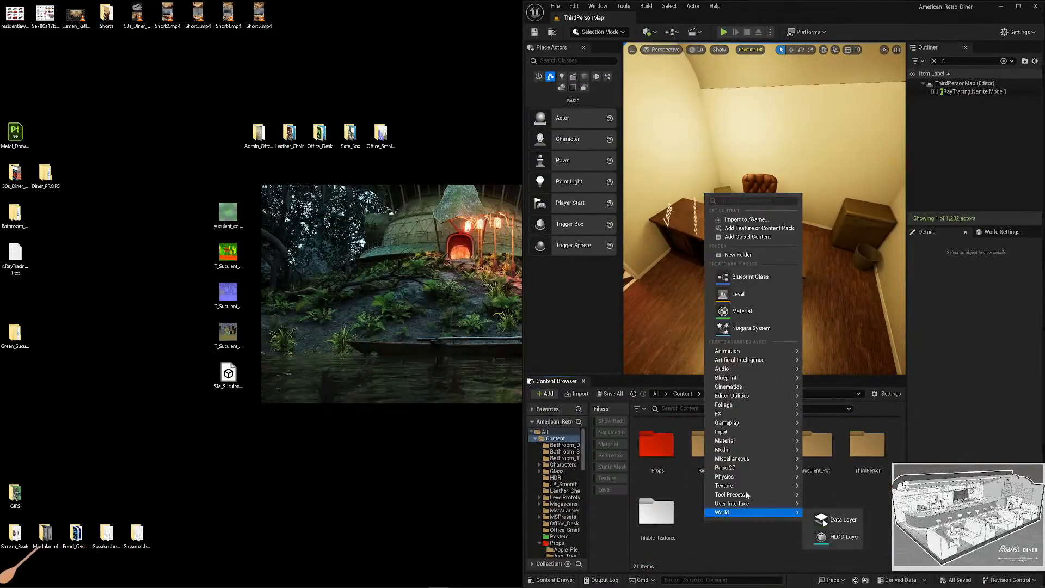
pyautogui.click(740, 255)
pyautogui.write('Offci')
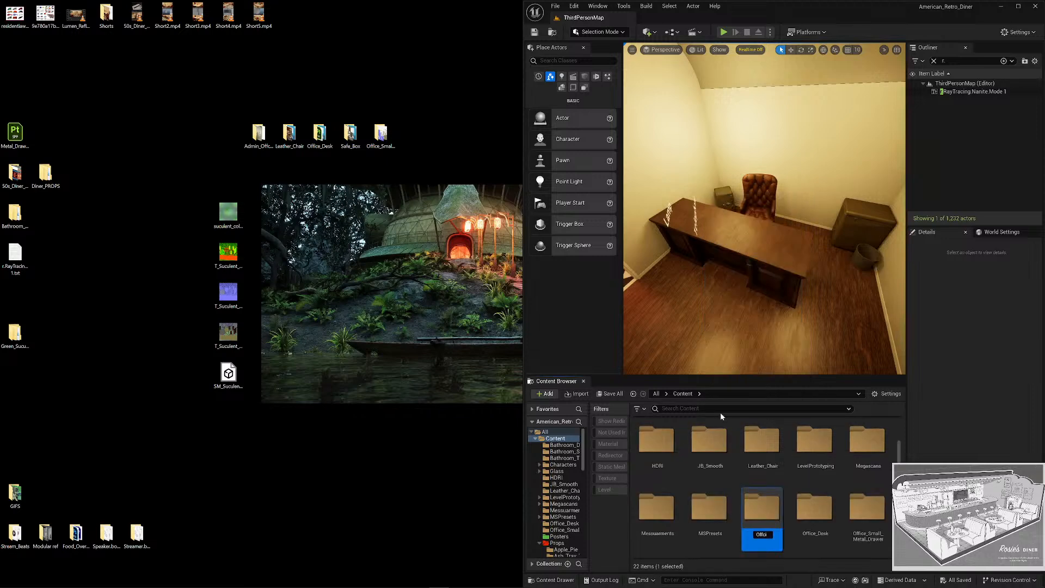
pyautogui.write('ce_Suc')
pyautogui.write('lent')
pyautogui.write('_Green')
pyautogui.press('Return')
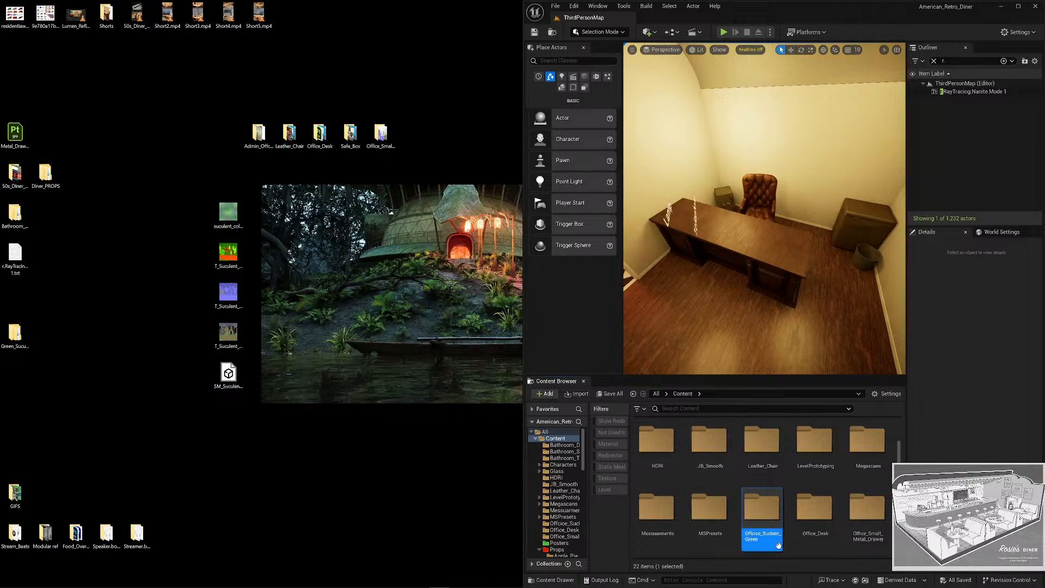
# Import the succulent FBX mesh and its base colour, normal and ORM textures into the Offcice_Suclent_Green folder with the current FBX options.
pyautogui.doubleClick(764, 518)
pyautogui.moveTo(290, 411); pyautogui.dragTo(217, 249)
pyautogui.moveTo(229, 256); pyautogui.dragTo(735, 483)
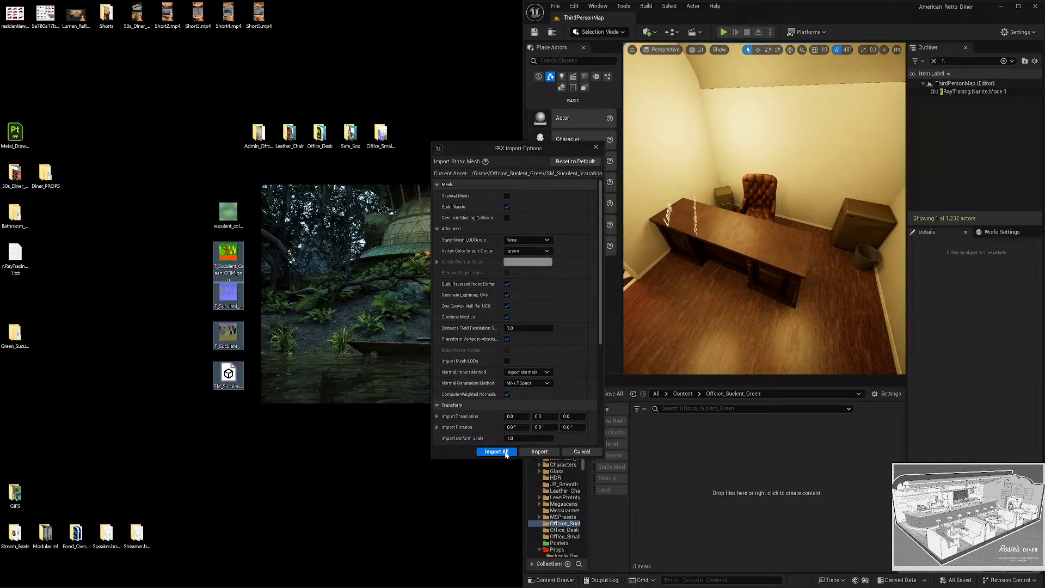
pyautogui.click(496, 452)
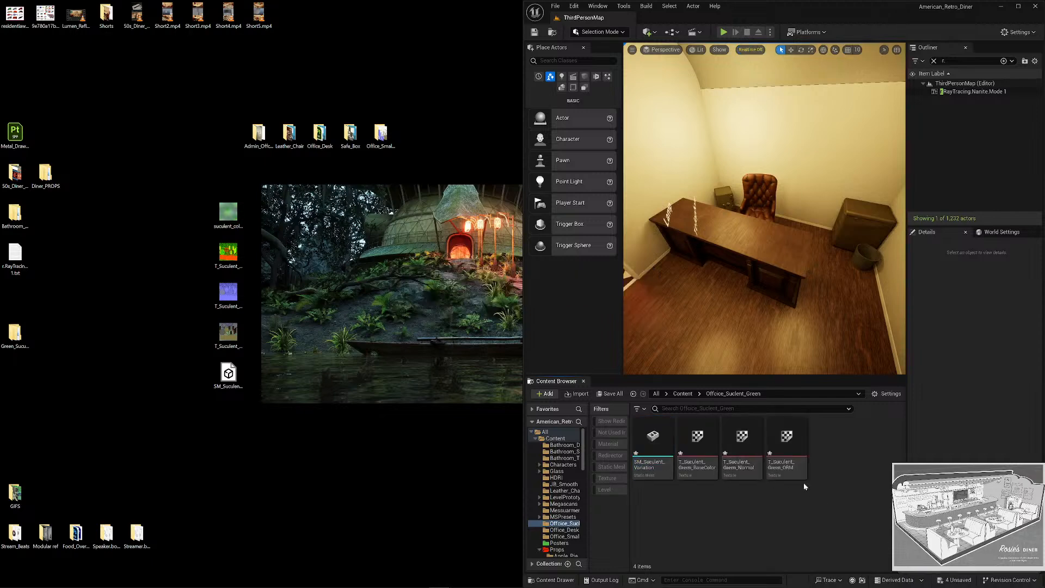
# Open the T_Suculent_Green_ORM texture and turn off its sRGB option.
pyautogui.doubleClick(794, 435)
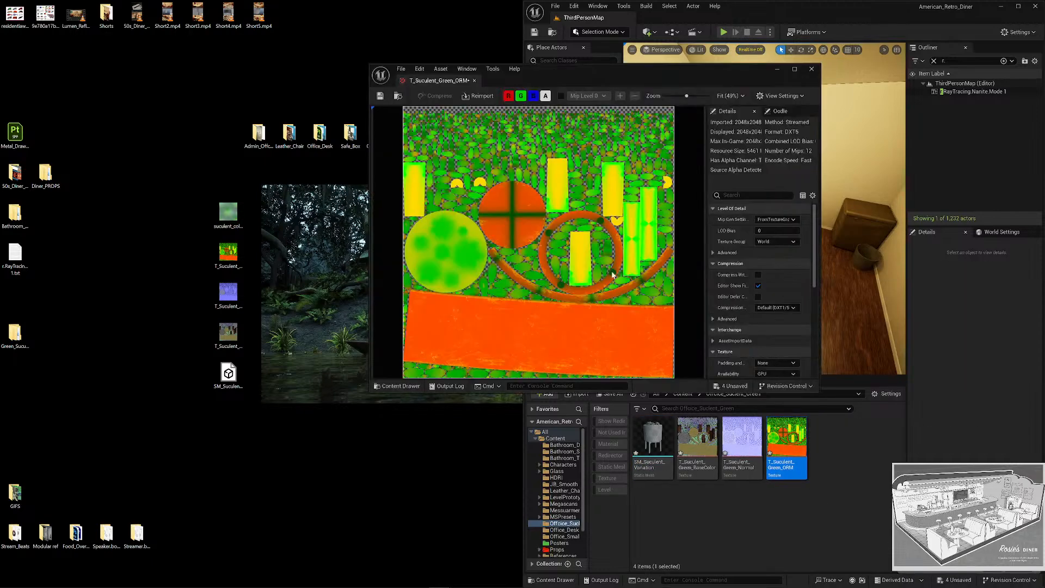
pyautogui.scroll(-1, 769, 325)
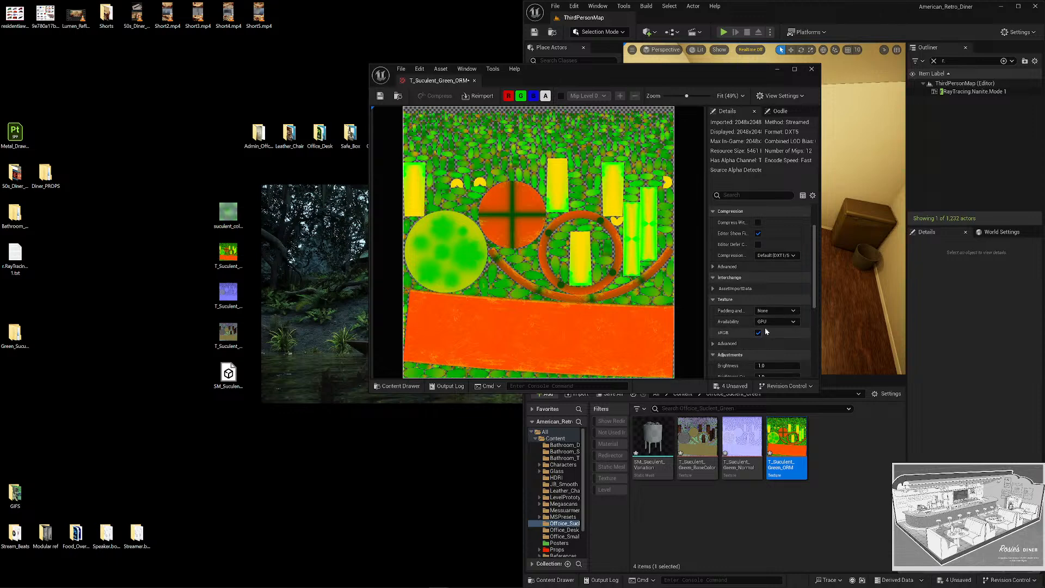
pyautogui.click(756, 332)
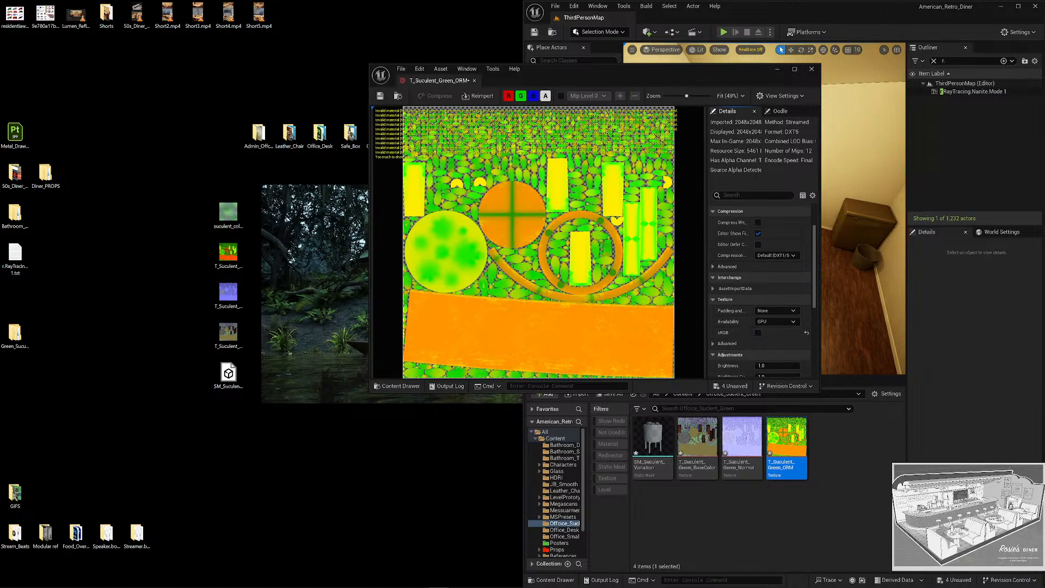
# Preview the ORM texture with its red and green channels hidden, restore them, and save and close the texture.
pyautogui.click(509, 97)
pyautogui.click(521, 97)
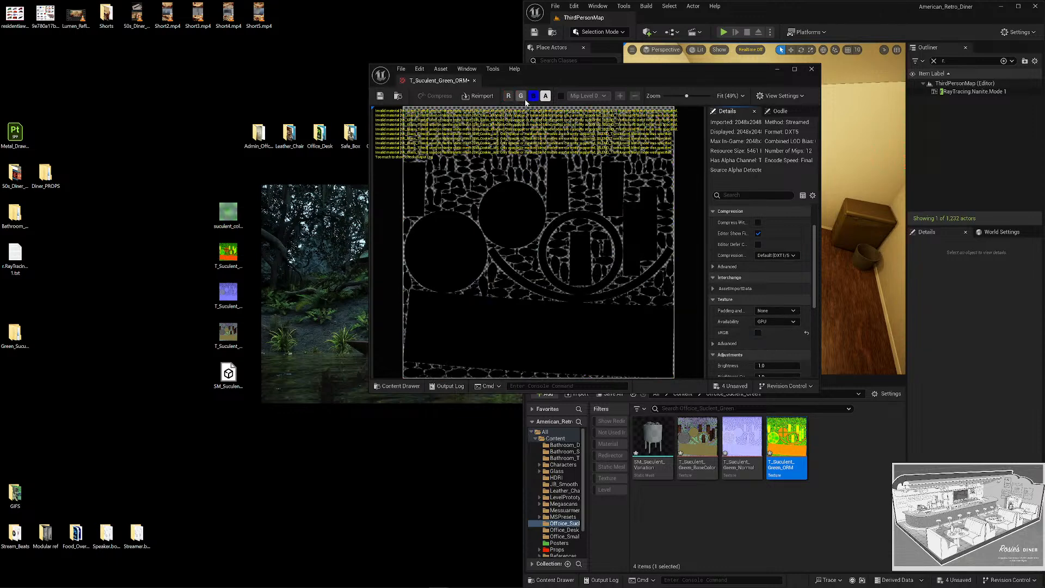
pyautogui.click(521, 96)
pyautogui.click(508, 97)
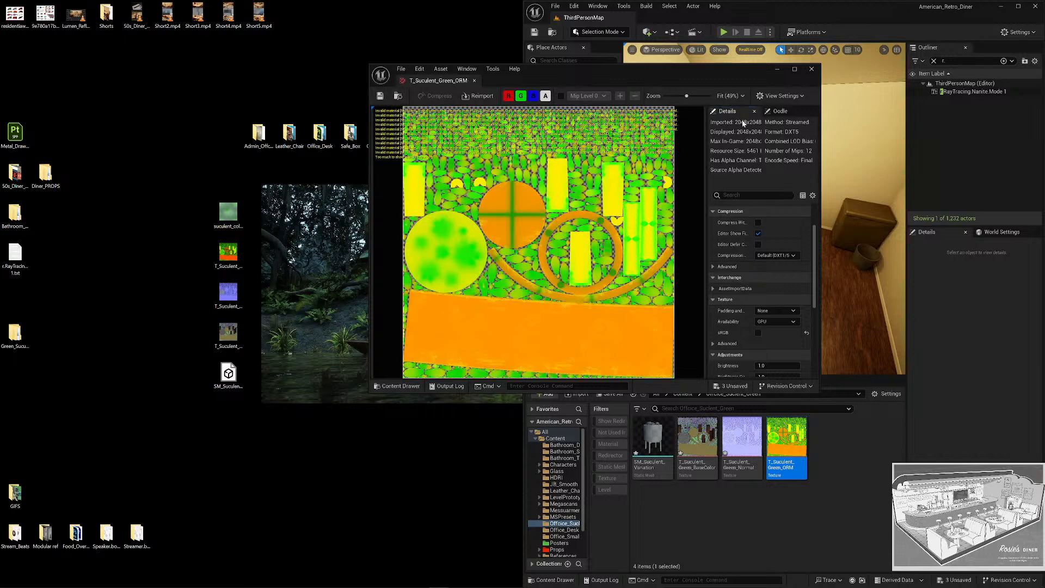
pyautogui.click(810, 72)
# Maximize the Unreal Editor, place the SM_Suculent_Variation mesh on the office desk and frame it in the viewport.
pyautogui.press('super+Up')
pyautogui.click(523, 472)
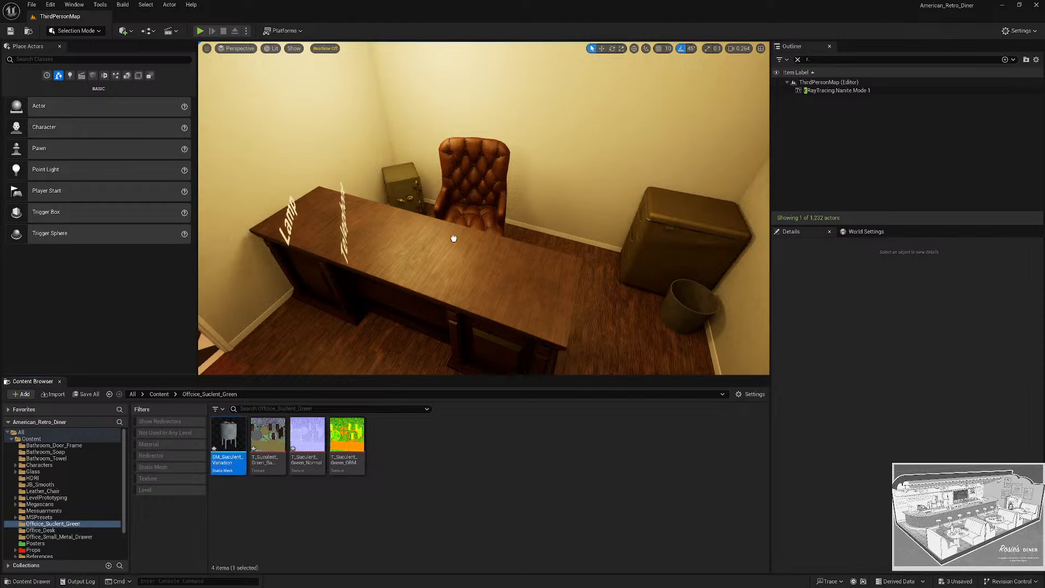
pyautogui.moveTo(442, 266); pyautogui.dragTo(447, 241)
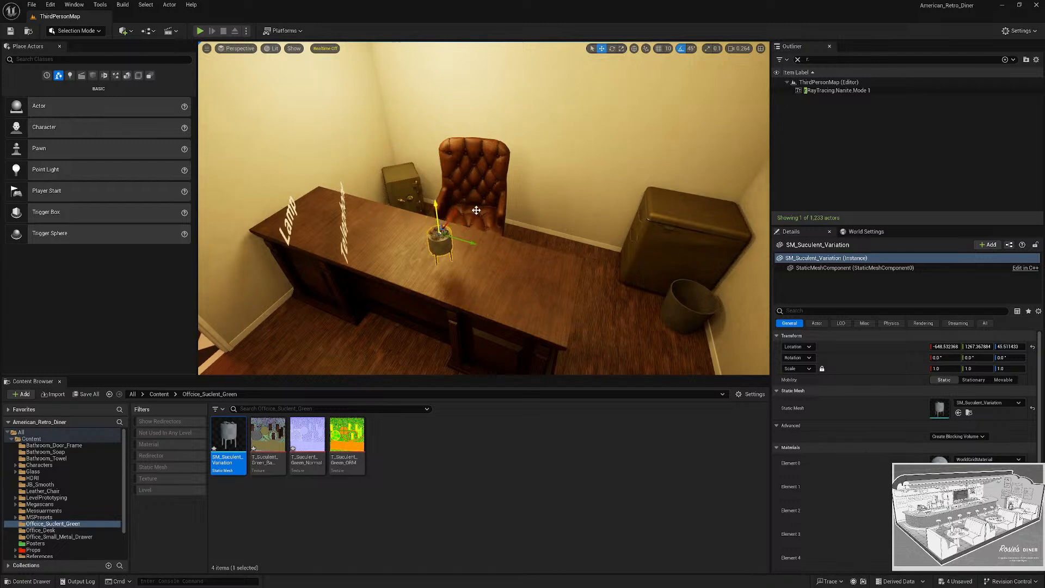
pyautogui.press('f')
pyautogui.moveTo(555, 220); pyautogui.dragTo(536, 216, button='right')
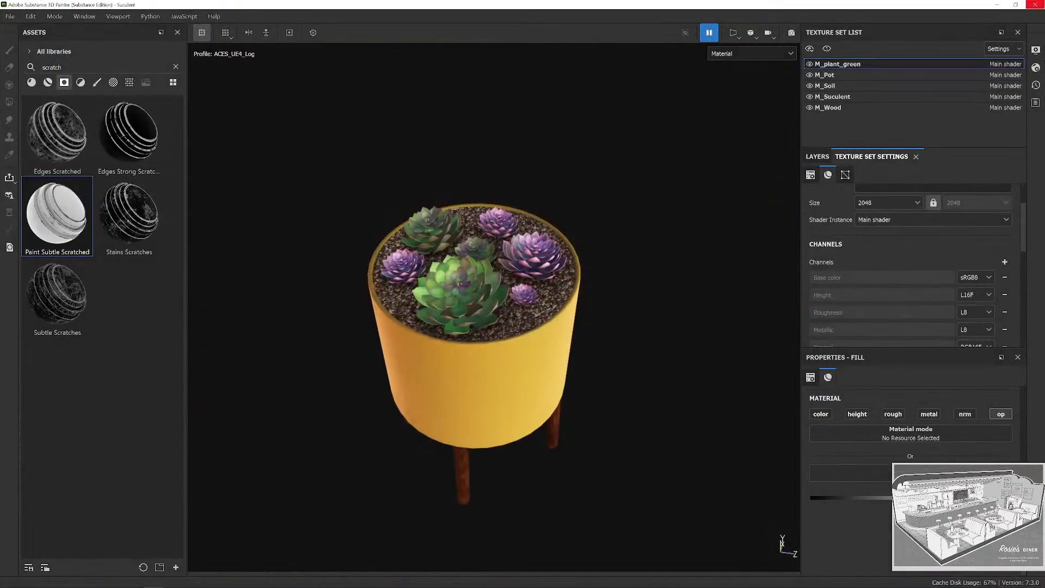
# Close Substance 3D Painter, and quit Photoshop without saving any of its open documents.
pyautogui.click(1034, 4)
pyautogui.click(433, 313)
pyautogui.press('super')
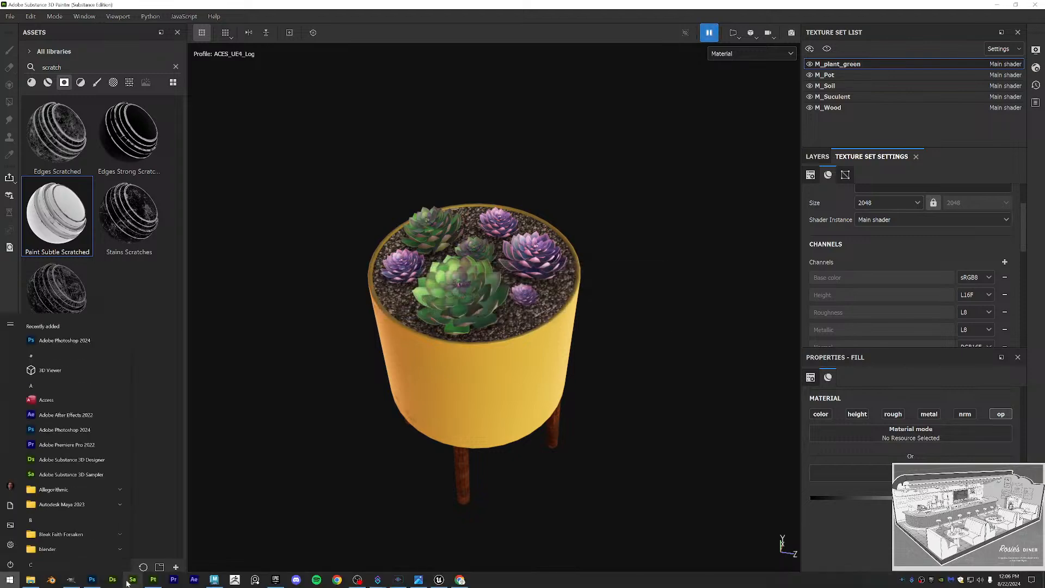
pyautogui.click(92, 579)
pyautogui.click(1034, 4)
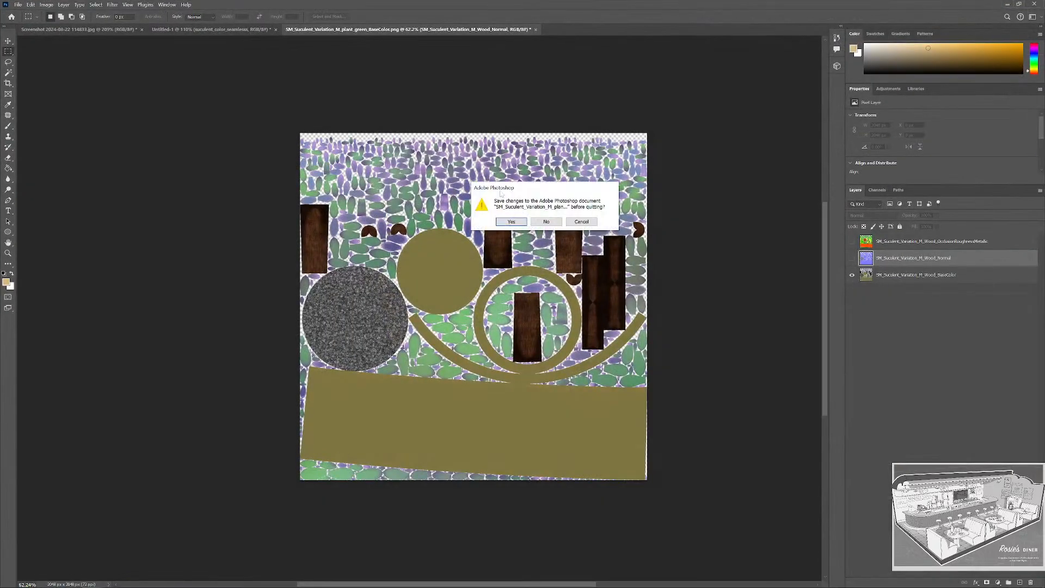
pyautogui.click(554, 221)
pyautogui.click(554, 221)
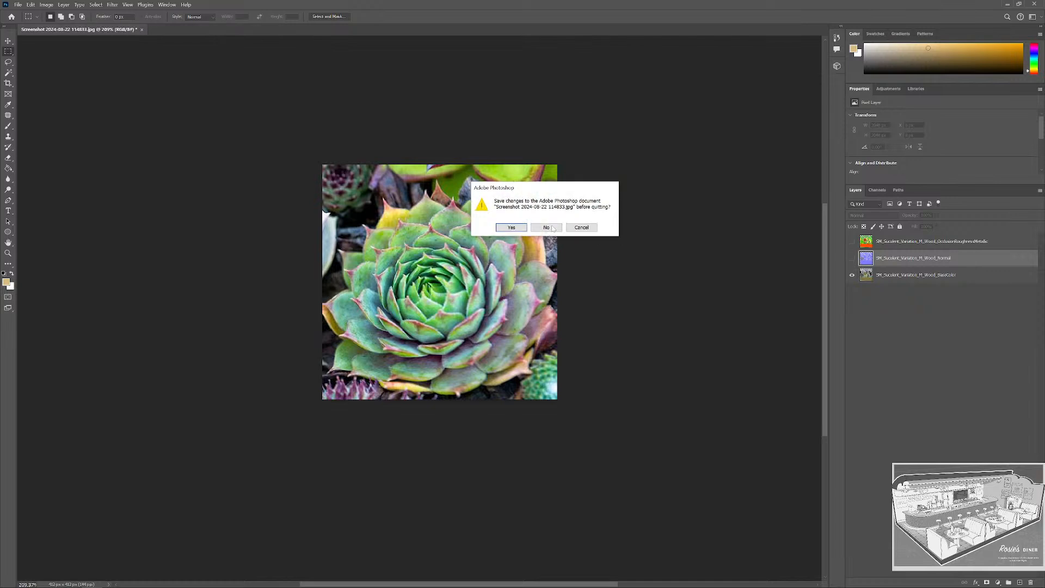
pyautogui.click(554, 221)
# Switch to GIMP and quit it, discarding the unsaved changes to the seamless succulent colour image.
pyautogui.press('super')
pyautogui.click(67, 578)
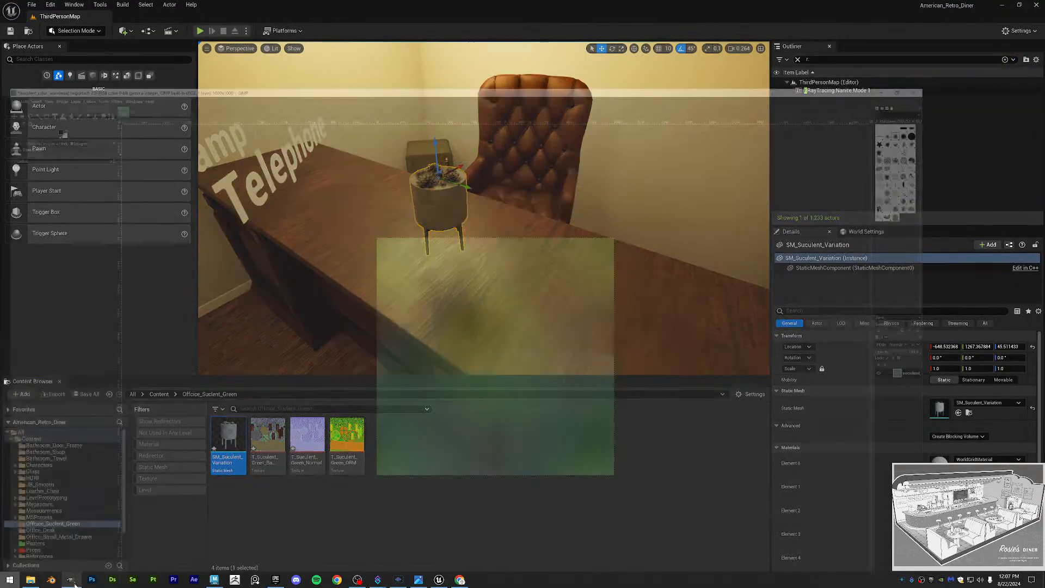
pyautogui.click(1034, 4)
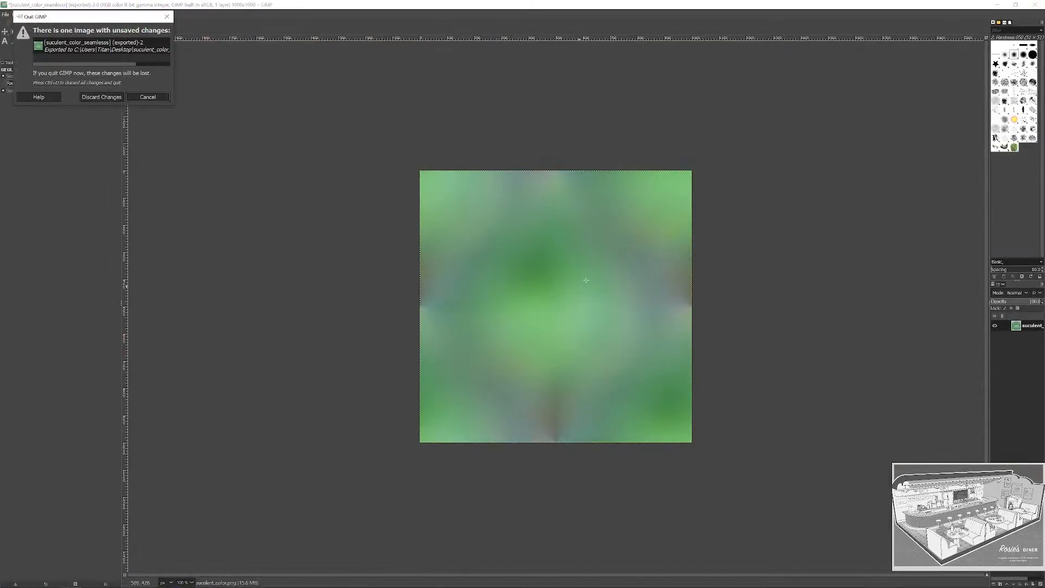
pyautogui.click(102, 97)
# Switch to Maya, select the SM_Suculent_2 planter mesh and open the Hypershade.
pyautogui.press('super')
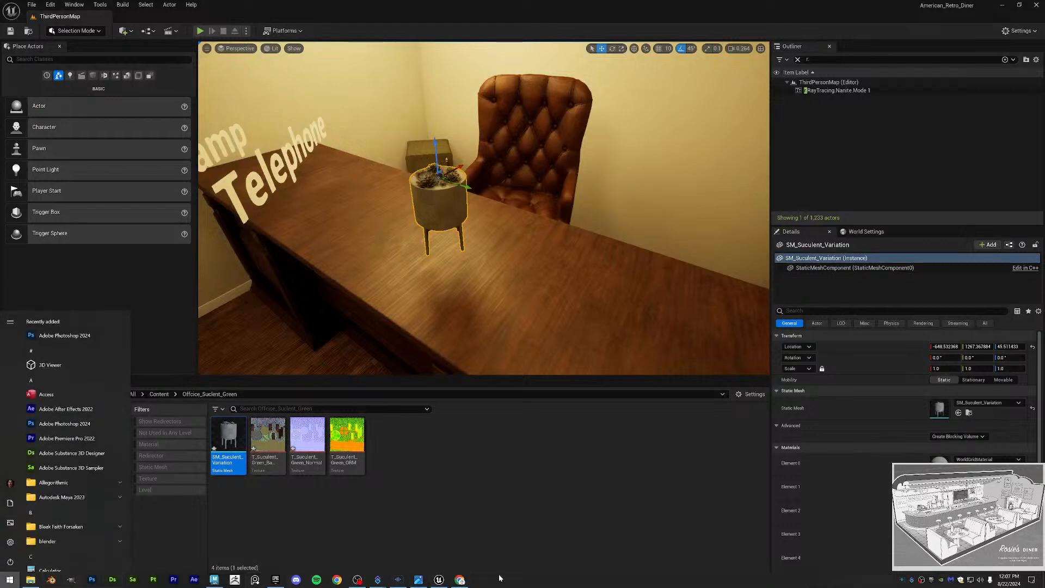
pyautogui.click(213, 579)
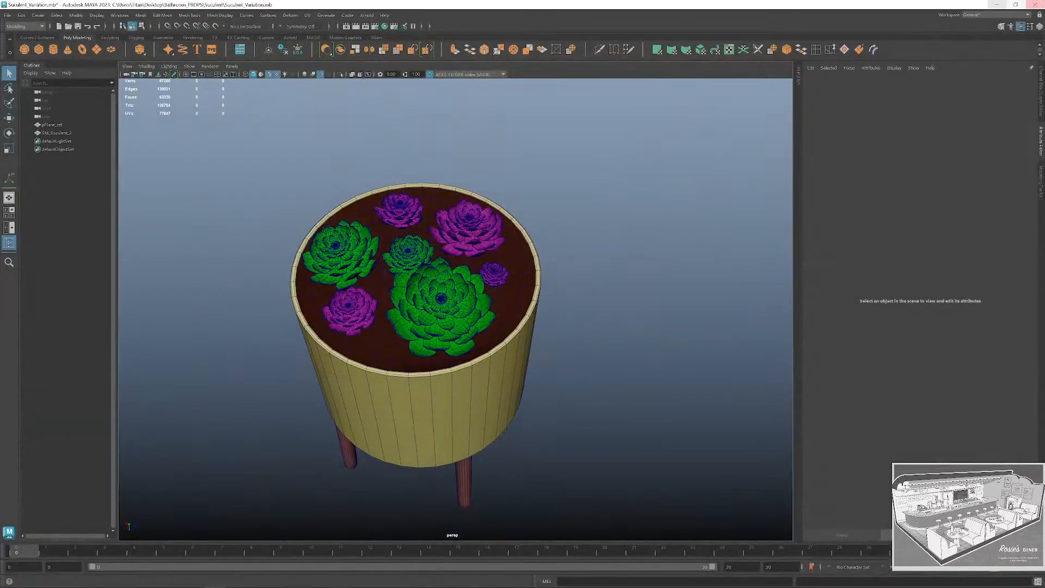
pyautogui.click(445, 325)
pyautogui.rightClick(444, 325)
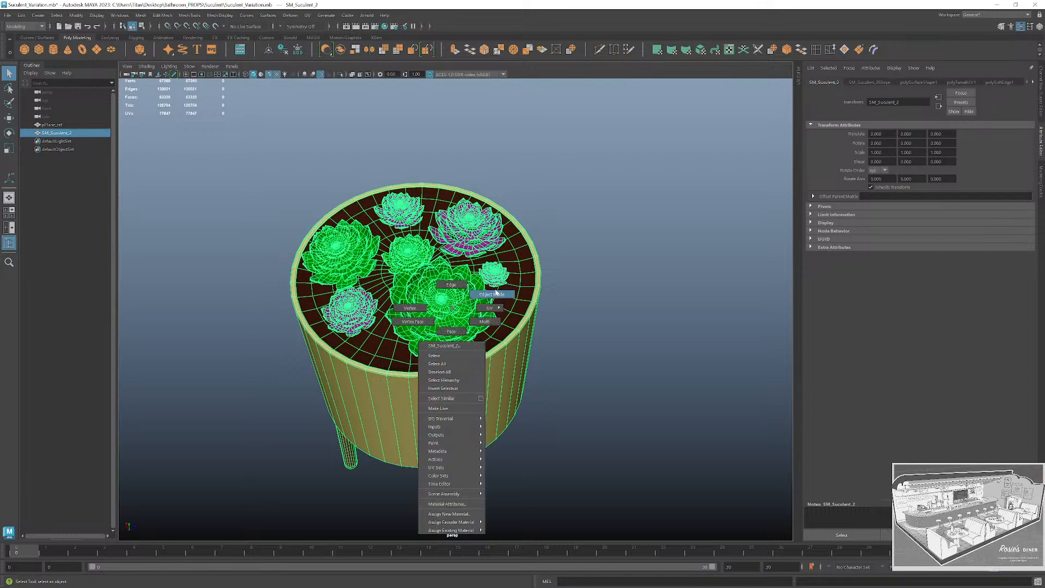
pyautogui.click(383, 27)
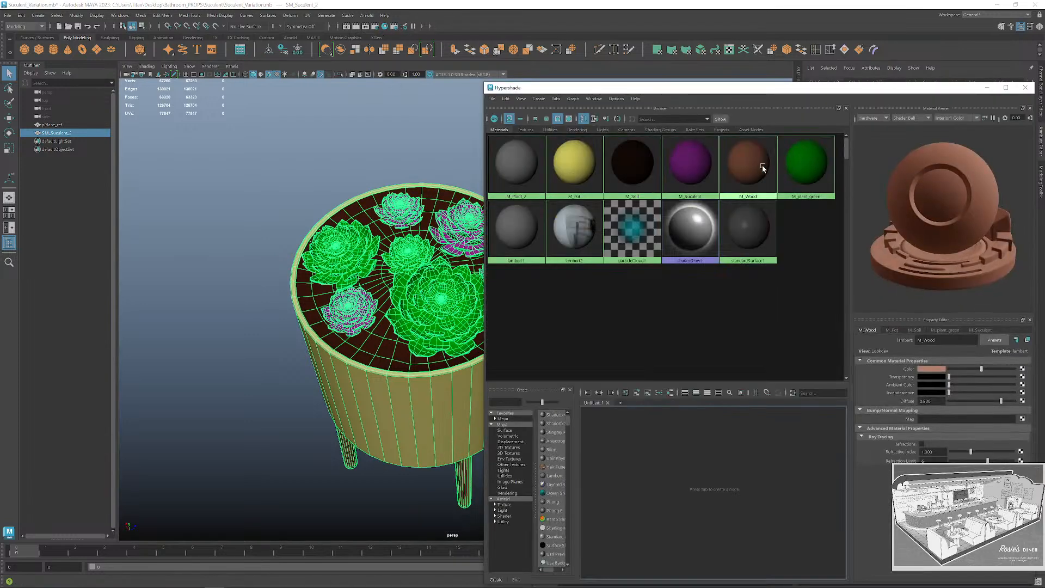
# Lower the saturation of the M_plant_green material's colour to a muted green and close the Hypershade.
pyautogui.click(791, 170)
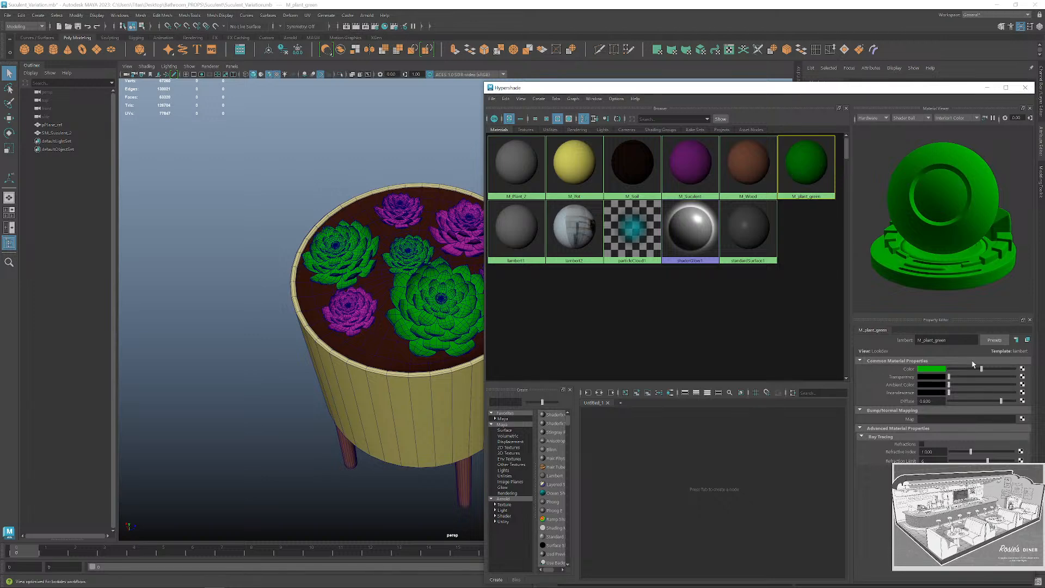
pyautogui.click(943, 369)
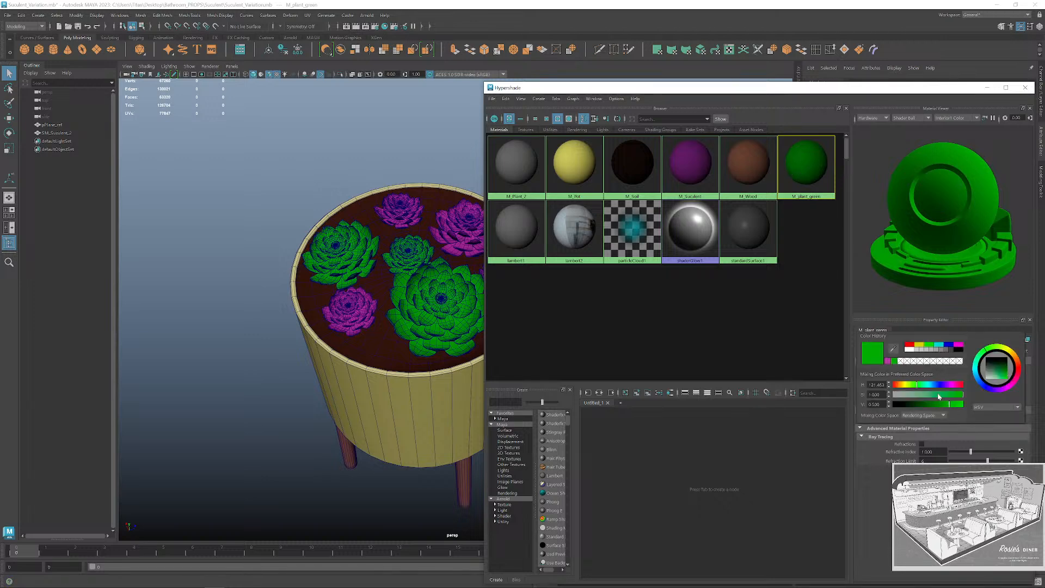
pyautogui.moveTo(938, 396); pyautogui.dragTo(925, 396)
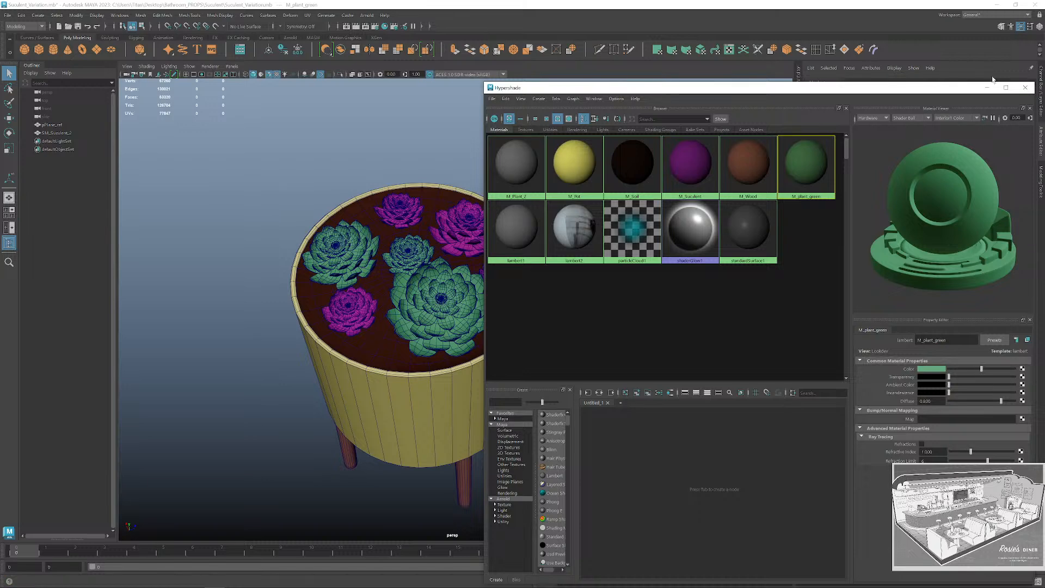
pyautogui.click(1025, 89)
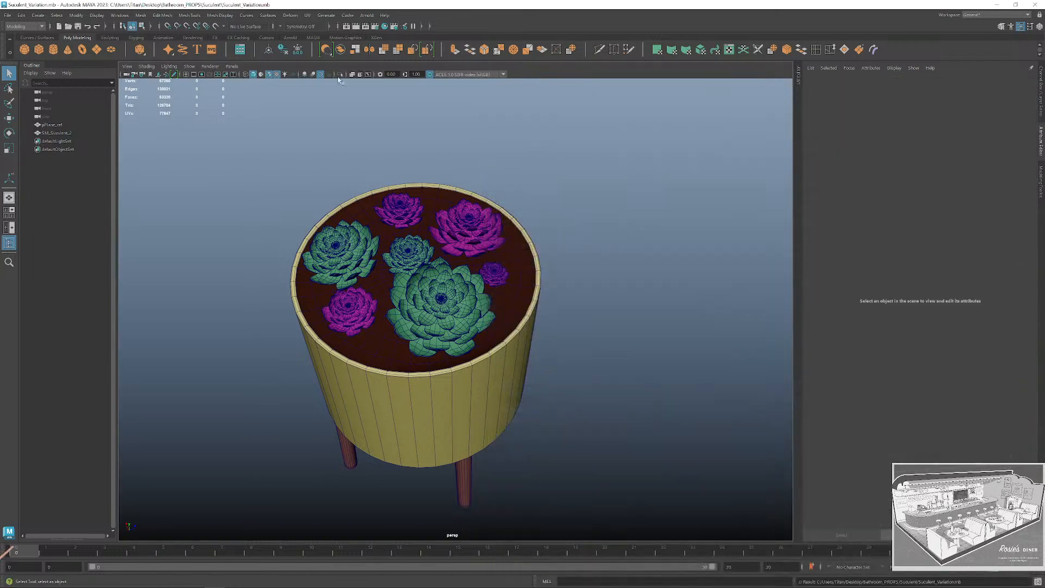
pyautogui.click(269, 75)
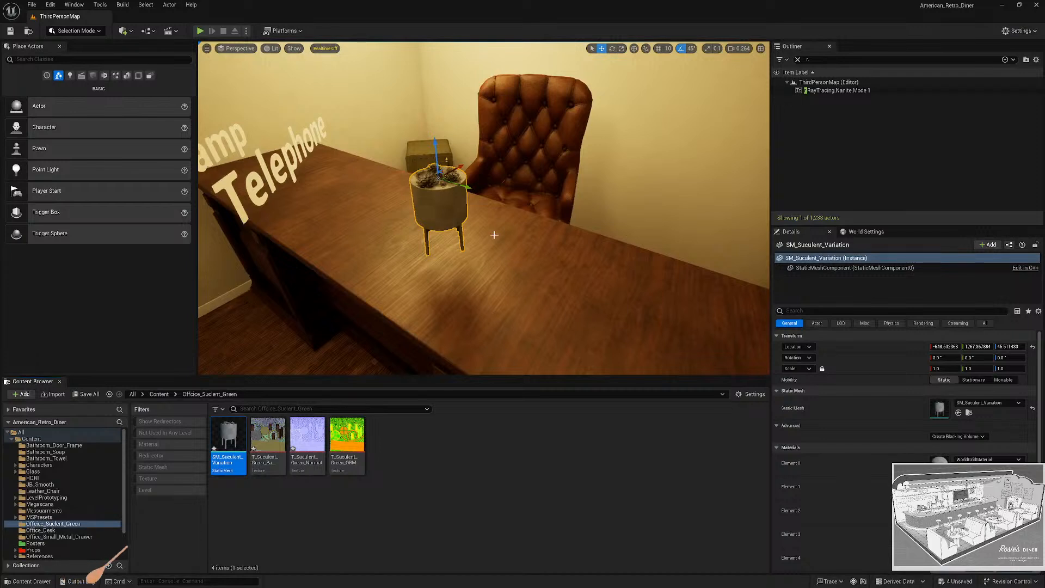
# Switch to Modeling mode and move the pivot of SM_Suculent_Variation to its bottom with Edit Pivot.
pyautogui.scroll(3, 494, 234)
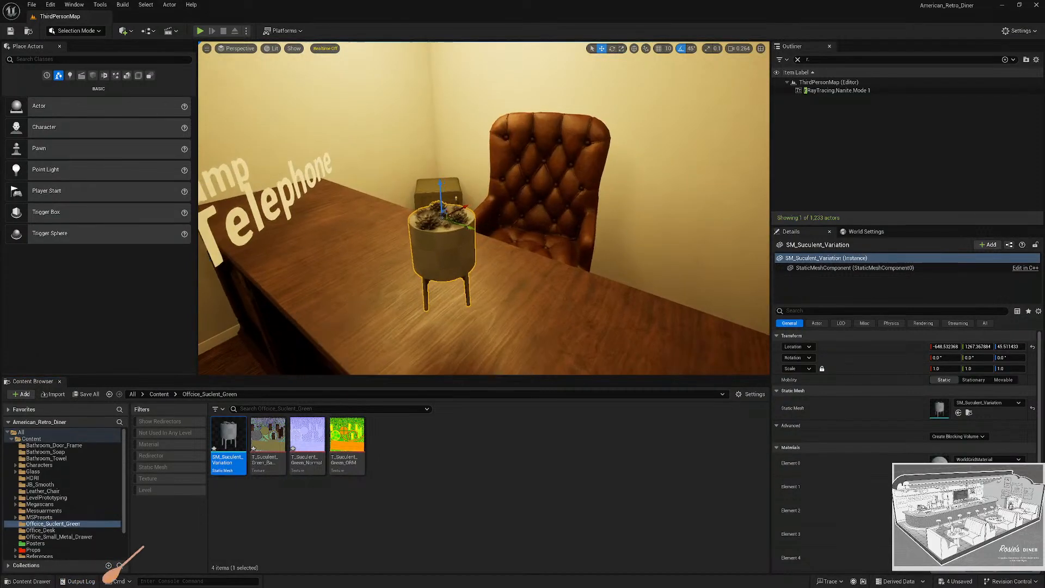
pyautogui.click(56, 35)
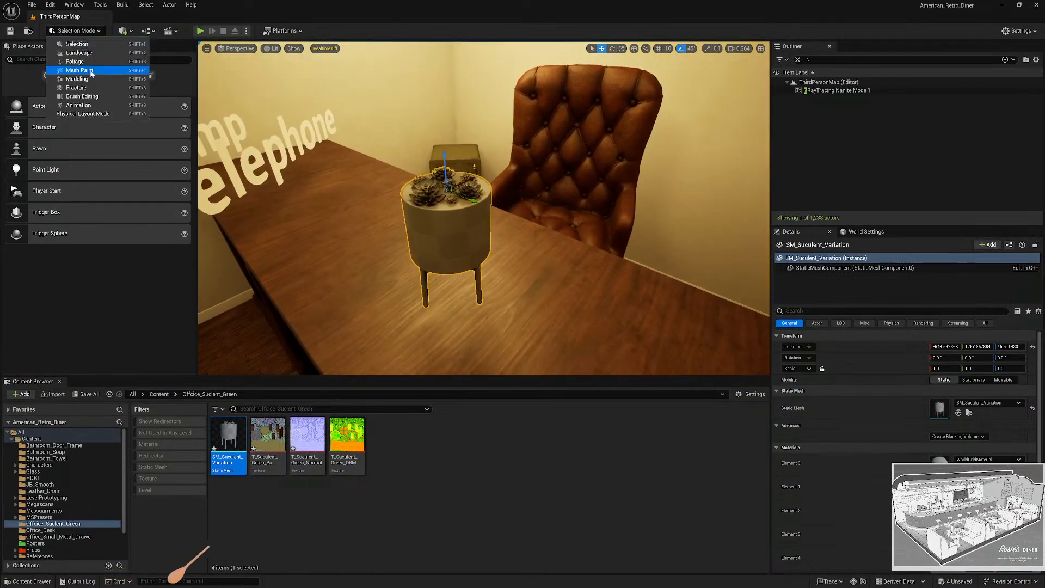
pyautogui.click(82, 79)
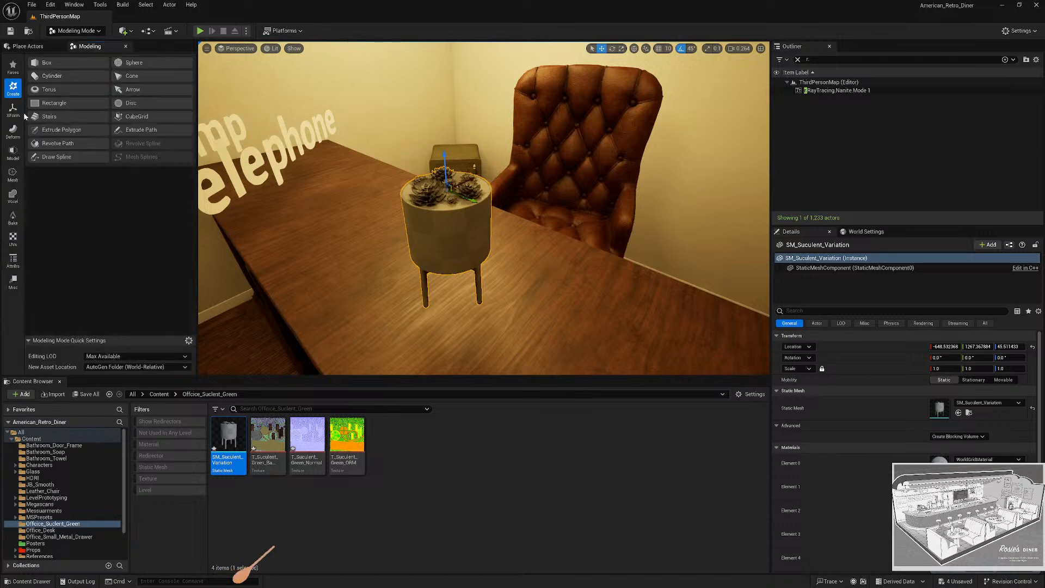
pyautogui.click(16, 115)
pyautogui.click(71, 90)
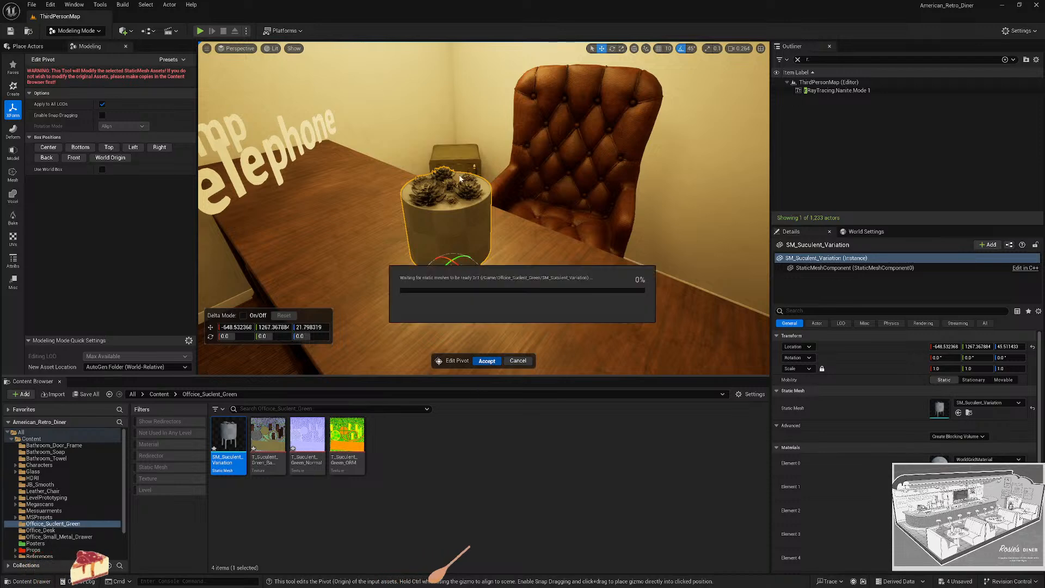
# Raise the succulent planter above the desk and snap it down onto the desk surface.
pyautogui.moveTo(450, 262); pyautogui.dragTo(452, 203)
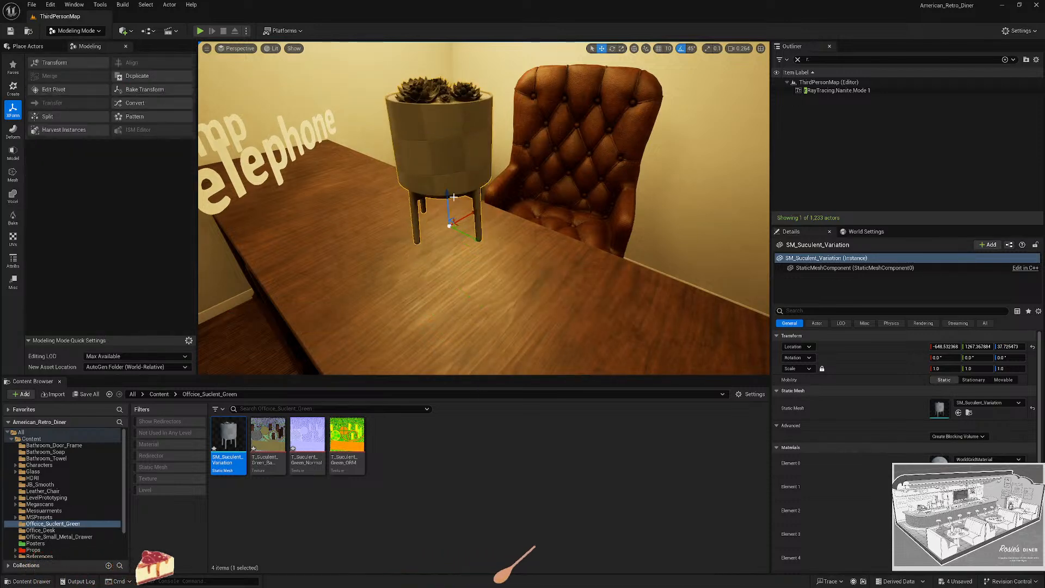
pyautogui.press('End')
pyautogui.moveTo(453, 197)
pyautogui.mouseDown(button='right')
pyautogui.moveTo(436, 207)
pyautogui.moveTo(451, 294)
pyautogui.moveTo(452, 212)
pyautogui.mouseUp(button='right')
pyautogui.scroll(-3, 453, 197)
pyautogui.press('e')
pyautogui.moveTo(514, 174); pyautogui.dragTo(515, 242, button='right')
pyautogui.scroll(-3, 514, 174)
# Create a material from the T_Suculent_Green_BaseColor texture and add the normal and ORM textures to its graph.
pyautogui.click(269, 438)
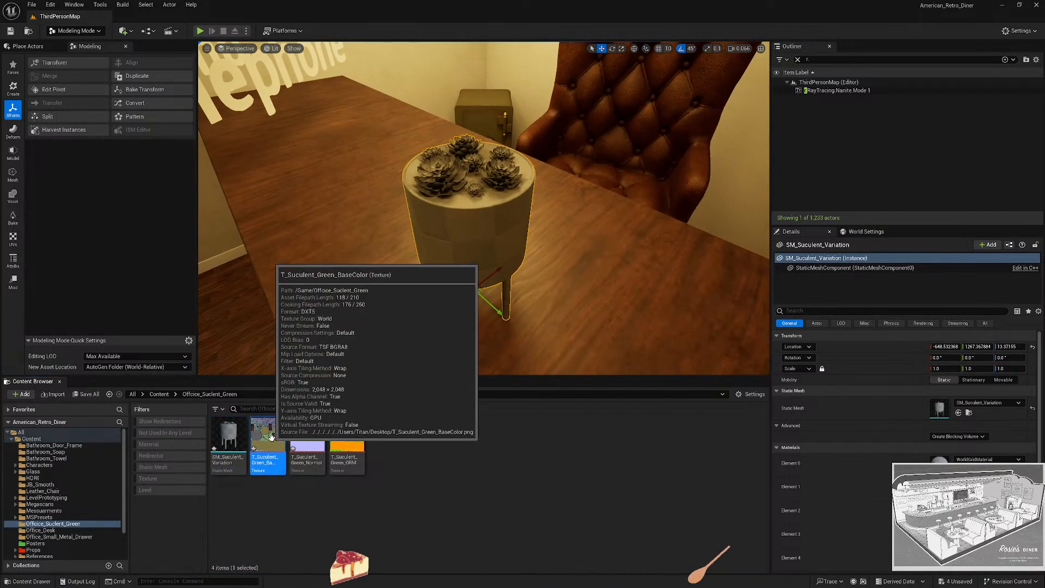
pyautogui.rightClick(275, 441)
pyautogui.click(381, 138)
pyautogui.press('Return')
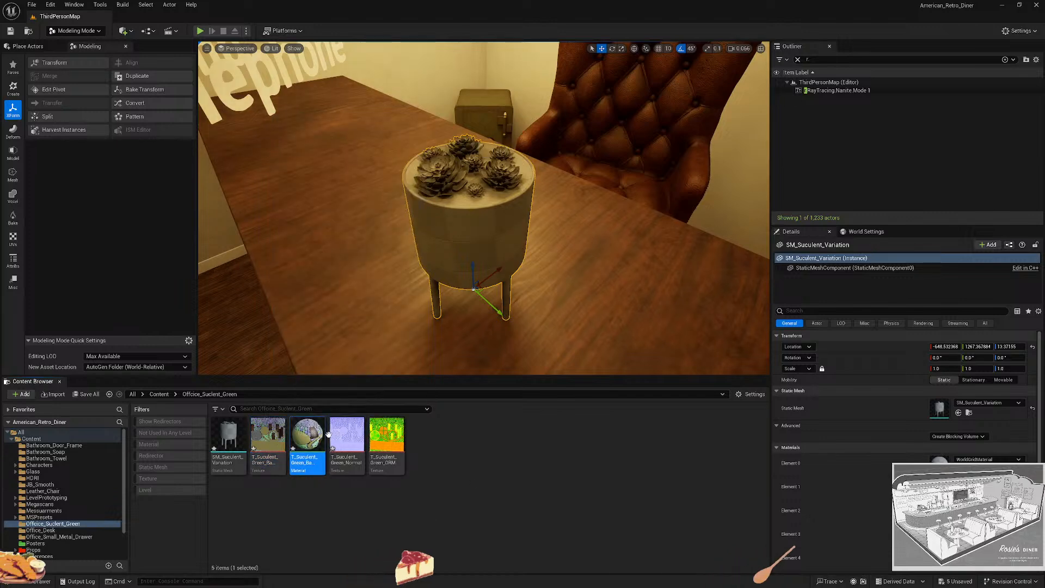
pyautogui.click(355, 447)
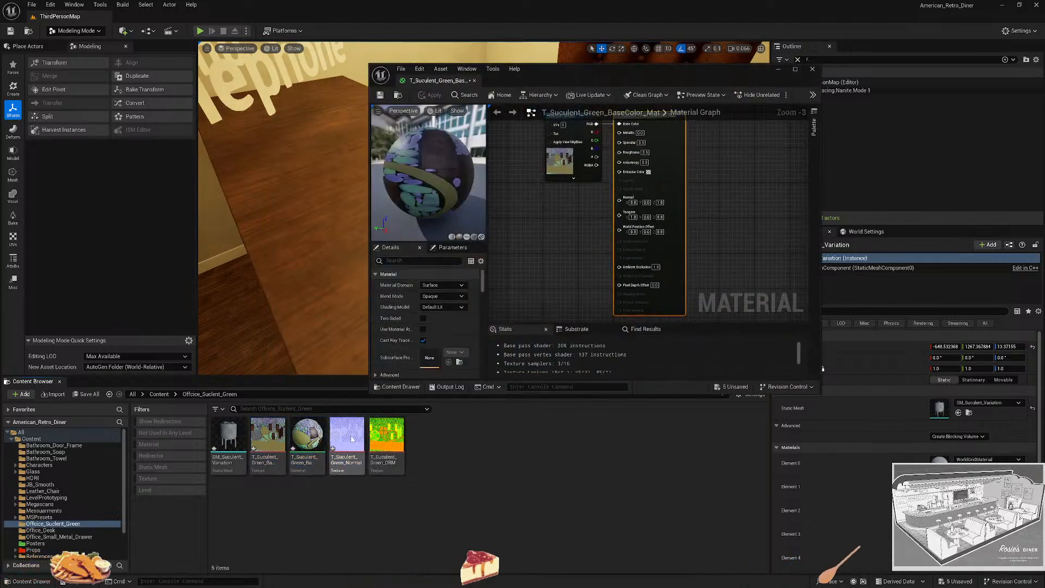
pyautogui.keyDown('ctrl'); pyautogui.click(388, 445); pyautogui.keyUp('ctrl')
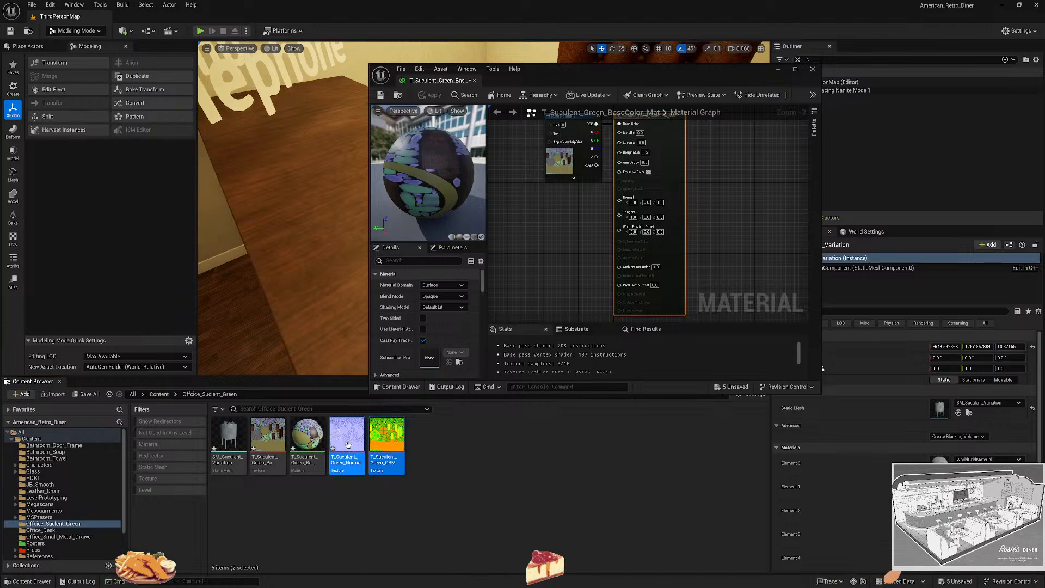
pyautogui.moveTo(388, 445); pyautogui.dragTo(546, 217)
# Maximize the material editor, stack the three texture samples beside the material output and align their left edges.
pyautogui.doubleClick(637, 81)
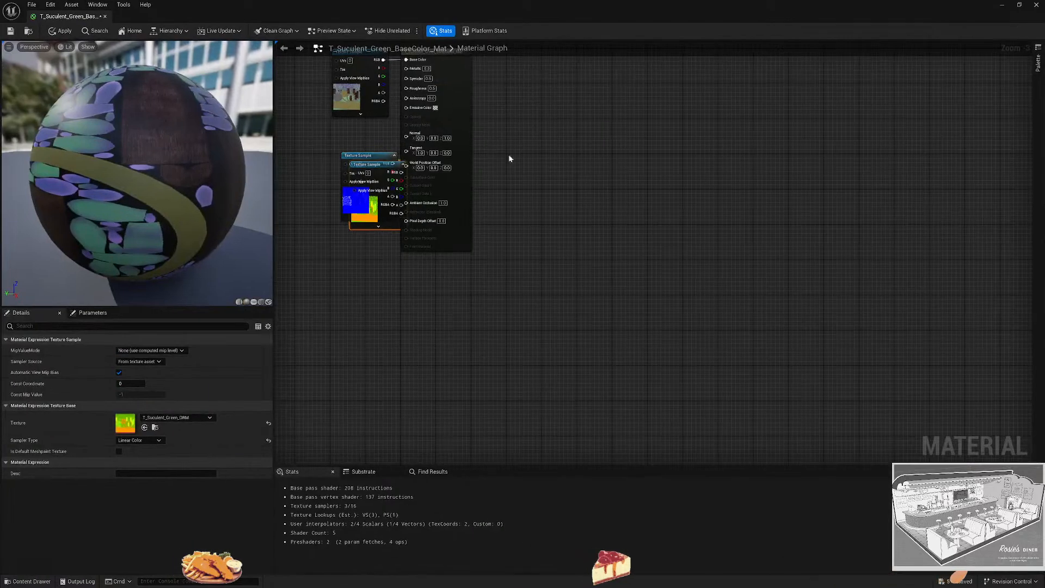
pyautogui.scroll(5, 538, 229)
pyautogui.moveTo(487, 268); pyautogui.dragTo(471, 219)
pyautogui.moveTo(525, 281); pyautogui.dragTo(489, 331)
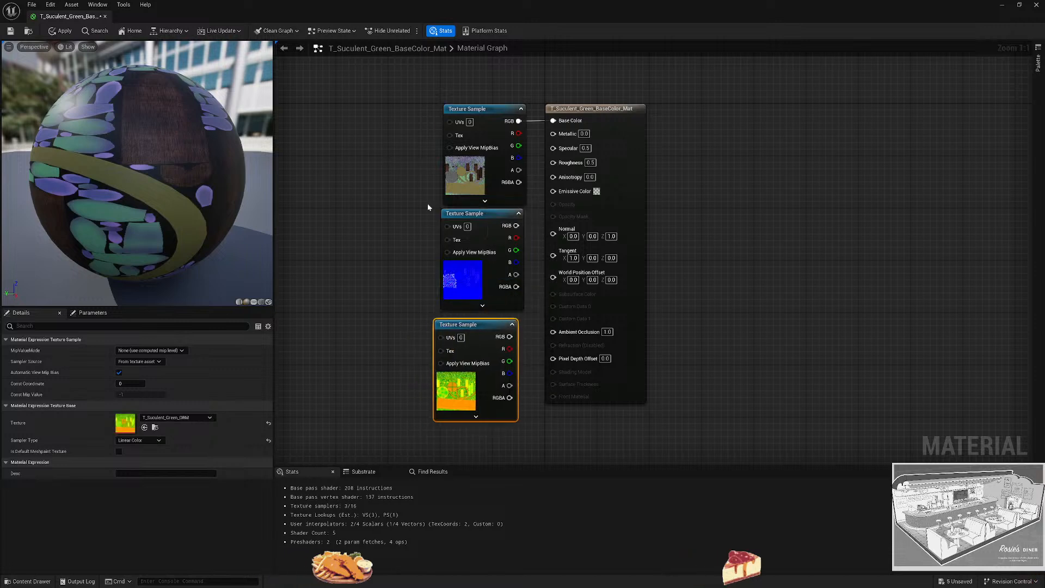
pyautogui.moveTo(426, 204); pyautogui.dragTo(507, 376)
pyautogui.hotkey('shift', 'a')
pyautogui.click(701, 273)
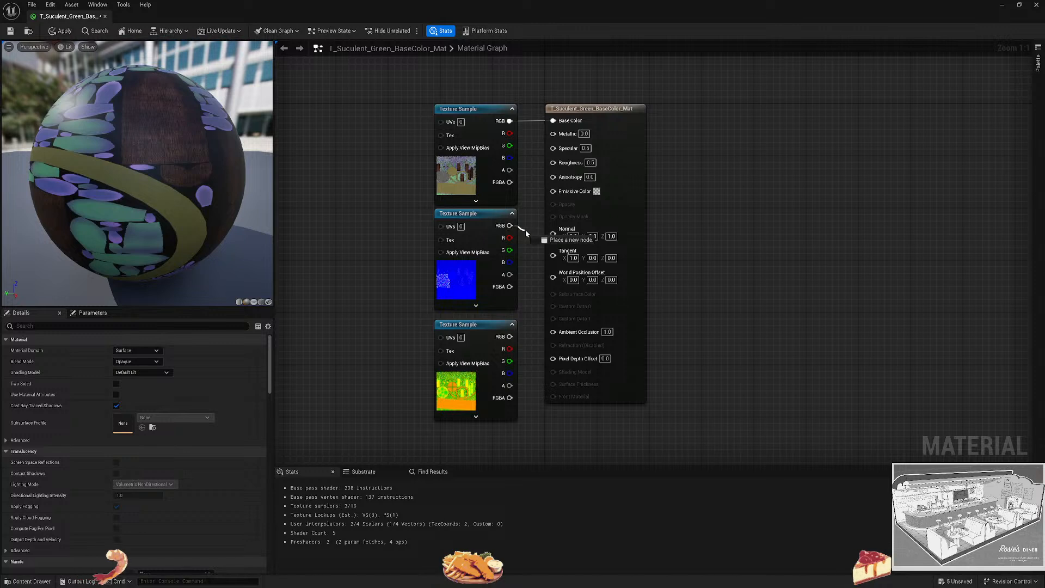
# Wire the normal map to Normal and the ORM's R, G and B to Ambient Occlusion, Roughness and Metallic; save and close the material.
pyautogui.moveTo(525, 233); pyautogui.dragTo(570, 232)
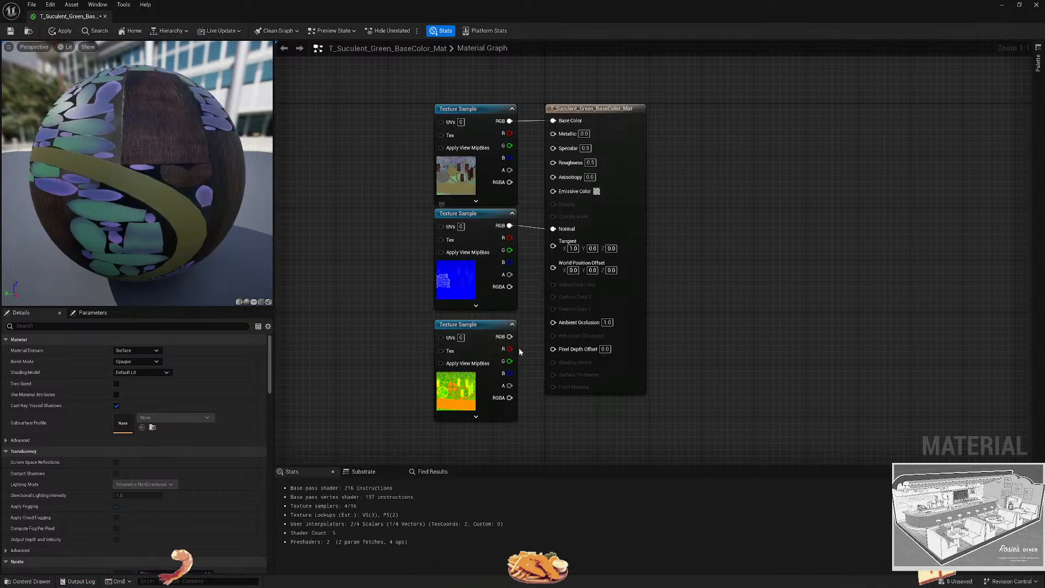
pyautogui.moveTo(472, 326); pyautogui.dragTo(472, 320)
pyautogui.click(432, 356)
pyautogui.click(473, 374)
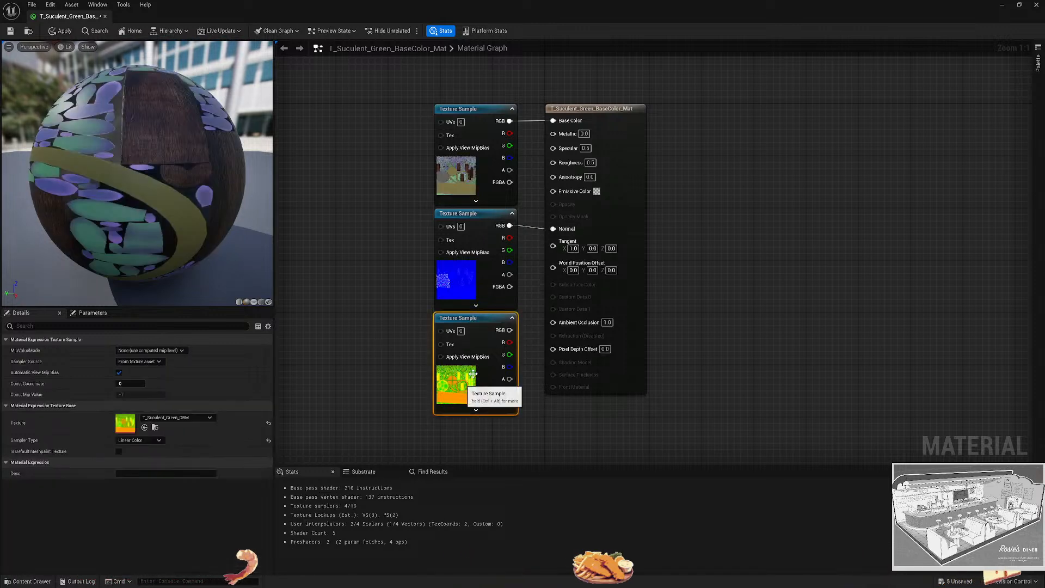
pyautogui.moveTo(510, 343); pyautogui.dragTo(566, 335)
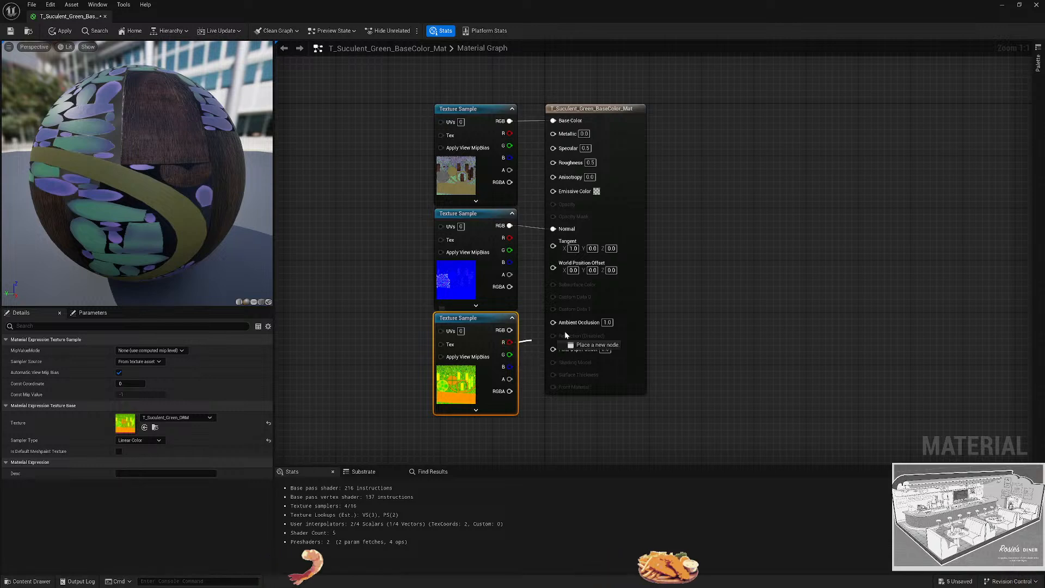
pyautogui.moveTo(510, 354); pyautogui.dragTo(555, 162)
pyautogui.moveTo(536, 276); pyautogui.dragTo(552, 133)
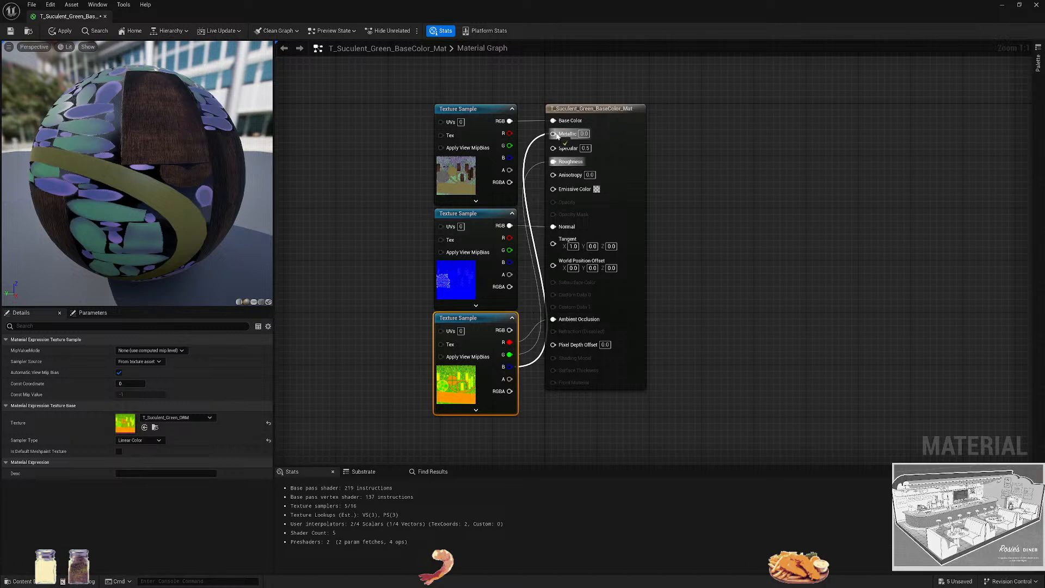
pyautogui.click(13, 33)
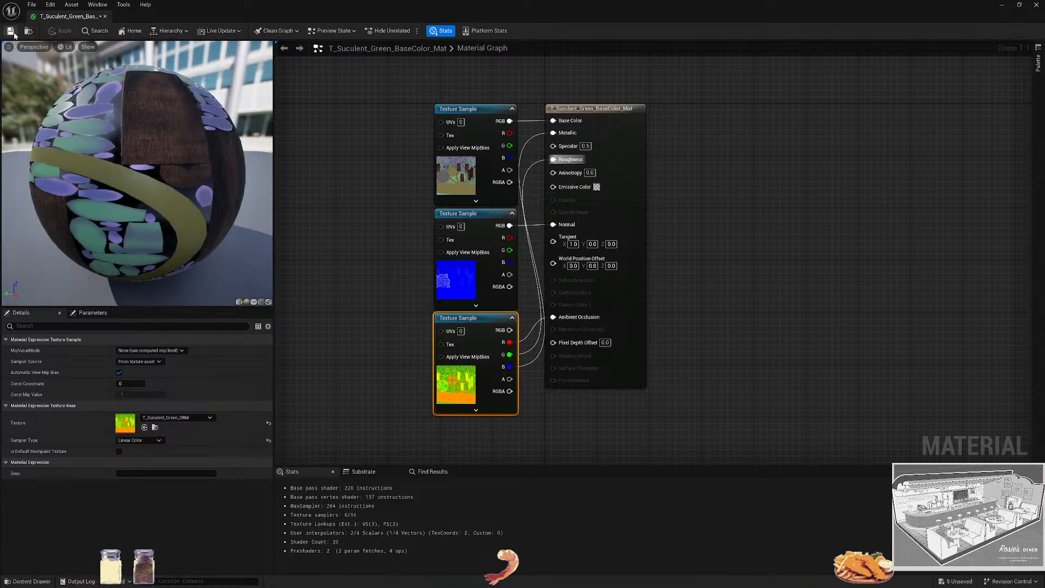
pyautogui.click(1036, 5)
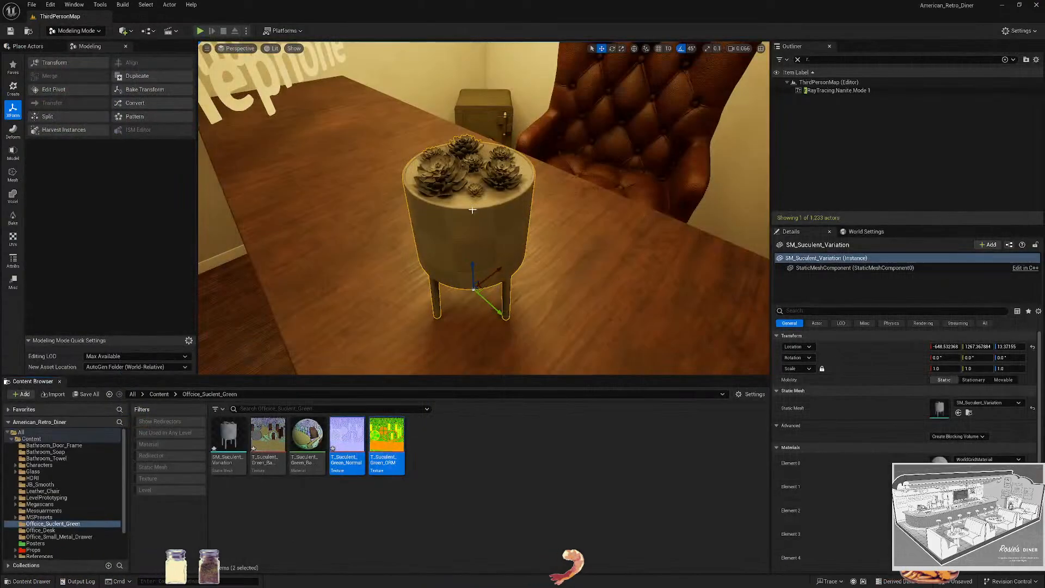
# Assign the new succulent material to all five material slots of the SM_Suculent_Variation mesh, then save and close it.
pyautogui.doubleClick(228, 438)
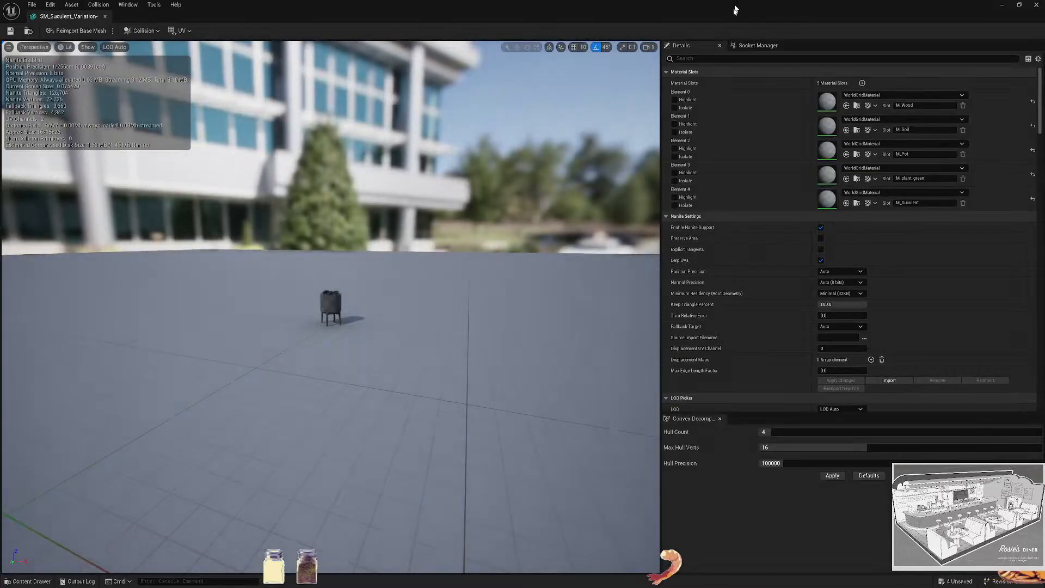
pyautogui.doubleClick(734, 9)
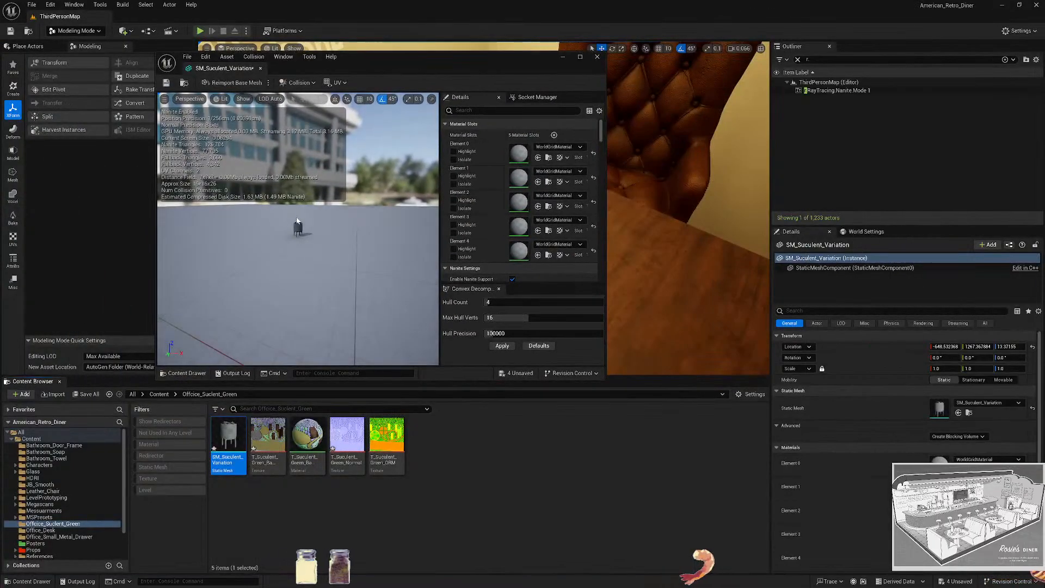
pyautogui.scroll(5, 297, 232)
pyautogui.scroll(-4, 297, 233)
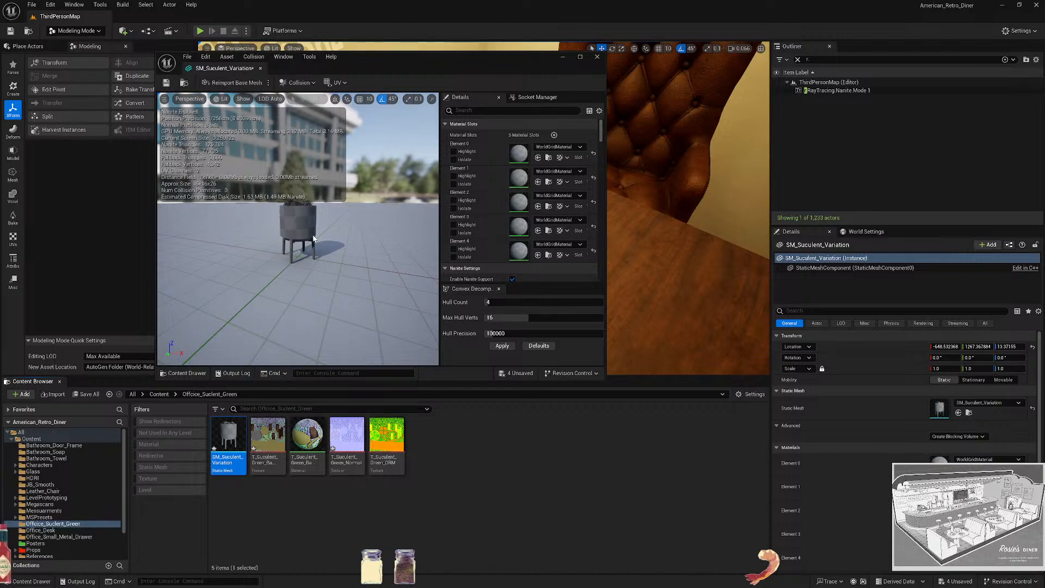
pyautogui.scroll(4, 313, 238)
pyautogui.click(307, 438)
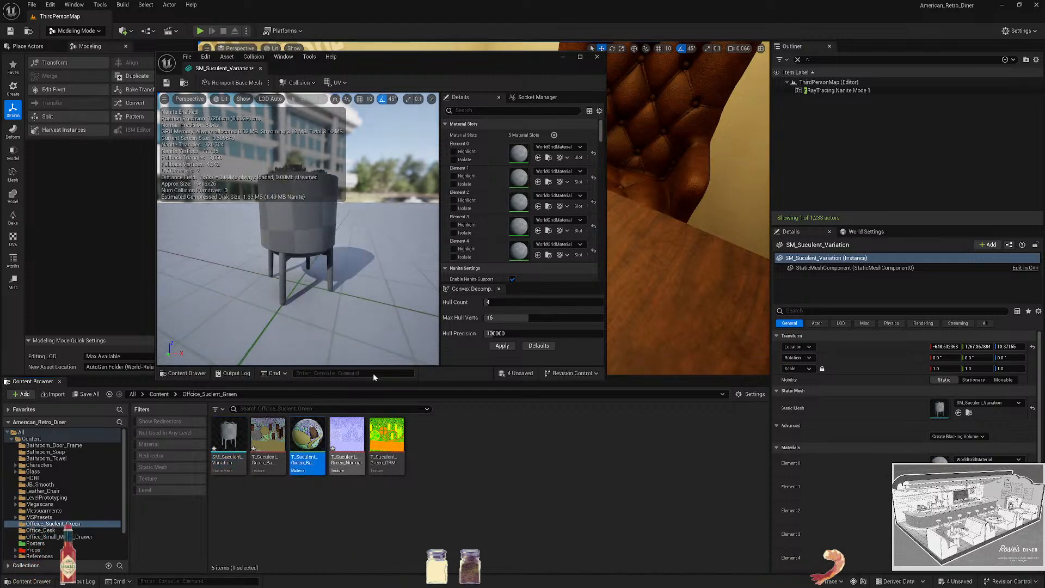
pyautogui.click(538, 157)
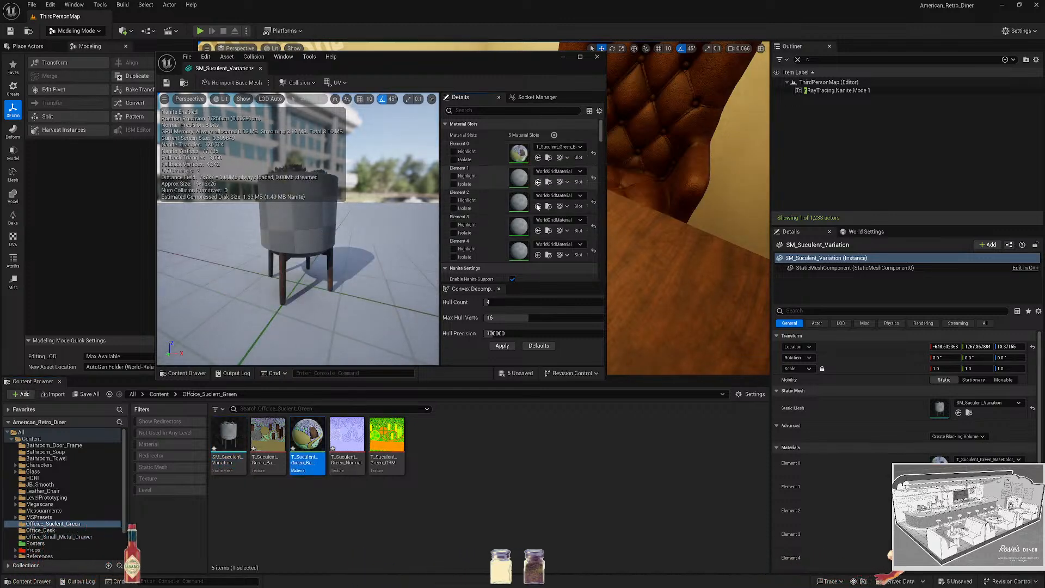
pyautogui.click(537, 182)
pyautogui.click(538, 206)
pyautogui.click(538, 231)
pyautogui.click(537, 254)
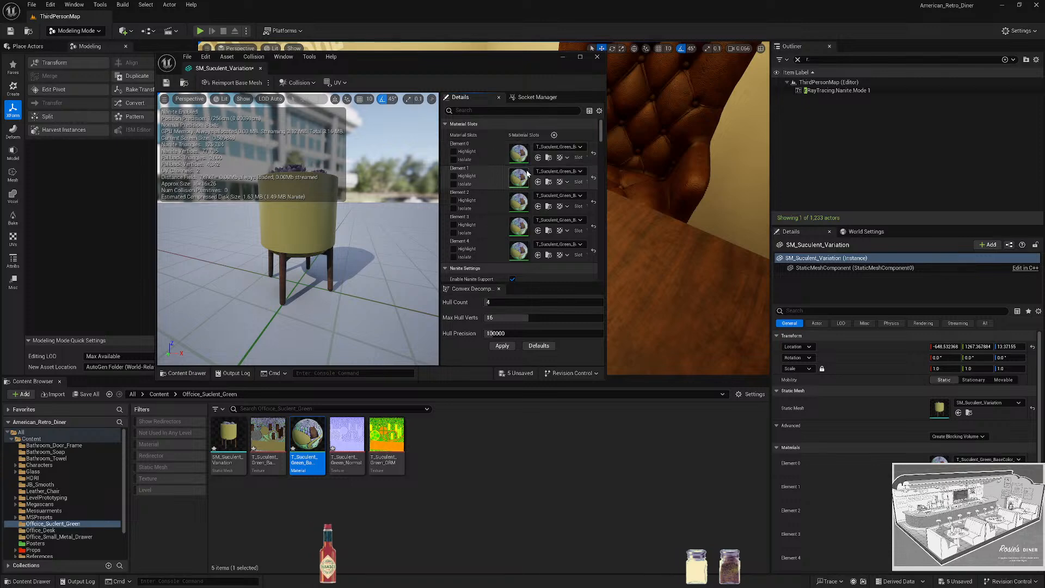
pyautogui.click(597, 57)
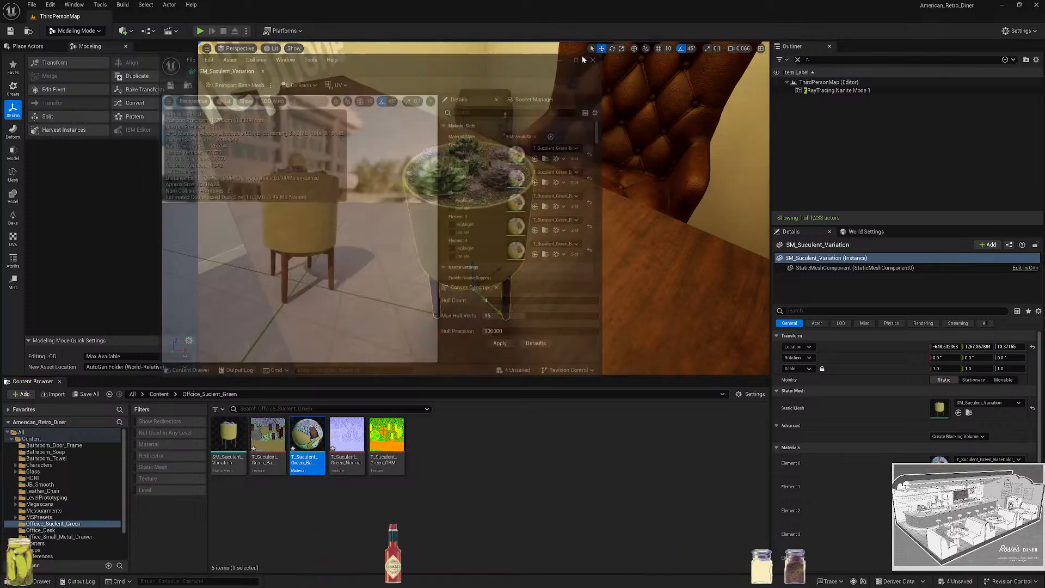
pyautogui.click(17, 260)
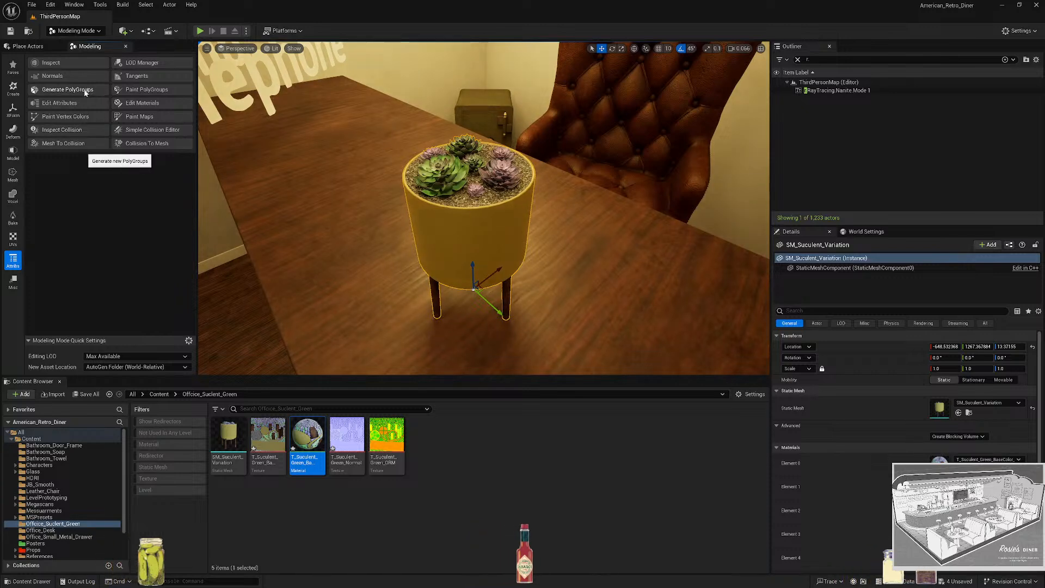
pyautogui.click(152, 103)
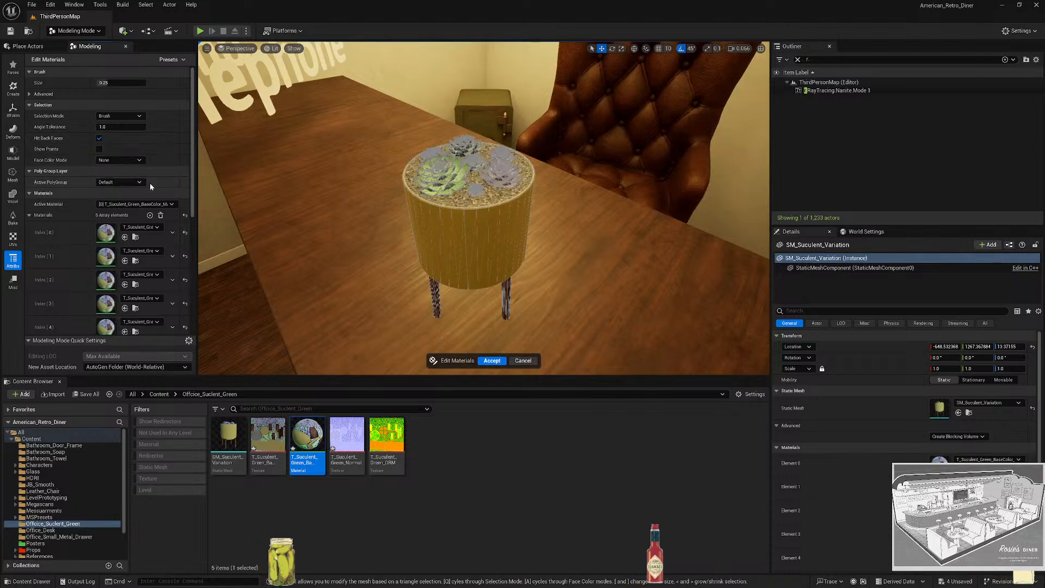
pyautogui.scroll(-2, 151, 185)
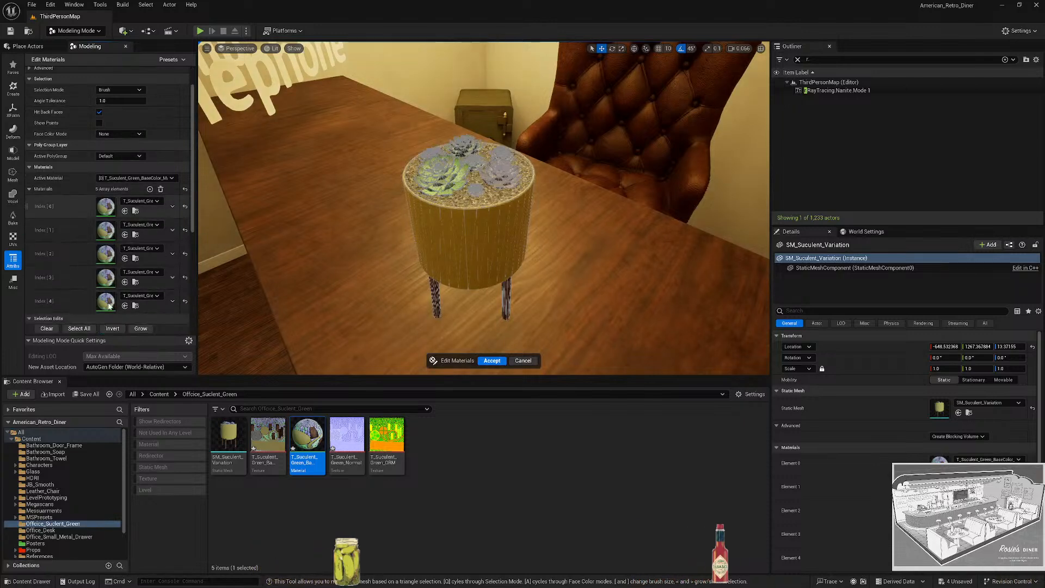
pyautogui.click(41, 46)
# Return to Selection Mode, deselect the planter and turn on realtime rendering in the viewport.
pyautogui.click(74, 31)
pyautogui.click(71, 41)
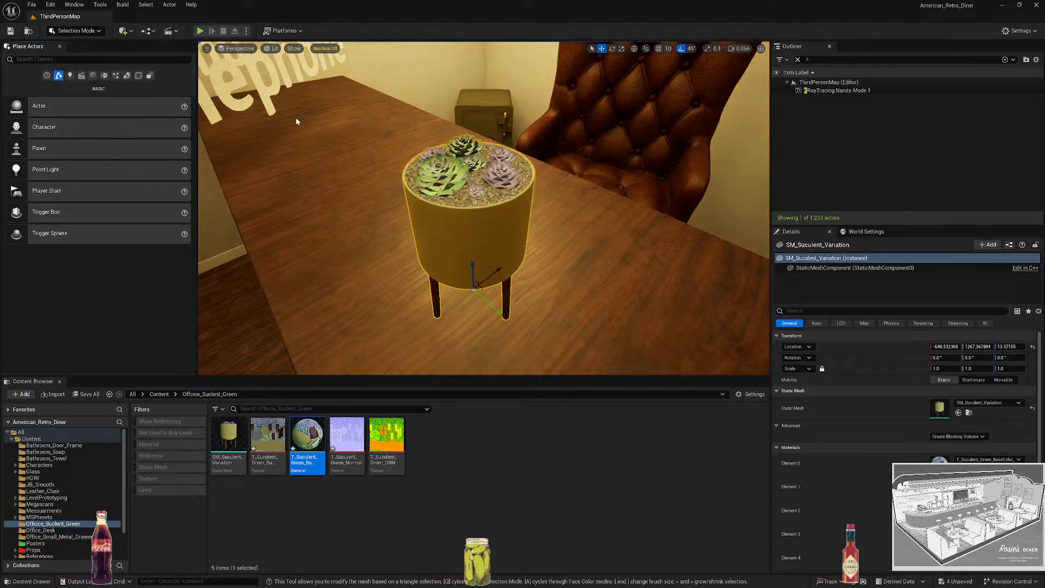
pyautogui.moveTo(465, 288); pyautogui.dragTo(465, 240, button='right')
pyautogui.press('Escape')
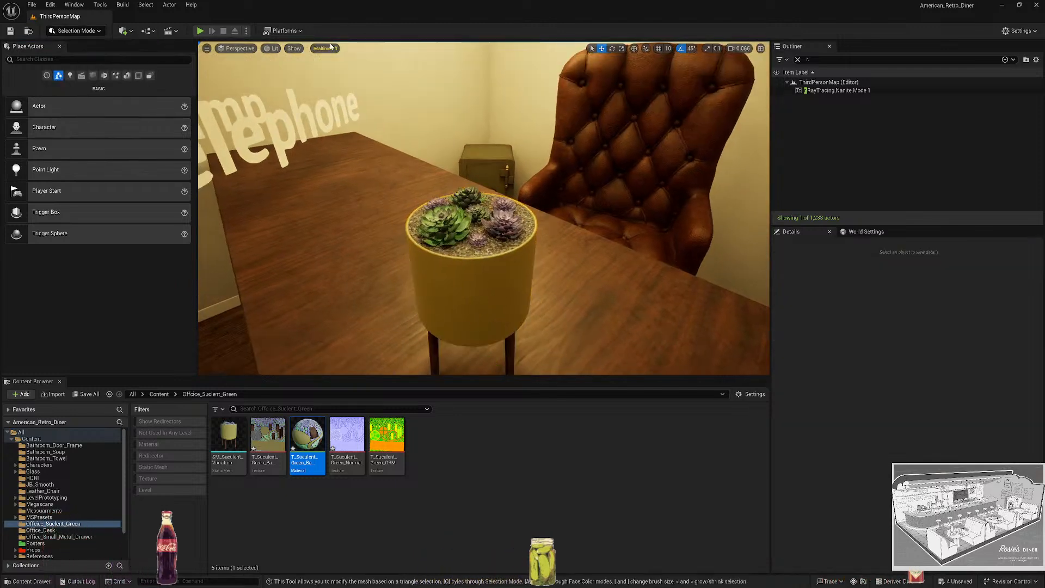
pyautogui.scroll(-1, 411, 125)
pyautogui.moveTo(411, 124); pyautogui.dragTo(412, 154, button='right')
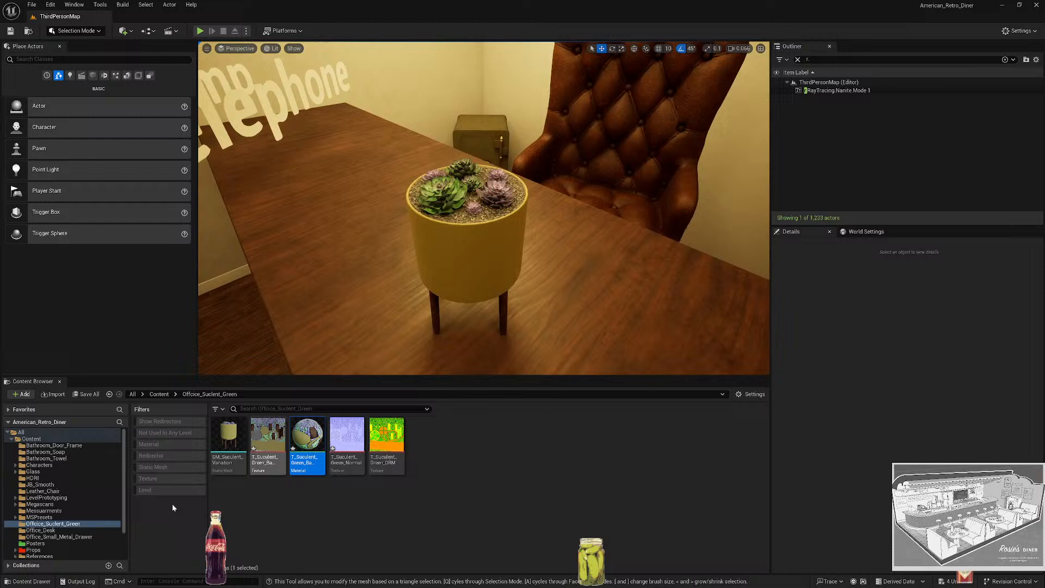
# Go to the main Content folder and save all modified assets.
pyautogui.click(159, 394)
pyautogui.click(86, 394)
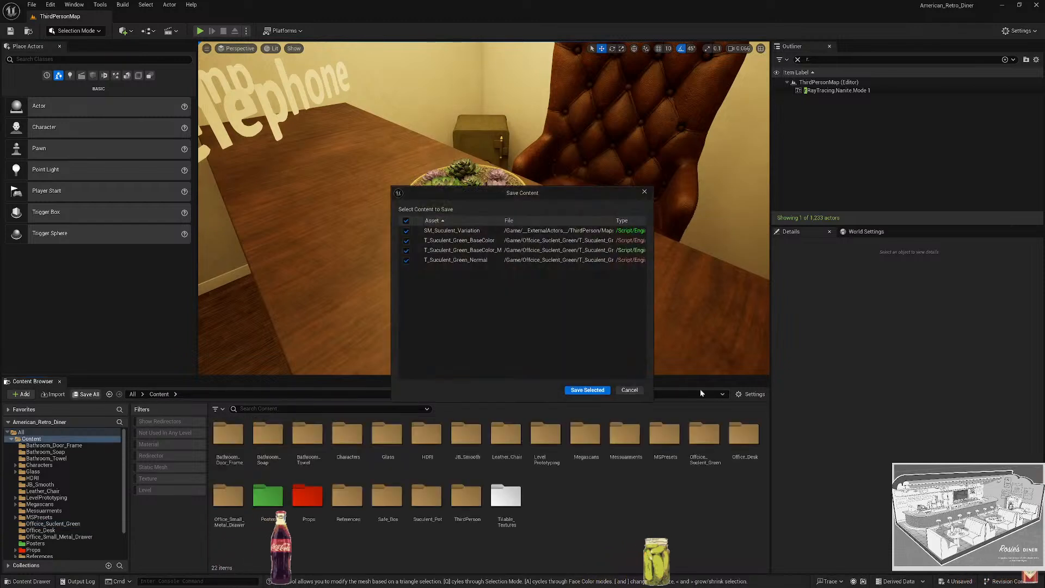
pyautogui.click(591, 391)
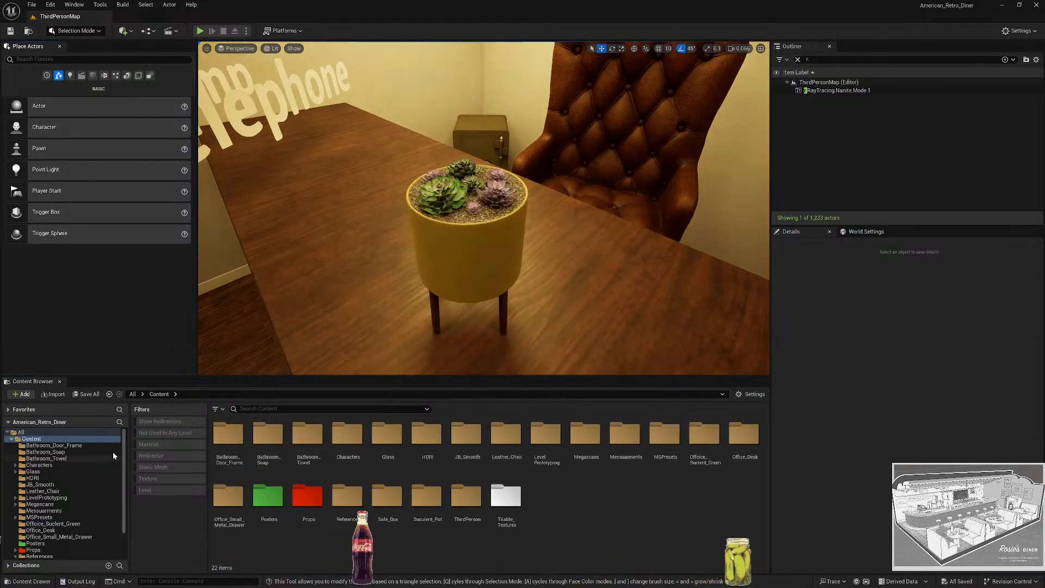
# Examine the textured succulents, soil and yellow pot on the desk up close and from above.
pyautogui.moveTo(483, 207); pyautogui.dragTo(352, 208, button='right')
pyautogui.moveTo(466, 259); pyautogui.dragTo(203, 259, button='right')
pyautogui.press('s')
pyautogui.moveTo(514, 248)
pyautogui.mouseDown(button='right')
pyautogui.moveTo(547, 216)
pyautogui.moveTo(514, 249)
pyautogui.mouseUp(button='right')
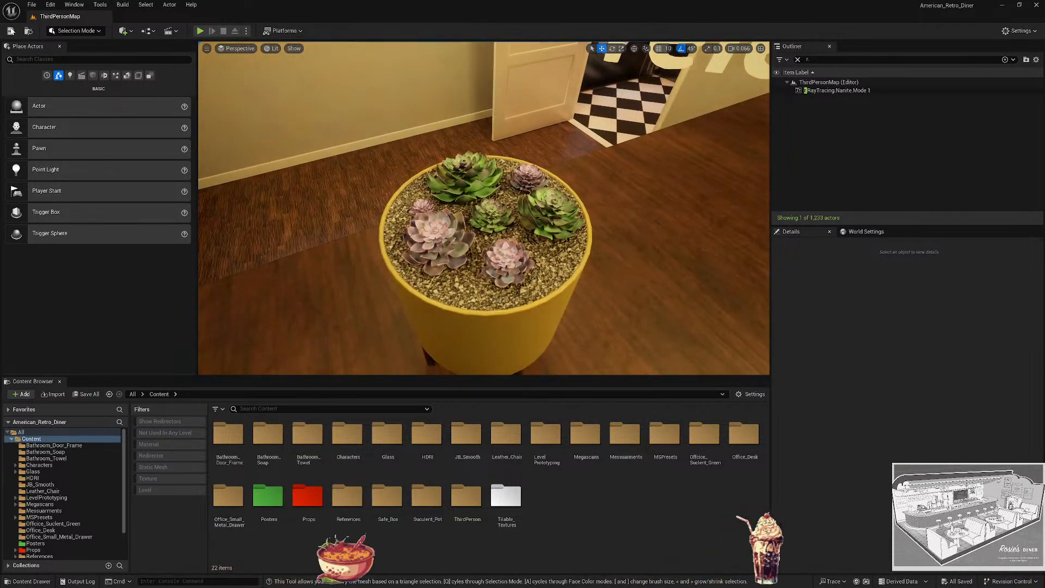
# Open CCleaner, enlarge its window to read the computer's hardware summary with the graphics card, and close it.
pyautogui.press('super')
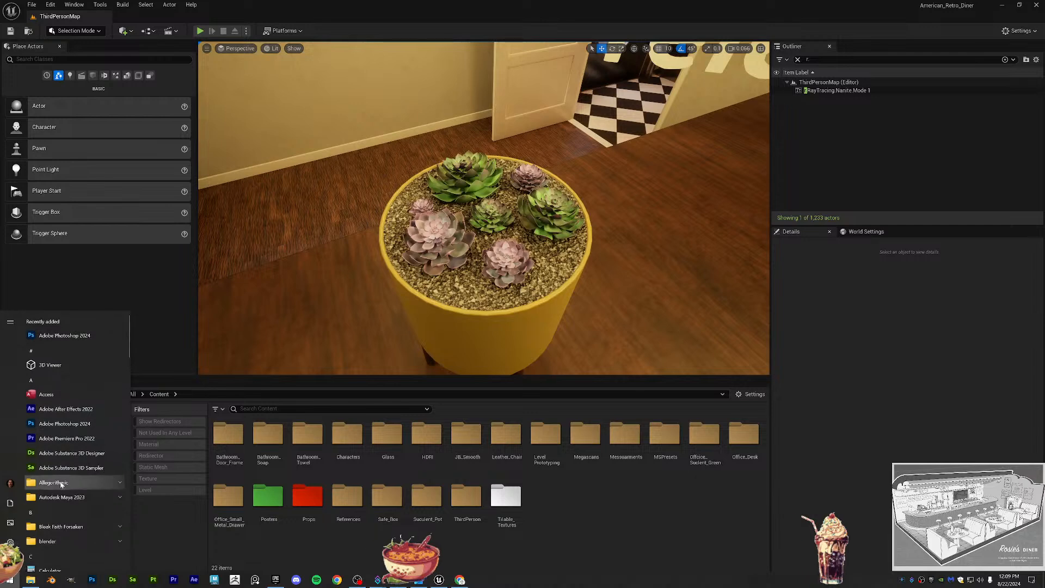
pyautogui.write('cc')
pyautogui.click(80, 368)
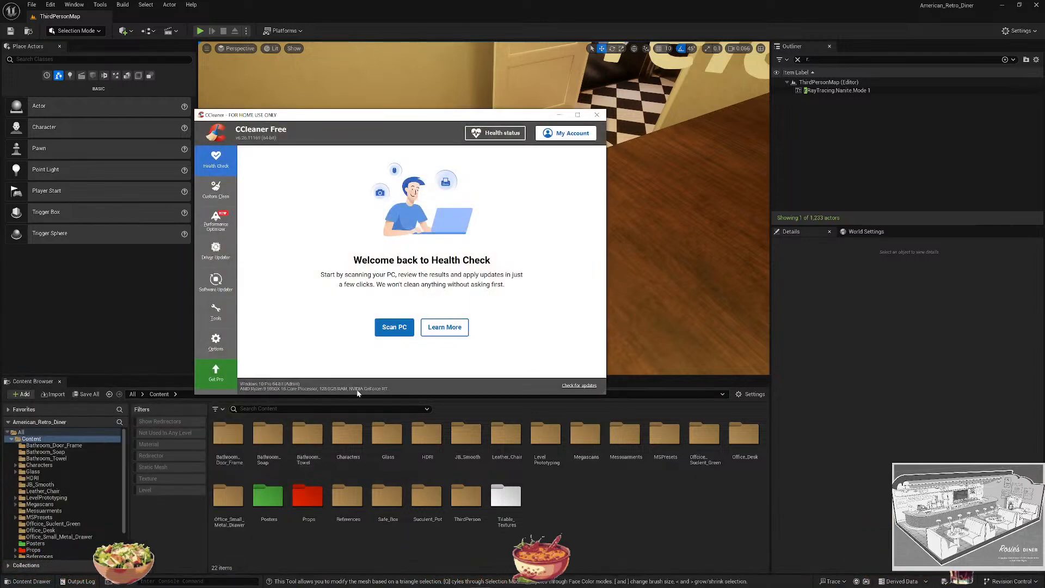
pyautogui.moveTo(605, 390); pyautogui.dragTo(769, 410)
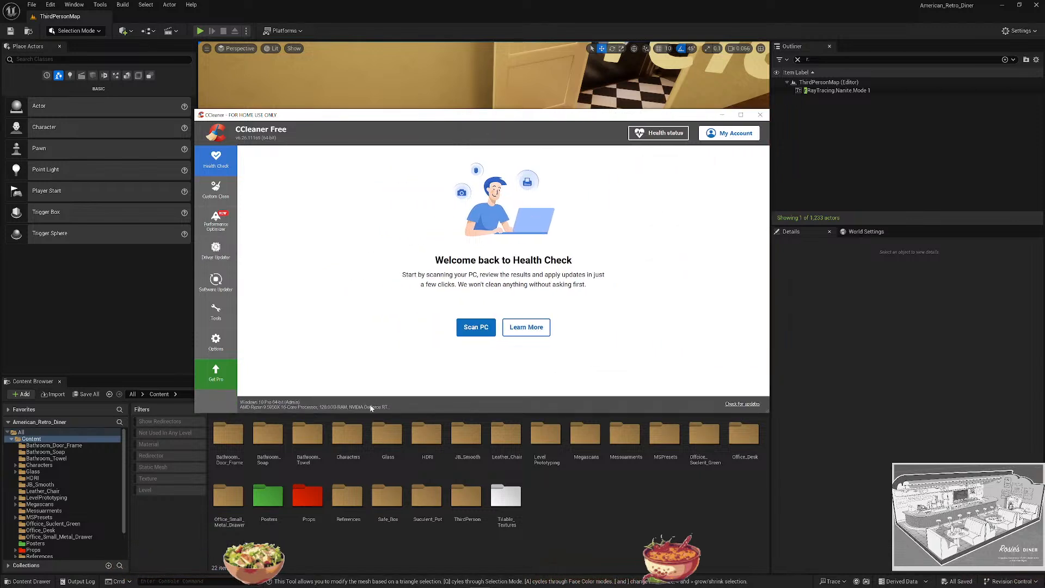
pyautogui.moveTo(947, 584)
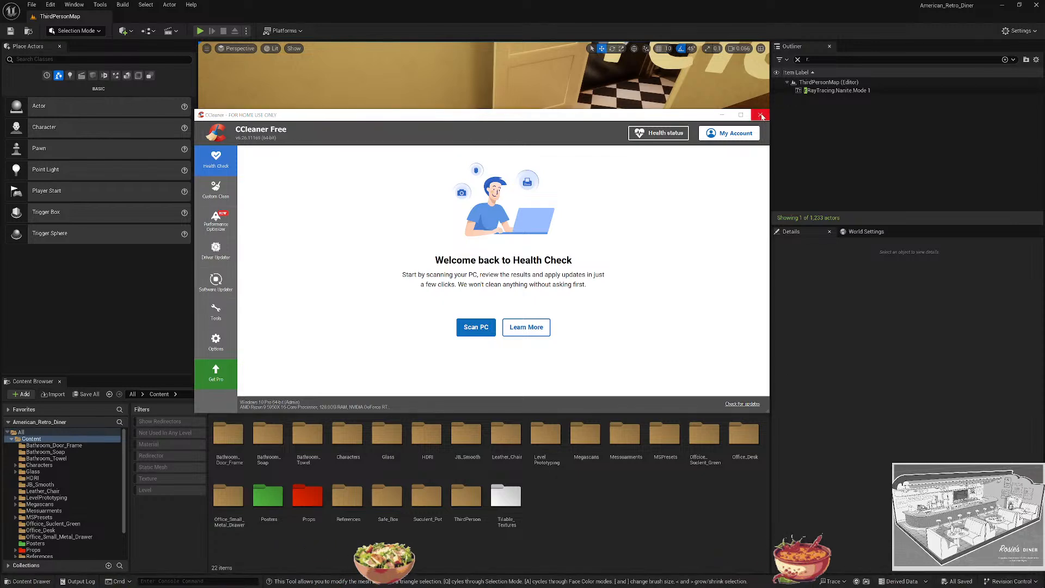
pyautogui.click(761, 115)
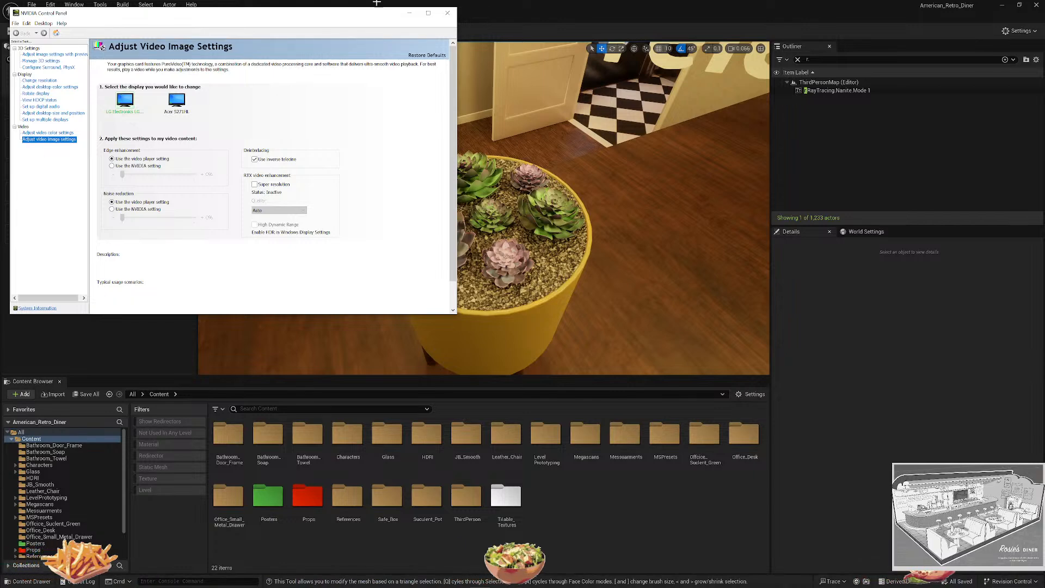
# Open the NVIDIA Control Panel to look for the graphics card details.
pyautogui.click(447, 13)
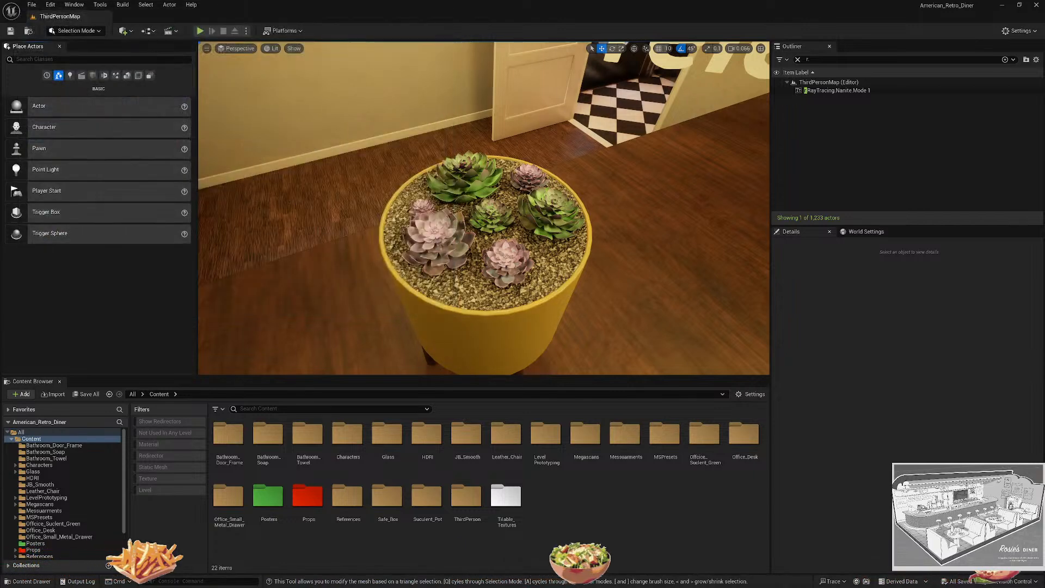
pyautogui.press('super')
pyautogui.press('super')
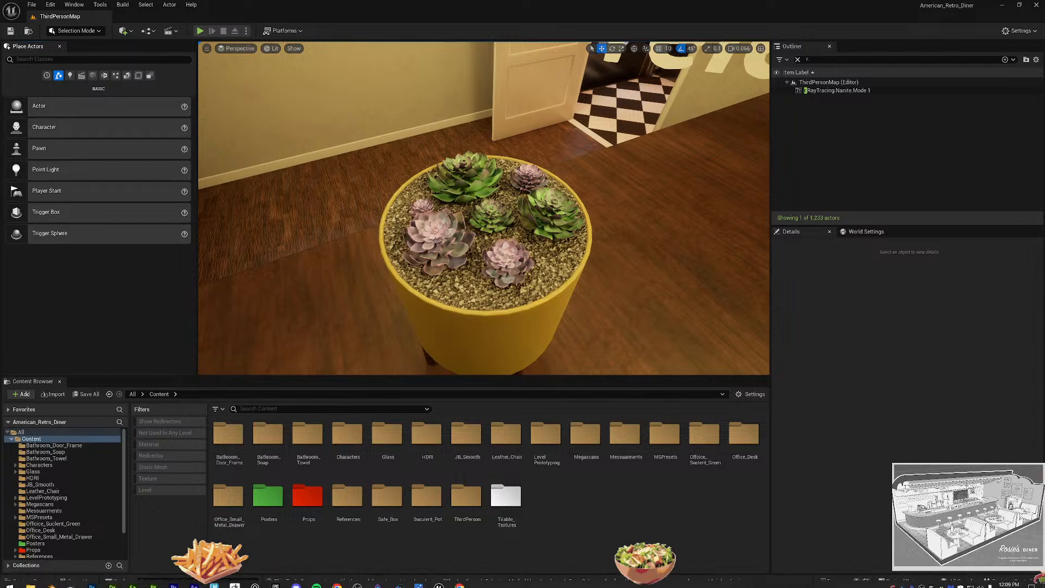
pyautogui.doubleClick(941, 580)
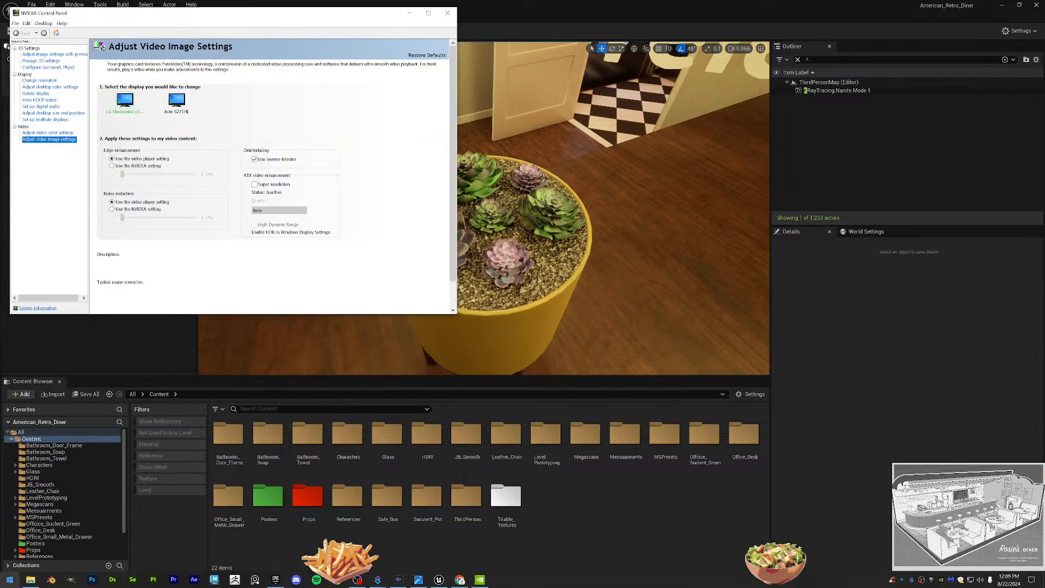
# Open GeForce Experience, view its drivers and the graphics card model in the general settings, and close it.
pyautogui.press('super')
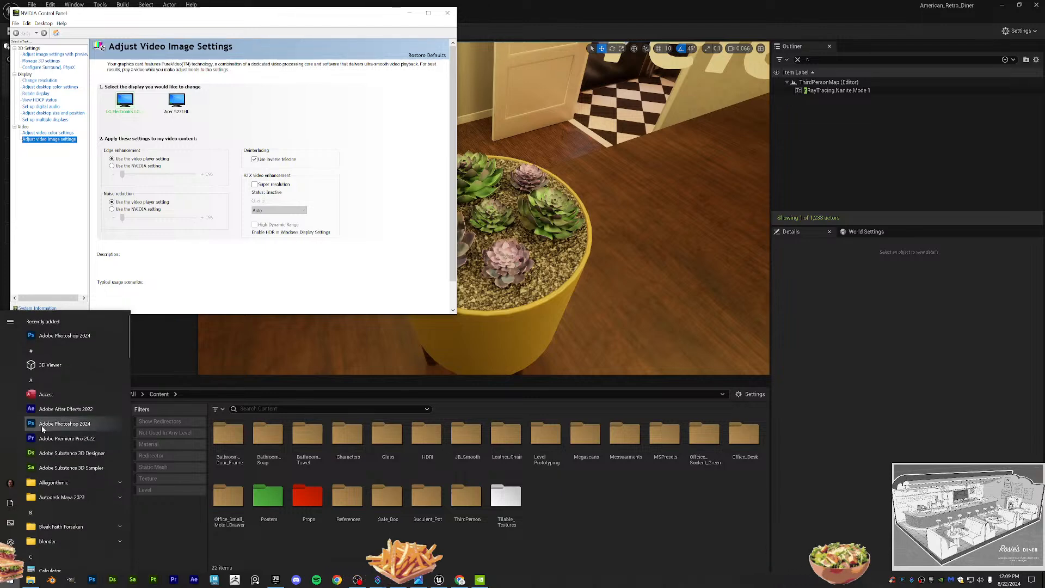
pyautogui.write('nvi')
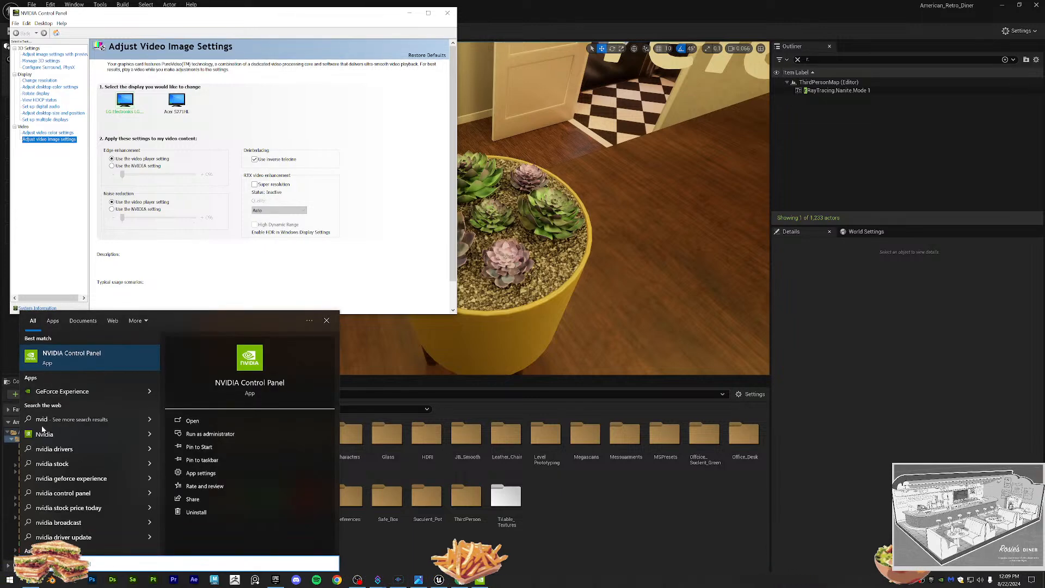
pyautogui.write('d')
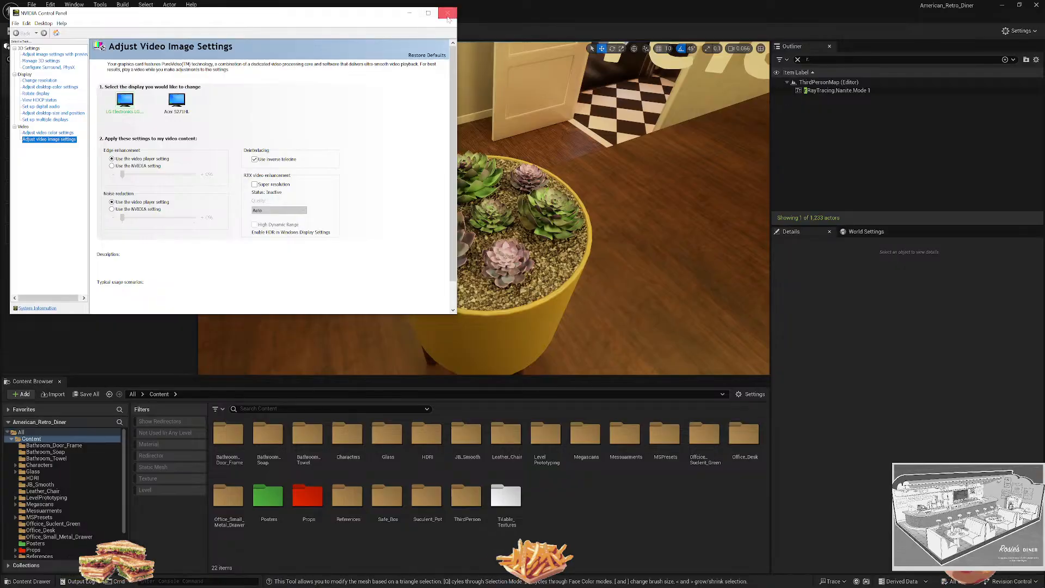
pyautogui.click(447, 18)
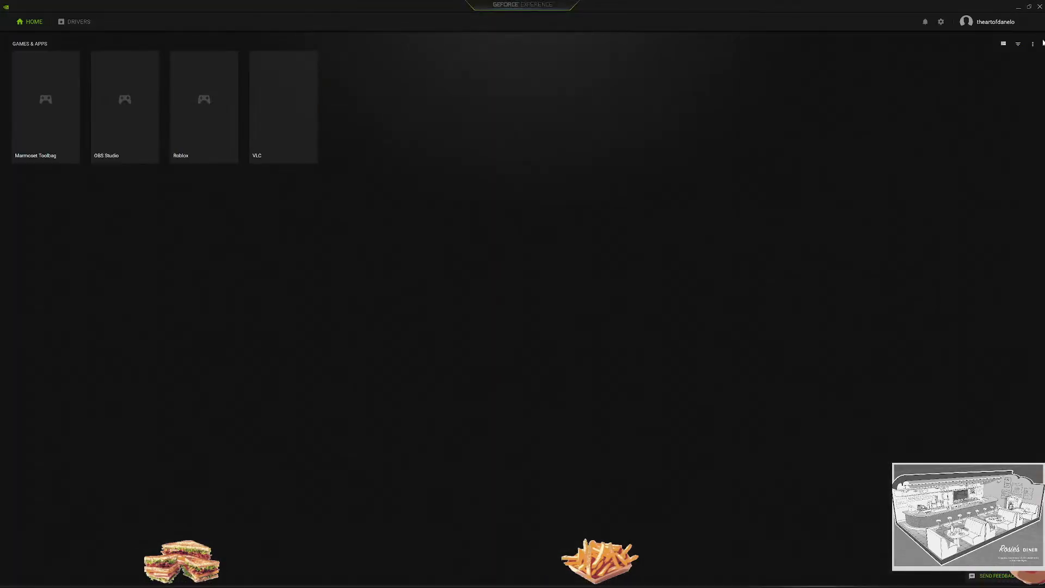
pyautogui.click(75, 22)
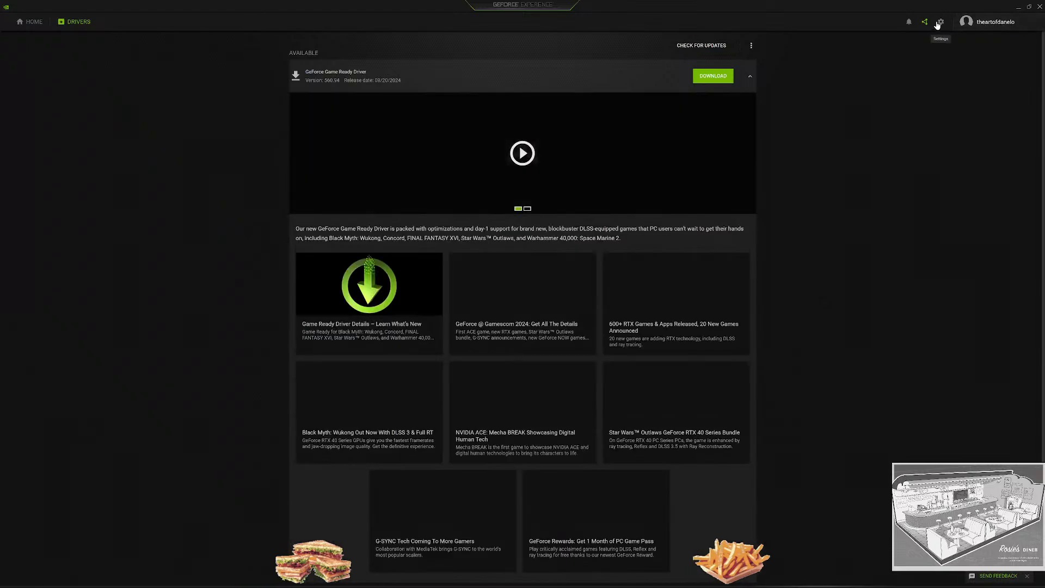
pyautogui.click(941, 22)
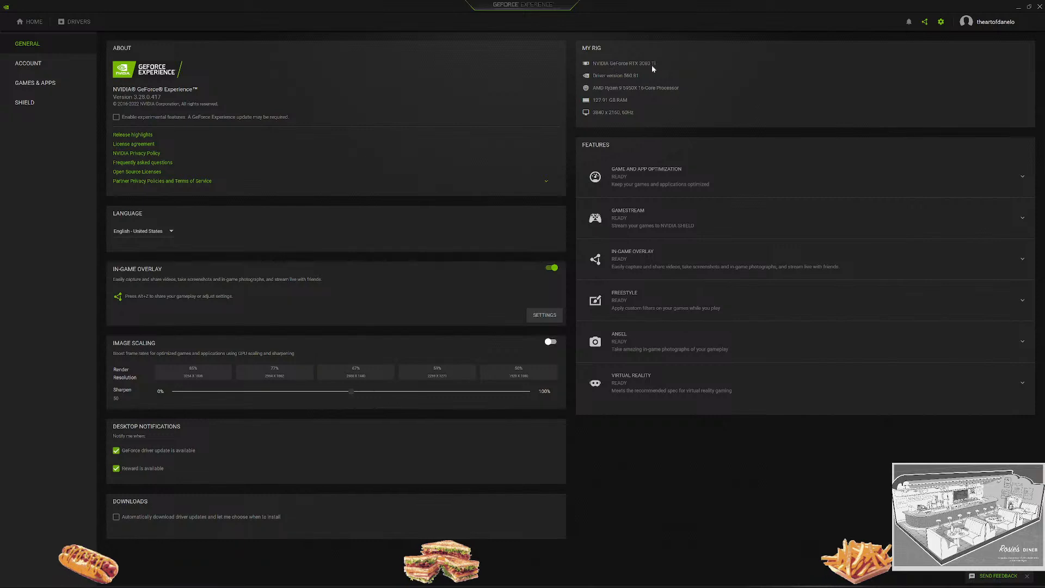
pyautogui.click(1039, 8)
pyautogui.click(447, 12)
# Examine the yellow succulent planter on the office desk from several sides, up close and from above.
pyautogui.scroll(-1, 581, 201)
pyautogui.moveTo(580, 154); pyautogui.dragTo(414, 123, button='right')
pyautogui.scroll(2, 458, 143)
pyautogui.press('s')
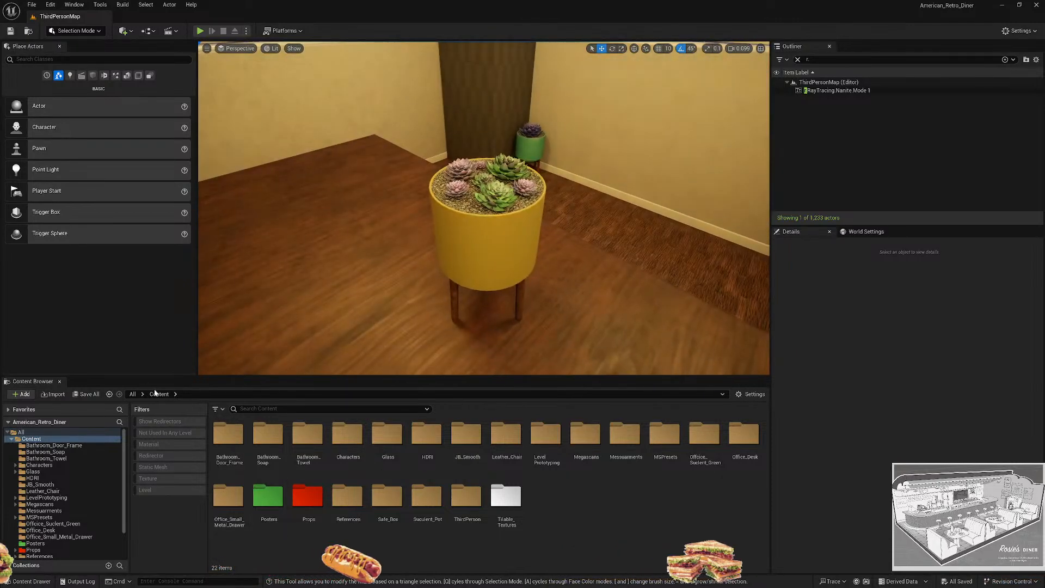
pyautogui.moveTo(552, 305); pyautogui.dragTo(506, 303, button='right')
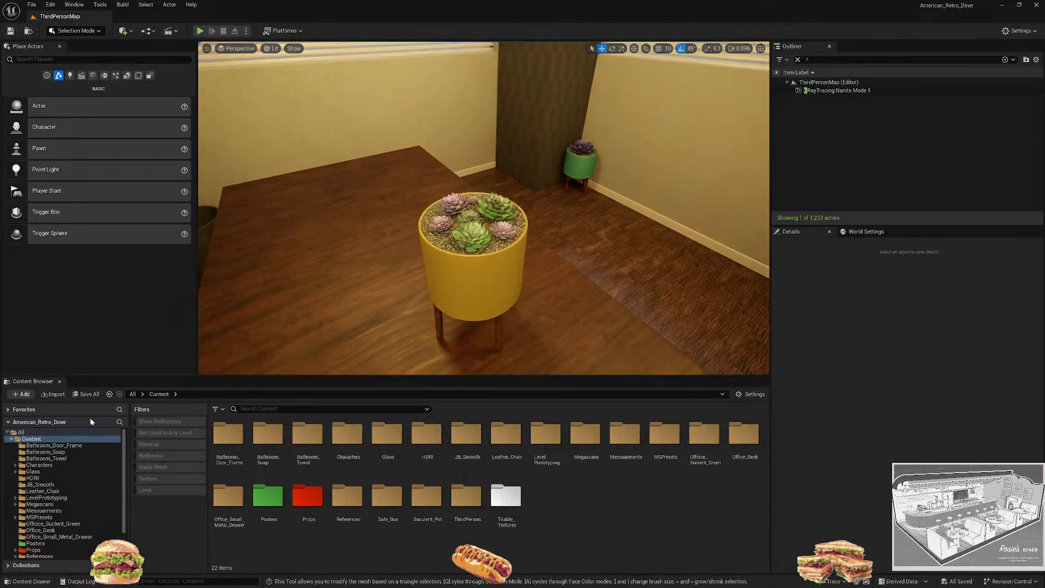
pyautogui.moveTo(381, 283); pyautogui.dragTo(374, 289, button='right')
pyautogui.moveTo(534, 243)
pyautogui.mouseDown(button='right')
pyautogui.moveTo(447, 236)
pyautogui.moveTo(534, 244)
pyautogui.moveTo(569, 261)
pyautogui.moveTo(558, 273)
pyautogui.moveTo(535, 240)
pyautogui.mouseUp(button='right')
pyautogui.press('w')
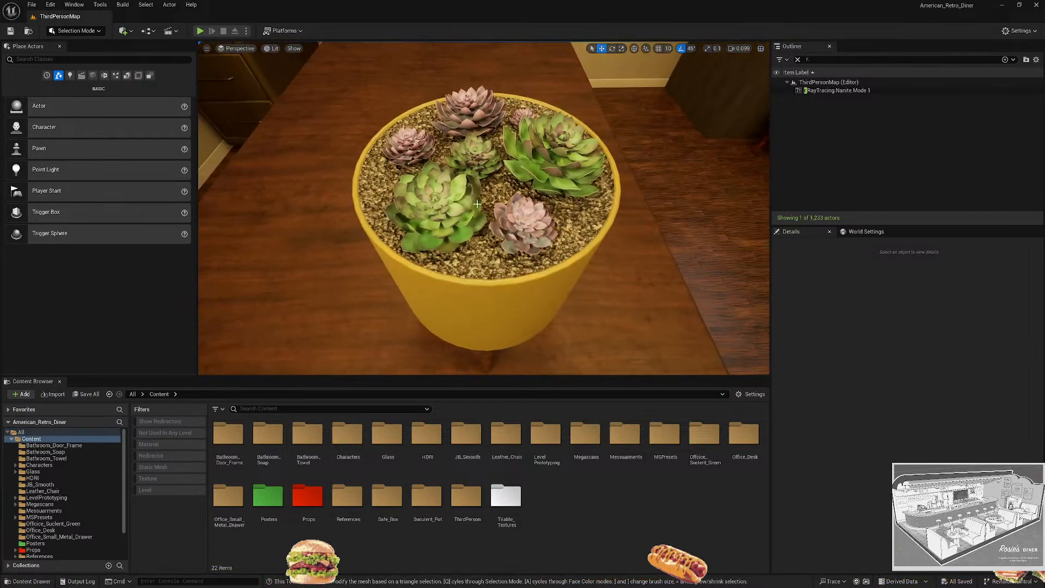
pyautogui.moveTo(477, 204); pyautogui.dragTo(509, 242, button='right')
pyautogui.press('s')
pyautogui.scroll(3, 476, 204)
pyautogui.press('w')
pyautogui.press('w')
pyautogui.press('w')
pyautogui.press('s')
pyautogui.scroll(1, 506, 201)
pyautogui.press('w')
pyautogui.press('a')
pyautogui.scroll(-1, 511, 242)
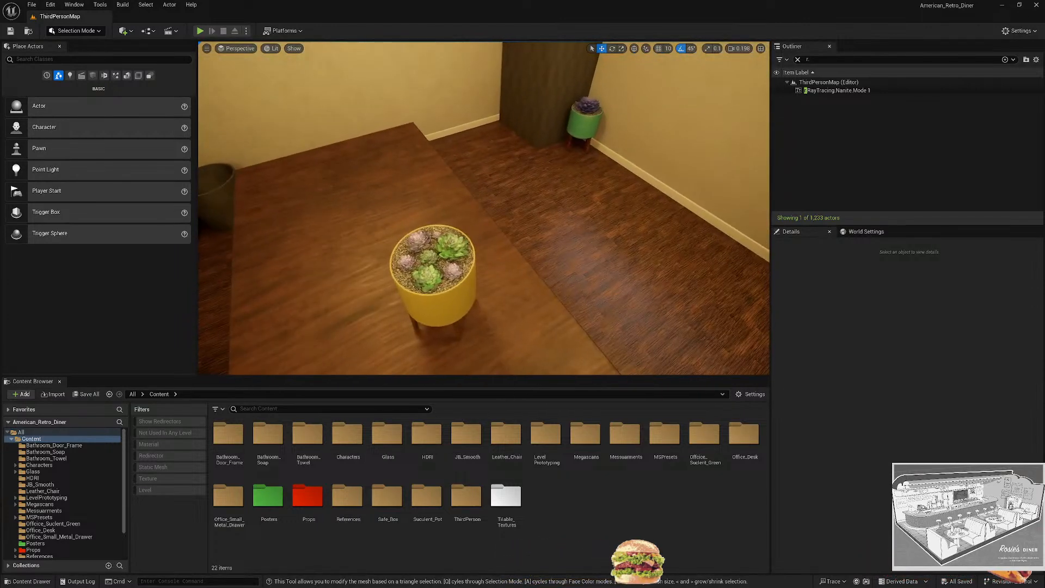
# Copy the location of the green succulent pot in the office corner onto the yellow SM_Suculent_Variation planter.
pyautogui.scroll(-4, 444, 287)
pyautogui.moveTo(442, 286); pyautogui.dragTo(550, 265, button='right')
pyautogui.press('w')
pyautogui.press('s')
pyautogui.click(596, 150)
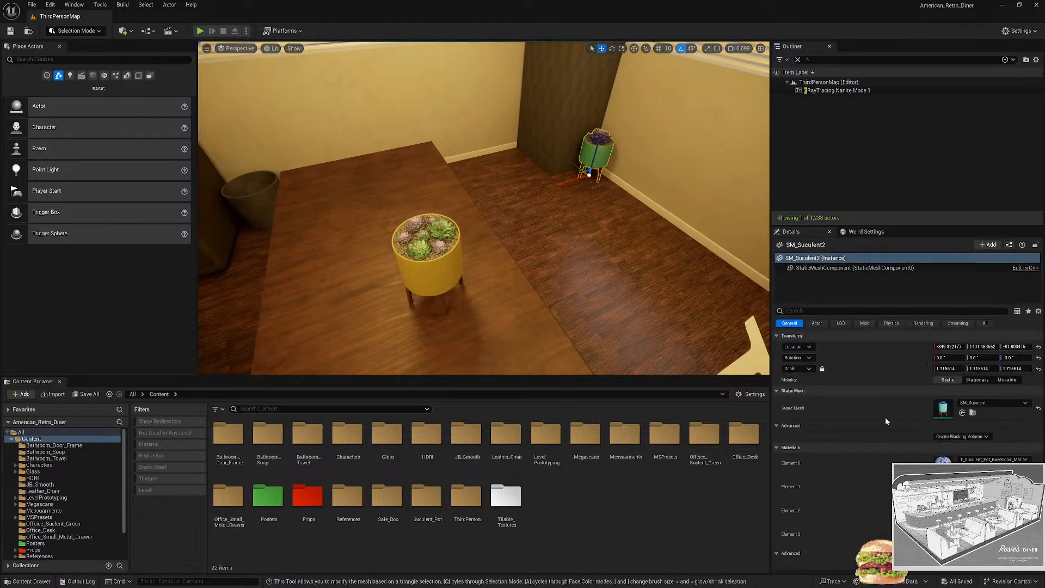
pyautogui.rightClick(899, 354)
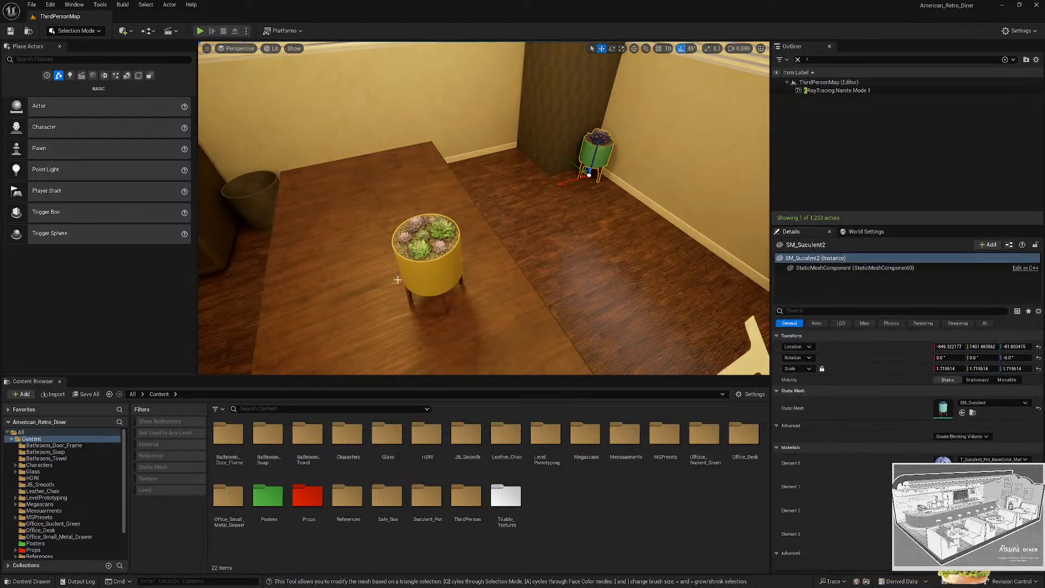
pyautogui.rightClick(913, 346)
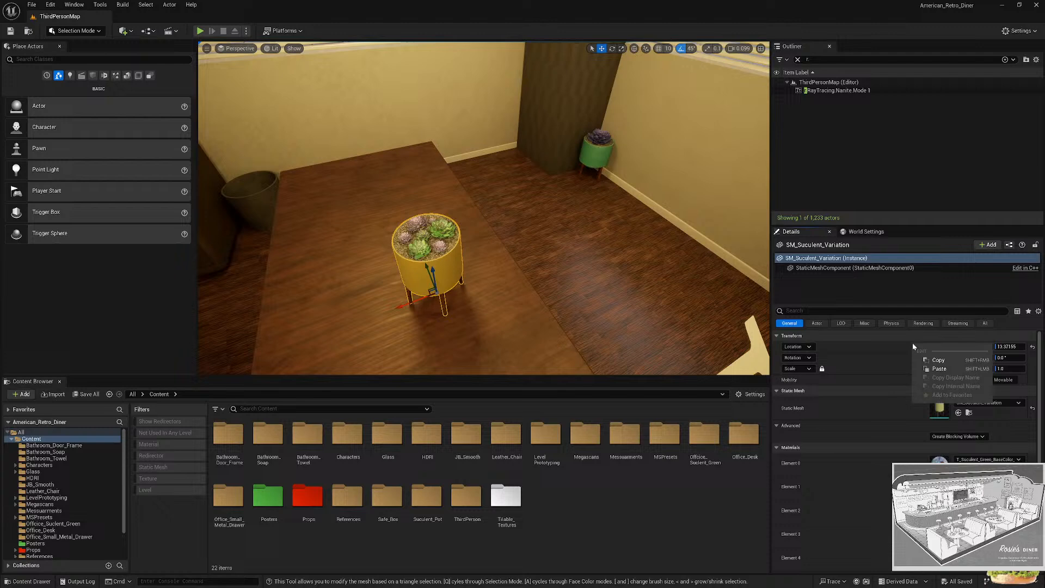
pyautogui.click(940, 369)
pyautogui.press('f')
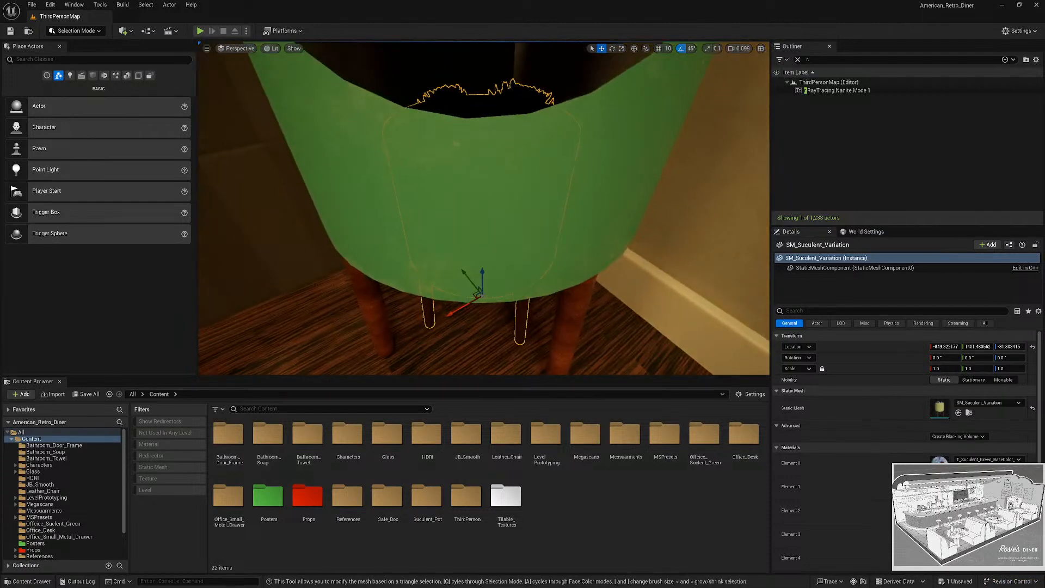
# Copy the green succulent pot's 1.715614 scale onto the yellow SM_Suculent_Variation planter.
pyautogui.press('s')
pyautogui.moveTo(566, 235); pyautogui.dragTo(555, 191, button='right')
pyautogui.press('w')
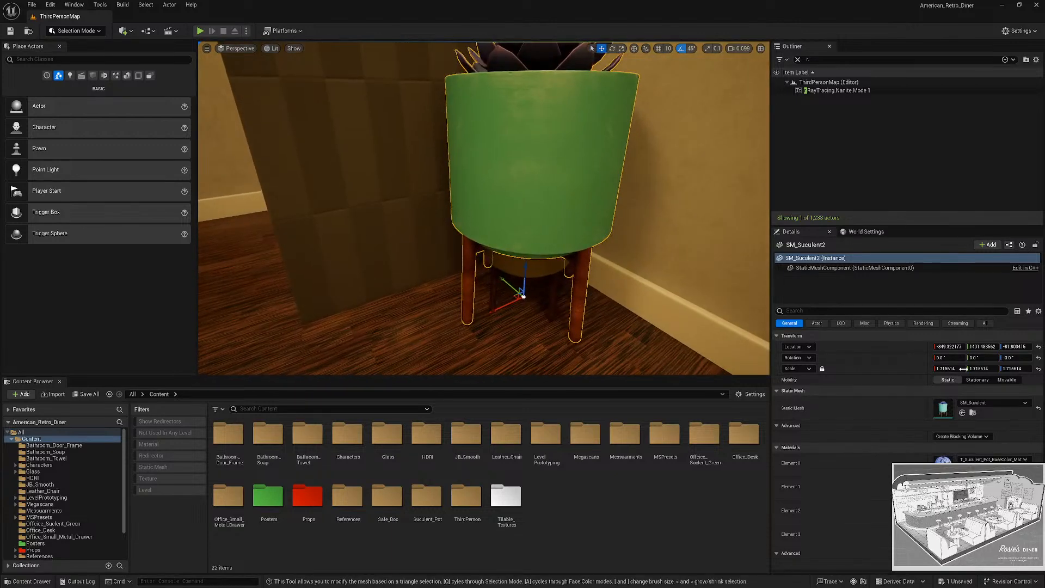
pyautogui.click(933, 387)
pyautogui.click(938, 395)
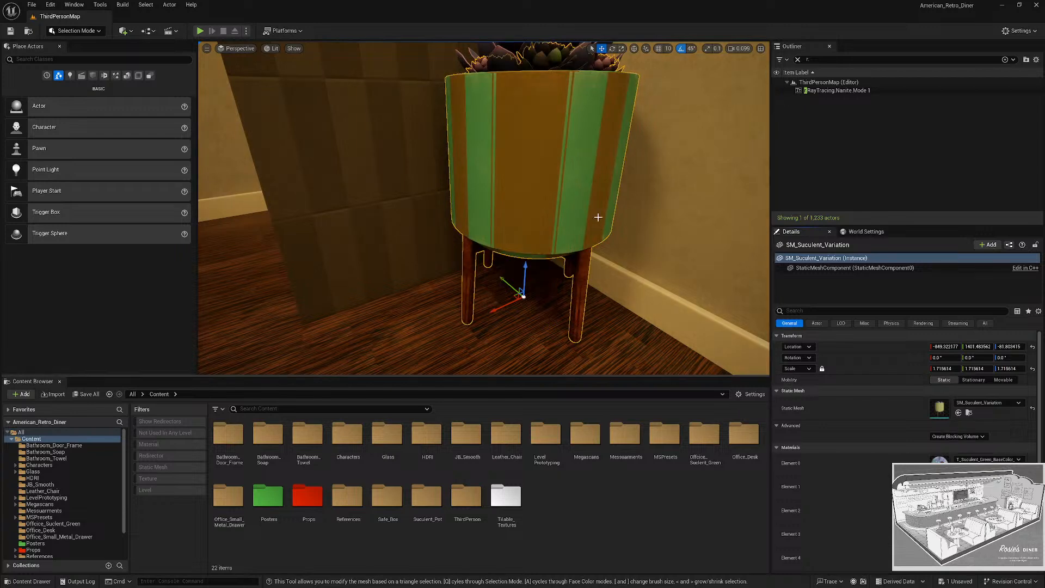
# Delete the green SM_Suculent2 pot that overlaps the yellow planter.
pyautogui.moveTo(597, 217)
pyautogui.mouseDown(button='right')
pyautogui.moveTo(604, 245)
pyautogui.moveTo(596, 217)
pyautogui.mouseUp(button='right')
pyautogui.press('e')
pyautogui.press('q')
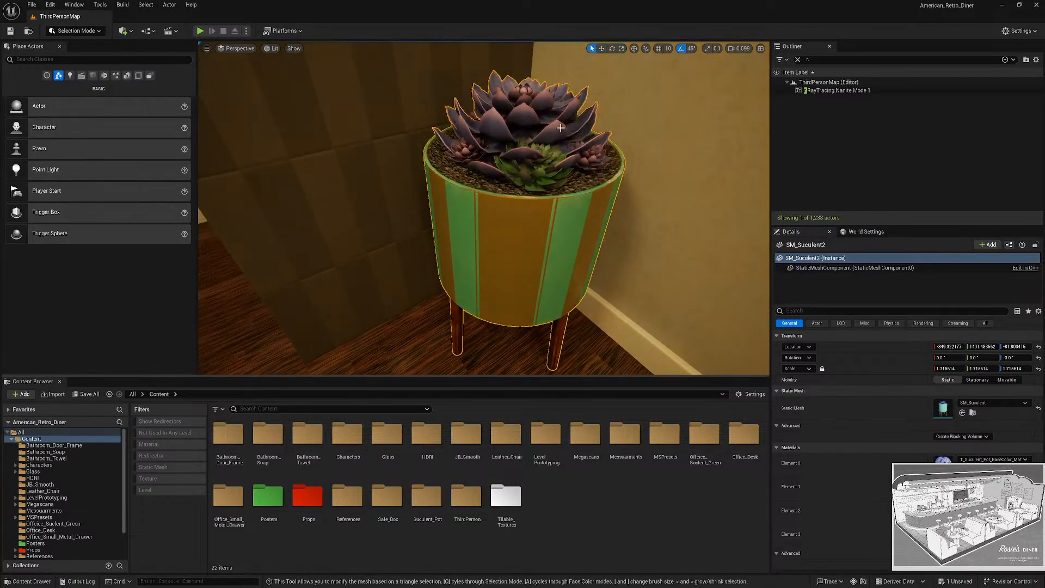
pyautogui.press('Delete')
# Move the yellow planter across the office and raise it above the metal drawer cabinet, to about X -487.9, Y 1442.8, Z 27.2.
pyautogui.moveTo(561, 128); pyautogui.dragTo(543, 288, button='right')
pyautogui.scroll(2, 535, 158)
pyautogui.click(539, 249)
pyautogui.press('w')
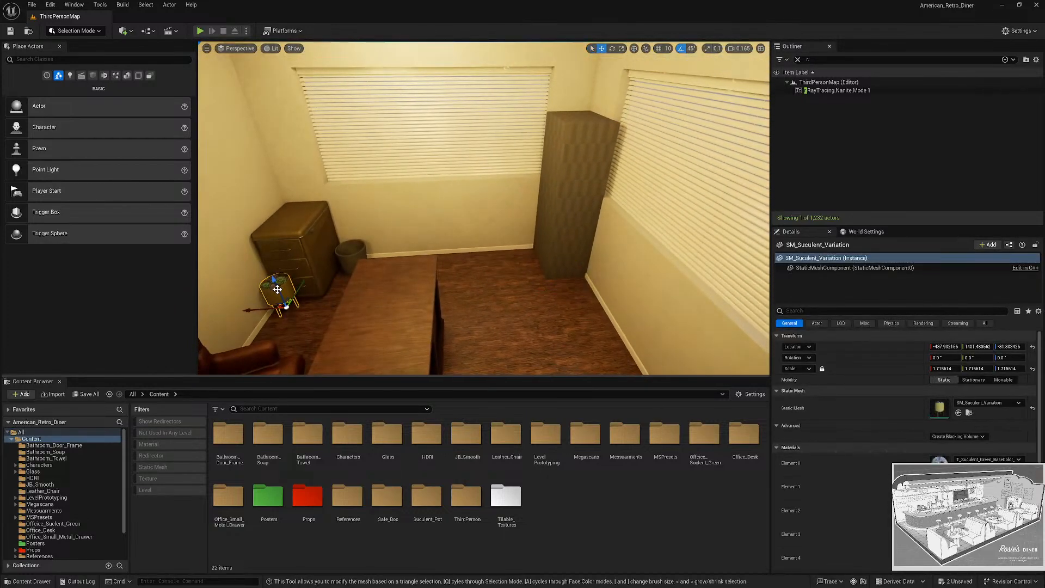
pyautogui.moveTo(253, 182); pyautogui.dragTo(254, 187)
pyautogui.moveTo(320, 196)
pyautogui.mouseDown(button='right')
pyautogui.moveTo(245, 198)
pyautogui.moveTo(320, 196)
pyautogui.mouseUp(button='right')
pyautogui.scroll(2, 320, 196)
pyautogui.press('w')
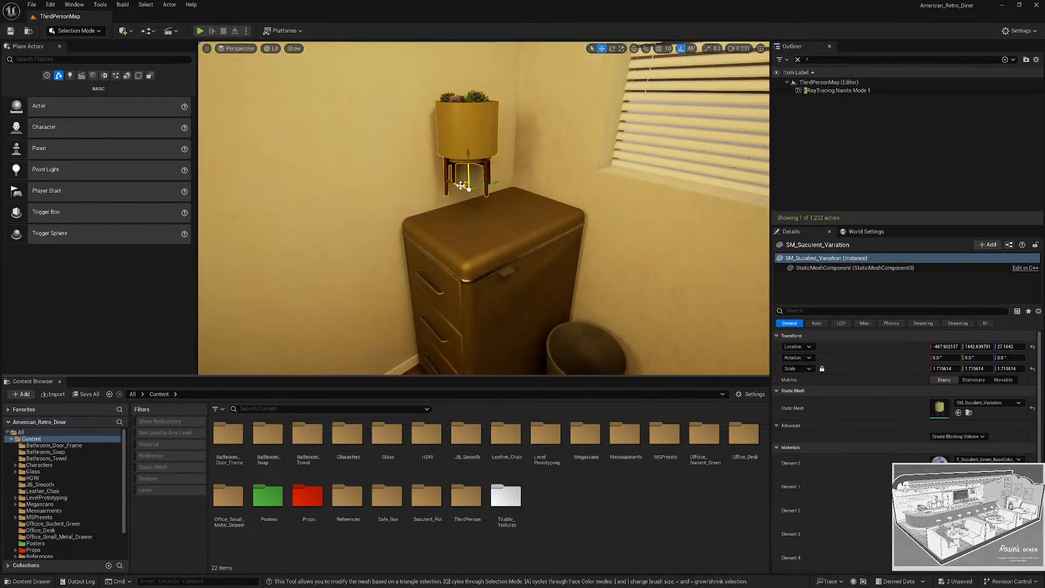
# Lower the planter onto the cabinet top at about Z 17.8 and shift it to about X -496.3, Y 1470.
pyautogui.moveTo(533, 218); pyautogui.dragTo(446, 272, button='right')
pyautogui.press('w')
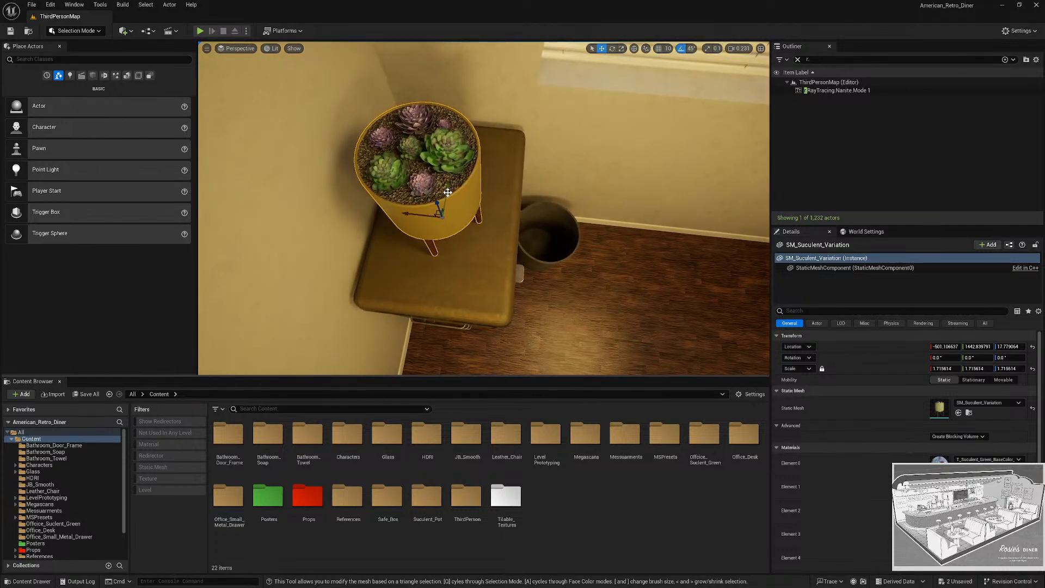
pyautogui.moveTo(440, 145)
pyautogui.mouseDown(button='right')
pyautogui.moveTo(430, 125)
pyautogui.moveTo(435, 65)
pyautogui.moveTo(451, 55)
pyautogui.moveTo(419, 70)
pyautogui.moveTo(408, 95)
pyautogui.moveTo(381, 76)
pyautogui.moveTo(419, 163)
pyautogui.moveTo(473, 157)
pyautogui.moveTo(447, 163)
pyautogui.mouseUp(button='right')
pyautogui.press('w')
pyautogui.scroll(-4, 441, 146)
pyautogui.press('e')
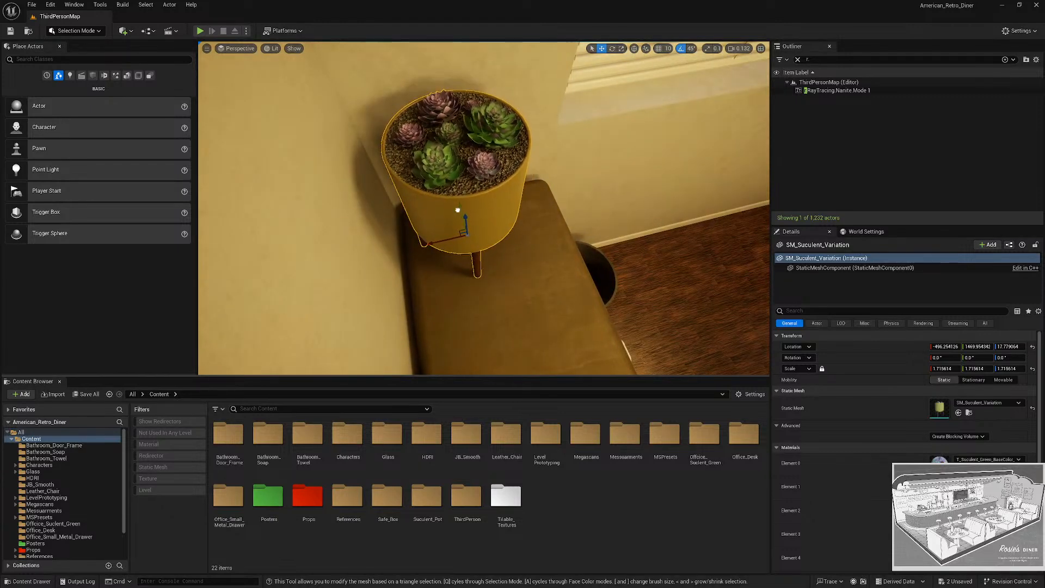
# Adjust the planter's position on the cabinet top to about X -499.8, Y 1464.3, then deselect it.
pyautogui.press('q')
pyautogui.moveTo(456, 224); pyautogui.dragTo(492, 249, button='right')
pyautogui.press('s')
pyautogui.scroll(1, 472, 111)
pyautogui.press('w')
pyautogui.press('Escape')
pyautogui.press('w')
pyautogui.press('a')
pyautogui.scroll(-2, 514, 242)
pyautogui.press('d')
pyautogui.click(505, 238)
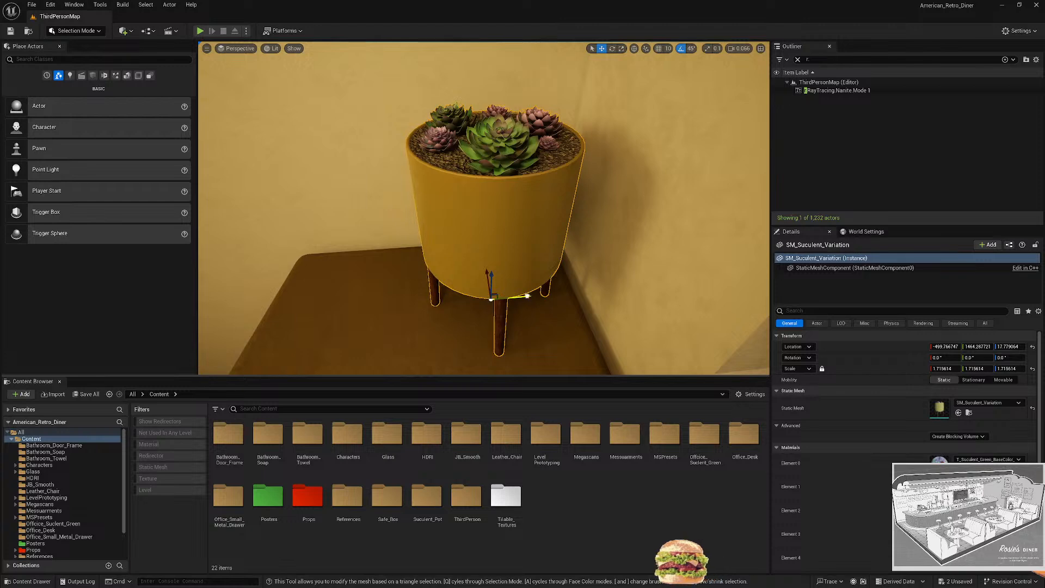
pyautogui.press('Escape')
# Examine the planter on the cabinet from above and from farther away to judge its placement.
pyautogui.press('a')
pyautogui.moveTo(531, 288); pyautogui.dragTo(604, 308, button='right')
pyautogui.press('a')
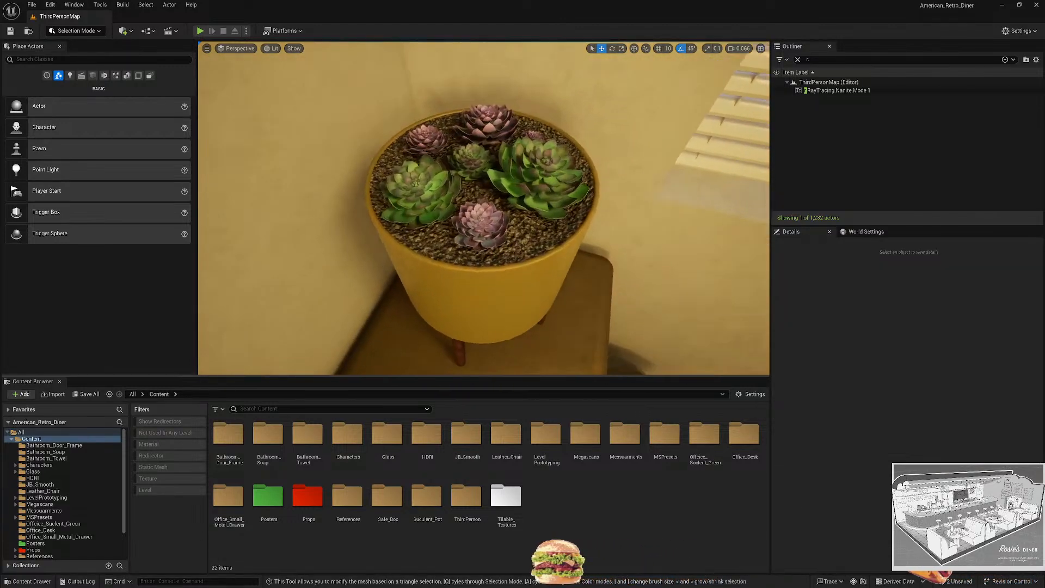
pyautogui.press('w')
pyautogui.moveTo(527, 247); pyautogui.dragTo(376, 253, button='right')
pyautogui.scroll(1, 527, 248)
pyautogui.press('s')
pyautogui.press('s')
pyautogui.press('w')
# Slide the planter along the cabinet top to about Y 1460.2, check its legs from a low angle and deselect it.
pyautogui.click(475, 253)
pyautogui.press('d')
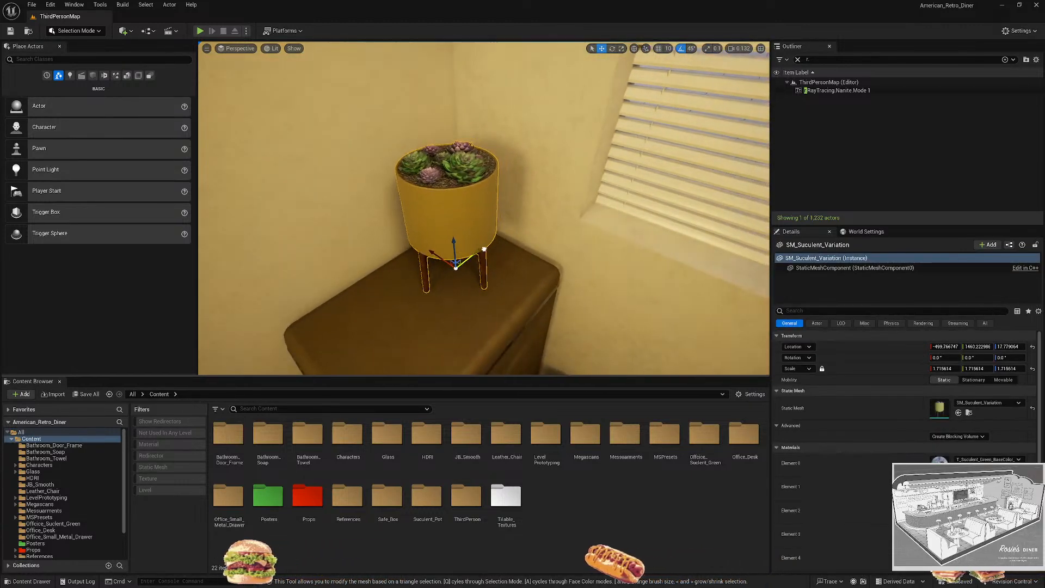
pyautogui.press('Escape')
pyautogui.click(437, 247)
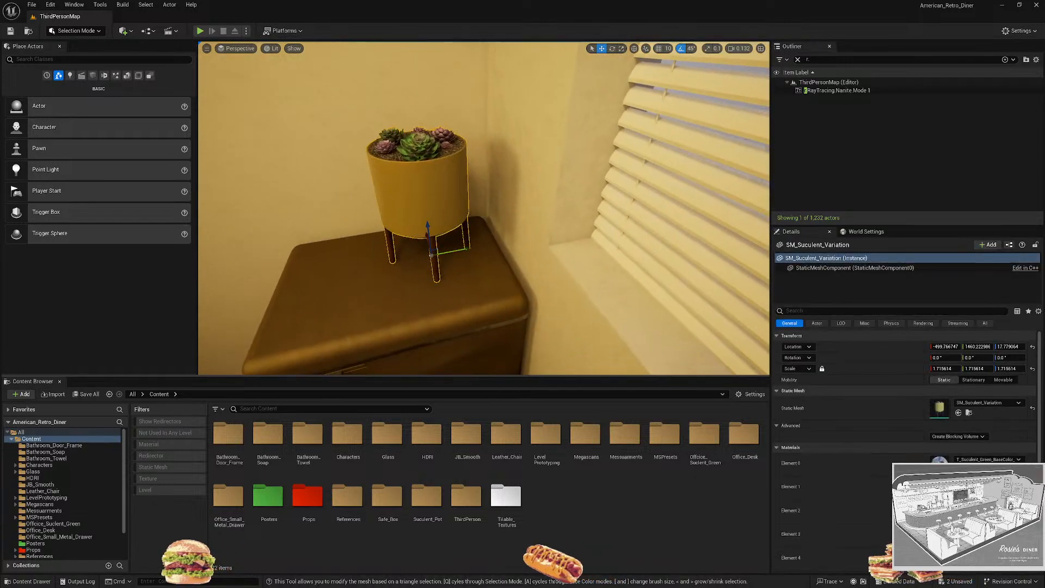
pyautogui.press('a')
pyautogui.moveTo(415, 267); pyautogui.dragTo(413, 257, button='right')
pyautogui.press('Escape')
# Save the level and start playing from the office floor beside the desk.
pyautogui.press('s')
pyautogui.scroll(1, 413, 257)
pyautogui.press('s')
pyautogui.scroll(3, 414, 256)
pyautogui.press('w')
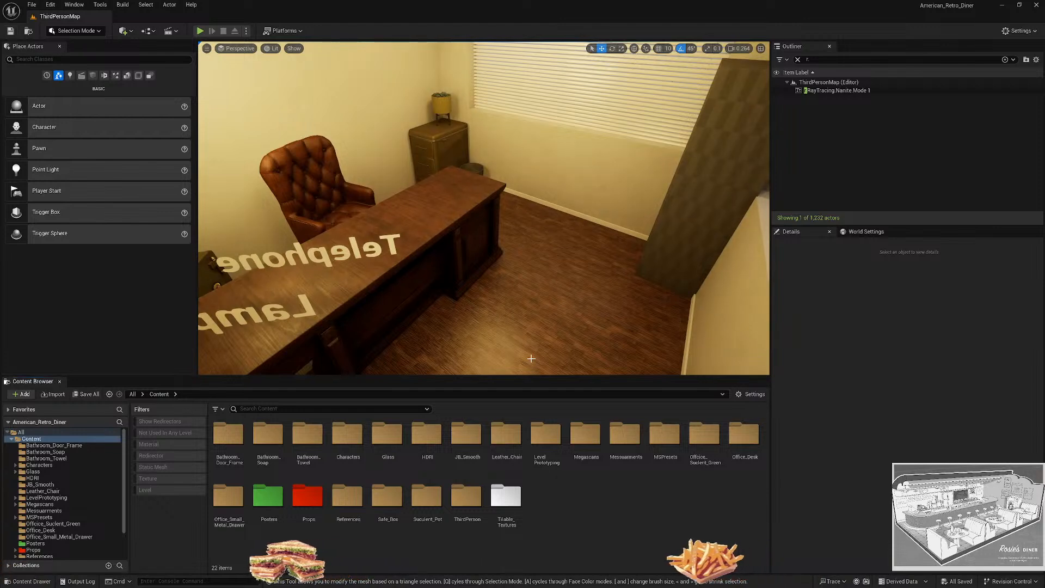
pyautogui.rightClick(496, 77)
pyautogui.click(536, 338)
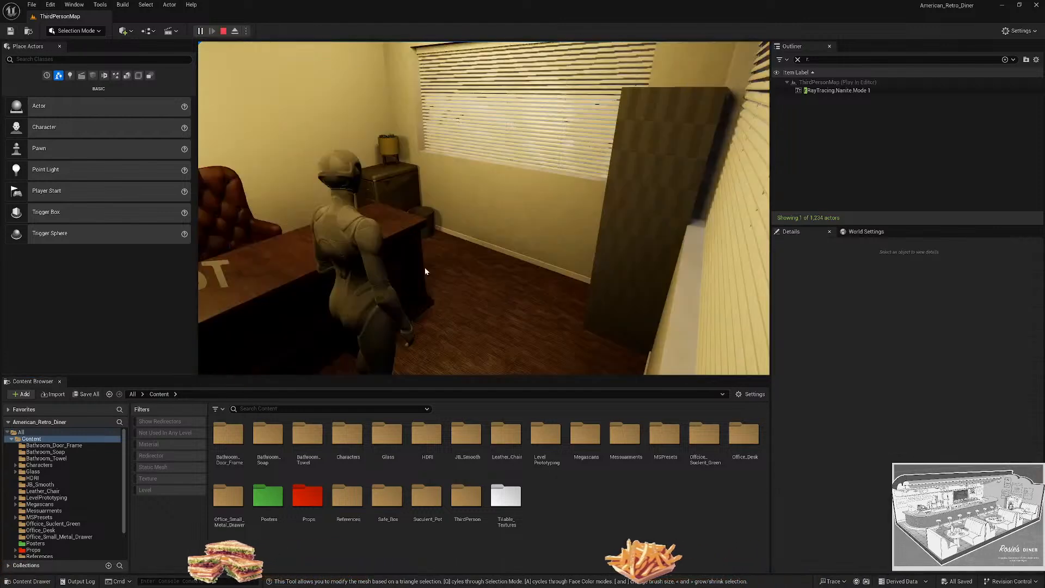
# Walk the character to the metal drawer cabinet and examine the succulent planter in full-screen play mode from several angles.
pyautogui.click(469, 274)
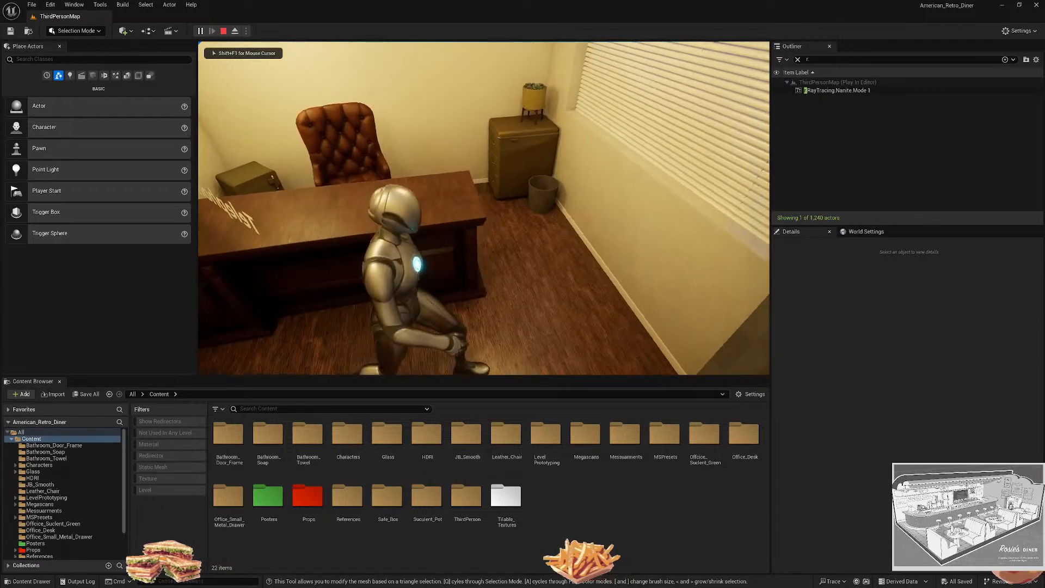
pyautogui.press('w')
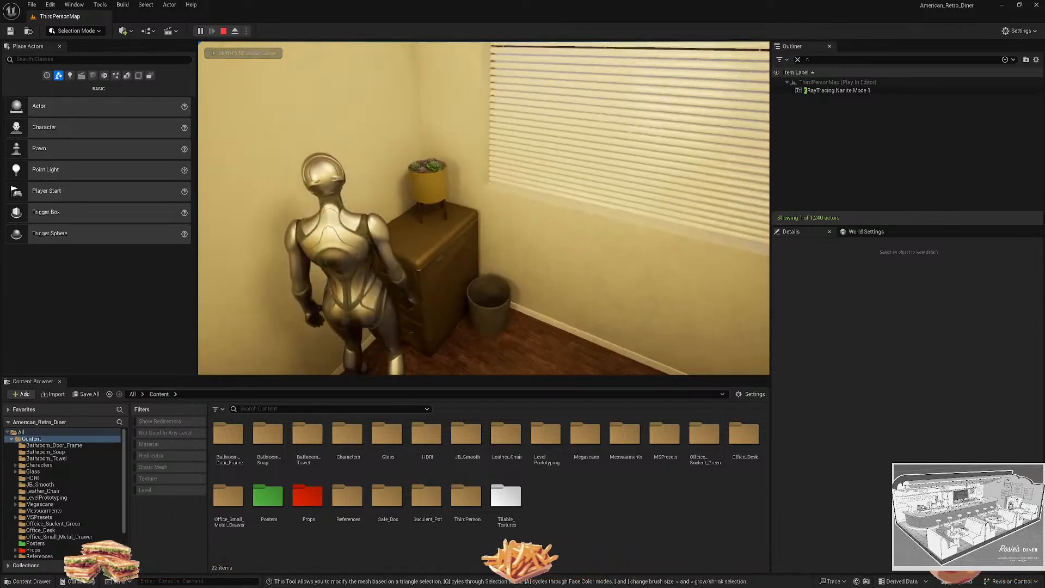
pyautogui.hotkey('shift', 'F1')
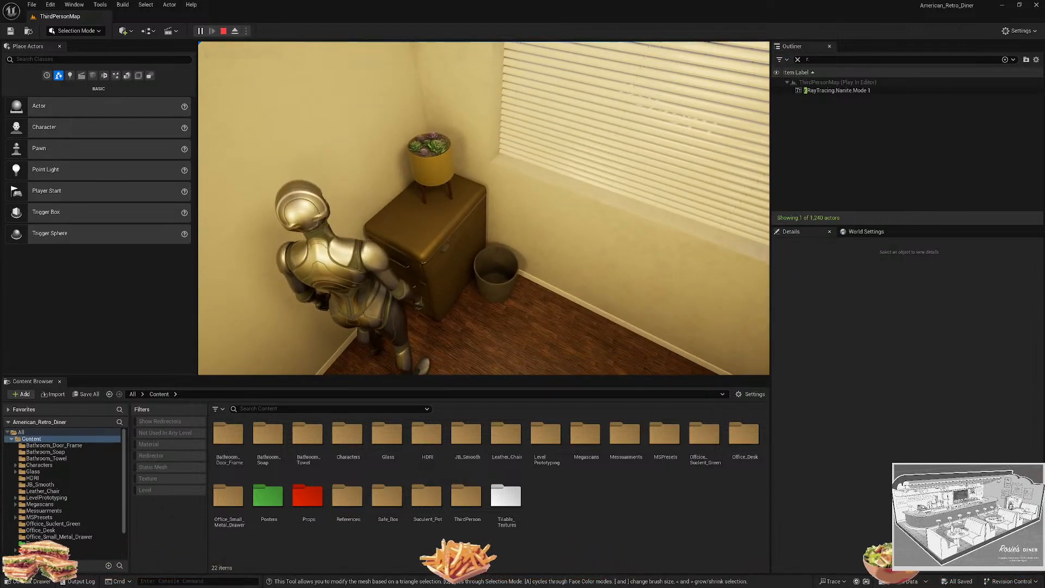
pyautogui.press('F11')
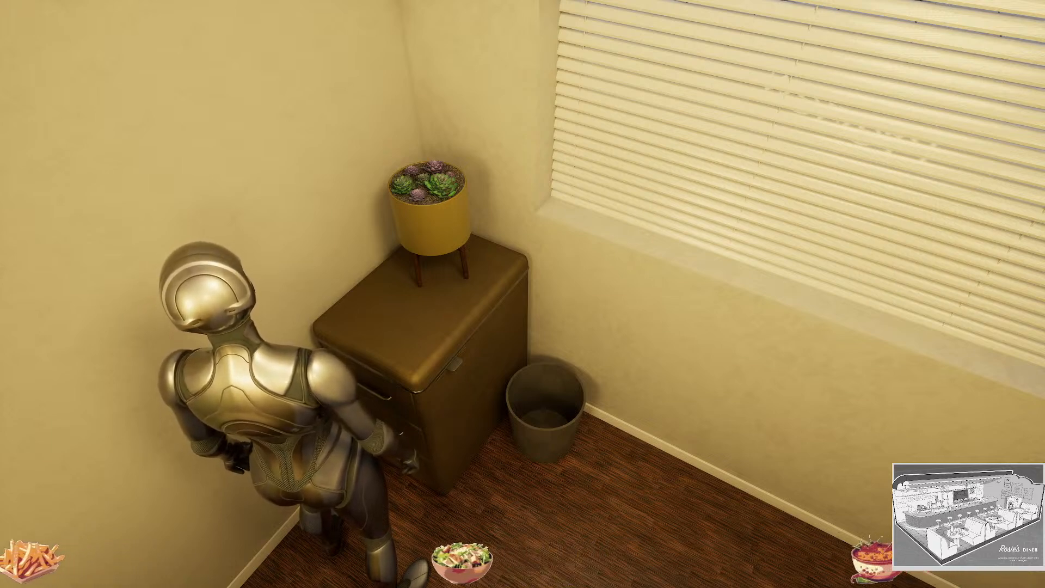
pyautogui.press('s')
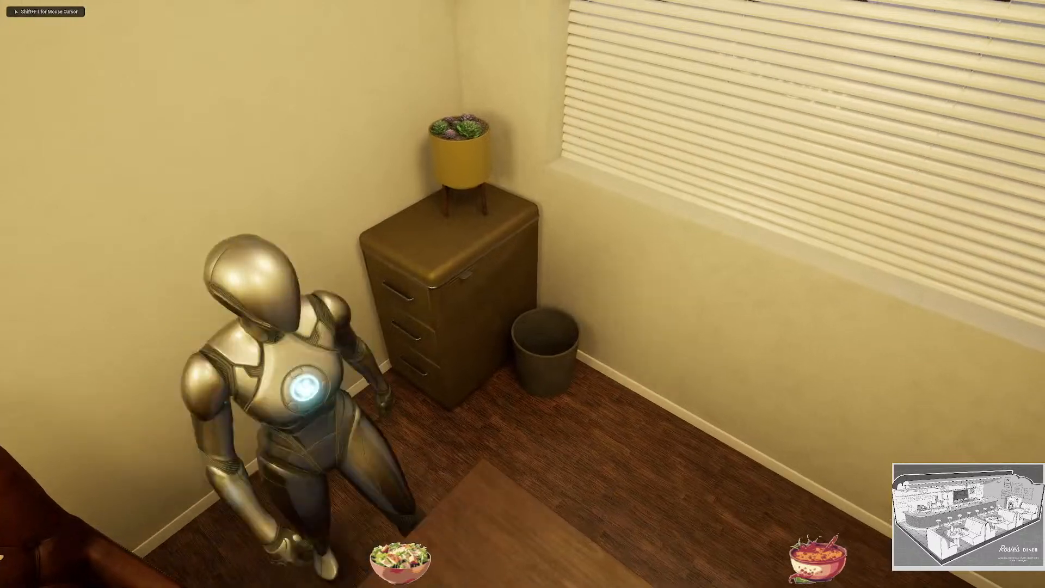
pyautogui.press('w')
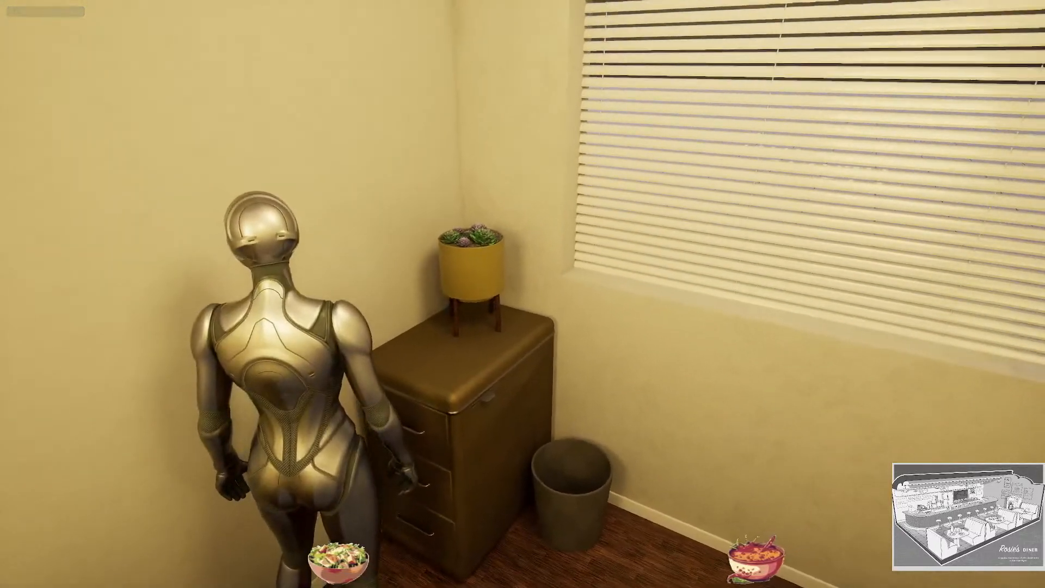
pyautogui.press('d')
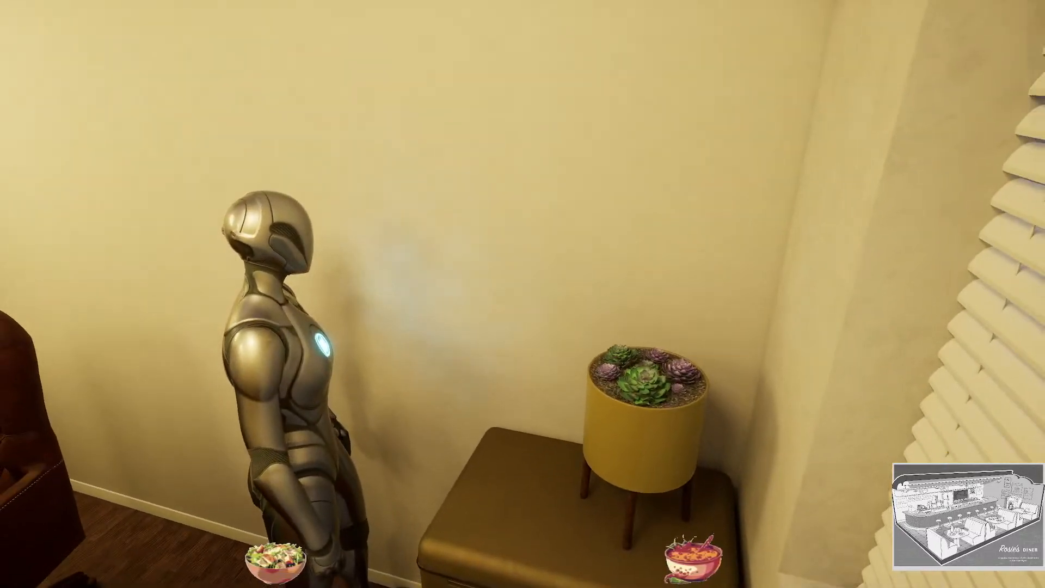
pyautogui.press('d')
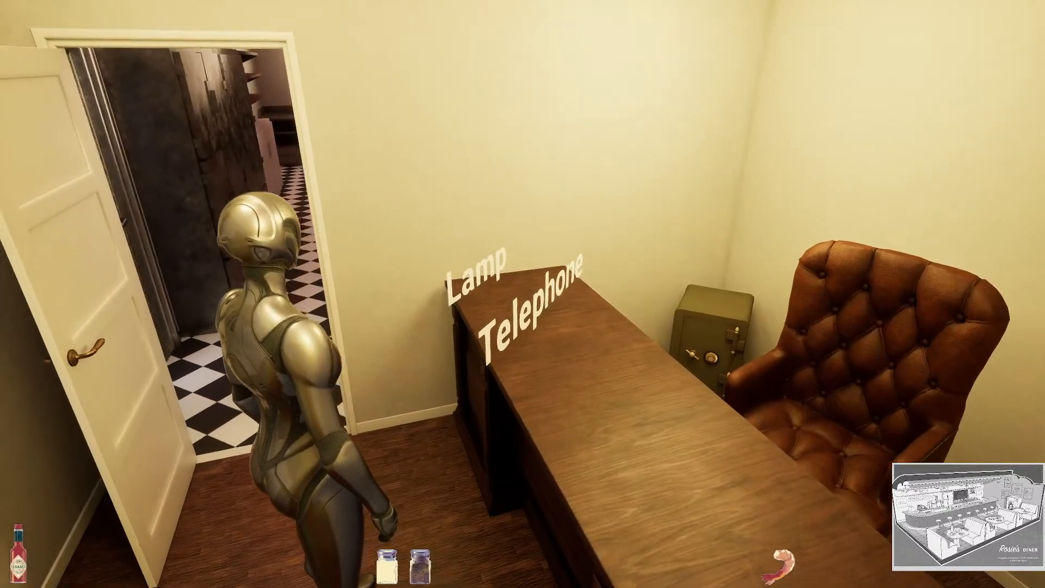
# Walk the character through the kitchen to examine the stove area and the pass-through window into the diner.
pyautogui.press('w')
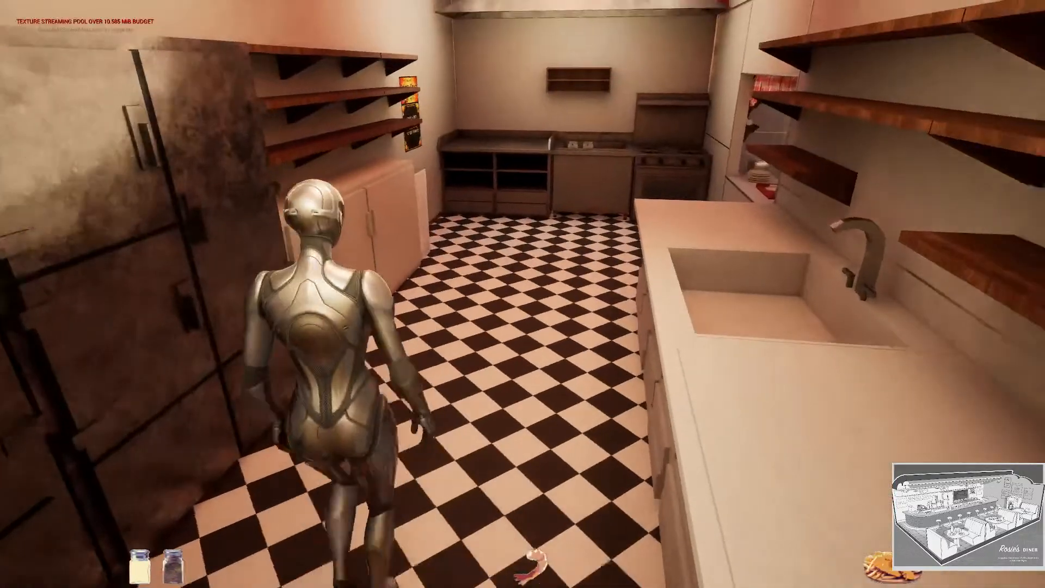
pyautogui.press('w')
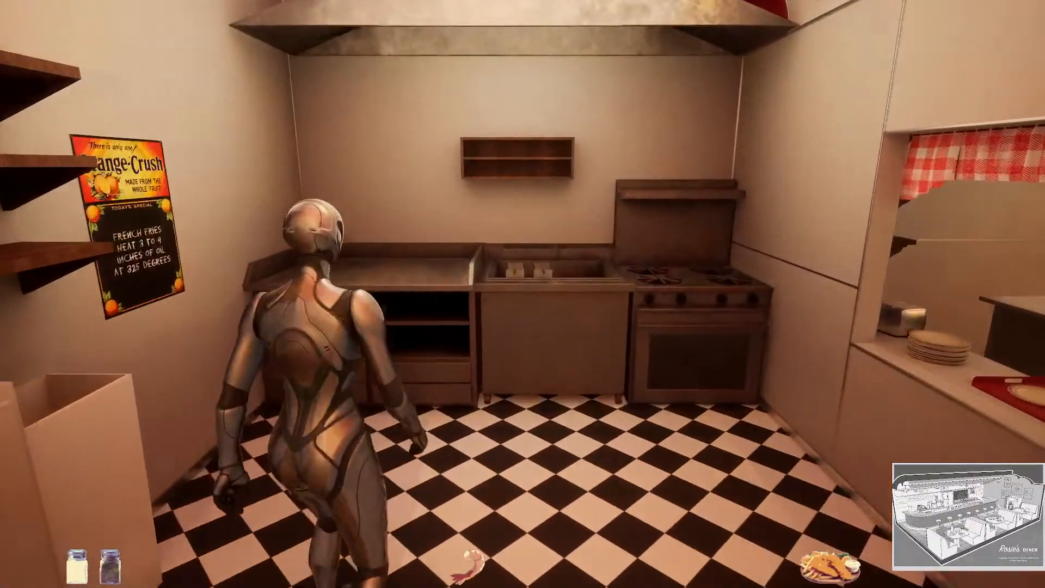
pyautogui.press('w')
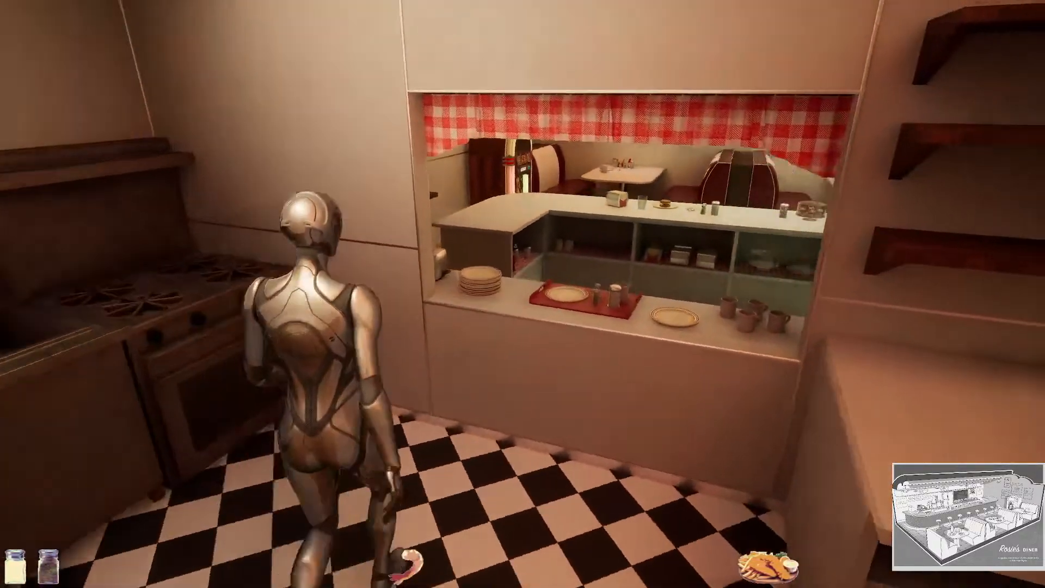
pyautogui.press('w')
pyautogui.press('w')
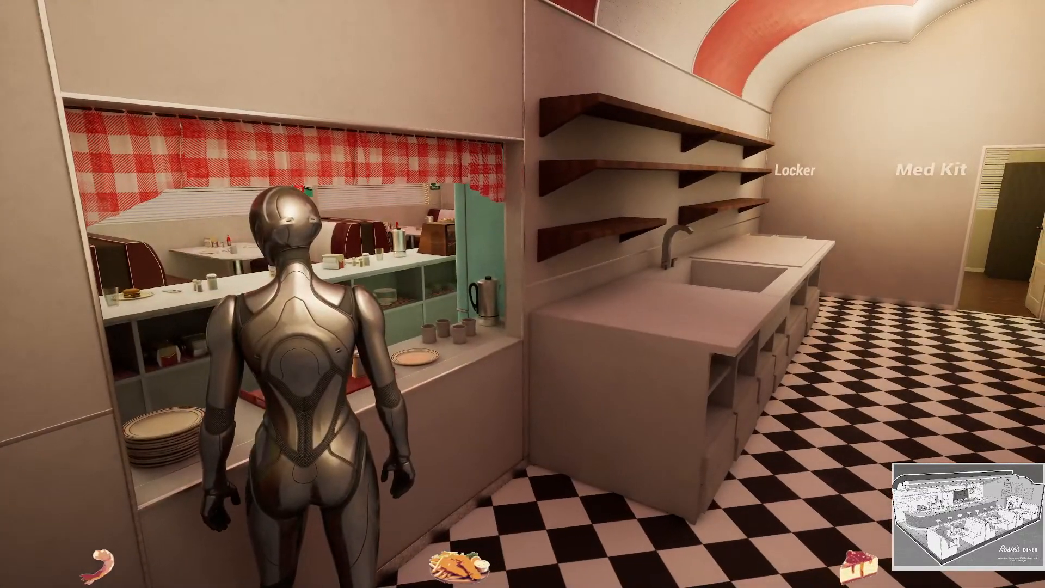
pyautogui.press('s')
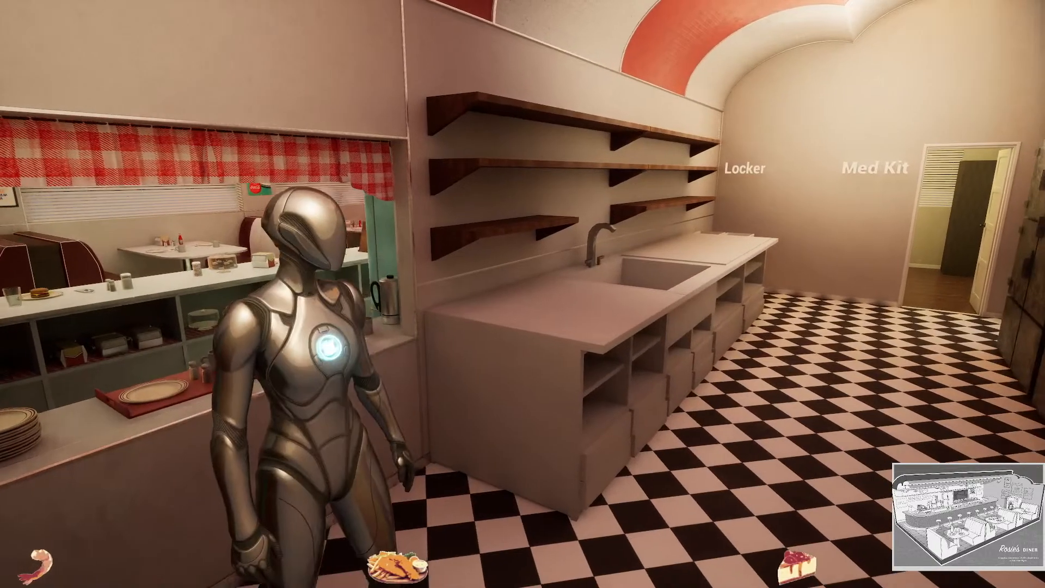
# Walk back past the lockers into the office for another look at the planter corner, then leave full screen and stop playing.
pyautogui.press('d')
pyautogui.press('w')
pyautogui.press('w')
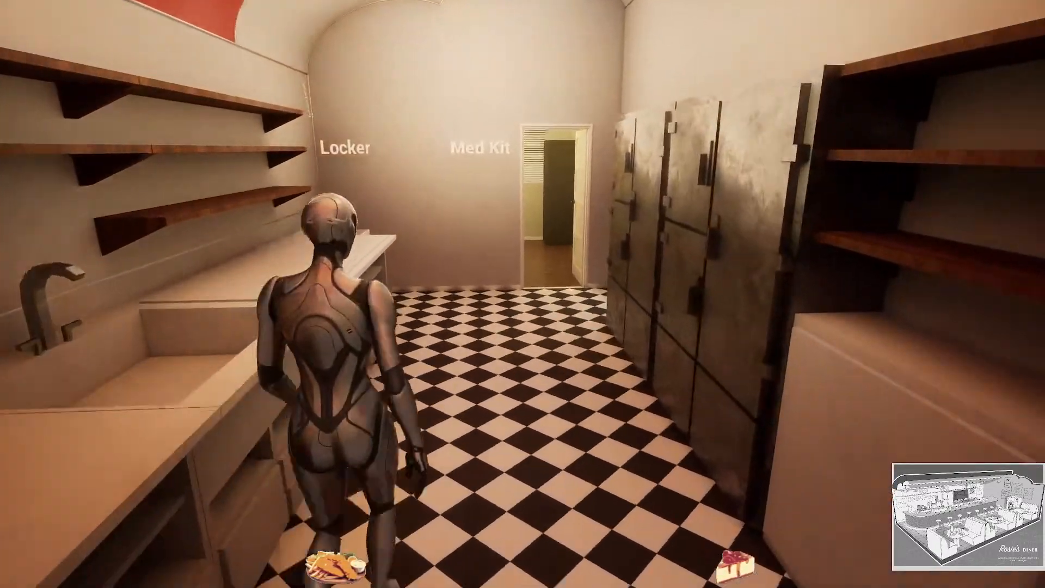
pyautogui.press('w')
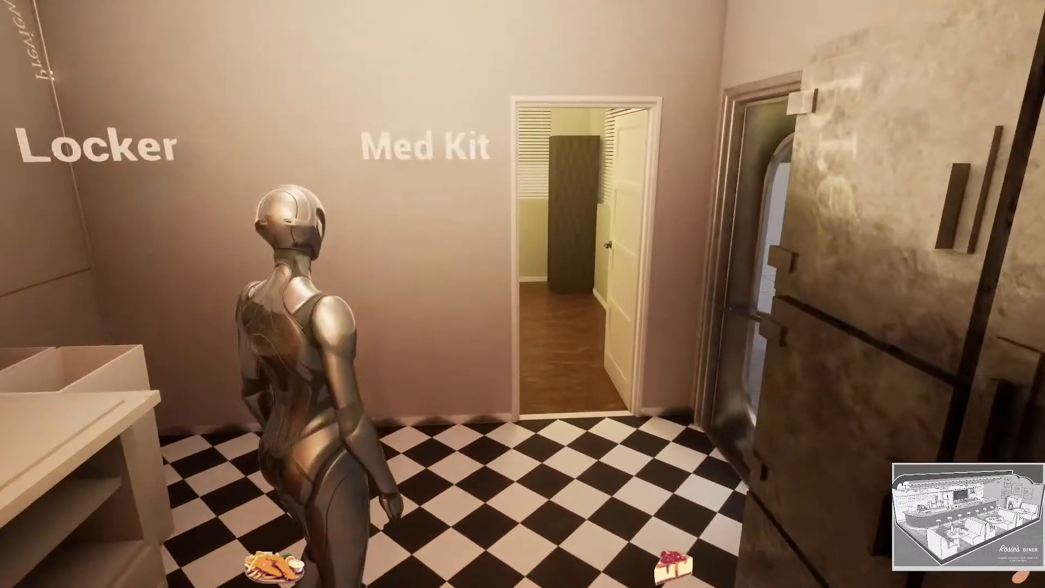
pyautogui.press('w')
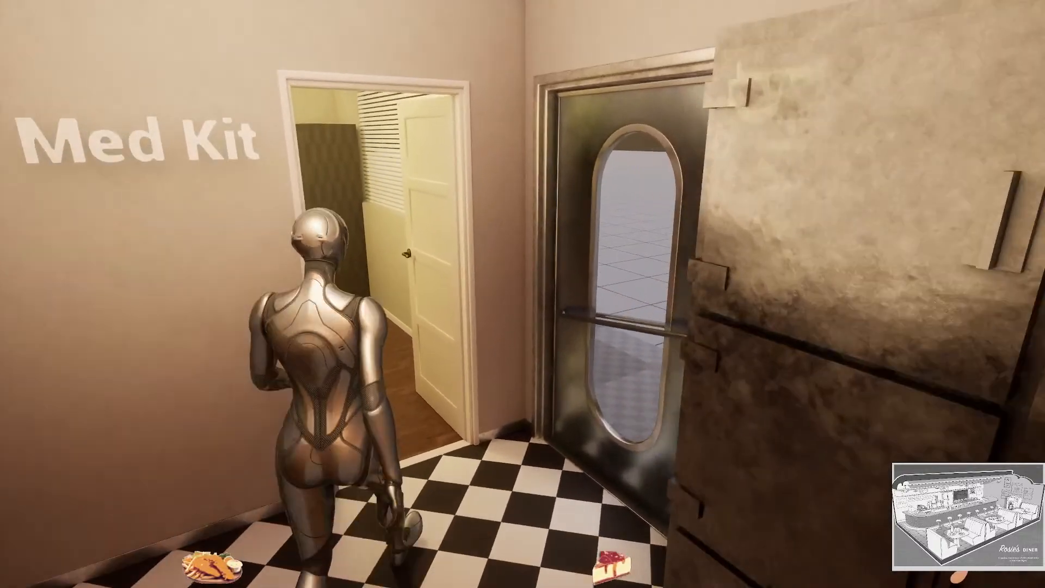
pyautogui.press('w')
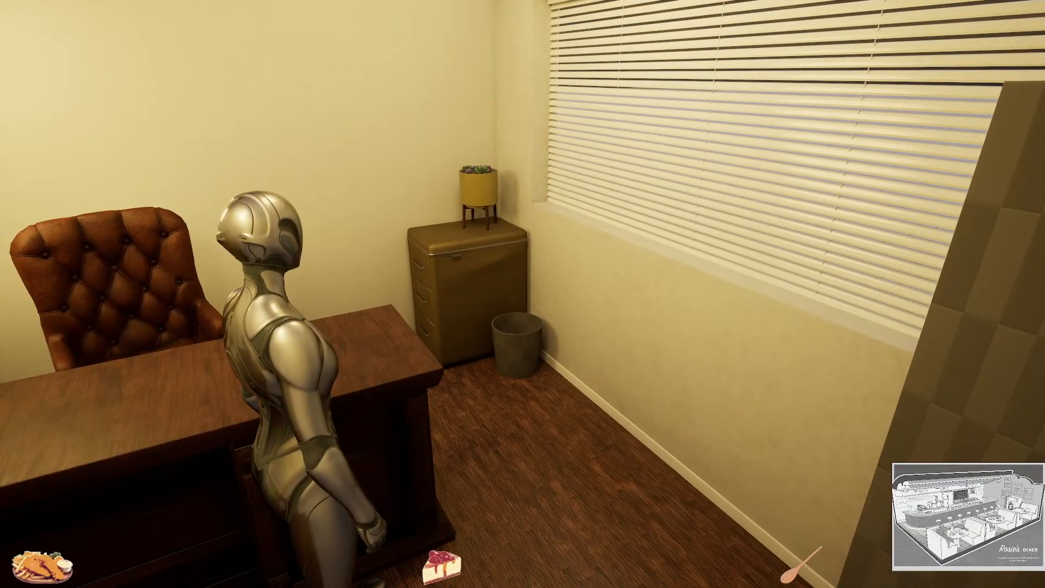
pyautogui.press('F11')
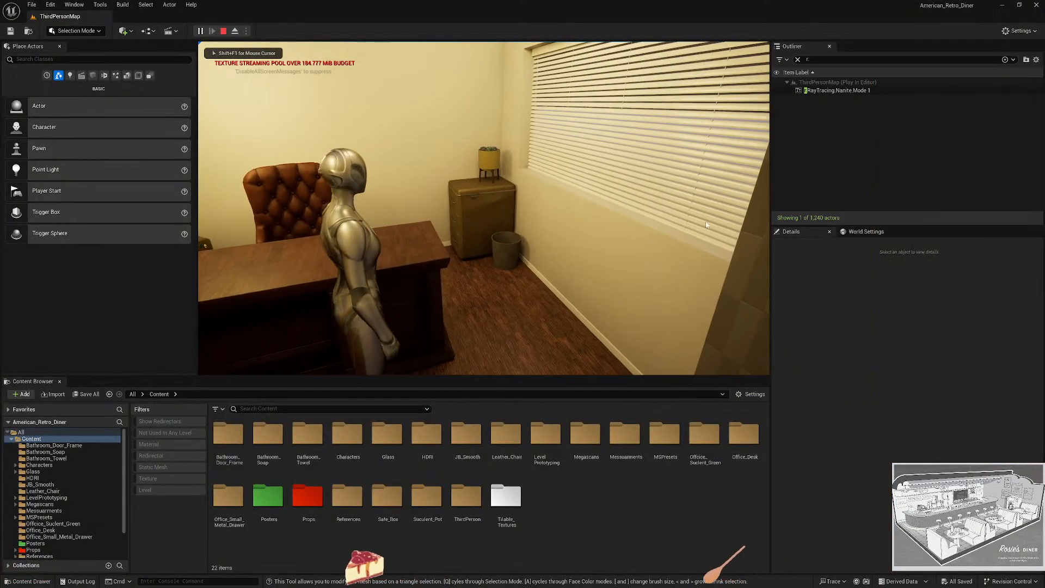
pyautogui.press('Escape')
# Examine the office safe up close from the front, the side and above.
pyautogui.click(512, 249)
pyautogui.moveTo(512, 250); pyautogui.dragTo(370, 253, button='right')
pyautogui.press('Escape')
pyautogui.press('w')
pyautogui.press('w')
pyautogui.scroll(-1, 376, 274)
pyautogui.press('s')
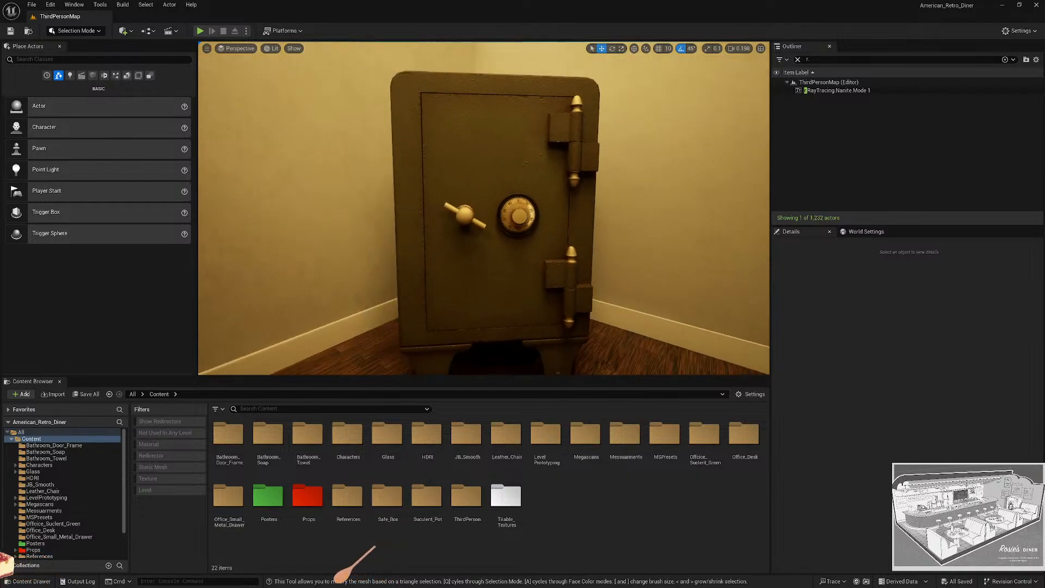
pyautogui.press('s')
pyautogui.press('a')
pyautogui.moveTo(471, 108); pyautogui.dragTo(550, 155, button='right')
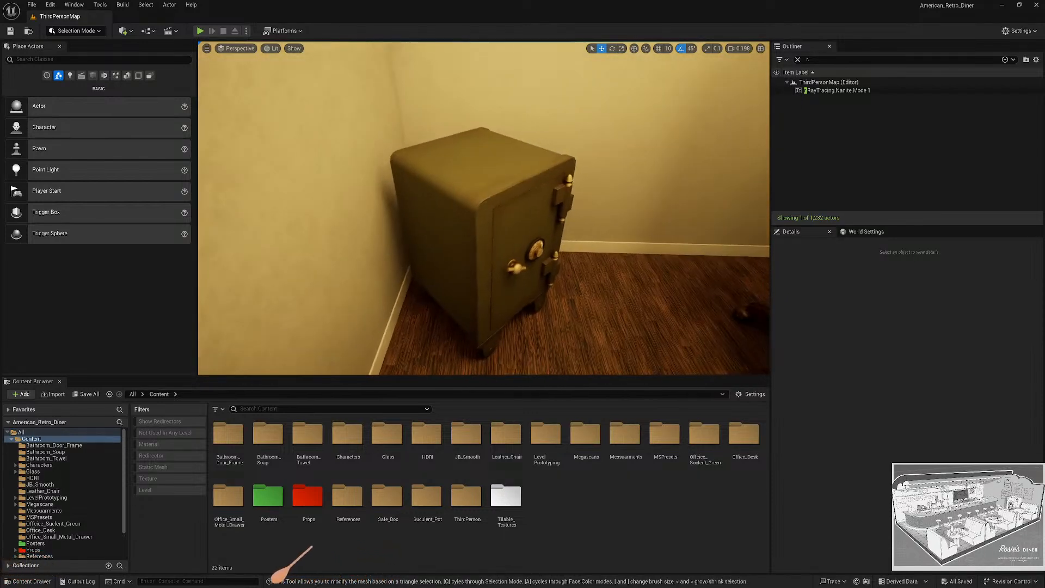
pyautogui.press('w')
pyautogui.moveTo(502, 286); pyautogui.dragTo(438, 261, button='right')
# Examine the leather office chair's tufted backrest and side stitching up close.
pyautogui.press('s')
pyautogui.press('s')
pyautogui.press('s')
pyautogui.press('d')
pyautogui.press('d')
pyautogui.press('w')
pyautogui.press('a')
pyautogui.moveTo(566, 226); pyautogui.dragTo(751, 226, button='right')
pyautogui.press('a')
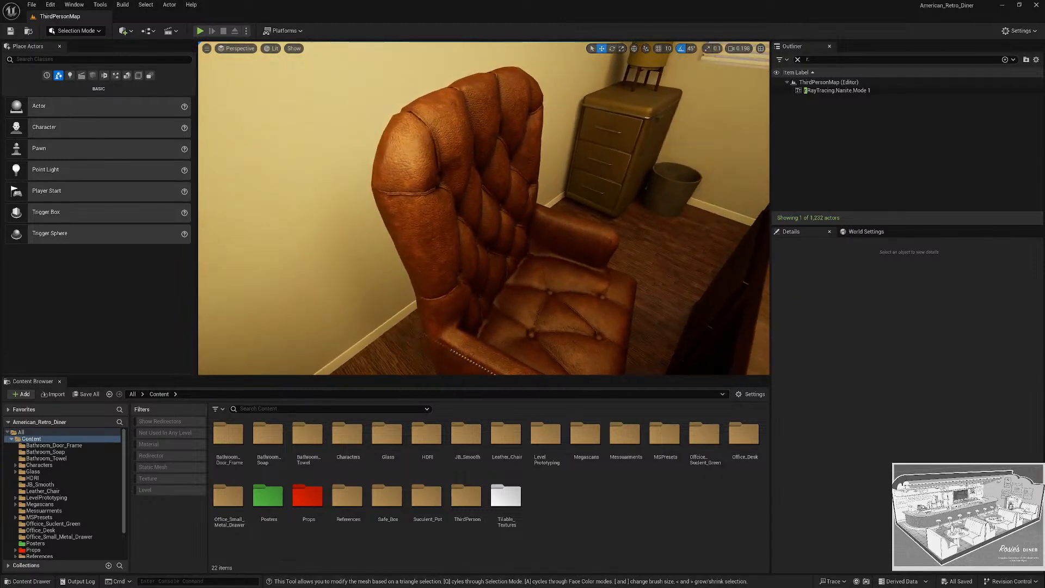
pyautogui.moveTo(555, 197); pyautogui.dragTo(566, 201, button='right')
pyautogui.press('w')
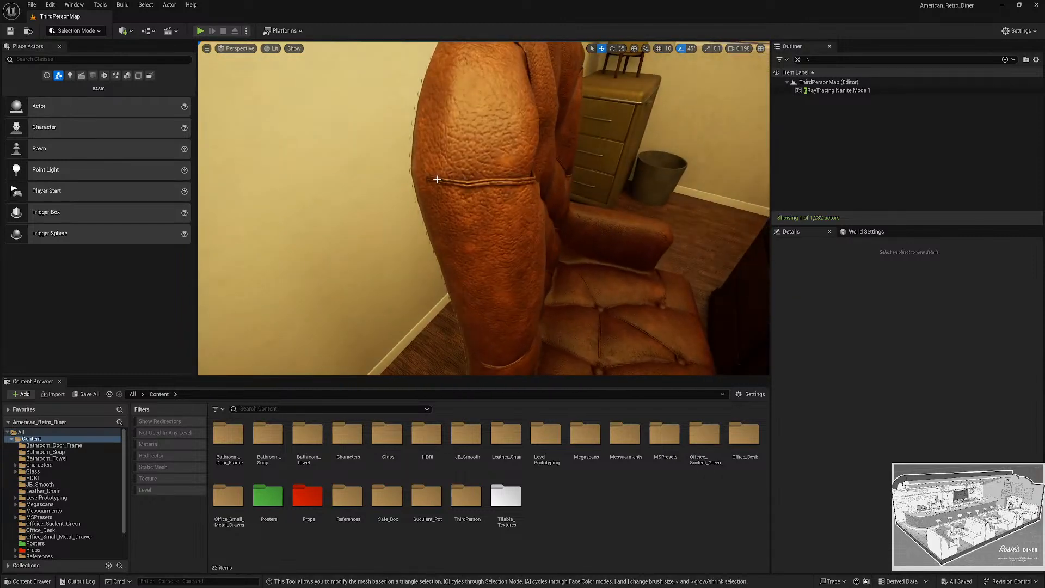
# Examine the leather chair's tufted seat and armrests from the front and above.
pyautogui.press('d')
pyautogui.moveTo(566, 201); pyautogui.dragTo(446, 256, button='right')
pyautogui.press('d')
pyautogui.press('s')
pyautogui.press('w')
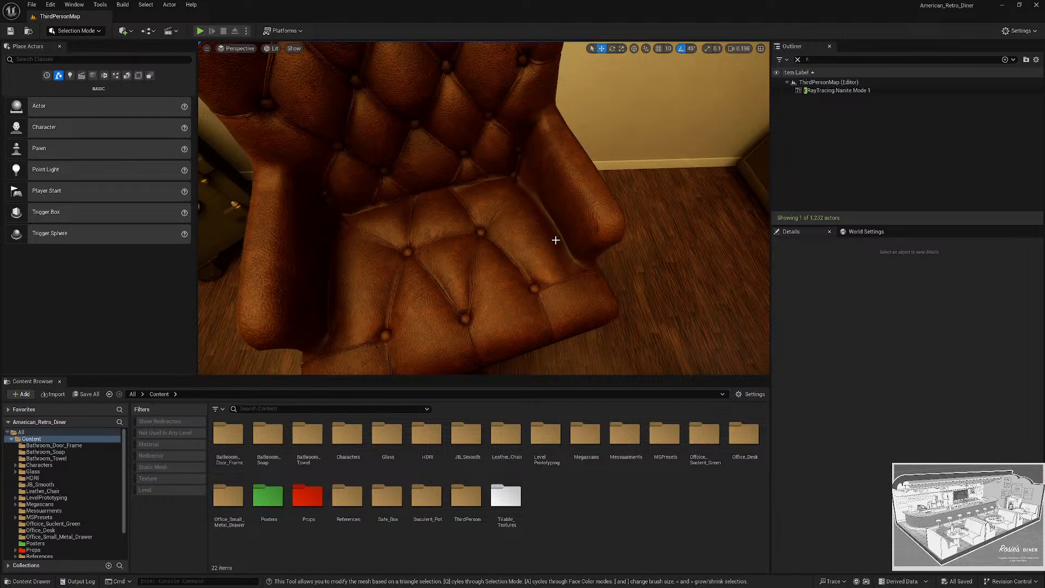
pyautogui.press('d')
pyautogui.moveTo(555, 240); pyautogui.dragTo(463, 205, button='right')
# Show the scene icons and try PointLight39 beside the window, down at the waste bin and in front of the drawer cabinet.
pyautogui.press('s')
pyautogui.press('w')
pyautogui.press('s')
pyautogui.press('s')
pyautogui.press('g')
pyautogui.press('s')
pyautogui.click(368, 176)
pyautogui.moveTo(389, 175); pyautogui.dragTo(696, 239)
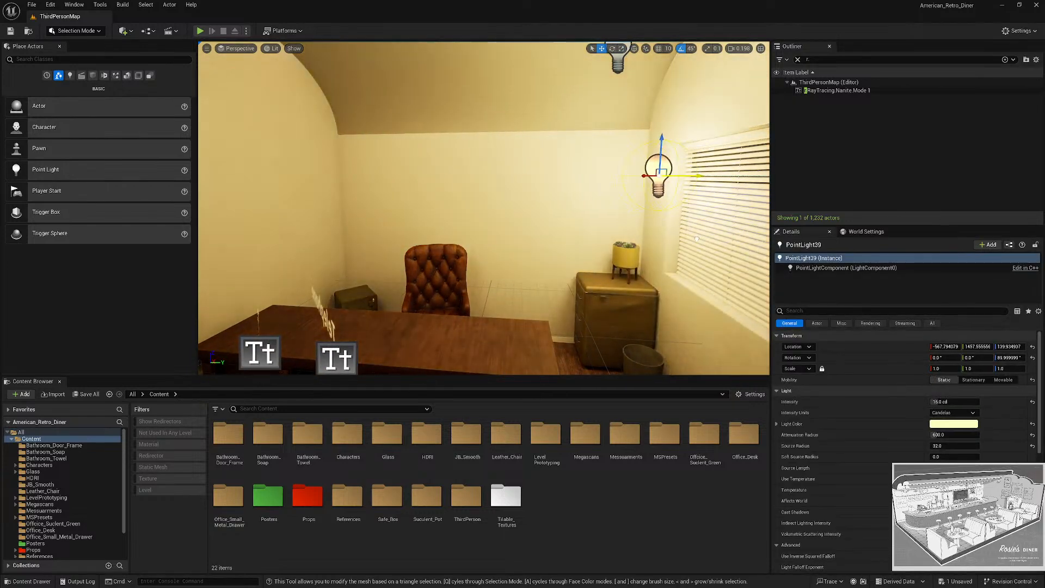
pyautogui.moveTo(658, 150); pyautogui.dragTo(667, 307)
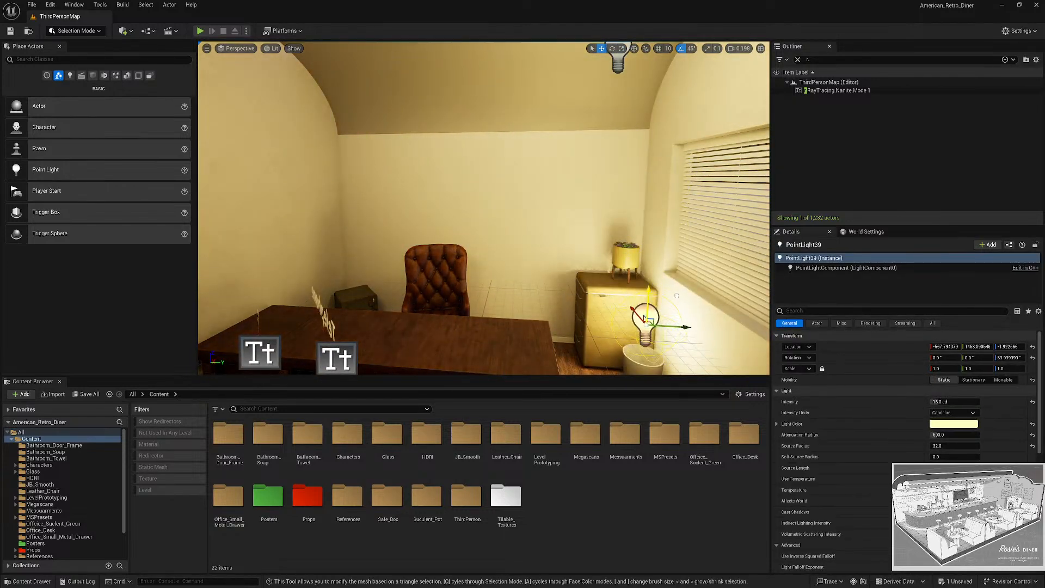
pyautogui.moveTo(676, 296); pyautogui.dragTo(622, 298, button='right')
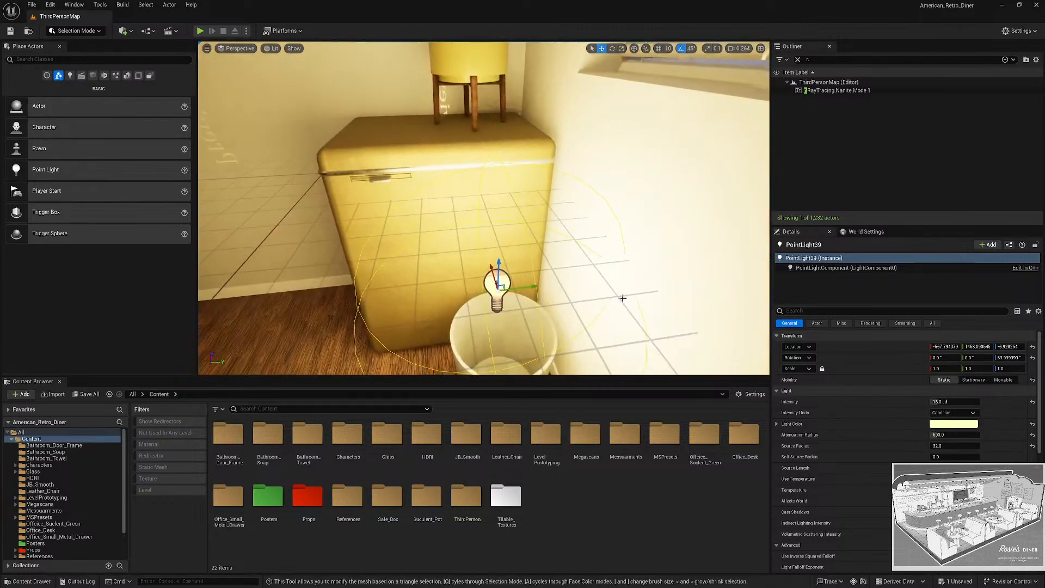
pyautogui.moveTo(534, 290); pyautogui.dragTo(224, 91)
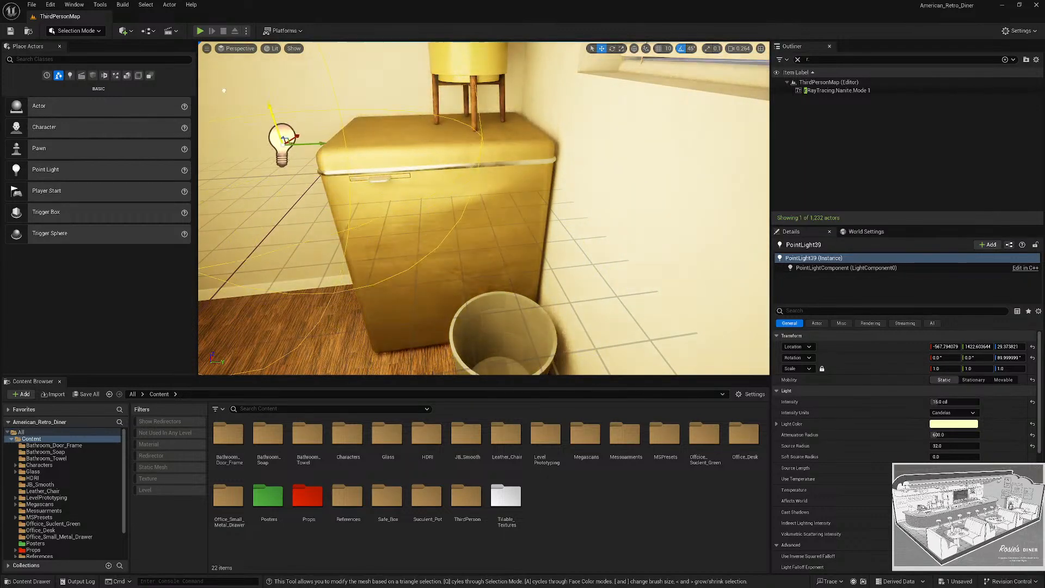
pyautogui.moveTo(413, 223); pyautogui.dragTo(520, 270, button='right')
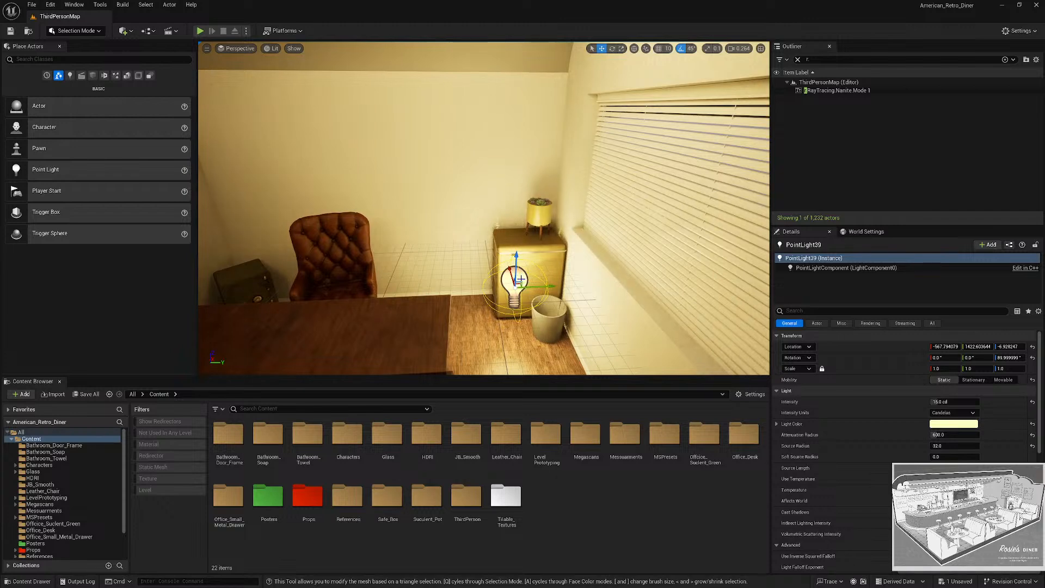
# Undo the test moves of PointLight39.
pyautogui.hotkey('ctrl', 'z')
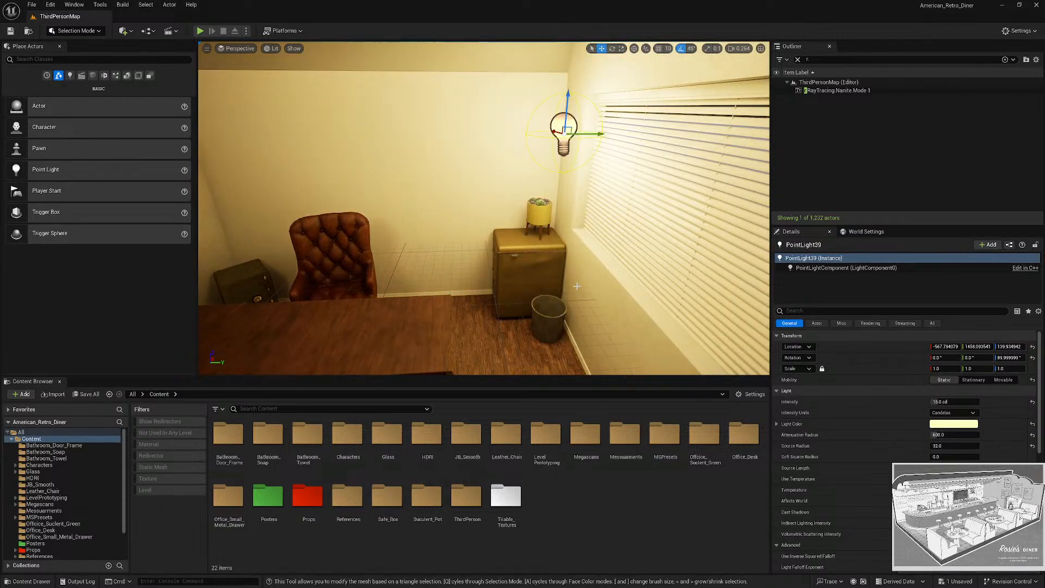
pyautogui.hotkey('ctrl', 'z')
pyautogui.moveTo(577, 286); pyautogui.dragTo(511, 240, button='right')
pyautogui.hotkey('ctrl', 'z')
# Deselect the Telephone placeholder text and examine the office desktop around the Lamp and Telephone labels.
pyautogui.scroll(-3, 531, 280)
pyautogui.click(373, 197)
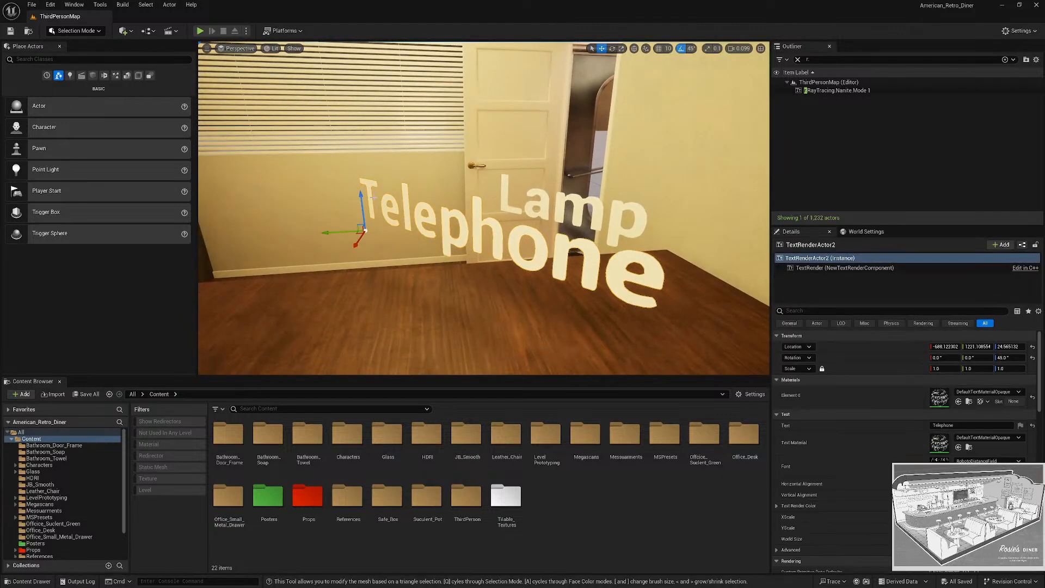
pyautogui.press('Escape')
pyautogui.scroll(2, 376, 223)
pyautogui.moveTo(358, 217); pyautogui.dragTo(446, 219, button='right')
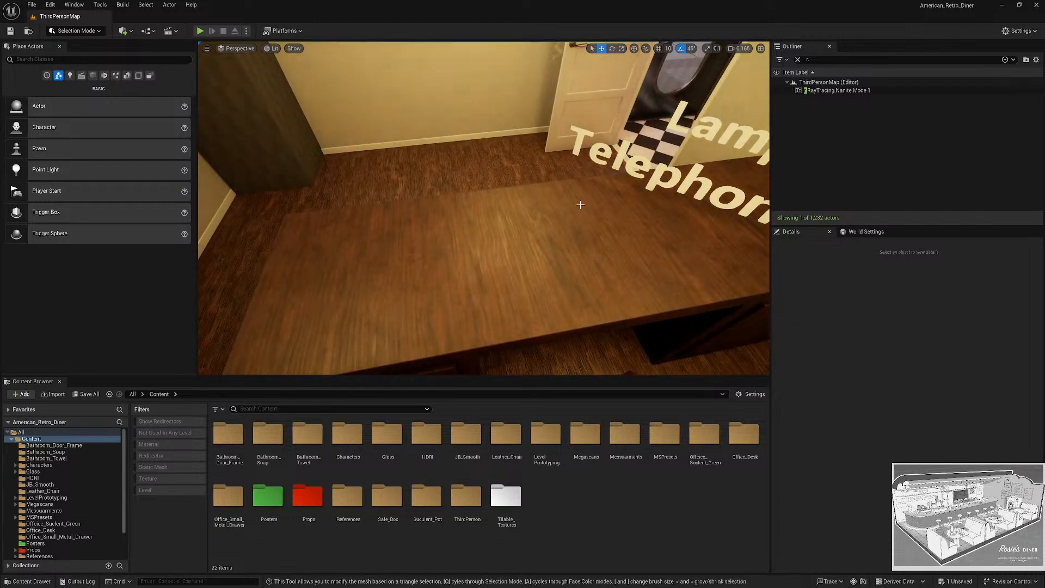
pyautogui.moveTo(563, 201); pyautogui.dragTo(503, 243, button='right')
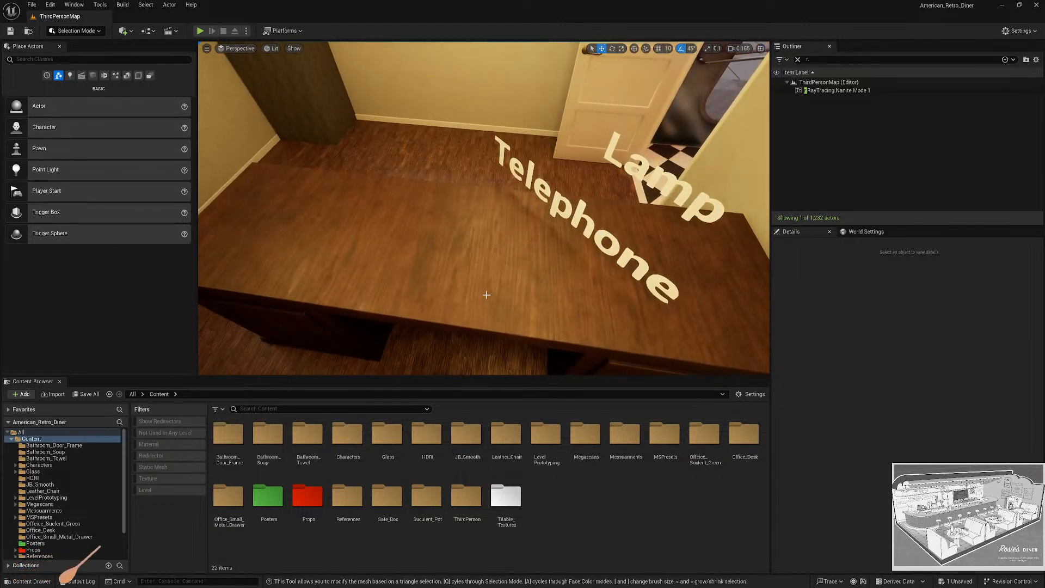
pyautogui.moveTo(487, 279); pyautogui.dragTo(446, 305, button='right')
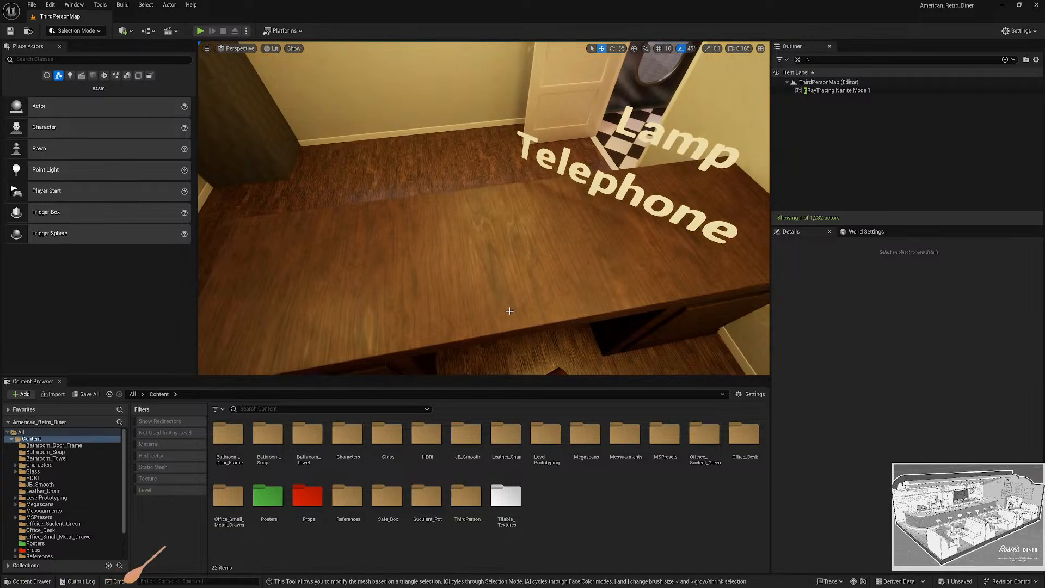
pyautogui.moveTo(535, 290); pyautogui.dragTo(509, 270, button='right')
# Frame the desk, safe and leather chair in the viewport and turn off its realtime rendering.
pyautogui.moveTo(479, 217); pyautogui.dragTo(321, 210, button='right')
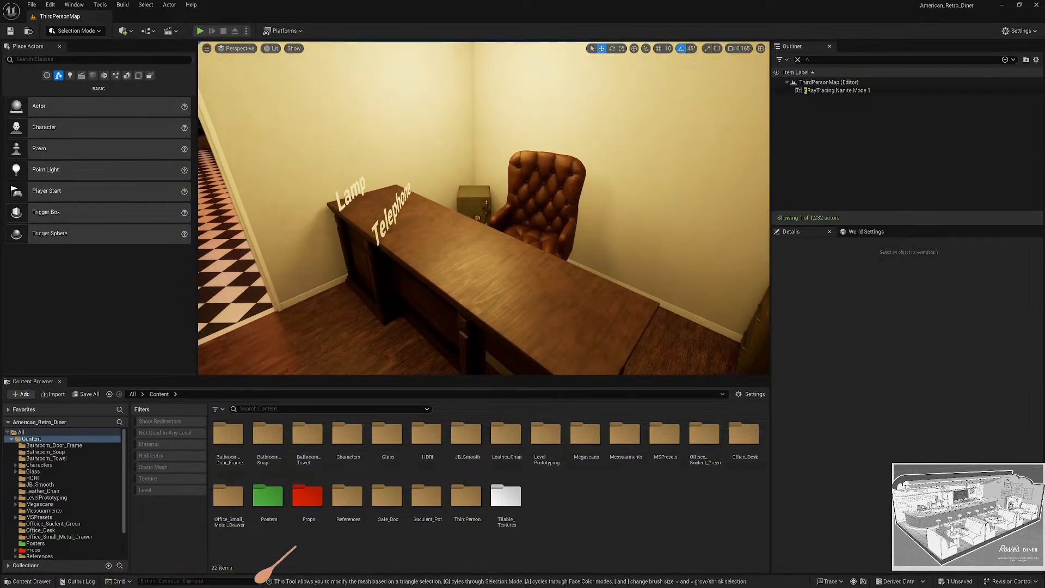
pyautogui.click(206, 49)
pyautogui.click(241, 81)
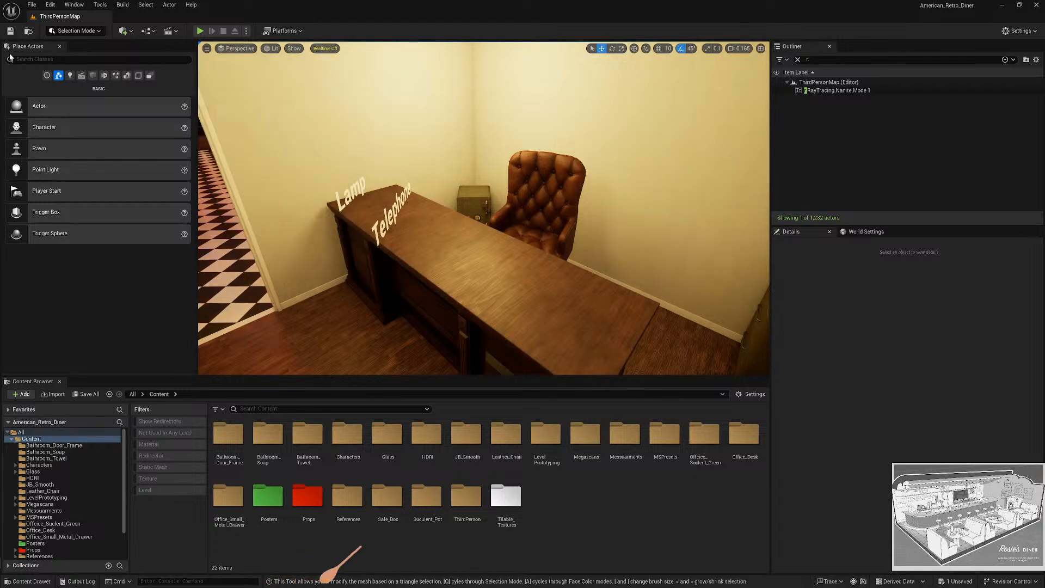
# Close the woman-at-desk reference photo and the Admin_Office_Diner_Ref folder window on the desktop, and return to the Unreal Editor.
pyautogui.click(999, 6)
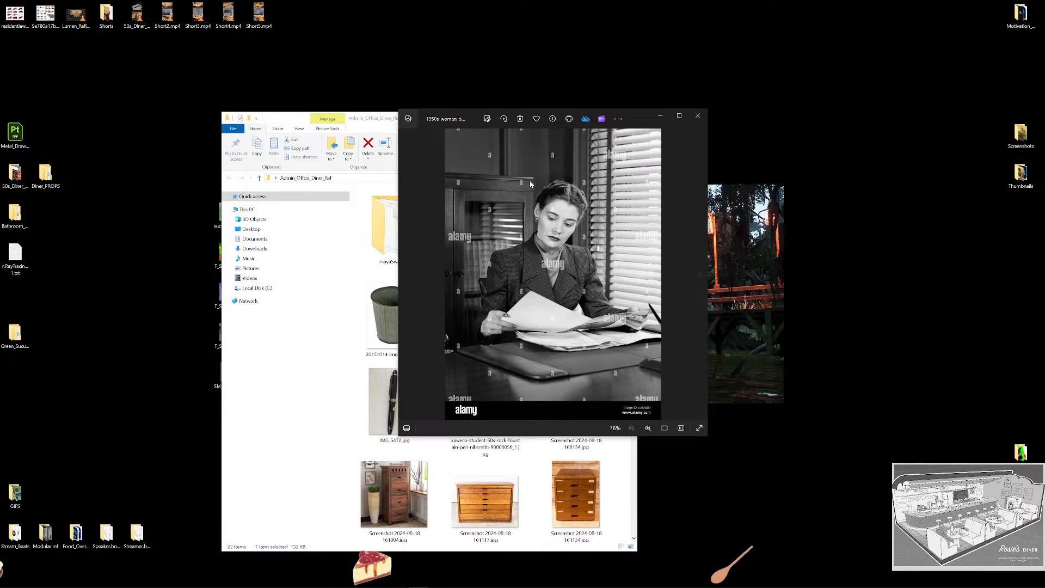
pyautogui.click(698, 115)
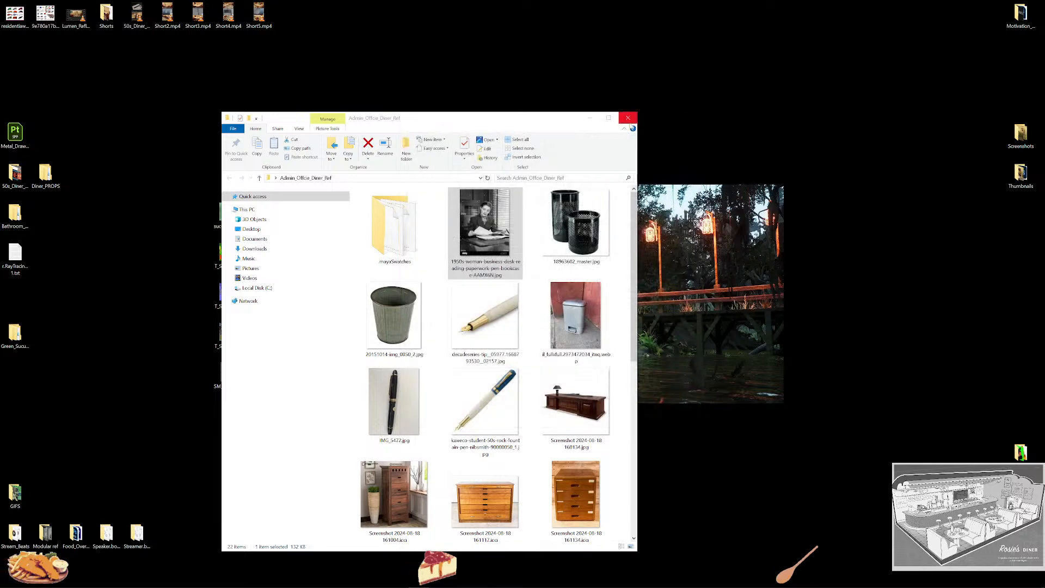
pyautogui.click(627, 117)
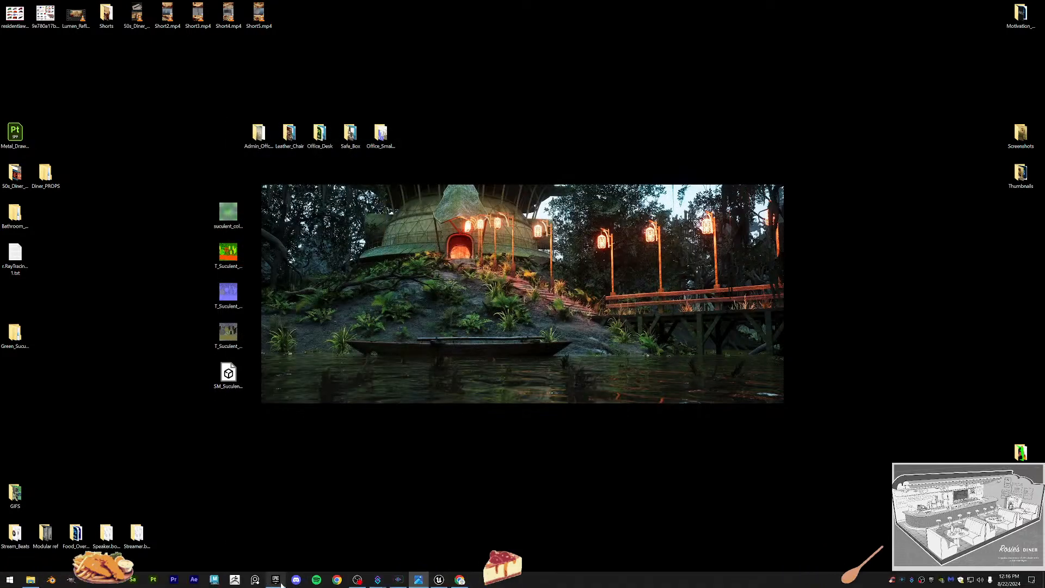
pyautogui.click(439, 580)
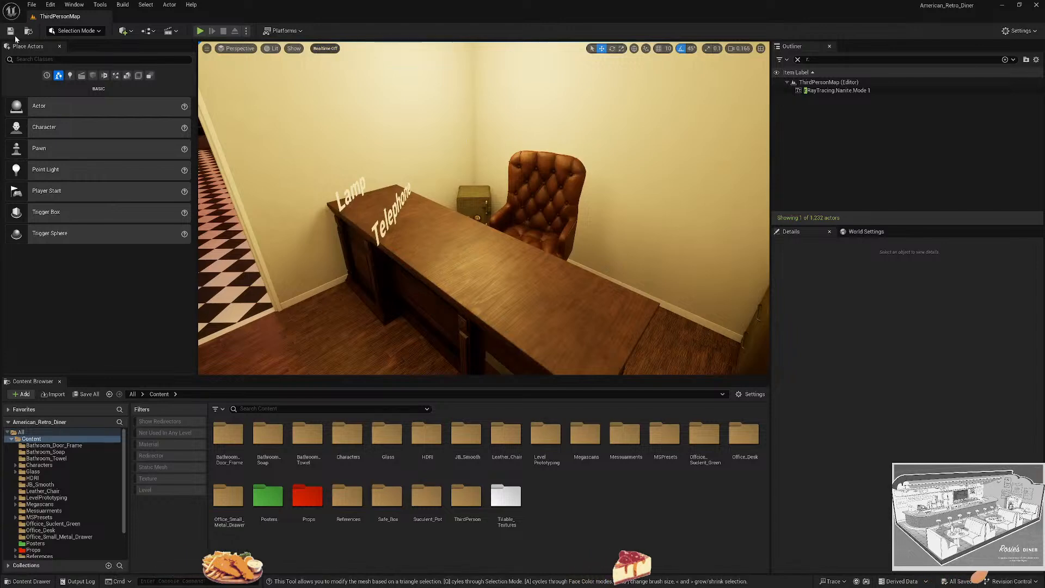
# Examine the diner interior from the office through the kitchen shelves and sink faucet to the booths and counter stools.
pyautogui.moveTo(482, 267); pyautogui.dragTo(403, 261, button='right')
pyautogui.press('s')
pyautogui.press('w')
pyautogui.scroll(2, 389, 272)
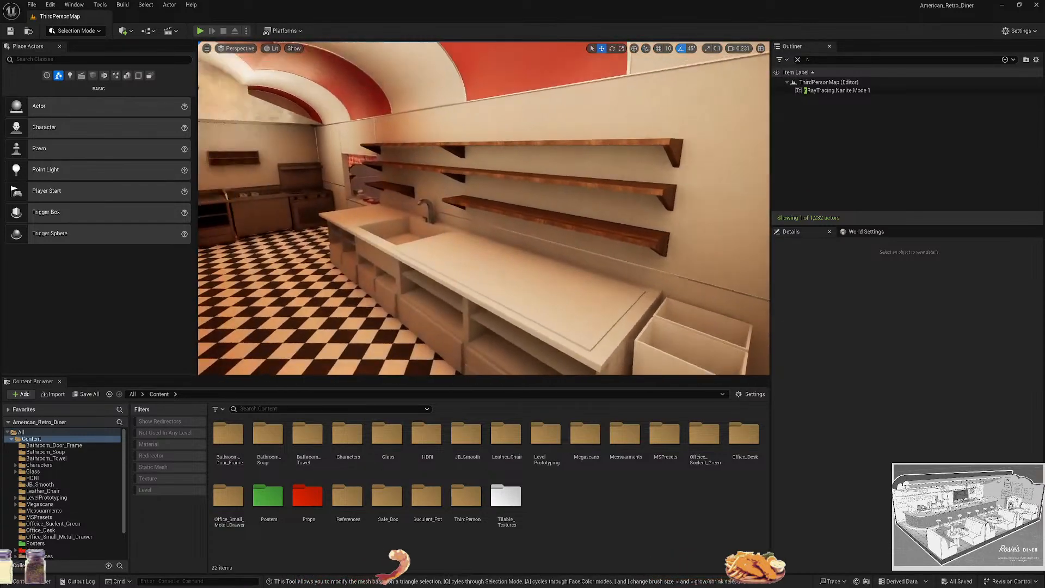
pyautogui.moveTo(483, 208); pyautogui.dragTo(510, 230, button='right')
pyautogui.press('w')
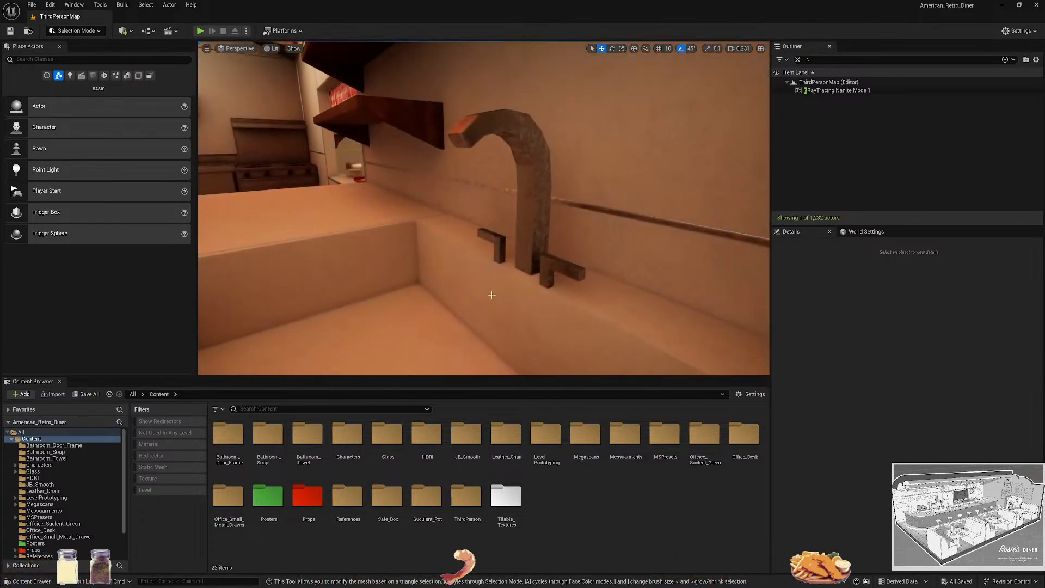
pyautogui.moveTo(491, 294); pyautogui.dragTo(468, 296, button='right')
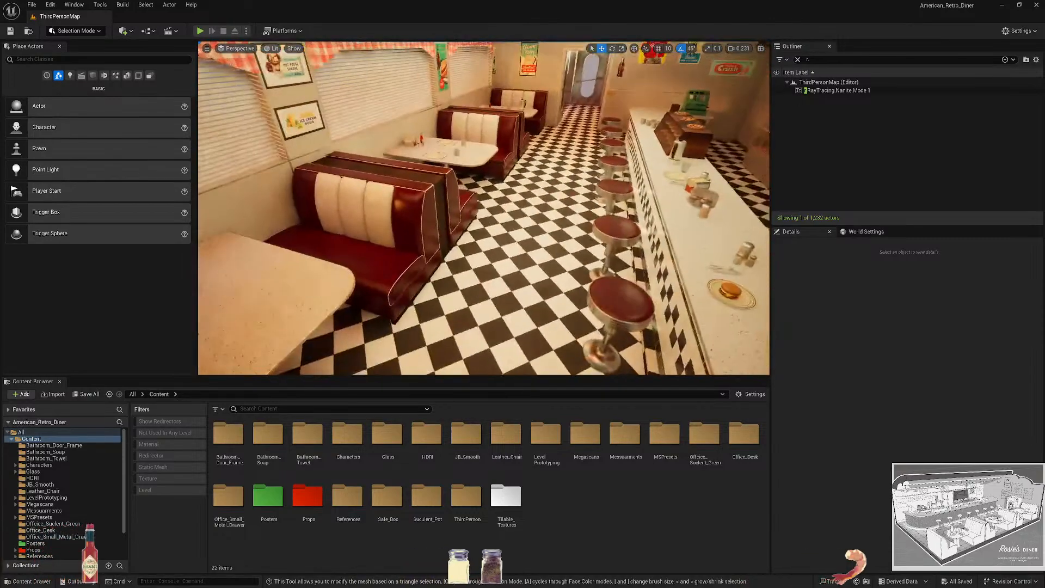
pyautogui.press('w')
pyautogui.scroll(1, 483, 208)
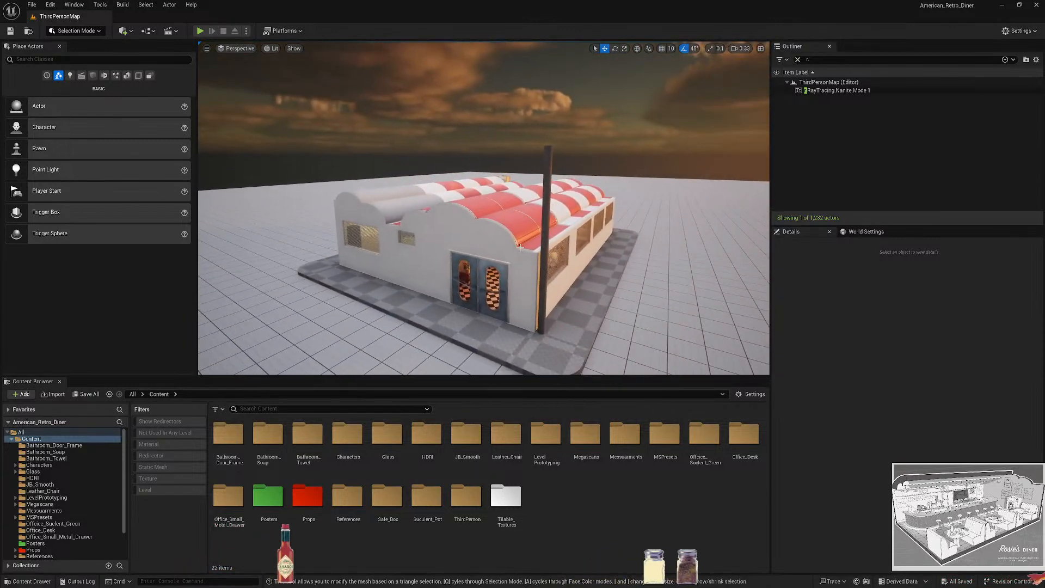
# Select the curved red roof section above the diner's front doors and locate its static mesh asset in the project content.
pyautogui.moveTo(451, 202); pyautogui.dragTo(376, 234, button='right')
pyautogui.press('d')
pyautogui.press('q')
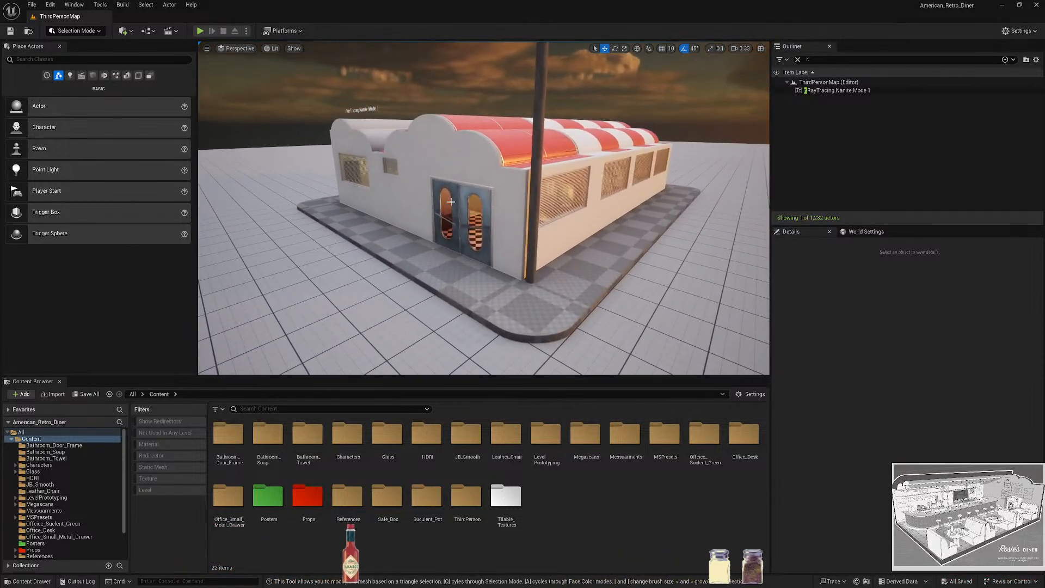
pyautogui.moveTo(477, 223); pyautogui.dragTo(507, 223, button='right')
pyautogui.press('w')
pyautogui.press('e')
pyautogui.click(527, 265)
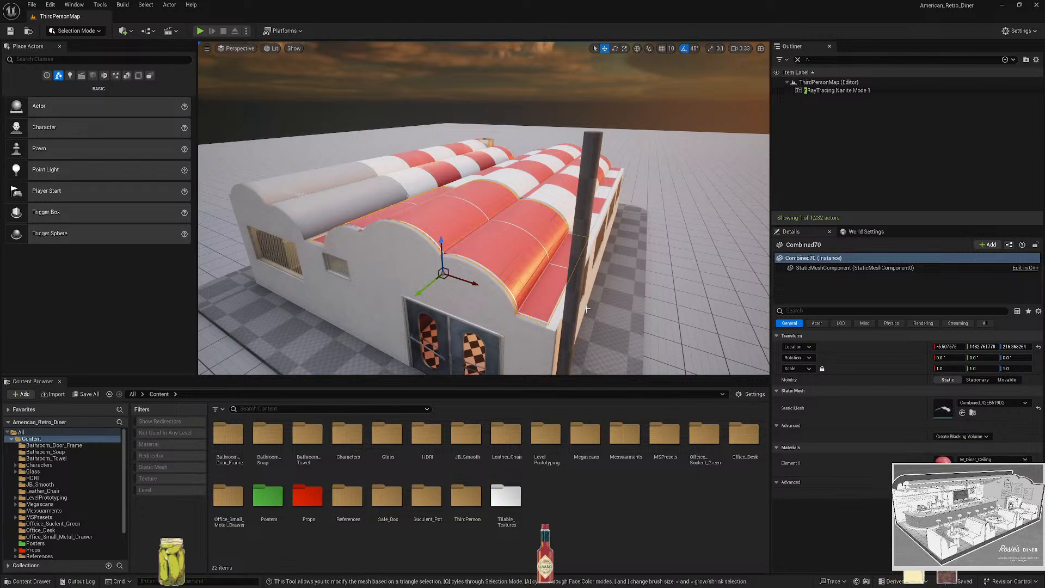
pyautogui.click(972, 413)
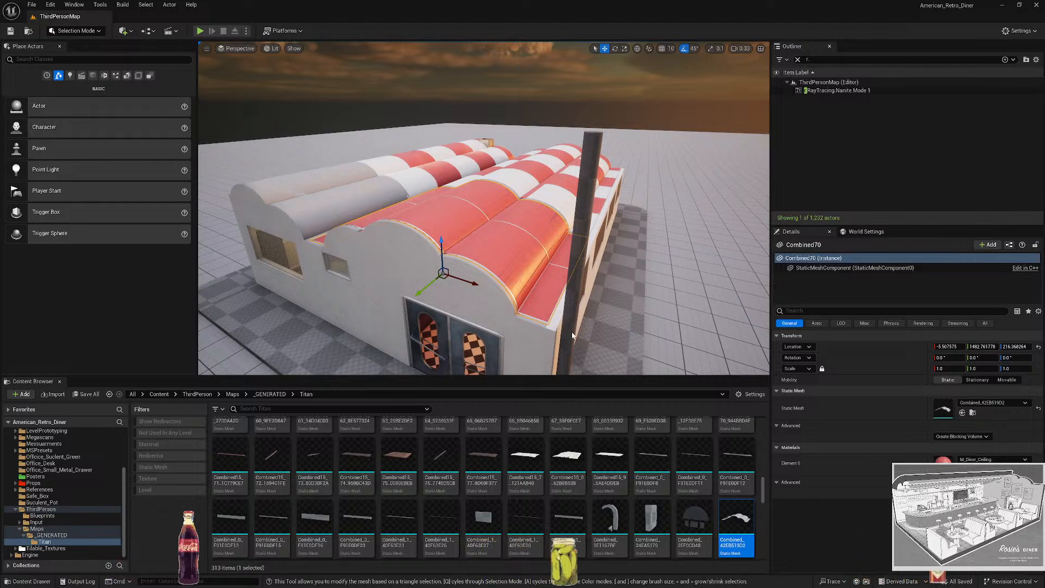
# Disable Nanite on the static mesh of the front roof section.
pyautogui.moveTo(483, 208); pyautogui.dragTo(481, 240, button='right')
pyautogui.press('s')
pyautogui.click(972, 412)
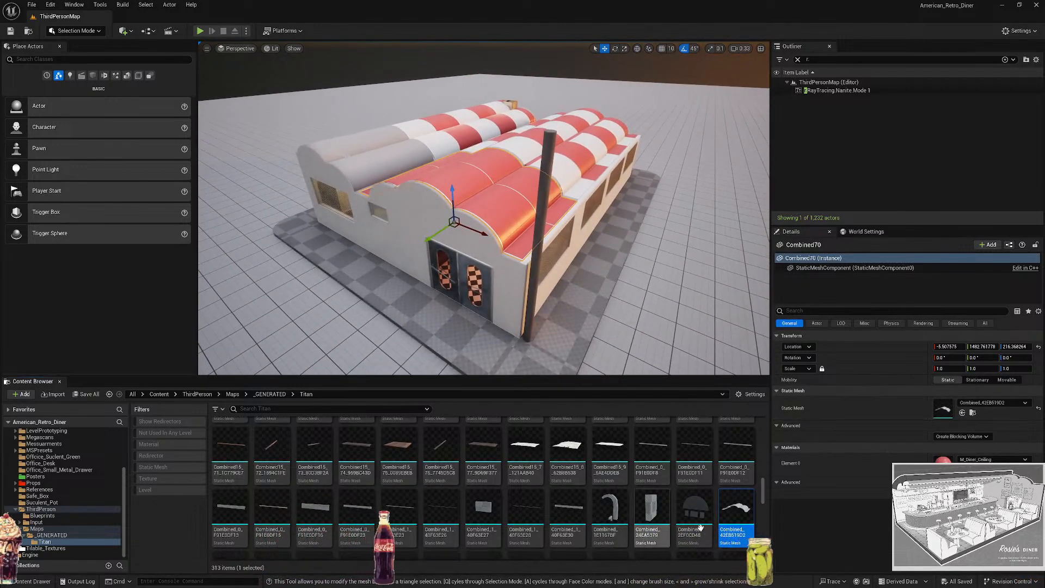
pyautogui.rightClick(737, 507)
pyautogui.moveTo(793, 266)
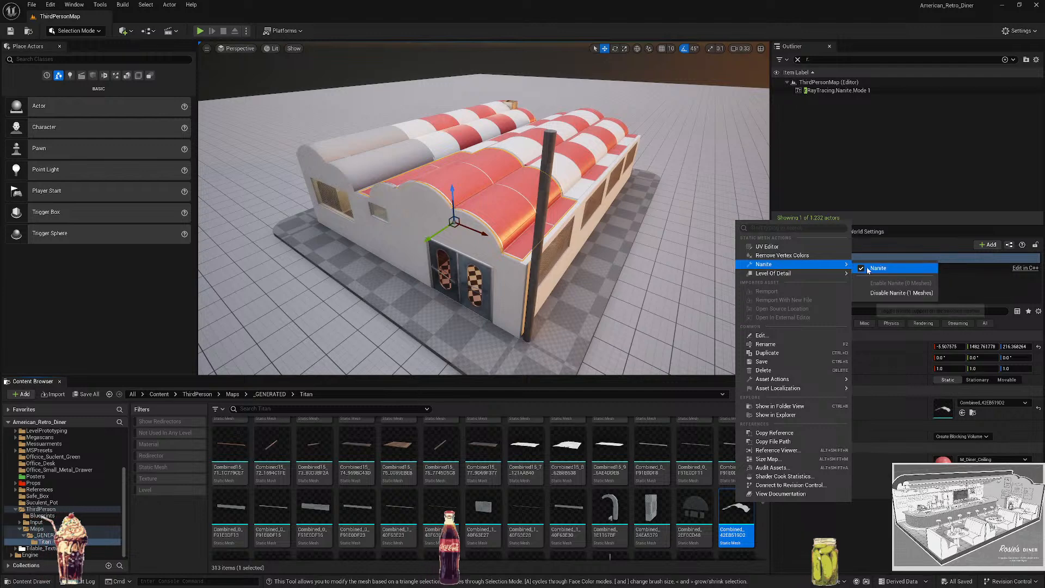
pyautogui.click(901, 293)
# Deselect the roof section and examine the office's desk, leather chair, safe, drawer cabinet with planter and waste bin.
pyautogui.moveTo(548, 270); pyautogui.dragTo(546, 249, button='right')
pyautogui.click(474, 249)
pyautogui.press('Escape')
pyautogui.press('w')
pyautogui.press('d')
pyautogui.press('w')
pyautogui.press('w')
pyautogui.scroll(-1, 413, 223)
pyautogui.scroll(-1, 402, 223)
pyautogui.press('w')
pyautogui.press('w')
pyautogui.press('s')
pyautogui.press('s')
pyautogui.press('w')
pyautogui.press('s')
pyautogui.press('s')
# Open the viewport options for the office view.
pyautogui.click(238, 49)
pyautogui.click(206, 49)
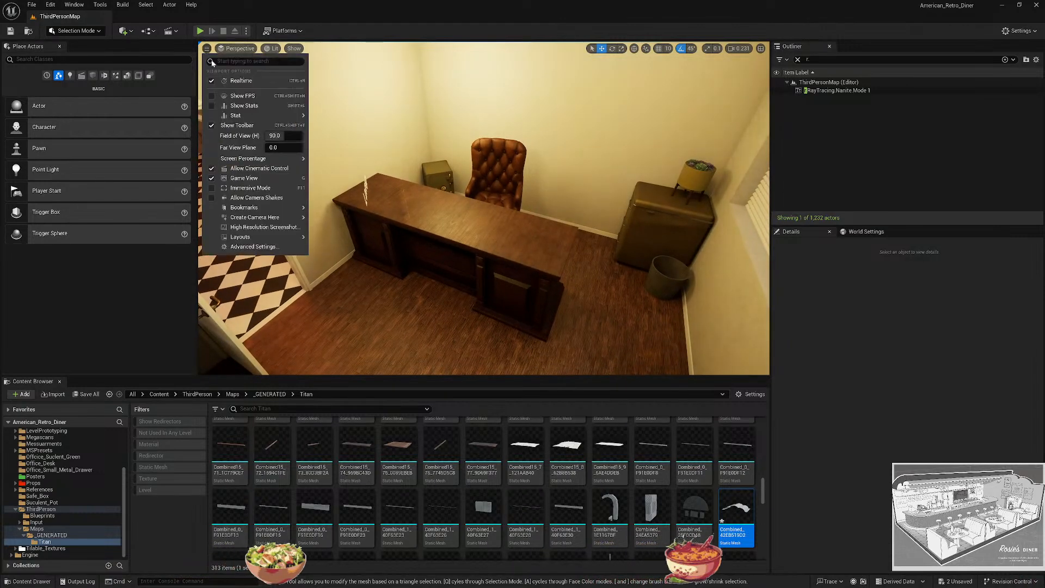